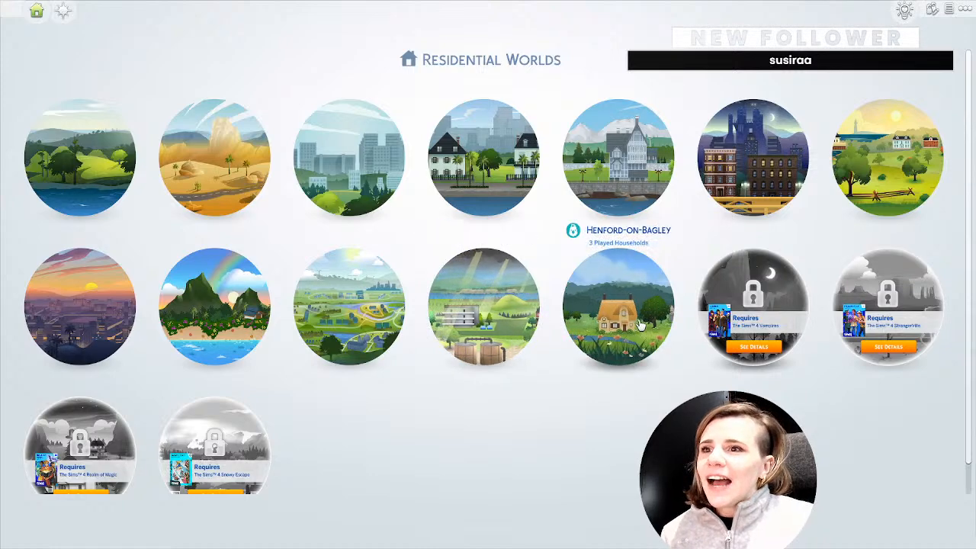
# Open the Windenburg world and resume play with the current household.
pyautogui.click(618, 171)
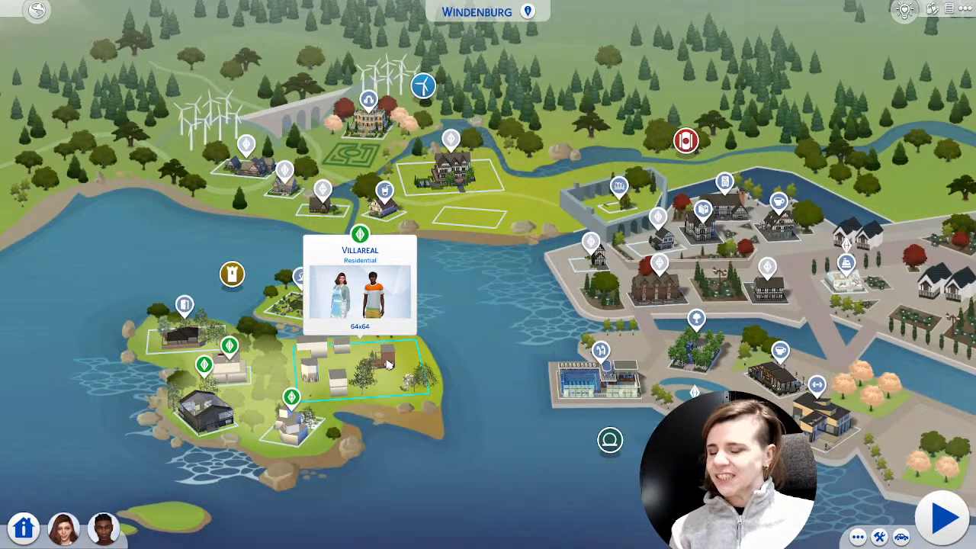
pyautogui.click(963, 531)
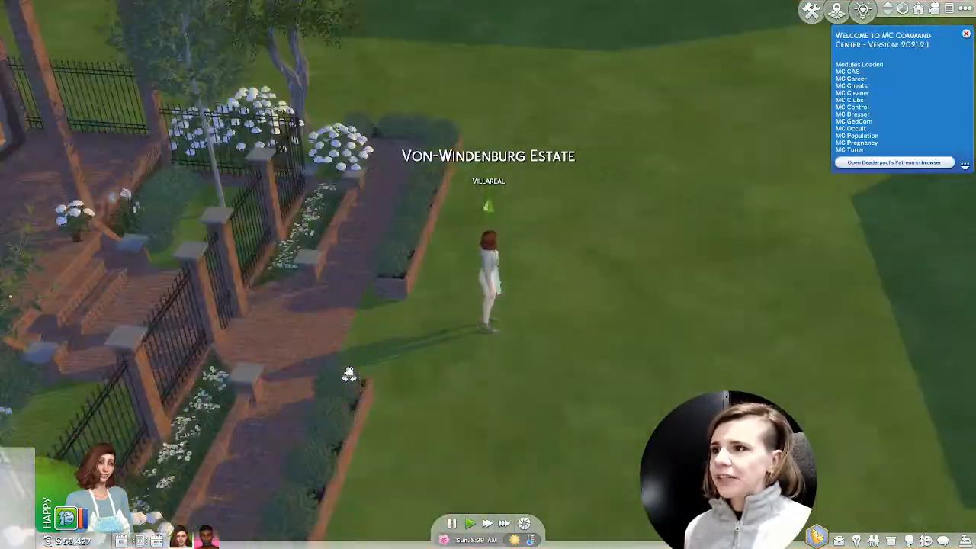
# Look over the estate's front garden, hedge planters and gate from several angles, and pause the game.
pyautogui.moveTo(349, 373); pyautogui.dragTo(352, 371, button='middle')
pyautogui.scroll(-3, 642, 277)
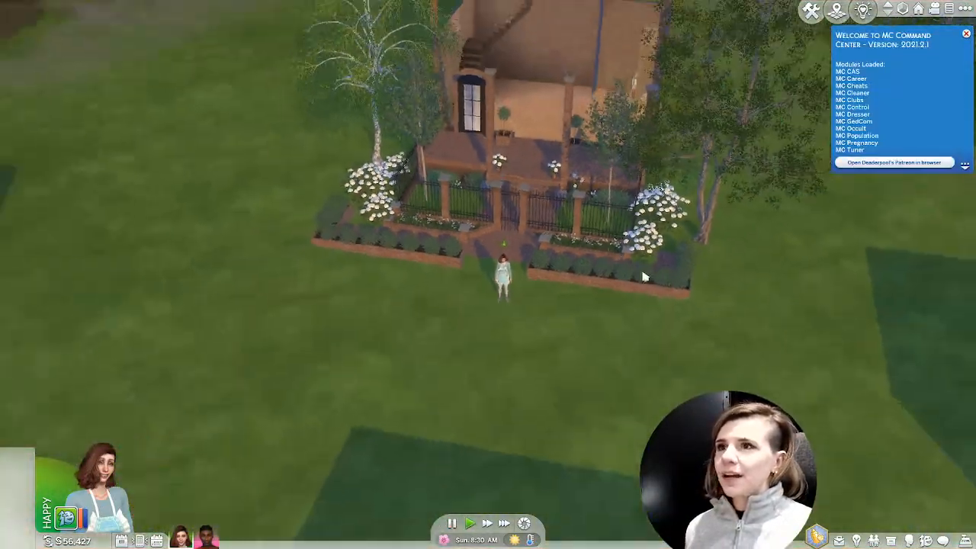
pyautogui.moveTo(754, 293); pyautogui.dragTo(760, 294, button='middle')
pyautogui.scroll(5, 760, 295)
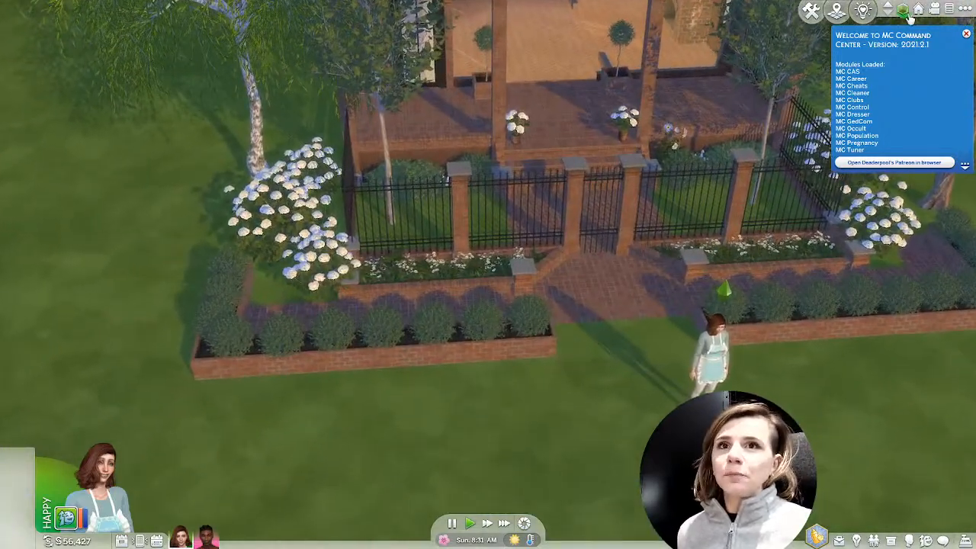
pyautogui.scroll(-5, 612, 307)
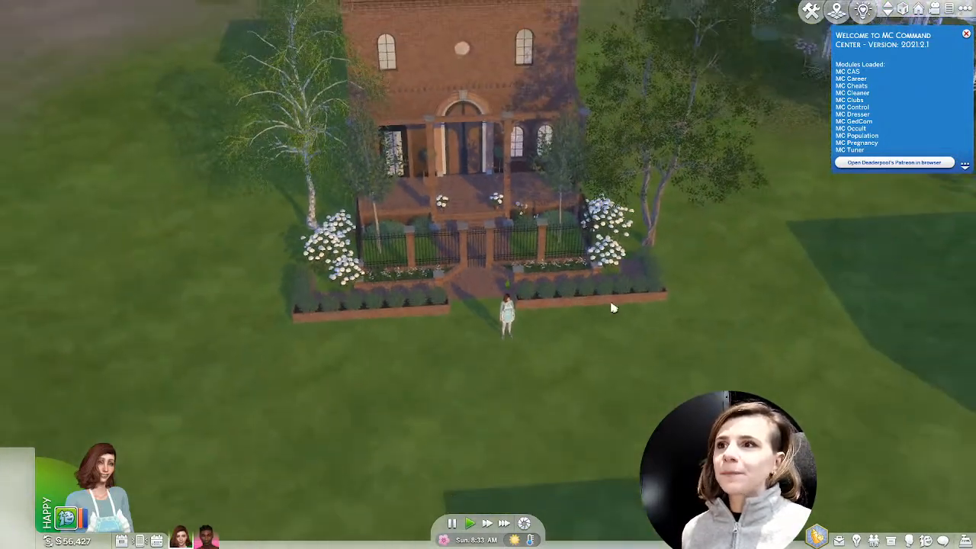
pyautogui.scroll(5, 603, 323)
pyautogui.moveTo(518, 359); pyautogui.dragTo(506, 368, button='middle')
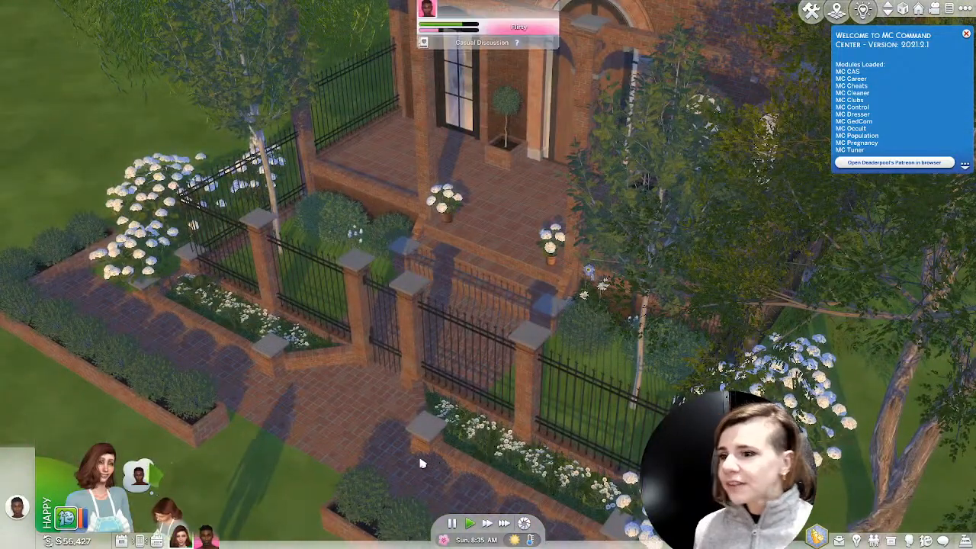
pyautogui.click(450, 522)
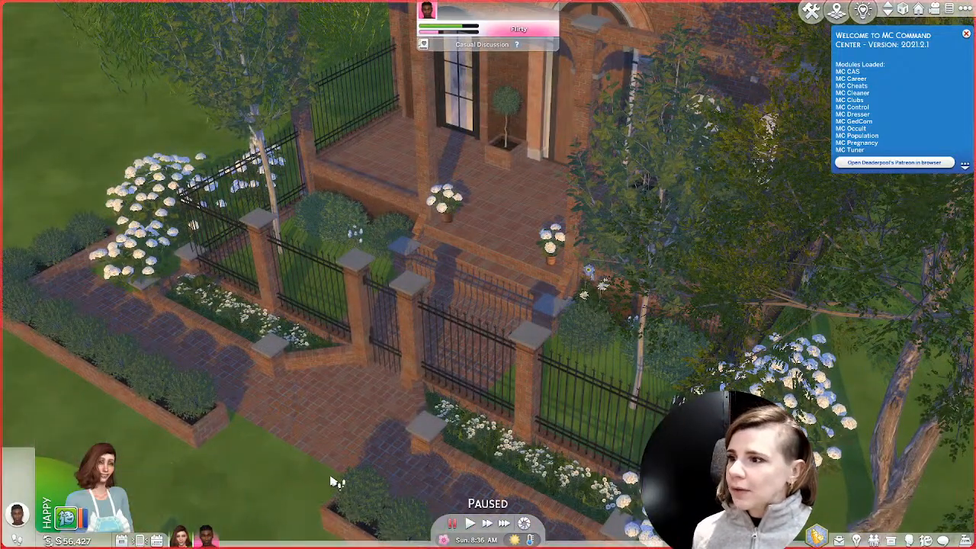
# Examine the paused estate's brick flower beds, fence, porch and front facade from near and far.
pyautogui.moveTo(335, 473); pyautogui.dragTo(373, 442, button='middle')
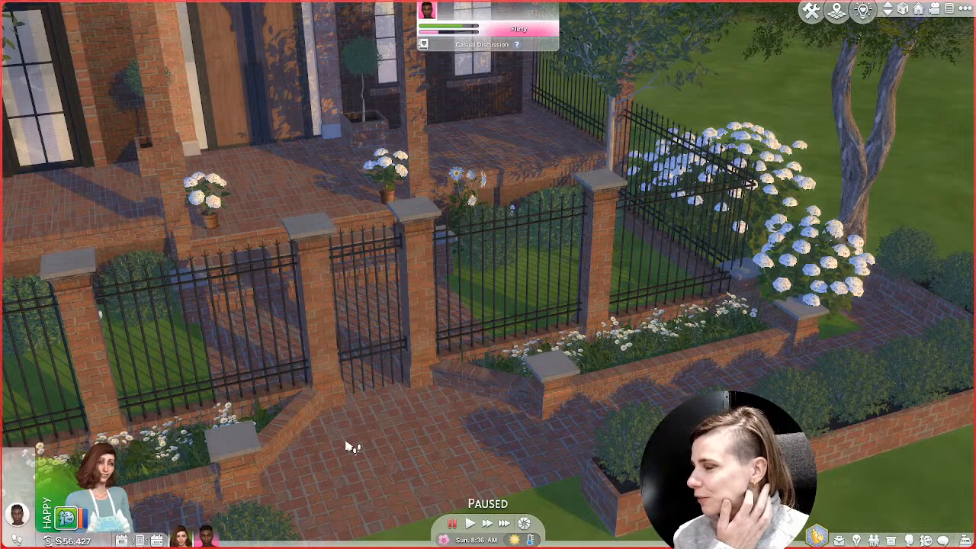
pyautogui.moveTo(345, 443); pyautogui.dragTo(352, 442, button='middle')
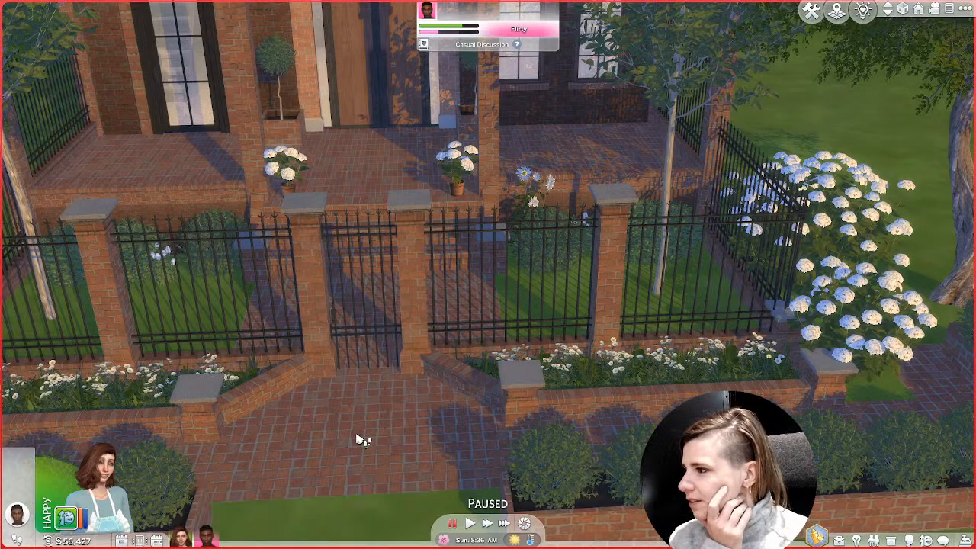
pyautogui.scroll(-6, 352, 448)
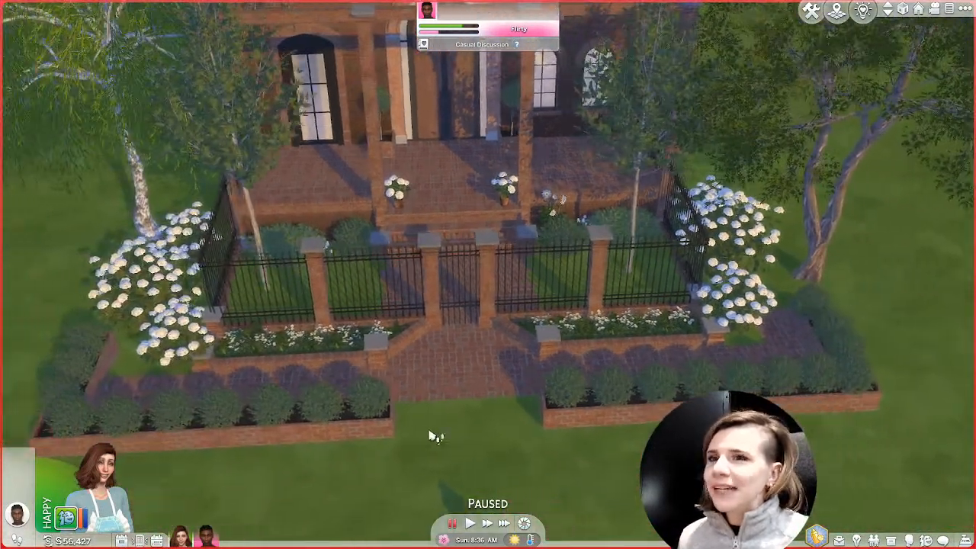
pyautogui.moveTo(432, 433); pyautogui.dragTo(442, 432, button='middle')
pyautogui.scroll(8, 447, 433)
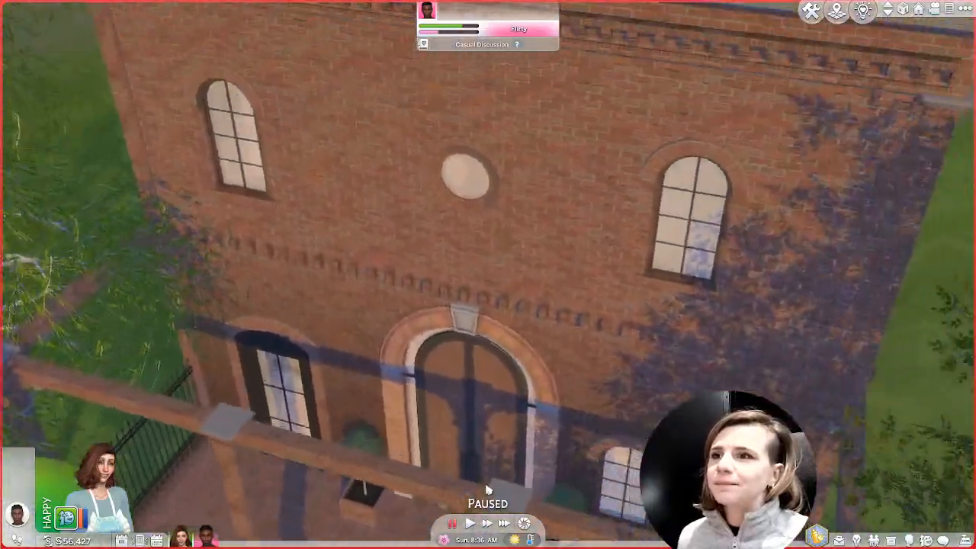
pyautogui.scroll(-8, 477, 492)
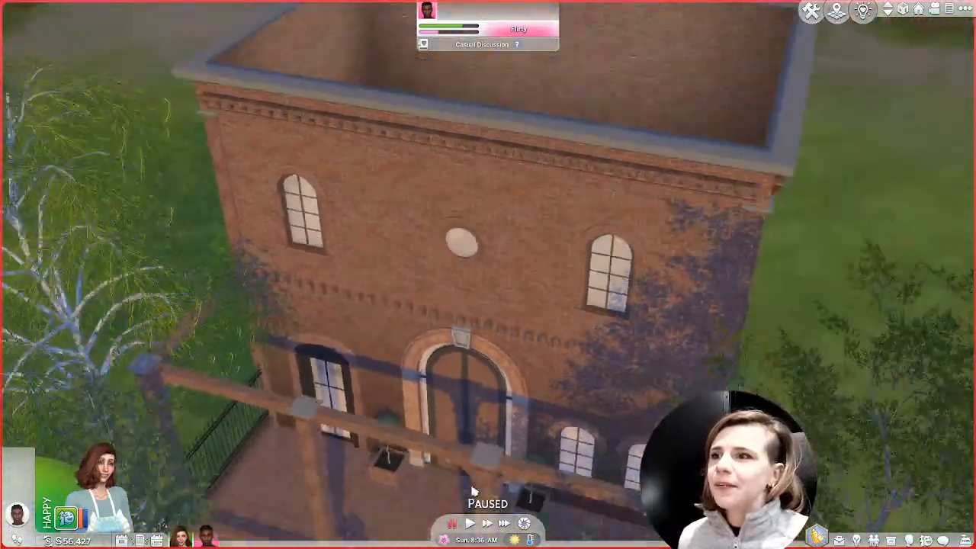
pyautogui.moveTo(485, 497); pyautogui.dragTo(462, 483, button='middle')
pyautogui.scroll(7, 461, 481)
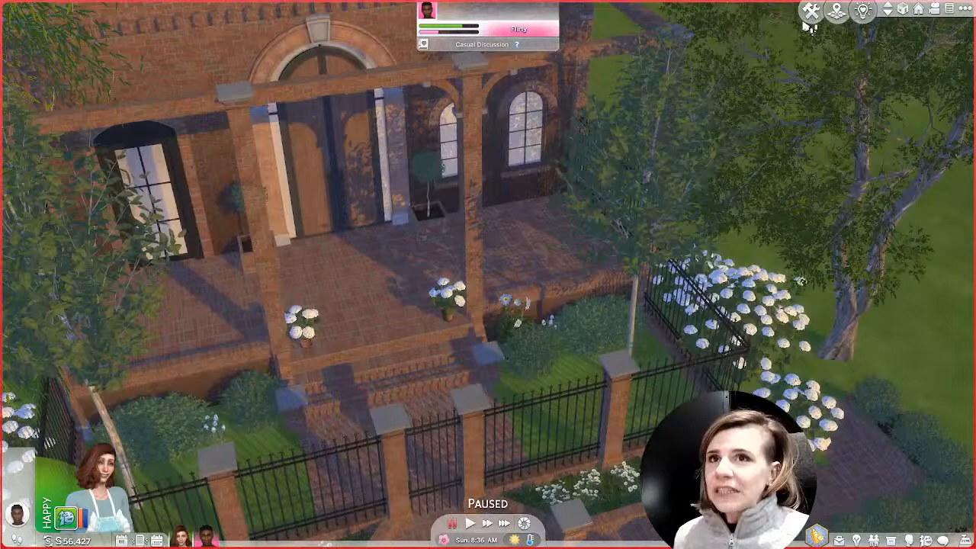
# Switch to build mode near the front hedge planters and search the catalogue for "loft".
pyautogui.click(810, 14)
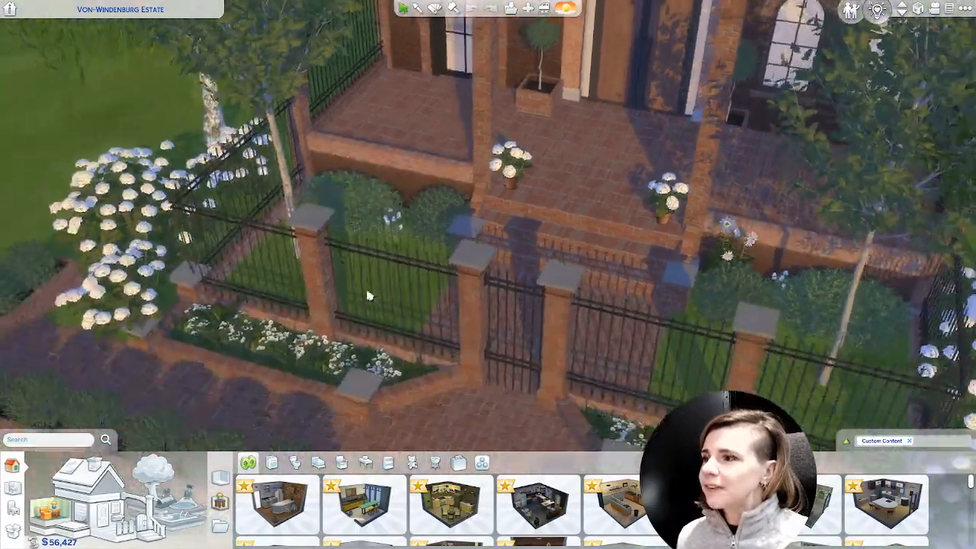
pyautogui.press('s')
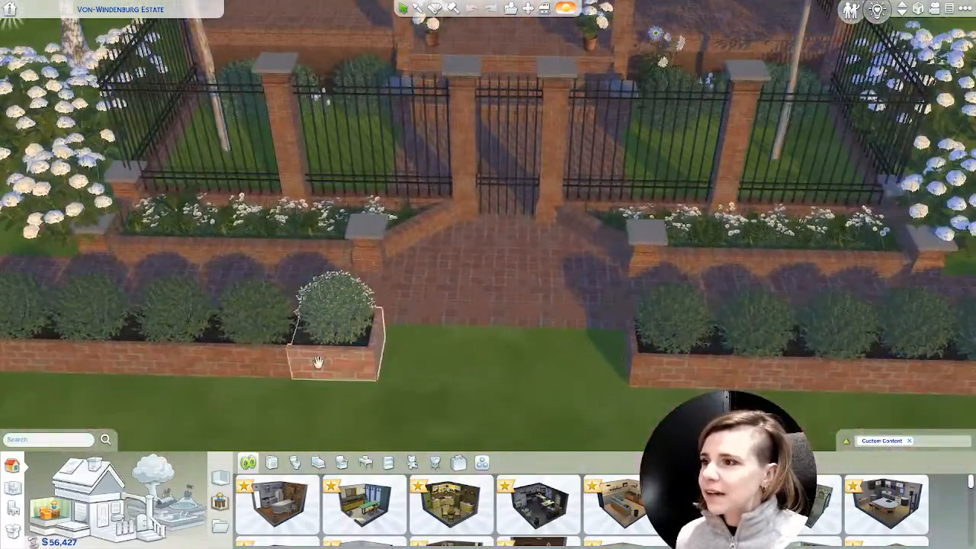
pyautogui.press('a')
pyautogui.press('s')
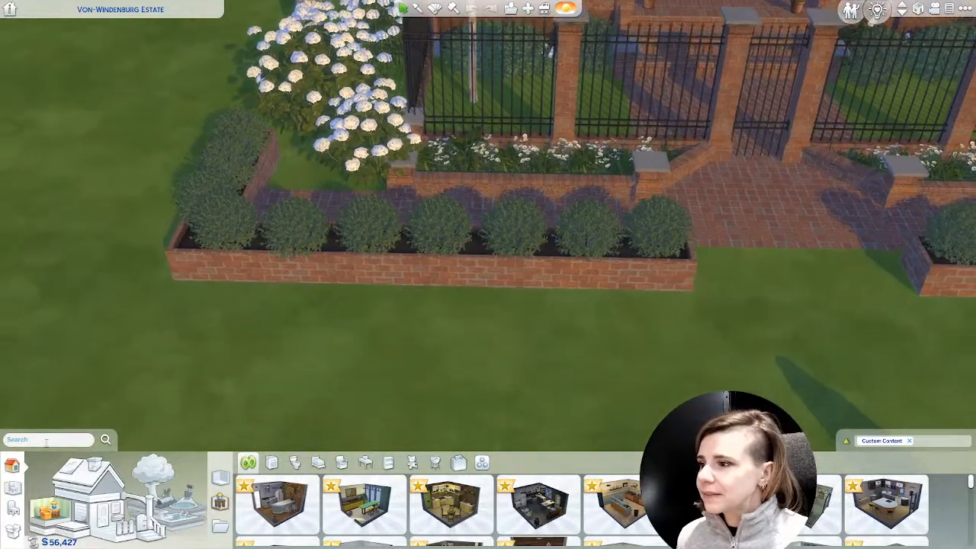
pyautogui.click(39, 438)
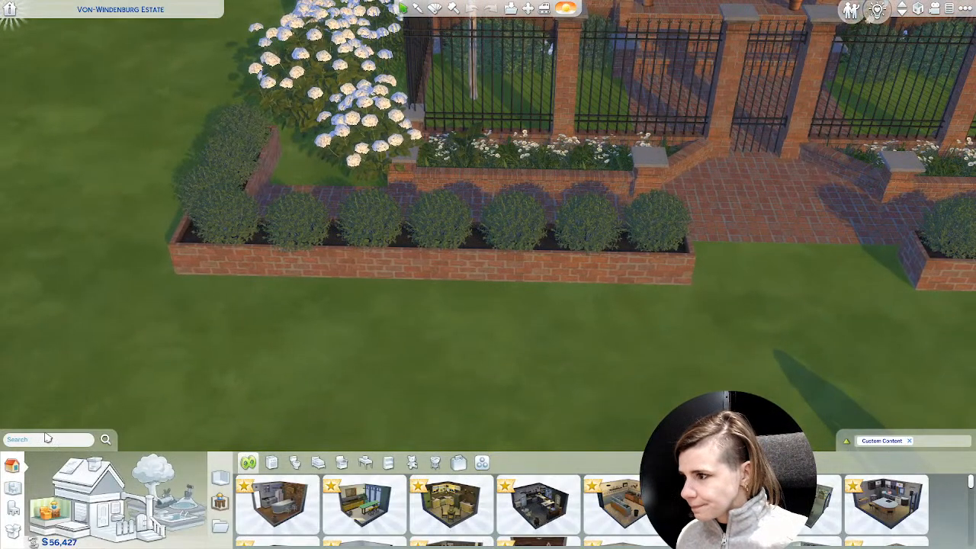
pyautogui.write('l')
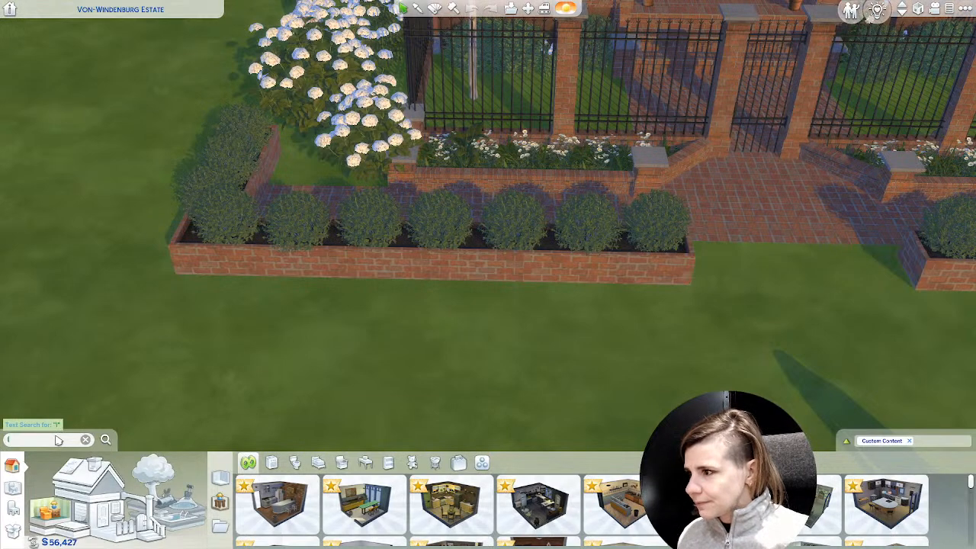
pyautogui.write('oft')
pyautogui.press('Return')
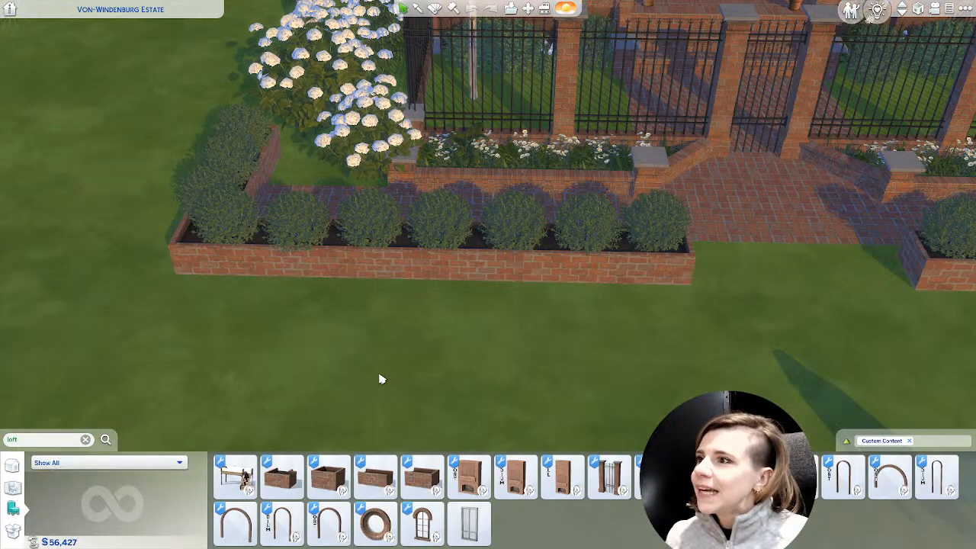
# Place a brick corner planter on the lawn before the hedge and a separate square planter farther out.
pyautogui.scroll(-1, 410, 408)
pyautogui.click(285, 479)
pyautogui.click(325, 384)
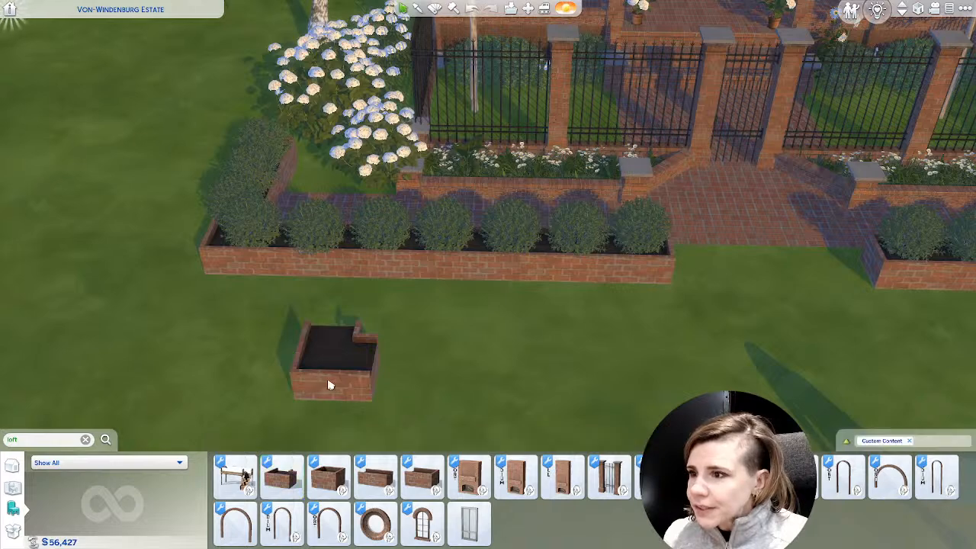
pyautogui.click(339, 484)
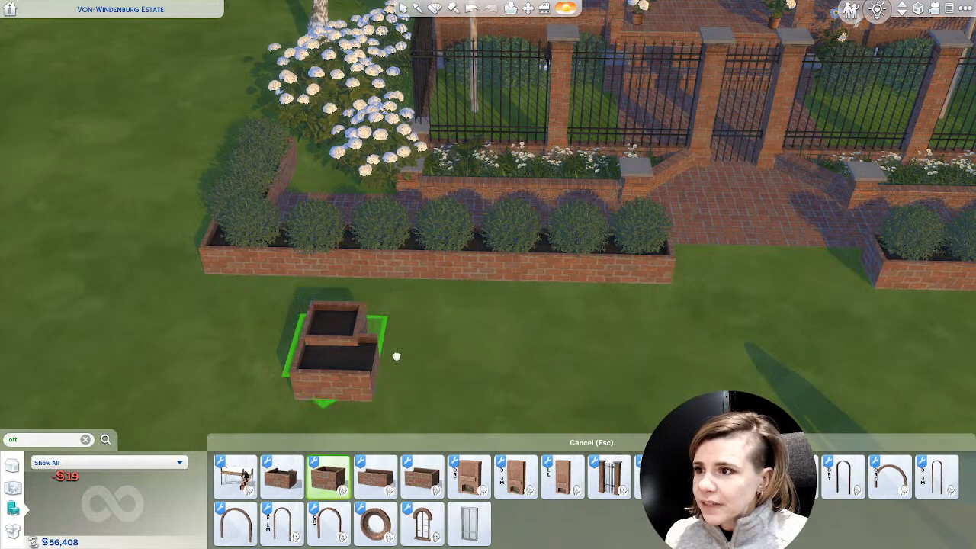
pyautogui.click(151, 306)
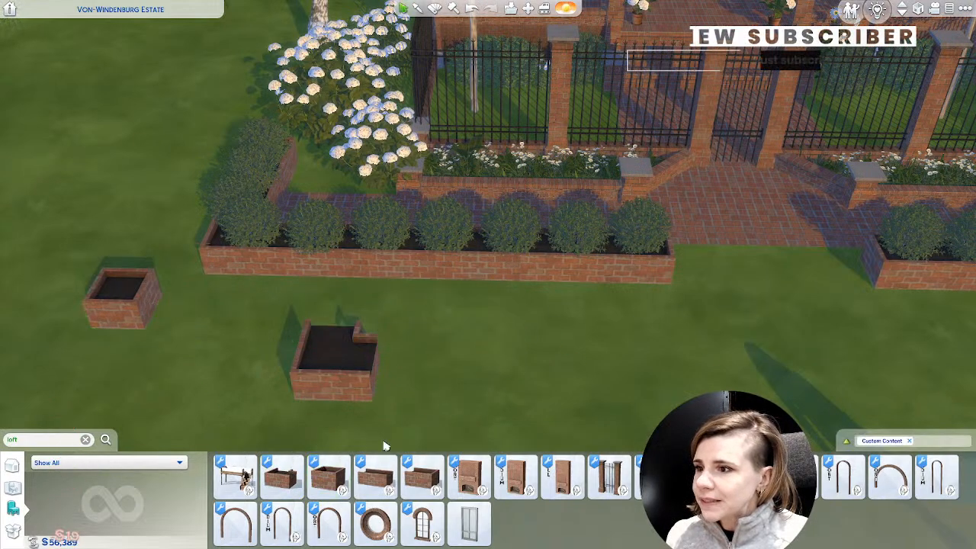
# Extend the corner planter sideways with a straight middle section and a closed end section.
pyautogui.moveTo(378, 480)
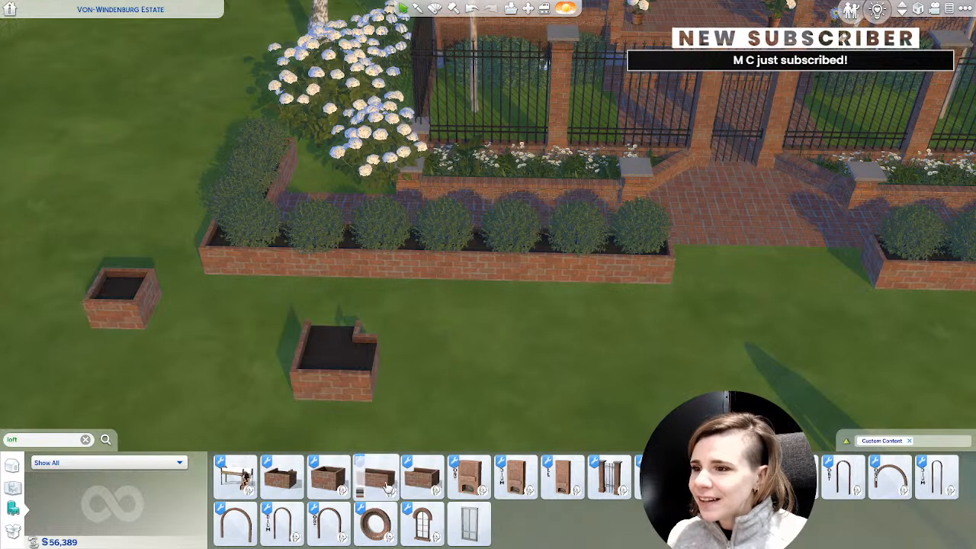
pyautogui.click(377, 477)
pyautogui.click(432, 396)
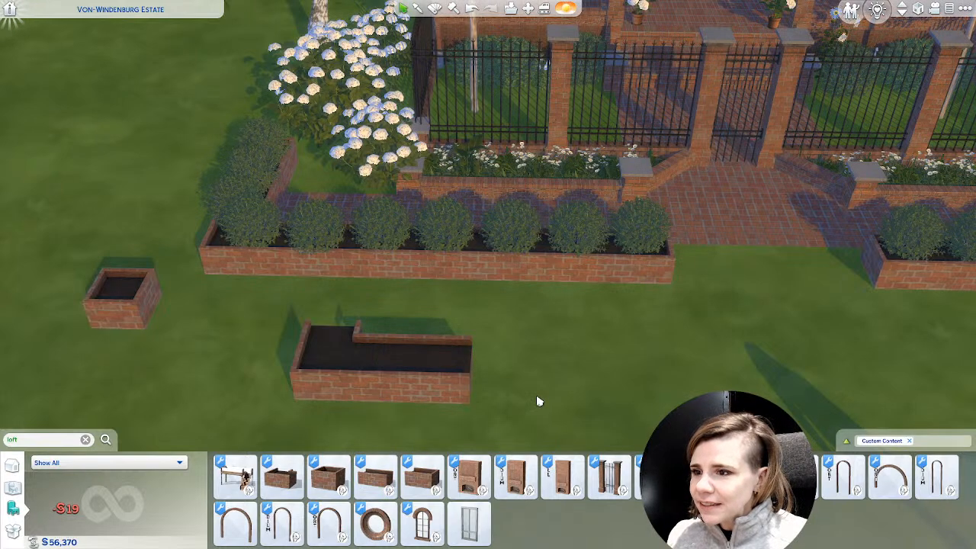
pyautogui.click(421, 477)
pyautogui.click(529, 375)
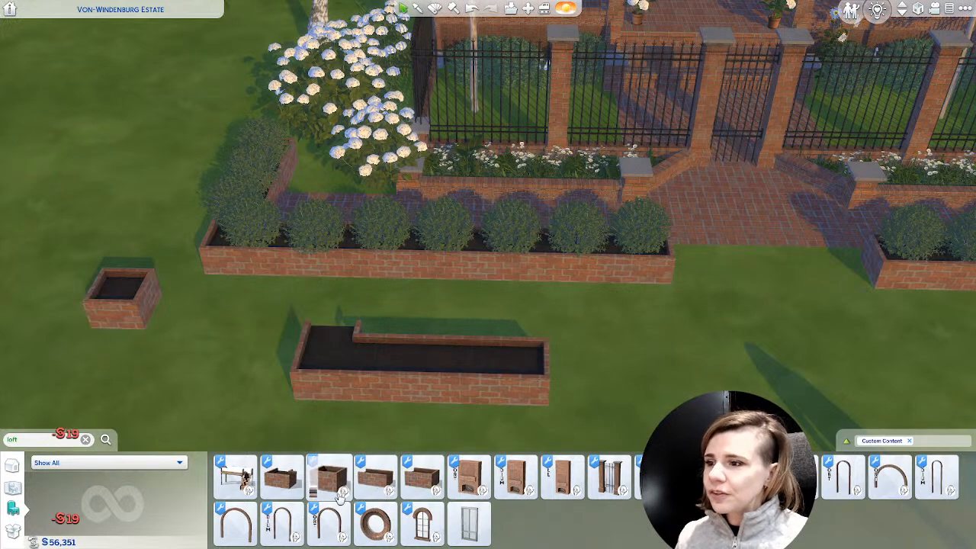
# Attach a second corner planter behind the first corner, and move the single square planter farther away on the lawn.
pyautogui.click(281, 476)
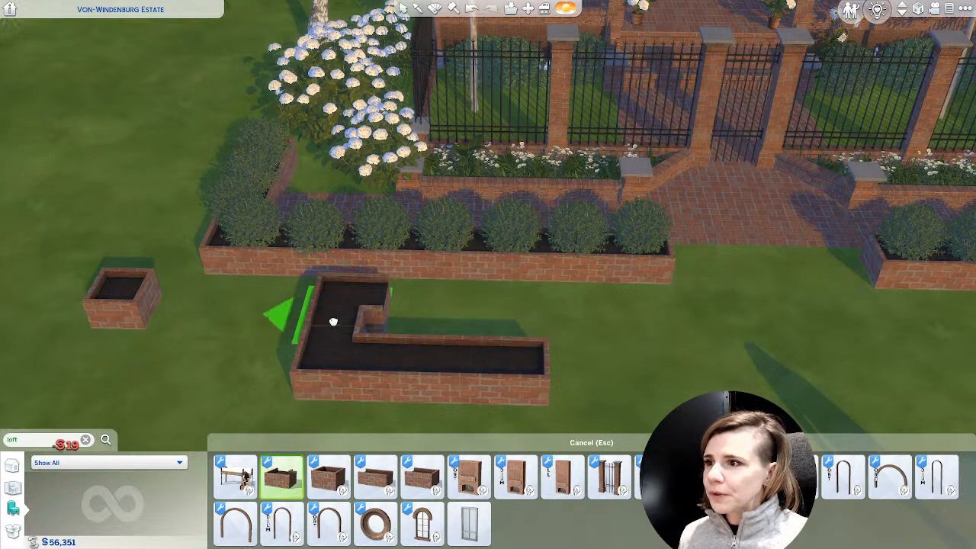
pyautogui.click(333, 321)
pyautogui.press('a')
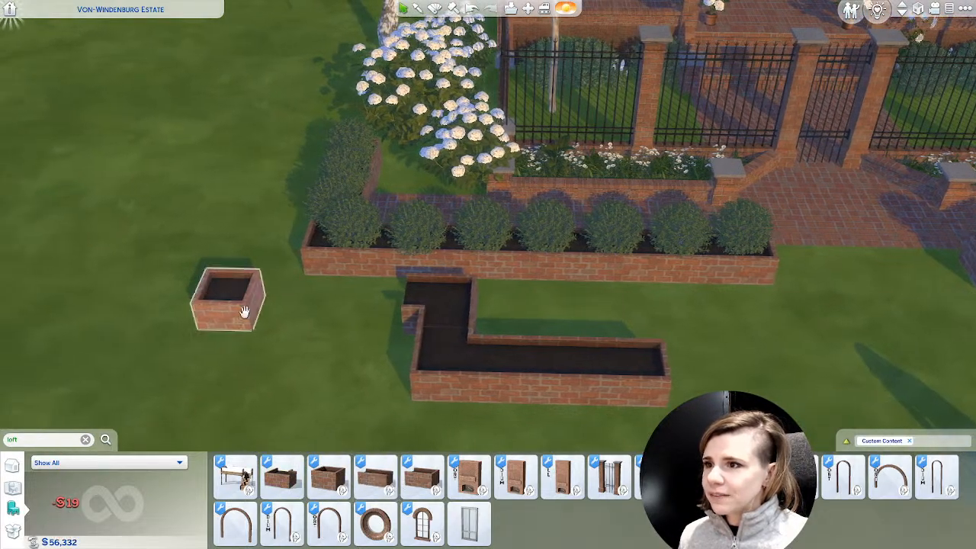
pyautogui.click(244, 312)
pyautogui.click(143, 216)
# Examine the joints between the connected brick planter sections up close with the interface hidden.
pyautogui.scroll(5, 342, 416)
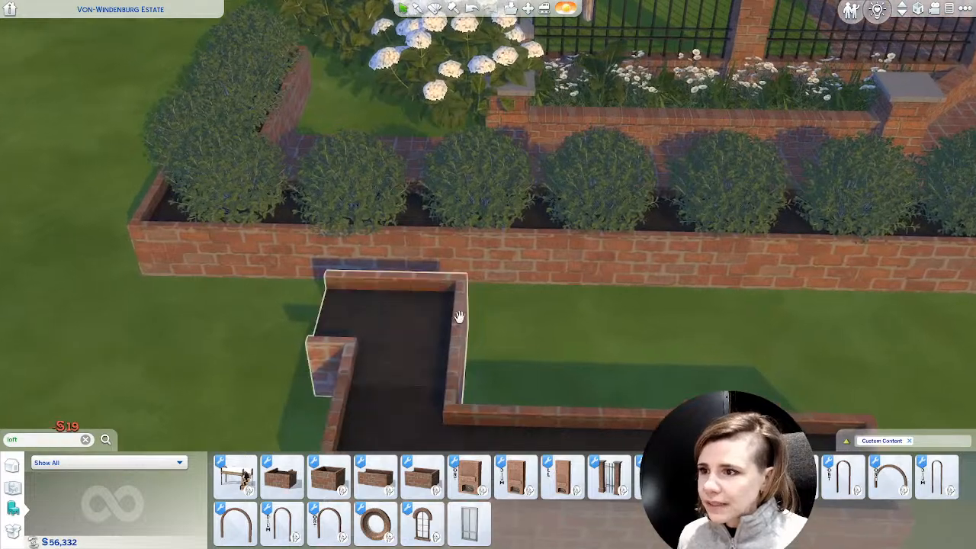
pyautogui.press('s')
pyautogui.press('Tab')
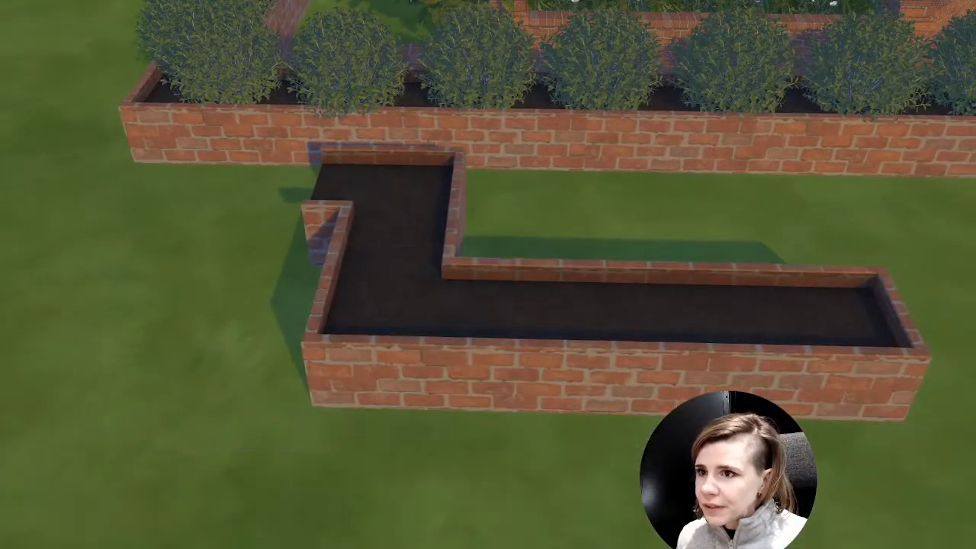
pyautogui.scroll(5, 488, 274)
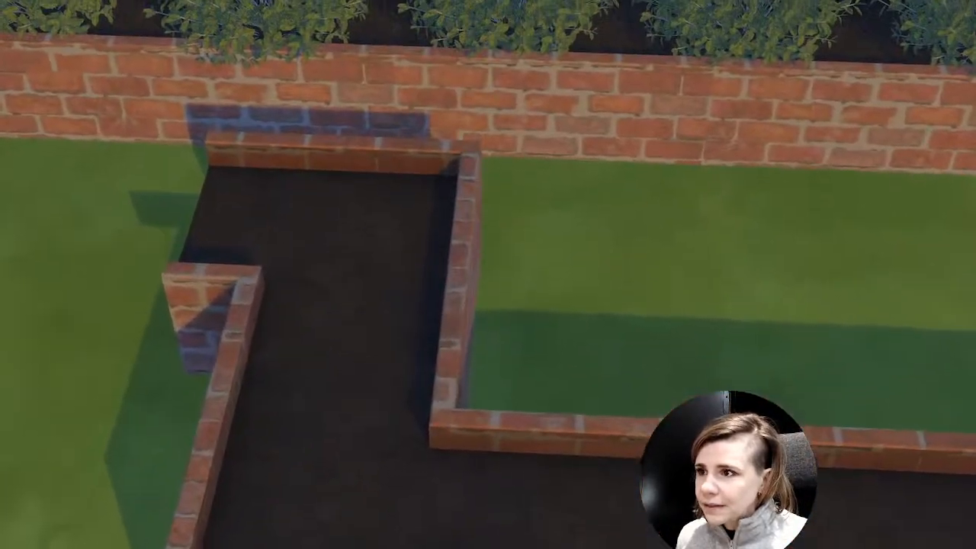
pyautogui.press('Tab')
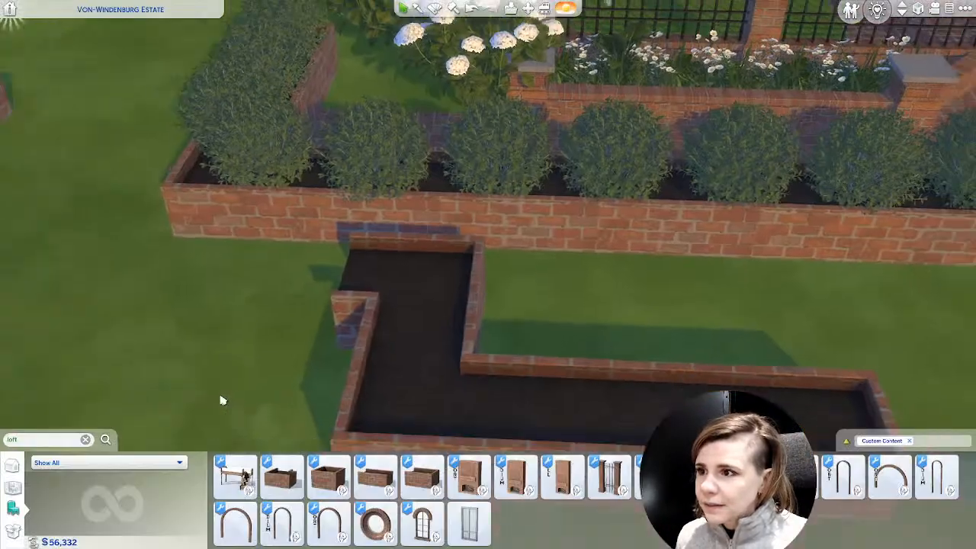
pyautogui.scroll(-5, 221, 400)
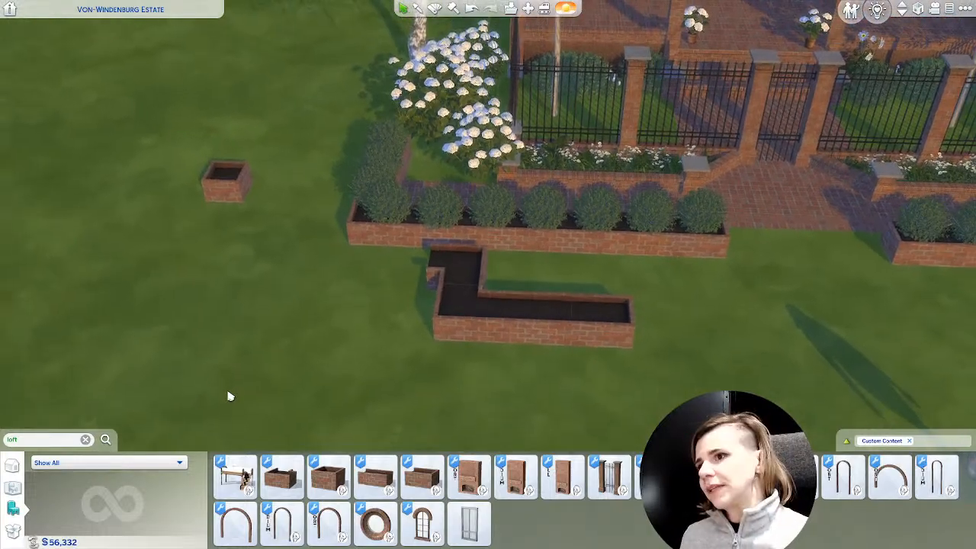
# Add a straight middle planter section to the open end of the second corner piece.
pyautogui.scroll(4, 228, 394)
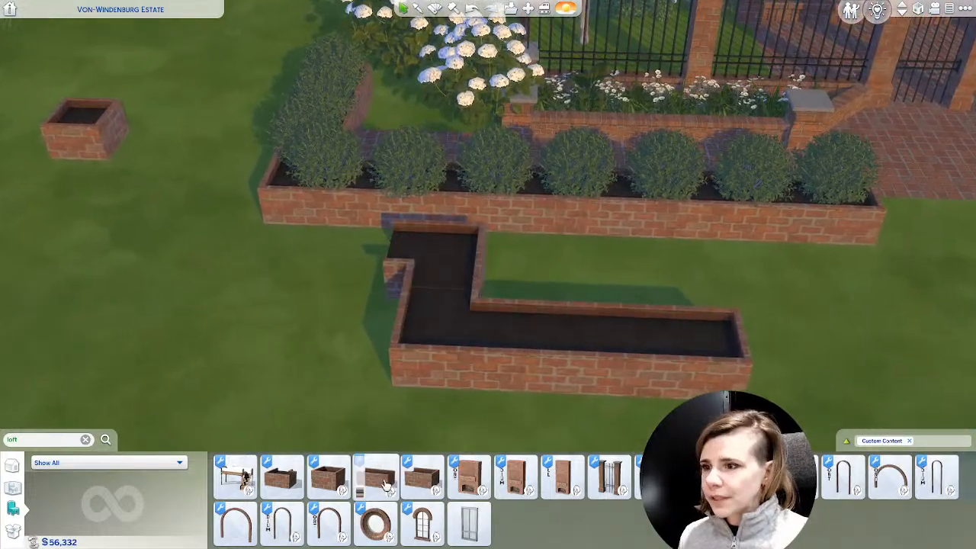
pyautogui.click(381, 480)
pyautogui.click(336, 270)
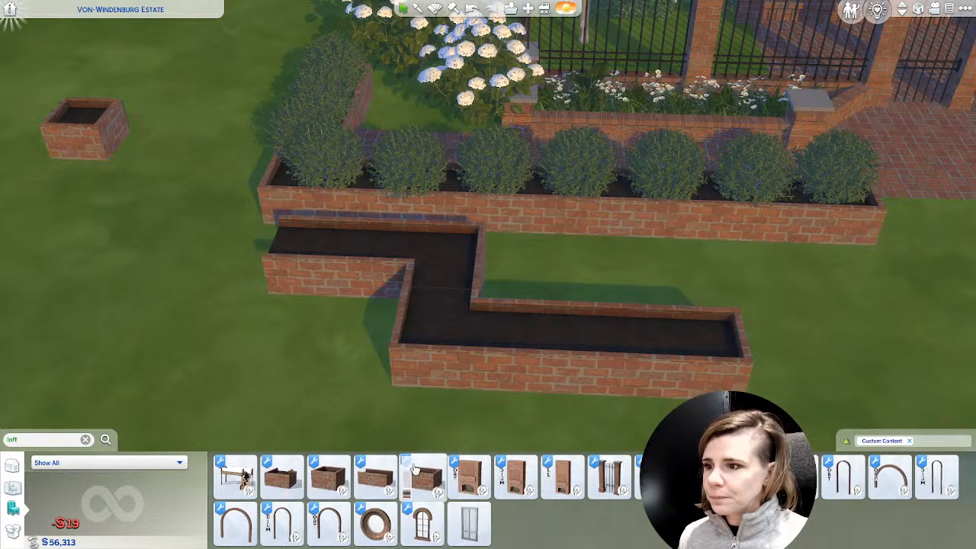
pyautogui.click(293, 484)
pyautogui.press('.')
pyautogui.press('.')
pyautogui.press('Escape')
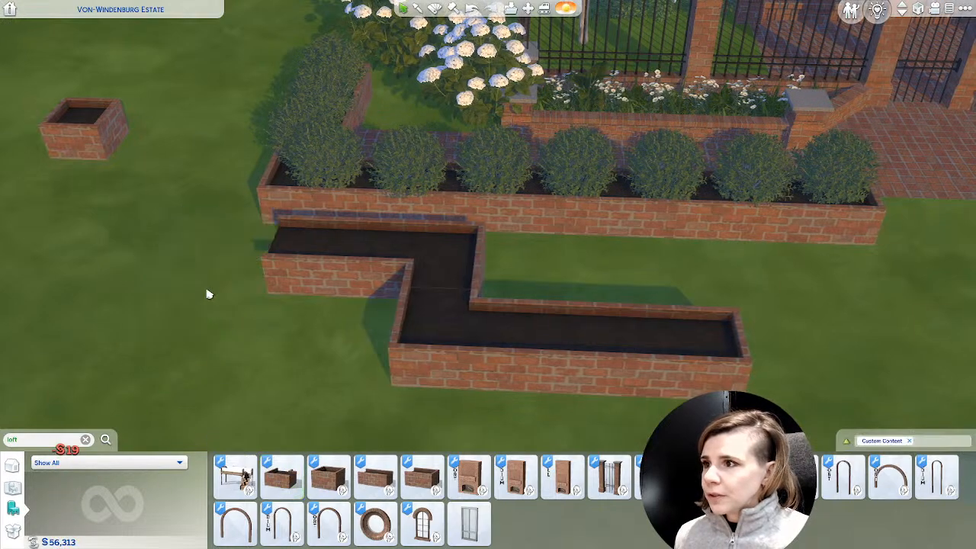
# Attach a closed end section to the open side of the turned corner planter, facing away from the house.
pyautogui.scroll(-3, 210, 294)
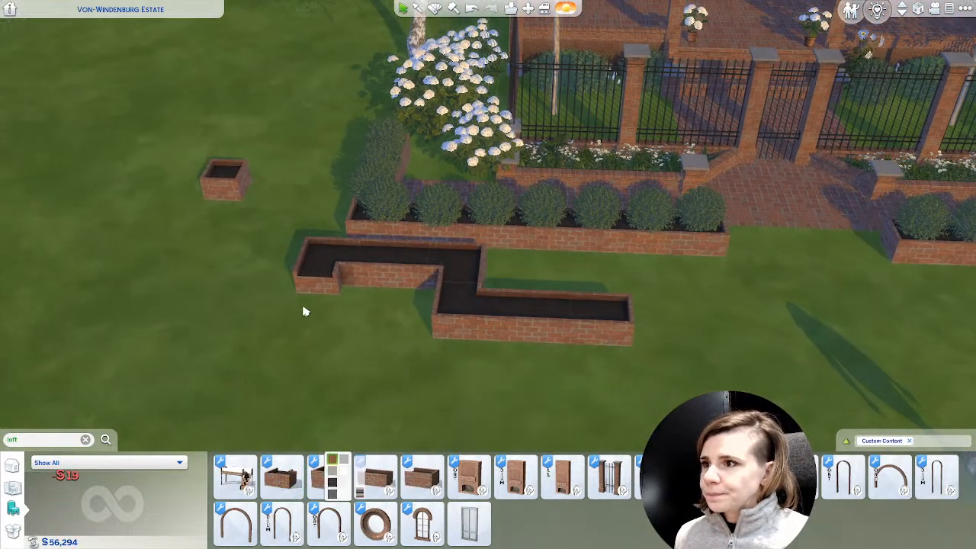
pyautogui.click(365, 482)
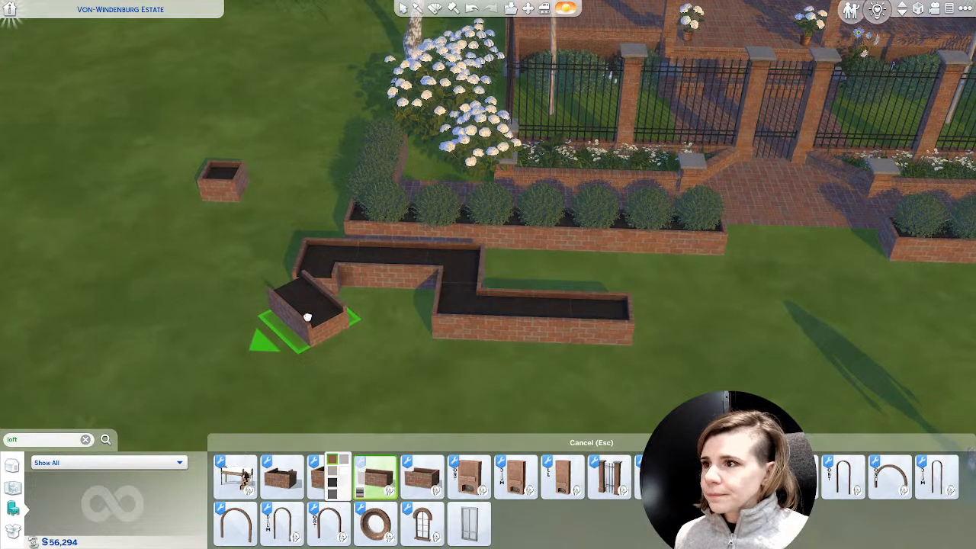
pyautogui.click(307, 317)
pyautogui.scroll(-3, 388, 413)
pyautogui.moveTo(388, 413); pyautogui.dragTo(406, 408, button='middle')
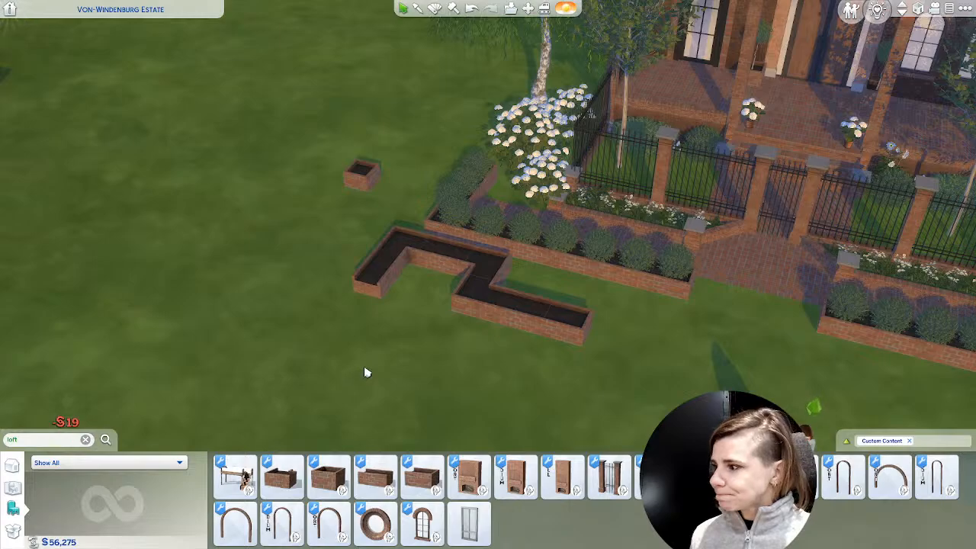
pyautogui.moveTo(619, 381); pyautogui.dragTo(634, 368, button='middle')
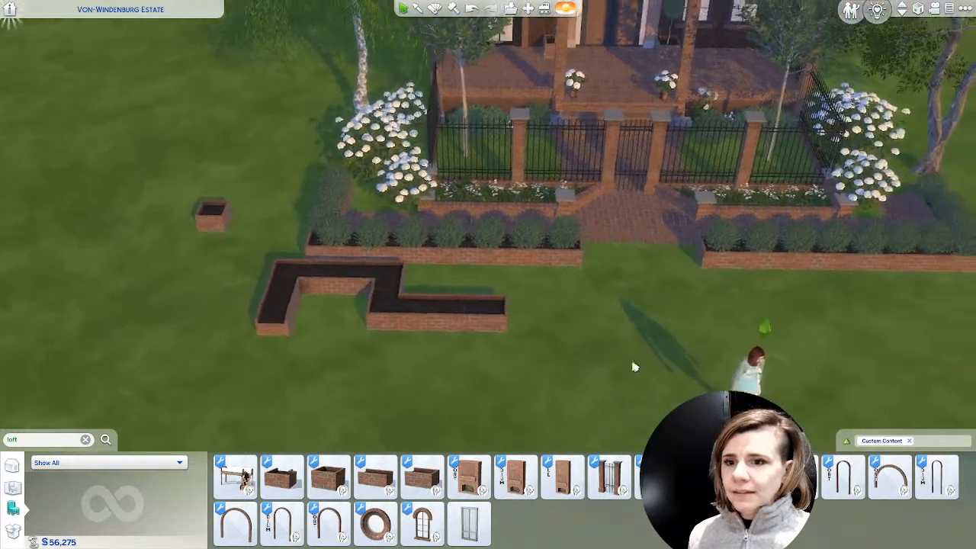
# Examine the arched double front door up close from the porch and from inside the house.
pyautogui.scroll(5, 585, 357)
pyautogui.scroll(8, 465, 282)
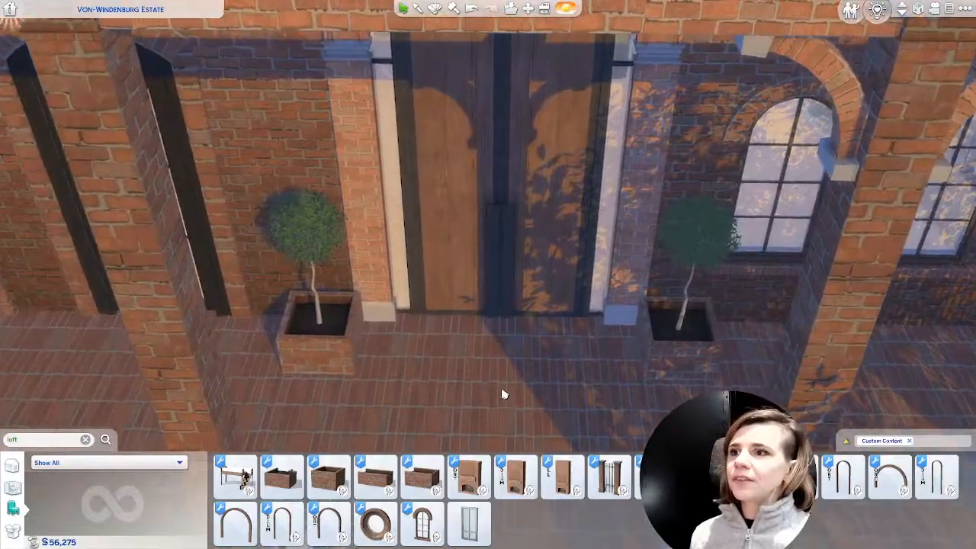
pyautogui.moveTo(503, 394); pyautogui.dragTo(417, 229, button='middle')
pyautogui.scroll(-5, 505, 390)
pyautogui.scroll(10, 337, 348)
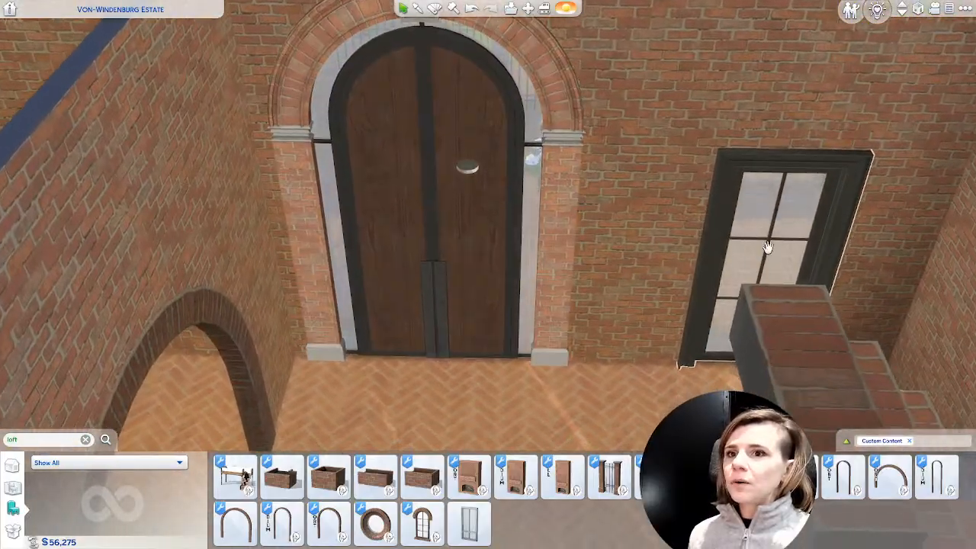
# Examine the tall glass door beside the main entrance from the porch, including with the interface hidden.
pyautogui.moveTo(766, 248); pyautogui.dragTo(758, 280, button='middle')
pyautogui.scroll(4, 488, 339)
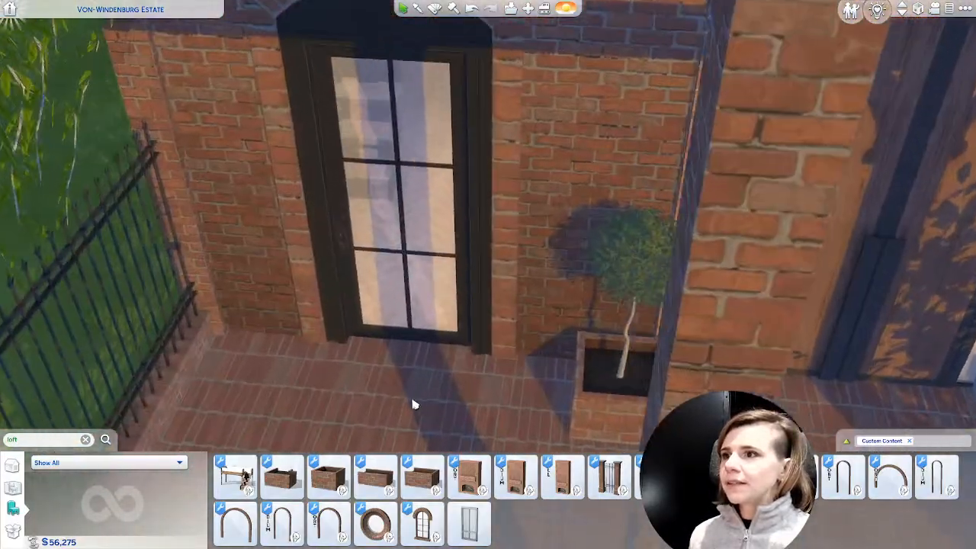
pyautogui.press('Tab')
pyautogui.press('e')
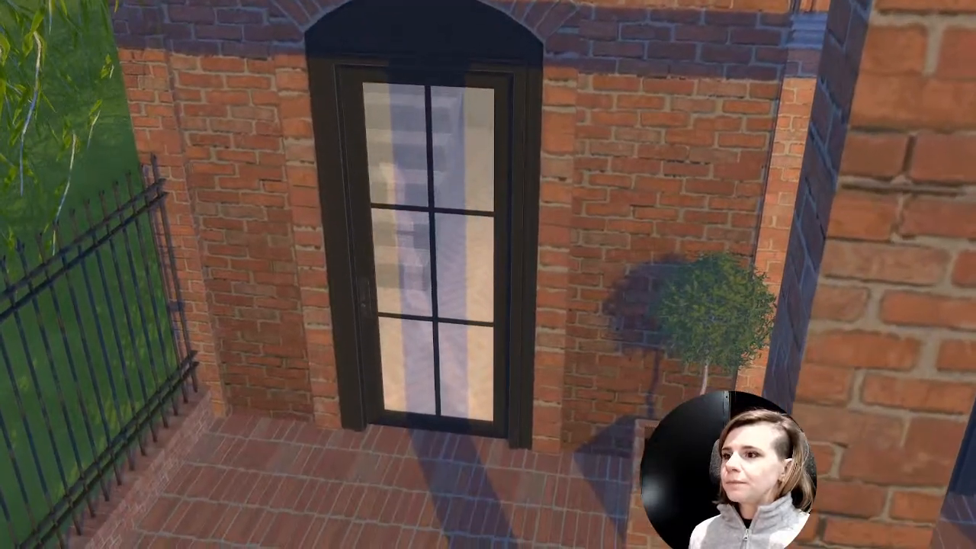
pyautogui.press('Tab')
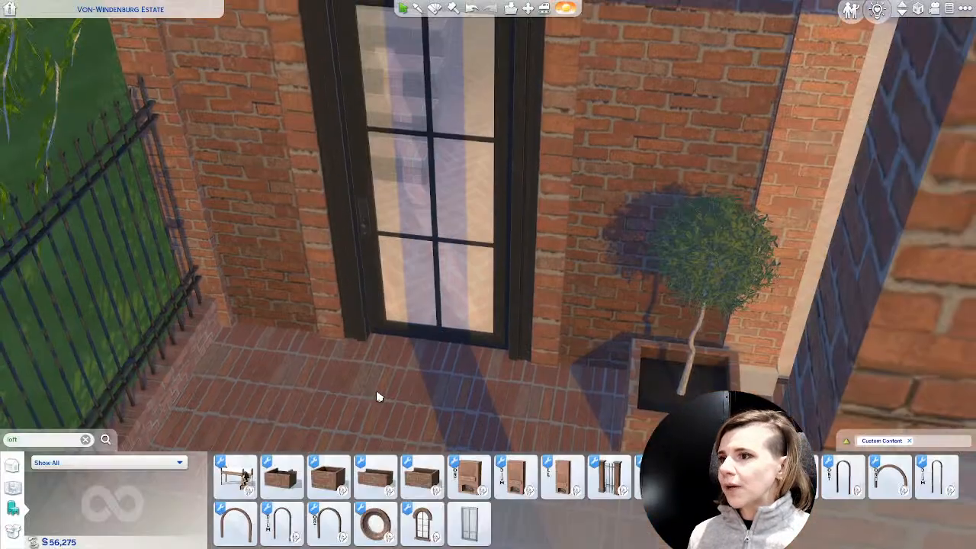
pyautogui.press('Escape')
pyautogui.press('Escape')
pyautogui.scroll(-4, 583, 384)
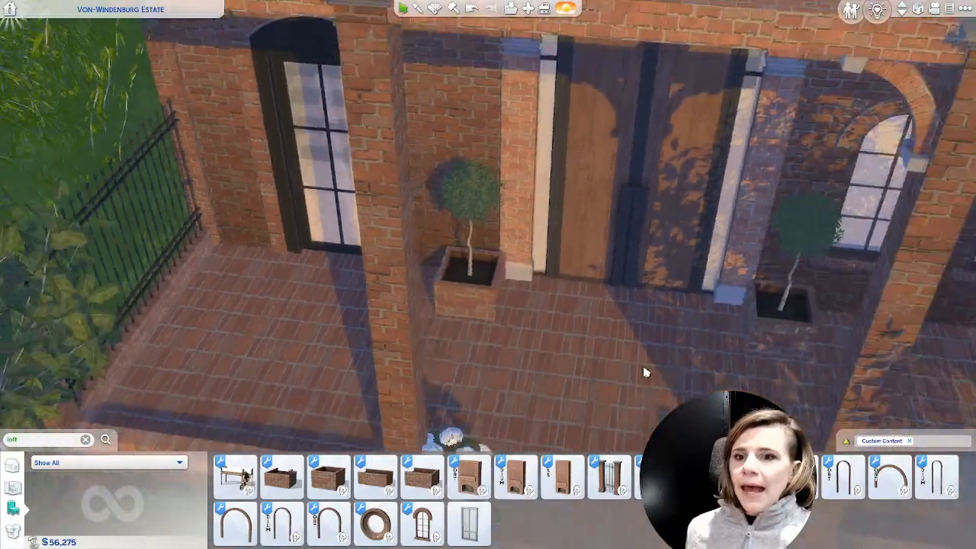
# Examine the upper-storey arched and round windows, the brick facade, and the roofed house from the front.
pyautogui.moveTo(645, 370); pyautogui.dragTo(565, 205, button='right')
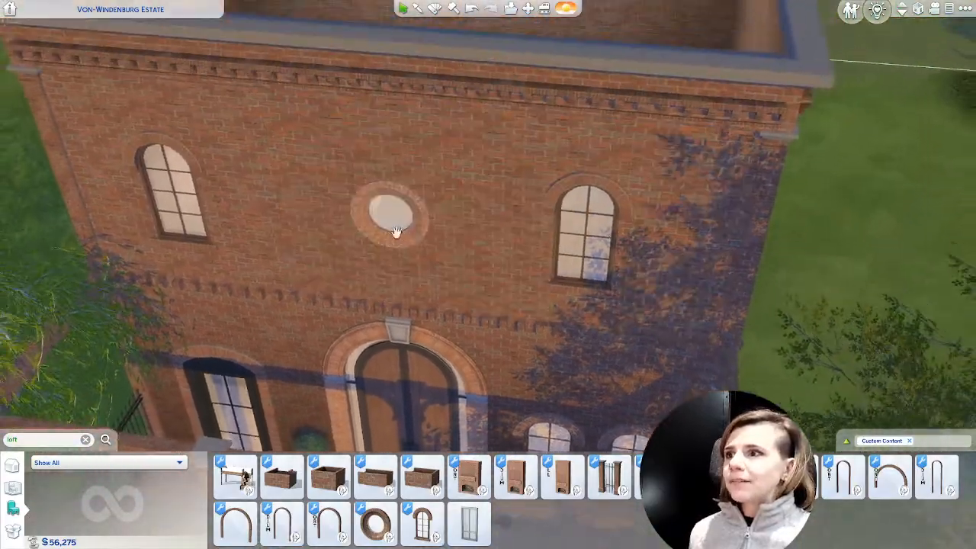
pyautogui.scroll(-3, 404, 244)
pyautogui.moveTo(579, 365); pyautogui.dragTo(555, 366, button='middle')
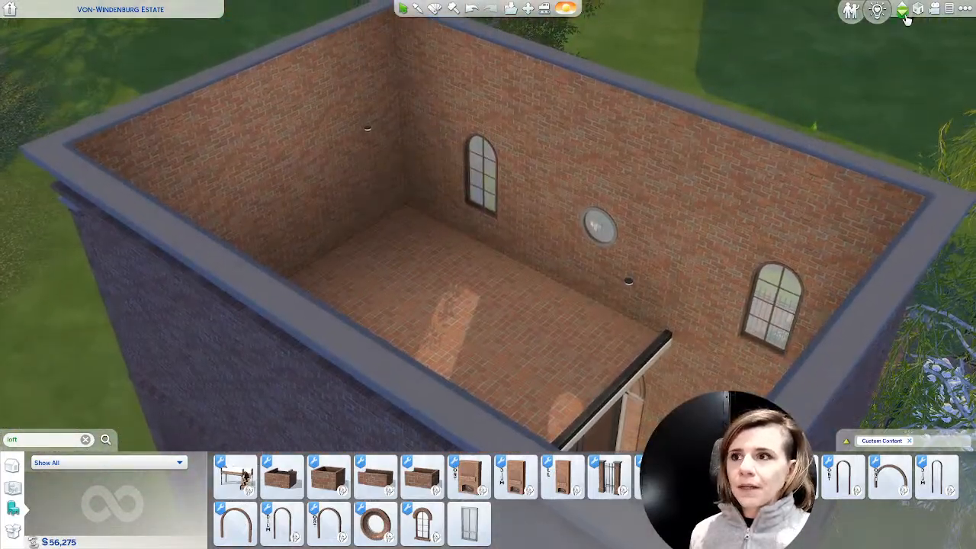
pyautogui.click(904, 17)
pyautogui.moveTo(554, 239); pyautogui.dragTo(342, 125, button='middle')
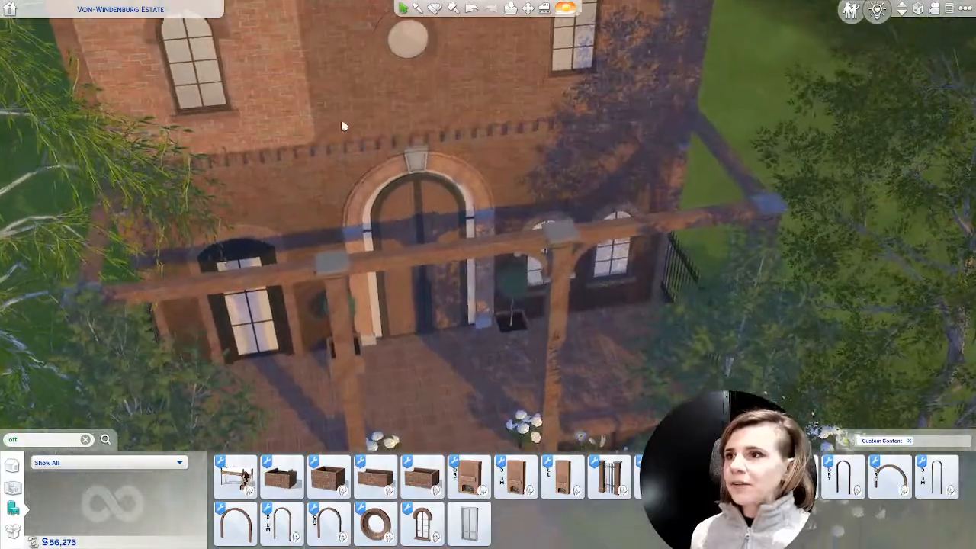
pyautogui.scroll(-3, 311, 97)
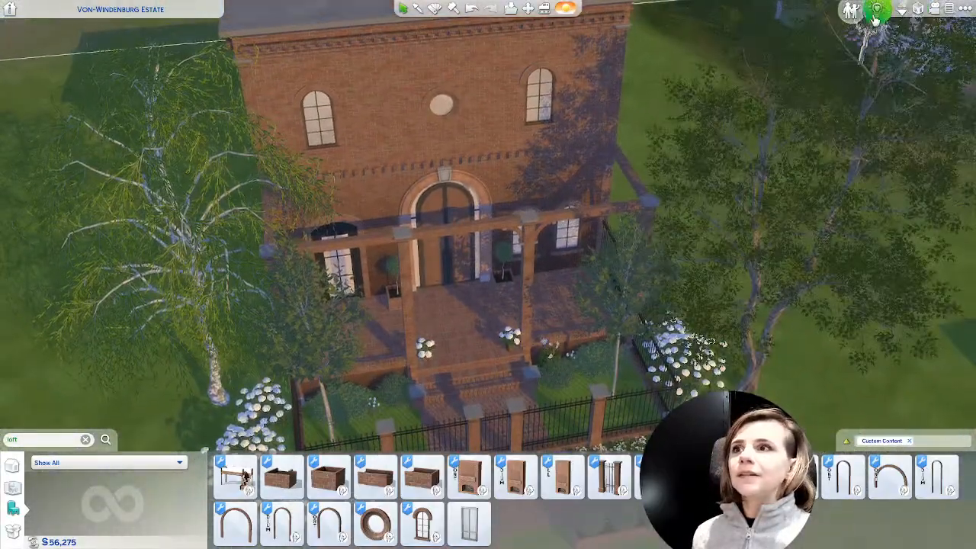
pyautogui.scroll(-2, 372, 149)
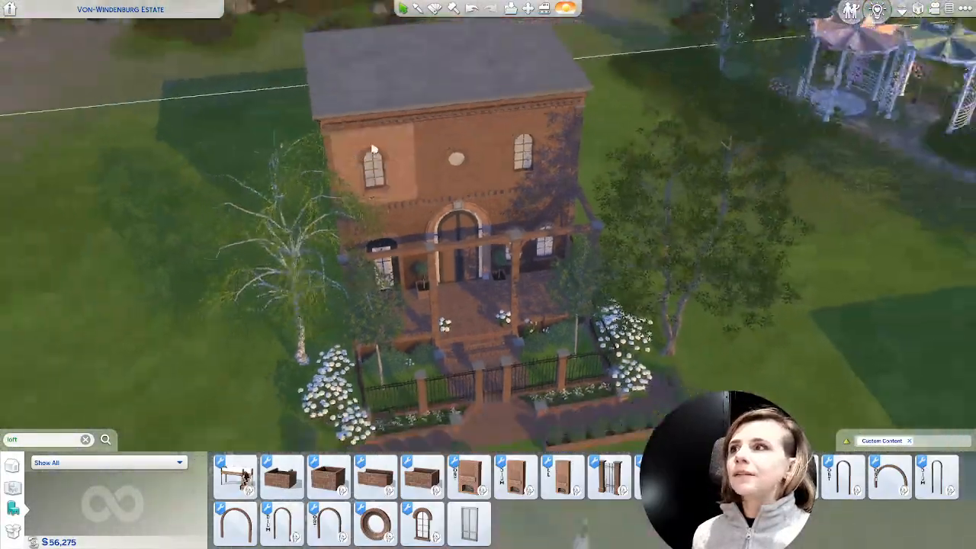
pyautogui.scroll(3, 449, 183)
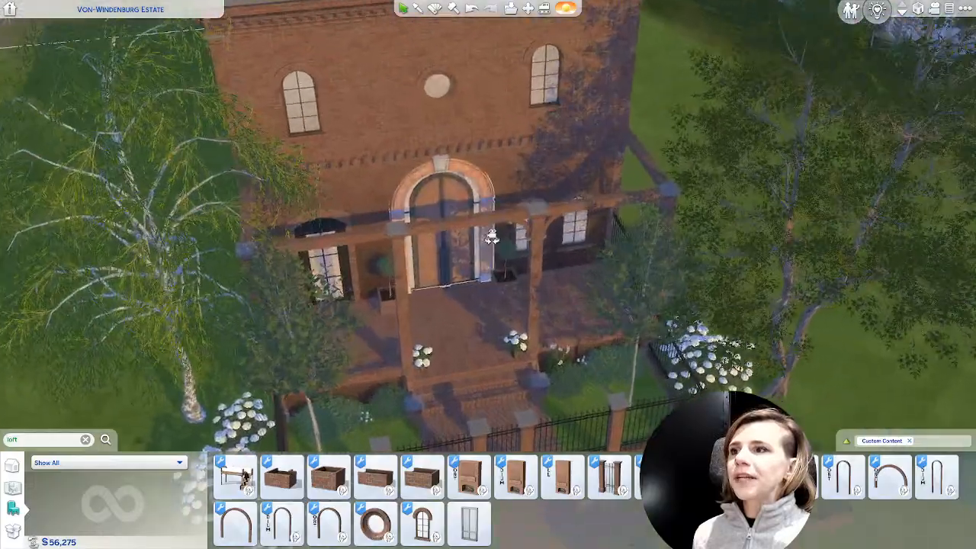
pyautogui.moveTo(448, 183); pyautogui.dragTo(554, 226, button='middle')
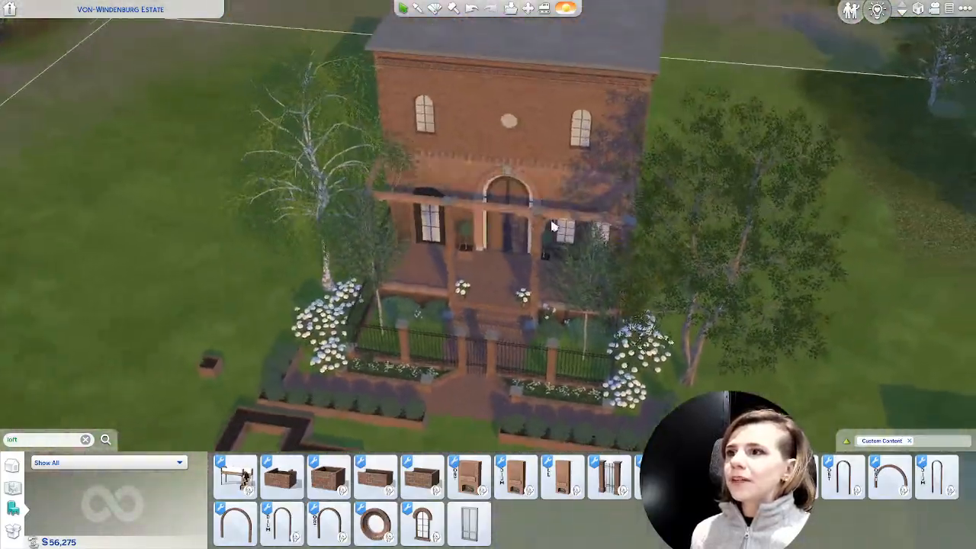
pyautogui.scroll(4, 510, 196)
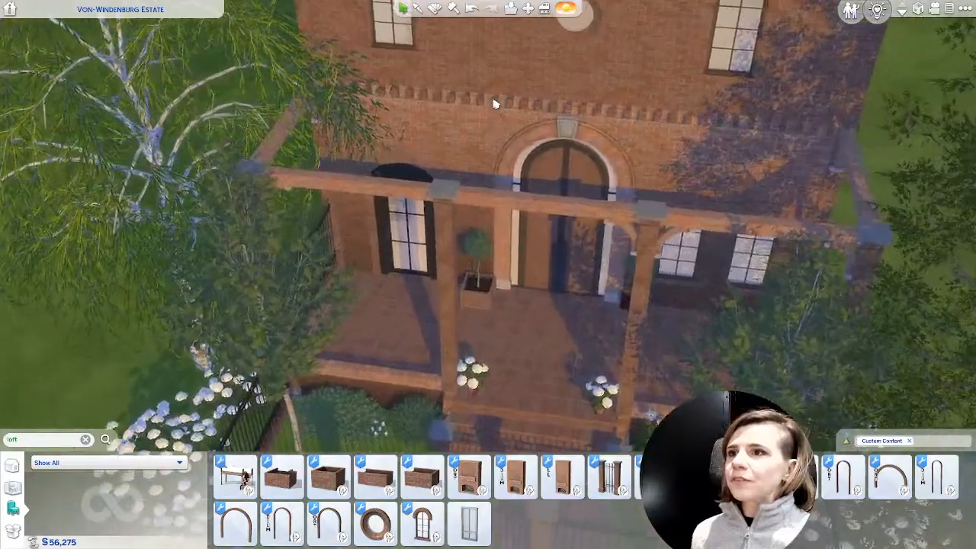
pyautogui.scroll(-4, 498, 173)
pyautogui.moveTo(499, 173); pyautogui.dragTo(490, 231, button='middle')
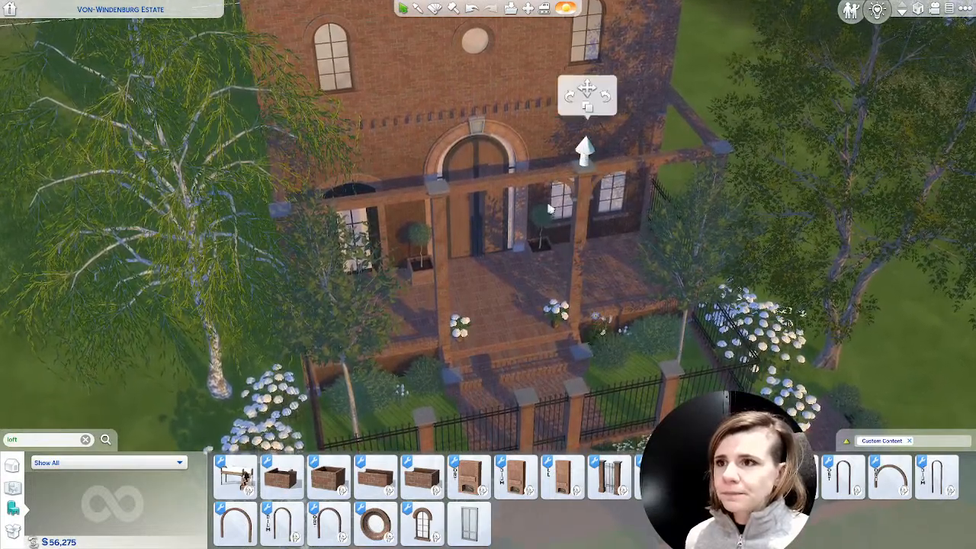
# Lower the view to the ground floor and examine the wide brick archway and fireplace inside.
pyautogui.scroll(5, 551, 283)
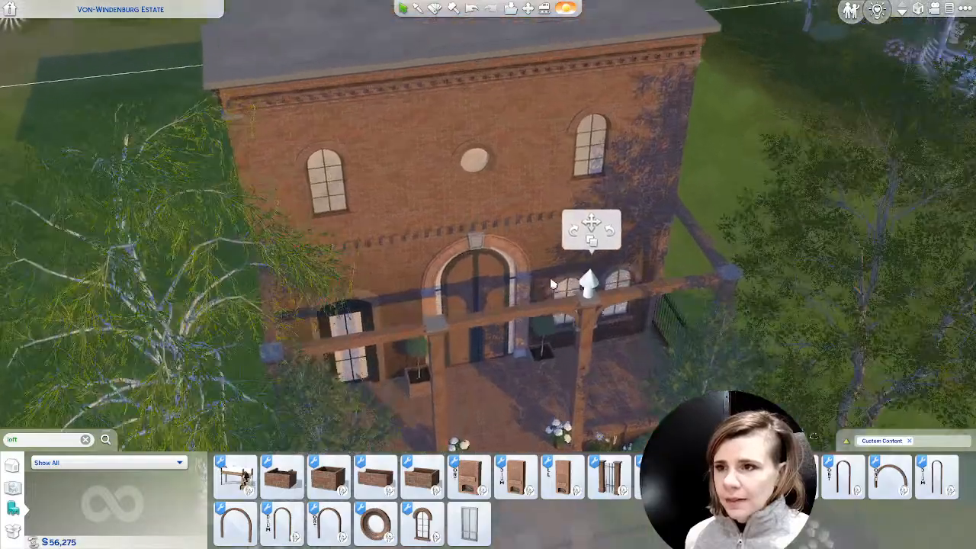
pyautogui.click(902, 15)
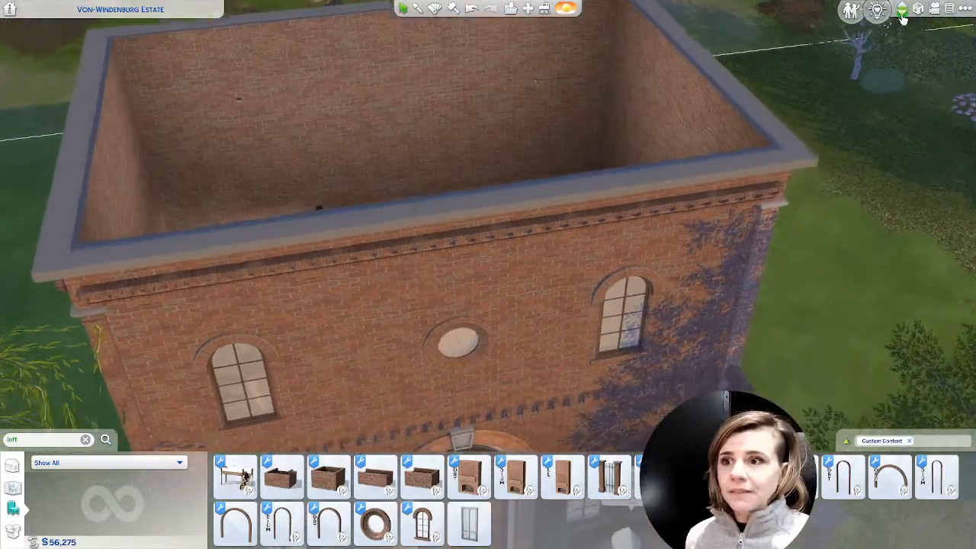
pyautogui.click(902, 16)
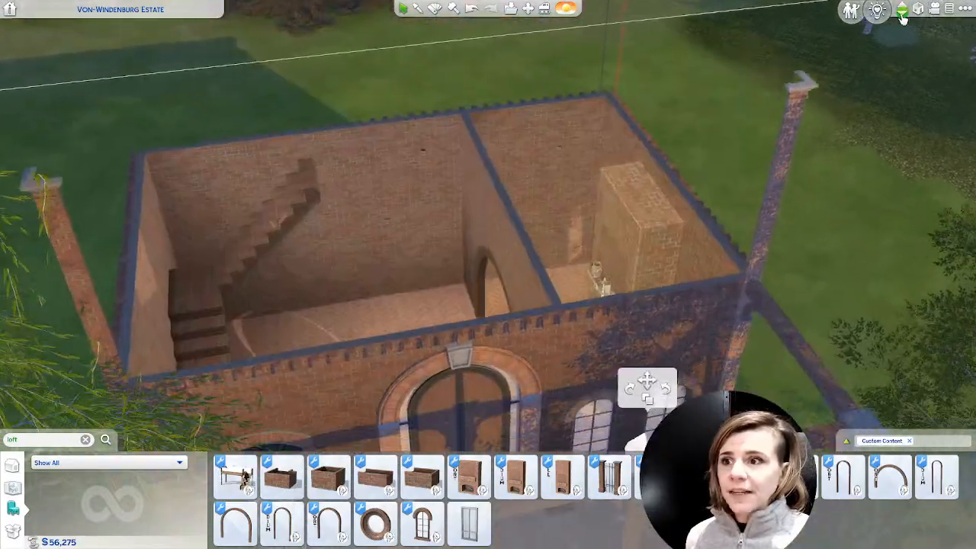
pyautogui.moveTo(861, 99); pyautogui.dragTo(773, 206, button='middle')
pyautogui.scroll(5, 560, 279)
pyautogui.press('Tab')
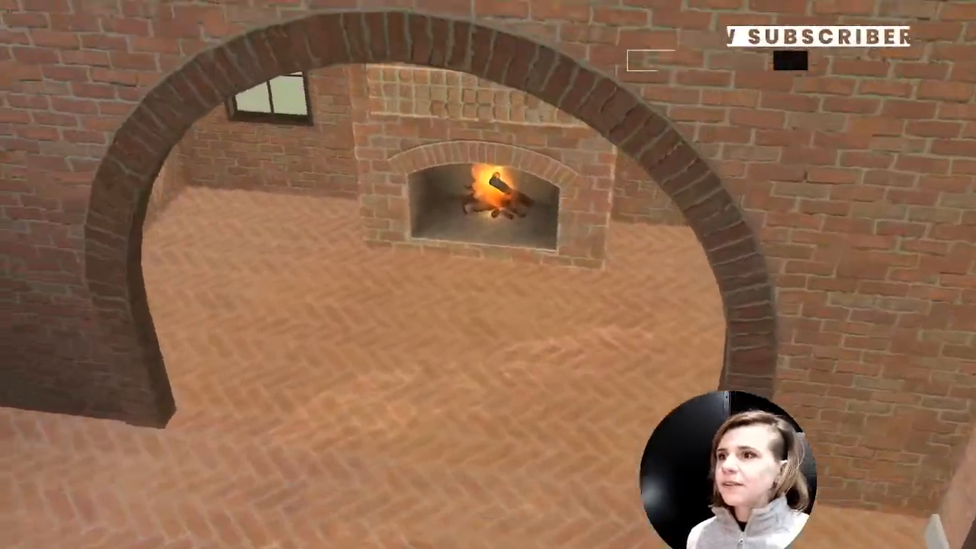
pyautogui.press('w')
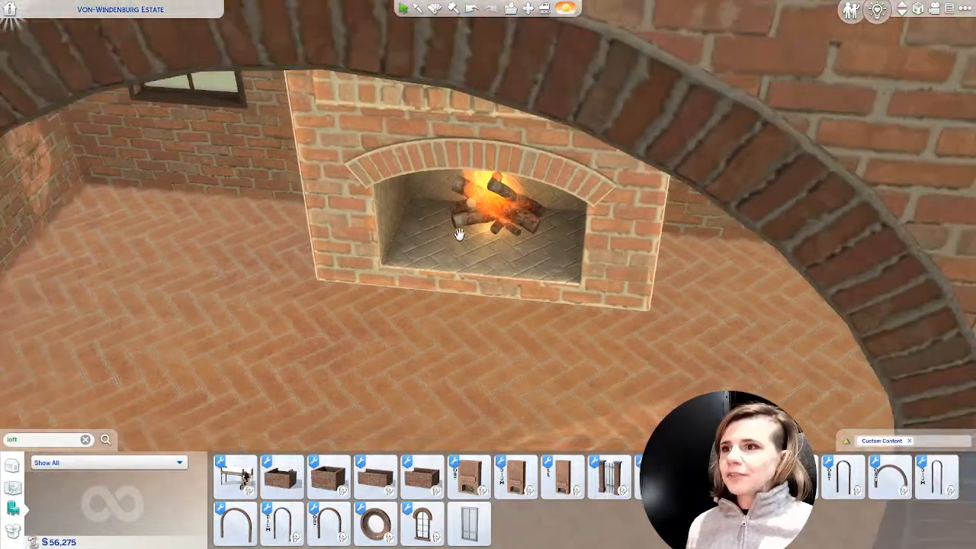
pyautogui.scroll(-5, 471, 305)
pyautogui.scroll(5, 467, 323)
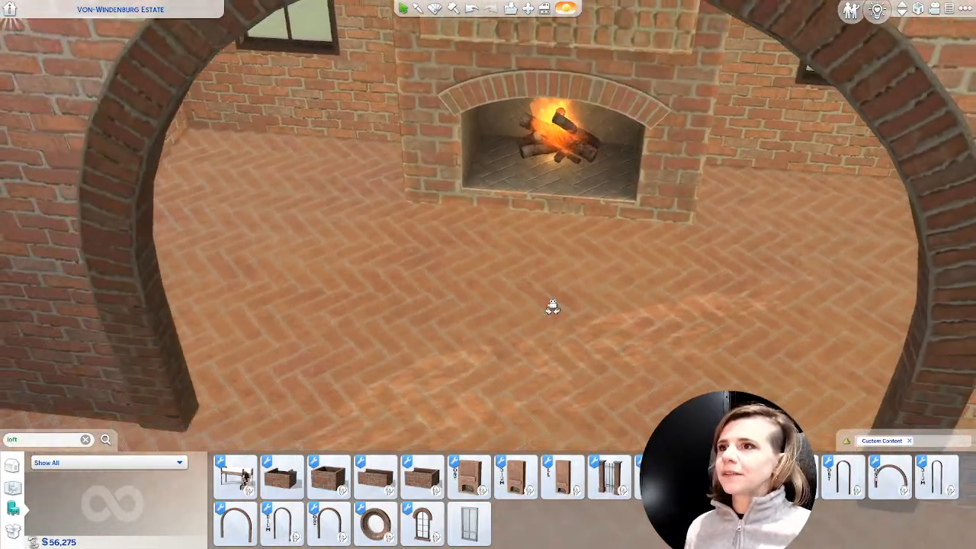
pyautogui.scroll(-5, 552, 308)
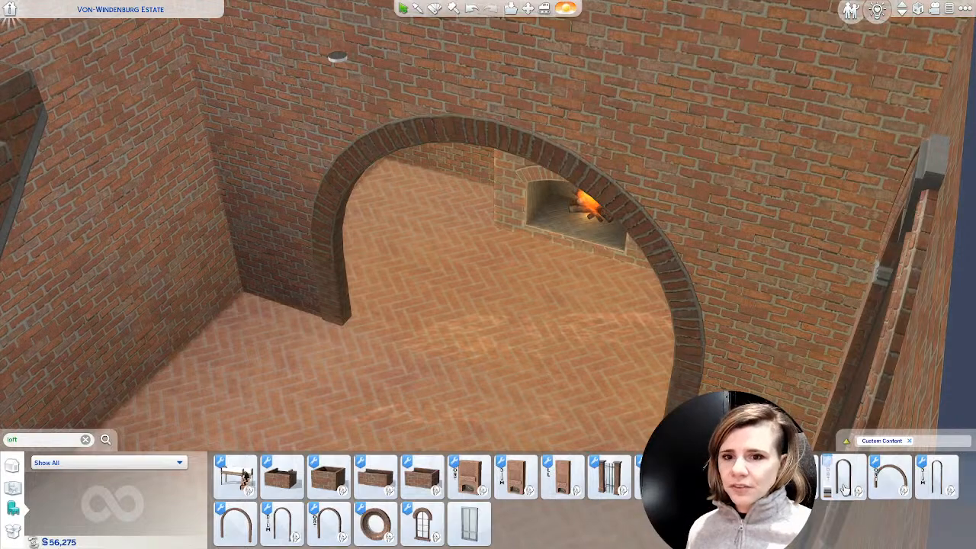
# Preview three different arches from the "loft" results around the ground-floor room without placing any.
pyautogui.click(842, 476)
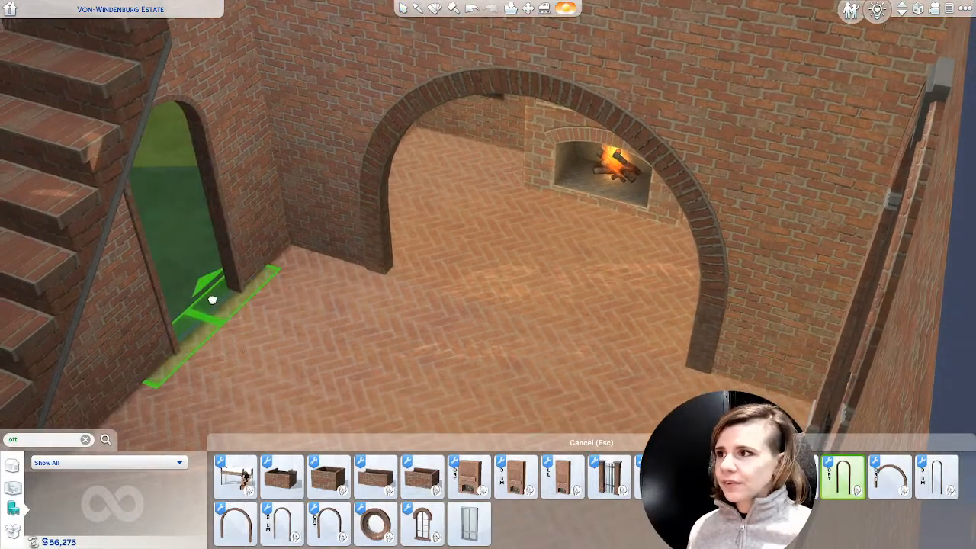
pyautogui.moveTo(218, 303); pyautogui.dragTo(220, 304, button='middle')
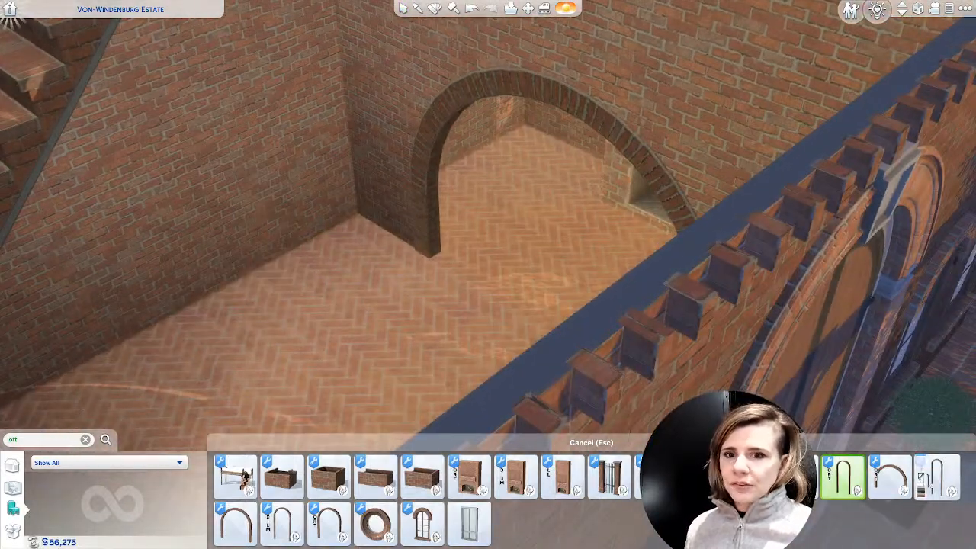
pyautogui.click(937, 477)
pyautogui.scroll(-3, 256, 191)
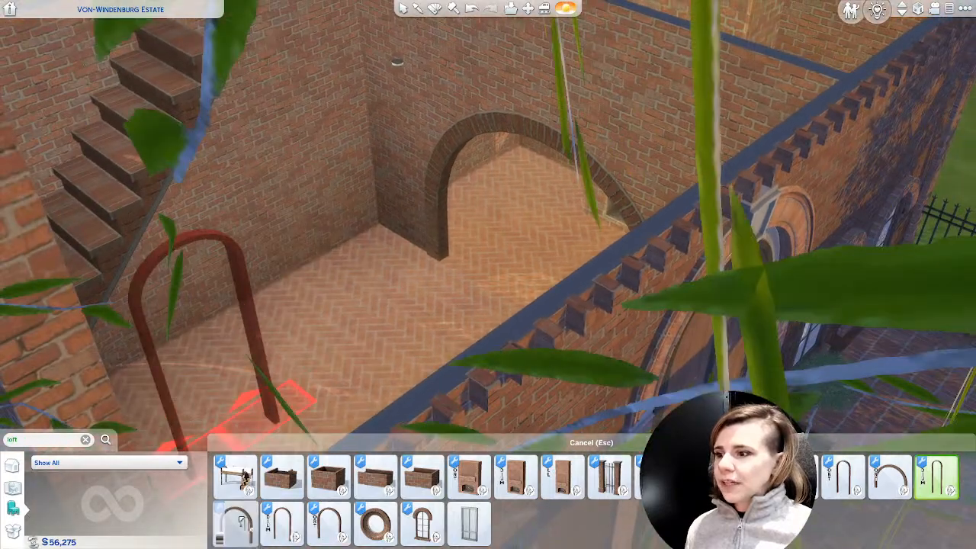
pyautogui.click(242, 522)
pyautogui.moveTo(388, 294); pyautogui.dragTo(390, 296, button='middle')
pyautogui.scroll(3, 420, 305)
pyautogui.press('Escape')
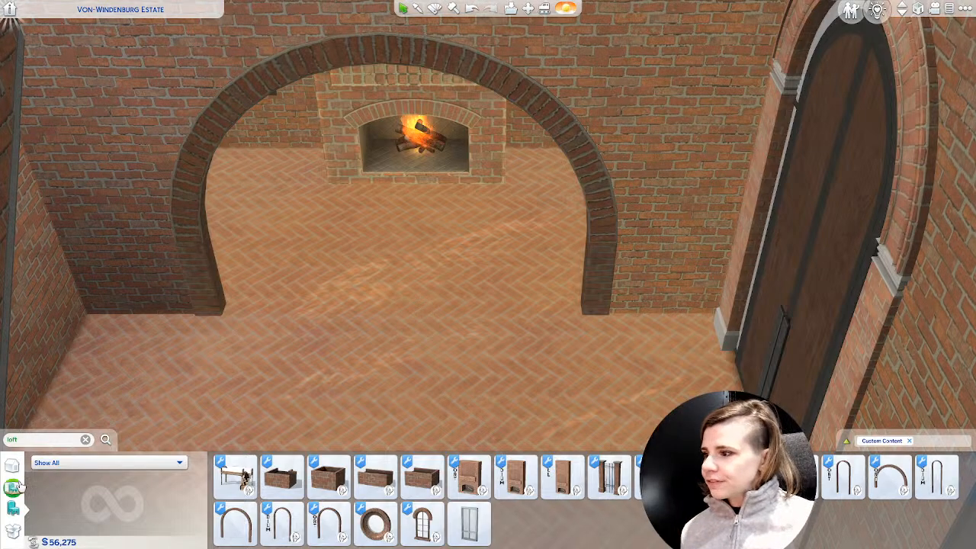
# Browse the Foundations category of the build catalogue and look over the house's front entrance and garden.
pyautogui.click(20, 468)
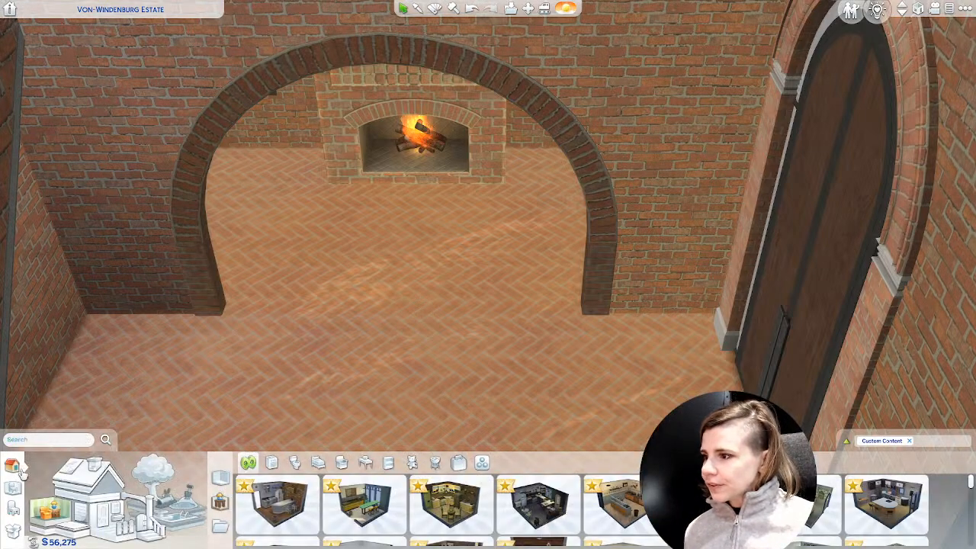
pyautogui.click(112, 539)
pyautogui.click(65, 539)
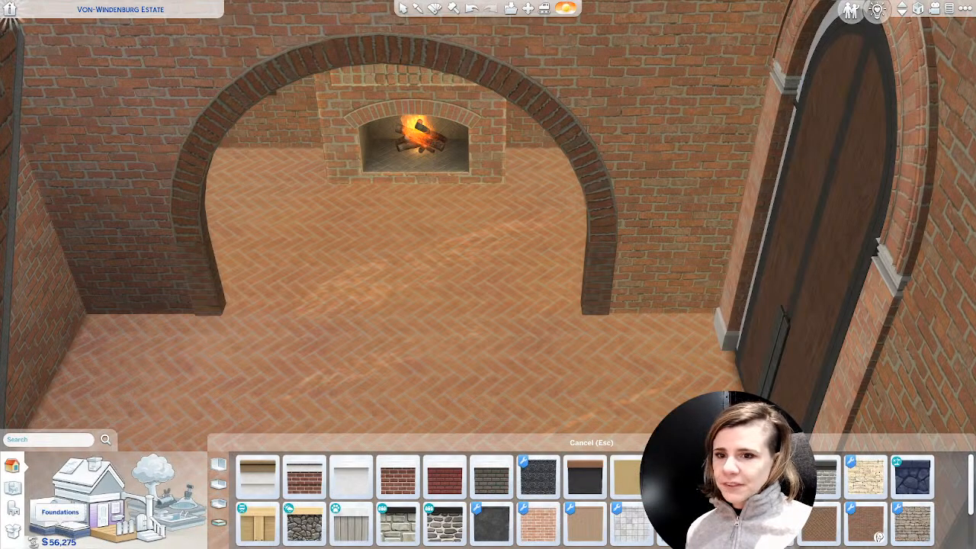
pyautogui.click(64, 537)
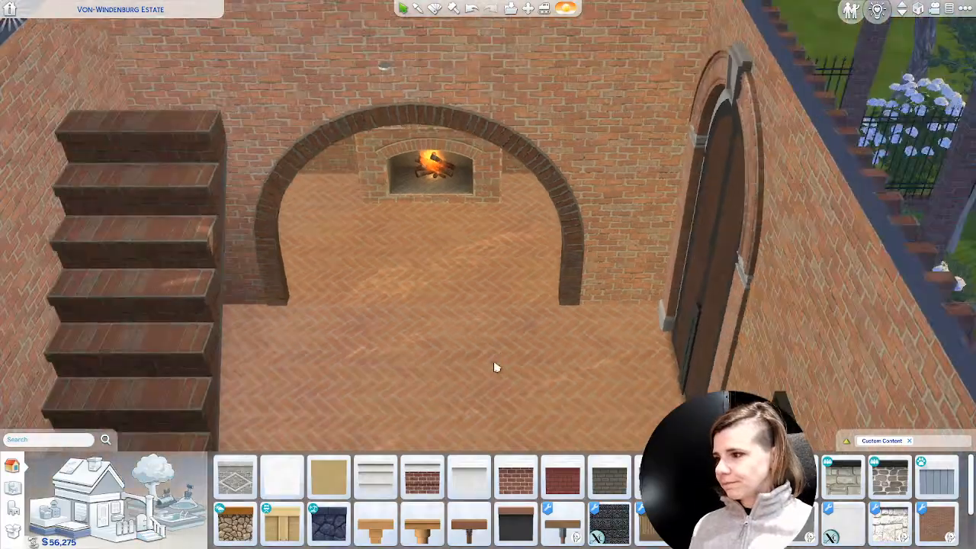
pyautogui.press('Escape')
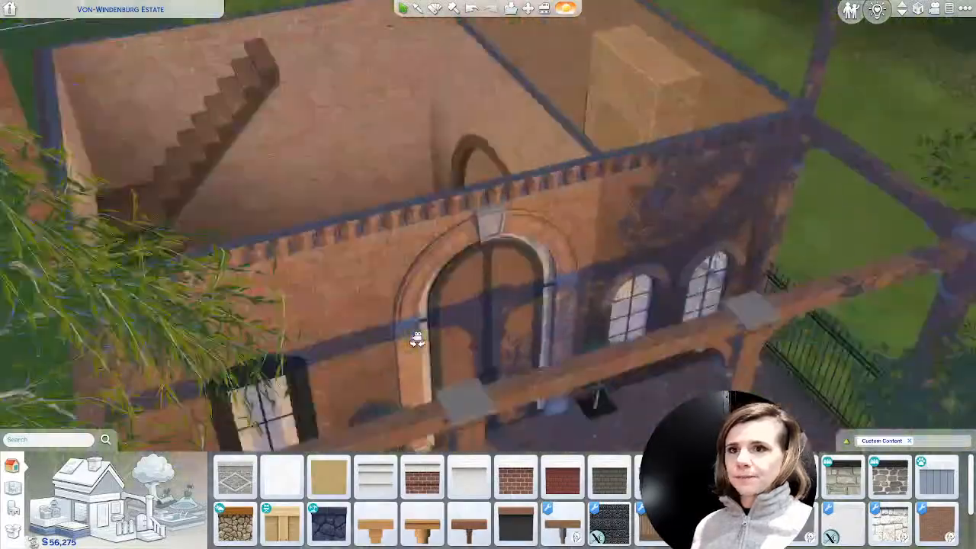
pyautogui.moveTo(417, 340); pyautogui.dragTo(407, 338, button='middle')
pyautogui.press('s')
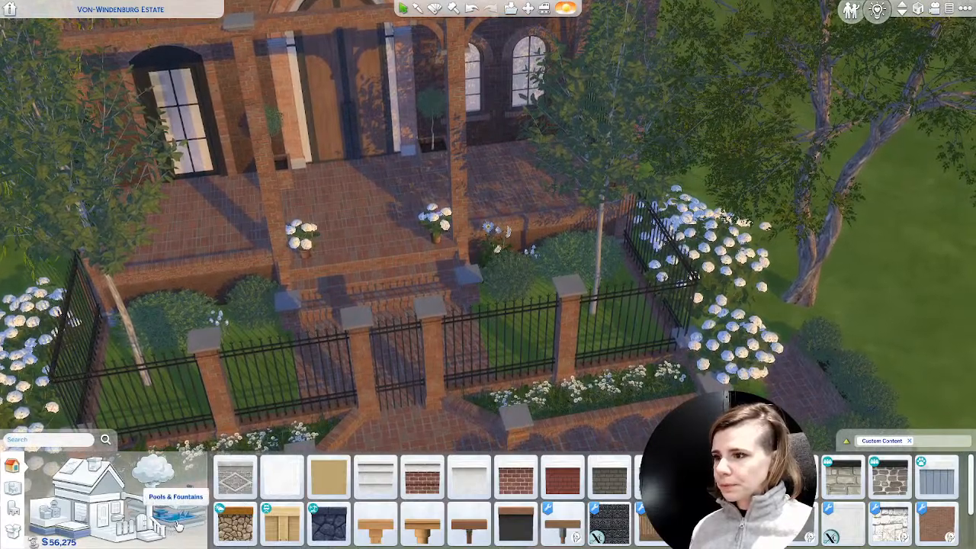
pyautogui.click(177, 526)
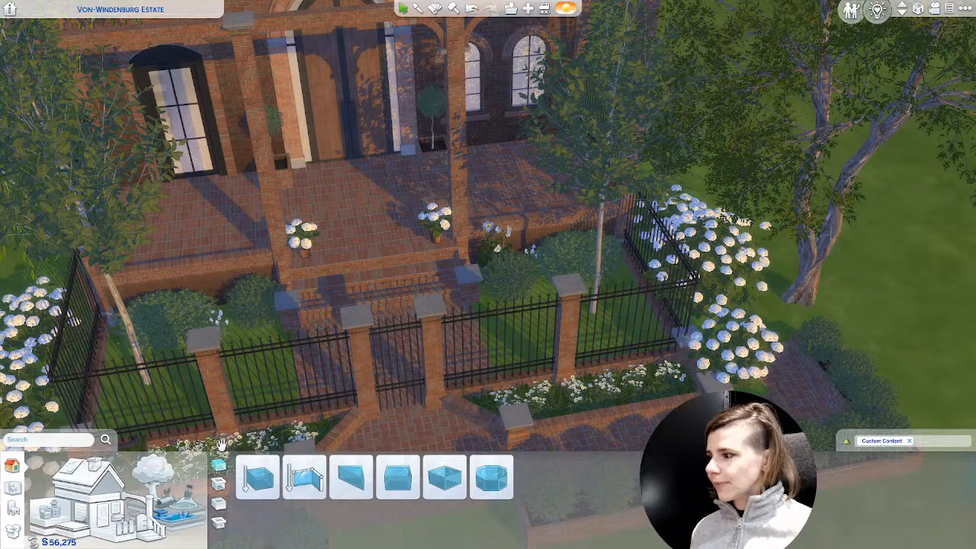
pyautogui.press('Escape')
pyautogui.press('Escape')
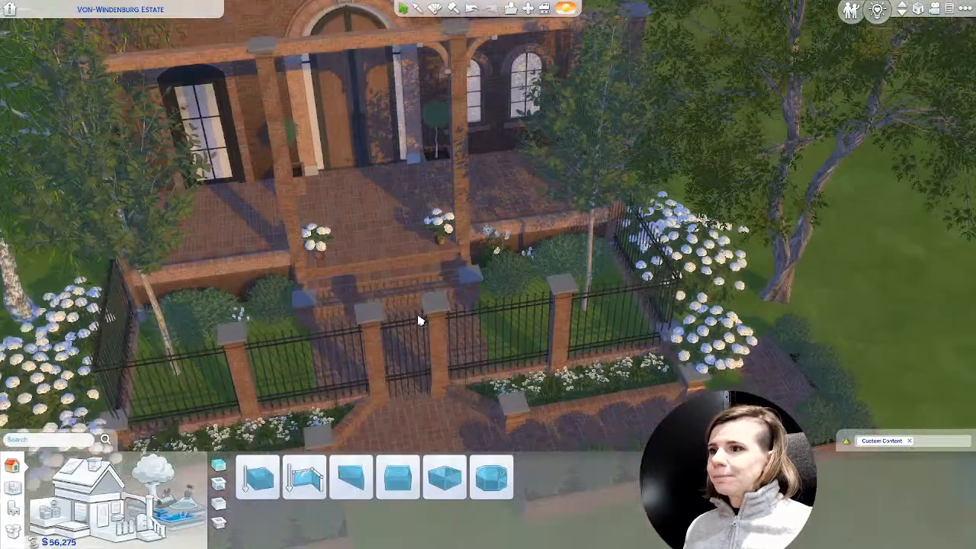
# Delete all the loose brick planter pieces standing on the lawn in front of and beside the planted hedge border.
pyautogui.scroll(-6, 417, 328)
pyautogui.moveTo(409, 353); pyautogui.dragTo(407, 353, button='middle')
pyautogui.scroll(4, 354, 423)
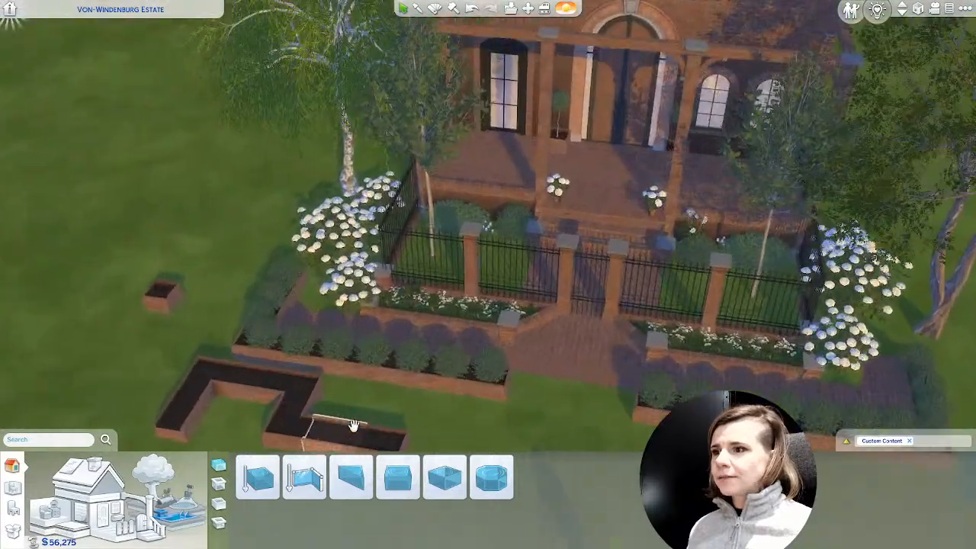
pyautogui.scroll(2, 353, 426)
pyautogui.click(460, 391)
pyautogui.press('Delete')
pyautogui.click(393, 373)
pyautogui.press('Delete')
pyautogui.click(343, 362)
pyautogui.press('Delete')
pyautogui.click(342, 344)
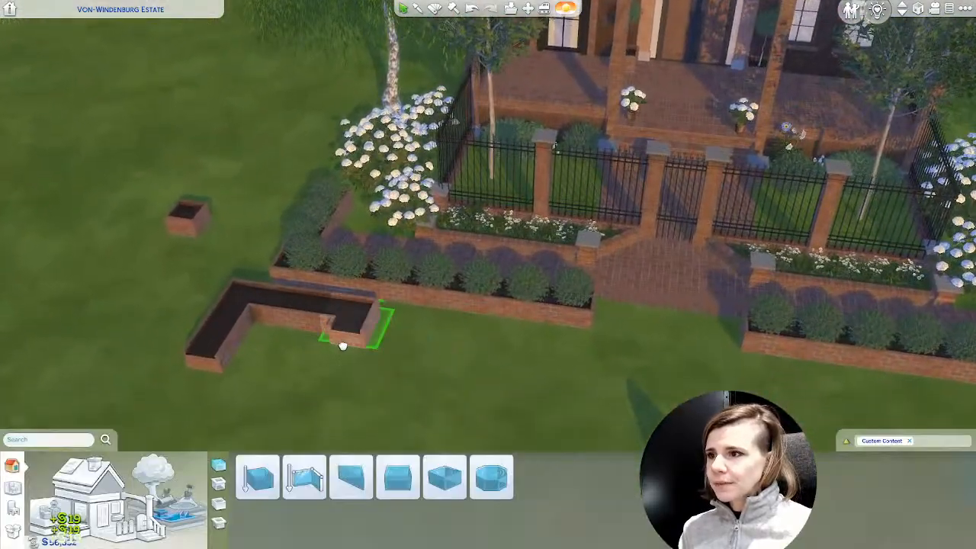
pyautogui.press('Delete')
pyautogui.click(305, 312)
pyautogui.press('Delete')
pyautogui.click(238, 307)
pyautogui.press('Delete')
pyautogui.click(228, 330)
pyautogui.press('Delete')
pyautogui.click(200, 224)
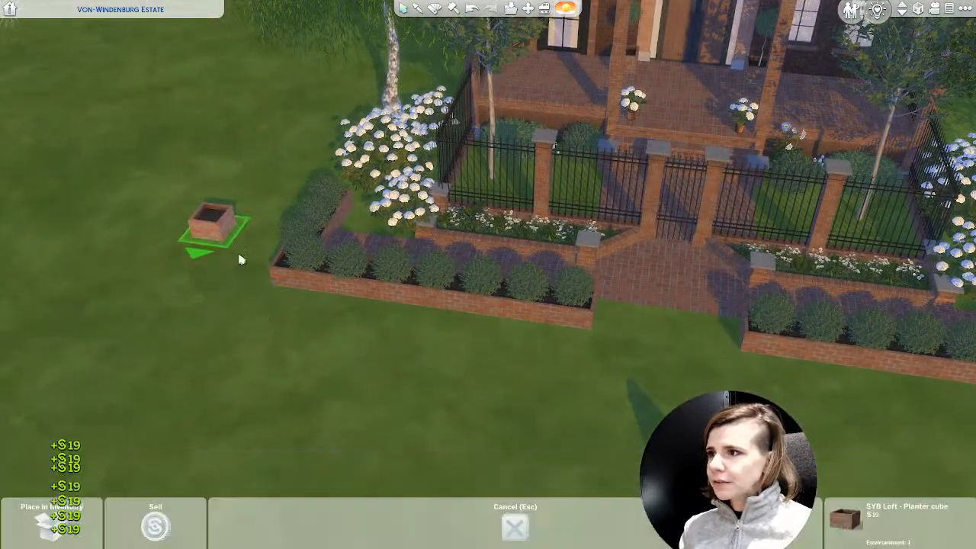
pyautogui.press('Delete')
# Take a last look at the cleared front garden, and save and exit the game.
pyautogui.scroll(-4, 564, 347)
pyautogui.moveTo(618, 337); pyautogui.dragTo(447, 394, button='right')
pyautogui.scroll(4, 447, 395)
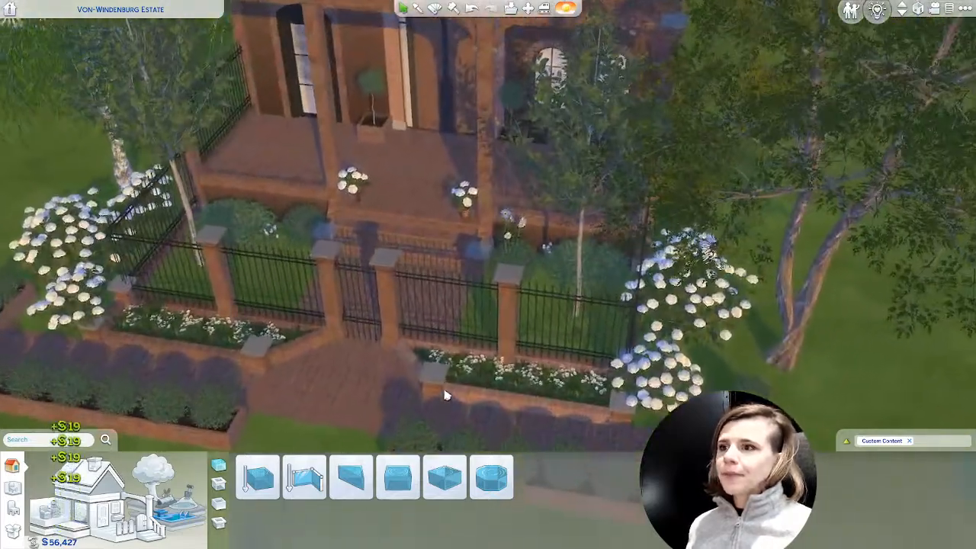
pyautogui.scroll(-5, 447, 395)
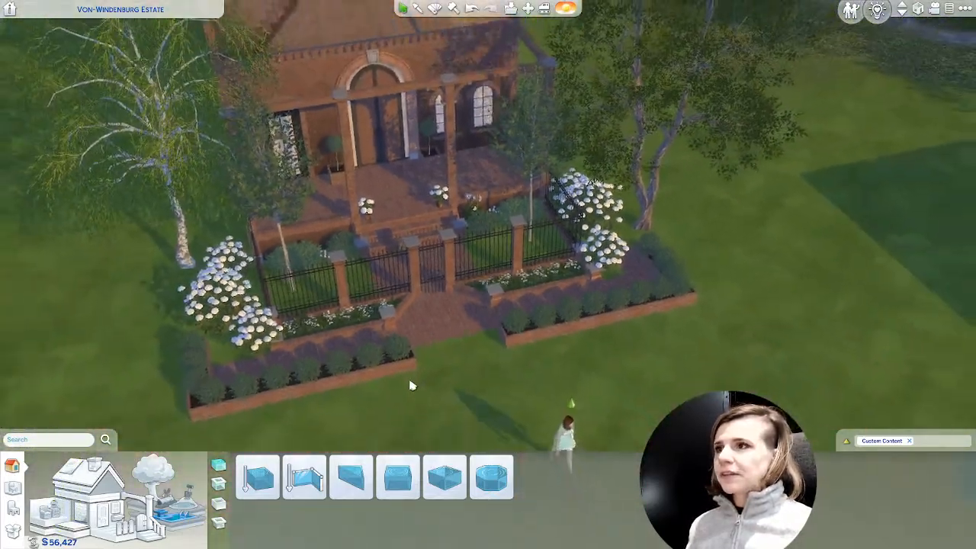
pyautogui.press('Escape')
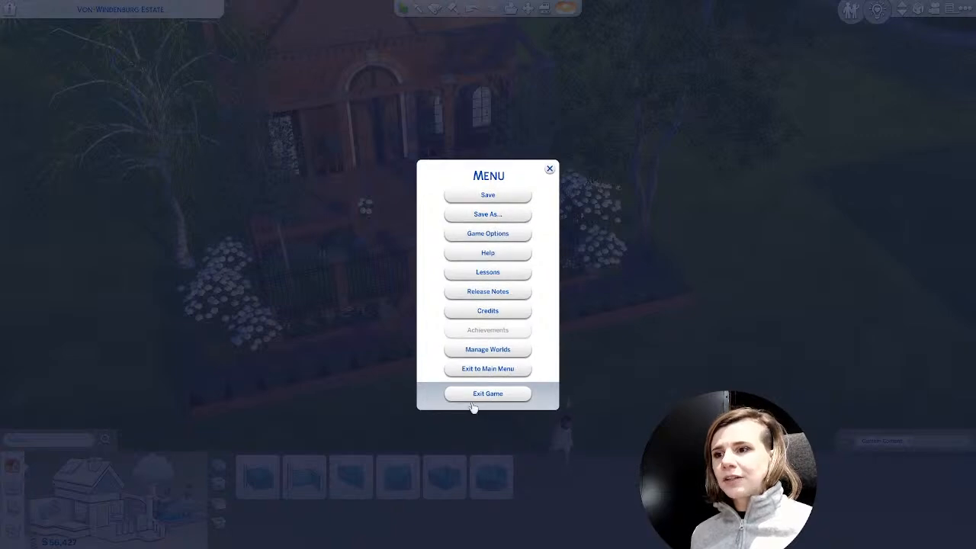
pyautogui.click(472, 402)
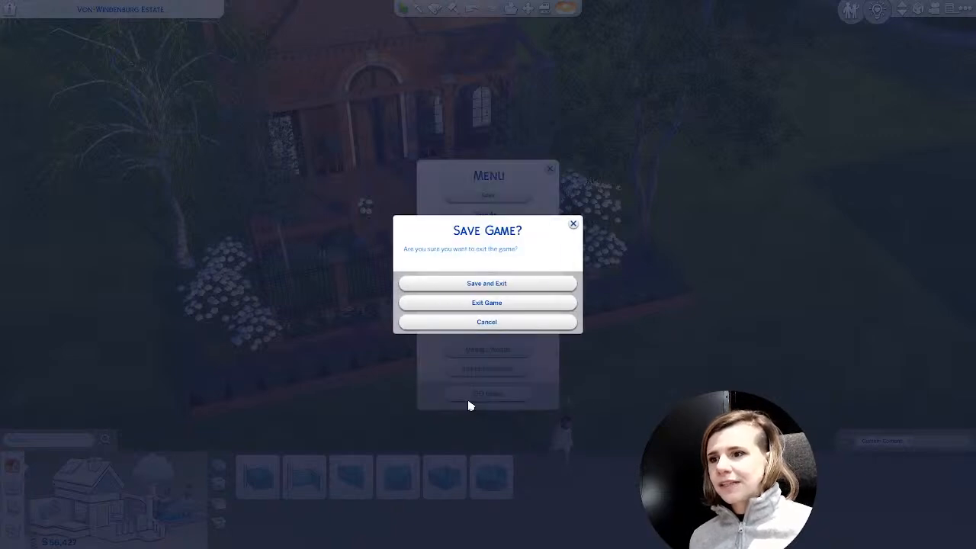
pyautogui.click(457, 283)
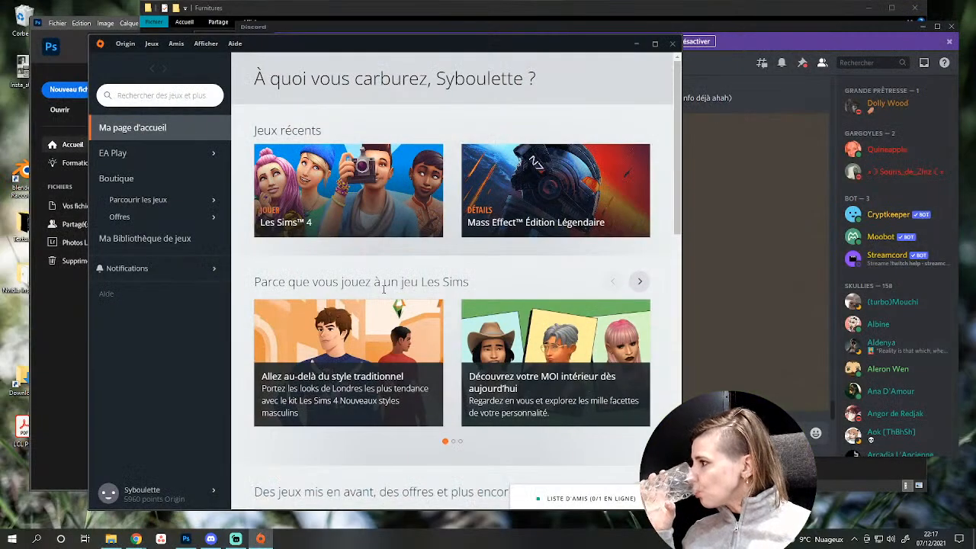
# Switch to File Explorer, open the #Inspis folder inside 159-Hanukkah 2021 set and maximize the window.
pyautogui.click(111, 539)
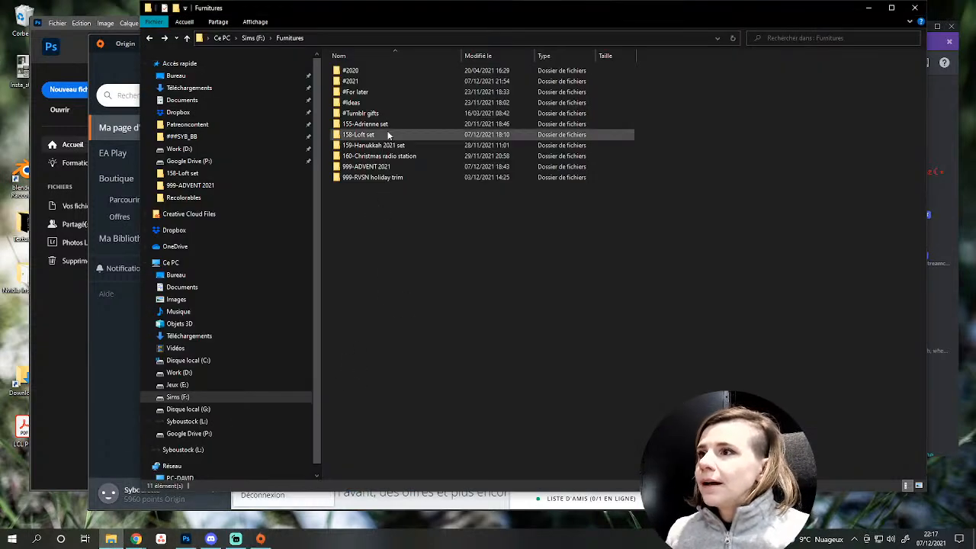
pyautogui.doubleClick(381, 145)
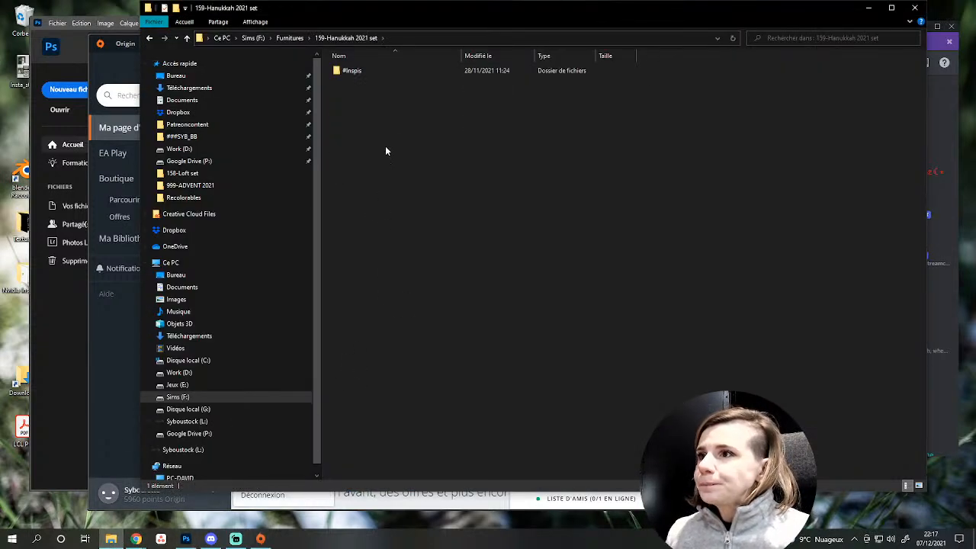
pyautogui.doubleClick(365, 73)
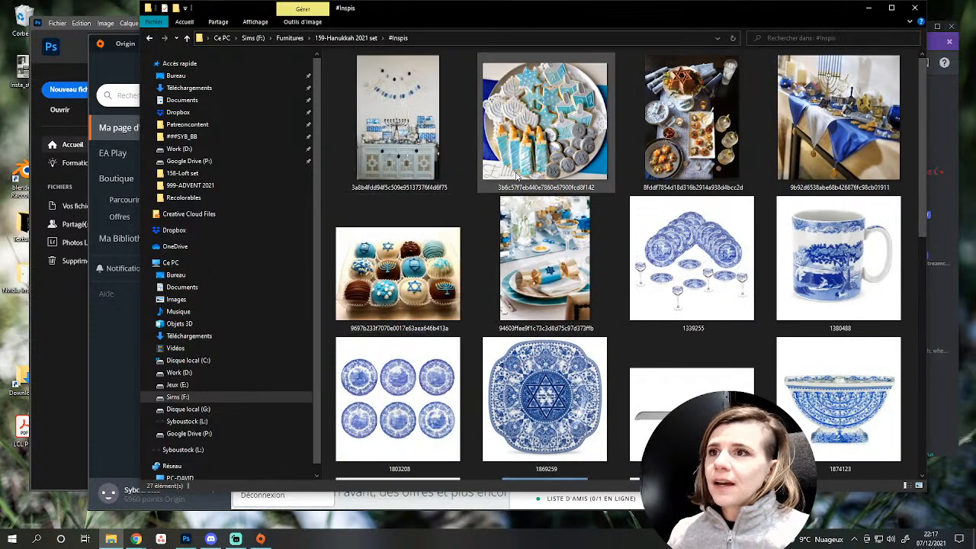
pyautogui.click(891, 13)
# View the photo of the Happy Hanukkah garland and menorah sideboard full-window, slightly enlarged, and close it.
pyautogui.click(264, 131)
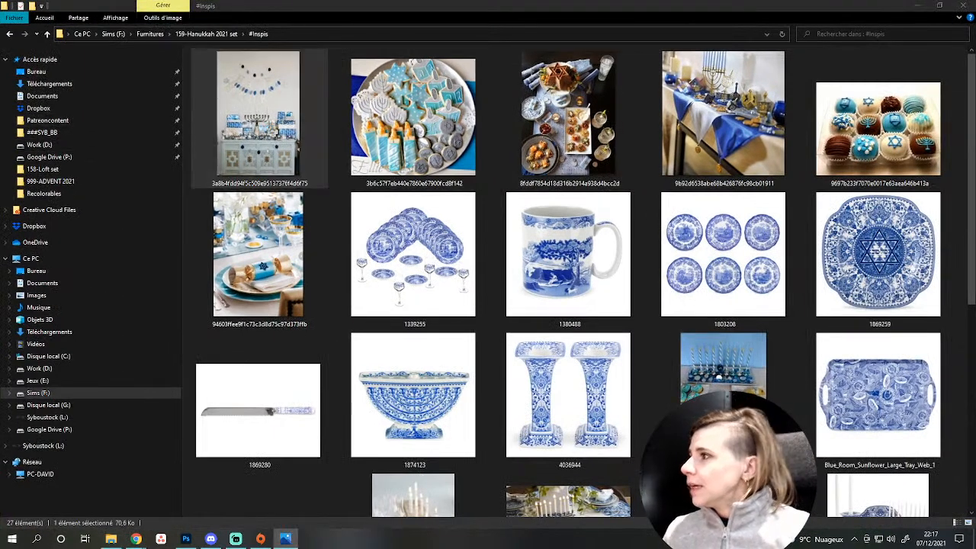
pyautogui.press('Return')
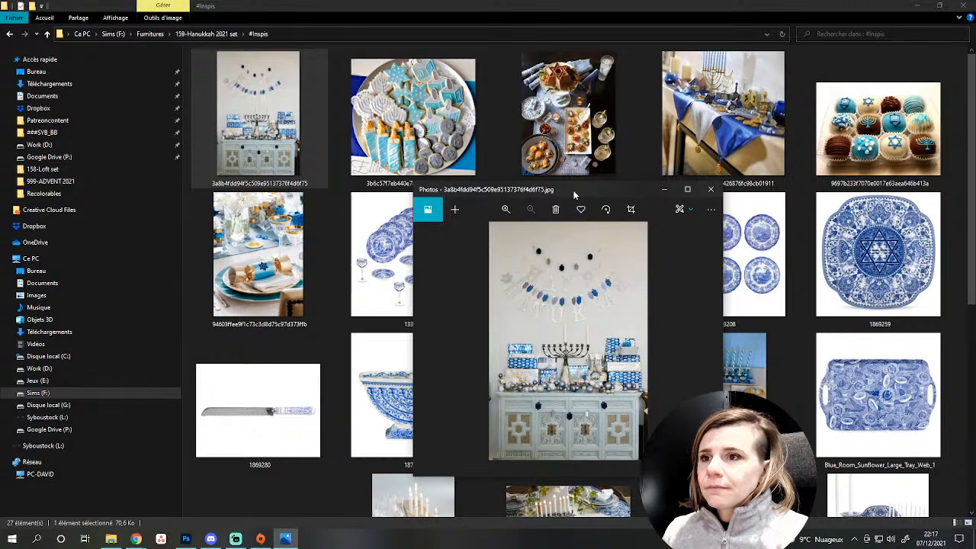
pyautogui.doubleClick(581, 189)
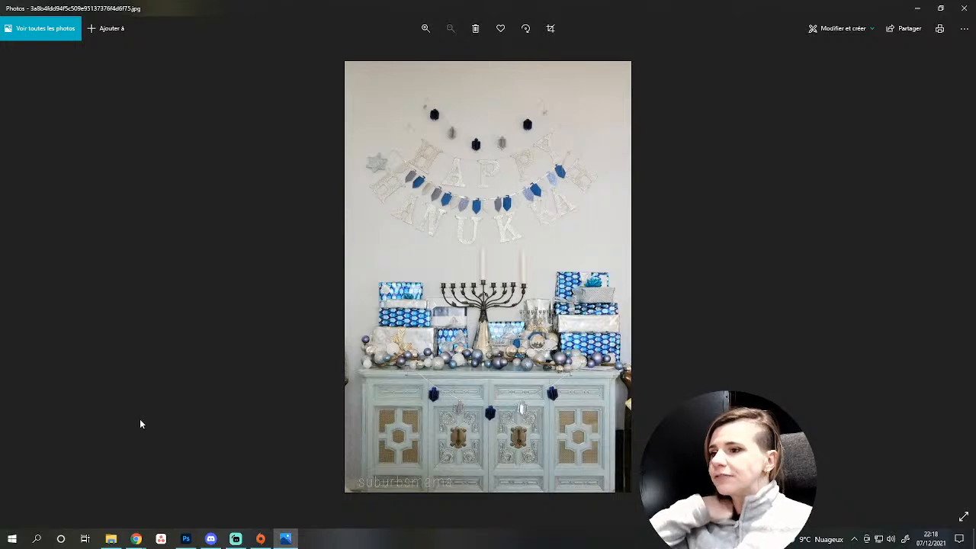
pyautogui.keyDown('ctrl'); pyautogui.scroll(1, 140, 423); pyautogui.keyUp('ctrl')
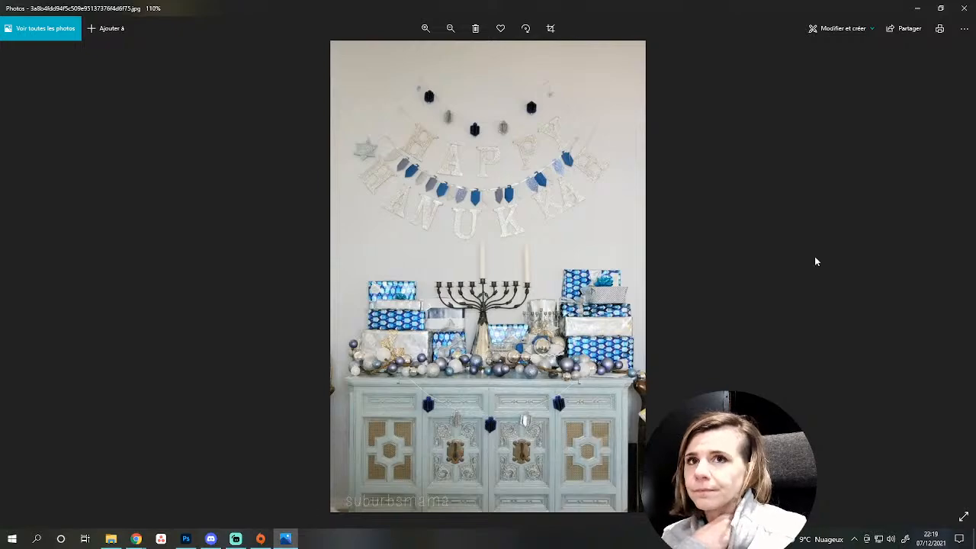
pyautogui.click(963, 8)
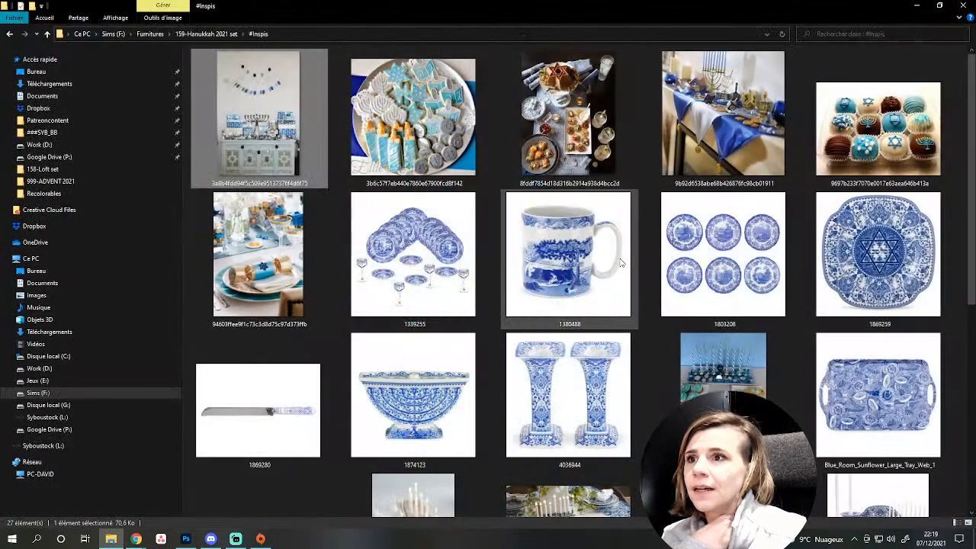
# View the Hanukkah food and table photos one by one, from the iced cookies to the cracker place setting.
pyautogui.doubleClick(405, 139)
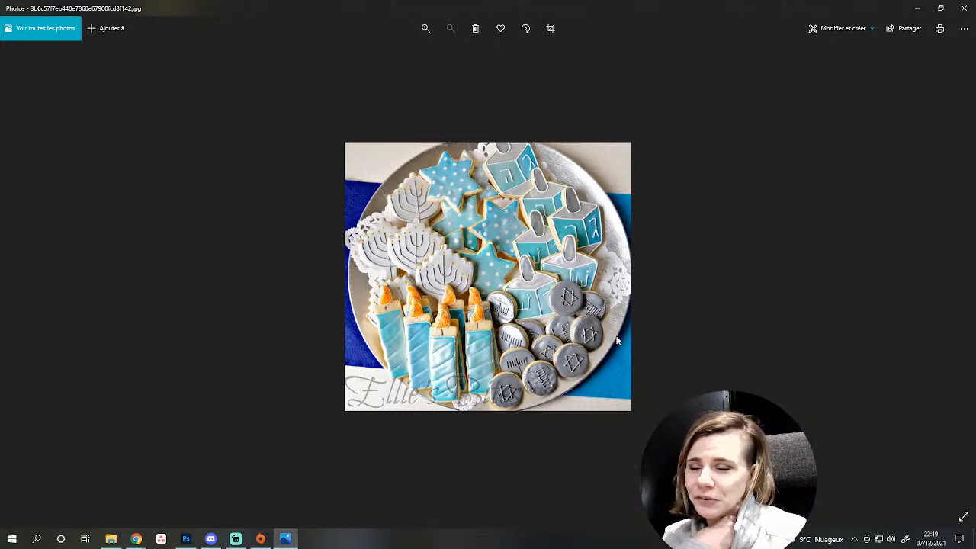
pyautogui.press('Right')
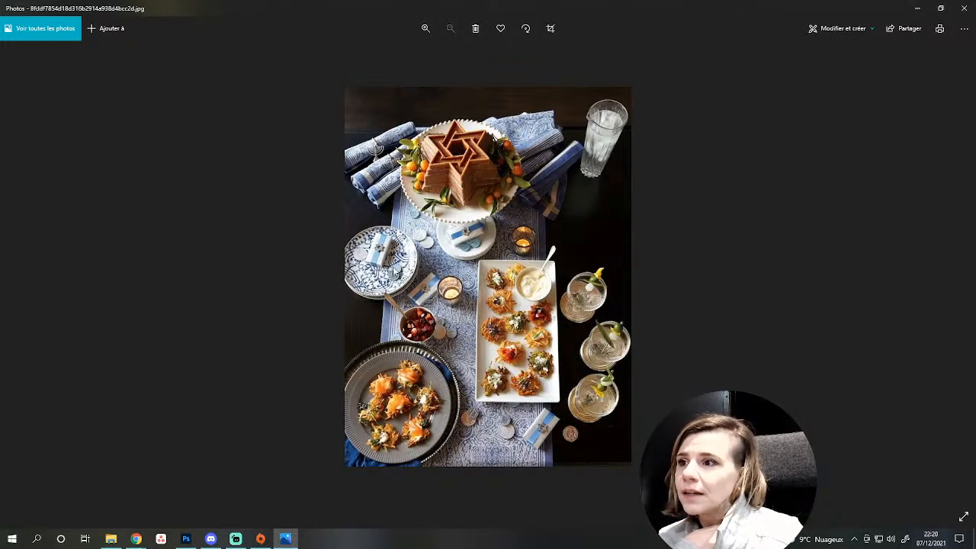
pyautogui.press('Right')
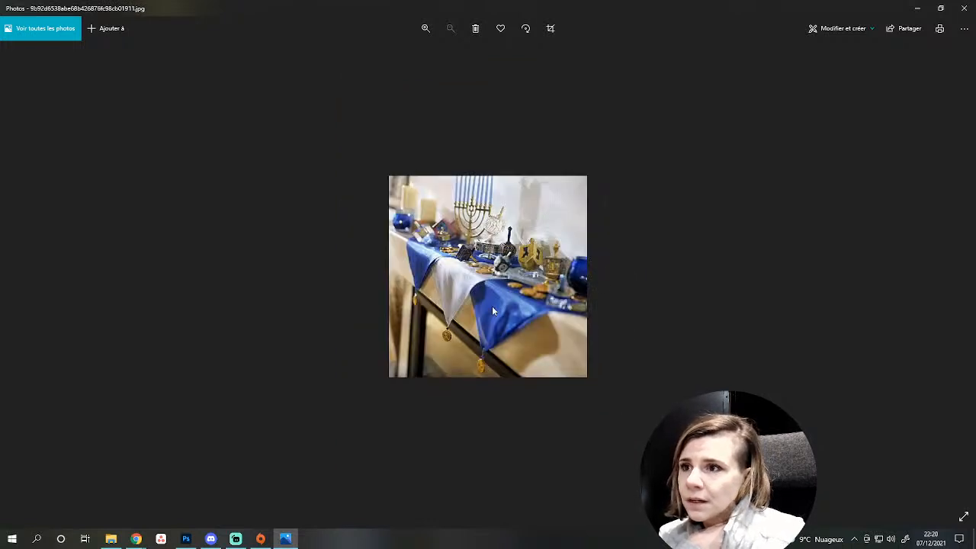
pyautogui.press('Right')
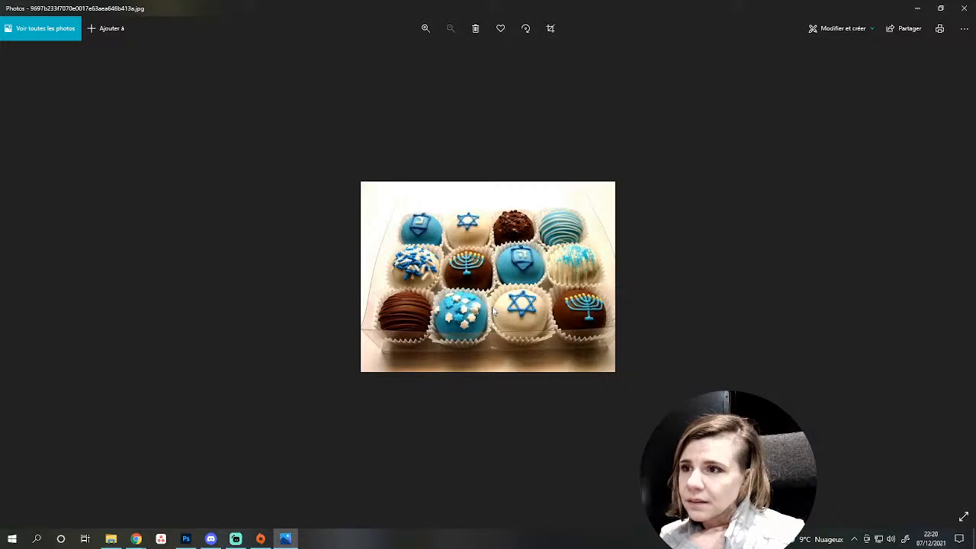
pyautogui.press('Right')
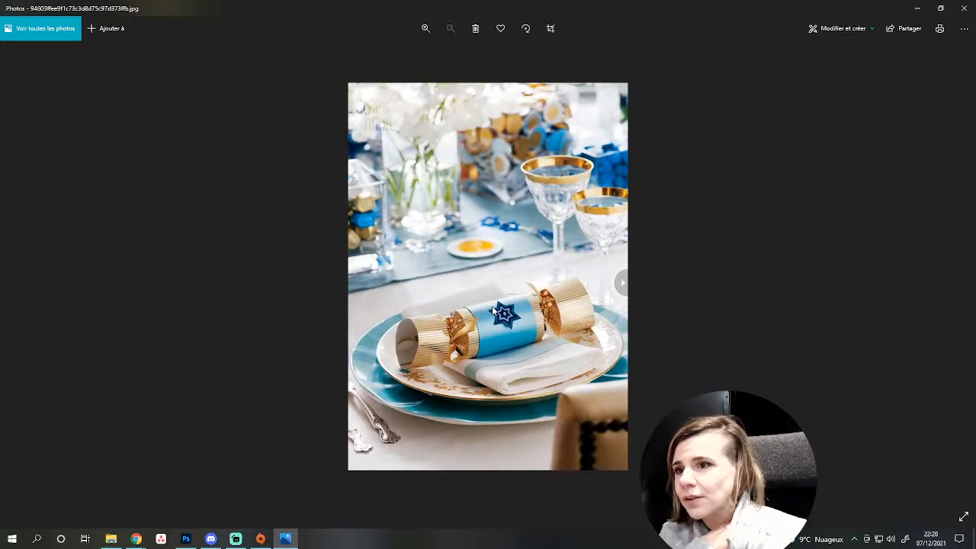
# Look through the blue-and-white tableware photos, from the plate and glass set 1339255 to the candlestick pair 4036944.
pyautogui.press('Right')
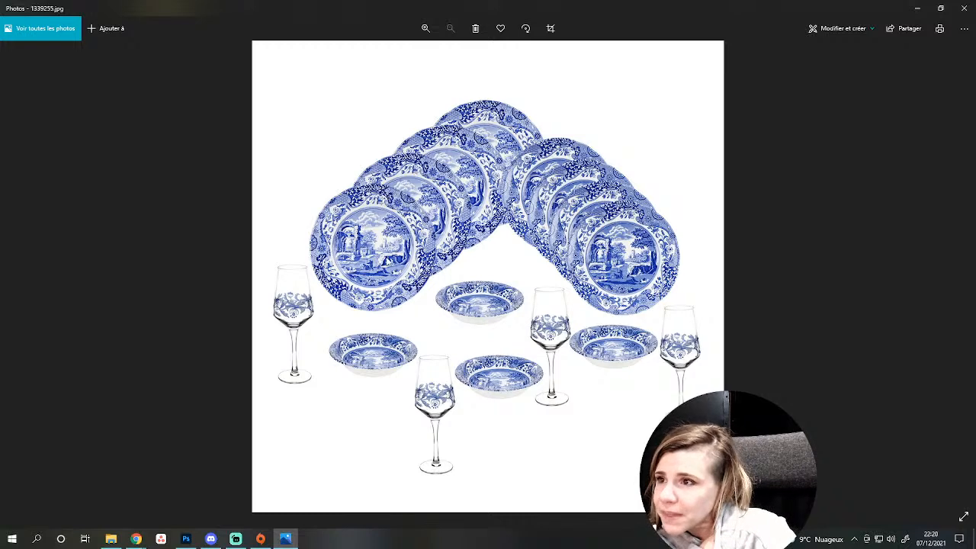
pyautogui.press('Right')
pyautogui.press('Right')
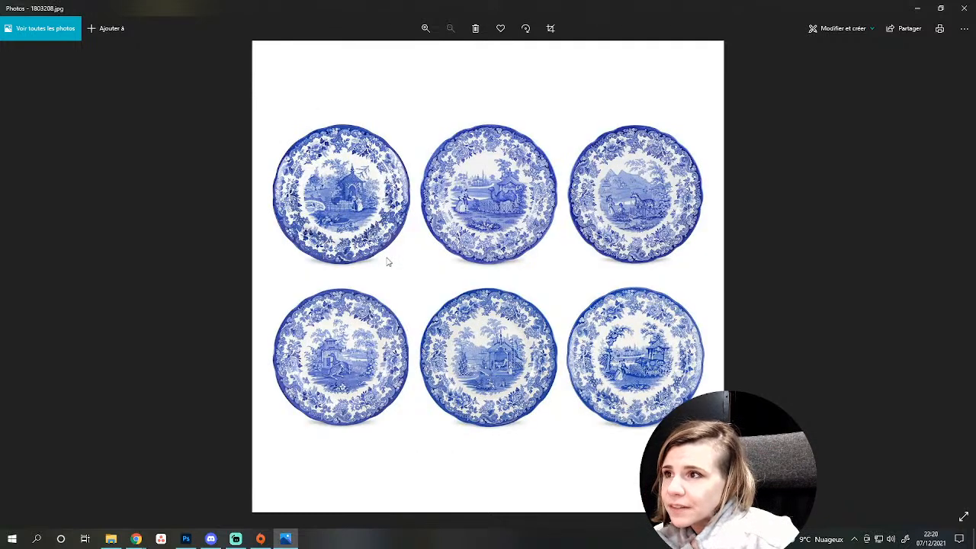
pyautogui.press('Right')
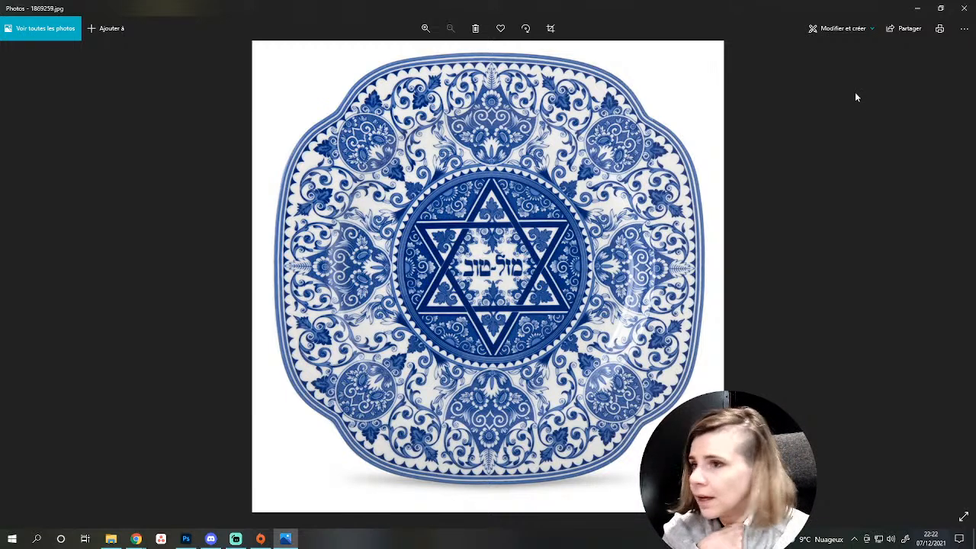
pyautogui.press('Right')
pyautogui.press('Right')
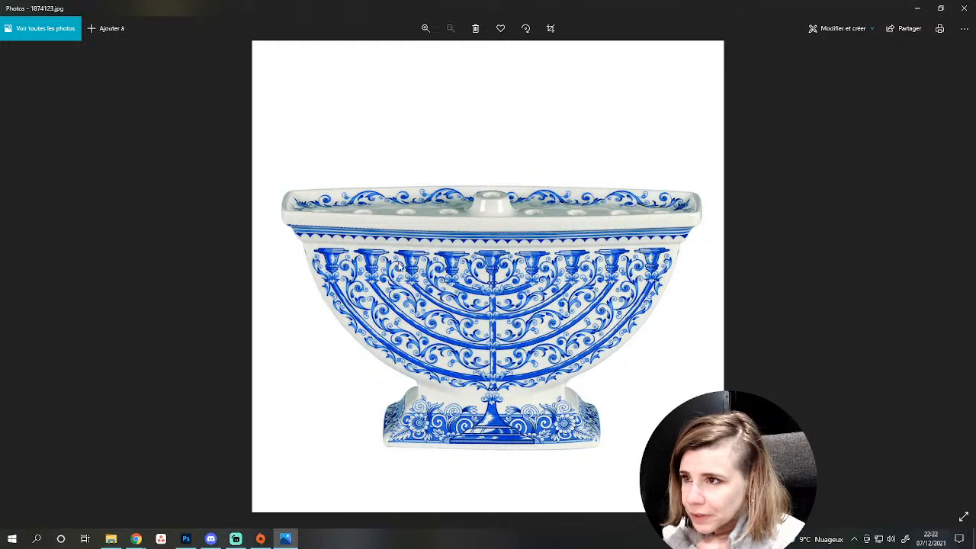
pyautogui.press('Right')
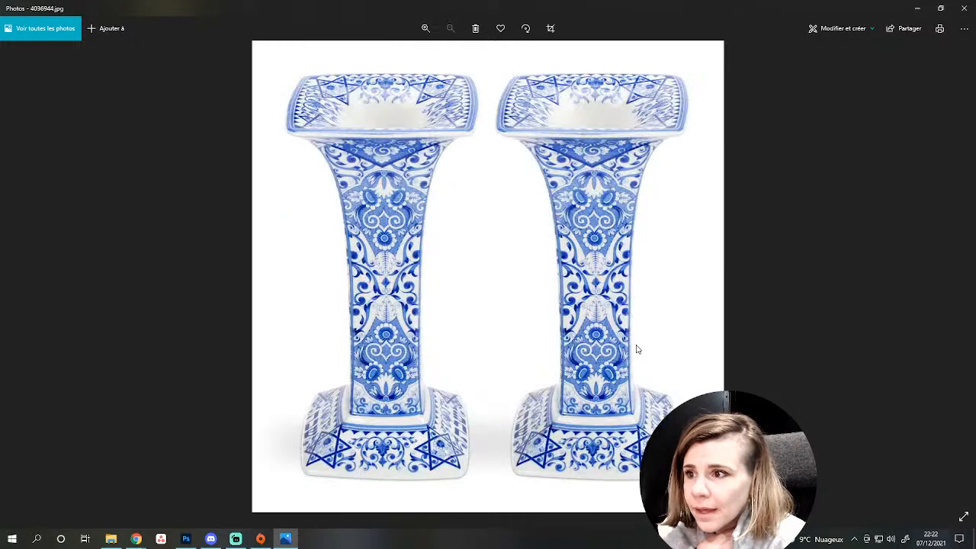
# Look through the following inspiration photos, from the candle and dessert table past the Oy Vey cushions to the grouped blue-and-white ceramics.
pyautogui.press('Right')
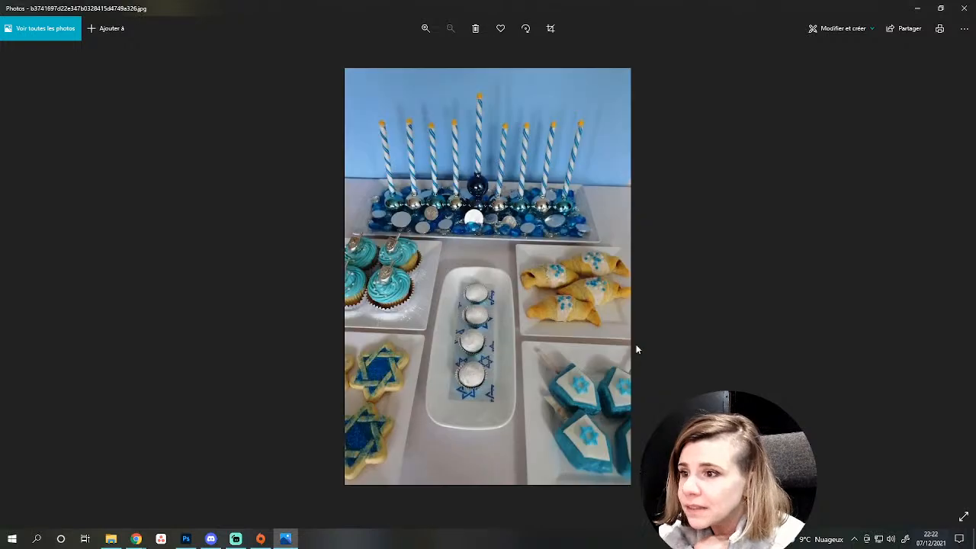
pyautogui.press('Right')
pyautogui.press('Right')
pyautogui.press('Right')
pyautogui.press('Right')
pyautogui.press('Right')
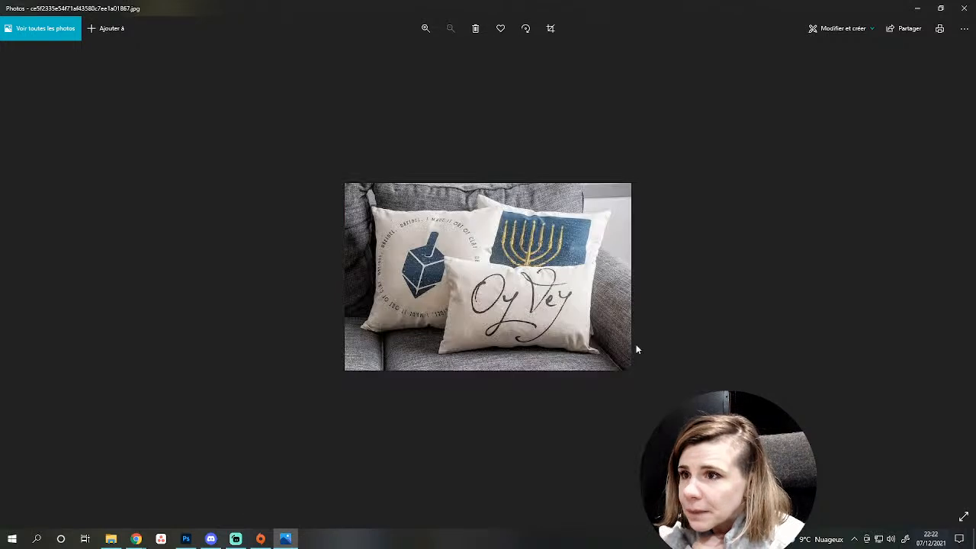
pyautogui.press('Right')
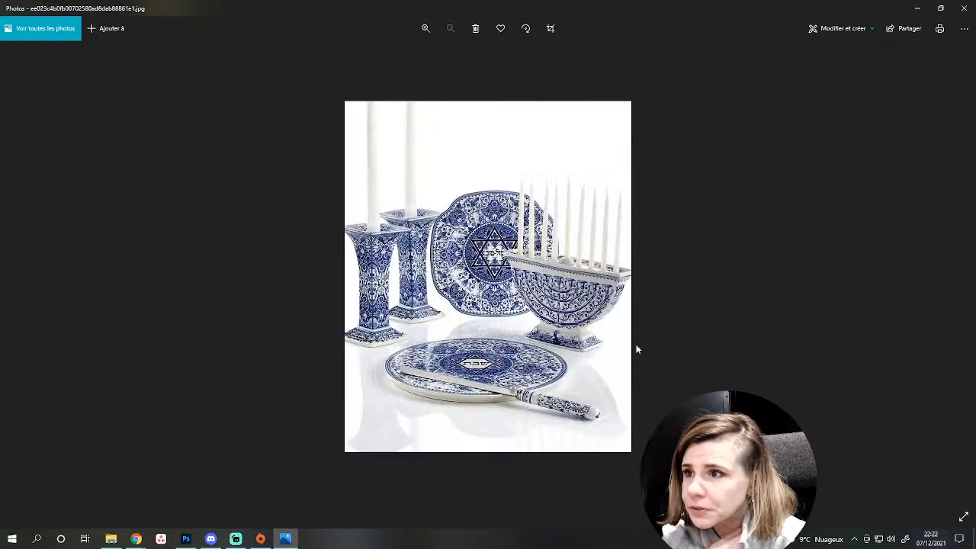
# View the Spode Judaica photos in turn: Challah Tray, Kiddush Cup, Matzoh Plate and Mezuzah Case.
pyautogui.press('Right')
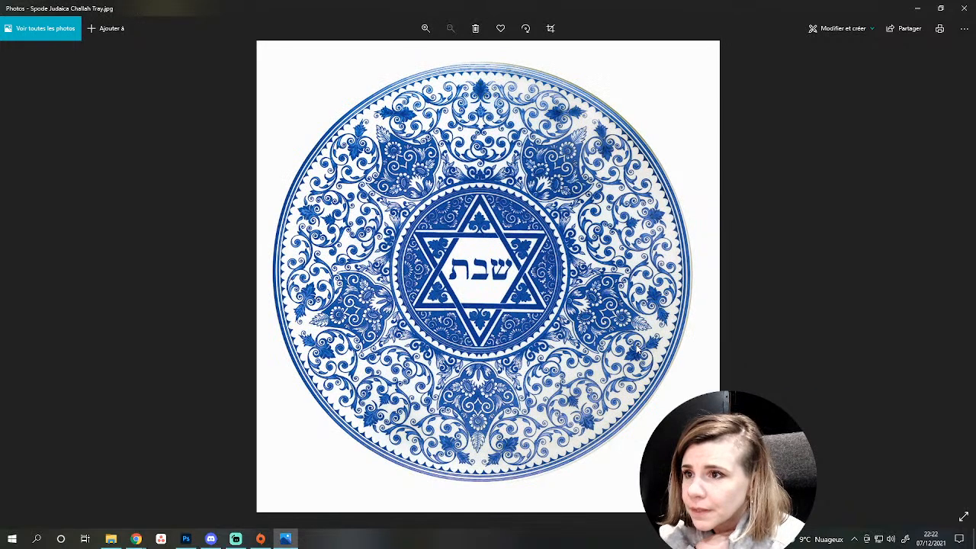
pyautogui.press('Right')
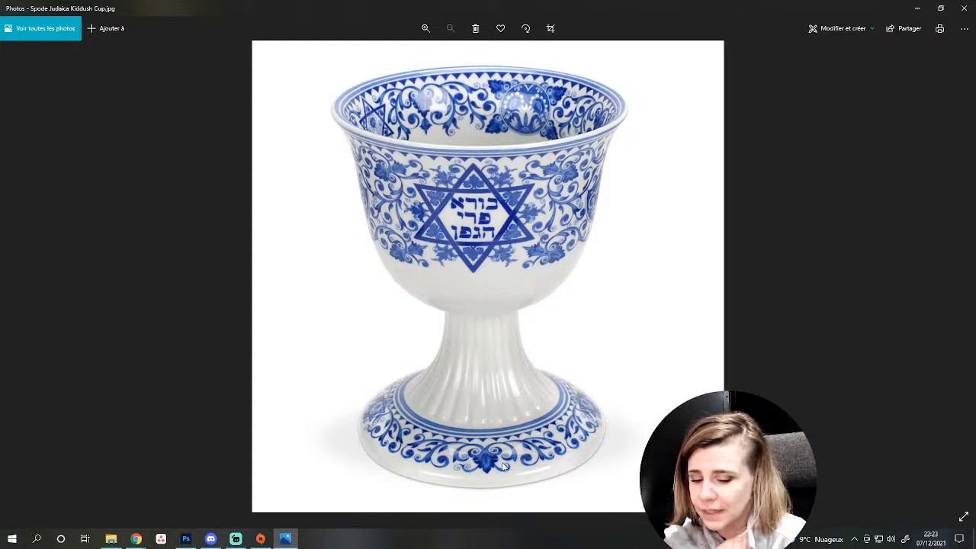
pyautogui.press('Right')
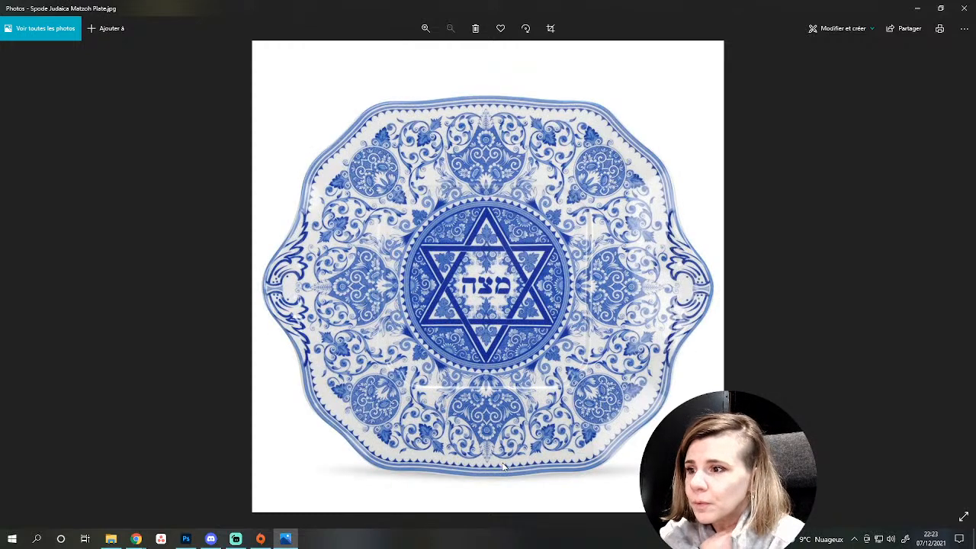
pyautogui.press('Right')
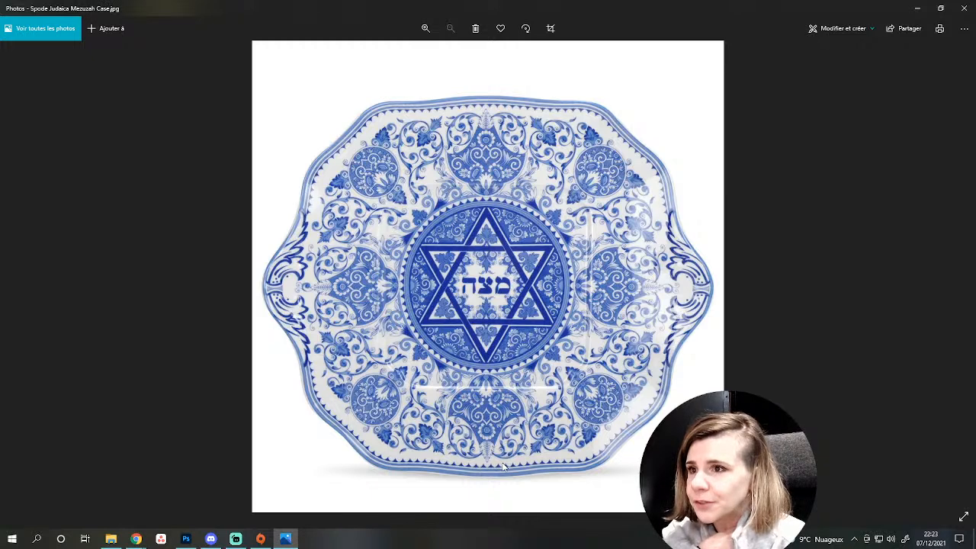
# View the remaining Spode Judaica photos, from the Mezuzah Case to the Seder Plate and Wedding Cup.
pyautogui.press('Right')
pyautogui.press('Right')
pyautogui.press('Right')
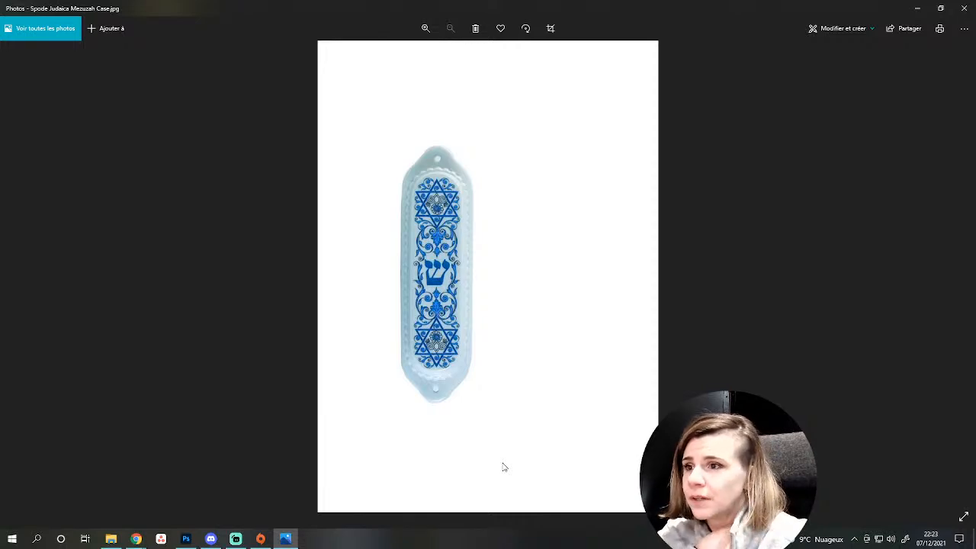
pyautogui.press('Right')
pyautogui.press('Right')
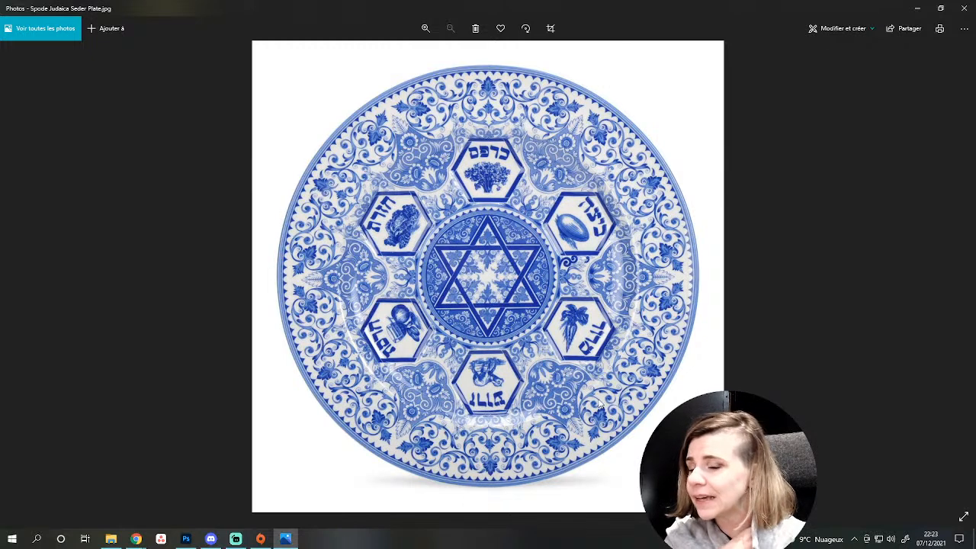
pyautogui.press('Right')
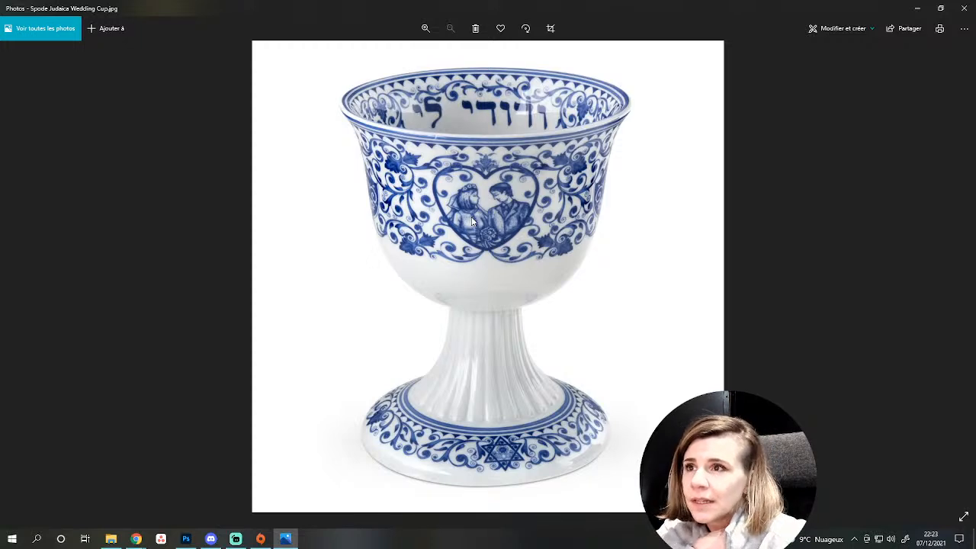
# Go back through the Spode Judaica photos, revisiting the Oval Platter, Kiddush Cup and Challah Tray.
pyautogui.press('Left')
pyautogui.press('Left')
pyautogui.press('Left')
pyautogui.press('Left')
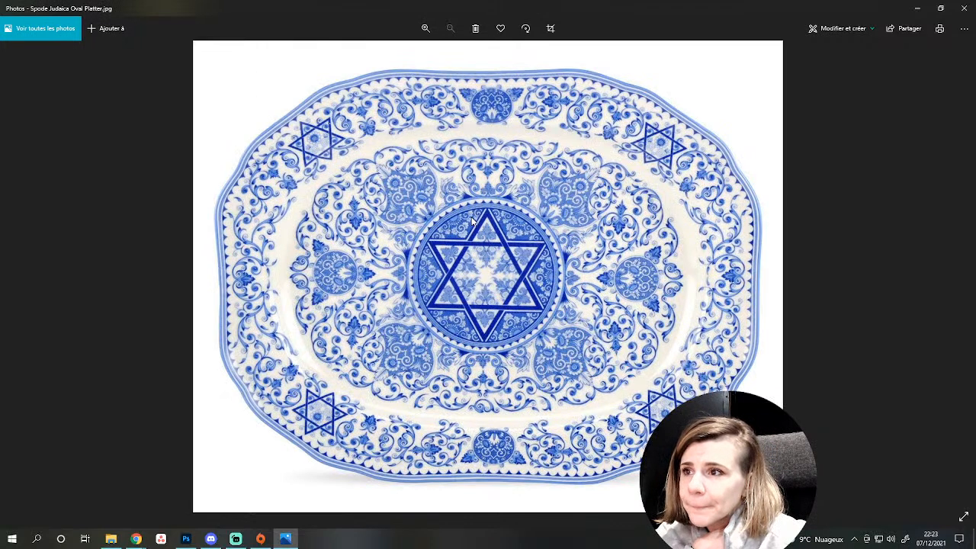
pyautogui.press('Right')
pyautogui.press('Right')
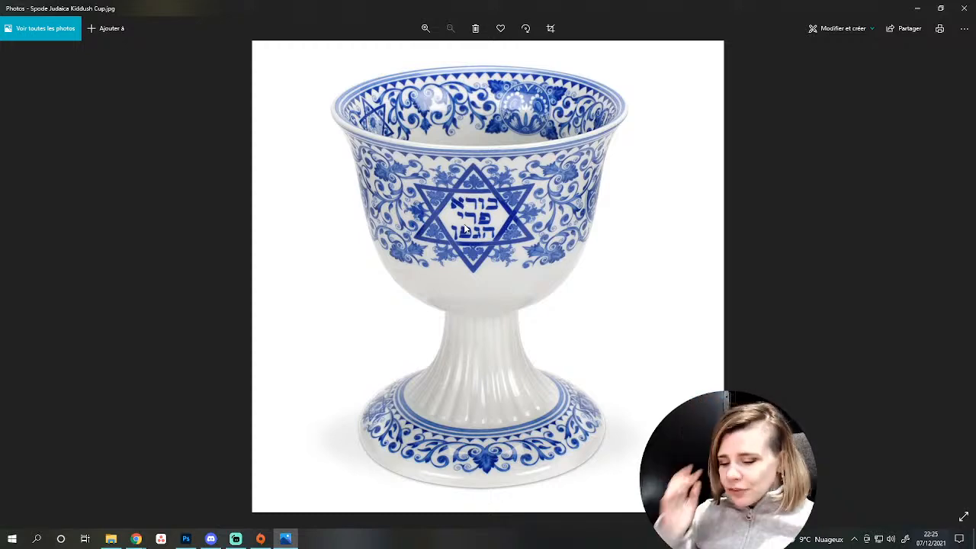
pyautogui.press('Right')
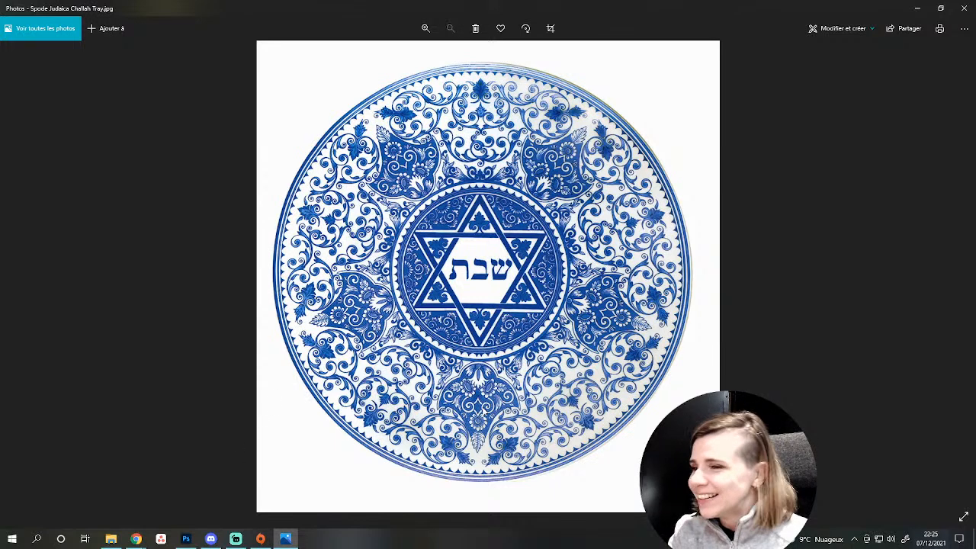
# Switch to the #Inspis folder in File Explorer and look over the Spode Judaica thumbnails at its end.
pyautogui.click(118, 539)
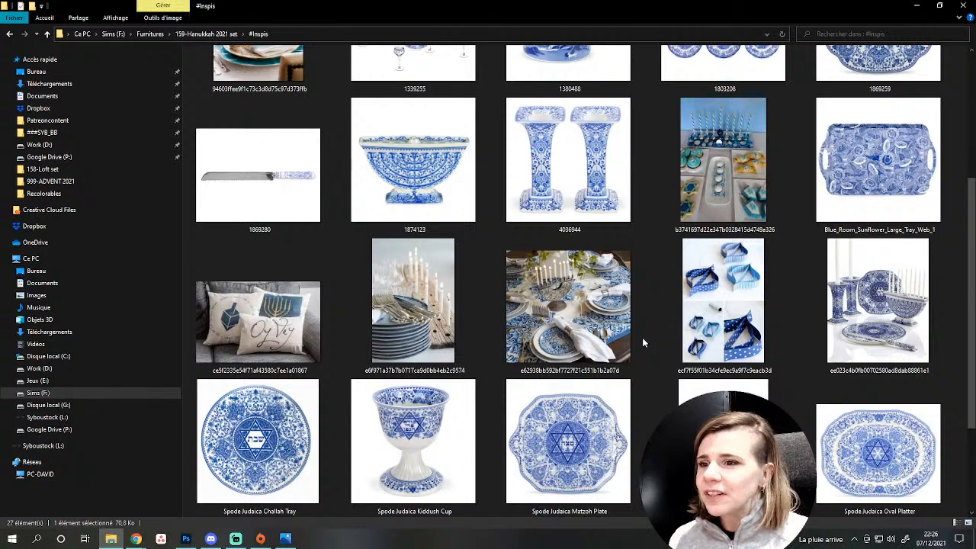
pyautogui.scroll(-2, 642, 324)
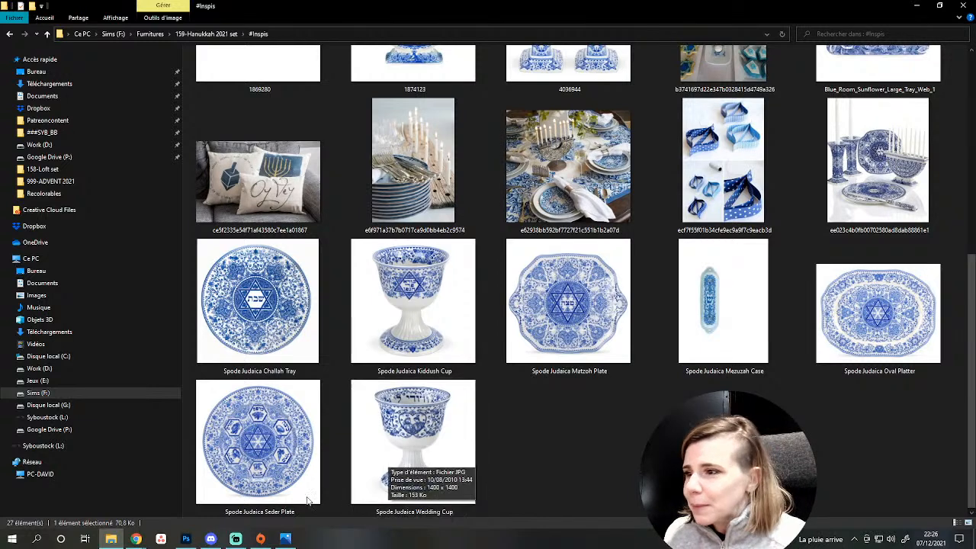
pyautogui.moveTo(244, 540)
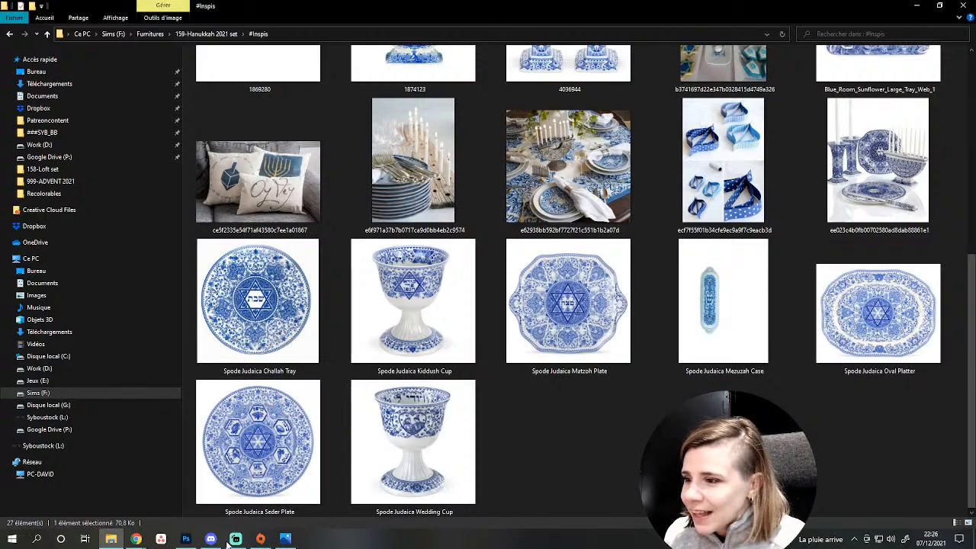
# Launch Blender and dismiss its splash screen to reach the empty scene.
pyautogui.click(13, 543)
pyautogui.scroll(-5, 253, 418)
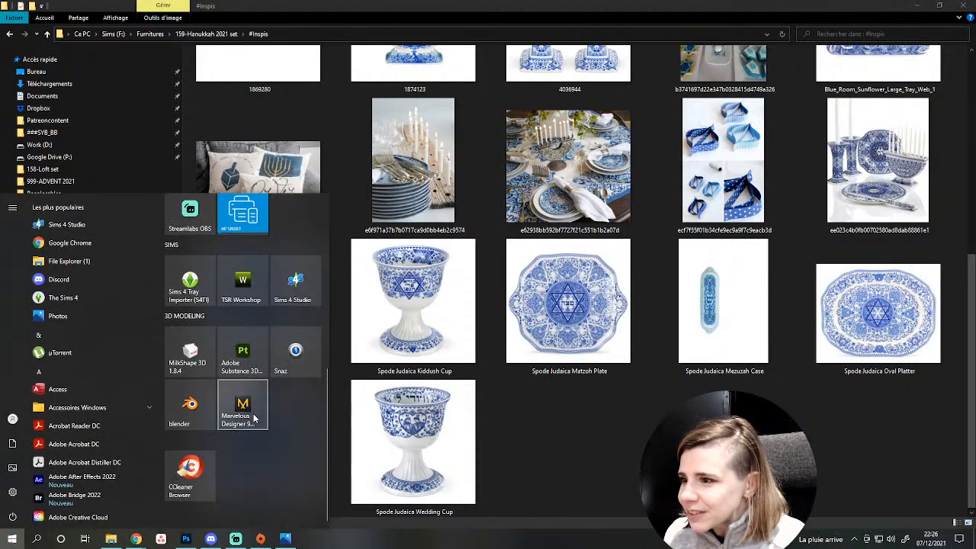
pyautogui.click(203, 419)
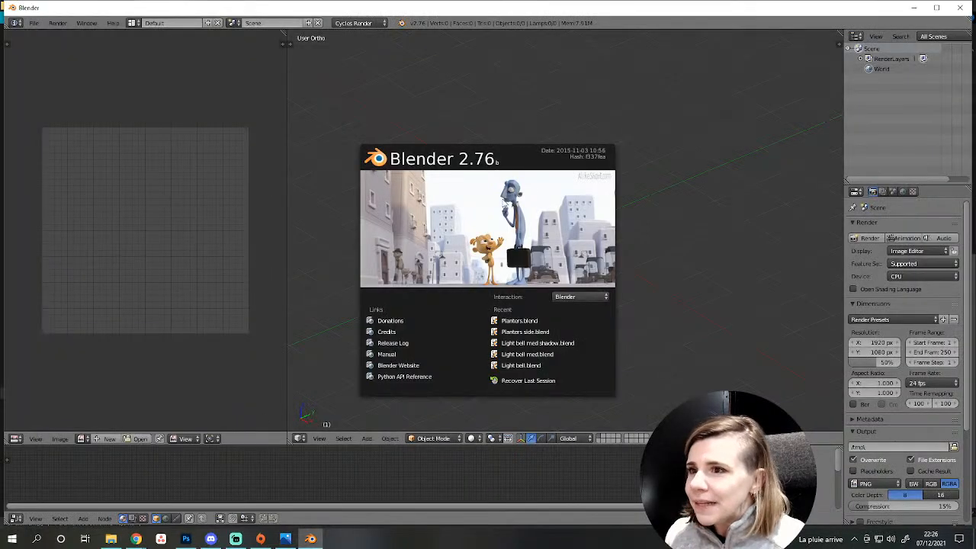
pyautogui.click(516, 234)
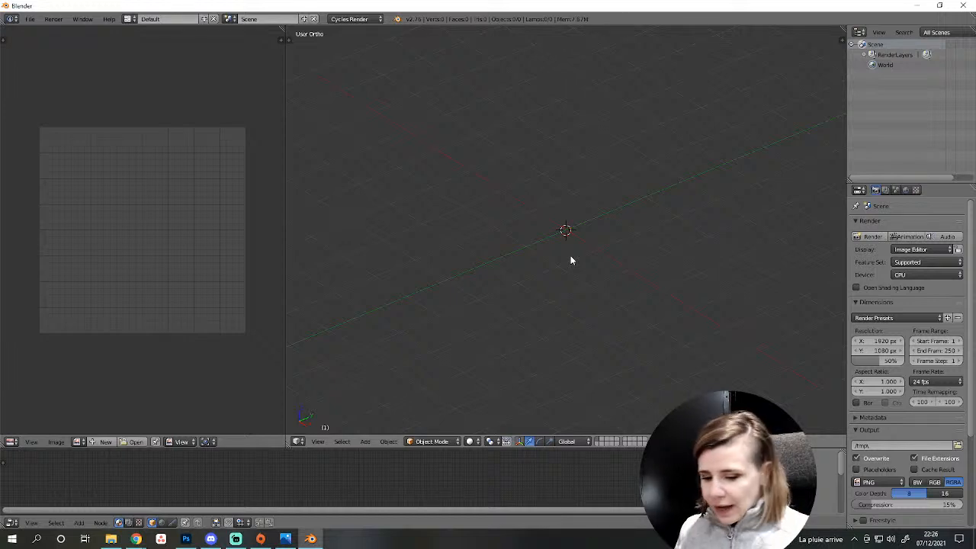
# Add a cylinder mesh at the 3D cursor in the centre of the scene.
pyautogui.press('KP_1')
pyautogui.moveTo(572, 260); pyautogui.dragTo(593, 318, button='middle')
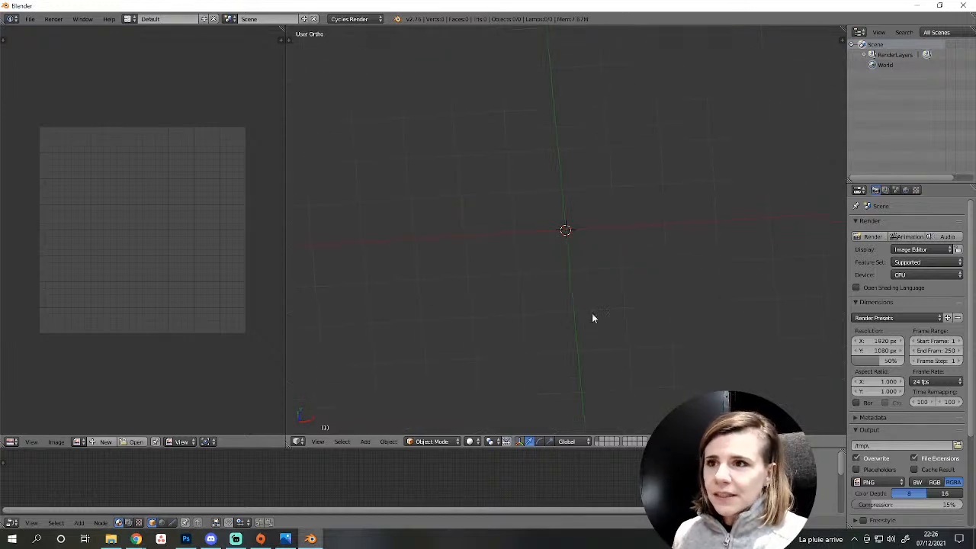
pyautogui.hotkey('shift', 'a')
pyautogui.moveTo(594, 298)
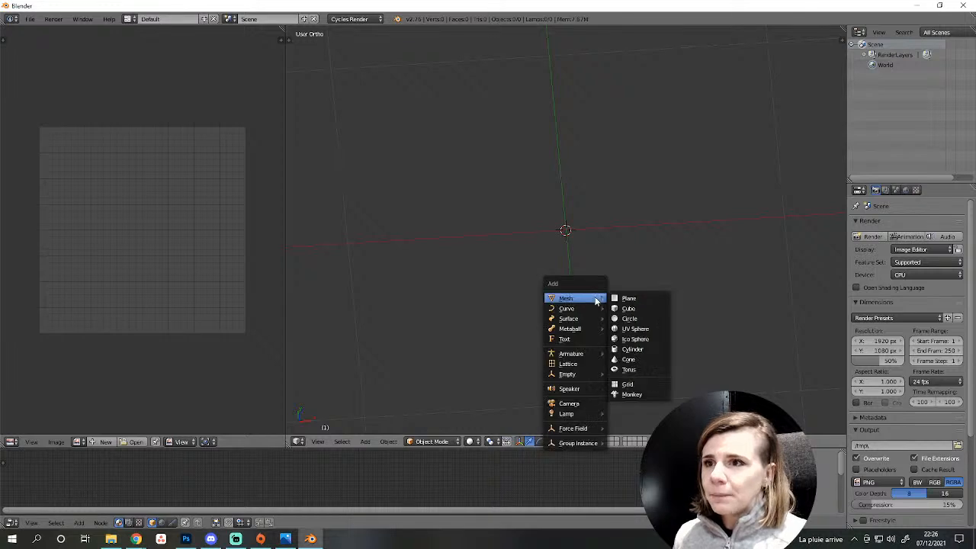
pyautogui.click(631, 348)
pyautogui.scroll(-5, 602, 335)
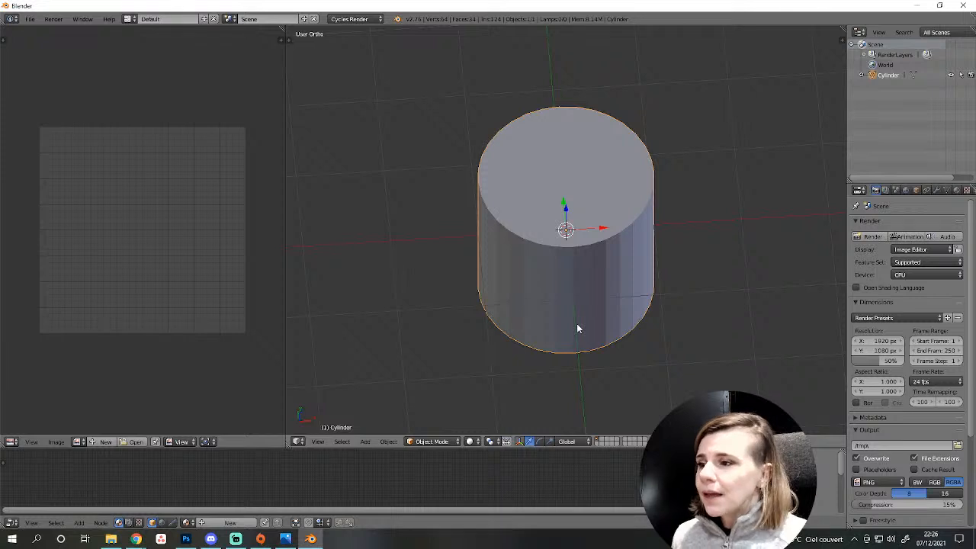
# Show the 3D view's properties region and start the Screencast Keys display.
pyautogui.press('n')
pyautogui.press('n')
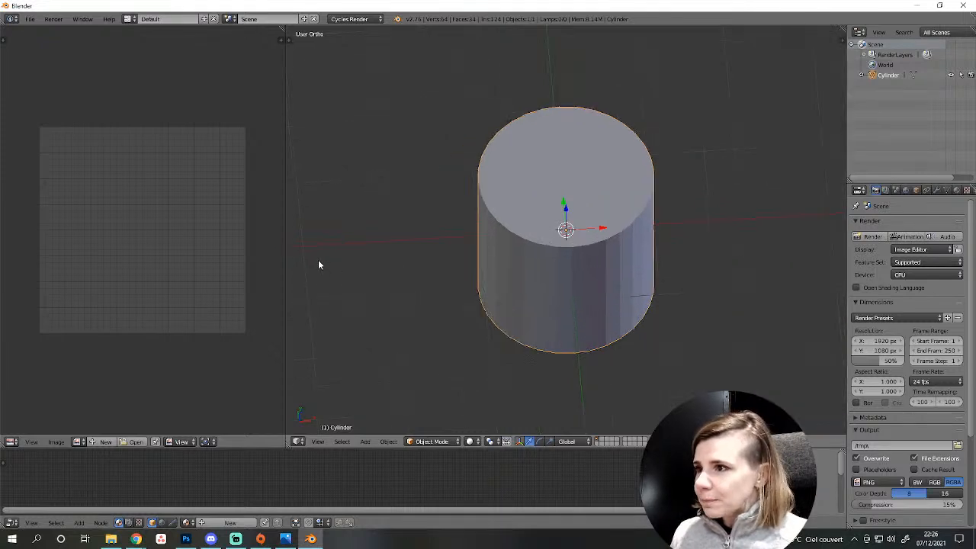
pyautogui.press('n')
pyautogui.scroll(-7, 808, 384)
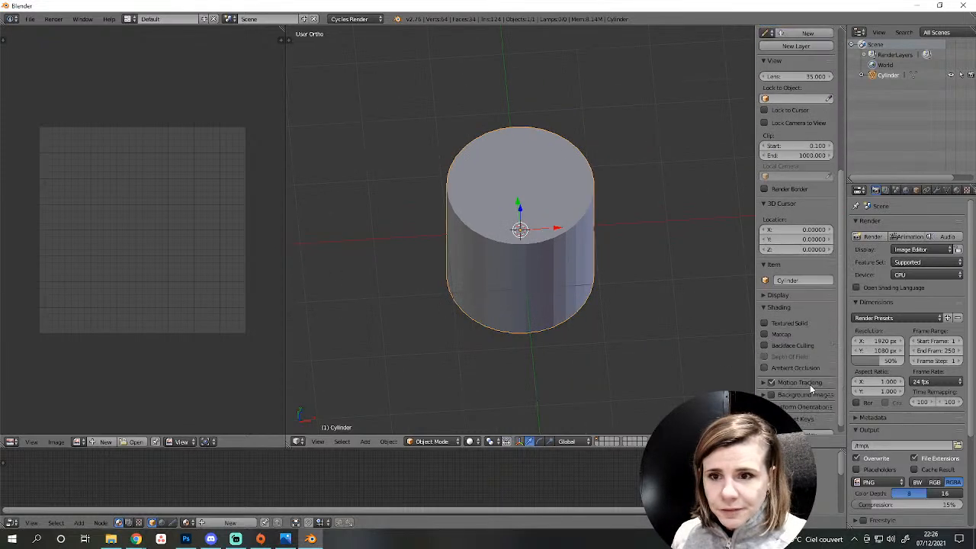
pyautogui.click(791, 426)
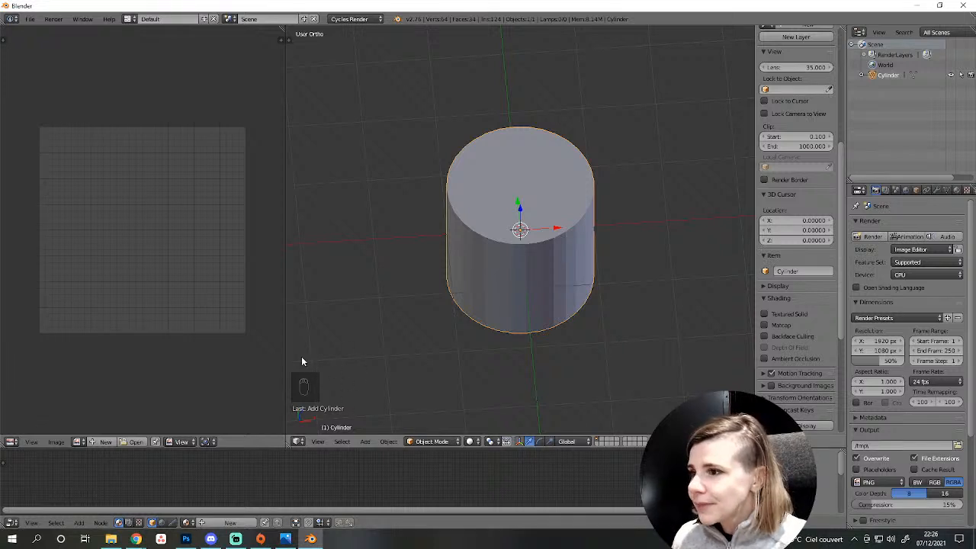
# Show the tool shelf with the Add Cylinder settings and open the cylinder's Vertices value for editing.
pyautogui.press('t')
pyautogui.scroll(4, 537, 378)
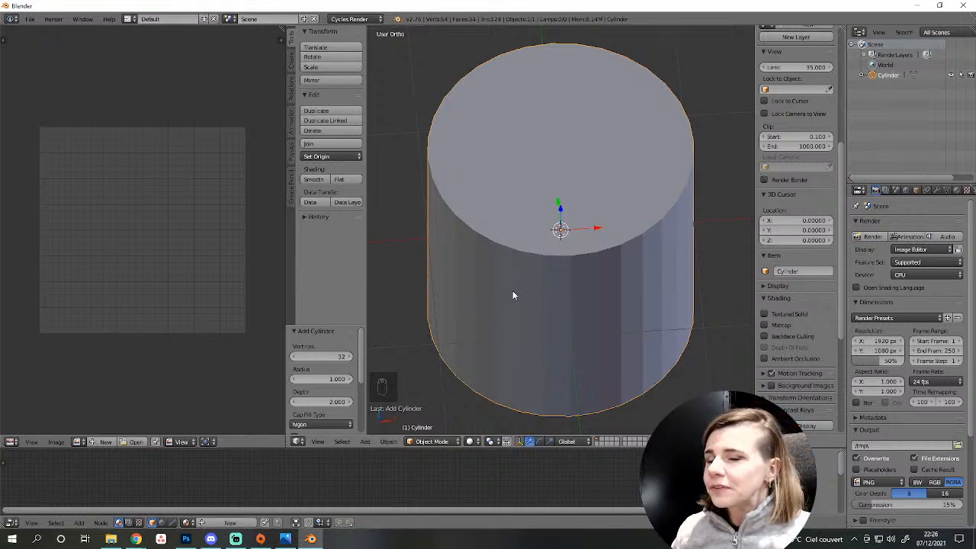
pyautogui.click(328, 356)
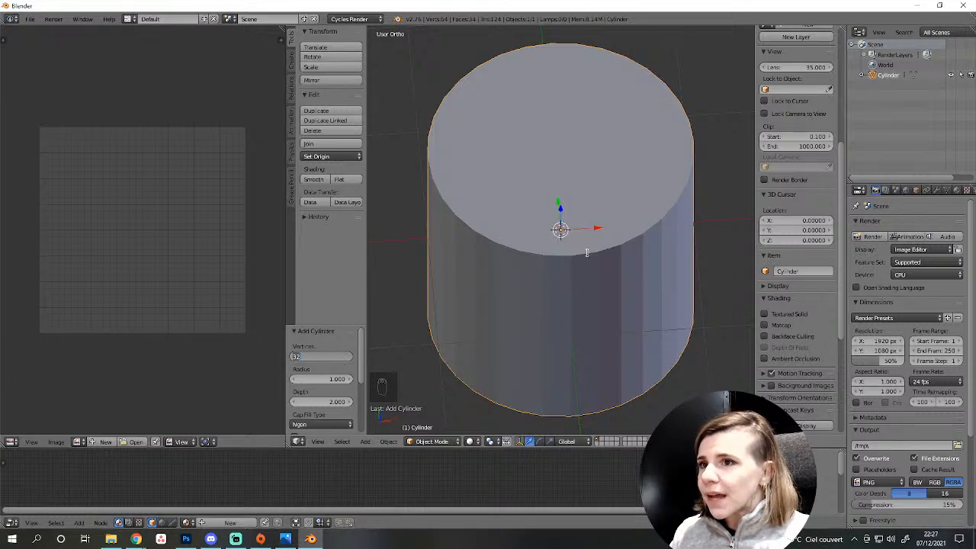
pyautogui.click(594, 229)
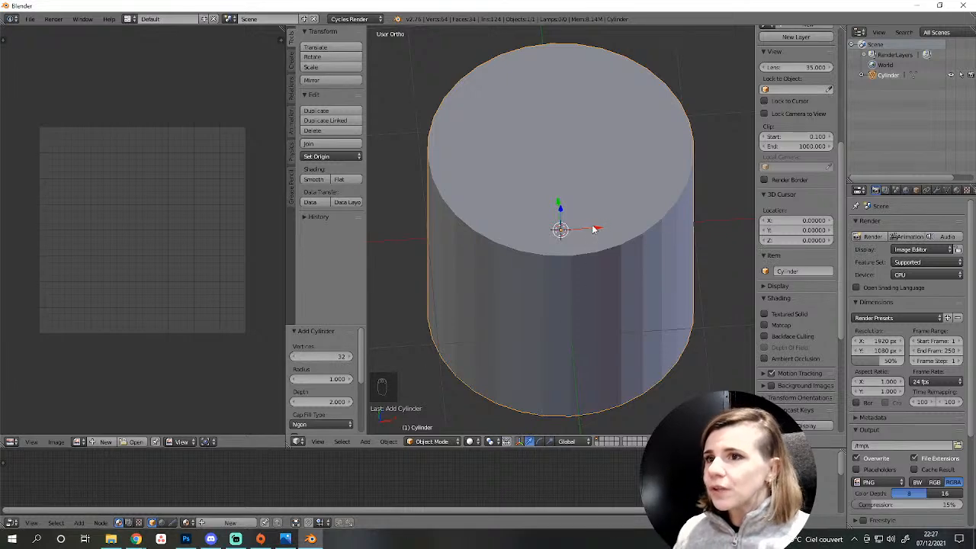
# Scale the whole cylinder down uniformly by a factor of about 0.445.
pyautogui.press('g')
pyautogui.rightClick(638, 279)
pyautogui.scroll(-4, 637, 279)
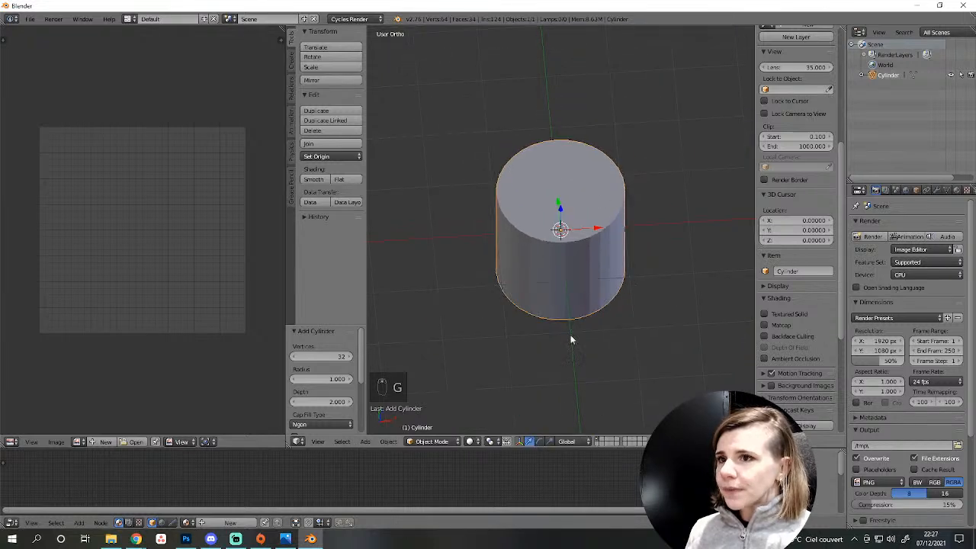
pyautogui.press('s')
pyautogui.click(546, 274)
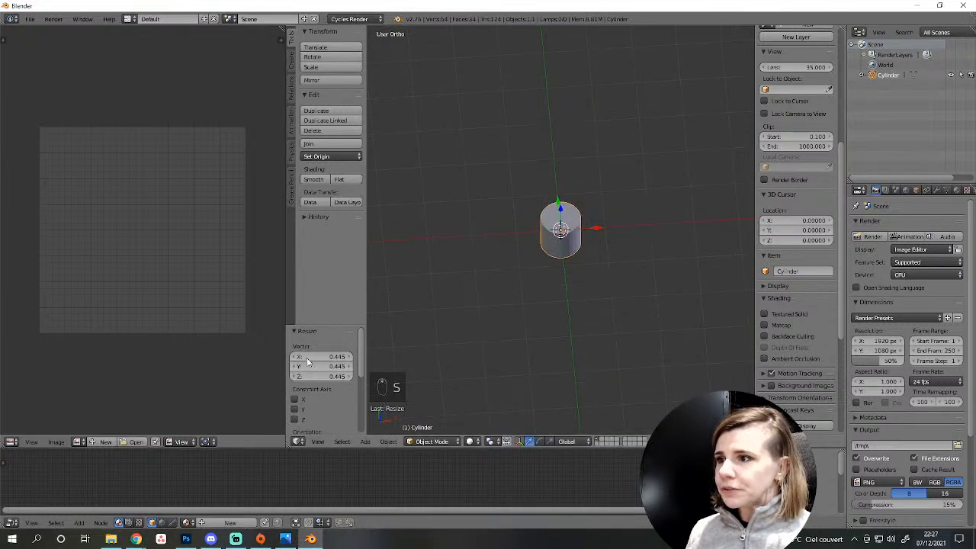
pyautogui.scroll(7, 556, 300)
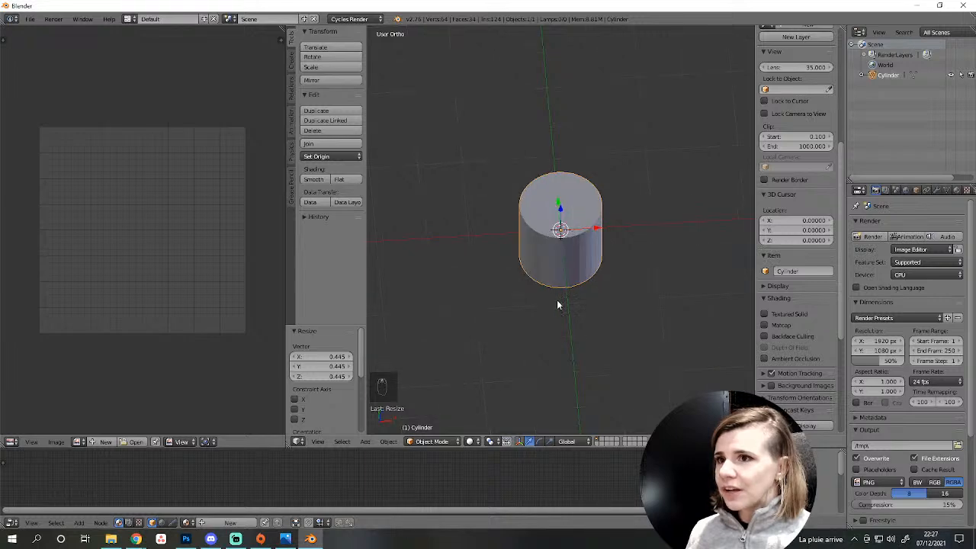
# Replace the cylinder object's geometry in Edit Mode with a newly added cylinder mesh.
pyautogui.press('Tab')
pyautogui.hotkey('ctrl', 'z')
pyautogui.hotkey('ctrl', 'z')
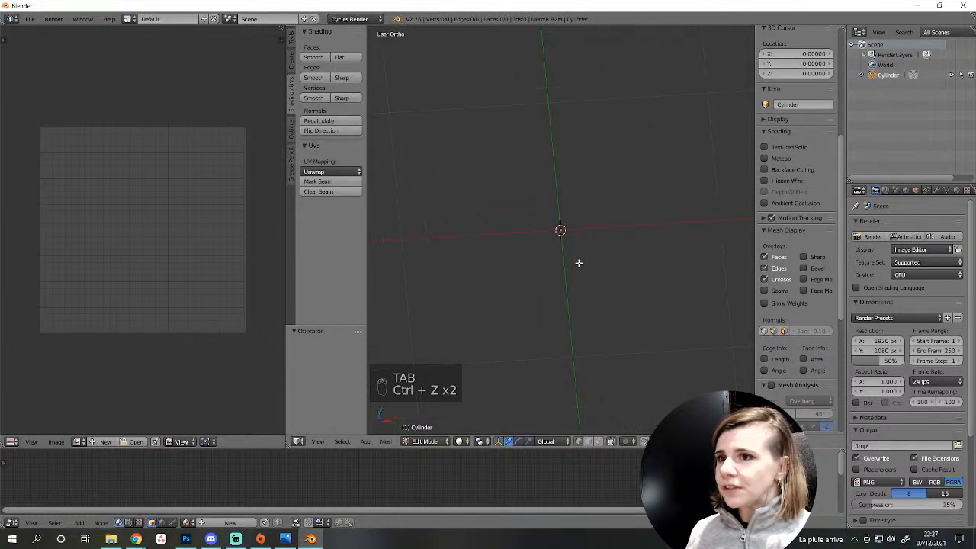
pyautogui.hotkey('shift', 'a')
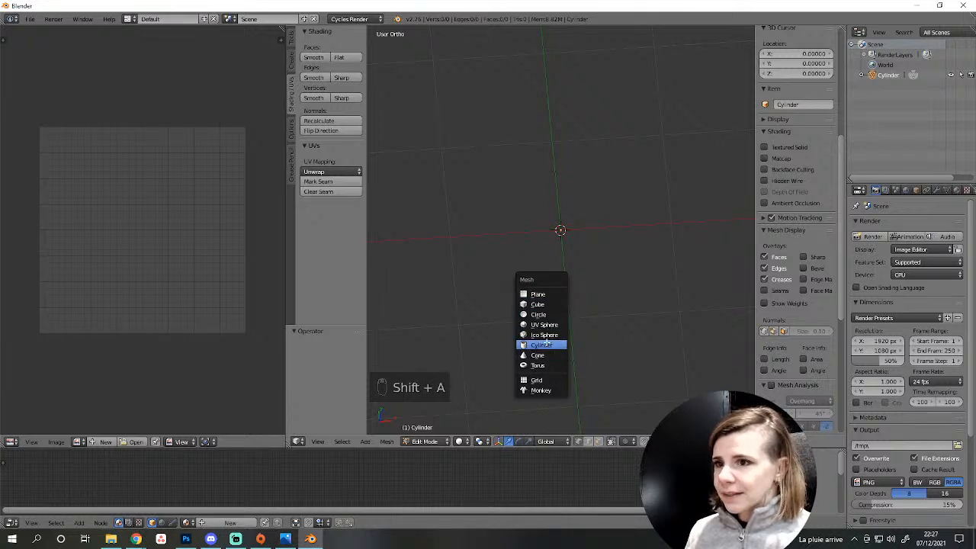
pyautogui.click(543, 345)
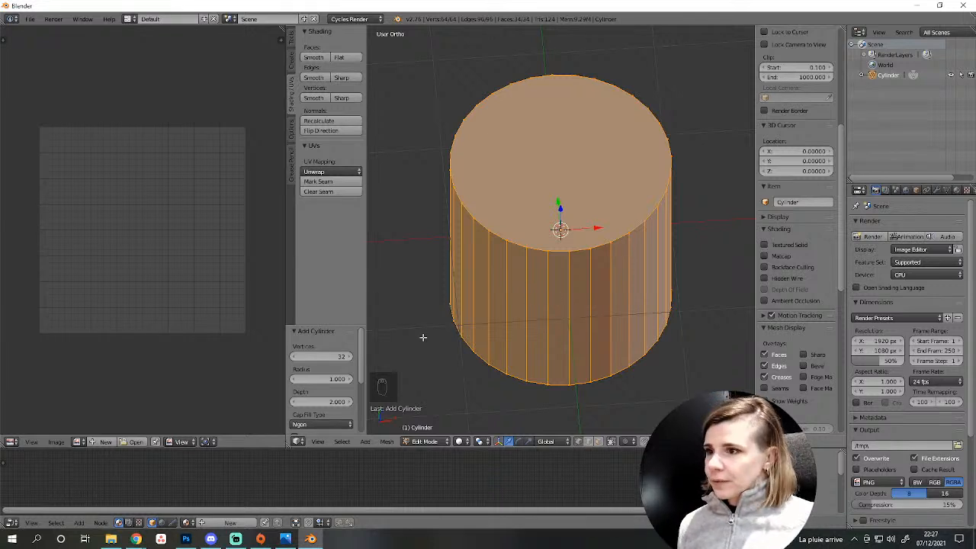
# Try vertex counts of 16 and 18 on the newly added cylinder.
pyautogui.click(331, 354)
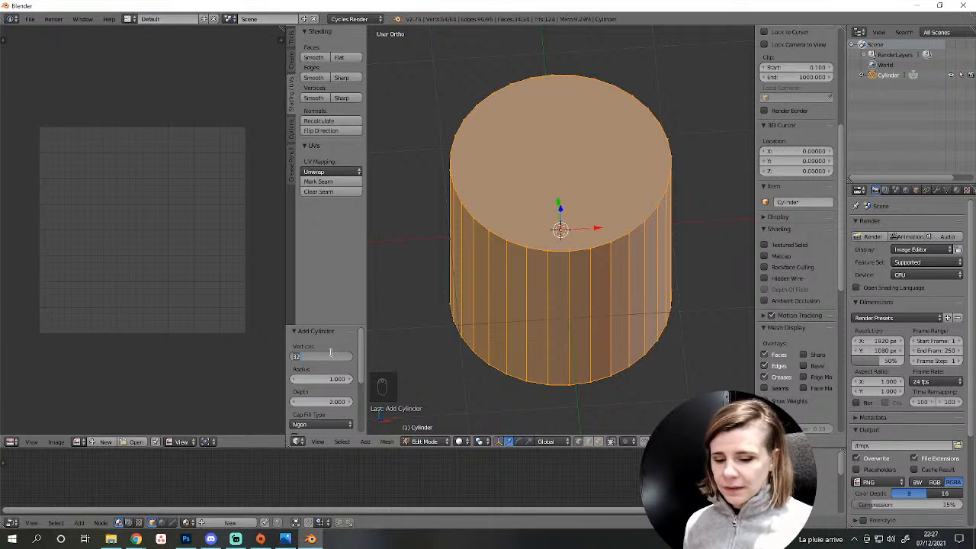
pyautogui.press('Return')
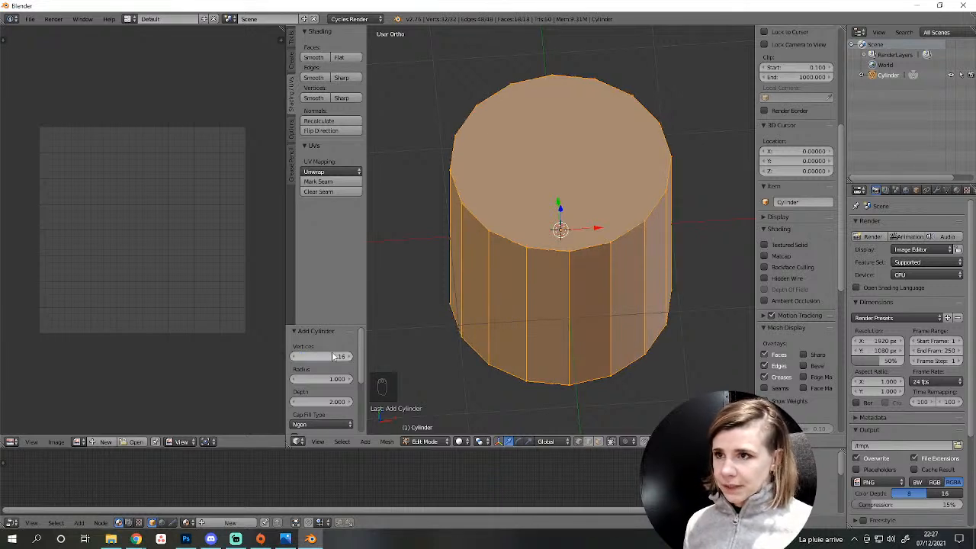
pyautogui.click(321, 356)
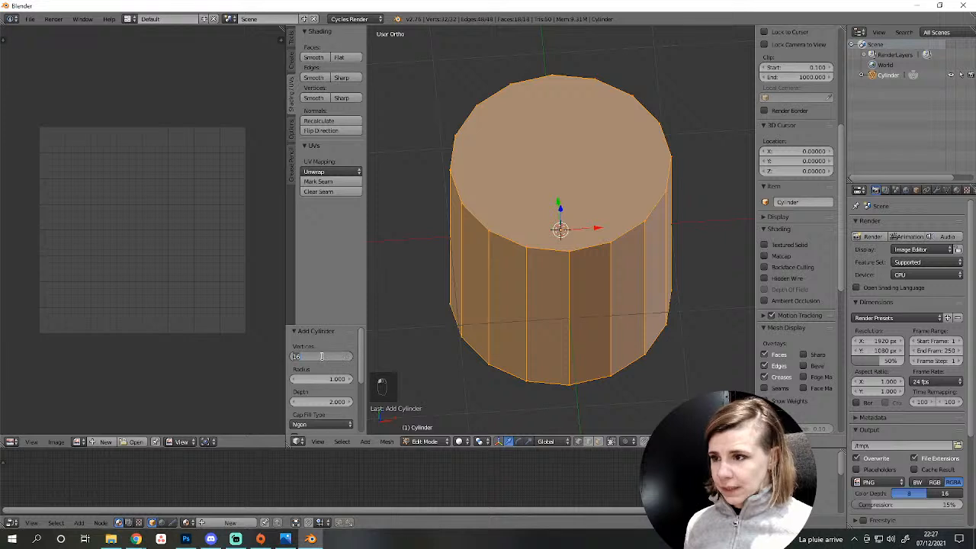
pyautogui.write('18')
pyautogui.press('Return')
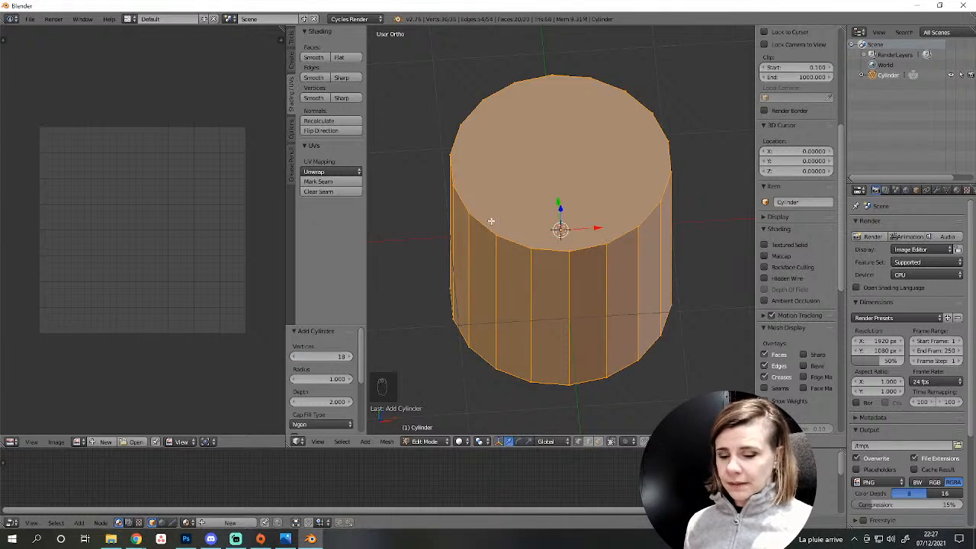
# Check the cylinder's roundness in top view and set its vertex count to 22.
pyautogui.press('KP_7')
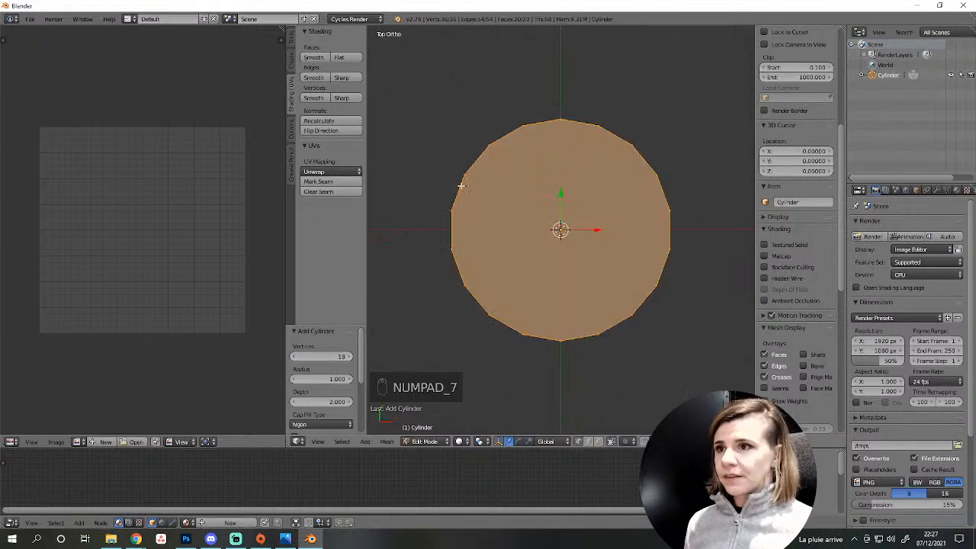
pyautogui.click(324, 355)
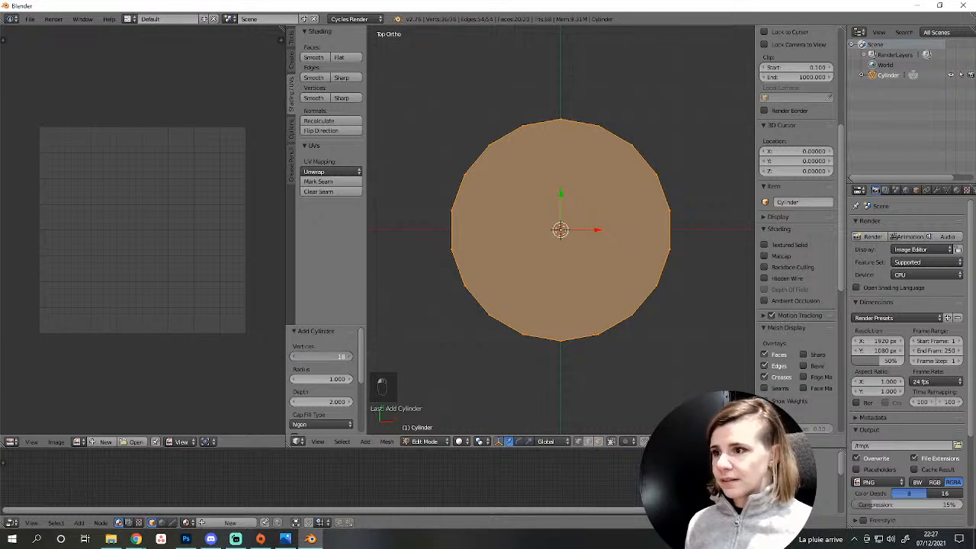
pyautogui.write('2')
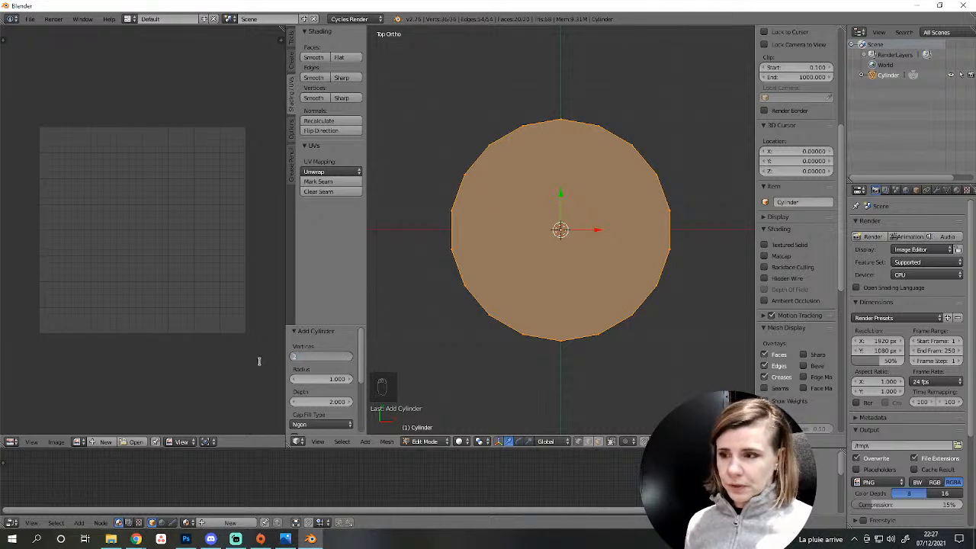
pyautogui.write('2')
pyautogui.press('Return')
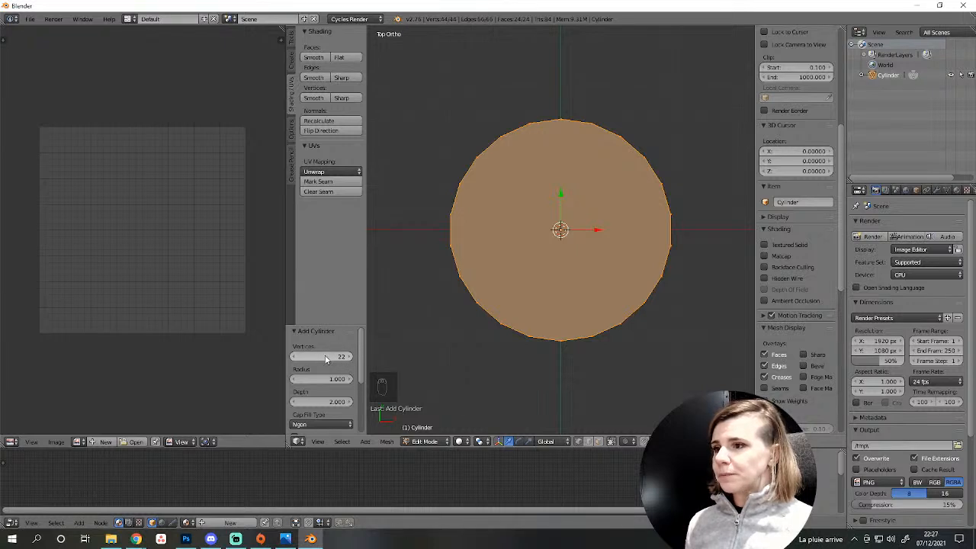
# Scale the whole 22-sided cylinder mesh down uniformly by a factor of about 0.332.
pyautogui.moveTo(480, 297); pyautogui.dragTo(552, 267, button='middle')
pyautogui.scroll(1, 427, 337)
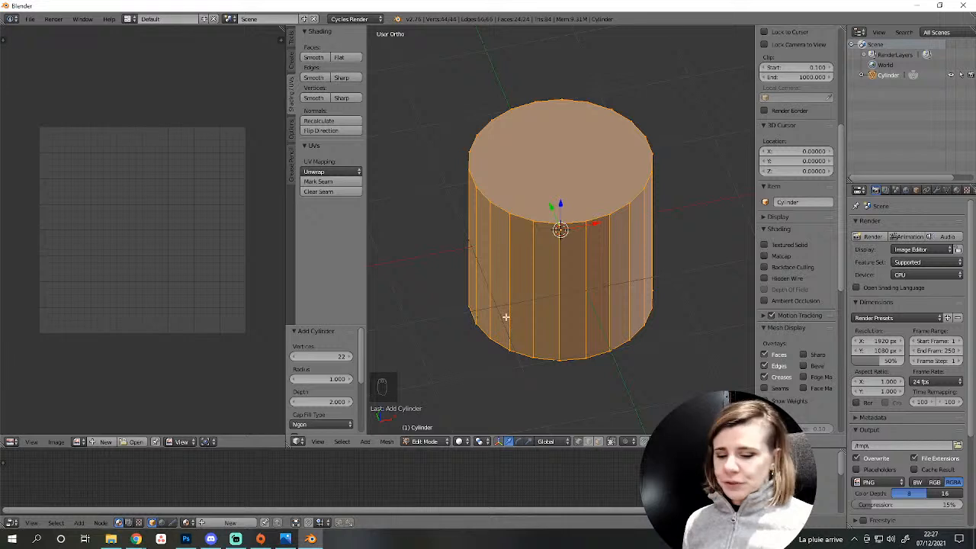
pyautogui.press('KP_1')
pyautogui.scroll(-3, 468, 190)
pyautogui.moveTo(468, 190); pyautogui.dragTo(510, 298, button='middle')
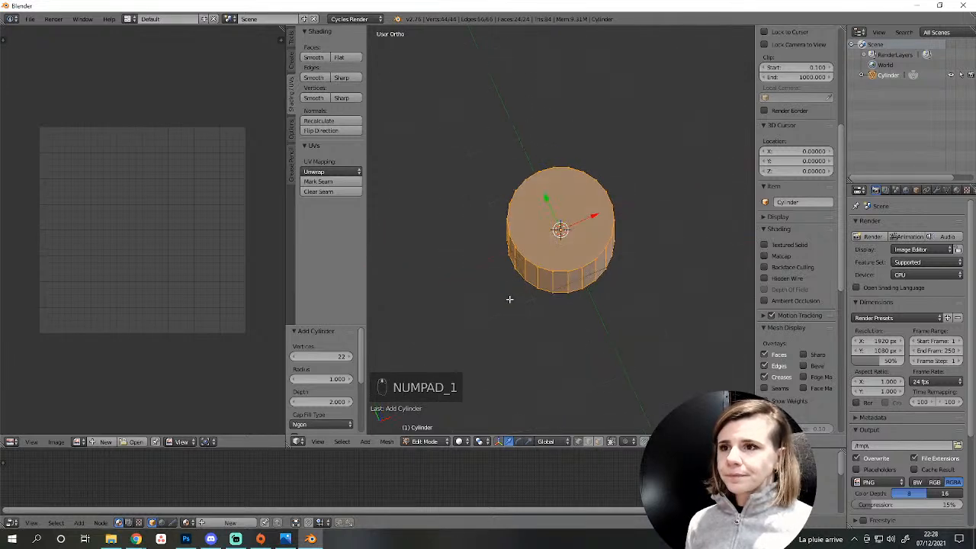
pyautogui.press('s')
pyautogui.click(595, 252)
pyautogui.scroll(2, 598, 282)
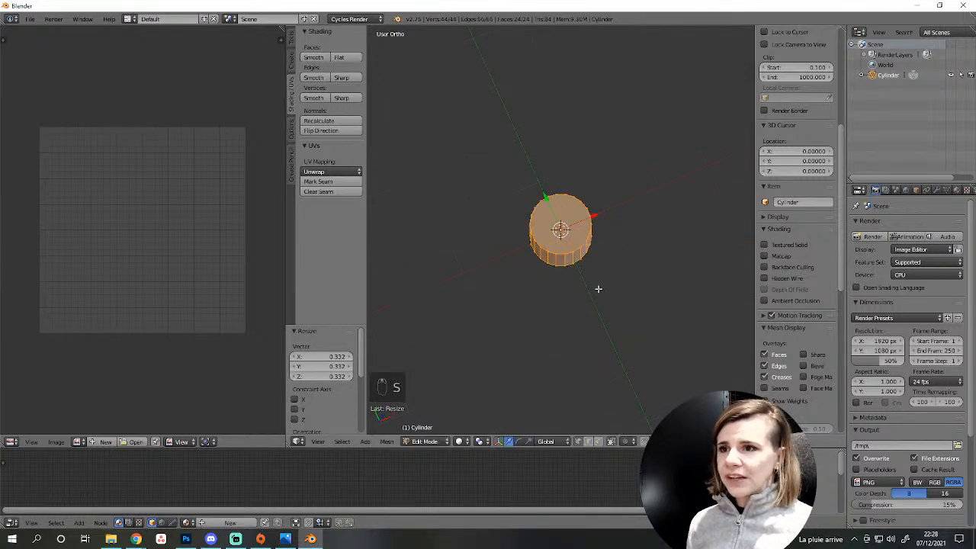
pyautogui.scroll(4, 599, 335)
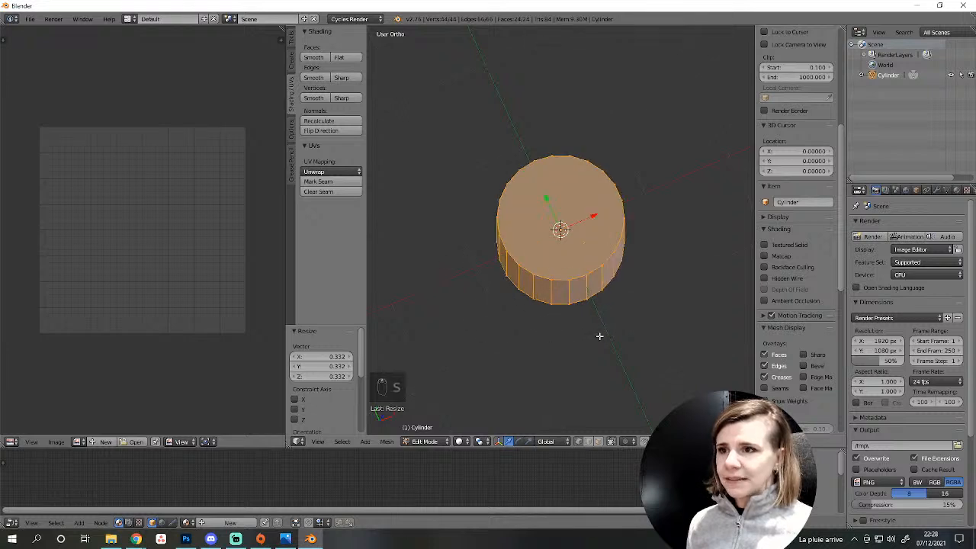
# Shrink the cylinder mesh uniformly again, by a factor of about 0.204.
pyautogui.moveTo(600, 335); pyautogui.dragTo(608, 283, button='middle')
pyautogui.scroll(-3, 610, 342)
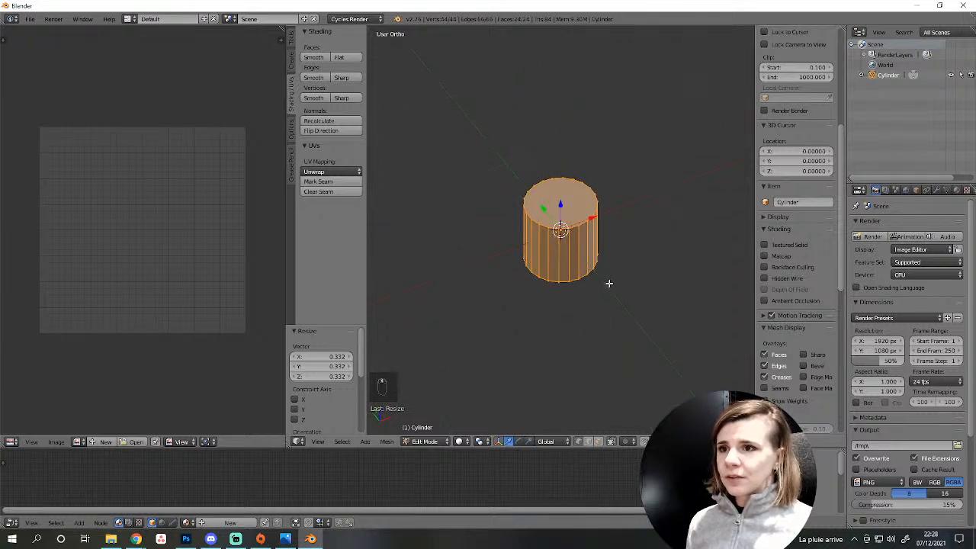
pyautogui.press('s')
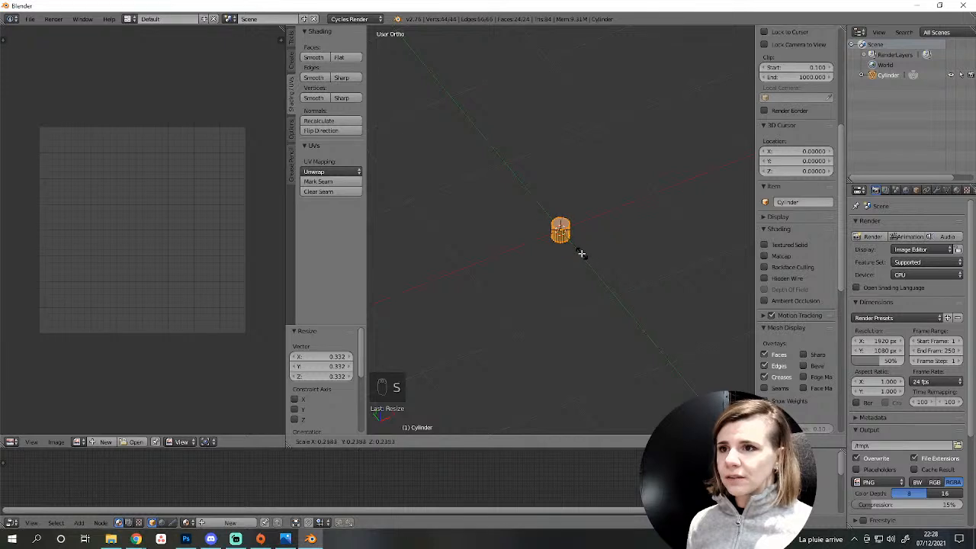
pyautogui.click(579, 251)
pyautogui.click(577, 250)
# Flatten the cylinder into a thin disc in front view by scaling it along Z to about 0.040.
pyautogui.press('KP_1')
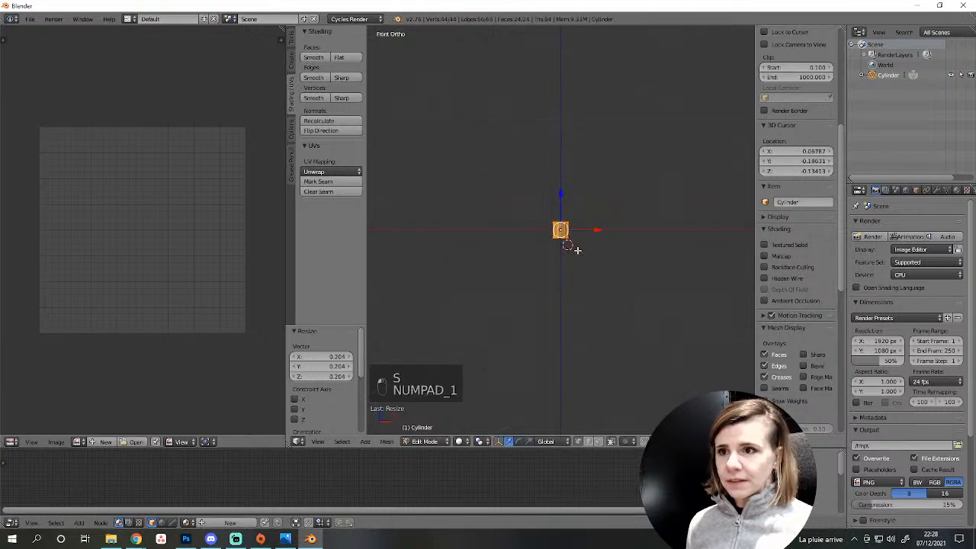
pyautogui.press('s')
pyautogui.press('z')
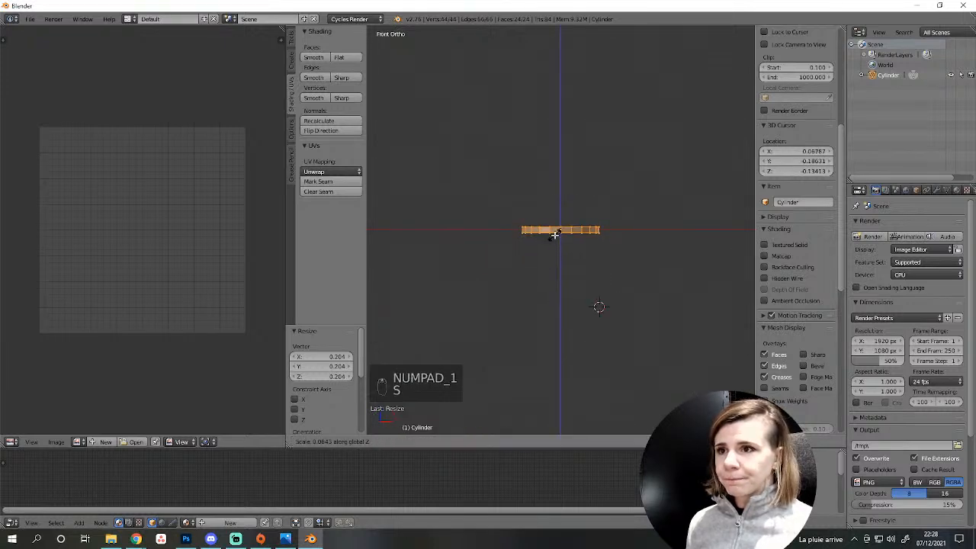
pyautogui.click(561, 232)
pyautogui.scroll(3, 563, 235)
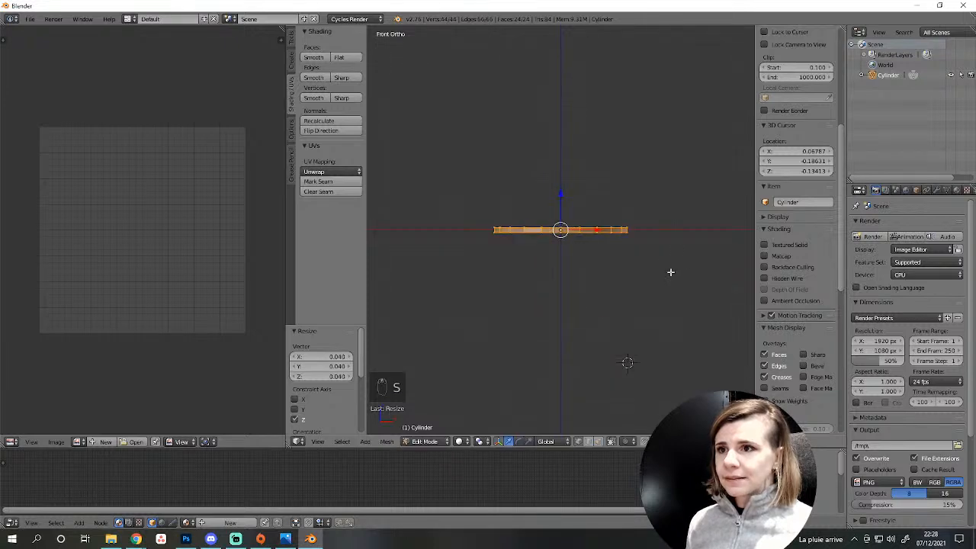
# Thin the disc further by scaling it along Z by about 0.381 and check its shape from above.
pyautogui.press('s')
pyautogui.rightClick(644, 285)
pyautogui.press('s')
pyautogui.press('z')
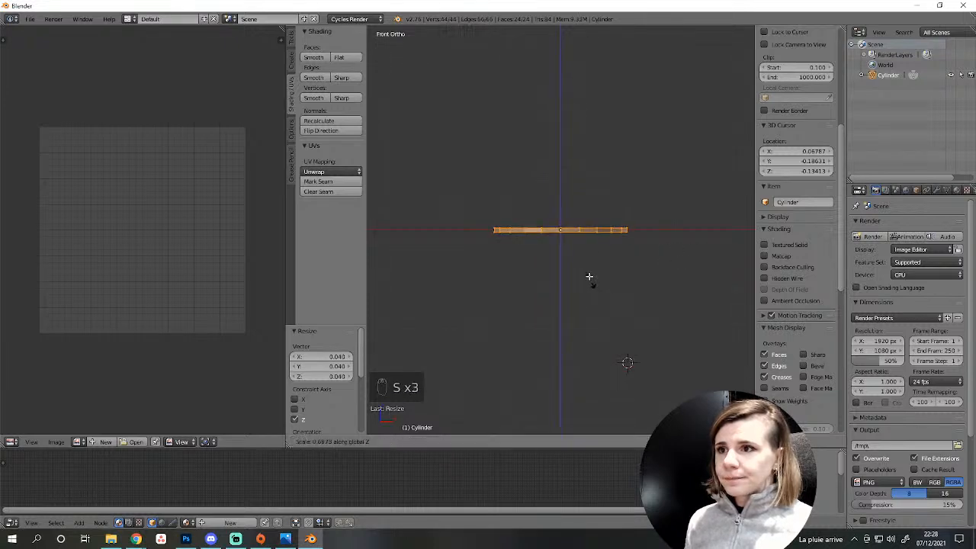
pyautogui.click(581, 256)
pyautogui.press('KP_7')
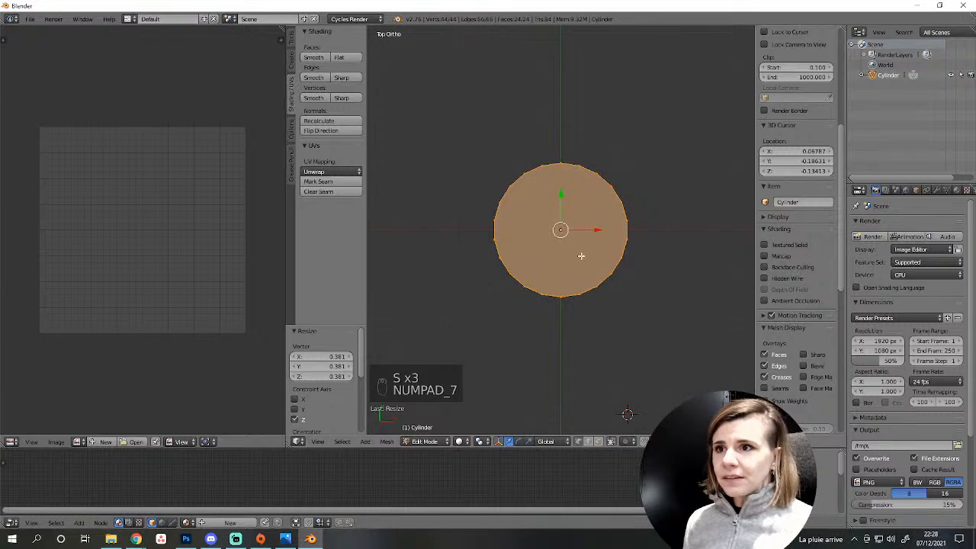
pyautogui.moveTo(579, 257); pyautogui.dragTo(592, 234, button='middle')
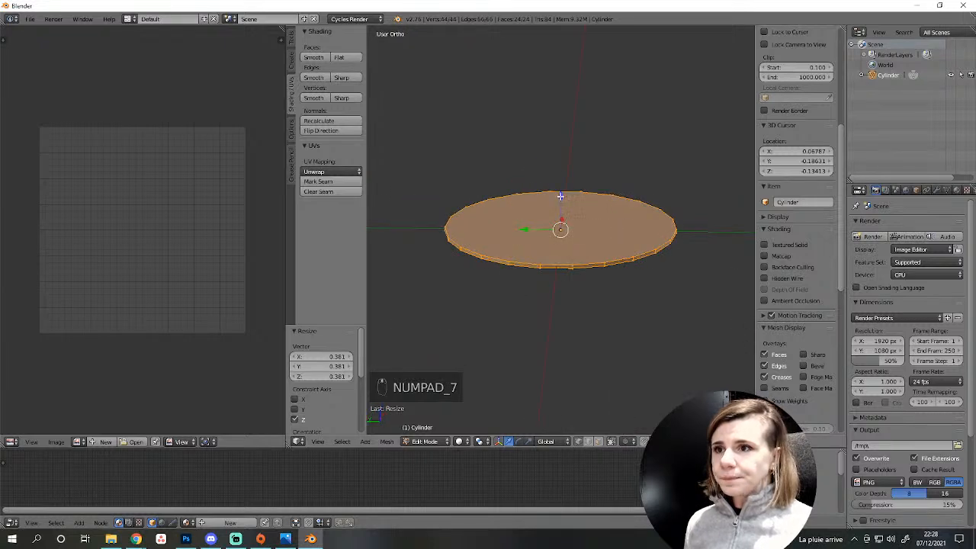
# Raise the disc mesh slightly along Z, deselect it and return to Object Mode.
pyautogui.moveTo(560, 197); pyautogui.dragTo(560, 190)
pyautogui.scroll(-3, 577, 206)
pyautogui.press('a')
pyautogui.press('Tab')
pyautogui.scroll(-3, 678, 257)
pyautogui.moveTo(677, 247); pyautogui.dragTo(543, 325, button='middle')
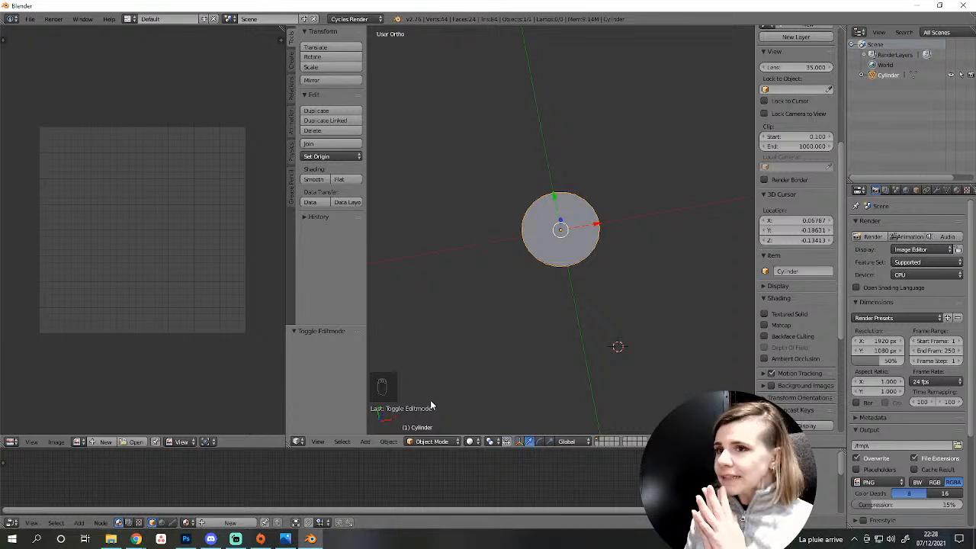
# Switch to Photos and examine the round plates in the blue-and-white tableware inspiration photos.
pyautogui.click(285, 538)
pyautogui.press('Right')
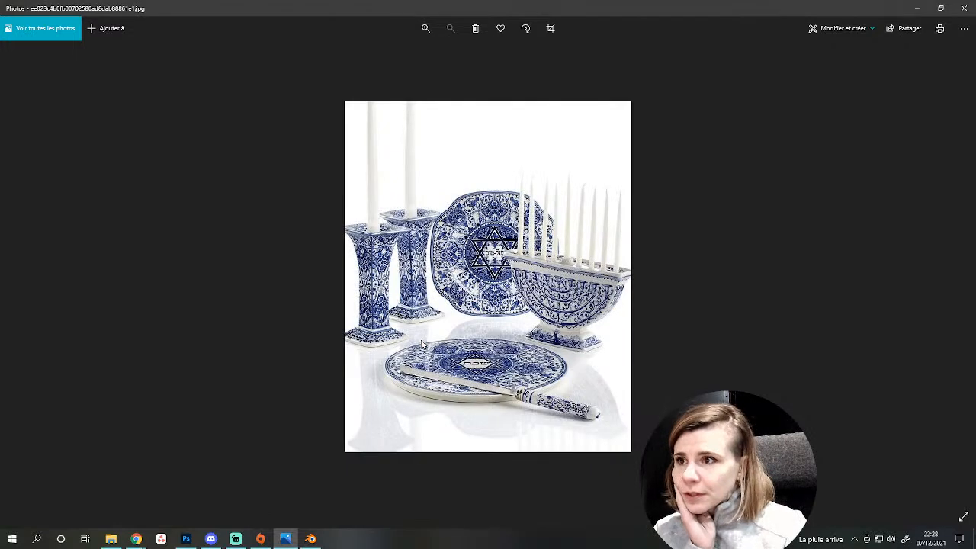
pyautogui.press('Right')
pyautogui.press('Right')
pyautogui.press('Left')
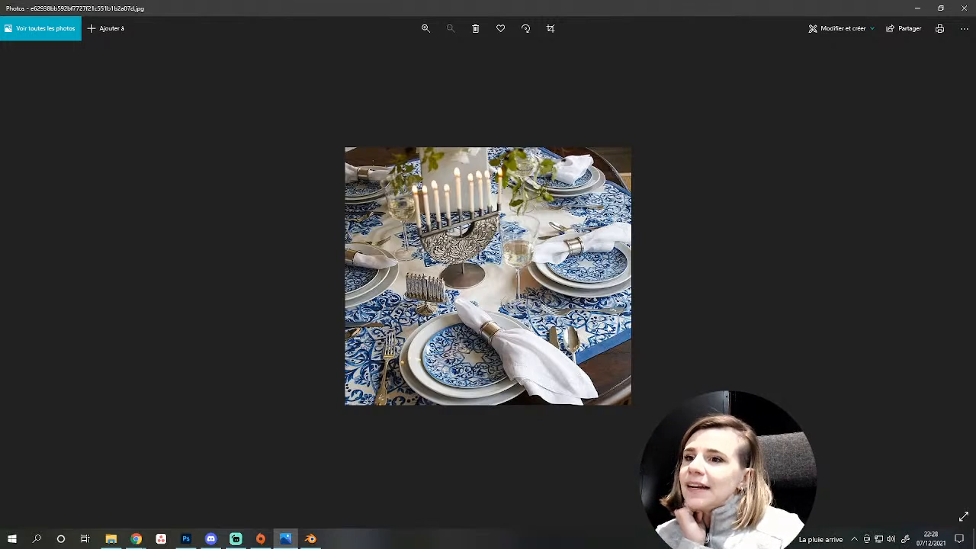
pyautogui.rightClick(385, 374)
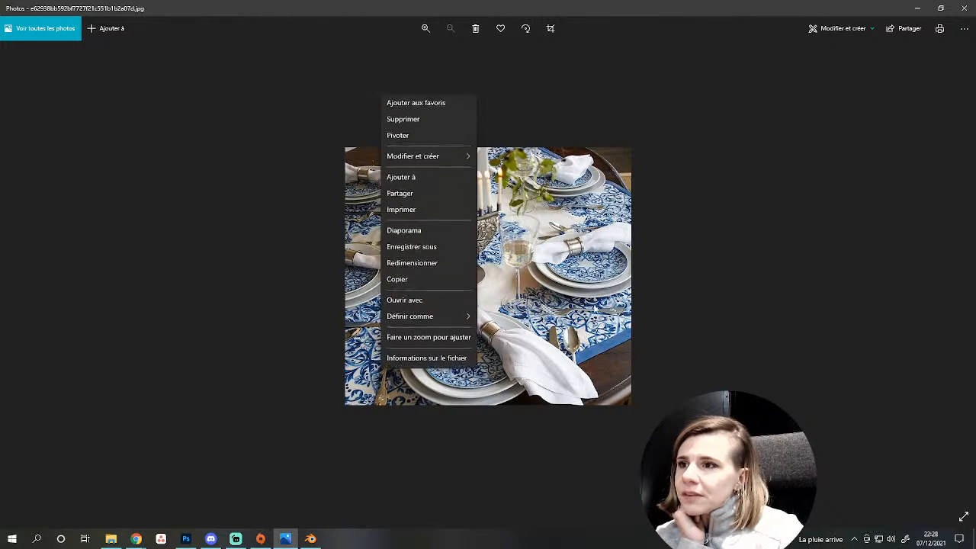
pyautogui.click(626, 336)
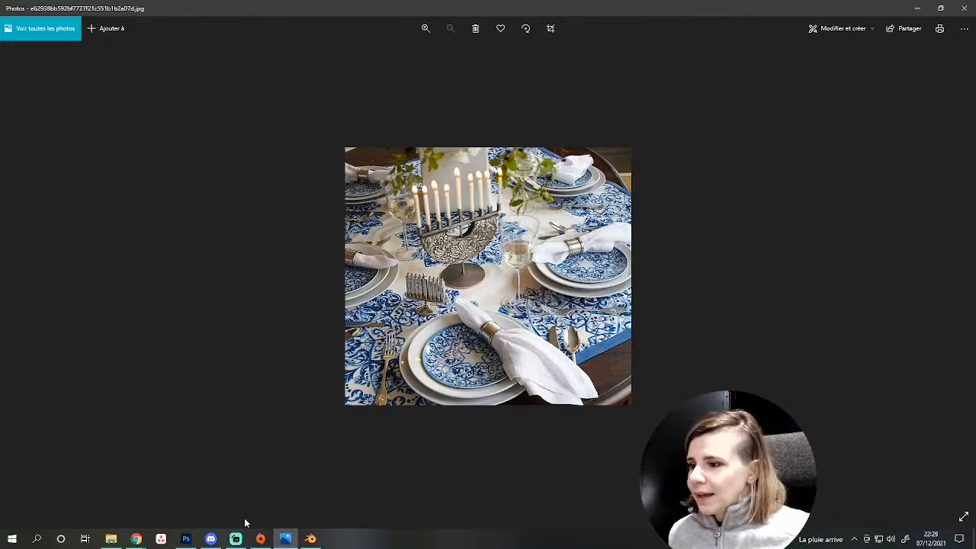
# Switch back to Blender and select only the disc's top face in Edit Mode.
pyautogui.click(313, 540)
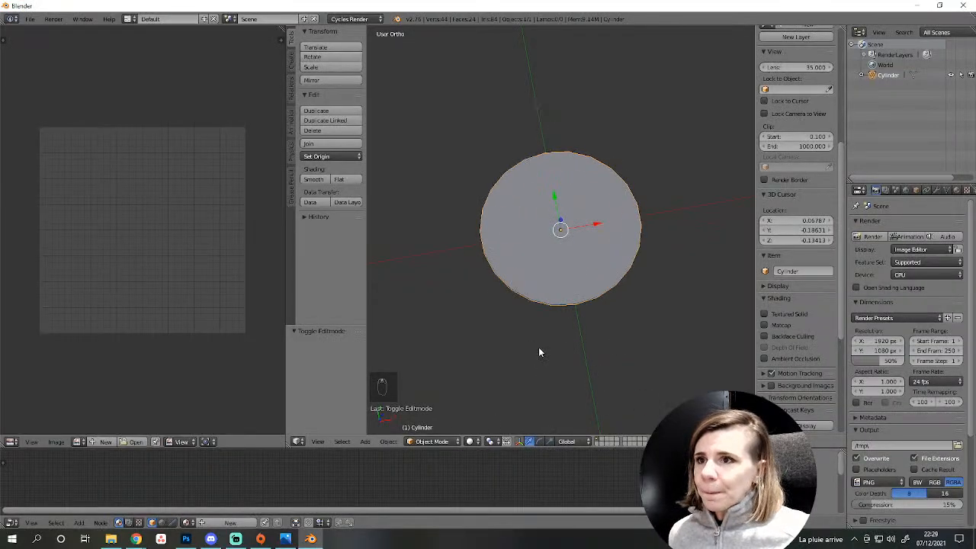
pyautogui.moveTo(538, 352); pyautogui.dragTo(525, 290, button='middle')
pyautogui.scroll(5, 525, 289)
pyautogui.press('Tab')
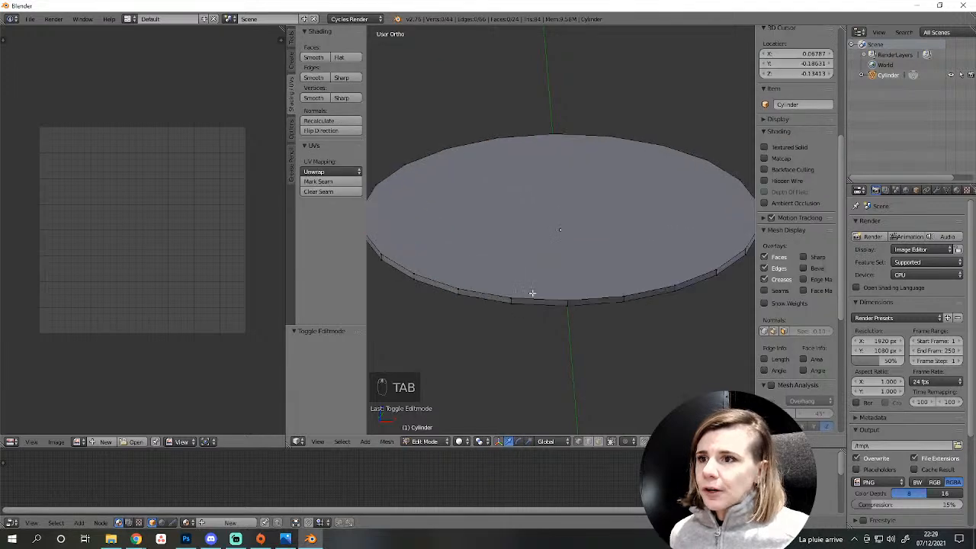
pyautogui.press('a')
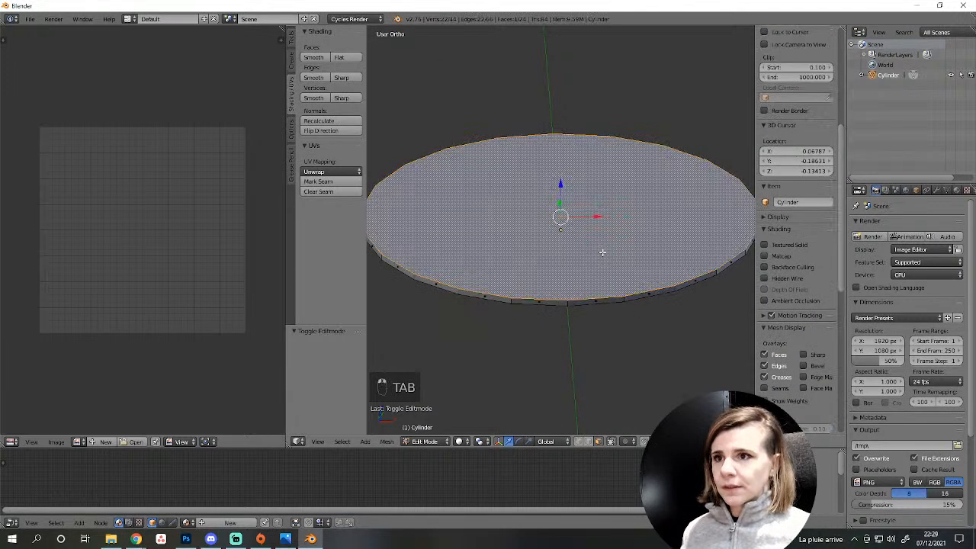
pyautogui.scroll(-3, 602, 252)
pyautogui.moveTo(595, 279); pyautogui.dragTo(573, 239, button='middle')
pyautogui.moveTo(520, 266); pyautogui.dragTo(516, 327, button='middle')
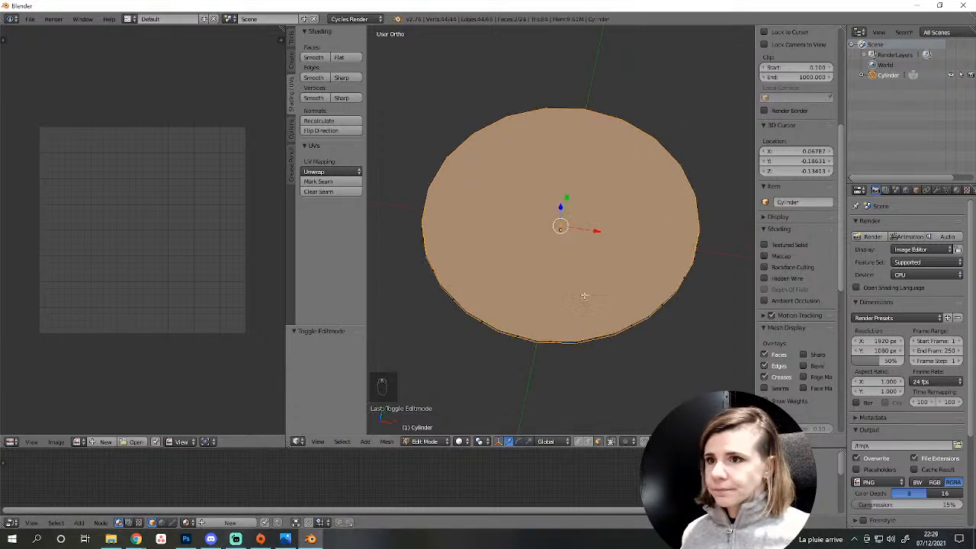
pyautogui.press('a')
pyautogui.moveTo(592, 327); pyautogui.dragTo(634, 295, button='middle')
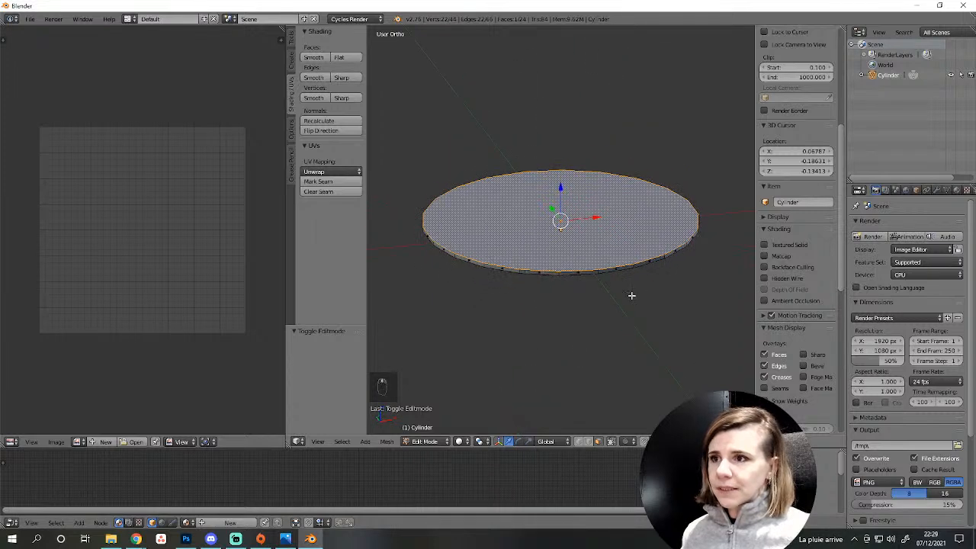
# Extrude the top face in place and scale it inward to about 0.425.
pyautogui.scroll(2, 631, 295)
pyautogui.press('e')
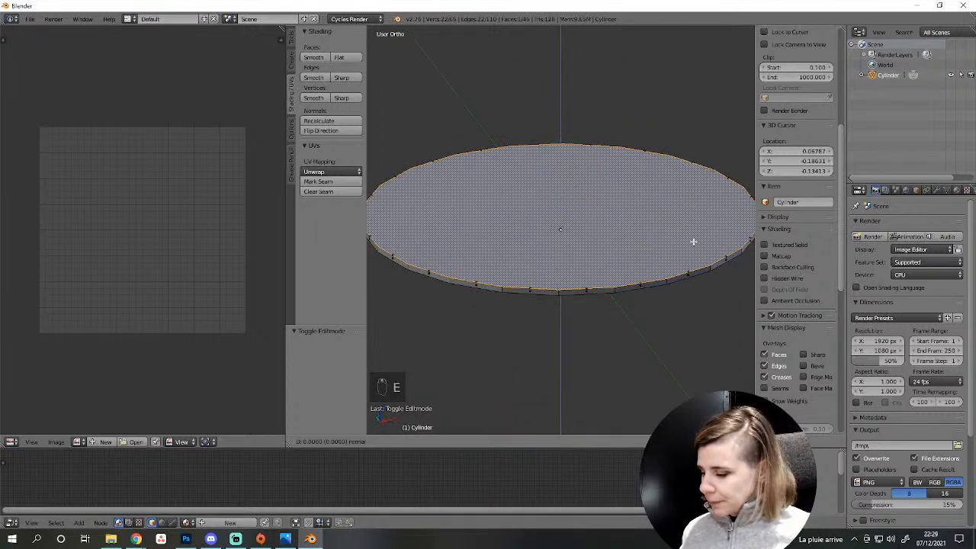
pyautogui.rightClick(693, 242)
pyautogui.press('s')
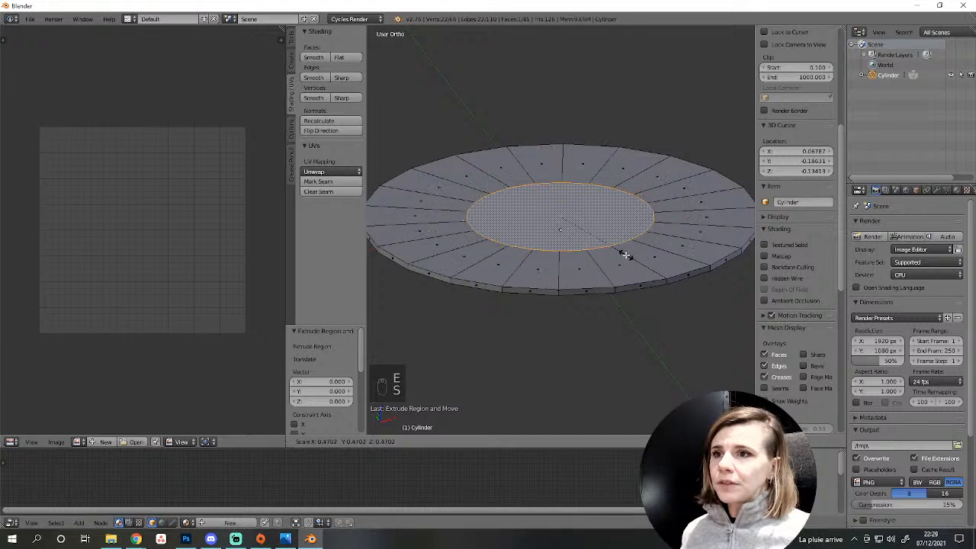
pyautogui.click(618, 251)
# Lower the inner top face by about 0.0023 along Z and check the plate's underside in Object Mode.
pyautogui.press('g')
pyautogui.press('z')
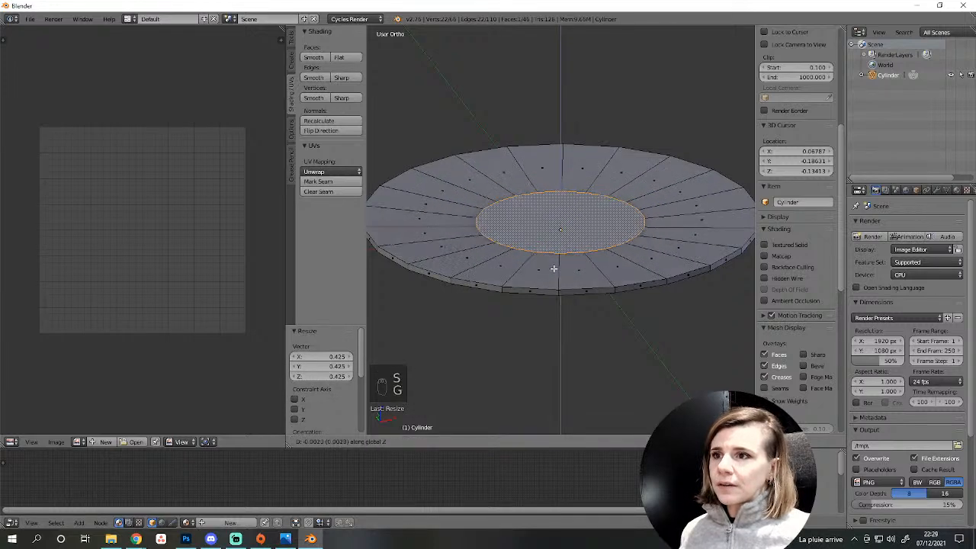
pyautogui.click(554, 268)
pyautogui.press('Tab')
pyautogui.moveTo(553, 269); pyautogui.dragTo(579, 347, button='middle')
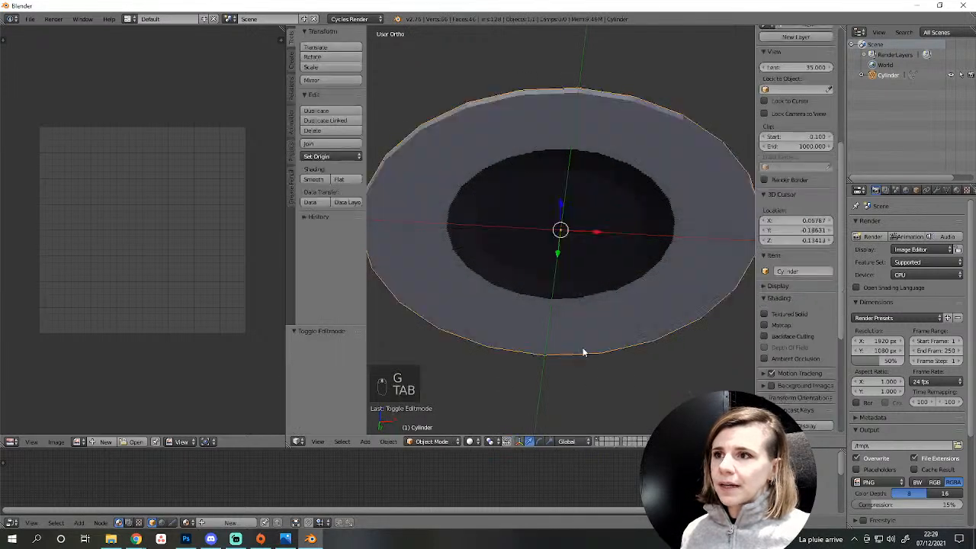
# Select the plate's underside face in Edit Mode, extrude it in place and scale it inward to about 0.343.
pyautogui.press('Tab')
pyautogui.scroll(-3, 617, 325)
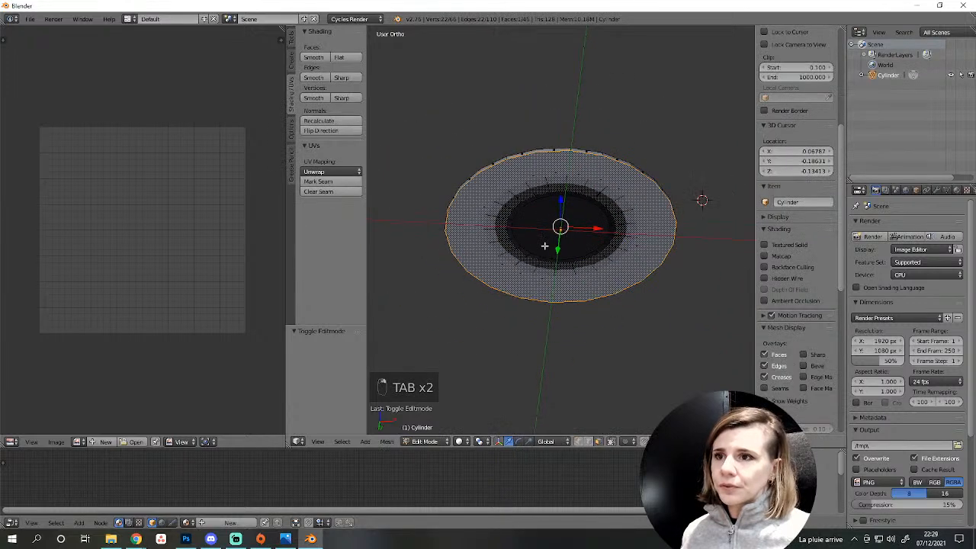
pyautogui.press('e')
pyautogui.press('s')
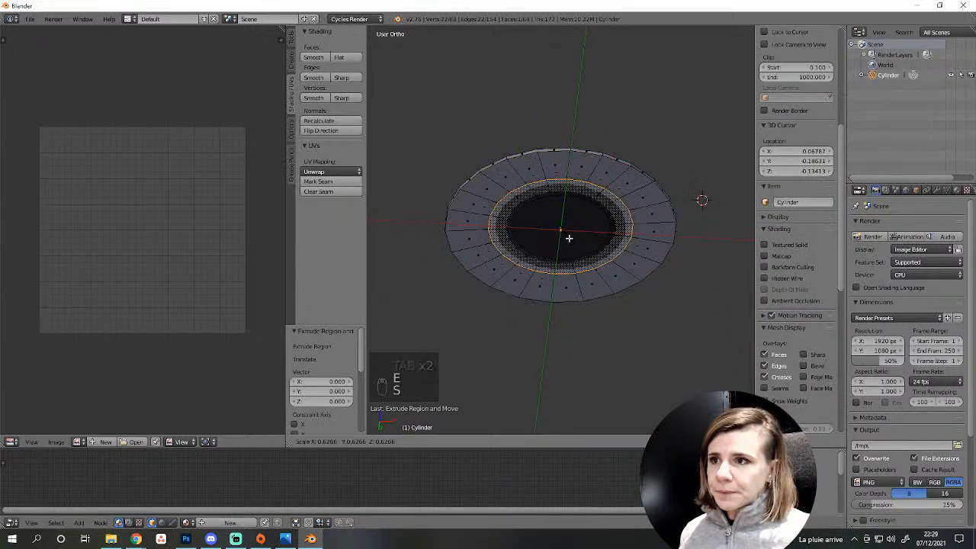
pyautogui.click(560, 229)
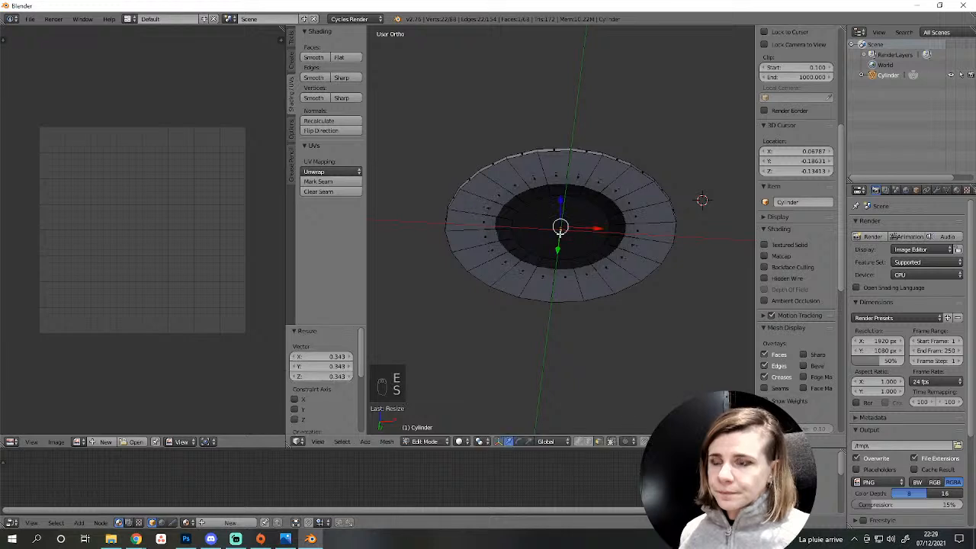
# Lower the inner underside face by about 0.0026 along Z in front view to form the plate's base.
pyautogui.press('KP_1')
pyautogui.scroll(5, 561, 228)
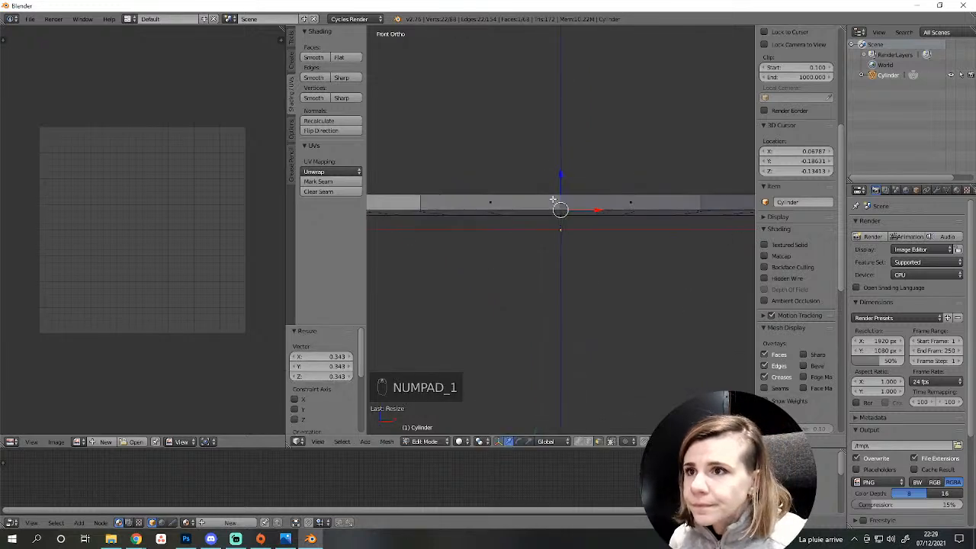
pyautogui.moveTo(561, 174); pyautogui.dragTo(560, 194)
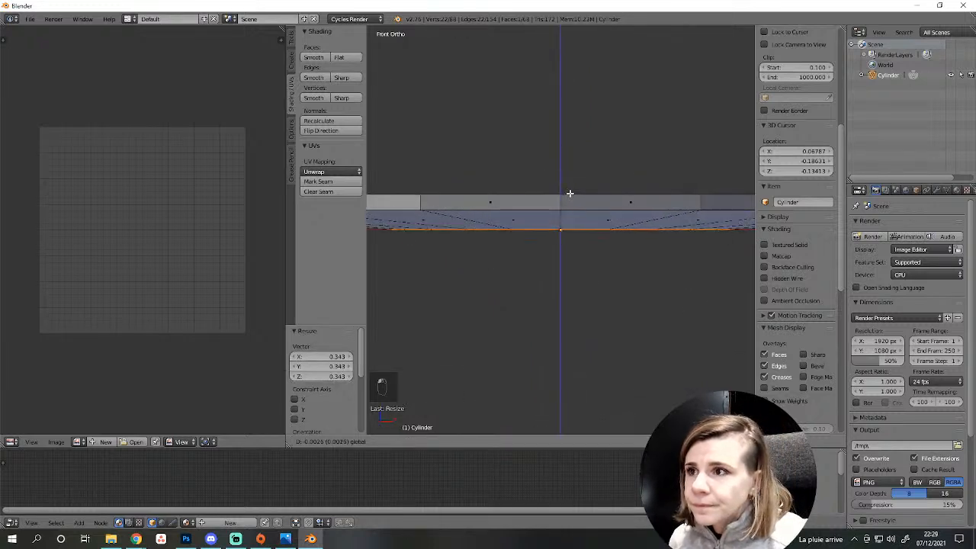
pyautogui.scroll(-4, 561, 232)
# Deselect the mesh, return to Object Mode and apply smooth shading to the plate.
pyautogui.moveTo(559, 279)
pyautogui.mouseDown(button='middle')
pyautogui.moveTo(557, 320)
pyautogui.moveTo(494, 304)
pyautogui.moveTo(530, 357)
pyautogui.mouseUp(button='middle')
pyautogui.press('a')
pyautogui.press('Tab')
pyautogui.scroll(3, 549, 319)
pyautogui.scroll(3, 496, 305)
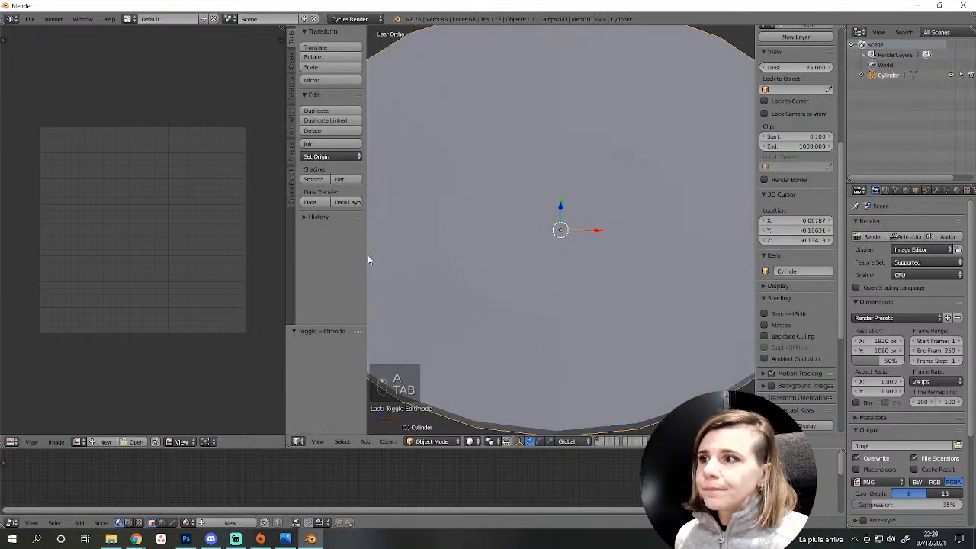
pyautogui.click(312, 180)
pyautogui.scroll(-3, 536, 305)
pyautogui.moveTo(536, 305); pyautogui.dragTo(603, 290, button='middle')
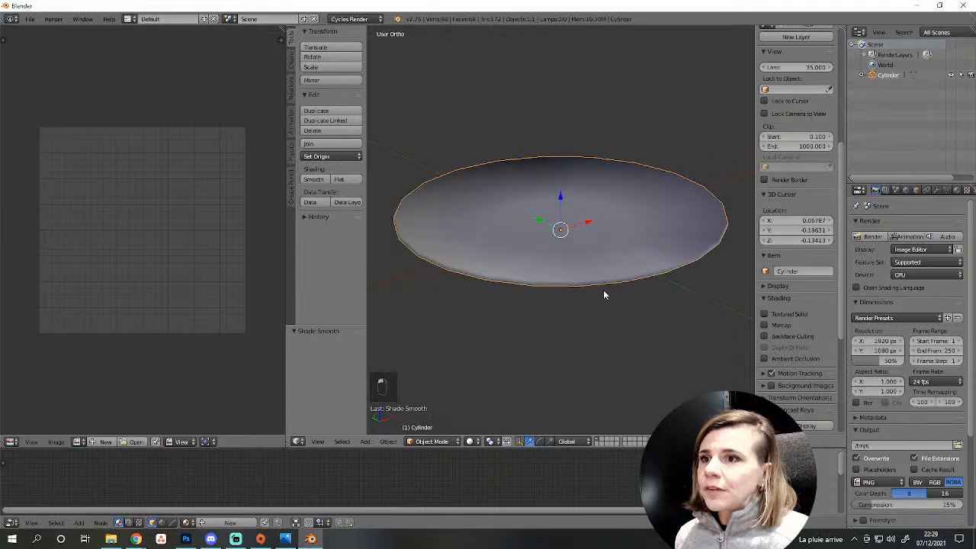
# Add an Edge Split modifier to the smooth-shaded plate.
pyautogui.scroll(3, 603, 290)
pyautogui.click(936, 190)
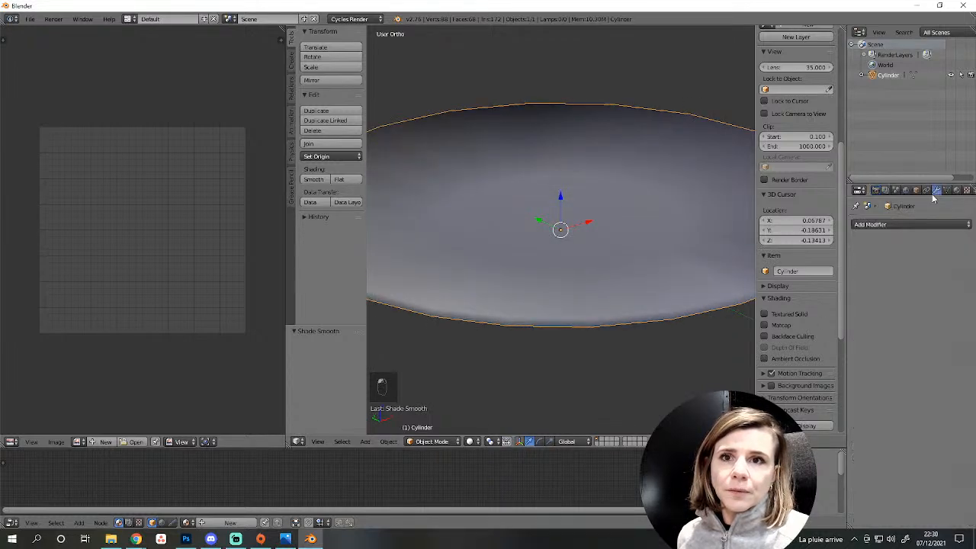
pyautogui.click(888, 225)
pyautogui.click(785, 304)
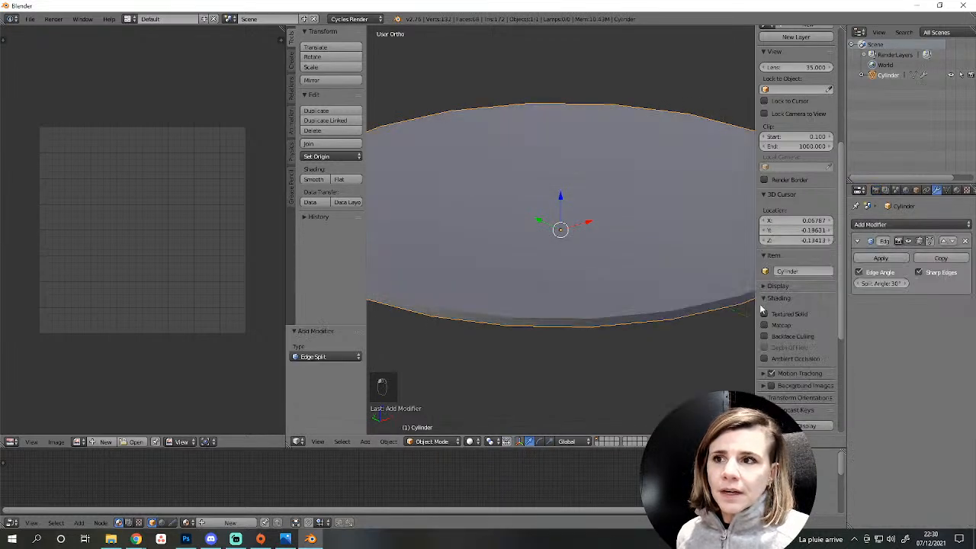
# Turn off the Edge Angle option of the plate's Edge Split modifier and check the shading from several angles.
pyautogui.scroll(-2, 648, 265)
pyautogui.moveTo(649, 265); pyautogui.dragTo(627, 270, button='middle')
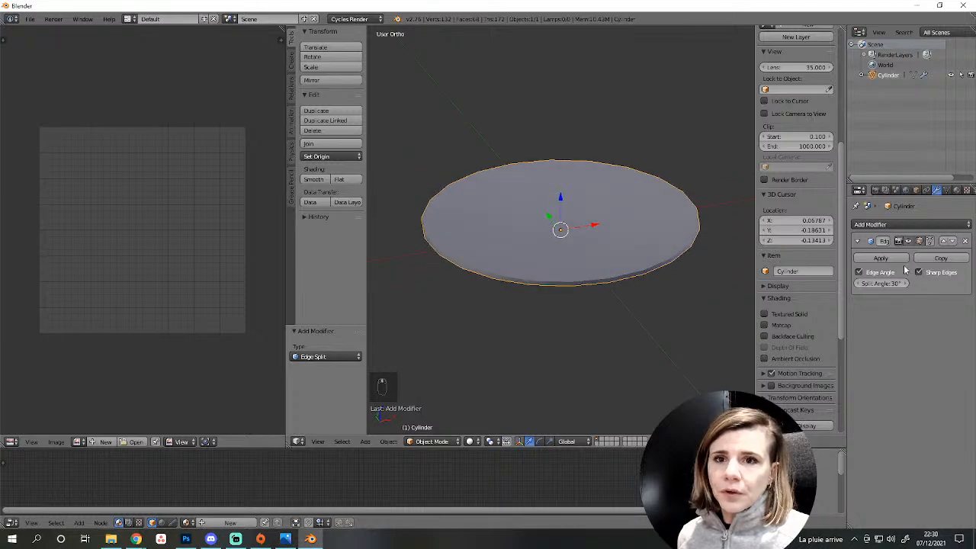
pyautogui.click(859, 272)
pyautogui.scroll(4, 631, 301)
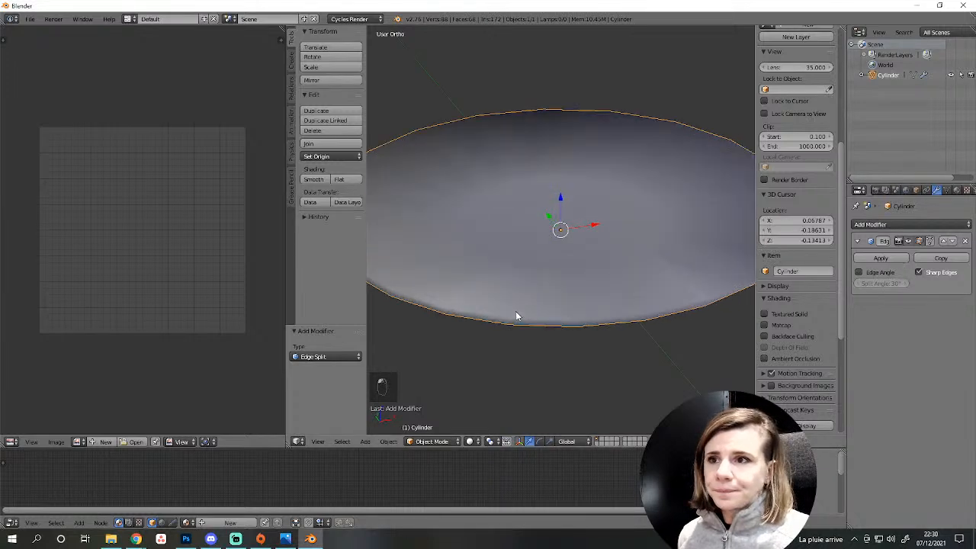
pyautogui.press('Tab')
pyautogui.scroll(-1, 602, 354)
pyautogui.press('Tab')
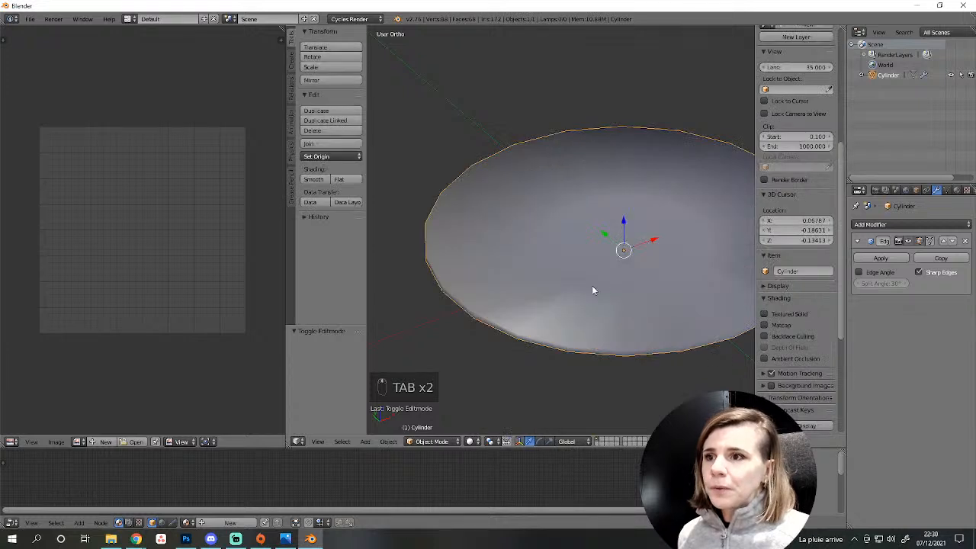
pyautogui.moveTo(598, 257); pyautogui.dragTo(526, 309, button='middle')
pyautogui.scroll(-1, 681, 253)
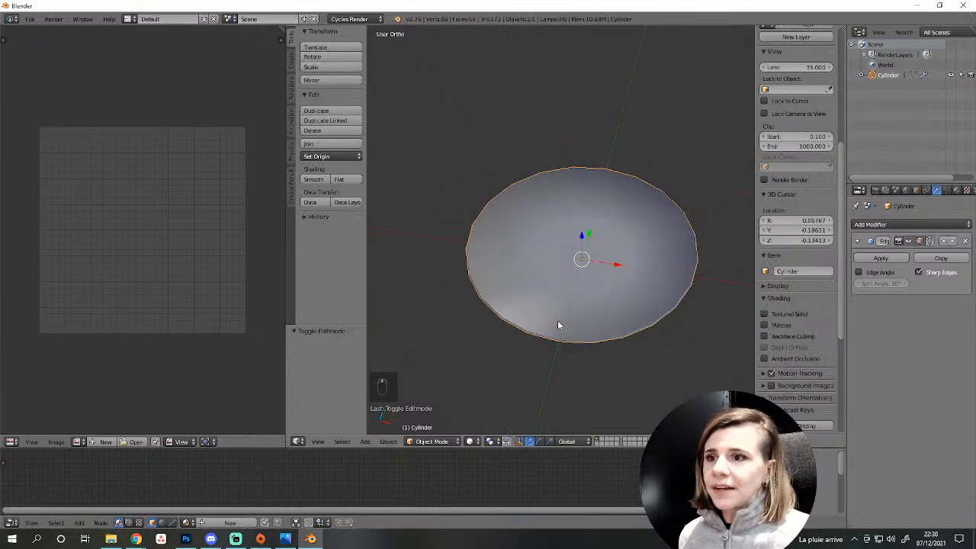
pyautogui.moveTo(571, 320); pyautogui.dragTo(572, 274, button='middle')
pyautogui.scroll(3, 569, 283)
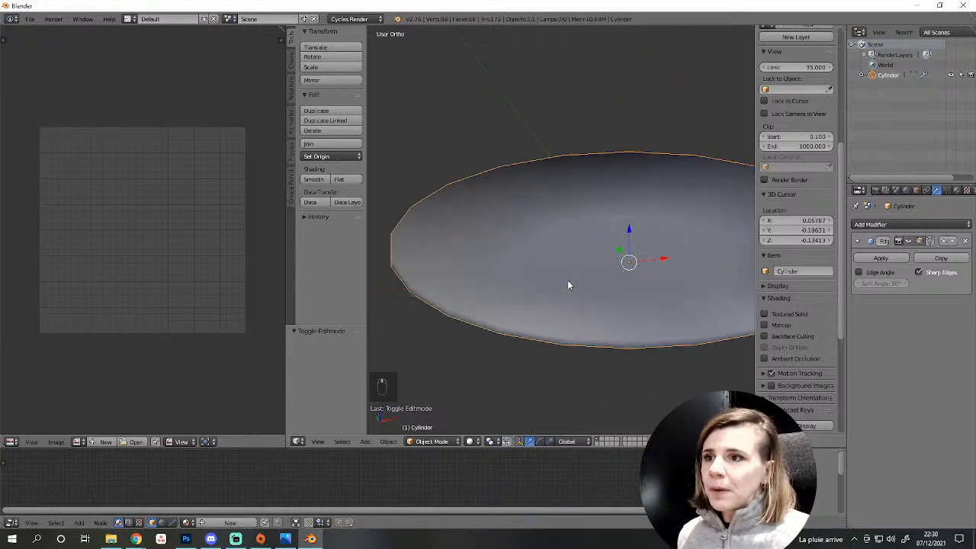
# Select the upper and lower outer rim edge loops in Edit Mode and bevel them by about 0.0013 with one segment.
pyautogui.press('Tab')
pyautogui.scroll(-3, 564, 284)
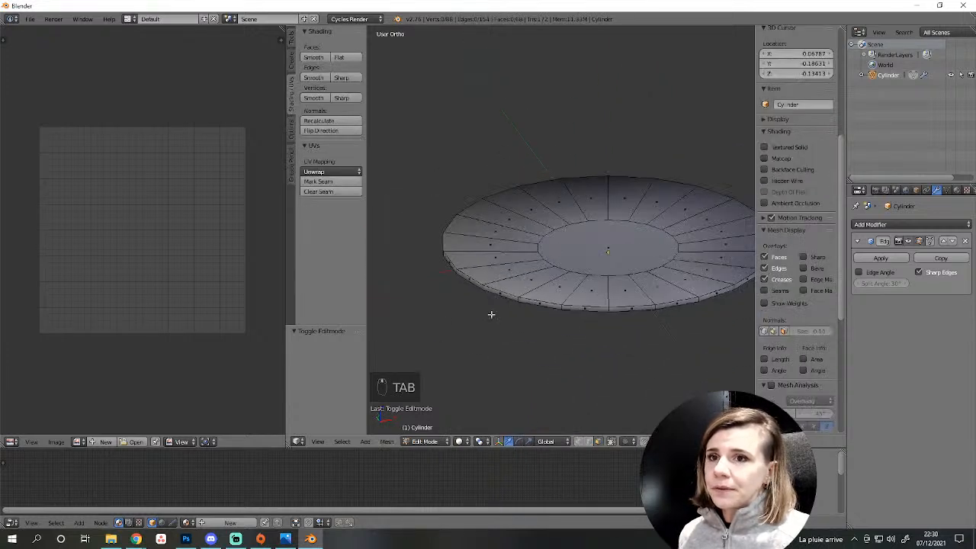
pyautogui.moveTo(368, 323); pyautogui.dragTo(329, 323)
pyautogui.scroll(3, 420, 331)
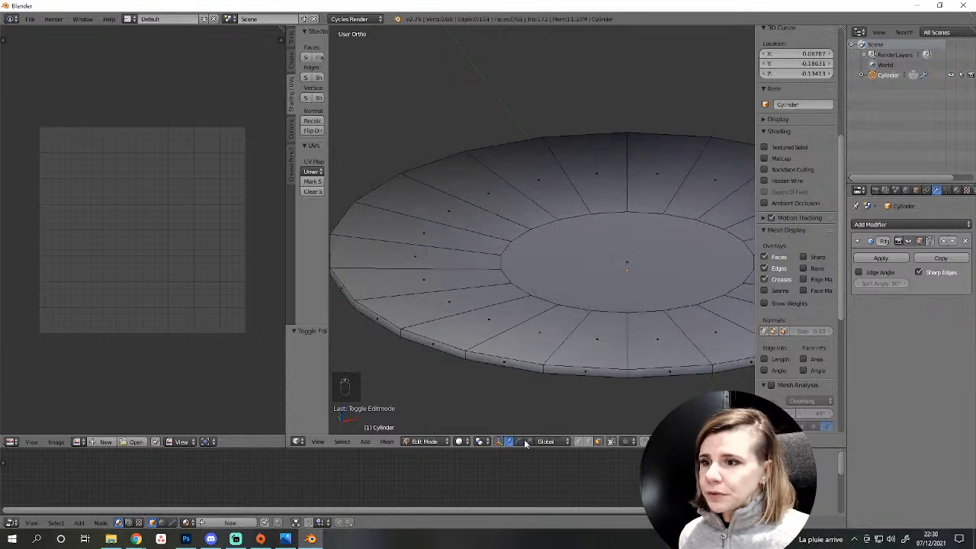
pyautogui.press('a')
pyautogui.scroll(-3, 479, 370)
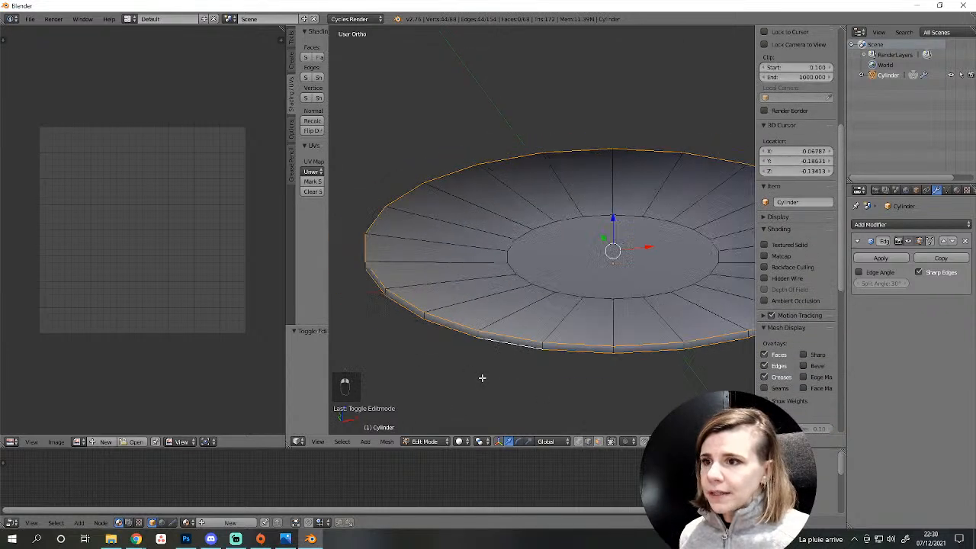
pyautogui.hotkey('ctrl', 'b')
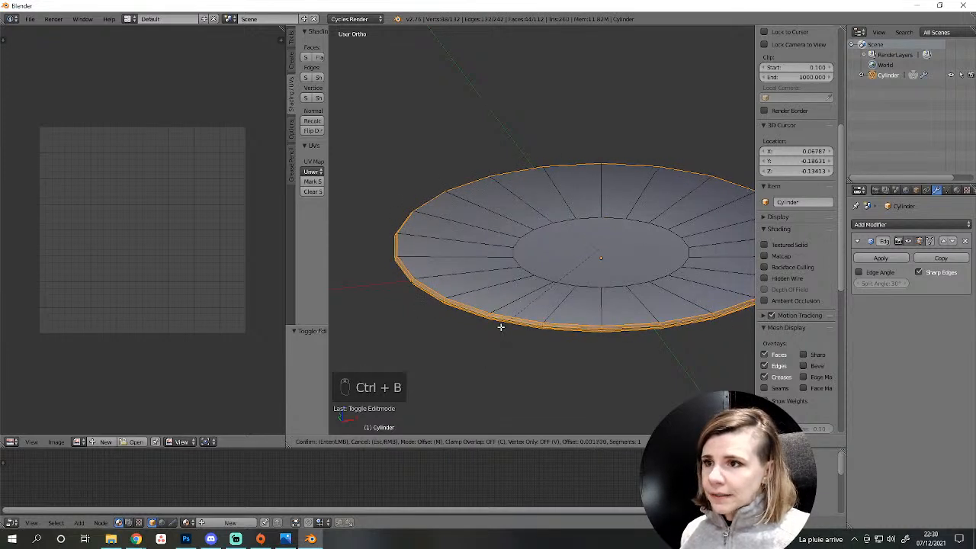
pyautogui.click(500, 327)
# Examine the bevelled rim up close, comparing its smooth shading in Object Mode with the mesh in Edit Mode.
pyautogui.keyDown('shift'); pyautogui.moveTo(495, 337); pyautogui.dragTo(522, 274, button='middle'); pyautogui.keyUp('shift')
pyautogui.scroll(2, 522, 274)
pyautogui.scroll(3, 511, 300)
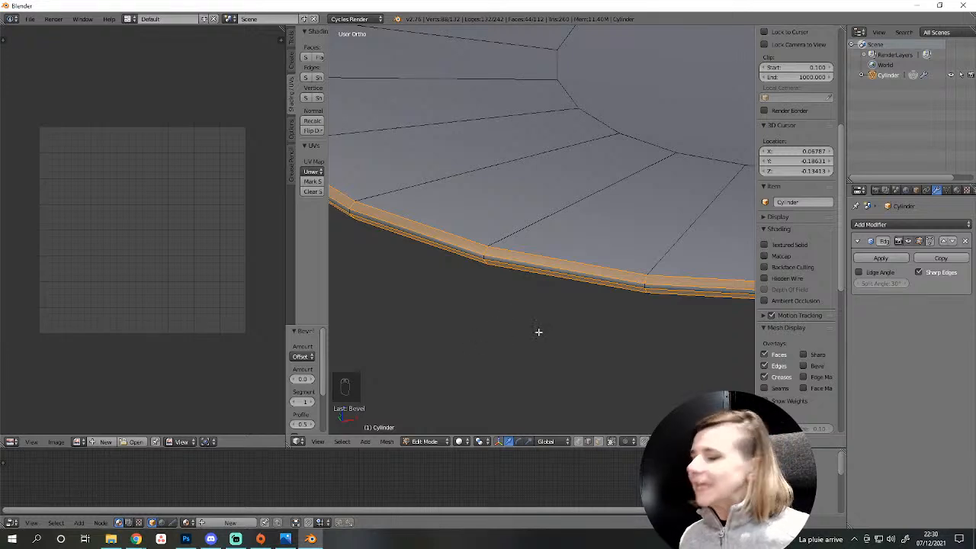
pyautogui.moveTo(538, 333); pyautogui.dragTo(541, 320, button='middle')
pyautogui.scroll(2, 536, 324)
pyautogui.press('Tab')
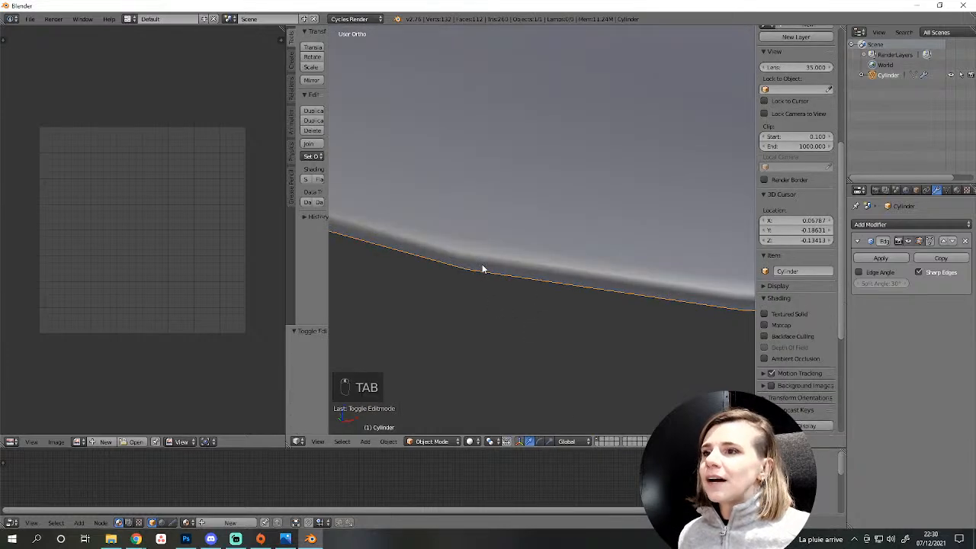
pyautogui.scroll(-5, 483, 267)
pyautogui.scroll(2, 586, 292)
pyautogui.press('Tab')
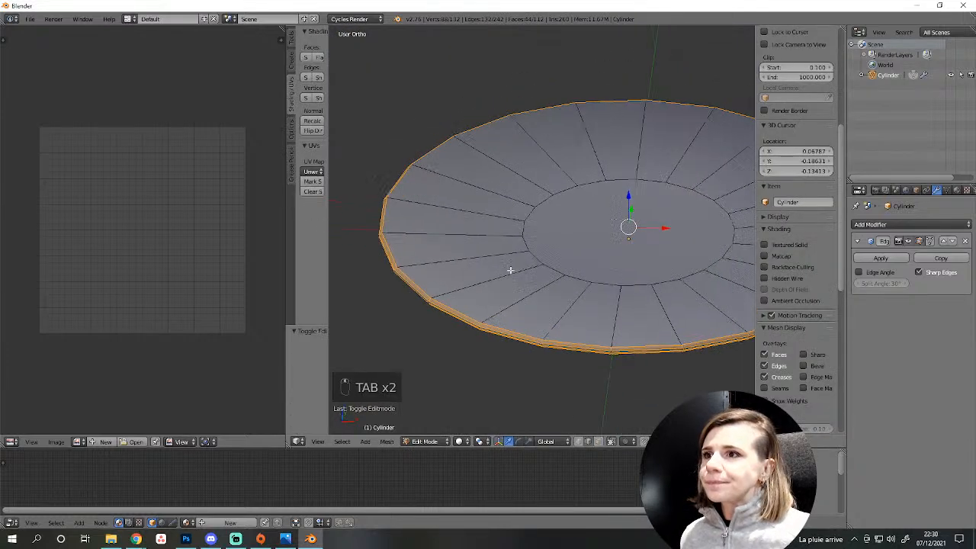
# Add a centred edge loop around the plate's sloped inner side and lower it slightly along Z.
pyautogui.press('a')
pyautogui.press('a')
pyautogui.press('a')
pyautogui.hotkey('ctrl', 'r')
pyautogui.click(483, 245)
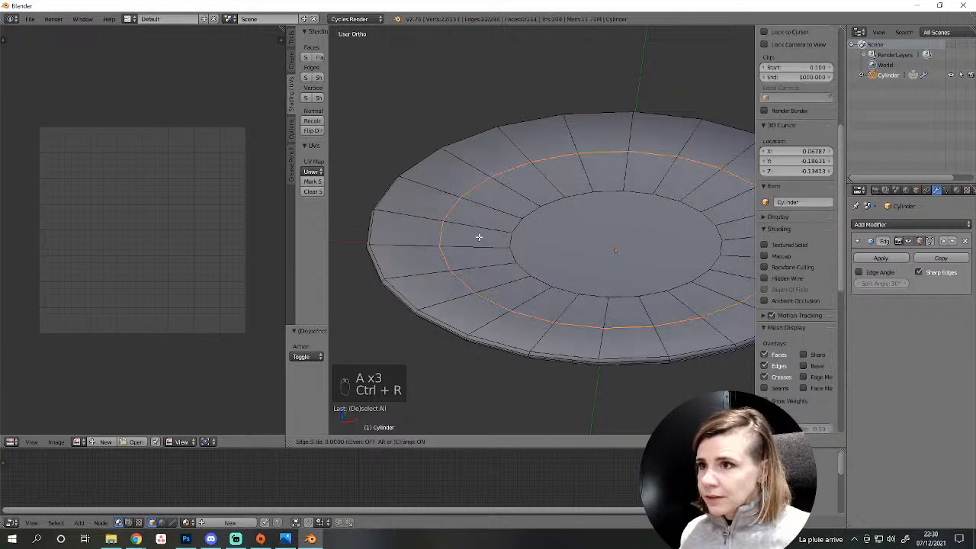
pyautogui.rightClick(483, 241)
pyautogui.press('g')
pyautogui.click(537, 305)
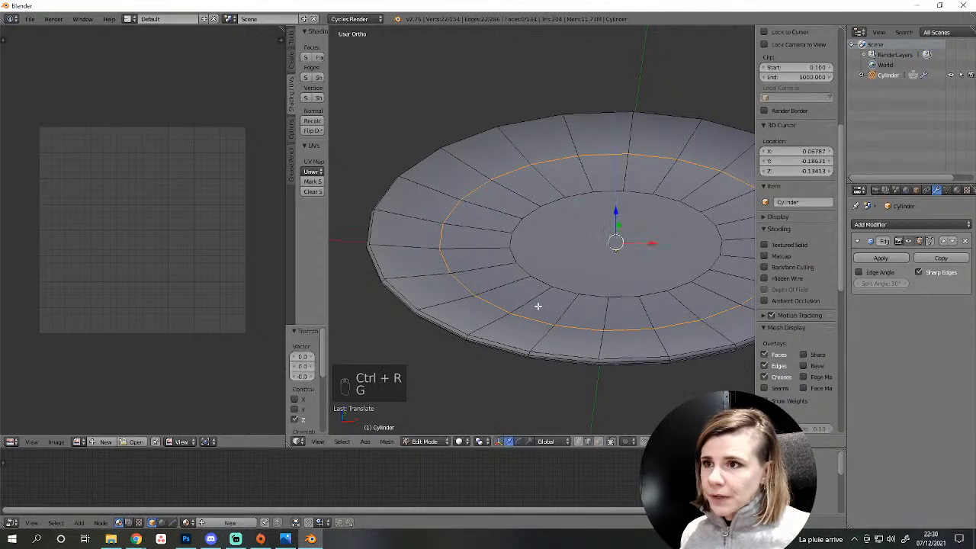
# Lower the plate's central inner face by about 0.0014 along Z and clear the selection.
pyautogui.rightClick(588, 292)
pyautogui.press('g')
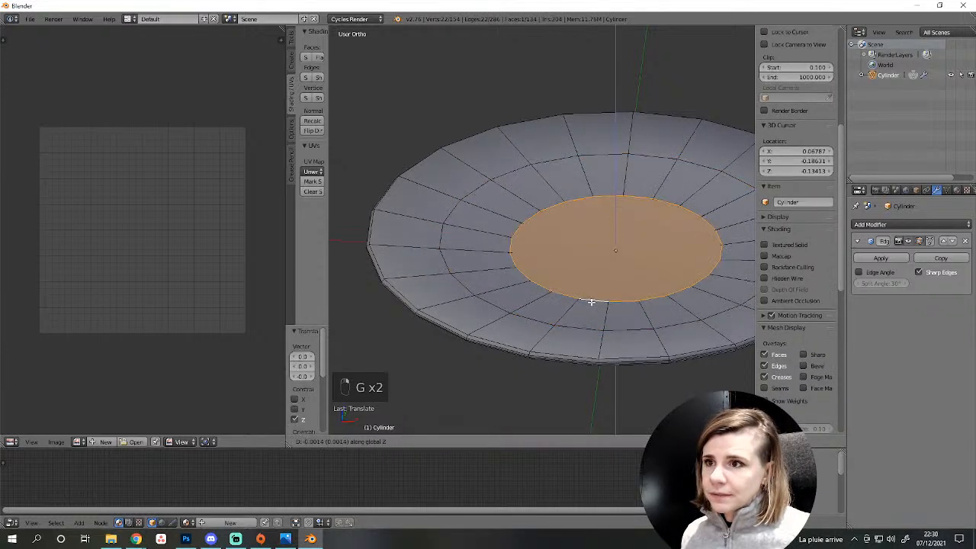
pyautogui.click(588, 302)
pyautogui.scroll(-1, 586, 304)
pyautogui.keyDown('alt'); pyautogui.rightClick(496, 296); pyautogui.keyUp('alt')
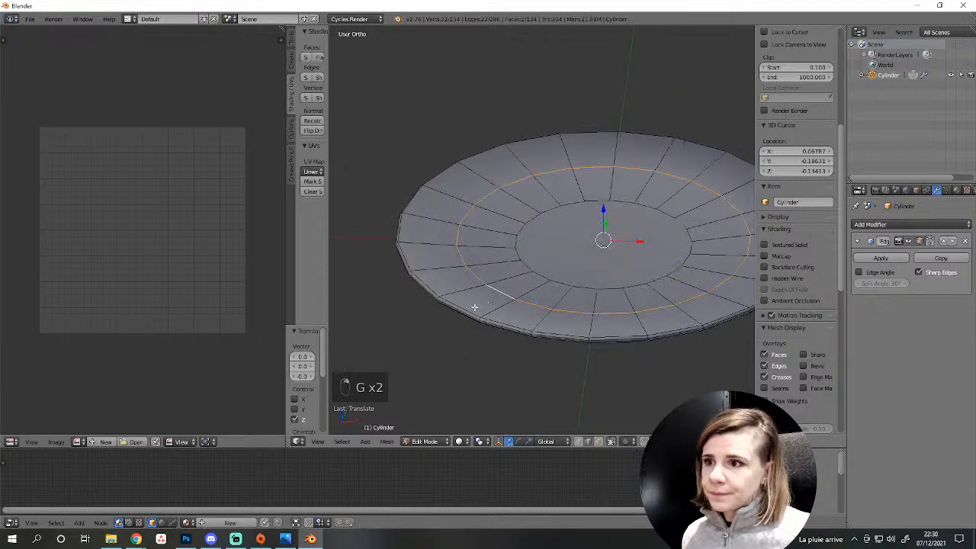
pyautogui.press('a')
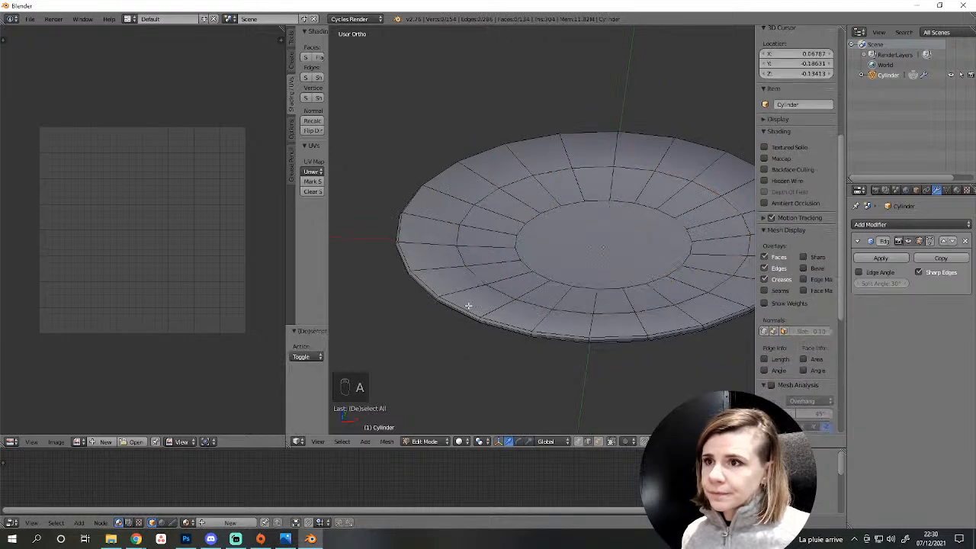
# Delete the surplus edge loop running around the outer side of the bevelled rim.
pyautogui.press('a')
pyautogui.moveTo(464, 316); pyautogui.dragTo(475, 269, button='middle')
pyautogui.scroll(3, 476, 270)
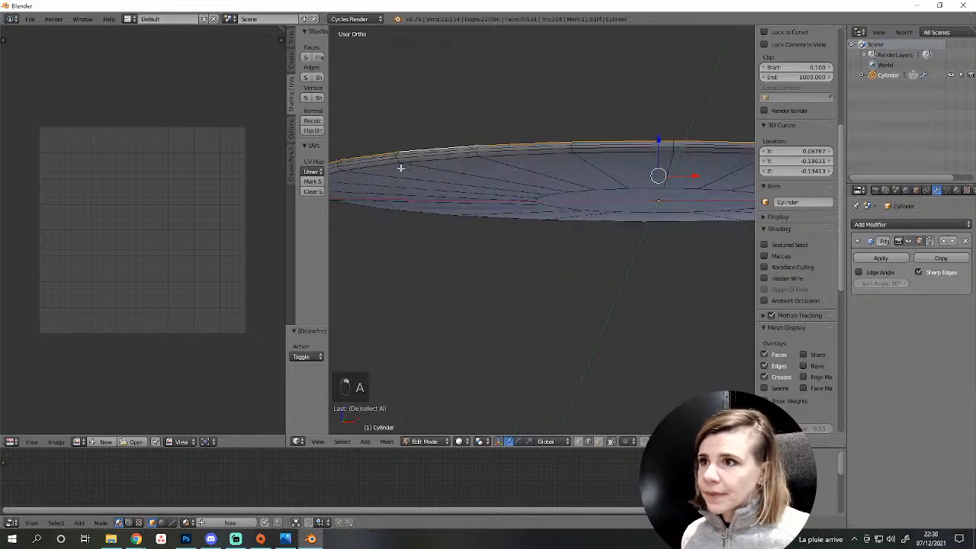
pyautogui.keyDown('alt'); pyautogui.rightClick(401, 155); pyautogui.keyUp('alt')
pyautogui.press('Delete')
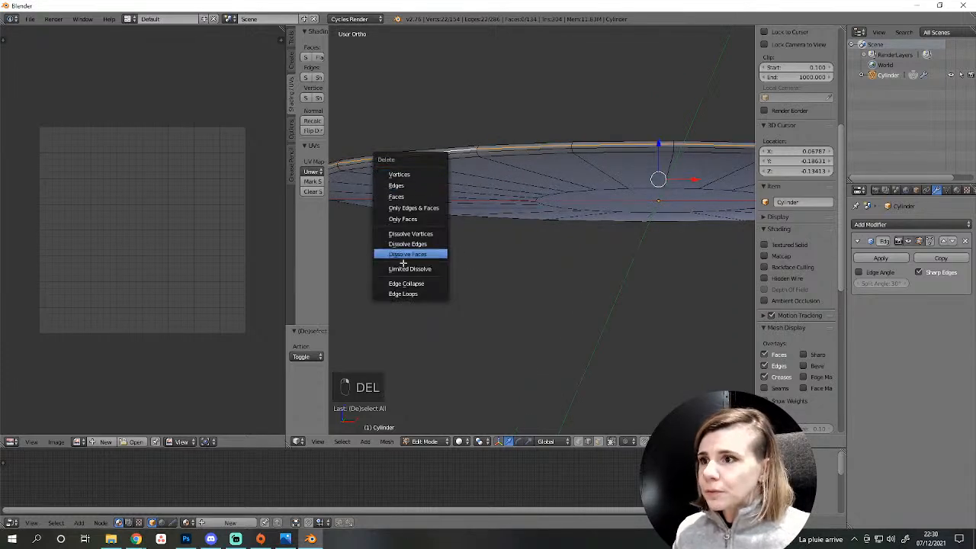
pyautogui.click(414, 292)
# Select the lower outer edge loop of the rim and raise it slightly along Z.
pyautogui.moveTo(409, 285); pyautogui.dragTo(417, 282, button='middle')
pyautogui.press('a')
pyautogui.keyDown('alt'); pyautogui.rightClick(418, 277); pyautogui.keyUp('alt')
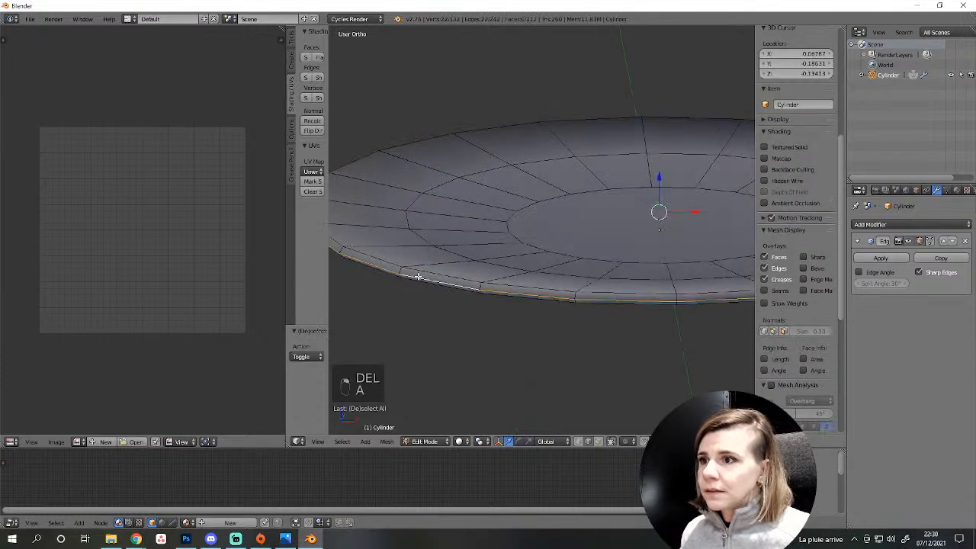
pyautogui.press('g')
pyautogui.press('z')
pyautogui.click(417, 274)
# Add the two neighbouring rim loops to the selection and raise all three together along Z.
pyautogui.keyDown('alt'); pyautogui.keyDown('shift'); pyautogui.rightClick(420, 273); pyautogui.keyUp('shift'); pyautogui.keyUp('alt')
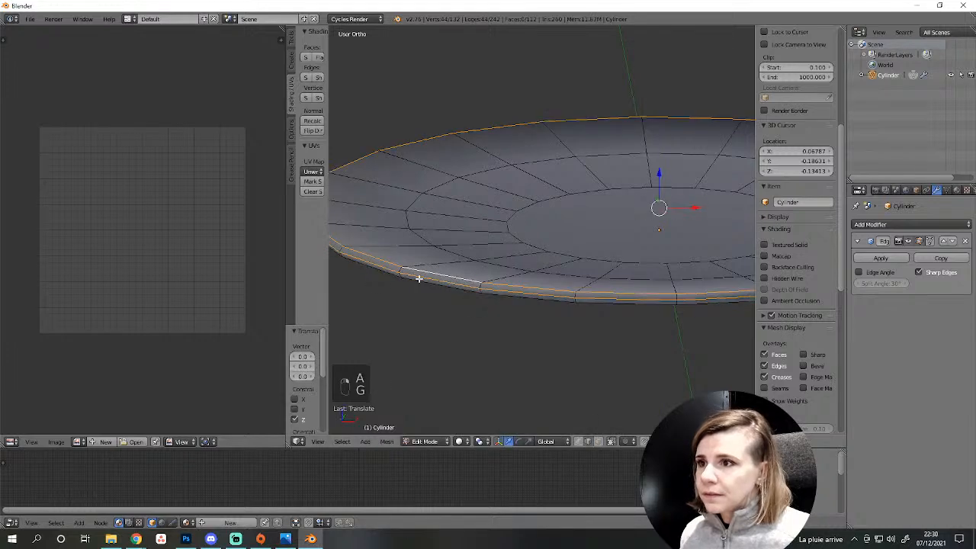
pyautogui.keyDown('alt'); pyautogui.keyDown('shift'); pyautogui.rightClick(419, 279); pyautogui.keyUp('shift'); pyautogui.keyUp('alt')
pyautogui.press('g')
pyautogui.press('z')
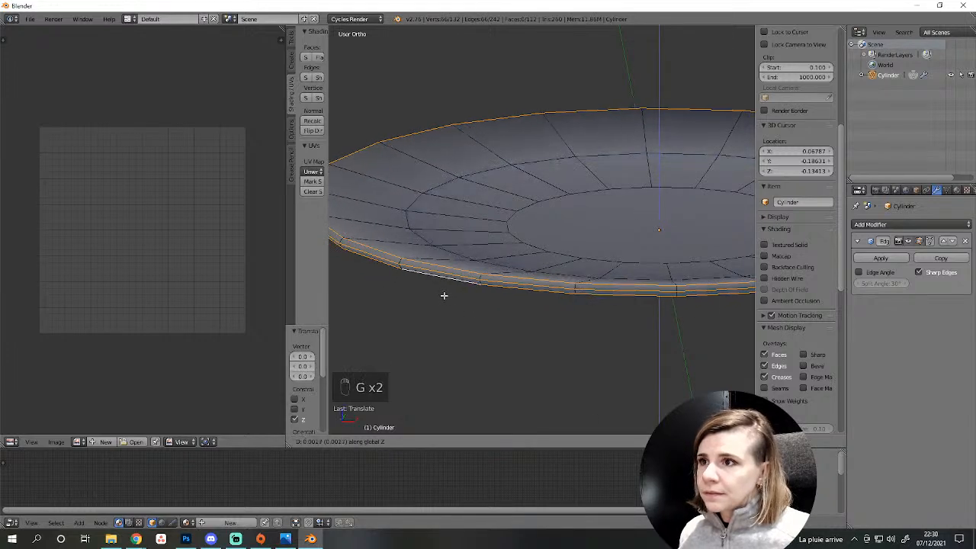
pyautogui.click(445, 292)
# Select the plate's central underside face and lower it slightly along Z in front view.
pyautogui.moveTo(444, 292); pyautogui.dragTo(521, 184, button='middle')
pyautogui.press('a')
pyautogui.keyDown('alt'); pyautogui.rightClick(556, 187); pyautogui.keyUp('alt')
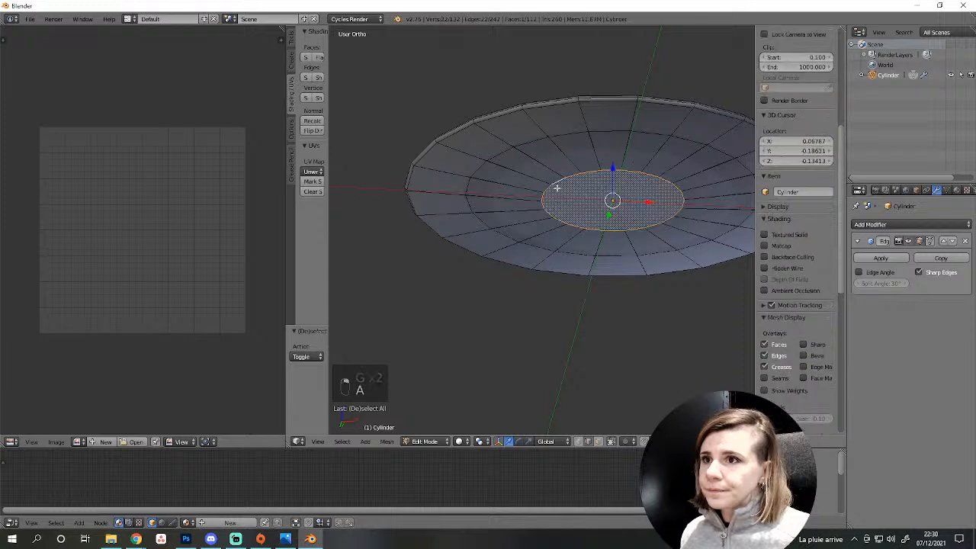
pyautogui.press('KP_1')
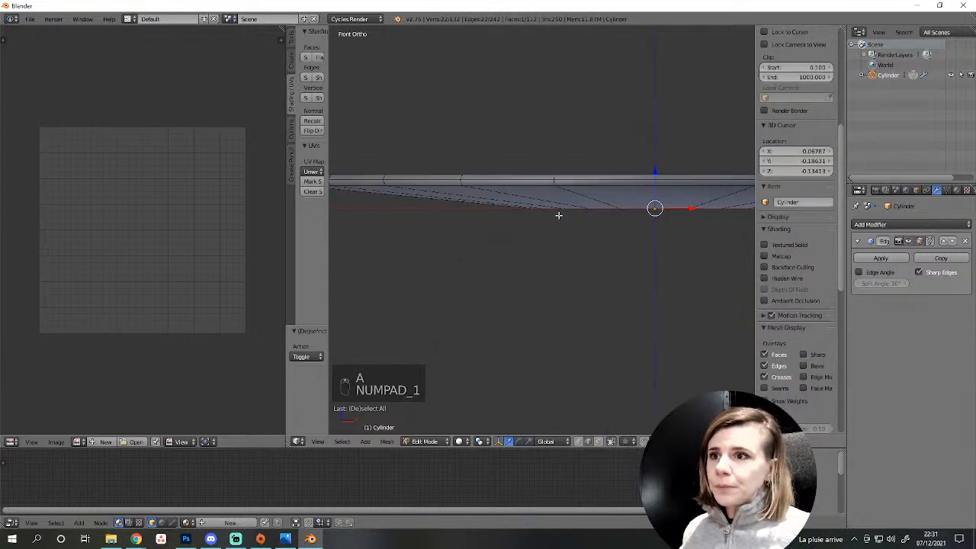
pyautogui.press('g')
pyautogui.press('z')
pyautogui.click(569, 229)
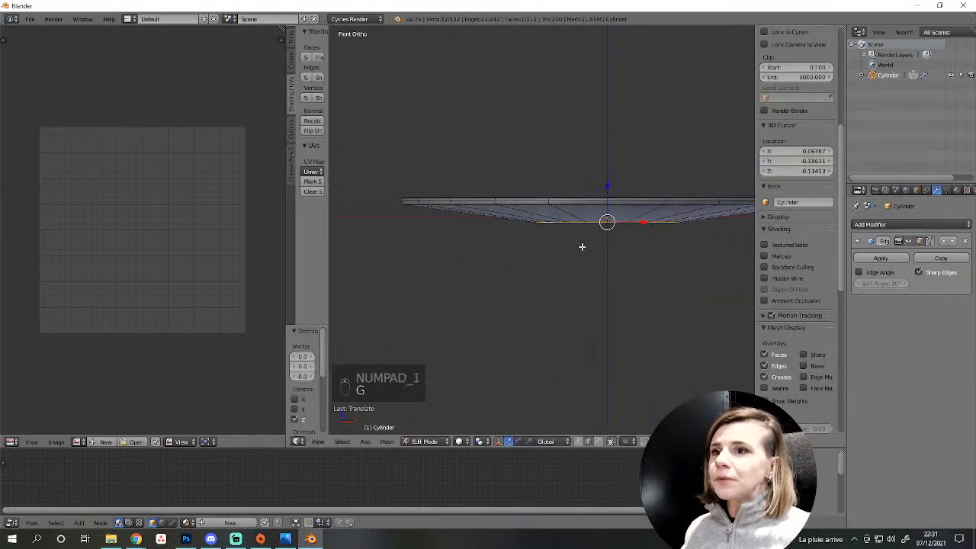
# Examine the lowered base from the front and underneath, and clear the mesh selection.
pyautogui.moveTo(554, 270); pyautogui.dragTo(627, 202, button='middle')
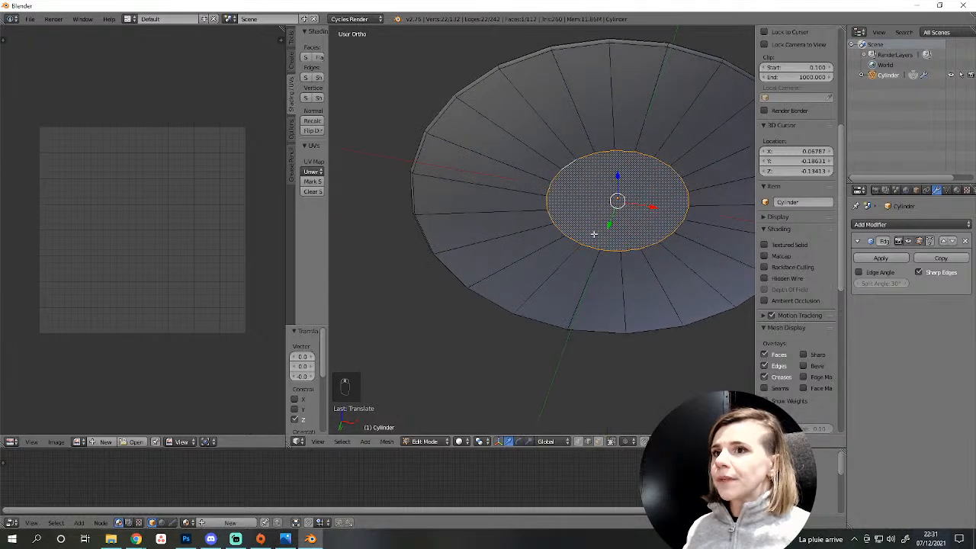
pyautogui.scroll(-3, 595, 233)
pyautogui.scroll(2, 622, 242)
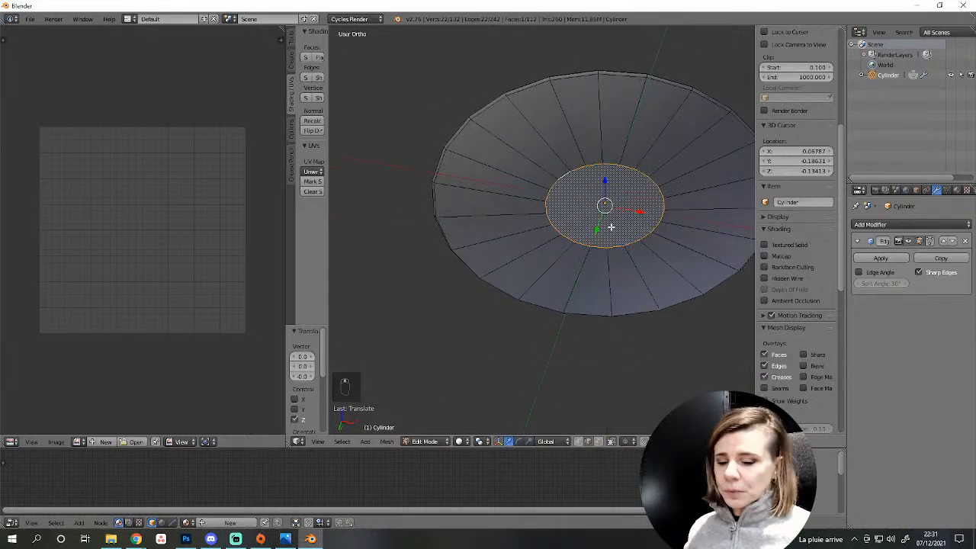
pyautogui.press('KP_1')
pyautogui.moveTo(610, 226); pyautogui.dragTo(555, 298, button='middle')
pyautogui.press('a')
pyautogui.press('a')
pyautogui.scroll(4, 555, 290)
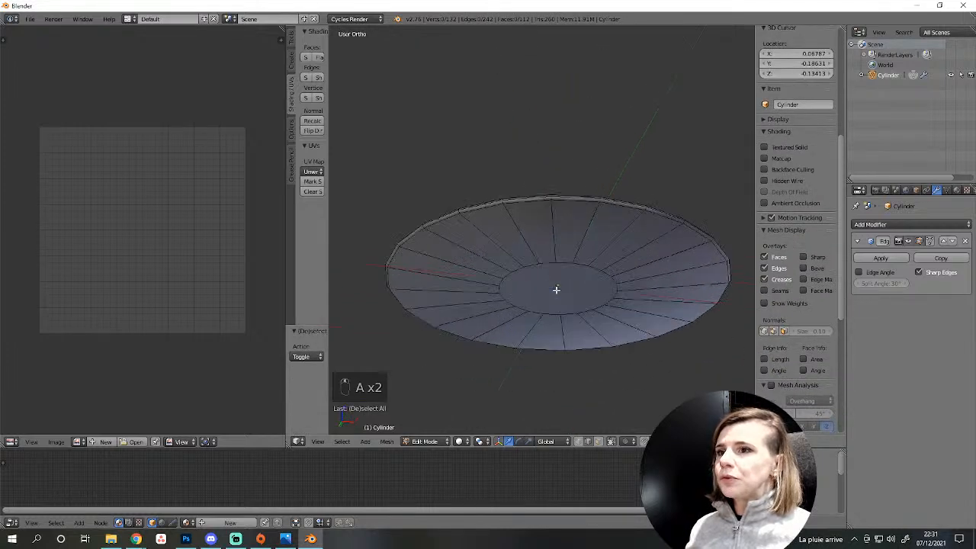
# Return to Object Mode and review the smooth-shaded plate from above and close to the rim.
pyautogui.moveTo(579, 266); pyautogui.dragTo(642, 370, button='middle')
pyautogui.scroll(-5, 638, 362)
pyautogui.press('Tab')
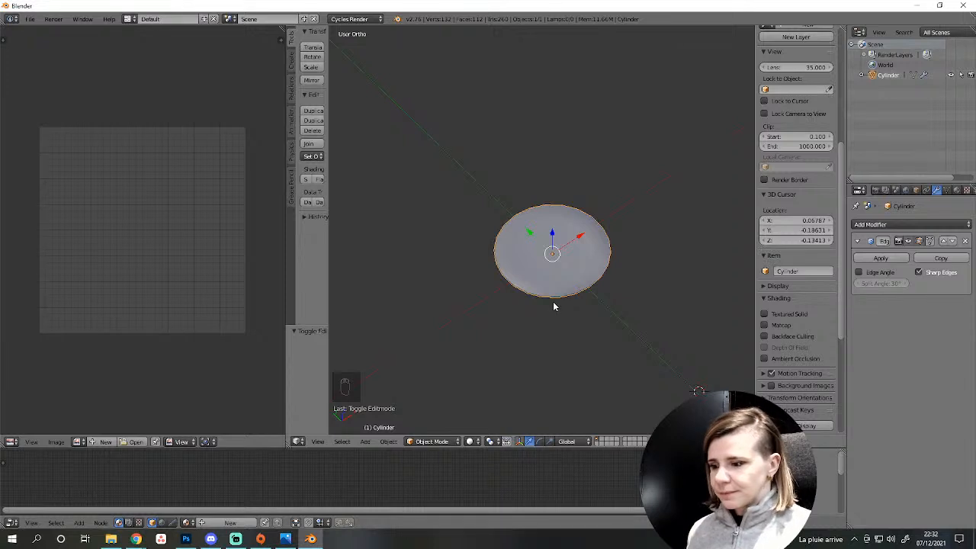
pyautogui.scroll(5, 565, 307)
pyautogui.moveTo(540, 344); pyautogui.dragTo(542, 304, button='middle')
pyautogui.scroll(3, 538, 307)
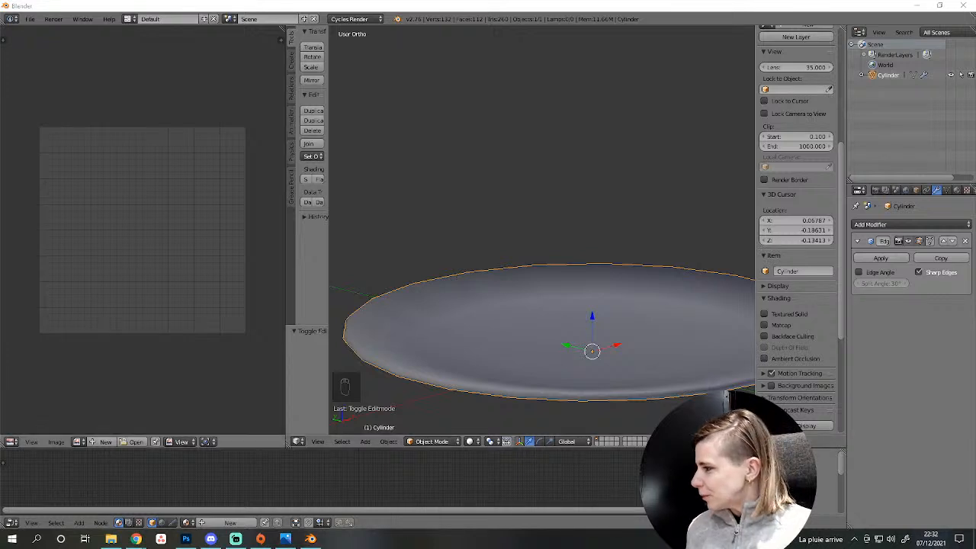
# Switch to Chrome, look up the French word "crisper" on WordReference in a new tab, and close that tab.
pyautogui.hotkey('alt', 'Tab')
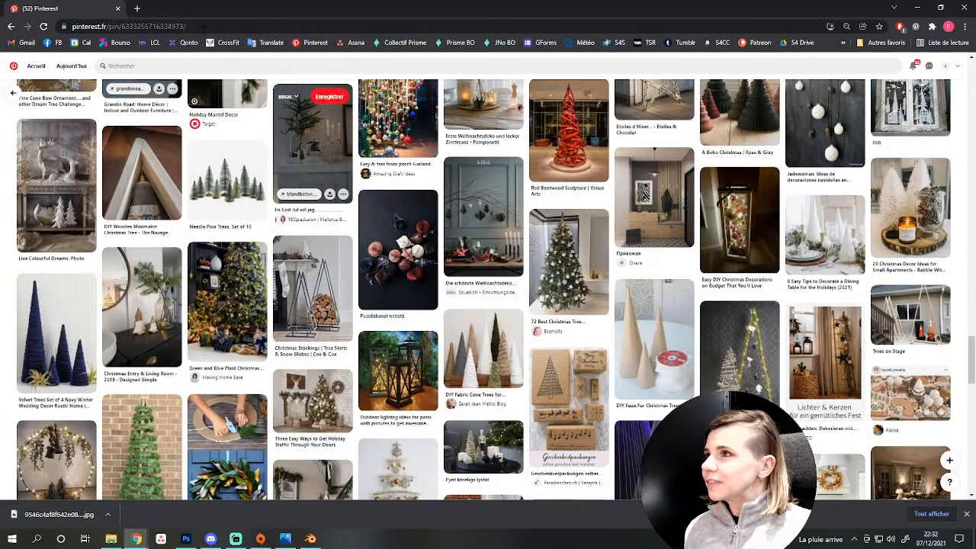
pyautogui.click(137, 10)
pyautogui.write('wor')
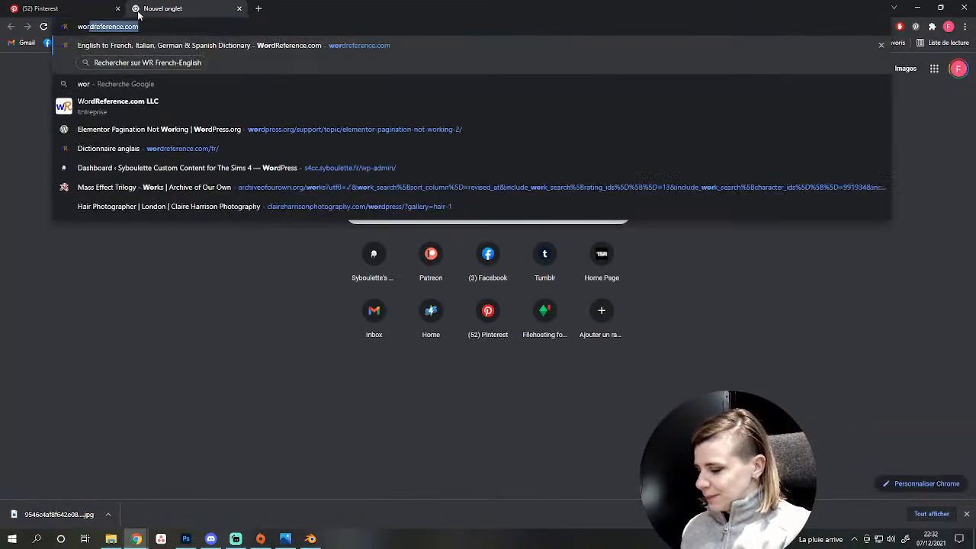
pyautogui.press('Return')
pyautogui.write('crisper')
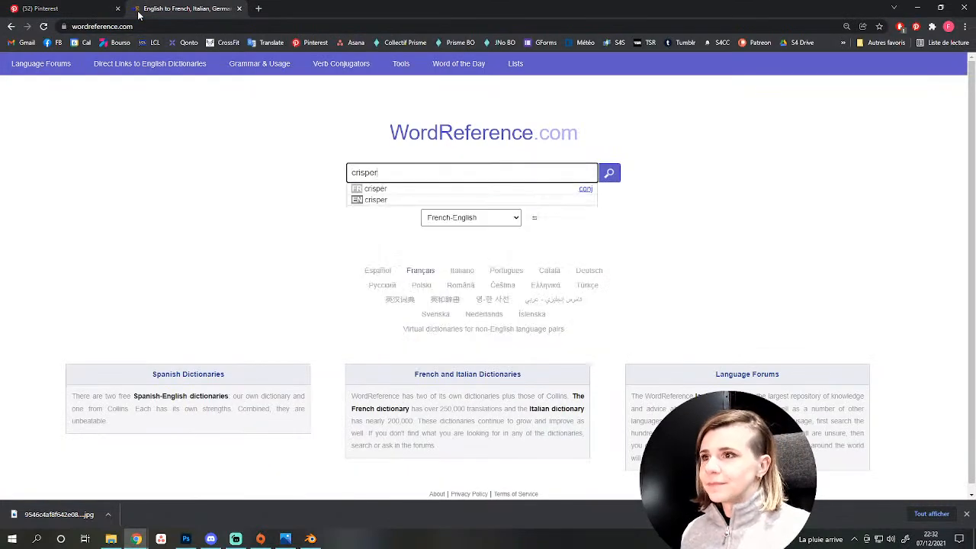
pyautogui.press('Return')
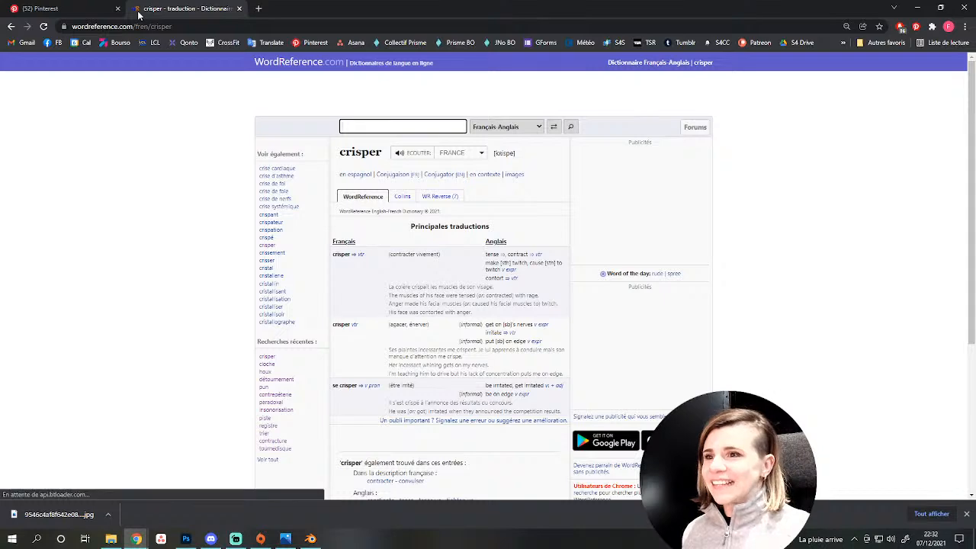
pyautogui.middleClick(196, 5)
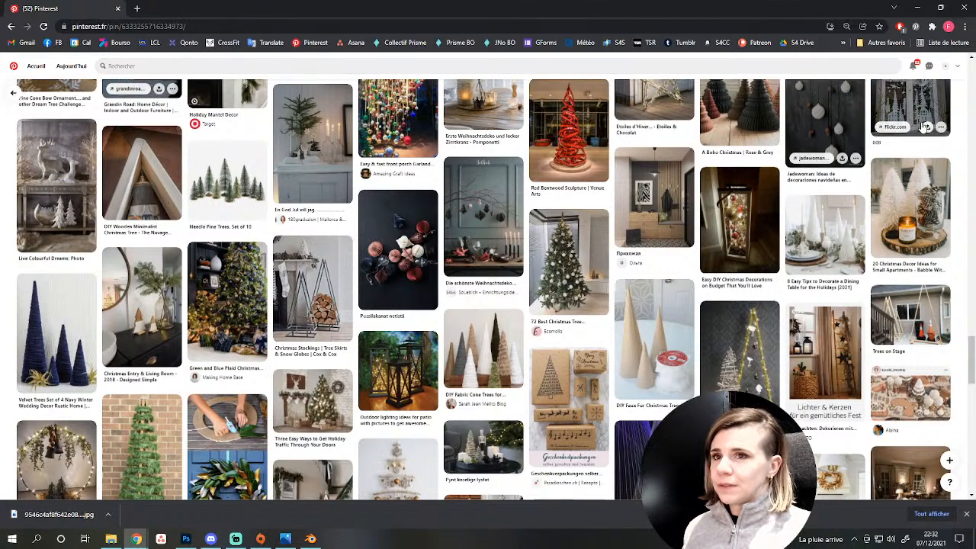
# Switch from Chrome back to Blender and inspect the plate from above and underneath in both Edit Mode and Object Mode.
pyautogui.click(919, 7)
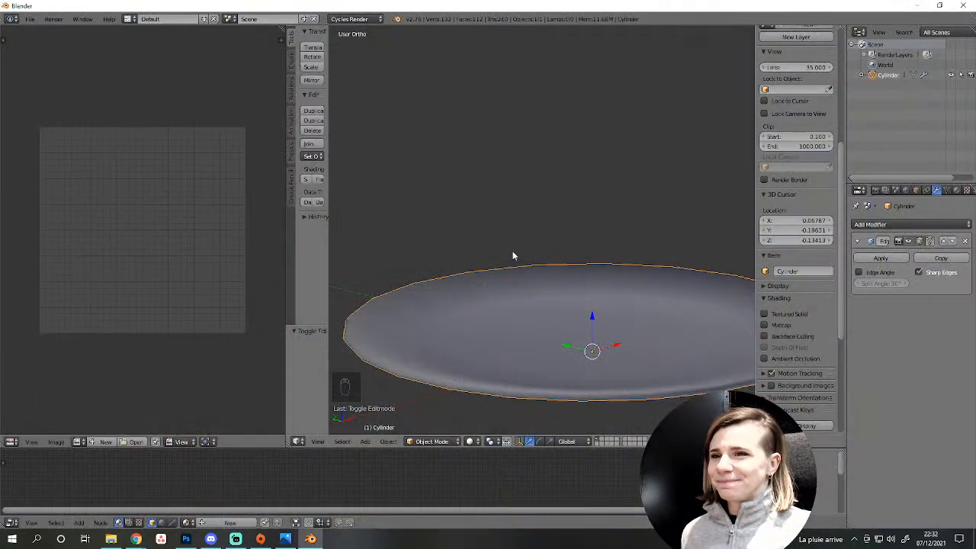
pyautogui.scroll(-3, 509, 261)
pyautogui.moveTo(454, 314); pyautogui.dragTo(521, 308, button='middle')
pyautogui.scroll(3, 440, 356)
pyautogui.press('Tab')
pyautogui.scroll(-2, 451, 365)
pyautogui.scroll(2, 466, 339)
pyautogui.scroll(-2, 615, 359)
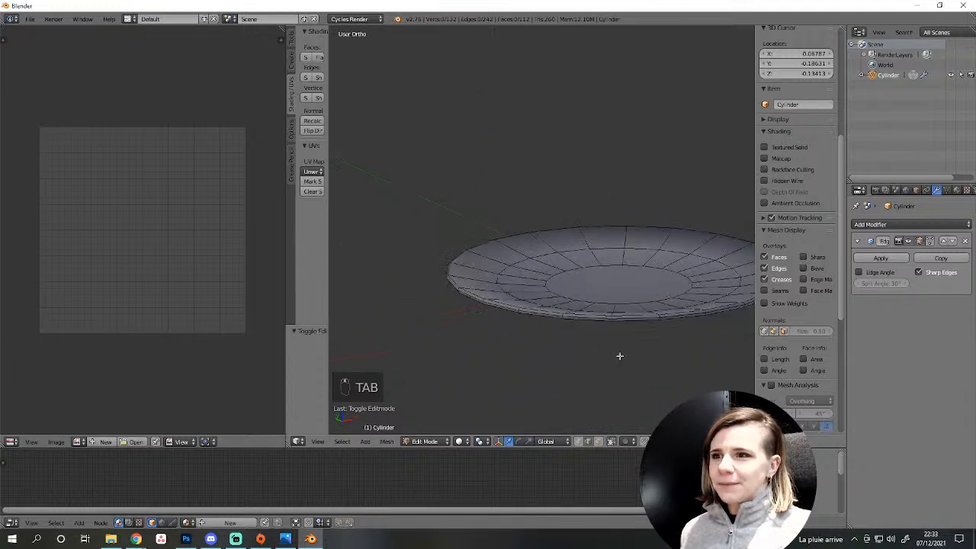
pyautogui.press('a')
pyautogui.press('a')
pyautogui.scroll(2, 594, 365)
pyautogui.moveTo(564, 377); pyautogui.dragTo(573, 338, button='middle')
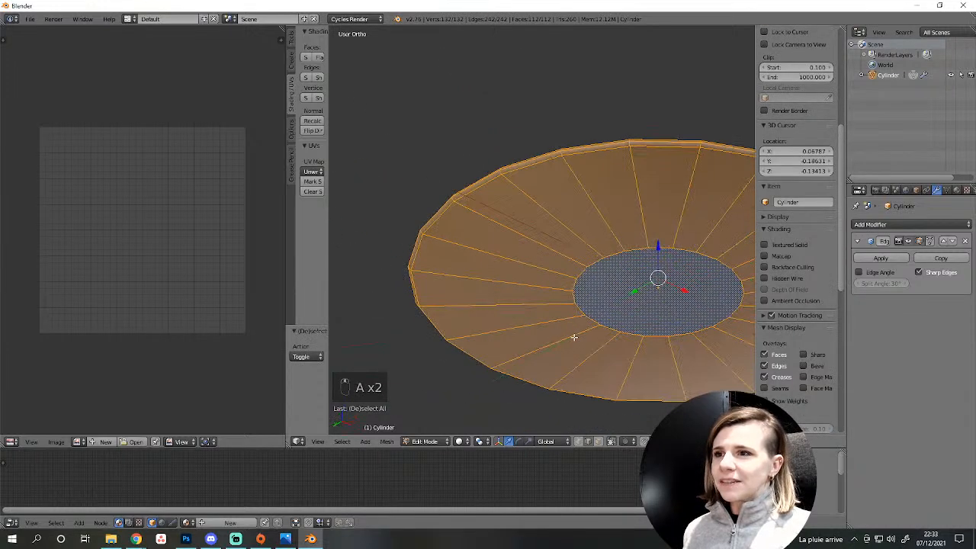
pyautogui.press('a')
pyautogui.press('Tab')
pyautogui.scroll(-4, 577, 346)
pyautogui.scroll(2, 613, 326)
pyautogui.press('Tab')
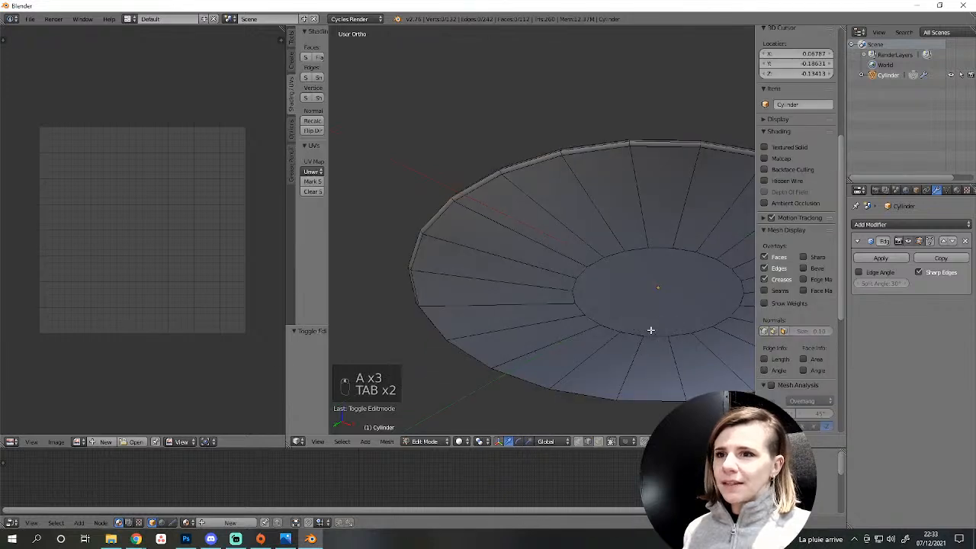
# Mark the edges around the plate's central underside face as sharp, and check the underside shading in Object Mode.
pyautogui.moveTo(649, 331); pyautogui.dragTo(559, 304, button='middle')
pyautogui.rightClick(554, 245)
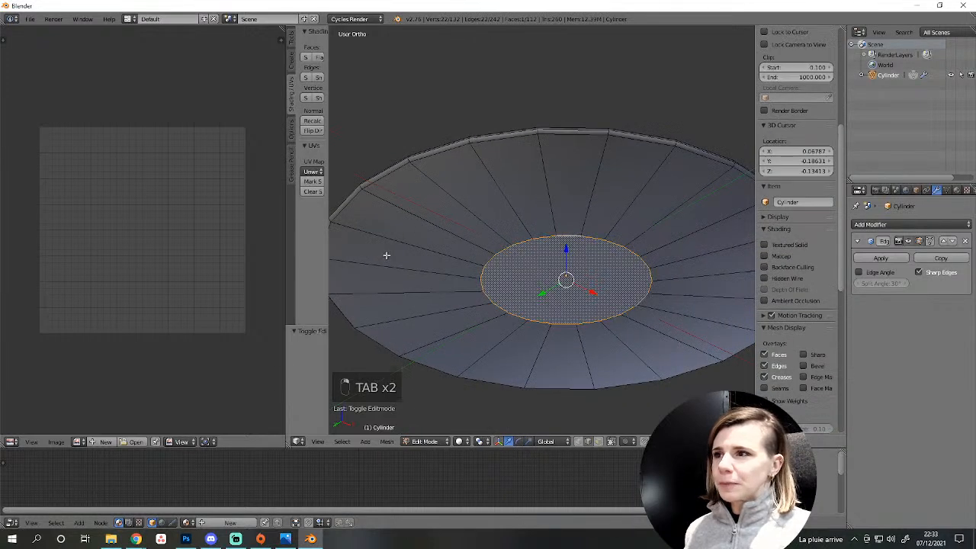
pyautogui.scroll(-3, 405, 291)
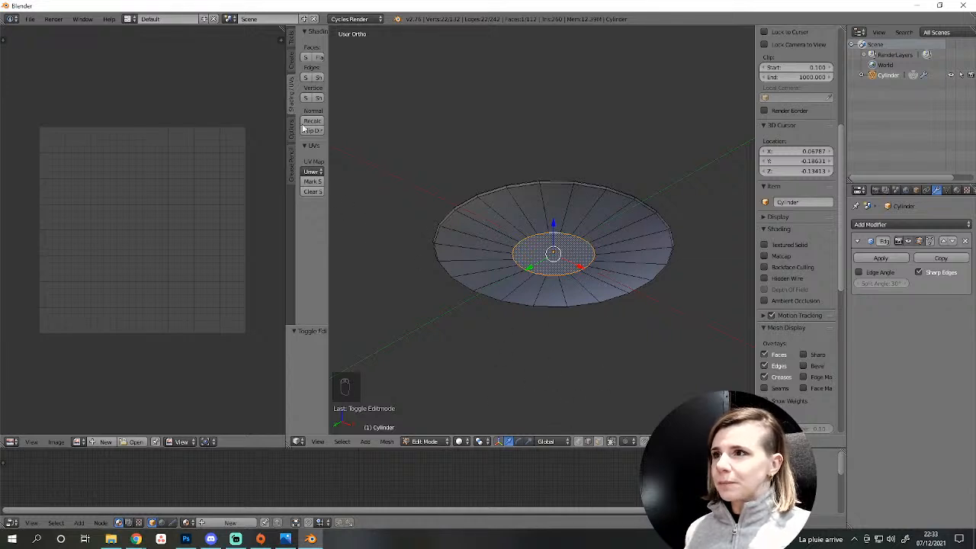
pyautogui.moveTo(323, 93); pyautogui.dragTo(372, 94)
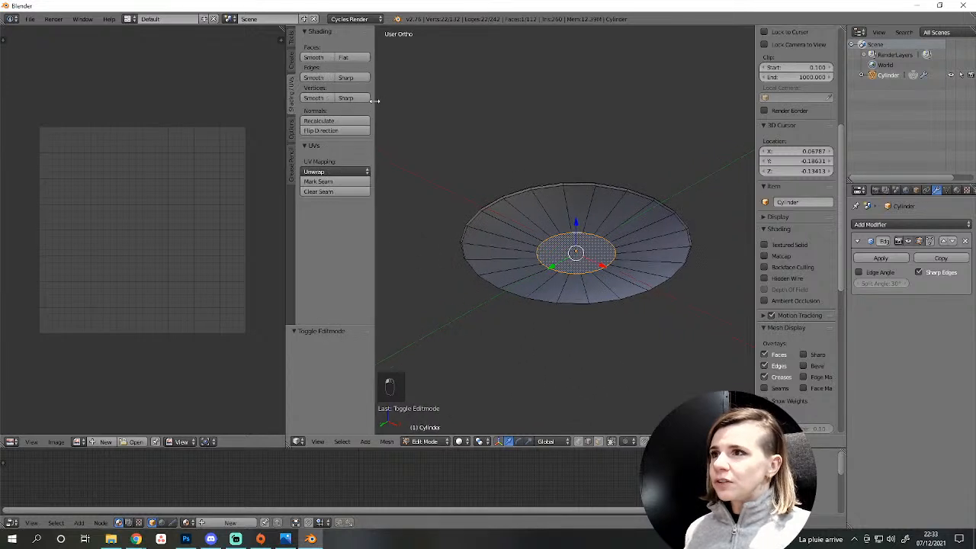
pyautogui.click(354, 79)
pyautogui.press('a')
pyautogui.press('Tab')
pyautogui.moveTo(544, 278); pyautogui.dragTo(482, 259, button='middle')
pyautogui.scroll(6, 546, 255)
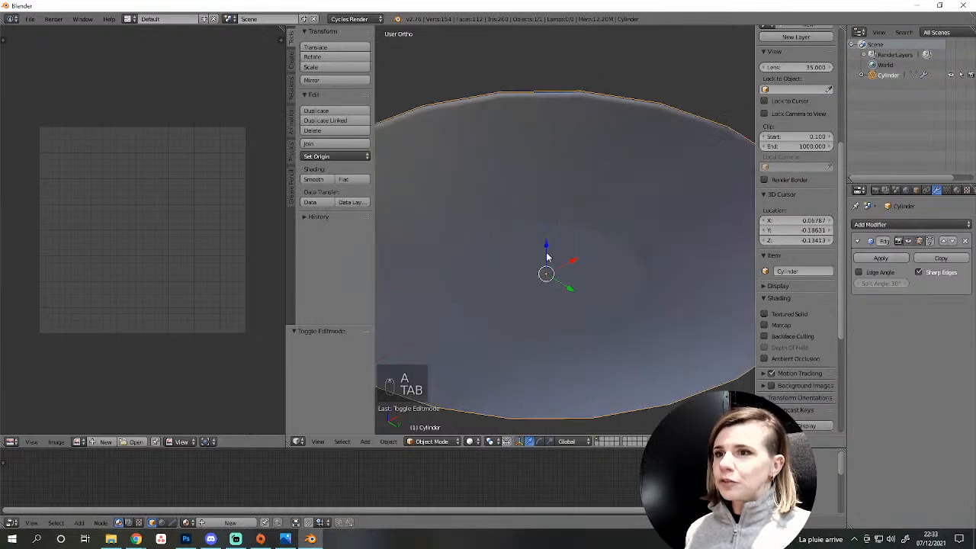
pyautogui.scroll(-5, 577, 288)
pyautogui.moveTo(584, 274); pyautogui.dragTo(518, 299, button='middle')
pyautogui.scroll(2, 517, 301)
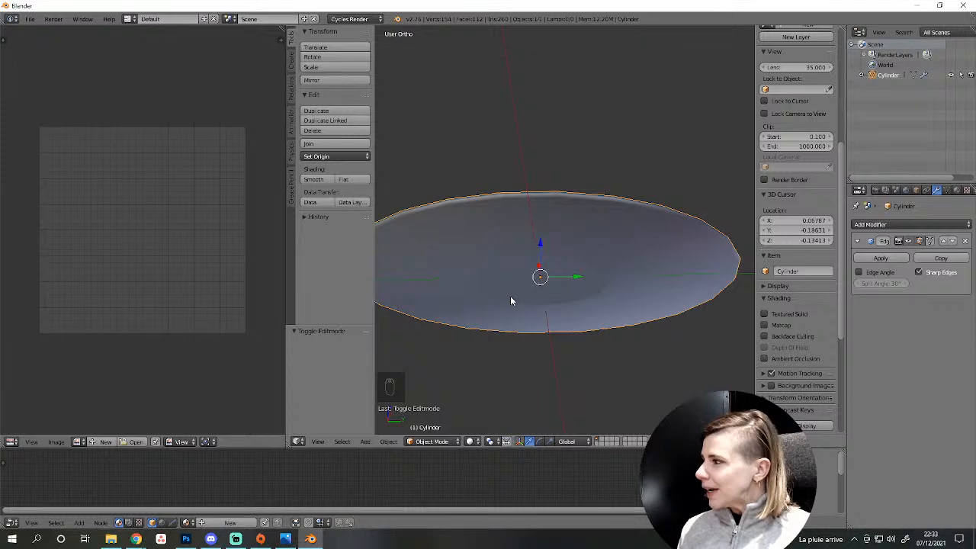
# Switch to Photos and browse the Hanukkah tableware references through to the Spode Judaica Challah Tray image.
pyautogui.click(287, 536)
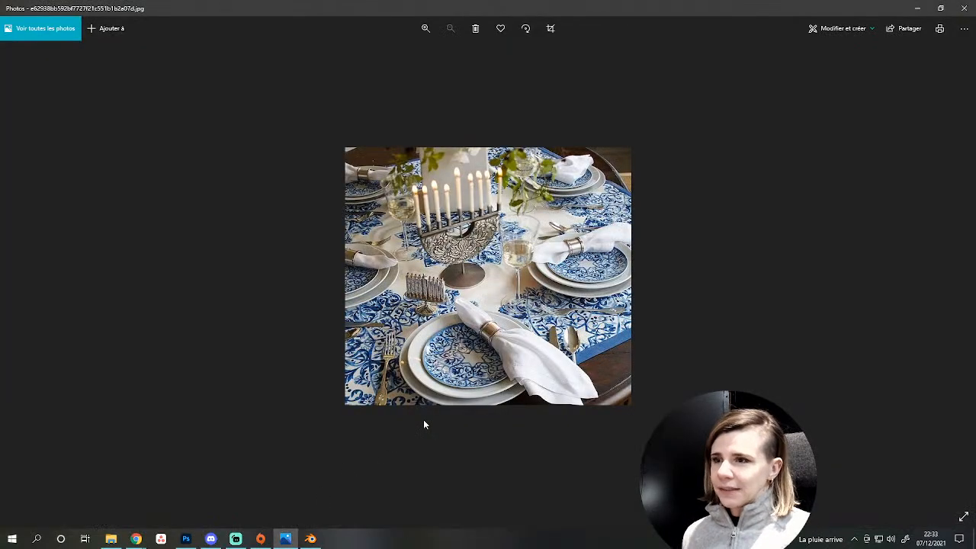
pyautogui.press('Right')
pyautogui.press('Right')
pyautogui.press('Right')
pyautogui.press('Right')
pyautogui.press('Right')
pyautogui.press('Right')
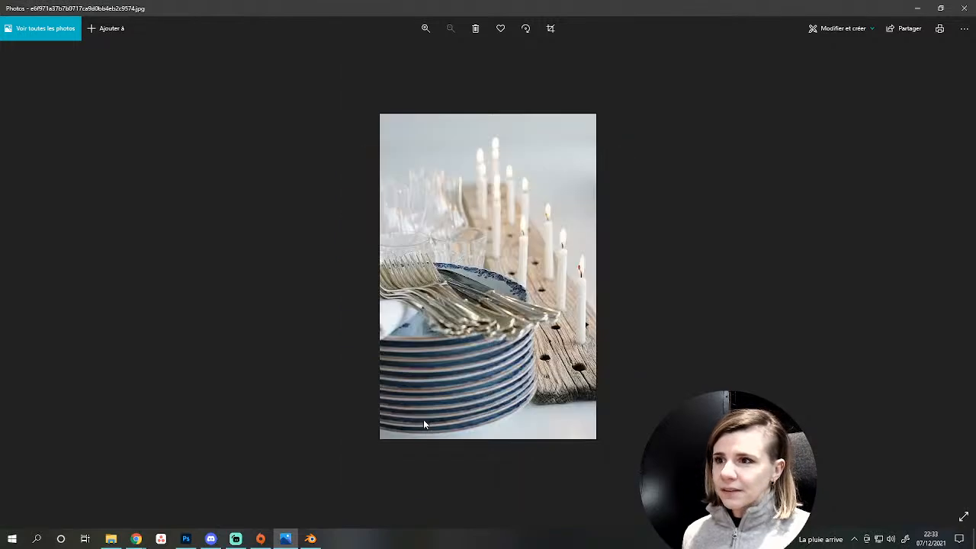
pyautogui.press('Left')
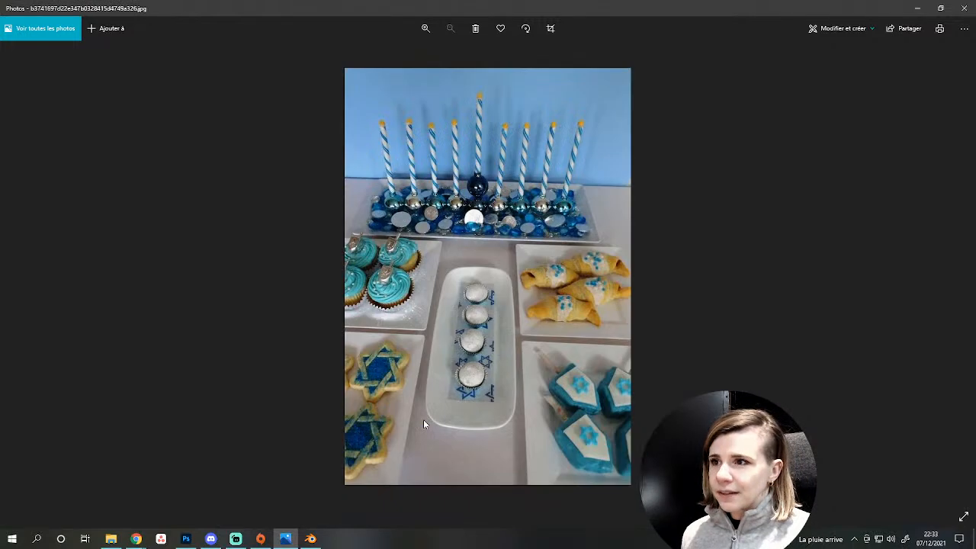
pyautogui.press('Right')
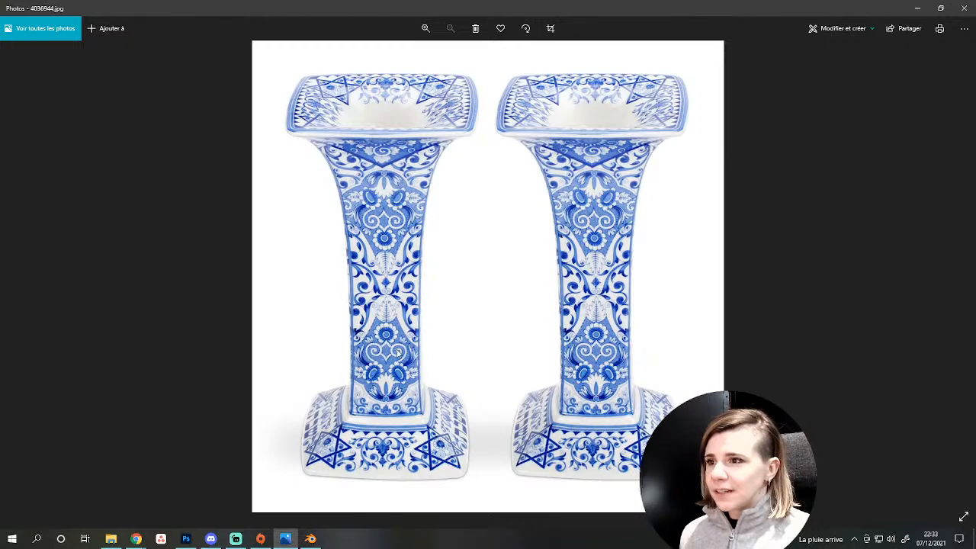
pyautogui.press('Right')
pyautogui.press('Right')
pyautogui.press('Right')
pyautogui.press('Right')
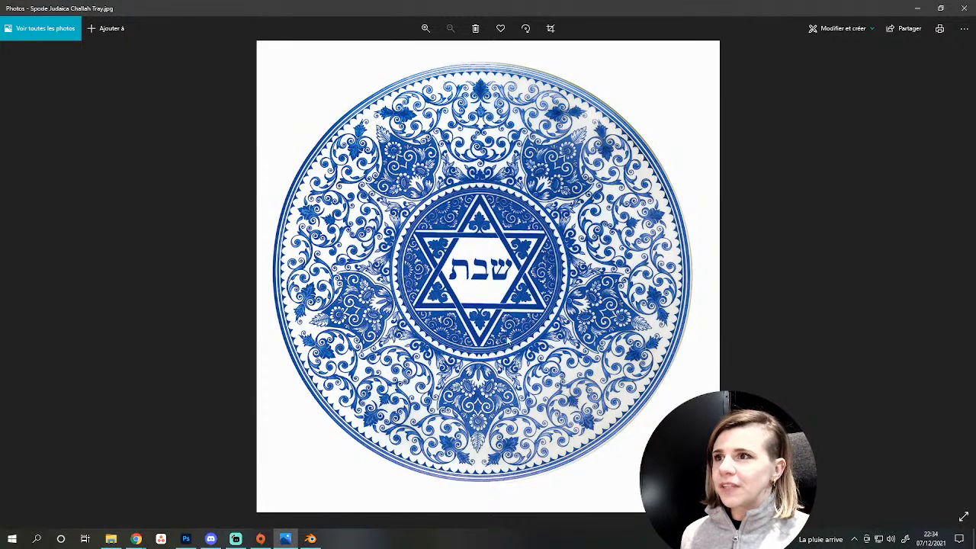
# Switch to Photoshop and maximize its window.
pyautogui.click(185, 539)
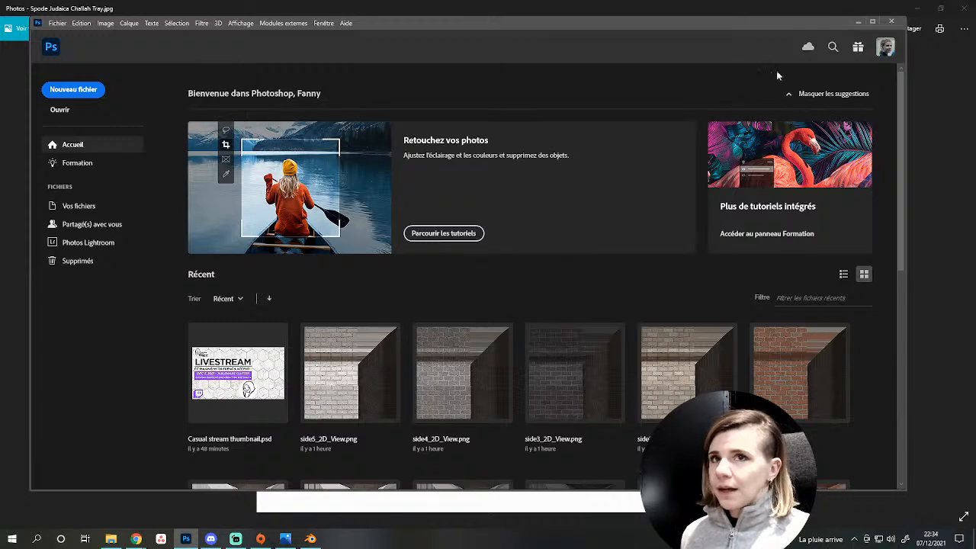
pyautogui.click(872, 22)
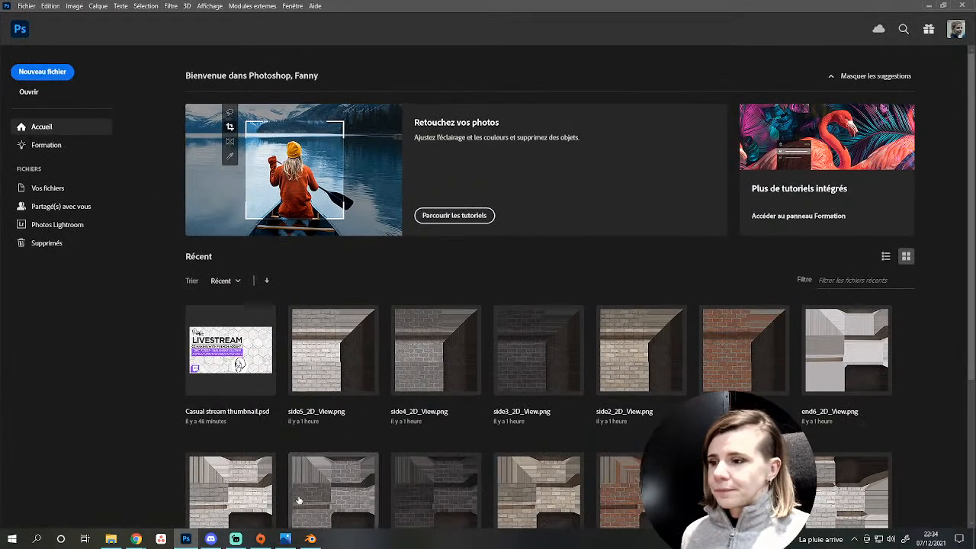
# Switch to Blender, select the middle edge loop around the plate's rim in Edit Mode, and mark it as a seam.
pyautogui.click(311, 539)
pyautogui.moveTo(503, 353); pyautogui.dragTo(520, 282, button='middle')
pyautogui.press('Tab')
pyautogui.scroll(1, 518, 320)
pyautogui.keyDown('shift'); pyautogui.moveTo(492, 341); pyautogui.dragTo(603, 295, button='middle'); pyautogui.keyUp('shift')
pyautogui.scroll(6, 553, 320)
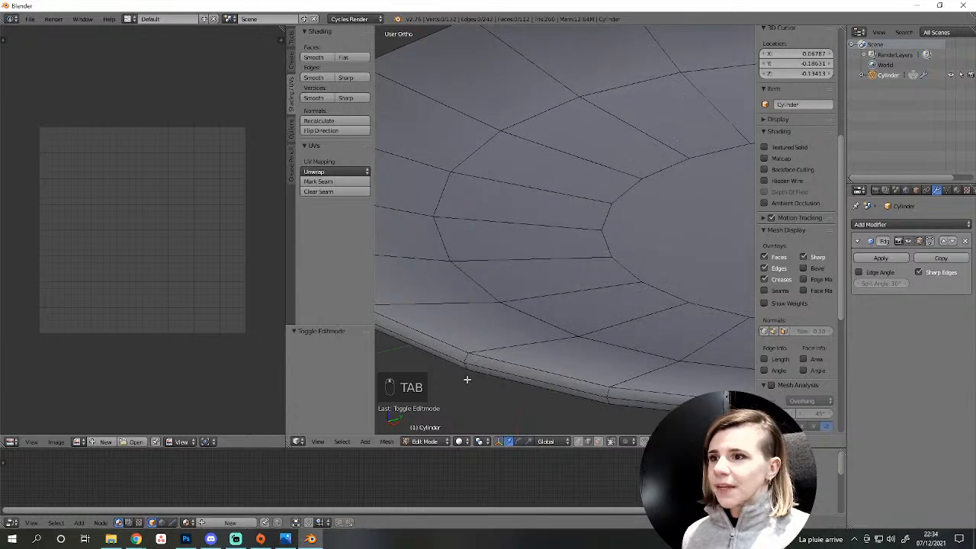
pyautogui.moveTo(465, 378); pyautogui.dragTo(570, 327, button='middle')
pyautogui.keyDown('alt'); pyautogui.rightClick(475, 261); pyautogui.keyUp('alt')
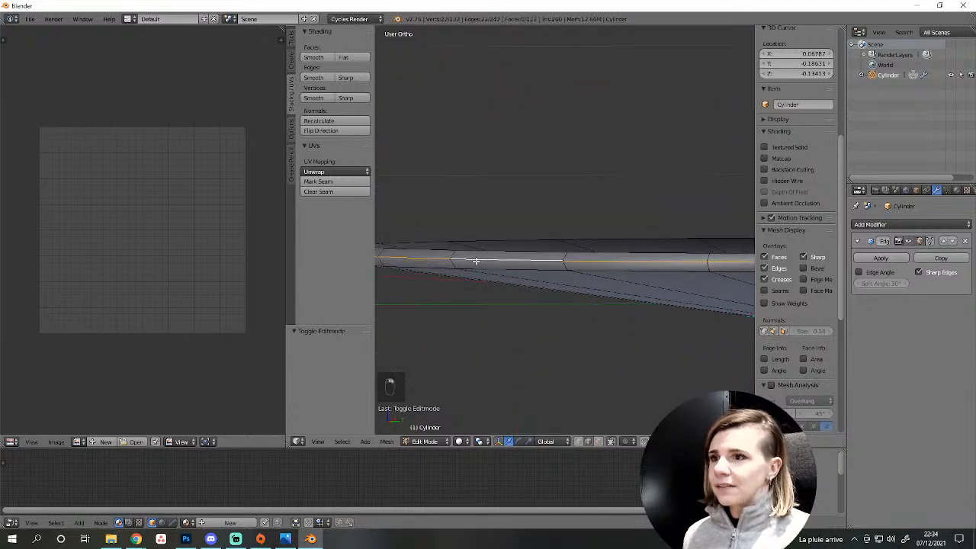
pyautogui.scroll(-7, 530, 293)
pyautogui.moveTo(617, 305); pyautogui.dragTo(552, 274, button='middle')
pyautogui.scroll(-3, 629, 261)
pyautogui.click(341, 181)
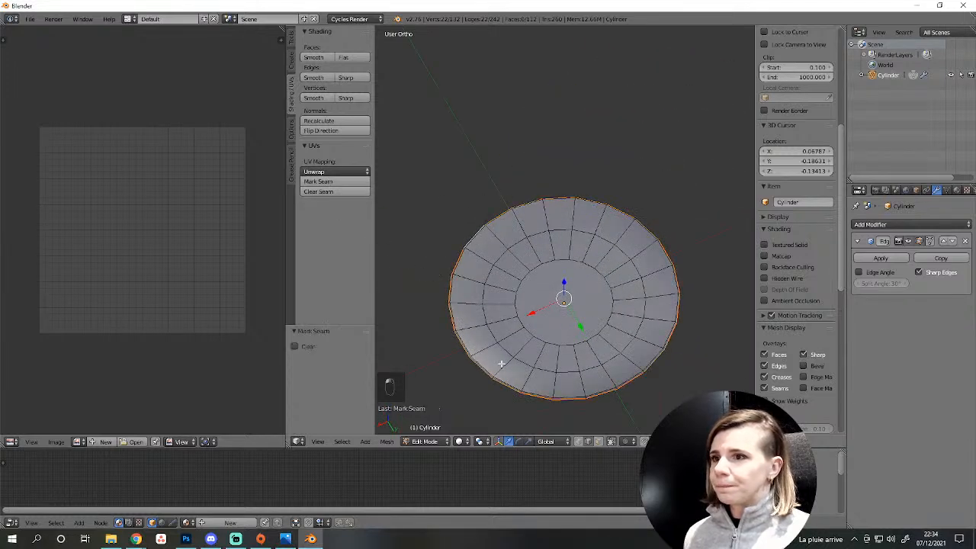
# Select the whole plate mesh and unwrap it along the rim seam with the standard Unwrap method.
pyautogui.press('a')
pyautogui.press('a')
pyautogui.click(343, 191)
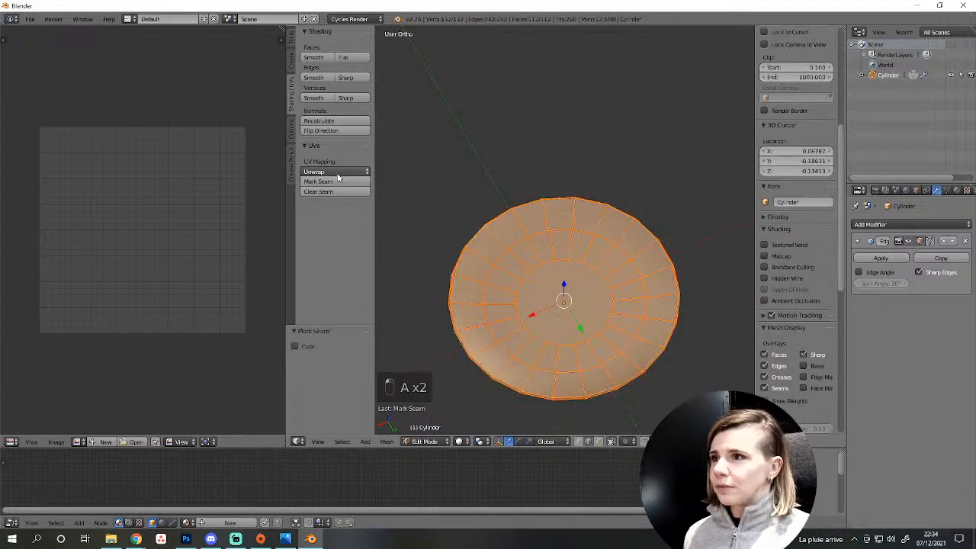
pyautogui.hotkey('ctrl', 'z')
pyautogui.click(329, 172)
pyautogui.click(335, 183)
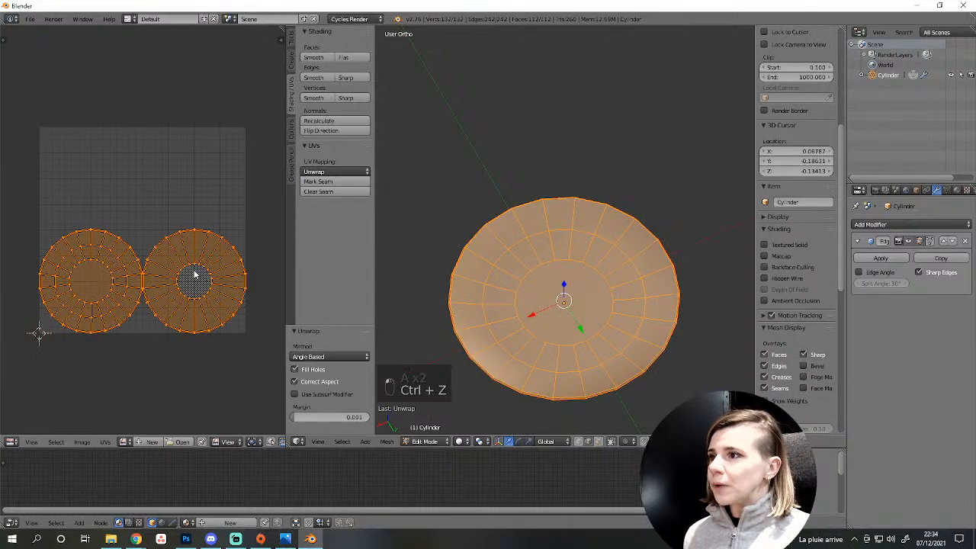
pyautogui.scroll(-3, 201, 324)
pyautogui.scroll(4, 201, 324)
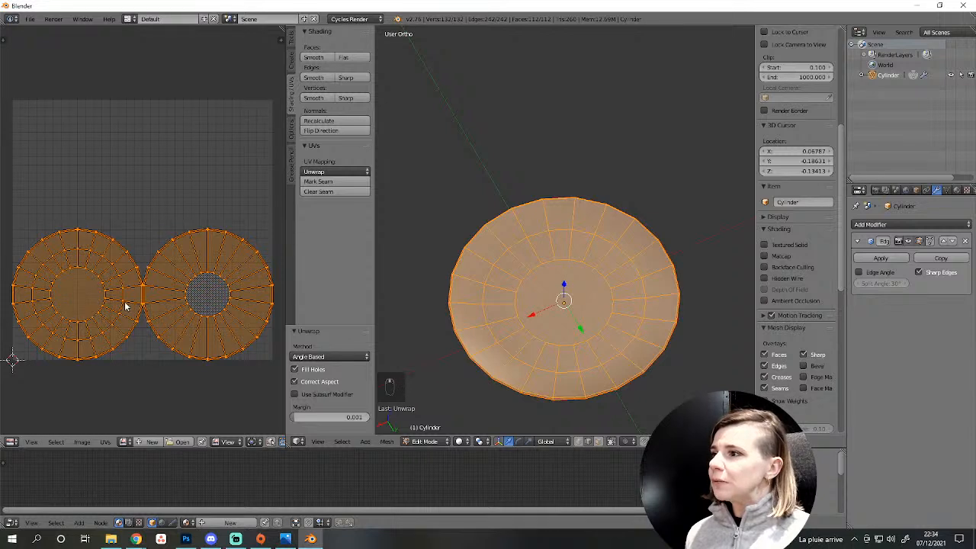
pyautogui.scroll(-3, 583, 329)
pyautogui.moveTo(584, 328); pyautogui.dragTo(586, 289, button='middle')
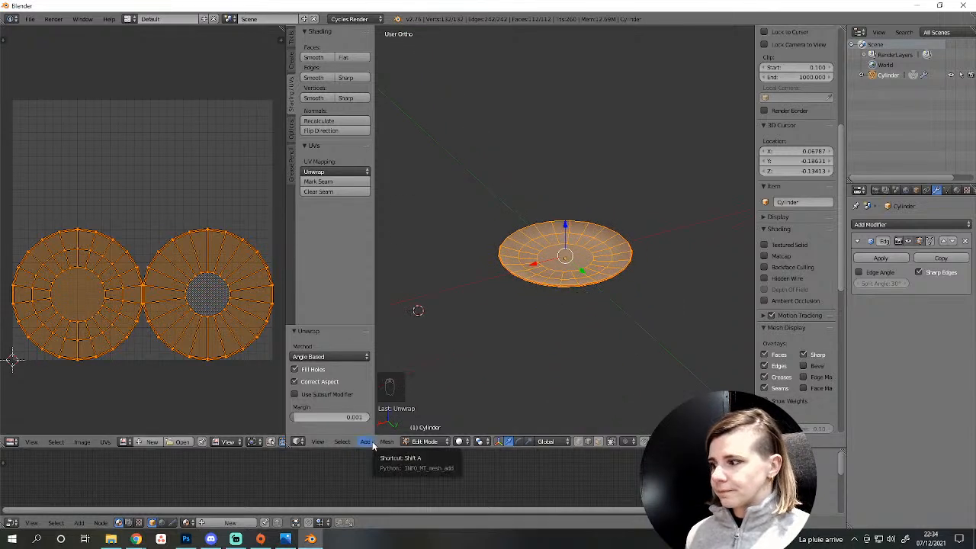
# Duplicate the entire plate mesh about 0.012 upward along Z and scale the copy to about 0.75.
pyautogui.press('a')
pyautogui.press('Tab')
pyautogui.press('Tab')
pyautogui.press('a')
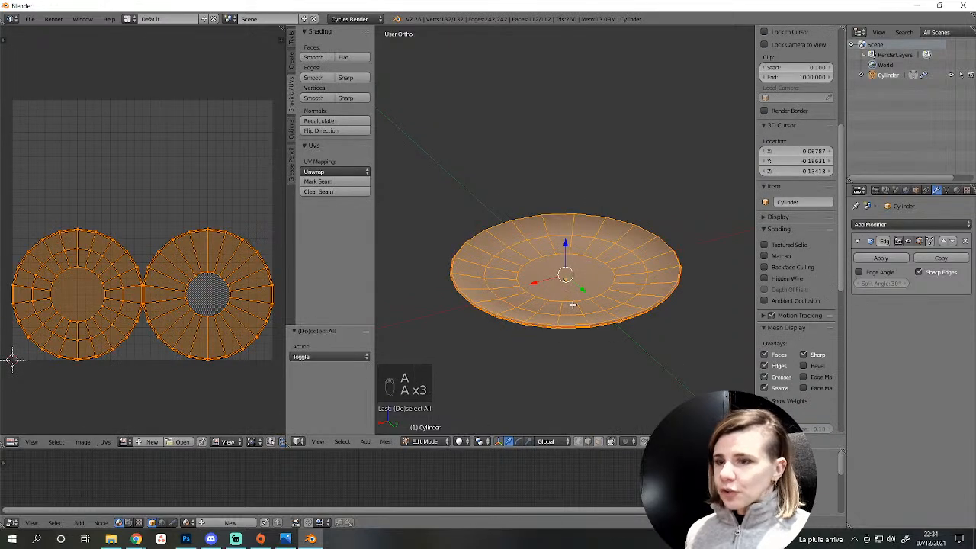
pyautogui.press('l')
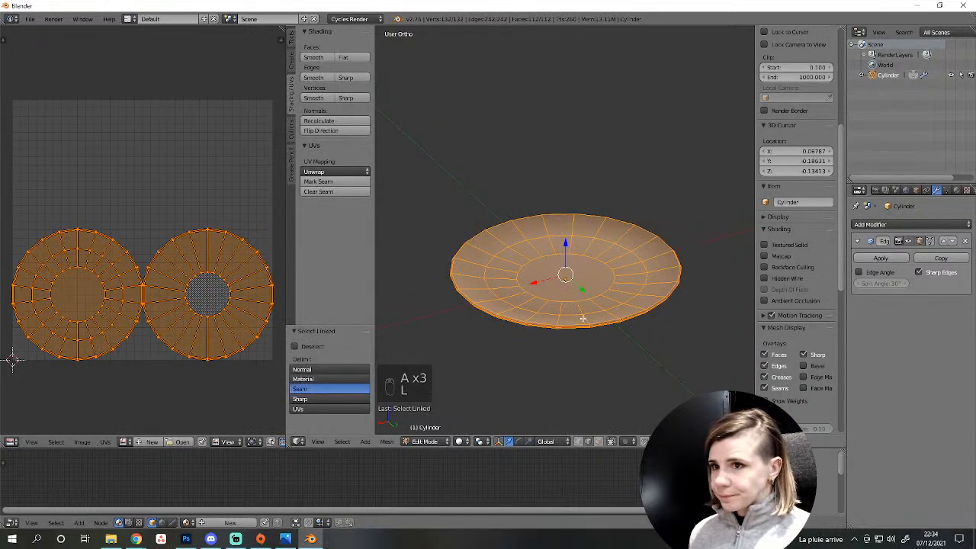
pyautogui.hotkey('shift', 'd')
pyautogui.click(582, 303)
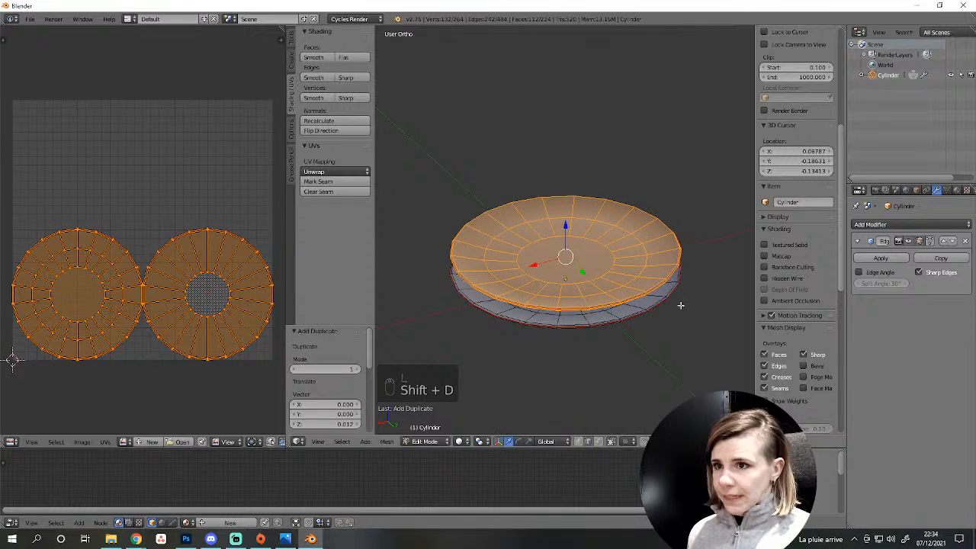
pyautogui.press('s')
pyautogui.click(642, 304)
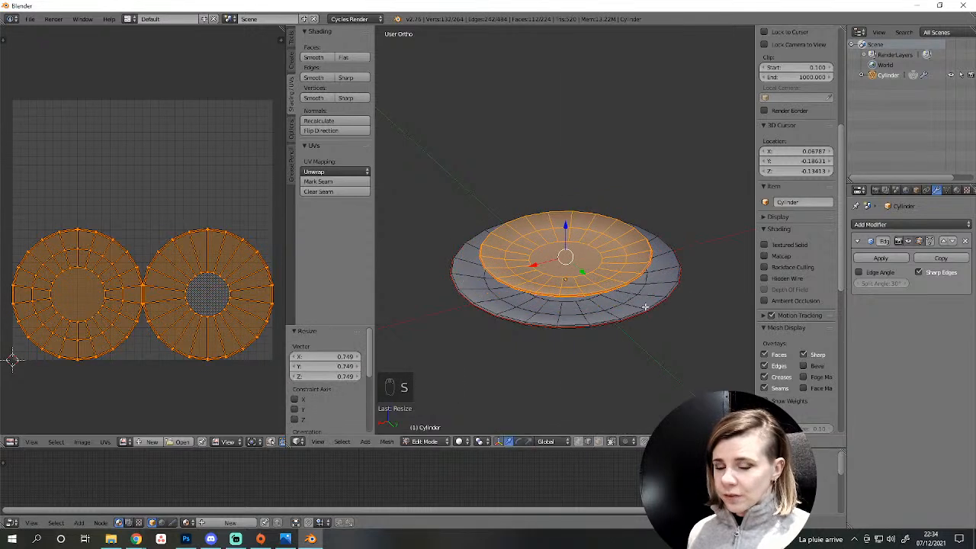
# Lower the smaller plate copy by about 0.010 along Z in wireframe front view.
pyautogui.press('KP_1')
pyautogui.scroll(4, 645, 306)
pyautogui.press('z')
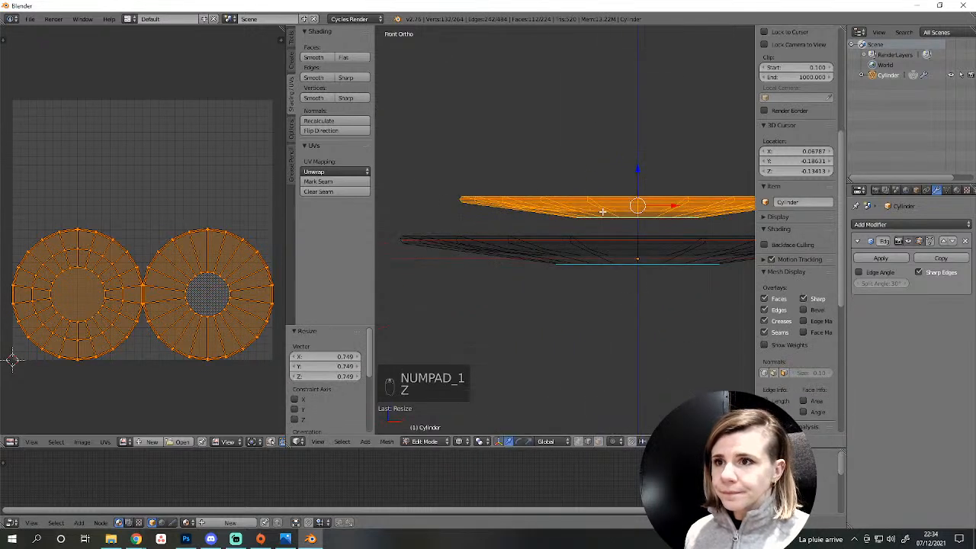
pyautogui.press('g')
pyautogui.press('z')
pyautogui.click(601, 243)
pyautogui.press('z')
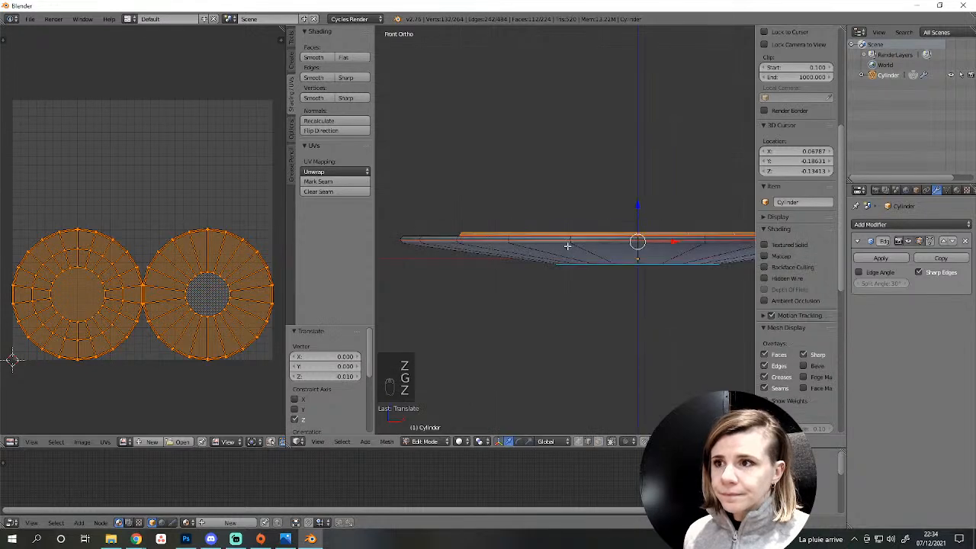
# Scale the upper plate copy by about 1.09, adjust its height along Z over the larger plate, and return to Object Mode.
pyautogui.moveTo(601, 244); pyautogui.dragTo(551, 345, button='middle')
pyautogui.press('s')
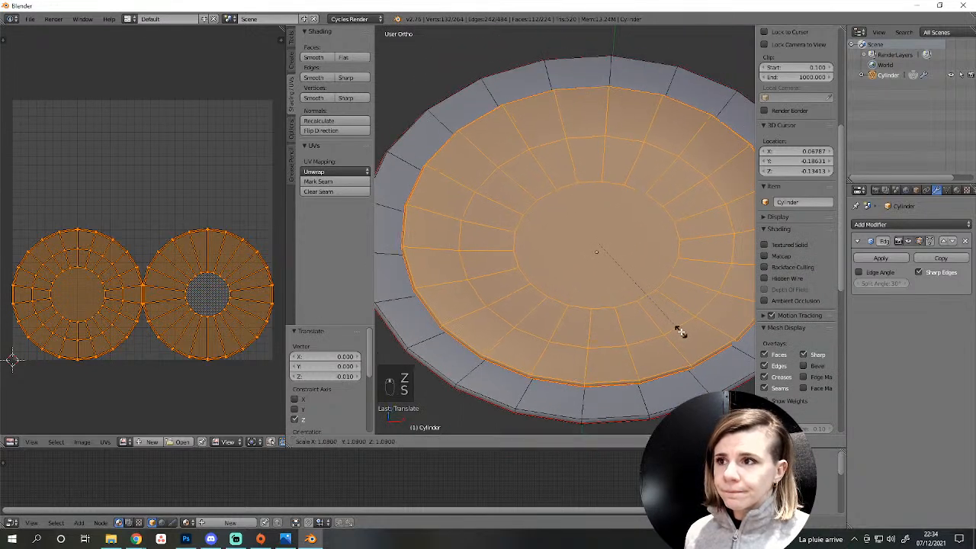
pyautogui.click(681, 331)
pyautogui.press('KP_1')
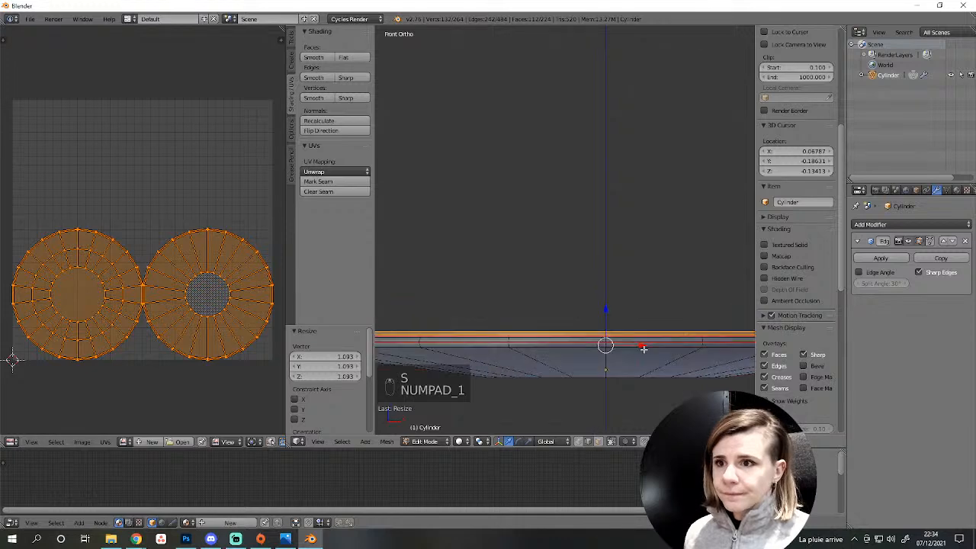
pyautogui.press('z')
pyautogui.press('g')
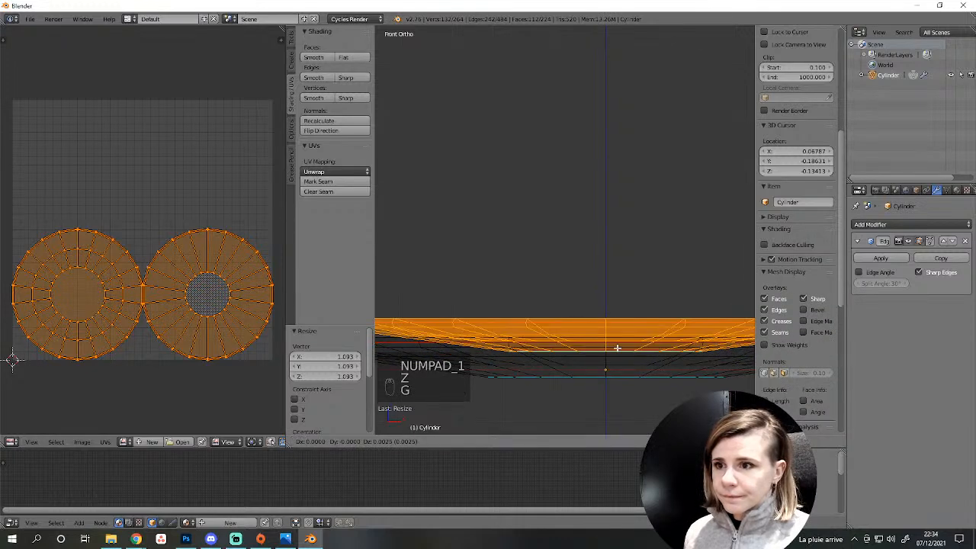
pyautogui.click(603, 342)
pyautogui.moveTo(602, 342)
pyautogui.mouseDown(button='middle')
pyautogui.moveTo(535, 335)
pyautogui.moveTo(529, 355)
pyautogui.mouseUp(button='middle')
pyautogui.press('a')
pyautogui.press('Tab')
pyautogui.press('z')
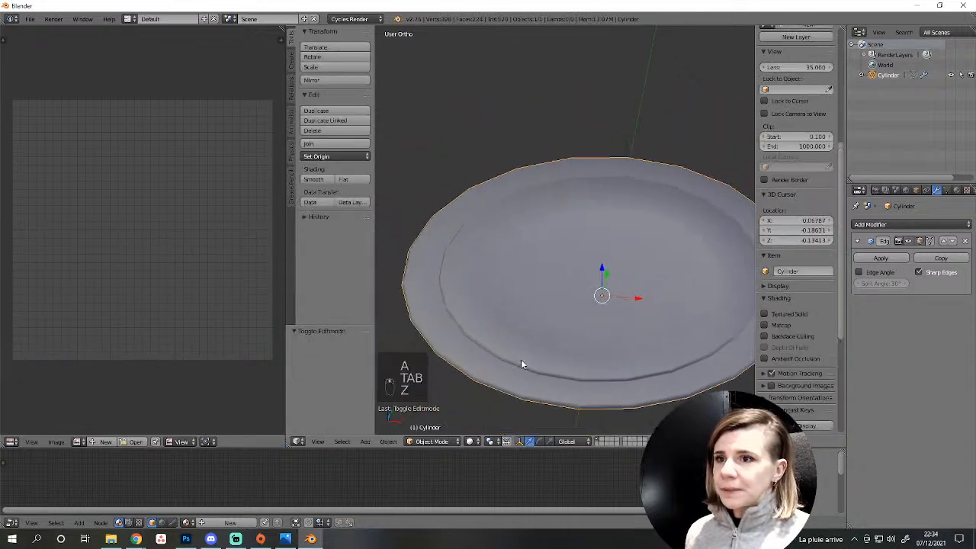
# Select the upper plate's rim edge loops in Edit Mode and raise them about 0.001 along Z.
pyautogui.press('Tab')
pyautogui.scroll(2, 513, 338)
pyautogui.keyDown('shift'); pyautogui.moveTo(492, 337); pyautogui.dragTo(527, 309, button='middle'); pyautogui.keyUp('shift')
pyautogui.keyDown('alt'); pyautogui.rightClick(445, 272); pyautogui.keyUp('alt')
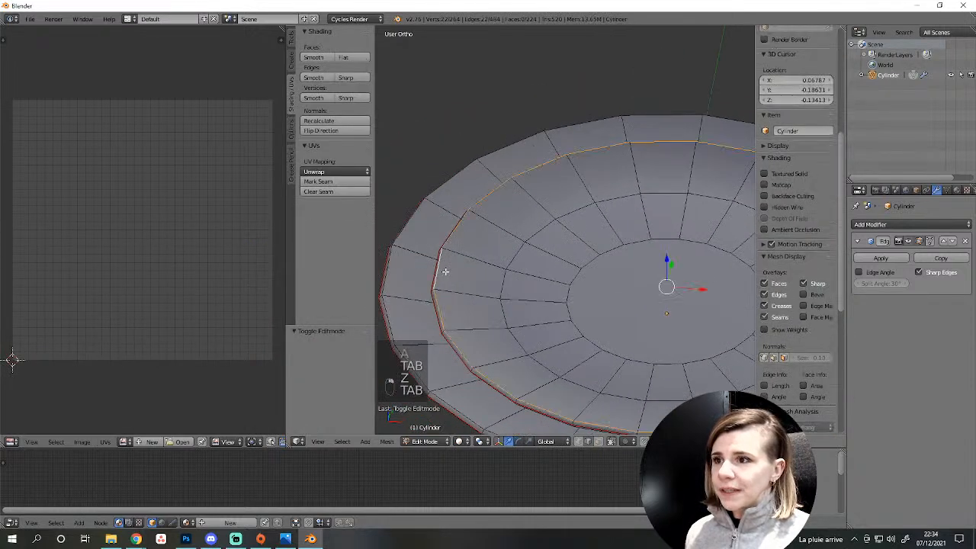
pyautogui.keyDown('alt'); pyautogui.keyDown('shift'); pyautogui.rightClick(438, 305); pyautogui.keyUp('shift'); pyautogui.keyUp('alt')
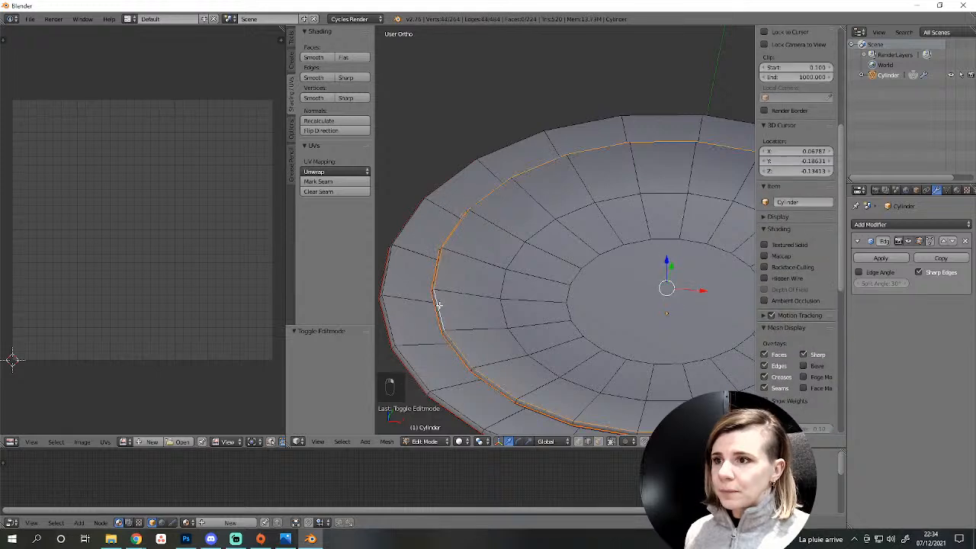
pyautogui.moveTo(438, 305); pyautogui.dragTo(451, 343, button='middle')
pyautogui.keyDown('alt'); pyautogui.keyDown('shift'); pyautogui.rightClick(448, 344); pyautogui.keyUp('shift'); pyautogui.keyUp('alt')
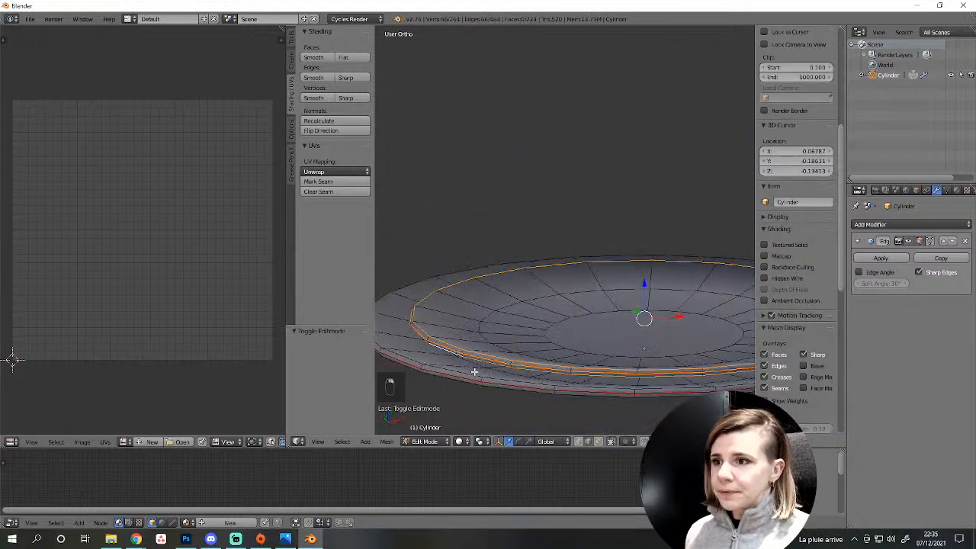
pyautogui.press('g')
pyautogui.press('z')
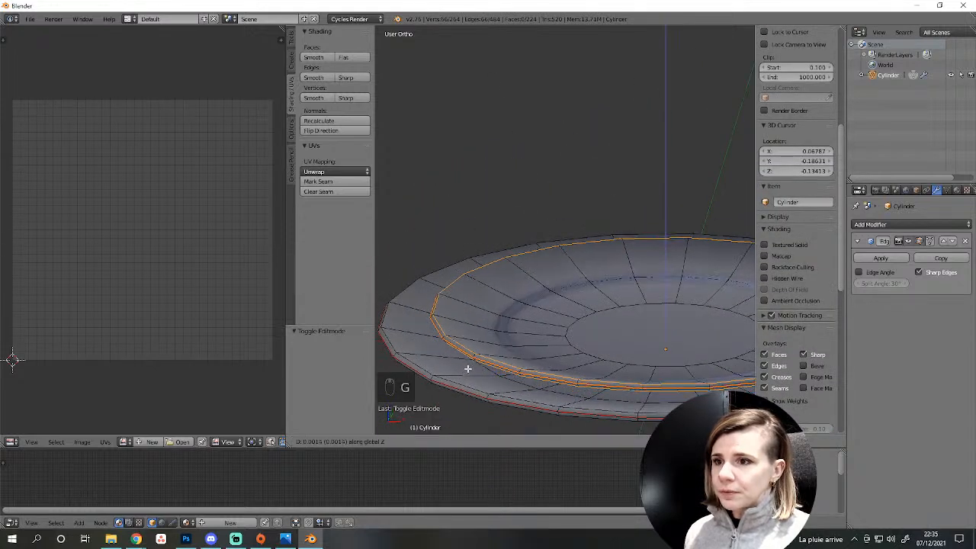
pyautogui.click(467, 368)
pyautogui.press('z')
pyautogui.press('z')
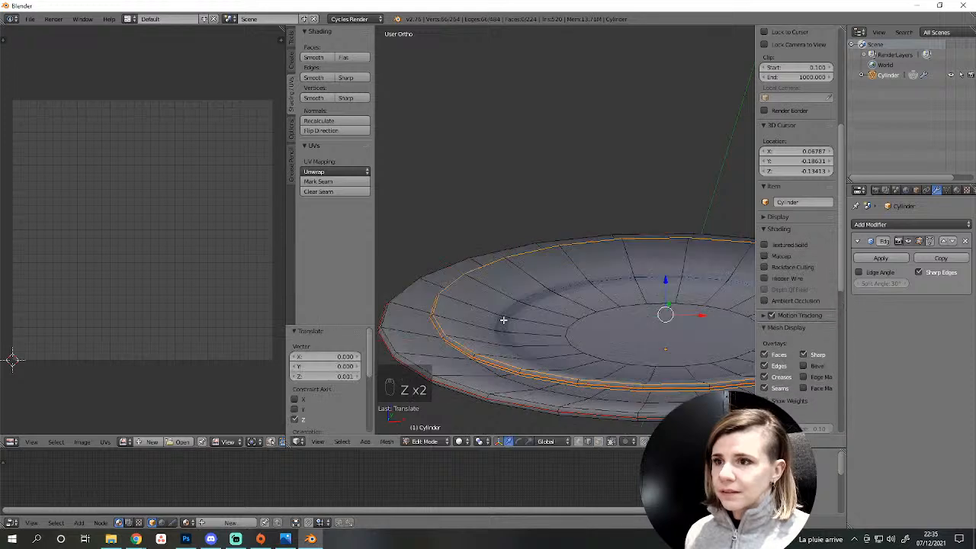
# Raise the upper plate's edge loop between rim and flat centre by about 0.0004 along Z, and return to Object Mode.
pyautogui.rightClick(502, 318)
pyautogui.rightClick(506, 325)
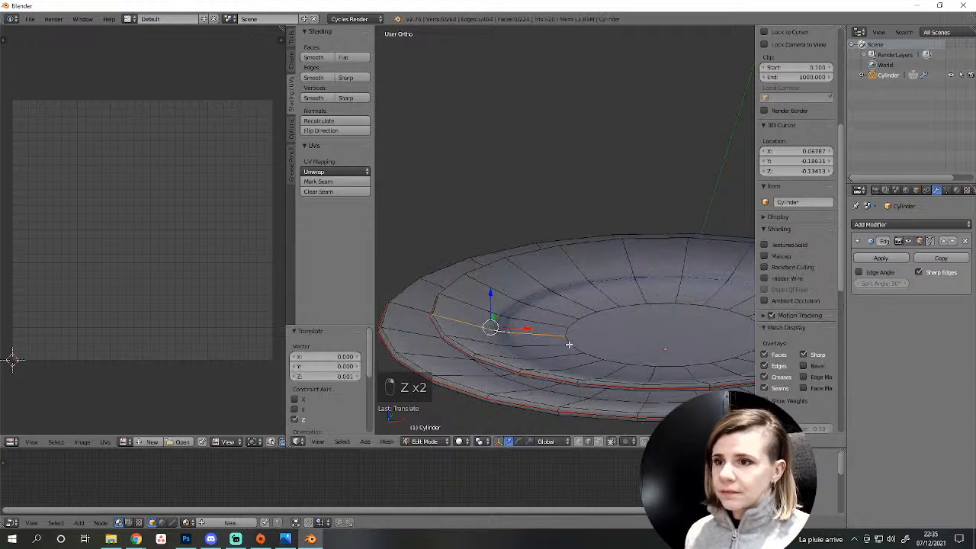
pyautogui.moveTo(534, 341); pyautogui.dragTo(533, 358, button='middle')
pyautogui.press('z')
pyautogui.keyDown('alt'); pyautogui.rightClick(502, 300); pyautogui.keyUp('alt')
pyautogui.press('z')
pyautogui.press('g')
pyautogui.press('z')
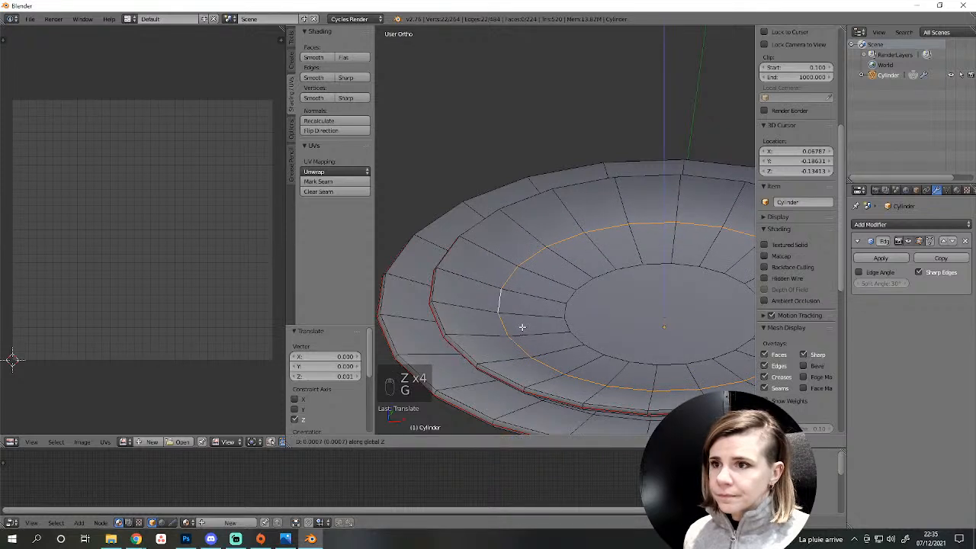
pyautogui.scroll(-4, 523, 328)
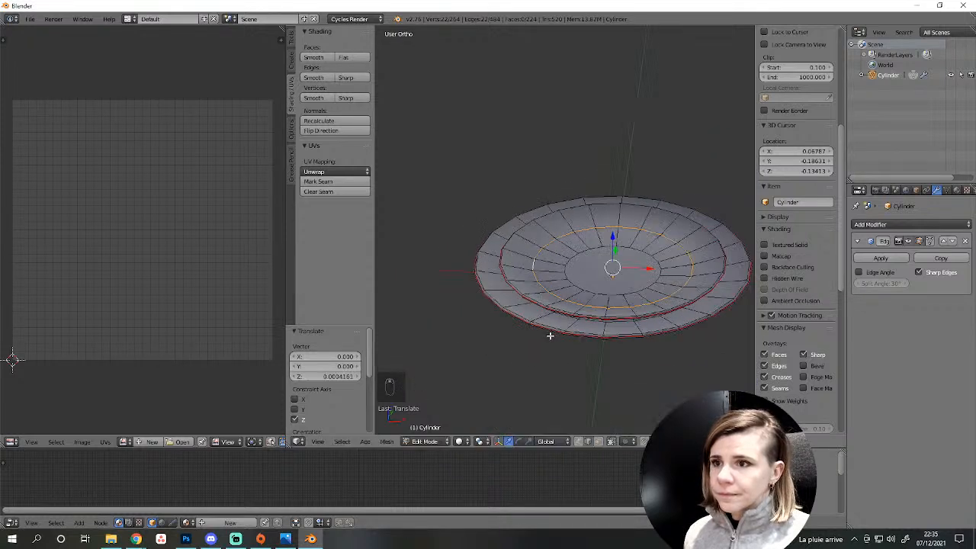
pyautogui.press('a')
pyautogui.scroll(-2, 555, 337)
pyautogui.press('Tab')
pyautogui.moveTo(622, 336); pyautogui.dragTo(588, 374, button='middle')
pyautogui.scroll(3, 610, 343)
# Scale the upper plate's inner slope edge loop to about 0.97 and raise it slightly along Z.
pyautogui.press('Tab')
pyautogui.keyDown('alt'); pyautogui.click(610, 283); pyautogui.keyUp('alt')
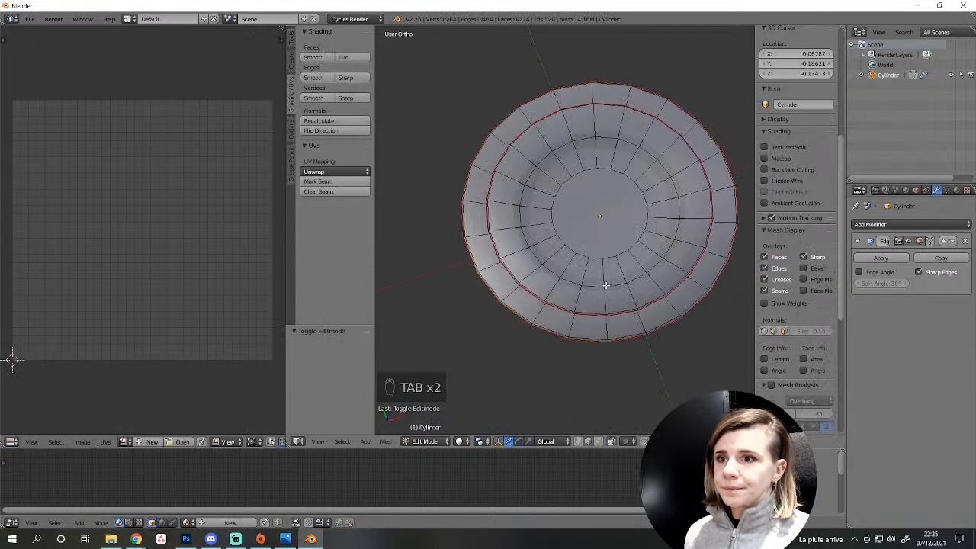
pyautogui.press('s')
pyautogui.click(658, 304)
pyautogui.press('g')
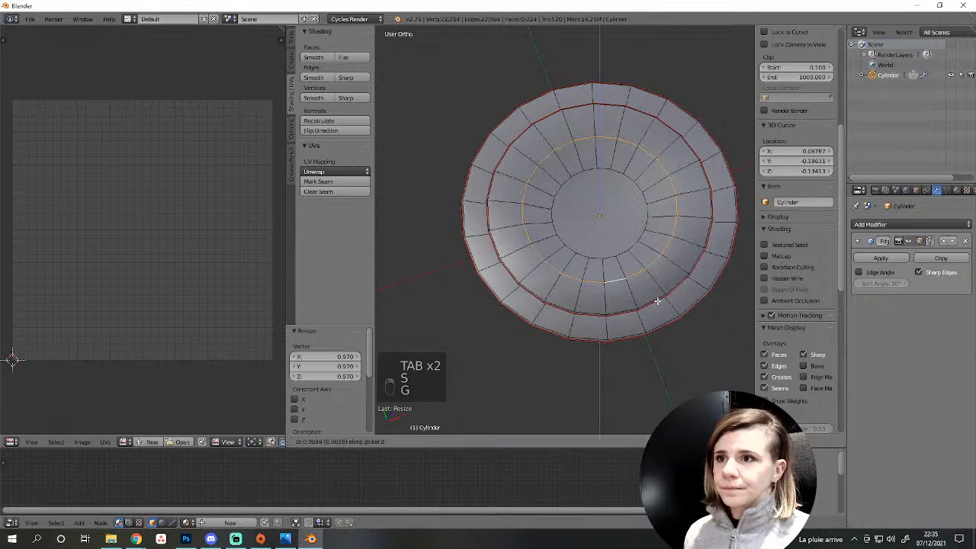
pyautogui.click(657, 301)
pyautogui.press('a')
pyautogui.press('Tab')
pyautogui.moveTo(638, 337); pyautogui.dragTo(569, 273, button='middle')
pyautogui.scroll(4, 567, 271)
# Select the face ring between the upper plate's rim and inner loop and flatten it by scaling to 0 along Z.
pyautogui.press('Tab')
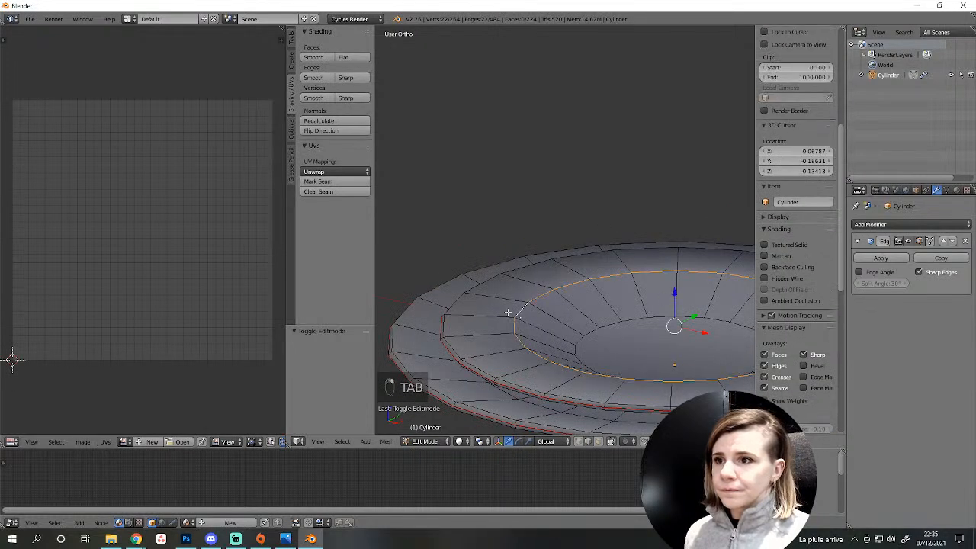
pyautogui.hotkey('ctrl', 'z')
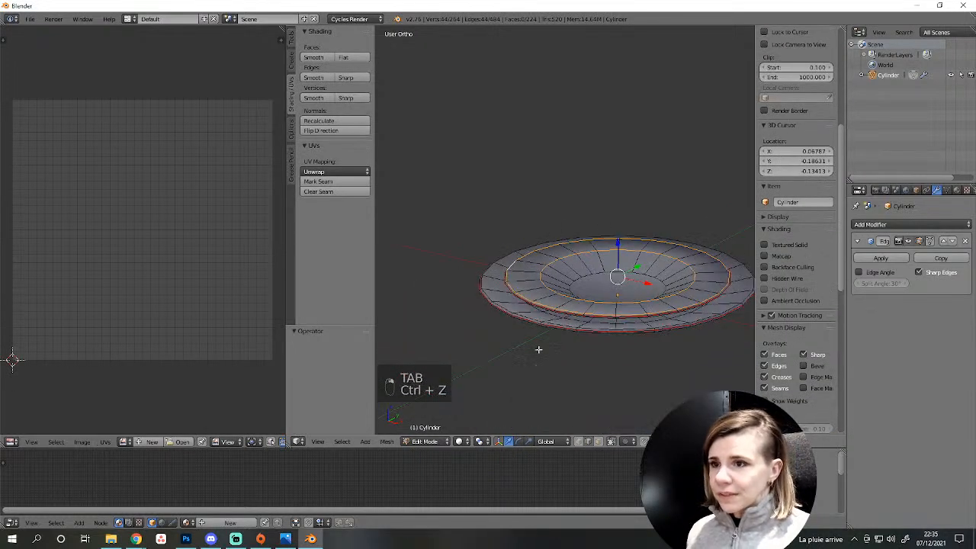
pyautogui.press('KP_1')
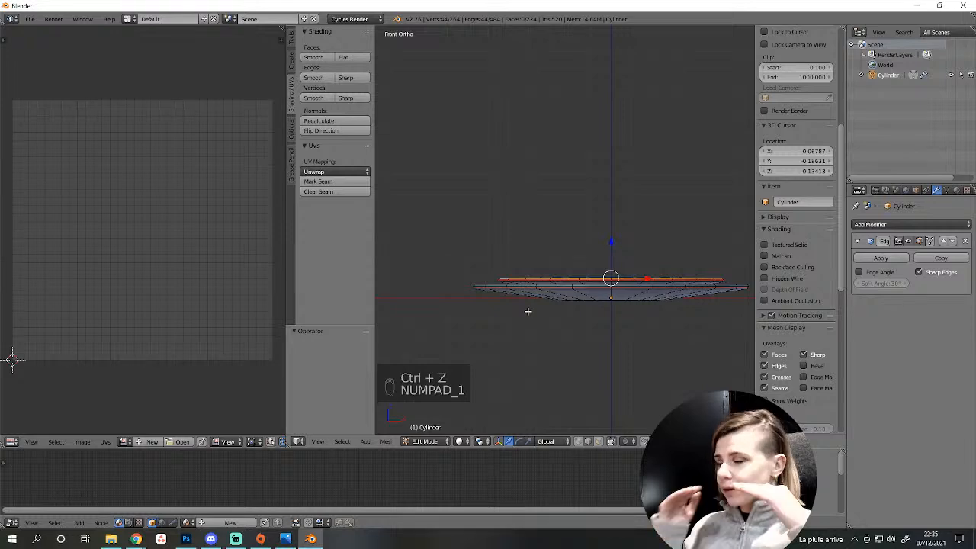
pyautogui.moveTo(527, 301)
pyautogui.mouseDown(button='middle')
pyautogui.moveTo(522, 324)
pyautogui.moveTo(519, 300)
pyautogui.mouseUp(button='middle')
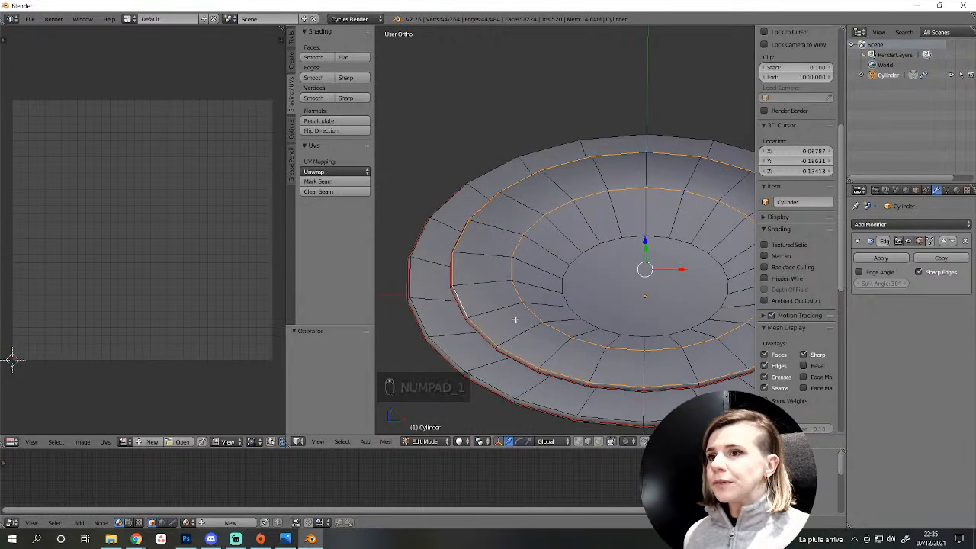
pyautogui.click(601, 441)
pyautogui.keyDown('alt'); pyautogui.rightClick(525, 327); pyautogui.keyUp('alt')
pyautogui.scroll(-3, 565, 399)
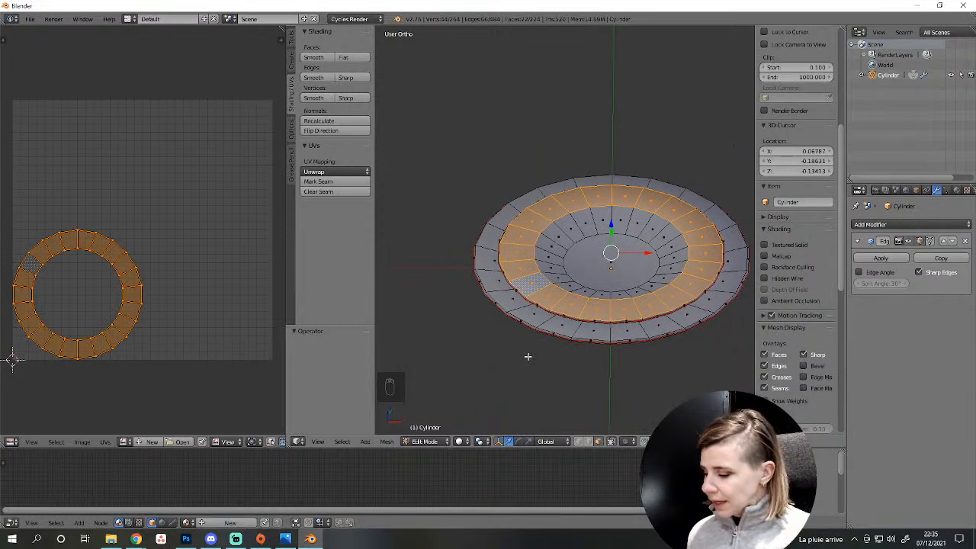
pyautogui.press('s')
pyautogui.press('z')
pyautogui.press('0')
pyautogui.press('Return')
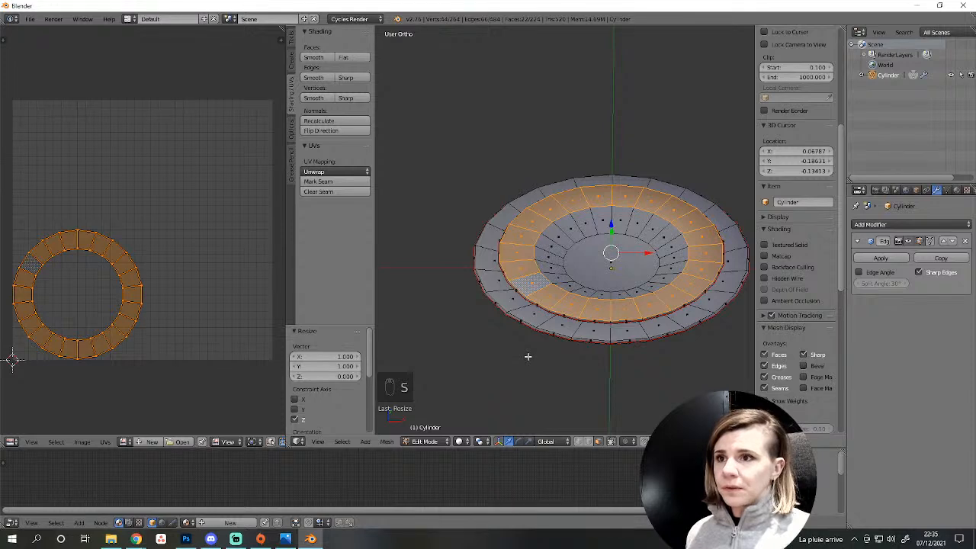
pyautogui.scroll(5, 527, 356)
pyautogui.press('KP_1')
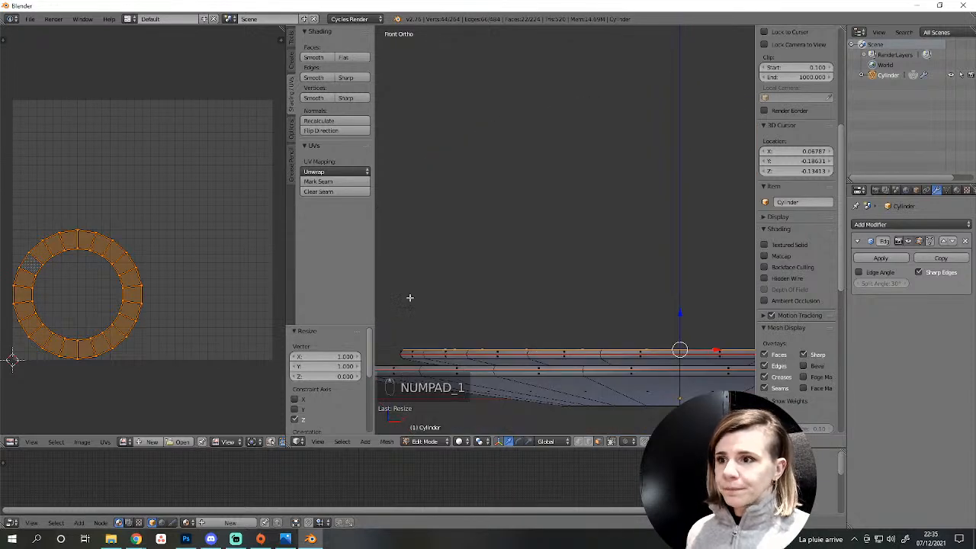
pyautogui.scroll(-2, 501, 325)
pyautogui.moveTo(501, 325); pyautogui.dragTo(513, 400, button='middle')
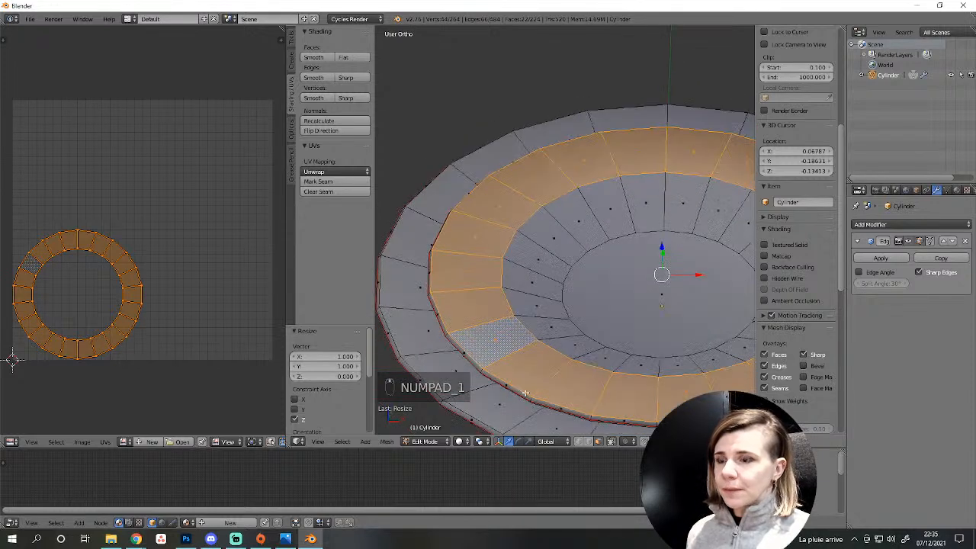
# Mark the inner and outer edge loops of the upper plate's flattened rim as sharp.
pyautogui.click(587, 442)
pyautogui.keyDown('alt'); pyautogui.click(503, 302); pyautogui.keyUp('alt')
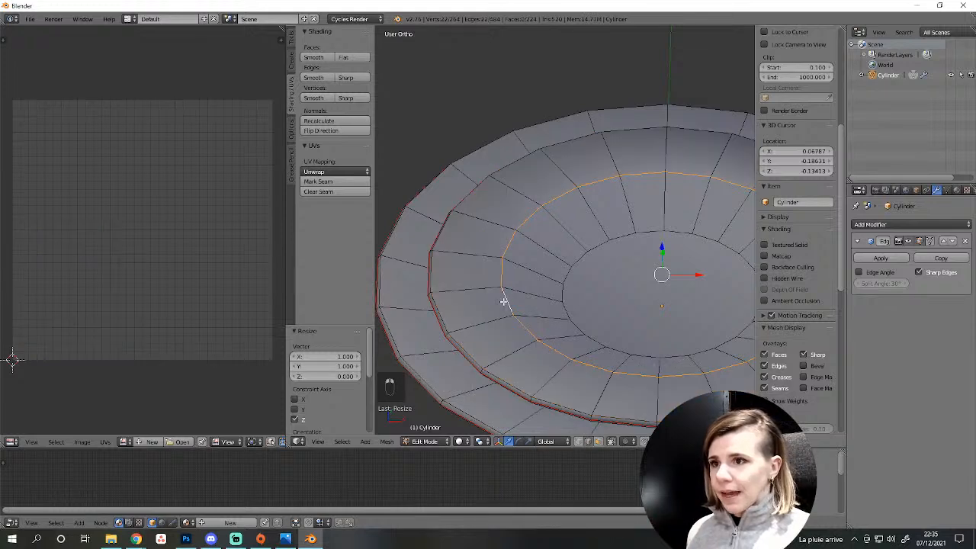
pyautogui.press('a')
pyautogui.press('Tab')
pyautogui.scroll(-2, 580, 353)
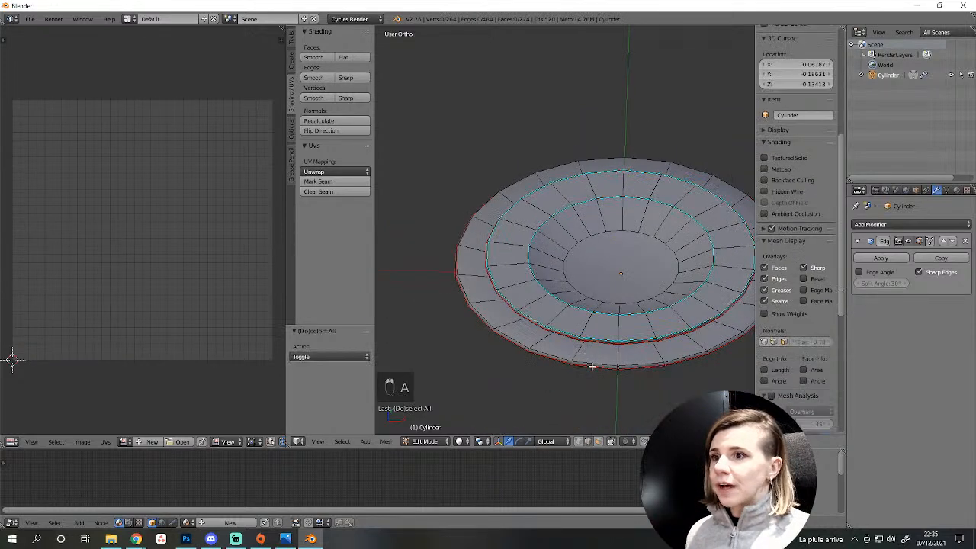
pyautogui.moveTo(580, 353); pyautogui.dragTo(552, 317, button='middle')
pyautogui.scroll(2, 601, 358)
# Bevel the inner edge loop of the upper plate's flat rim by about 0.001 with one segment.
pyautogui.press('Tab')
pyautogui.scroll(3, 464, 353)
pyautogui.scroll(-2, 552, 317)
pyautogui.keyDown('alt'); pyautogui.rightClick(498, 270); pyautogui.keyUp('alt')
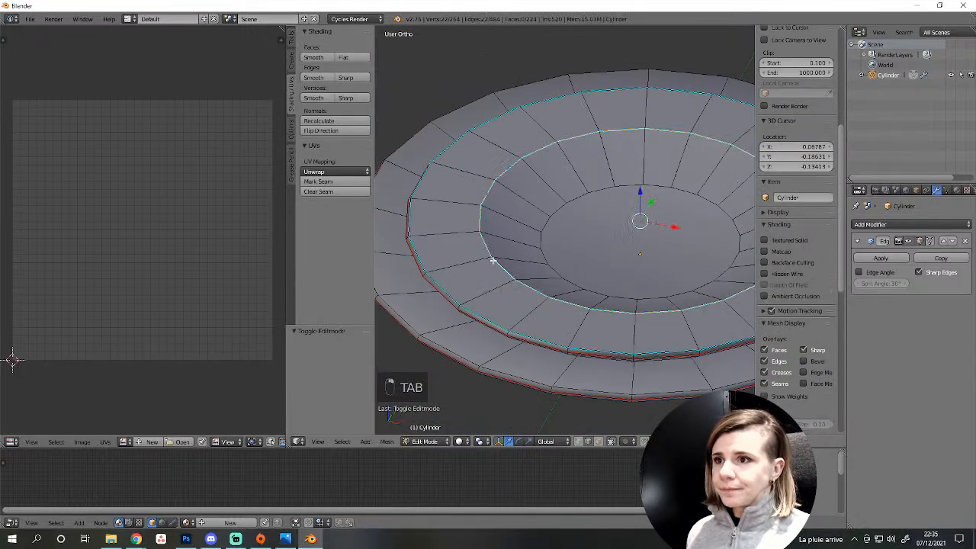
pyautogui.hotkey('ctrl', 'b')
pyautogui.click(500, 313)
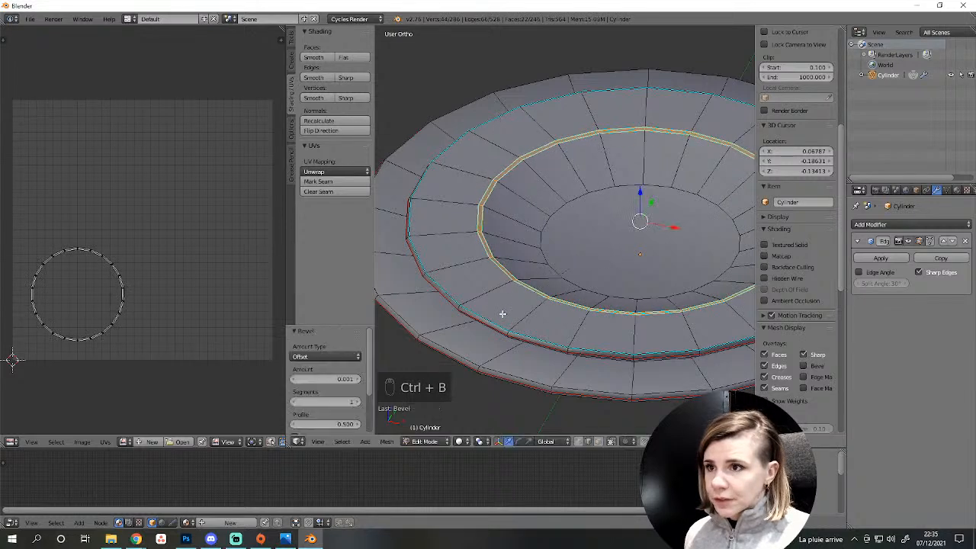
# Examine the shading of the upper plate's beveled inner rim from several angles in Object Mode.
pyautogui.press('a')
pyautogui.press('Tab')
pyautogui.scroll(-2, 521, 328)
pyautogui.moveTo(521, 328); pyautogui.dragTo(461, 351, button='middle')
pyautogui.scroll(3, 533, 270)
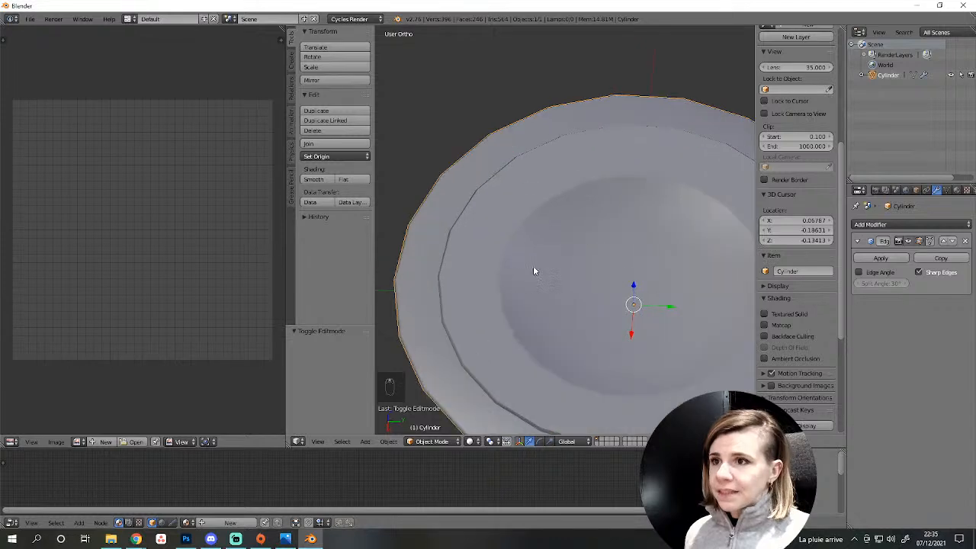
pyautogui.scroll(-4, 516, 282)
pyautogui.moveTo(584, 285)
pyautogui.mouseDown(button='middle')
pyautogui.moveTo(557, 312)
pyautogui.moveTo(584, 276)
pyautogui.moveTo(599, 292)
pyautogui.mouseUp(button='middle')
pyautogui.scroll(6, 557, 309)
pyautogui.scroll(-5, 533, 301)
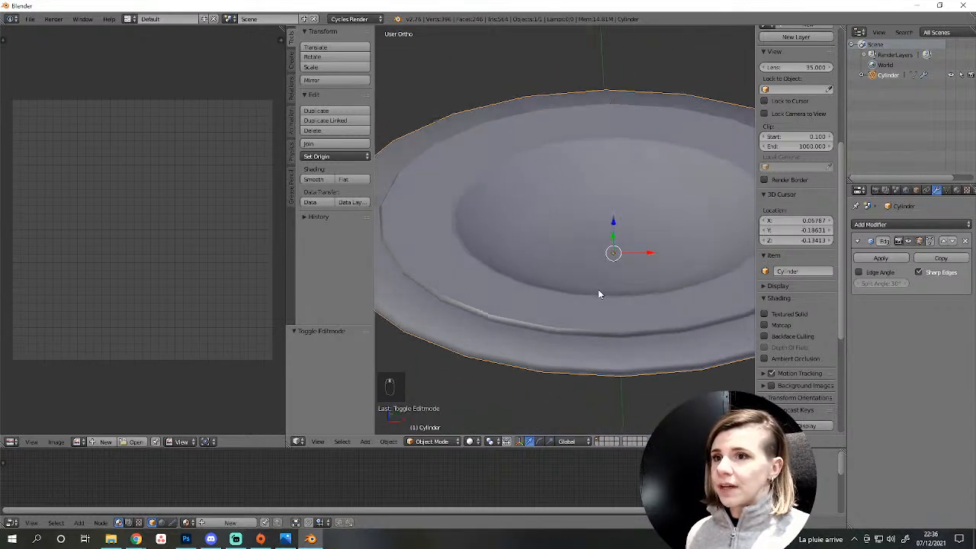
pyautogui.scroll(2, 563, 311)
pyautogui.scroll(-3, 558, 312)
pyautogui.scroll(3, 553, 320)
pyautogui.scroll(-3, 544, 351)
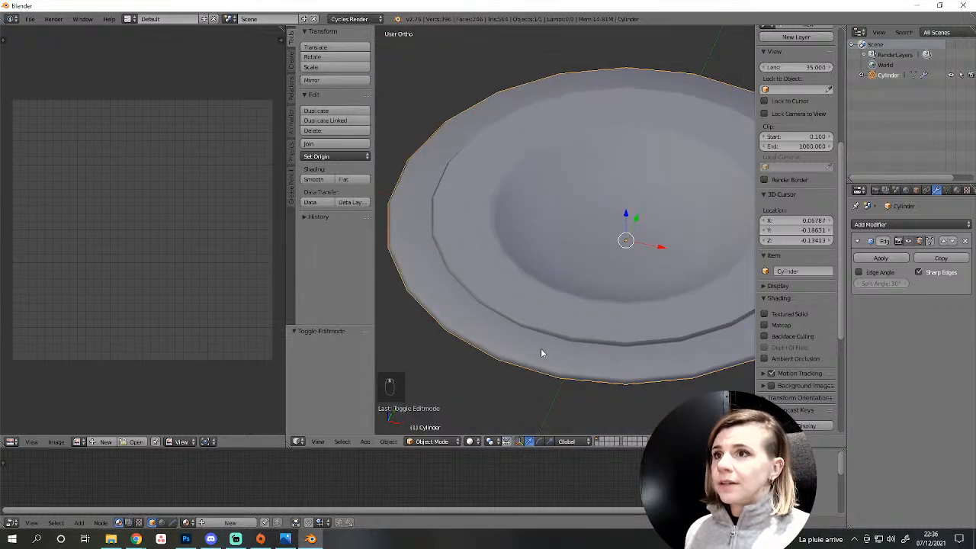
pyautogui.moveTo(542, 348); pyautogui.dragTo(564, 354, button='middle')
pyautogui.scroll(-3, 564, 354)
pyautogui.press('Tab')
pyautogui.press('Tab')
pyautogui.scroll(3, 569, 345)
# Lower the upper plate's beveled inner loops and outer rim loops together by about 0.002 along Z, and return to Object Mode.
pyautogui.press('Tab')
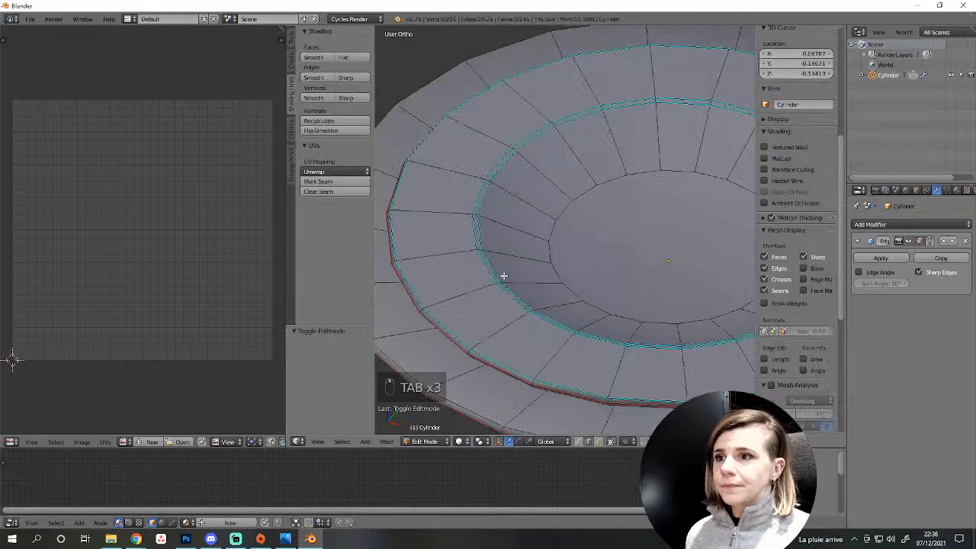
pyautogui.keyDown('alt'); pyautogui.rightClick(484, 263); pyautogui.keyUp('alt')
pyautogui.keyDown('alt'); pyautogui.keyDown('shift'); pyautogui.rightClick(484, 264); pyautogui.keyUp('shift'); pyautogui.keyUp('alt')
pyautogui.keyDown('alt'); pyautogui.keyDown('shift'); pyautogui.rightClick(444, 322); pyautogui.keyUp('shift'); pyautogui.keyUp('alt')
pyautogui.moveTo(446, 322); pyautogui.dragTo(554, 309, button='middle')
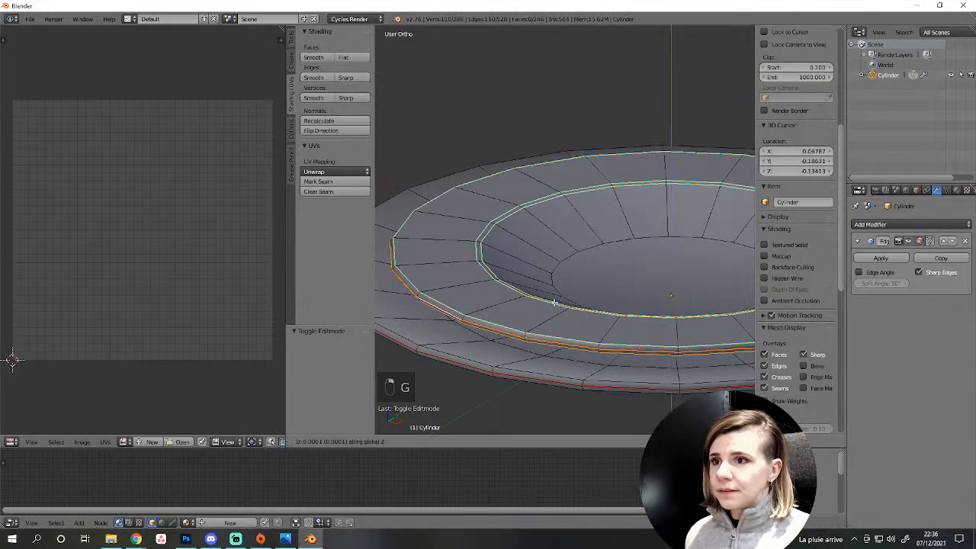
pyautogui.press('g')
pyautogui.press('z')
pyautogui.click(554, 311)
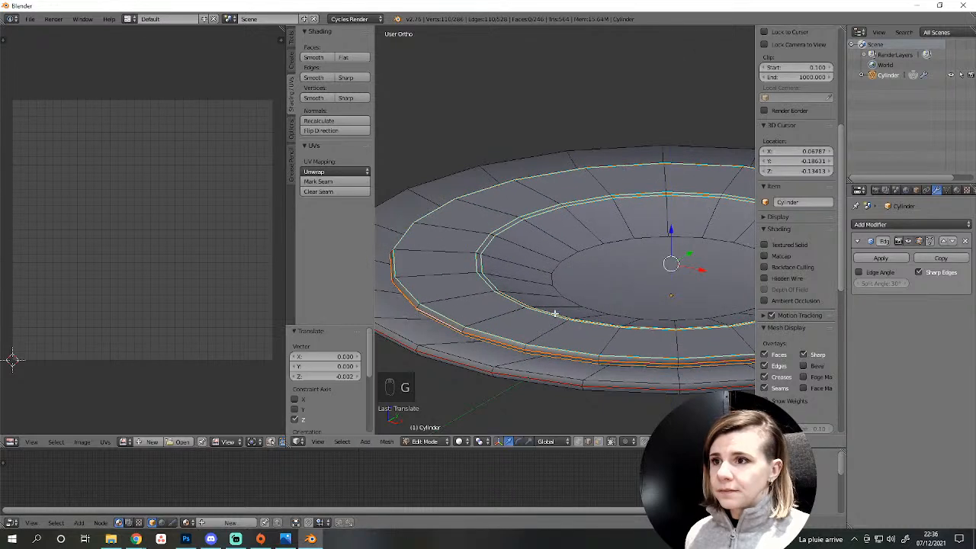
pyautogui.scroll(-3, 553, 318)
pyautogui.press('a')
pyautogui.press('Tab')
pyautogui.moveTo(553, 321); pyautogui.dragTo(526, 398, button='middle')
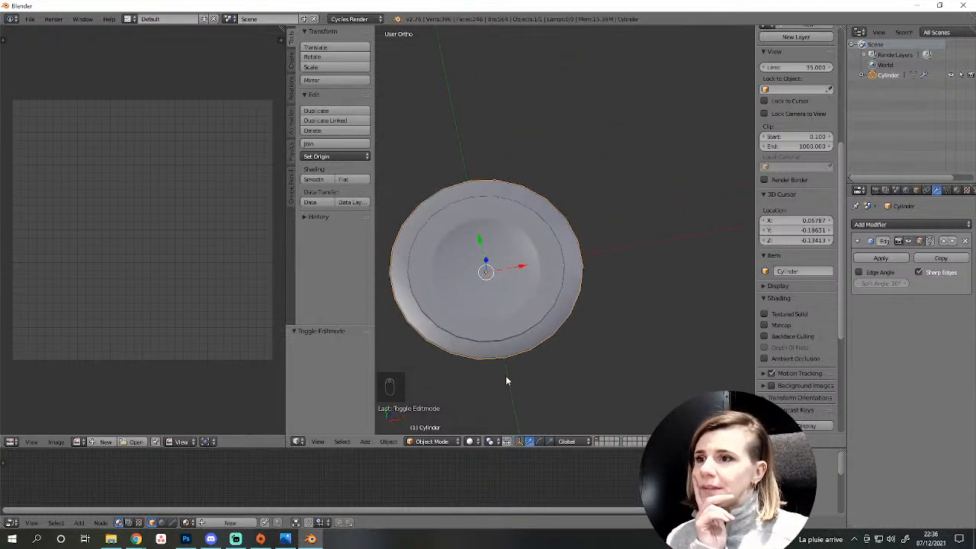
# Select the entire stacked plates mesh and unwrap it anew so both plates get separate UV islands.
pyautogui.press('Tab')
pyautogui.press('a')
pyautogui.press('a')
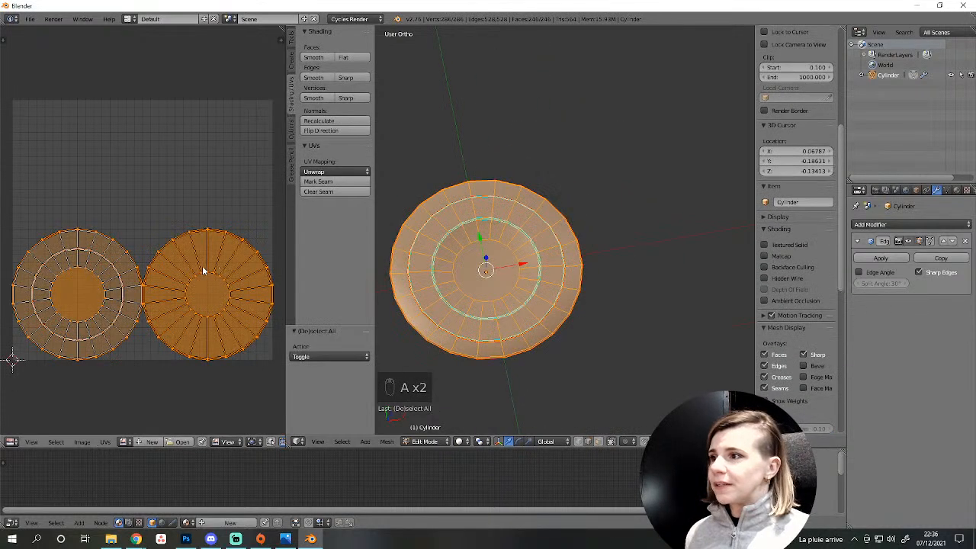
pyautogui.press('e')
pyautogui.press('a')
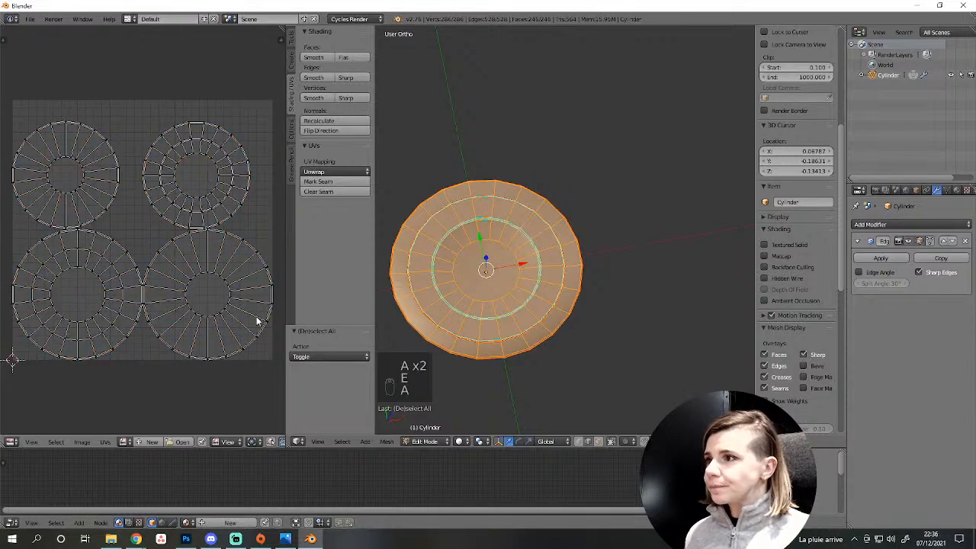
# Switch to the Photos app and look through the Spode Judaica tableware reference images, including the cups and the menorah set.
pyautogui.click(286, 538)
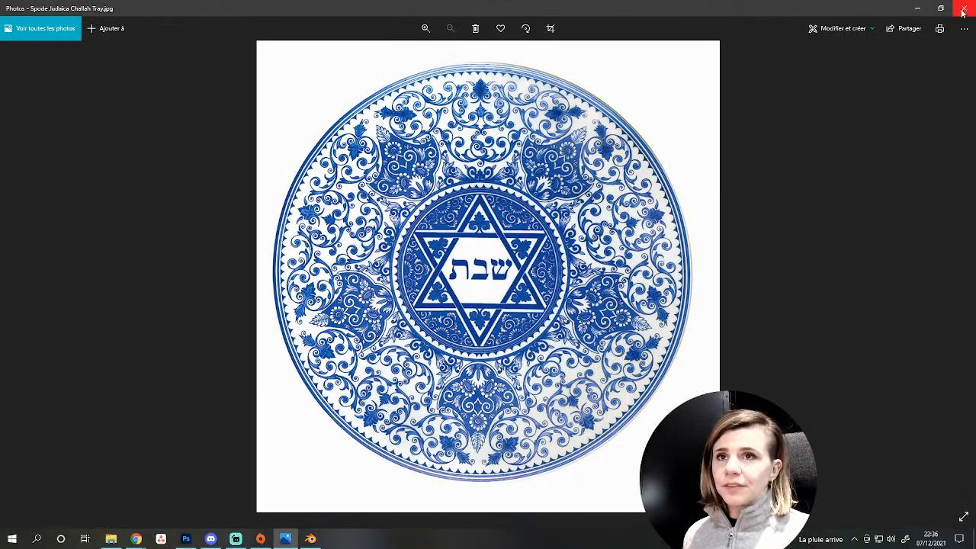
pyautogui.press('Right')
pyautogui.press('Right')
pyautogui.press('Right')
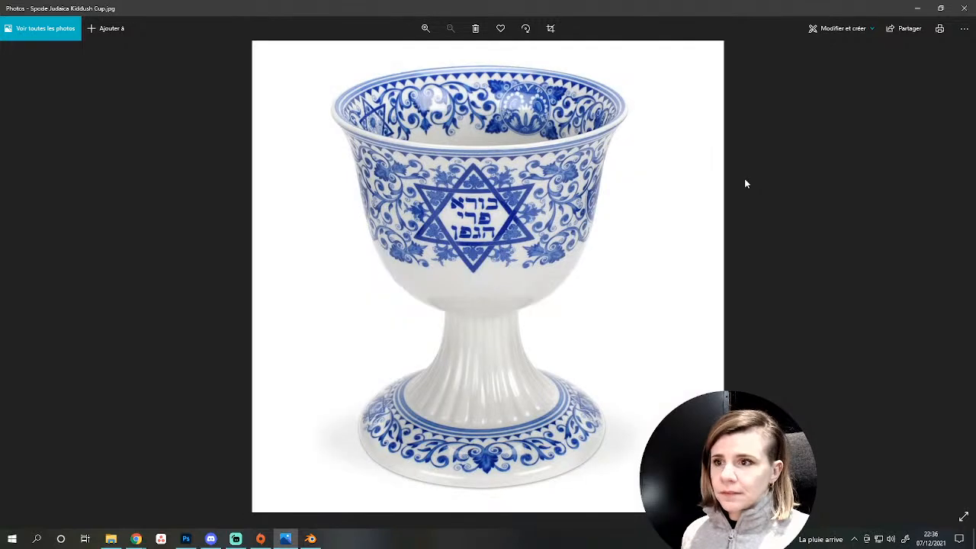
pyautogui.press('Right')
pyautogui.press('Right')
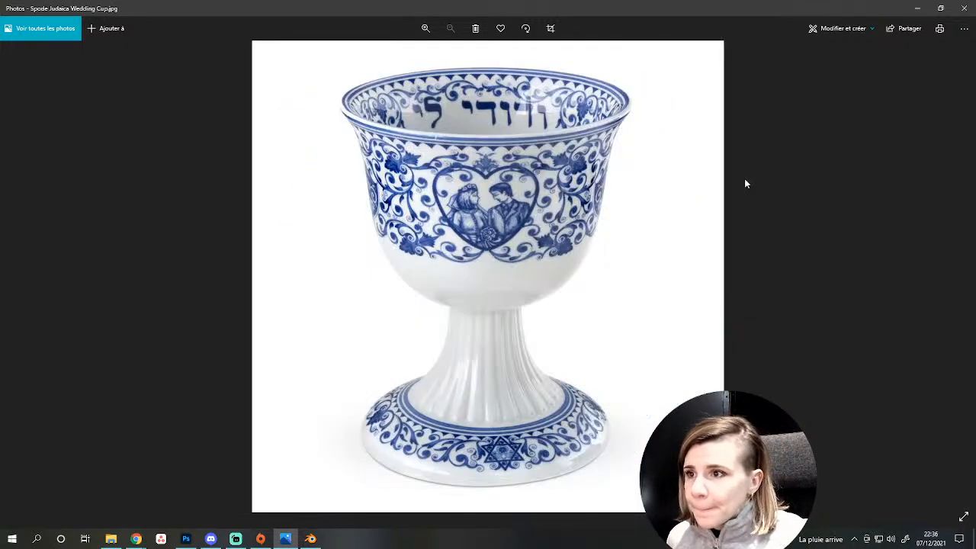
pyautogui.press('Right')
pyautogui.press('Right')
pyautogui.press('Right')
pyautogui.press('Right')
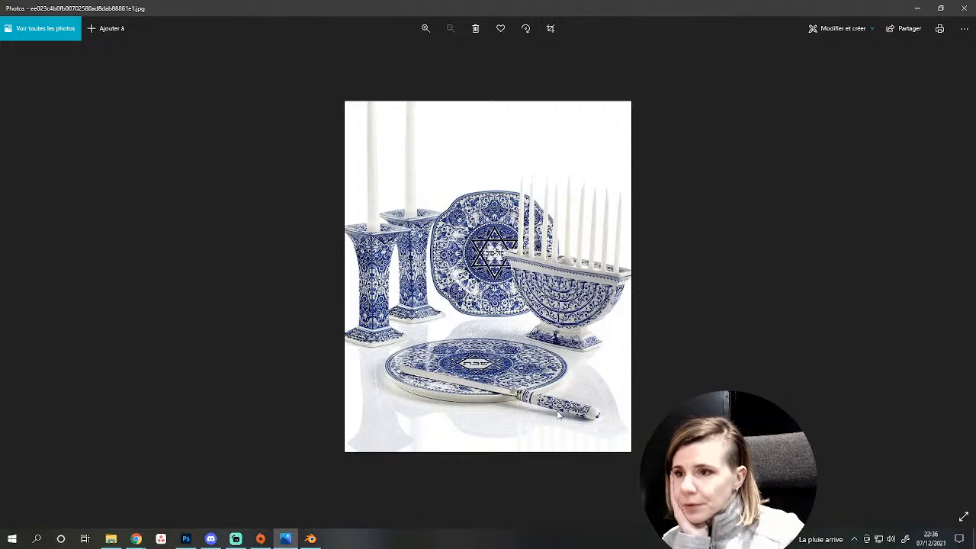
# Browse on to the reference photo of the blue-and-white table setting with napkins and a silver menorah.
pyautogui.press('Right')
pyautogui.press('Right')
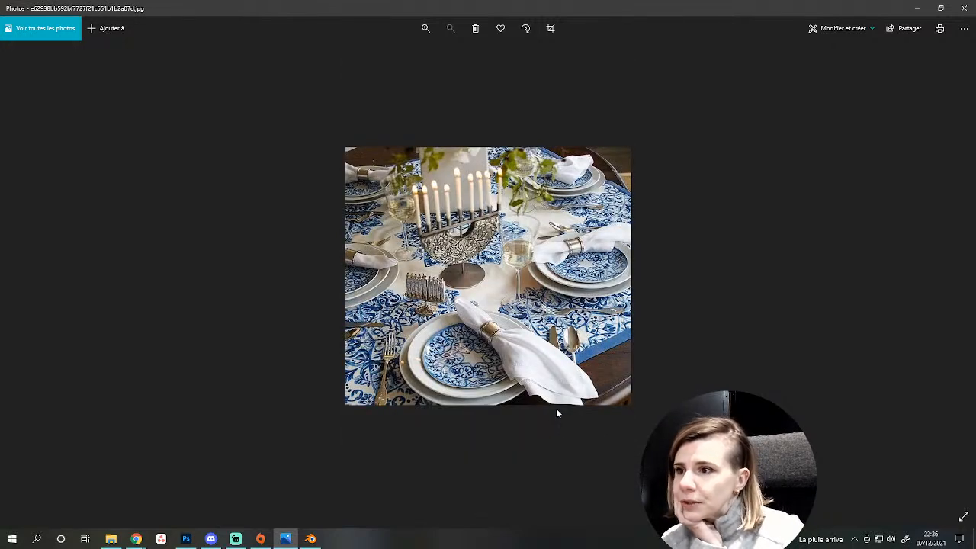
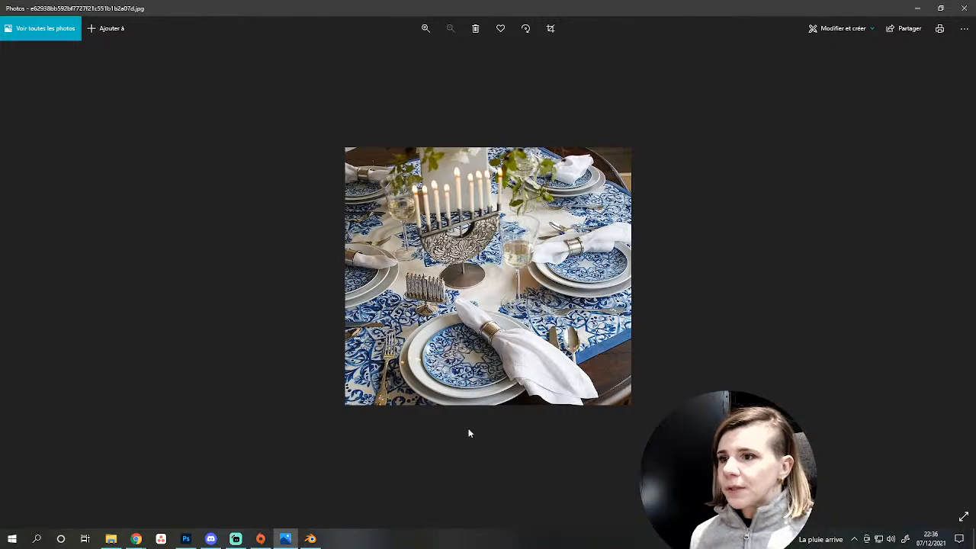
# Switch to Blender, deselect the entire plates mesh and show it in a close top view.
pyautogui.click(310, 538)
pyautogui.press('a')
pyautogui.press('KP_7')
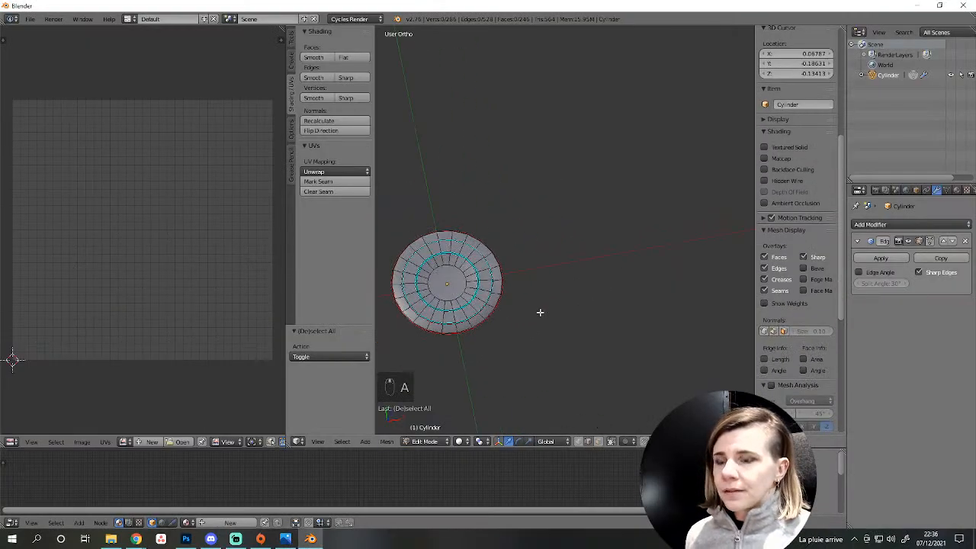
pyautogui.scroll(4, 540, 312)
pyautogui.scroll(-1, 514, 314)
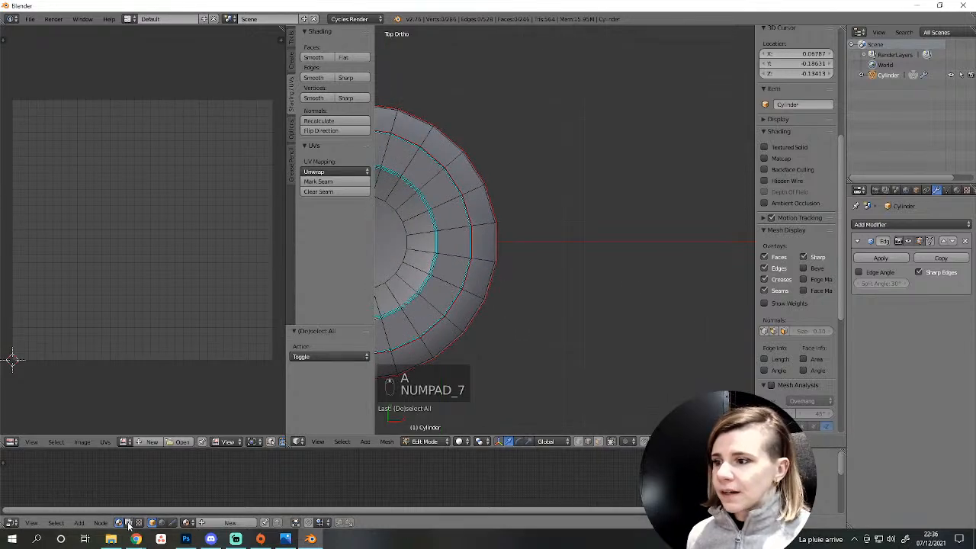
# Switch to Chrome and search Google Images for "silverware" in a new tab.
pyautogui.click(110, 497)
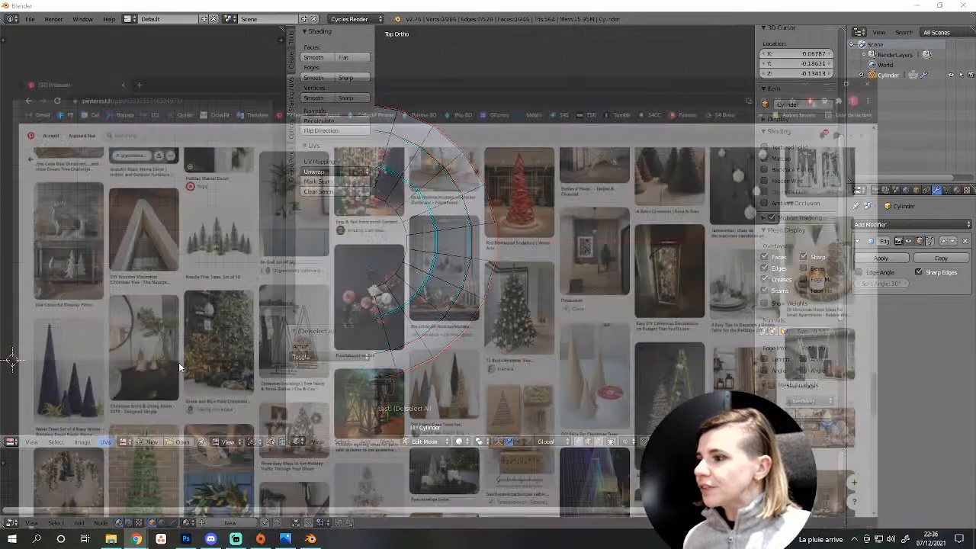
pyautogui.click(136, 8)
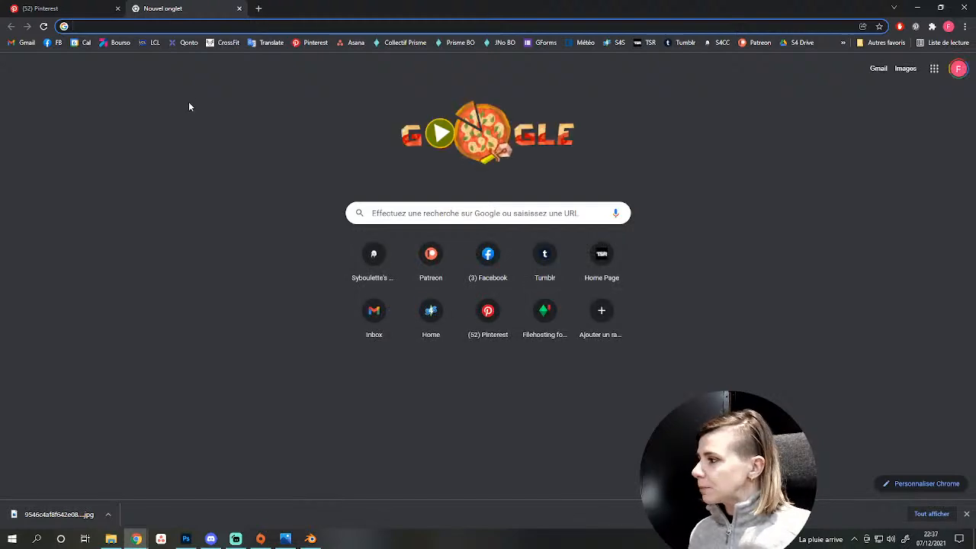
pyautogui.write('silver')
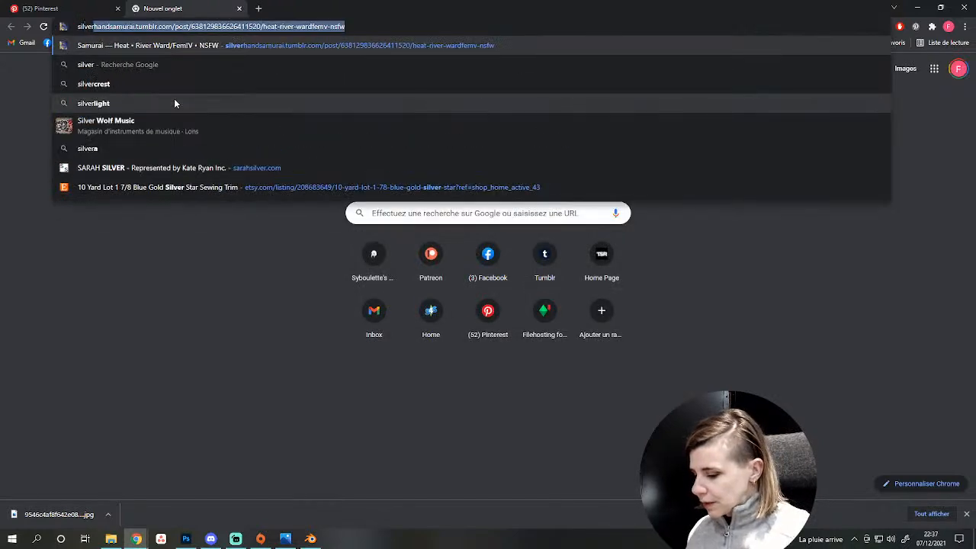
pyautogui.write('wavre')
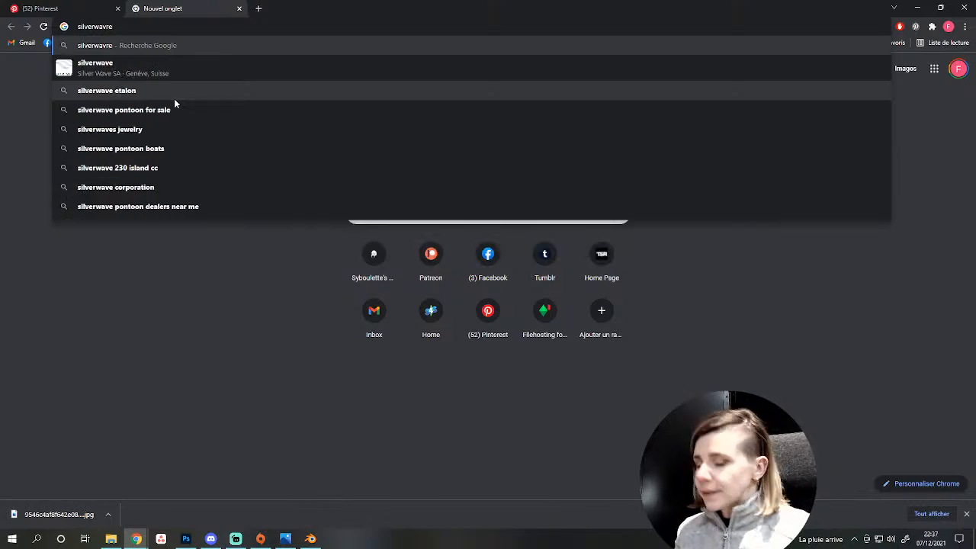
pyautogui.press('BackSpace')
pyautogui.press('Return')
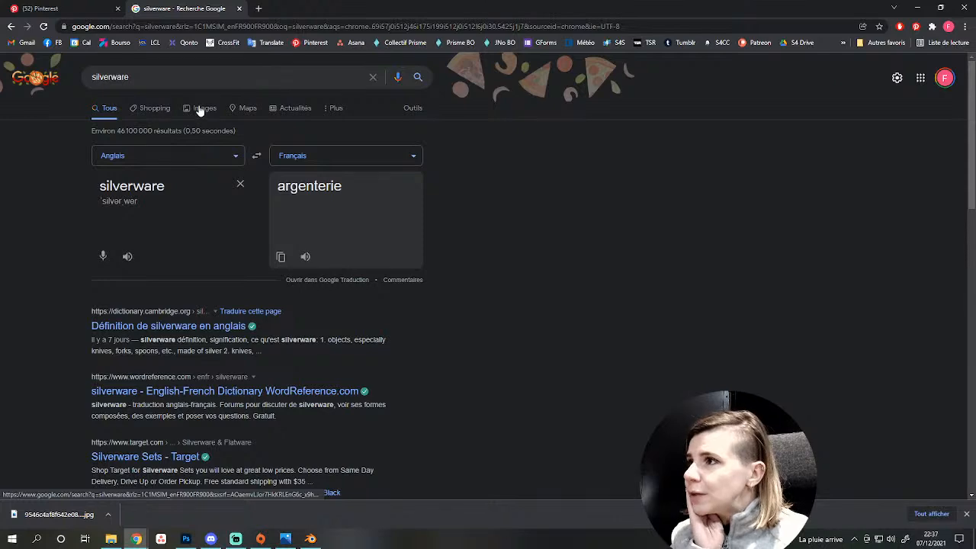
pyautogui.click(202, 108)
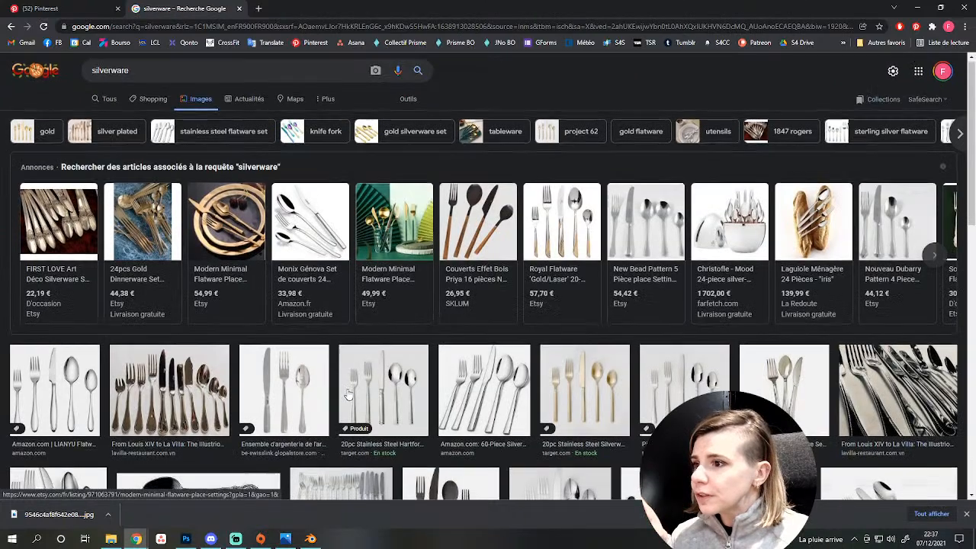
# Compare the first silverware image results with the cutlery in the Photos app's table-setting picture, and return to Chrome.
pyautogui.scroll(-2, 348, 394)
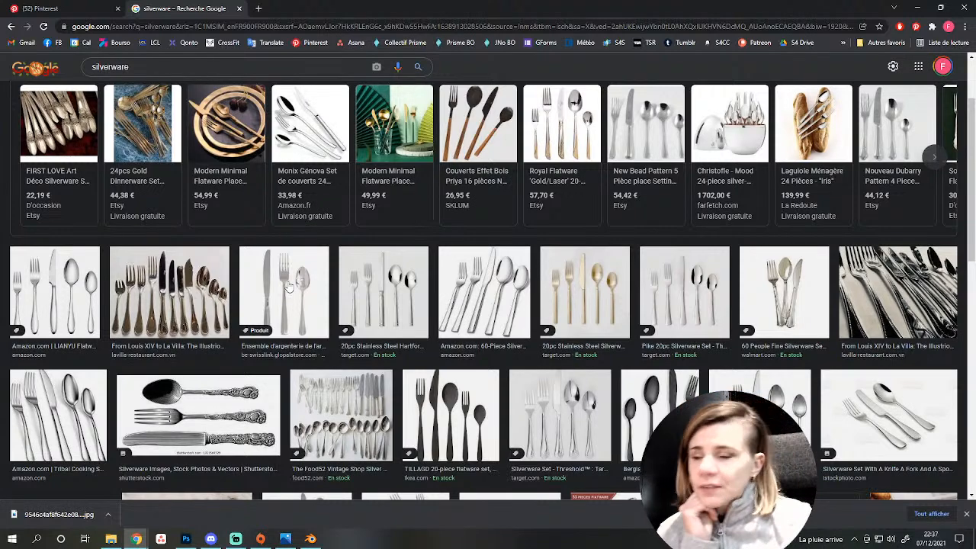
pyautogui.click(285, 538)
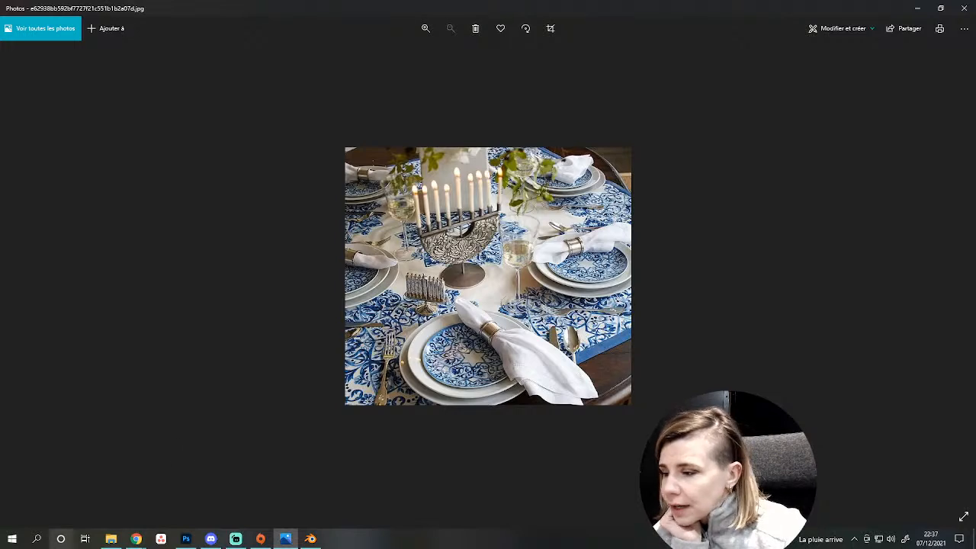
pyautogui.moveTo(135, 538)
pyautogui.click(120, 462)
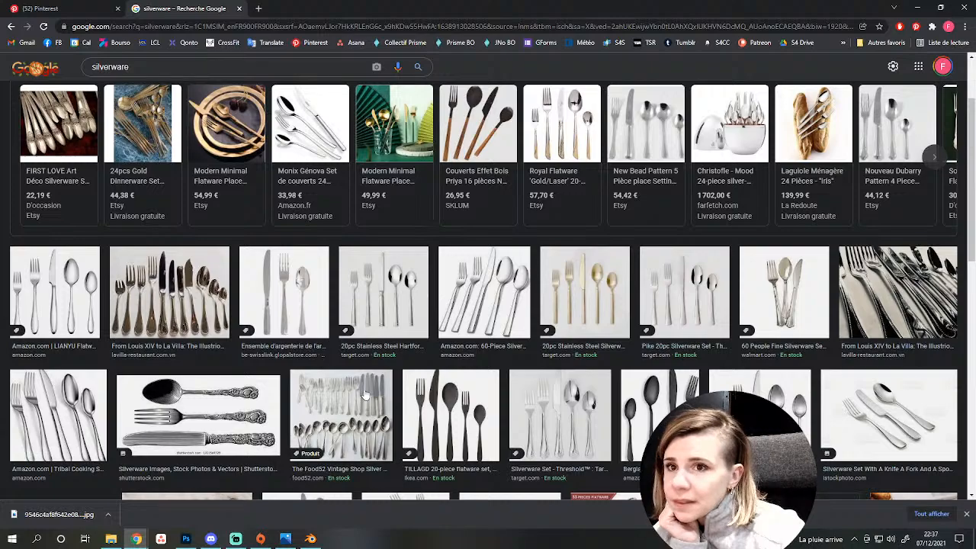
# Look through the silverware image results for fork, knife and spoon shapes usable as a modelling reference.
pyautogui.scroll(-3, 366, 336)
pyautogui.scroll(-3, 374, 362)
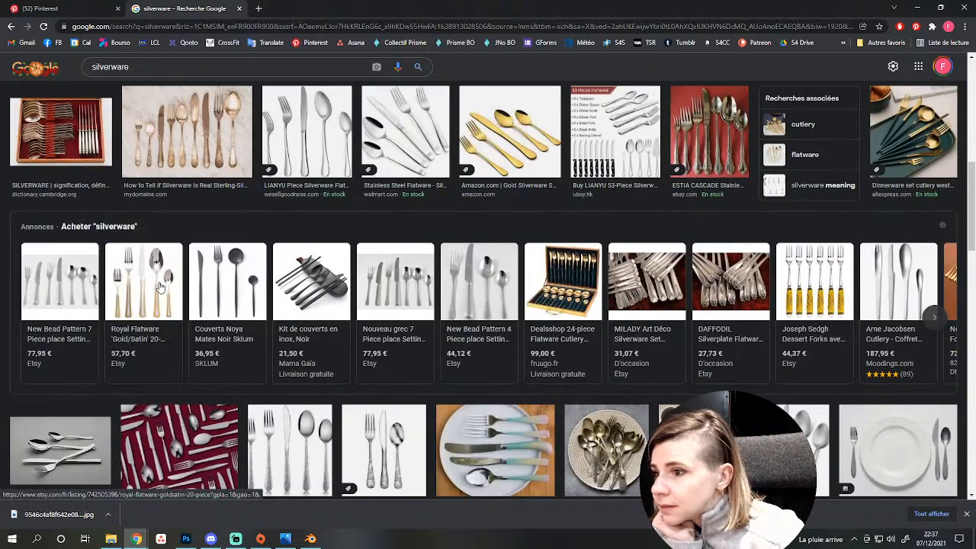
pyautogui.scroll(-2, 361, 315)
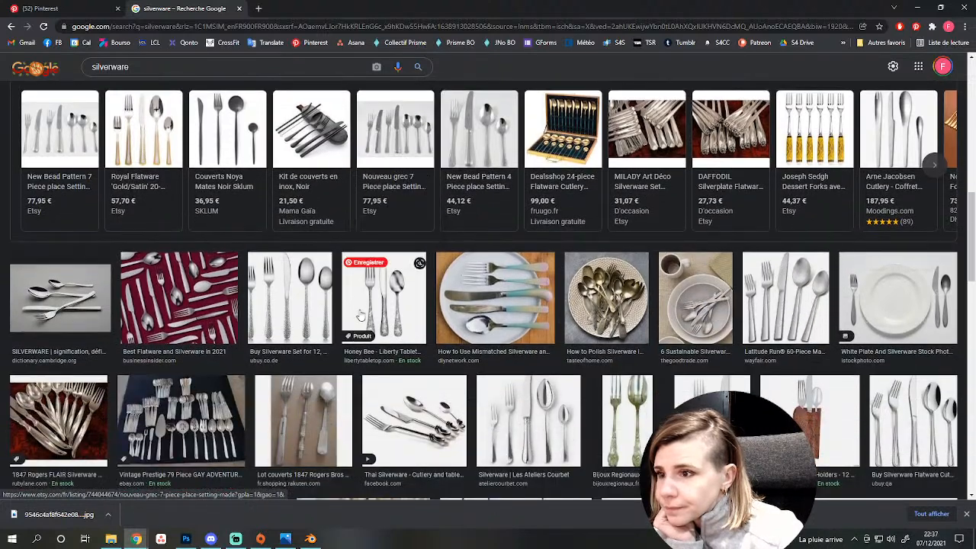
pyautogui.scroll(-2, 361, 315)
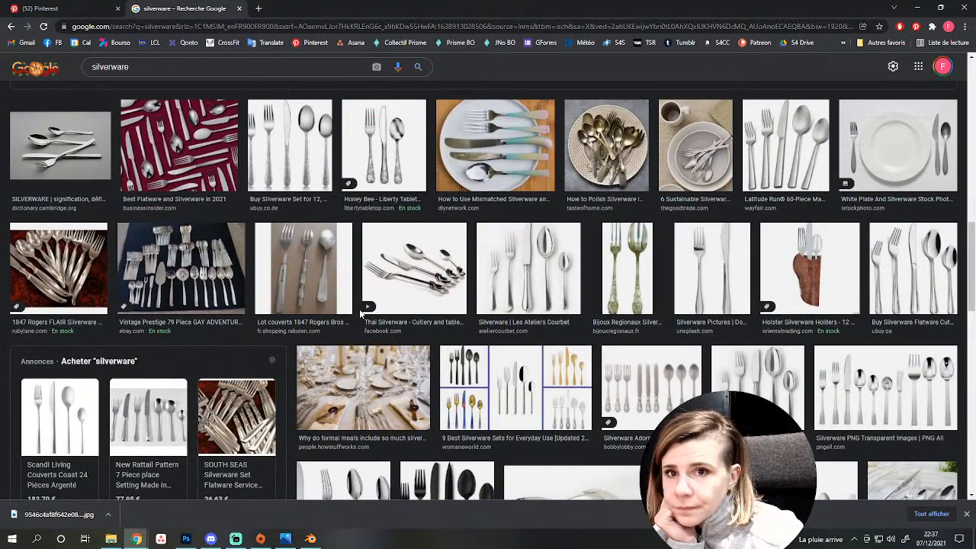
pyautogui.scroll(-1, 361, 312)
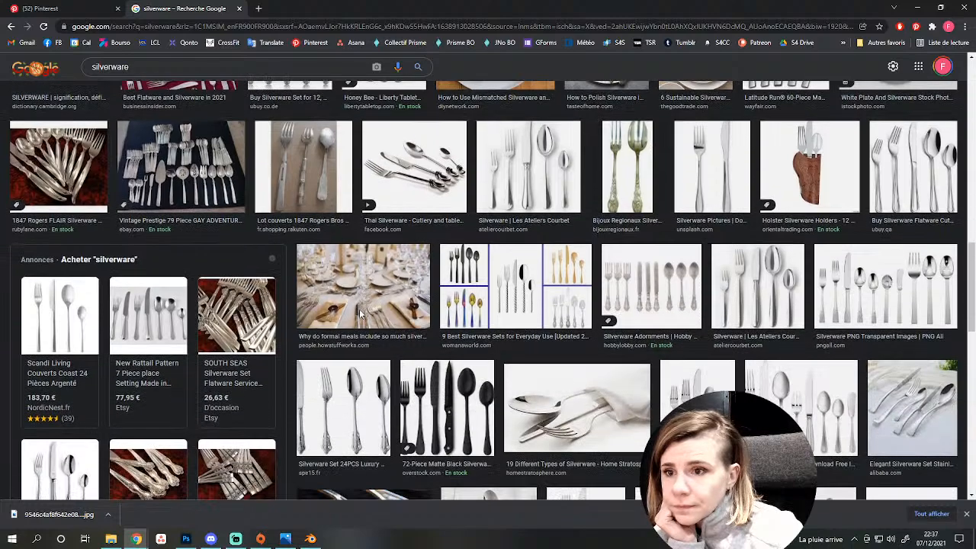
pyautogui.scroll(-2, 362, 315)
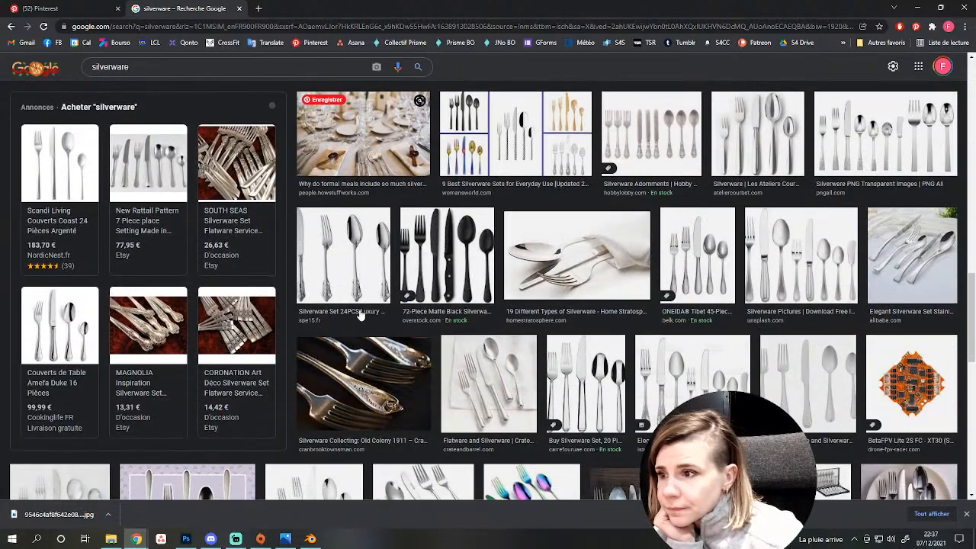
pyautogui.scroll(-2, 361, 315)
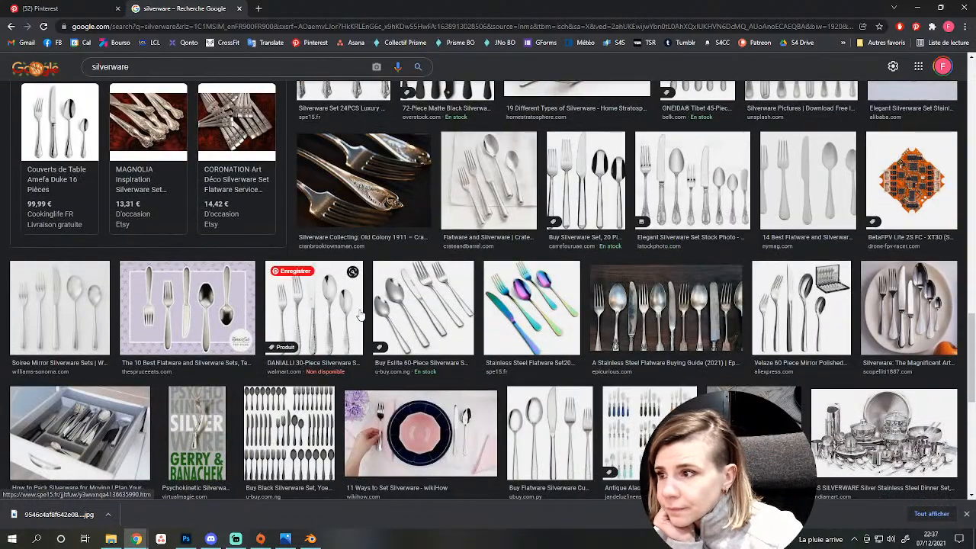
pyautogui.scroll(-2, 361, 314)
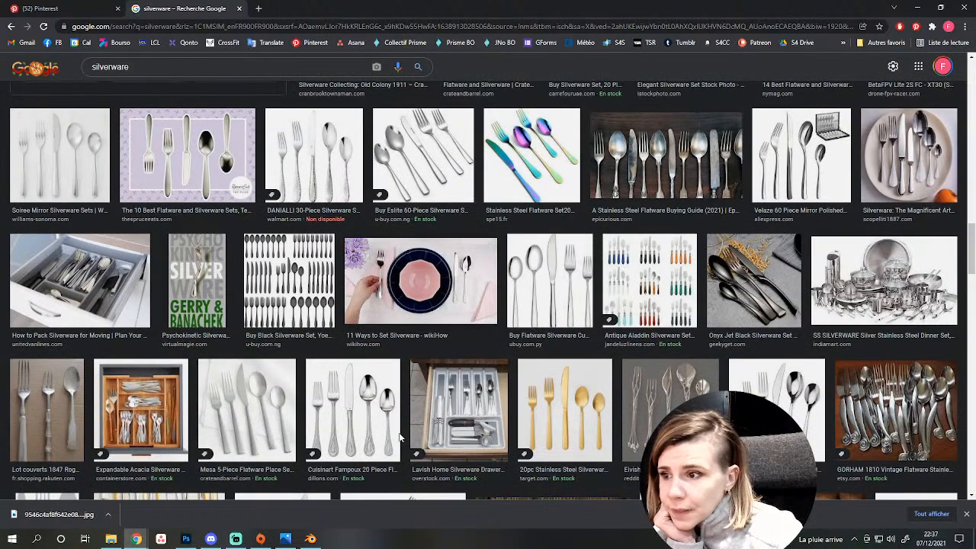
pyautogui.scroll(-2, 329, 434)
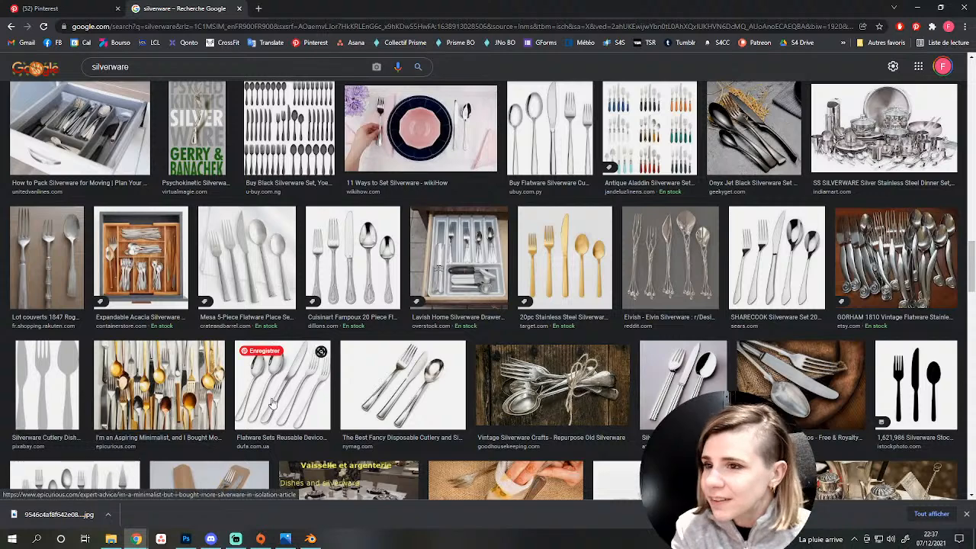
pyautogui.scroll(-4, 404, 305)
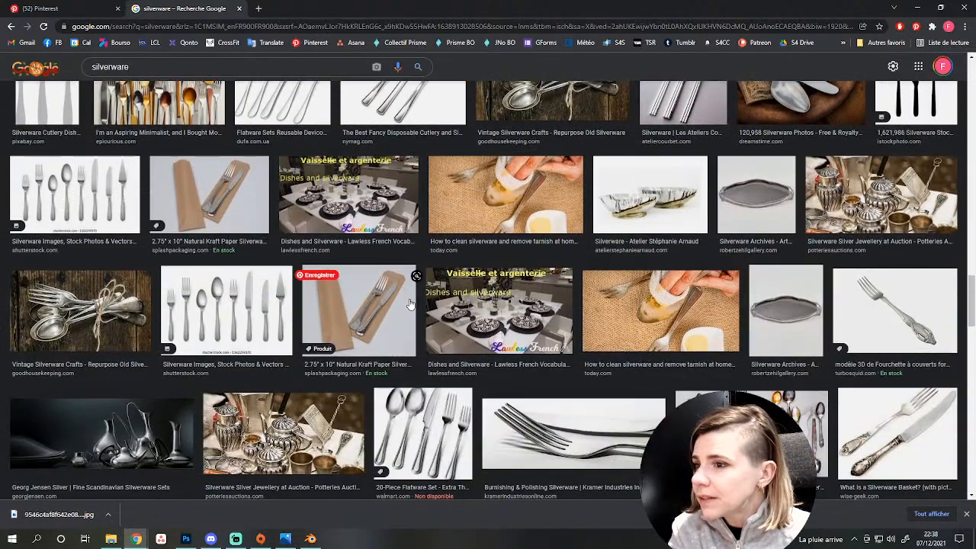
pyautogui.scroll(-4, 409, 304)
pyautogui.scroll(-1, 408, 299)
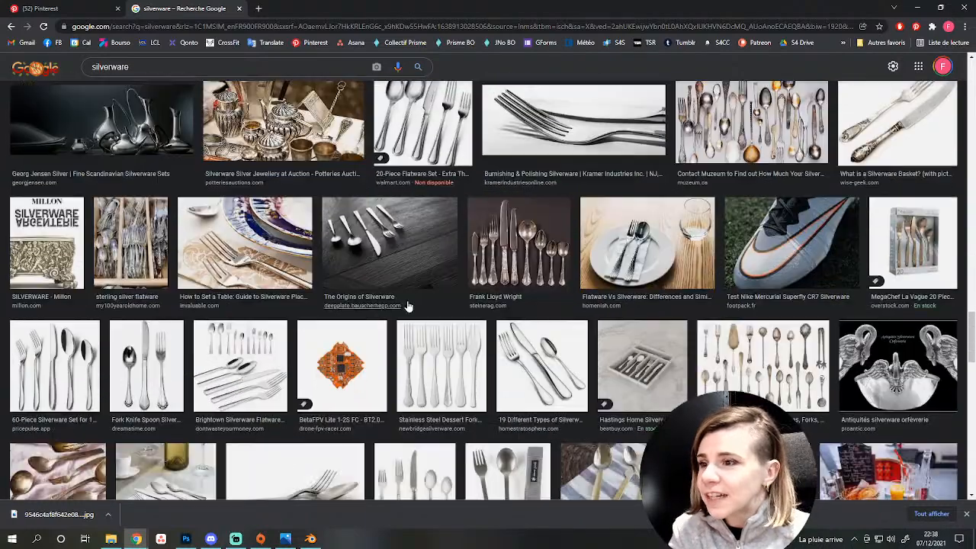
pyautogui.scroll(-1, 407, 305)
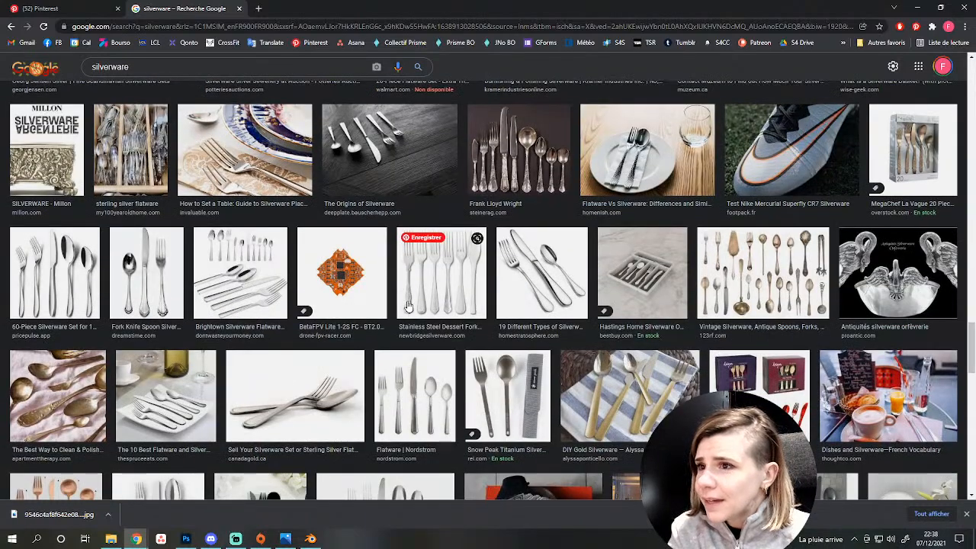
pyautogui.scroll(-4, 407, 305)
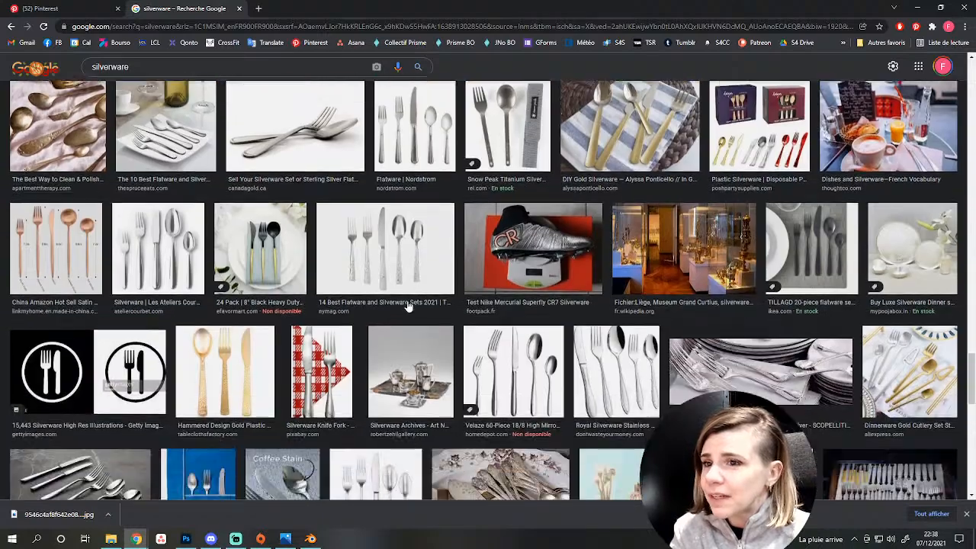
pyautogui.scroll(-3, 405, 307)
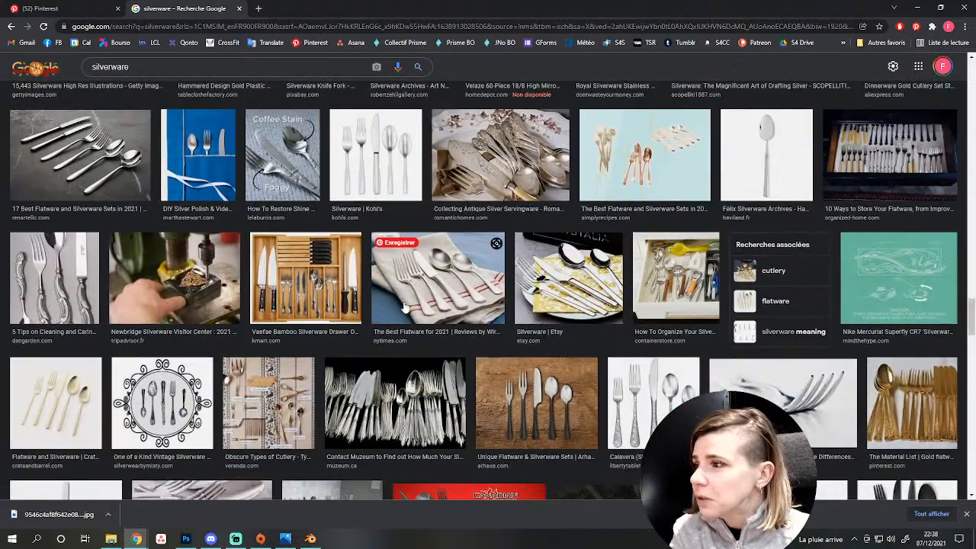
pyautogui.scroll(-3, 395, 315)
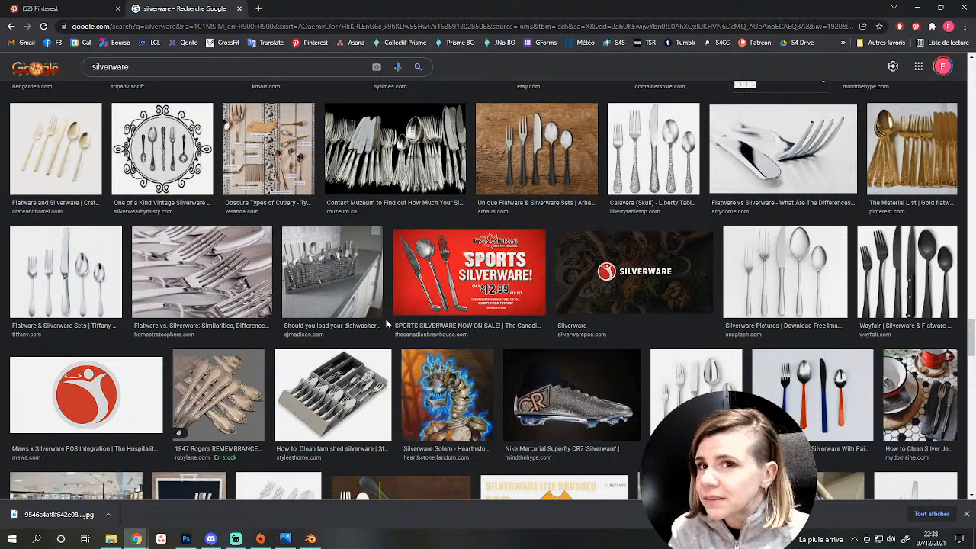
pyautogui.scroll(-7, 385, 321)
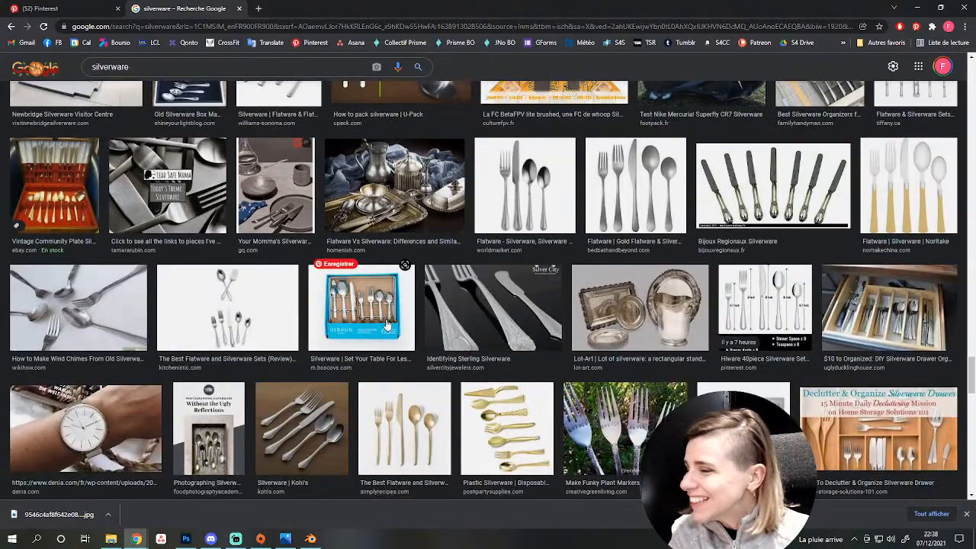
pyautogui.scroll(-3, 387, 322)
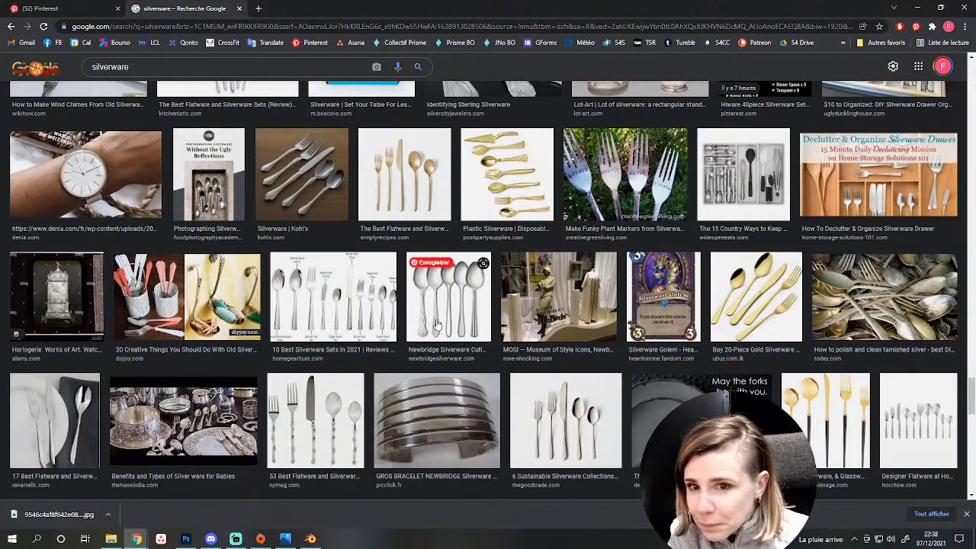
pyautogui.scroll(-3, 437, 324)
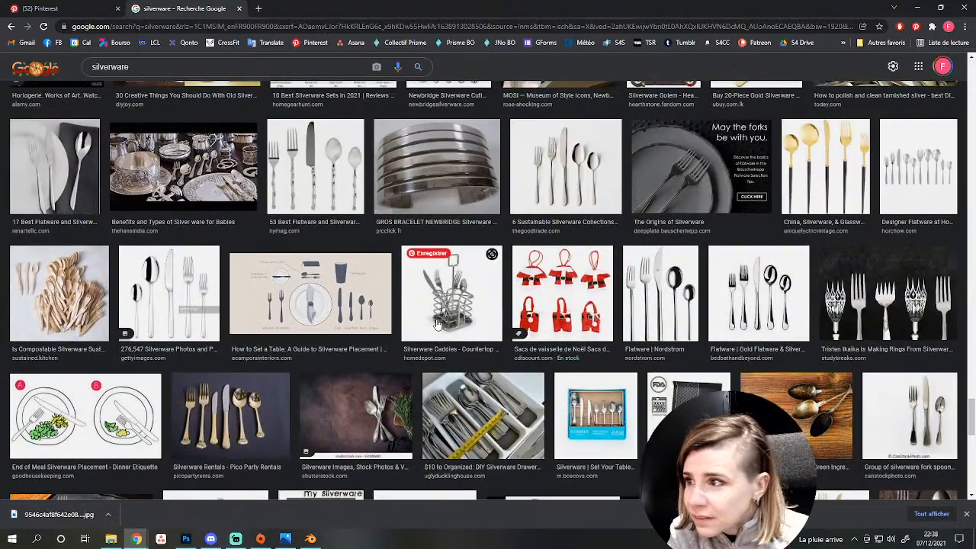
pyautogui.scroll(-5, 436, 325)
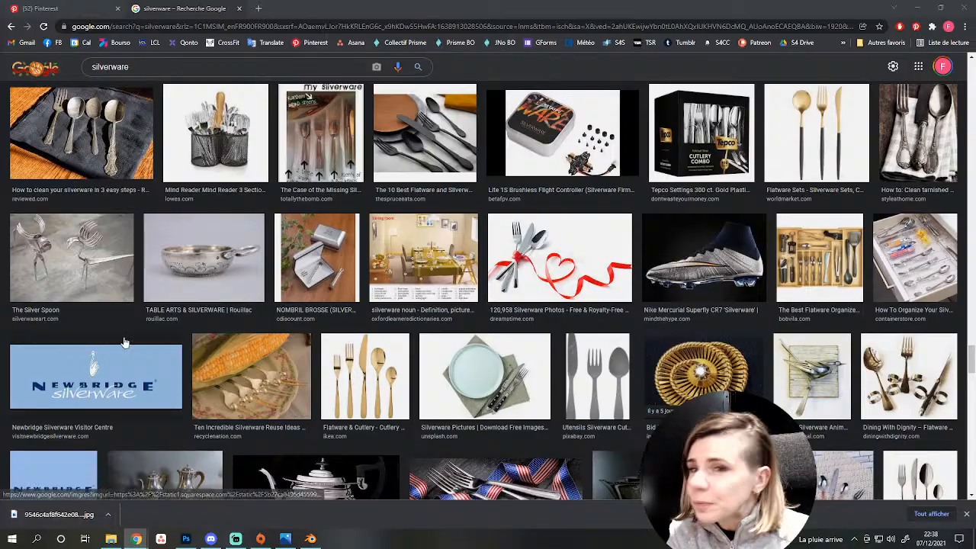
# Review the first silverware image results again, and switch to the Photos app to view the table-setting picture.
pyautogui.scroll(10, 124, 342)
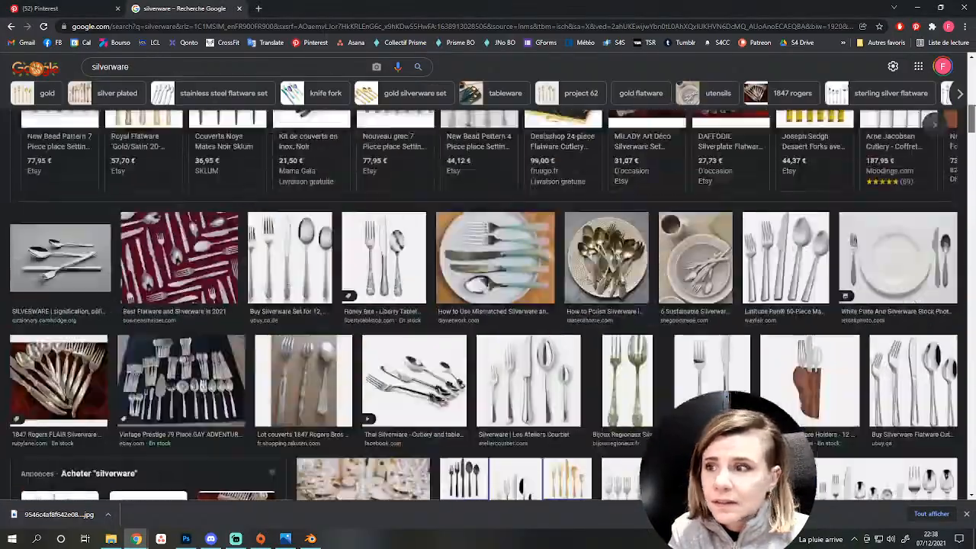
pyautogui.scroll(4, 461, 392)
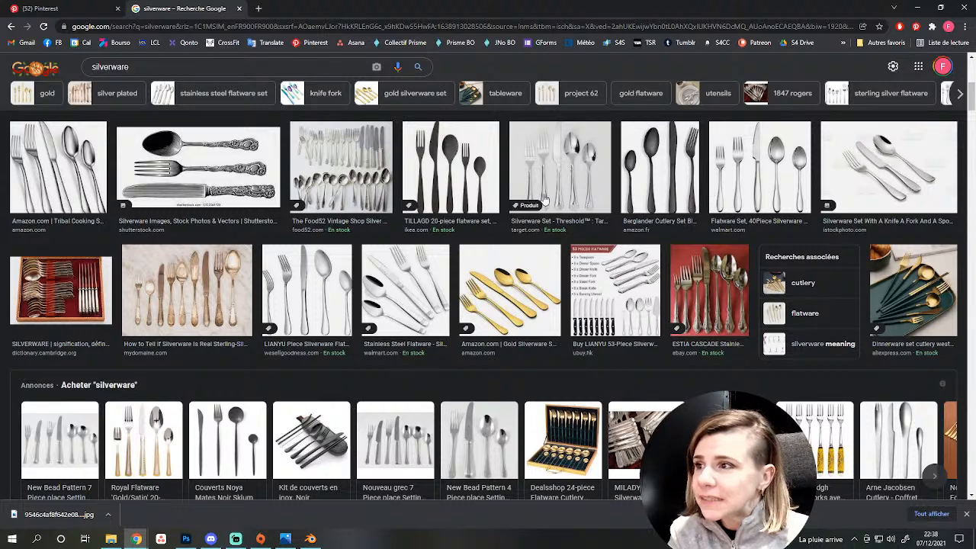
pyautogui.scroll(3, 571, 174)
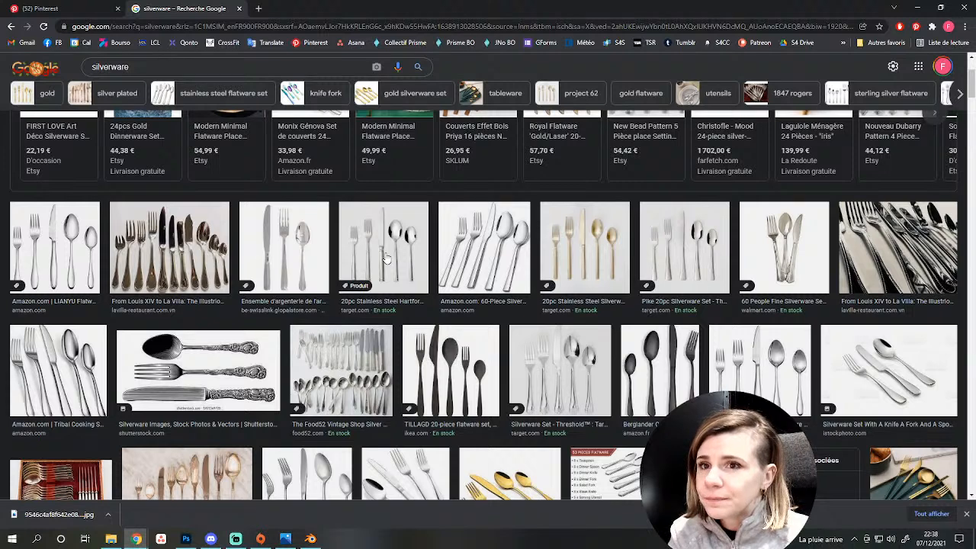
pyautogui.click(285, 538)
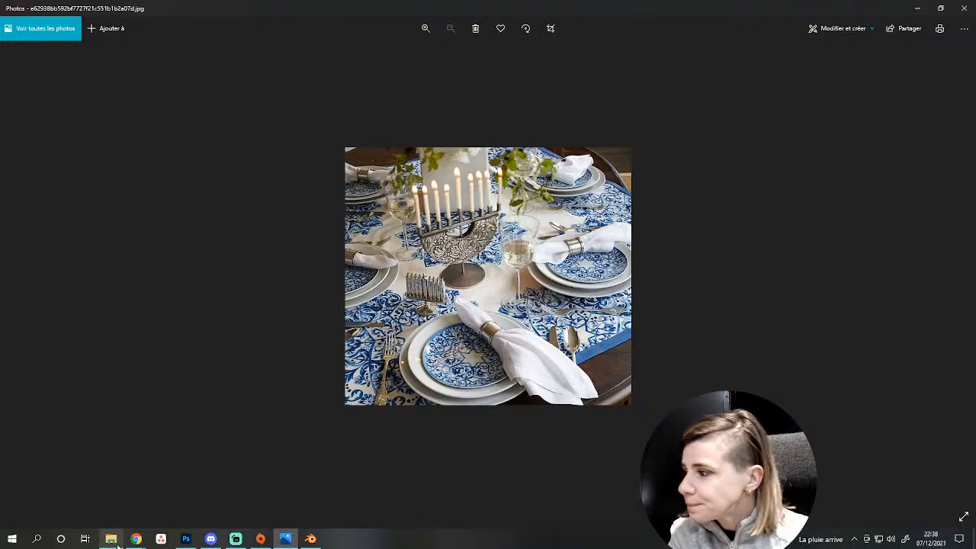
# Check the reference pictures in the #Inspis folder, and return to the silverware image results in Chrome.
pyautogui.moveTo(112, 542)
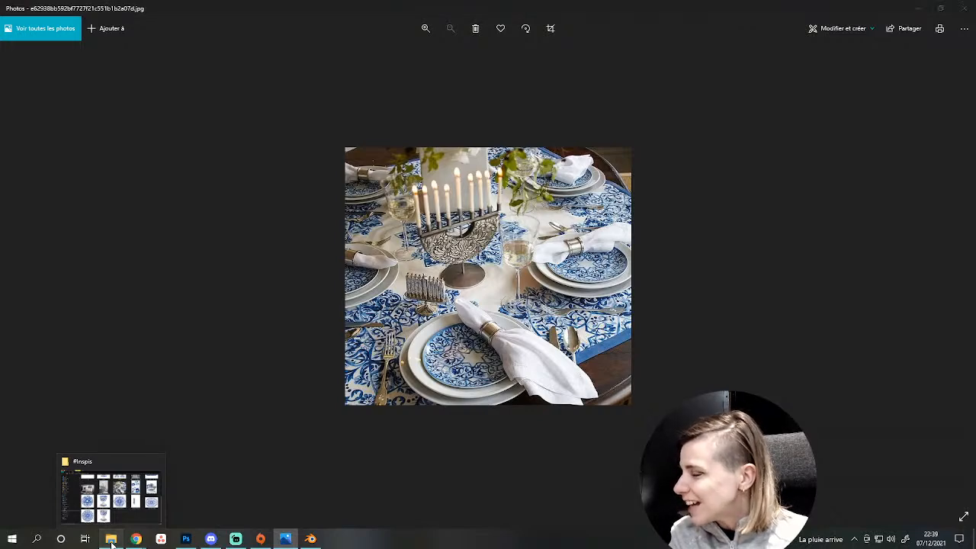
pyautogui.click(111, 541)
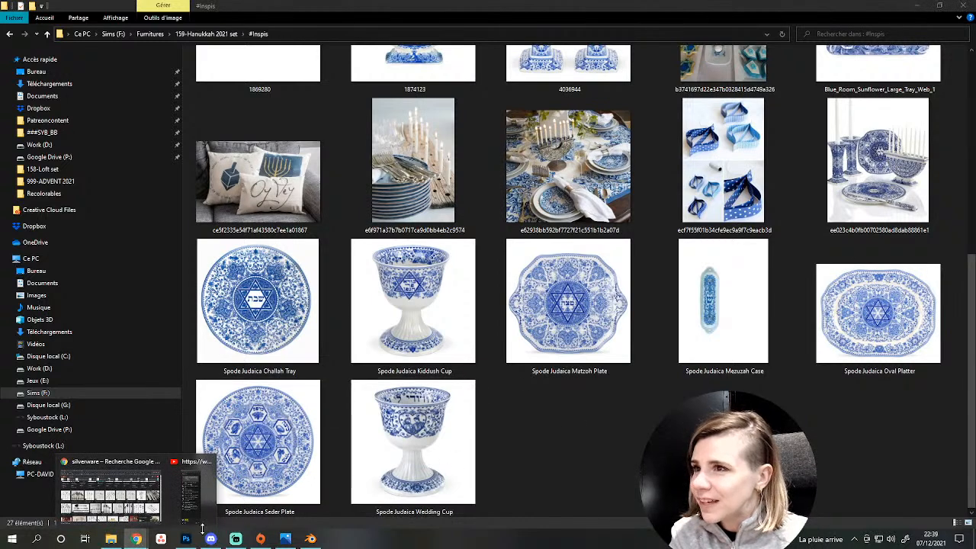
pyautogui.click(161, 539)
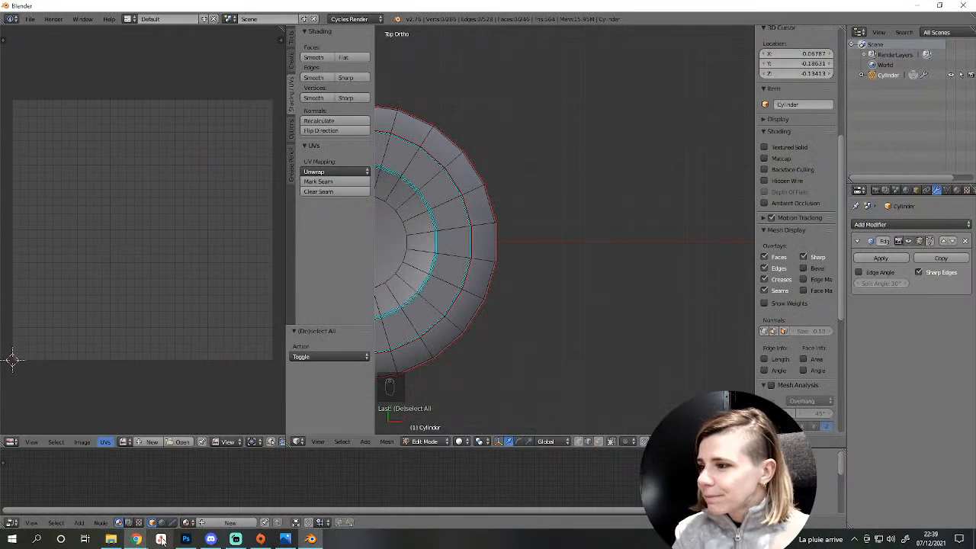
pyautogui.moveTo(136, 539)
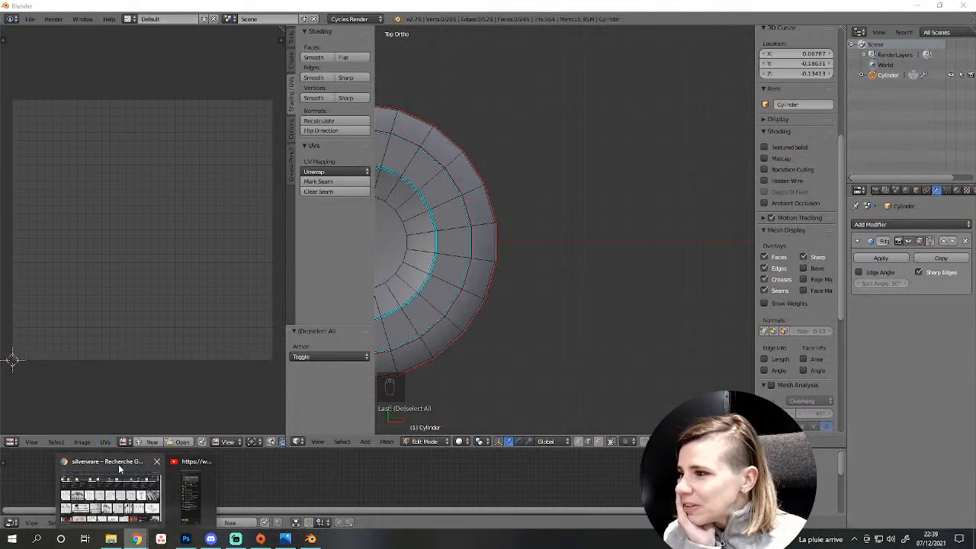
pyautogui.click(99, 495)
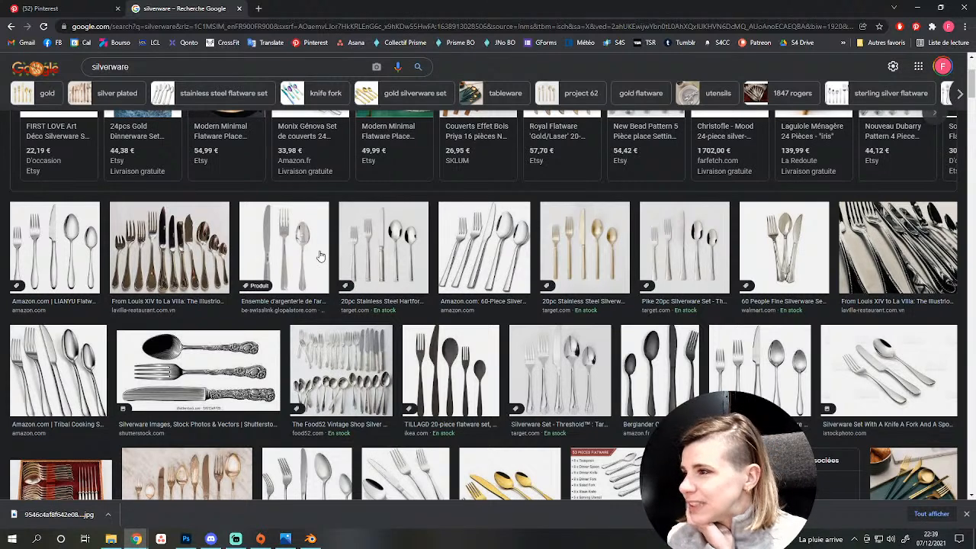
pyautogui.scroll(2, 221, 393)
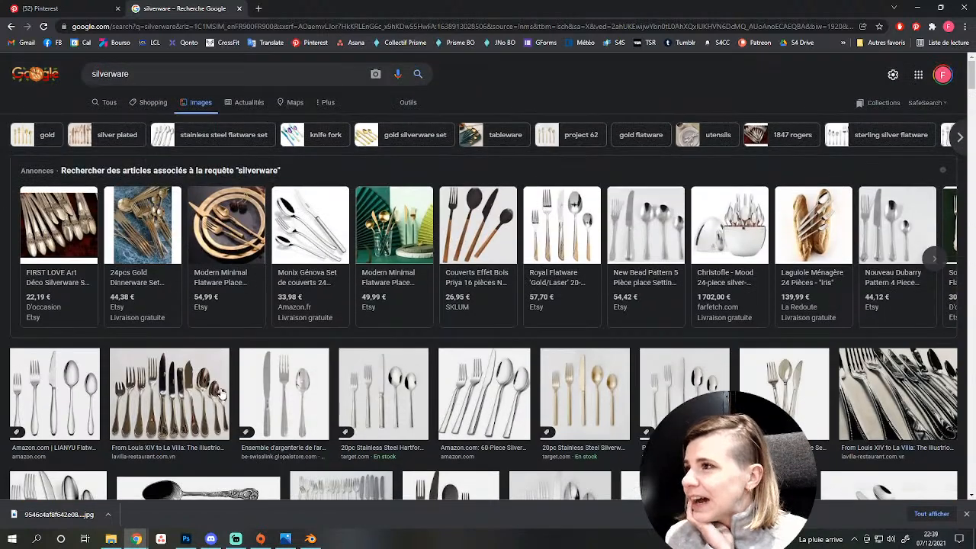
pyautogui.scroll(-1, 221, 393)
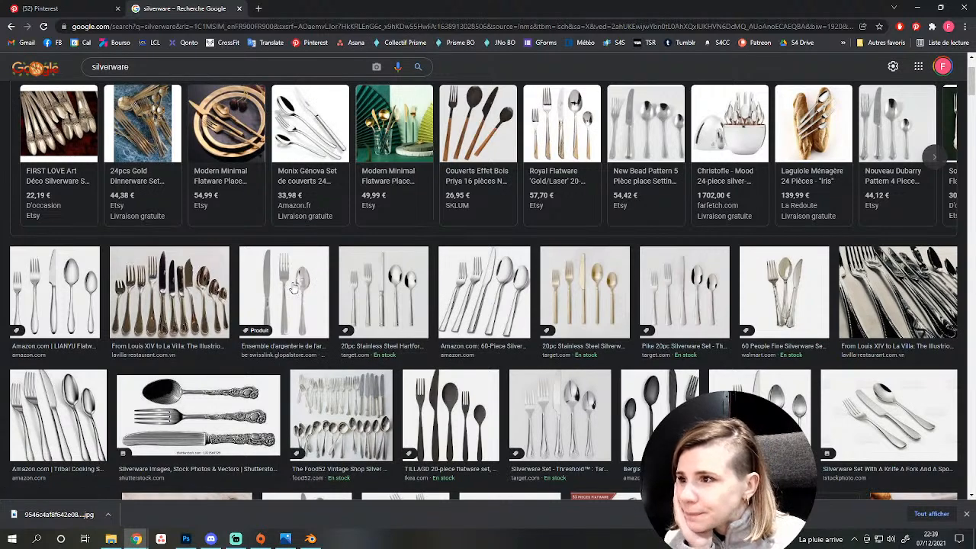
# Start saving the knife, fork and spoon set image, and browse to the 159-Hanukkah 2021 set folder as its destination.
pyautogui.click(293, 289)
pyautogui.rightClick(746, 227)
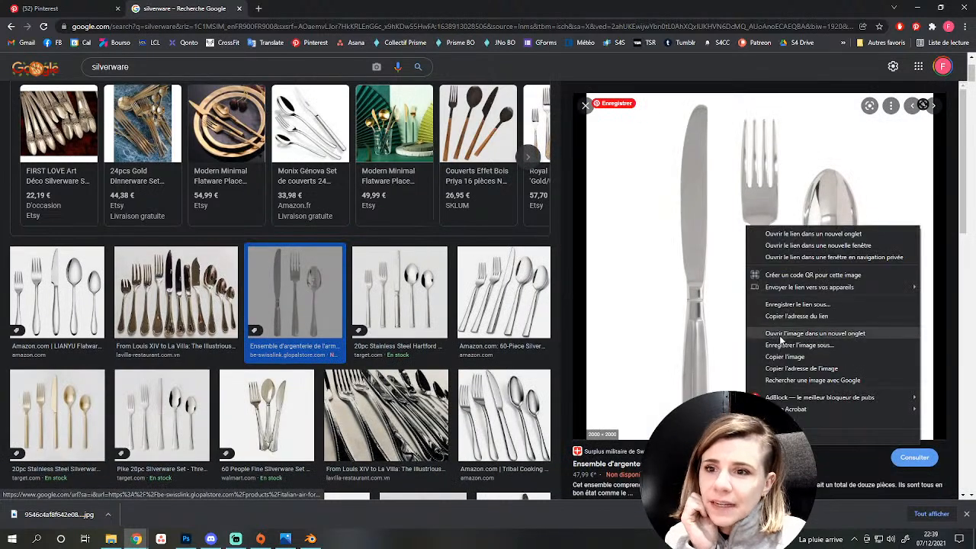
pyautogui.click(799, 344)
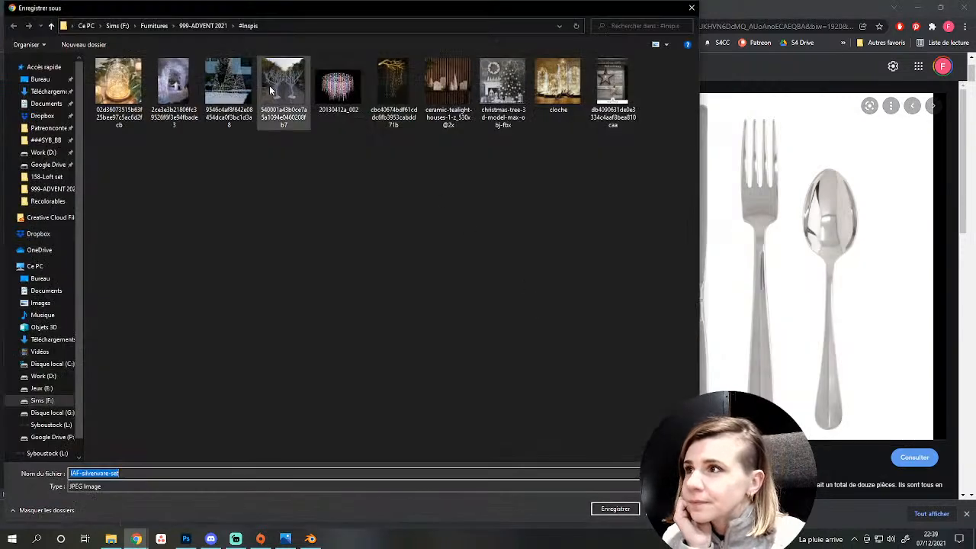
pyautogui.click(153, 26)
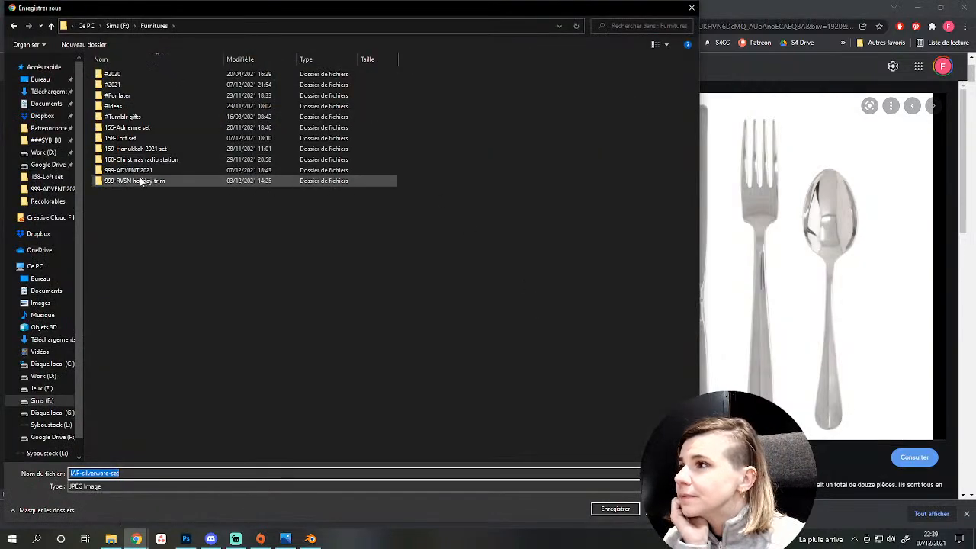
pyautogui.doubleClick(122, 138)
pyautogui.click(127, 287)
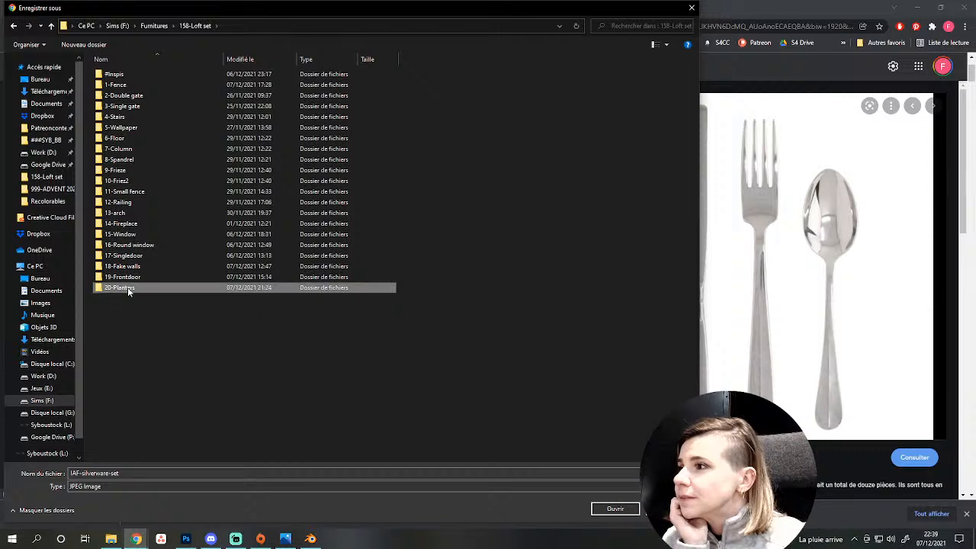
pyautogui.click(154, 26)
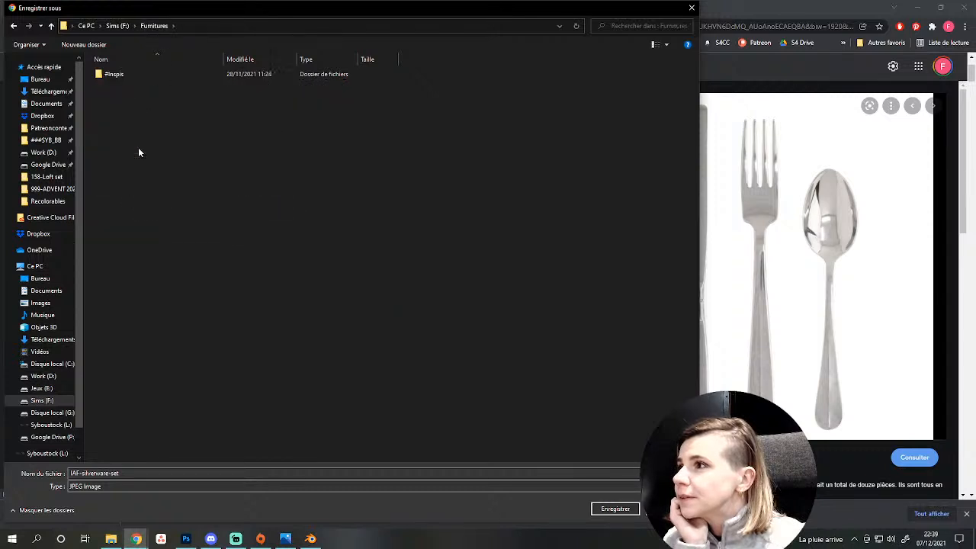
# Create a folder named 1-tablemat in the Hanukkah set folder and save the IAF-silverware-set image in it.
pyautogui.click(100, 46)
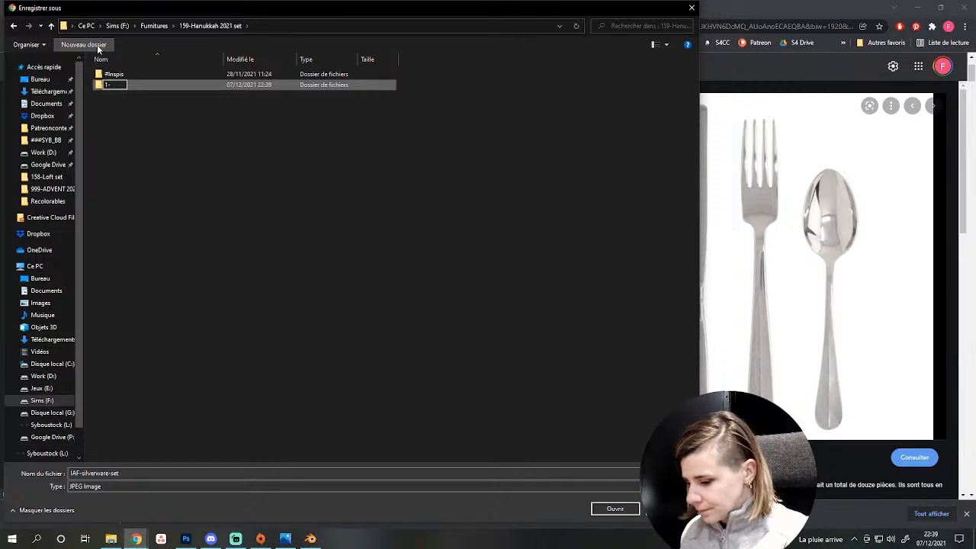
pyautogui.press('Return')
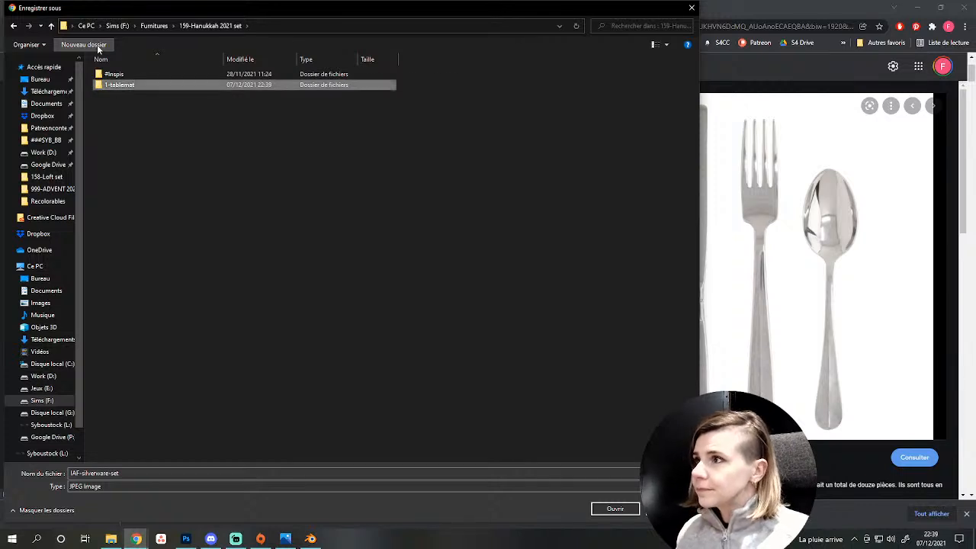
pyautogui.press('Return')
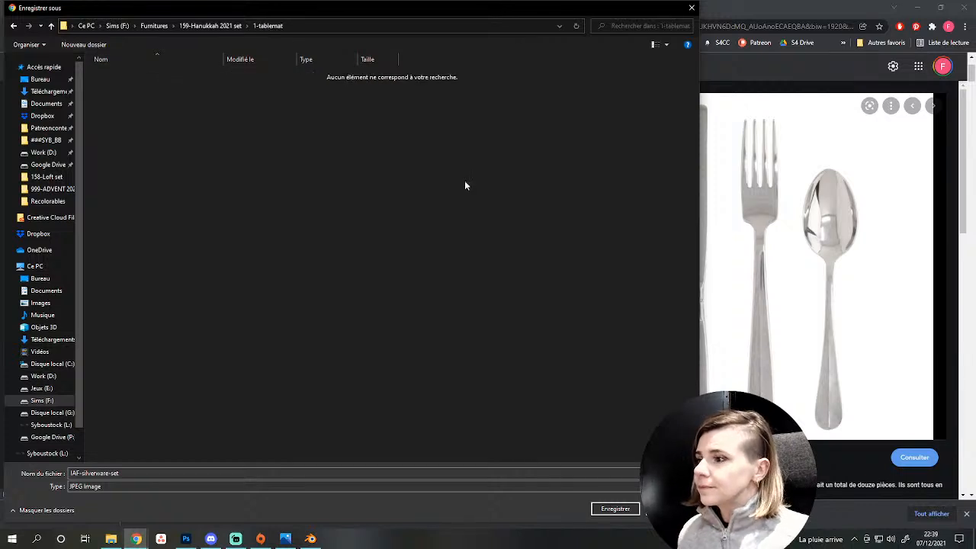
pyautogui.click(613, 508)
# In Blender, enable background images and start loading a new one, browsing to the 158-Loft set folder.
pyautogui.click(310, 538)
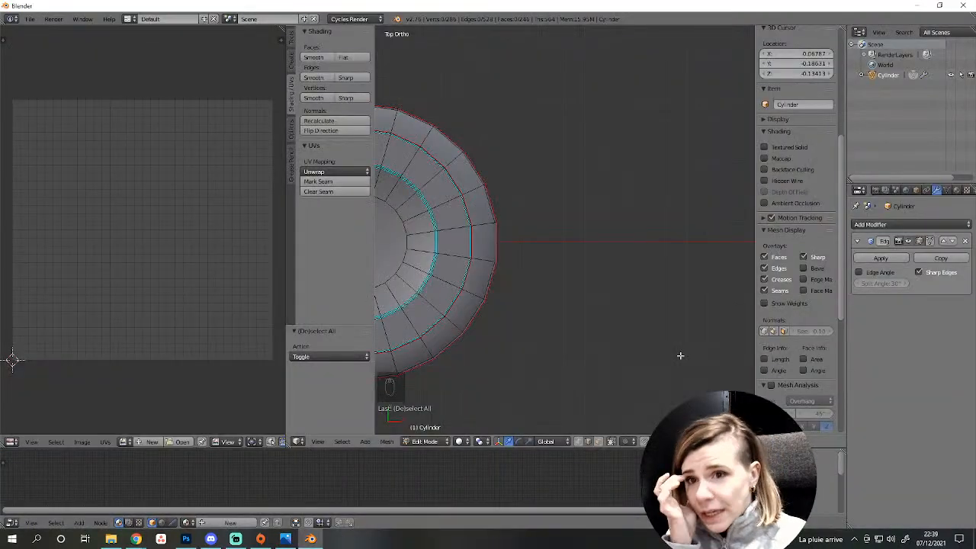
pyautogui.scroll(-5, 794, 341)
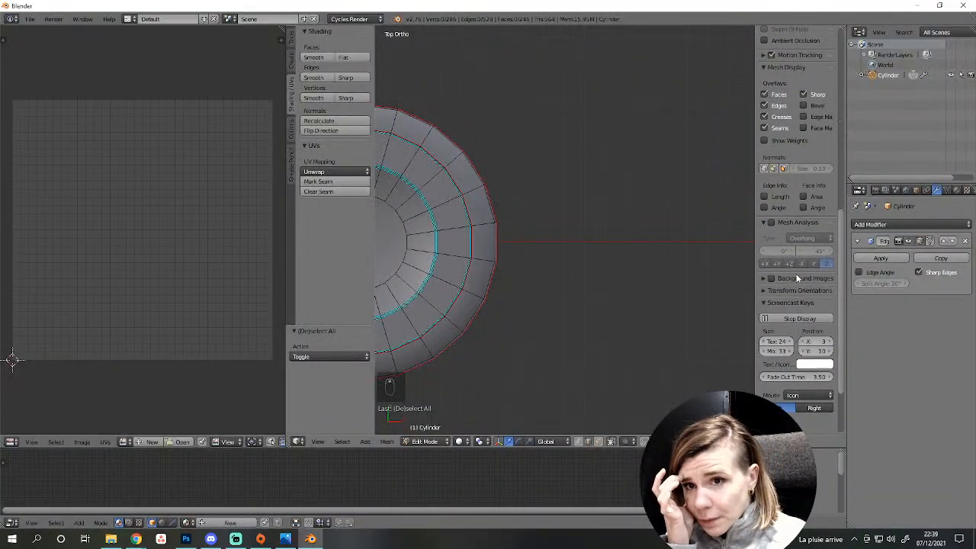
pyautogui.click(764, 278)
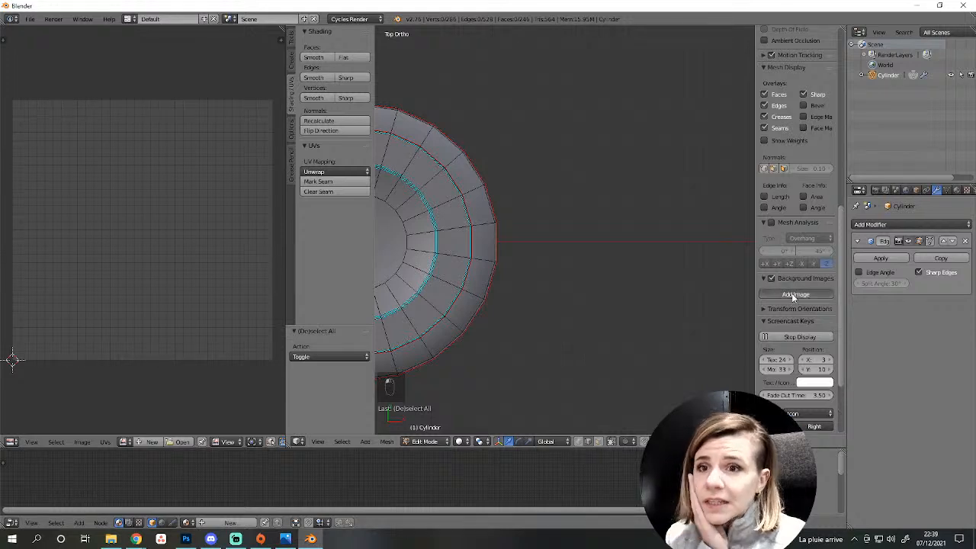
pyautogui.click(794, 295)
pyautogui.click(806, 354)
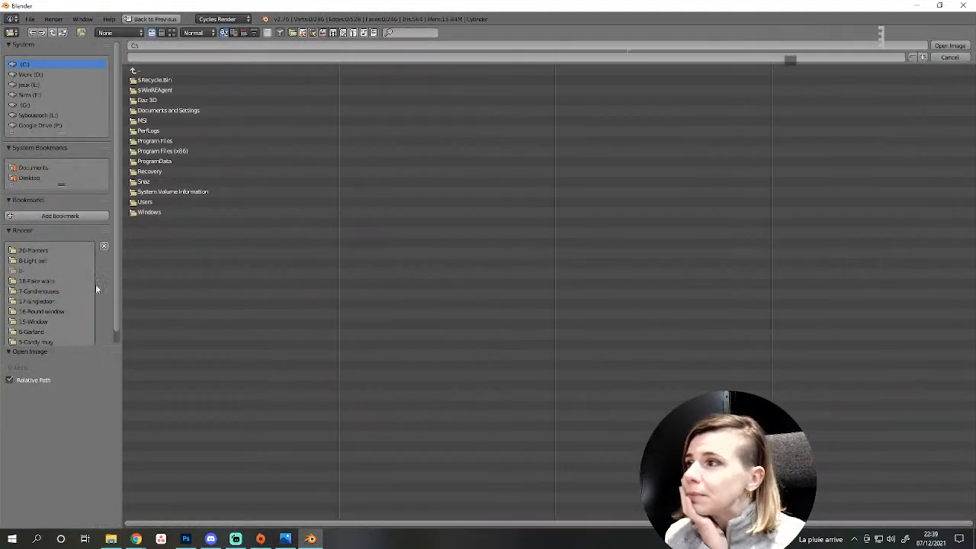
pyautogui.click(38, 250)
pyautogui.click(144, 70)
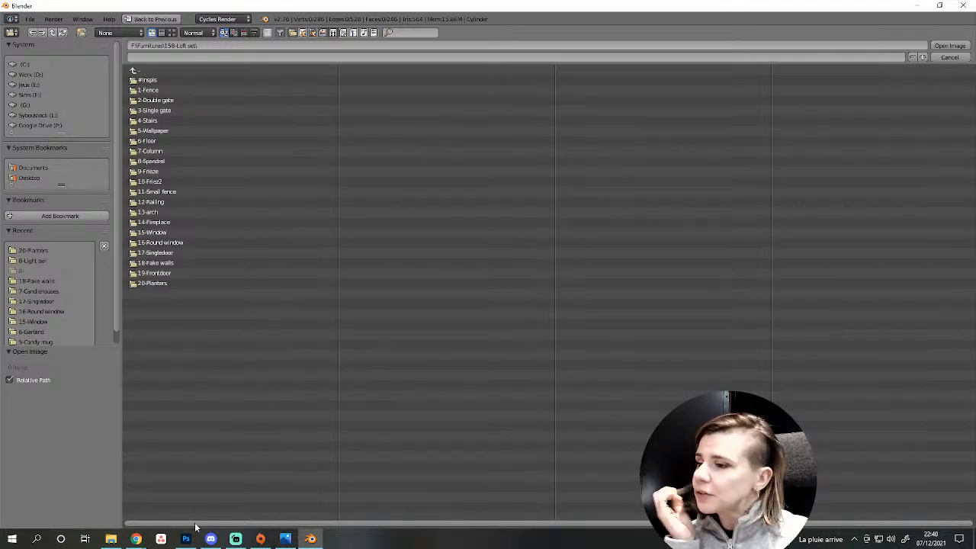
# Switch to Chrome, open the creator's own profile on The Sims Resource, and show all their Sims 4 creations.
pyautogui.moveTo(136, 538)
pyautogui.click(122, 464)
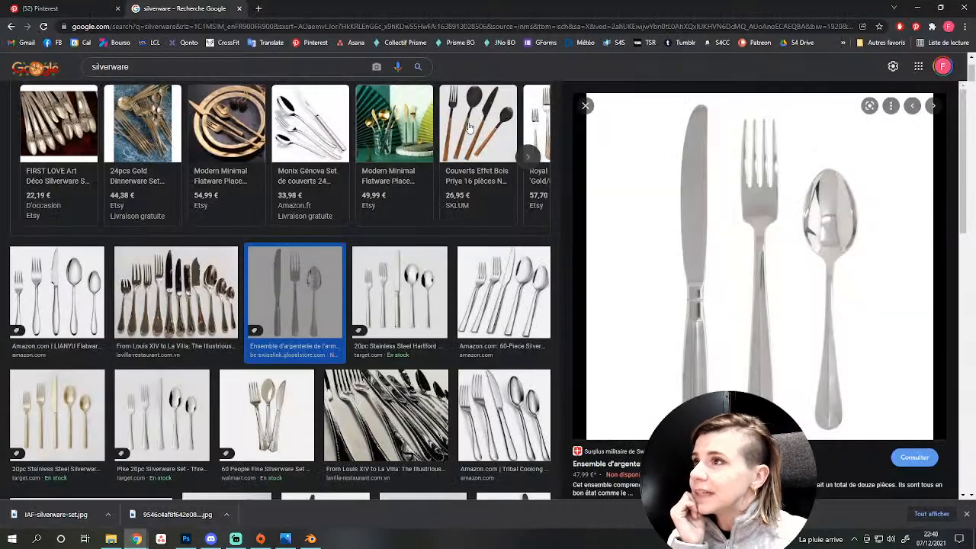
pyautogui.click(642, 45)
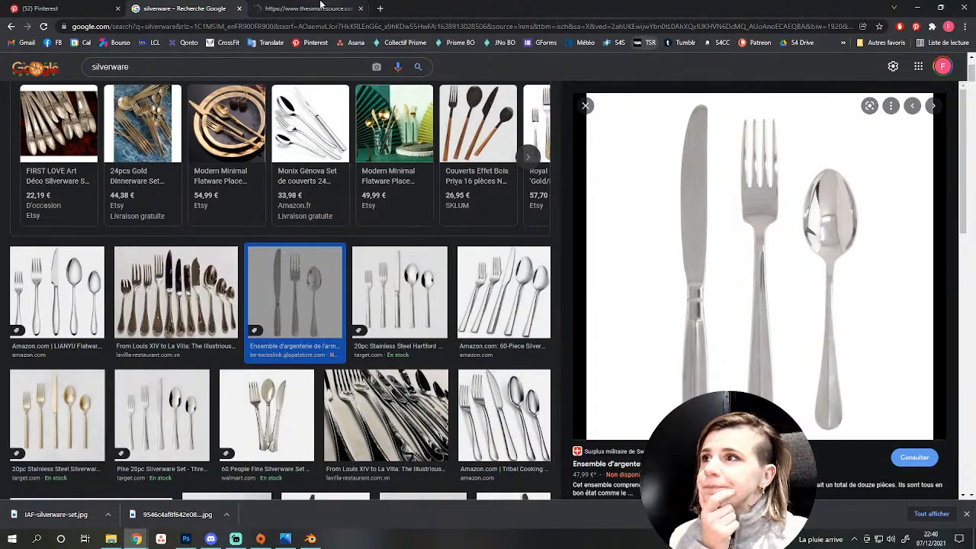
pyautogui.moveTo(706, 85)
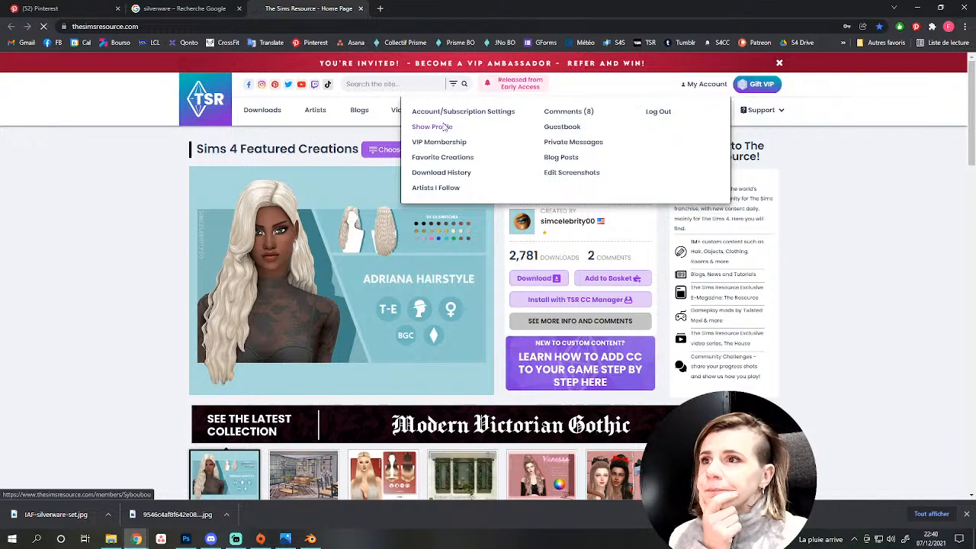
pyautogui.scroll(-5, 597, 303)
pyautogui.scroll(1, 647, 324)
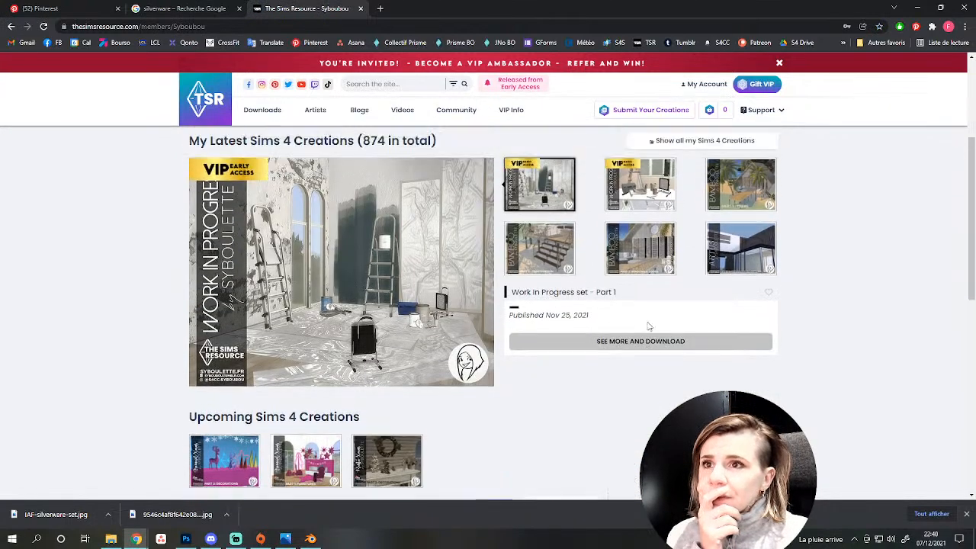
pyautogui.scroll(1, 750, 234)
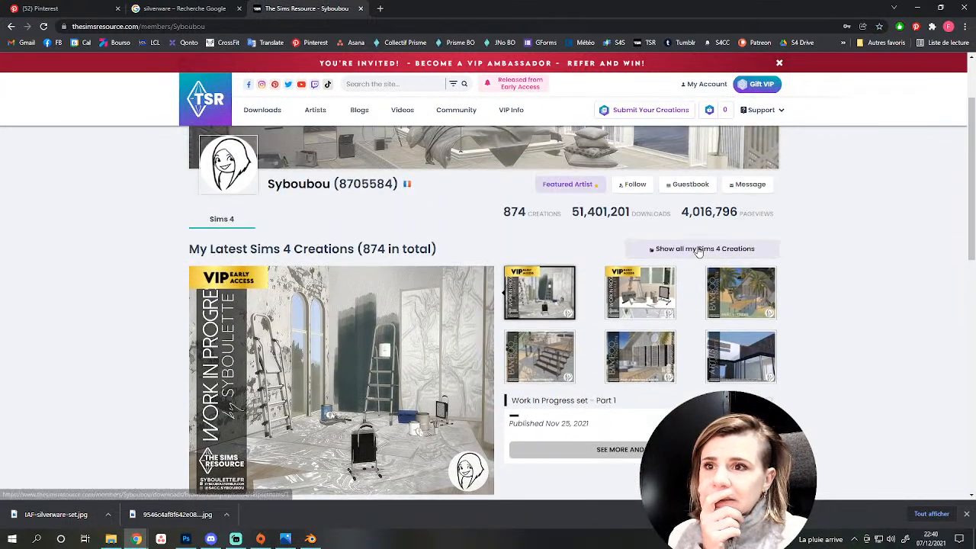
pyautogui.click(697, 248)
# Open the details of Sabine bathroom set - Part 1 and examine the small accessories in its preview images.
pyautogui.scroll(-10, 465, 361)
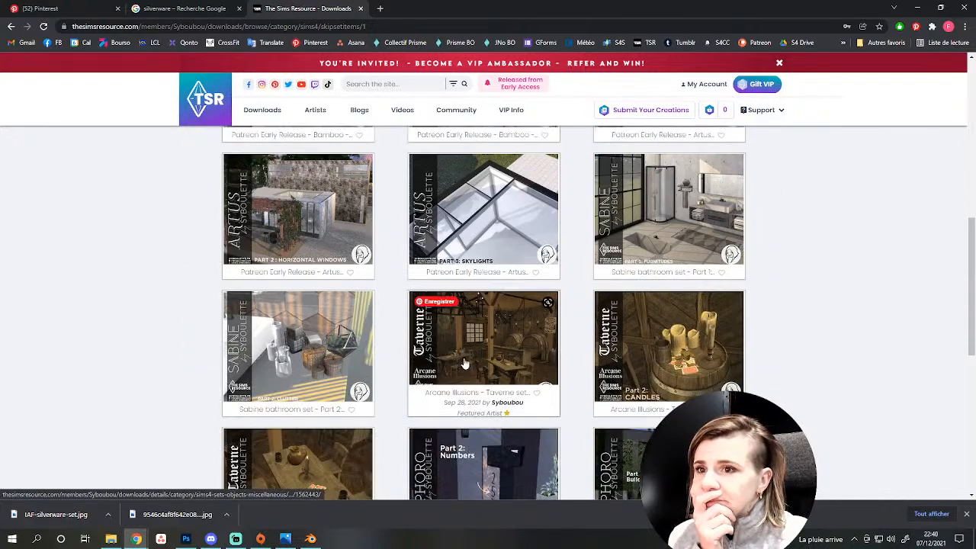
pyautogui.moveTo(463, 341)
pyautogui.scroll(-2, 463, 341)
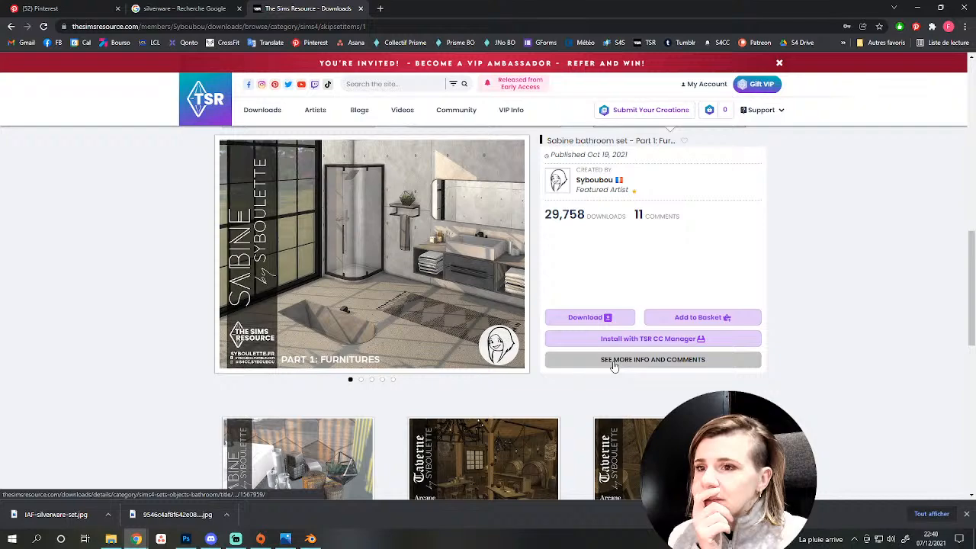
pyautogui.click(614, 360)
pyautogui.scroll(-2, 579, 376)
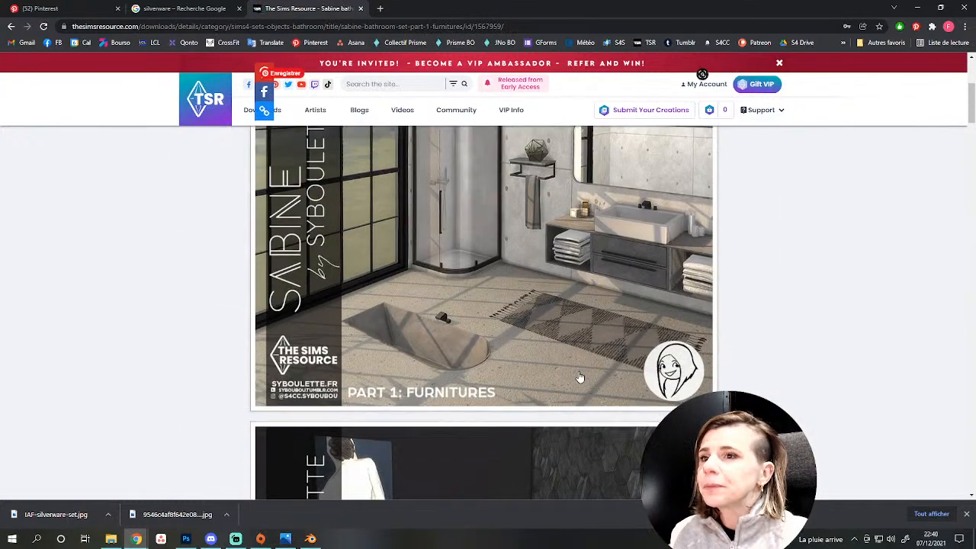
pyautogui.scroll(-10, 579, 377)
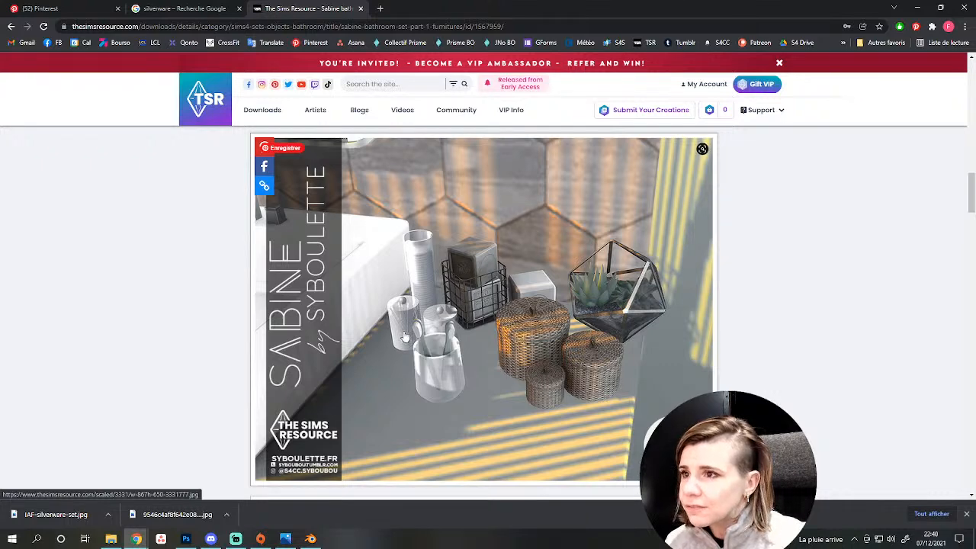
pyautogui.scroll(-7, 404, 336)
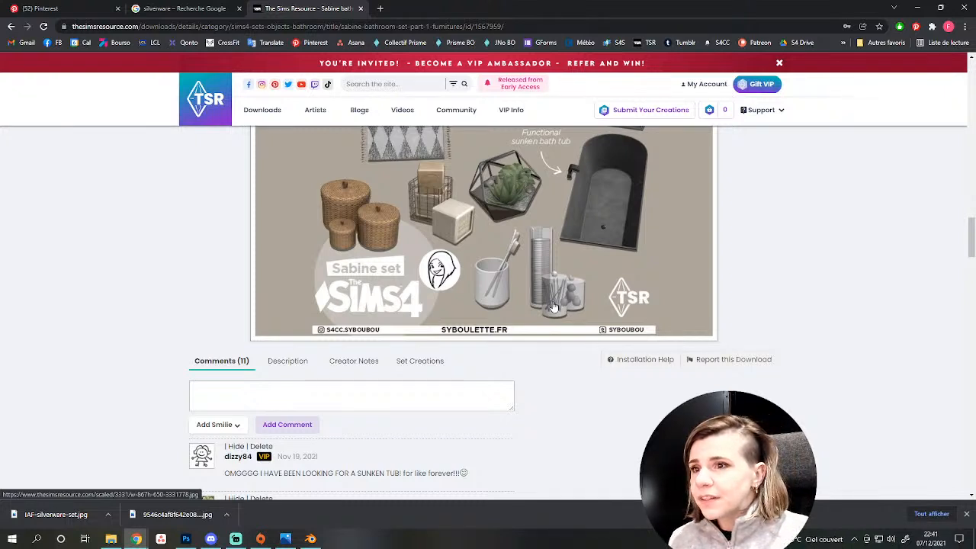
pyautogui.scroll(2, 554, 306)
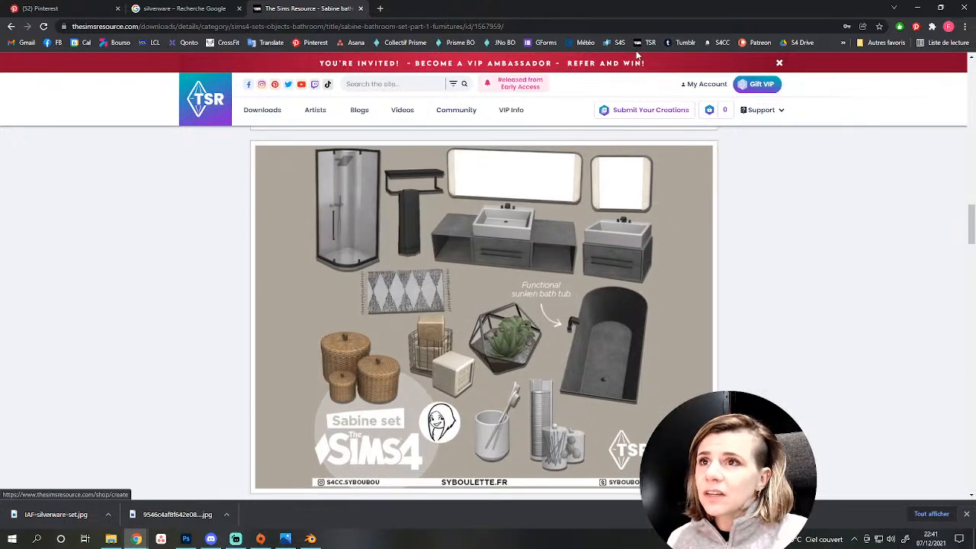
# Open the 2021 advent calendar preview on the S4CC site and reveal the item for day 5.
pyautogui.click(712, 43)
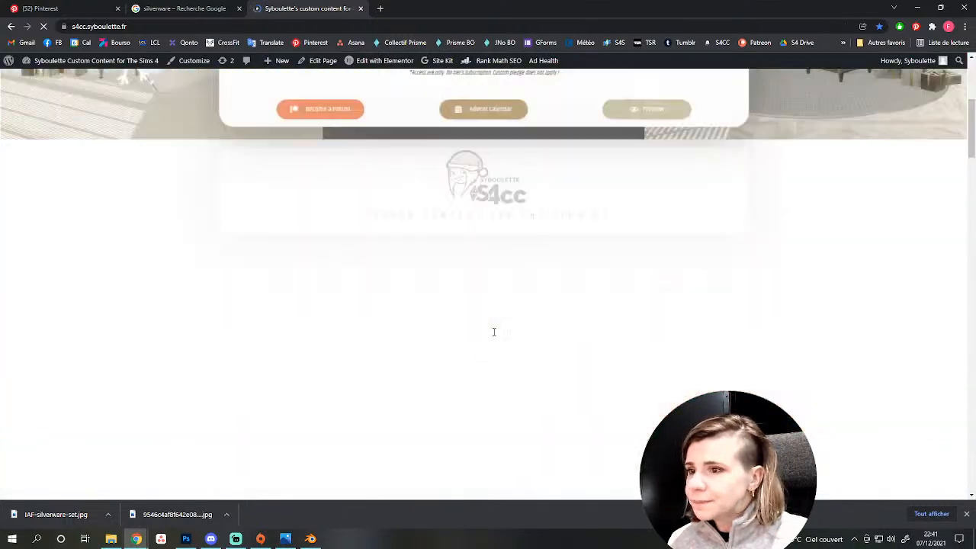
pyautogui.scroll(3, 493, 331)
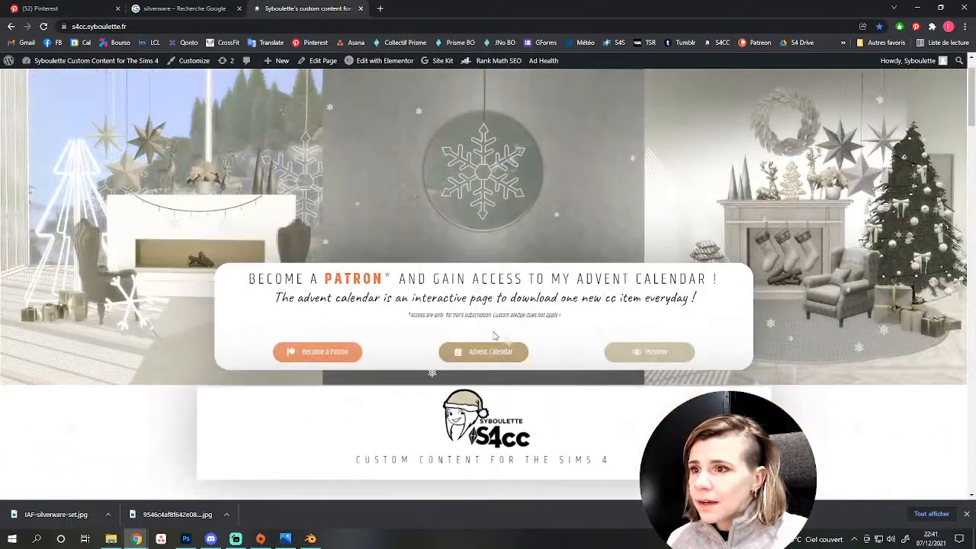
pyautogui.click(627, 354)
pyautogui.scroll(-3, 610, 337)
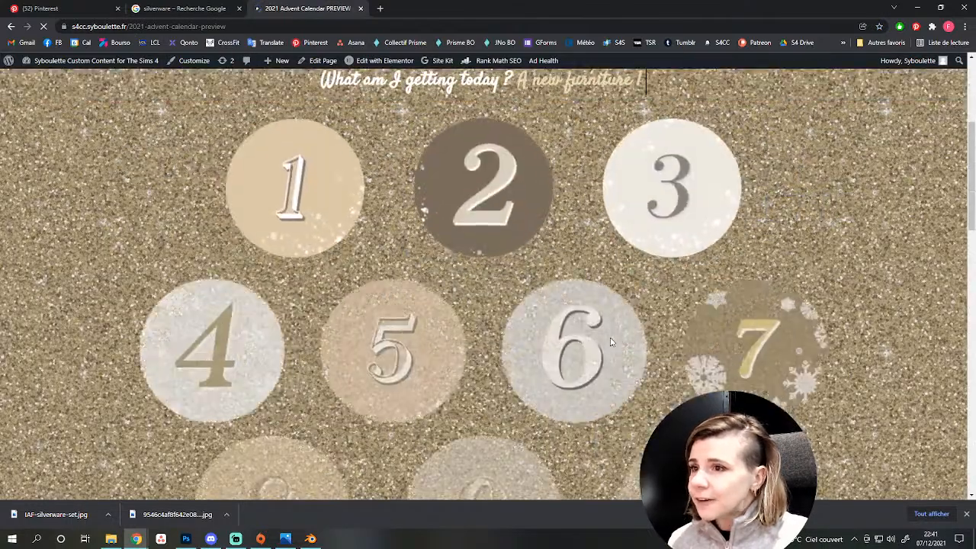
pyautogui.moveTo(383, 361)
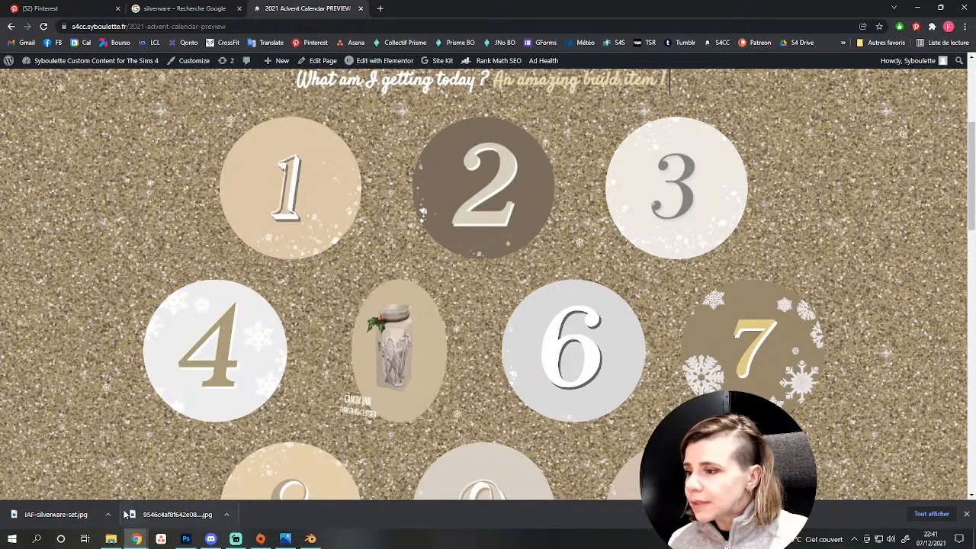
# Switch to Sims 4 Studio and open the object catalog for creating a 3D mesh.
pyautogui.click(11, 538)
pyautogui.click(295, 449)
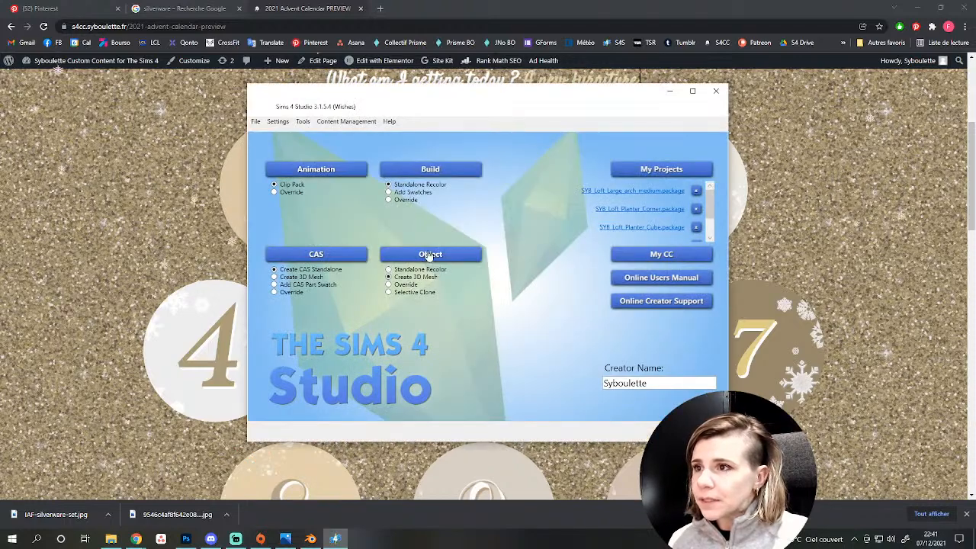
pyautogui.click(430, 254)
# Try filtering the object catalog to custom content, then return to all content and browse it.
pyautogui.click(426, 143)
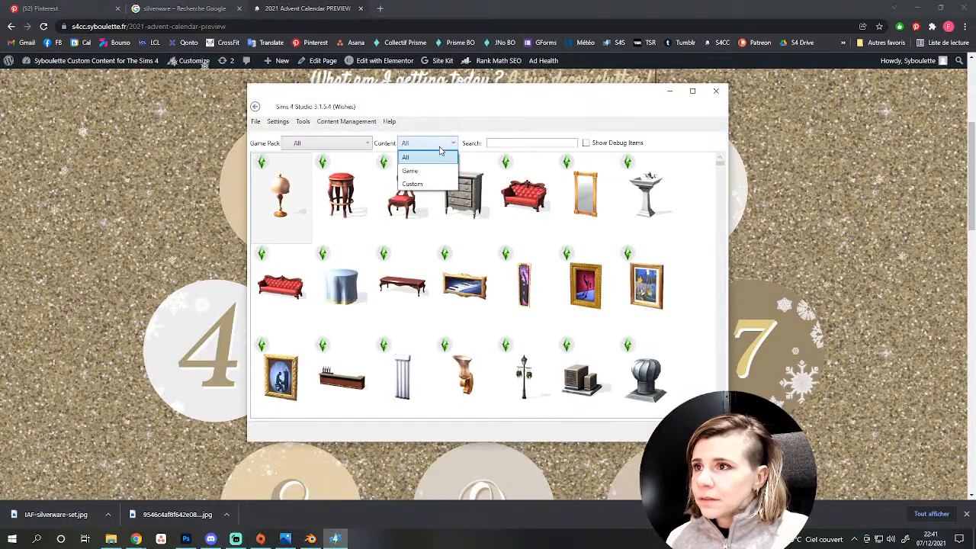
pyautogui.click(419, 187)
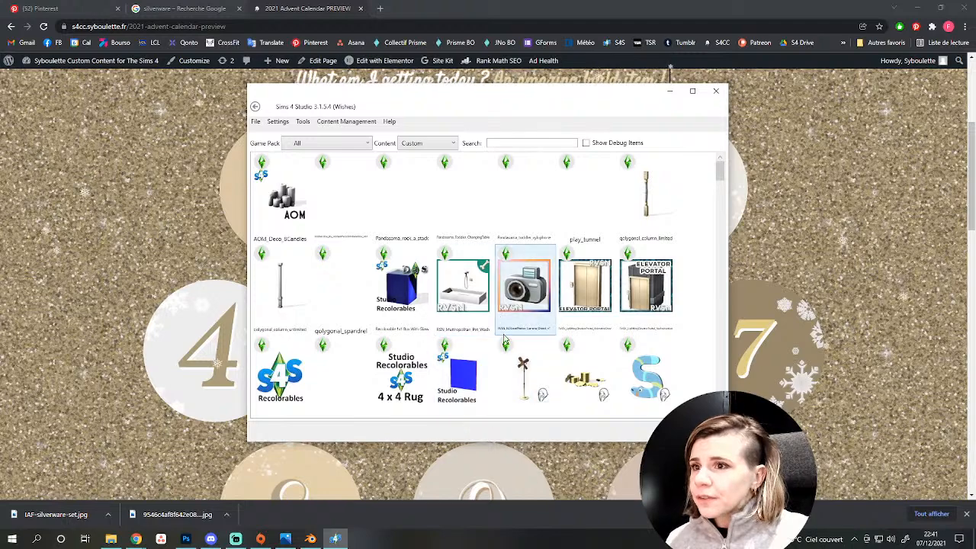
pyautogui.click(425, 143)
pyautogui.click(425, 156)
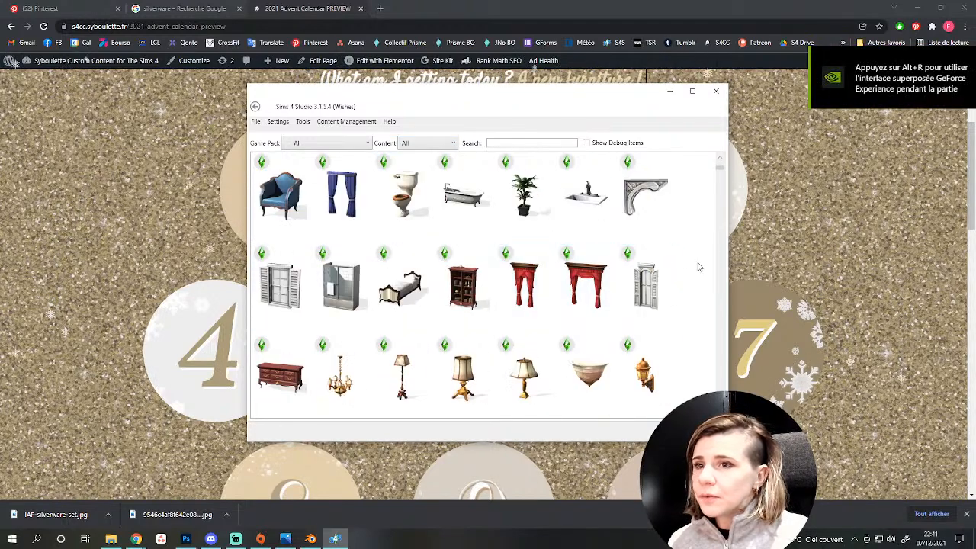
pyautogui.moveTo(718, 164); pyautogui.dragTo(721, 192)
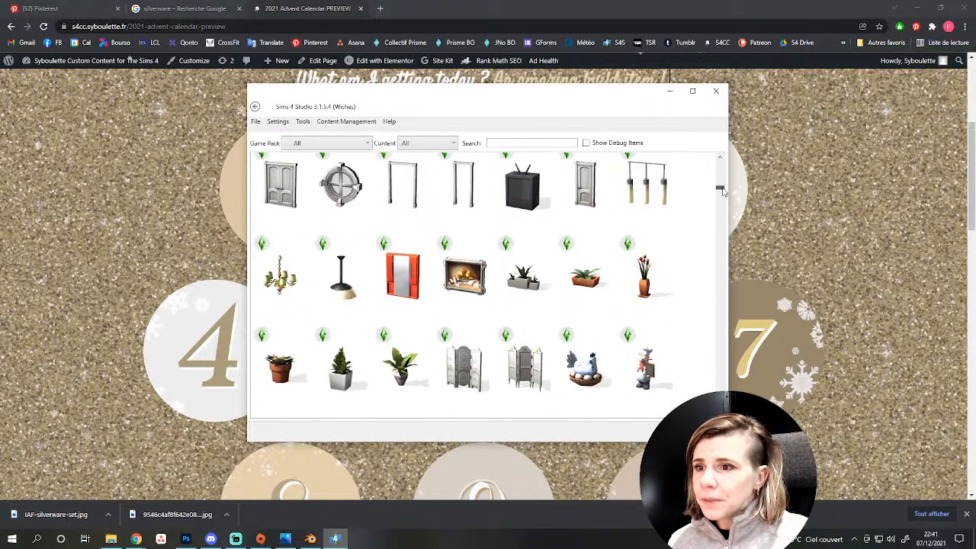
# Search the object catalog for glass, look through the matches and clear the search.
pyautogui.click(533, 144)
pyautogui.write('glass')
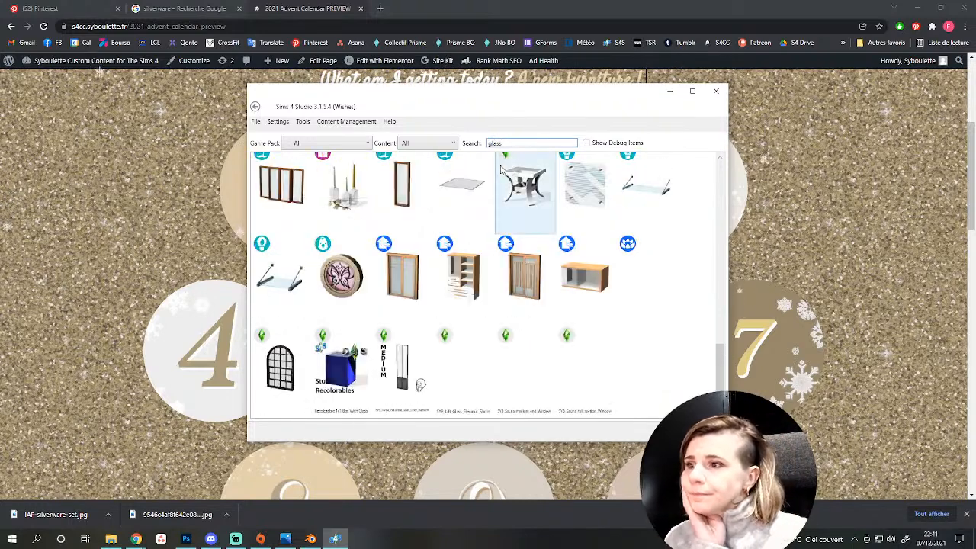
pyautogui.scroll(15, 567, 359)
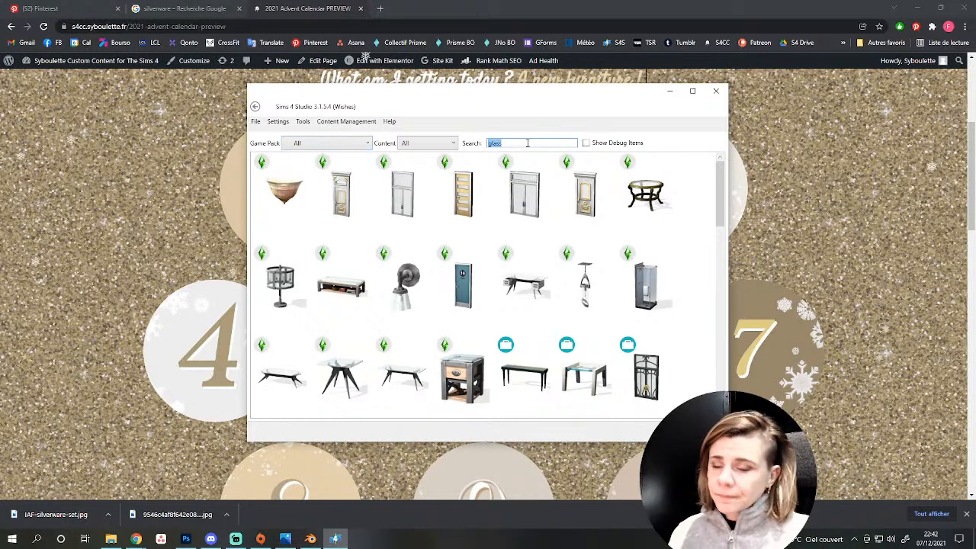
pyautogui.press('BackSpace')
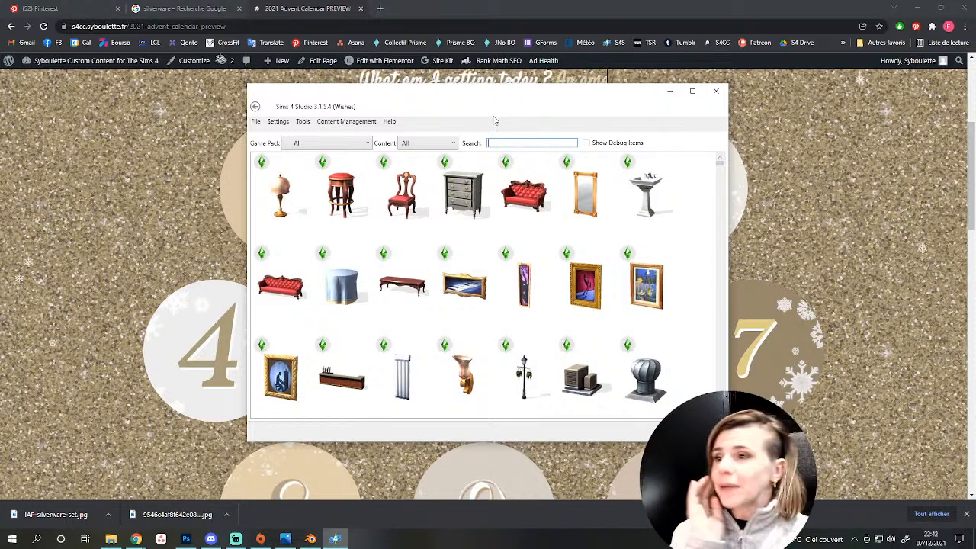
# Limit the object catalog to the Base Game pack and browse its items.
pyautogui.click(367, 144)
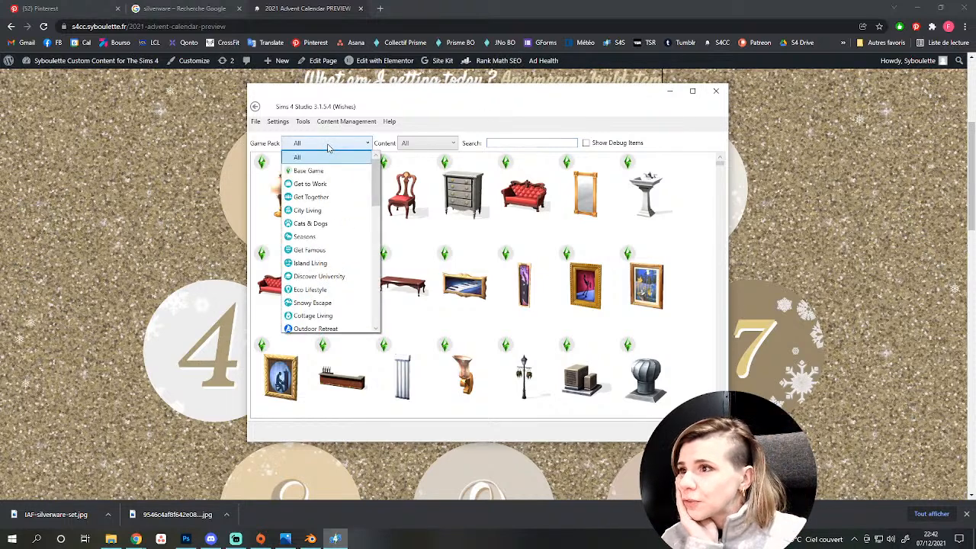
pyautogui.click(325, 169)
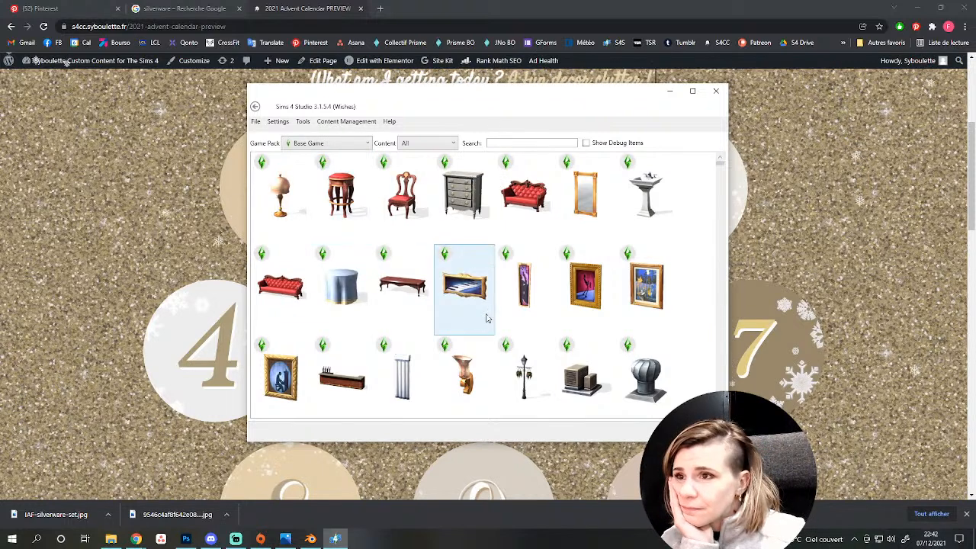
pyautogui.scroll(-4, 487, 318)
pyautogui.scroll(-3, 487, 314)
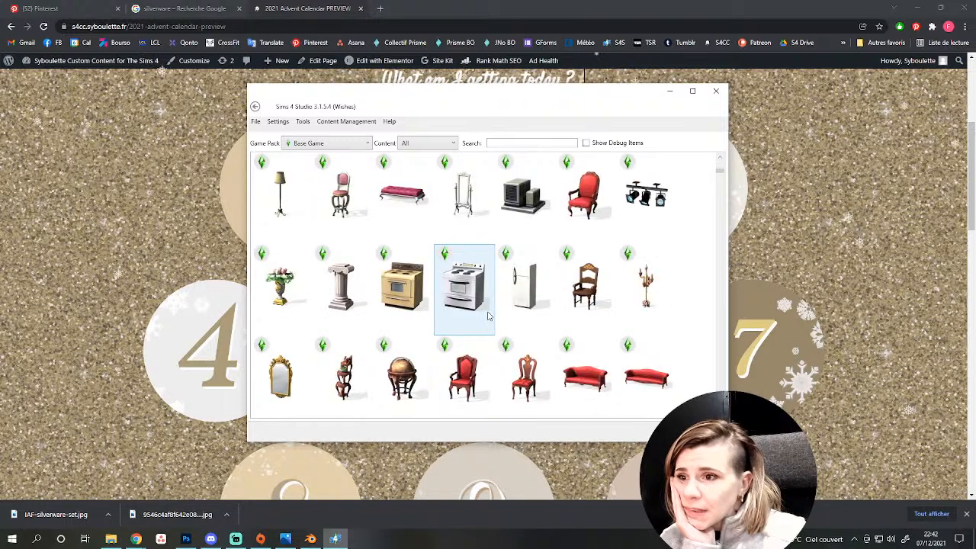
# Search the Base Game objects for parch, then shorten the search to par.
pyautogui.click(532, 142)
pyautogui.write('parch')
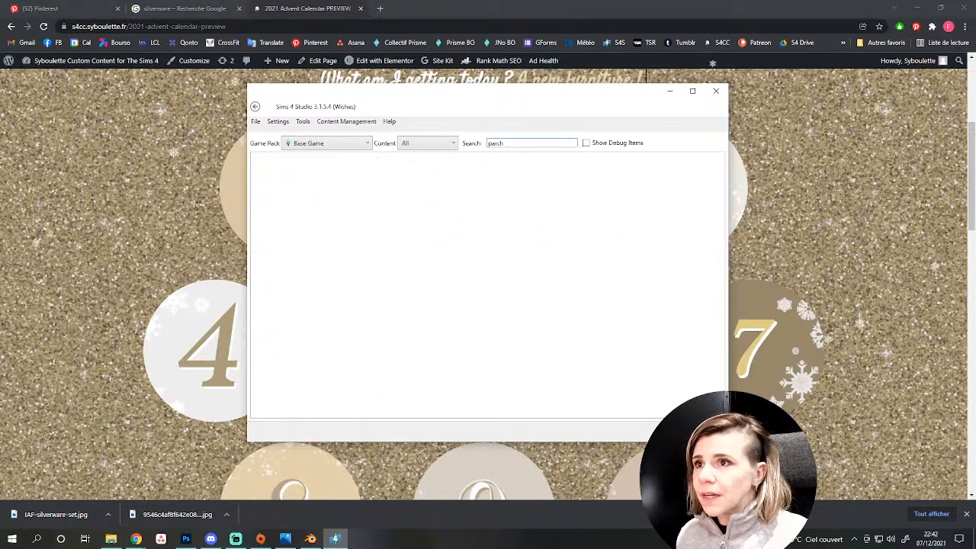
pyautogui.press('BackSpace')
pyautogui.press('BackSpace')
pyautogui.hotkey('ctrl', 'a')
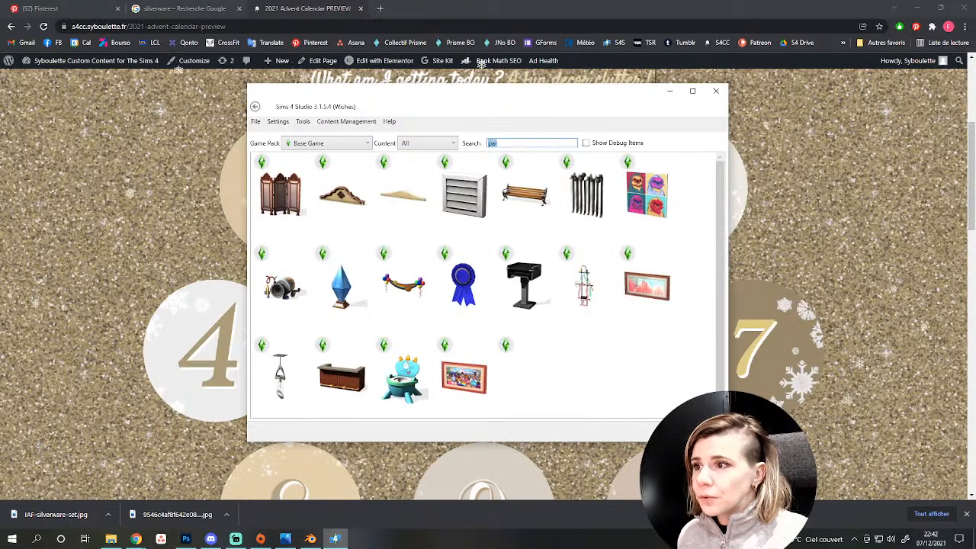
# Search the Base Game objects for scrol and choose the scrolls under a glass dome as the object to clone.
pyautogui.write('sco')
pyautogui.press('BackSpace')
pyautogui.write('roll')
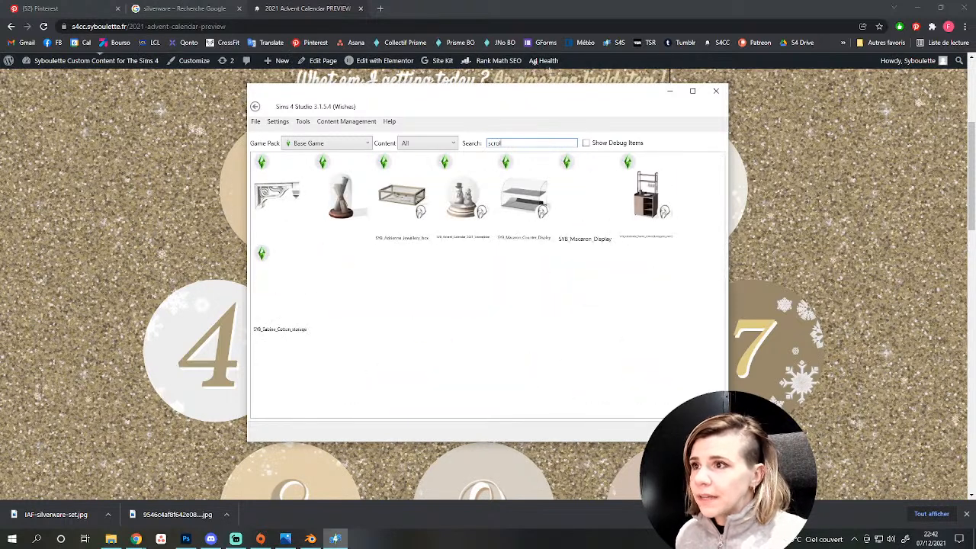
pyautogui.click(342, 197)
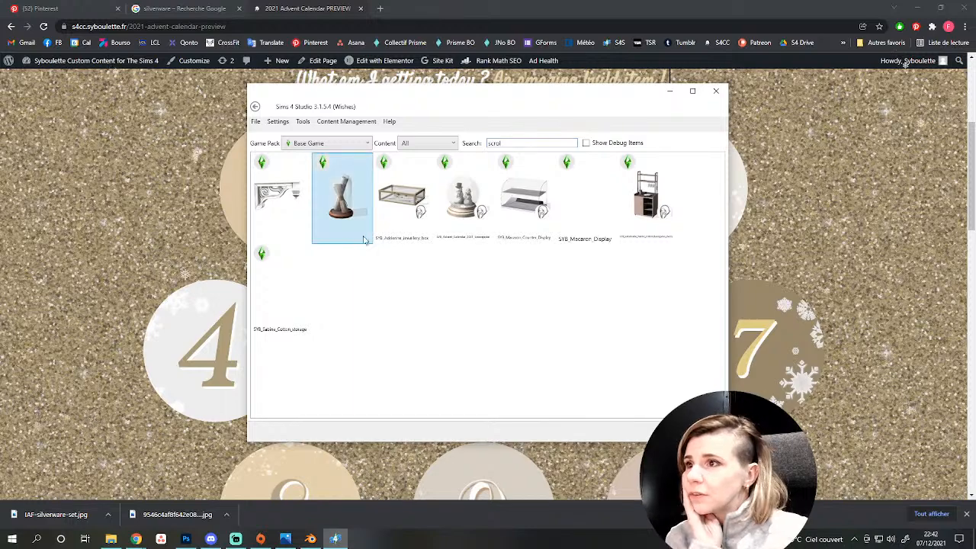
pyautogui.click(696, 432)
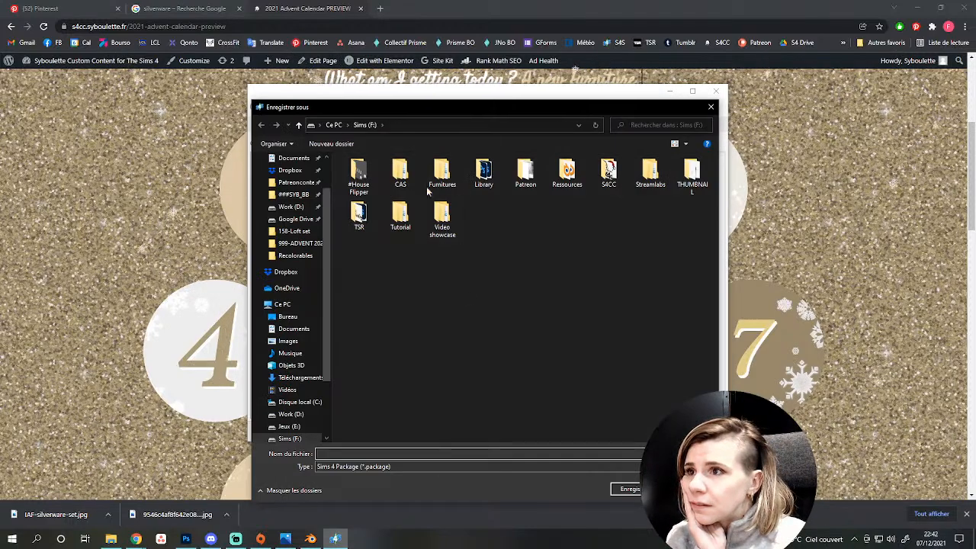
# Save the new package as SYB_Hanukkah2021_Tableware in the Furnitures folder's 159-Hanukkah 2021 set.
pyautogui.click(430, 177)
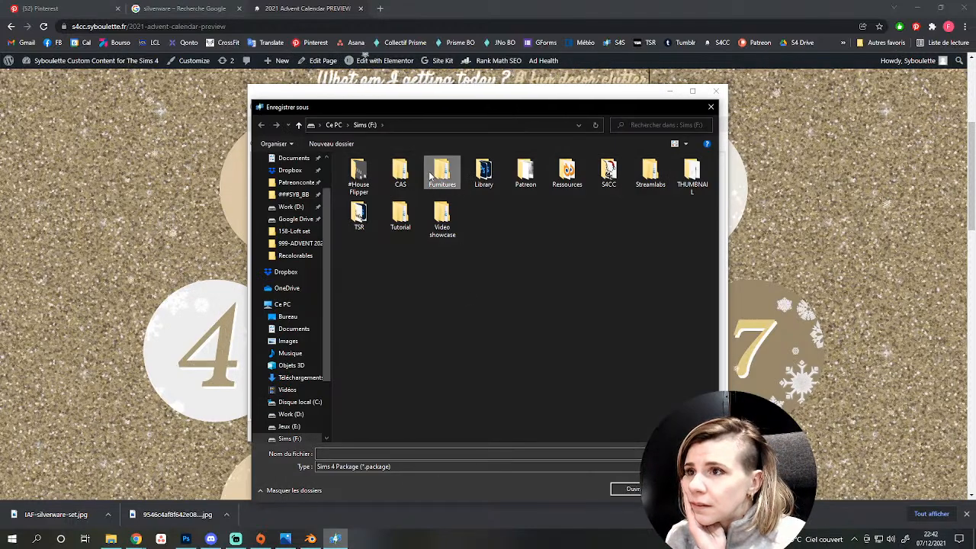
pyautogui.doubleClick(429, 175)
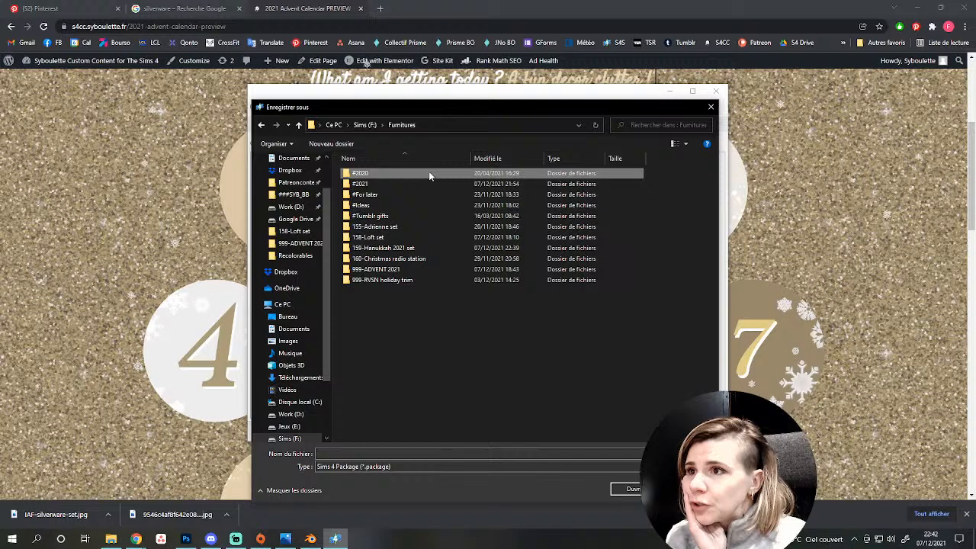
pyautogui.doubleClick(397, 248)
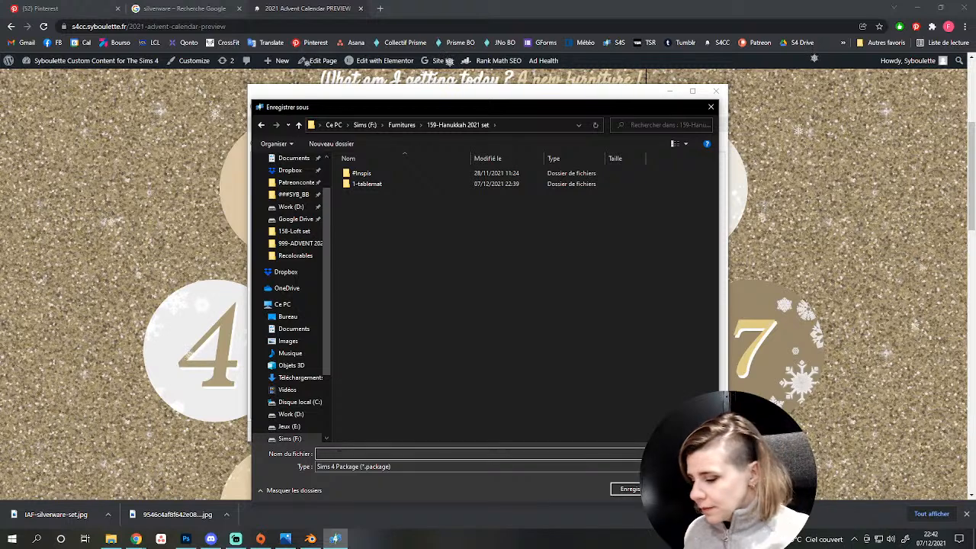
pyautogui.write('SYB_Han')
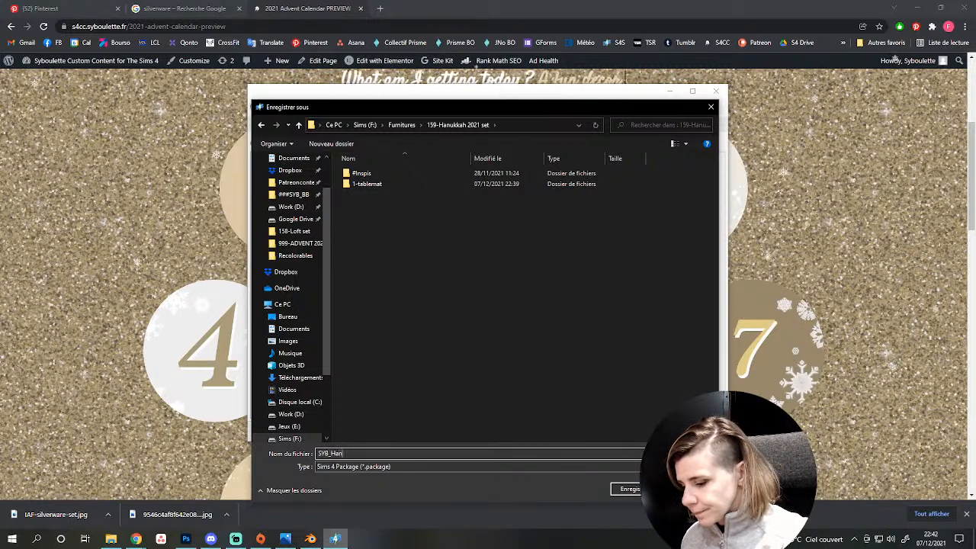
pyautogui.write('ukkah2021')
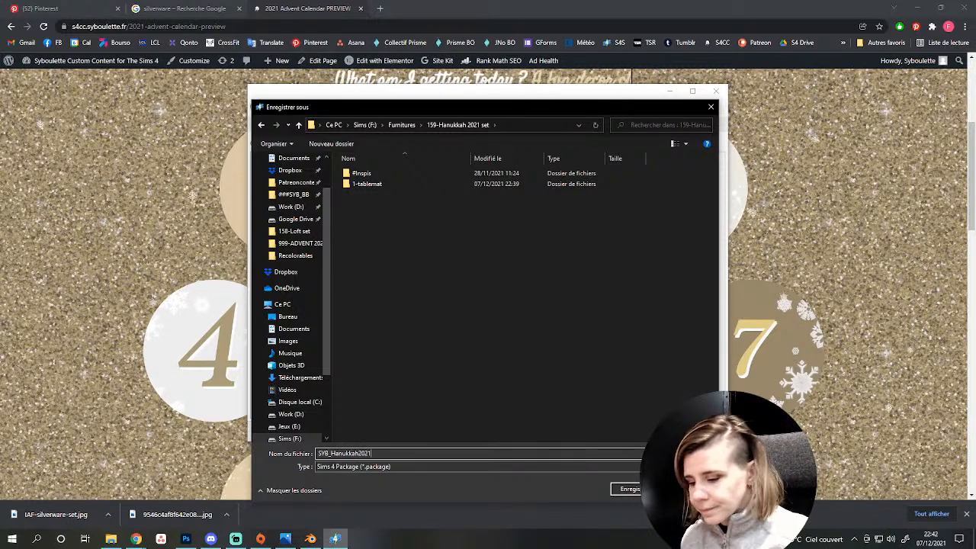
pyautogui.write('_Tablewar')
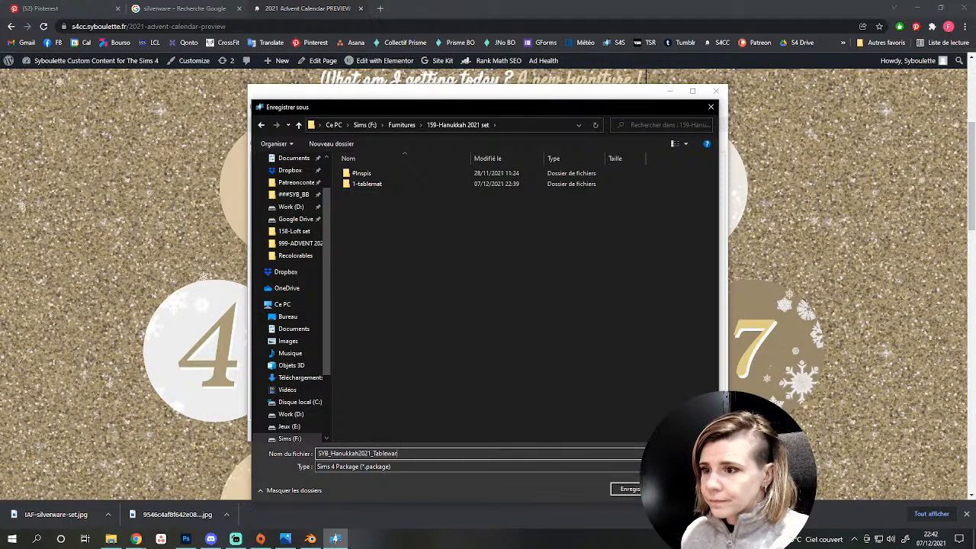
pyautogui.press('Return')
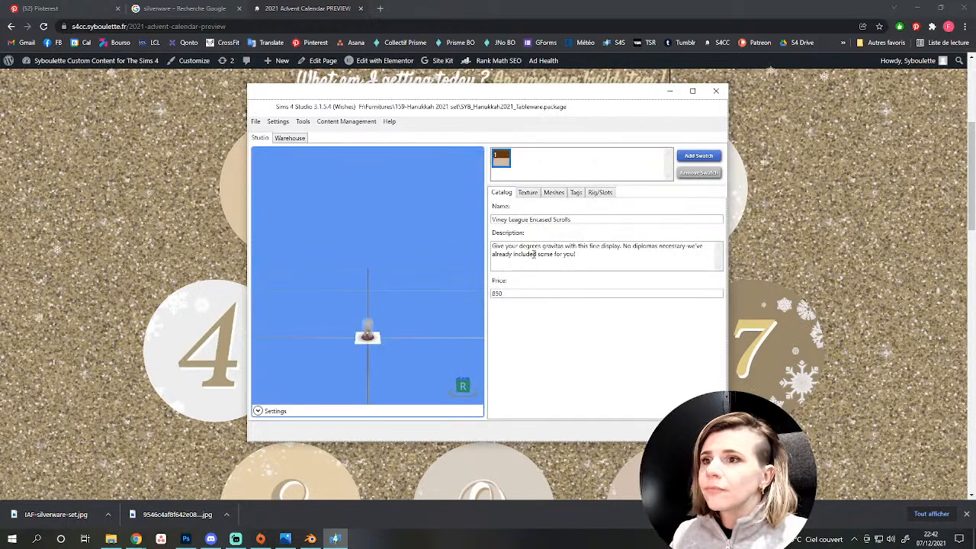
# Examine the cloned object's LOD 0 mesh groups, including Phong and PhongAlpha, its 3D preview and its texture.
pyautogui.click(527, 192)
pyautogui.click(553, 192)
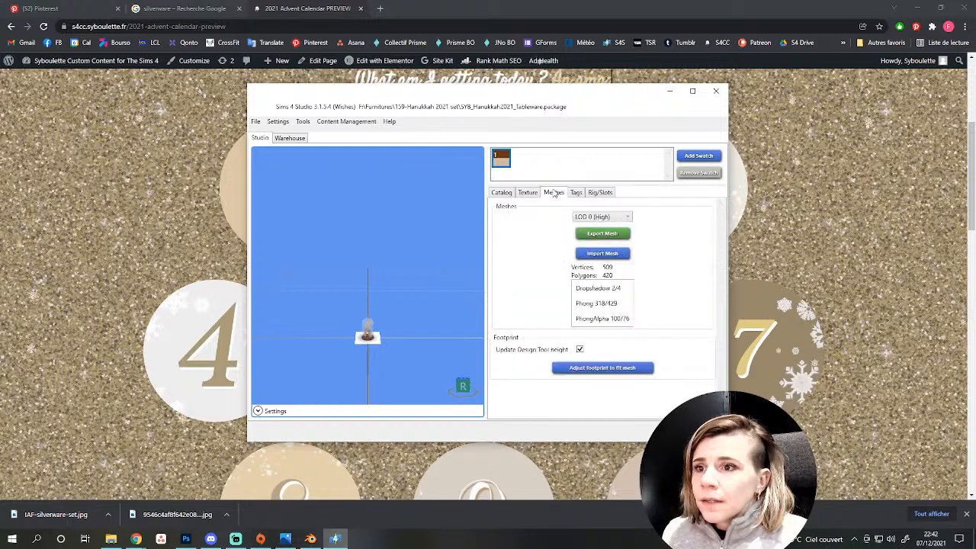
pyautogui.click(594, 303)
pyautogui.click(592, 320)
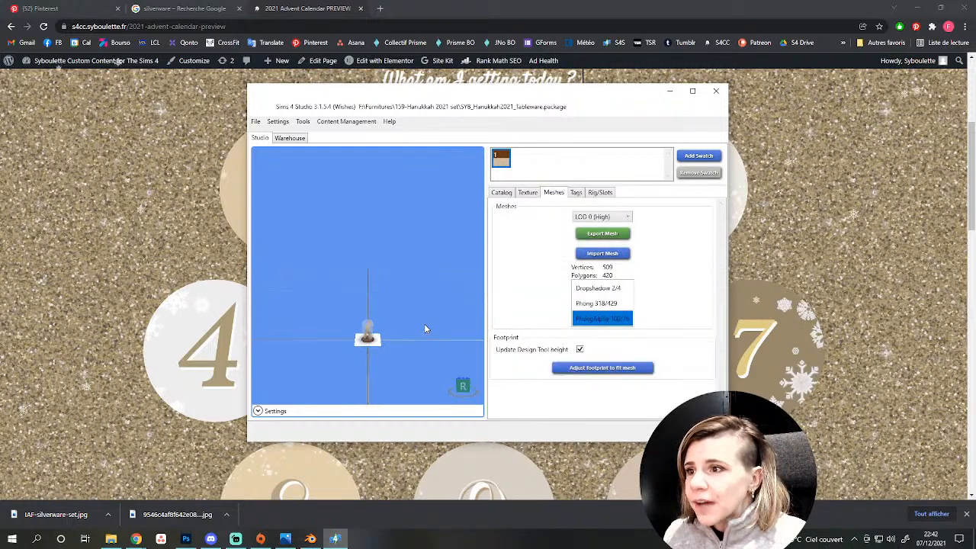
pyautogui.scroll(5, 388, 328)
pyautogui.moveTo(382, 332); pyautogui.dragTo(383, 249, button='middle')
pyautogui.moveTo(383, 247); pyautogui.dragTo(373, 335)
pyautogui.scroll(2, 373, 332)
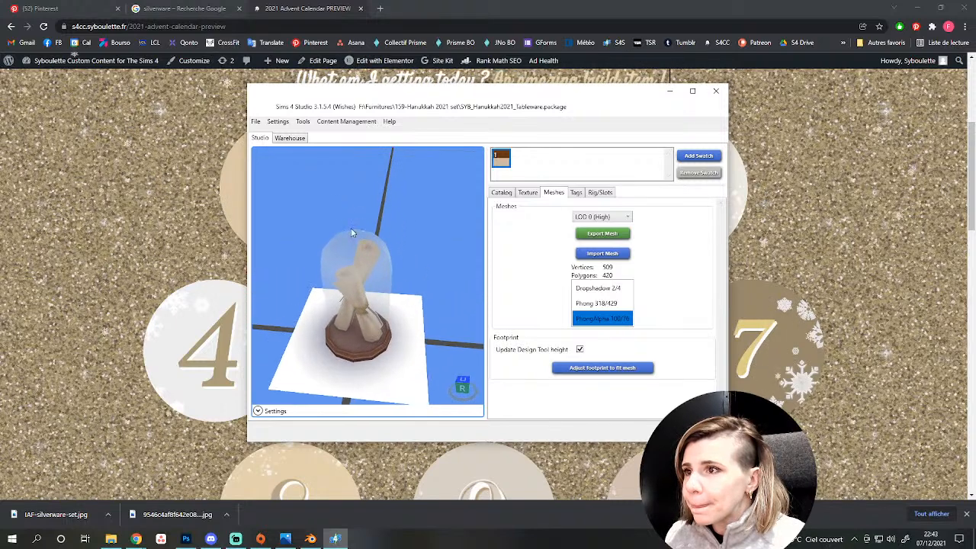
pyautogui.click(525, 195)
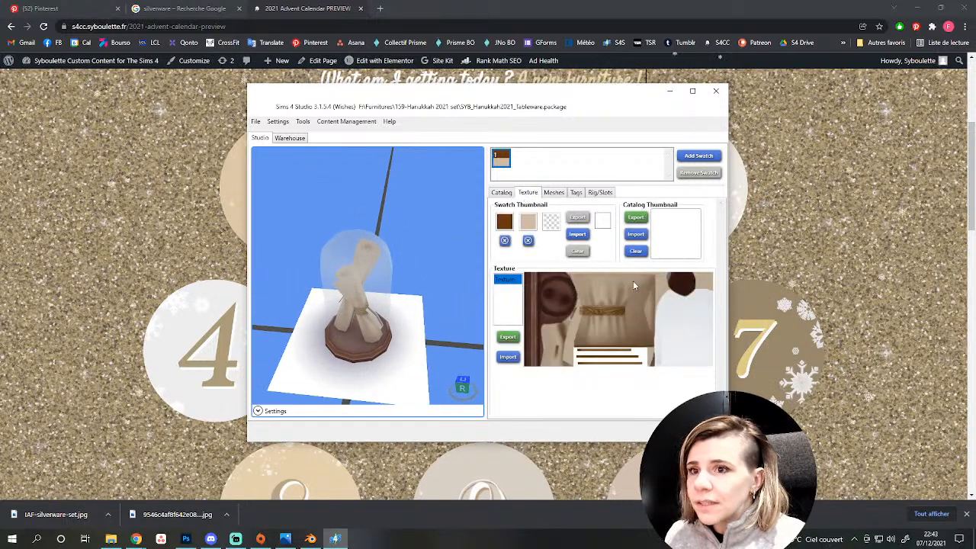
# Examine the package's DST images and first Model LOD in the Warehouse, comparing them with the Studio preview.
pyautogui.click(289, 138)
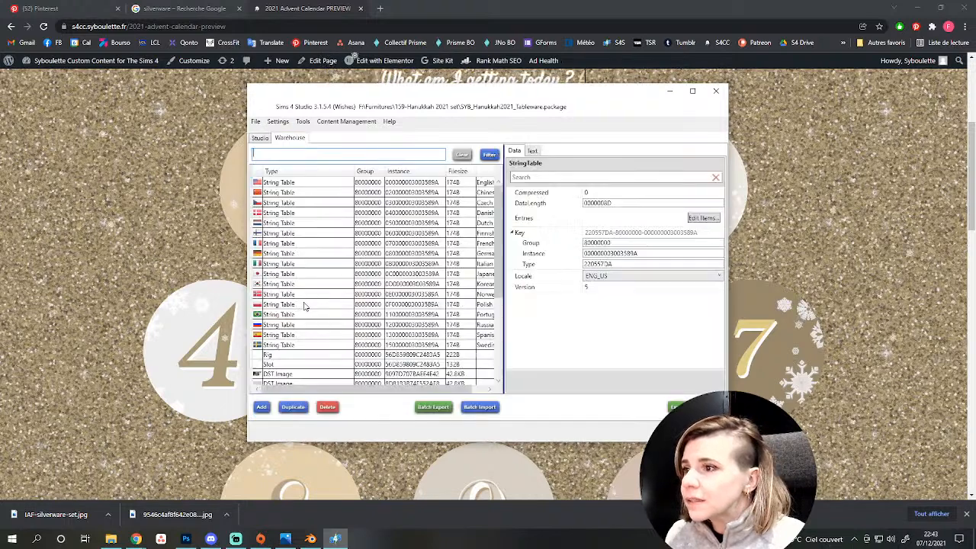
pyautogui.scroll(-3, 305, 298)
pyautogui.click(279, 282)
pyautogui.click(279, 291)
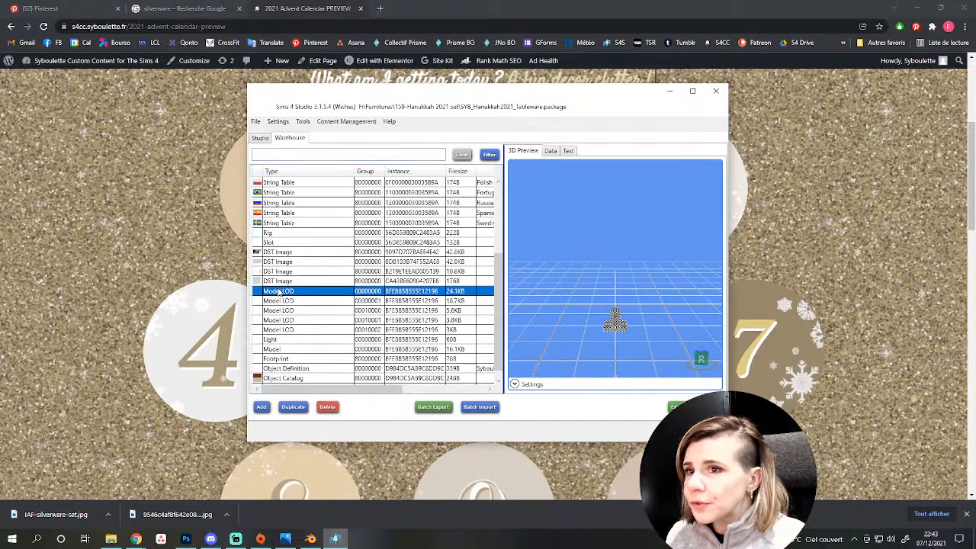
pyautogui.click(280, 281)
pyautogui.click(282, 263)
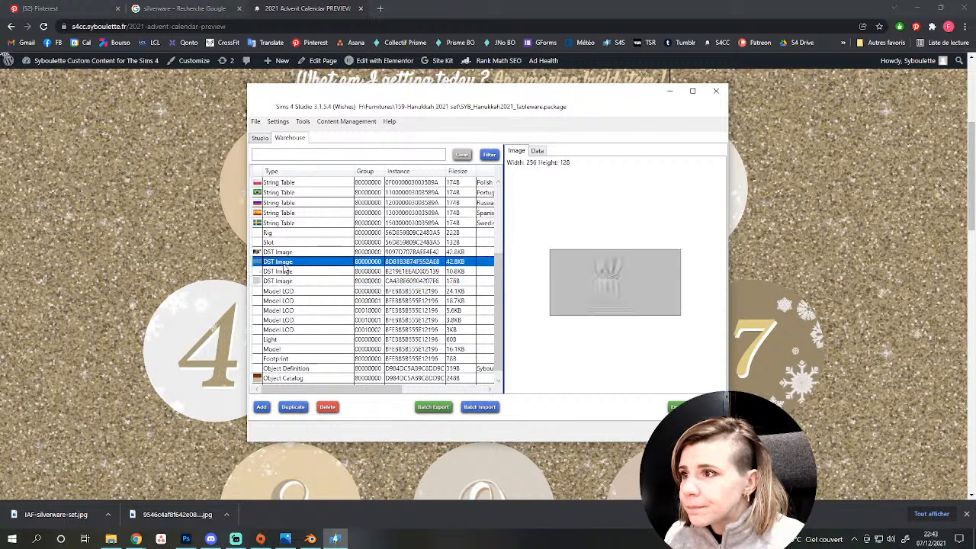
pyautogui.click(283, 252)
pyautogui.click(285, 261)
pyautogui.press('Down')
pyautogui.press('Down')
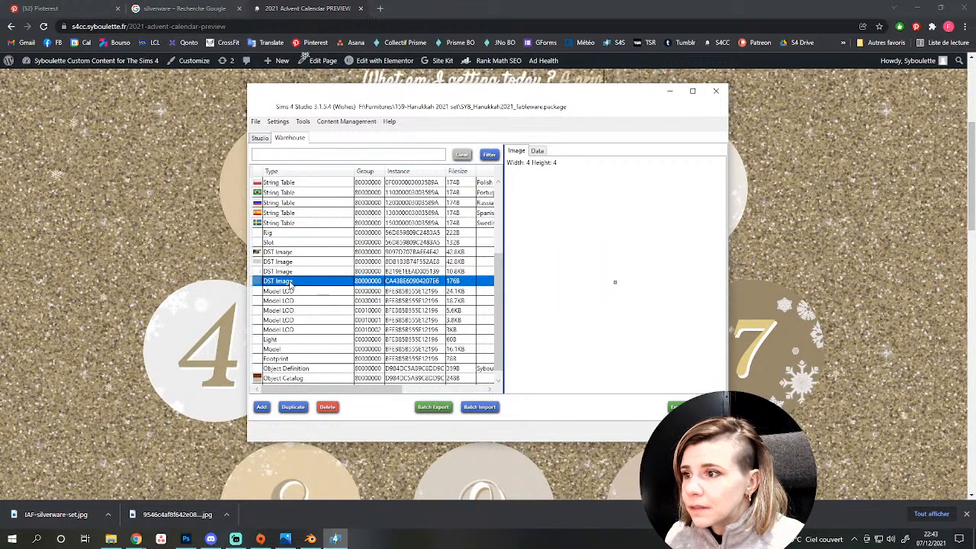
pyautogui.click(260, 137)
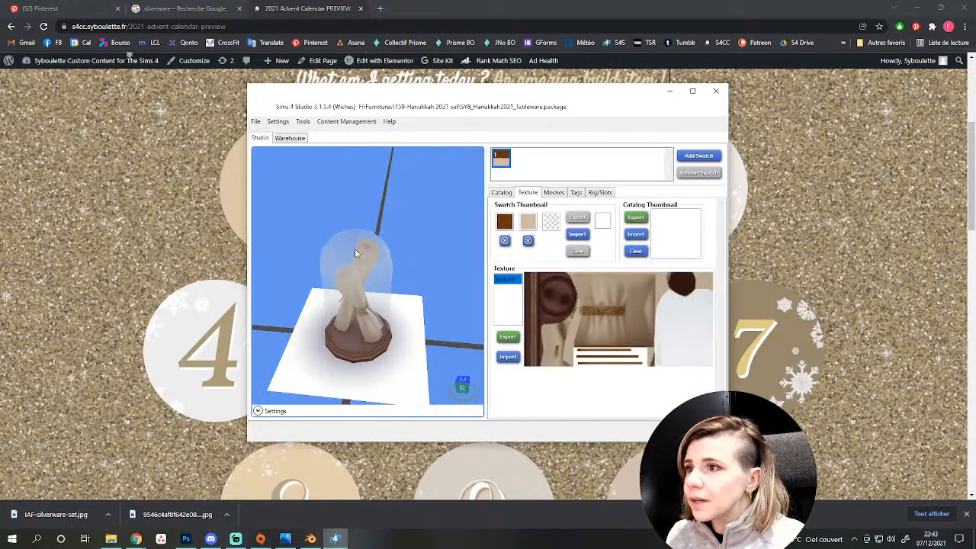
pyautogui.click(290, 137)
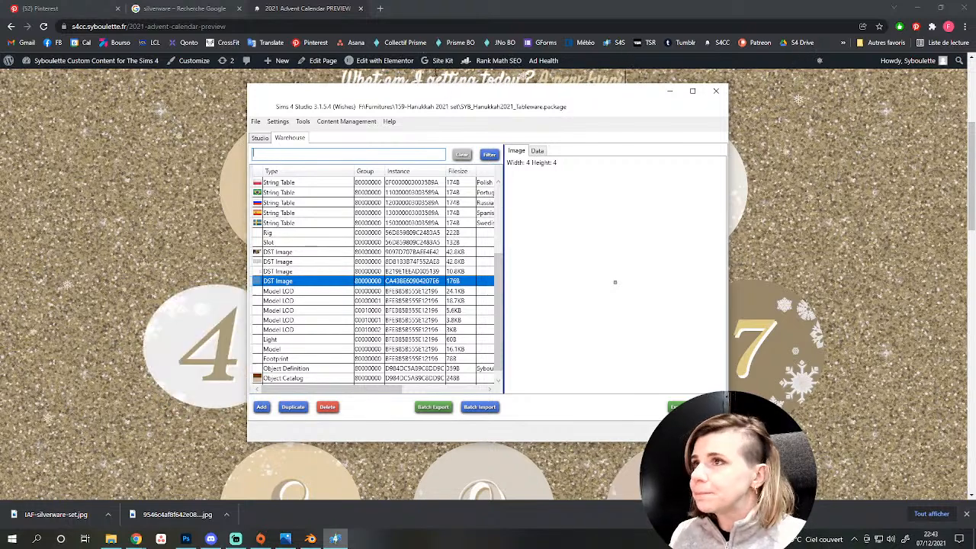
# Close the advent calendar page in Chrome and switch back to Blender's image file browser.
pyautogui.middleClick(303, 7)
pyautogui.click(335, 538)
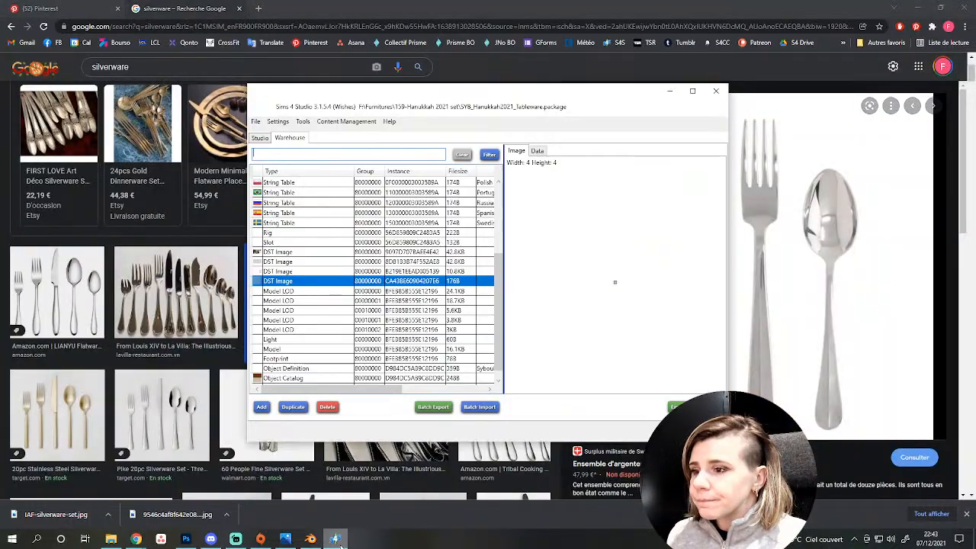
pyautogui.click(309, 539)
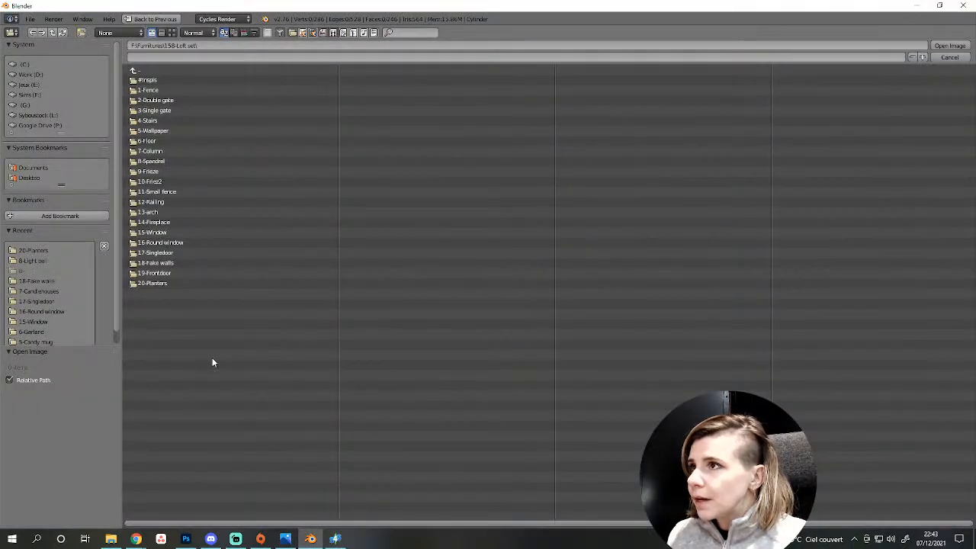
# Load IAF-silverware-set.jpg from the Furnitures folder's 159-Hanukkah 2021 set, 1-tablemat subfolder, as the viewport background image.
pyautogui.click(31, 249)
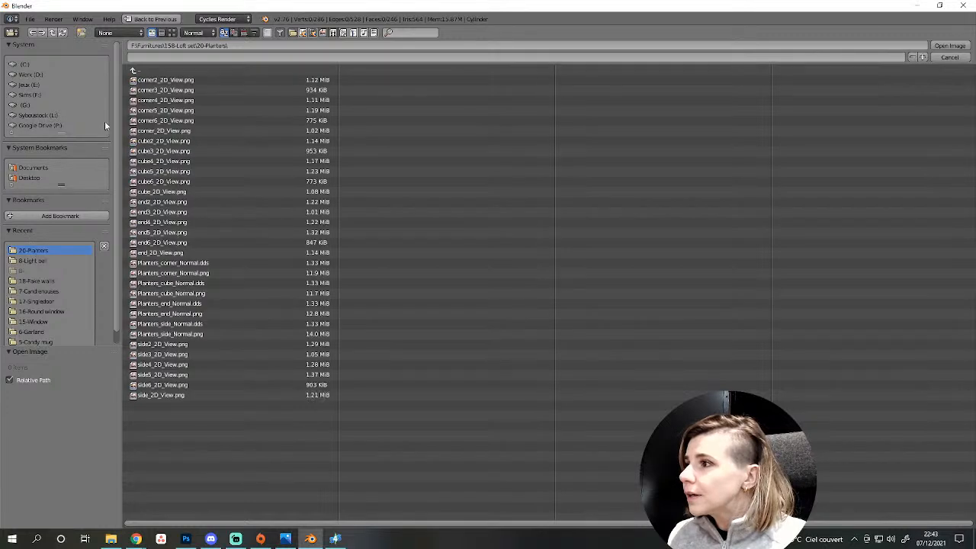
pyautogui.click(141, 70)
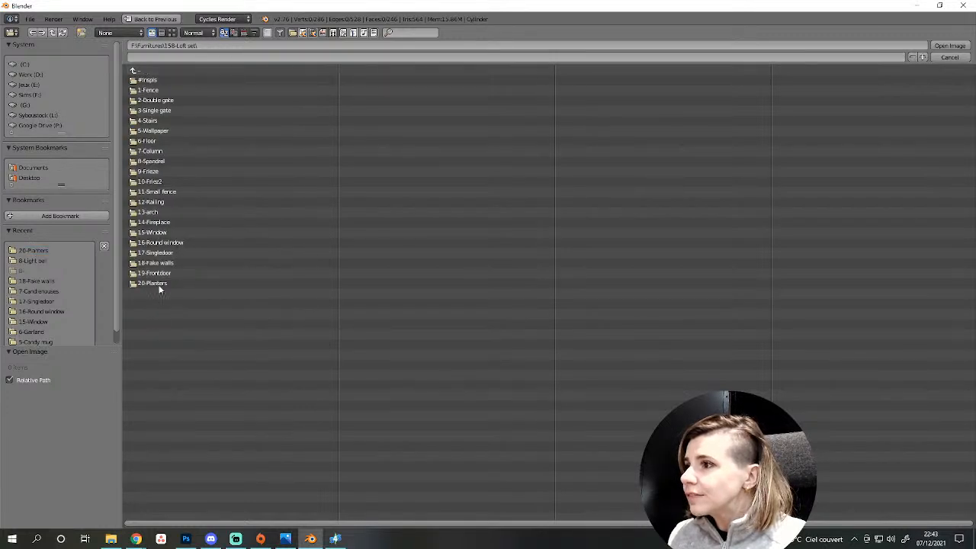
pyautogui.click(150, 70)
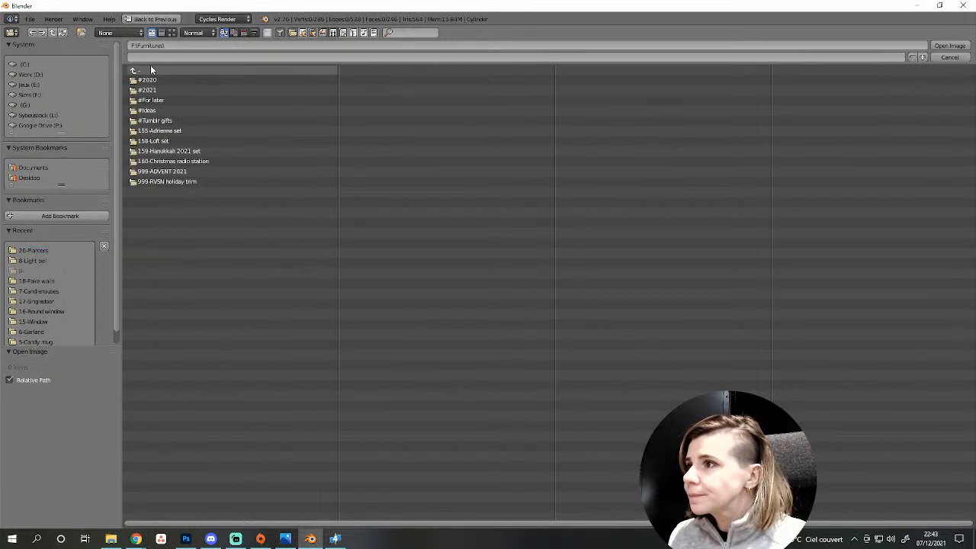
pyautogui.click(190, 151)
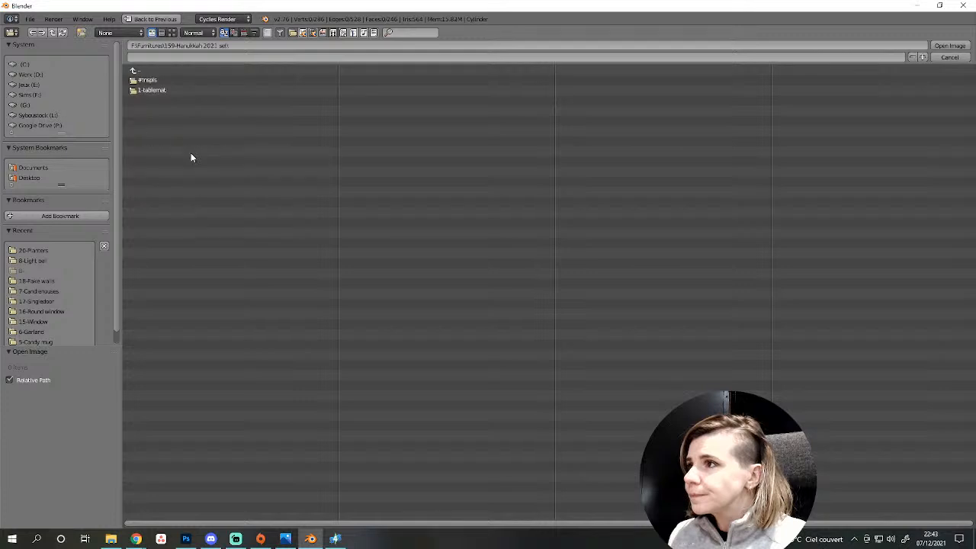
pyautogui.click(158, 90)
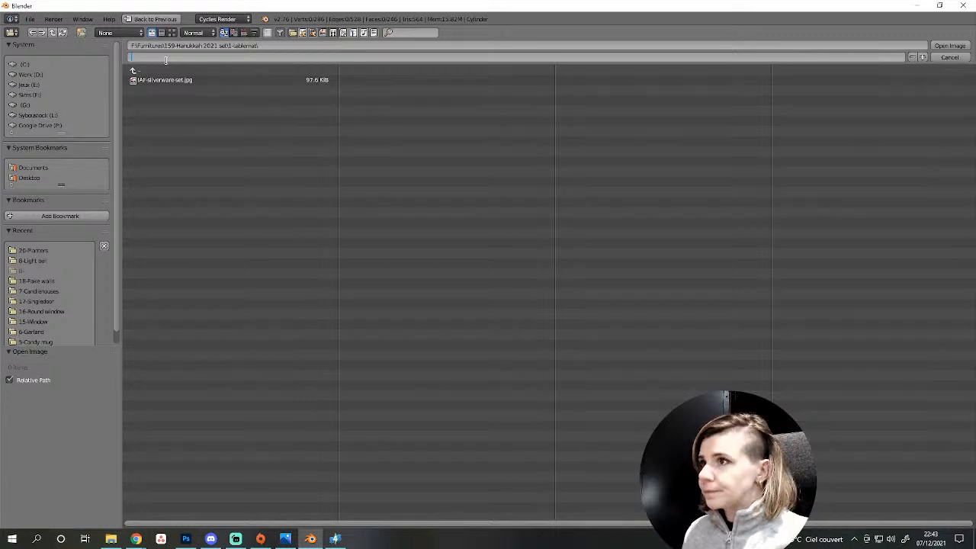
pyautogui.doubleClick(157, 79)
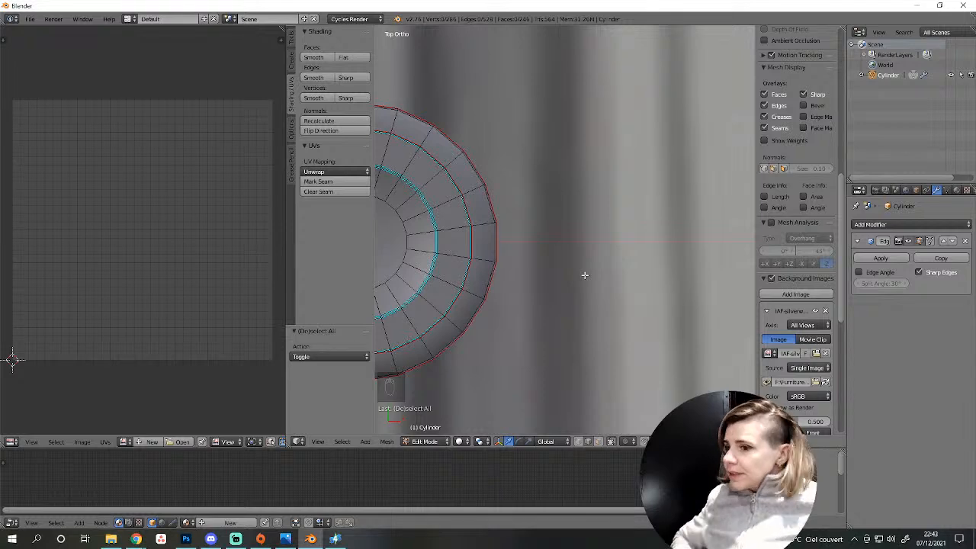
# Switch to Sims 4 Studio and inspect the object's 3D preview, turning it to another angle.
pyautogui.click(310, 539)
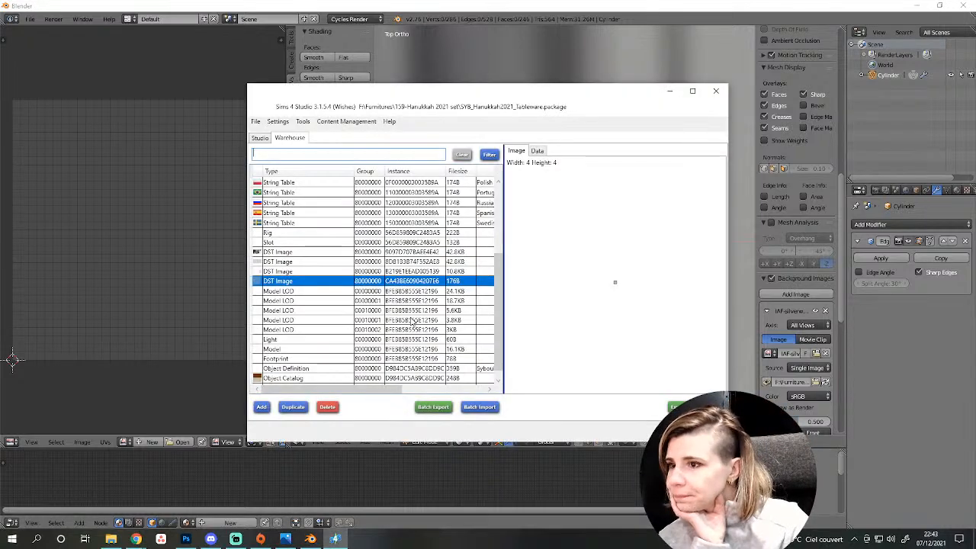
pyautogui.click(260, 138)
pyautogui.moveTo(358, 225); pyautogui.dragTo(386, 329)
pyautogui.click(290, 138)
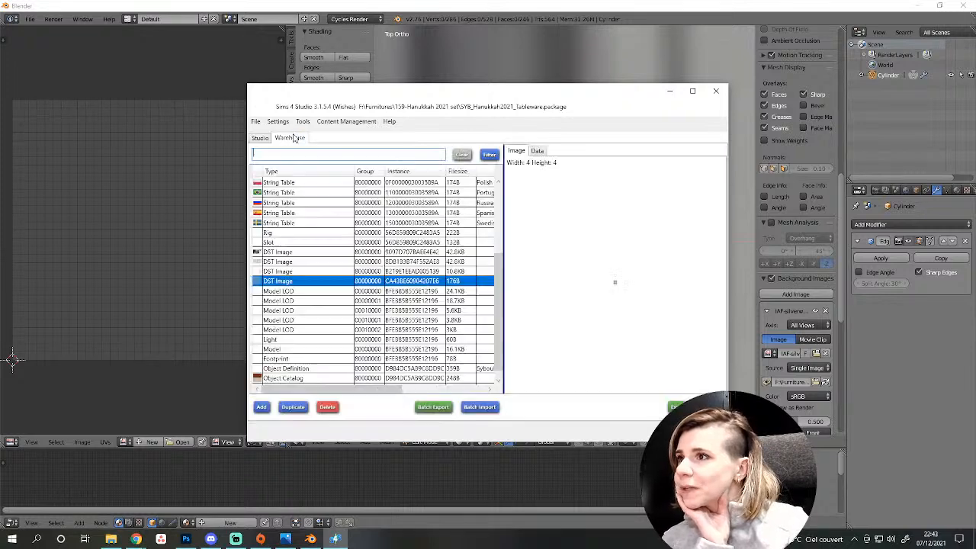
pyautogui.click(267, 140)
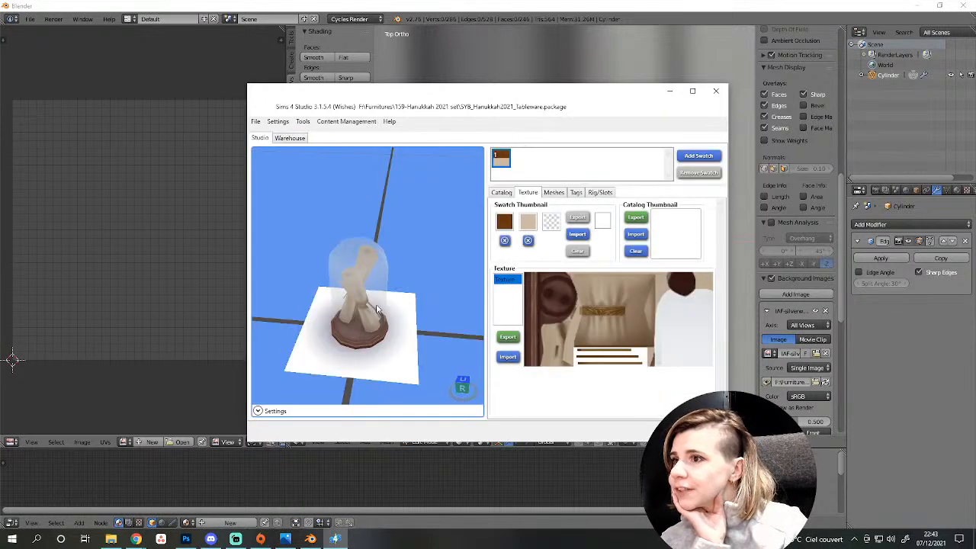
pyautogui.click(289, 138)
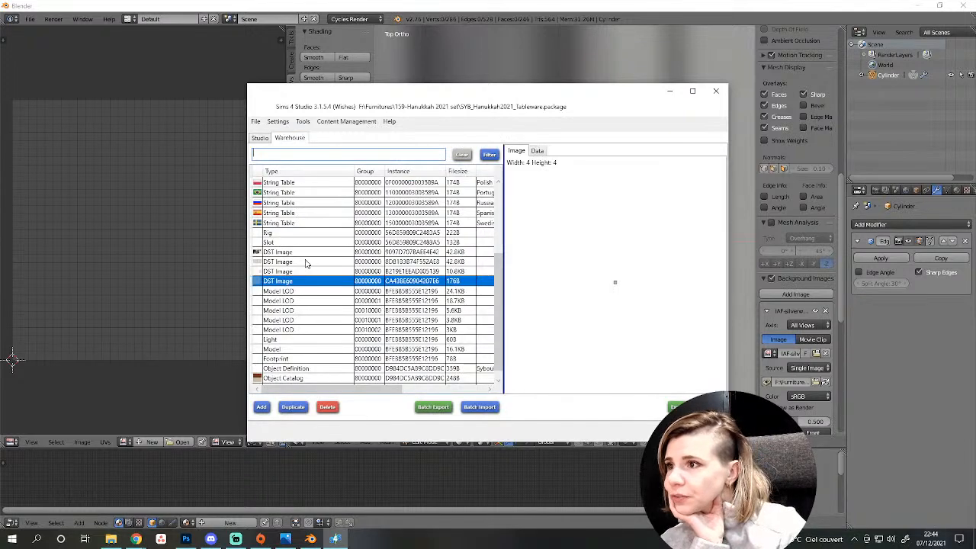
# Examine the package's DST images one after another and compare them with the textured object preview.
pyautogui.click(279, 252)
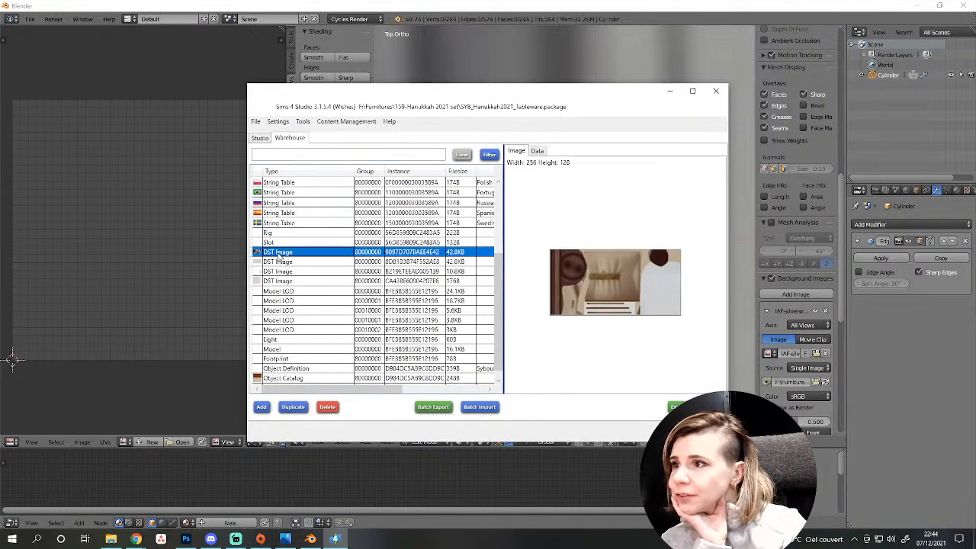
pyautogui.click(280, 262)
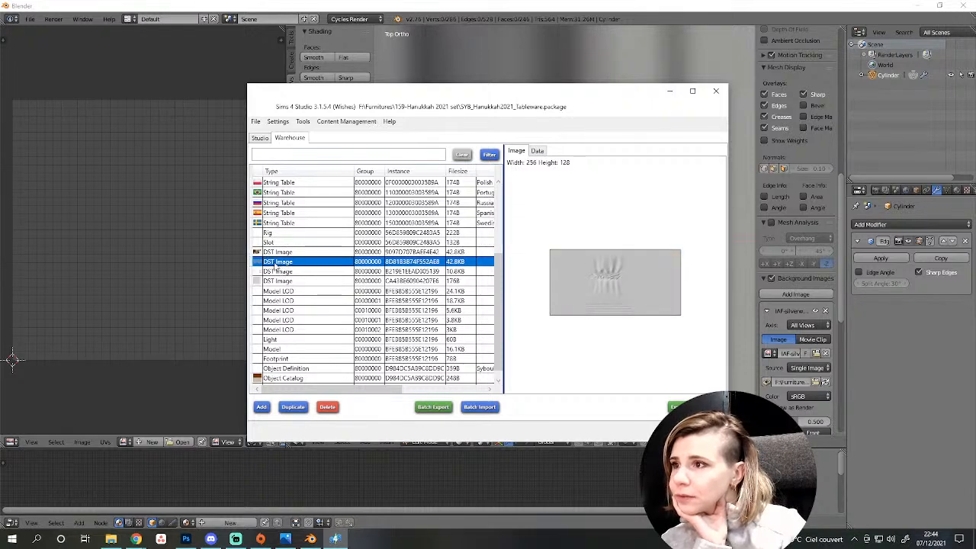
pyautogui.click(279, 272)
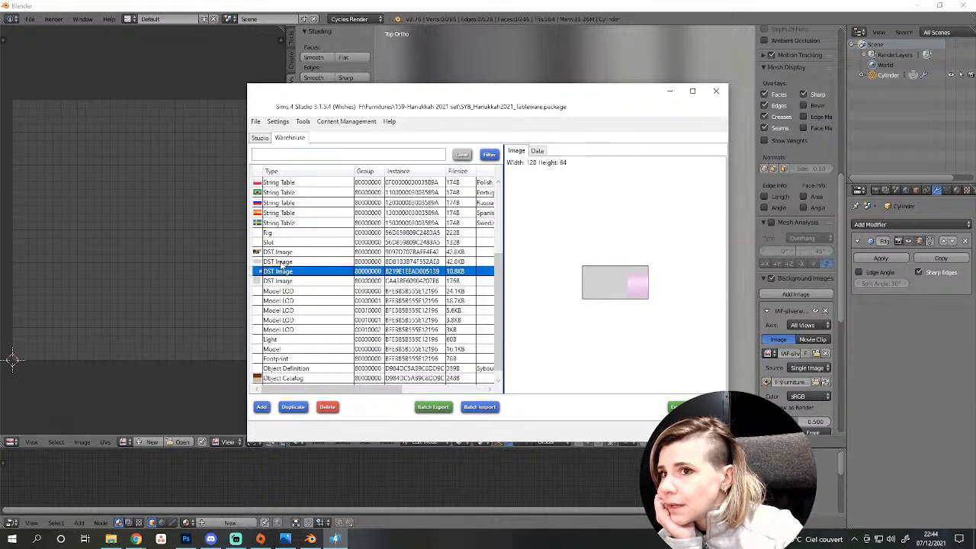
pyautogui.click(266, 138)
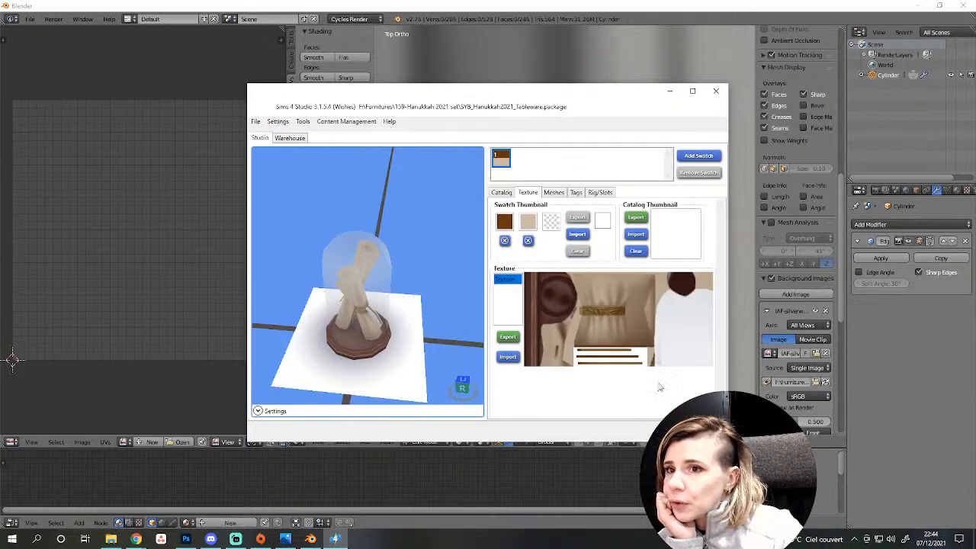
pyautogui.click(282, 139)
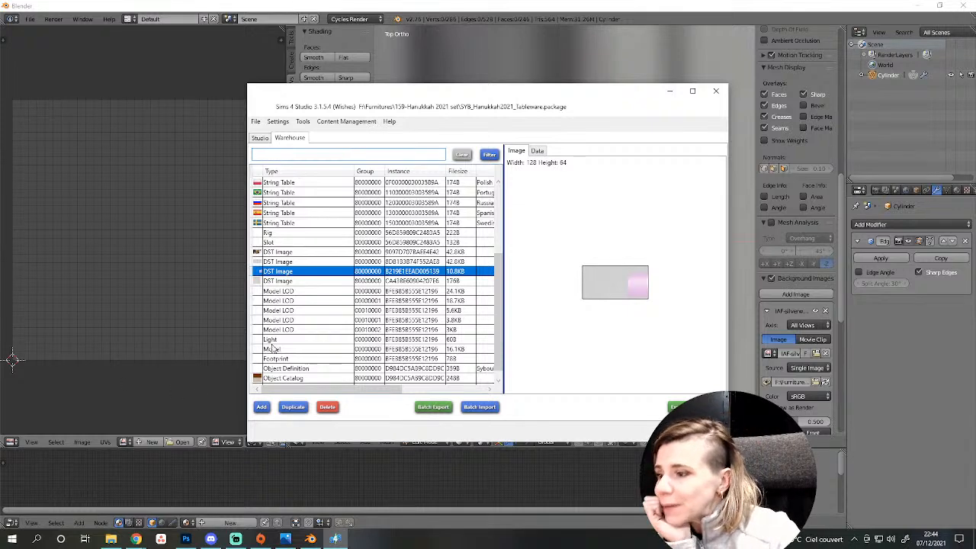
pyautogui.scroll(-1, 396, 351)
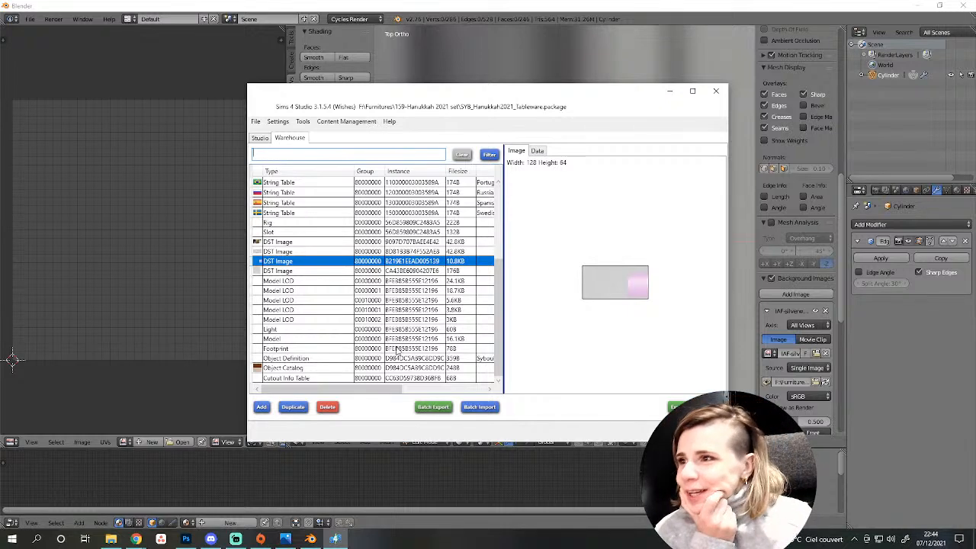
pyautogui.click(288, 253)
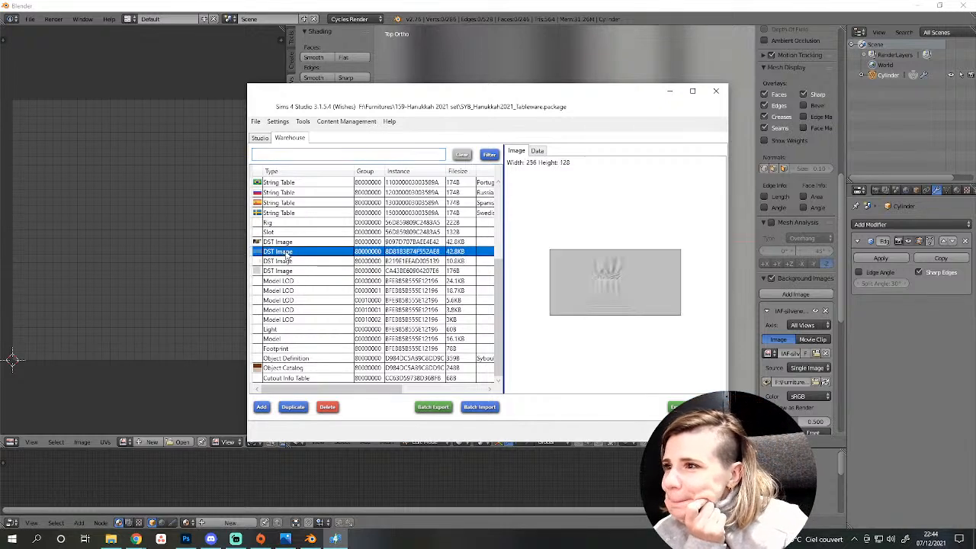
pyautogui.click(263, 139)
# Return to Blender and resize the cutlery background image to 0.40 relative to the plate mesh.
pyautogui.click(442, 7)
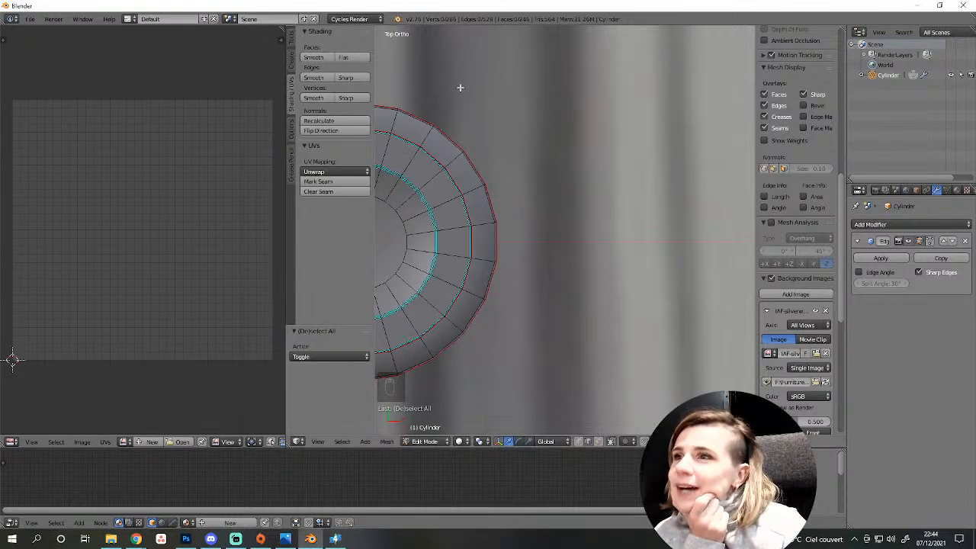
pyautogui.scroll(-18, 606, 329)
pyautogui.scroll(-8, 606, 320)
pyautogui.scroll(3, 673, 333)
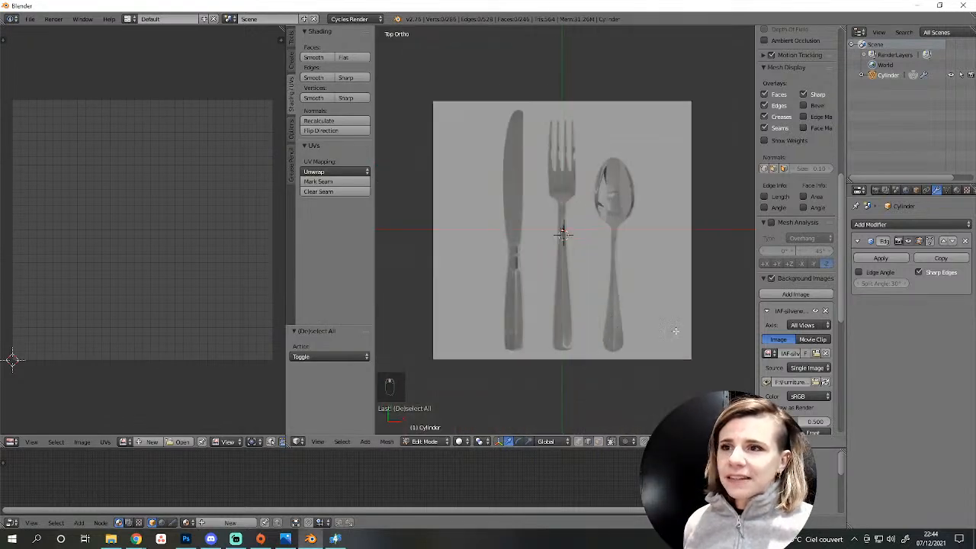
pyautogui.scroll(-6, 808, 356)
pyautogui.moveTo(818, 306); pyautogui.dragTo(755, 306)
pyautogui.scroll(16, 565, 259)
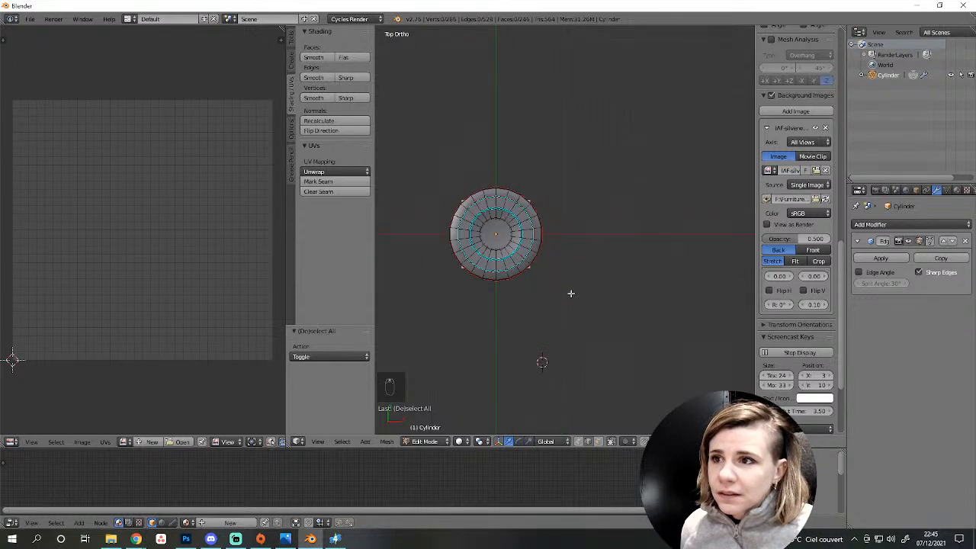
pyautogui.moveTo(820, 385)
pyautogui.mouseDown()
pyautogui.moveTo(835, 385)
pyautogui.moveTo(819, 385)
pyautogui.mouseUp()
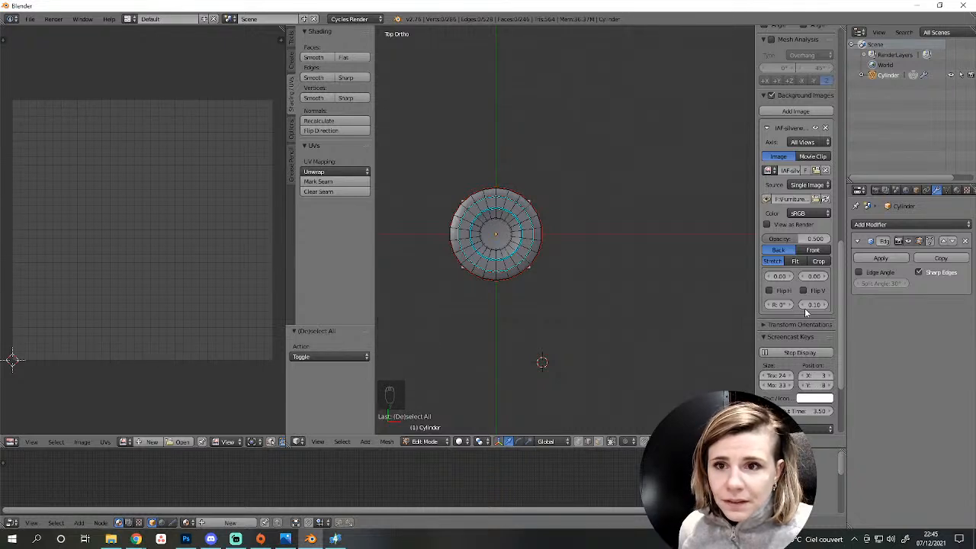
pyautogui.moveTo(812, 305)
pyautogui.mouseDown()
pyautogui.moveTo(833, 305)
pyautogui.moveTo(824, 304)
pyautogui.mouseUp()
pyautogui.scroll(-3, 564, 291)
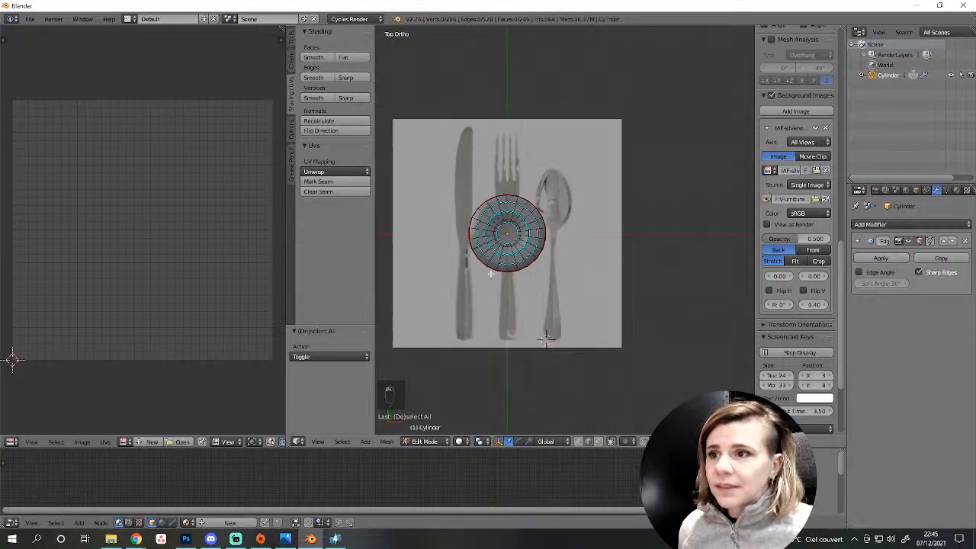
pyautogui.scroll(2, 541, 286)
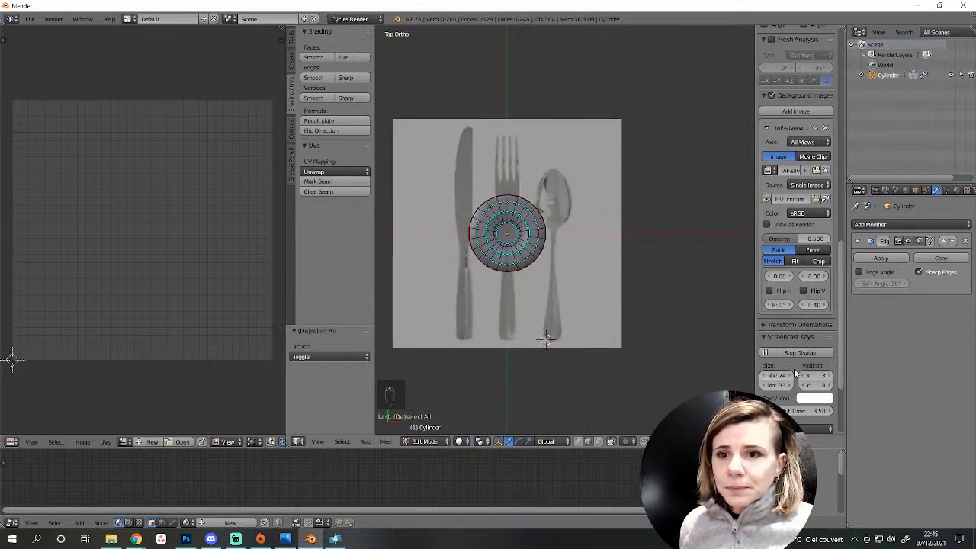
# Offset the cutlery background image by 0.30 in X so that it sits beside the plate.
pyautogui.moveTo(775, 277); pyautogui.dragTo(786, 277)
pyautogui.scroll(-2, 663, 309)
pyautogui.keyDown('shift'); pyautogui.moveTo(662, 309); pyautogui.dragTo(591, 311, button='middle'); pyautogui.keyUp('shift')
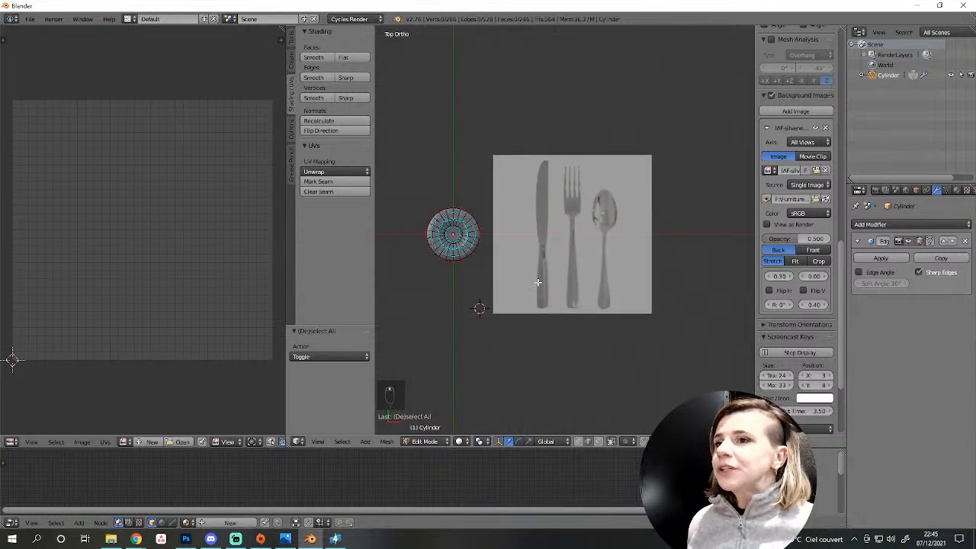
# Add a plane to the mesh and scale it down to about 0.09.
pyautogui.scroll(5, 564, 308)
pyautogui.scroll(-3, 568, 289)
pyautogui.scroll(-2, 572, 271)
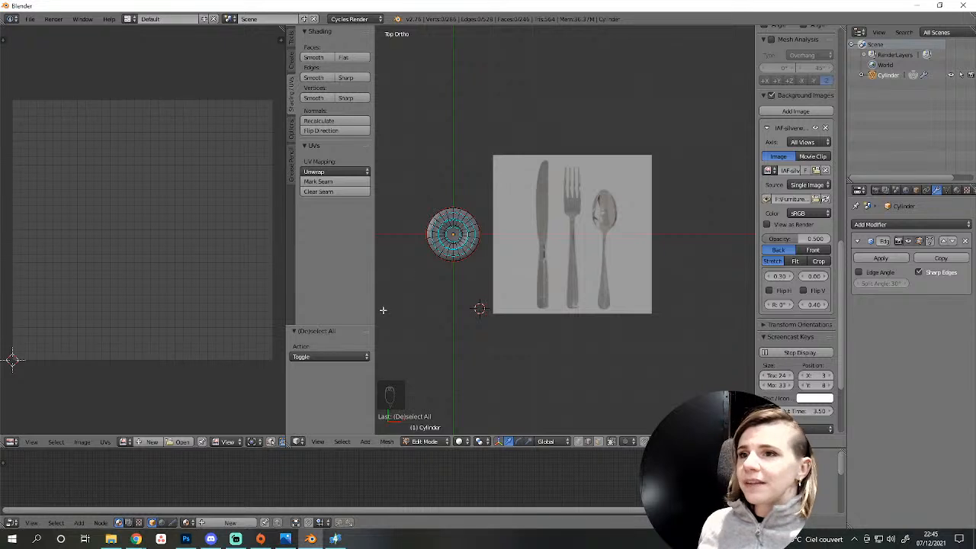
pyautogui.scroll(4, 468, 286)
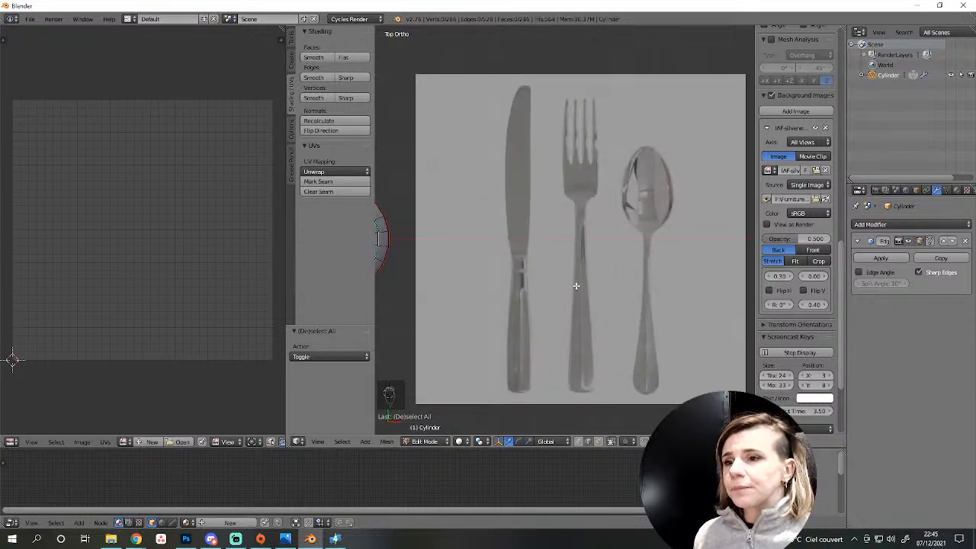
pyautogui.hotkey('shift', 'a')
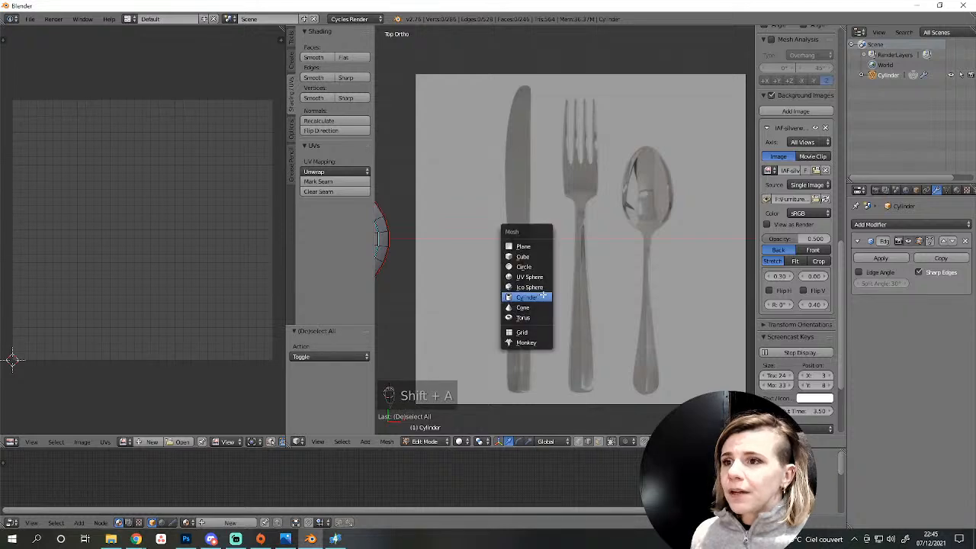
pyautogui.click(536, 247)
pyautogui.scroll(-6, 584, 257)
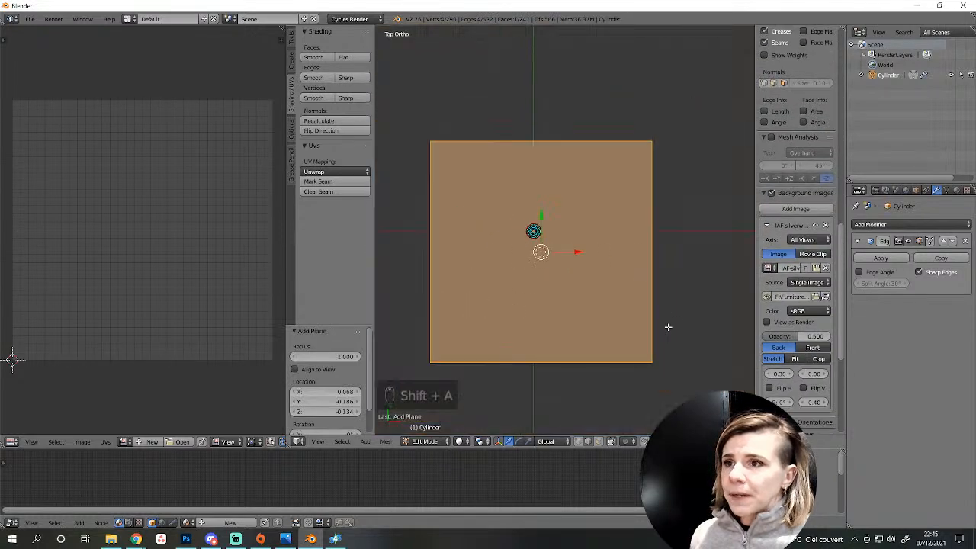
pyautogui.press('s')
pyautogui.click(538, 267)
# Move the plane onto the knife's neck and shrink it to about a quarter of its size.
pyautogui.scroll(8, 537, 267)
pyautogui.press('g')
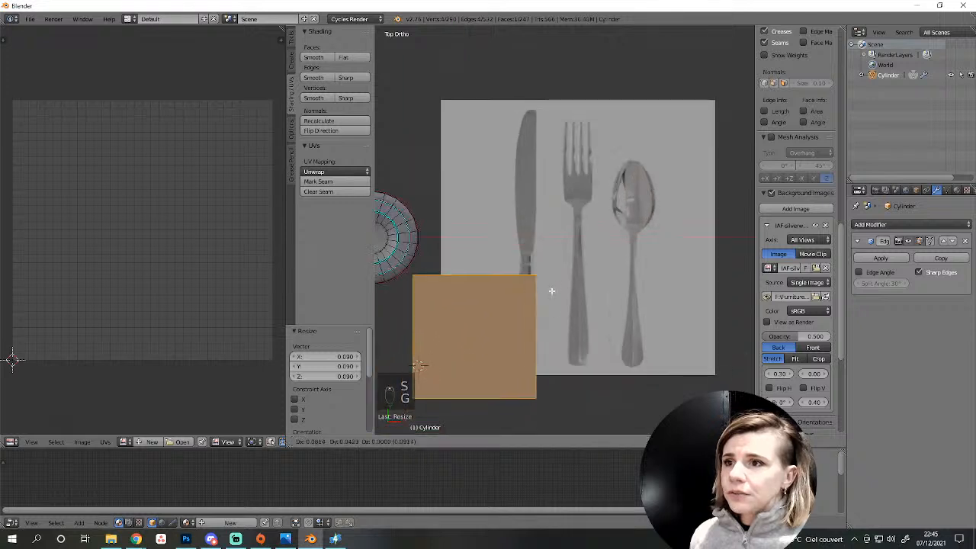
pyautogui.click(625, 240)
pyautogui.scroll(4, 636, 384)
pyautogui.scroll(-4, 634, 385)
pyautogui.press('s')
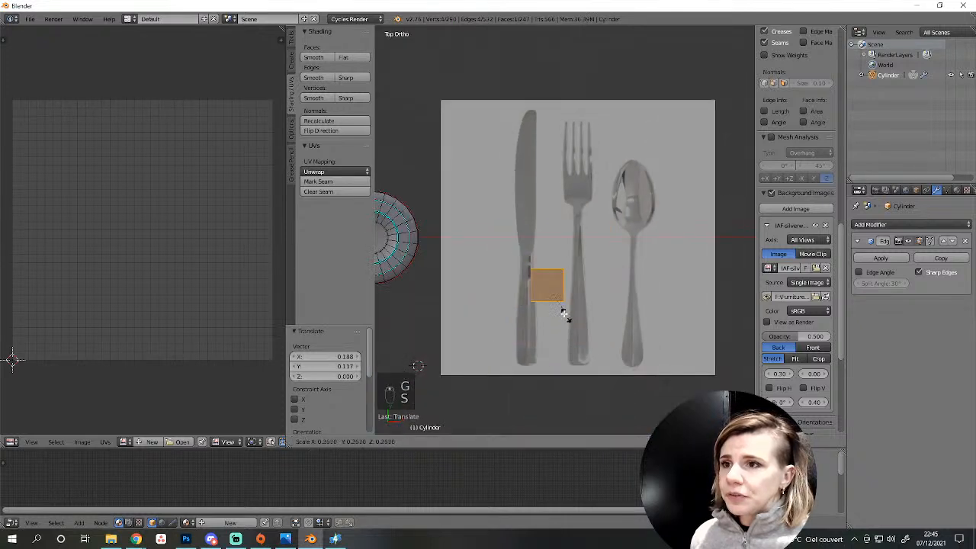
pyautogui.click(561, 310)
pyautogui.scroll(4, 561, 311)
pyautogui.press('g')
pyautogui.click(506, 308)
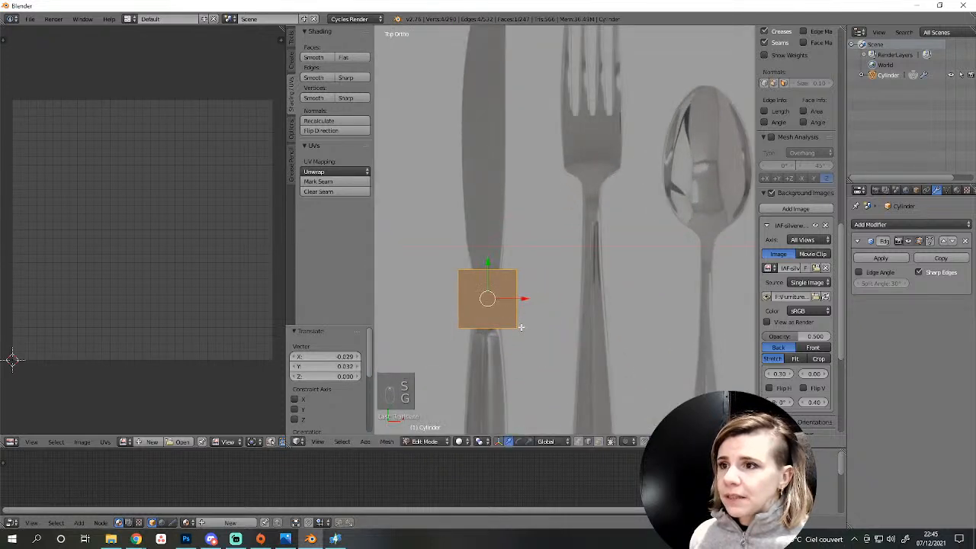
# Scale the plane down further to the width of the knife's neck and align it just below the blade.
pyautogui.scroll(3, 521, 328)
pyautogui.press('s')
pyautogui.click(471, 361)
pyautogui.keyDown('shift'); pyautogui.moveTo(471, 361); pyautogui.dragTo(541, 329, button='middle'); pyautogui.keyUp('shift')
pyautogui.press('g')
pyautogui.click(571, 309)
pyautogui.scroll(-2, 572, 310)
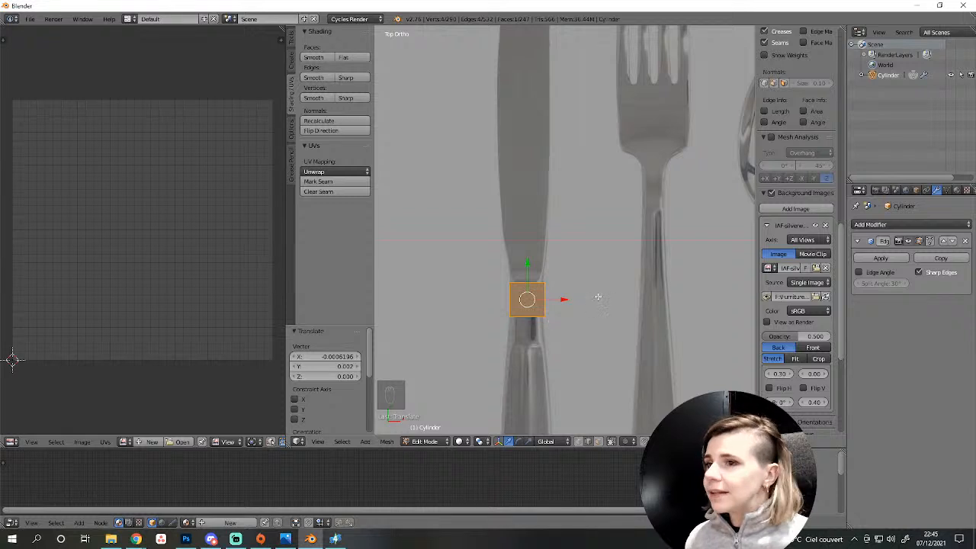
pyautogui.scroll(2, 581, 307)
pyautogui.press('g')
pyautogui.click(506, 355)
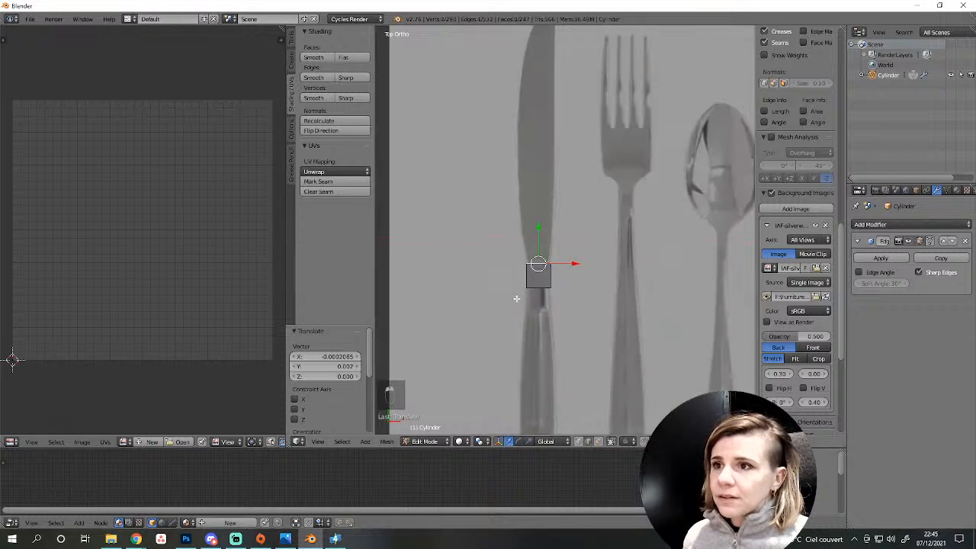
# Extrude the plane's upper edge about 0.034 in Y along the knife blade.
pyautogui.scroll(-3, 514, 299)
pyautogui.press('r')
pyautogui.rightClick(497, 344)
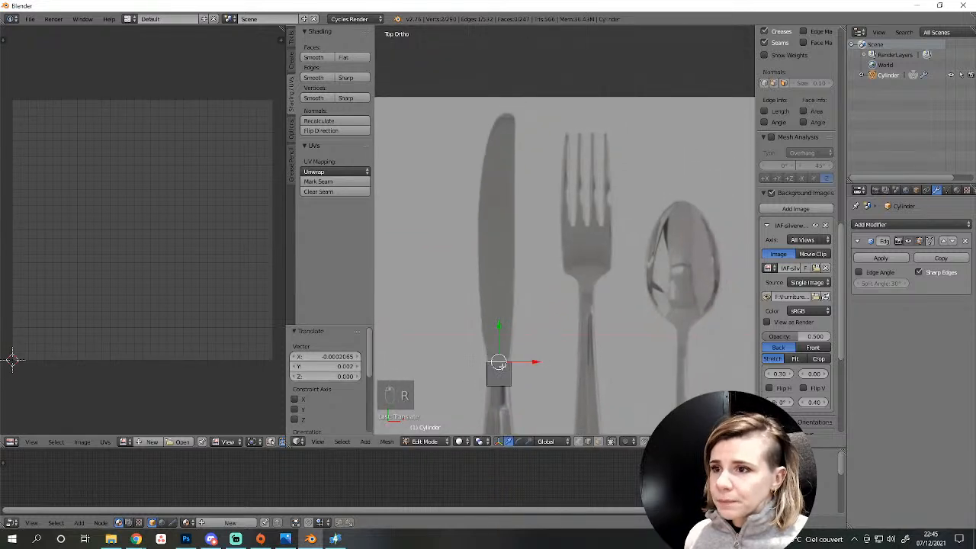
pyautogui.press('e')
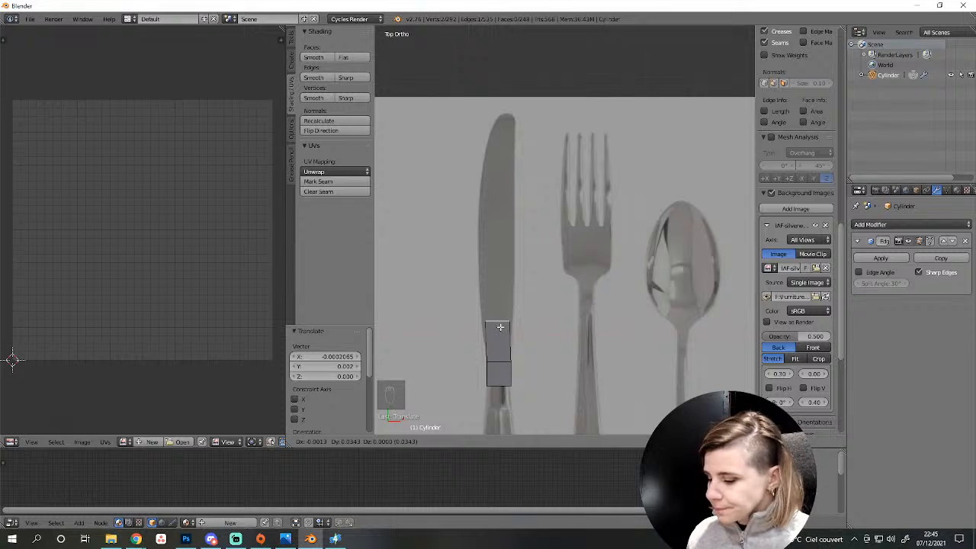
pyautogui.click(500, 327)
# Move the two upper corner vertices outward in X, by about 0.001 and -0.004, to follow the blade's outline.
pyautogui.scroll(3, 486, 404)
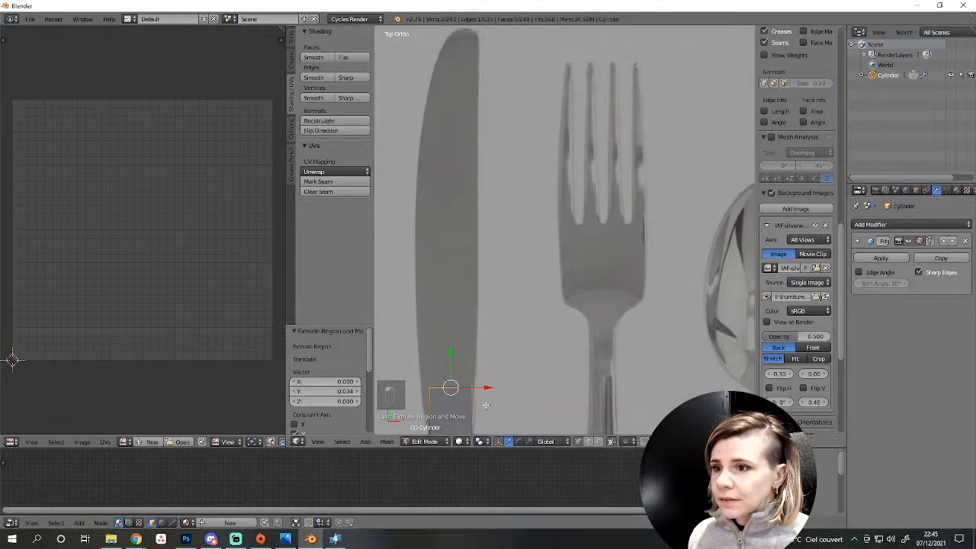
pyautogui.scroll(-1, 486, 405)
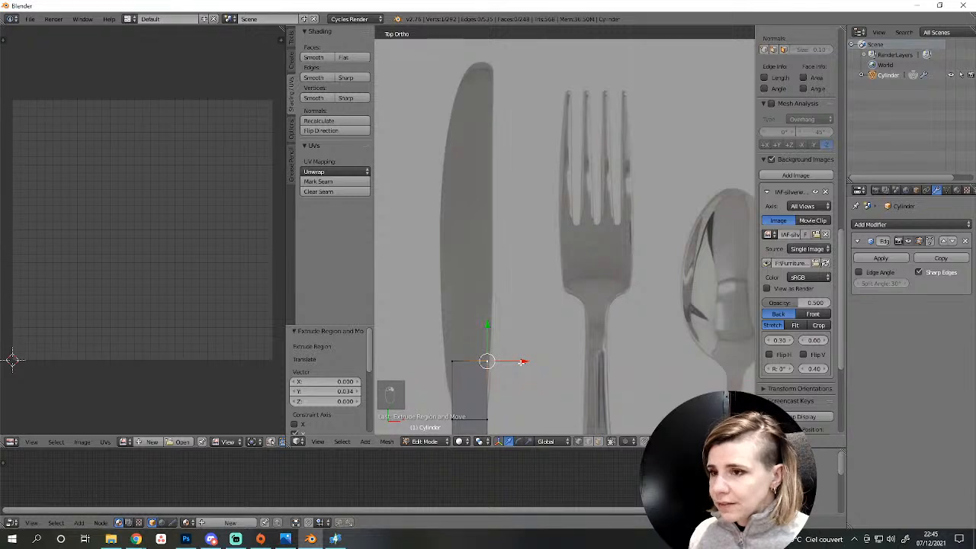
pyautogui.moveTo(520, 362); pyautogui.dragTo(523, 362)
pyautogui.rightClick(453, 369)
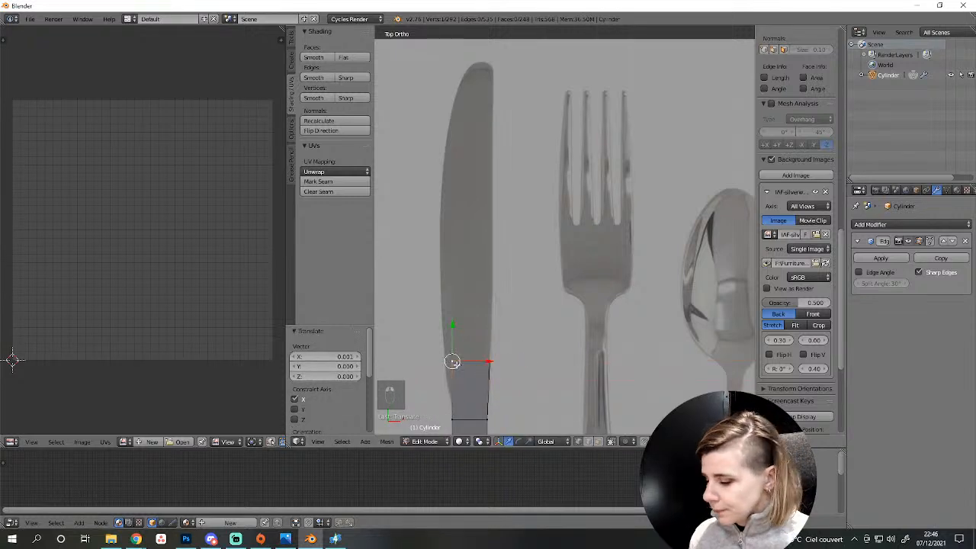
pyautogui.press('g')
pyautogui.click(445, 361)
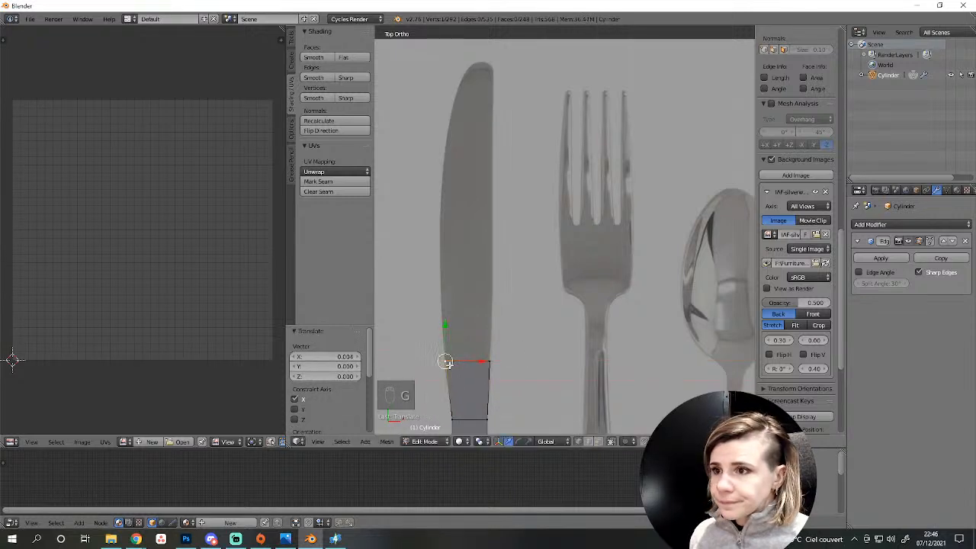
# Extrude the knife blade's upper edge about 0.075 in Y, up to the middle of the blade.
pyautogui.press('e')
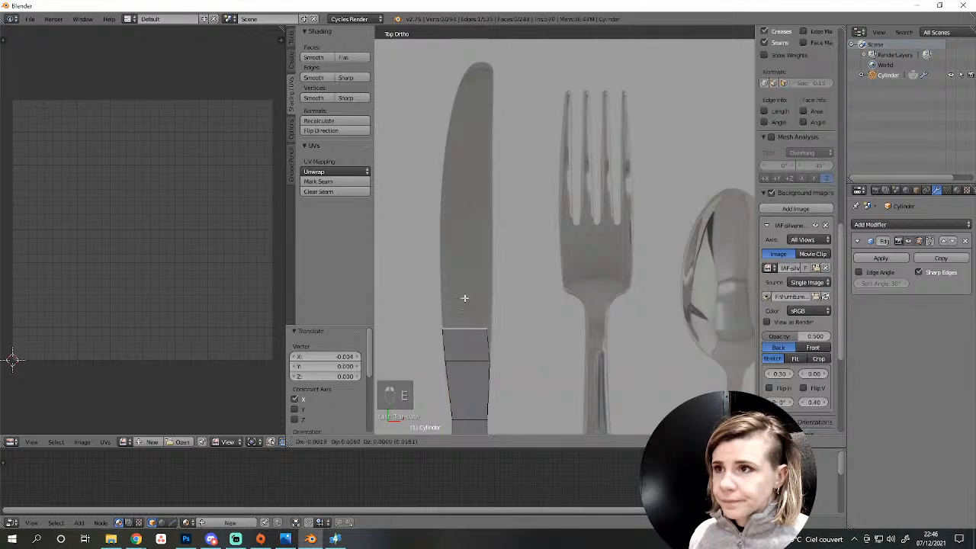
pyautogui.press('z')
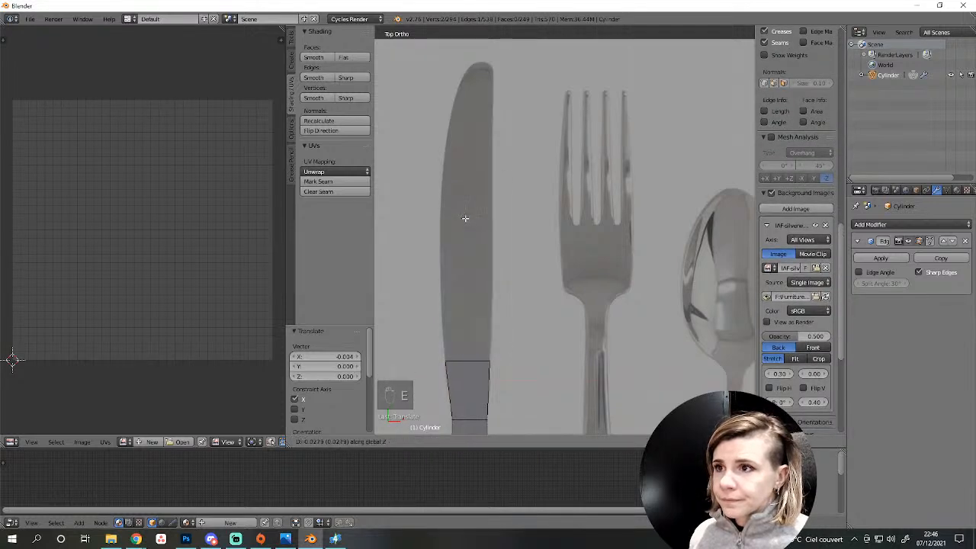
pyautogui.rightClick(473, 340)
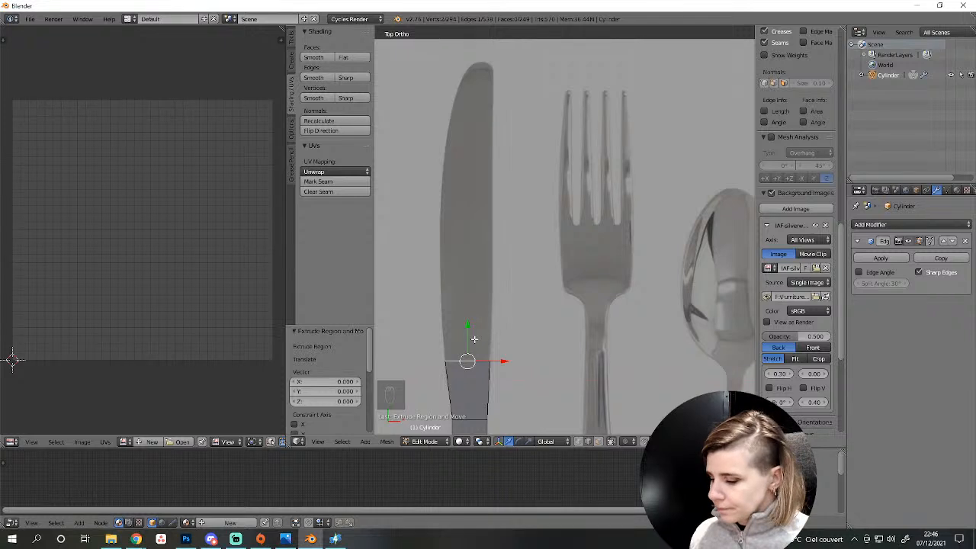
pyautogui.press('g')
pyautogui.press('y')
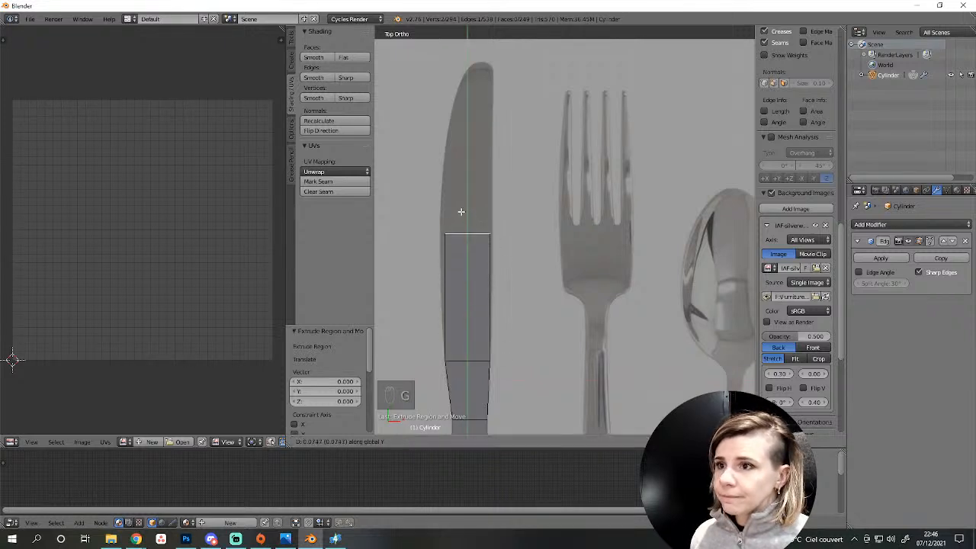
pyautogui.click(460, 212)
# Scale the new upper edge to about 1.14 in X and shift its left vertex about -0.0009 in X to meet the blade's outline.
pyautogui.press('s')
pyautogui.press('x')
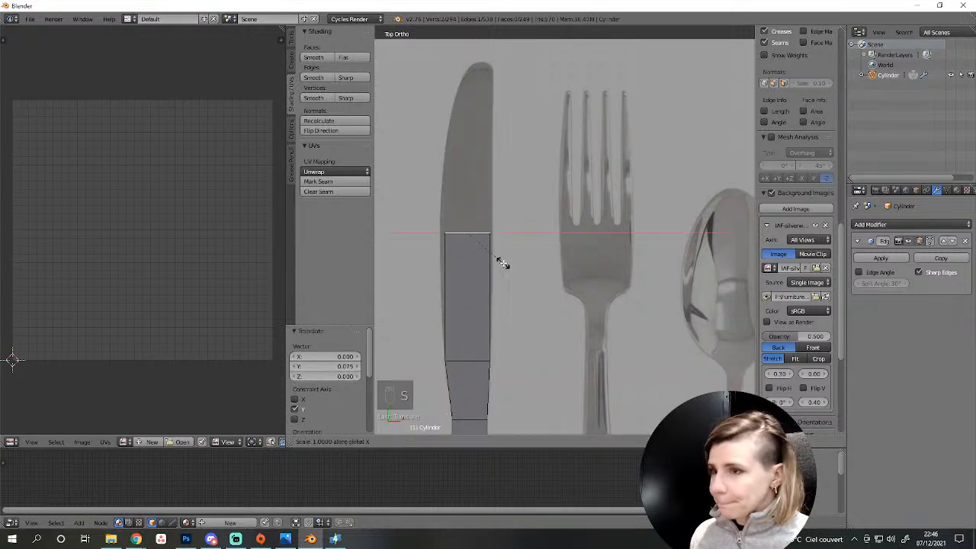
pyautogui.click(509, 265)
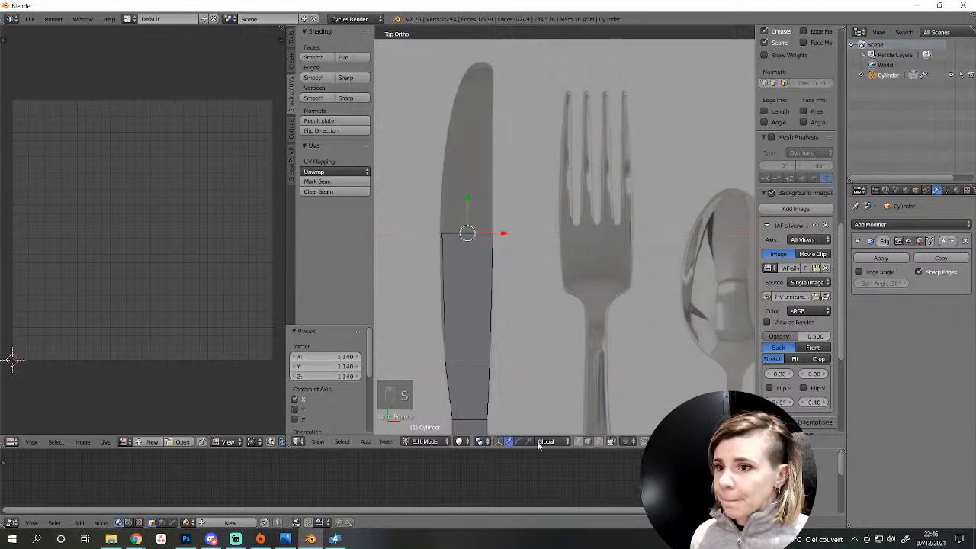
pyautogui.press('g')
pyautogui.click(443, 233)
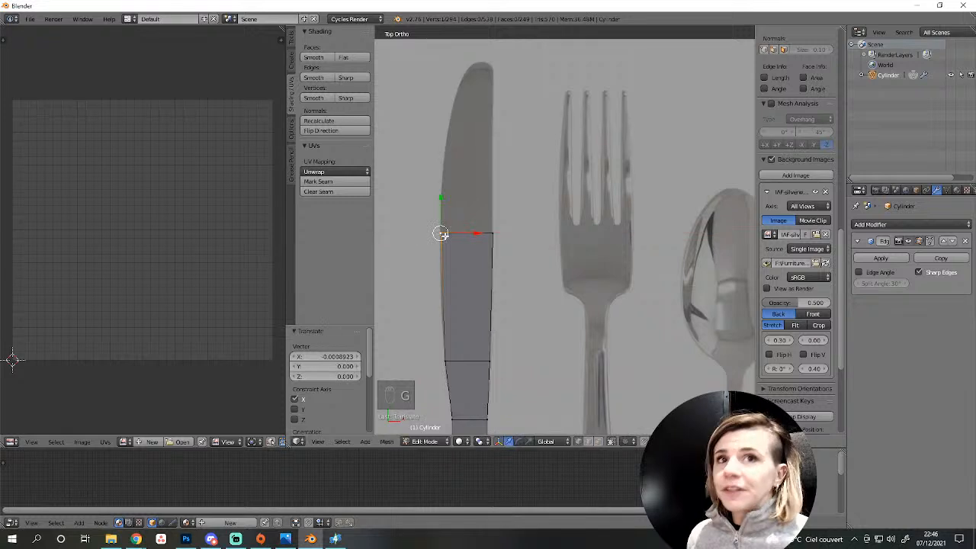
pyautogui.press('a')
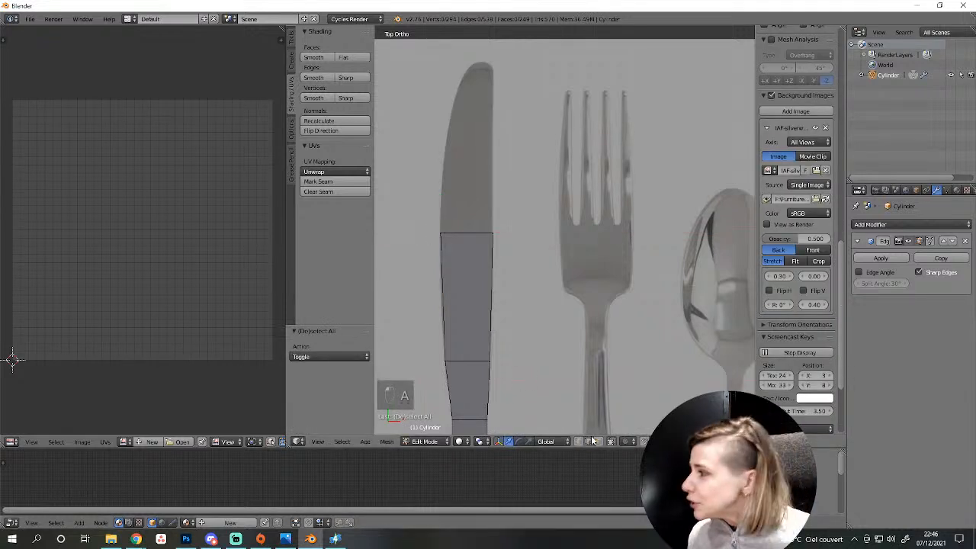
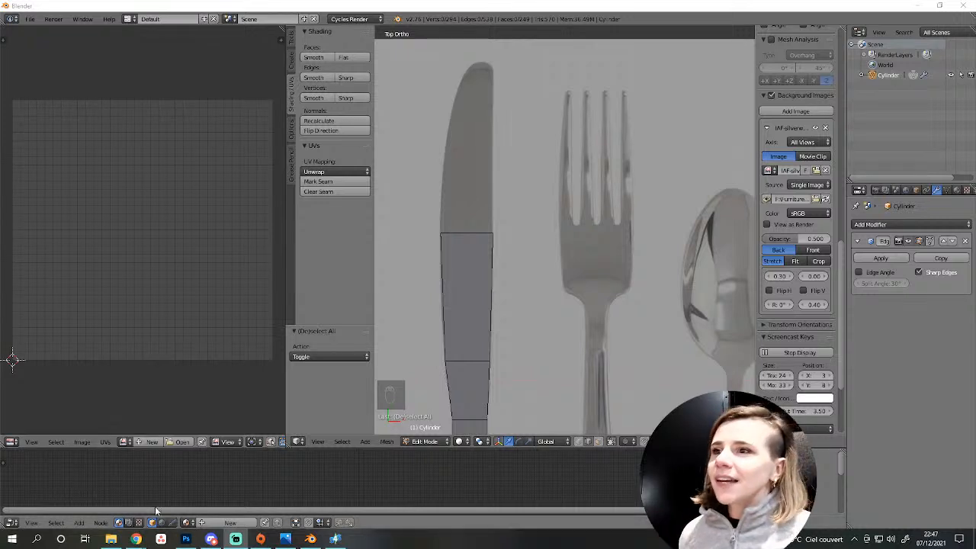
# Extrude the blade's upper edge about 0.08 in Y, to just below the knife's rounded tip.
pyautogui.press('r')
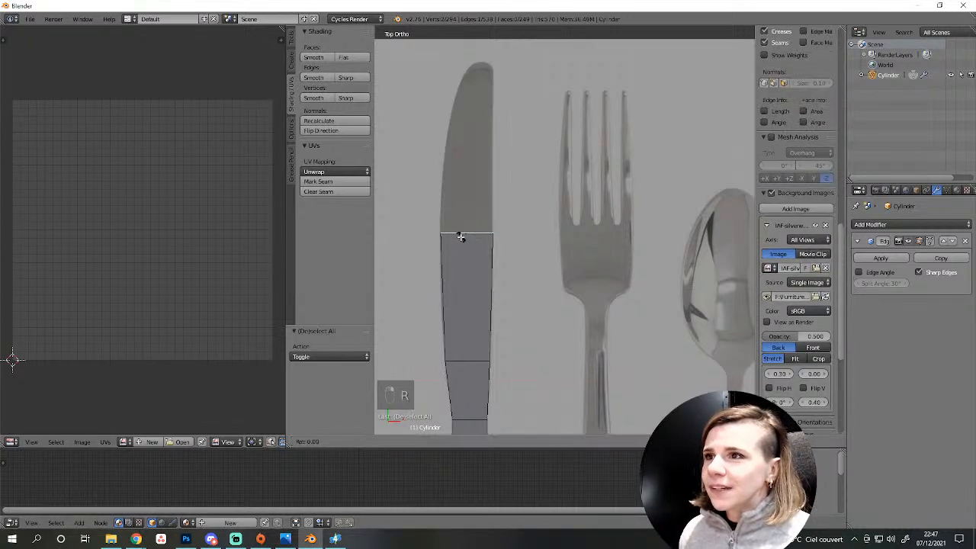
pyautogui.rightClick(463, 231)
pyautogui.press('e')
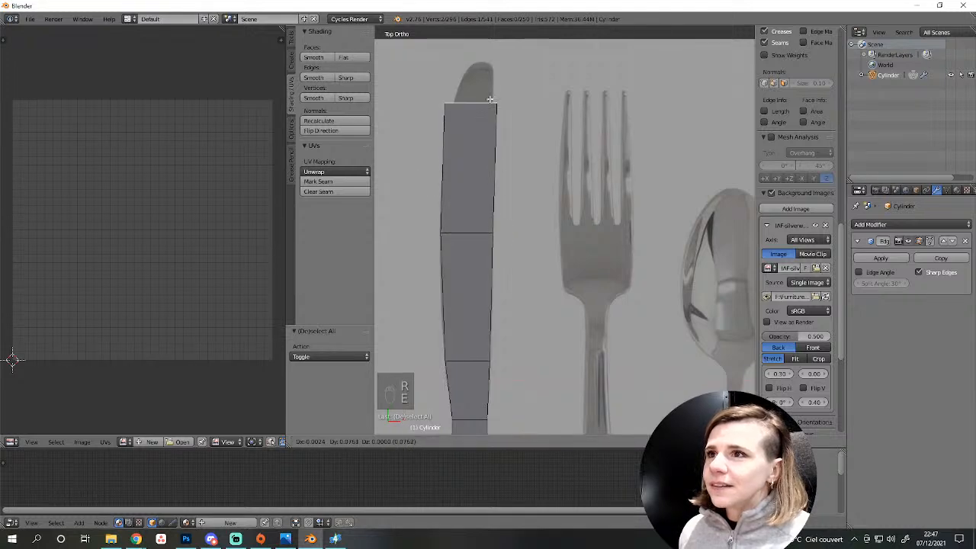
pyautogui.press('y')
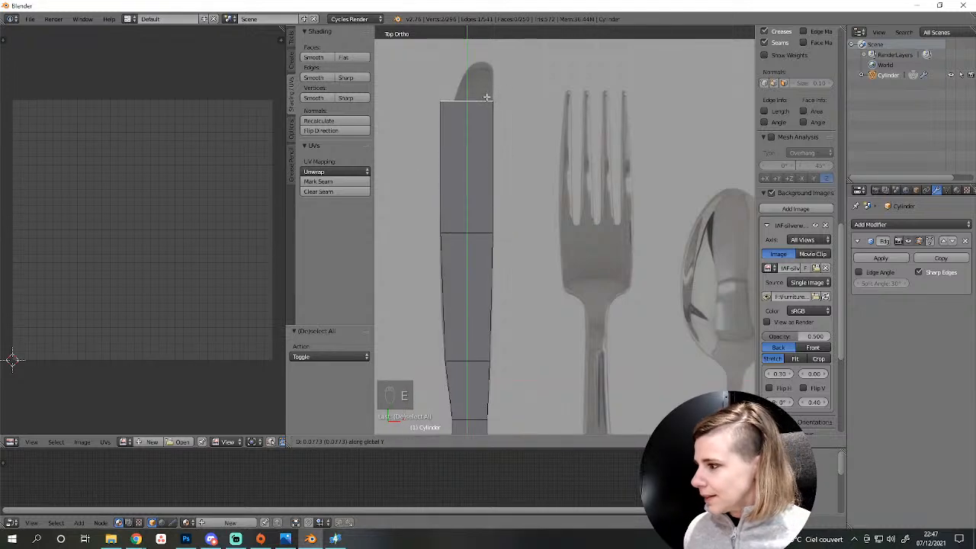
pyautogui.click(486, 97)
pyautogui.press('s')
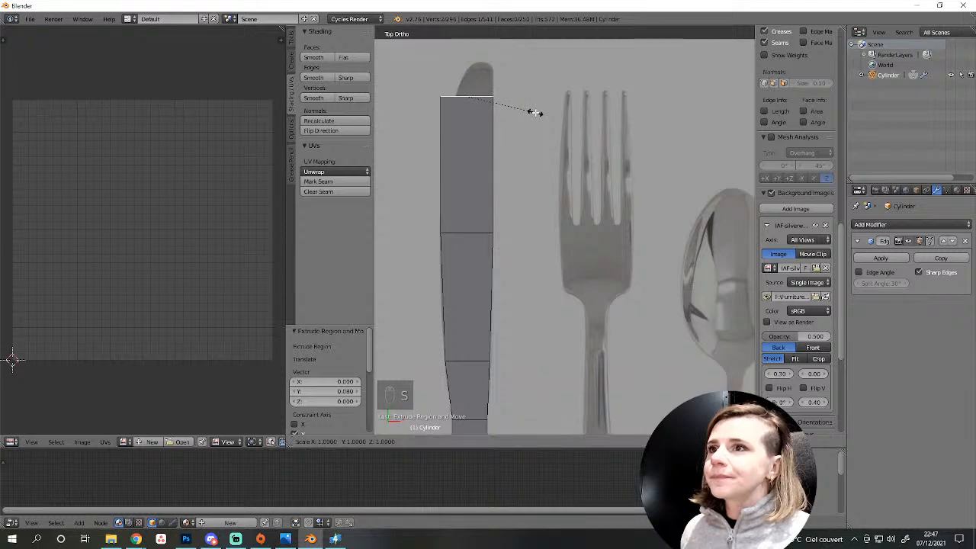
pyautogui.click(535, 113)
# Move the upper left corner vertex about 0.009 in X onto the blade's curved outline.
pyautogui.keyDown('shift'); pyautogui.moveTo(515, 170); pyautogui.dragTo(523, 233, button='middle'); pyautogui.keyUp('shift')
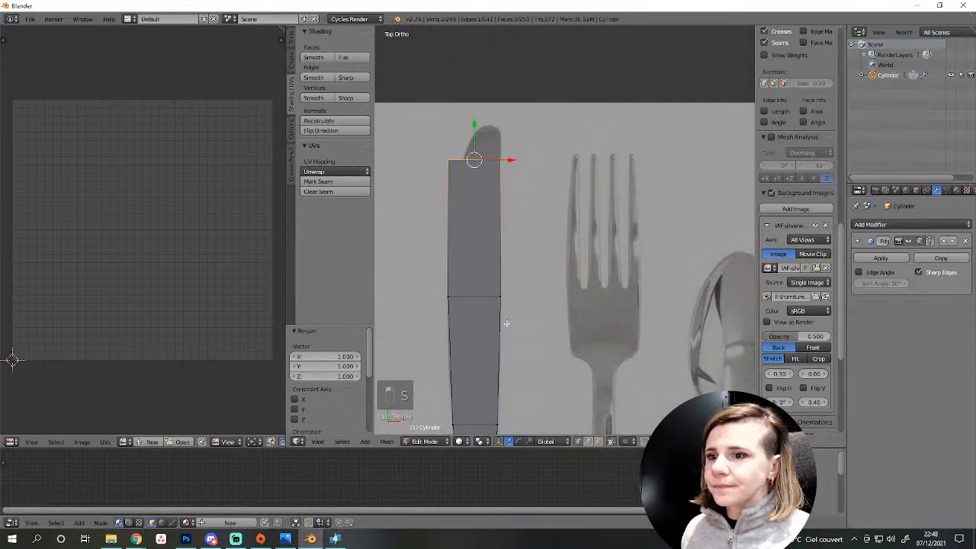
pyautogui.scroll(-2, 797, 229)
pyautogui.press('g')
pyautogui.press('x')
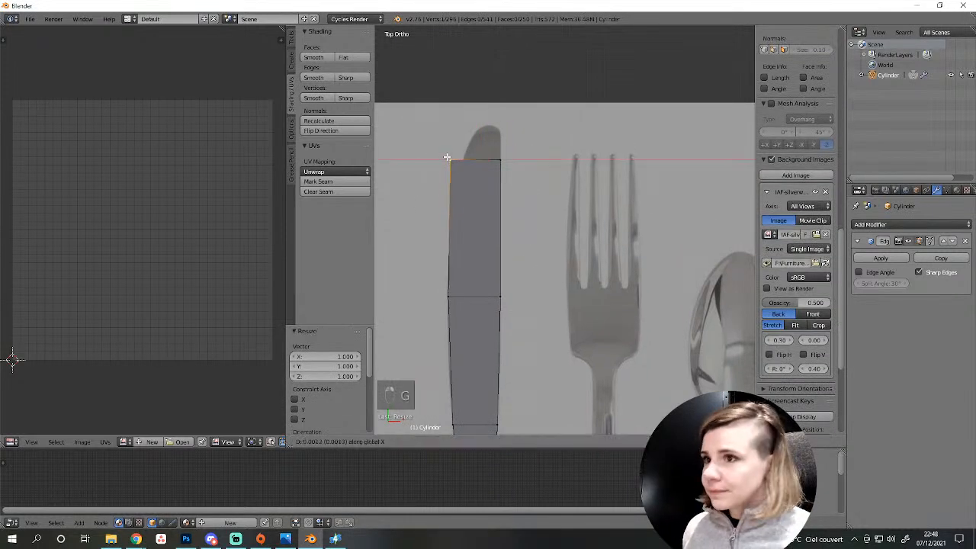
pyautogui.click(459, 159)
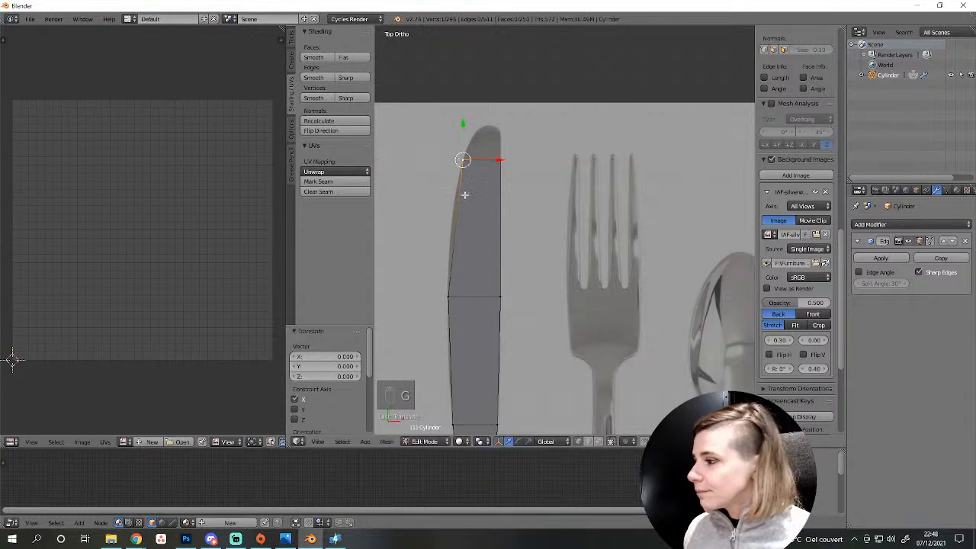
pyautogui.press('a')
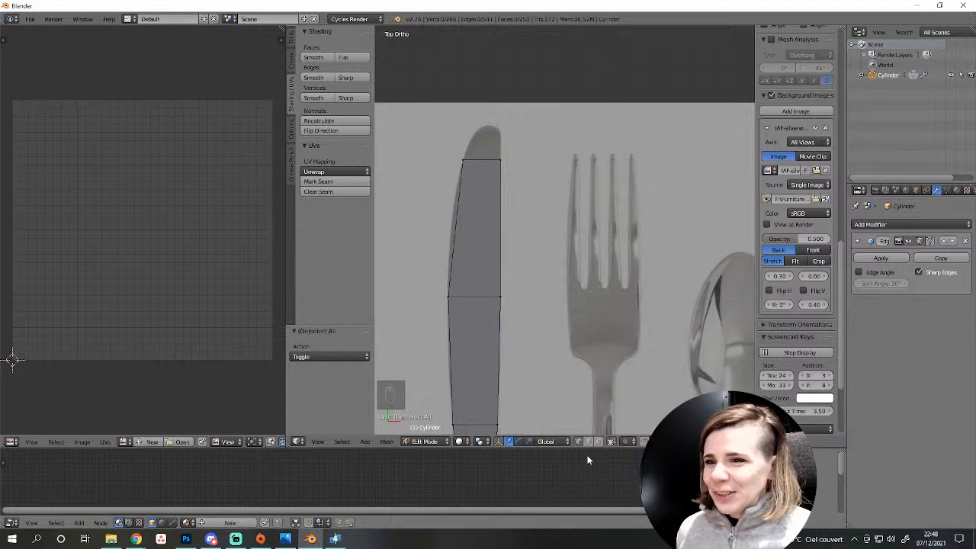
# Extrude the blade's upper edge about 0.019 in Y to the knife tip and scale it to about 0.709.
pyautogui.rightClick(475, 163)
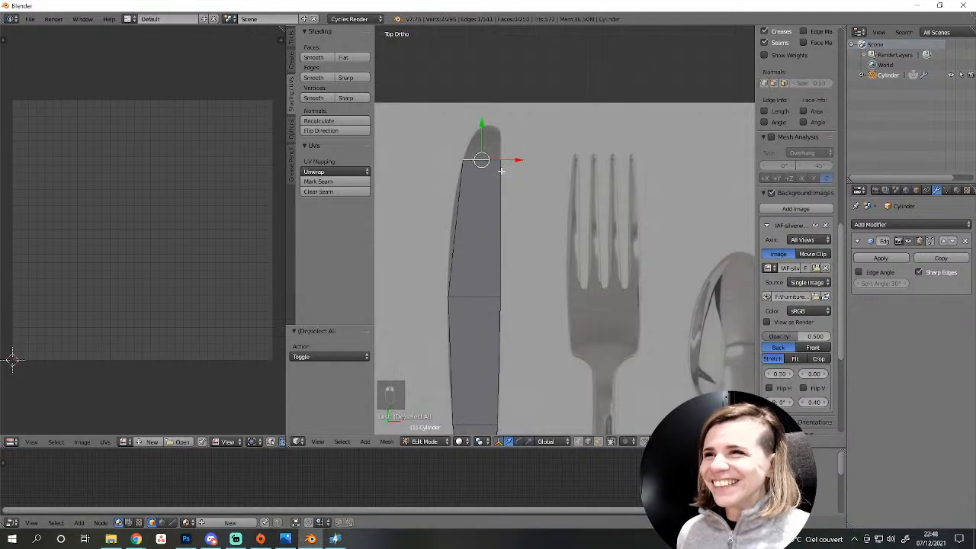
pyautogui.press('e')
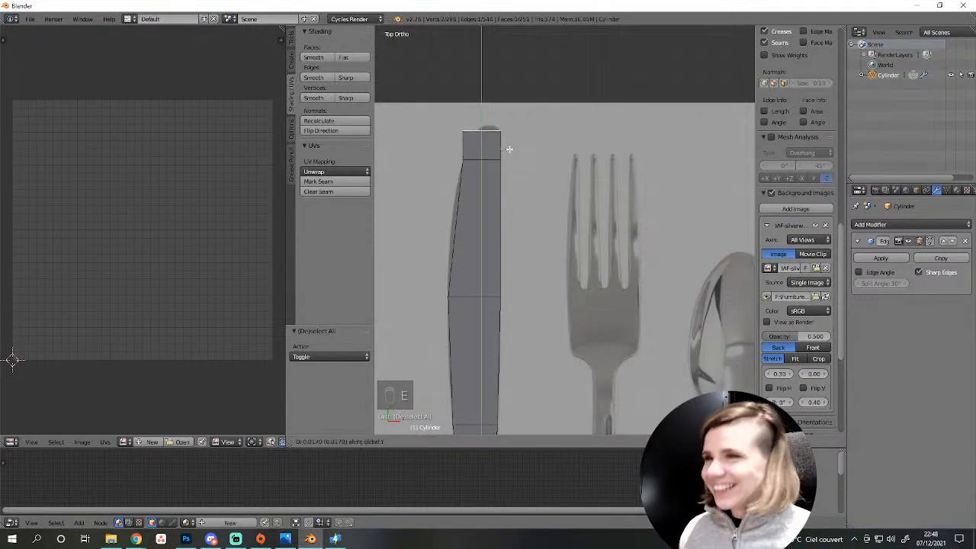
pyautogui.click(514, 146)
pyautogui.press('s')
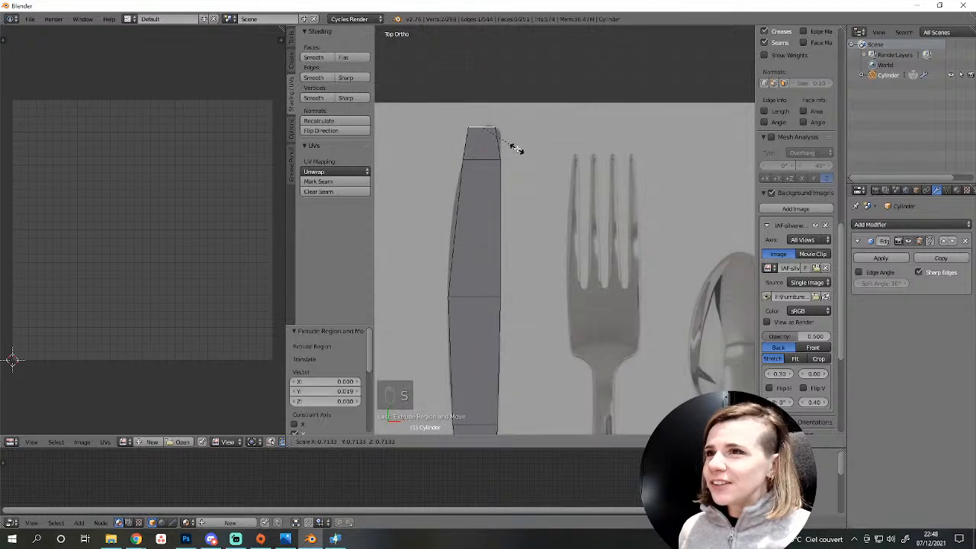
pyautogui.click(517, 148)
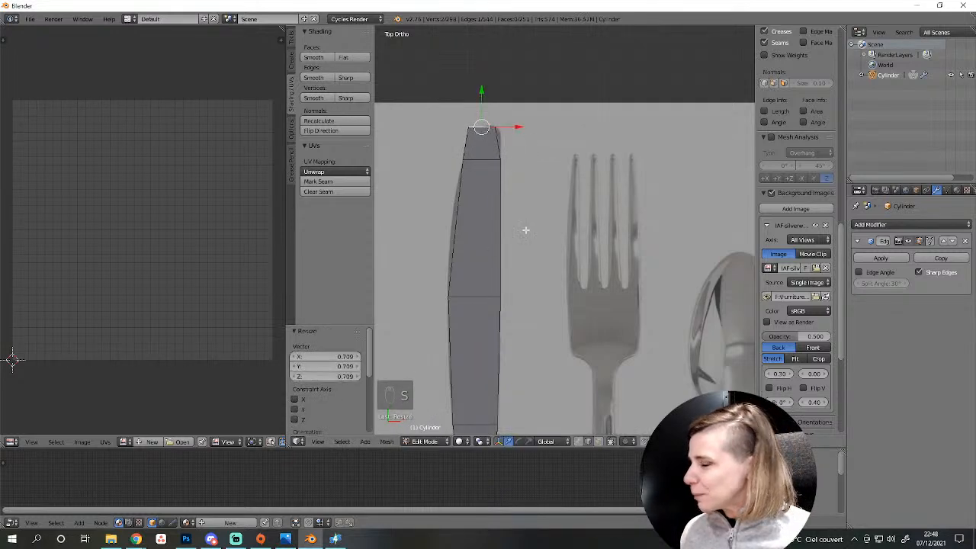
# Shift the tip edge about 0.003 in X and -0.005 in Y to align it with the blade's outline.
pyautogui.scroll(2, 525, 229)
pyautogui.keyDown('shift'); pyautogui.moveTo(540, 201); pyautogui.dragTo(594, 337, button='middle'); pyautogui.keyUp('shift')
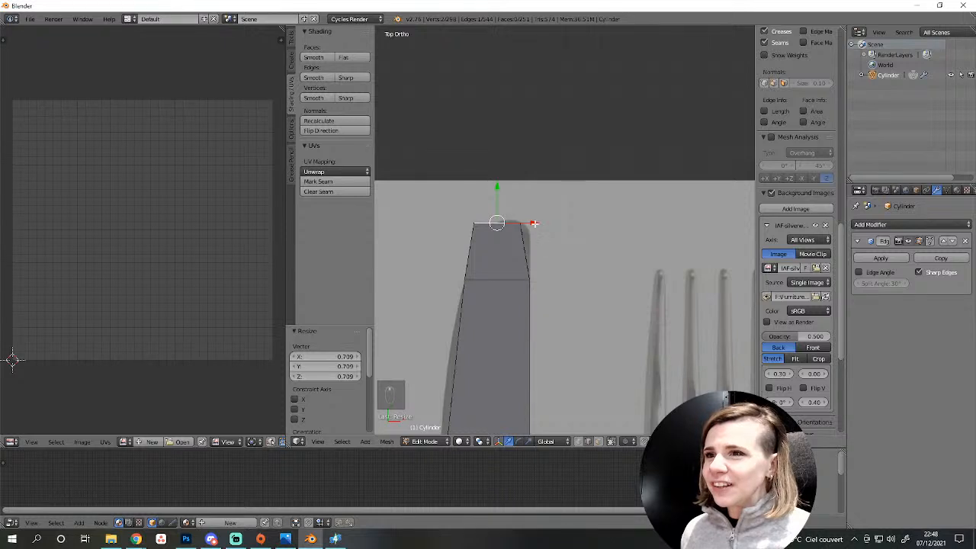
pyautogui.press('g')
pyautogui.press('x')
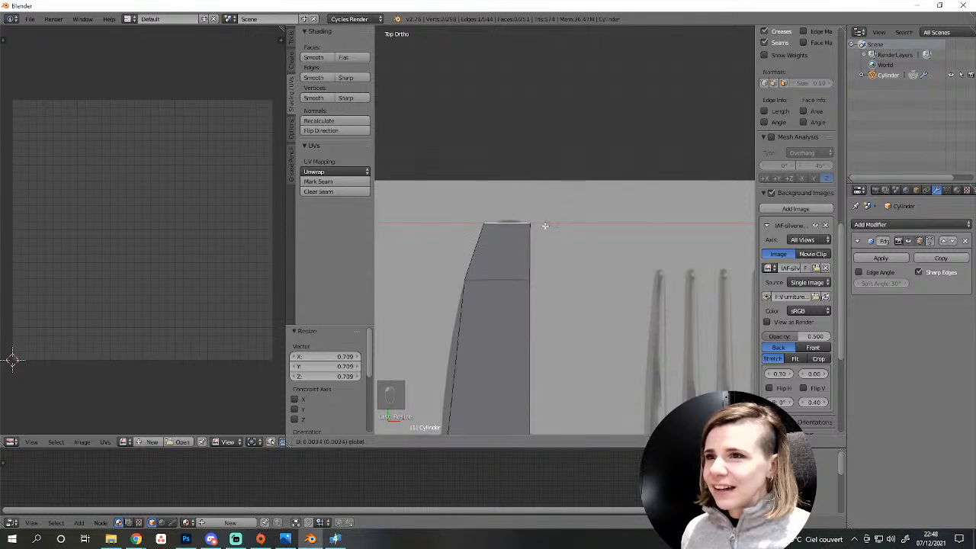
pyautogui.click(543, 226)
pyautogui.press('g')
pyautogui.press('y')
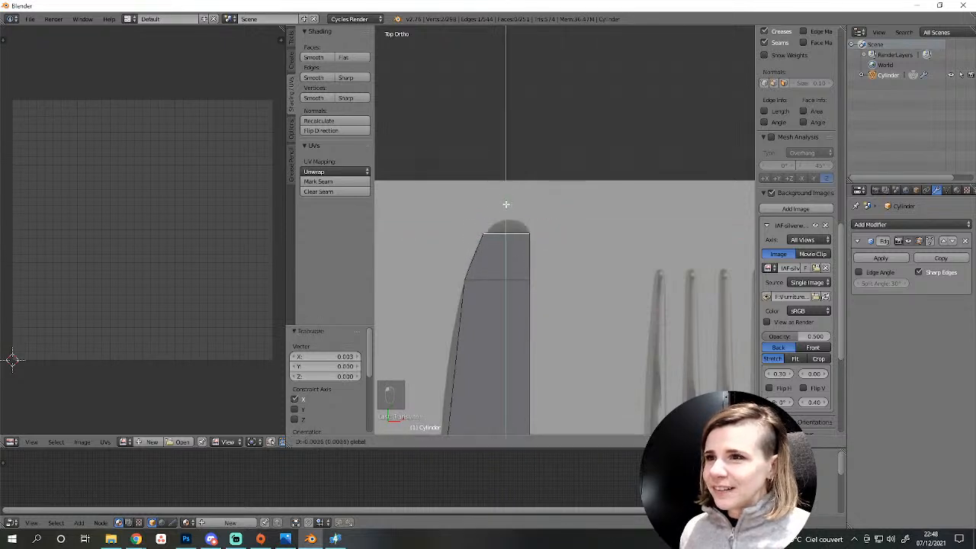
pyautogui.click(505, 238)
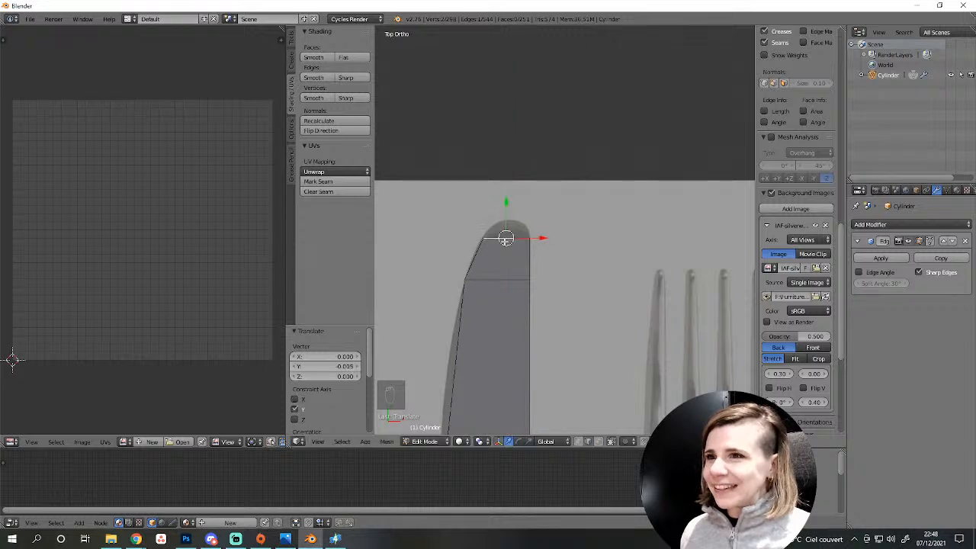
# Extrude the tip edge about 0.005 in Y to reach the end of the knife.
pyautogui.scroll(-1, 505, 238)
pyautogui.press('e')
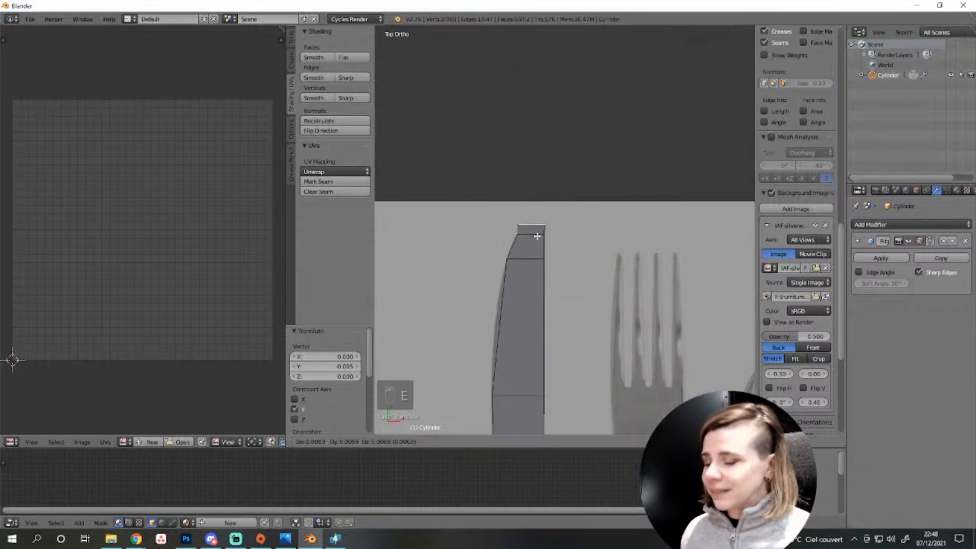
pyautogui.press('y')
pyautogui.click(536, 237)
# Narrow the end edge to about 0.562 in X and shift it about 0.0017 in X to follow the rounded tip.
pyautogui.scroll(1, 542, 257)
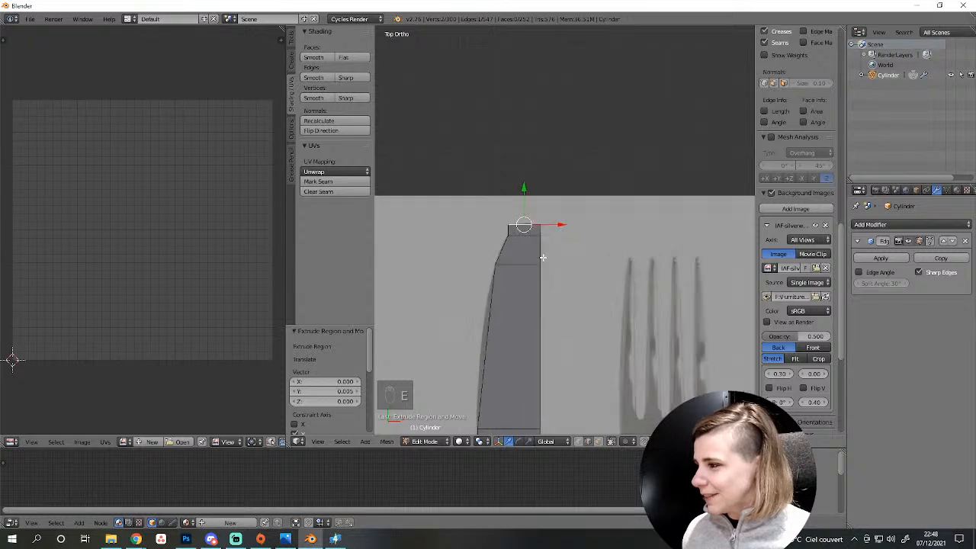
pyautogui.scroll(1, 542, 257)
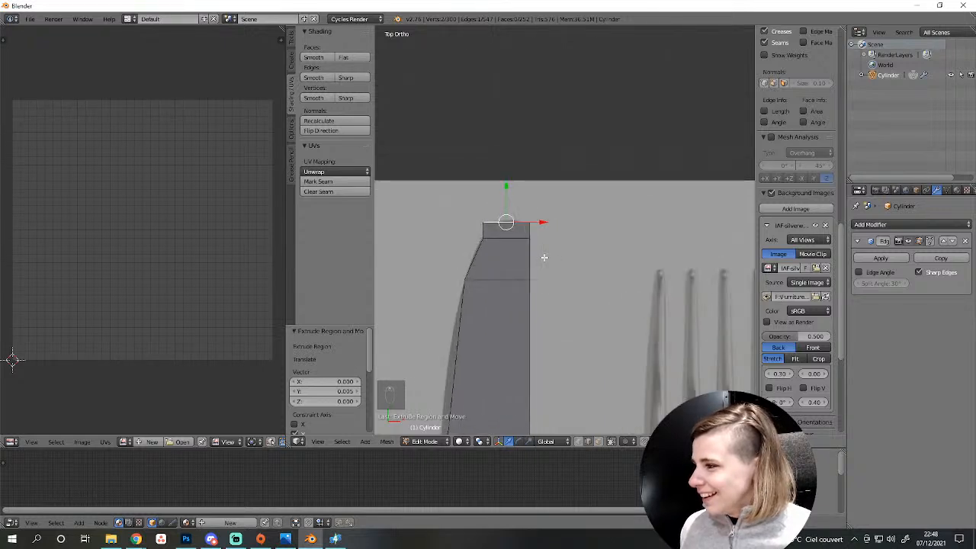
pyautogui.scroll(1, 543, 253)
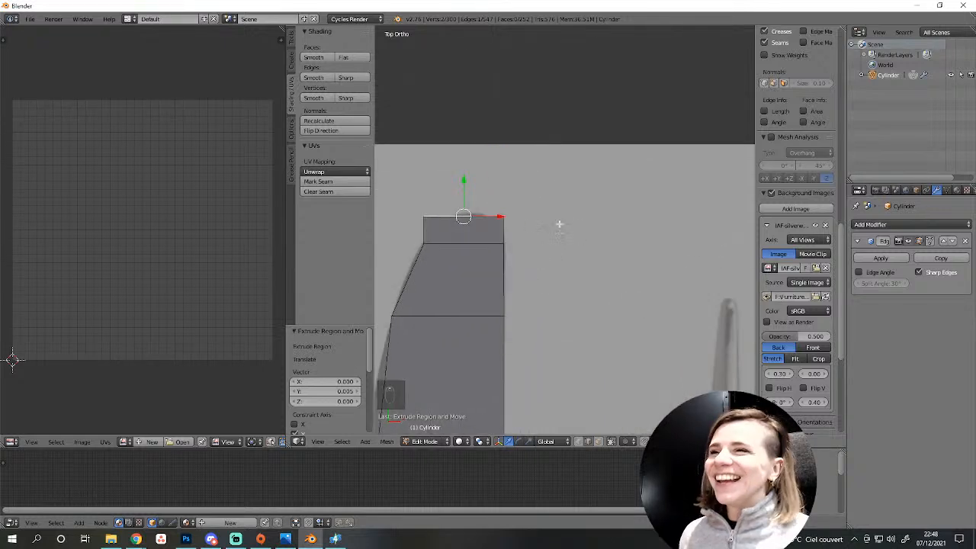
pyautogui.scroll(2, 497, 234)
pyautogui.keyDown('shift'); pyautogui.moveTo(510, 238); pyautogui.dragTo(630, 257, button='middle'); pyautogui.keyUp('shift')
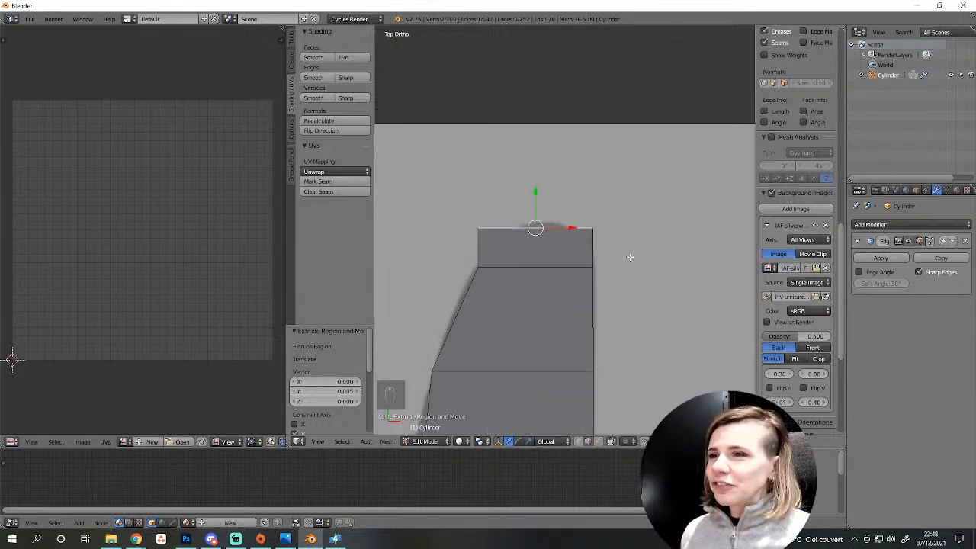
pyautogui.press('s')
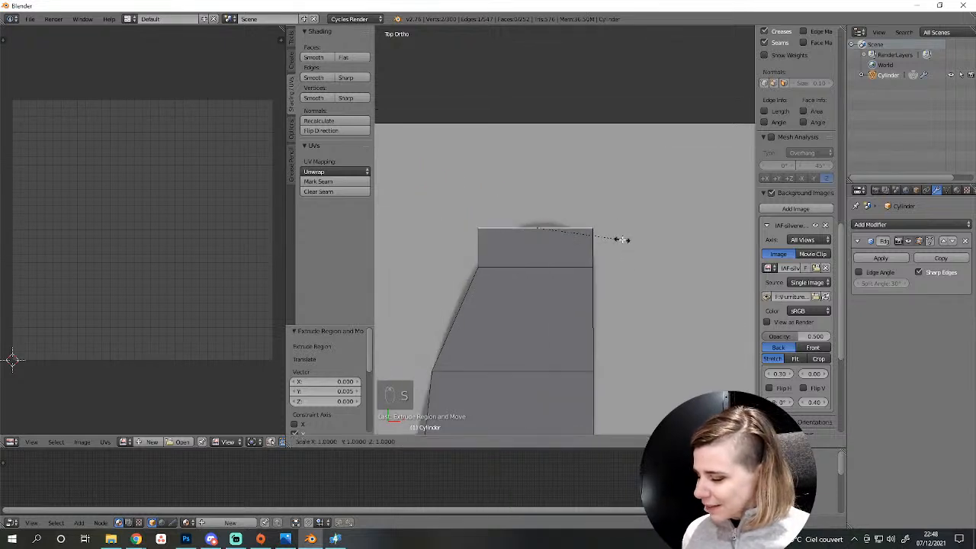
pyautogui.press('x')
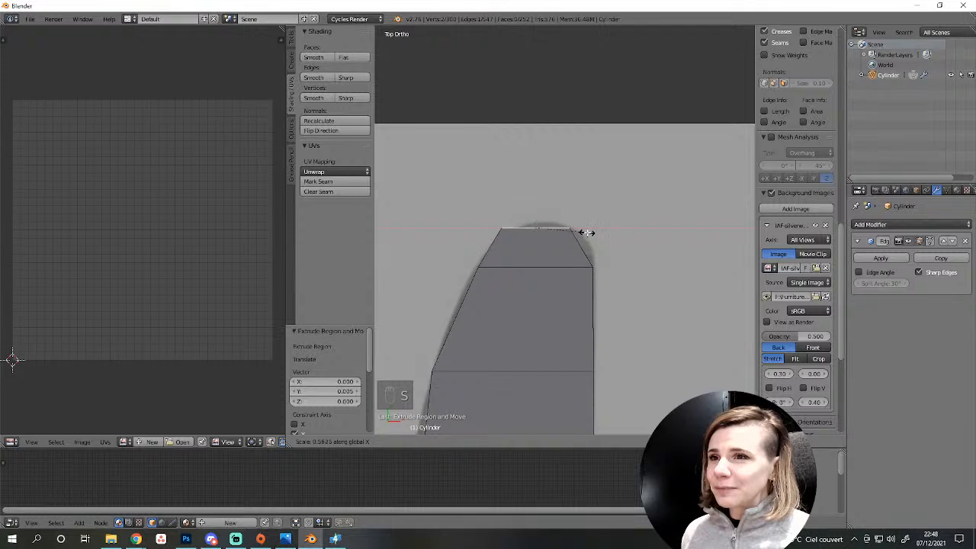
pyautogui.click(583, 230)
pyautogui.press('g')
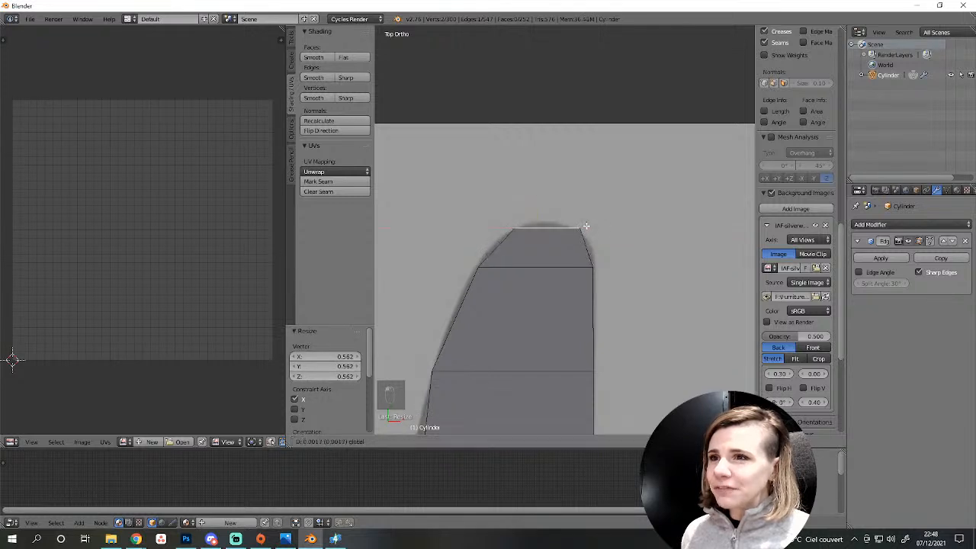
pyautogui.rightClick(585, 226)
# Deselect the knife's tip edge and select the blade's lower end edge at the start of the handle.
pyautogui.scroll(-10, 584, 226)
pyautogui.press('a')
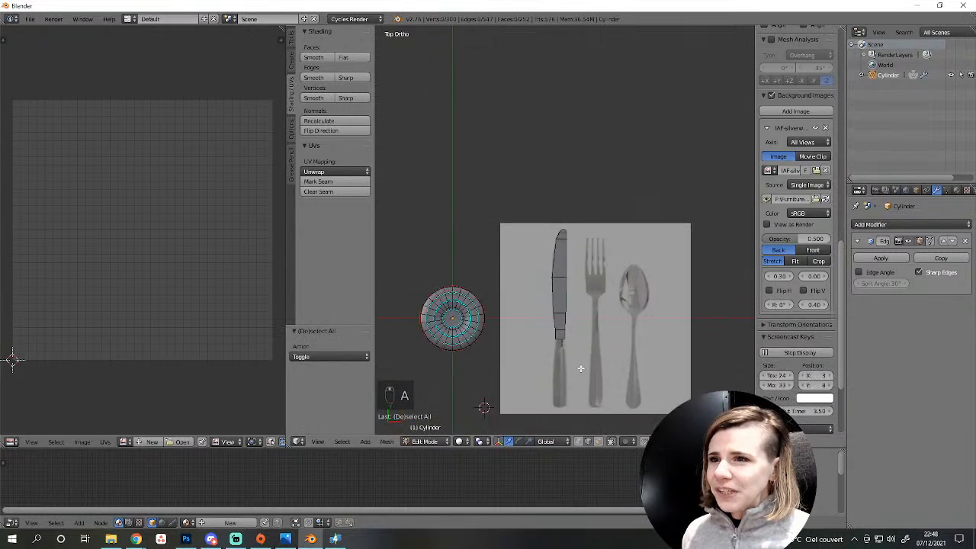
pyautogui.keyDown('shift'); pyautogui.moveTo(581, 369); pyautogui.dragTo(628, 344, button='middle'); pyautogui.keyUp('shift')
pyautogui.scroll(9, 509, 263)
pyautogui.rightClick(542, 215)
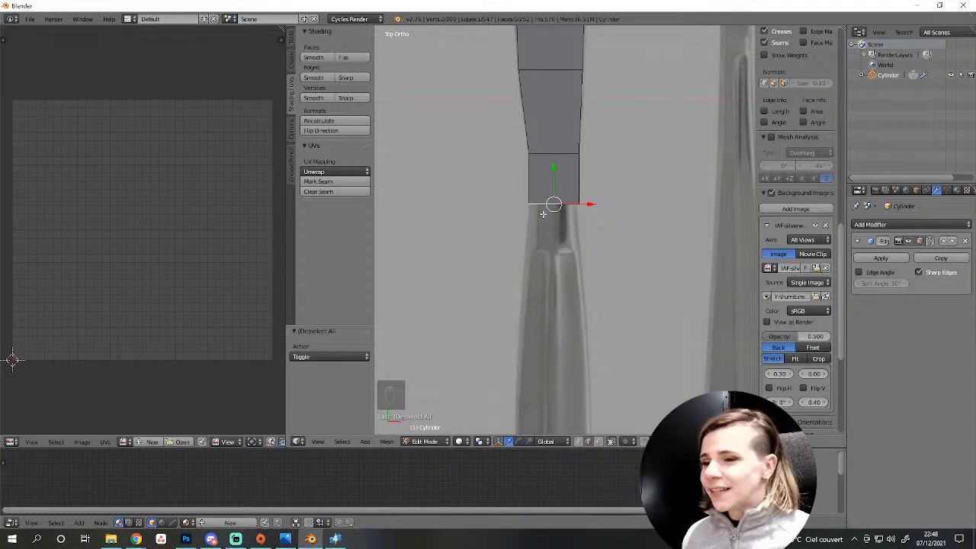
# Examine the knife handle in the reference image, from the blade's lower edge down to the handle's end.
pyautogui.scroll(-5, 589, 255)
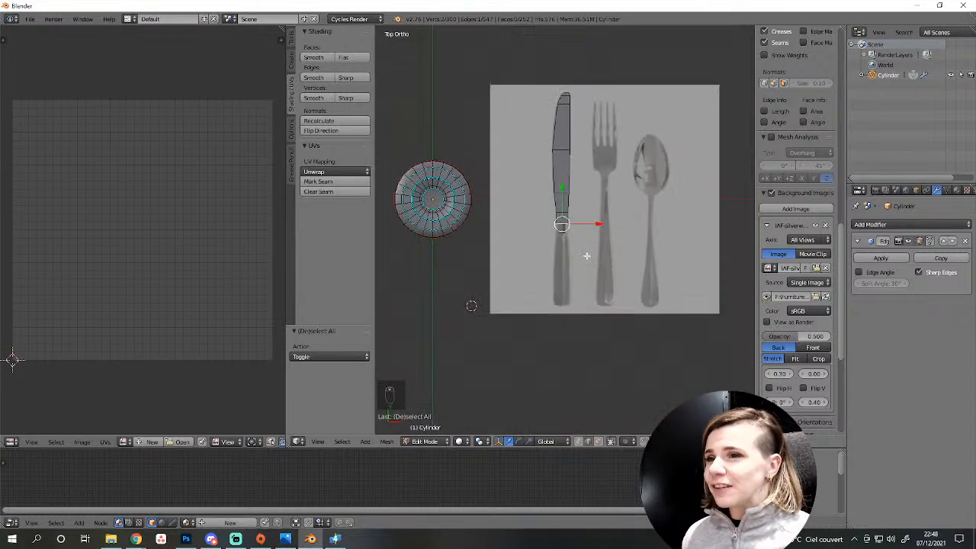
pyautogui.scroll(3, 585, 255)
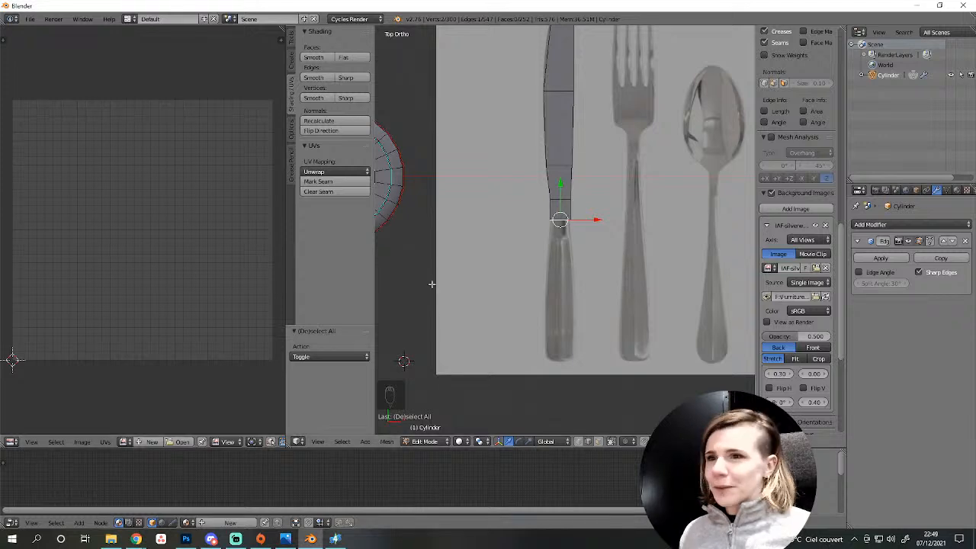
pyautogui.scroll(3, 531, 300)
pyautogui.scroll(-4, 531, 305)
pyautogui.scroll(4, 532, 306)
pyautogui.scroll(3, 532, 305)
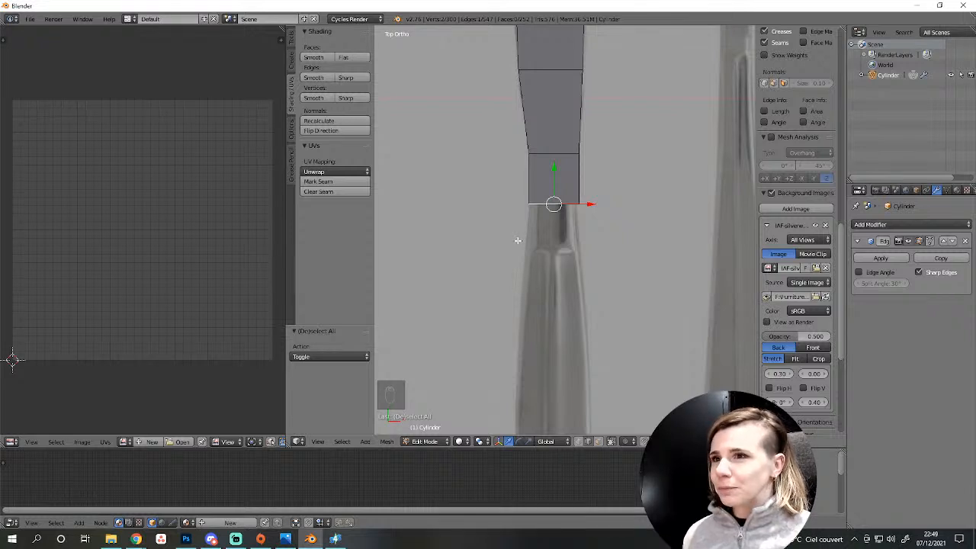
pyautogui.scroll(-2, 518, 240)
pyautogui.scroll(2, 514, 240)
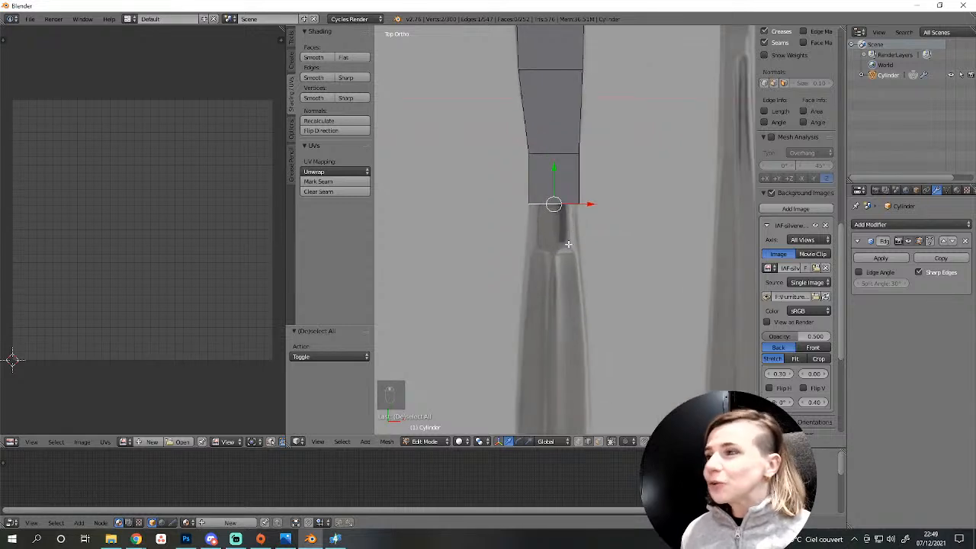
pyautogui.scroll(3, 576, 236)
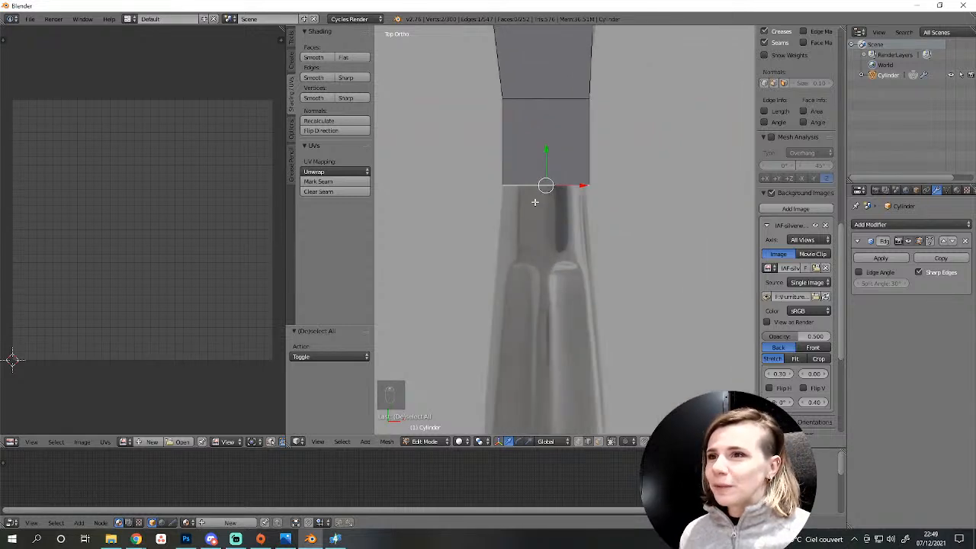
pyautogui.press('g')
pyautogui.rightClick(534, 252)
pyautogui.scroll(-2, 535, 252)
pyautogui.scroll(2, 536, 251)
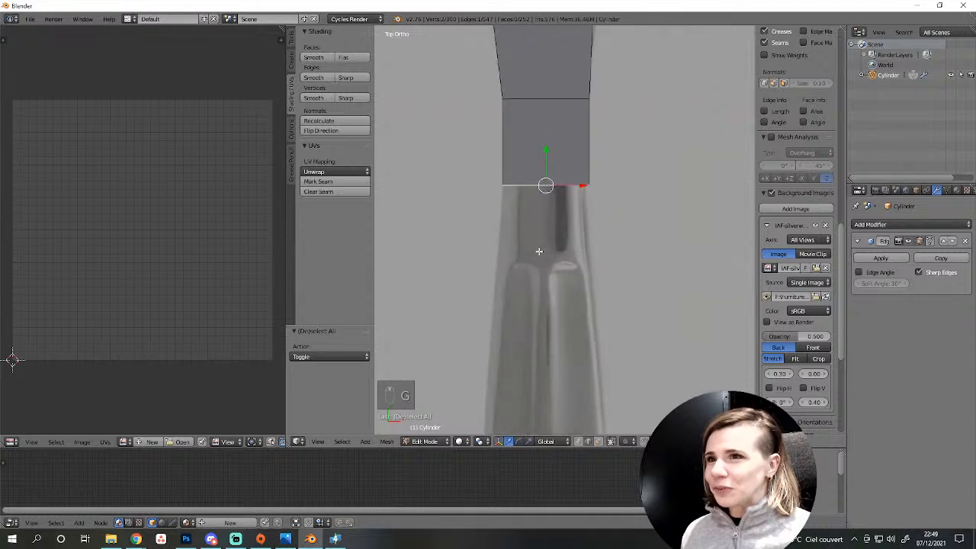
pyautogui.scroll(-3, 537, 251)
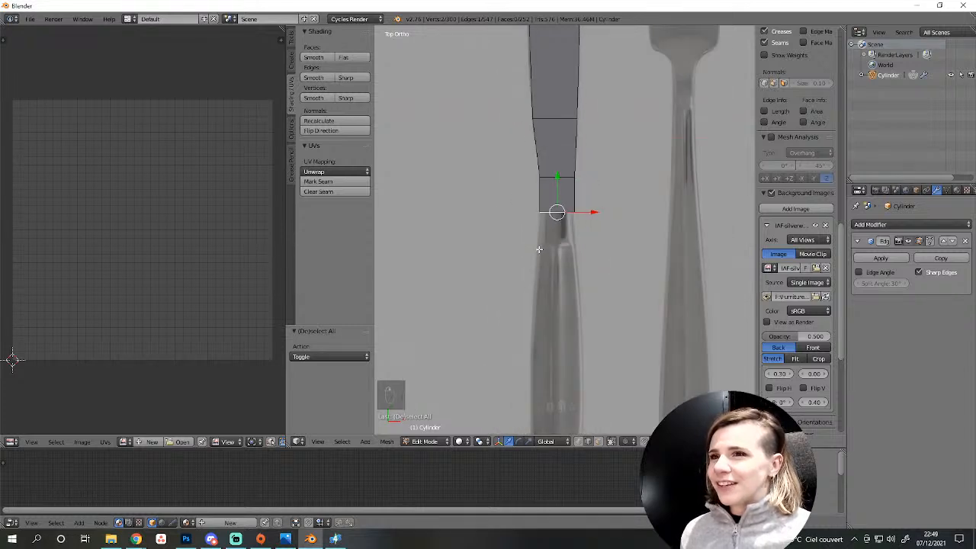
pyautogui.scroll(-4, 538, 249)
pyautogui.scroll(3, 538, 249)
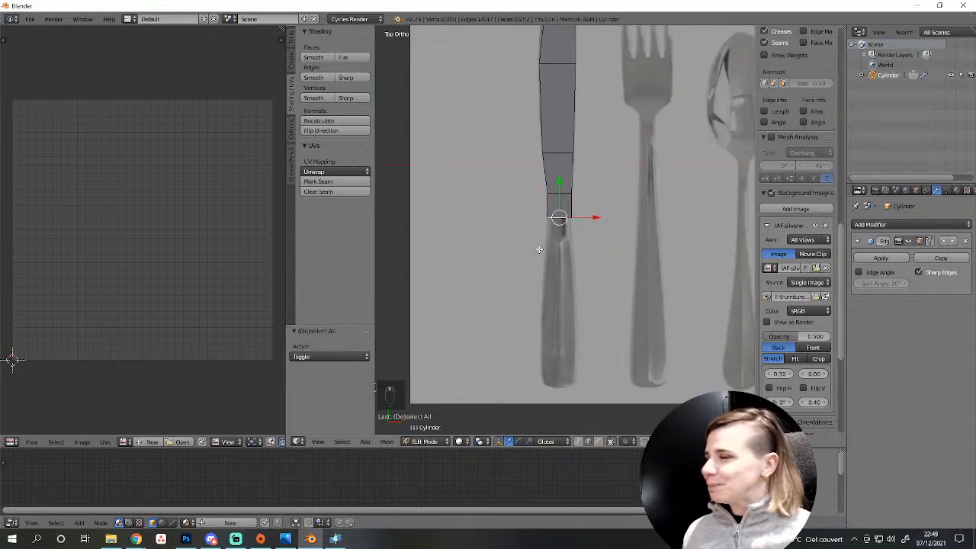
pyautogui.scroll(3, 595, 221)
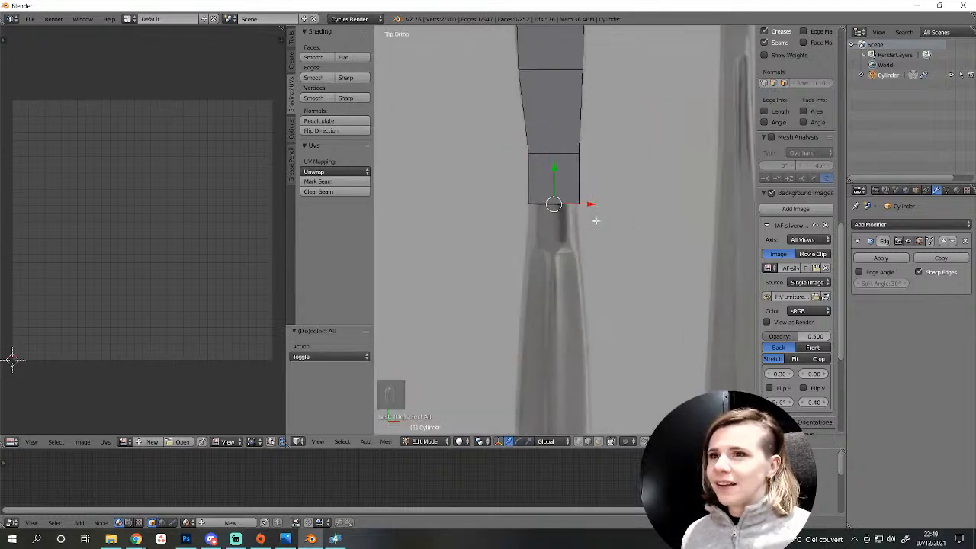
pyautogui.scroll(-3, 596, 215)
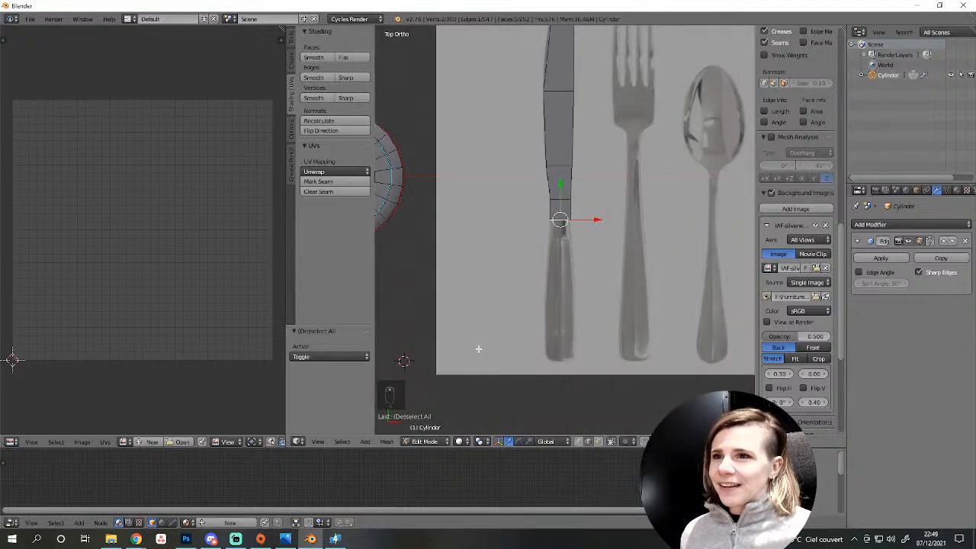
# Switch to Photos to examine the cutlery in the Hanukkah table-setting picture, and return to Blender.
pyautogui.click(285, 539)
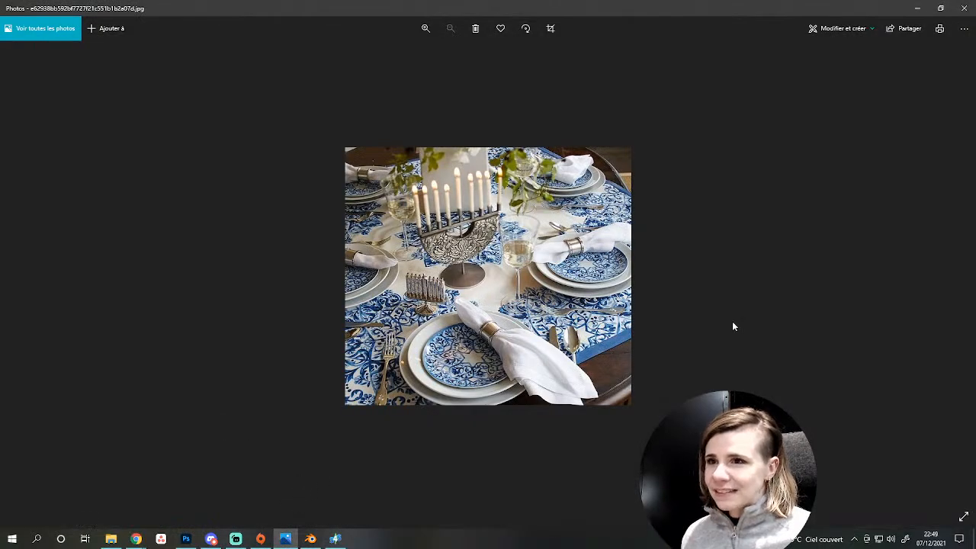
pyautogui.click(286, 539)
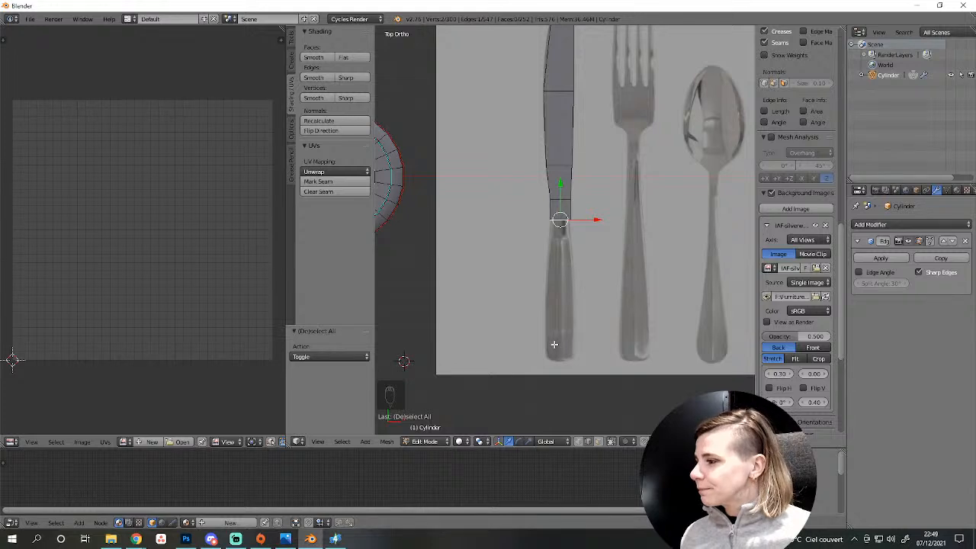
pyautogui.click(285, 539)
pyautogui.click(285, 539)
# Extrude the blade's lower edge about -0.008 in Y and scale the new edge to about 0.522.
pyautogui.scroll(5, 569, 289)
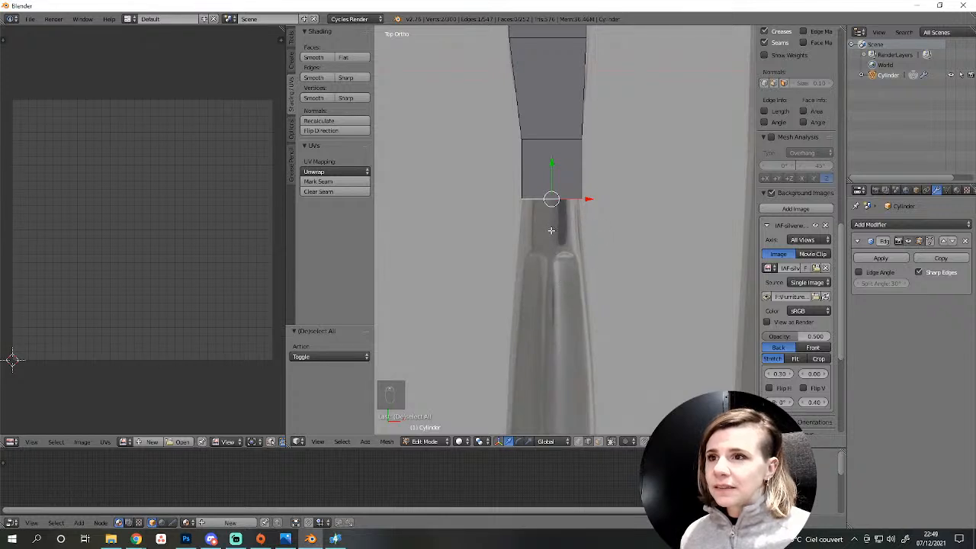
pyautogui.press('g')
pyautogui.rightClick(555, 327)
pyautogui.press('e')
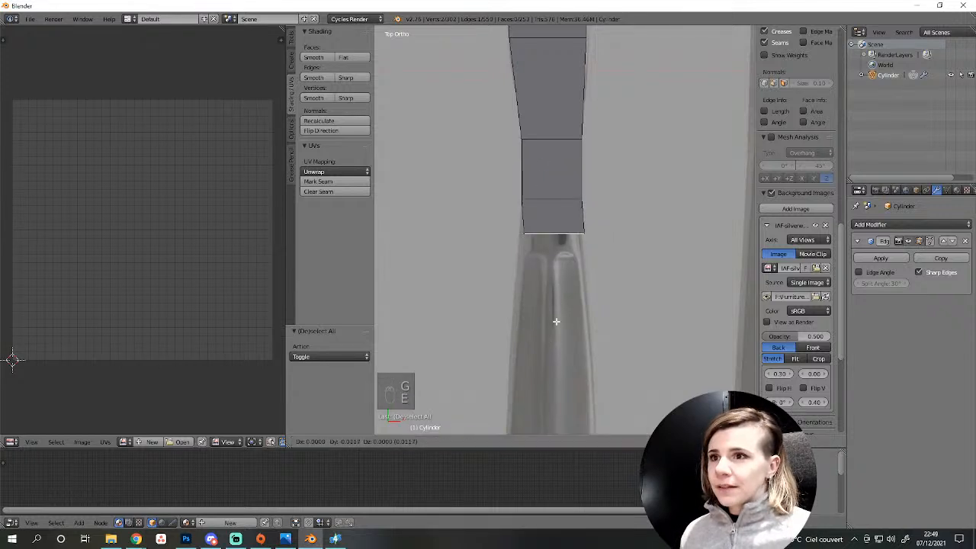
pyautogui.rightClick(556, 348)
pyautogui.press('g')
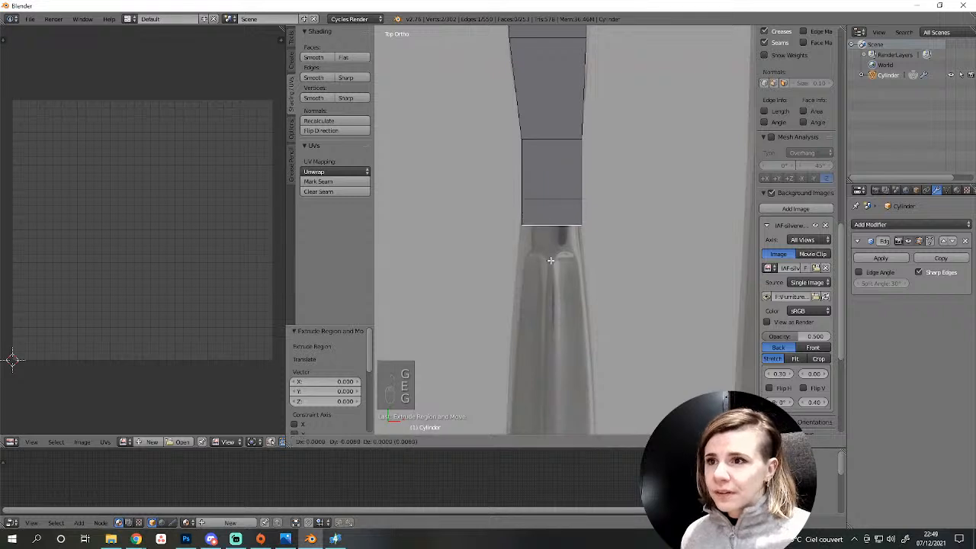
pyautogui.middleClick(550, 260)
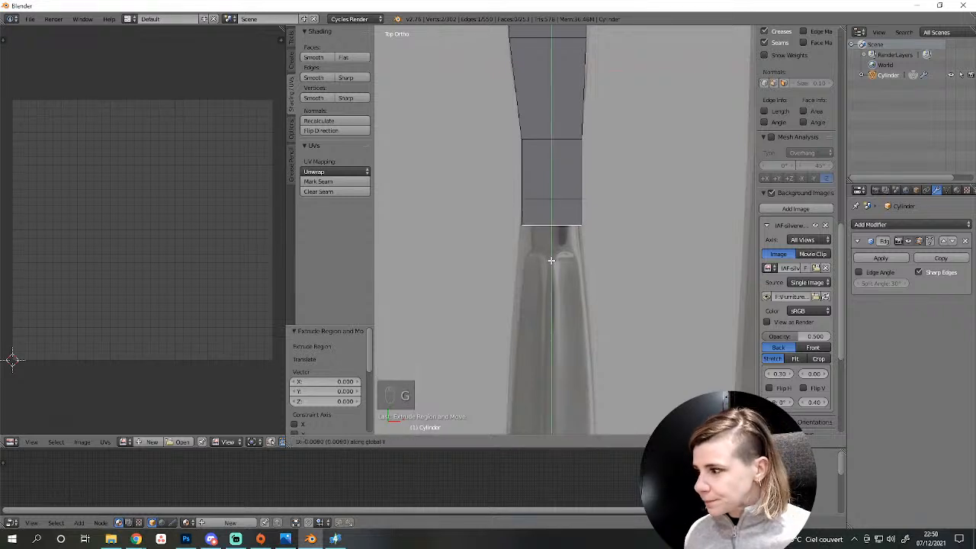
pyautogui.click(587, 221)
pyautogui.press('s')
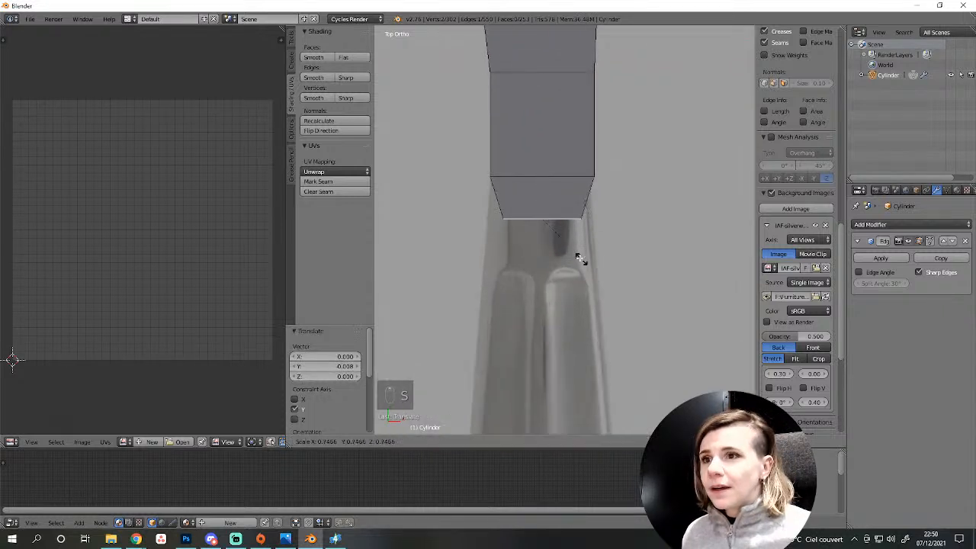
pyautogui.click(562, 254)
# Extrude the narrowed edge about -0.093 in Y to form the slim shaft of the handle.
pyautogui.scroll(-4, 555, 229)
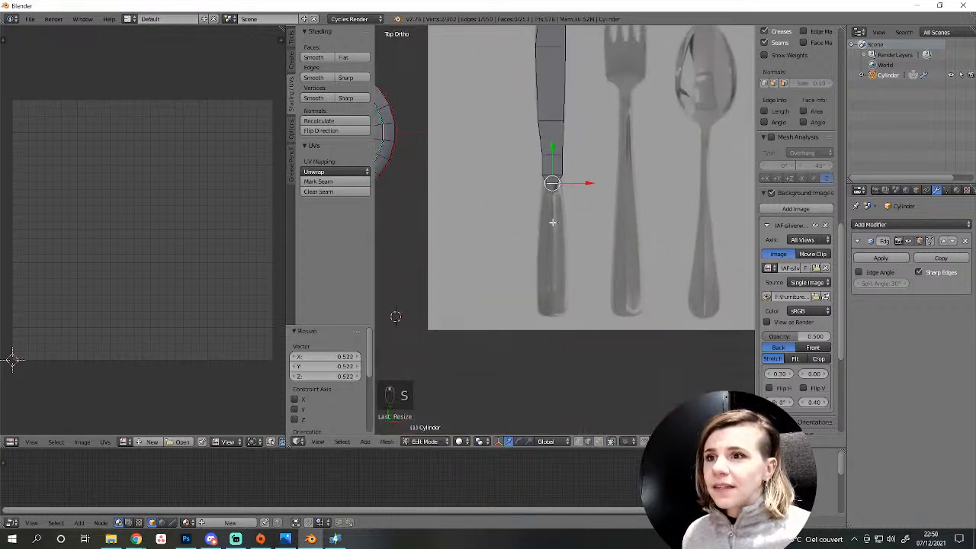
pyautogui.press('e')
pyautogui.rightClick(554, 292)
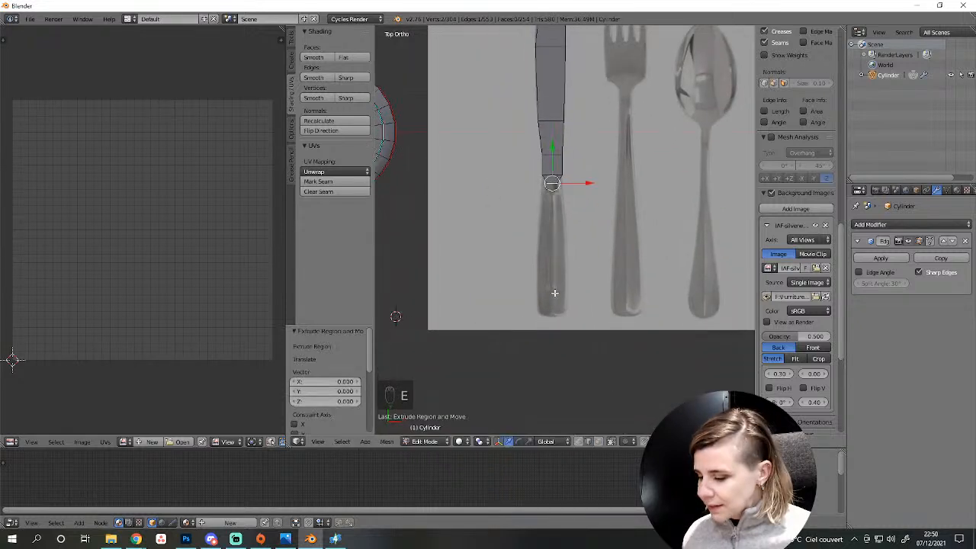
pyautogui.press('g')
pyautogui.press('y')
pyautogui.click(543, 385)
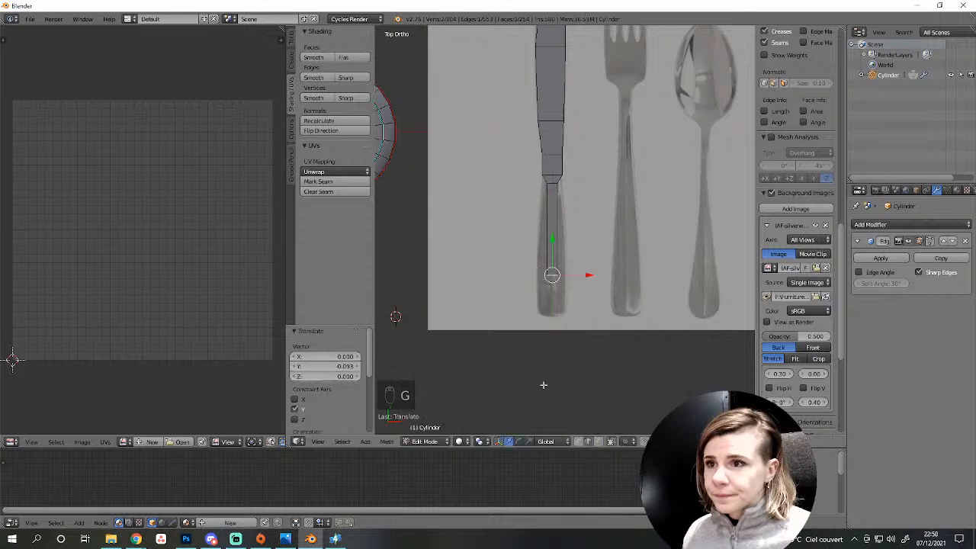
# Extrude the shaft's end edge about -0.003 in Y and scale the new edge to about 1.742.
pyautogui.scroll(2, 573, 300)
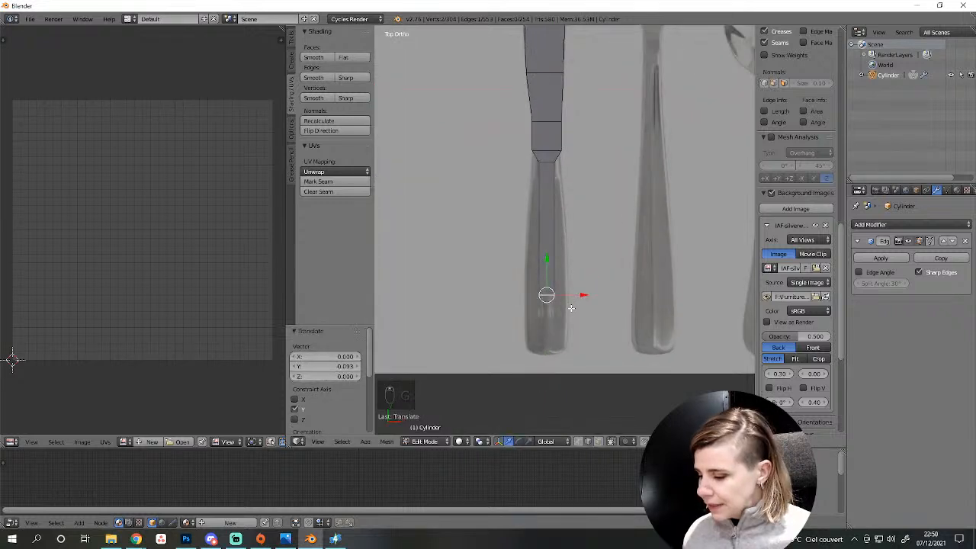
pyautogui.press('e')
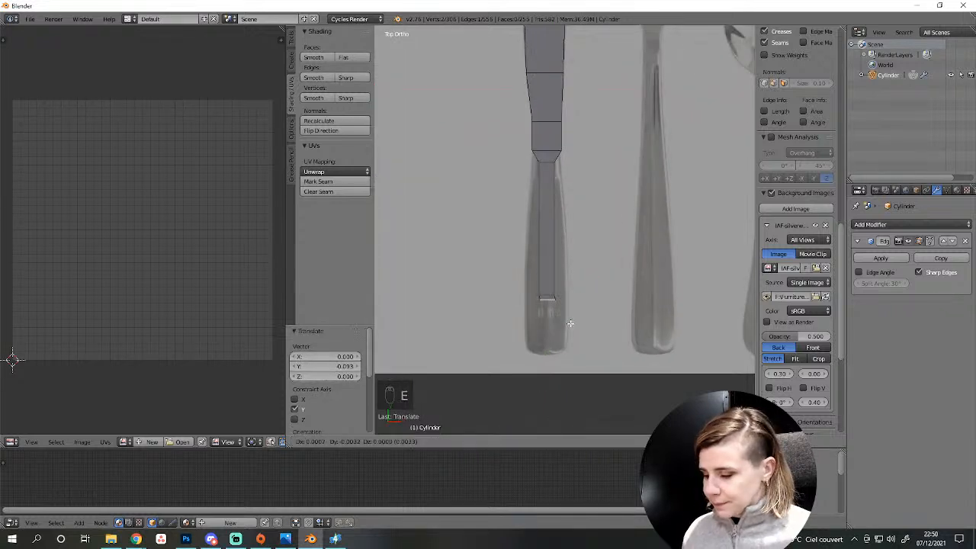
pyautogui.click(570, 323)
pyautogui.press('s')
pyautogui.click(593, 333)
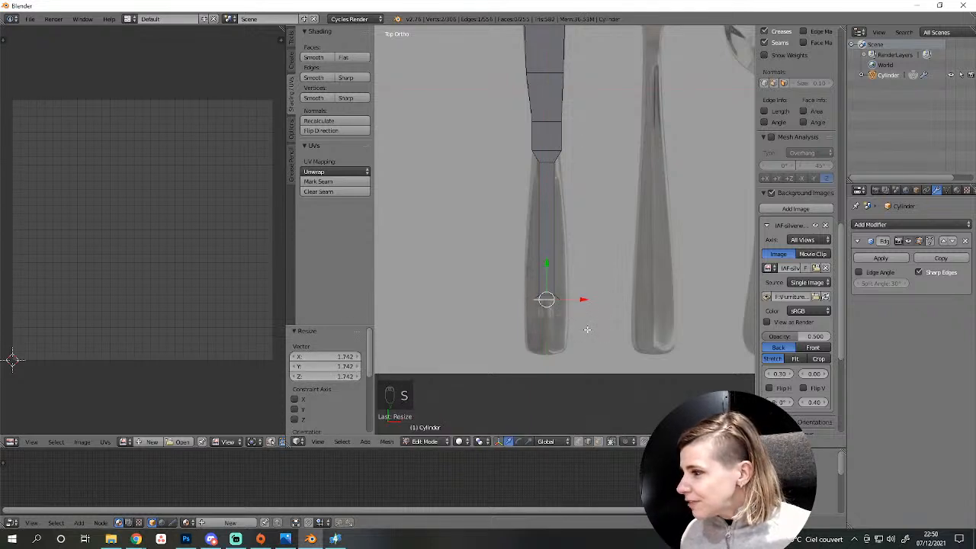
# Move the flare's upper edge about 0.007 in Y and its lower edge about 0.003 in Y.
pyautogui.scroll(4, 587, 329)
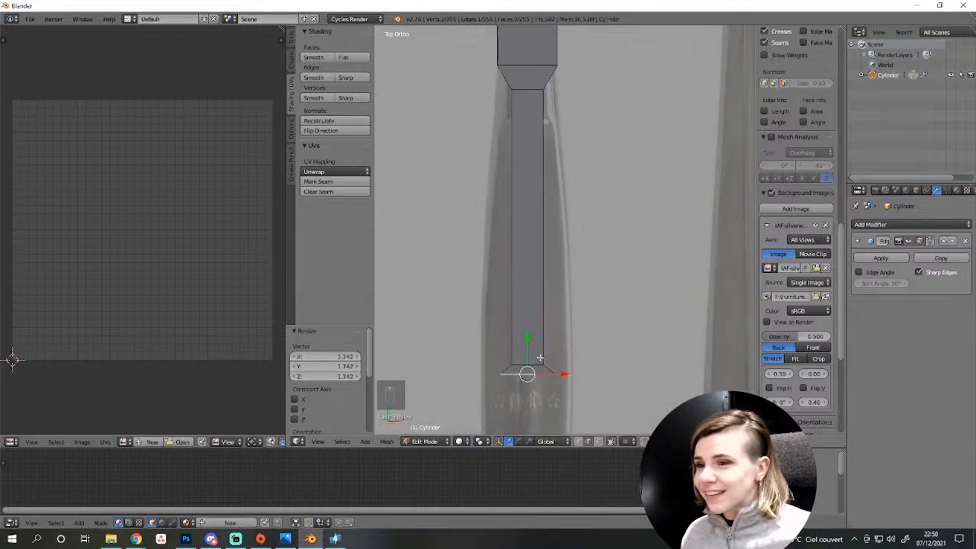
pyautogui.click(527, 364)
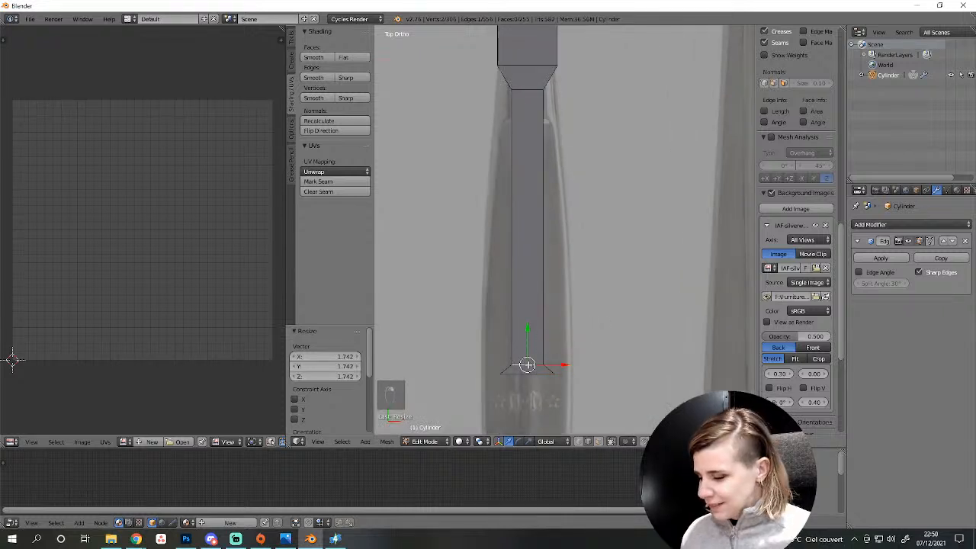
pyautogui.press('g')
pyautogui.press('y')
pyautogui.click(527, 353)
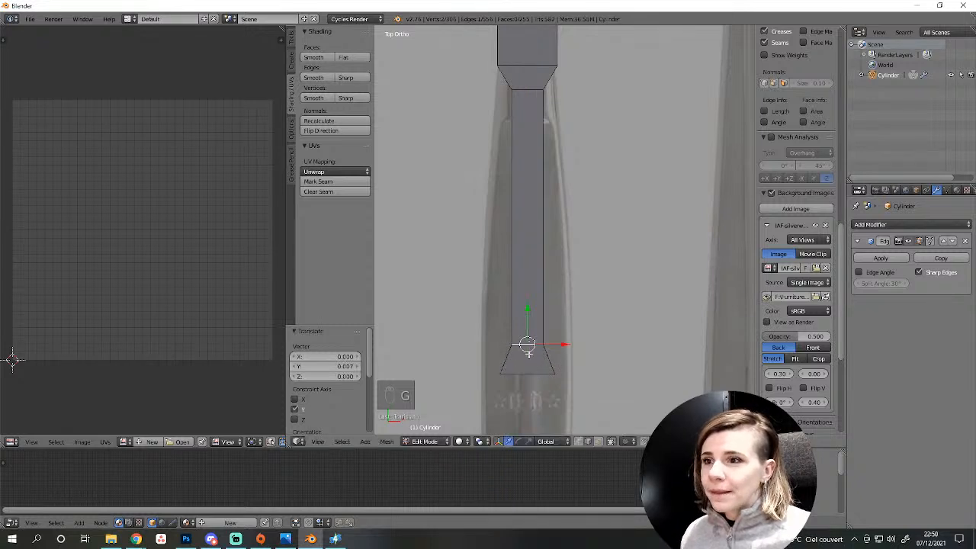
pyautogui.click(526, 374)
pyautogui.press('g')
pyautogui.press('y')
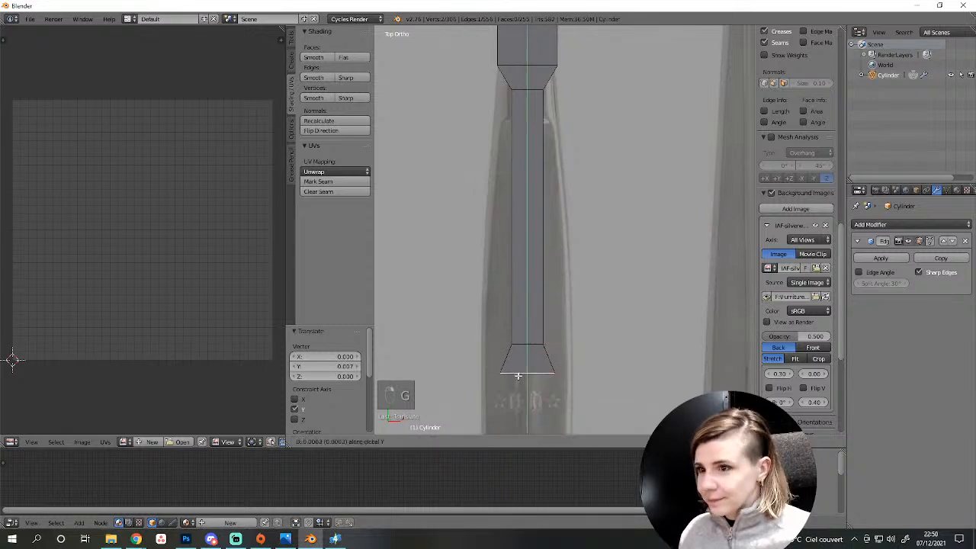
pyautogui.click(519, 370)
# Scale the flare's lower edge to about 1.186 and extrude it about -0.037 in Y to the handle's end.
pyautogui.scroll(-3, 564, 379)
pyautogui.press('s')
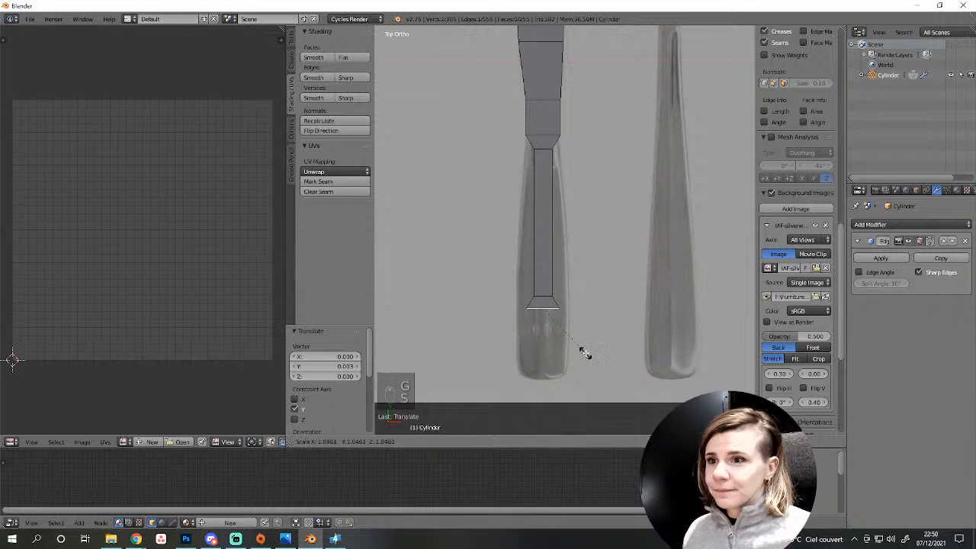
pyautogui.click(592, 353)
pyautogui.press('e')
pyautogui.press('z')
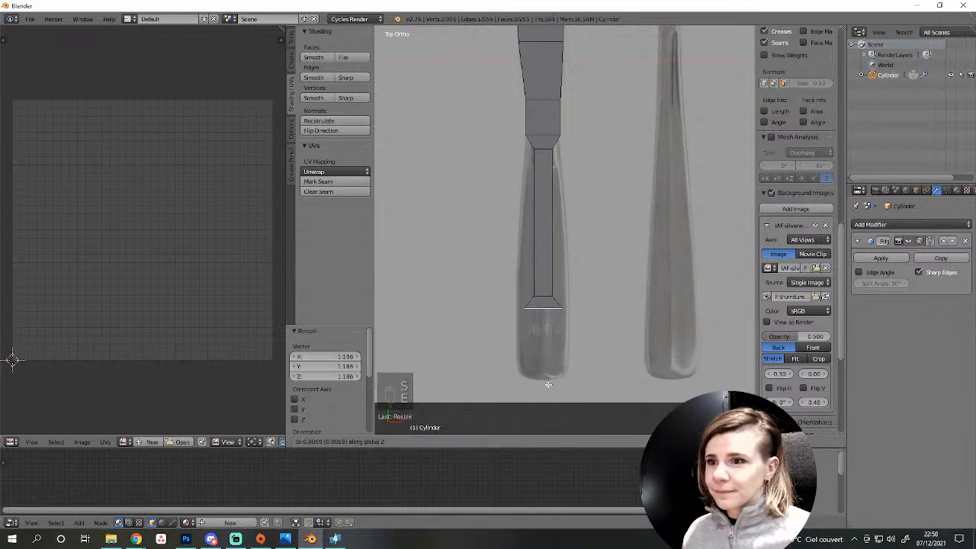
pyautogui.rightClick(547, 385)
pyautogui.press('g')
pyautogui.press('y')
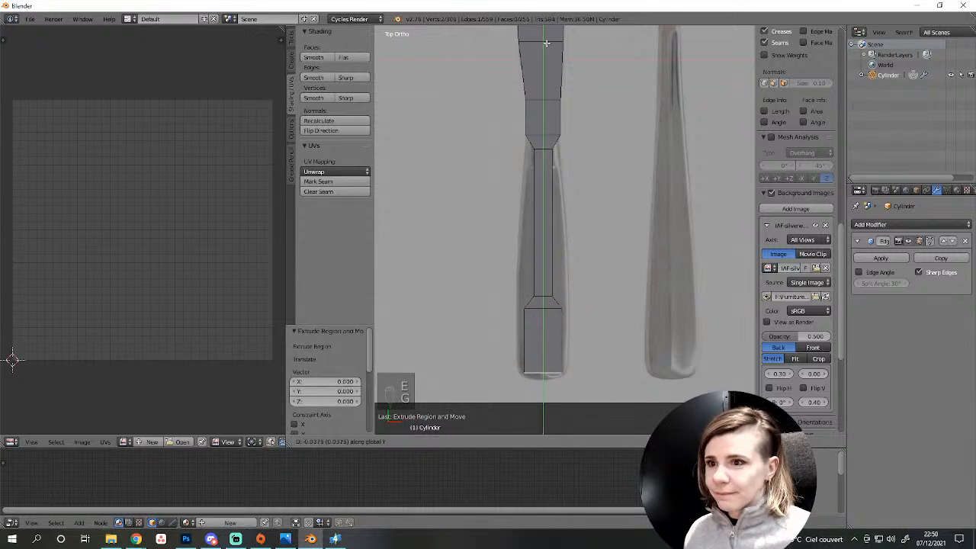
pyautogui.click(545, 41)
# Leave Edit Mode, view the knife outline at an angle, and check the table-setting picture in Photos.
pyautogui.scroll(-4, 559, 185)
pyautogui.moveTo(560, 185); pyautogui.dragTo(518, 266, button='middle')
pyautogui.press('Tab')
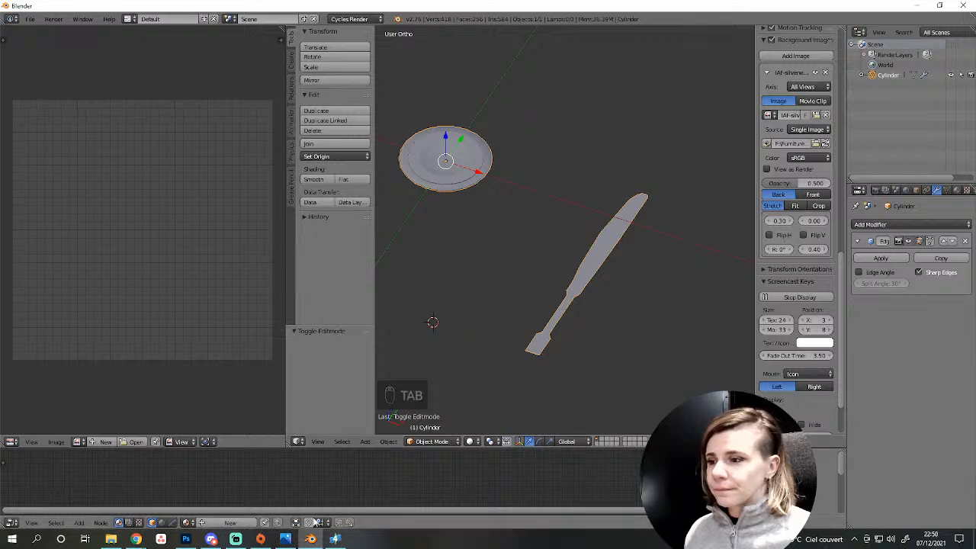
pyautogui.click(288, 541)
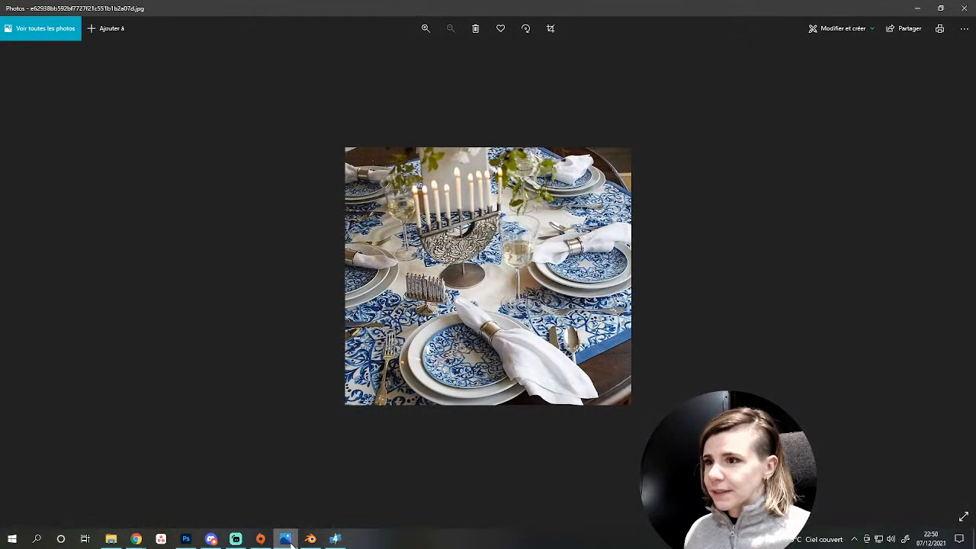
pyautogui.click(290, 543)
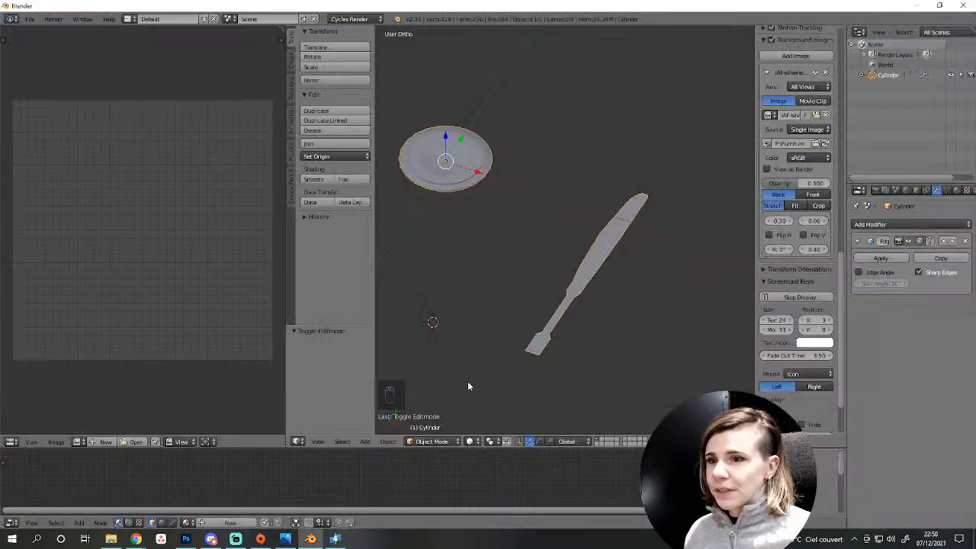
# Move the handle's end edge about 0.004 in Y, and extrude it about -0.006 in Y toward the rounded tip.
pyautogui.scroll(3, 561, 404)
pyautogui.keyDown('shift'); pyautogui.moveTo(561, 404); pyautogui.dragTo(609, 313, button='middle'); pyautogui.keyUp('shift')
pyautogui.scroll(2, 610, 313)
pyautogui.press('KP_7')
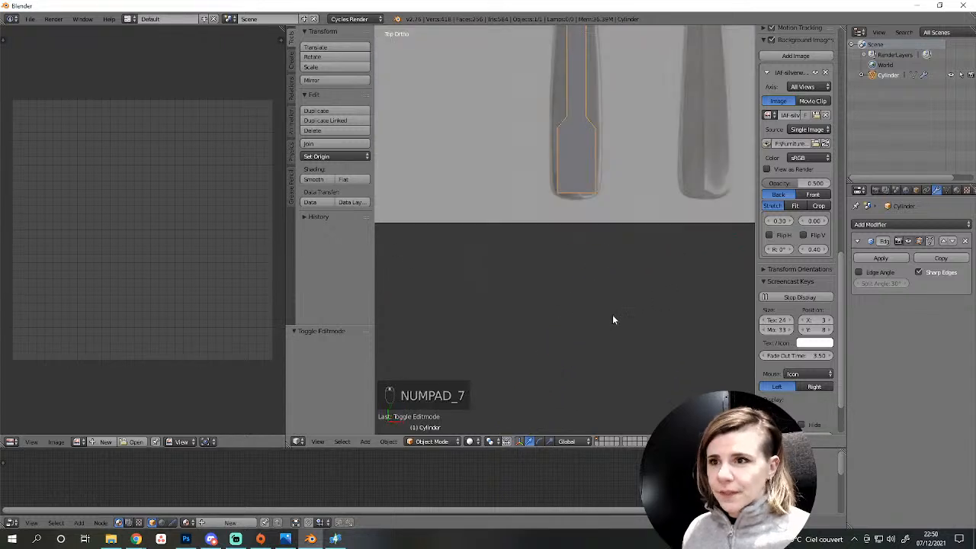
pyautogui.press('Tab')
pyautogui.moveTo(536, 290); pyautogui.dragTo(536, 279)
pyautogui.press('e')
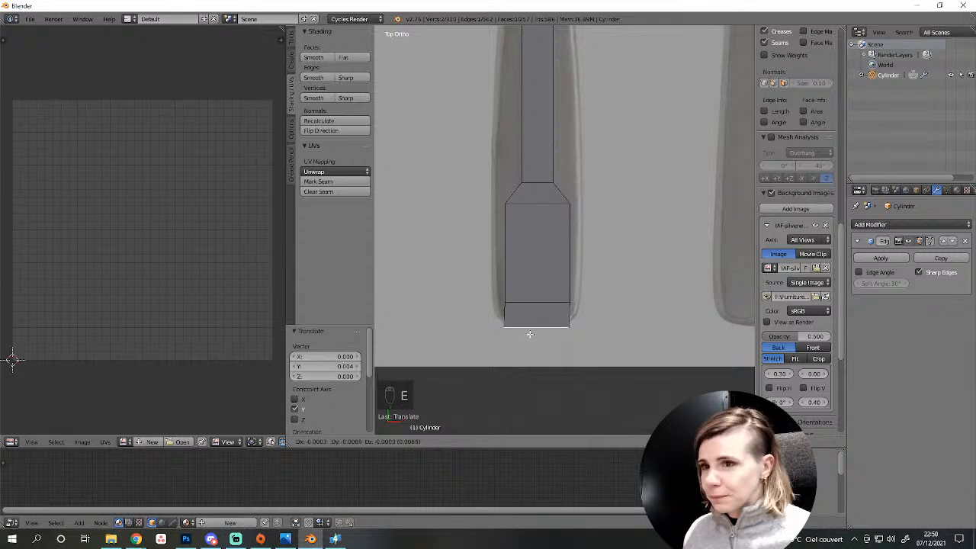
pyautogui.click(530, 328)
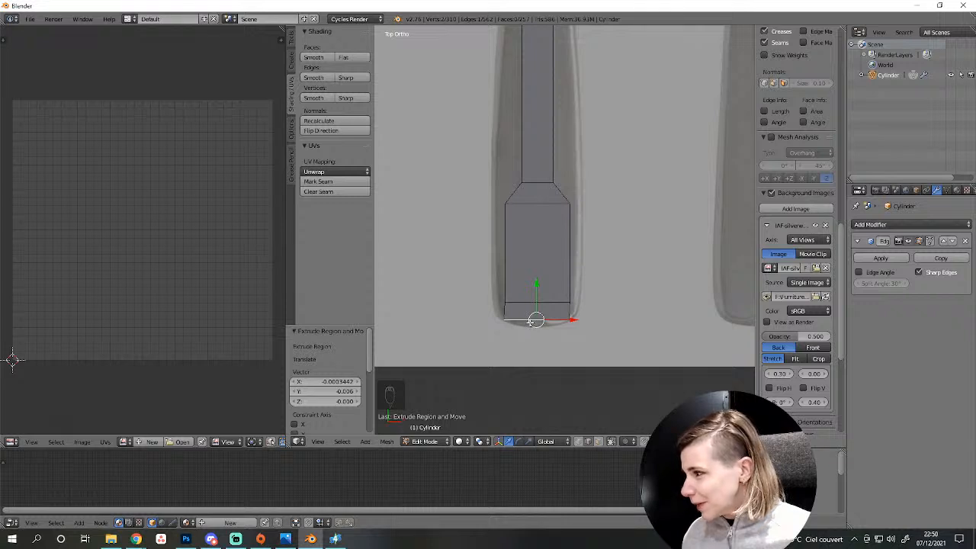
# Shift the new end edge about 0.00036 in X, and scale it to about 0.660 in X to taper the tip.
pyautogui.scroll(2, 535, 319)
pyautogui.press('g')
pyautogui.press('x')
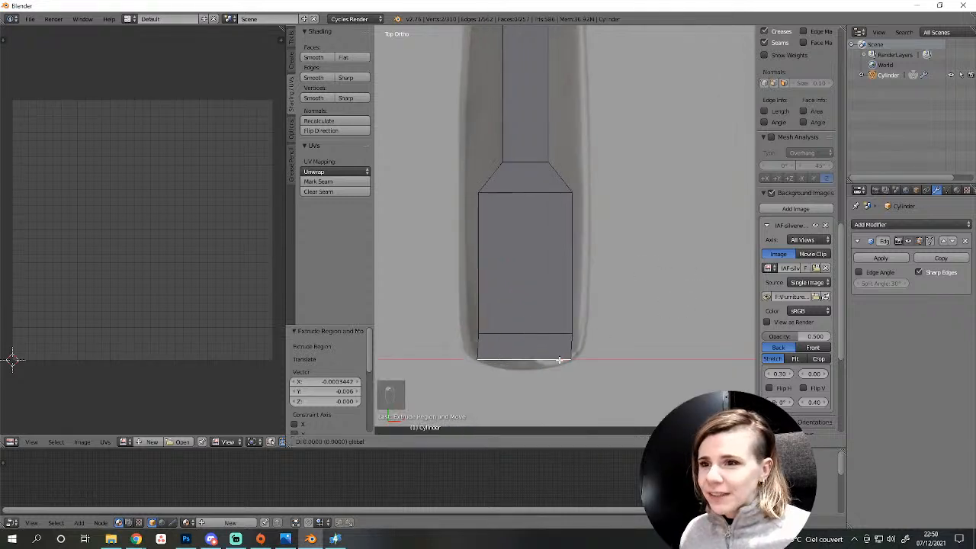
pyautogui.click(560, 359)
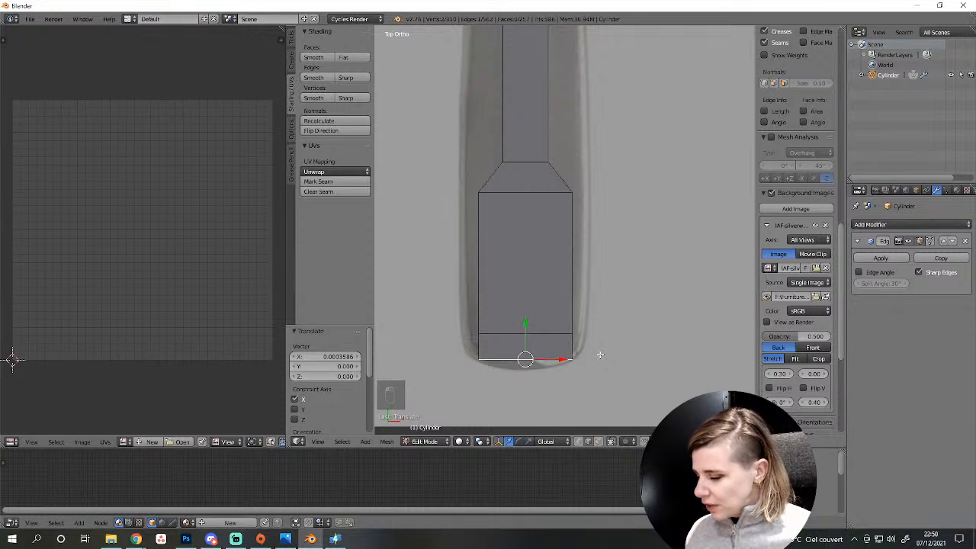
pyautogui.press('s')
pyautogui.click(574, 347)
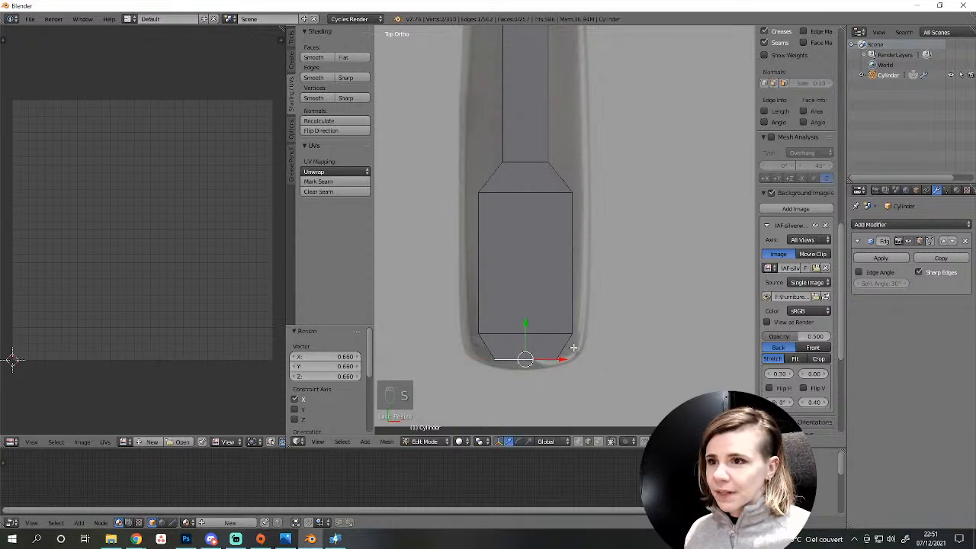
# Examine the narrow shaft and compare the whole knife outline with the silverware reference in Object Mode.
pyautogui.scroll(-3, 573, 347)
pyautogui.keyDown('shift'); pyautogui.moveTo(564, 270); pyautogui.dragTo(539, 395, button='middle'); pyautogui.keyUp('shift')
pyautogui.scroll(1, 526, 374)
pyautogui.rightClick(507, 349)
pyautogui.keyDown('shift'); pyautogui.rightClick(506, 341); pyautogui.keyUp('shift')
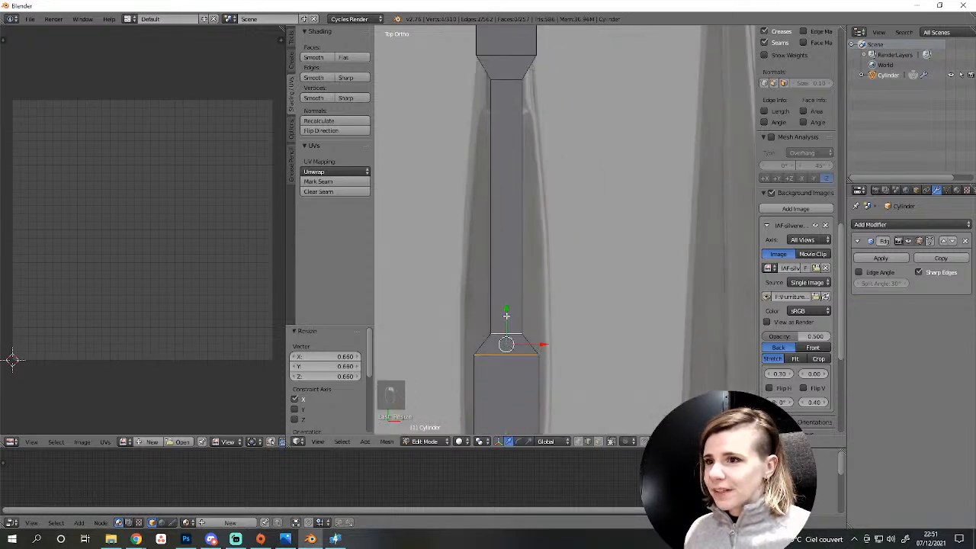
pyautogui.scroll(-4, 523, 305)
pyautogui.press('a')
pyautogui.press('Tab')
pyautogui.scroll(-2, 564, 323)
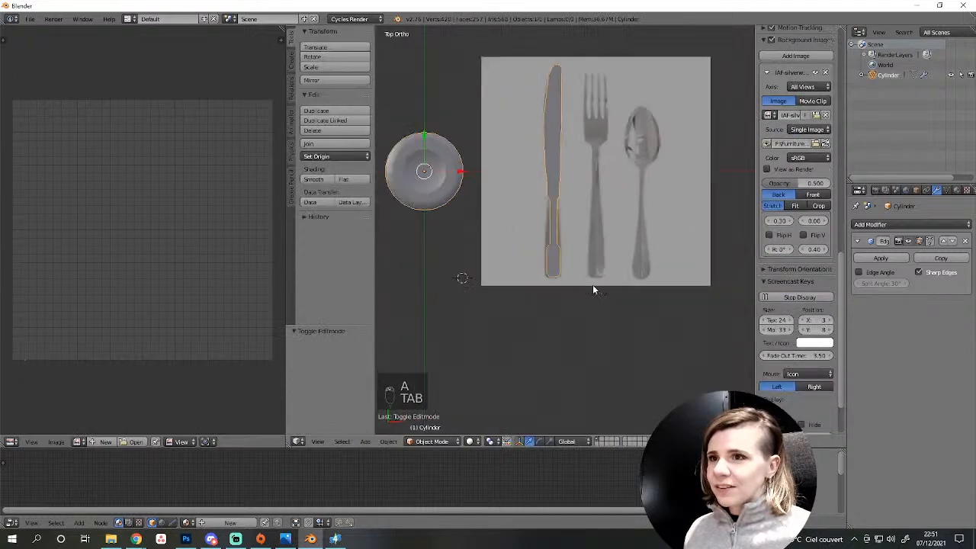
pyautogui.keyDown('shift'); pyautogui.moveTo(593, 289); pyautogui.dragTo(563, 377, button='middle'); pyautogui.keyUp('shift')
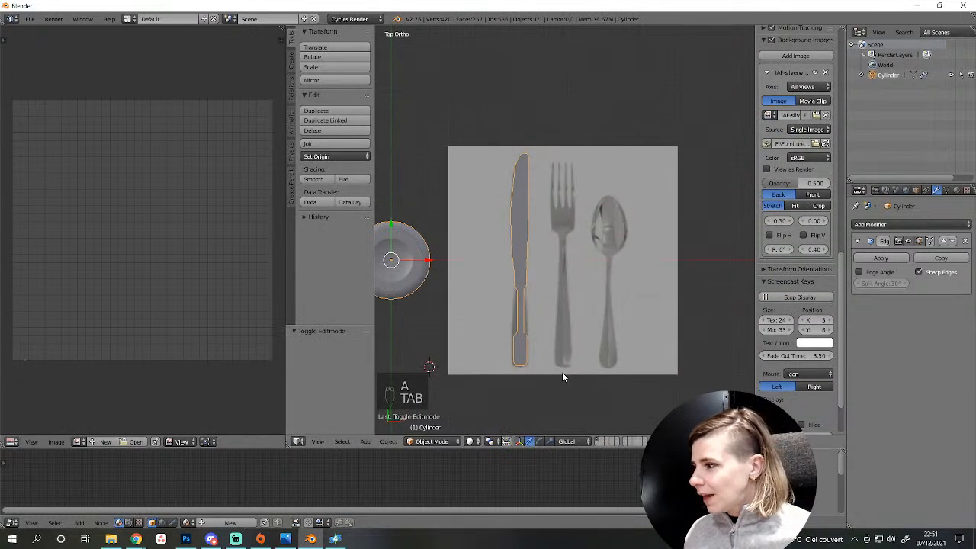
# Move the three edges where the blade meets the handle slightly toward the blade along Y, and compare the outline with the reference.
pyautogui.scroll(4, 562, 374)
pyautogui.rightClick(472, 355)
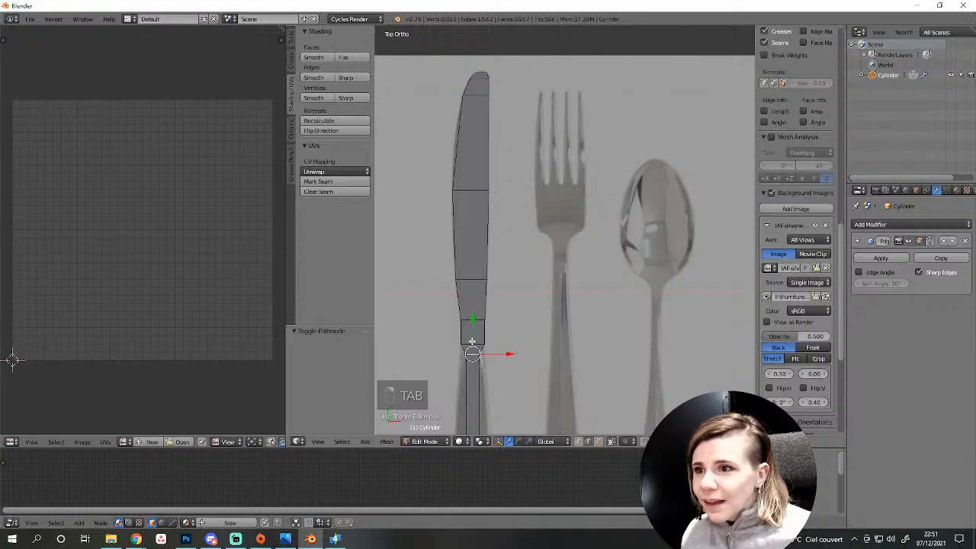
pyautogui.keyDown('shift'); pyautogui.rightClick(472, 344); pyautogui.keyUp('shift')
pyautogui.keyDown('shift'); pyautogui.rightClick(474, 321); pyautogui.keyUp('shift')
pyautogui.moveTo(474, 312); pyautogui.dragTo(474, 297)
pyautogui.scroll(-3, 478, 302)
pyautogui.press('a')
pyautogui.press('Tab')
pyautogui.scroll(2, 545, 378)
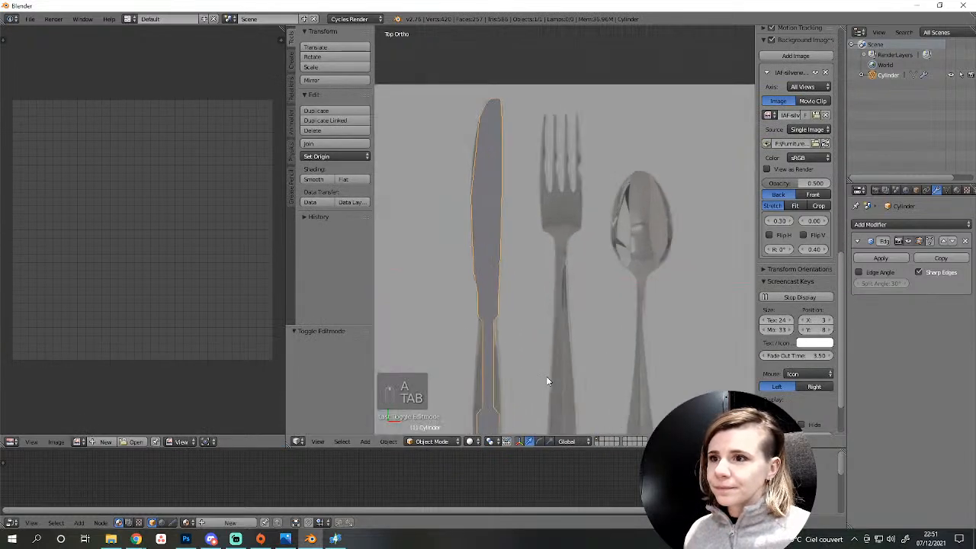
pyautogui.press('Tab')
pyautogui.scroll(-3, 546, 378)
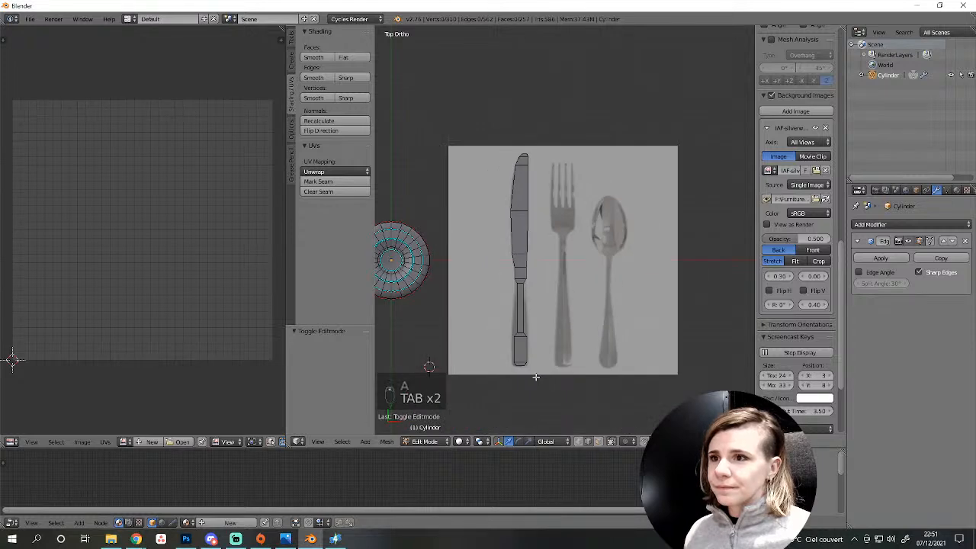
pyautogui.scroll(1, 532, 375)
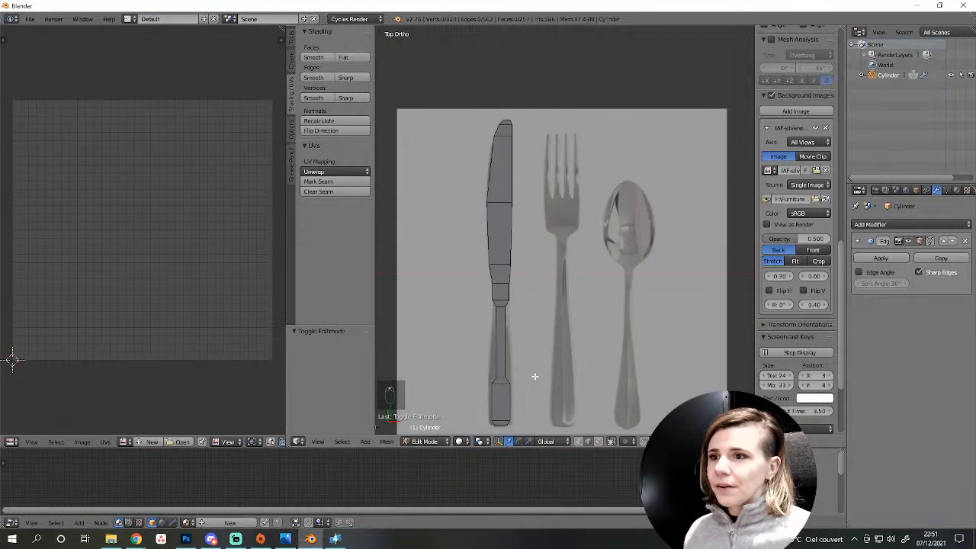
pyautogui.scroll(-1, 532, 375)
pyautogui.scroll(3, 527, 372)
pyautogui.press('a')
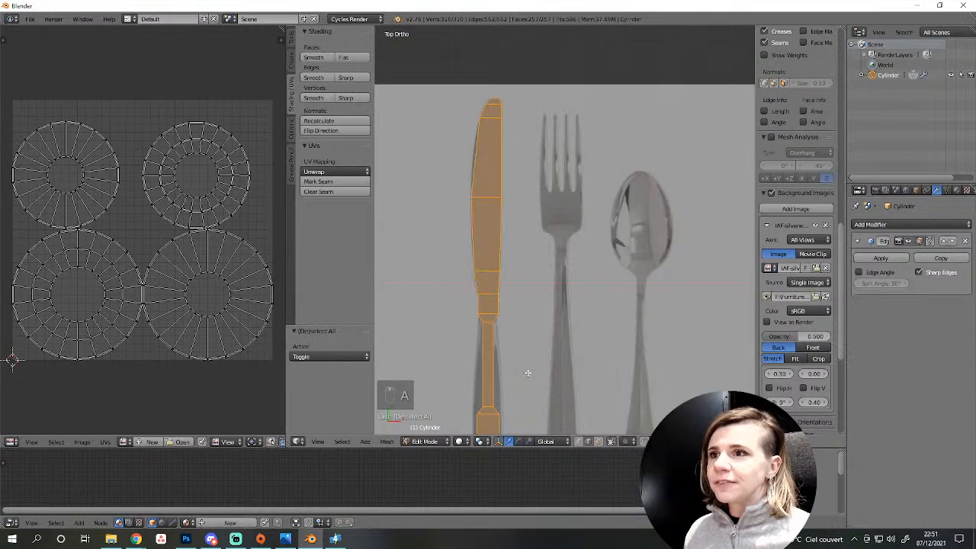
pyautogui.moveTo(528, 373); pyautogui.dragTo(619, 294, button='middle')
pyautogui.moveTo(625, 360); pyautogui.dragTo(599, 316, button='middle')
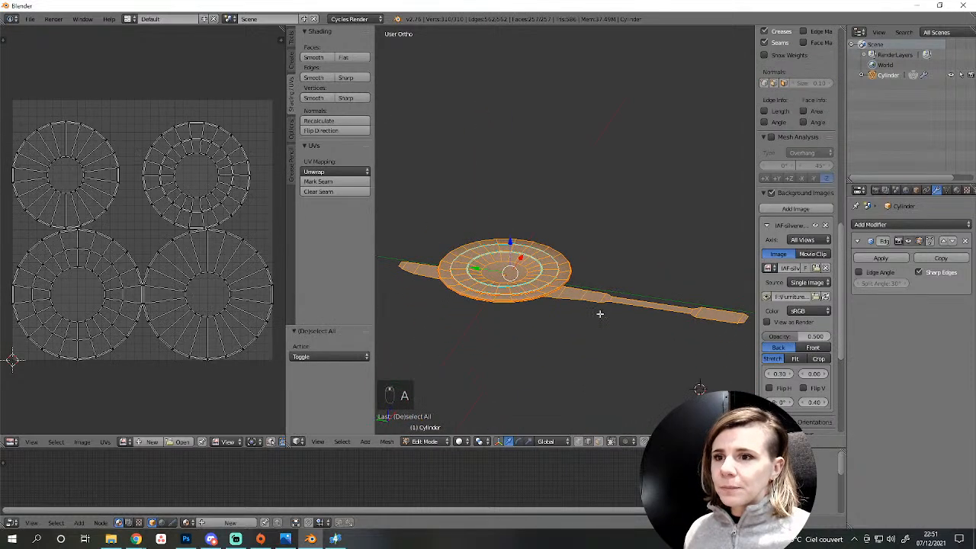
pyautogui.press('e')
pyautogui.rightClick(599, 319)
pyautogui.hotkey('ctrl', 'z')
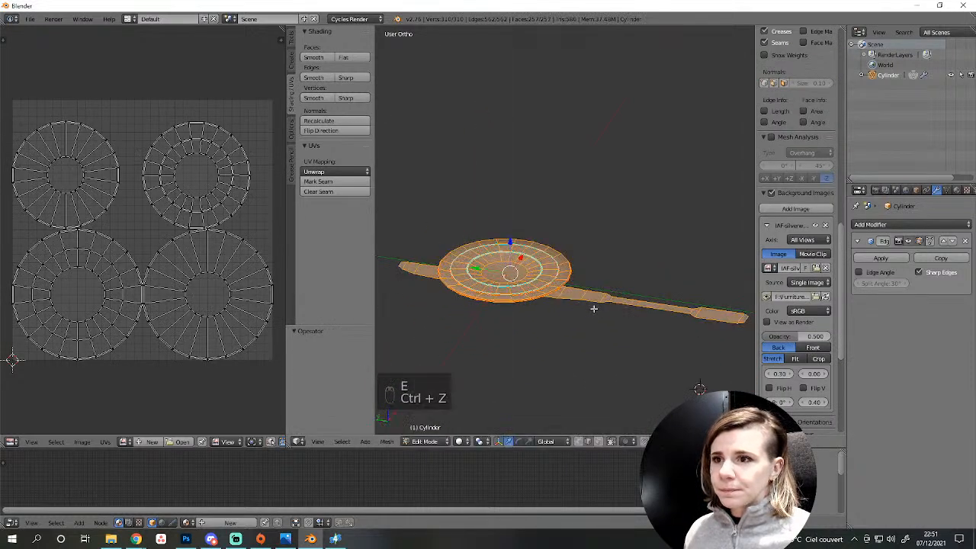
# Select only the linked knife mesh and extrude it along its normal to give the flat outline thickness.
pyautogui.press('a')
pyautogui.press('l')
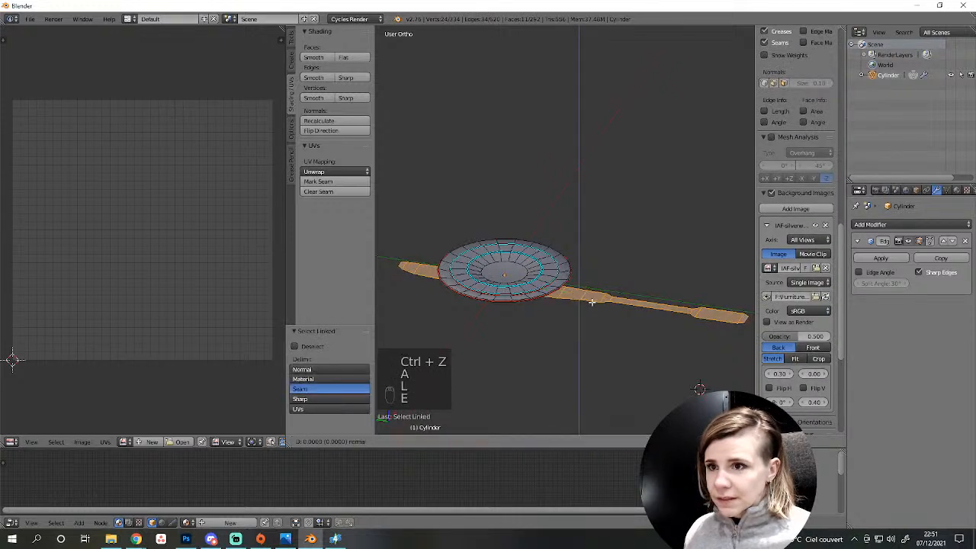
pyautogui.press('e')
pyautogui.click(611, 317)
pyautogui.moveTo(611, 317); pyautogui.dragTo(649, 356, button='middle')
pyautogui.press('a')
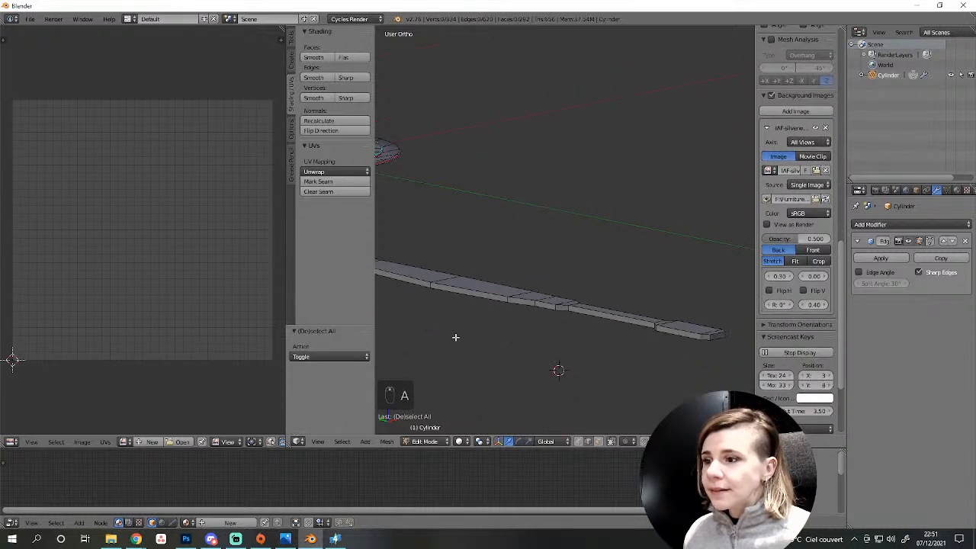
# Select the upper and lower edge paths along the blade's cutting side and scale them together along Z to thin the blade.
pyautogui.moveTo(394, 330); pyautogui.dragTo(729, 287, button='middle')
pyautogui.keyDown('ctrl'); pyautogui.rightClick(444, 278); pyautogui.keyUp('ctrl')
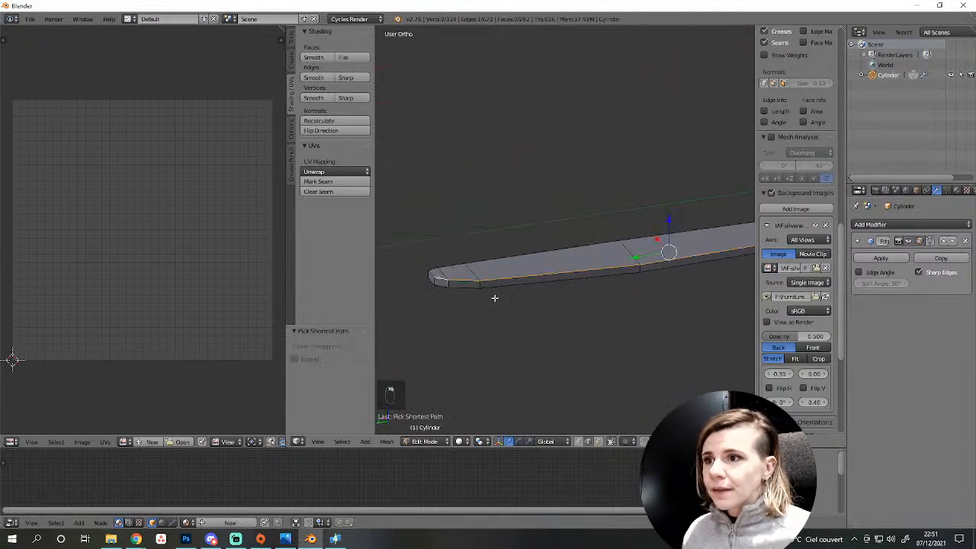
pyautogui.moveTo(657, 317); pyautogui.dragTo(569, 300, button='middle')
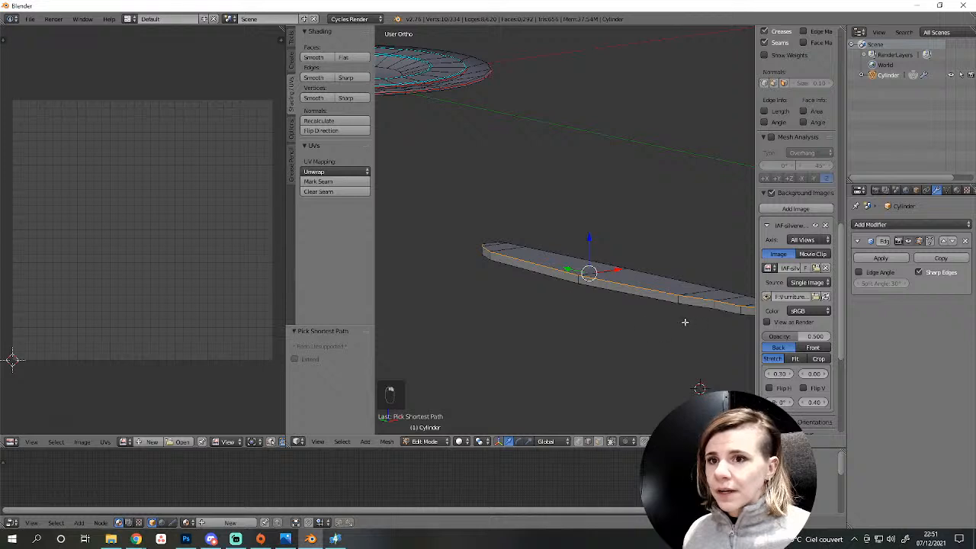
pyautogui.moveTo(684, 322); pyautogui.dragTo(650, 334, button='middle')
pyautogui.moveTo(548, 348); pyautogui.dragTo(618, 320, button='middle')
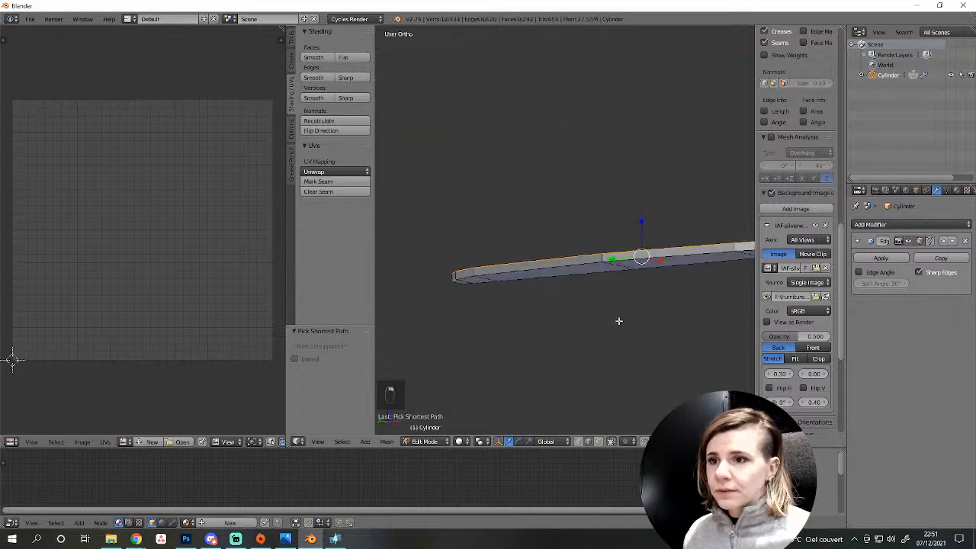
pyautogui.hotkey('ctrl', 'z')
pyautogui.moveTo(630, 286); pyautogui.dragTo(619, 280, button='middle')
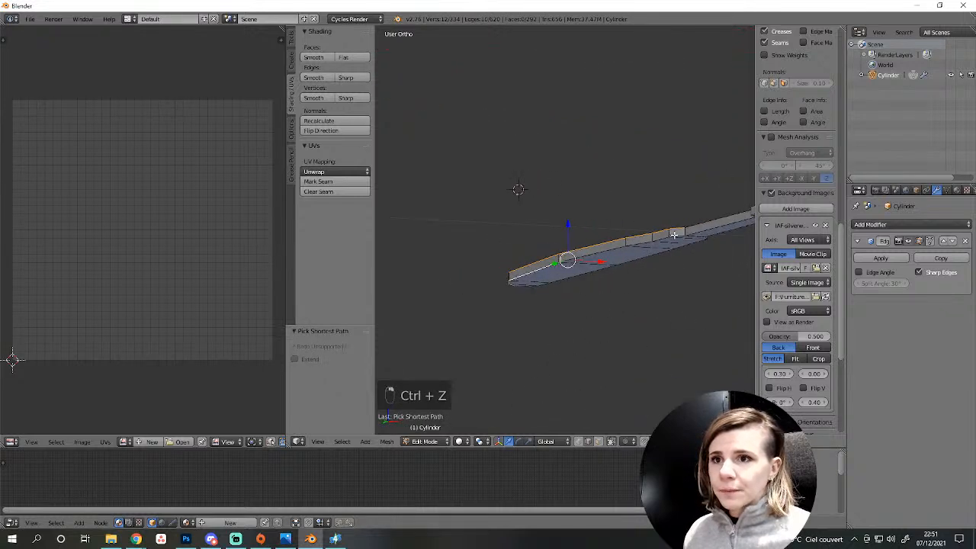
pyautogui.moveTo(674, 234); pyautogui.dragTo(631, 277, button='middle')
pyautogui.moveTo(566, 330); pyautogui.dragTo(557, 343, button='middle')
pyautogui.press('s')
pyautogui.press('z')
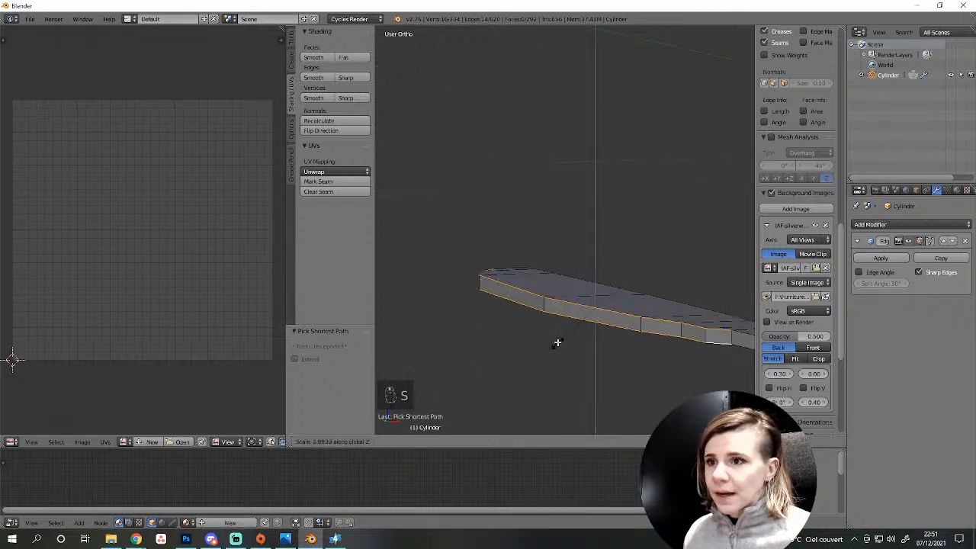
pyautogui.click(596, 315)
pyautogui.scroll(-4, 596, 321)
pyautogui.moveTo(595, 323); pyautogui.dragTo(550, 246, button='middle')
pyautogui.press('a')
pyautogui.press('Tab')
pyautogui.scroll(3, 584, 345)
# Select the outline edges of the handle's shaft and flared end on both faces, and try to bevel them.
pyautogui.press('Tab')
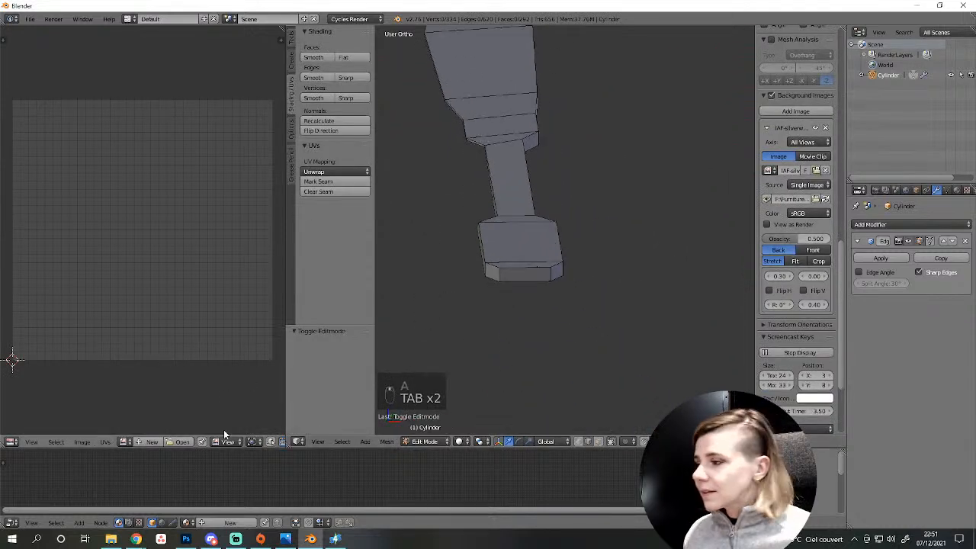
pyautogui.moveTo(393, 385); pyautogui.dragTo(530, 397, button='middle')
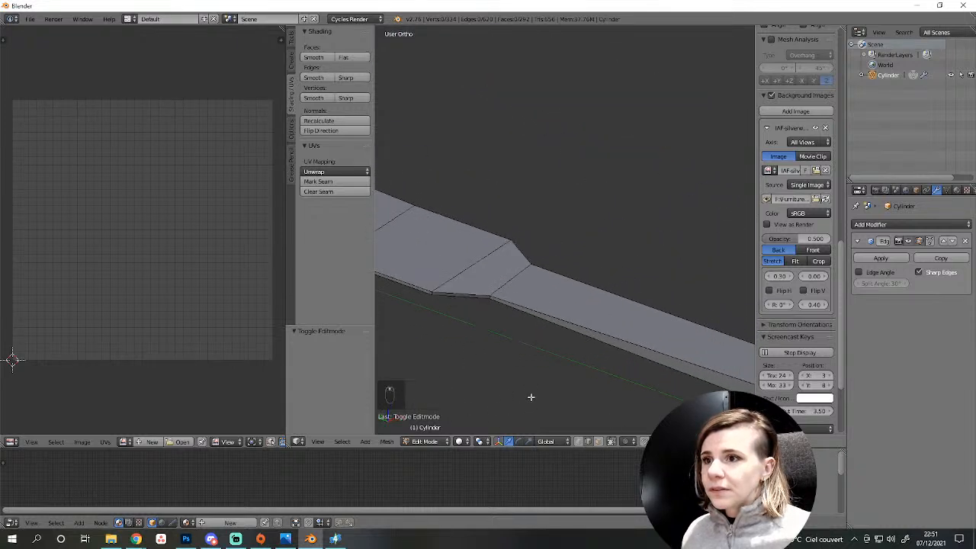
pyautogui.rightClick(514, 301)
pyautogui.moveTo(542, 320); pyautogui.dragTo(567, 352, button='middle')
pyautogui.keyDown('ctrl'); pyautogui.rightClick(625, 310); pyautogui.keyUp('ctrl')
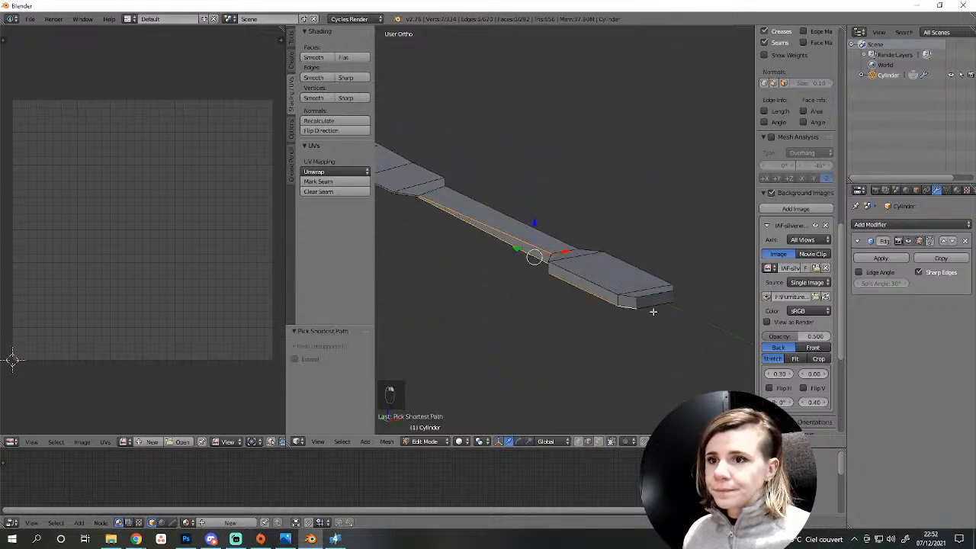
pyautogui.moveTo(627, 309); pyautogui.dragTo(666, 216, button='middle')
pyautogui.keyDown('ctrl'); pyautogui.rightClick(653, 200); pyautogui.keyUp('ctrl')
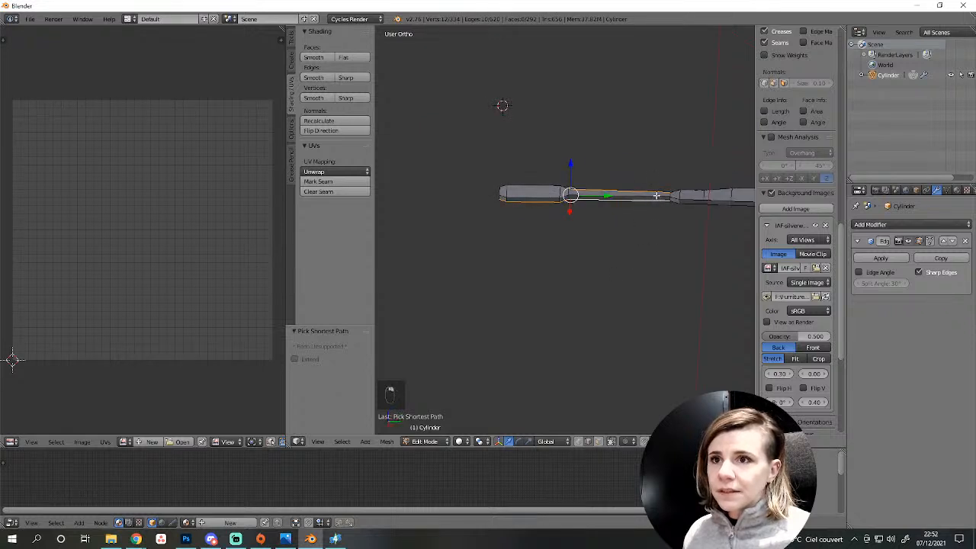
pyautogui.keyDown('shift'); pyautogui.rightClick(656, 195); pyautogui.keyUp('shift')
pyautogui.keyDown('ctrl'); pyautogui.rightClick(504, 195); pyautogui.keyUp('ctrl')
pyautogui.moveTo(504, 196); pyautogui.dragTo(620, 268, button='middle')
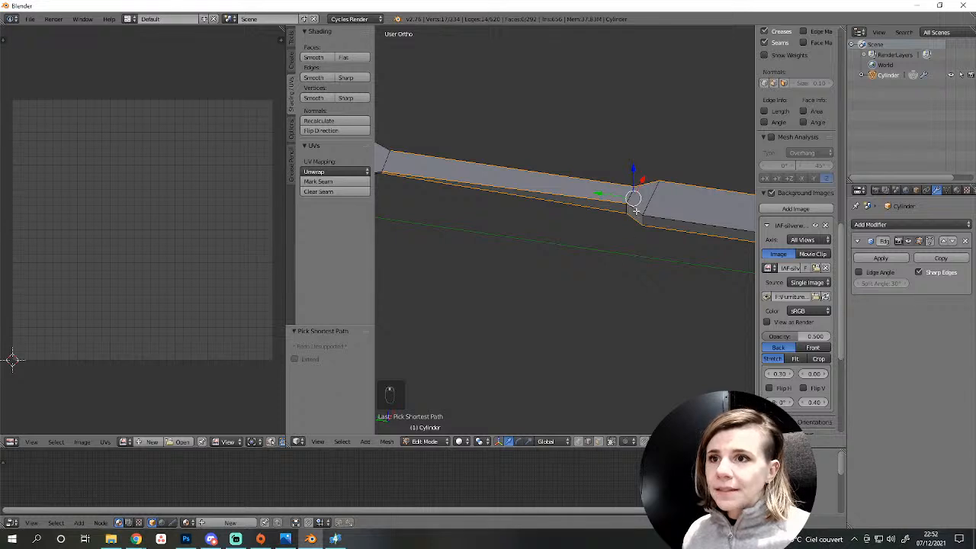
pyautogui.hotkey('ctrl', 'z')
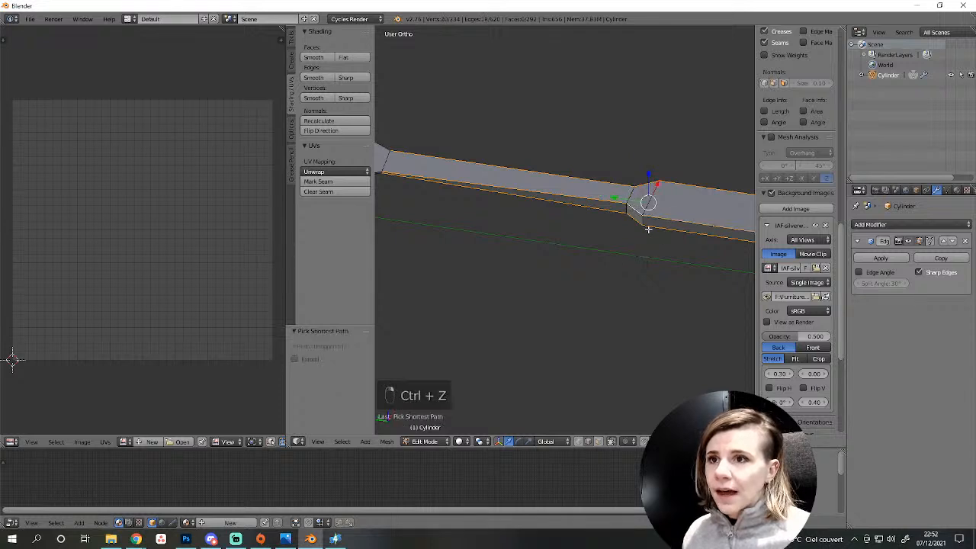
pyautogui.moveTo(648, 229); pyautogui.dragTo(600, 232, button='middle')
pyautogui.hotkey('ctrl', 'b')
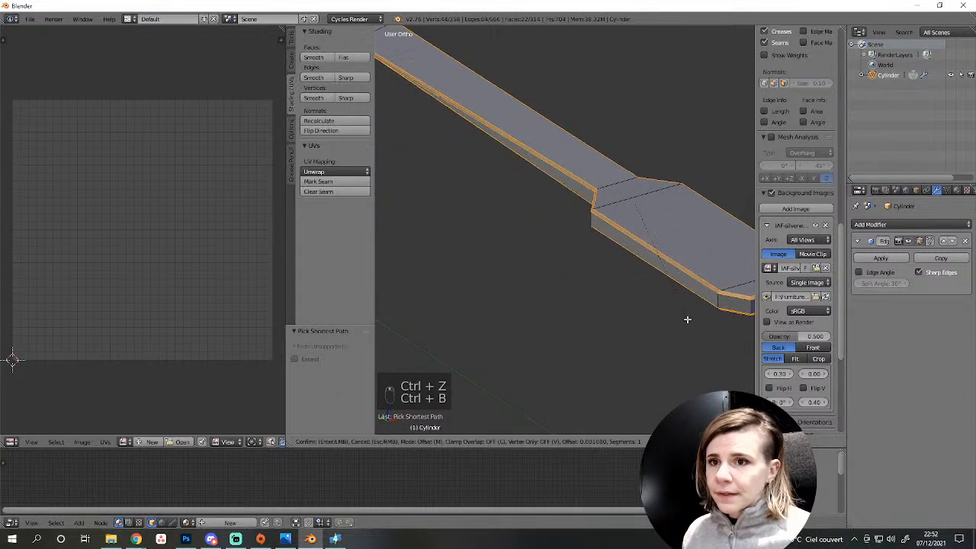
pyautogui.click(700, 339)
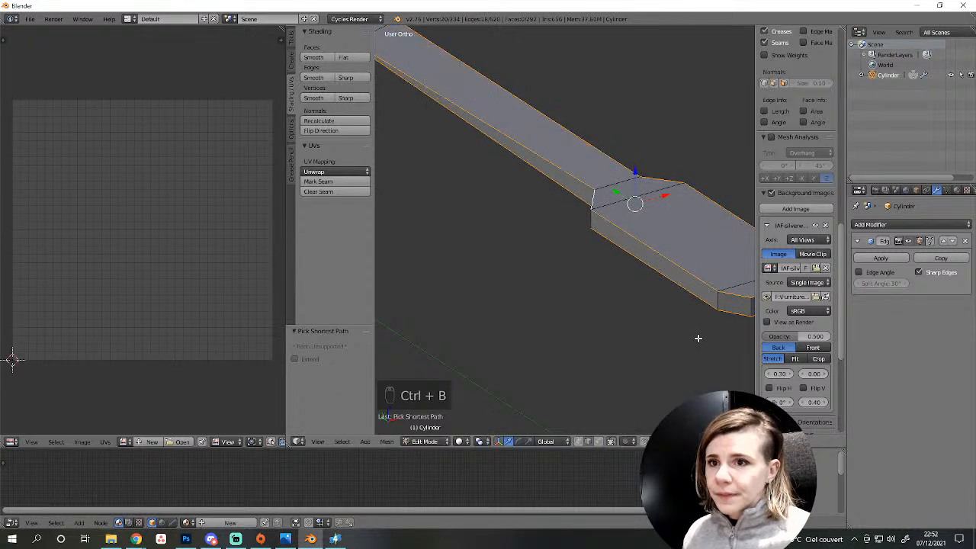
# Apply the object's rotation and scale in Object Mode.
pyautogui.press('Tab')
pyautogui.hotkey('ctrl', 'a')
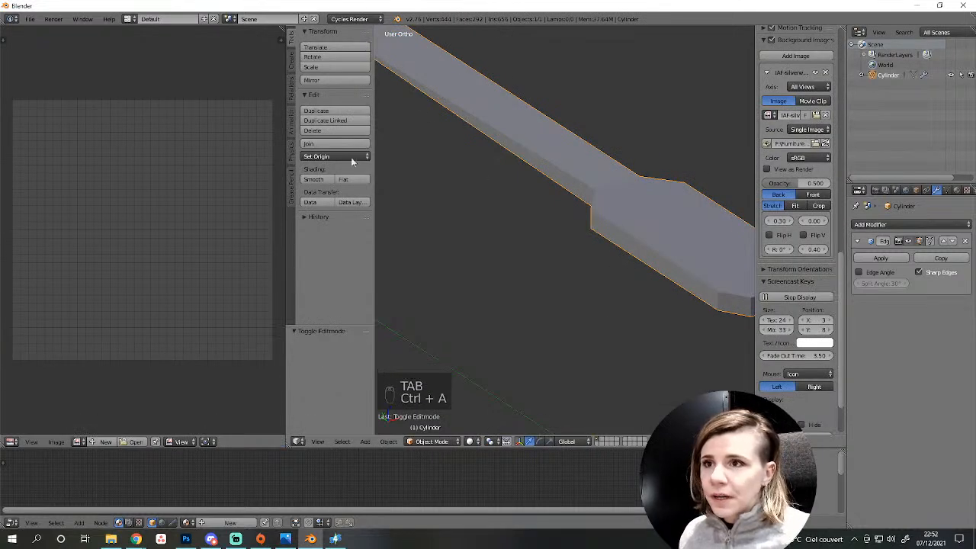
pyautogui.hotkey('ctrl', 'a')
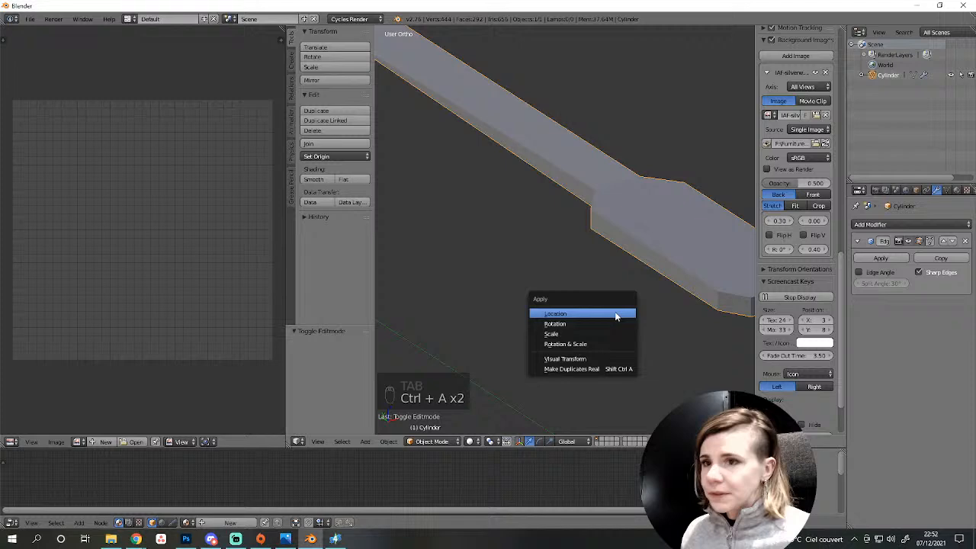
pyautogui.click(570, 346)
# Return to Edit Mode and bevel the handle's selected outline edges with an offset of about 0.00075.
pyautogui.moveTo(593, 348); pyautogui.dragTo(595, 327, button='middle')
pyautogui.press('Tab')
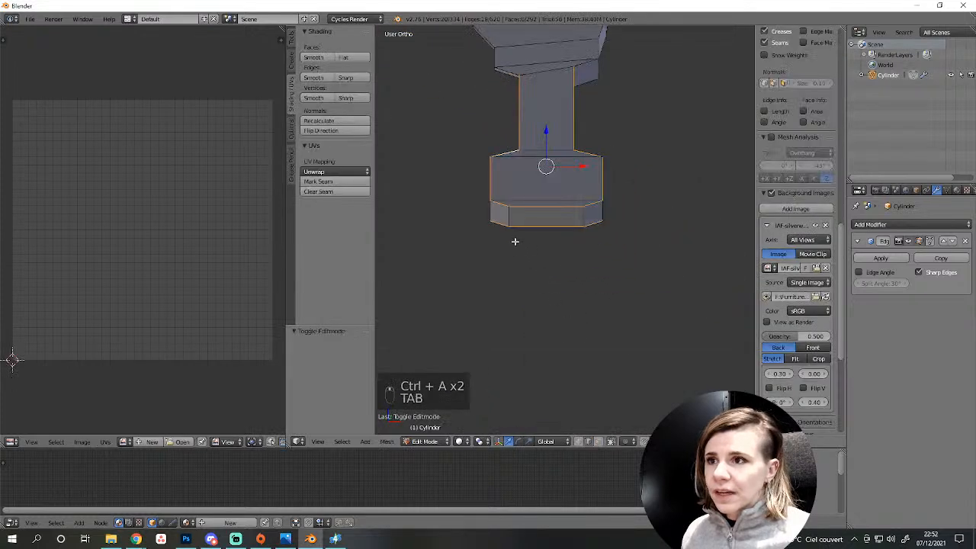
pyautogui.hotkey('ctrl', 'b')
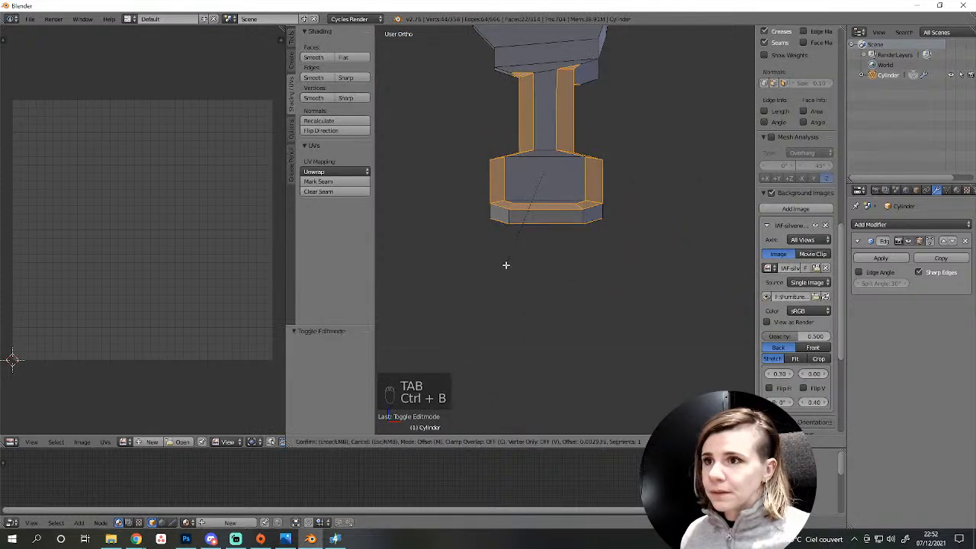
pyautogui.rightClick(509, 259)
pyautogui.scroll(3, 516, 254)
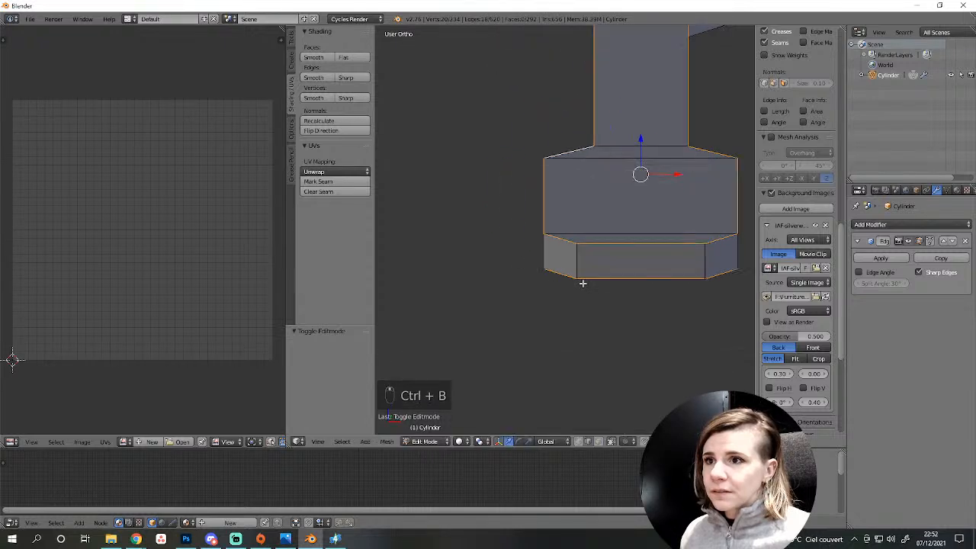
pyautogui.scroll(1, 578, 284)
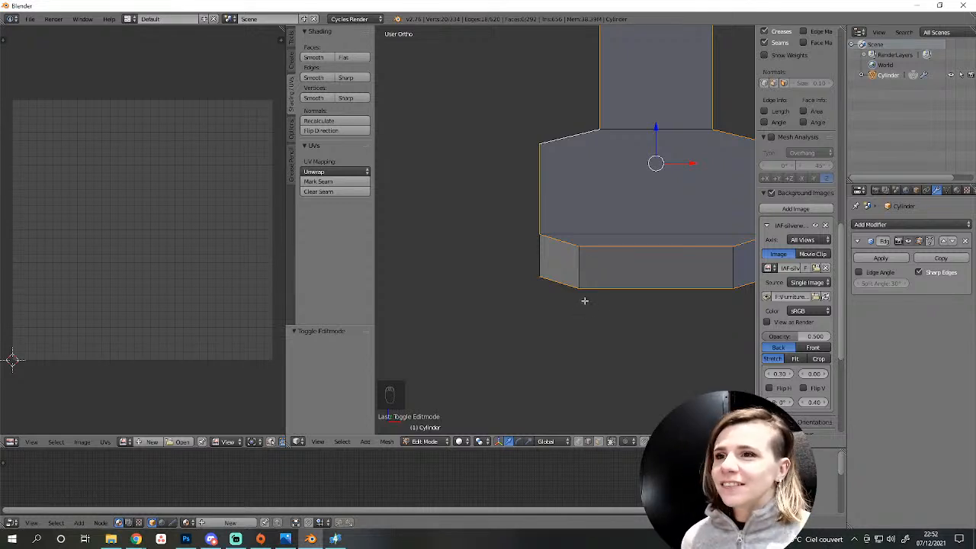
pyautogui.scroll(2, 586, 299)
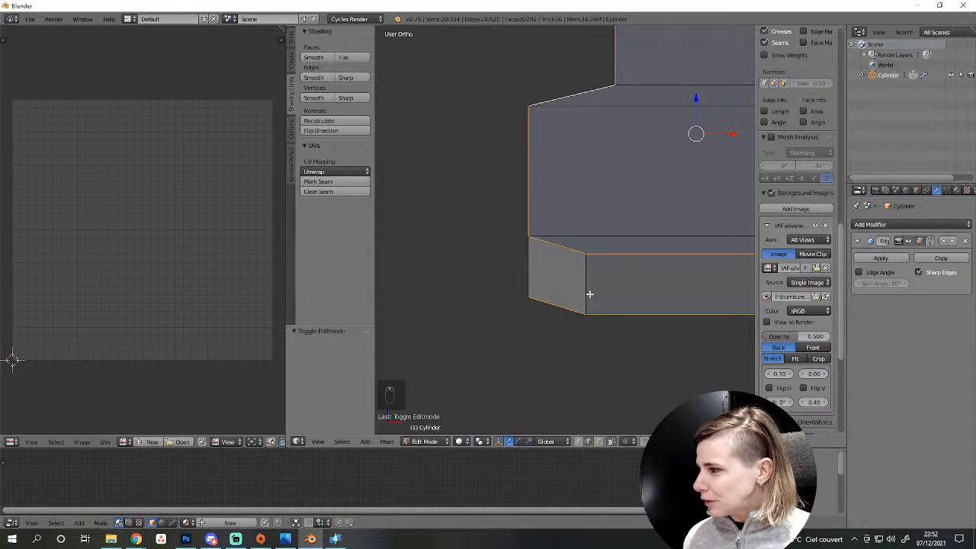
pyautogui.keyDown('shift'); pyautogui.moveTo(589, 292); pyautogui.dragTo(477, 250, button='middle'); pyautogui.keyUp('shift')
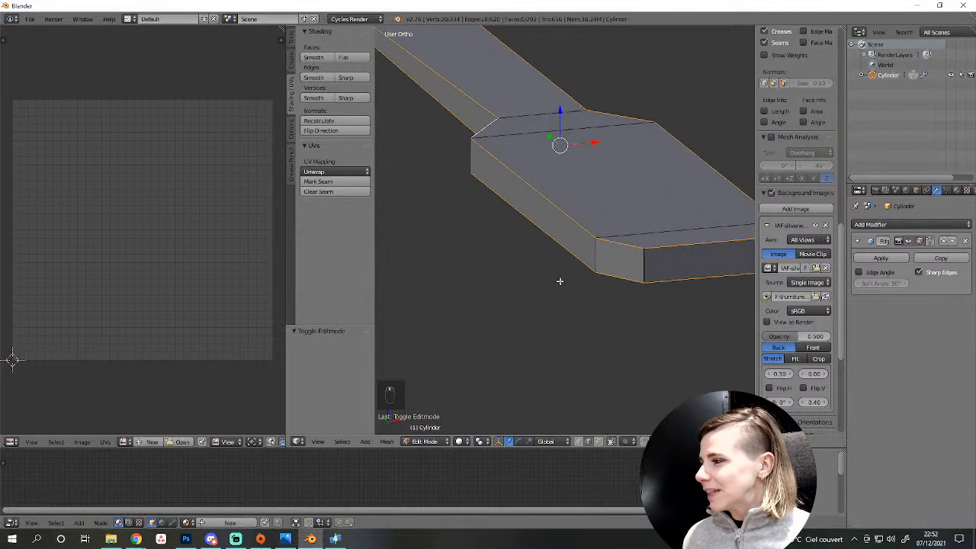
pyautogui.keyDown('shift'); pyautogui.moveTo(560, 282); pyautogui.dragTo(492, 329, button='middle'); pyautogui.keyUp('shift')
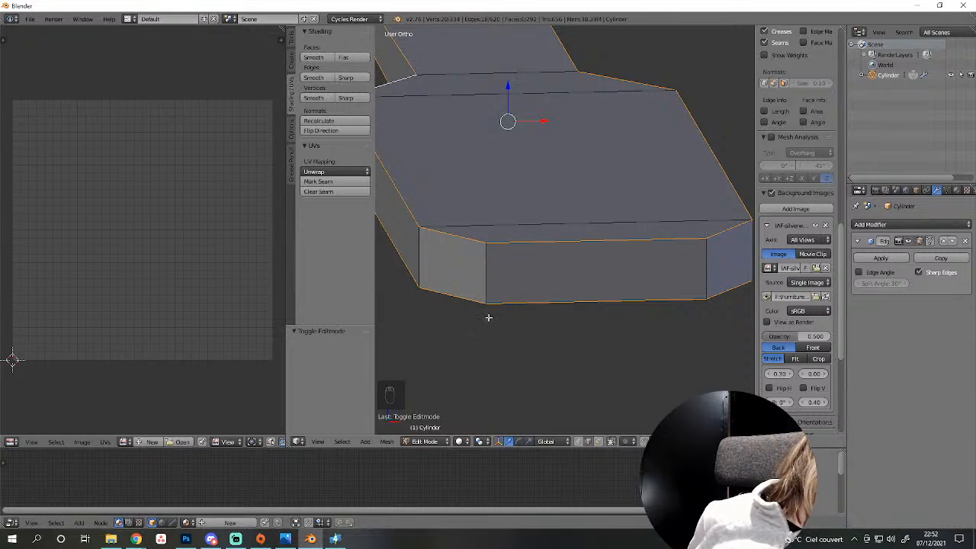
pyautogui.scroll(2, 485, 325)
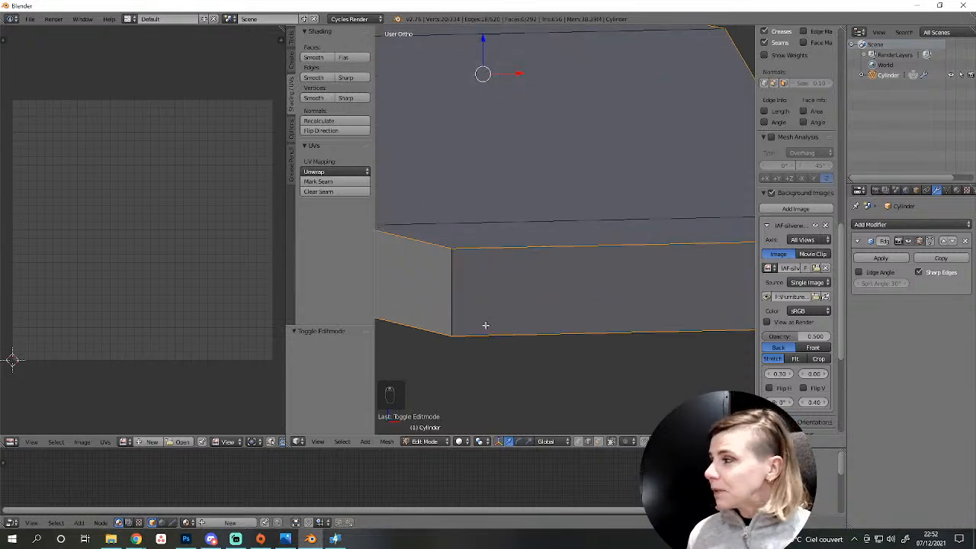
pyautogui.hotkey('ctrl', 'b')
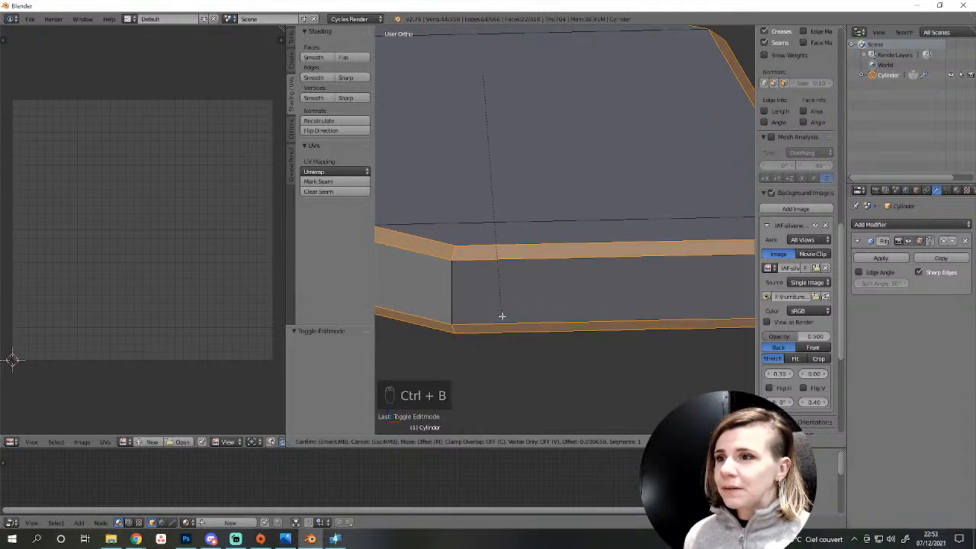
pyautogui.click(503, 310)
# Inspect the bevel where the handle meets the blade and undo the bevel.
pyautogui.scroll(-5, 501, 311)
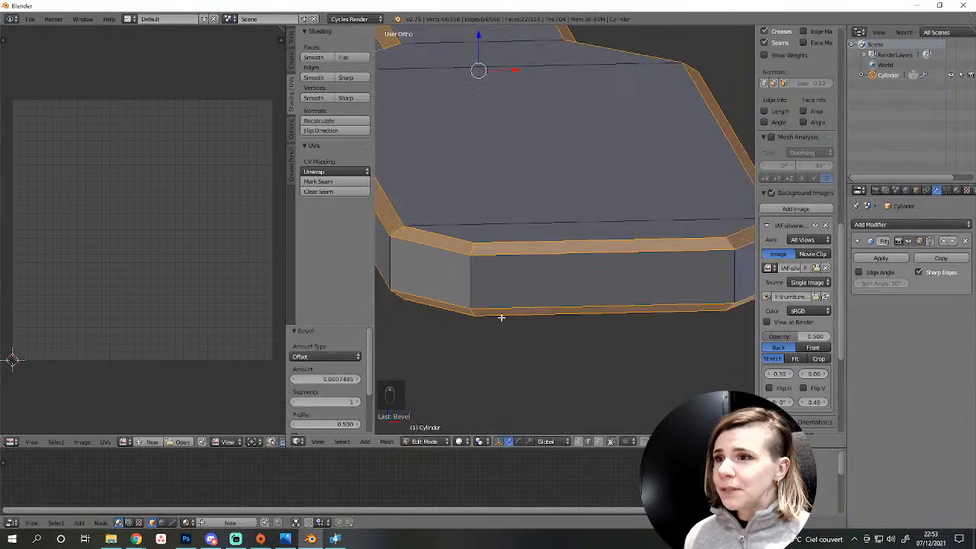
pyautogui.moveTo(499, 311); pyautogui.dragTo(502, 325, button='middle')
pyautogui.moveTo(513, 244); pyautogui.dragTo(602, 279, button='middle')
pyautogui.scroll(5, 499, 200)
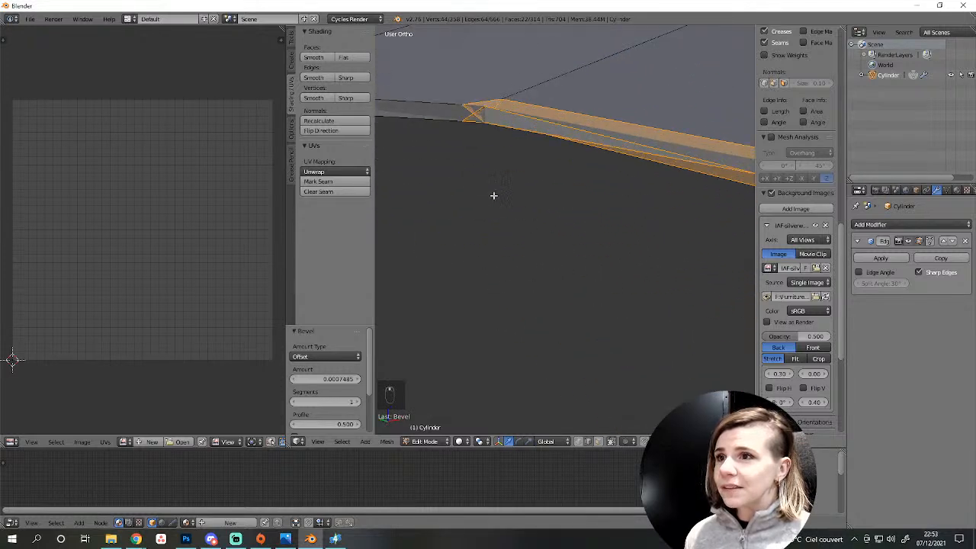
pyautogui.keyDown('shift'); pyautogui.moveTo(494, 196); pyautogui.dragTo(561, 370, button='middle'); pyautogui.keyUp('shift')
pyautogui.scroll(-3, 553, 354)
pyautogui.scroll(4, 547, 341)
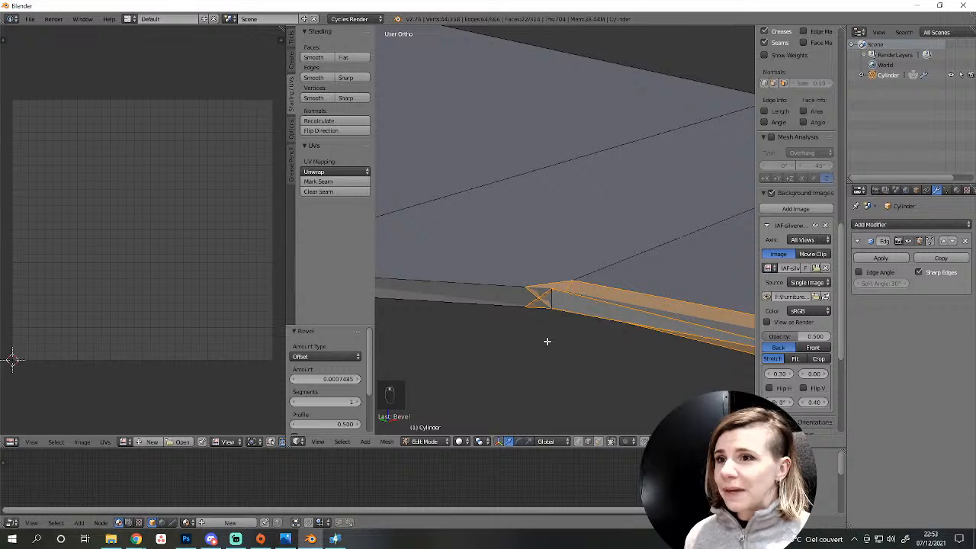
pyautogui.hotkey('ctrl', 'z')
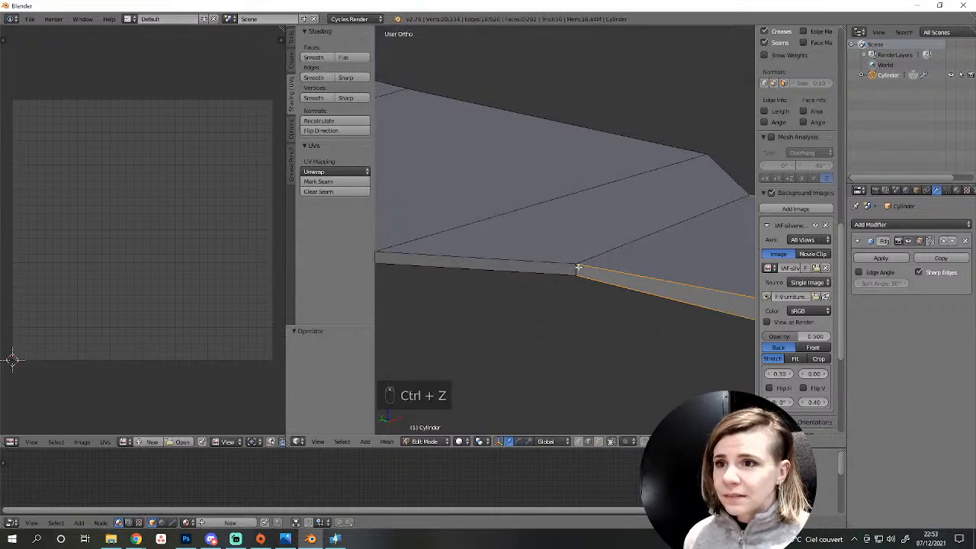
# Add the cross edges at the shaft-to-blade junction to the outline selection and bevel them all with an offset of about 0.001.
pyautogui.moveTo(588, 272); pyautogui.dragTo(518, 266, button='middle')
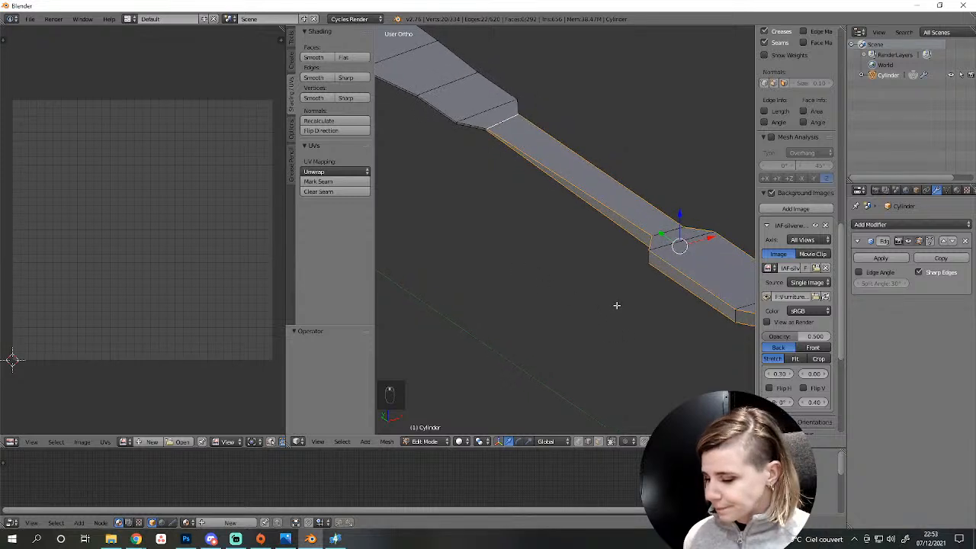
pyautogui.hotkey('ctrl', 'b')
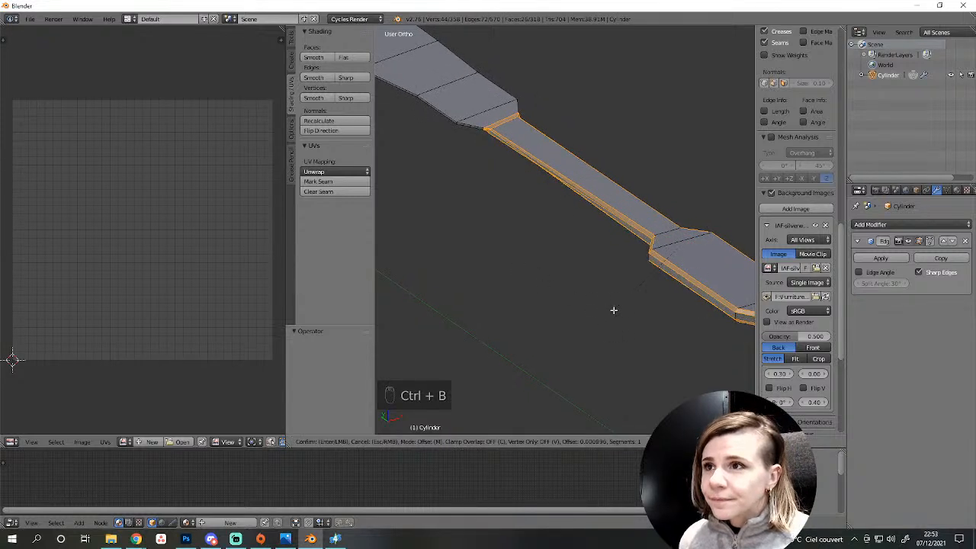
pyautogui.click(613, 310)
# Examine the beveled corner geometry where the handle's shaft meets the blade.
pyautogui.moveTo(612, 309); pyautogui.dragTo(568, 323, button='middle')
pyautogui.scroll(2, 588, 333)
pyautogui.scroll(5, 561, 316)
pyautogui.scroll(-4, 572, 327)
pyautogui.keyDown('shift'); pyautogui.moveTo(598, 353); pyautogui.dragTo(654, 247, button='middle'); pyautogui.keyUp('shift')
pyautogui.scroll(4, 631, 321)
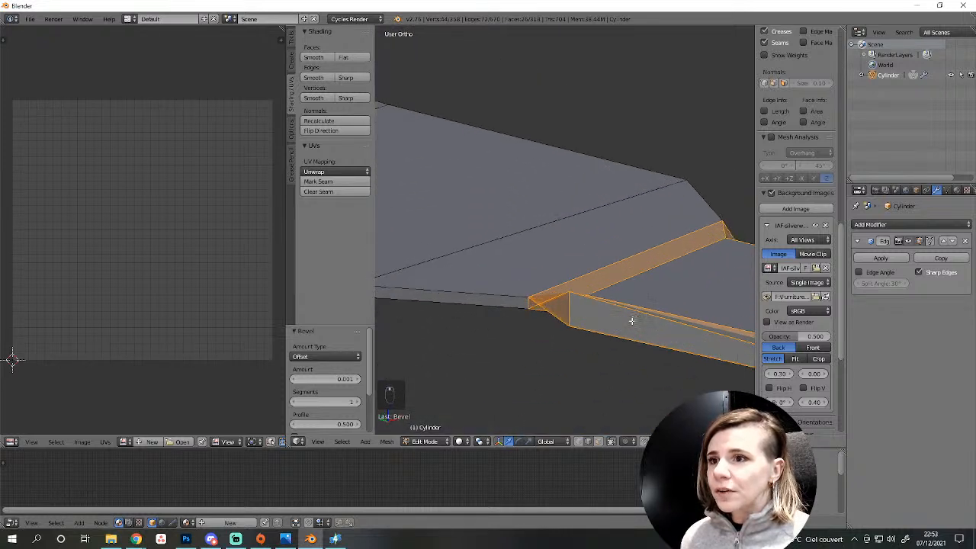
pyautogui.scroll(-10, 560, 313)
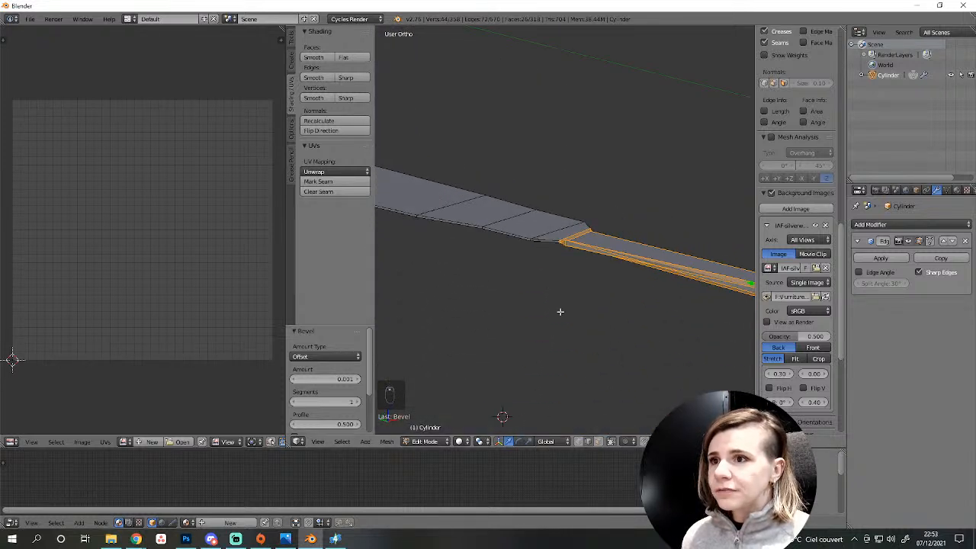
pyautogui.moveTo(567, 266); pyautogui.dragTo(552, 303, button='middle')
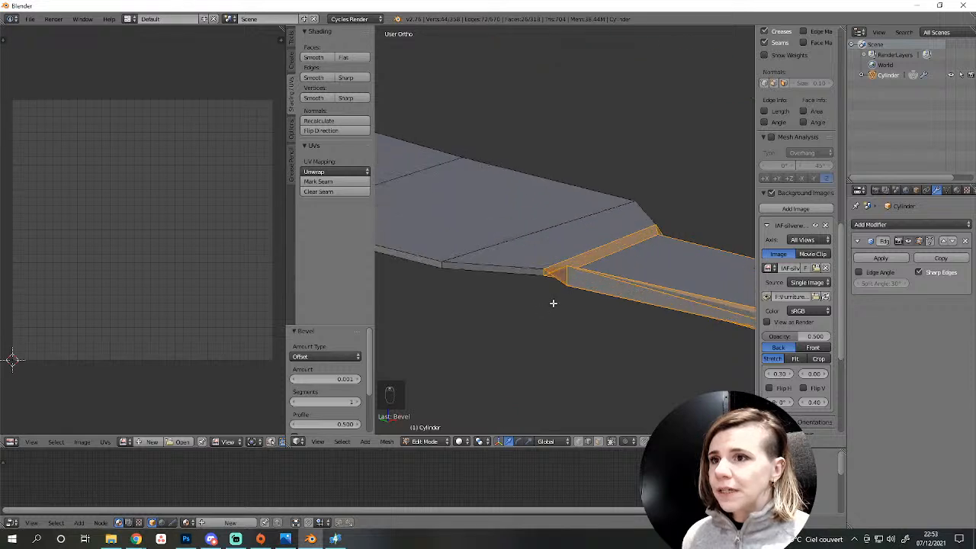
pyautogui.moveTo(530, 269); pyautogui.dragTo(552, 252, button='middle')
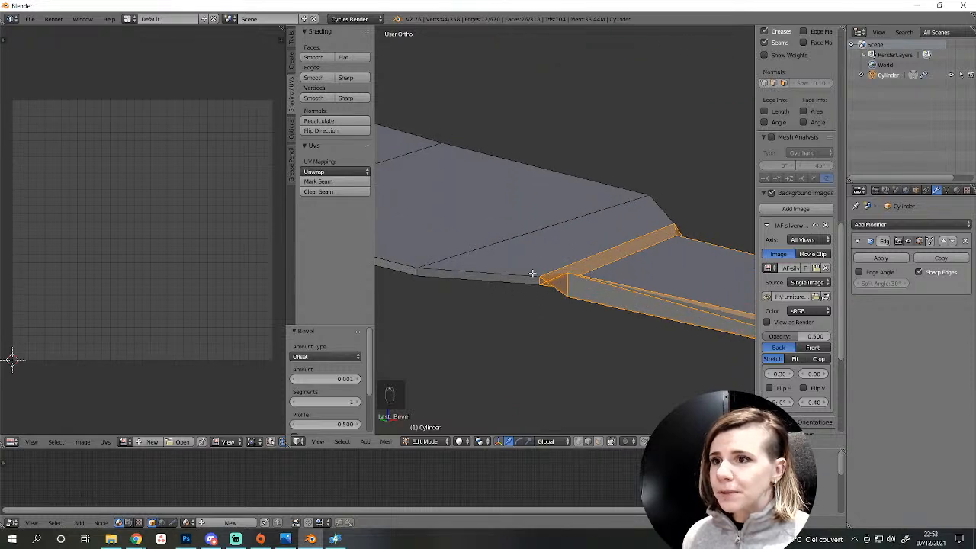
pyautogui.scroll(3, 549, 299)
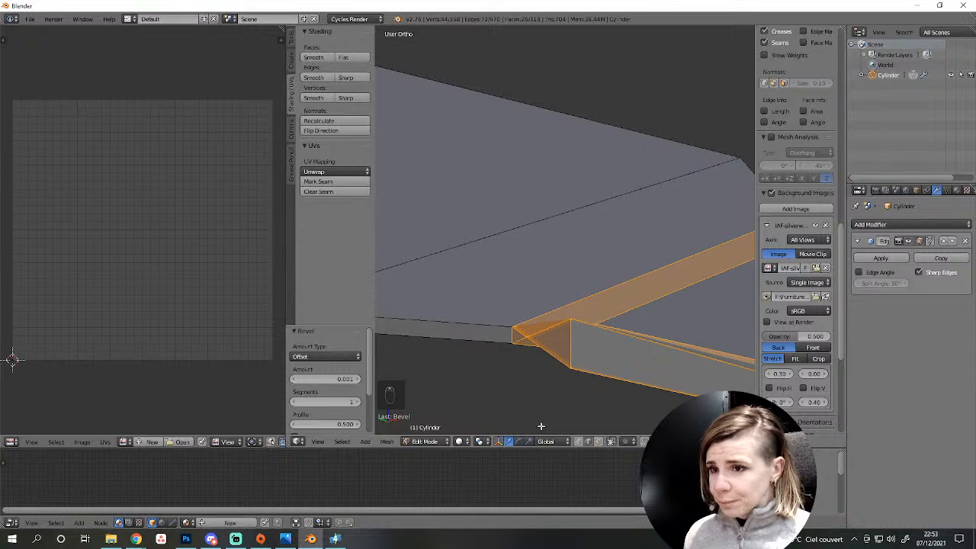
# Select the extra bevel edge loop crossing the shaft near the blade and delete it as an edge loop.
pyautogui.rightClick(612, 281)
pyautogui.rightClick(625, 313)
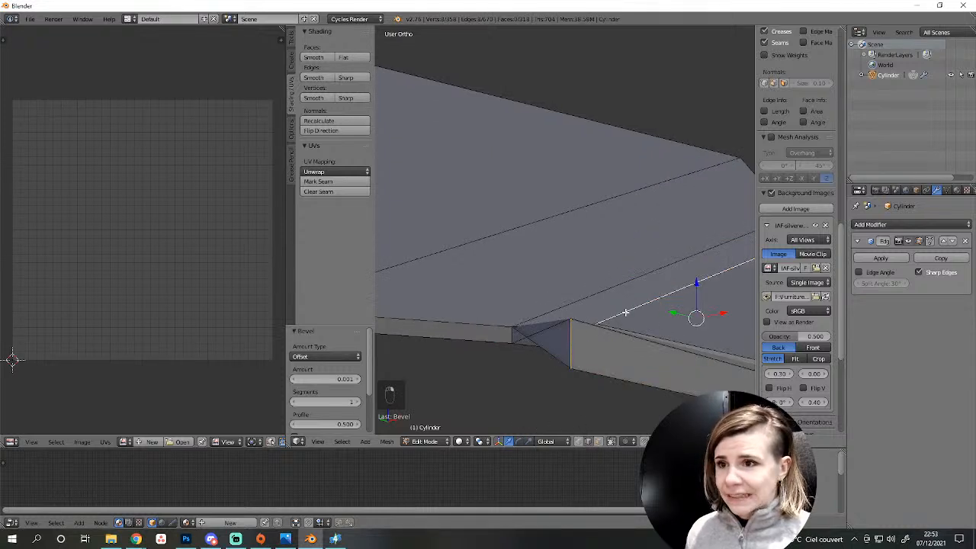
pyautogui.press('Delete')
pyautogui.click(625, 312)
pyautogui.scroll(-4, 624, 313)
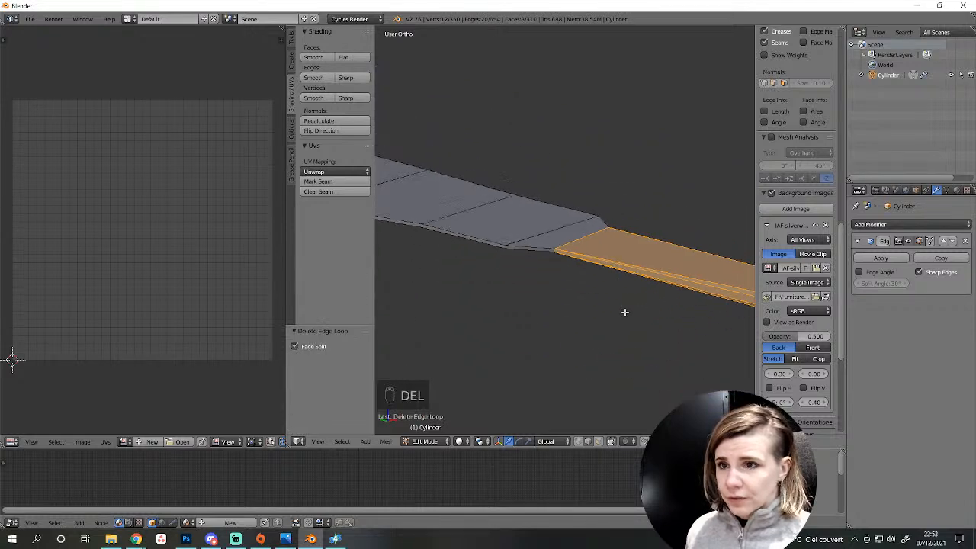
# Deselect the mesh, apply smooth shading to the knife in Object Mode and return to Edit Mode.
pyautogui.moveTo(617, 313)
pyautogui.mouseDown(button='middle')
pyautogui.moveTo(596, 305)
pyautogui.moveTo(638, 330)
pyautogui.moveTo(687, 281)
pyautogui.moveTo(642, 282)
pyautogui.moveTo(578, 342)
pyautogui.moveTo(638, 300)
pyautogui.moveTo(617, 293)
pyautogui.moveTo(632, 317)
pyautogui.mouseUp(button='middle')
pyautogui.press('a')
pyautogui.press('Tab')
pyautogui.click(314, 179)
pyautogui.scroll(3, 619, 292)
pyautogui.press('Tab')
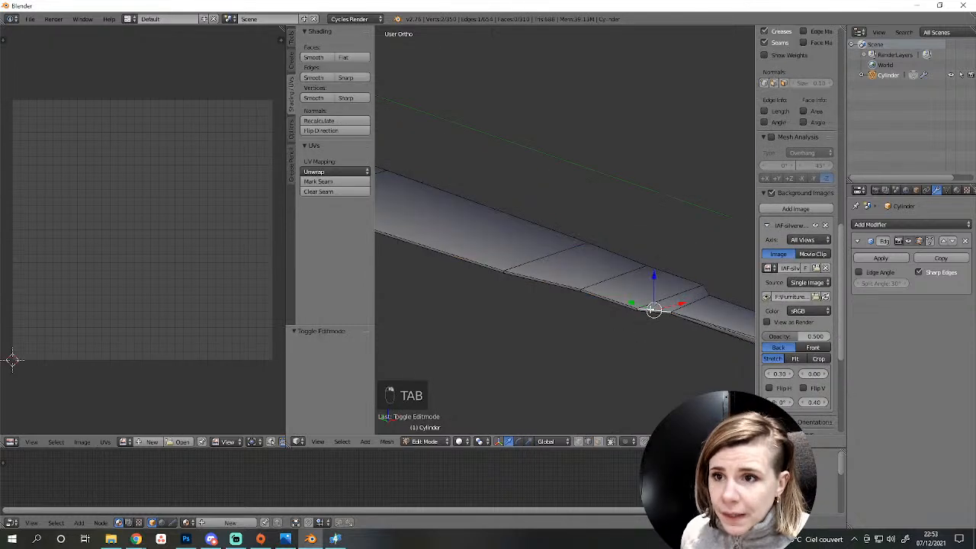
pyautogui.scroll(-3, 559, 266)
pyautogui.keyDown('alt'); pyautogui.rightClick(549, 260); pyautogui.keyUp('alt')
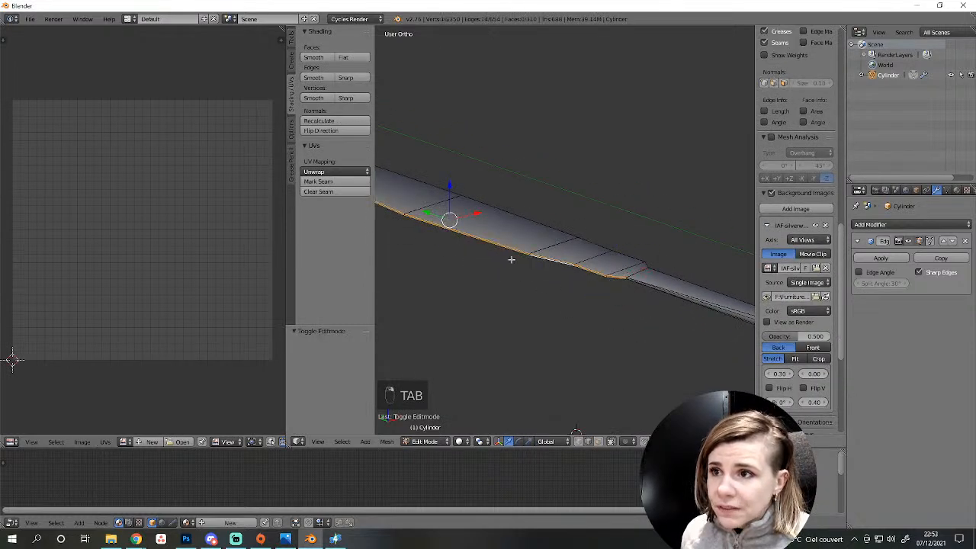
pyautogui.moveTo(511, 260); pyautogui.dragTo(726, 202, button='middle')
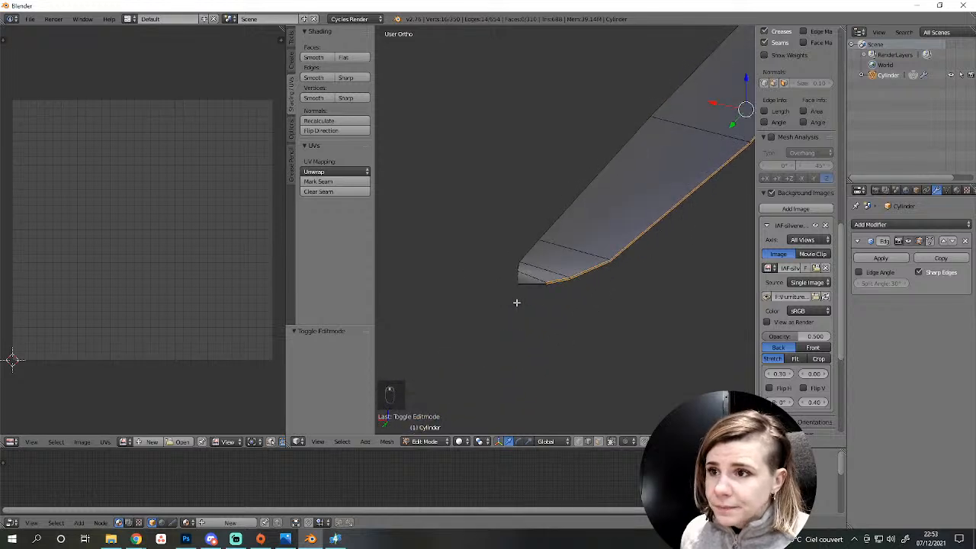
pyautogui.keyDown('alt'); pyautogui.keyDown('shift'); pyautogui.rightClick(530, 252); pyautogui.keyUp('shift'); pyautogui.keyUp('alt')
pyautogui.hotkey('ctrl', 'z')
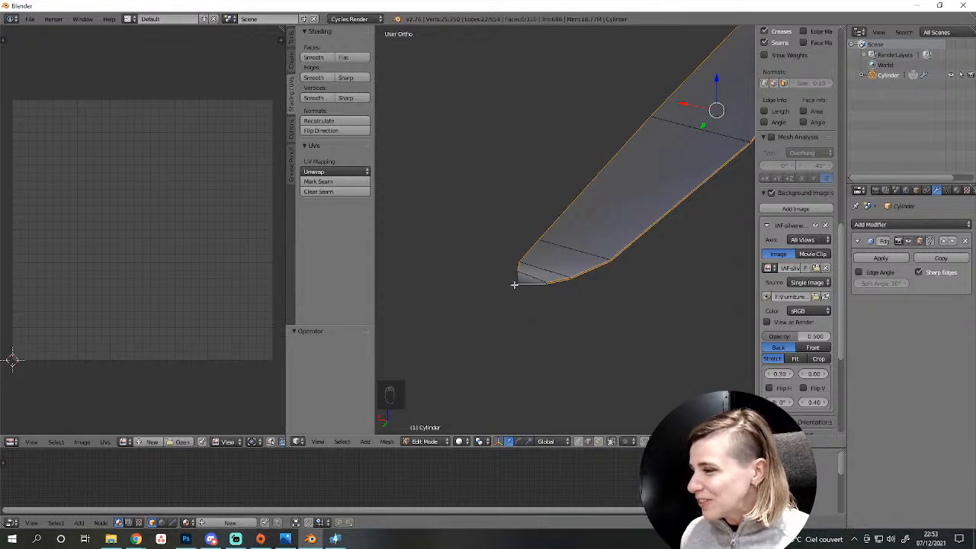
pyautogui.moveTo(520, 279); pyautogui.dragTo(581, 285, button='middle')
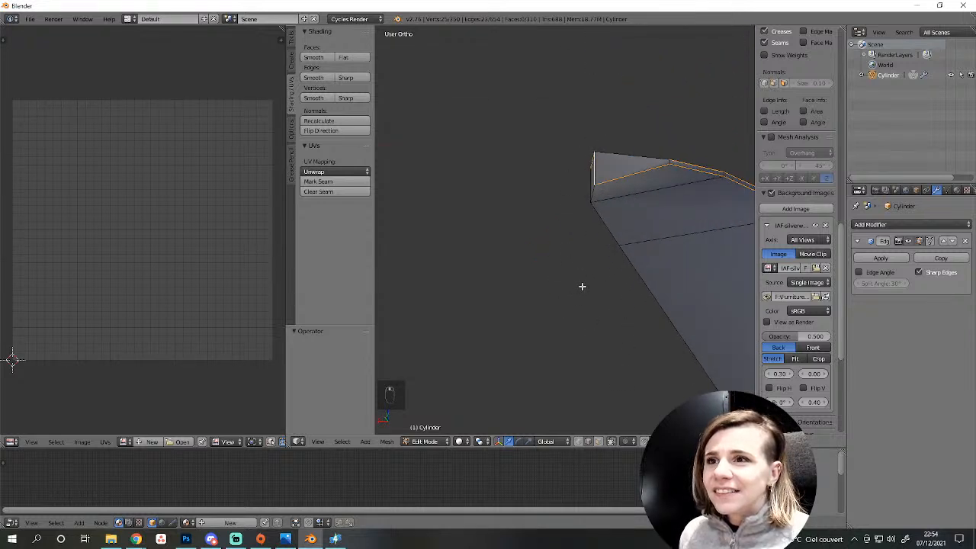
pyautogui.moveTo(599, 215); pyautogui.dragTo(541, 342, button='middle')
pyautogui.press('a')
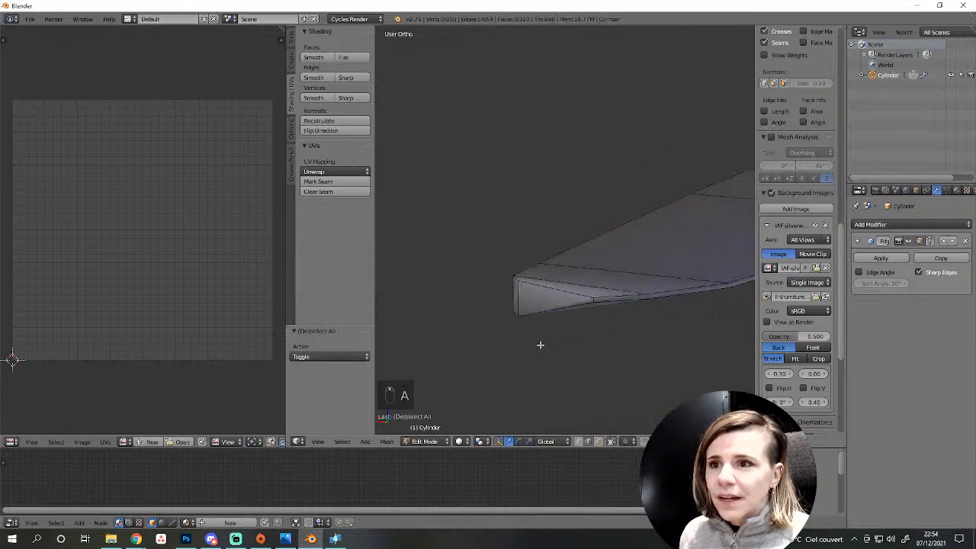
# Select the upper and lower cutting-side vertices at the blade's tip and try to scale them along Z.
pyautogui.rightClick(517, 280)
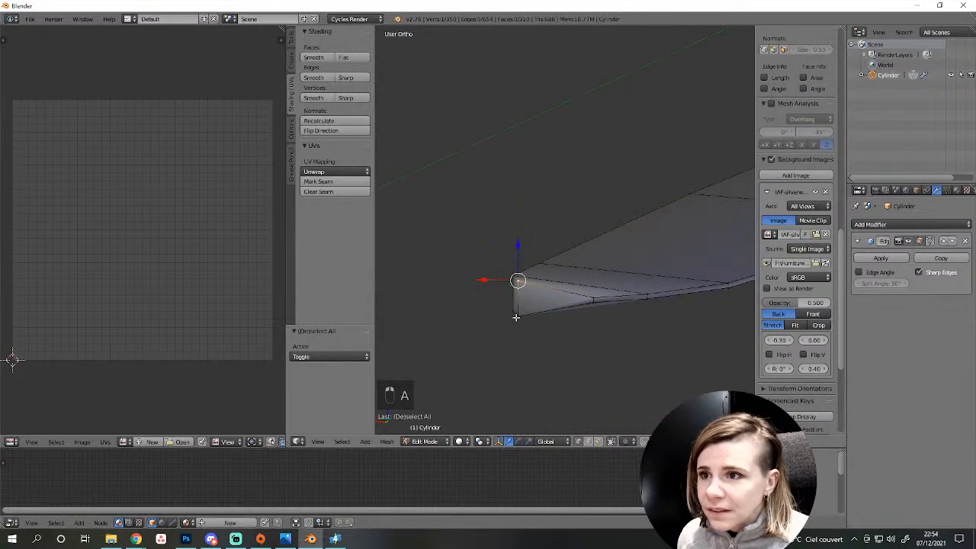
pyautogui.press('s')
pyautogui.press('z')
pyautogui.click(523, 306)
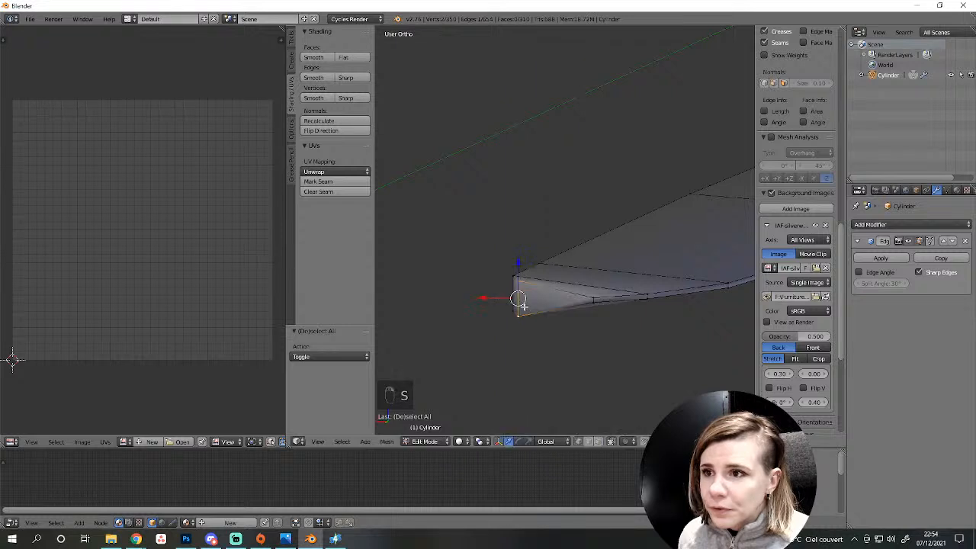
# Enable Connected proportional editing and scale the tip vertices along Z to about 0.114 with a proportional size of about 0.03.
pyautogui.click(627, 442)
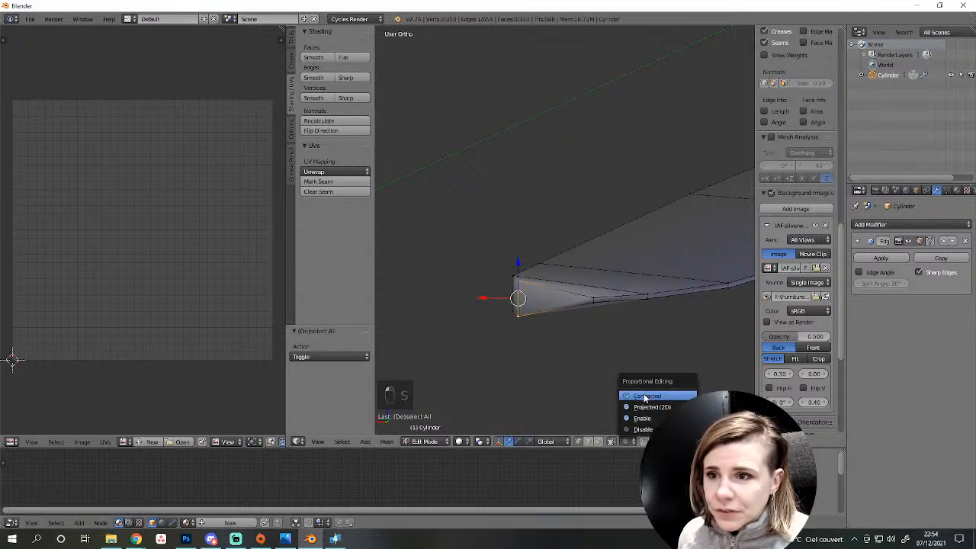
pyautogui.click(646, 396)
pyautogui.press('s')
pyautogui.press('z')
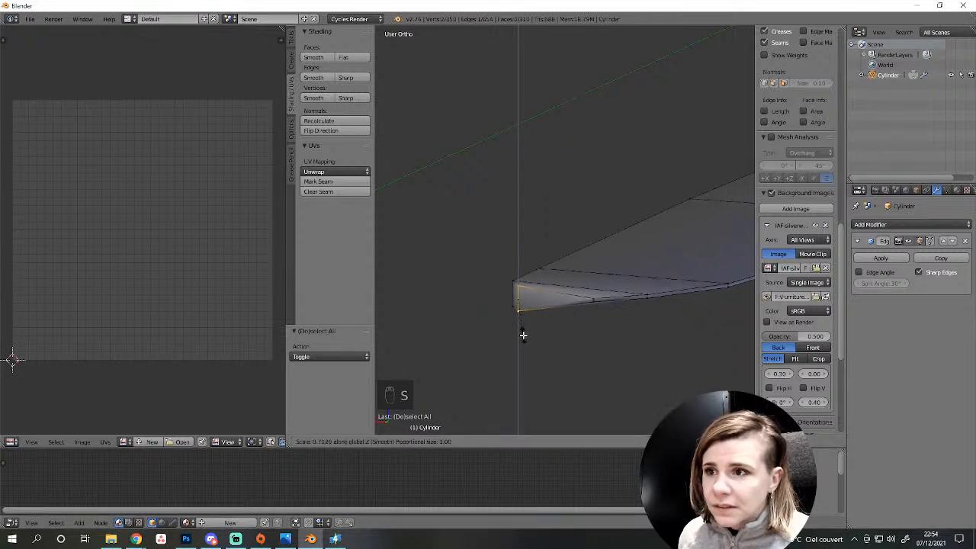
pyautogui.scroll(20, 521, 324)
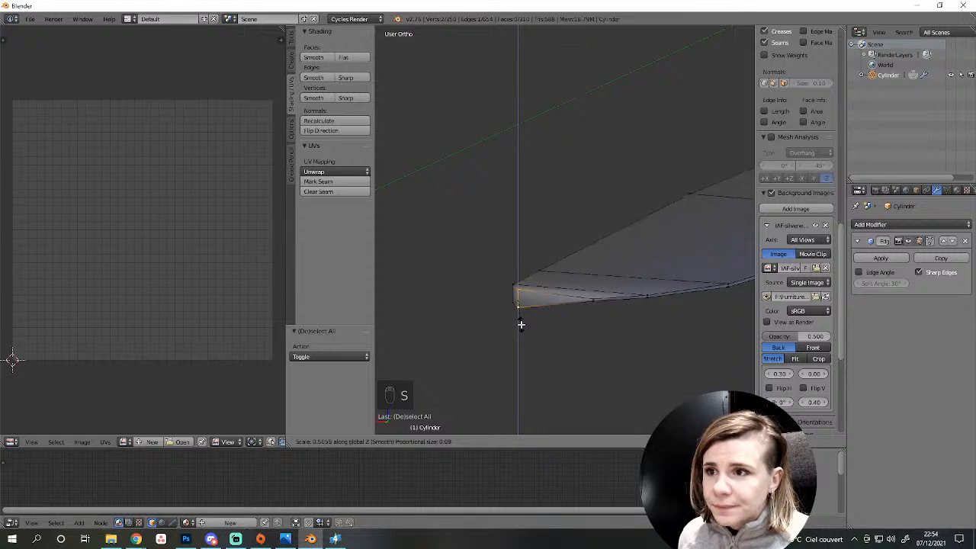
pyautogui.scroll(-20, 520, 324)
pyautogui.scroll(5, 520, 322)
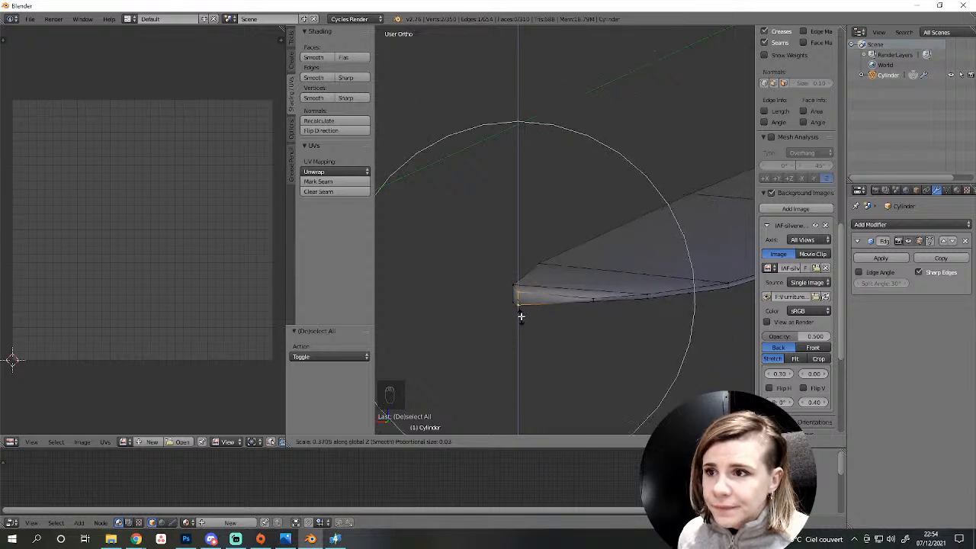
pyautogui.click(520, 304)
pyautogui.moveTo(520, 304); pyautogui.dragTo(399, 230, button='middle')
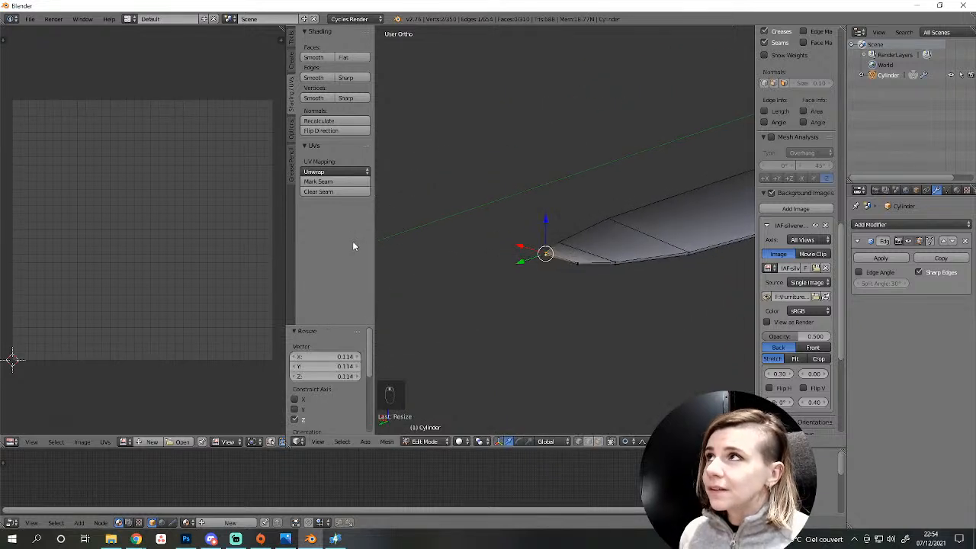
# Examine the thinned blade tip's profile in the Right orthographic view, in both shaded and wireframe display.
pyautogui.press('KP_1')
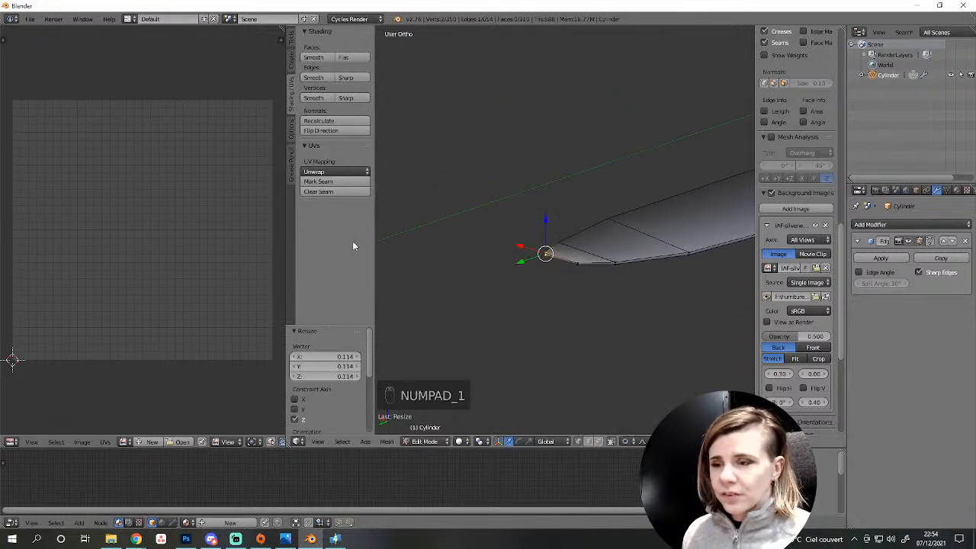
pyautogui.moveTo(353, 244); pyautogui.dragTo(531, 333, button='middle')
pyautogui.press('KP_1')
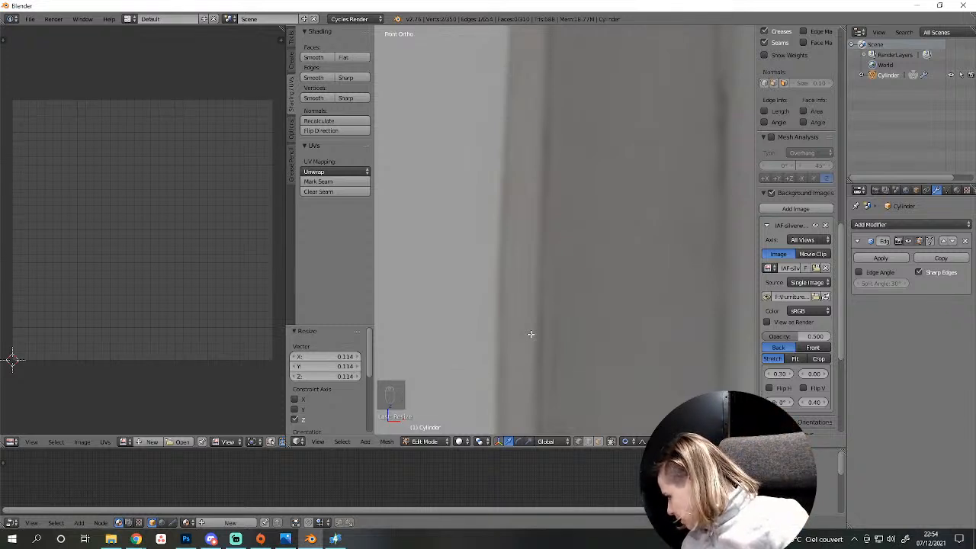
pyautogui.press('KP_3')
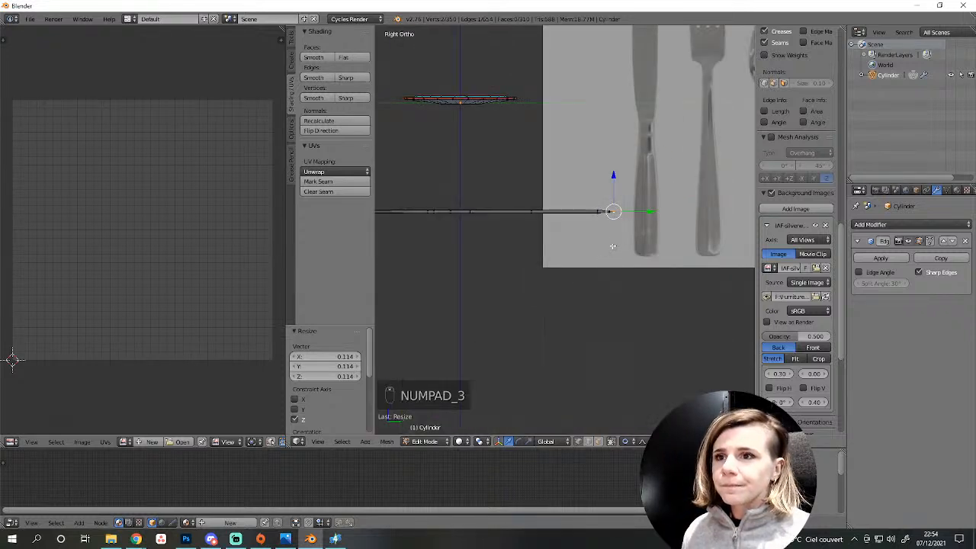
pyautogui.scroll(6, 612, 245)
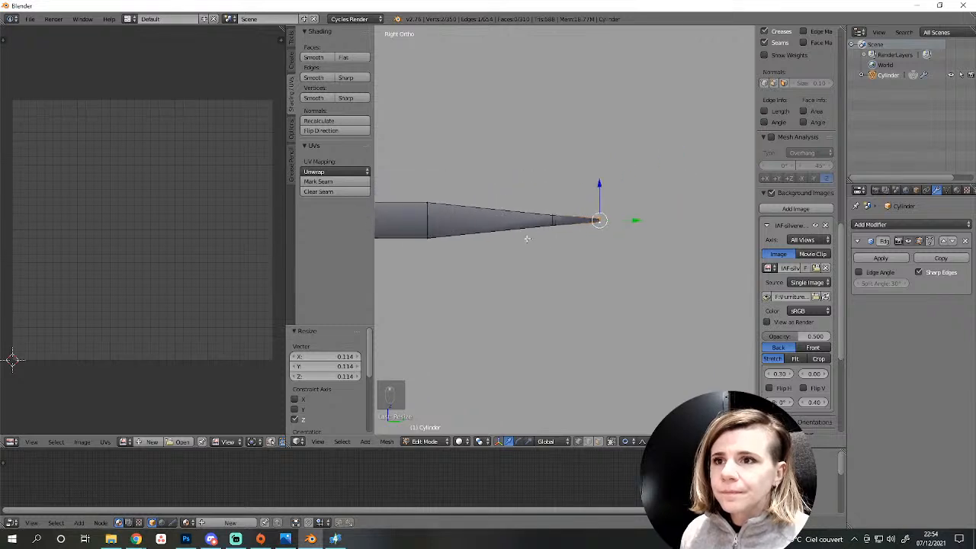
pyautogui.keyDown('shift'); pyautogui.moveTo(527, 239); pyautogui.dragTo(524, 240, button='middle'); pyautogui.keyUp('shift')
pyautogui.press('z')
pyautogui.press('z')
pyautogui.scroll(-3, 528, 241)
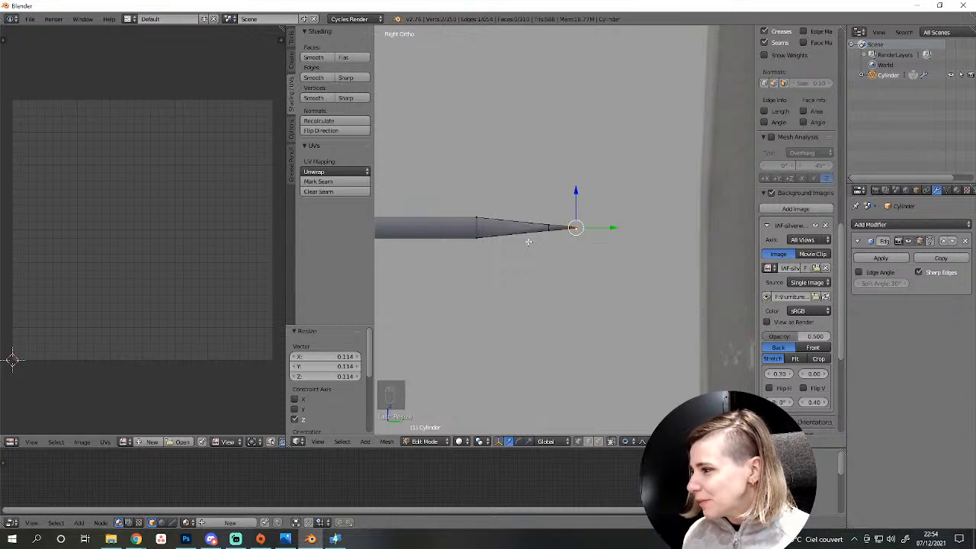
pyautogui.scroll(-1, 525, 228)
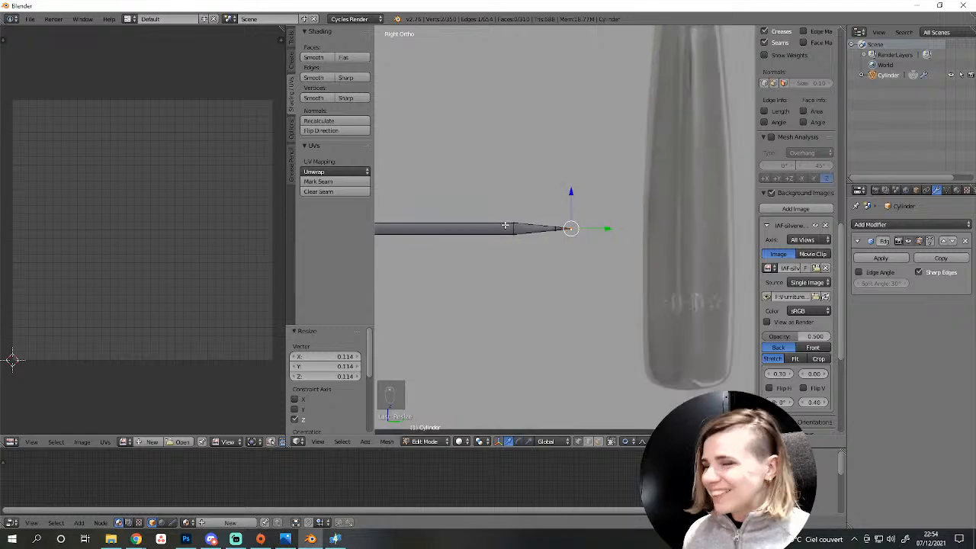
# Select the edge loops outlining the blade's upper and lower faces and mark them as sharp.
pyautogui.moveTo(507, 224)
pyautogui.mouseDown(button='middle')
pyautogui.moveTo(632, 283)
pyautogui.moveTo(631, 315)
pyautogui.moveTo(616, 303)
pyautogui.moveTo(671, 267)
pyautogui.moveTo(584, 322)
pyautogui.moveTo(562, 398)
pyautogui.mouseUp(button='middle')
pyautogui.press('Tab')
pyautogui.press('Tab')
pyautogui.press('a')
pyautogui.press('a')
pyautogui.press('a')
pyautogui.keyDown('alt'); pyautogui.rightClick(550, 351); pyautogui.keyUp('alt')
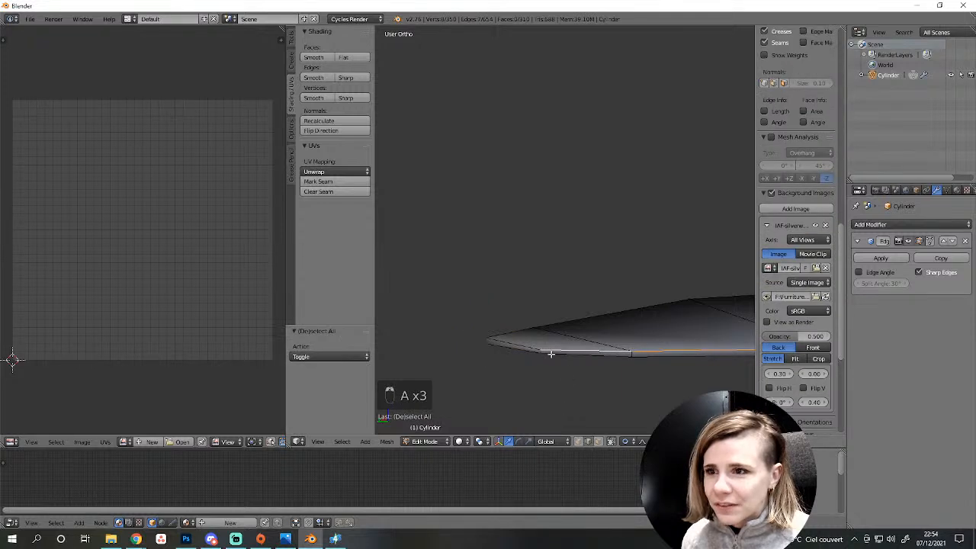
pyautogui.keyDown('alt'); pyautogui.keyDown('shift'); pyautogui.rightClick(552, 355); pyautogui.keyUp('shift'); pyautogui.keyUp('alt')
pyautogui.keyDown('alt'); pyautogui.keyDown('shift'); pyautogui.rightClick(520, 351); pyautogui.keyUp('shift'); pyautogui.keyUp('alt')
pyautogui.keyDown('alt'); pyautogui.keyDown('shift'); pyautogui.rightClick(516, 342); pyautogui.keyUp('shift'); pyautogui.keyUp('alt')
pyautogui.moveTo(517, 342); pyautogui.dragTo(562, 268, button='middle')
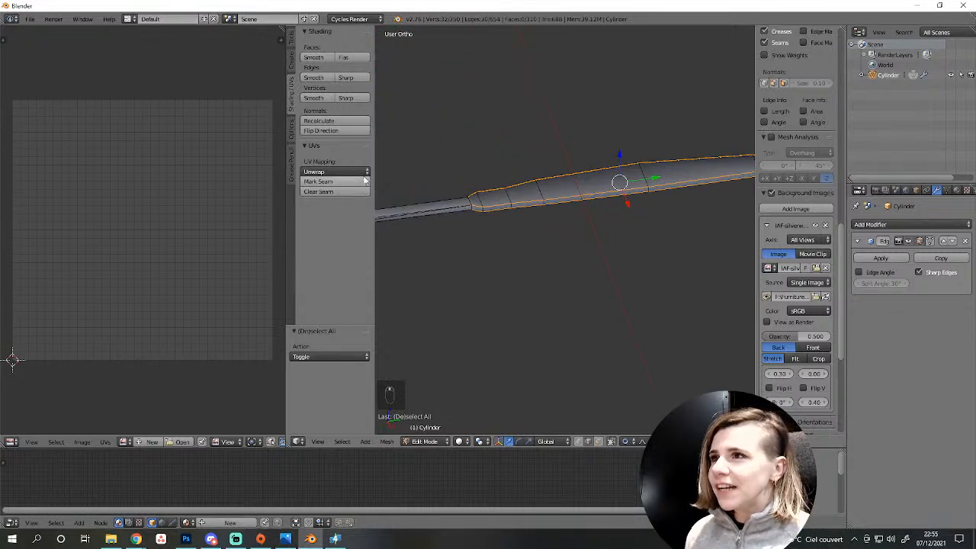
pyautogui.click(345, 78)
# Inspect the knife's shading in Object Mode, from the blade to the handle.
pyautogui.scroll(-2, 484, 250)
pyautogui.moveTo(485, 250); pyautogui.dragTo(500, 320, button='middle')
pyautogui.press('Tab')
pyautogui.scroll(5, 500, 329)
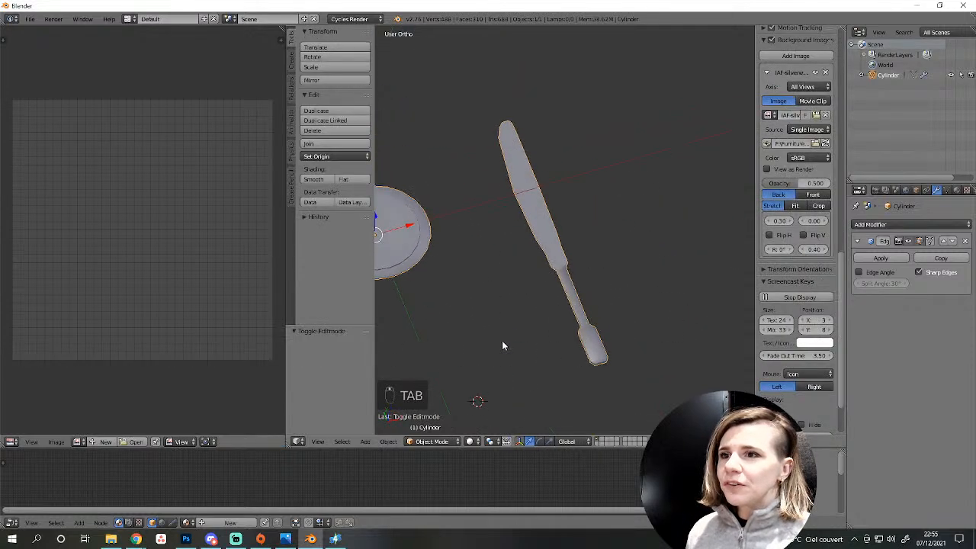
pyautogui.press('Tab')
pyautogui.press('Tab')
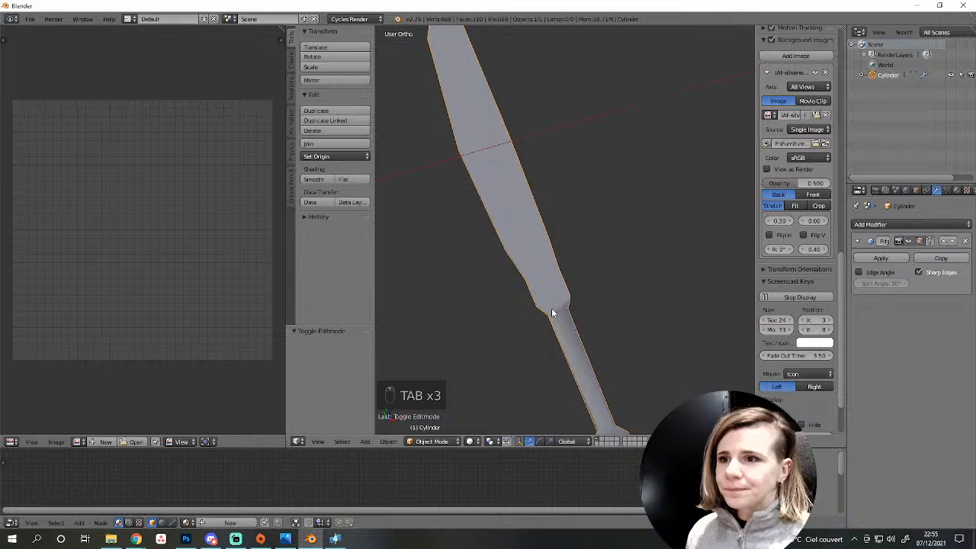
pyautogui.scroll(-4, 553, 312)
pyautogui.moveTo(568, 317); pyautogui.dragTo(598, 305, button='middle')
pyautogui.scroll(3, 534, 250)
pyautogui.scroll(-3, 539, 250)
pyautogui.moveTo(566, 356); pyautogui.dragTo(570, 383, button='middle')
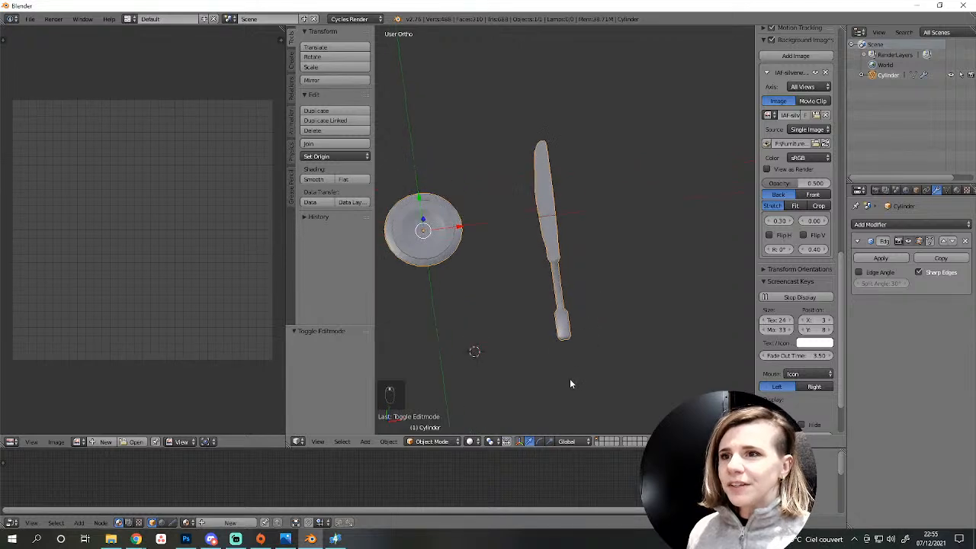
# Select all linked geometry of the knife in Edit Mode and separate it from the plate as its own object.
pyautogui.press('Tab')
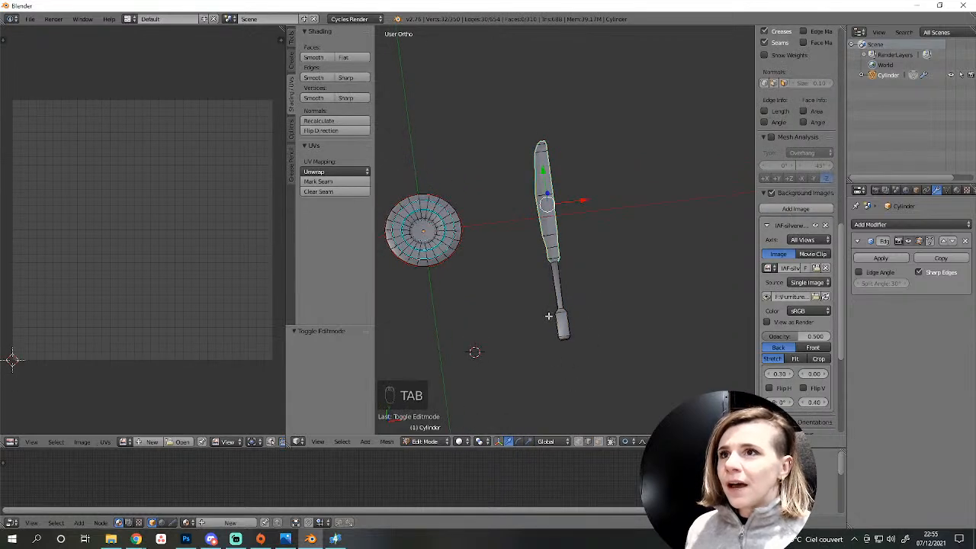
pyautogui.press('a')
pyautogui.press('a')
pyautogui.press('l')
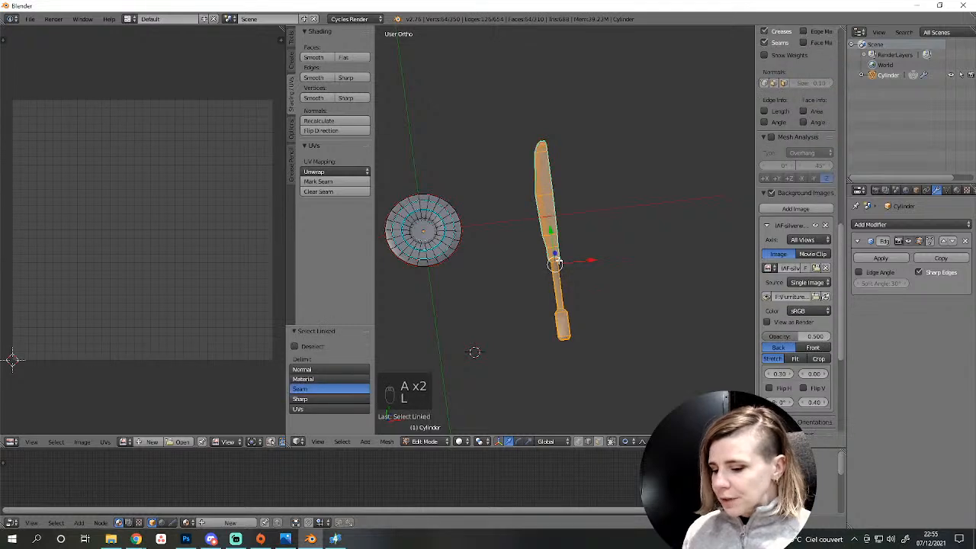
pyautogui.press('p')
pyautogui.click(557, 259)
pyautogui.press('Tab')
pyautogui.rightClick(557, 257)
pyautogui.press('Tab')
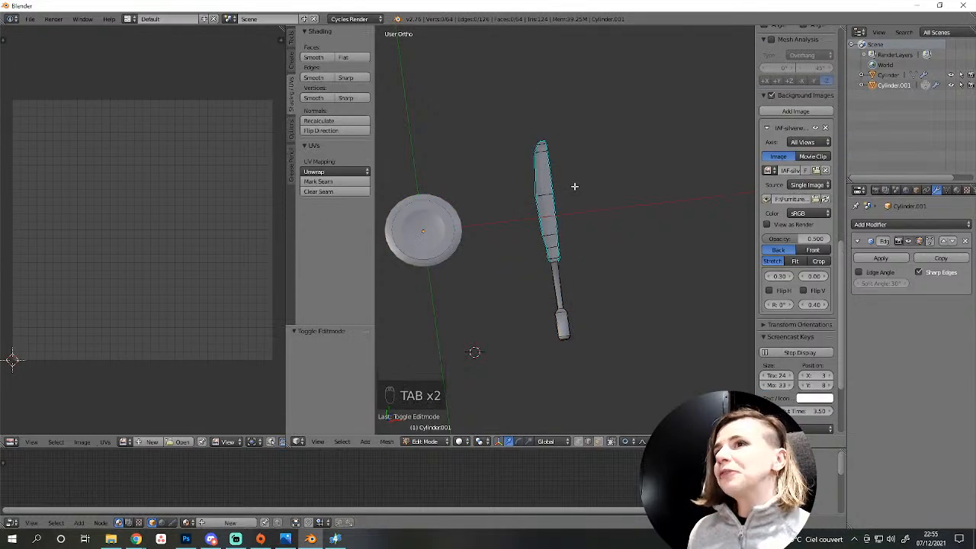
pyautogui.press('Tab')
# Add a mesh plane in Object Mode while viewing the cutlery reference from the top.
pyautogui.press('KP_7')
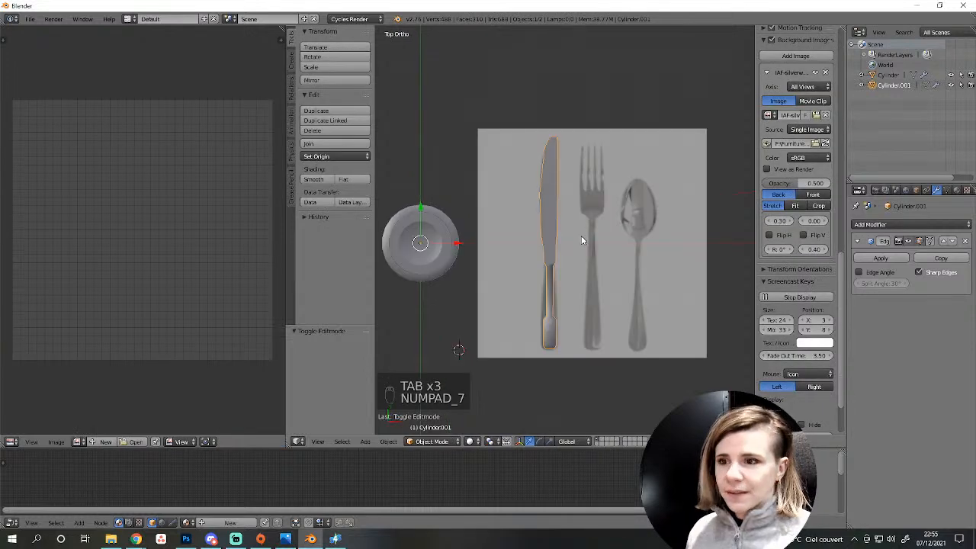
pyautogui.scroll(6, 541, 294)
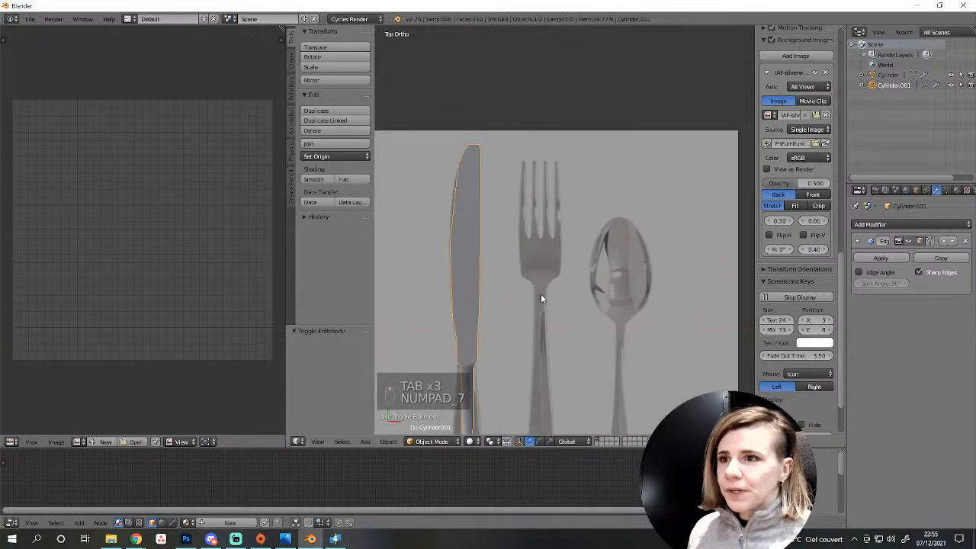
pyautogui.press('Tab')
pyautogui.press('Tab')
pyautogui.scroll(-3, 540, 294)
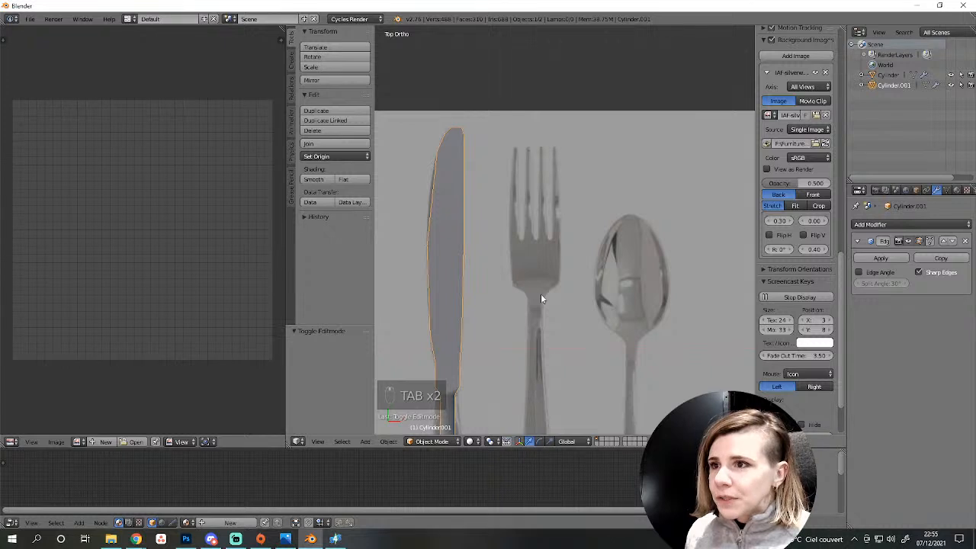
pyautogui.hotkey('shift', 'a')
pyautogui.moveTo(541, 295)
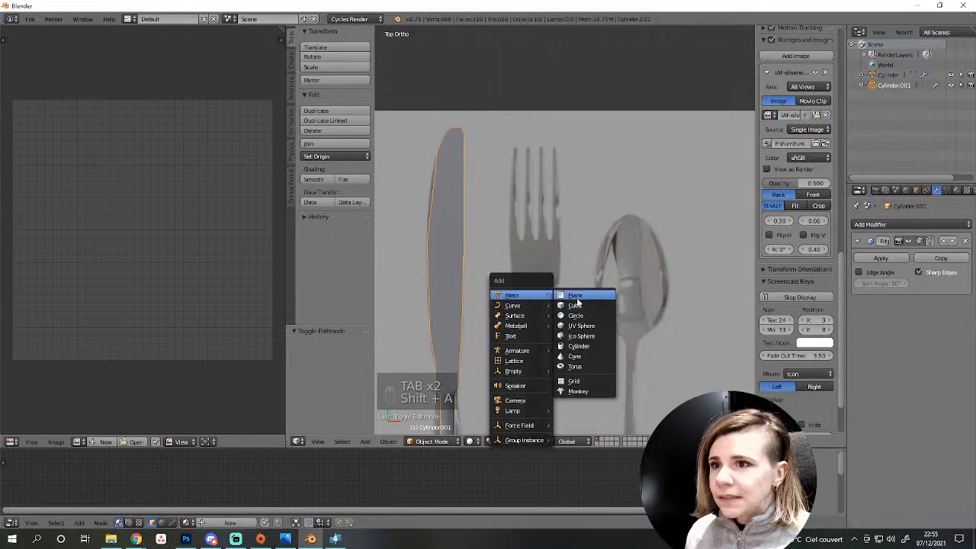
pyautogui.click(576, 297)
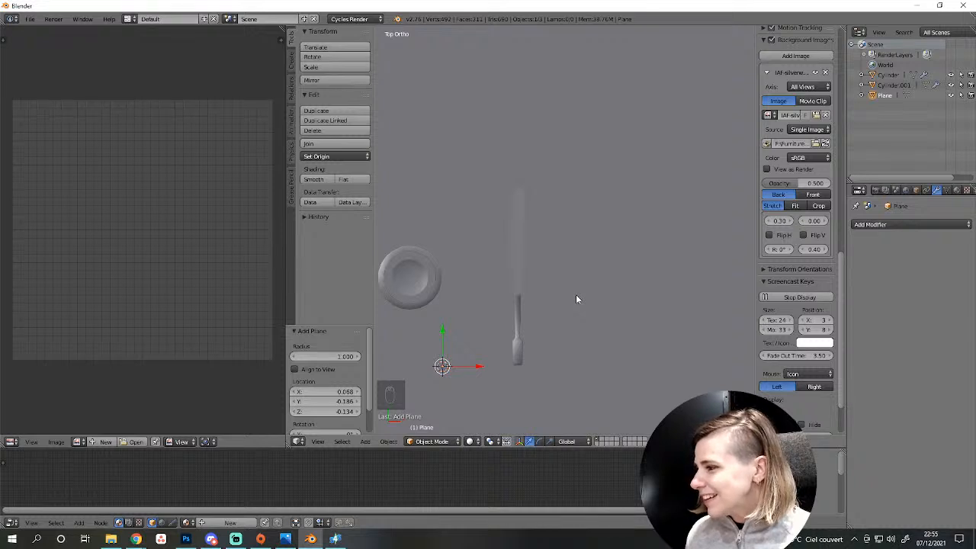
# Scale the new plane down to about 0.059 and move it onto the fork in the reference image.
pyautogui.press('s')
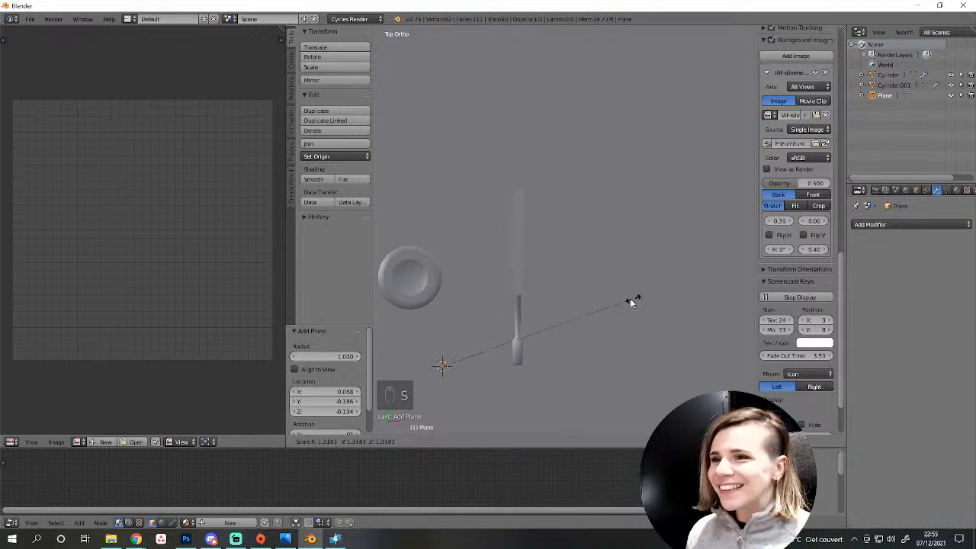
pyautogui.click(629, 297)
pyautogui.scroll(-9, 624, 294)
pyautogui.press('z')
pyautogui.press('s')
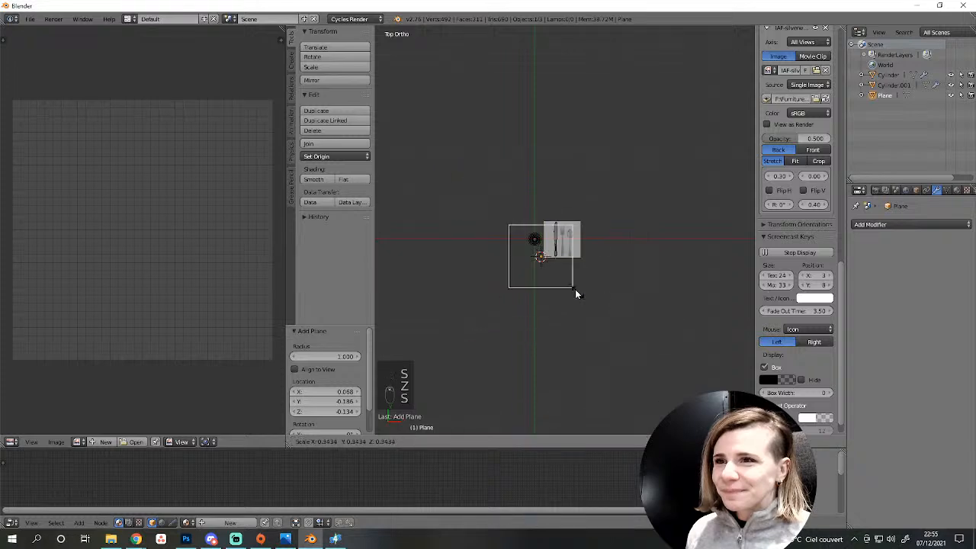
pyautogui.click(542, 268)
pyautogui.scroll(5, 553, 286)
pyautogui.press('g')
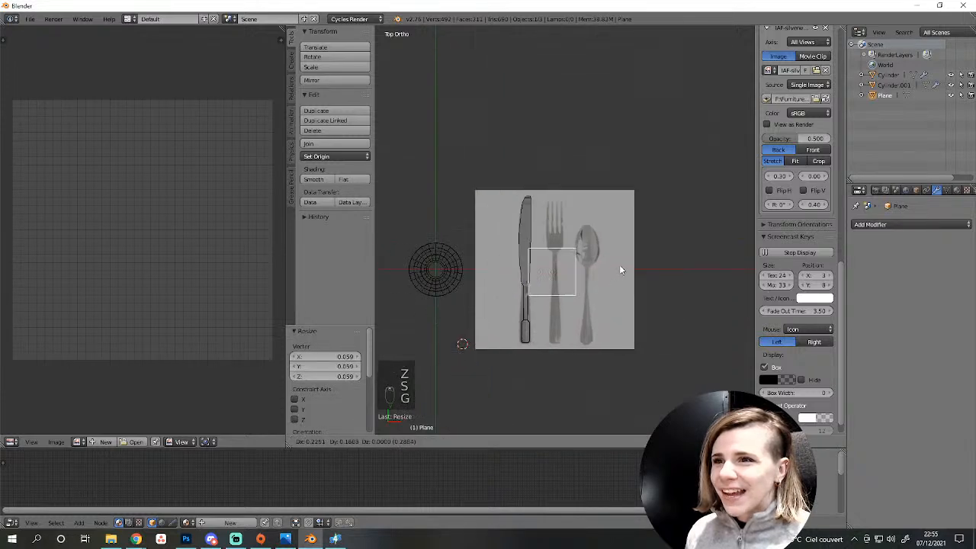
pyautogui.click(619, 265)
# Scale the plane by about 0.220 and move it up to the fork's neck, about 0.030 along Y.
pyautogui.scroll(5, 588, 314)
pyautogui.press('s')
pyautogui.click(547, 339)
pyautogui.scroll(6, 547, 346)
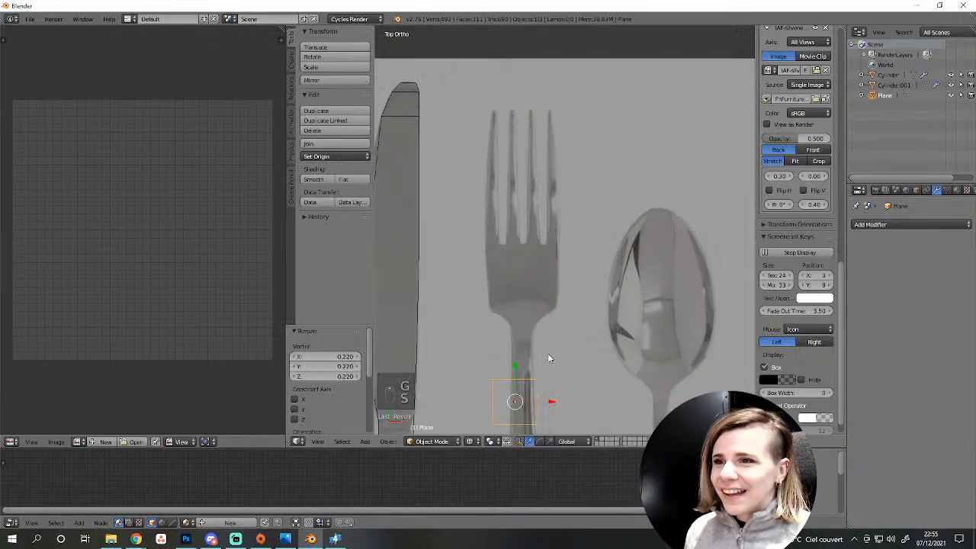
pyautogui.press('g')
pyautogui.click(559, 279)
pyautogui.scroll(-4, 561, 293)
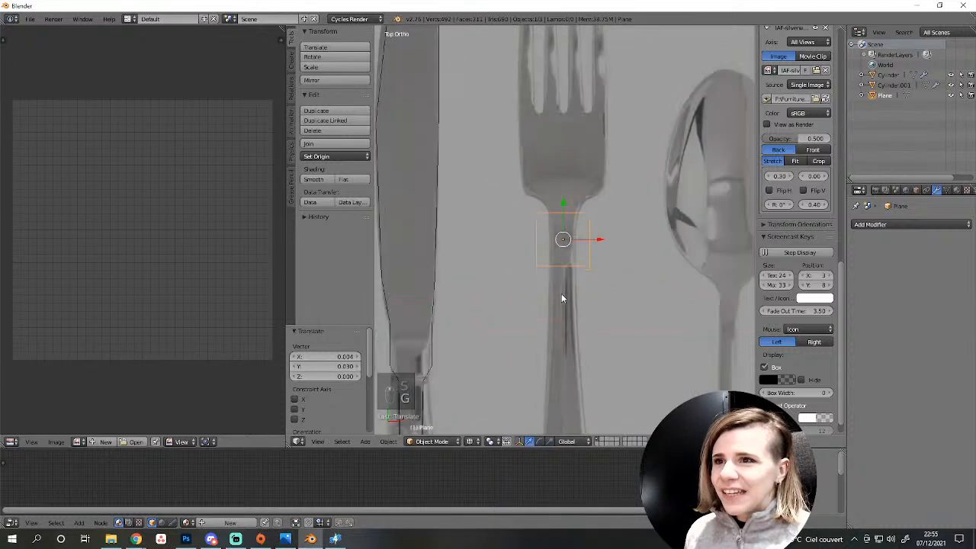
# Scale the plane by about 0.515 to match the neck's width and move it about 0.007 along Y.
pyautogui.scroll(4, 562, 293)
pyautogui.press('s')
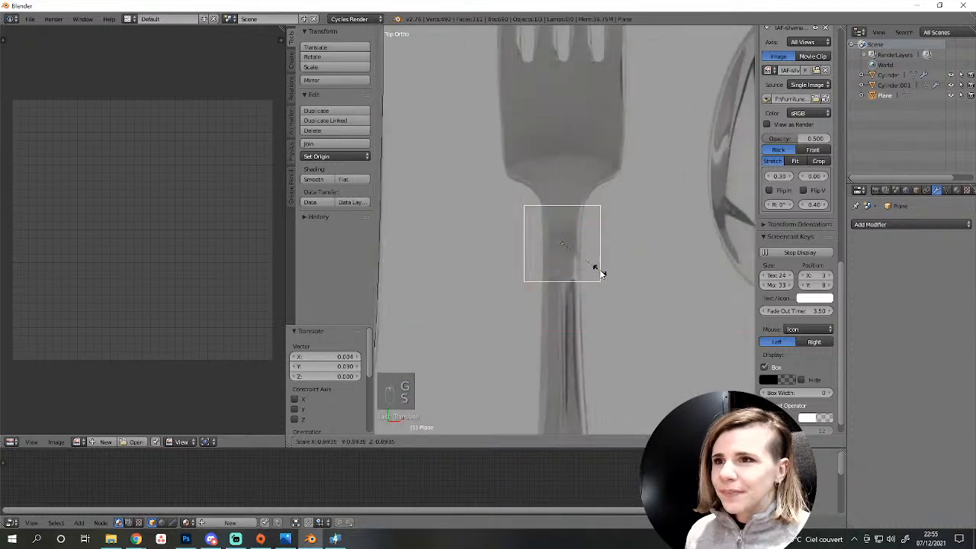
pyautogui.click(580, 263)
pyautogui.press('g')
pyautogui.press('y')
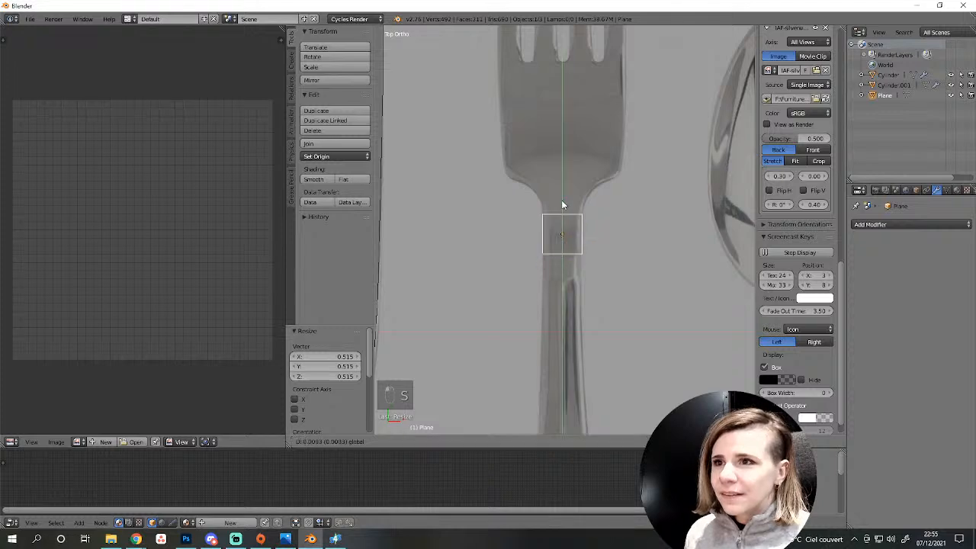
pyautogui.click(561, 195)
pyautogui.scroll(3, 561, 228)
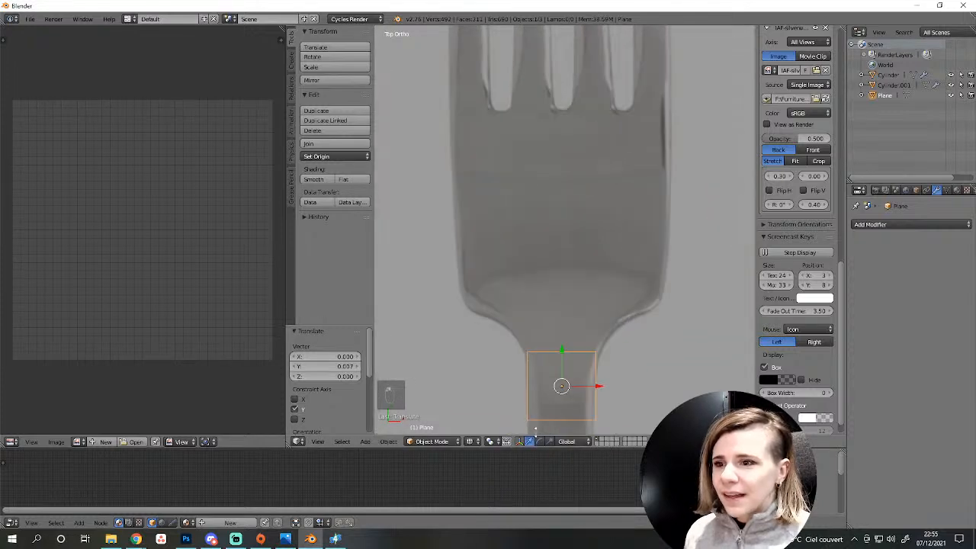
# Select the plane's edge nearest the fork head in Edit Mode and extrude it about 0.005 along Y.
pyautogui.press('Tab')
pyautogui.scroll(-4, 579, 362)
pyautogui.rightClick(555, 295)
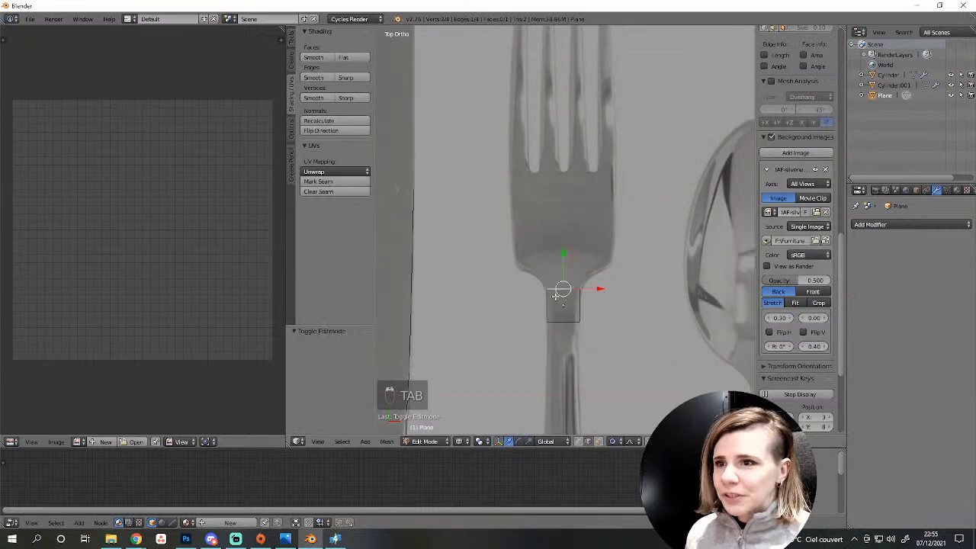
pyautogui.press('e')
pyautogui.click(560, 278)
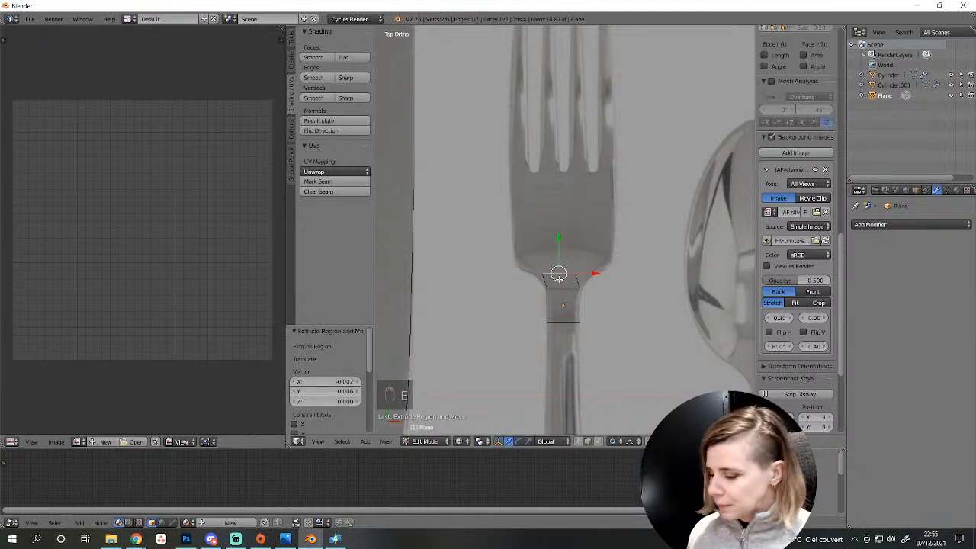
pyautogui.hotkey('ctrl', 'z')
pyautogui.press('e')
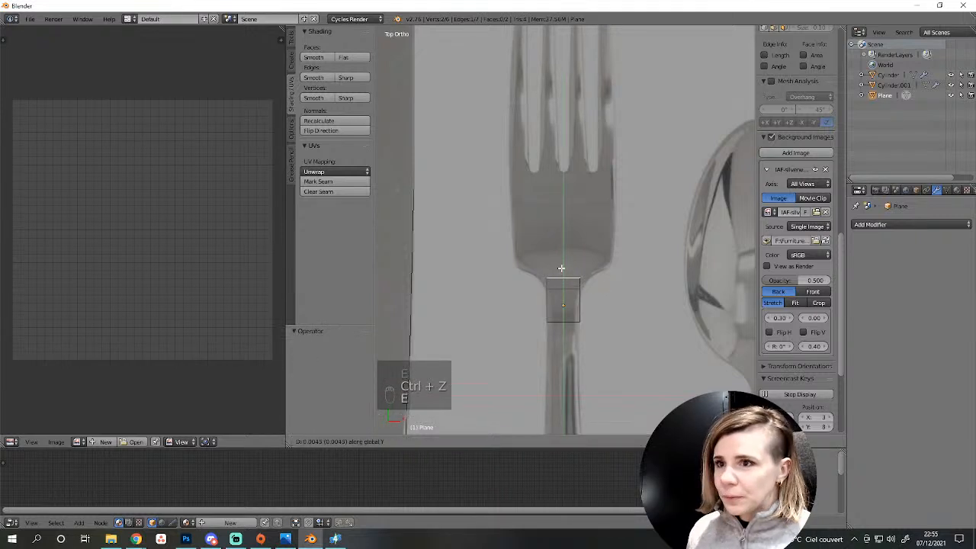
pyautogui.click(562, 271)
# Disable proportional editing and scale the extruded edge along X by about 1.455 to follow the widening neck.
pyautogui.press('s')
pyautogui.rightClick(599, 279)
pyautogui.click(615, 441)
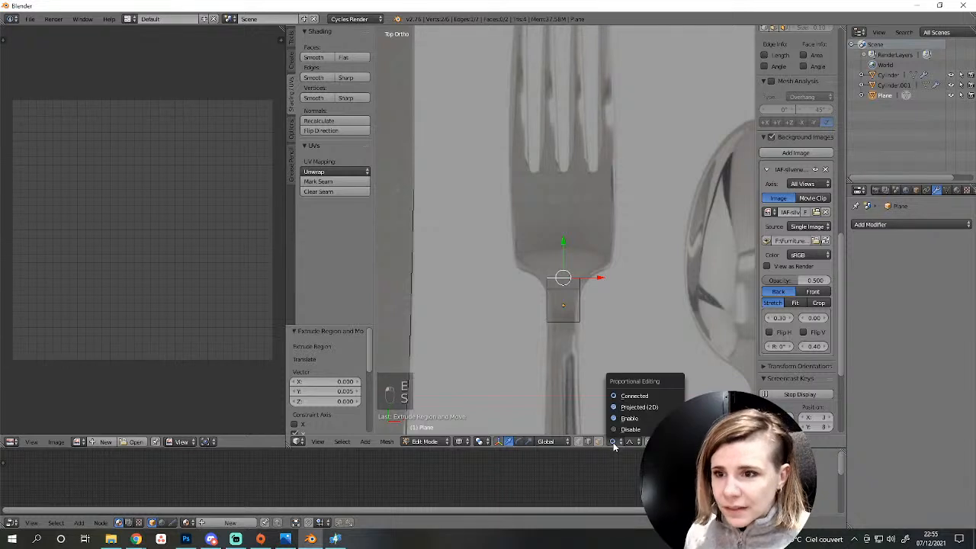
pyautogui.click(618, 430)
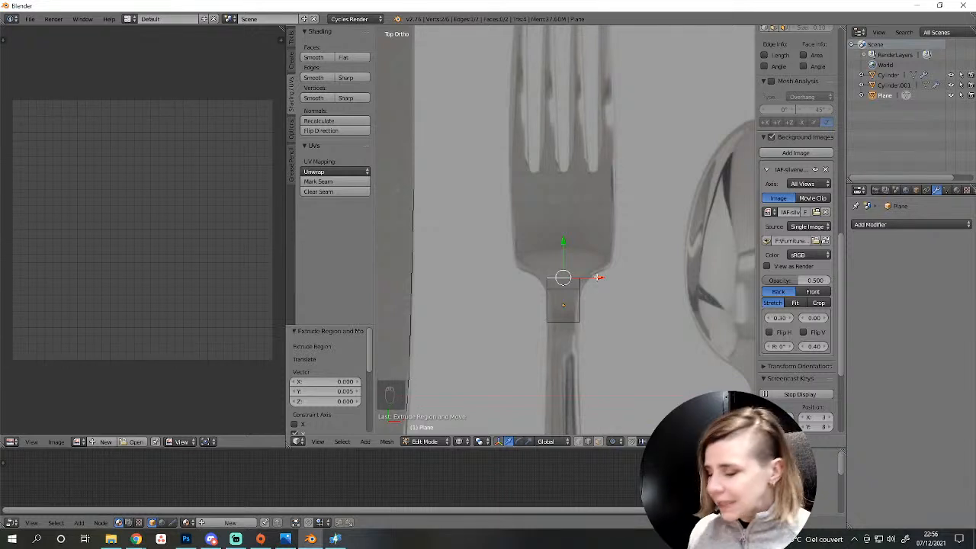
pyautogui.press('s')
pyautogui.press('x')
pyautogui.click(612, 277)
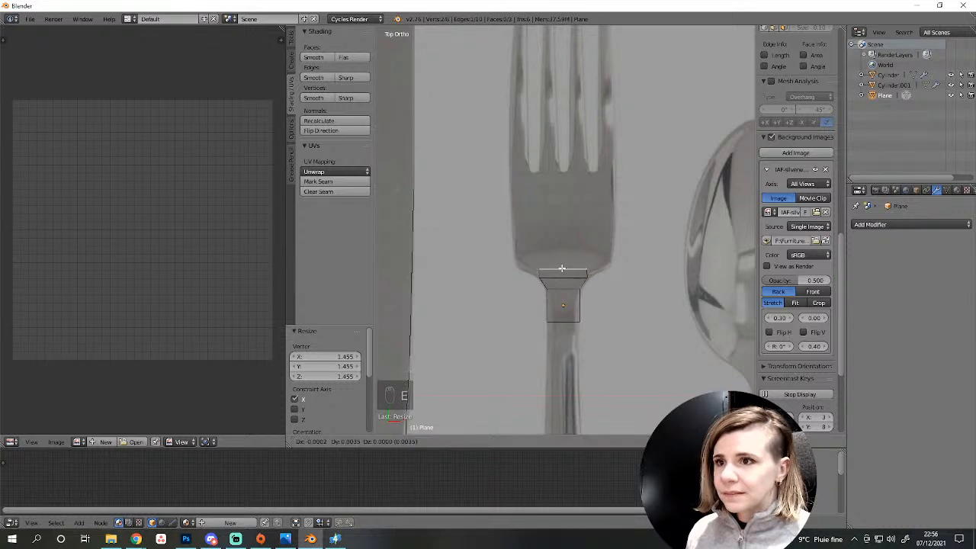
pyautogui.press('e')
pyautogui.hotkey('ctrl', 'z')
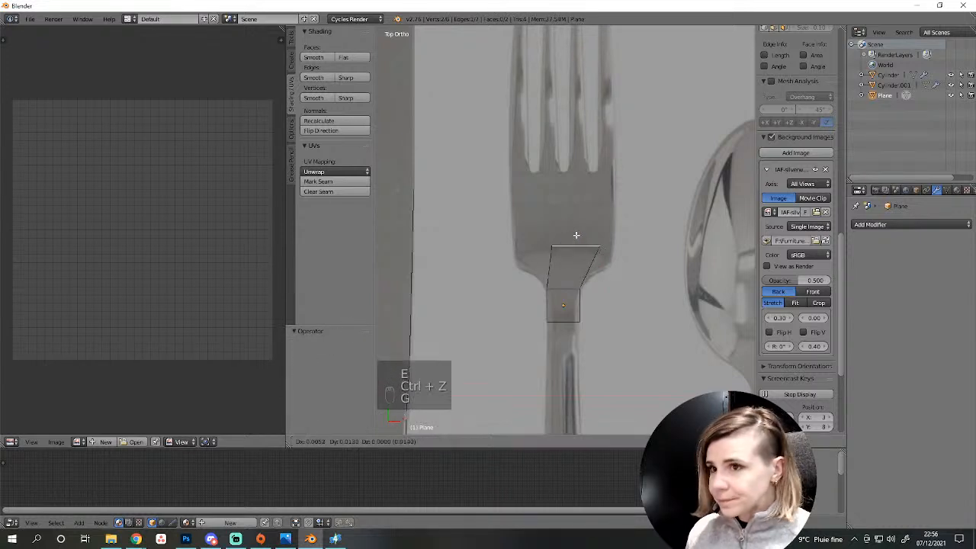
pyautogui.press('g')
pyautogui.rightClick(568, 273)
# Extrude the fork's widening edge about 0.004 along Y and scale it by about 1.967 to the full head width.
pyautogui.press('e')
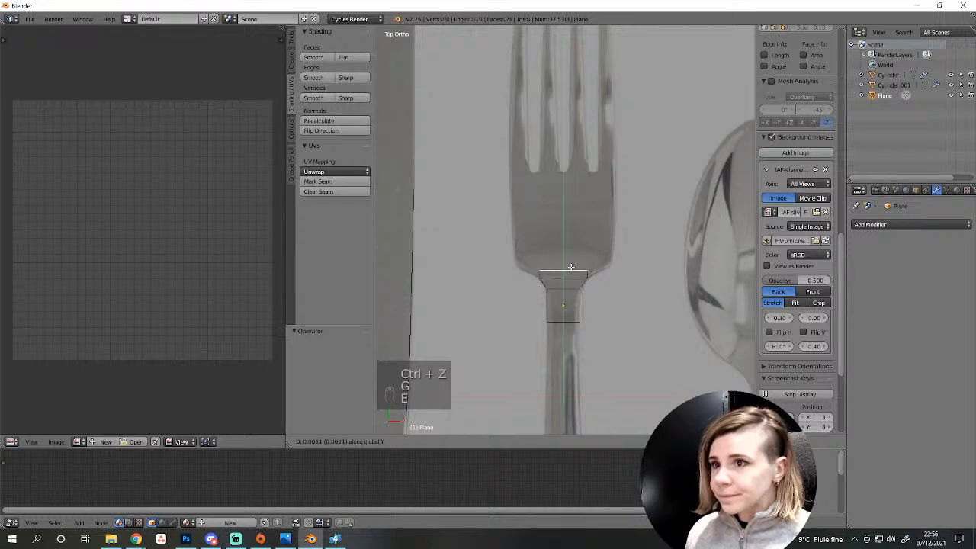
pyautogui.click(572, 267)
pyautogui.press('s')
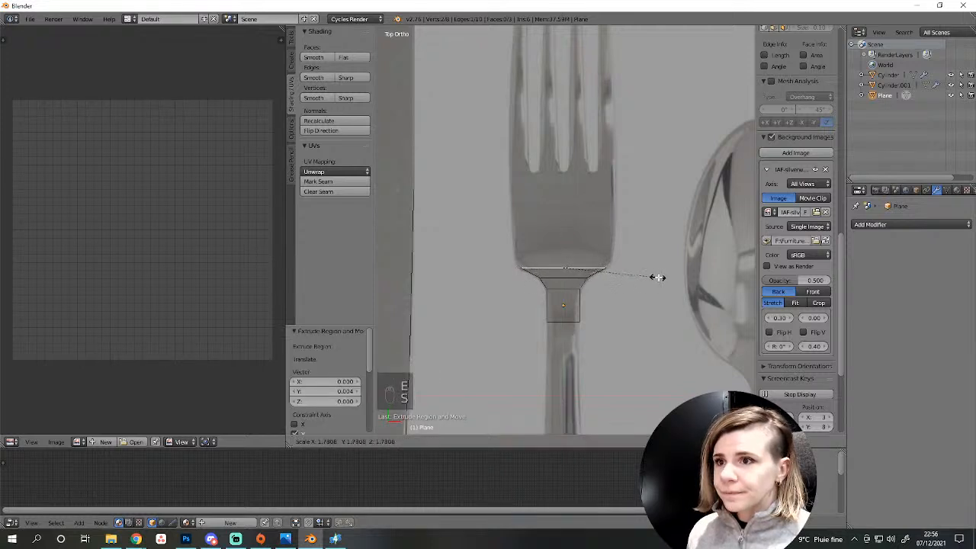
pyautogui.click(668, 280)
pyautogui.scroll(-3, 565, 284)
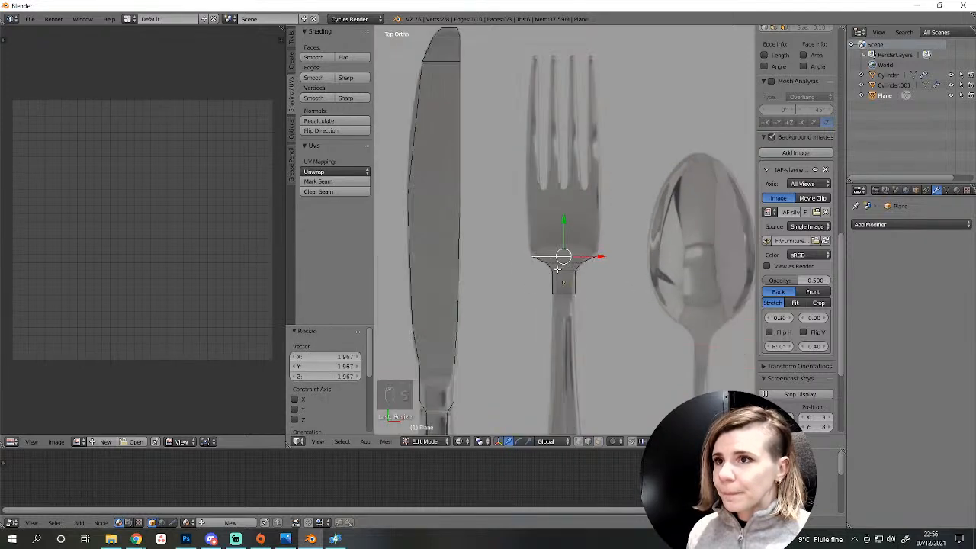
# Extrude the wide edge about 0.117 along Y to reach the tine tips, and inspect the shaded fork head.
pyautogui.press('e')
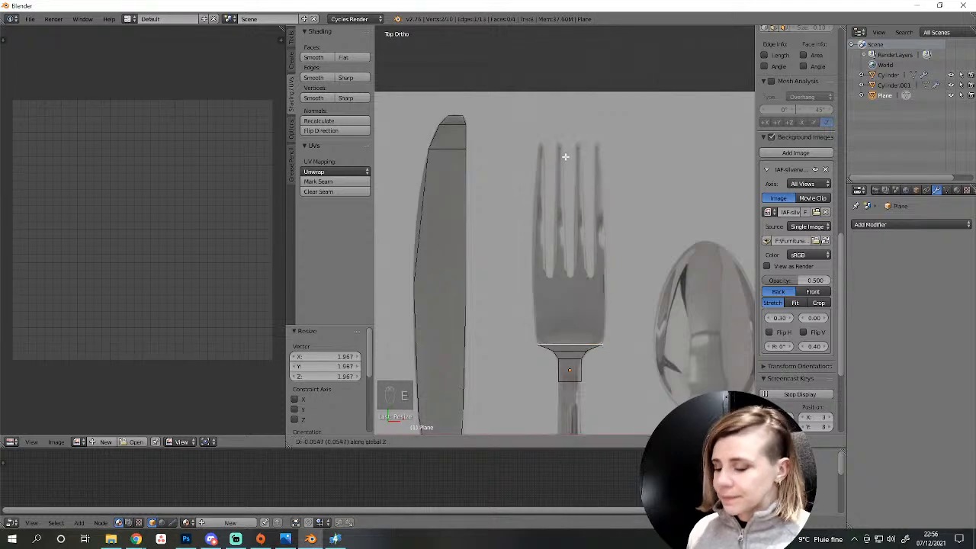
pyautogui.press('y')
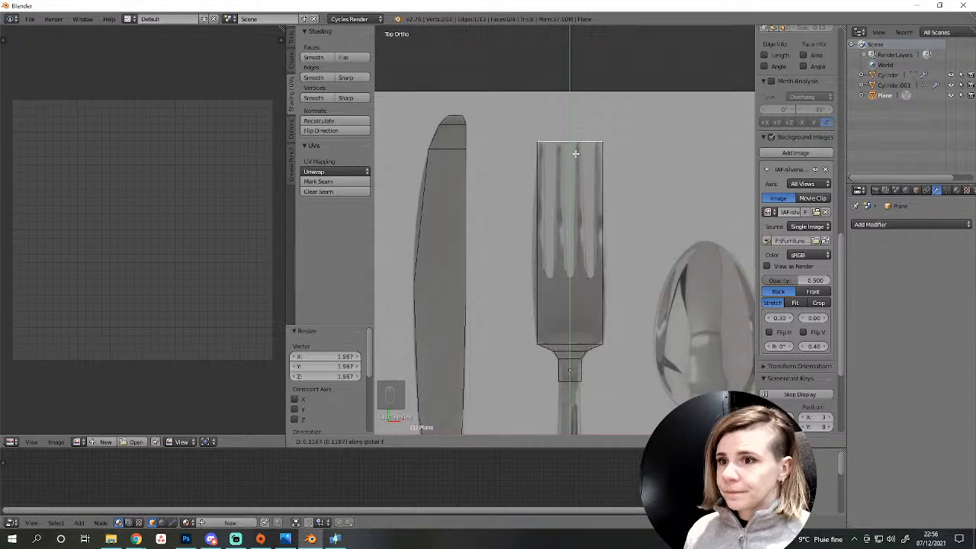
pyautogui.click(570, 156)
pyautogui.scroll(-3, 610, 298)
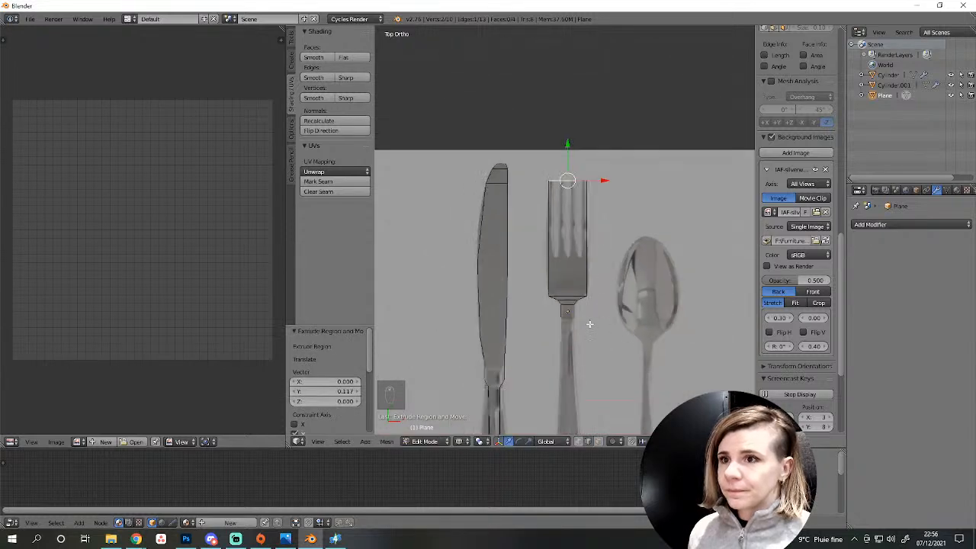
pyautogui.press('z')
pyautogui.moveTo(589, 324); pyautogui.dragTo(631, 284, button='middle')
pyautogui.press('a')
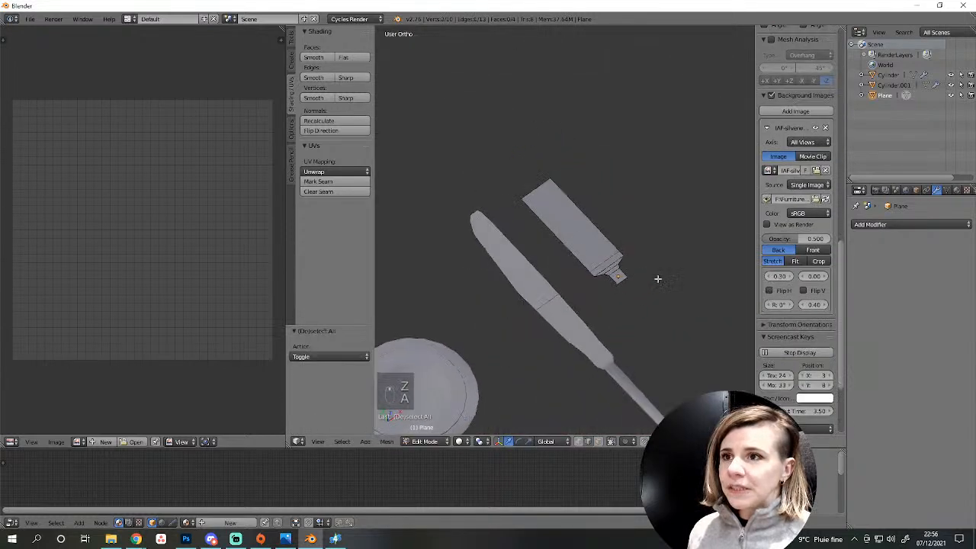
pyautogui.keyDown('shift'); pyautogui.moveTo(656, 332); pyautogui.dragTo(612, 337, button='middle'); pyautogui.keyUp('shift')
pyautogui.moveTo(561, 363); pyautogui.dragTo(496, 385, button='middle')
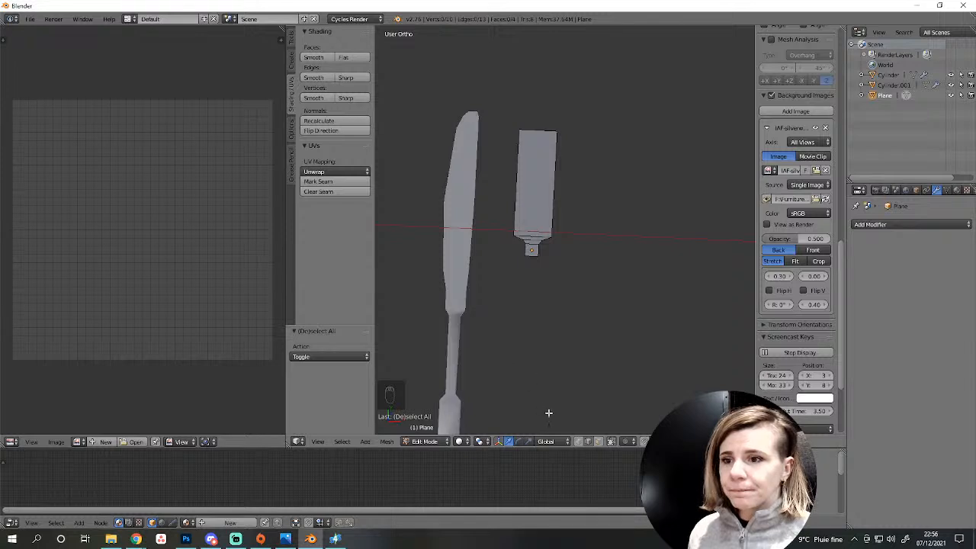
# Check the table-setting reference photo and move the plane's edge at the neck about -0.156 along Y to lengthen the fork's shaft.
pyautogui.press('KP_7')
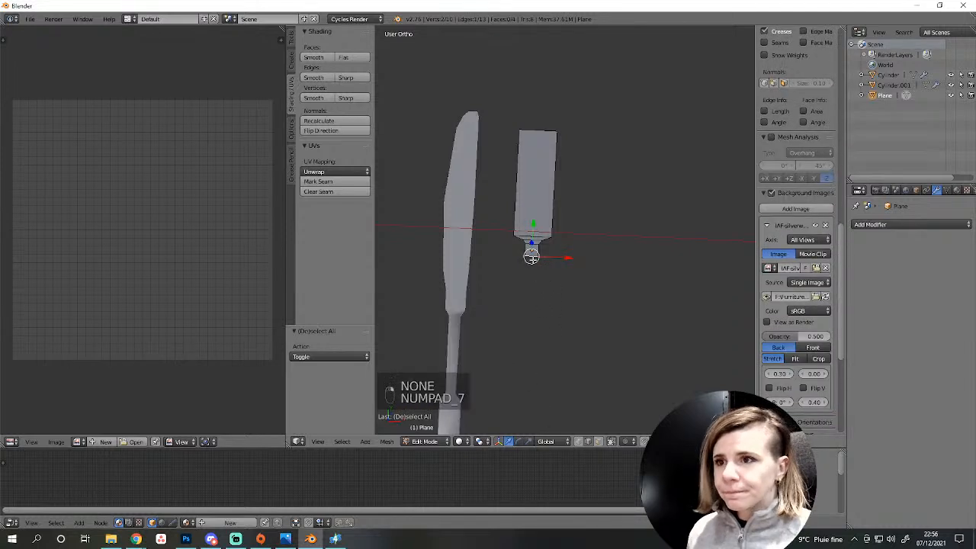
pyautogui.scroll(-3, 533, 261)
pyautogui.keyDown('shift'); pyautogui.moveTo(557, 289); pyautogui.dragTo(554, 238, button='middle'); pyautogui.keyUp('shift')
pyautogui.scroll(3, 554, 238)
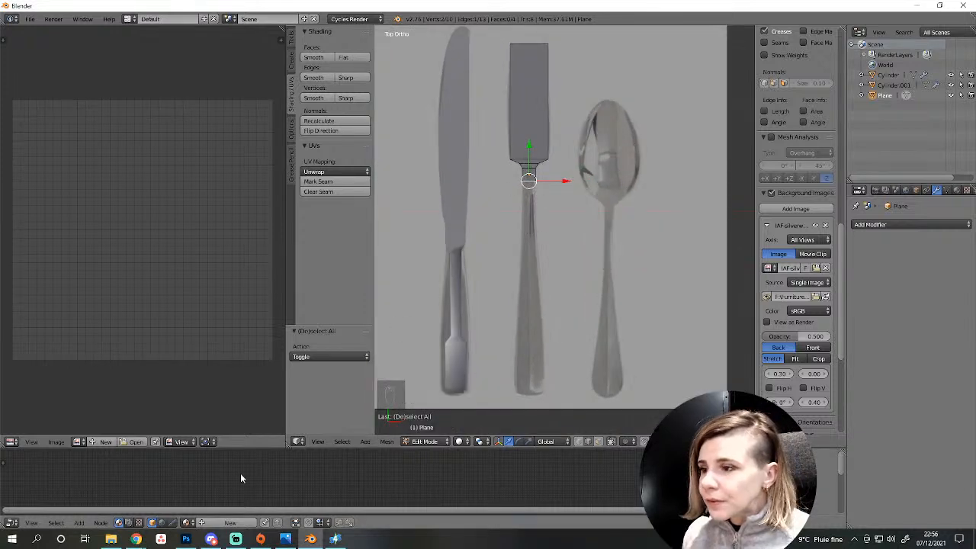
pyautogui.click(286, 539)
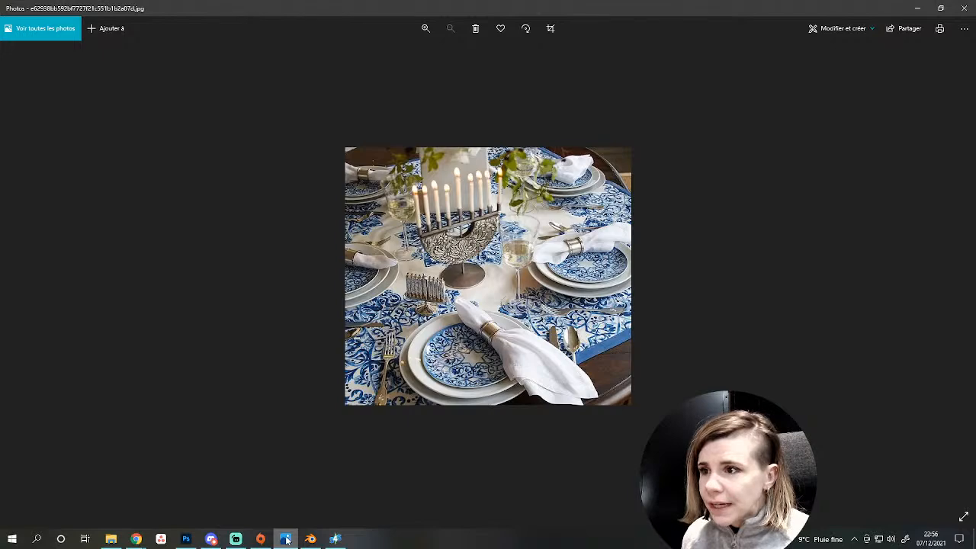
pyautogui.click(286, 539)
pyautogui.press('e')
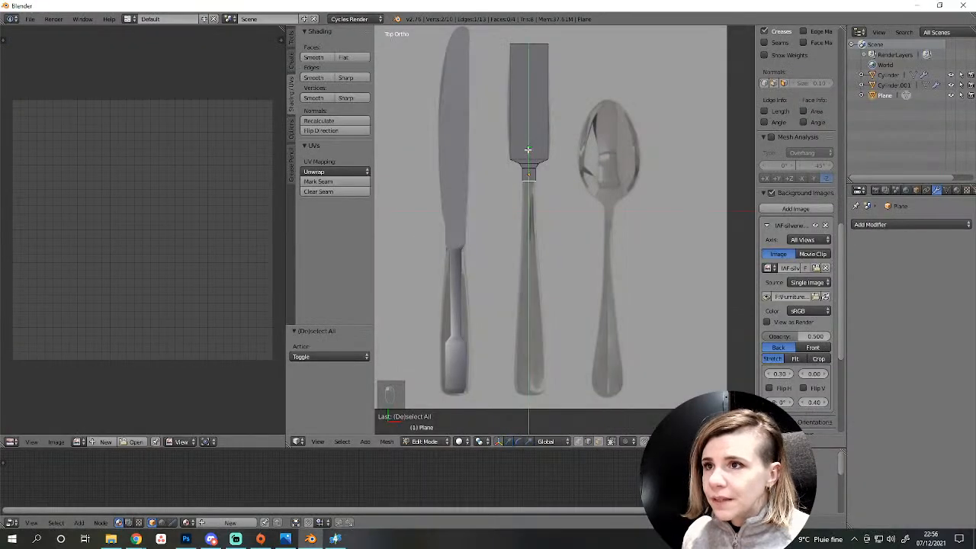
pyautogui.click(526, 304)
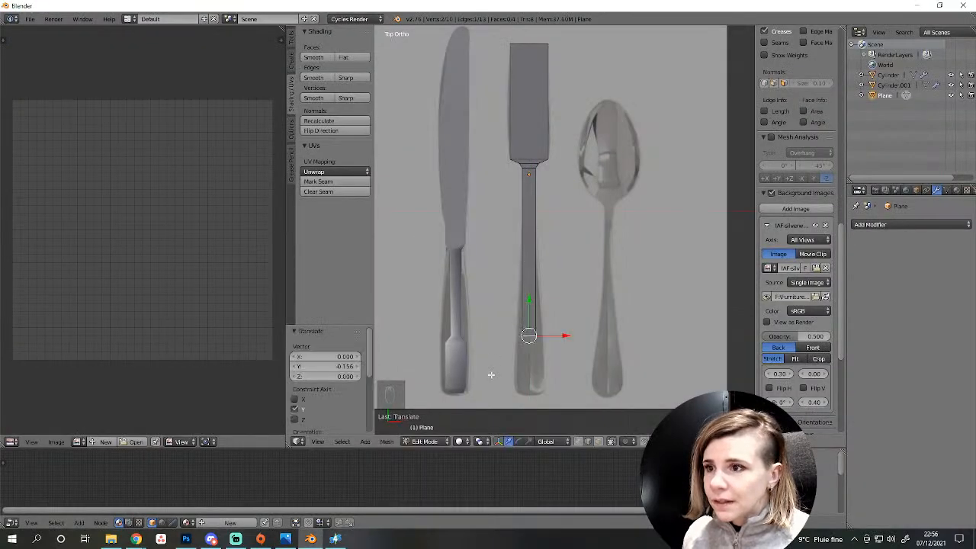
# Examine the knife's handle beside the fork's flat shaft in Object Mode.
pyautogui.press('Tab')
pyautogui.moveTo(509, 321); pyautogui.dragTo(602, 300, button='middle')
pyautogui.rightClick(601, 300)
pyautogui.press('KP_7')
pyautogui.scroll(3, 602, 299)
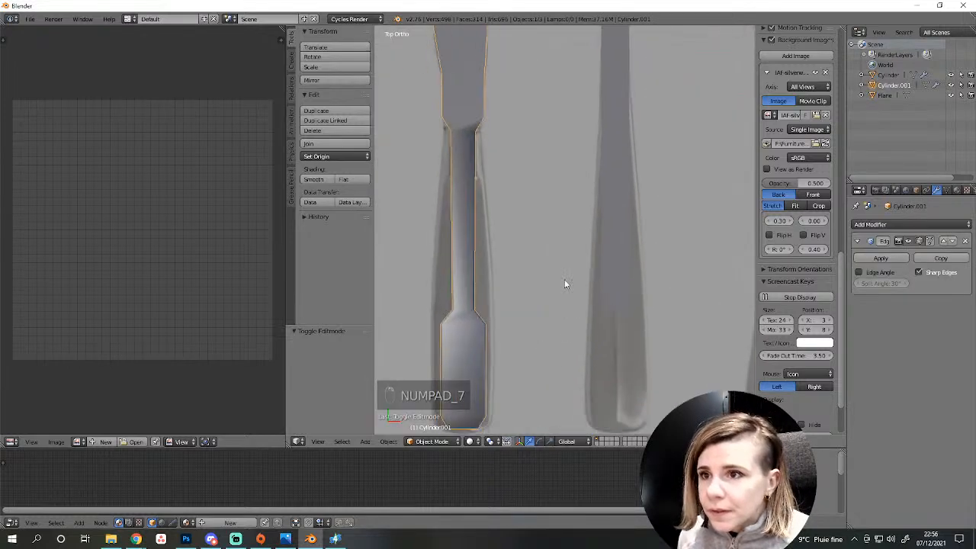
pyautogui.rightClick(629, 265)
pyautogui.press('Tab')
pyautogui.press('Tab')
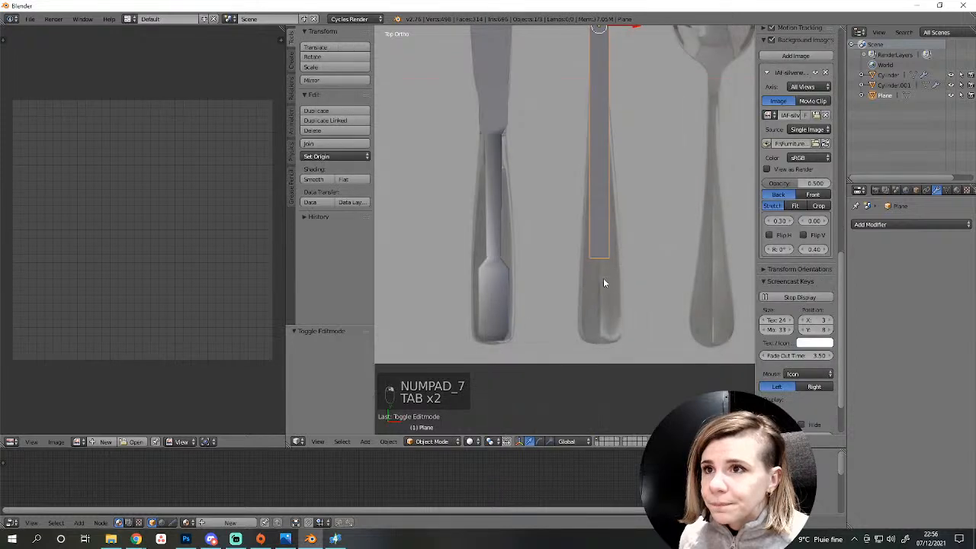
# Select all faces of the knife's handle in Edit Mode, using face selection and wireframe display.
pyautogui.moveTo(532, 310); pyautogui.dragTo(585, 274, button='middle')
pyautogui.rightClick(558, 297)
pyautogui.press('Tab')
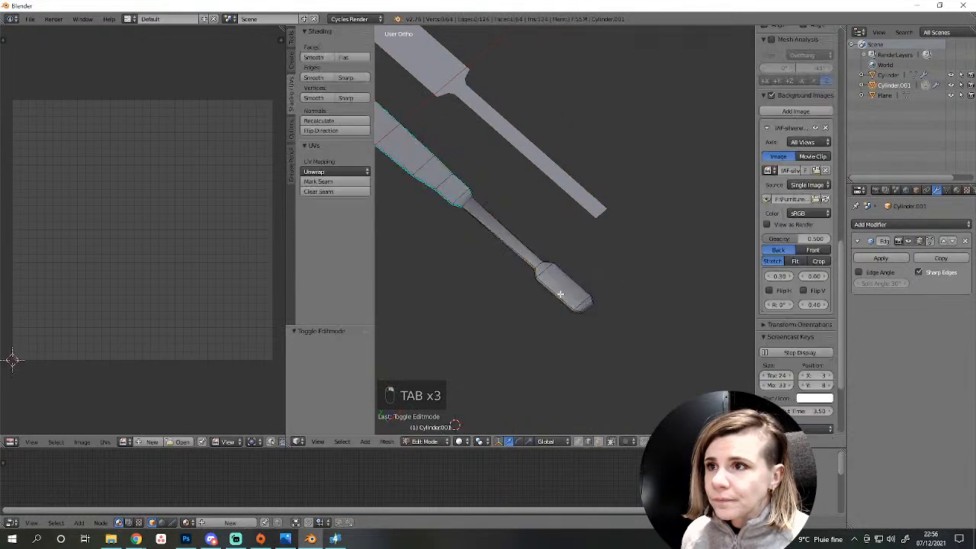
pyautogui.moveTo(536, 309); pyautogui.dragTo(579, 322, button='middle')
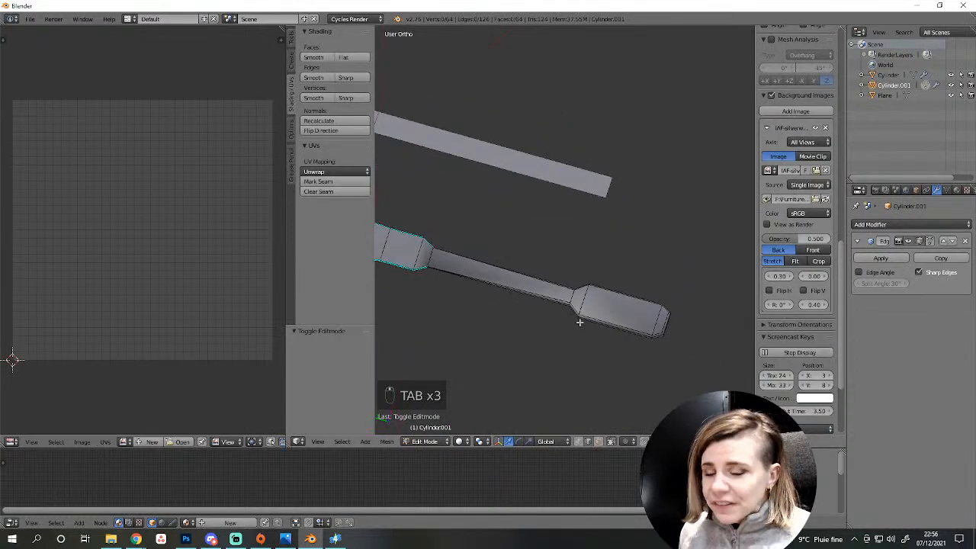
pyautogui.press('KP_7')
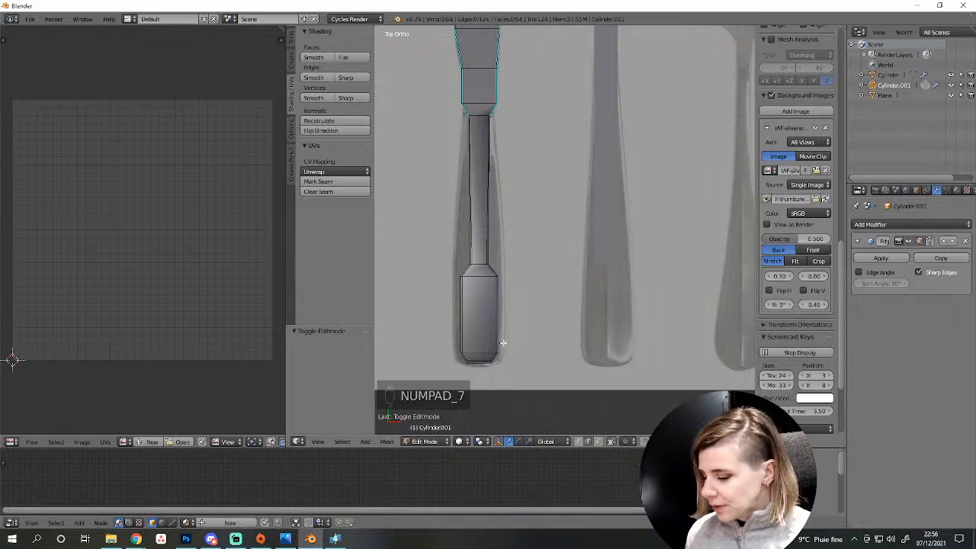
pyautogui.click(614, 441)
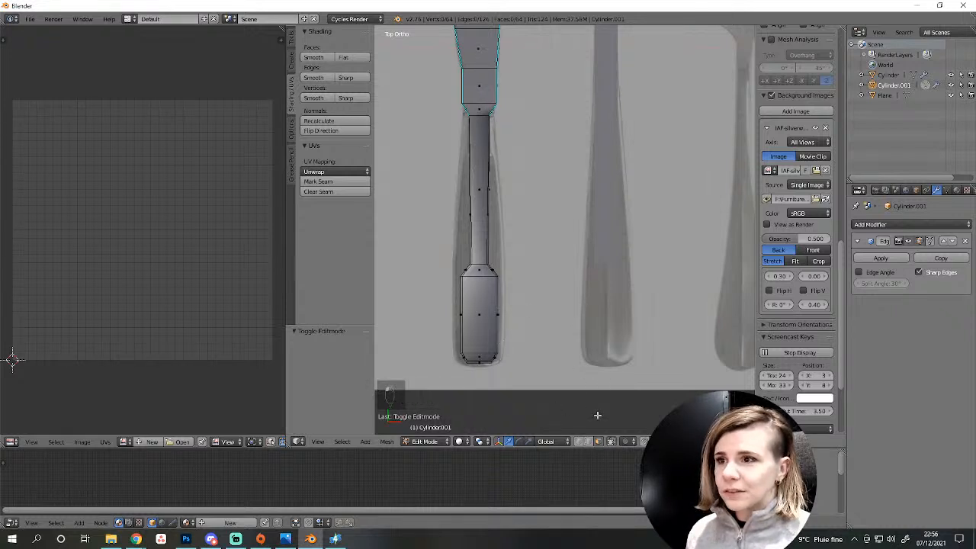
pyautogui.rightClick(481, 194)
pyautogui.press('z')
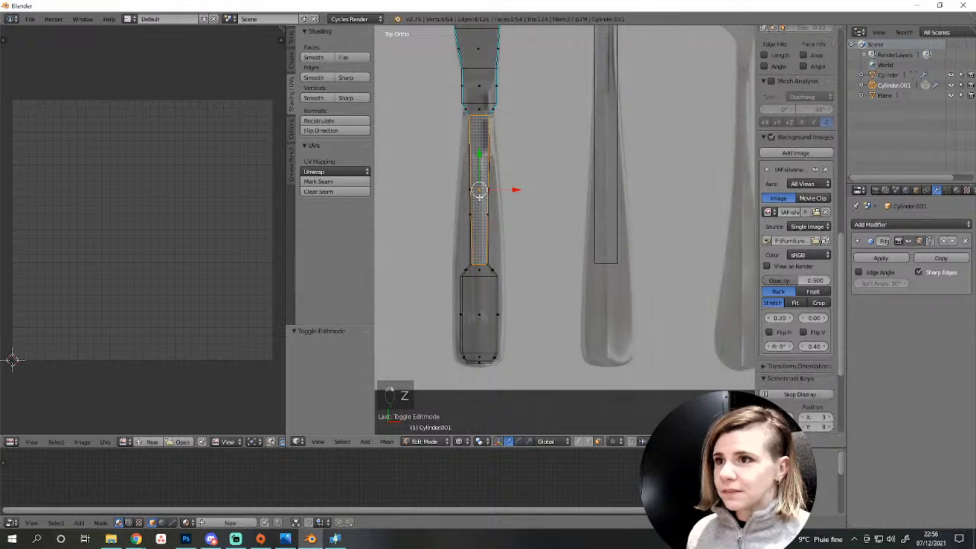
pyautogui.press('c')
pyautogui.moveTo(475, 213); pyautogui.dragTo(478, 289)
pyautogui.rightClick(485, 241)
pyautogui.scroll(-3, 514, 231)
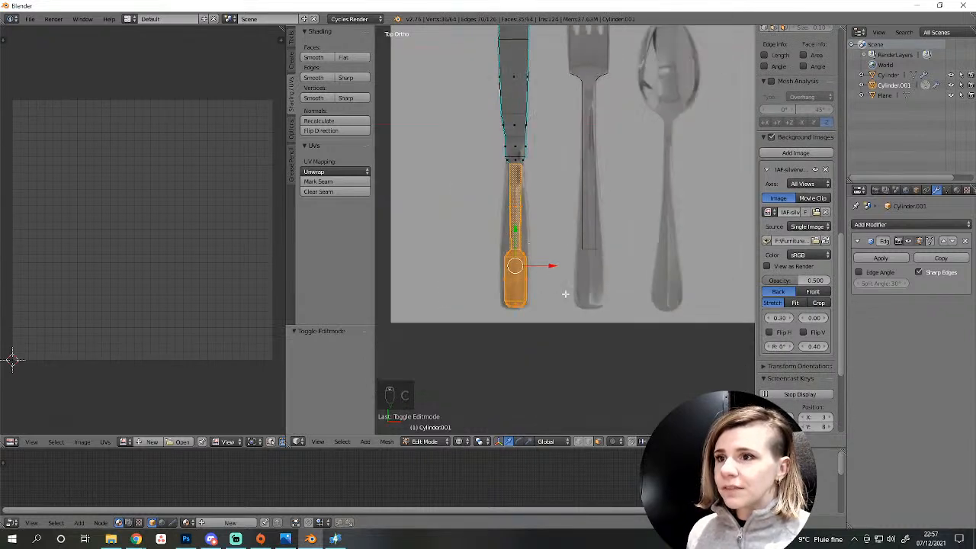
# Duplicate the selected handle faces and move the copy about 0.075 along X onto the fork's handle.
pyautogui.hotkey('shift', 'd')
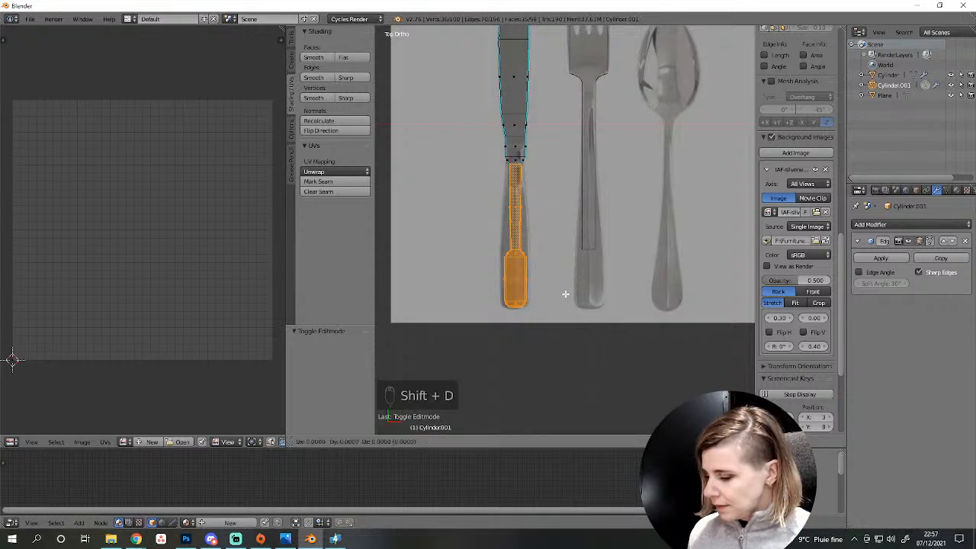
pyautogui.press('x')
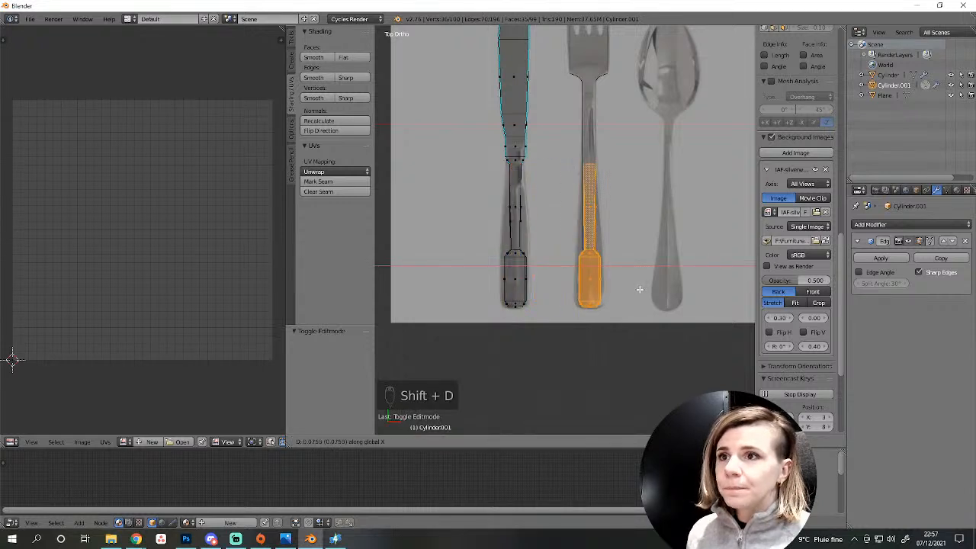
pyautogui.click(637, 289)
pyautogui.scroll(6, 637, 289)
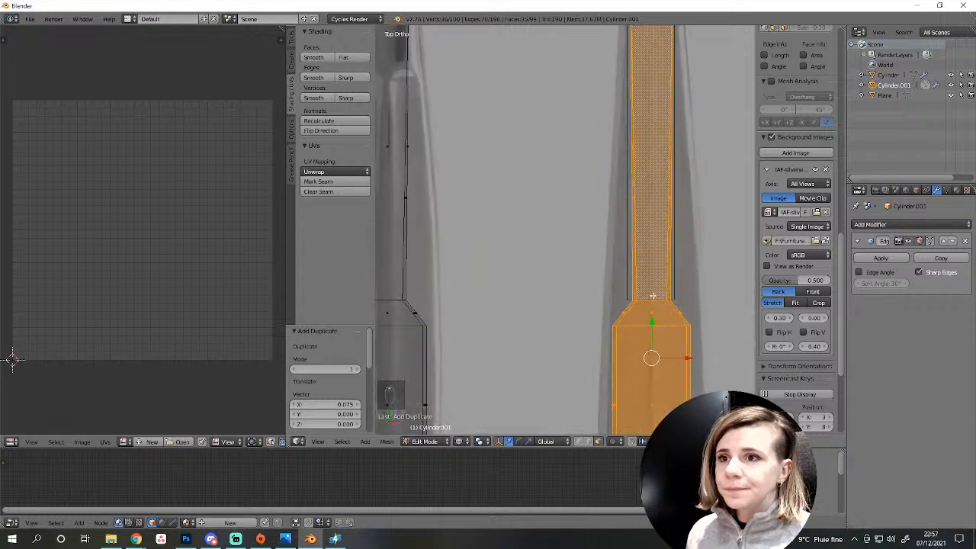
# Separate the duplicated handle into its own object and join it with the fork plane.
pyautogui.press('Tab')
pyautogui.press('Tab')
pyautogui.press('p')
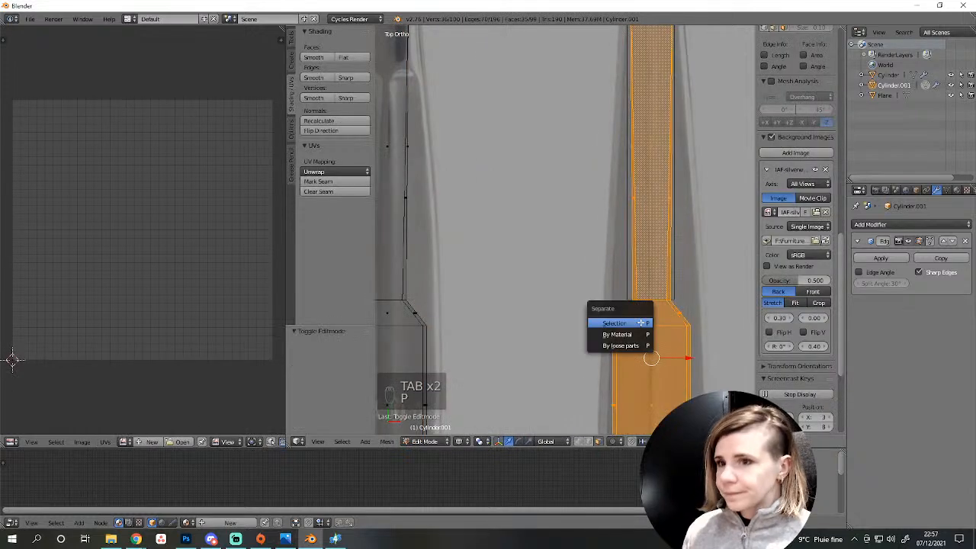
pyautogui.click(637, 323)
pyautogui.press('Tab')
pyautogui.rightClick(637, 321)
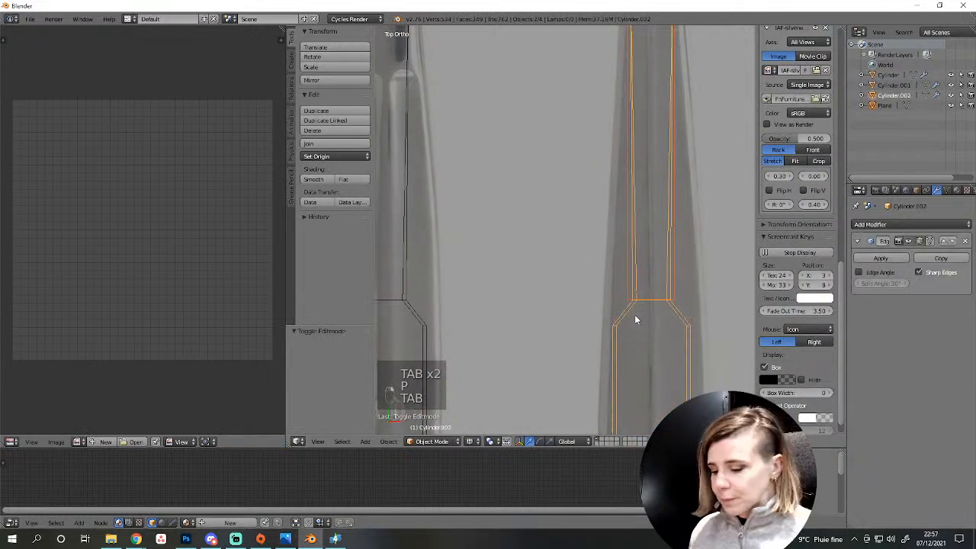
pyautogui.hotkey('ctrl', 'j')
pyautogui.keyDown('shift'); pyautogui.moveTo(636, 320); pyautogui.dragTo(547, 392, button='middle'); pyautogui.keyUp('shift')
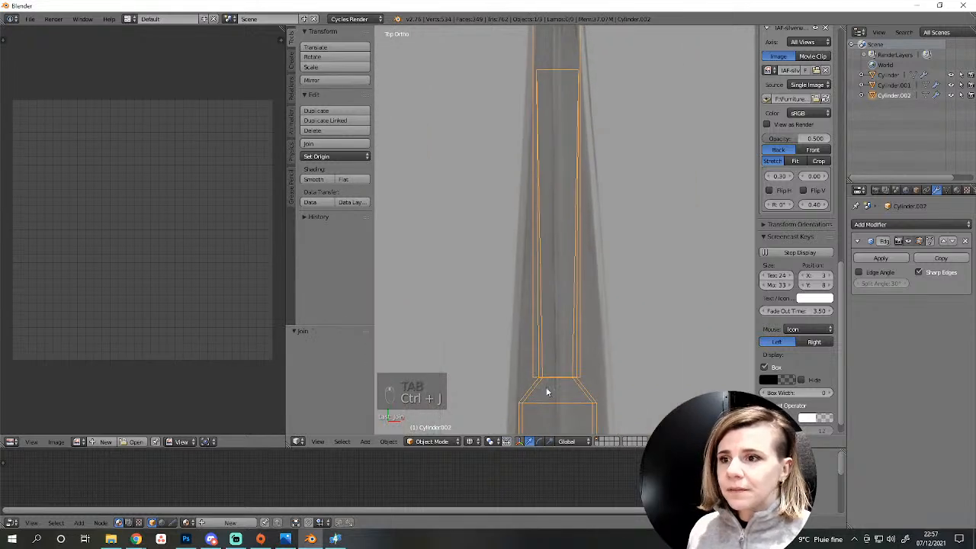
# Enter Edit Mode on the joined fork and show it in solid display to expose the flat shaft overlapping the copied handle.
pyautogui.press('Tab')
pyautogui.scroll(-2, 559, 353)
pyautogui.keyDown('shift'); pyautogui.moveTo(561, 313); pyautogui.dragTo(535, 387, button='middle'); pyautogui.keyUp('shift')
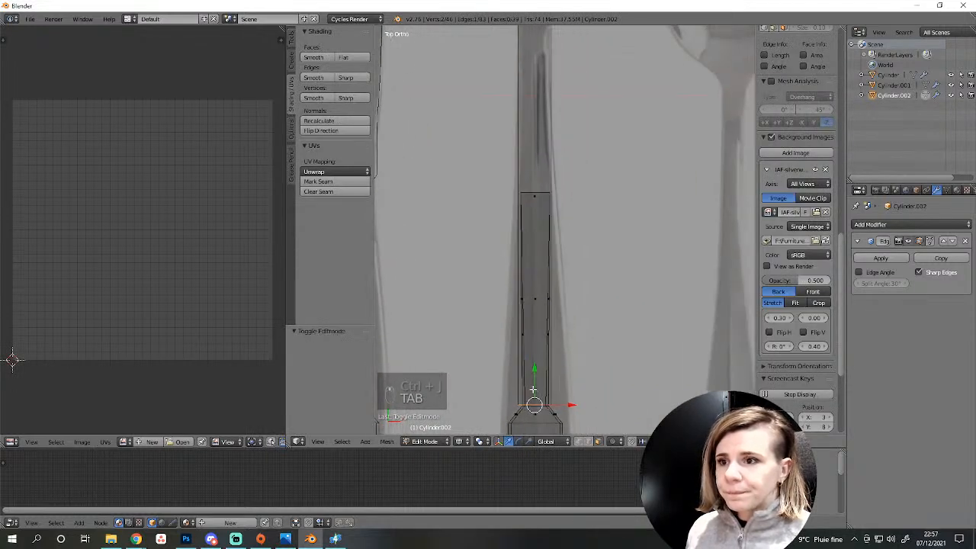
pyautogui.moveTo(535, 386); pyautogui.dragTo(553, 208)
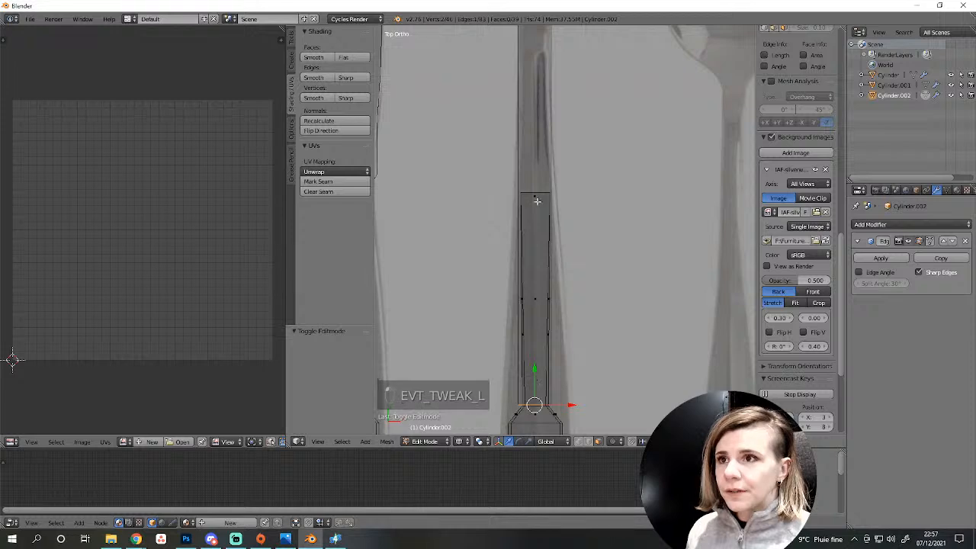
pyautogui.press('a')
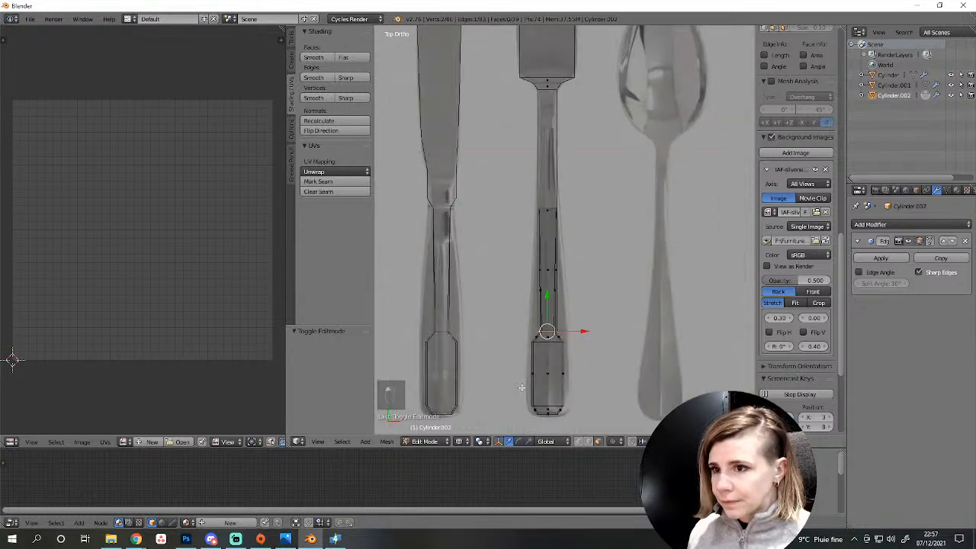
pyautogui.rightClick(518, 397)
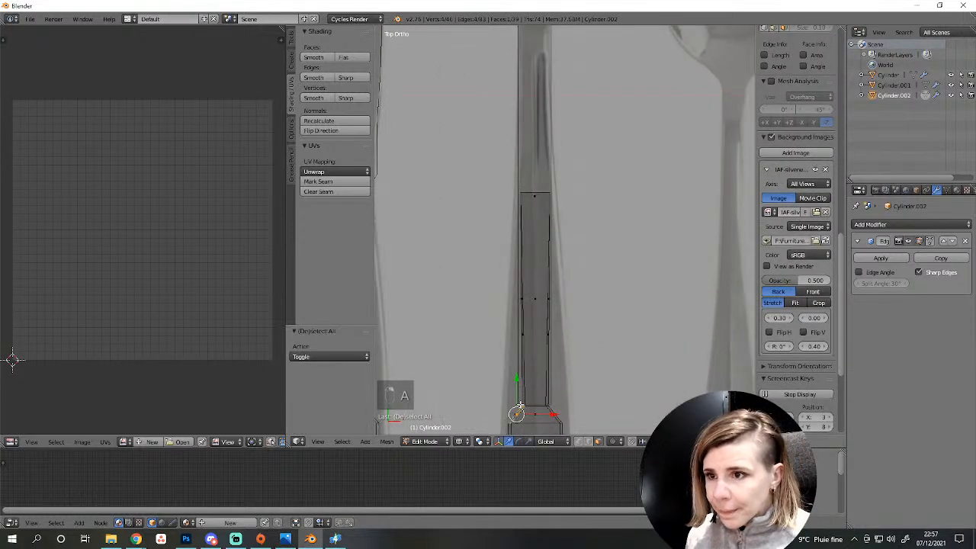
pyautogui.press('z')
pyautogui.moveTo(520, 409); pyautogui.dragTo(688, 282, button='middle')
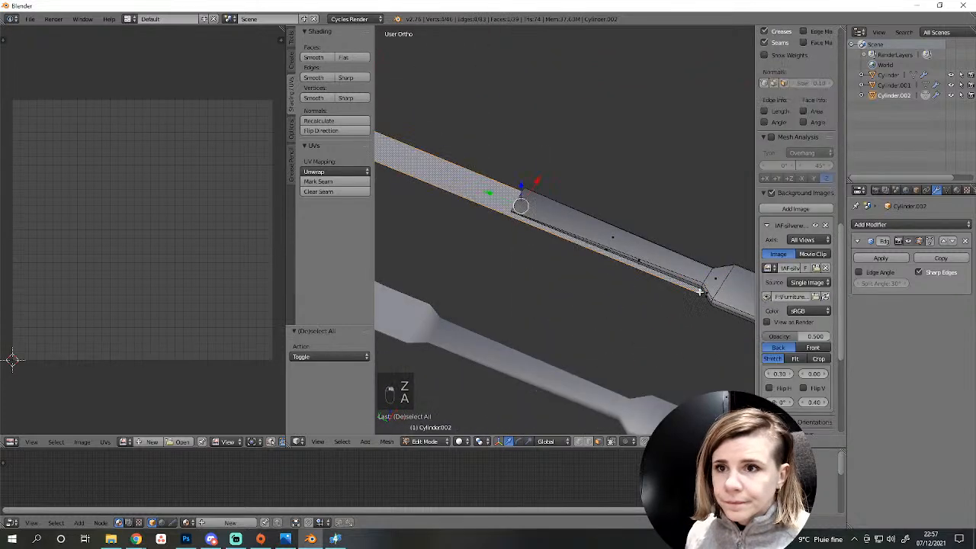
# Select the lower end edge of the fork's flat shaft and move it about 0.157 along Y to just below the neck.
pyautogui.click(588, 442)
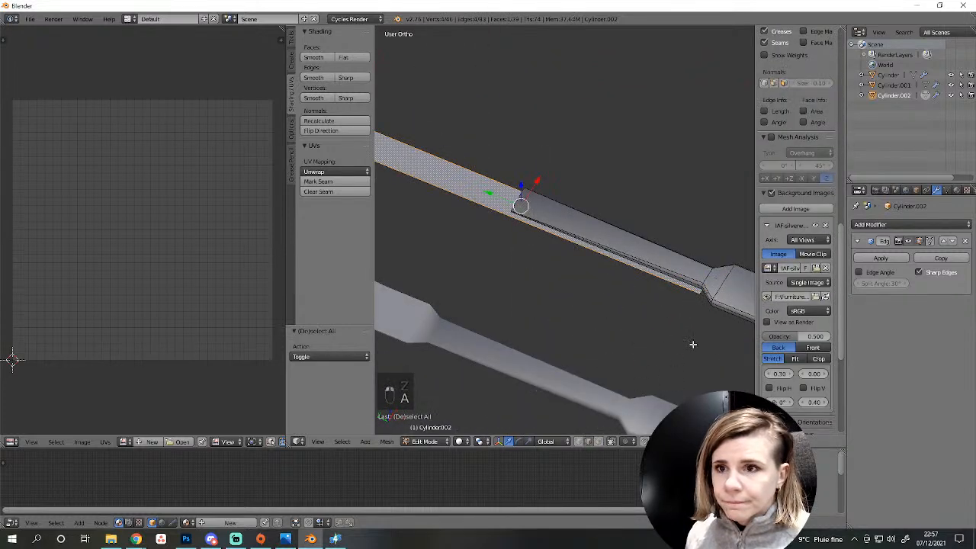
pyautogui.rightClick(699, 290)
pyautogui.rightClick(701, 292)
pyautogui.press('KP_7')
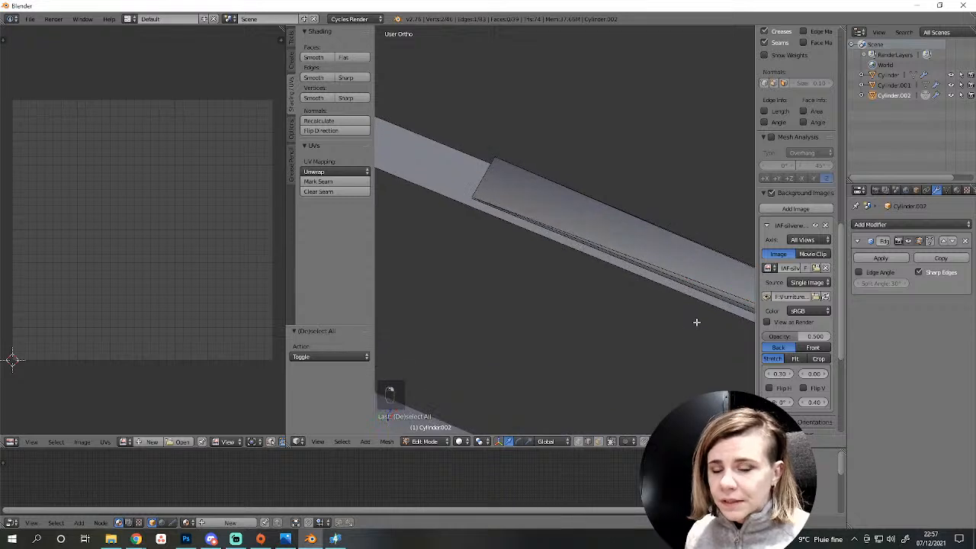
pyautogui.scroll(-4, 670, 325)
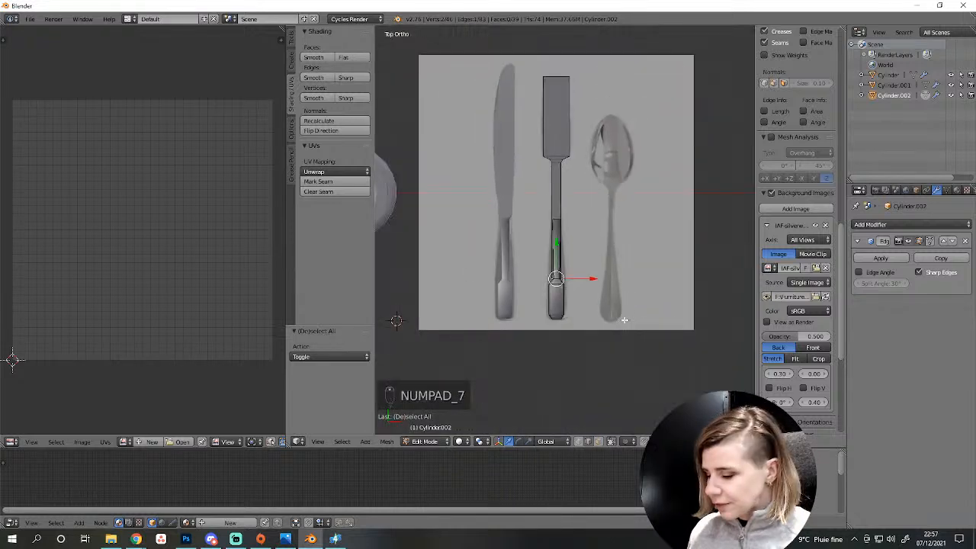
pyautogui.moveTo(555, 244); pyautogui.dragTo(559, 138)
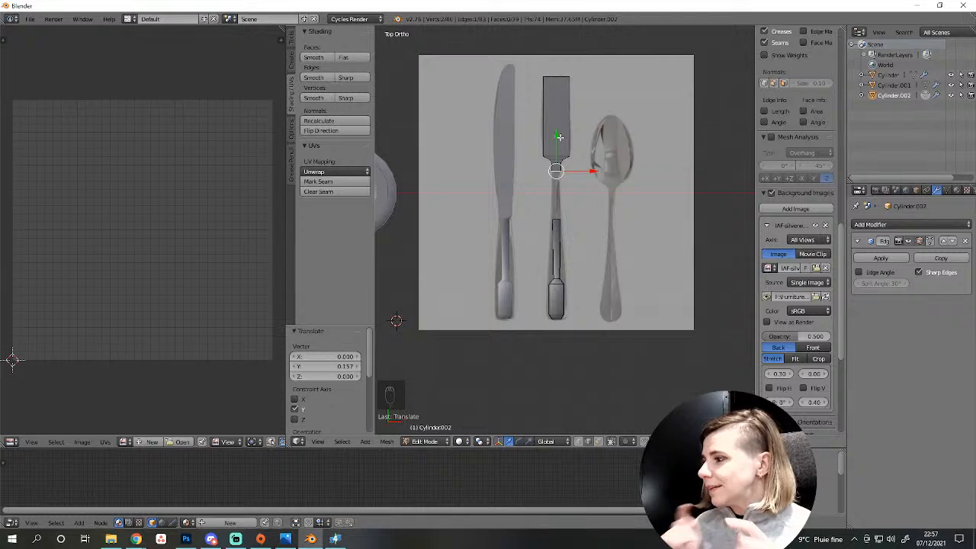
# Add one loop cut across the fork head and slide it close to the head's base.
pyautogui.scroll(6, 603, 183)
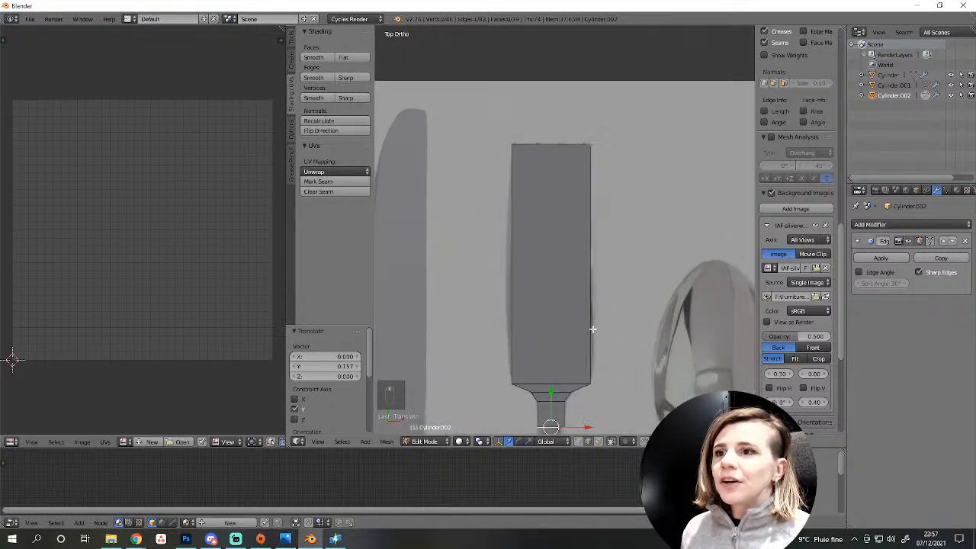
pyautogui.press('a')
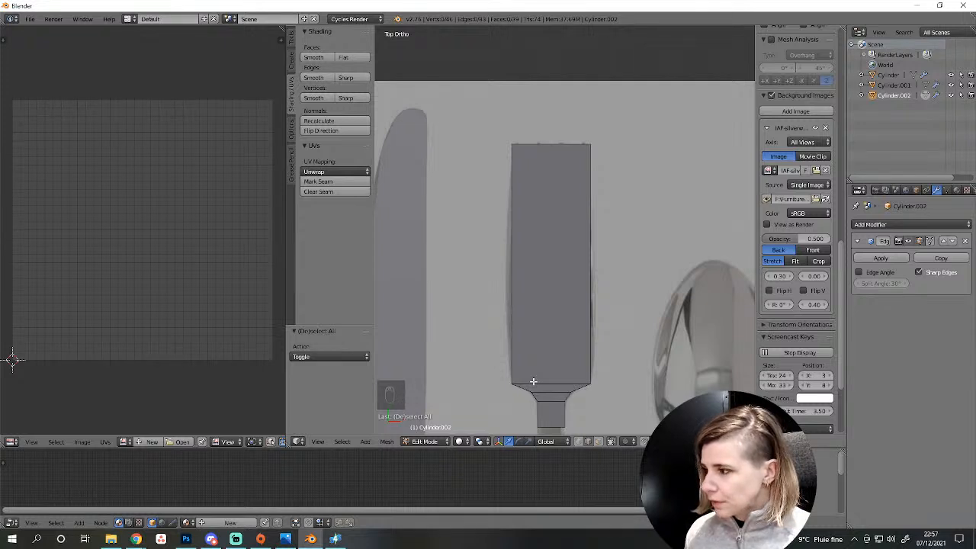
pyautogui.hotkey('ctrl', 'r')
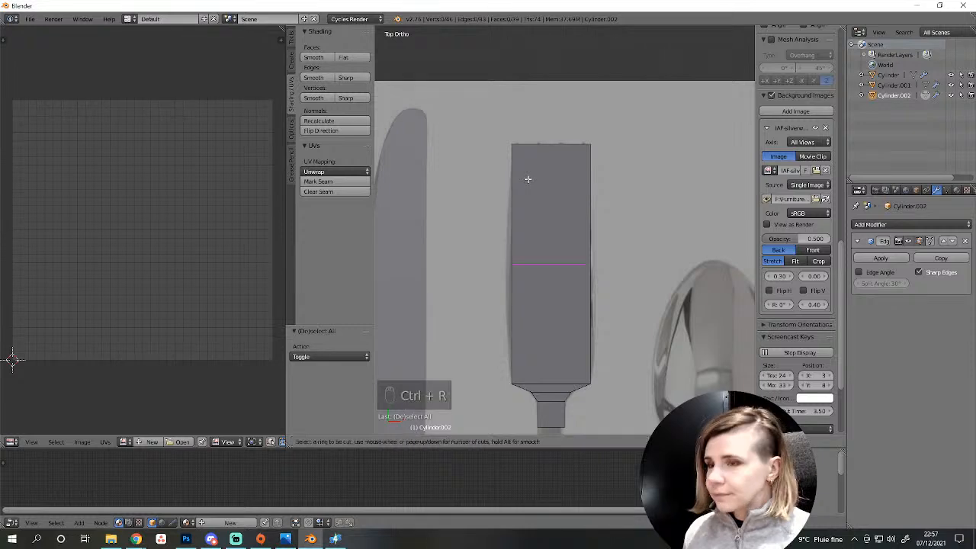
pyautogui.click(526, 176)
pyautogui.click(524, 293)
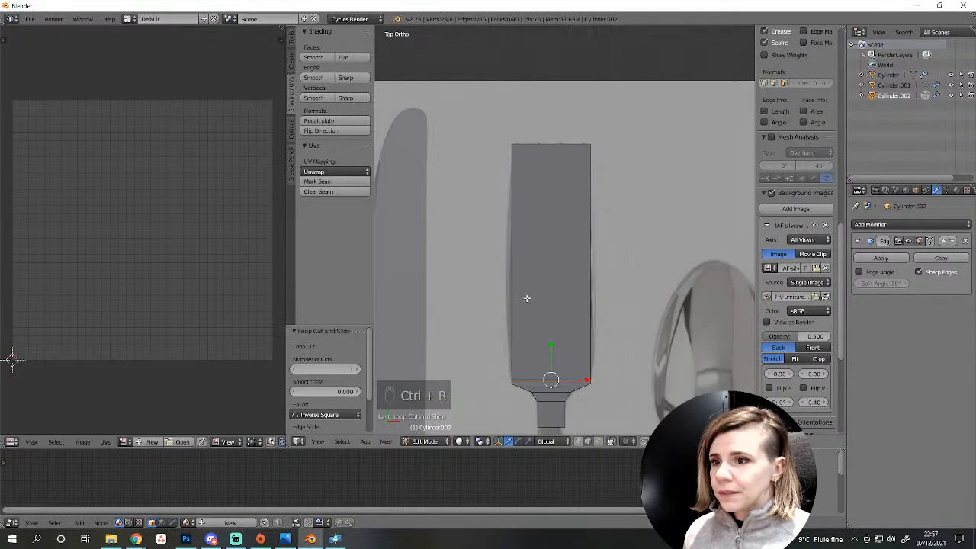
pyautogui.press('a')
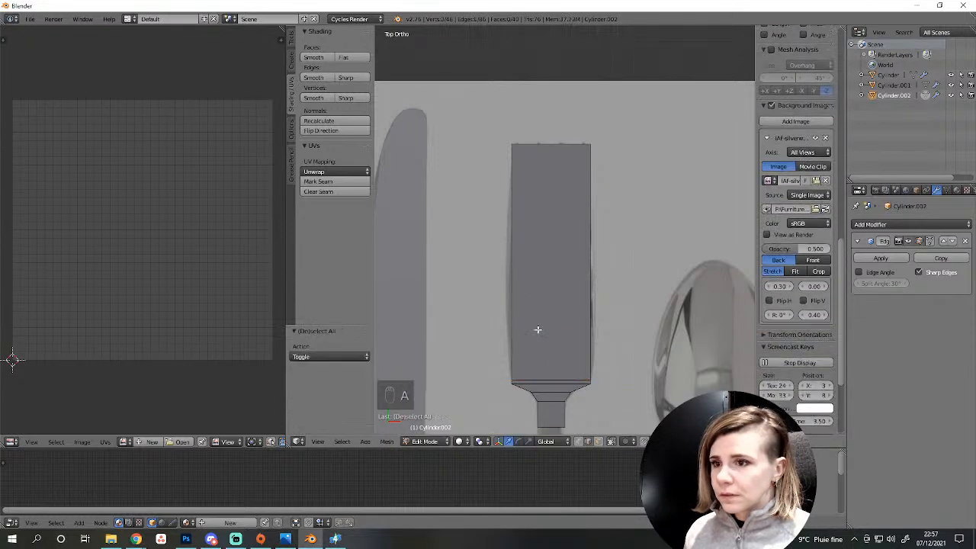
# Add three evenly spaced lengthwise loop cuts through the fork head and neck.
pyautogui.hotkey('ctrl', 'e')
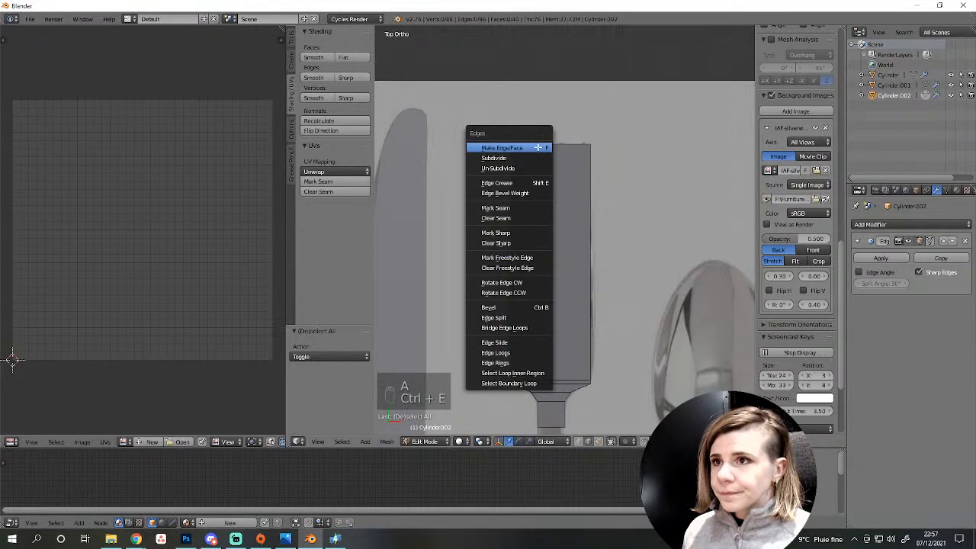
pyautogui.hotkey('ctrl', 'r')
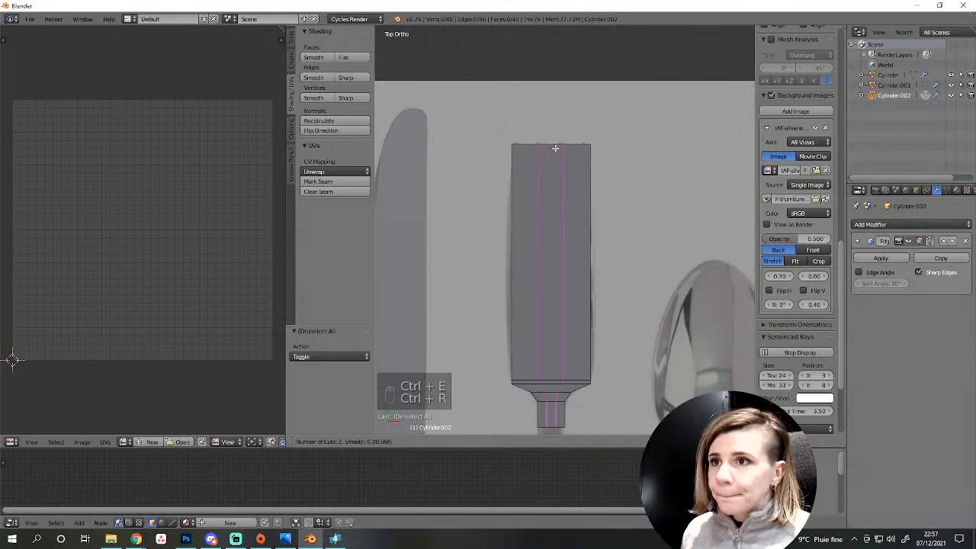
pyautogui.scroll(2, 555, 150)
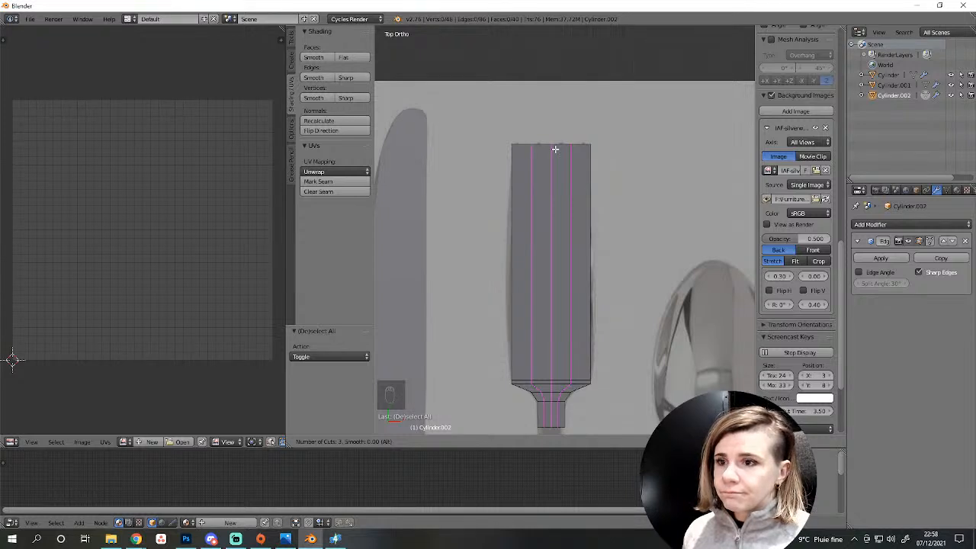
pyautogui.click(549, 249)
pyautogui.rightClick(550, 250)
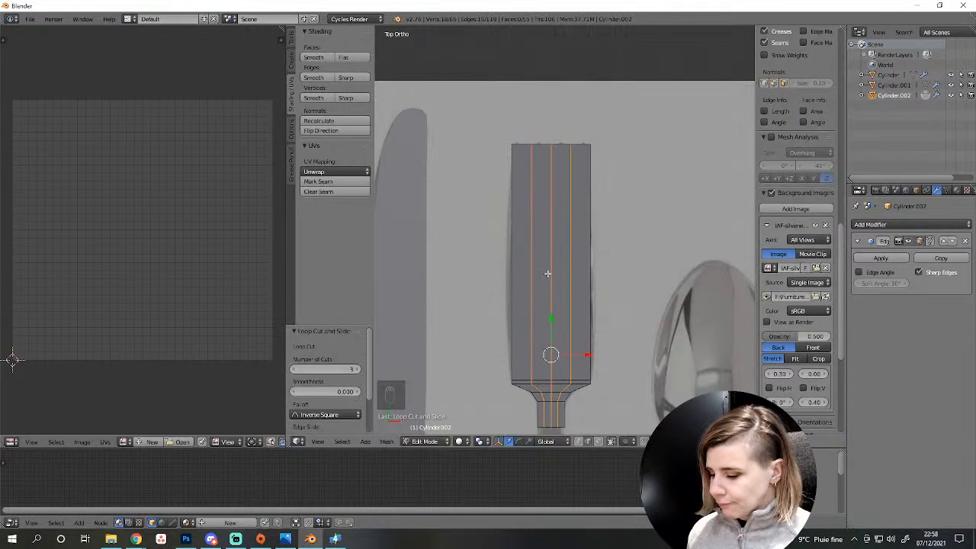
# Deselect the long cut edges within the fork head, keeping only the cuts through the base and neck selected.
pyautogui.scroll(4, 557, 429)
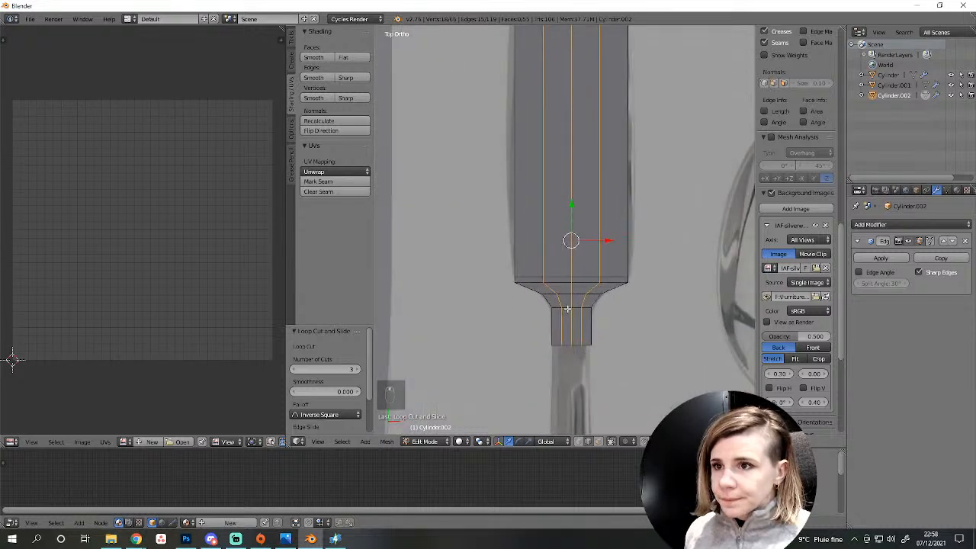
pyautogui.keyDown('shift'); pyautogui.rightClick(585, 208); pyautogui.keyUp('shift')
pyautogui.keyDown('shift'); pyautogui.rightClick(608, 209); pyautogui.keyUp('shift')
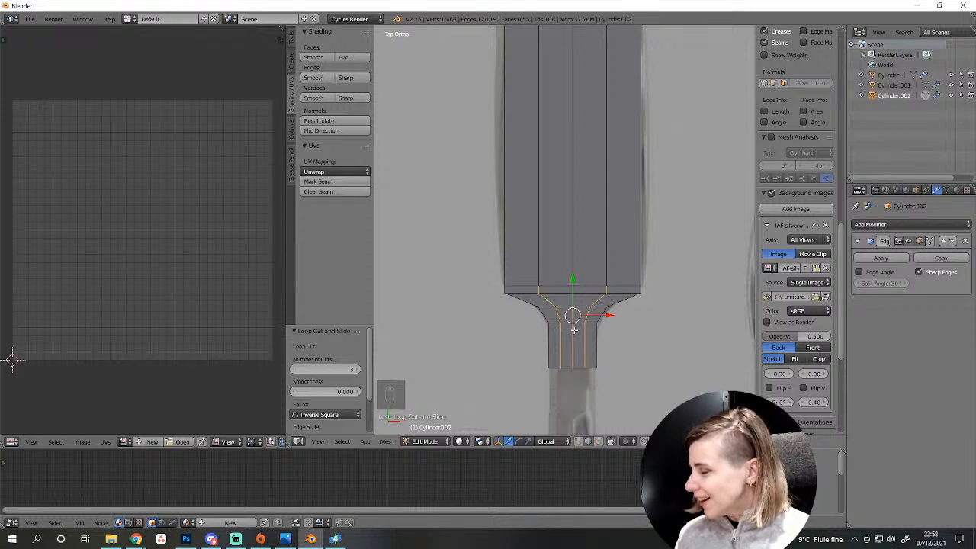
# Switch to Chrome, look up "prong" on WordReference, close that page and return to Blender.
pyautogui.click(136, 539)
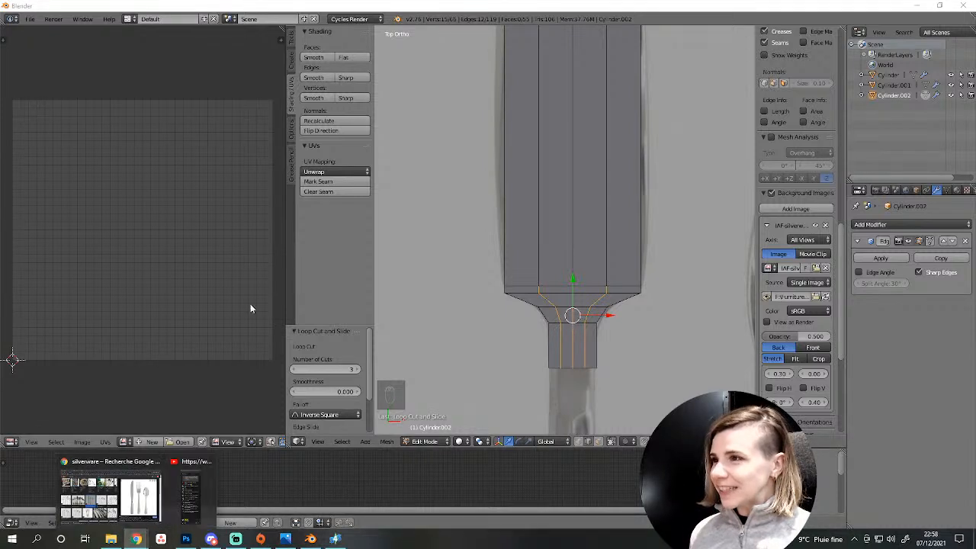
pyautogui.click(111, 495)
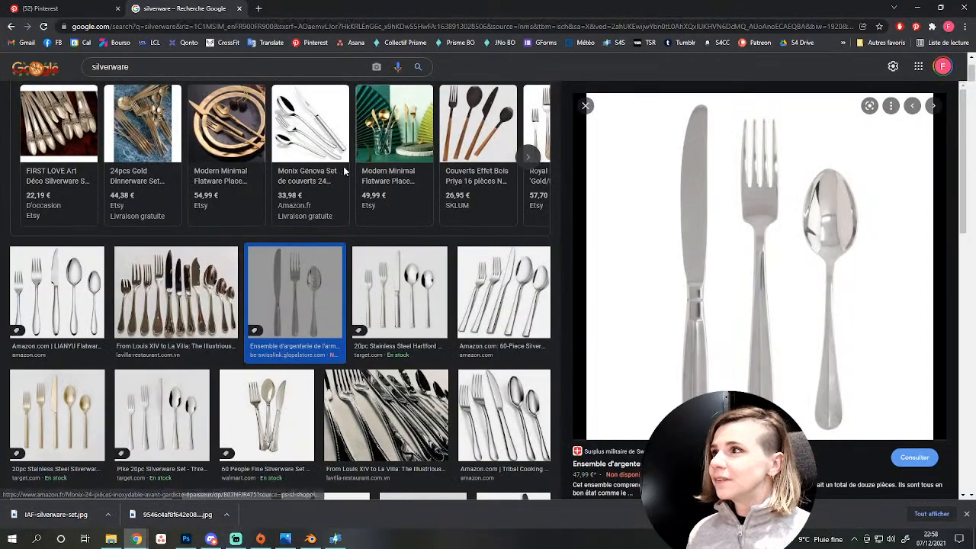
pyautogui.hotkey('ctrl', 't')
pyautogui.write('wor')
pyautogui.press('Return')
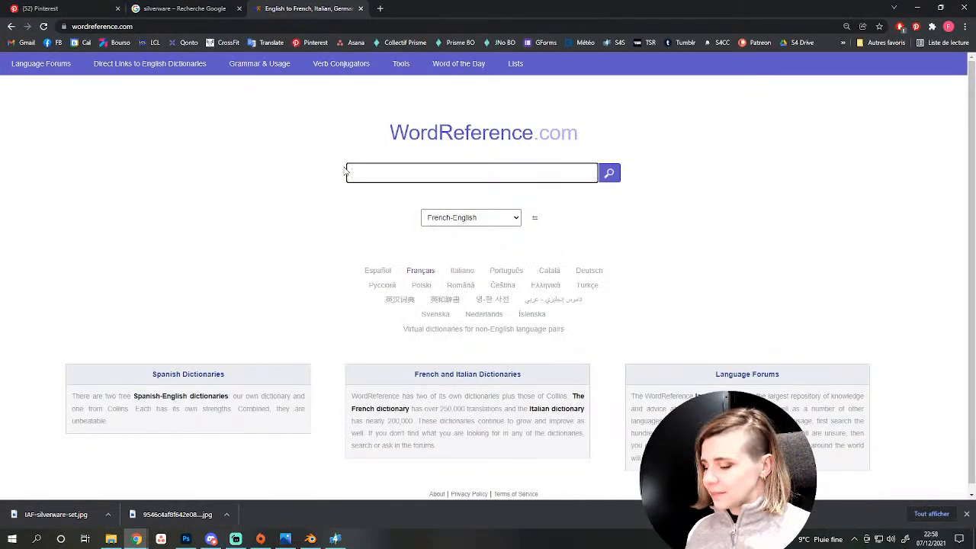
pyautogui.write('prong')
pyautogui.press('Return')
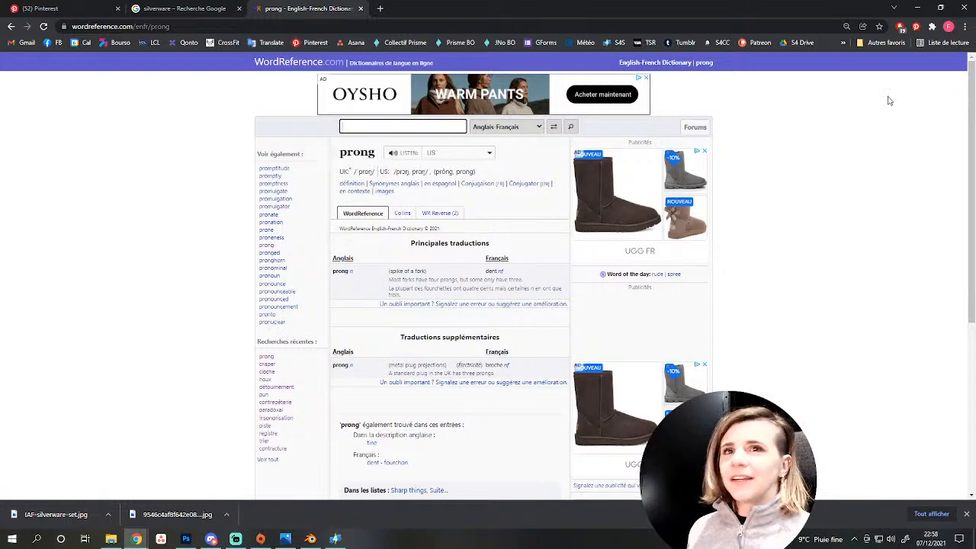
pyautogui.hotkey('ctrl', 'w')
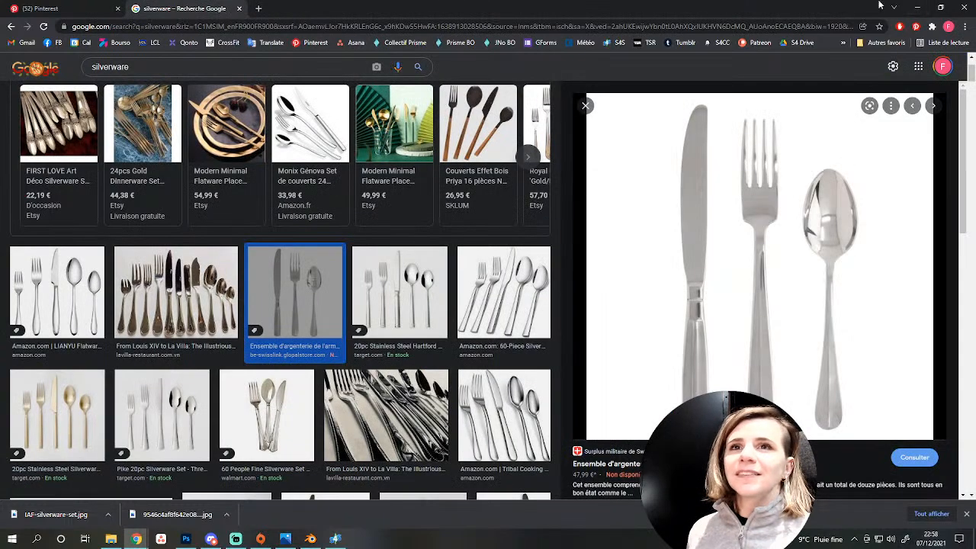
pyautogui.click(919, 6)
# Delete the selected edge loops from the fork's base and neck.
pyautogui.keyDown('shift'); pyautogui.moveTo(568, 206); pyautogui.dragTo(549, 280, button='middle'); pyautogui.keyUp('shift')
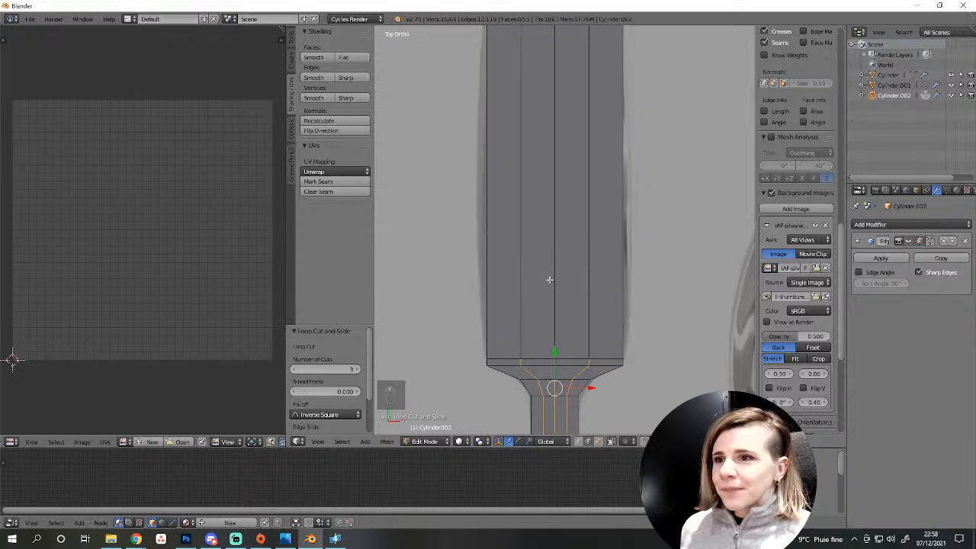
pyautogui.press('Delete')
pyautogui.click(531, 335)
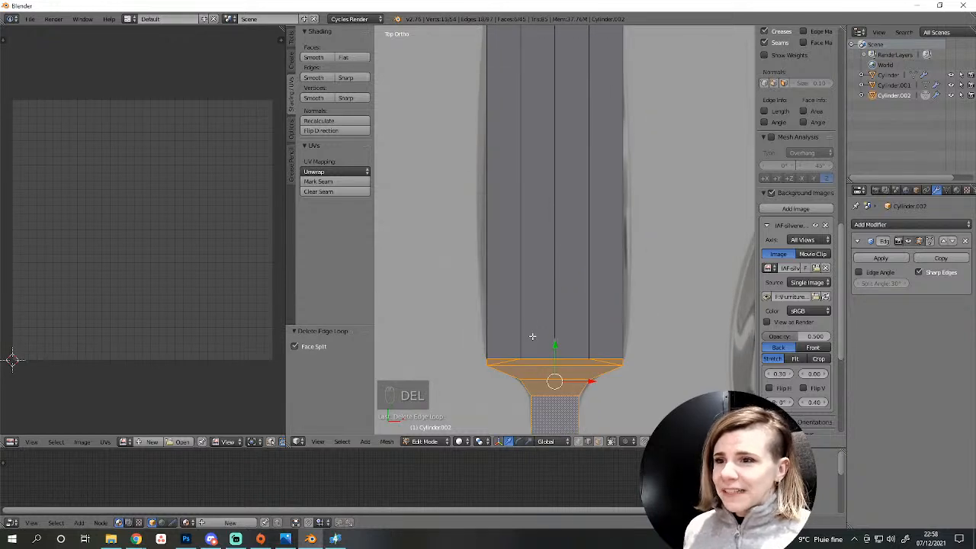
# Select the three lengthwise edges of the fork head and bevel them by about 0.002 with one segment.
pyautogui.scroll(-3, 547, 298)
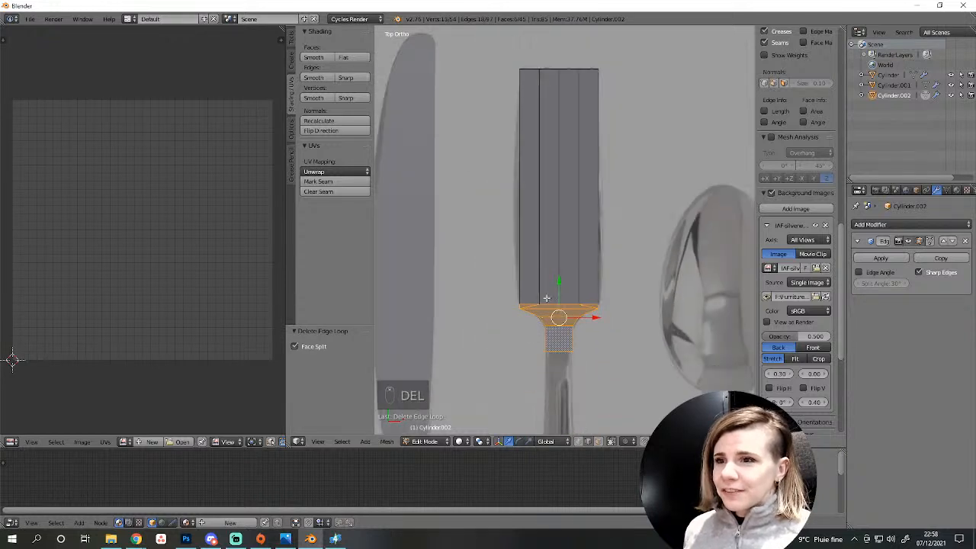
pyautogui.keyDown('shift'); pyautogui.rightClick(541, 224); pyautogui.keyUp('shift')
pyautogui.press('a')
pyautogui.rightClick(540, 230)
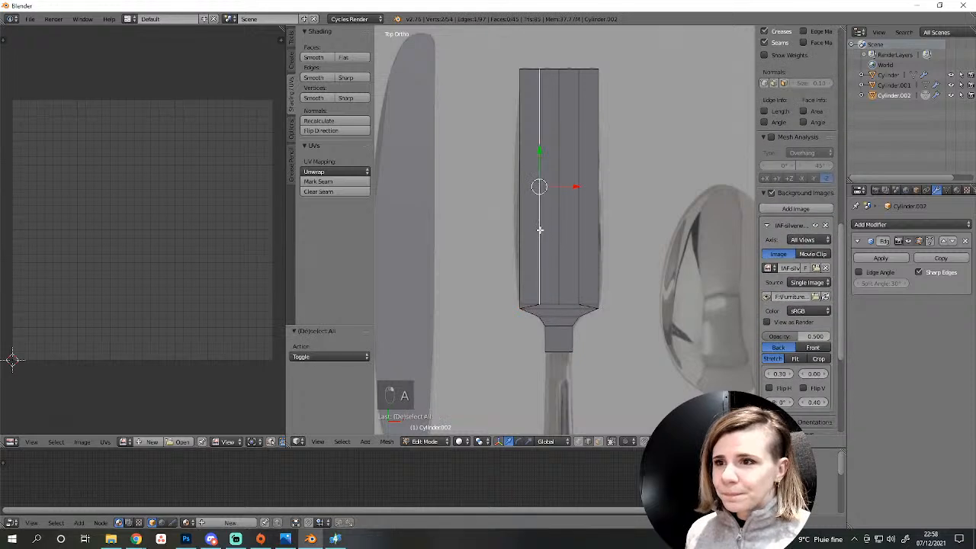
pyautogui.keyDown('alt'); pyautogui.rightClick(539, 231); pyautogui.keyUp('alt')
pyautogui.rightClick(539, 244)
pyautogui.keyDown('shift'); pyautogui.rightClick(560, 253); pyautogui.keyUp('shift')
pyautogui.keyDown('shift'); pyautogui.rightClick(580, 261); pyautogui.keyUp('shift')
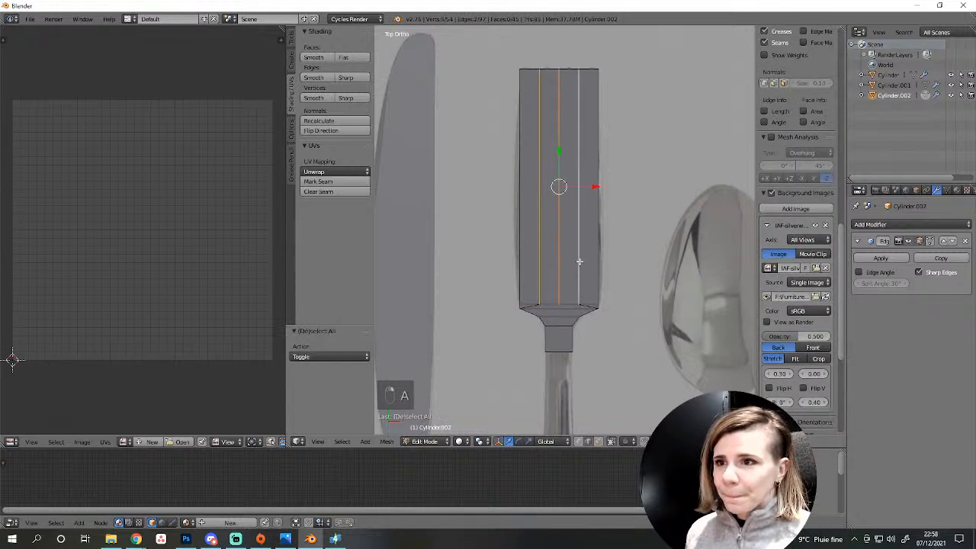
pyautogui.hotkey('ctrl', 'b')
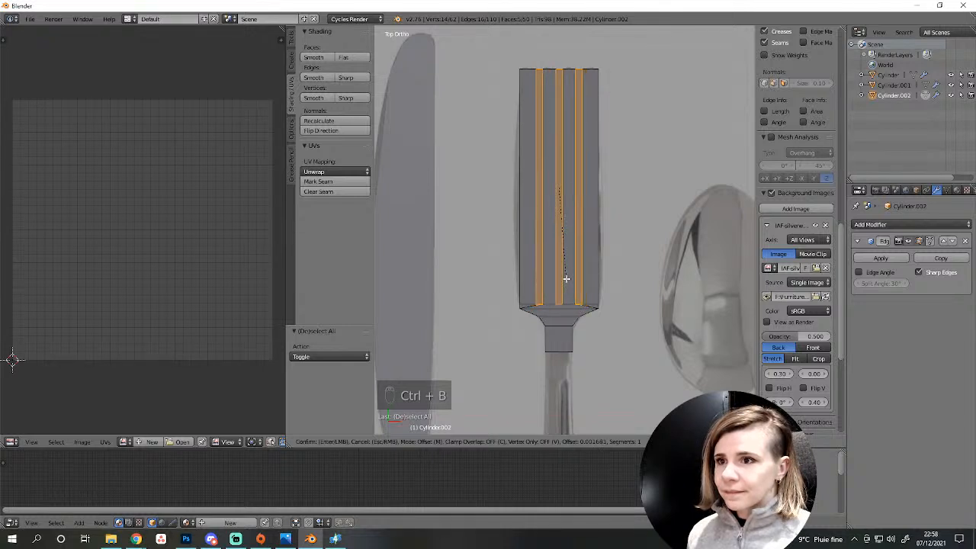
pyautogui.click(564, 287)
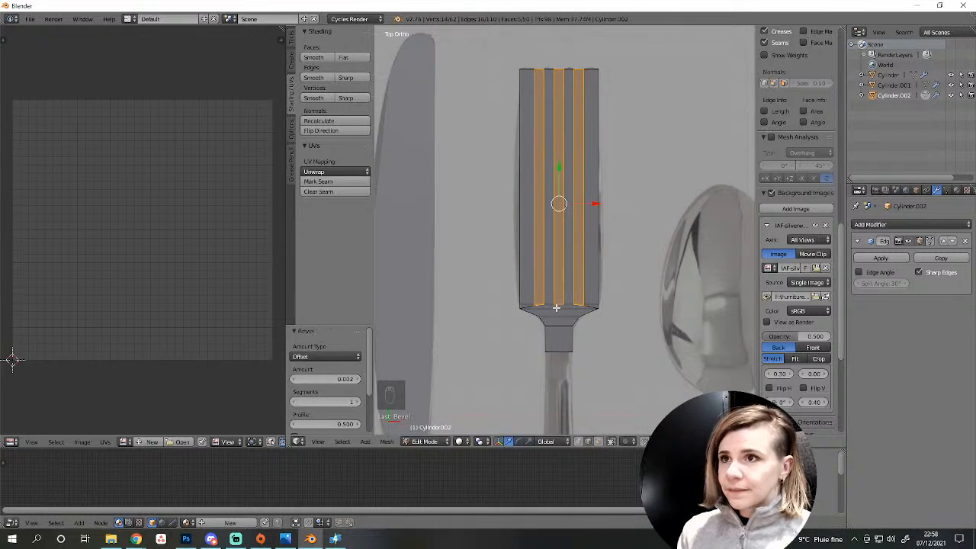
# Try deleting the faces of the three beveled strips between the prongs, and undo the deletion.
pyautogui.press('Delete')
pyautogui.click(523, 211)
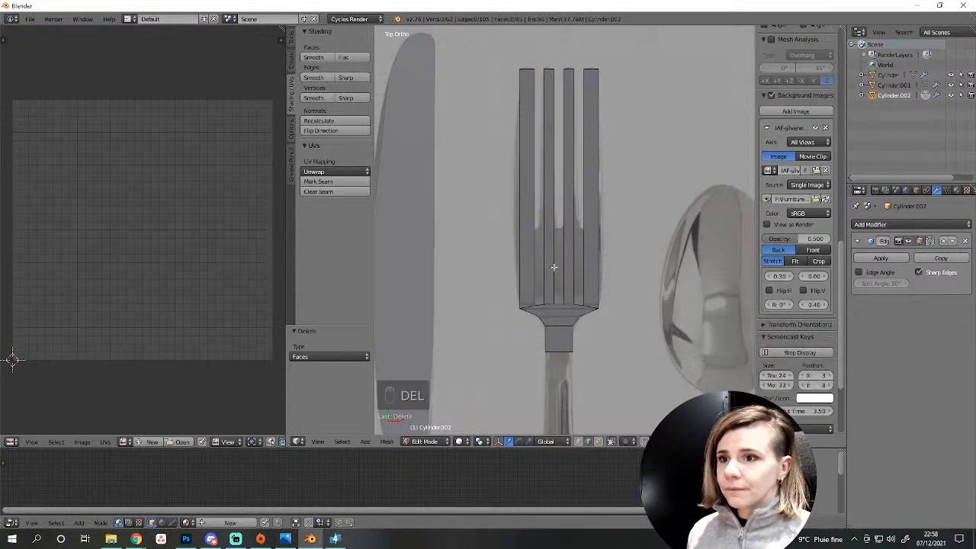
pyautogui.scroll(4, 553, 266)
pyautogui.hotkey('ctrl', 'z')
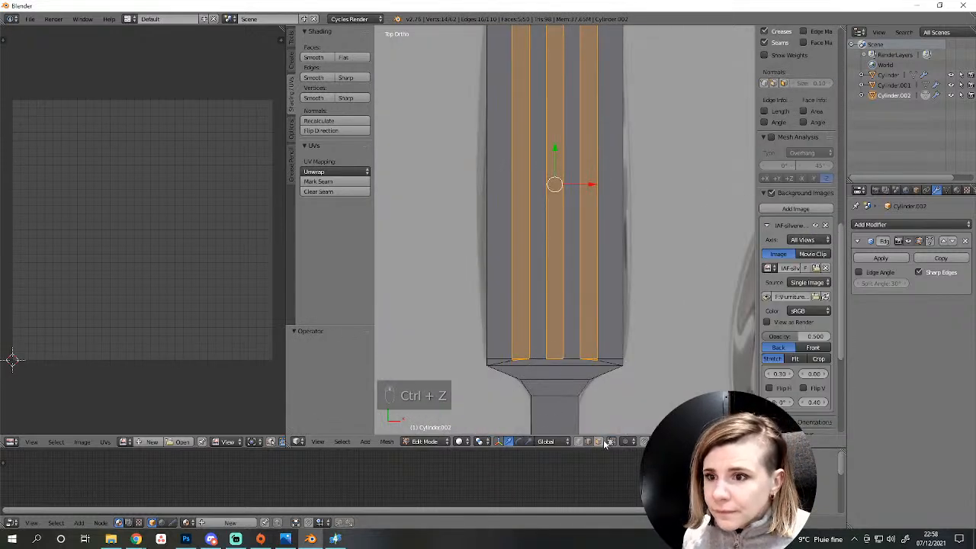
# Select the three narrow strip faces between the fork's prongs and delete the faces.
pyautogui.rightClick(525, 202)
pyautogui.keyDown('shift'); pyautogui.rightClick(559, 176); pyautogui.keyUp('shift')
pyautogui.keyDown('shift'); pyautogui.rightClick(586, 173); pyautogui.keyUp('shift')
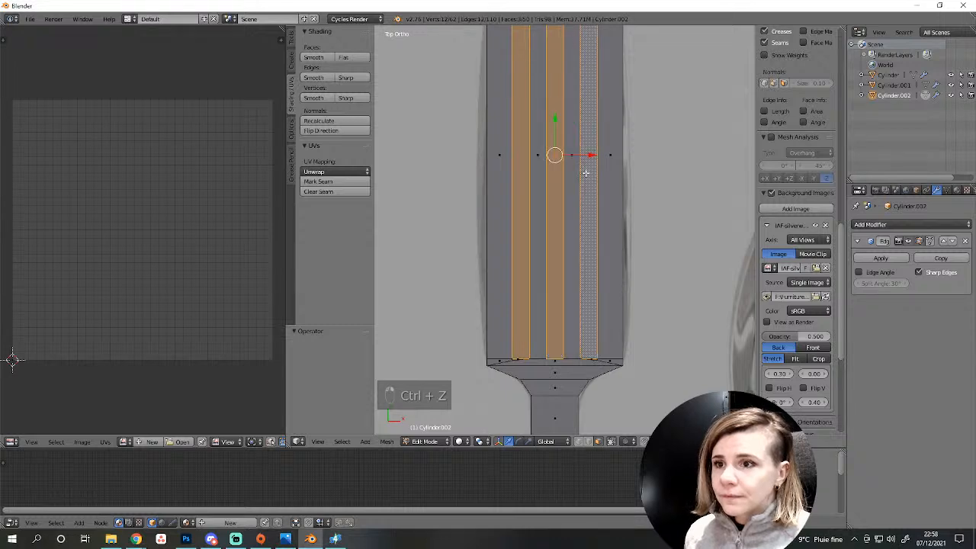
pyautogui.press('Delete')
pyautogui.click(587, 302)
pyautogui.scroll(-4, 586, 311)
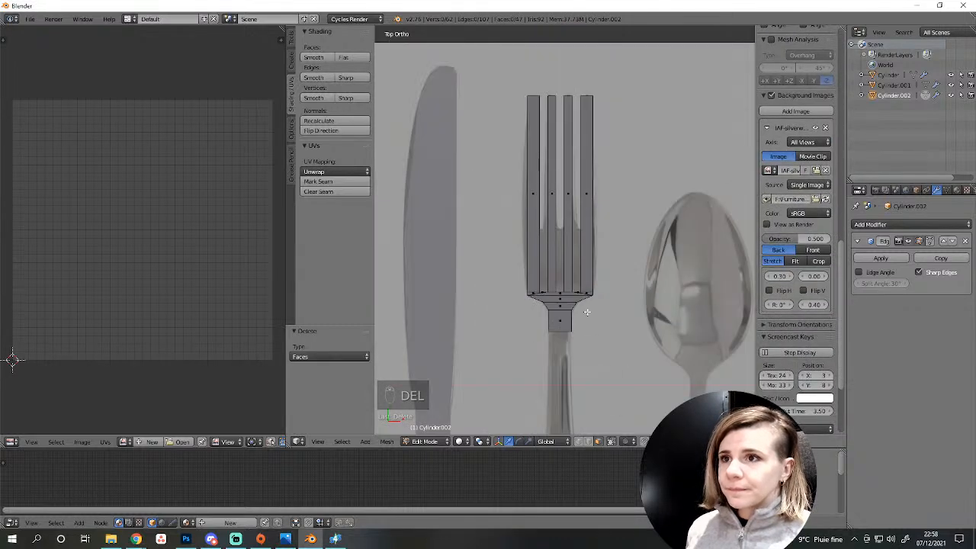
# In wireframe display, select the end edges of the four prongs and move them by -0.004 along Y.
pyautogui.scroll(3, 582, 298)
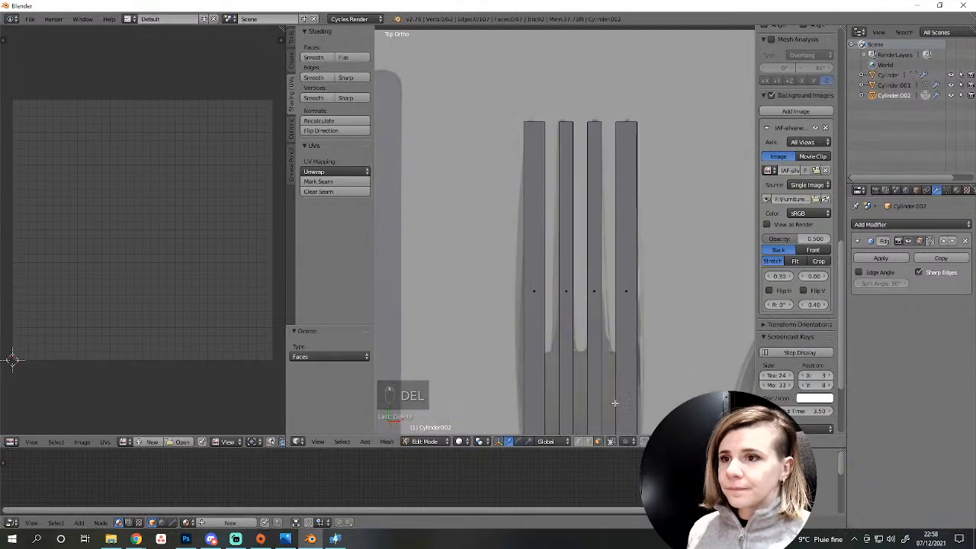
pyautogui.press('z')
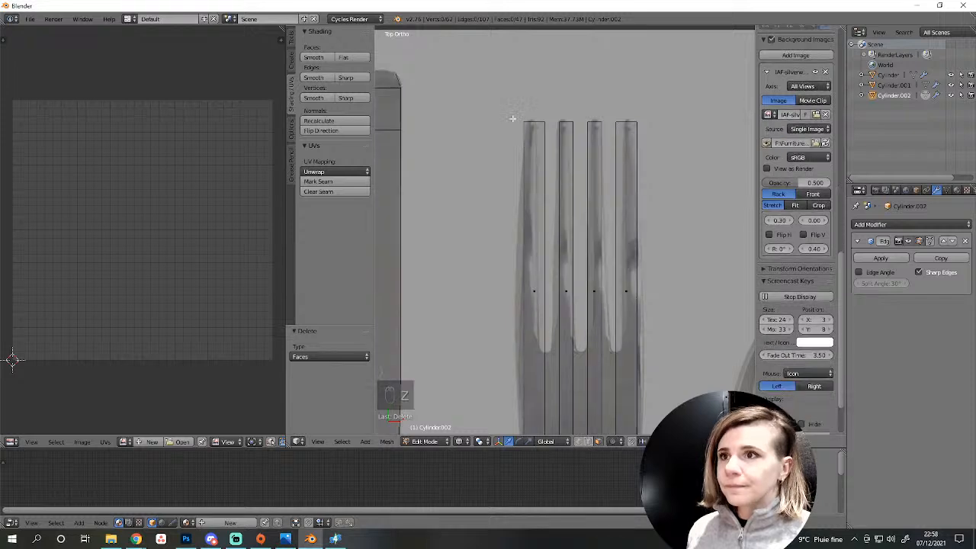
pyautogui.press('b')
pyautogui.moveTo(503, 107); pyautogui.dragTo(623, 140)
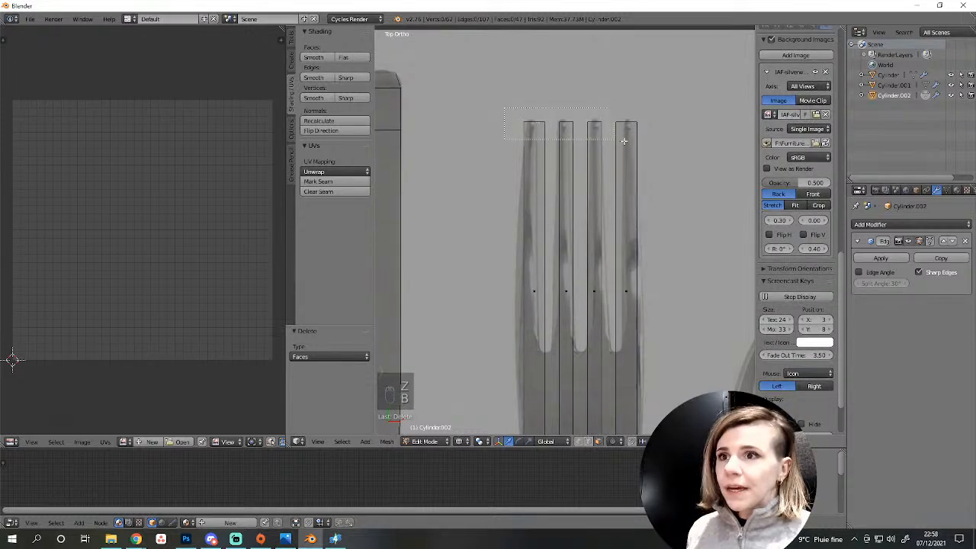
pyautogui.scroll(2, 585, 138)
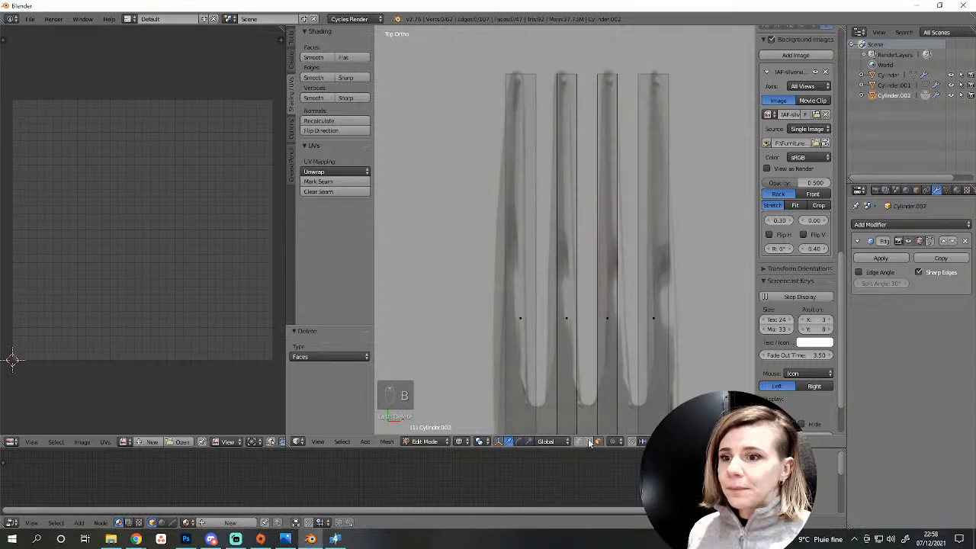
pyautogui.keyDown('shift'); pyautogui.rightClick(573, 73); pyautogui.keyUp('shift')
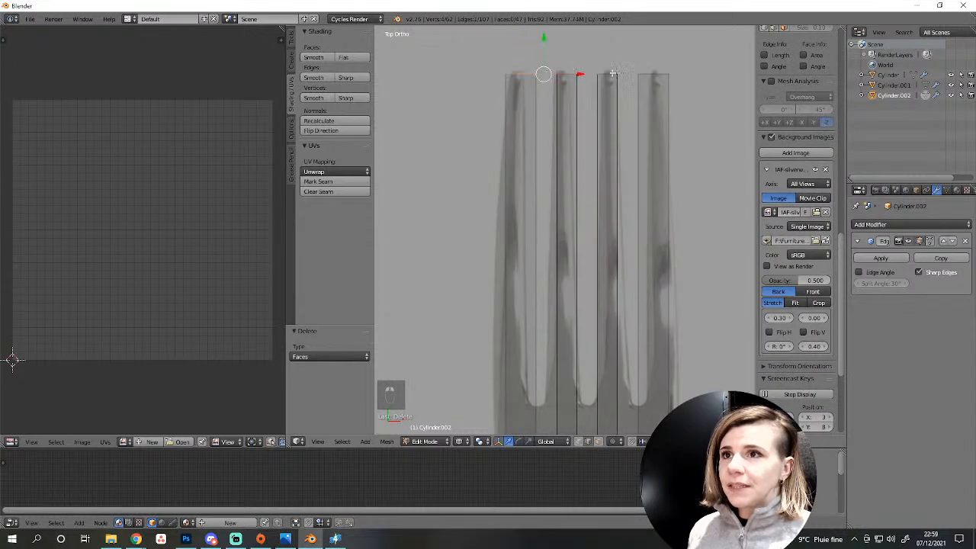
pyautogui.keyDown('shift'); pyautogui.rightClick(613, 74); pyautogui.keyUp('shift')
pyautogui.keyDown('shift'); pyautogui.rightClick(643, 71); pyautogui.keyUp('shift')
pyautogui.moveTo(587, 43); pyautogui.dragTo(624, 84)
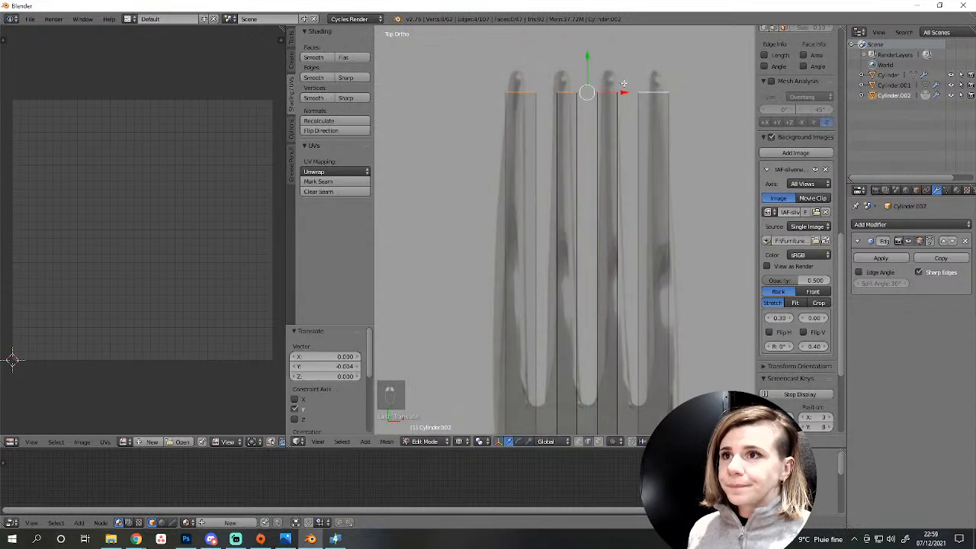
# Set the pivot point to Individual Origins and scale the prong end edges along X to about 0.591.
pyautogui.click(477, 442)
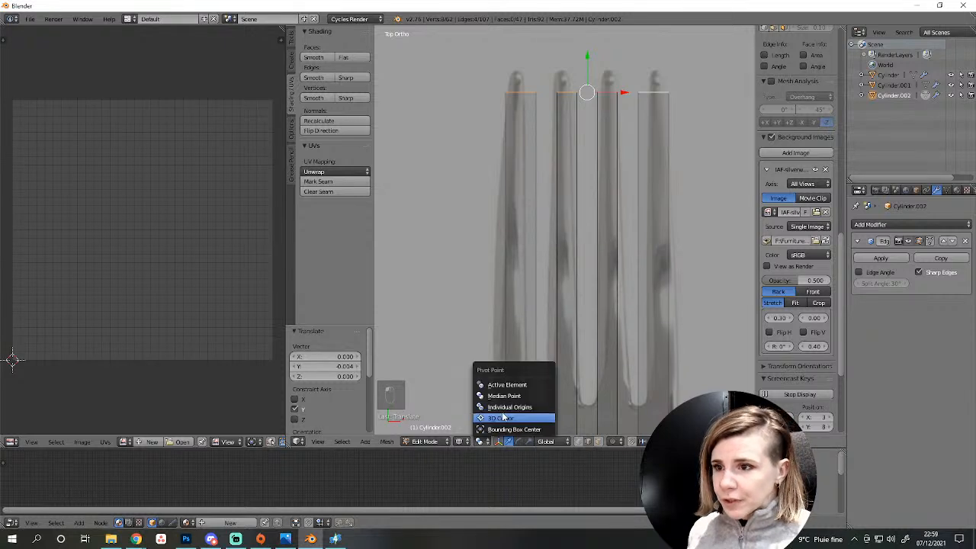
pyautogui.click(502, 409)
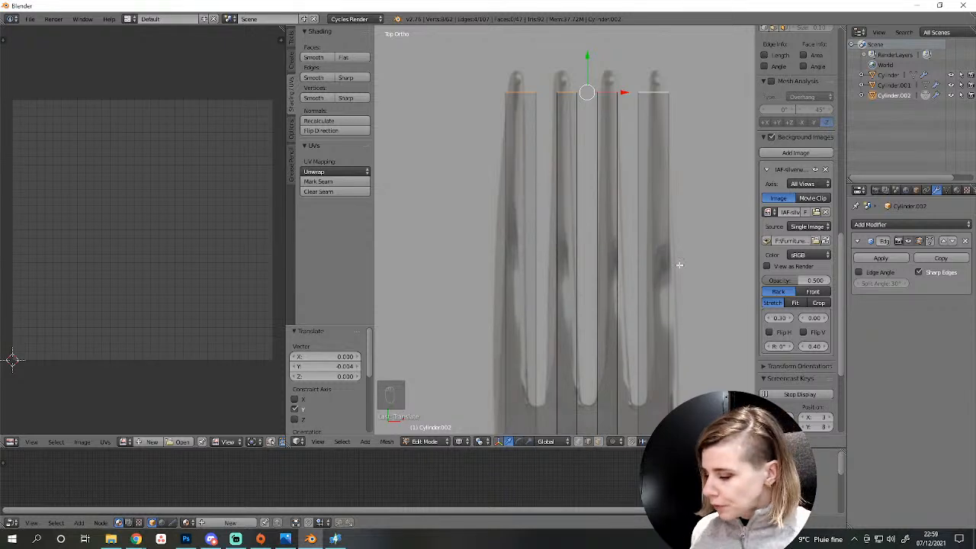
pyautogui.press('s')
pyautogui.press('x')
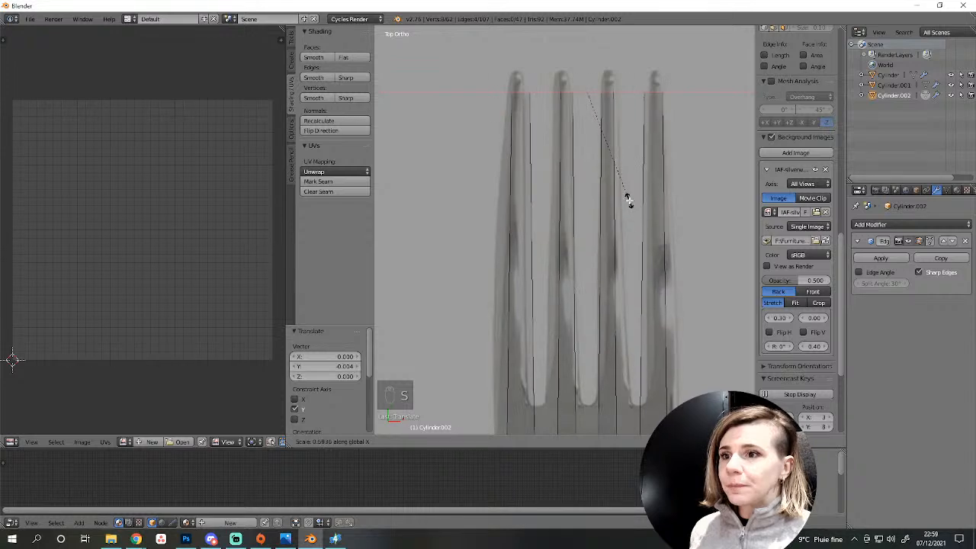
pyautogui.click(627, 200)
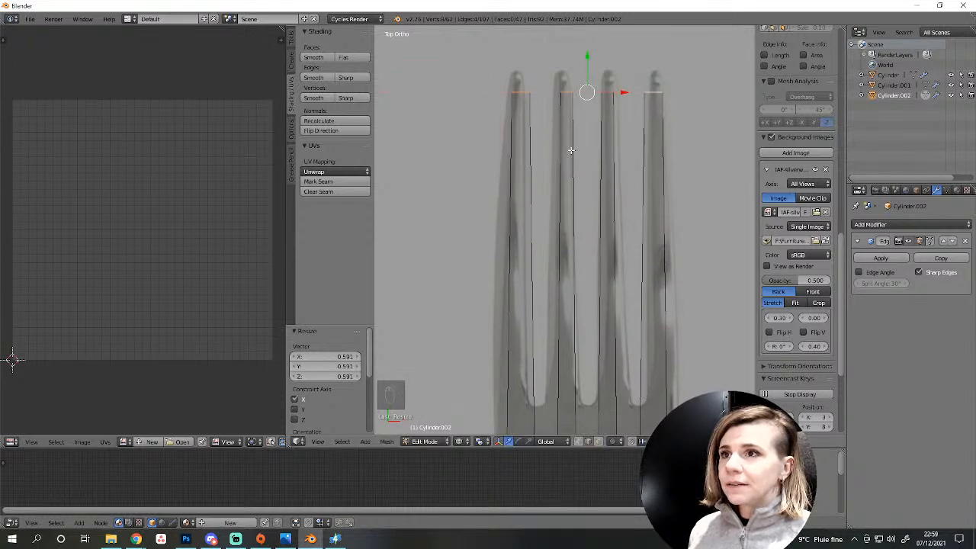
# Extrude the four prong end edges about 0.001 along Y and narrow the new edges along X into tapered tips.
pyautogui.press('e')
pyautogui.press('y')
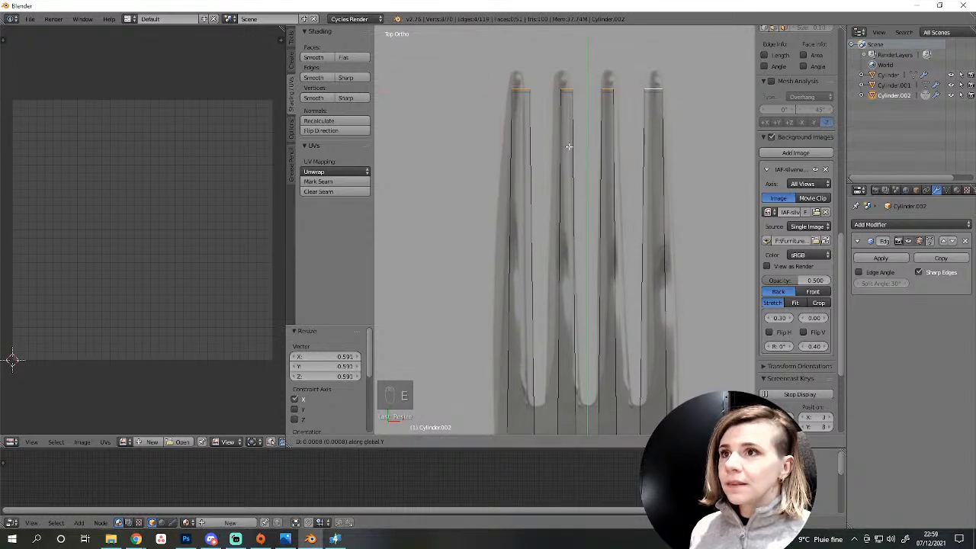
pyautogui.click(568, 146)
pyautogui.press('s')
pyautogui.press('x')
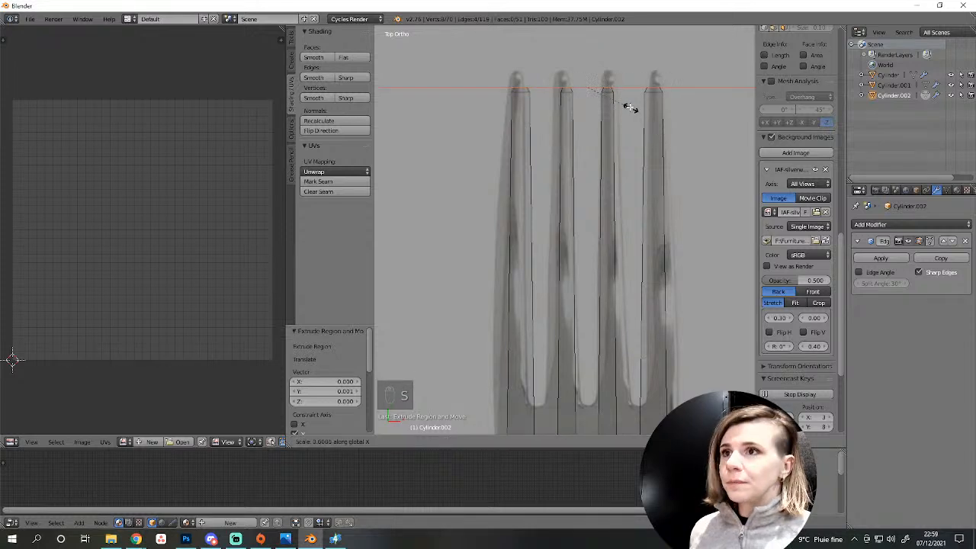
pyautogui.click(622, 100)
# Select the three edges at the base of the gaps between the prongs and move them 0.036 along Y.
pyautogui.scroll(-3, 626, 145)
pyautogui.press('Tab')
pyautogui.scroll(-5, 611, 212)
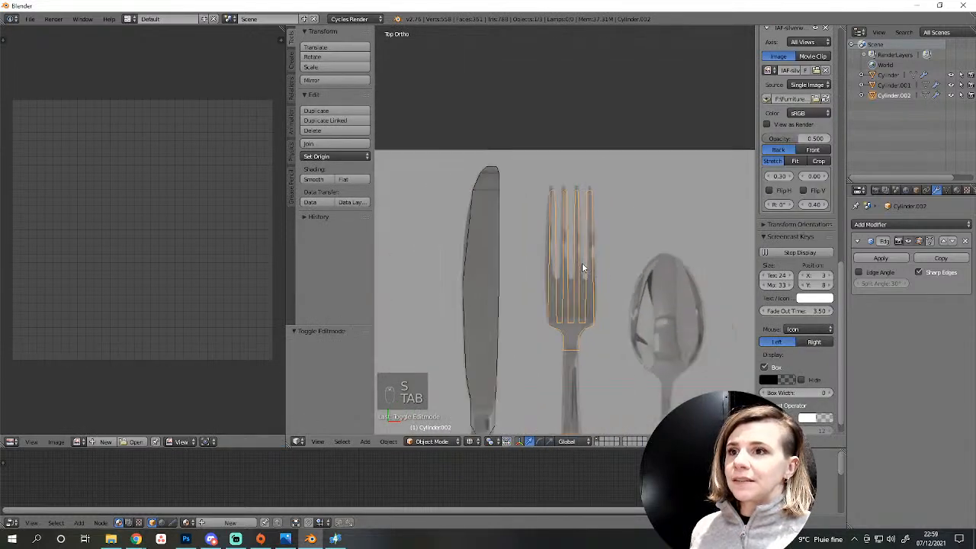
pyautogui.moveTo(582, 262); pyautogui.dragTo(562, 324, button='middle')
pyautogui.press('Tab')
pyautogui.scroll(5, 551, 314)
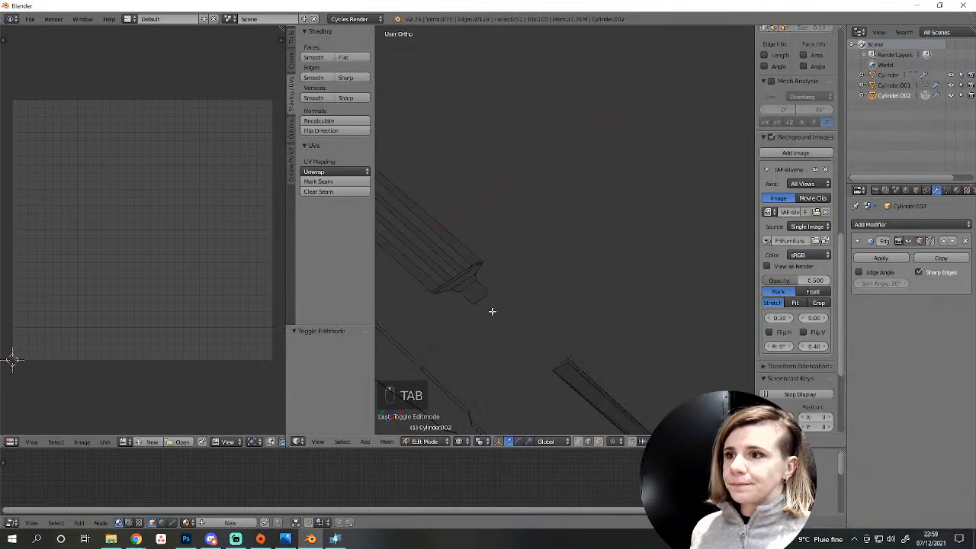
pyautogui.press('KP_7')
pyautogui.scroll(3, 492, 311)
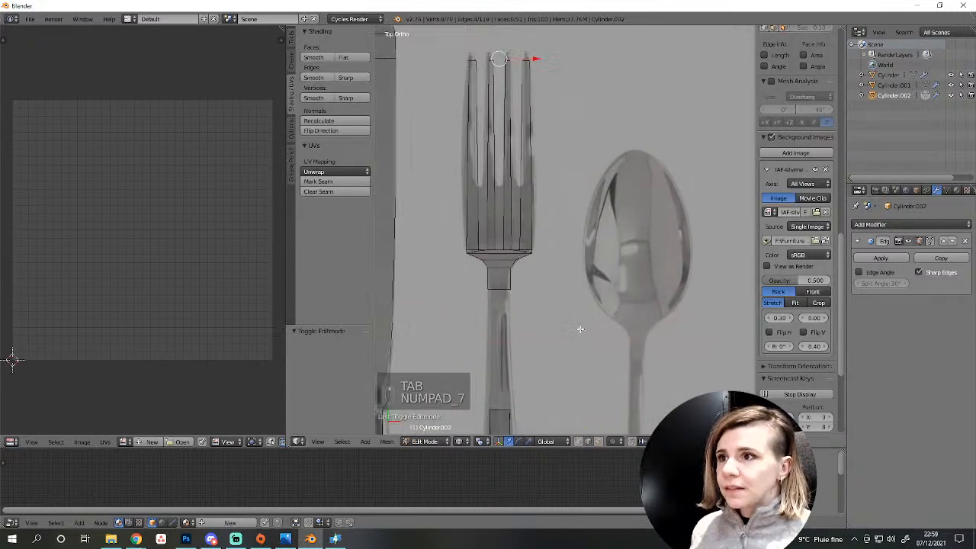
pyautogui.scroll(3, 470, 318)
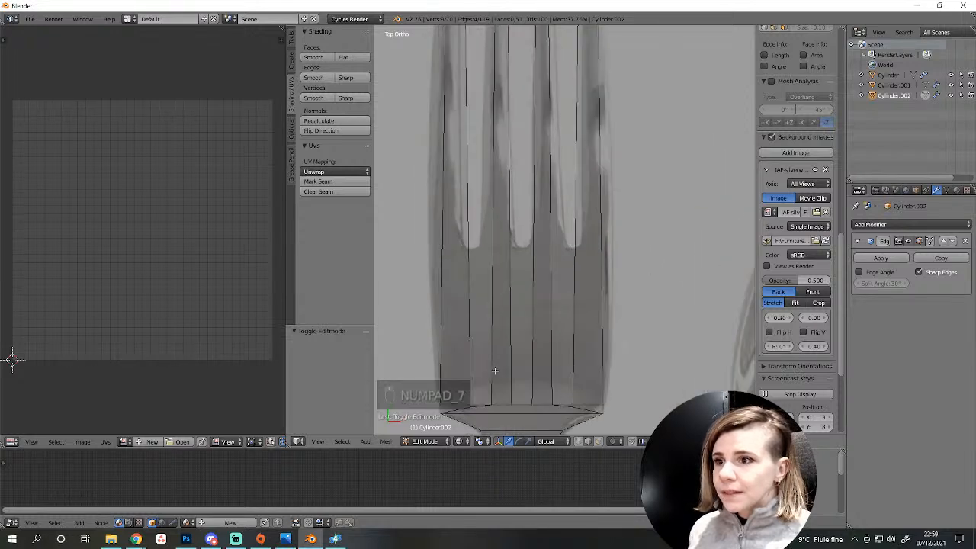
pyautogui.rightClick(480, 404)
pyautogui.keyDown('shift'); pyautogui.rightClick(523, 401); pyautogui.keyUp('shift')
pyautogui.keyDown('shift'); pyautogui.rightClick(559, 401); pyautogui.keyUp('shift')
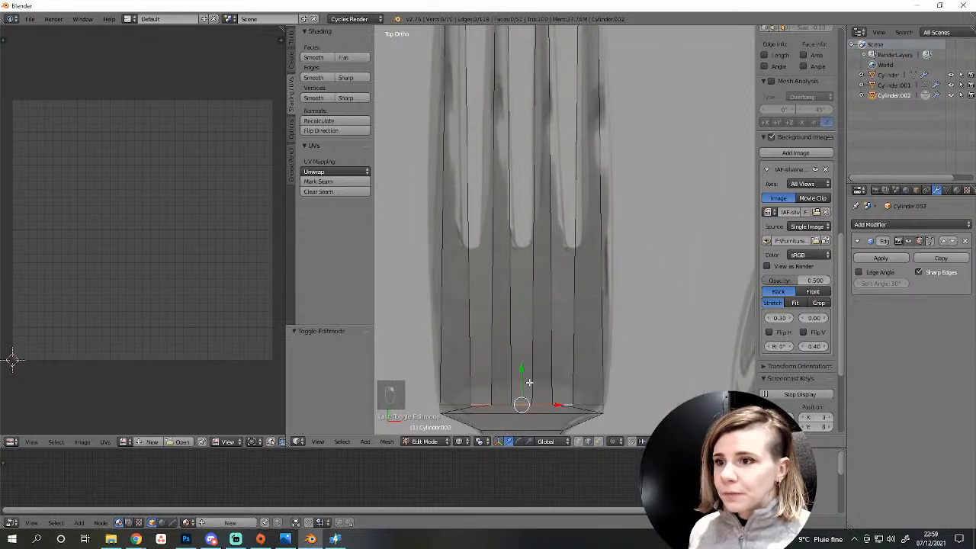
pyautogui.moveTo(522, 372); pyautogui.dragTo(519, 218)
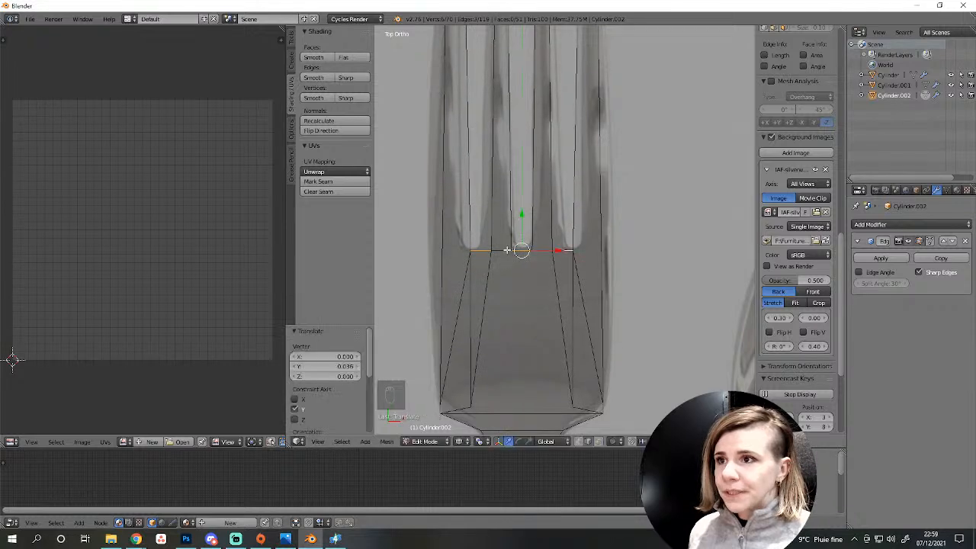
pyautogui.press('s')
pyautogui.press('x')
pyautogui.rightClick(568, 251)
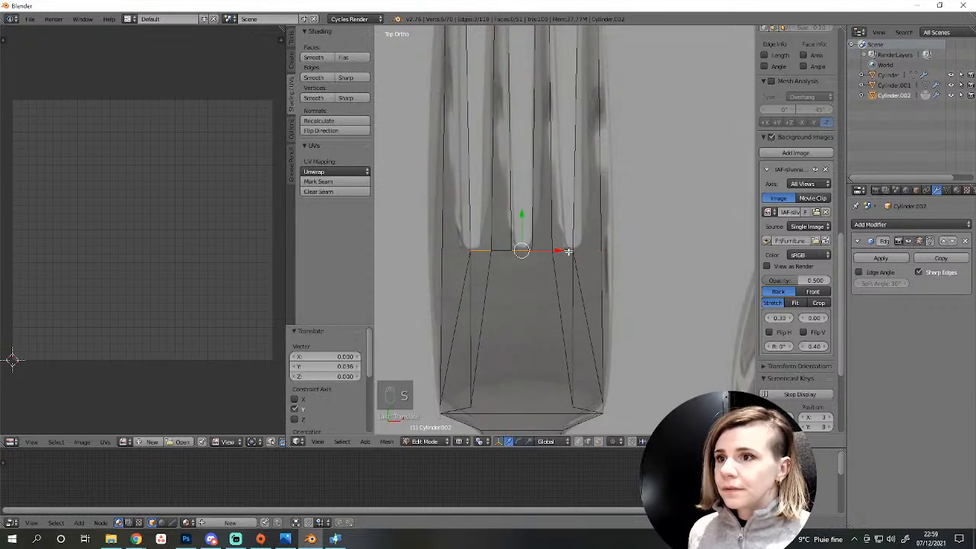
# Set the pivot point to Median Point.
pyautogui.click(469, 441)
pyautogui.click(512, 398)
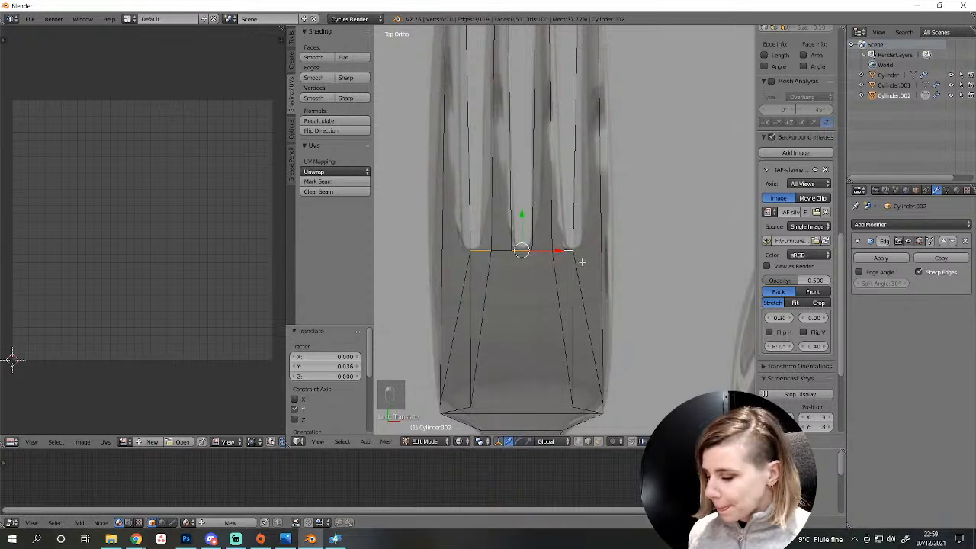
pyautogui.press('s')
pyautogui.rightClick(586, 258)
# Leave mesh editing, switch to solid shading and examine the fork head from an angle.
pyautogui.press('Tab')
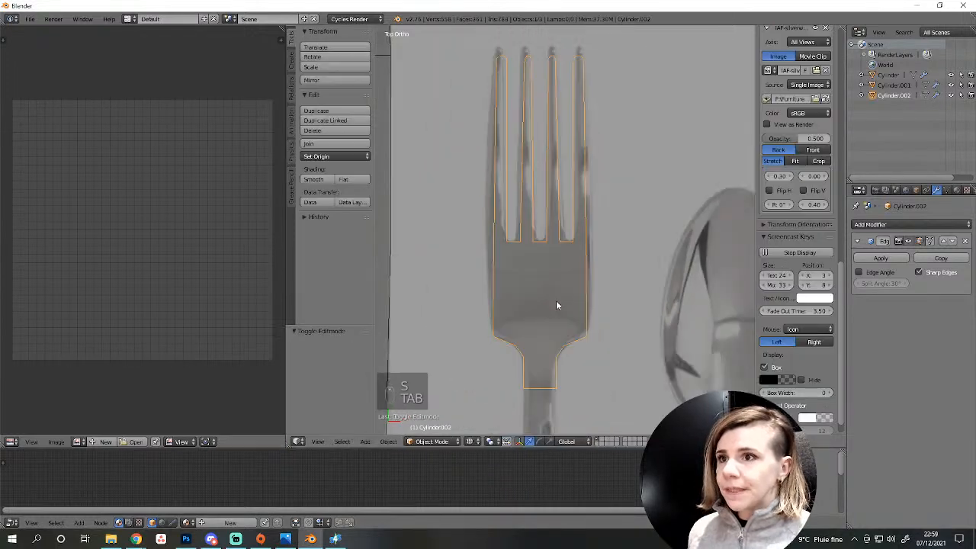
pyautogui.press('z')
pyautogui.scroll(-4, 557, 302)
pyautogui.moveTo(557, 302)
pyautogui.mouseDown(button='middle')
pyautogui.moveTo(610, 302)
pyautogui.moveTo(607, 258)
pyautogui.moveTo(603, 272)
pyautogui.mouseUp(button='middle')
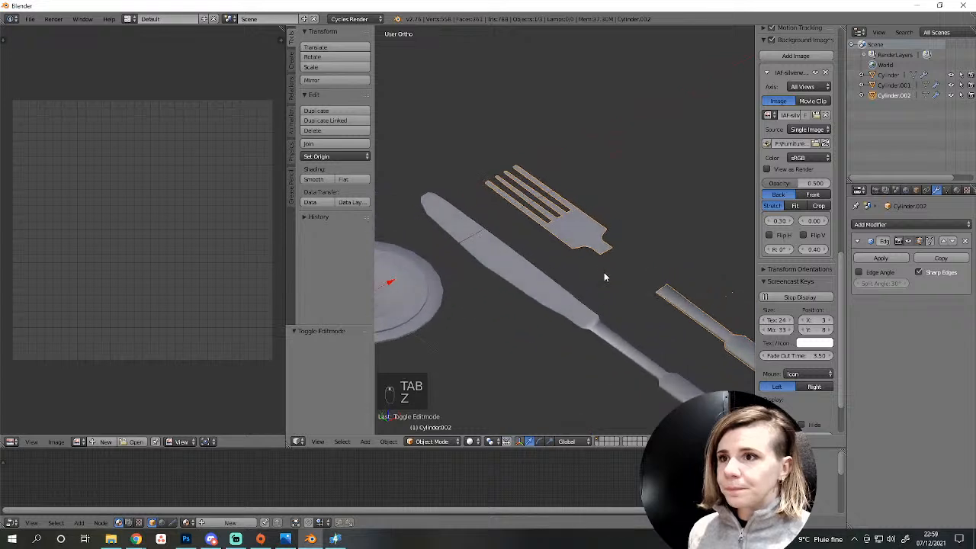
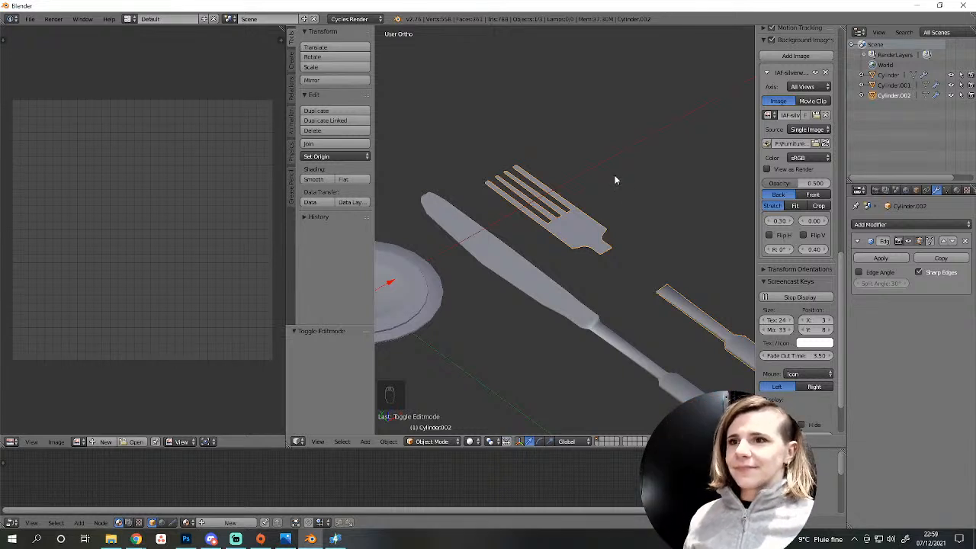
pyautogui.moveTo(616, 180); pyautogui.dragTo(588, 244, button='middle')
pyautogui.scroll(3, 586, 251)
# Select the fork head's whole linked mesh and extrude it upward by about 0.004 to give it thickness.
pyautogui.press('Tab')
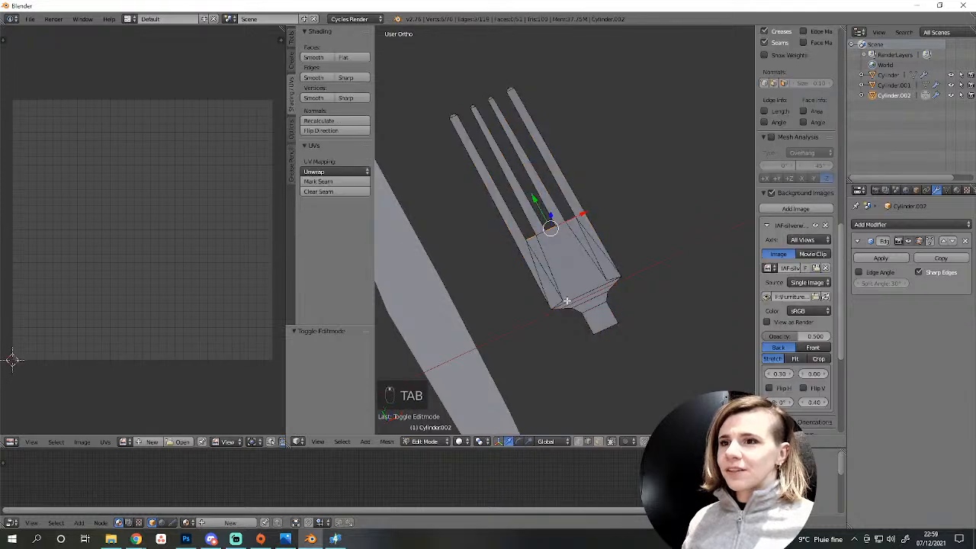
pyautogui.moveTo(566, 301); pyautogui.dragTo(691, 289, button='middle')
pyautogui.press('a')
pyautogui.press('a')
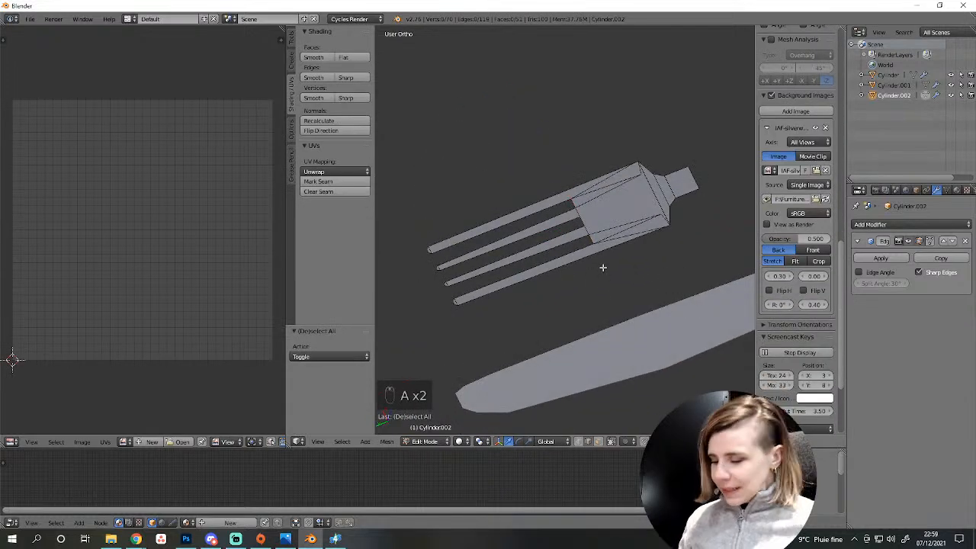
pyautogui.scroll(-2, 661, 256)
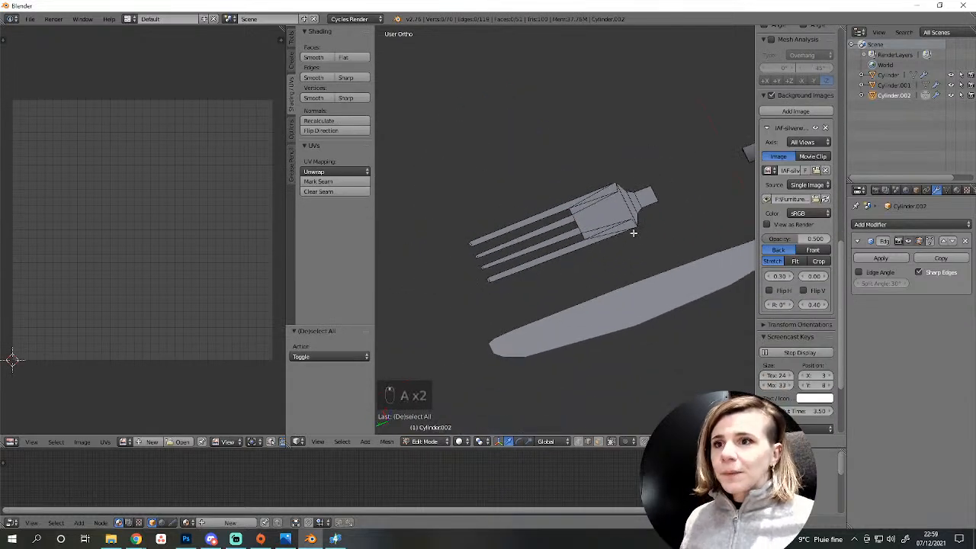
pyautogui.press('l')
pyautogui.moveTo(632, 229); pyautogui.dragTo(615, 199, button='middle')
pyautogui.press('KP_3')
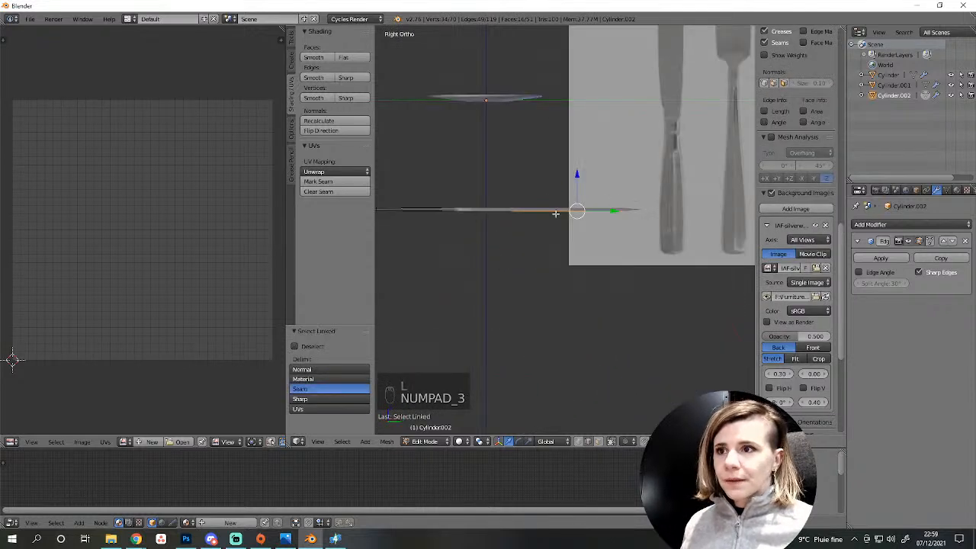
pyautogui.moveTo(549, 215); pyautogui.dragTo(678, 252, button='middle')
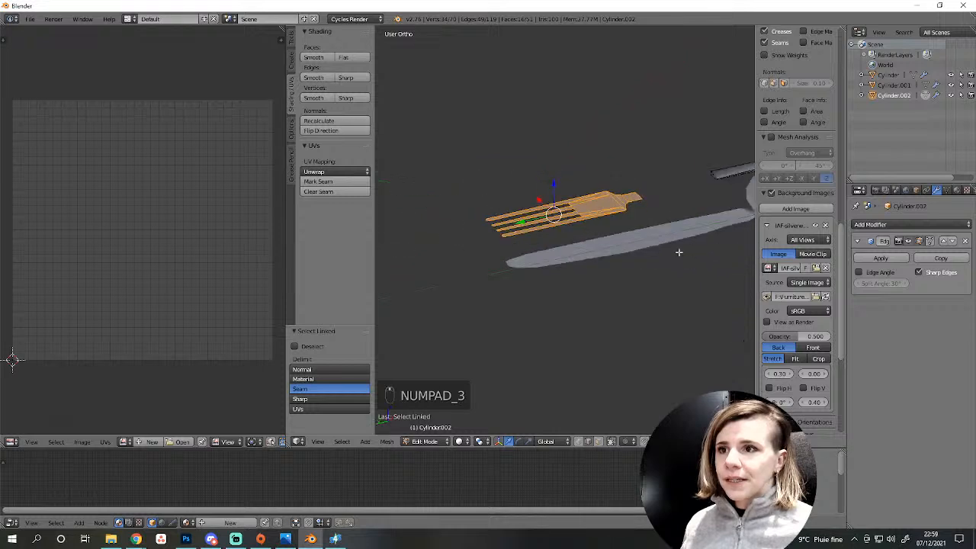
pyautogui.scroll(4, 608, 233)
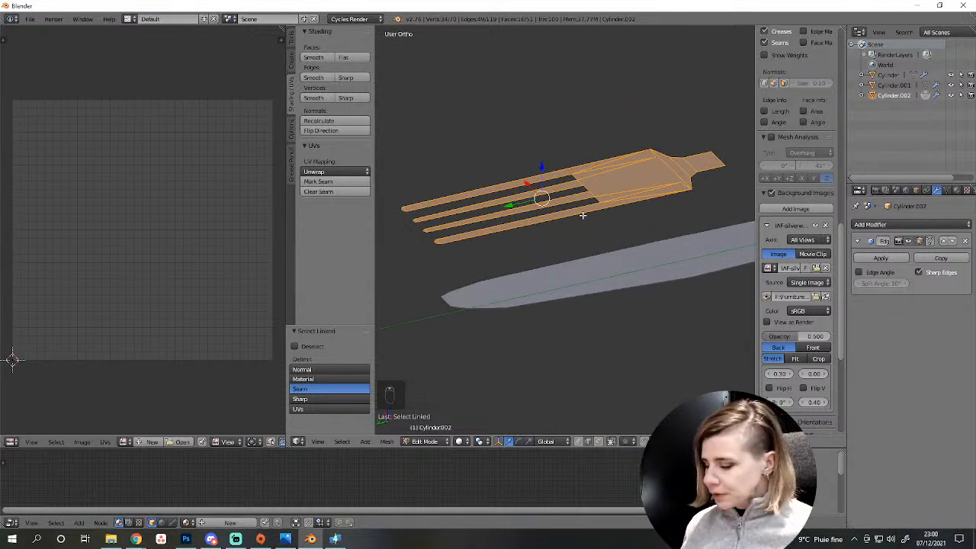
pyautogui.press('e')
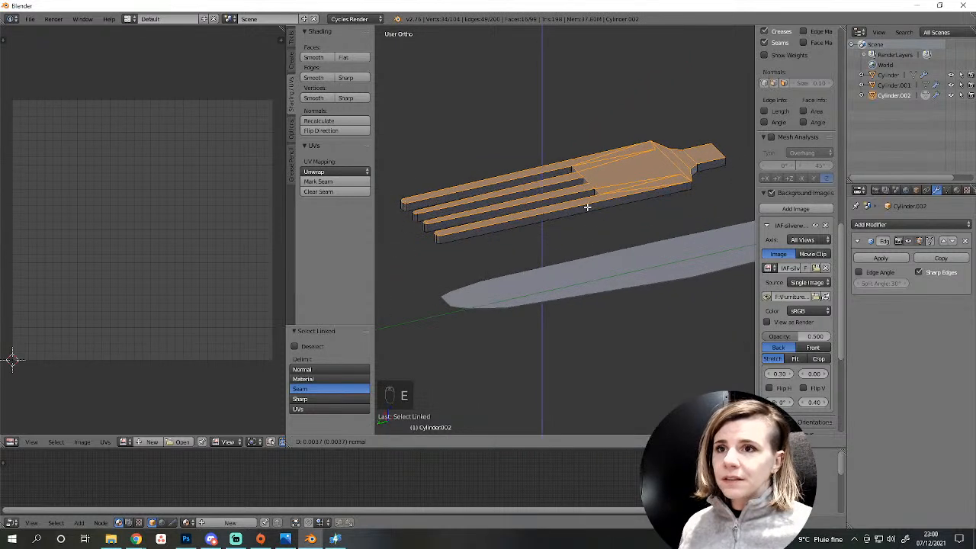
pyautogui.click(587, 207)
# Select the end face of the fork's neck, where the handle joins, and delete the face.
pyautogui.scroll(-1, 601, 209)
pyautogui.keyDown('shift'); pyautogui.moveTo(747, 195); pyautogui.dragTo(723, 218, button='middle'); pyautogui.keyUp('shift')
pyautogui.scroll(5, 621, 283)
pyautogui.keyDown('shift'); pyautogui.moveTo(679, 176); pyautogui.dragTo(406, 263, button='middle'); pyautogui.keyUp('shift')
pyautogui.rightClick(468, 262)
pyautogui.keyDown('shift'); pyautogui.rightClick(513, 203); pyautogui.keyUp('shift')
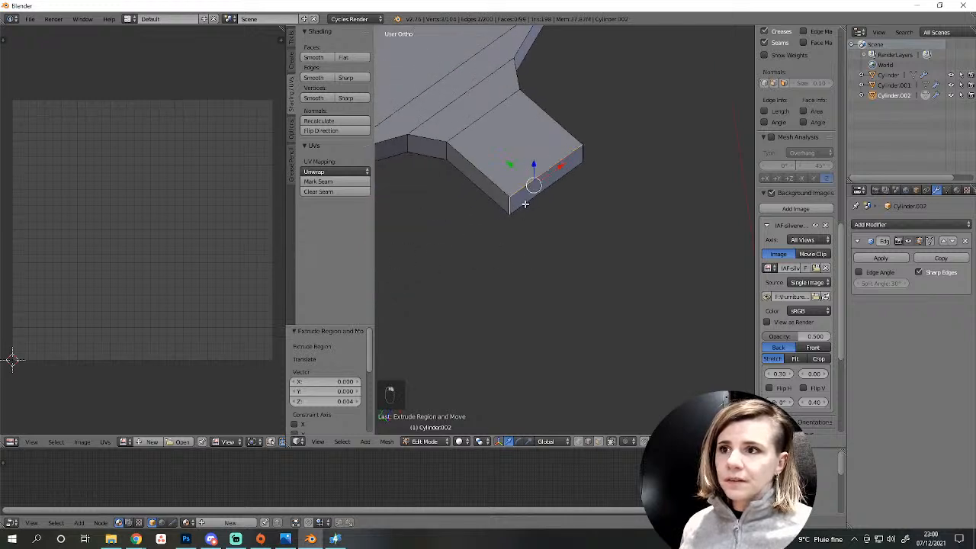
pyautogui.keyDown('shift'); pyautogui.rightClick(527, 204); pyautogui.keyUp('shift')
pyautogui.keyDown('shift'); pyautogui.rightClick(581, 150); pyautogui.keyUp('shift')
pyautogui.click(598, 441)
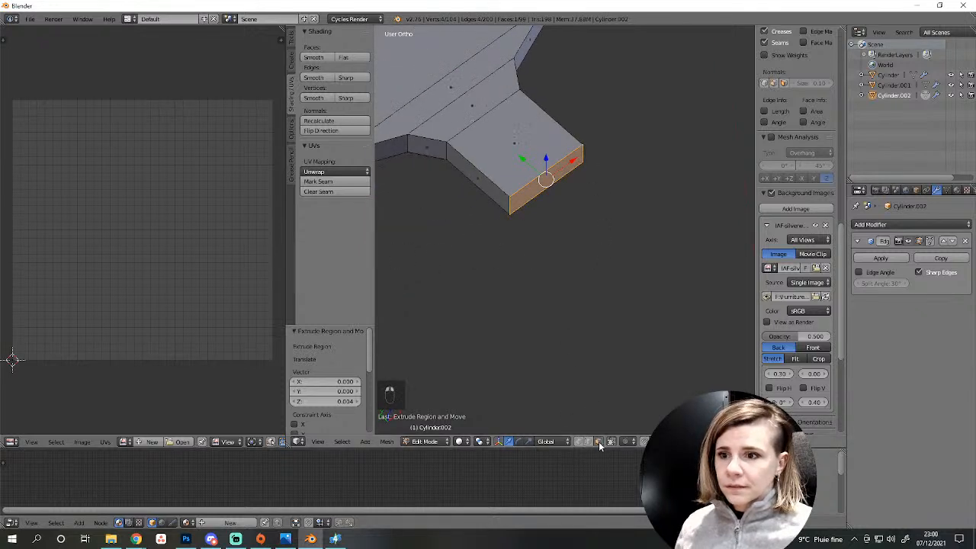
pyautogui.press('Delete')
pyautogui.click(557, 251)
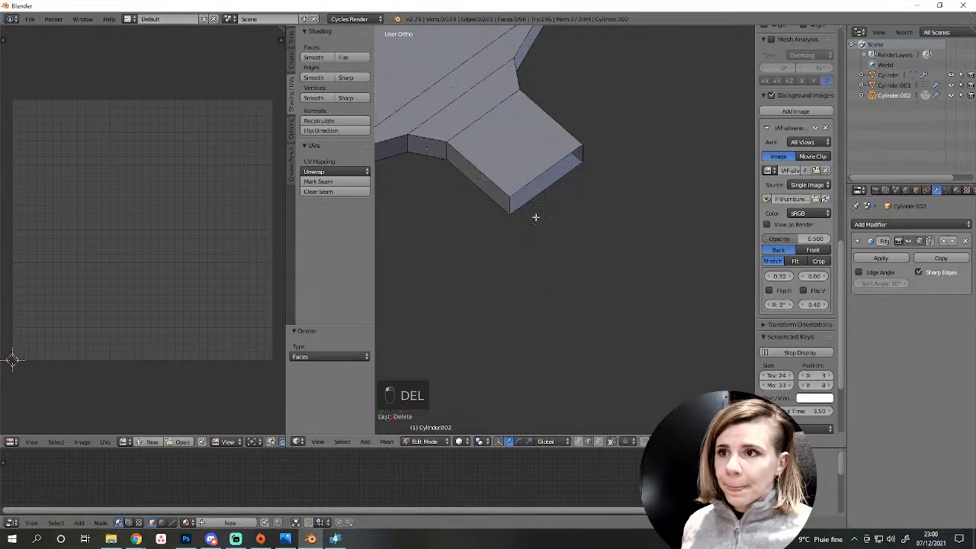
pyautogui.keyDown('alt'); pyautogui.rightClick(530, 188); pyautogui.keyUp('alt')
pyautogui.moveTo(544, 209); pyautogui.dragTo(485, 247, button='middle')
pyautogui.keyDown('alt'); pyautogui.keyDown('shift'); pyautogui.rightClick(700, 200); pyautogui.keyUp('shift'); pyautogui.keyUp('alt')
pyautogui.scroll(-3, 715, 224)
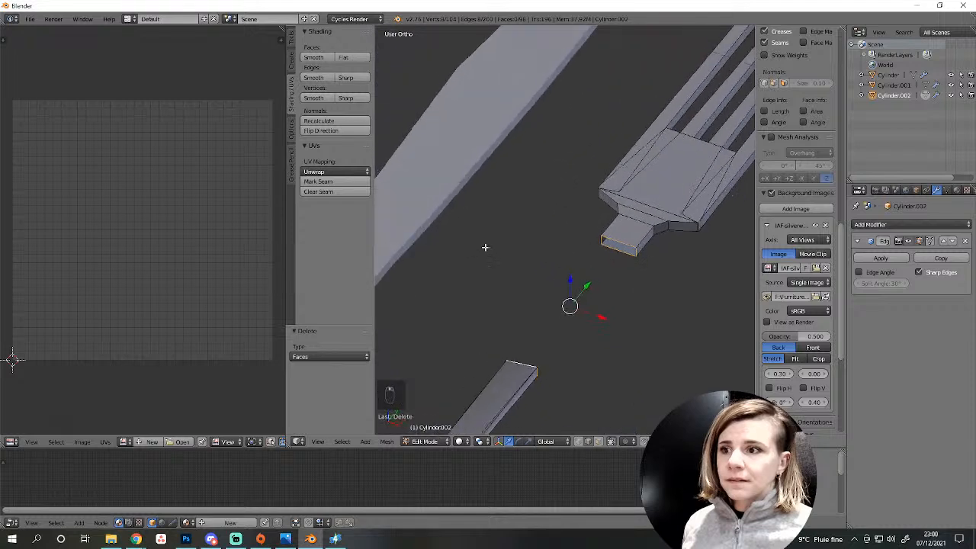
pyautogui.scroll(-3, 503, 254)
pyautogui.keyDown('shift'); pyautogui.moveTo(560, 272); pyautogui.dragTo(729, 256, button='middle'); pyautogui.keyUp('shift')
pyautogui.scroll(-3, 662, 207)
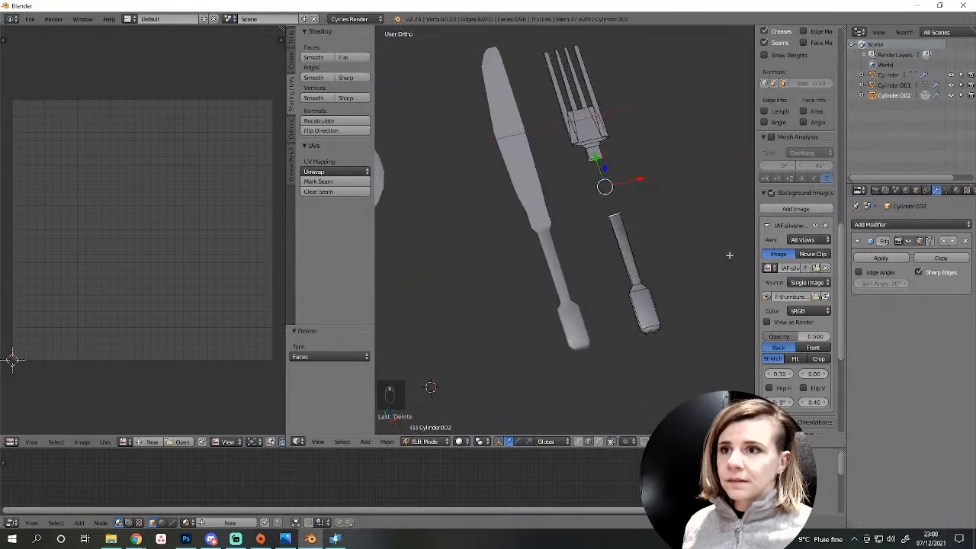
pyautogui.scroll(4, 729, 255)
pyautogui.press('a')
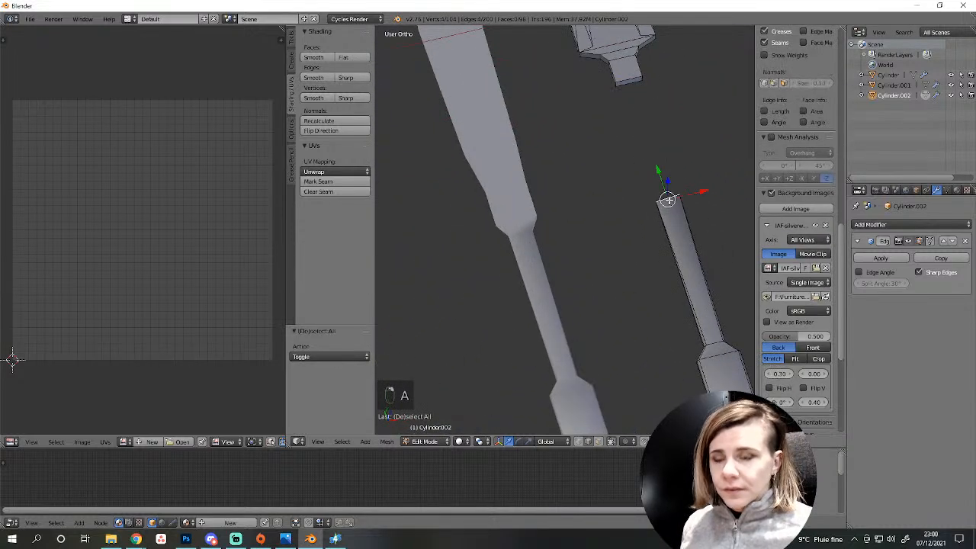
# Square up one side of the handle's open end by moving its upper corner vertex 0.002 and its lower one -0.002 along Z.
pyautogui.moveTo(709, 229); pyautogui.dragTo(647, 314, button='middle')
pyautogui.scroll(1, 647, 315)
pyautogui.click(577, 442)
pyautogui.rightClick(535, 317)
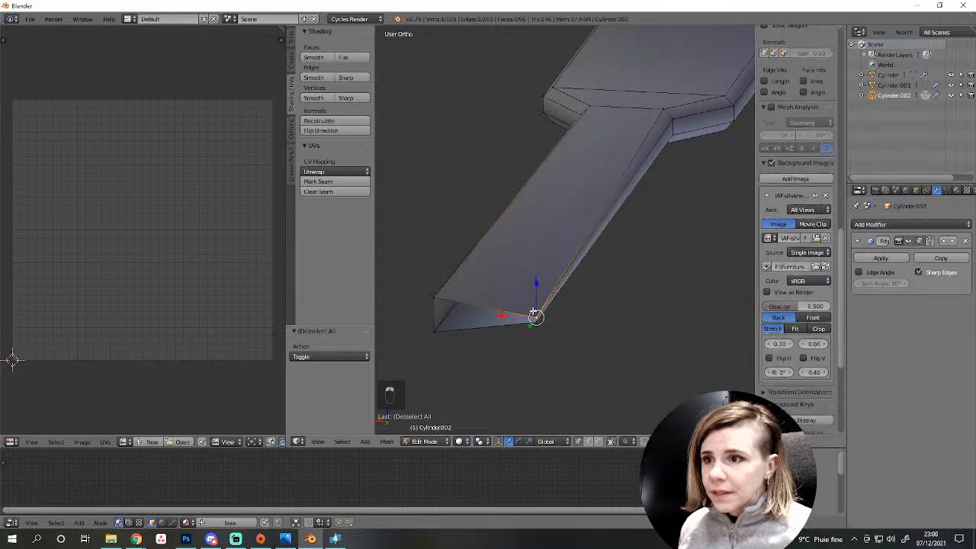
pyautogui.press('g')
pyautogui.press('z')
pyautogui.click(534, 326)
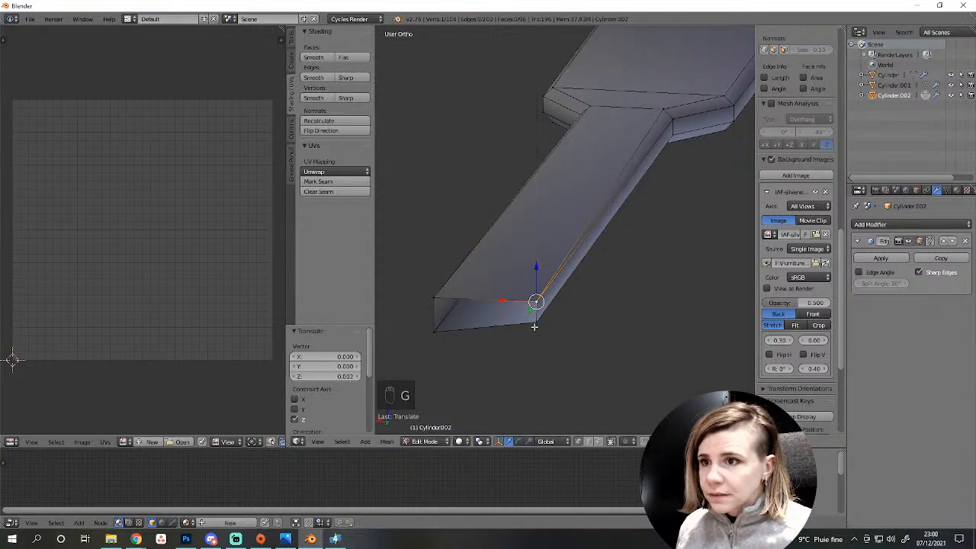
pyautogui.press('g')
pyautogui.press('z')
pyautogui.click(535, 336)
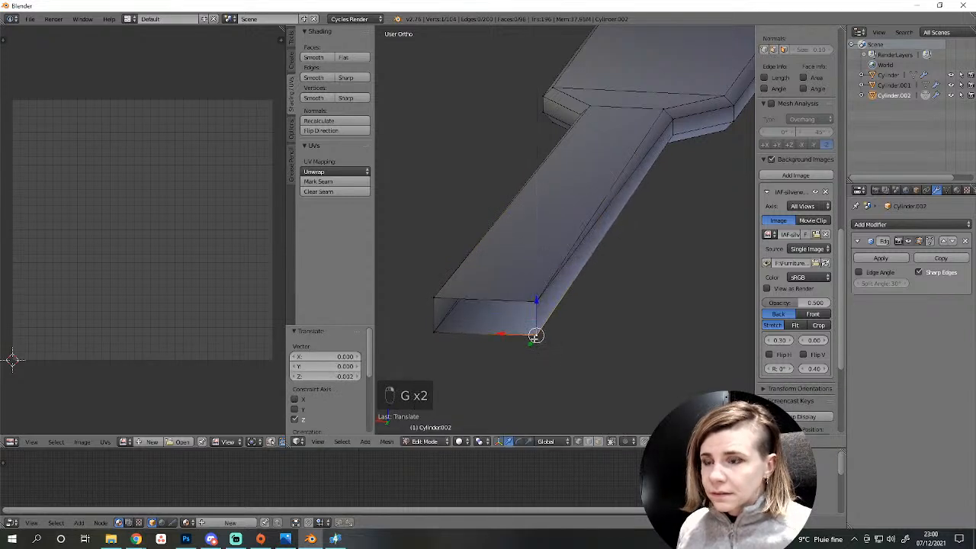
# Select the fork head's whole linked mesh and hide it.
pyautogui.press('ctrl+KP_1')
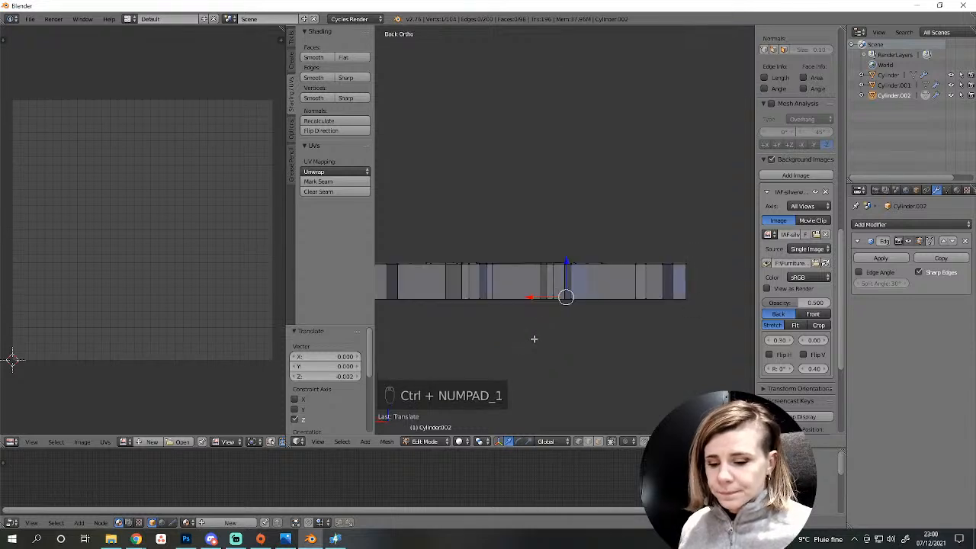
pyautogui.press('ctrl+KP_7')
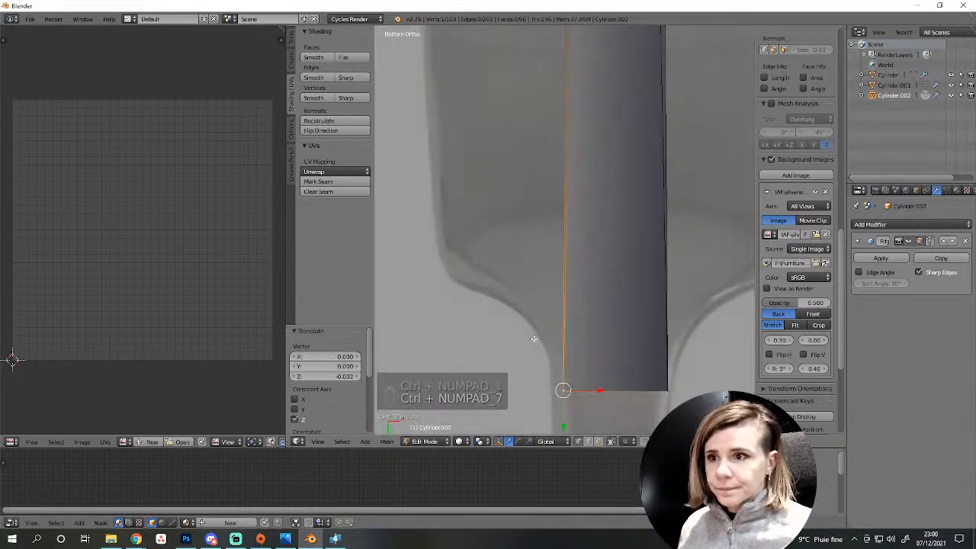
pyautogui.scroll(-5, 533, 338)
pyautogui.moveTo(595, 305); pyautogui.dragTo(614, 260, button='middle')
pyautogui.scroll(-4, 613, 259)
pyautogui.scroll(-3, 614, 260)
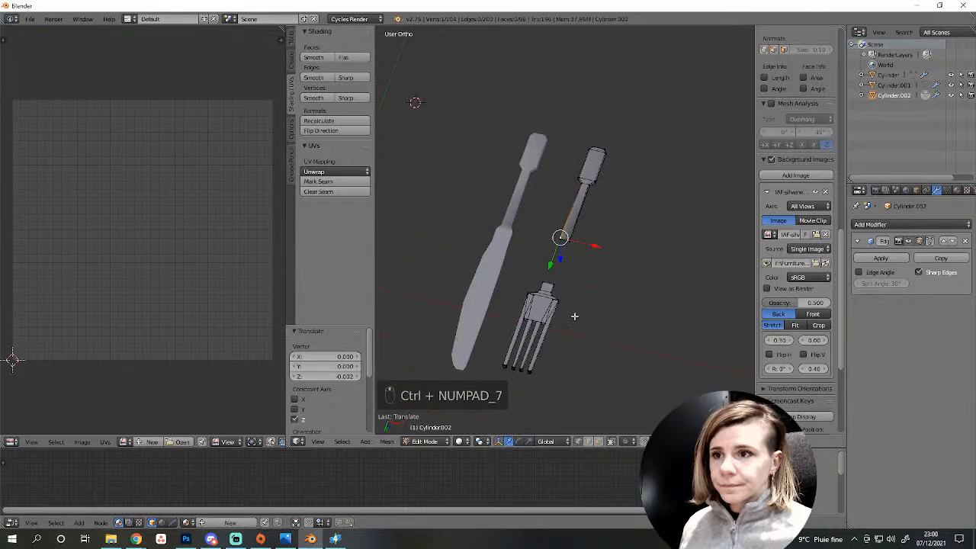
pyautogui.press('a')
pyautogui.press('l')
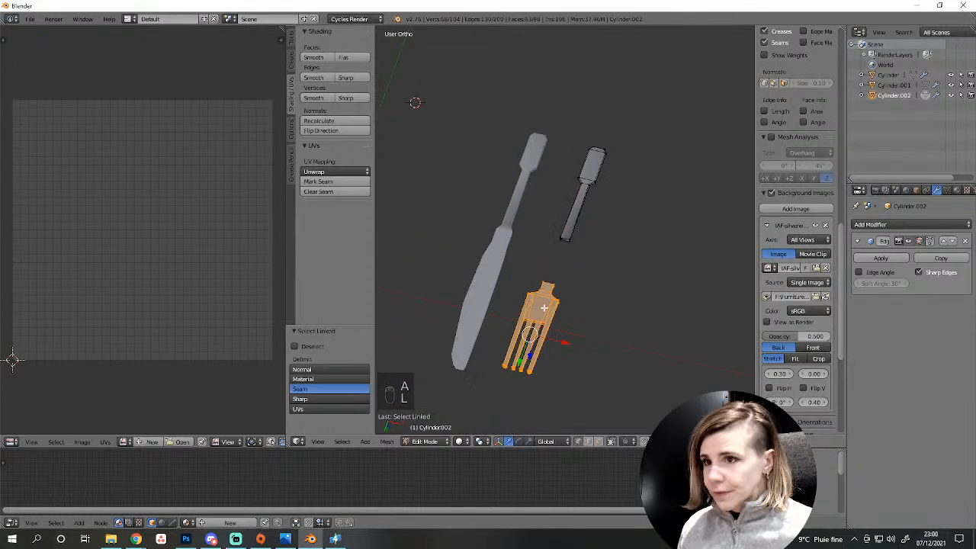
pyautogui.press('h')
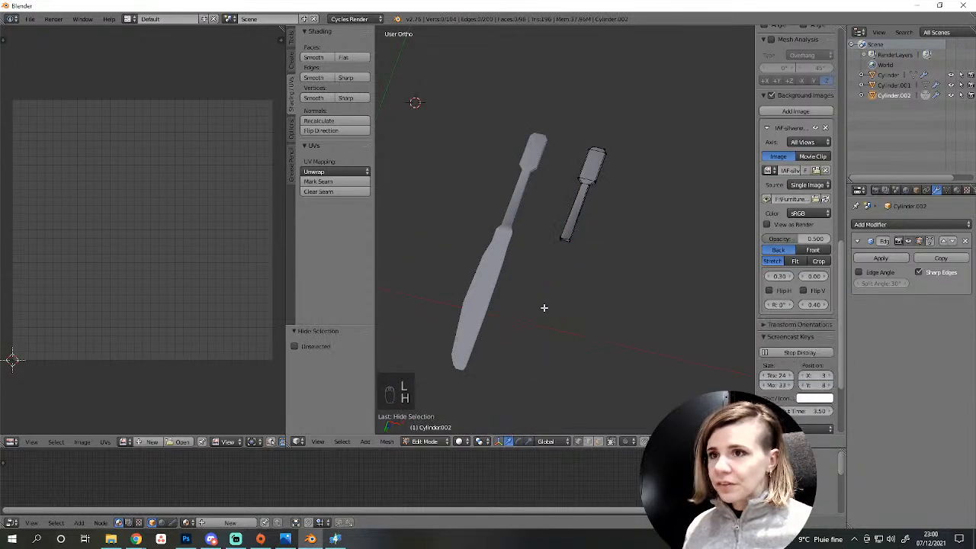
# Select the upper edge of the handle's open end and scale it along Z by about 0.987.
pyautogui.press('KP_1')
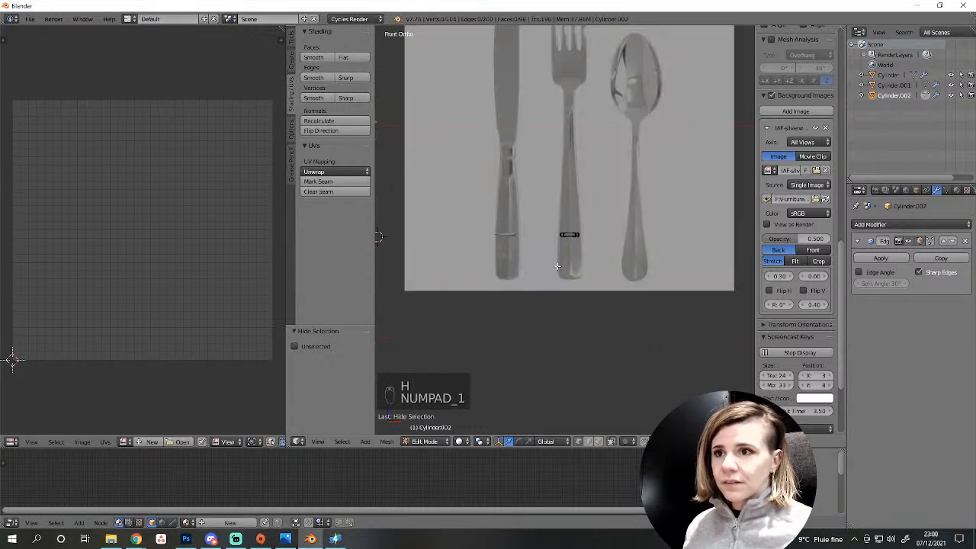
pyautogui.press('ctrl+KP_1')
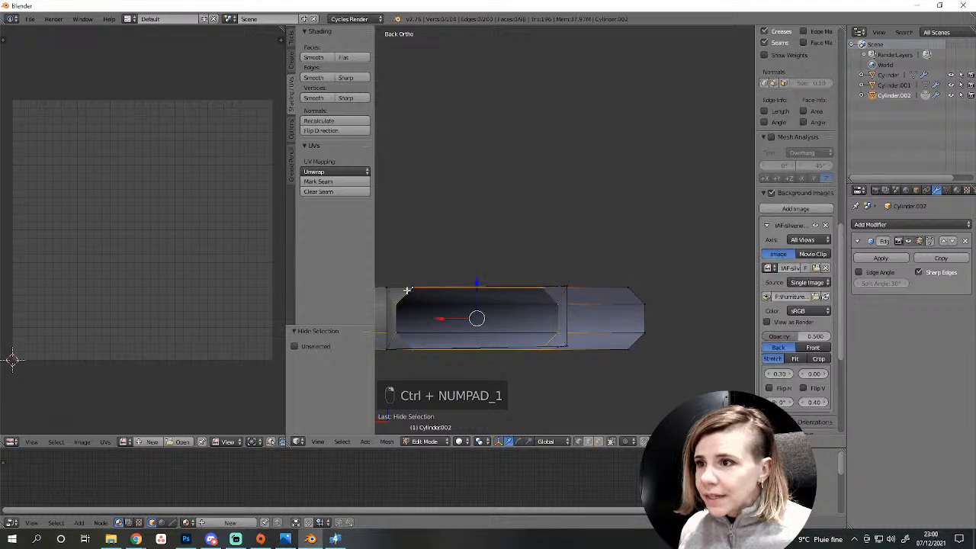
pyautogui.moveTo(524, 294); pyautogui.dragTo(505, 279, button='middle')
pyautogui.press('a')
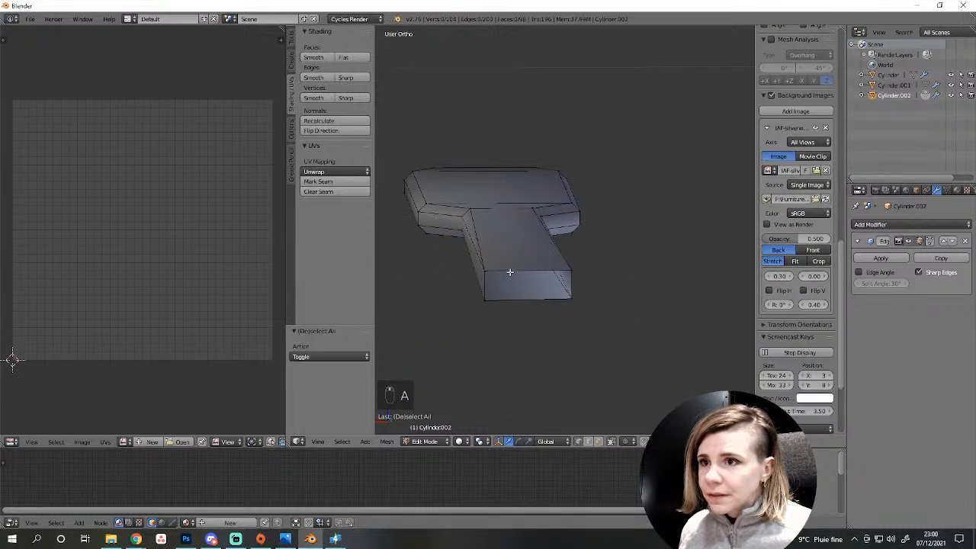
pyautogui.rightClick(509, 277)
pyautogui.click(587, 441)
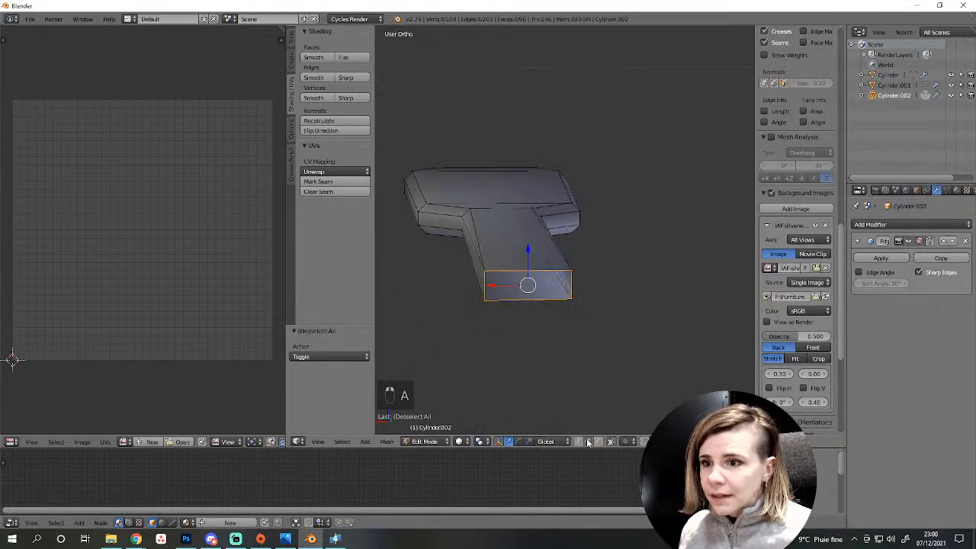
pyautogui.rightClick(511, 270)
pyautogui.press('s')
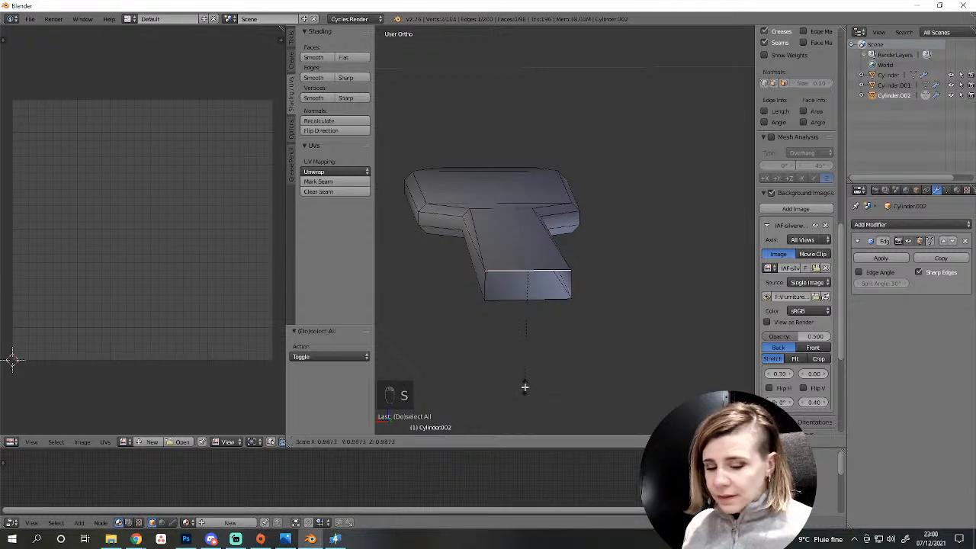
pyautogui.press('z')
pyautogui.click(524, 387)
# Select the lower edge of the handle's open end and apply a Z-axis scale to it.
pyautogui.rightClick(513, 303)
pyautogui.press('s')
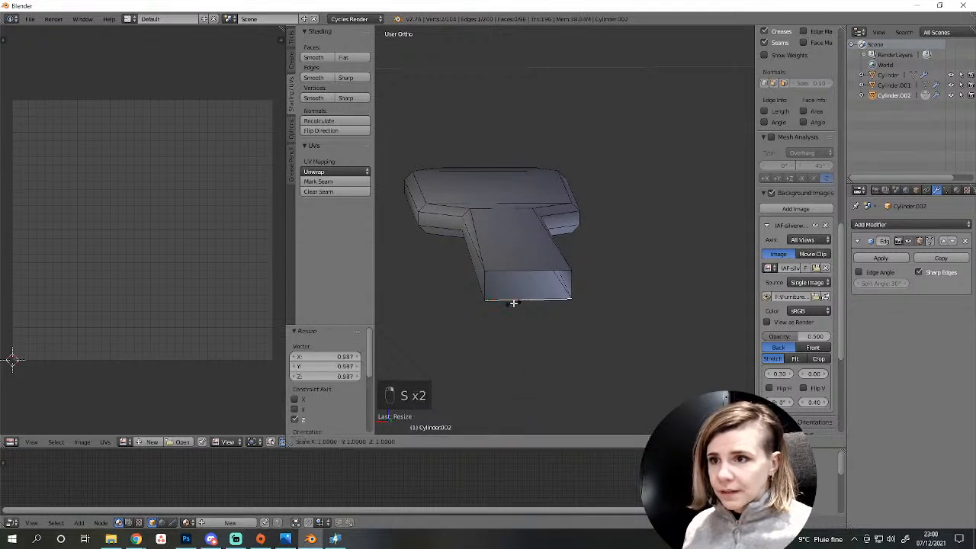
pyautogui.press('z')
pyautogui.click(513, 303)
# Clear the selection and reveal the hidden fork head.
pyautogui.scroll(-3, 523, 318)
pyautogui.moveTo(522, 318); pyautogui.dragTo(514, 349, button='middle')
pyautogui.scroll(3, 468, 338)
pyautogui.scroll(-3, 484, 354)
pyautogui.press('a')
pyautogui.hotkey('alt', 'h')
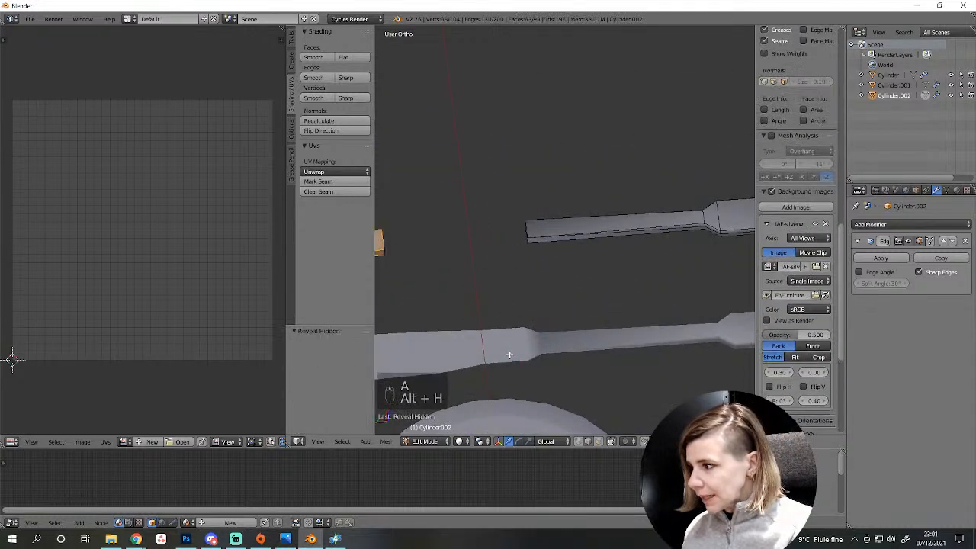
# Select the open edge loops of the handle and the fork's neck and join them with the LoopTools Bridge operation.
pyautogui.moveTo(509, 354); pyautogui.dragTo(627, 322, button='middle')
pyautogui.rightClick(637, 316)
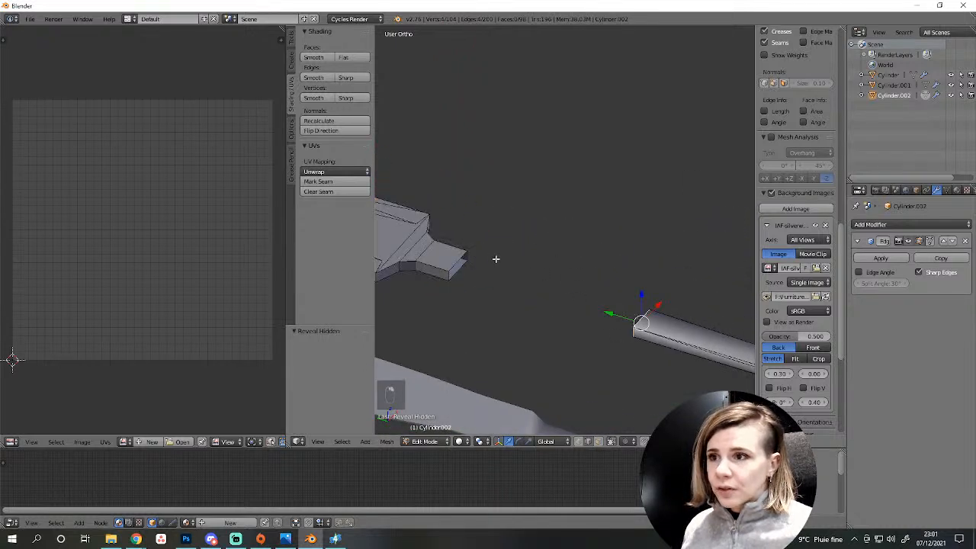
pyautogui.keyDown('shift'); pyautogui.rightClick(452, 265); pyautogui.keyUp('shift')
pyautogui.click(289, 44)
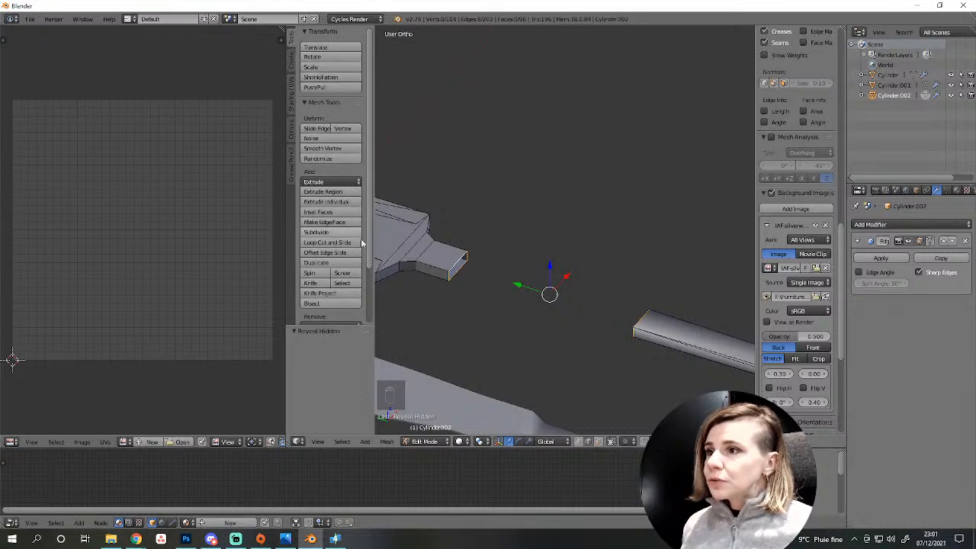
pyautogui.scroll(-3, 336, 213)
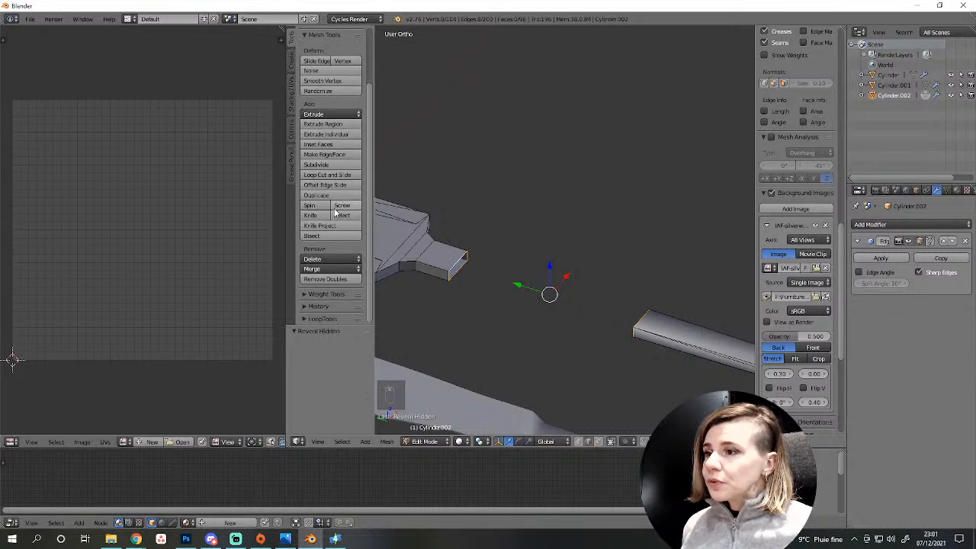
pyautogui.click(308, 320)
pyautogui.scroll(-4, 347, 278)
pyautogui.click(324, 253)
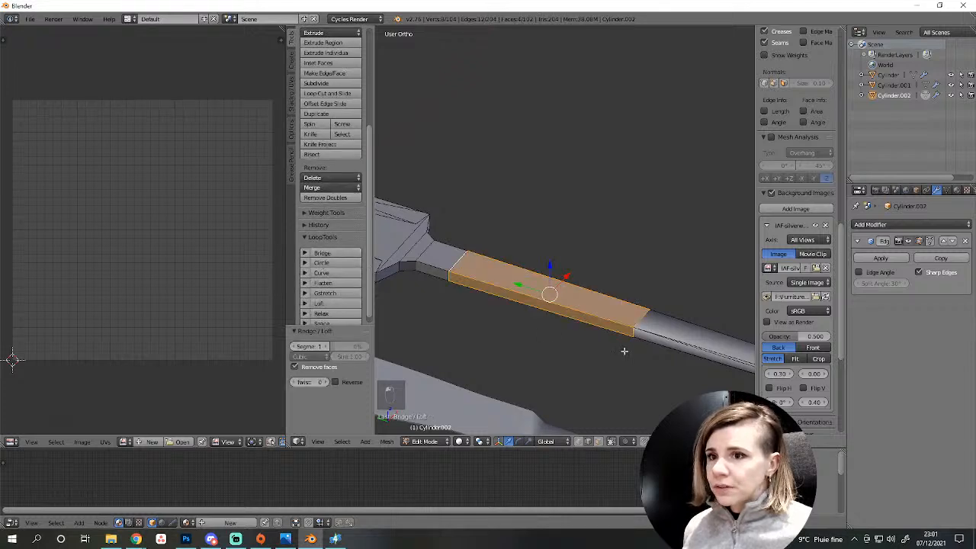
# Delete the edge loop where the bridged section meets the fork's neck.
pyautogui.moveTo(625, 348); pyautogui.dragTo(551, 368, button='middle')
pyautogui.press('a')
pyautogui.press('a')
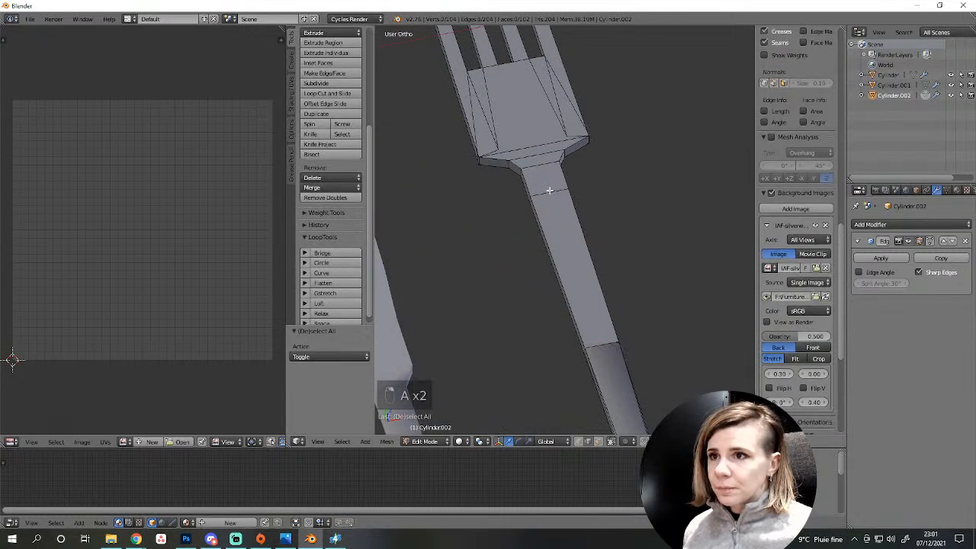
pyautogui.press('Delete')
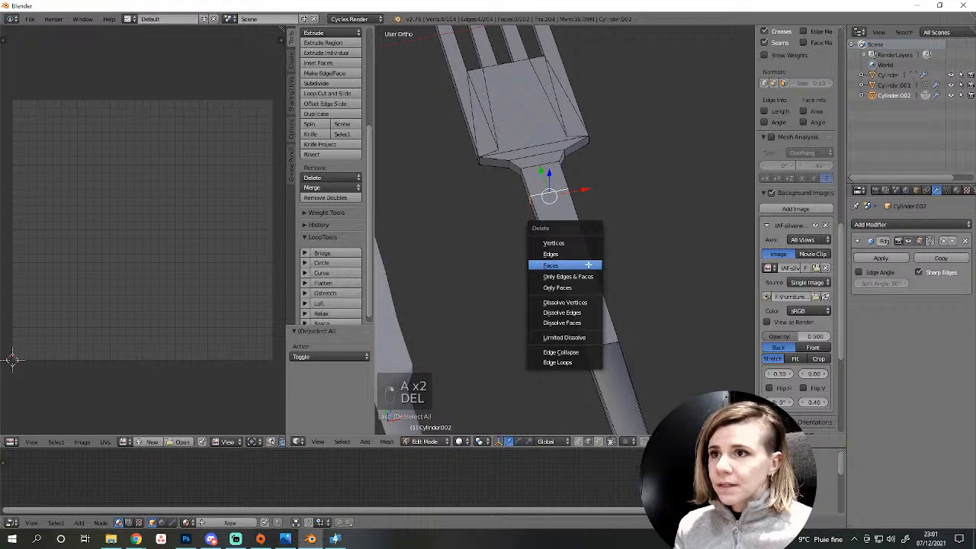
pyautogui.click(574, 361)
# In wireframe top view, move the loop joining the handle to the bridged section up to the fork's neck, then return to solid Object Mode.
pyautogui.press('KP_7')
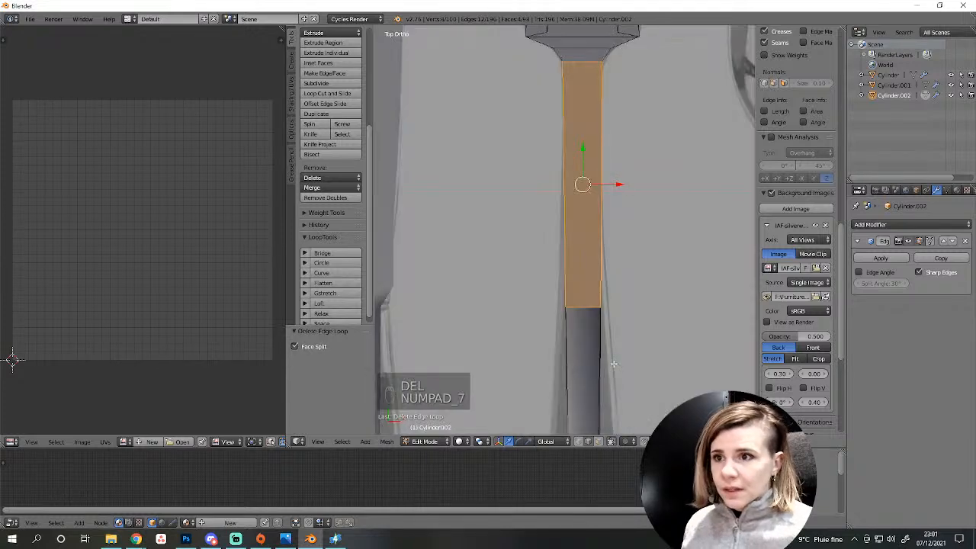
pyautogui.press('z')
pyautogui.press('a')
pyautogui.press('b')
pyautogui.moveTo(546, 268); pyautogui.dragTo(619, 296)
pyautogui.moveTo(576, 245); pyautogui.dragTo(568, 109)
pyautogui.scroll(-3, 621, 233)
pyautogui.press('a')
pyautogui.press('Tab')
pyautogui.press('z')
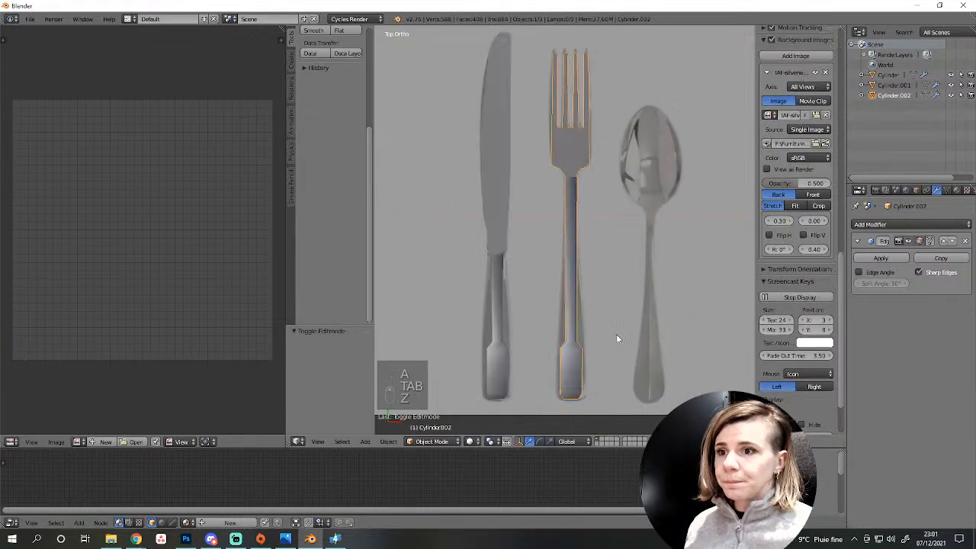
# Examine the joint between handle and neck and the fork head's topology from several angles.
pyautogui.scroll(-1, 616, 334)
pyautogui.moveTo(615, 333)
pyautogui.mouseDown(button='middle')
pyautogui.moveTo(570, 303)
pyautogui.moveTo(496, 297)
pyautogui.mouseUp(button='middle')
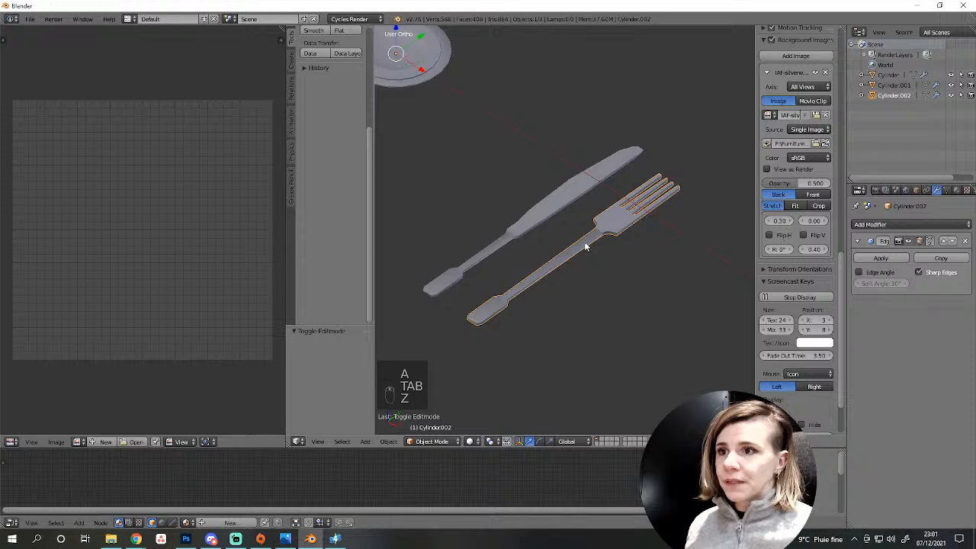
pyautogui.scroll(4, 586, 246)
pyautogui.scroll(-1, 649, 256)
pyautogui.scroll(2, 594, 307)
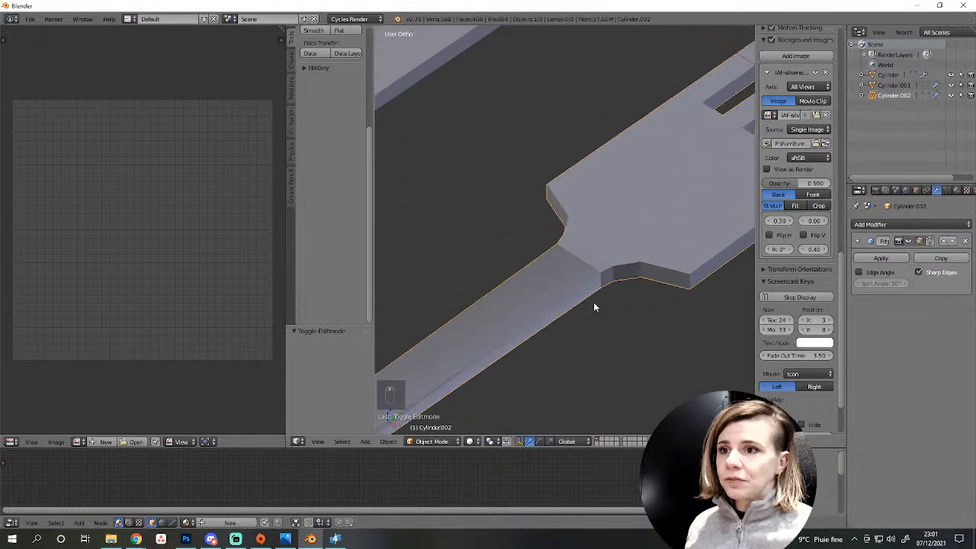
pyautogui.press('Tab')
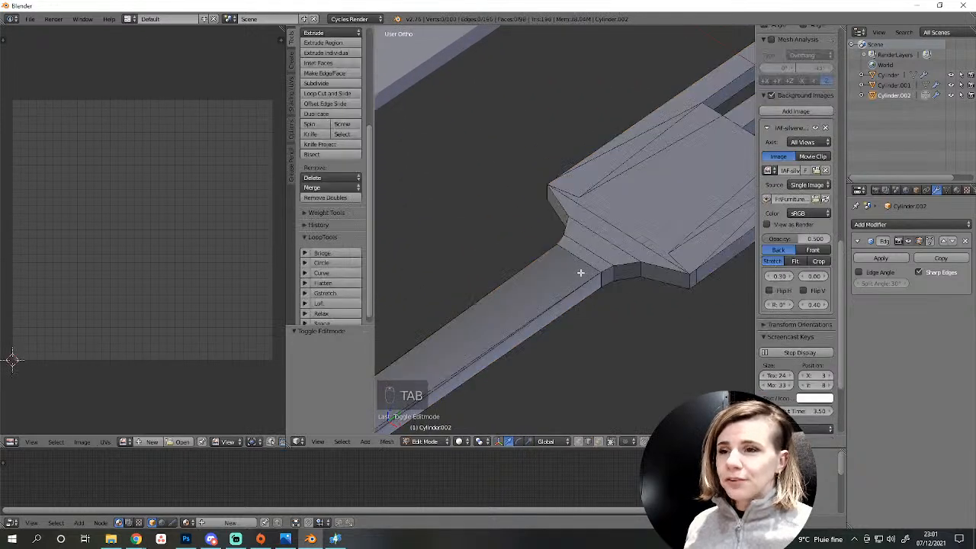
pyautogui.moveTo(507, 283); pyautogui.dragTo(593, 295, button='middle')
pyautogui.keyDown('shift'); pyautogui.moveTo(504, 303); pyautogui.dragTo(690, 309, button='middle'); pyautogui.keyUp('shift')
pyautogui.scroll(2, 573, 358)
pyautogui.moveTo(551, 362); pyautogui.dragTo(557, 335, button='middle')
pyautogui.scroll(-5, 603, 336)
pyautogui.moveTo(625, 305); pyautogui.dragTo(483, 362, button='middle')
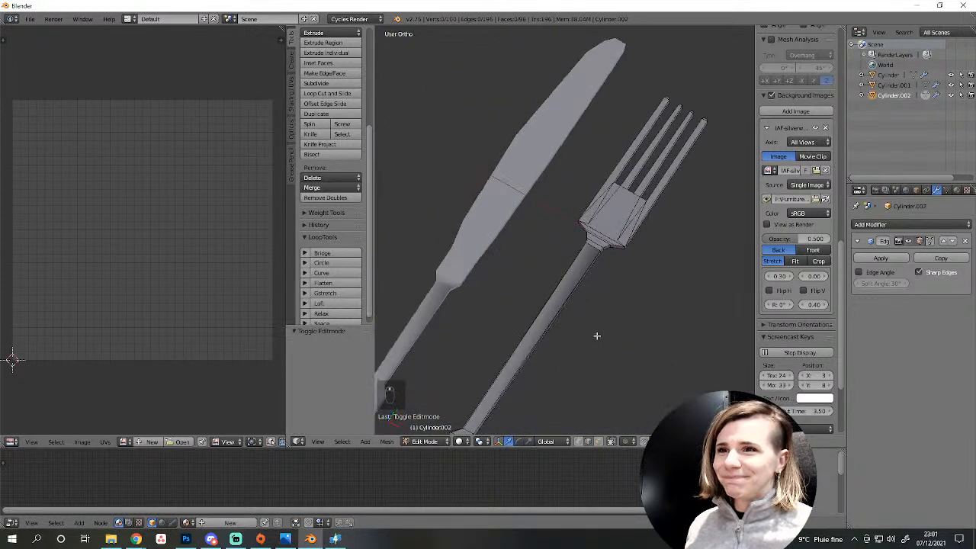
pyautogui.scroll(3, 613, 330)
pyautogui.keyDown('shift'); pyautogui.moveTo(637, 243); pyautogui.dragTo(529, 338, button='middle'); pyautogui.keyUp('shift')
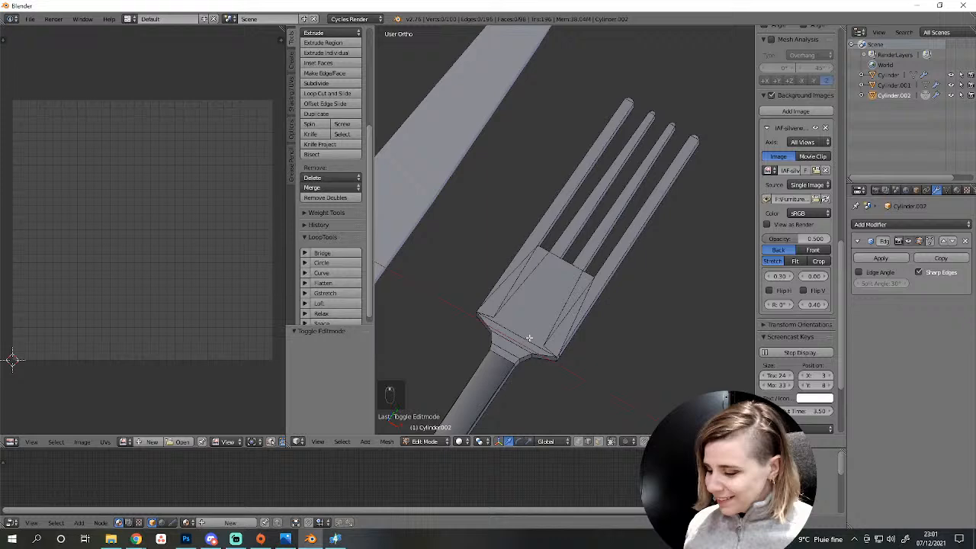
pyautogui.hotkey('ctrl', 'r')
pyautogui.rightClick(536, 296)
pyautogui.scroll(2, 550, 331)
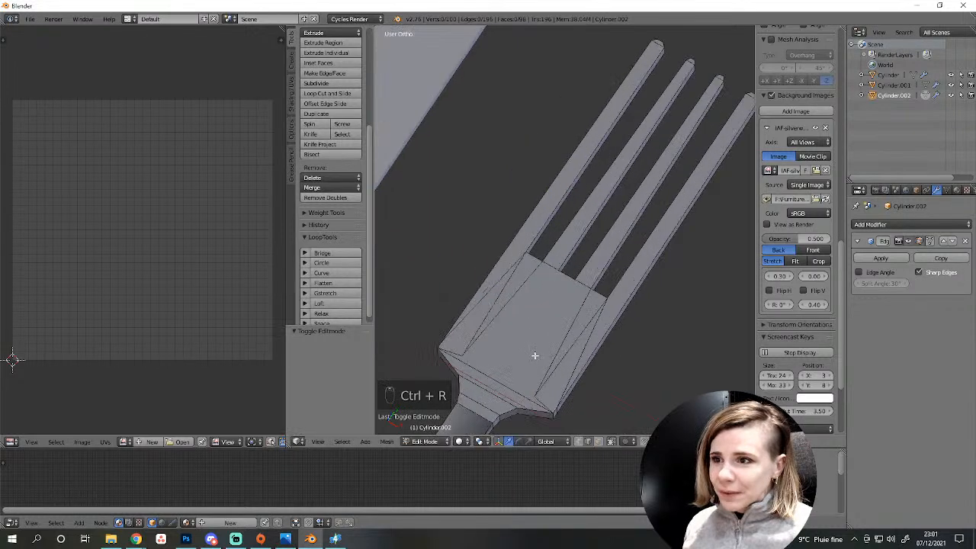
# Delete the palm faces and the two outer tines' faces on the upper side of the fork head.
pyautogui.moveTo(535, 355); pyautogui.dragTo(599, 425, button='middle')
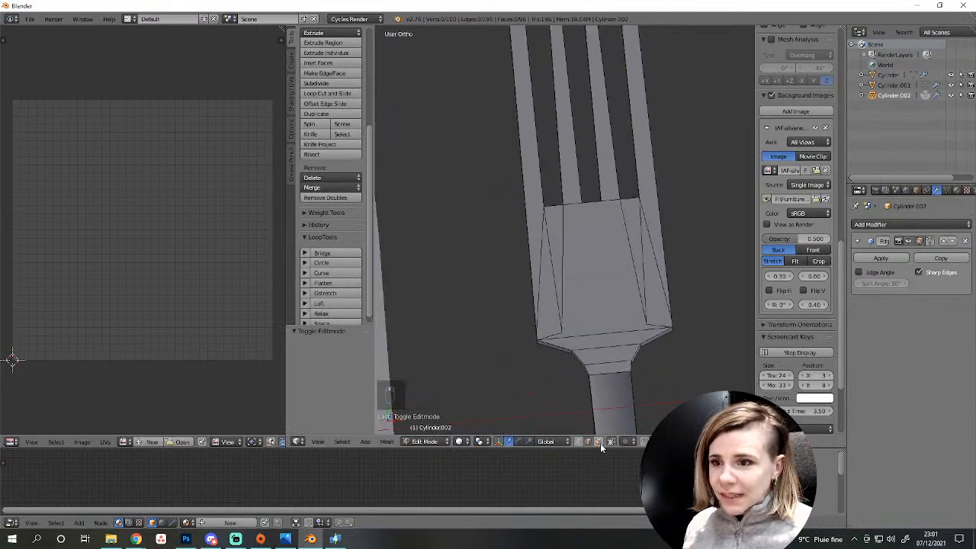
pyautogui.rightClick(540, 253)
pyautogui.keyDown('shift'); pyautogui.rightClick(544, 277); pyautogui.keyUp('shift')
pyautogui.keyDown('shift'); pyautogui.rightClick(558, 264); pyautogui.keyUp('shift')
pyautogui.keyDown('shift'); pyautogui.rightClick(600, 275); pyautogui.keyUp('shift')
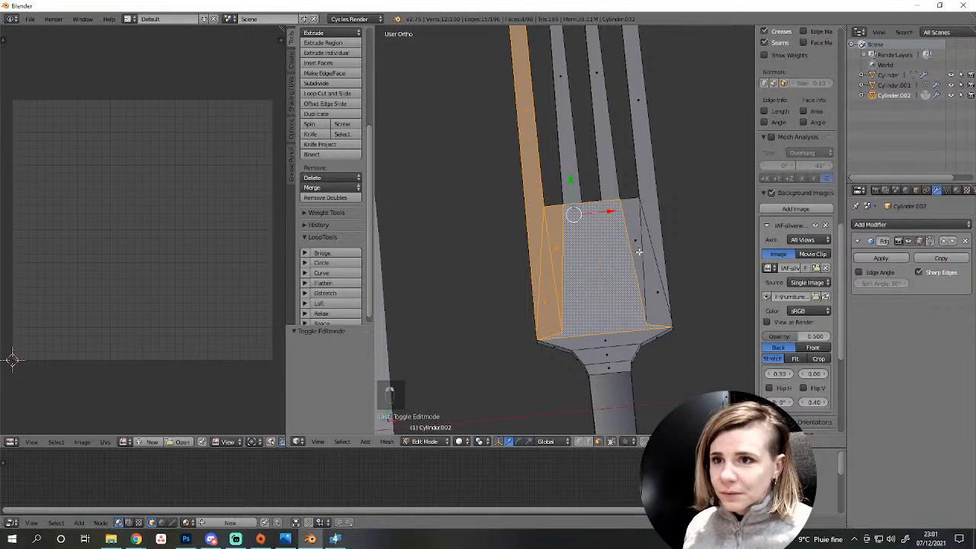
pyautogui.keyDown('shift'); pyautogui.rightClick(639, 250); pyautogui.keyUp('shift')
pyautogui.keyDown('shift'); pyautogui.rightClick(651, 245); pyautogui.keyUp('shift')
pyautogui.keyDown('shift'); pyautogui.rightClick(656, 244); pyautogui.keyUp('shift')
pyautogui.scroll(-2, 646, 314)
pyautogui.press('Delete')
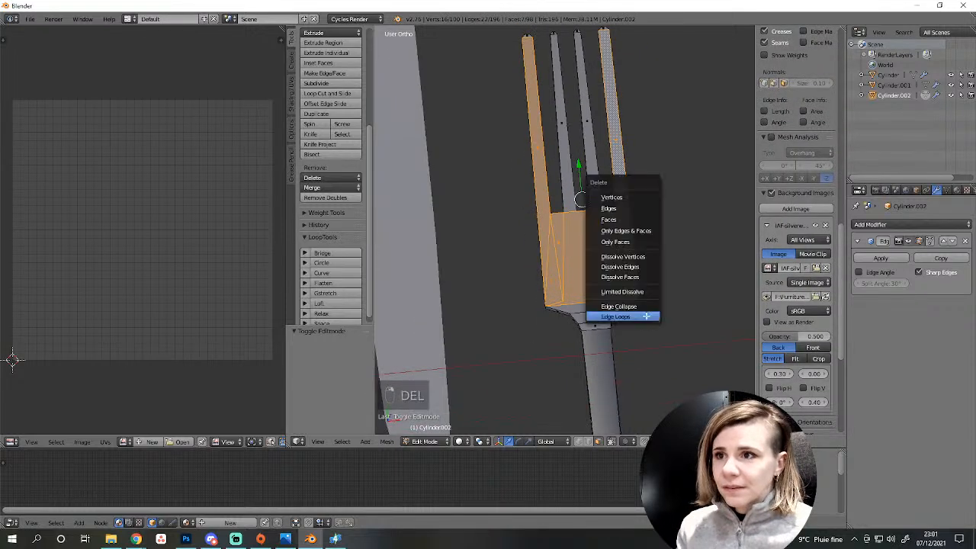
pyautogui.click(608, 219)
# Delete the matching palm and outer tine faces on the underside of the fork head.
pyautogui.moveTo(608, 220); pyautogui.dragTo(554, 298, button='middle')
pyautogui.scroll(2, 554, 313)
pyautogui.keyDown('shift'); pyautogui.moveTo(556, 356); pyautogui.dragTo(570, 287, button='middle'); pyautogui.keyUp('shift')
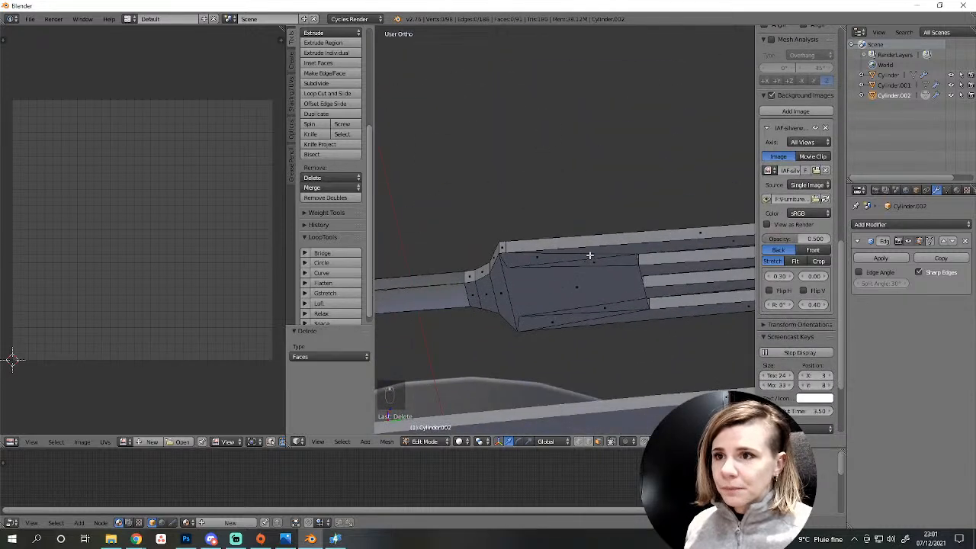
pyautogui.rightClick(589, 256)
pyautogui.keyDown('shift'); pyautogui.rightClick(597, 251); pyautogui.keyUp('shift')
pyautogui.keyDown('shift'); pyautogui.rightClick(602, 277); pyautogui.keyUp('shift')
pyautogui.keyDown('shift'); pyautogui.rightClick(609, 306); pyautogui.keyUp('shift')
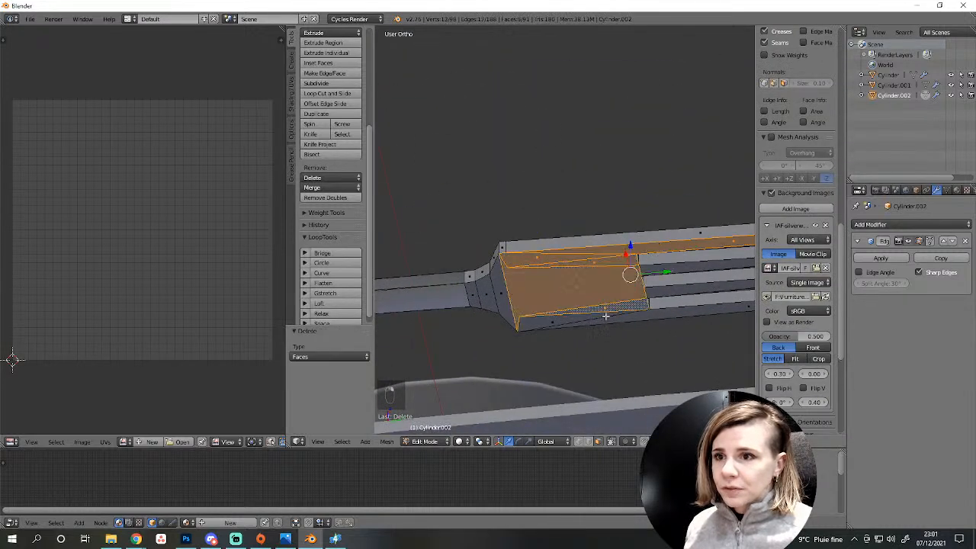
pyautogui.keyDown('shift'); pyautogui.rightClick(607, 317); pyautogui.keyUp('shift')
pyautogui.press('Delete')
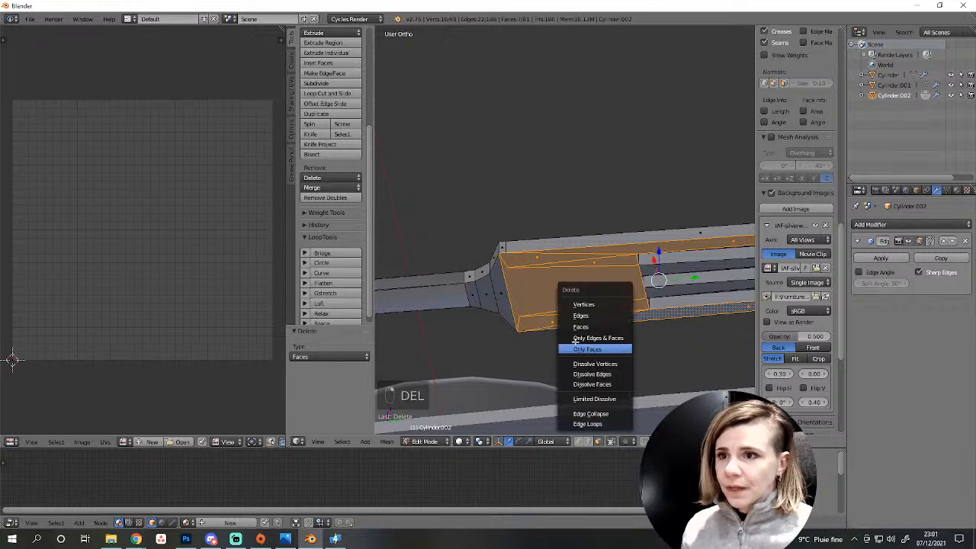
pyautogui.click(614, 325)
pyautogui.moveTo(503, 212); pyautogui.dragTo(663, 252, button='middle')
pyautogui.scroll(-3, 561, 348)
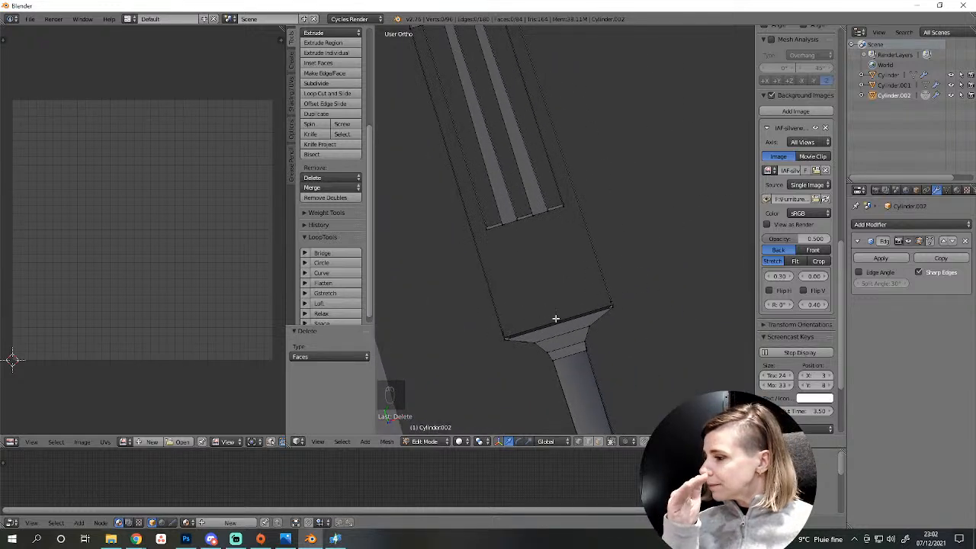
pyautogui.moveTo(554, 318)
pyautogui.mouseDown(button='middle')
pyautogui.moveTo(544, 338)
pyautogui.moveTo(577, 297)
pyautogui.moveTo(582, 230)
pyautogui.moveTo(518, 220)
pyautogui.moveTo(540, 355)
pyautogui.moveTo(569, 308)
pyautogui.mouseUp(button='middle')
pyautogui.scroll(4, 577, 311)
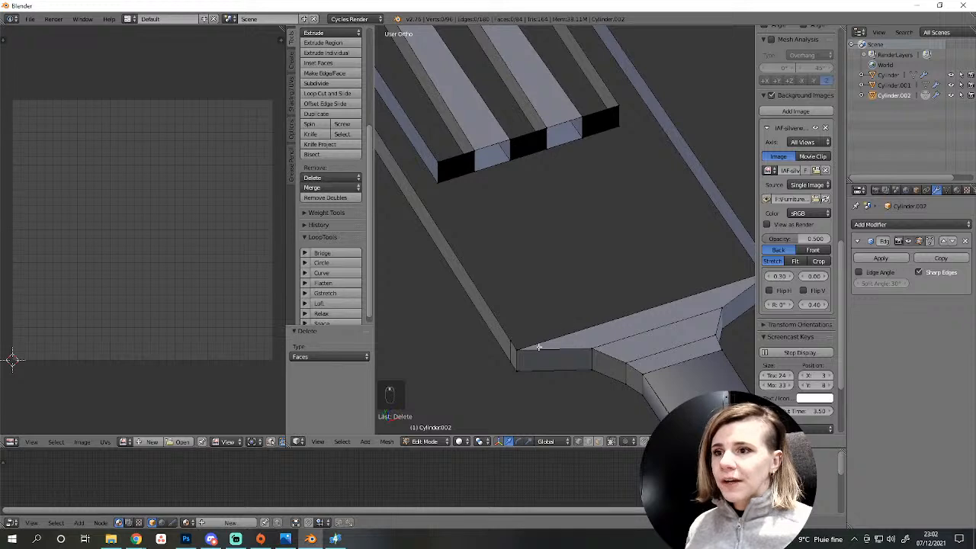
pyautogui.rightClick(437, 162)
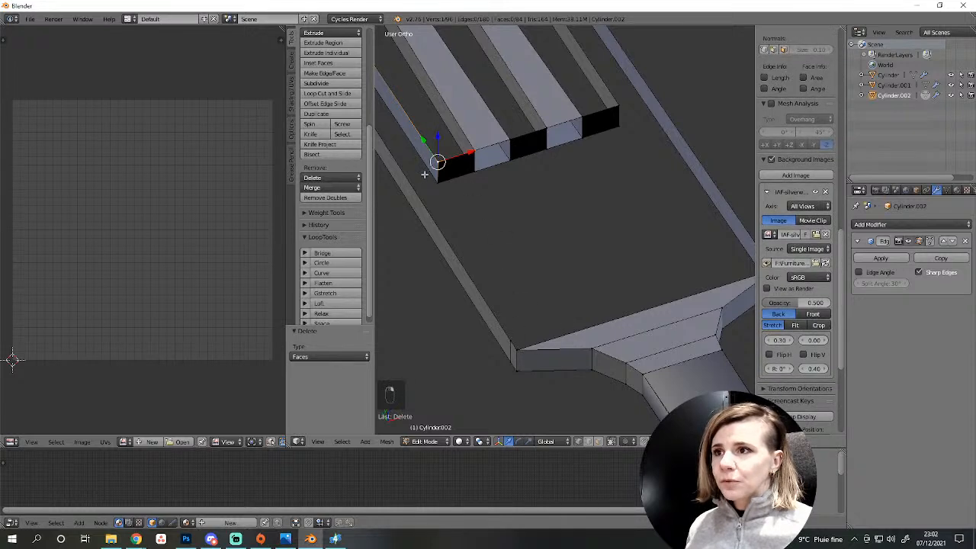
pyautogui.moveTo(496, 160); pyautogui.dragTo(467, 221, button='middle')
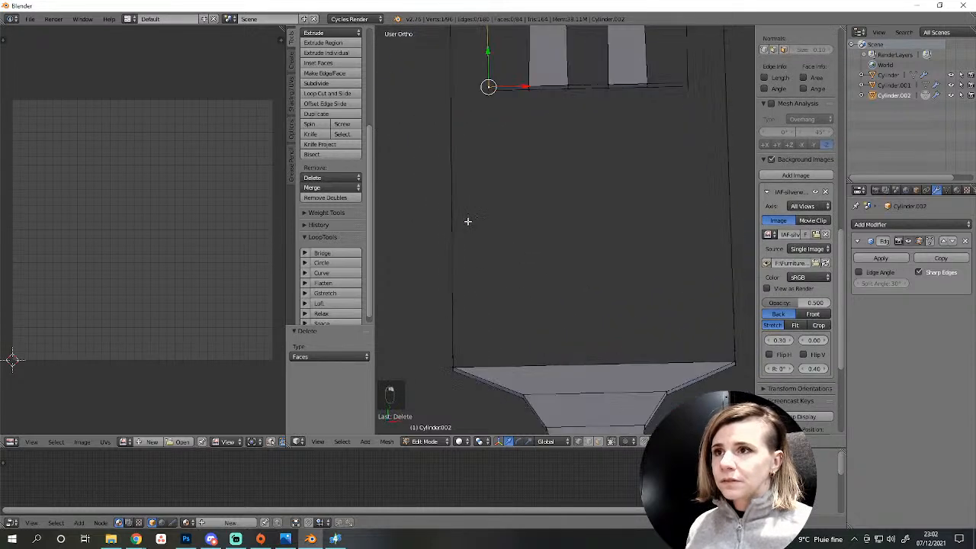
pyautogui.keyDown('shift'); pyautogui.moveTo(543, 144); pyautogui.dragTo(529, 277, button='middle'); pyautogui.keyUp('shift')
pyautogui.scroll(2, 528, 275)
pyautogui.keyDown('shift'); pyautogui.rightClick(496, 249); pyautogui.keyUp('shift')
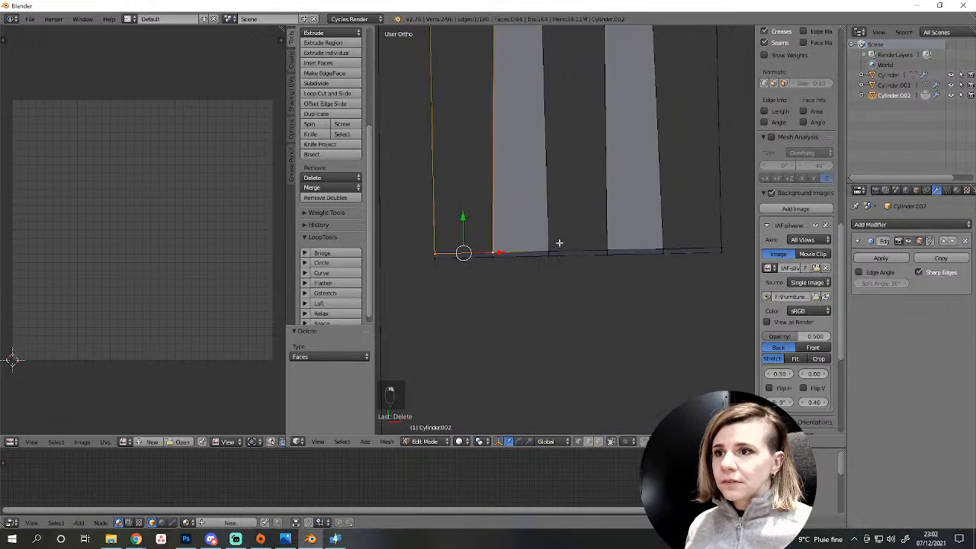
pyautogui.keyDown('shift'); pyautogui.rightClick(554, 248); pyautogui.keyUp('shift')
pyautogui.keyDown('shift'); pyautogui.rightClick(607, 252); pyautogui.keyUp('shift')
pyautogui.keyDown('shift'); pyautogui.rightClick(662, 251); pyautogui.keyUp('shift')
pyautogui.keyDown('shift'); pyautogui.rightClick(721, 250); pyautogui.keyUp('shift')
pyautogui.scroll(-2, 717, 269)
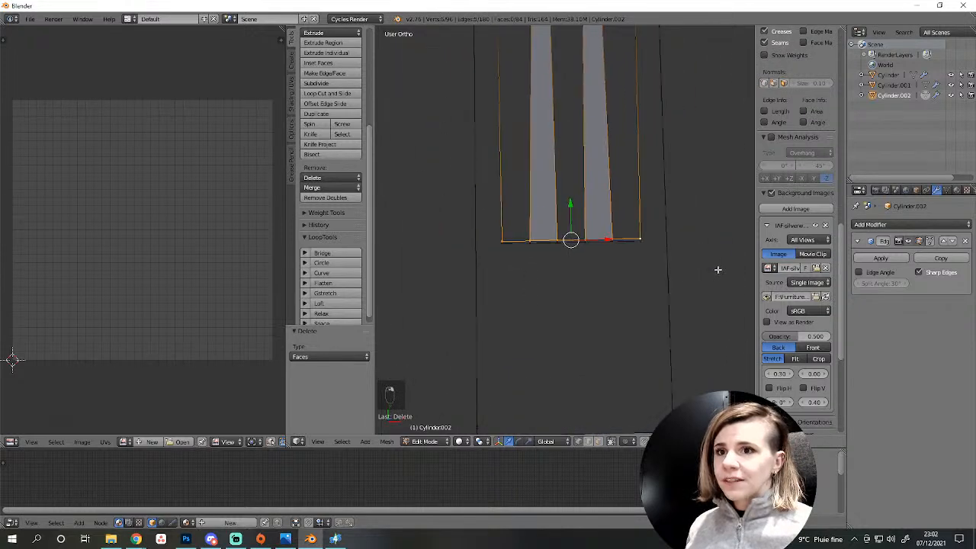
pyautogui.moveTo(638, 260)
pyautogui.mouseDown(button='middle')
pyautogui.moveTo(673, 205)
pyautogui.moveTo(634, 273)
pyautogui.mouseUp(button='middle')
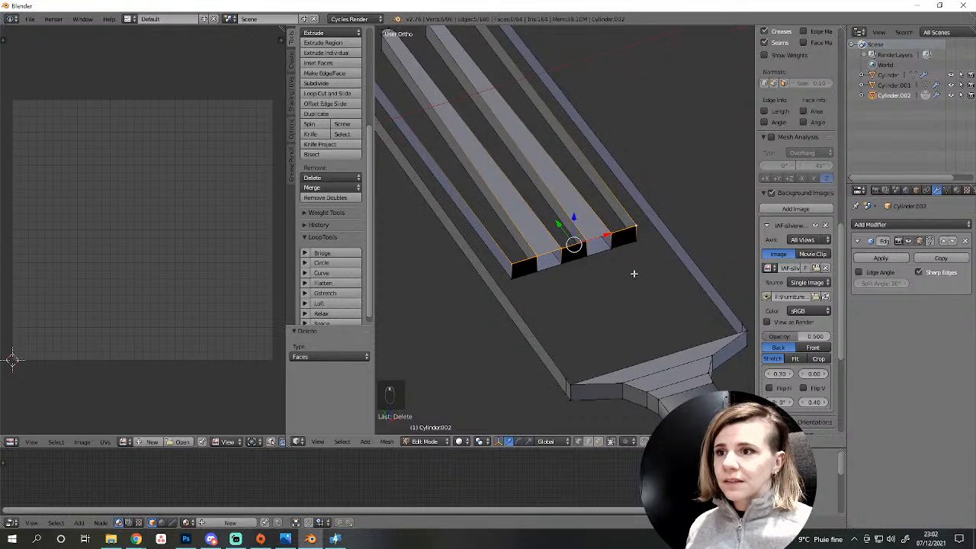
# Select the two short thickness edges at the outer corners where the fork head meets the neck, in top view.
pyautogui.rightClick(555, 369)
pyautogui.moveTo(590, 414); pyautogui.dragTo(661, 394, button='middle')
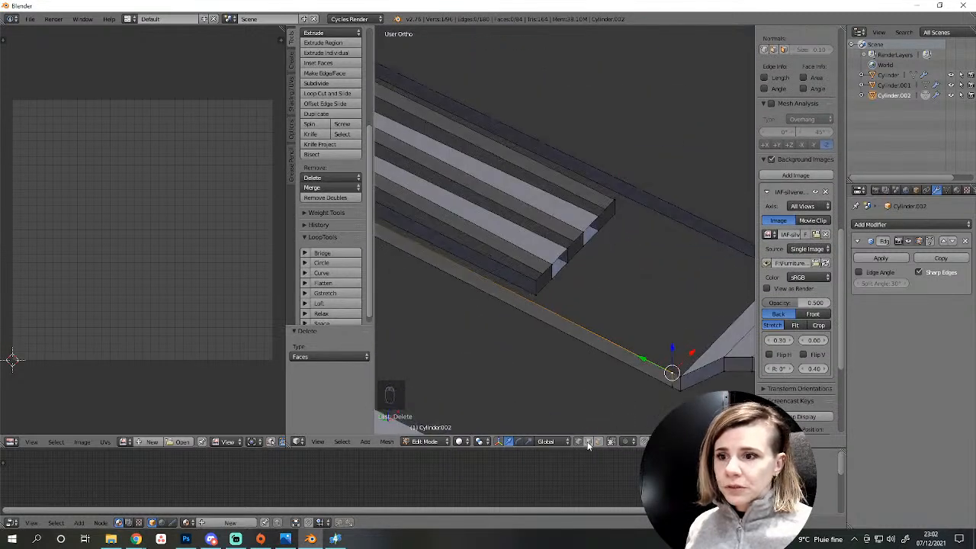
pyautogui.rightClick(670, 379)
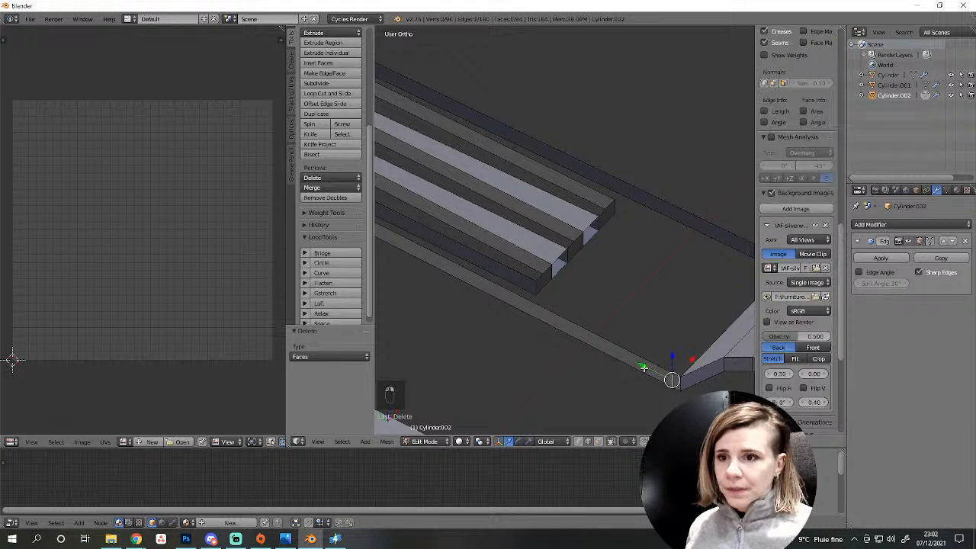
pyautogui.moveTo(688, 331); pyautogui.dragTo(575, 308, button='middle')
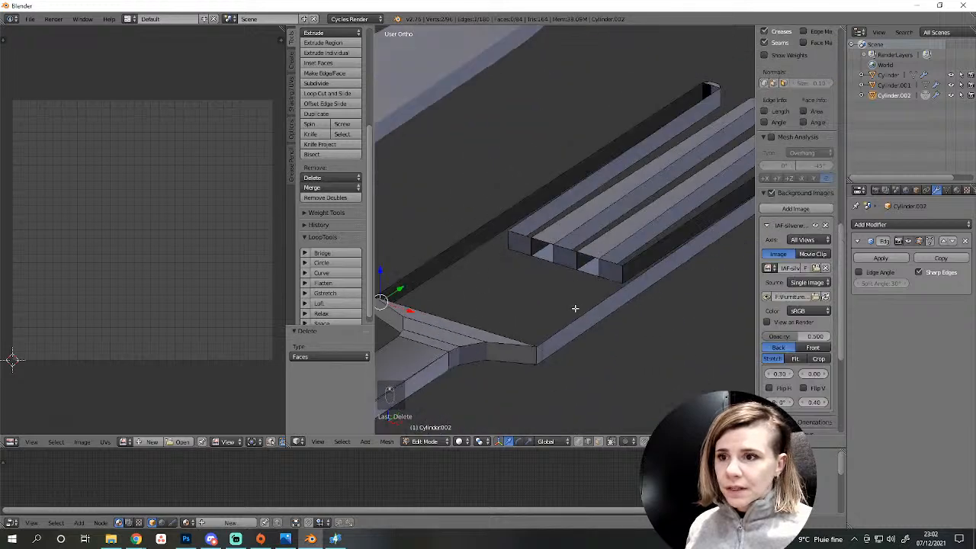
pyautogui.keyDown('shift'); pyautogui.rightClick(543, 351); pyautogui.keyUp('shift')
pyautogui.press('KP_7')
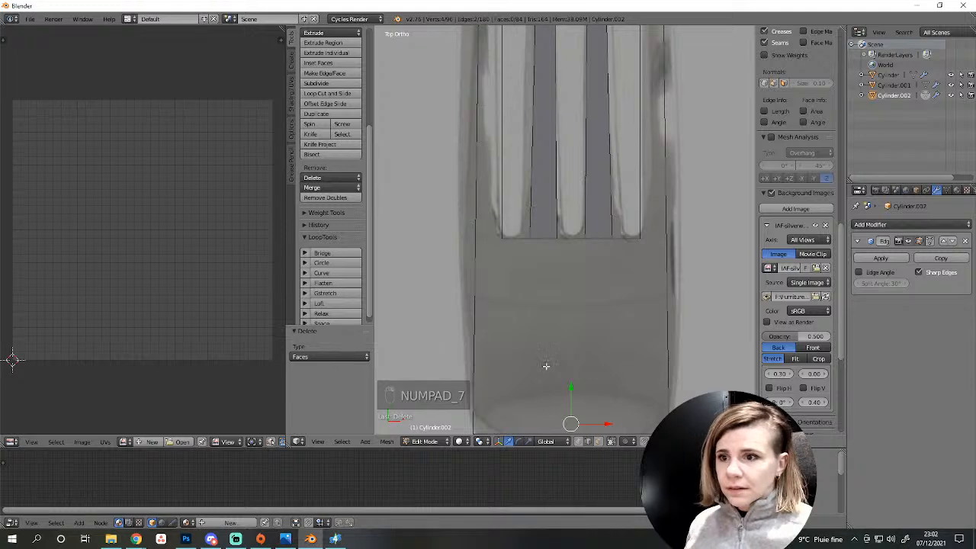
# Edge-slide the two selected corner edges along the fork head's sides to the base of the tines.
pyautogui.moveTo(570, 393); pyautogui.dragTo(555, 251)
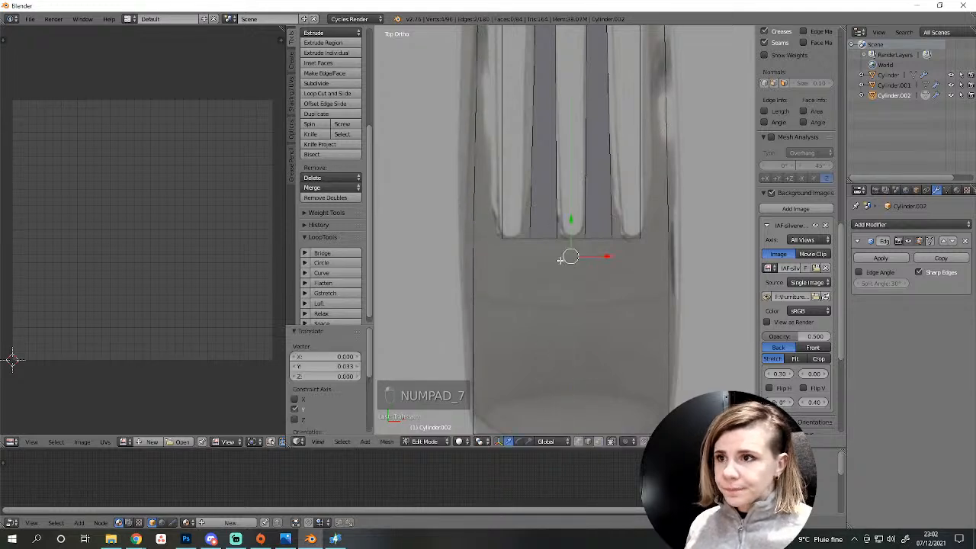
pyautogui.hotkey('ctrl', 'z')
pyautogui.press('z')
pyautogui.press('g')
pyautogui.press('g')
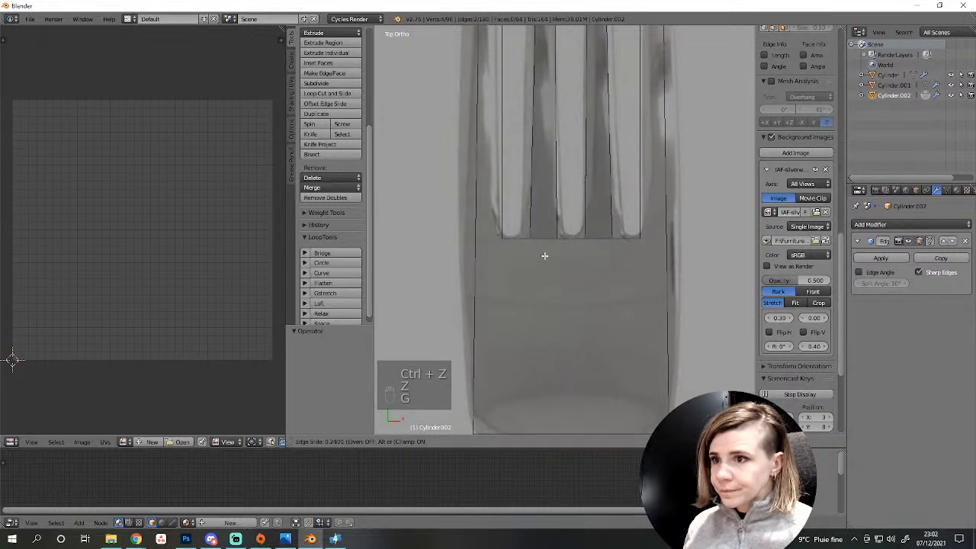
pyautogui.click(545, 228)
pyautogui.moveTo(546, 257); pyautogui.dragTo(486, 247, button='middle')
pyautogui.press('g')
pyautogui.click(473, 245)
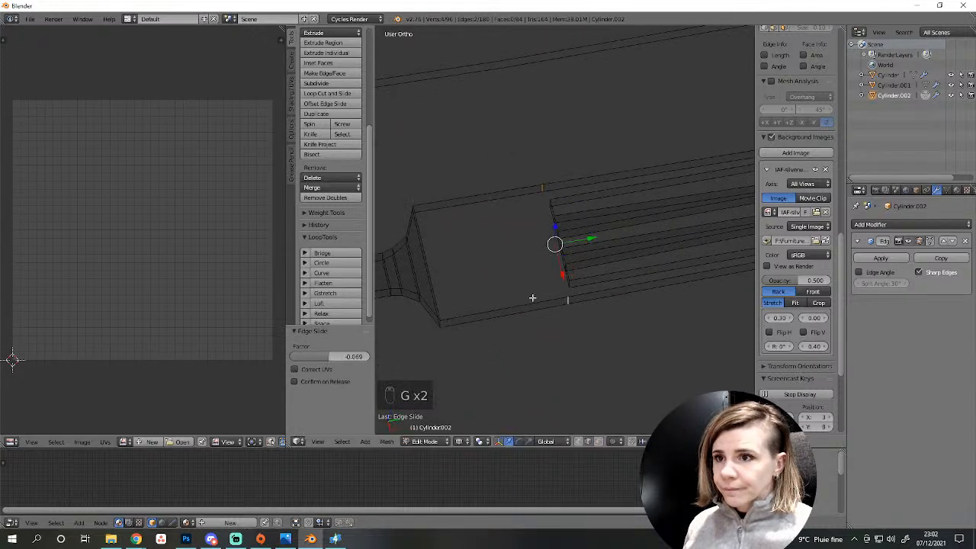
pyautogui.scroll(2, 548, 314)
pyautogui.press('z')
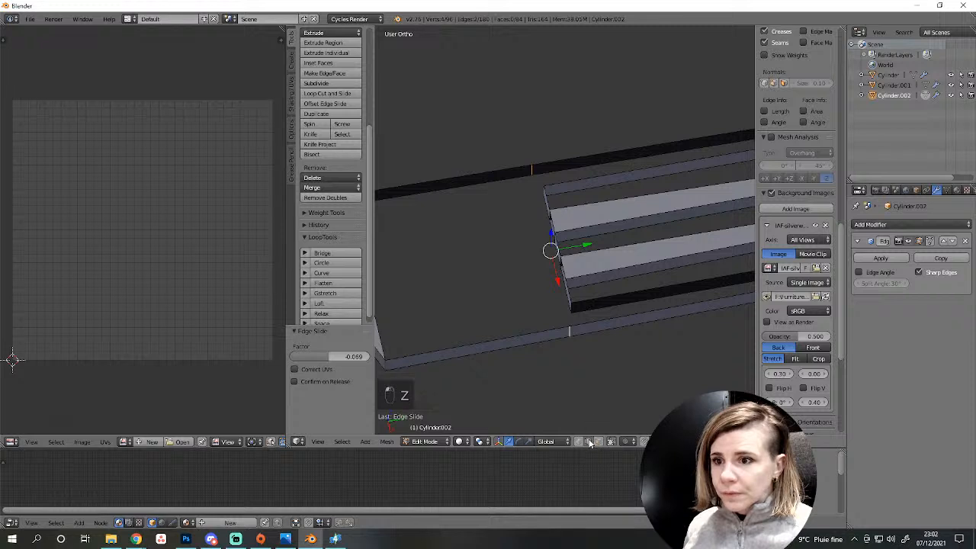
pyautogui.rightClick(594, 323)
pyautogui.keyDown('shift'); pyautogui.rightClick(593, 302); pyautogui.keyUp('shift')
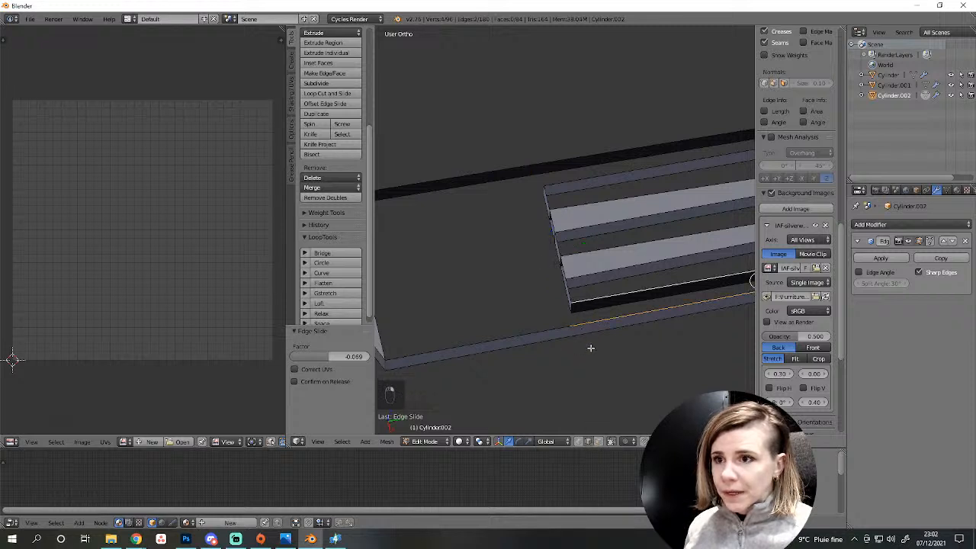
pyautogui.keyDown('shift'); pyautogui.moveTo(666, 314); pyautogui.dragTo(596, 330, button='middle'); pyautogui.keyUp('shift')
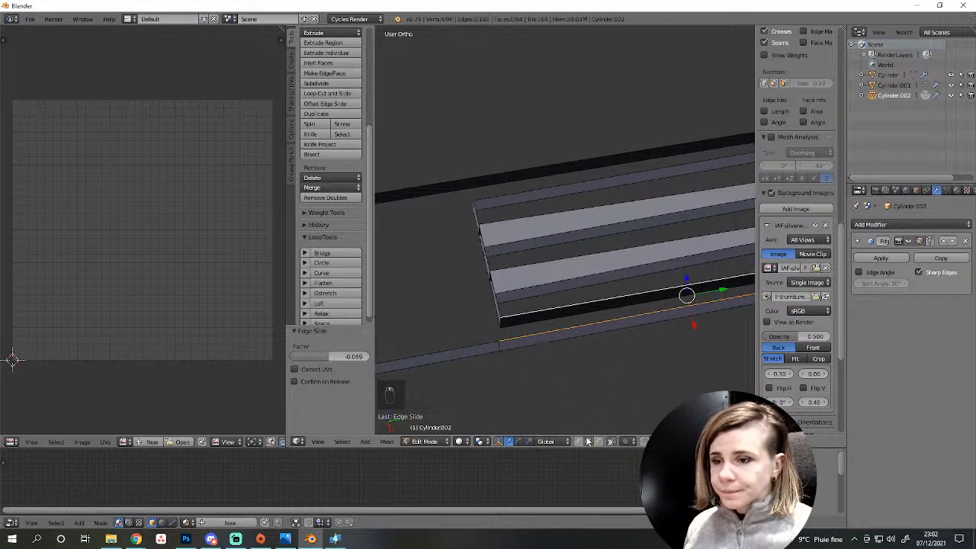
pyautogui.scroll(-3, 650, 277)
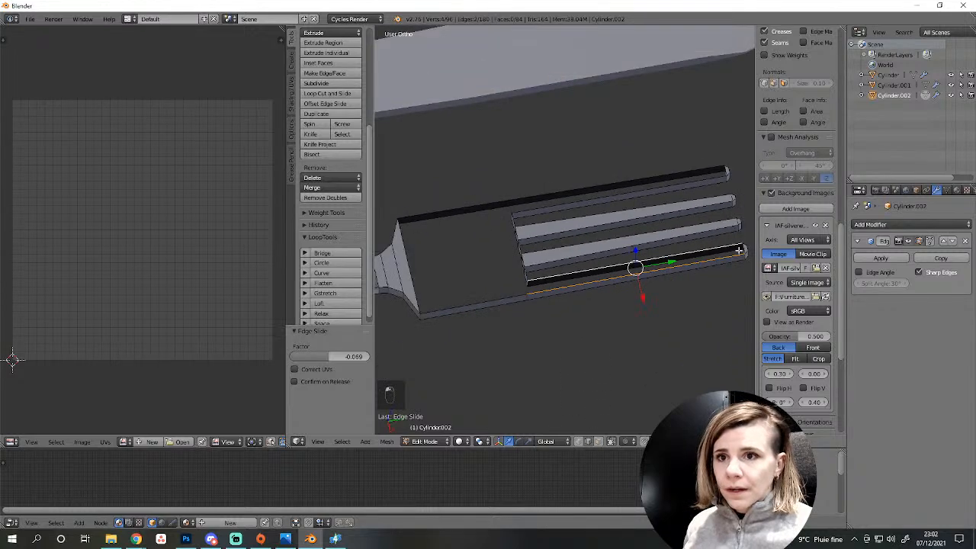
# Select the upper open boundary loop without its neck and palm side edges, and fill the outer tines and their connecting strip.
pyautogui.keyDown('shift'); pyautogui.moveTo(738, 253); pyautogui.dragTo(660, 261, button='middle'); pyautogui.keyUp('shift')
pyautogui.scroll(2, 656, 277)
pyautogui.keyDown('alt'); pyautogui.rightClick(669, 277); pyautogui.keyUp('alt')
pyautogui.scroll(-2, 662, 284)
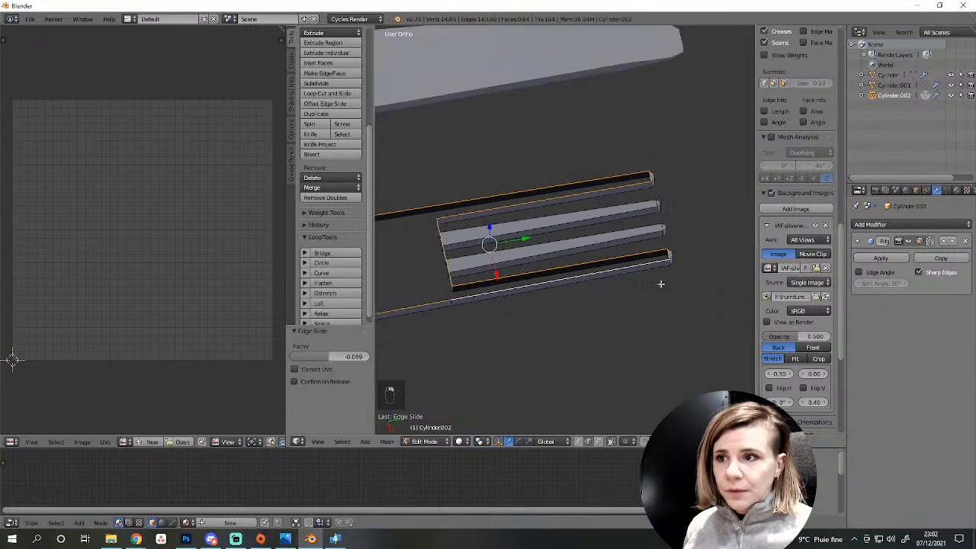
pyautogui.keyDown('shift'); pyautogui.moveTo(497, 279); pyautogui.dragTo(669, 251, button='middle'); pyautogui.keyUp('shift')
pyautogui.scroll(1, 615, 304)
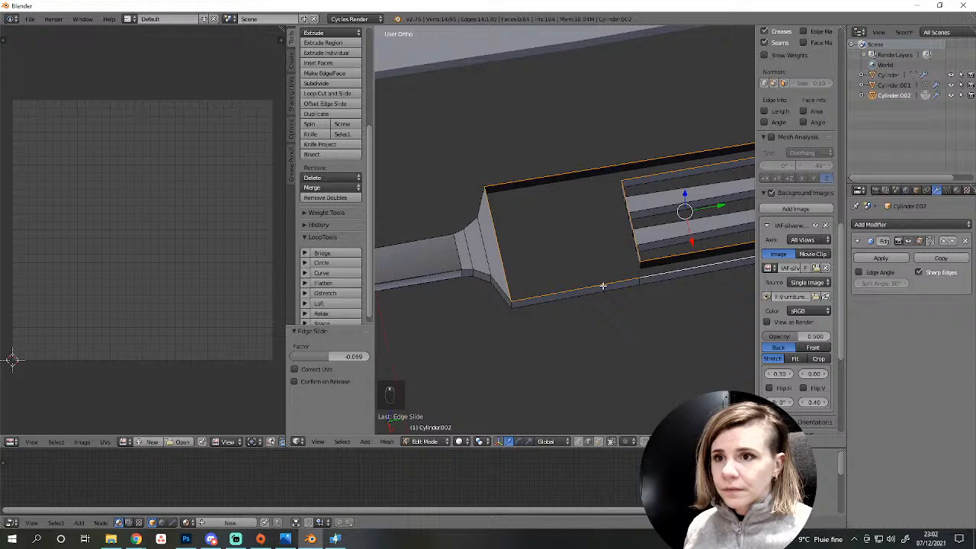
pyautogui.keyDown('shift'); pyautogui.rightClick(512, 253); pyautogui.keyUp('shift')
pyautogui.keyDown('shift'); pyautogui.rightClick(520, 180); pyautogui.keyUp('shift')
pyautogui.press('f')
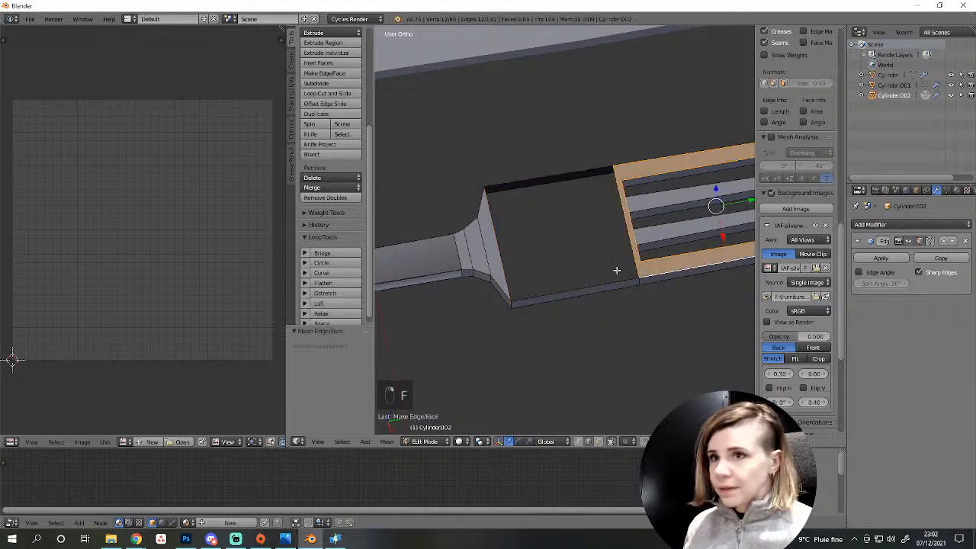
# Fill the outer tines and their connecting strip on the underside, excluding the neck and palm side edges from the boundary loop.
pyautogui.scroll(-3, 609, 270)
pyautogui.moveTo(610, 270); pyautogui.dragTo(548, 129, button='middle')
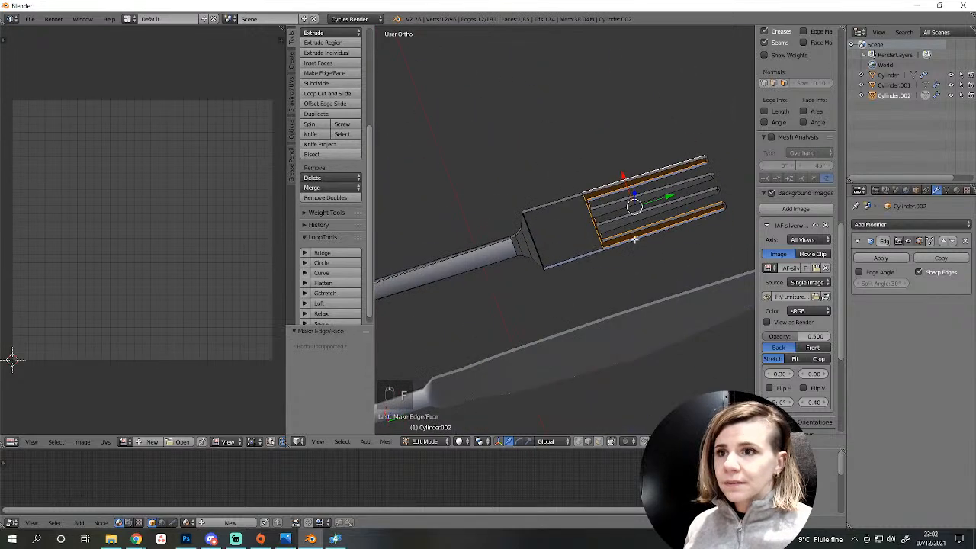
pyautogui.scroll(4, 639, 245)
pyautogui.keyDown('shift'); pyautogui.moveTo(647, 259); pyautogui.dragTo(516, 287, button='middle'); pyautogui.keyUp('shift')
pyautogui.keyDown('alt'); pyautogui.rightClick(494, 169); pyautogui.keyUp('alt')
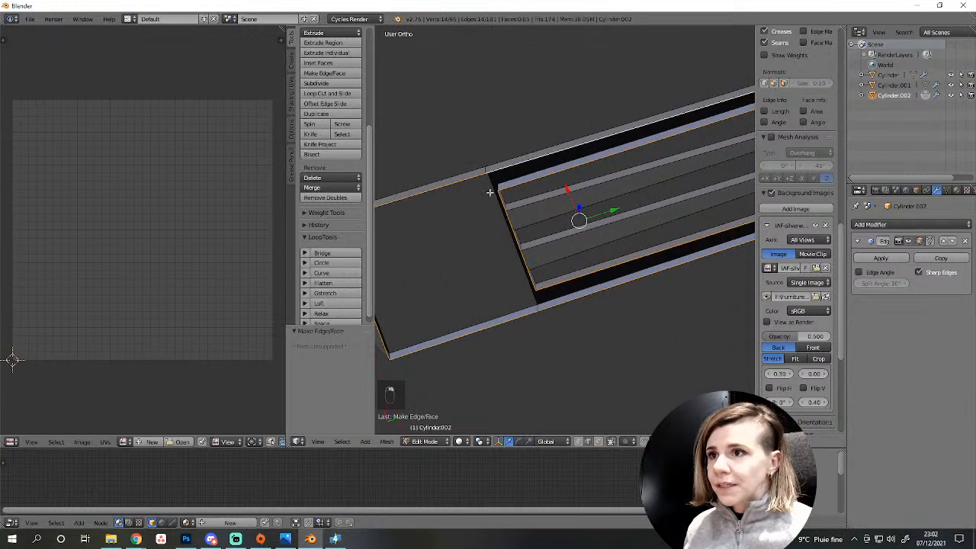
pyautogui.keyDown('shift'); pyautogui.moveTo(489, 192); pyautogui.dragTo(566, 187, button='middle'); pyautogui.keyUp('shift')
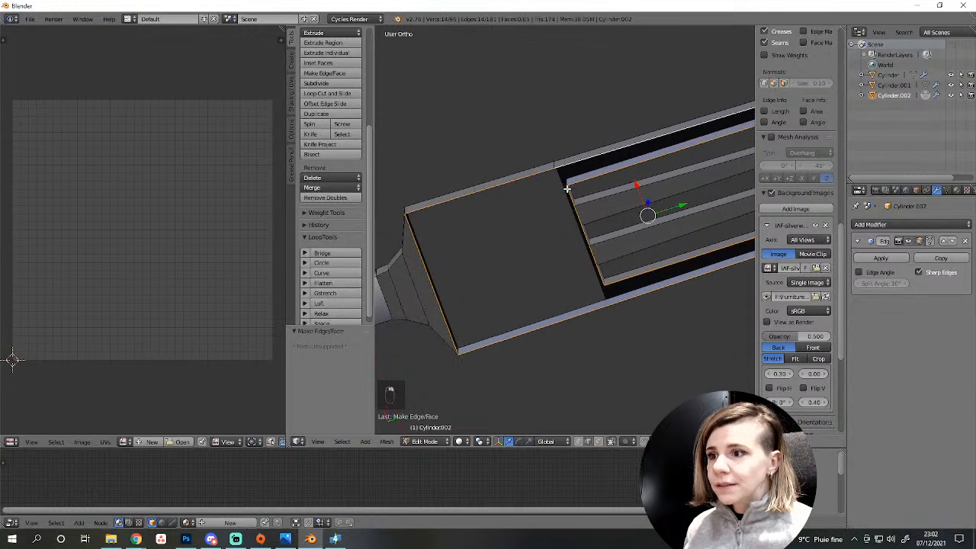
pyautogui.keyDown('shift'); pyautogui.rightClick(429, 282); pyautogui.keyUp('shift')
pyautogui.keyDown('shift'); pyautogui.rightClick(509, 336); pyautogui.keyUp('shift')
pyautogui.press('f')
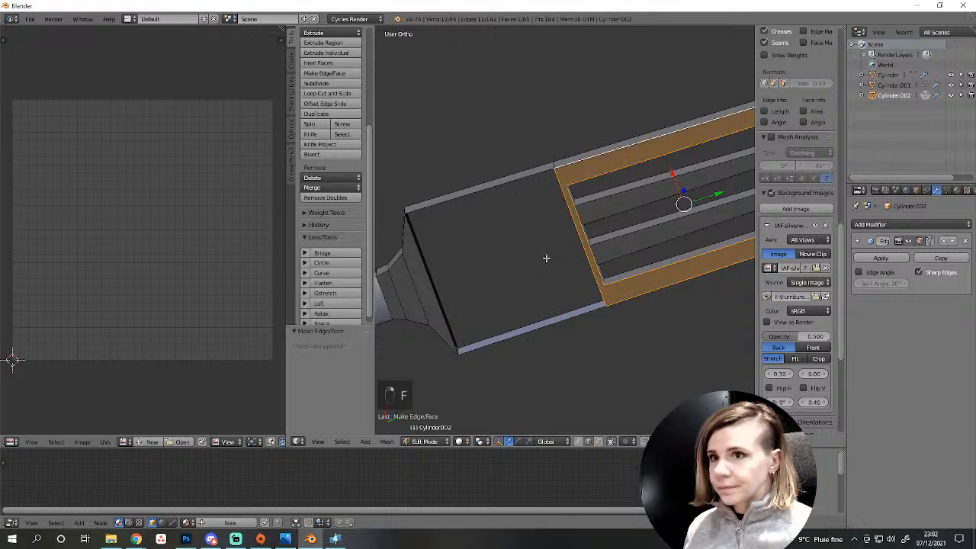
# Fill the remaining rectangular palm openings on both sides of the fork head with single faces.
pyautogui.moveTo(544, 257); pyautogui.dragTo(527, 278, button='middle')
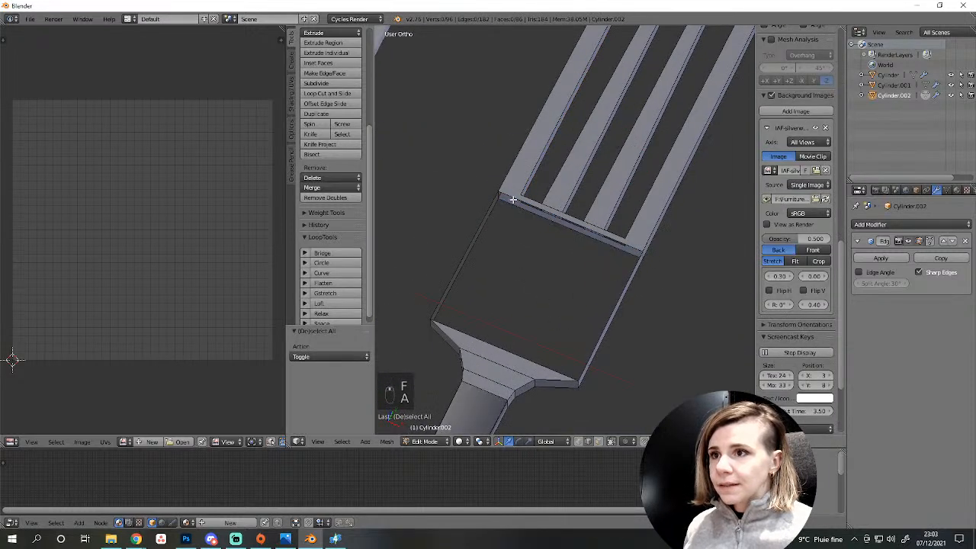
pyautogui.press('a')
pyautogui.press('f')
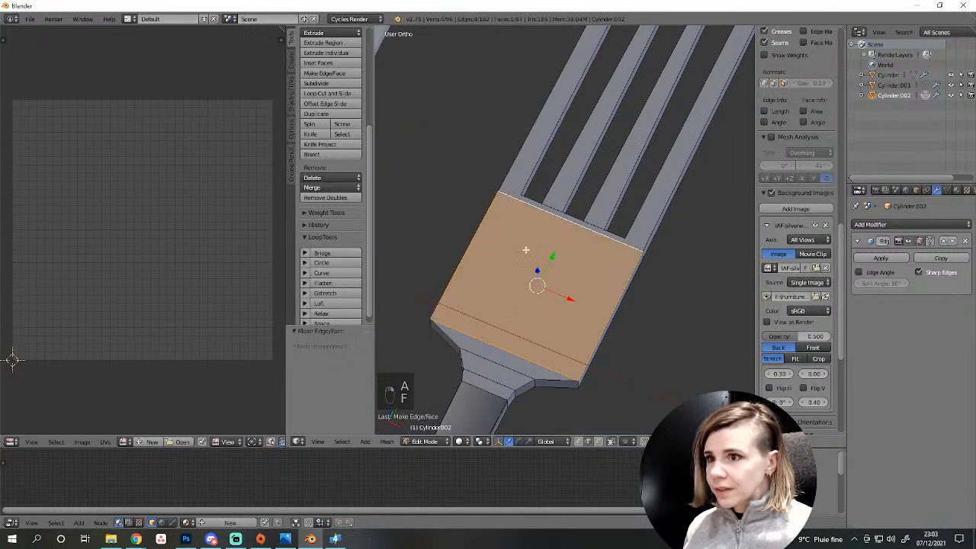
pyautogui.moveTo(635, 353); pyautogui.dragTo(515, 289, button='middle')
pyautogui.keyDown('alt'); pyautogui.rightClick(544, 230); pyautogui.keyUp('alt')
pyautogui.keyDown('alt'); pyautogui.rightClick(533, 235); pyautogui.keyUp('alt')
pyautogui.press('f')
pyautogui.press('a')
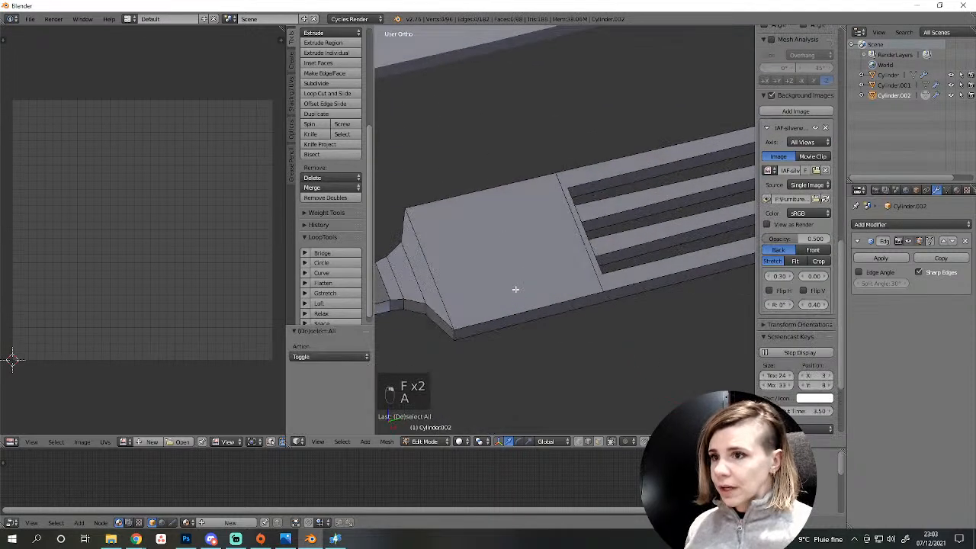
# Add three evenly spaced loop cuts across the fork head's palm between the neck and the base of the tines.
pyautogui.hotkey('ctrl', 'r')
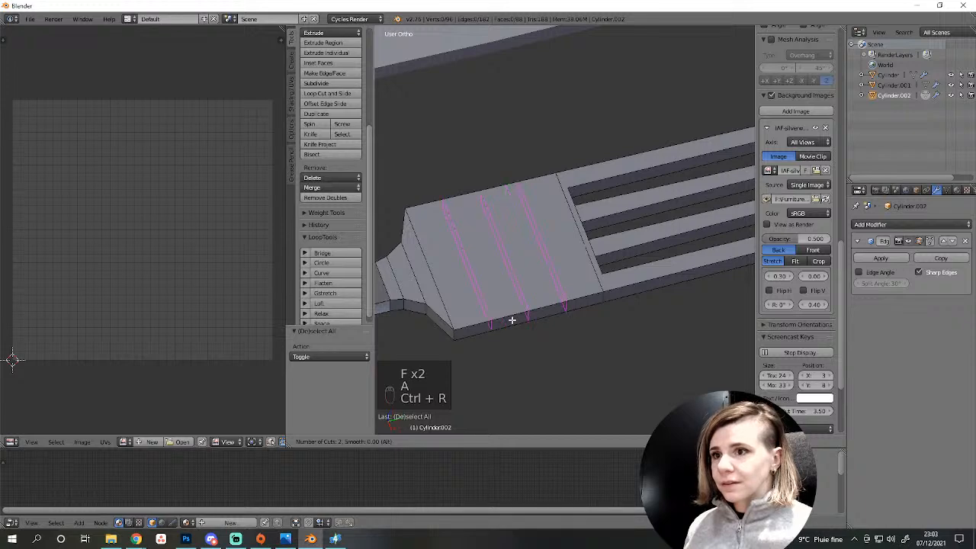
pyautogui.click(511, 320)
pyautogui.click(512, 320)
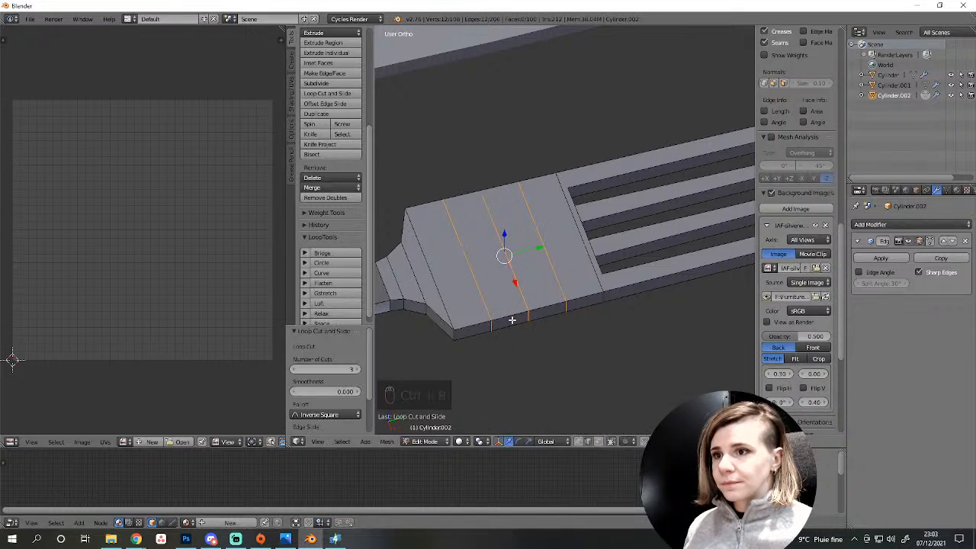
# Set proportional editing to Connected and select the palm's new edge loop nearest the neck.
pyautogui.moveTo(512, 320); pyautogui.dragTo(481, 308, button='middle')
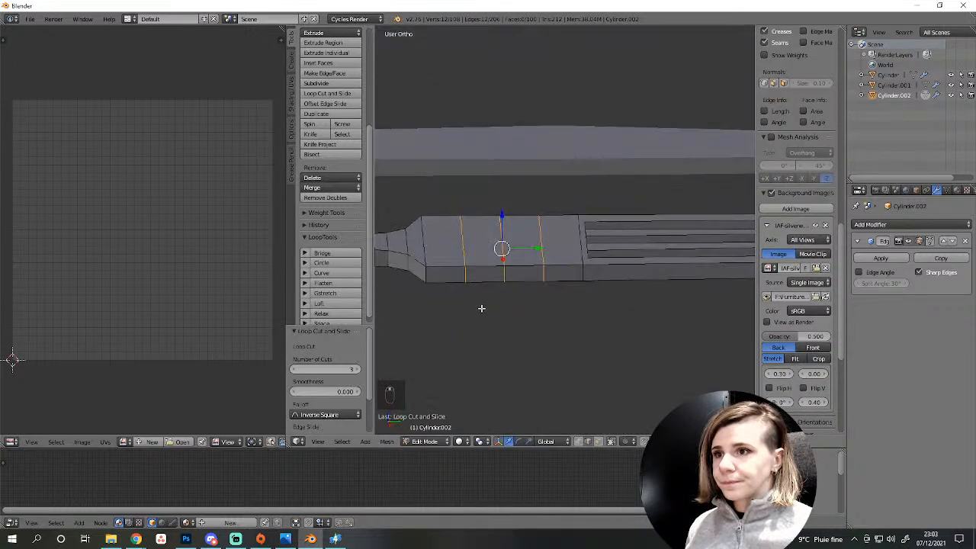
pyautogui.click(618, 444)
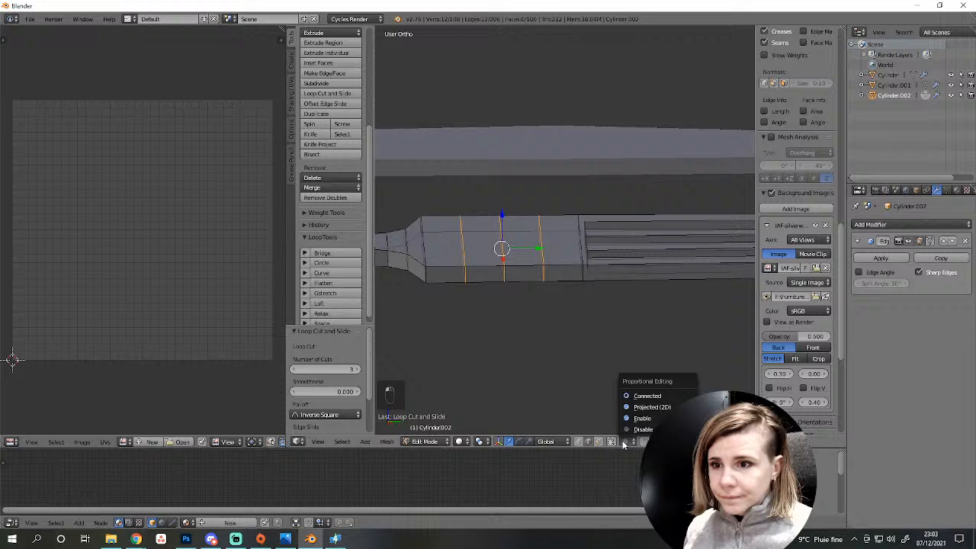
pyautogui.click(647, 395)
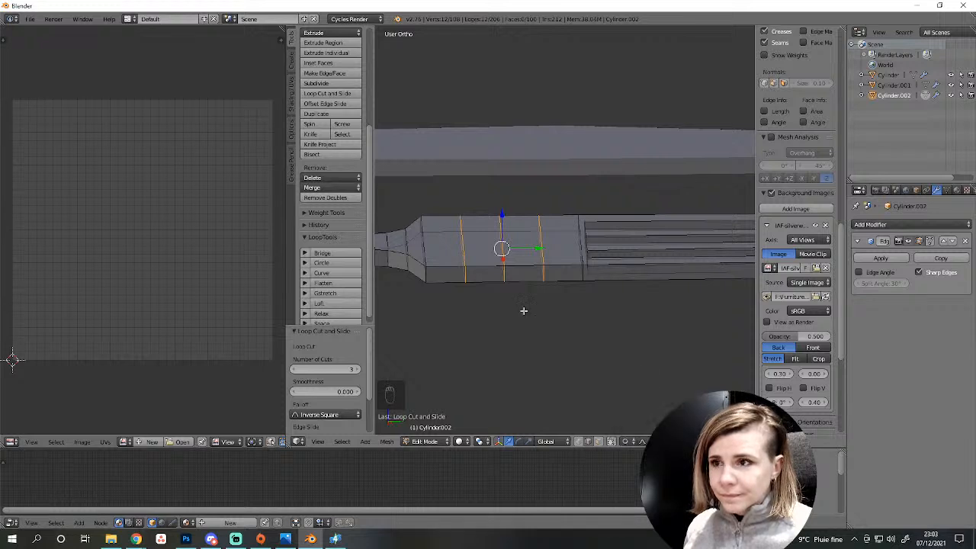
pyautogui.keyDown('alt'); pyautogui.rightClick(462, 235); pyautogui.keyUp('alt')
pyautogui.press('g')
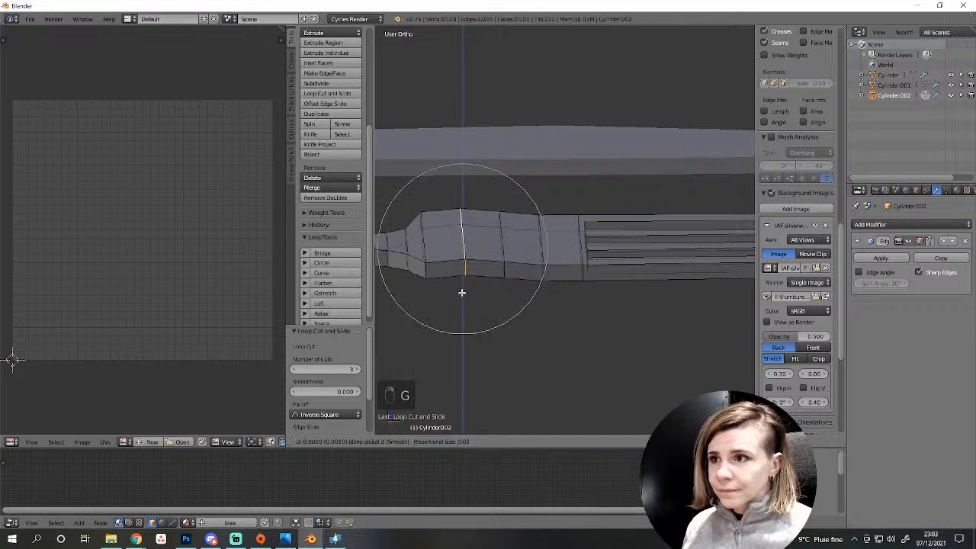
pyautogui.rightClick(473, 298)
# Check the fork's shape in the table-setting reference photo in Photos, then return to Blender.
pyautogui.keyDown('shift'); pyautogui.moveTo(463, 346); pyautogui.dragTo(547, 401, button='middle'); pyautogui.keyUp('shift')
pyautogui.scroll(-1, 496, 407)
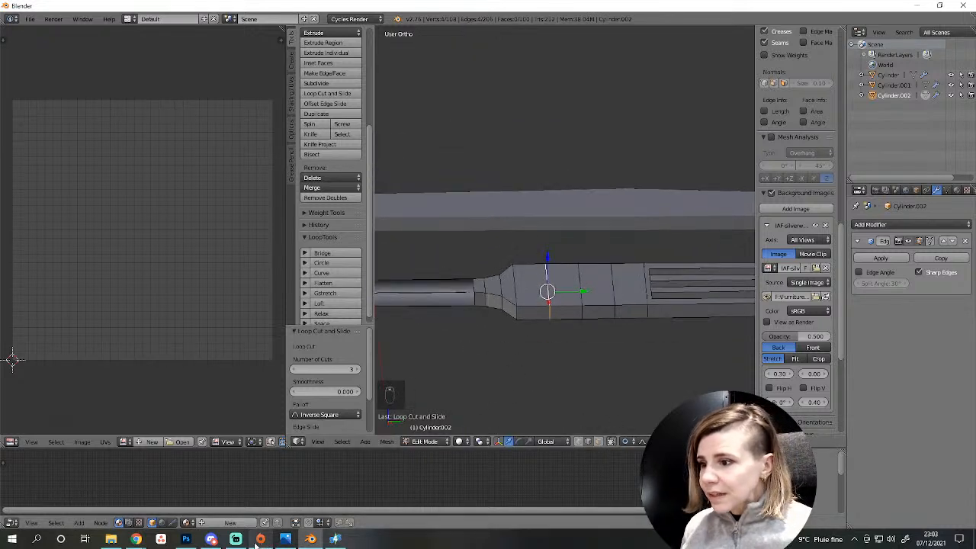
pyautogui.click(286, 539)
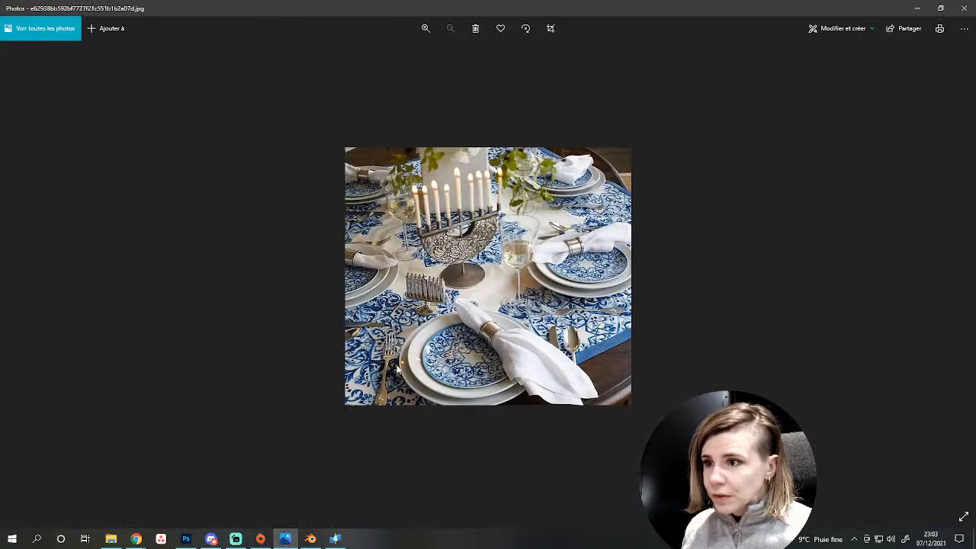
pyautogui.click(310, 543)
# In the right side view, lower the selected palm loop 0.008 along Z with a widened proportional falloff.
pyautogui.moveTo(581, 381); pyautogui.dragTo(555, 371, button='middle')
pyautogui.scroll(1, 557, 368)
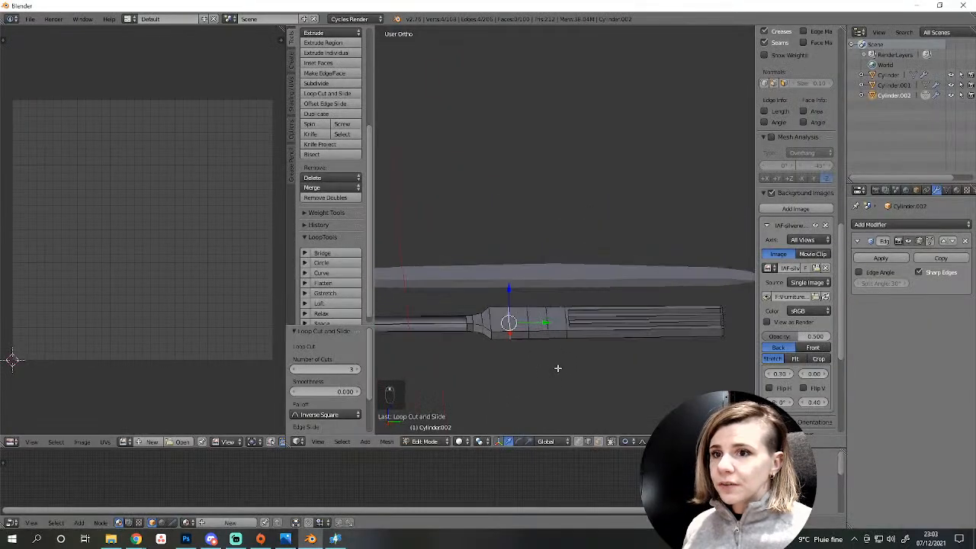
pyautogui.scroll(1, 557, 369)
pyautogui.press('KP_3')
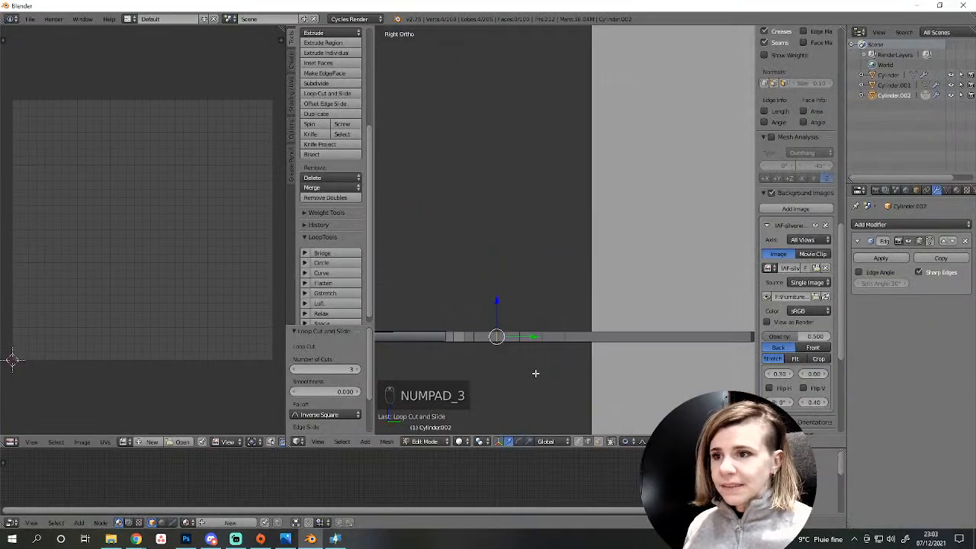
pyautogui.scroll(-3, 533, 370)
pyautogui.press('g')
pyautogui.press('z')
pyautogui.scroll(-5, 526, 350)
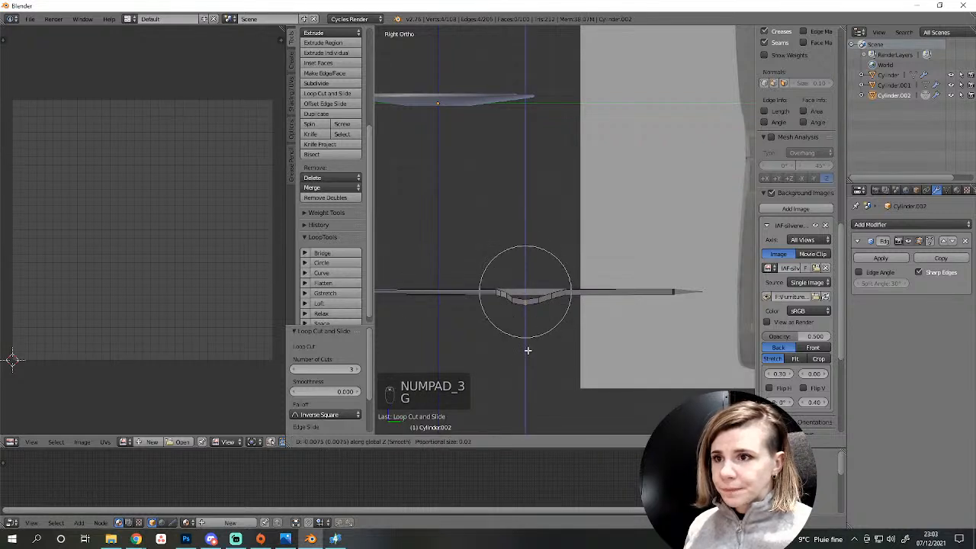
pyautogui.scroll(-6, 527, 349)
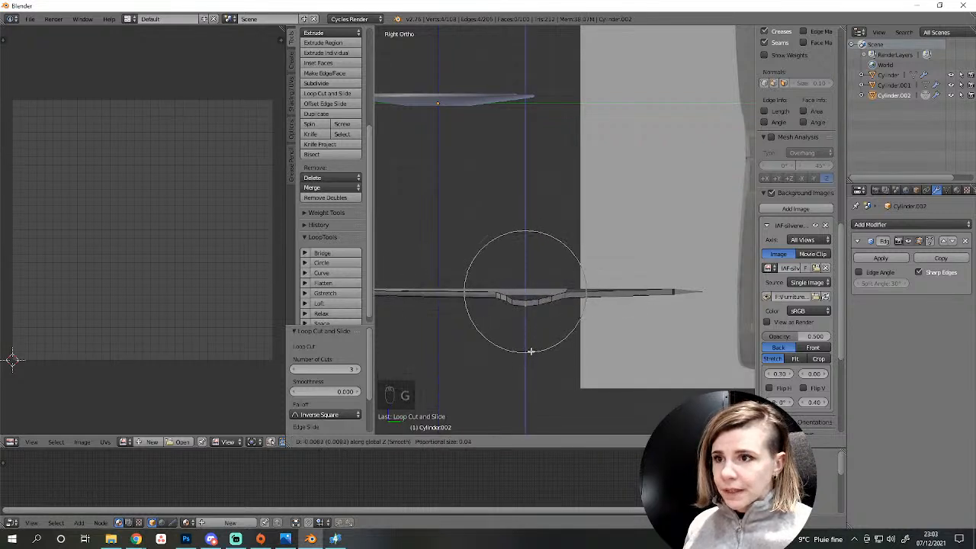
pyautogui.click(531, 351)
pyautogui.scroll(3, 674, 296)
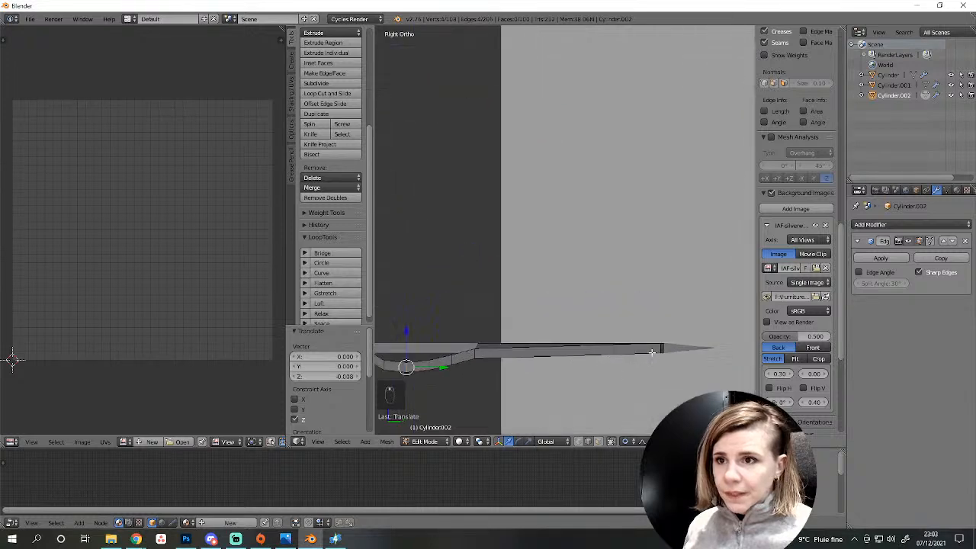
# Select the long edges of the tines in wireframe and rotate them about -10.9° in the side view with proportional editing.
pyautogui.press('z')
pyautogui.press('a')
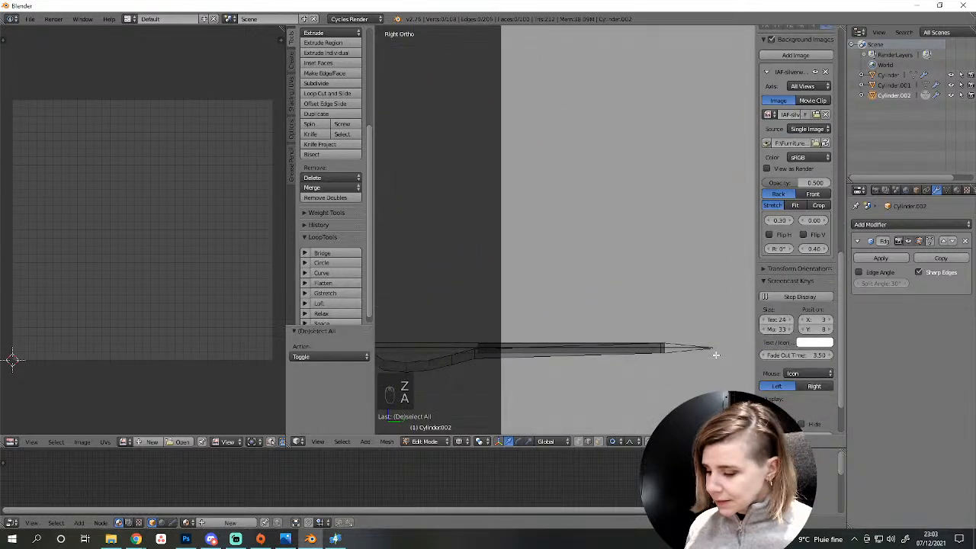
pyautogui.press('c')
pyautogui.click(671, 348)
pyautogui.scroll(-2, 690, 375)
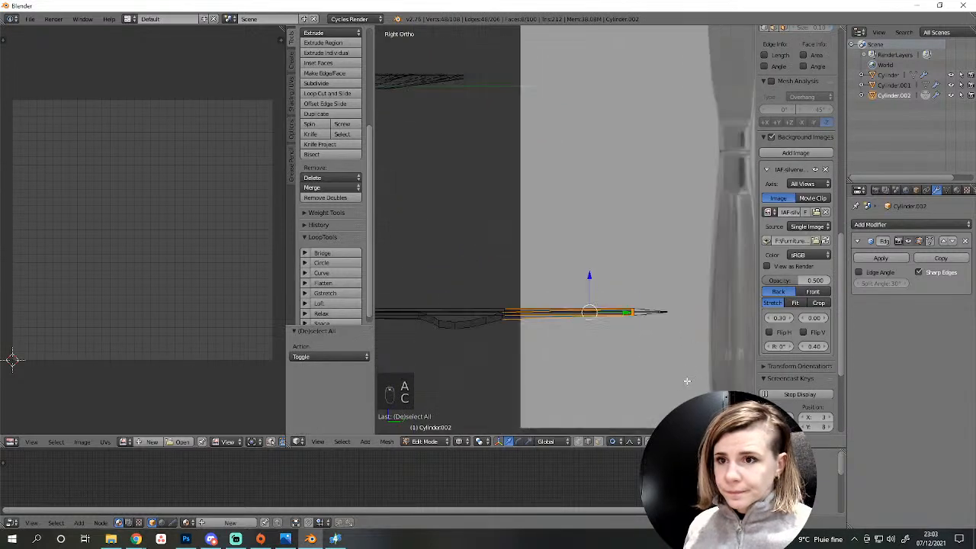
pyautogui.press('r')
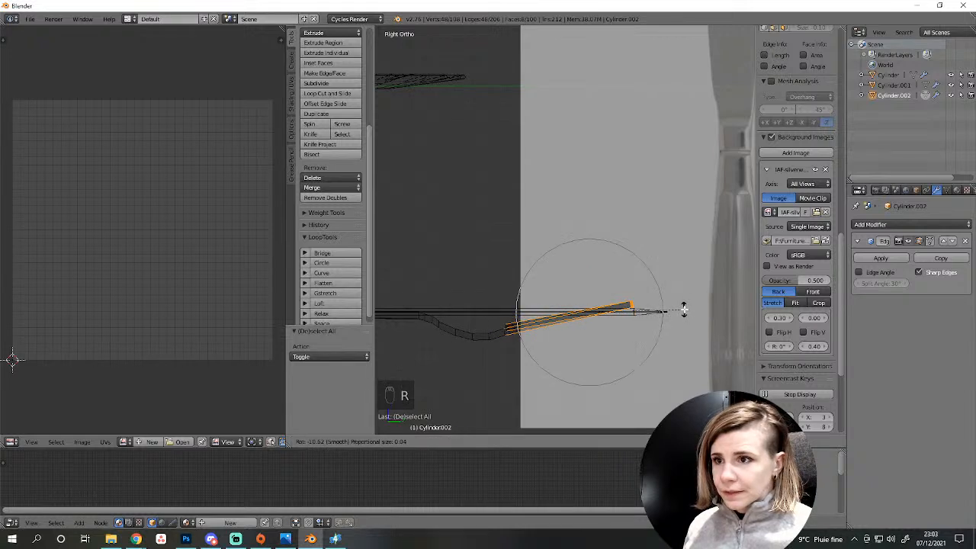
pyautogui.click(684, 308)
# Move the tilted tines 0.004 up along Z and about 0.0006 along Y with a widened proportional falloff.
pyautogui.press('g')
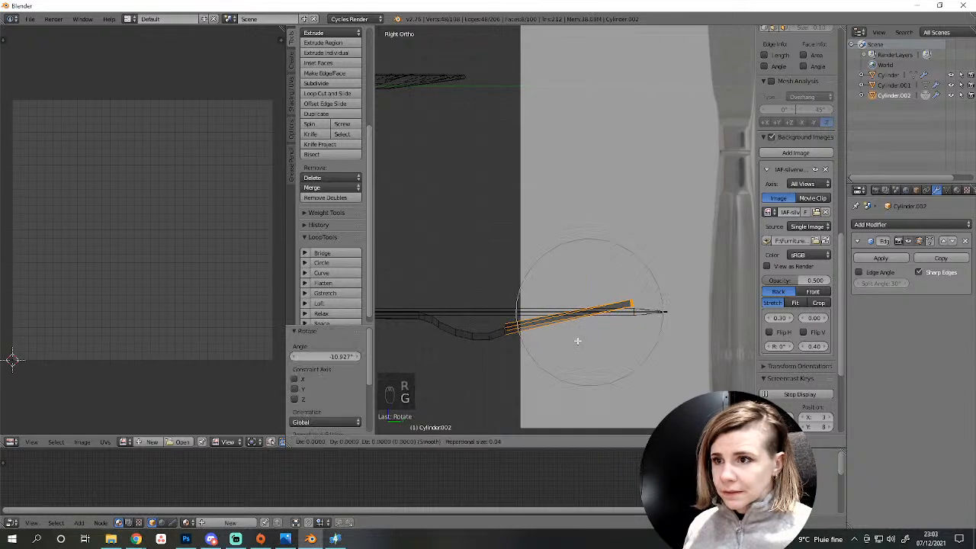
pyautogui.scroll(-3, 580, 336)
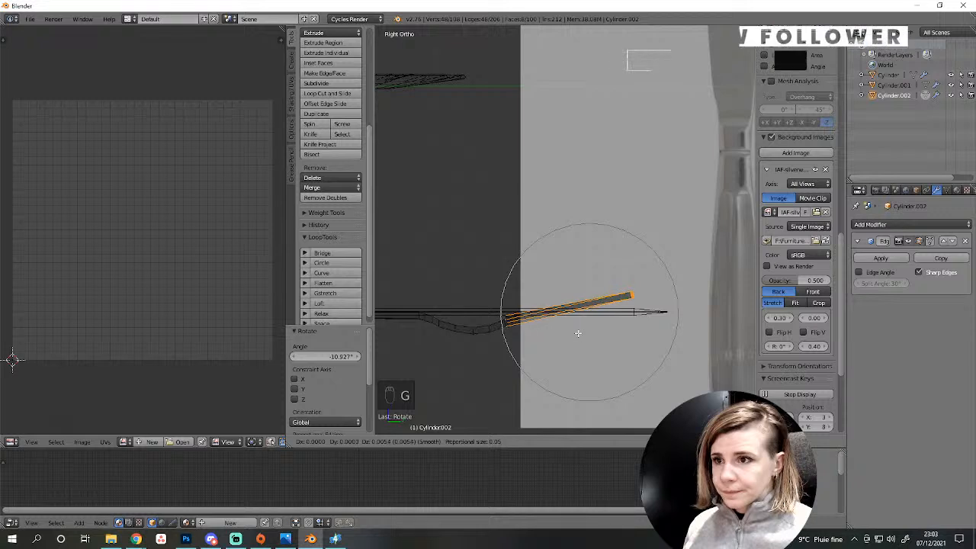
pyautogui.click(576, 333)
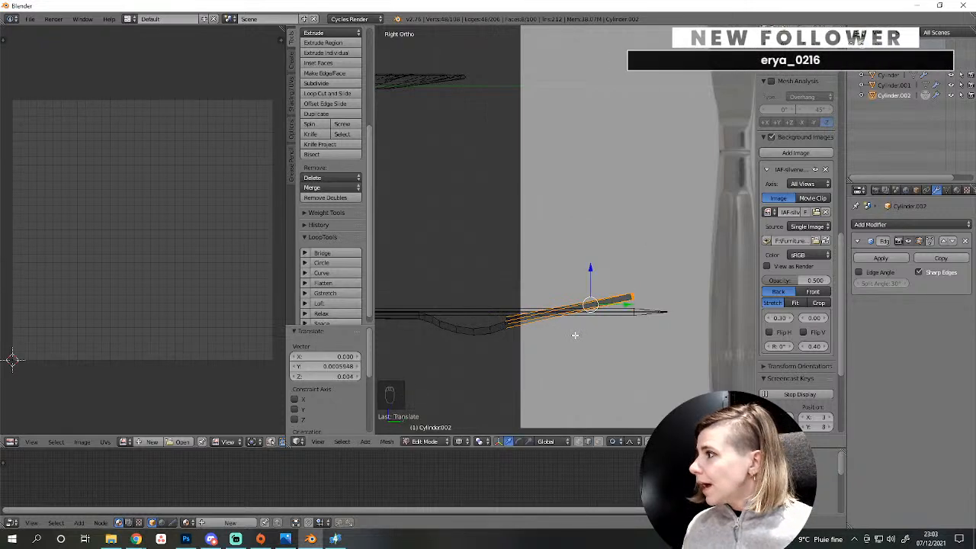
pyautogui.scroll(-1, 575, 335)
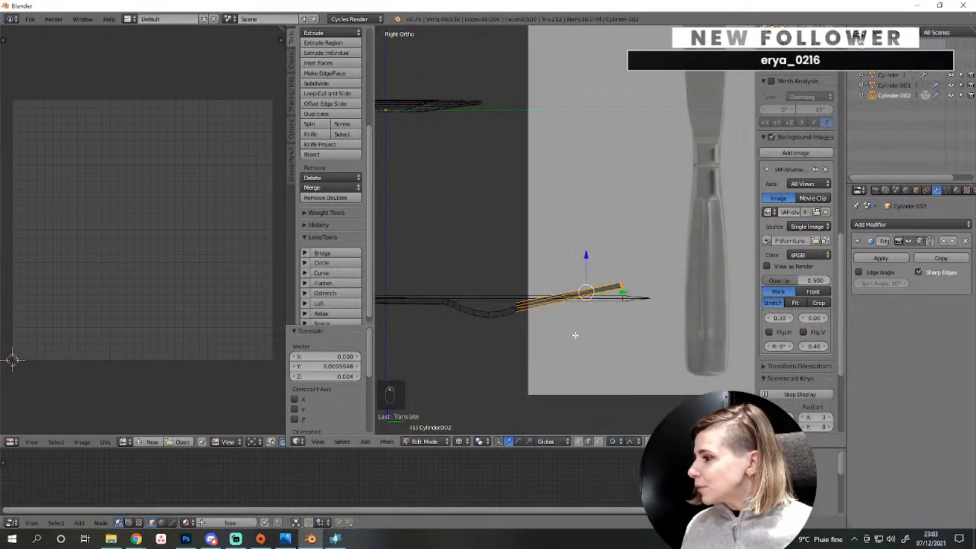
# Undo the tines' move and rotation and the lowering of the palm loop.
pyautogui.moveTo(575, 335)
pyautogui.mouseDown(button='middle')
pyautogui.moveTo(564, 320)
pyautogui.moveTo(534, 331)
pyautogui.moveTo(567, 368)
pyautogui.moveTo(572, 347)
pyautogui.moveTo(632, 361)
pyautogui.moveTo(606, 340)
pyautogui.moveTo(632, 360)
pyautogui.moveTo(693, 359)
pyautogui.mouseUp(button='middle')
pyautogui.press('z')
pyautogui.press('KP_3')
pyautogui.scroll(3, 693, 359)
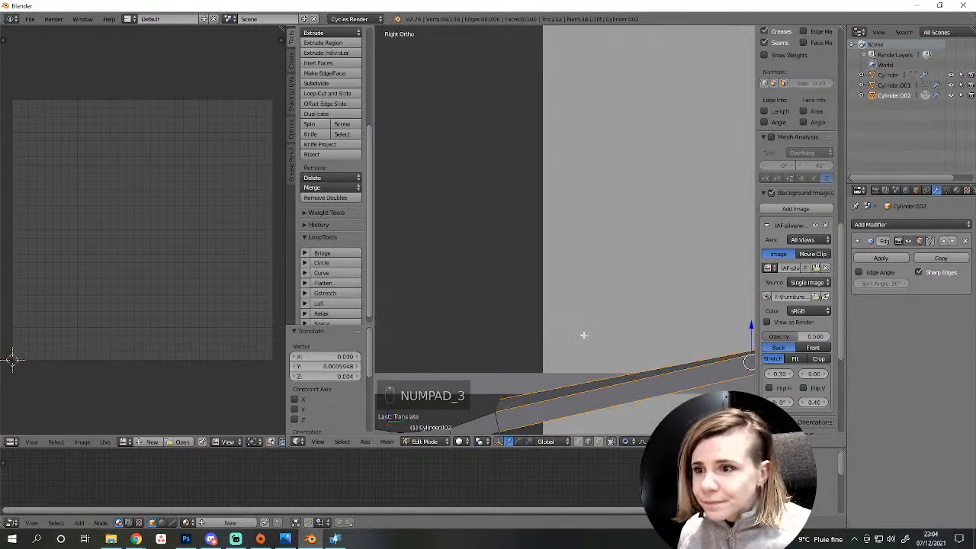
pyautogui.keyDown('shift'); pyautogui.moveTo(583, 335); pyautogui.dragTo(614, 236, button='middle'); pyautogui.keyUp('shift')
pyautogui.hotkey('ctrl', 'z')
pyautogui.hotkey('ctrl', 'z')
pyautogui.hotkey('ctrl', 'z')
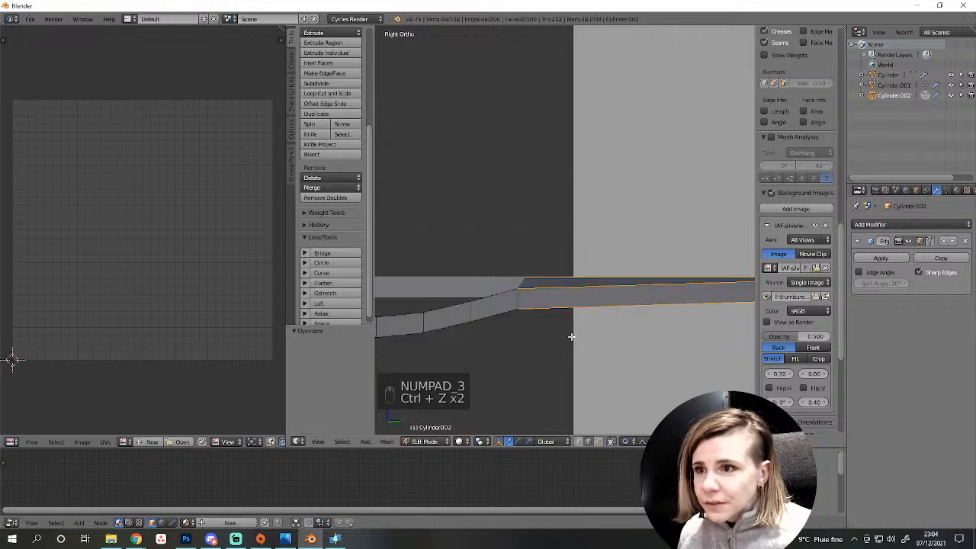
pyautogui.hotkey('ctrl', 'z')
pyautogui.hotkey('ctrl', 'z')
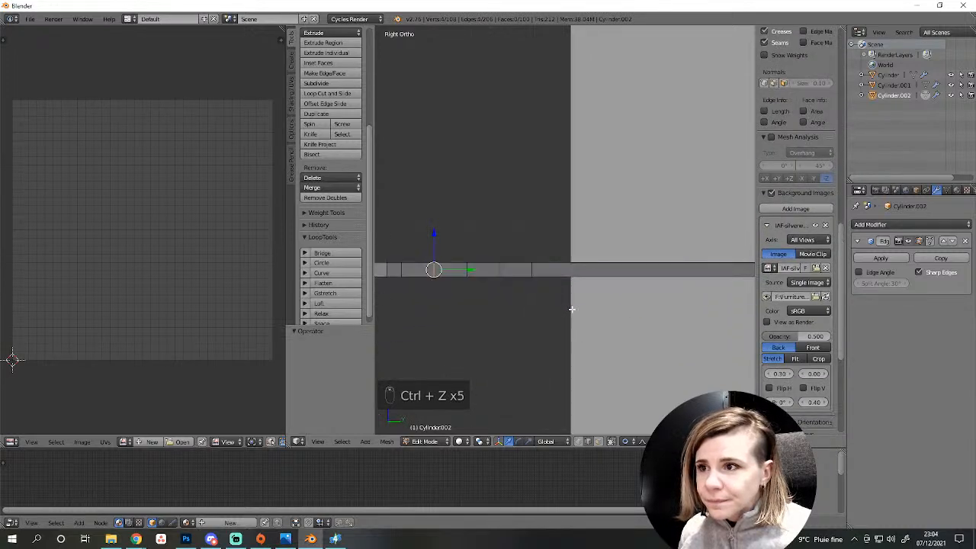
pyautogui.moveTo(571, 307)
pyautogui.mouseDown(button='middle')
pyautogui.moveTo(574, 353)
pyautogui.moveTo(568, 325)
pyautogui.mouseUp(button='middle')
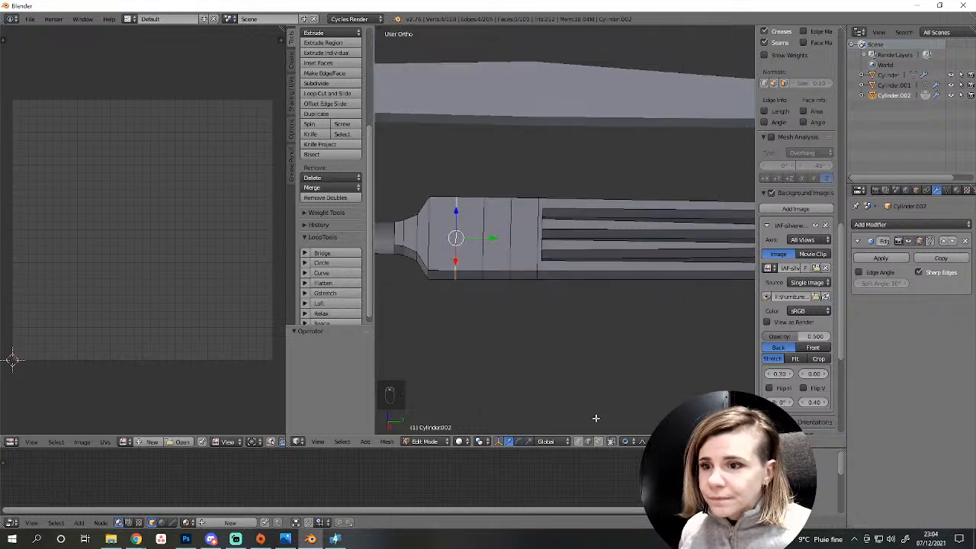
# Box-select the tips of the fork's tines in wireframe side view and rotate them about -24.7° with proportional editing.
pyautogui.scroll(-2, 603, 336)
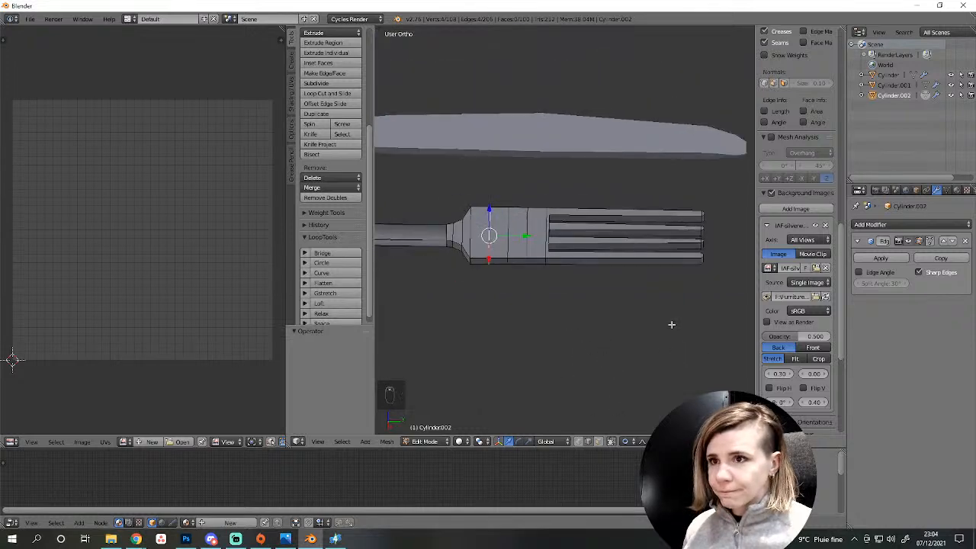
pyautogui.press('KP_1')
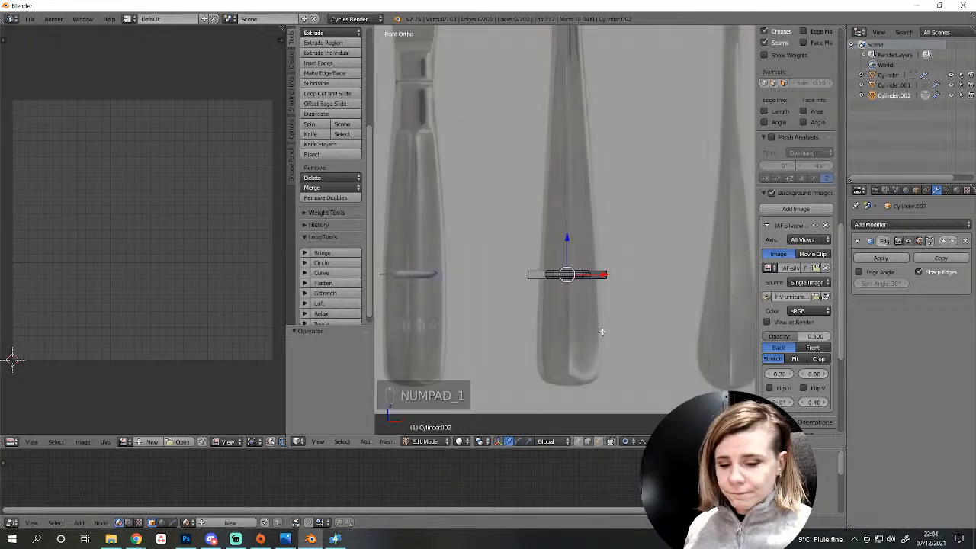
pyautogui.press('KP_3')
pyautogui.press('z')
pyautogui.press('a')
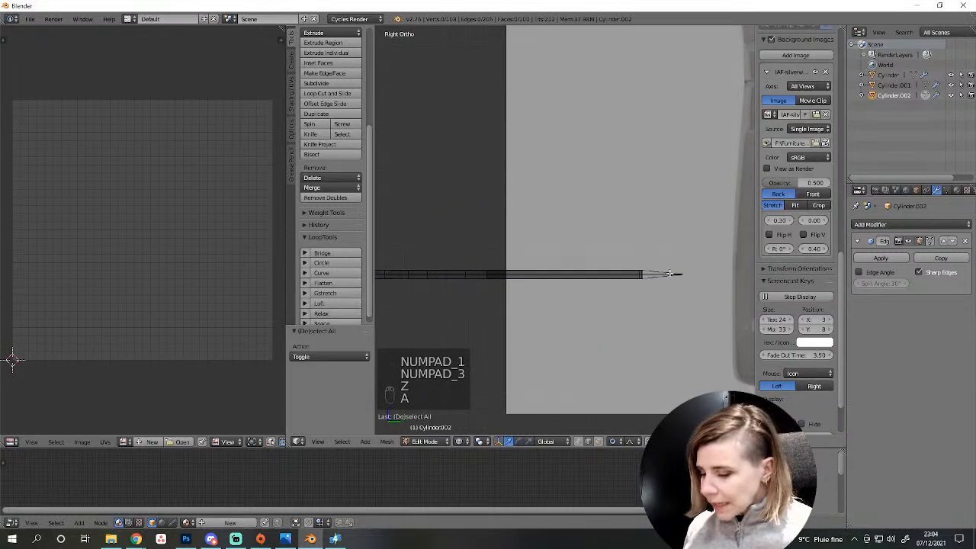
pyautogui.press('b')
pyautogui.moveTo(669, 233); pyautogui.dragTo(626, 307)
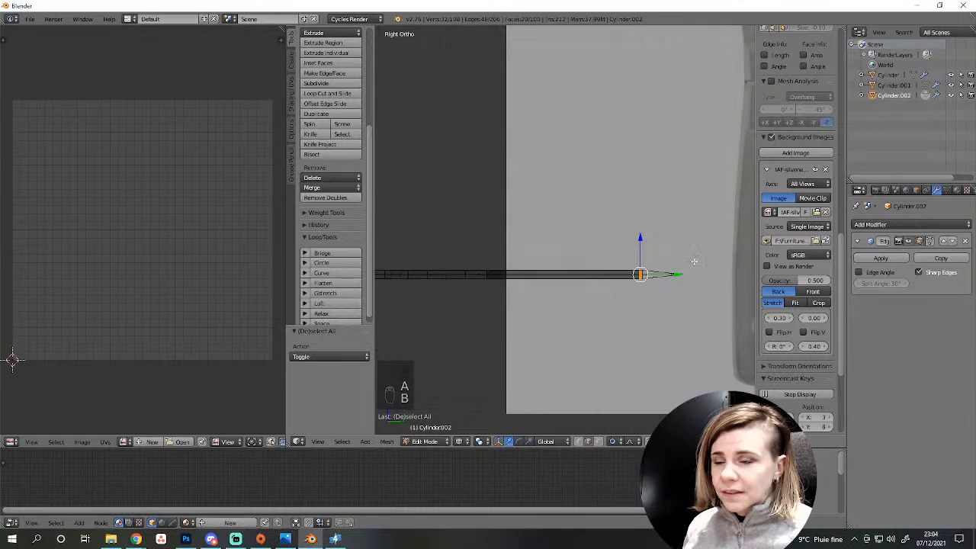
pyautogui.press('r')
pyautogui.rightClick(678, 239)
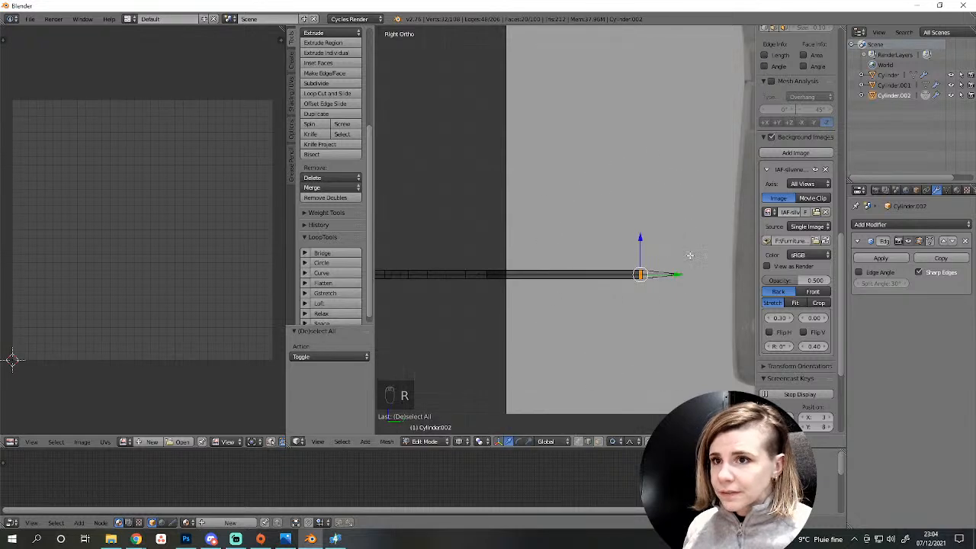
pyautogui.press('t')
pyautogui.press('t')
pyautogui.press('r')
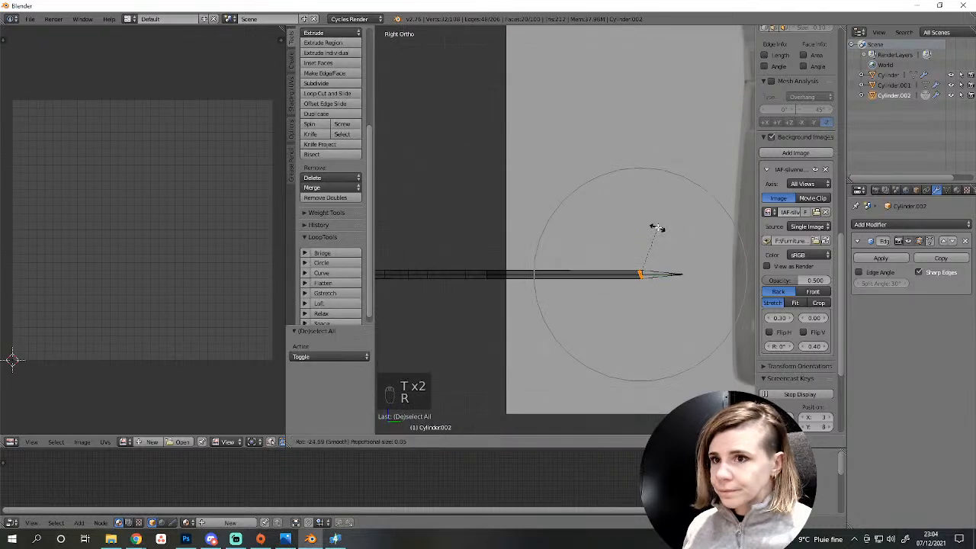
pyautogui.click(657, 227)
# Raise the tine tips about 0.007 with a proportional size of about 0.10, shifting them about 0.002 toward the handle.
pyautogui.press('g')
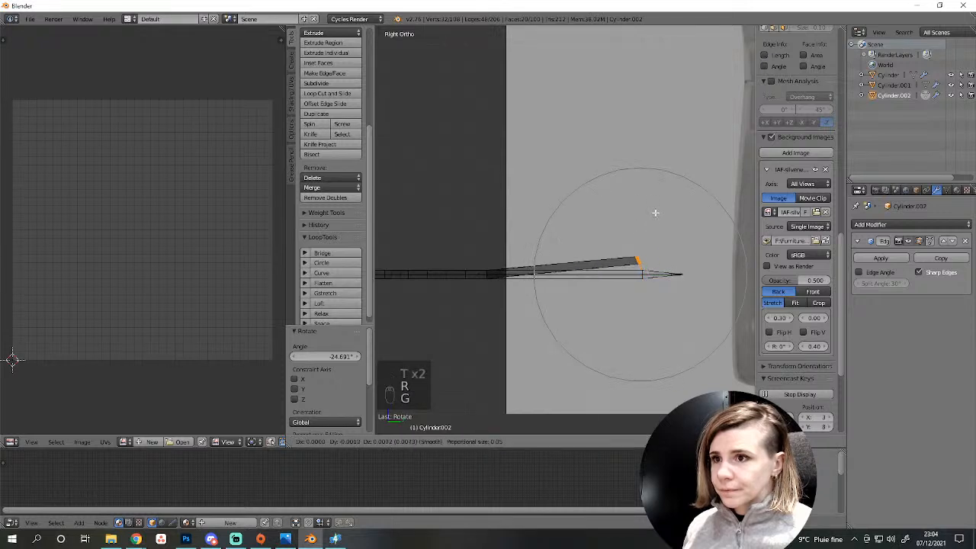
pyautogui.scroll(-4, 654, 212)
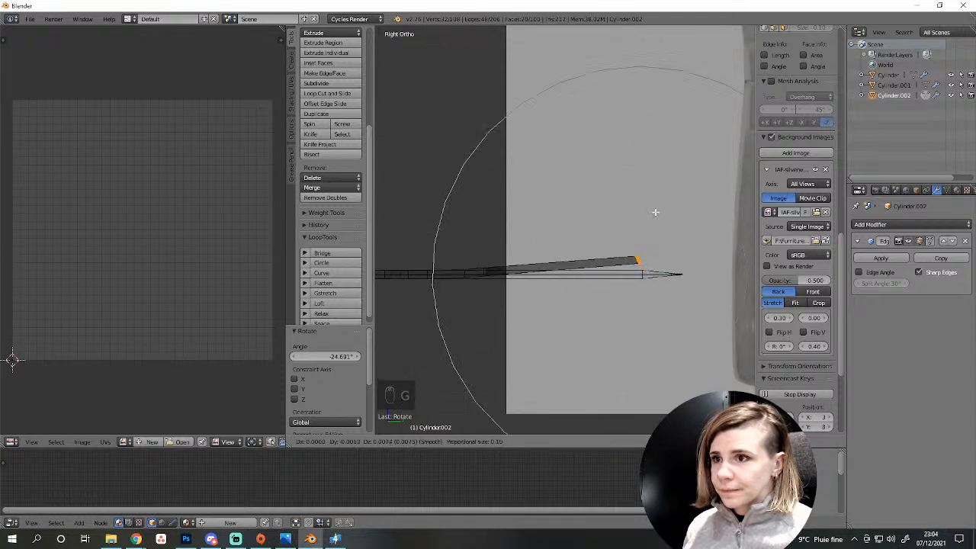
pyautogui.click(654, 212)
# Return to solid shading and select the edge loop across the middle of the fork head.
pyautogui.press('z')
pyautogui.moveTo(527, 274); pyautogui.dragTo(526, 301, button='middle')
pyautogui.keyDown('alt'); pyautogui.rightClick(520, 271); pyautogui.keyUp('alt')
pyautogui.press('g')
pyautogui.press('z')
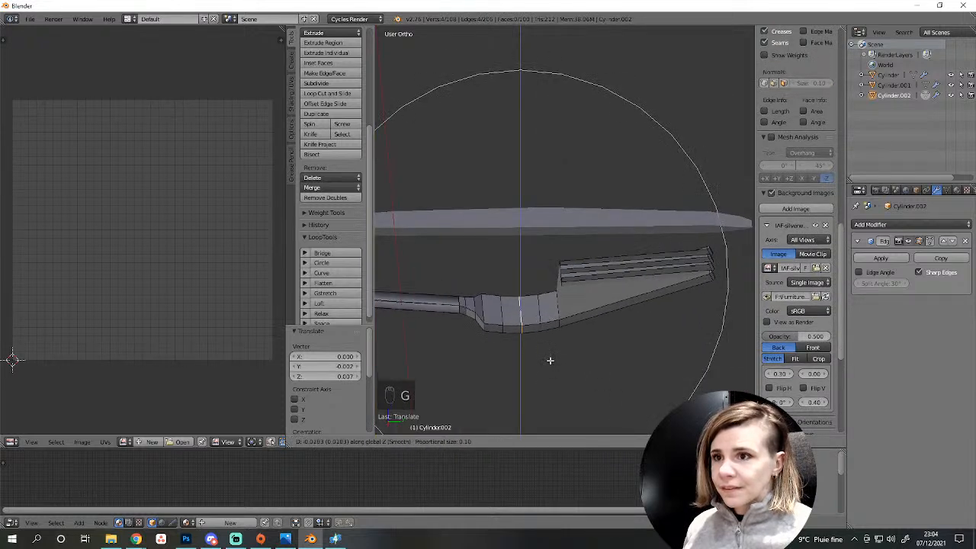
pyautogui.scroll(-4, 560, 311)
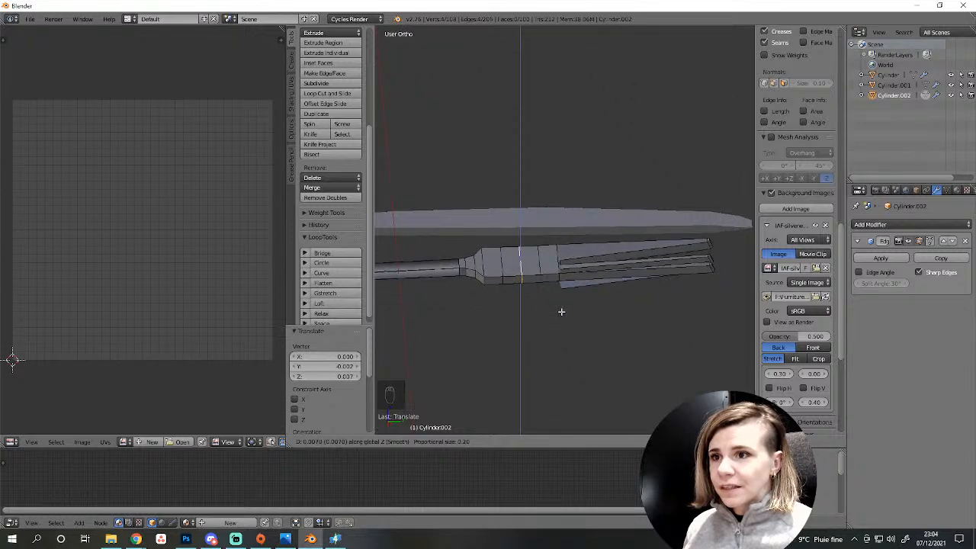
pyautogui.press('Escape')
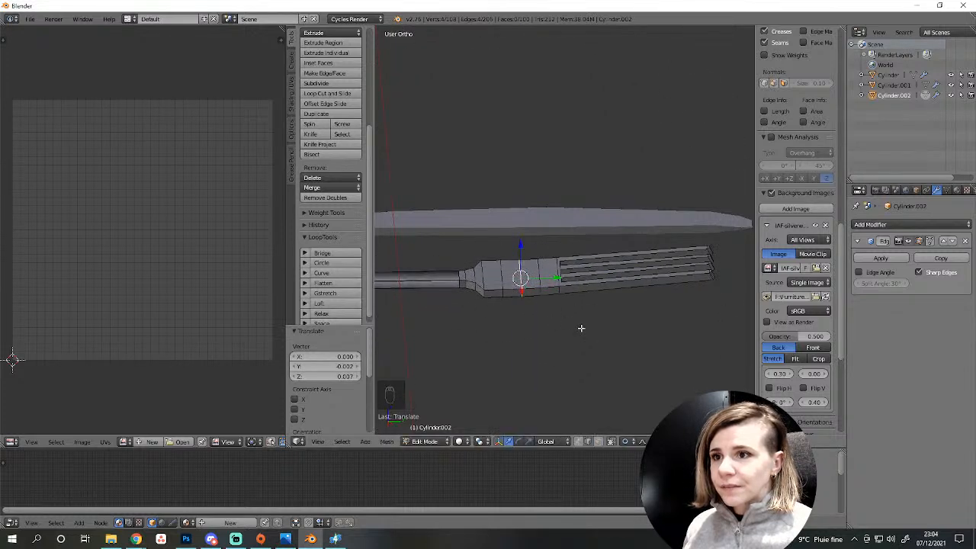
# Lower the selected edge loop about 0.007 in side view with a proportional size of about 0.04 to curve the fork head downward.
pyautogui.scroll(5, 580, 328)
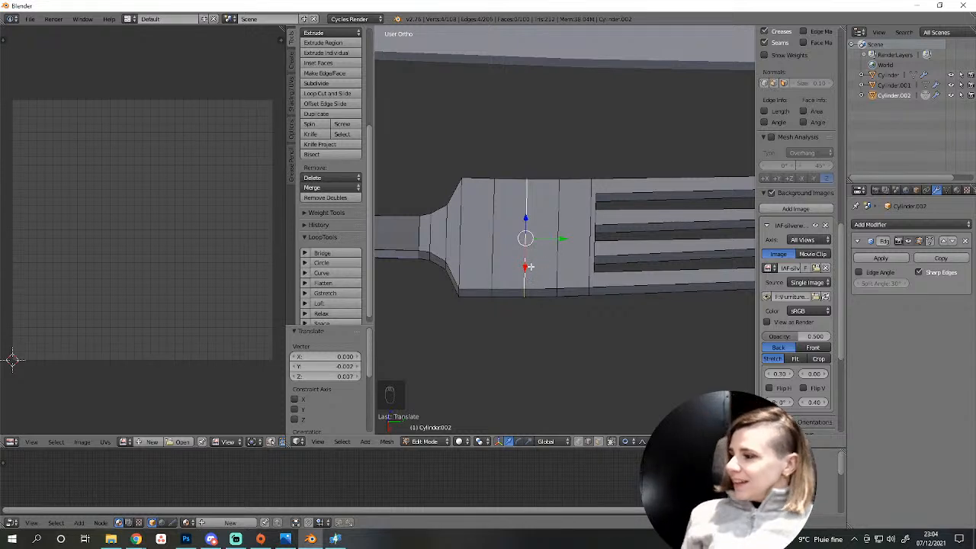
pyautogui.moveTo(630, 330); pyautogui.dragTo(632, 279, button='middle')
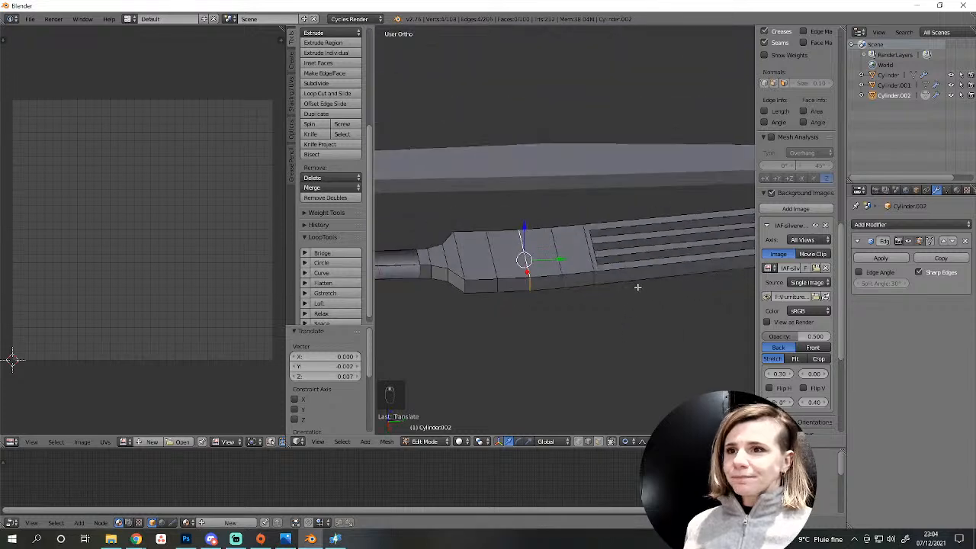
pyautogui.press('KP_3')
pyautogui.scroll(-4, 556, 305)
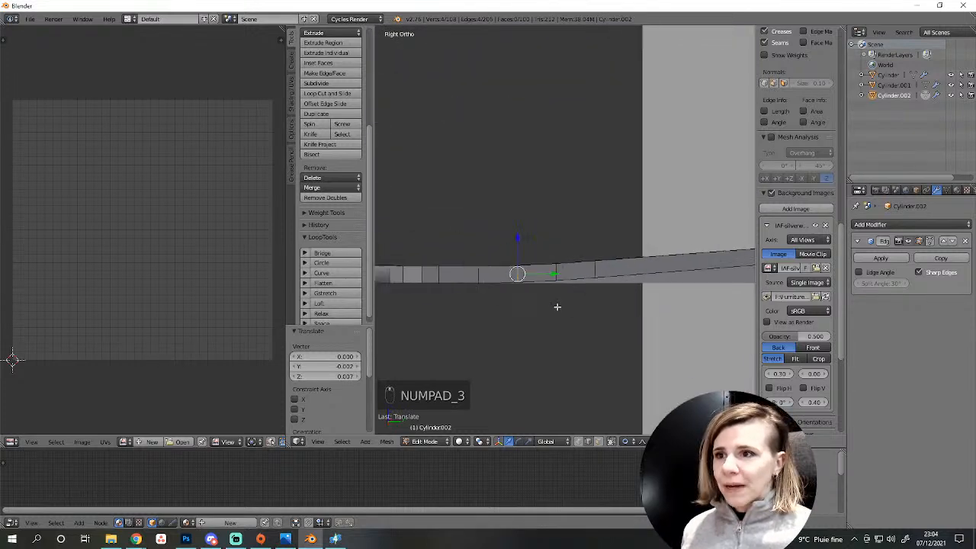
pyautogui.press('g')
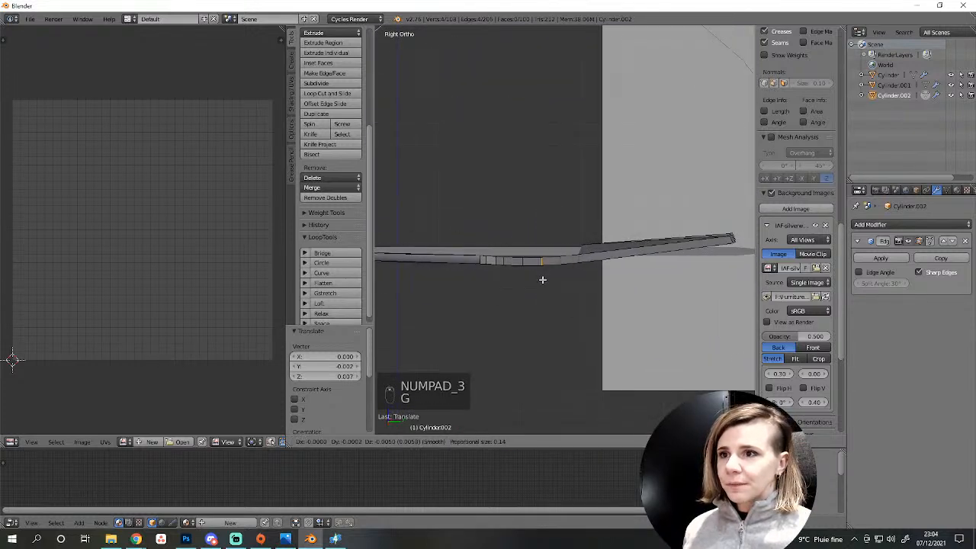
pyautogui.scroll(15, 542, 278)
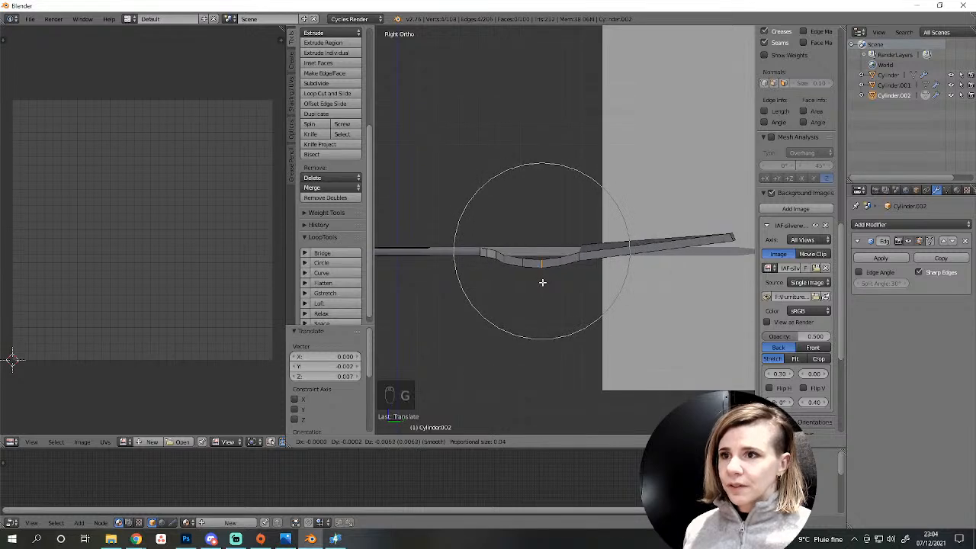
pyautogui.click(542, 284)
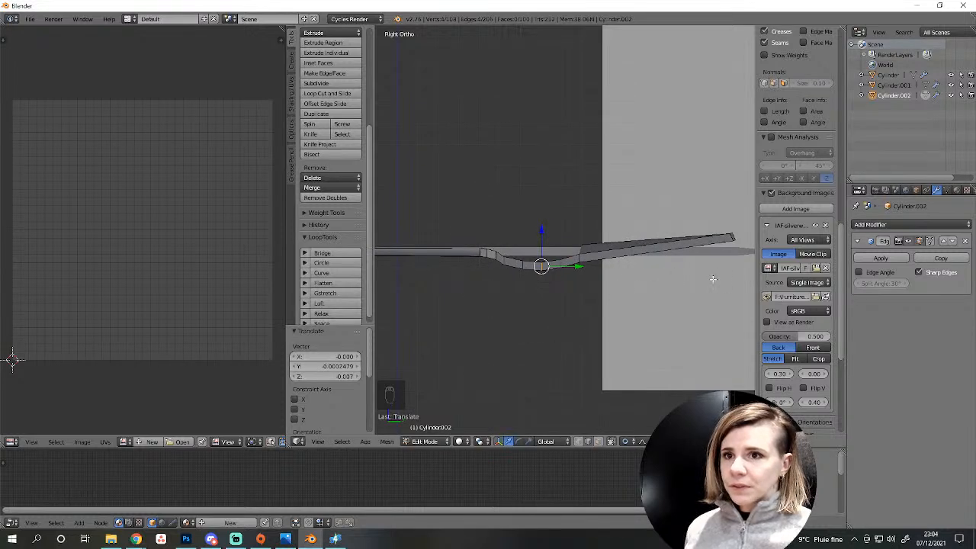
# Select all the tines in wireframe, rotate them about -5.5° and raise them about 0.002 with a proportional size of 0.03.
pyautogui.press('z')
pyautogui.press('a')
pyautogui.press('c')
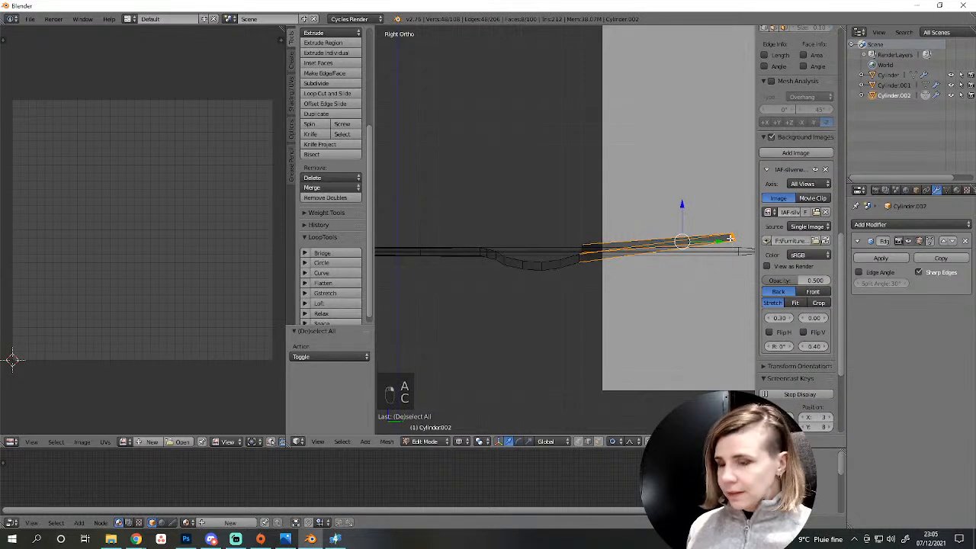
pyautogui.press('r')
pyautogui.scroll(4, 728, 235)
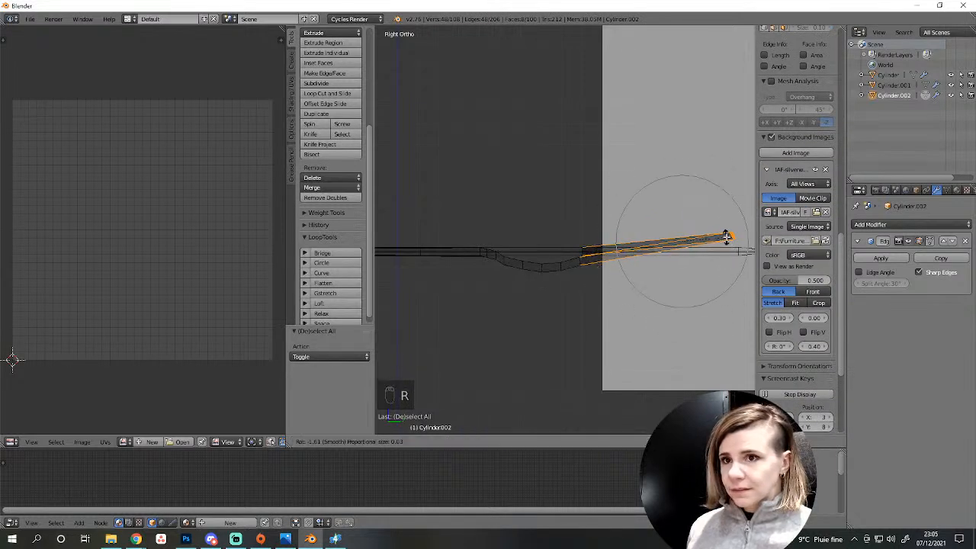
pyautogui.click(728, 235)
pyautogui.press('g')
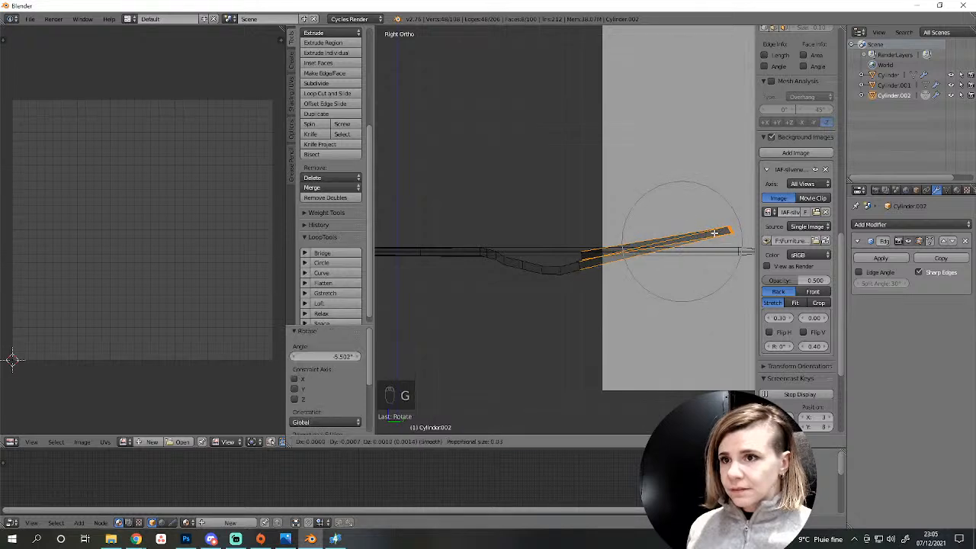
pyautogui.click(713, 231)
# Select the upper and lower edges at the inner ends of the three slots between the tines.
pyautogui.moveTo(653, 226); pyautogui.dragTo(660, 279, button='middle')
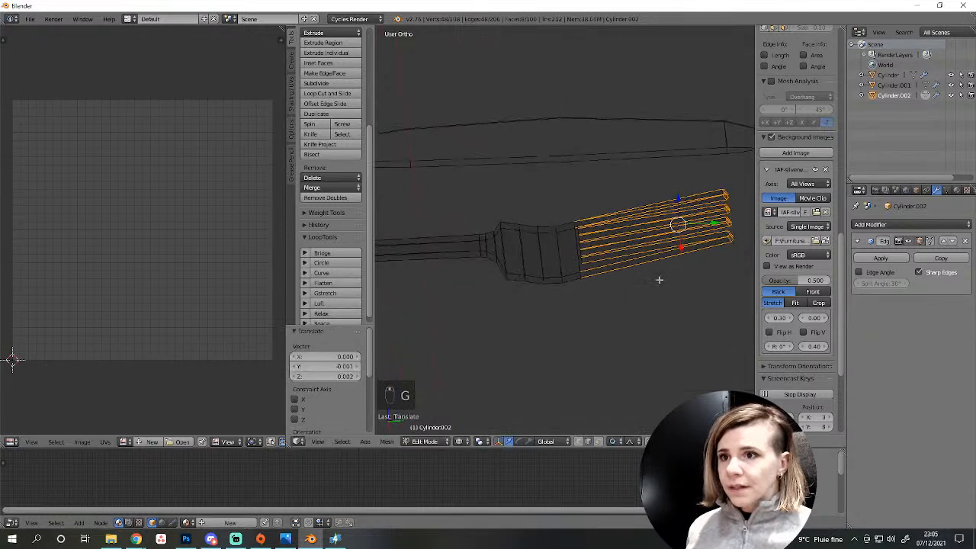
pyautogui.scroll(6, 601, 309)
pyautogui.press('z')
pyautogui.moveTo(612, 313); pyautogui.dragTo(532, 322, button='middle')
pyautogui.rightClick(553, 315)
pyautogui.keyDown('shift'); pyautogui.rightClick(607, 288); pyautogui.keyUp('shift')
pyautogui.keyDown('shift'); pyautogui.rightClick(658, 264); pyautogui.keyUp('shift')
pyautogui.keyDown('shift'); pyautogui.rightClick(673, 276); pyautogui.keyUp('shift')
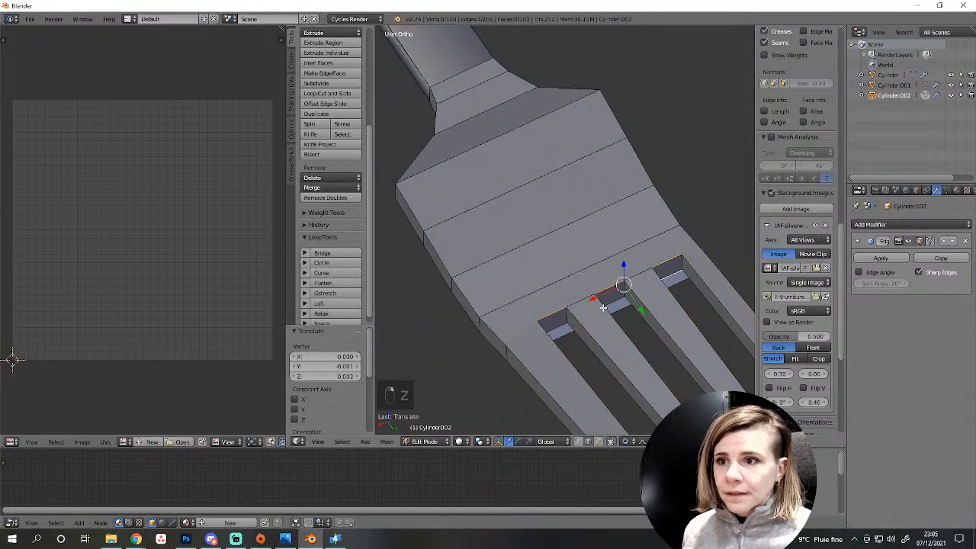
pyautogui.keyDown('shift'); pyautogui.rightClick(613, 300); pyautogui.keyUp('shift')
pyautogui.keyDown('shift'); pyautogui.rightClick(560, 323); pyautogui.keyUp('shift')
# Disable proportional editing and move the selected slot edges about 0.004 down and 0.001 toward the tips in side view.
pyautogui.moveTo(544, 374); pyautogui.dragTo(595, 396, button='middle')
pyautogui.click(638, 444)
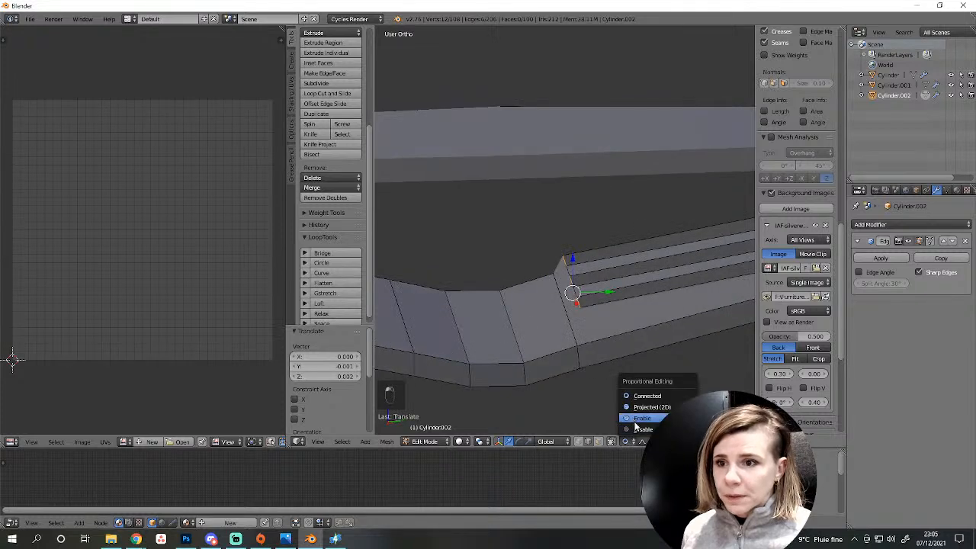
pyautogui.click(628, 418)
pyautogui.press('KP_3')
pyautogui.press('z')
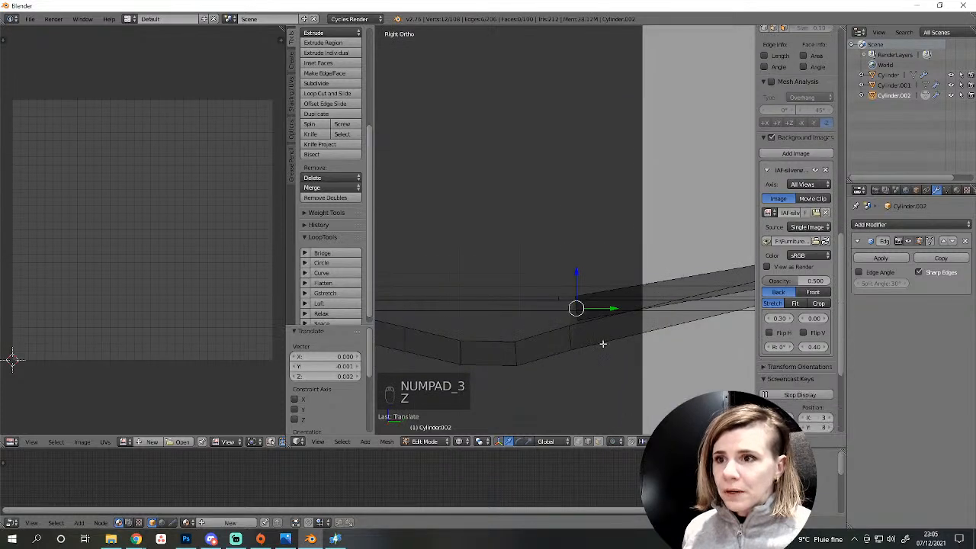
pyautogui.press('g')
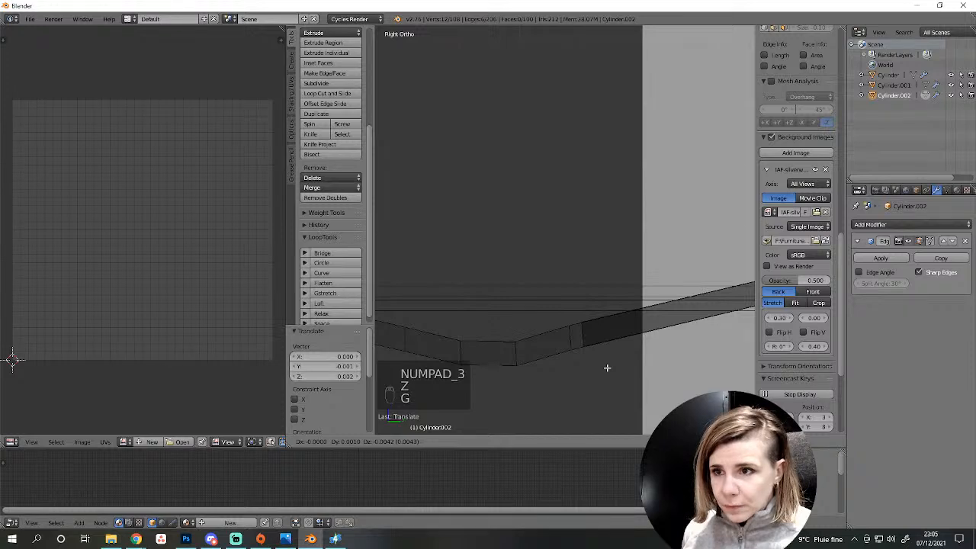
pyautogui.click(607, 367)
# Inspect the curved fork's shape in object mode with solid shading and return to edit mode.
pyautogui.scroll(-4, 602, 359)
pyautogui.moveTo(581, 295); pyautogui.dragTo(605, 365, button='middle')
pyautogui.press('Tab')
pyautogui.press('z')
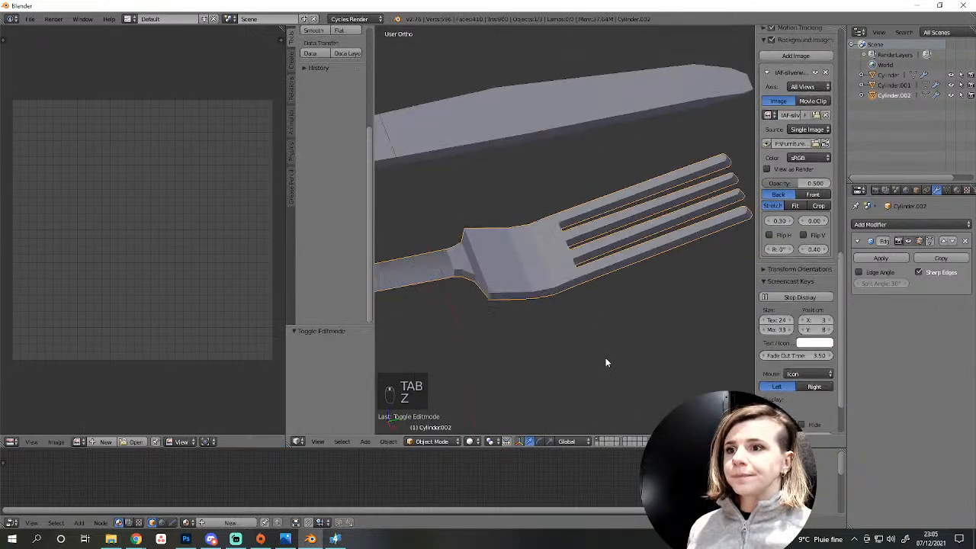
pyautogui.scroll(-3, 605, 363)
pyautogui.moveTo(529, 333); pyautogui.dragTo(598, 343, button='middle')
pyautogui.scroll(3, 547, 340)
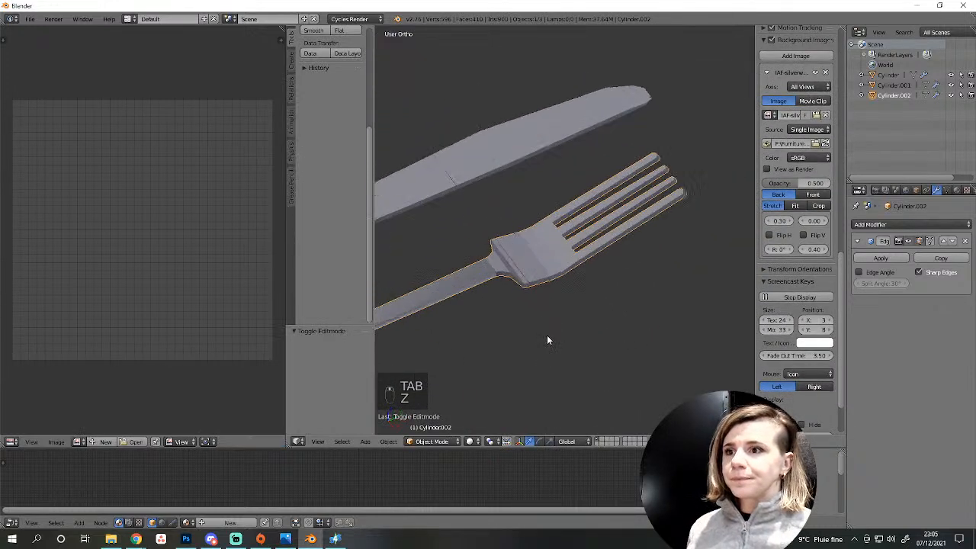
pyautogui.scroll(6, 566, 306)
pyautogui.press('Tab')
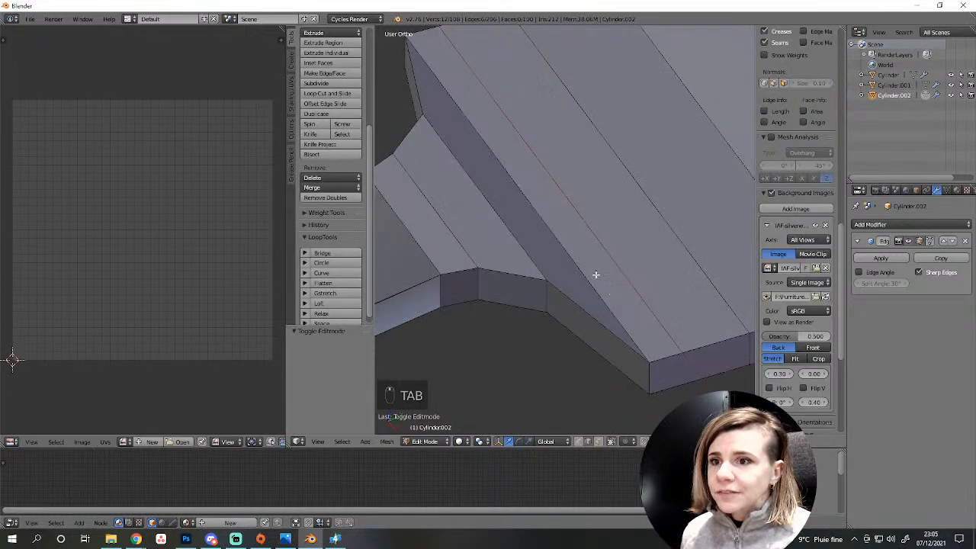
pyautogui.keyDown('alt'); pyautogui.rightClick(596, 276); pyautogui.keyUp('alt')
pyautogui.scroll(-3, 595, 278)
pyautogui.moveTo(595, 278); pyautogui.dragTo(541, 323, button='middle')
pyautogui.scroll(-2, 540, 324)
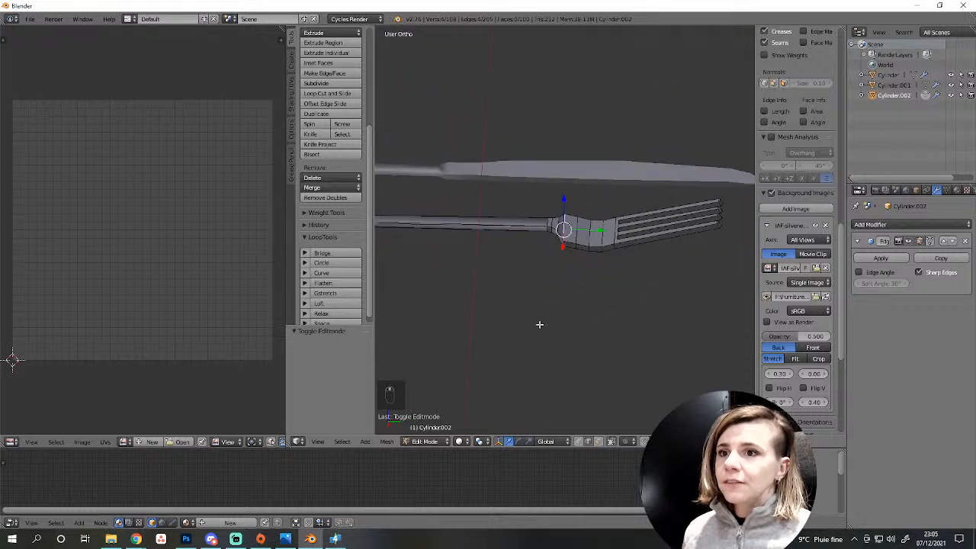
pyautogui.scroll(5, 578, 307)
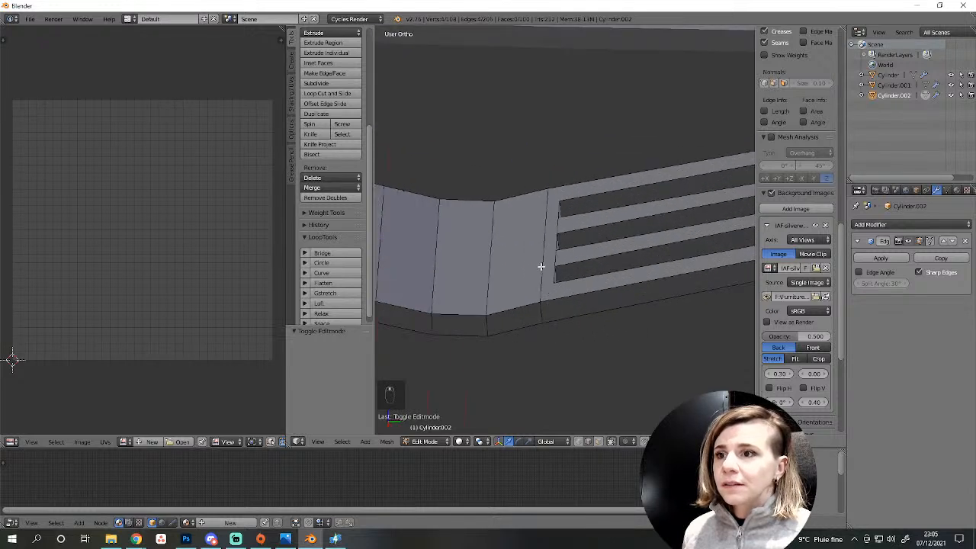
# Rotate the edge loop just before the tine slots about -11.3° in side view and shift it down about 0.0007.
pyautogui.rightClick(540, 266)
pyautogui.press('KP_3')
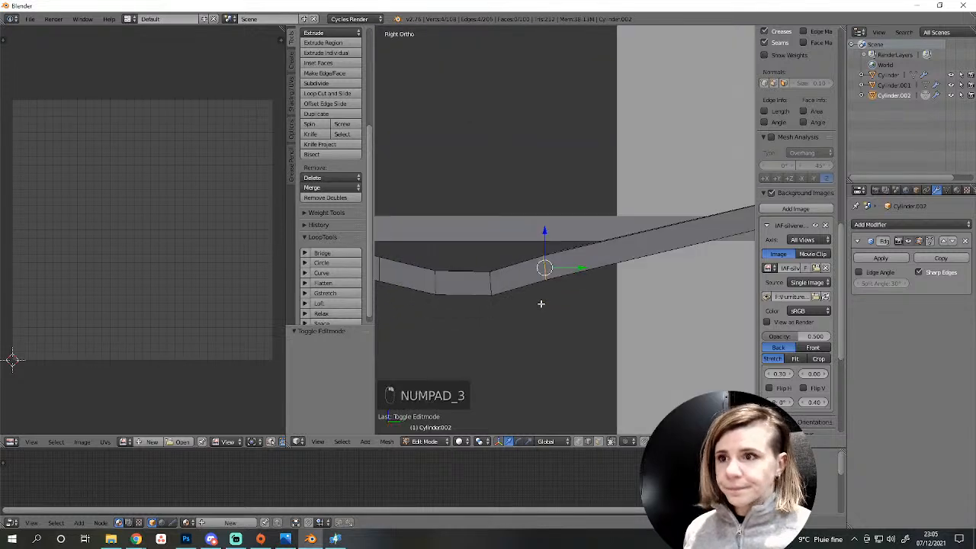
pyautogui.press('r')
pyautogui.click(553, 305)
pyautogui.press('g')
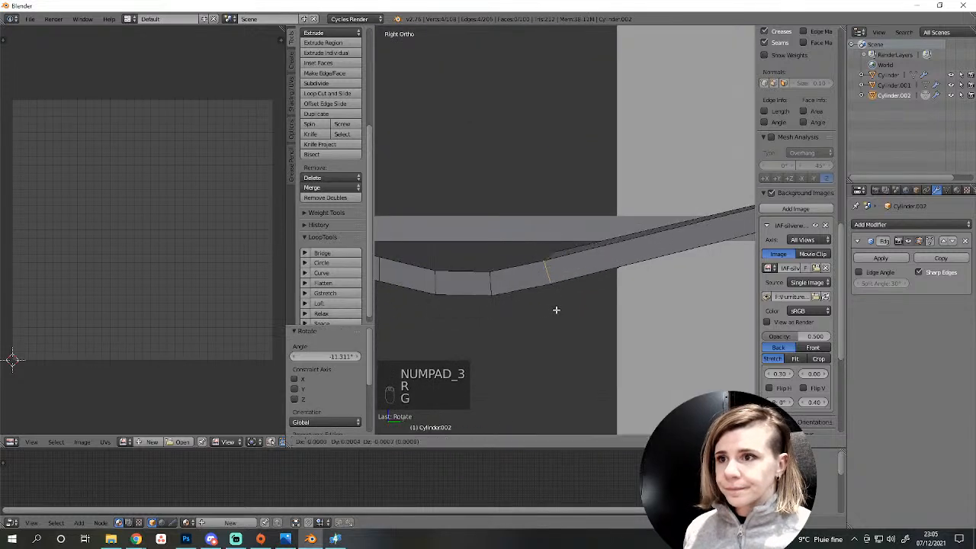
pyautogui.click(555, 310)
# Select the edges at the inner ends of the three tine slots and move them in side view about 0.001 toward the tips and 0.0007 down.
pyautogui.moveTo(556, 310); pyautogui.dragTo(562, 326, button='middle')
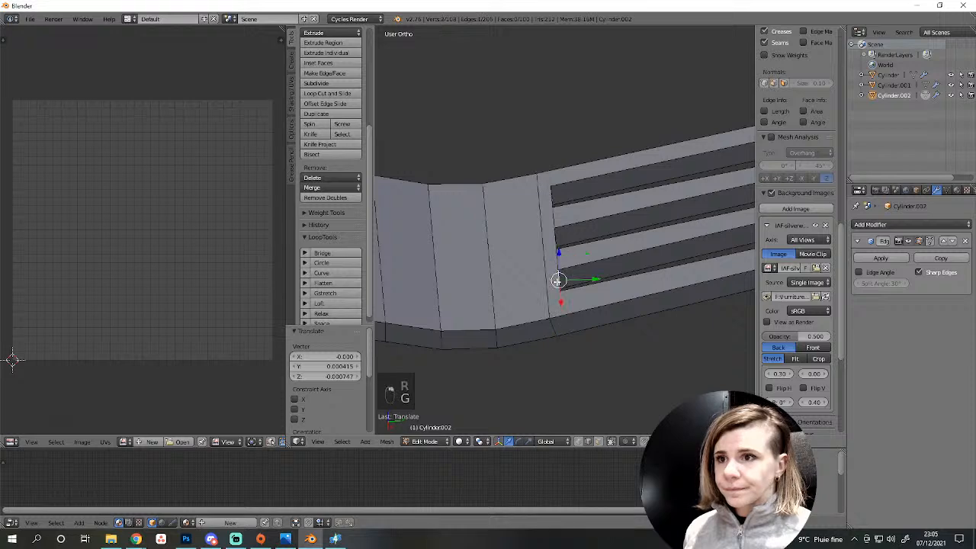
pyautogui.moveTo(552, 225); pyautogui.dragTo(526, 256, button='middle')
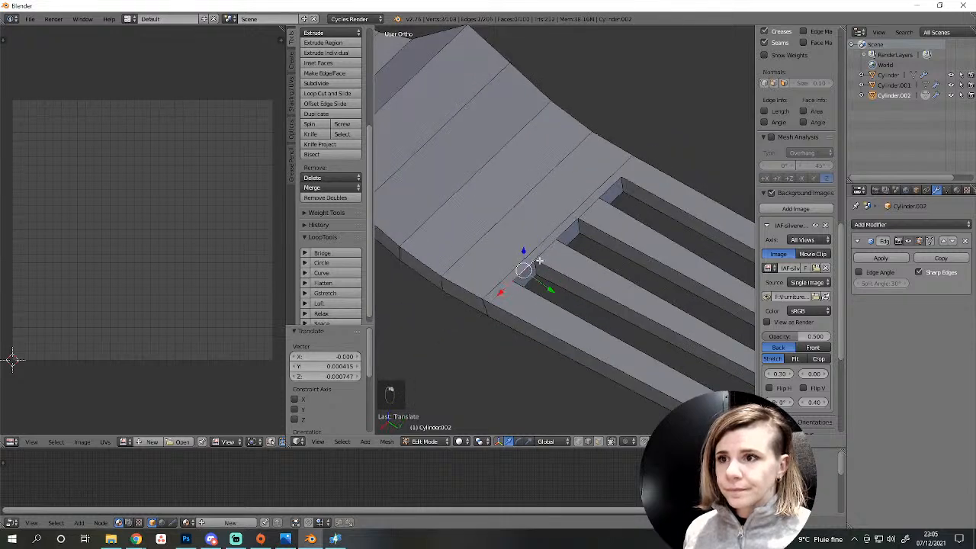
pyautogui.keyDown('shift'); pyautogui.rightClick(605, 191); pyautogui.keyUp('shift')
pyautogui.keyDown('shift'); pyautogui.rightClick(579, 239); pyautogui.keyUp('shift')
pyautogui.keyDown('shift'); pyautogui.rightClick(615, 203); pyautogui.keyUp('shift')
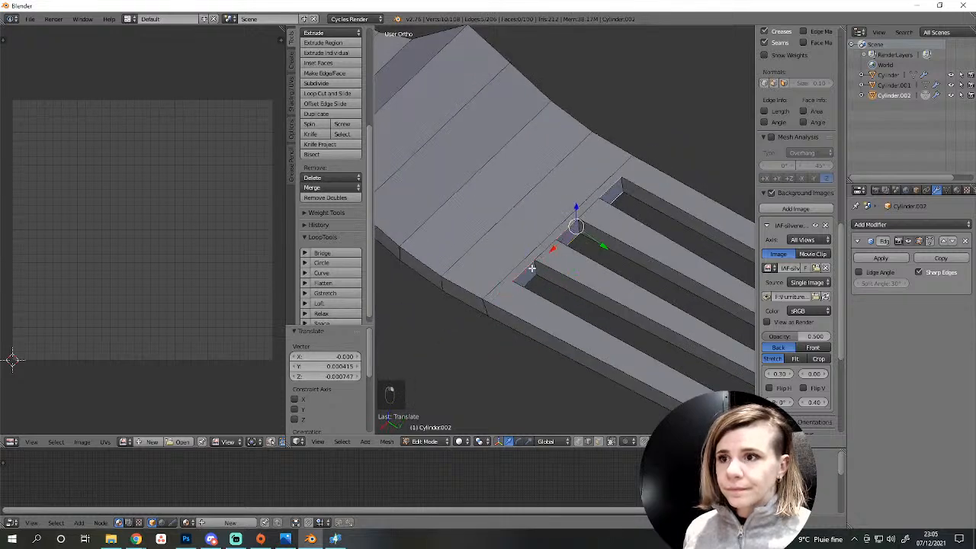
pyautogui.keyDown('shift'); pyautogui.rightClick(528, 280); pyautogui.keyUp('shift')
pyautogui.press('KP_3')
pyautogui.press('z')
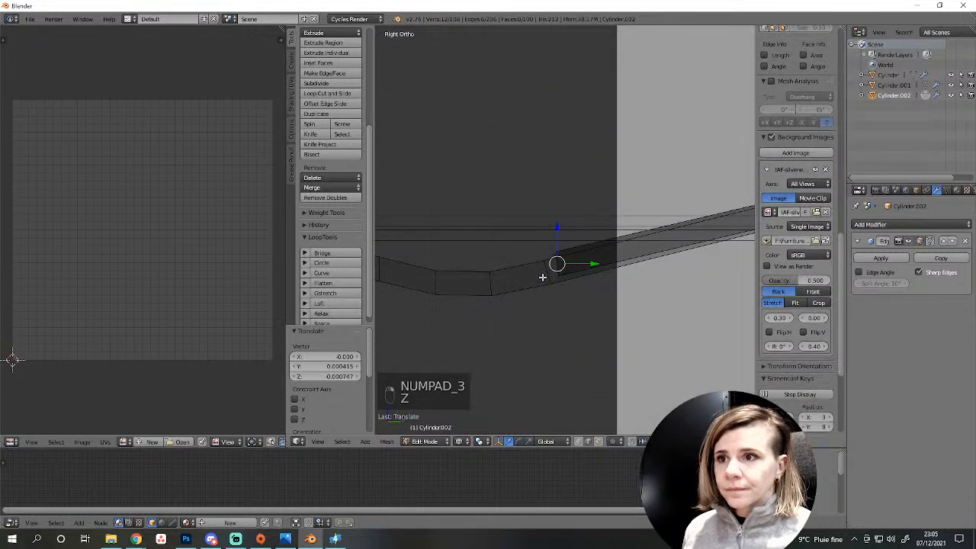
pyautogui.press('g')
pyautogui.click(551, 279)
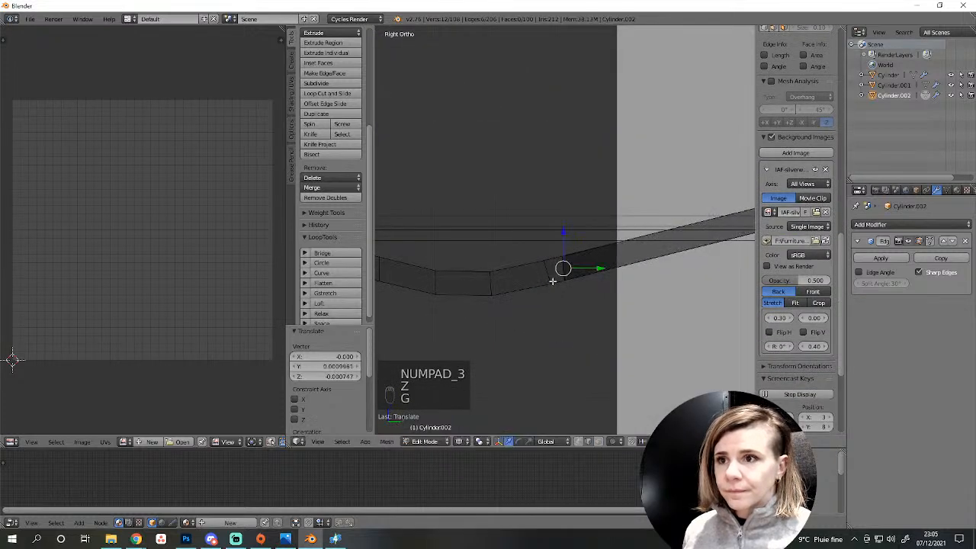
# Leave edit mode, restore solid shading and apply smooth shading to the whole fork.
pyautogui.scroll(-2, 553, 321)
pyautogui.press('a')
pyautogui.press('Tab')
pyautogui.moveTo(497, 265); pyautogui.dragTo(506, 323, button='middle')
pyautogui.press('z')
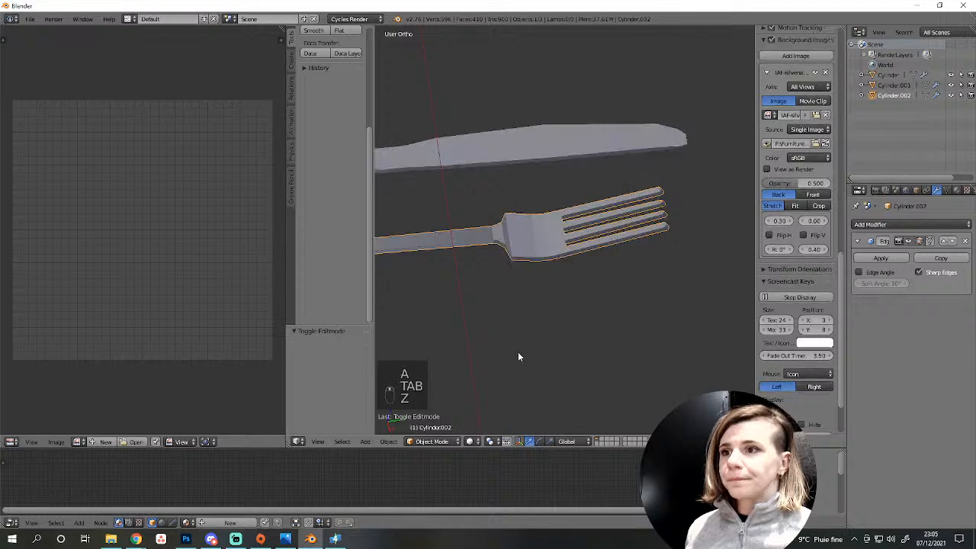
pyautogui.scroll(3, 431, 287)
pyautogui.scroll(5, 318, 183)
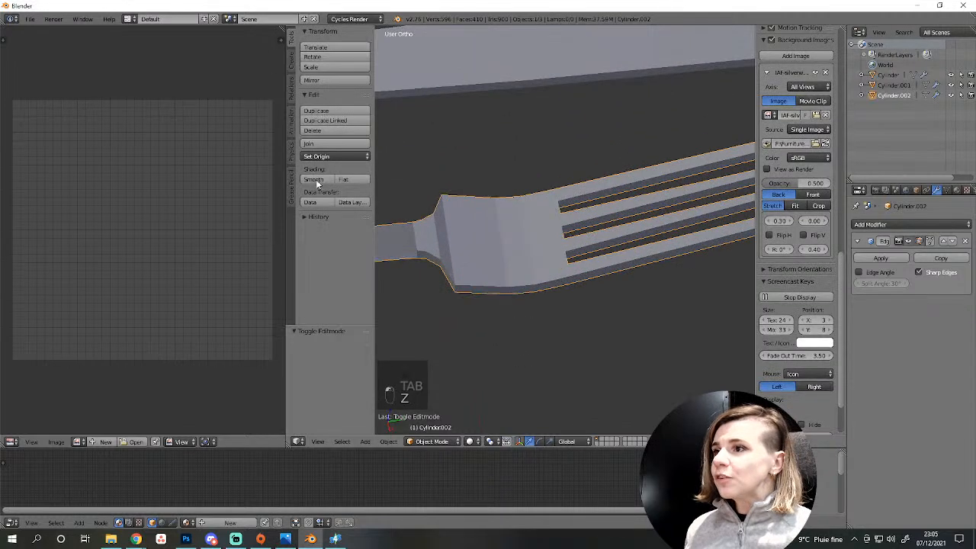
pyautogui.click(314, 180)
pyautogui.scroll(-4, 451, 292)
pyautogui.moveTo(450, 292); pyautogui.dragTo(607, 283, button='middle')
pyautogui.scroll(5, 595, 297)
# Delete the two large faces, upper and lower, that surround the tine slots and form the outer tines.
pyautogui.press('Tab')
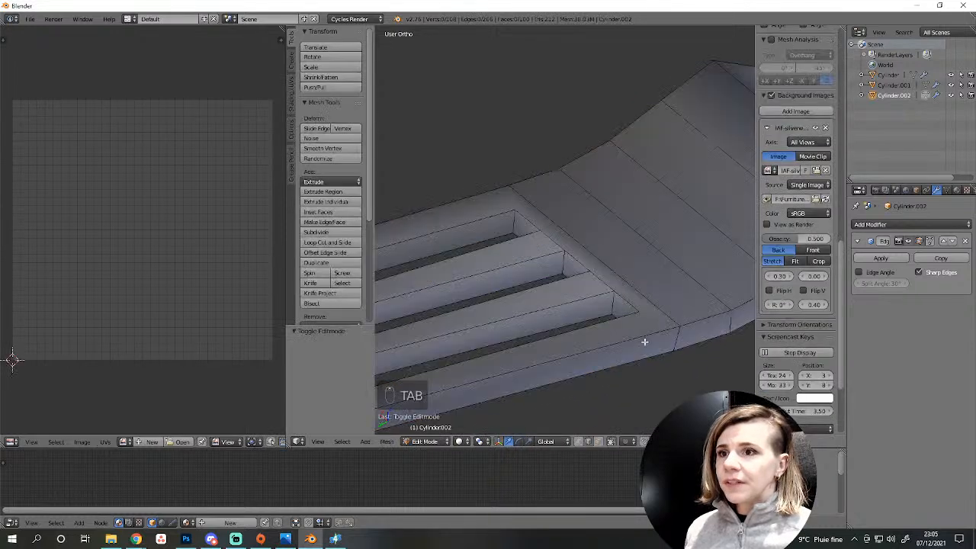
pyautogui.moveTo(632, 321); pyautogui.dragTo(538, 399, button='middle')
pyautogui.press('Tab')
pyautogui.press('Tab')
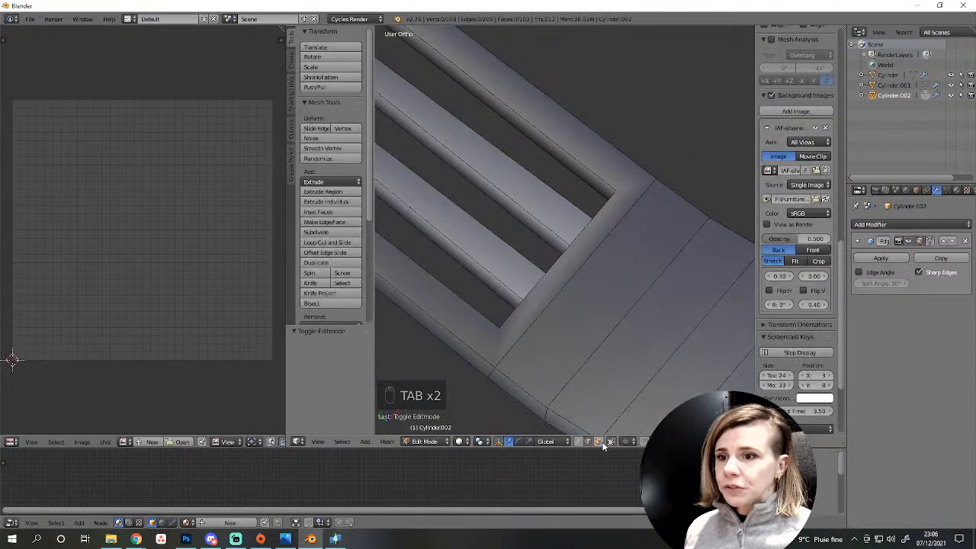
pyautogui.moveTo(475, 338); pyautogui.dragTo(547, 276, button='middle')
pyautogui.keyDown('shift'); pyautogui.rightClick(551, 279); pyautogui.keyUp('shift')
pyautogui.press('Delete')
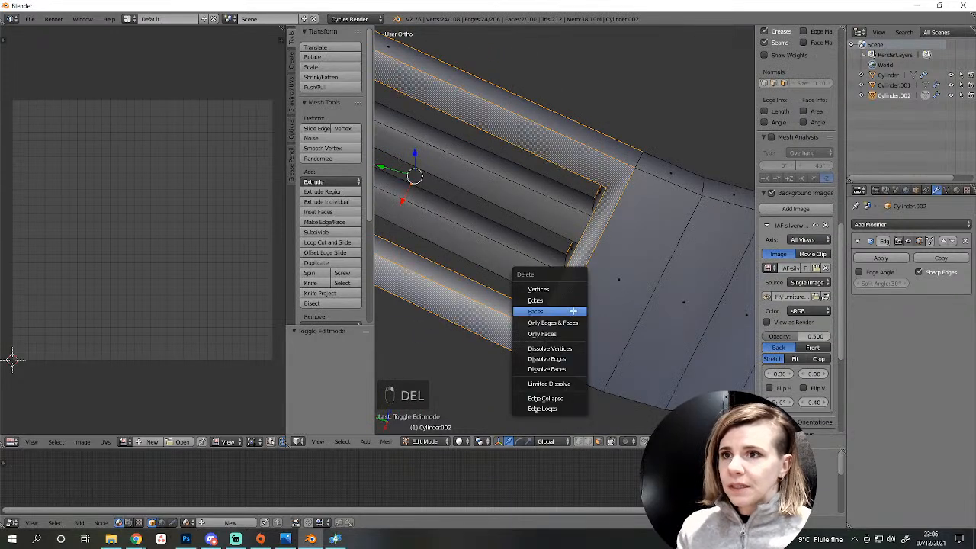
pyautogui.click(542, 311)
pyautogui.moveTo(569, 309); pyautogui.dragTo(497, 293, button='middle')
pyautogui.press('Tab')
pyautogui.press('Tab')
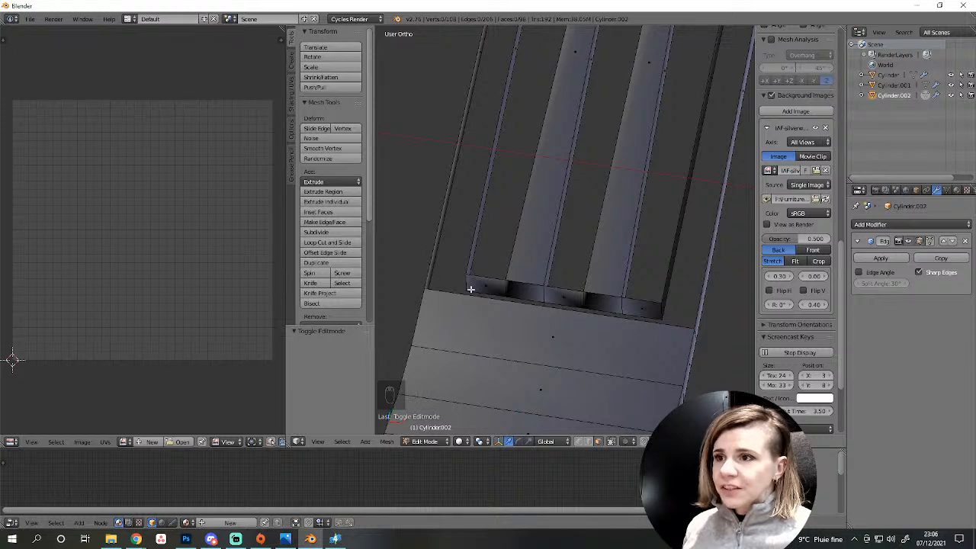
# Add a loop cut across each outer side face of the fork near the slot bases and select both new edges.
pyautogui.moveTo(701, 323); pyautogui.dragTo(537, 373, button='middle')
pyautogui.scroll(2, 536, 373)
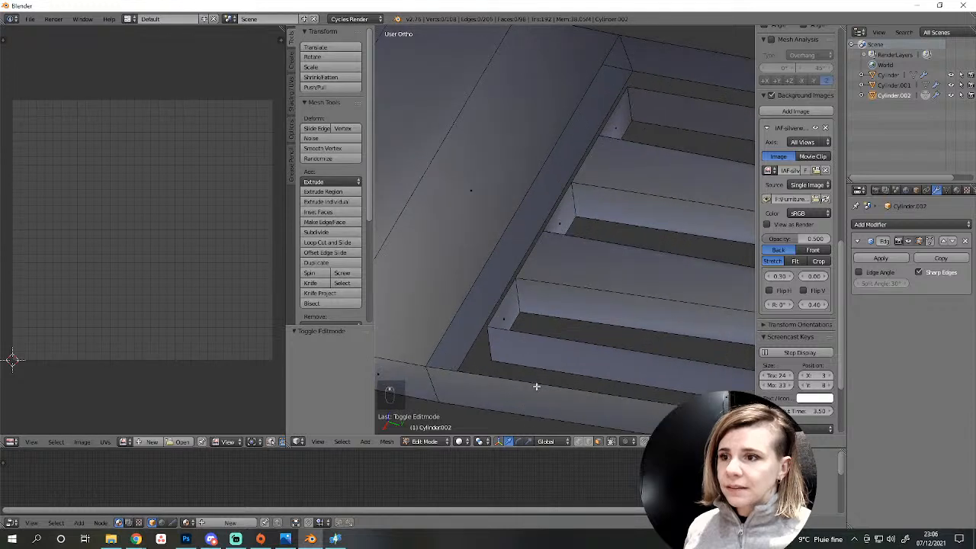
pyautogui.scroll(-3, 510, 385)
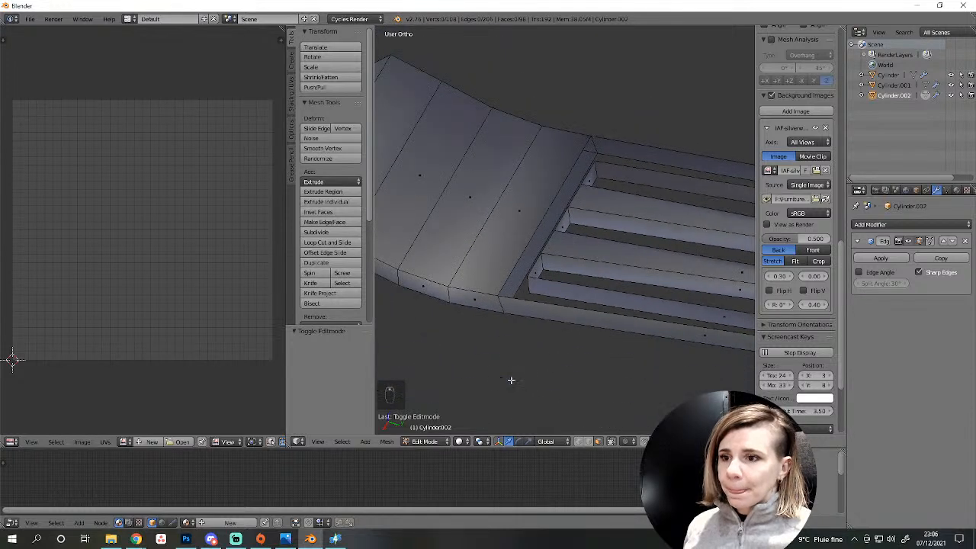
pyautogui.scroll(-3, 649, 358)
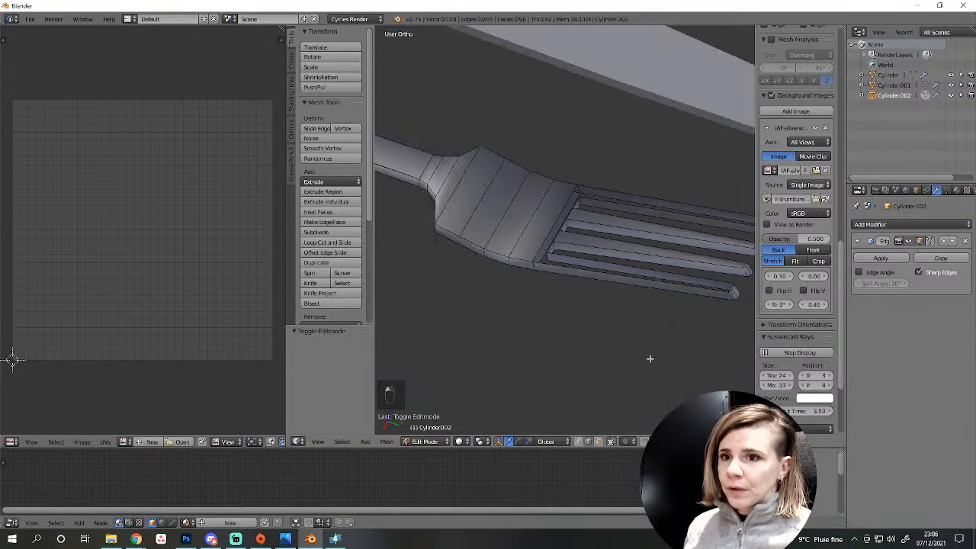
pyautogui.hotkey('ctrl', 'r')
pyautogui.click(654, 288)
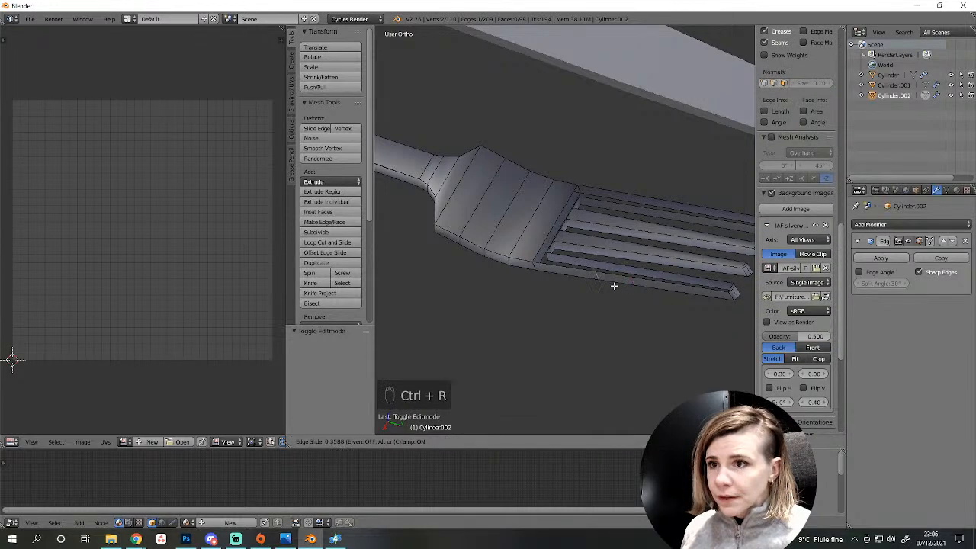
pyautogui.click(569, 277)
pyautogui.hotkey('ctrl', 'r')
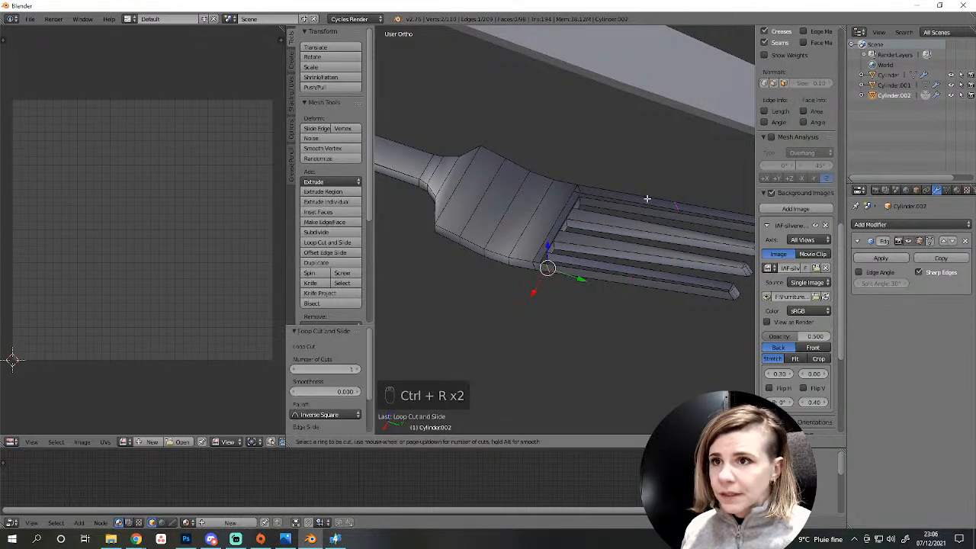
pyautogui.click(648, 199)
pyautogui.click(577, 178)
pyautogui.keyDown('shift'); pyautogui.rightClick(546, 270); pyautogui.keyUp('shift')
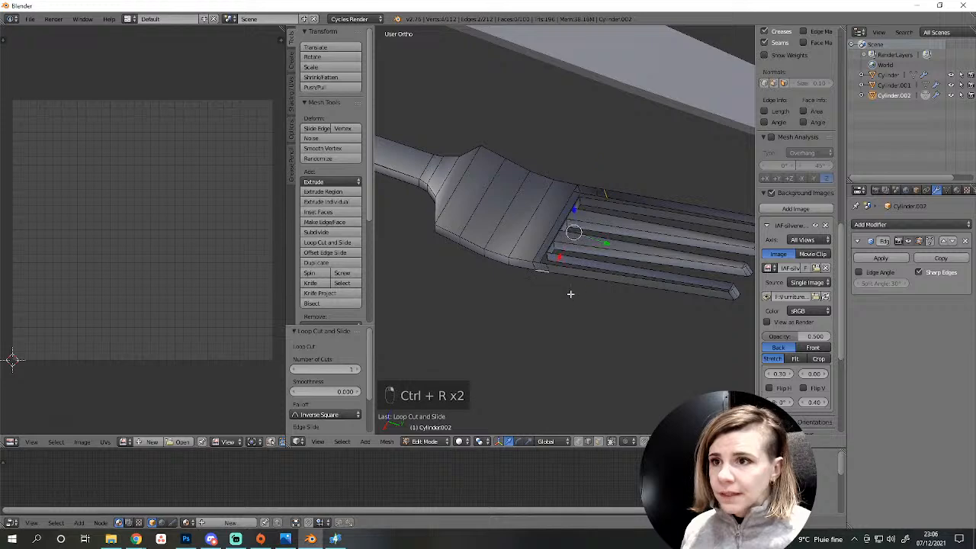
pyautogui.hotkey('ctrl', 'z')
# Adjust the snapping settings for sliding the two selected side edges.
pyautogui.scroll(5, 562, 294)
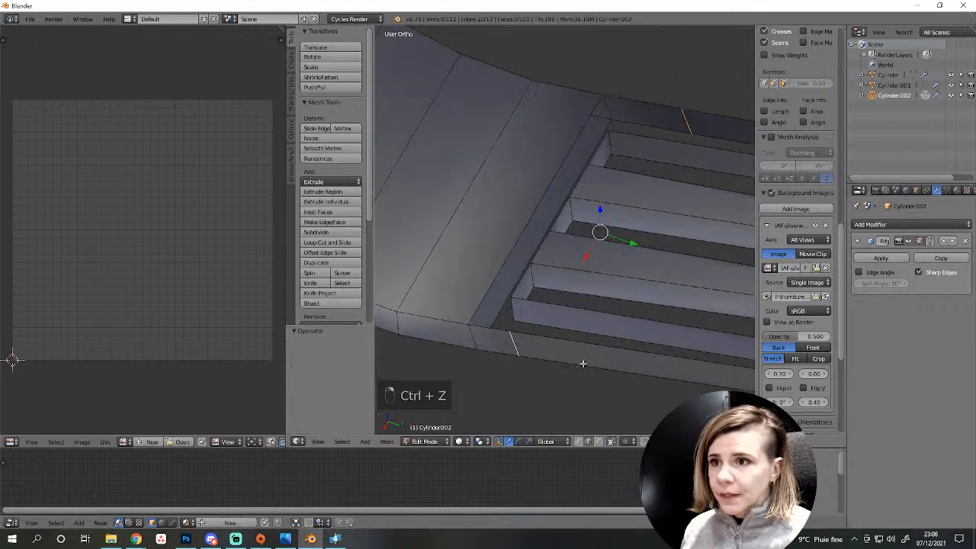
pyautogui.click(646, 442)
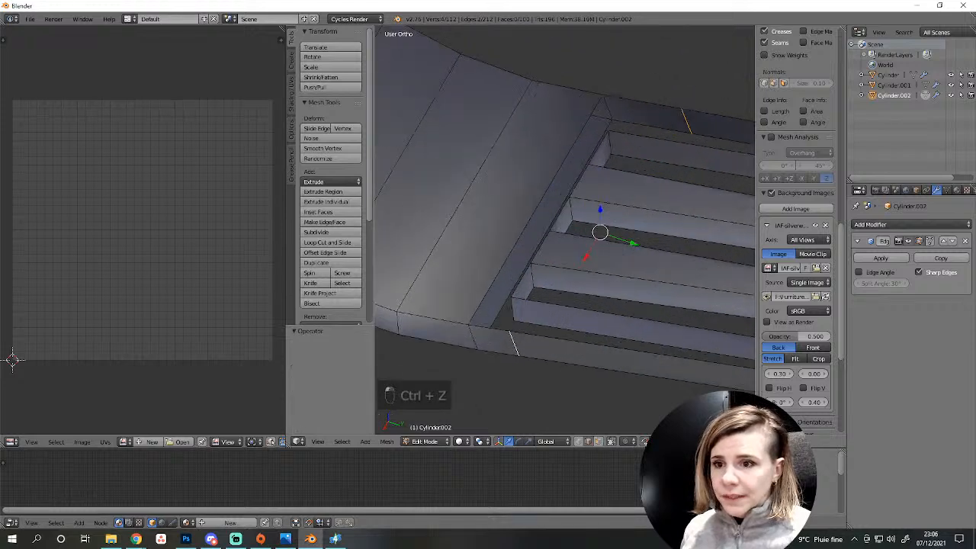
pyautogui.click(655, 441)
pyautogui.click(670, 419)
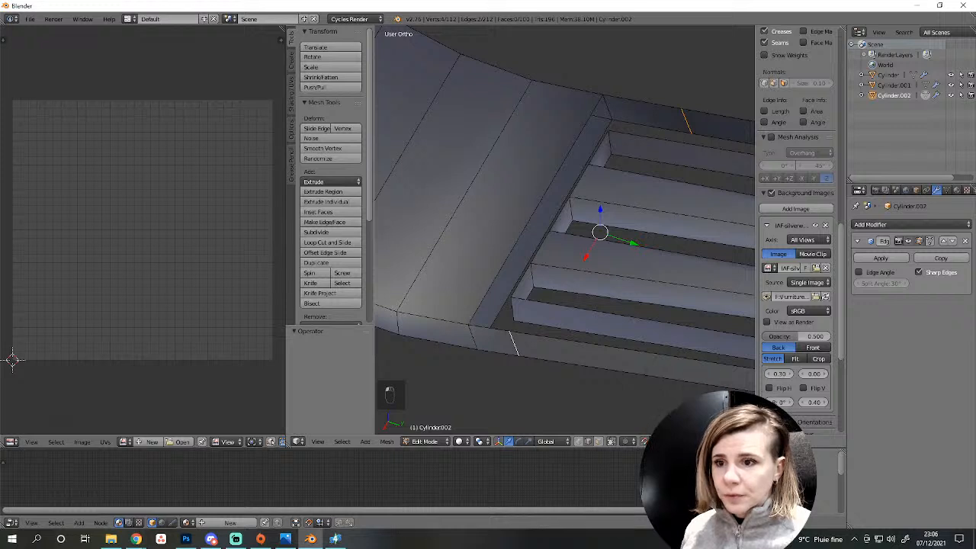
pyautogui.click(655, 442)
pyautogui.click(653, 408)
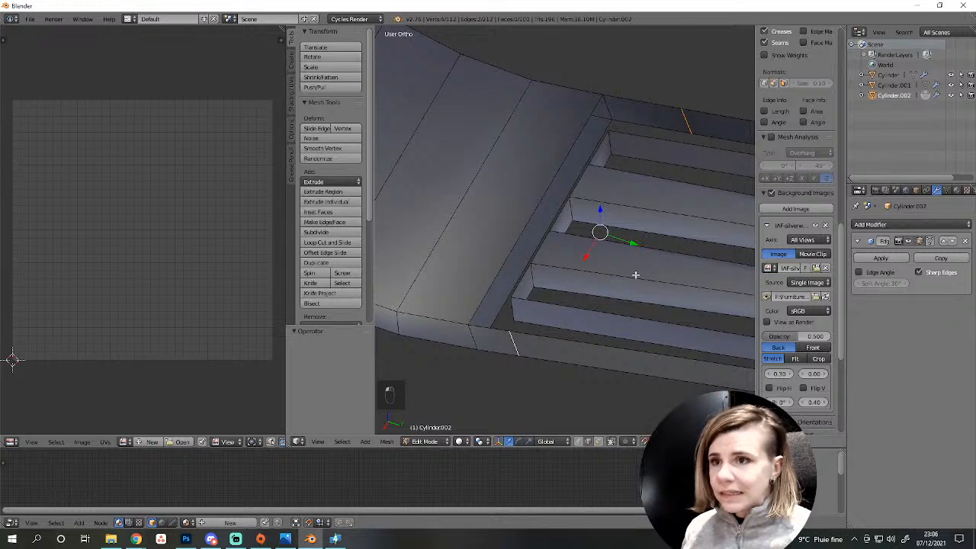
# Try to slide both new side edges together toward the slot bases.
pyautogui.press('g')
pyautogui.press('g')
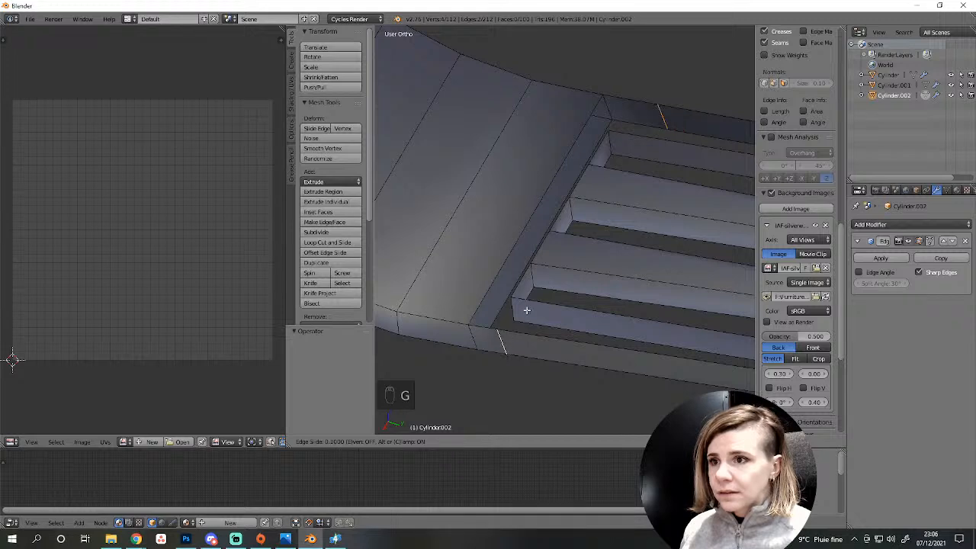
pyautogui.click(518, 311)
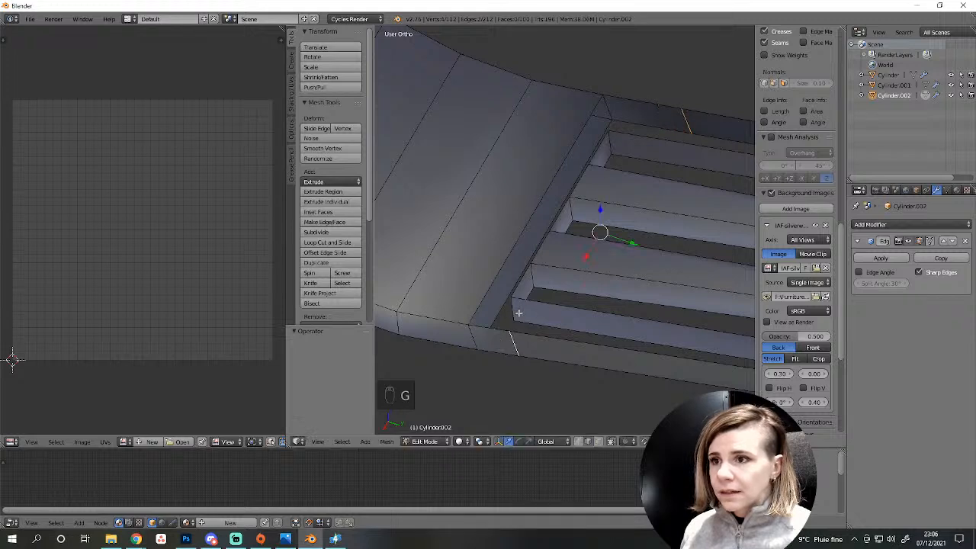
# In wireframe side view, slide the new side edge farther from the slot bases by a factor of -0.7 to meet them.
pyautogui.moveTo(518, 311); pyautogui.dragTo(583, 314, button='middle')
pyautogui.press('KP_3')
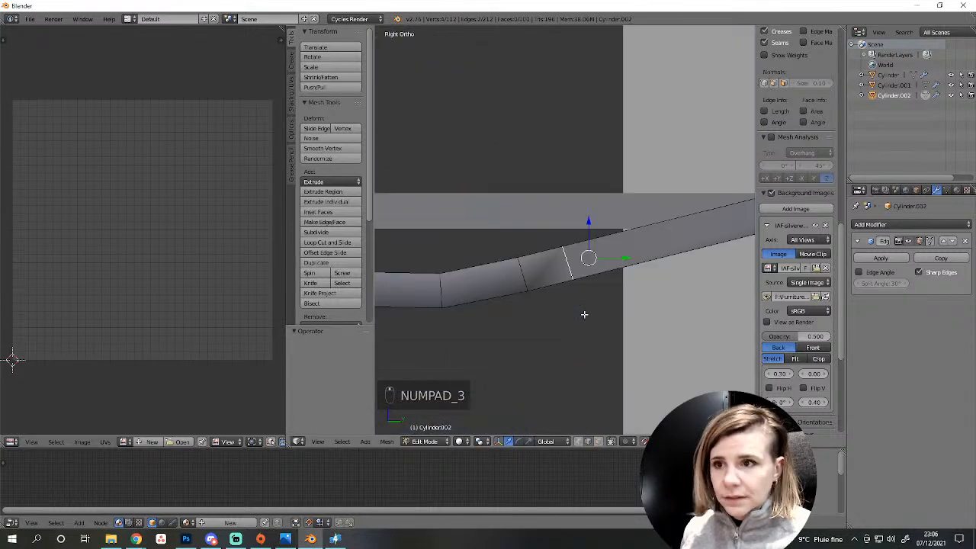
pyautogui.press('z')
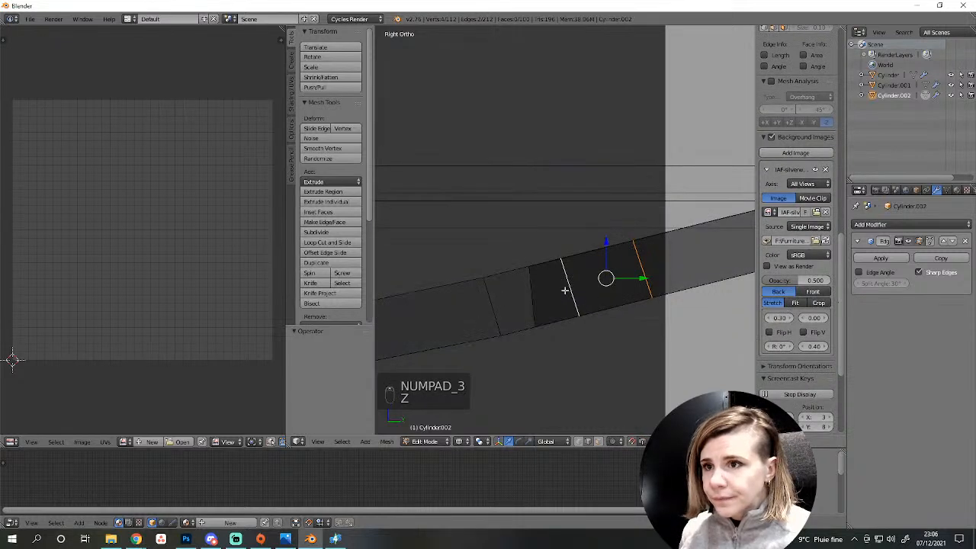
pyautogui.rightClick(647, 271)
pyautogui.keyDown('shift'); pyautogui.rightClick(572, 282); pyautogui.keyUp('shift')
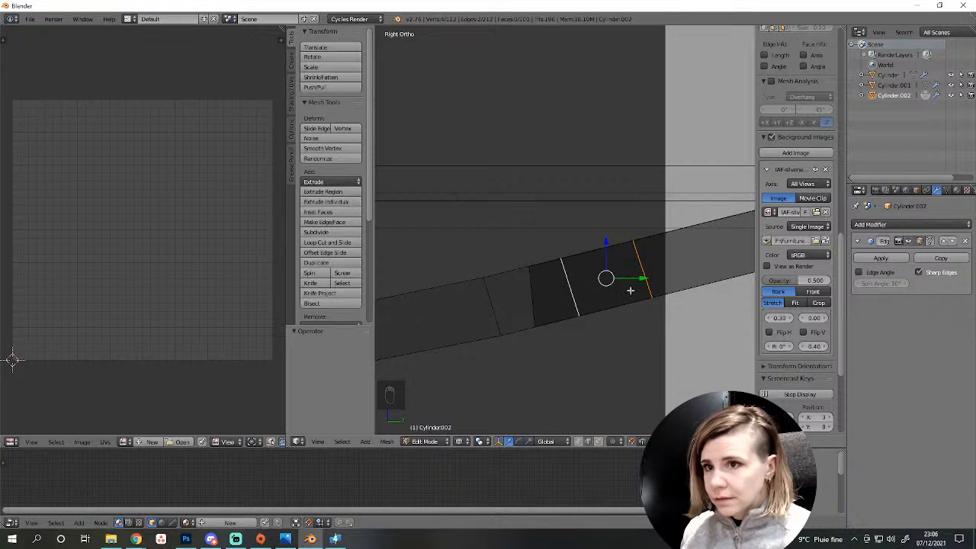
pyautogui.rightClick(643, 260)
pyautogui.press('g')
pyautogui.press('g')
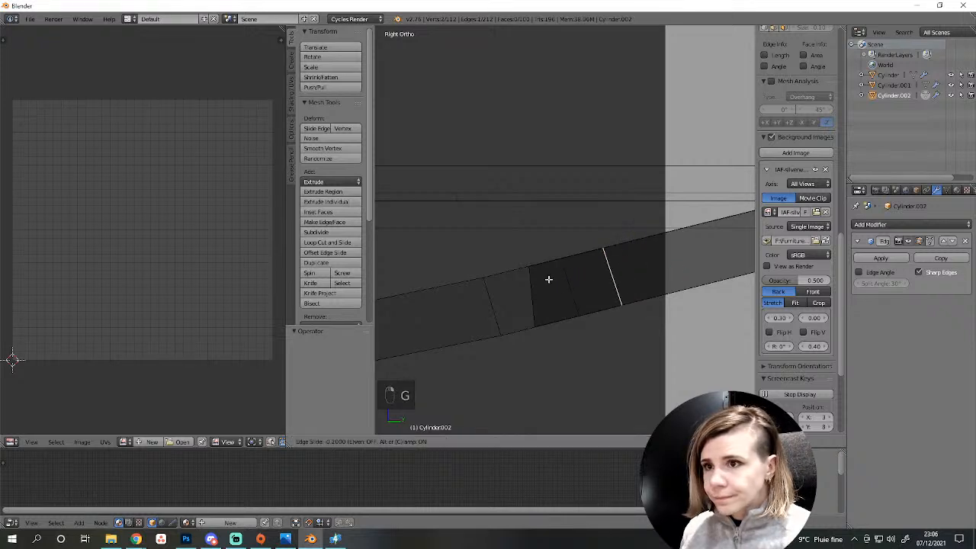
pyautogui.click(656, 343)
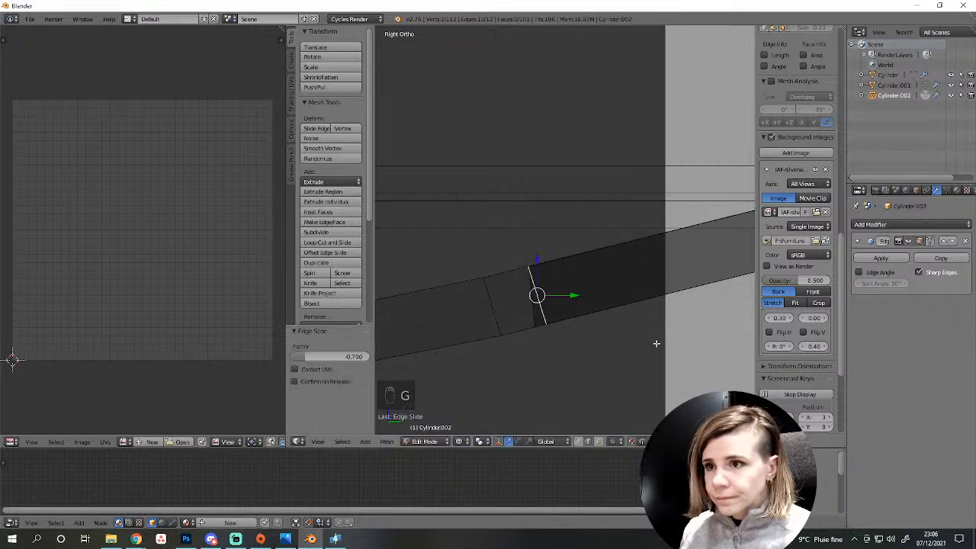
# Slide the opposite side's new edge by factors of 0.1 and 0.355 to align it with the first at the slot bases.
pyautogui.moveTo(564, 353); pyautogui.dragTo(631, 381, button='middle')
pyautogui.rightClick(542, 184)
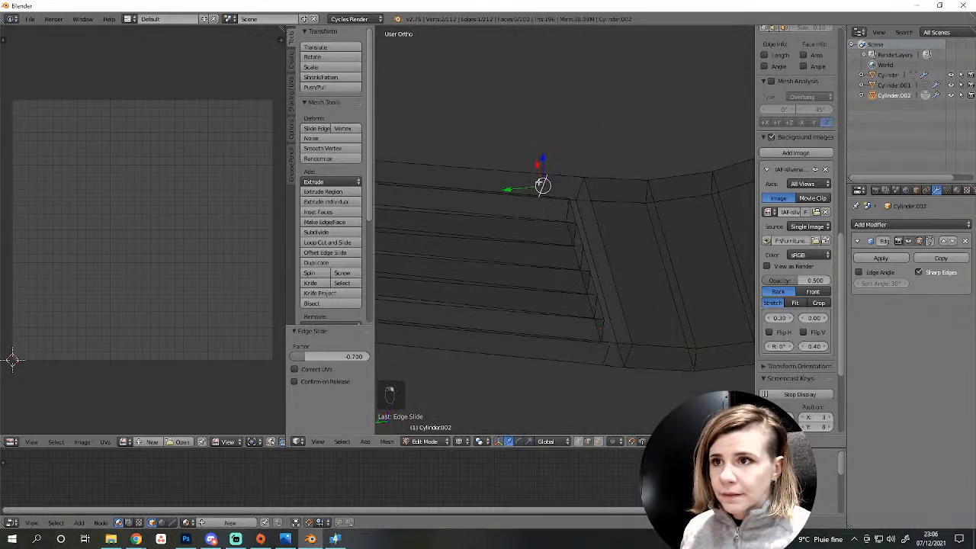
pyautogui.press('KP_3')
pyautogui.scroll(4, 538, 183)
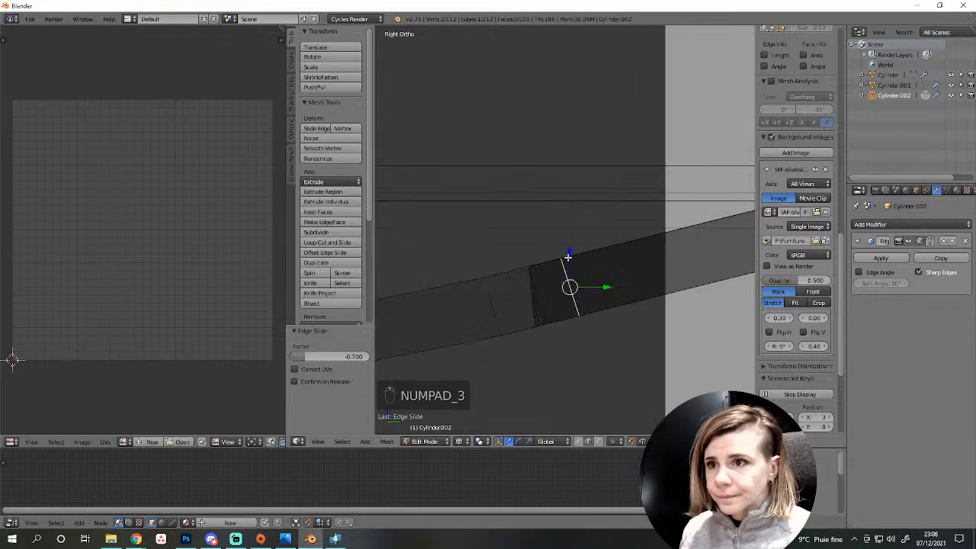
pyautogui.press('g')
pyautogui.press('g')
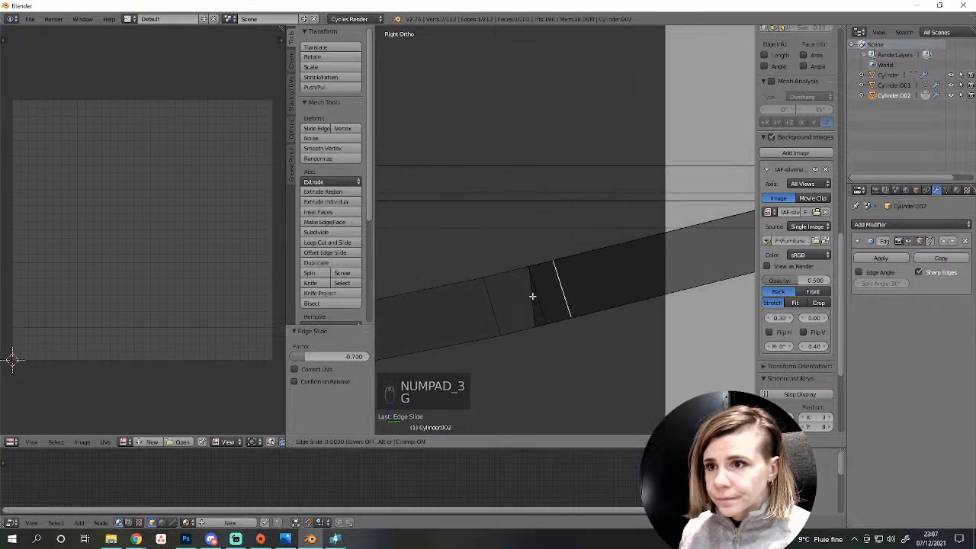
pyautogui.click(534, 296)
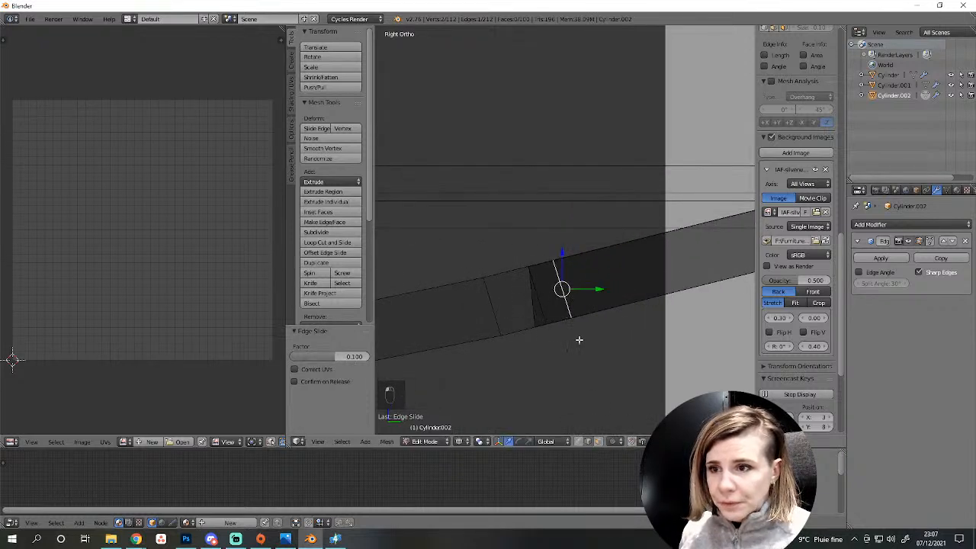
pyautogui.press('g')
pyautogui.press('g')
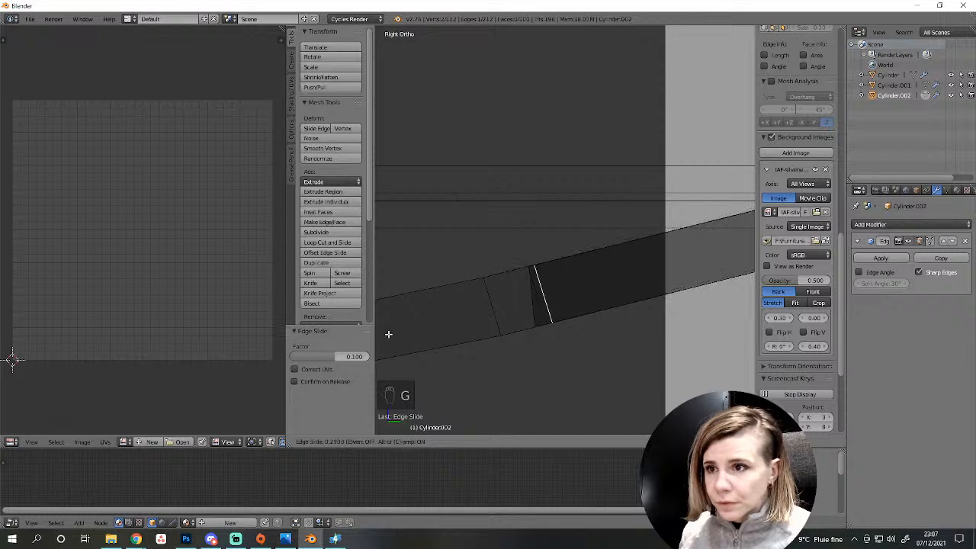
pyautogui.click(702, 329)
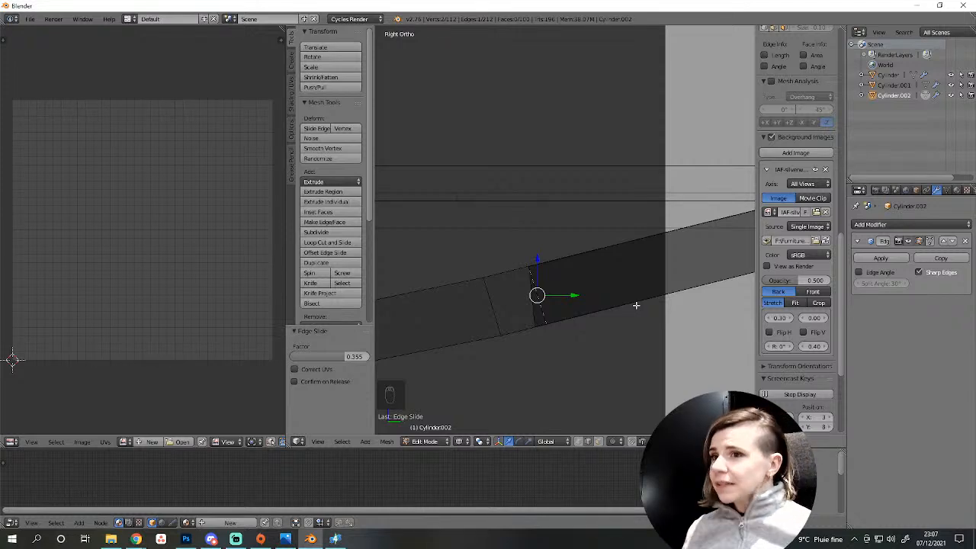
# In solid view, fill the upper face of one outer tine between its two lengthwise edges.
pyautogui.scroll(-4, 633, 302)
pyautogui.moveTo(623, 261); pyautogui.dragTo(566, 345, button='middle')
pyautogui.press('z')
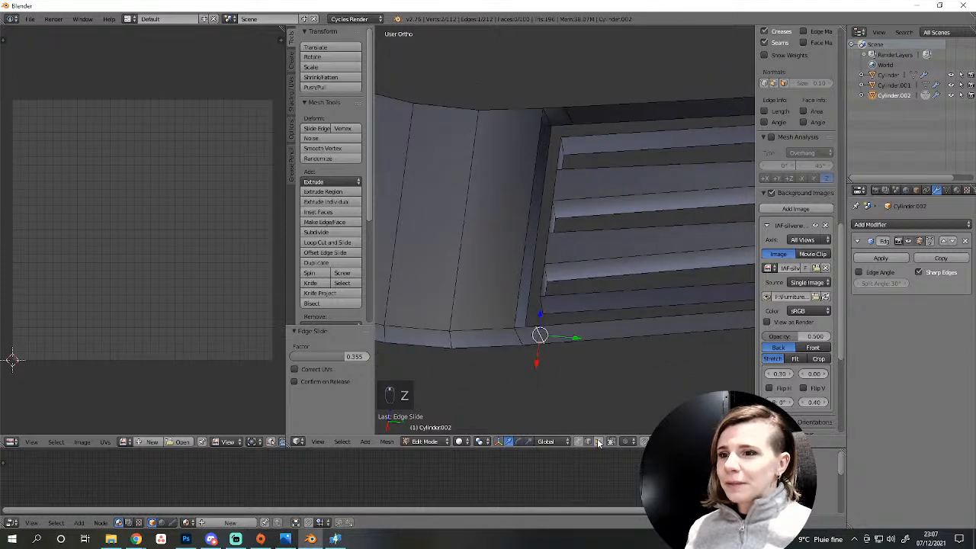
pyautogui.rightClick(576, 336)
pyautogui.rightClick(572, 319)
pyautogui.keyDown('shift'); pyautogui.rightClick(572, 300); pyautogui.keyUp('shift')
pyautogui.scroll(-3, 579, 308)
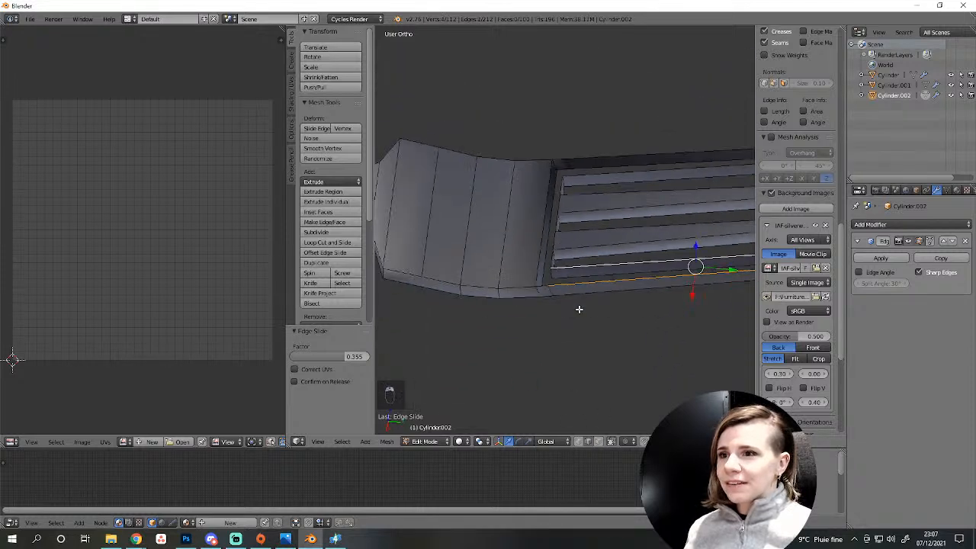
pyautogui.press('f')
# Fill the upper face of the opposite outer tine between its two lengthwise edges.
pyautogui.scroll(-4, 588, 295)
pyautogui.scroll(4, 626, 235)
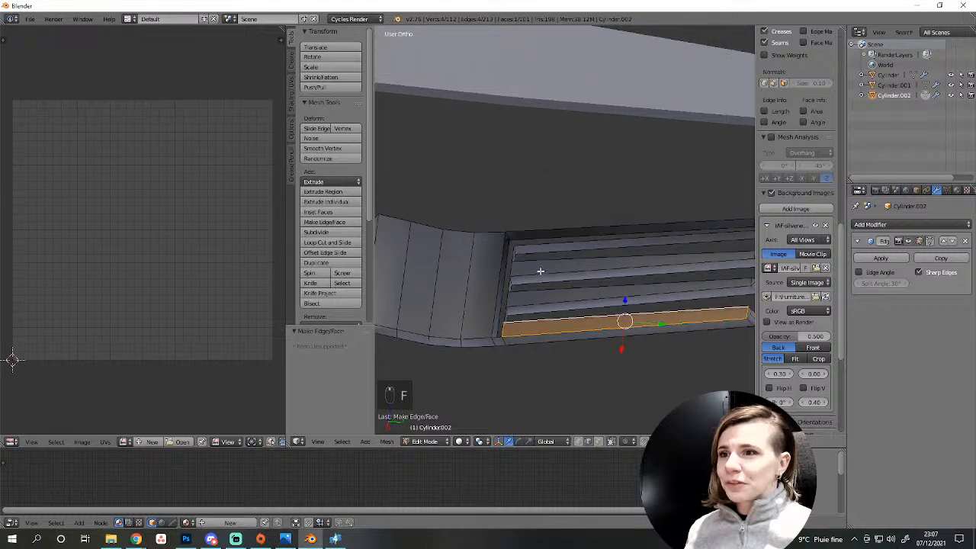
pyautogui.rightClick(528, 230)
pyautogui.keyDown('shift'); pyautogui.rightClick(534, 208); pyautogui.keyUp('shift')
pyautogui.press('f')
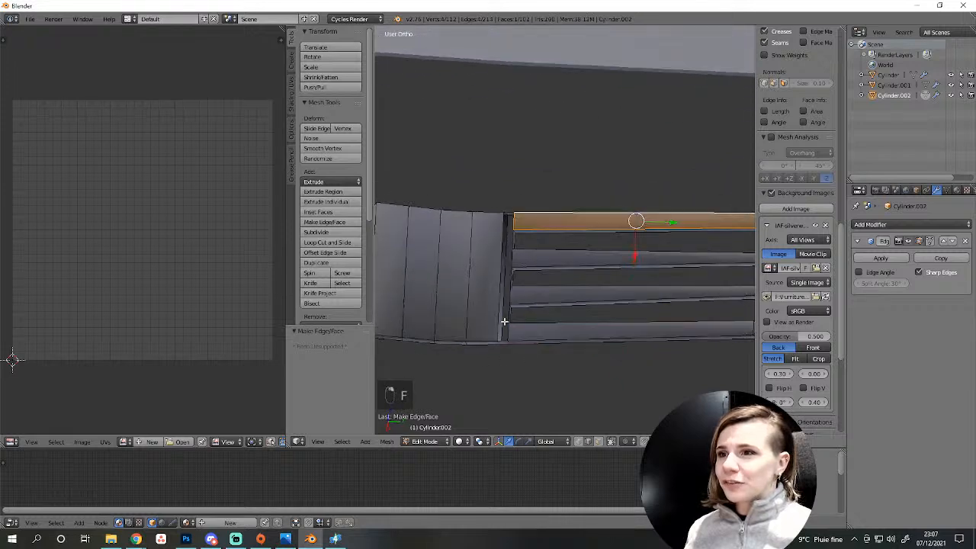
# Select the edge loop of the open strip across the slot bases and fill it on the fork's upper side.
pyautogui.scroll(3, 509, 347)
pyautogui.keyDown('shift'); pyautogui.moveTo(509, 361); pyautogui.dragTo(658, 298, button='middle'); pyautogui.keyUp('shift')
pyautogui.press('a')
pyautogui.scroll(2, 612, 279)
pyautogui.keyDown('alt'); pyautogui.rightClick(610, 295); pyautogui.keyUp('alt')
pyautogui.press('f')
# On the fork's underside, fill the open face along one outer tine between its two lengthwise edges.
pyautogui.moveTo(579, 300); pyautogui.dragTo(725, 255, button='middle')
pyautogui.keyDown('alt'); pyautogui.rightClick(599, 298); pyautogui.keyUp('alt')
pyautogui.keyDown('alt'); pyautogui.rightClick(594, 249); pyautogui.keyUp('alt')
pyautogui.keyDown('shift'); pyautogui.rightClick(598, 225); pyautogui.keyUp('shift')
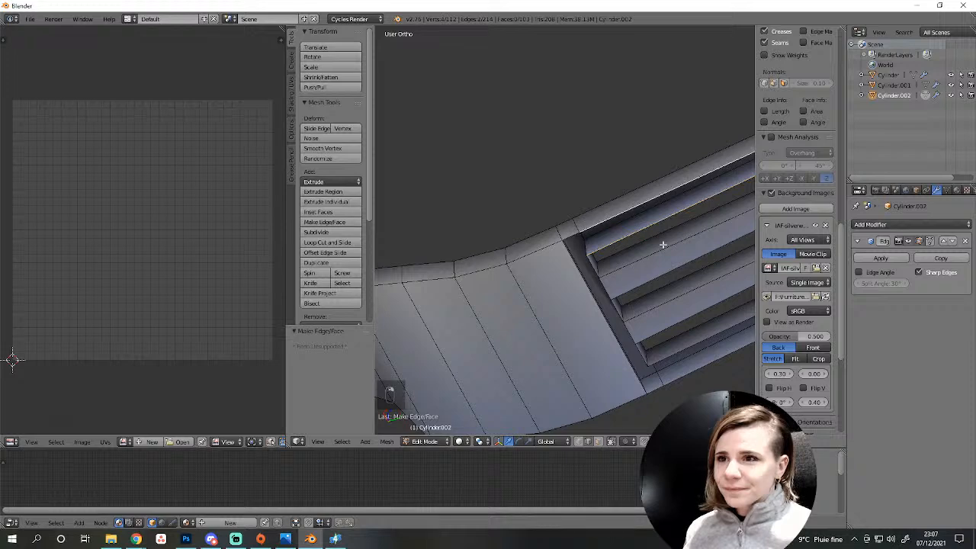
pyautogui.keyDown('shift'); pyautogui.moveTo(656, 251); pyautogui.dragTo(389, 270, button='middle'); pyautogui.keyUp('shift')
pyautogui.press('f')
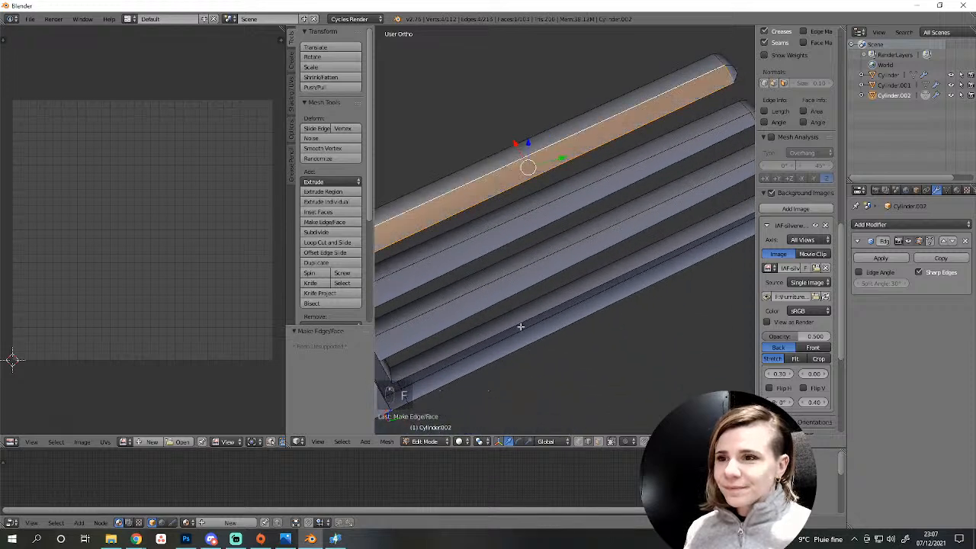
# Fill the underside face of the other outer tine between its lengthwise edges.
pyautogui.rightClick(520, 326)
pyautogui.keyDown('shift'); pyautogui.rightClick(526, 340); pyautogui.keyUp('shift')
pyautogui.press('f')
pyautogui.keyDown('shift'); pyautogui.moveTo(515, 342); pyautogui.dragTo(724, 269, button='middle'); pyautogui.keyUp('shift')
# Select the open loop across the slot bases on the underside, fill it and clear the selection.
pyautogui.press('a')
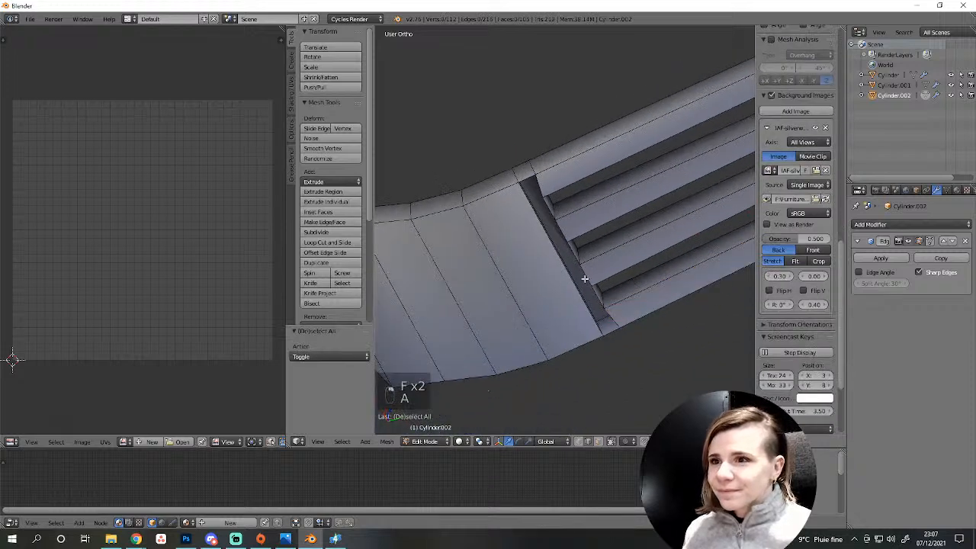
pyautogui.keyDown('alt'); pyautogui.rightClick(585, 278); pyautogui.keyUp('alt')
pyautogui.press('f')
pyautogui.scroll(-4, 585, 279)
pyautogui.press('a')
# Inspect the rebuilt fork's shading and mesh from several angles beside the knife and plate.
pyautogui.press('Tab')
pyautogui.moveTo(585, 279); pyautogui.dragTo(378, 339, button='middle')
pyautogui.scroll(-4, 250, 295)
pyautogui.scroll(-5, 687, 312)
pyautogui.moveTo(688, 312); pyautogui.dragTo(658, 318, button='middle')
pyautogui.scroll(3, 491, 379)
pyautogui.scroll(-7, 491, 378)
pyautogui.scroll(4, 648, 320)
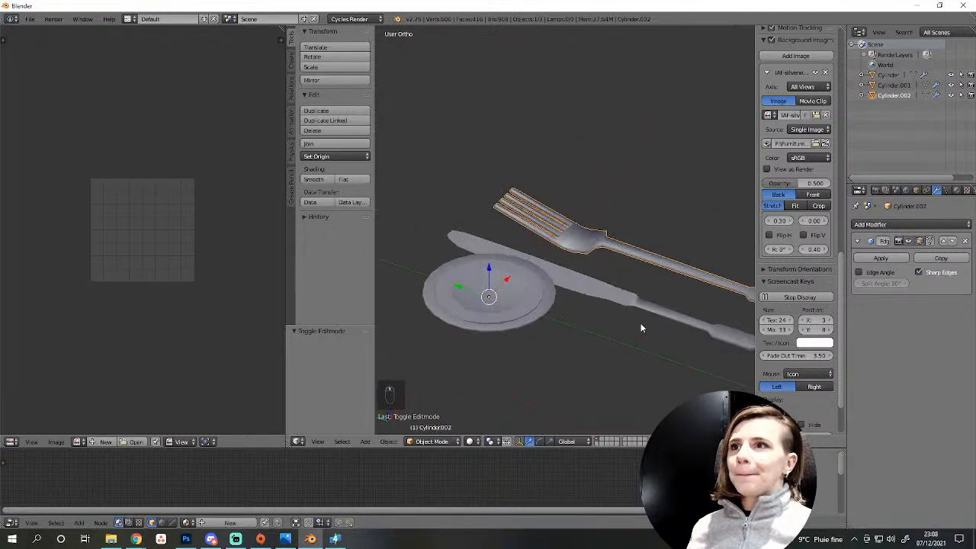
pyautogui.scroll(2, 640, 328)
pyautogui.press('Tab')
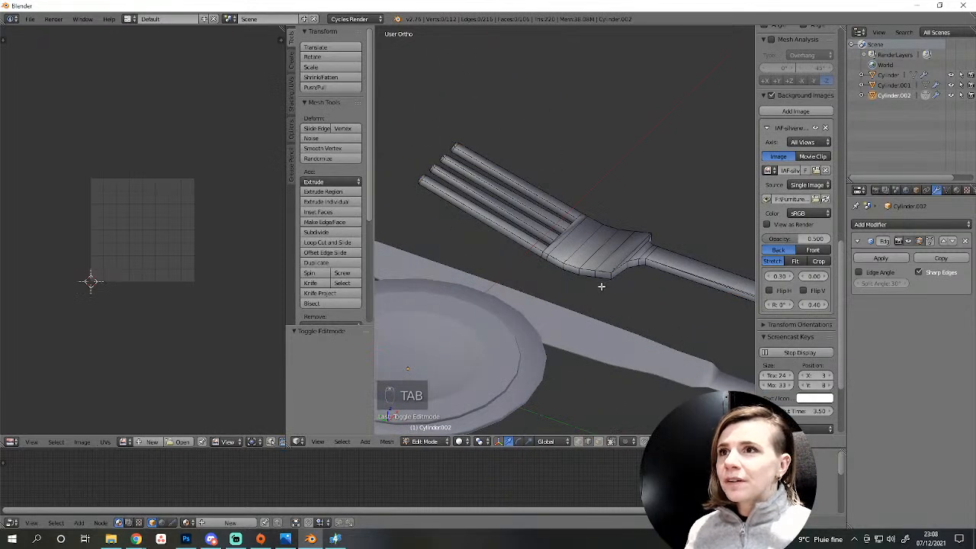
pyautogui.moveTo(600, 286); pyautogui.dragTo(460, 310, button='middle')
pyautogui.scroll(4, 520, 343)
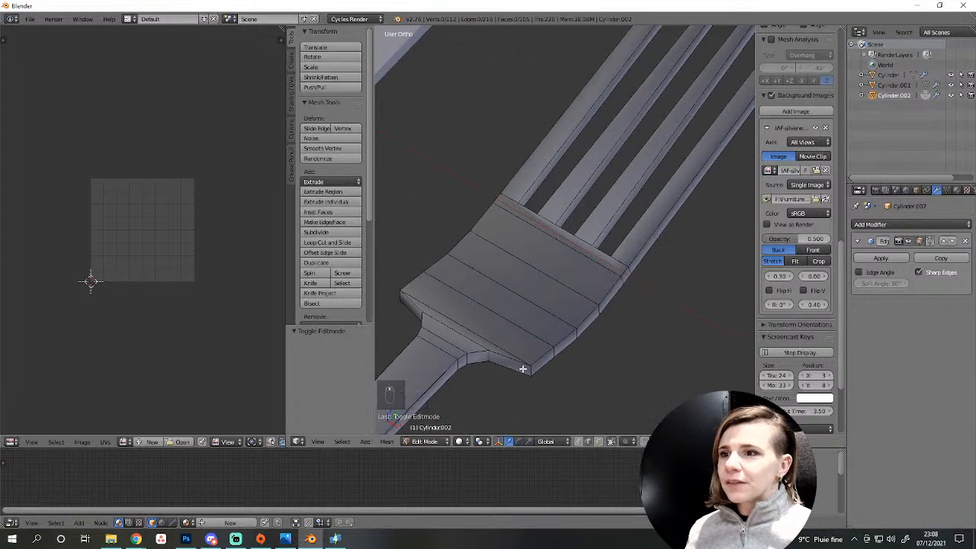
pyautogui.moveTo(522, 369); pyautogui.dragTo(704, 349, button='middle')
pyautogui.press('Tab')
pyautogui.scroll(-3, 684, 352)
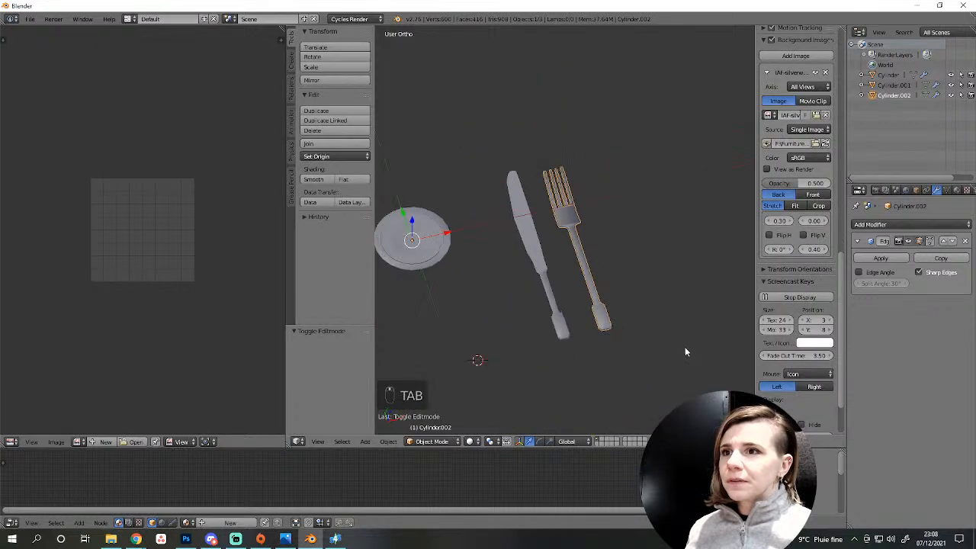
pyautogui.scroll(2, 662, 351)
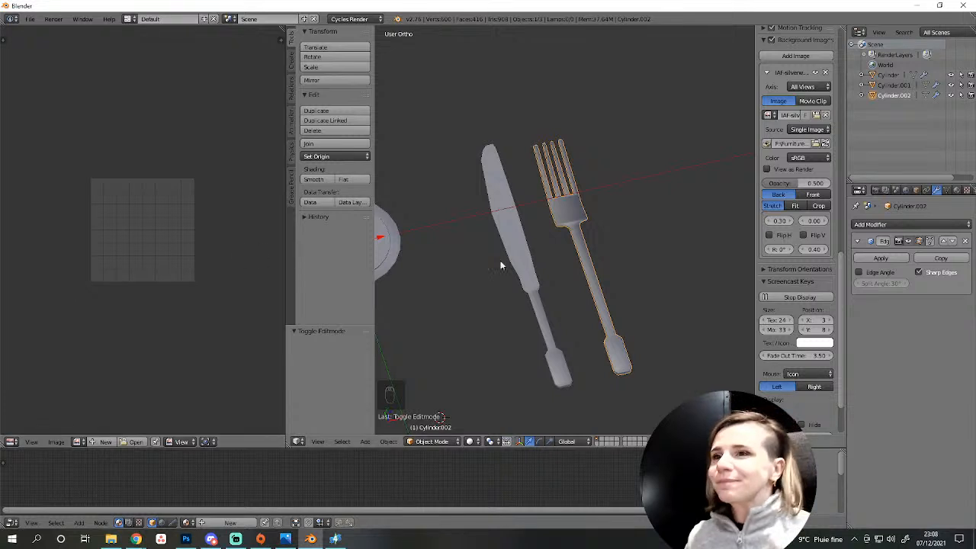
pyautogui.scroll(-3, 622, 277)
pyautogui.scroll(3, 579, 276)
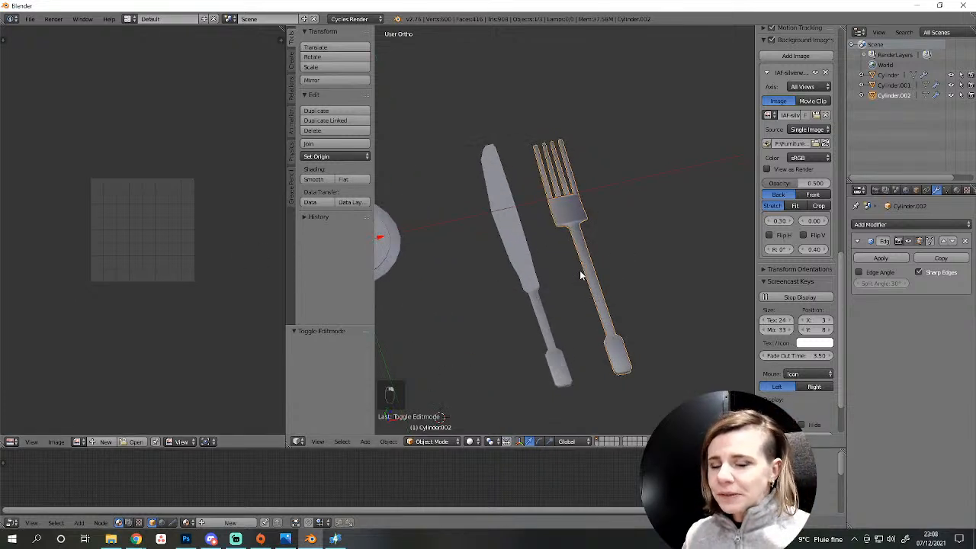
# Compare the fork and knife models with the cutlery reference image from above.
pyautogui.press('KP_7')
pyautogui.scroll(-3, 592, 277)
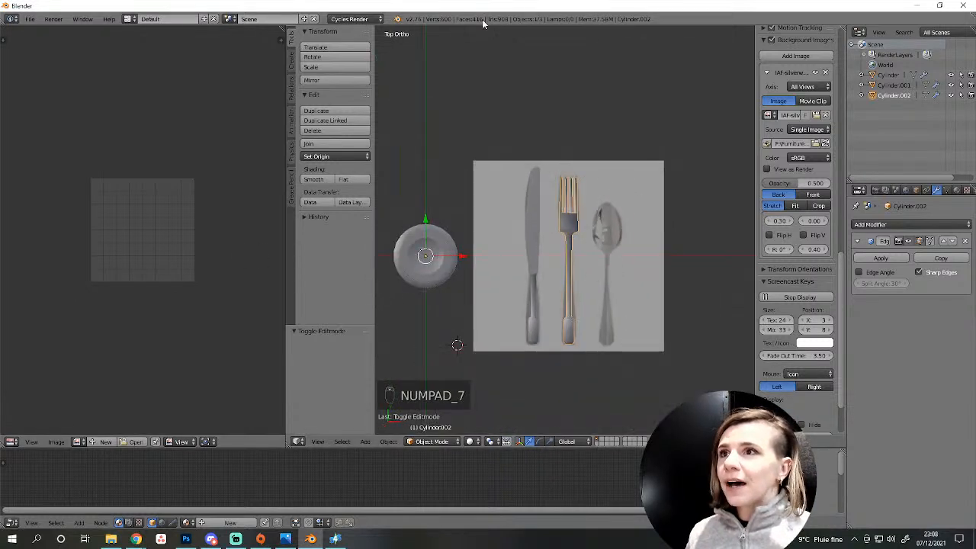
pyautogui.scroll(1, 571, 291)
pyautogui.scroll(-2, 571, 291)
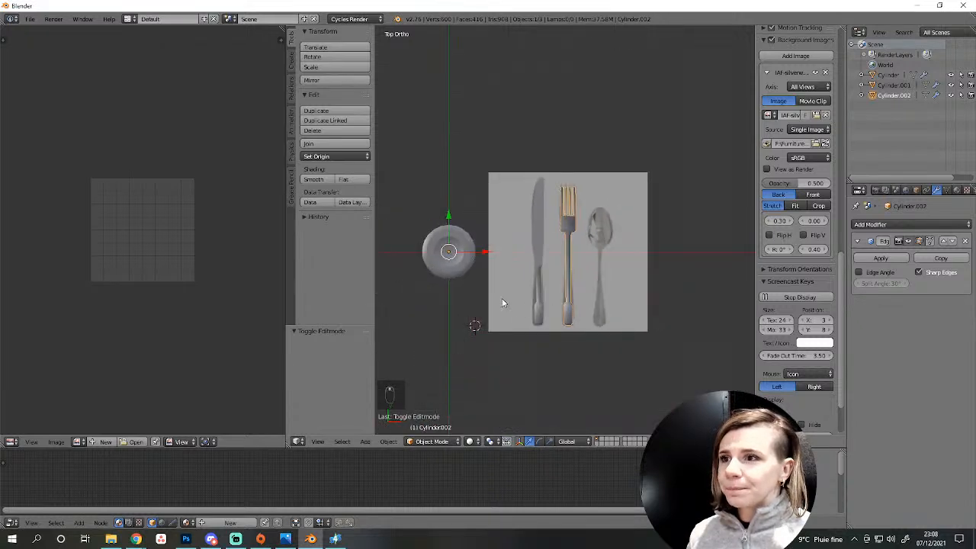
pyautogui.scroll(2, 589, 292)
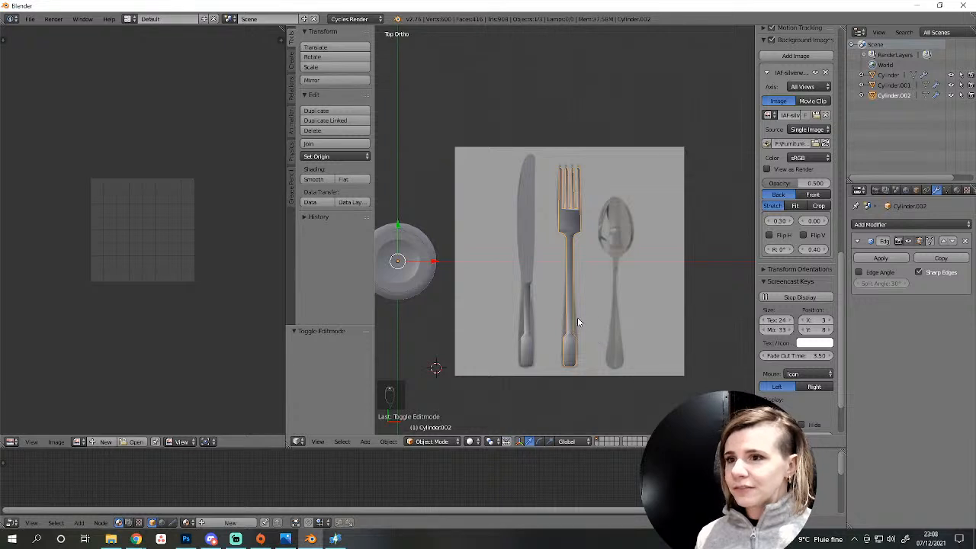
pyautogui.scroll(3, 577, 317)
pyautogui.scroll(-2, 573, 327)
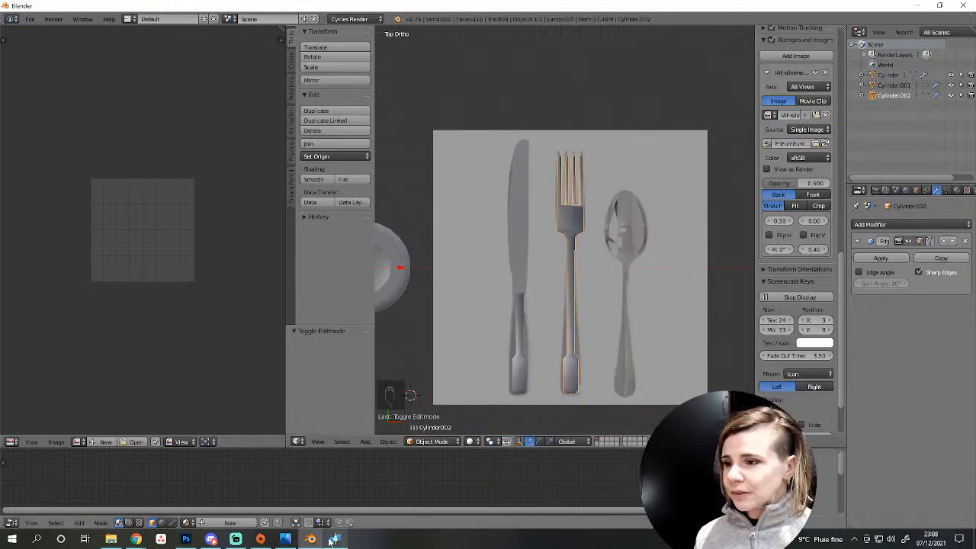
# Switch to the Photos app to check the table-setting reference picture and return to Blender.
pyautogui.click(272, 541)
pyautogui.click(279, 543)
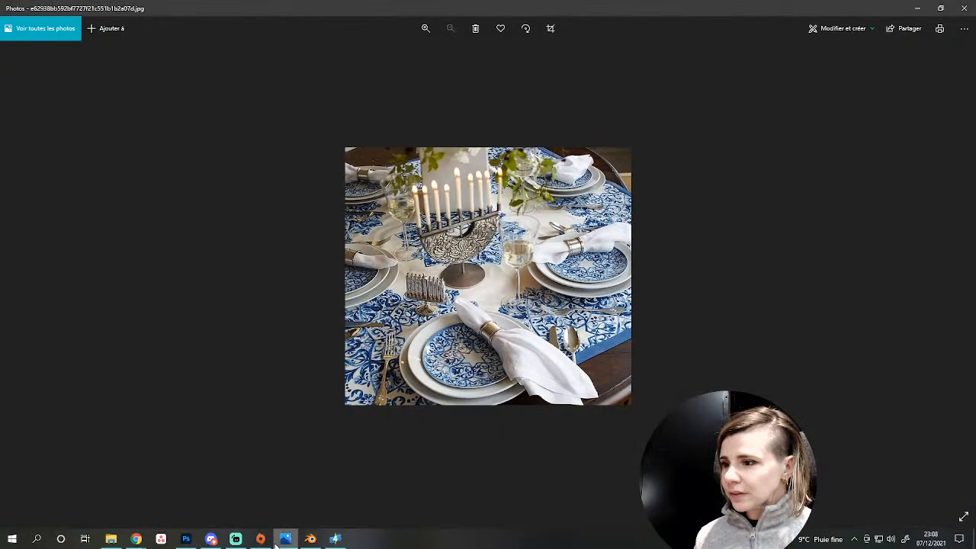
pyautogui.click(283, 543)
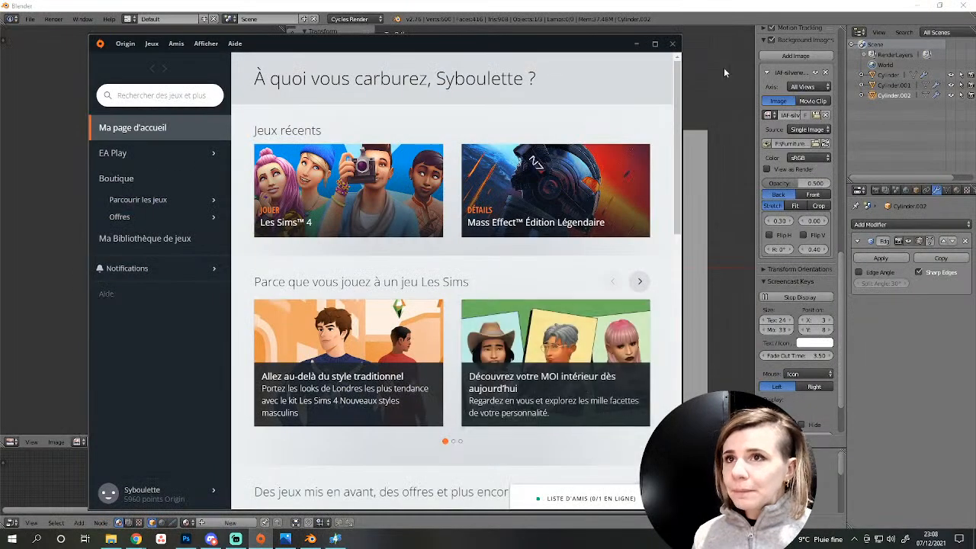
pyautogui.click(730, 18)
# In wireframe top view, move the fork handle's tapered shoulder section toward the tines along Y.
pyautogui.scroll(7, 626, 283)
pyautogui.press('Tab')
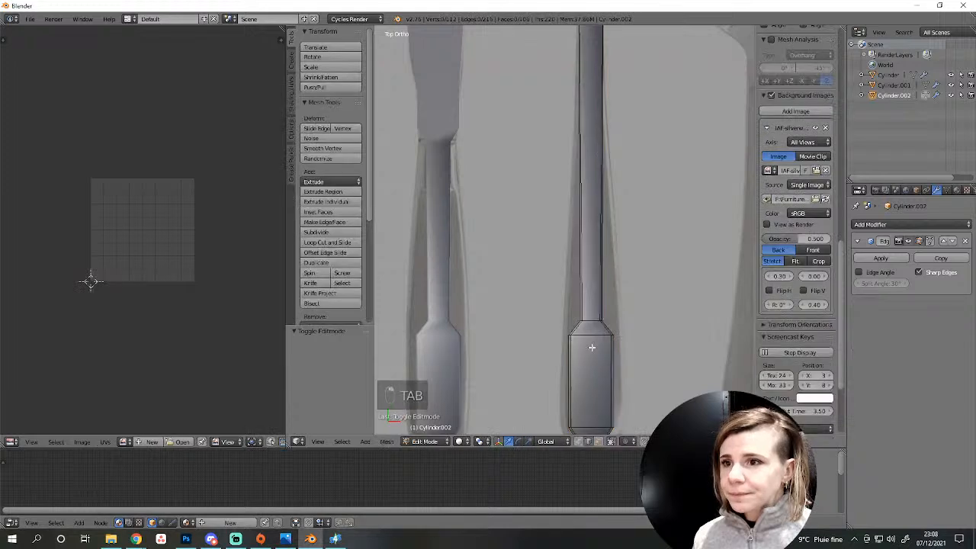
pyautogui.press('z')
pyautogui.press('b')
pyautogui.moveTo(560, 314); pyautogui.dragTo(654, 353)
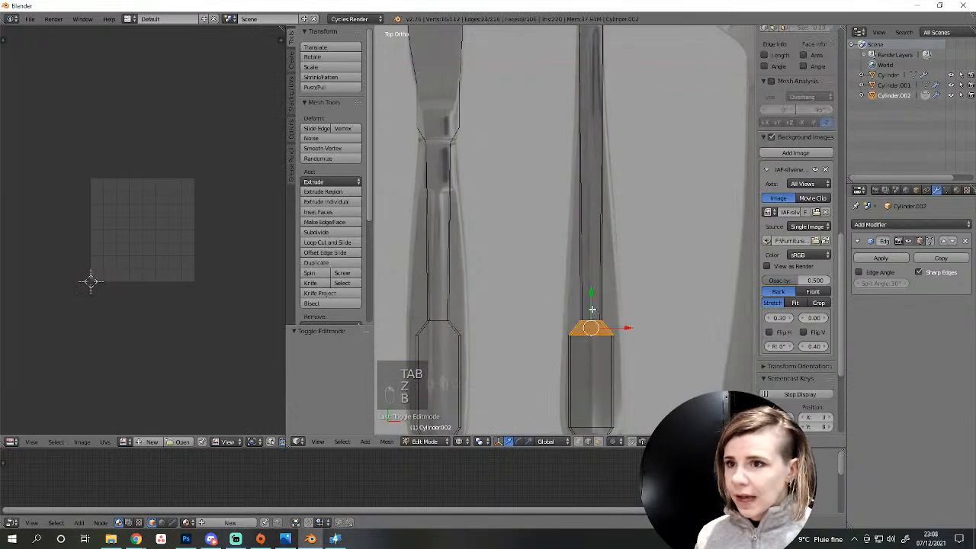
pyautogui.moveTo(588, 303); pyautogui.dragTo(588, 253)
pyautogui.scroll(-8, 610, 328)
pyautogui.press('a')
pyautogui.press('Tab')
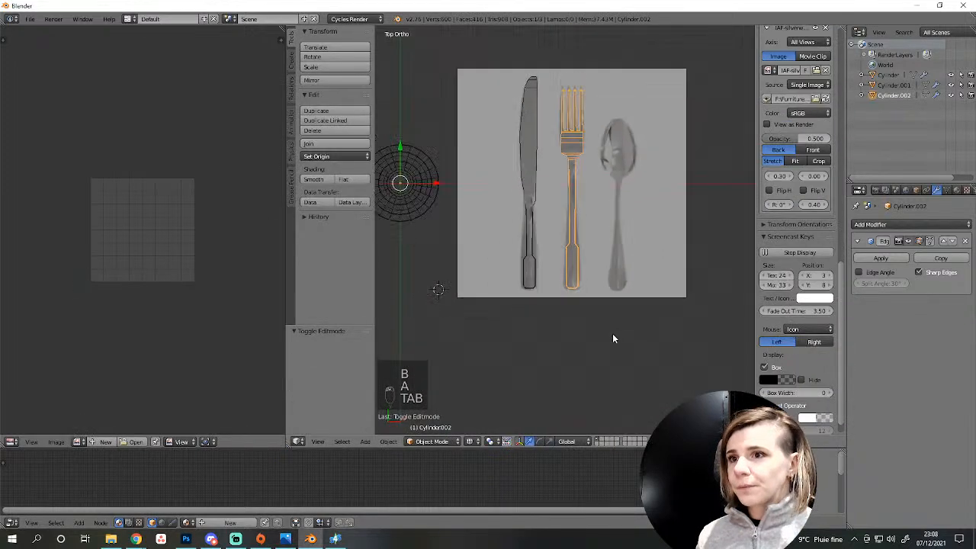
# Select the knife and examine it beside the fork in wireframe and solid shading.
pyautogui.rightClick(539, 282)
pyautogui.keyDown('shift'); pyautogui.moveTo(598, 302); pyautogui.dragTo(601, 375, button='middle'); pyautogui.keyUp('shift')
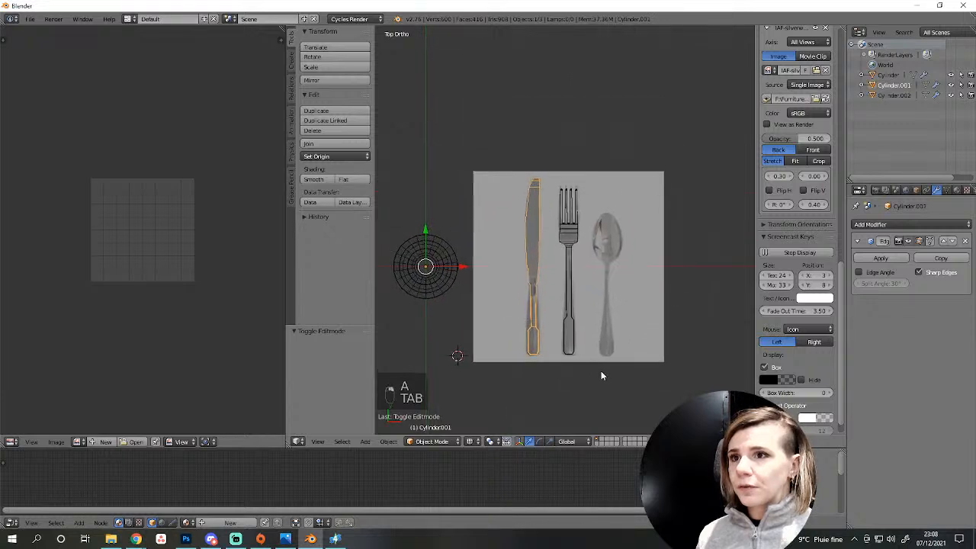
pyautogui.press('Tab')
pyautogui.scroll(2, 630, 363)
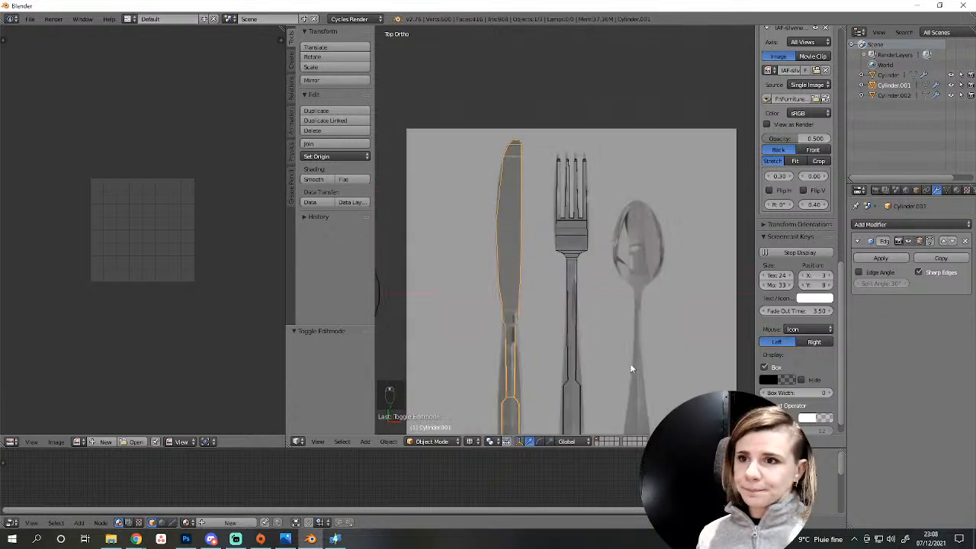
pyautogui.press('Tab')
pyautogui.press('z')
pyautogui.moveTo(527, 341); pyautogui.dragTo(554, 330, button='middle')
pyautogui.press('z')
pyautogui.scroll(-2, 559, 328)
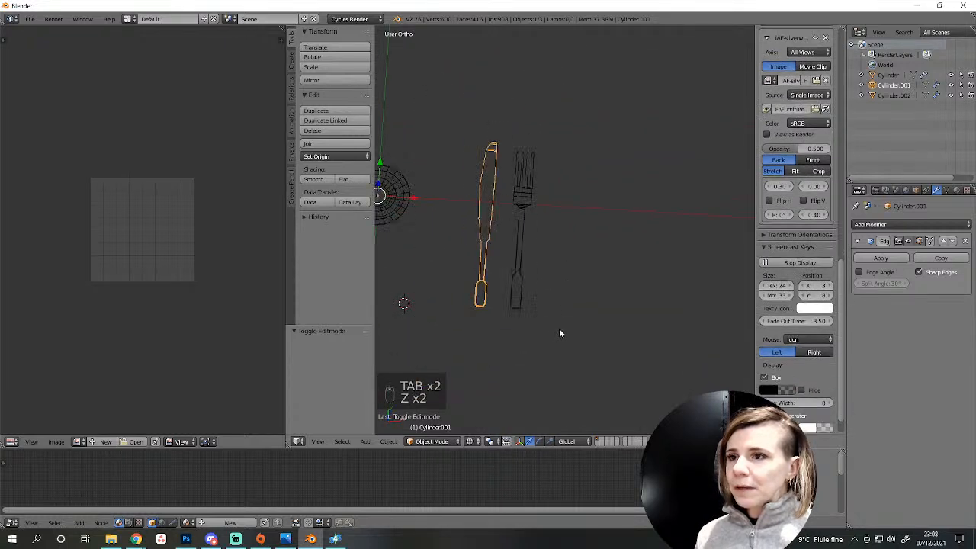
pyautogui.press('z')
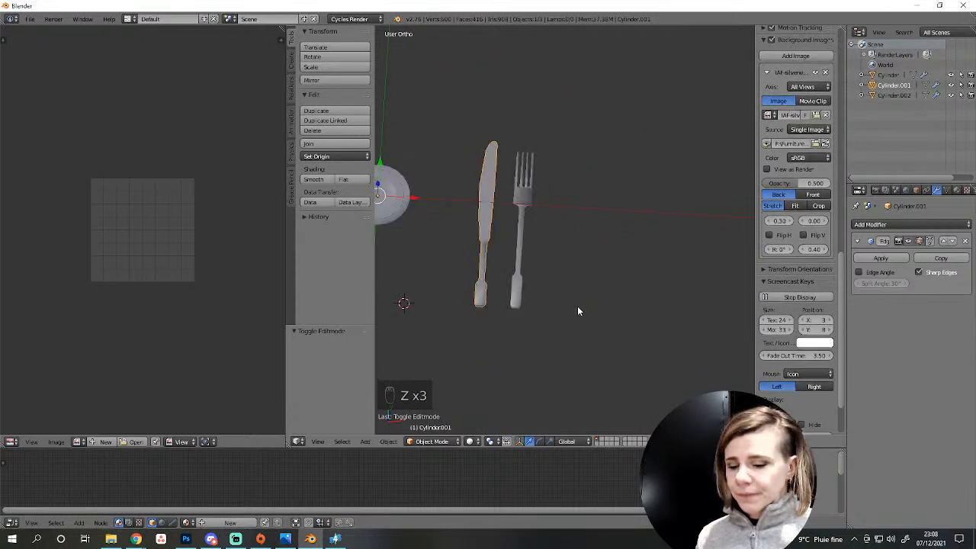
# Examine the fork's tines and neck against the reference image from above and at an angle.
pyautogui.press('KP_7')
pyautogui.scroll(1, 577, 306)
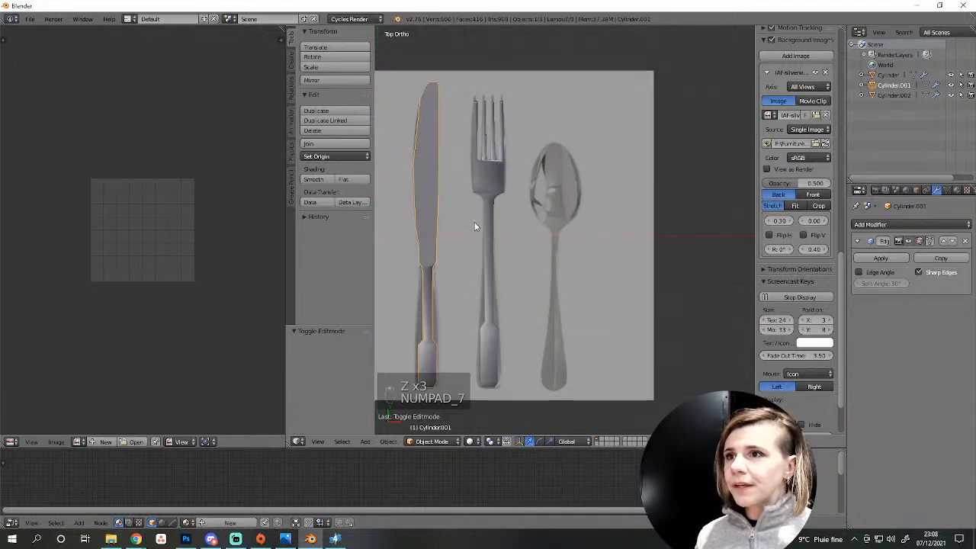
pyautogui.scroll(4, 556, 330)
pyautogui.press('Tab')
pyautogui.scroll(-2, 639, 383)
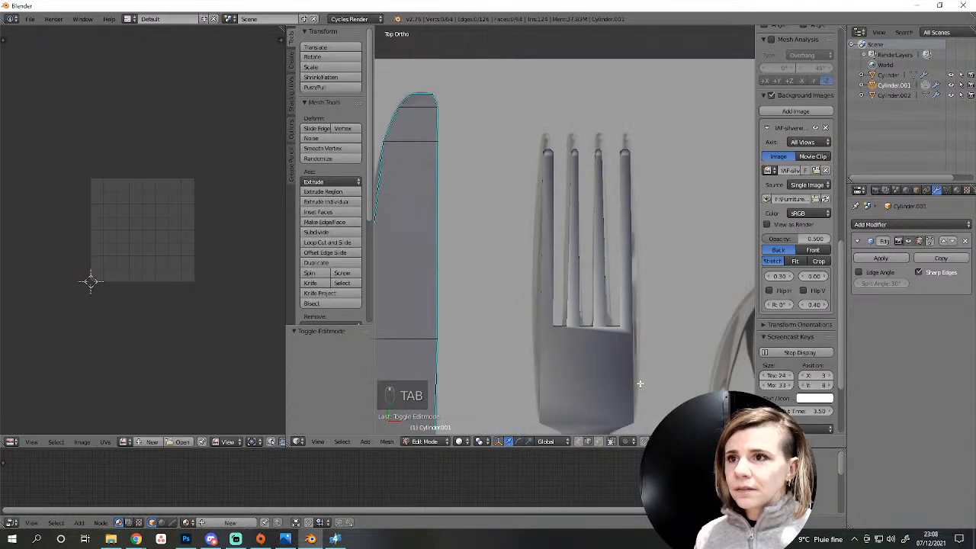
pyautogui.press('Tab')
pyautogui.moveTo(632, 387); pyautogui.dragTo(555, 320, button='middle')
pyautogui.press('Tab')
pyautogui.scroll(2, 605, 338)
pyautogui.press('Tab')
# Edit the fork and select the lengthwise upper edges facing each other across the outermost slot.
pyautogui.rightClick(554, 321)
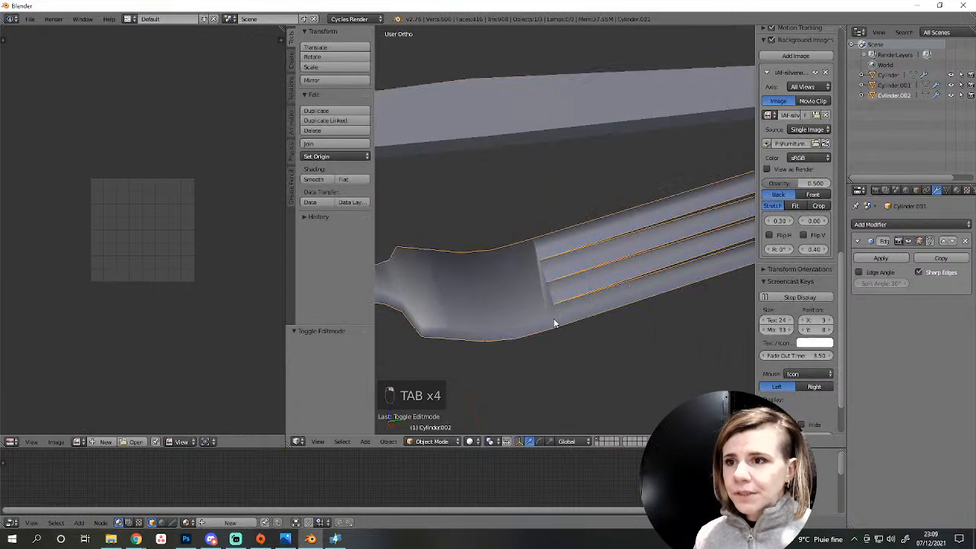
pyautogui.press('Tab')
pyautogui.scroll(3, 554, 323)
pyautogui.moveTo(560, 357); pyautogui.dragTo(436, 349, button='middle')
pyautogui.keyDown('ctrl'); pyautogui.rightClick(433, 335); pyautogui.keyUp('ctrl')
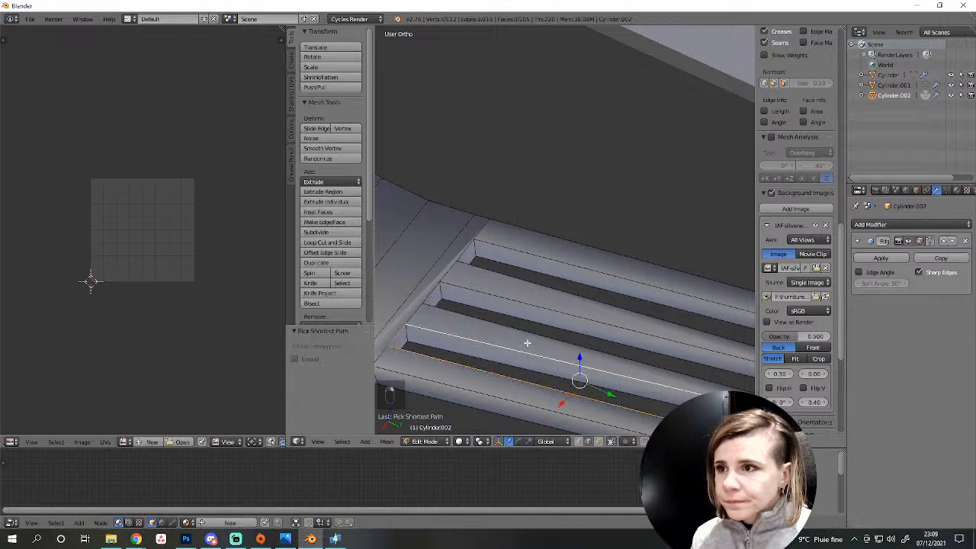
pyautogui.scroll(-3, 526, 342)
pyautogui.scroll(2, 616, 342)
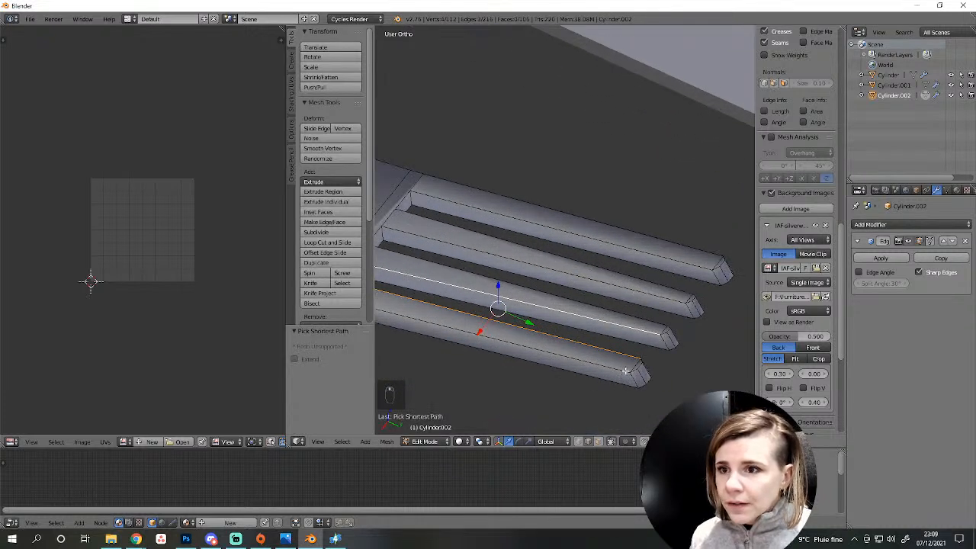
# Add the remaining lengthwise upper edge of the outermost tine to the edge selection.
pyautogui.keyDown('ctrl'); pyautogui.rightClick(636, 370); pyautogui.keyUp('ctrl')
pyautogui.keyDown('ctrl'); pyautogui.rightClick(619, 368); pyautogui.keyUp('ctrl')
pyautogui.scroll(-3, 598, 358)
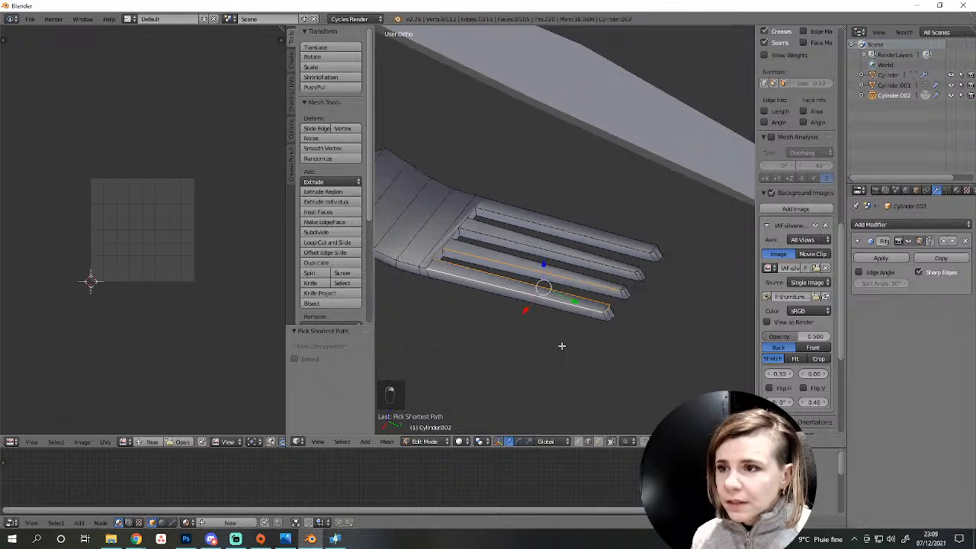
pyautogui.keyDown('shift'); pyautogui.moveTo(561, 346); pyautogui.dragTo(630, 372, button='middle'); pyautogui.keyUp('shift')
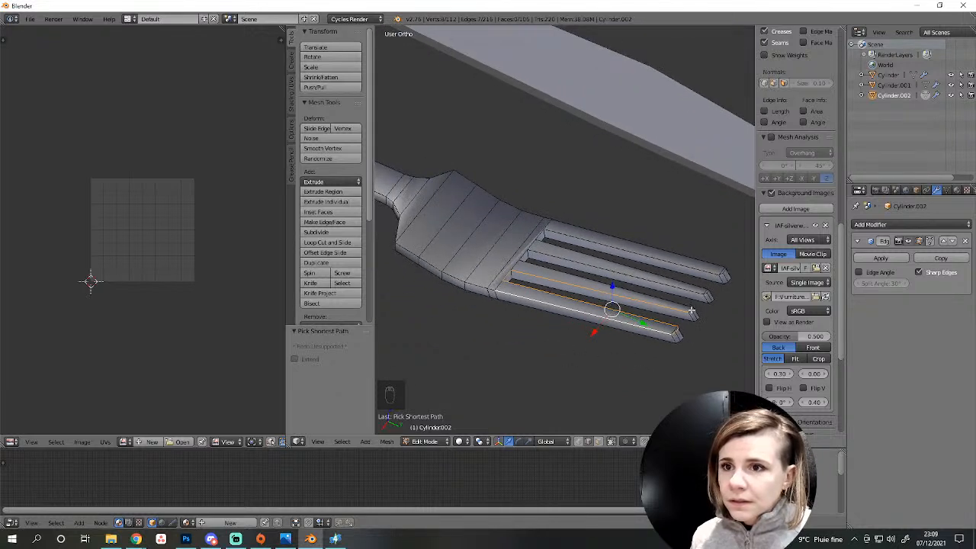
pyautogui.moveTo(687, 309); pyautogui.dragTo(605, 282, button='middle')
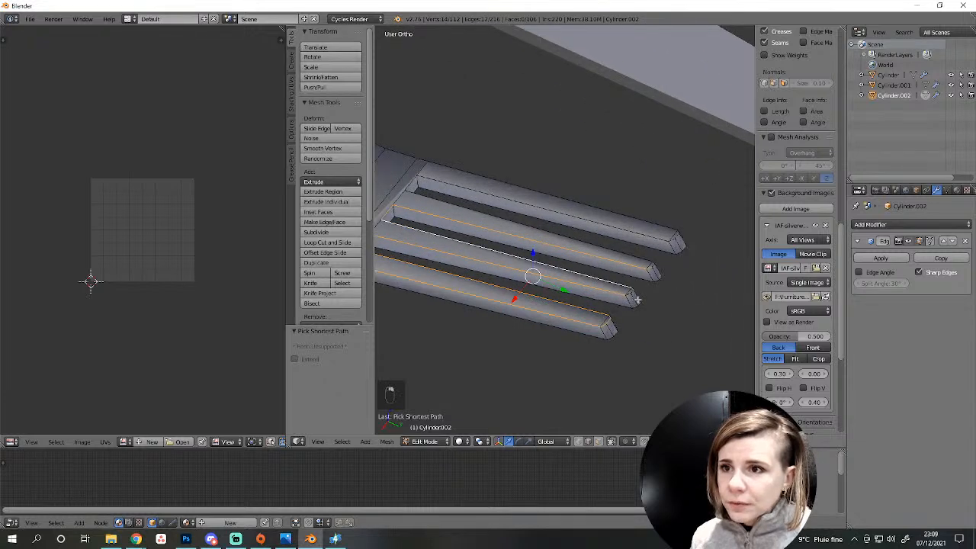
# Extend the selection along the lengthwise upper edges of the two middle tines, up to their tips.
pyautogui.scroll(3, 637, 300)
pyautogui.keyDown('ctrl'); pyautogui.rightClick(674, 342); pyautogui.keyUp('ctrl')
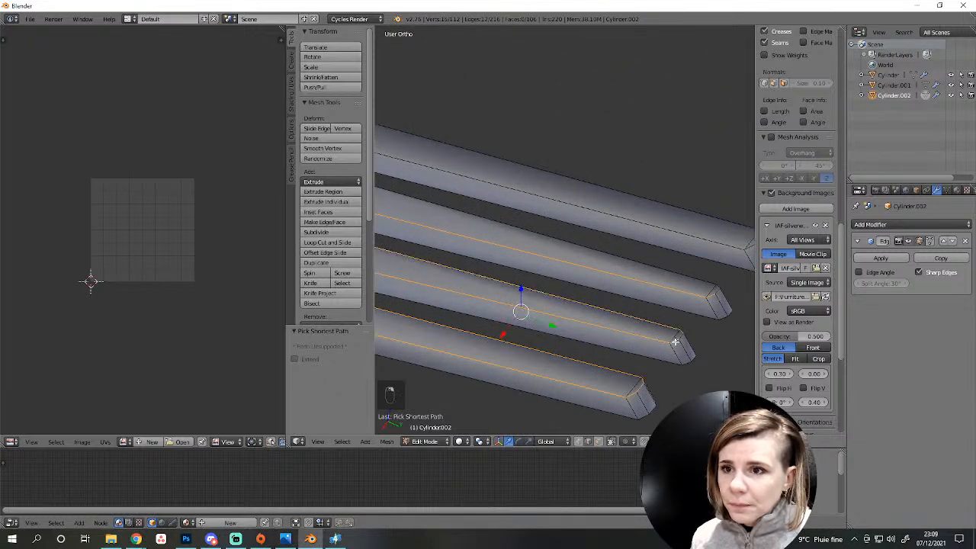
pyautogui.keyDown('ctrl'); pyautogui.rightClick(705, 280); pyautogui.keyUp('ctrl')
pyautogui.scroll(-2, 704, 280)
pyautogui.scroll(3, 706, 280)
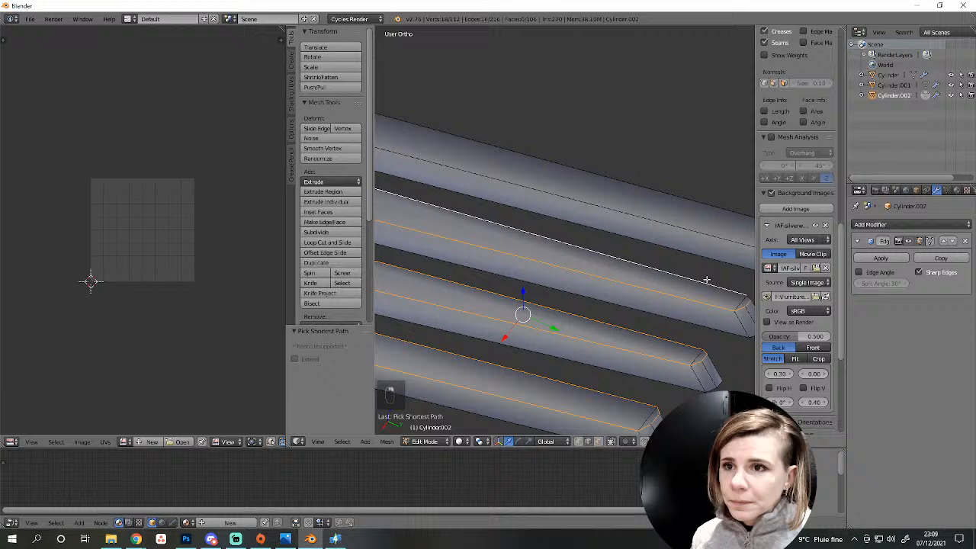
pyautogui.keyDown('ctrl'); pyautogui.rightClick(747, 298); pyautogui.keyUp('ctrl')
pyautogui.scroll(-2, 671, 263)
pyautogui.keyDown('shift'); pyautogui.moveTo(485, 215); pyautogui.dragTo(575, 315, button='middle'); pyautogui.keyUp('shift')
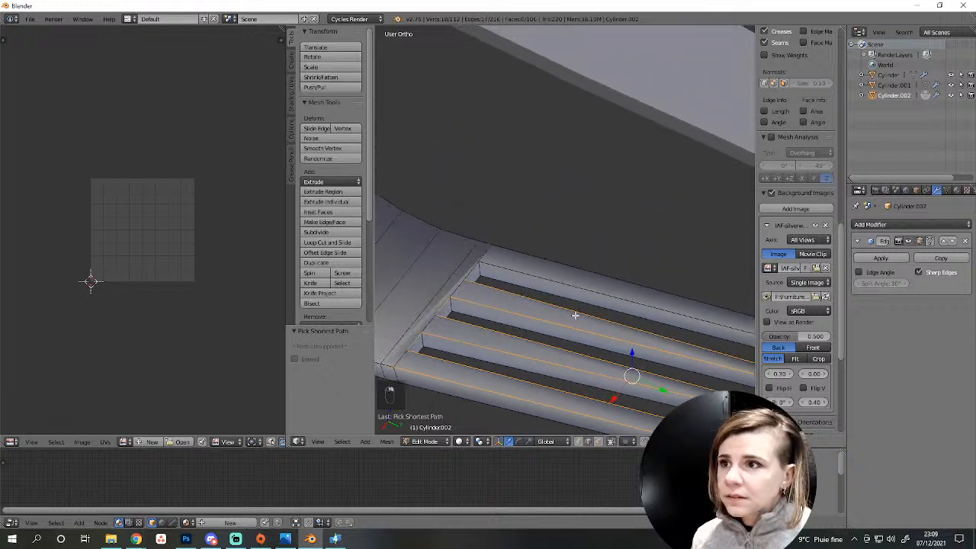
# Add both lengthwise upper edges of the far outer tine to the selection.
pyautogui.keyDown('ctrl'); pyautogui.rightClick(502, 266); pyautogui.keyUp('ctrl')
pyautogui.keyDown('shift'); pyautogui.moveTo(750, 339); pyautogui.dragTo(589, 307, button='middle'); pyautogui.keyUp('shift')
pyautogui.keyDown('ctrl'); pyautogui.rightClick(606, 289); pyautogui.keyUp('ctrl')
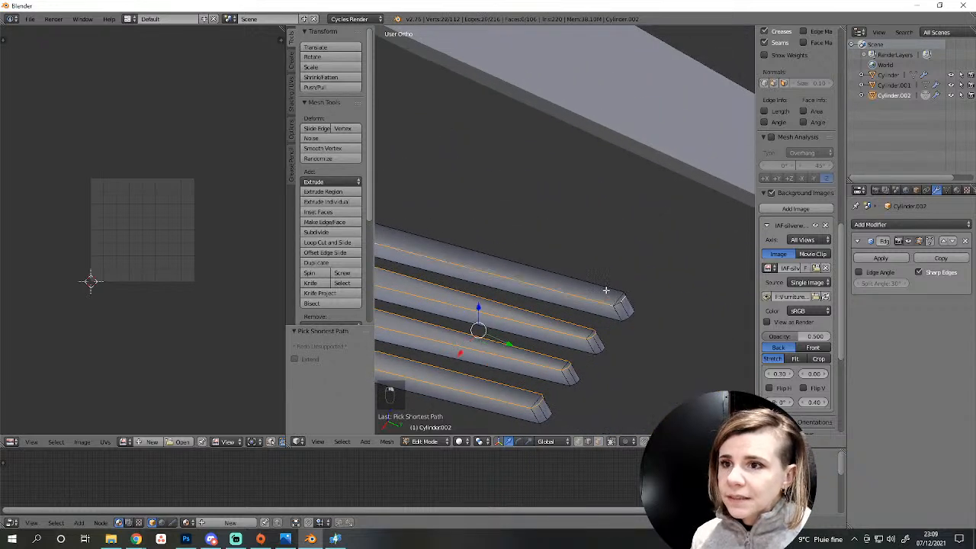
pyautogui.hotkey('ctrl', 'z')
pyautogui.keyDown('ctrl'); pyautogui.rightClick(616, 289); pyautogui.keyUp('ctrl')
pyautogui.scroll(-8, 614, 289)
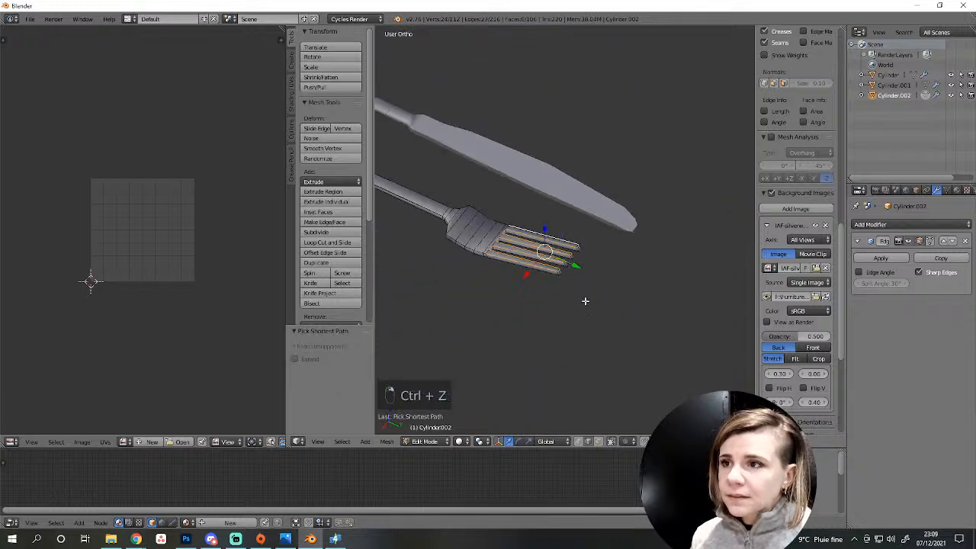
# Mark the selected tine edges as sharp and check the fork's shading in Object Mode.
pyautogui.moveTo(532, 281); pyautogui.dragTo(566, 273, button='middle')
pyautogui.scroll(7, 555, 369)
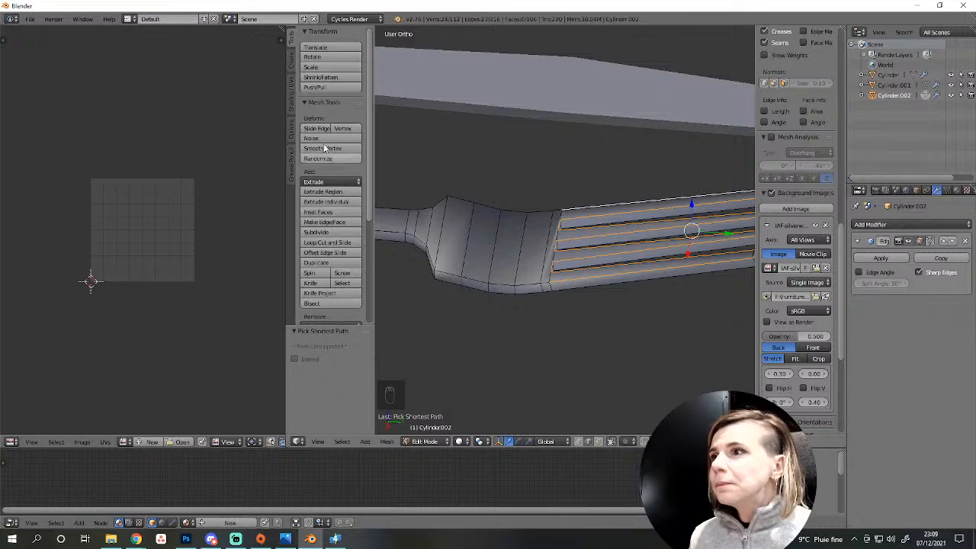
pyautogui.click(291, 92)
pyautogui.click(345, 77)
pyautogui.scroll(-5, 637, 268)
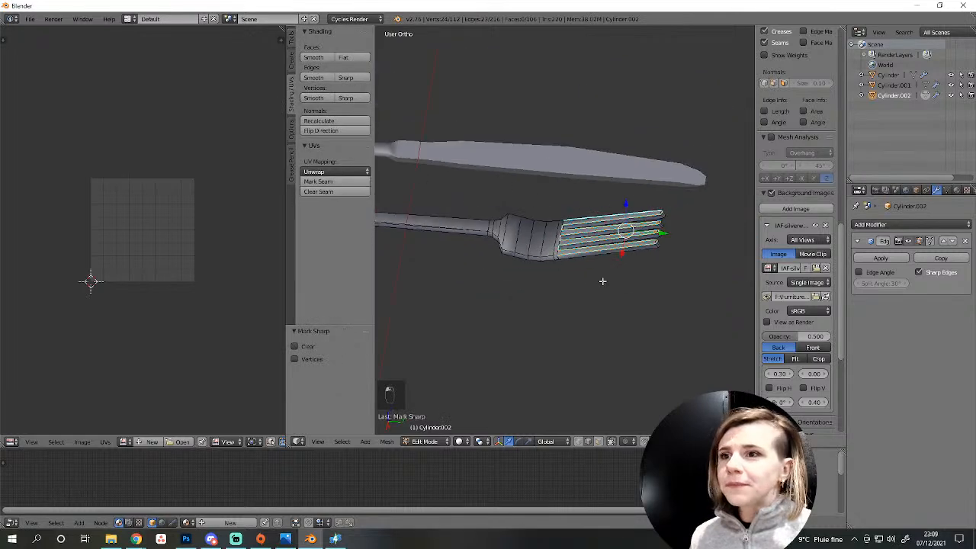
pyautogui.press('a')
pyautogui.moveTo(638, 269); pyautogui.dragTo(603, 291, button='middle')
pyautogui.press('Tab')
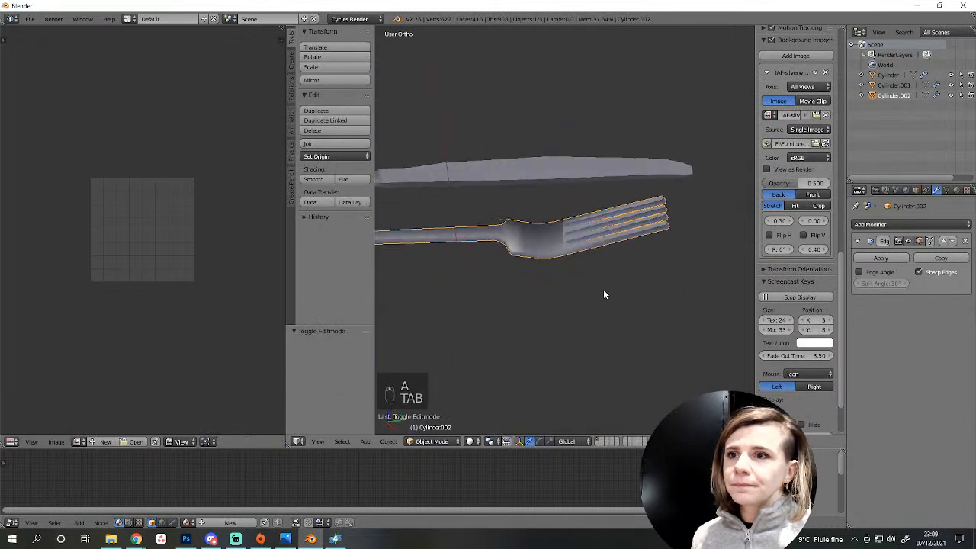
pyautogui.scroll(4, 570, 300)
# Select the upper side edges along both sides of the fork head, from tine base to rear corners, and mark them sharp.
pyautogui.press('Tab')
pyautogui.rightClick(570, 269)
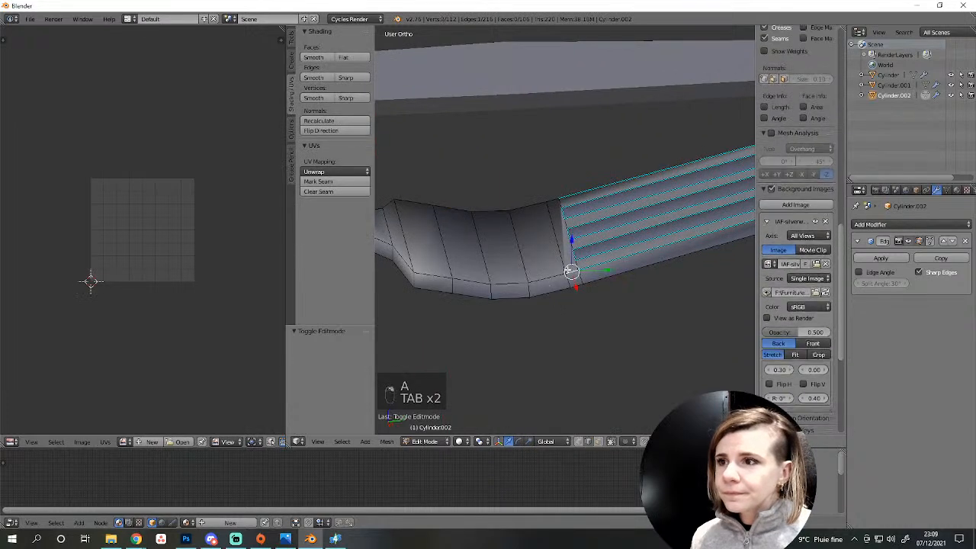
pyautogui.keyDown('ctrl'); pyautogui.rightClick(403, 255); pyautogui.keyUp('ctrl')
pyautogui.moveTo(399, 223); pyautogui.dragTo(403, 276, button='middle')
pyautogui.keyDown('shift'); pyautogui.rightClick(392, 283); pyautogui.keyUp('shift')
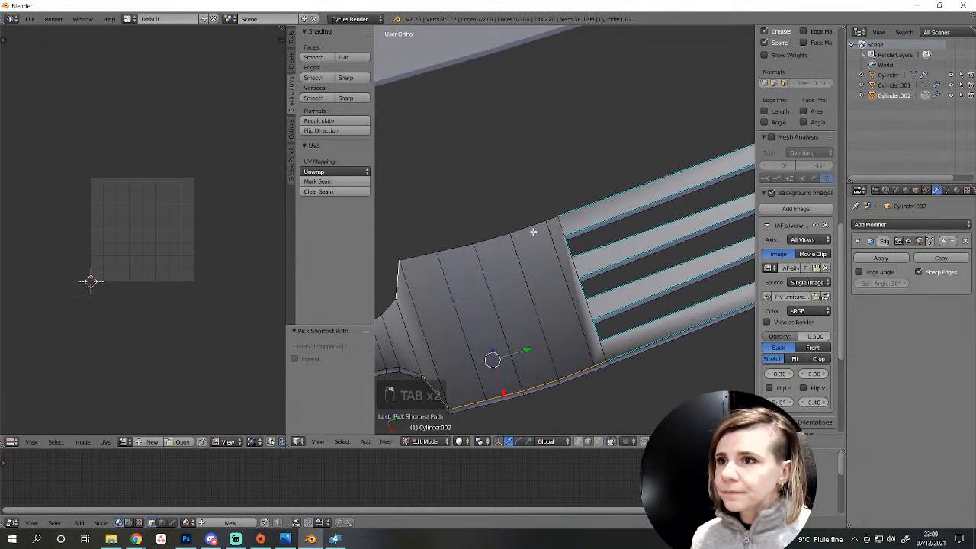
pyautogui.keyDown('ctrl'); pyautogui.rightClick(551, 219); pyautogui.keyUp('ctrl')
pyautogui.scroll(-5, 562, 322)
pyautogui.press('a')
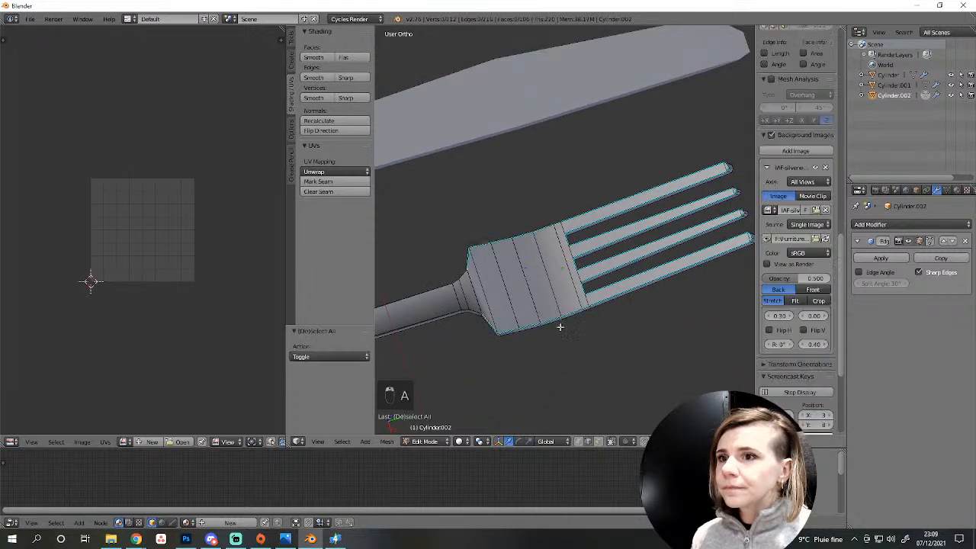
# Bevel the edge loop across the fork head's rear corners by 0.003 with one segment.
pyautogui.press('Tab')
pyautogui.moveTo(562, 322); pyautogui.dragTo(721, 291, button='middle')
pyautogui.scroll(5, 688, 351)
pyautogui.press('Tab')
pyautogui.scroll(2, 678, 358)
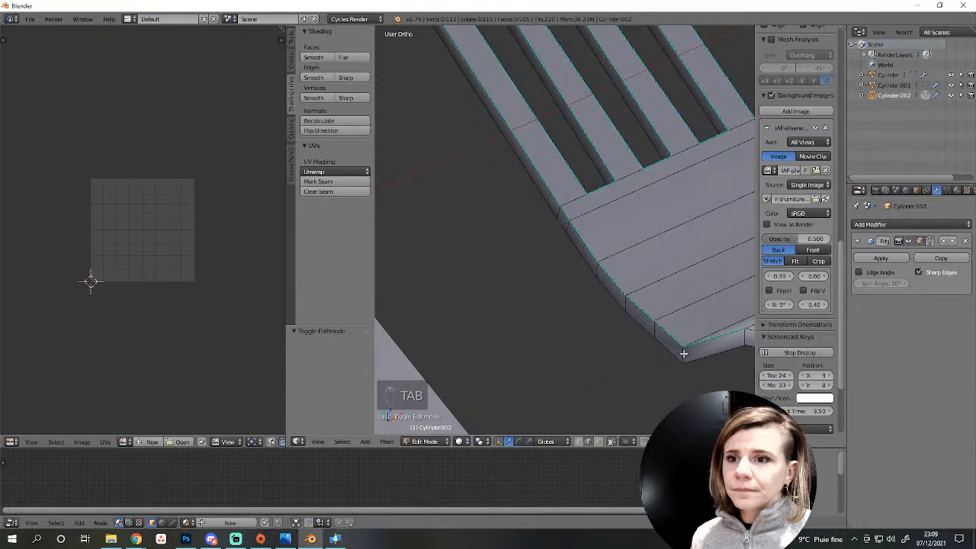
pyautogui.keyDown('alt'); pyautogui.rightClick(684, 354); pyautogui.keyUp('alt')
pyautogui.keyDown('shift'); pyautogui.moveTo(695, 371); pyautogui.dragTo(564, 348, button='middle'); pyautogui.keyUp('shift')
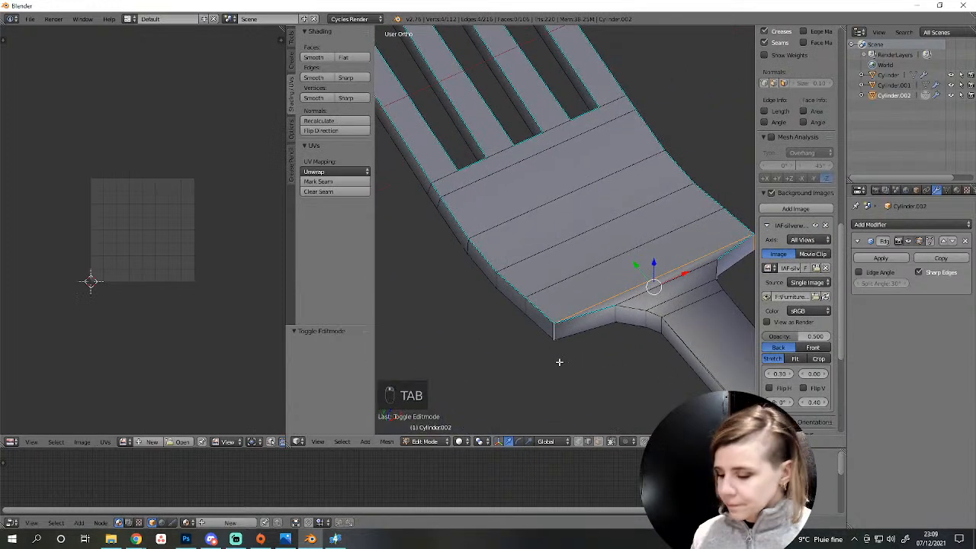
pyautogui.hotkey('ctrl', 'b')
pyautogui.click(548, 380)
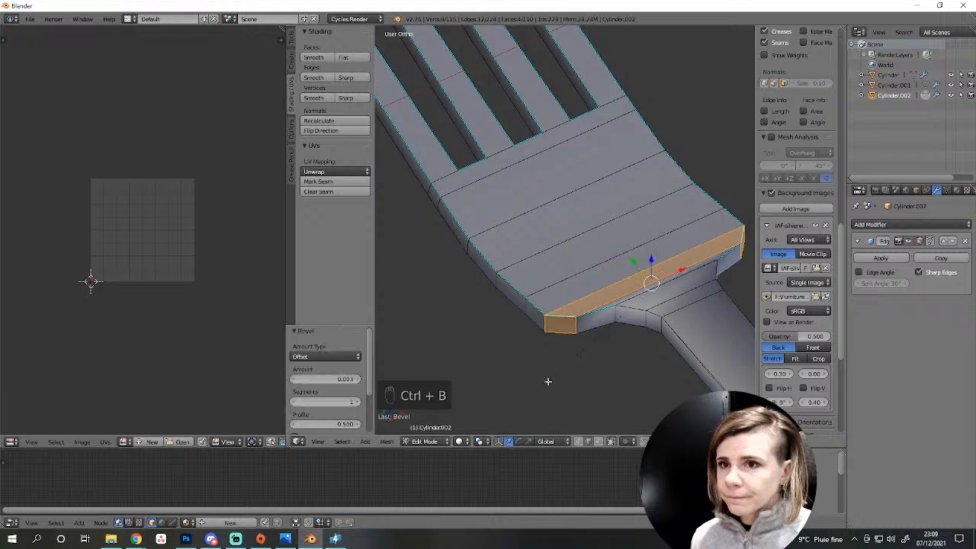
# Examine the fork from the side and from above beside the knife and plate, with and without its mesh edges.
pyautogui.press('a')
pyautogui.scroll(-6, 549, 381)
pyautogui.press('Tab')
pyautogui.moveTo(577, 392); pyautogui.dragTo(429, 364, button='middle')
pyautogui.press('Tab')
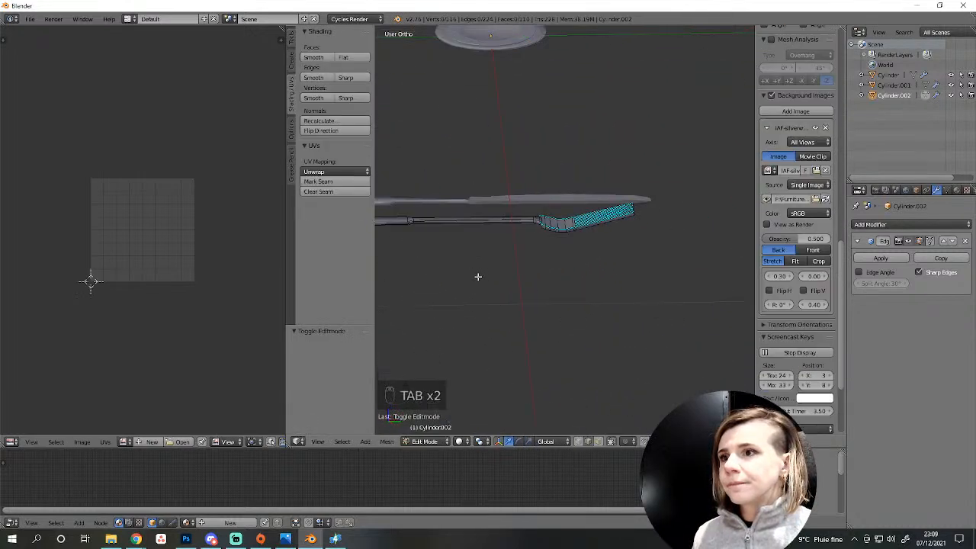
pyautogui.moveTo(478, 276); pyautogui.dragTo(627, 356, button='middle')
pyautogui.press('Tab')
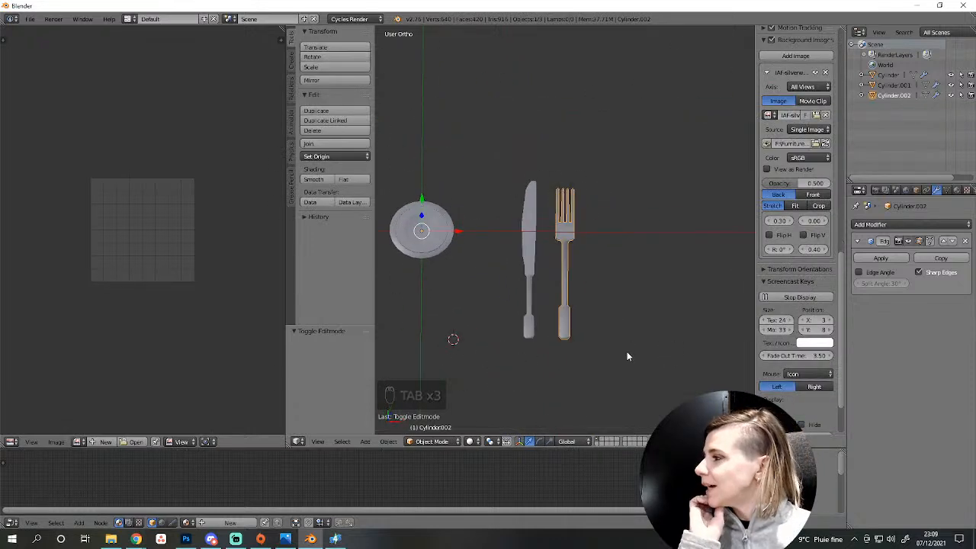
pyautogui.click(338, 538)
pyautogui.hotkey('alt', 'Tab')
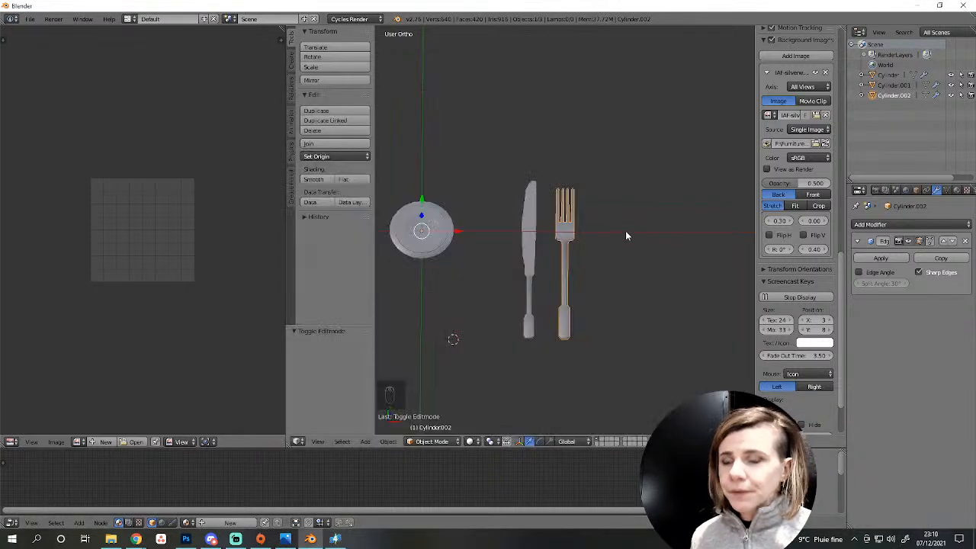
# In top view, add a plane and scale it down to about 0.049 of its size.
pyautogui.press('KP_7')
pyautogui.scroll(3, 632, 235)
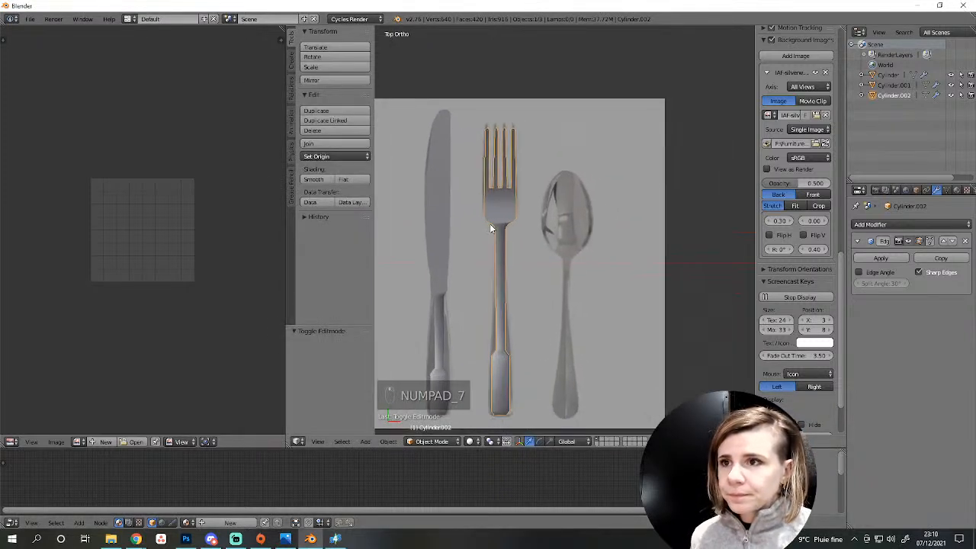
pyautogui.hotkey('shift', 'a')
pyautogui.moveTo(490, 227)
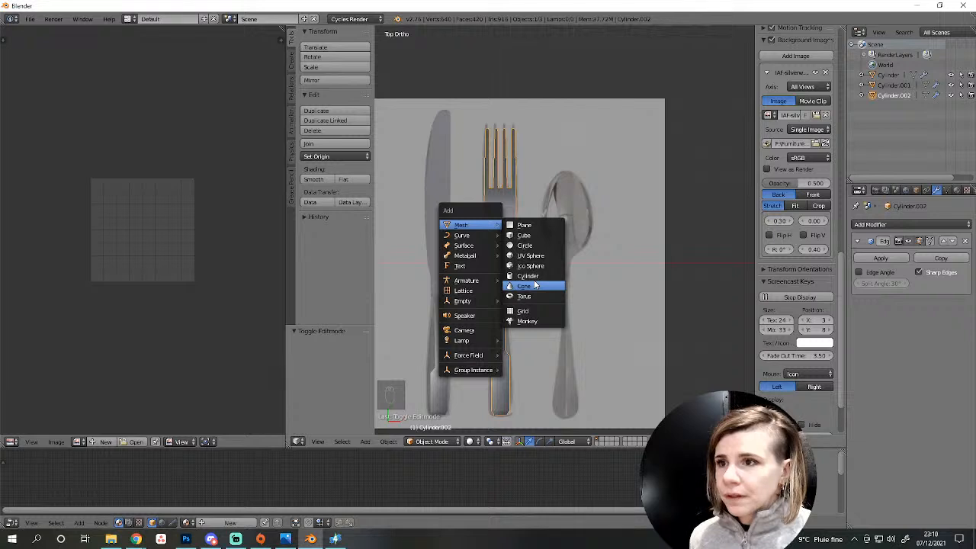
pyautogui.click(524, 225)
pyautogui.scroll(-4, 646, 326)
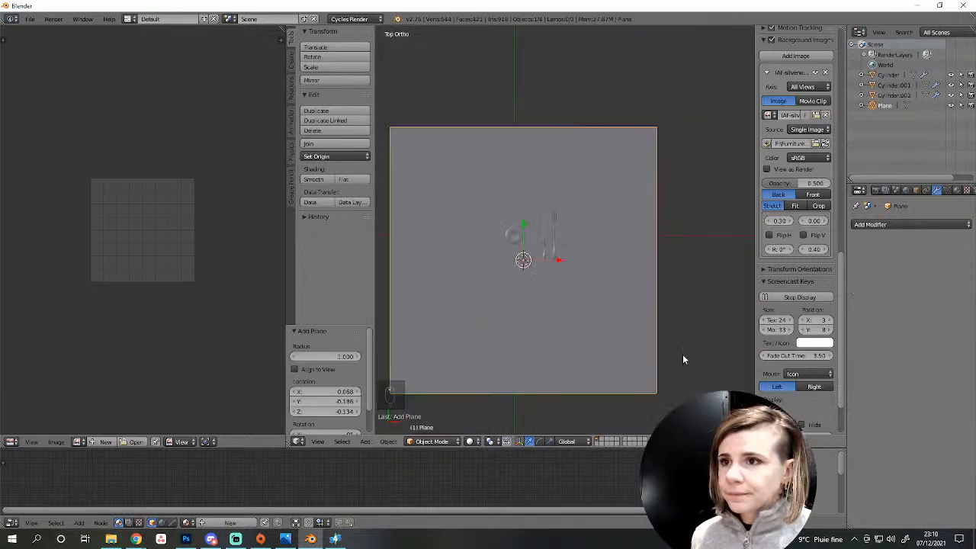
pyautogui.press('s')
pyautogui.click(523, 268)
pyautogui.scroll(3, 533, 282)
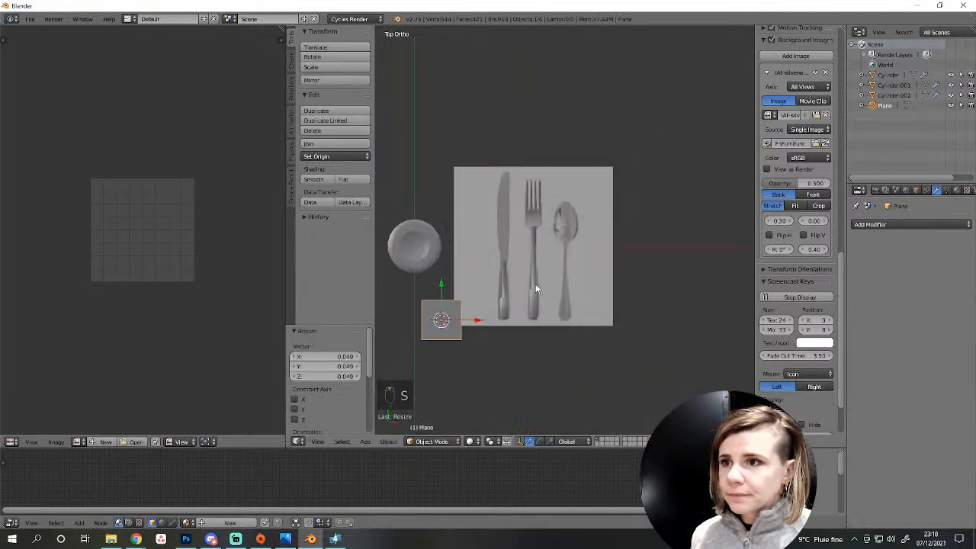
# Move the plane onto the neck of the reference spoon and shrink it to about the neck's width in wireframe.
pyautogui.press('g')
pyautogui.click(606, 267)
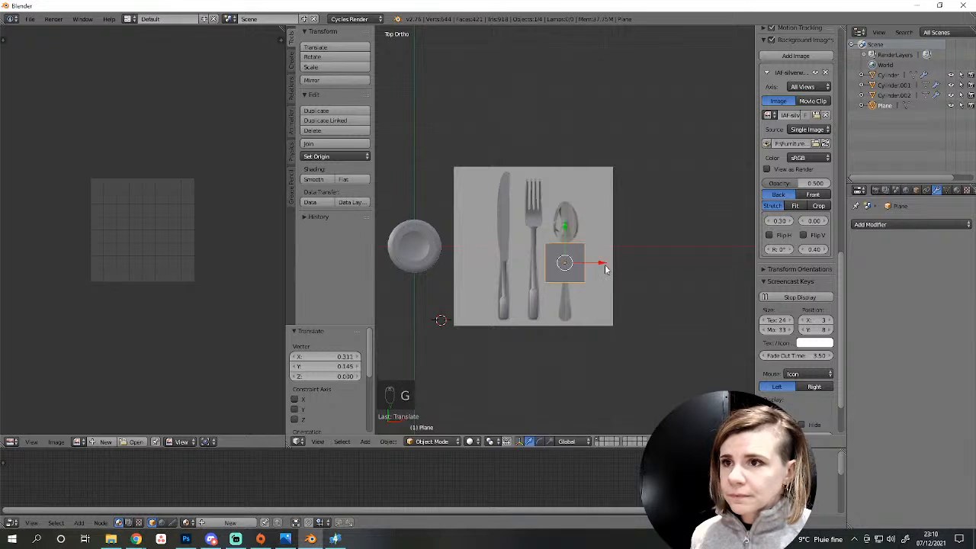
pyautogui.scroll(6, 606, 264)
pyautogui.press('s')
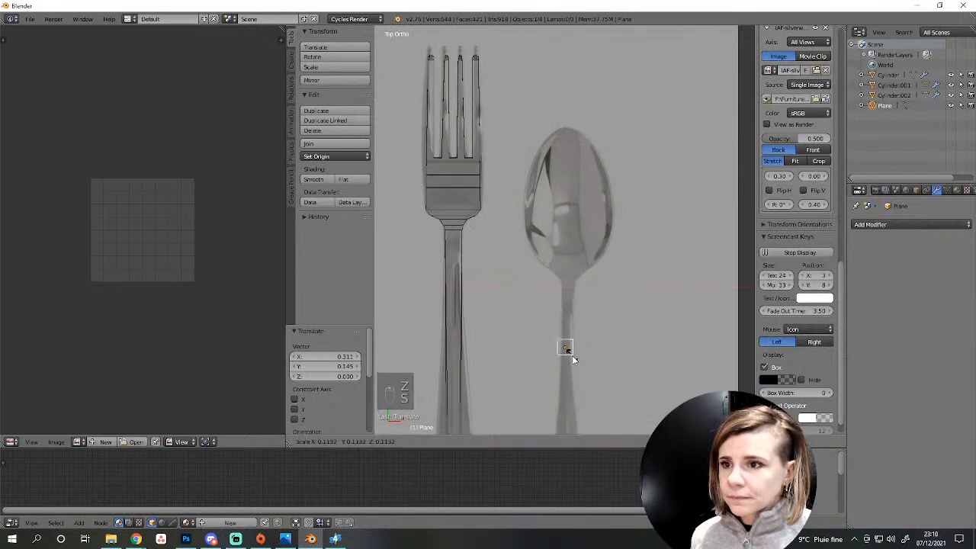
pyautogui.click(575, 360)
pyautogui.press('g')
pyautogui.click(576, 307)
pyautogui.press('s')
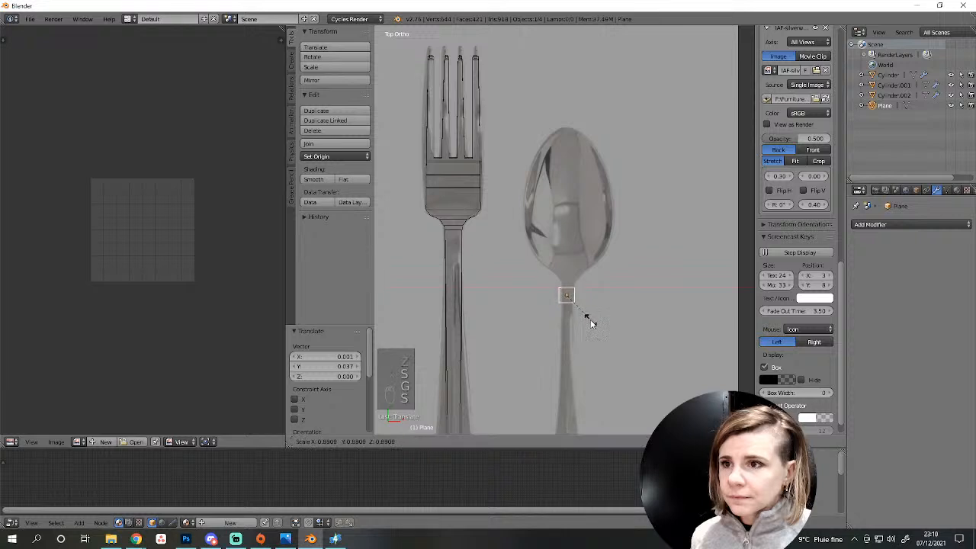
pyautogui.click(587, 317)
pyautogui.scroll(-4, 588, 322)
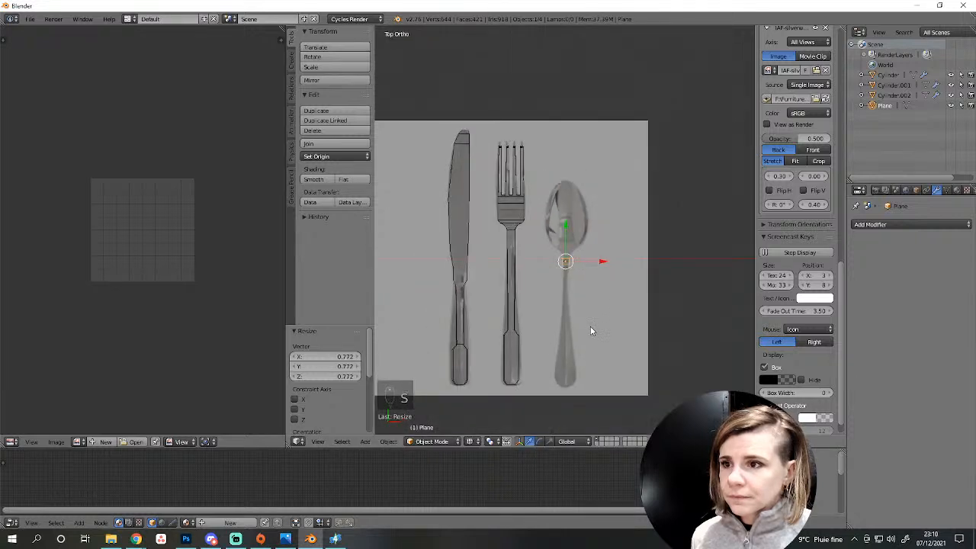
# Edit the knife and box-select its whole handle, excluding the blade.
pyautogui.press('a')
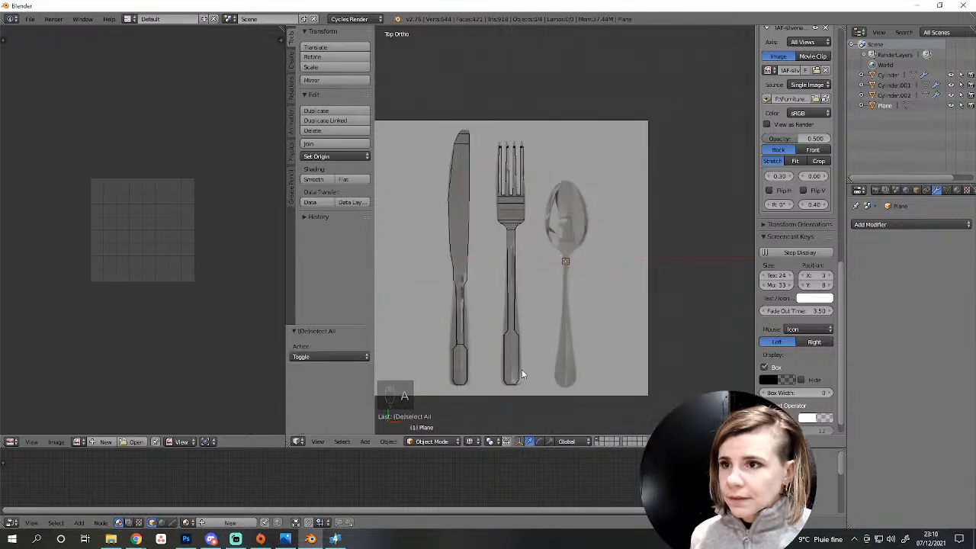
pyautogui.press('Tab')
pyautogui.press('Tab')
pyautogui.rightClick(461, 358)
pyautogui.press('Tab')
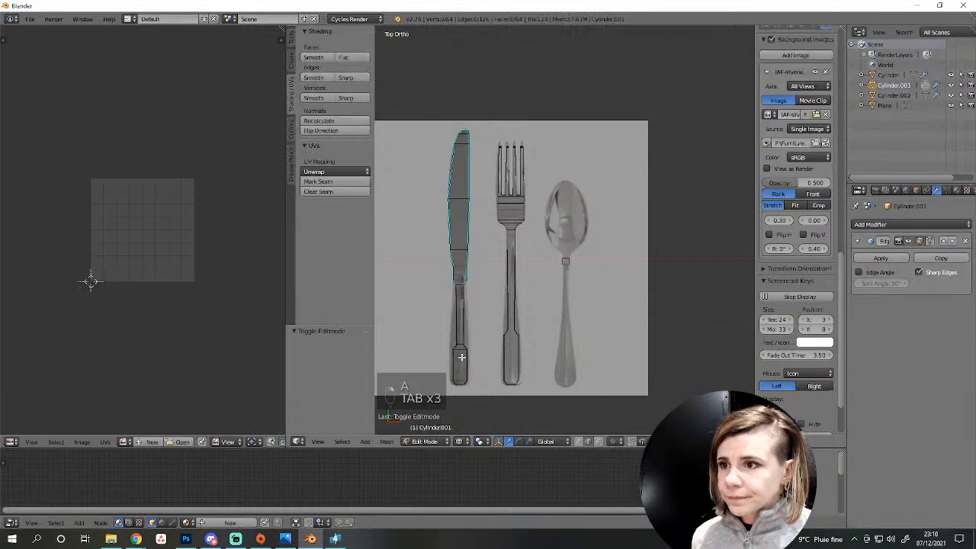
pyautogui.press('b')
pyautogui.press('b')
pyautogui.press('b')
pyautogui.press('b')
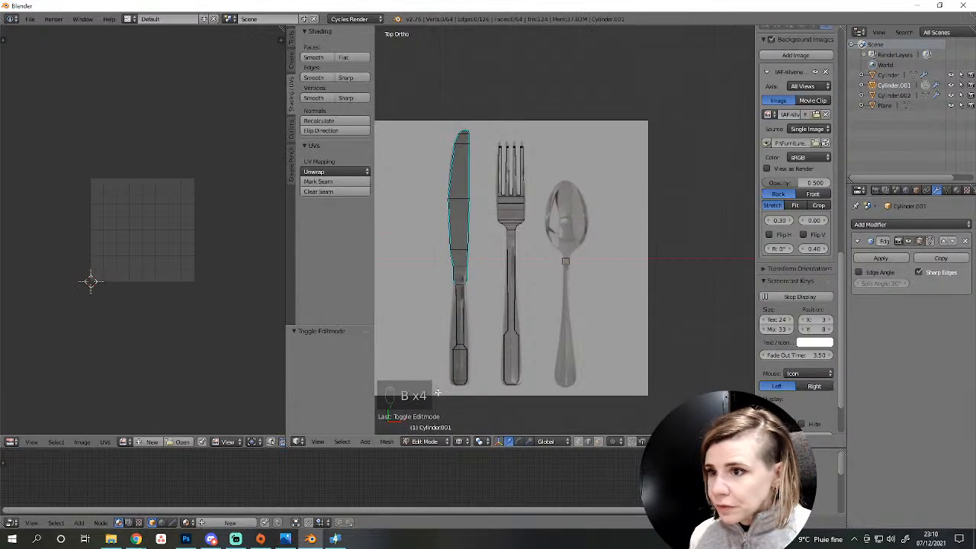
pyautogui.moveTo(477, 283); pyautogui.dragTo(478, 283)
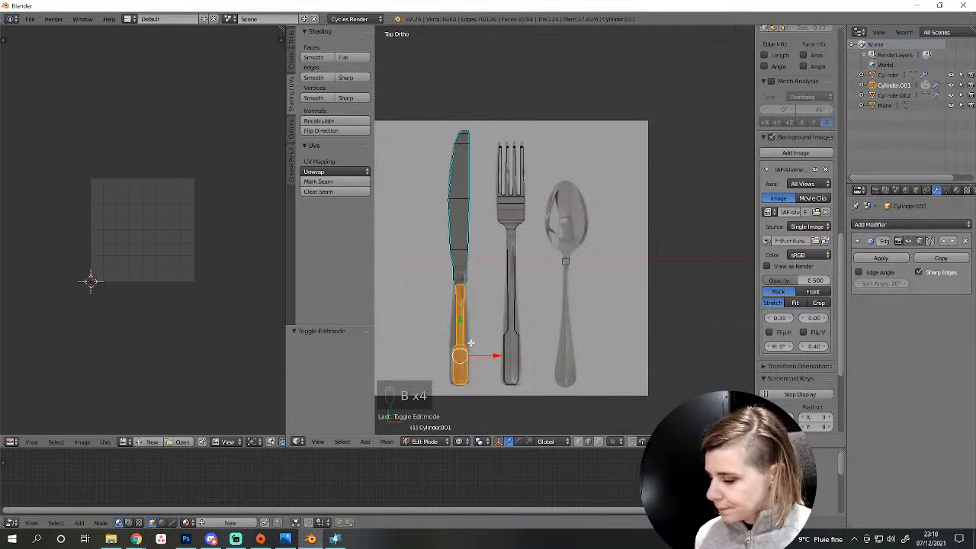
# Duplicate the knife handle 0.155 along X onto the reference spoon's handle and separate the copy into its own object.
pyautogui.hotkey('shift', 'd')
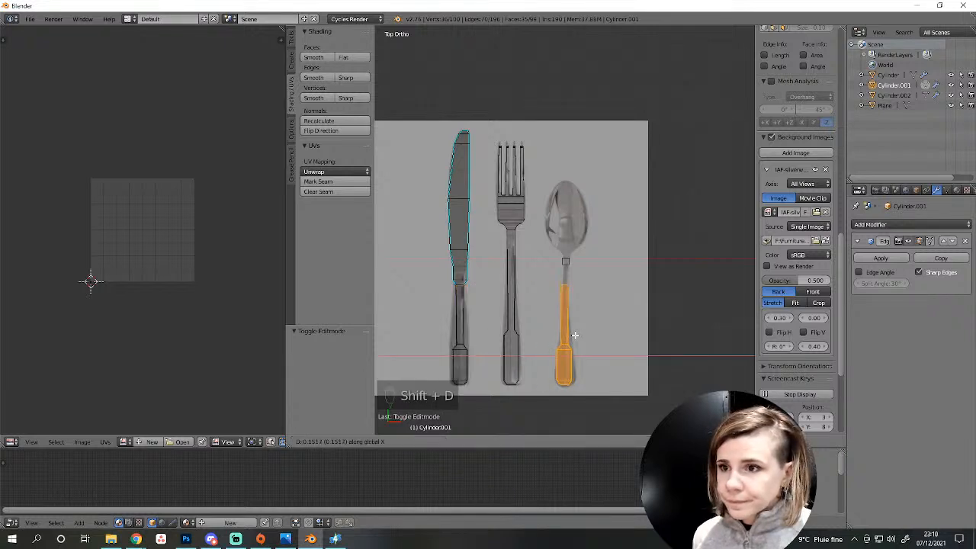
pyautogui.click(577, 335)
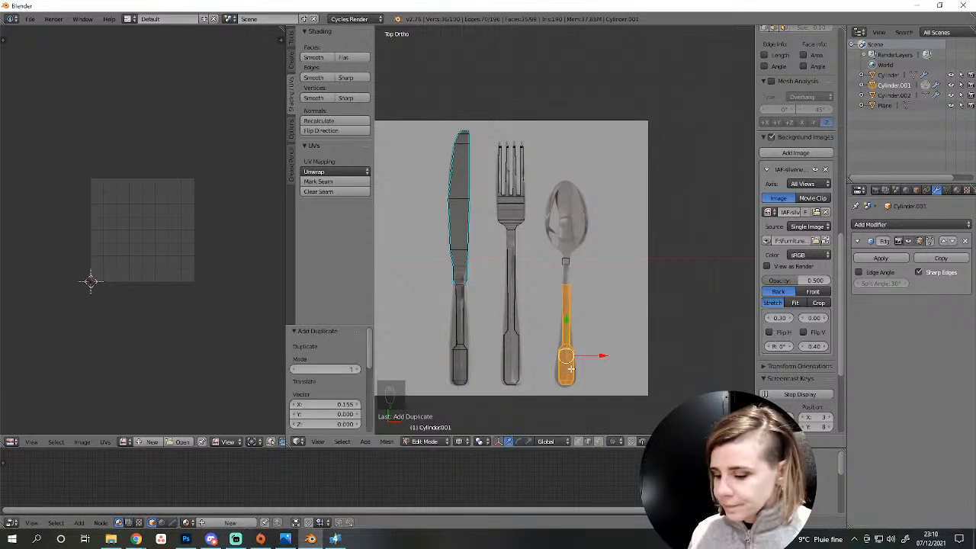
pyautogui.press('p')
pyautogui.click(570, 369)
pyautogui.press('Tab')
# Join the selected knife and handle copy into the neck plane, and fit the plane to the reference spoon's neck.
pyautogui.scroll(3, 564, 320)
pyautogui.keyDown('shift'); pyautogui.rightClick(565, 286); pyautogui.keyUp('shift')
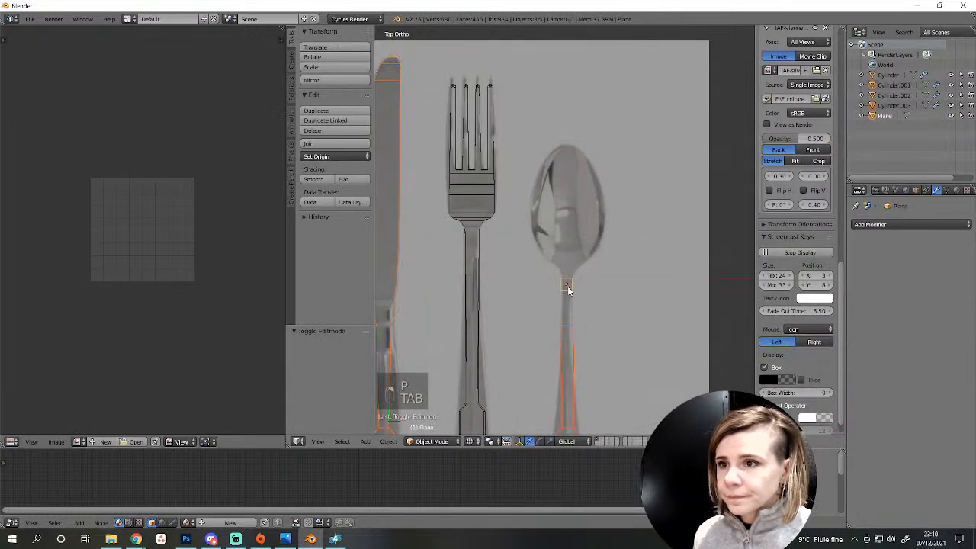
pyautogui.hotkey('ctrl', 'j')
pyautogui.scroll(3, 567, 288)
pyautogui.press('Tab')
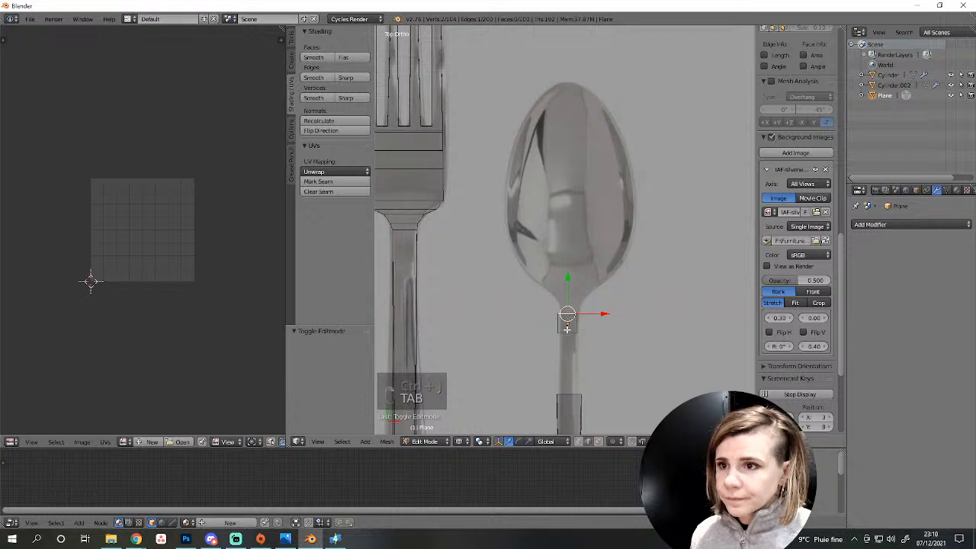
pyautogui.press('l')
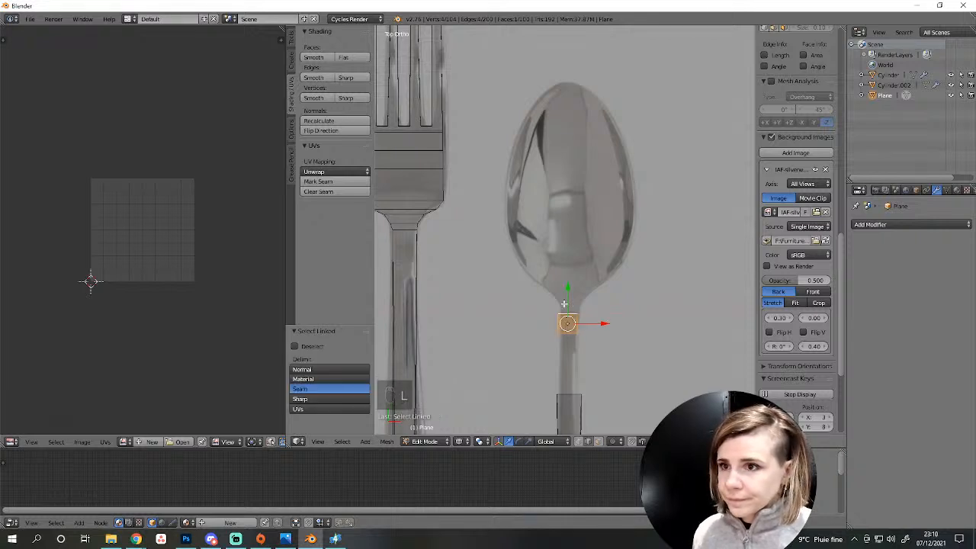
pyautogui.moveTo(564, 304)
pyautogui.mouseDown()
pyautogui.moveTo(569, 287)
pyautogui.moveTo(596, 305)
pyautogui.moveTo(568, 276)
pyautogui.moveTo(566, 296)
pyautogui.mouseUp()
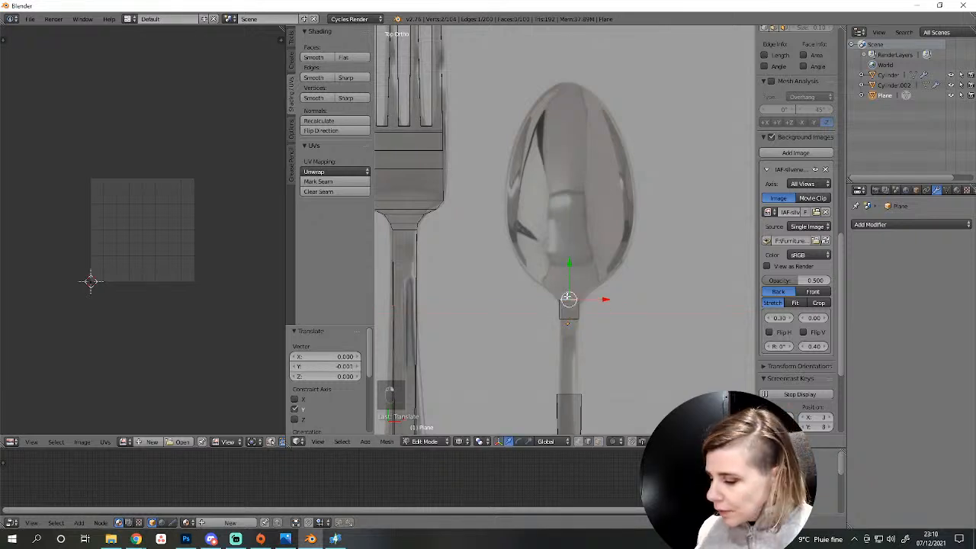
# Extrude the neck's upper edge 0.002 and scale it 1.617, and extrude again 0.006 and scale 2.460 to flare the bowl's base.
pyautogui.press('e')
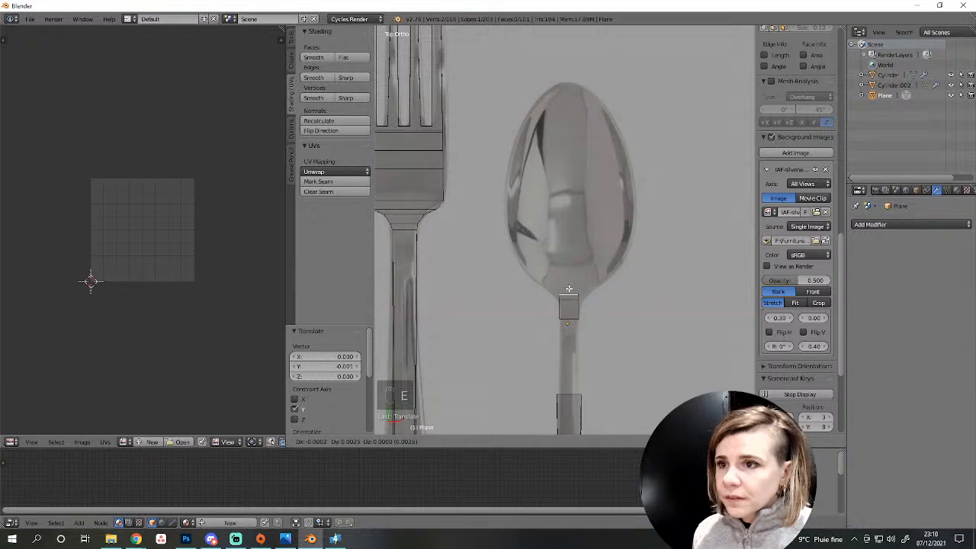
pyautogui.click(568, 290)
pyautogui.press('s')
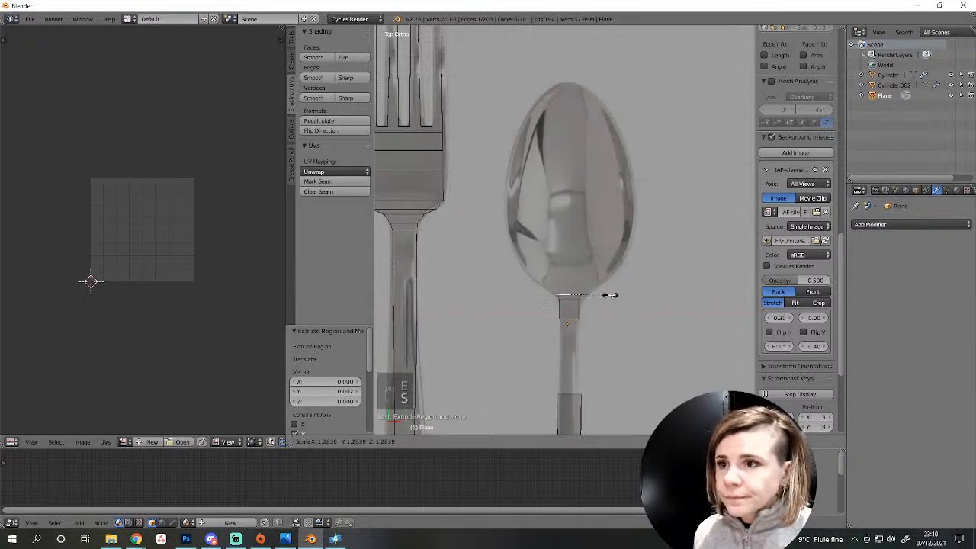
pyautogui.click(619, 297)
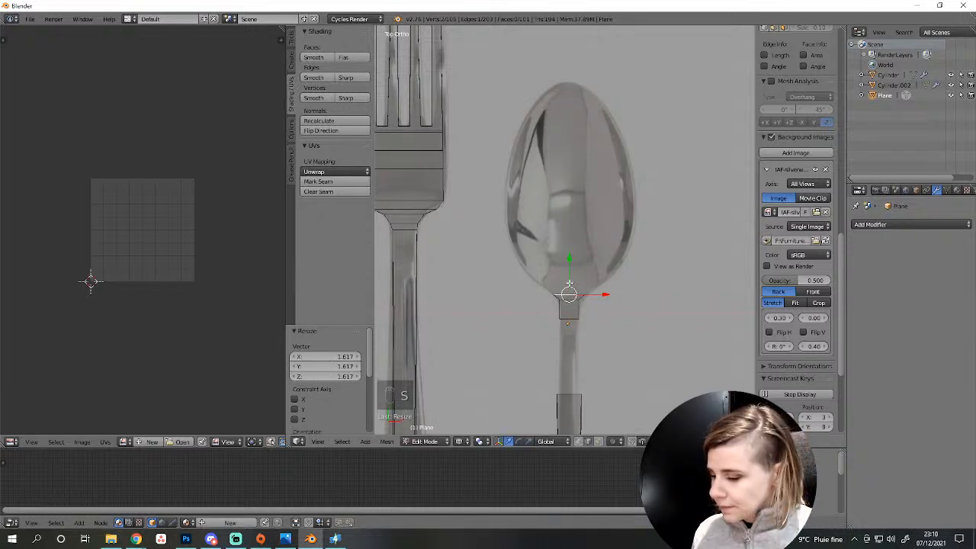
pyautogui.press('e')
pyautogui.click(573, 267)
pyautogui.press('s')
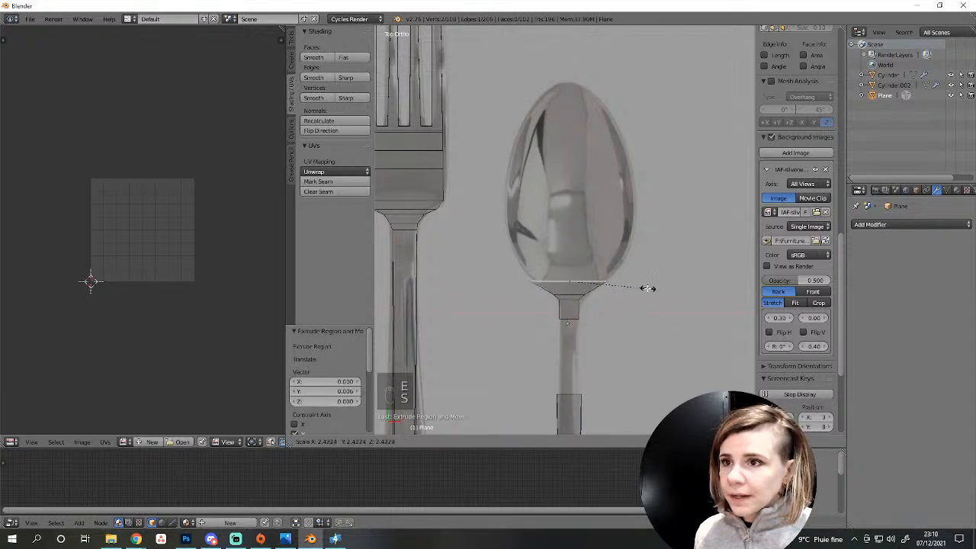
pyautogui.click(647, 288)
# Continue the lower bowl outline by extruding 0.009 and scaling 1.413, and extruding 0.014 and scaling 1.157.
pyautogui.press('e')
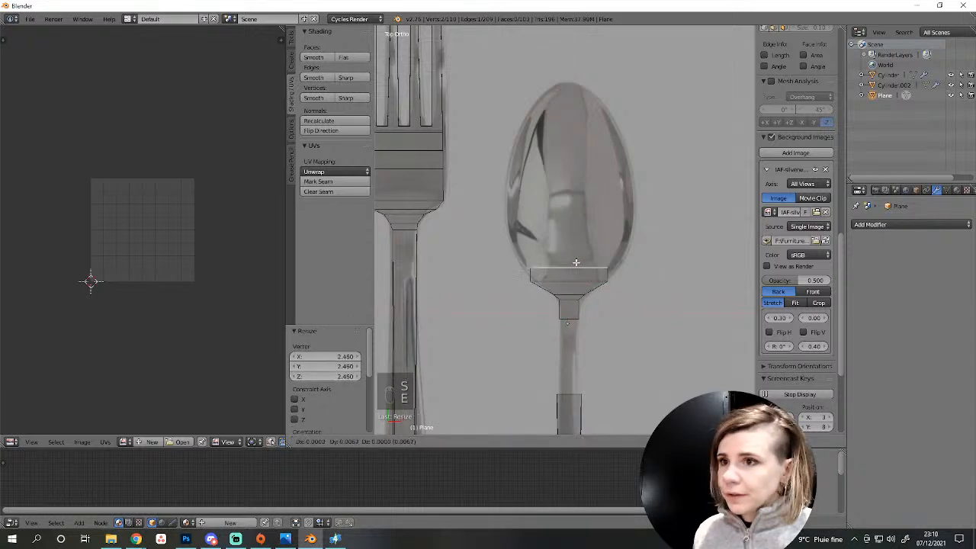
pyautogui.click(577, 257)
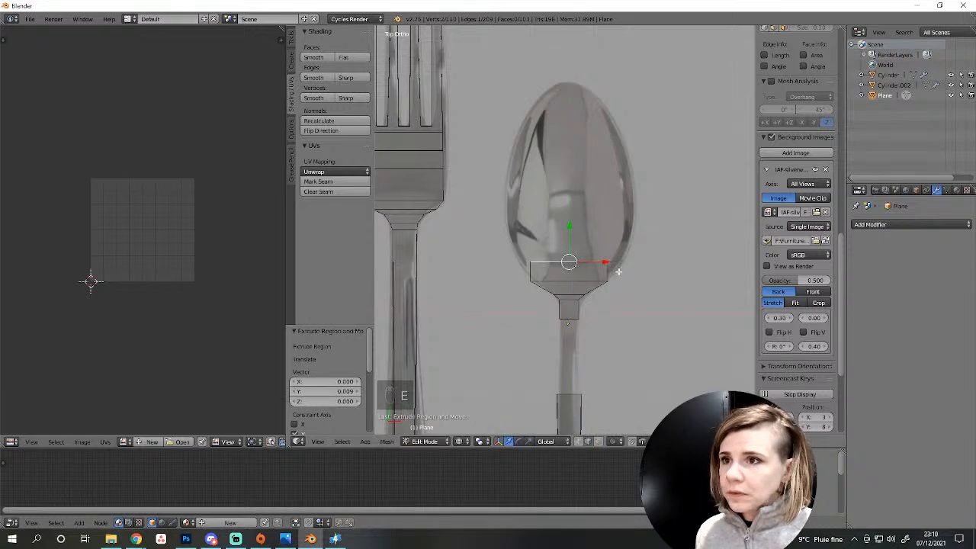
pyautogui.press('s')
pyautogui.click(638, 273)
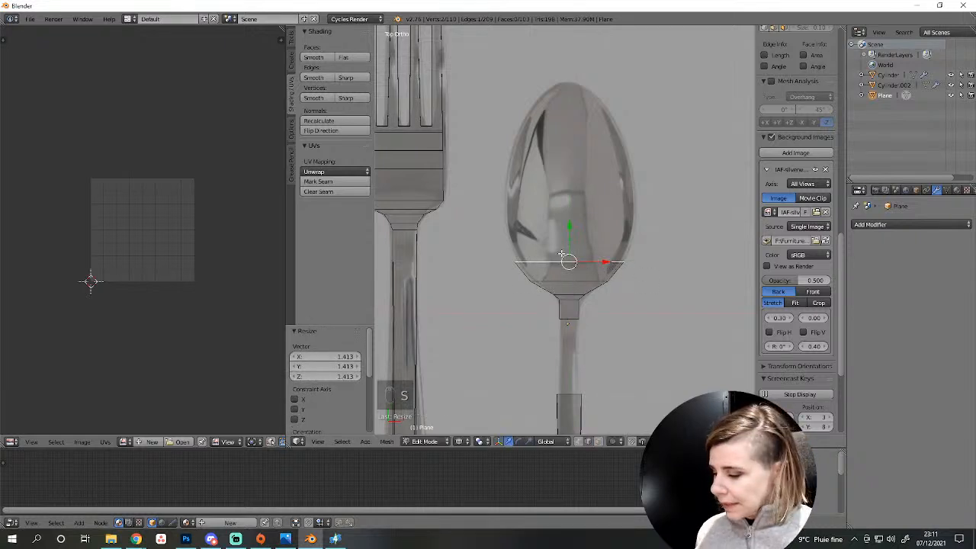
pyautogui.press('e')
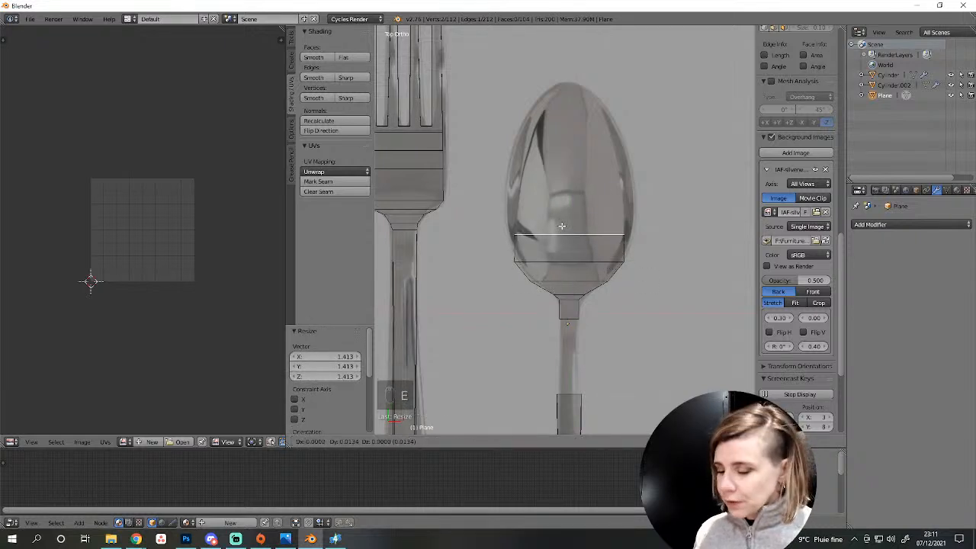
pyautogui.click(568, 231)
pyautogui.press('s')
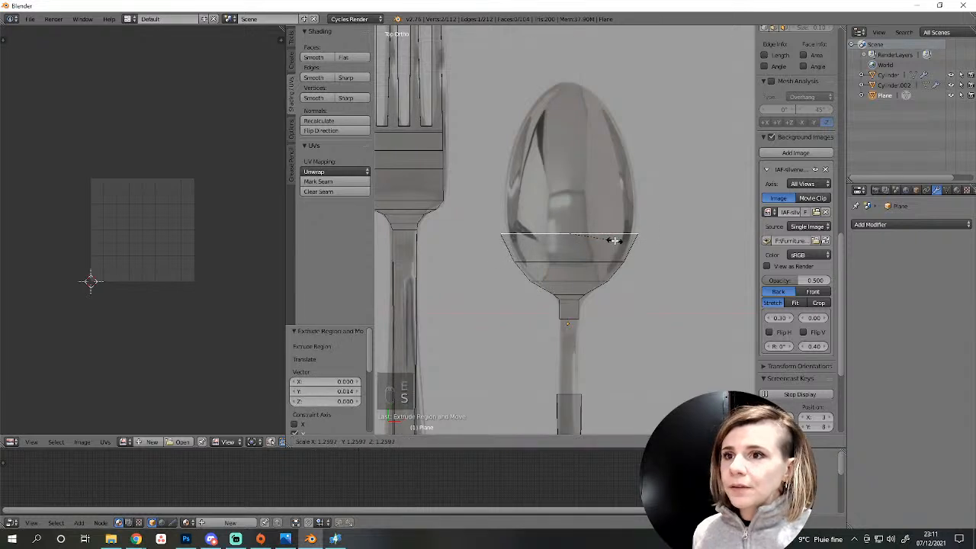
pyautogui.click(611, 239)
# Carry the outline past the bowl's widest part by extruding 0.015 and scaling 1.051, and extruding 0.024 and scaling 0.876.
pyautogui.press('e')
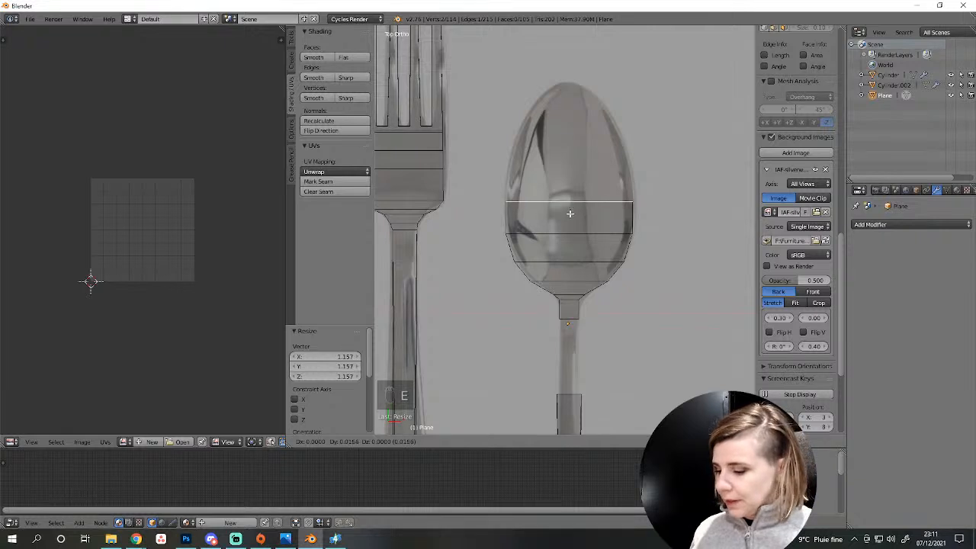
pyautogui.click(570, 213)
pyautogui.press('s')
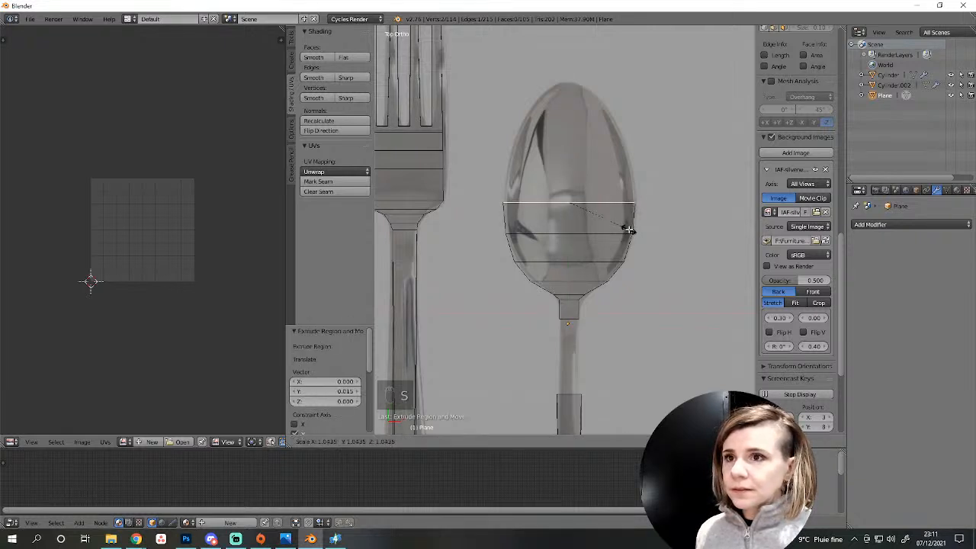
pyautogui.click(586, 232)
pyautogui.press('e')
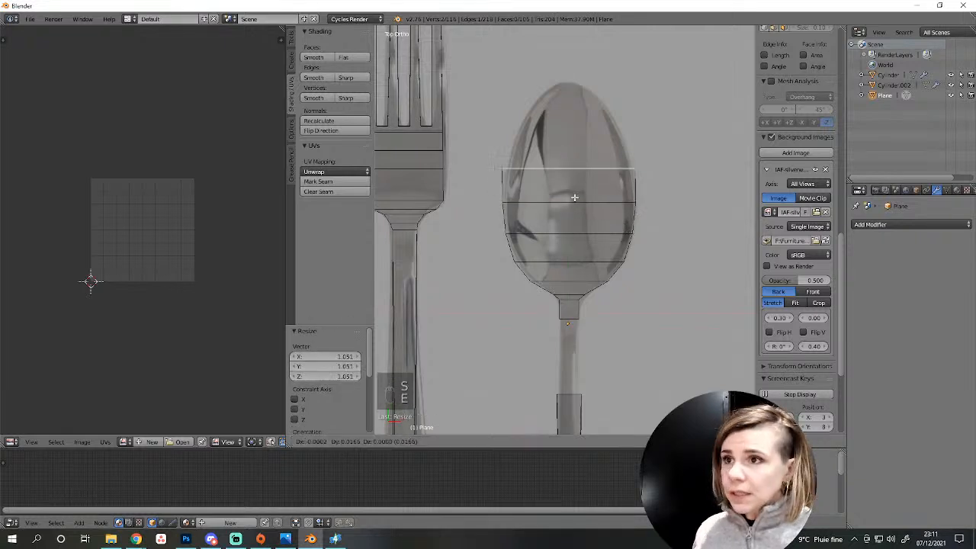
pyautogui.click(575, 183)
pyautogui.press('s')
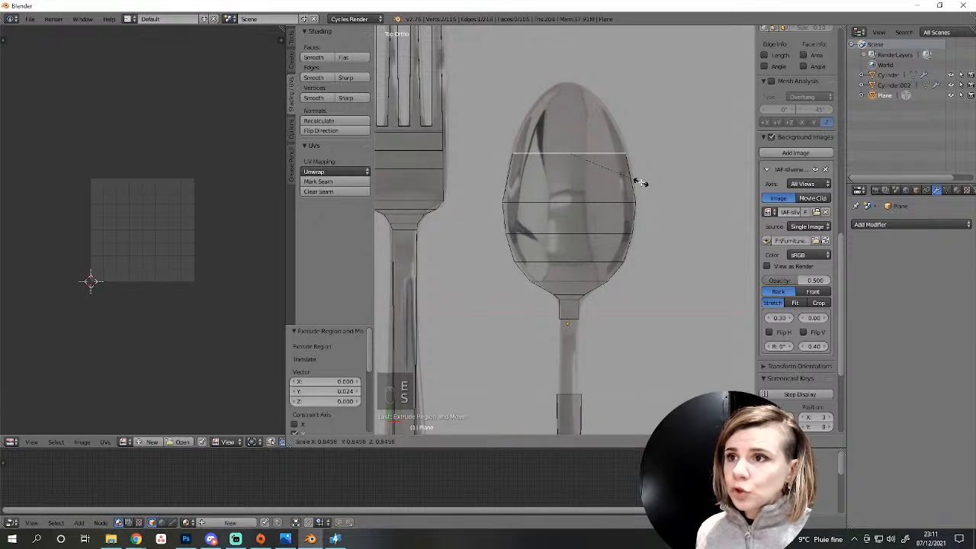
pyautogui.click(642, 183)
# Taper the outline toward the bowl's tip by extruding 0.019 and scaling 0.692, and extruding 0.010 along Y and scaling 0.533.
pyautogui.press('e')
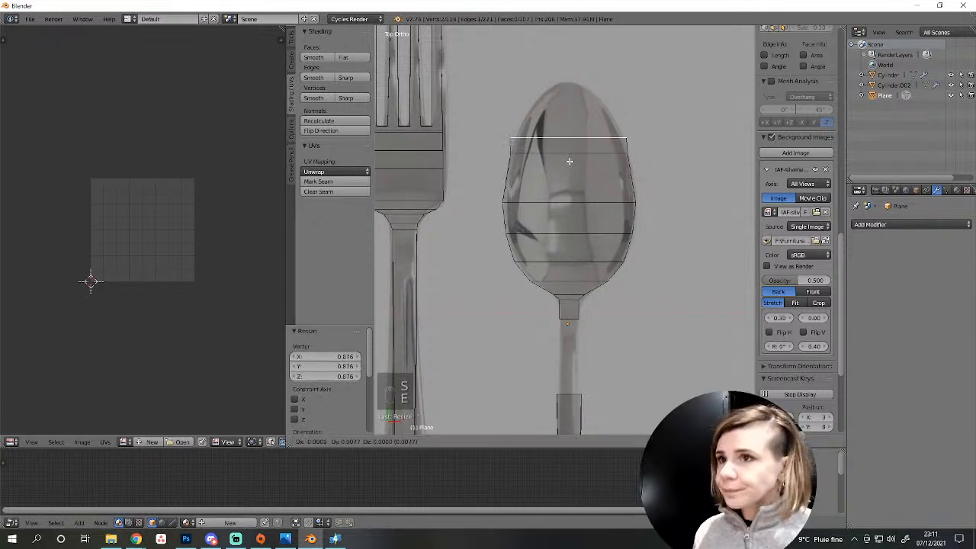
pyautogui.click(570, 141)
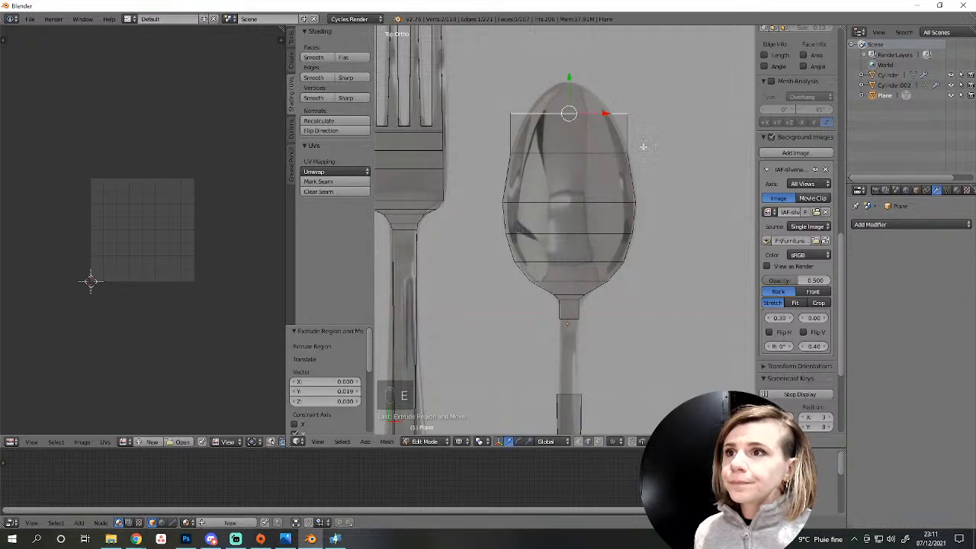
pyautogui.press('s')
pyautogui.click(614, 146)
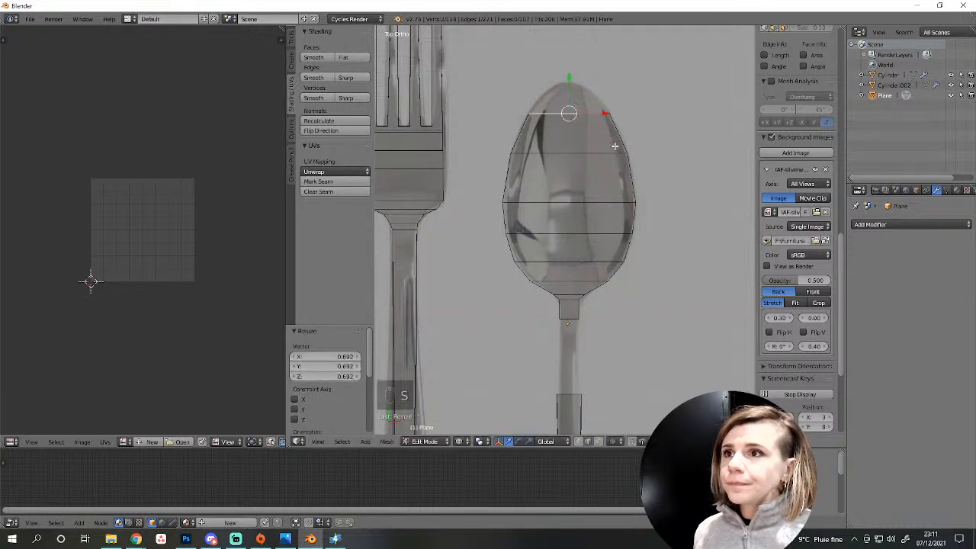
pyautogui.press('e')
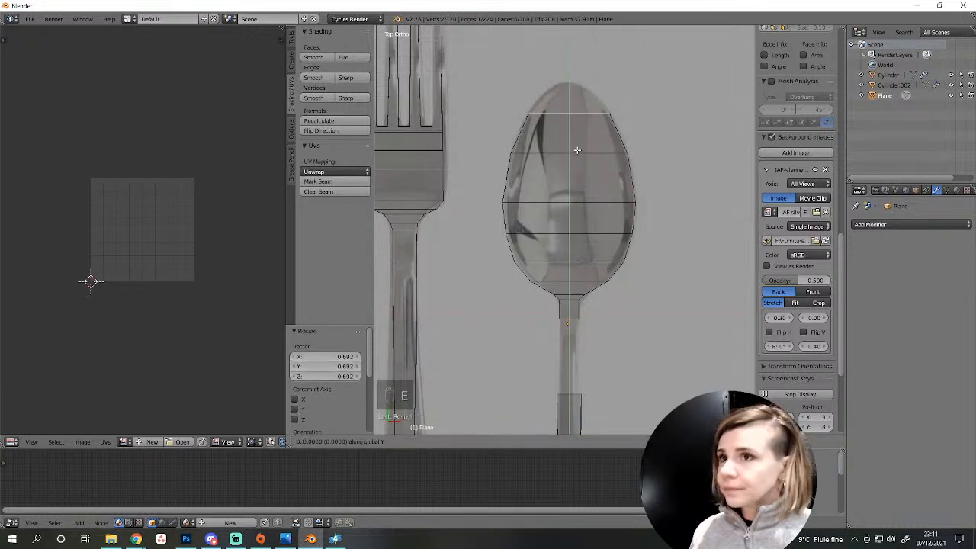
pyautogui.click(579, 128)
pyautogui.press('s')
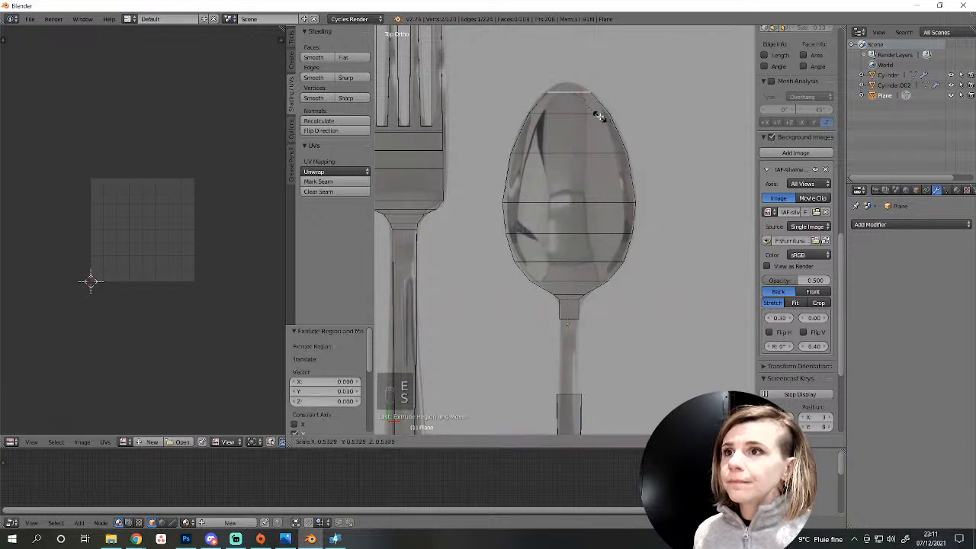
pyautogui.click(599, 116)
# Extrude the end edge 0.005 and narrow it to finish the bowl's rounded tip, and deselect everything.
pyautogui.press('g')
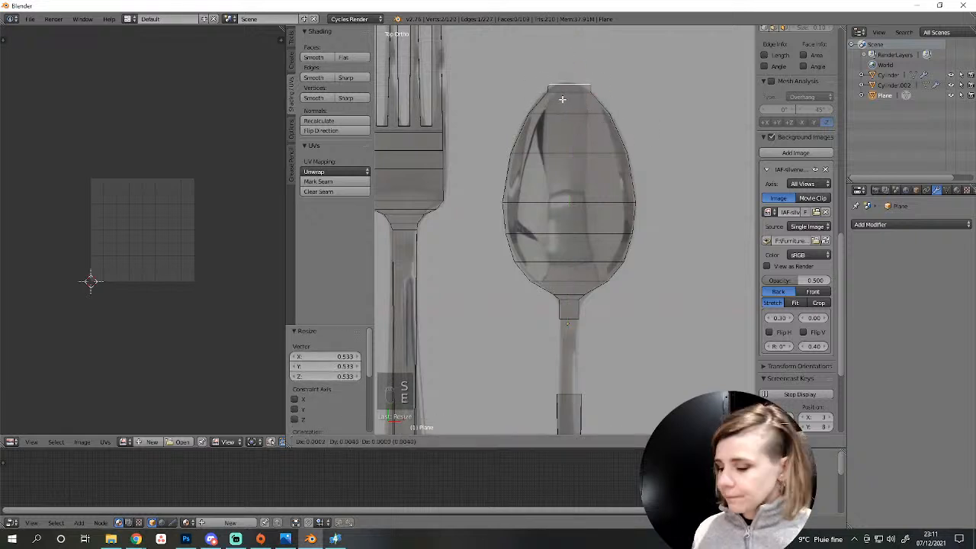
pyautogui.press('y')
pyautogui.click(563, 99)
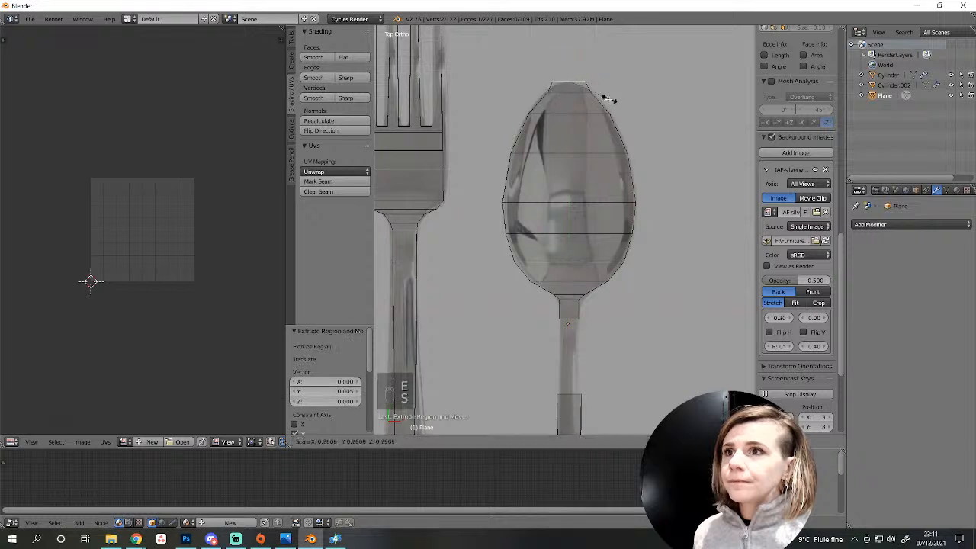
pyautogui.press('s')
pyautogui.click(577, 99)
pyautogui.moveTo(570, 54); pyautogui.dragTo(571, 55)
pyautogui.press('a')
# Add five evenly spaced lengthwise loop cuts through the spoon bowl and neck.
pyautogui.scroll(1, 594, 214)
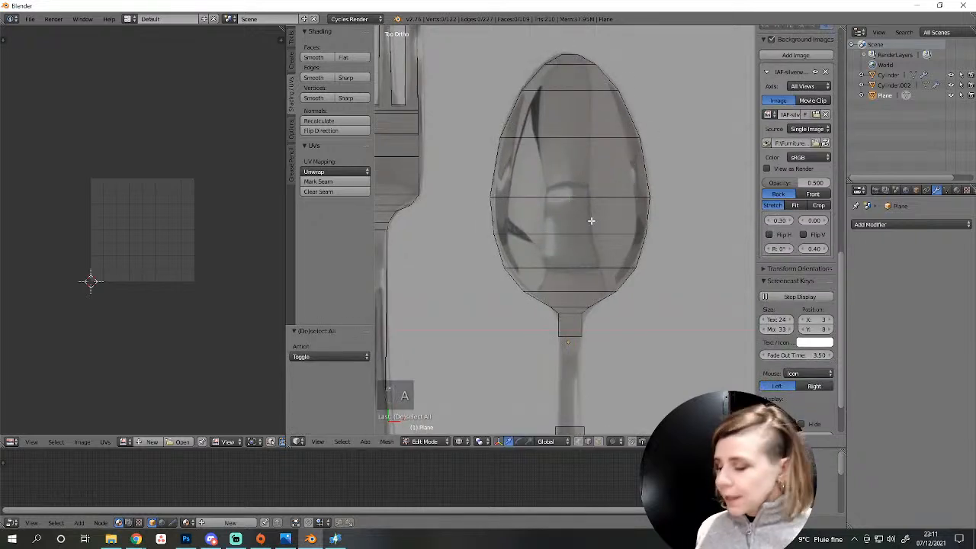
pyautogui.hotkey('ctrl', 'r')
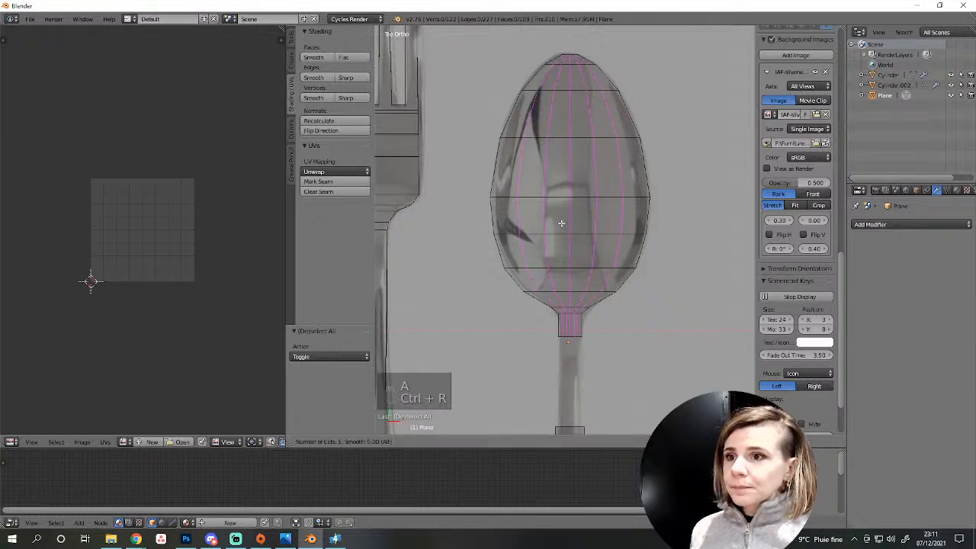
pyautogui.click(561, 223)
pyautogui.click(561, 222)
# Switch to solid shading and select the single edge at the middle of the bowl's lengthwise centre line.
pyautogui.moveTo(605, 340); pyautogui.dragTo(520, 230, button='middle')
pyautogui.press('z')
pyautogui.scroll(1, 562, 239)
pyautogui.rightClick(571, 198)
pyautogui.keyDown('shift'); pyautogui.moveTo(580, 221); pyautogui.dragTo(557, 272, button='middle'); pyautogui.keyUp('shift')
pyautogui.keyDown('alt'); pyautogui.rightClick(582, 251); pyautogui.keyUp('alt')
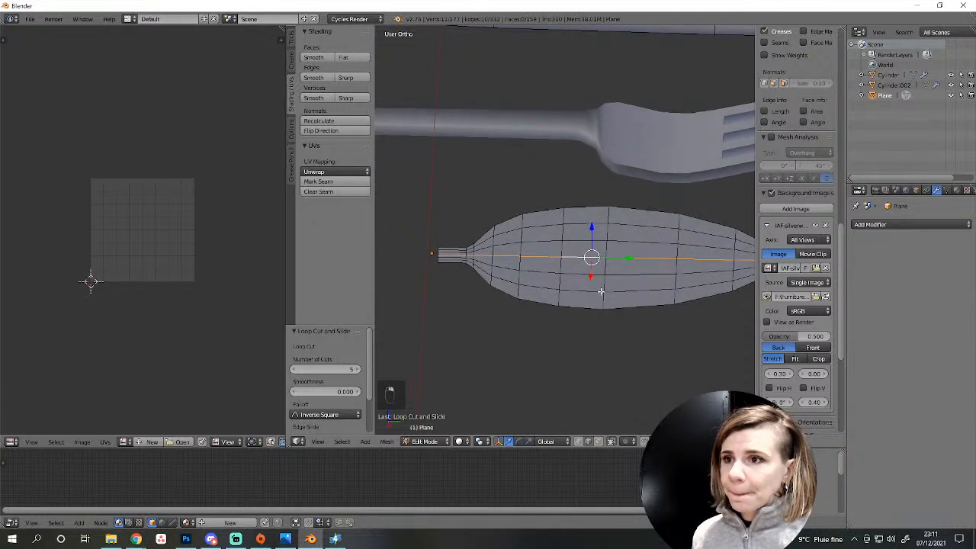
pyautogui.scroll(2, 600, 294)
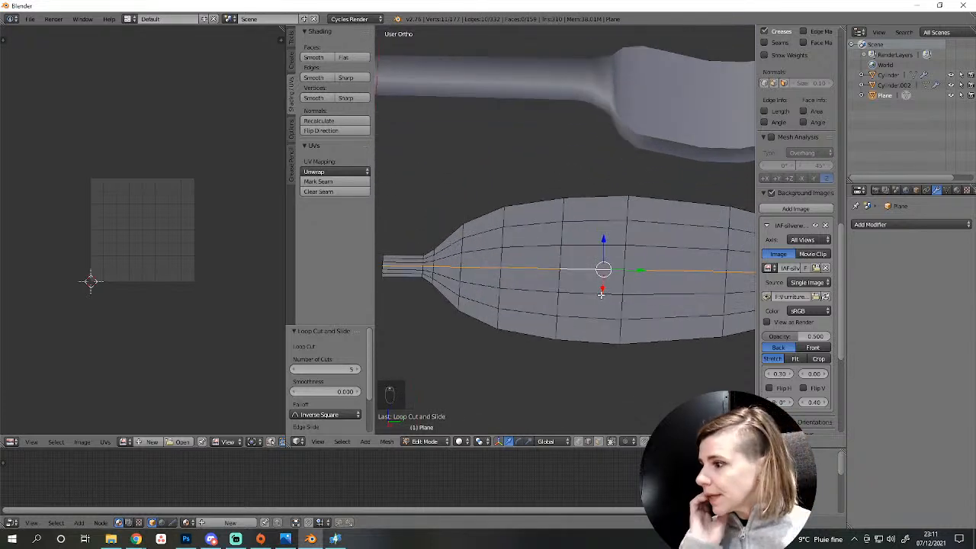
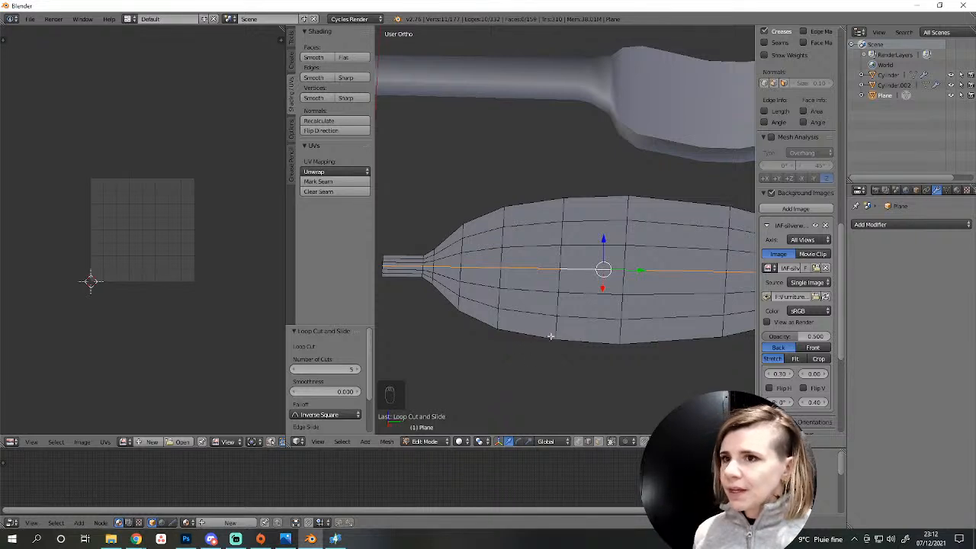
pyautogui.rightClick(605, 270)
pyautogui.press('g')
pyautogui.press('z')
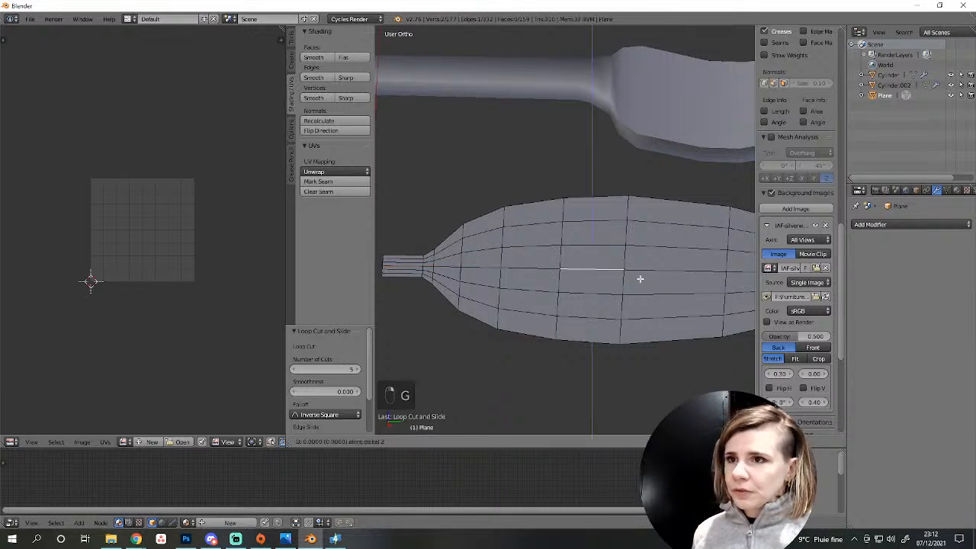
pyautogui.press('Escape')
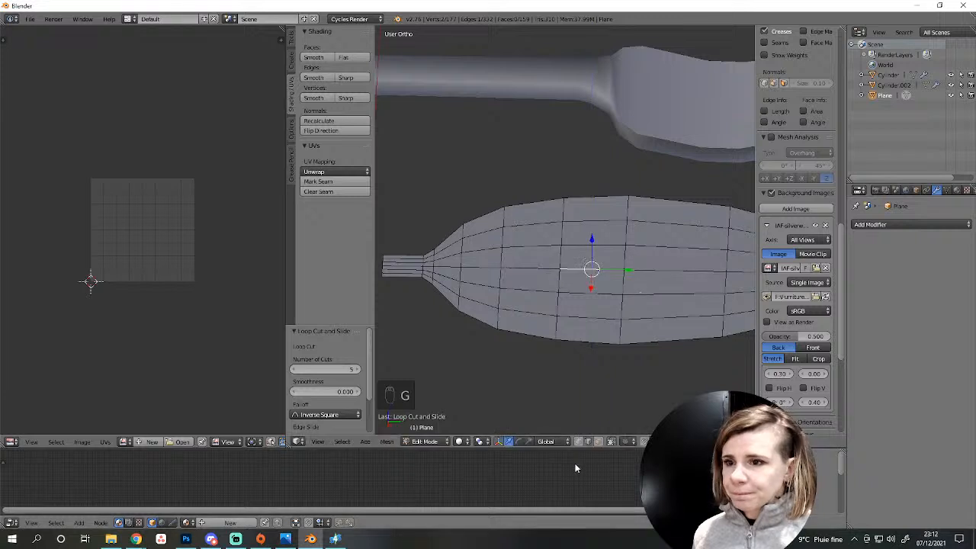
# Enable proportional editing and lower the bowl's middle edge about 0.009 along Z with smooth falloff and a proportional size of 0.05.
pyautogui.click(625, 442)
pyautogui.click(643, 396)
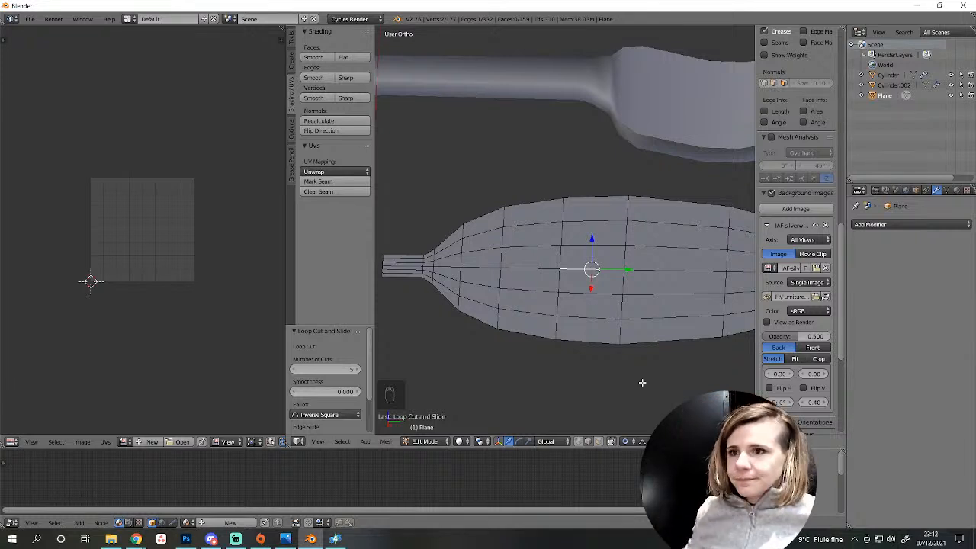
pyautogui.moveTo(608, 337); pyautogui.dragTo(570, 320, button='middle')
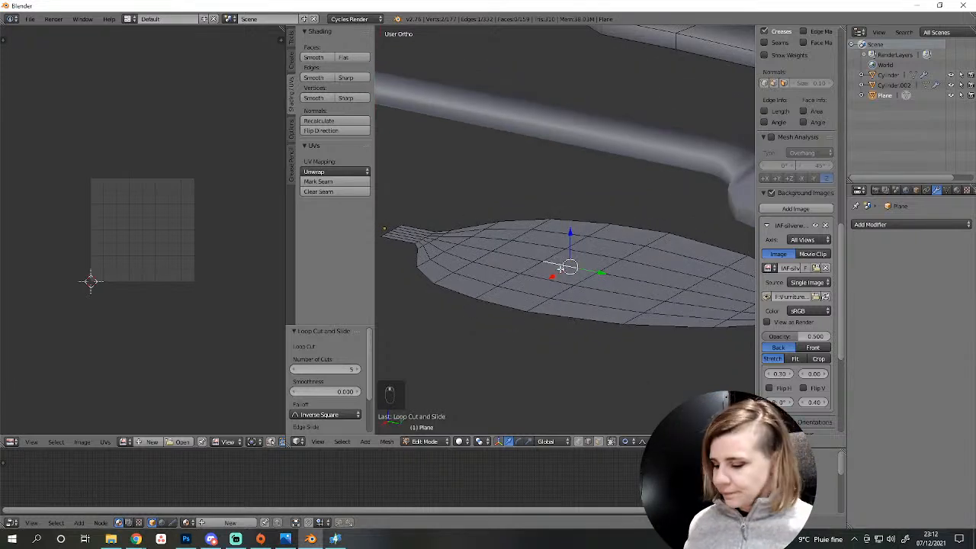
pyautogui.press('g')
pyautogui.scroll(-4, 571, 283)
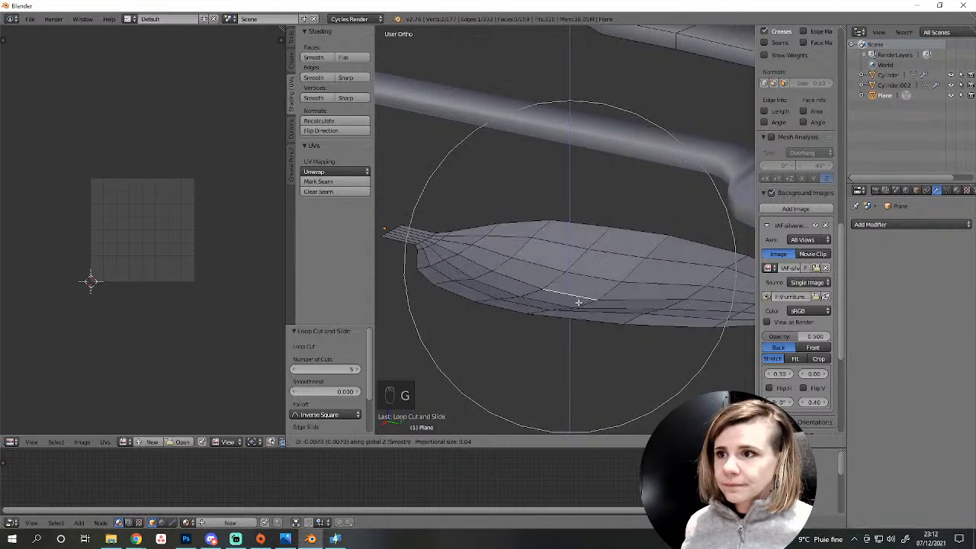
pyautogui.scroll(-1, 579, 311)
pyautogui.click(580, 311)
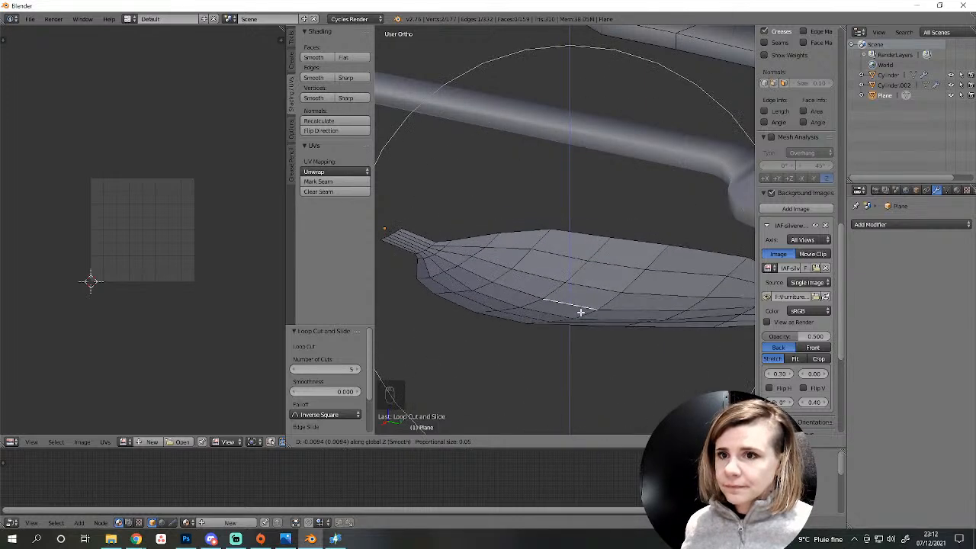
# Set the proportional falloff to Sharp and raise the bowl's tip edge about 0.010 along Z in side view with size 0.04.
pyautogui.moveTo(580, 311); pyautogui.dragTo(582, 336, button='middle')
pyautogui.rightClick(707, 294)
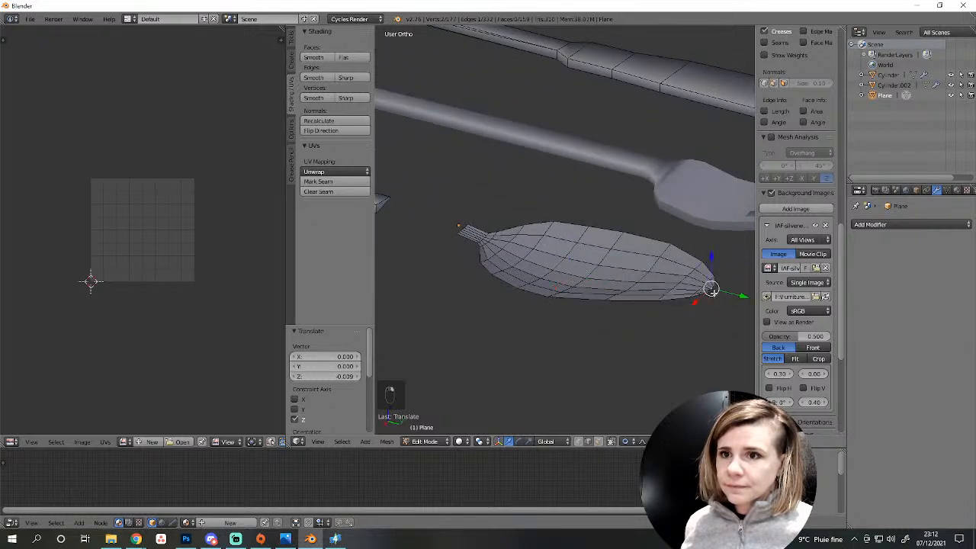
pyautogui.press('KP_3')
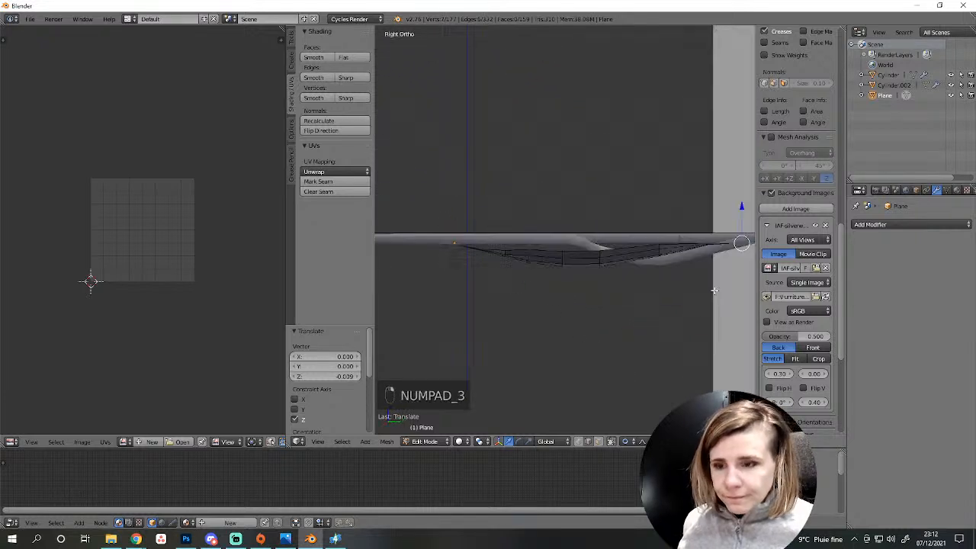
pyautogui.keyDown('shift'); pyautogui.moveTo(713, 290); pyautogui.dragTo(632, 320, button='middle'); pyautogui.keyUp('shift')
pyautogui.press('g')
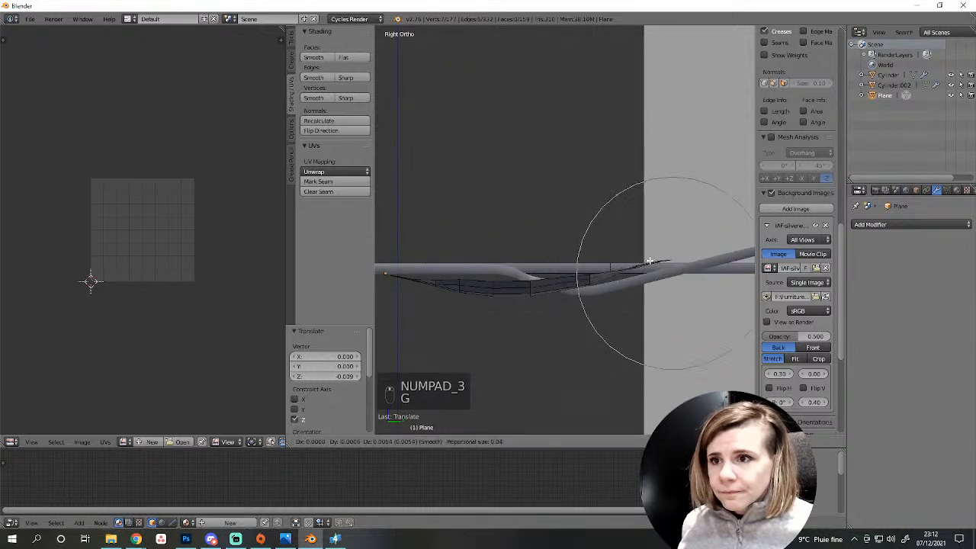
pyautogui.click(648, 265)
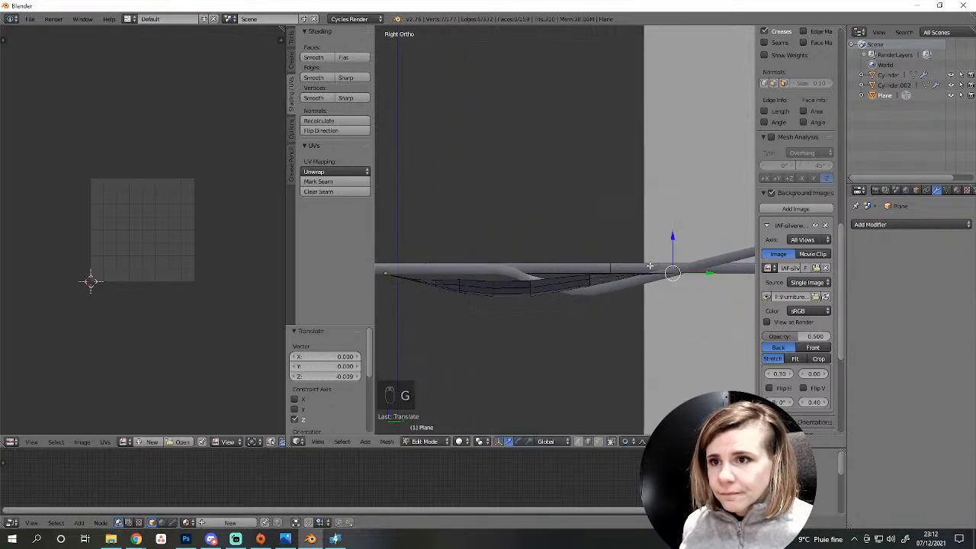
pyautogui.click(641, 441)
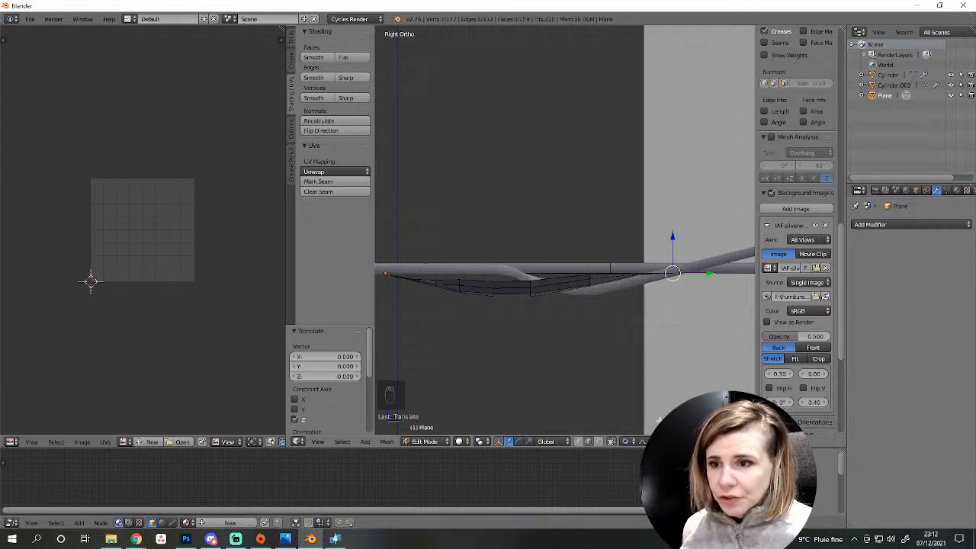
pyautogui.click(642, 441)
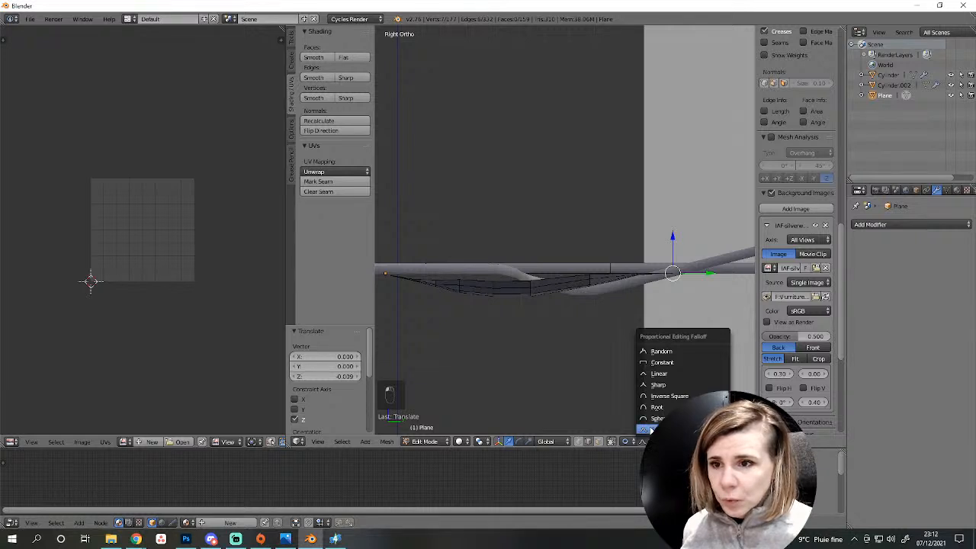
pyautogui.click(644, 430)
pyautogui.press('g')
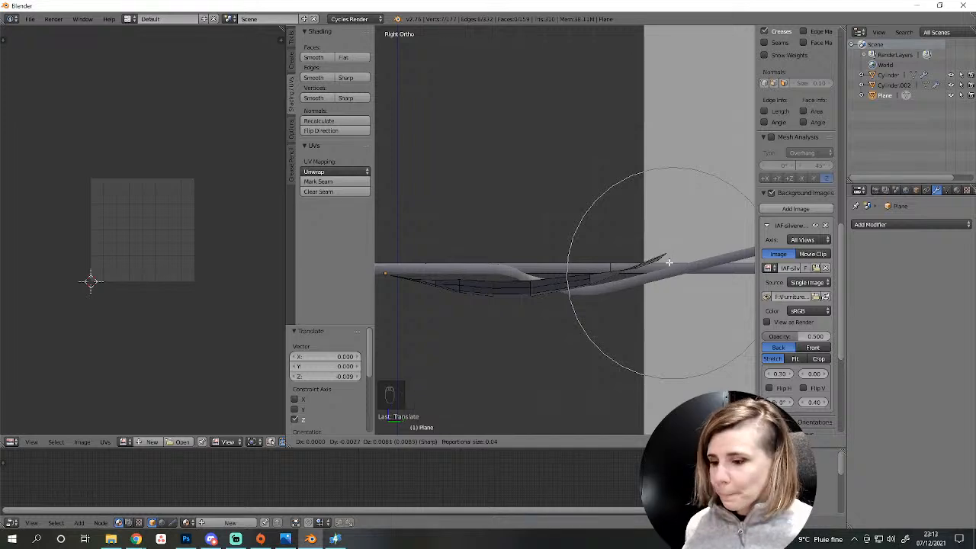
pyautogui.click(667, 261)
# Select the bowl's outer rim edge loop and raise it about 0.002 along Z with Sharp falloff.
pyautogui.moveTo(667, 260); pyautogui.dragTo(668, 281, button='middle')
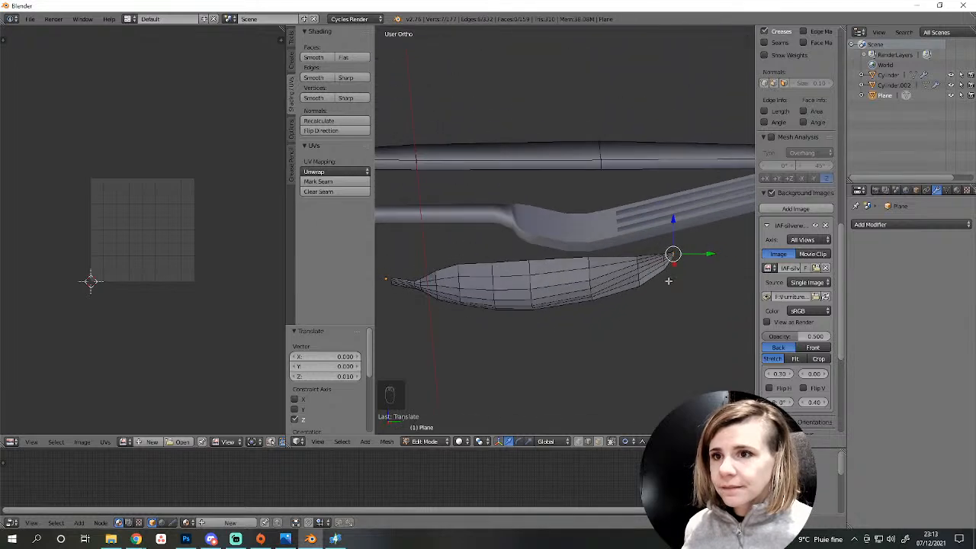
pyautogui.keyDown('alt'); pyautogui.rightClick(616, 295); pyautogui.keyUp('alt')
pyautogui.keyDown('alt'); pyautogui.rightClick(575, 250); pyautogui.keyUp('alt')
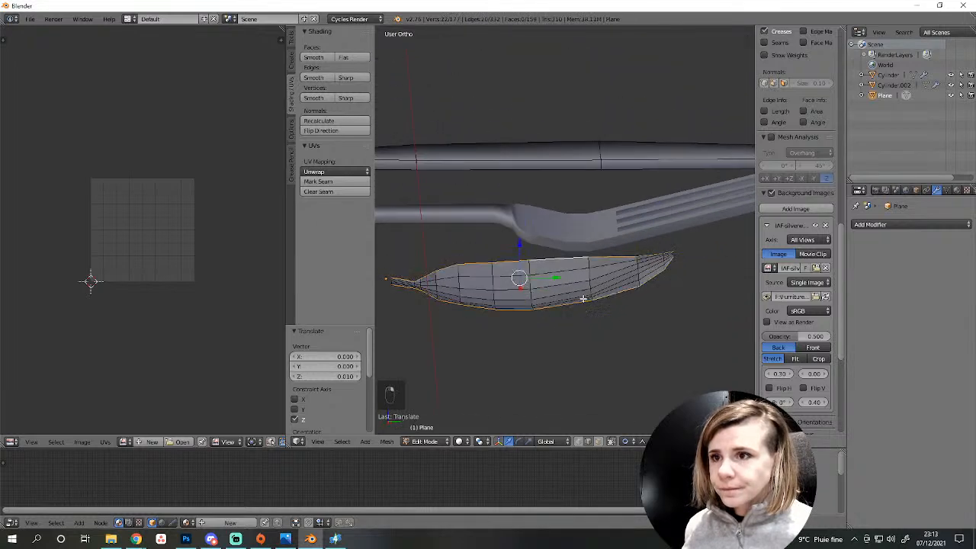
pyautogui.press('g')
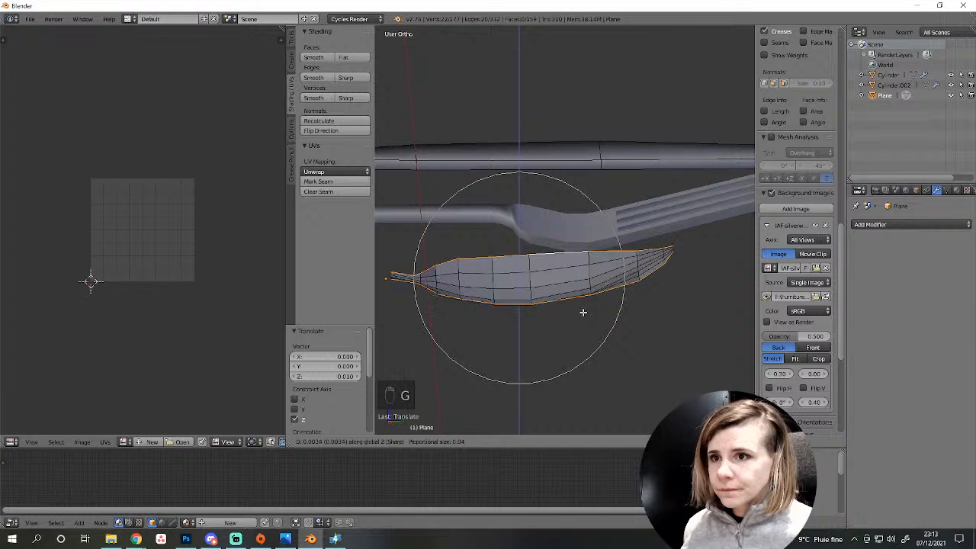
pyautogui.click(581, 311)
# Select the edges running around the bowl just behind its tip and rotate them about -0.1° in side view with a proportional size of 0.02.
pyautogui.moveTo(581, 311); pyautogui.dragTo(732, 333, button='middle')
pyautogui.scroll(1, 765, 320)
pyautogui.keyDown('shift'); pyautogui.moveTo(488, 233); pyautogui.dragTo(626, 273, button='middle'); pyautogui.keyUp('shift')
pyautogui.scroll(3, 626, 273)
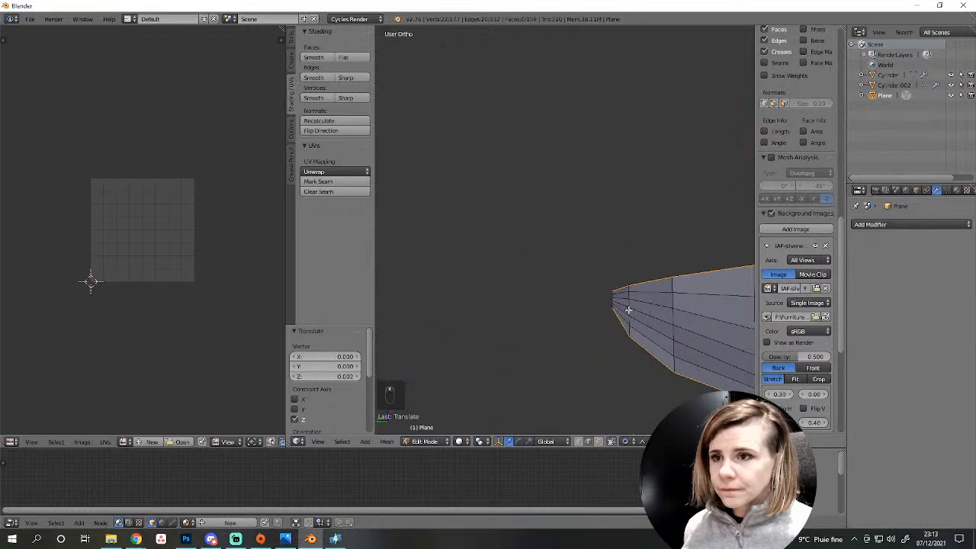
pyautogui.rightClick(614, 295)
pyautogui.press('KP_3')
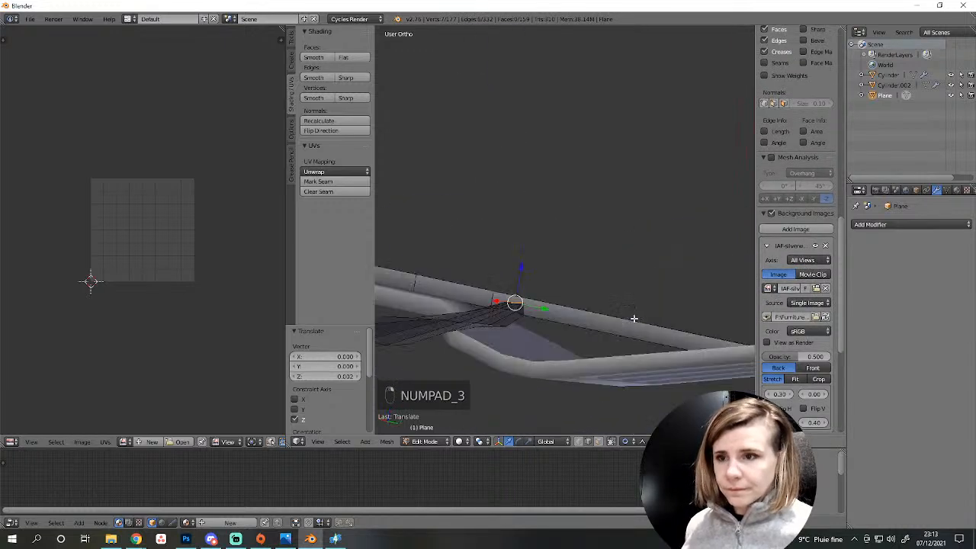
pyautogui.scroll(4, 639, 301)
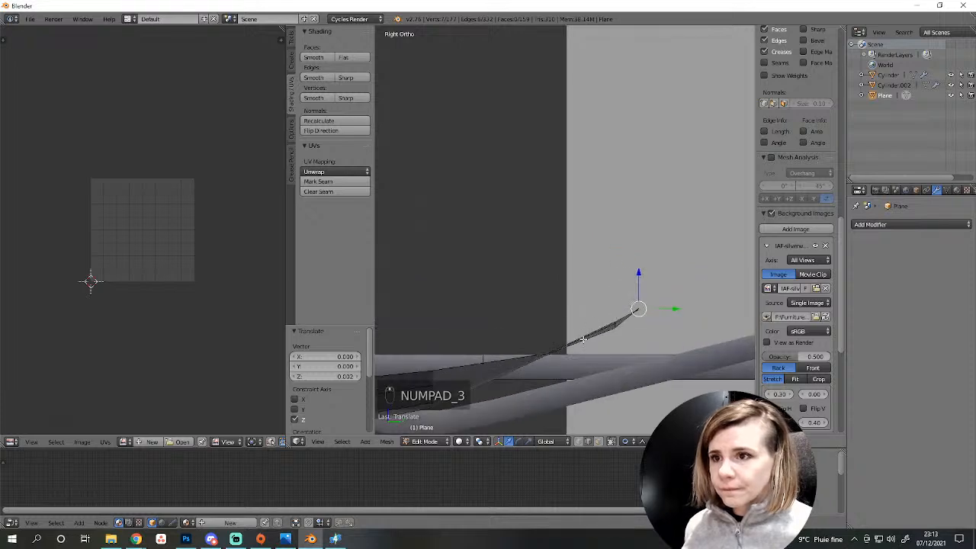
pyautogui.moveTo(583, 340); pyautogui.dragTo(587, 381, button='middle')
pyautogui.rightClick(582, 380)
pyautogui.keyDown('ctrl'); pyautogui.rightClick(576, 278); pyautogui.keyUp('ctrl')
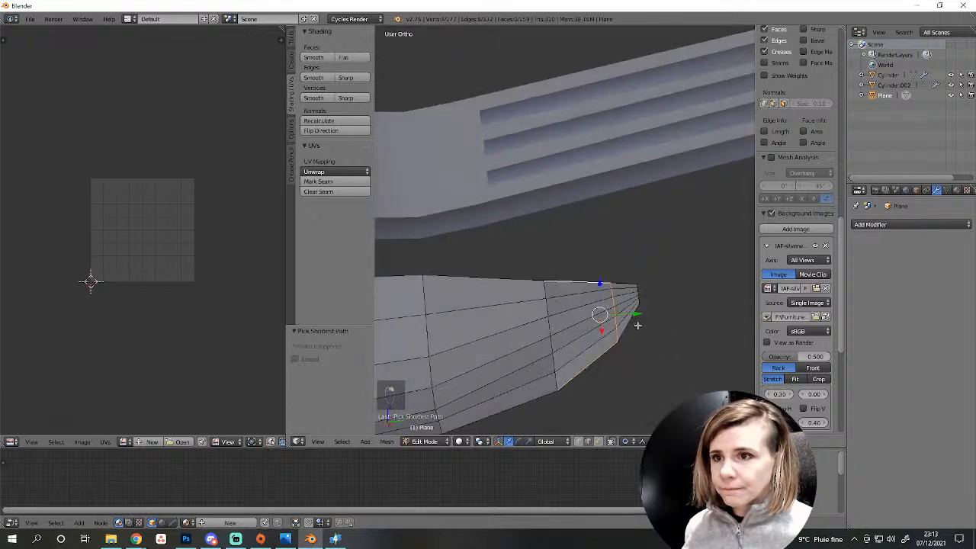
pyautogui.press('KP_3')
pyautogui.press('g')
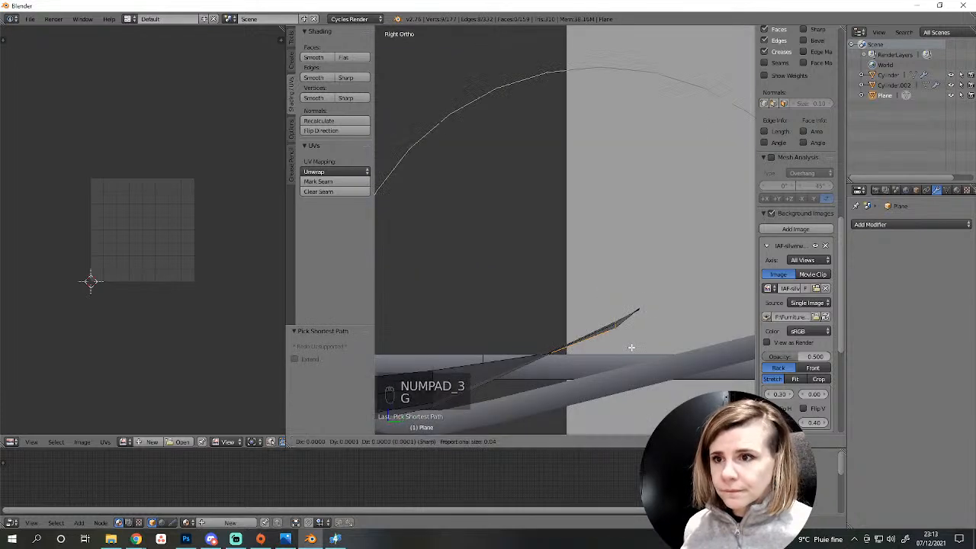
pyautogui.scroll(5, 630, 345)
pyautogui.click(623, 349)
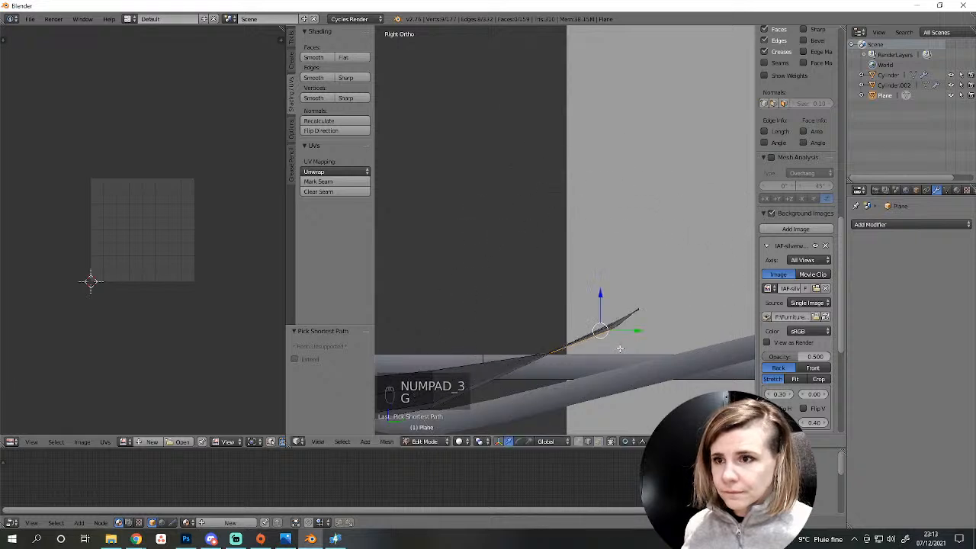
pyautogui.press('r')
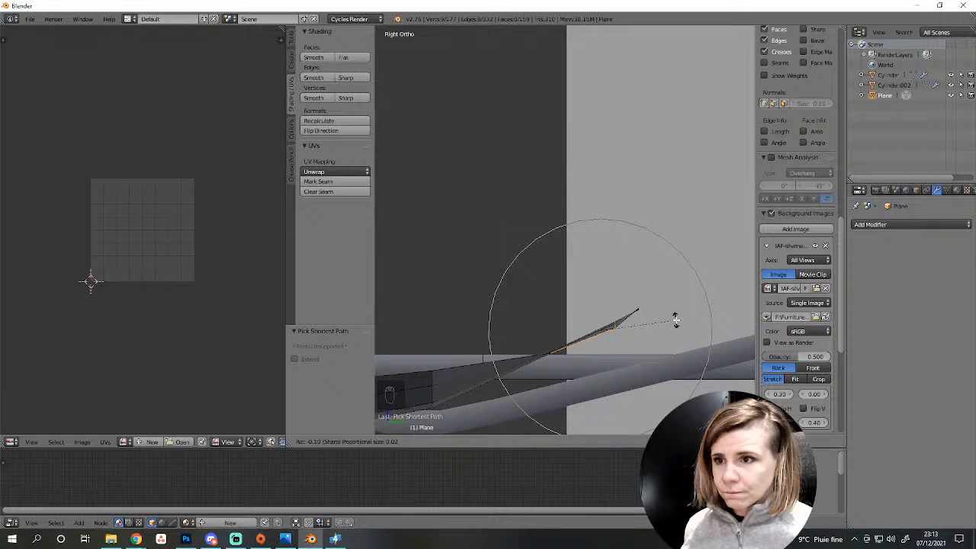
pyautogui.click(673, 320)
# Select the bowl's tip edge and rotate it about -30° in the right side view.
pyautogui.moveTo(673, 320); pyautogui.dragTo(670, 350, button='middle')
pyautogui.rightClick(632, 276)
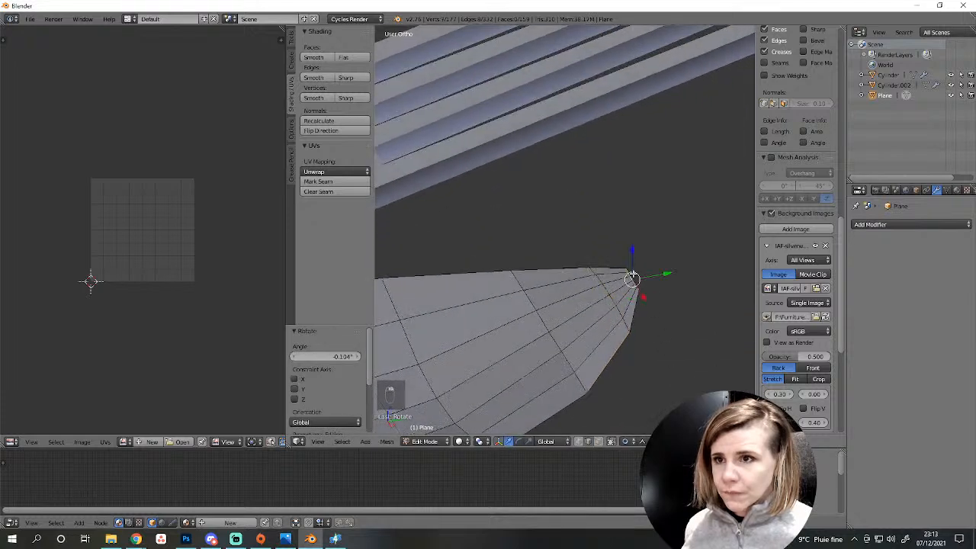
pyautogui.press('KP_3')
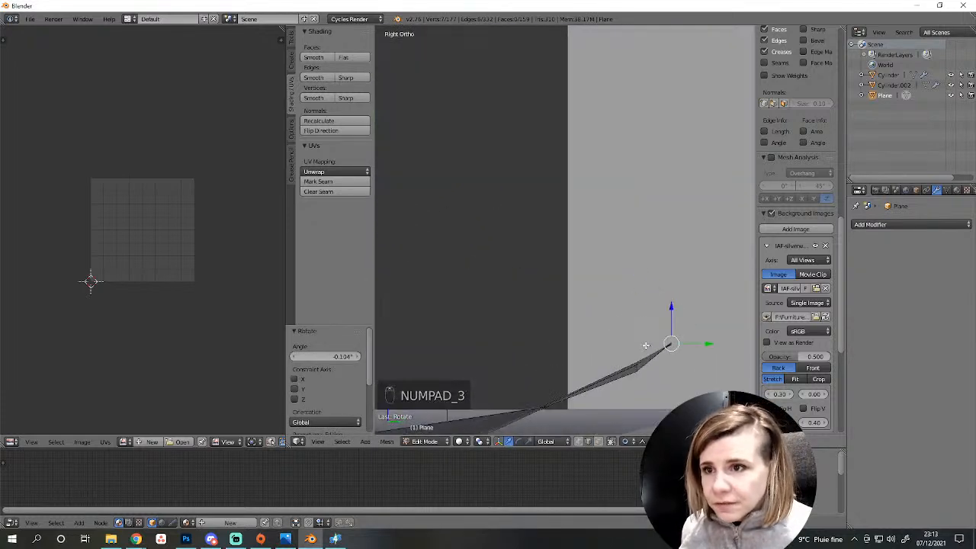
pyautogui.press('g')
pyautogui.click(658, 348)
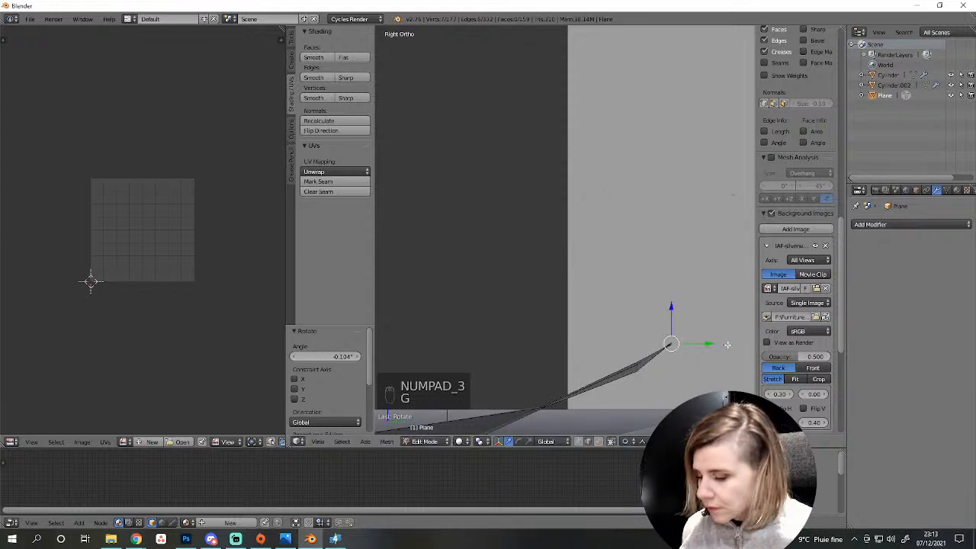
pyautogui.press('r')
pyautogui.click(686, 324)
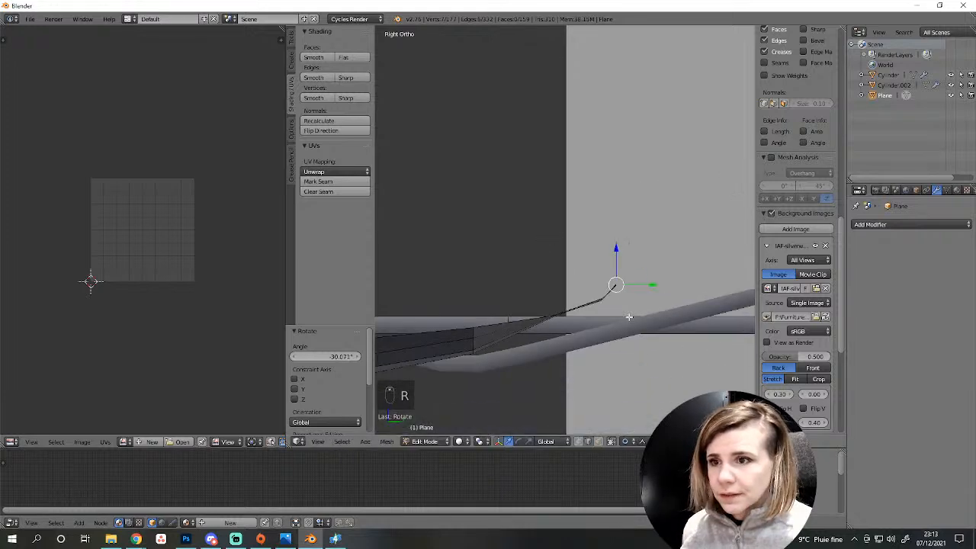
# Delete the vertices of the tip edge at the far end of the bowl.
pyautogui.moveTo(686, 324); pyautogui.dragTo(752, 352, button='middle')
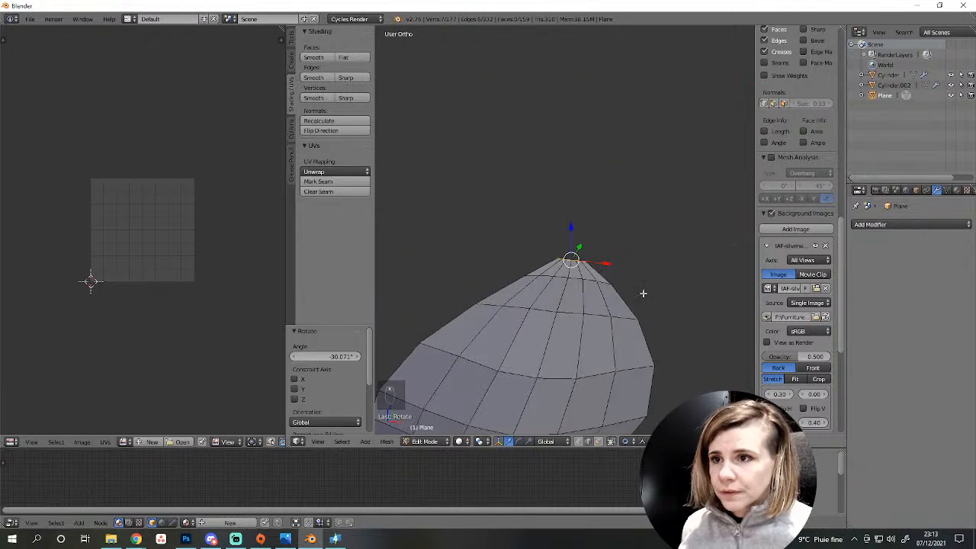
pyautogui.press('Delete')
pyautogui.click(610, 269)
pyautogui.scroll(-4, 586, 303)
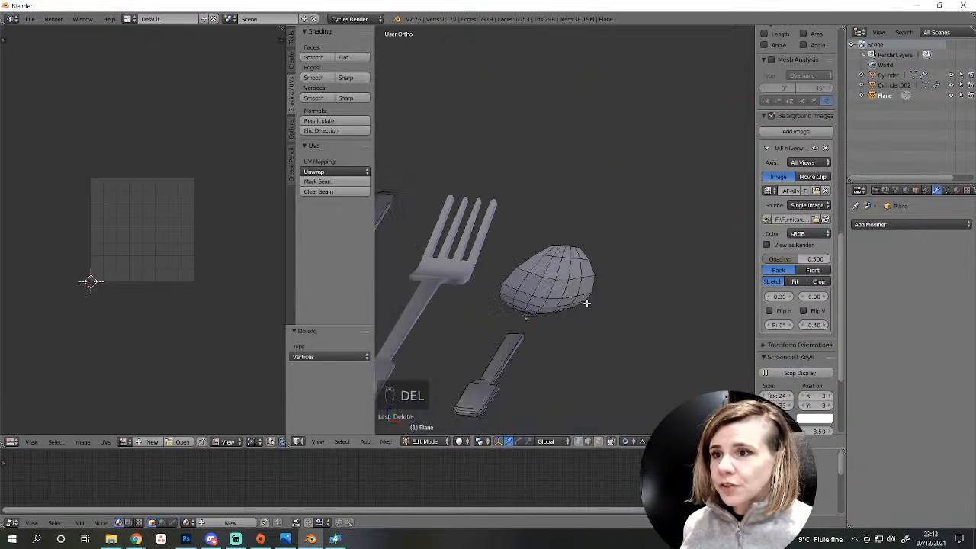
pyautogui.moveTo(586, 303)
pyautogui.mouseDown(button='middle')
pyautogui.moveTo(490, 327)
pyautogui.moveTo(603, 335)
pyautogui.moveTo(519, 342)
pyautogui.moveTo(664, 336)
pyautogui.moveTo(615, 337)
pyautogui.moveTo(612, 366)
pyautogui.moveTo(536, 398)
pyautogui.moveTo(622, 398)
pyautogui.moveTo(630, 340)
pyautogui.moveTo(606, 372)
pyautogui.moveTo(570, 309)
pyautogui.mouseUp(button='middle')
# Select the whole linked bowl and neck surface and extrude it upward about 0.003 to give it thickness.
pyautogui.press('Tab')
pyautogui.scroll(4, 614, 337)
pyautogui.press('Tab')
pyautogui.press('l')
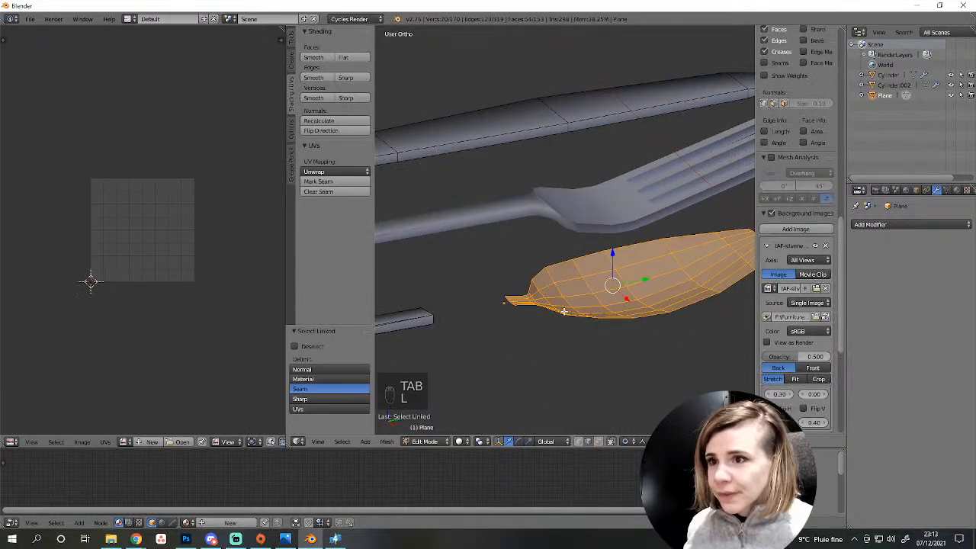
pyautogui.press('e')
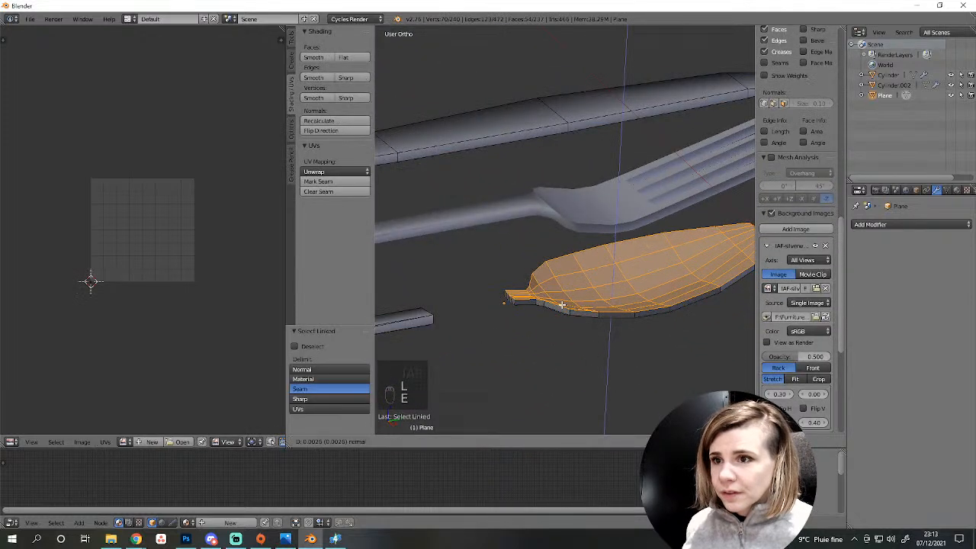
pyautogui.click(561, 305)
# In face selection, select the row of small faces closing the neck's end and delete those faces.
pyautogui.moveTo(562, 305); pyautogui.dragTo(715, 348, button='middle')
pyautogui.scroll(4, 618, 343)
pyautogui.scroll(-2, 590, 355)
pyautogui.scroll(2, 695, 342)
pyautogui.scroll(2, 625, 315)
pyautogui.click(599, 443)
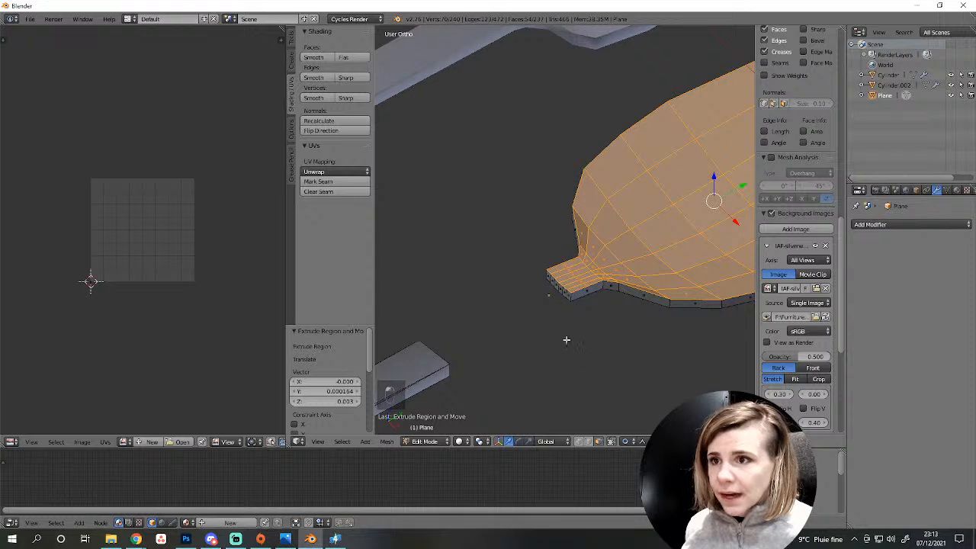
pyautogui.moveTo(567, 338); pyautogui.dragTo(588, 312, button='middle')
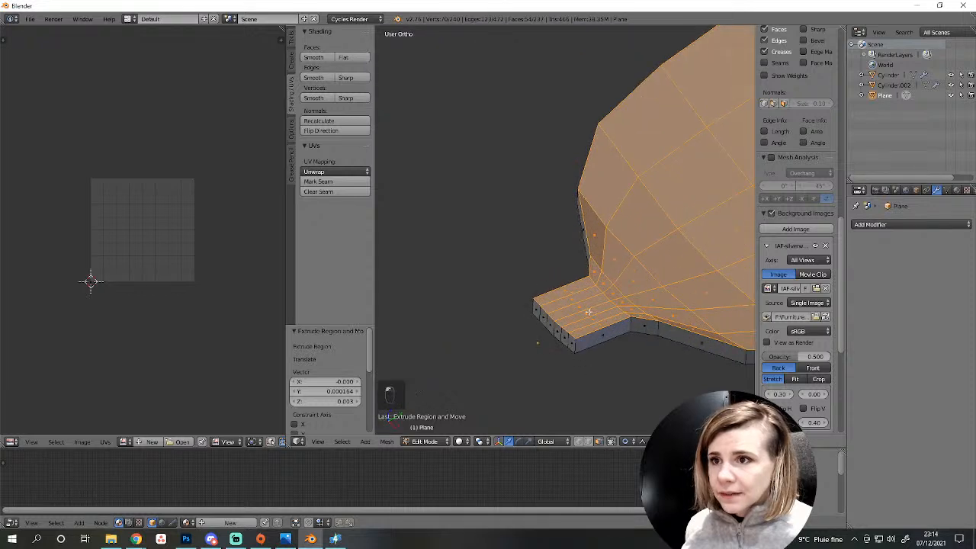
pyautogui.rightClick(538, 308)
pyautogui.keyDown('ctrl'); pyautogui.rightClick(577, 349); pyautogui.keyUp('ctrl')
pyautogui.press('Delete')
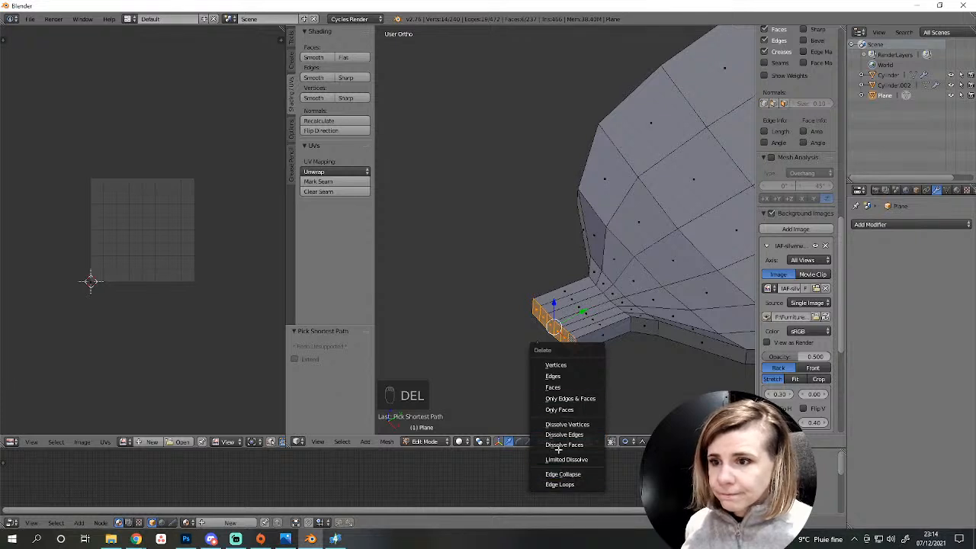
pyautogui.click(552, 387)
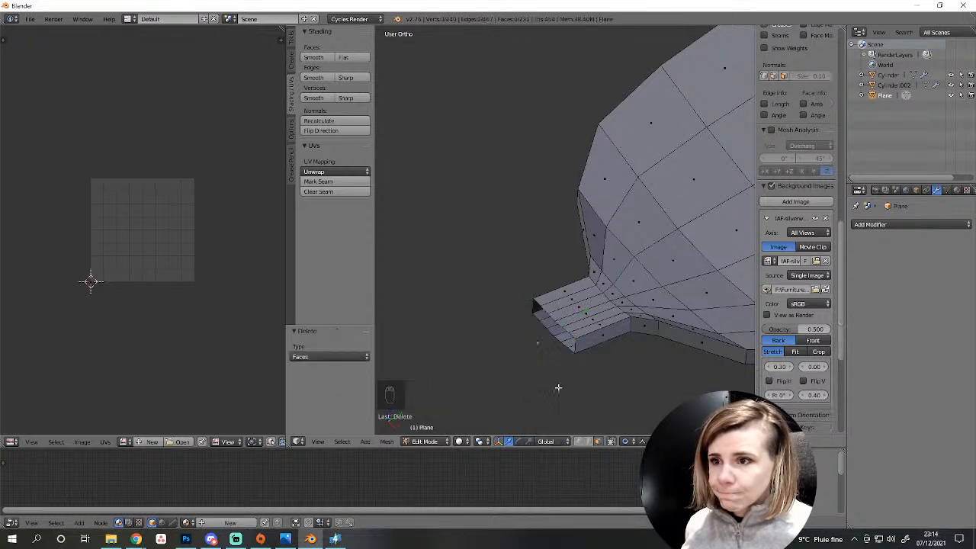
# Select the five lengthwise inner edges on both the upper and lower sides of the neck and delete them as edge loops.
pyautogui.rightClick(573, 297)
pyautogui.keyDown('shift'); pyautogui.rightClick(575, 302); pyautogui.keyUp('shift')
pyautogui.keyDown('shift'); pyautogui.rightClick(582, 310); pyautogui.keyUp('shift')
pyautogui.keyDown('shift'); pyautogui.rightClick(577, 316); pyautogui.keyUp('shift')
pyautogui.keyDown('shift'); pyautogui.rightClick(584, 324); pyautogui.keyUp('shift')
pyautogui.moveTo(589, 329); pyautogui.dragTo(592, 213, button='middle')
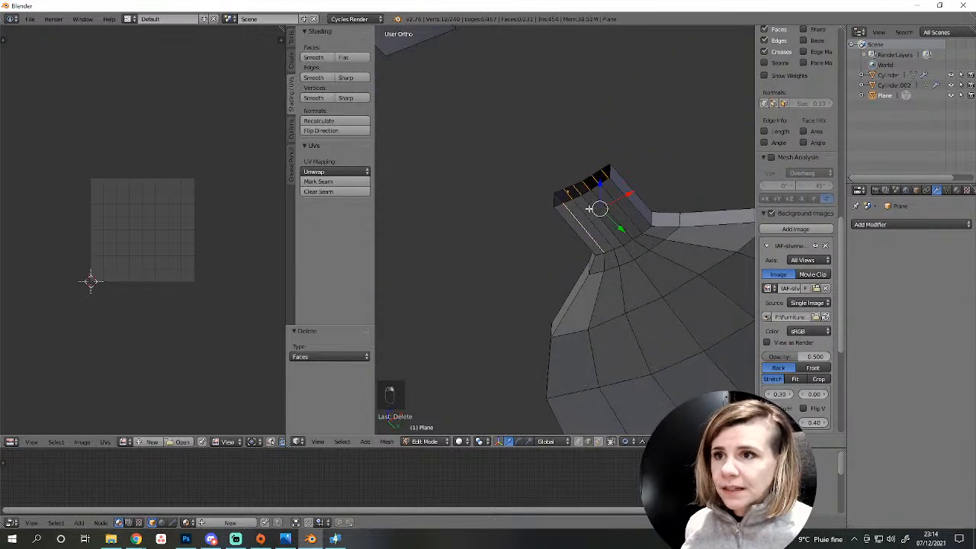
pyautogui.keyDown('shift'); pyautogui.rightClick(586, 209); pyautogui.keyUp('shift')
pyautogui.keyDown('shift'); pyautogui.rightClick(590, 203); pyautogui.keyUp('shift')
pyautogui.keyDown('shift'); pyautogui.rightClick(595, 196); pyautogui.keyUp('shift')
pyautogui.keyDown('shift'); pyautogui.rightClick(611, 192); pyautogui.keyUp('shift')
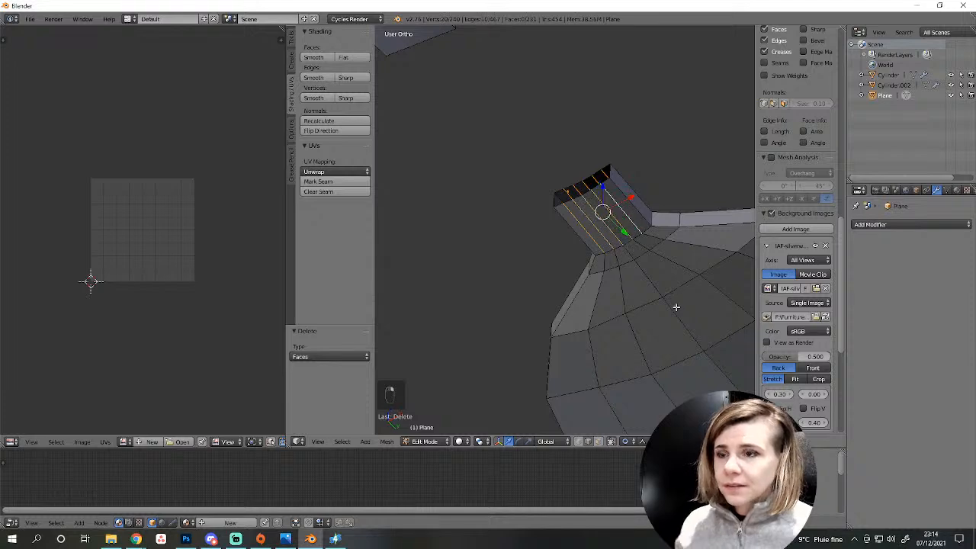
pyautogui.press('Delete')
pyautogui.click(653, 404)
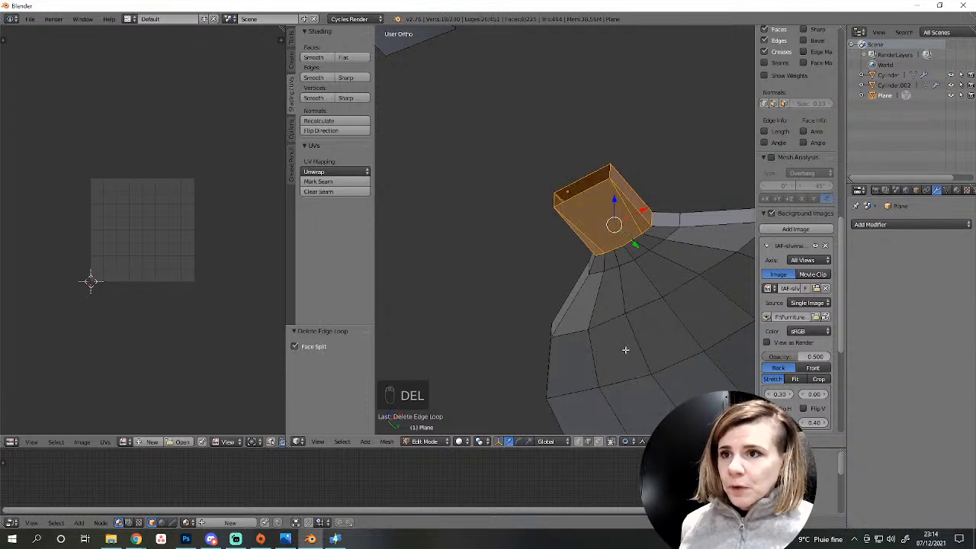
# Select the open end loops of the neck and the handle, and examine the slant of the handle's end.
pyautogui.scroll(-4, 625, 350)
pyautogui.moveTo(625, 350); pyautogui.dragTo(633, 371, button='middle')
pyautogui.press('a')
pyautogui.keyDown('alt'); pyautogui.rightClick(625, 267); pyautogui.keyUp('alt')
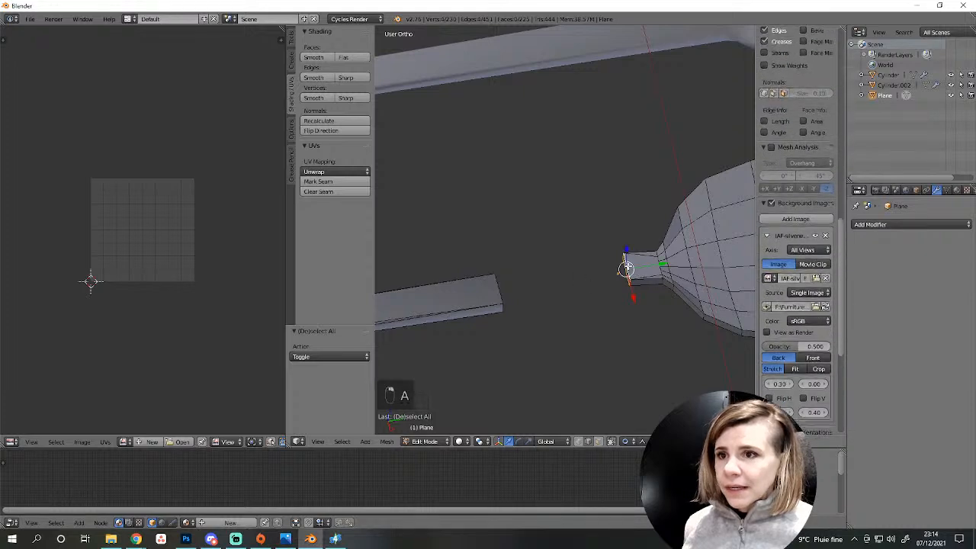
pyautogui.keyDown('alt'); pyautogui.keyDown('shift'); pyautogui.rightClick(501, 289); pyautogui.keyUp('shift'); pyautogui.keyUp('alt')
pyautogui.moveTo(550, 327); pyautogui.dragTo(451, 299, button='middle')
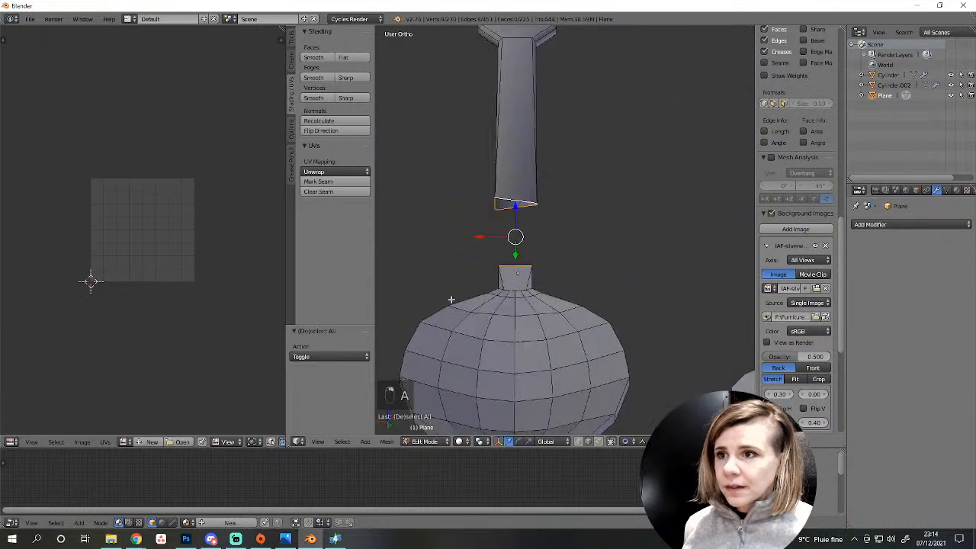
pyautogui.scroll(4, 451, 299)
pyautogui.keyDown('shift'); pyautogui.moveTo(632, 279); pyautogui.dragTo(592, 338, button='middle'); pyautogui.keyUp('shift')
pyautogui.scroll(2, 592, 338)
pyautogui.keyDown('shift'); pyautogui.moveTo(740, 428); pyautogui.dragTo(634, 350, button='middle'); pyautogui.keyUp('shift')
pyautogui.scroll(3, 634, 350)
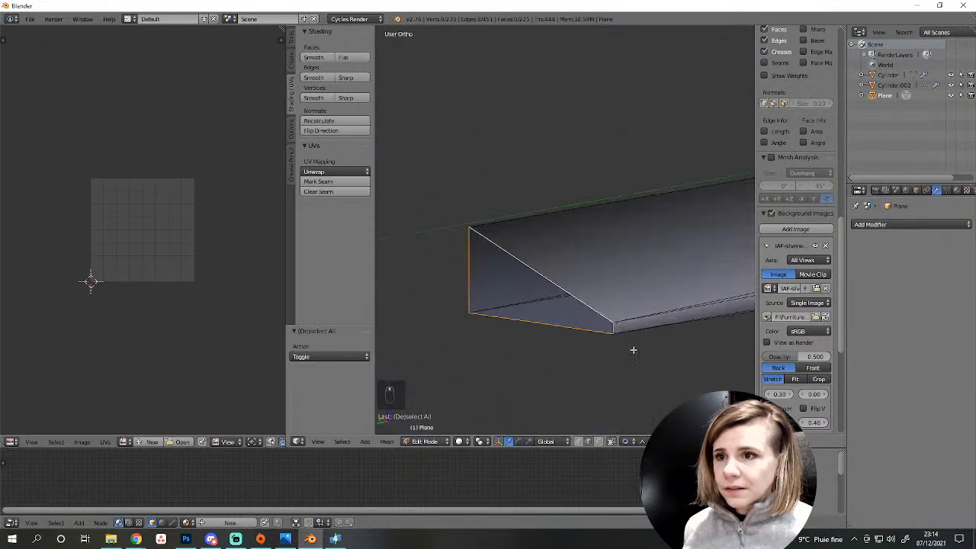
# Try to level the upper edge of the handle's open end by scaling it along Z.
pyautogui.rightClick(590, 310)
pyautogui.press('s')
pyautogui.press('z')
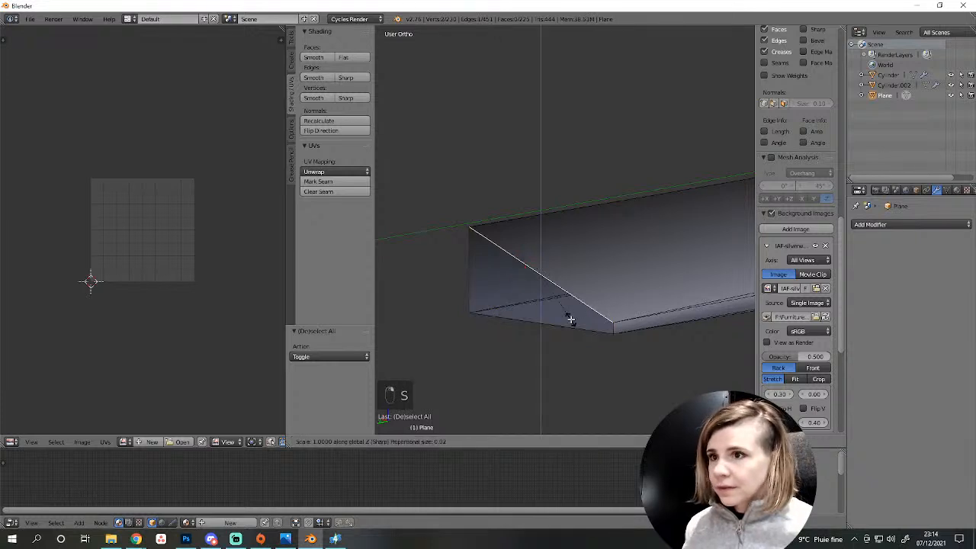
pyautogui.click(570, 320)
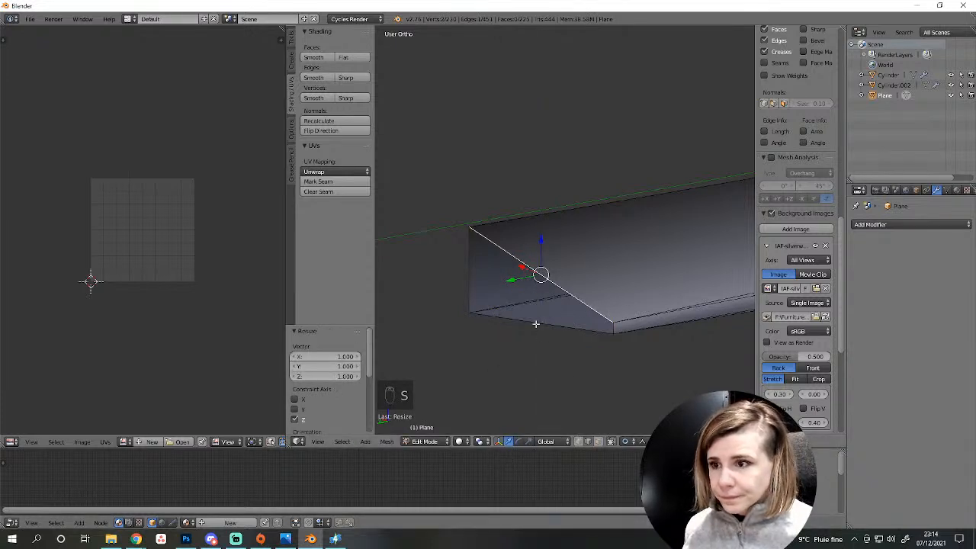
# Set the pivot to Median Point, disable proportional editing and switch to vertex selection.
pyautogui.click(478, 443)
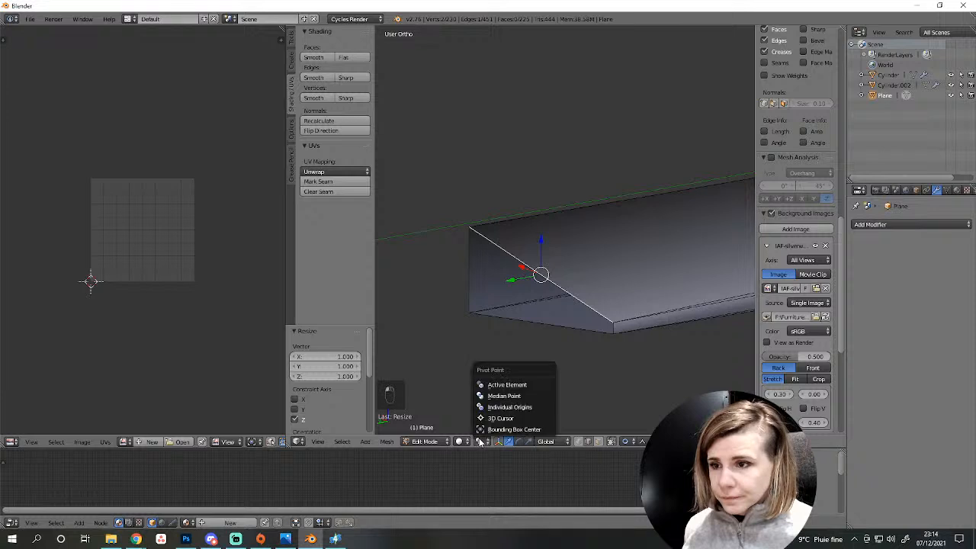
pyautogui.click(513, 396)
pyautogui.scroll(1, 570, 351)
pyautogui.scroll(-1, 570, 351)
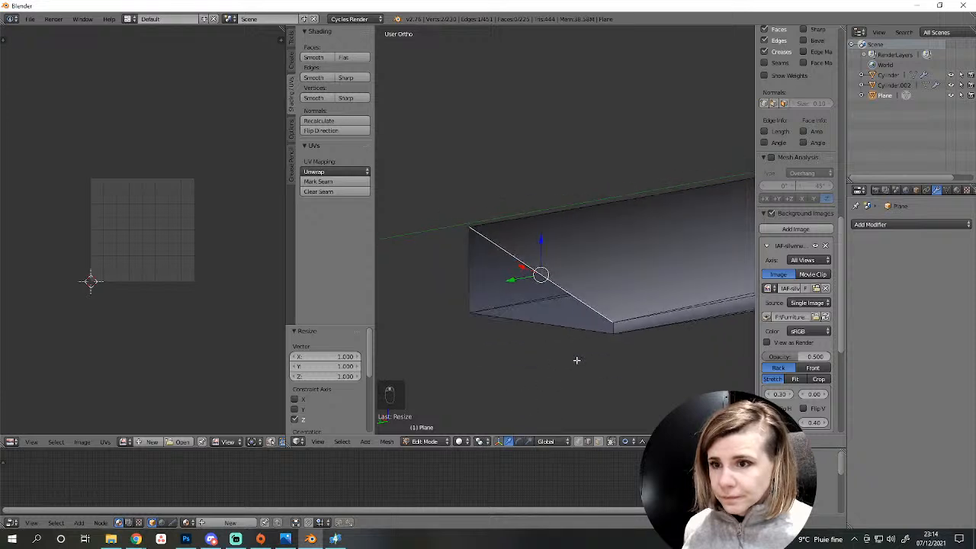
pyautogui.click(625, 442)
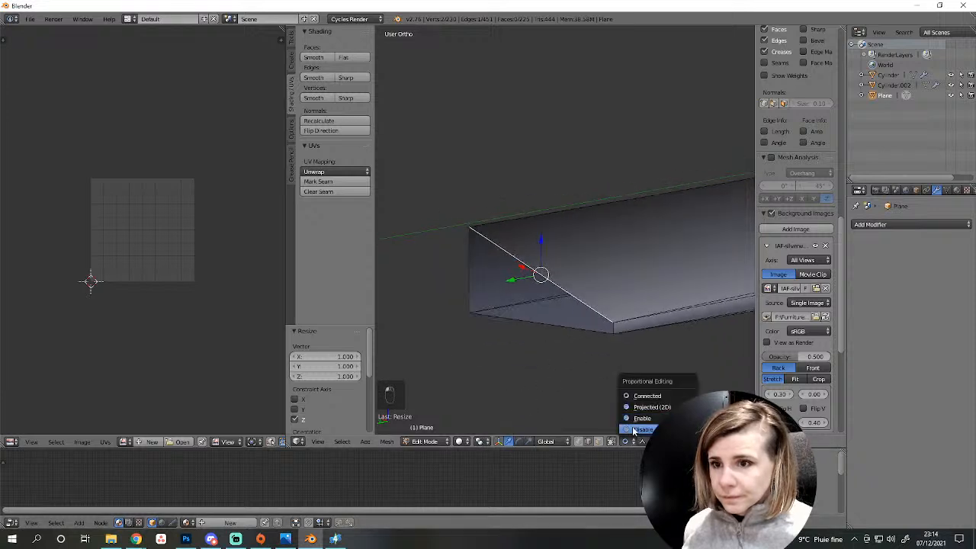
pyautogui.click(633, 430)
pyautogui.press('s')
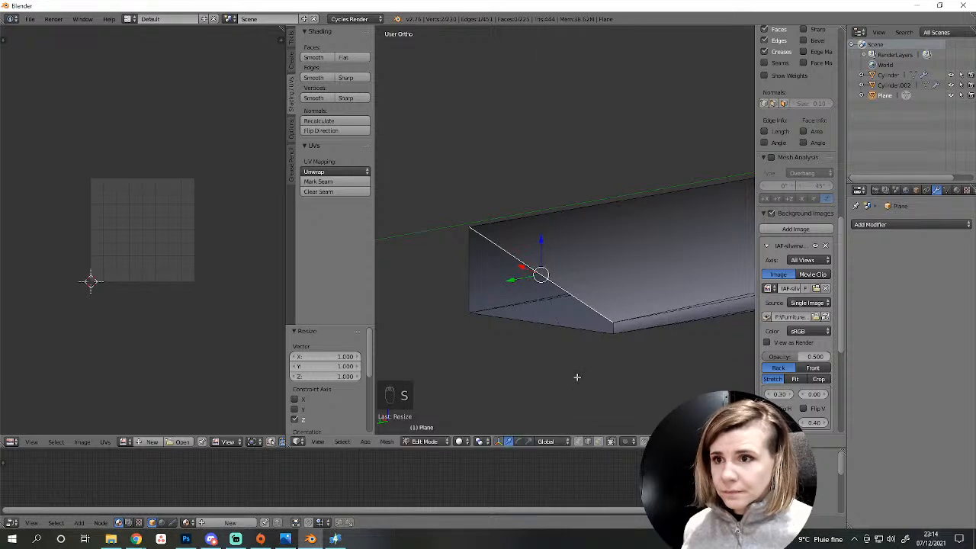
pyautogui.click(578, 441)
# Scale the upper edge of the handle's open end along Z by about -0.87, making it parallel to the lower edge.
pyautogui.press('s')
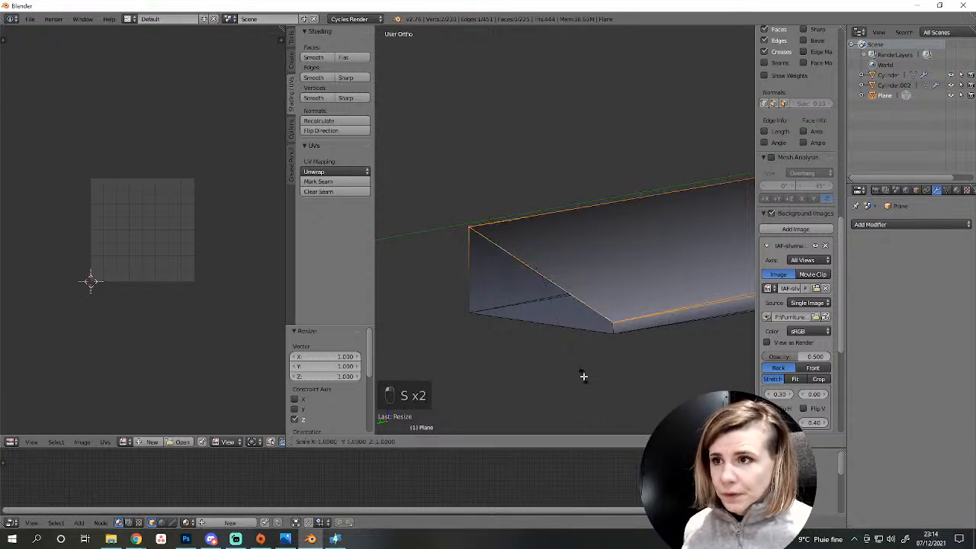
pyautogui.press('z')
pyautogui.click(583, 377)
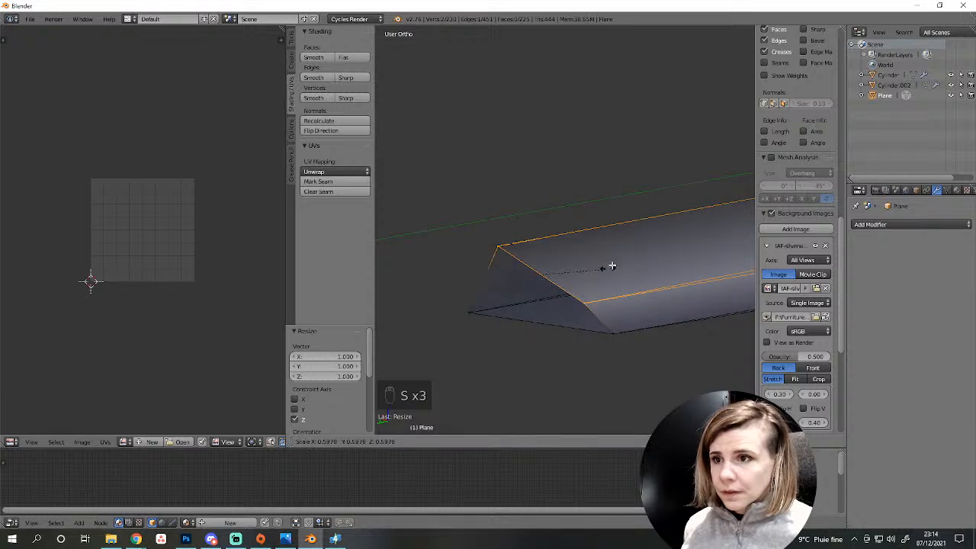
pyautogui.rightClick(523, 350)
pyautogui.press('s')
pyautogui.press('z')
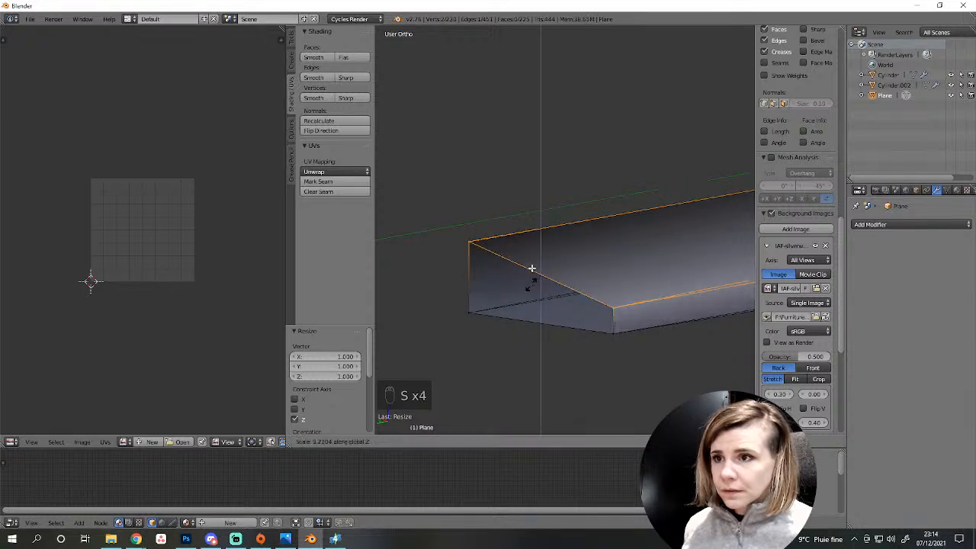
pyautogui.click(531, 209)
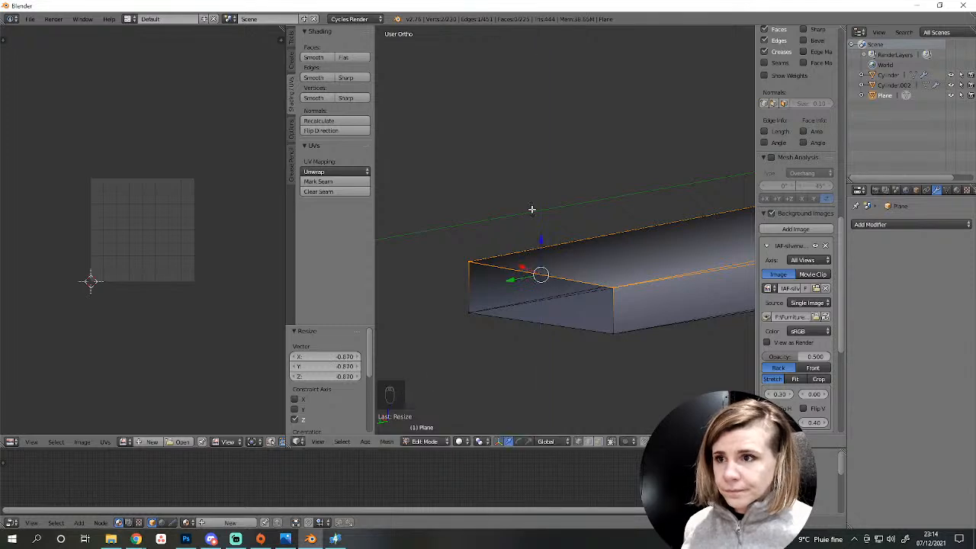
# Select the whole linked bowl and neck surface and hide it.
pyautogui.moveTo(534, 210); pyautogui.dragTo(593, 276, button='middle')
pyautogui.scroll(-5, 593, 277)
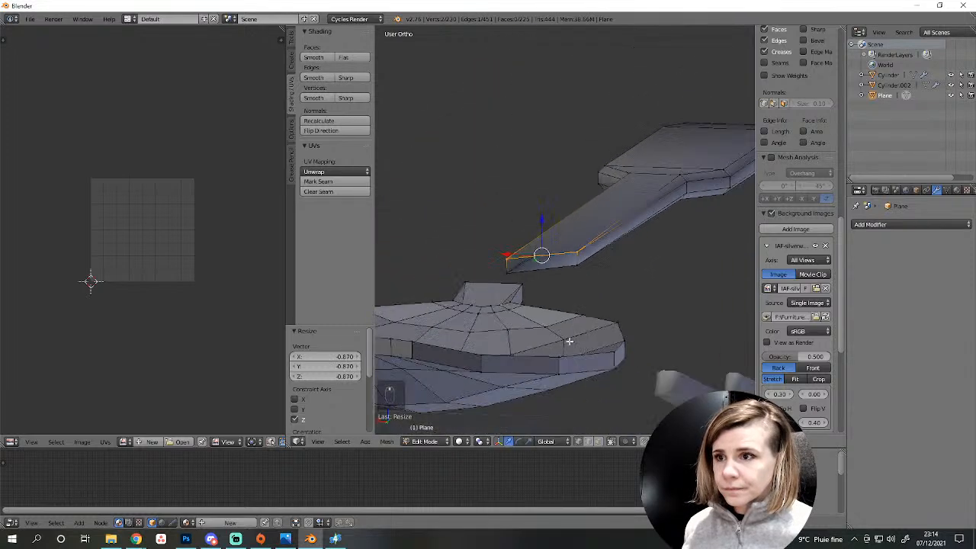
pyautogui.press('a')
pyautogui.press('l')
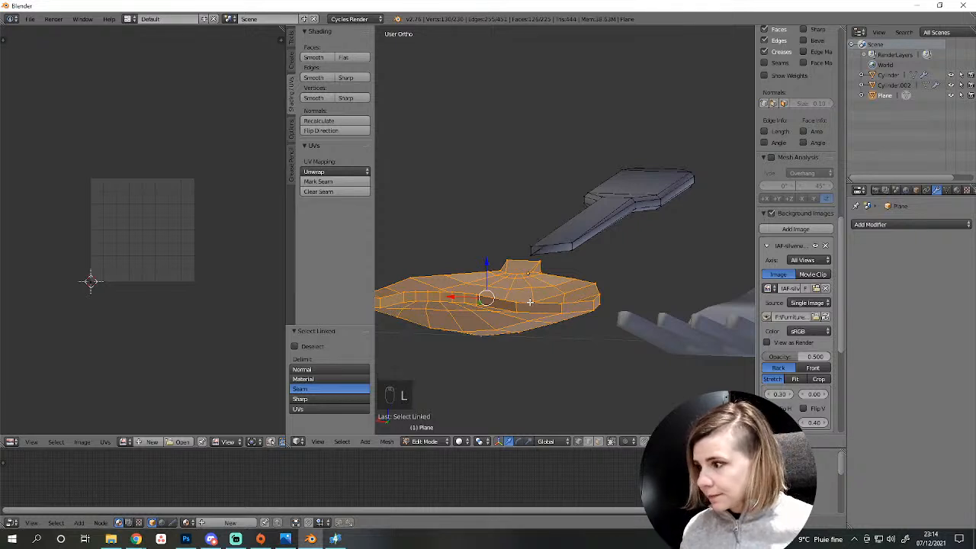
pyautogui.press('h')
# In the back view, select the handle's open end loop and rotate it about 7.4° to level it.
pyautogui.press('ctrl+KP_1')
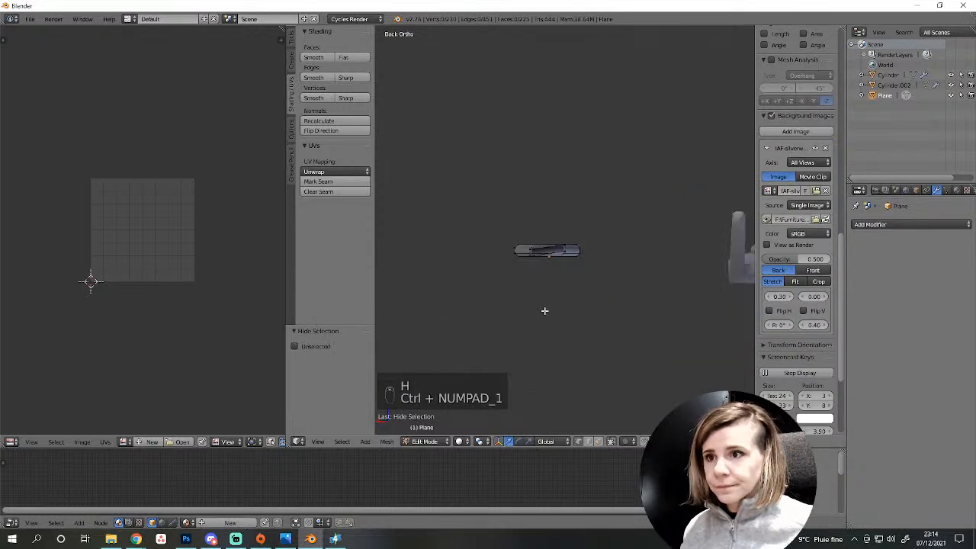
pyautogui.scroll(10, 543, 309)
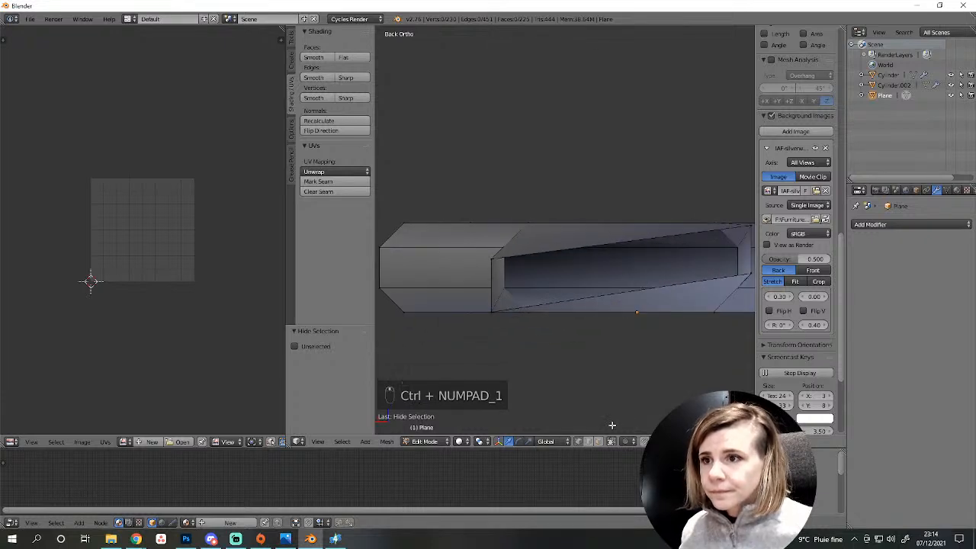
pyautogui.rightClick(624, 251)
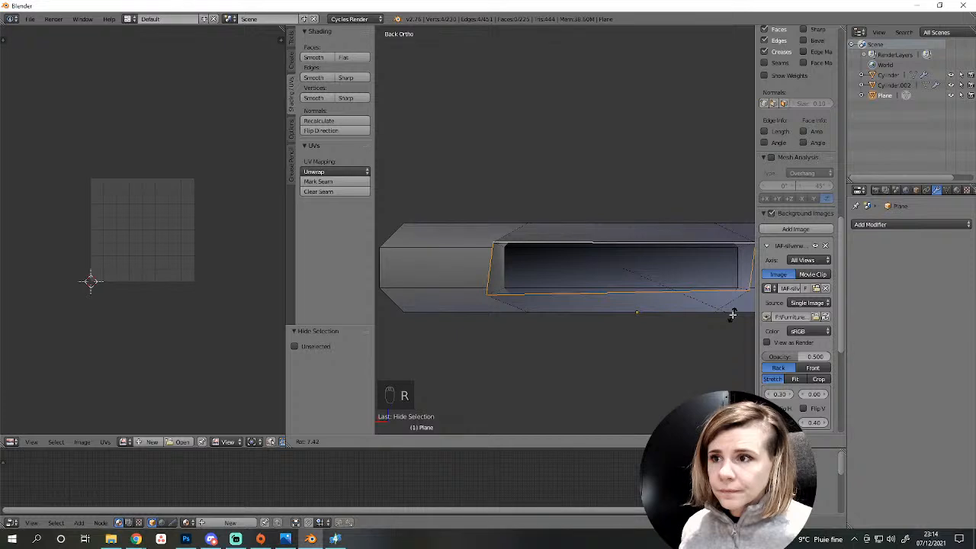
pyautogui.click(732, 314)
# Try to straighten one side edge of the handle's end by scaling it along X.
pyautogui.rightClick(491, 266)
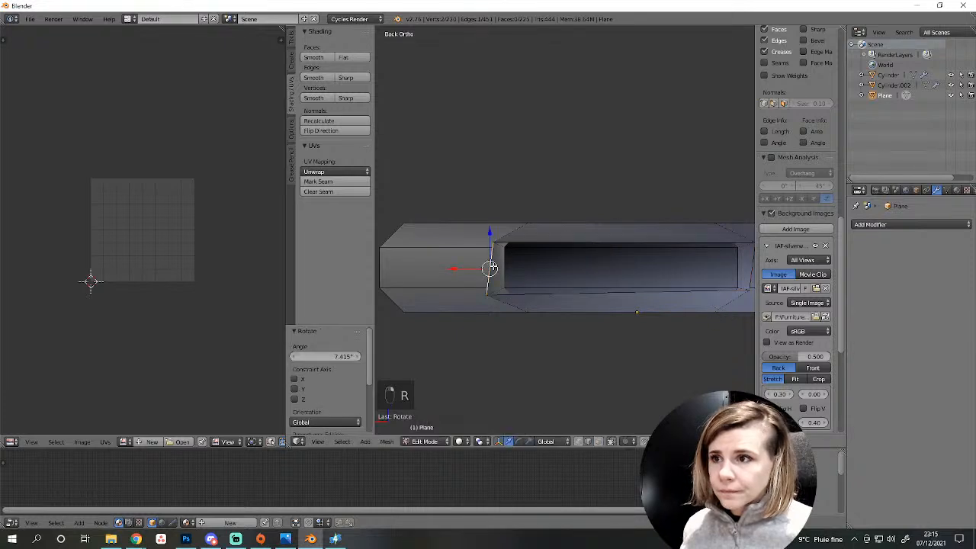
pyautogui.press('s')
pyautogui.press('x')
pyautogui.click(490, 267)
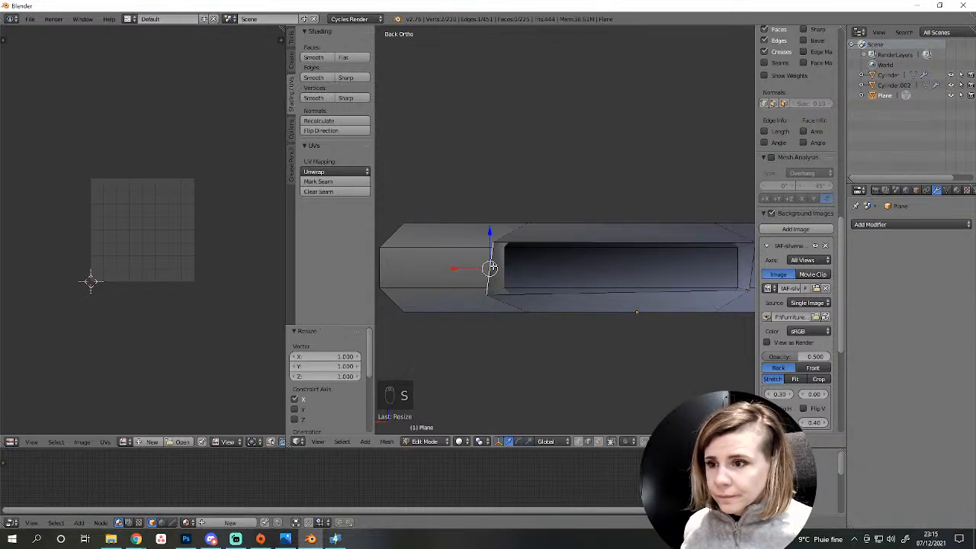
# In vertex selection, move the two lower corners of the handle's end along X to straighten its sides, the first by -0.000278.
pyautogui.scroll(-1, 534, 280)
pyautogui.keyDown('shift'); pyautogui.moveTo(549, 285); pyautogui.dragTo(505, 333, button='middle'); pyautogui.keyUp('shift')
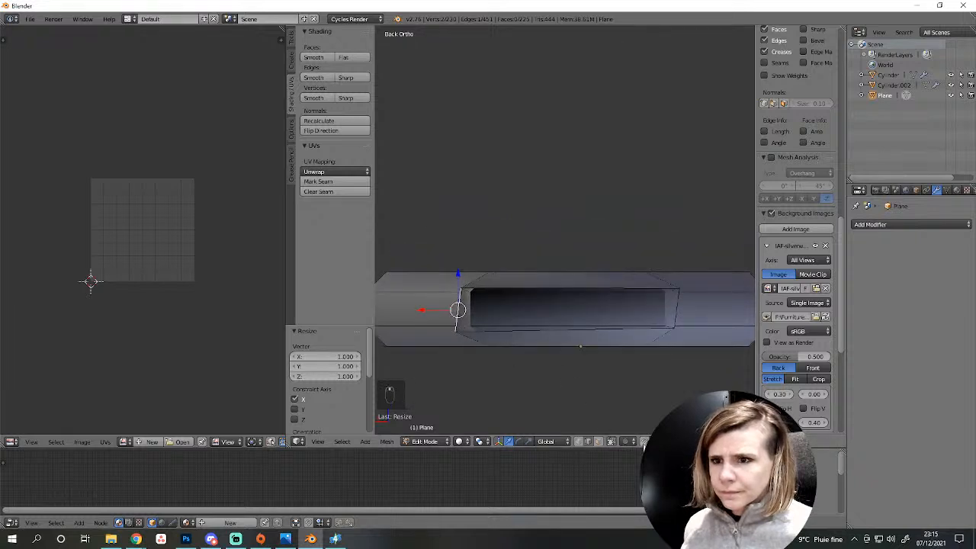
pyautogui.click(580, 442)
pyautogui.rightClick(455, 330)
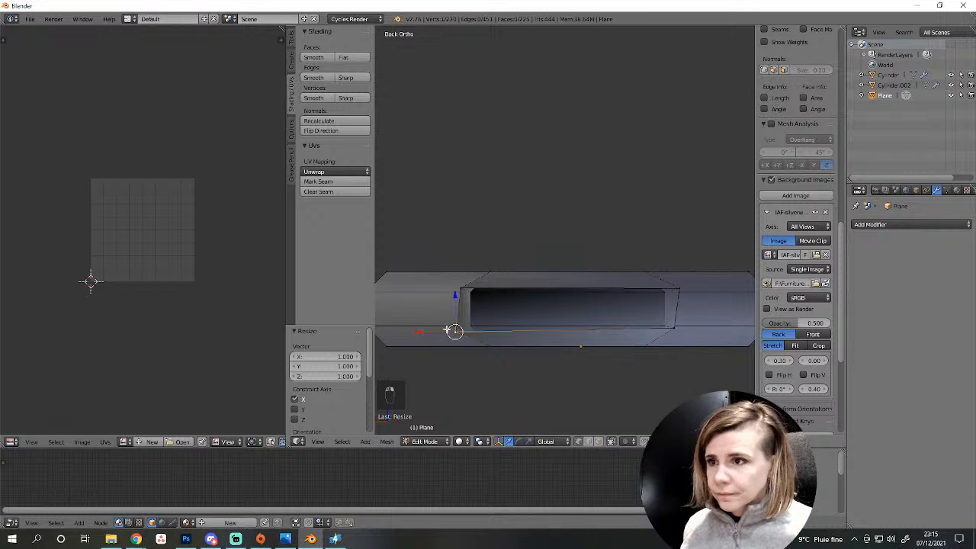
pyautogui.press('g')
pyautogui.press('x')
pyautogui.click(438, 331)
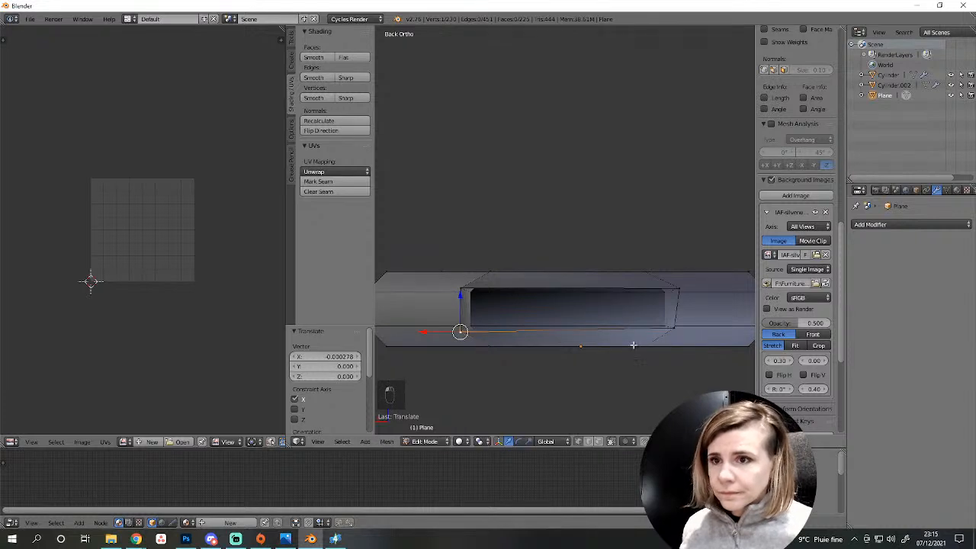
pyautogui.rightClick(675, 328)
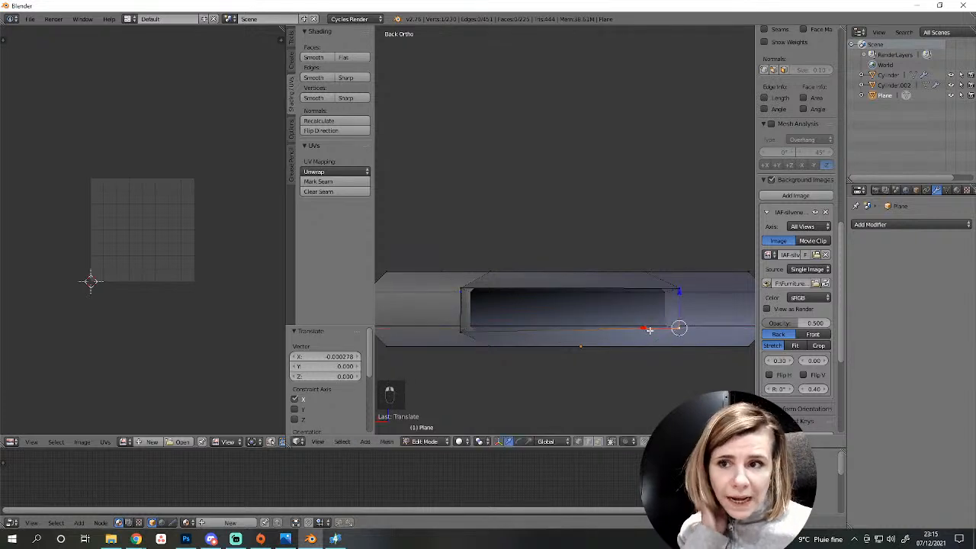
# Clear the selection and reveal the hidden bowl and neck surface.
pyautogui.scroll(-3, 645, 343)
pyautogui.moveTo(645, 344); pyautogui.dragTo(509, 322, button='middle')
pyautogui.press('a')
pyautogui.hotkey('alt', 'h')
# Select the open end loops of the neck and the handle and join them with the LoopTools Bridge.
pyautogui.keyDown('alt'); pyautogui.rightClick(419, 204); pyautogui.keyUp('alt')
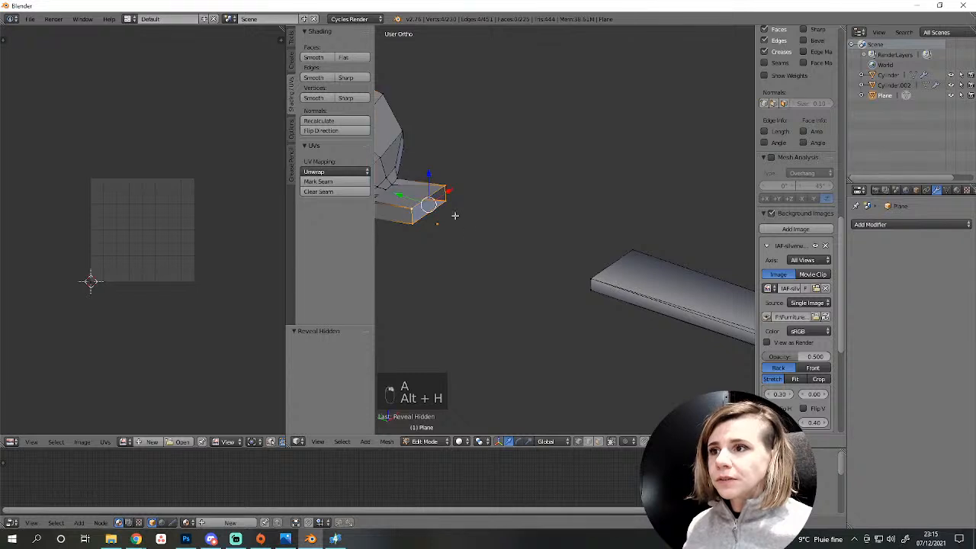
pyautogui.keyDown('alt'); pyautogui.keyDown('shift'); pyautogui.rightClick(612, 267); pyautogui.keyUp('shift'); pyautogui.keyUp('alt')
pyautogui.click(293, 38)
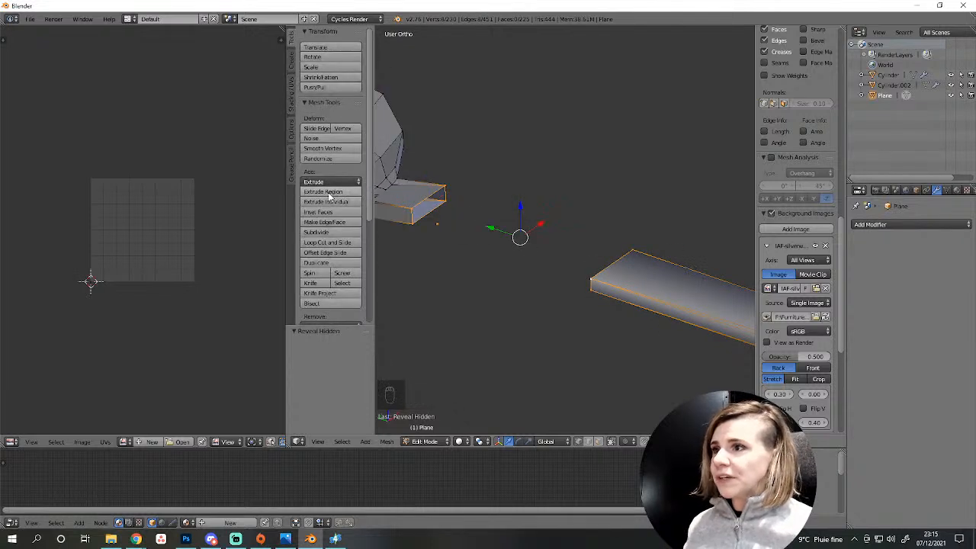
pyautogui.scroll(-5, 341, 264)
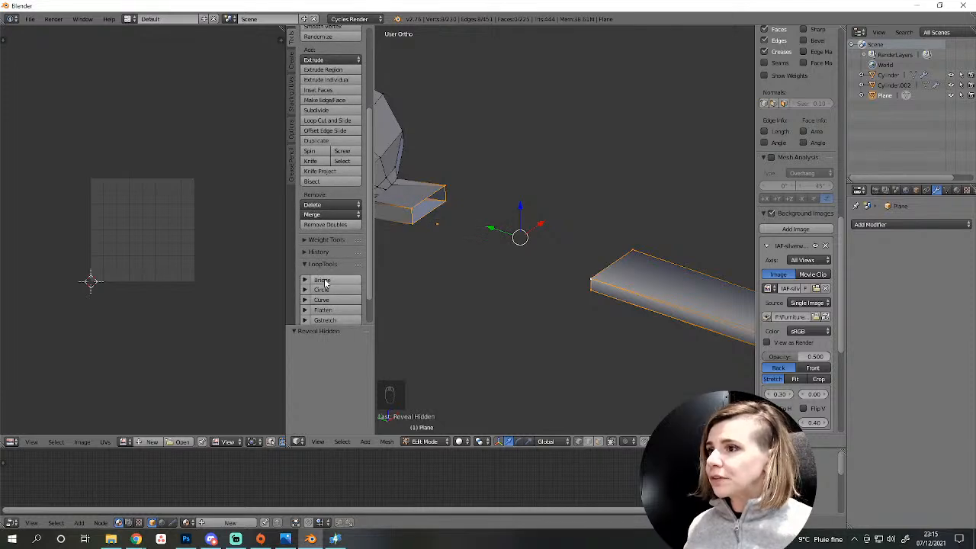
pyautogui.click(324, 281)
# In edge selection, select the edges where the bridged section meets the neck and delete them as edge loops.
pyautogui.moveTo(529, 304); pyautogui.dragTo(594, 320, button='middle')
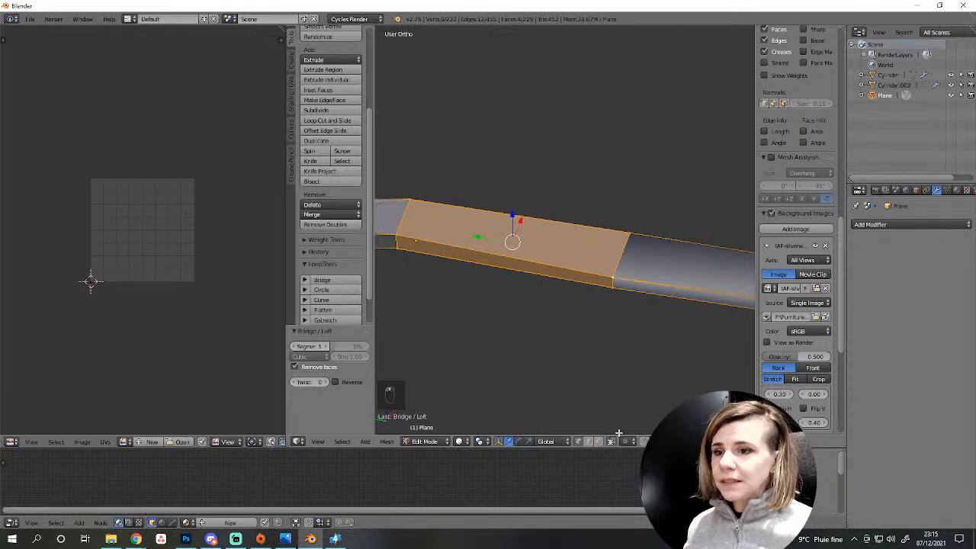
pyautogui.click(588, 442)
pyautogui.scroll(-2, 535, 333)
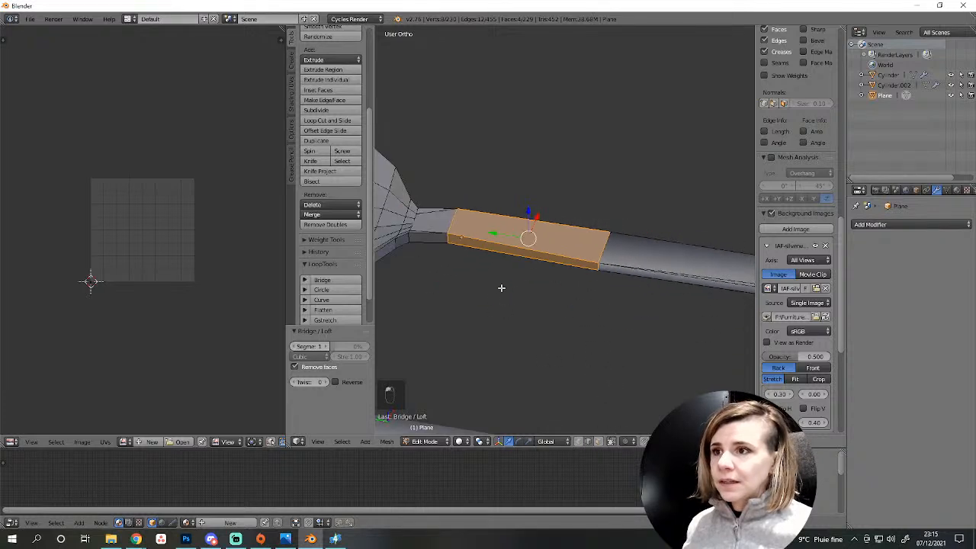
pyautogui.rightClick(451, 221)
pyautogui.moveTo(454, 247); pyautogui.dragTo(666, 249, button='middle')
pyautogui.keyDown('ctrl'); pyautogui.rightClick(521, 294); pyautogui.keyUp('ctrl')
pyautogui.press('Delete')
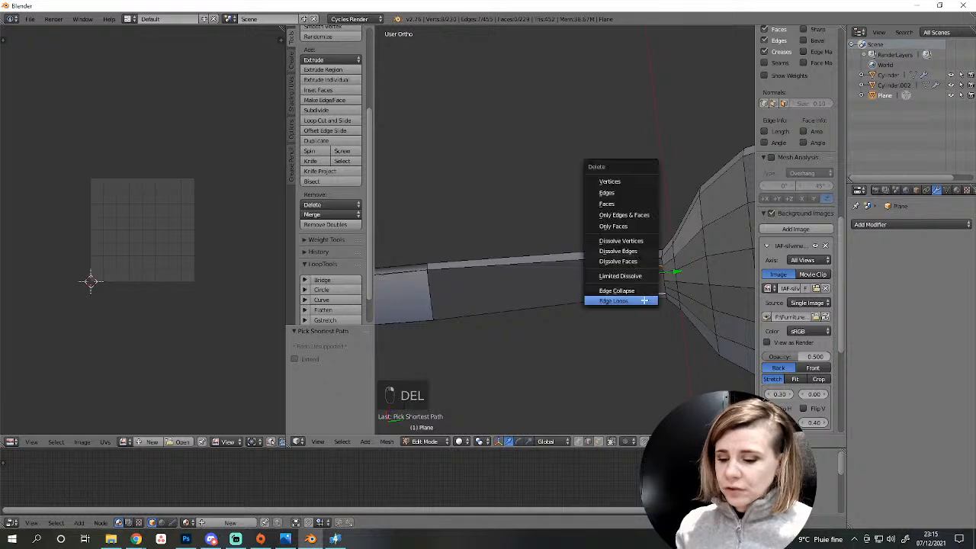
pyautogui.click(633, 300)
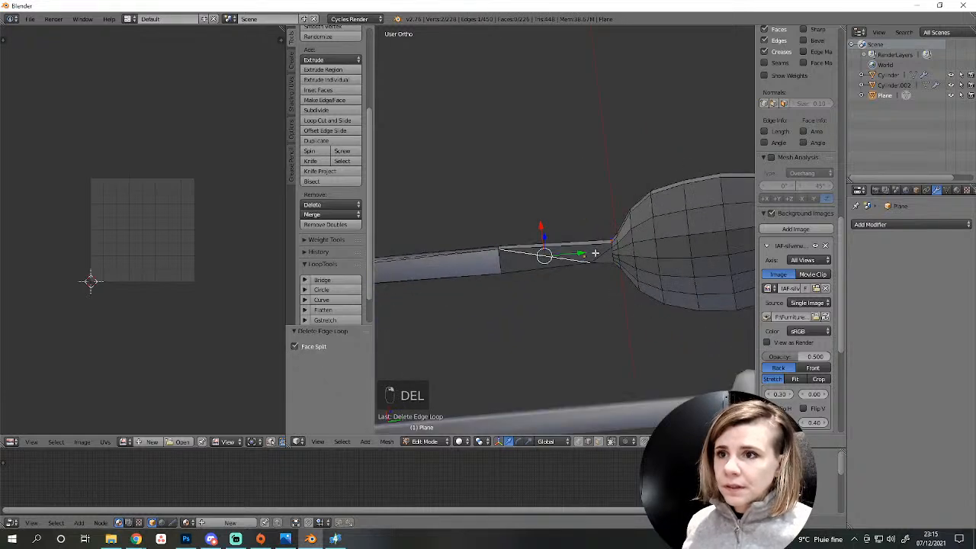
# Delete the leftover diagonal edges on the bridged neck section as edge loops.
pyautogui.moveTo(568, 254); pyautogui.dragTo(586, 305, button='middle')
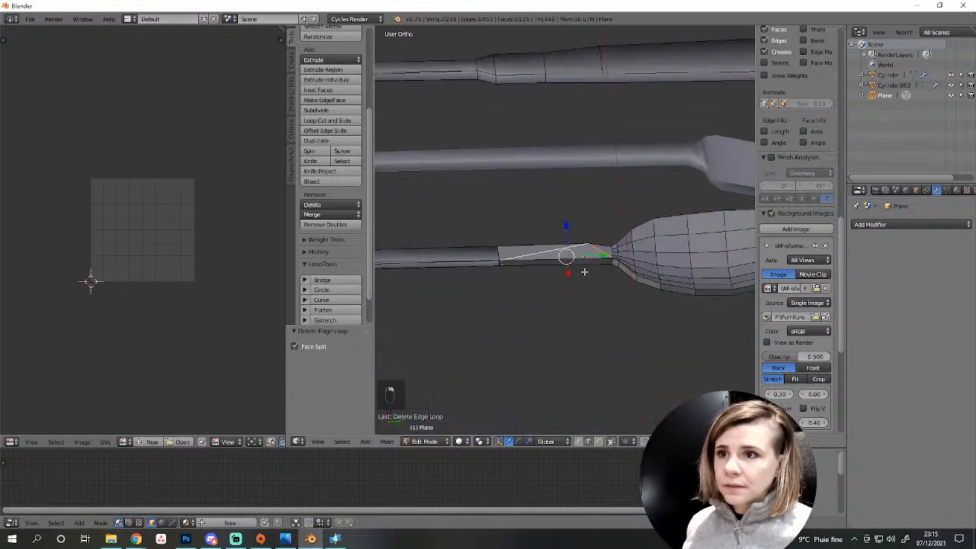
pyautogui.press('Delete')
pyautogui.click(621, 313)
# In wireframe top view, box-select the cross-section loop where the handle begins and move it about 0.029 along Y toward the bowl.
pyautogui.moveTo(527, 288); pyautogui.dragTo(598, 318, button='middle')
pyautogui.press('KP_7')
pyautogui.press('z')
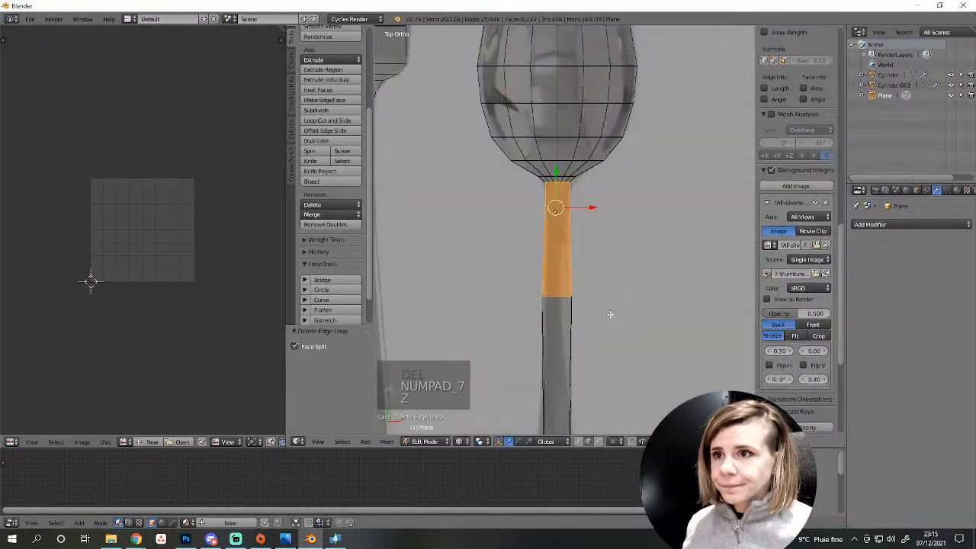
pyautogui.press('a')
pyautogui.press('b')
pyautogui.moveTo(516, 284); pyautogui.dragTo(592, 310)
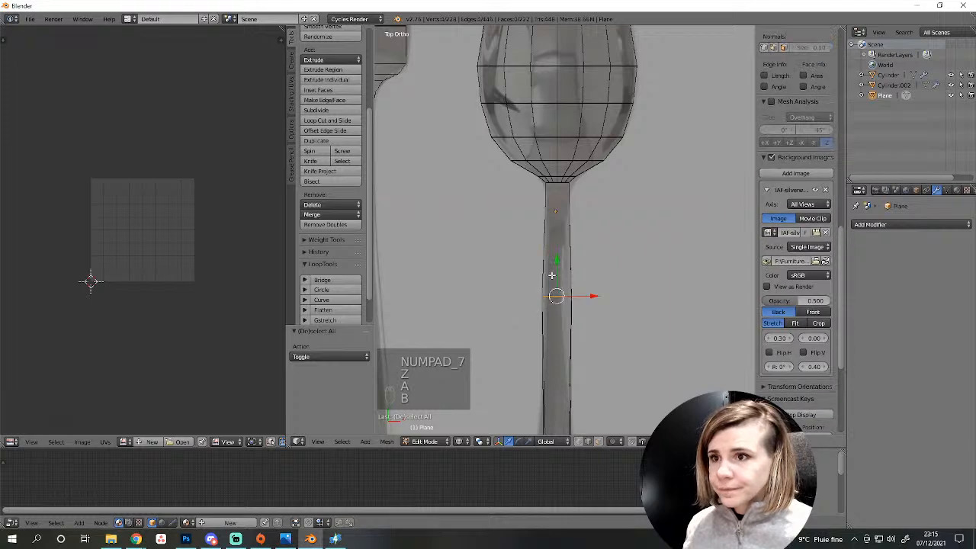
pyautogui.moveTo(554, 275); pyautogui.dragTo(562, 178)
pyautogui.press('z')
pyautogui.scroll(5, 553, 240)
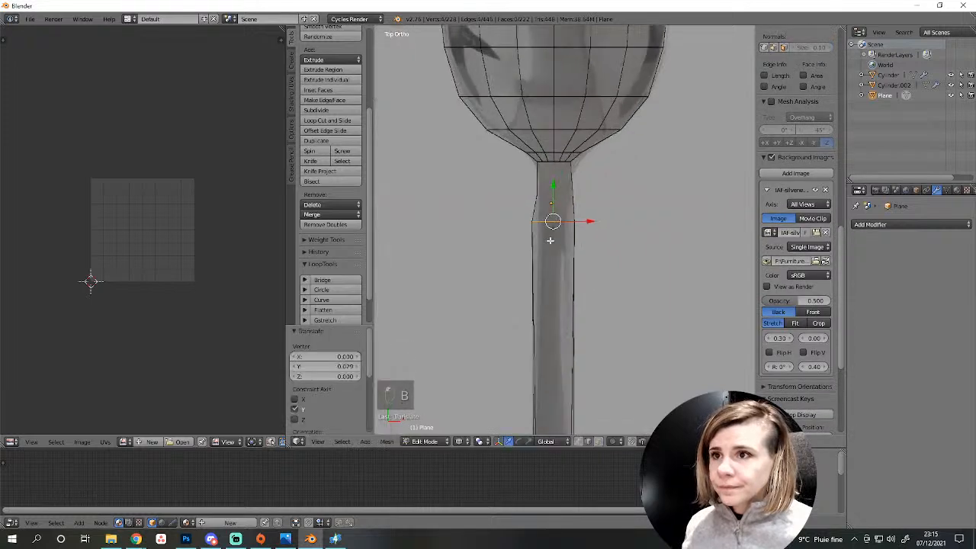
# Delete the extra cross-section edge loop midway along the spoon's bridged neck and leave mesh editing.
pyautogui.scroll(2, 598, 329)
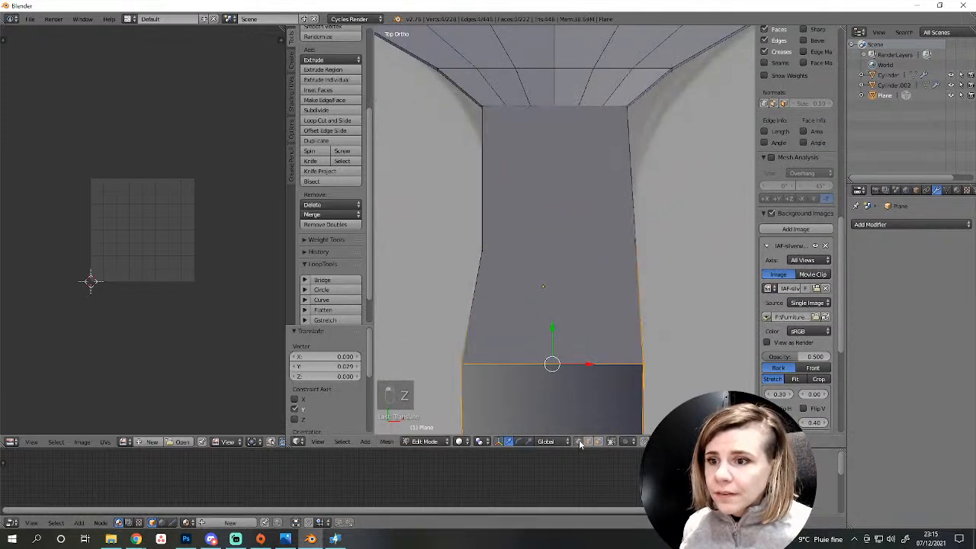
pyautogui.moveTo(599, 329)
pyautogui.mouseDown(button='middle')
pyautogui.moveTo(606, 379)
pyautogui.moveTo(606, 321)
pyautogui.mouseUp(button='middle')
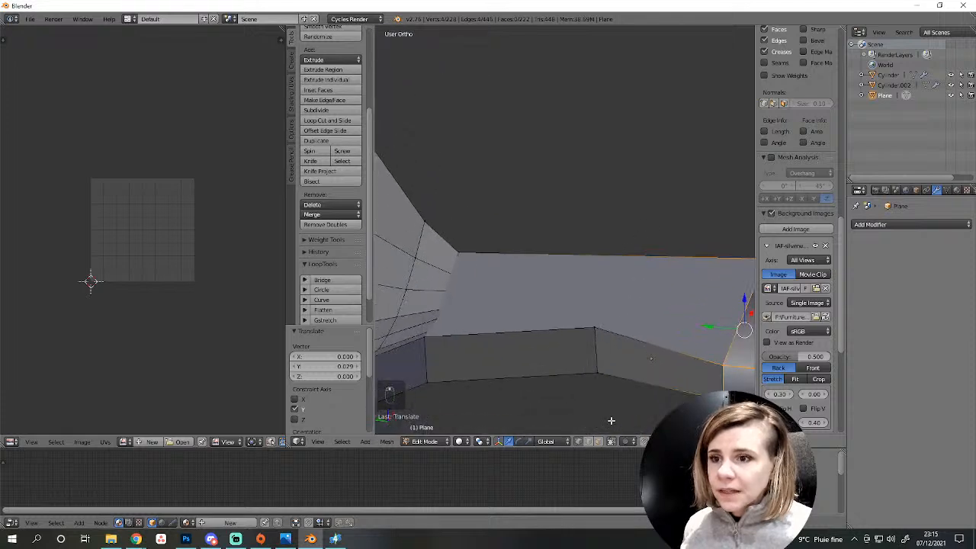
pyautogui.keyDown('alt'); pyautogui.rightClick(601, 346); pyautogui.keyUp('alt')
pyautogui.press('Delete')
pyautogui.click(585, 341)
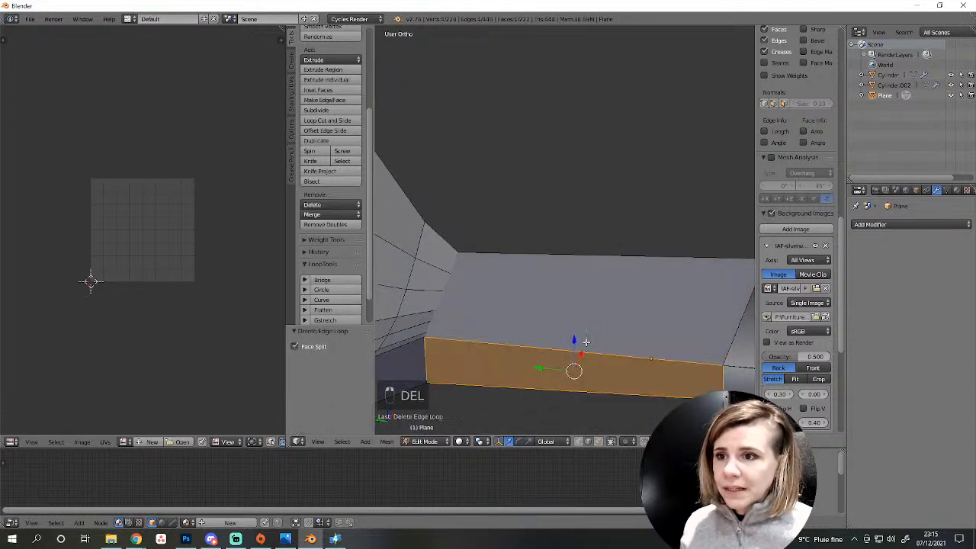
pyautogui.scroll(-3, 586, 342)
pyautogui.moveTo(688, 331); pyautogui.dragTo(573, 388, button='middle')
pyautogui.press('a')
pyautogui.press('Tab')
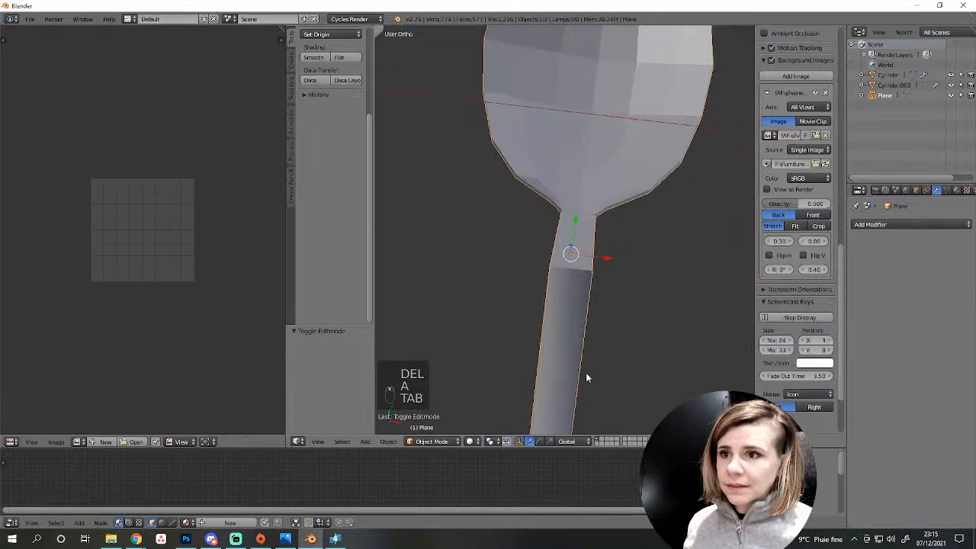
# In wireframe top view, box-select the loop where the handle begins, move it 0.010 along Y toward the bowl and scale it to 0.871.
pyautogui.press('KP_7')
pyautogui.press('Tab')
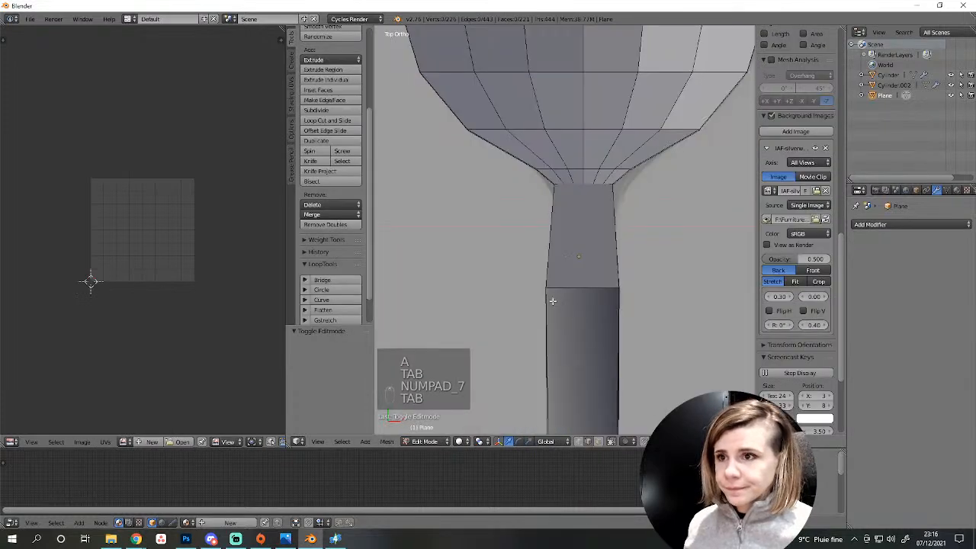
pyautogui.press('z')
pyautogui.press('b')
pyautogui.moveTo(525, 268); pyautogui.dragTo(634, 303)
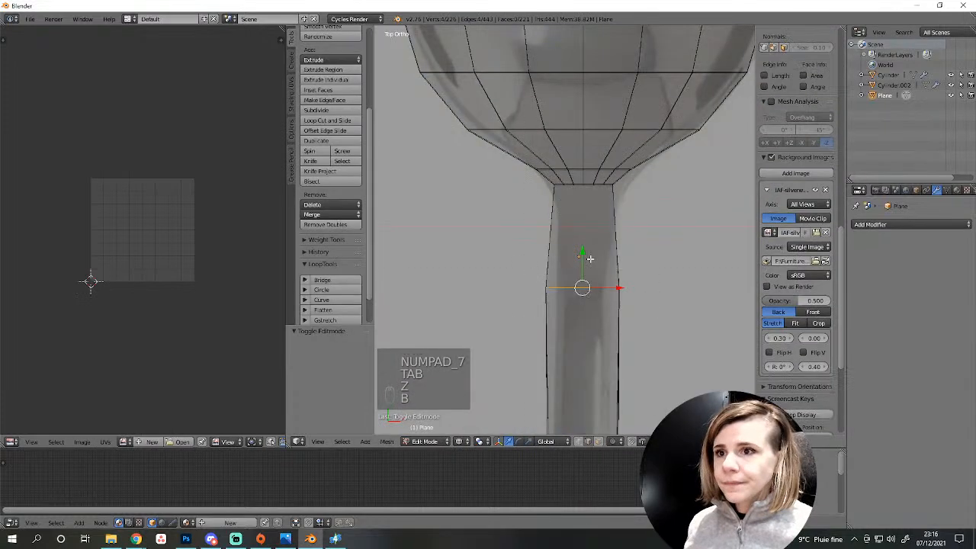
pyautogui.moveTo(583, 249); pyautogui.dragTo(583, 187)
pyautogui.press('s')
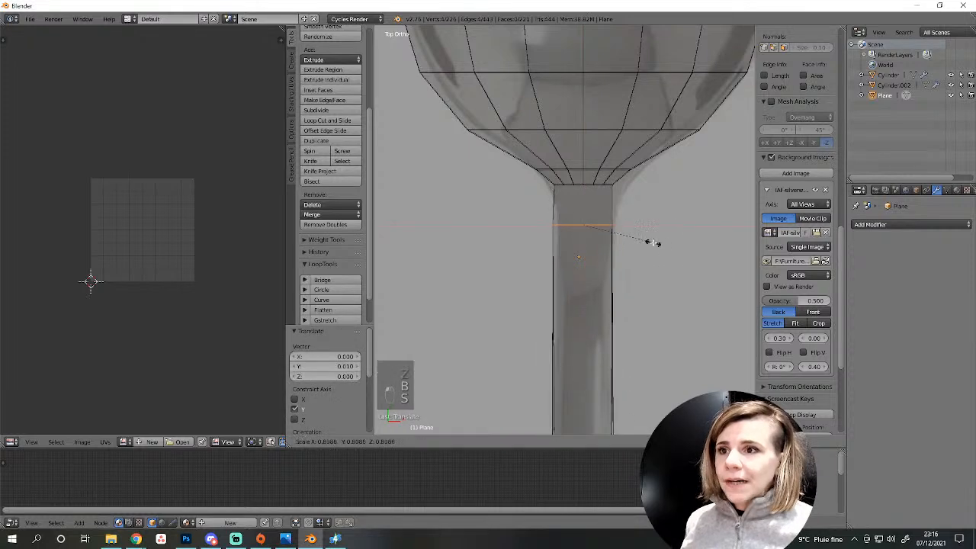
pyautogui.click(655, 243)
pyautogui.scroll(-5, 653, 266)
pyautogui.press('a')
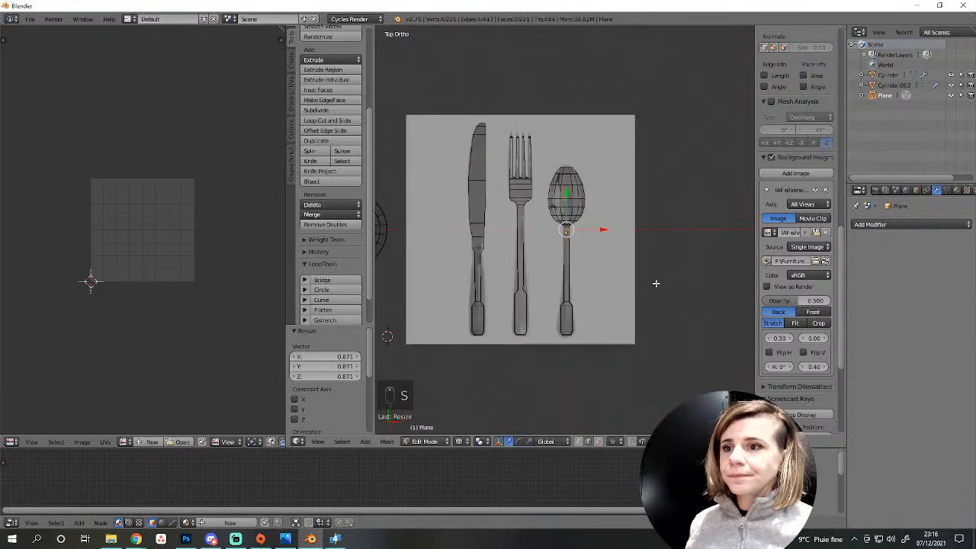
# Shade the combined knife and spoon object smooth in solid view and reopen its mesh for editing at the spoon's neck.
pyautogui.press('Tab')
pyautogui.press('z')
pyautogui.moveTo(613, 322); pyautogui.dragTo(579, 267, button='middle')
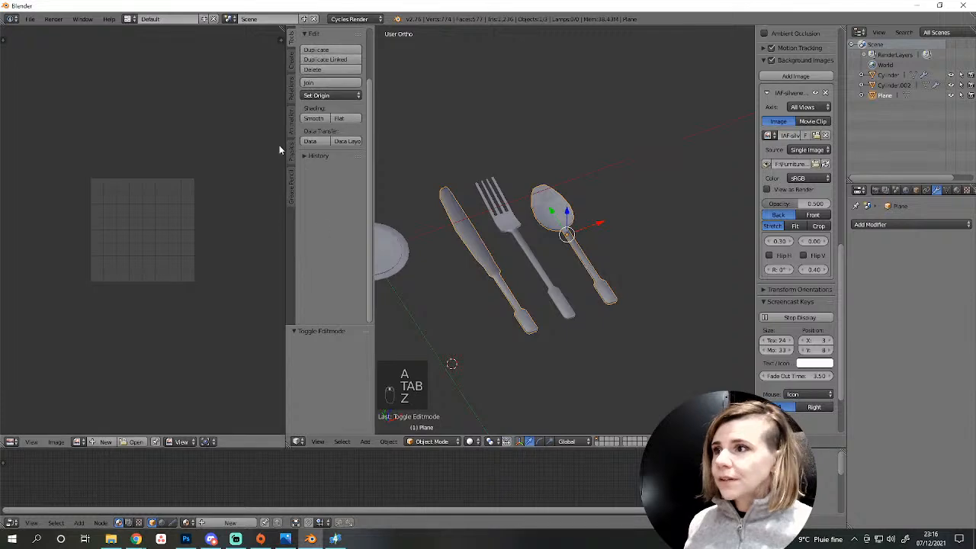
pyautogui.click(313, 179)
pyautogui.moveTo(640, 277); pyautogui.dragTo(523, 327, button='middle')
pyautogui.scroll(6, 657, 310)
pyautogui.scroll(-2, 550, 310)
pyautogui.press('Tab')
pyautogui.scroll(4, 533, 333)
pyautogui.rightClick(519, 323)
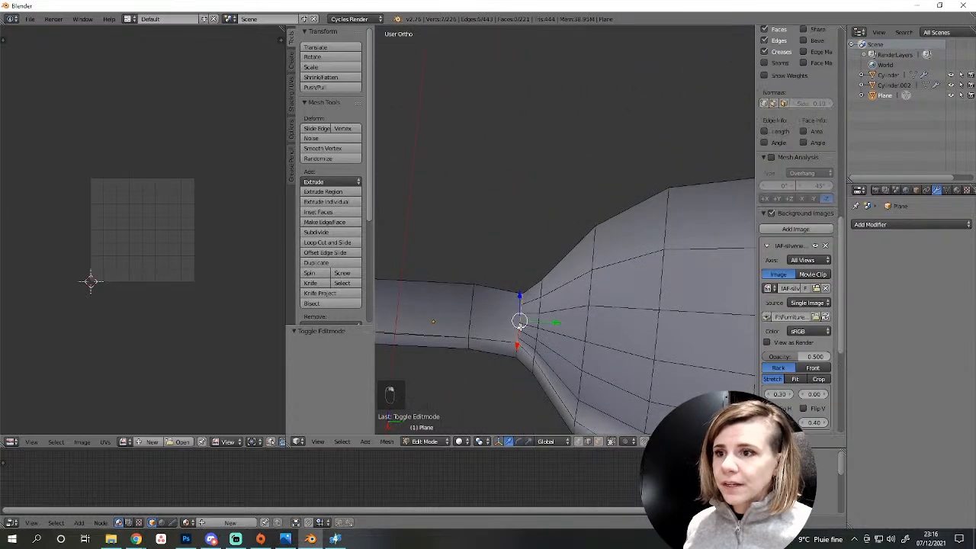
pyautogui.moveTo(534, 324); pyautogui.dragTo(513, 321)
pyautogui.press('a')
# Select the spoon bowl's rim edges along both sides and across the tip, mark them sharp and leave mesh editing.
pyautogui.moveTo(514, 320); pyautogui.dragTo(579, 347, button='middle')
pyautogui.rightClick(539, 300)
pyautogui.scroll(-1, 610, 350)
pyautogui.keyDown('alt'); pyautogui.rightClick(577, 328); pyautogui.keyUp('alt')
pyautogui.keyDown('alt'); pyautogui.keyDown('shift'); pyautogui.rightClick(522, 200); pyautogui.keyUp('shift'); pyautogui.keyUp('alt')
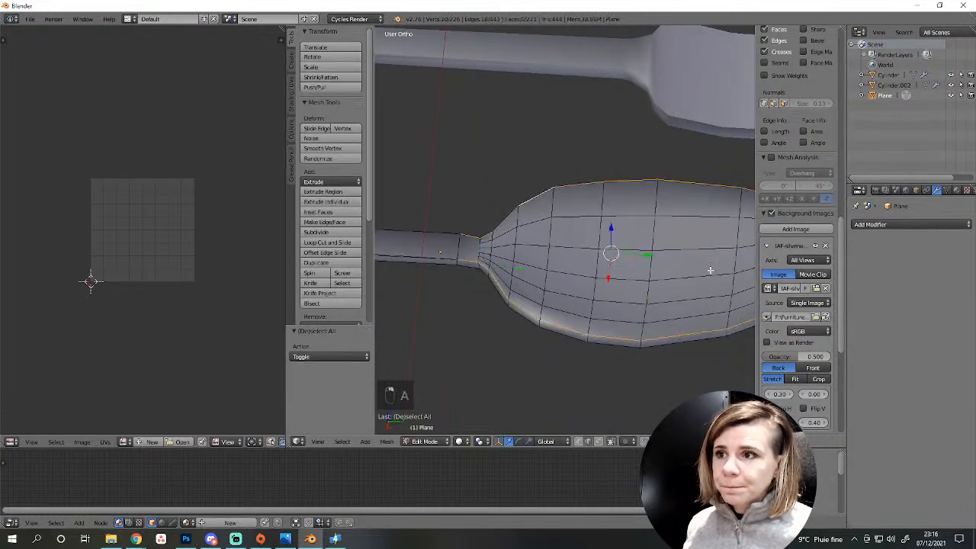
pyautogui.keyDown('shift'); pyautogui.moveTo(709, 270); pyautogui.dragTo(487, 265, button='middle'); pyautogui.keyUp('shift')
pyautogui.scroll(3, 625, 296)
pyautogui.keyDown('shift'); pyautogui.moveTo(657, 262); pyautogui.dragTo(587, 263, button='middle'); pyautogui.keyUp('shift')
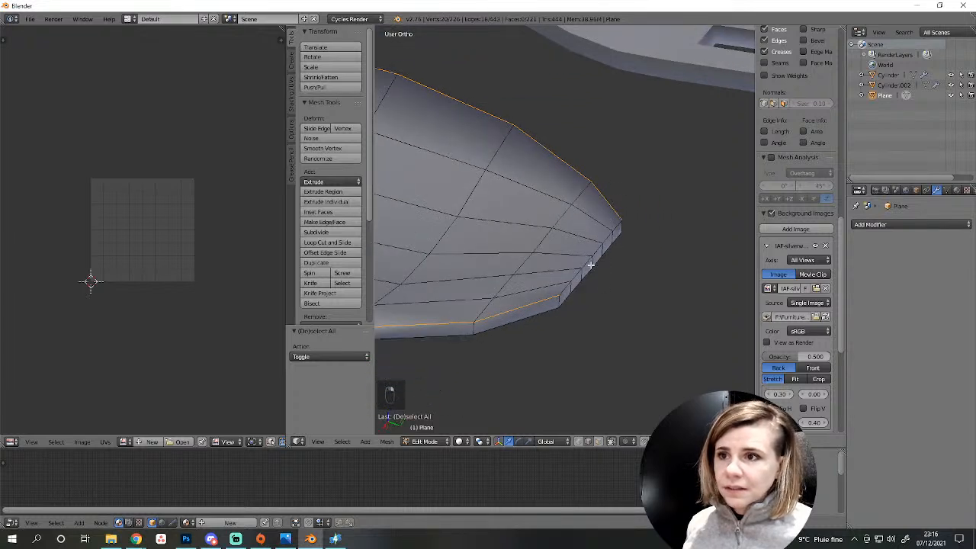
pyautogui.click(290, 98)
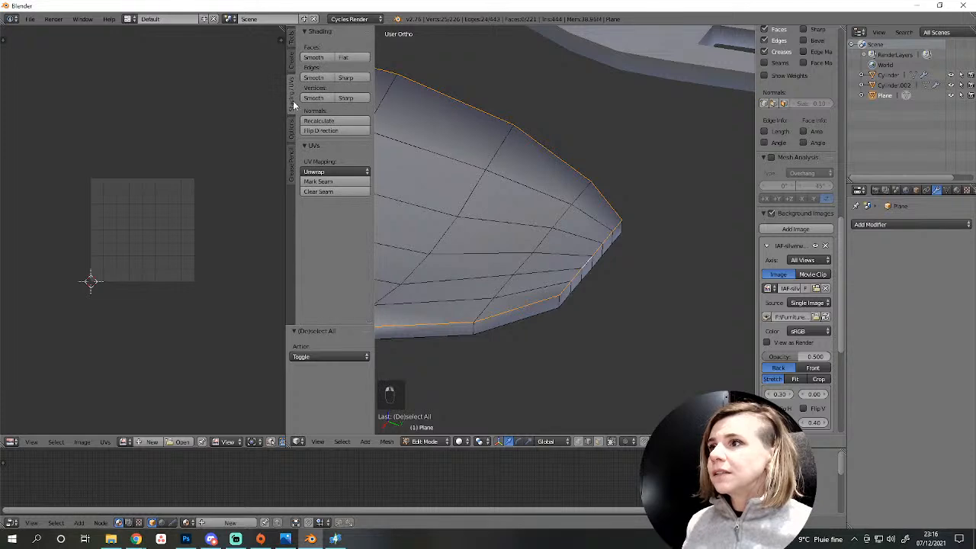
pyautogui.click(345, 77)
pyautogui.moveTo(537, 308); pyautogui.dragTo(559, 323, button='middle')
pyautogui.scroll(-3, 534, 313)
pyautogui.press('a')
pyautogui.press('Tab')
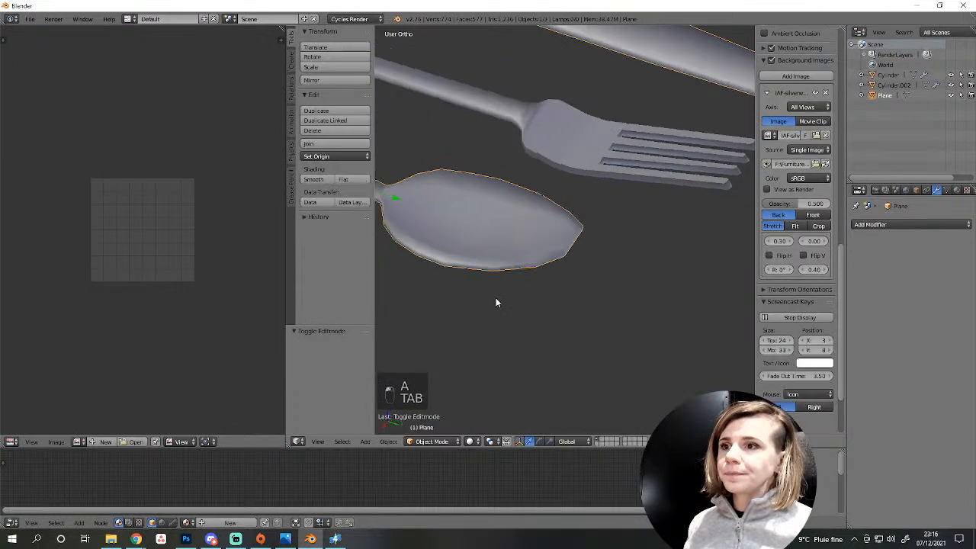
# Add an Edge Split modifier to the knife and spoon object and turn off Edge Angle so only sharp edges split.
pyautogui.moveTo(496, 300); pyautogui.dragTo(579, 282, button='middle')
pyautogui.click(920, 224)
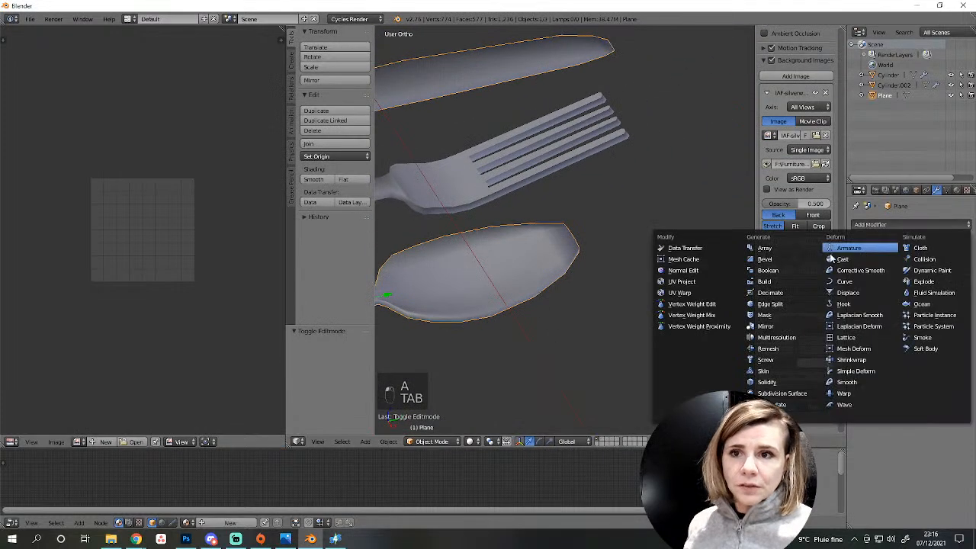
pyautogui.click(770, 303)
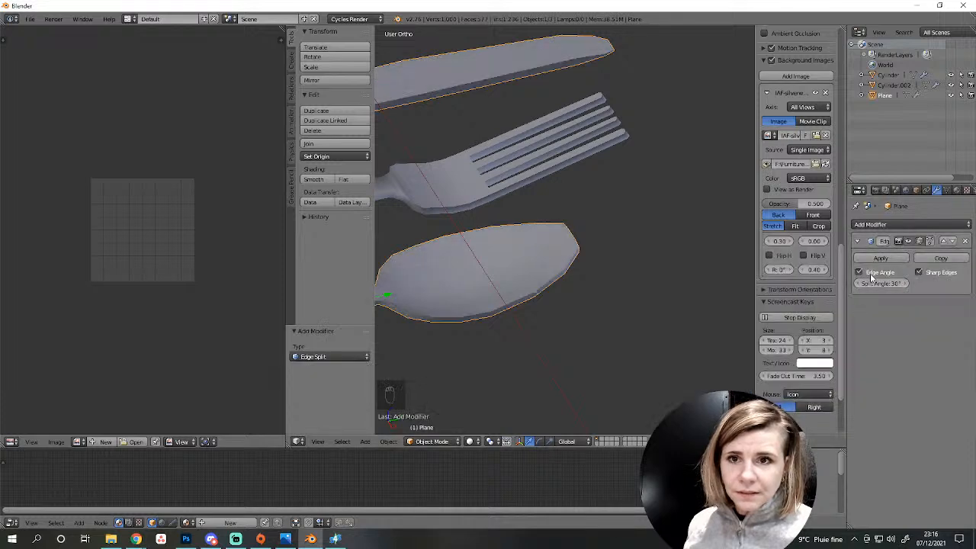
pyautogui.click(869, 274)
pyautogui.moveTo(641, 297); pyautogui.dragTo(581, 233, button='middle')
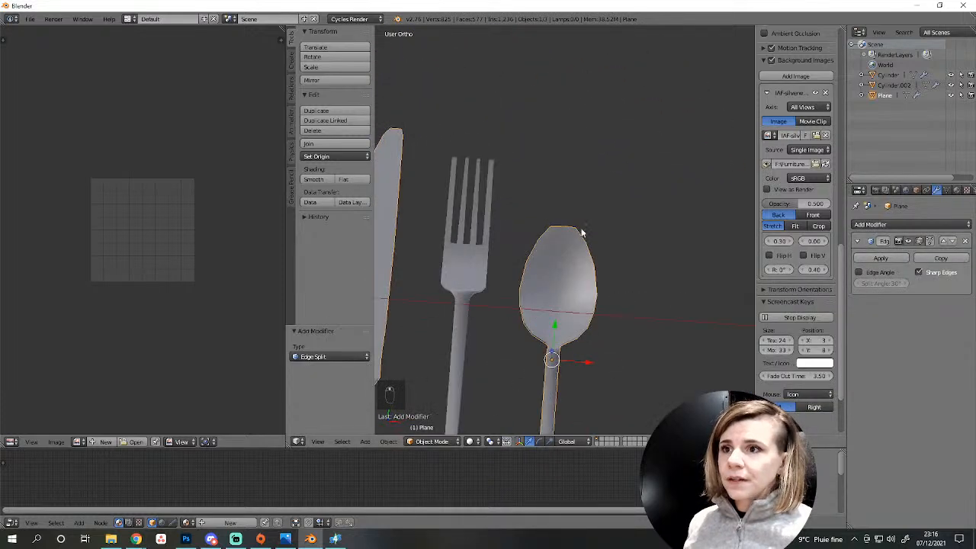
# Move the middle edge of the spoon's tip 0.003 along Y using Projected (2D) proportional editing, matching the reference's rounded end.
pyautogui.scroll(6, 568, 238)
pyautogui.press('Tab')
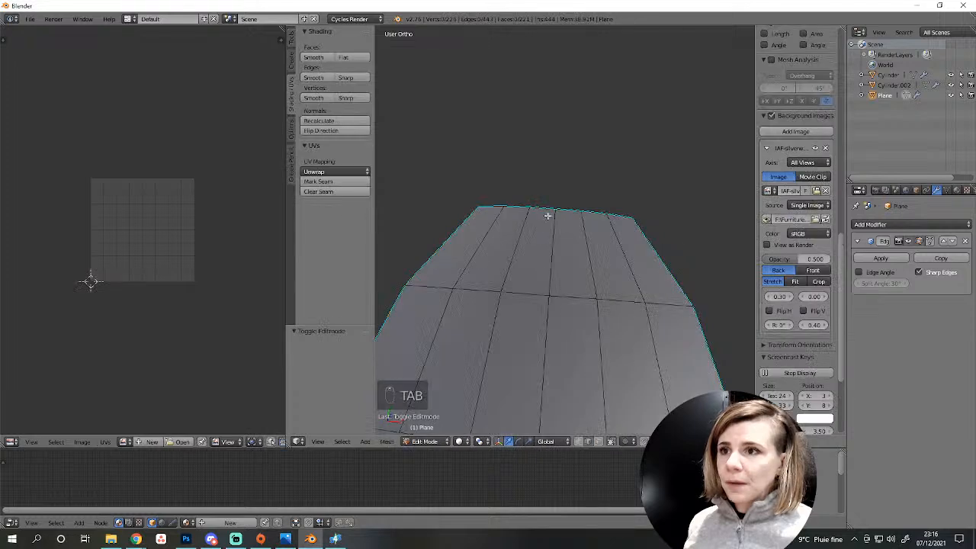
pyautogui.rightClick(558, 184)
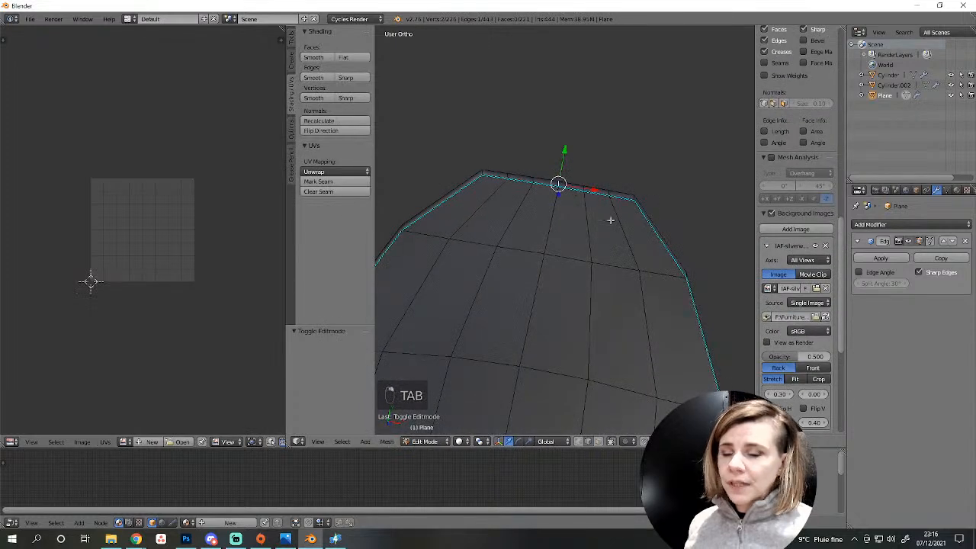
pyautogui.press('KP_7')
pyautogui.scroll(1, 610, 219)
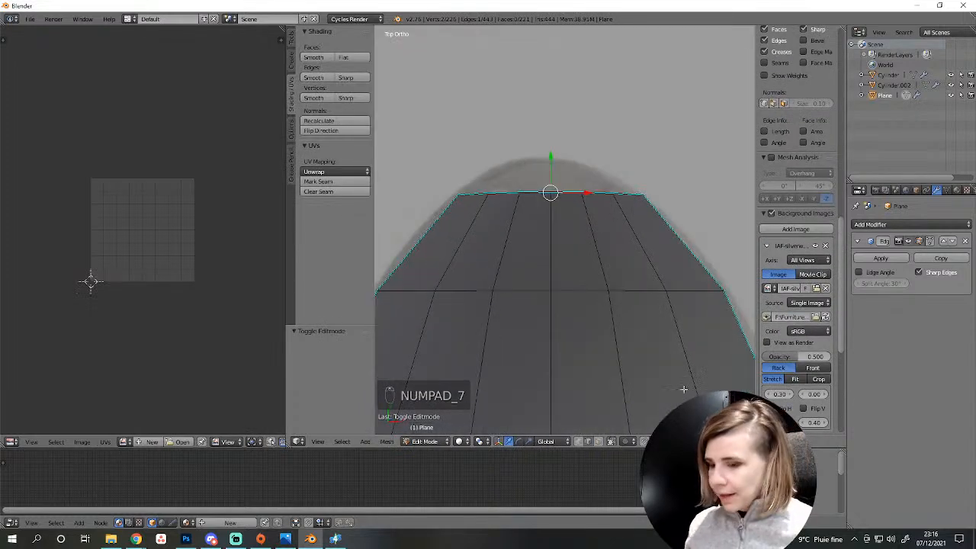
pyautogui.click(624, 441)
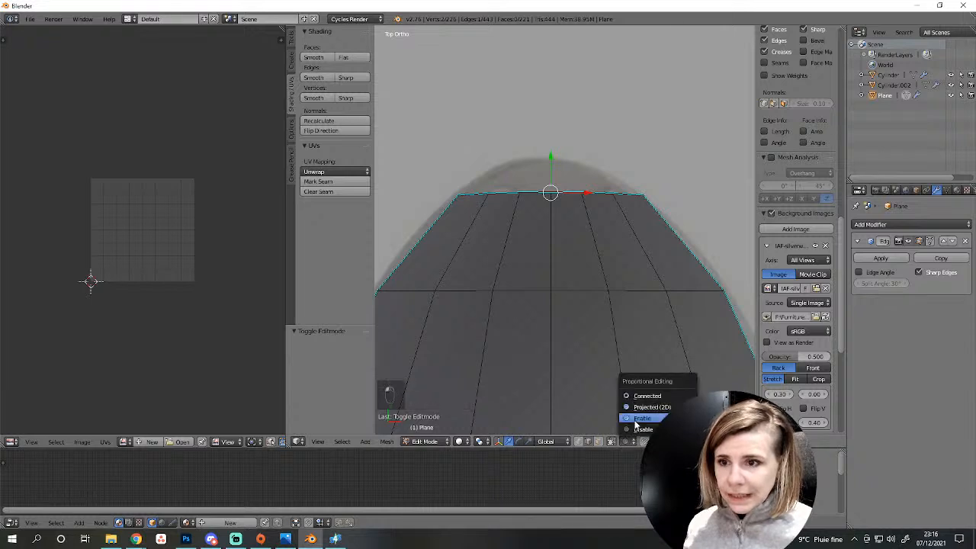
pyautogui.click(660, 411)
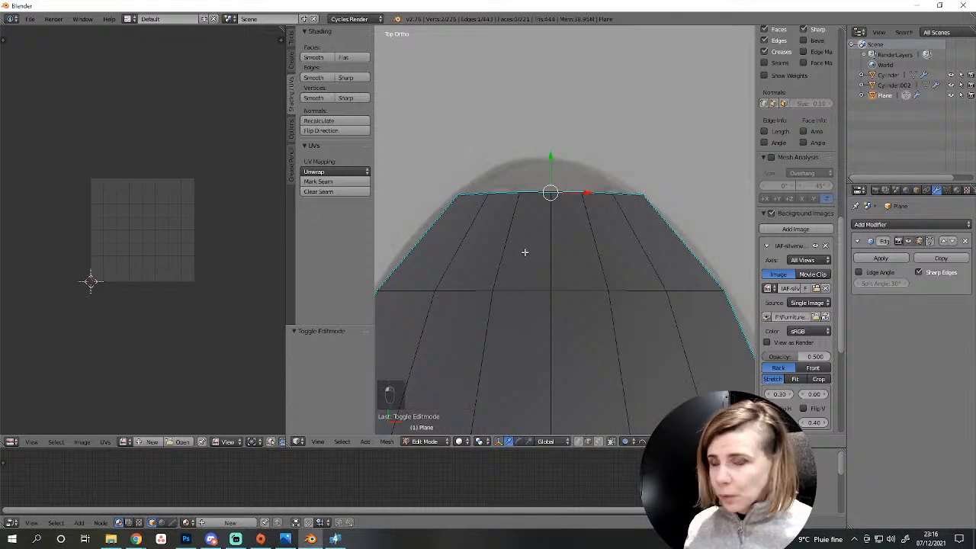
pyautogui.press('g')
pyautogui.press('y')
pyautogui.scroll(8, 538, 237)
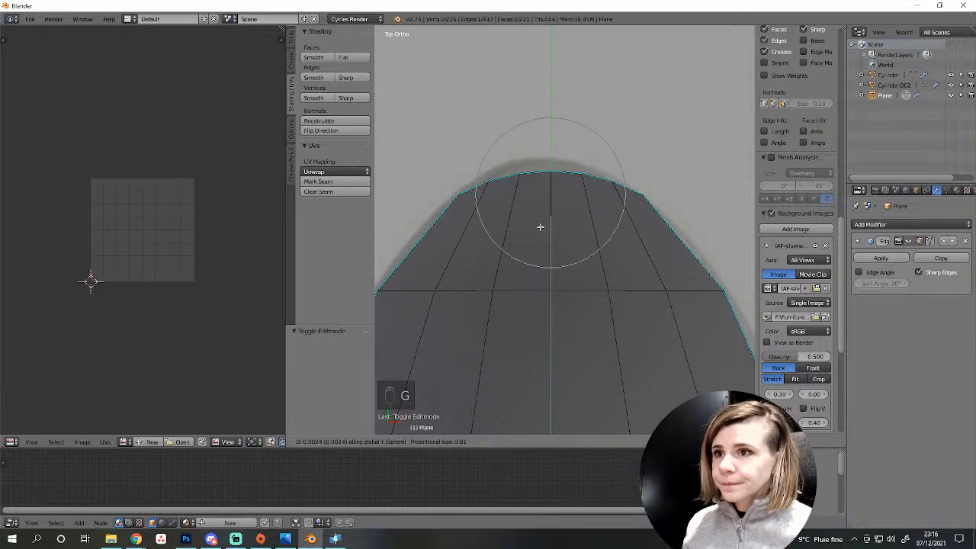
pyautogui.click(544, 216)
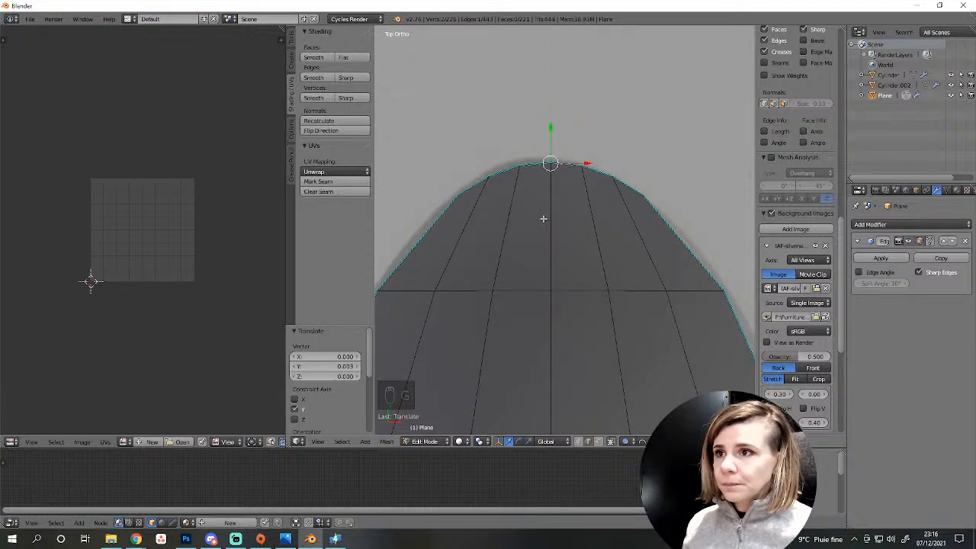
# Deselect the tip and examine the spoon beside the knife and fork, including the mesh statistics.
pyautogui.scroll(-5, 641, 309)
pyautogui.scroll(-4, 643, 364)
pyautogui.press('a')
pyautogui.press('Tab')
pyautogui.moveTo(642, 365); pyautogui.dragTo(614, 320, button='middle')
pyautogui.press('Tab')
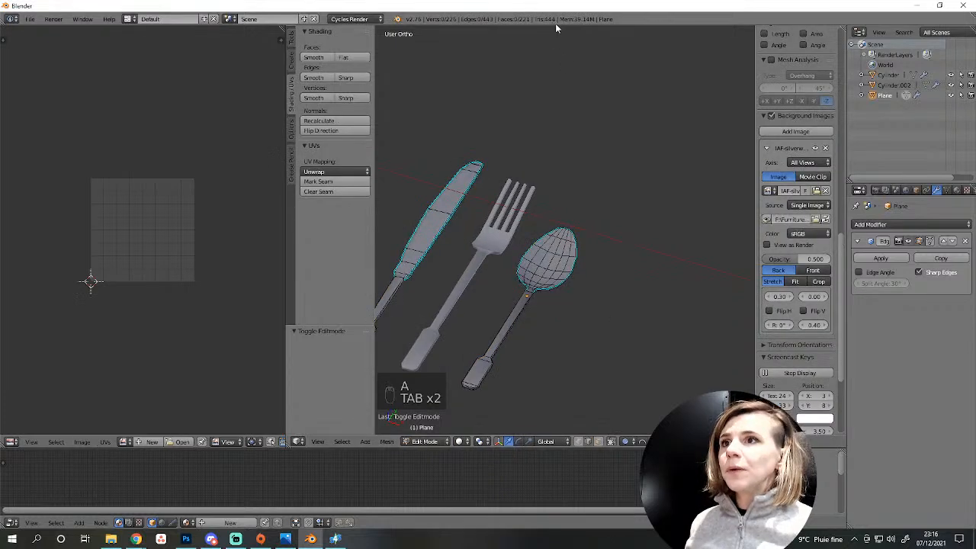
pyautogui.scroll(-2, 606, 219)
pyautogui.press('Tab')
pyautogui.moveTo(607, 220); pyautogui.dragTo(607, 347, button='middle')
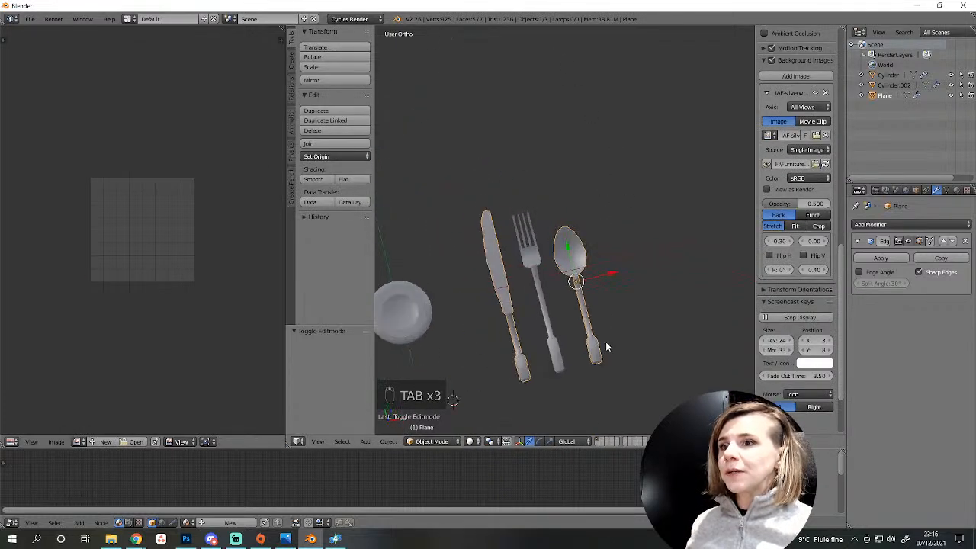
# Select the knife and spoon object together with the fork and join them into one object with the fork active.
pyautogui.rightClick(533, 243)
pyautogui.rightClick(539, 291)
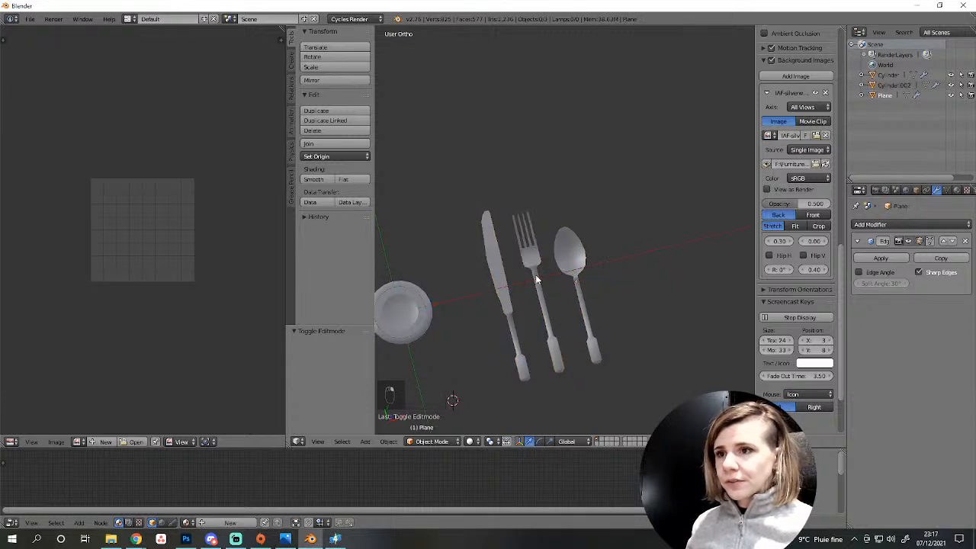
pyautogui.rightClick(536, 280)
pyautogui.rightClick(505, 295)
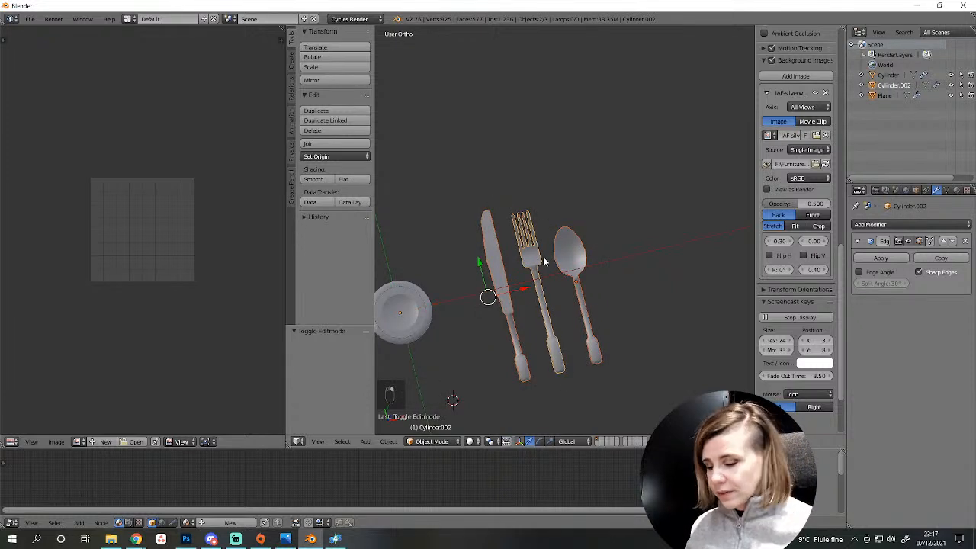
pyautogui.hotkey('ctrl', 'j')
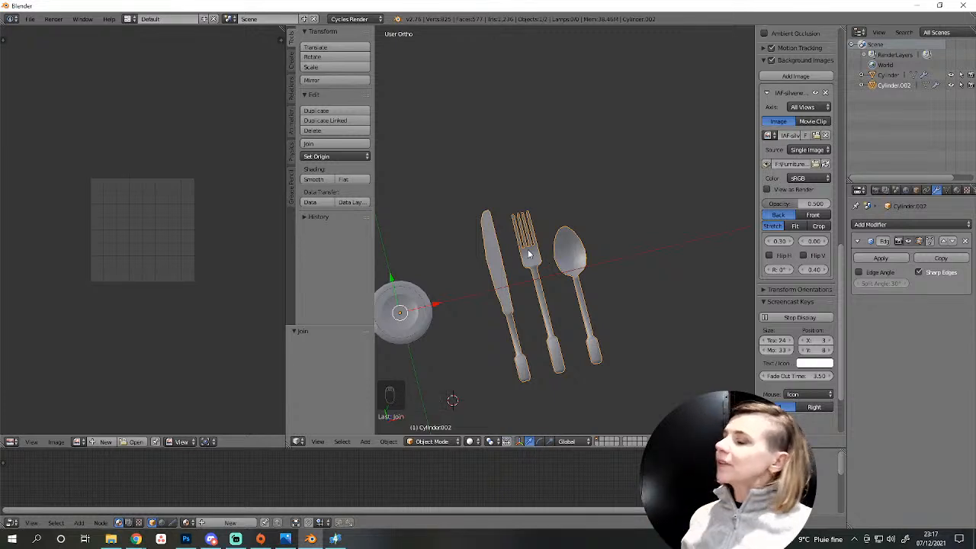
pyautogui.scroll(2, 527, 252)
pyautogui.scroll(-2, 528, 251)
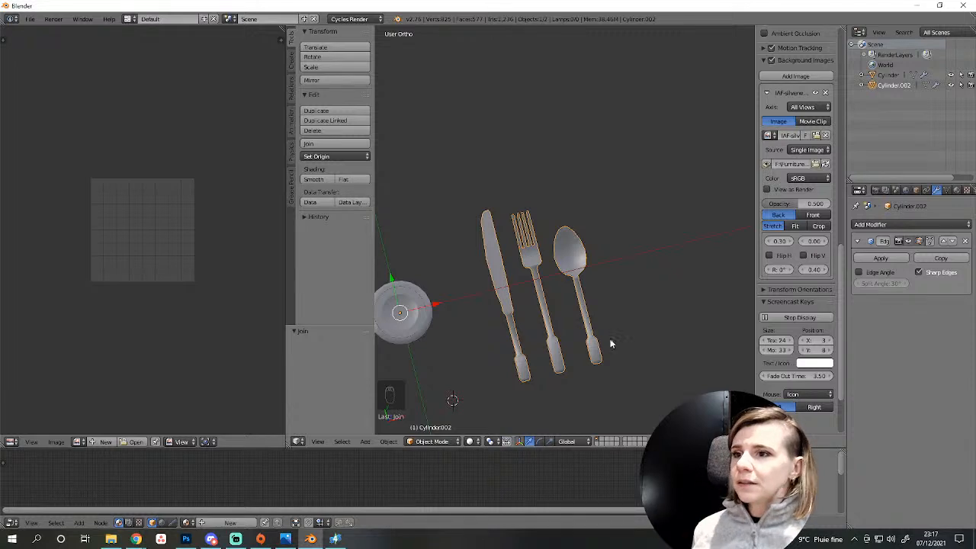
# Enter Edit Mode on the joined cutlery and select the edge loops along the sides of the knife, fork and spoon handles.
pyautogui.moveTo(610, 342); pyautogui.dragTo(633, 283, button='middle')
pyautogui.press('Tab')
pyautogui.scroll(4, 685, 334)
pyautogui.keyDown('shift'); pyautogui.moveTo(697, 387); pyautogui.dragTo(629, 277, button='middle'); pyautogui.keyUp('shift')
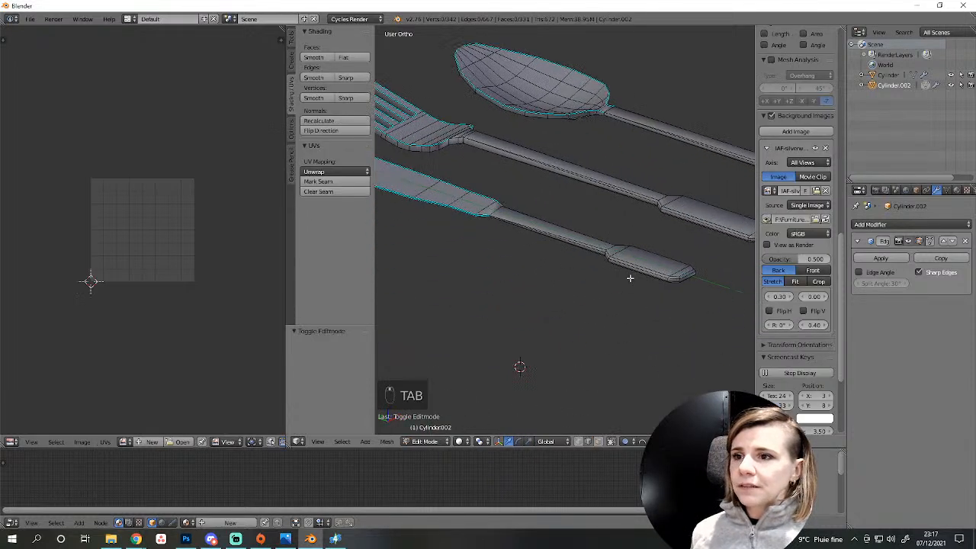
pyautogui.scroll(4, 684, 356)
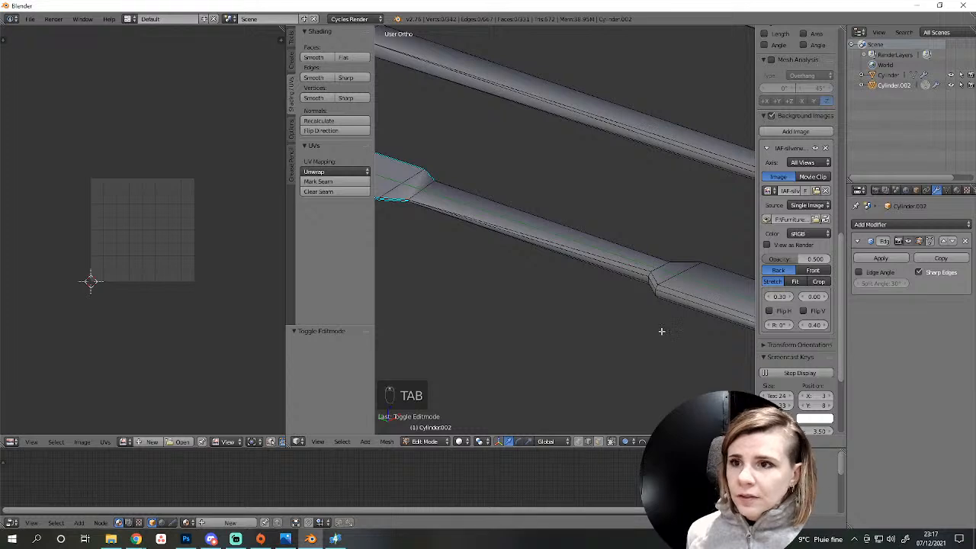
pyautogui.keyDown('alt'); pyautogui.rightClick(663, 296); pyautogui.keyUp('alt')
pyautogui.scroll(-4, 663, 298)
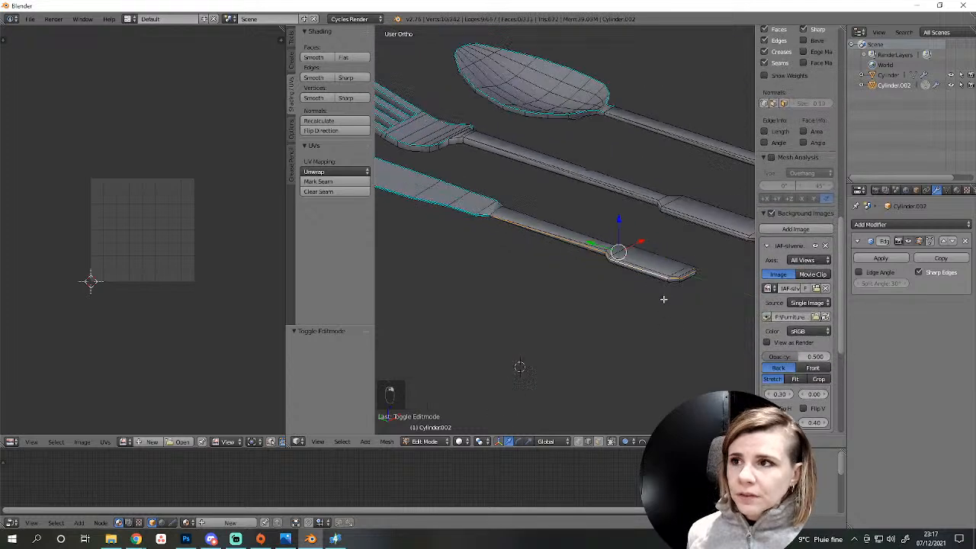
pyautogui.keyDown('alt'); pyautogui.rightClick(669, 213); pyautogui.keyUp('alt')
pyautogui.moveTo(691, 141); pyautogui.dragTo(690, 181, button='middle')
pyautogui.scroll(3, 614, 240)
pyautogui.keyDown('alt'); pyautogui.keyDown('shift'); pyautogui.rightClick(610, 198); pyautogui.keyUp('shift'); pyautogui.keyUp('alt')
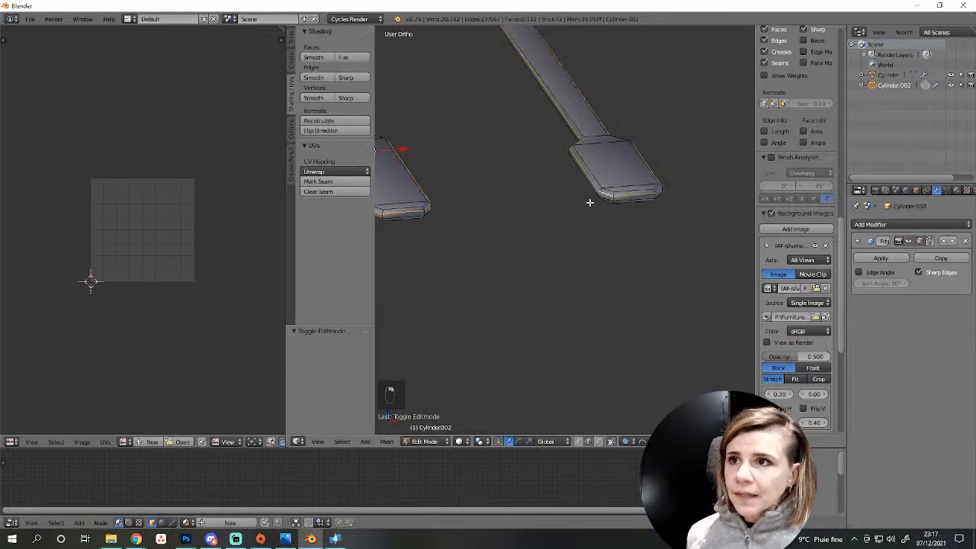
pyautogui.scroll(-3, 587, 203)
pyautogui.keyDown('shift'); pyautogui.moveTo(503, 259); pyautogui.dragTo(720, 348, button='middle'); pyautogui.keyUp('shift')
pyautogui.scroll(3, 551, 262)
pyautogui.moveTo(551, 261); pyautogui.dragTo(596, 297, button='middle')
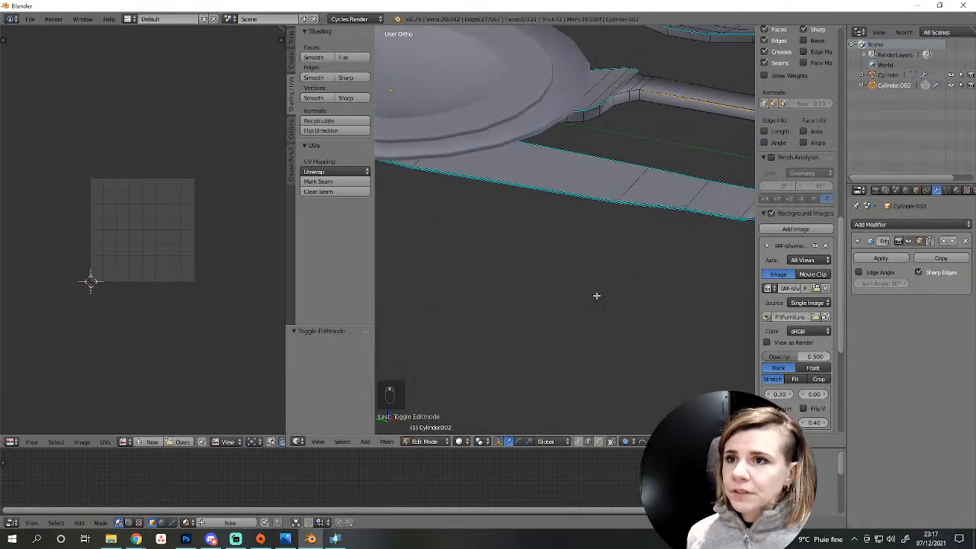
# Add the edges outlining both sides of the knife blade to the handle edge selection.
pyautogui.keyDown('shift'); pyautogui.moveTo(709, 305); pyautogui.dragTo(571, 288, button='middle'); pyautogui.keyUp('shift')
pyautogui.scroll(4, 587, 263)
pyautogui.keyDown('shift'); pyautogui.moveTo(599, 241); pyautogui.dragTo(581, 323, button='middle'); pyautogui.keyUp('shift')
pyautogui.scroll(1, 621, 258)
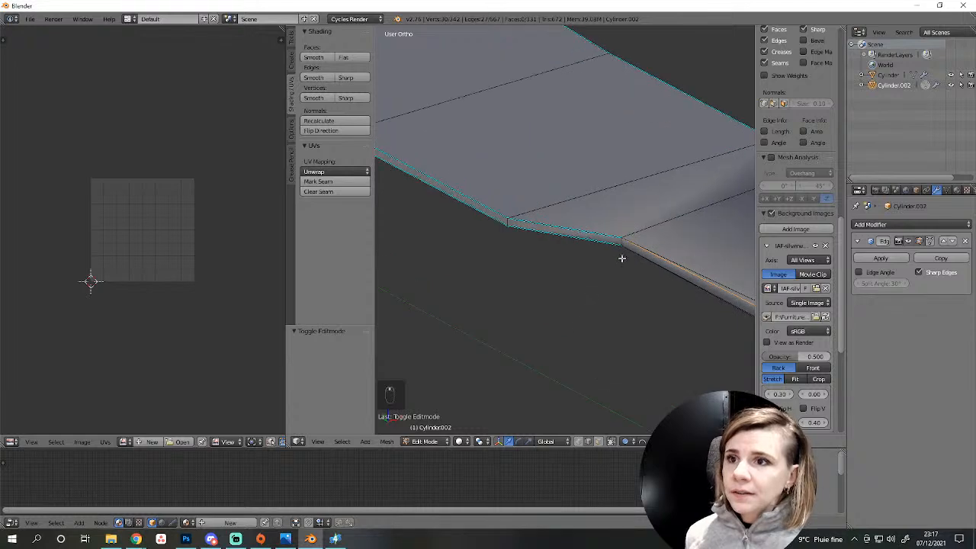
pyautogui.keyDown('shift'); pyautogui.rightClick(583, 229); pyautogui.keyUp('shift')
pyautogui.scroll(-3, 578, 232)
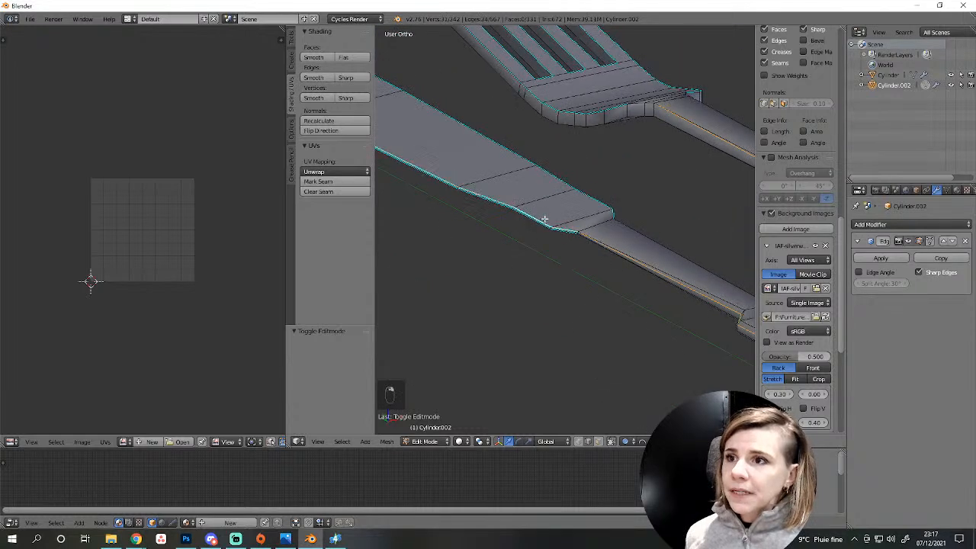
pyautogui.moveTo(493, 227); pyautogui.dragTo(714, 304, button='middle')
pyautogui.scroll(-4, 565, 268)
pyautogui.scroll(6, 625, 268)
pyautogui.scroll(2, 639, 268)
pyautogui.scroll(-5, 709, 296)
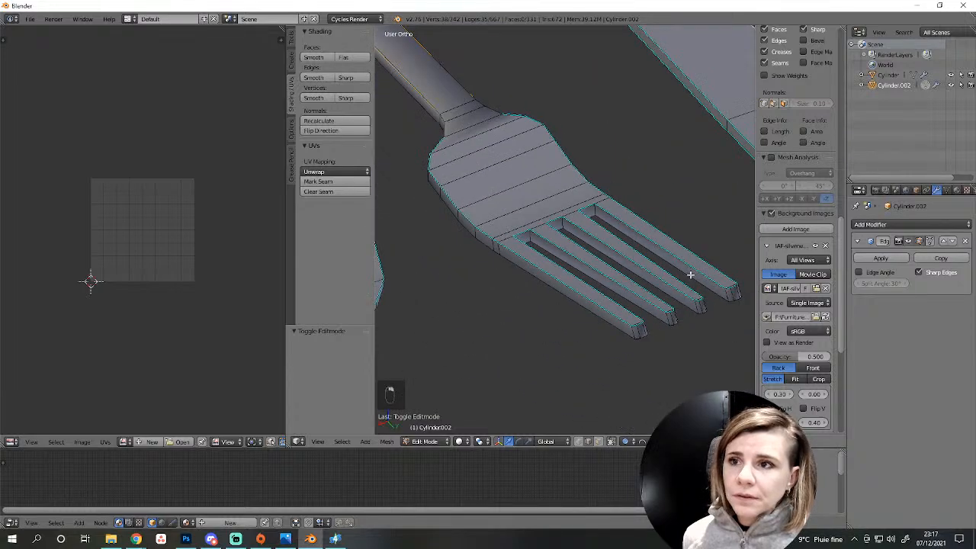
pyautogui.keyDown('shift'); pyautogui.moveTo(690, 275); pyautogui.dragTo(587, 316, button='middle'); pyautogui.keyUp('shift')
pyautogui.scroll(1, 618, 313)
pyautogui.keyDown('alt'); pyautogui.keyDown('shift'); pyautogui.rightClick(717, 353); pyautogui.keyUp('shift'); pyautogui.keyUp('alt')
pyautogui.scroll(-4, 544, 269)
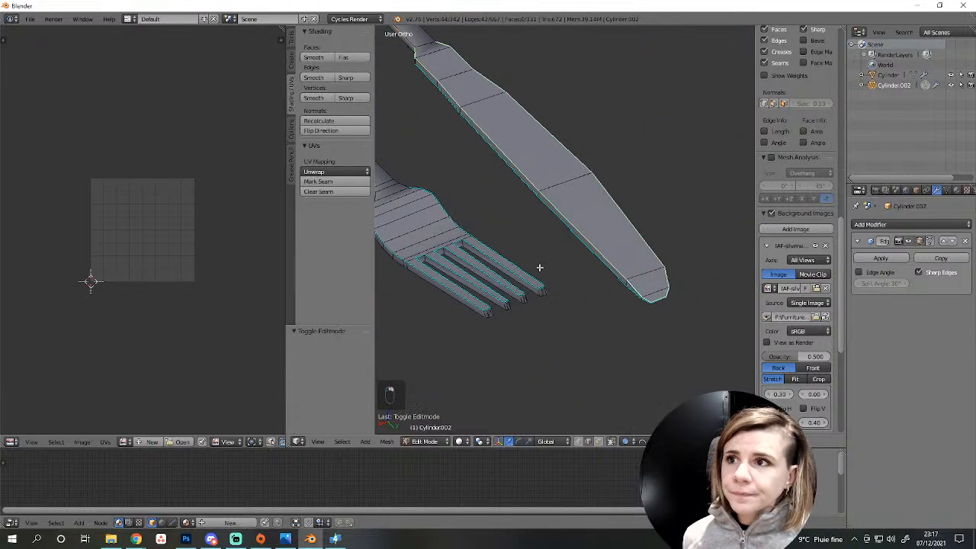
# Mark the selected handle and blade edges as seams and clear the selection.
pyautogui.moveTo(539, 268); pyautogui.dragTo(679, 295, button='middle')
pyautogui.scroll(-2, 564, 335)
pyautogui.scroll(7, 675, 282)
pyautogui.keyDown('shift'); pyautogui.moveTo(651, 224); pyautogui.dragTo(582, 342, button='middle'); pyautogui.keyUp('shift')
pyautogui.scroll(3, 582, 342)
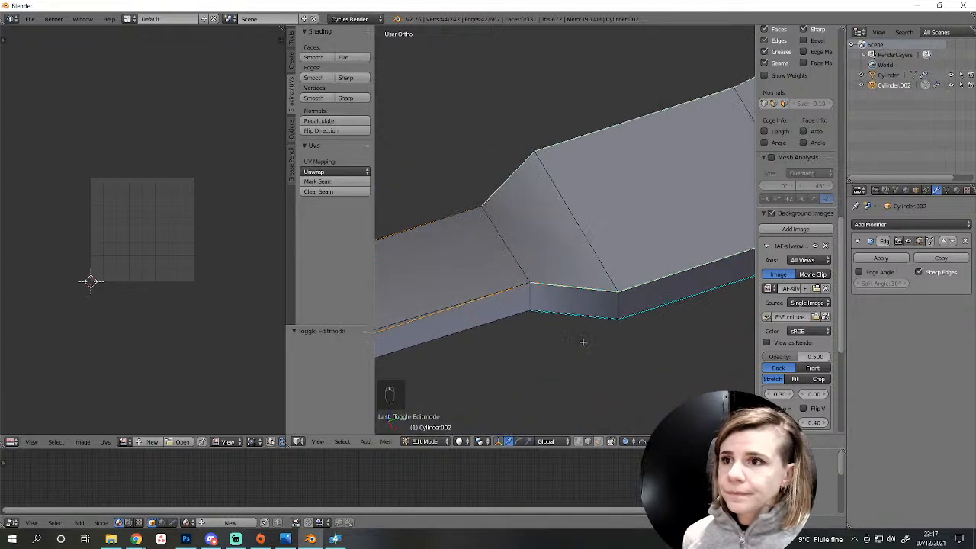
pyautogui.press('a')
pyautogui.scroll(-3, 527, 282)
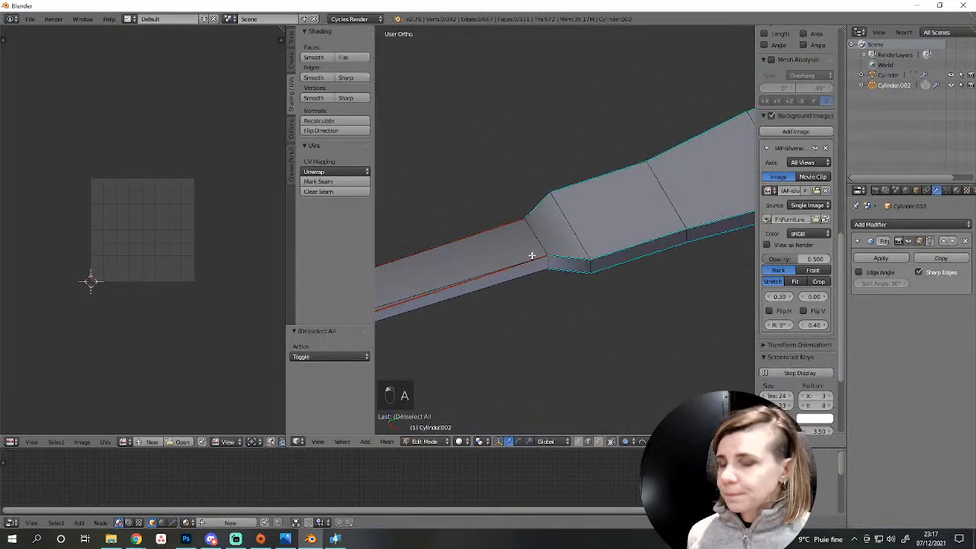
# Select all linked parts of the knife and unwrap them with the Angle Based method and a margin of 0.074.
pyautogui.press('l')
pyautogui.press('l')
pyautogui.press('l')
pyautogui.press('l')
pyautogui.press('l')
pyautogui.press('l')
pyautogui.click(331, 172)
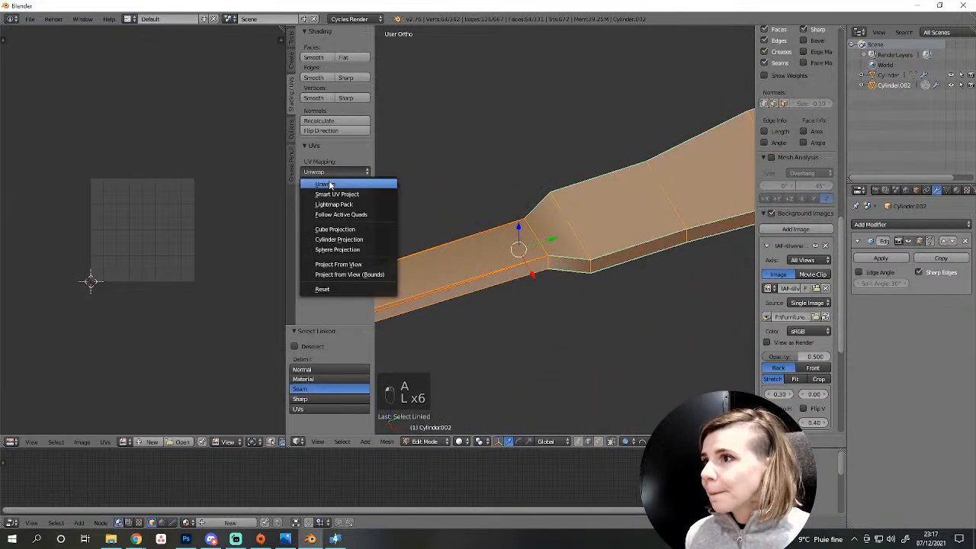
pyautogui.click(330, 186)
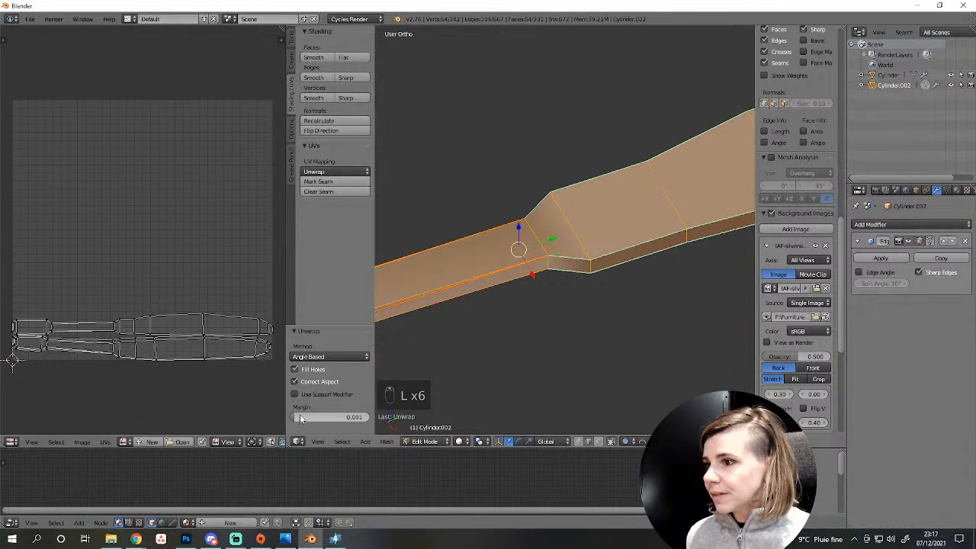
pyautogui.moveTo(301, 418); pyautogui.dragTo(336, 418)
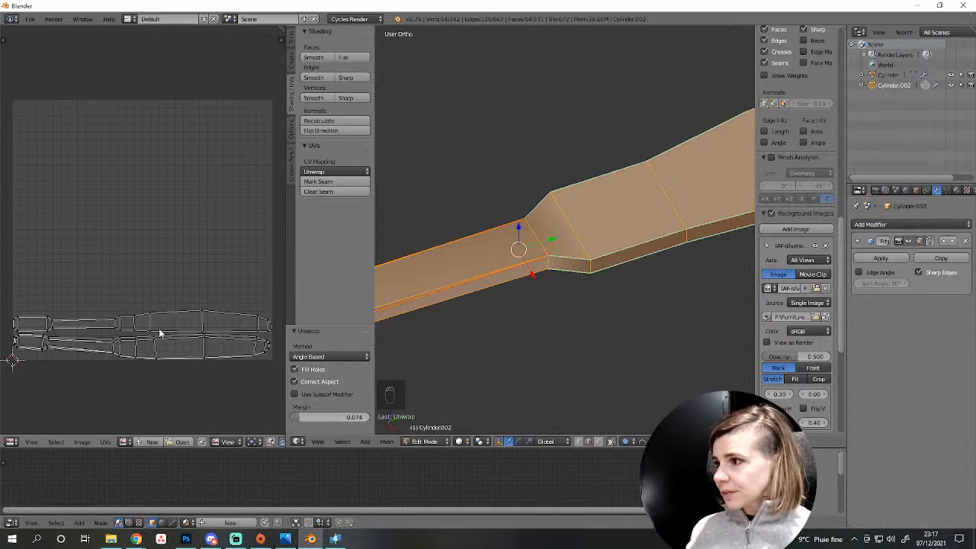
# Clear the knife selection and select the edge loops outlining both sides of the fork's head.
pyautogui.moveTo(626, 386); pyautogui.dragTo(605, 279, button='middle')
pyautogui.press('a')
pyautogui.keyDown('shift'); pyautogui.moveTo(570, 211); pyautogui.dragTo(781, 404, button='middle'); pyautogui.keyUp('shift')
pyautogui.scroll(3, 595, 263)
pyautogui.keyDown('shift'); pyautogui.moveTo(665, 200); pyautogui.dragTo(634, 265, button='middle'); pyautogui.keyUp('shift')
pyautogui.keyDown('alt'); pyautogui.rightClick(625, 269); pyautogui.keyUp('alt')
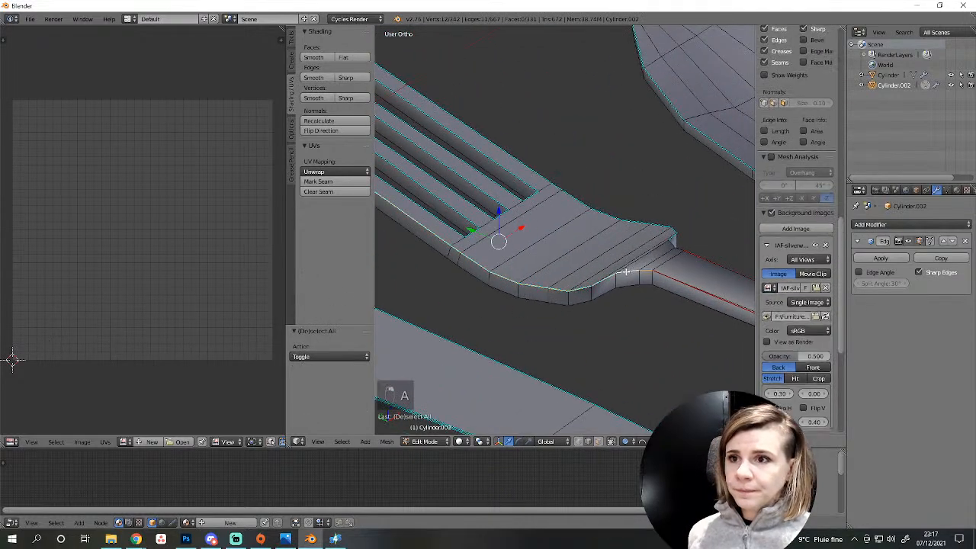
pyautogui.keyDown('alt'); pyautogui.keyDown('shift'); pyautogui.rightClick(655, 220); pyautogui.keyUp('shift'); pyautogui.keyUp('alt')
pyautogui.moveTo(503, 169); pyautogui.dragTo(585, 274, button='middle')
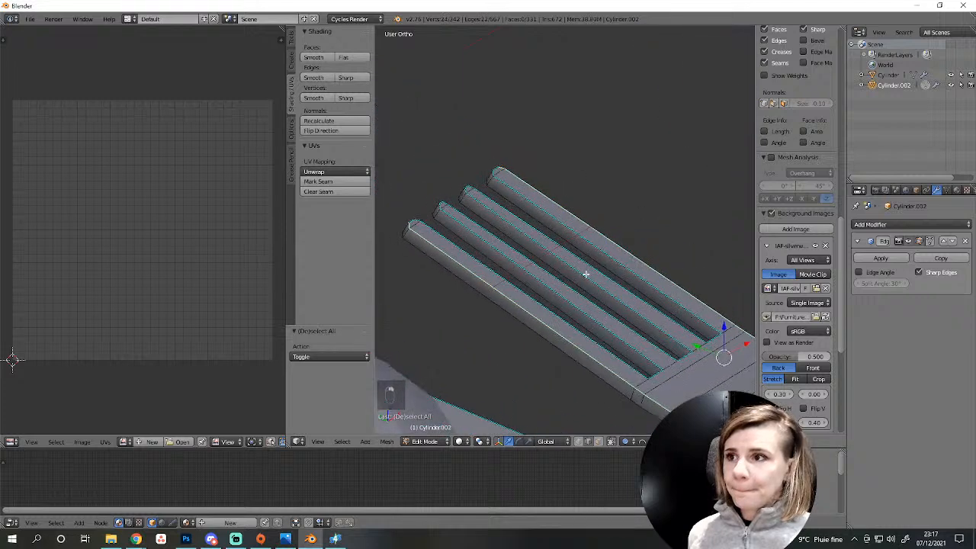
# Add the outlines of the fork's tines to the selection, mark all selected edges as seams and deselect them.
pyautogui.keyDown('alt'); pyautogui.keyDown('shift'); pyautogui.rightClick(469, 249); pyautogui.keyUp('shift'); pyautogui.keyUp('alt')
pyautogui.keyDown('alt'); pyautogui.keyDown('shift'); pyautogui.rightClick(499, 219); pyautogui.keyUp('shift'); pyautogui.keyUp('alt')
pyautogui.keyDown('alt'); pyautogui.keyDown('shift'); pyautogui.rightClick(516, 194); pyautogui.keyUp('shift'); pyautogui.keyUp('alt')
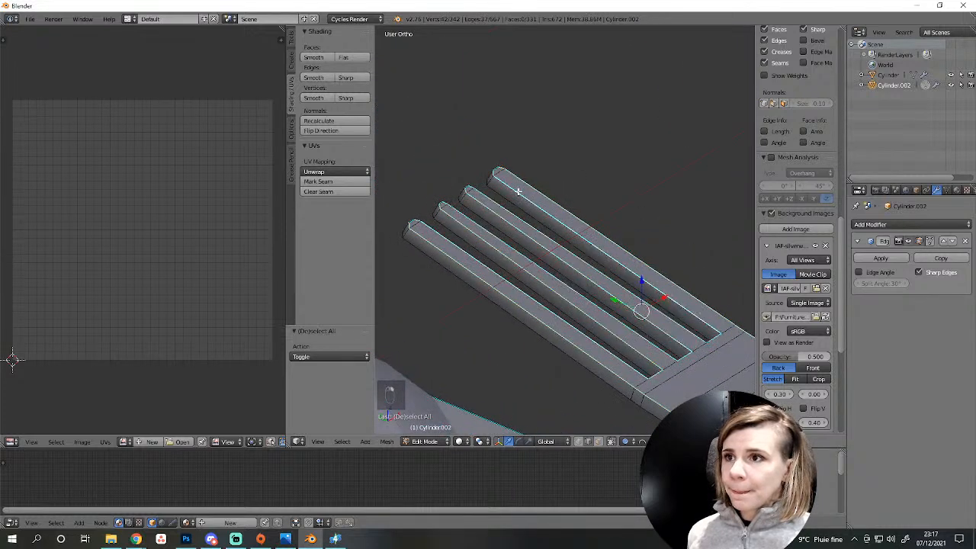
pyautogui.moveTo(488, 195); pyautogui.dragTo(440, 259, button='middle')
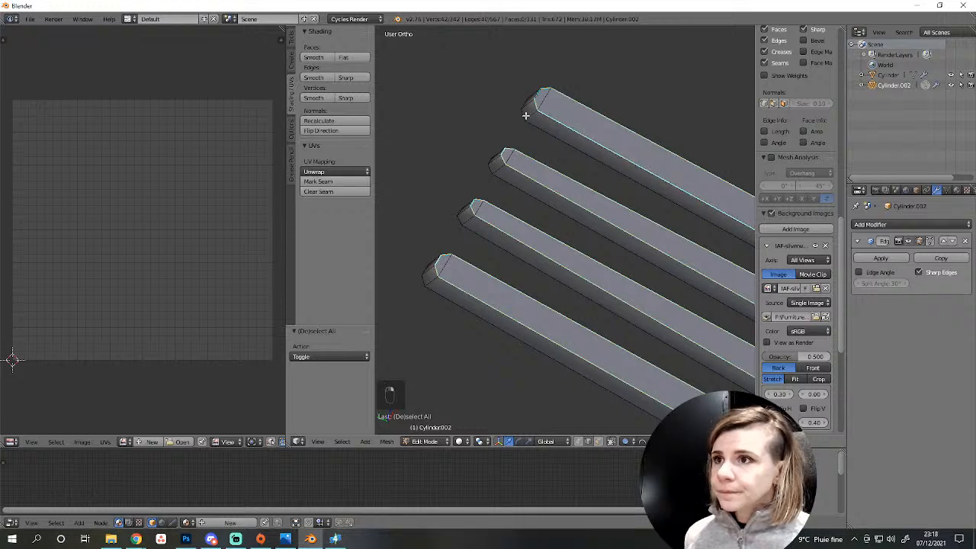
pyautogui.press('a')
pyautogui.scroll(-6, 686, 305)
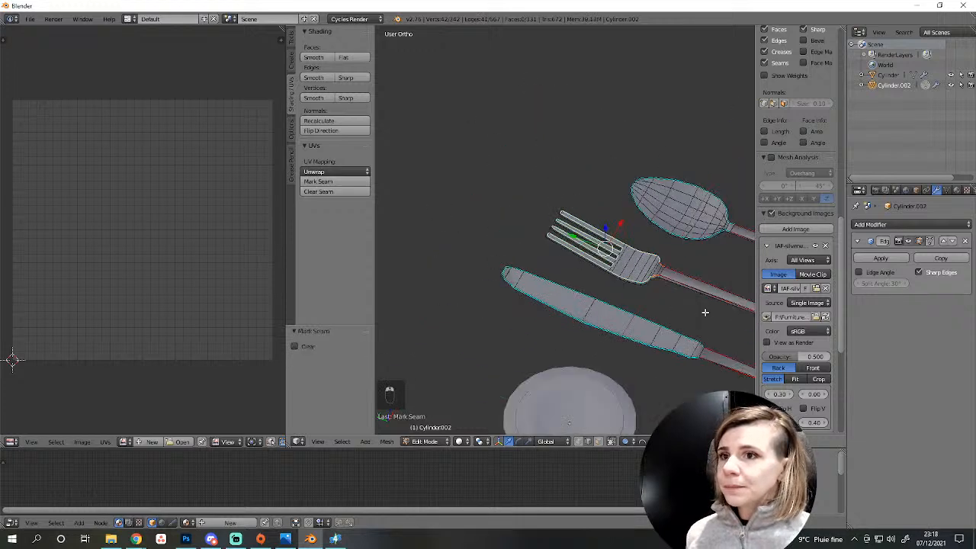
# Select all linked parts of the fork and unwrap them with the Angle Based method.
pyautogui.press('l')
pyautogui.press('l')
pyautogui.press('l')
pyautogui.press('l')
pyautogui.press('l')
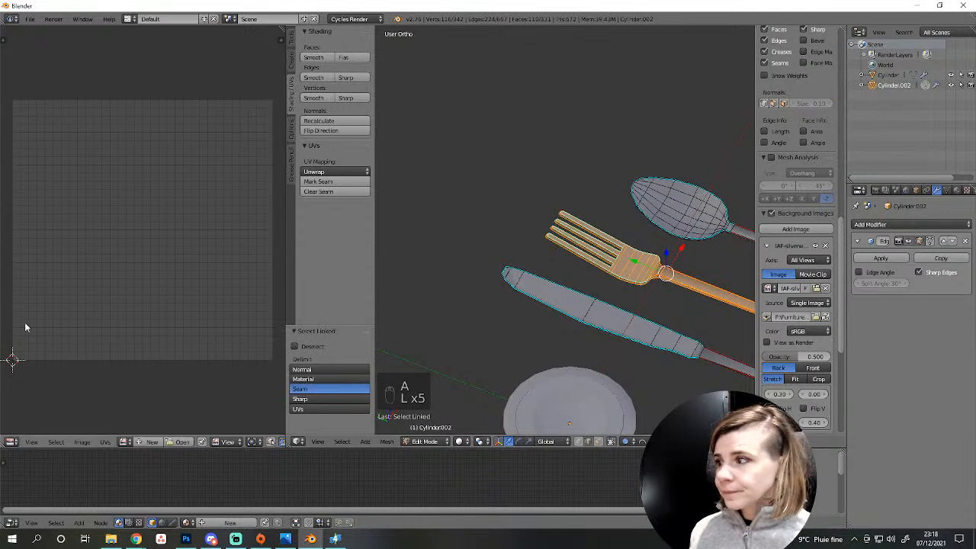
pyautogui.press('e')
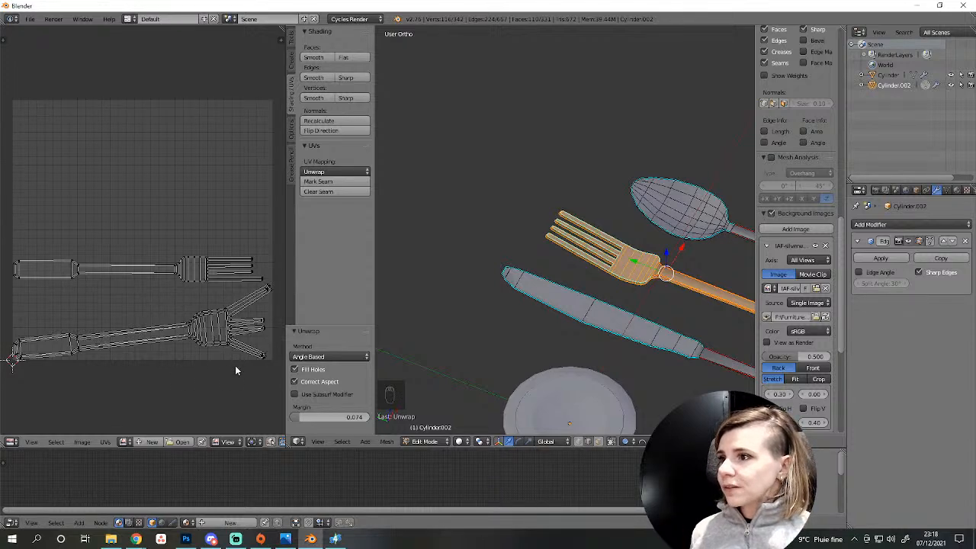
# Try the Conformal unwrap method on the fork and switch back to Angle Based.
pyautogui.moveTo(714, 312); pyautogui.dragTo(533, 230, button='middle')
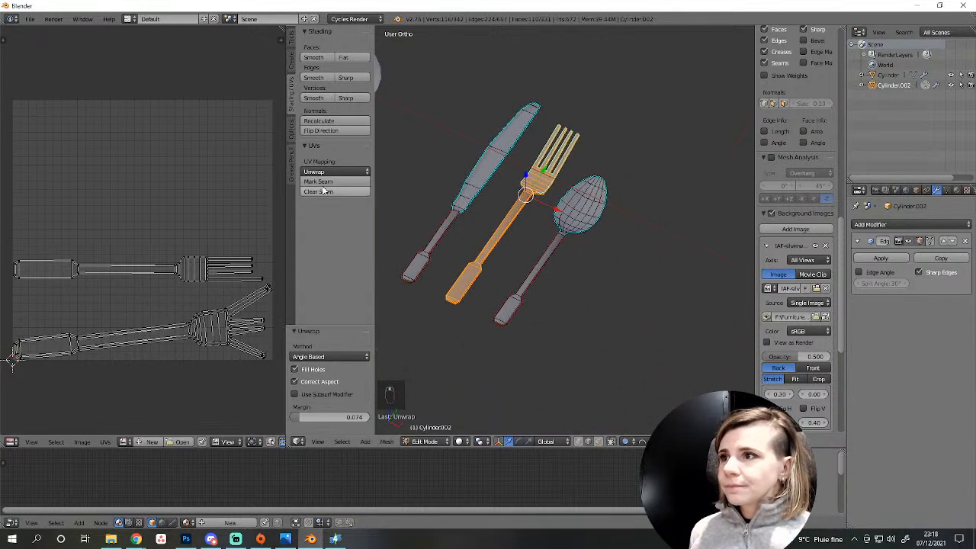
pyautogui.click(327, 356)
pyautogui.click(325, 332)
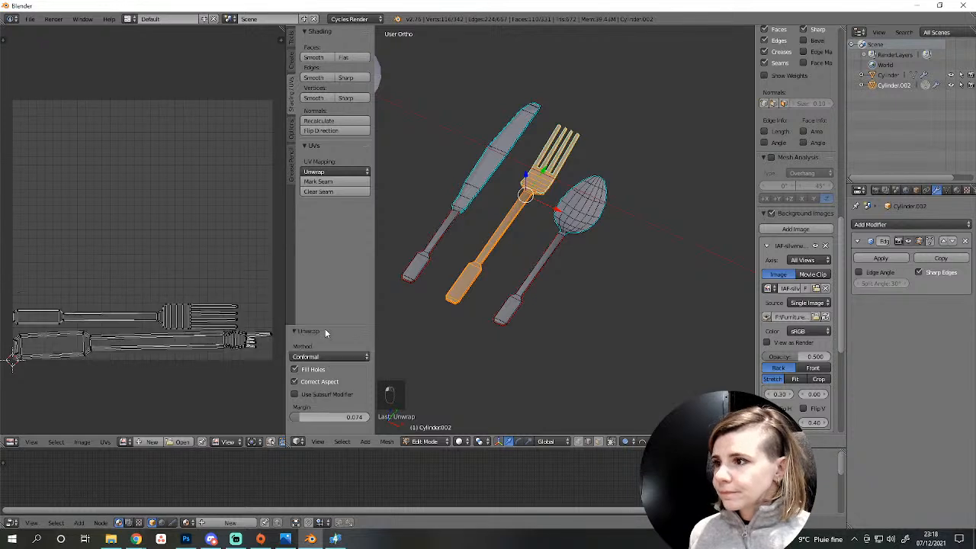
pyautogui.click(323, 357)
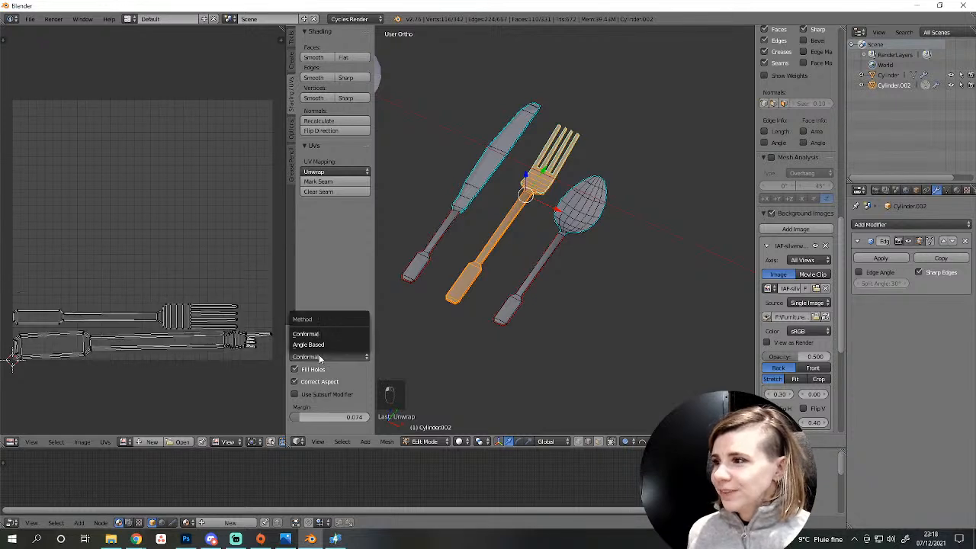
pyautogui.click(324, 345)
pyautogui.scroll(3, 277, 370)
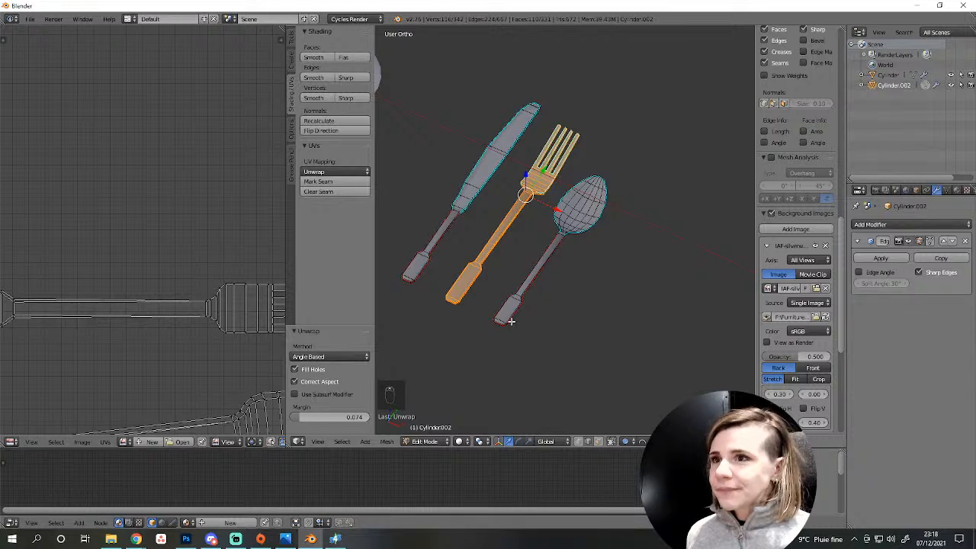
# Project the fork's UVs from the top view and pack the resulting layout into the UV square.
pyautogui.press('KP_7')
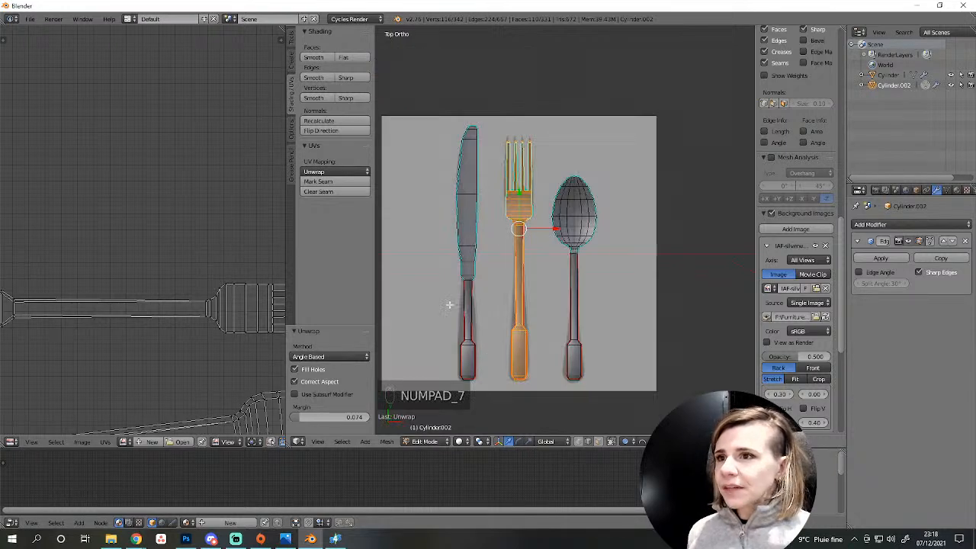
pyautogui.scroll(-3, 243, 260)
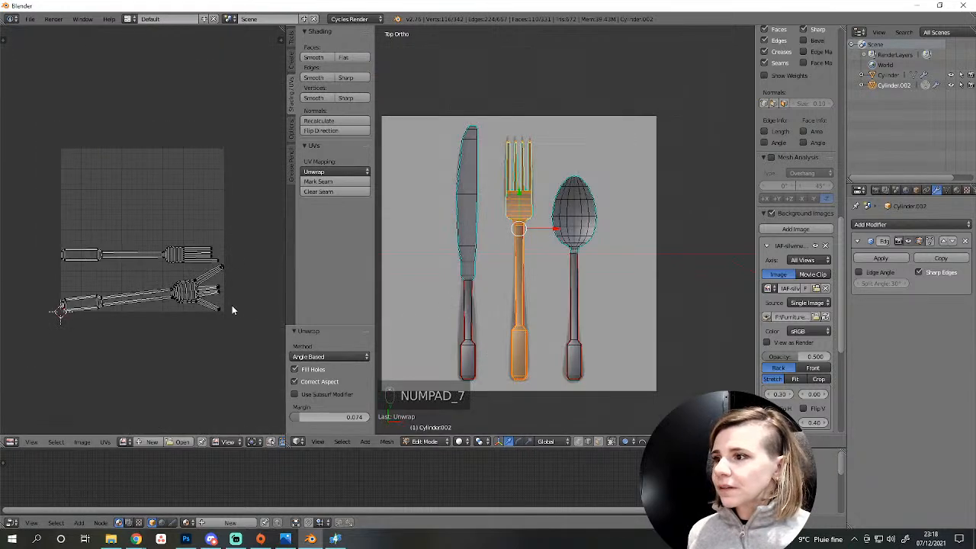
pyautogui.click(328, 173)
pyautogui.click(353, 263)
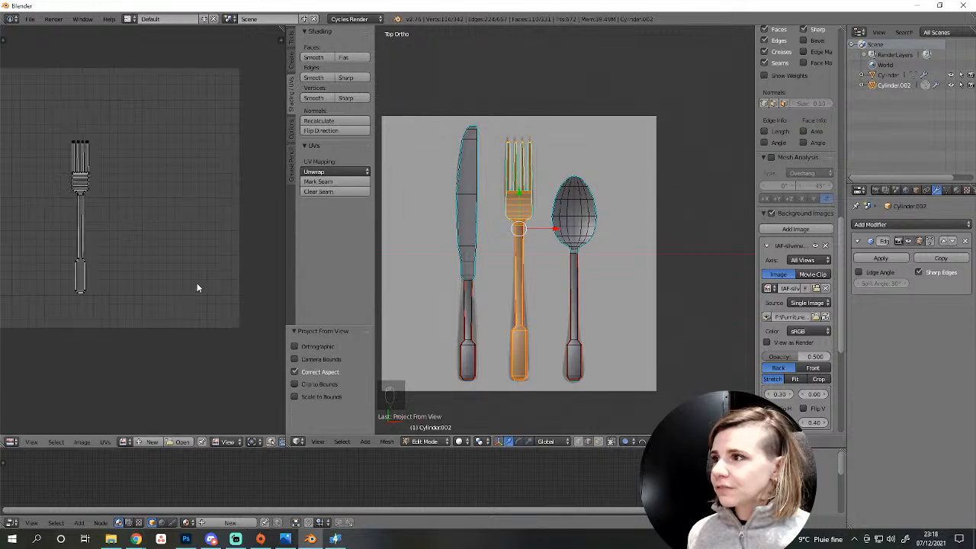
pyautogui.press('a')
pyautogui.hotkey('ctrl', 'p')
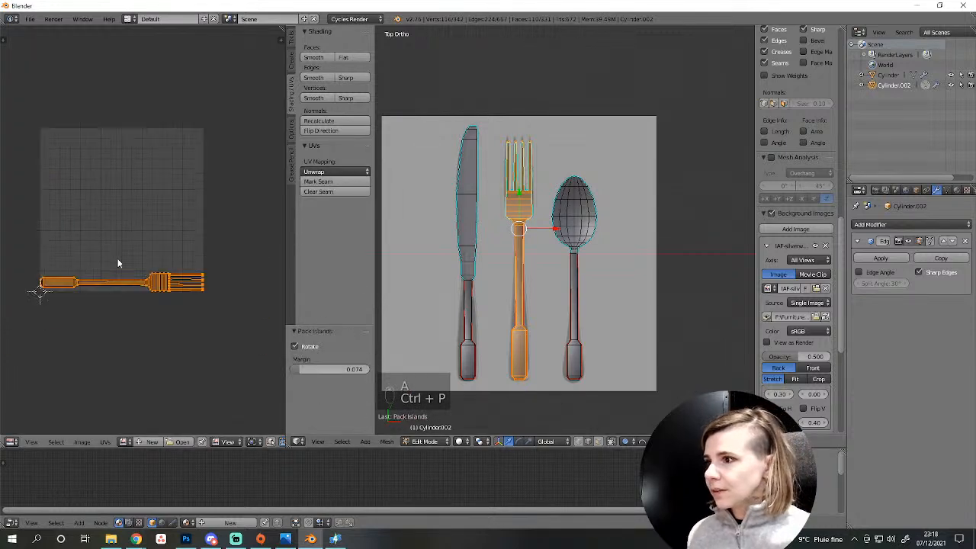
# Switch to face selection, select one side of the fork up to its seams and move its UV island off the other side's island.
pyautogui.moveTo(505, 286)
pyautogui.mouseDown(button='middle')
pyautogui.moveTo(562, 366)
pyautogui.moveTo(465, 94)
pyautogui.moveTo(523, 279)
pyautogui.mouseUp(button='middle')
pyautogui.scroll(2, 495, 325)
pyautogui.press('a')
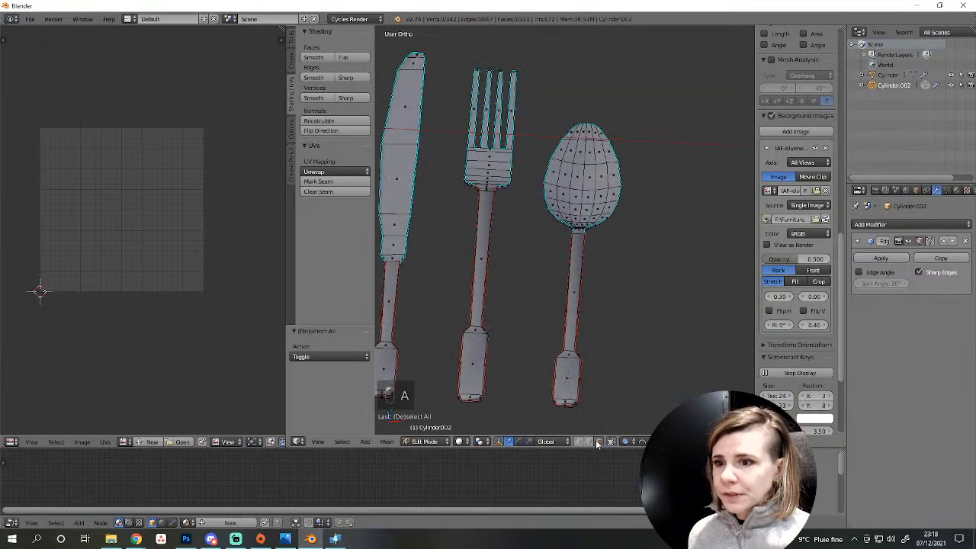
pyautogui.press('l')
pyautogui.moveTo(478, 357); pyautogui.dragTo(483, 220, button='middle')
pyautogui.press('a')
pyautogui.press('l')
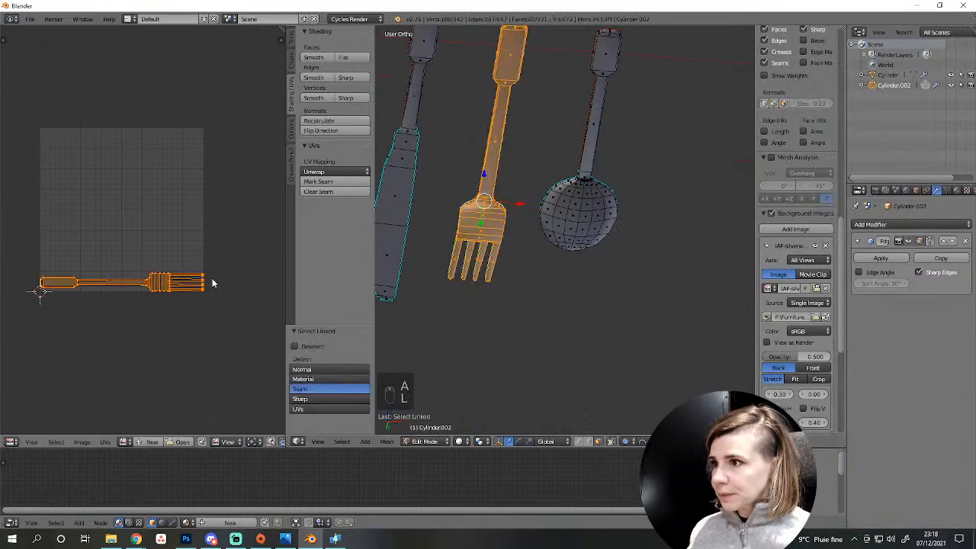
pyautogui.press('g')
pyautogui.click(180, 213)
# Select all the cutlery's UVs and pack the islands with Rotate turned off.
pyautogui.press('a')
pyautogui.press('a')
pyautogui.press('a')
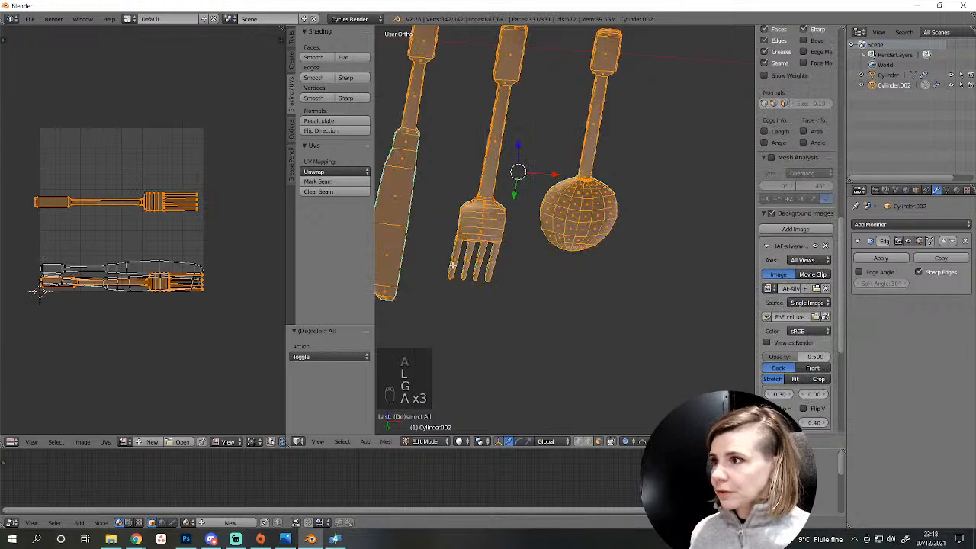
pyautogui.press('a')
pyautogui.press('a')
pyautogui.press('a')
pyautogui.hotkey('ctrl', 'p')
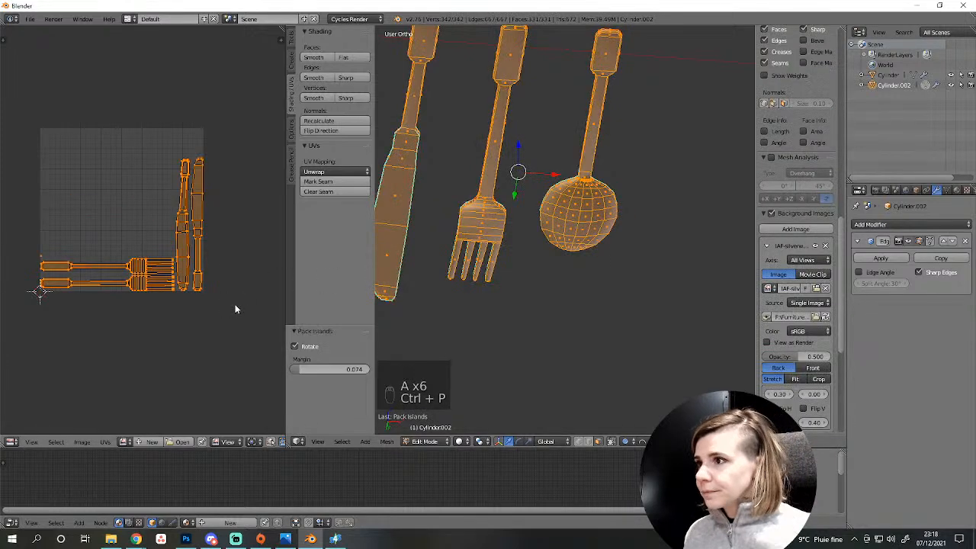
pyautogui.click(306, 348)
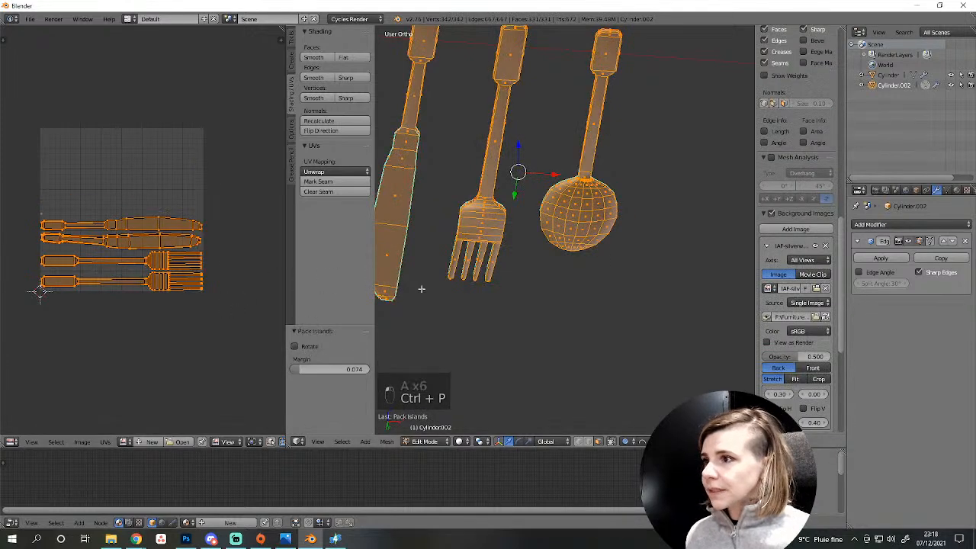
# Select the edge loops around the spoon bowl's rim and neck, including the tip, and mark them as seams.
pyautogui.press('a')
pyautogui.moveTo(488, 217); pyautogui.dragTo(588, 327, button='middle')
pyautogui.scroll(4, 567, 332)
pyautogui.keyDown('alt'); pyautogui.rightClick(587, 243); pyautogui.keyUp('alt')
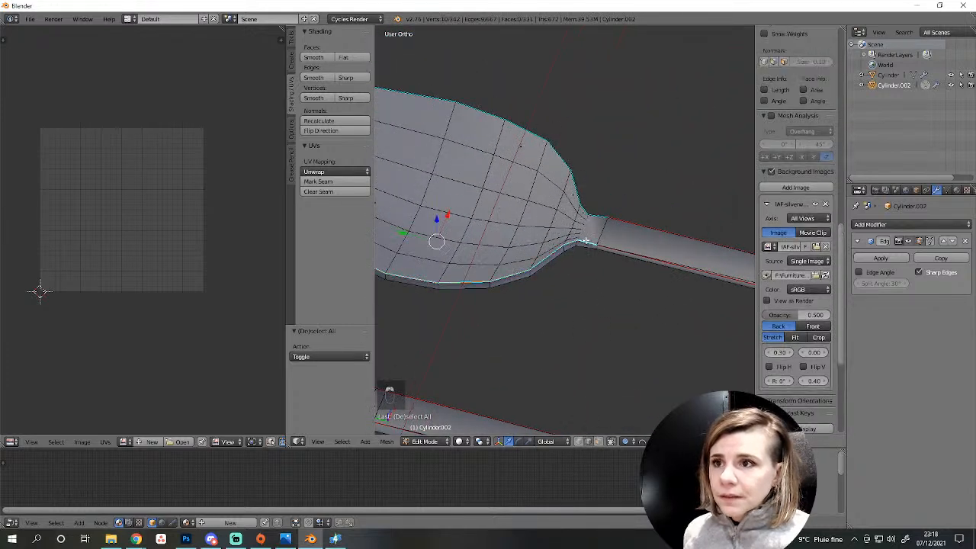
pyautogui.keyDown('alt'); pyautogui.keyDown('shift'); pyautogui.rightClick(591, 211); pyautogui.keyUp('shift'); pyautogui.keyUp('alt')
pyautogui.scroll(-3, 543, 225)
pyautogui.keyDown('shift'); pyautogui.moveTo(526, 232); pyautogui.dragTo(653, 300, button='middle'); pyautogui.keyUp('shift')
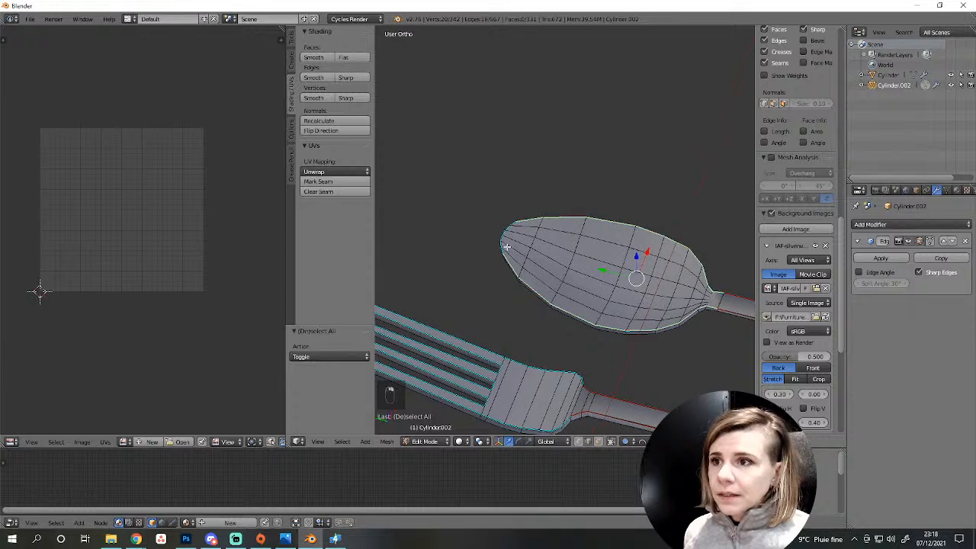
pyautogui.scroll(5, 507, 248)
pyautogui.keyDown('alt'); pyautogui.keyDown('shift'); pyautogui.rightClick(389, 242); pyautogui.keyUp('shift'); pyautogui.keyUp('alt')
pyautogui.hotkey('ctrl', 'z')
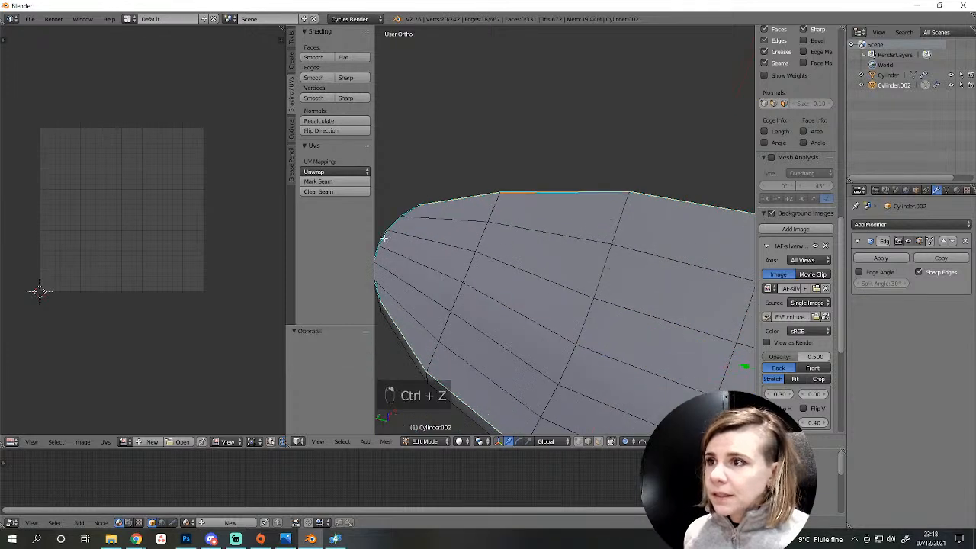
pyautogui.keyDown('alt'); pyautogui.keyDown('shift'); pyautogui.rightClick(383, 239); pyautogui.keyUp('shift'); pyautogui.keyUp('alt')
pyautogui.click(331, 182)
# Triangulate the many-sided face where the spoon's handle joins the bowl, and clear the selection.
pyautogui.keyDown('shift'); pyautogui.moveTo(535, 250); pyautogui.dragTo(547, 68, button='middle'); pyautogui.keyUp('shift')
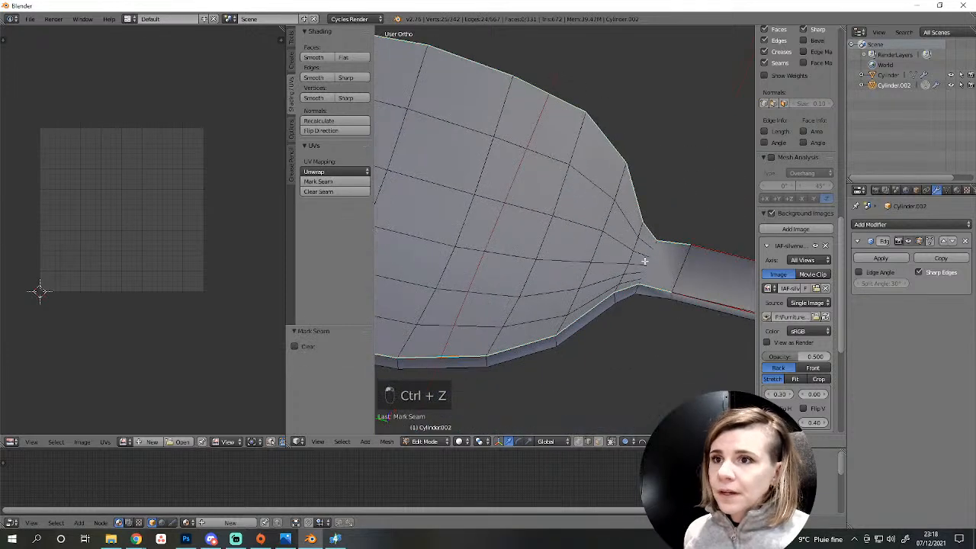
pyautogui.moveTo(645, 261); pyautogui.dragTo(569, 300, button='middle')
pyautogui.scroll(5, 569, 301)
pyautogui.keyDown('shift'); pyautogui.moveTo(656, 239); pyautogui.dragTo(557, 312, button='middle'); pyautogui.keyUp('shift')
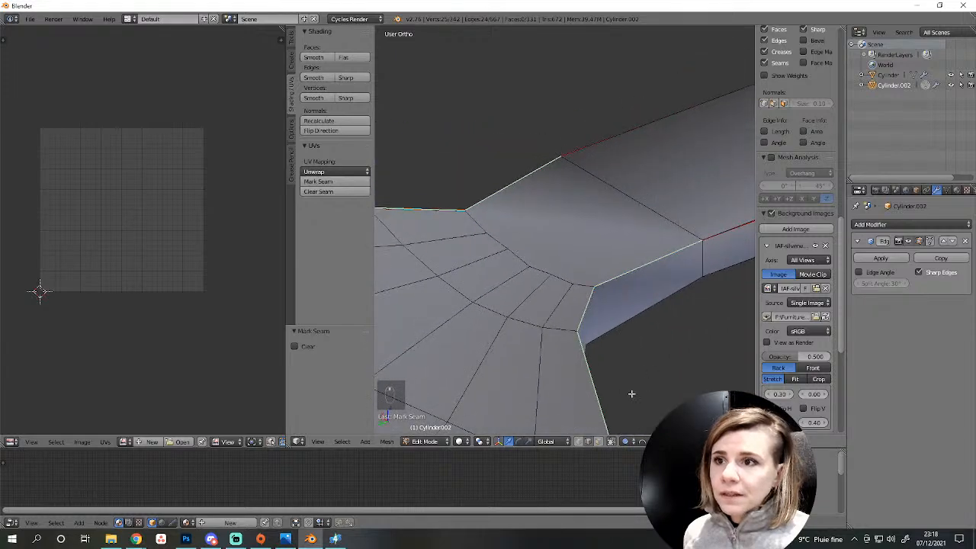
pyautogui.scroll(3, 632, 394)
pyautogui.click(598, 442)
pyautogui.rightClick(571, 238)
pyautogui.scroll(-6, 653, 282)
pyautogui.moveTo(653, 282); pyautogui.dragTo(401, 347, button='middle')
pyautogui.moveTo(544, 265); pyautogui.dragTo(550, 211, button='middle')
pyautogui.scroll(-3, 524, 286)
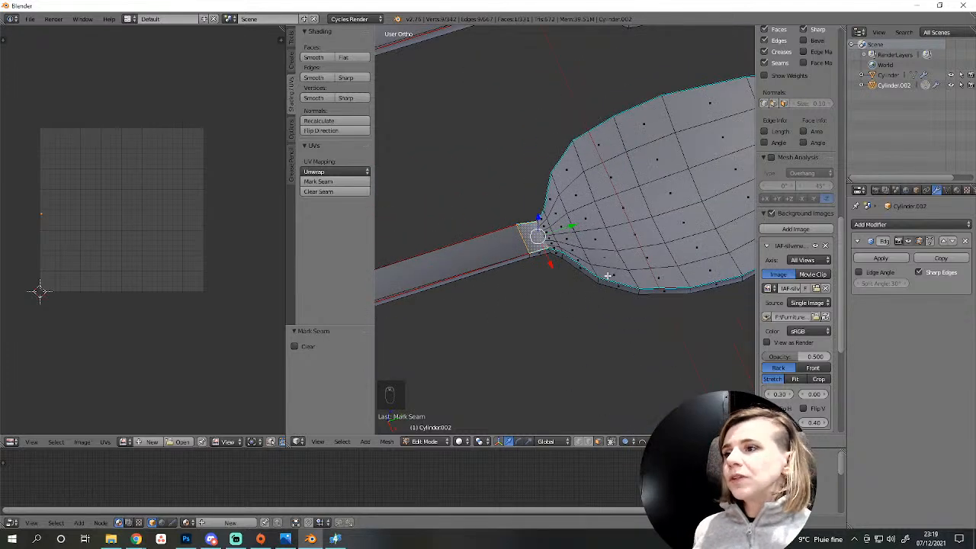
pyautogui.moveTo(519, 257); pyautogui.dragTo(541, 265, button='middle')
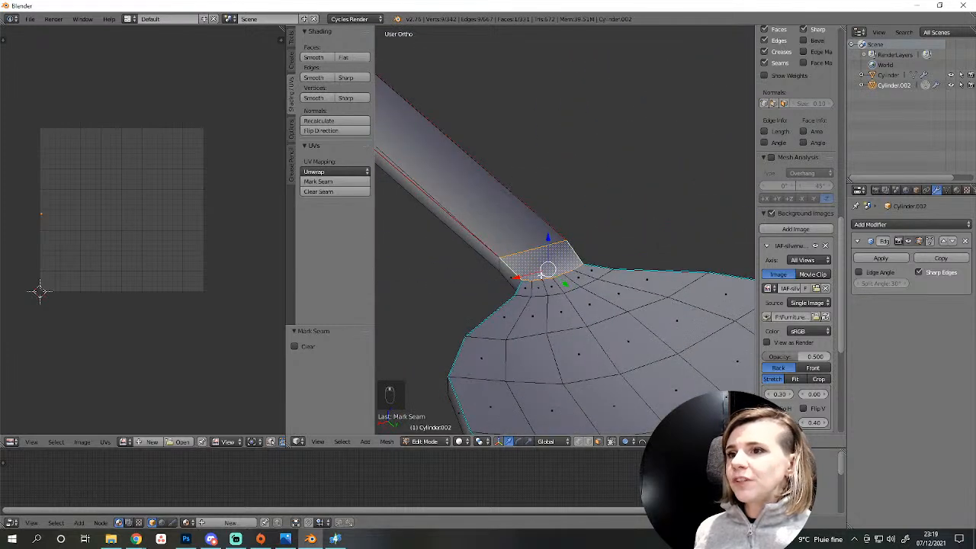
pyautogui.scroll(4, 570, 299)
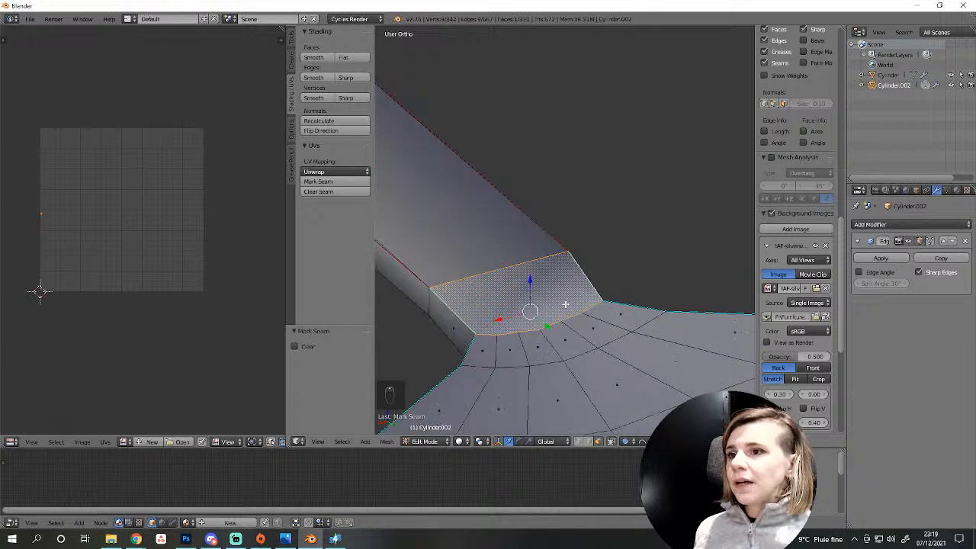
pyautogui.scroll(-4, 564, 308)
pyautogui.hotkey('ctrl', 't')
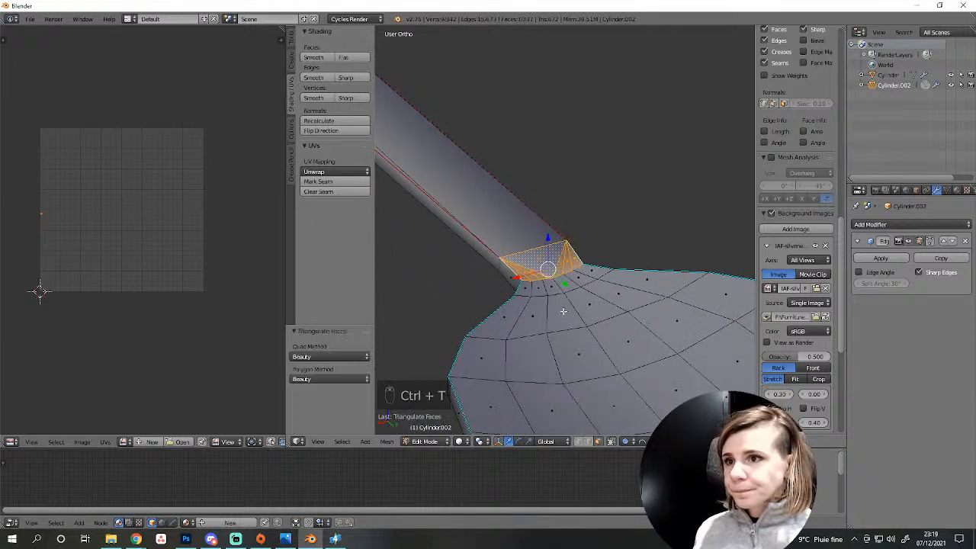
pyautogui.moveTo(563, 311); pyautogui.dragTo(552, 292, button='middle')
pyautogui.press('a')
pyautogui.press('Tab')
pyautogui.press('Tab')
pyautogui.scroll(3, 555, 308)
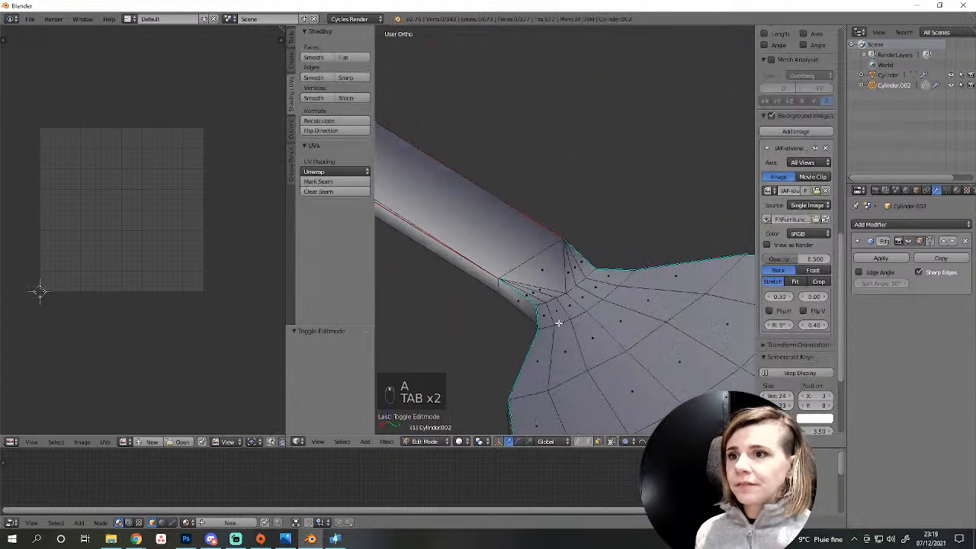
pyautogui.press('Tab')
pyautogui.press('Tab')
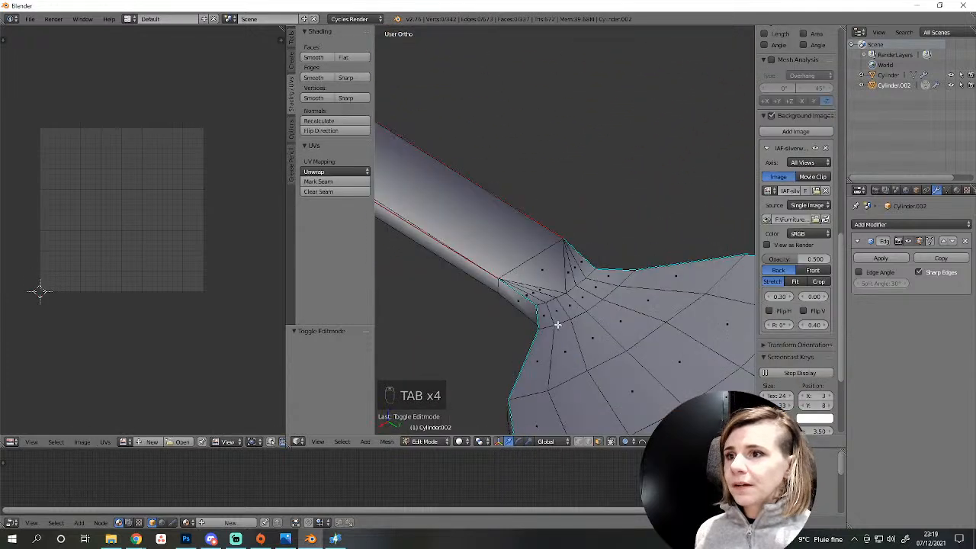
pyautogui.press('a')
pyautogui.press('a')
pyautogui.press('a')
pyautogui.press('a')
pyautogui.press('a')
pyautogui.scroll(-3, 556, 316)
pyautogui.press('a')
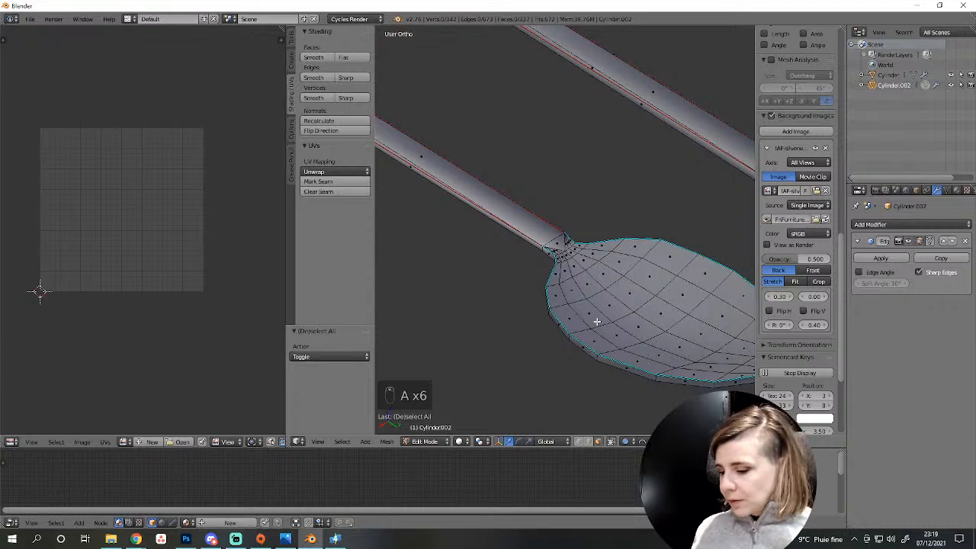
# Select all the spoon's pieces up to their seams and unwrap them with the Angle Based method.
pyautogui.press('l')
pyautogui.press('l')
pyautogui.press('l')
pyautogui.press('l')
pyautogui.press('l')
pyautogui.press('l')
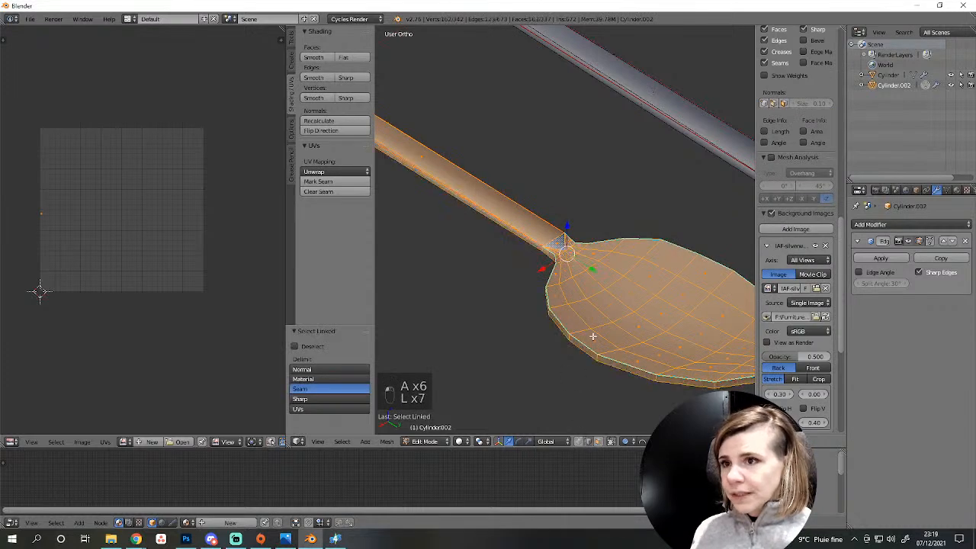
pyautogui.press('e')
pyautogui.scroll(-5, 483, 301)
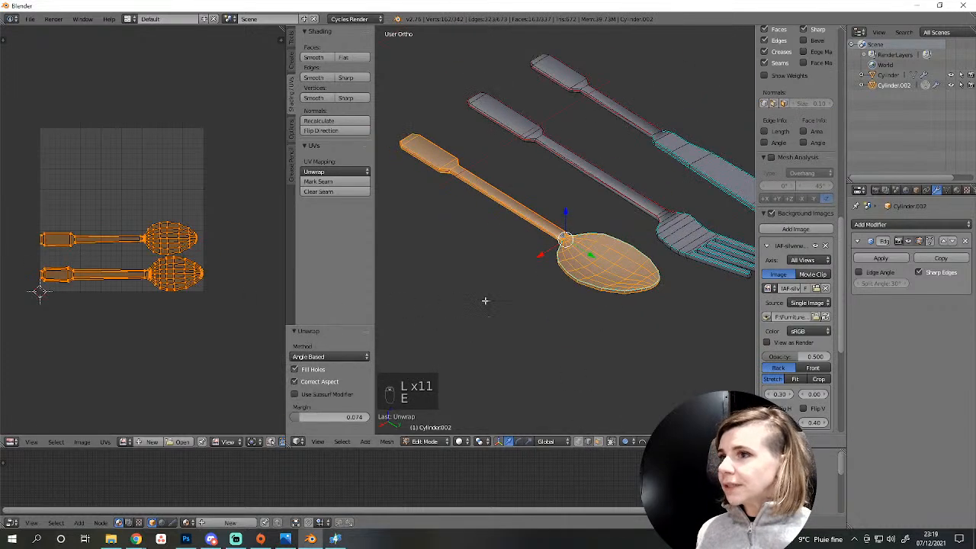
# Select the whole cutlery mesh and pack all its UV islands into the UV square with Rotate off.
pyautogui.press('a')
pyautogui.press('a')
pyautogui.press('a')
pyautogui.press('a')
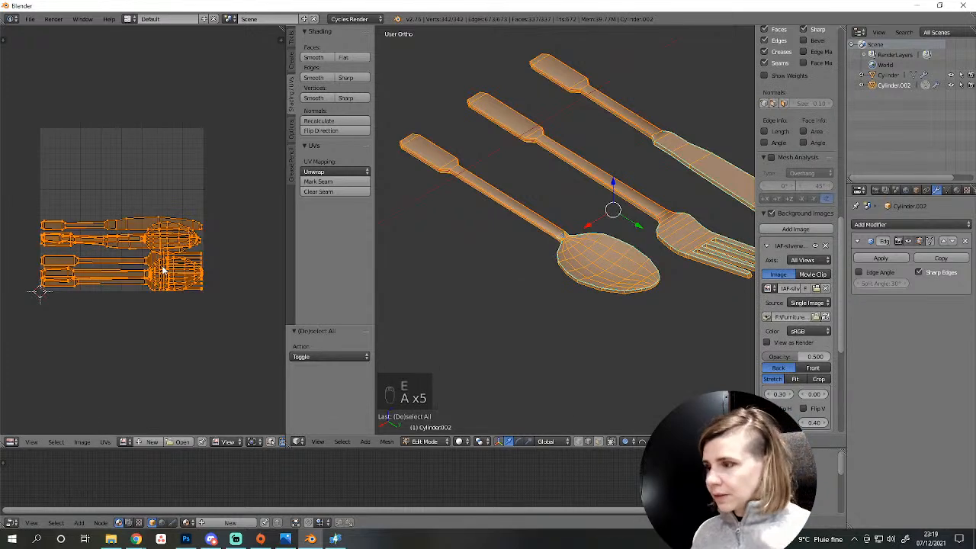
pyautogui.hotkey('ctrl', 'p')
pyautogui.scroll(-4, 612, 106)
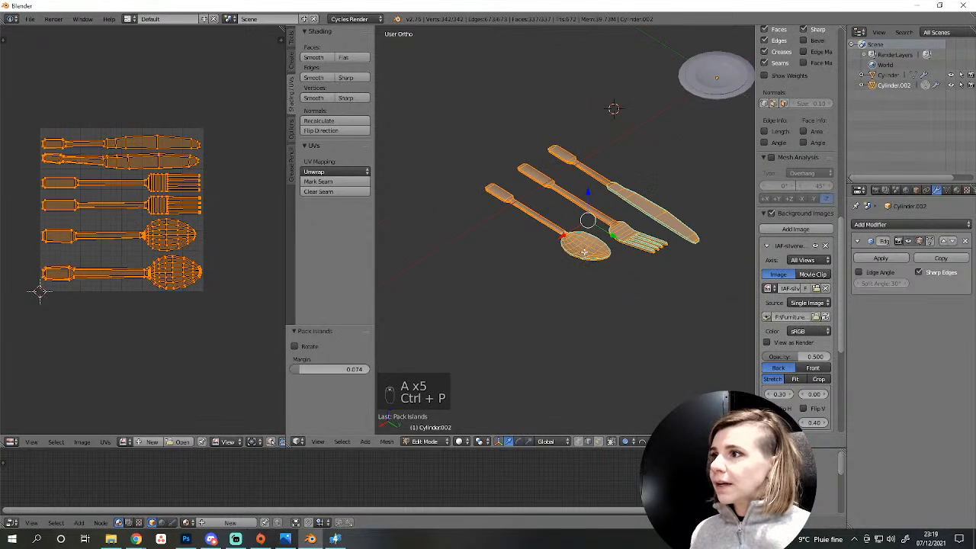
# View the cutlery from the top and remove its reference background image.
pyautogui.moveTo(612, 106); pyautogui.dragTo(581, 288, button='middle')
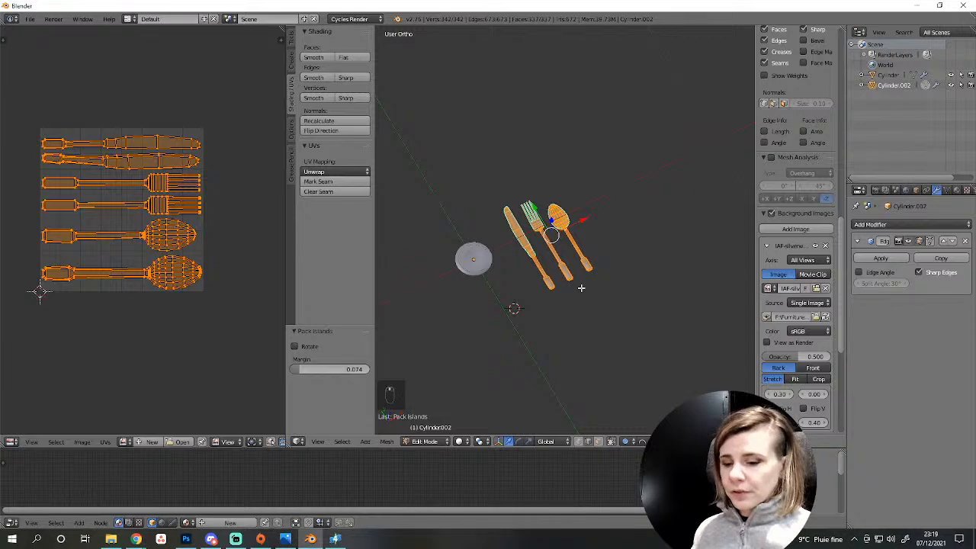
pyautogui.press('KP_7')
pyautogui.scroll(3, 581, 287)
pyautogui.scroll(-4, 800, 362)
pyautogui.scroll(-5, 815, 372)
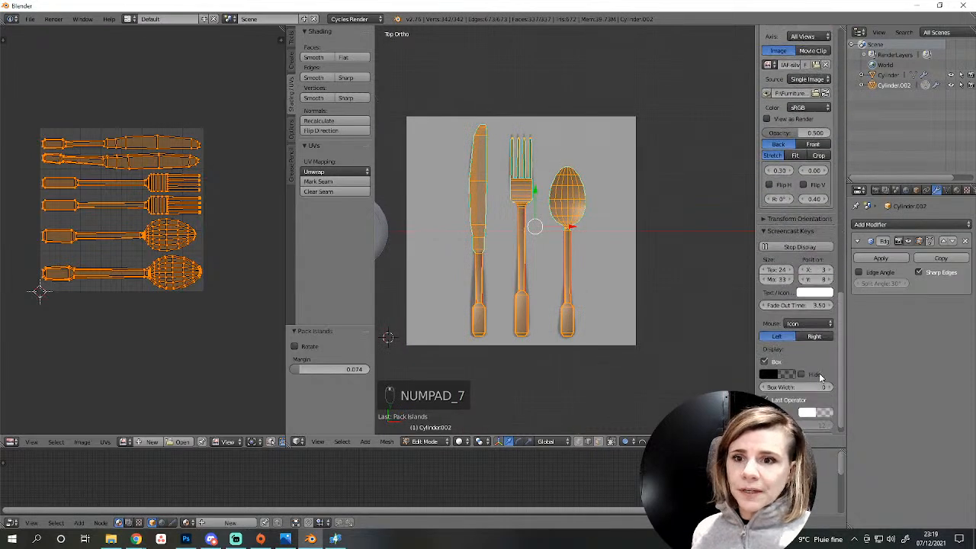
pyautogui.scroll(8, 821, 371)
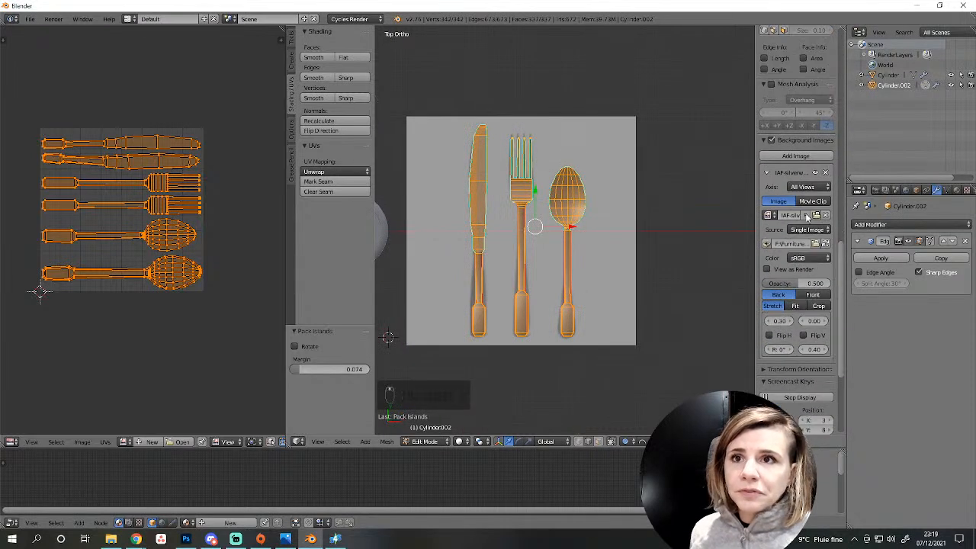
pyautogui.click(825, 173)
# Scale the cutlery down to roughly match the plate and move it about -0.218 on X to sit beside the plate.
pyautogui.keyDown('shift'); pyautogui.moveTo(562, 272); pyautogui.dragTo(686, 292, button='middle'); pyautogui.keyUp('shift')
pyautogui.press('s')
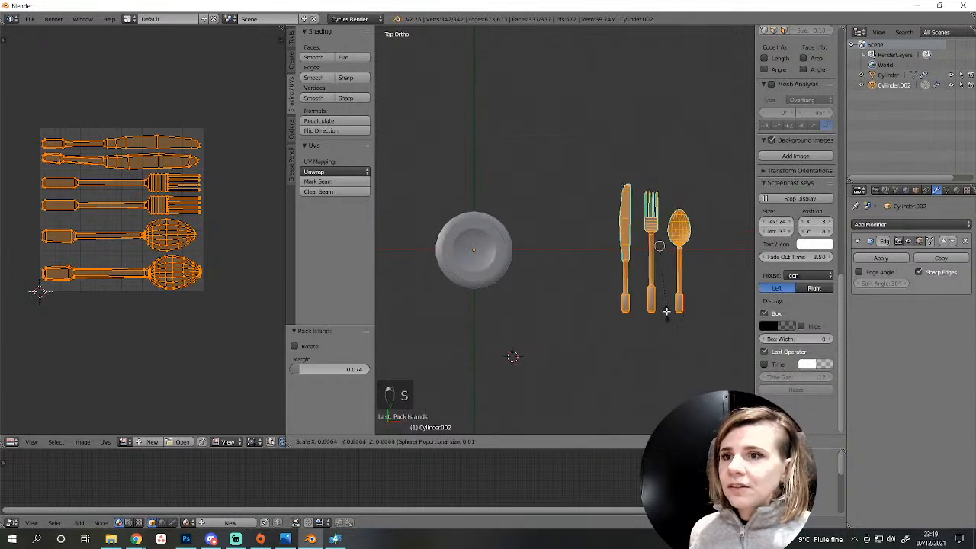
pyautogui.click(666, 273)
pyautogui.press('g')
pyautogui.click(545, 273)
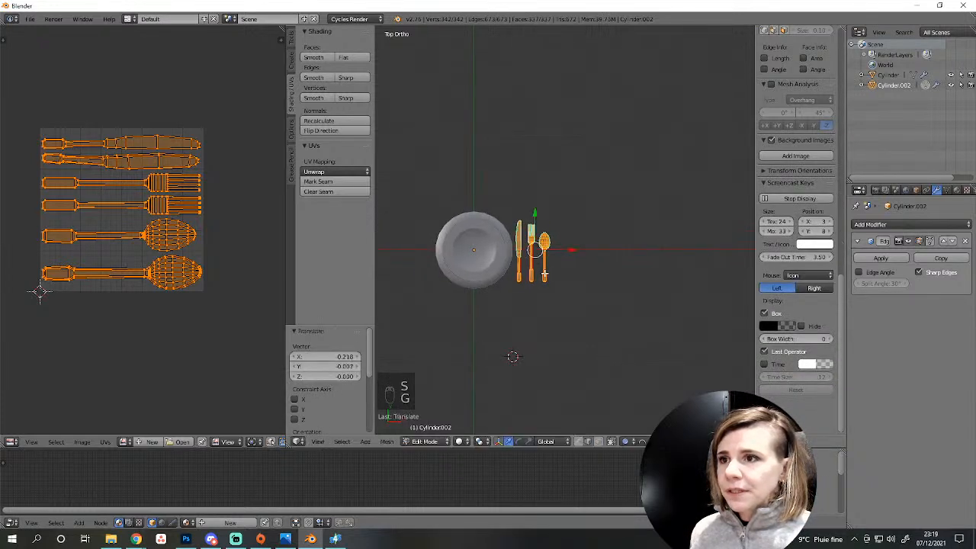
# In the front view, raise the cutlery about 0.14 along Z to the plate's height.
pyautogui.press('KP_1')
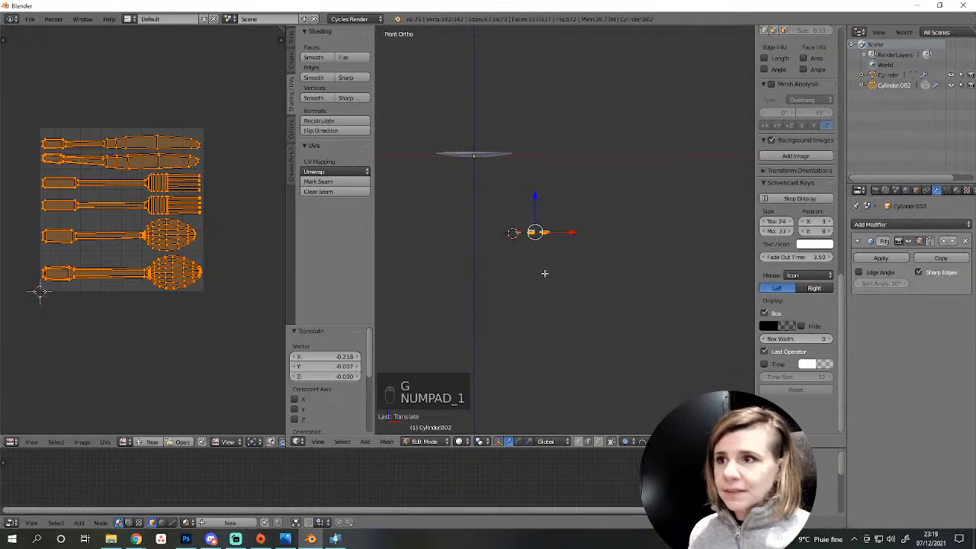
pyautogui.scroll(4, 544, 273)
pyautogui.keyDown('shift'); pyautogui.moveTo(529, 266); pyautogui.dragTo(662, 358, button='middle'); pyautogui.keyUp('shift')
pyautogui.press('g')
pyautogui.press('z')
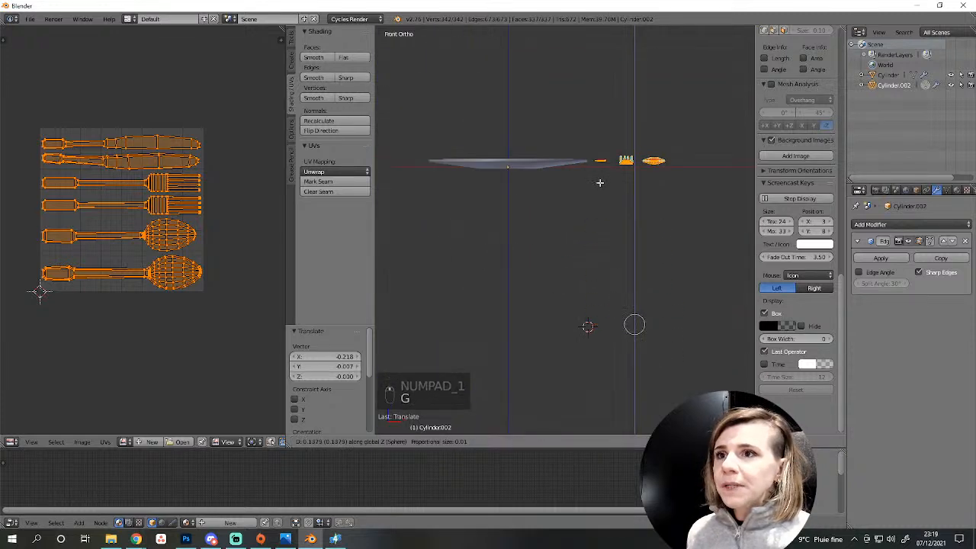
pyautogui.click(599, 182)
pyautogui.keyDown('shift'); pyautogui.moveTo(536, 187); pyautogui.dragTo(557, 239, button='middle'); pyautogui.keyUp('shift')
# Return to object mode, select the plate and raise it 0.003 along Z.
pyautogui.press('Tab')
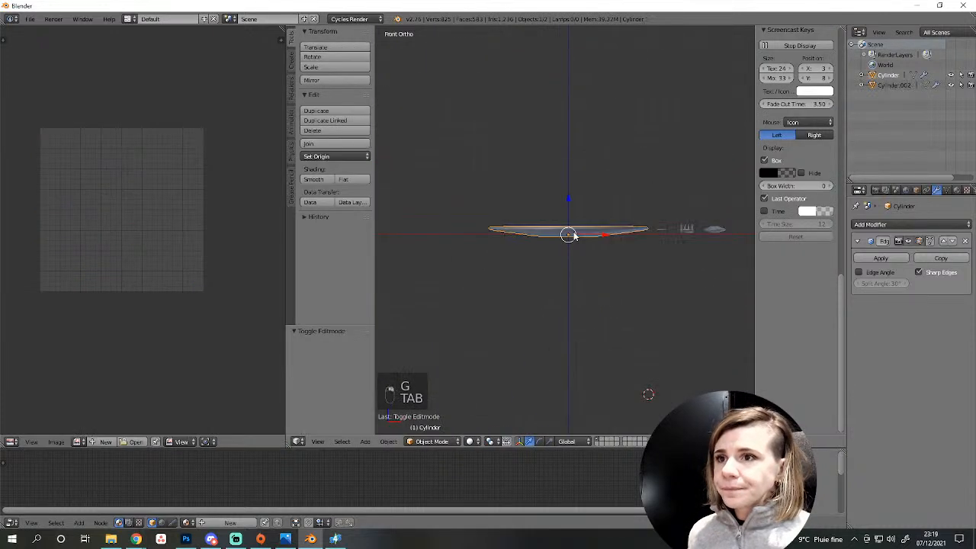
pyautogui.press('g')
pyautogui.press('z')
pyautogui.click(576, 232)
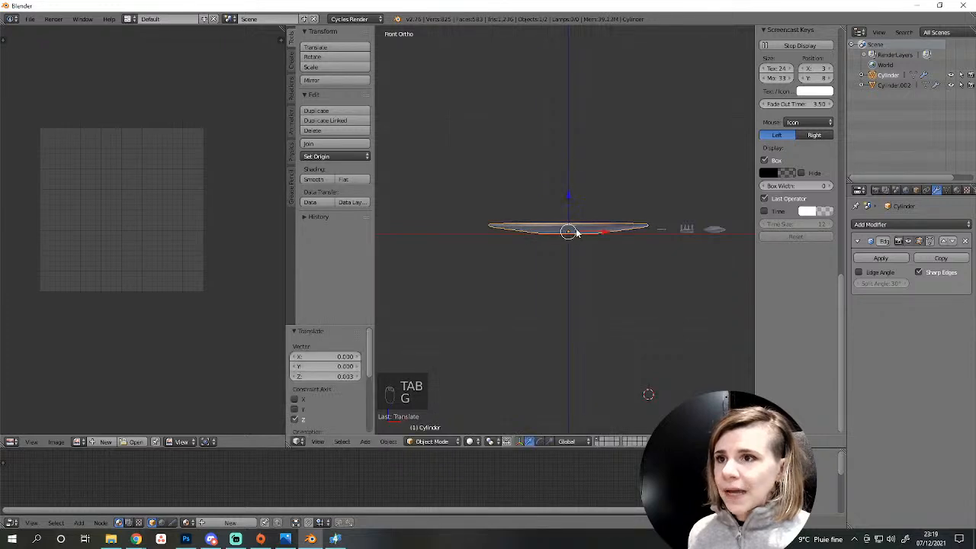
pyautogui.press('KP_7')
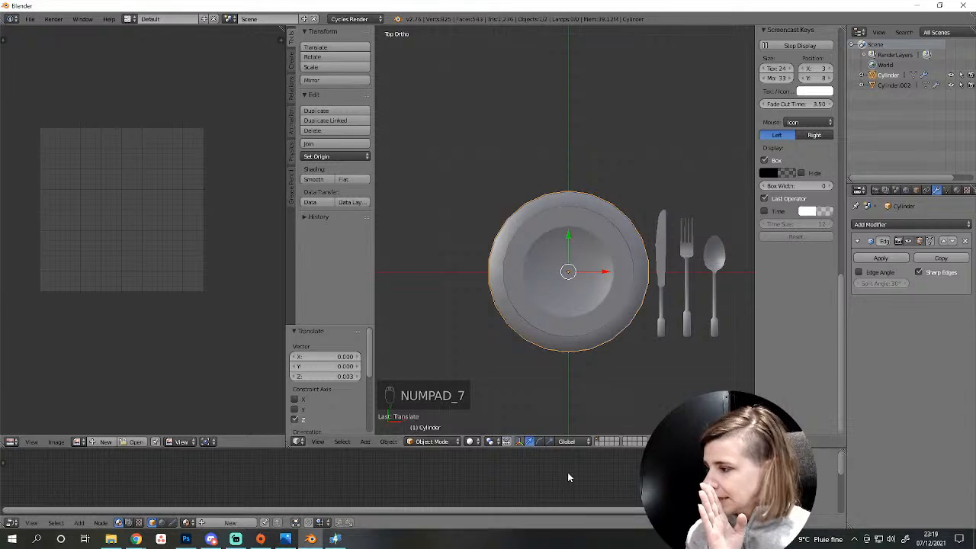
# Switch to the Photos app to check the cutlery arrangement in the table-setting reference image, and return to Blender.
pyautogui.click(296, 533)
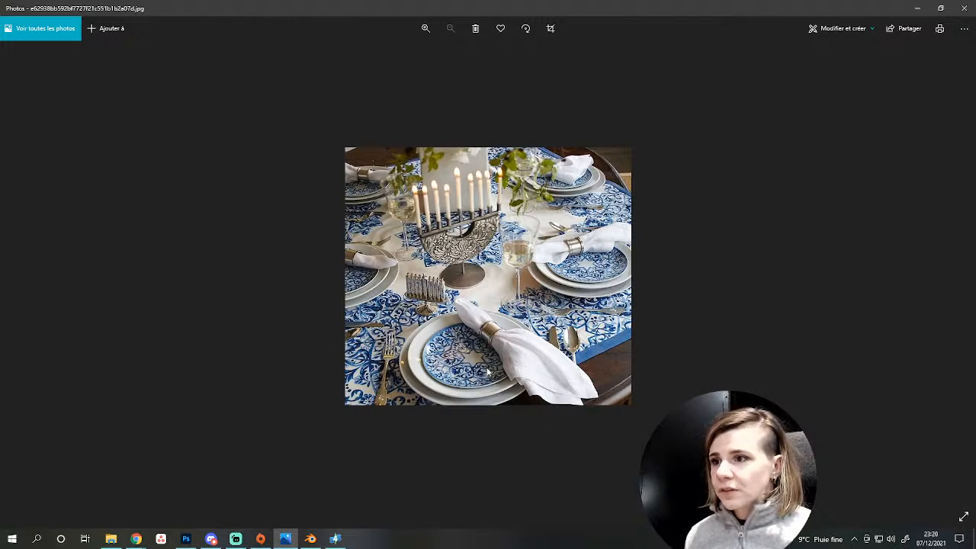
pyautogui.moveTo(233, 543)
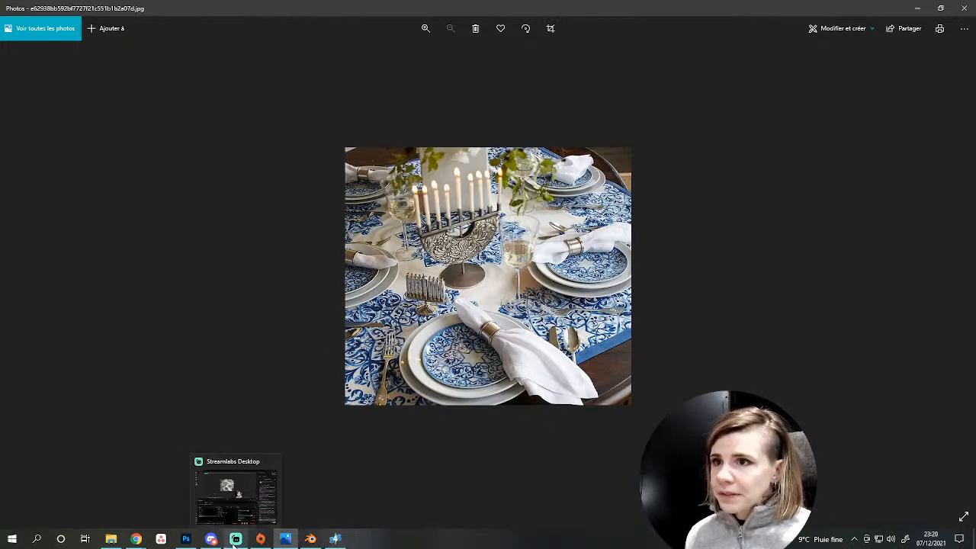
pyautogui.click(309, 541)
pyautogui.scroll(2, 646, 334)
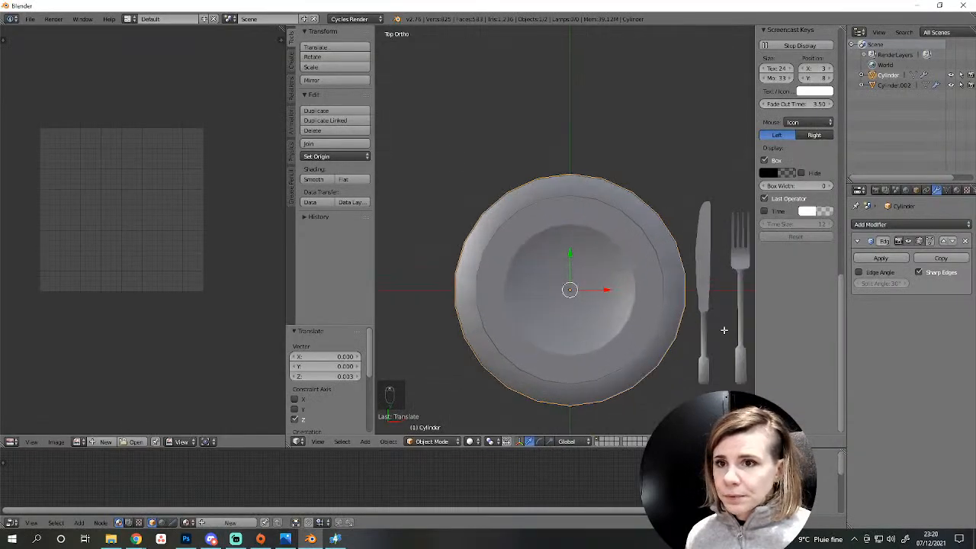
# Try to move the fork's linked faces away from the knife and spoon in the top view, and undo the move.
pyautogui.scroll(-3, 723, 329)
pyautogui.press('Tab')
pyautogui.press('Tab')
pyautogui.rightClick(669, 312)
pyautogui.press('Tab')
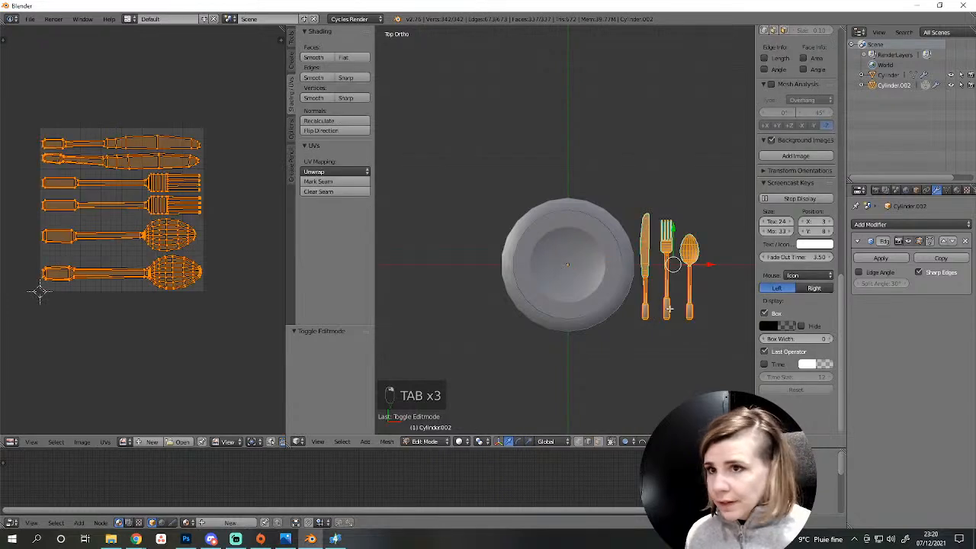
pyautogui.press('a')
pyautogui.press('l')
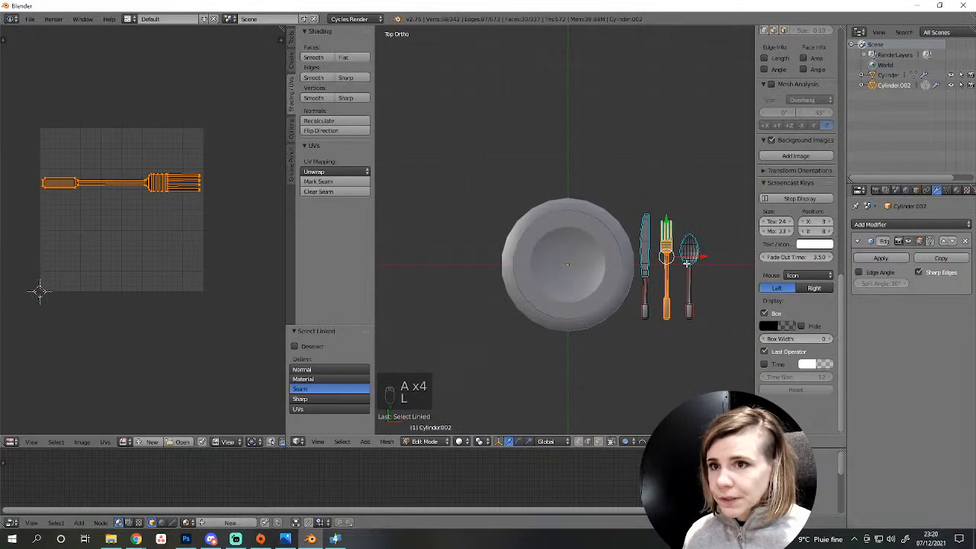
pyautogui.press('g')
pyautogui.click(533, 252)
pyautogui.hotkey('ctrl', 'z')
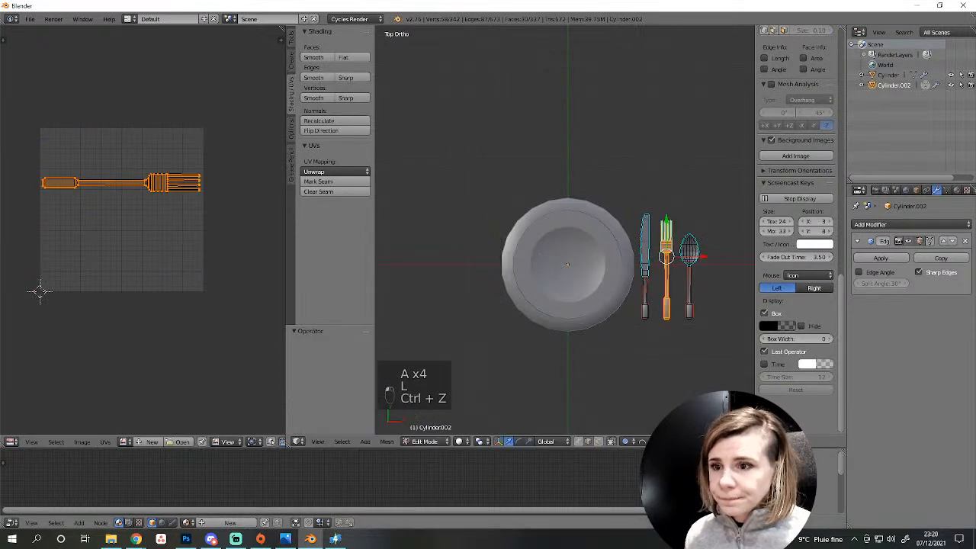
# Disable proportional editing and clear the cutlery selection.
pyautogui.click(626, 442)
pyautogui.click(642, 430)
pyautogui.press('a')
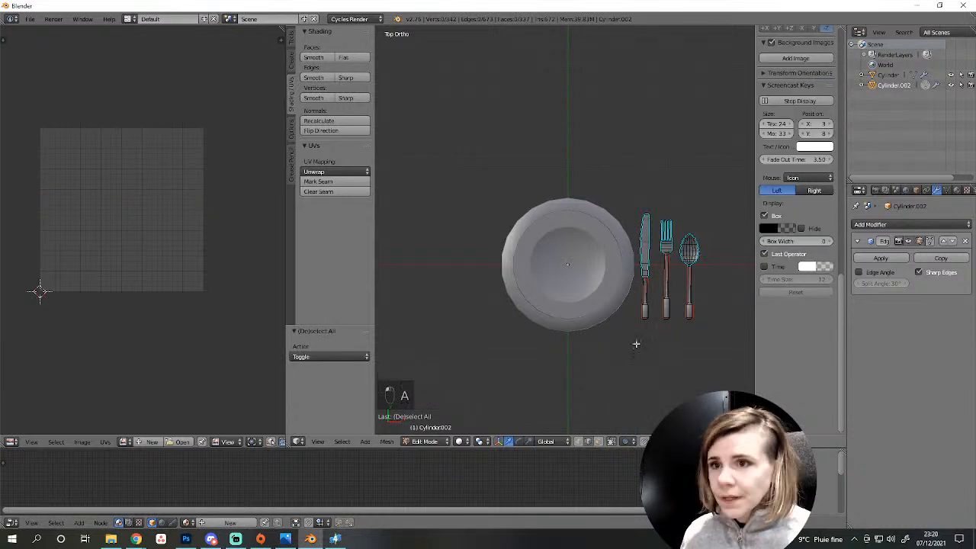
# Try to select the fork's and spoon's faces up to their seams, and clear the selection.
pyautogui.press('l')
pyautogui.press('l')
pyautogui.press('l')
pyautogui.press('l')
pyautogui.press('l')
pyautogui.press('l')
pyautogui.press('l')
pyautogui.press('l')
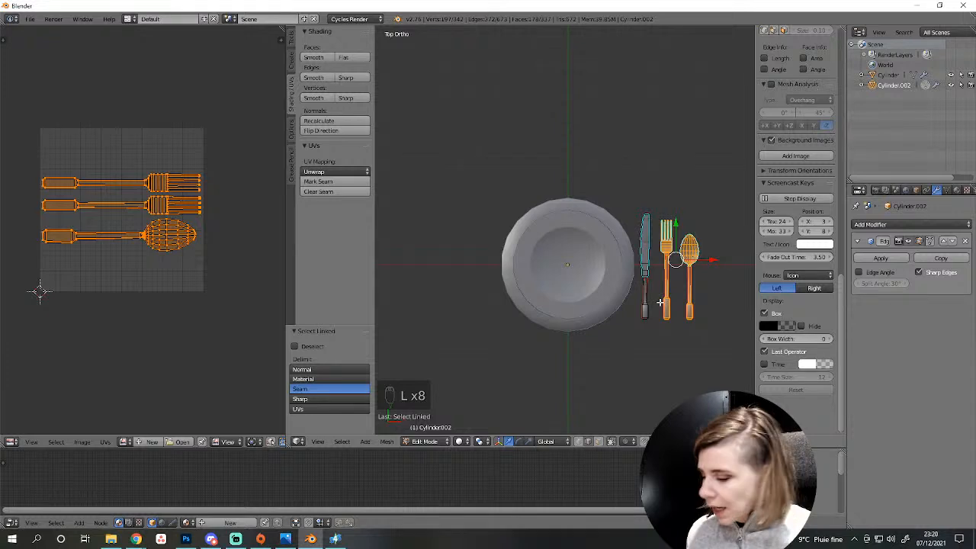
pyautogui.hotkey('ctrl', 'a')
pyautogui.press('l')
pyautogui.press('a')
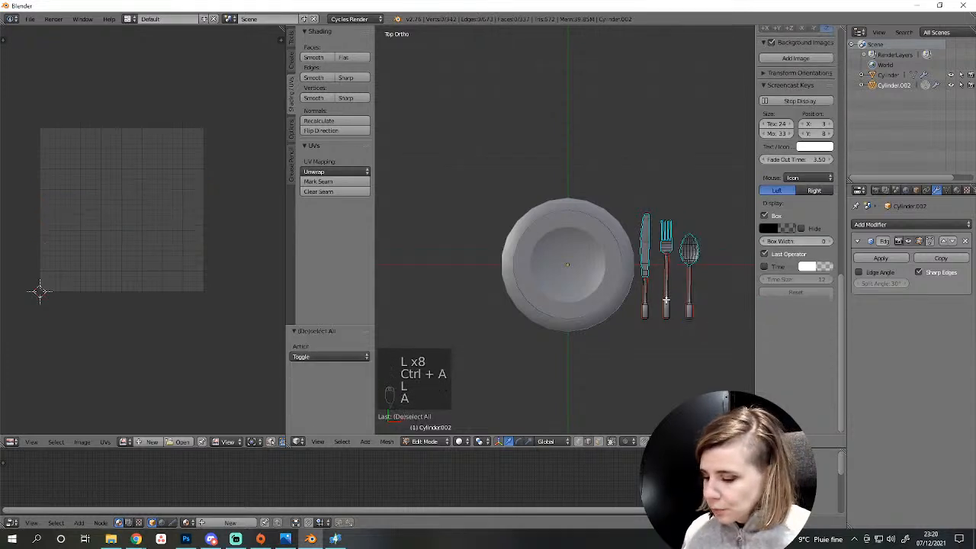
# Select all of the fork's linked faces and move the fork to the left side of the plate, then clear the selection.
pyautogui.press('l')
pyautogui.press('l')
pyautogui.press('l')
pyautogui.press('l')
pyautogui.press('l')
pyautogui.press('g')
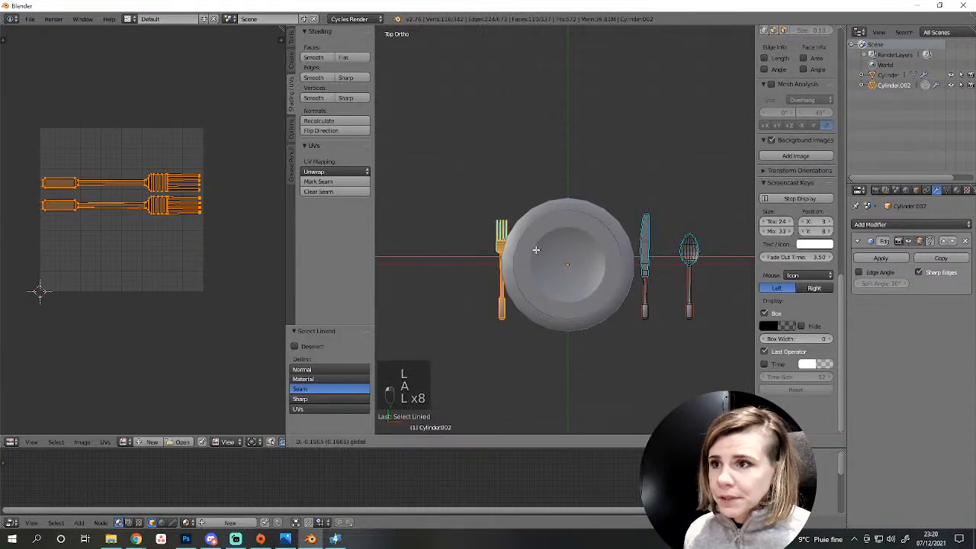
pyautogui.click(531, 248)
pyautogui.press('a')
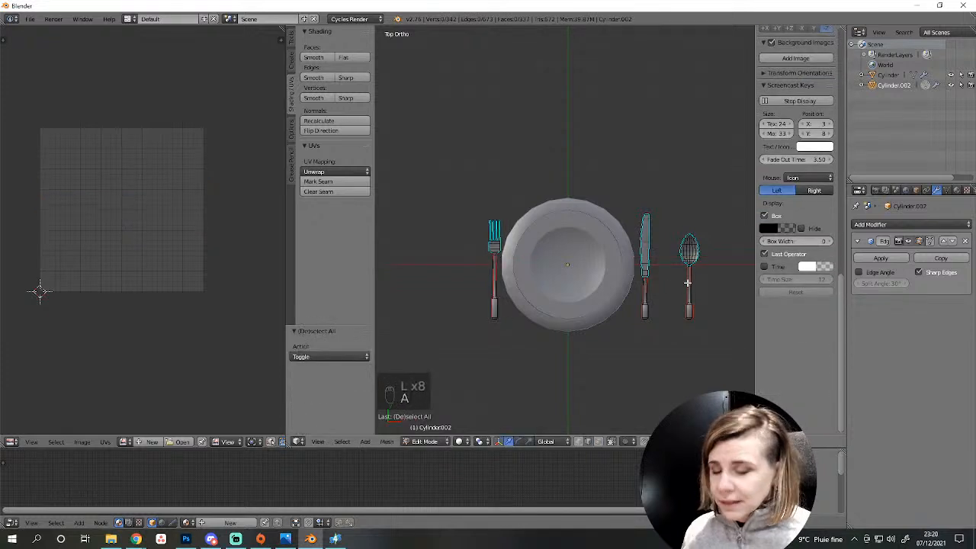
# Select all of the spoon's linked faces and move the spoon along X until it sits close beside the knife.
pyautogui.press('l')
pyautogui.press('l')
pyautogui.press('l')
pyautogui.press('l')
pyautogui.press('l')
pyautogui.press('l')
pyautogui.press('g')
pyautogui.press('x')
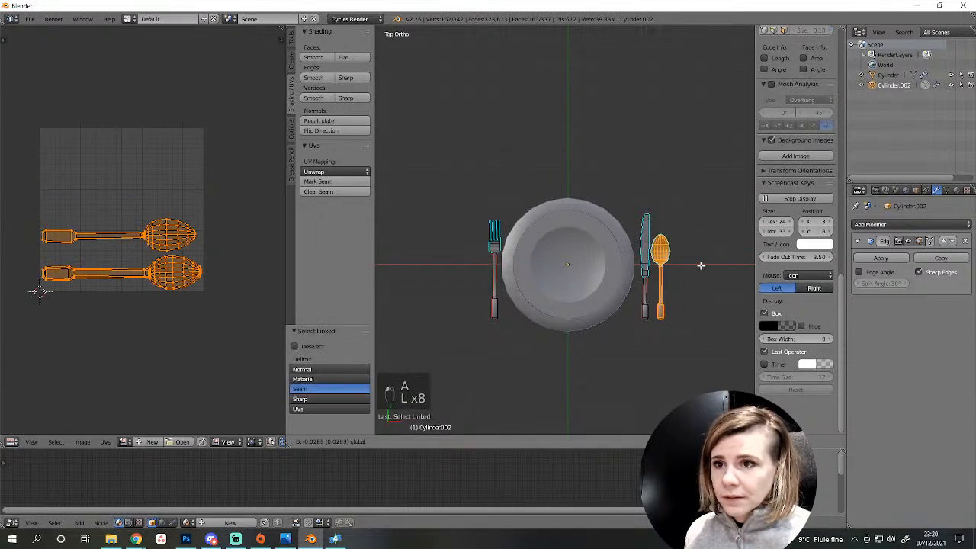
pyautogui.click(654, 309)
# Add the knife's linked faces to the spoon selection and rotate both pieces slightly in the top view.
pyautogui.press('l')
pyautogui.press('l')
pyautogui.press('l')
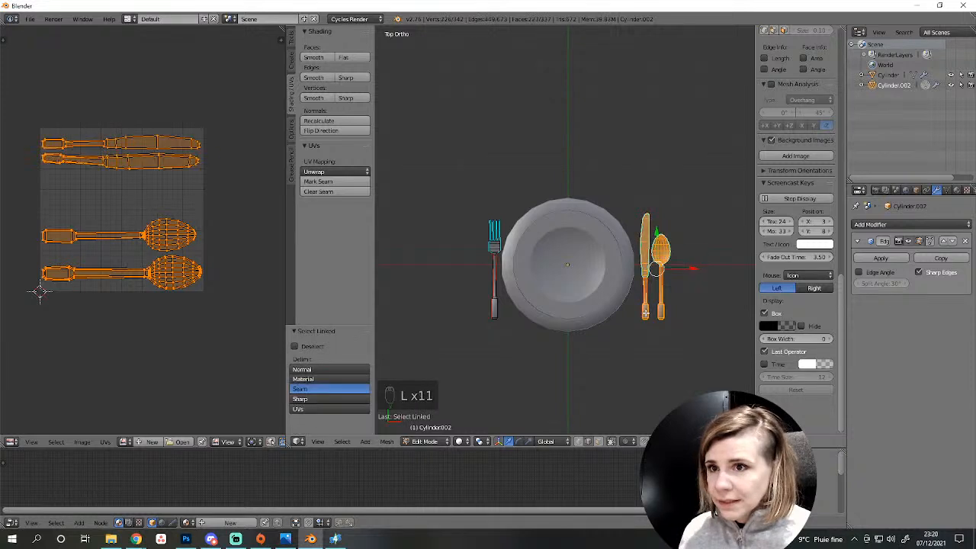
pyautogui.rightClick(684, 336)
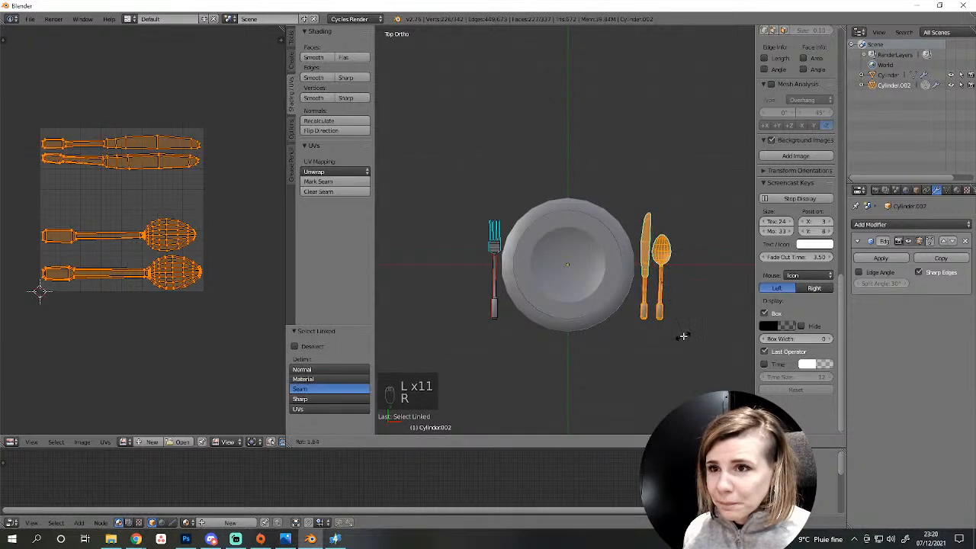
# Select only the fork's linked faces, nudge the fork up along Y and rotate it slightly, then leave Edit Mode.
pyautogui.press('a')
pyautogui.press('l')
pyautogui.press('l')
pyautogui.press('l')
pyautogui.press('l')
pyautogui.press('l')
pyautogui.press('l')
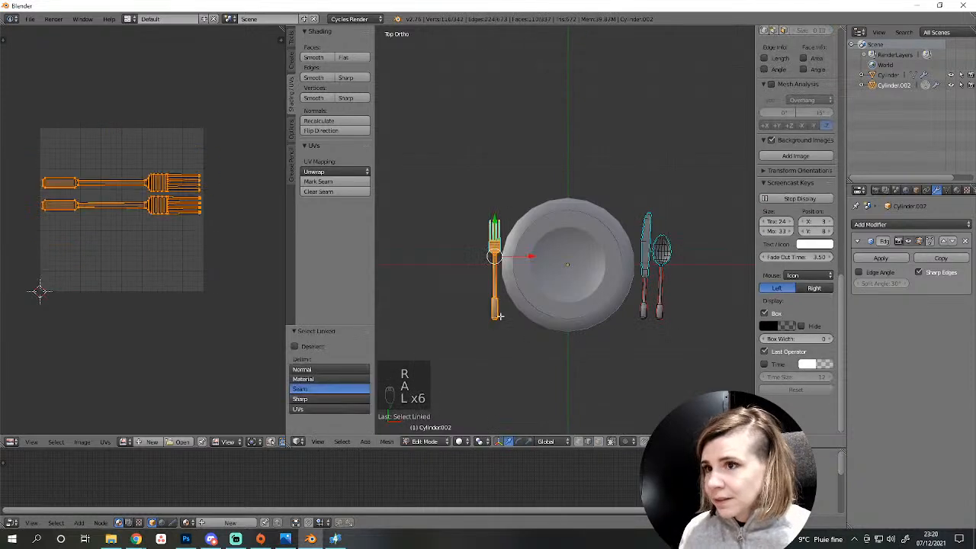
pyautogui.moveTo(494, 221); pyautogui.dragTo(494, 218)
pyautogui.press('r')
pyautogui.click(512, 317)
pyautogui.press('a')
pyautogui.press('Tab')
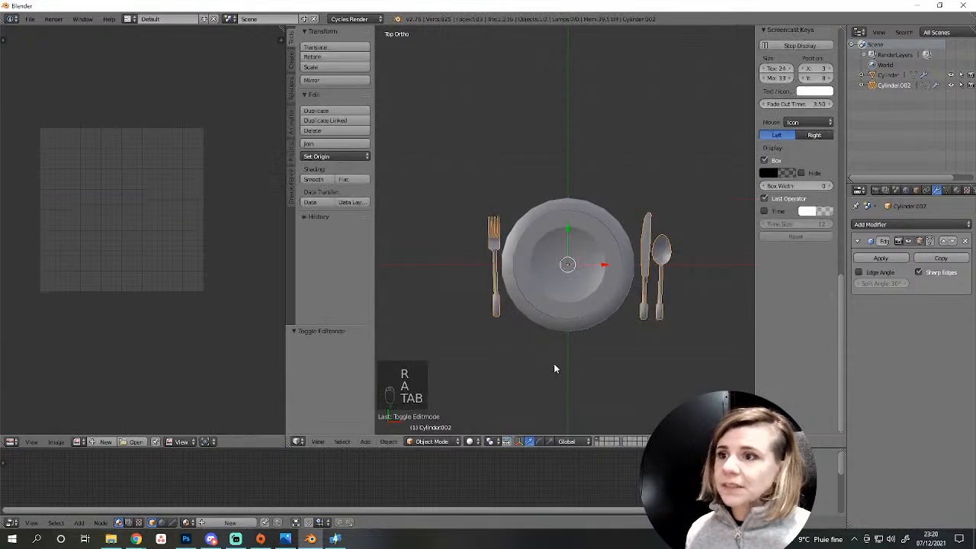
# Add the plate to the cutlery selection and join them into one object.
pyautogui.moveTo(555, 366); pyautogui.dragTo(579, 331, button='middle')
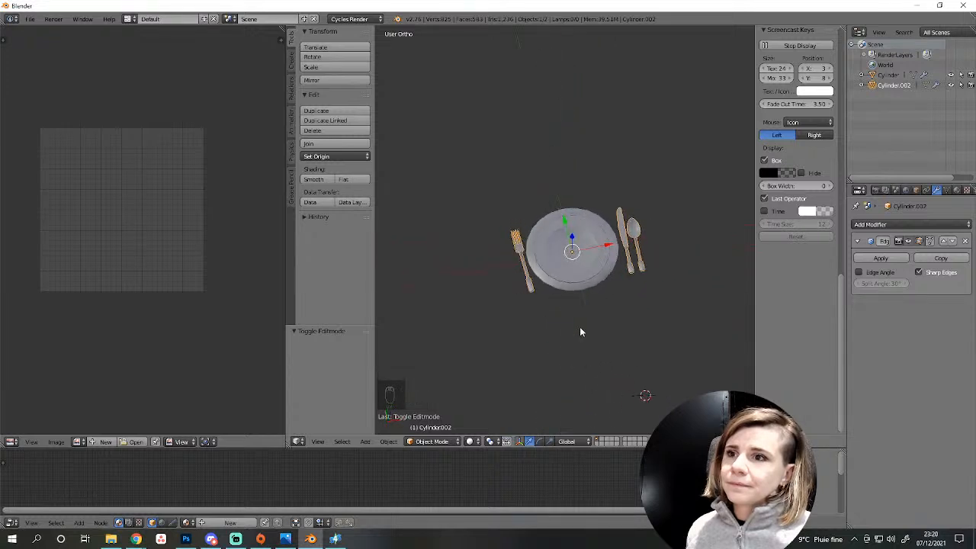
pyautogui.click(577, 257)
pyautogui.hotkey('ctrl', 'j')
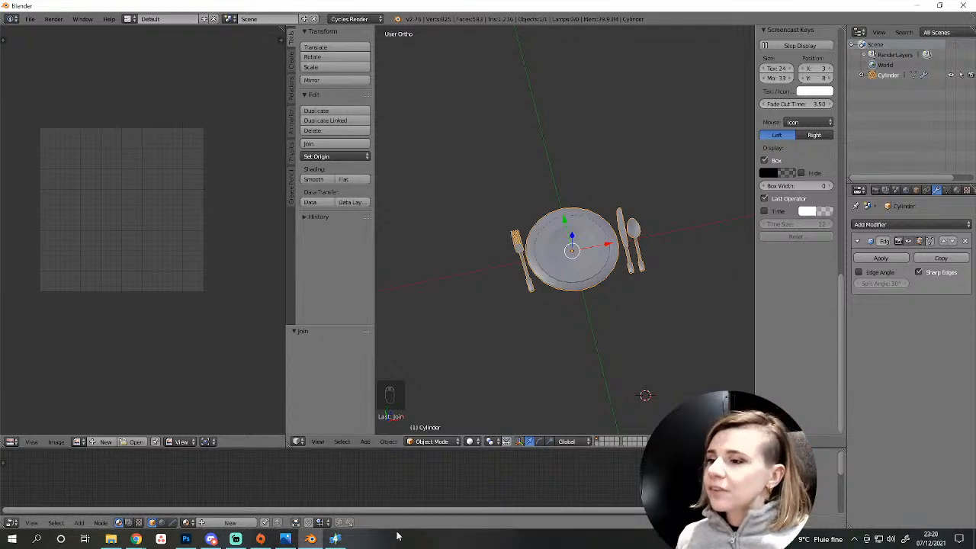
# Switch to the Photos app to check the glasses in the table-setting reference image, and return to Blender.
pyautogui.click(286, 538)
pyautogui.scroll(2, 515, 337)
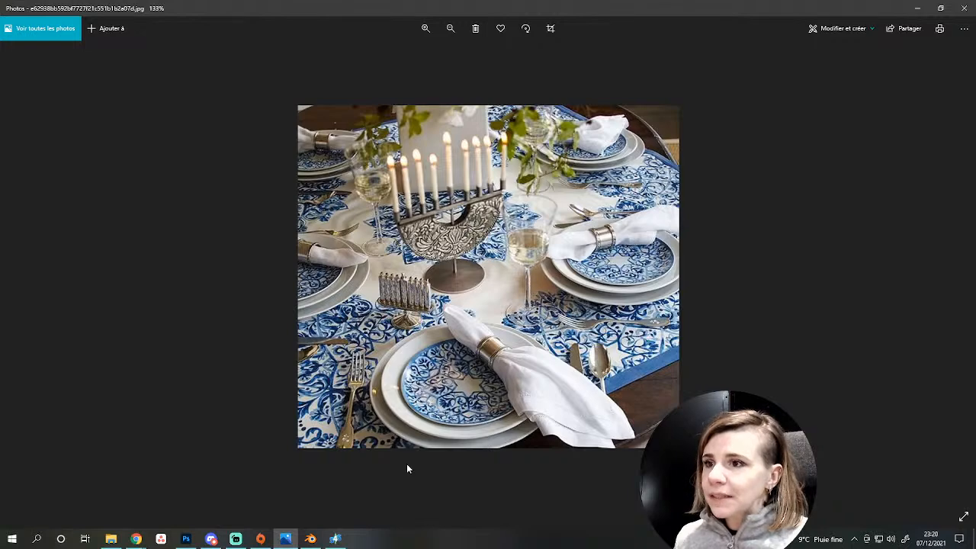
pyautogui.click(310, 538)
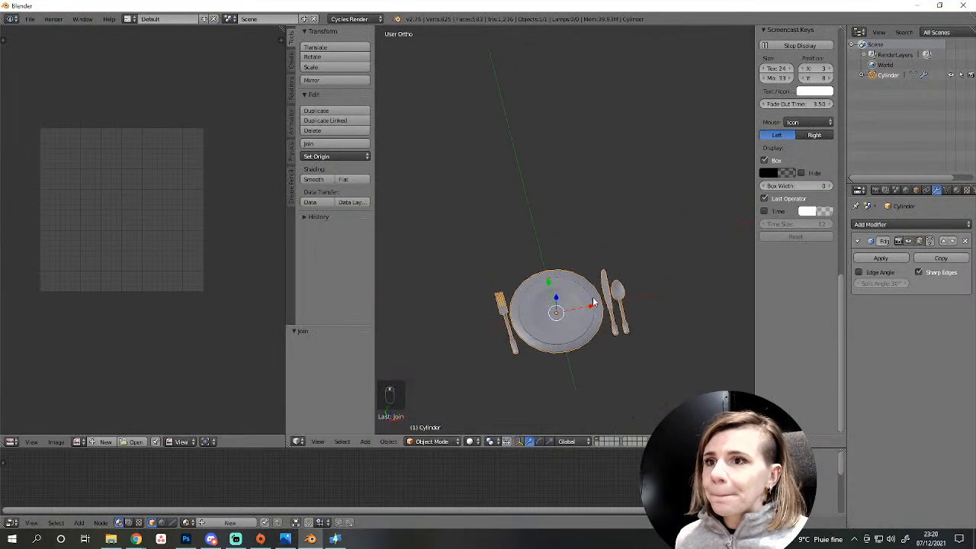
# Add a cylinder mesh with 22 vertices, radius 1 and depth 2.
pyautogui.scroll(3, 594, 303)
pyautogui.hotkey('shift', 'a')
pyautogui.moveTo(619, 329)
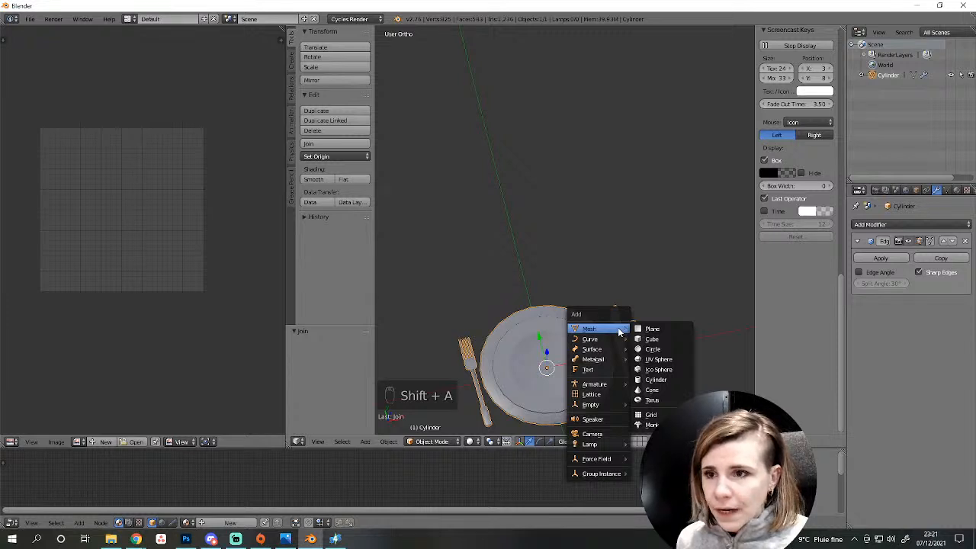
pyautogui.click(649, 379)
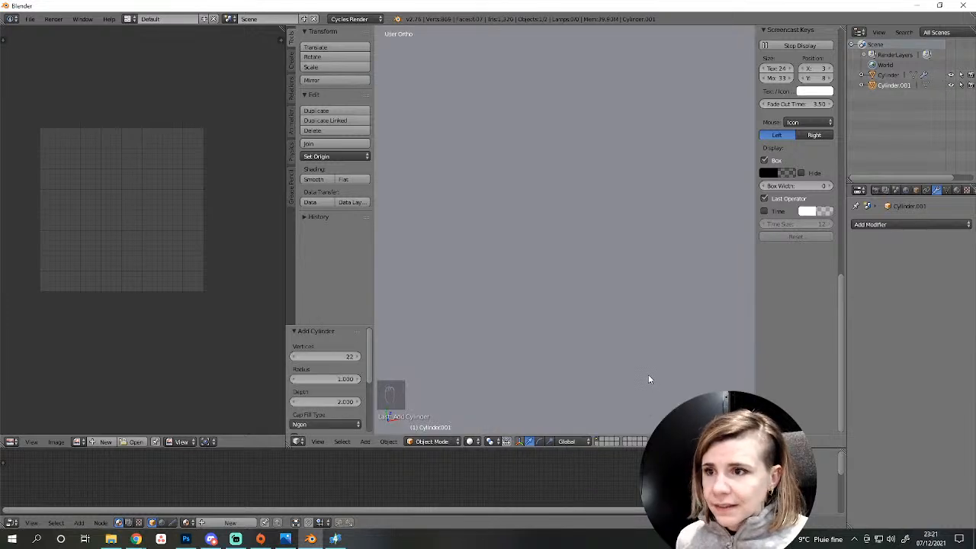
pyautogui.click(328, 356)
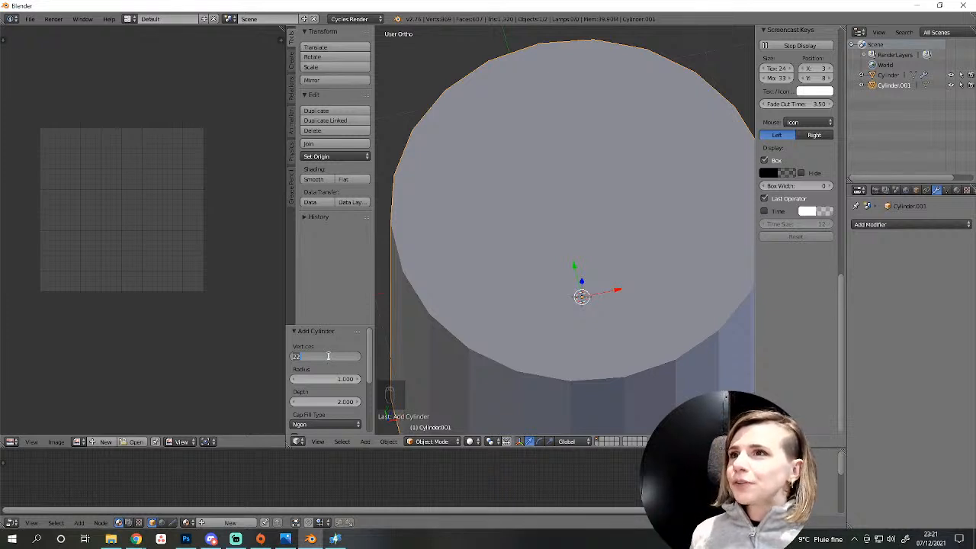
pyautogui.press('Return')
pyautogui.press('Escape')
pyautogui.scroll(-4, 513, 301)
pyautogui.scroll(3, 687, 361)
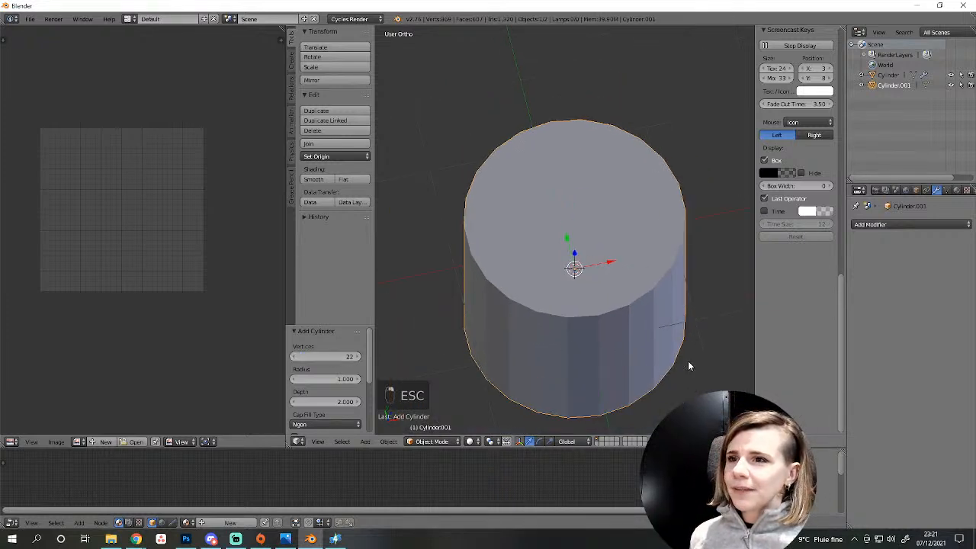
# Scale the cylinder down to a small disc in the top view and place it behind the plate near the knife's tip.
pyautogui.press('s')
pyautogui.click(579, 284)
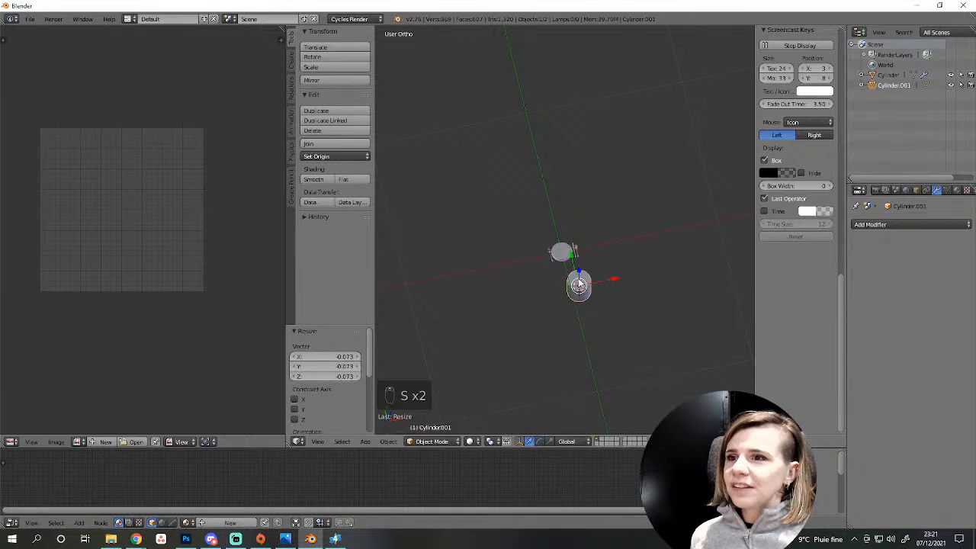
pyautogui.press('KP_7')
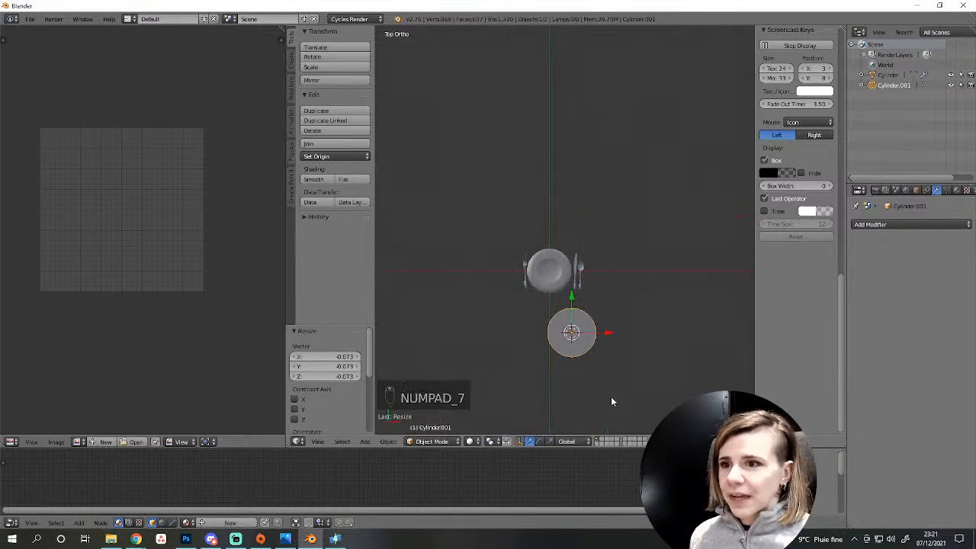
pyautogui.press('g')
pyautogui.click(584, 284)
pyautogui.scroll(3, 609, 323)
pyautogui.press('s')
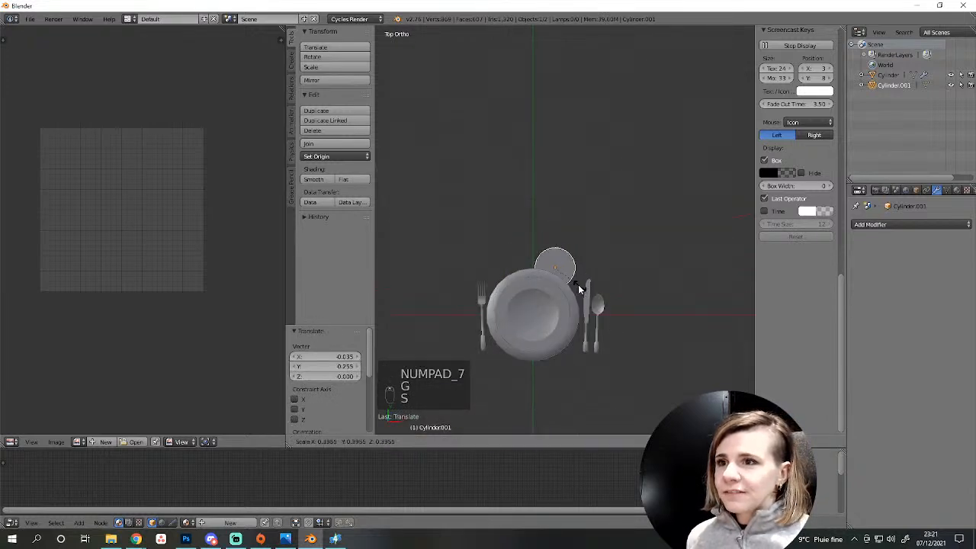
pyautogui.click(566, 292)
pyautogui.press('g')
pyautogui.click(576, 290)
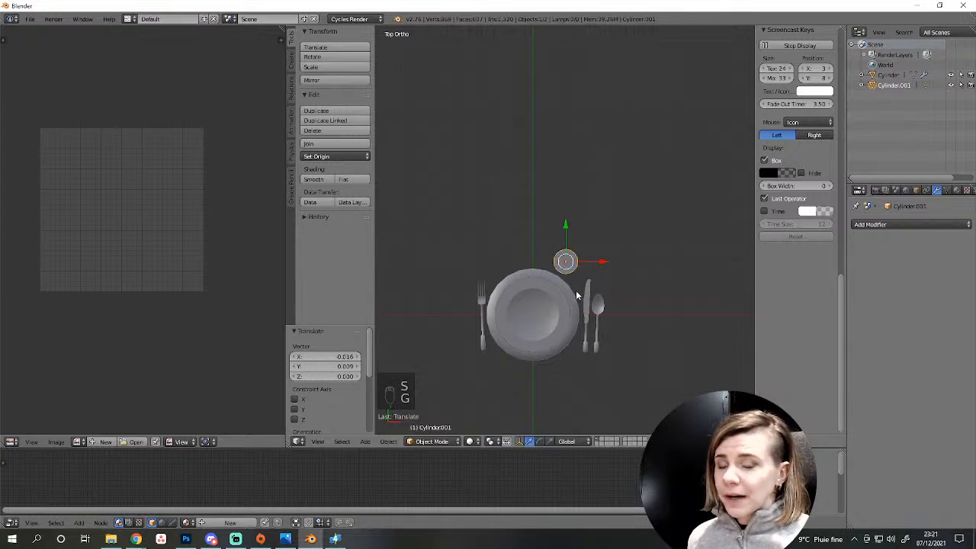
# Raise the cylinder about 0.133 along Z to the plate's level in the front view and flatten its height to a factor of about 0.083.
pyautogui.press('KP_1')
pyautogui.press('g')
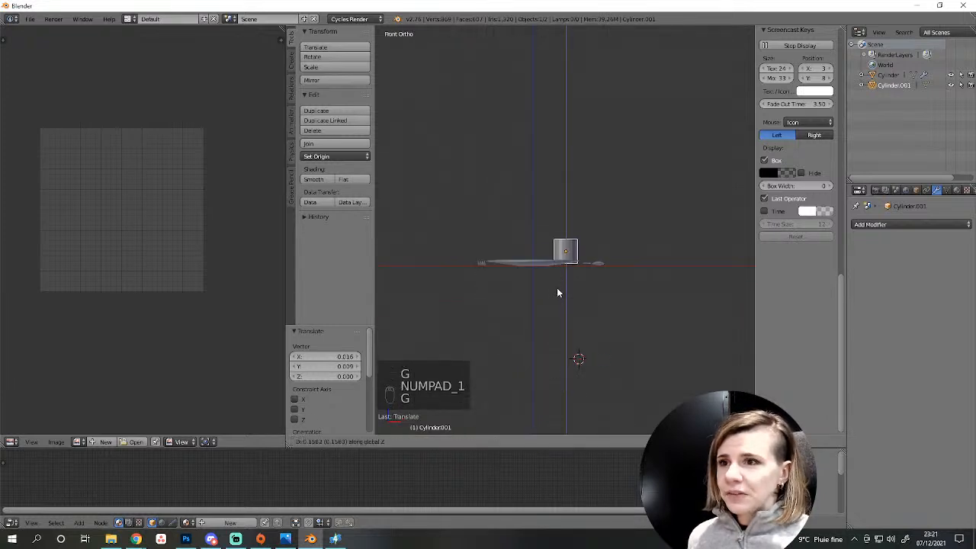
pyautogui.click(557, 291)
pyautogui.scroll(4, 561, 325)
pyautogui.press('s')
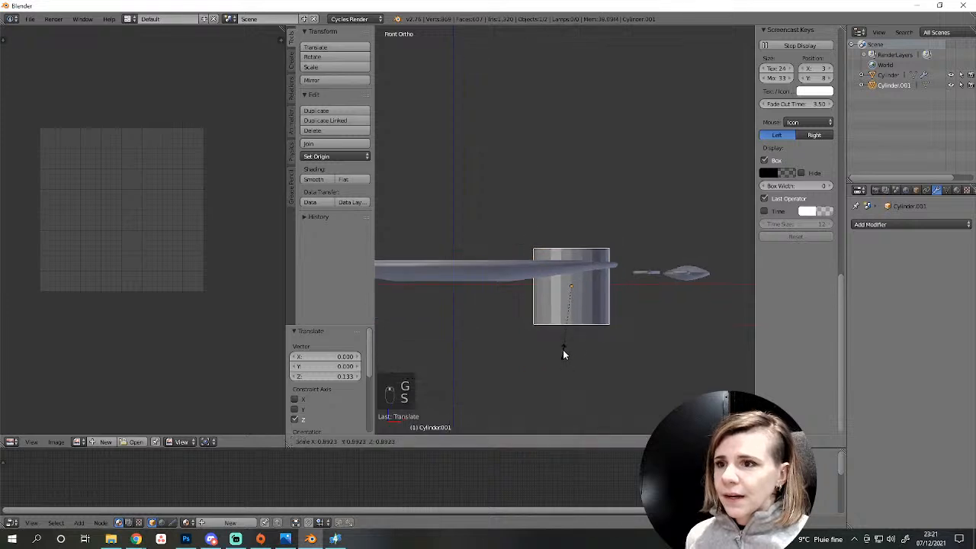
pyautogui.press('z')
pyautogui.click(565, 292)
# Move the flattened disc up about 0.003 along Z so its underside rests on the ground line in the front view.
pyautogui.moveTo(689, 270); pyautogui.dragTo(653, 330, button='middle')
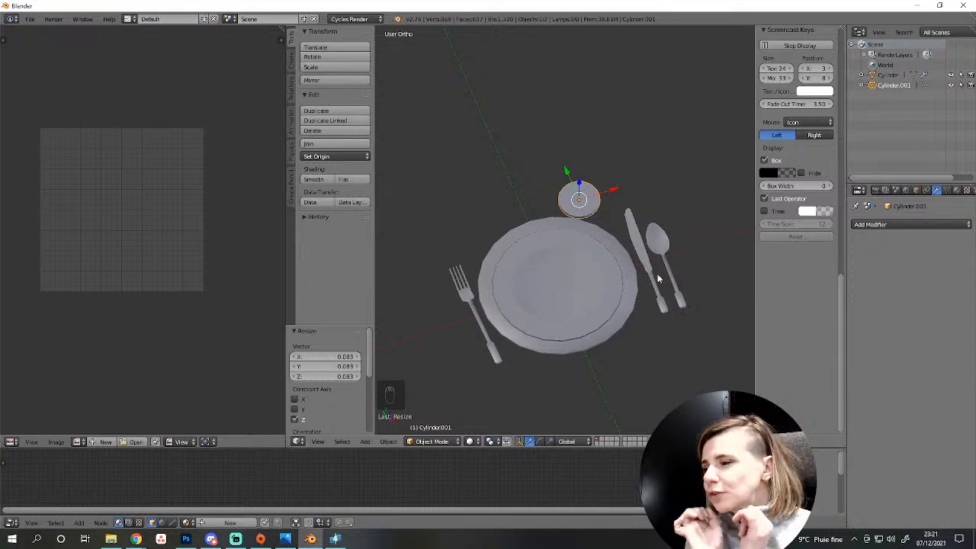
pyautogui.scroll(3, 496, 353)
pyautogui.keyDown('shift'); pyautogui.moveTo(495, 349); pyautogui.dragTo(666, 324, button='middle'); pyautogui.keyUp('shift')
pyautogui.press('KP_1')
pyautogui.scroll(3, 491, 338)
pyautogui.scroll(3, 666, 324)
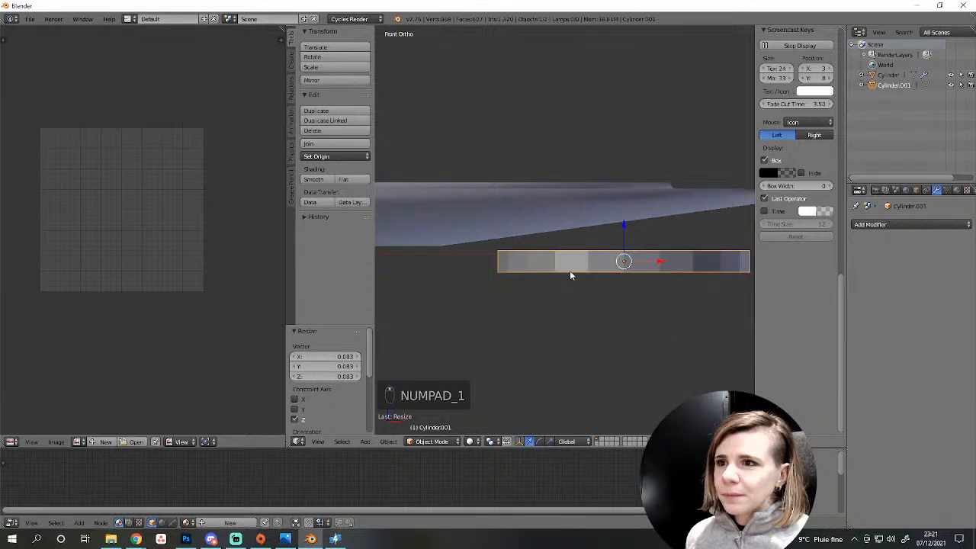
pyautogui.press('g')
pyautogui.press('z')
pyautogui.click(572, 249)
pyautogui.scroll(-1, 573, 248)
pyautogui.press('g')
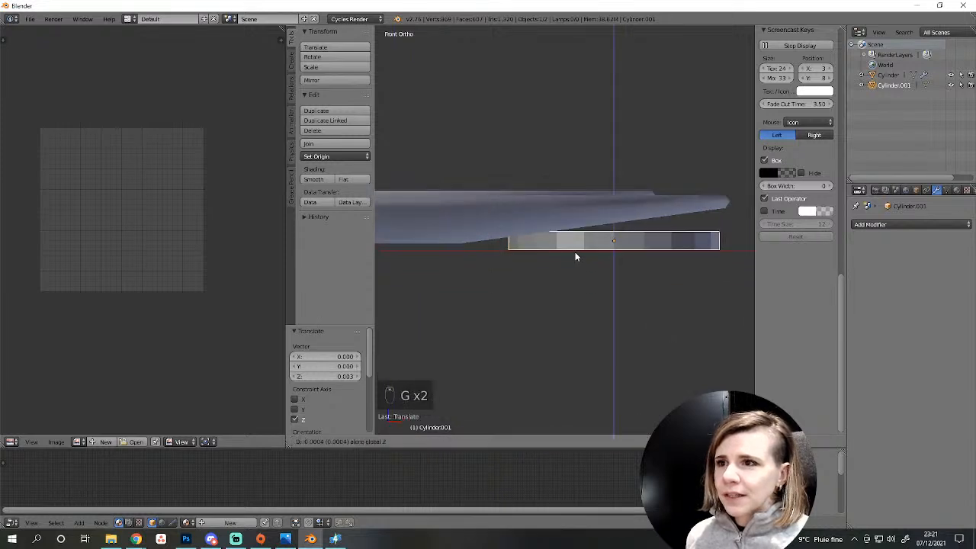
pyautogui.click(575, 252)
# Extrude the disc's top face in Edit Mode, shrink it to a small central circle and raise it about 0.003 along Z.
pyautogui.moveTo(579, 246); pyautogui.dragTo(534, 303, button='middle')
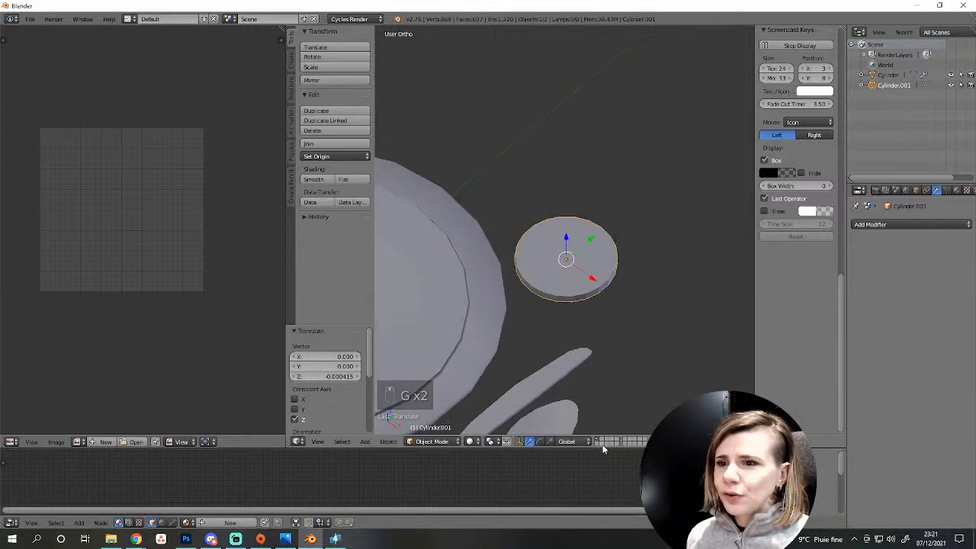
pyautogui.press('Tab')
pyautogui.scroll(2, 640, 399)
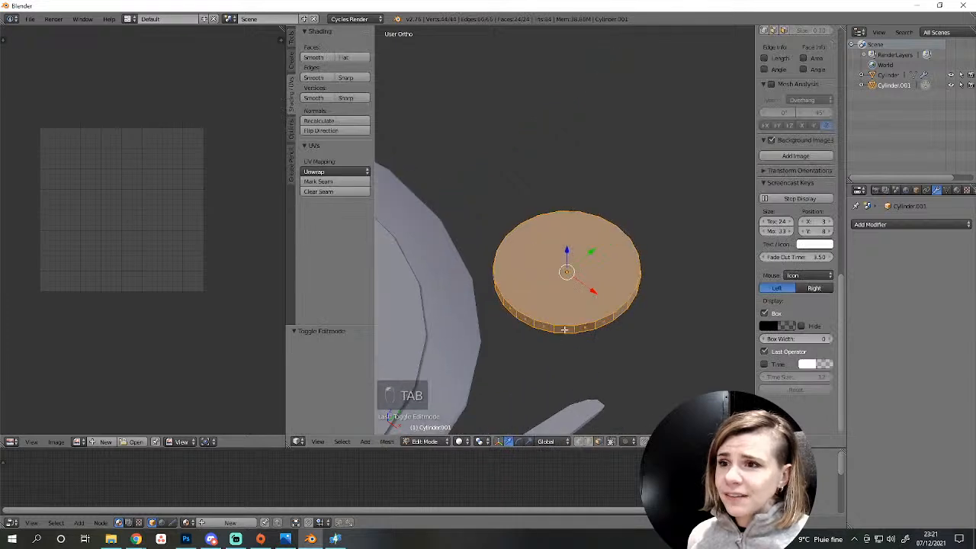
pyautogui.press('e')
pyautogui.rightClick(671, 305)
pyautogui.press('s')
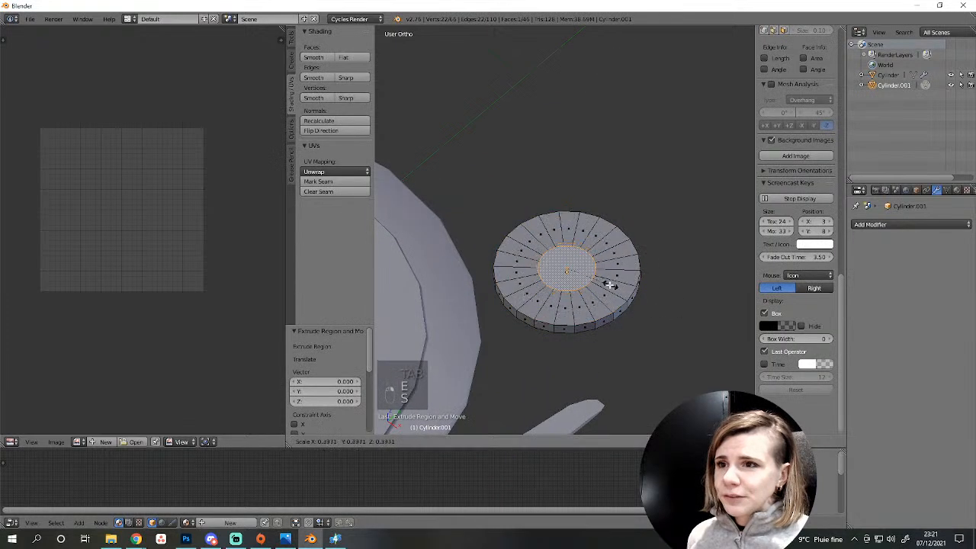
pyautogui.click(602, 285)
pyautogui.press('g')
pyautogui.press('z')
pyautogui.click(591, 276)
pyautogui.scroll(-2, 590, 285)
pyautogui.moveTo(591, 319); pyautogui.dragTo(591, 288, button='middle')
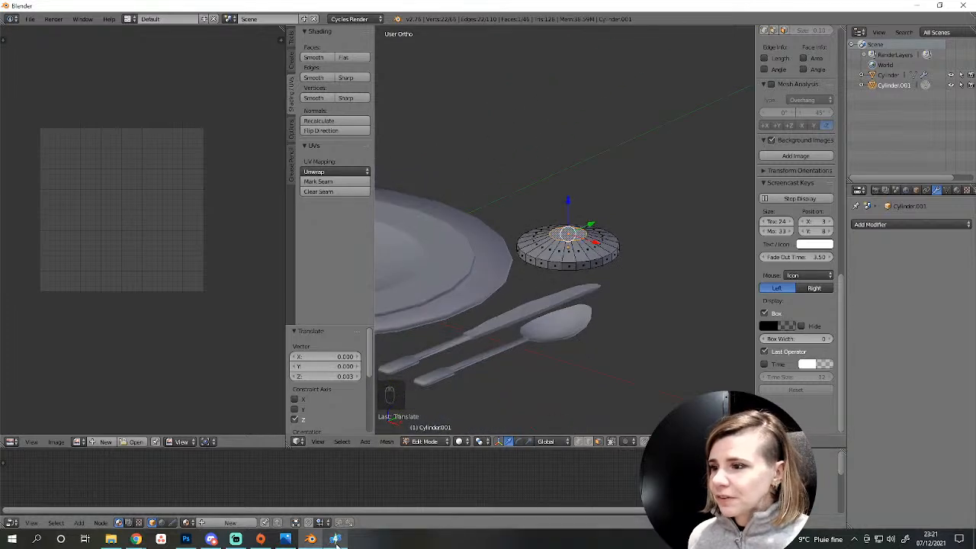
# Recheck the reference photo, then select the disc's upper outer edge loop and lower it about 0.002 along Z to thin the rim.
pyautogui.moveTo(336, 539)
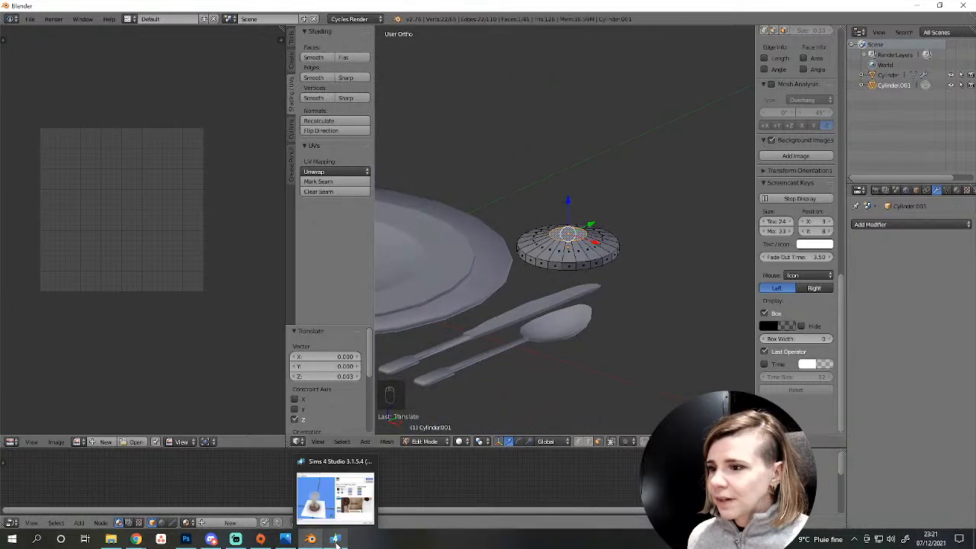
pyautogui.click(285, 540)
pyautogui.click(285, 540)
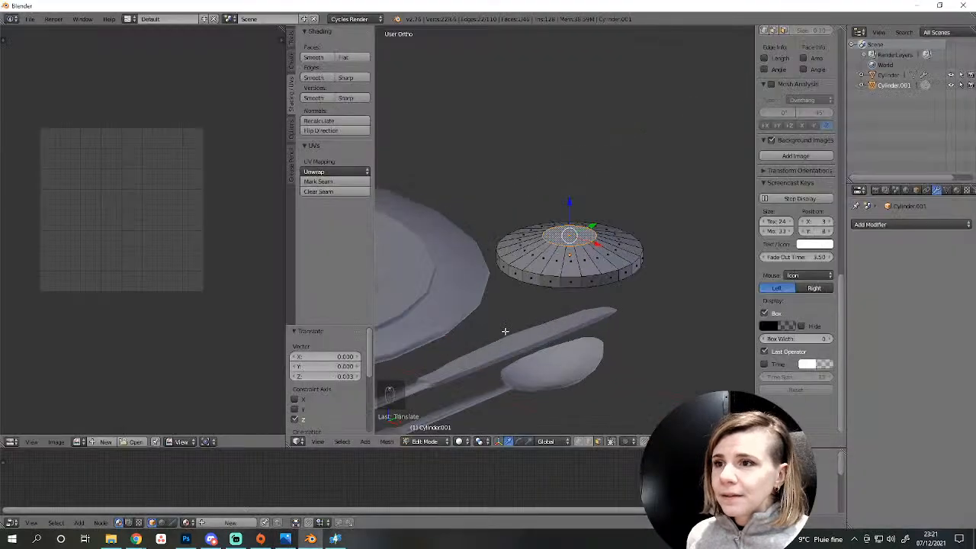
pyautogui.click(589, 441)
pyautogui.keyDown('alt'); pyautogui.rightClick(546, 325); pyautogui.keyUp('alt')
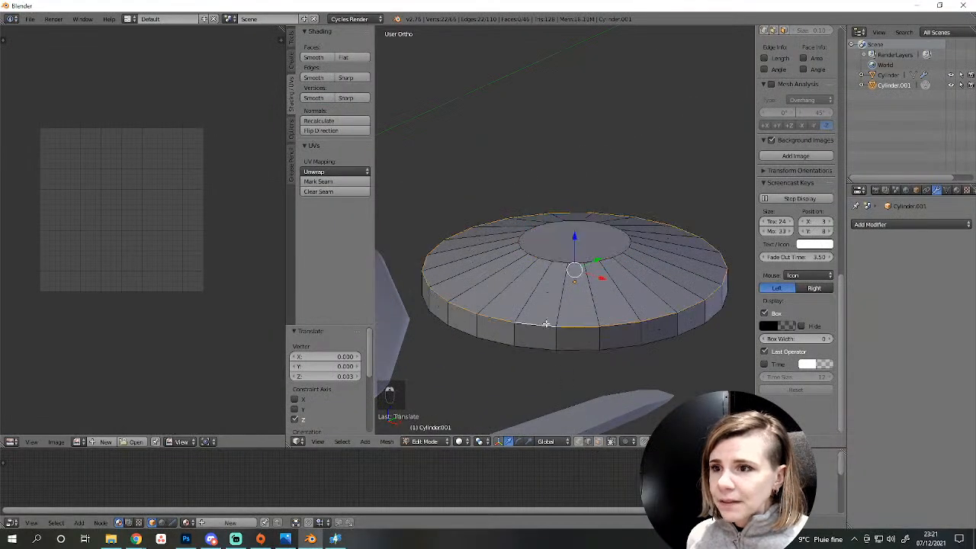
pyautogui.press('g')
pyautogui.press('z')
pyautogui.click(548, 336)
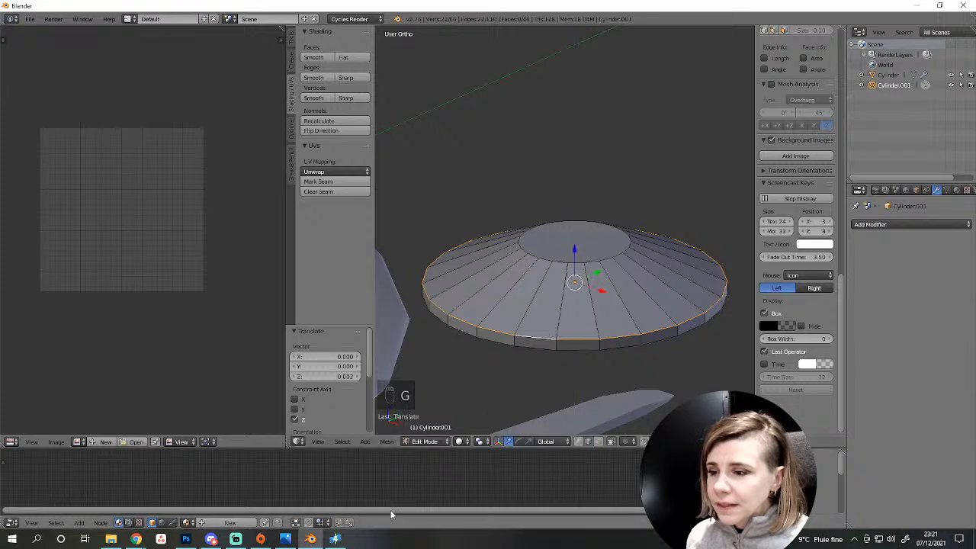
# Compare with the reference photo, then scale the disc's central top loop to about 0.2 and lower it about 0.002 along Z.
pyautogui.click(286, 539)
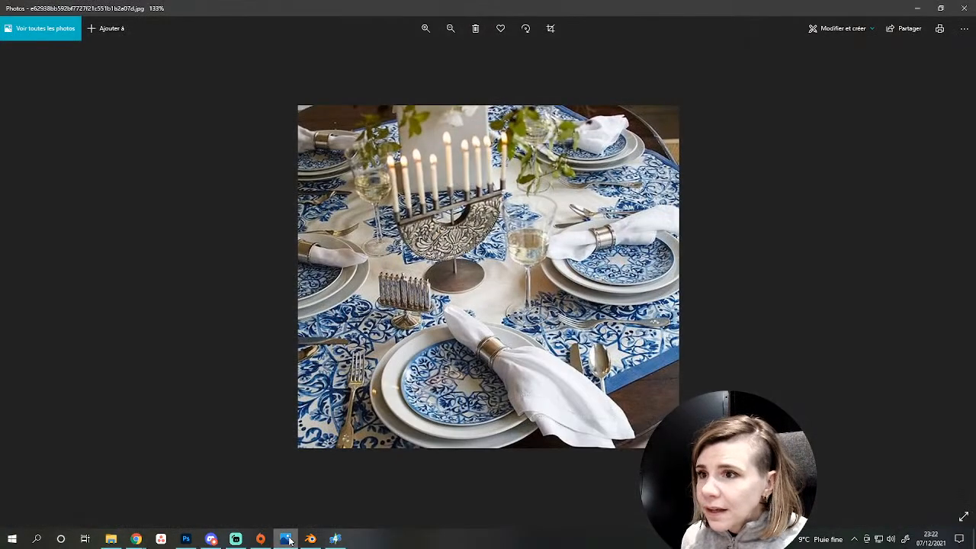
pyautogui.click(288, 539)
pyautogui.keyDown('alt'); pyautogui.rightClick(605, 271); pyautogui.keyUp('alt')
pyautogui.press('s')
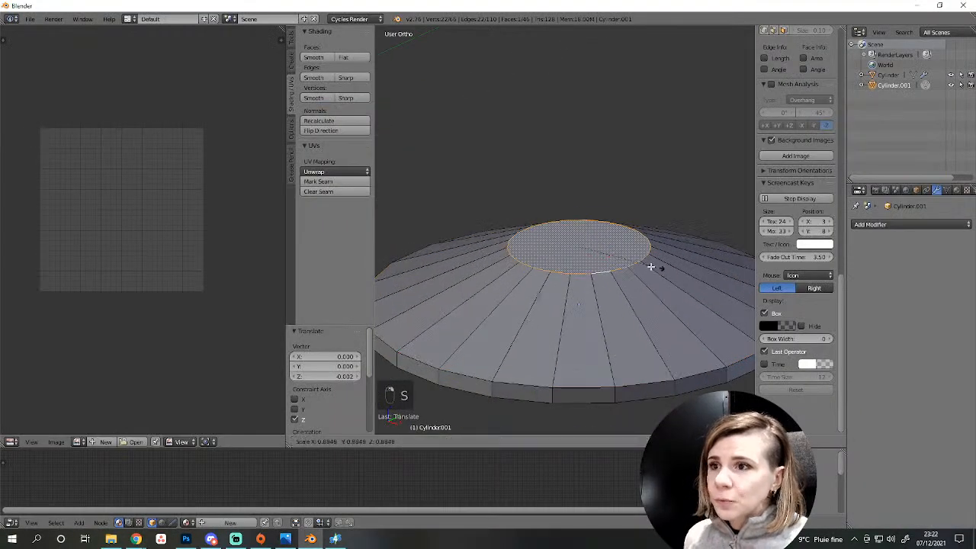
pyautogui.click(590, 246)
pyautogui.press('g')
pyautogui.press('z')
pyautogui.click(586, 252)
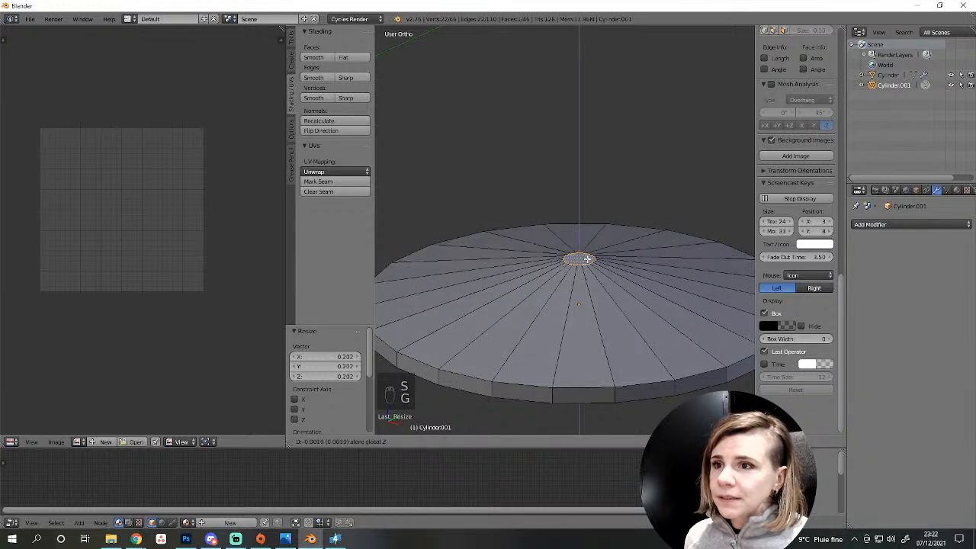
# Extrude the small central face on the disc upward about 0.043 to form the glass stem.
pyautogui.scroll(-3, 582, 295)
pyautogui.press('KP_1')
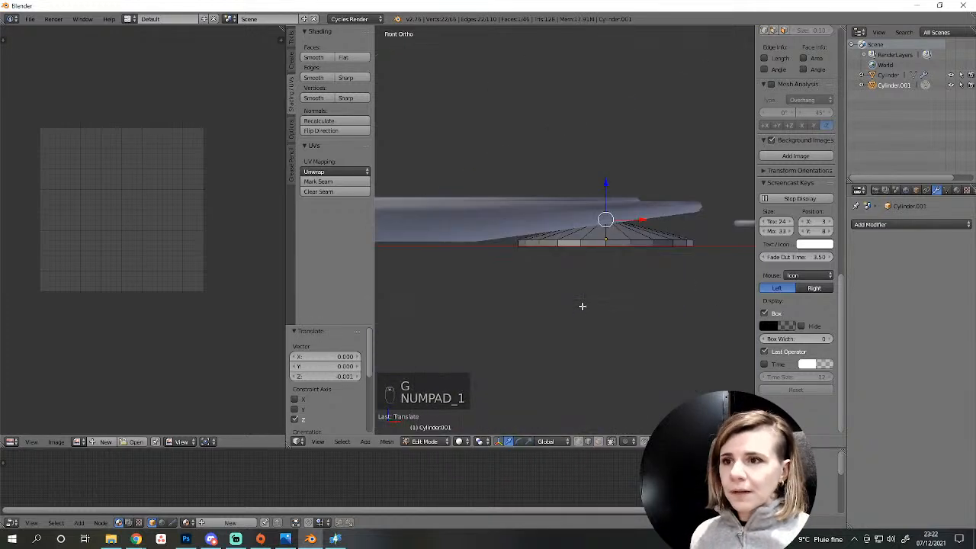
pyautogui.keyDown('shift'); pyautogui.moveTo(616, 227); pyautogui.dragTo(597, 315, button='middle'); pyautogui.keyUp('shift')
pyautogui.press('e')
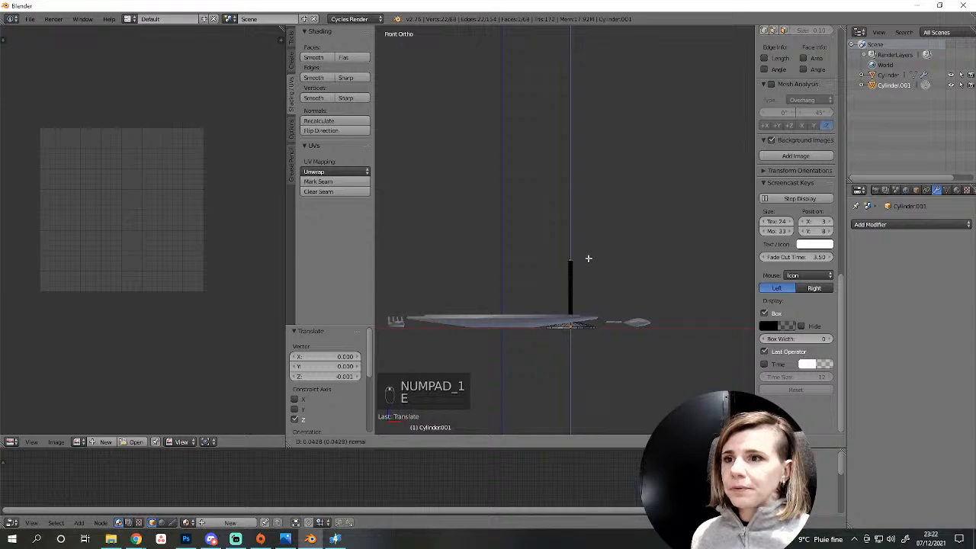
pyautogui.click(586, 258)
# Bring up the reference photo, move its un-maximized window onto the adjacent monitor, and switch back to Blender.
pyautogui.click(286, 539)
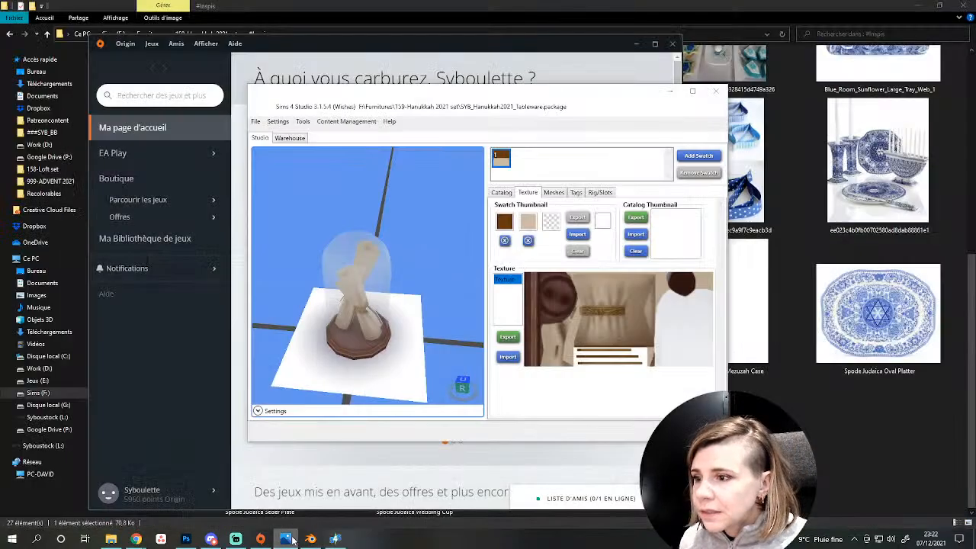
pyautogui.click(311, 539)
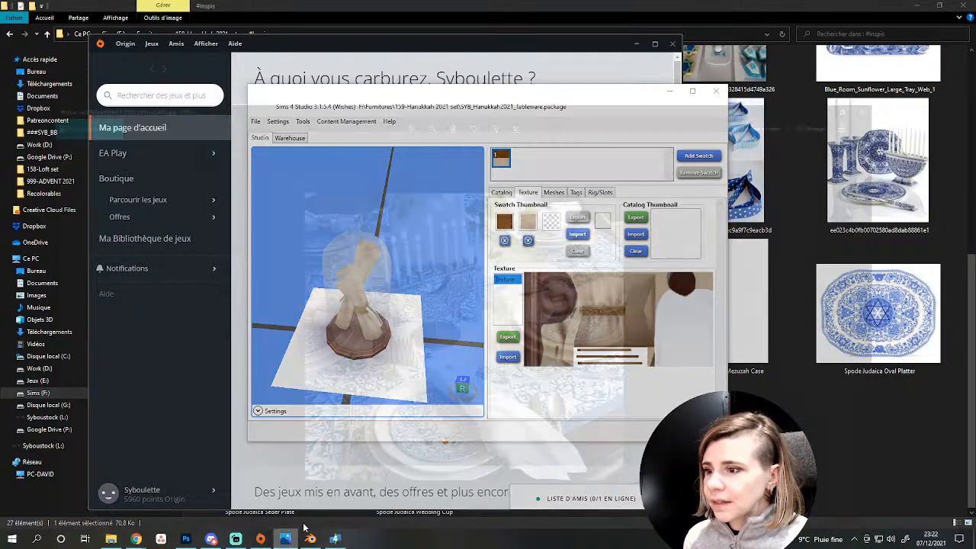
pyautogui.click(285, 539)
pyautogui.click(939, 9)
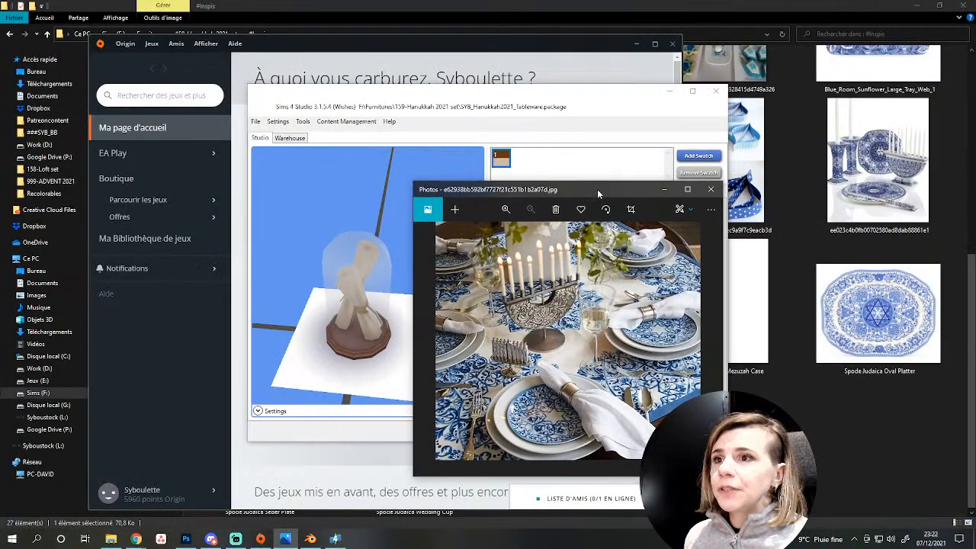
pyautogui.moveTo(597, 189); pyautogui.dragTo(0, 111)
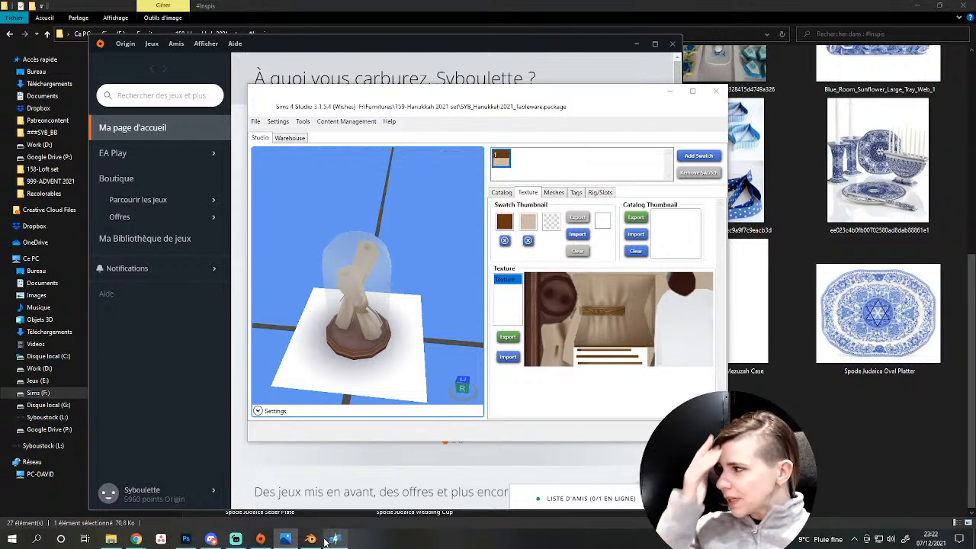
pyautogui.moveTo(320, 539)
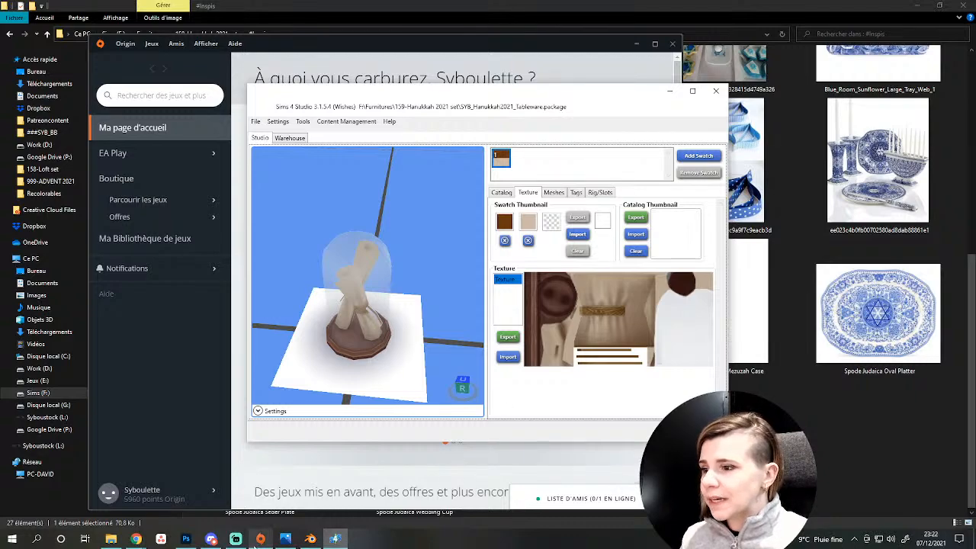
pyautogui.click(282, 539)
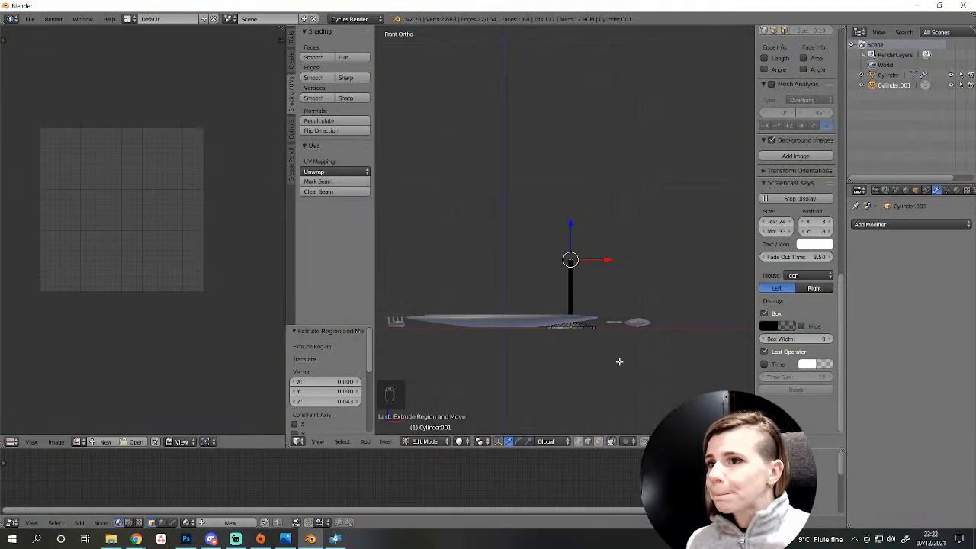
# Lower the top of the stem about 0.005 along Z to shorten it.
pyautogui.scroll(2, 615, 353)
pyautogui.scroll(-3, 614, 352)
pyautogui.press('g')
pyautogui.press('z')
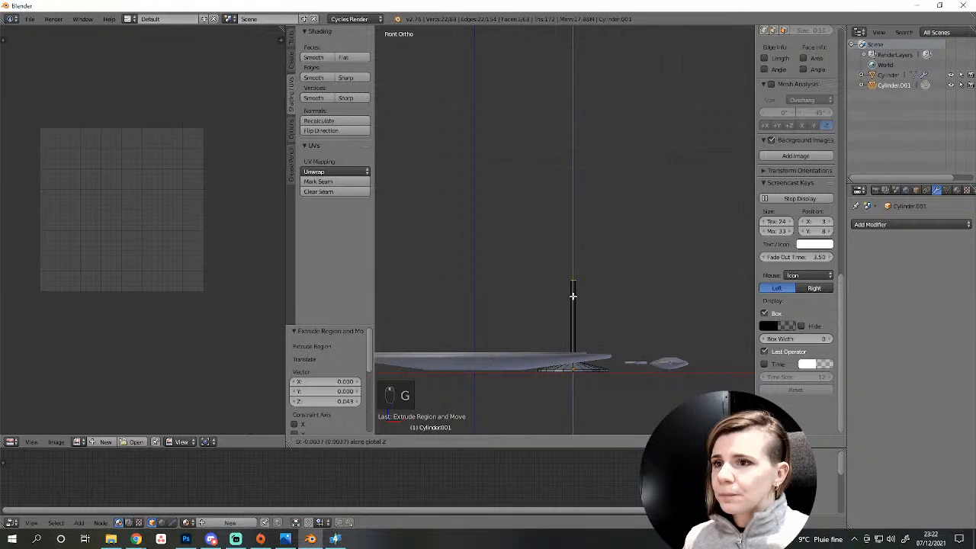
pyautogui.click(575, 298)
# Extrude the stem's top face in place and scale the new loop by about 1.18.
pyautogui.press('s')
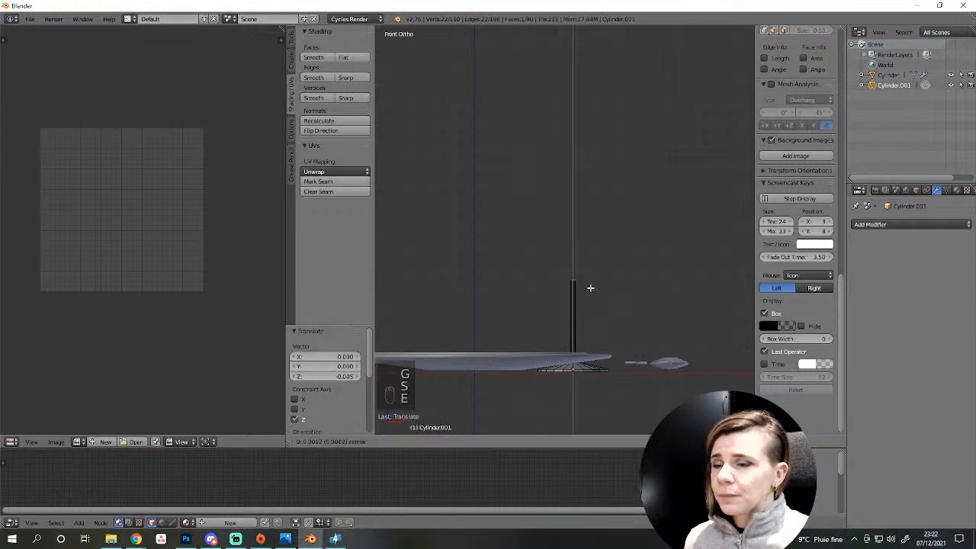
pyautogui.click(585, 285)
pyautogui.press('e')
pyautogui.press('s')
pyautogui.rightClick(606, 290)
pyautogui.scroll(3, 605, 289)
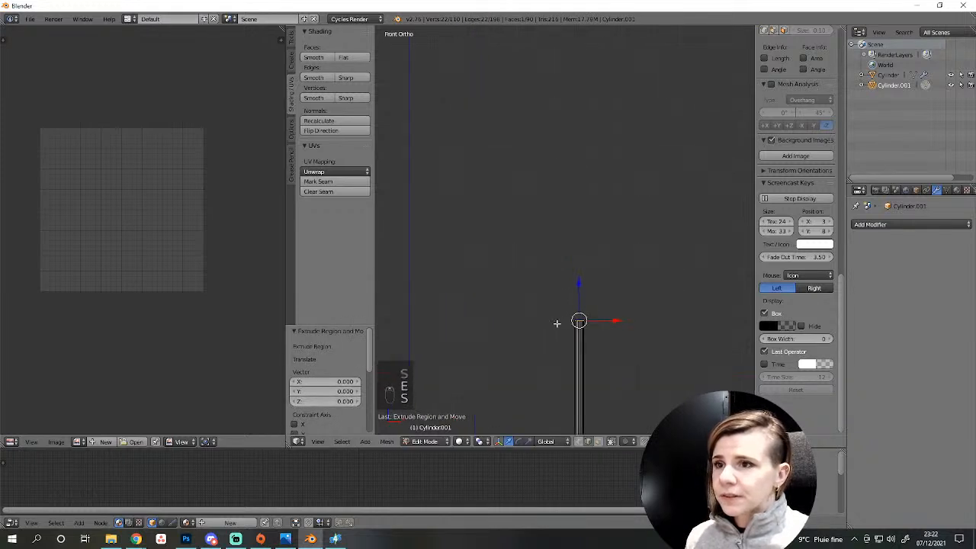
pyautogui.press('s')
pyautogui.click(583, 284)
# Raise the stem's widened top loop about 0.001 along Z and scale it by about 1.22.
pyautogui.press('e')
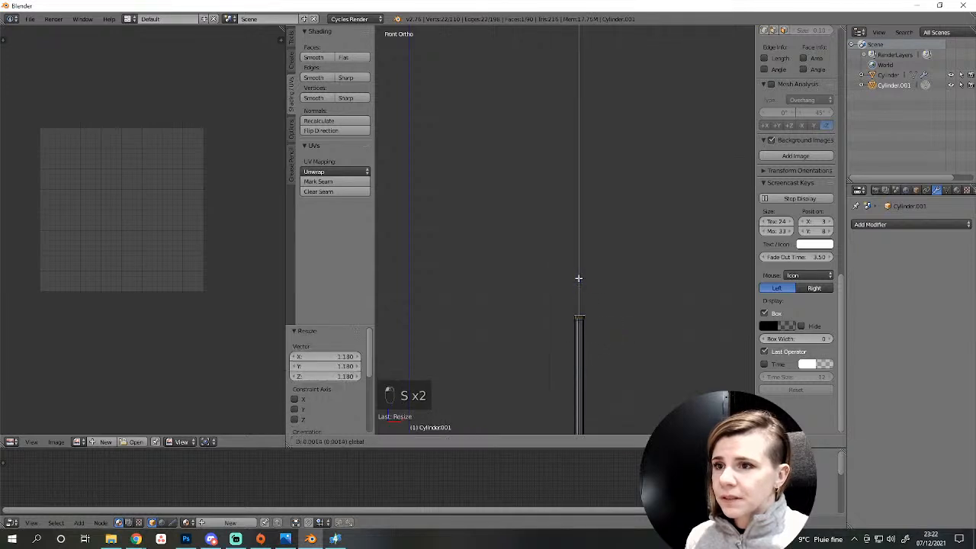
pyautogui.click(581, 280)
pyautogui.press('s')
pyautogui.click(627, 315)
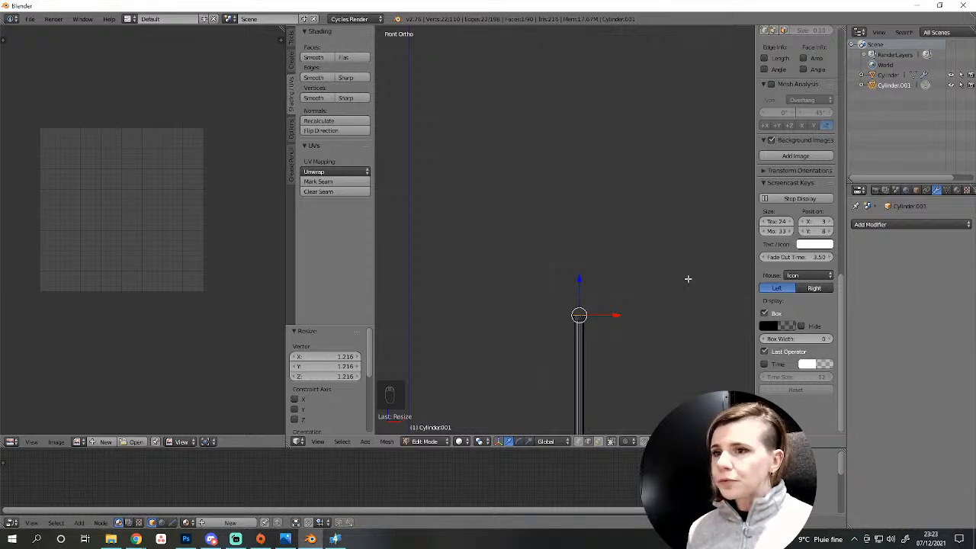
# Extrude the stem's top face in place, scale it outward as the bowl's base and raise it about 0.002 along Z.
pyautogui.scroll(2, 687, 278)
pyautogui.scroll(-2, 614, 346)
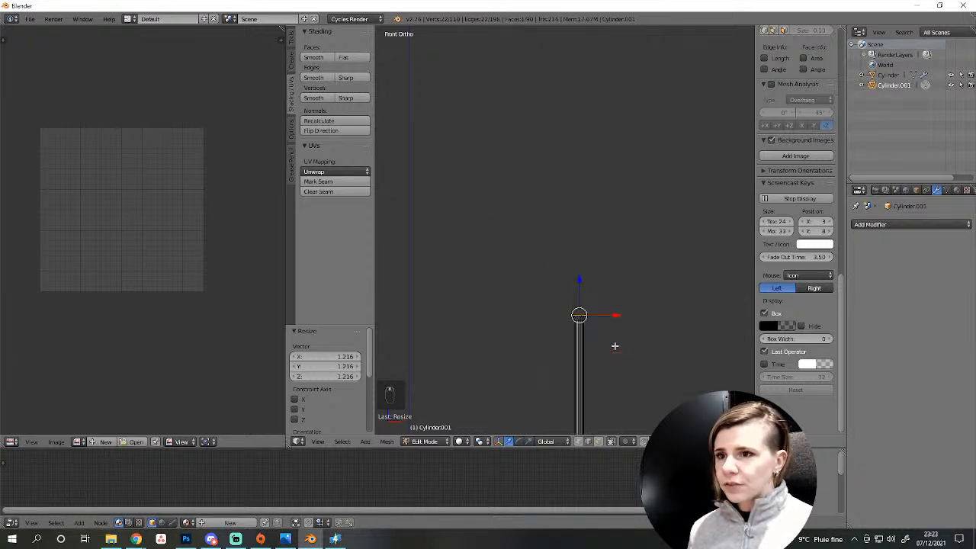
pyautogui.press('e')
pyautogui.rightClick(624, 334)
pyautogui.press('s')
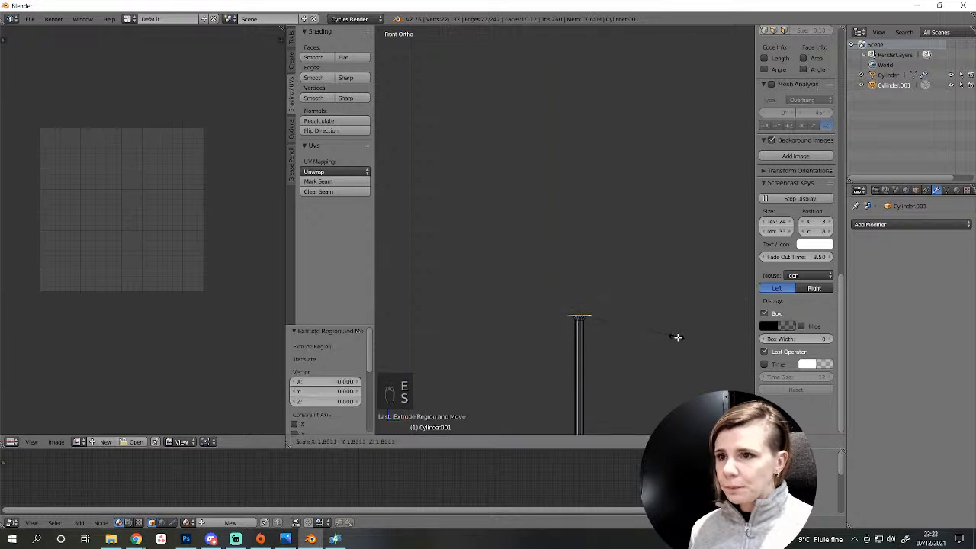
pyautogui.click(451, 382)
pyautogui.moveTo(578, 278); pyautogui.dragTo(581, 274)
# Extrude the bowl's base upward about 0.014 and scale its upper loop by 1.18 to form the lower bowl.
pyautogui.scroll(-3, 573, 312)
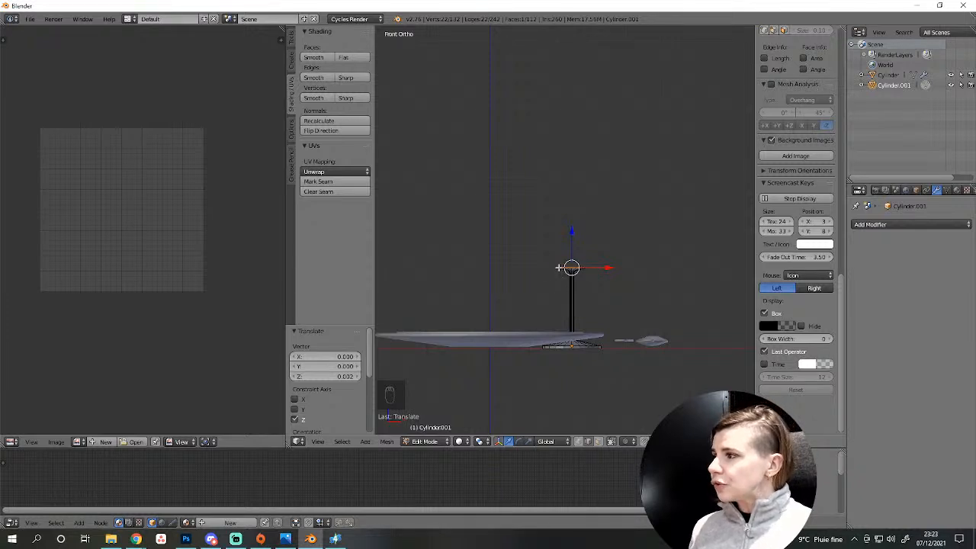
pyautogui.scroll(2, 559, 267)
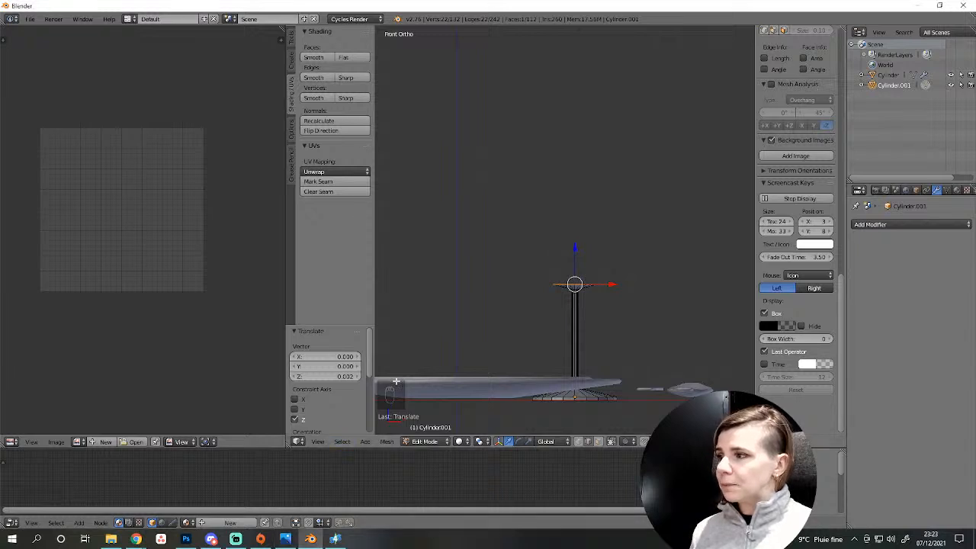
pyautogui.press('e')
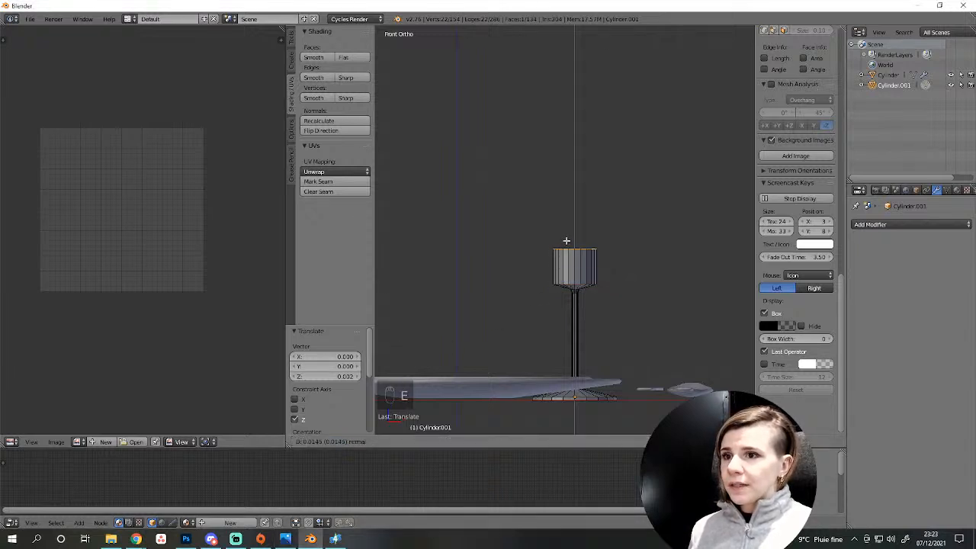
pyautogui.click(568, 242)
pyautogui.press('s')
pyautogui.click(601, 261)
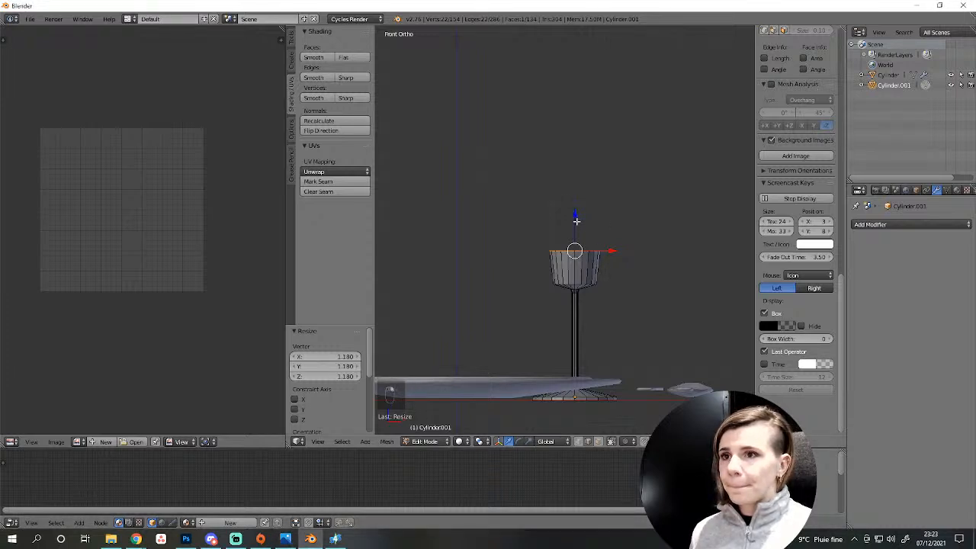
# Extrude the bowl's top face upward another 0.014 or so and flare the rim by scaling it about 1.38.
pyautogui.press('e')
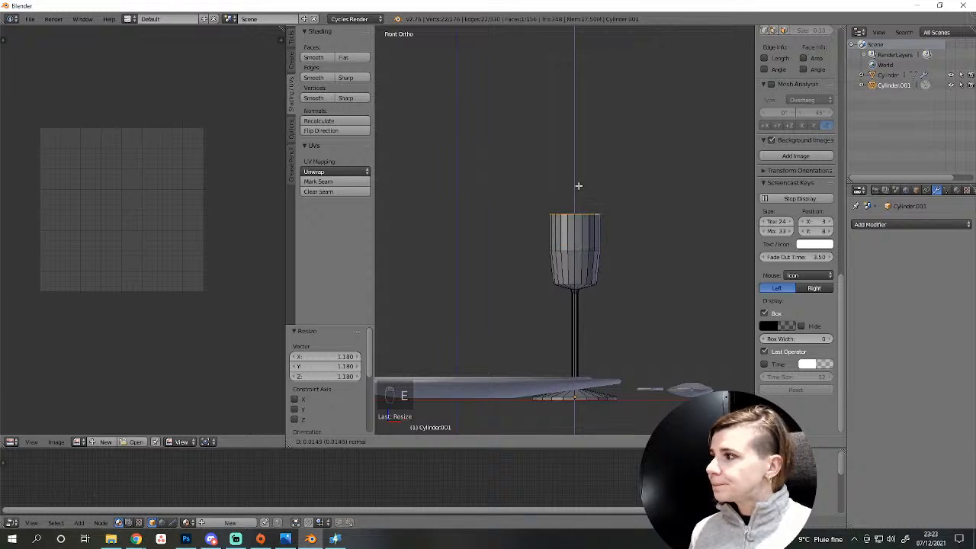
pyautogui.click(577, 186)
pyautogui.press('s')
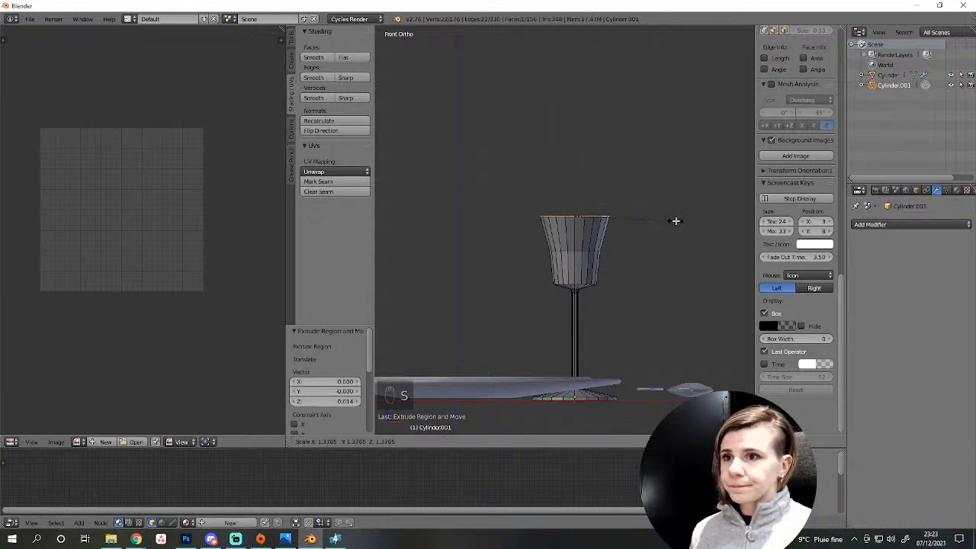
pyautogui.click(675, 220)
# Extrude the bowl's top face in place and scale it inward to about 0.92 for the rim thickness.
pyautogui.moveTo(647, 218); pyautogui.dragTo(678, 279, button='middle')
pyautogui.scroll(4, 621, 268)
pyautogui.press('e')
pyautogui.rightClick(688, 279)
pyautogui.press('s')
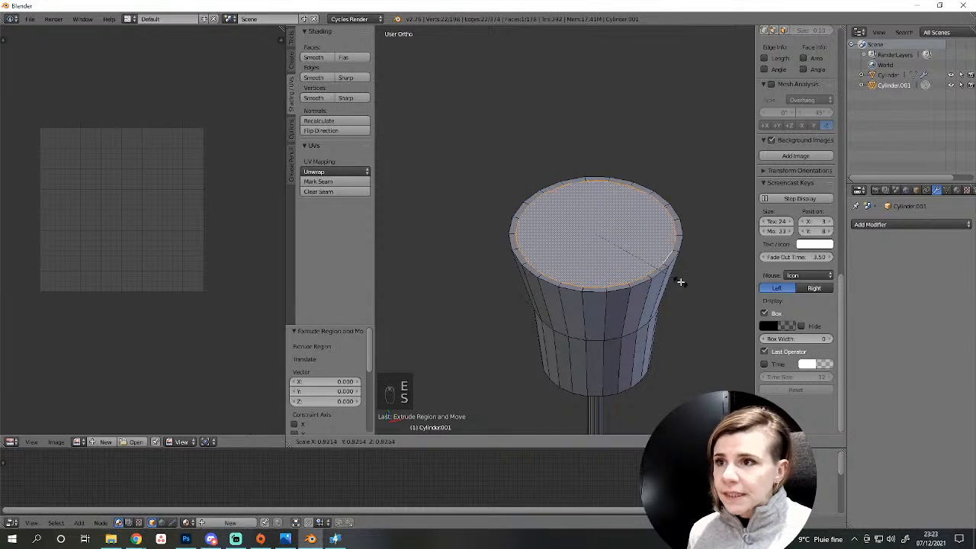
# Scale the glass cup's extruded top face to about 0.945, then extrude it about 0.017 downward into the cup.
pyautogui.click(681, 286)
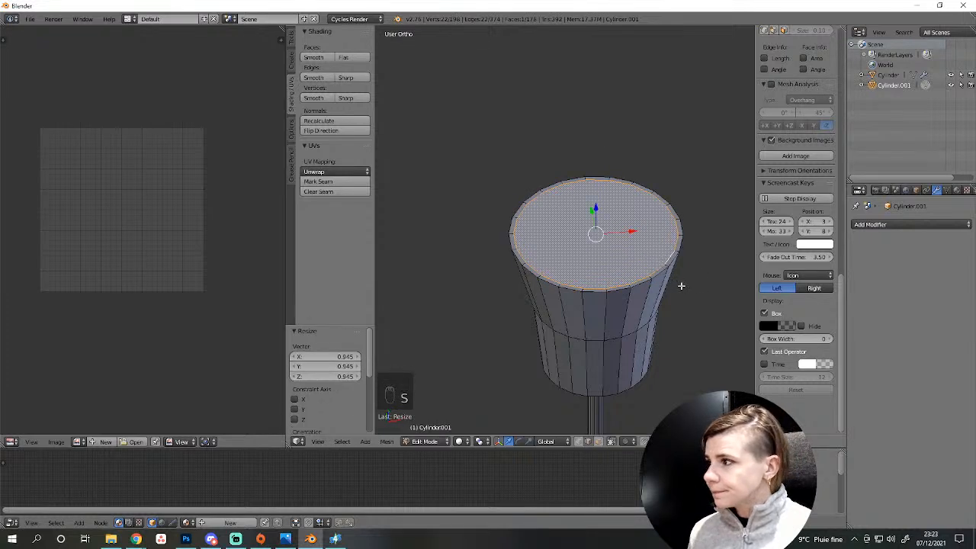
pyautogui.press('KP_1')
pyautogui.press('z')
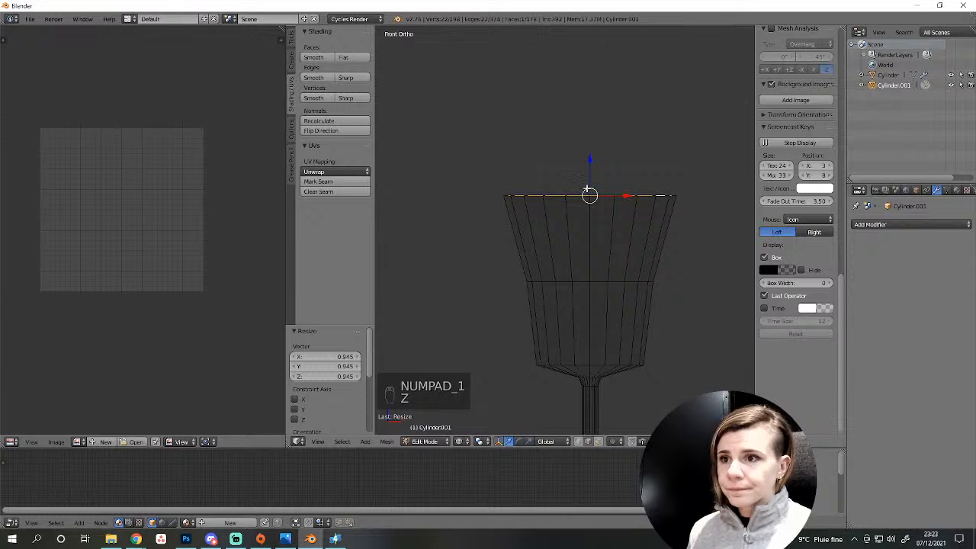
pyautogui.press('e')
pyautogui.click(584, 289)
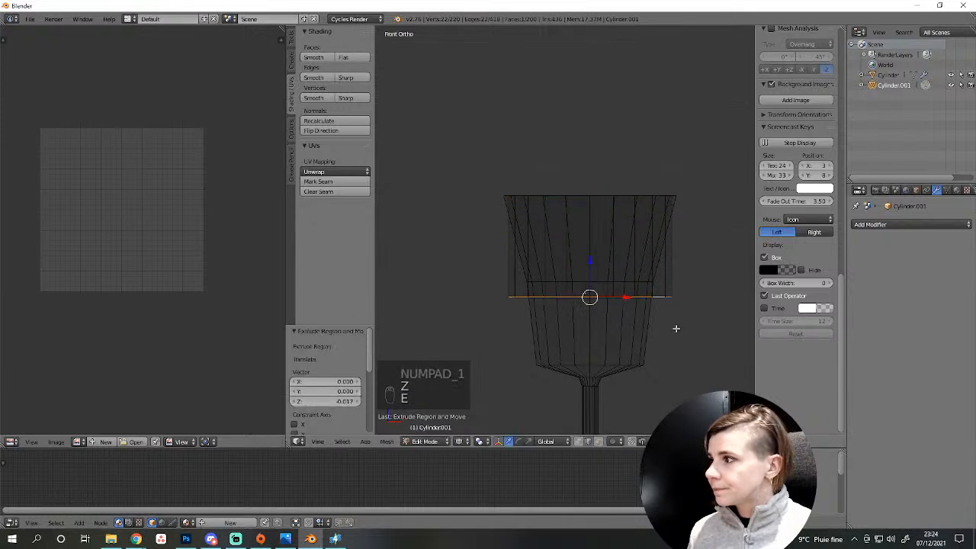
# Scale the cup's inner floor face to about 0.676 so it fits within the outer walls.
pyautogui.press('z')
pyautogui.press('z')
pyautogui.press('s')
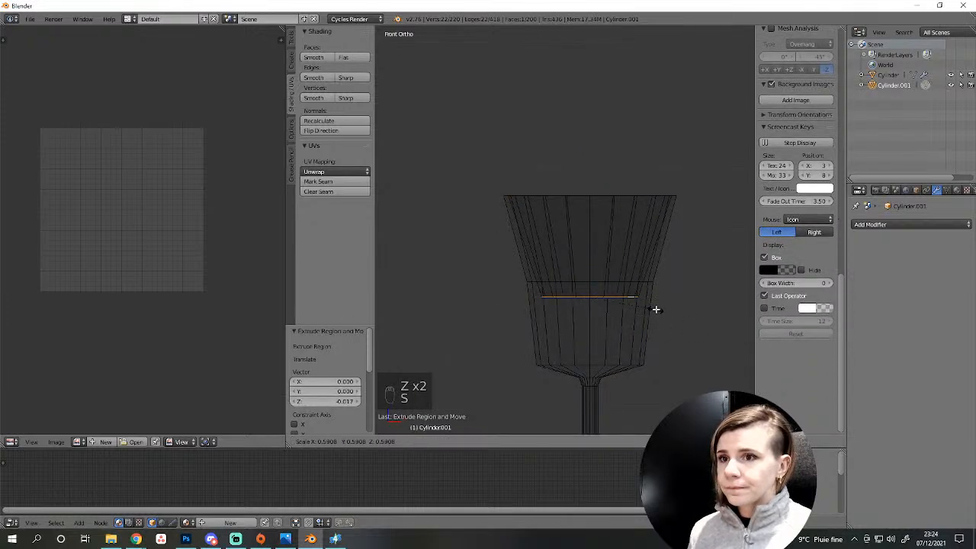
pyautogui.click(663, 316)
pyautogui.press('z')
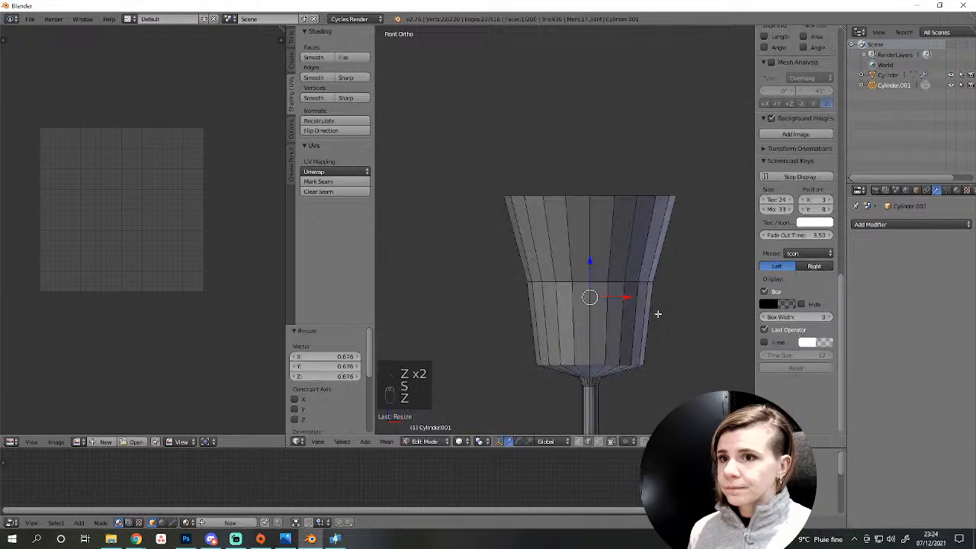
pyautogui.moveTo(658, 313)
pyautogui.mouseDown(button='middle')
pyautogui.moveTo(599, 348)
pyautogui.moveTo(568, 337)
pyautogui.mouseUp(button='middle')
pyautogui.scroll(-2, 593, 335)
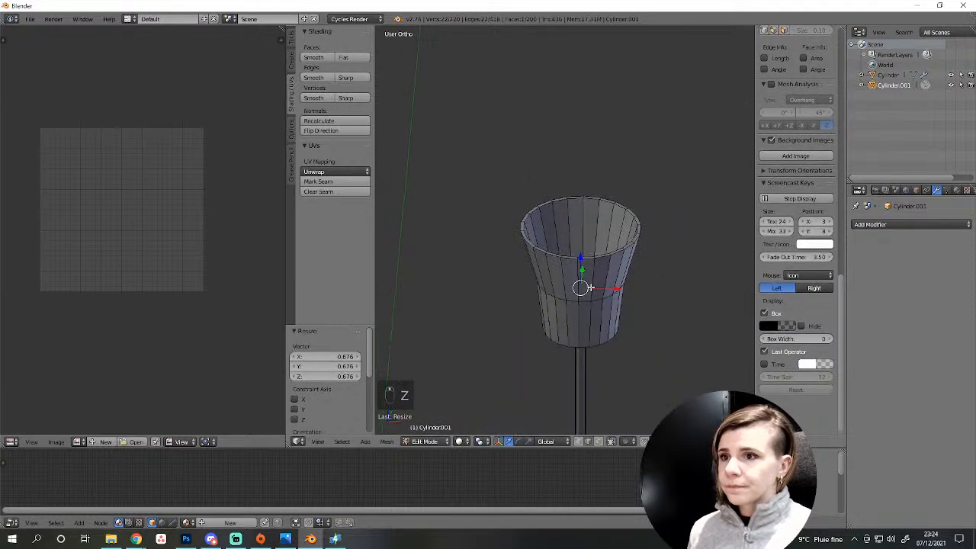
pyautogui.scroll(2, 568, 336)
pyautogui.scroll(-2, 568, 337)
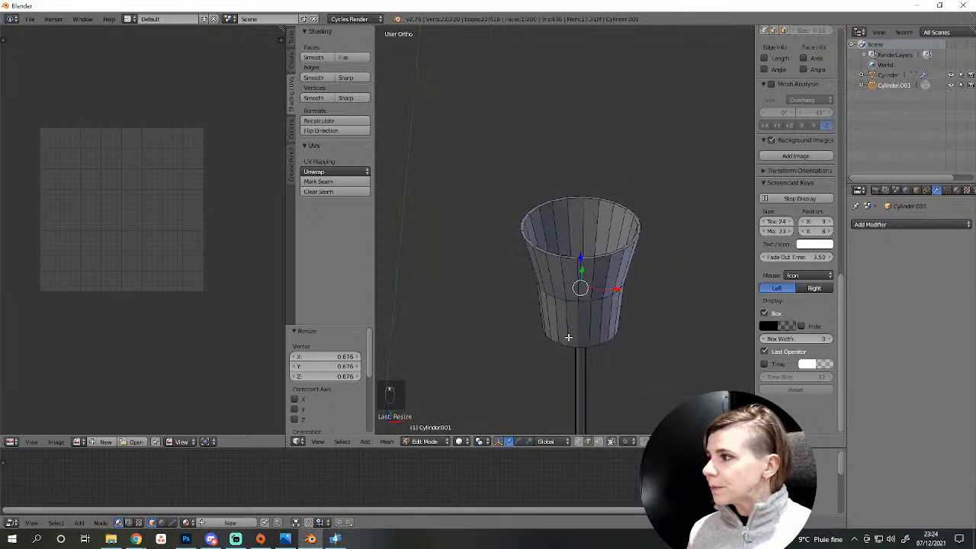
# Examine the hollow cup and its interior from several angles and consult the table-setting reference photo for comparison.
pyautogui.press('a')
pyautogui.press('Tab')
pyautogui.press('z')
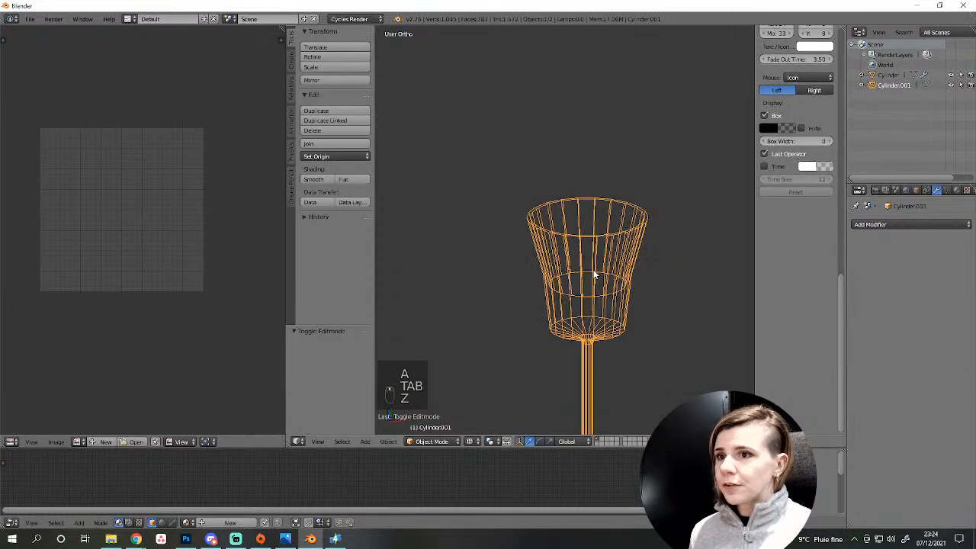
pyautogui.press('z')
pyautogui.press('Tab')
pyautogui.press('Tab')
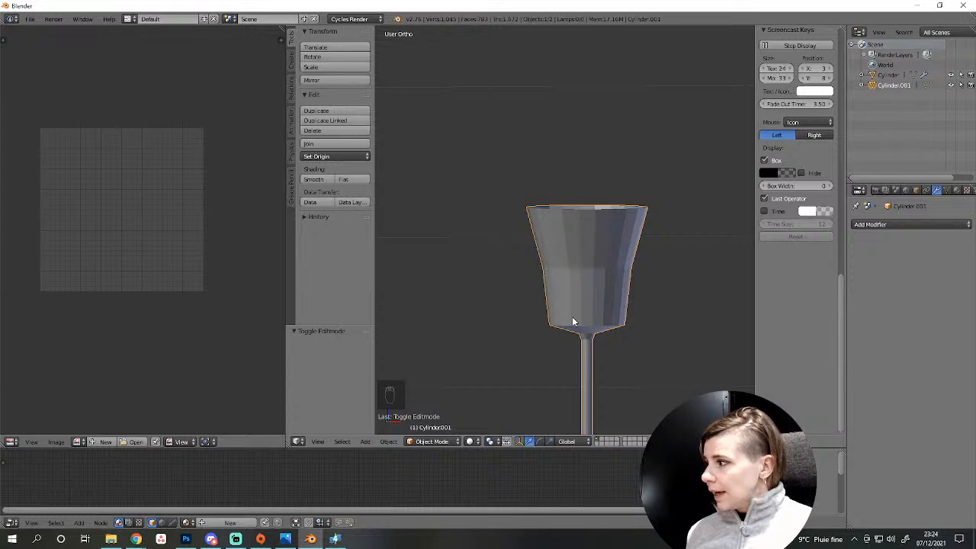
pyautogui.scroll(5, 572, 316)
pyautogui.moveTo(574, 294); pyautogui.dragTo(522, 374, button='middle')
pyautogui.scroll(-4, 524, 366)
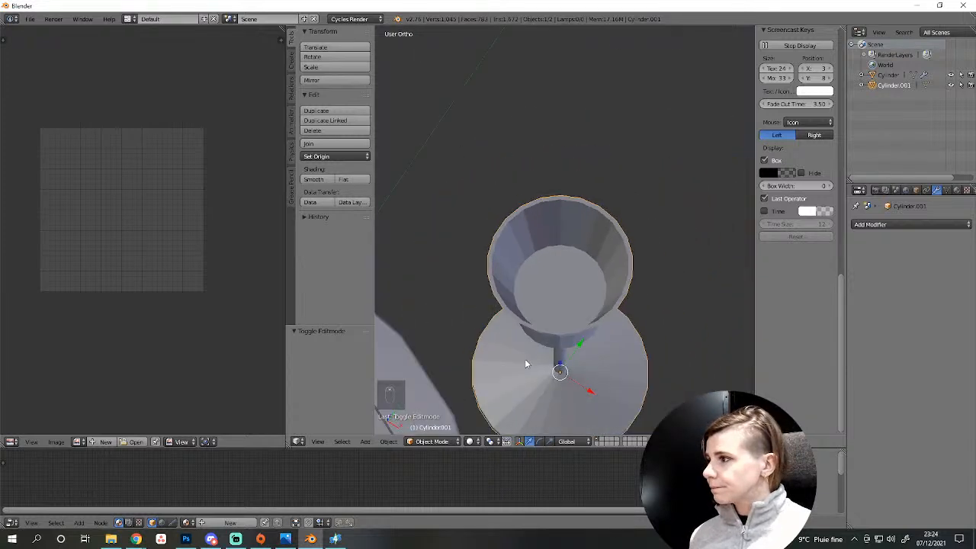
pyautogui.scroll(4, 524, 363)
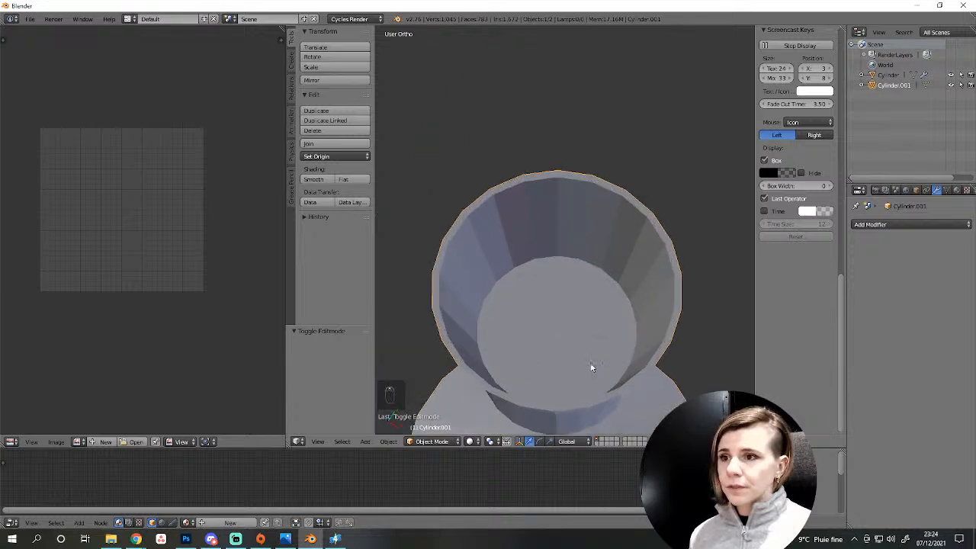
pyautogui.moveTo(590, 367); pyautogui.dragTo(494, 353, button='middle')
pyautogui.press('KP_3')
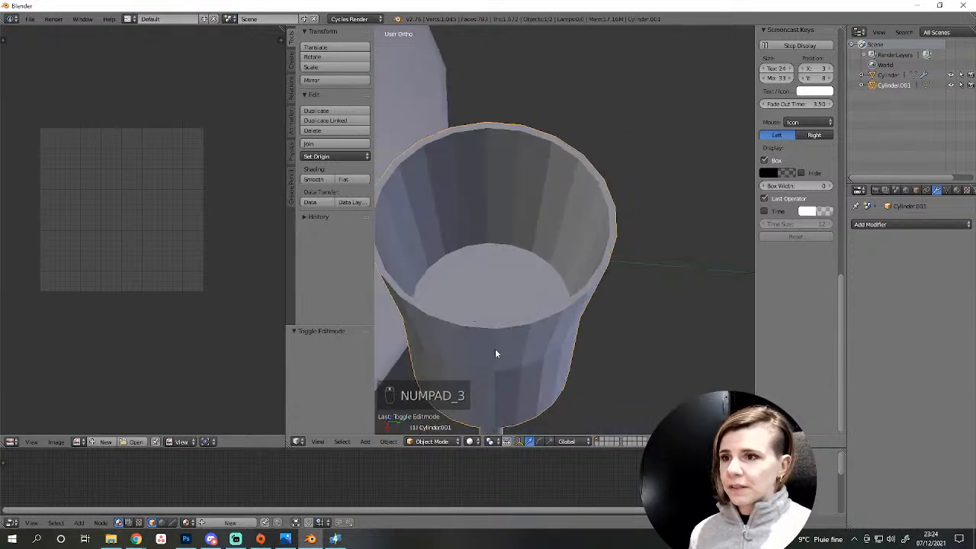
pyautogui.press('Tab')
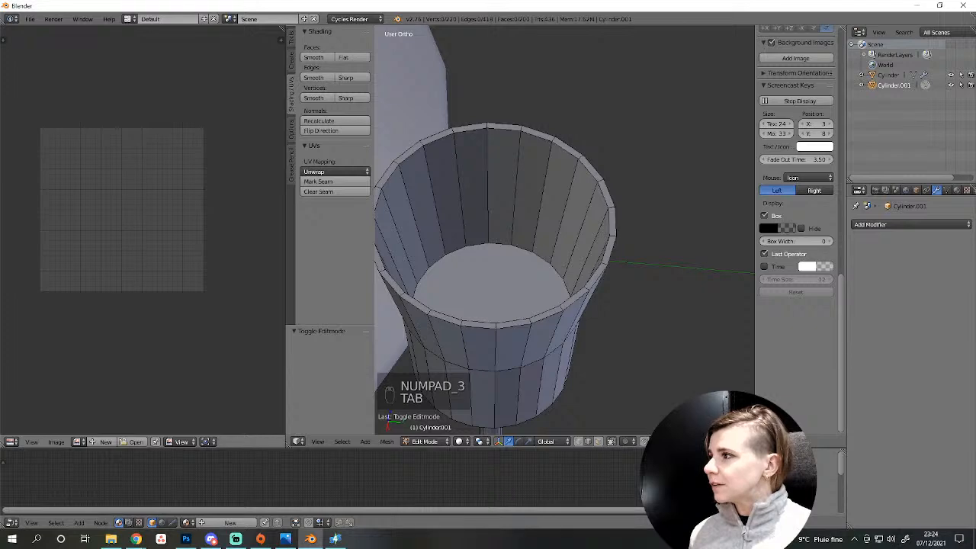
pyautogui.moveTo(0, 67); pyautogui.dragTo(387, 96)
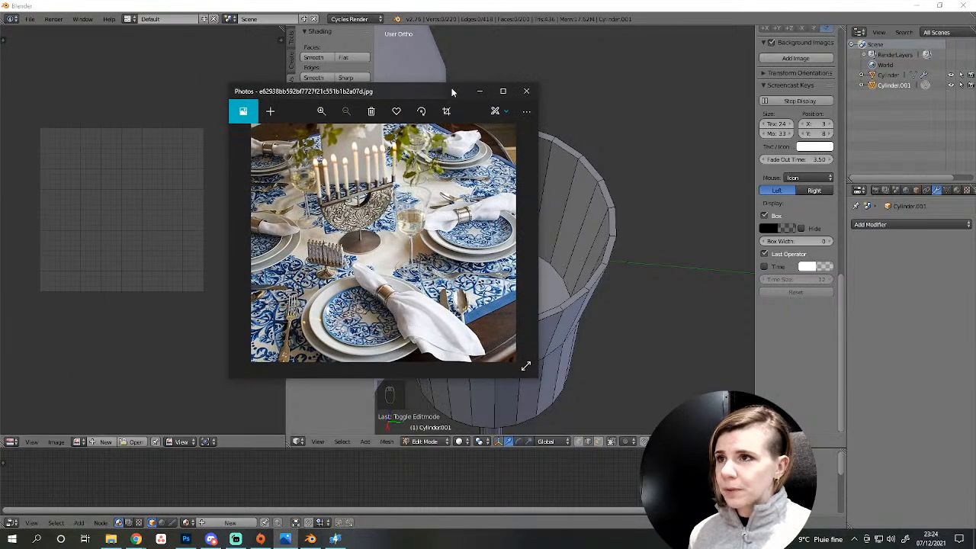
pyautogui.moveTo(453, 91); pyautogui.dragTo(1, 69)
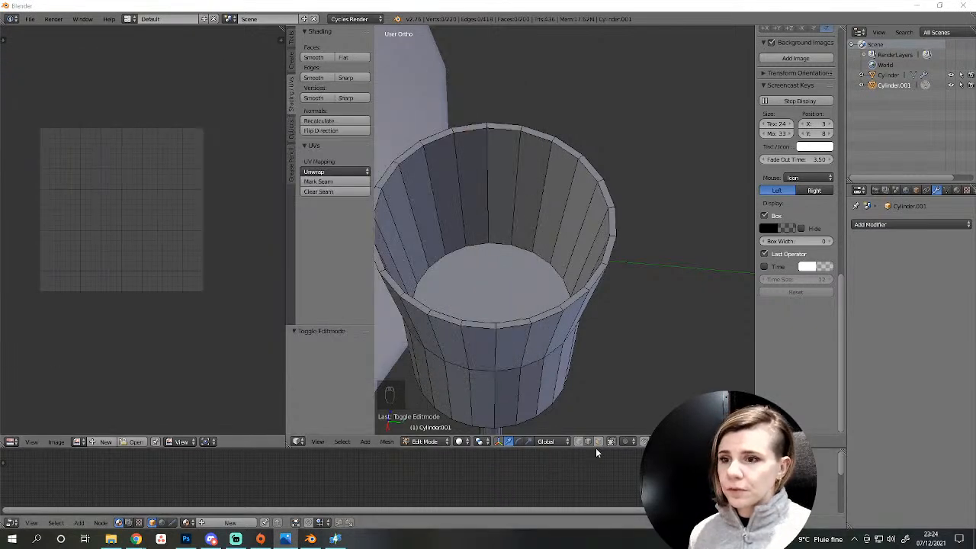
# Select the cup's inner floor face, raise it about 0.003 along Z and scale it by about 1.071.
pyautogui.rightClick(500, 283)
pyautogui.press('KP_1')
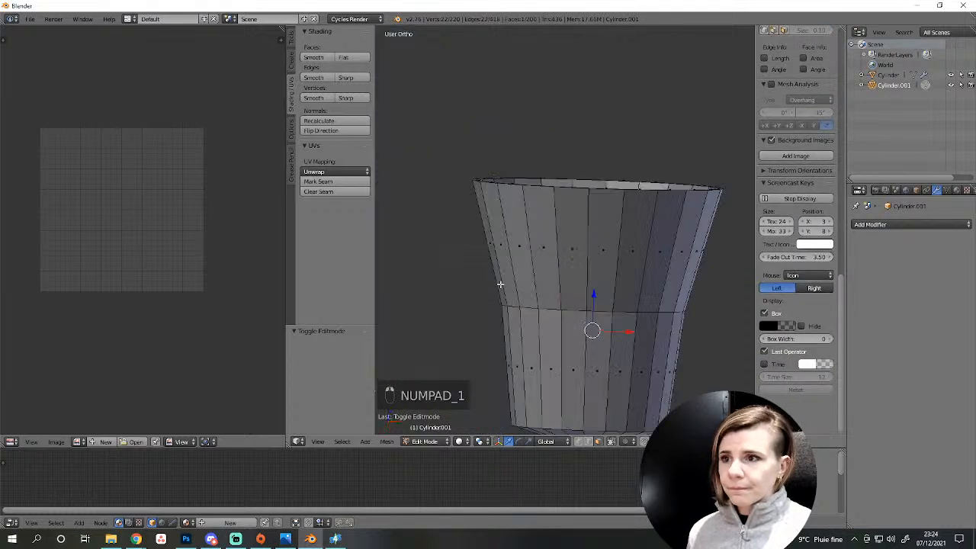
pyautogui.press('z')
pyautogui.press('g')
pyautogui.press('z')
pyautogui.click(634, 345)
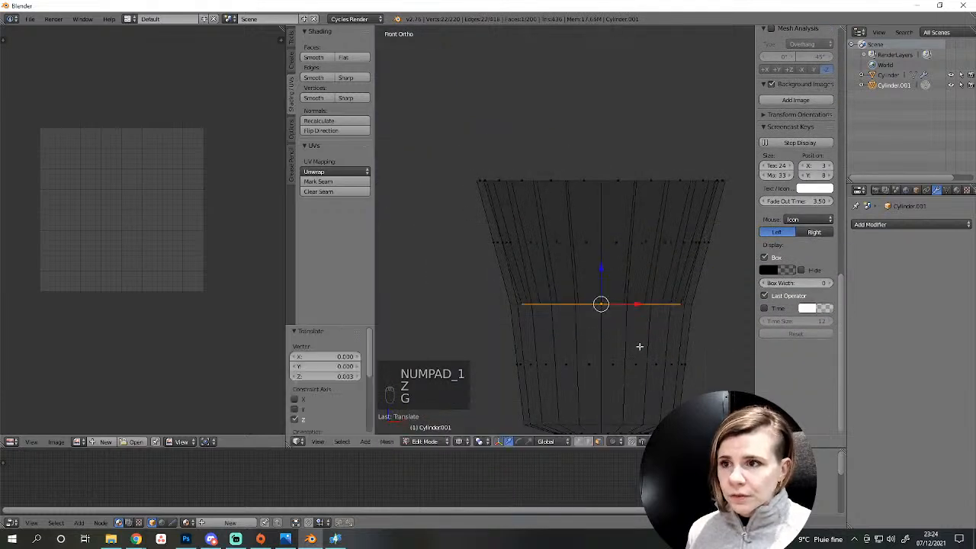
pyautogui.press('s')
pyautogui.click(616, 318)
# Extrude the inner floor face about 0.014 downward to the cup's base and scale it to about 0.467.
pyautogui.press('e')
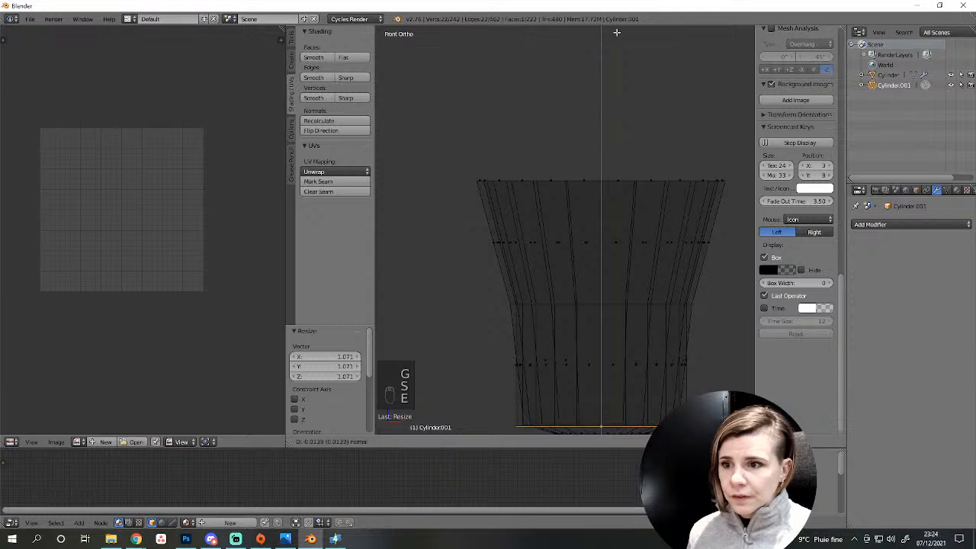
pyautogui.click(617, 430)
pyautogui.keyDown('shift'); pyautogui.moveTo(703, 321); pyautogui.dragTo(714, 189, button='middle'); pyautogui.keyUp('shift')
pyautogui.press('z')
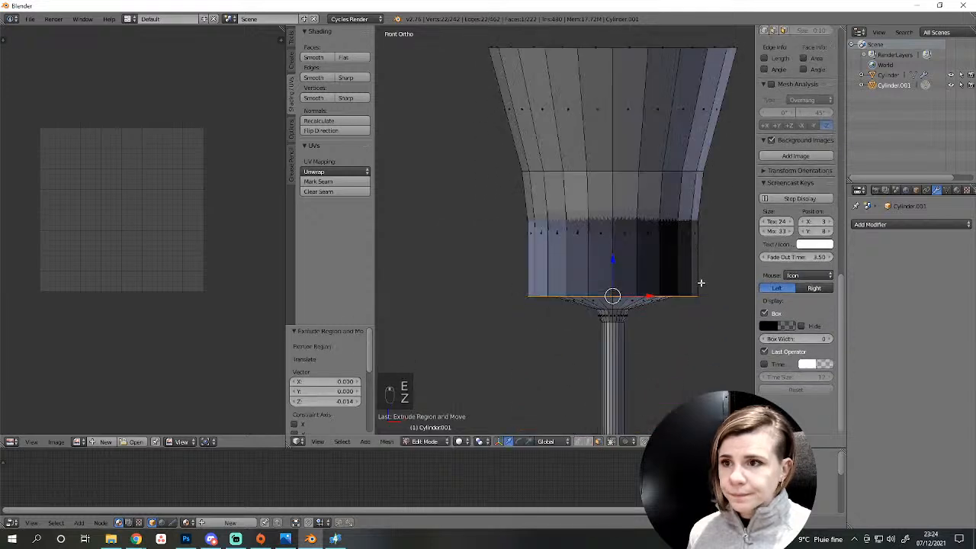
pyautogui.press('s')
pyautogui.click(659, 296)
pyautogui.press('z')
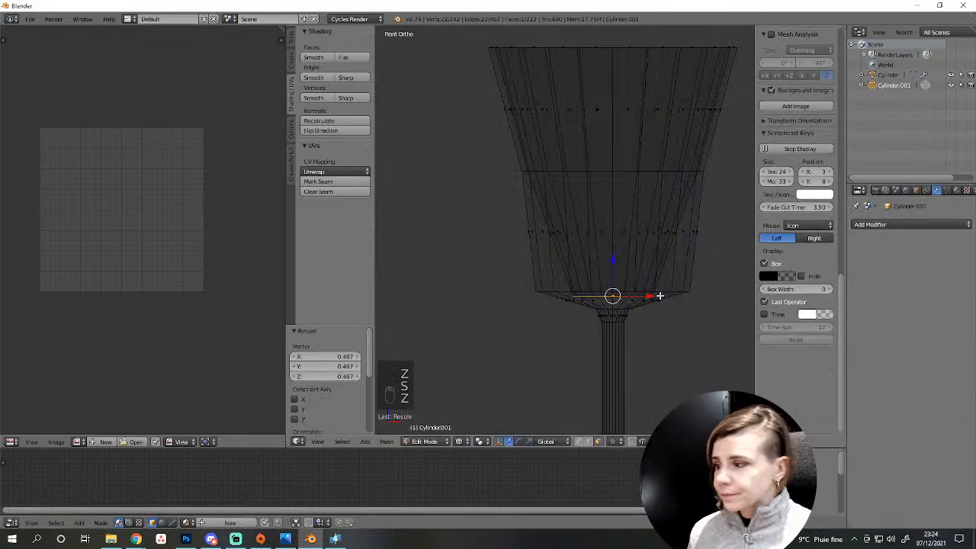
# Enlarge the cup's lowest inner floor face by a factor of about 1.435.
pyautogui.scroll(-1, 653, 251)
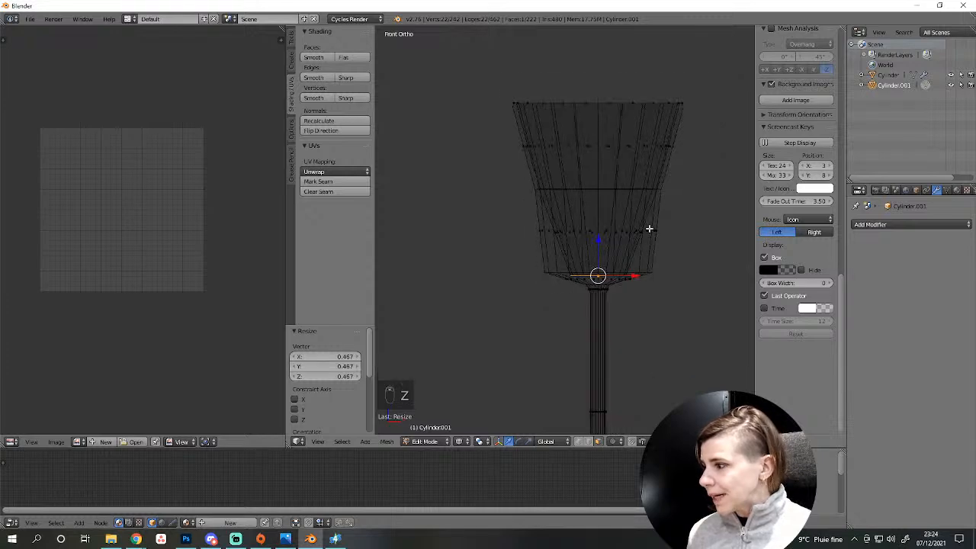
pyautogui.moveTo(647, 224)
pyautogui.mouseDown(button='middle')
pyautogui.moveTo(638, 307)
pyautogui.moveTo(618, 266)
pyautogui.moveTo(625, 320)
pyautogui.moveTo(594, 261)
pyautogui.mouseUp(button='middle')
pyautogui.press('z')
pyautogui.scroll(2, 634, 334)
pyautogui.press('s')
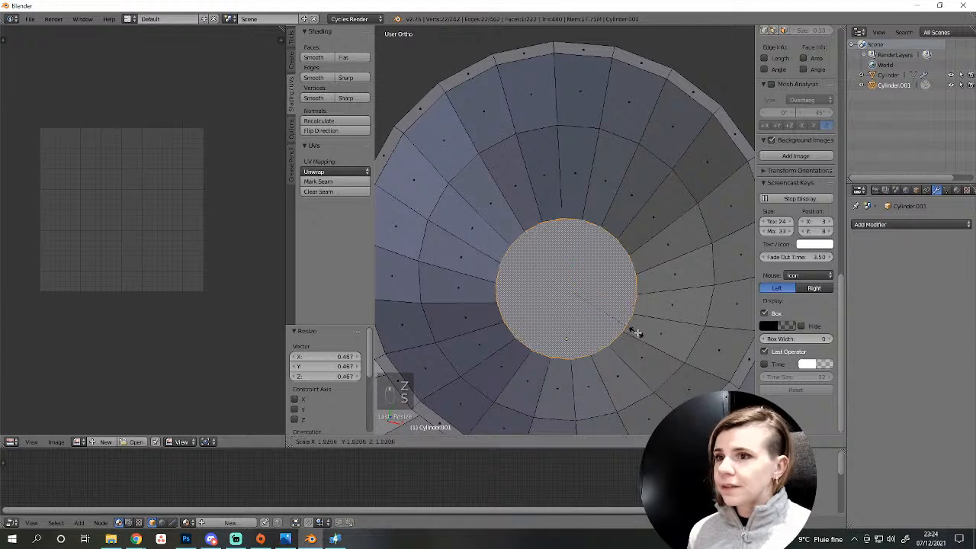
pyautogui.click(665, 345)
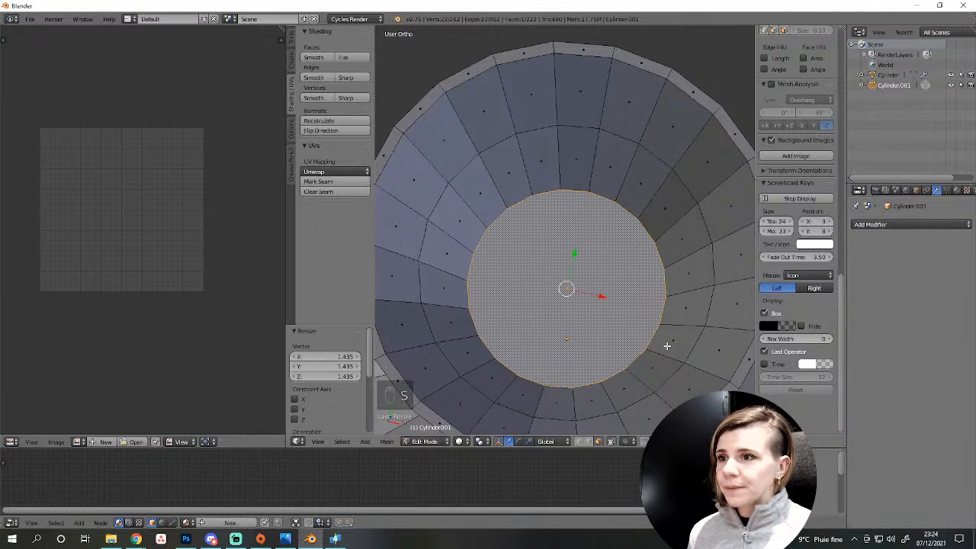
# Raise the inner floor face about 0.0004 along Z, just above the cup's outer bottom.
pyautogui.scroll(-3, 640, 357)
pyautogui.moveTo(637, 359)
pyautogui.mouseDown(button='middle')
pyautogui.moveTo(596, 345)
pyautogui.moveTo(584, 305)
pyautogui.moveTo(594, 255)
pyautogui.mouseUp(button='middle')
pyautogui.press('z')
pyautogui.scroll(4, 607, 280)
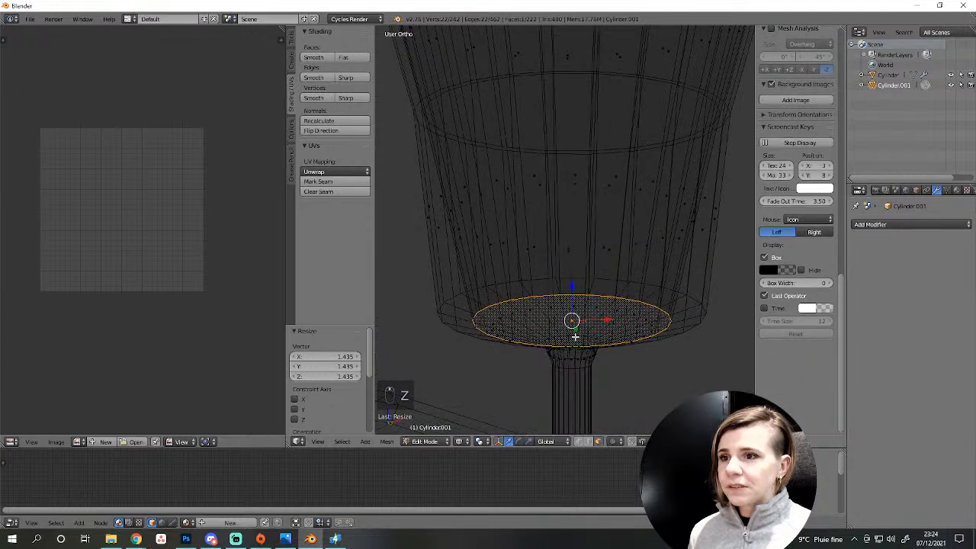
pyautogui.press('g')
pyautogui.press('z')
pyautogui.click(575, 330)
# Examine the whole stemmed glass beside the plate and cutlery in Object Mode, in wireframe and solid display.
pyautogui.scroll(-4, 572, 315)
pyautogui.scroll(-2, 564, 259)
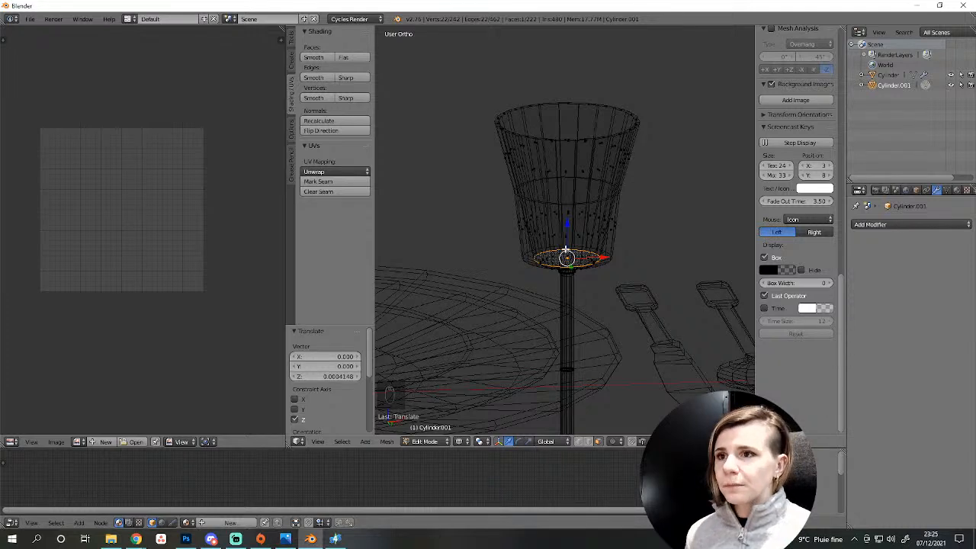
pyautogui.scroll(-2, 566, 250)
pyautogui.press('Tab')
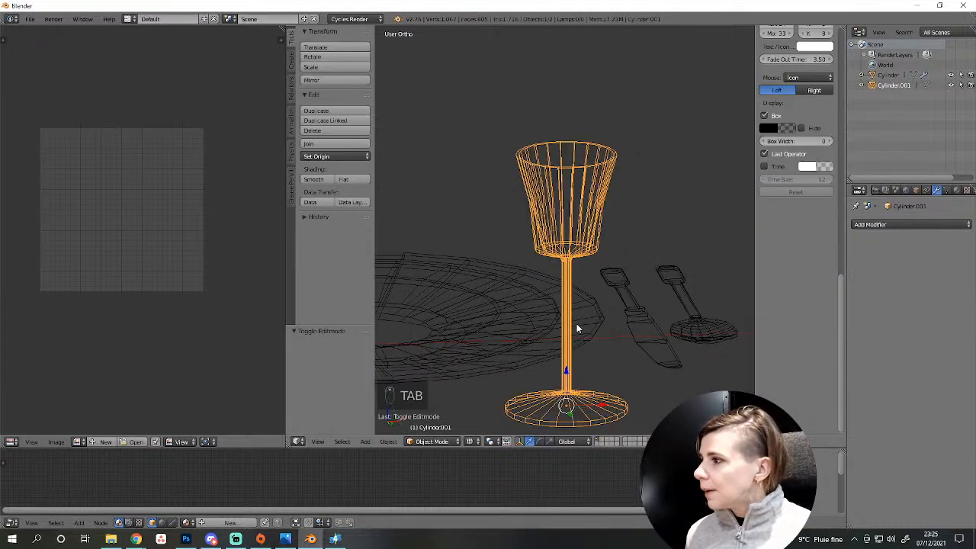
pyautogui.scroll(-2, 576, 323)
pyautogui.press('KP_1')
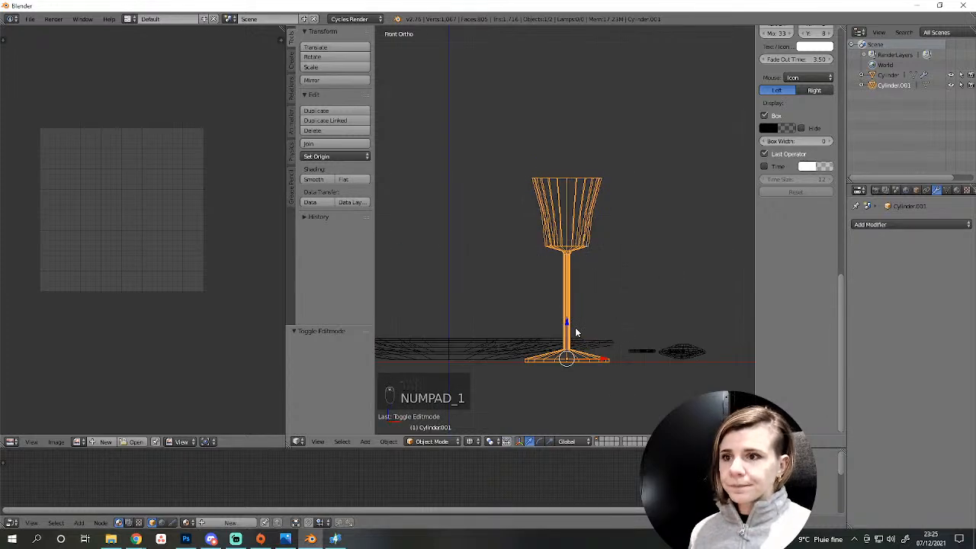
pyautogui.moveTo(574, 327)
pyautogui.mouseDown(button='middle')
pyautogui.moveTo(562, 360)
pyautogui.moveTo(550, 309)
pyautogui.mouseUp(button='middle')
pyautogui.press('z')
pyautogui.scroll(6, 550, 309)
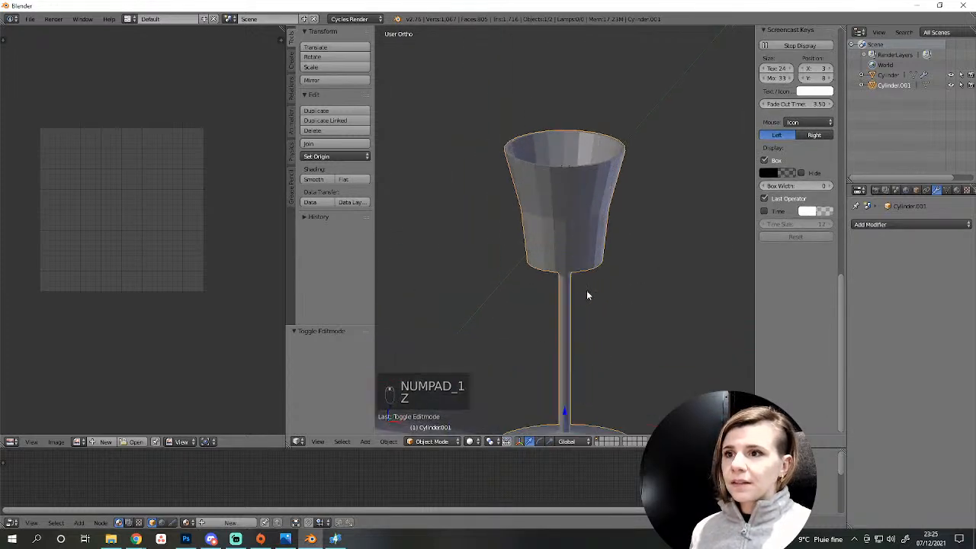
# Select the cup's rim edge loop, grow the selection four times to cover the cup, and scale it by about 1.209.
pyautogui.press('Tab')
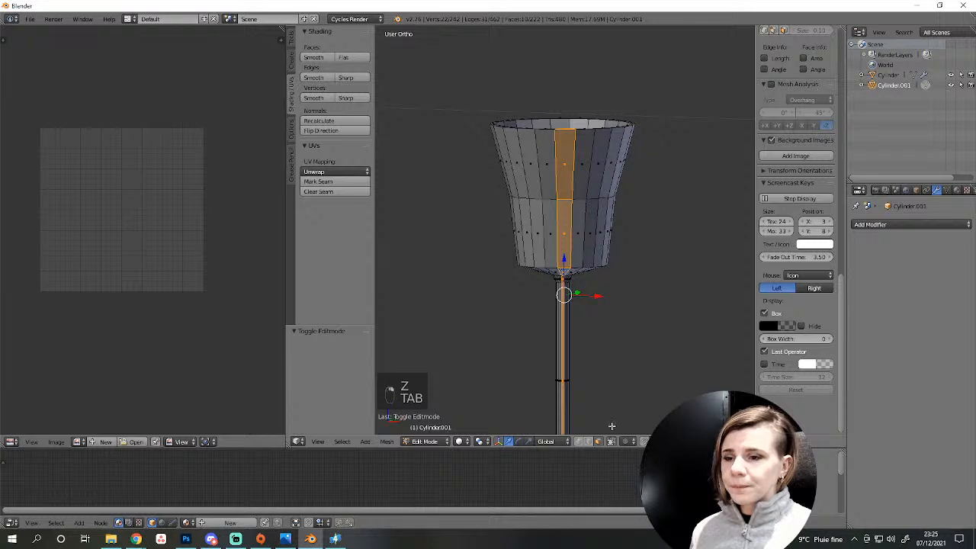
pyautogui.click(595, 441)
pyautogui.rightClick(562, 134)
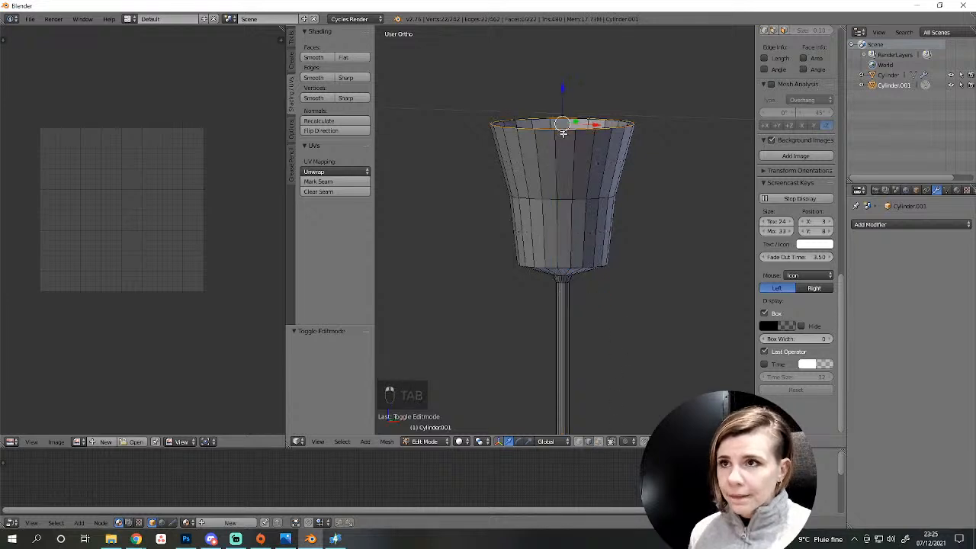
pyautogui.press('ctrl+KP_Add')
pyautogui.press('ctrl+KP_Add')
pyautogui.press('ctrl+KP_Add')
pyautogui.press('ctrl+KP_Add')
pyautogui.press('KP_1')
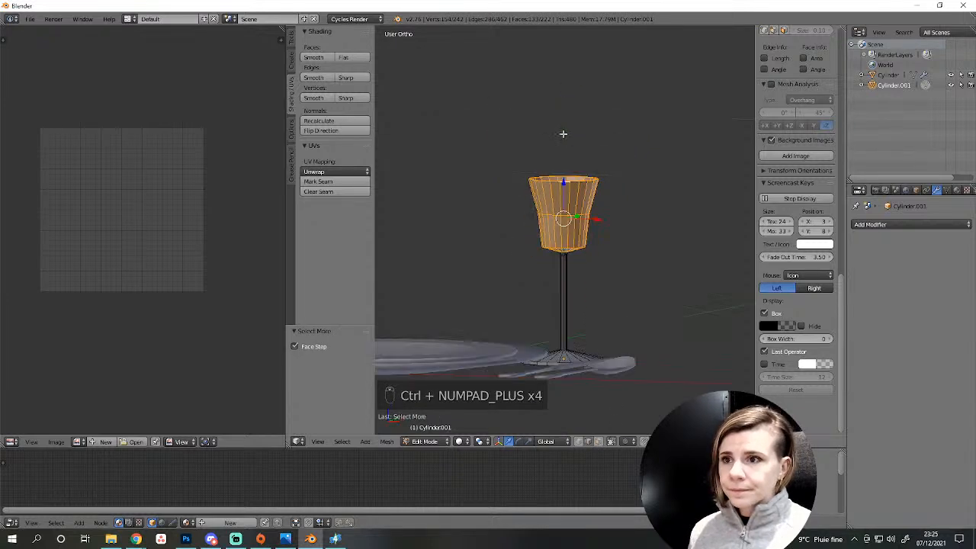
pyautogui.press('s')
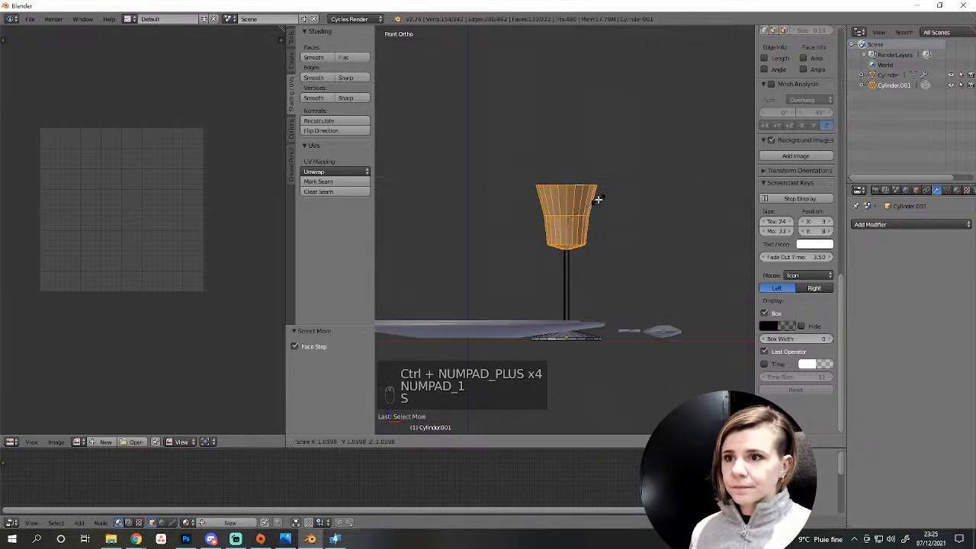
pyautogui.click(605, 202)
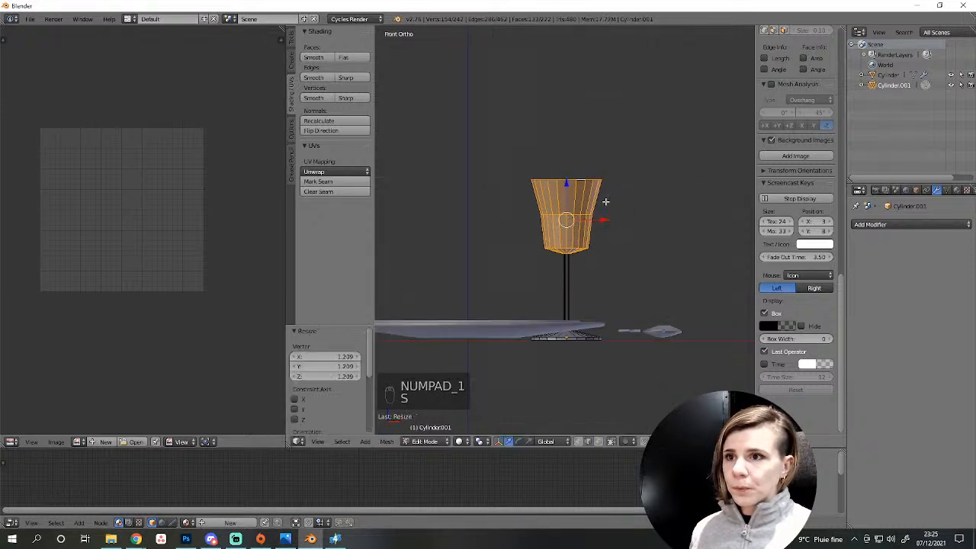
# Move the selected cup up about 0.006 along Z.
pyautogui.press('g')
pyautogui.press('z')
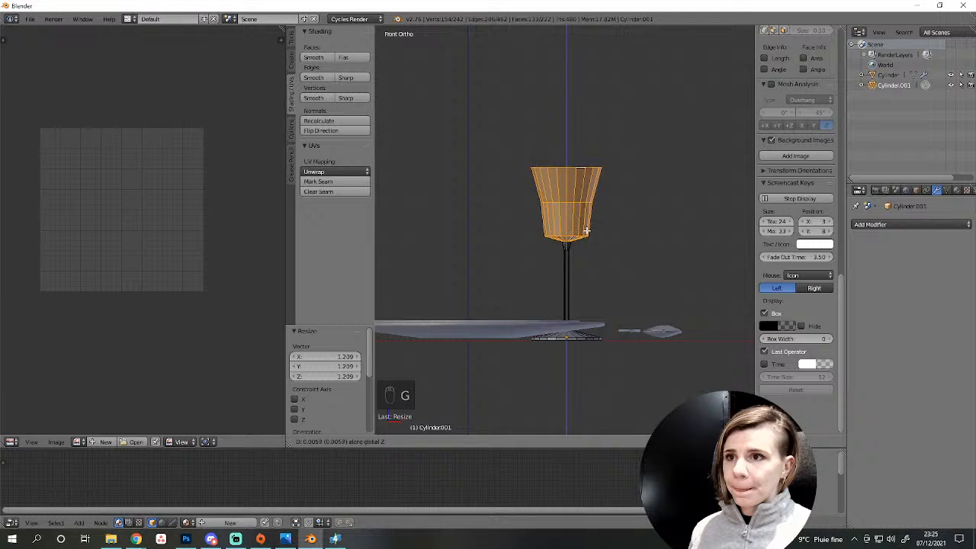
pyautogui.click(584, 231)
pyautogui.scroll(5, 557, 312)
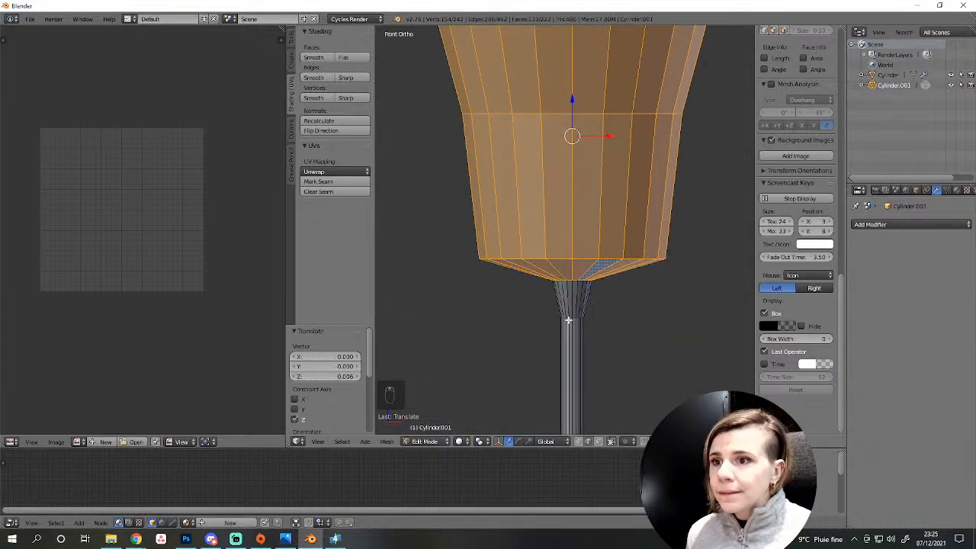
# Raise the edge loop near the top of the stem about 0.003 along Z, closer to the cup's underside.
pyautogui.keyDown('alt'); pyautogui.rightClick(571, 318); pyautogui.keyUp('alt')
pyautogui.press('g')
pyautogui.press('z')
pyautogui.click(576, 290)
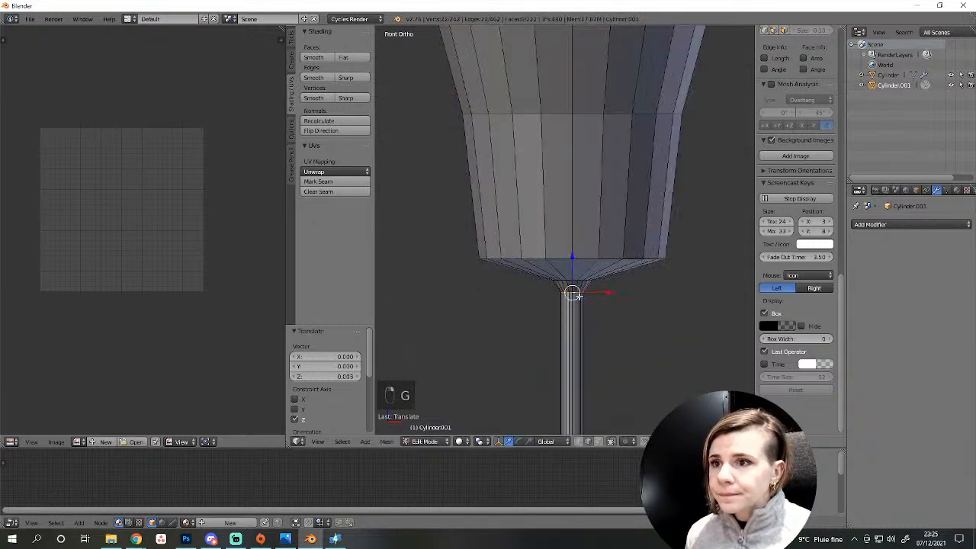
pyautogui.scroll(-6, 576, 290)
pyautogui.moveTo(620, 312); pyautogui.dragTo(570, 44, button='middle')
pyautogui.scroll(1, 600, 290)
pyautogui.press('Tab')
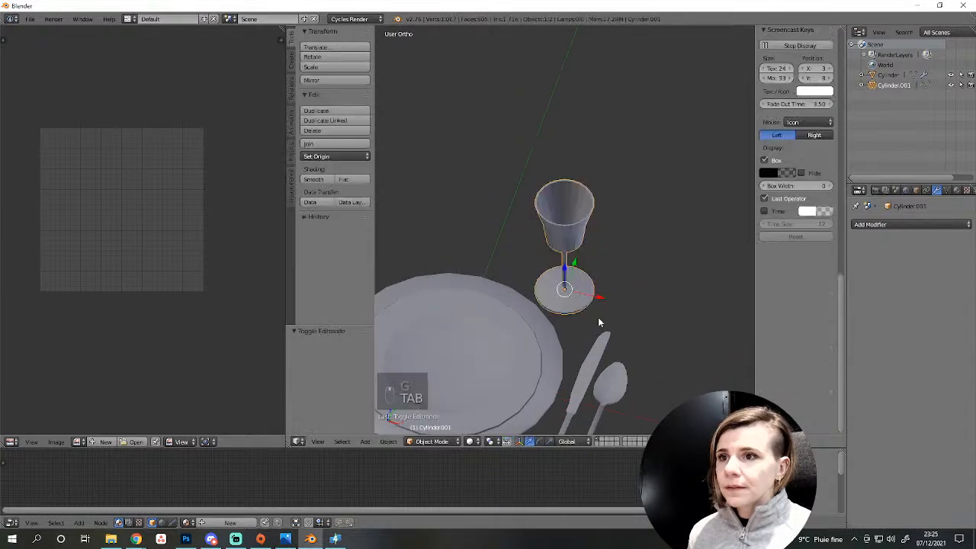
# Select the foot's two outer rim edge loops and scale them by about 0.760, excluding Z.
pyautogui.scroll(-3, 599, 316)
pyautogui.moveTo(598, 316); pyautogui.dragTo(559, 276, button='middle')
pyautogui.scroll(3, 600, 322)
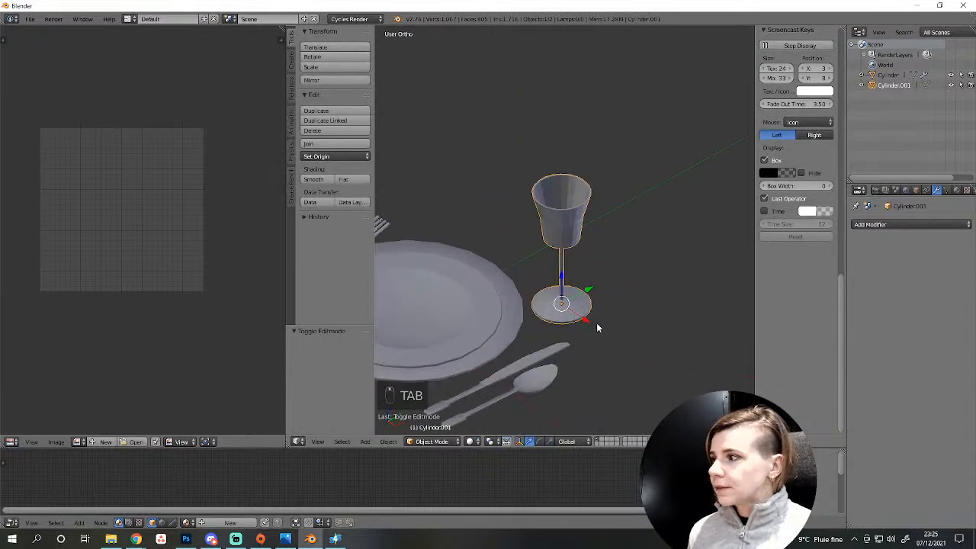
pyautogui.scroll(3, 597, 324)
pyautogui.press('Tab')
pyautogui.keyDown('alt'); pyautogui.rightClick(570, 384); pyautogui.keyUp('alt')
pyautogui.keyDown('alt'); pyautogui.keyDown('shift'); pyautogui.rightClick(570, 391); pyautogui.keyUp('shift'); pyautogui.keyUp('alt')
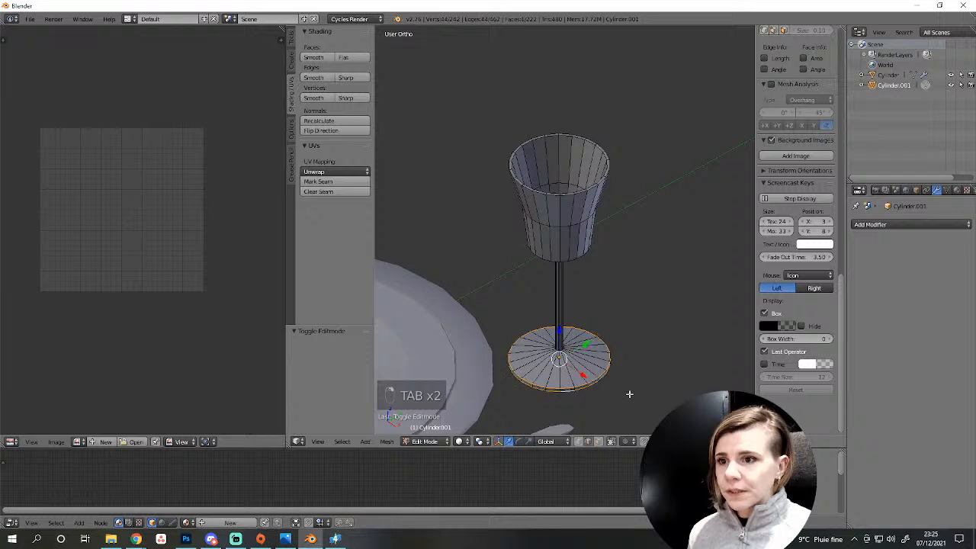
pyautogui.press('s')
pyautogui.hotkey('shift', 'z')
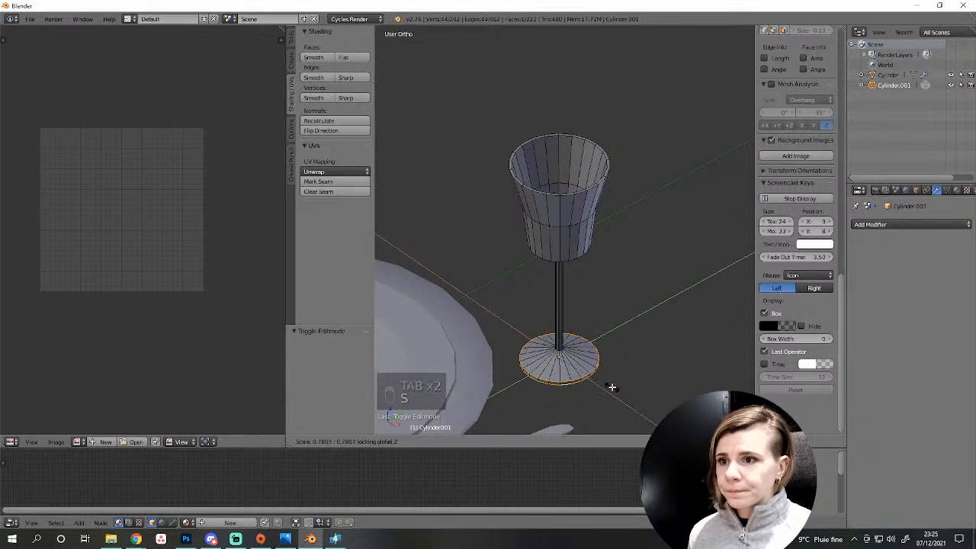
pyautogui.click(609, 388)
pyautogui.scroll(-2, 609, 388)
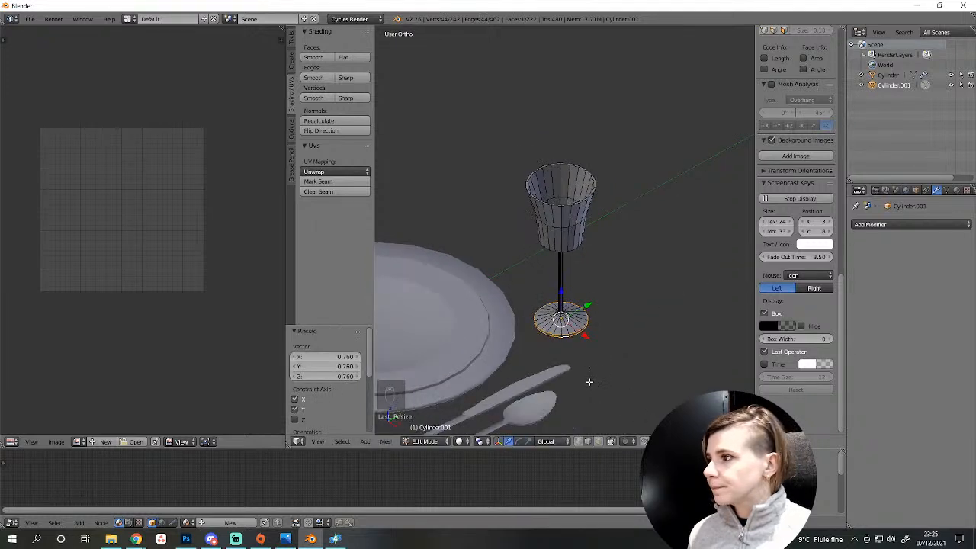
pyautogui.scroll(3, 579, 349)
pyautogui.moveTo(574, 307); pyautogui.dragTo(582, 272, button='middle')
pyautogui.scroll(2, 572, 240)
pyautogui.keyDown('alt'); pyautogui.rightClick(560, 240); pyautogui.keyUp('alt')
pyautogui.hotkey('ctrl', 'b')
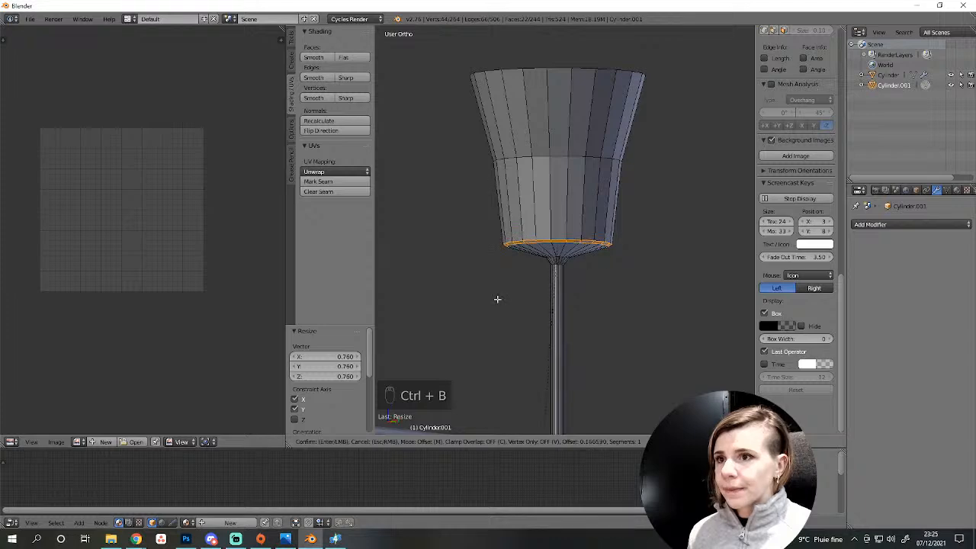
pyautogui.click(609, 248)
# Apply the glass's rotation and scale in Object Mode.
pyautogui.press('Tab')
pyautogui.hotkey('ctrl', 'a')
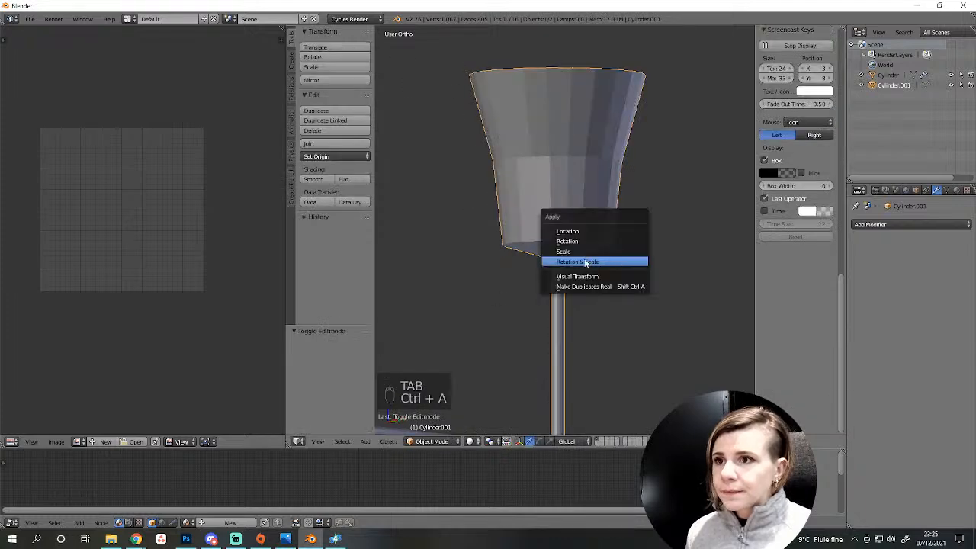
pyautogui.click(591, 260)
# Flip the normals of the entire glass mesh in Edit Mode.
pyautogui.press('Tab')
pyautogui.press('a')
pyautogui.press('a')
pyautogui.press('a')
pyautogui.press('a')
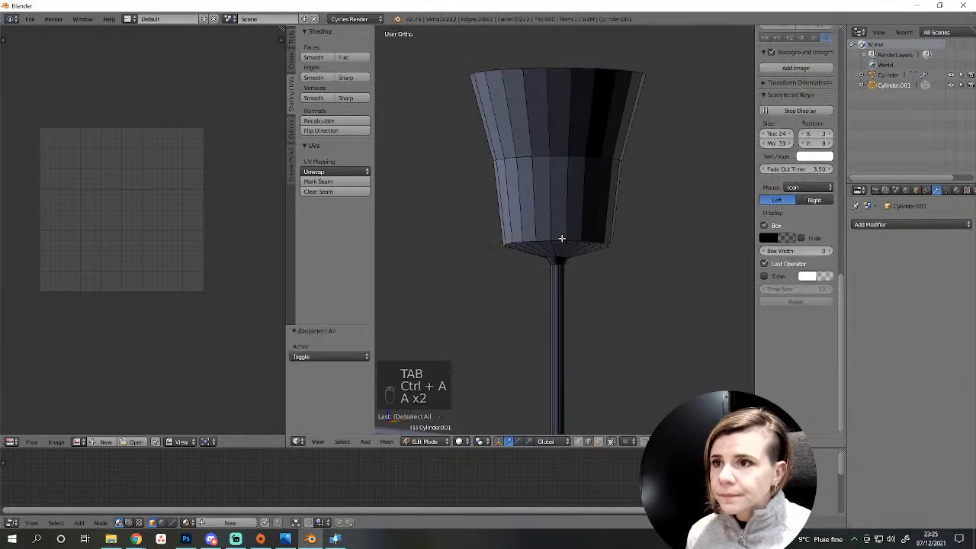
pyautogui.click(318, 123)
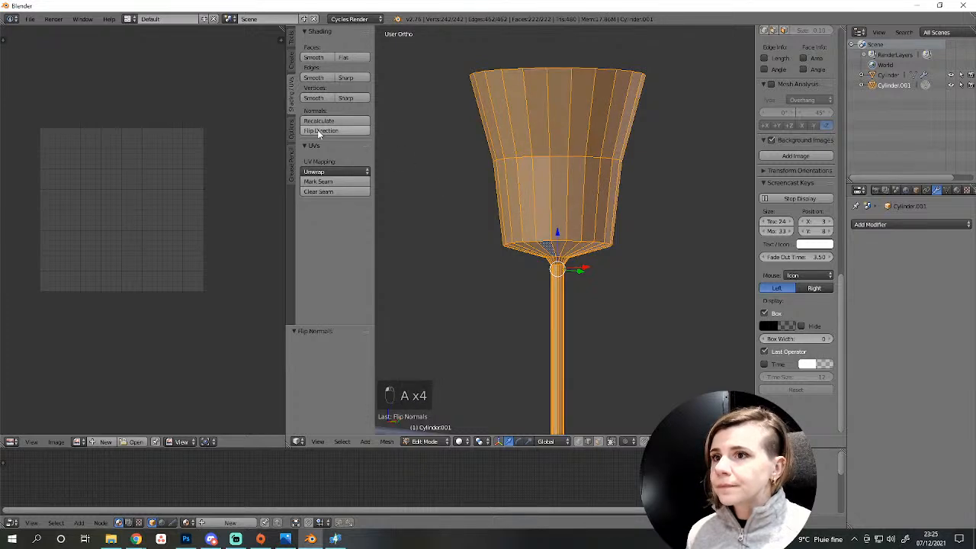
pyautogui.press('a')
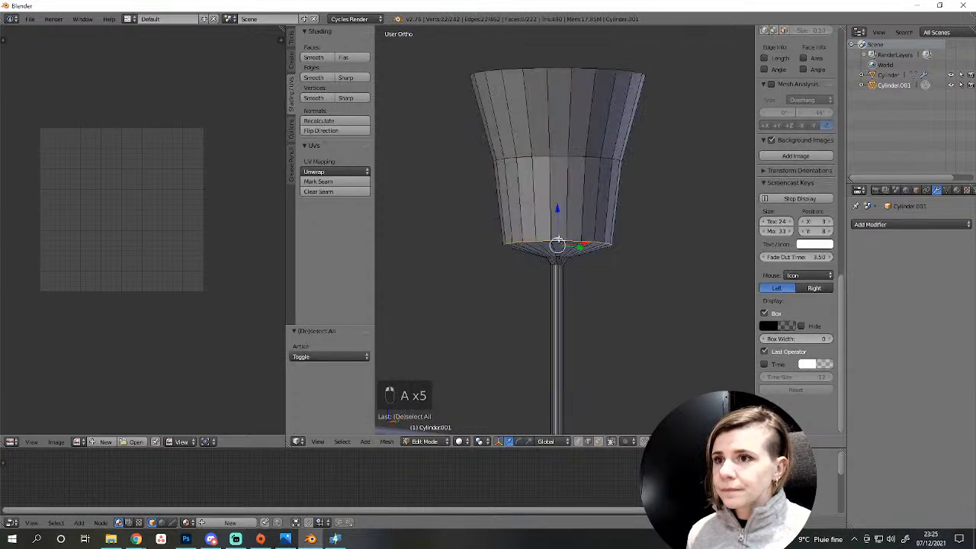
# Bevel the cup's lower outer edge loop with one segment and an offset of about 0.0025, and shade the whole glass smooth.
pyautogui.keyDown('alt'); pyautogui.rightClick(555, 241); pyautogui.keyUp('alt')
pyautogui.hotkey('ctrl', 'b')
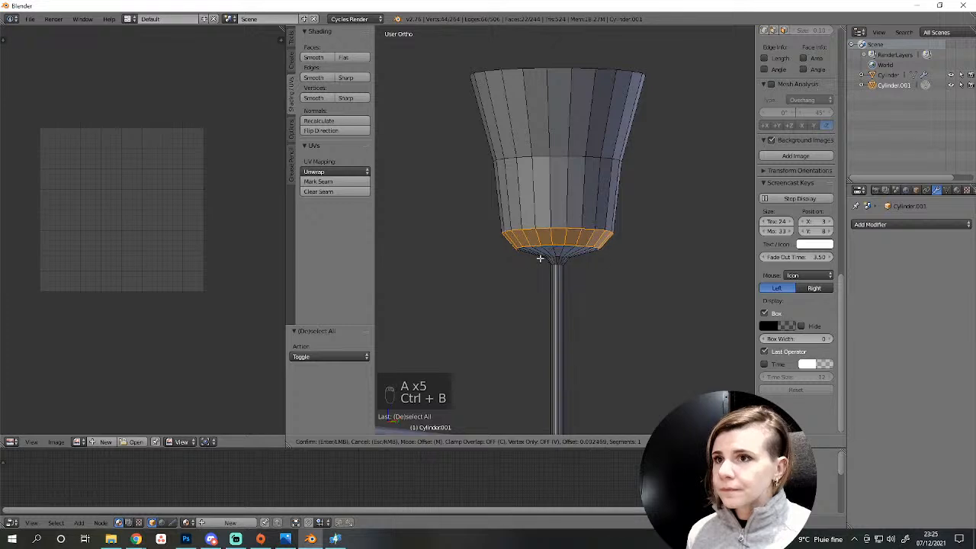
pyautogui.click(539, 259)
pyautogui.scroll(-3, 540, 259)
pyautogui.press('a')
pyautogui.press('Tab')
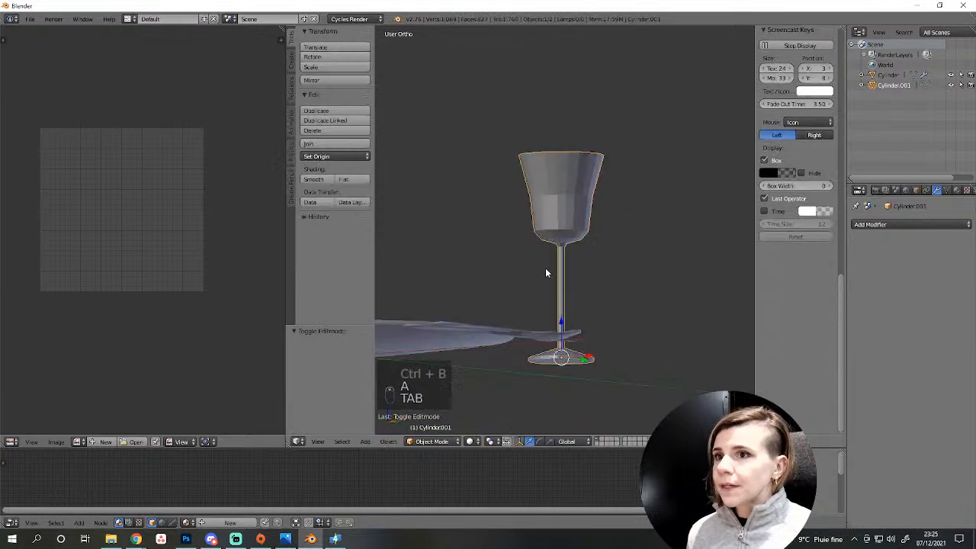
pyautogui.click(328, 180)
# Lower the foot's upper outer rim loop about 0.00065 along Z to thin the foot's edge.
pyautogui.moveTo(535, 260); pyautogui.dragTo(465, 373, button='middle')
pyautogui.scroll(7, 571, 385)
pyautogui.keyDown('shift'); pyautogui.moveTo(571, 387); pyautogui.dragTo(575, 261, button='middle'); pyautogui.keyUp('shift')
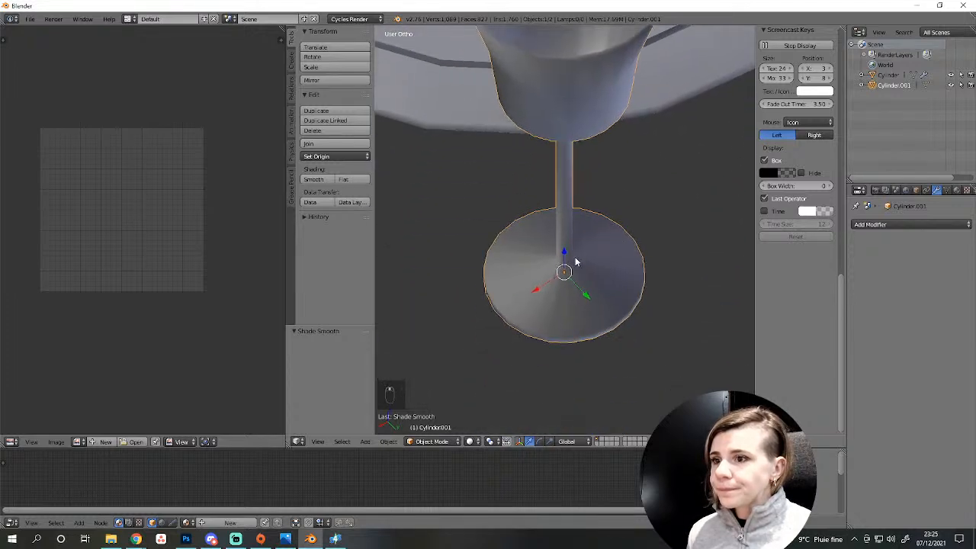
pyautogui.moveTo(570, 324)
pyautogui.mouseDown(button='middle')
pyautogui.moveTo(554, 254)
pyautogui.moveTo(557, 317)
pyautogui.mouseUp(button='middle')
pyautogui.scroll(2, 557, 317)
pyautogui.press('Tab')
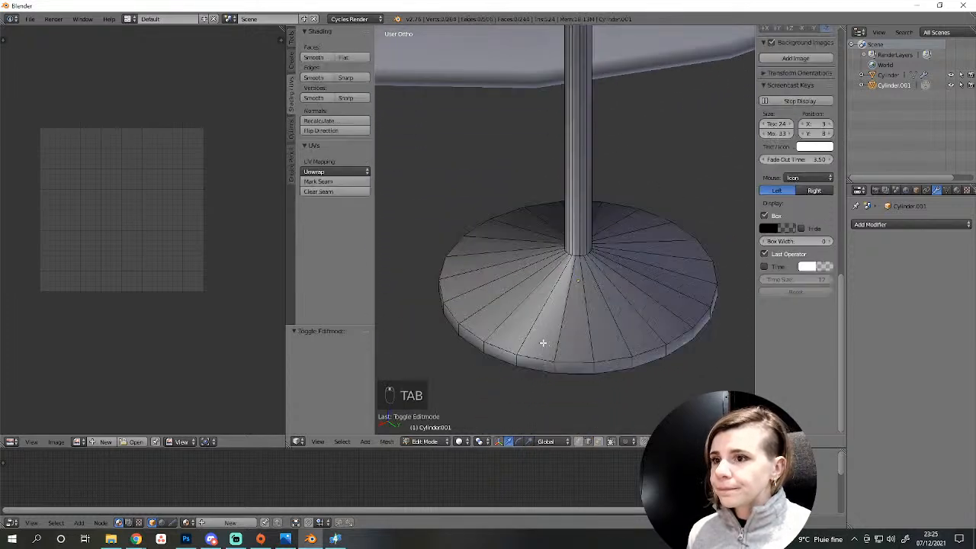
pyautogui.rightClick(531, 354)
pyautogui.keyDown('alt'); pyautogui.rightClick(531, 355); pyautogui.keyUp('alt')
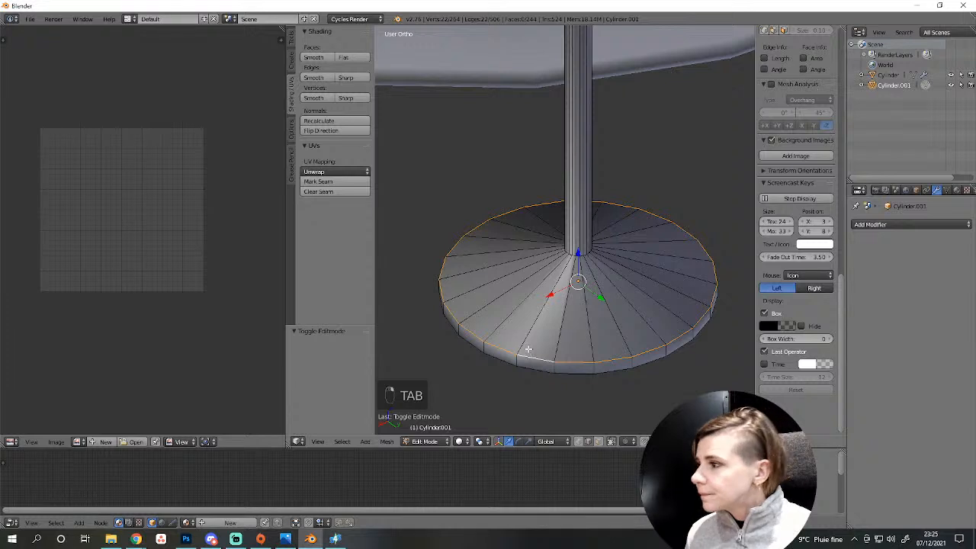
pyautogui.press('g')
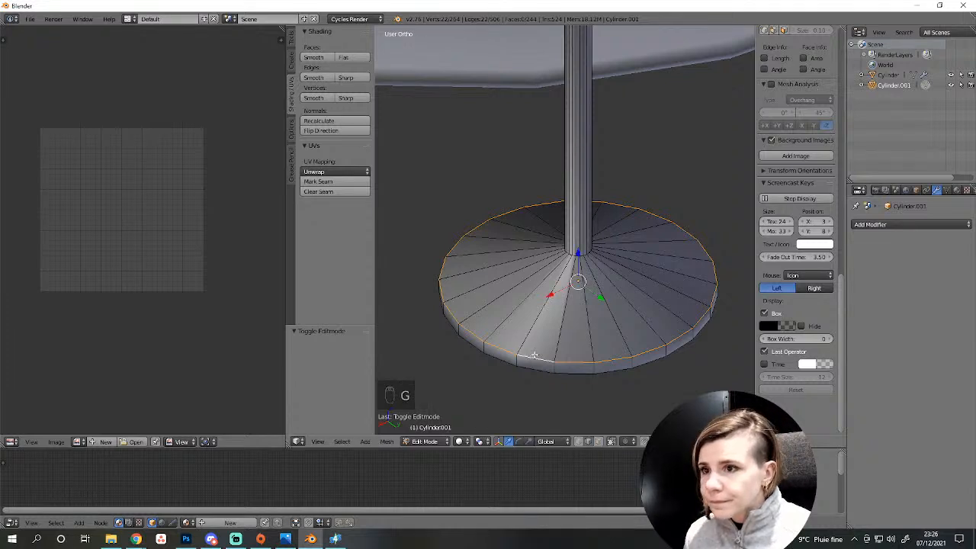
pyautogui.press('g')
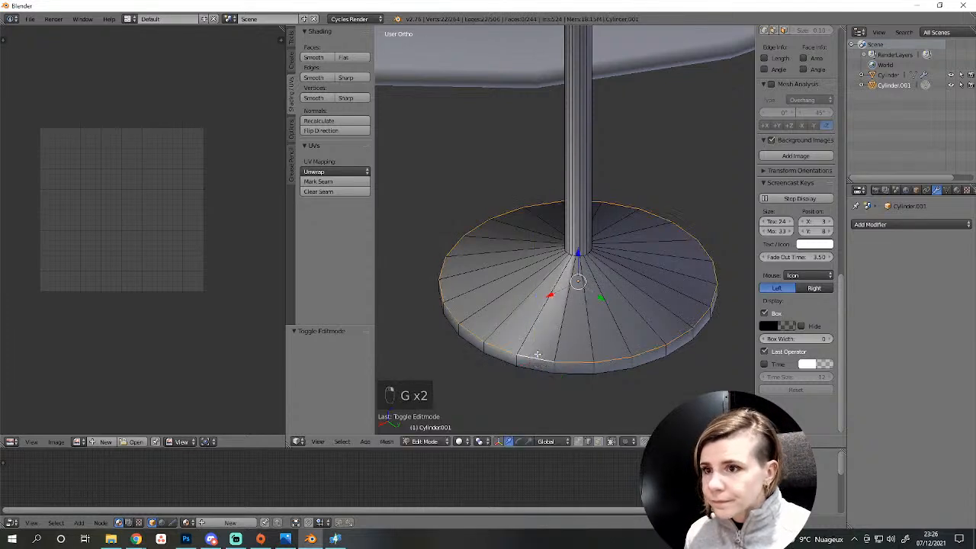
pyautogui.press('g')
pyautogui.press('z')
pyautogui.click(538, 360)
# Try a three-segment bevel with an amount of about 0.001 on the loop joining stem and foot, and undo it.
pyautogui.keyDown('alt'); pyautogui.rightClick(580, 254); pyautogui.keyUp('alt')
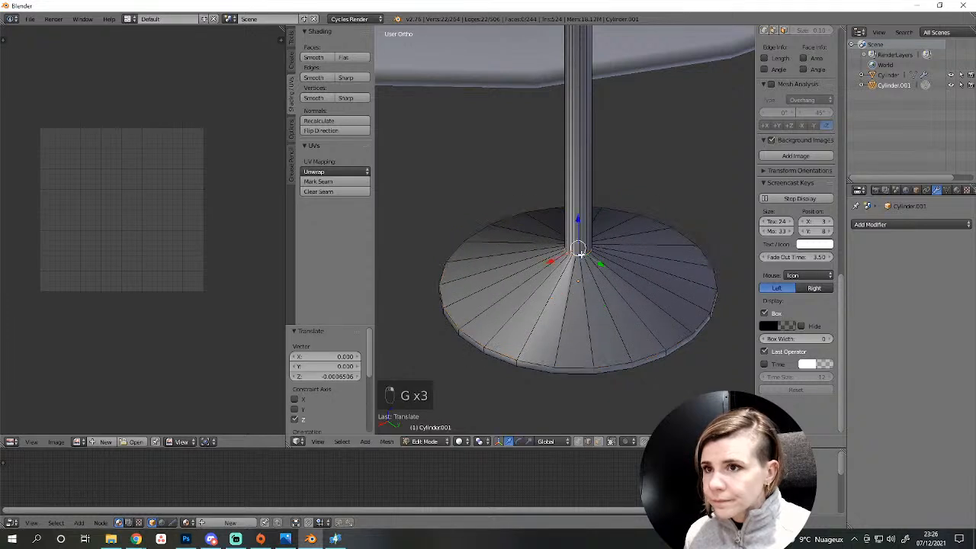
pyautogui.hotkey('ctrl', 'b')
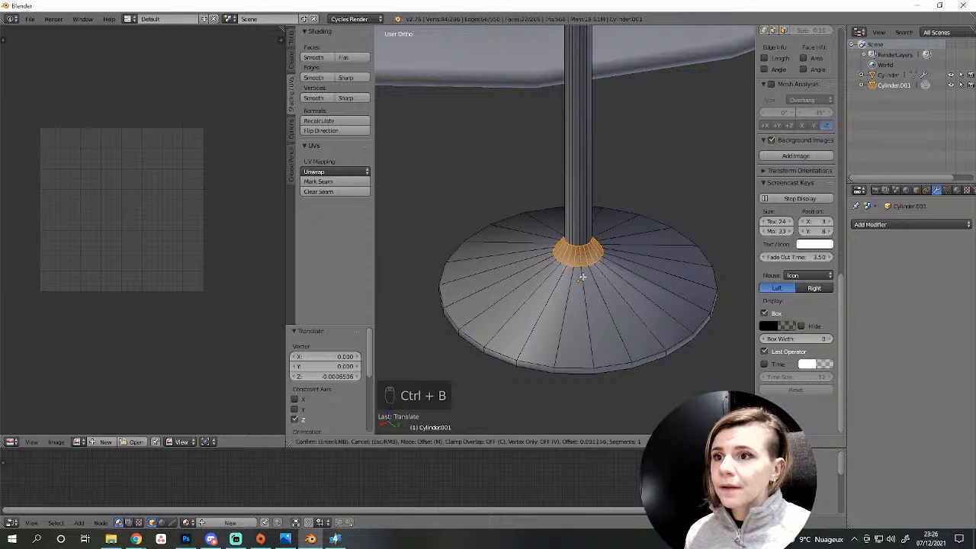
pyautogui.scroll(1, 582, 279)
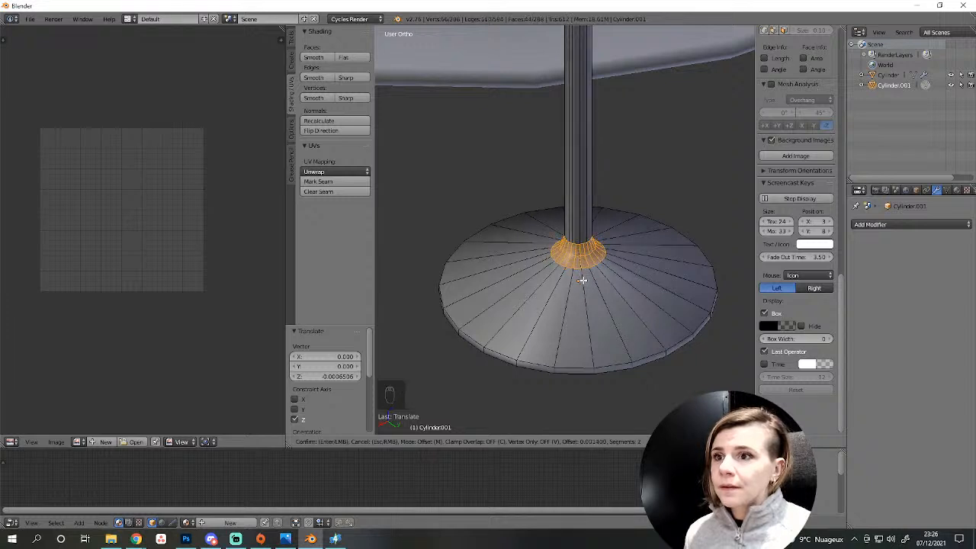
pyautogui.click(582, 279)
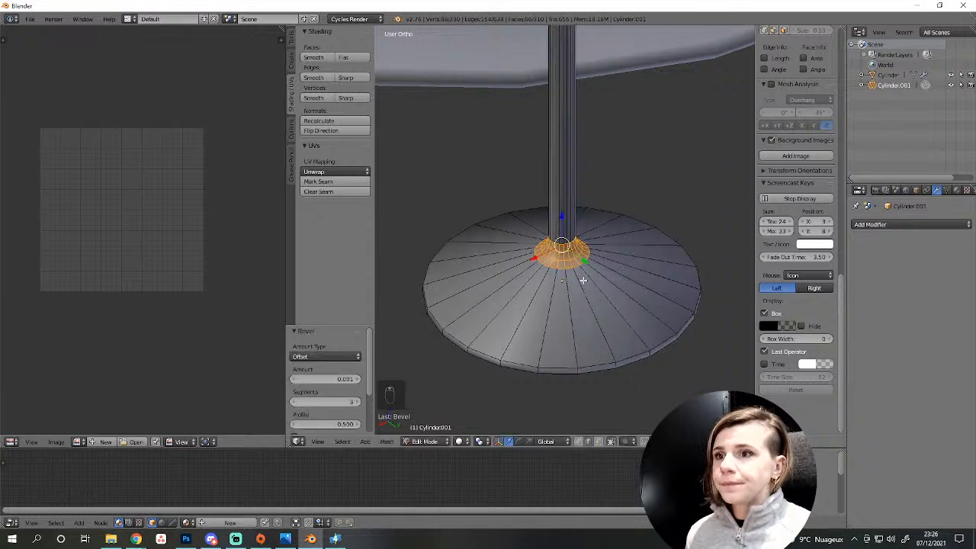
pyautogui.hotkey('ctrl', 'z')
# Bevel the edge loop where the stem meets the foot with two segments, keeping the offset below 0.001.
pyautogui.scroll(3, 554, 279)
pyautogui.hotkey('ctrl', 'b')
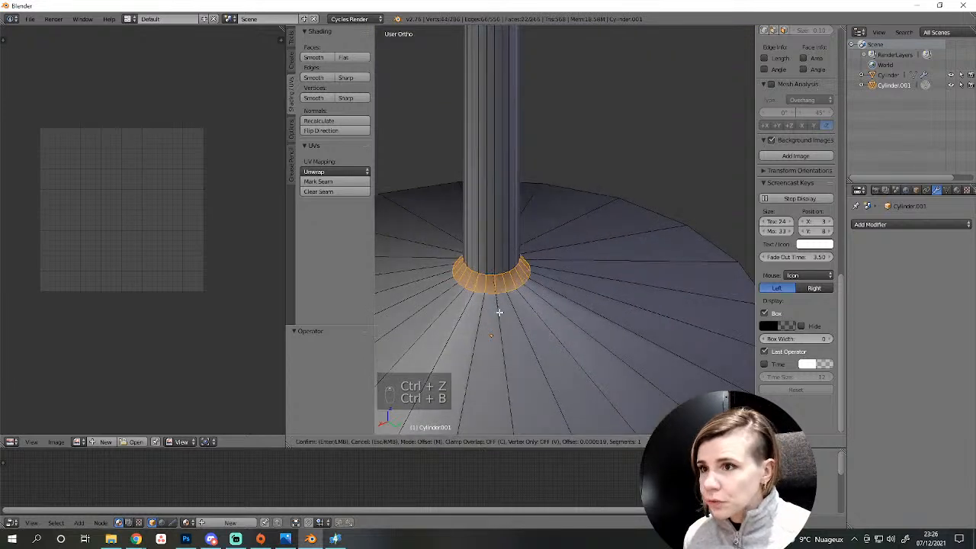
pyautogui.scroll(1, 500, 315)
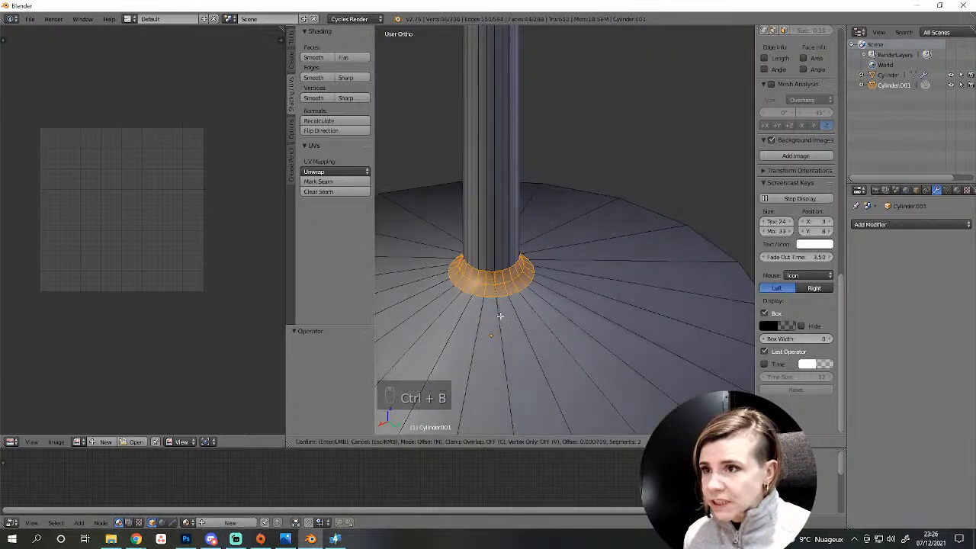
pyautogui.click(500, 315)
pyautogui.press('a')
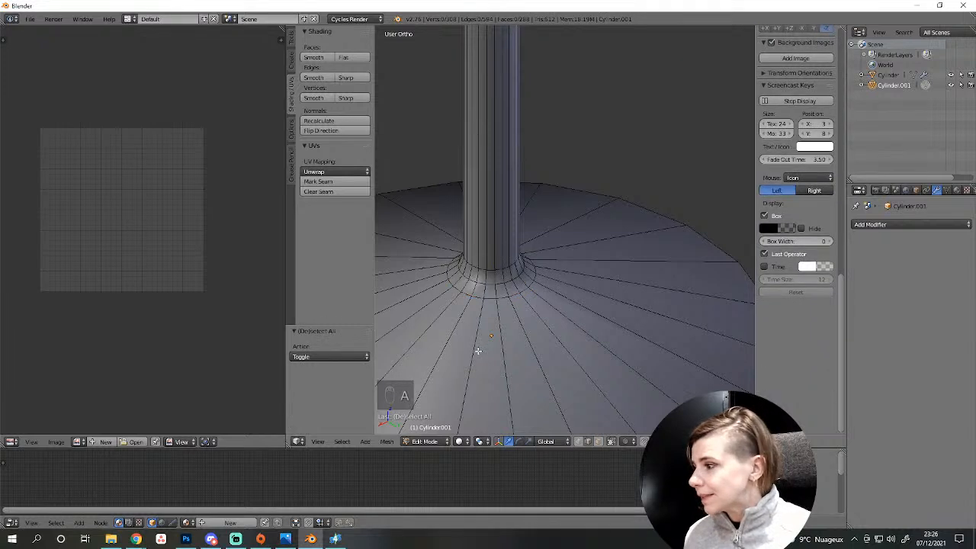
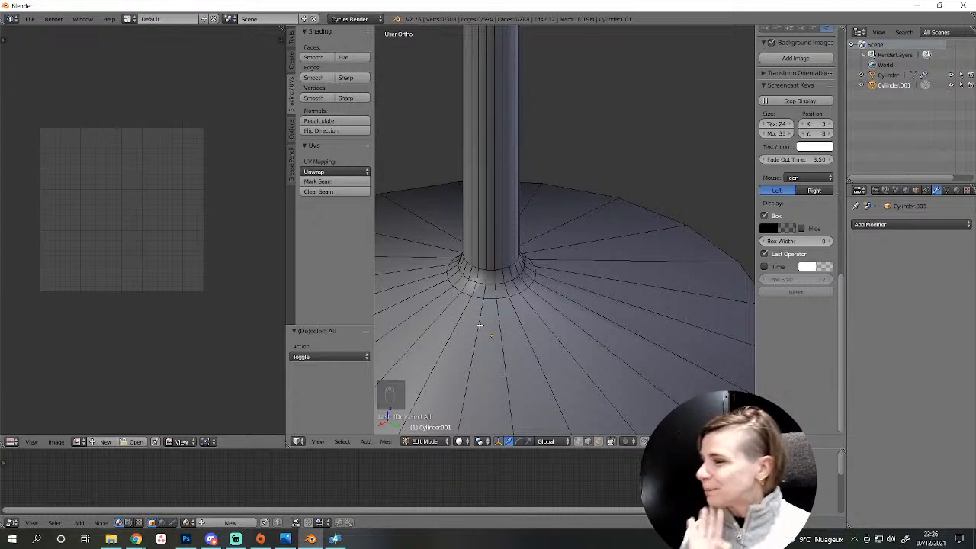
# Select the underside face of the foot and mark its surrounding edges as sharp.
pyautogui.scroll(-4, 564, 308)
pyautogui.press('a')
pyautogui.press('a')
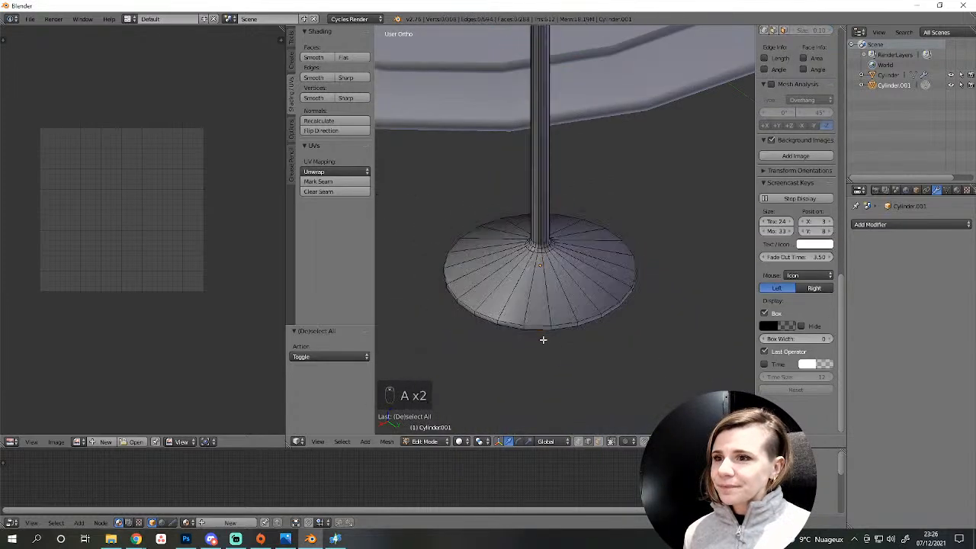
pyautogui.scroll(2, 540, 338)
pyautogui.scroll(-3, 540, 338)
pyautogui.moveTo(547, 356)
pyautogui.mouseDown(button='middle')
pyautogui.moveTo(555, 315)
pyautogui.moveTo(619, 292)
pyautogui.moveTo(580, 308)
pyautogui.moveTo(551, 353)
pyautogui.mouseUp(button='middle')
pyautogui.scroll(-1, 580, 310)
pyautogui.scroll(4, 551, 353)
pyautogui.moveTo(548, 392); pyautogui.dragTo(553, 321, button='middle')
pyautogui.moveTo(550, 374); pyautogui.dragTo(610, 307, button='middle')
pyautogui.press('l')
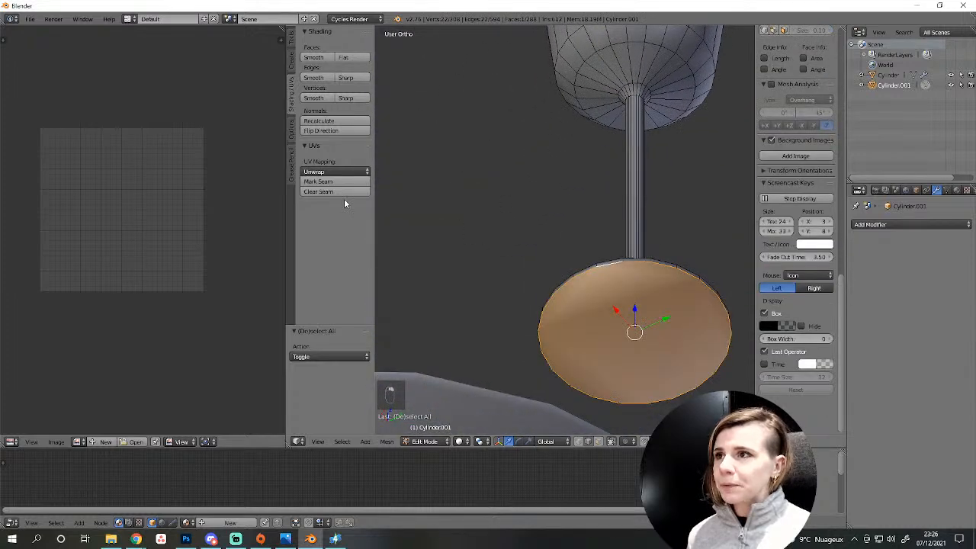
pyautogui.click(346, 77)
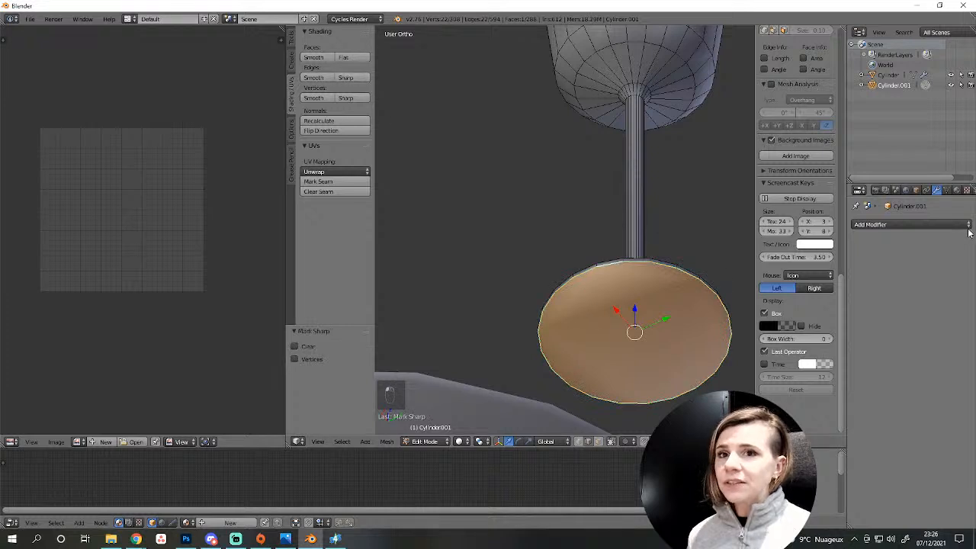
# Add an Edge Split modifier to the glass and turn off Edge Angle so it splits only at sharp edges.
pyautogui.click(902, 224)
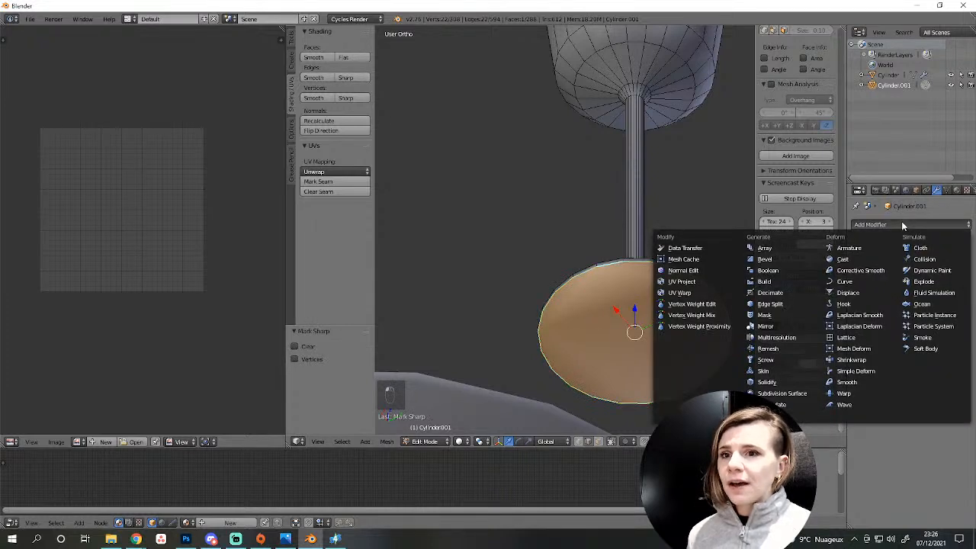
pyautogui.click(780, 304)
pyautogui.scroll(-4, 651, 280)
pyautogui.moveTo(621, 235); pyautogui.dragTo(580, 297, button='middle')
pyautogui.press('a')
pyautogui.keyDown('shift'); pyautogui.moveTo(628, 203); pyautogui.dragTo(560, 282, button='middle'); pyautogui.keyUp('shift')
pyautogui.press('Tab')
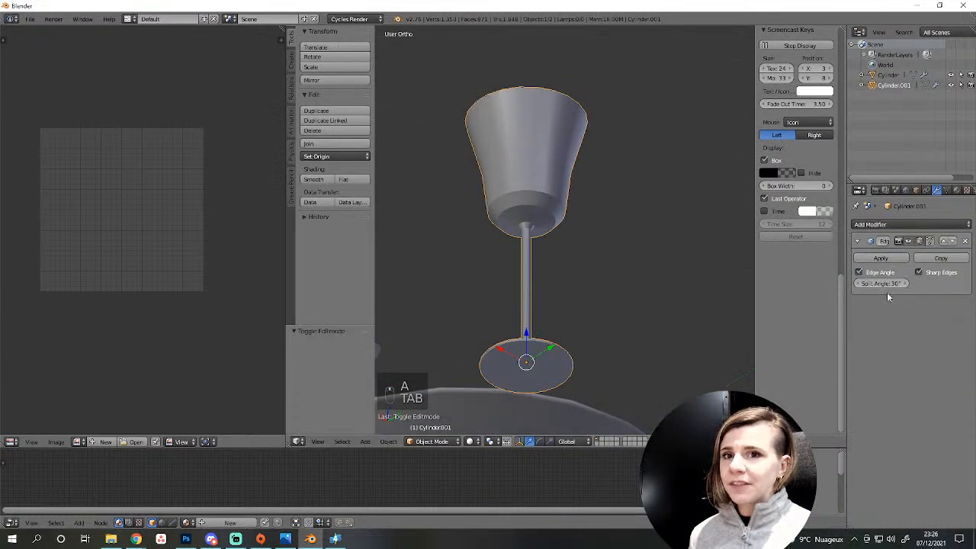
pyautogui.click(858, 272)
# Scale the edge loop where the stem flares into the cup's underside by about 1.141, and return to Object Mode.
pyautogui.press('Tab')
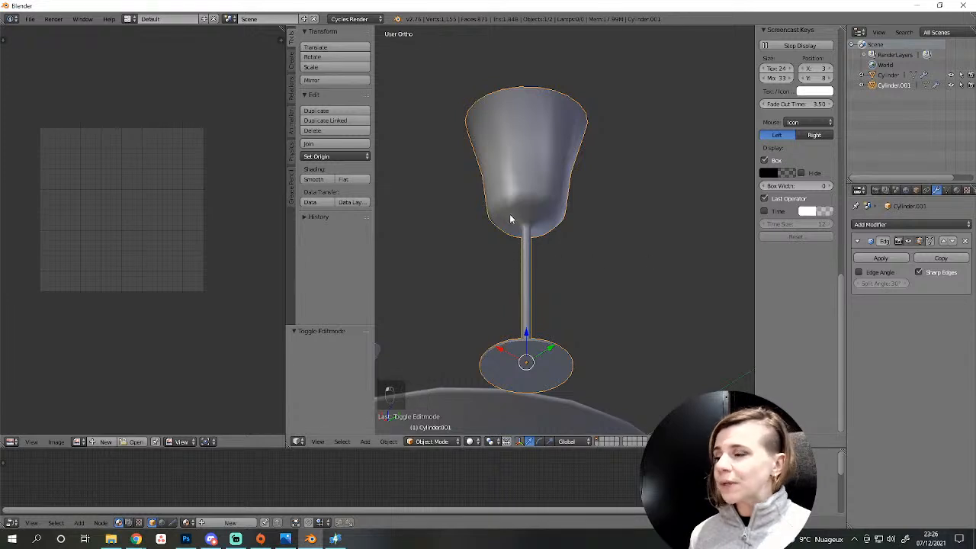
pyautogui.moveTo(510, 213); pyautogui.dragTo(545, 196, button='middle')
pyautogui.scroll(5, 546, 218)
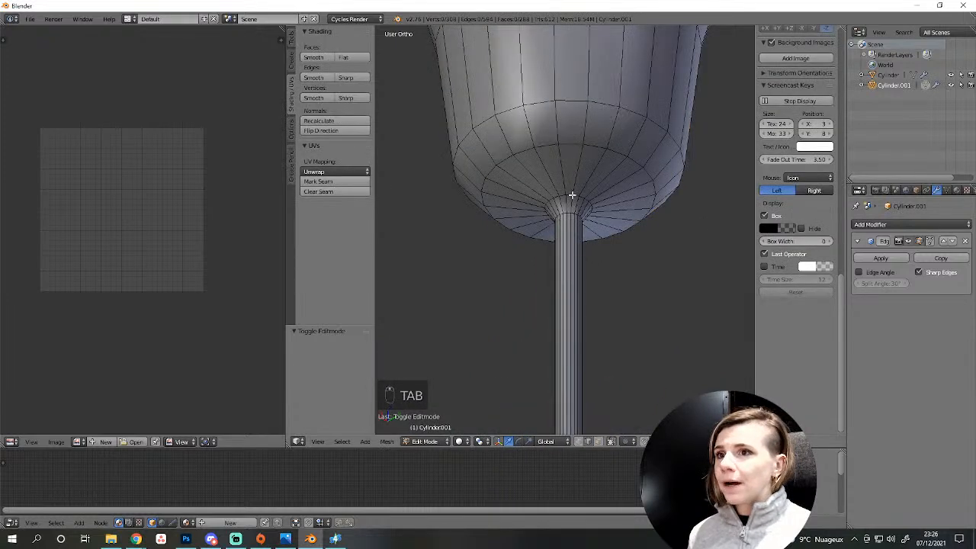
pyautogui.keyDown('alt'); pyautogui.rightClick(571, 196); pyautogui.keyUp('alt')
pyautogui.press('s')
pyautogui.click(619, 216)
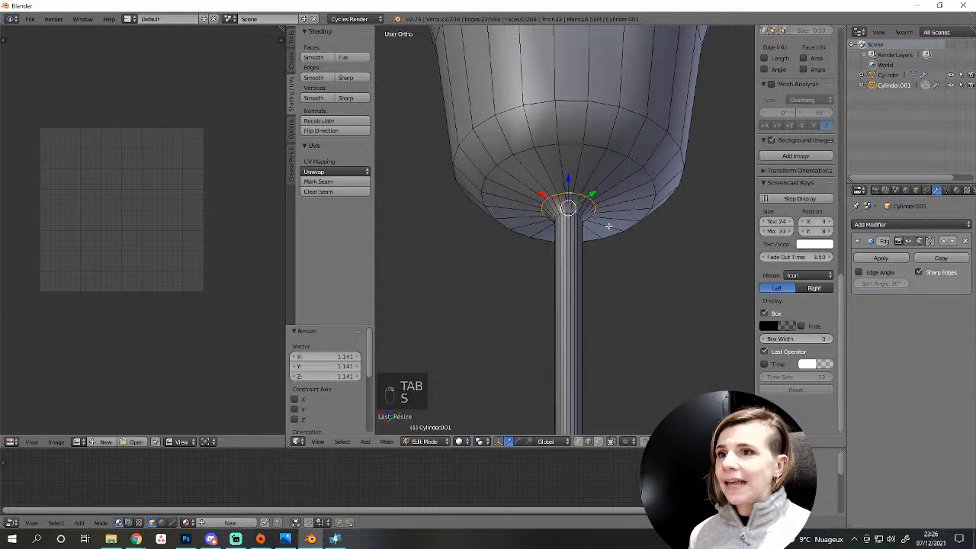
pyautogui.press('a')
pyautogui.scroll(-4, 599, 240)
pyautogui.press('Tab')
pyautogui.scroll(-3, 599, 239)
pyautogui.scroll(1, 548, 249)
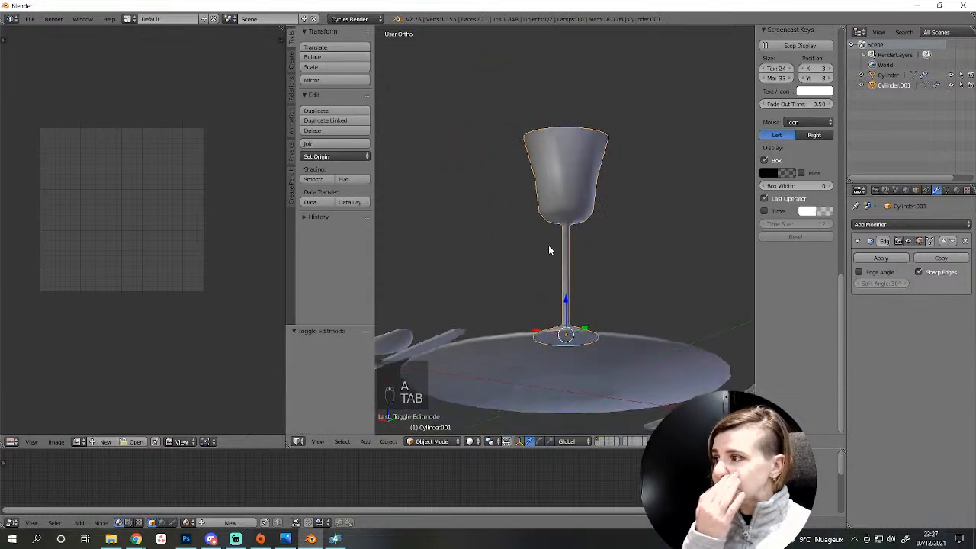
# Examine the glass's cup, rim and interior mesh in Edit Mode from several angles, and return to Object Mode.
pyautogui.moveTo(548, 249); pyautogui.dragTo(577, 306, button='middle')
pyautogui.scroll(2, 578, 249)
pyautogui.scroll(3, 574, 305)
pyautogui.scroll(-4, 563, 262)
pyautogui.moveTo(562, 266); pyautogui.dragTo(532, 272, button='middle')
pyautogui.scroll(4, 532, 345)
pyautogui.press('Tab')
pyautogui.moveTo(539, 221); pyautogui.dragTo(561, 307, button='middle')
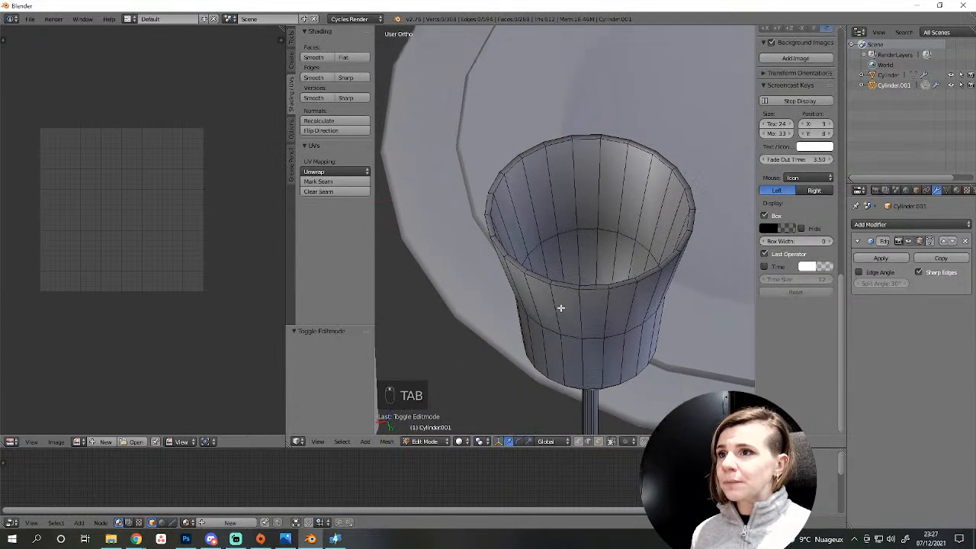
pyautogui.scroll(3, 481, 250)
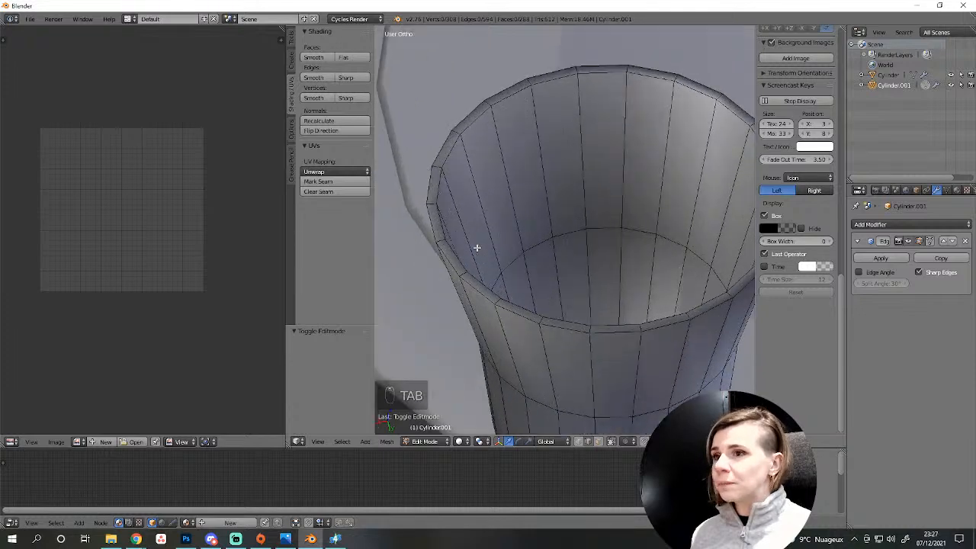
pyautogui.scroll(-3, 532, 247)
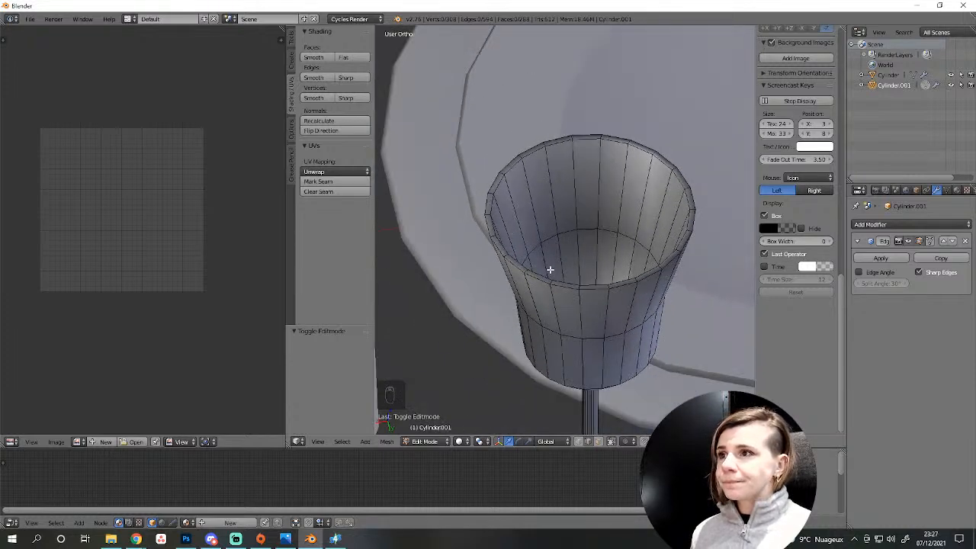
pyautogui.moveTo(550, 269); pyautogui.dragTo(552, 318, button='middle')
pyautogui.scroll(-3, 557, 319)
pyautogui.press('a')
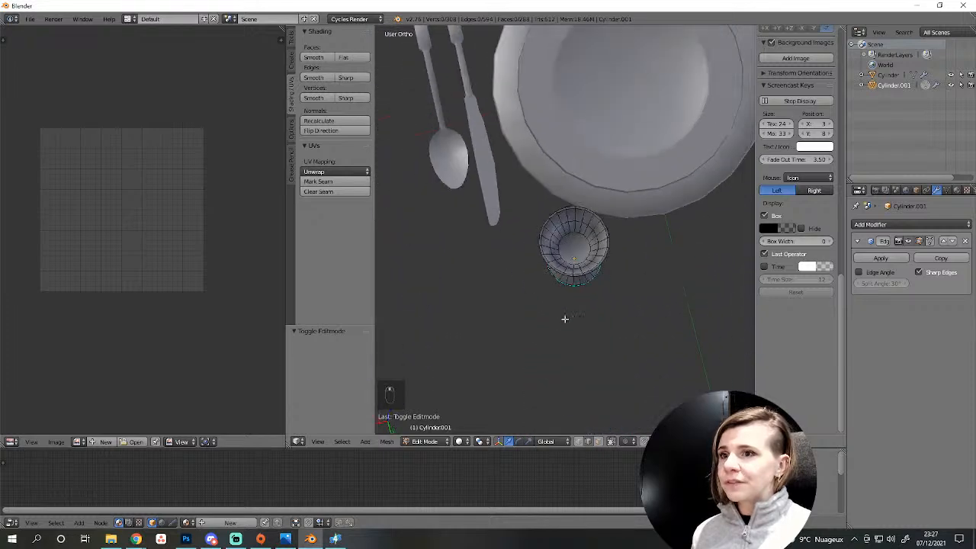
pyautogui.press('Tab')
# Join the wine glass into the plate and cutlery object.
pyautogui.moveTo(583, 352); pyautogui.dragTo(679, 361, button='middle')
pyautogui.rightClick(576, 361)
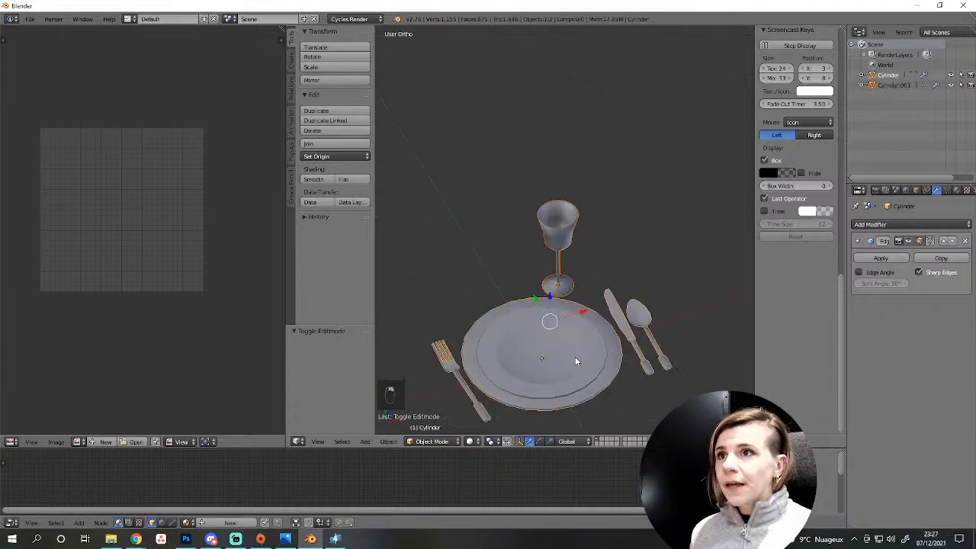
pyautogui.hotkey('ctrl', 'j')
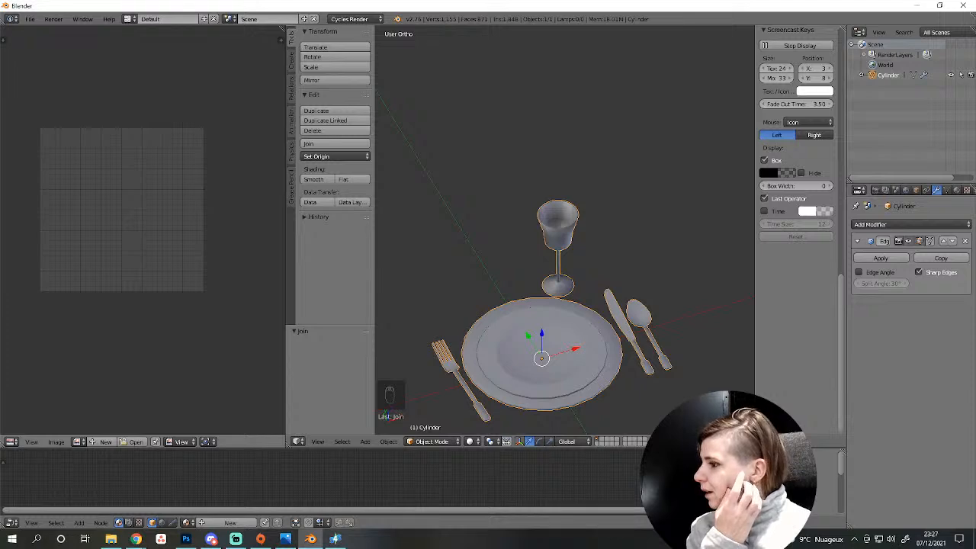
# Compare the modelled setting with the table reference photo in Photos, and close the photo.
pyautogui.moveTo(0, 87); pyautogui.dragTo(461, 95)
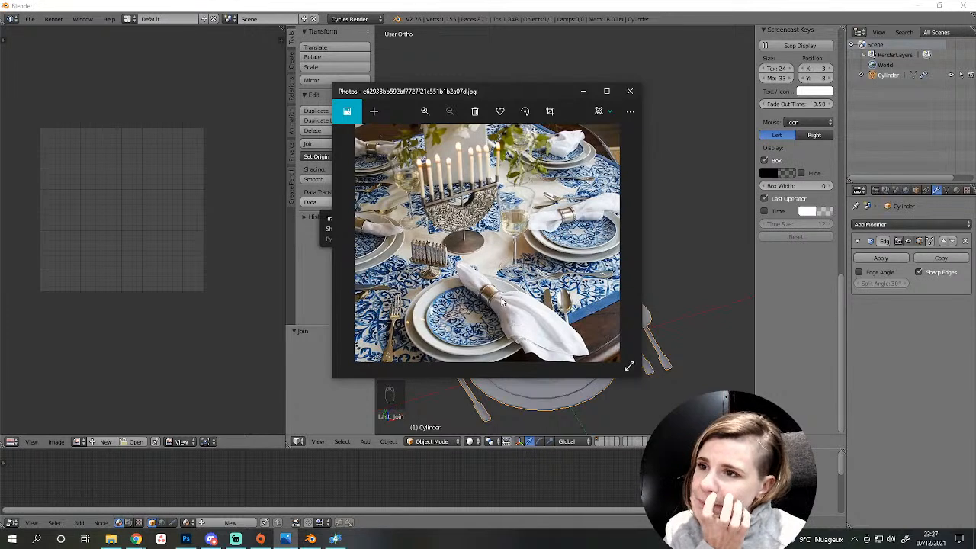
pyautogui.moveTo(492, 101); pyautogui.dragTo(292, 75)
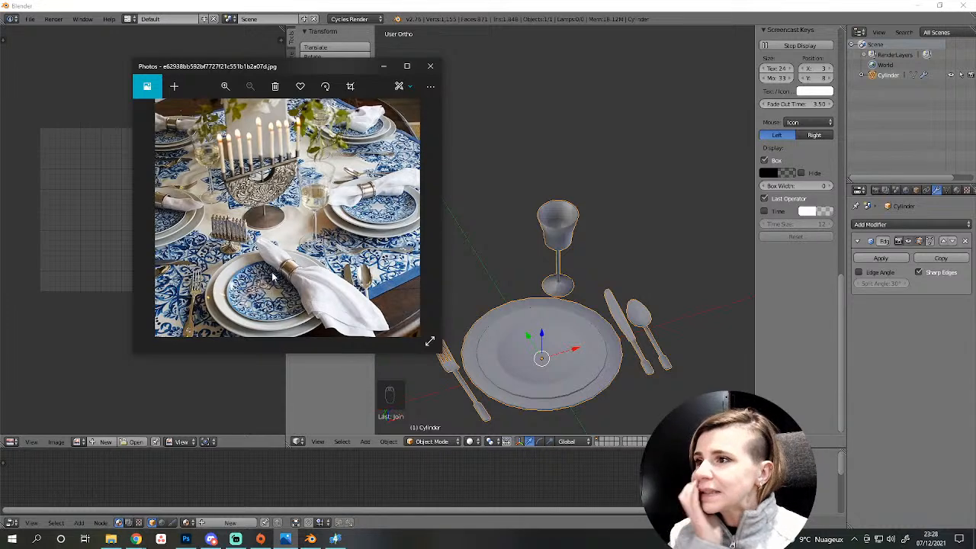
pyautogui.click(431, 67)
# Start appending from a library and browse to the F:\Furnitures\#2021 folder.
pyautogui.click(30, 19)
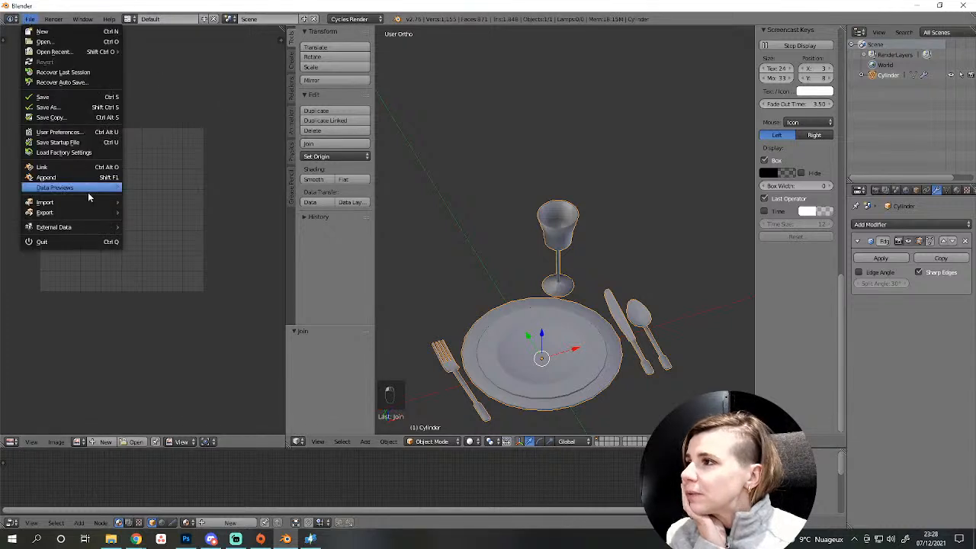
pyautogui.moveTo(70, 203)
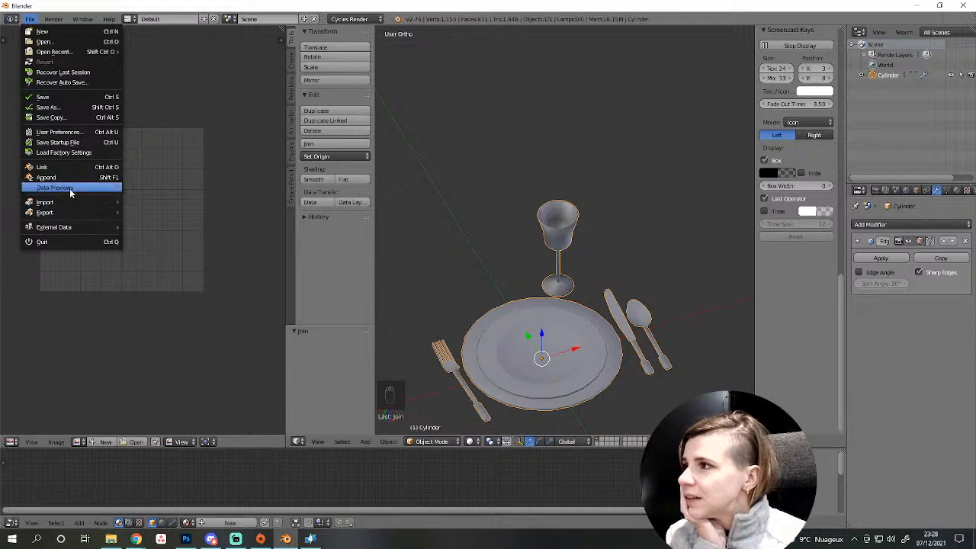
pyautogui.click(46, 177)
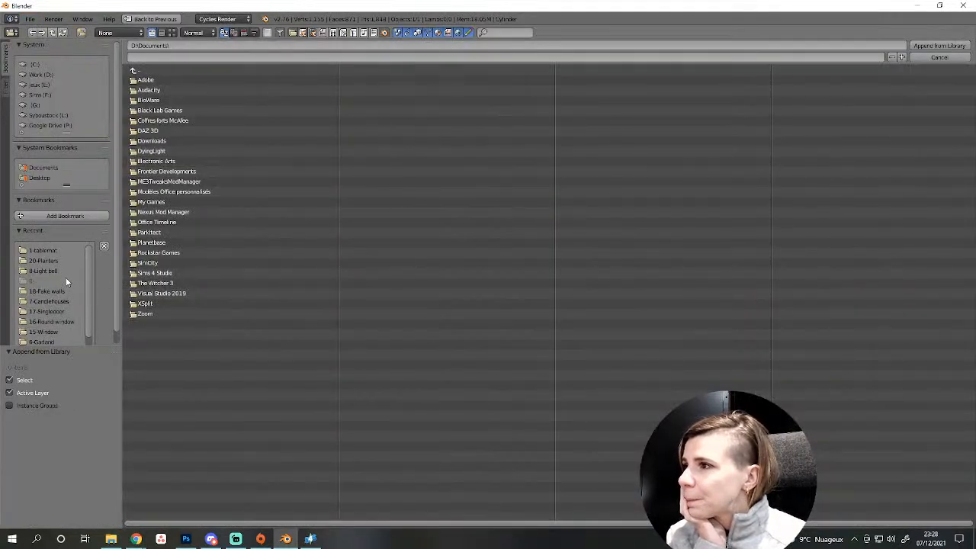
pyautogui.click(50, 250)
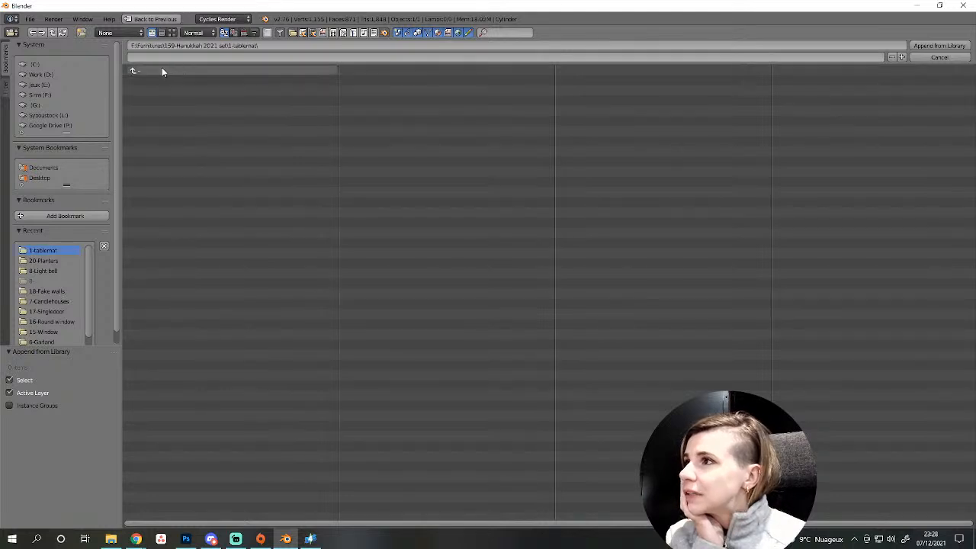
pyautogui.click(143, 71)
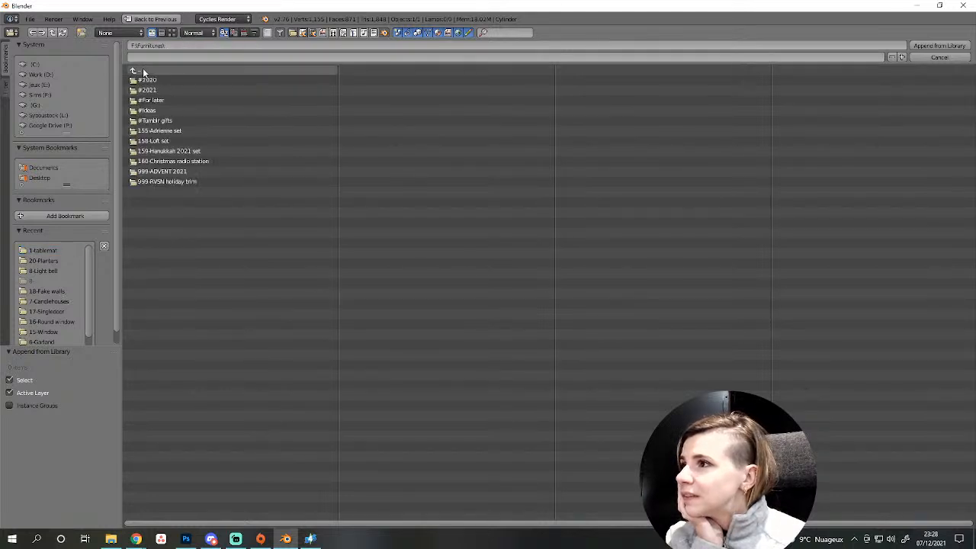
pyautogui.click(146, 90)
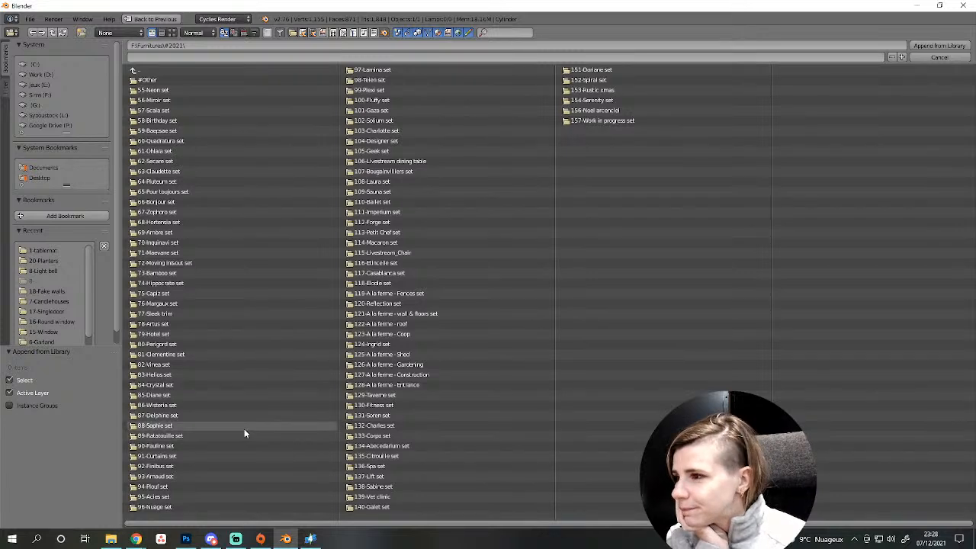
pyautogui.click(200, 444)
pyautogui.click(144, 70)
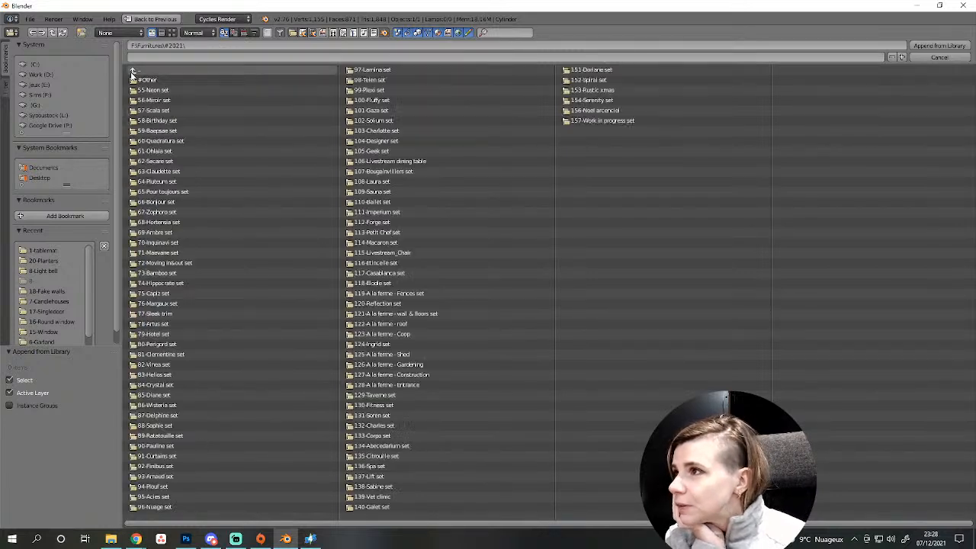
# Append the Napkin object from napkins.blend in the 7-kitchen clutter folder of the 89-Ratatouille set.
pyautogui.click(168, 431)
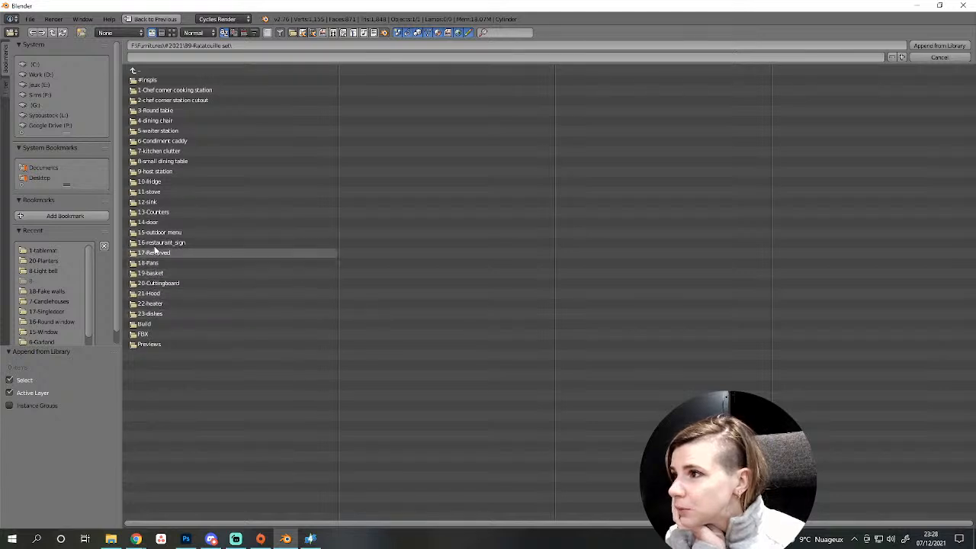
pyautogui.click(168, 151)
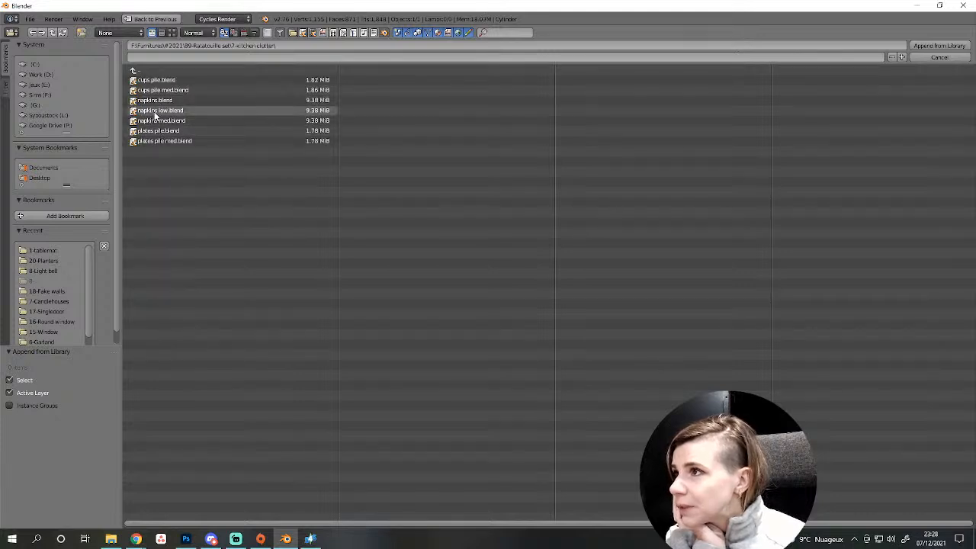
pyautogui.click(153, 100)
pyautogui.click(147, 134)
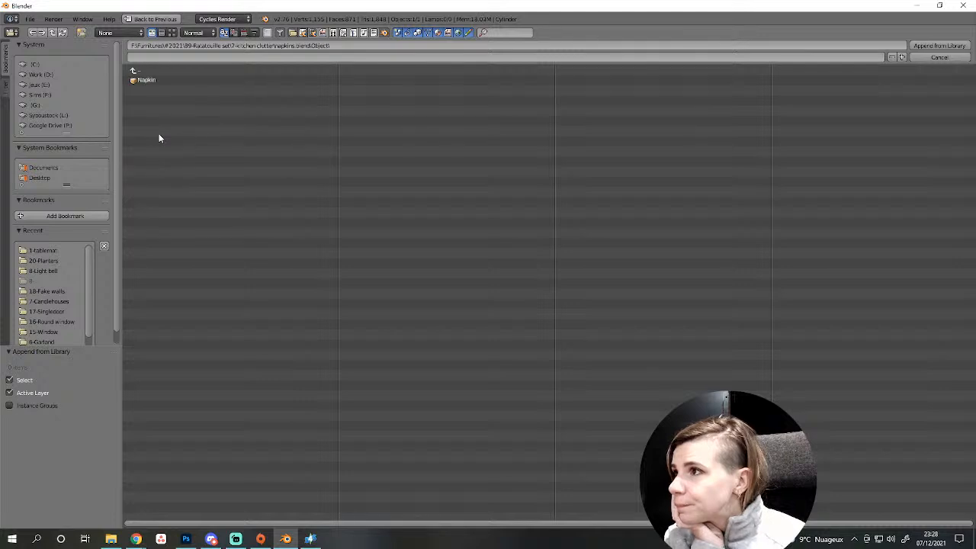
pyautogui.doubleClick(144, 81)
# Delete the vertices of two of the three linked napkins and their rings, keeping only the one nearest the fork.
pyautogui.scroll(-4, 488, 301)
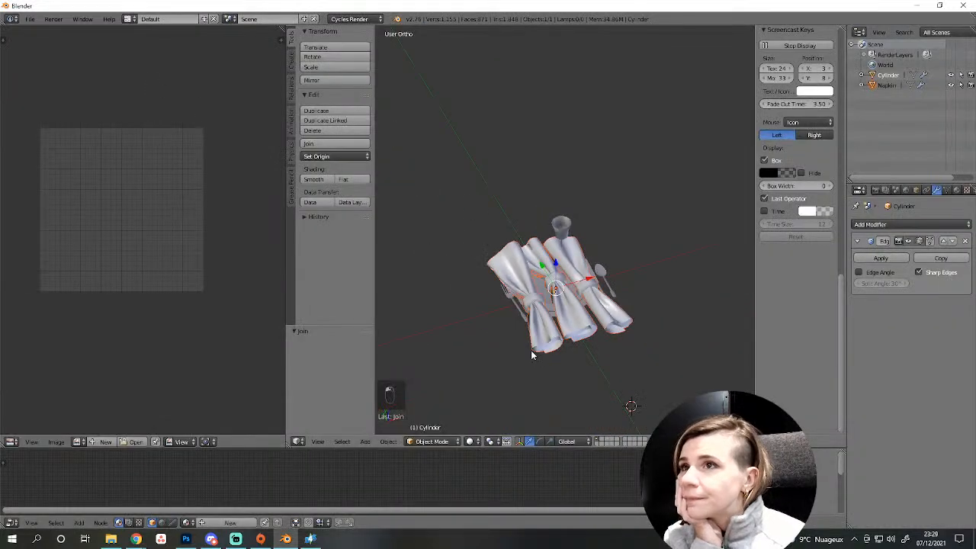
pyautogui.scroll(3, 512, 380)
pyautogui.moveTo(529, 369); pyautogui.dragTo(563, 331, button='middle')
pyautogui.scroll(3, 563, 331)
pyautogui.rightClick(523, 336)
pyautogui.press('Tab')
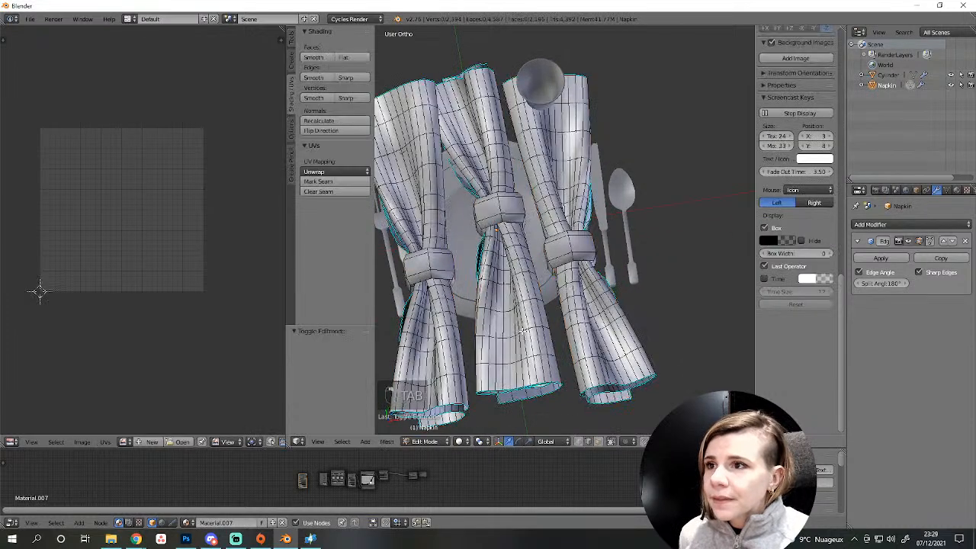
pyautogui.press('l')
pyautogui.press('l')
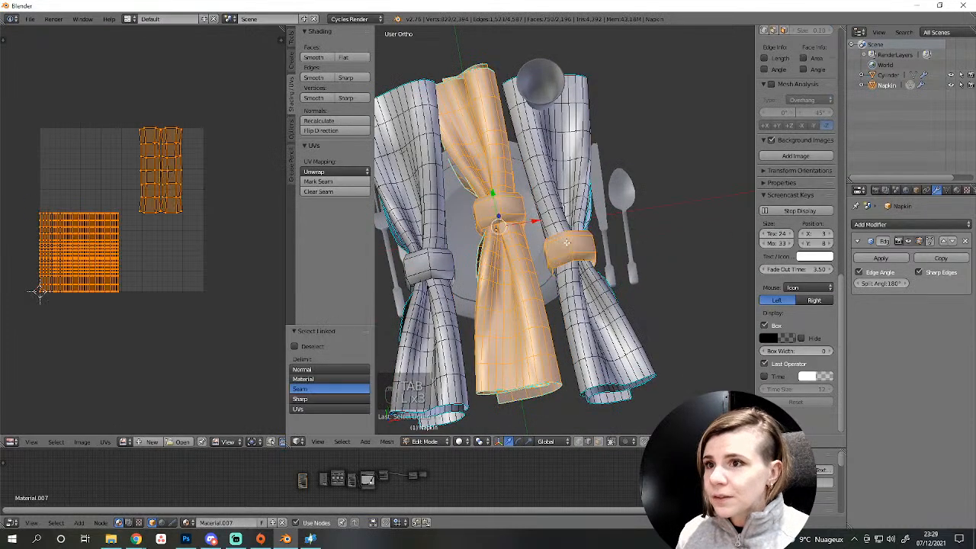
pyautogui.press('l')
pyautogui.press('l')
pyautogui.press('l')
pyautogui.press('Delete')
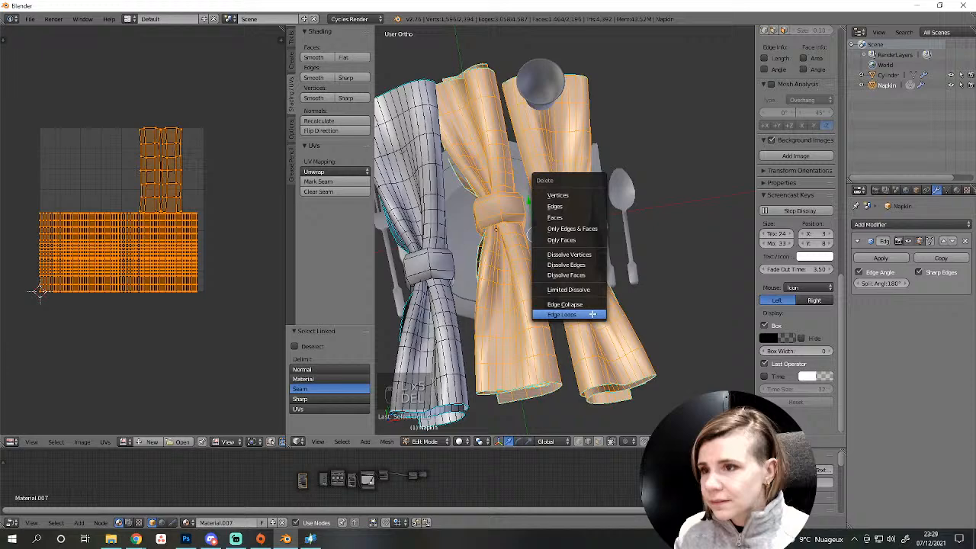
pyautogui.click(568, 194)
# Reopen the table-setting reference photo from the #Inspis folder to examine the napkin ring, and switch back to Blender.
pyautogui.scroll(-4, 543, 290)
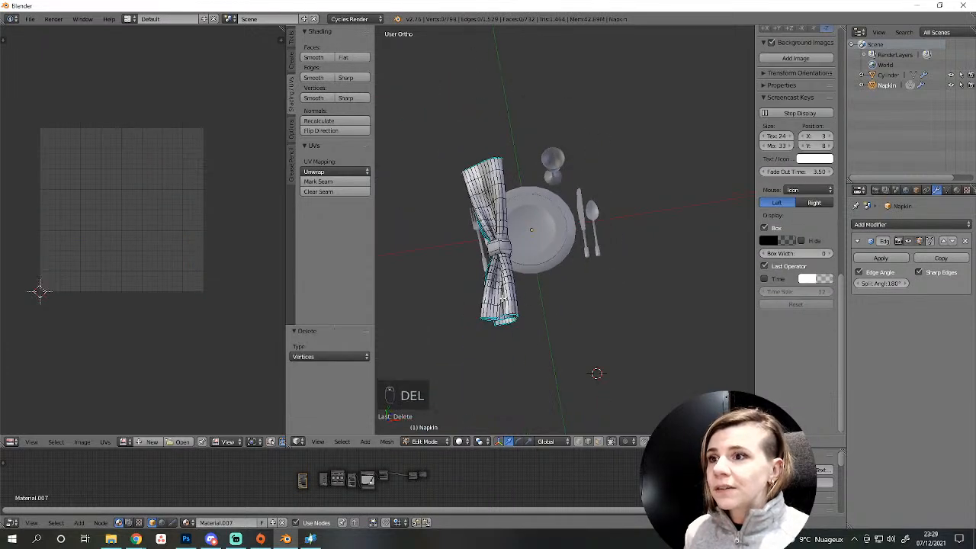
pyautogui.scroll(3, 496, 329)
pyautogui.keyDown('shift'); pyautogui.moveTo(497, 328); pyautogui.dragTo(507, 359, button='middle'); pyautogui.keyUp('shift')
pyautogui.scroll(4, 595, 305)
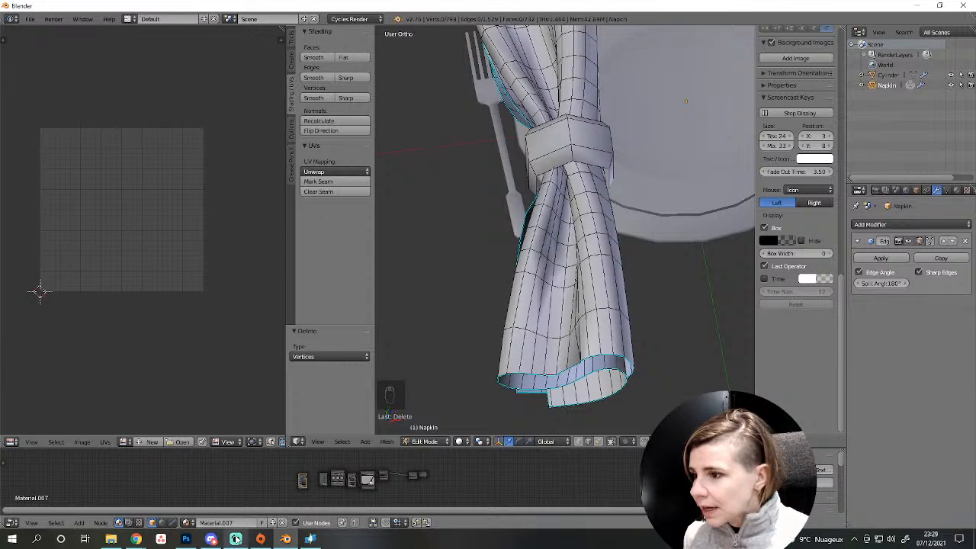
pyautogui.click(111, 539)
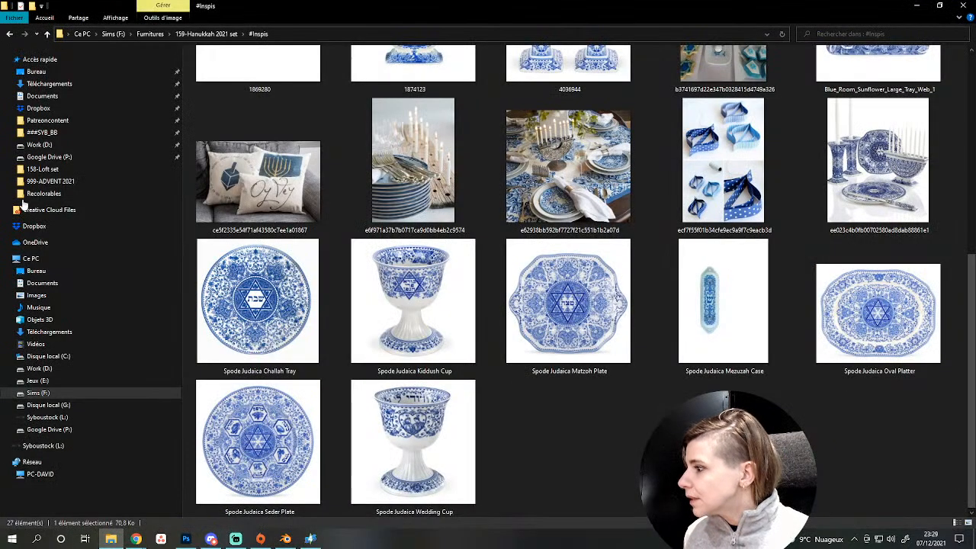
pyautogui.moveTo(579, 179); pyautogui.dragTo(554, 159)
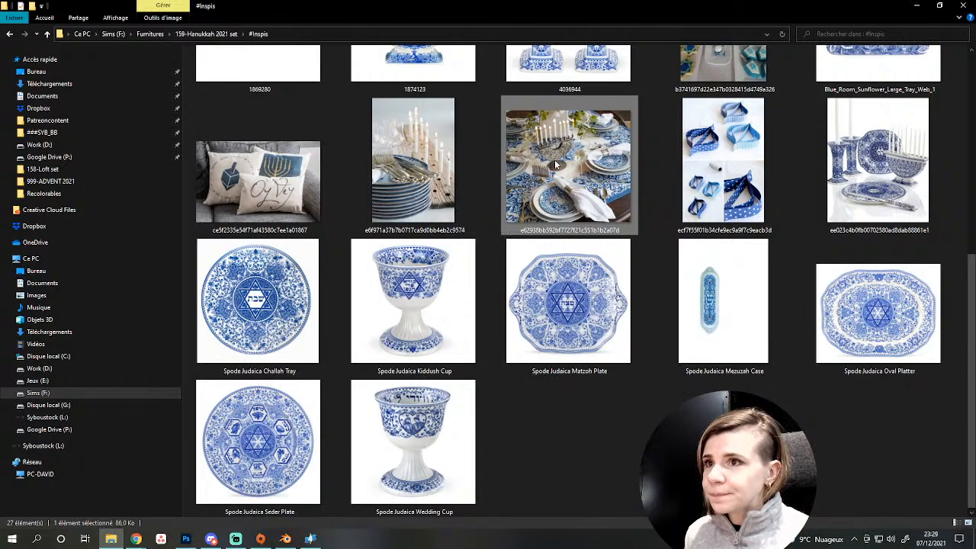
pyautogui.doubleClick(554, 160)
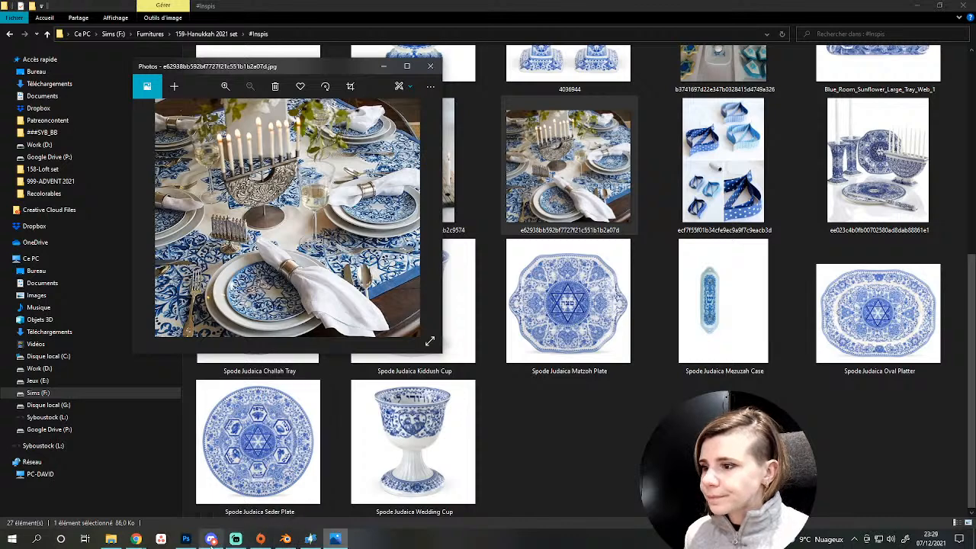
pyautogui.click(285, 539)
# Delete the vertices of the two edge loops bordering the napkin ring's openings.
pyautogui.scroll(3, 538, 251)
pyautogui.scroll(1, 538, 251)
pyautogui.keyDown('shift'); pyautogui.moveTo(597, 120); pyautogui.dragTo(523, 315, button='middle'); pyautogui.keyUp('shift')
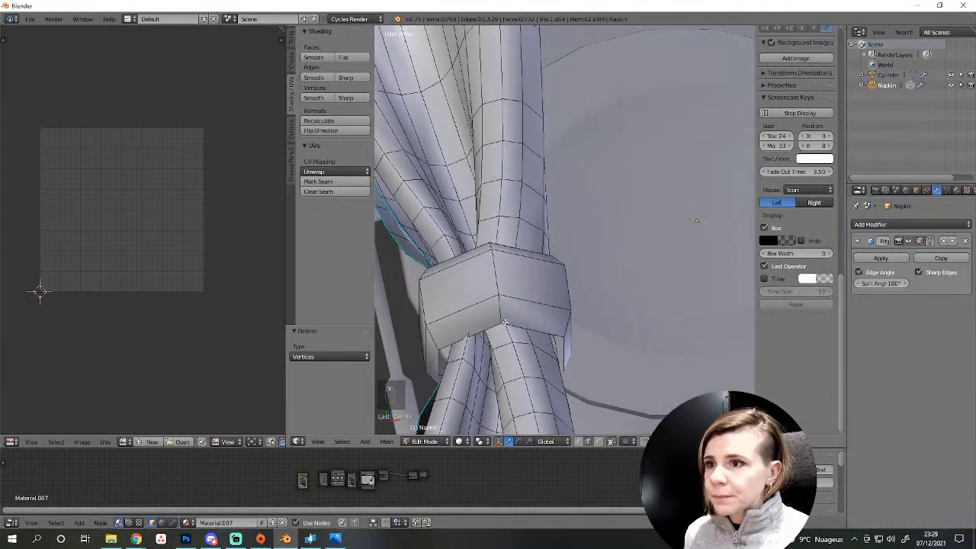
pyautogui.keyDown('alt'); pyautogui.rightClick(503, 322); pyautogui.keyUp('alt')
pyautogui.keyDown('alt'); pyautogui.keyDown('shift'); pyautogui.rightClick(504, 244); pyautogui.keyUp('shift'); pyautogui.keyUp('alt')
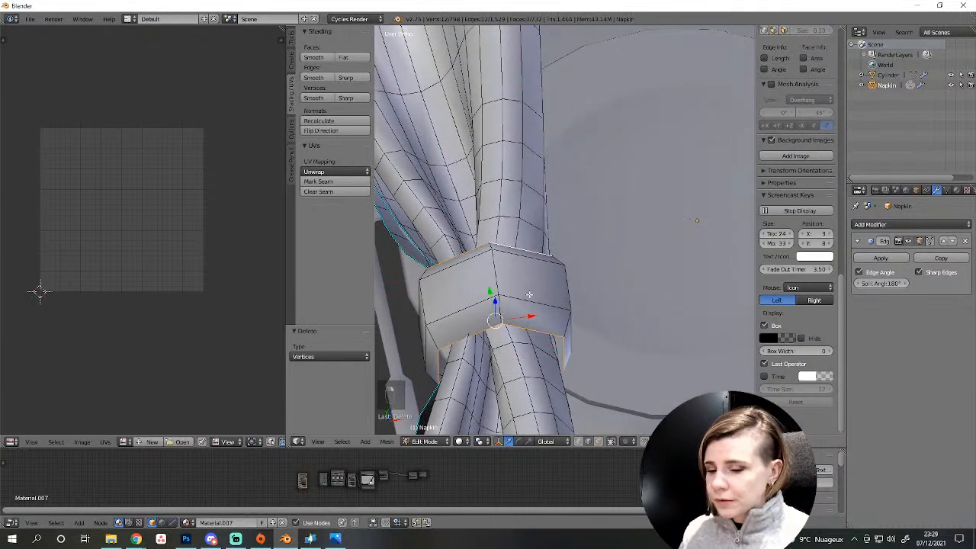
pyautogui.press('Delete')
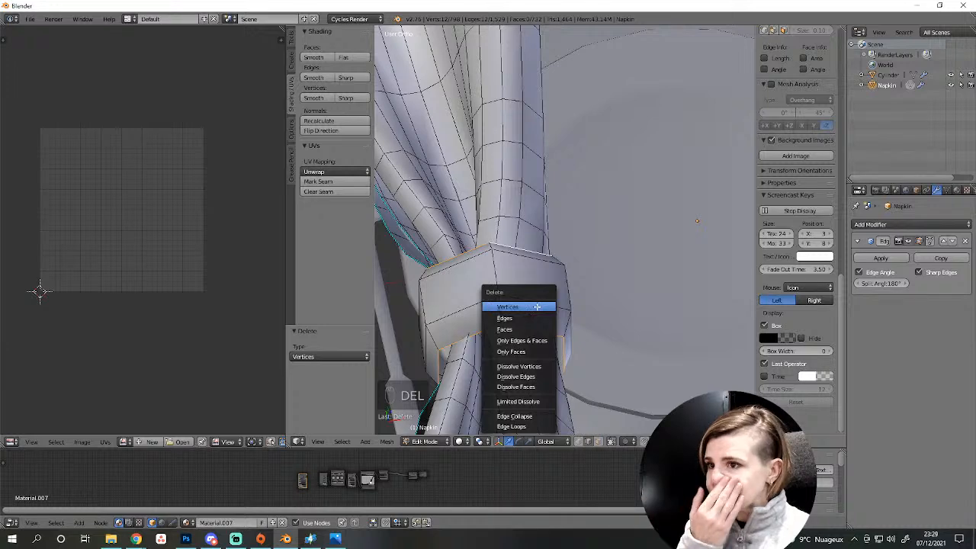
pyautogui.click(531, 306)
# Select both remaining edge loops of the napkin ring and scale them by 1.990 along Y, plus 0.824 uniformly.
pyautogui.keyDown('alt'); pyautogui.rightClick(505, 300); pyautogui.keyUp('alt')
pyautogui.scroll(-2, 542, 319)
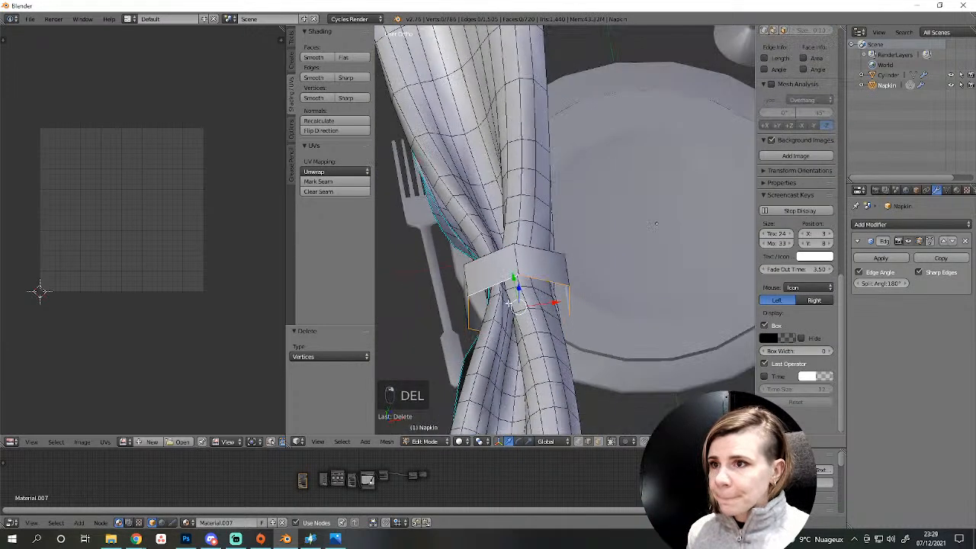
pyautogui.moveTo(508, 304)
pyautogui.mouseDown(button='middle')
pyautogui.moveTo(566, 338)
pyautogui.moveTo(498, 292)
pyautogui.mouseUp(button='middle')
pyautogui.hotkey('ctrl', 'z')
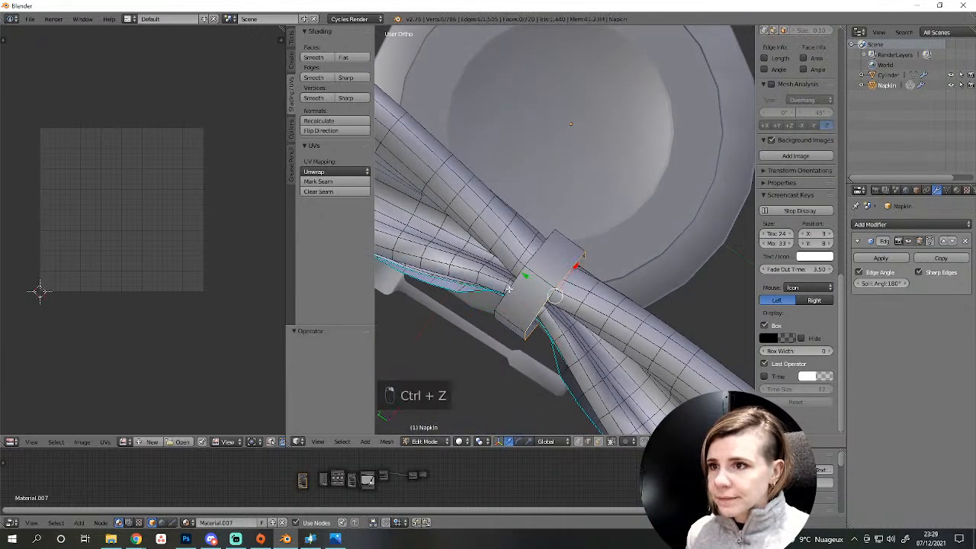
pyautogui.press('s')
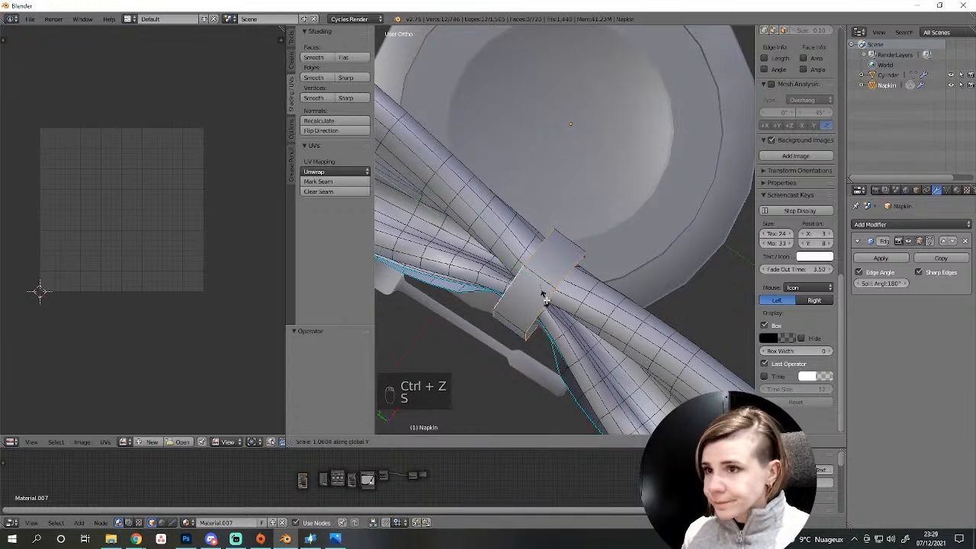
pyautogui.click(557, 312)
pyautogui.press('s')
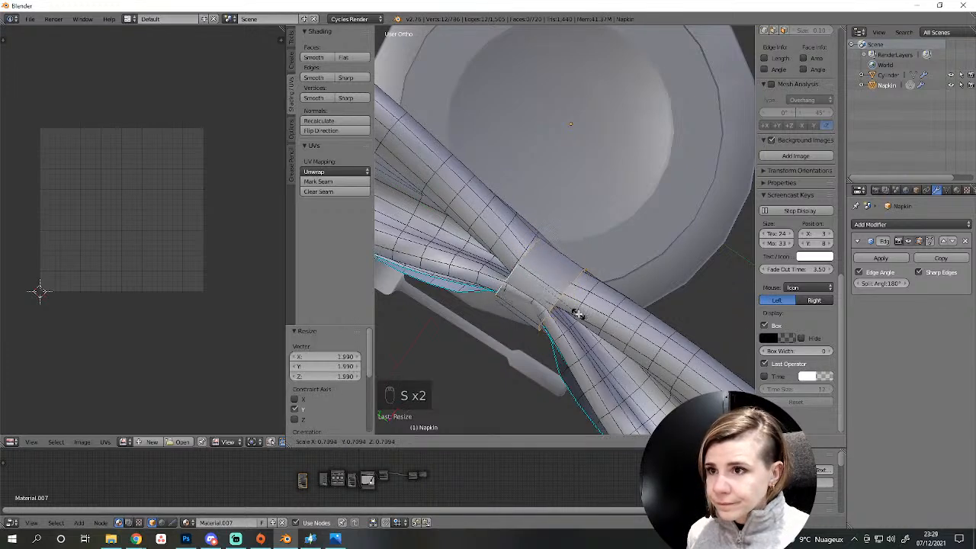
pyautogui.click(583, 315)
pyautogui.moveTo(583, 315)
pyautogui.mouseDown(button='middle')
pyautogui.moveTo(588, 267)
pyautogui.moveTo(583, 315)
pyautogui.mouseUp(button='middle')
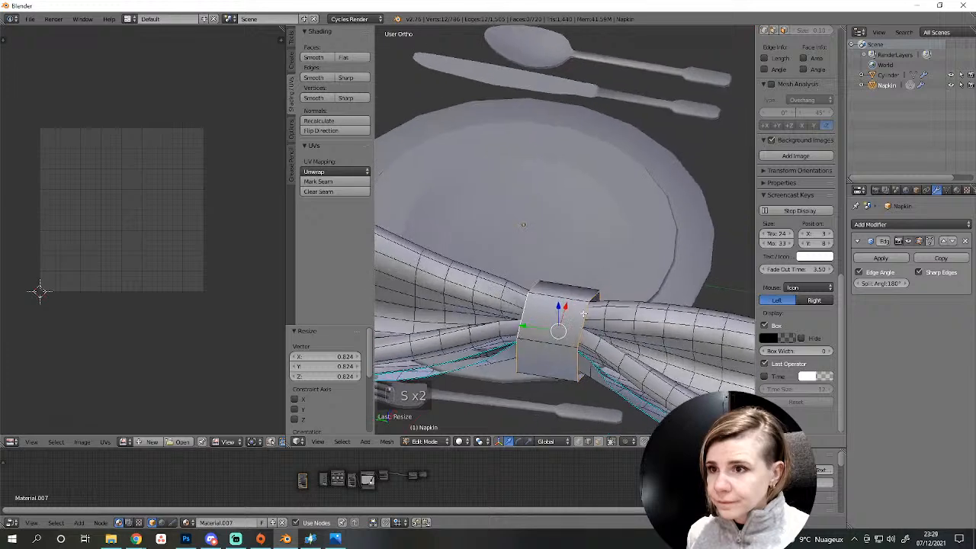
# Scale the napkin ring's two opening edge loops by 1.395 along Y.
pyautogui.press('s')
pyautogui.rightClick(585, 329)
pyautogui.press('s')
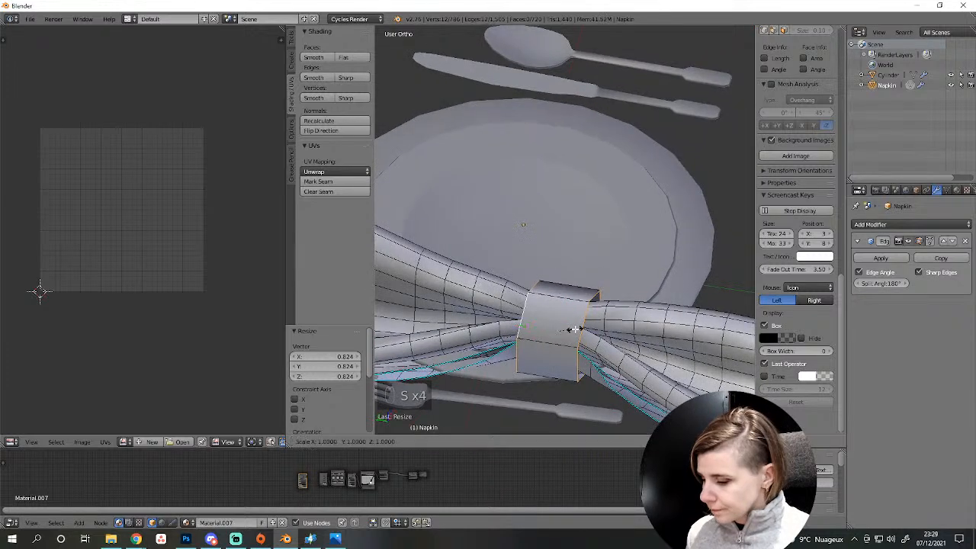
pyautogui.press('y')
pyautogui.click(581, 330)
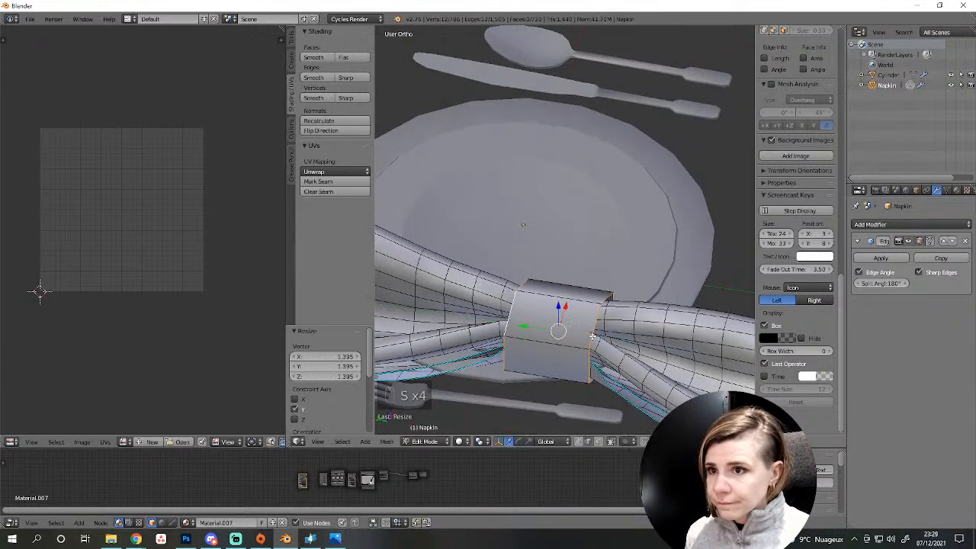
# Extrude the ring's two edge loops in place and scale them inward by 0.734, using Individual Origins as the pivot point.
pyautogui.press('e')
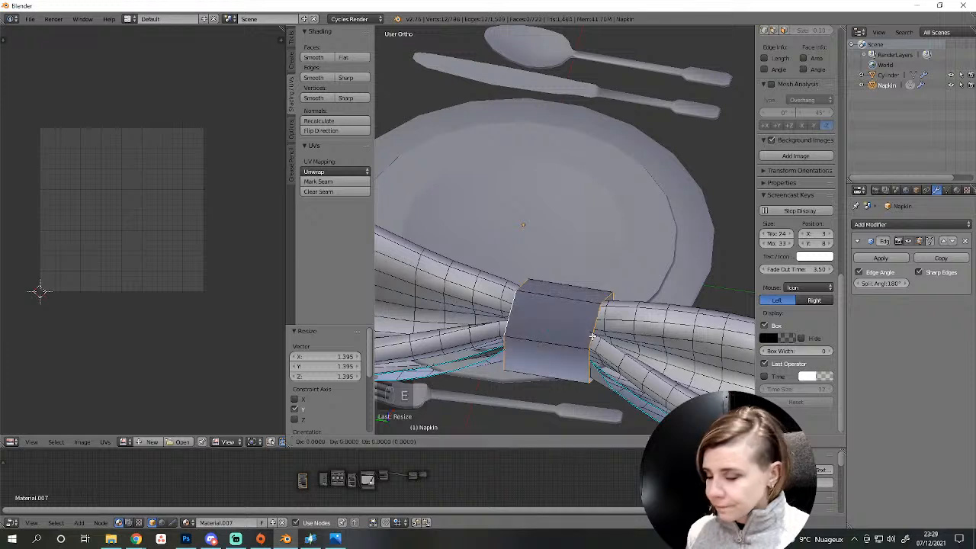
pyautogui.rightClick(591, 335)
pyautogui.press('s')
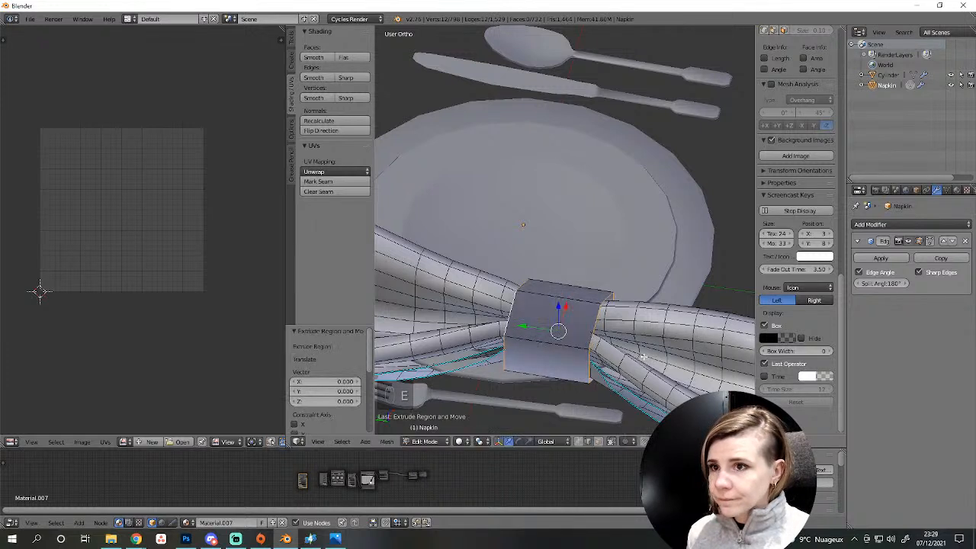
pyautogui.rightClick(638, 362)
pyautogui.click(479, 441)
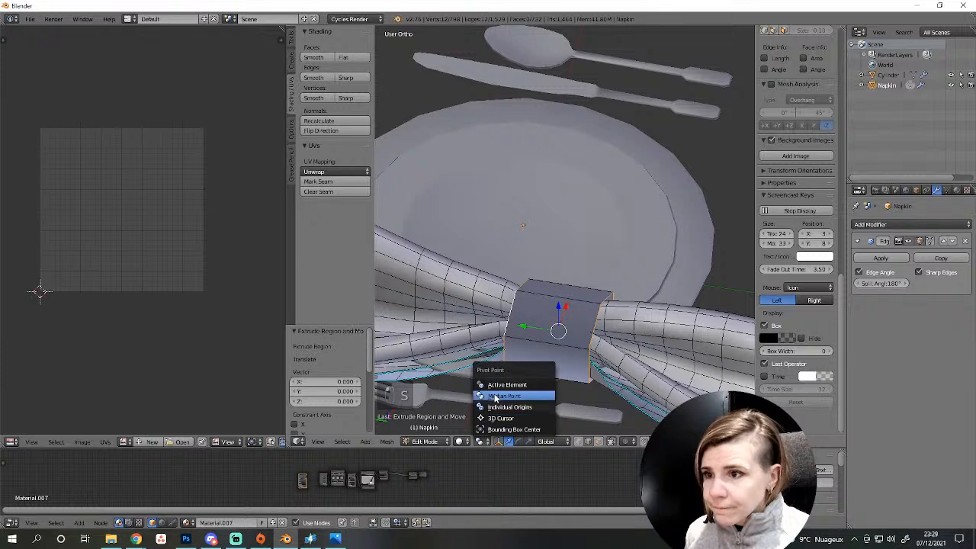
pyautogui.click(503, 407)
pyautogui.press('s')
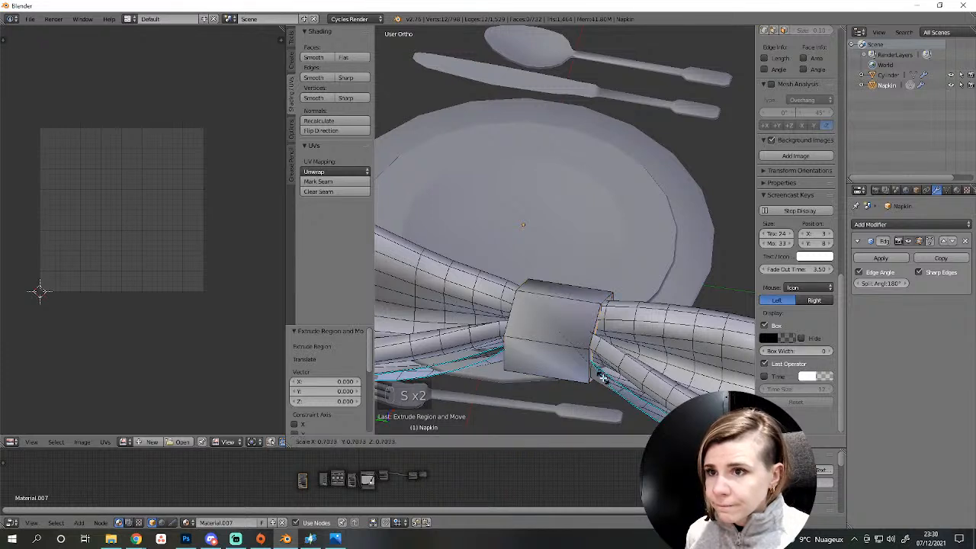
pyautogui.click(606, 378)
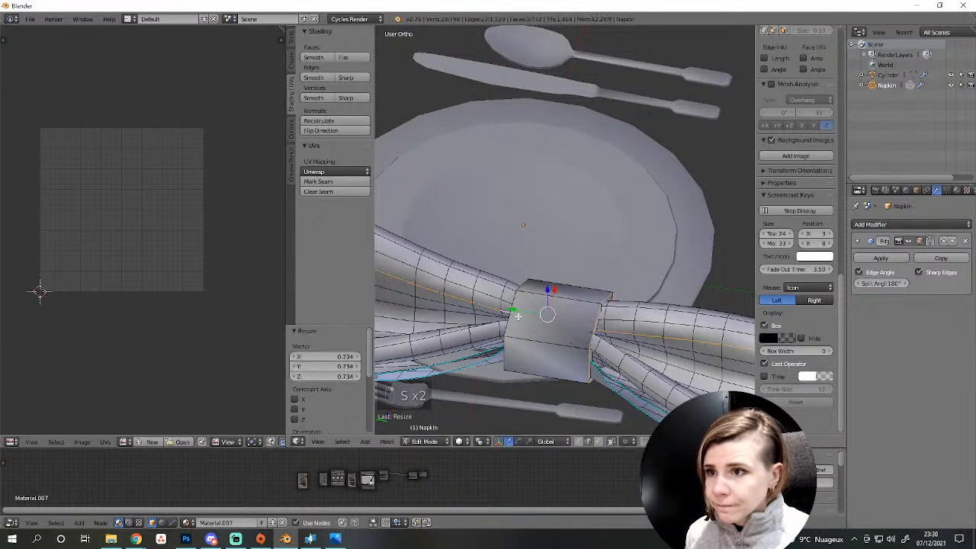
# Undo the stray loop selection, mark the ring's opening edges sharp, and view the napkin in Object Mode.
pyautogui.hotkey('ctrl', 'z')
pyautogui.scroll(-3, 534, 305)
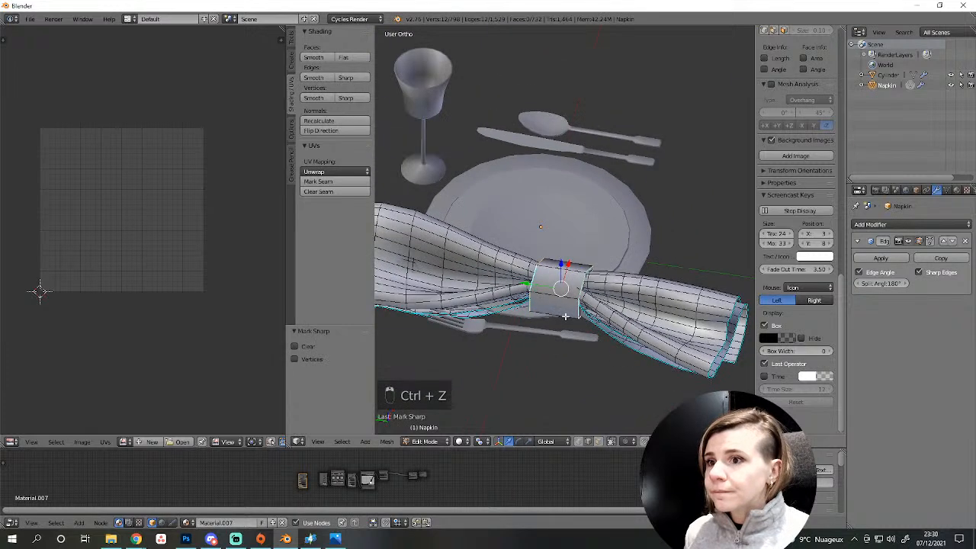
pyautogui.press('a')
pyautogui.press('Tab')
pyautogui.moveTo(543, 322); pyautogui.dragTo(483, 369, button='middle')
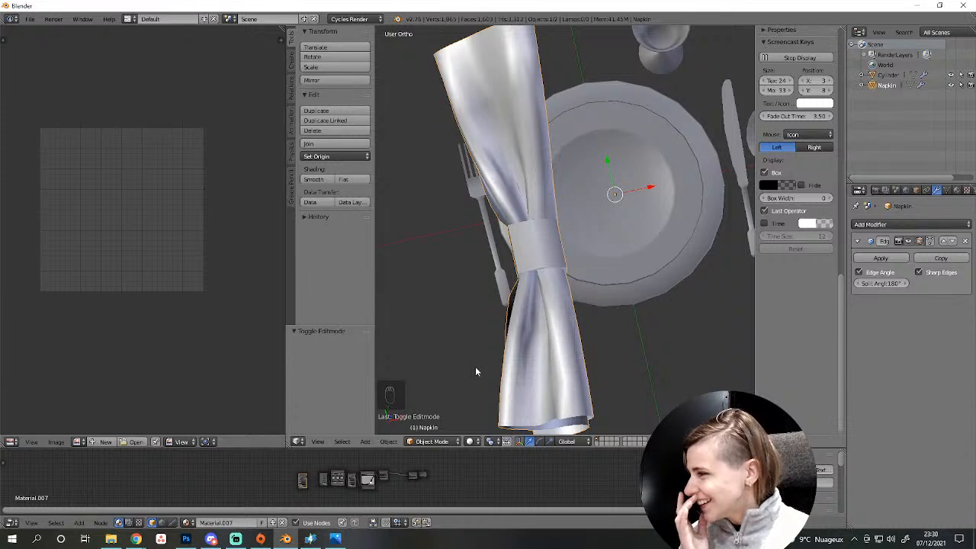
pyautogui.scroll(-5, 533, 369)
pyautogui.scroll(5, 568, 350)
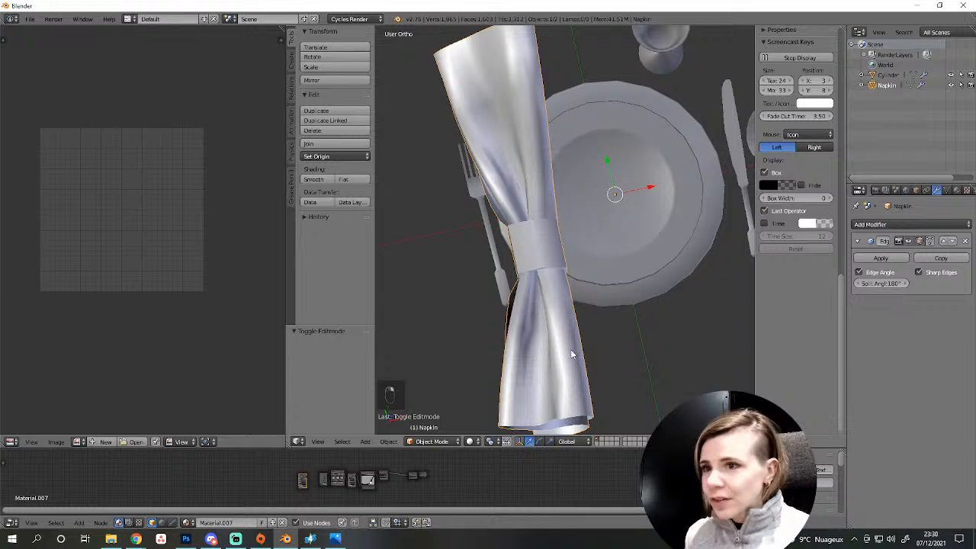
# Return to Edit Mode and select the linked napkin cloth so its UV grid can be inspected.
pyautogui.press('Tab')
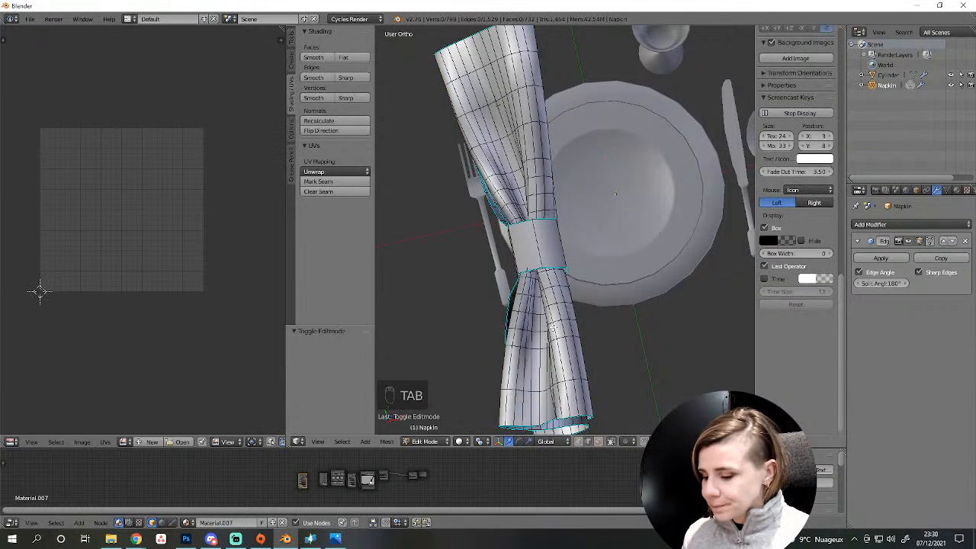
pyautogui.press('l')
pyautogui.scroll(-2, 79, 195)
pyautogui.scroll(5, 85, 206)
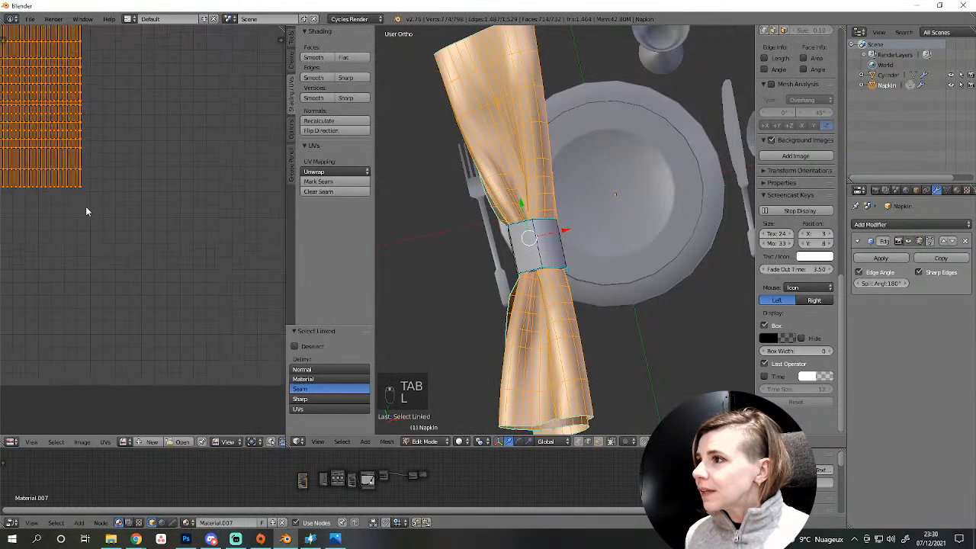
pyautogui.moveTo(86, 208); pyautogui.dragTo(185, 269, button='middle')
pyautogui.scroll(4, 185, 270)
# Select every second vertical edge loop in the cloth's UV grid and try to delete them as Edge Loops.
pyautogui.keyDown('alt'); pyautogui.rightClick(217, 291); pyautogui.keyUp('alt')
pyautogui.scroll(-1, 184, 310)
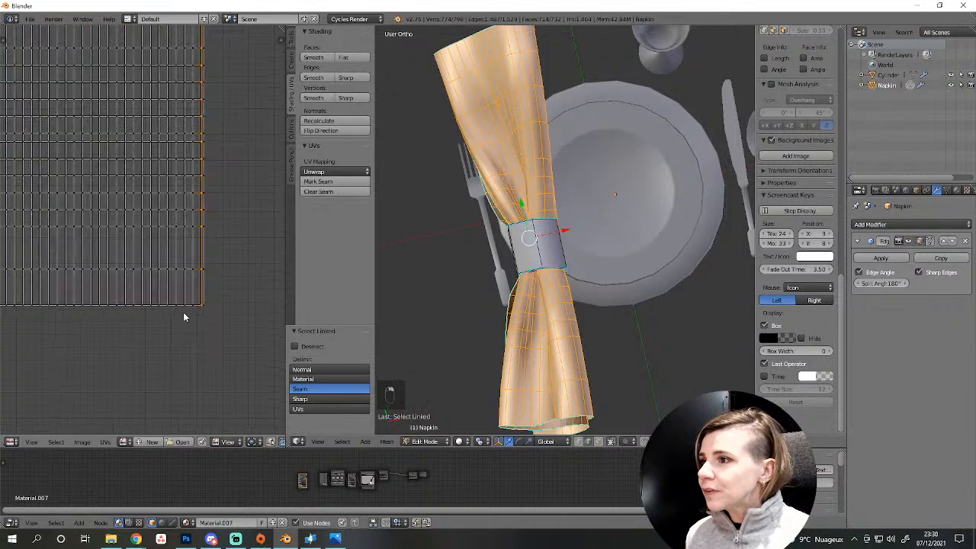
pyautogui.moveTo(182, 312); pyautogui.dragTo(238, 262, button='middle')
pyautogui.scroll(-2, 238, 262)
pyautogui.moveTo(156, 218); pyautogui.dragTo(154, 277, button='middle')
pyautogui.scroll(-1, 155, 277)
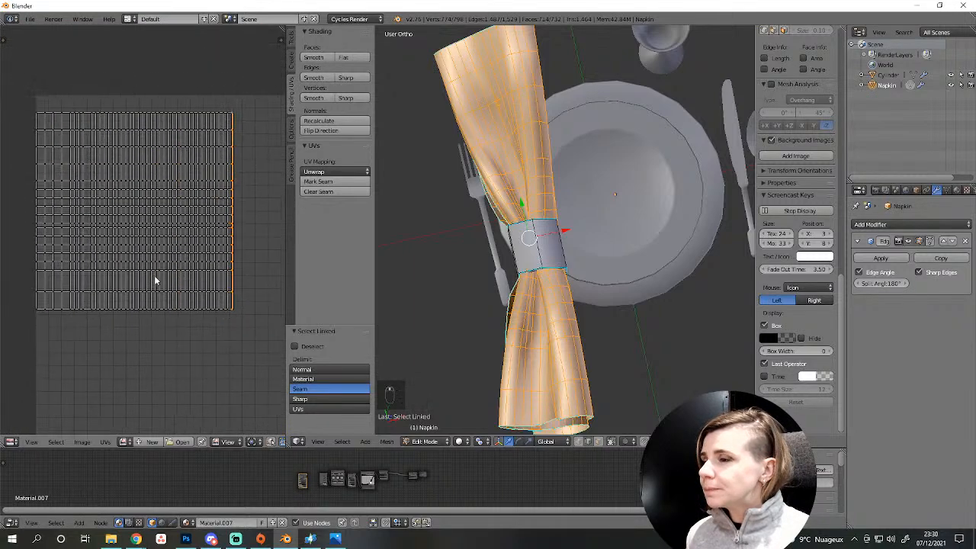
pyautogui.keyDown('alt'); pyautogui.keyDown('shift'); pyautogui.rightClick(225, 283); pyautogui.keyUp('shift'); pyautogui.keyUp('alt')
pyautogui.scroll(3, 225, 294)
pyautogui.scroll(-3, 233, 314)
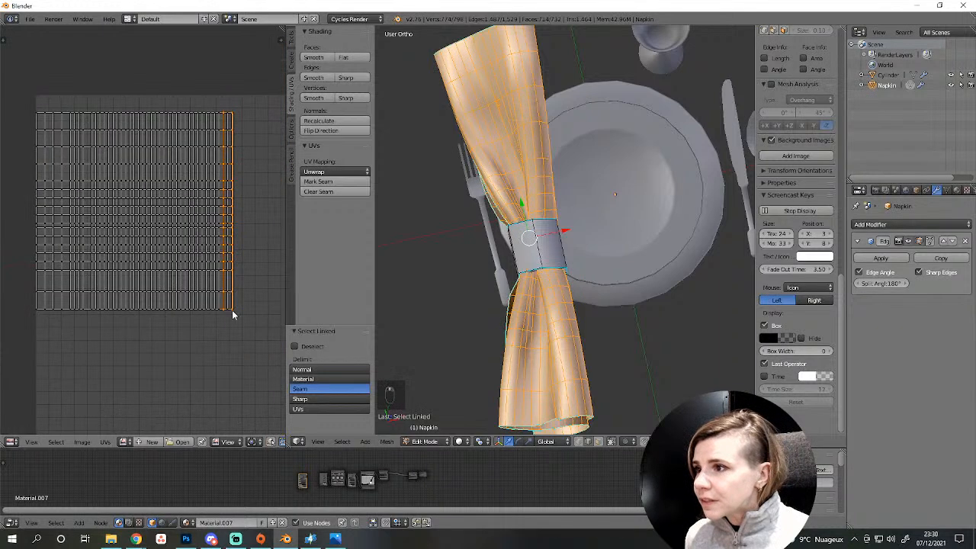
pyautogui.keyDown('alt'); pyautogui.keyDown('shift'); pyautogui.rightClick(213, 285); pyautogui.keyUp('shift'); pyautogui.keyUp('alt')
pyautogui.keyDown('alt'); pyautogui.keyDown('shift'); pyautogui.rightClick(205, 280); pyautogui.keyUp('shift'); pyautogui.keyUp('alt')
pyautogui.keyDown('alt'); pyautogui.keyDown('shift'); pyautogui.rightClick(196, 278); pyautogui.keyUp('shift'); pyautogui.keyUp('alt')
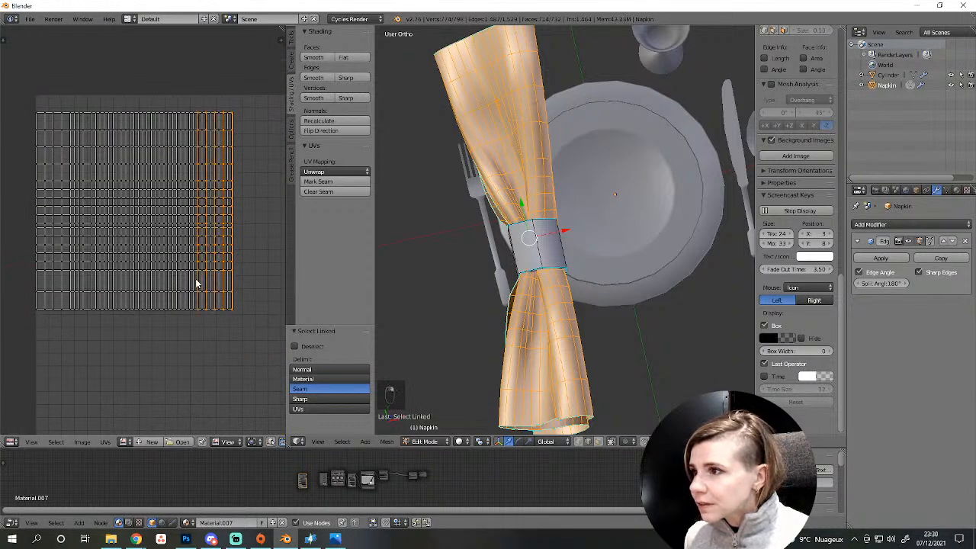
pyautogui.keyDown('alt'); pyautogui.keyDown('shift'); pyautogui.rightClick(190, 281); pyautogui.keyUp('shift'); pyautogui.keyUp('alt')
pyautogui.scroll(1, 190, 282)
pyautogui.keyDown('alt'); pyautogui.keyDown('shift'); pyautogui.rightClick(189, 294); pyautogui.keyUp('shift'); pyautogui.keyUp('alt')
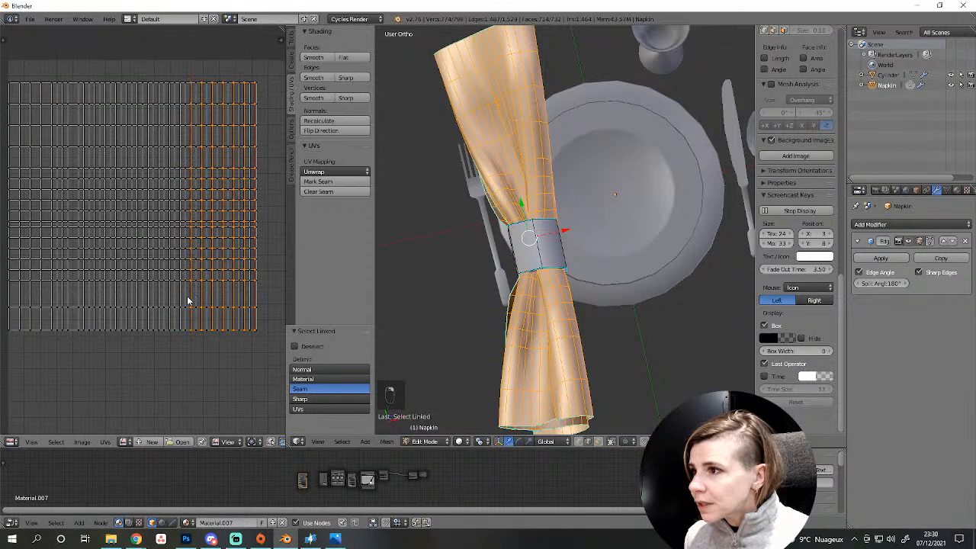
pyautogui.scroll(3, 187, 306)
pyautogui.scroll(-2, 185, 323)
pyautogui.keyDown('alt'); pyautogui.keyDown('shift'); pyautogui.rightClick(181, 303); pyautogui.keyUp('shift'); pyautogui.keyUp('alt')
pyautogui.hotkey('ctrl', 'z')
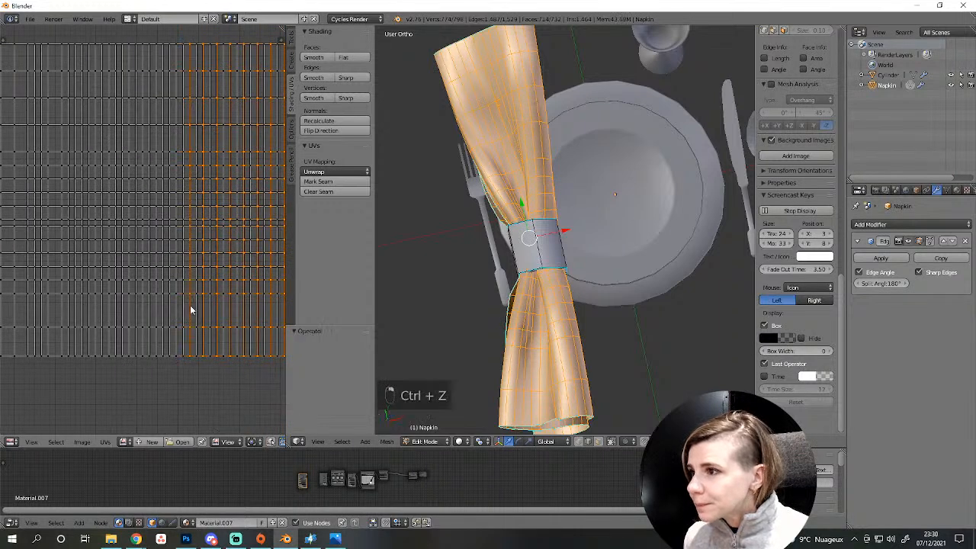
pyautogui.keyDown('alt'); pyautogui.keyDown('shift'); pyautogui.rightClick(176, 308); pyautogui.keyUp('shift'); pyautogui.keyUp('alt')
pyautogui.keyDown('alt'); pyautogui.keyDown('shift'); pyautogui.rightClick(161, 305); pyautogui.keyUp('shift'); pyautogui.keyUp('alt')
pyautogui.keyDown('alt'); pyautogui.keyDown('shift'); pyautogui.rightClick(148, 304); pyautogui.keyUp('shift'); pyautogui.keyUp('alt')
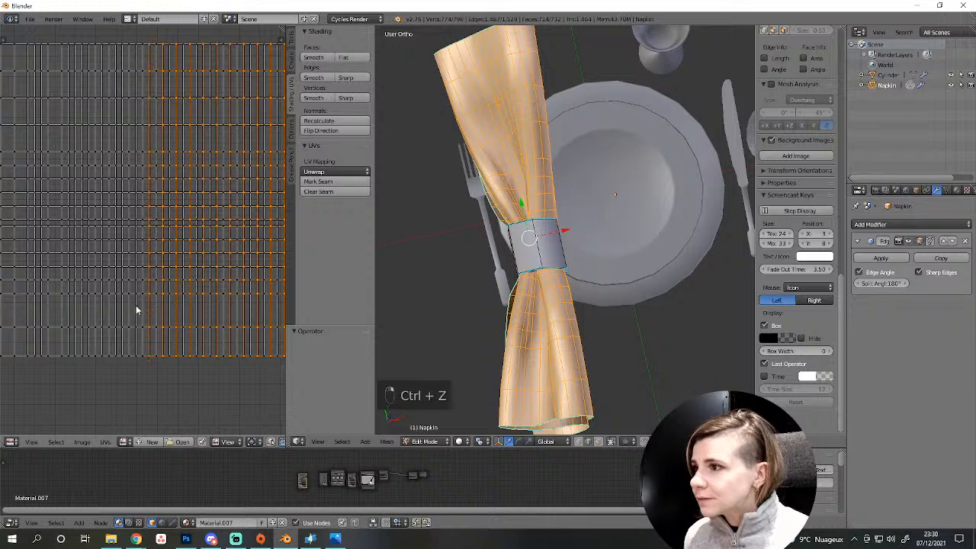
pyautogui.keyDown('alt'); pyautogui.keyDown('shift'); pyautogui.rightClick(136, 305); pyautogui.keyUp('shift'); pyautogui.keyUp('alt')
pyautogui.keyDown('alt'); pyautogui.keyDown('shift'); pyautogui.rightClick(119, 305); pyautogui.keyUp('shift'); pyautogui.keyUp('alt')
pyautogui.keyDown('alt'); pyautogui.keyDown('shift'); pyautogui.rightClick(109, 308); pyautogui.keyUp('shift'); pyautogui.keyUp('alt')
pyautogui.keyDown('alt'); pyautogui.keyDown('shift'); pyautogui.rightClick(97, 308); pyautogui.keyUp('shift'); pyautogui.keyUp('alt')
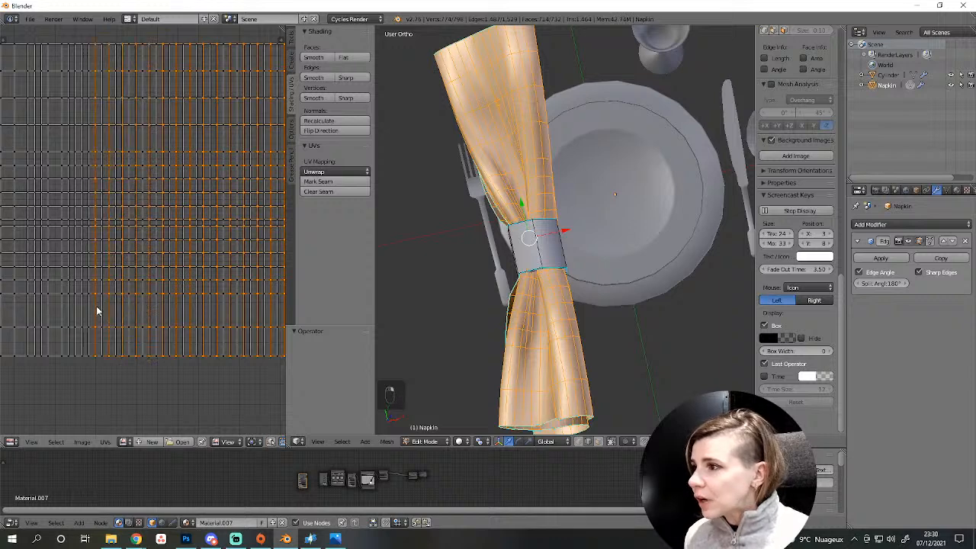
pyautogui.keyDown('alt'); pyautogui.keyDown('shift'); pyautogui.rightClick(82, 309); pyautogui.keyUp('shift'); pyautogui.keyUp('alt')
pyautogui.keyDown('alt'); pyautogui.keyDown('shift'); pyautogui.rightClick(72, 311); pyautogui.keyUp('shift'); pyautogui.keyUp('alt')
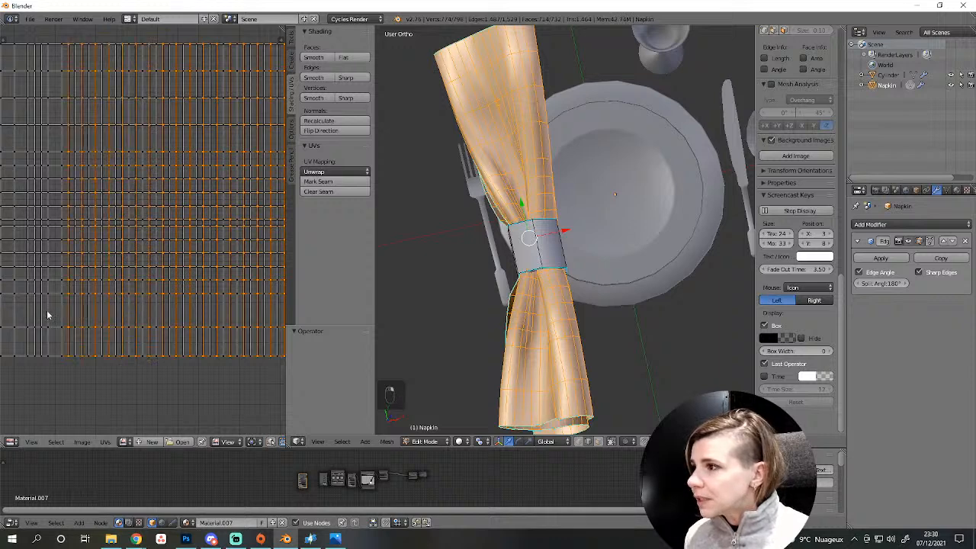
pyautogui.keyDown('alt'); pyautogui.keyDown('shift'); pyautogui.rightClick(40, 312); pyautogui.keyUp('shift'); pyautogui.keyUp('alt')
pyautogui.keyDown('alt'); pyautogui.keyDown('shift'); pyautogui.rightClick(30, 318); pyautogui.keyUp('shift'); pyautogui.keyUp('alt')
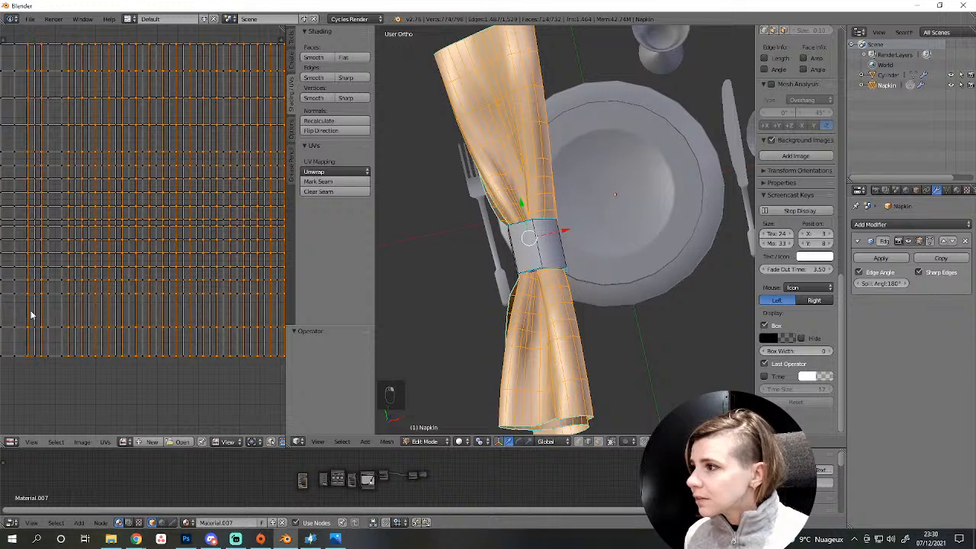
pyautogui.scroll(-3, 31, 318)
pyautogui.press('Delete')
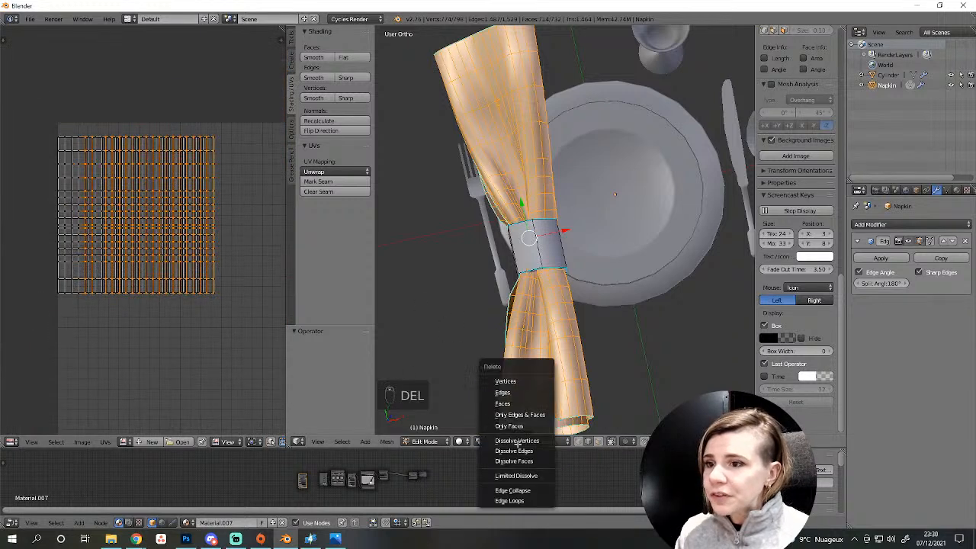
pyautogui.click(509, 500)
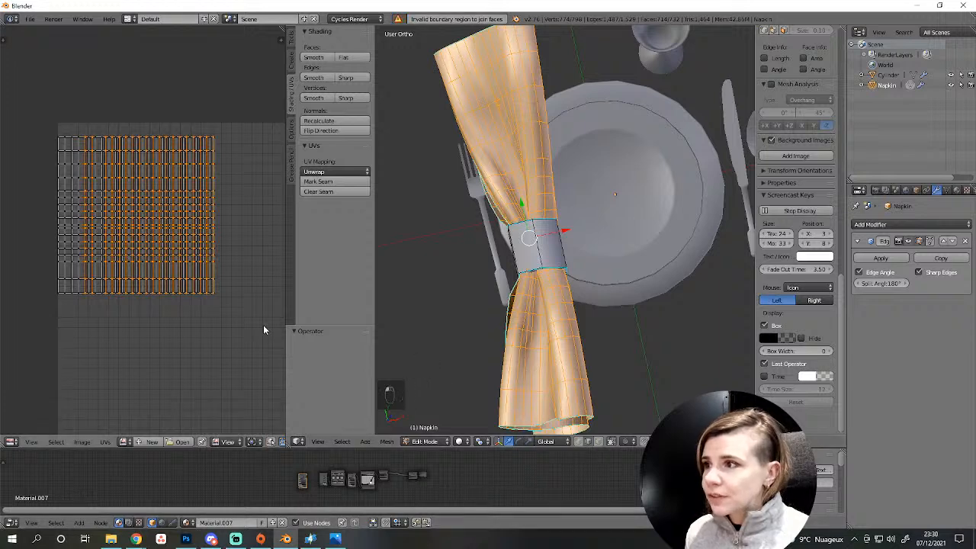
# Deselect the whole napkin mesh and enable synchronized selection between the UV layout and the mesh.
pyautogui.press('a')
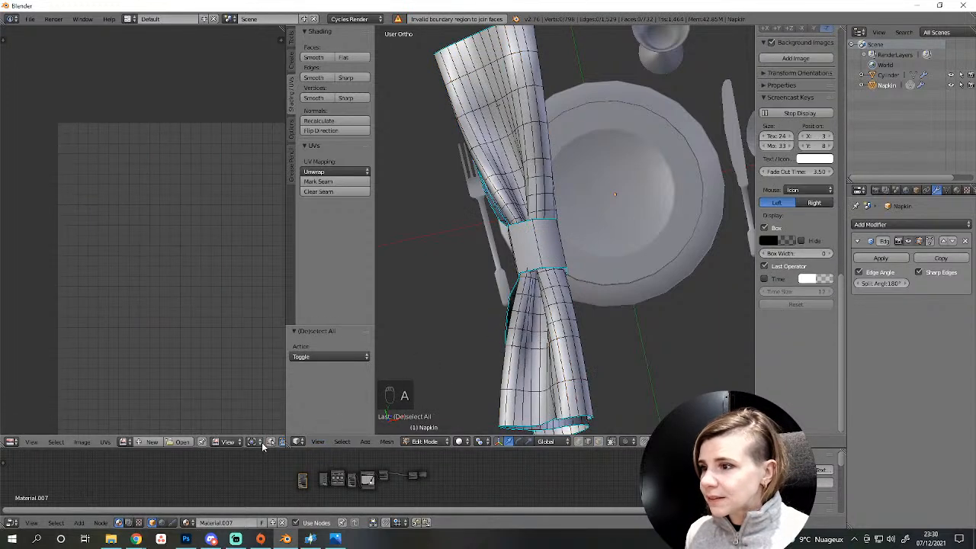
pyautogui.click(270, 442)
pyautogui.scroll(2, 212, 340)
pyautogui.scroll(1, 206, 331)
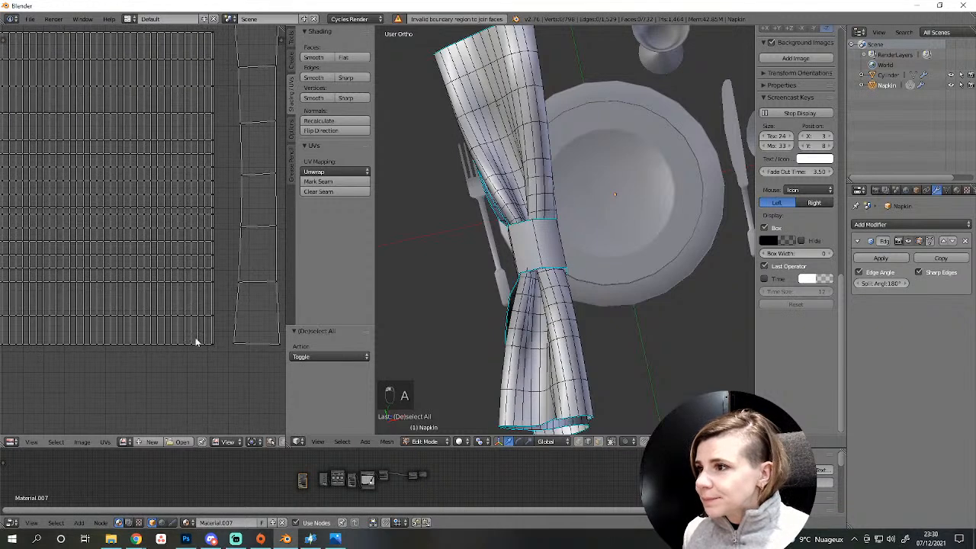
# Select every second vertical edge loop across the cloth's UV grid, undoing stray picks, and delete the selection as Edge Loops.
pyautogui.keyDown('alt'); pyautogui.rightClick(211, 337); pyautogui.keyUp('alt')
pyautogui.keyDown('alt'); pyautogui.keyDown('shift'); pyautogui.rightClick(204, 336); pyautogui.keyUp('shift'); pyautogui.keyUp('alt')
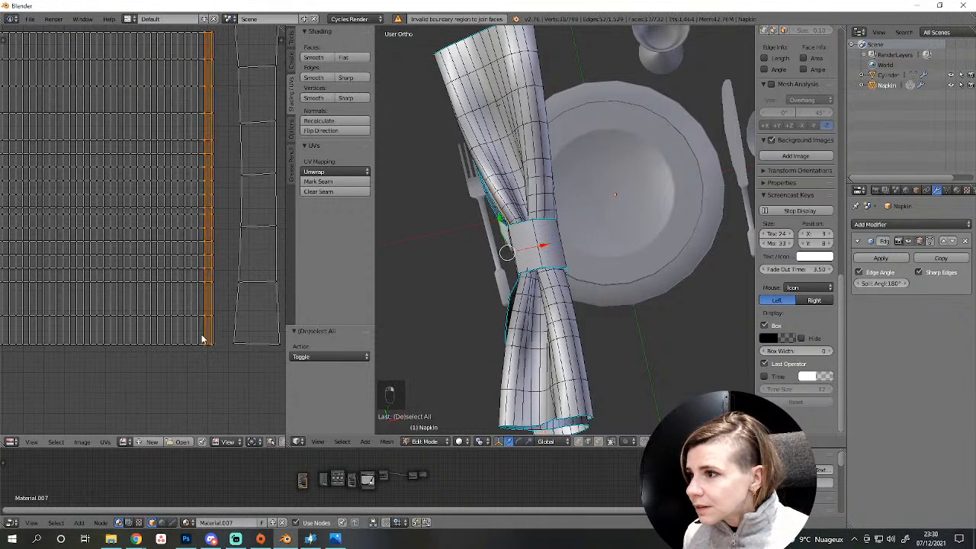
pyautogui.keyDown('alt'); pyautogui.keyDown('shift'); pyautogui.rightClick(192, 336); pyautogui.keyUp('shift'); pyautogui.keyUp('alt')
pyautogui.hotkey('ctrl', 'z')
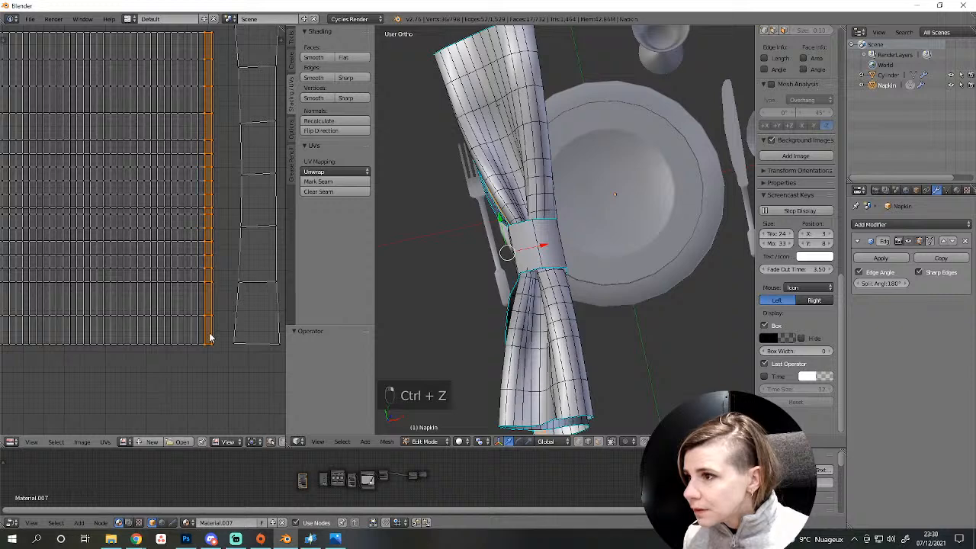
pyautogui.hotkey('ctrl', 'z')
pyautogui.keyDown('alt'); pyautogui.keyDown('shift'); pyautogui.rightClick(198, 333); pyautogui.keyUp('shift'); pyautogui.keyUp('alt')
pyautogui.keyDown('alt'); pyautogui.keyDown('shift'); pyautogui.rightClick(185, 334); pyautogui.keyUp('shift'); pyautogui.keyUp('alt')
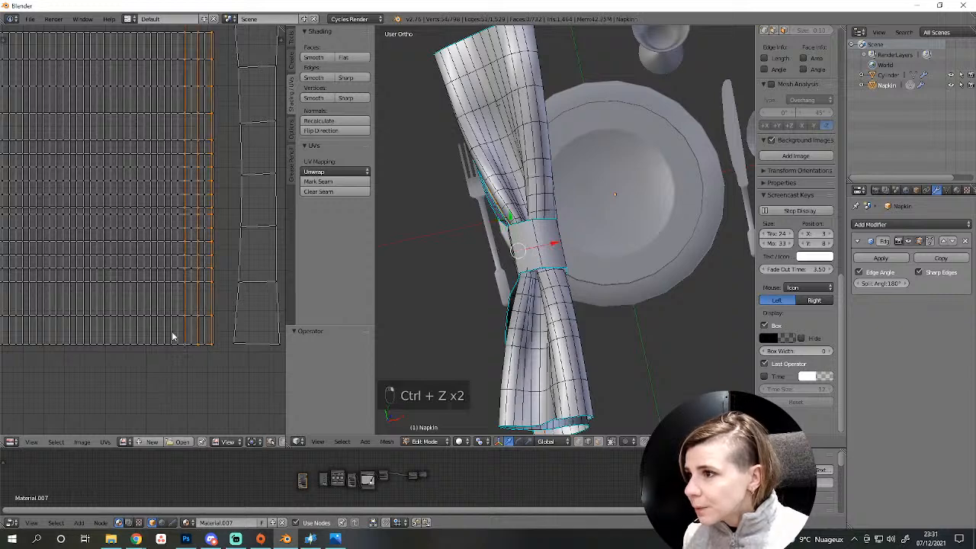
pyautogui.keyDown('alt'); pyautogui.keyDown('shift'); pyautogui.rightClick(171, 332); pyautogui.keyUp('shift'); pyautogui.keyUp('alt')
pyautogui.keyDown('alt'); pyautogui.keyDown('shift'); pyautogui.rightClick(156, 330); pyautogui.keyUp('shift'); pyautogui.keyUp('alt')
pyautogui.keyDown('alt'); pyautogui.keyDown('shift'); pyautogui.rightClick(144, 329); pyautogui.keyUp('shift'); pyautogui.keyUp('alt')
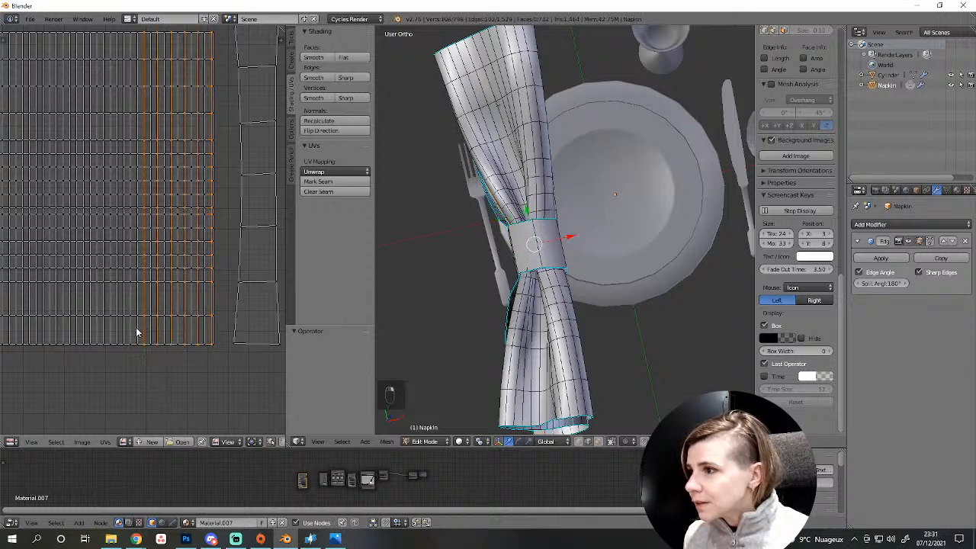
pyautogui.keyDown('alt'); pyautogui.keyDown('shift'); pyautogui.rightClick(131, 331); pyautogui.keyUp('shift'); pyautogui.keyUp('alt')
pyautogui.keyDown('alt'); pyautogui.keyDown('shift'); pyautogui.rightClick(117, 331); pyautogui.keyUp('shift'); pyautogui.keyUp('alt')
pyautogui.keyDown('alt'); pyautogui.keyDown('shift'); pyautogui.rightClick(103, 331); pyautogui.keyUp('shift'); pyautogui.keyUp('alt')
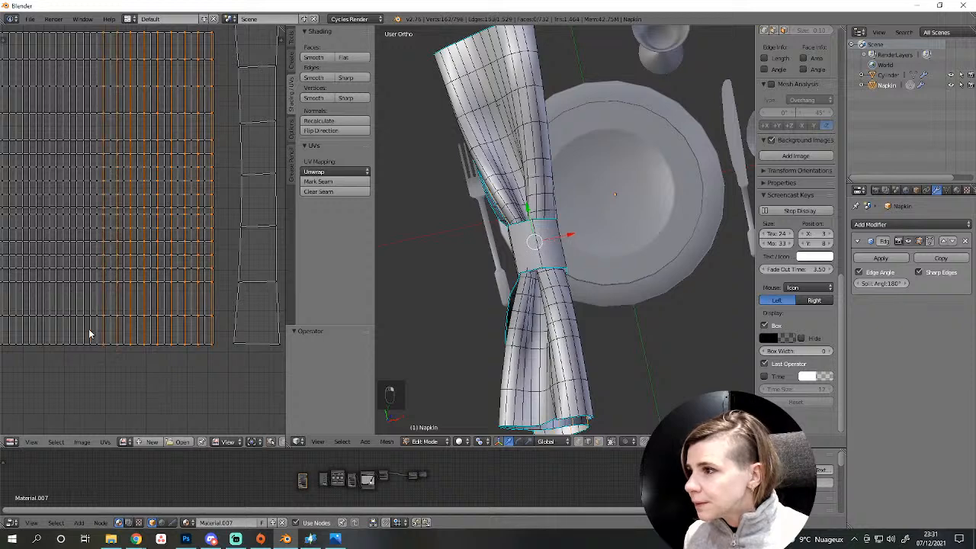
pyautogui.keyDown('alt'); pyautogui.keyDown('shift'); pyautogui.rightClick(89, 329); pyautogui.keyUp('shift'); pyautogui.keyUp('alt')
pyautogui.moveTo(89, 326); pyautogui.dragTo(160, 303, button='middle')
pyautogui.keyDown('alt'); pyautogui.keyDown('shift'); pyautogui.rightClick(145, 312); pyautogui.keyUp('shift'); pyautogui.keyUp('alt')
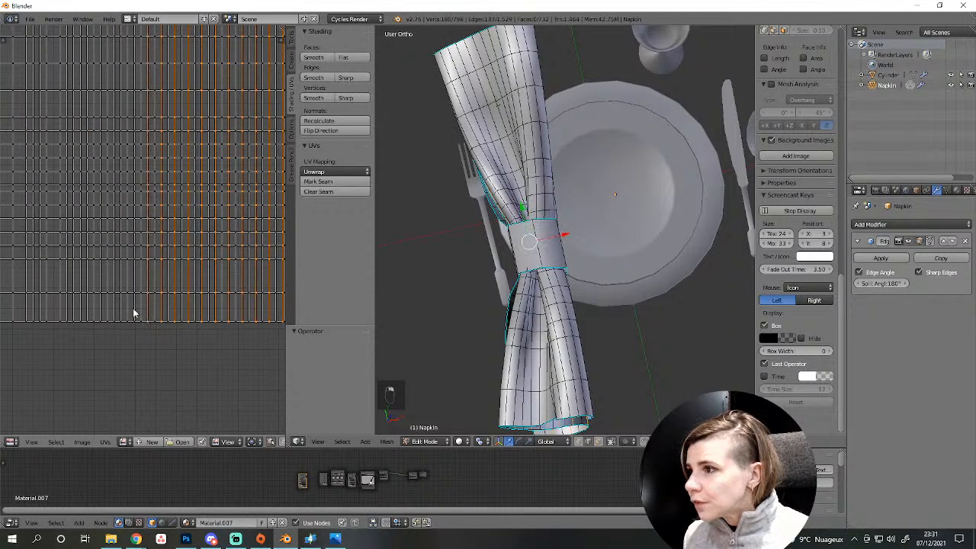
pyautogui.keyDown('alt'); pyautogui.keyDown('shift'); pyautogui.rightClick(131, 312); pyautogui.keyUp('shift'); pyautogui.keyUp('alt')
pyautogui.keyDown('alt'); pyautogui.keyDown('shift'); pyautogui.rightClick(120, 304); pyautogui.keyUp('shift'); pyautogui.keyUp('alt')
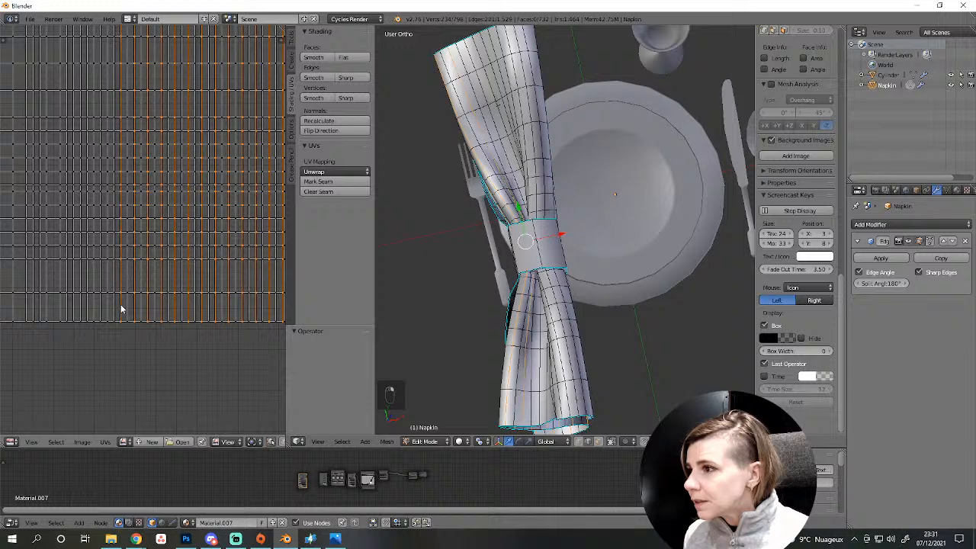
pyautogui.keyDown('alt'); pyautogui.keyDown('shift'); pyautogui.rightClick(97, 310); pyautogui.keyUp('shift'); pyautogui.keyUp('alt')
pyautogui.keyDown('alt'); pyautogui.keyDown('shift'); pyautogui.rightClick(88, 307); pyautogui.keyUp('shift'); pyautogui.keyUp('alt')
pyautogui.keyDown('alt'); pyautogui.keyDown('shift'); pyautogui.rightClick(74, 307); pyautogui.keyUp('shift'); pyautogui.keyUp('alt')
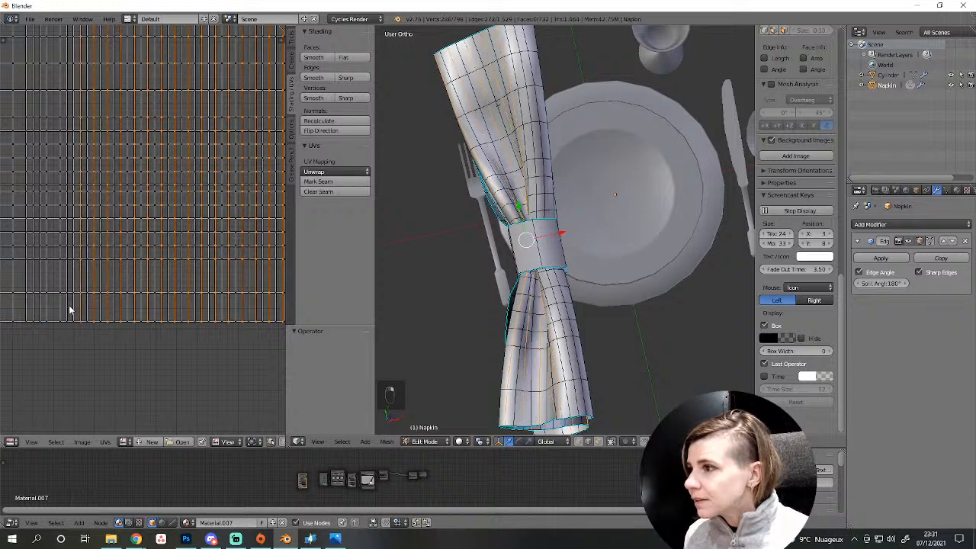
pyautogui.keyDown('alt'); pyautogui.keyDown('shift'); pyautogui.rightClick(61, 308); pyautogui.keyUp('shift'); pyautogui.keyUp('alt')
pyautogui.keyDown('alt'); pyautogui.keyDown('shift'); pyautogui.rightClick(42, 308); pyautogui.keyUp('shift'); pyautogui.keyUp('alt')
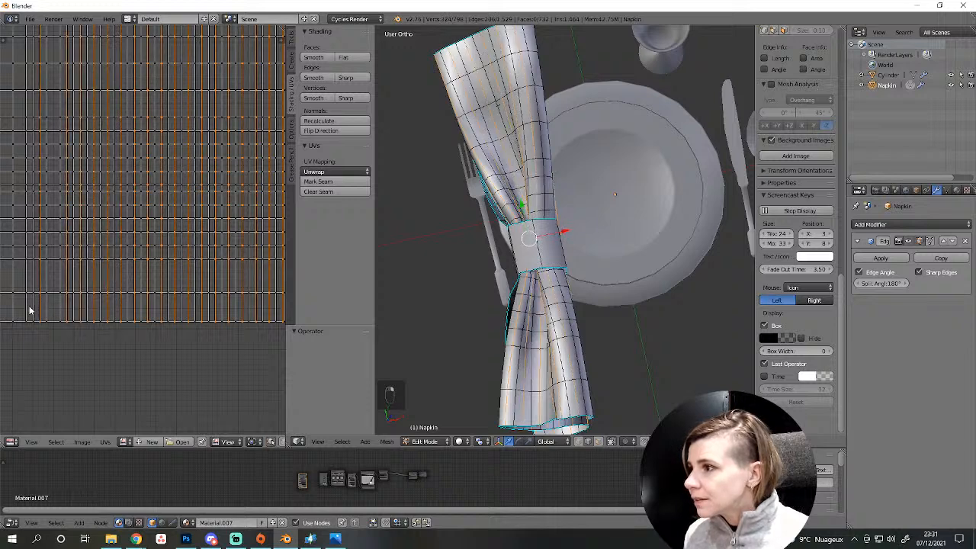
pyautogui.keyDown('alt'); pyautogui.keyDown('shift'); pyautogui.rightClick(33, 309); pyautogui.keyUp('shift'); pyautogui.keyUp('alt')
pyautogui.hotkey('ctrl', 'z')
pyautogui.moveTo(45, 326); pyautogui.dragTo(94, 328, button='middle')
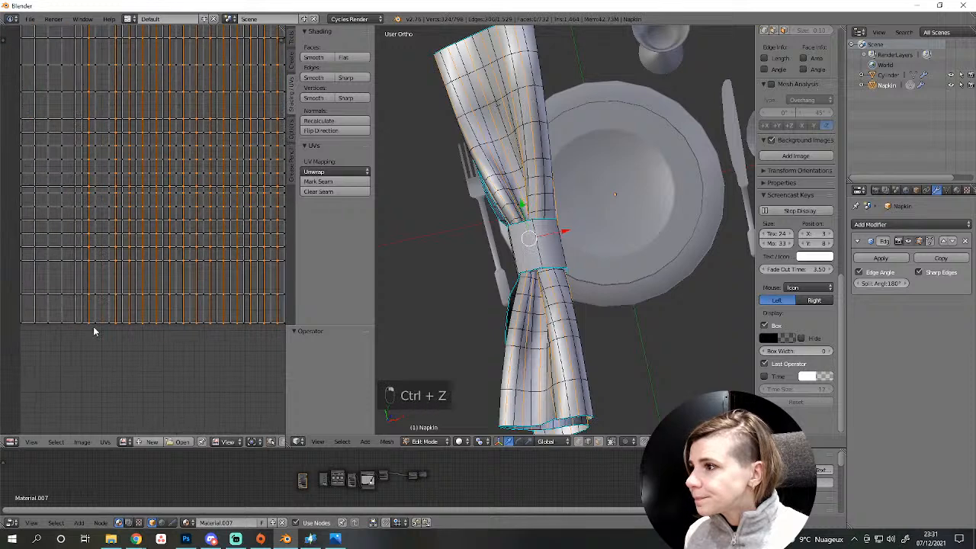
pyautogui.keyDown('alt'); pyautogui.keyDown('shift'); pyautogui.rightClick(37, 313); pyautogui.keyUp('shift'); pyautogui.keyUp('alt')
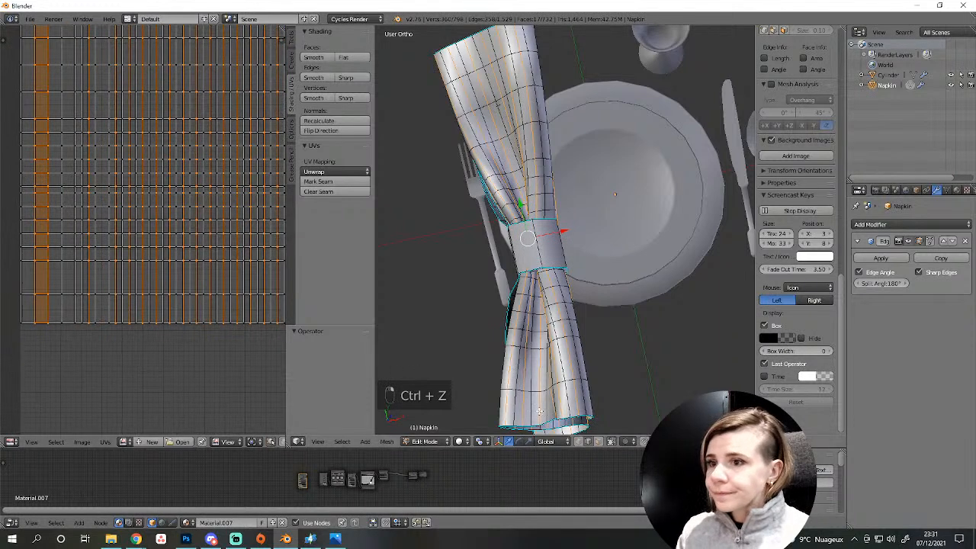
pyautogui.press('Delete')
pyautogui.click(539, 410)
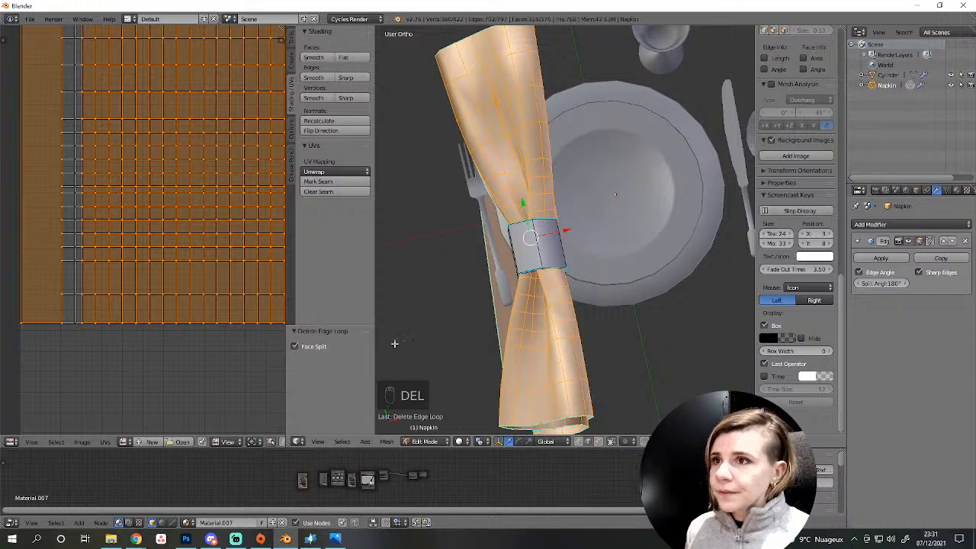
pyautogui.scroll(-3, 212, 305)
pyautogui.scroll(3, 215, 301)
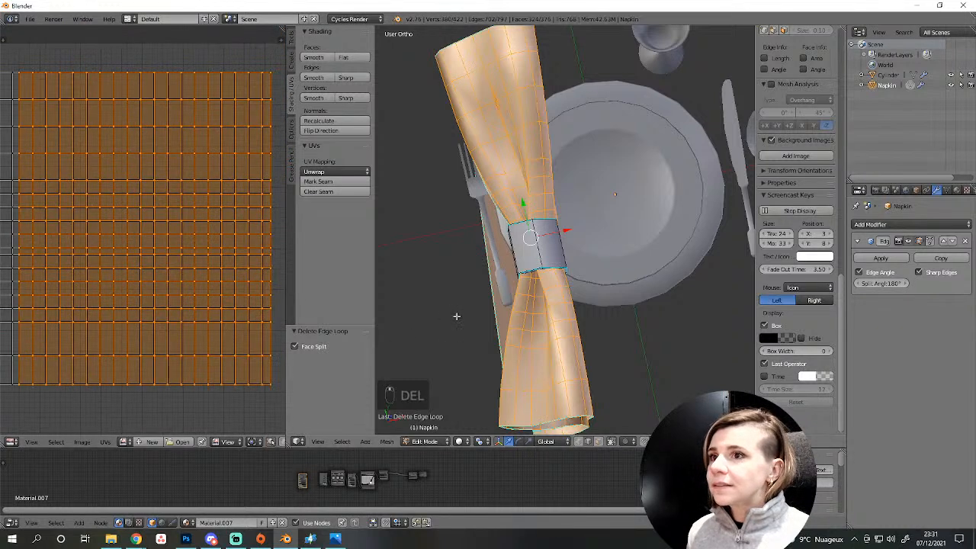
# Delete two crosswise edge loops near the napkin's upper end and one near its lower end, and inspect it in Object Mode.
pyautogui.press('a')
pyautogui.keyDown('alt'); pyautogui.rightClick(497, 97); pyautogui.keyUp('alt')
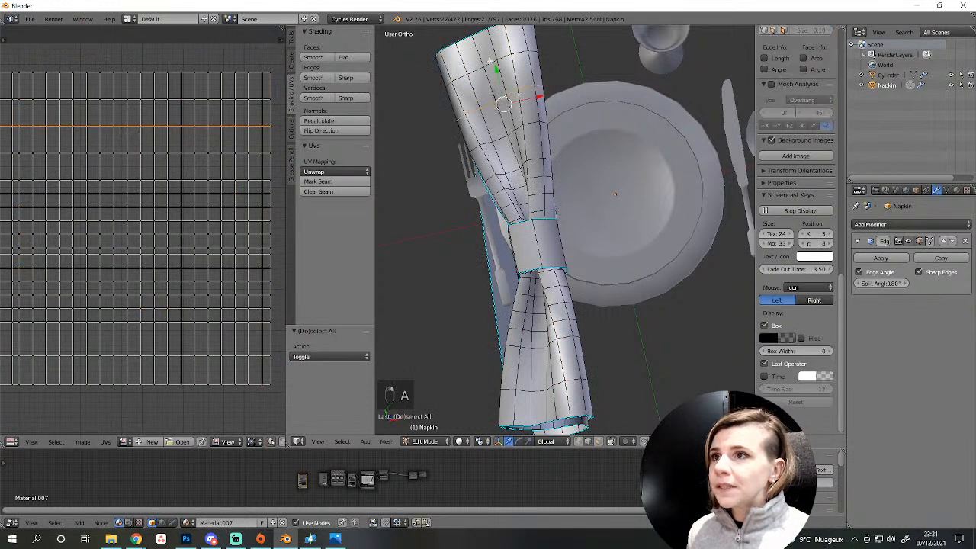
pyautogui.keyDown('alt'); pyautogui.keyDown('shift'); pyautogui.rightClick(488, 66); pyautogui.keyUp('shift'); pyautogui.keyUp('alt')
pyautogui.keyDown('alt'); pyautogui.keyDown('shift'); pyautogui.rightClick(570, 375); pyautogui.keyUp('shift'); pyautogui.keyUp('alt')
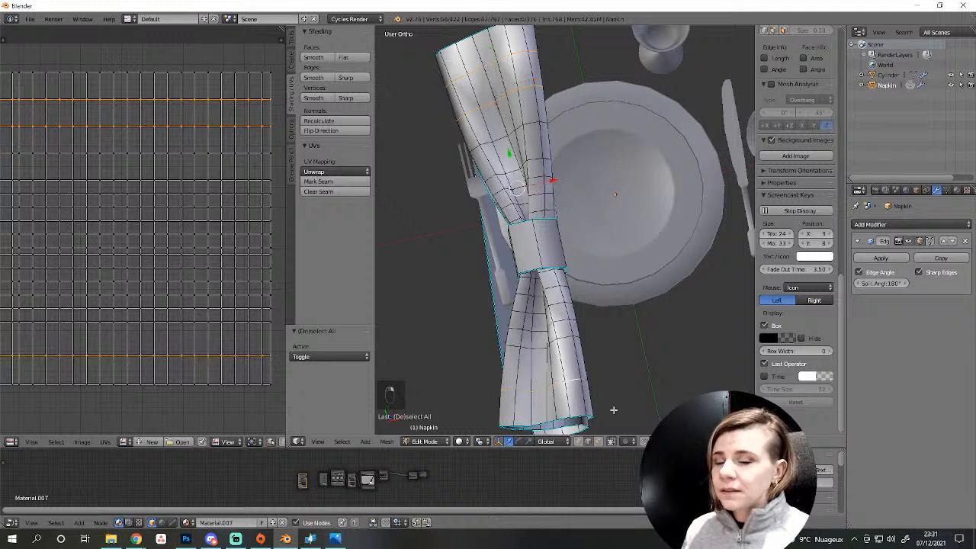
pyautogui.press('Delete')
pyautogui.click(620, 398)
pyautogui.press('a')
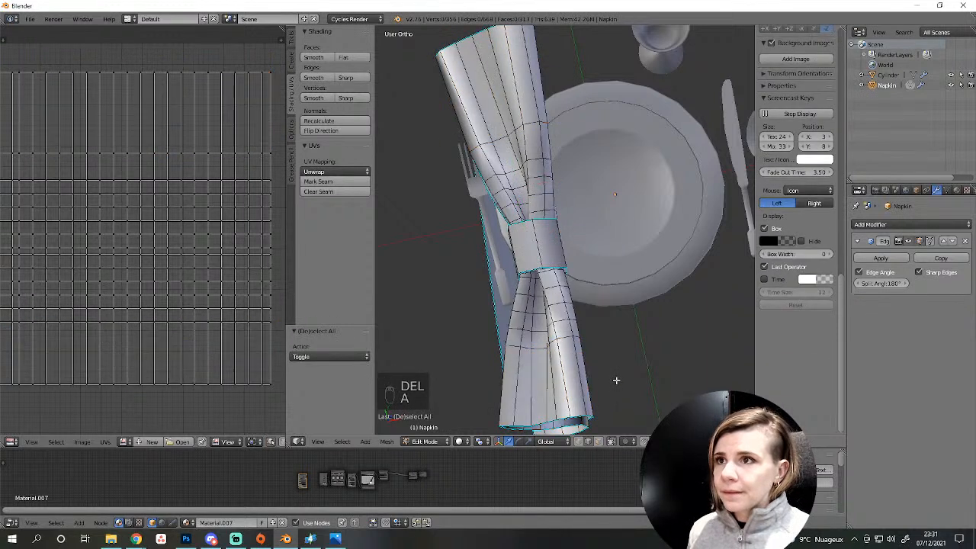
pyautogui.press('Tab')
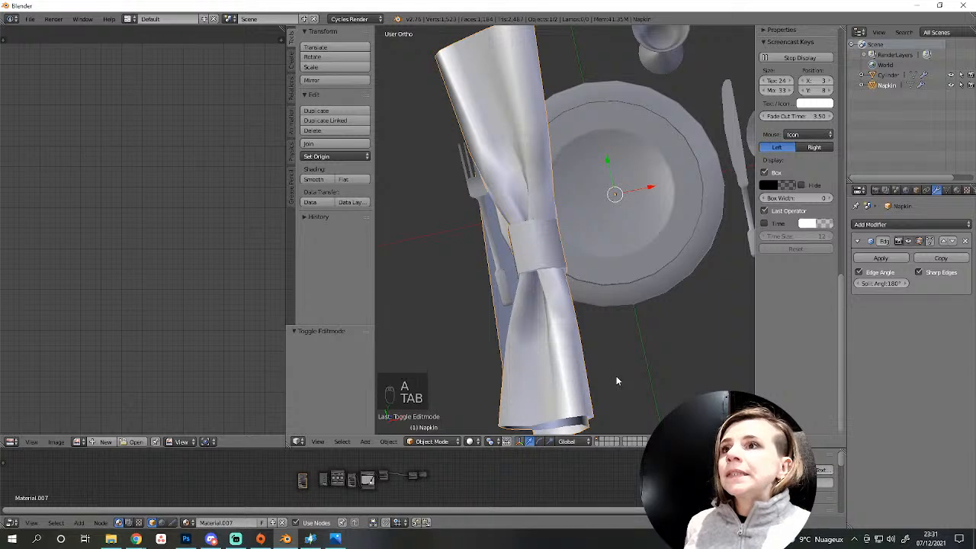
pyautogui.scroll(-3, 608, 365)
pyautogui.scroll(7, 597, 350)
pyautogui.moveTo(596, 349)
pyautogui.mouseDown(button='middle')
pyautogui.moveTo(600, 316)
pyautogui.moveTo(595, 343)
pyautogui.mouseUp(button='middle')
# Return to Edit Mode, select the whole linked napkin ring, and delete its vertices.
pyautogui.press('Tab')
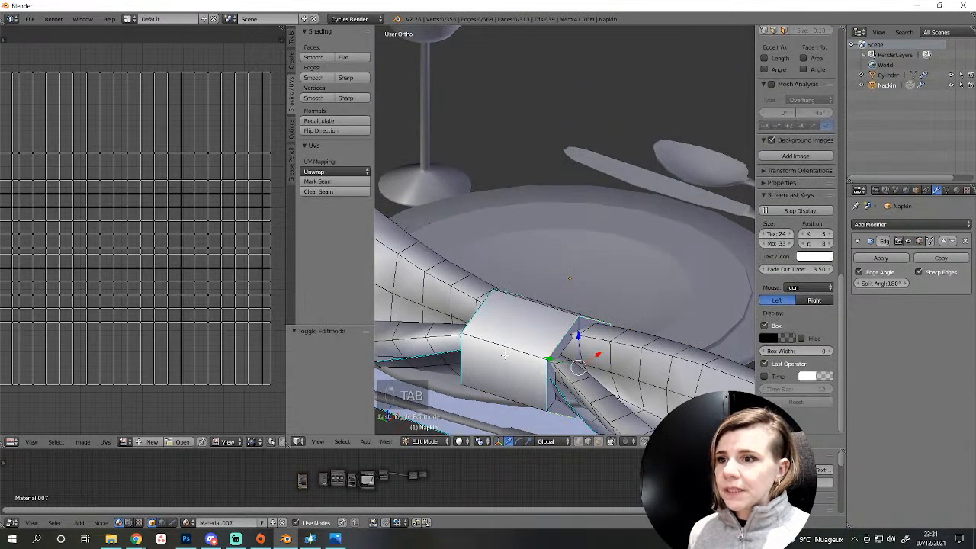
pyautogui.moveTo(504, 355); pyautogui.dragTo(565, 383, button='middle')
pyautogui.press('a')
pyautogui.press('a')
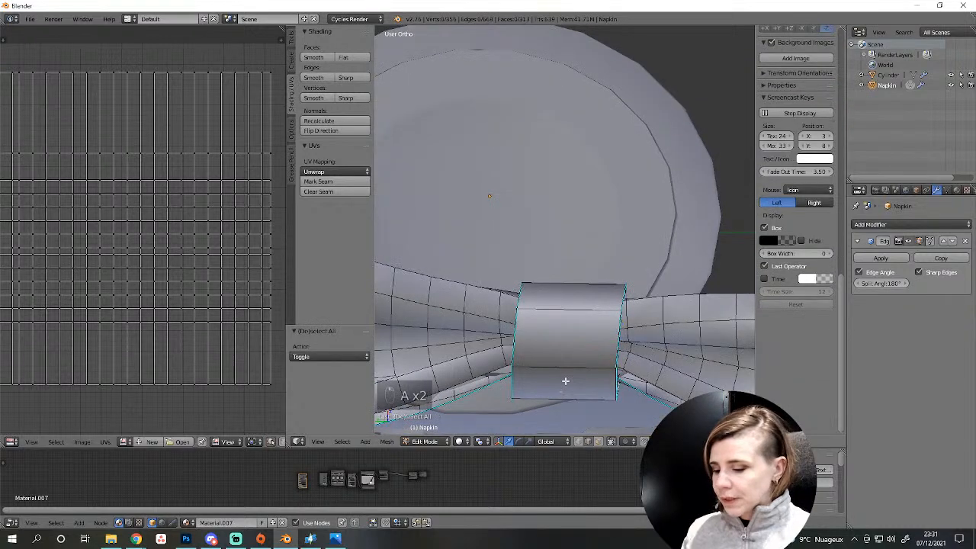
pyautogui.press('l')
pyautogui.press('Delete')
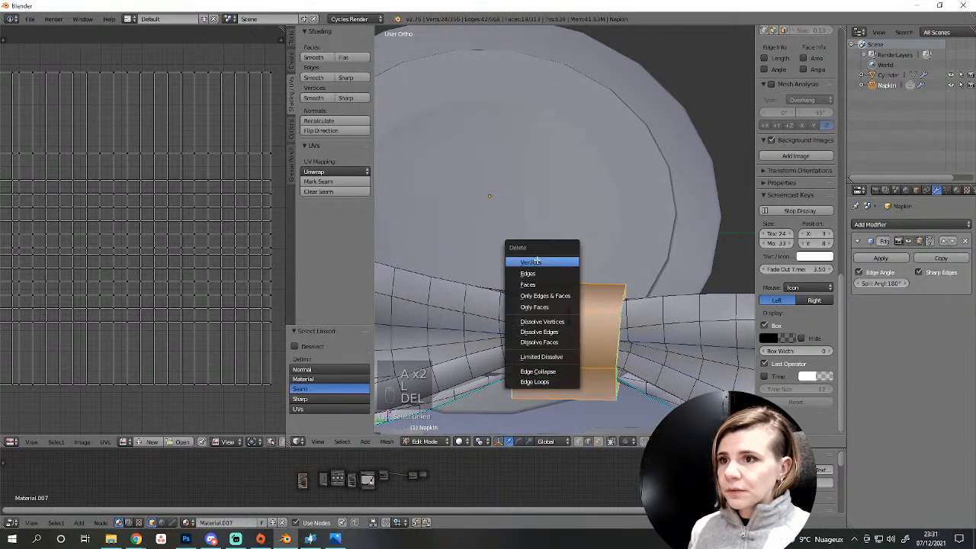
pyautogui.click(535, 261)
# Add a cylinder with 10 vertices to the napkin mesh as the new ring.
pyautogui.moveTo(536, 261); pyautogui.dragTo(488, 339, button='middle')
pyautogui.hotkey('shift', 'a')
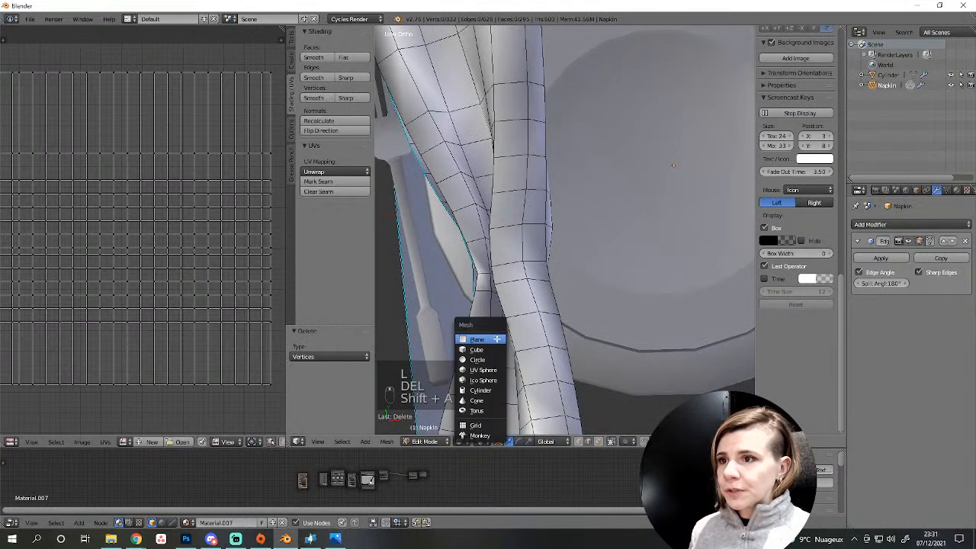
pyautogui.click(480, 390)
pyautogui.scroll(-2, 374, 376)
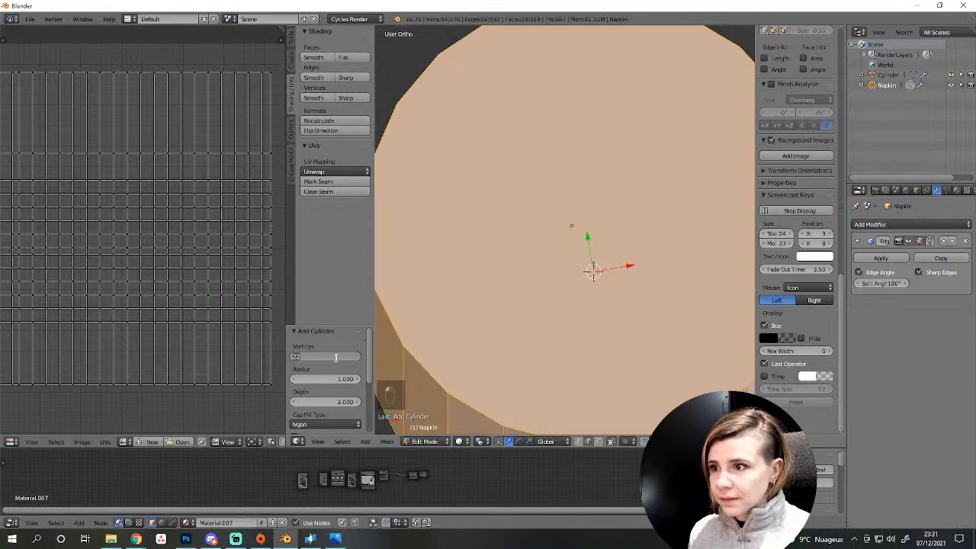
pyautogui.write('10')
pyautogui.press('Return')
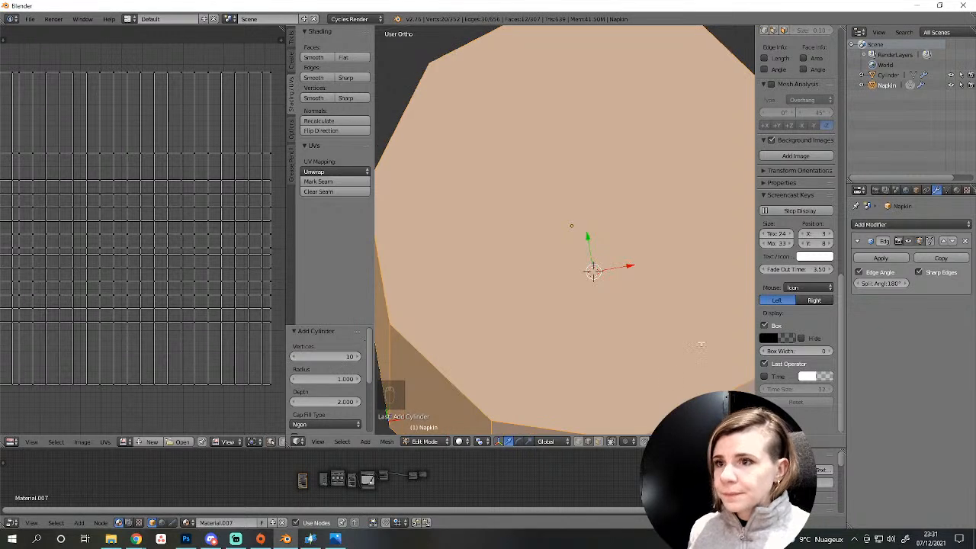
# Rotate the cylinder 90° about the X axis in Top view and switch to wireframe display.
pyautogui.scroll(-5, 632, 258)
pyautogui.press('KP_7')
pyautogui.scroll(5, 633, 257)
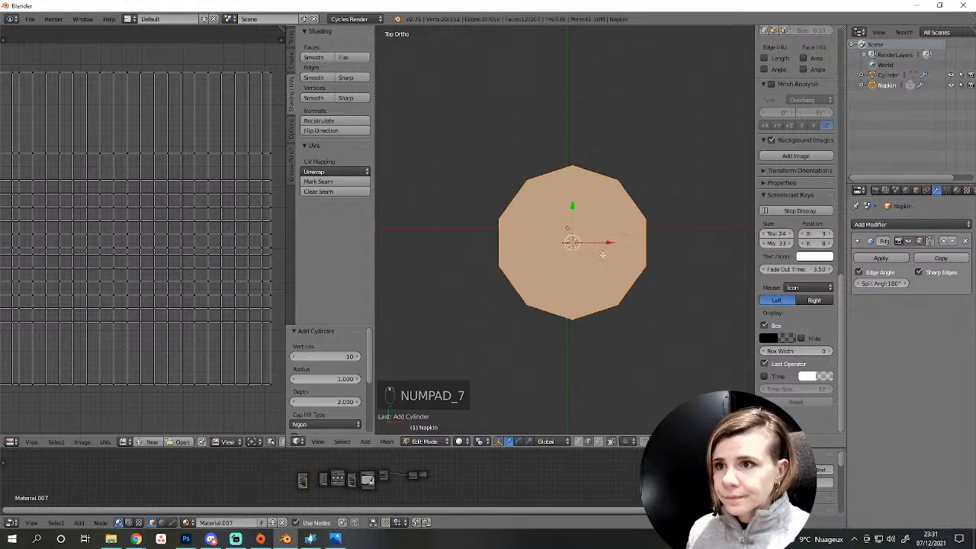
pyautogui.write('r90')
pyautogui.press('Return')
pyautogui.press('z')
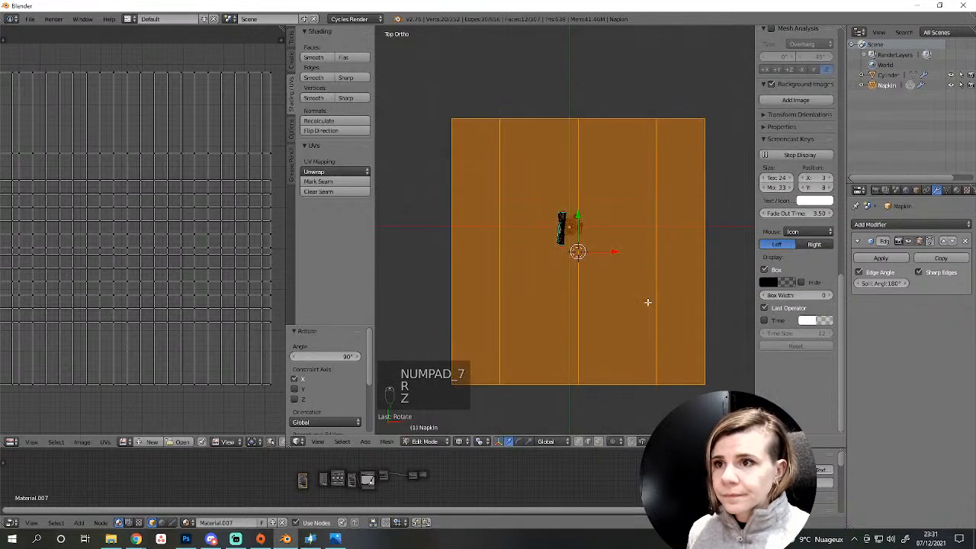
# Shrink the cylinder by factors of about 0.074 and 0.309, moving it over the napkin's pinched middle in Top view.
pyautogui.press('s')
pyautogui.click(587, 256)
pyautogui.scroll(8, 589, 260)
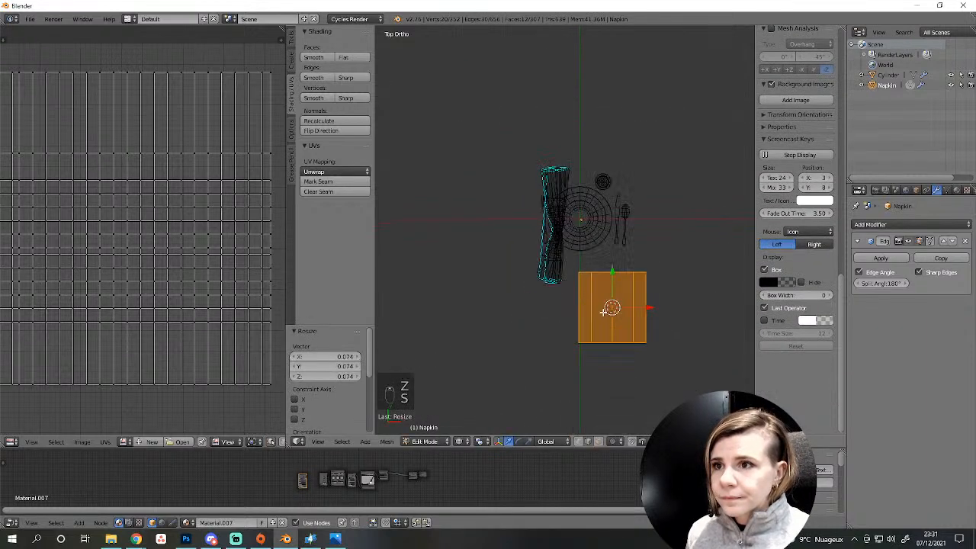
pyautogui.press('g')
pyautogui.click(591, 271)
pyautogui.scroll(5, 592, 271)
pyautogui.press('s')
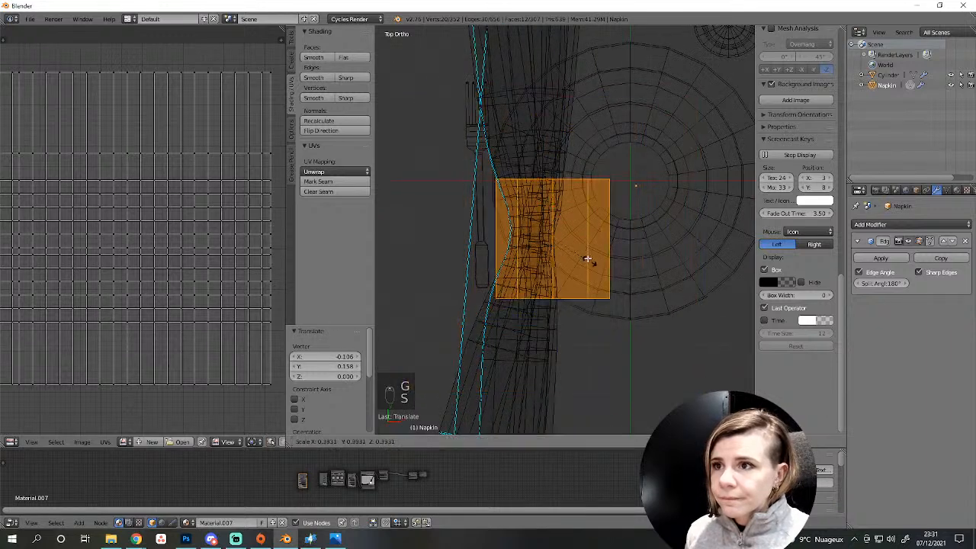
pyautogui.click(620, 290)
pyautogui.press('z')
pyautogui.press('z')
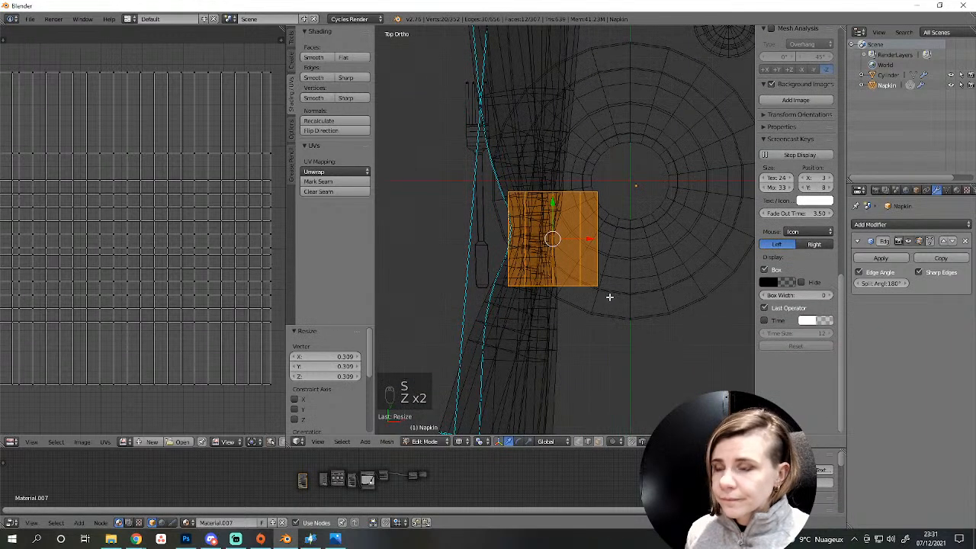
# Centre the cylinder on the napkin's pinched section and shorten it along Y by a factor of about 0.76.
pyautogui.press('g')
pyautogui.click(590, 294)
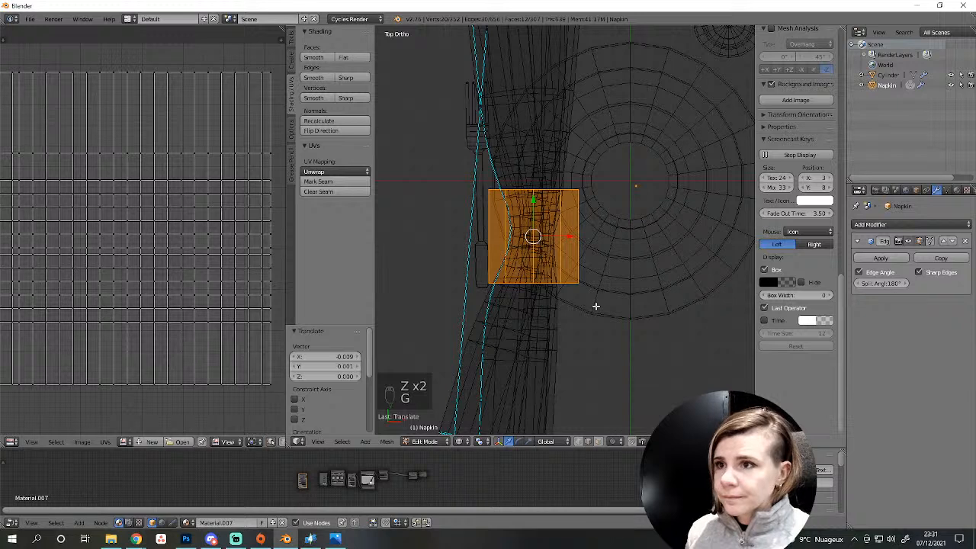
pyautogui.press('s')
pyautogui.press('y')
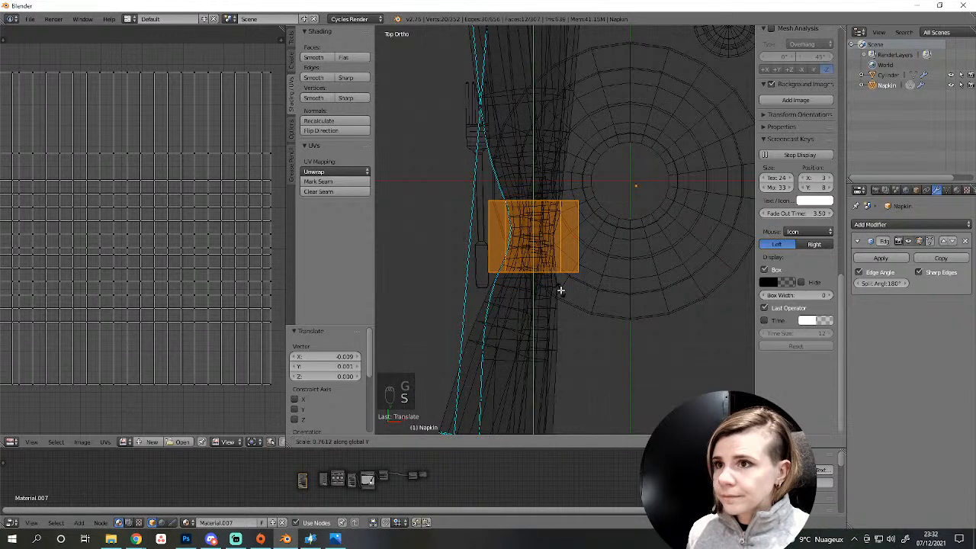
pyautogui.click(561, 291)
# Rotate the cylinder about 4.5° in Top view and raise it about 0.156 along Z onto the napkin.
pyautogui.press('t')
pyautogui.press('t')
pyautogui.press('r')
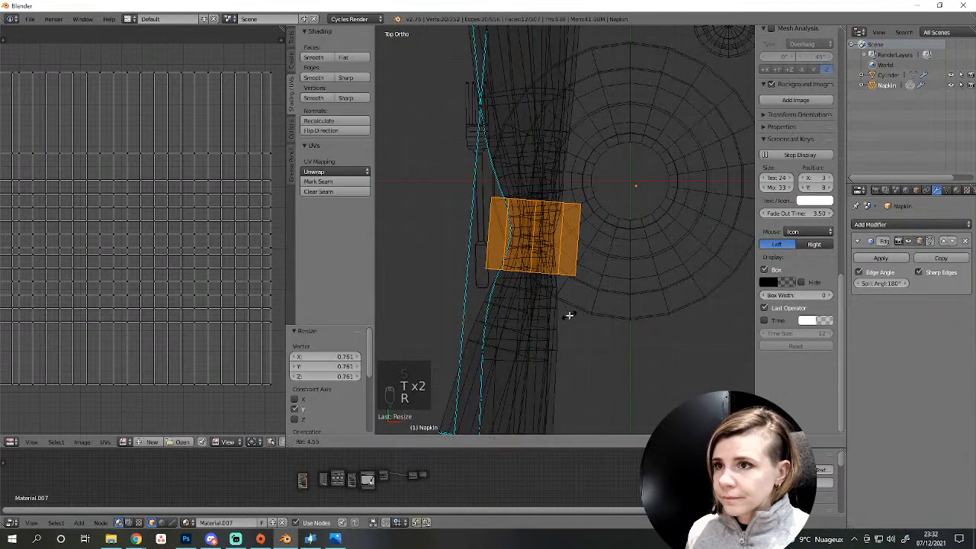
pyautogui.click(570, 315)
pyautogui.press('z')
pyautogui.moveTo(567, 333); pyautogui.dragTo(615, 263, button='middle')
pyautogui.press('g')
pyautogui.press('z')
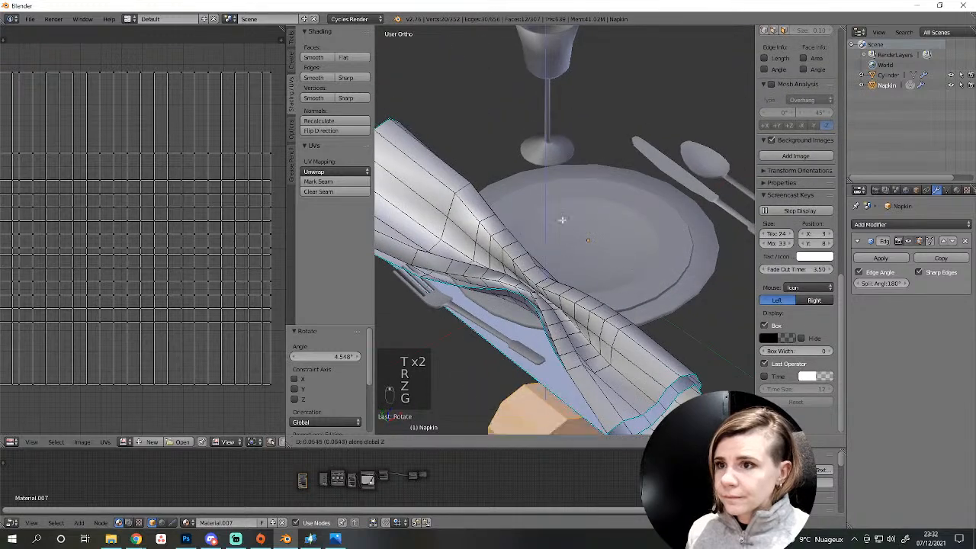
pyautogui.click(536, 283)
pyautogui.scroll(4, 536, 284)
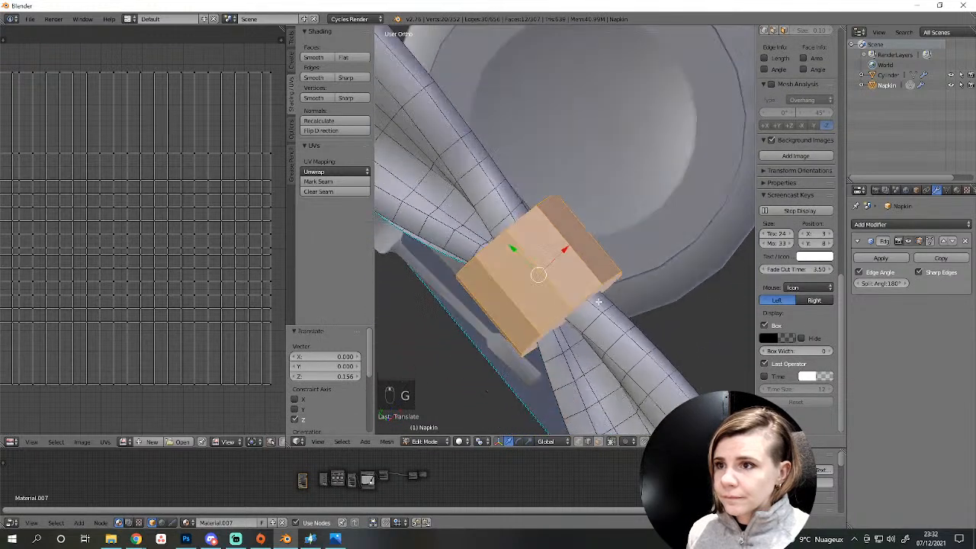
# Scale the cylinder uniformly by about 0.68 and stretch it along Y by about 1.085 to fit the napkin.
pyautogui.moveTo(598, 301); pyautogui.dragTo(566, 279, button='middle')
pyautogui.press('s')
pyautogui.click(590, 281)
pyautogui.press('s')
pyautogui.press('y')
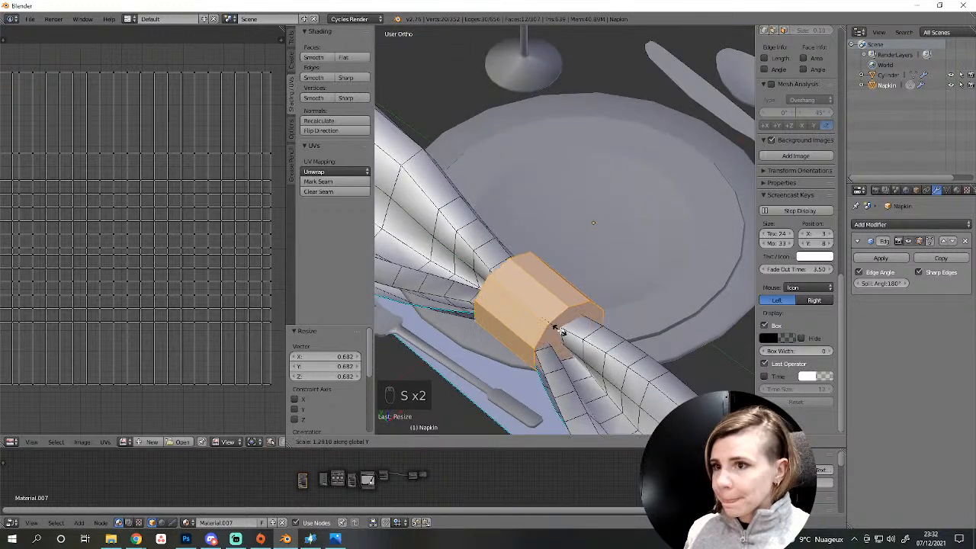
pyautogui.click(558, 327)
pyautogui.moveTo(558, 326); pyautogui.dragTo(567, 427, button='middle')
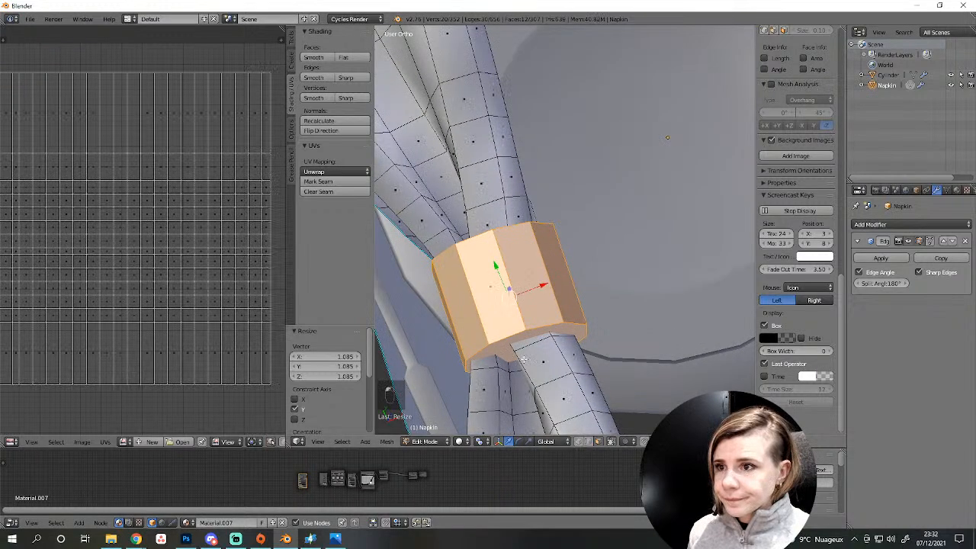
# Extrude the ring's two end faces in place, scale them inward by about 0.668 in X and Z, and delete the inner faces.
pyautogui.moveTo(499, 347)
pyautogui.mouseDown(button='middle')
pyautogui.moveTo(623, 343)
pyautogui.moveTo(495, 350)
pyautogui.mouseUp(button='middle')
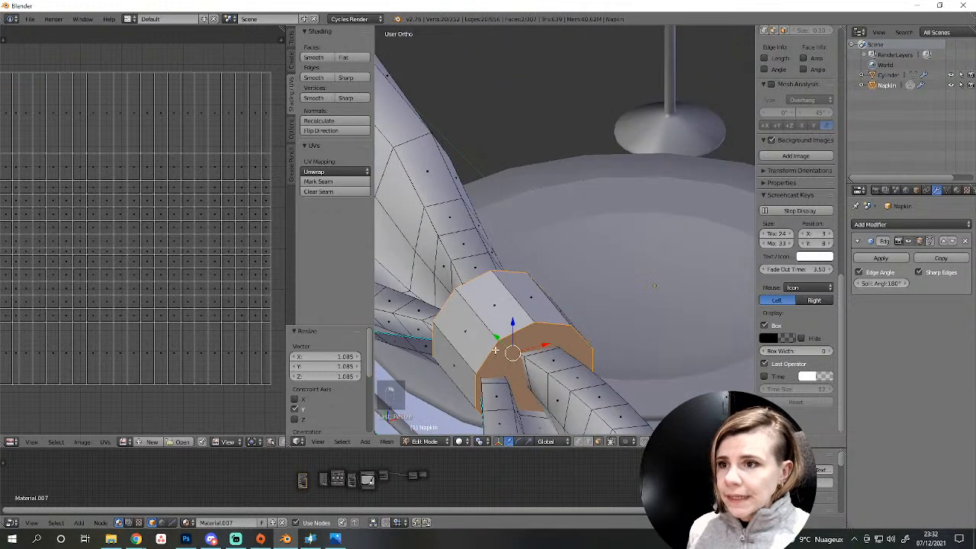
pyautogui.press('e')
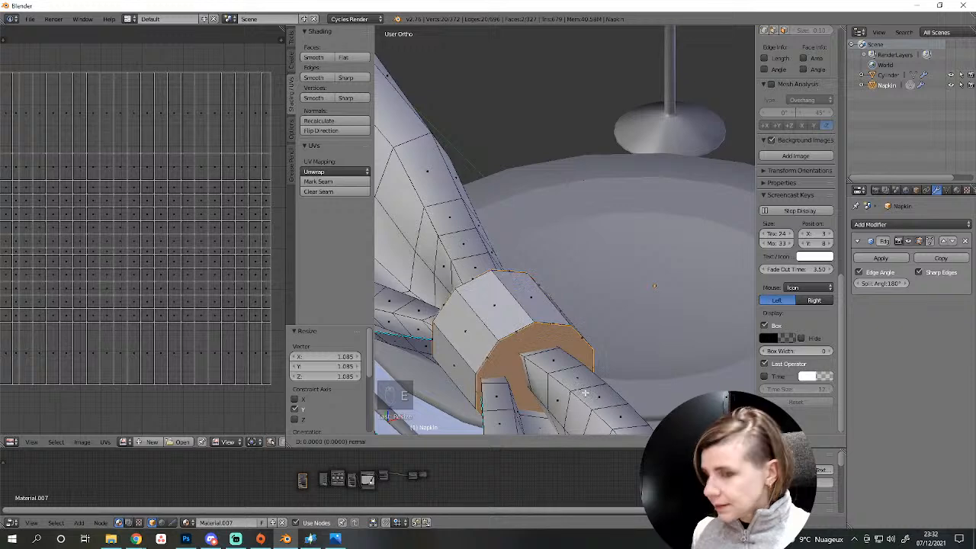
pyautogui.rightClick(585, 393)
pyautogui.press('s')
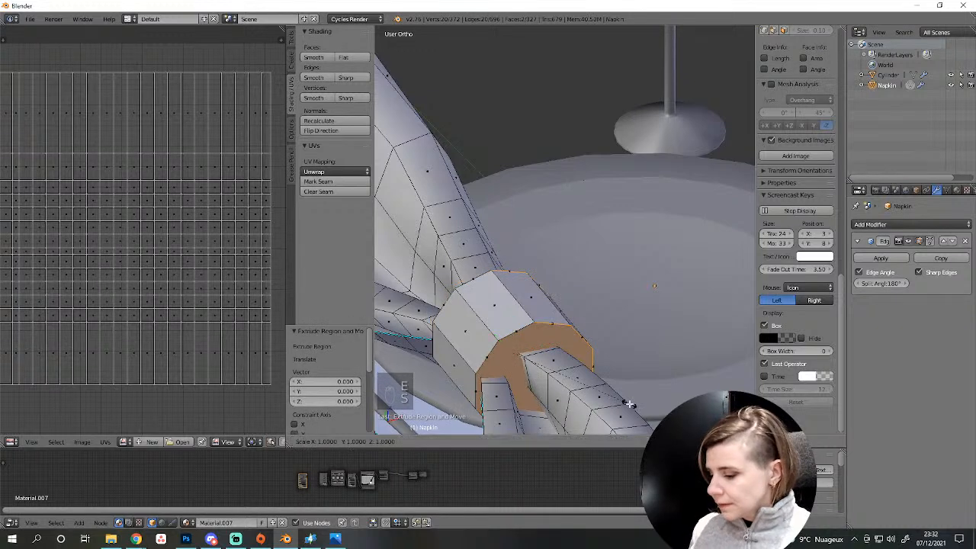
pyautogui.hotkey('shift', 'z')
pyautogui.click(591, 385)
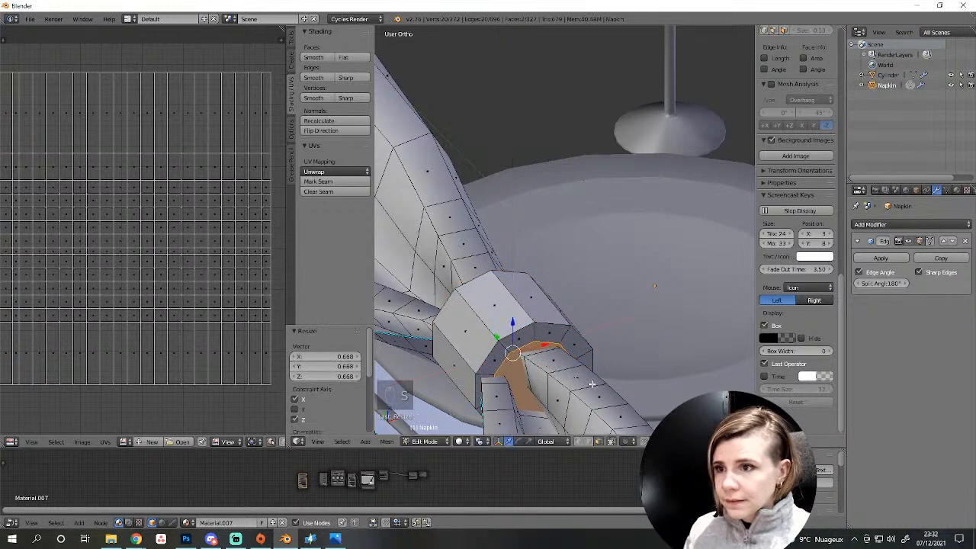
pyautogui.press('Delete')
pyautogui.click(559, 400)
# Apply smooth shading to the whole napkin object, including the ring.
pyautogui.scroll(-5, 558, 400)
pyautogui.moveTo(559, 278)
pyautogui.mouseDown(button='middle')
pyautogui.moveTo(540, 342)
pyautogui.moveTo(597, 351)
pyautogui.mouseUp(button='middle')
pyautogui.press('Tab')
pyautogui.click(321, 186)
pyautogui.press('Tab')
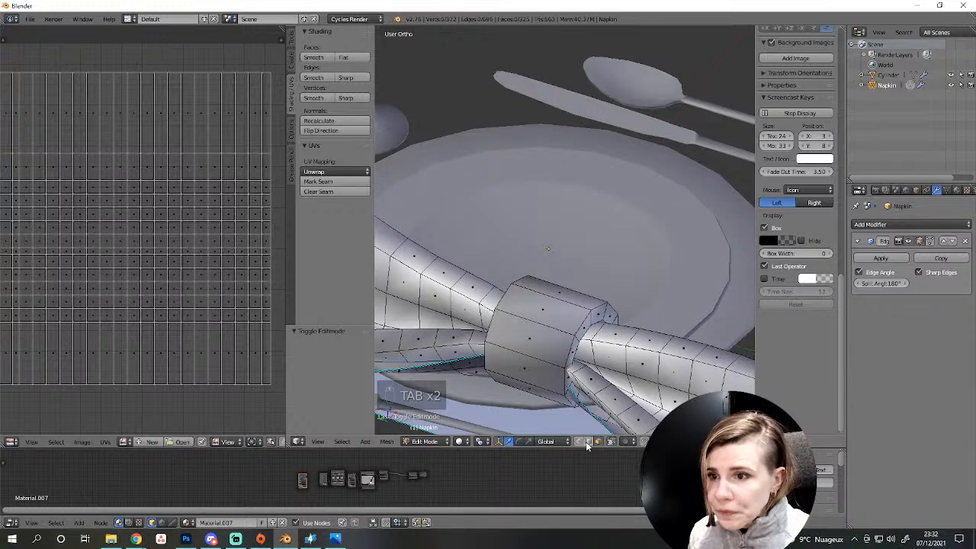
# Mark the outer edge loops at both ends of the napkin ring as sharp.
pyautogui.keyDown('alt'); pyautogui.rightClick(565, 351); pyautogui.keyUp('alt')
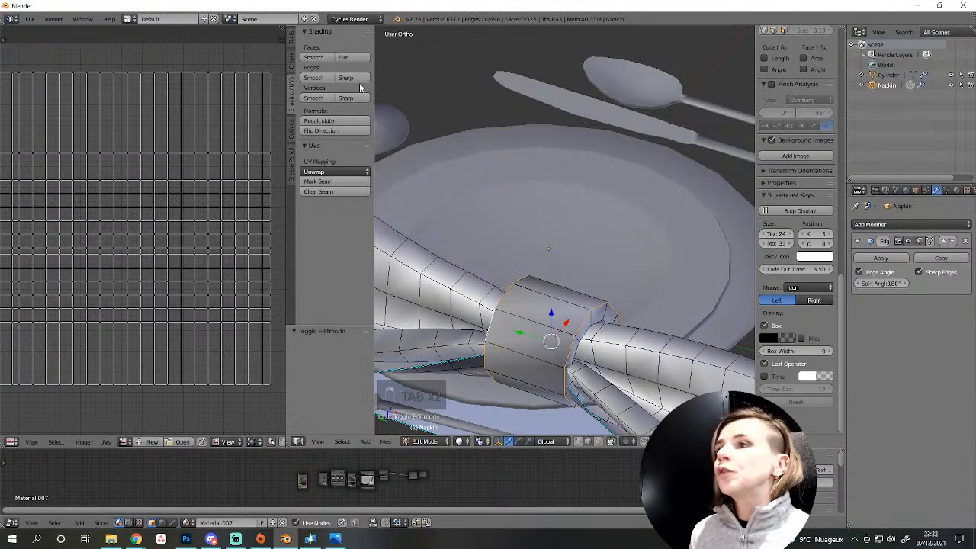
pyautogui.click(358, 80)
pyautogui.scroll(-3, 564, 251)
pyautogui.press('a')
pyautogui.press('Tab')
# Compare the modelled napkin ring with the ring in the table-setting reference photo.
pyautogui.moveTo(633, 304); pyautogui.dragTo(562, 385, button='middle')
pyautogui.scroll(4, 562, 386)
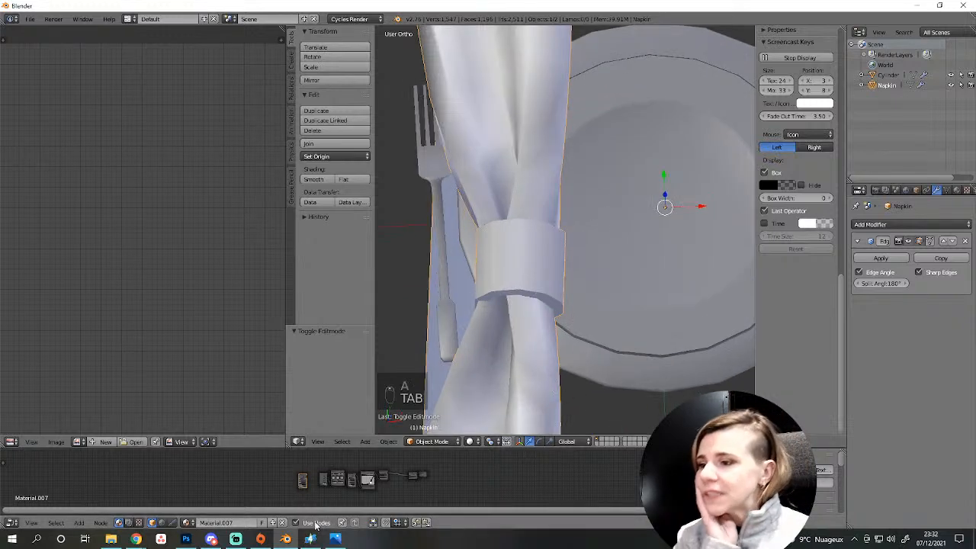
pyautogui.hotkey('alt', 'Tab')
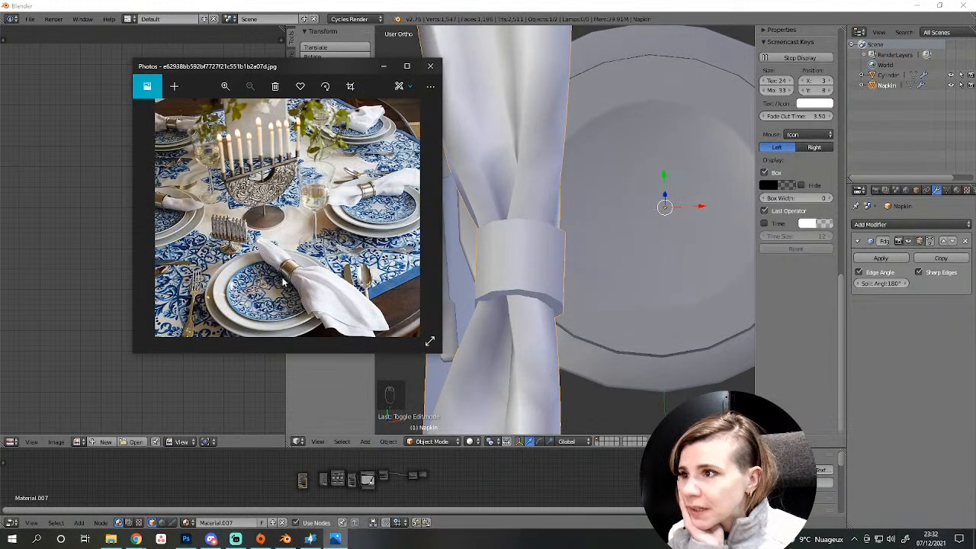
pyautogui.moveTo(526, 354); pyautogui.dragTo(539, 440, button='middle')
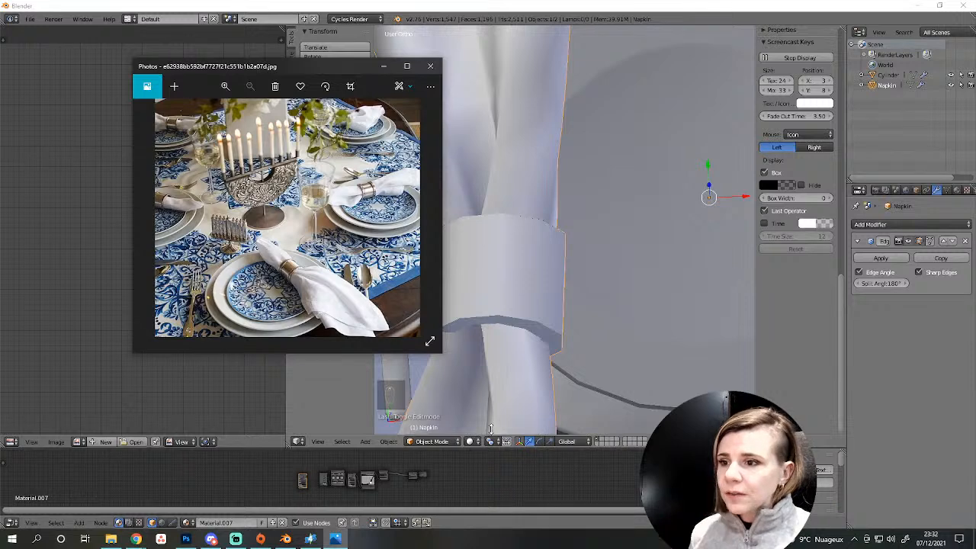
pyautogui.moveTo(512, 265); pyautogui.dragTo(504, 267, button='right')
pyautogui.rightClick(535, 277)
pyautogui.moveTo(484, 313); pyautogui.dragTo(495, 314, button='right')
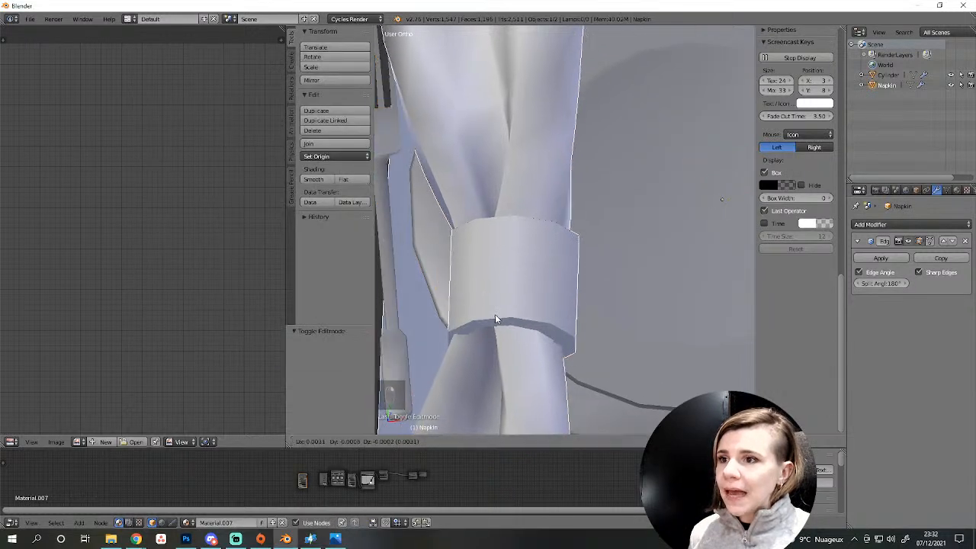
pyautogui.rightClick(494, 314)
# Add two evenly spaced loop cuts around the napkin ring's outer band.
pyautogui.press('Tab')
pyautogui.moveTo(494, 320); pyautogui.dragTo(562, 324, button='middle')
pyautogui.hotkey('ctrl', 'r')
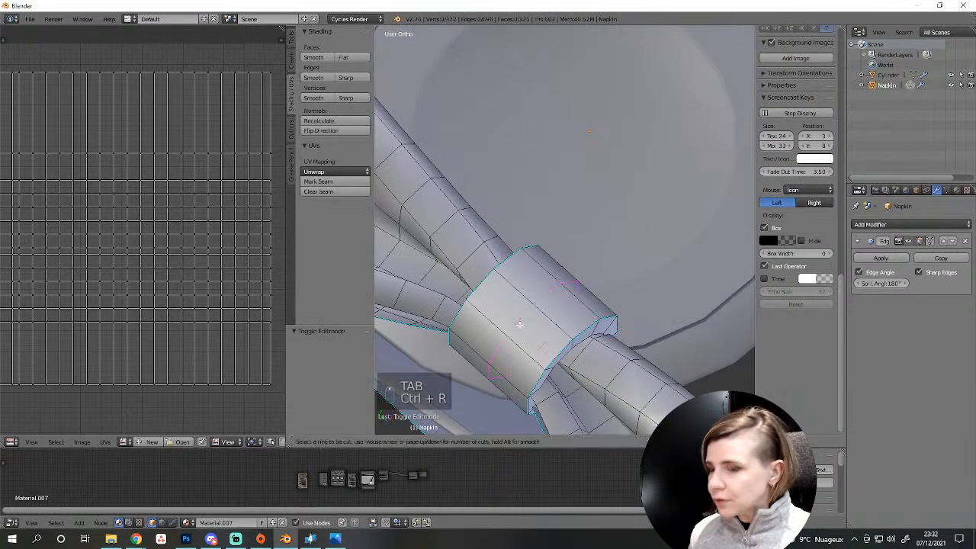
pyautogui.click(504, 315)
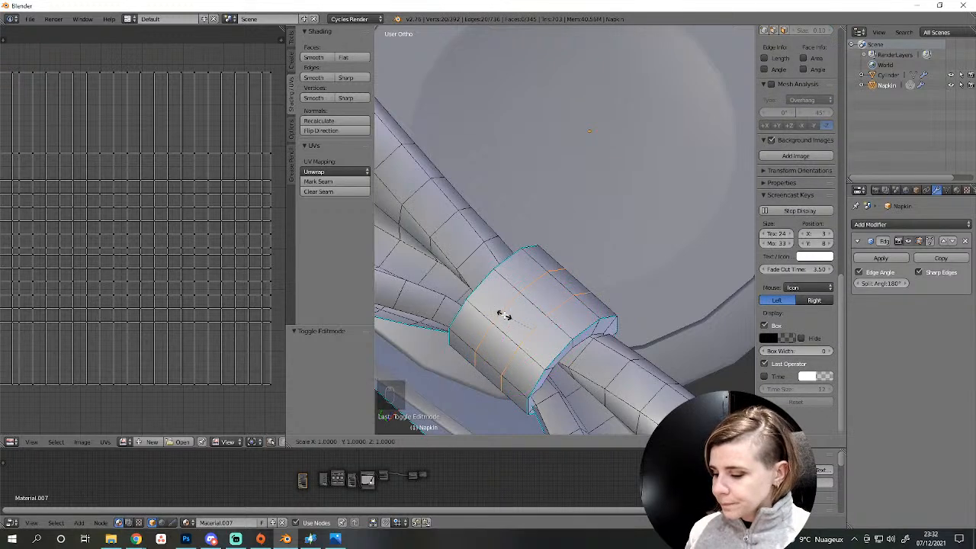
pyautogui.click(480, 345)
pyautogui.press('s')
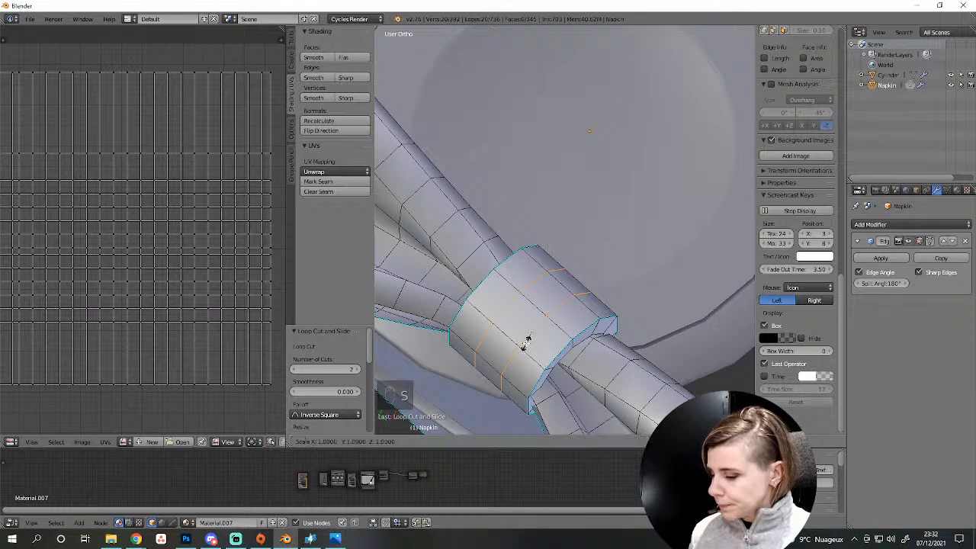
pyautogui.rightClick(532, 359)
# Slide the two new edge loops toward opposite ends of the ring by factors of about 0.695 and -0.640.
pyautogui.keyDown('alt'); pyautogui.rightClick(494, 309); pyautogui.keyUp('alt')
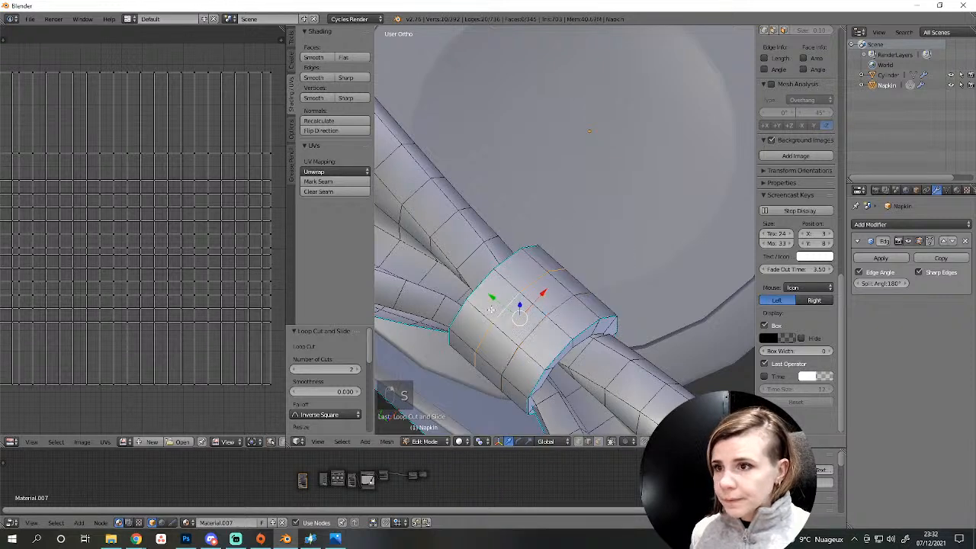
pyautogui.press('g')
pyautogui.press('g')
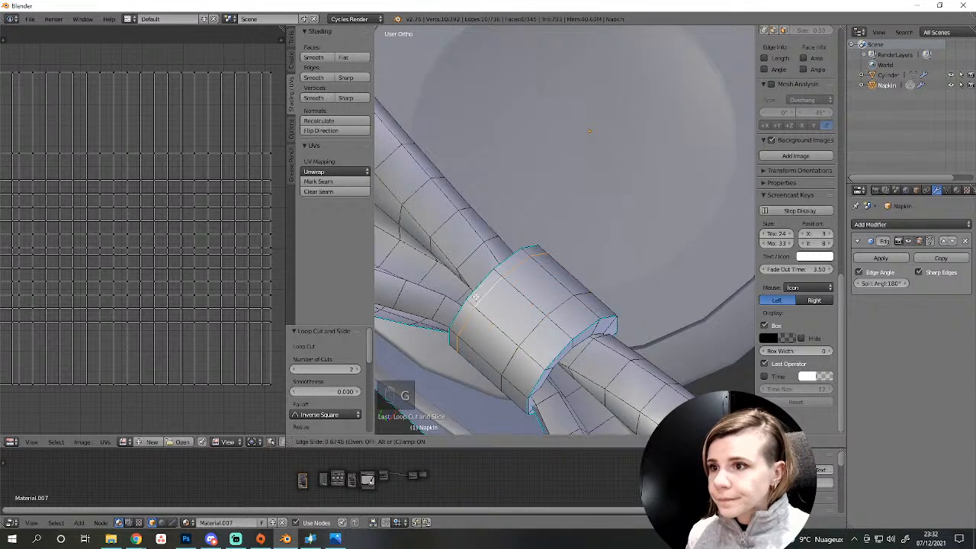
pyautogui.click(476, 295)
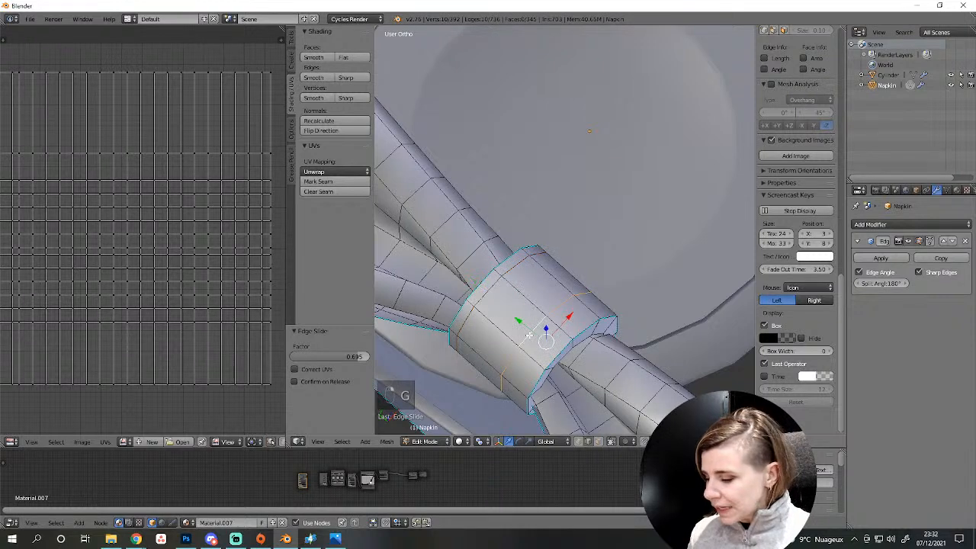
pyautogui.press('g')
pyautogui.press('g')
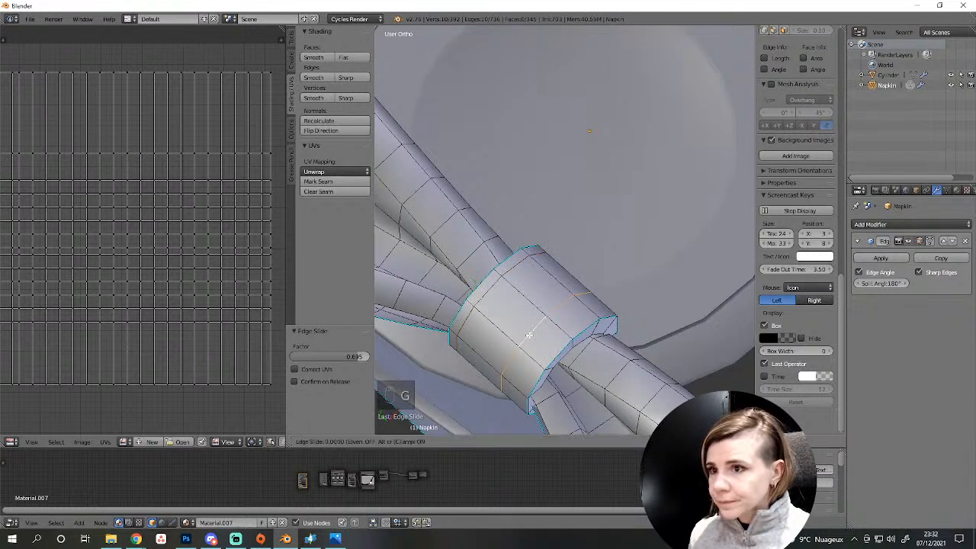
pyautogui.click(542, 365)
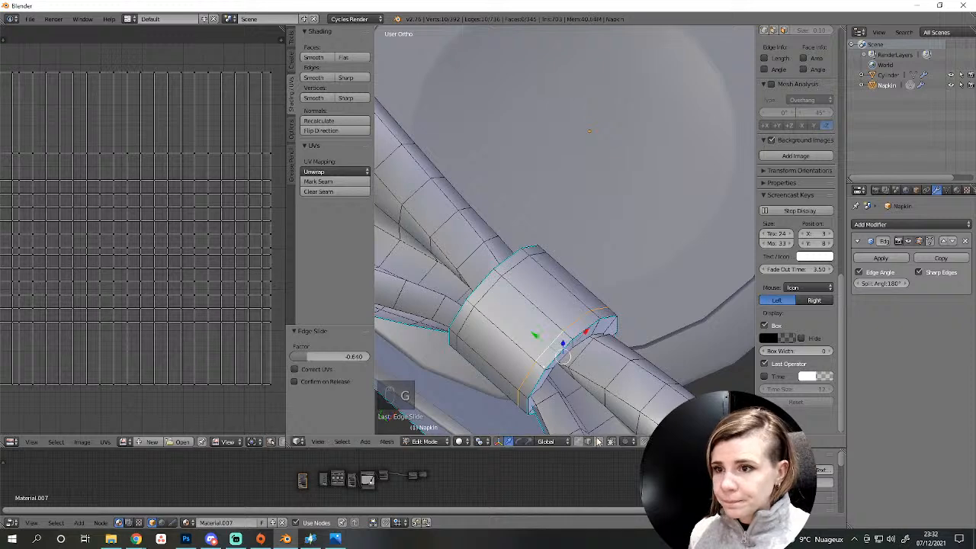
# Extrude the ring's middle band in place and scale it by about 0.918 in X and Z and 0.963 along Y.
pyautogui.click(601, 442)
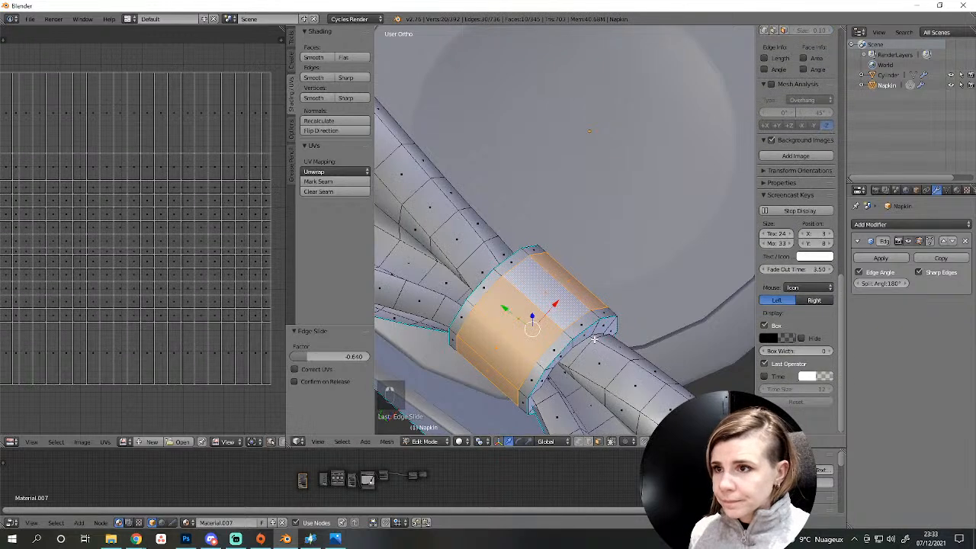
pyautogui.press('e')
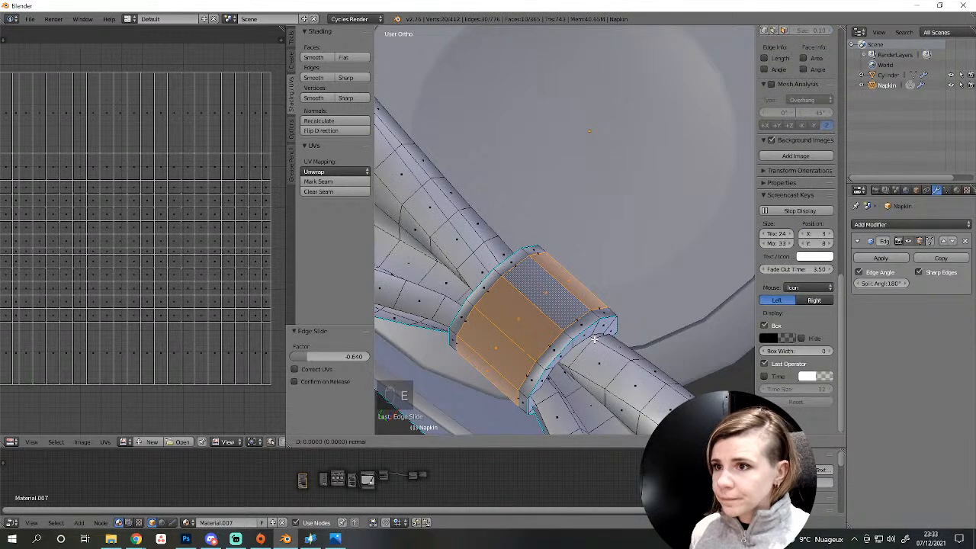
pyautogui.rightClick(594, 339)
pyautogui.press('s')
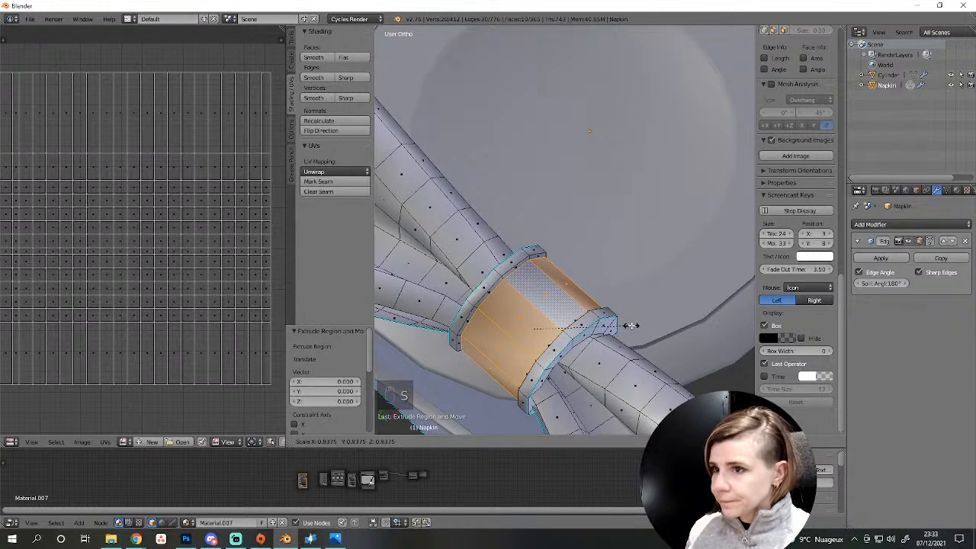
pyautogui.hotkey('shift', 'y')
pyautogui.click(629, 325)
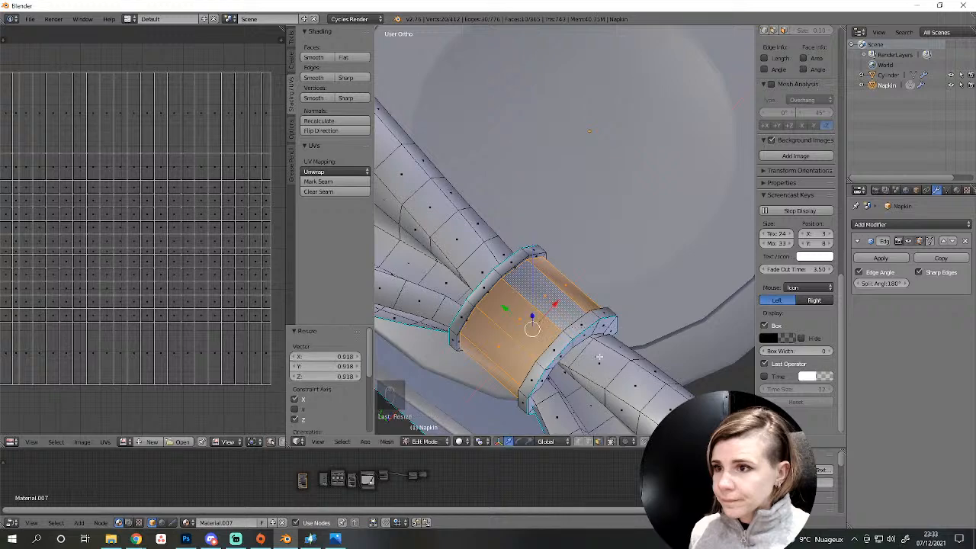
pyautogui.press('s')
pyautogui.press('y')
pyautogui.click(554, 418)
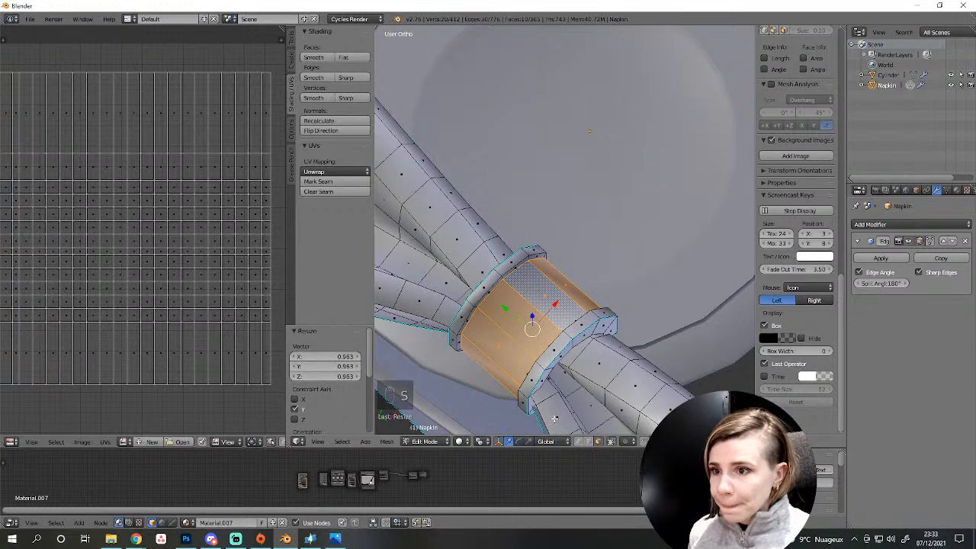
# Mark the edge loops where the ring's recessed band meets its two rims as sharp.
pyautogui.press('a')
pyautogui.keyDown('alt'); pyautogui.rightClick(470, 322); pyautogui.keyUp('alt')
pyautogui.moveTo(486, 343); pyautogui.dragTo(554, 288, button='middle')
pyautogui.keyDown('alt'); pyautogui.keyDown('shift'); pyautogui.rightClick(684, 313); pyautogui.keyUp('shift'); pyautogui.keyUp('alt')
pyautogui.click(362, 80)
pyautogui.scroll(-5, 579, 305)
pyautogui.press('a')
pyautogui.press('Tab')
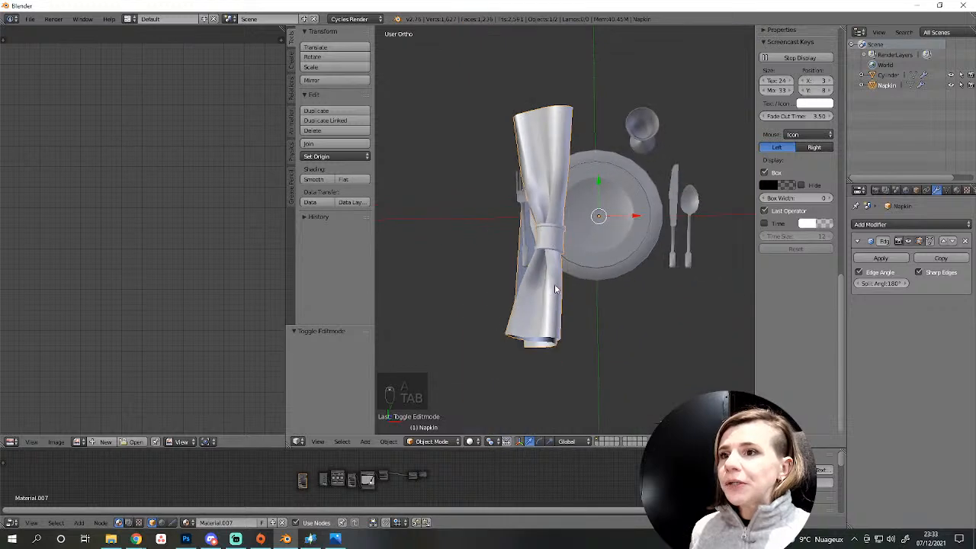
# Scale the napkin down in Top view and move it about 0.059 in X and 0.005 in Y onto the plate.
pyautogui.scroll(5, 545, 313)
pyautogui.scroll(-4, 533, 305)
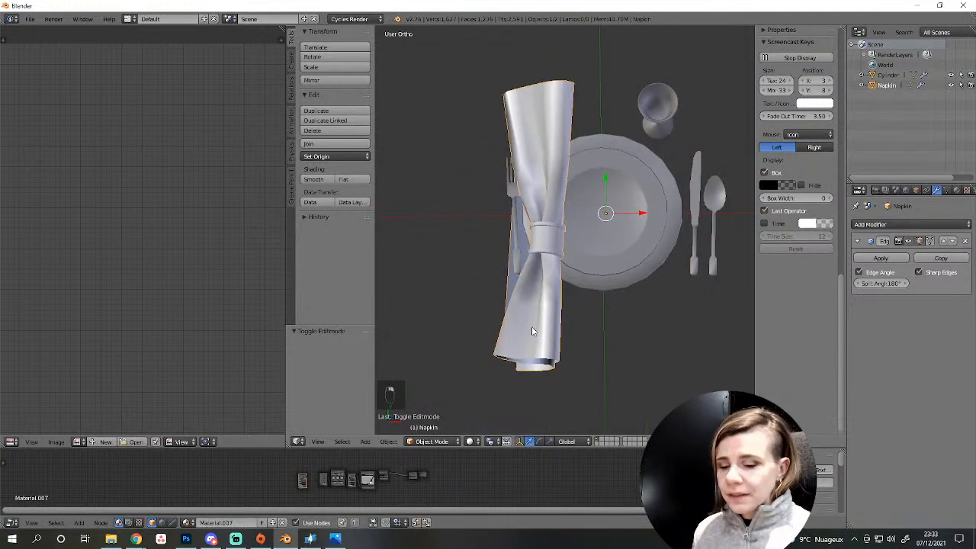
pyautogui.press('KP_7')
pyautogui.press('s')
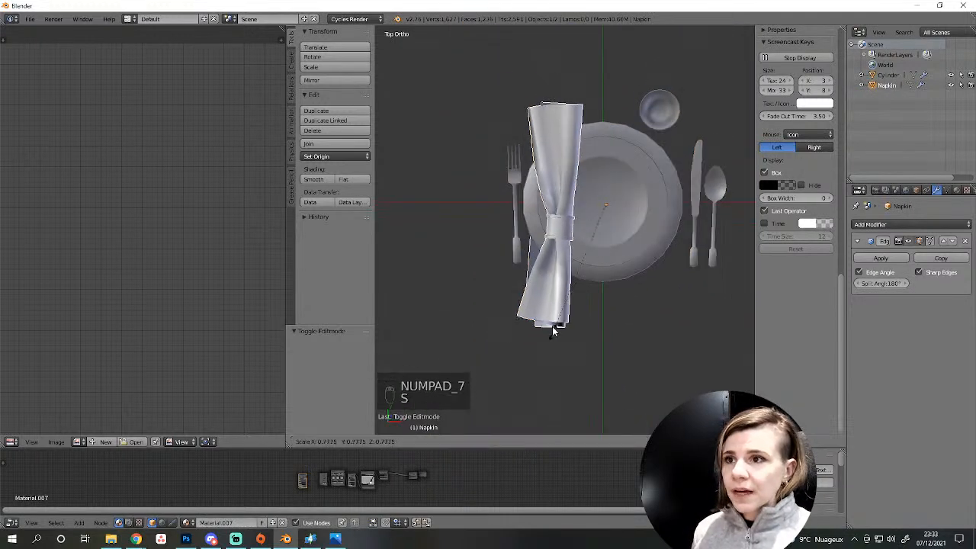
pyautogui.click(566, 281)
pyautogui.press('g')
pyautogui.click(640, 250)
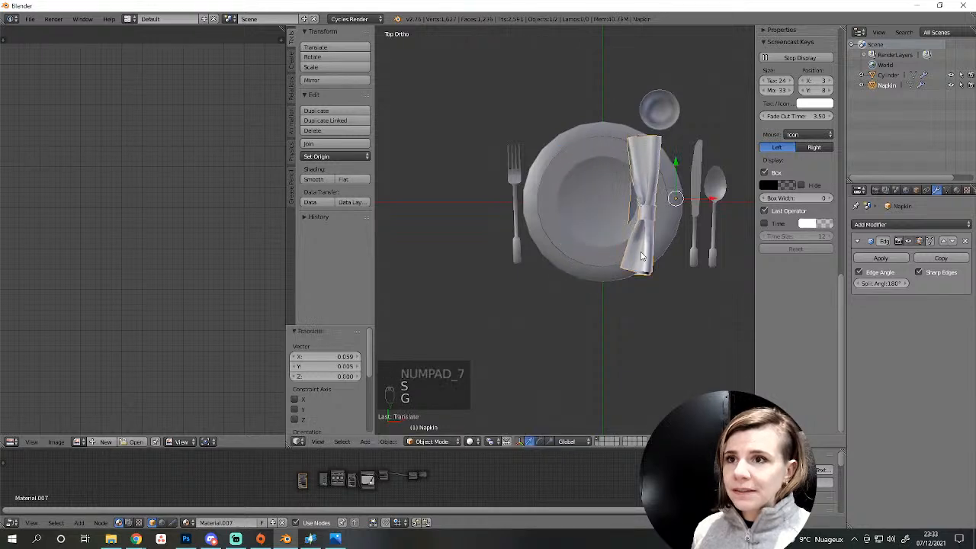
# Raise the napkin about 0.003 along Z in Right view so it rests on the plate.
pyautogui.moveTo(642, 282); pyautogui.dragTo(684, 219, button='middle')
pyautogui.scroll(3, 649, 286)
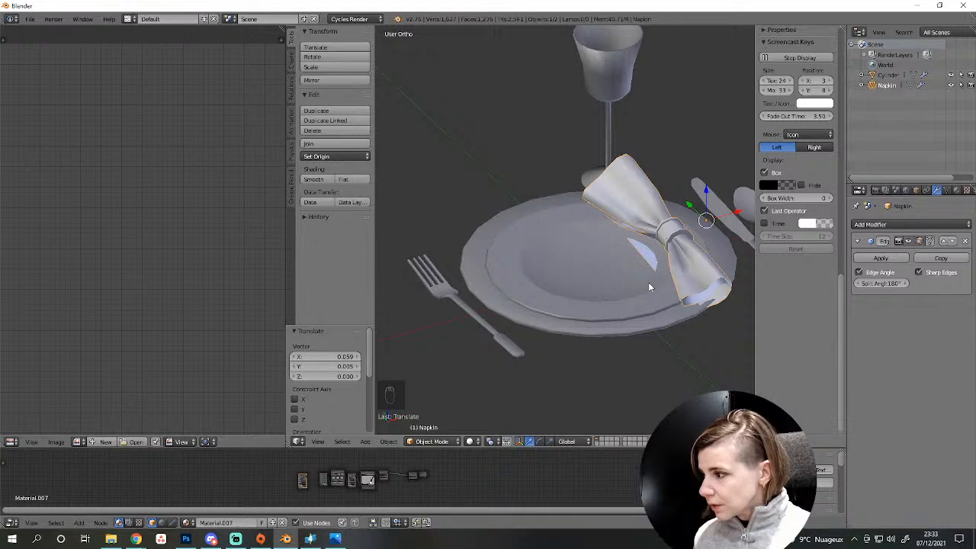
pyautogui.press('KP_3')
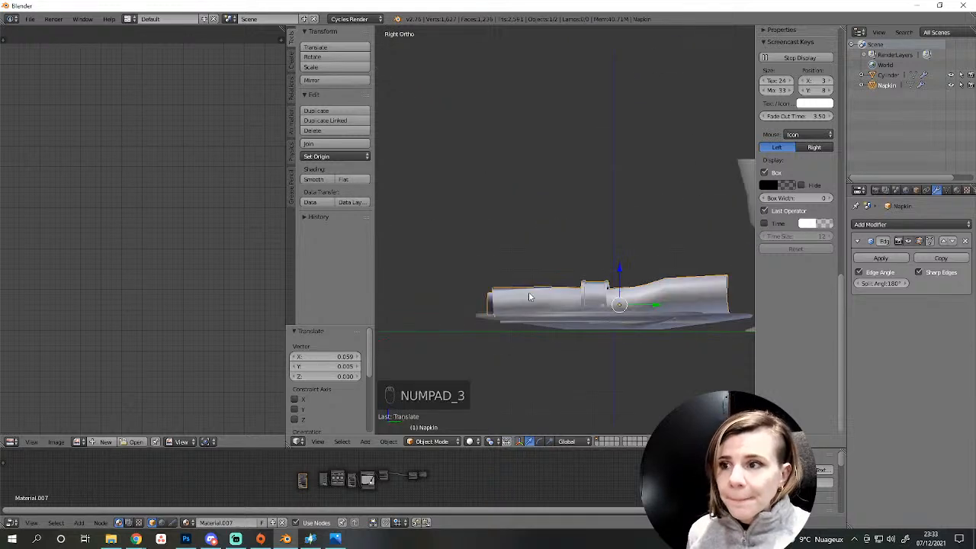
pyautogui.press('z')
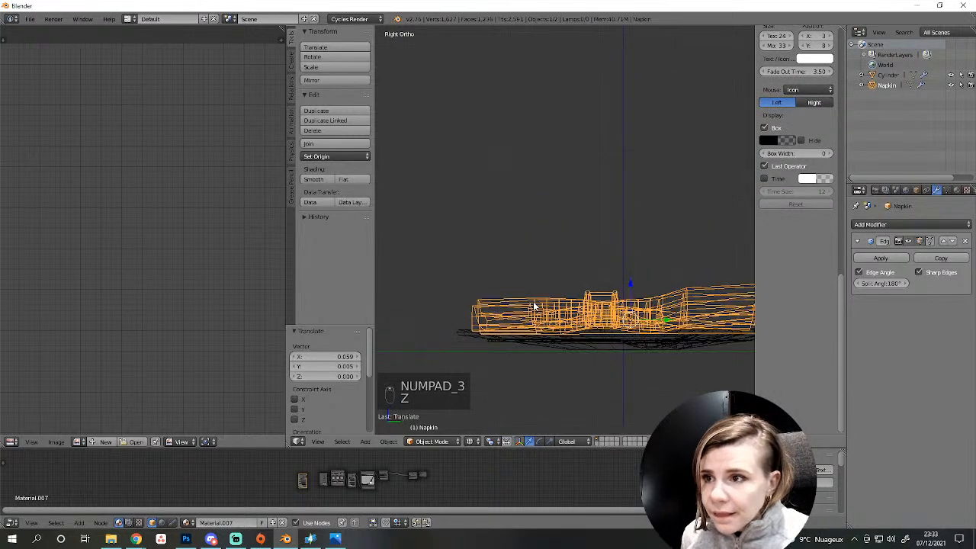
pyautogui.press('z')
pyautogui.press('g')
pyautogui.click(533, 297)
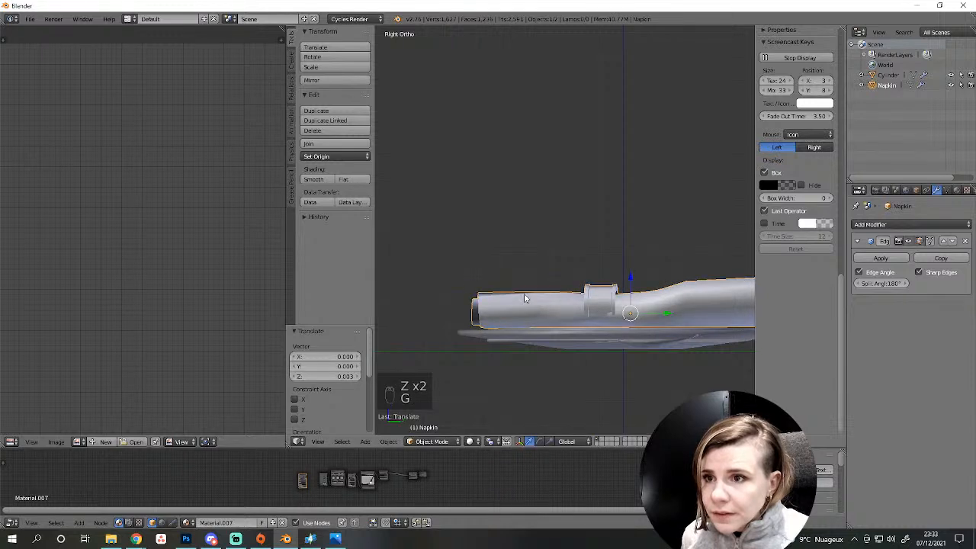
# Move the long outer edge of the napkin's flat side flap about 0.007 along X toward the ring.
pyautogui.moveTo(532, 296); pyautogui.dragTo(484, 385, button='middle')
pyautogui.press('Tab')
pyautogui.rightClick(459, 346)
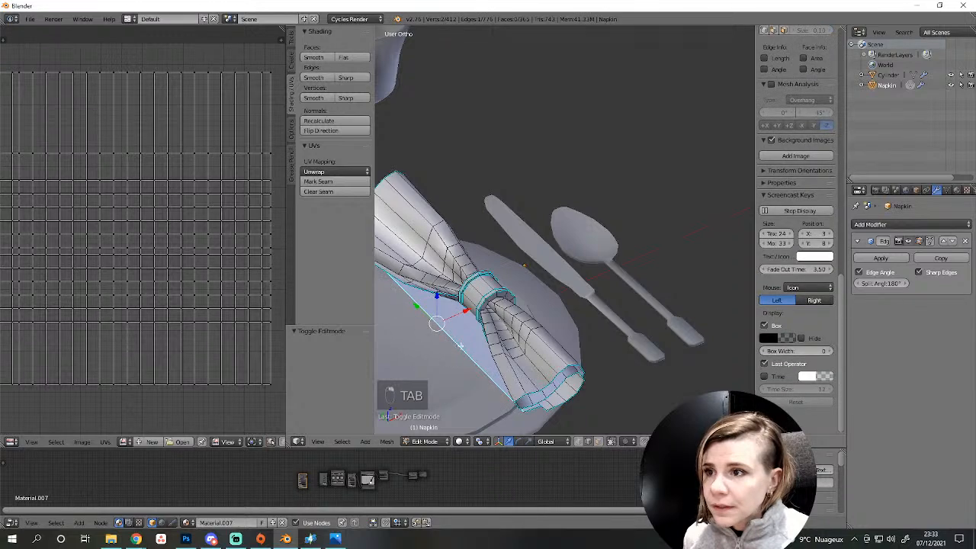
pyautogui.moveTo(460, 346); pyautogui.dragTo(395, 366, button='middle')
pyautogui.scroll(-3, 215, 315)
pyautogui.moveTo(466, 330)
pyautogui.mouseDown(button='middle')
pyautogui.moveTo(435, 262)
pyautogui.moveTo(496, 289)
pyautogui.moveTo(446, 396)
pyautogui.moveTo(460, 314)
pyautogui.mouseUp(button='middle')
pyautogui.moveTo(486, 261); pyautogui.dragTo(506, 257)
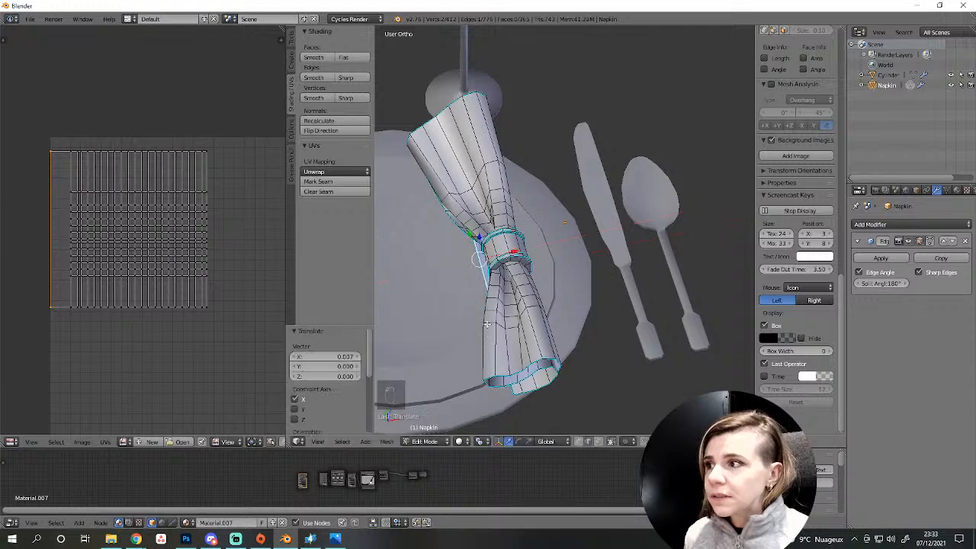
pyautogui.moveTo(506, 258); pyautogui.dragTo(534, 328, button='middle')
pyautogui.scroll(2, 482, 356)
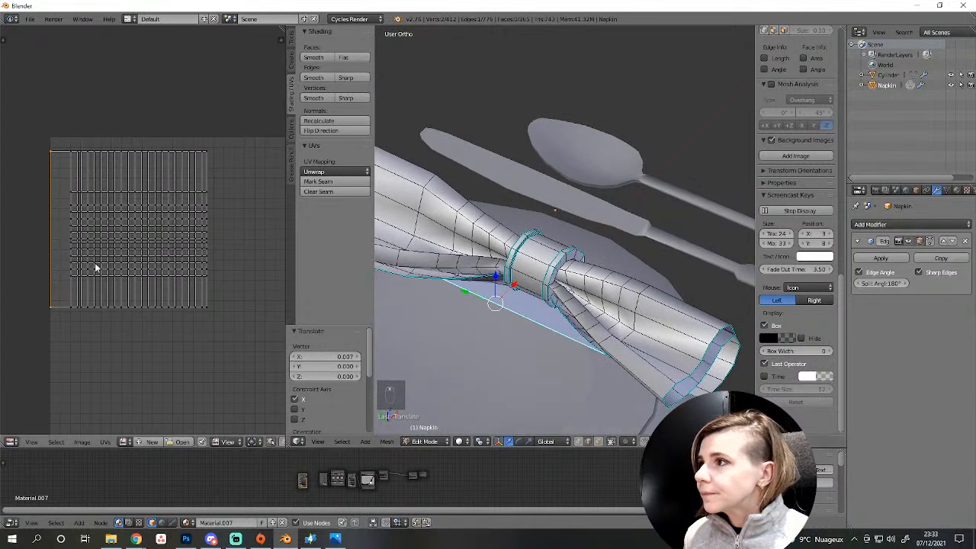
pyautogui.scroll(2, 95, 266)
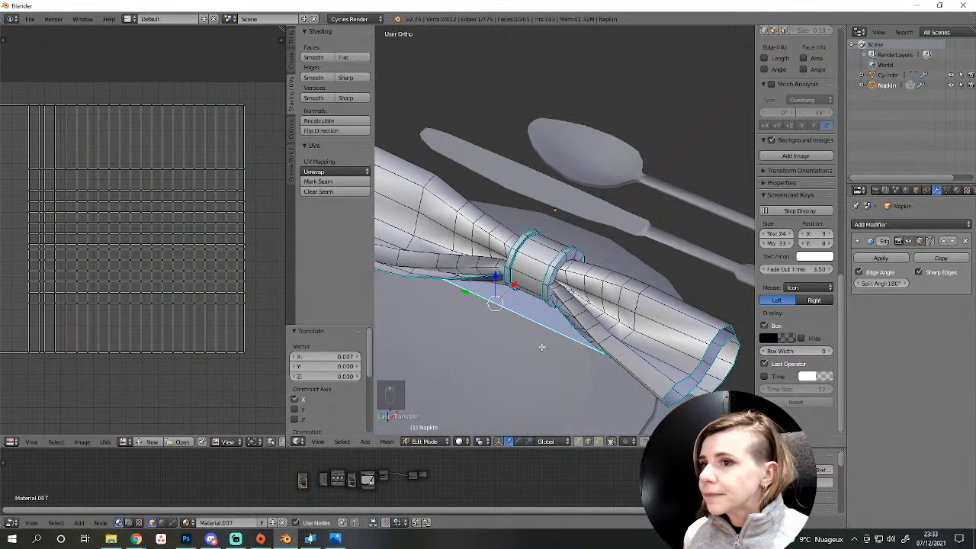
# Delete the face that forms the napkin's flat side flap beneath the ring.
pyautogui.click(598, 441)
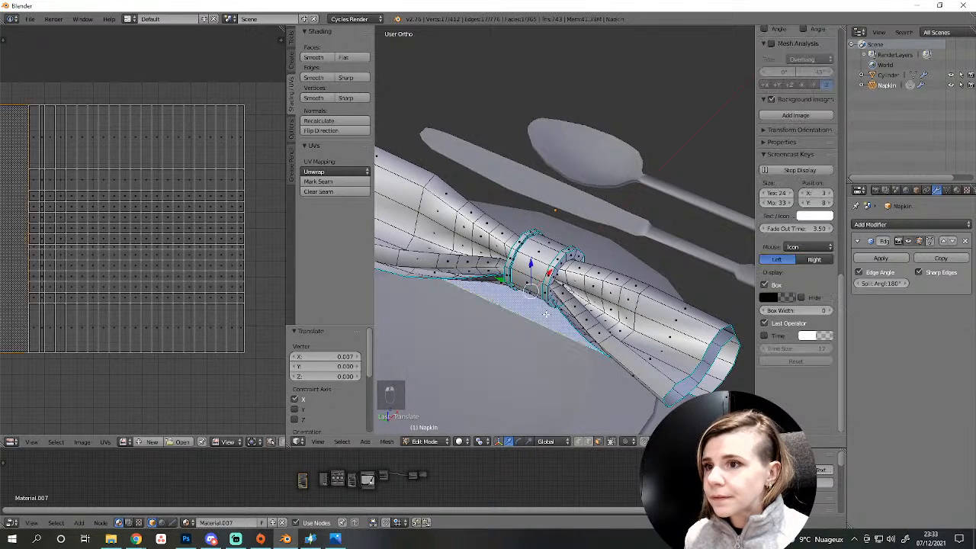
pyautogui.press('Delete')
pyautogui.click(503, 340)
# Select the whole napkin ring and lower it about 0.0009 along Z toward the plate.
pyautogui.moveTo(503, 339); pyautogui.dragTo(661, 287, button='middle')
pyautogui.scroll(2, 503, 343)
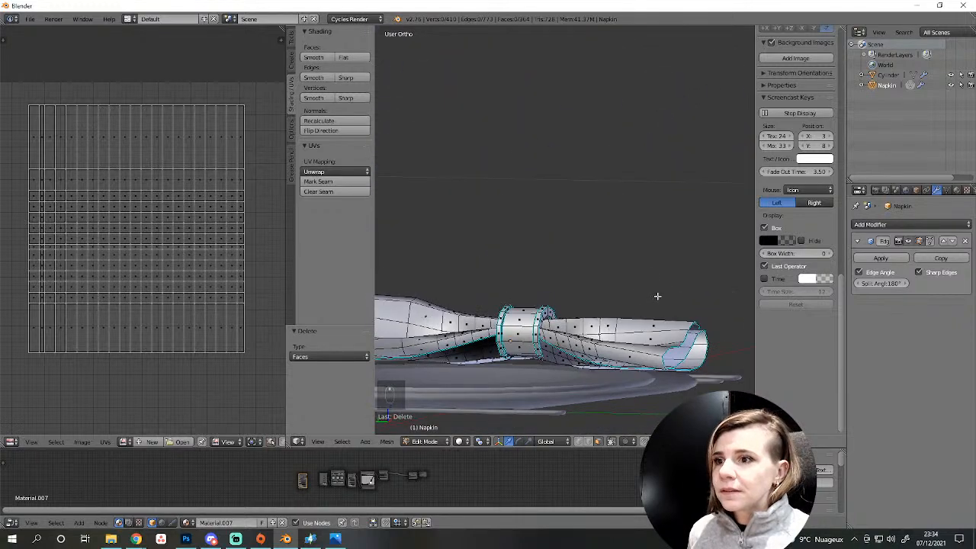
pyautogui.scroll(3, 663, 311)
pyautogui.keyDown('shift'); pyautogui.moveTo(570, 368); pyautogui.dragTo(615, 240, button='middle'); pyautogui.keyUp('shift')
pyautogui.scroll(3, 563, 300)
pyautogui.press('l')
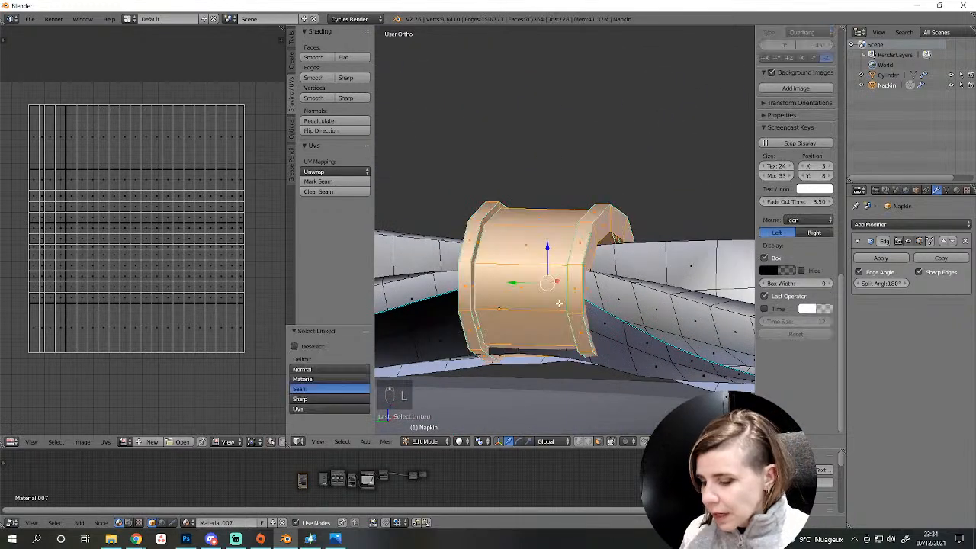
pyautogui.press('g')
pyautogui.press('z')
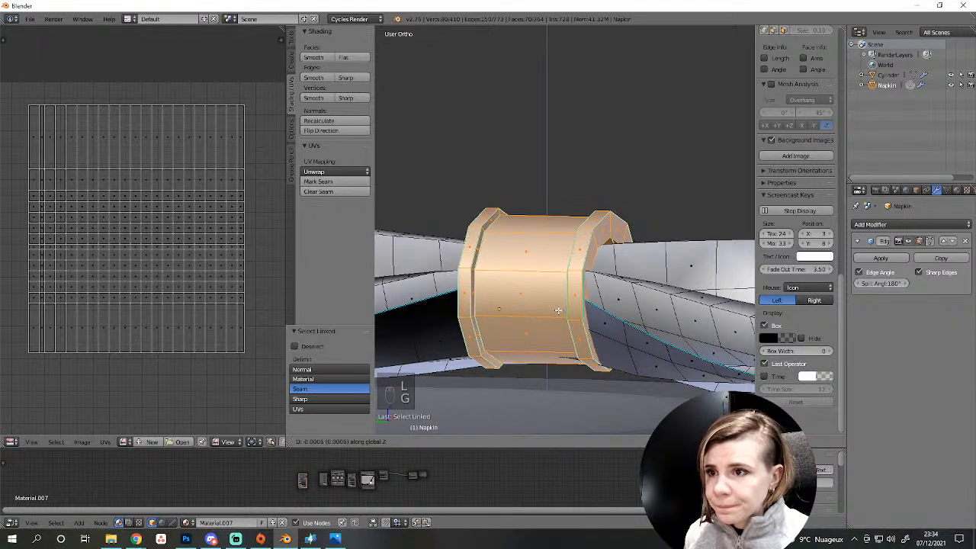
pyautogui.click(558, 311)
pyautogui.press('g')
pyautogui.press('z')
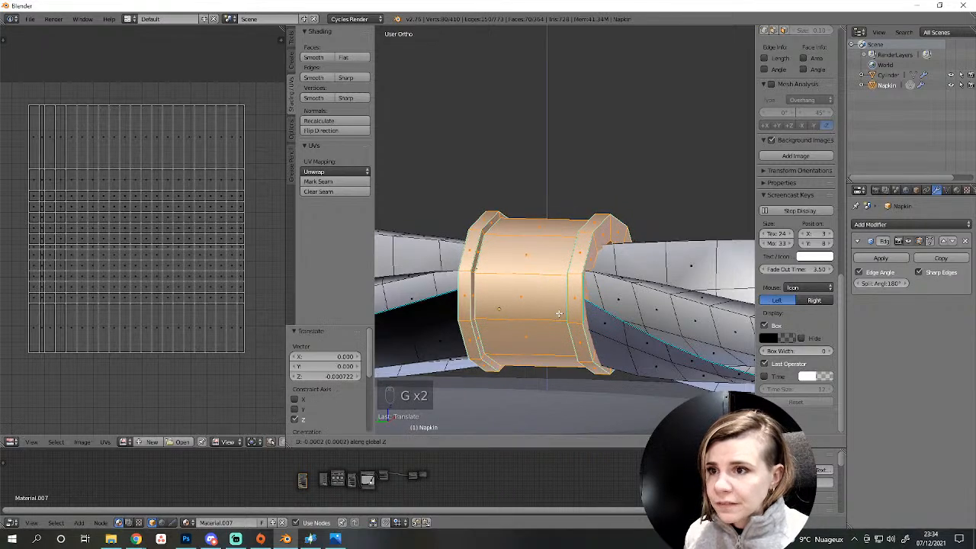
pyautogui.click(561, 312)
# Move the napkin fold edge beside the ring's rim inward so the cloth sits inside the ring, then clear the selection.
pyautogui.moveTo(604, 241); pyautogui.dragTo(611, 318, button='middle')
pyautogui.rightClick(638, 305)
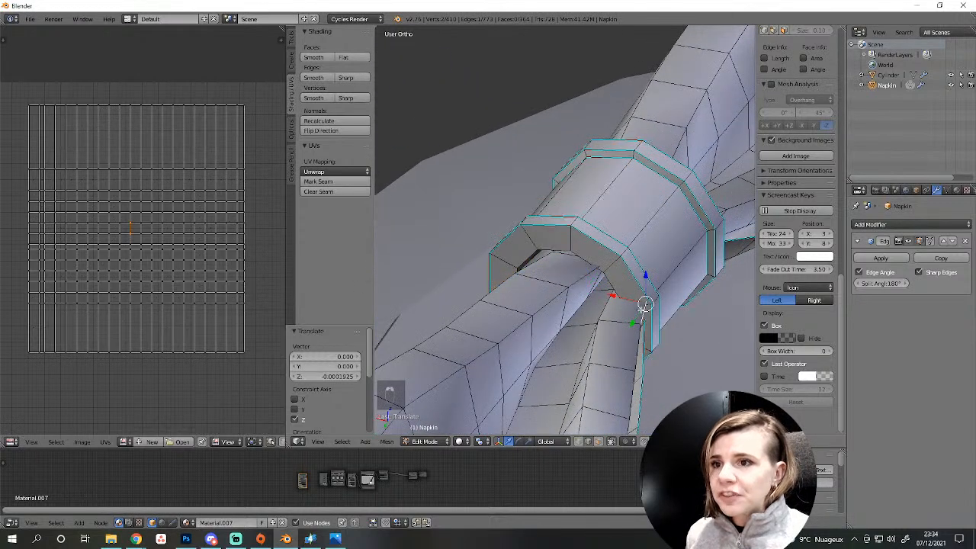
pyautogui.press('g')
pyautogui.click(609, 292)
pyautogui.scroll(-3, 656, 317)
pyautogui.press('a')
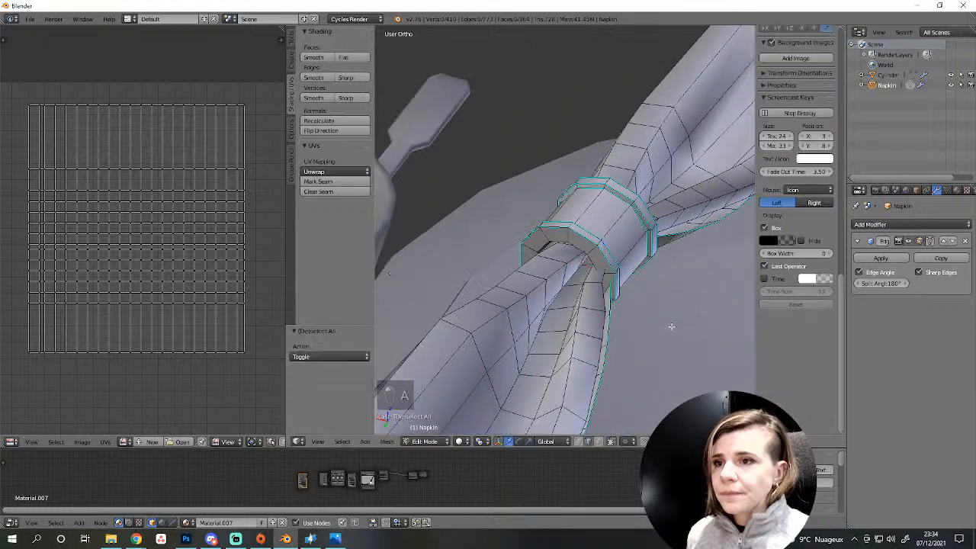
# Inspect the napkin's placement on the plate from above and in Right view in Object Mode.
pyautogui.press('Tab')
pyautogui.scroll(-4, 670, 320)
pyautogui.moveTo(670, 320); pyautogui.dragTo(493, 346, button='middle')
pyautogui.scroll(-4, 494, 347)
pyautogui.scroll(-4, 499, 332)
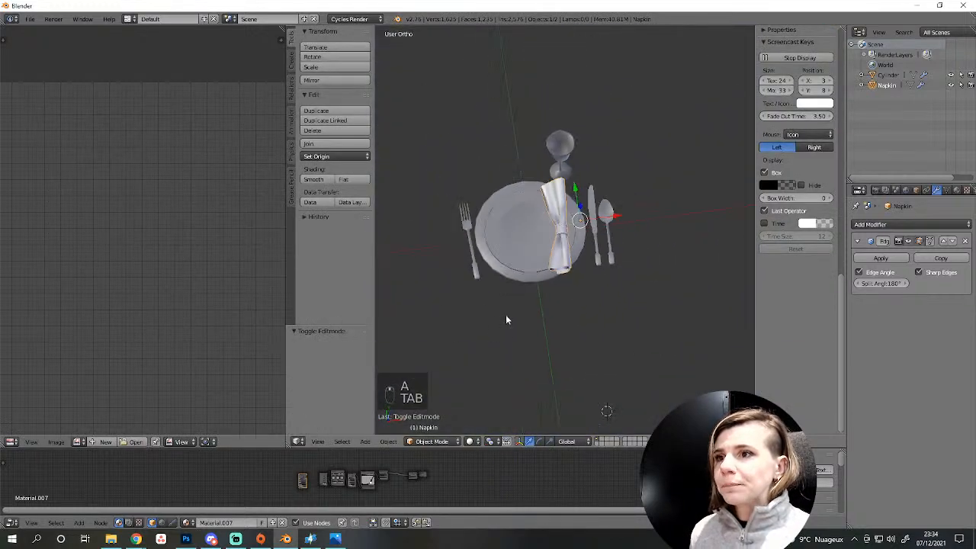
pyautogui.scroll(4, 506, 315)
pyautogui.keyDown('shift'); pyautogui.moveTo(519, 307); pyautogui.dragTo(597, 383, button='middle'); pyautogui.keyUp('shift')
pyautogui.press('KP_7')
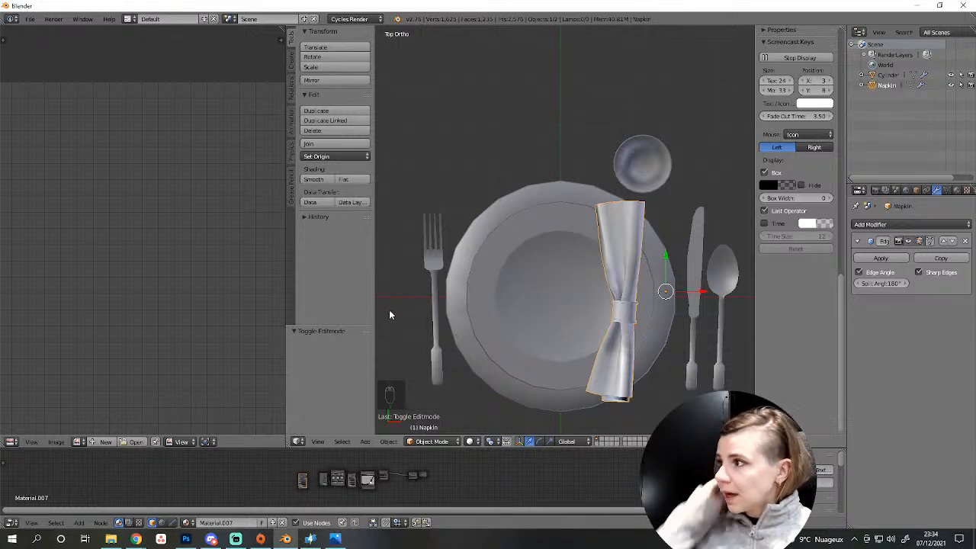
pyautogui.moveTo(612, 324); pyautogui.dragTo(517, 261, button='middle')
pyautogui.press('KP_3')
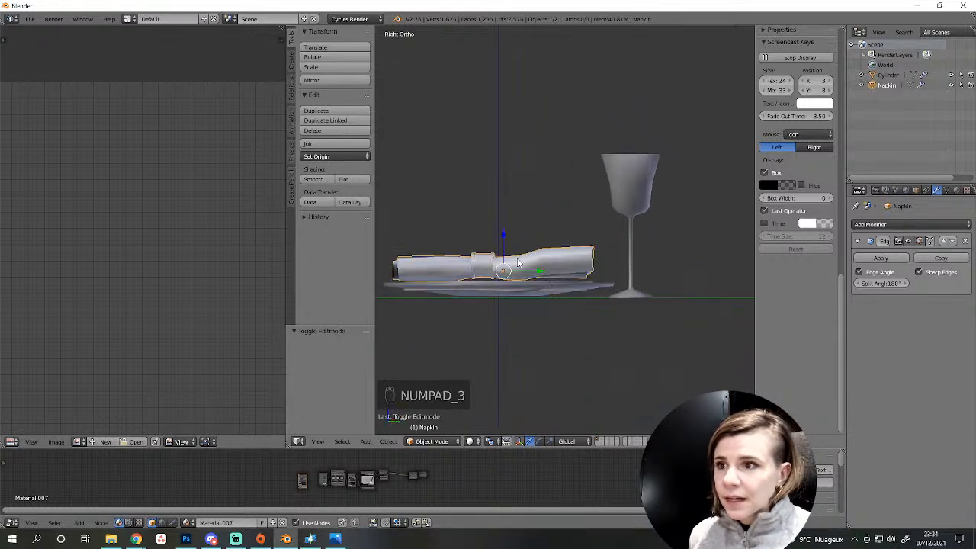
# Raise the napkin's edge loop beside the ring about 0.001 along Z using Connected proportional editing.
pyautogui.scroll(2, 516, 257)
pyautogui.press('Tab')
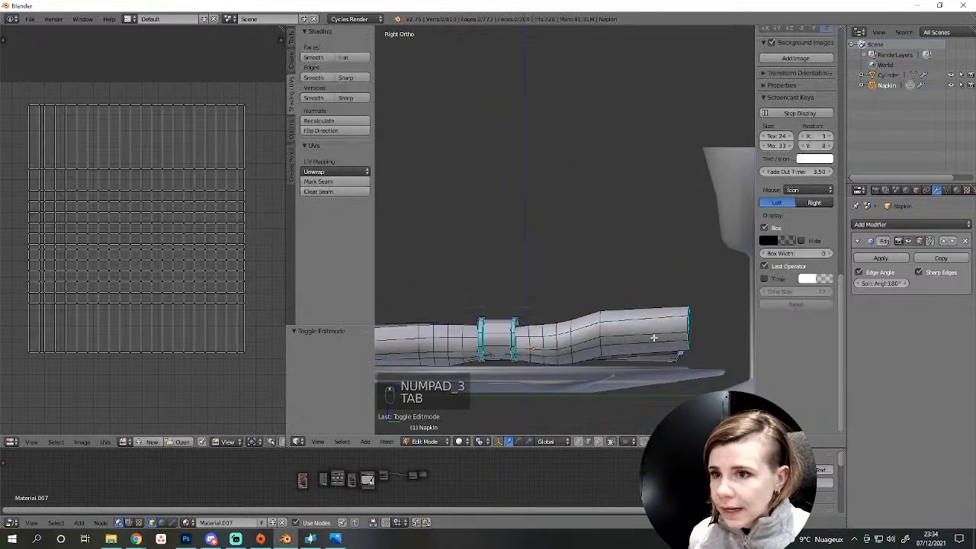
pyautogui.press('a')
pyautogui.press('a')
pyautogui.press('t')
pyautogui.press('t')
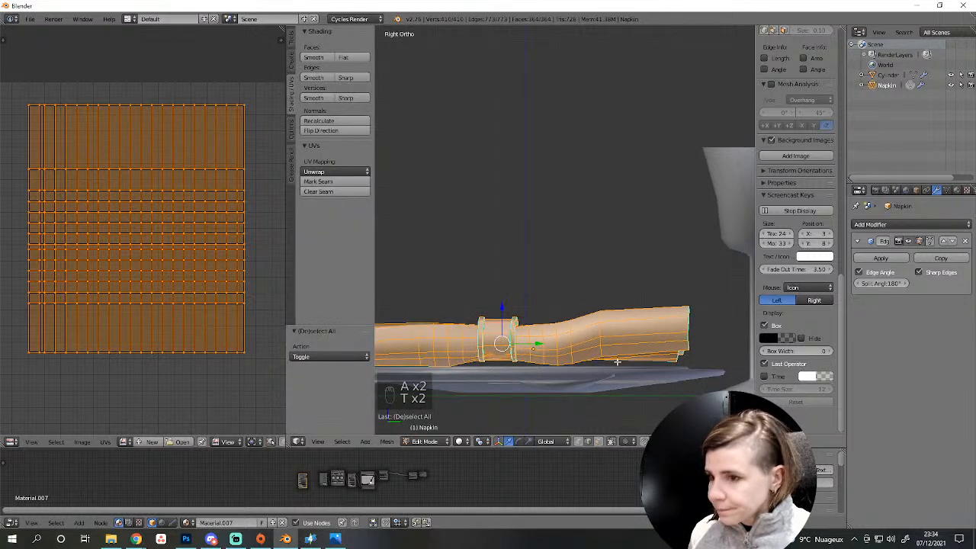
pyautogui.keyDown('shift'); pyautogui.moveTo(557, 362); pyautogui.dragTo(617, 296, button='middle'); pyautogui.keyUp('shift')
pyautogui.keyDown('alt'); pyautogui.rightClick(603, 278); pyautogui.keyUp('alt')
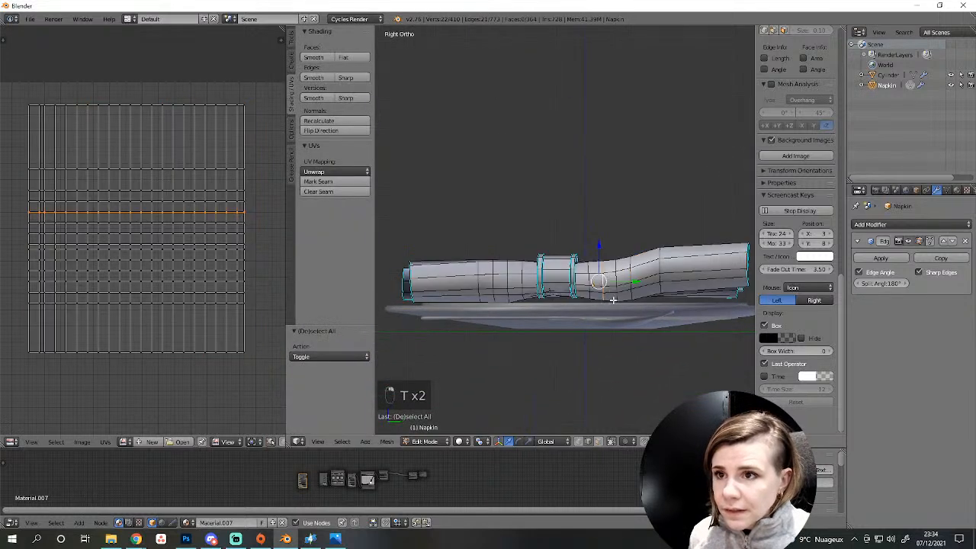
pyautogui.press('g')
pyautogui.rightClick(623, 307)
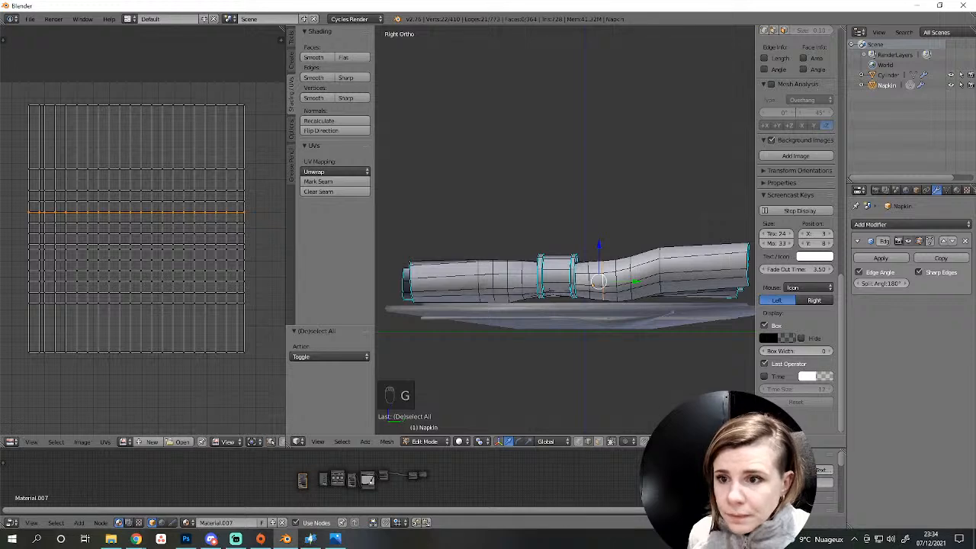
pyautogui.click(626, 442)
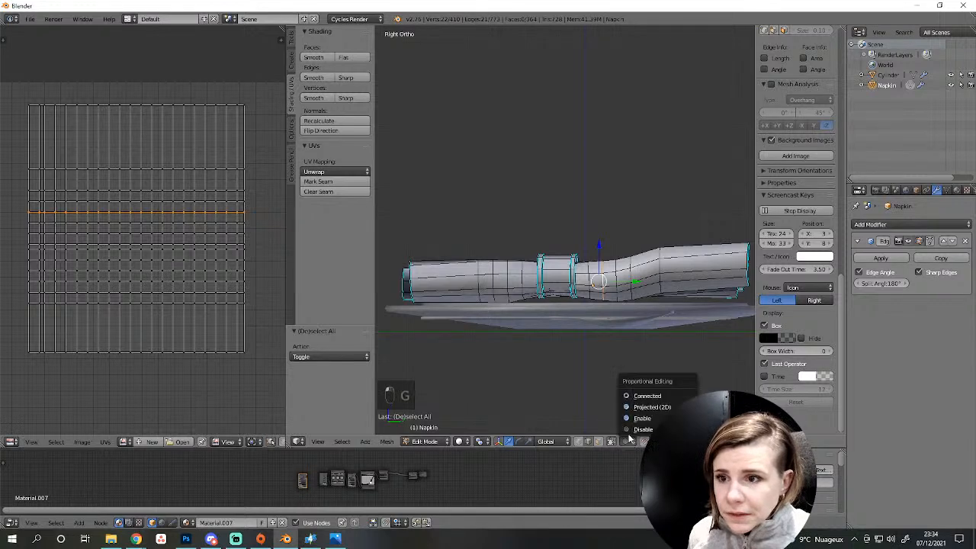
pyautogui.click(648, 394)
pyautogui.press('g')
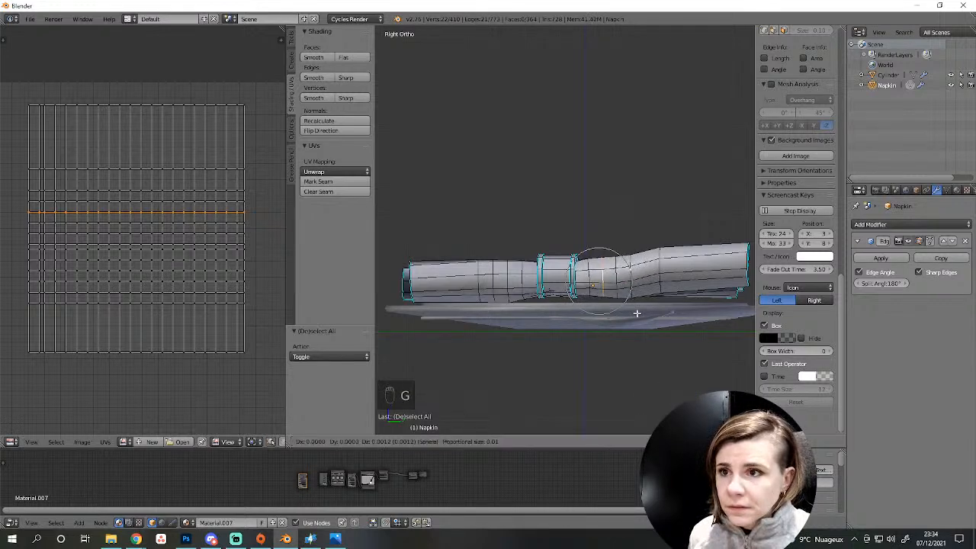
pyautogui.press('z')
pyautogui.click(638, 312)
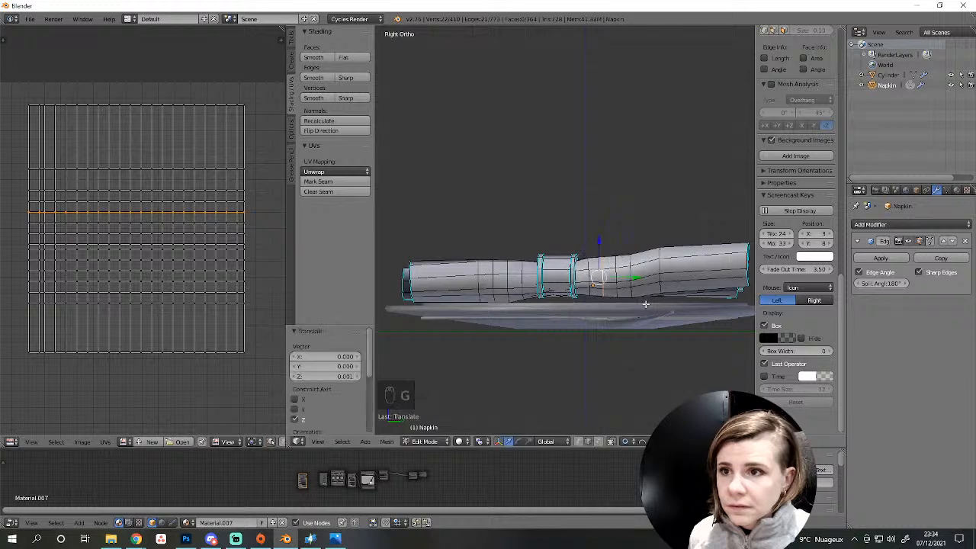
# Lower the edge loop at the napkin's bend about 0.001 in Z and shift it about 0.0003 in Y.
pyautogui.keyDown('alt'); pyautogui.rightClick(659, 267); pyautogui.keyUp('alt')
pyautogui.press('g')
pyautogui.click(660, 272)
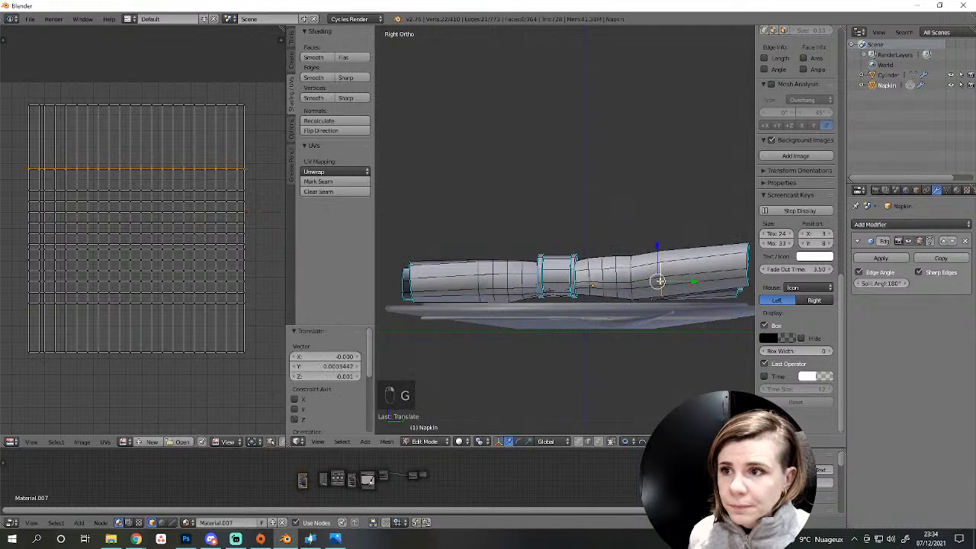
# Select all linked parts of the napkin and ring and lower them about 0.001 along Z.
pyautogui.press('a')
pyautogui.press('l')
pyautogui.press('l')
pyautogui.press('l')
pyautogui.press('l')
pyautogui.press('l')
pyautogui.press('l')
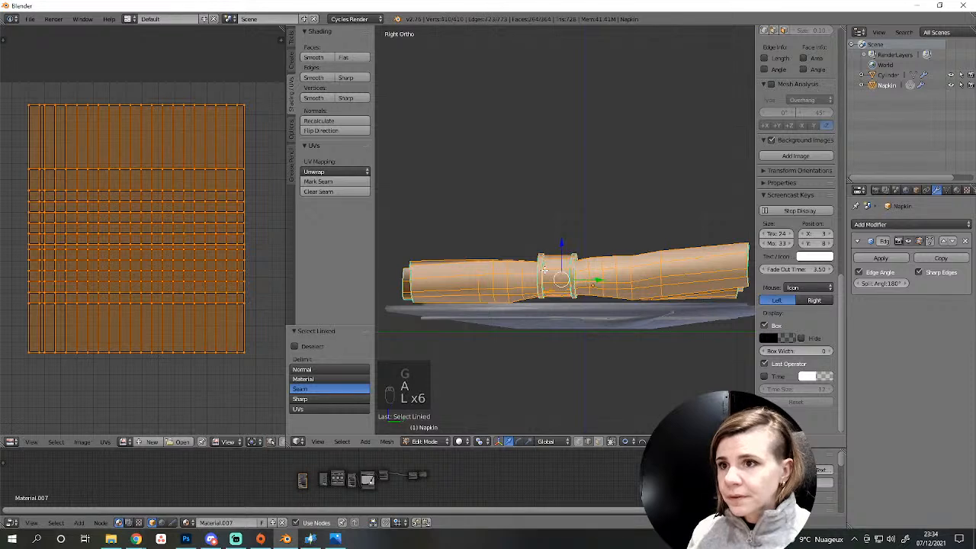
pyautogui.press('l')
pyautogui.press('l')
pyautogui.press('l')
pyautogui.press('l')
pyautogui.moveTo(560, 254); pyautogui.dragTo(562, 257)
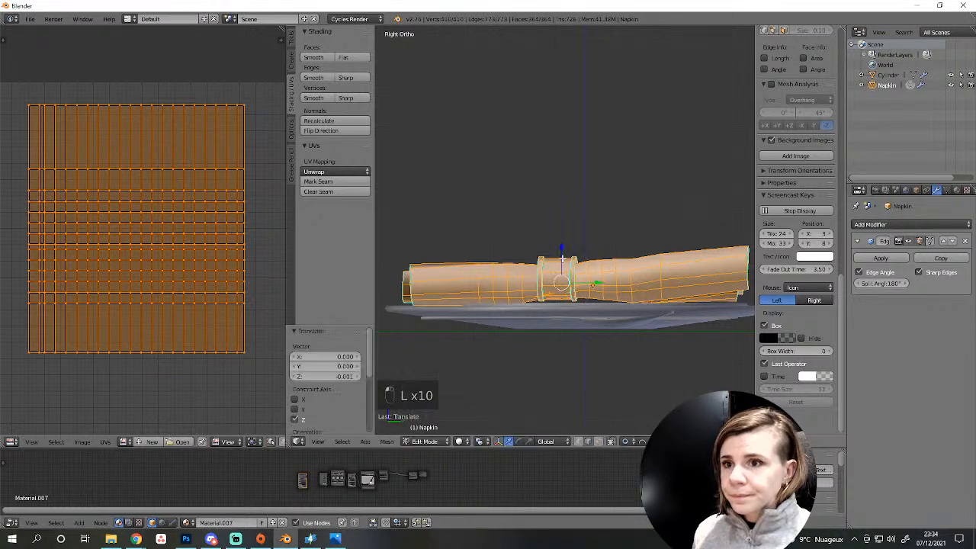
# Rotate the napkin and ring slightly in Right view and adjust their height along Z to fit the plate.
pyautogui.press('t')
pyautogui.press('t')
pyautogui.press('r')
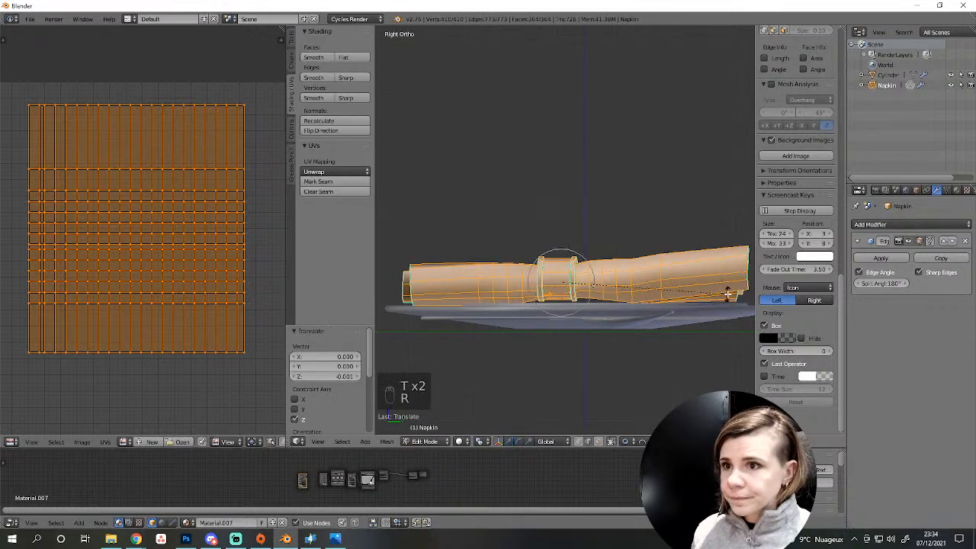
pyautogui.click(727, 295)
pyautogui.moveTo(561, 249); pyautogui.dragTo(561, 249)
# Join the napkin object into the plate, cutlery and glass object.
pyautogui.moveTo(561, 249); pyautogui.dragTo(550, 332, button='middle')
pyautogui.press('a')
pyautogui.press('Tab')
pyautogui.keyDown('shift'); pyautogui.rightClick(550, 332); pyautogui.keyUp('shift')
pyautogui.hotkey('ctrl', 'j')
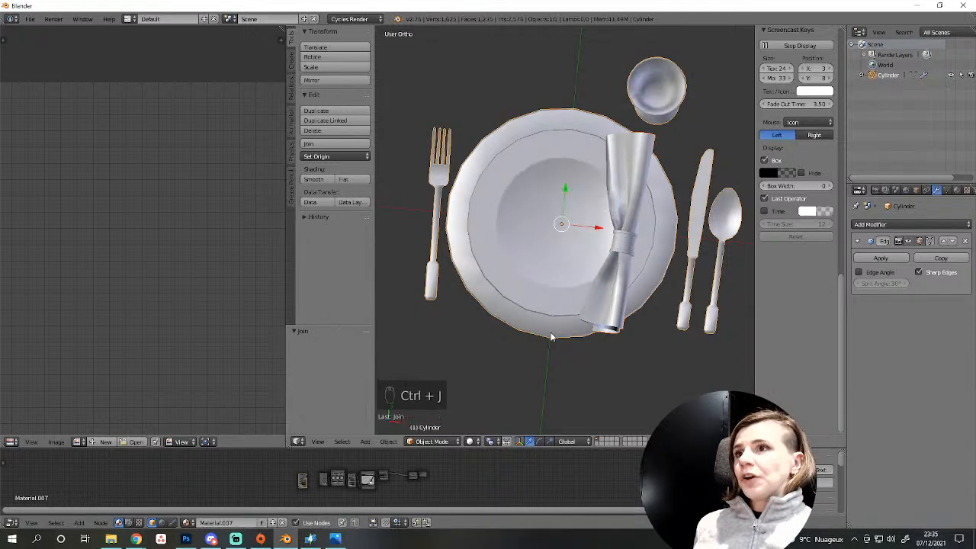
# Clear the mesh selection of the joined table setting in Edit Mode and return to Object Mode.
pyautogui.press('Tab')
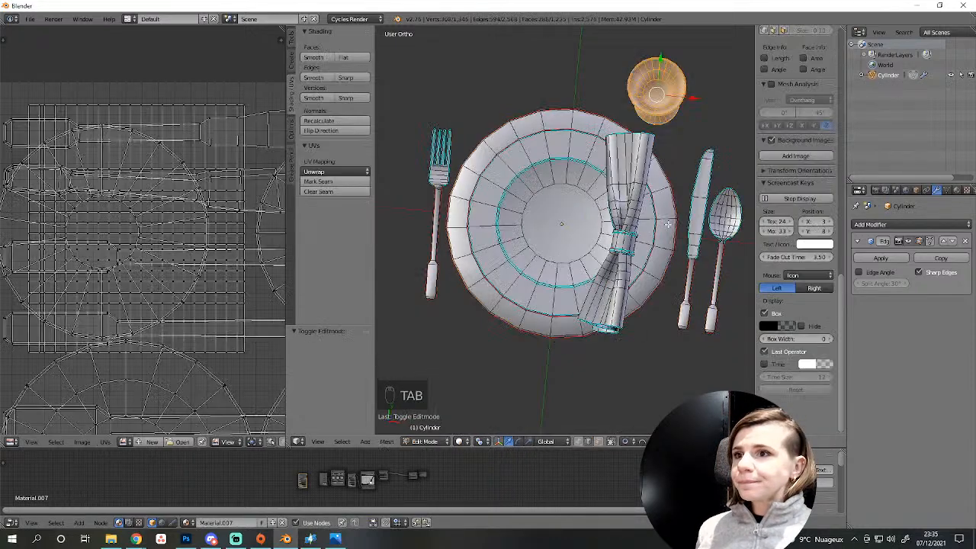
pyautogui.press('a')
pyautogui.press('a')
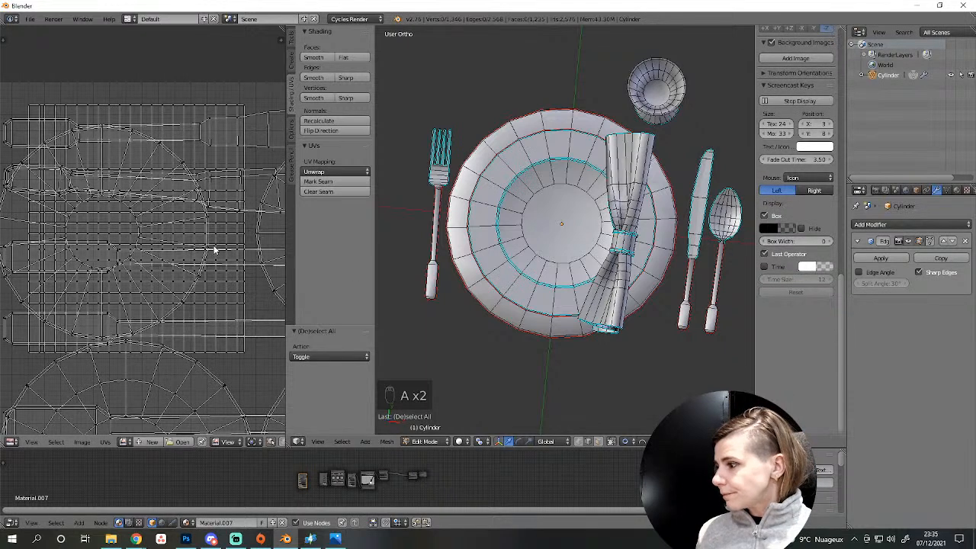
pyautogui.scroll(-4, 620, 311)
pyautogui.press('Tab')
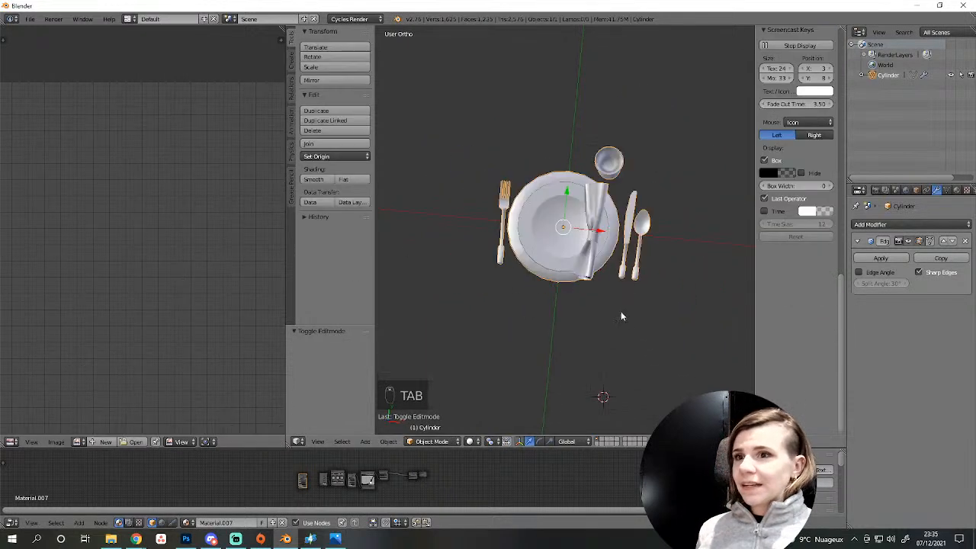
pyautogui.moveTo(620, 310); pyautogui.dragTo(592, 374, button='middle')
pyautogui.scroll(2, 667, 326)
# Select the linked parts of the knife and spoon and move them slightly along X closer to the plate.
pyautogui.press('Tab')
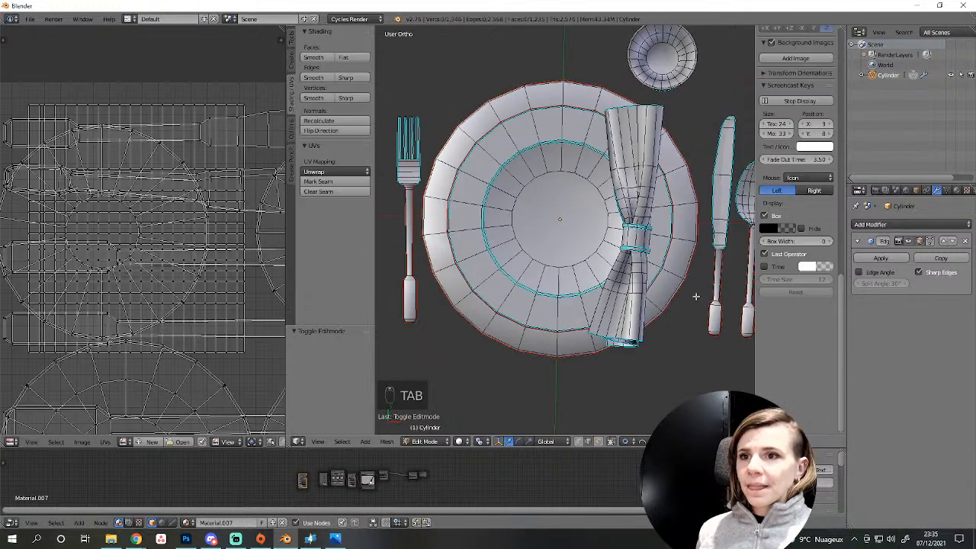
pyautogui.scroll(-2, 702, 286)
pyautogui.press('l')
pyautogui.press('l')
pyautogui.press('l')
pyautogui.press('l')
pyautogui.press('l')
pyautogui.press('l')
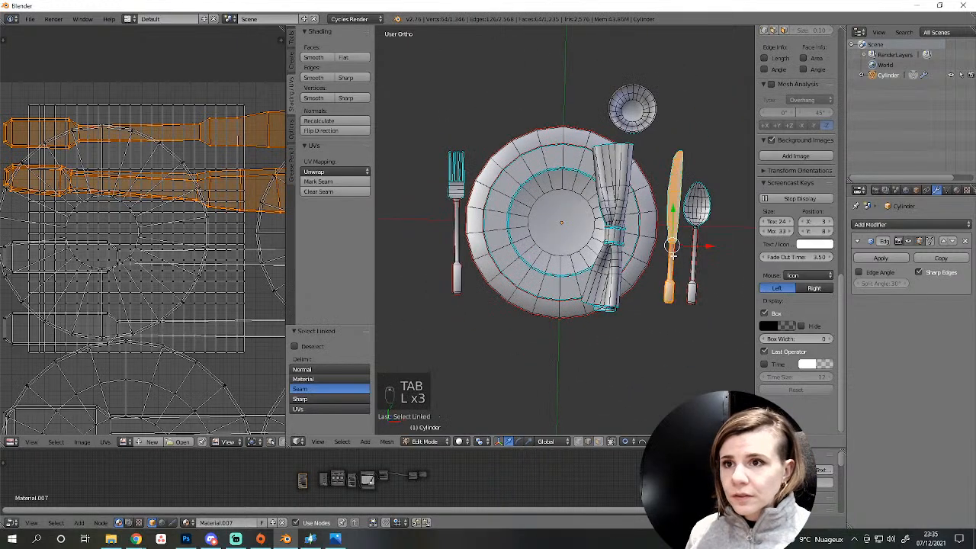
pyautogui.press('l')
pyautogui.moveTo(720, 231); pyautogui.dragTo(712, 234)
pyautogui.press('a')
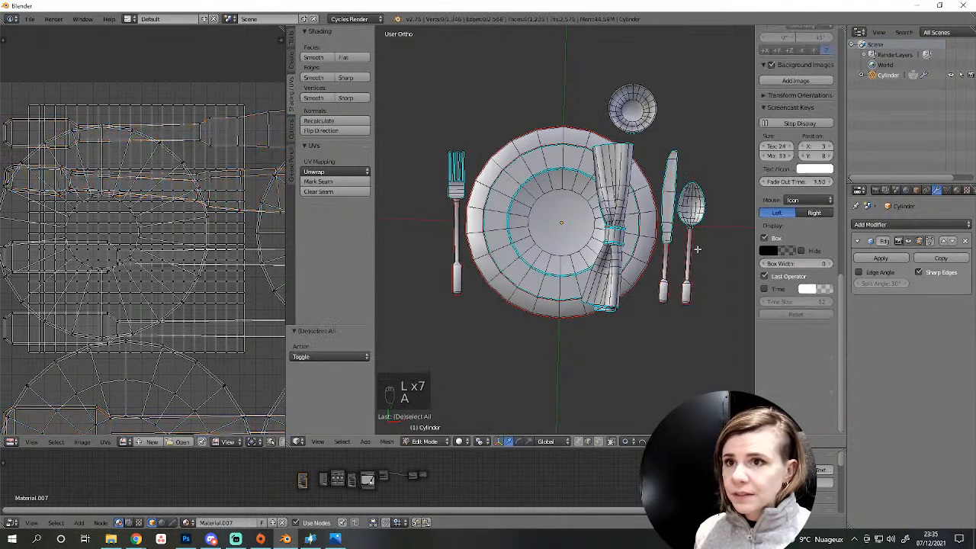
# Turn off synchronised selection between the UV editor and the mesh.
pyautogui.moveTo(660, 275); pyautogui.dragTo(424, 272, button='middle')
pyautogui.scroll(-5, 224, 241)
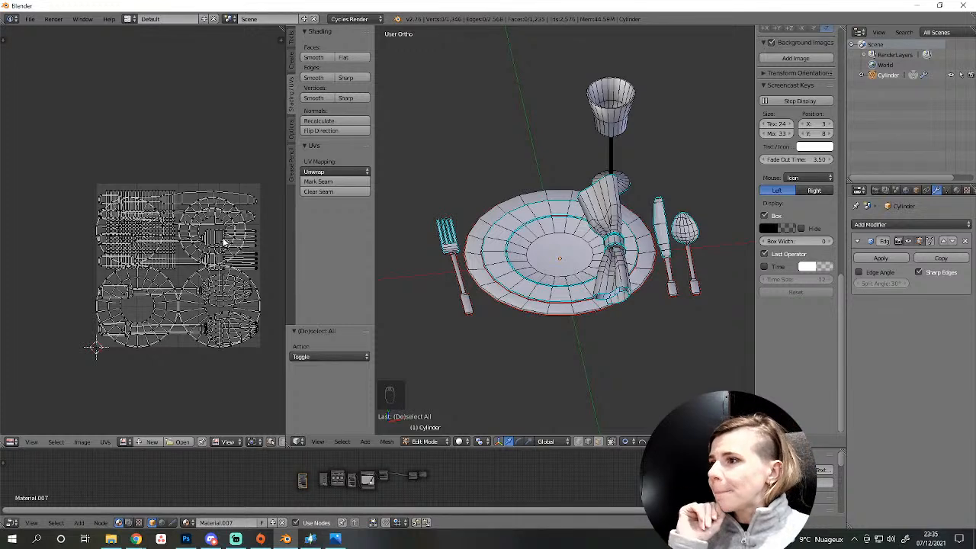
pyautogui.scroll(3, 549, 263)
pyautogui.keyDown('shift'); pyautogui.moveTo(642, 247); pyautogui.dragTo(527, 352, button='middle'); pyautogui.keyUp('shift')
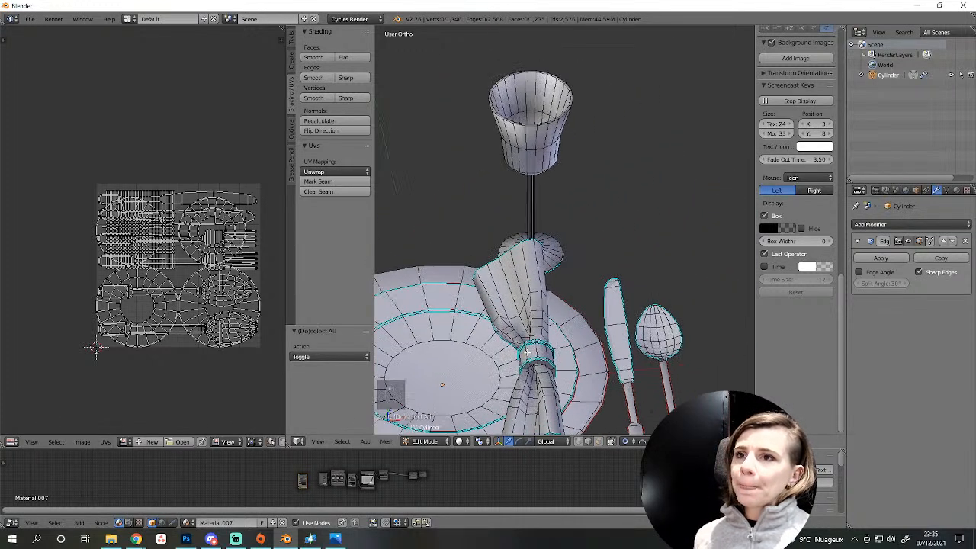
pyautogui.scroll(-3, 539, 349)
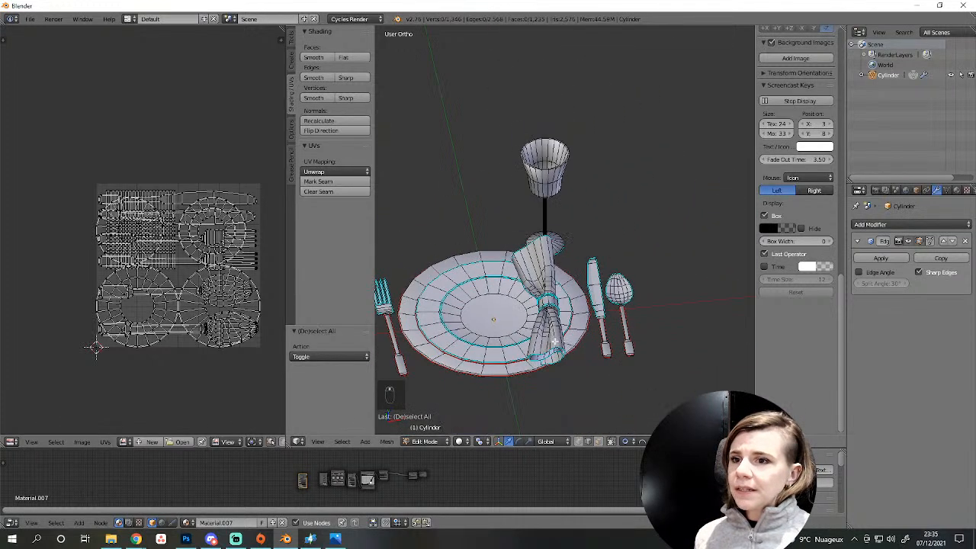
pyautogui.click(265, 442)
# Select all linked parts of the plate and hide them so the underside of the napkin ring is accessible.
pyautogui.keyDown('shift'); pyautogui.moveTo(545, 332); pyautogui.dragTo(585, 289, button='middle'); pyautogui.keyUp('shift')
pyautogui.scroll(3, 588, 334)
pyautogui.keyDown('shift'); pyautogui.moveTo(630, 266); pyautogui.dragTo(570, 356, button='middle'); pyautogui.keyUp('shift')
pyautogui.scroll(3, 572, 362)
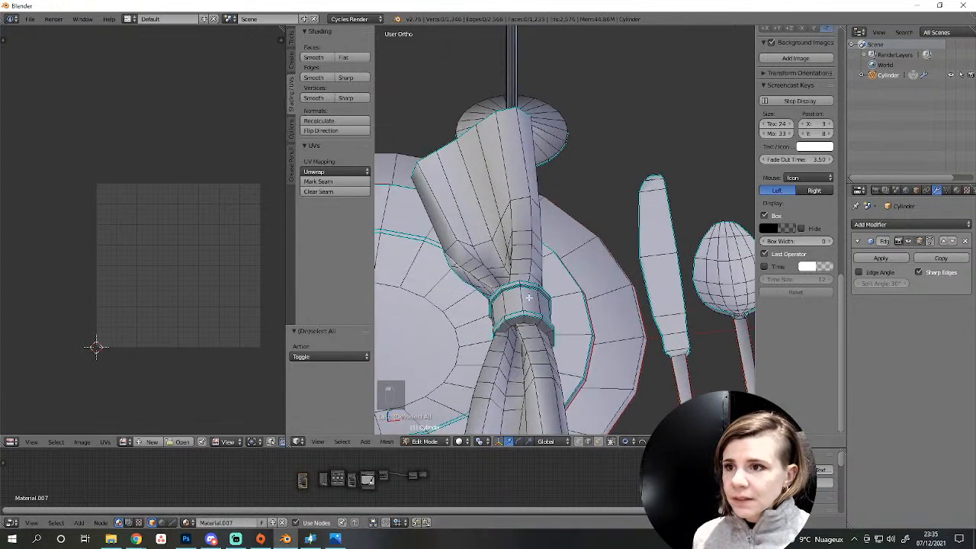
pyautogui.moveTo(528, 297); pyautogui.dragTo(529, 369, button='middle')
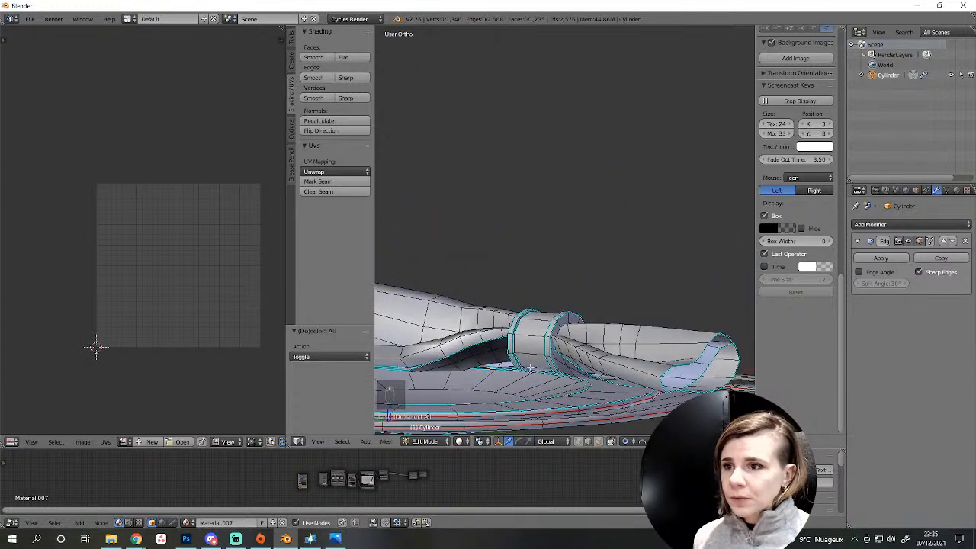
pyautogui.moveTo(586, 401); pyautogui.dragTo(542, 369, button='middle')
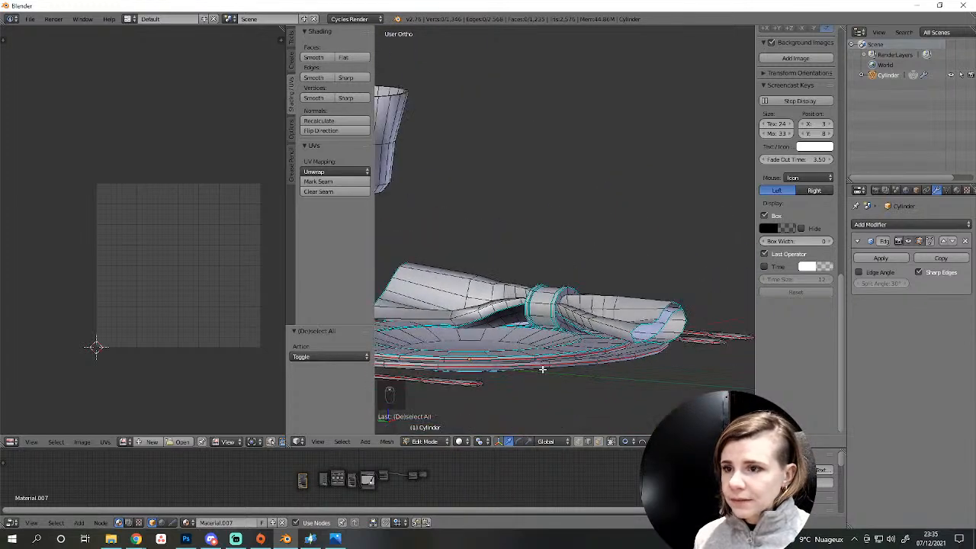
pyautogui.press('l')
pyautogui.press('l')
pyautogui.press('l')
pyautogui.press('l')
pyautogui.press('l')
pyautogui.press('l')
pyautogui.press('l')
pyautogui.press('l')
pyautogui.press('l')
pyautogui.press('l')
pyautogui.press('l')
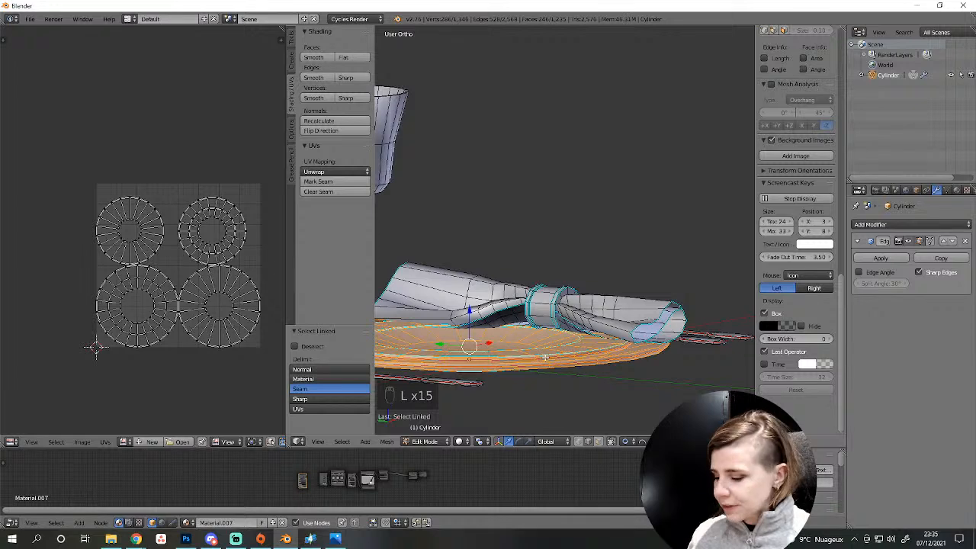
pyautogui.press('h')
# Mark a seam across the napkin ring along one line of edges on its underside.
pyautogui.moveTo(586, 373); pyautogui.dragTo(577, 285, button='middle')
pyautogui.scroll(3, 544, 266)
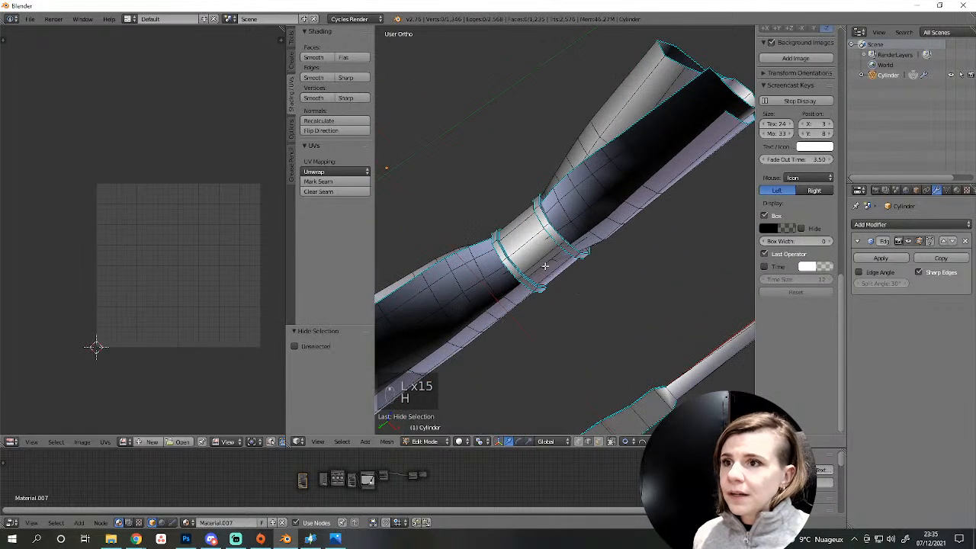
pyautogui.rightClick(547, 261)
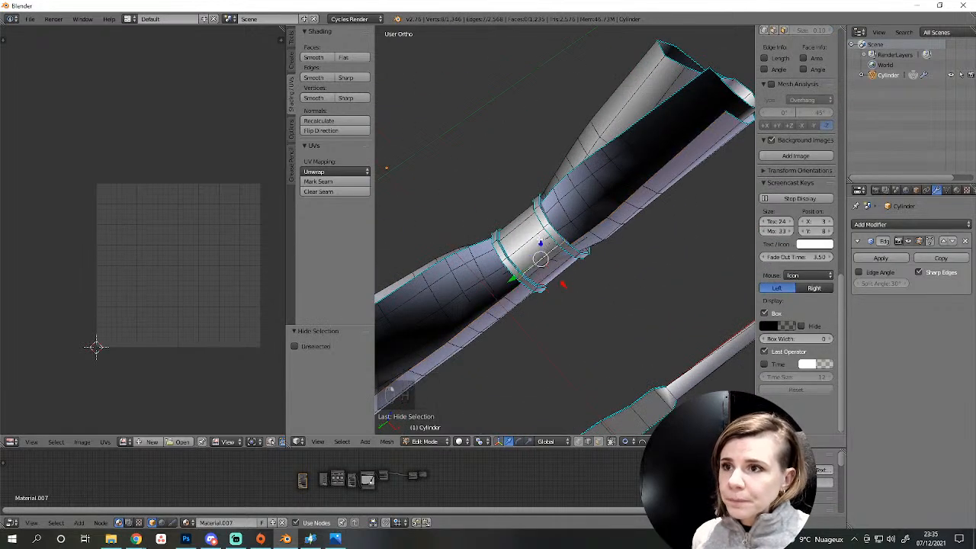
pyautogui.click(329, 182)
# Select the whole napkin ring as linked geometry and unwrap it.
pyautogui.scroll(-4, 488, 209)
pyautogui.moveTo(523, 208); pyautogui.dragTo(536, 344, button='middle')
pyautogui.press('a')
pyautogui.press('l')
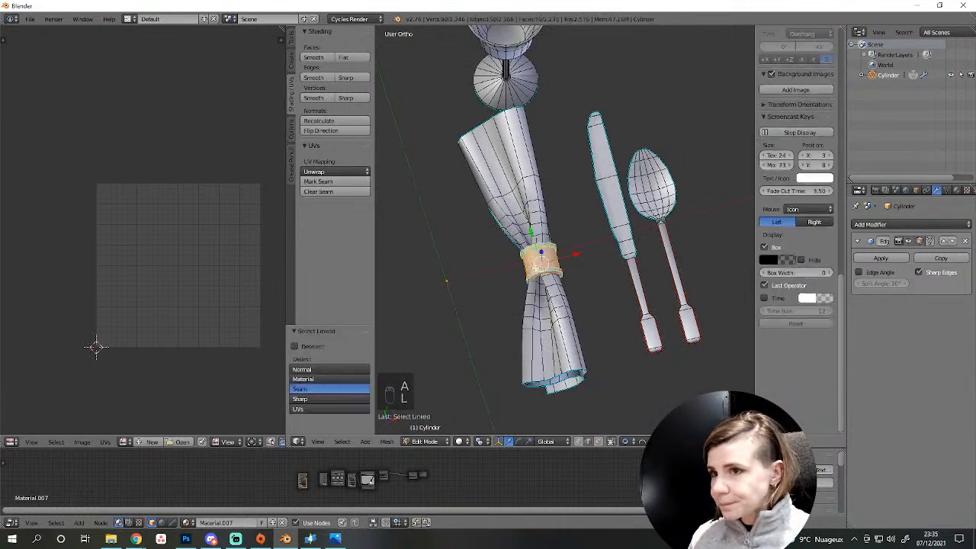
pyautogui.press('e')
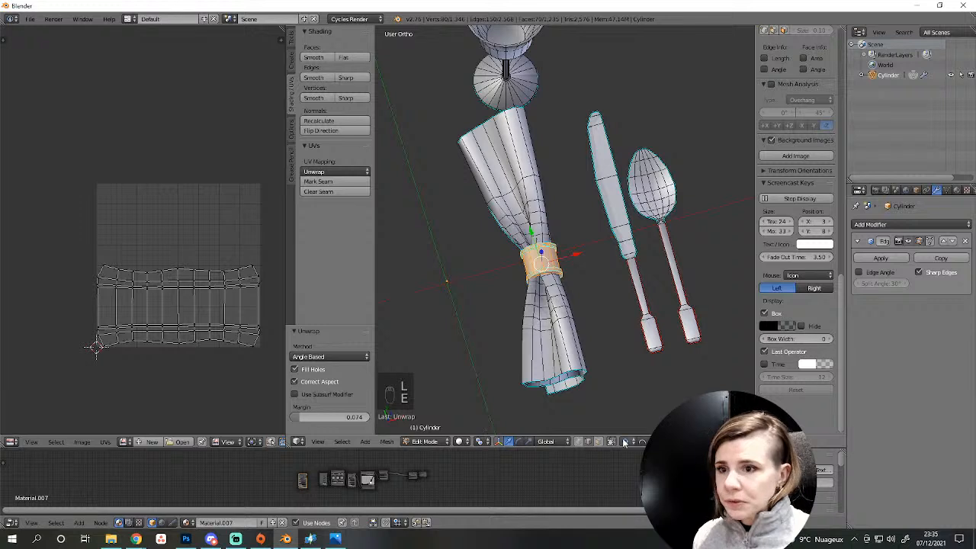
# Select the napkin ring's UV island and straighten it into a regular grid with the UV Squares Snap to Axis operation.
pyautogui.click(579, 441)
pyautogui.press('l')
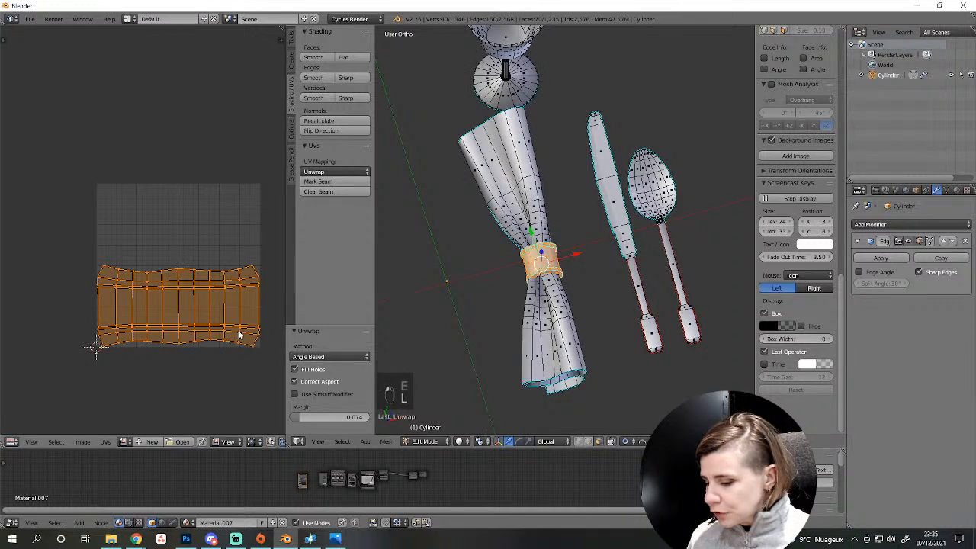
pyautogui.press('n')
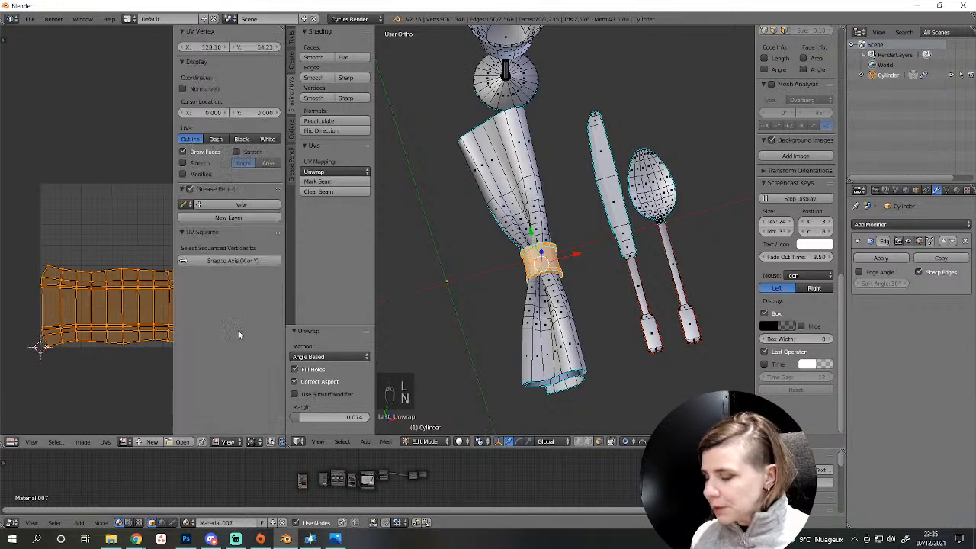
pyautogui.click(225, 261)
pyautogui.moveTo(284, 309); pyautogui.dragTo(391, 307)
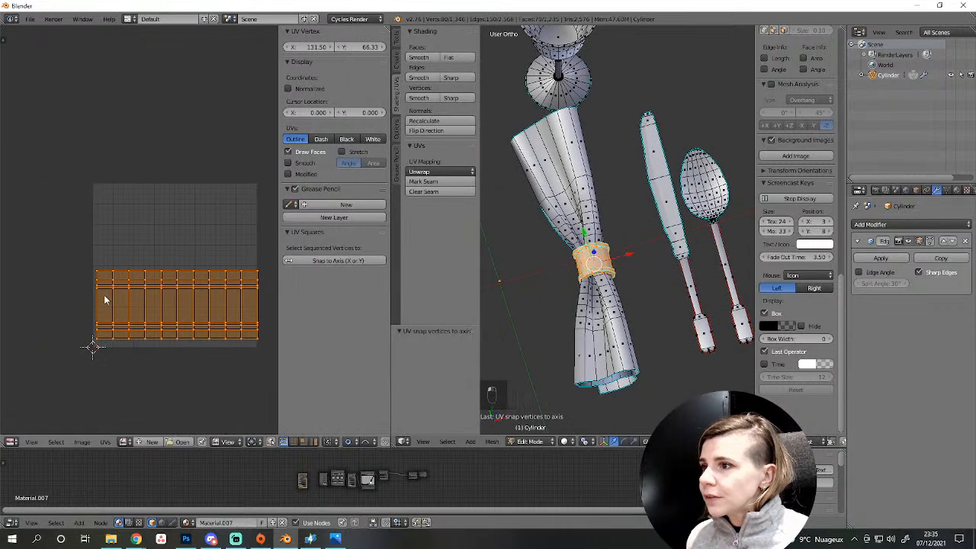
# Mark seams on the wine glass along one edge line down its height and around the inner bottom of the bowl.
pyautogui.press('a')
pyautogui.keyDown('shift'); pyautogui.moveTo(627, 143); pyautogui.dragTo(599, 246, button='middle'); pyautogui.keyUp('shift')
pyautogui.scroll(2, 654, 348)
pyautogui.rightClick(561, 284)
pyautogui.scroll(-3, 590, 102)
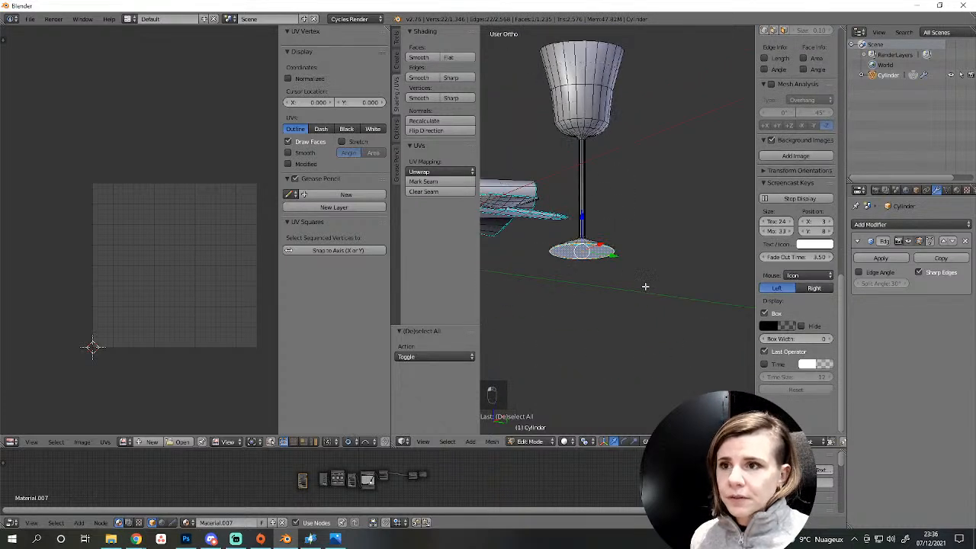
pyautogui.moveTo(644, 287); pyautogui.dragTo(644, 331, button='middle')
pyautogui.scroll(3, 644, 331)
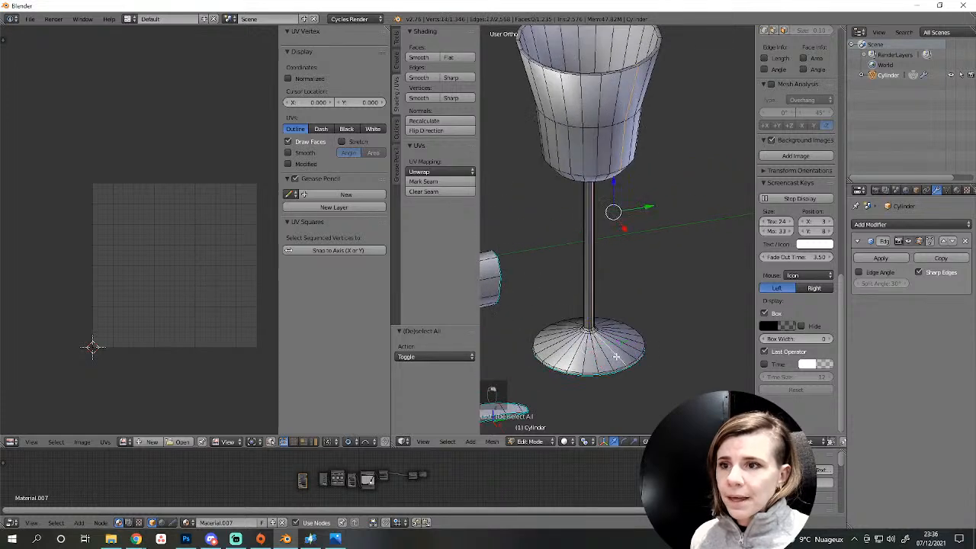
pyautogui.moveTo(616, 211); pyautogui.dragTo(676, 372, button='middle')
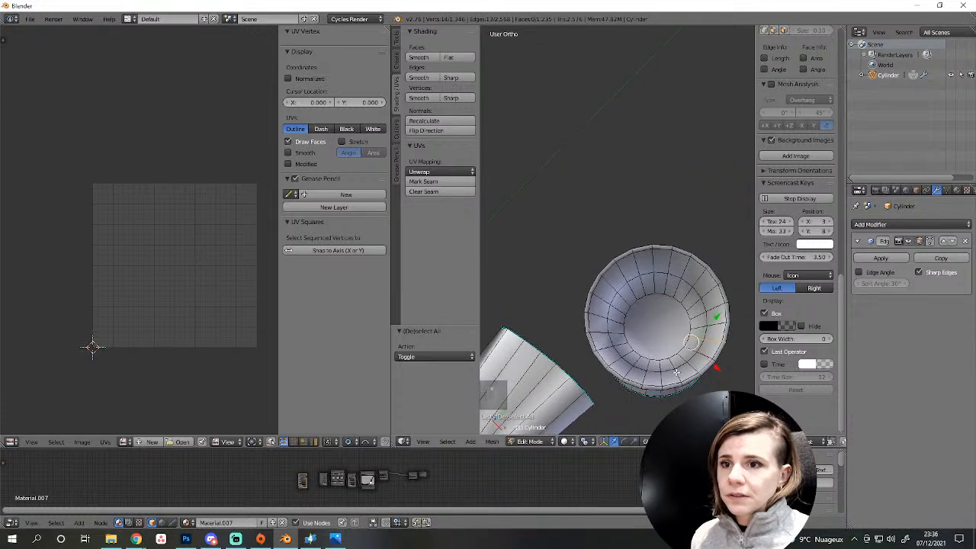
pyautogui.rightClick(670, 346)
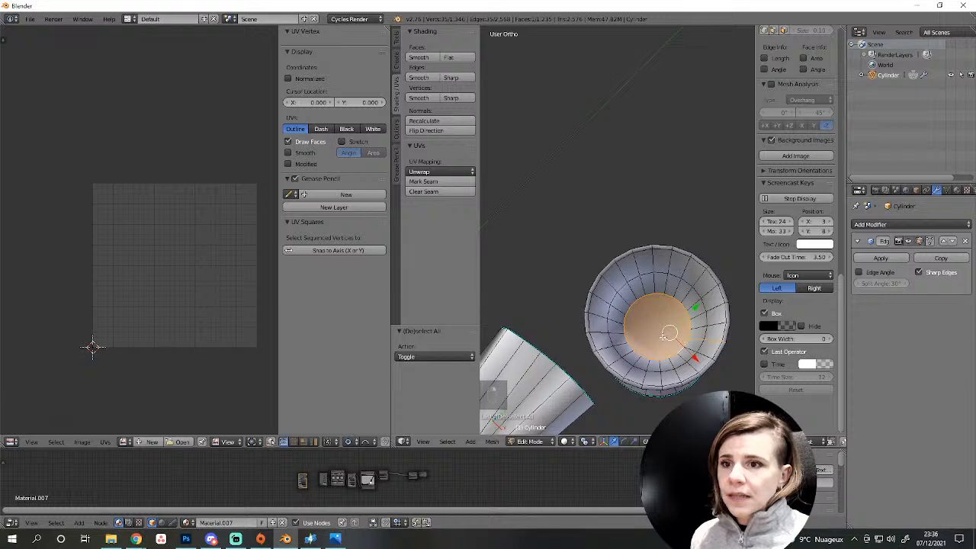
pyautogui.click(430, 183)
# Select all linked parts of the wine glass and unwrap them.
pyautogui.scroll(-4, 639, 294)
pyautogui.press('a')
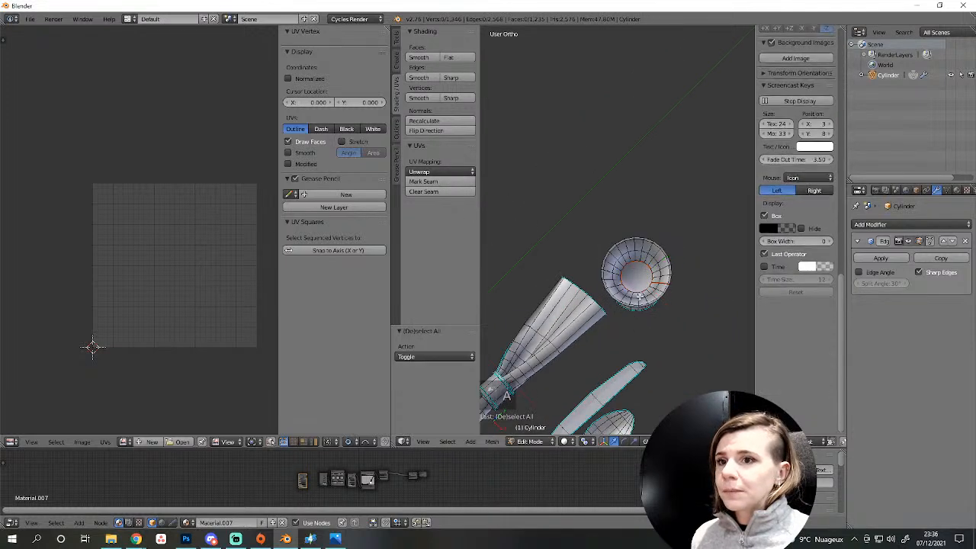
pyautogui.press('l')
pyautogui.press('l')
pyautogui.press('l')
pyautogui.press('l')
pyautogui.press('l')
pyautogui.press('l')
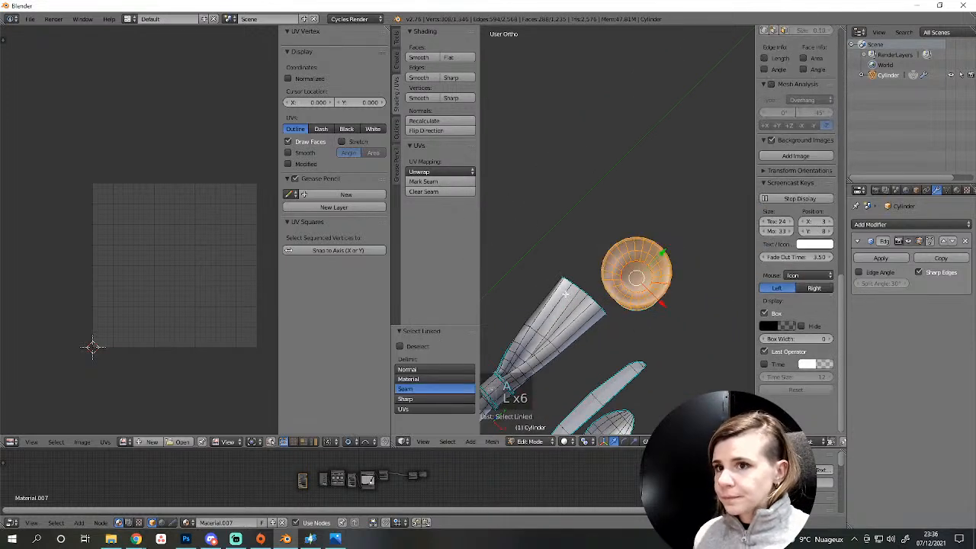
pyautogui.moveTo(522, 300); pyautogui.dragTo(531, 243, button='middle')
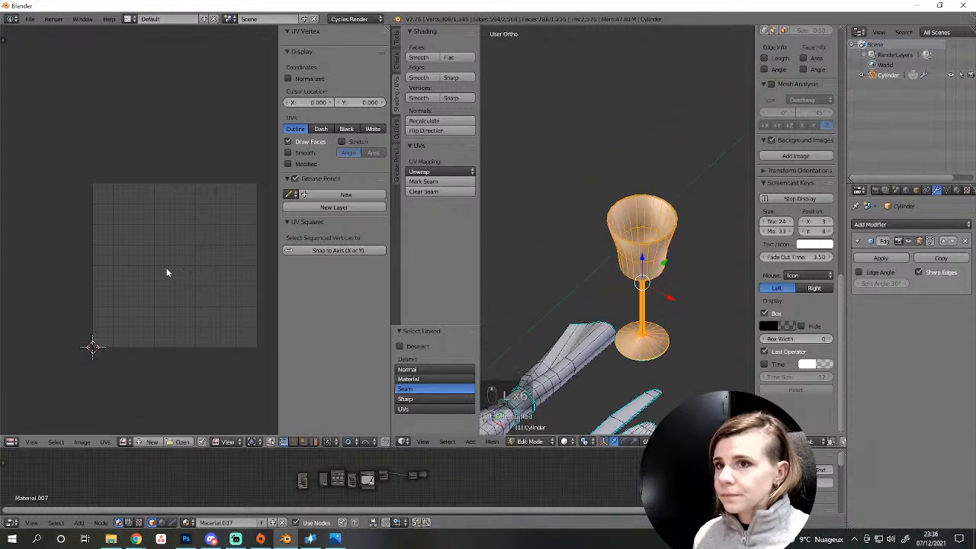
pyautogui.press('e')
# Mark a seam around the flat underside of the wine glass's foot.
pyautogui.scroll(4, 184, 331)
pyautogui.scroll(-3, 185, 335)
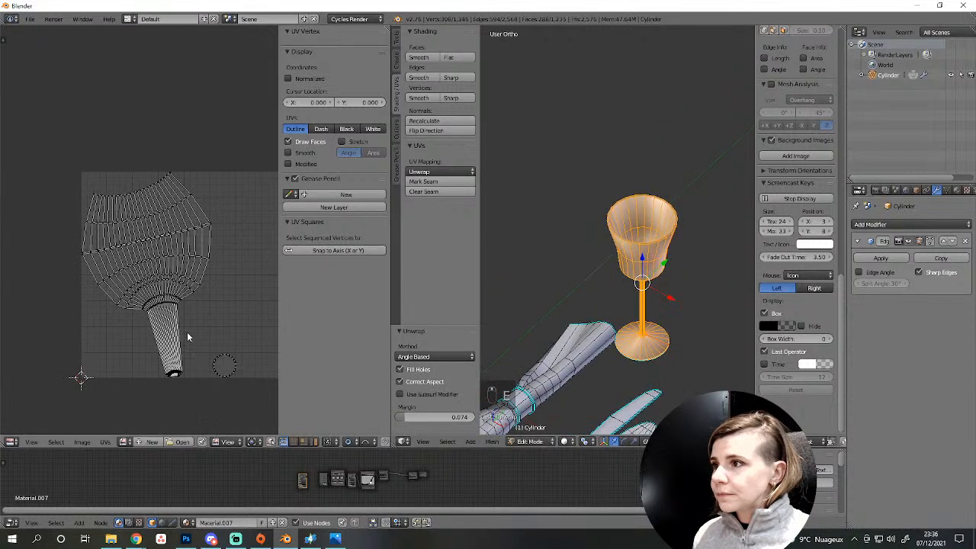
pyautogui.scroll(2, 194, 388)
pyautogui.moveTo(199, 392); pyautogui.dragTo(179, 229, button='middle')
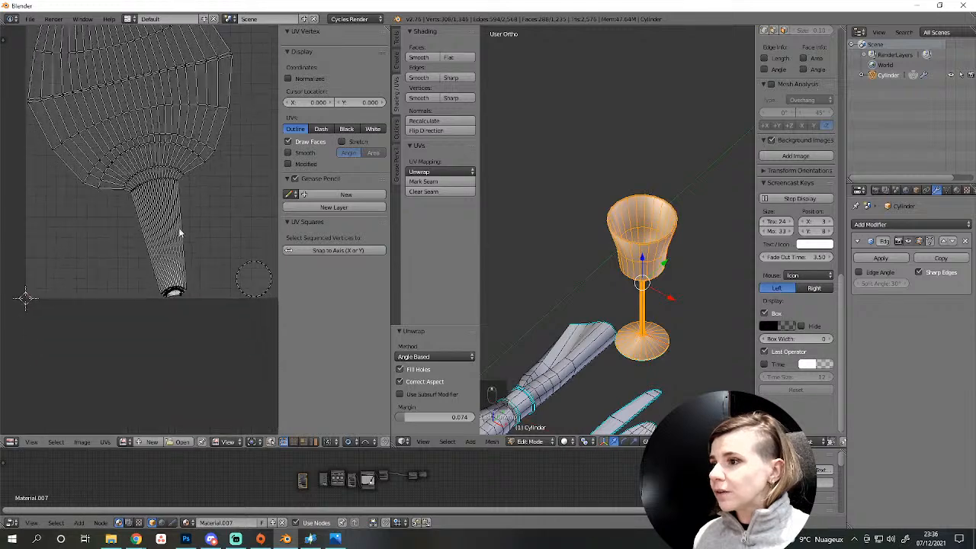
pyautogui.scroll(5, 209, 298)
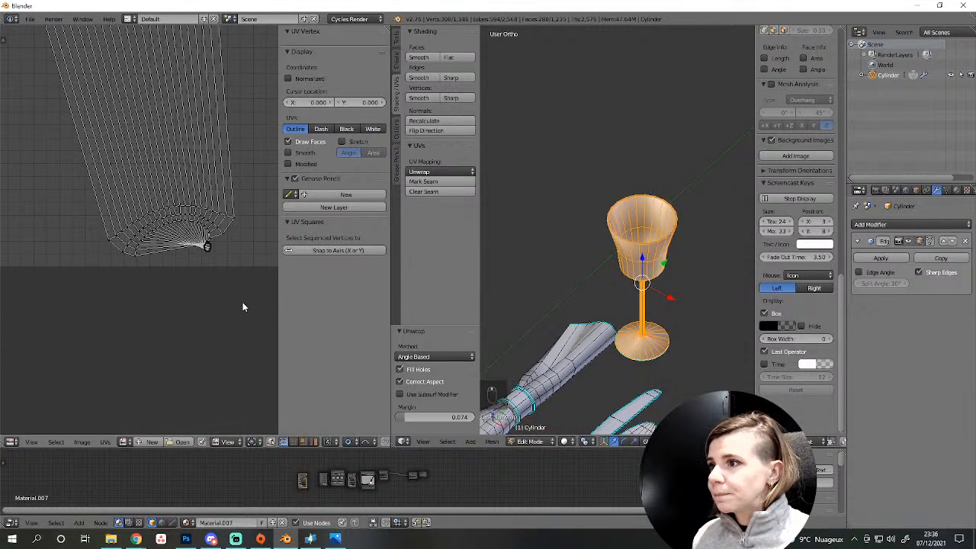
pyautogui.scroll(3, 240, 300)
pyautogui.scroll(4, 630, 298)
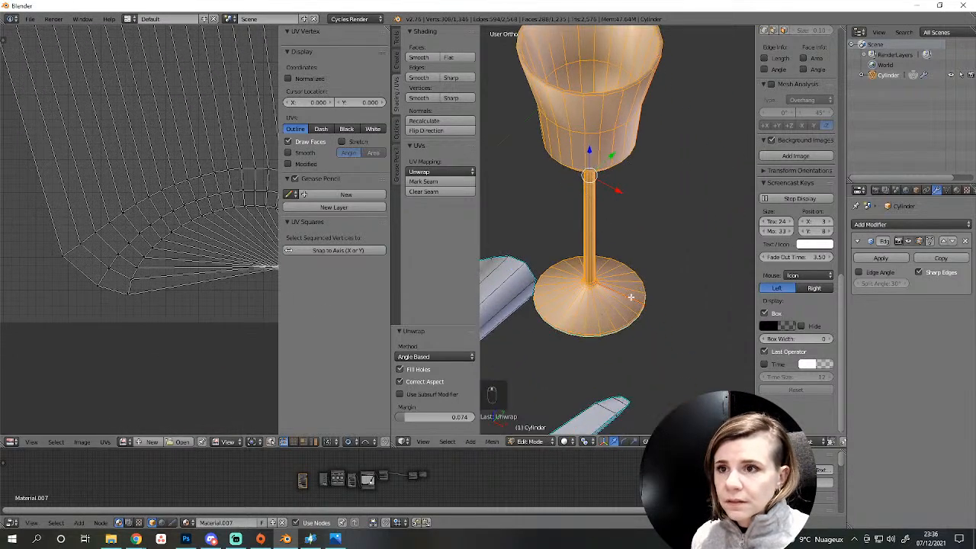
pyautogui.scroll(2, 632, 313)
pyautogui.moveTo(667, 362); pyautogui.dragTo(677, 269, button='middle')
pyautogui.press('a')
pyautogui.rightClick(665, 292)
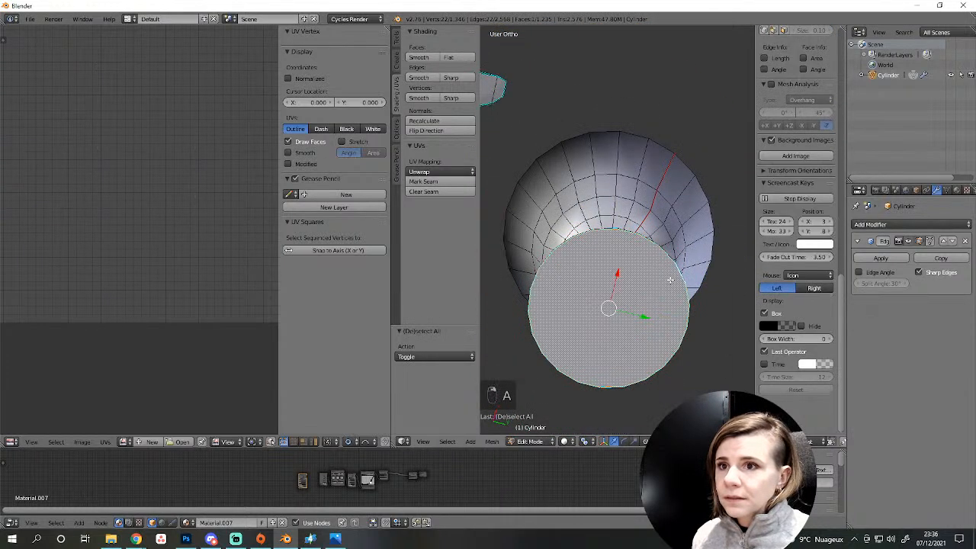
pyautogui.moveTo(240, 239); pyautogui.dragTo(203, 266, button='middle')
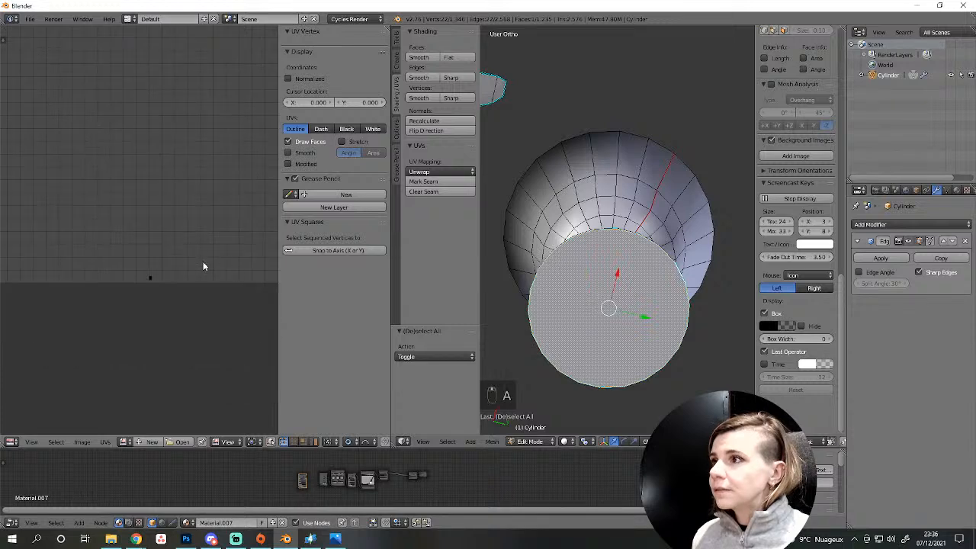
pyautogui.click(423, 181)
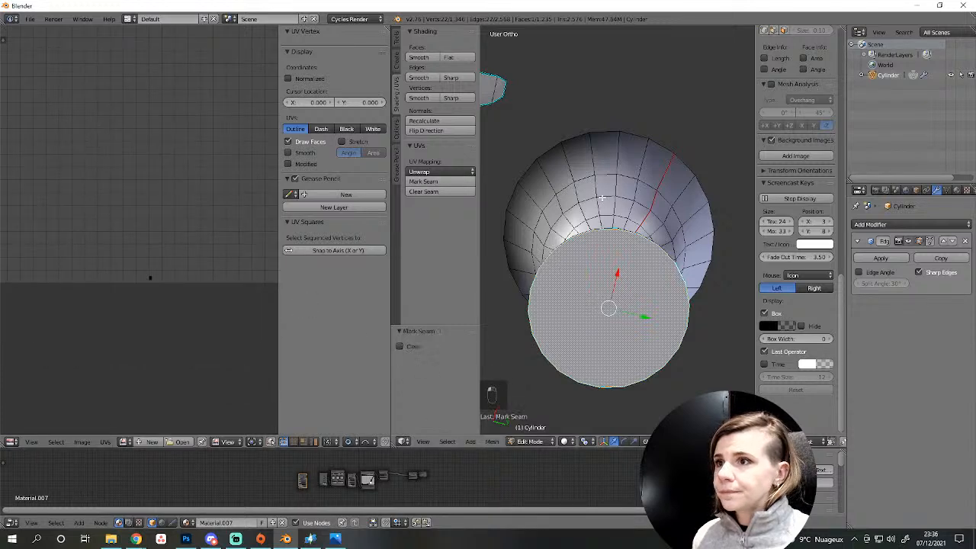
# Reselect the wine glass's linked parts and unwrap the glass again with the foot seam included.
pyautogui.moveTo(602, 198); pyautogui.dragTo(614, 165, button='middle')
pyautogui.press('a')
pyautogui.press('l')
pyautogui.press('l')
pyautogui.press('l')
pyautogui.press('l')
pyautogui.press('l')
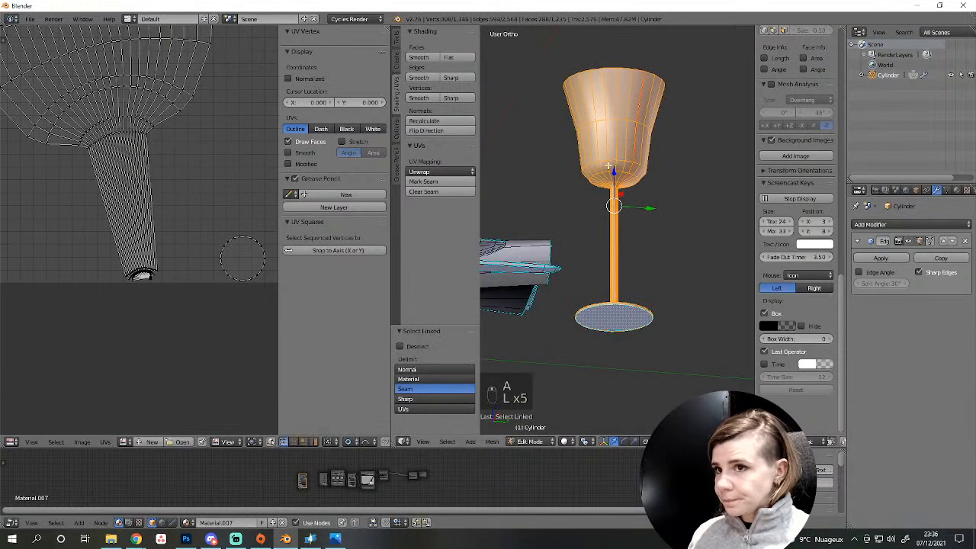
pyautogui.press('e')
pyautogui.moveTo(178, 184); pyautogui.dragTo(205, 263, button='middle')
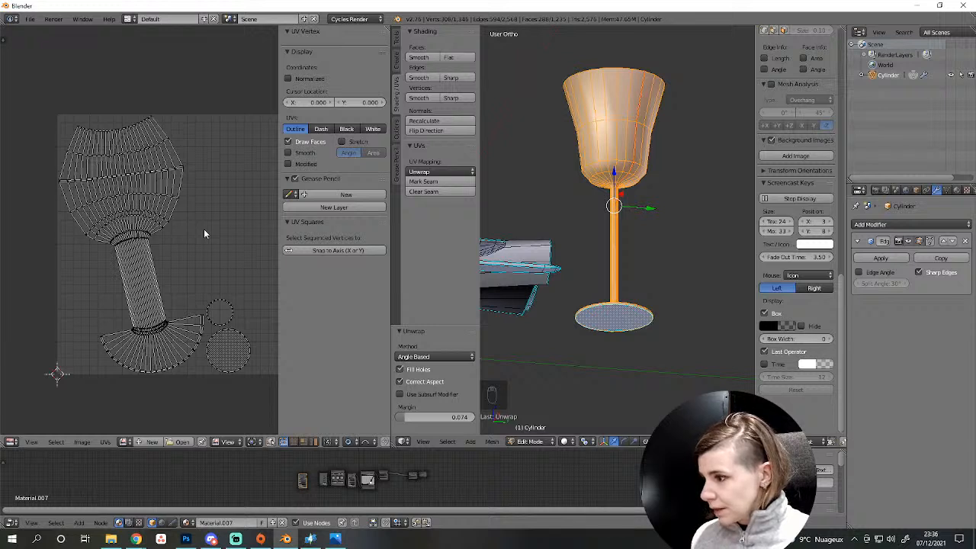
pyautogui.scroll(-3, 203, 229)
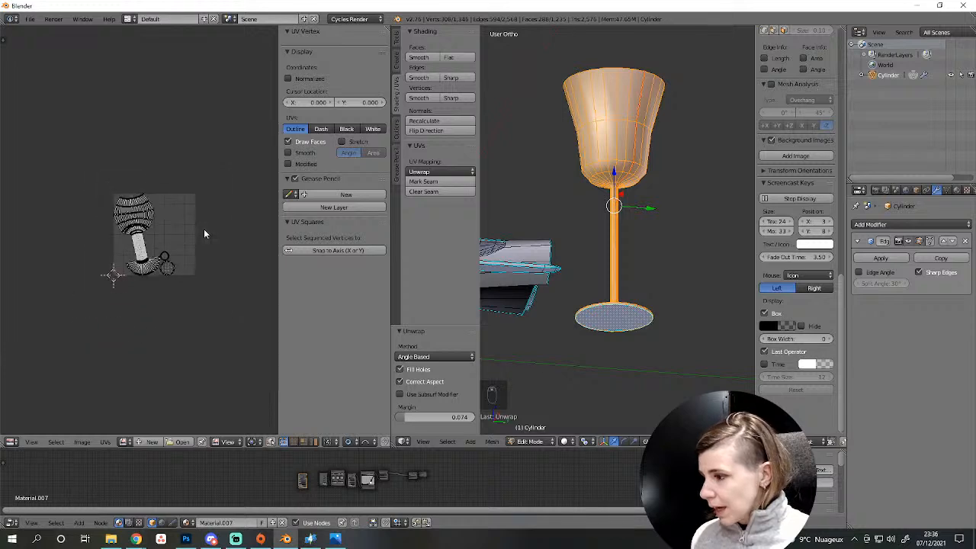
pyautogui.scroll(3, 258, 228)
pyautogui.scroll(-2, 546, 293)
# Reveal the hidden plate again and clear the mesh selection.
pyautogui.moveTo(547, 293); pyautogui.dragTo(624, 369, button='middle')
pyautogui.press('a')
pyautogui.hotkey('alt', 'h')
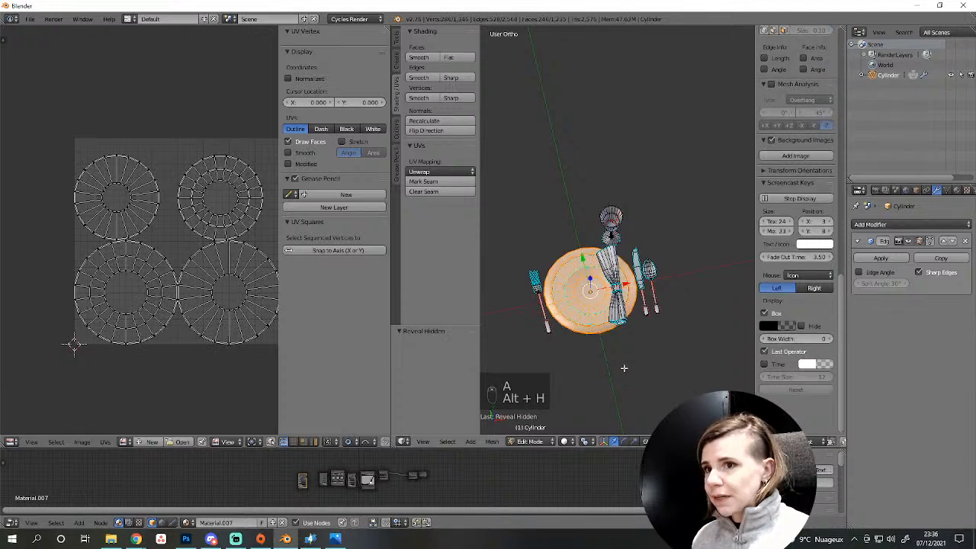
pyautogui.scroll(2, 623, 368)
pyautogui.press('a')
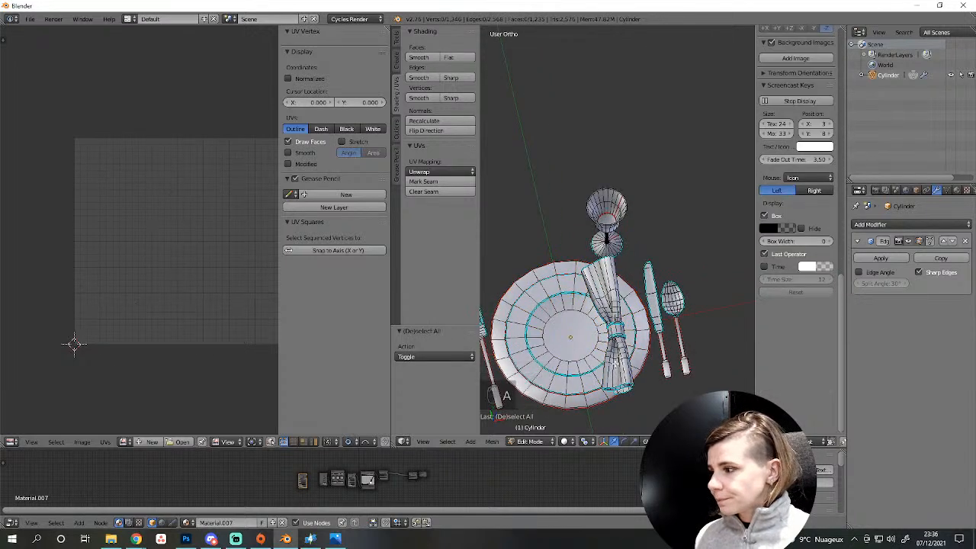
# Select the whole table setting to examine all its UV islands in an enlarged UV editor, and clear the UV and mesh selections.
pyautogui.scroll(1, 614, 363)
pyautogui.scroll(-4, 615, 362)
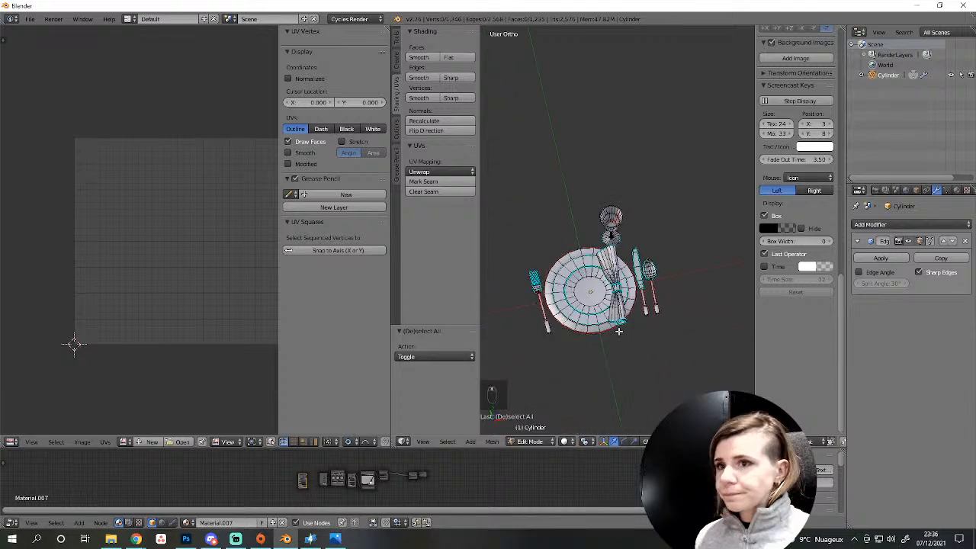
pyautogui.keyDown('shift'); pyautogui.moveTo(619, 331); pyautogui.dragTo(636, 304, button='middle'); pyautogui.keyUp('shift')
pyautogui.scroll(3, 636, 304)
pyautogui.press('a')
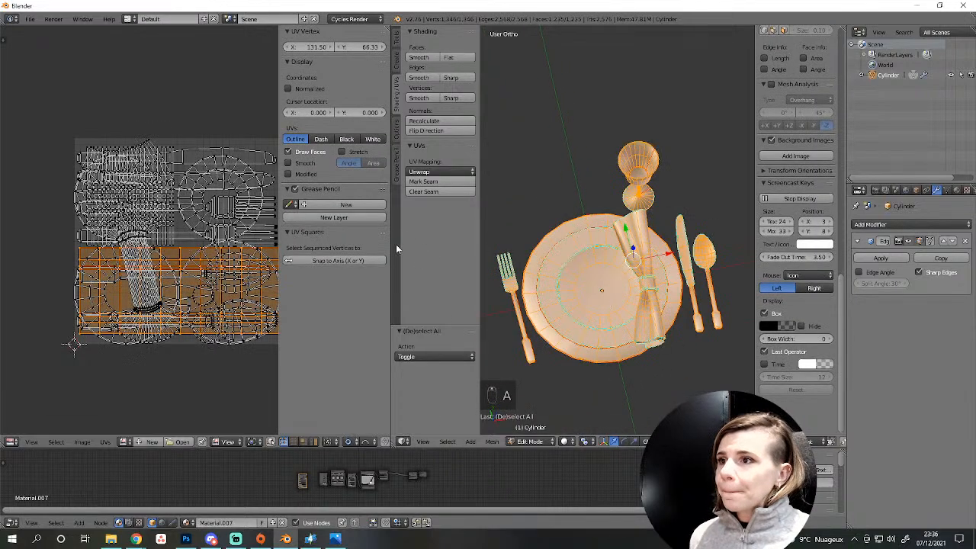
pyautogui.moveTo(393, 246); pyautogui.dragTo(478, 252)
pyautogui.scroll(3, 289, 279)
pyautogui.scroll(-4, 286, 277)
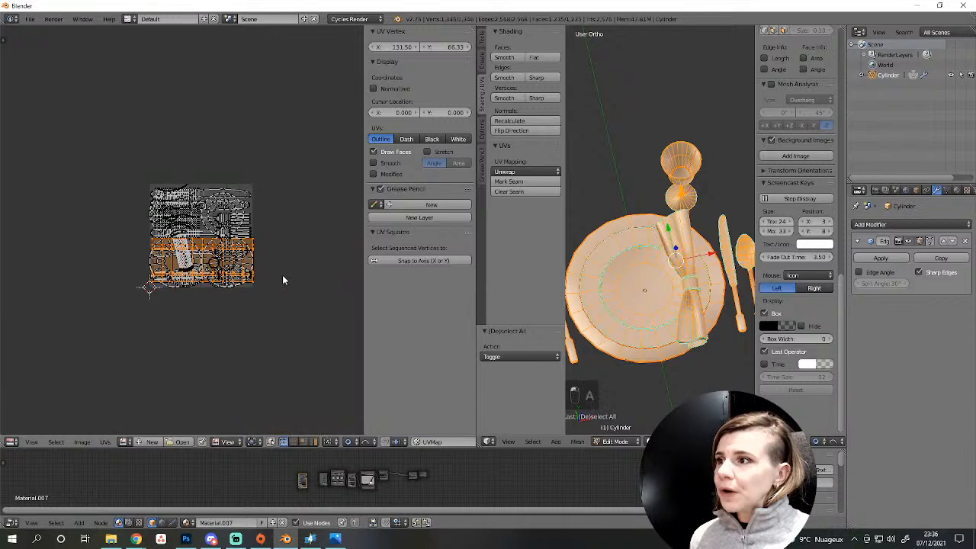
pyautogui.scroll(3, 129, 320)
pyautogui.press('a')
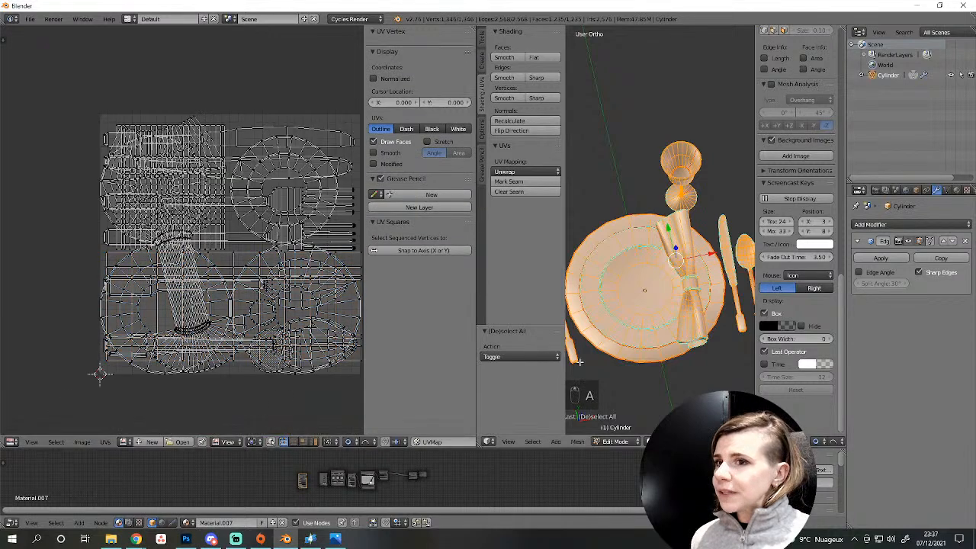
pyautogui.press('a')
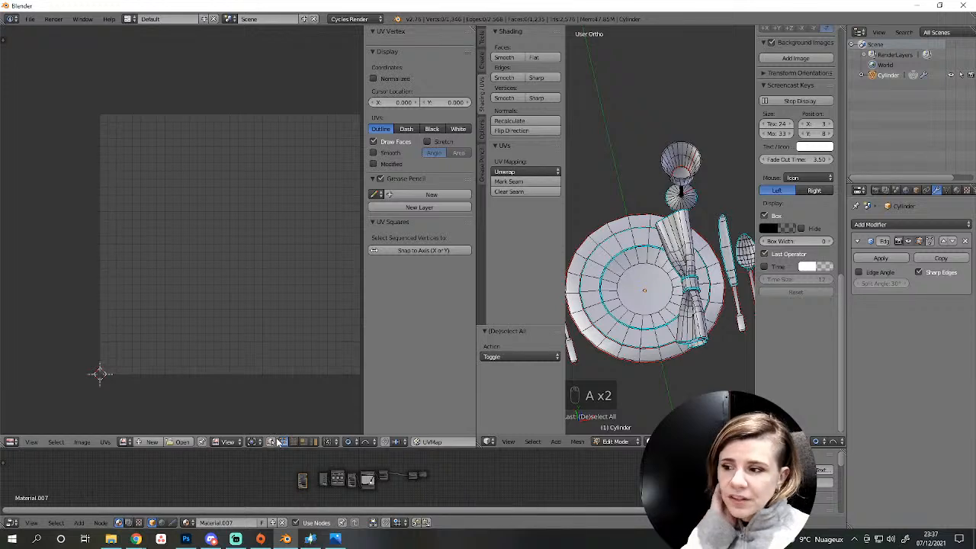
# Select all linked parts of both stacked plates, undersides included, and examine their UV islands.
pyautogui.moveTo(655, 328); pyautogui.dragTo(665, 265, button='middle')
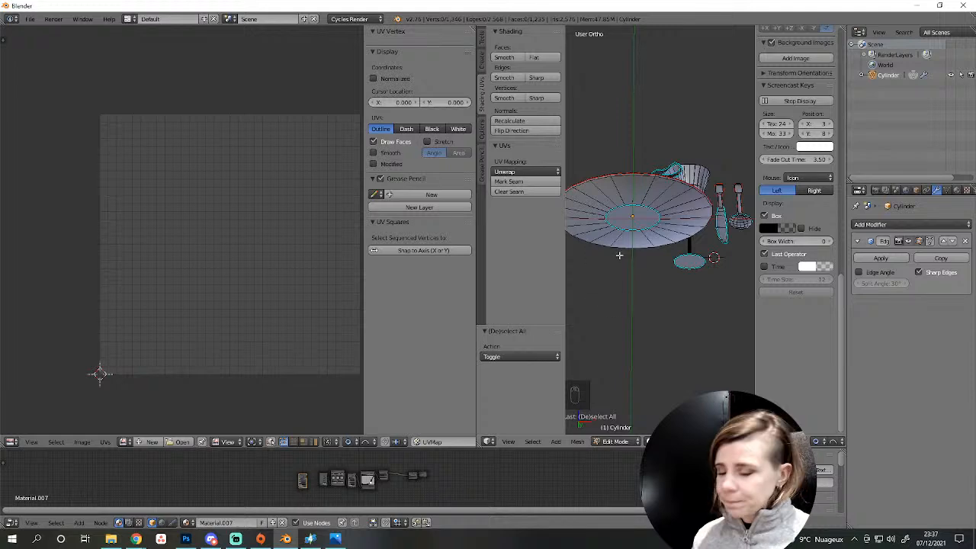
pyautogui.press('l')
pyautogui.press('l')
pyautogui.press('l')
pyautogui.press('l')
pyautogui.press('l')
pyautogui.press('l')
pyautogui.moveTo(619, 234); pyautogui.dragTo(604, 285, button='middle')
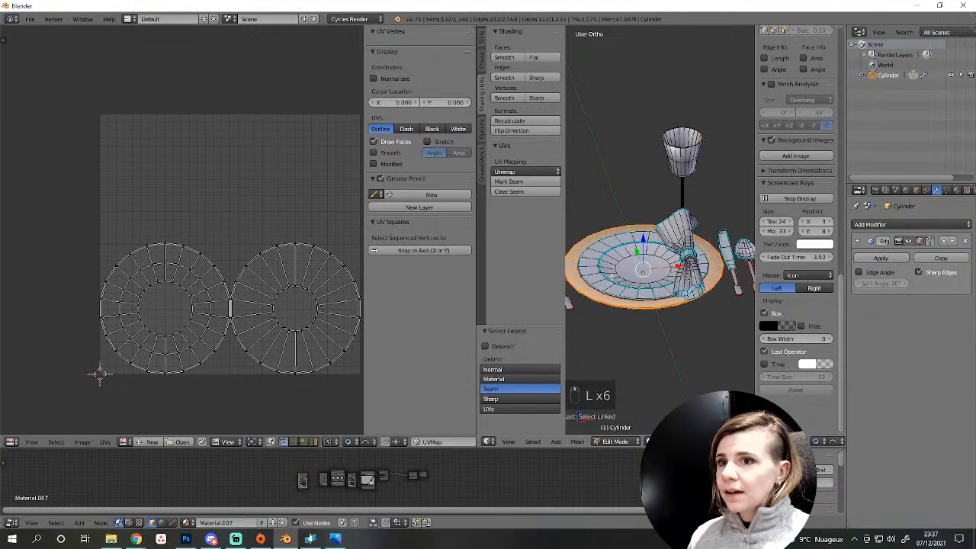
pyautogui.press('l')
pyautogui.press('l')
pyautogui.press('l')
pyautogui.press('l')
pyautogui.press('l')
pyautogui.press('l')
pyautogui.press('l')
pyautogui.press('l')
pyautogui.scroll(4, 298, 310)
pyautogui.scroll(-6, 299, 310)
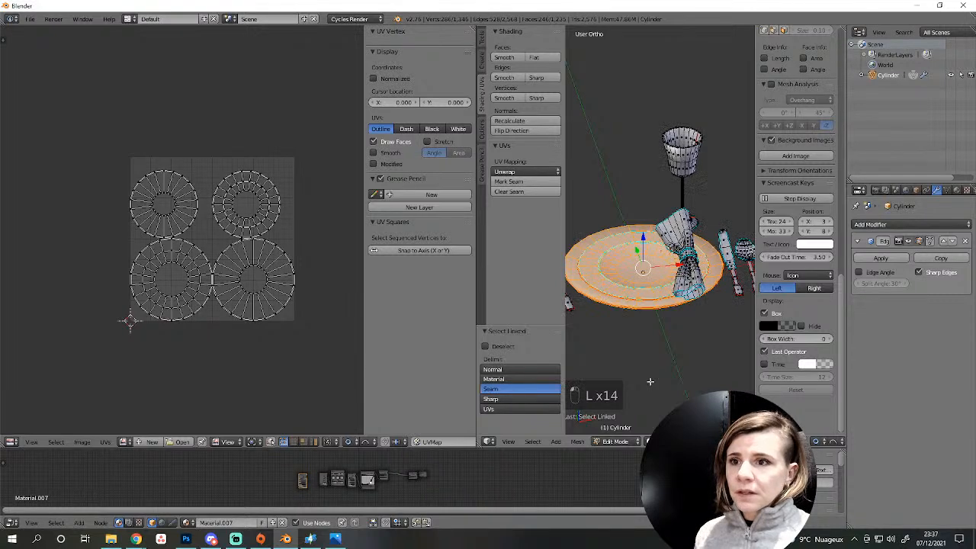
pyautogui.moveTo(606, 301); pyautogui.dragTo(608, 253, button='middle')
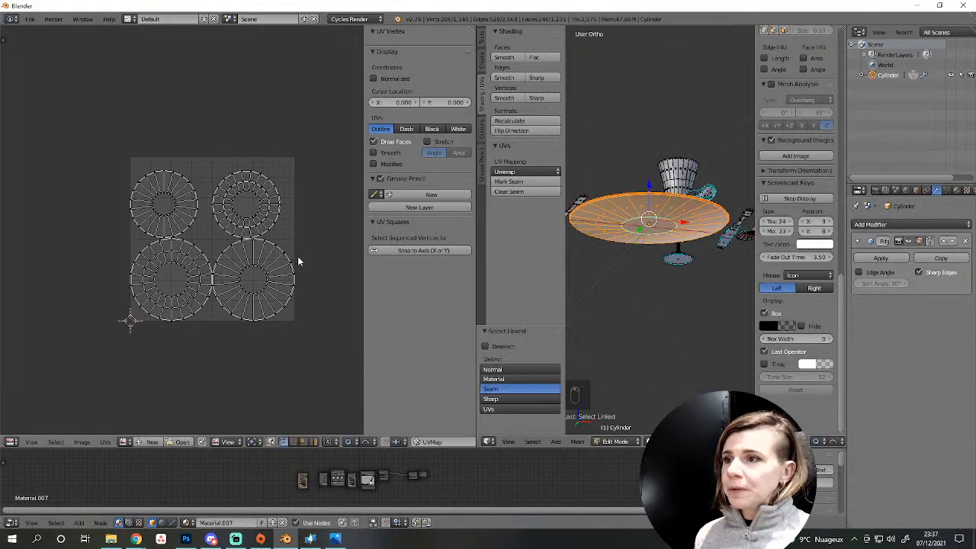
pyautogui.scroll(4, 282, 320)
pyautogui.moveTo(620, 235); pyautogui.dragTo(612, 221, button='middle')
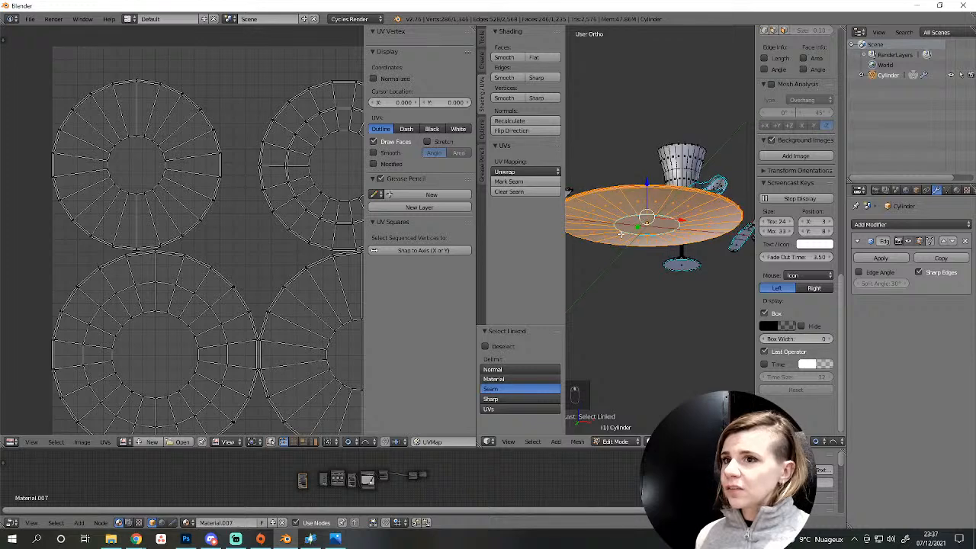
# Select only the larger lower plate's underside, scale its UV island down to about 0.205, and clear the mesh selection.
pyautogui.press('a')
pyautogui.press('l')
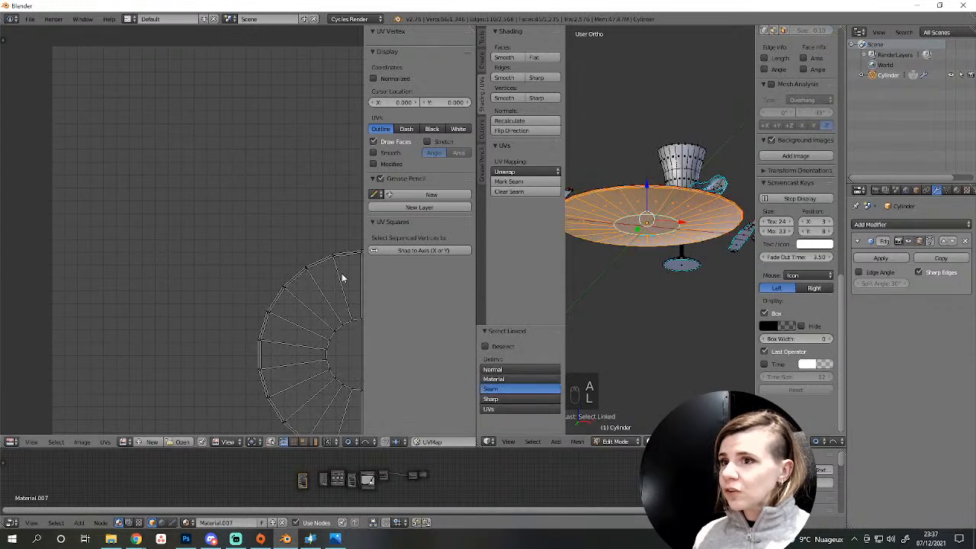
pyautogui.scroll(-4, 328, 289)
pyautogui.press('a')
pyautogui.press('s')
pyautogui.click(282, 305)
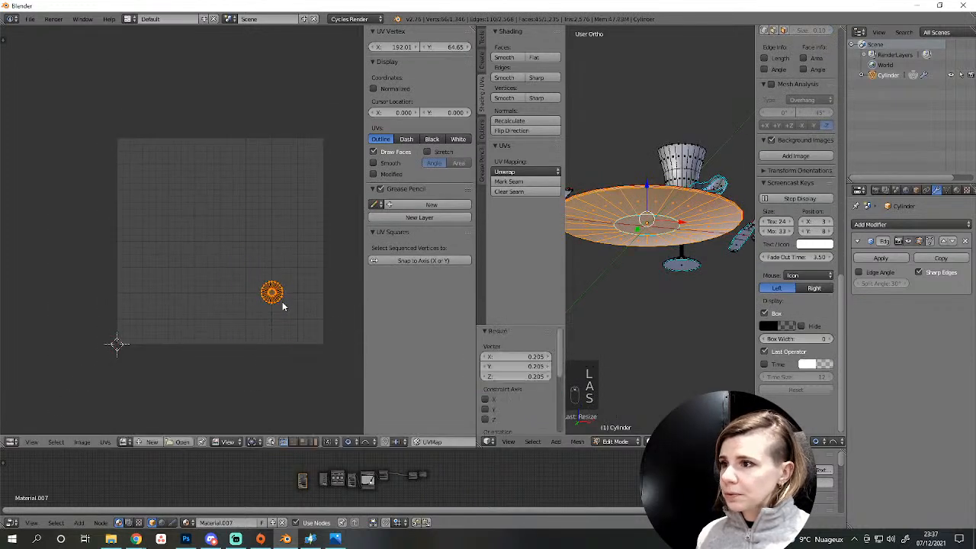
pyautogui.moveTo(615, 267); pyautogui.dragTo(618, 366, button='middle')
pyautogui.press('a')
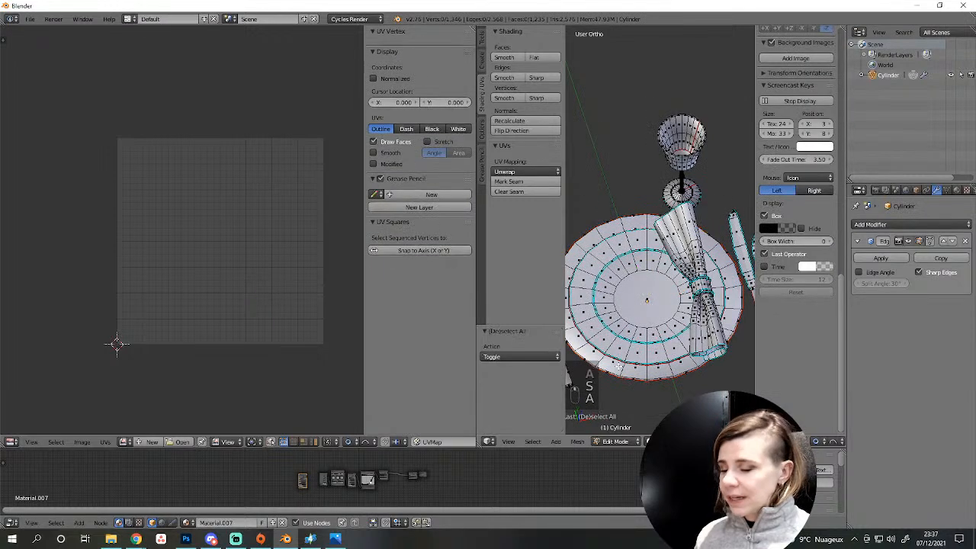
# Select the smaller upper plate's parts, shrink its underside's UV island, and move it by about 0.738 in X and -0.399 in Y.
pyautogui.press('l')
pyautogui.moveTo(617, 366); pyautogui.dragTo(668, 365, button='middle')
pyautogui.press('a')
pyautogui.press('l')
pyautogui.press('l')
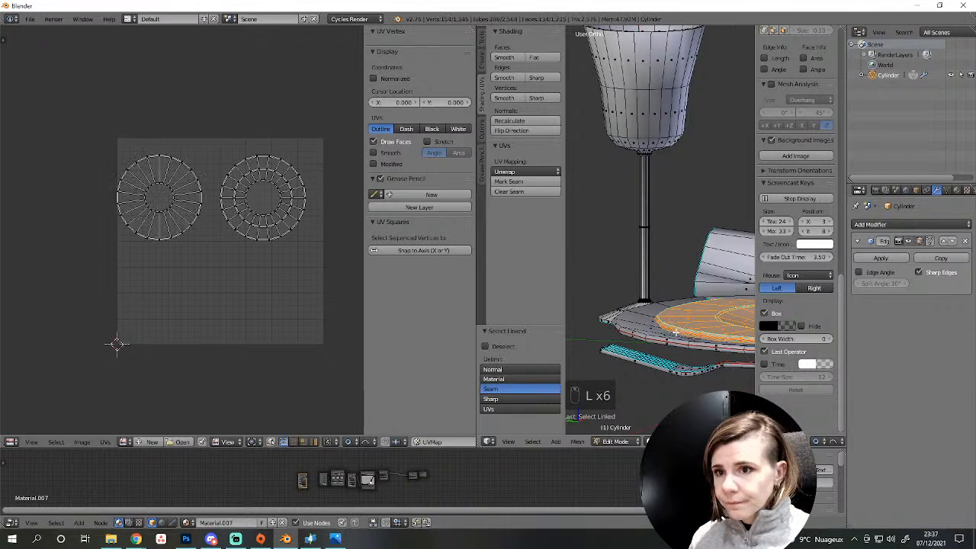
pyautogui.press('l')
pyautogui.press('s')
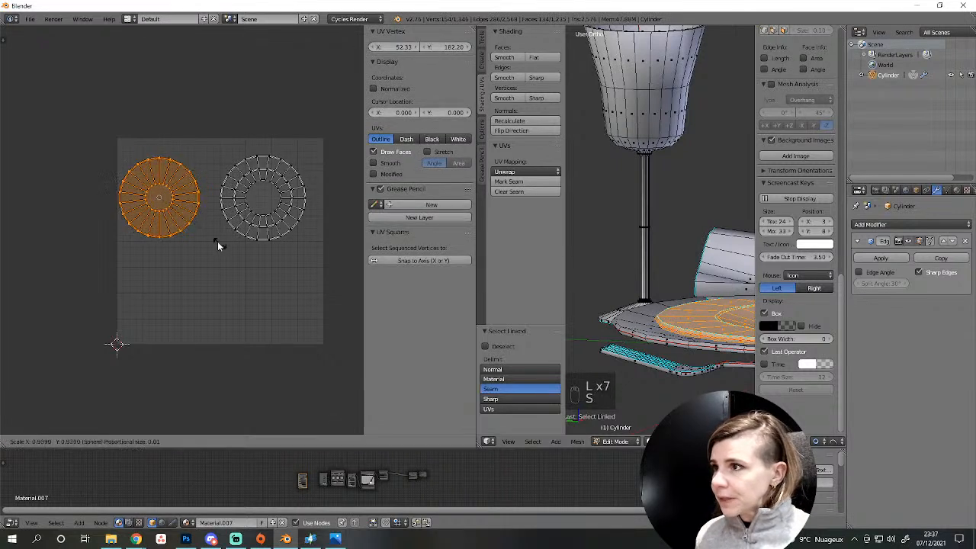
pyautogui.click(174, 211)
pyautogui.press('g')
pyautogui.click(325, 291)
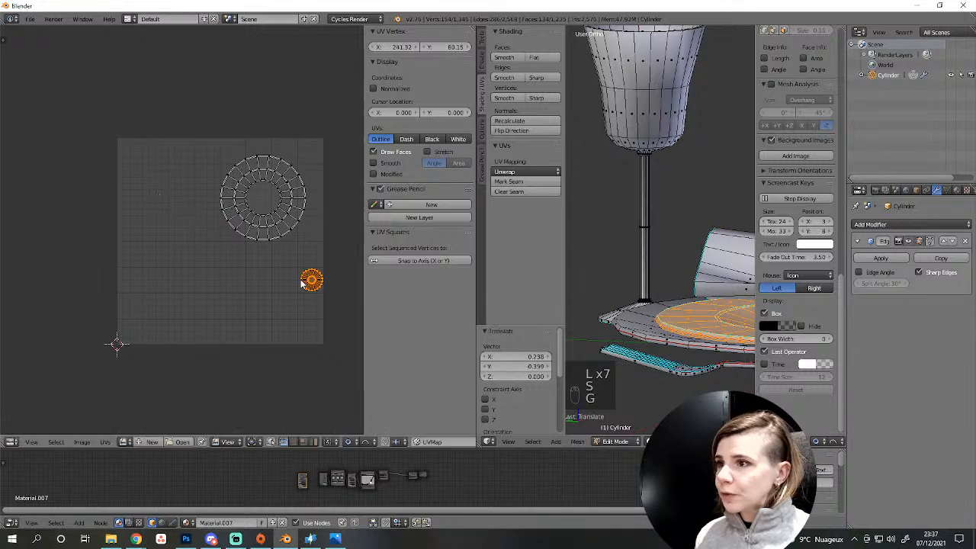
pyautogui.scroll(-1, 336, 305)
# Enlarge the 3D view and select the lower plate's top surface to check its UV island, clearing the mesh selection again.
pyautogui.moveTo(593, 285); pyautogui.dragTo(721, 260, button='middle')
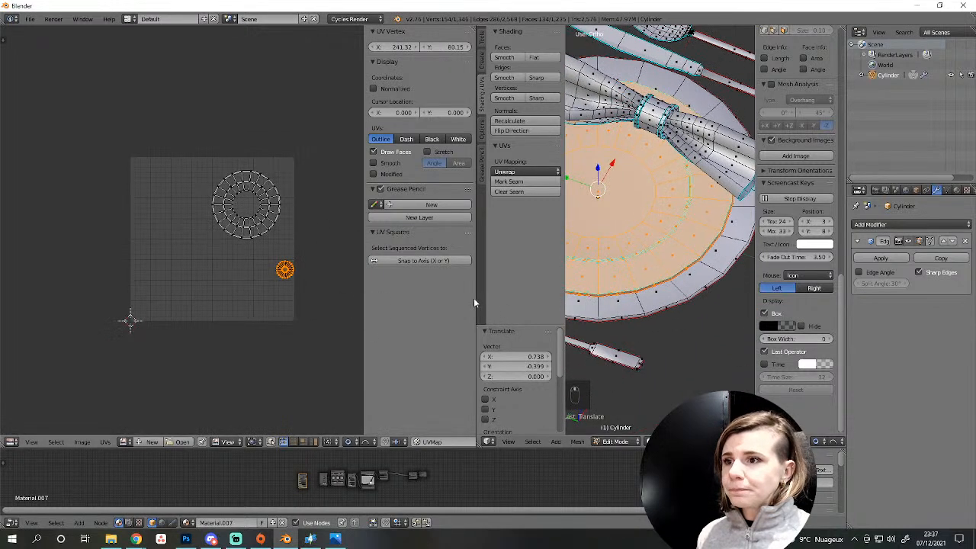
pyautogui.moveTo(477, 305); pyautogui.dragTo(307, 305)
pyautogui.moveTo(533, 287); pyautogui.dragTo(574, 282, button='middle')
pyautogui.press('a')
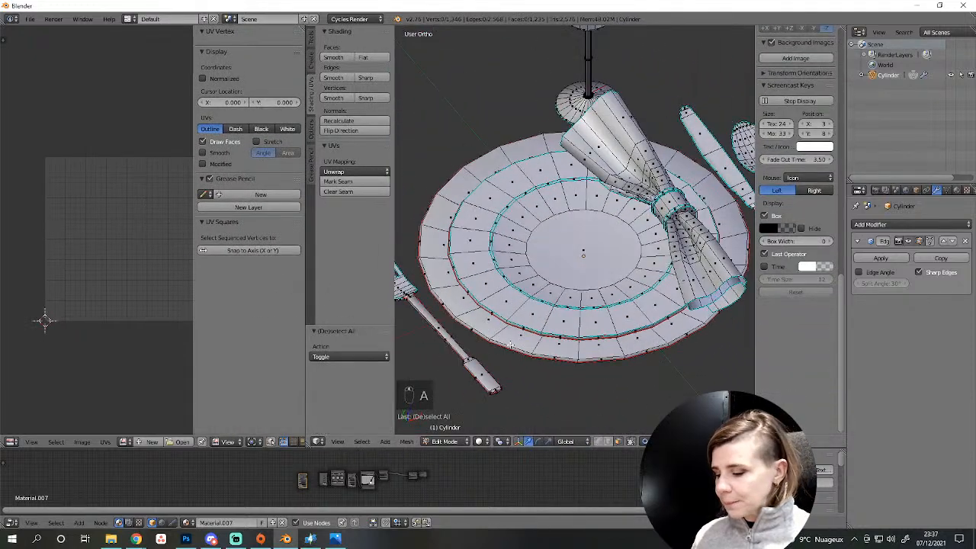
pyautogui.press('l')
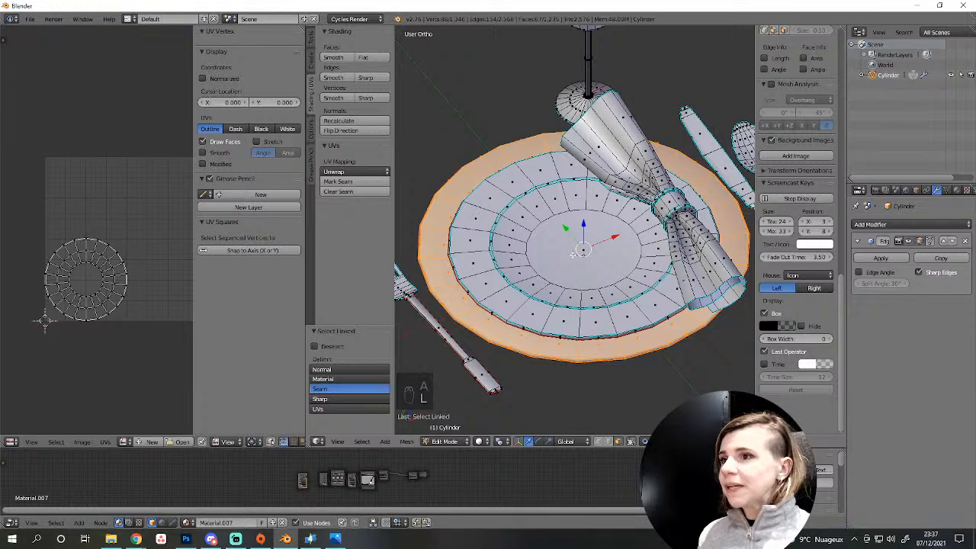
pyautogui.press('a')
pyautogui.press('a')
pyautogui.press('a')
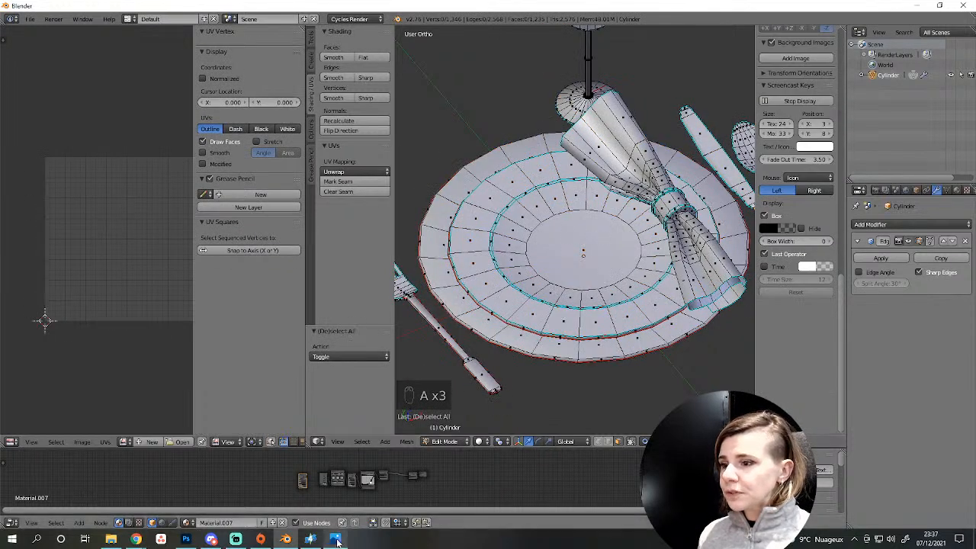
pyautogui.click(111, 539)
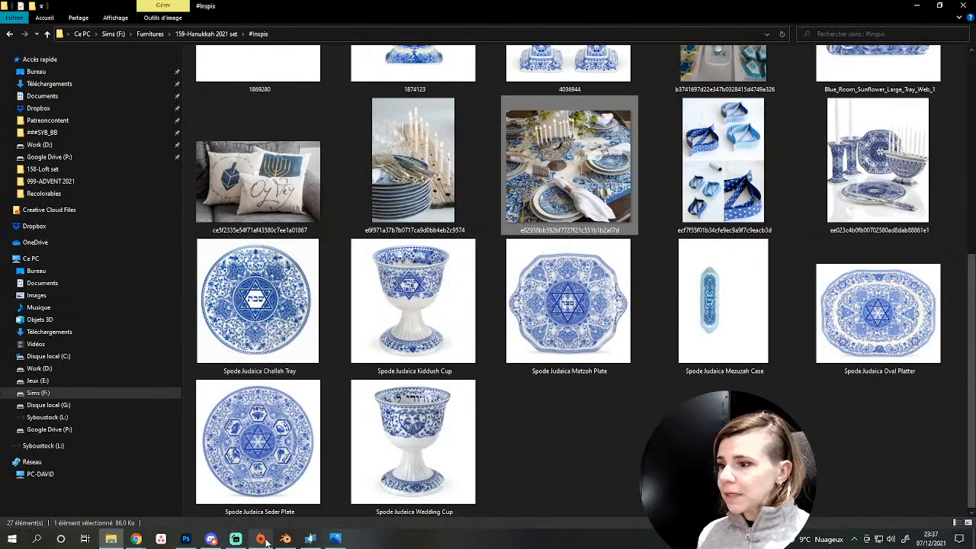
pyautogui.click(187, 539)
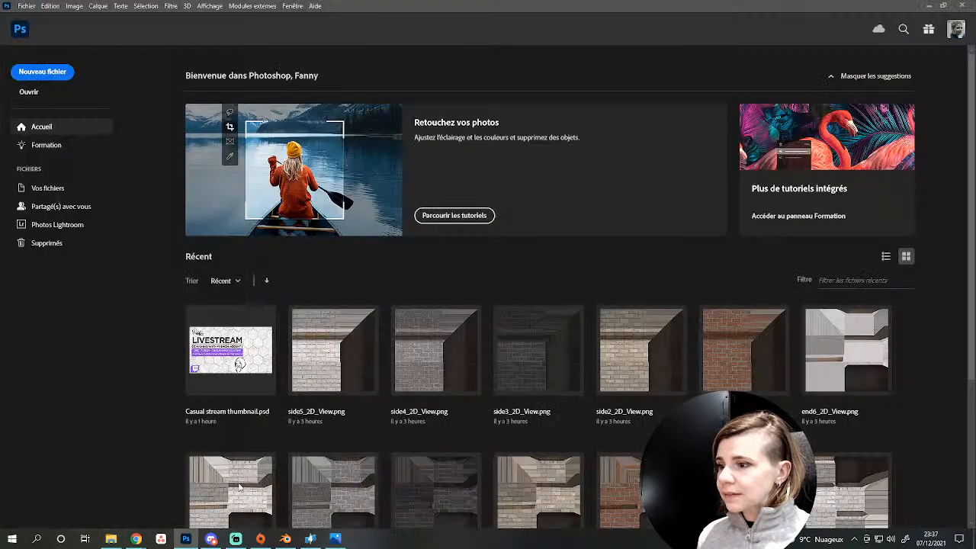
pyautogui.click(287, 540)
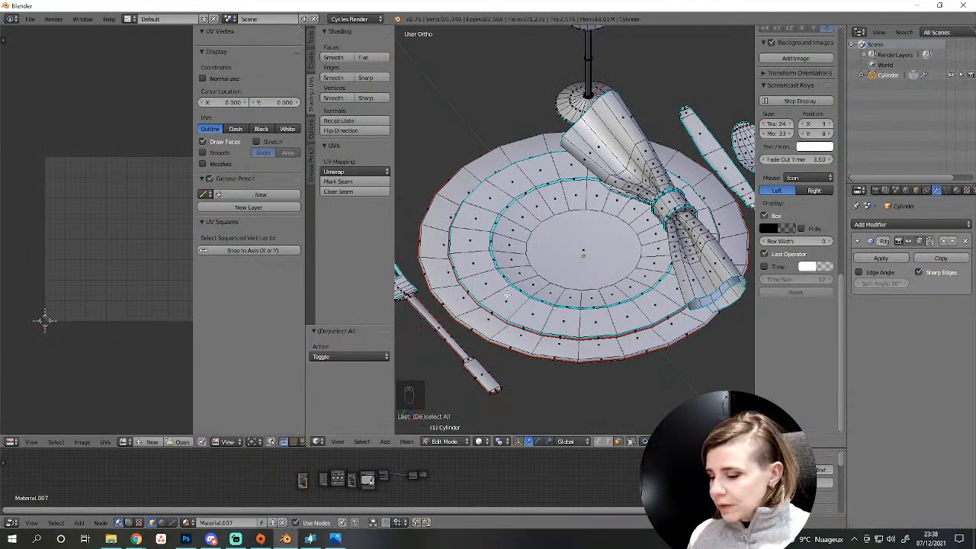
# Select the upper plate's top surface, enlarge its UV island, and fit it into the upper-right corner of the UV grid.
pyautogui.press('l')
pyautogui.moveTo(308, 283); pyautogui.dragTo(394, 285)
pyautogui.moveTo(268, 274); pyautogui.dragTo(241, 309, button='middle')
pyautogui.scroll(-4, 559, 298)
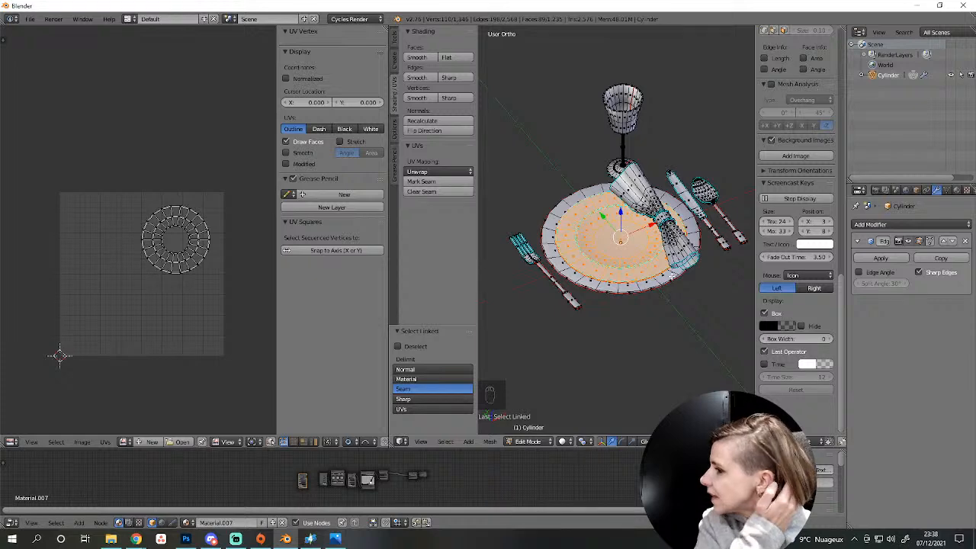
pyautogui.scroll(3, 189, 277)
pyautogui.scroll(-4, 196, 287)
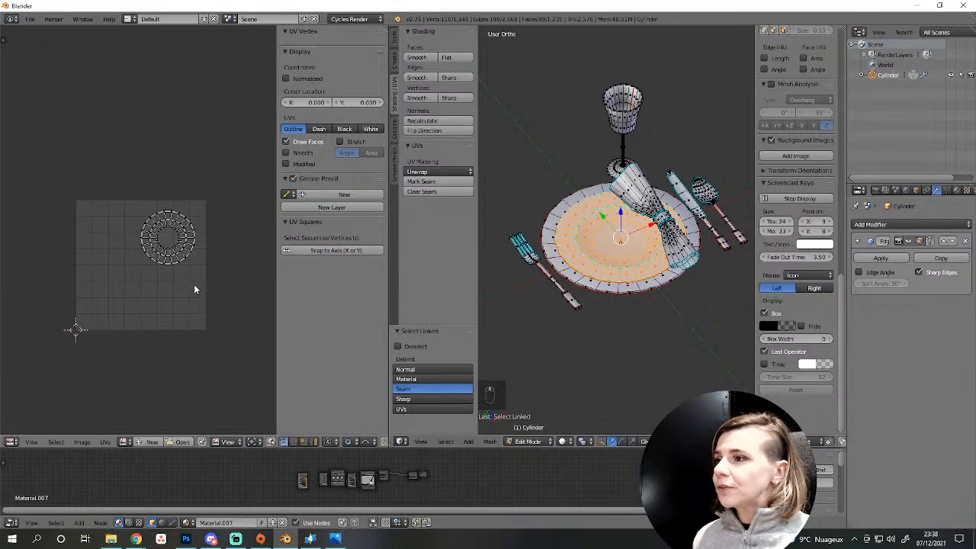
pyautogui.press('a')
pyautogui.scroll(2, 200, 292)
pyautogui.press('s')
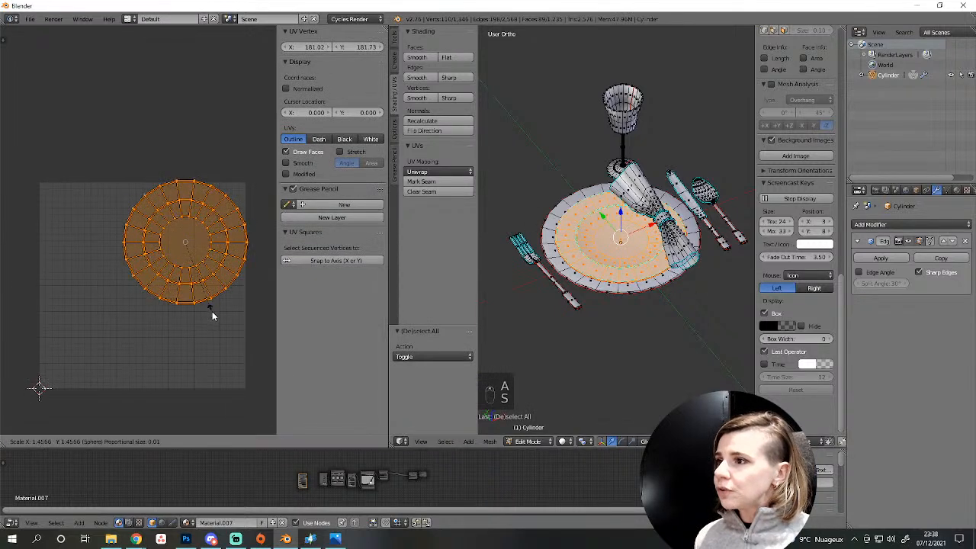
pyautogui.click(212, 311)
pyautogui.press('g')
pyautogui.click(204, 316)
pyautogui.press('s')
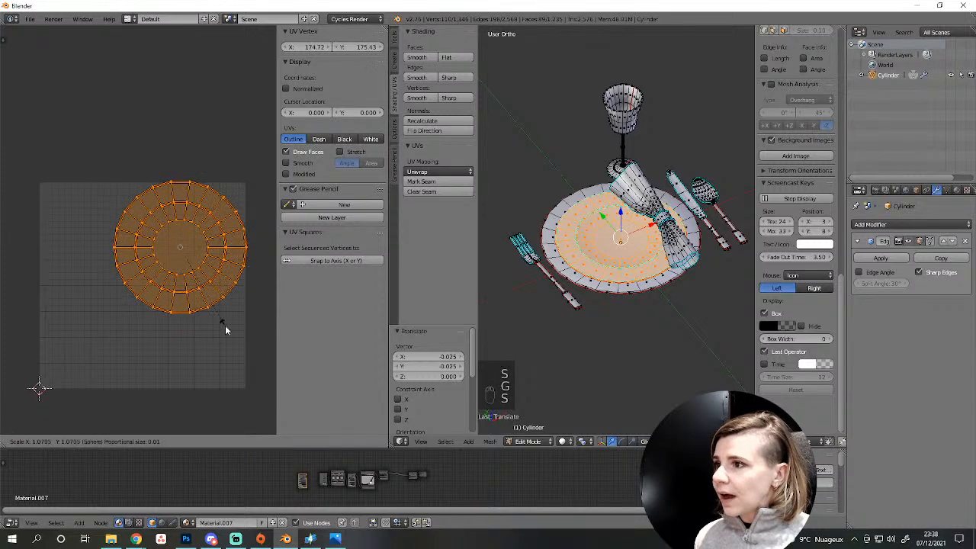
pyautogui.click(221, 327)
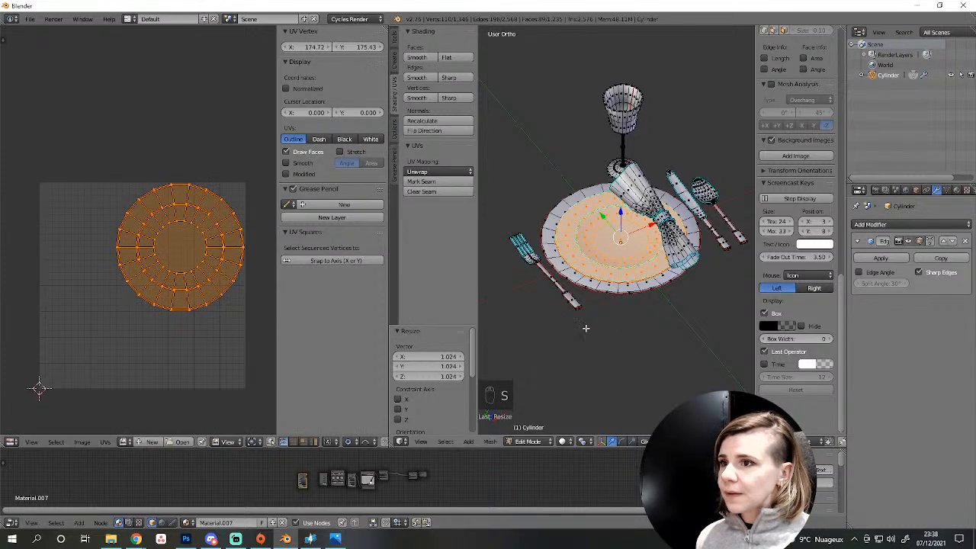
# Clear the mesh selection and select all linked parts of the fork, knife and spoon.
pyautogui.press('a')
pyautogui.press('l')
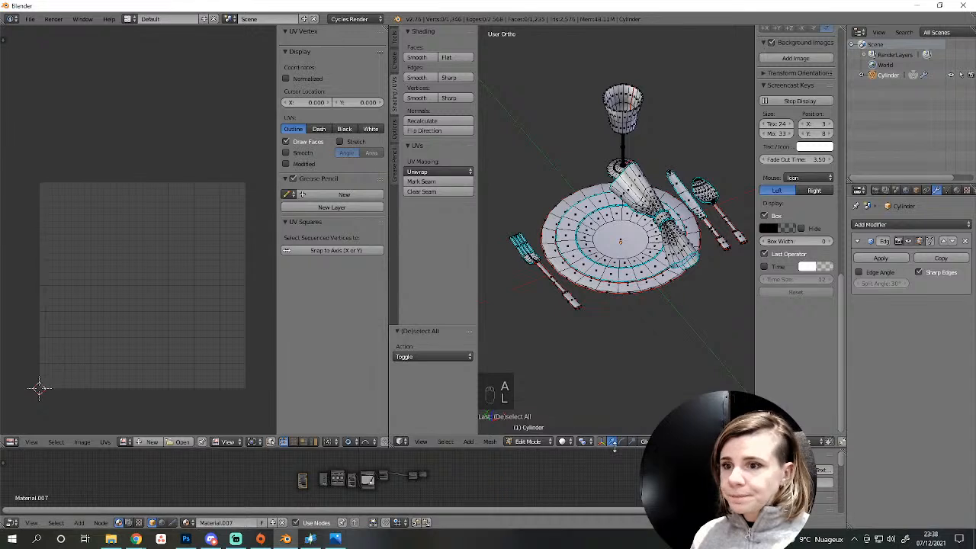
pyautogui.click(703, 441)
pyautogui.press('l')
pyautogui.press('l')
pyautogui.press('l')
pyautogui.press('l')
pyautogui.press('l')
pyautogui.press('l')
pyautogui.press('l')
pyautogui.press('l')
pyautogui.press('l')
pyautogui.press('l')
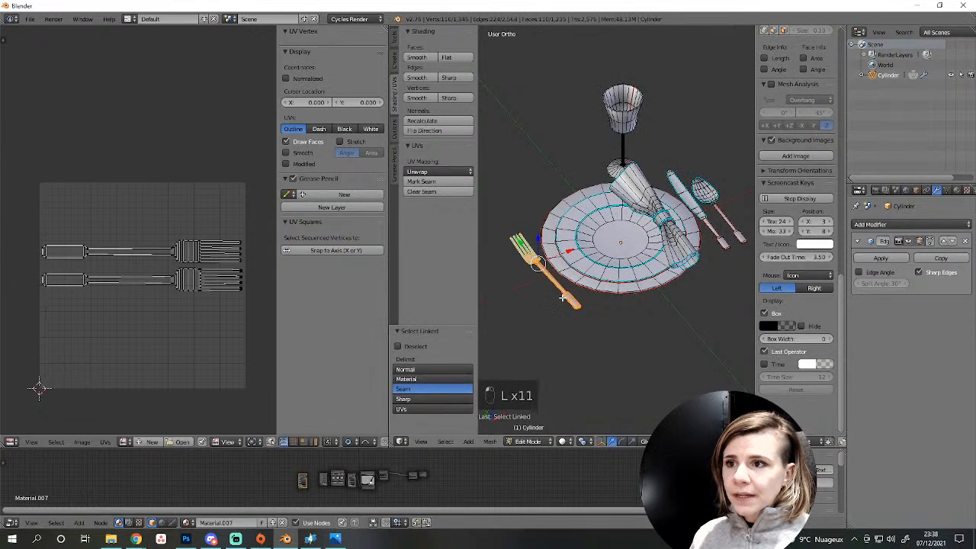
pyautogui.press('l')
pyautogui.press('l')
pyautogui.press('l')
pyautogui.press('l')
pyautogui.press('l')
pyautogui.press('l')
pyautogui.press('l')
pyautogui.press('l')
pyautogui.press('l')
pyautogui.press('l')
pyautogui.press('l')
pyautogui.press('l')
pyautogui.press('l')
pyautogui.press('l')
pyautogui.press('l')
pyautogui.press('l')
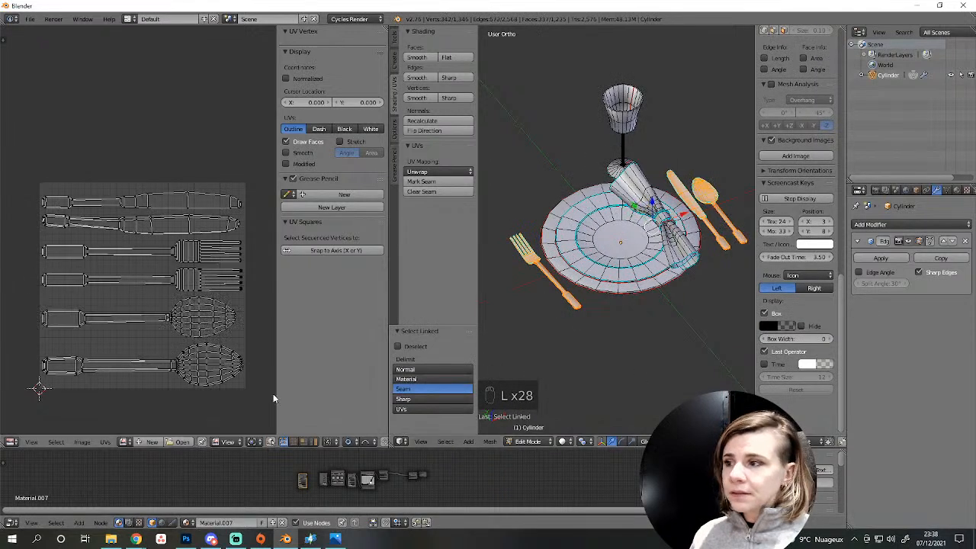
# Scale all the cutlery's UV islands to 0.370, move them to the UV grid's upper-left corner, and clear the mesh selection.
pyautogui.press('a')
pyautogui.press('s')
pyautogui.click(175, 333)
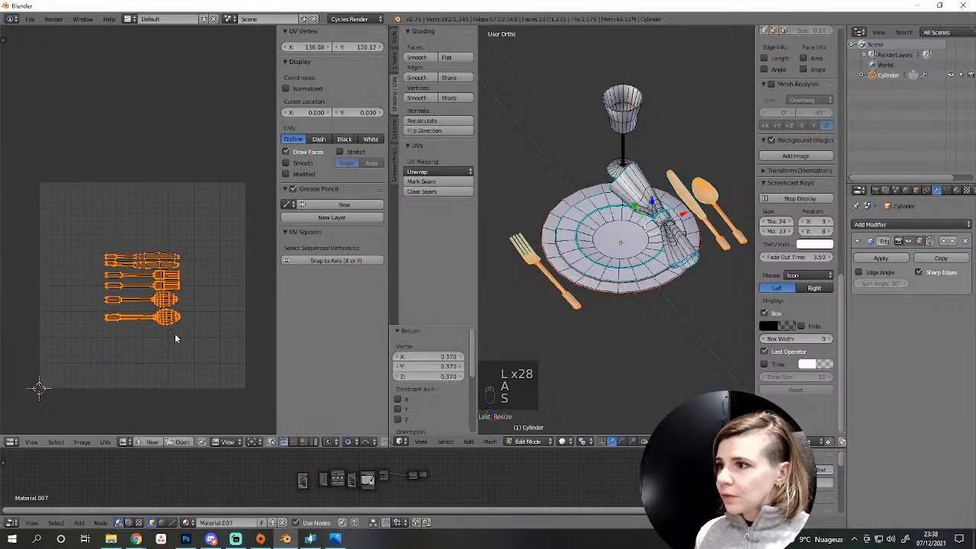
pyautogui.press('g')
pyautogui.click(115, 264)
pyautogui.press('a')
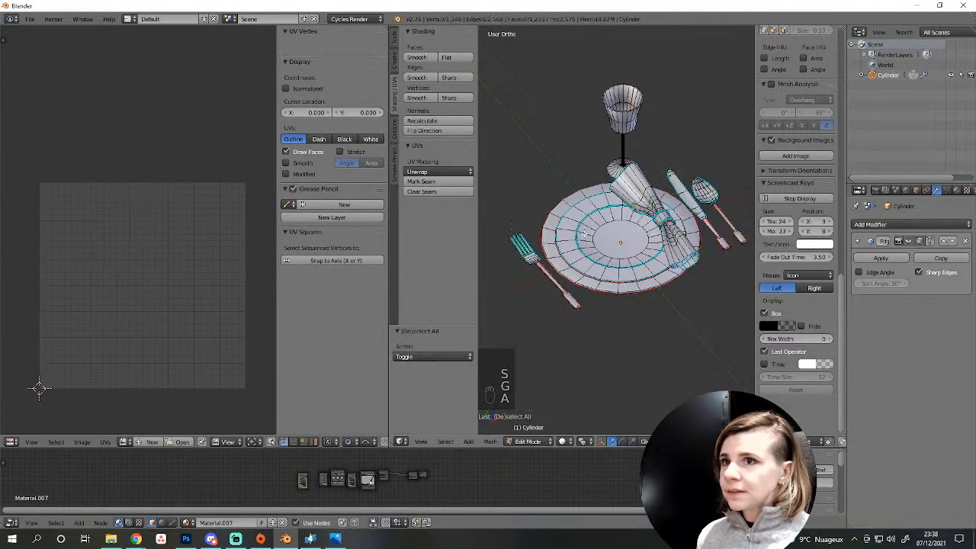
# Select the wine glass, shrink its UV islands, move them above the UV grid, and clear the mesh selection.
pyautogui.press('l')
pyautogui.press('l')
pyautogui.press('l')
pyautogui.press('a')
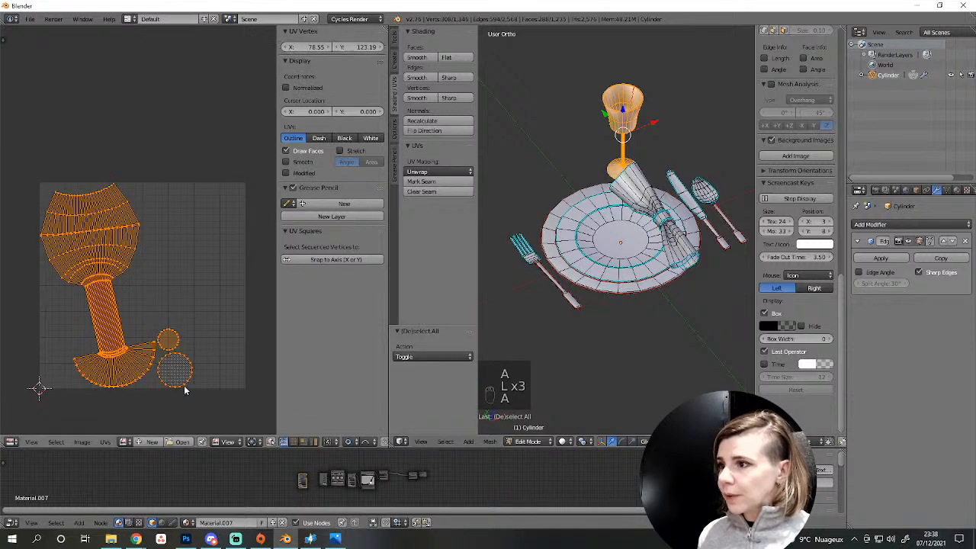
pyautogui.press('s')
pyautogui.click(144, 352)
pyautogui.press('g')
pyautogui.click(205, 187)
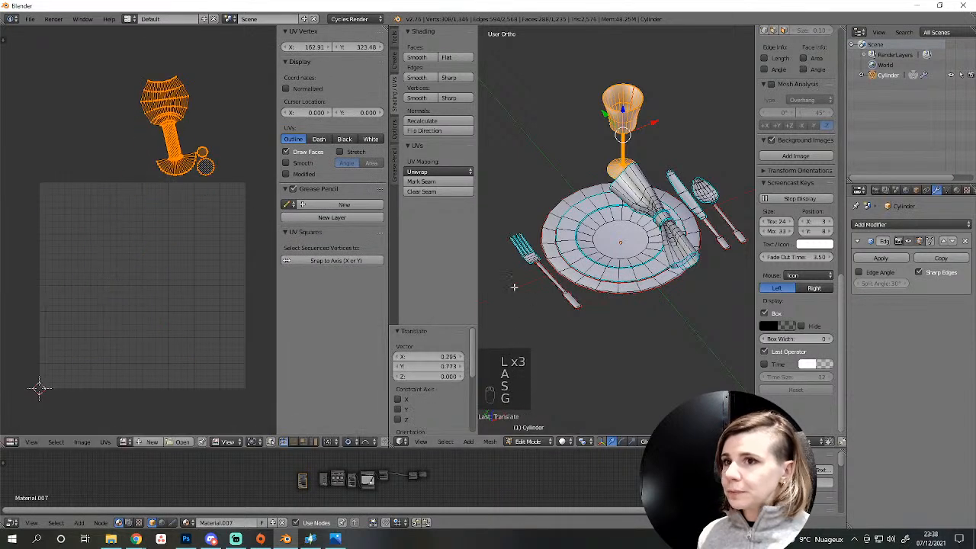
pyautogui.press('a')
# Select the napkin and its ring, shrink only the ring's UV island, and move it to the UV grid's upper-right corner.
pyautogui.press('l')
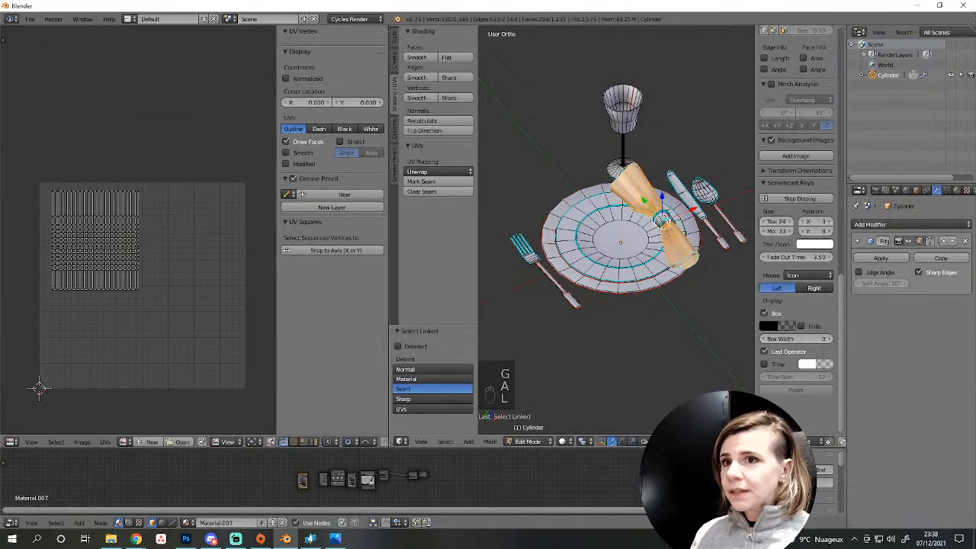
pyautogui.press('l')
pyautogui.press('a')
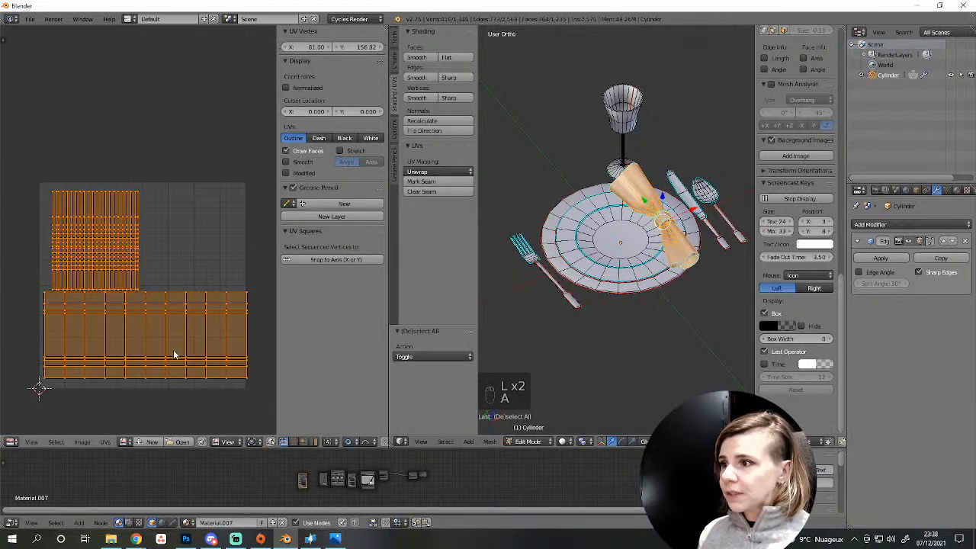
pyautogui.press('a')
pyautogui.press('l')
pyautogui.press('s')
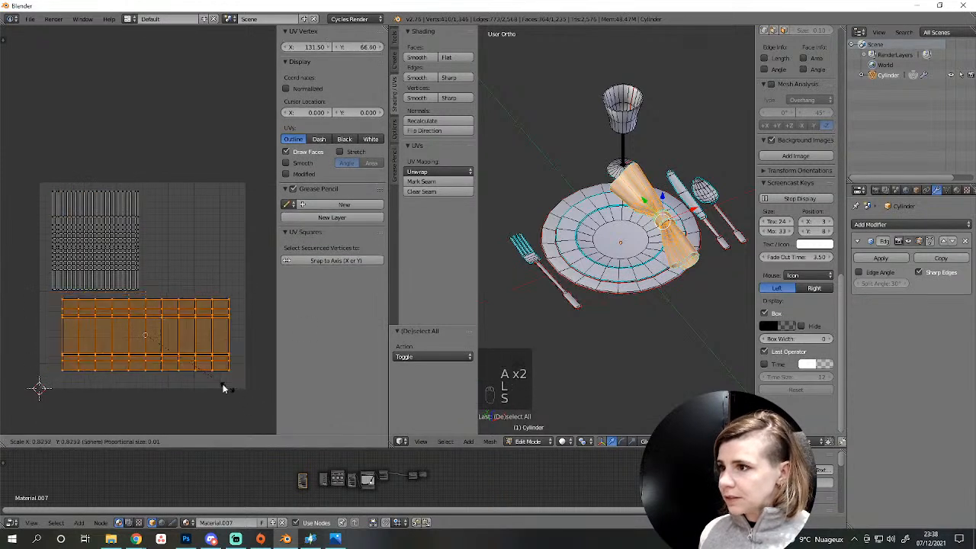
pyautogui.click(169, 355)
pyautogui.press('g')
pyautogui.click(264, 249)
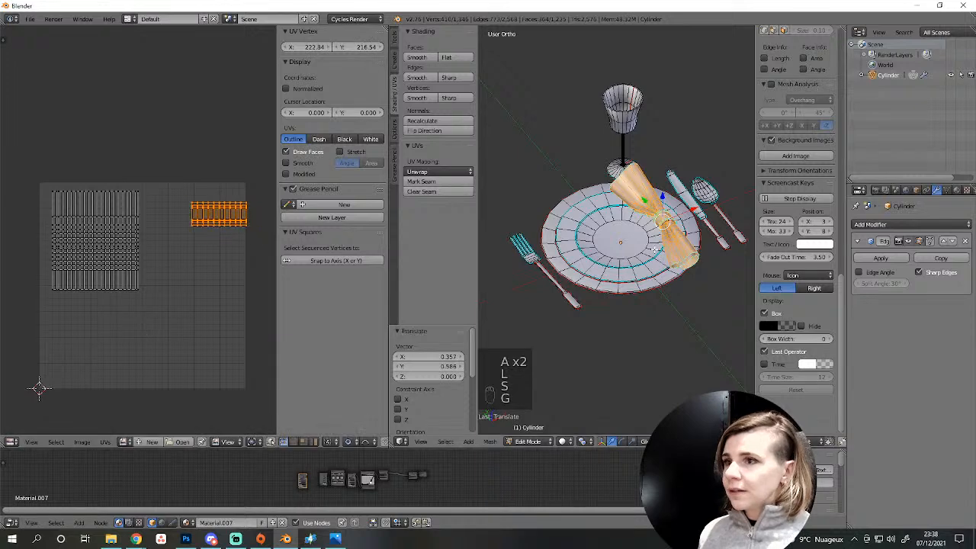
# Select the whole table setting so all its UV islands show together.
pyautogui.press('a')
pyautogui.press('a')
pyautogui.press('a')
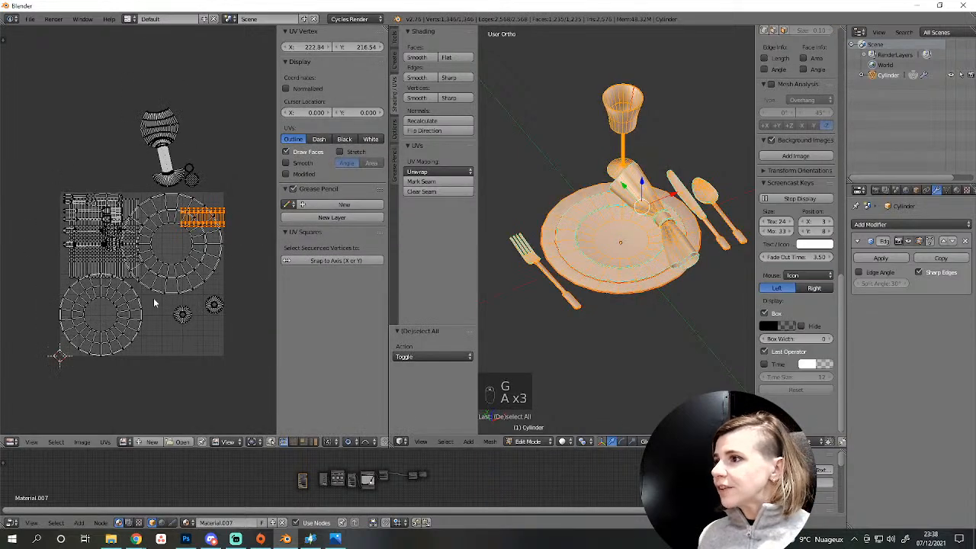
pyautogui.scroll(3, 152, 320)
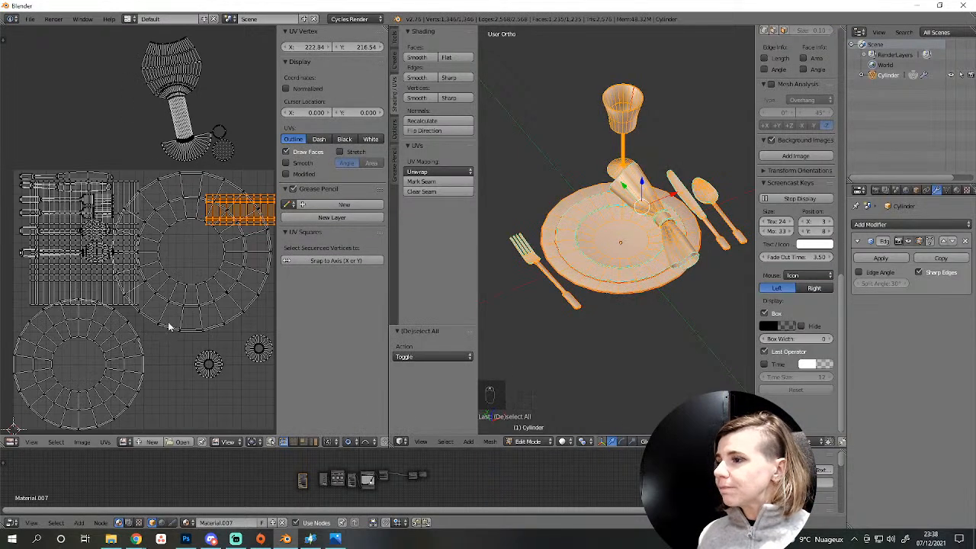
pyautogui.scroll(-2, 209, 371)
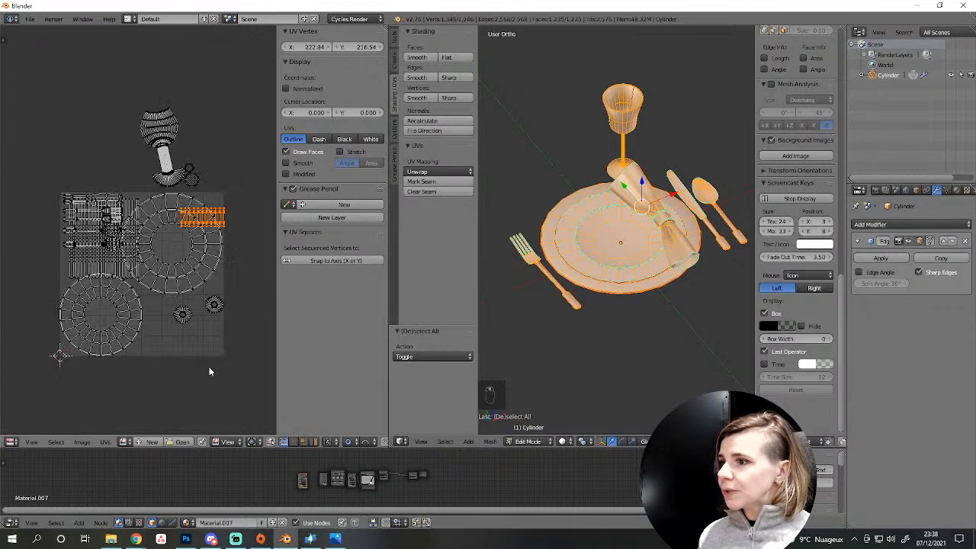
pyautogui.press('a')
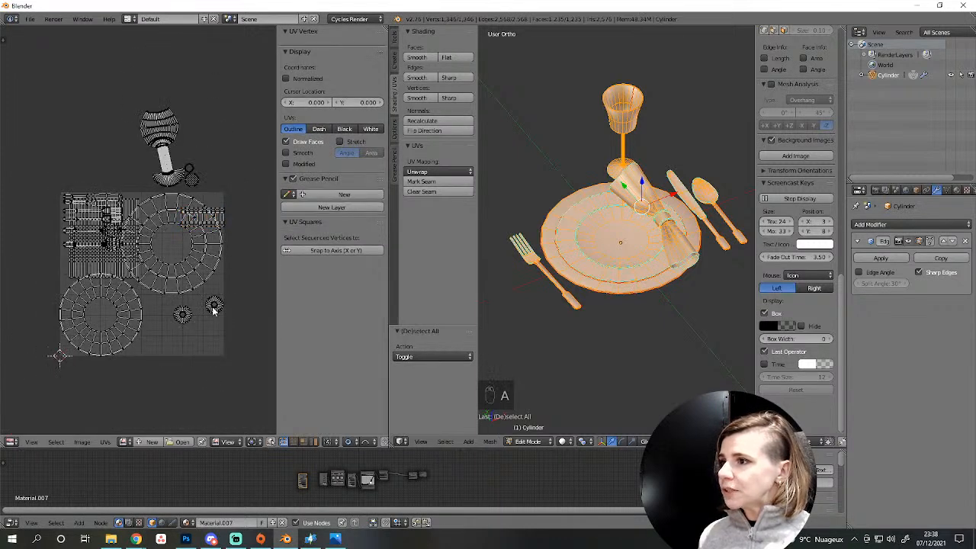
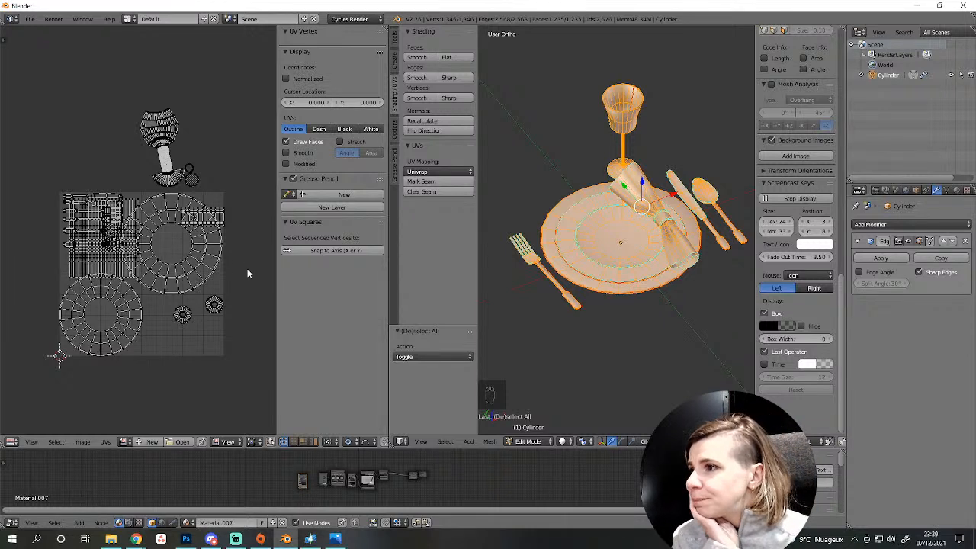
pyautogui.rightClick(187, 288)
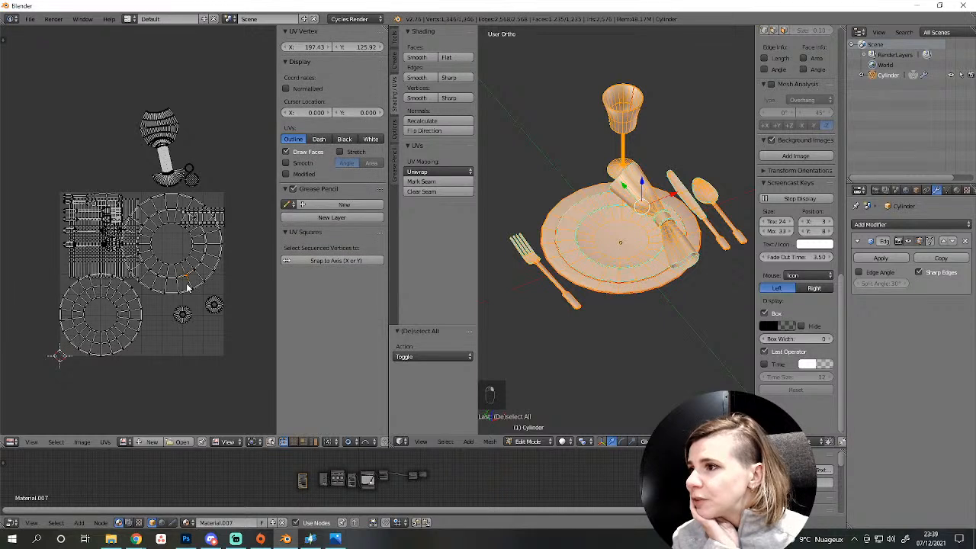
pyautogui.rightClick(99, 268)
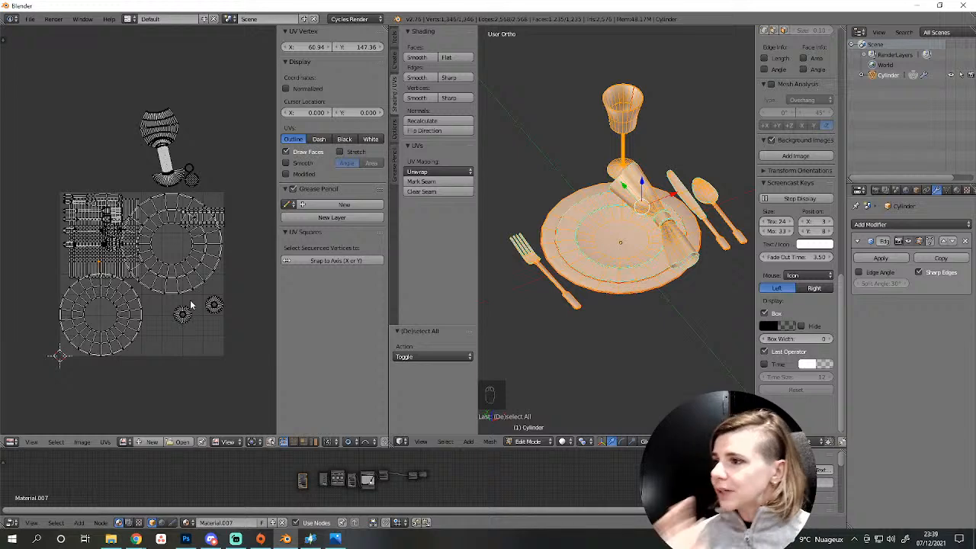
# Select all UV islands of the table setting and pack them into the UV grid.
pyautogui.press('a')
pyautogui.press('a')
pyautogui.press('a')
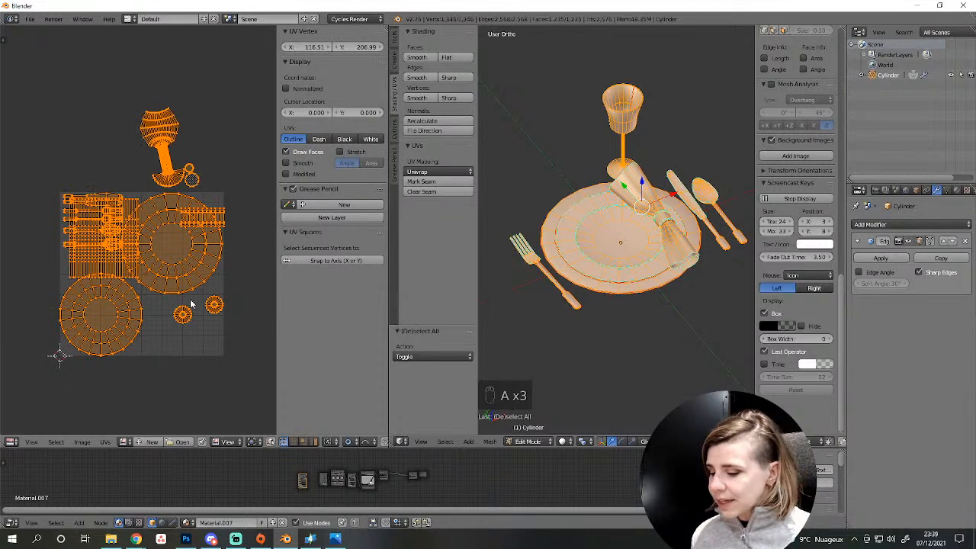
pyautogui.hotkey('ctrl', 'p')
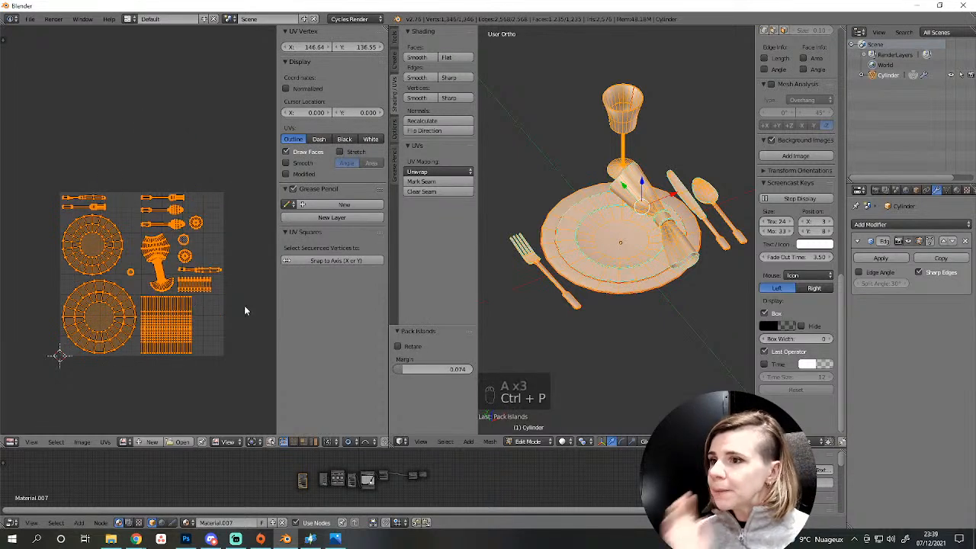
# Reduce the Pack Islands margin to 0.005.
pyautogui.click(403, 369)
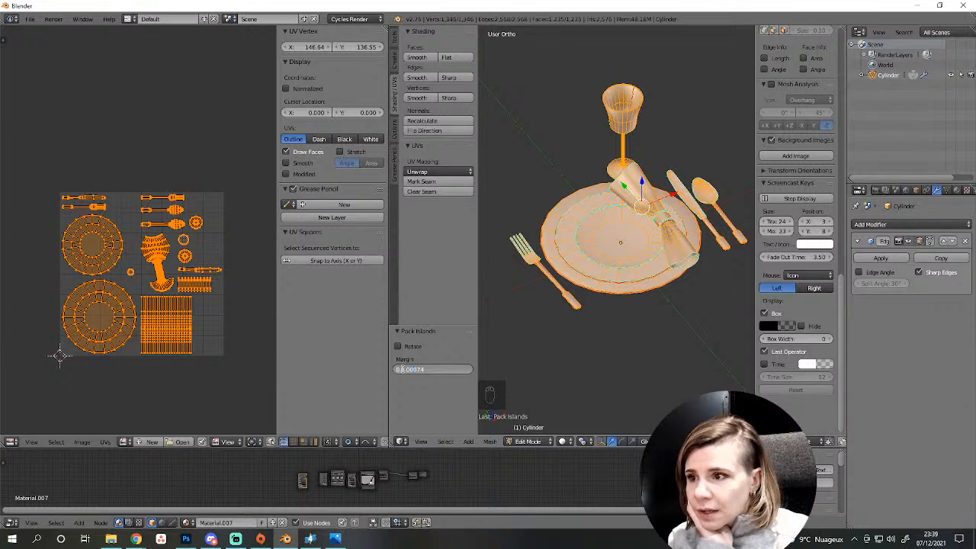
pyautogui.press('BackSpace')
pyautogui.press('BackSpace')
pyautogui.press('BackSpace')
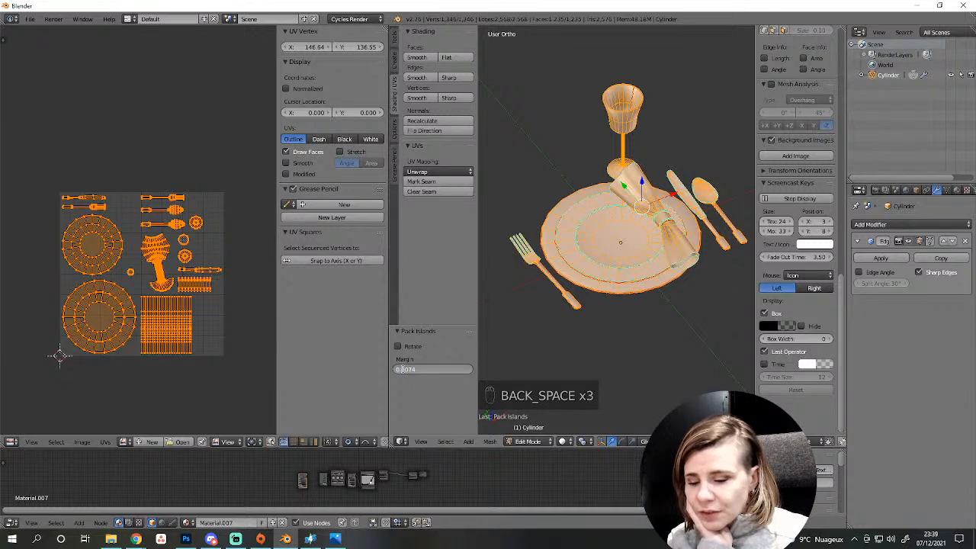
pyautogui.write('0')
pyautogui.press('Delete')
pyautogui.press('Delete')
pyautogui.press('Return')
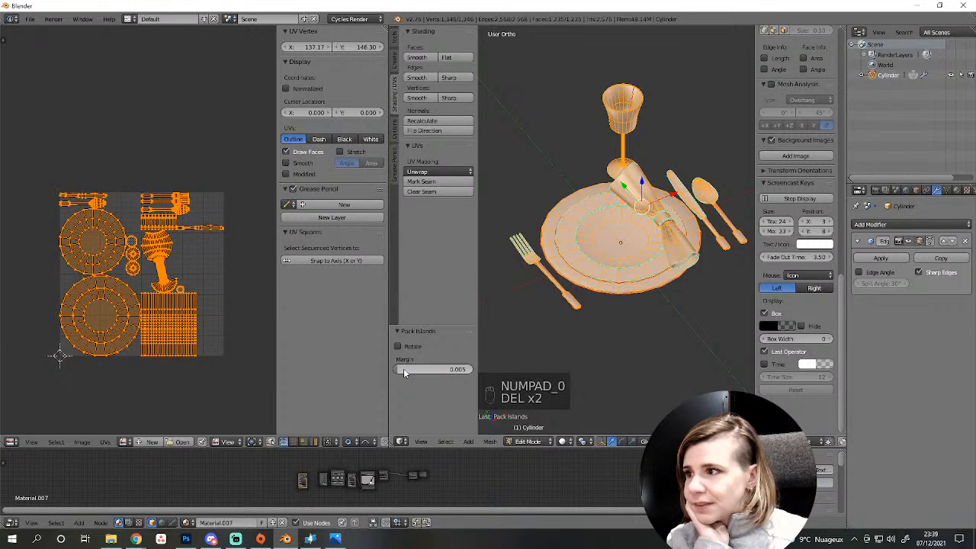
# Widen the UV editor and enable island rotation for the Pack Islands operation.
pyautogui.scroll(3, 242, 299)
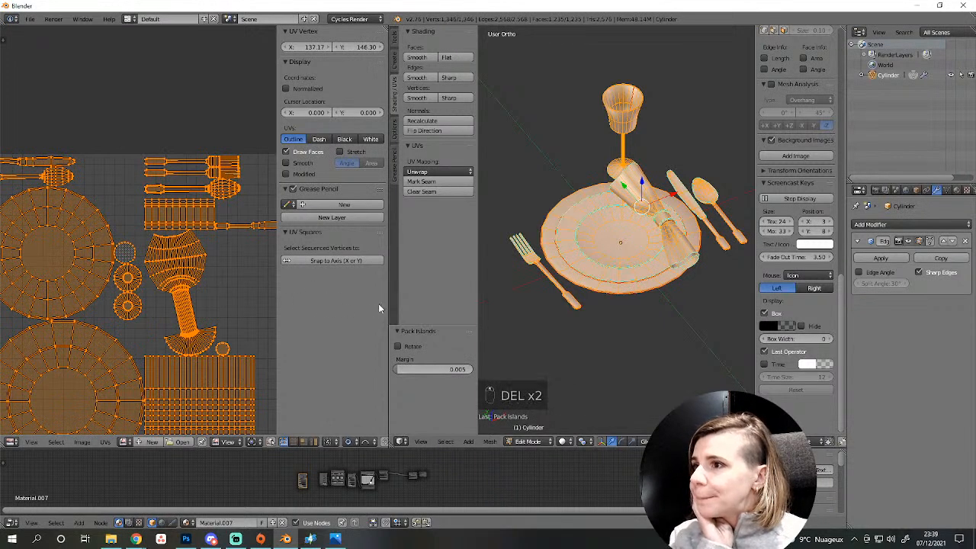
pyautogui.moveTo(389, 299); pyautogui.dragTo(479, 292)
pyautogui.scroll(-6, 301, 282)
pyautogui.scroll(4, 274, 300)
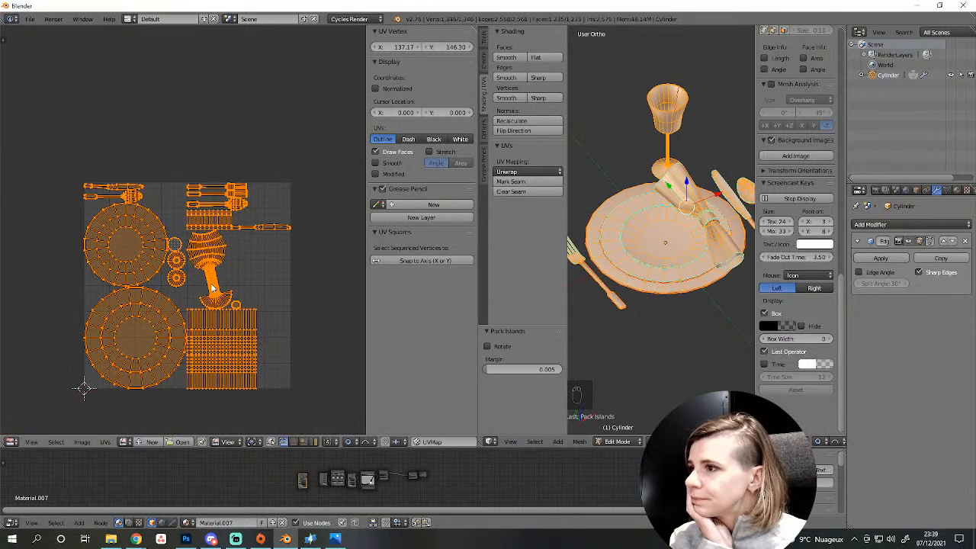
pyautogui.click(496, 347)
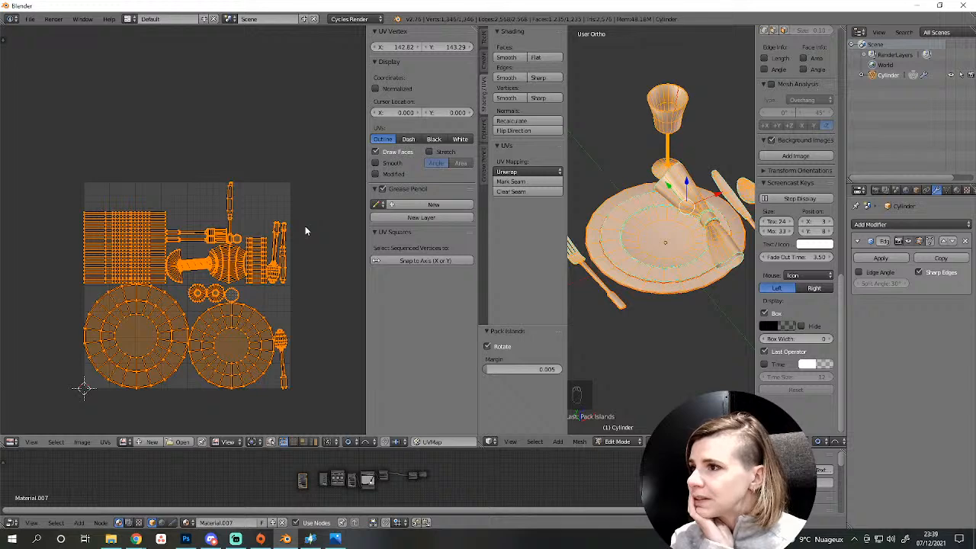
# Clear the UV selection and select the lower fork's linked UV island.
pyautogui.scroll(4, 305, 228)
pyautogui.scroll(-3, 305, 252)
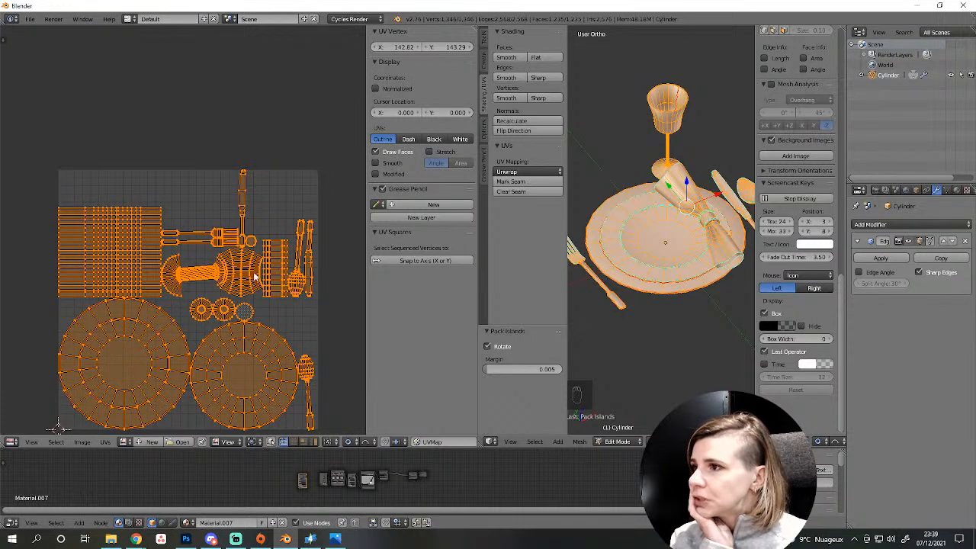
pyautogui.scroll(3, 247, 288)
pyautogui.scroll(-2, 238, 290)
pyautogui.moveTo(229, 288); pyautogui.dragTo(185, 272, button='middle')
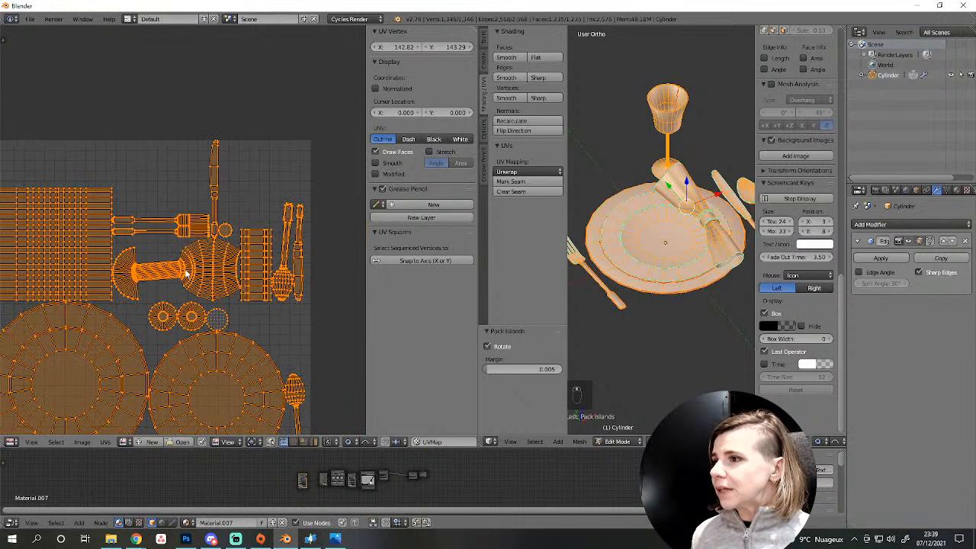
pyautogui.press('a')
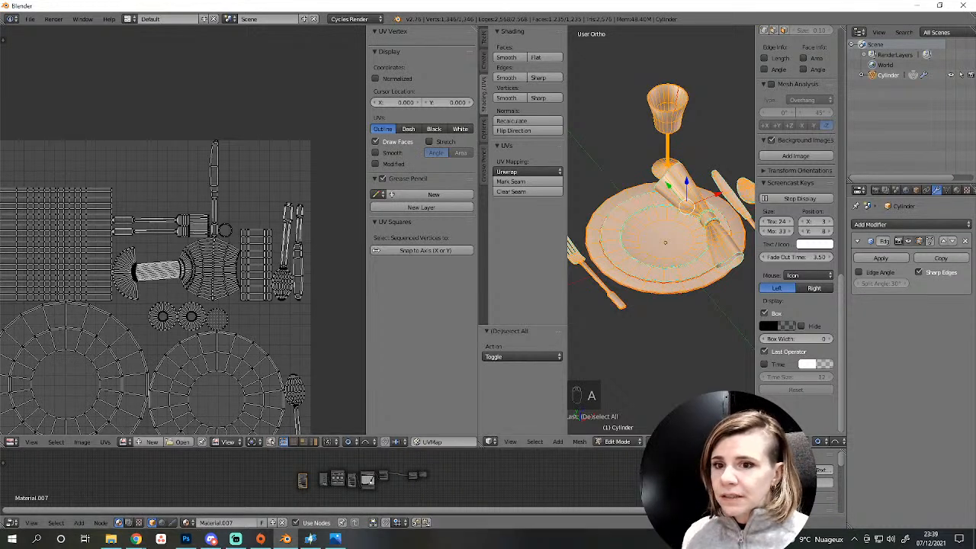
pyautogui.press('l')
pyautogui.hotkey('shift', 'l')
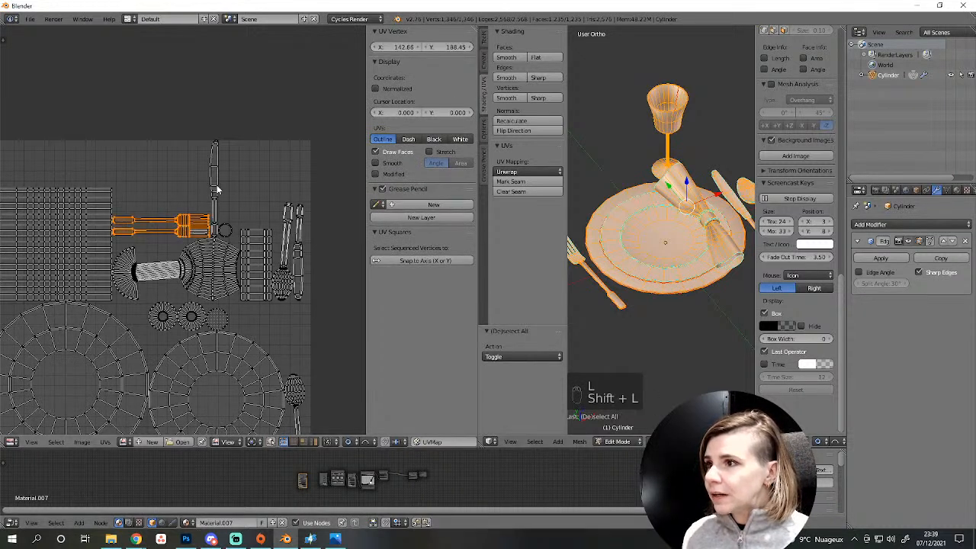
pyautogui.press('l')
pyautogui.press('l')
pyautogui.press('l')
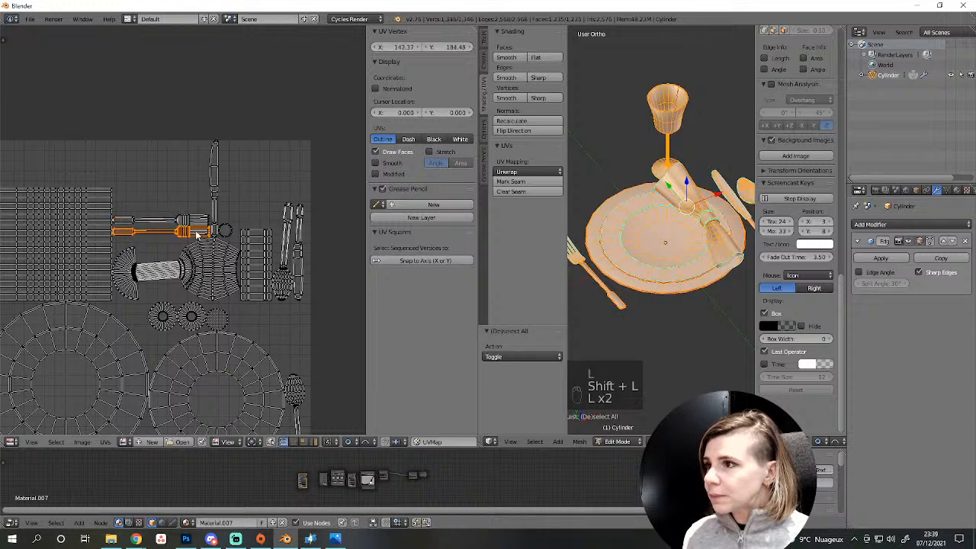
# Add the upper fork island to the UV selection with Circle Select.
pyautogui.scroll(4, 195, 241)
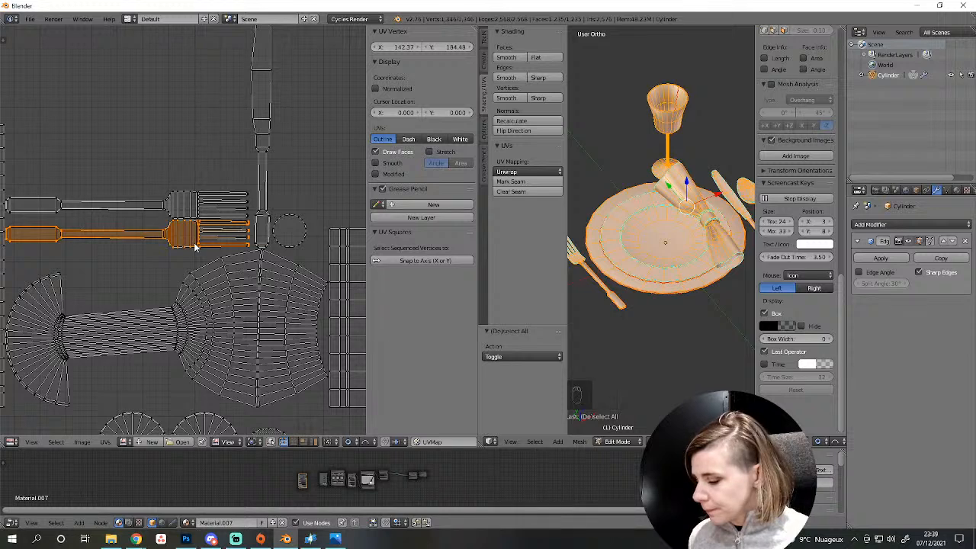
pyautogui.press('c')
pyautogui.moveTo(197, 236)
pyautogui.mouseDown()
pyautogui.moveTo(233, 216)
pyautogui.moveTo(239, 226)
pyautogui.moveTo(27, 208)
pyautogui.mouseUp()
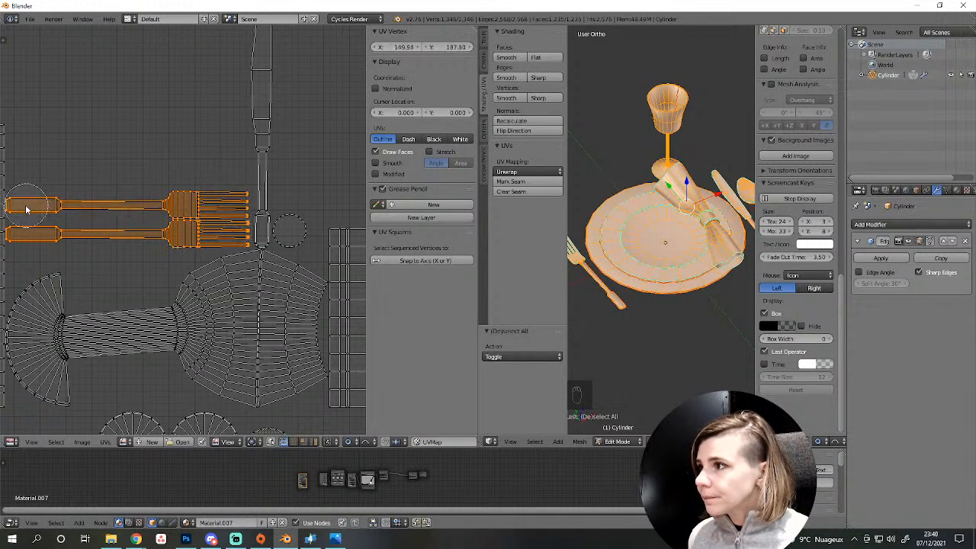
pyautogui.rightClick(38, 205)
pyautogui.scroll(-3, 163, 224)
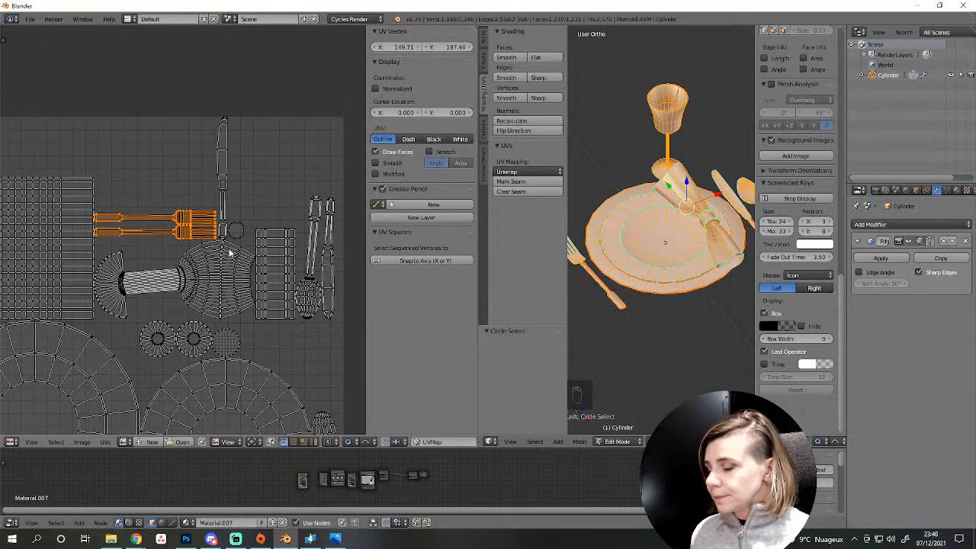
# Scale both fork UV islands by 1.512 and move them into the UV grid's upper-left corner, above the napkin island.
pyautogui.press('s')
pyautogui.click(261, 274)
pyautogui.scroll(-2, 262, 275)
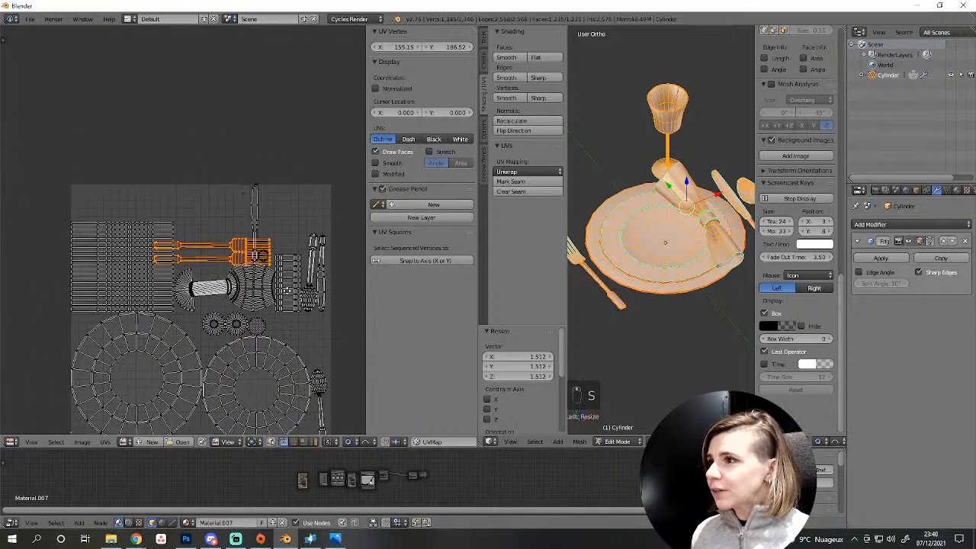
pyautogui.press('g')
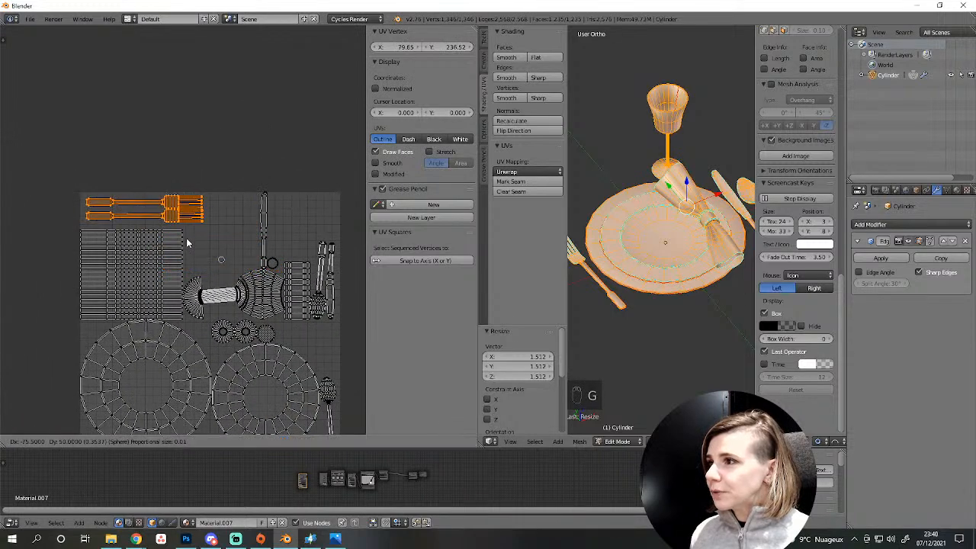
pyautogui.click(186, 239)
# Enlarge the fork islands further by 1.092 and 1.135, repositioning them to fit the UV grid's upper-left corner.
pyautogui.press('s')
pyautogui.click(223, 250)
pyautogui.press('g')
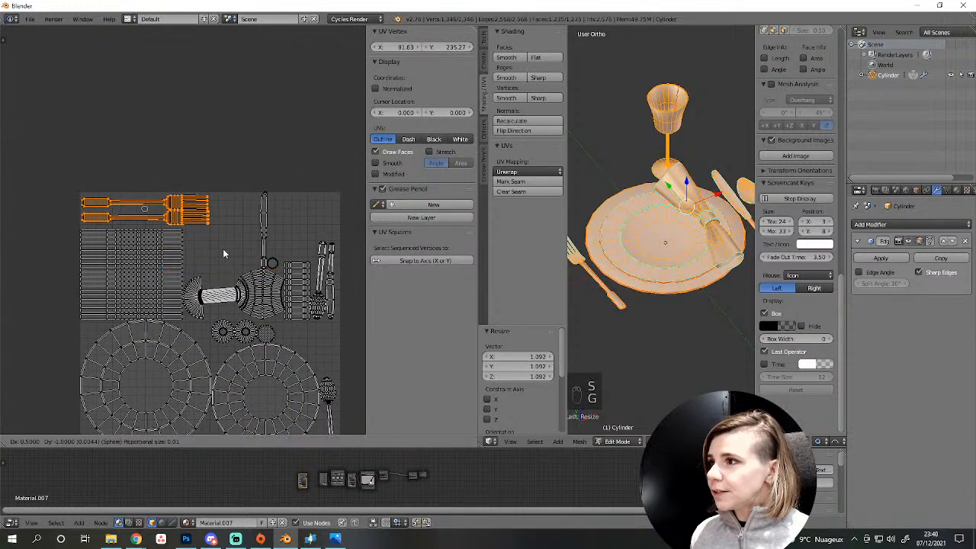
pyautogui.click(223, 248)
pyautogui.press('s')
pyautogui.click(234, 252)
pyautogui.press('g')
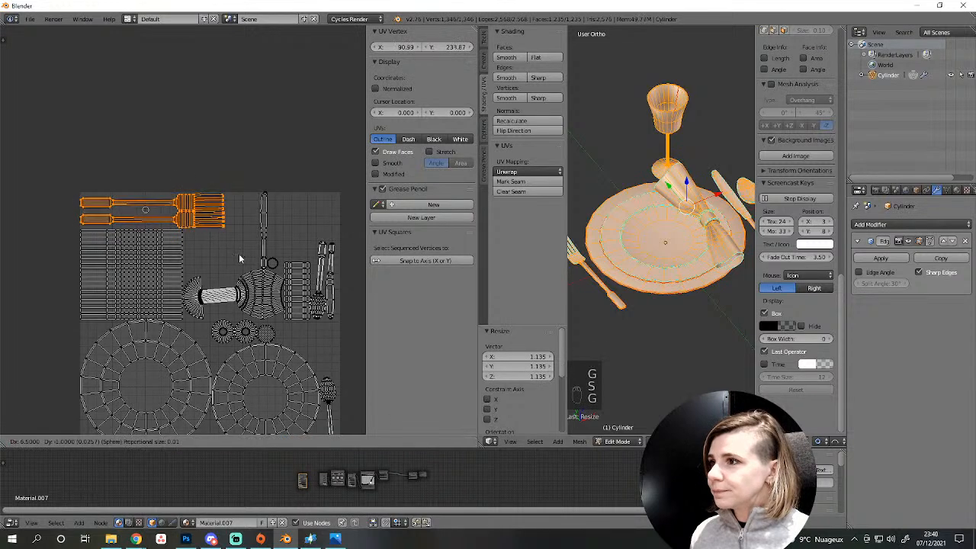
pyautogui.click(238, 255)
pyautogui.scroll(2, 238, 259)
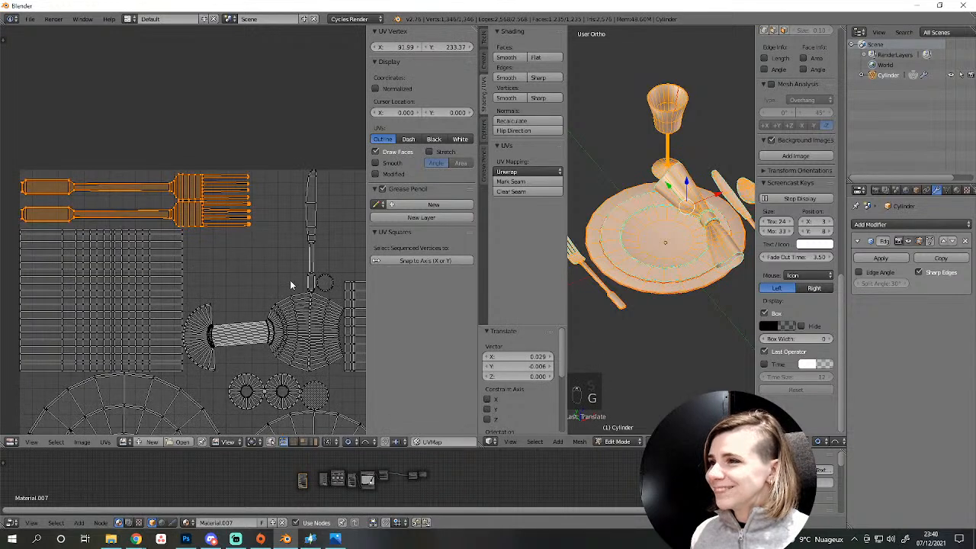
# Clear the UV selection and select both knife UV islands.
pyautogui.press('a')
pyautogui.moveTo(289, 280); pyautogui.dragTo(200, 274, button='middle')
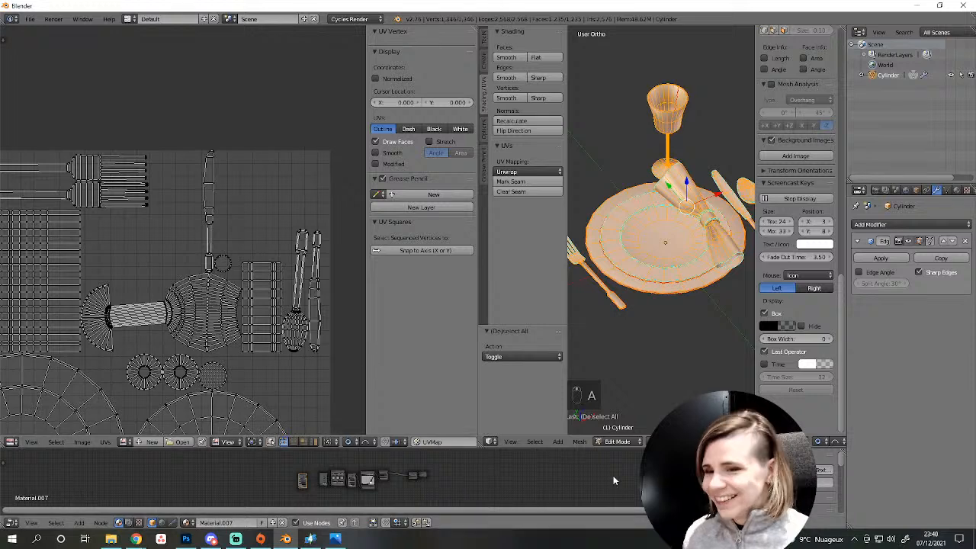
pyautogui.press('l')
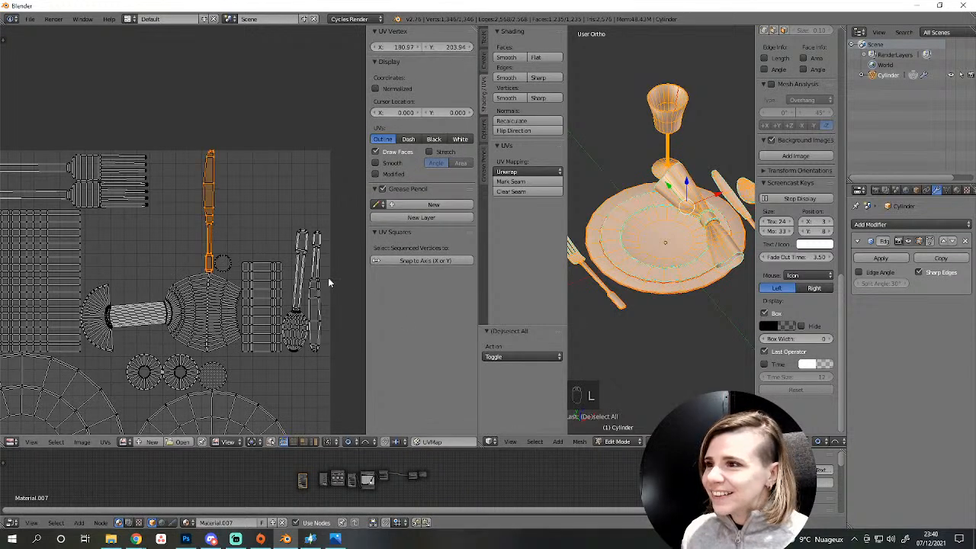
pyautogui.hotkey('shift', 'l')
pyautogui.scroll(-1, 320, 297)
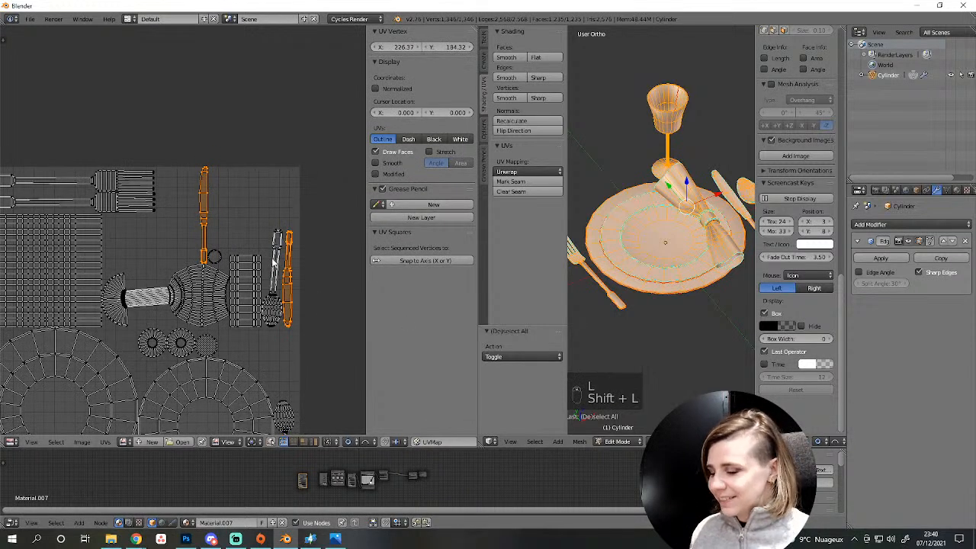
# Pack only the two selected knife UV islands so they lie side by side.
pyautogui.press('ctrl+KP_9')
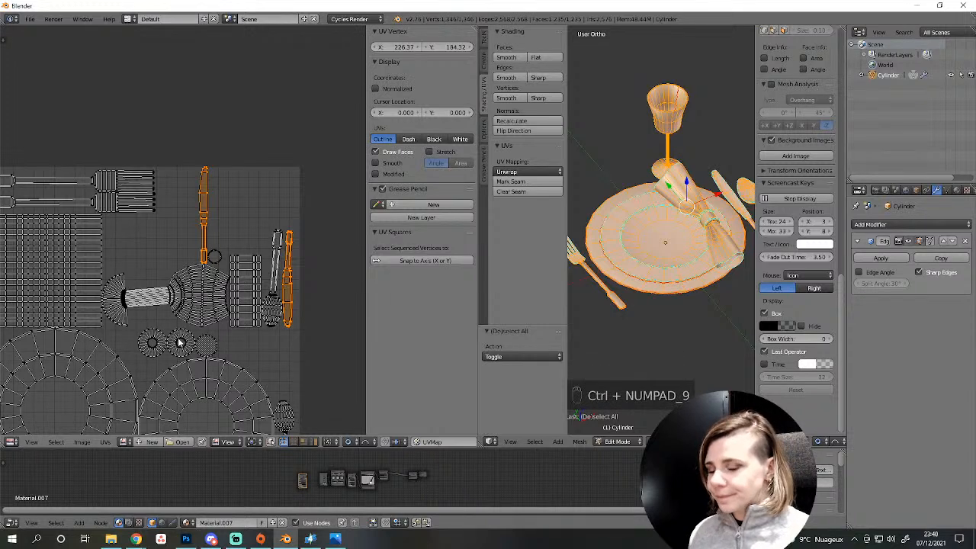
pyautogui.hotkey('ctrl', 'p')
pyautogui.hotkey('ctrl', 'p')
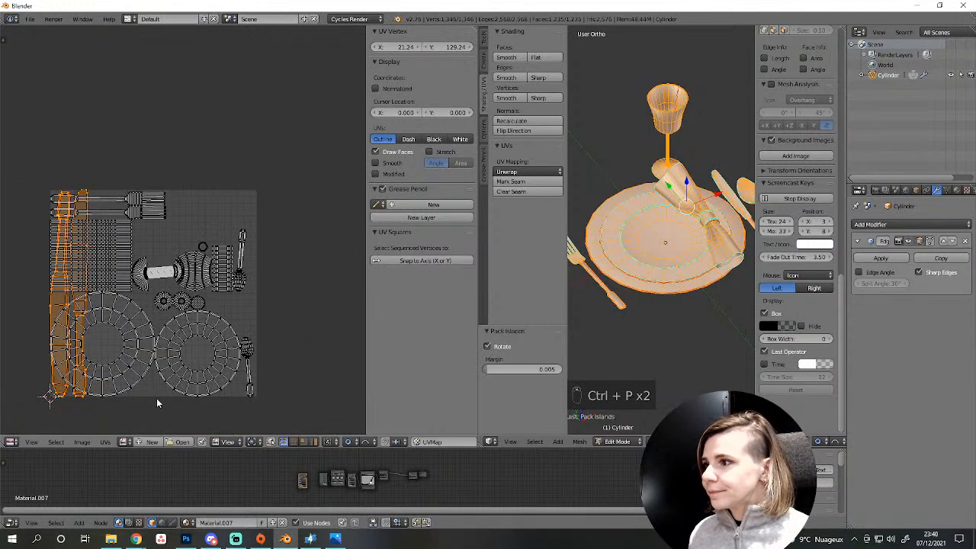
# Shrink the knife UV islands and move them to the area beside the forks, above the wine glass island.
pyautogui.press('s')
pyautogui.click(96, 334)
pyautogui.press('g')
pyautogui.click(212, 263)
pyautogui.press('t')
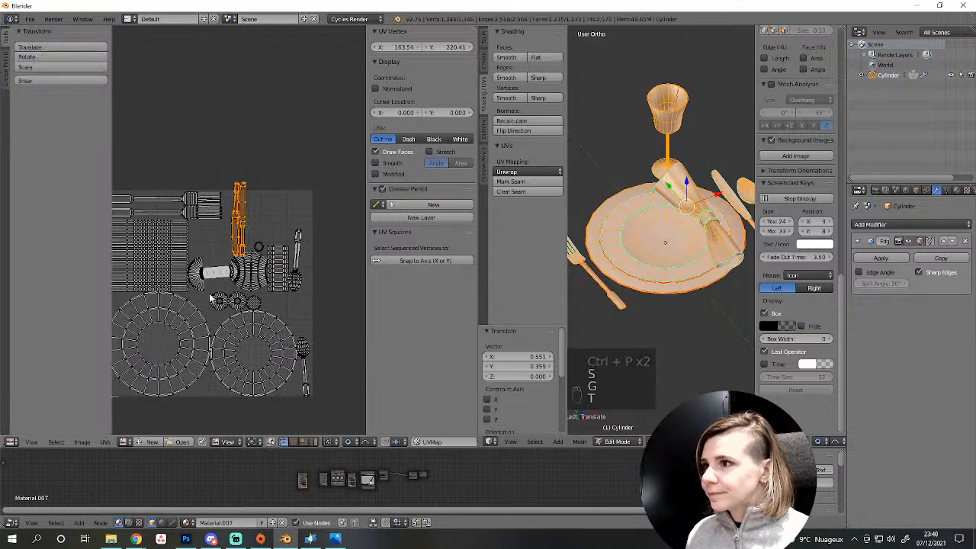
pyautogui.press('t')
# Rotate the two knife UV islands 90°, enlarge them by 1.176 and place them horizontally below the forks.
pyautogui.press('r')
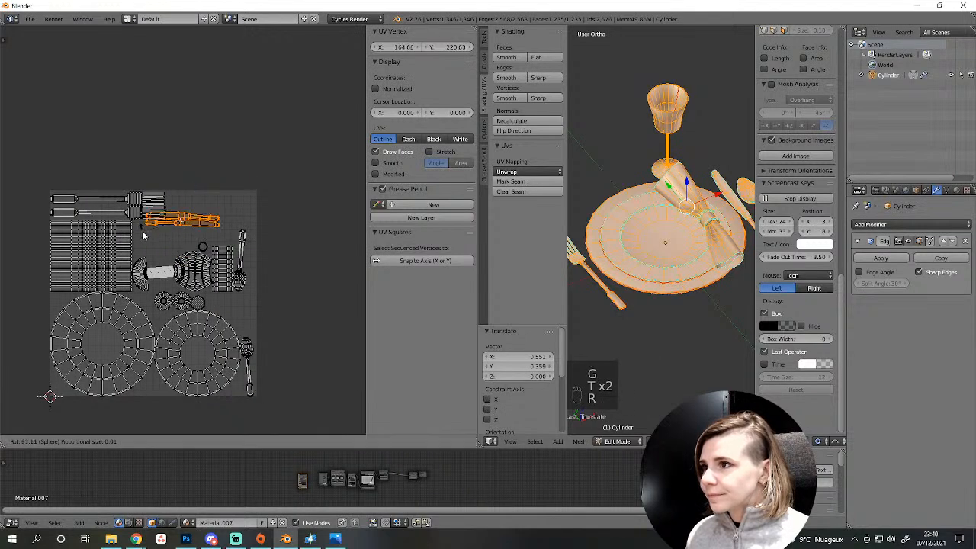
pyautogui.click(142, 230)
pyautogui.press('g')
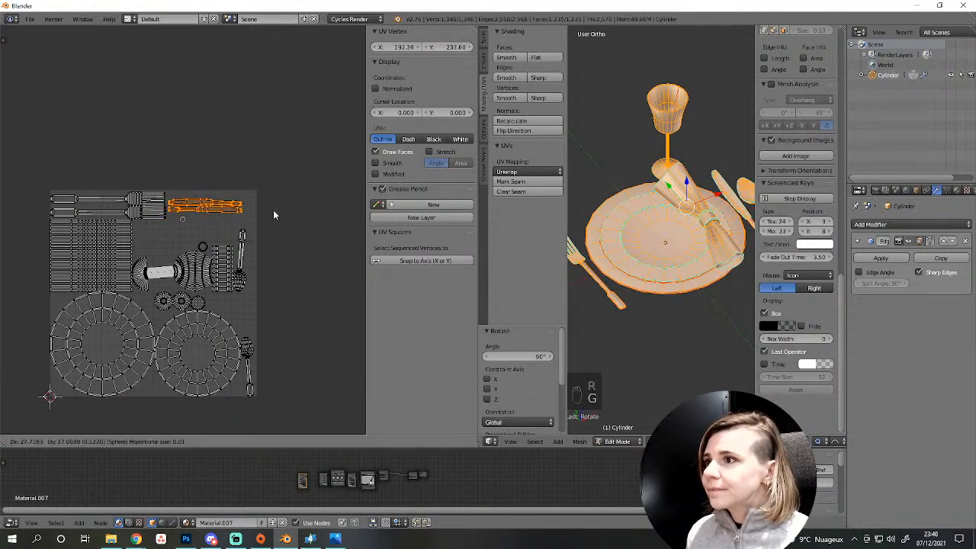
pyautogui.click(274, 216)
pyautogui.press('s')
pyautogui.click(284, 230)
pyautogui.press('g')
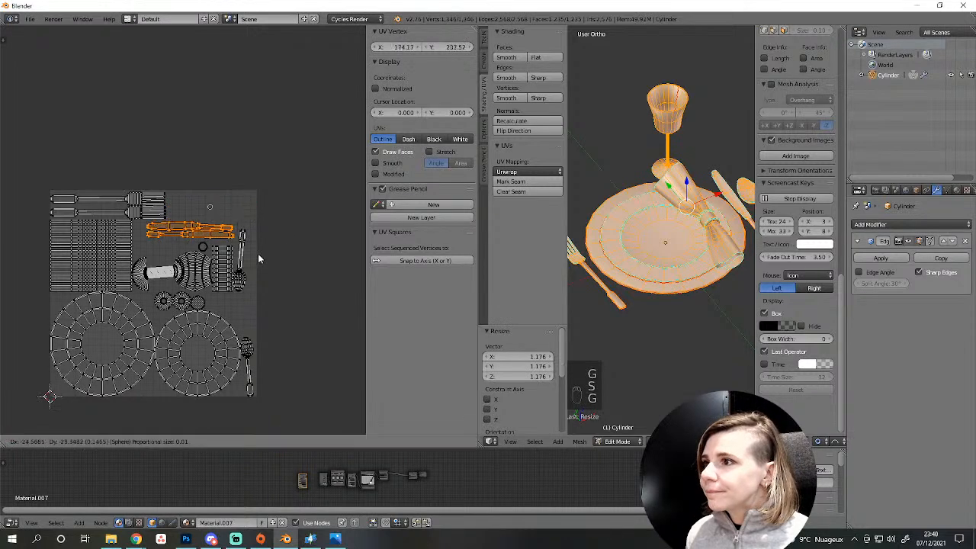
pyautogui.click(255, 263)
# Enlarge the knife islands further, first by 1.084, and adjust their position between the forks and the wine glass island.
pyautogui.scroll(5, 253, 266)
pyautogui.press('s')
pyautogui.click(255, 272)
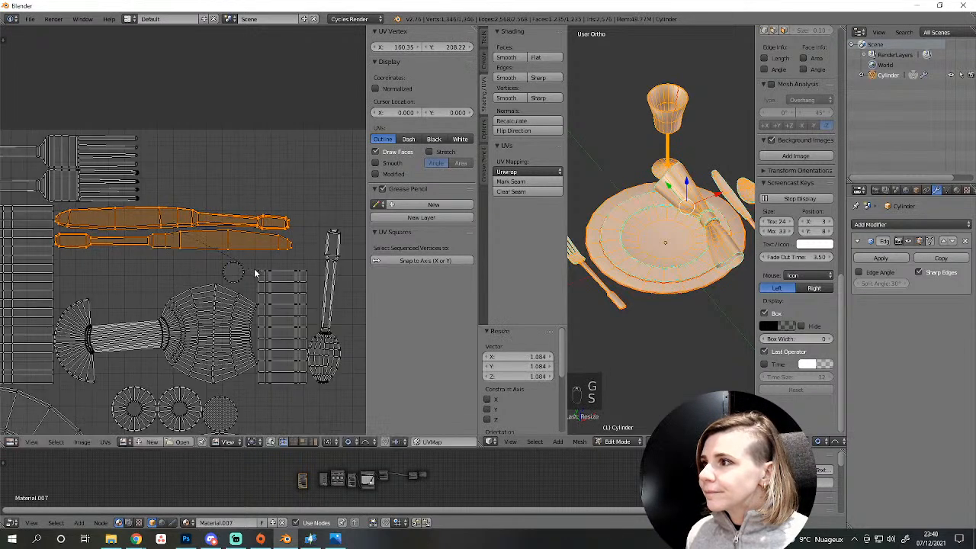
pyautogui.press('g')
pyautogui.click(260, 272)
pyautogui.press('s')
pyautogui.click(267, 277)
pyautogui.press('g')
pyautogui.click(269, 279)
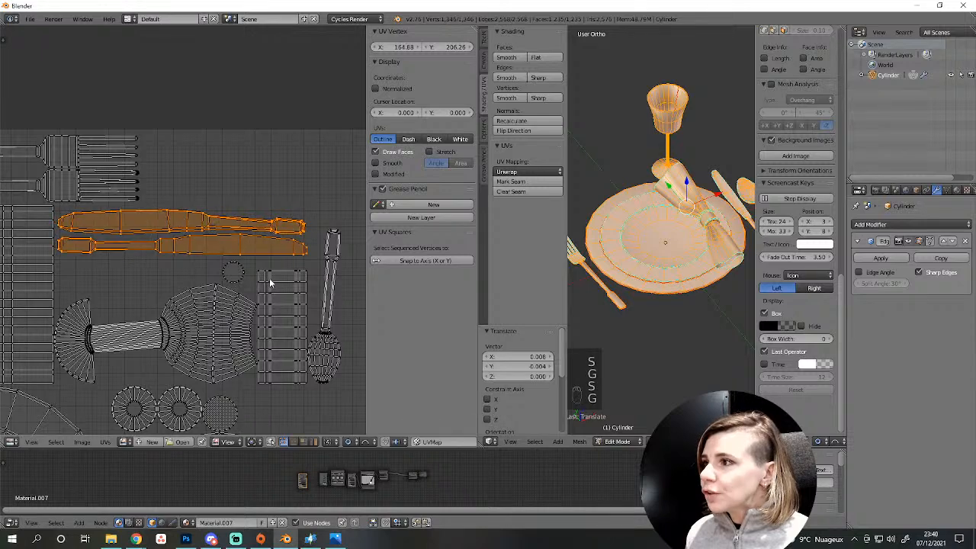
# Select only the larger spoon UV island and straighten it upright with a -4.536° rotation.
pyautogui.scroll(-3, 269, 279)
pyautogui.press('a')
pyautogui.scroll(2, 259, 323)
pyautogui.press('l')
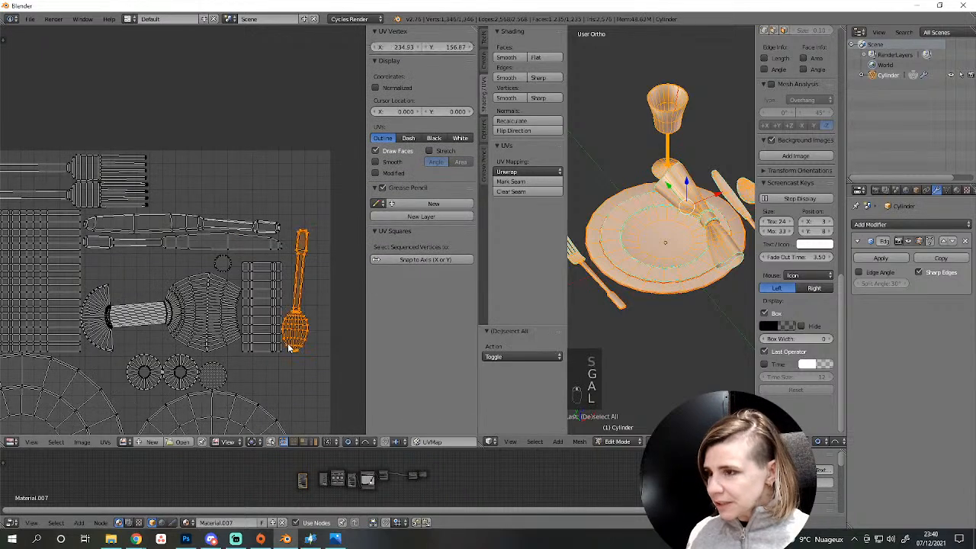
pyautogui.scroll(-2, 290, 347)
pyautogui.press('r')
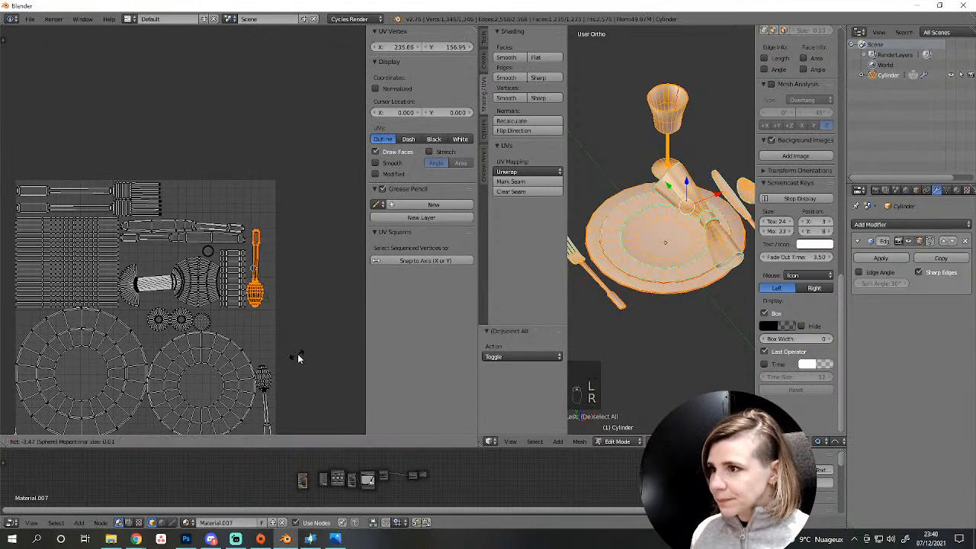
pyautogui.click(298, 357)
# Enlarge the upright spoon island by about 1.58, shift it by 0.012 and -0.074, and fine-tune its size.
pyautogui.press('s')
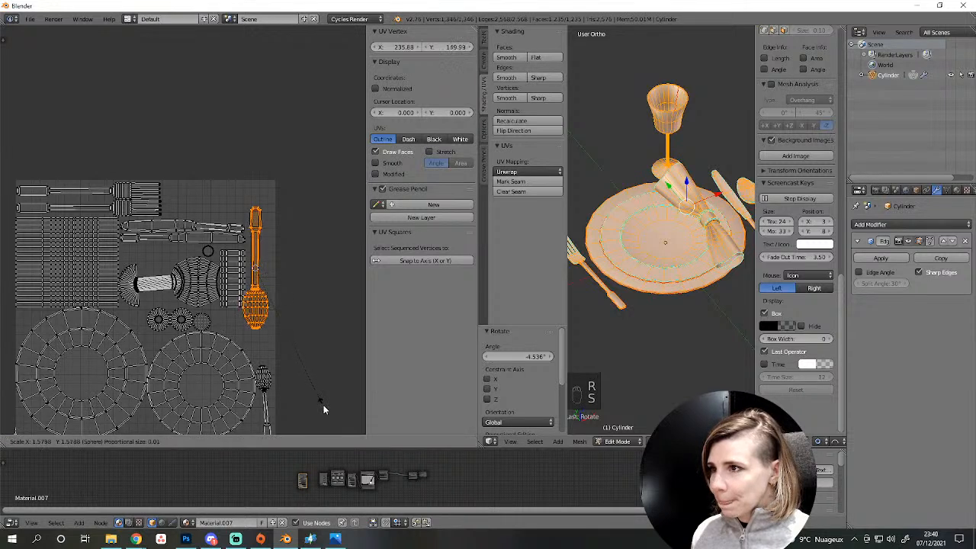
pyautogui.click(323, 404)
pyautogui.press('g')
pyautogui.click(316, 411)
pyautogui.press('s')
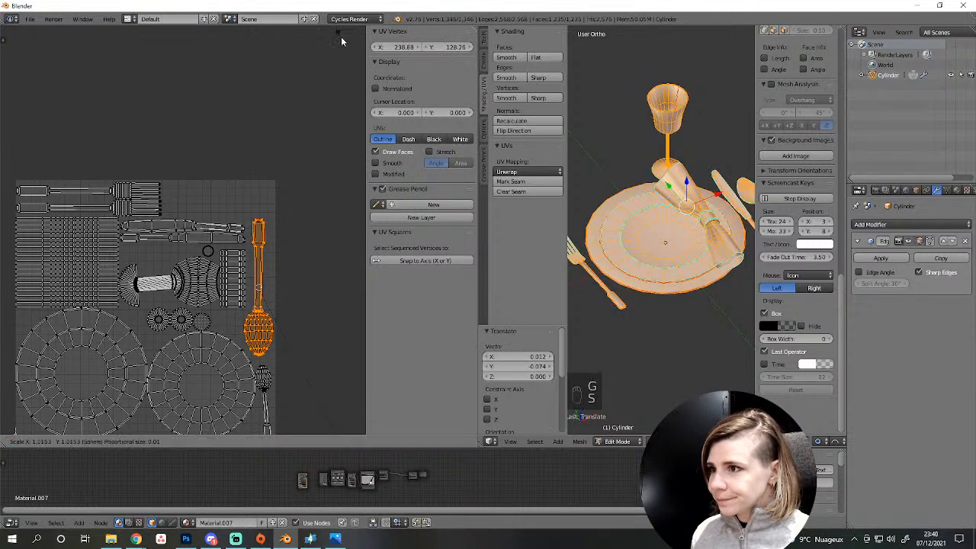
pyautogui.click(341, 38)
# Examine which part of the mesh the small island in the UV grid's lower-right corner belongs to, isolating the spoon's faces.
pyautogui.press('a')
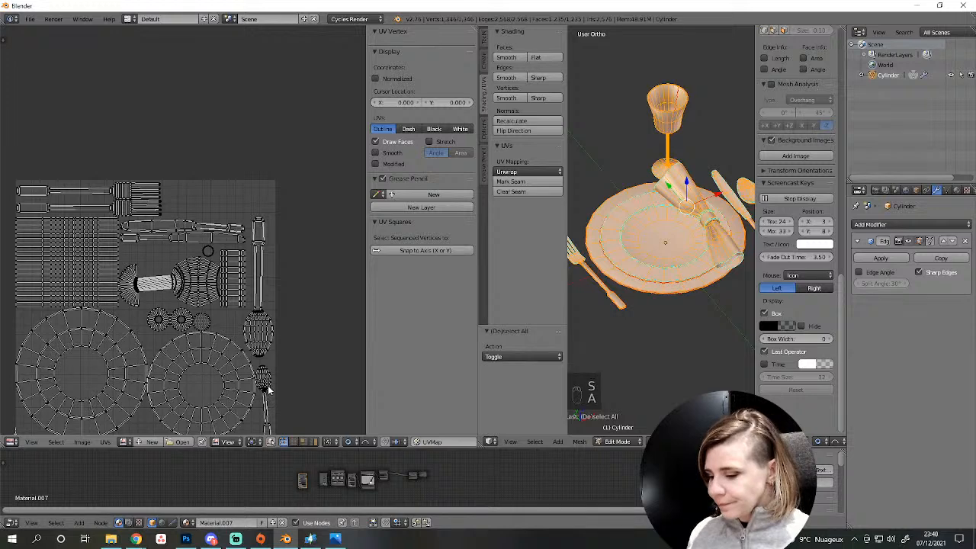
pyautogui.press('l')
pyautogui.scroll(-3, 271, 379)
pyautogui.moveTo(270, 343); pyautogui.dragTo(299, 367, button='middle')
pyautogui.scroll(1, 298, 359)
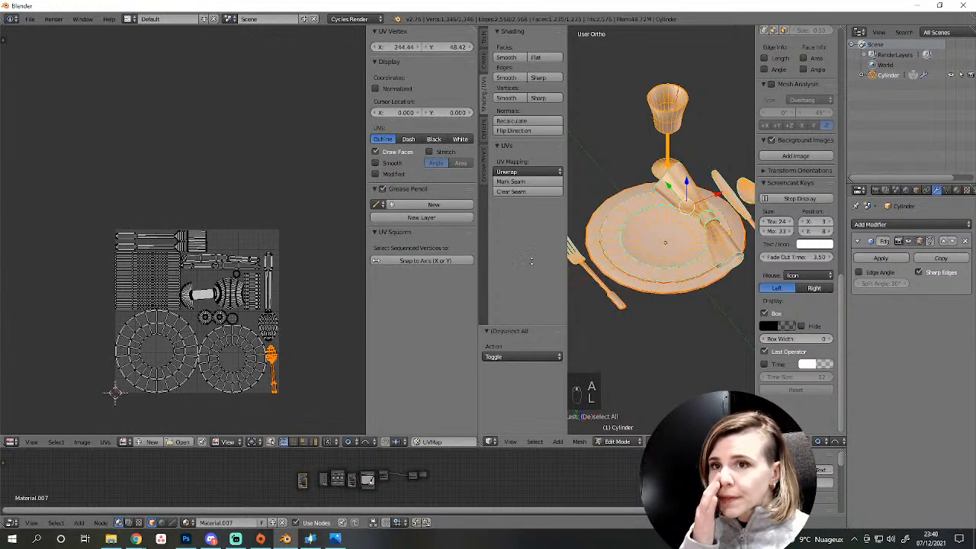
pyautogui.moveTo(602, 251); pyautogui.dragTo(688, 250, button='middle')
pyautogui.scroll(3, 662, 223)
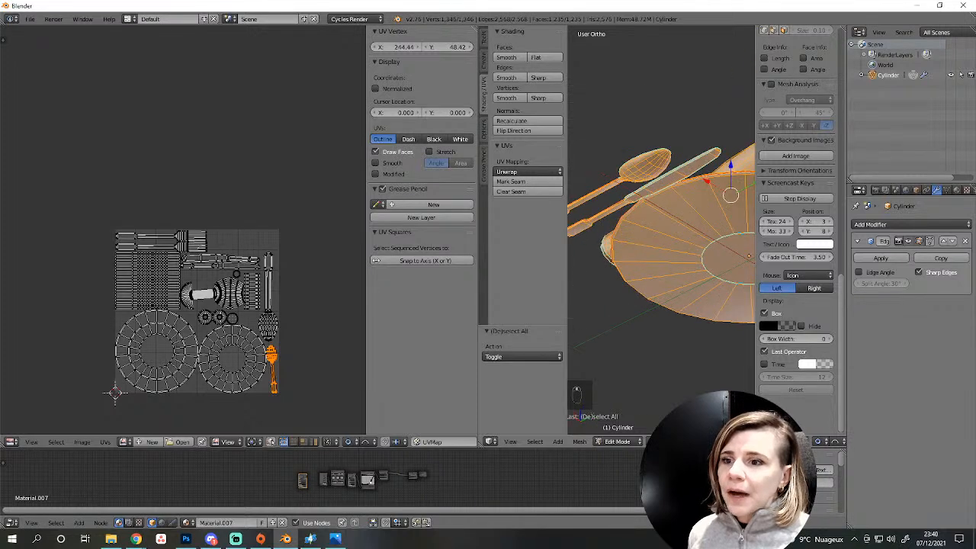
pyautogui.press('a')
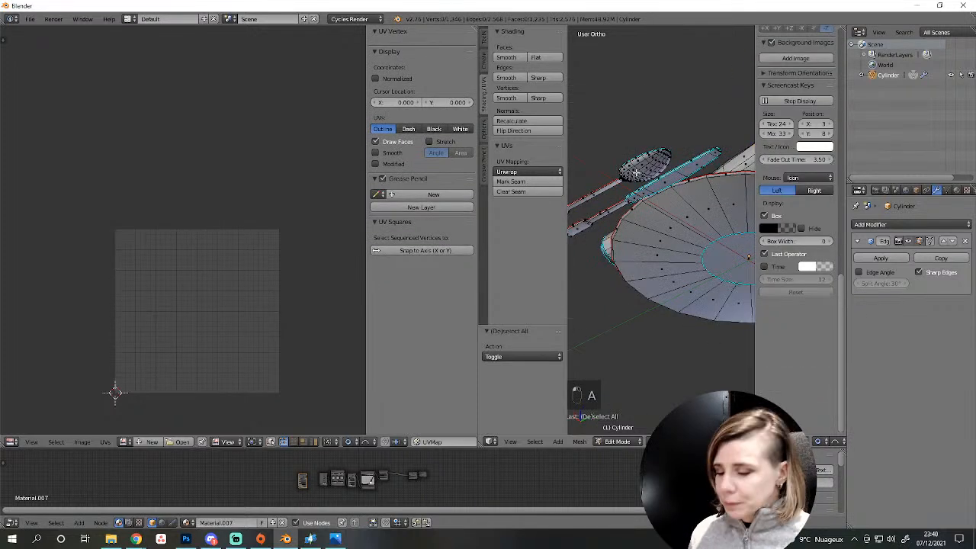
pyautogui.press('l')
pyautogui.moveTo(635, 173); pyautogui.dragTo(663, 263, button='middle')
pyautogui.press('a')
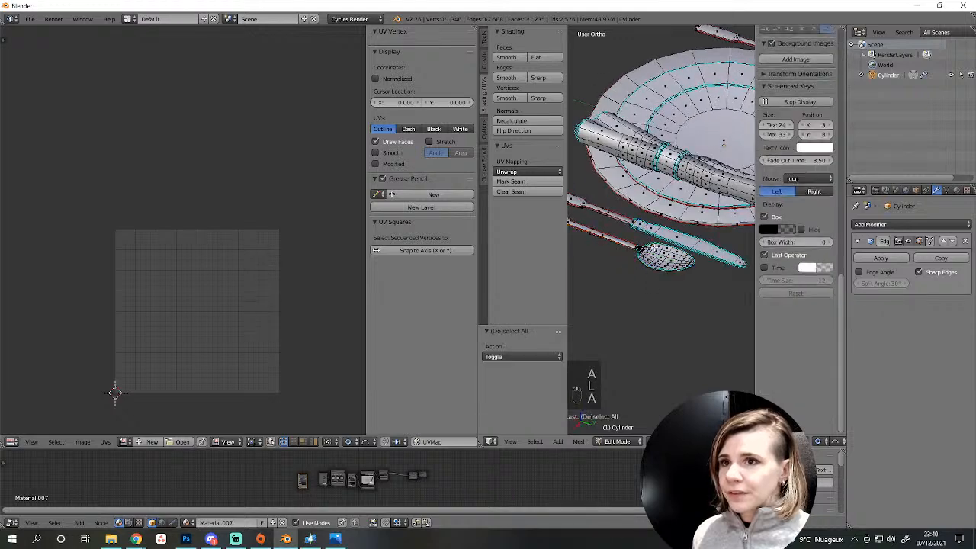
pyautogui.press('l')
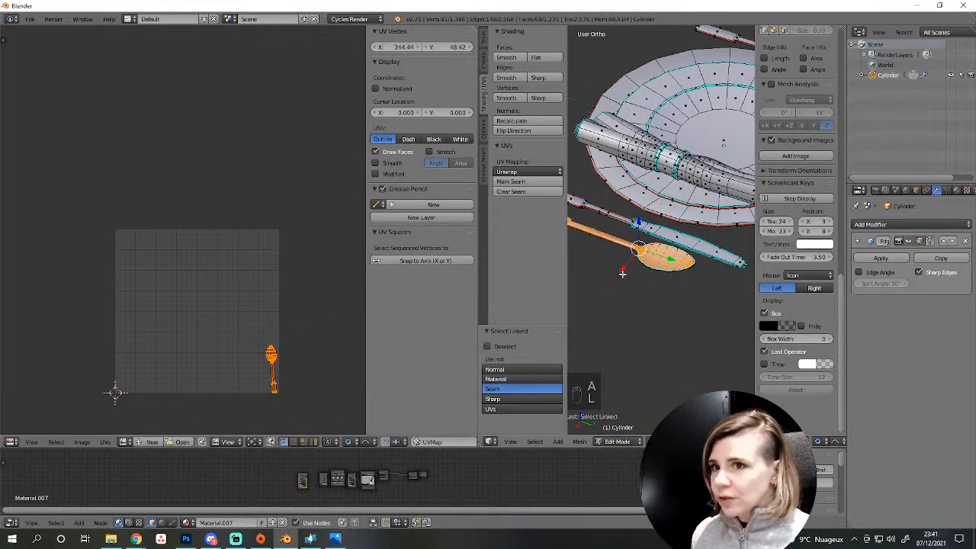
pyautogui.press('a')
pyautogui.press('a')
pyautogui.press('a')
pyautogui.press('a')
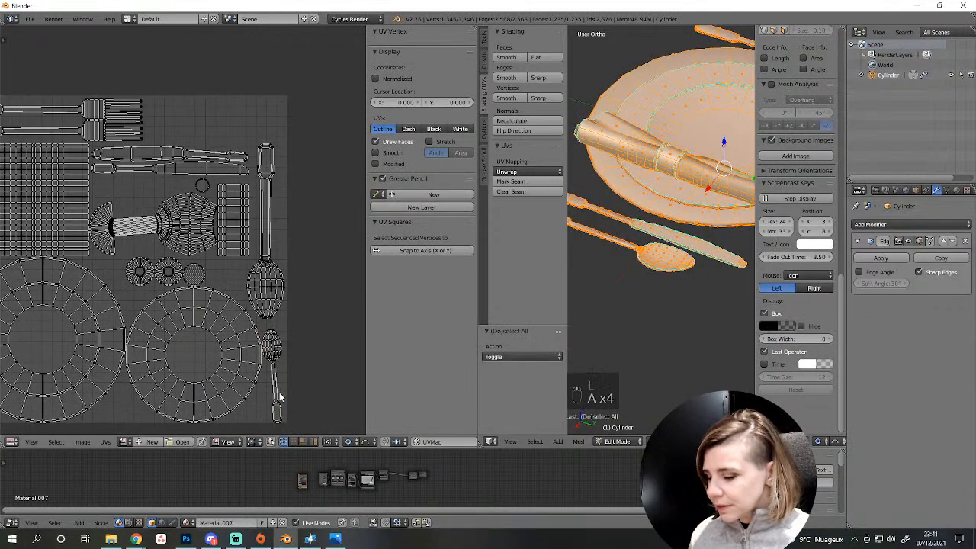
# Select the small spoon island in the grid's lower-right corner, rotate it -173.786° and scale it by 2.270.
pyautogui.press('l')
pyautogui.press('r')
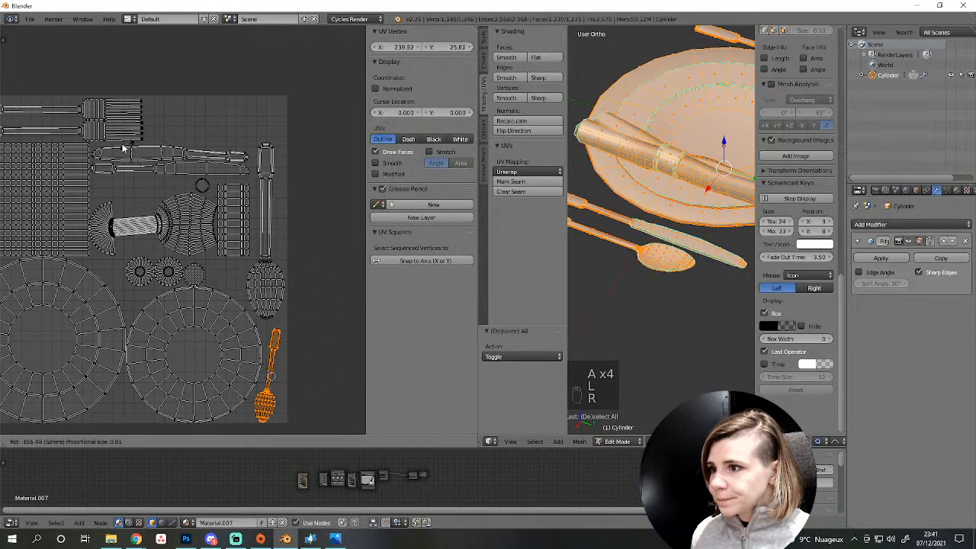
pyautogui.click(67, 143)
pyautogui.press('s')
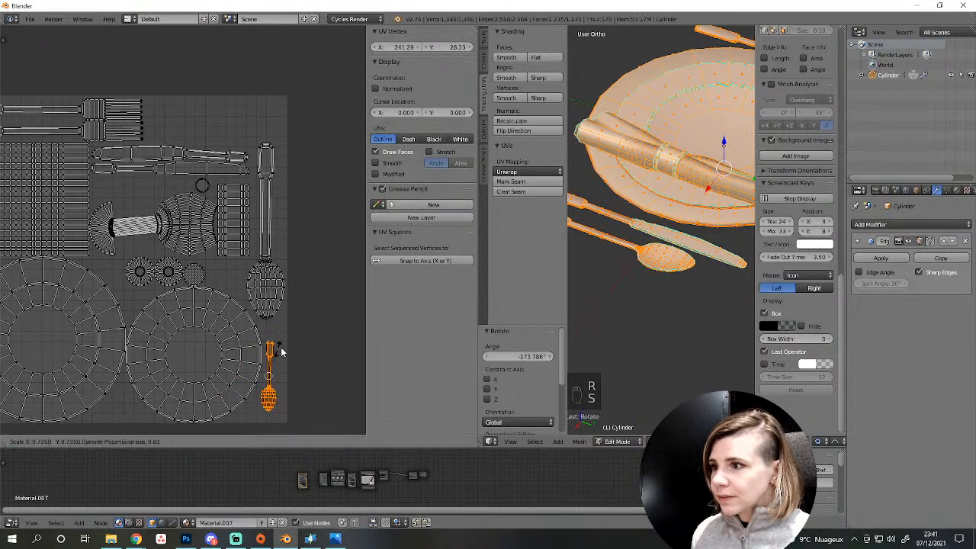
pyautogui.click(300, 298)
# Move the enlarged spoon island up to the other spoon's spot, scale it by 0.916 and adjust its position.
pyautogui.press('g')
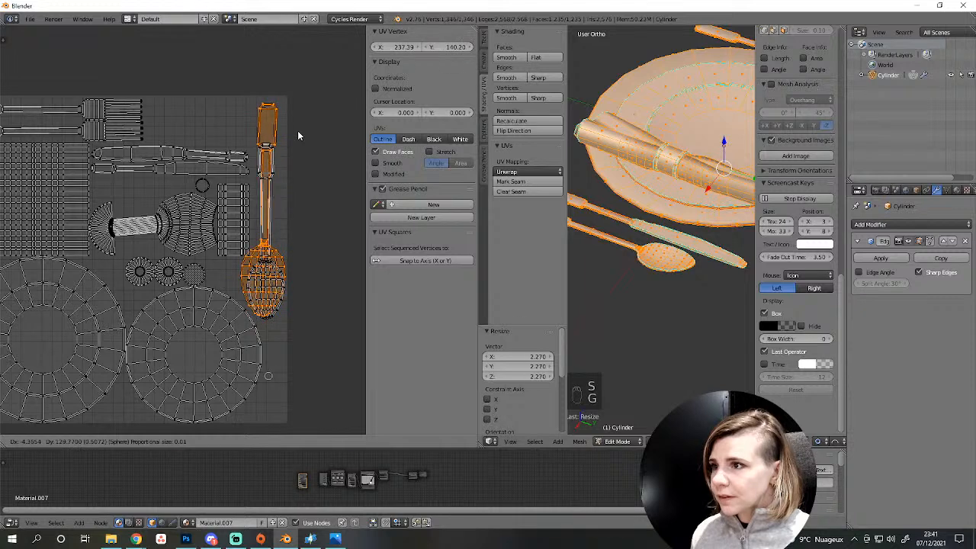
pyautogui.click(299, 133)
pyautogui.press('s')
pyautogui.click(318, 278)
pyautogui.press('g')
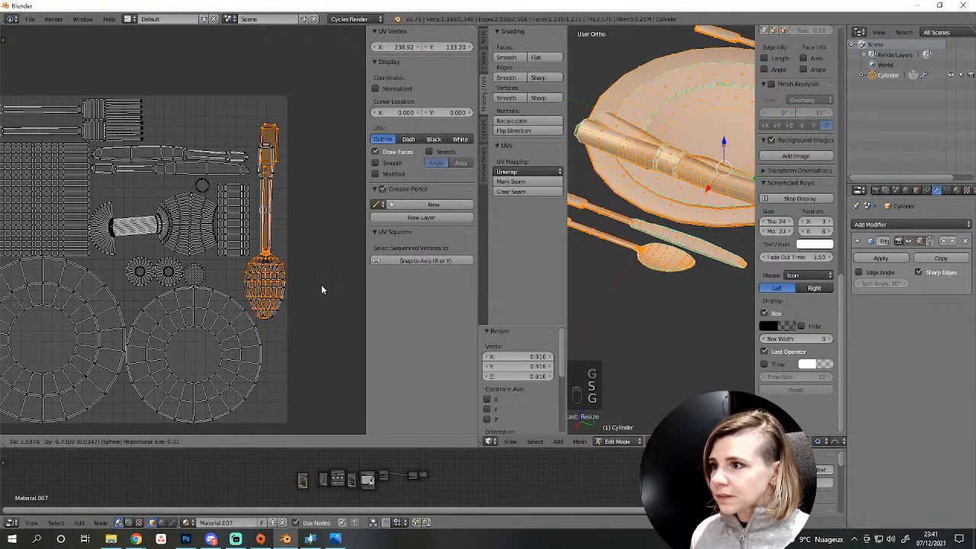
pyautogui.click(320, 284)
# Select the overlapped spoon island, shrink it by 0.470, move it to the grid's lower-right corner and scale it by 1.183.
pyautogui.press('a')
pyautogui.press('l')
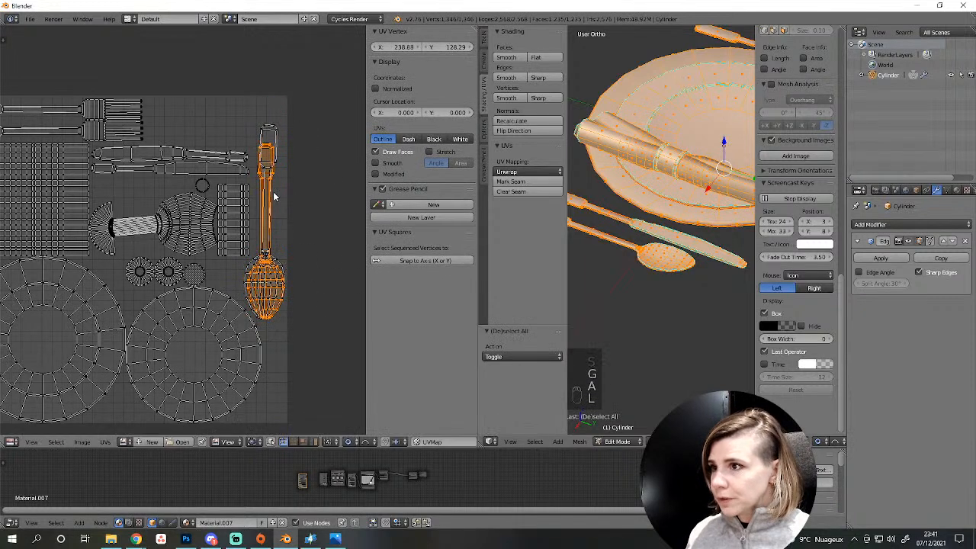
pyautogui.press('s')
pyautogui.click(274, 293)
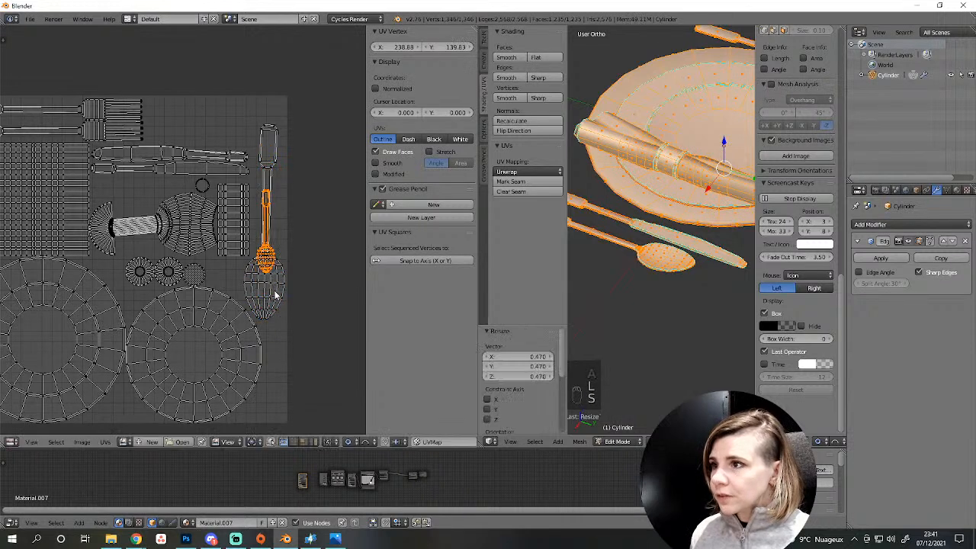
pyautogui.press('g')
pyautogui.click(281, 427)
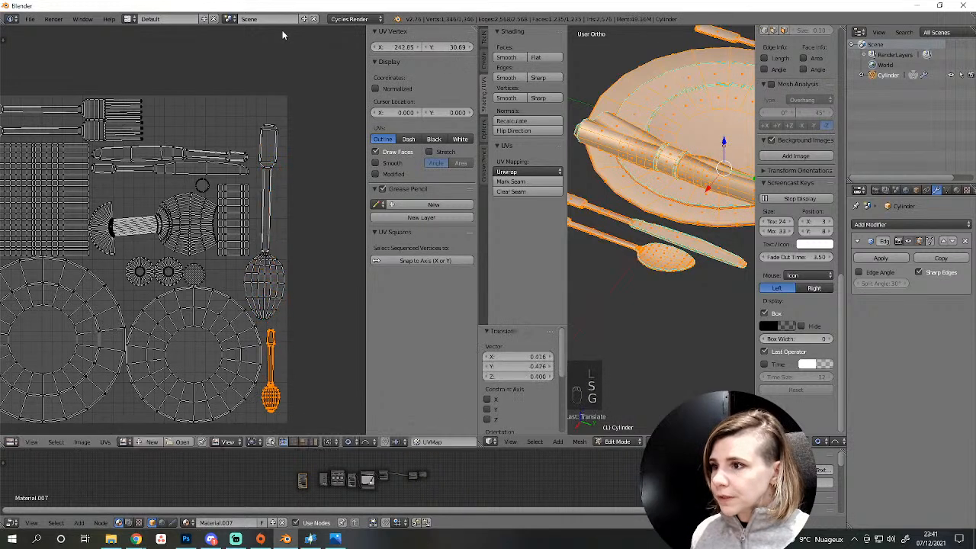
pyautogui.press('s')
pyautogui.click(288, 417)
pyautogui.scroll(-2, 248, 263)
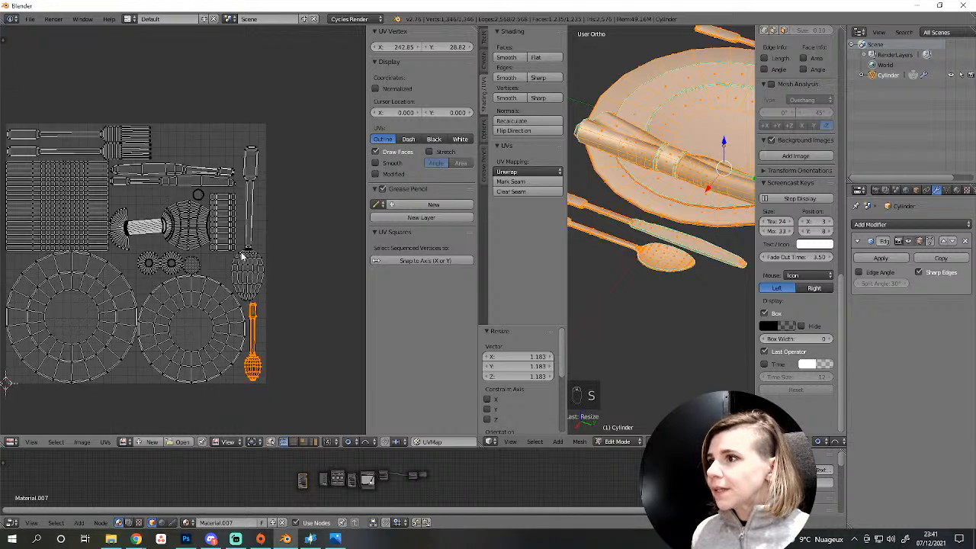
# Select the rectangular strip island beside the wine glass, rotate it 90°, scale it by 1.657 and place it beside the fork tines.
pyautogui.press('a')
pyautogui.press('l')
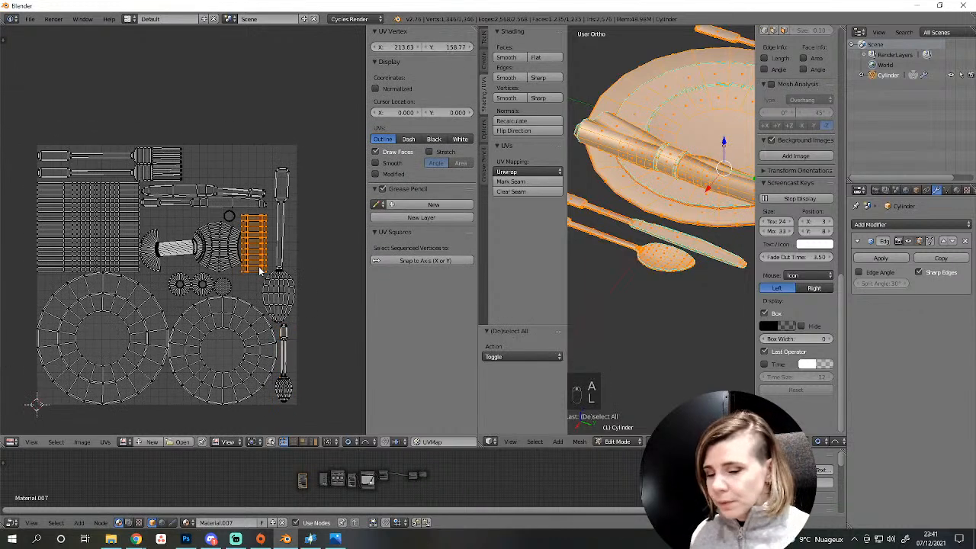
pyautogui.write('r90')
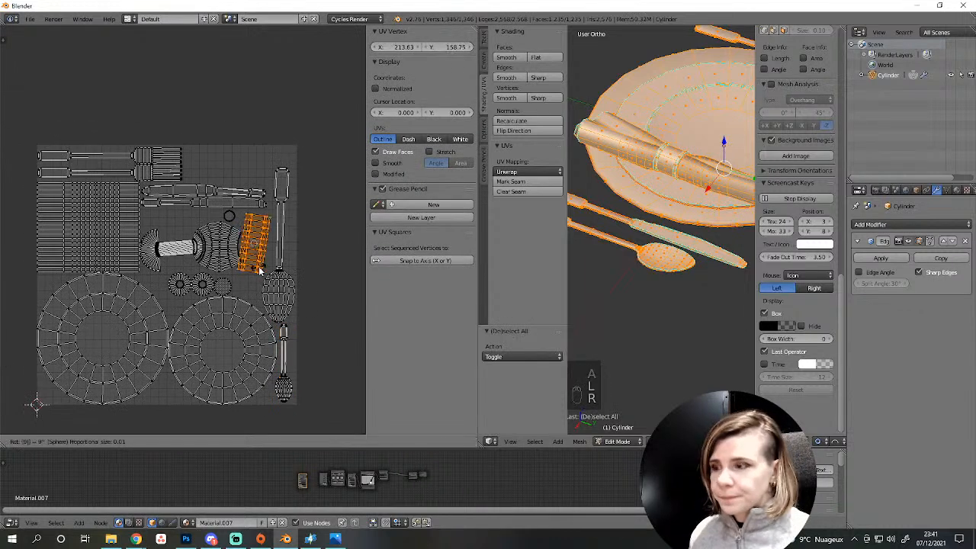
pyautogui.press('Return')
pyautogui.press('s')
pyautogui.click(279, 283)
pyautogui.press('g')
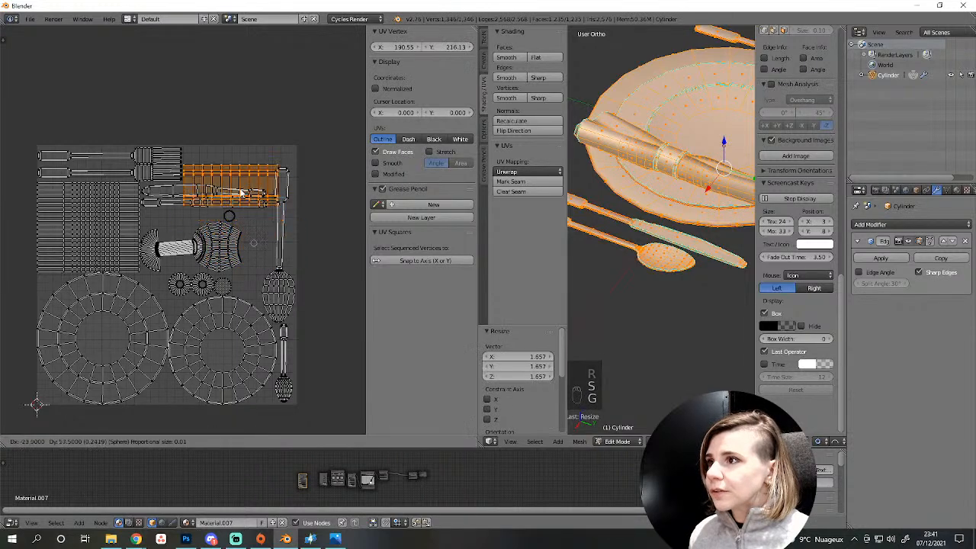
pyautogui.click(242, 179)
pyautogui.moveTo(266, 203); pyautogui.dragTo(279, 261, button='middle')
pyautogui.scroll(3, 279, 262)
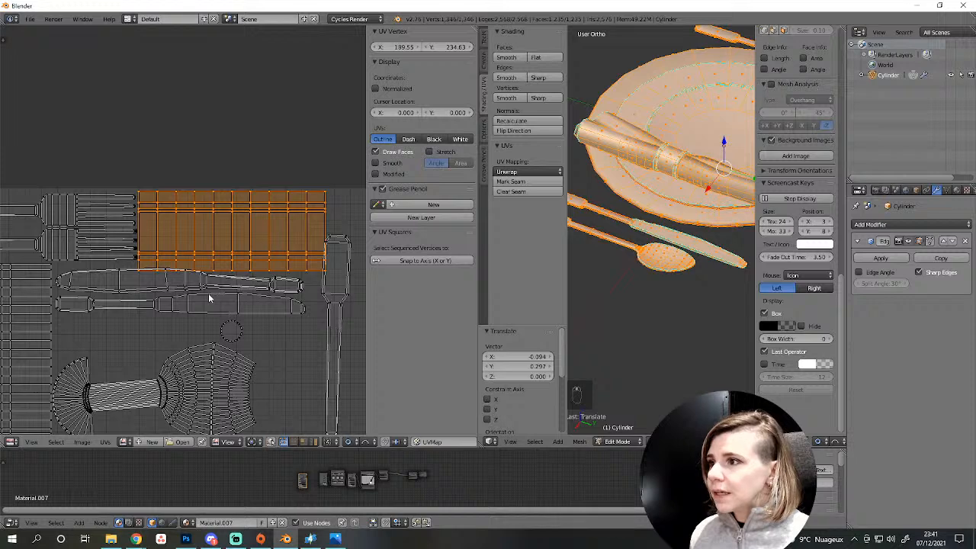
# Select both knife islands and move them down by 0.016 along Y to clear the rectangular strip.
pyautogui.press('a')
pyautogui.press('l')
pyautogui.hotkey('shift', 'l')
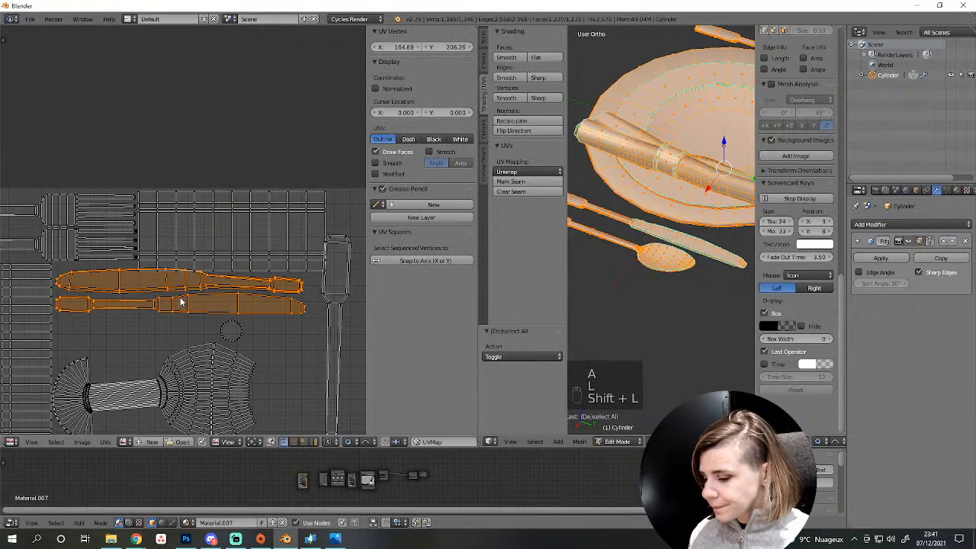
pyautogui.press('g')
pyautogui.click(201, 315)
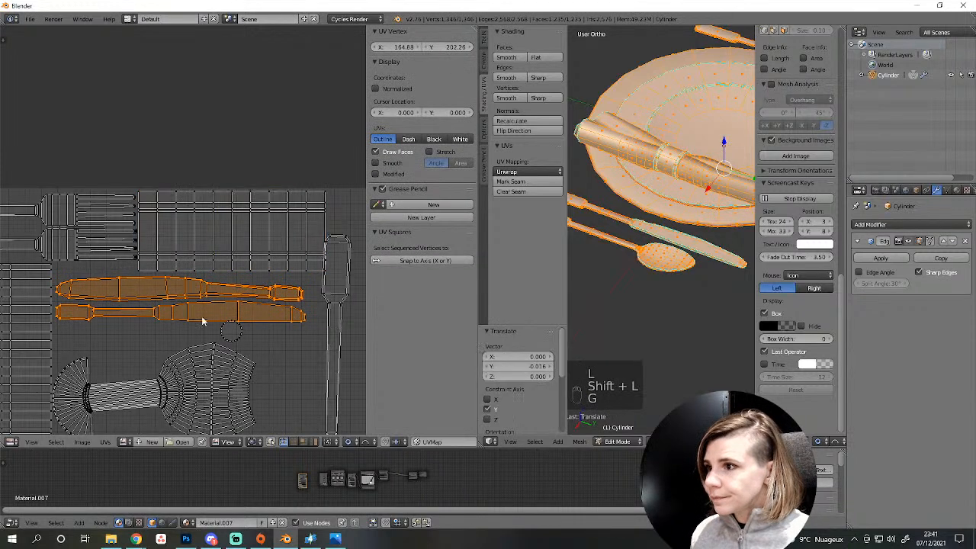
# Select the small circular island below the knives and move it into the gap between the two plate islands.
pyautogui.press('a')
pyautogui.press('l')
pyautogui.scroll(-5, 232, 336)
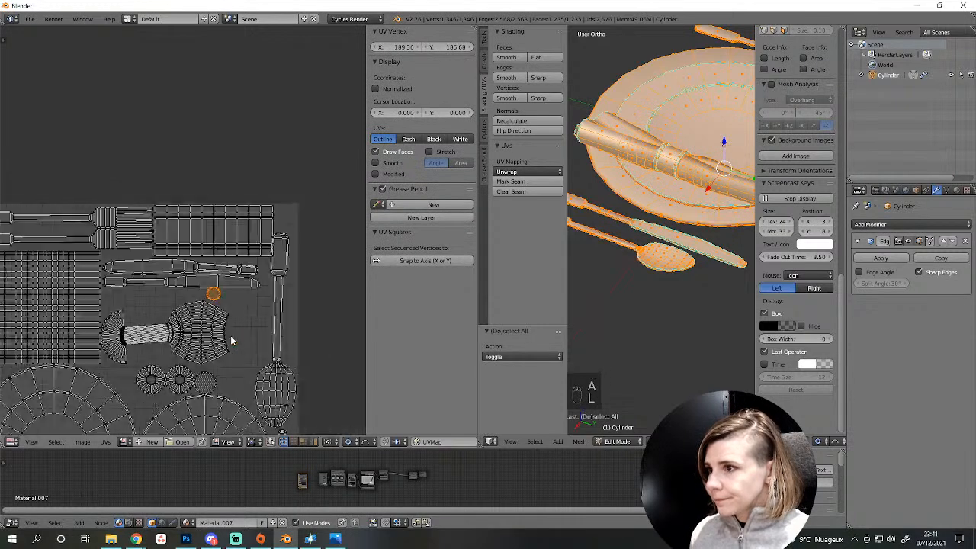
pyautogui.press('g')
pyautogui.click(165, 422)
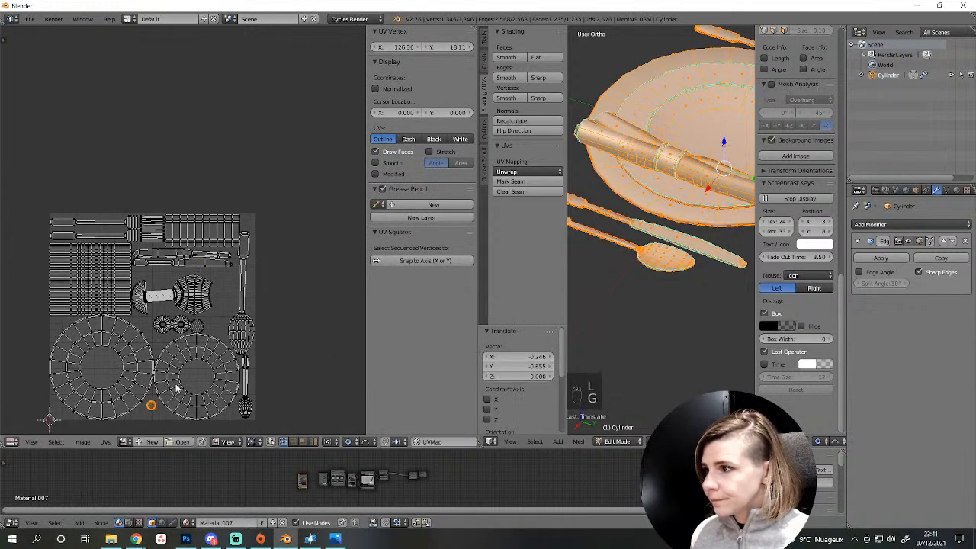
pyautogui.moveTo(180, 383); pyautogui.dragTo(296, 276, button='middle')
pyautogui.scroll(3, 287, 282)
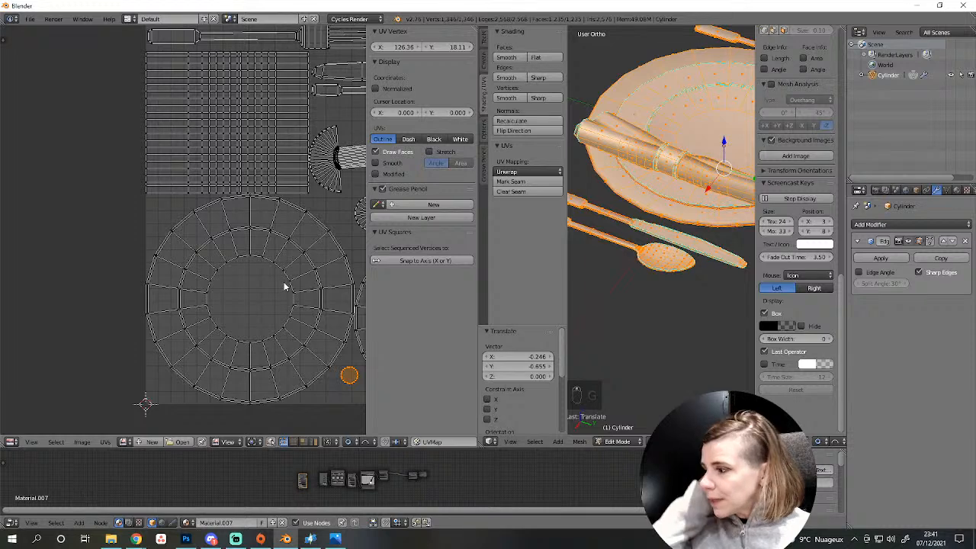
pyautogui.scroll(-3, 283, 286)
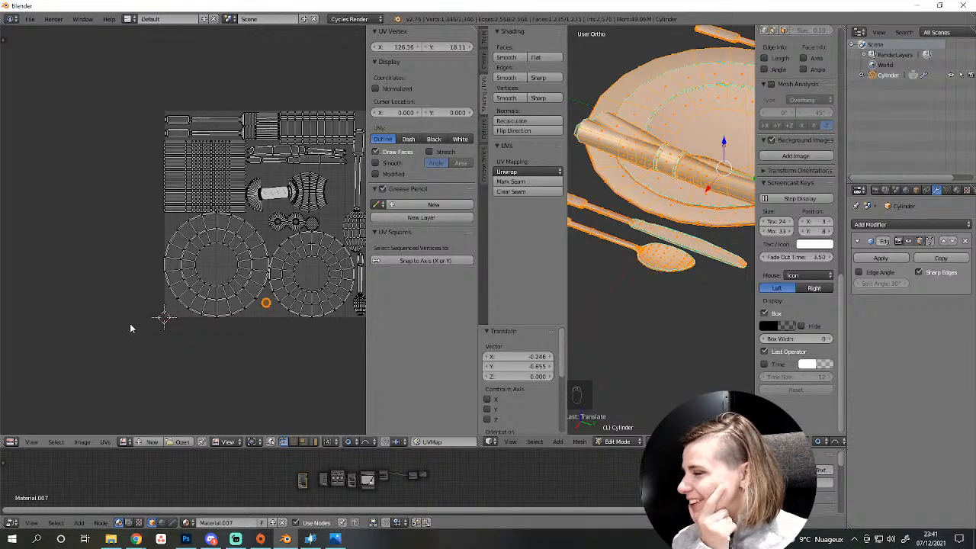
pyautogui.scroll(2, 314, 265)
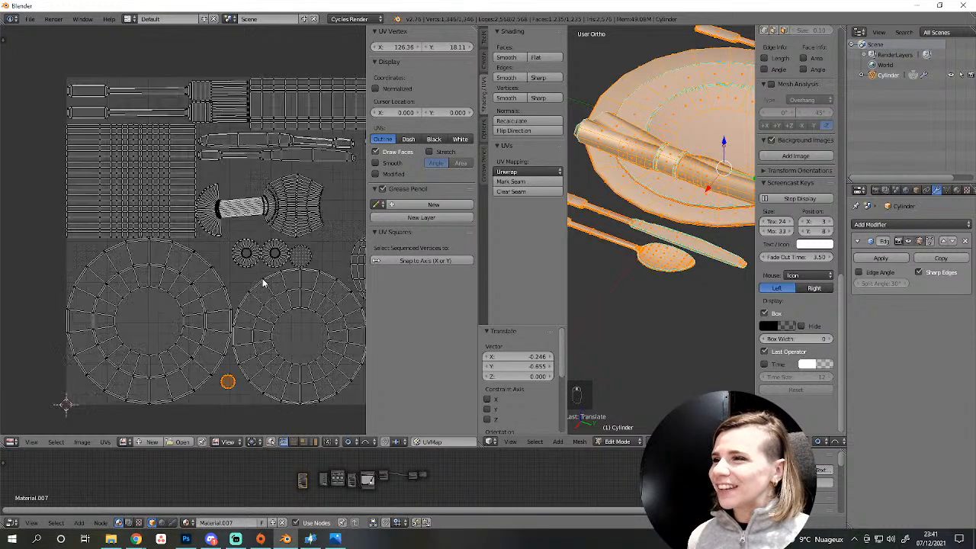
# Move the small circular island below the square grid island's left edge, and place the left radial disc in the lower gap between the plates.
pyautogui.press('g')
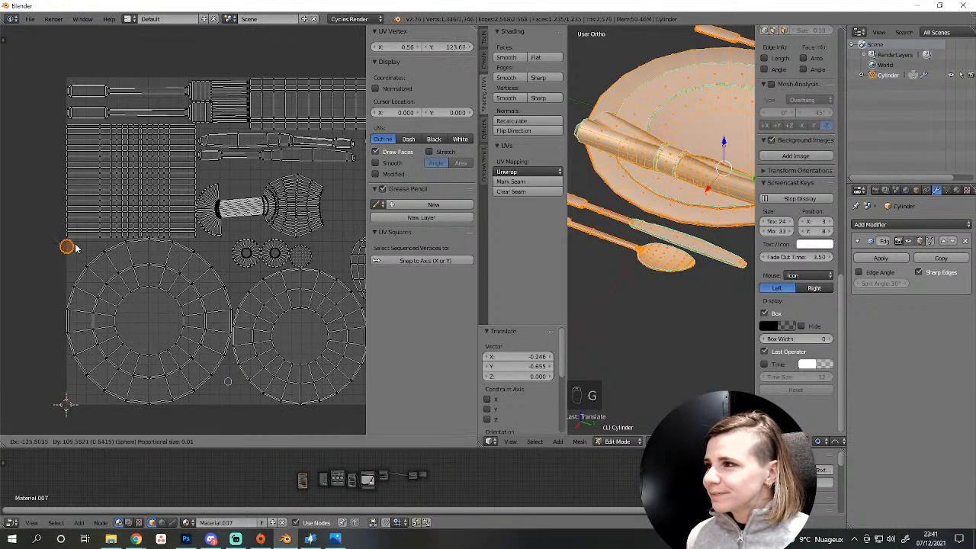
pyautogui.click(98, 261)
pyautogui.press('a')
pyautogui.press('l')
pyautogui.press('g')
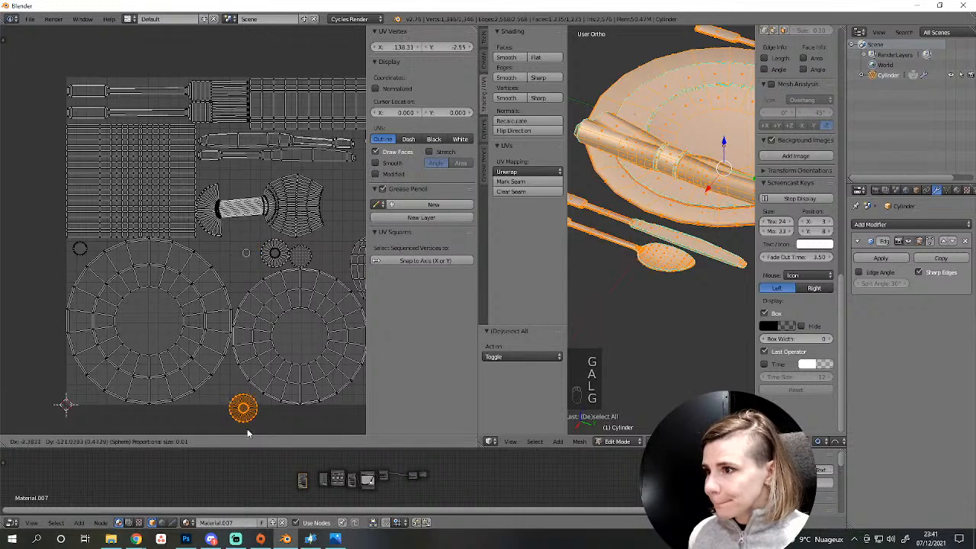
pyautogui.click(235, 402)
# Select the remaining radial disc island and park it outside the UV grid, above its upper-right corner.
pyautogui.press('a')
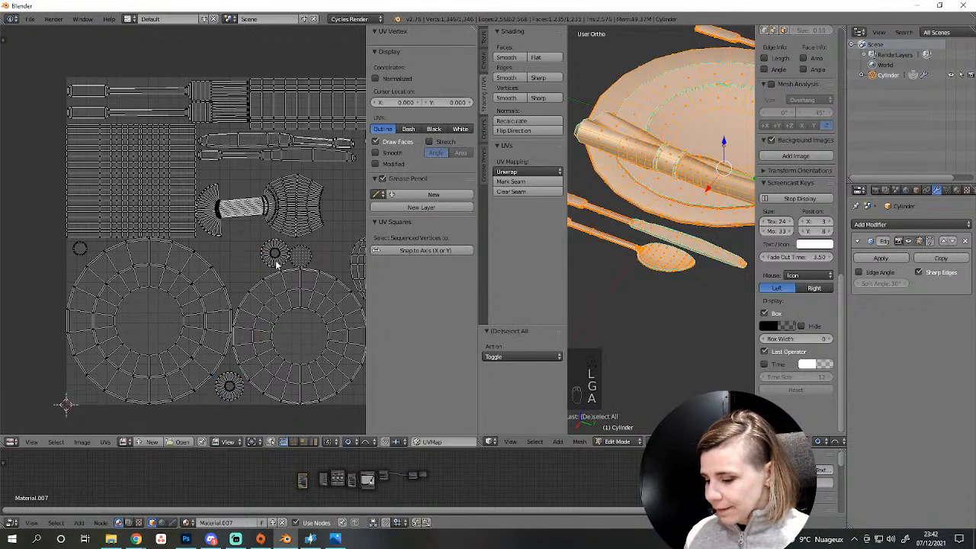
pyautogui.press('l')
pyautogui.press('g')
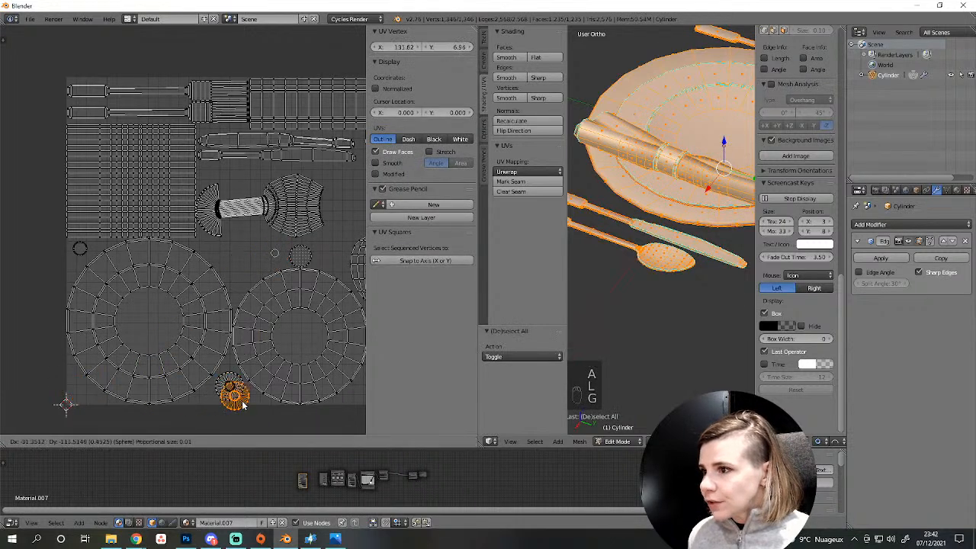
pyautogui.click(328, 390)
pyautogui.moveTo(328, 389); pyautogui.dragTo(254, 419, button='middle')
pyautogui.press('g')
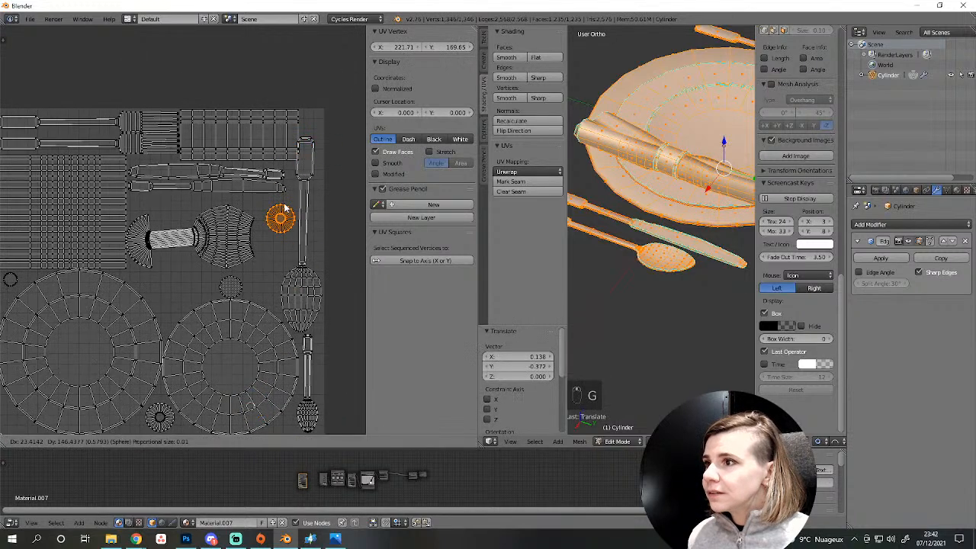
pyautogui.click(314, 78)
# Select the small finely meshed disc above the smaller plate and move it into the UV grid's lower-left corner beside the large plate.
pyautogui.press('a')
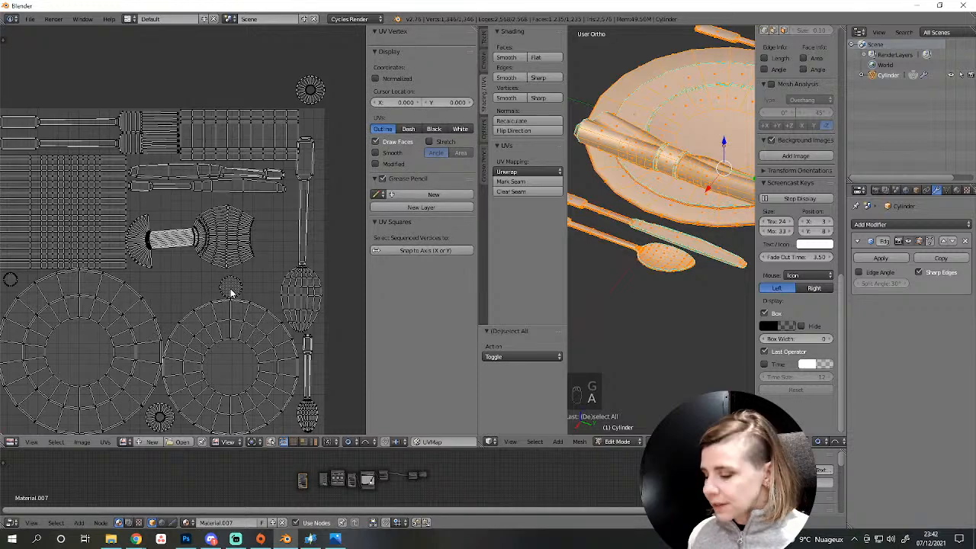
pyautogui.press('l')
pyautogui.press('g')
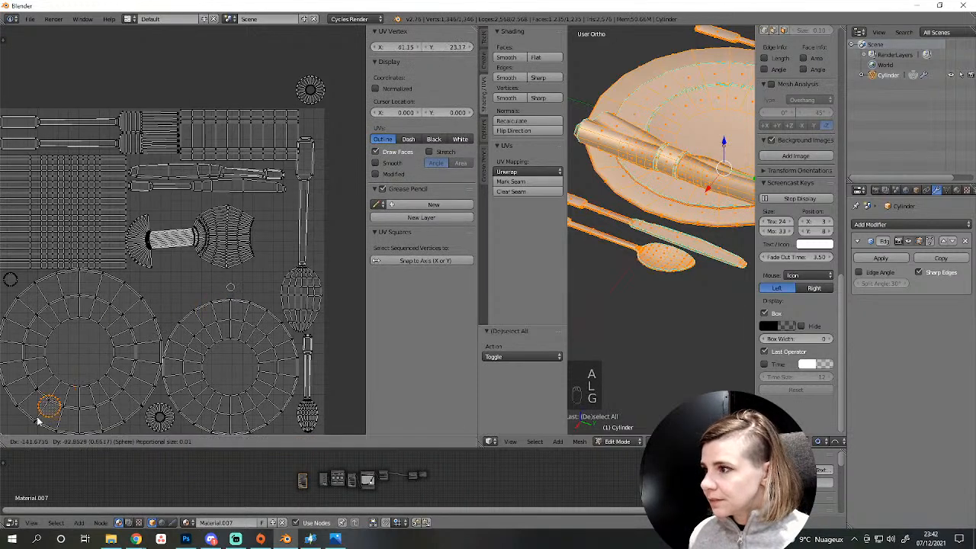
pyautogui.click(11, 424)
pyautogui.moveTo(98, 374); pyautogui.dragTo(155, 321, button='middle')
pyautogui.press('g')
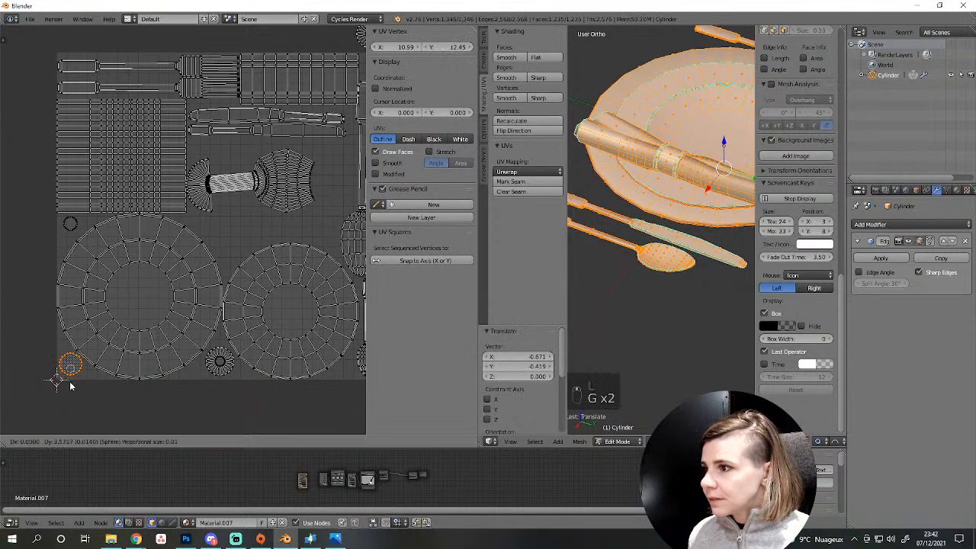
pyautogui.click(69, 386)
# Select the wine glass island, scale it by 1.300 and fit it between the square grid island and the tall spoon island.
pyautogui.moveTo(271, 261); pyautogui.dragTo(213, 330, button='middle')
pyautogui.press('a')
pyautogui.press('l')
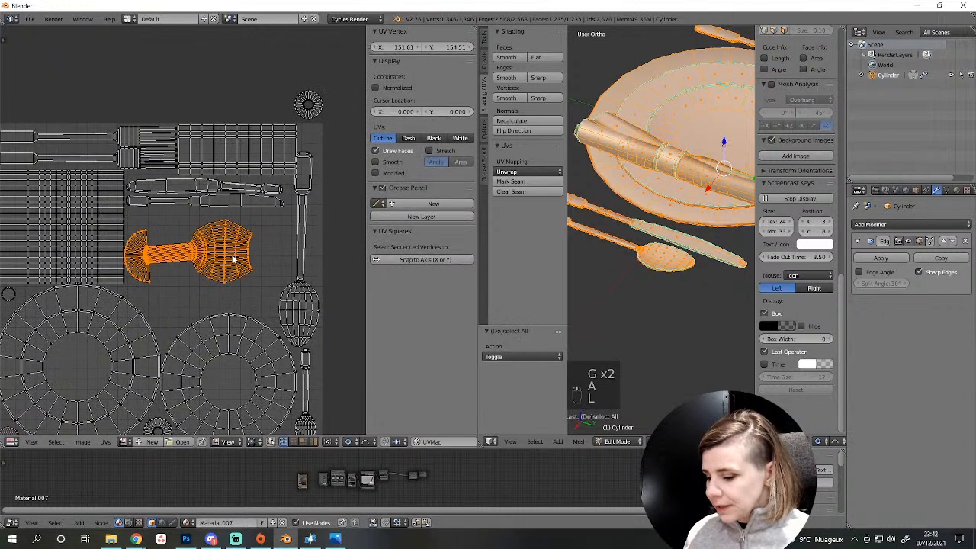
pyautogui.press('s')
pyautogui.click(274, 280)
pyautogui.press('g')
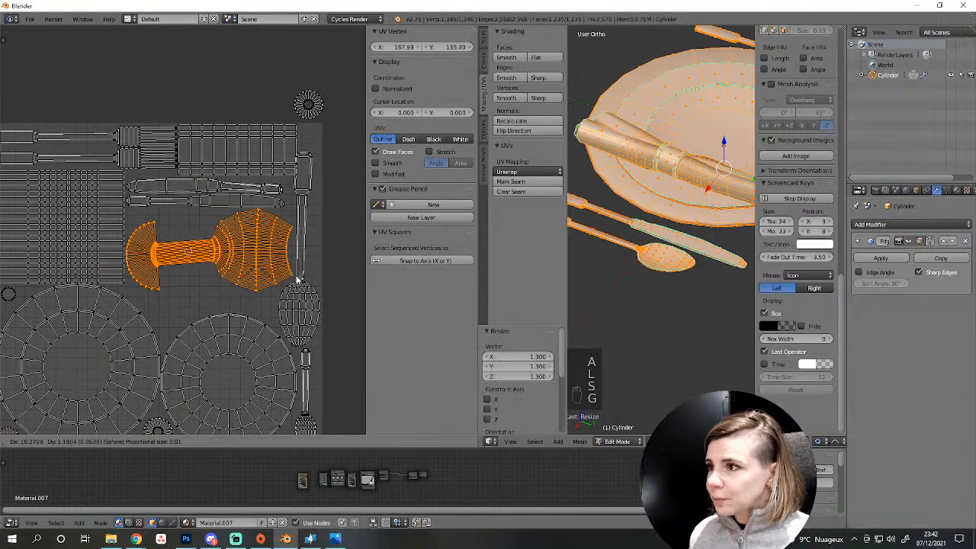
pyautogui.click(297, 279)
# Move the radial disc island outside the UV grid by -0.378 in X and -0.566 in Y, to below the wine glass stem.
pyautogui.press('a')
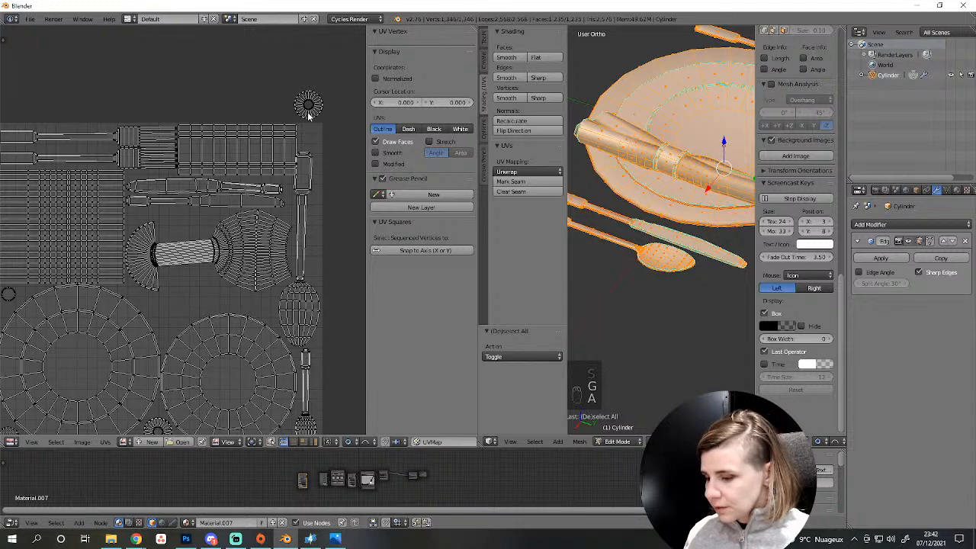
pyautogui.press('l')
pyautogui.press('g')
pyautogui.click(172, 312)
pyautogui.scroll(-2, 190, 305)
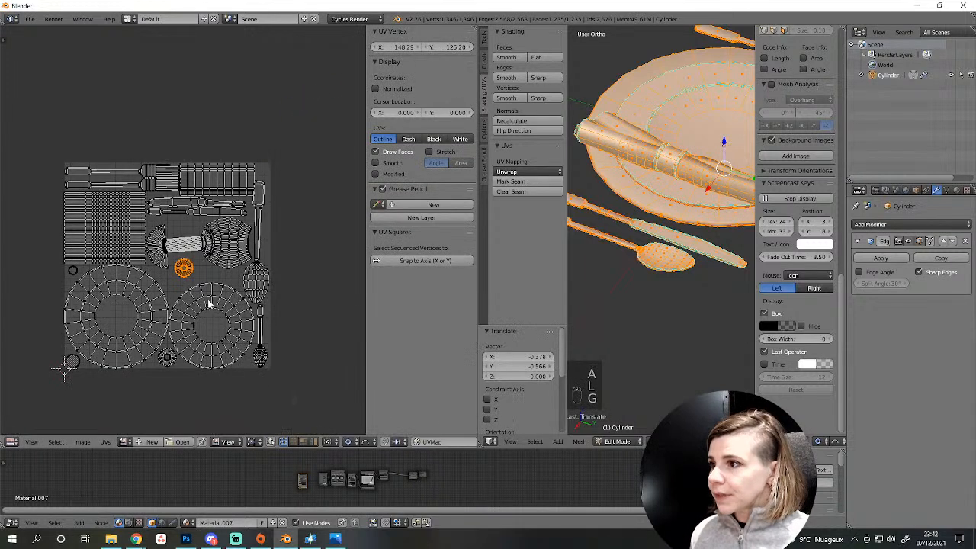
# Enlarge the radial disc island and nudge it to fill the gap between the wine glass stem and the two plates.
pyautogui.press('s')
pyautogui.click(217, 310)
pyautogui.press('g')
pyautogui.click(221, 312)
pyautogui.press('s')
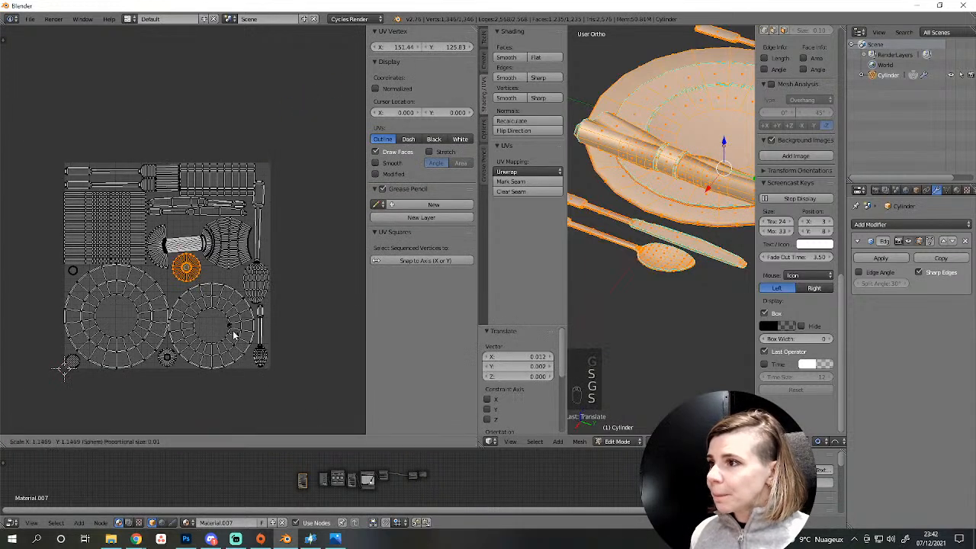
pyautogui.click(231, 332)
pyautogui.press('g')
pyautogui.click(232, 336)
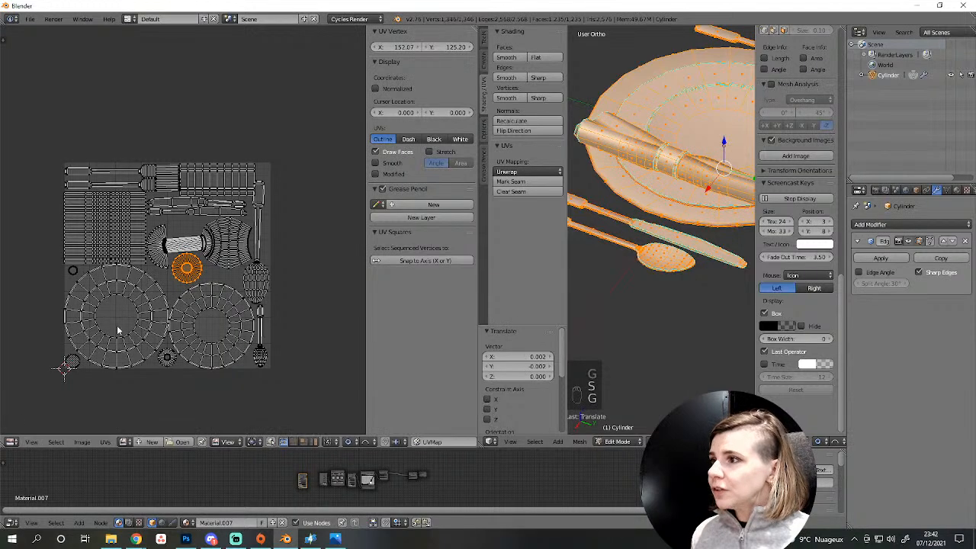
# Select the square grid island and shrink it slightly to clear the large plate island below it.
pyautogui.scroll(3, 133, 339)
pyautogui.moveTo(64, 339); pyautogui.dragTo(180, 304, button='middle')
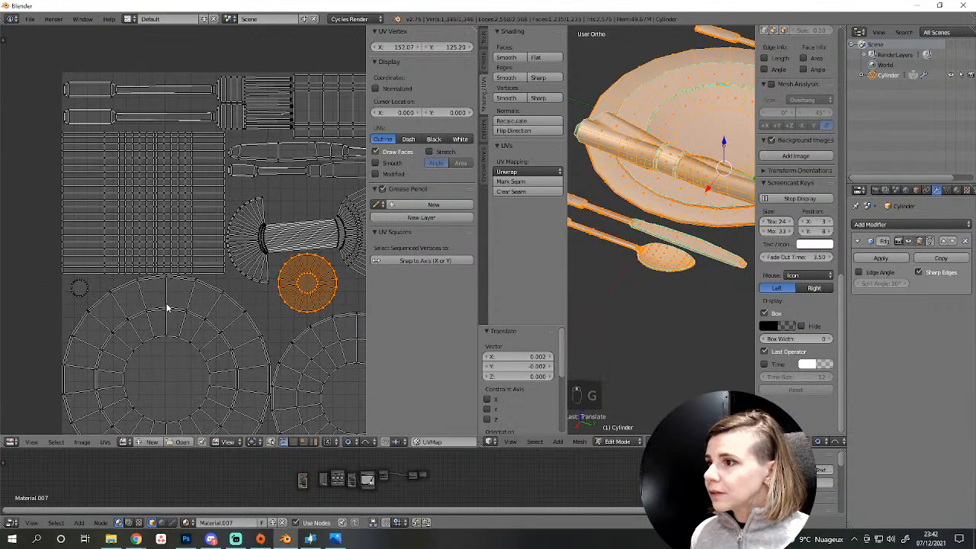
pyautogui.scroll(2, 167, 306)
pyautogui.keyDown('alt'); pyautogui.rightClick(195, 302); pyautogui.keyUp('alt')
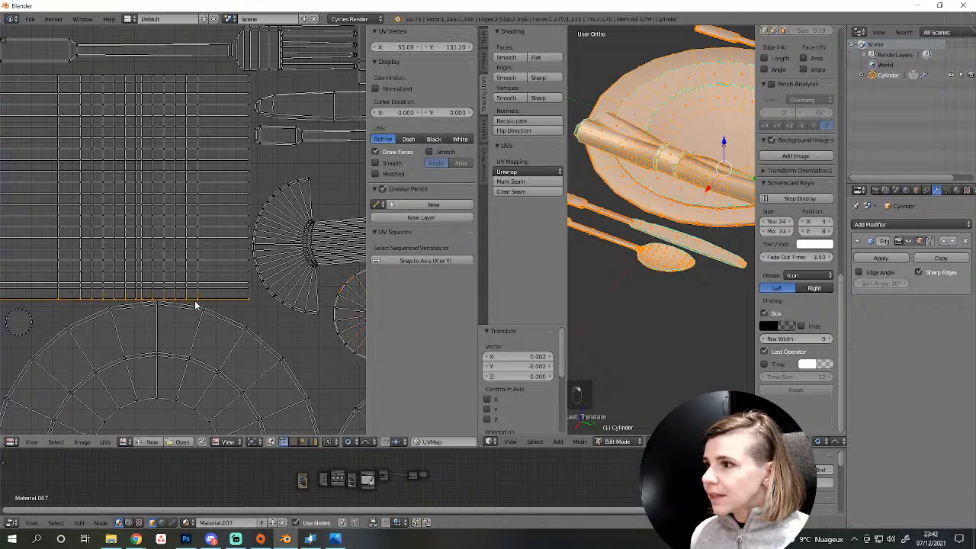
pyautogui.scroll(-1, 166, 277)
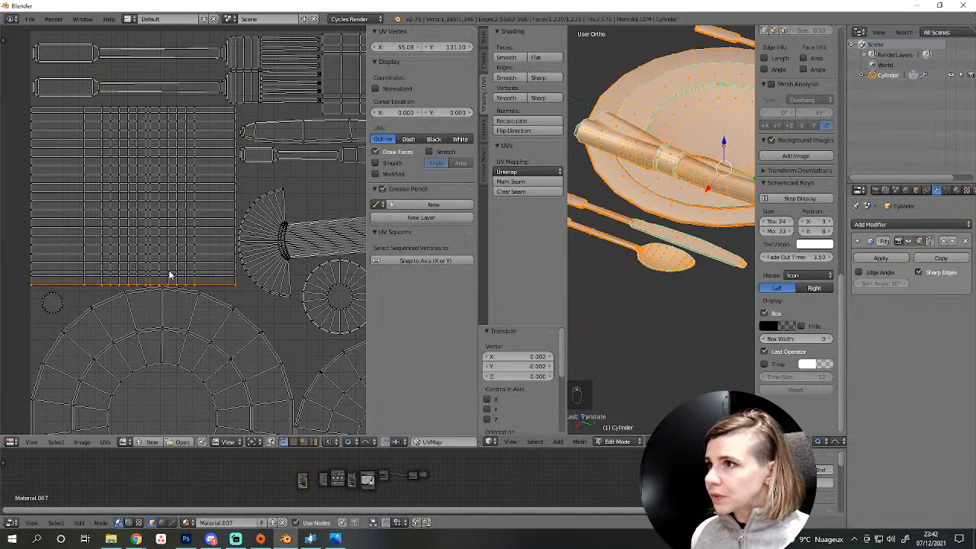
pyautogui.press('a')
pyautogui.press('l')
pyautogui.press('s')
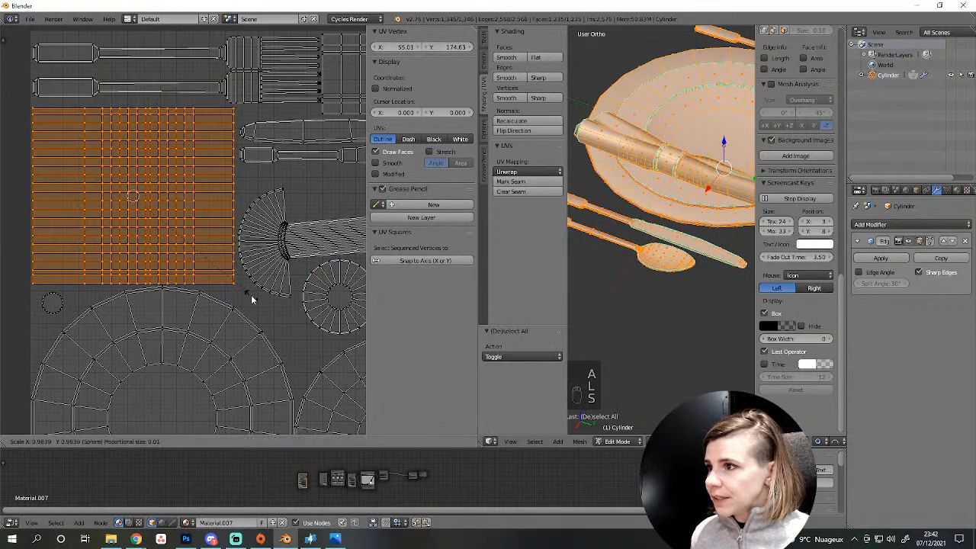
# Scale the selected rectangular grid UV island to about 0.984 and shift it vertically within the UV layout.
pyautogui.click(250, 295)
pyautogui.press('g')
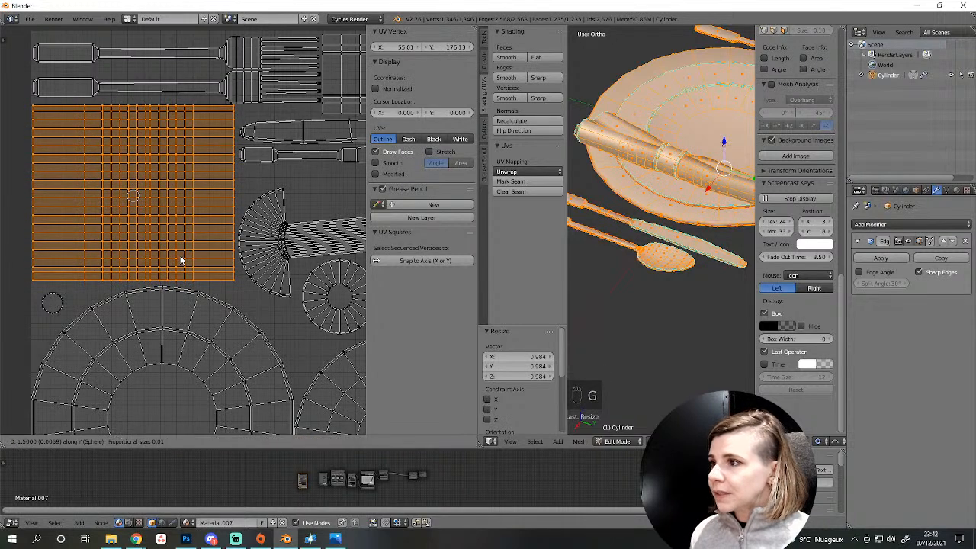
pyautogui.click(181, 259)
pyautogui.scroll(-5, 219, 259)
pyautogui.moveTo(314, 295); pyautogui.dragTo(286, 291, button='middle')
pyautogui.press('a')
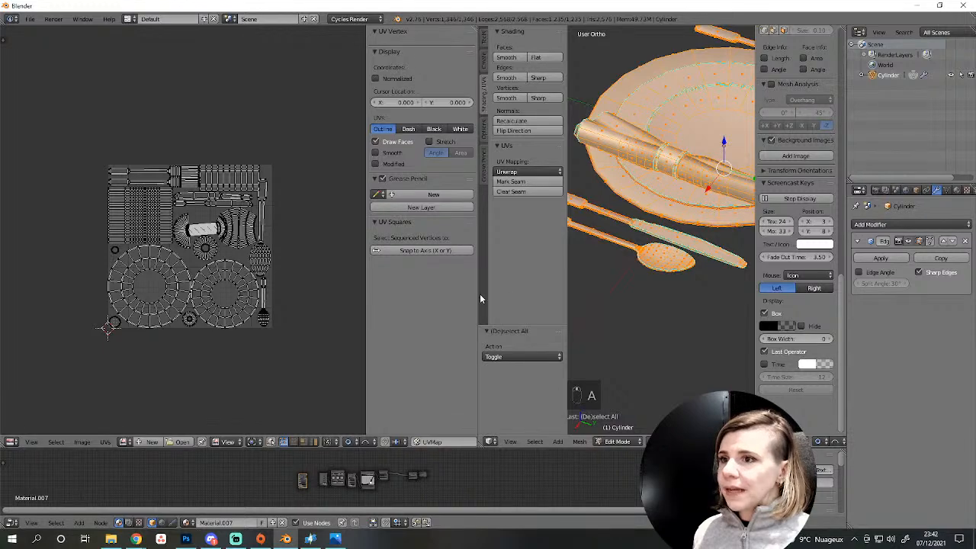
# Widen the 3D viewport by narrowing the UV editor so the whole place setting is in view.
pyautogui.moveTo(365, 292); pyautogui.dragTo(209, 292)
pyautogui.moveTo(478, 270); pyautogui.dragTo(314, 271)
pyautogui.moveTo(46, 268); pyautogui.dragTo(141, 268)
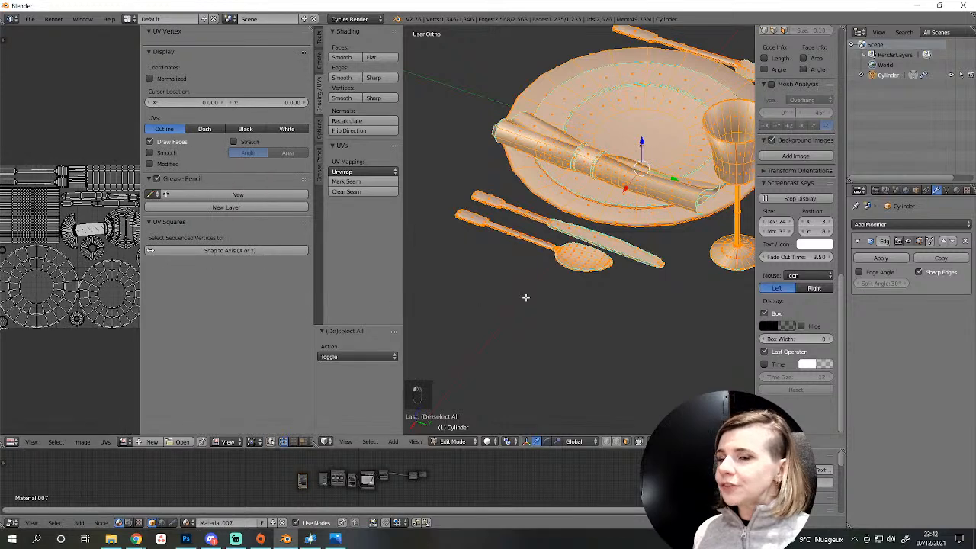
pyautogui.moveTo(526, 294); pyautogui.dragTo(657, 308, button='middle')
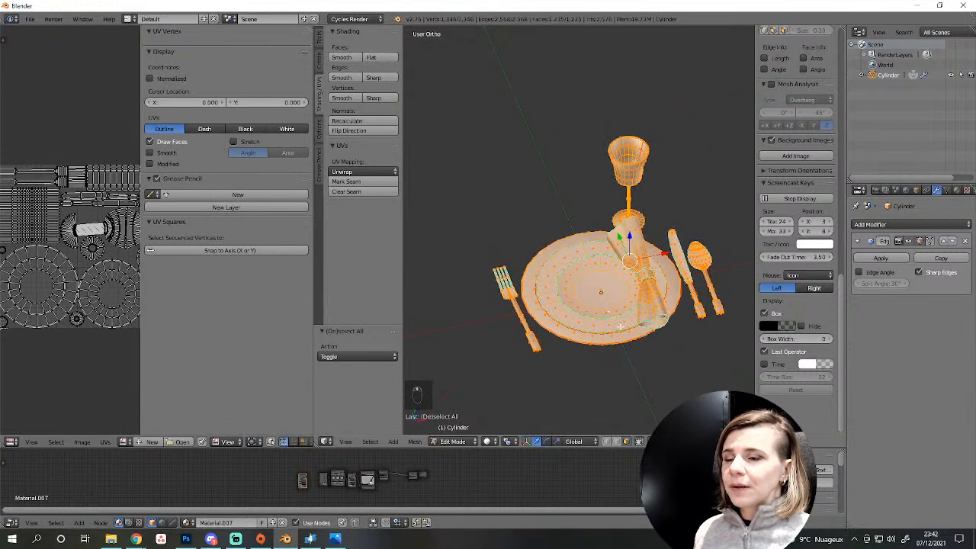
# Return to Object Mode and save the scene as tableware in the 1-tablemat folder.
pyautogui.press('a')
pyautogui.press('Tab')
pyautogui.hotkey('ctrl', 's')
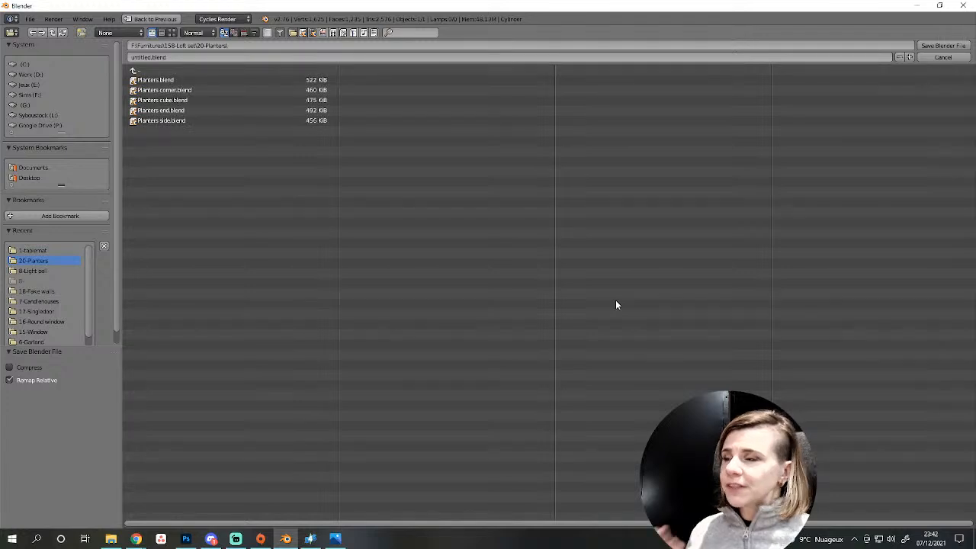
pyautogui.click(51, 250)
pyautogui.click(149, 57)
pyautogui.press('BackSpace')
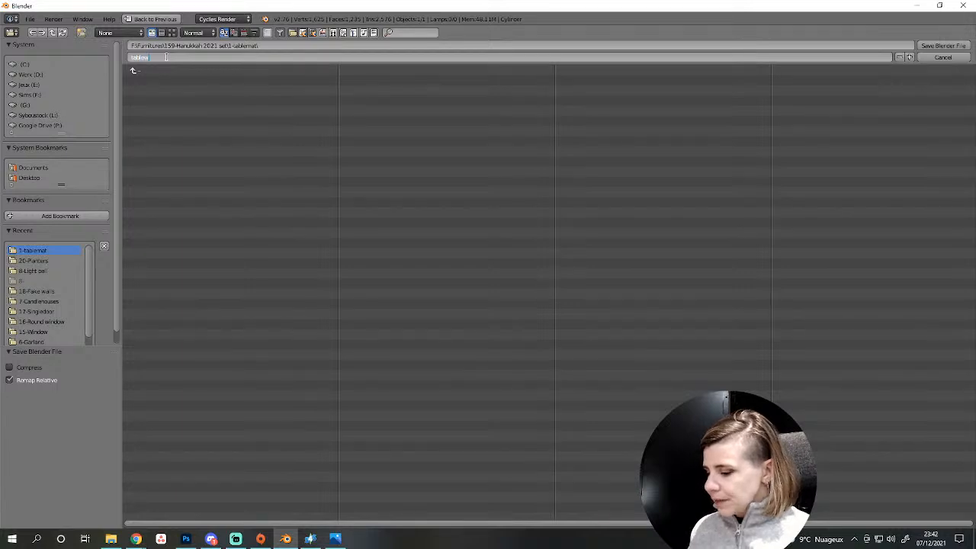
pyautogui.write('tableware')
pyautogui.press('Return')
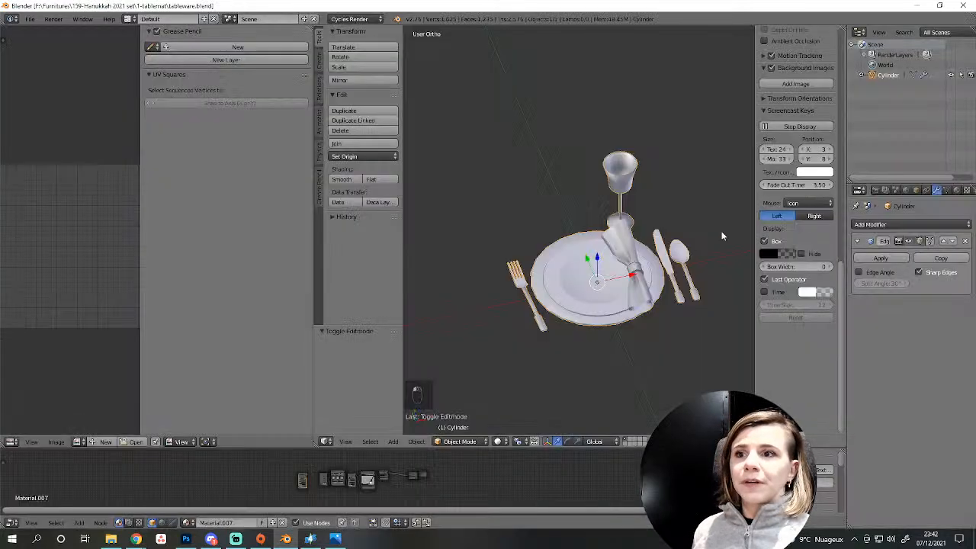
pyautogui.hotkey('ctrl', 's')
pyautogui.click(678, 273)
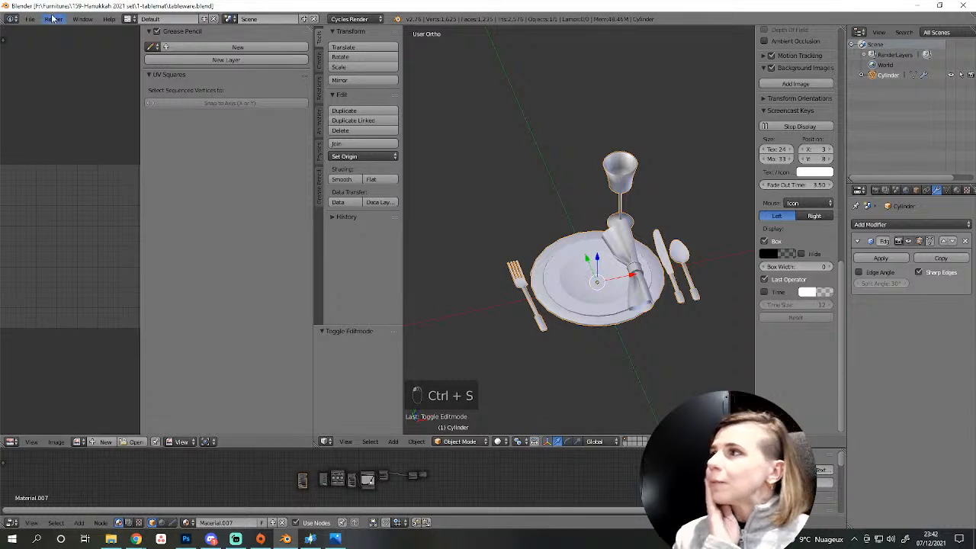
# Export the place setting as tableware.obj with Selection Only enabled and Write Materials disabled.
pyautogui.click(30, 18)
pyautogui.moveTo(46, 212)
pyautogui.click(182, 259)
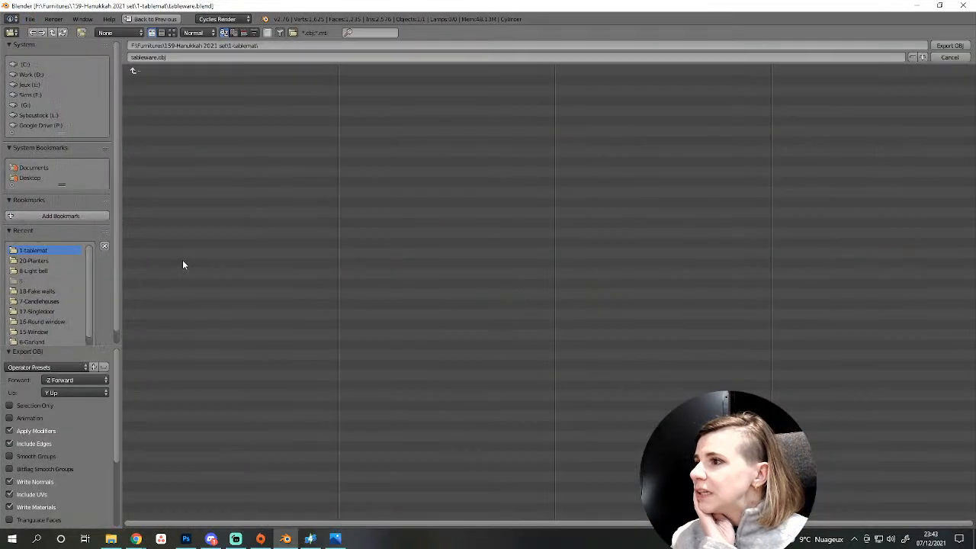
pyautogui.click(35, 405)
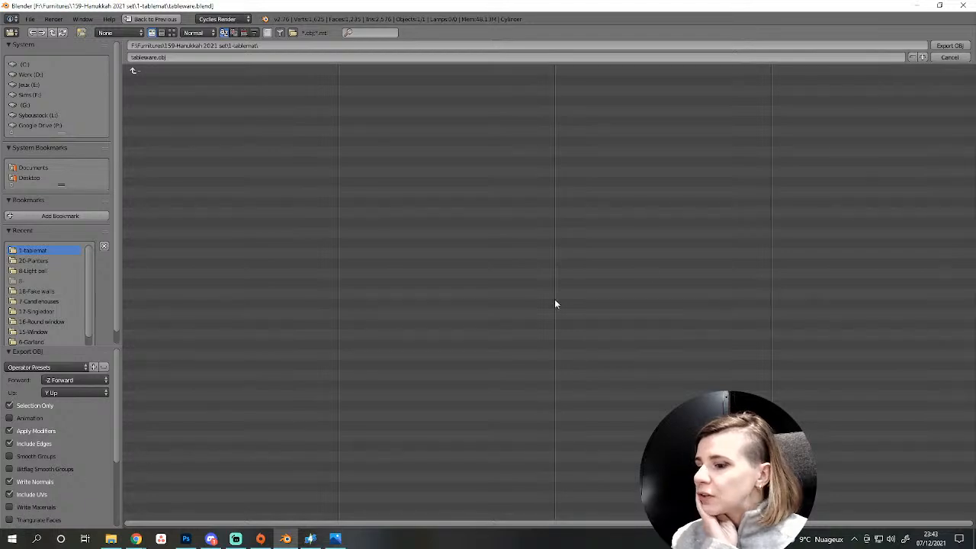
pyautogui.click(949, 45)
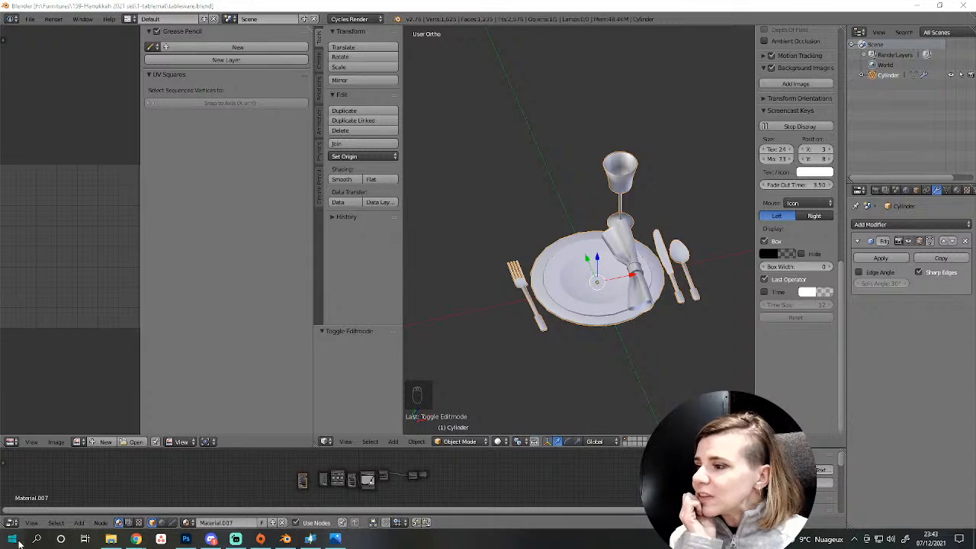
# Launch Adobe Substance 3D Painter.
pyautogui.click(12, 538)
pyautogui.scroll(-3, 240, 440)
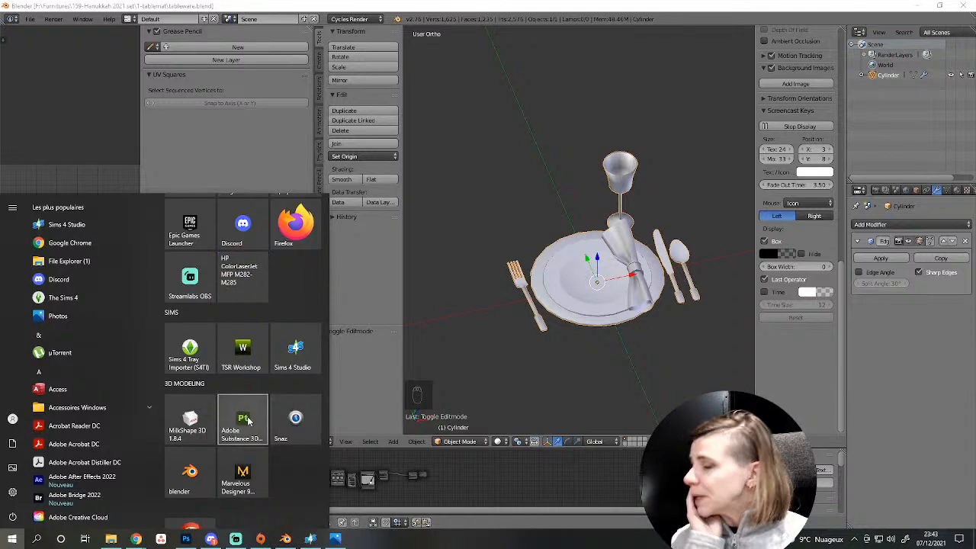
pyautogui.click(243, 419)
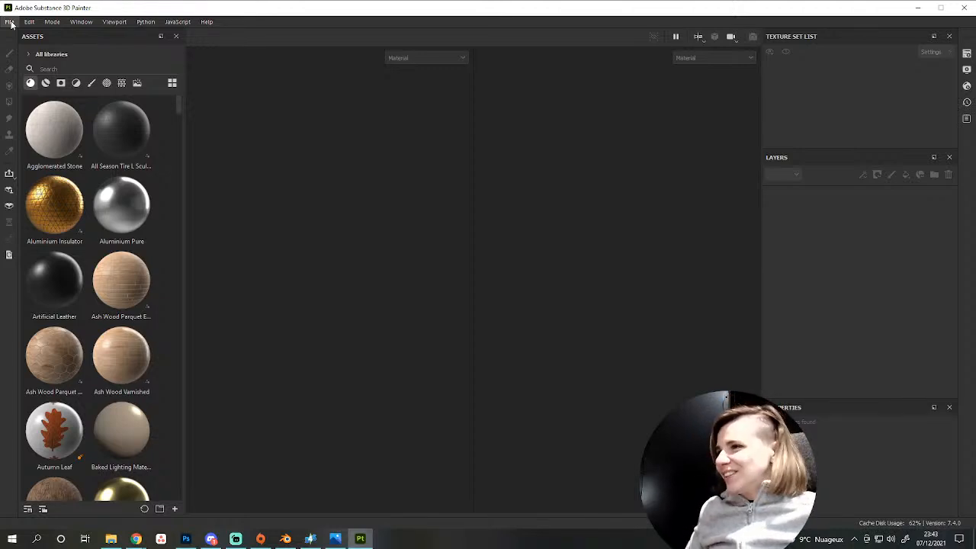
# Start a new project and set its document resolution to 1024.
pyautogui.click(10, 21)
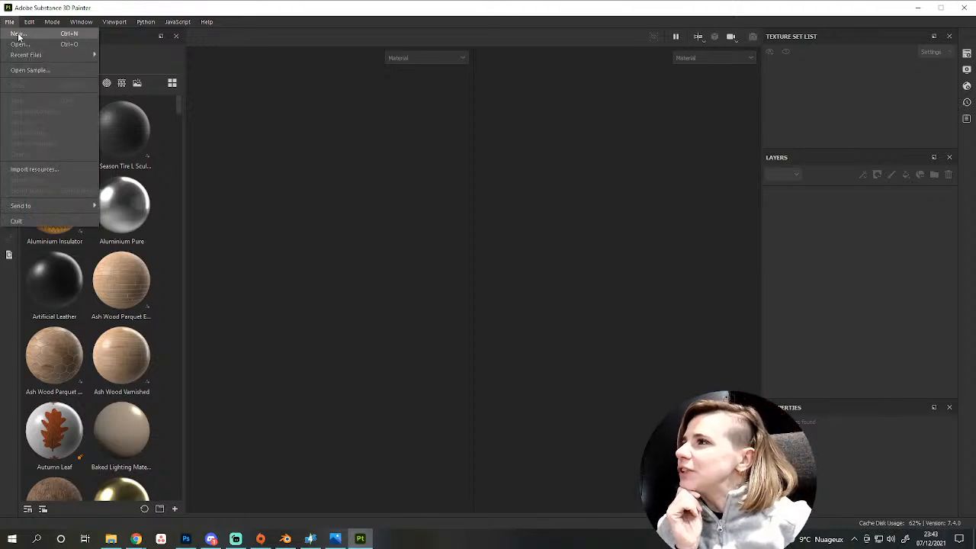
pyautogui.click(18, 35)
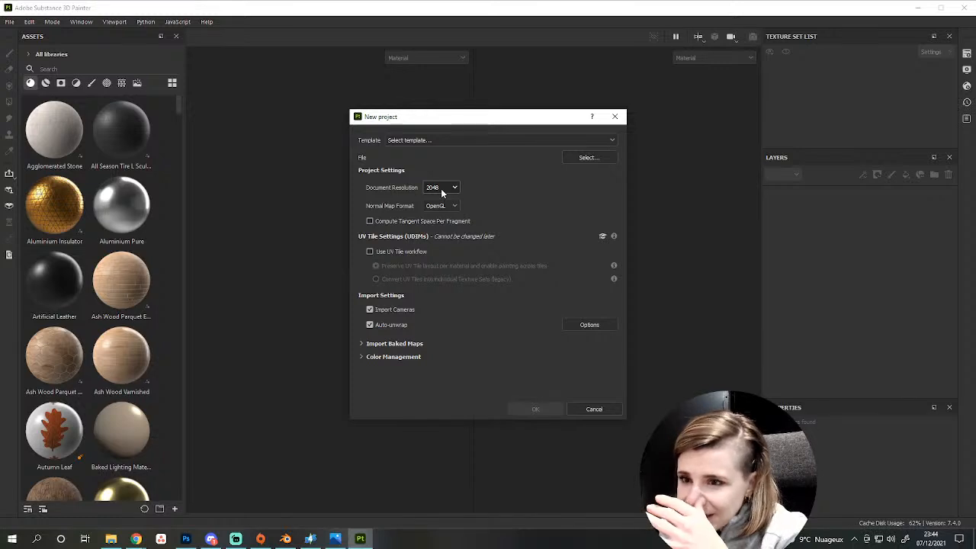
pyautogui.click(442, 191)
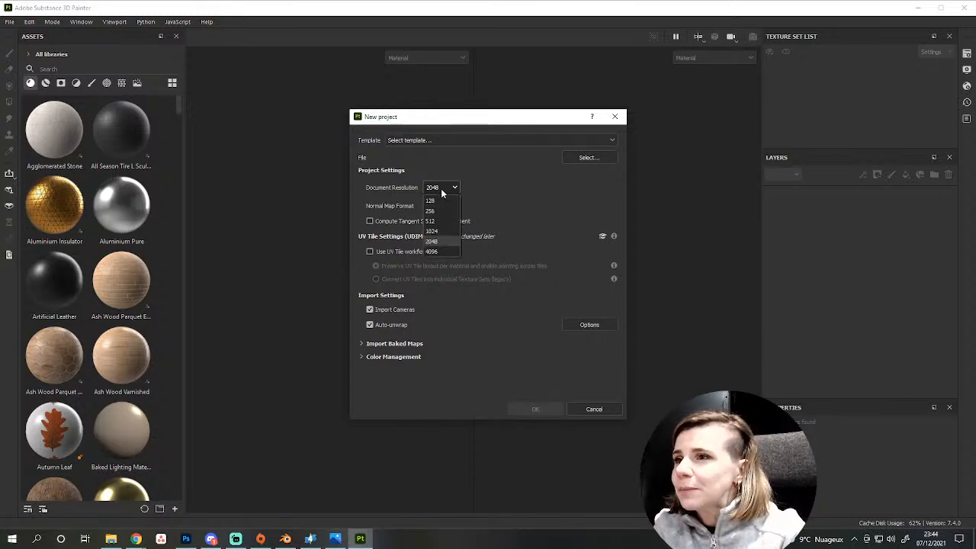
pyautogui.click(437, 232)
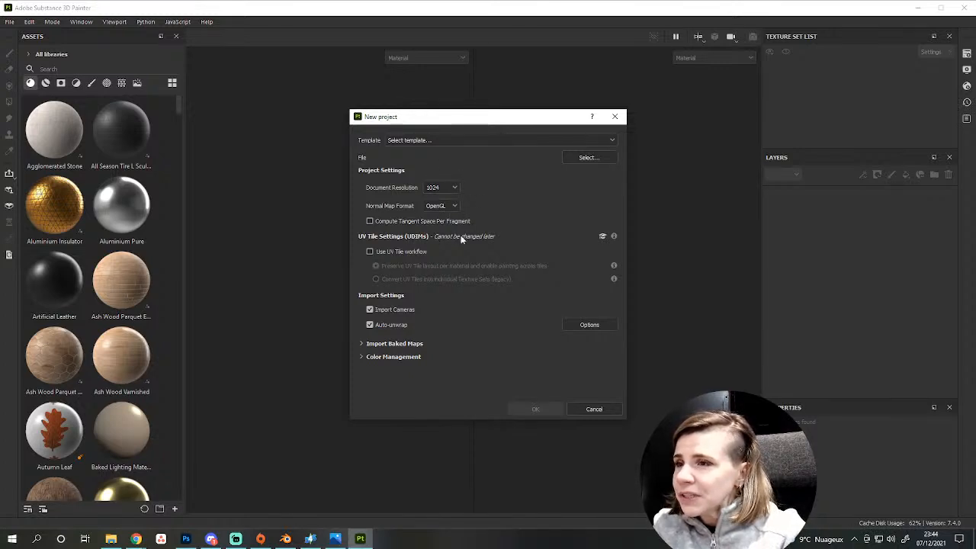
# Load tableware.obj from the 159-Hanukkah 2021 set/1-tablemat folder as the project mesh and create the project.
pyautogui.click(596, 160)
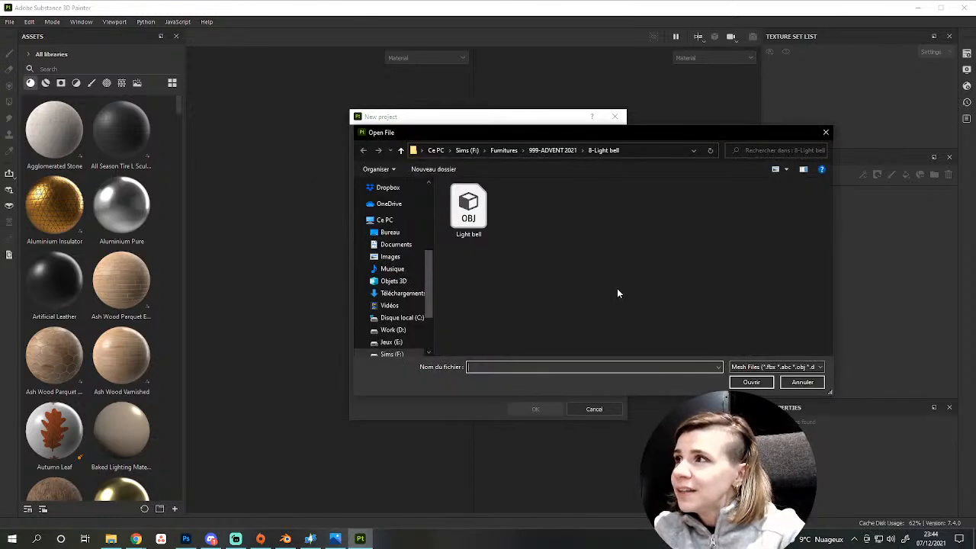
pyautogui.click(557, 151)
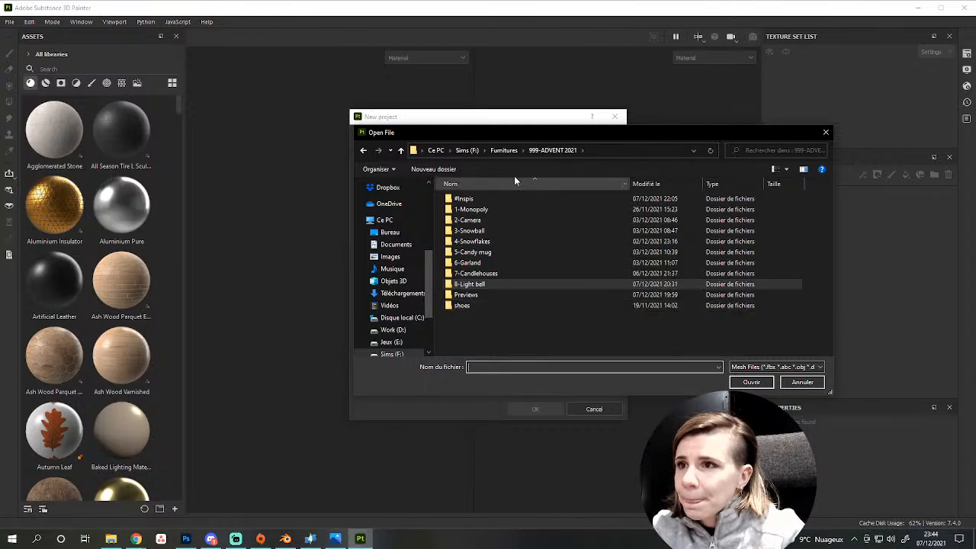
pyautogui.click(504, 151)
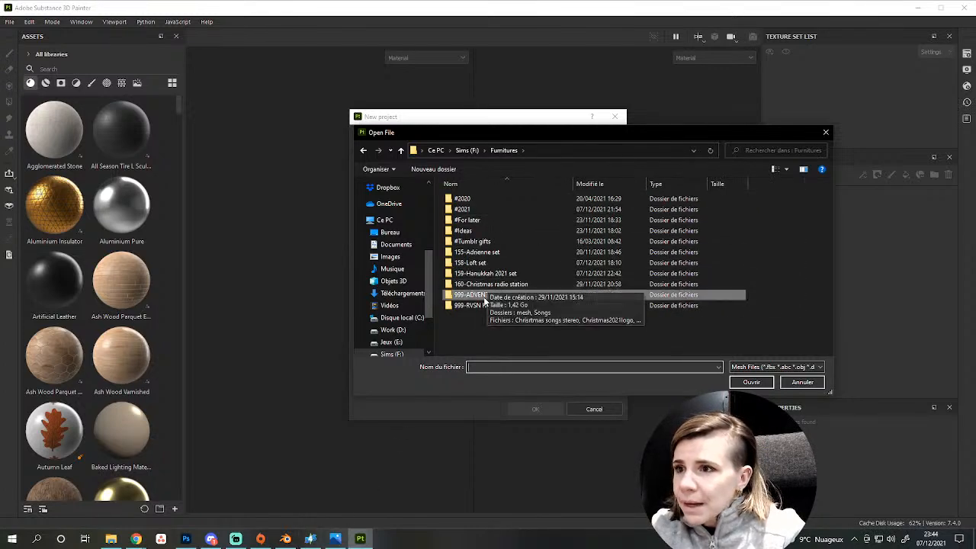
pyautogui.doubleClick(488, 273)
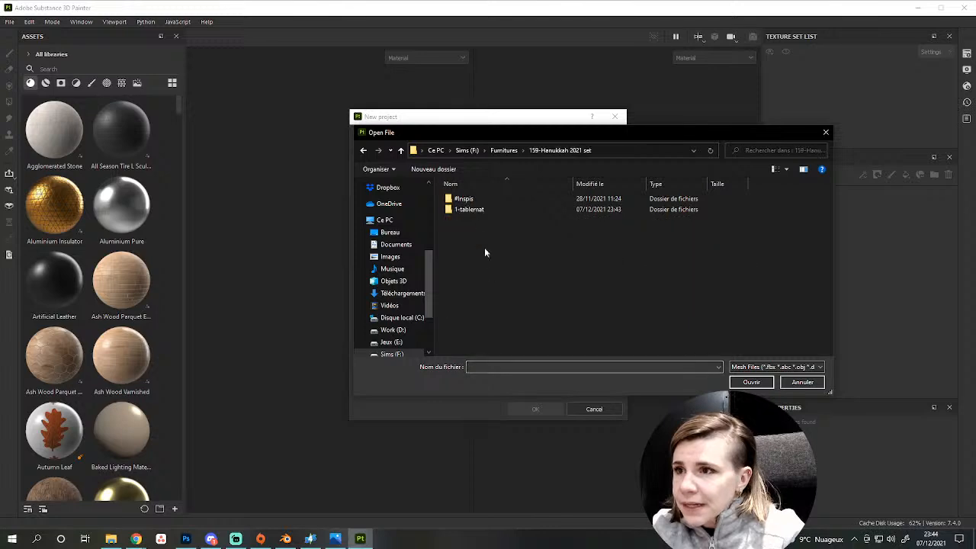
pyautogui.doubleClick(474, 210)
pyautogui.doubleClick(468, 204)
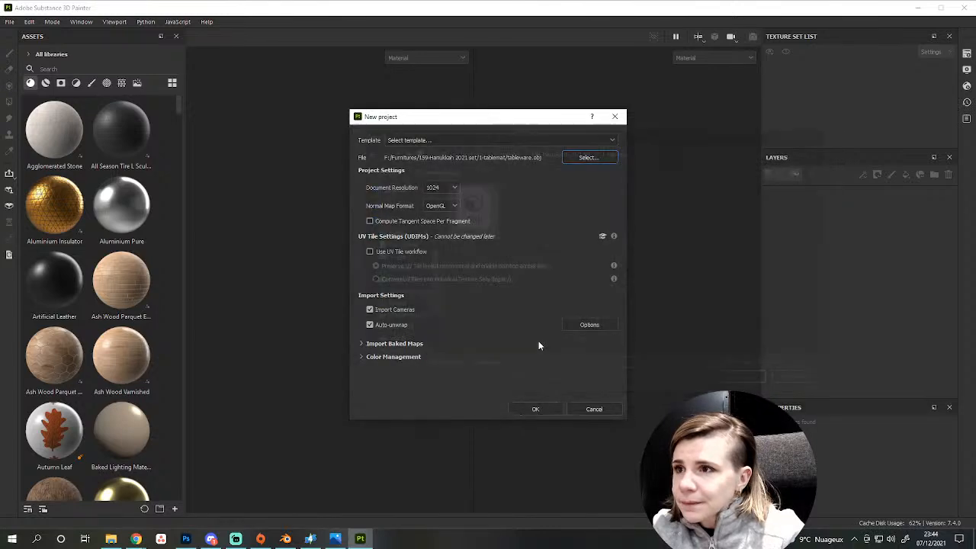
pyautogui.click(535, 409)
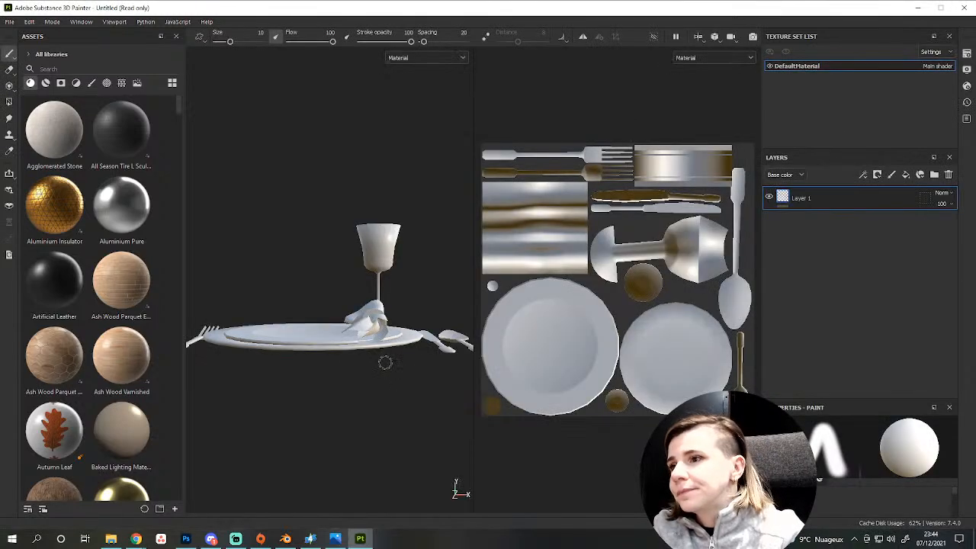
# Bake all seven mesh maps for the tableware's texture set at an output size of 2048.
pyautogui.keyDown('alt'); pyautogui.moveTo(335, 287); pyautogui.dragTo(354, 388); pyautogui.keyUp('alt')
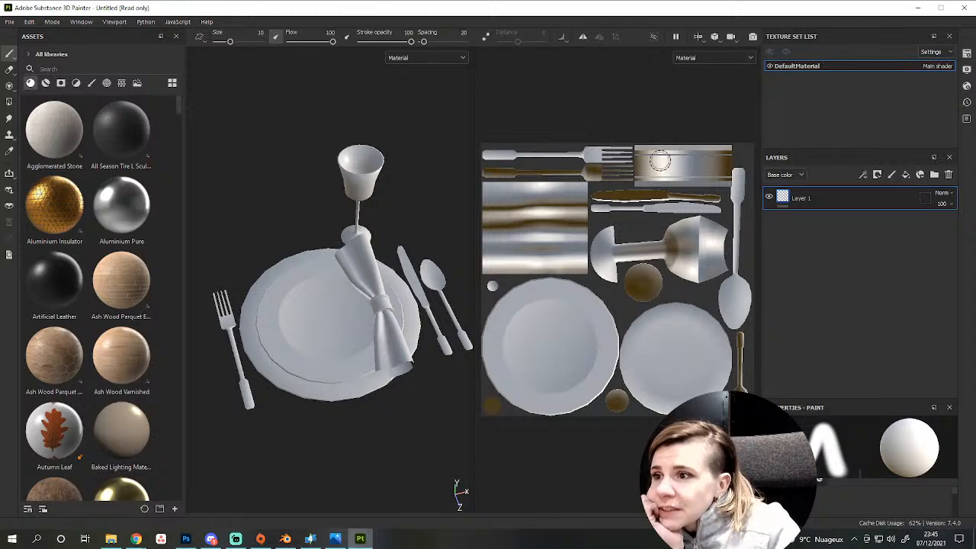
pyautogui.click(966, 70)
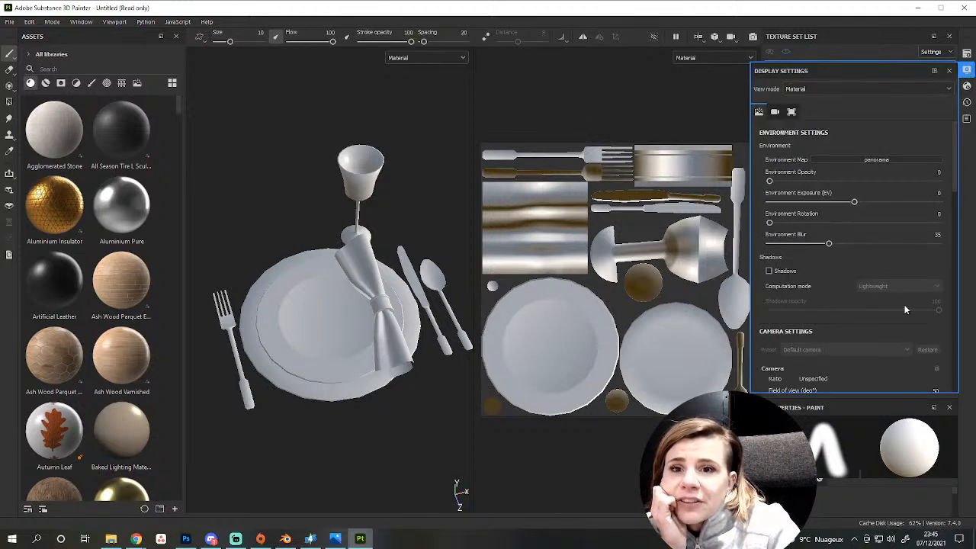
pyautogui.click(966, 53)
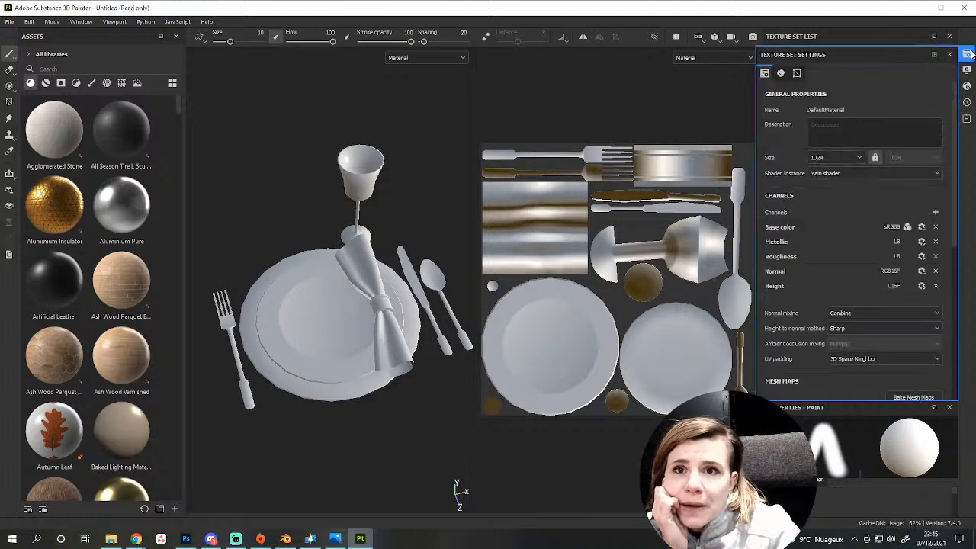
pyautogui.scroll(-2, 910, 341)
pyautogui.click(913, 336)
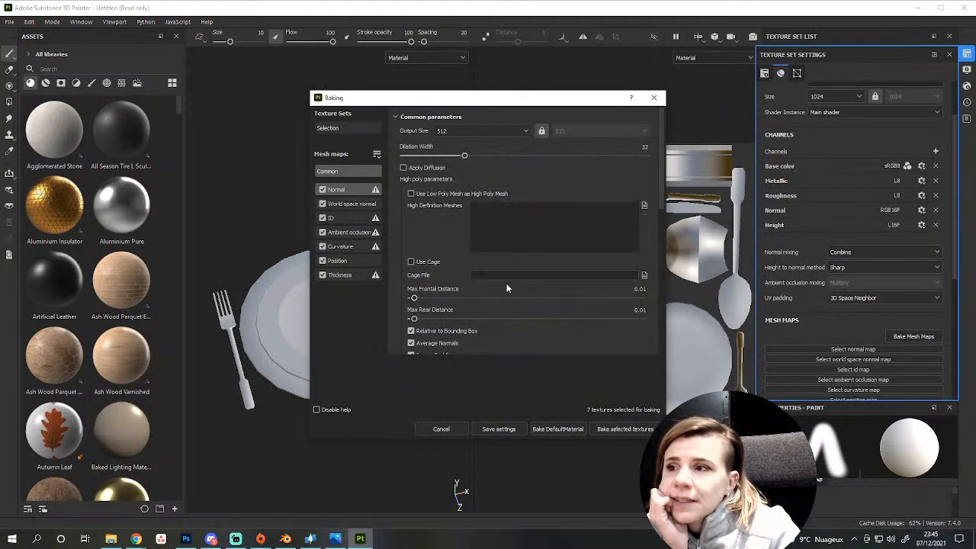
pyautogui.click(484, 131)
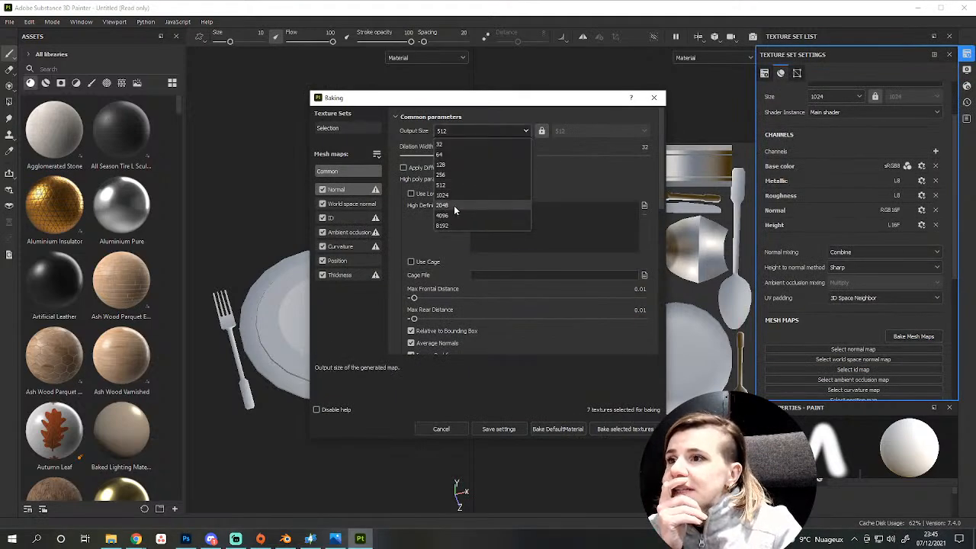
pyautogui.click(454, 205)
pyautogui.click(623, 429)
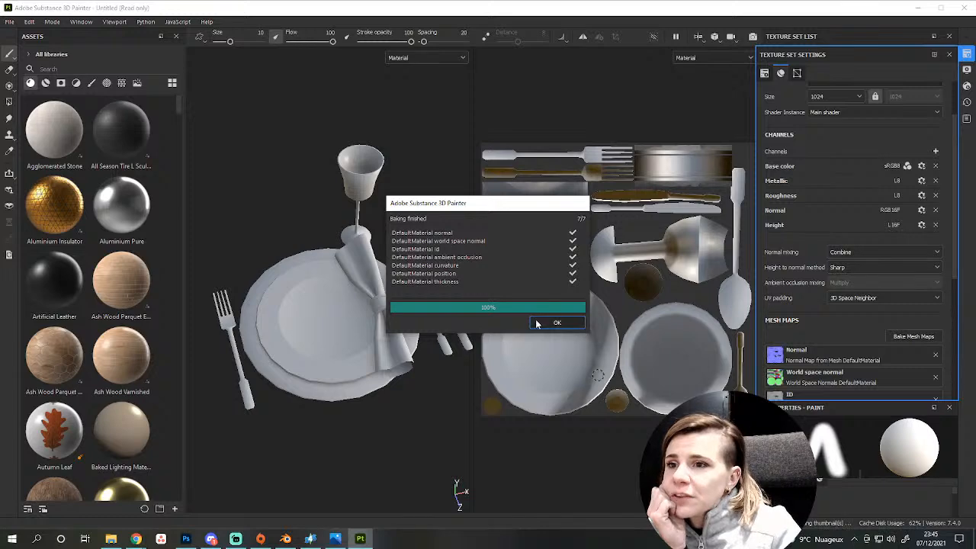
pyautogui.click(555, 321)
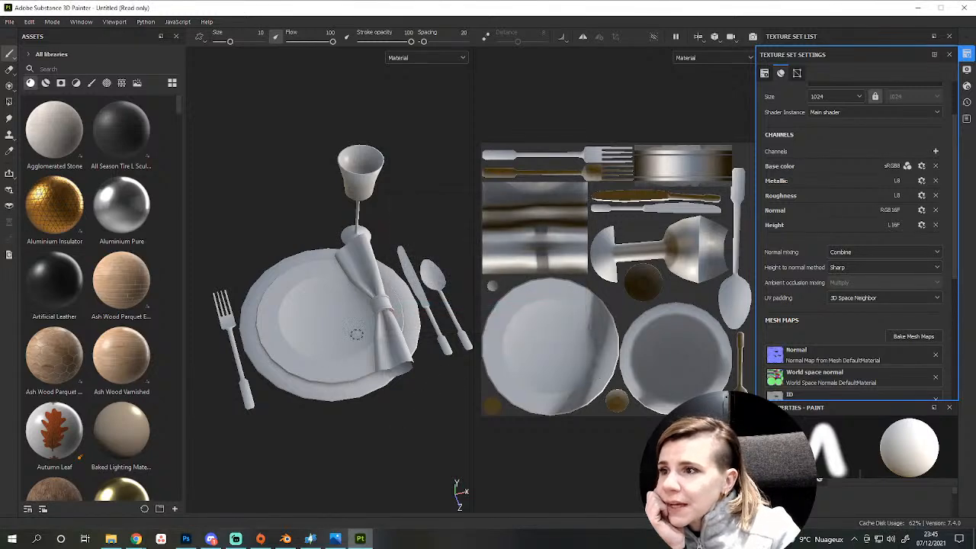
# Set the display environment map to Studio White Soft.
pyautogui.scroll(3, 381, 320)
pyautogui.scroll(-2, 356, 397)
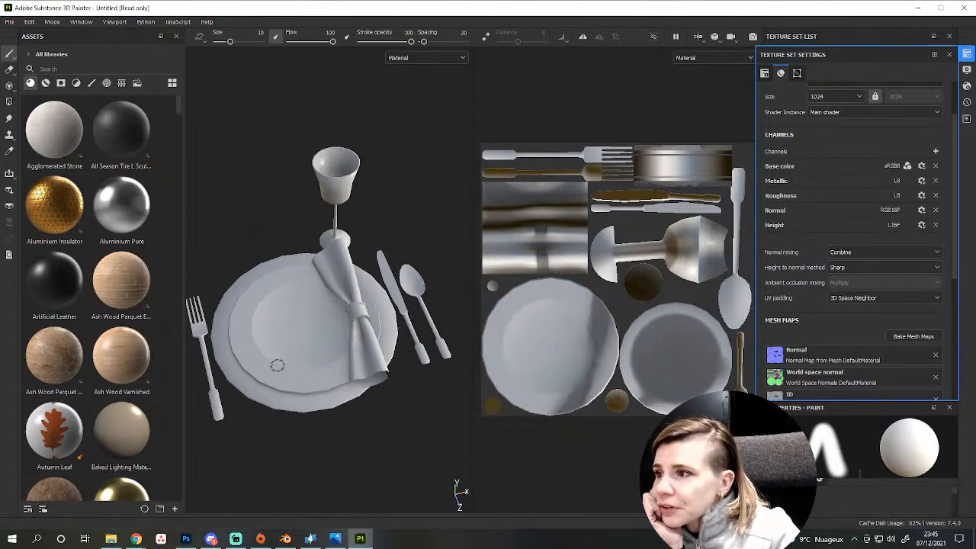
pyautogui.scroll(-3, 827, 312)
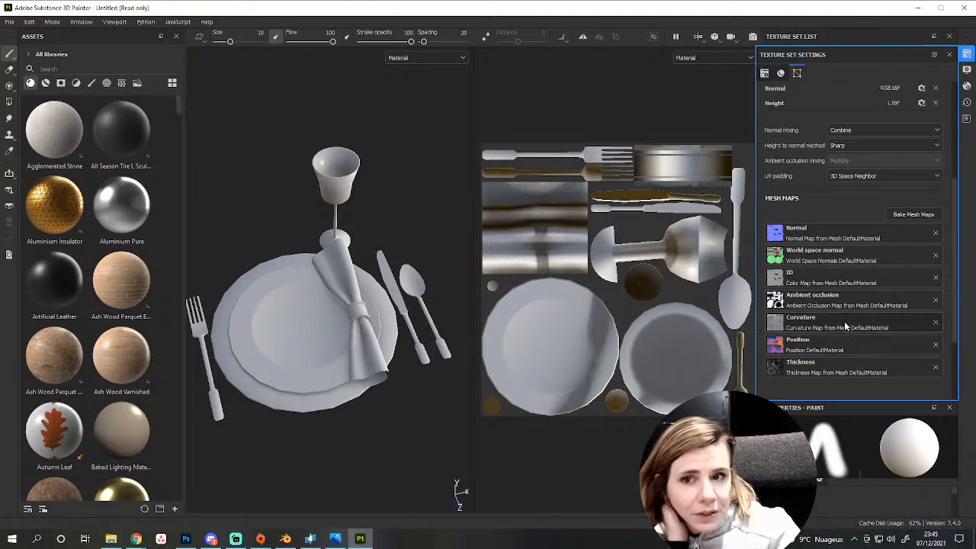
pyautogui.click(966, 70)
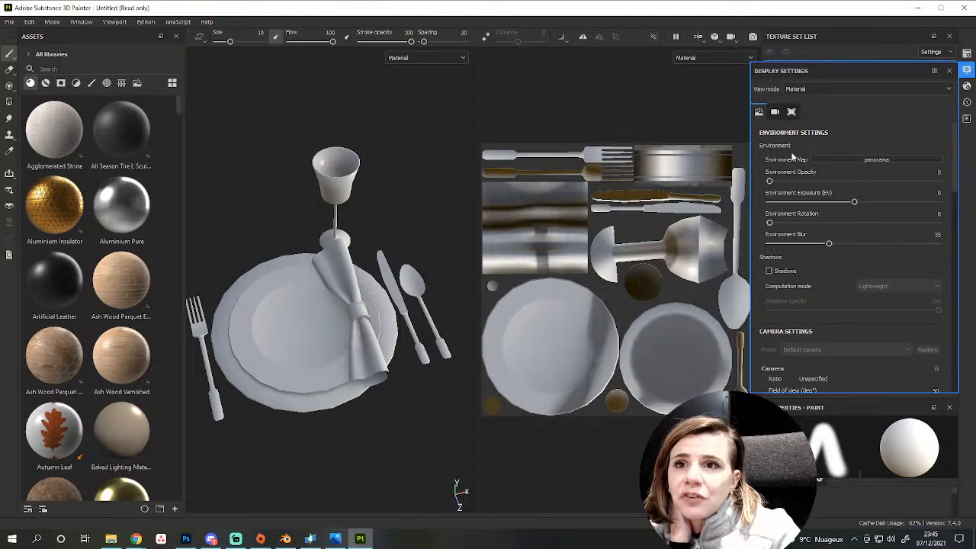
pyautogui.scroll(-2, 409, 238)
pyautogui.scroll(-1, 409, 239)
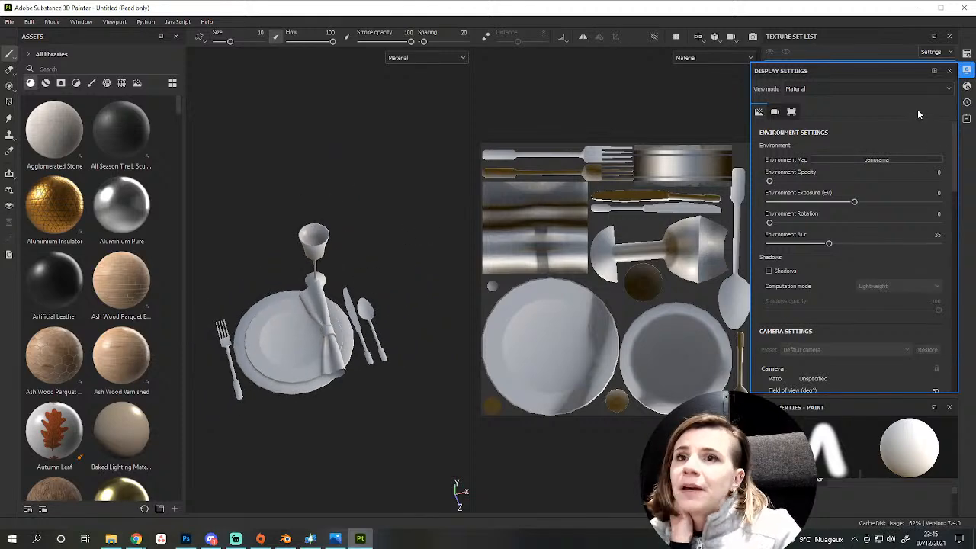
pyautogui.click(876, 159)
pyautogui.scroll(-3, 901, 260)
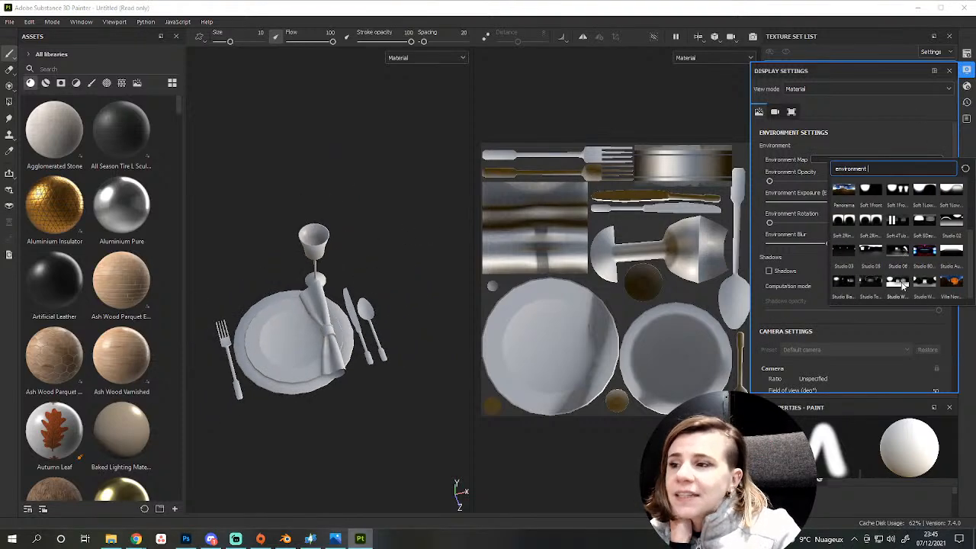
pyautogui.click(901, 283)
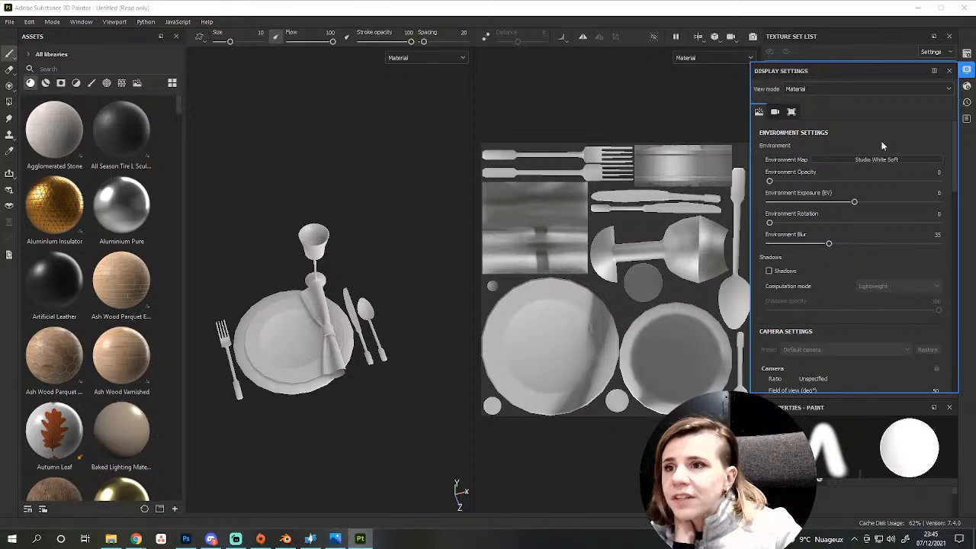
# Change the main shader to pbr-metal-rough-with-alpha-blending.
pyautogui.click(967, 55)
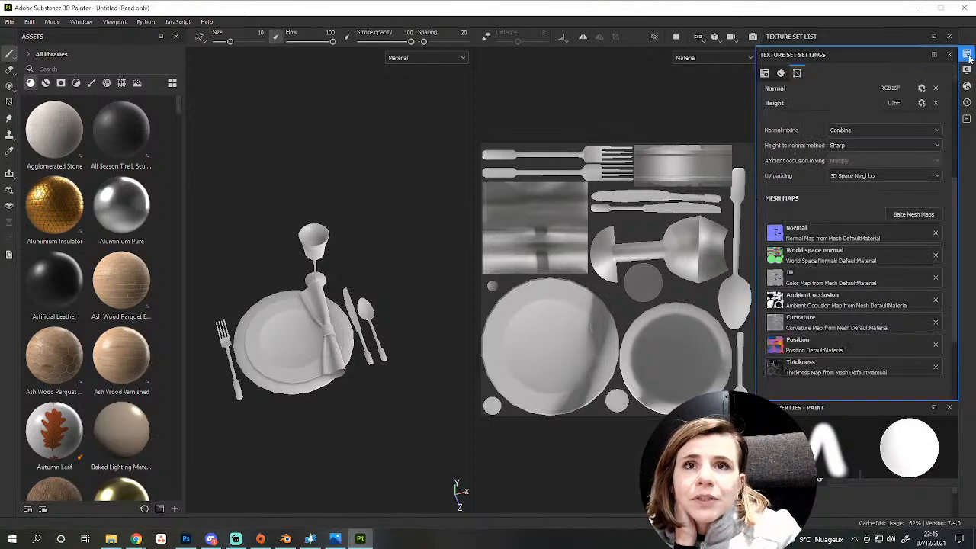
pyautogui.click(967, 86)
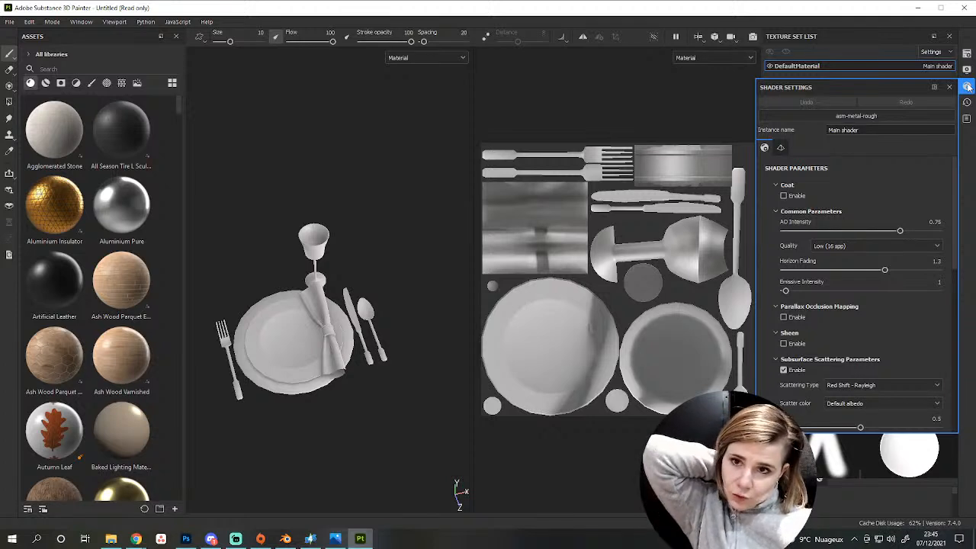
pyautogui.click(847, 116)
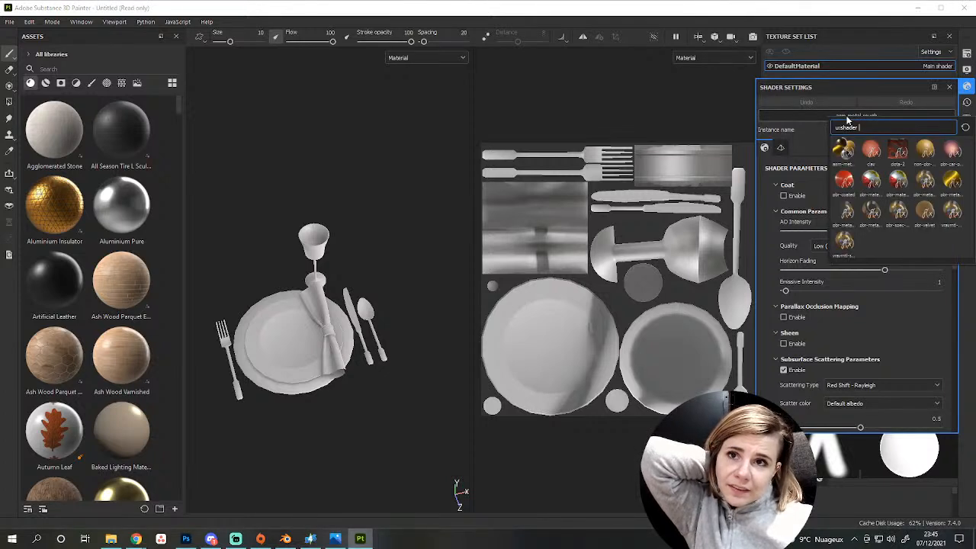
pyautogui.click(845, 214)
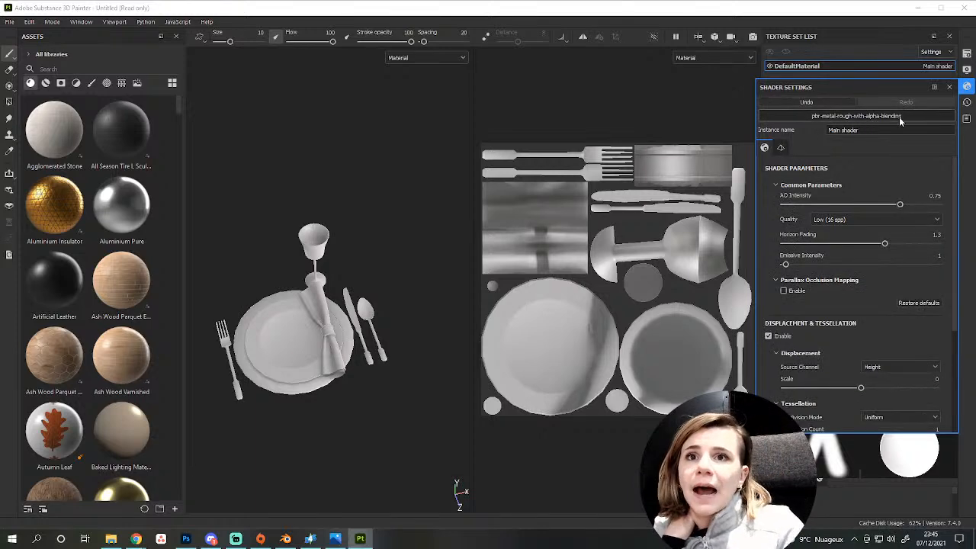
# Add an Opacity channel to the tableware's texture set and close the texture set settings.
pyautogui.click(966, 69)
pyautogui.click(972, 54)
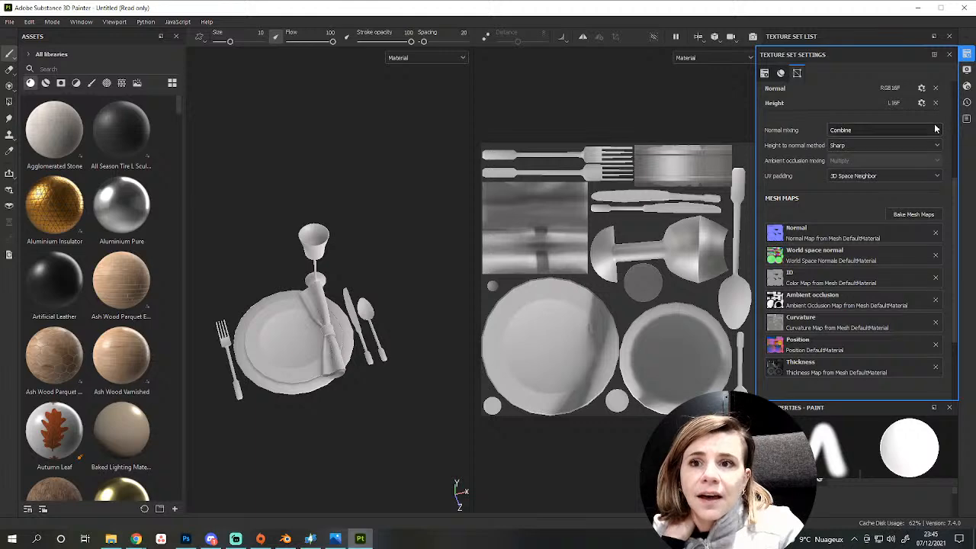
pyautogui.click(969, 71)
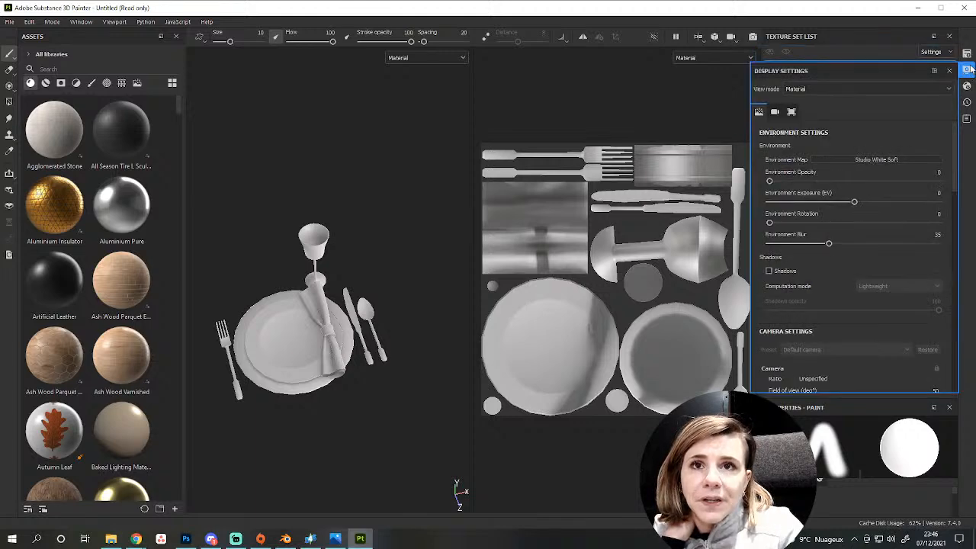
pyautogui.click(967, 53)
pyautogui.scroll(5, 769, 199)
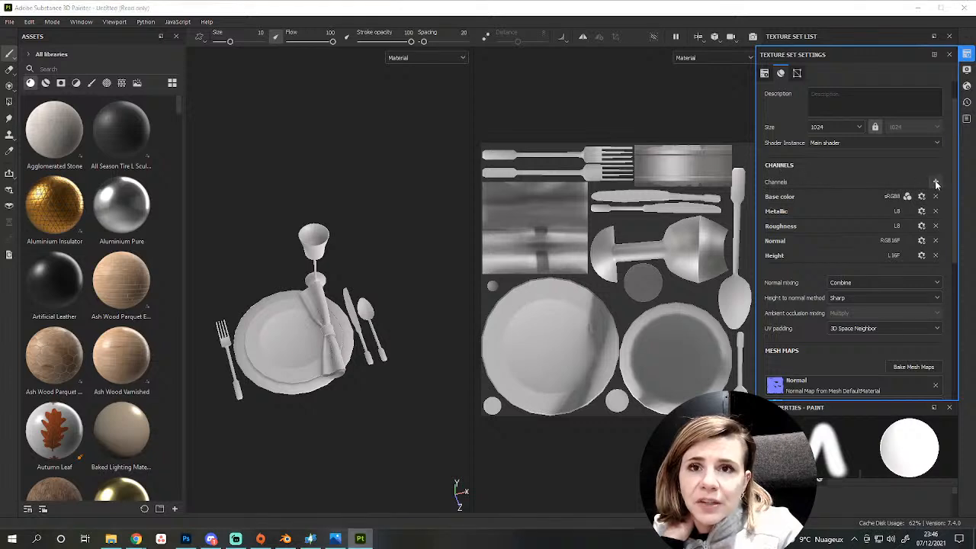
pyautogui.click(935, 181)
pyautogui.click(920, 226)
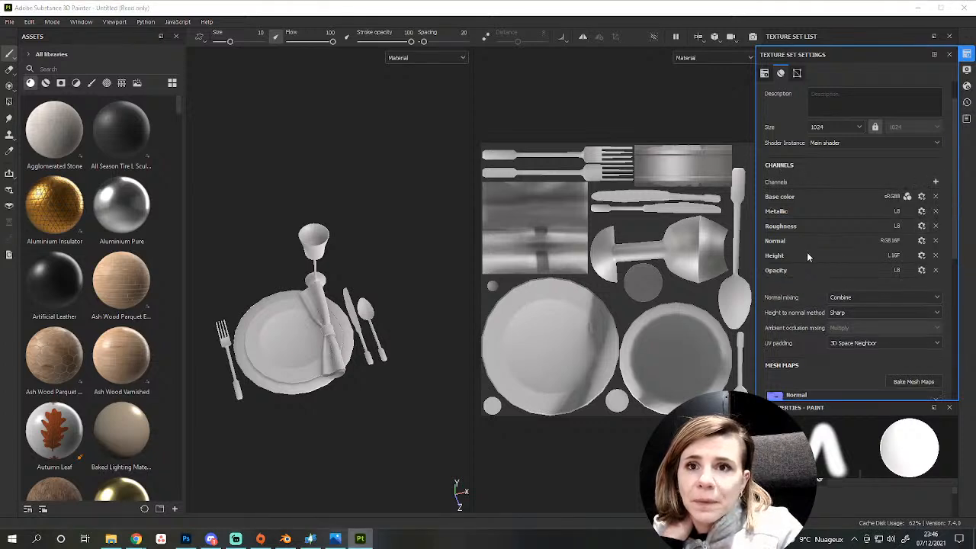
pyautogui.click(967, 53)
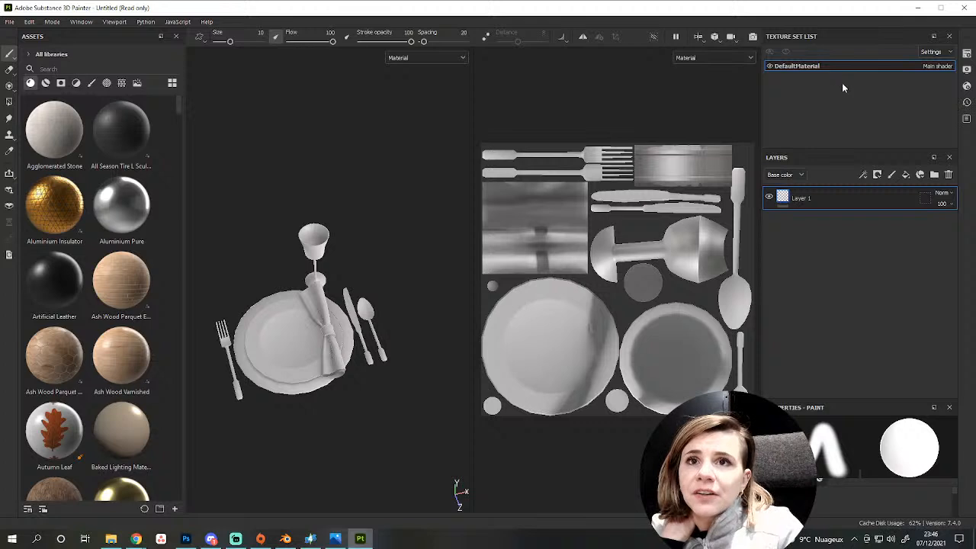
pyautogui.rightClick(824, 200)
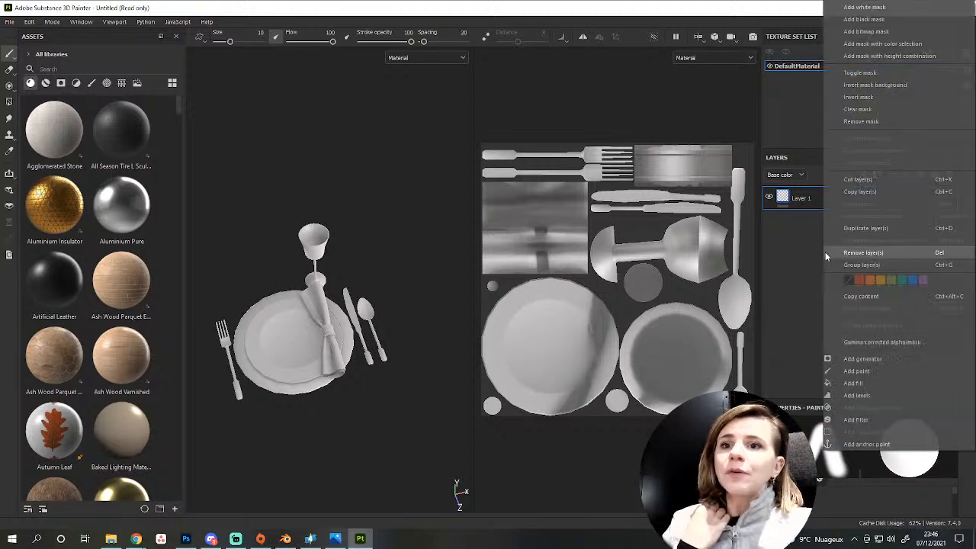
pyautogui.click(858, 383)
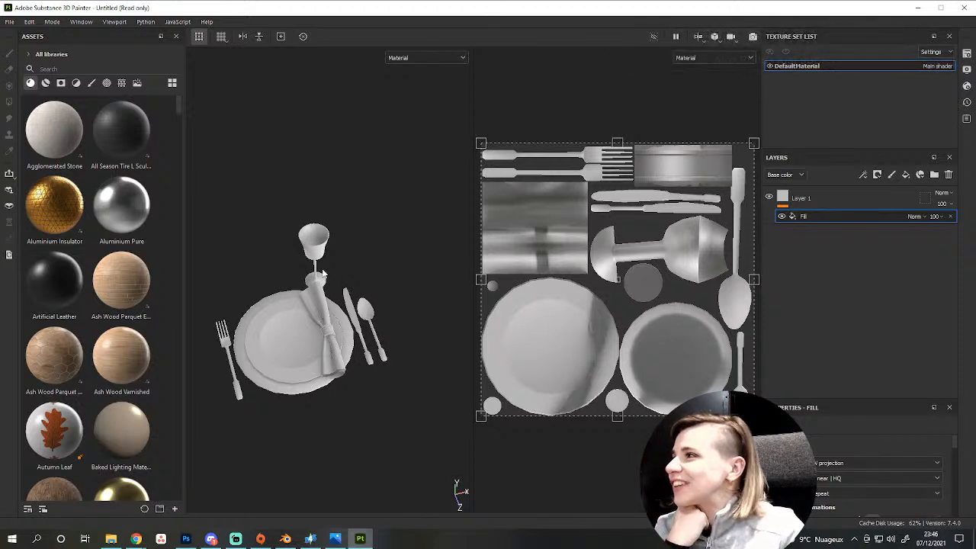
pyautogui.click(841, 204)
pyautogui.hotkey('ctrl', 'z')
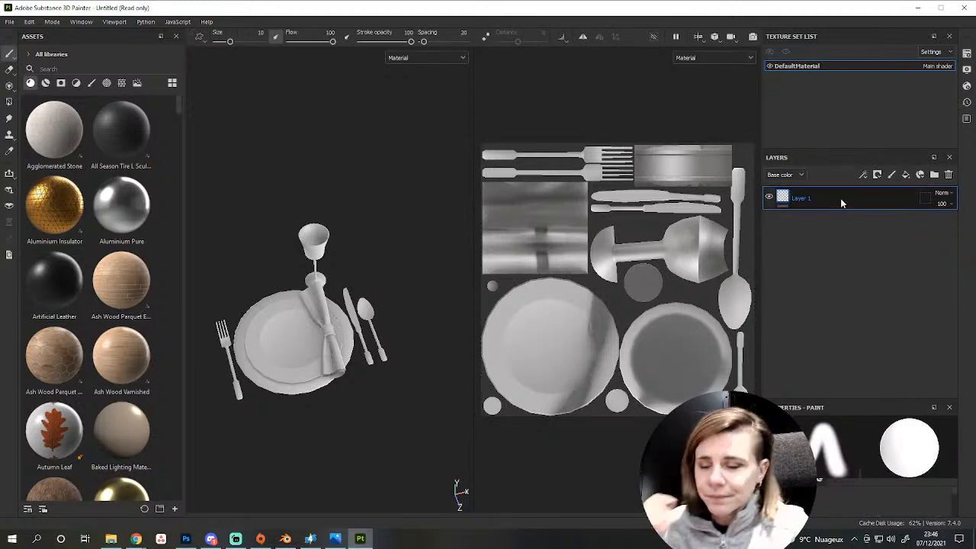
# Replace Layer 1 with a fill layer that has its metallic, normal and height channels turned off.
pyautogui.press('Delete')
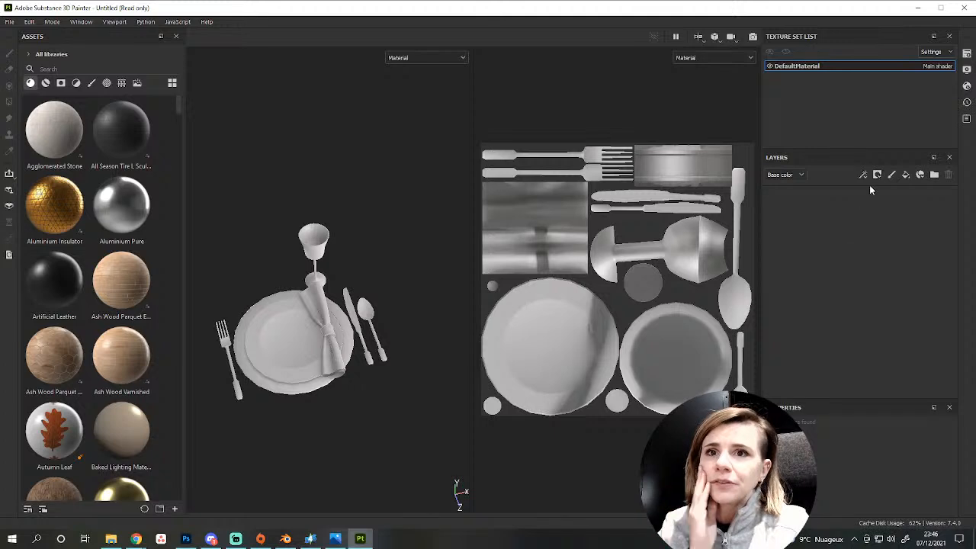
pyautogui.click(905, 174)
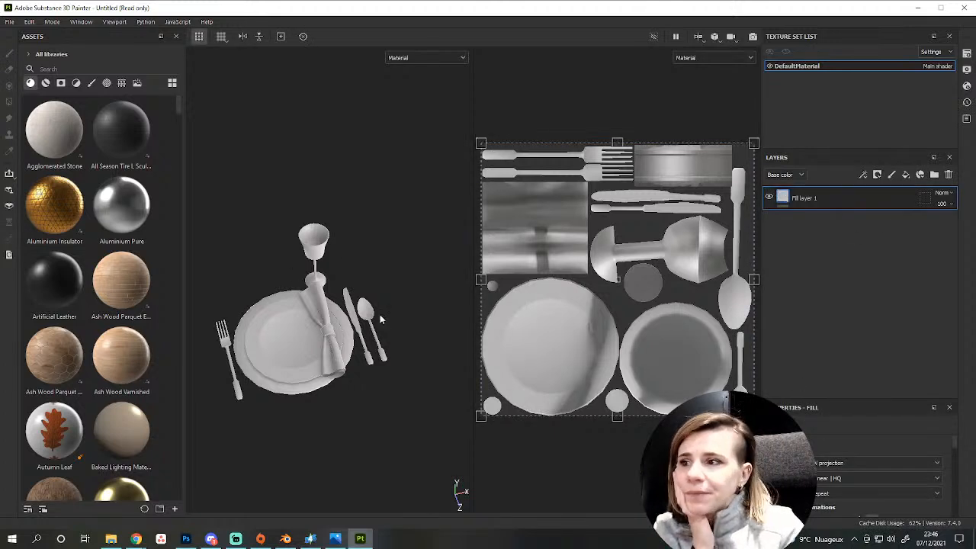
pyautogui.scroll(-3, 846, 409)
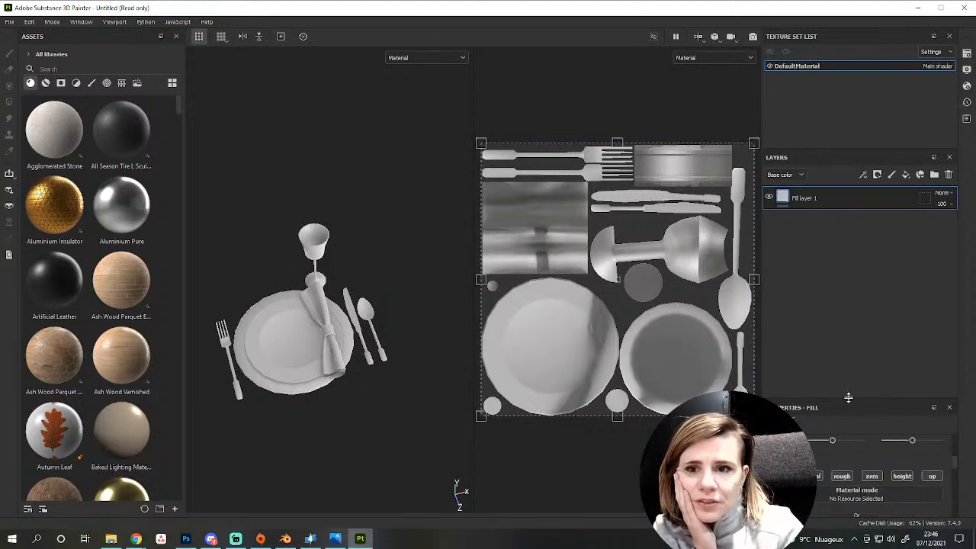
pyautogui.moveTo(848, 398); pyautogui.dragTo(849, 256)
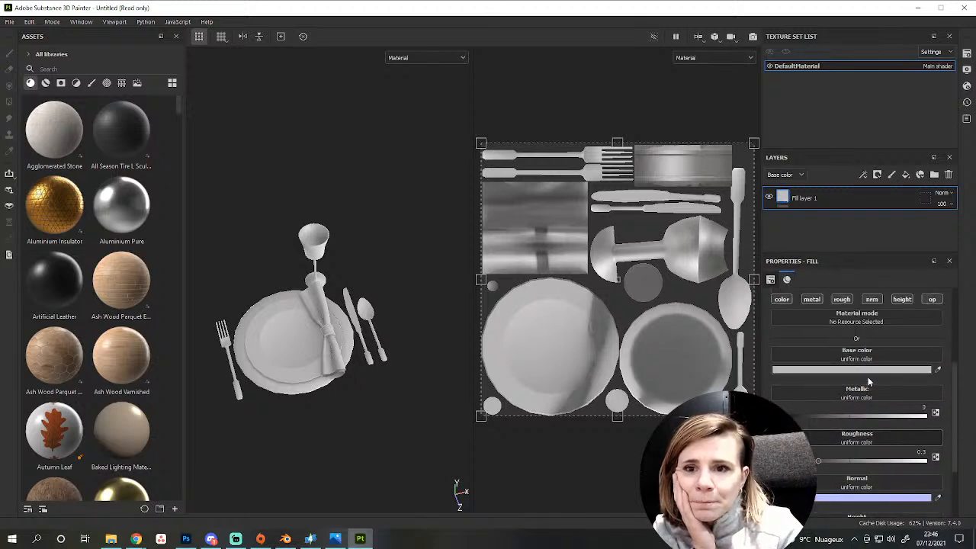
pyautogui.click(811, 298)
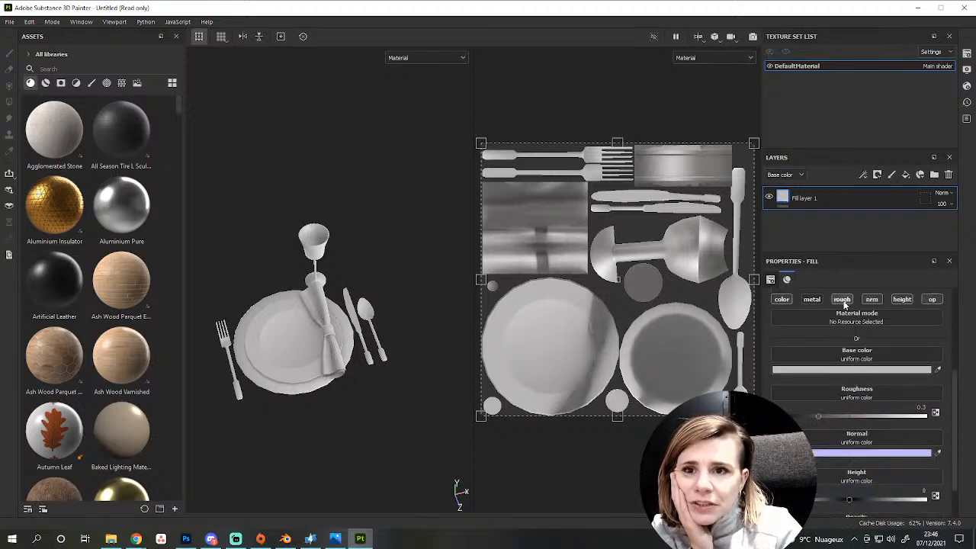
pyautogui.click(872, 300)
pyautogui.click(902, 301)
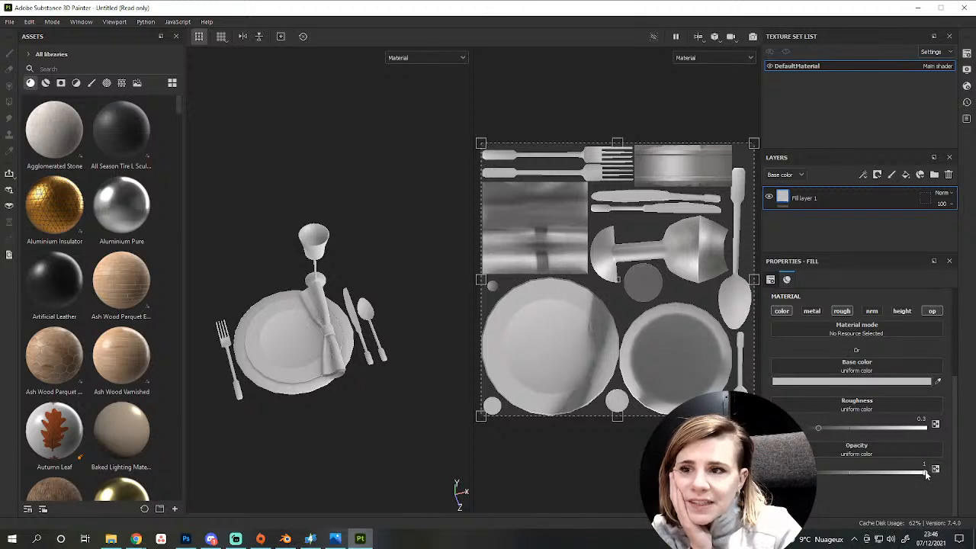
# Lower the fill layer's opacity channel value to about 0.49.
pyautogui.moveTo(924, 470); pyautogui.dragTo(847, 472)
pyautogui.scroll(5, 364, 370)
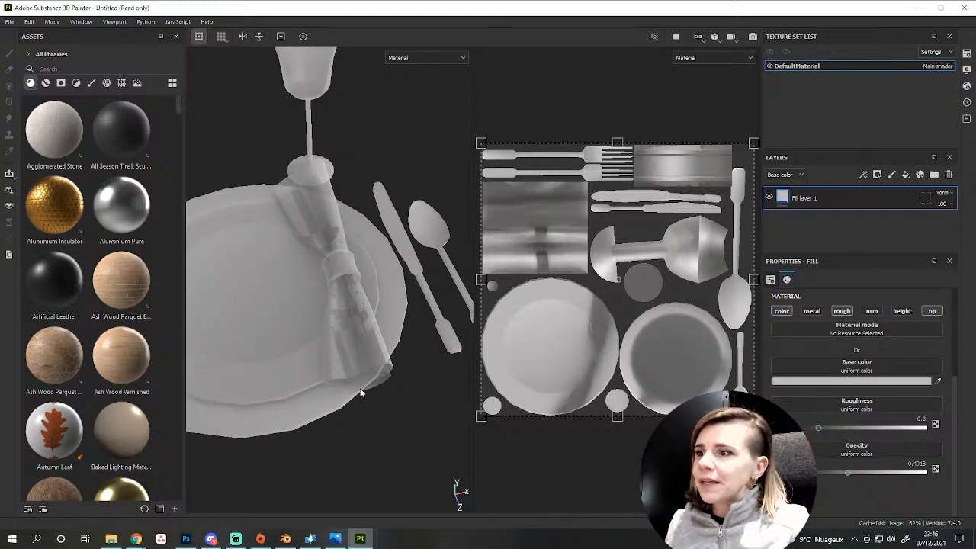
pyautogui.keyDown('alt'); pyautogui.moveTo(362, 392); pyautogui.dragTo(349, 247); pyautogui.keyUp('alt')
# Add a black mask to the fill layer and reveal only the wine glass with the mesh mode of Polygon Fill.
pyautogui.rightClick(814, 197)
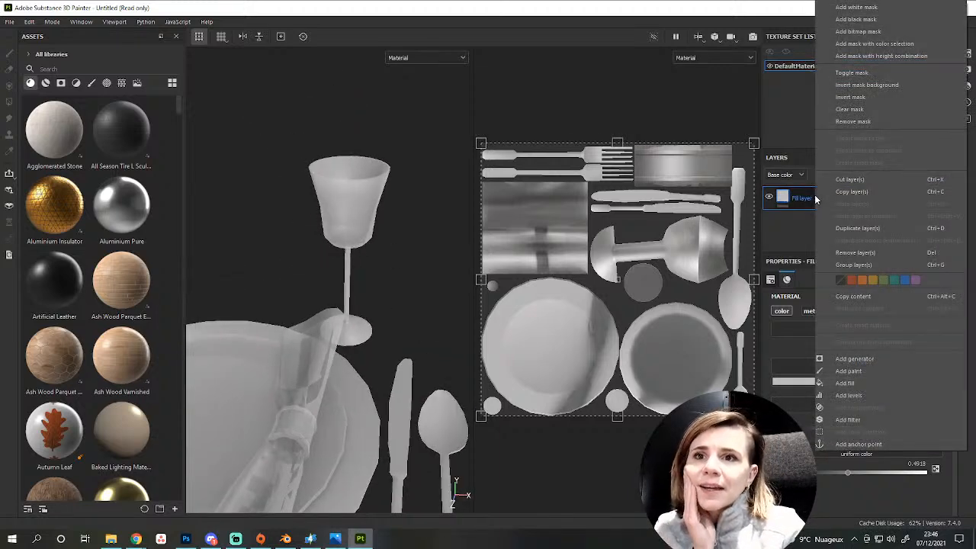
pyautogui.click(855, 19)
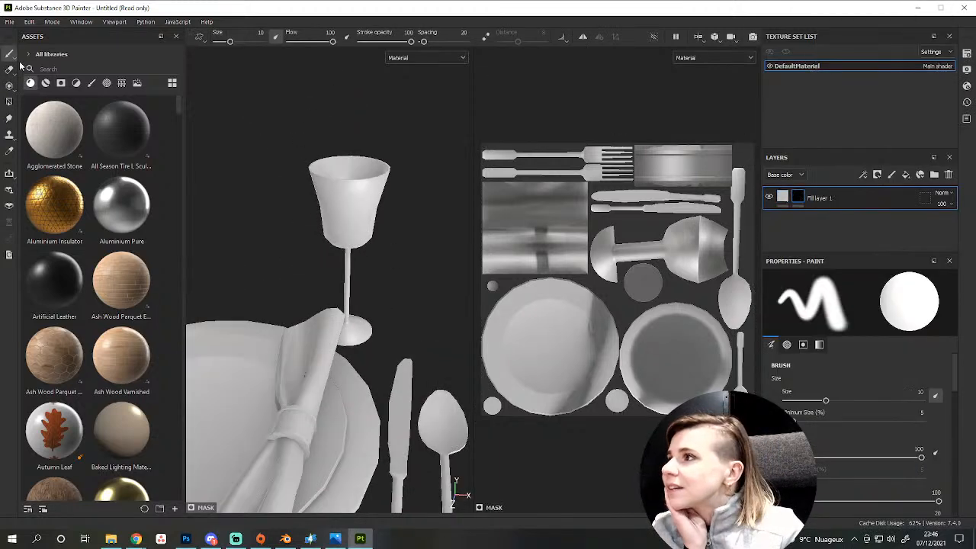
pyautogui.click(9, 102)
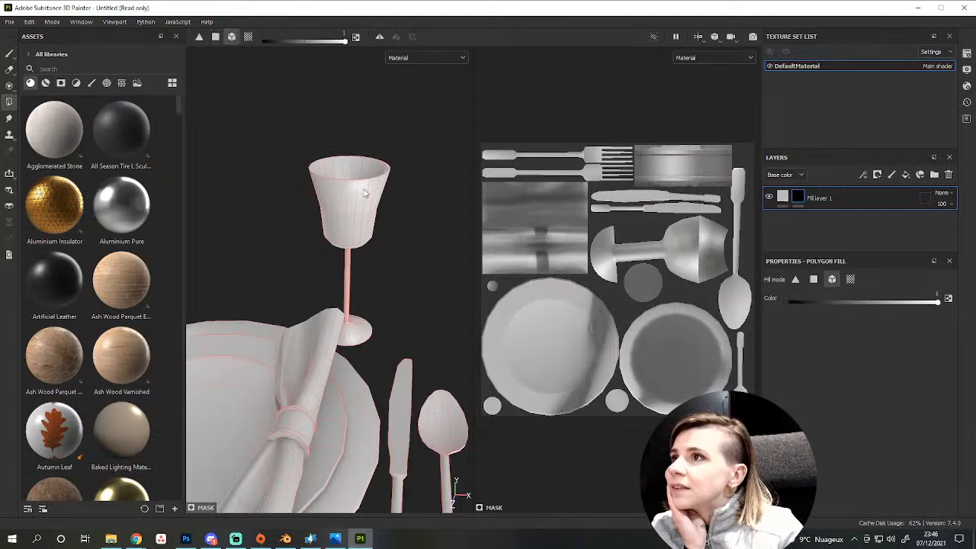
pyautogui.press('1')
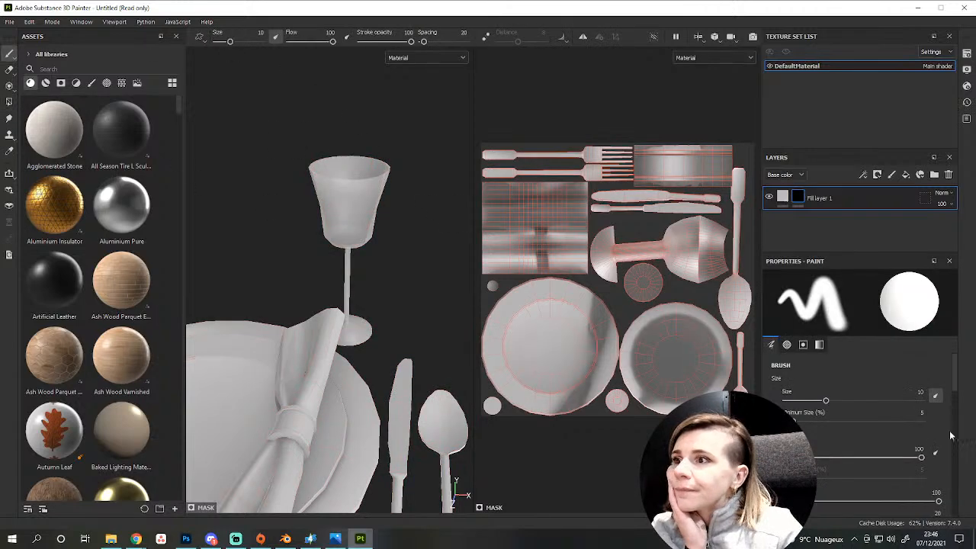
# Reduce the glass fill layer's roughness to about 0.036.
pyautogui.click(787, 197)
pyautogui.moveTo(820, 426); pyautogui.dragTo(848, 427)
pyautogui.moveTo(788, 427); pyautogui.dragTo(776, 428)
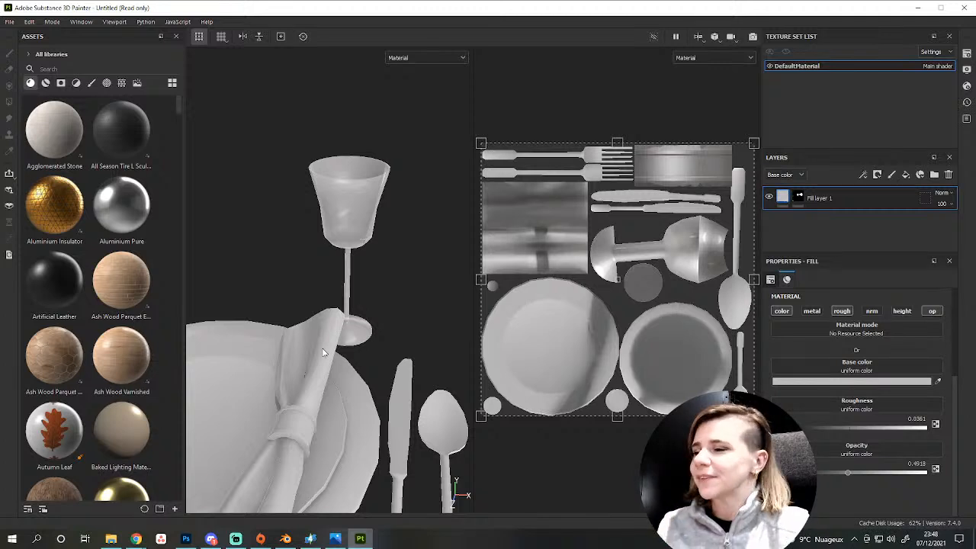
# Switch to the Chrome browser and open wordreference.com in a new tab.
pyautogui.moveTo(136, 539)
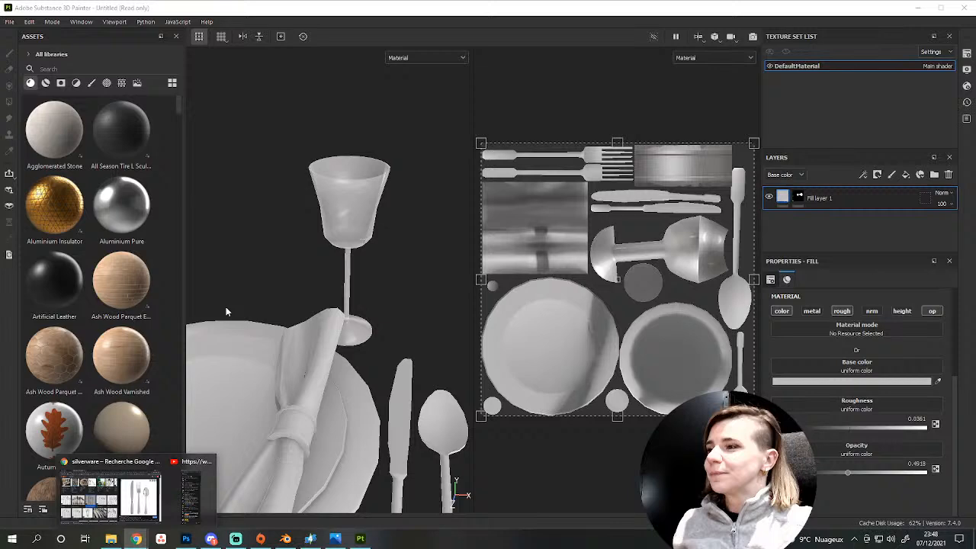
pyautogui.click(147, 468)
pyautogui.hotkey('ctrl', 't')
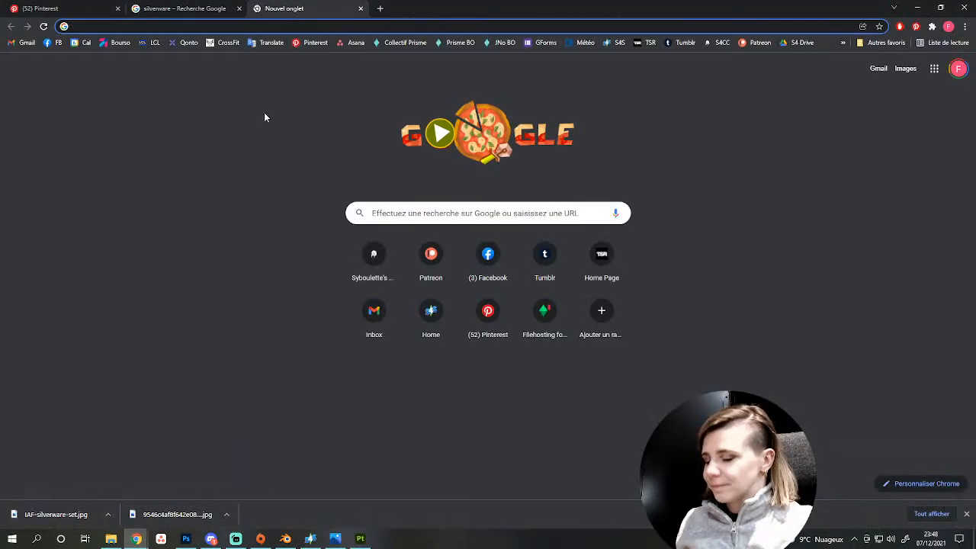
pyautogui.write('wor')
pyautogui.press('Return')
# Look up the French word "raturer" in the French-English dictionary, close that tab and return to Substance 3D Painter.
pyautogui.write('ratur')
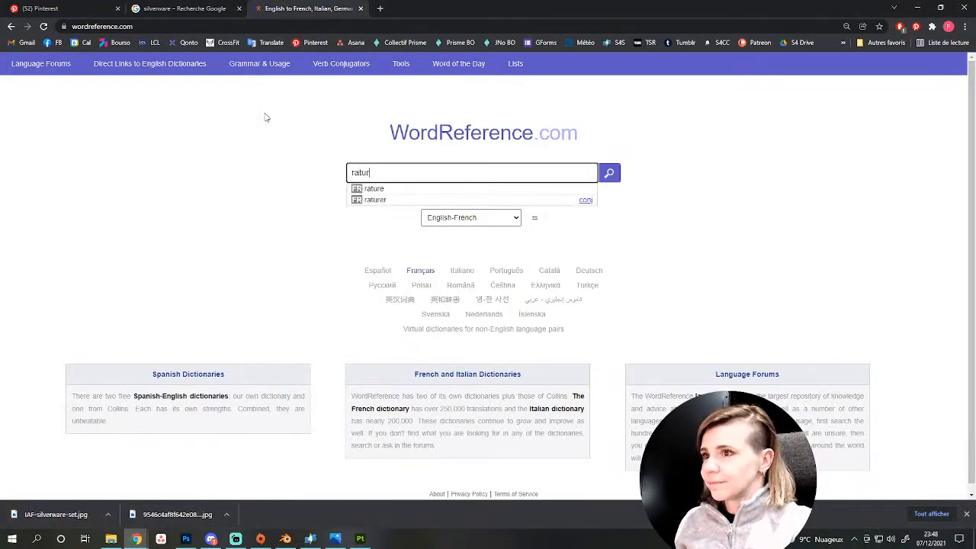
pyautogui.press('Down')
pyautogui.press('Up')
pyautogui.press('Down')
pyautogui.press('Down')
pyautogui.press('Return')
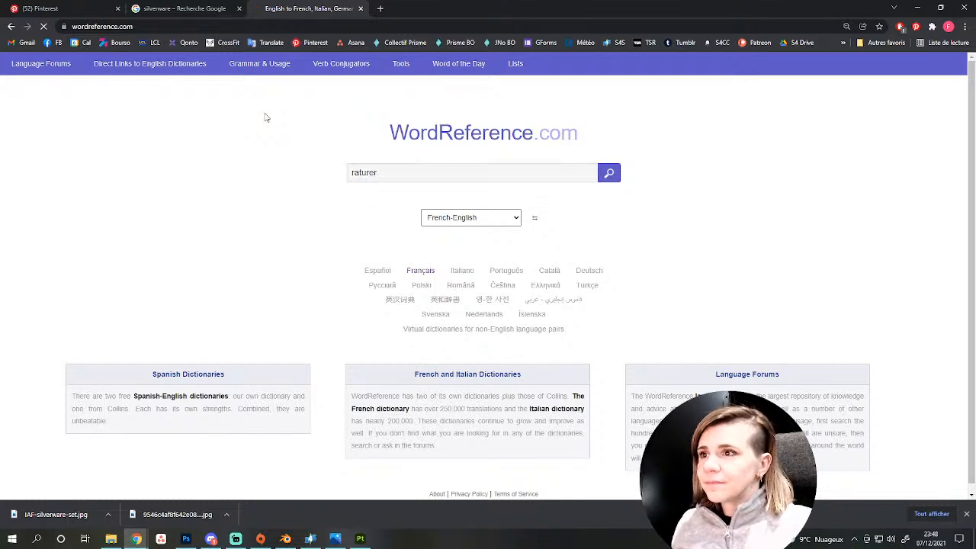
pyautogui.middleClick(314, 7)
pyautogui.click(920, 8)
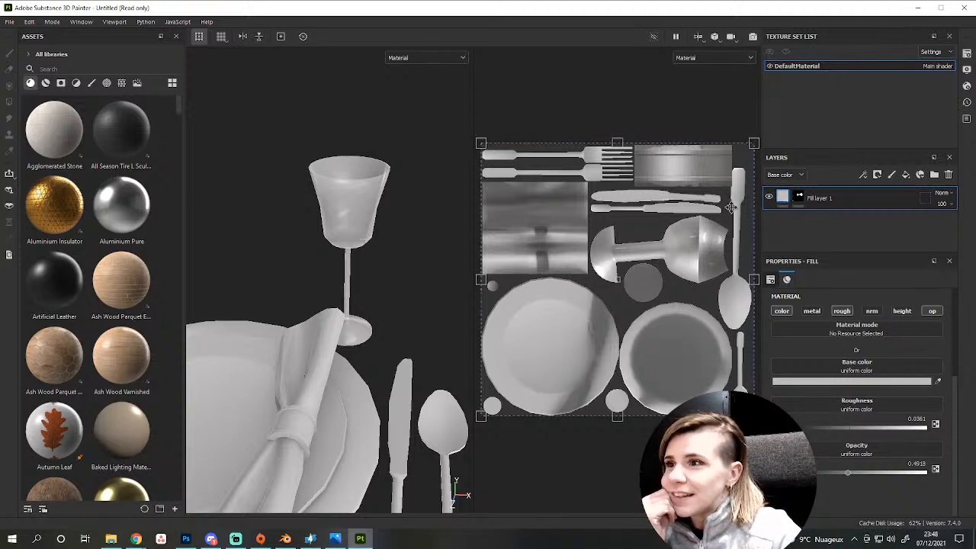
# Examine the transparent wine glass and the place setting from several angles in an enlarged 3D view.
pyautogui.scroll(3, 398, 224)
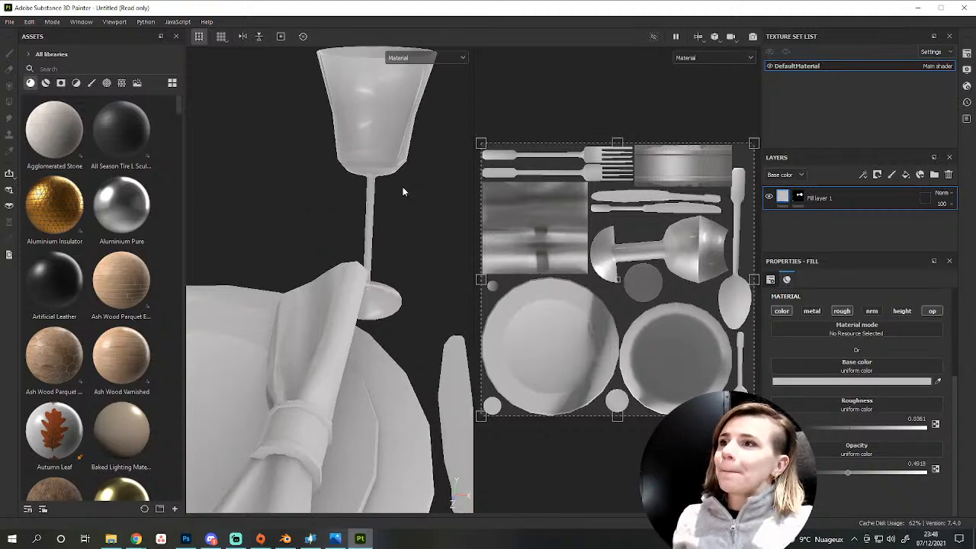
pyautogui.keyDown('alt'); pyautogui.moveTo(333, 191); pyautogui.dragTo(300, 213, button='right'); pyautogui.keyUp('alt')
pyautogui.rightClick(319, 214)
pyautogui.click(407, 154)
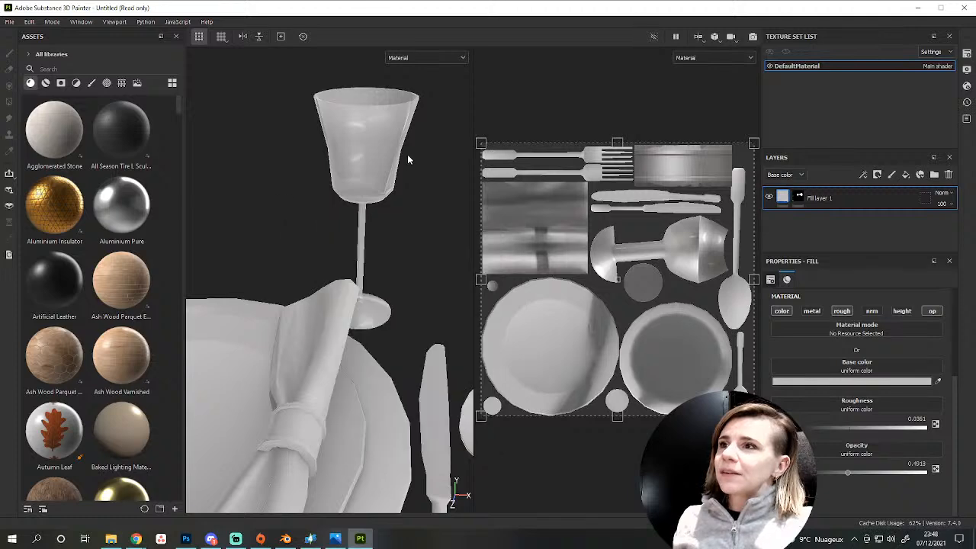
pyautogui.keyDown('alt'); pyautogui.moveTo(407, 154); pyautogui.dragTo(183, 260); pyautogui.keyUp('alt')
pyautogui.scroll(4, 275, 331)
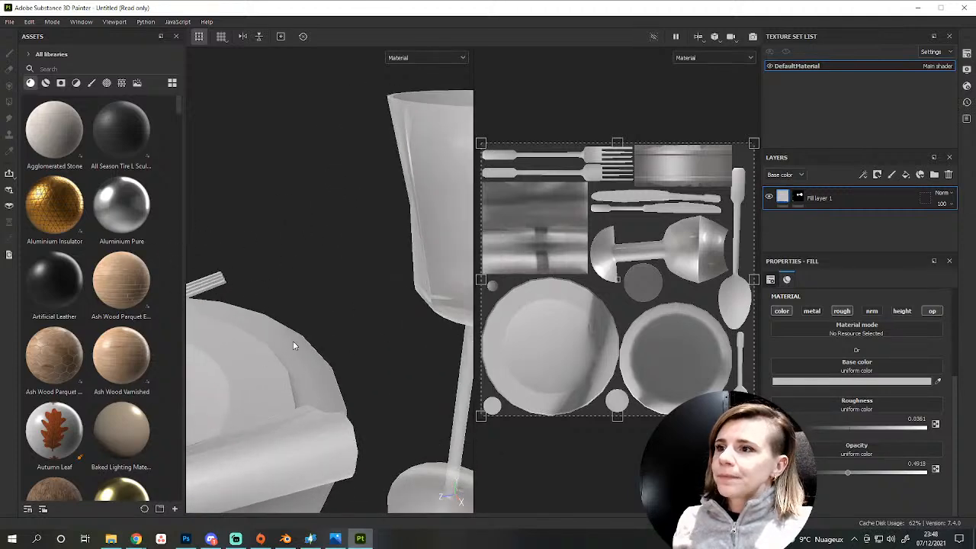
pyautogui.keyDown('alt'); pyautogui.moveTo(357, 333); pyautogui.dragTo(132, 399, button='middle'); pyautogui.keyUp('alt')
pyautogui.keyDown('alt'); pyautogui.moveTo(242, 346); pyautogui.dragTo(312, 211); pyautogui.keyUp('alt')
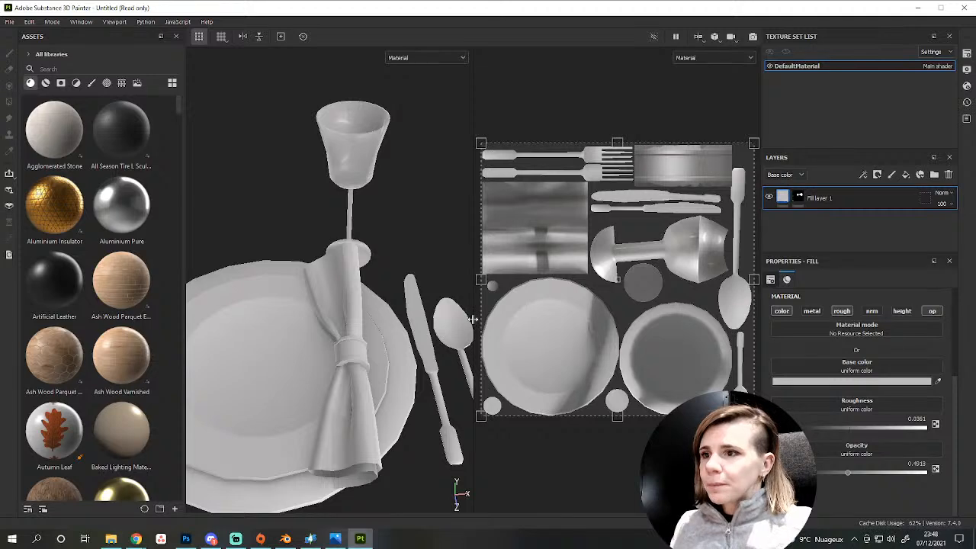
pyautogui.moveTo(473, 320); pyautogui.dragTo(583, 320)
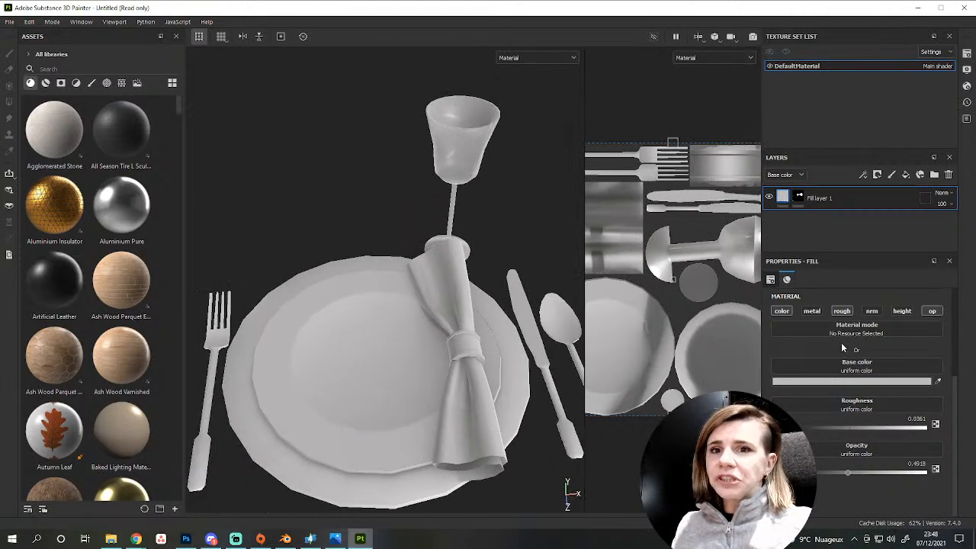
pyautogui.keyDown('alt'); pyautogui.moveTo(426, 268); pyautogui.dragTo(394, 352, button='middle'); pyautogui.keyUp('alt')
pyautogui.scroll(3, 416, 306)
pyautogui.scroll(2, 415, 377)
pyautogui.keyDown('alt'); pyautogui.moveTo(421, 387); pyautogui.dragTo(401, 333); pyautogui.keyUp('alt')
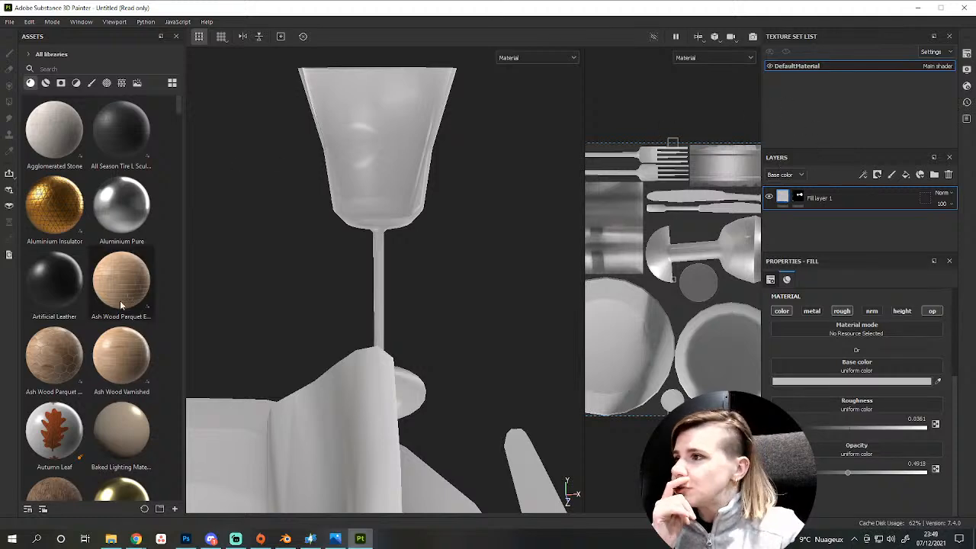
# Show the alphas in the asset library and choose arabesque_alpha.
pyautogui.scroll(-5, 115, 305)
pyautogui.scroll(5, 101, 298)
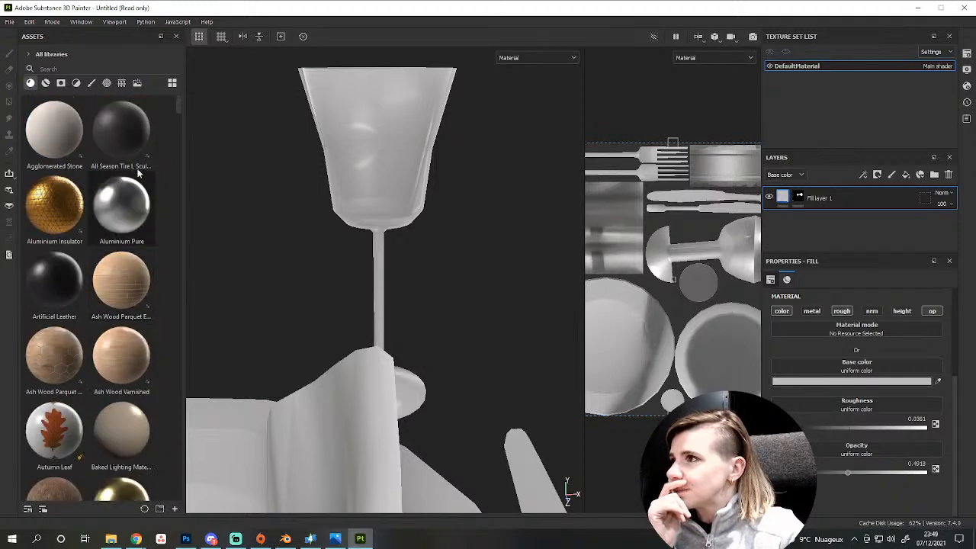
pyautogui.click(107, 83)
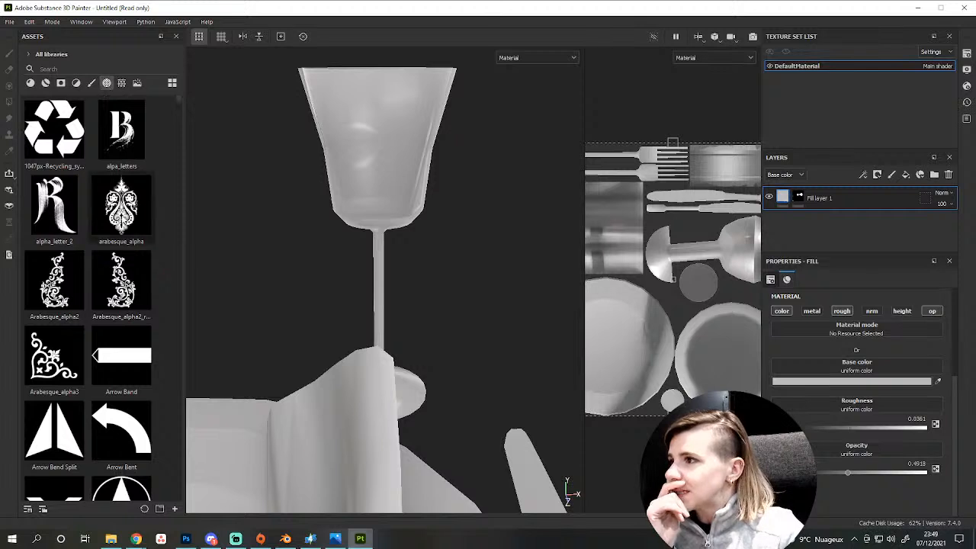
pyautogui.click(123, 217)
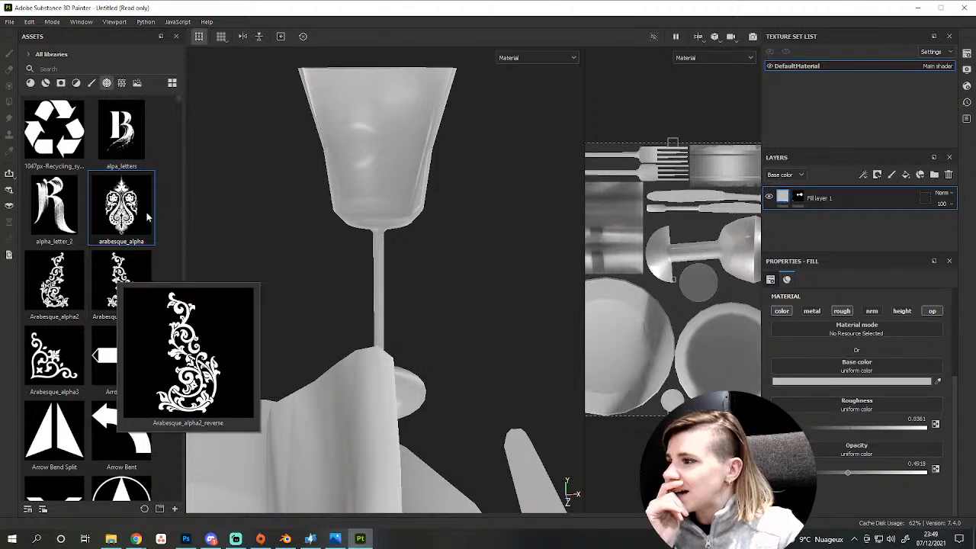
pyautogui.moveTo(121, 221)
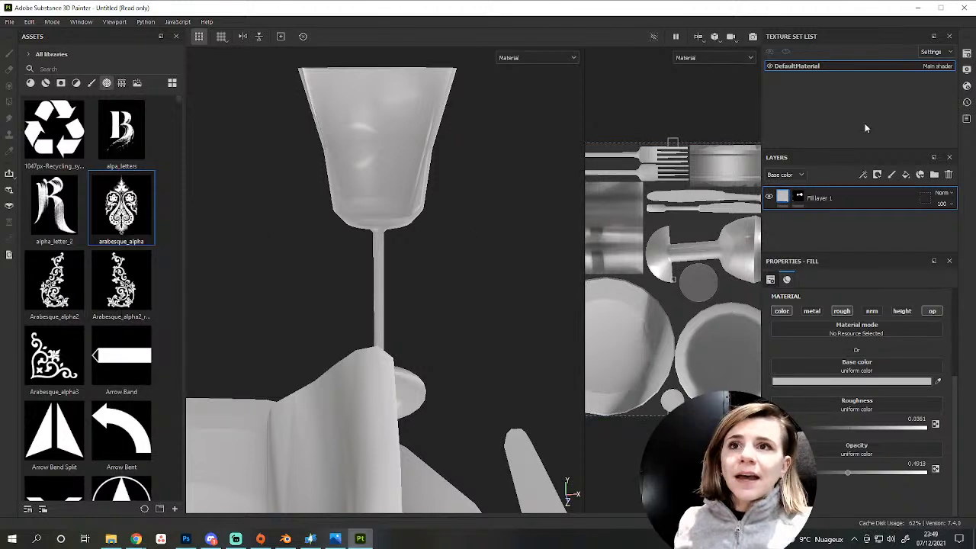
# Add a fill layer above the glass layer and set its base color to bright red.
pyautogui.click(905, 175)
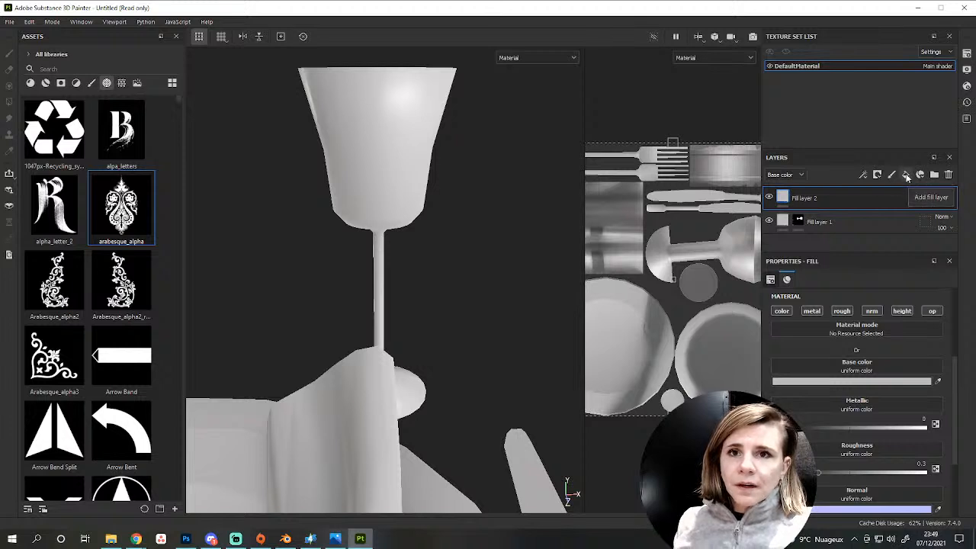
pyautogui.click(839, 382)
pyautogui.click(911, 353)
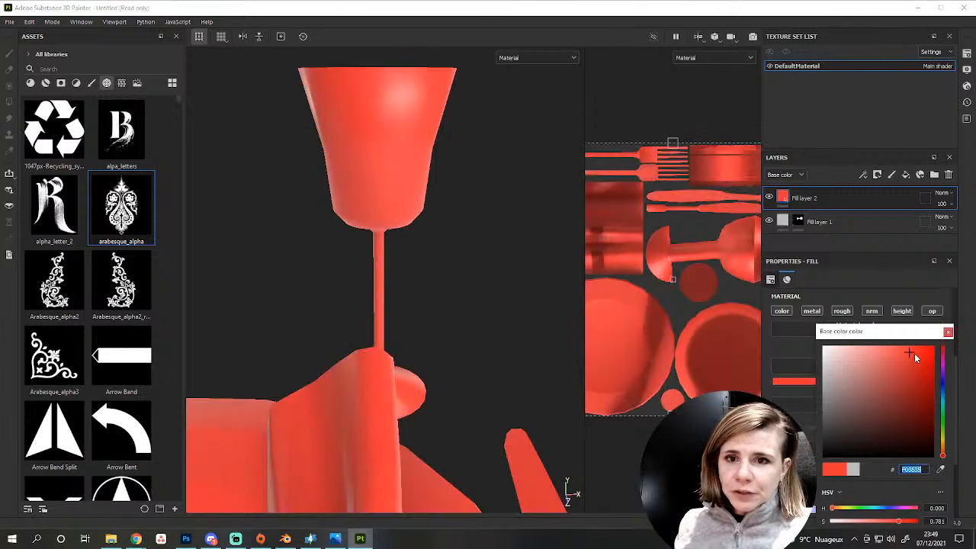
pyautogui.click(951, 333)
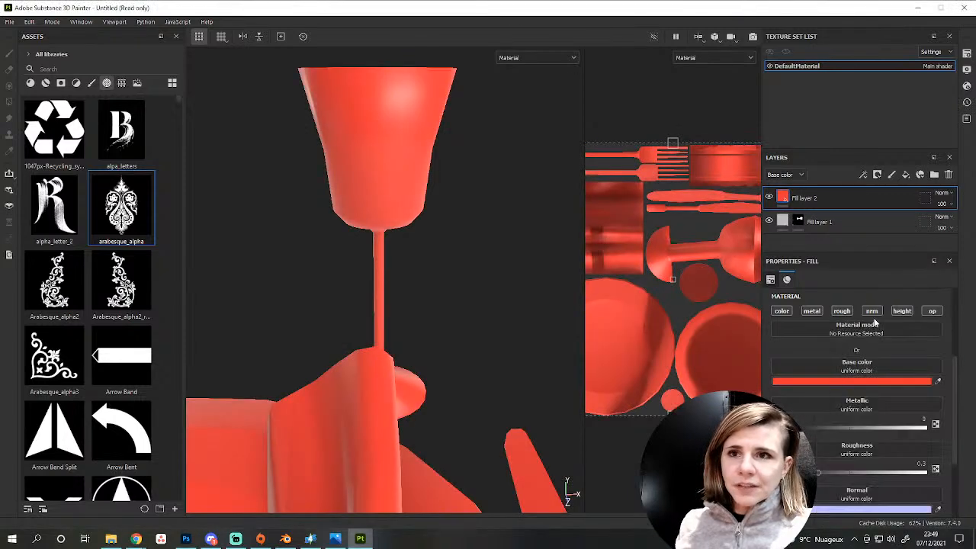
# Turn off the red fill layer's normal, opacity, roughness and metallic channels, keeping only color and height.
pyautogui.rightClick(818, 196)
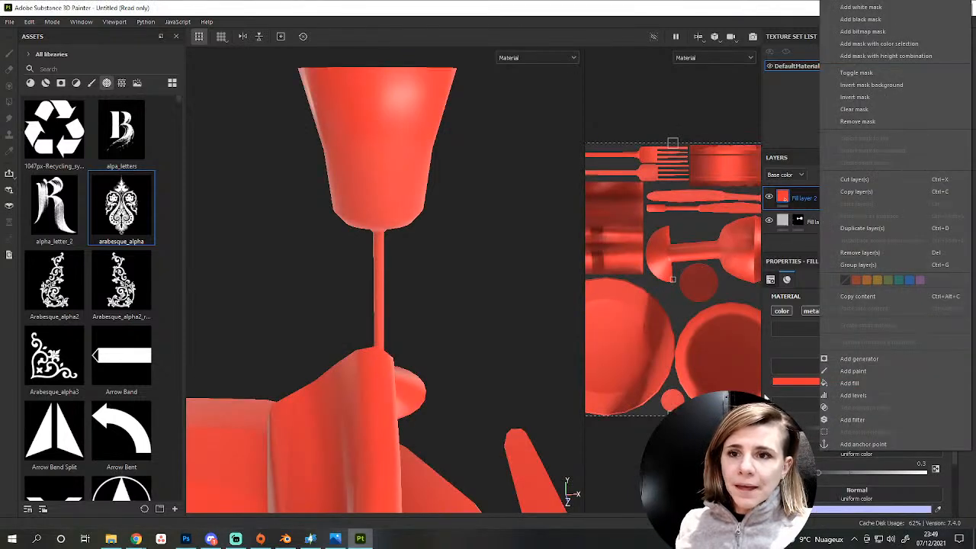
pyautogui.click(789, 353)
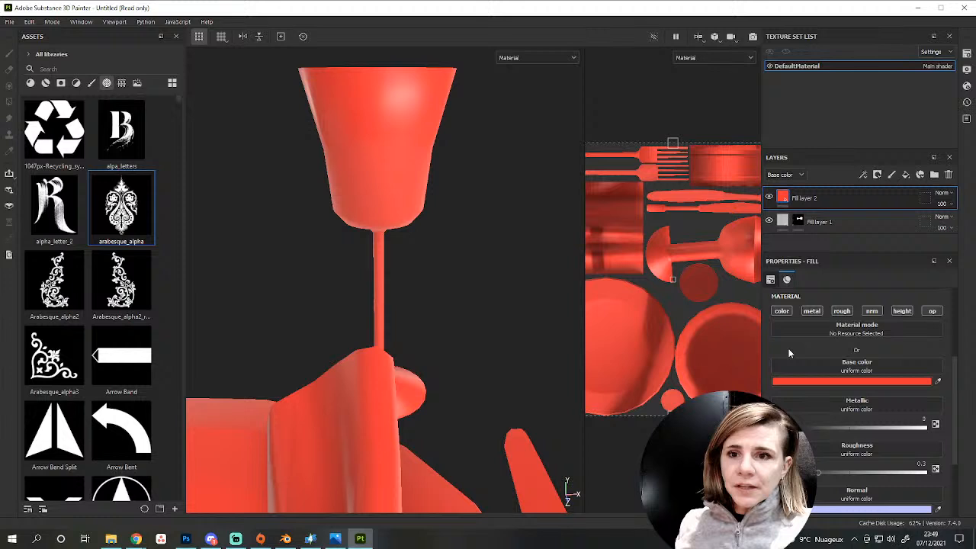
pyautogui.click(880, 313)
pyautogui.click(927, 311)
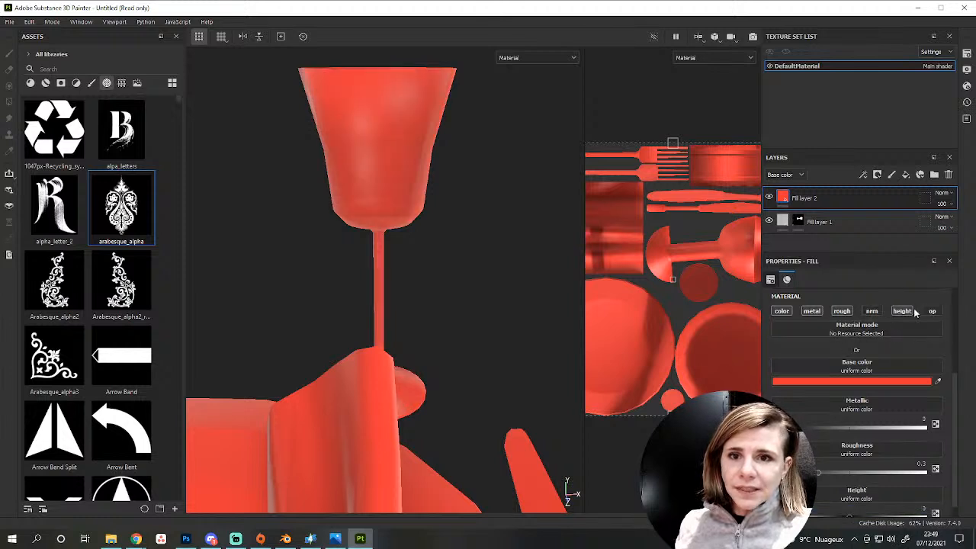
pyautogui.click(841, 311)
pyautogui.click(811, 311)
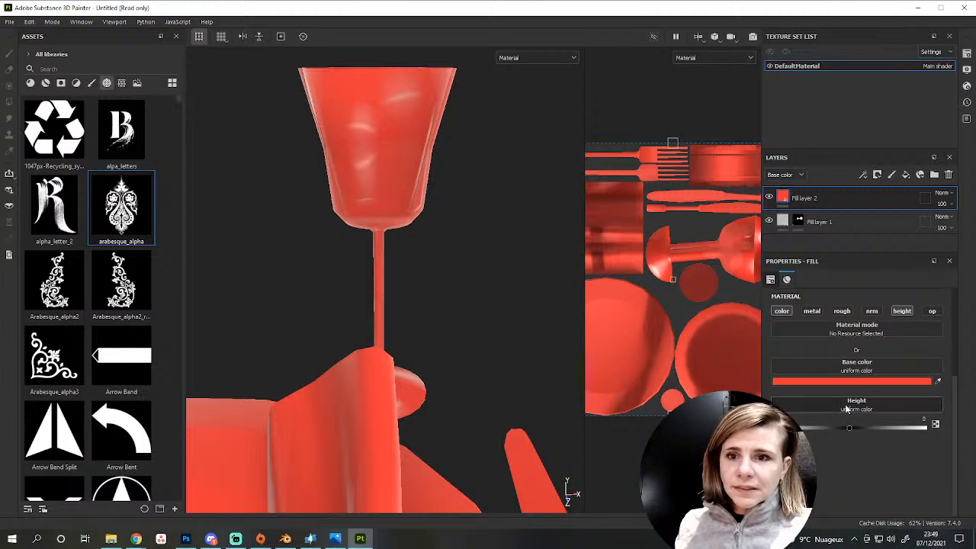
# Add a black mask to the red fill layer and frame the wine glass in both views.
pyautogui.rightClick(822, 199)
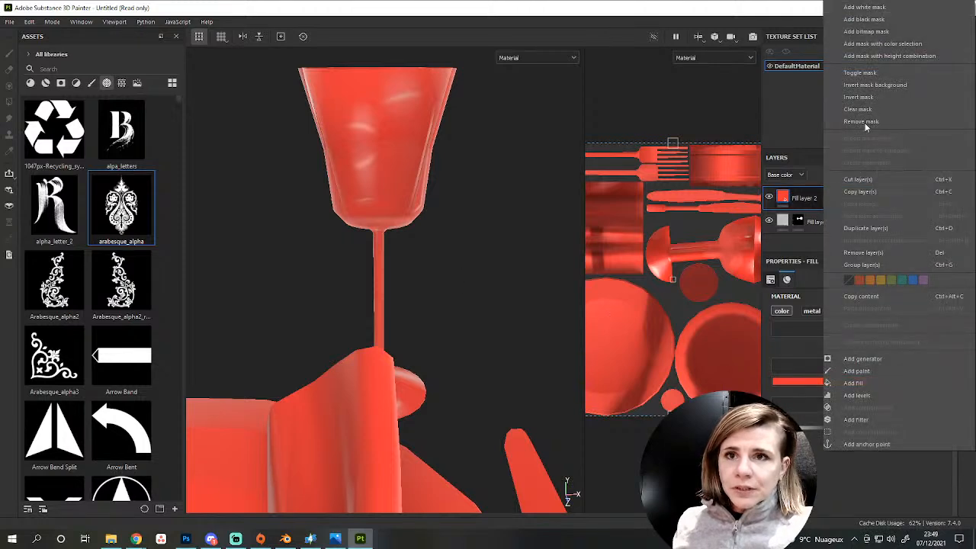
pyautogui.click(875, 21)
pyautogui.keyDown('alt'); pyautogui.moveTo(427, 197); pyautogui.dragTo(451, 340); pyautogui.keyUp('alt')
pyautogui.scroll(-1, 640, 347)
pyautogui.keyDown('alt'); pyautogui.moveTo(678, 308); pyautogui.dragTo(584, 319, button='middle'); pyautogui.keyUp('alt')
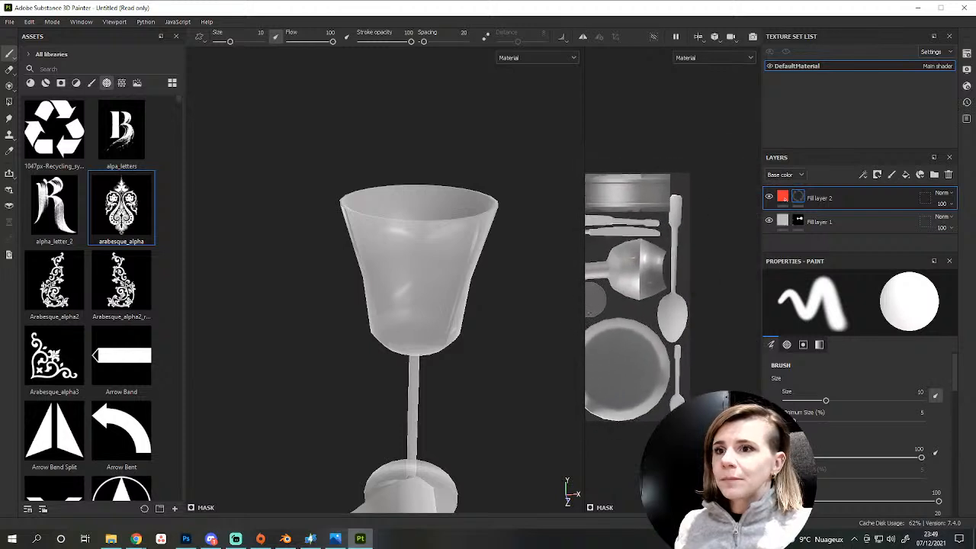
# Add a paint effect to the black mask of the red fill layer.
pyautogui.scroll(6, 634, 313)
pyautogui.scroll(3, 638, 316)
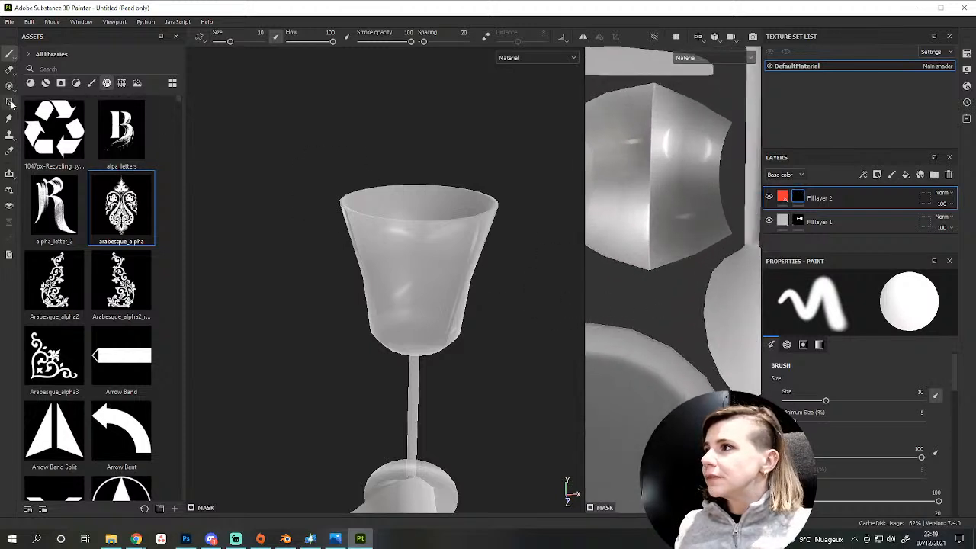
pyautogui.press('4')
pyautogui.press('1')
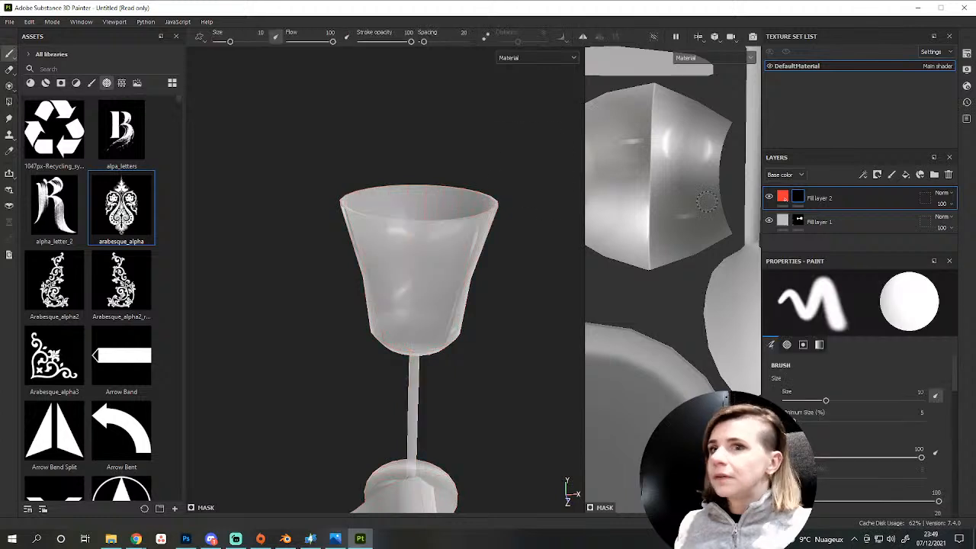
pyautogui.rightClick(800, 199)
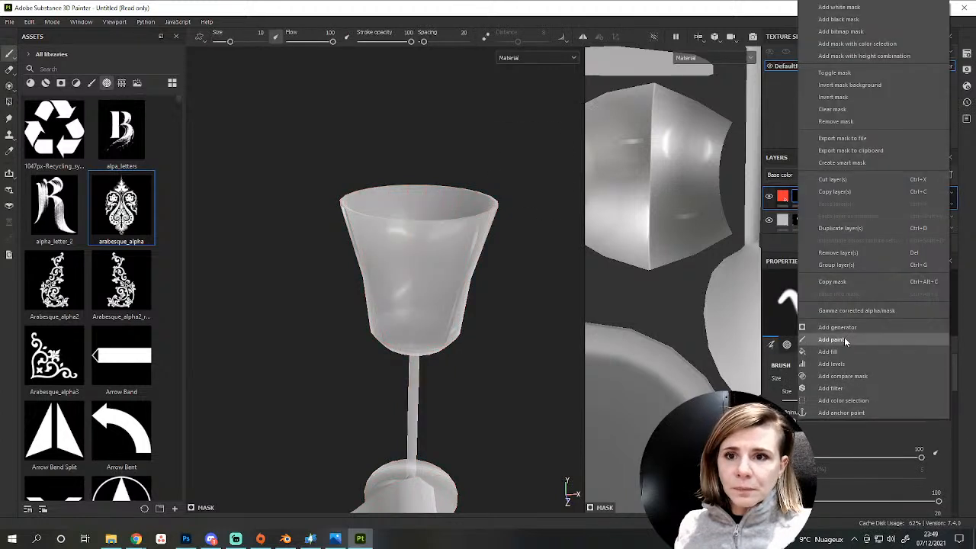
pyautogui.click(844, 337)
# Load arabesque_alpha as the brush alpha and widen the UV view around the wine glass bowl.
pyautogui.scroll(2, 461, 305)
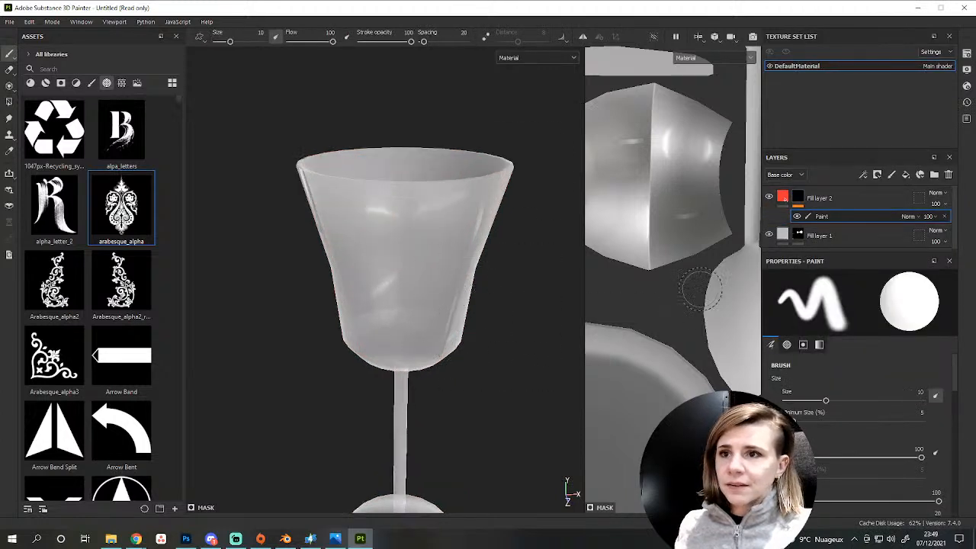
pyautogui.scroll(-1, 426, 277)
pyautogui.click(122, 205)
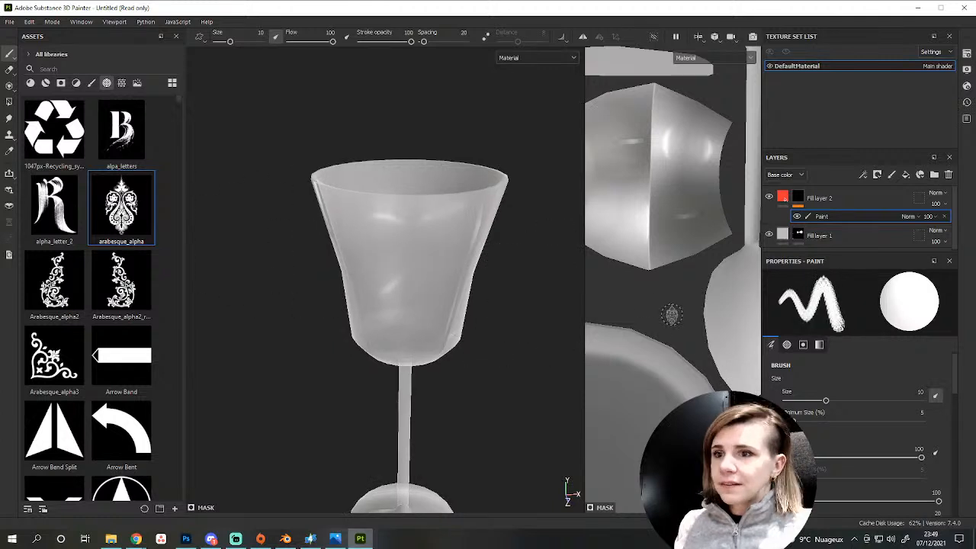
pyautogui.keyDown('alt'); pyautogui.moveTo(686, 336); pyautogui.dragTo(685, 343, button='middle'); pyautogui.keyUp('alt')
pyautogui.scroll(3, 685, 343)
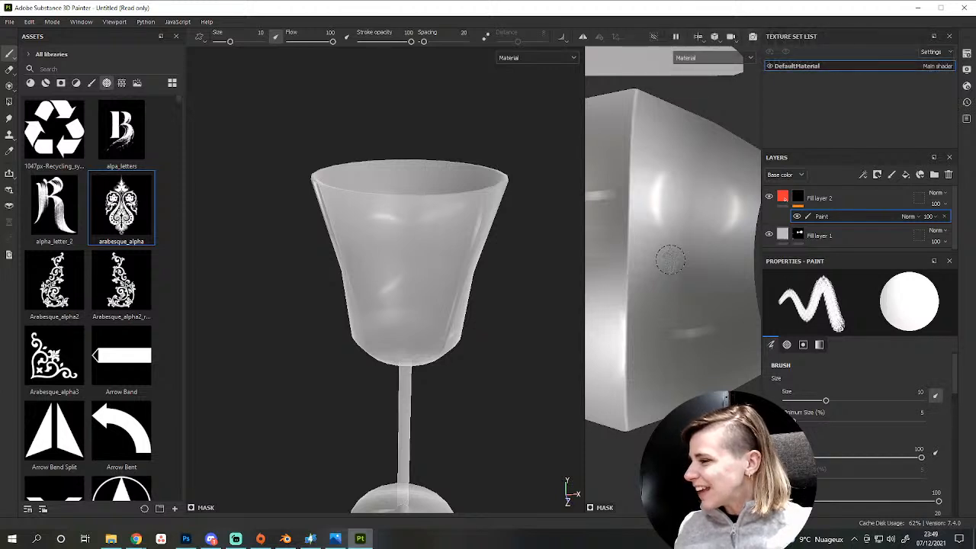
pyautogui.scroll(2, 636, 220)
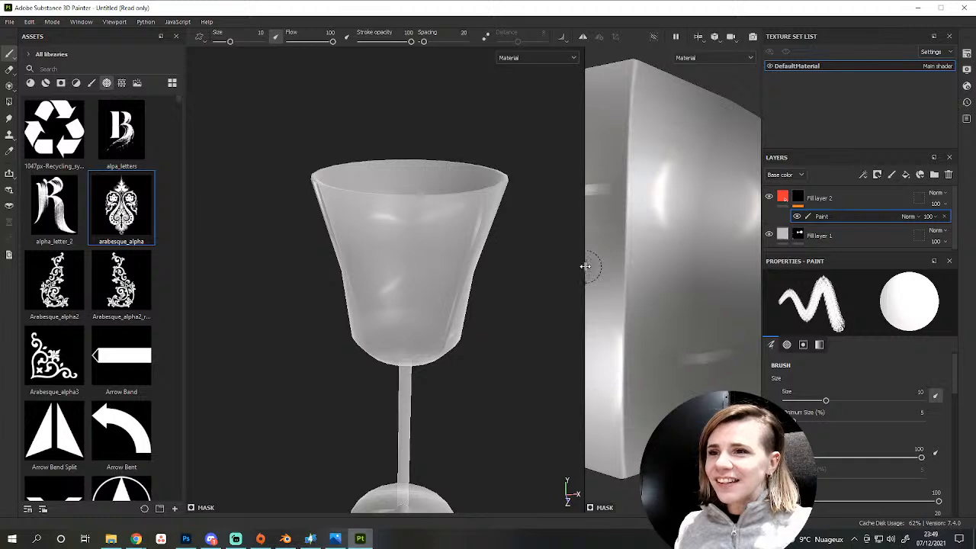
pyautogui.moveTo(585, 266); pyautogui.dragTo(435, 251)
pyautogui.scroll(-3, 598, 286)
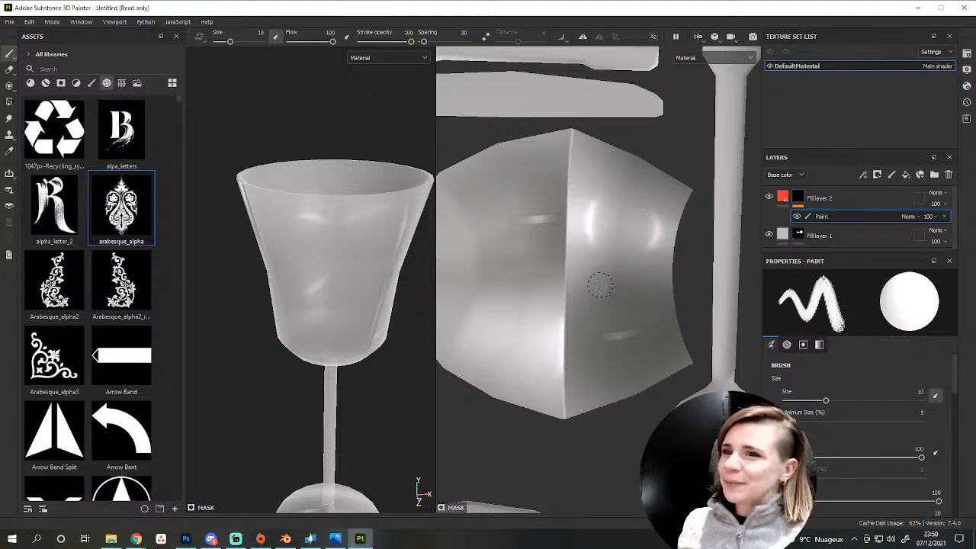
pyautogui.scroll(4, 591, 282)
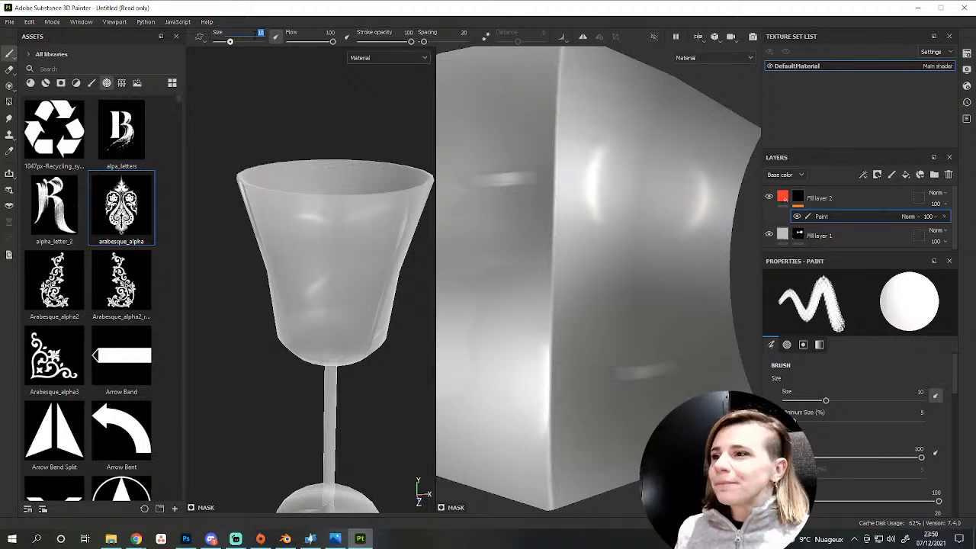
# Review the whole place setting, then switch to the Photos app and examine the table-setting reference photo in full screen.
pyautogui.scroll(-10, 331, 145)
pyautogui.keyDown('alt'); pyautogui.moveTo(302, 295); pyautogui.dragTo(308, 332); pyautogui.keyUp('alt')
pyautogui.scroll(4, 355, 377)
pyautogui.keyDown('alt'); pyautogui.moveTo(283, 375); pyautogui.dragTo(336, 391); pyautogui.keyUp('alt')
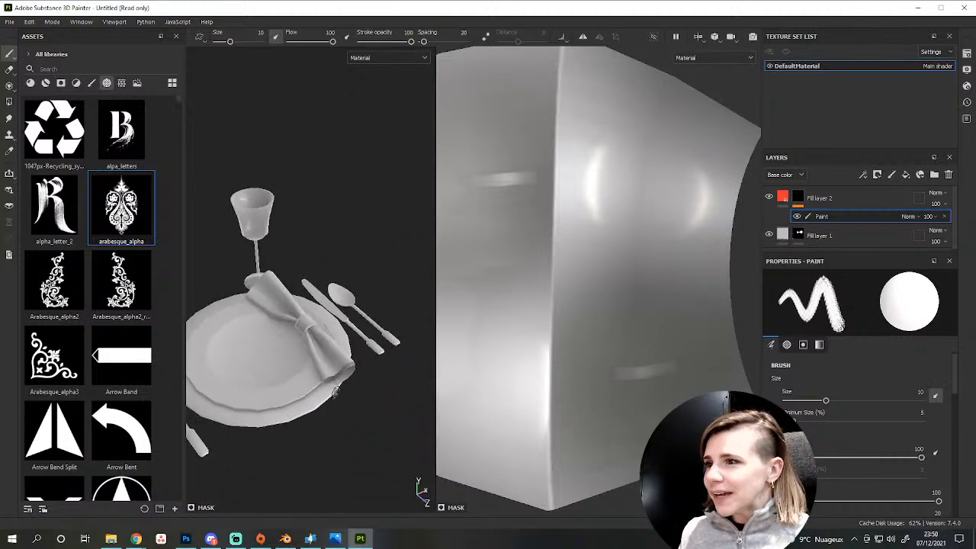
pyautogui.click(335, 538)
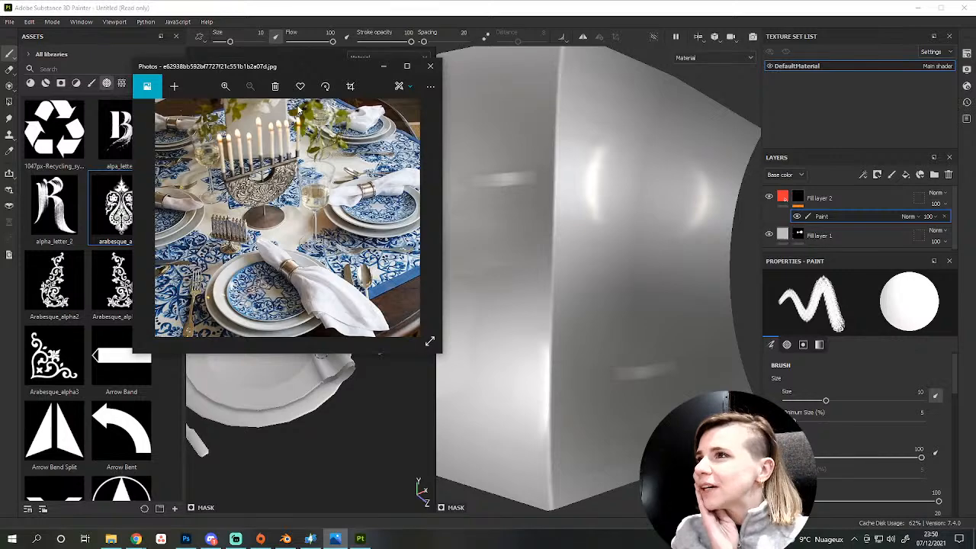
pyautogui.click(429, 341)
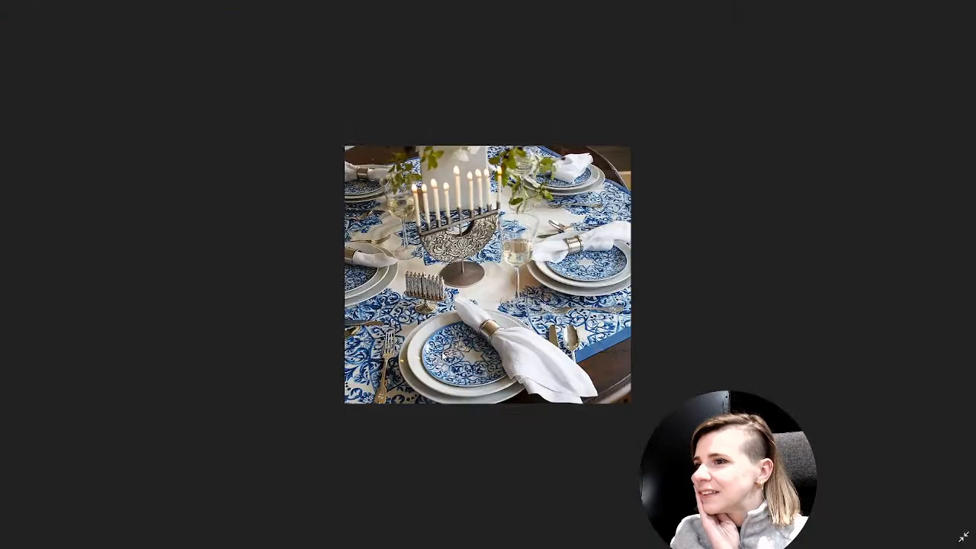
pyautogui.scroll(1, 514, 385)
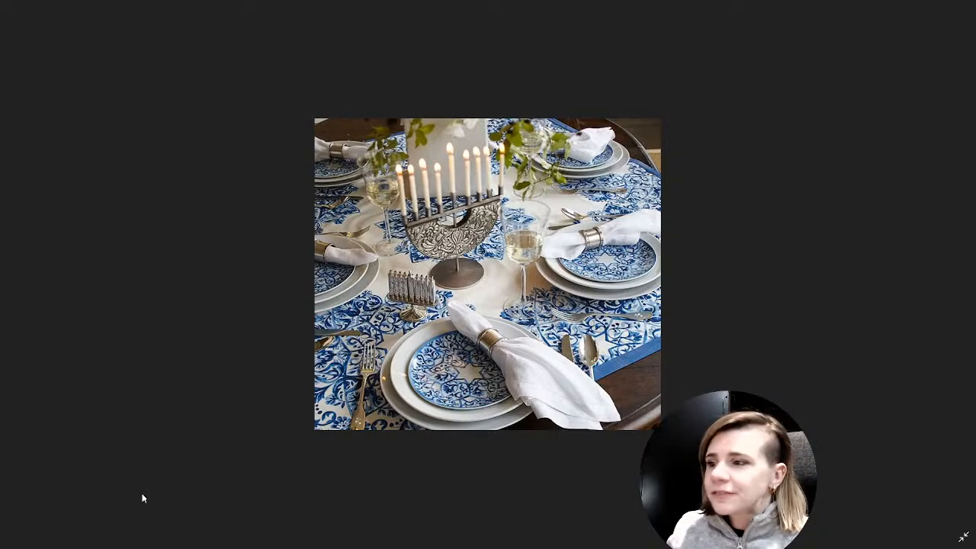
pyautogui.press('Escape')
# Switch to File Explorer and view the Spode Judaica Seder Plate picture and the table-setting photo from the #Inspis folder.
pyautogui.click(112, 538)
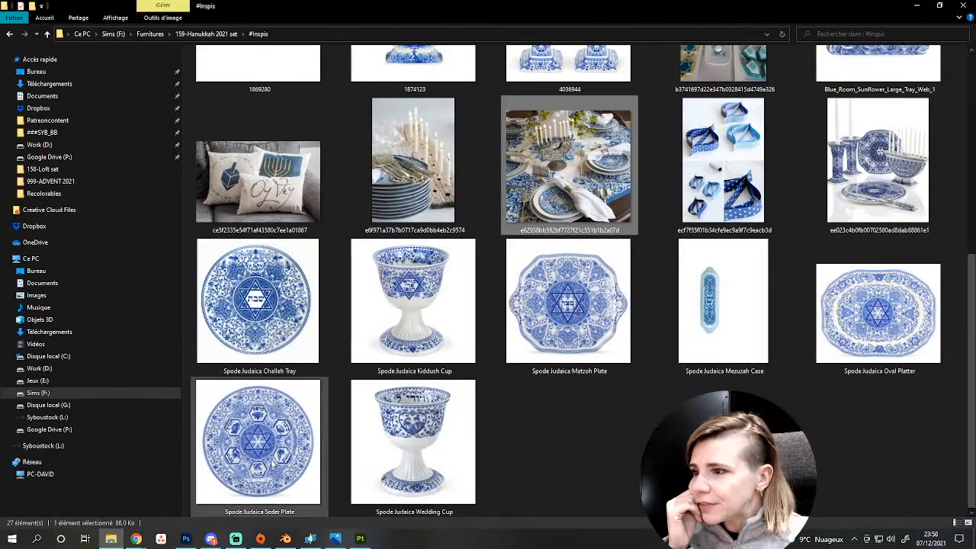
pyautogui.doubleClick(286, 432)
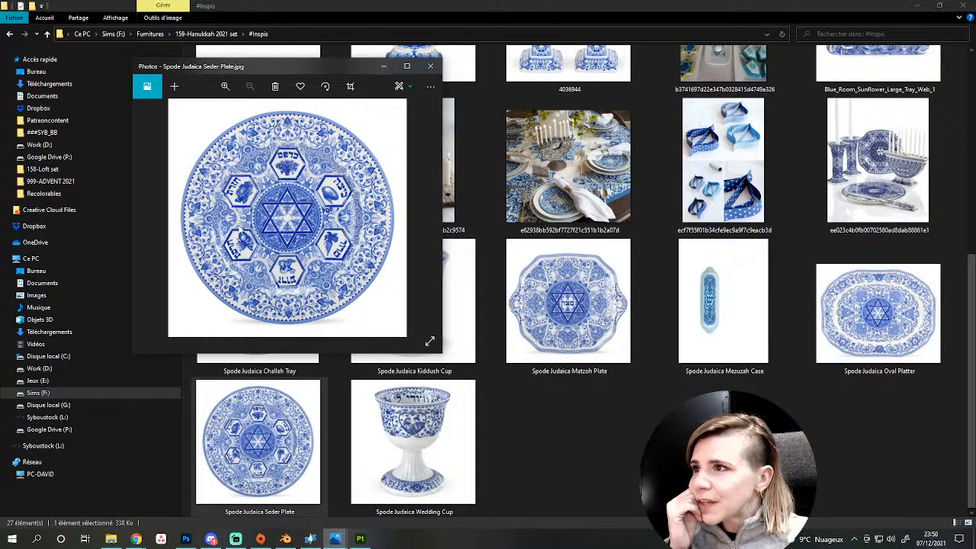
pyautogui.doubleClick(563, 172)
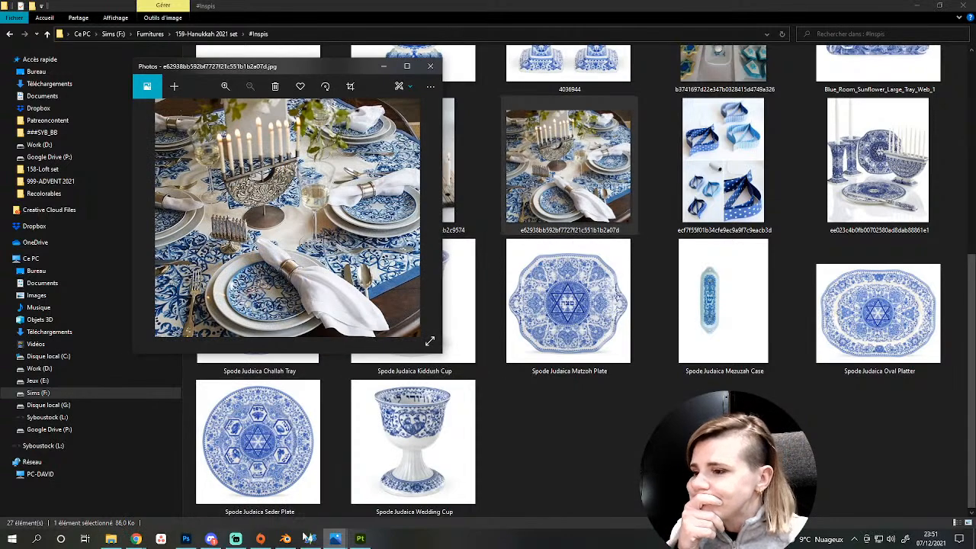
pyautogui.click(210, 539)
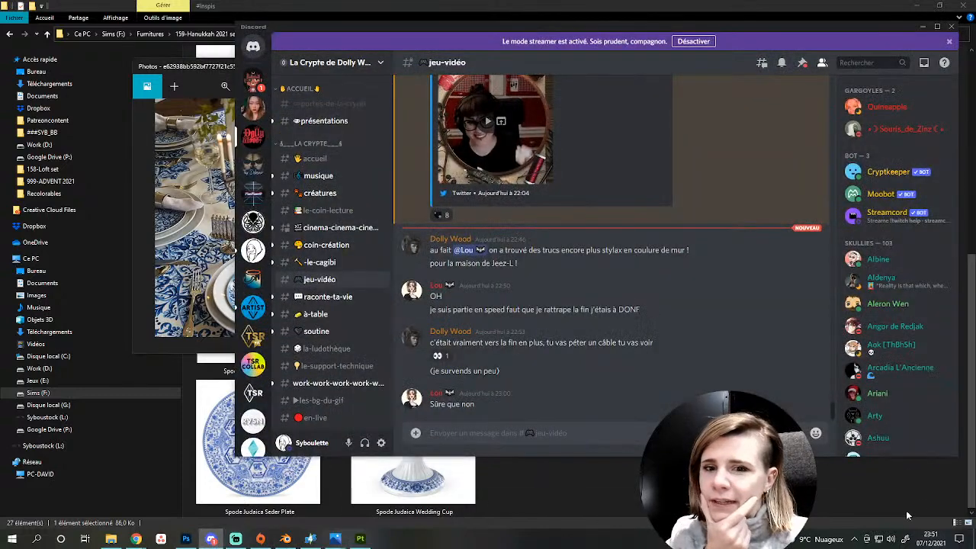
pyautogui.click(922, 26)
pyautogui.click(308, 539)
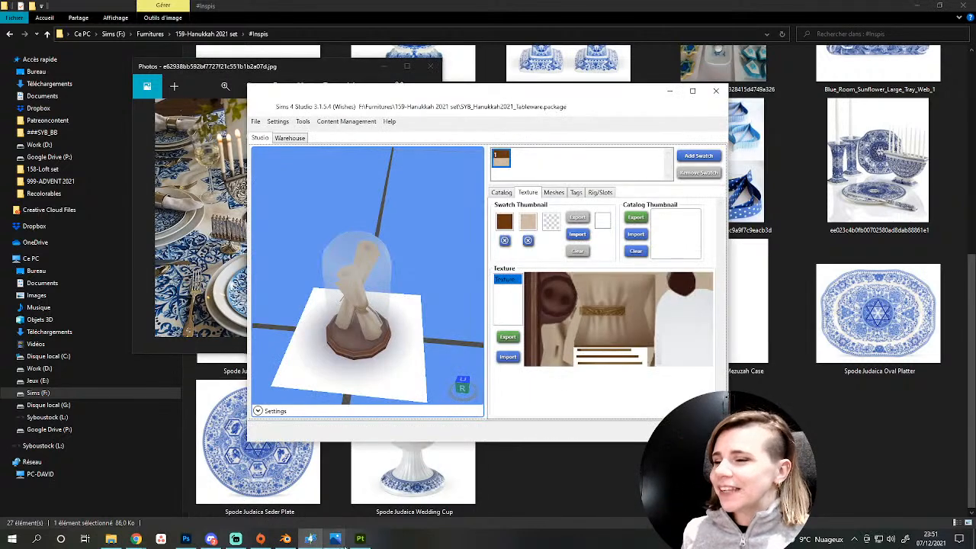
# Switch to Blender, widen the 3D view, and examine the place-setting model from several angles along with its triangle count.
pyautogui.click(286, 539)
pyautogui.scroll(4, 621, 346)
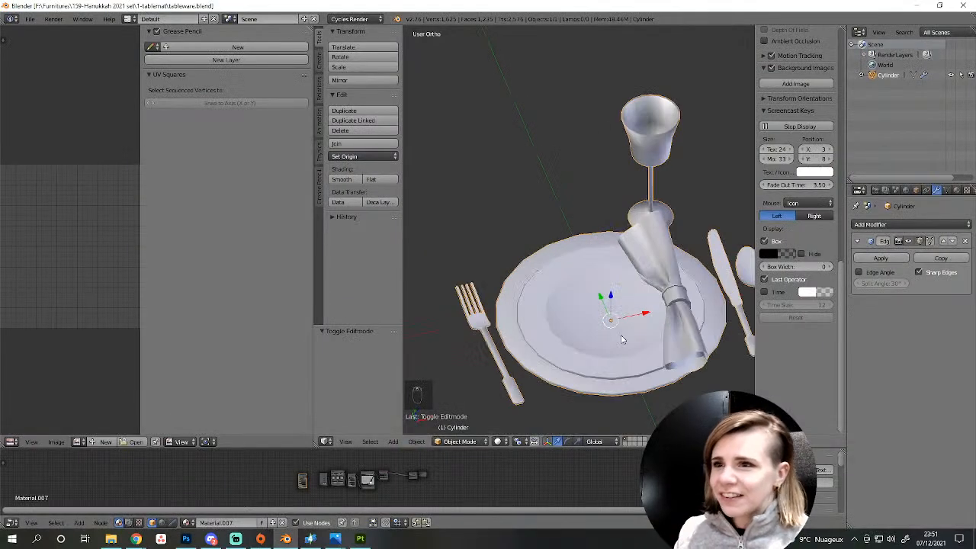
pyautogui.scroll(-4, 607, 366)
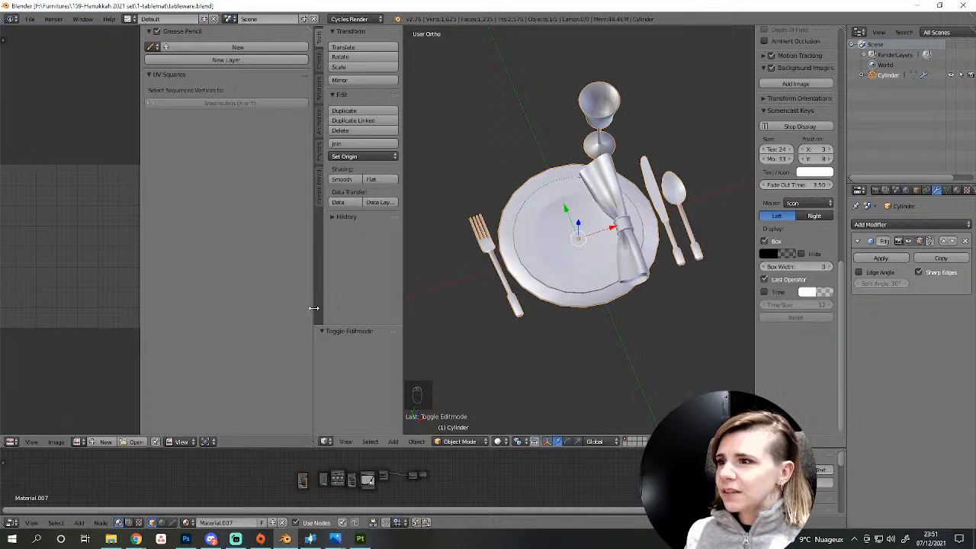
pyautogui.moveTo(313, 307); pyautogui.dragTo(253, 308)
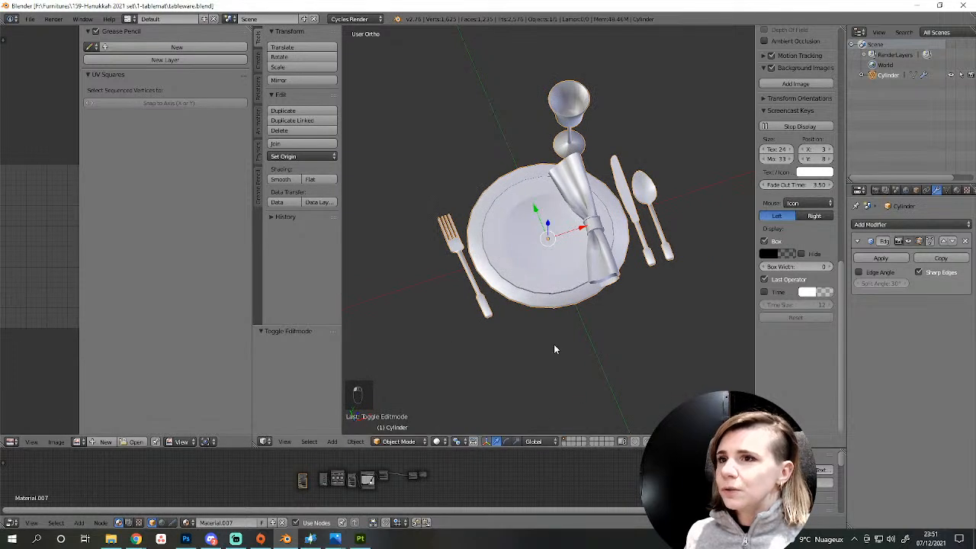
pyautogui.scroll(-3, 554, 349)
pyautogui.scroll(3, 554, 349)
pyautogui.moveTo(554, 349); pyautogui.dragTo(564, 317, button='middle')
pyautogui.scroll(-1, 578, 288)
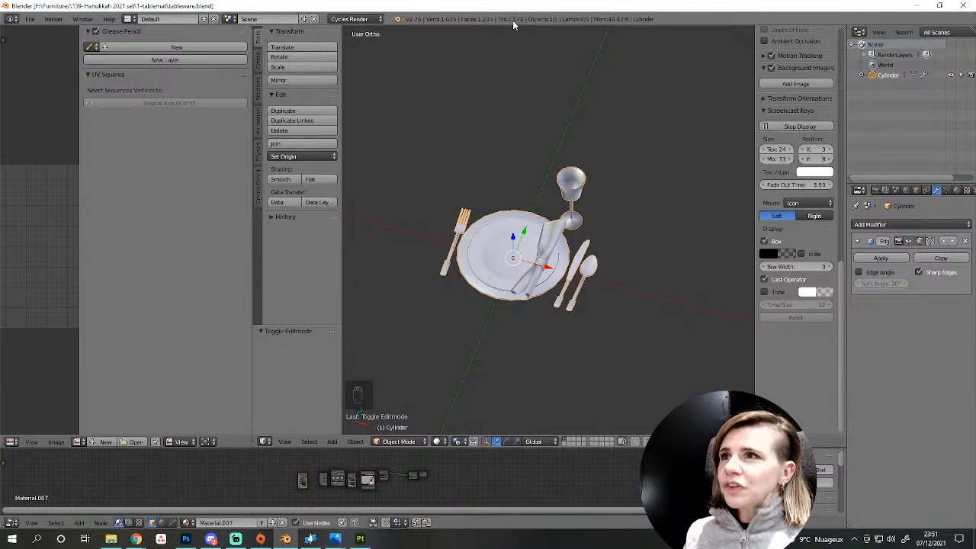
pyautogui.scroll(2, 510, 26)
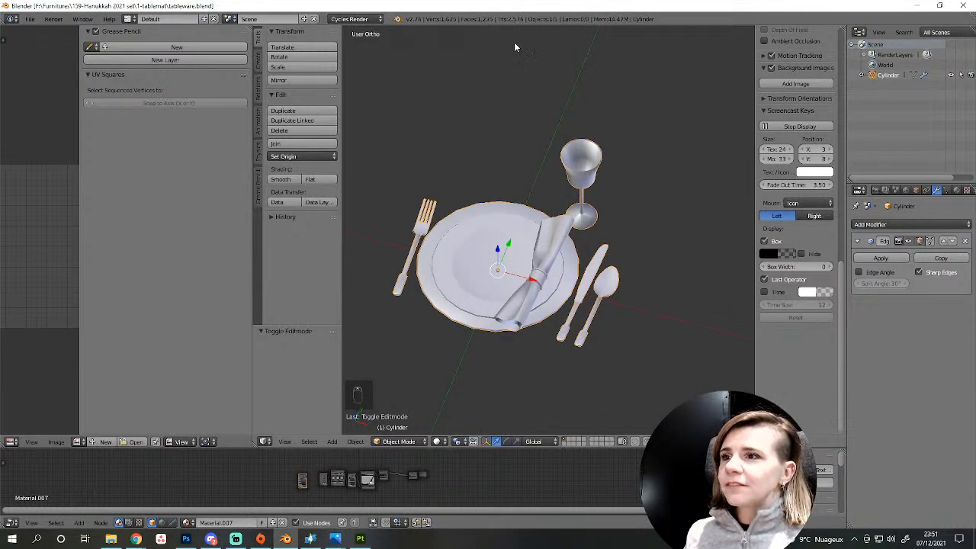
pyautogui.scroll(3, 557, 323)
pyautogui.scroll(-3, 577, 371)
pyautogui.moveTo(590, 357); pyautogui.dragTo(627, 372, button='middle')
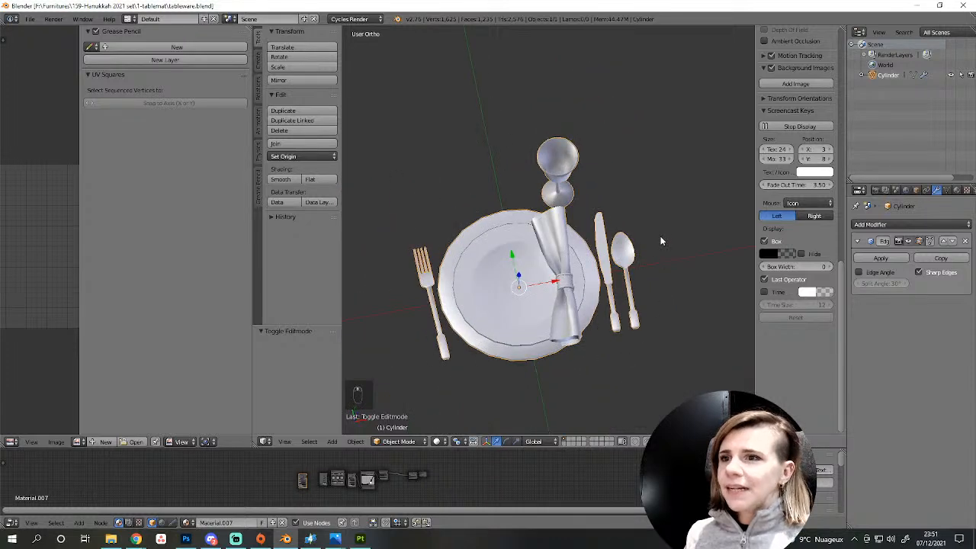
# Switch to Substance 3D Painter, set the arabesque brush angle to 90, and try painting the ornament along the glass bowl's UV island.
pyautogui.click(360, 539)
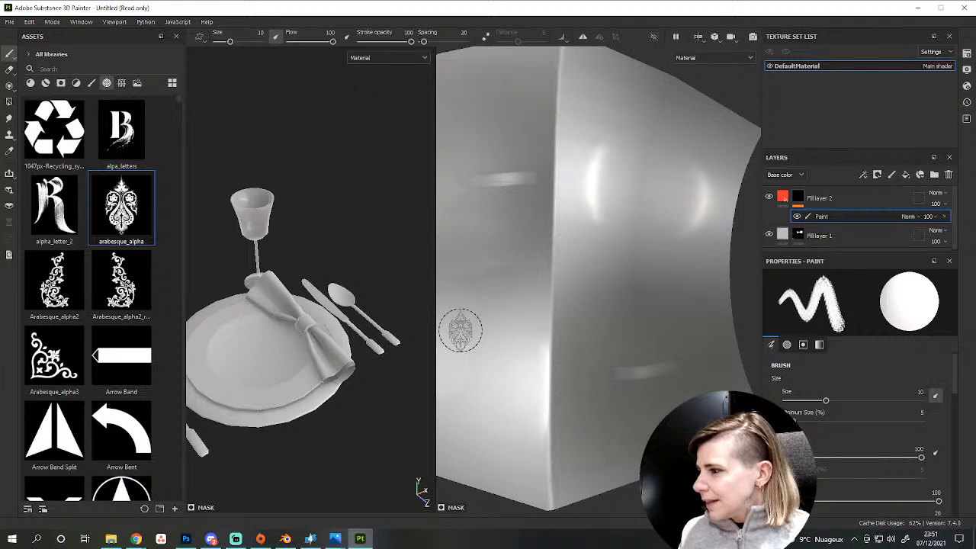
pyautogui.scroll(-2, 550, 323)
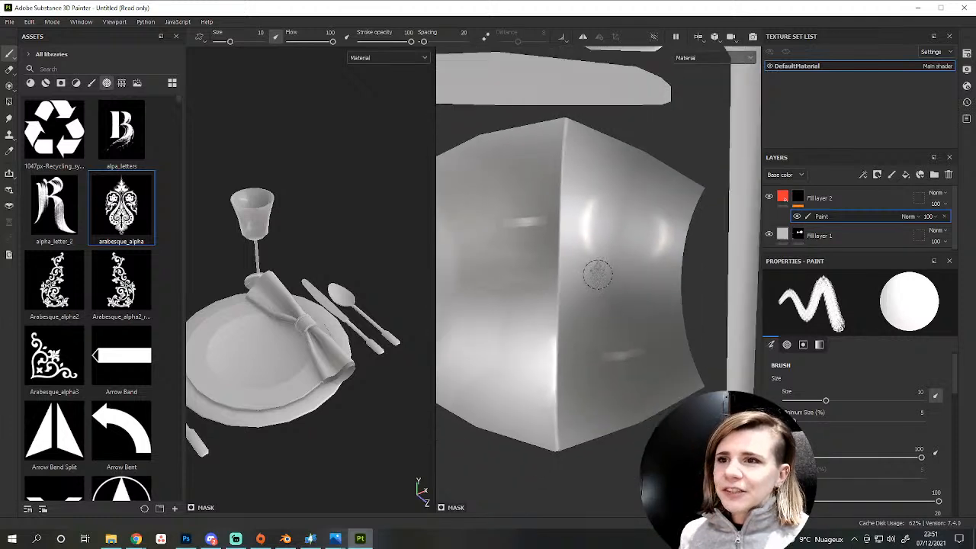
pyautogui.scroll(-4, 896, 432)
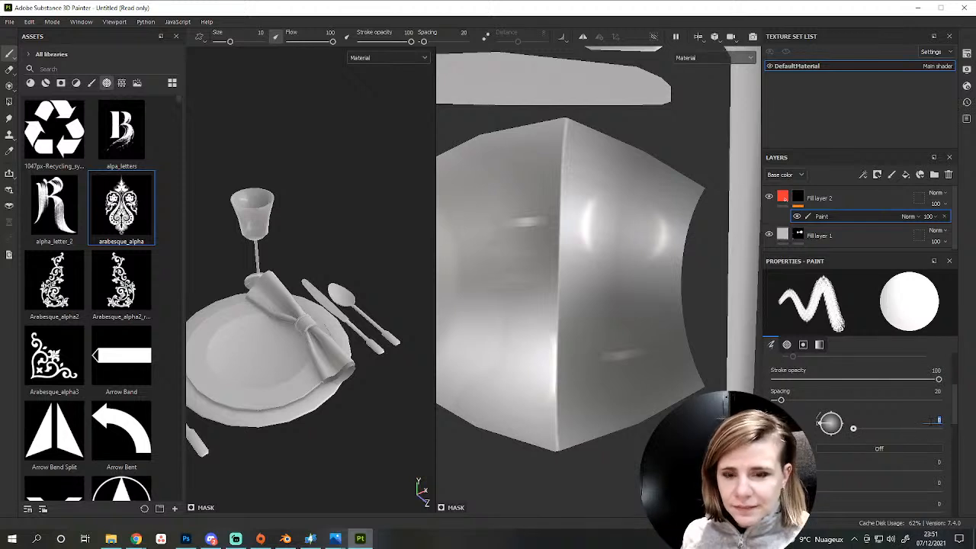
pyautogui.moveTo(853, 428); pyautogui.dragTo(874, 428)
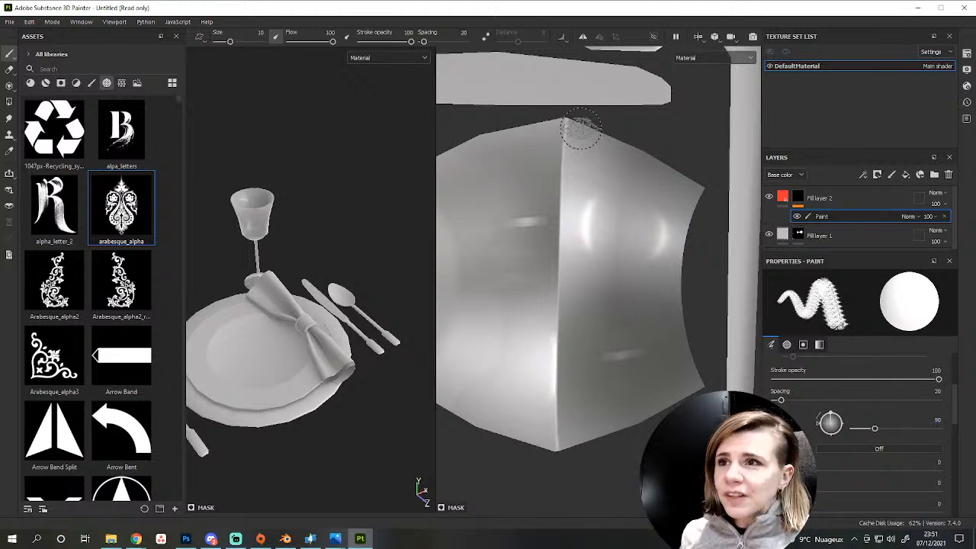
pyautogui.moveTo(579, 126); pyautogui.dragTo(578, 352)
pyautogui.hotkey('ctrl', 'z')
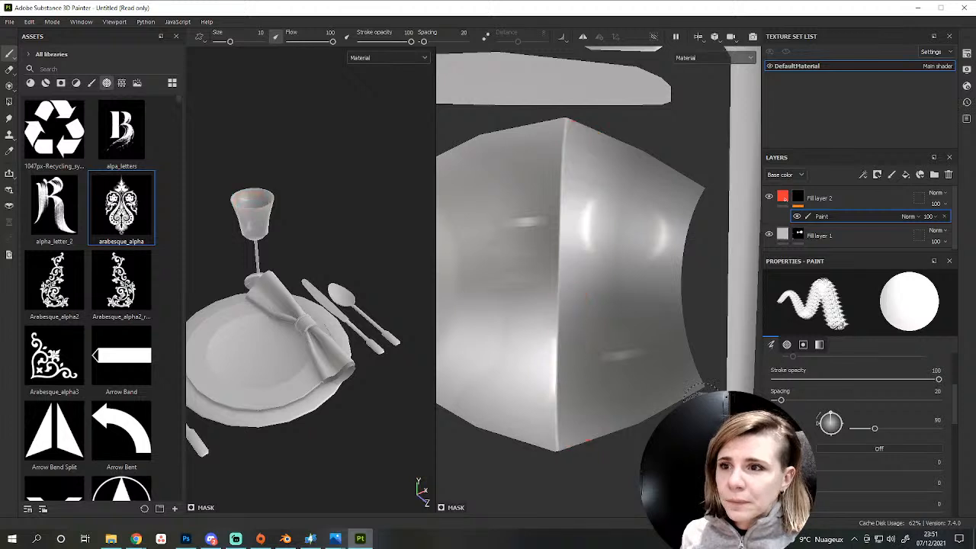
# Examine the curved shape of the wine glass bowl's UV island and its position among the neighbouring cutlery islands.
pyautogui.scroll(3, 861, 427)
pyautogui.scroll(-3, 803, 420)
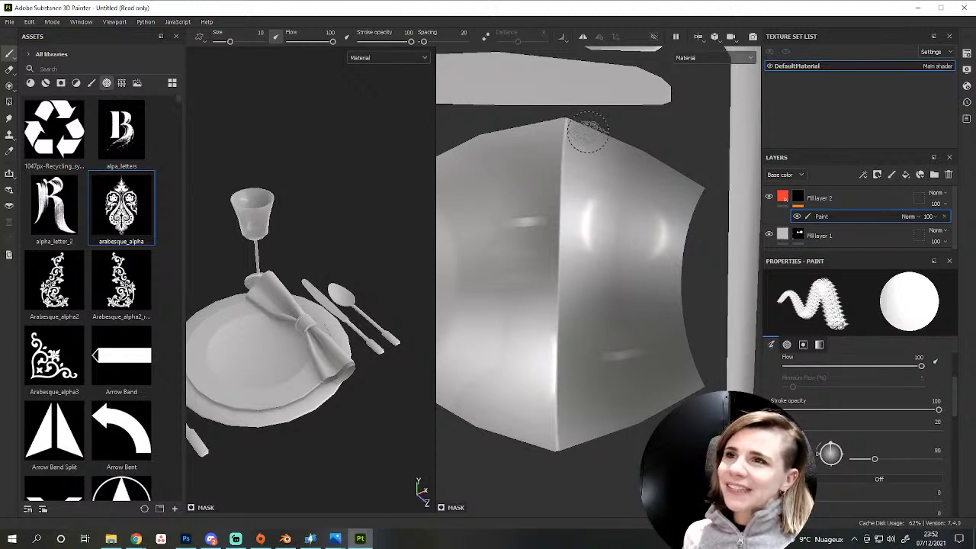
pyautogui.scroll(-2, 499, 404)
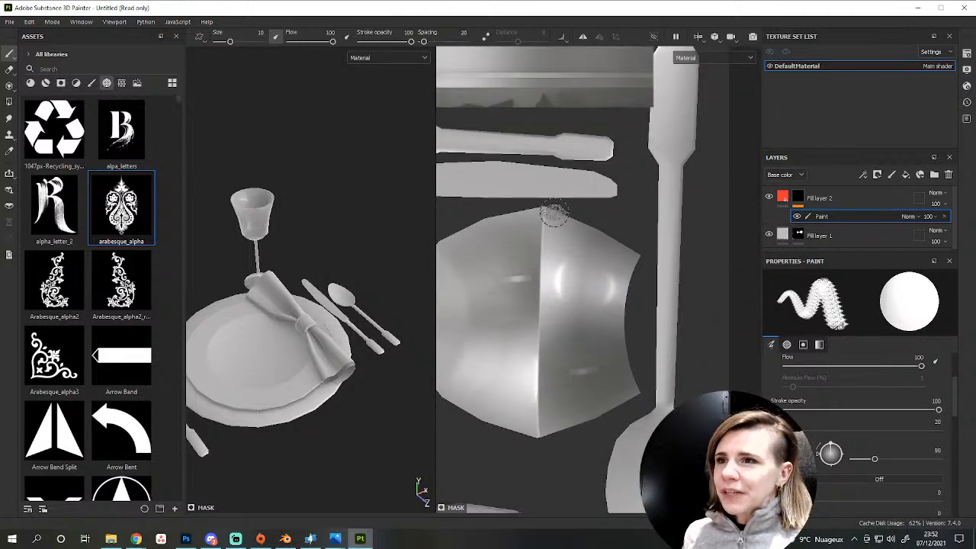
pyautogui.scroll(-2, 546, 302)
pyautogui.scroll(2, 545, 311)
pyautogui.scroll(2, 556, 271)
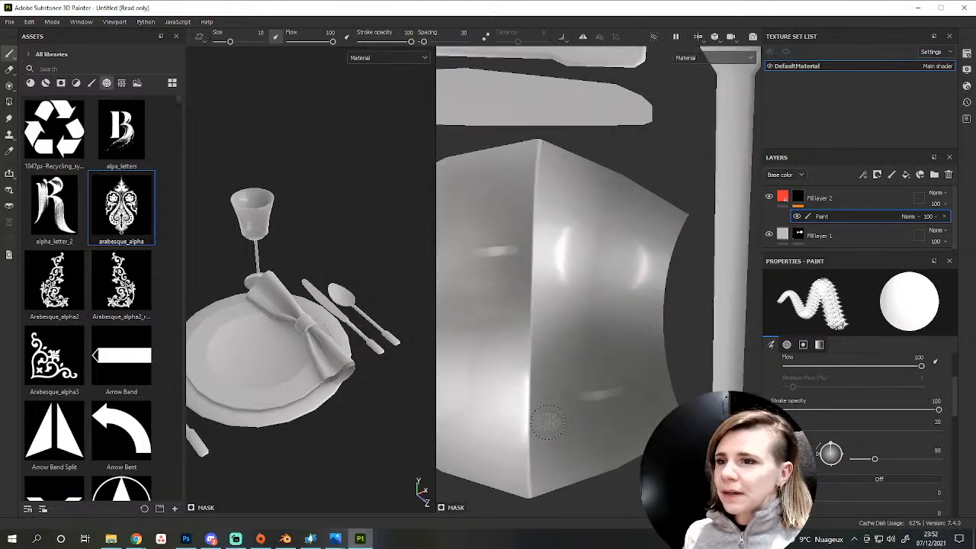
pyautogui.scroll(-2, 547, 421)
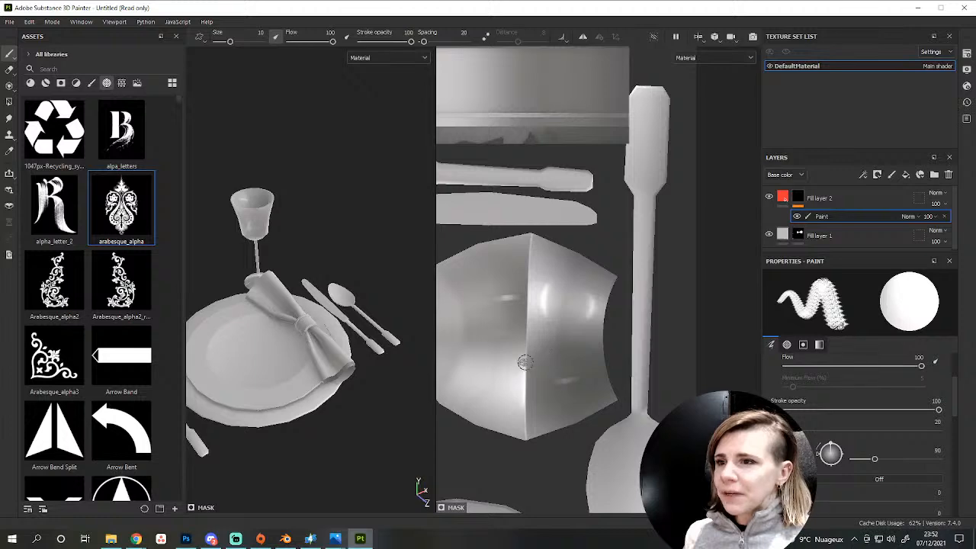
# Switch to Blender, open the tableware mesh for editing with a larger UV view, and select the wine glass and its whole UV island.
pyautogui.click(283, 539)
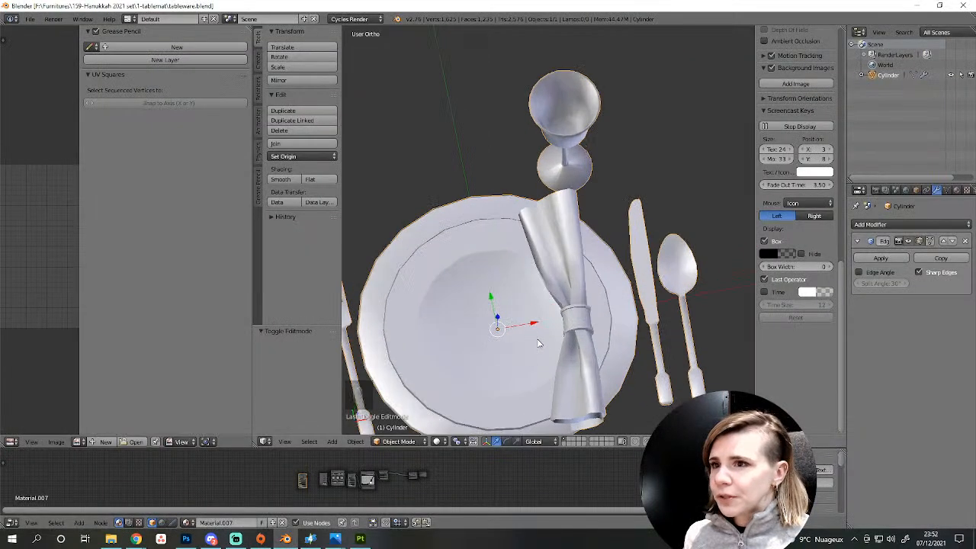
pyautogui.press('Tab')
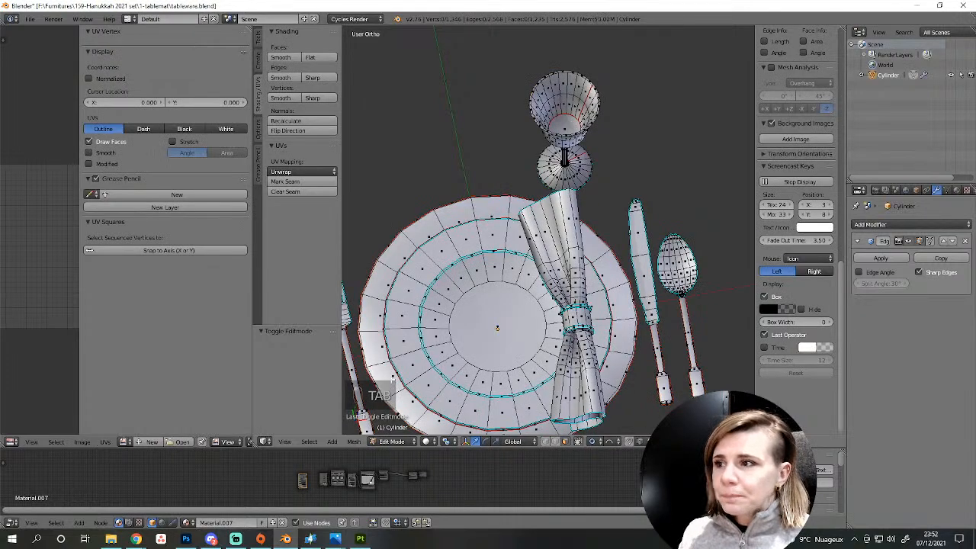
pyautogui.moveTo(252, 309); pyautogui.dragTo(500, 309)
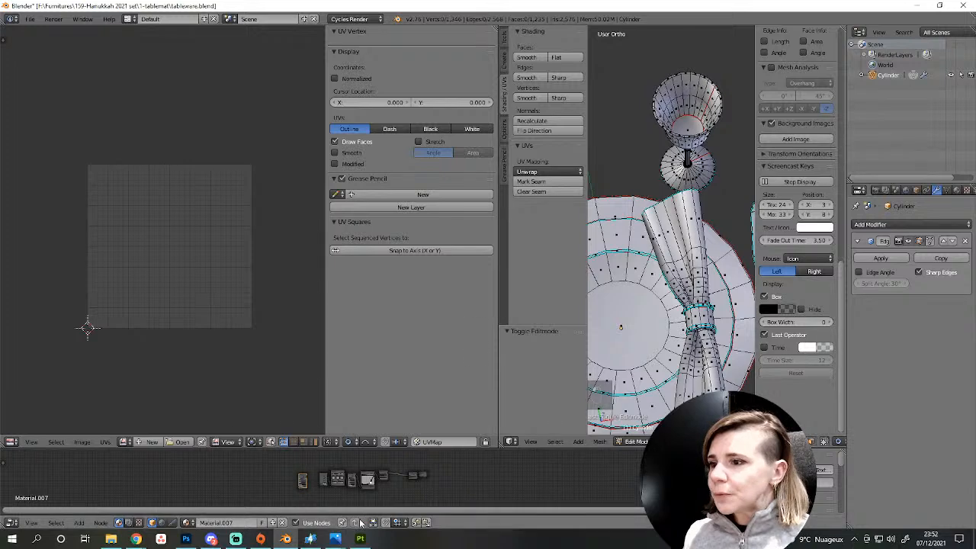
pyautogui.scroll(3, 655, 180)
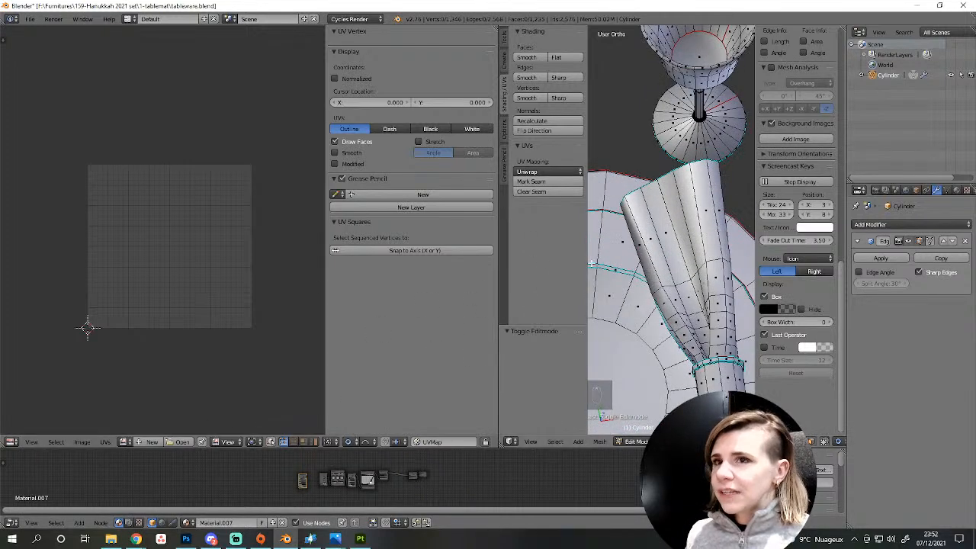
pyautogui.keyDown('shift'); pyautogui.moveTo(591, 264); pyautogui.dragTo(698, 284, button='middle'); pyautogui.keyUp('shift')
pyautogui.press('l')
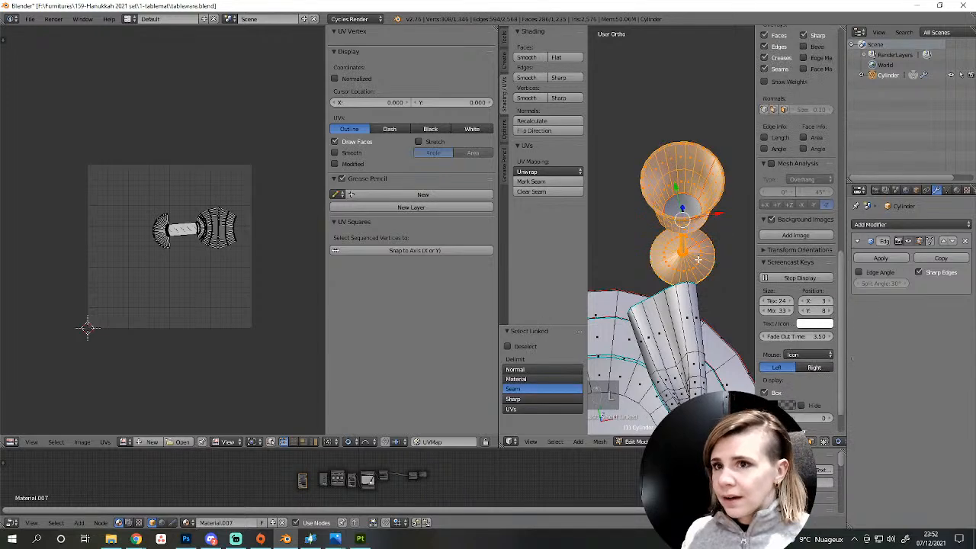
pyautogui.scroll(4, 198, 280)
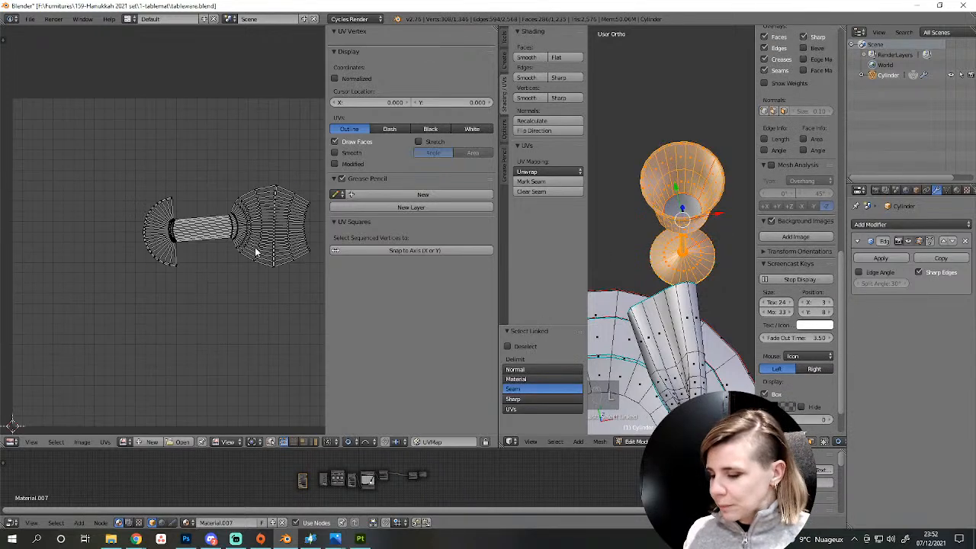
pyautogui.press('l')
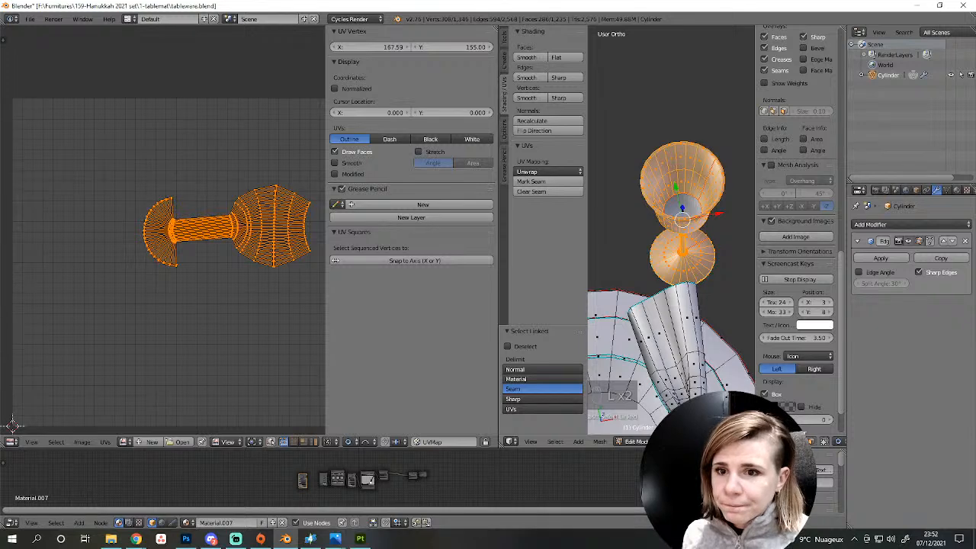
# Unwrap the wine glass again with the Conformal method and snap its UVs to the axis as a straight grid.
pyautogui.click(401, 260)
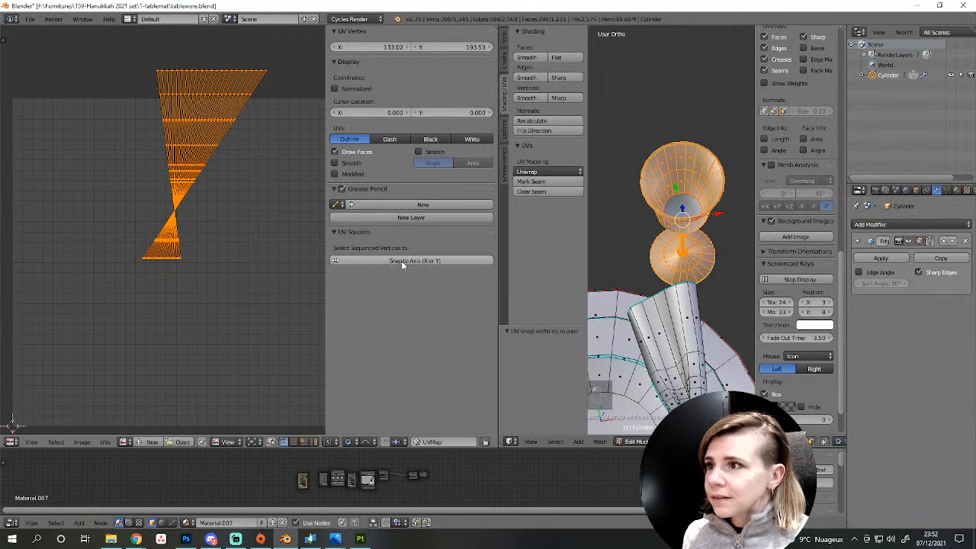
pyautogui.hotkey('ctrl', 'z')
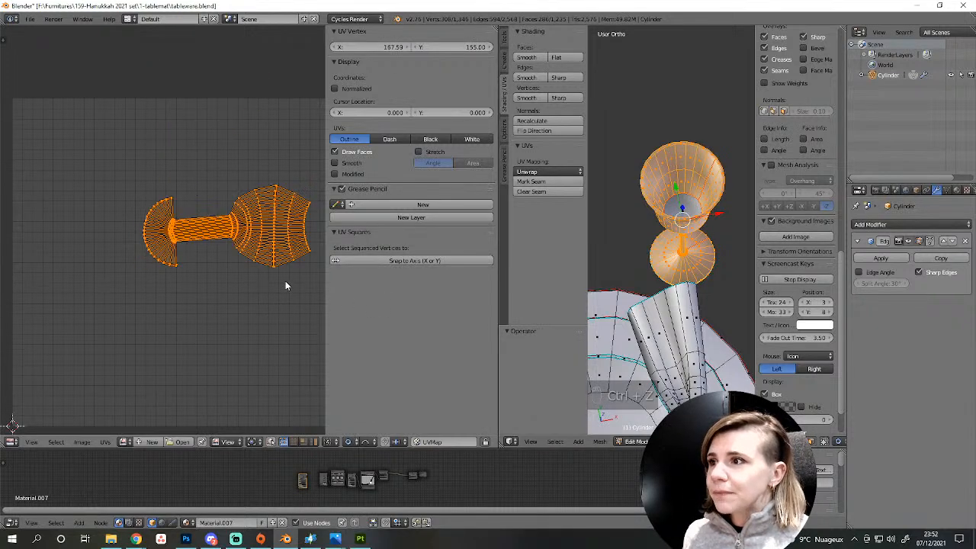
pyautogui.press('e')
pyautogui.click(550, 359)
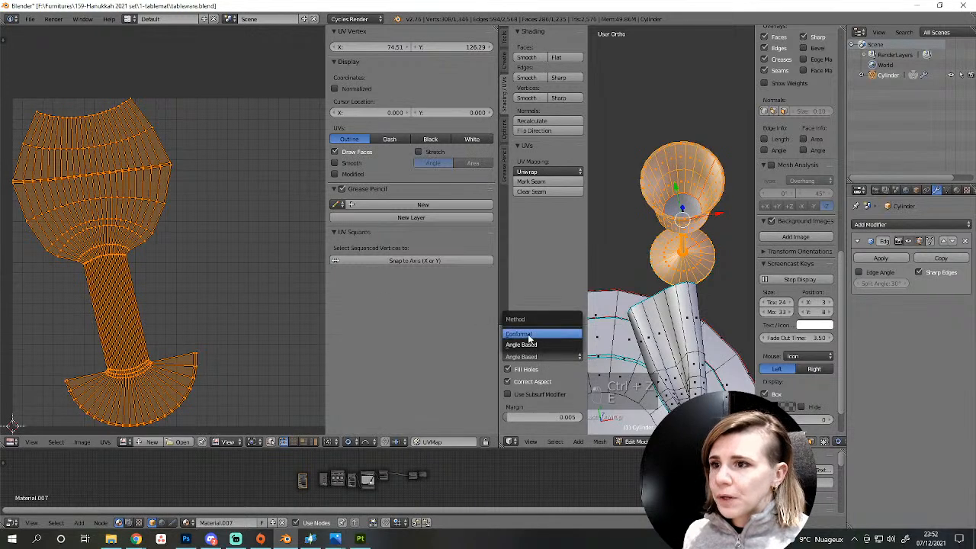
pyautogui.click(526, 333)
pyautogui.click(420, 260)
pyautogui.scroll(-5, 271, 255)
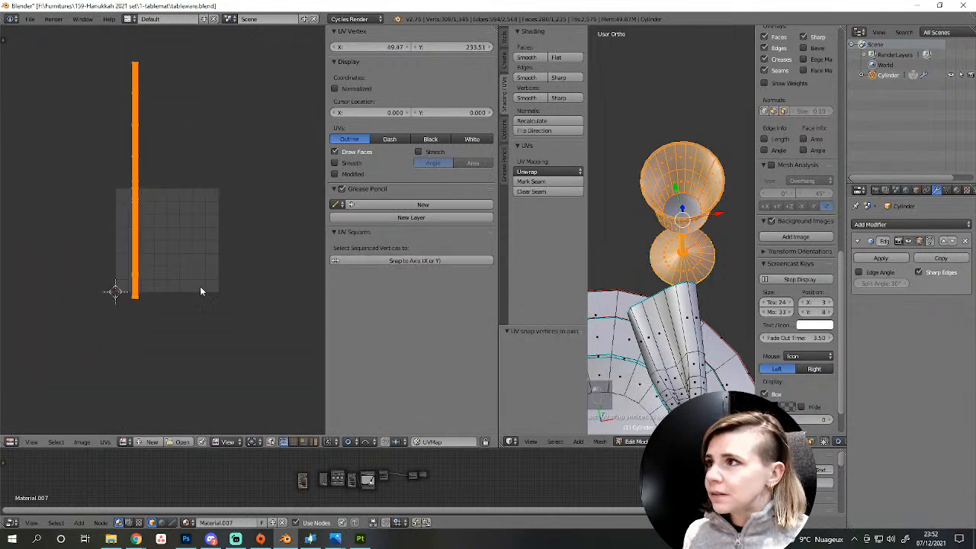
# Scale the wine glass UV grid by about 8.1 along X and about 0.26 along Y.
pyautogui.scroll(4, 200, 288)
pyautogui.press('s')
pyautogui.rightClick(134, 305)
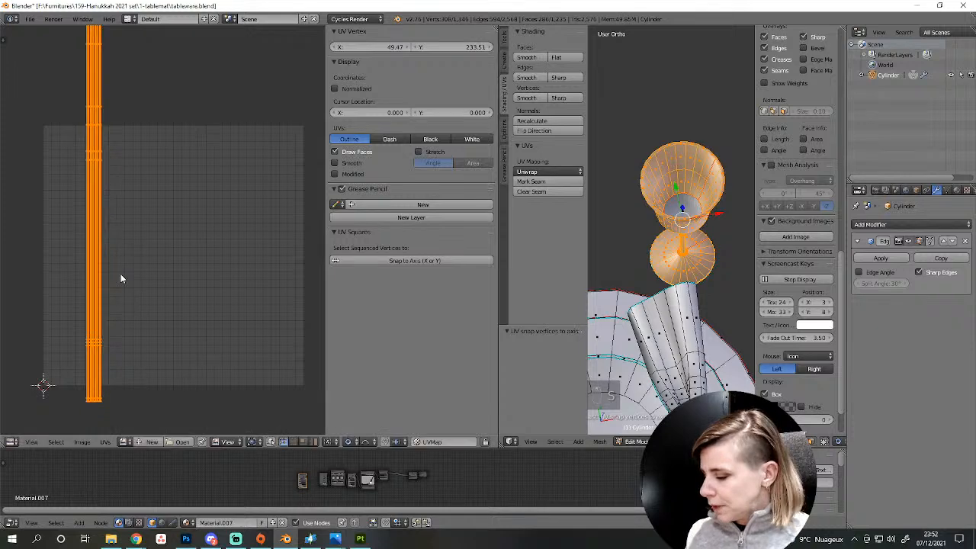
pyautogui.press('s')
pyautogui.press('x')
pyautogui.click(132, 199)
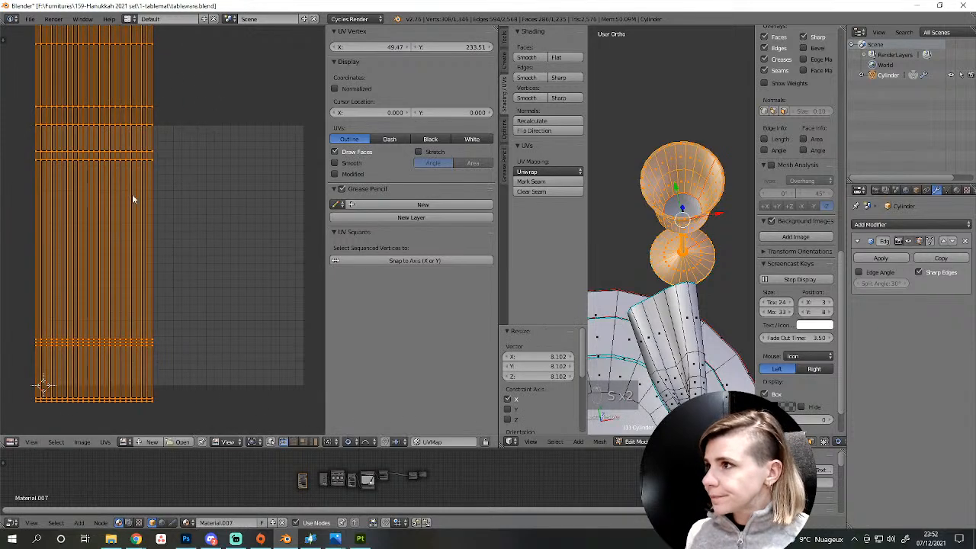
pyautogui.press('s')
pyautogui.press('y')
pyautogui.click(99, 179)
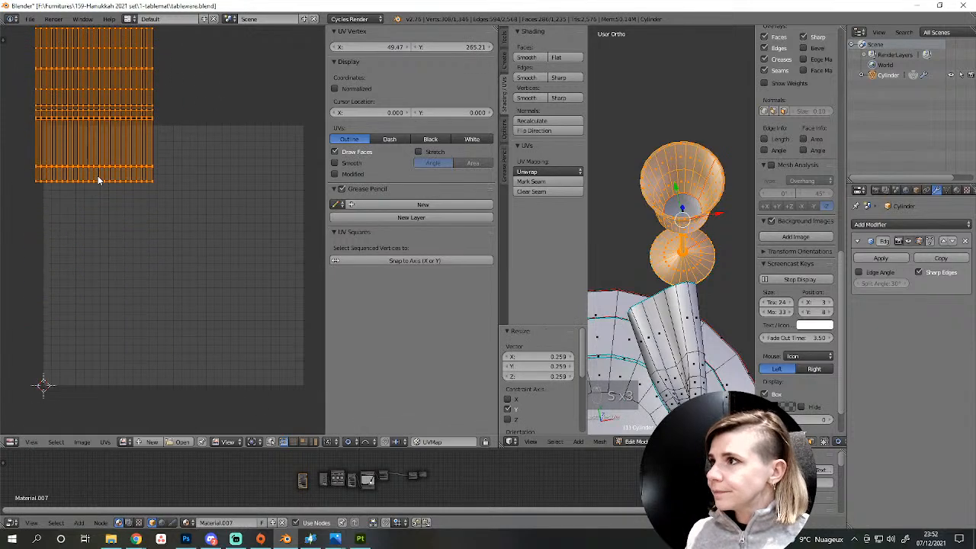
# Move the wine glass UV grid out of the texture space to the empty area above it.
pyautogui.press('g')
pyautogui.click(192, 242)
pyautogui.press('g')
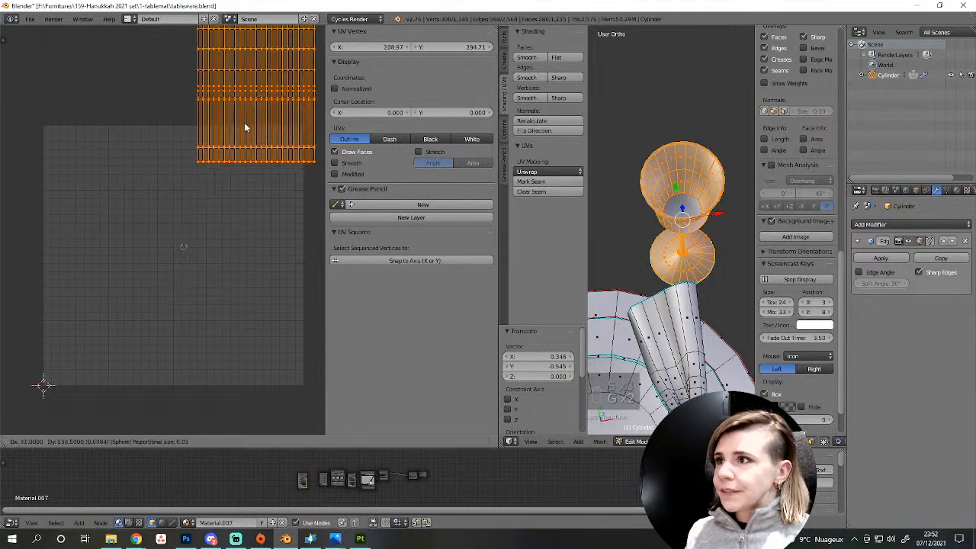
pyautogui.click(239, 82)
# Select the entire tableware mesh to display all its UV islands, and select only the wine glass island among them.
pyautogui.press('a')
pyautogui.press('a')
pyautogui.moveTo(271, 186); pyautogui.dragTo(262, 259, button='middle')
pyautogui.press('a')
pyautogui.press('l')
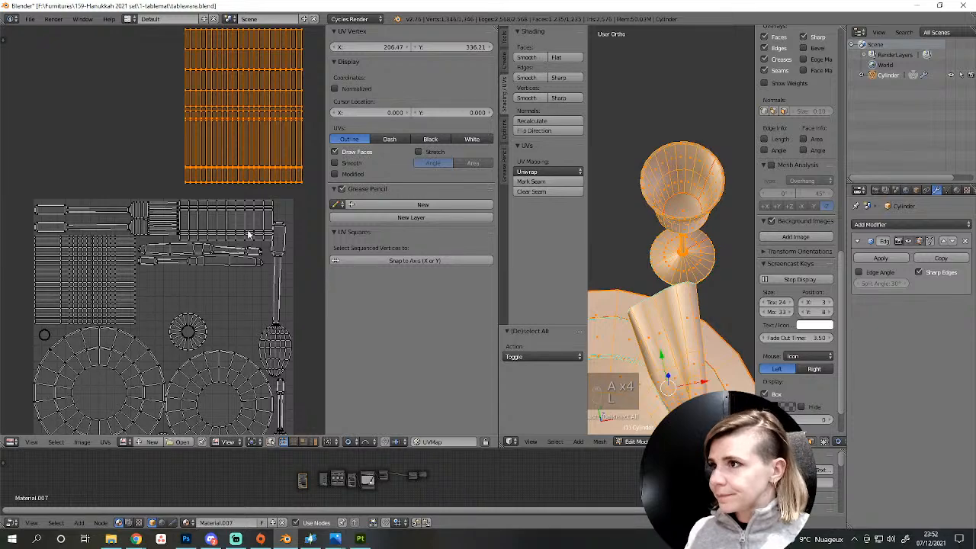
# Rotate the wine glass UV island 90°, move it into the gap below the knives and scale it to about 0.76.
pyautogui.write('r90')
pyautogui.press('Return')
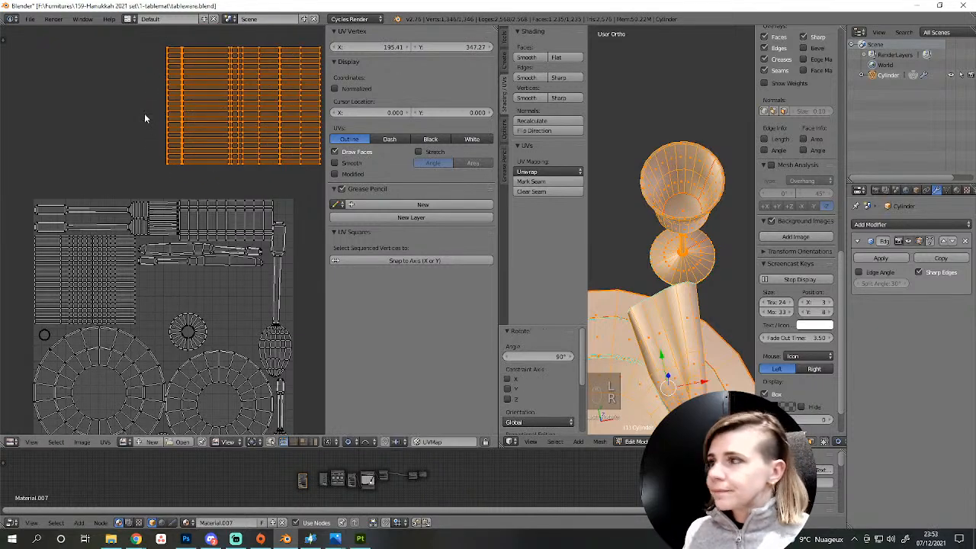
pyautogui.press('g')
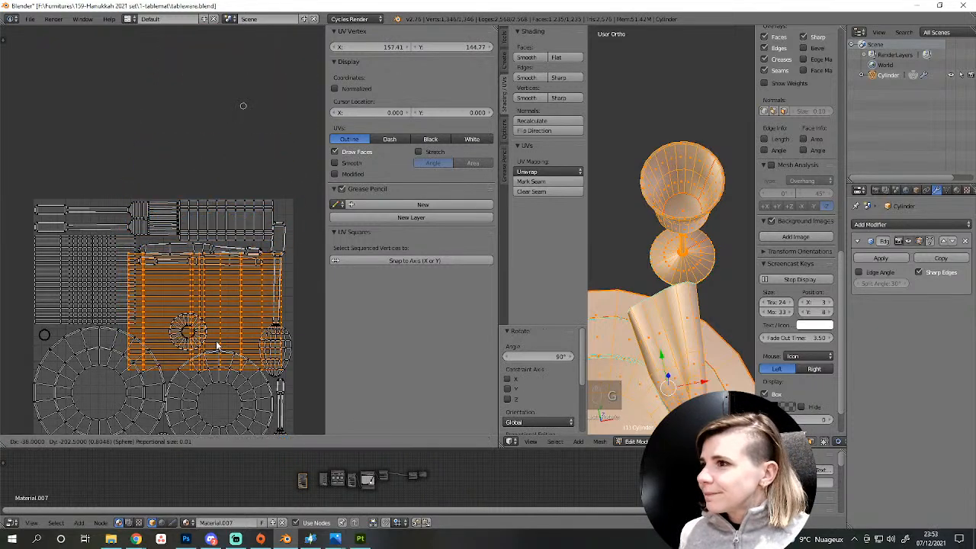
pyautogui.click(217, 347)
pyautogui.press('s')
pyautogui.click(250, 343)
pyautogui.press('g')
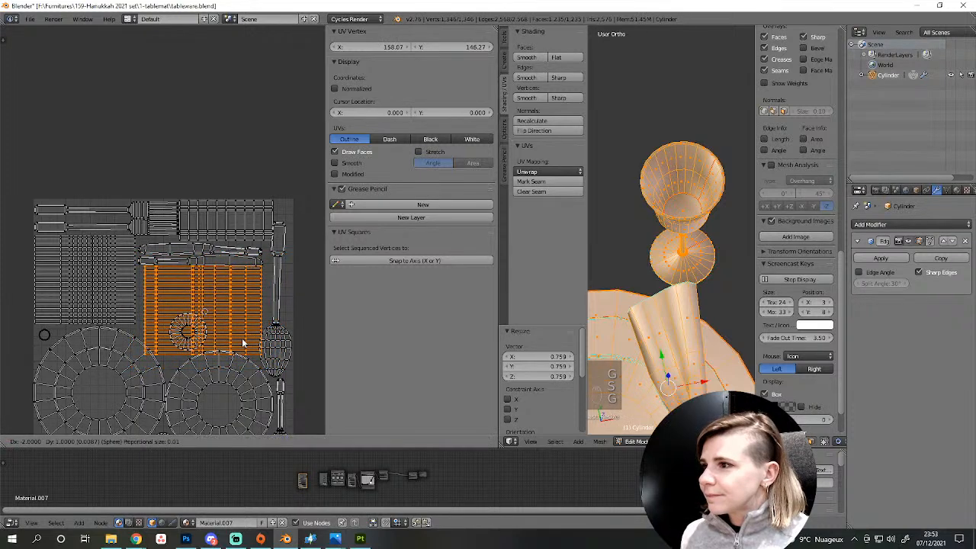
pyautogui.click(242, 343)
# Scale the wine glass UV island by about 0.85 along Y and shift it up just below the knife islands.
pyautogui.moveTo(205, 383); pyautogui.dragTo(237, 337, button='middle')
pyautogui.press('s')
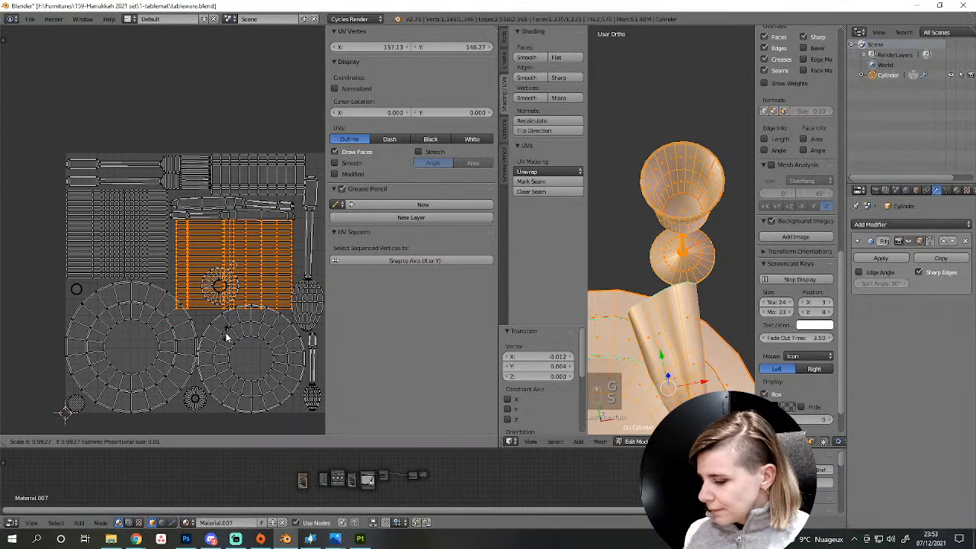
pyautogui.press('y')
pyautogui.click(225, 326)
pyautogui.press('g')
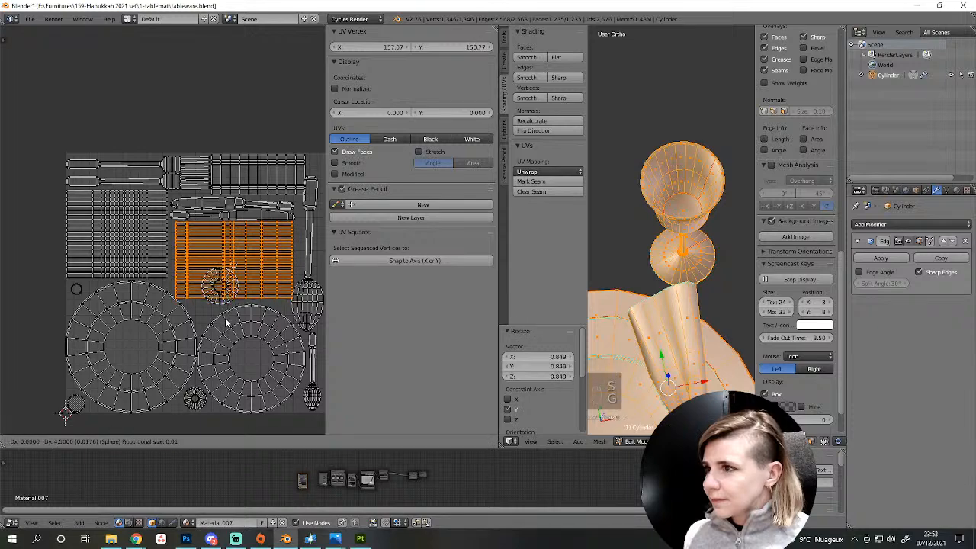
pyautogui.click(226, 321)
pyautogui.scroll(1, 227, 321)
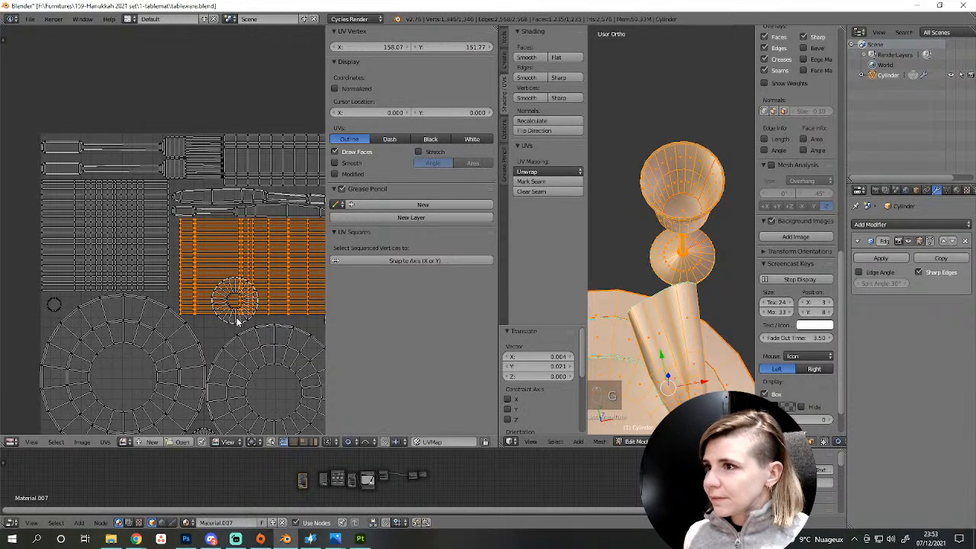
# Select the round island overlapping the wine glass UVs, move it between the two plate islands and scale it to 0.63.
pyautogui.moveTo(255, 325); pyautogui.dragTo(180, 320, button='middle')
pyautogui.press('a')
pyautogui.press('l')
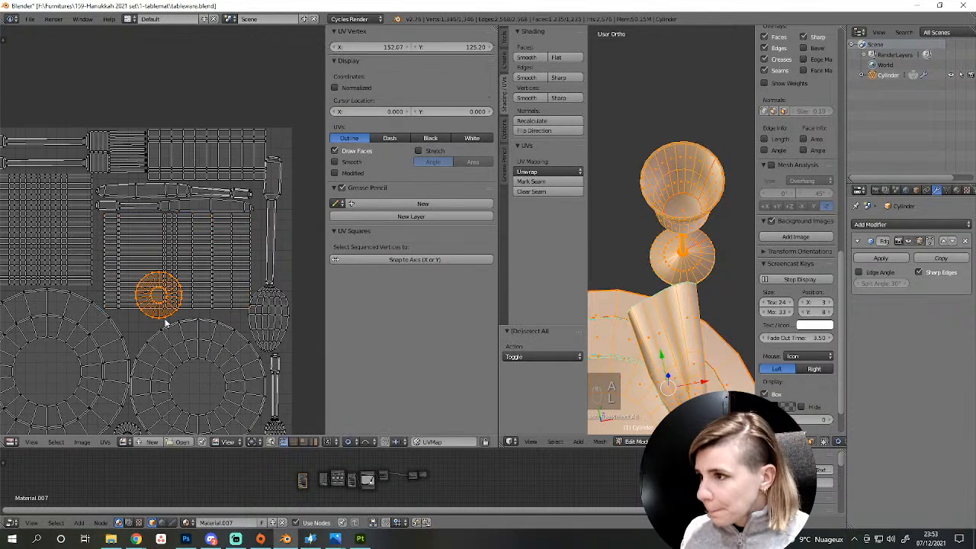
pyautogui.scroll(-2, 169, 319)
pyautogui.scroll(2, 169, 318)
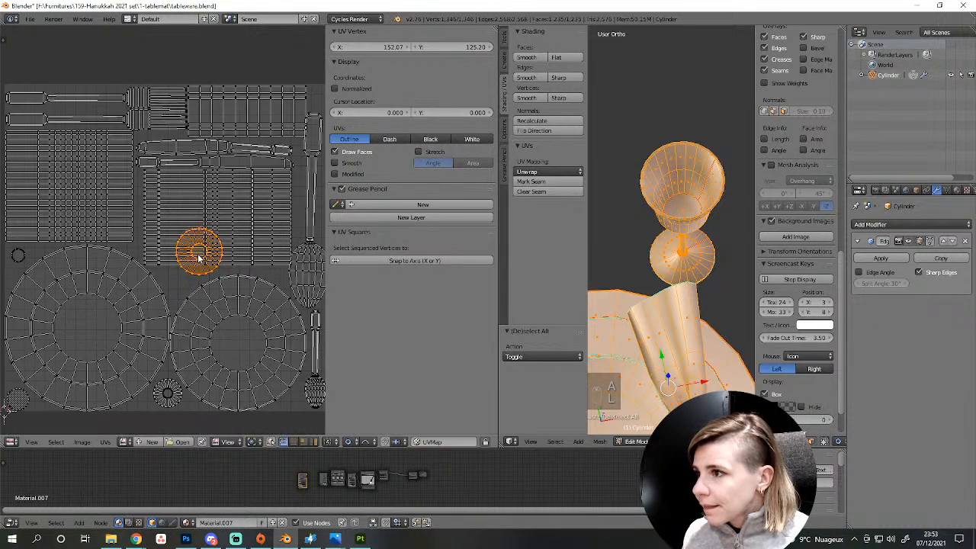
pyautogui.press('g')
pyautogui.click(205, 304)
pyautogui.press('s')
pyautogui.click(196, 297)
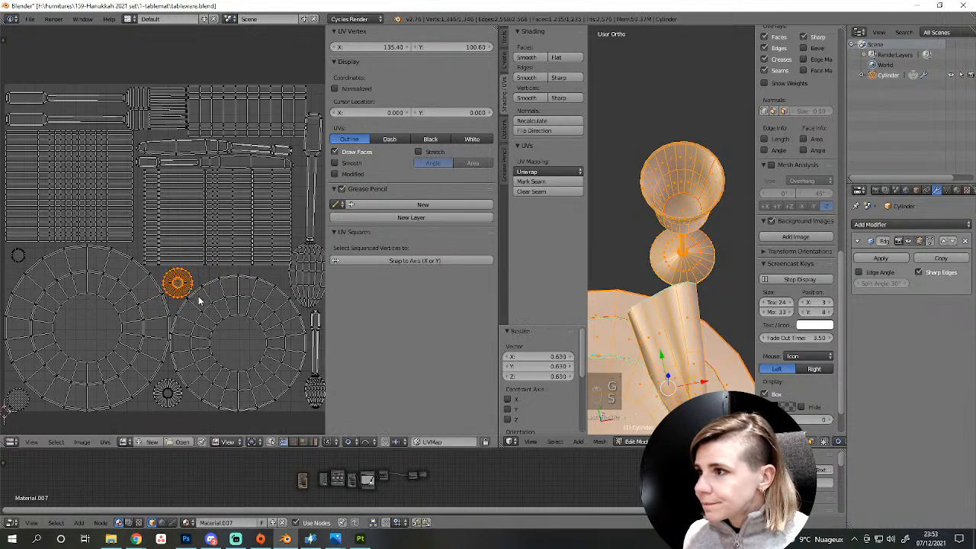
# Leave Edit Mode, widen the 3D view and export the tableware as OBJ, overwriting tableware.obj.
pyautogui.press('a')
pyautogui.press('Tab')
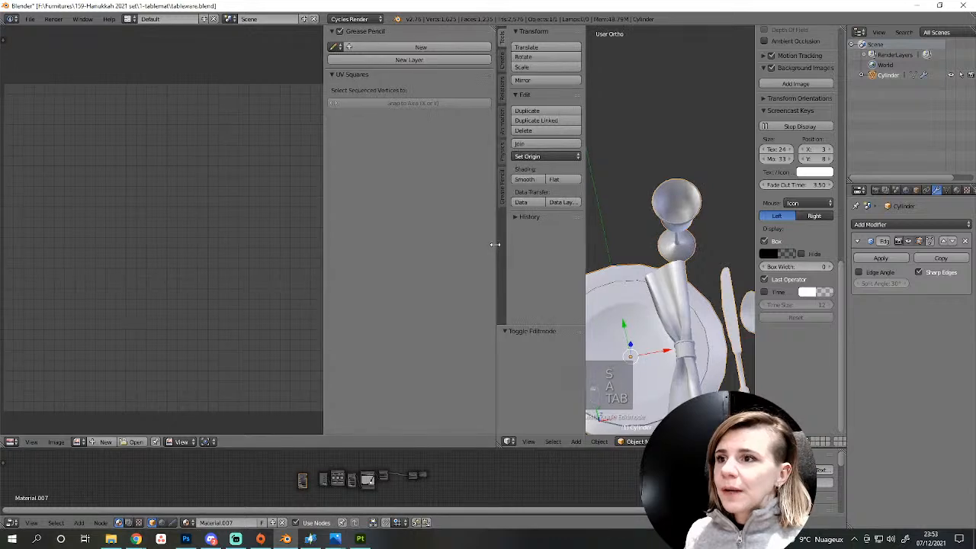
pyautogui.moveTo(498, 249); pyautogui.dragTo(257, 251)
pyautogui.click(29, 18)
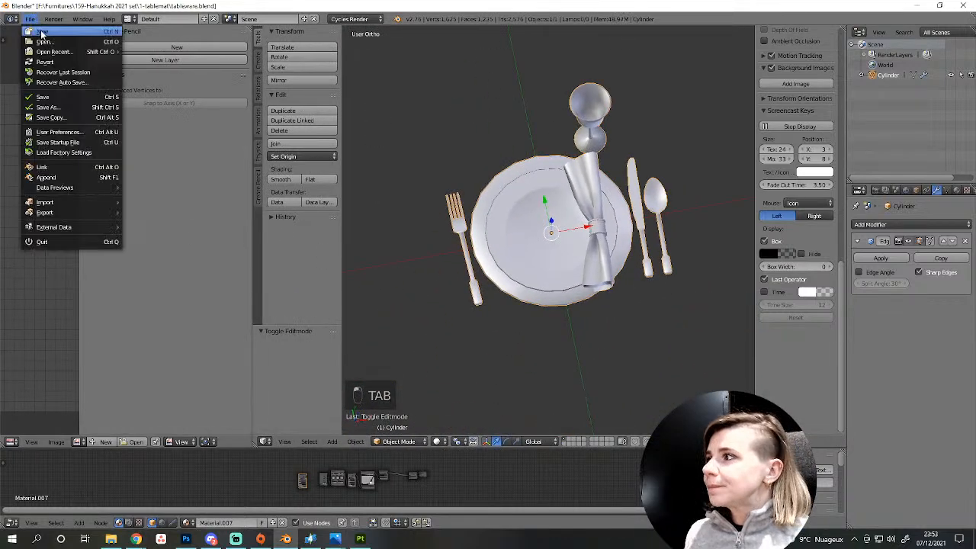
pyautogui.moveTo(76, 213)
pyautogui.click(166, 264)
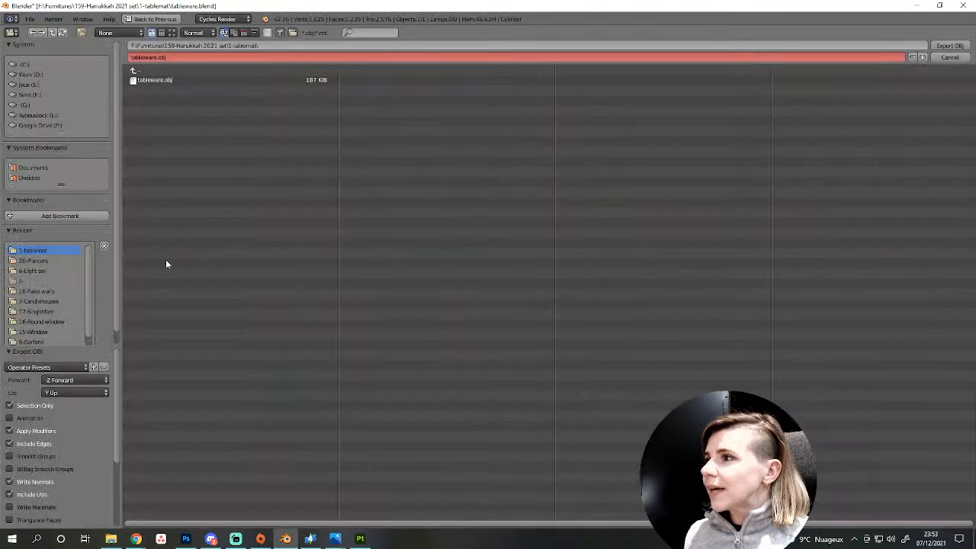
pyautogui.doubleClick(174, 80)
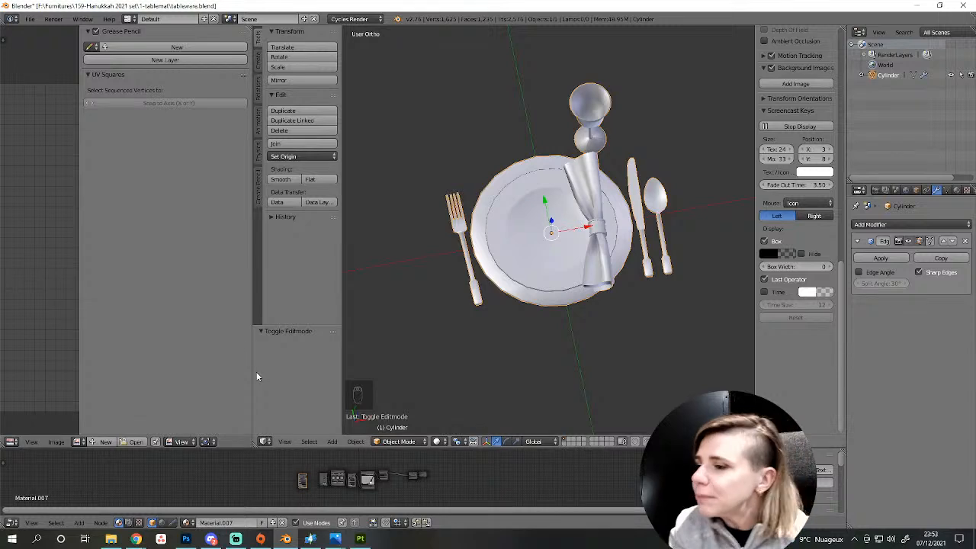
# Switch to Substance 3D Painter and reload tableware.obj as the project's mesh, preserving stroke positions.
pyautogui.click(315, 538)
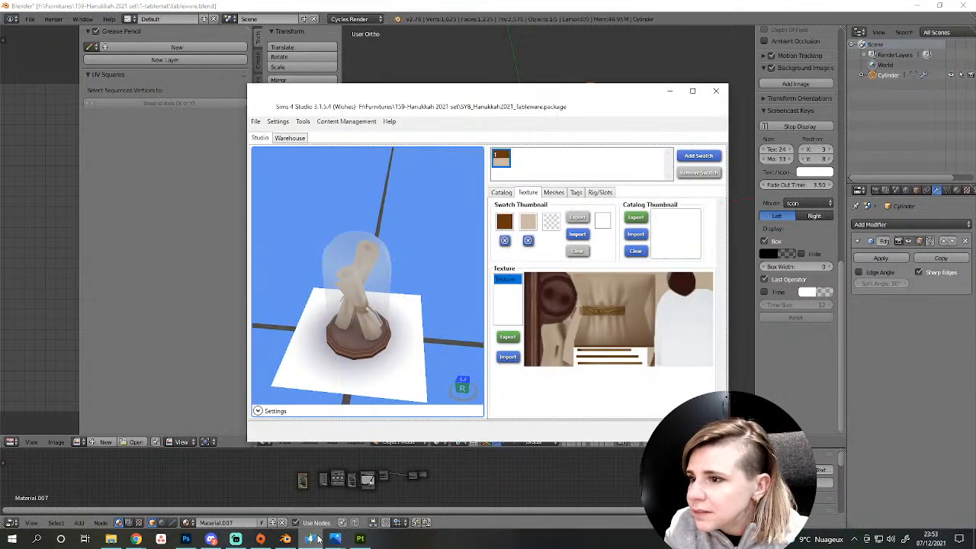
pyautogui.click(360, 538)
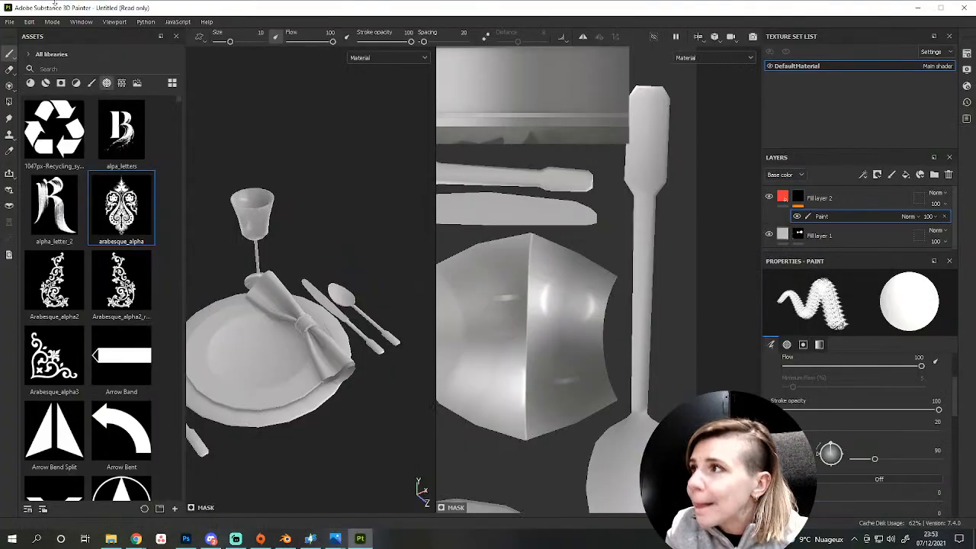
pyautogui.click(29, 22)
pyautogui.click(58, 56)
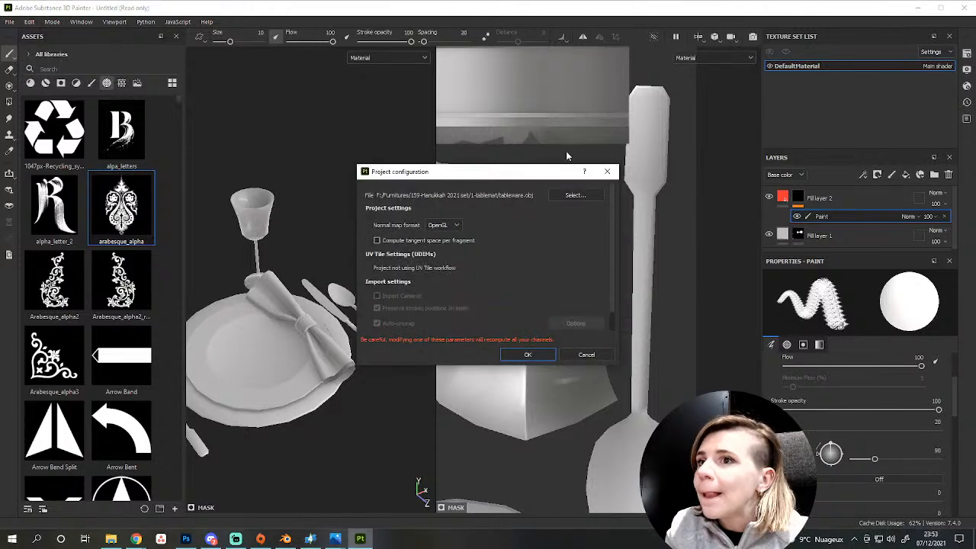
pyautogui.click(575, 195)
pyautogui.doubleClick(466, 278)
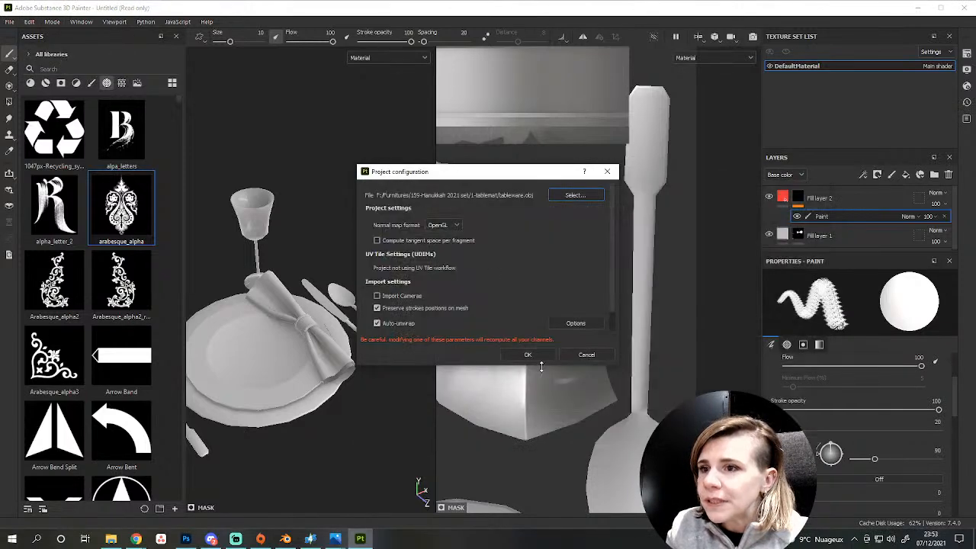
pyautogui.click(534, 356)
# Bake all seven selected mesh maps for the updated tableware mesh at 2048 and close the display settings.
pyautogui.click(966, 70)
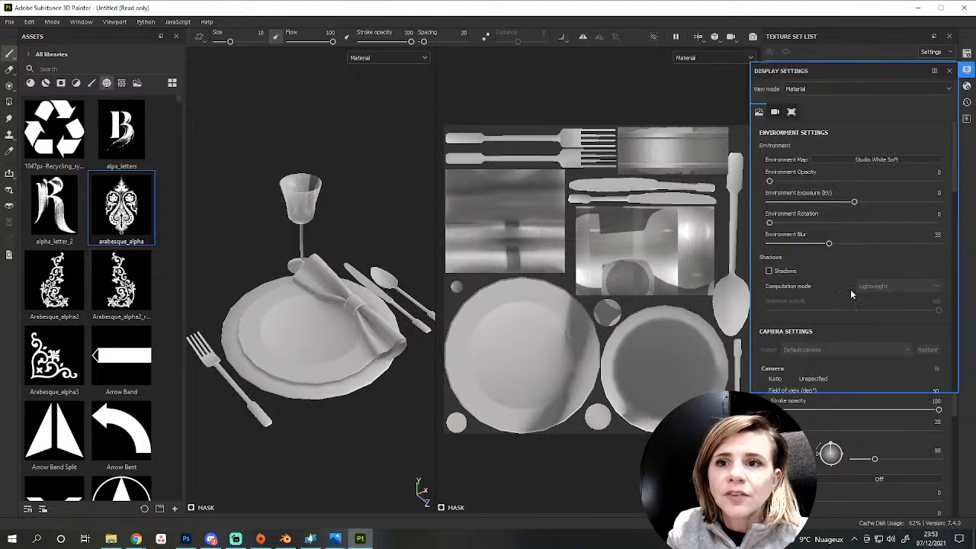
pyautogui.click(55, 24)
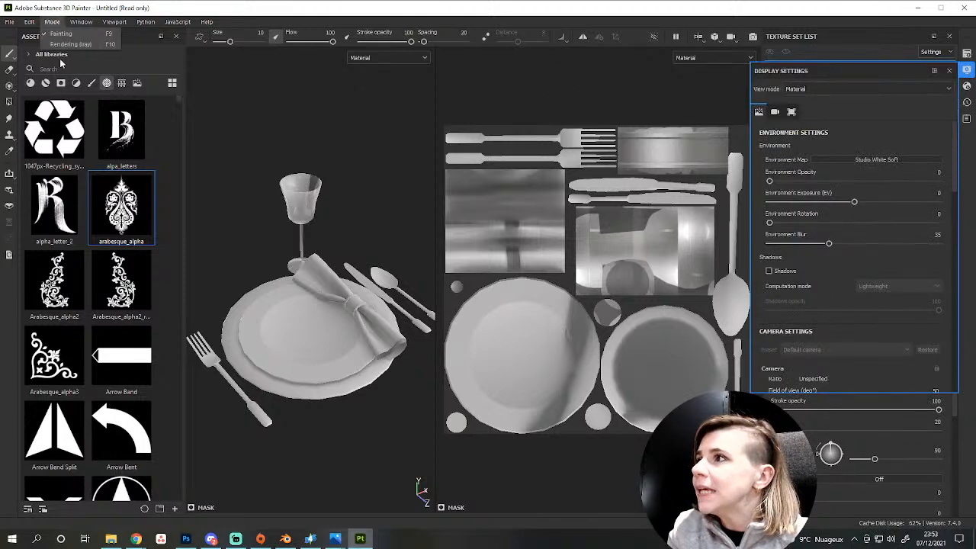
pyautogui.moveTo(75, 25)
pyautogui.moveTo(31, 24)
pyautogui.click(35, 76)
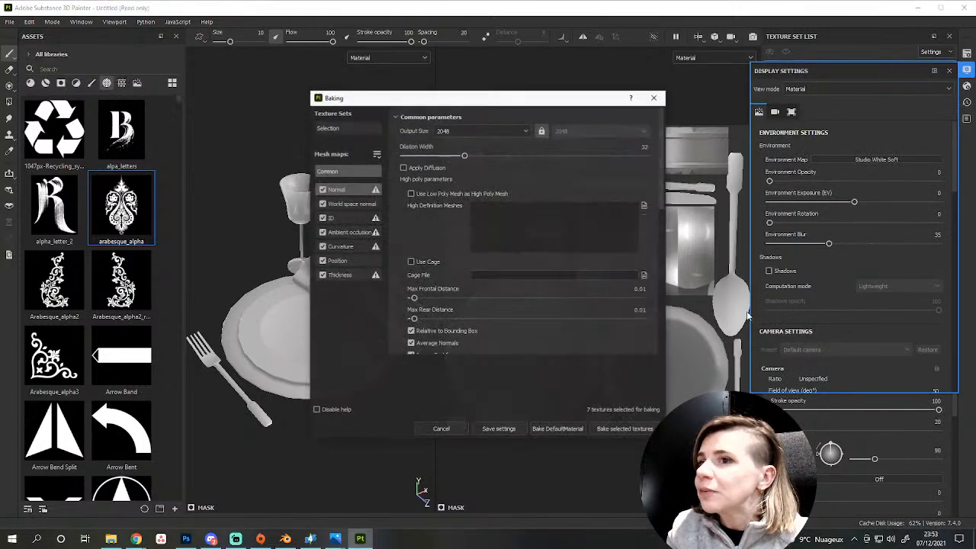
pyautogui.click(618, 429)
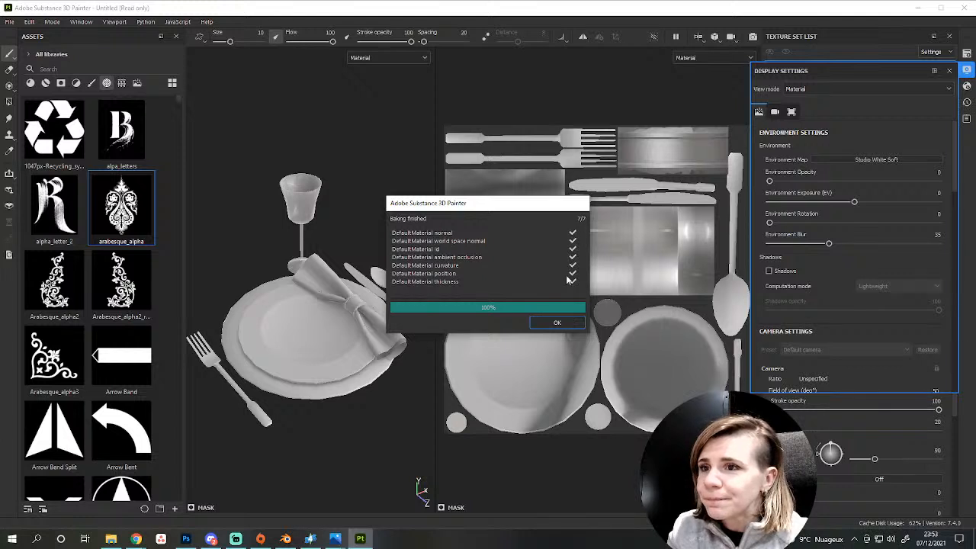
pyautogui.click(556, 324)
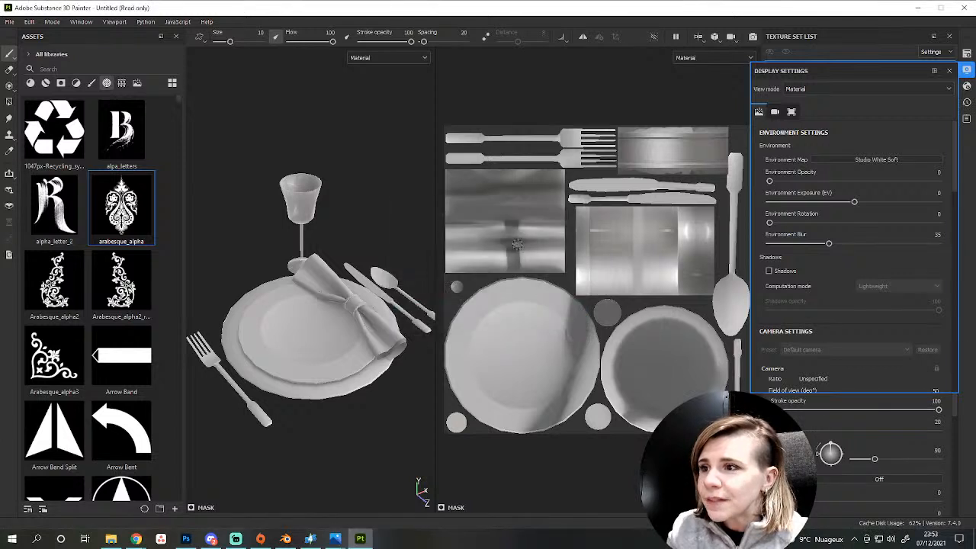
pyautogui.click(949, 70)
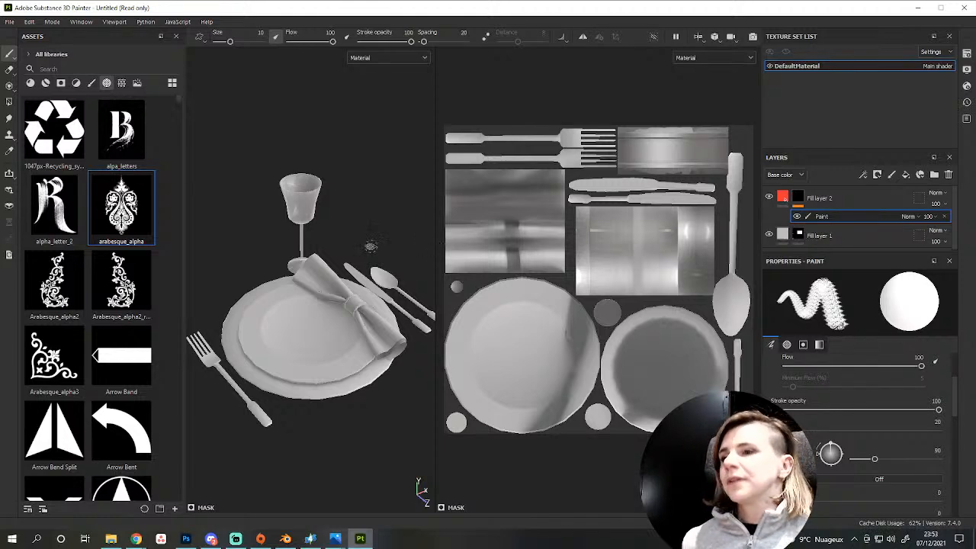
# Try painting a continuous red arabesque band across the wine glass UV island, and undo the stroke.
pyautogui.scroll(-2, 359, 257)
pyautogui.scroll(5, 588, 273)
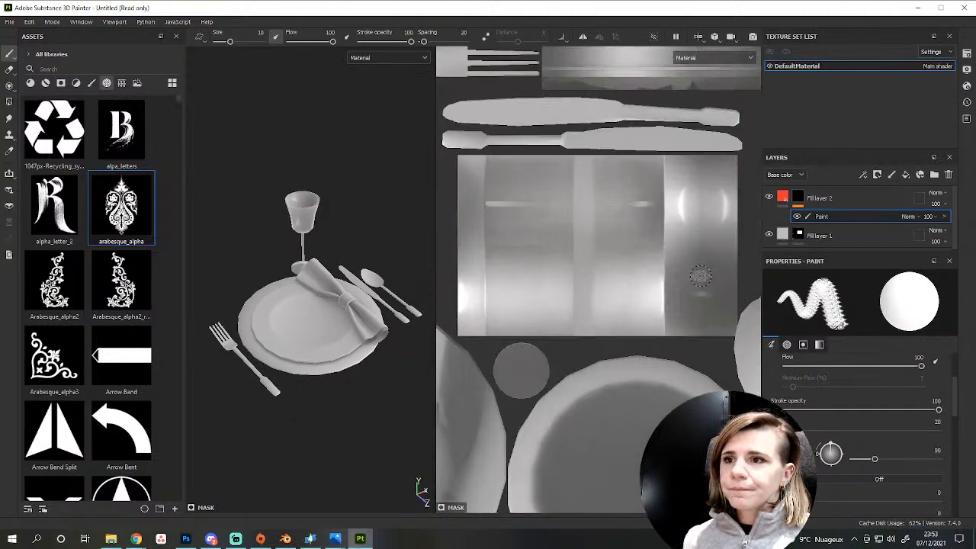
pyautogui.scroll(-2, 692, 236)
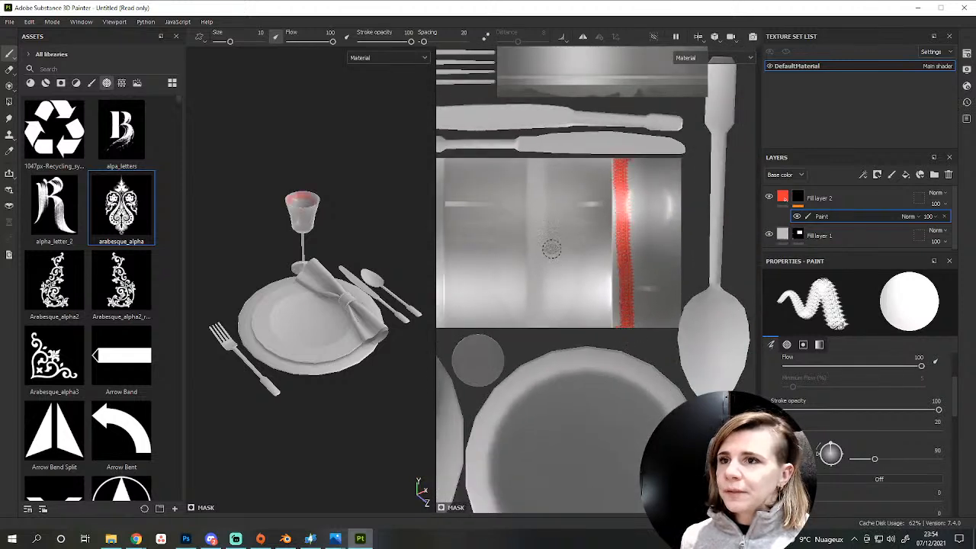
pyautogui.scroll(2, 551, 249)
pyautogui.hotkey('ctrl', 'z')
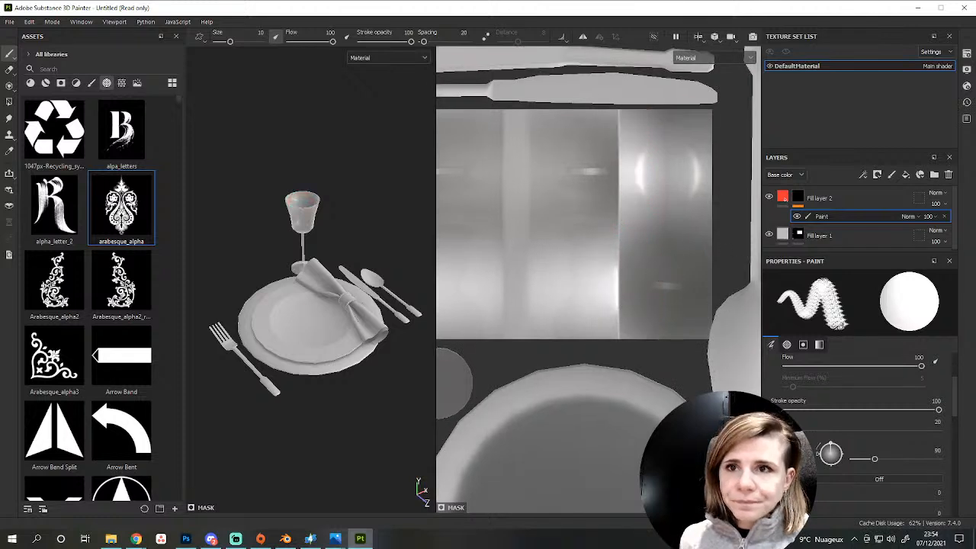
# Try a straight row of arabesque stamps along the wine glass UV island with brush spacing 162, and undo the row.
pyautogui.moveTo(797, 430); pyautogui.dragTo(803, 430)
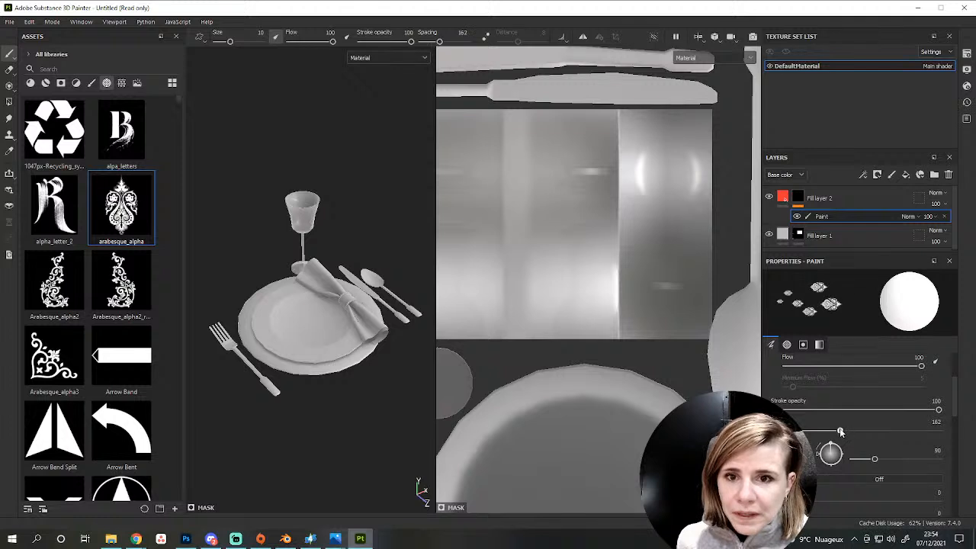
pyautogui.scroll(1, 648, 312)
pyautogui.keyDown('alt'); pyautogui.moveTo(629, 227); pyautogui.dragTo(601, 295, button='middle'); pyautogui.keyUp('alt')
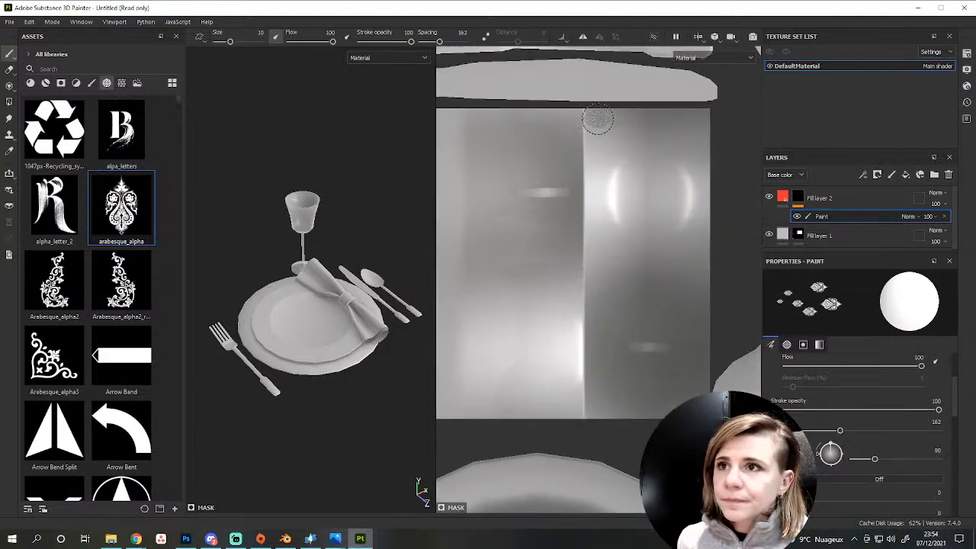
pyautogui.keyDown('shift'); pyautogui.click(597, 408); pyautogui.keyUp('shift')
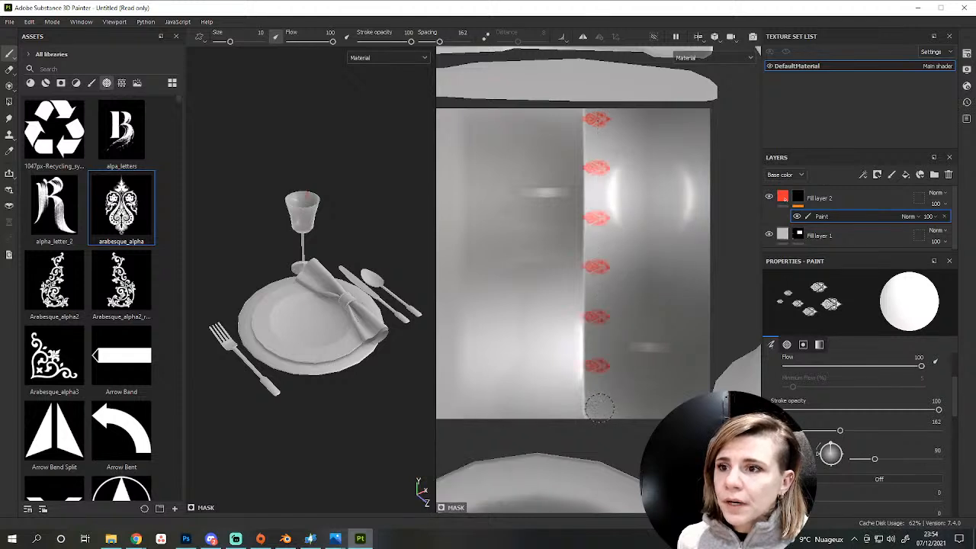
pyautogui.hotkey('ctrl', 'z')
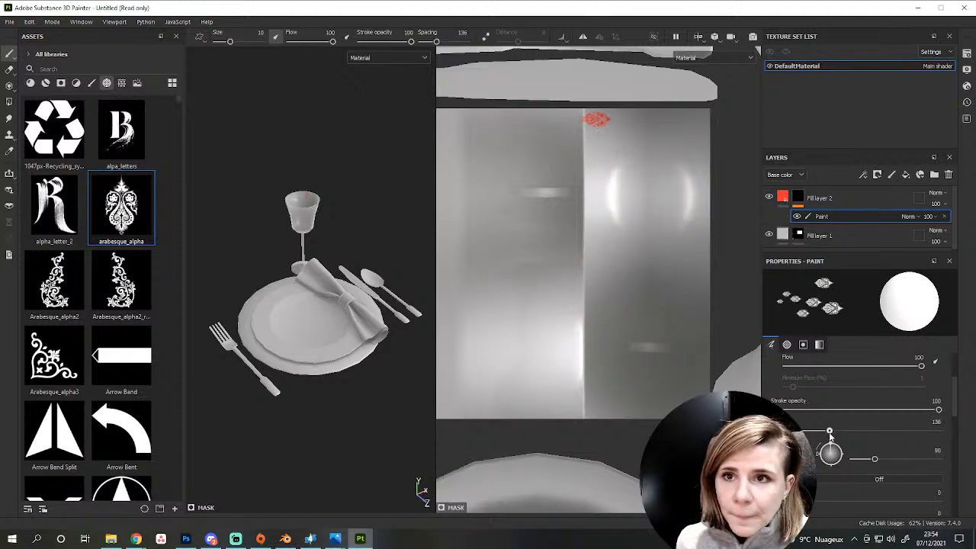
# Set the brush spacing to 99, test a straight row of arabesques on the wine glass UVs, and undo the row.
pyautogui.moveTo(814, 432); pyautogui.dragTo(813, 432)
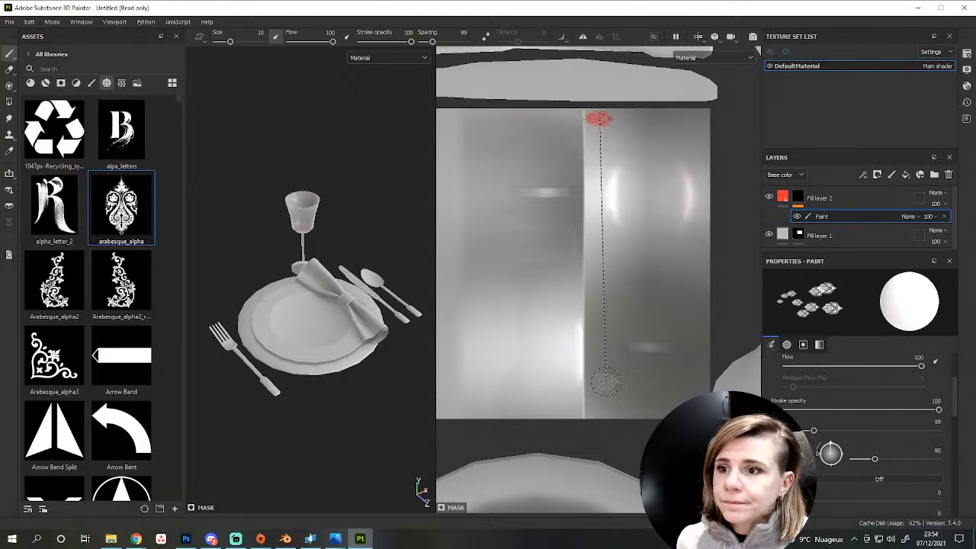
pyautogui.keyDown('shift'); pyautogui.click(598, 408); pyautogui.keyUp('shift')
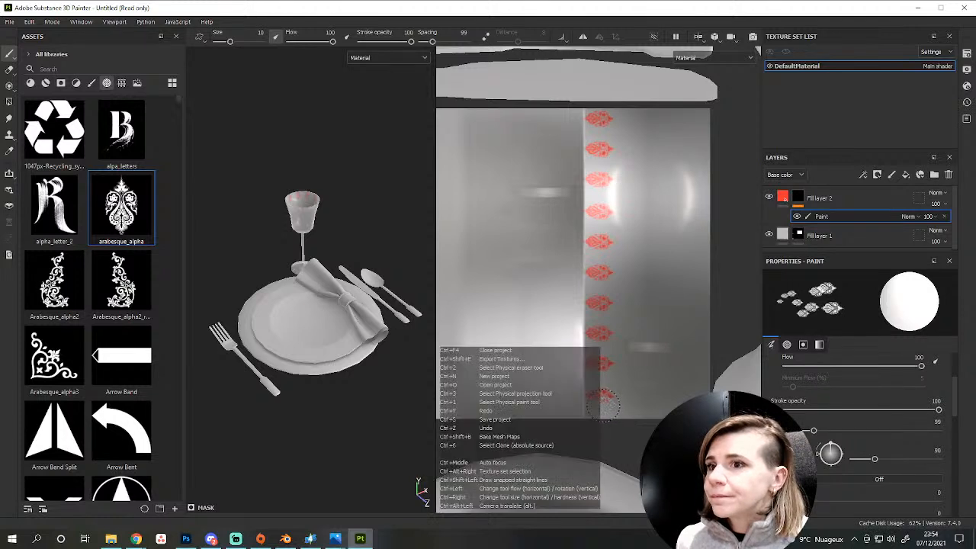
pyautogui.hotkey('ctrl', 'z')
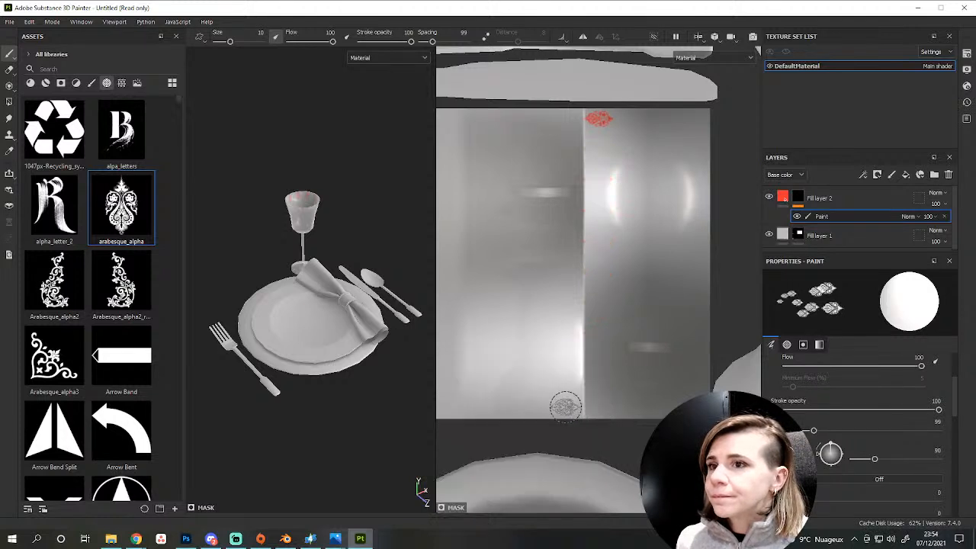
# Paint a straight row of arabesque stamps along the wine glass UV island at brush spacing 99 and check it on the glass.
pyautogui.moveTo(565, 406); pyautogui.dragTo(688, 352, button='middle')
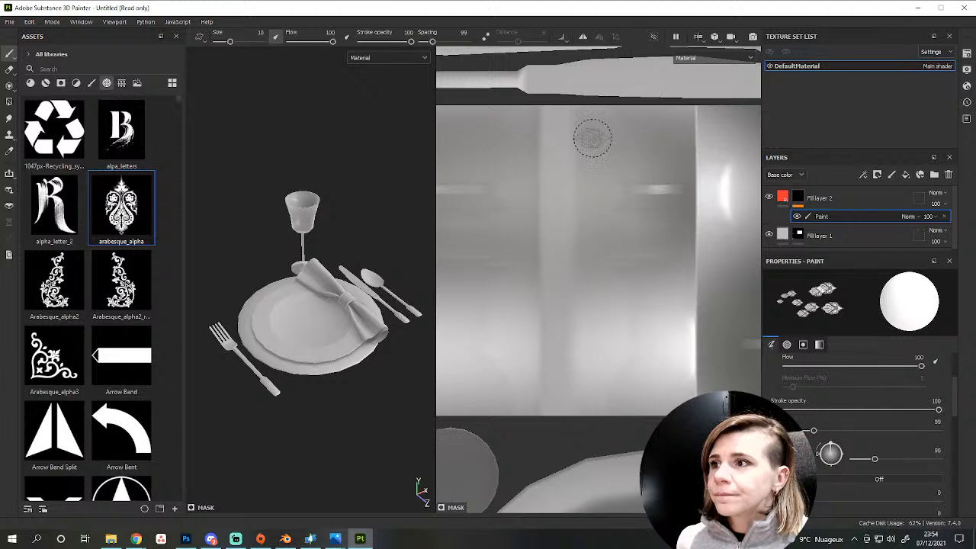
pyautogui.click(667, 116)
pyautogui.press('shift')
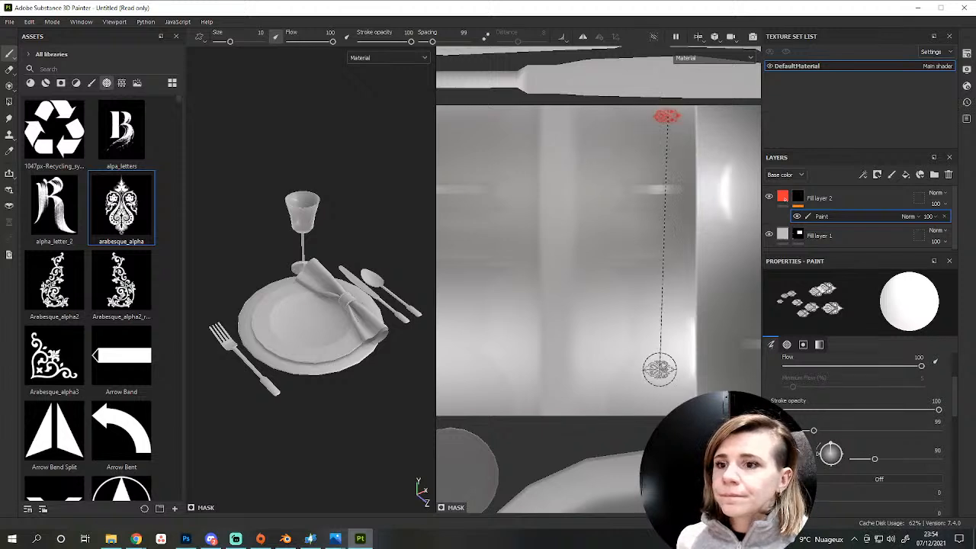
pyautogui.keyDown('shift'); pyautogui.click(671, 402); pyautogui.keyUp('shift')
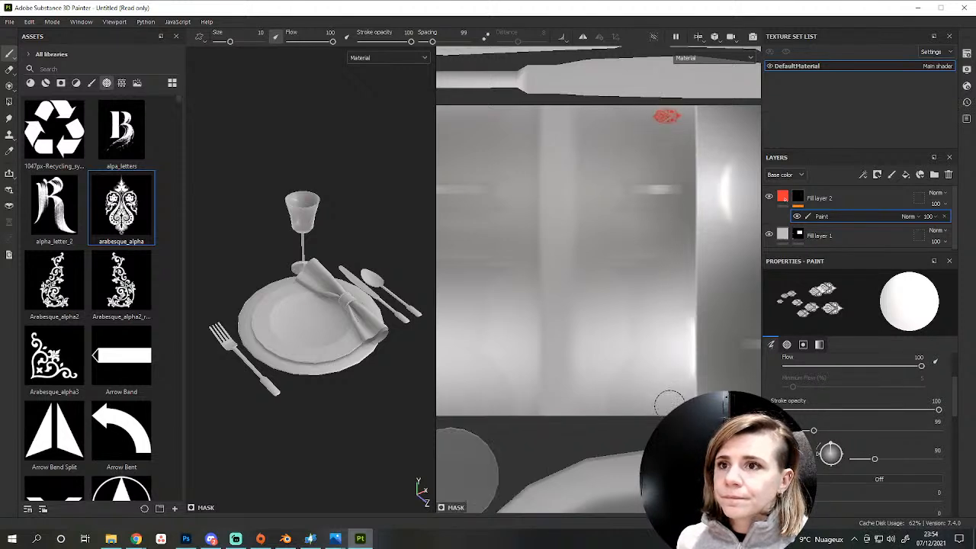
pyautogui.scroll(2, 311, 212)
pyautogui.scroll(8, 311, 212)
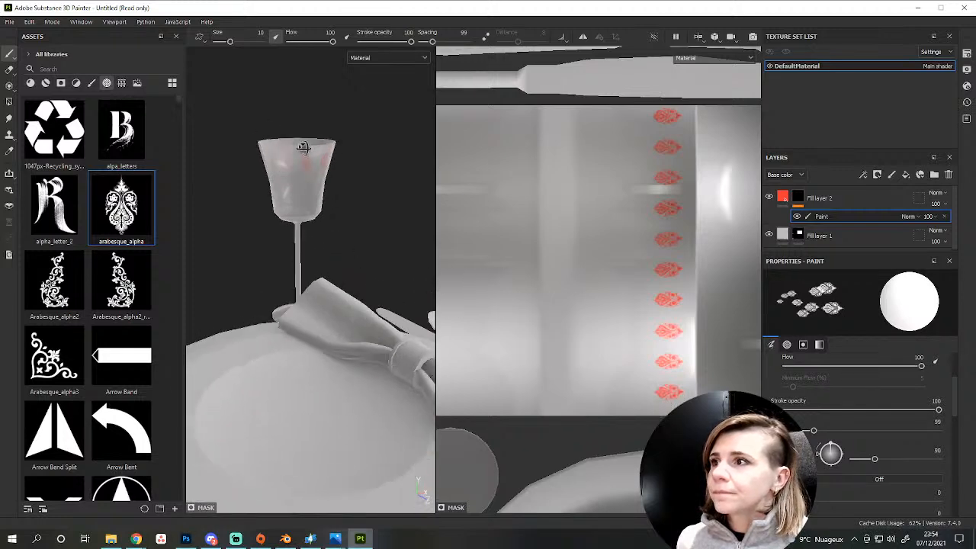
pyautogui.keyDown('alt'); pyautogui.moveTo(307, 240); pyautogui.dragTo(266, 220); pyautogui.keyUp('alt')
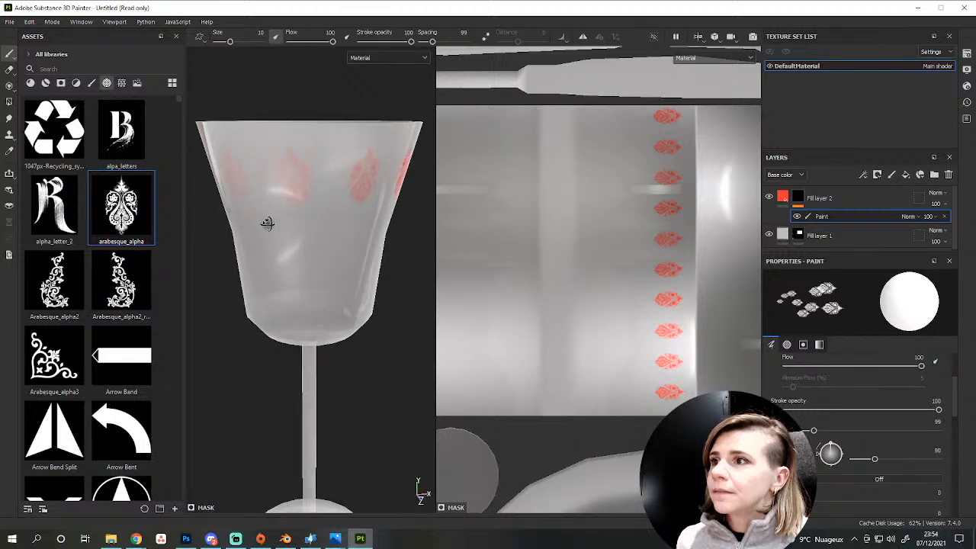
# Turn off the color channel of Fill layer 2 and set its height to 0.2721 so the arabesques are embossed.
pyautogui.click(782, 195)
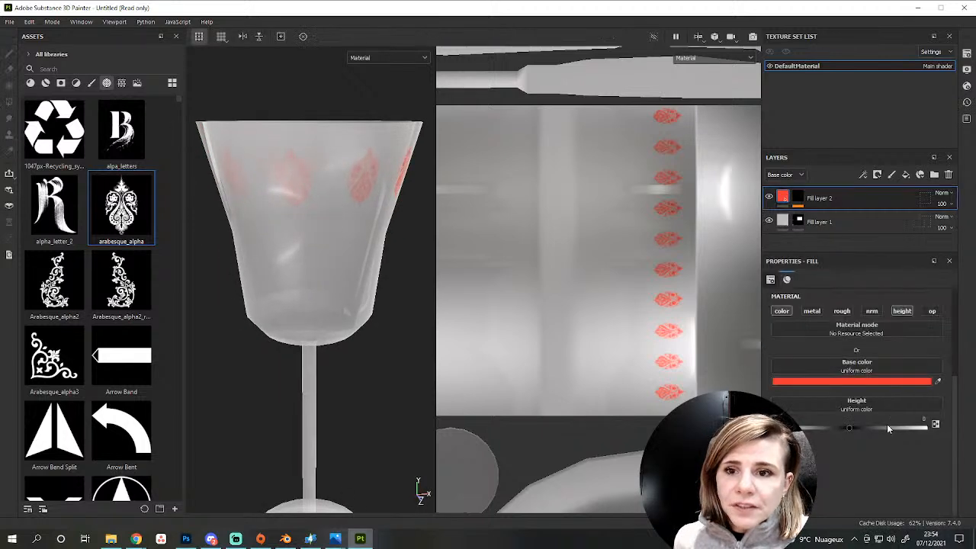
pyautogui.scroll(2, 877, 419)
pyautogui.scroll(-1, 840, 403)
pyautogui.click(785, 374)
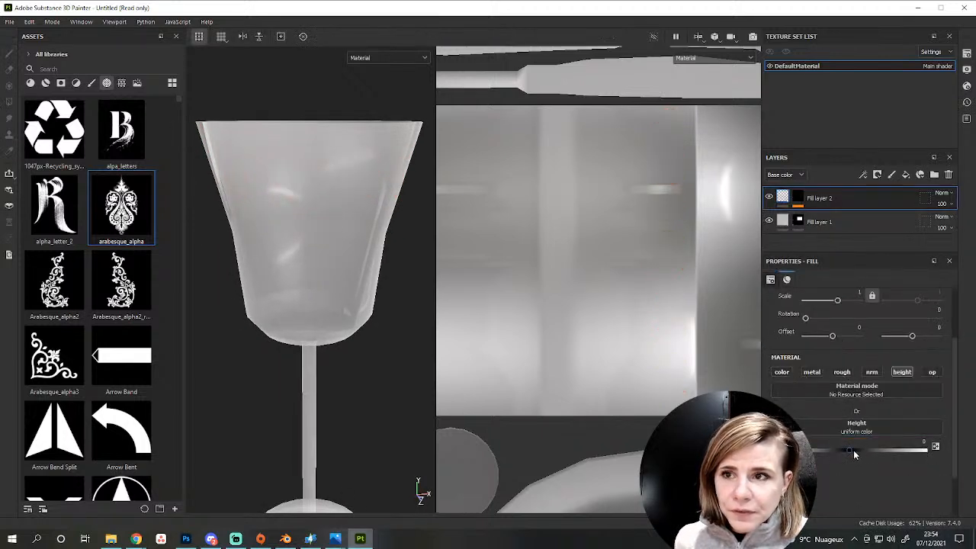
pyautogui.moveTo(853, 450); pyautogui.dragTo(870, 450)
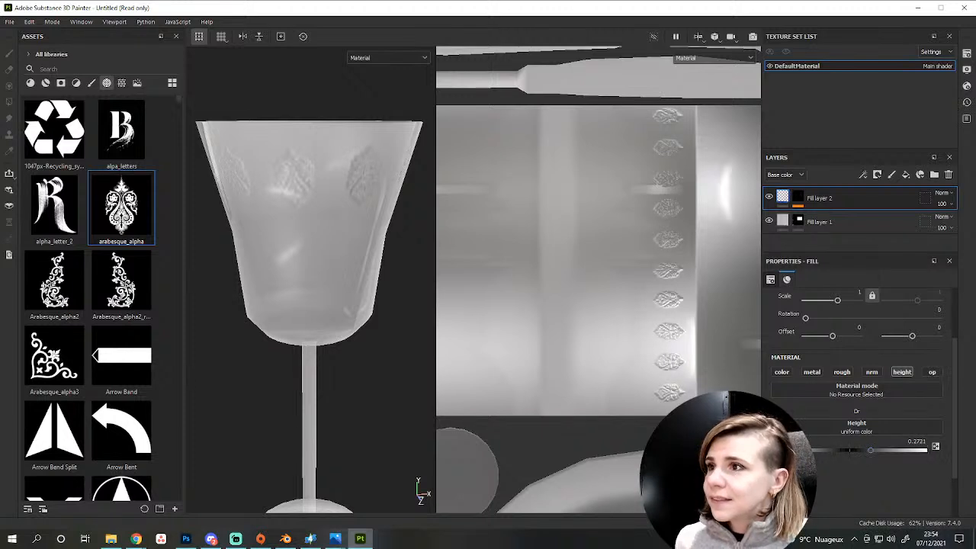
pyautogui.scroll(-2, 314, 300)
pyautogui.keyDown('alt'); pyautogui.moveTo(330, 271); pyautogui.dragTo(340, 192); pyautogui.keyUp('alt')
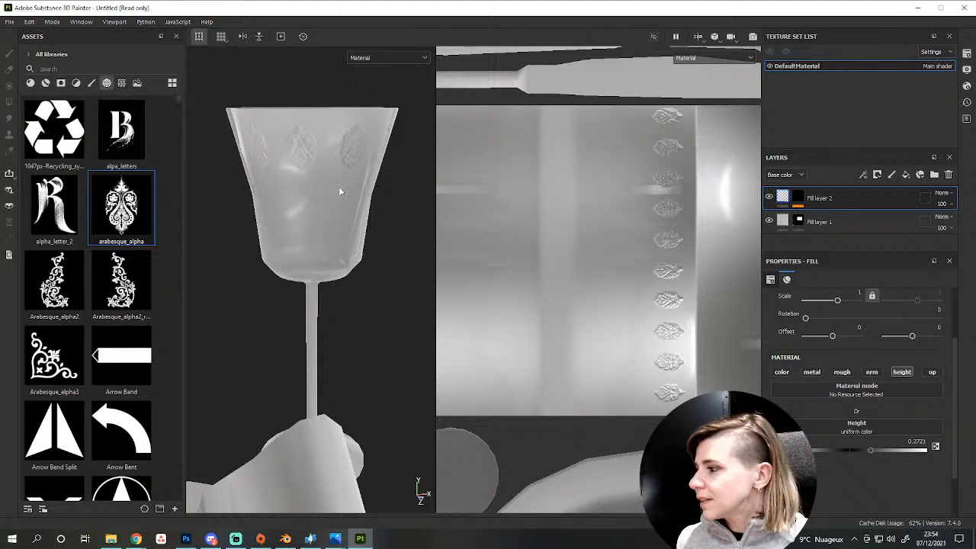
# Load the ornamental alpha named brush into the Paint effect on the mask of Fill layer 2.
pyautogui.scroll(-5, 112, 366)
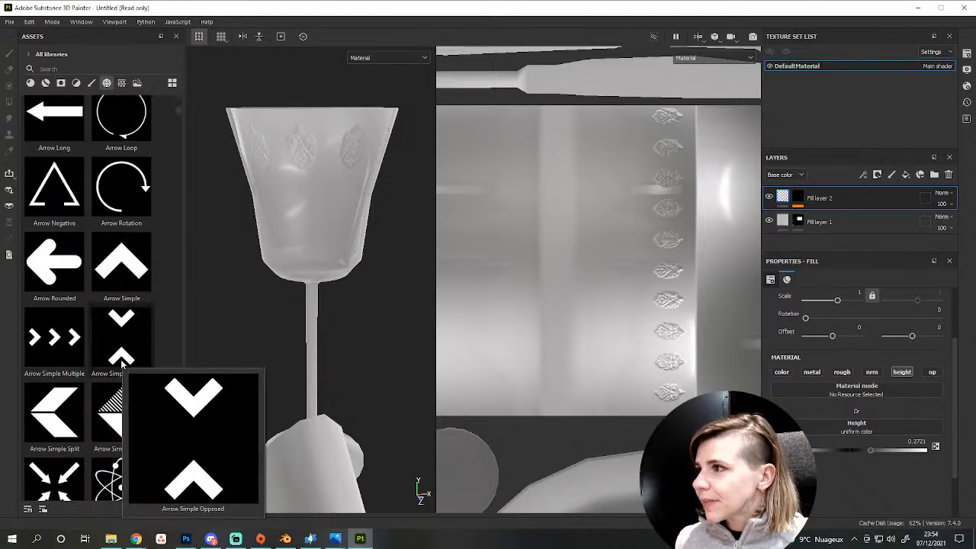
pyautogui.scroll(-5, 120, 362)
pyautogui.click(54, 400)
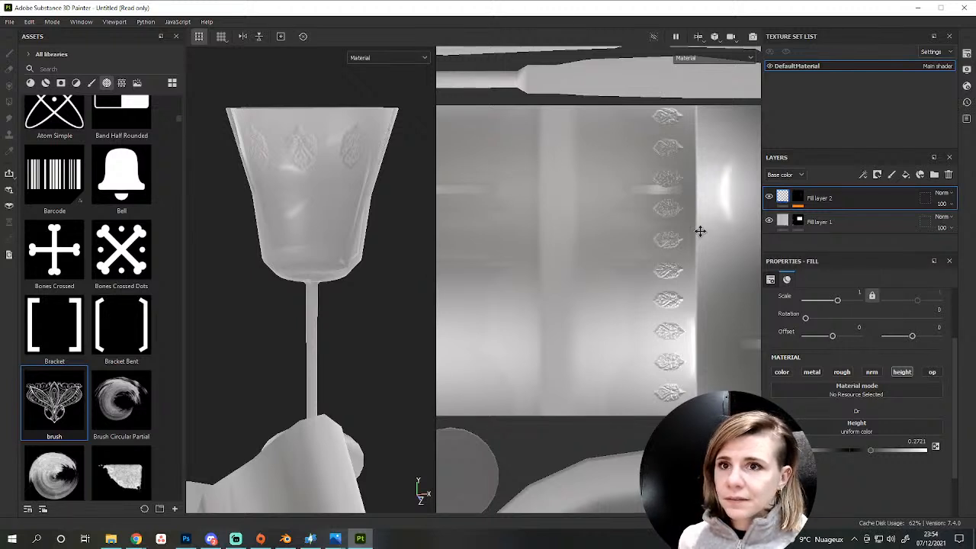
pyautogui.click(798, 198)
pyautogui.click(821, 216)
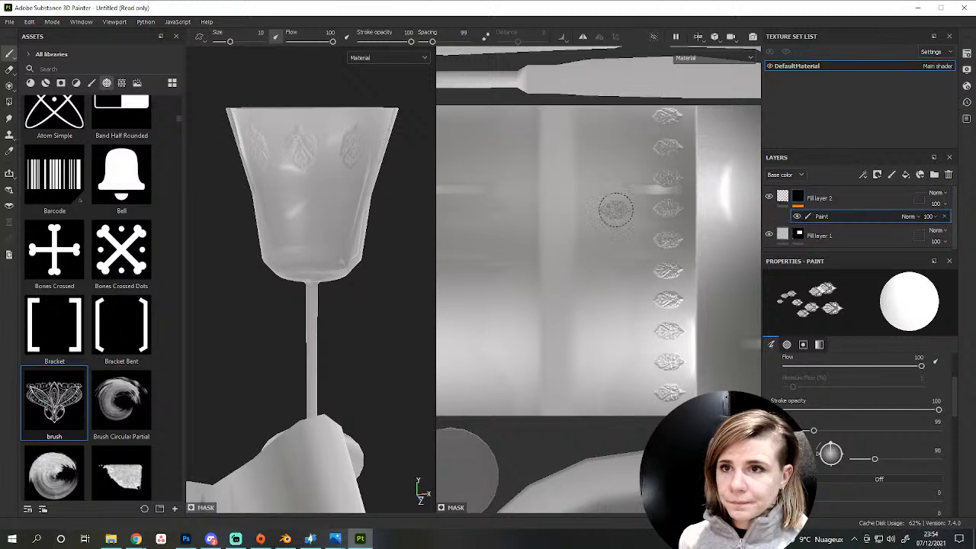
pyautogui.click(49, 399)
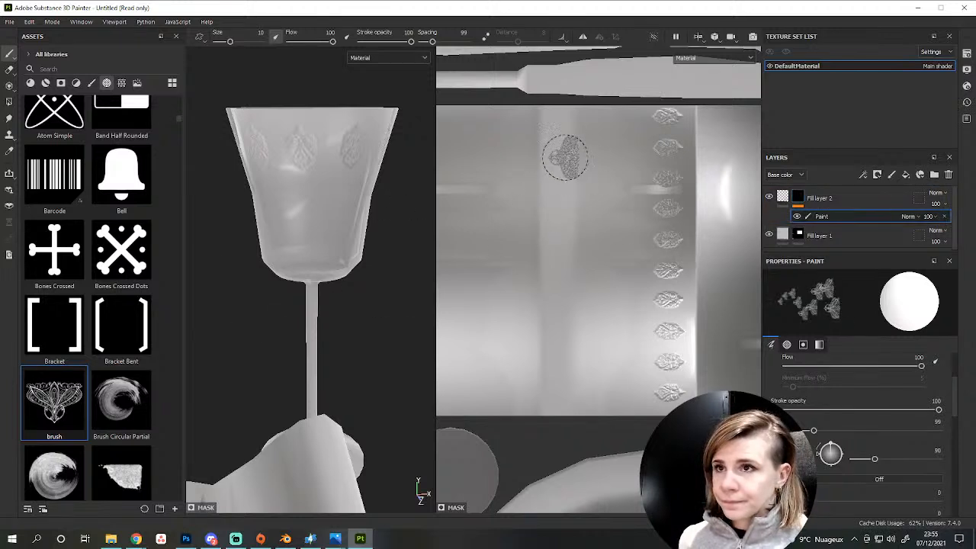
# Try straight rows of the brush alpha beside the arabesques on the wine glass UVs, including one at spacing 104, and undo them.
pyautogui.click(556, 126)
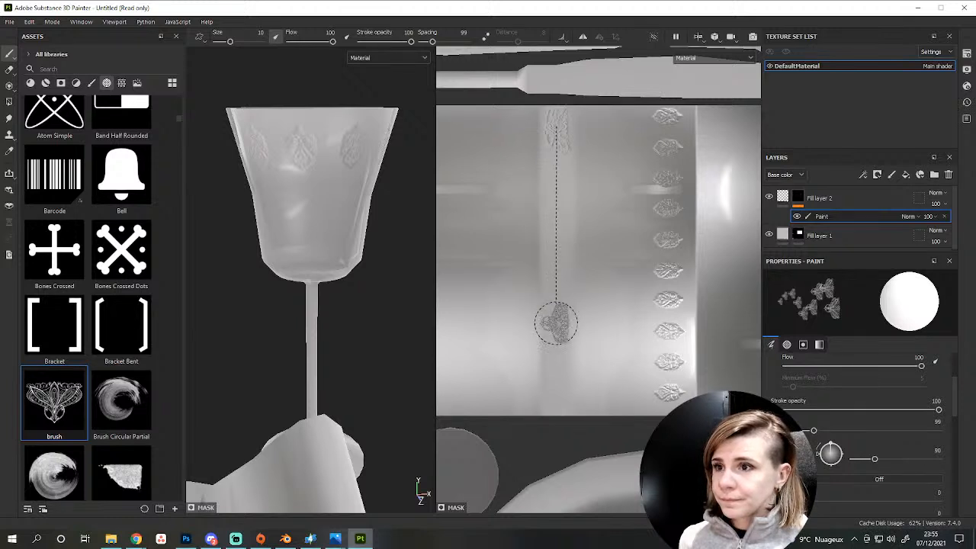
pyautogui.hotkey('ctrl', 'z')
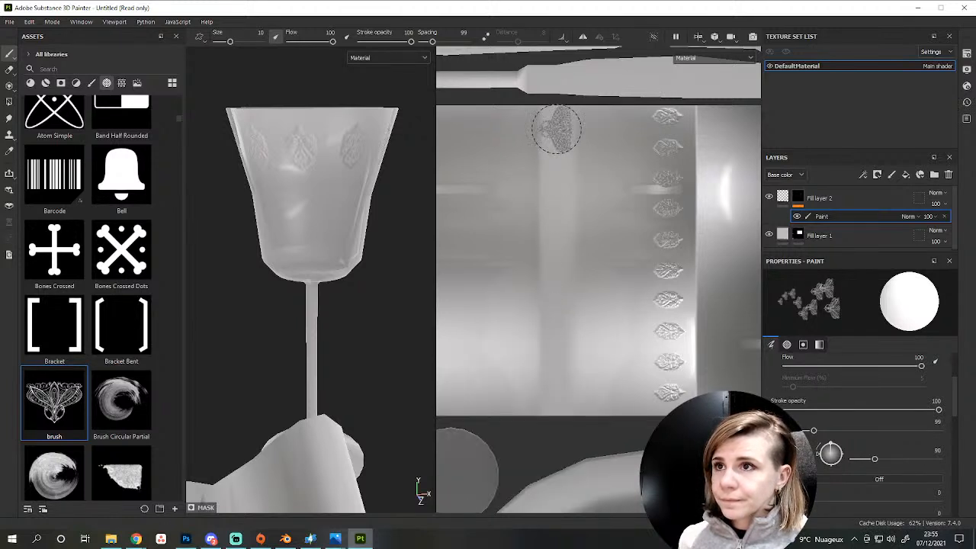
pyautogui.keyDown('shift'); pyautogui.click(559, 392); pyautogui.keyUp('shift')
pyautogui.moveTo(342, 343)
pyautogui.keyDown('alt'); pyautogui.mouseDown()
pyautogui.moveTo(323, 344)
pyautogui.moveTo(333, 222)
pyautogui.mouseUp(); pyautogui.keyUp('alt')
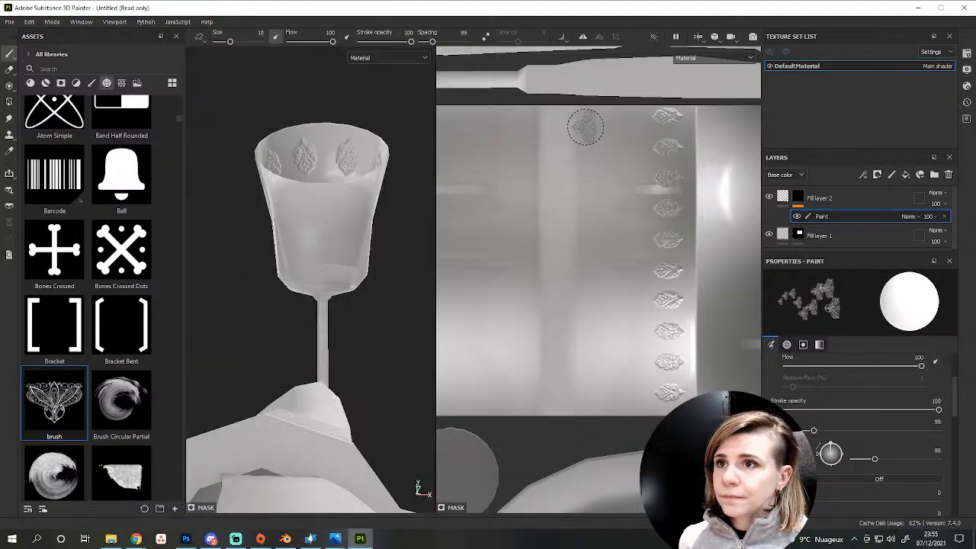
pyautogui.keyDown('shift'); pyautogui.click(588, 392); pyautogui.keyUp('shift')
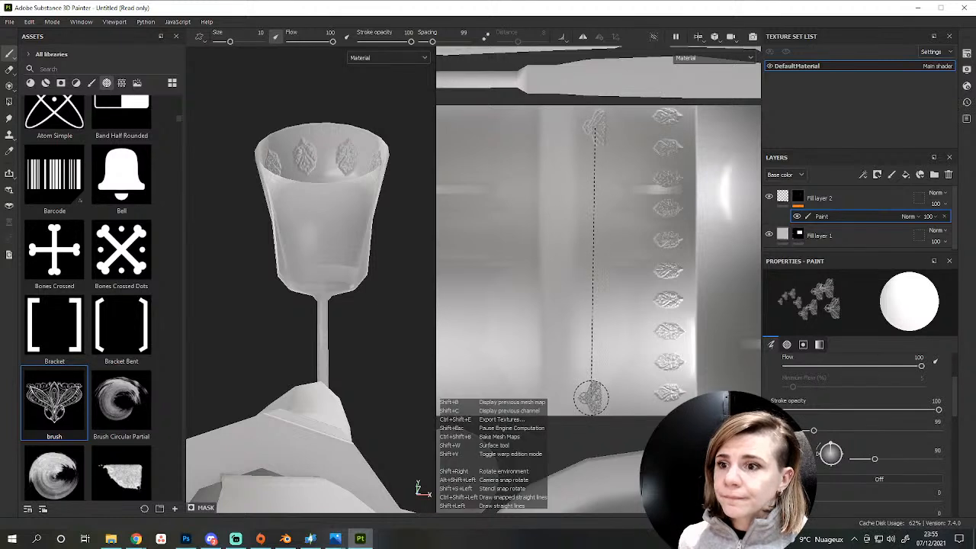
pyautogui.moveTo(400, 381)
pyautogui.keyDown('alt'); pyautogui.mouseDown()
pyautogui.moveTo(266, 289)
pyautogui.moveTo(186, 331)
pyautogui.moveTo(197, 343)
pyautogui.mouseUp(); pyautogui.keyUp('alt')
pyautogui.hotkey('ctrl', 'z')
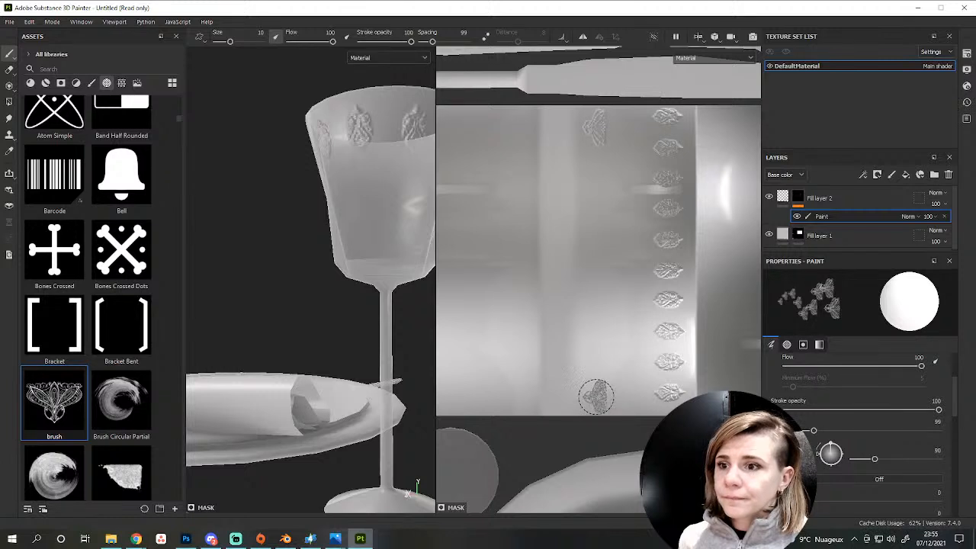
pyautogui.hotkey('ctrl', 'z')
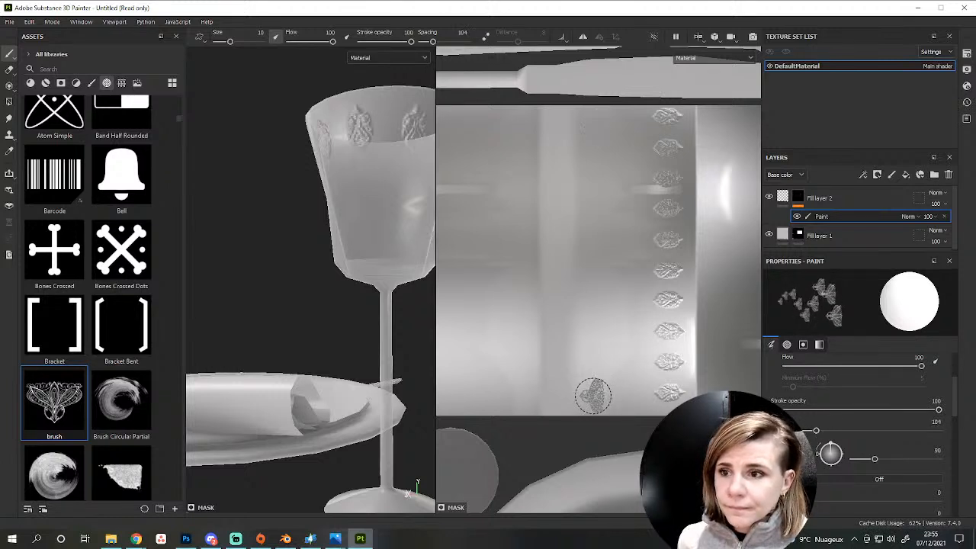
pyautogui.keyDown('shift'); pyautogui.click(590, 125); pyautogui.keyUp('shift')
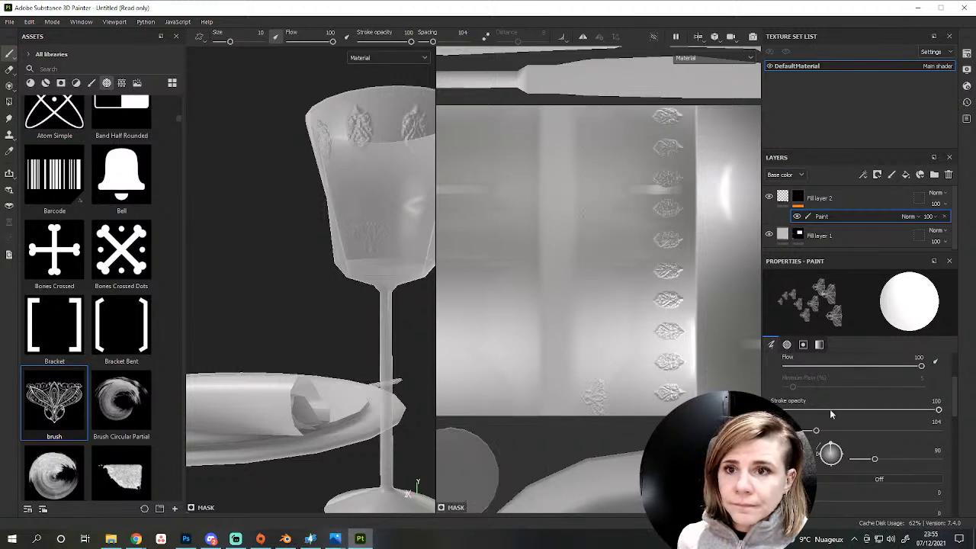
# Set the brush spacing to 69, test a continuous straight band beside the arabesques on the wine glass UVs, and undo the band.
pyautogui.moveTo(806, 433); pyautogui.dragTo(801, 431)
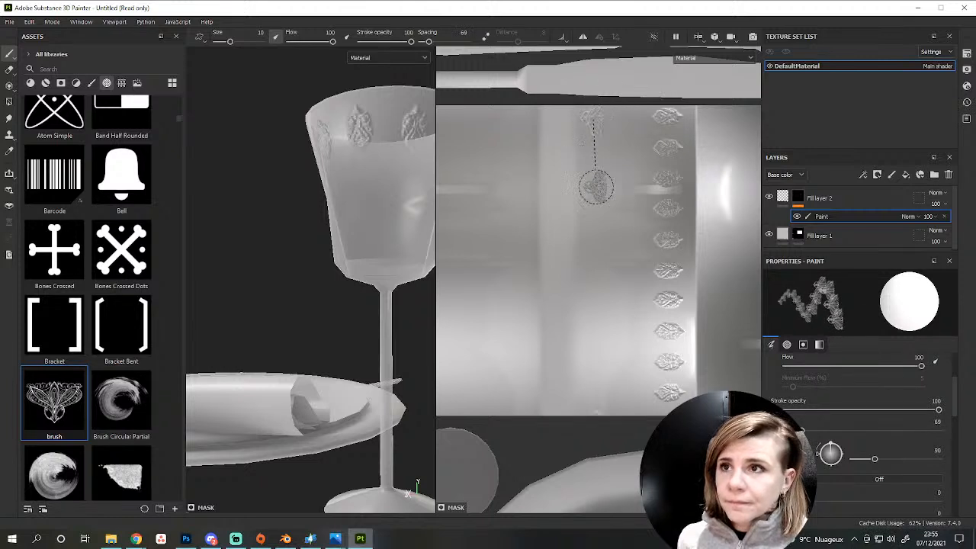
pyautogui.keyDown('shift'); pyautogui.click(589, 397); pyautogui.keyUp('shift')
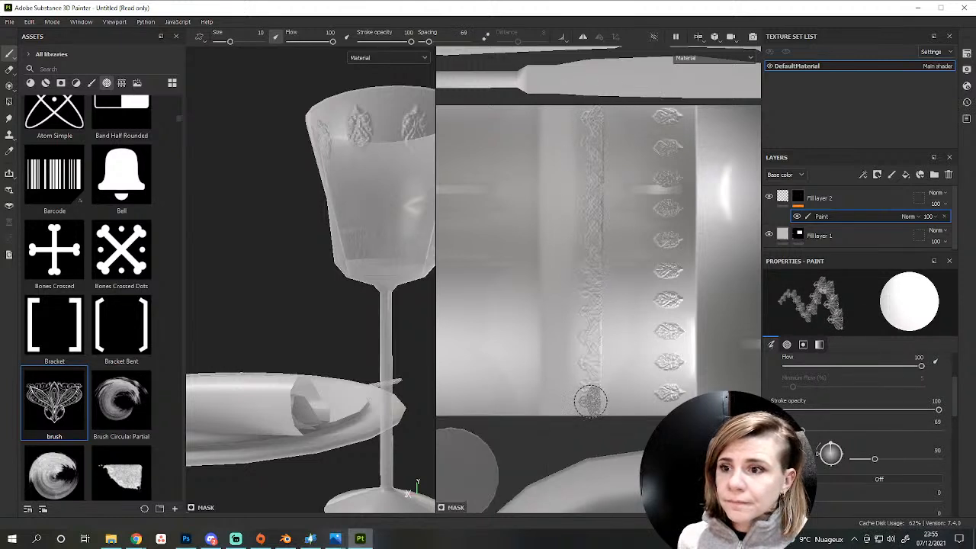
pyautogui.scroll(-4, 386, 339)
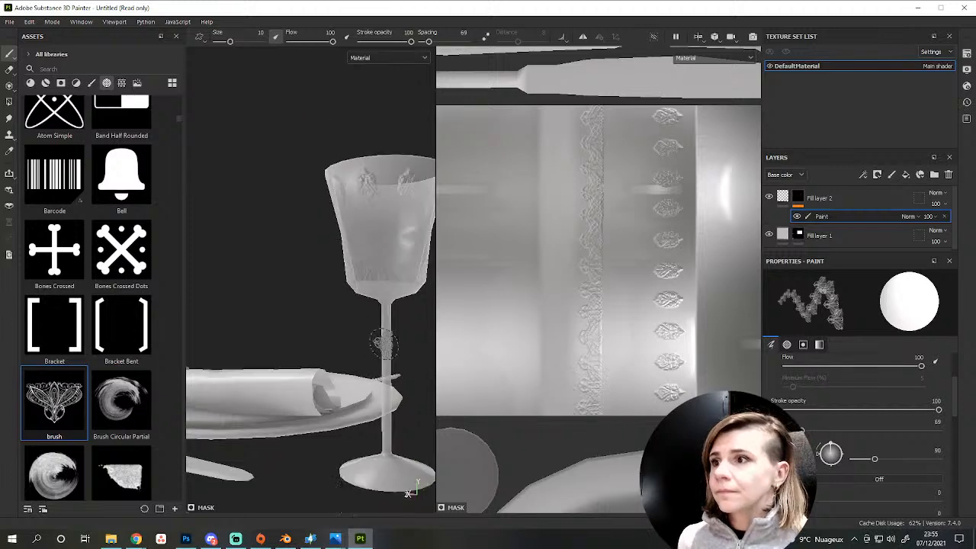
pyautogui.moveTo(385, 340)
pyautogui.keyDown('alt'); pyautogui.mouseDown()
pyautogui.moveTo(401, 365)
pyautogui.moveTo(429, 319)
pyautogui.moveTo(381, 292)
pyautogui.moveTo(305, 323)
pyautogui.moveTo(358, 335)
pyautogui.mouseUp(); pyautogui.keyUp('alt')
pyautogui.hotkey('ctrl', 'z')
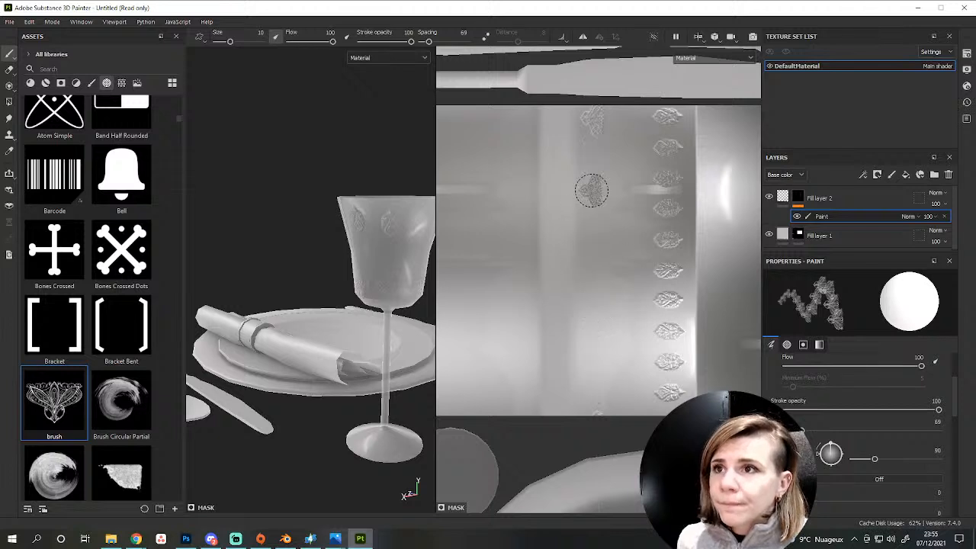
# Paint a continuous straight band of the brush alpha along the full wine glass UV island, parallel to the arabesque row.
pyautogui.press('shift')
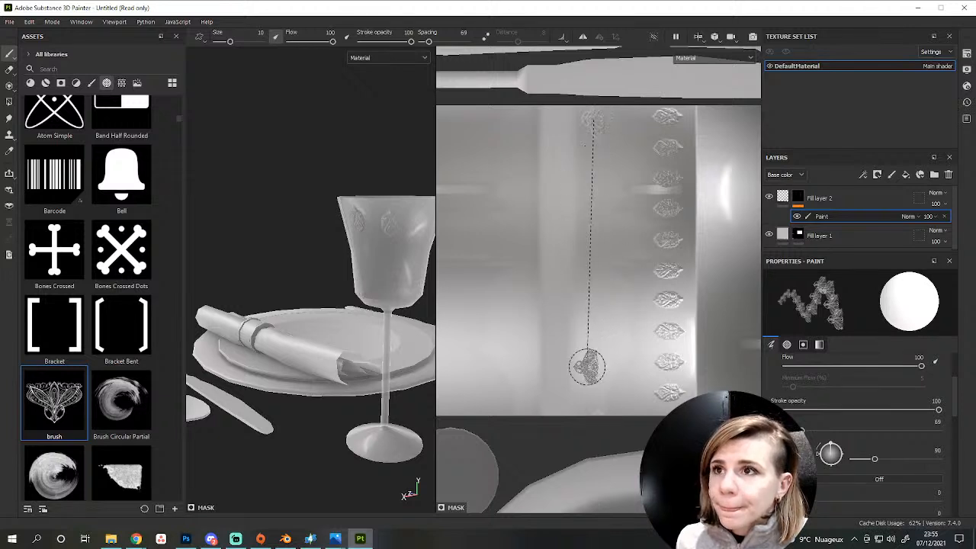
pyautogui.keyDown('shift'); pyautogui.click(594, 404); pyautogui.keyUp('shift')
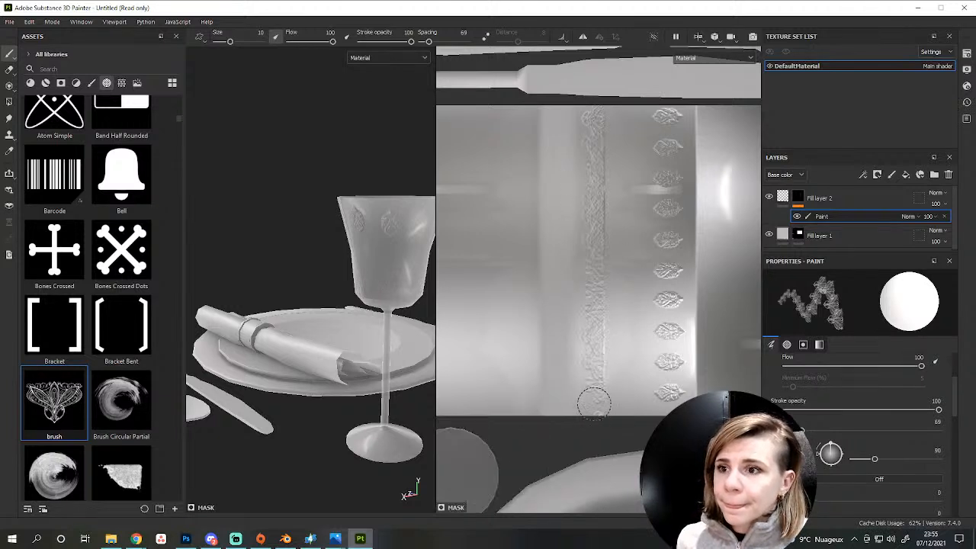
pyautogui.moveTo(343, 335)
pyautogui.keyDown('alt'); pyautogui.mouseDown()
pyautogui.moveTo(301, 359)
pyautogui.moveTo(263, 331)
pyautogui.mouseUp(); pyautogui.keyUp('alt')
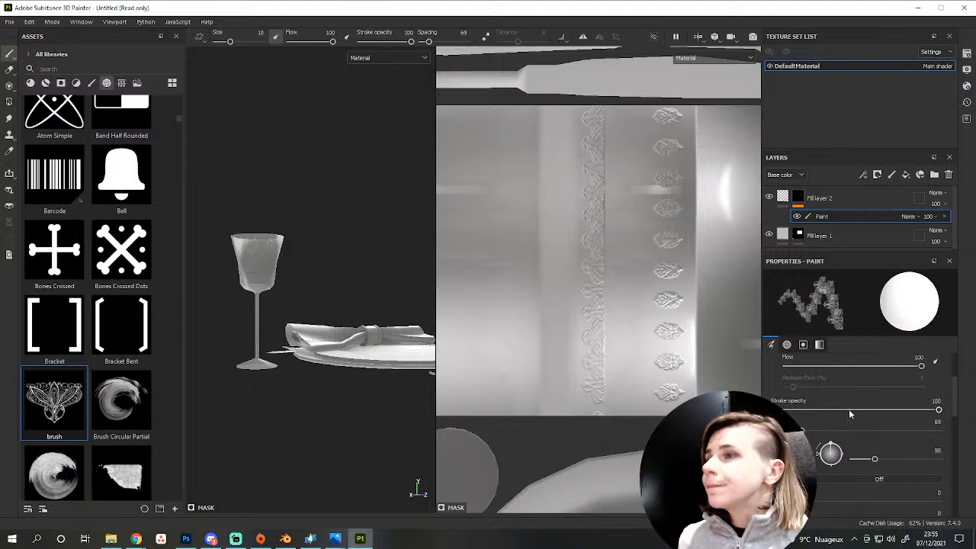
# Find moroccan_alpha in the alpha library and load it into the Paint effect on the mask of Fill layer 2.
pyautogui.scroll(-3, 115, 306)
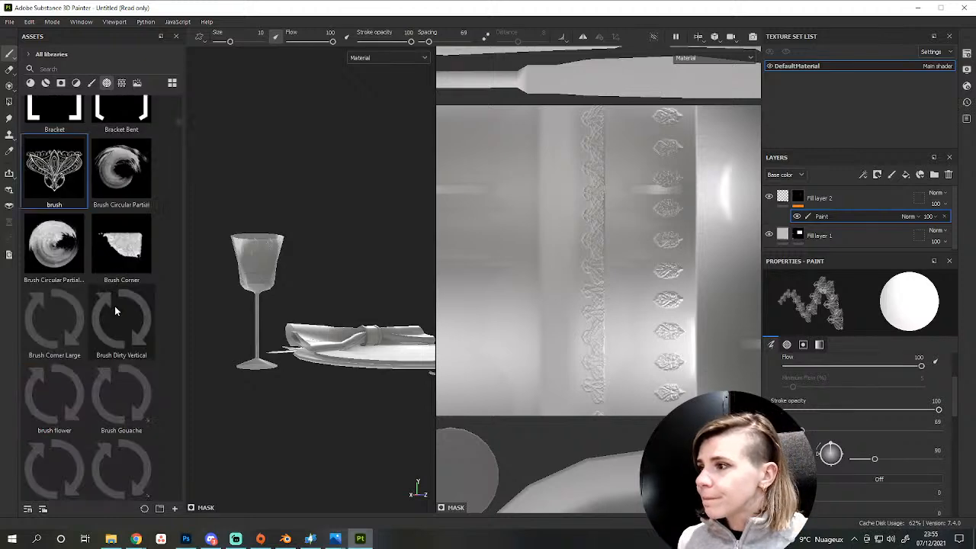
pyautogui.scroll(-12, 114, 305)
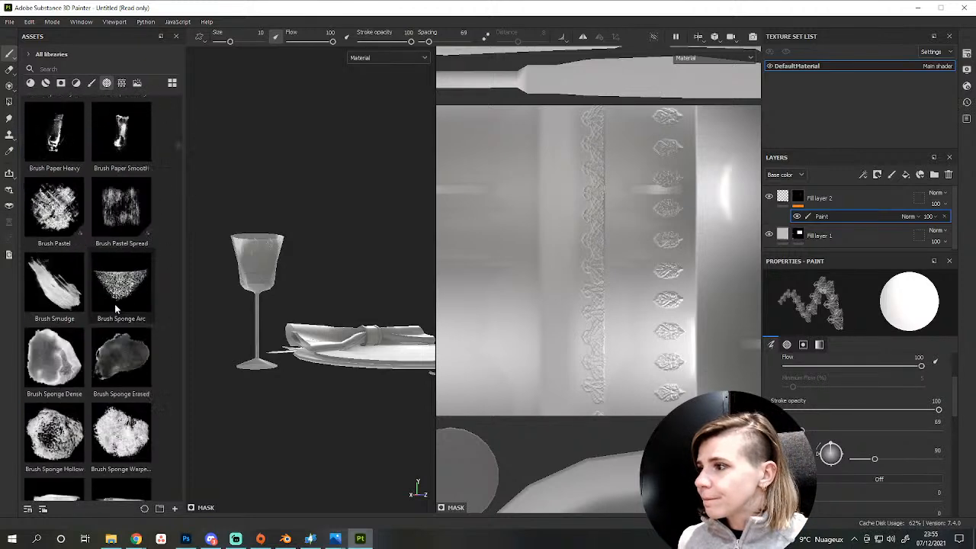
pyautogui.scroll(-6, 115, 304)
pyautogui.scroll(3, 115, 304)
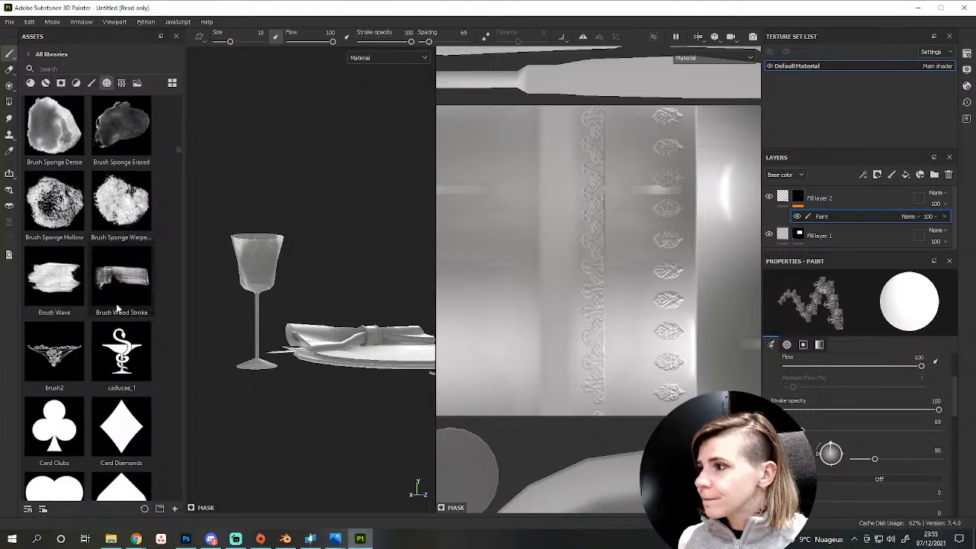
pyautogui.scroll(-6, 116, 307)
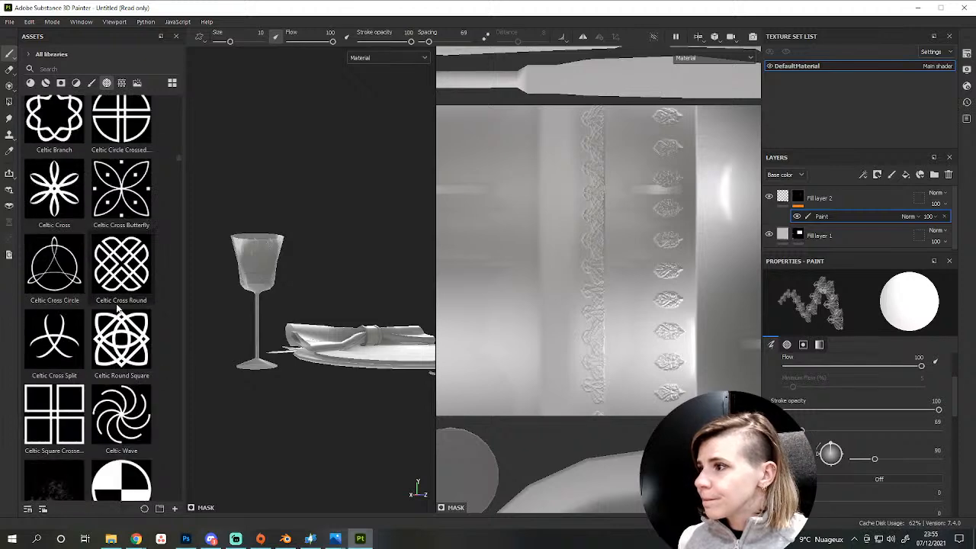
pyautogui.scroll(3, 116, 307)
pyautogui.scroll(-3, 116, 305)
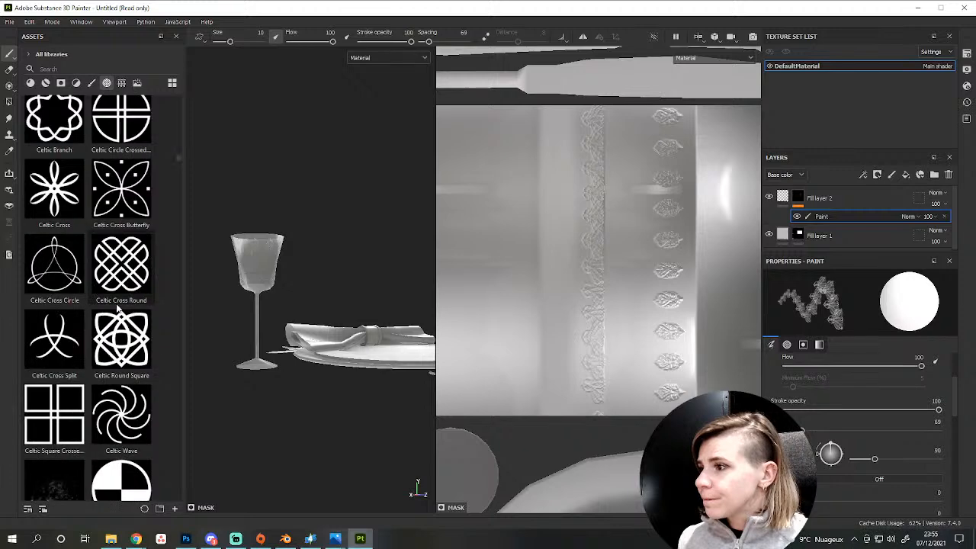
pyautogui.moveTo(123, 352)
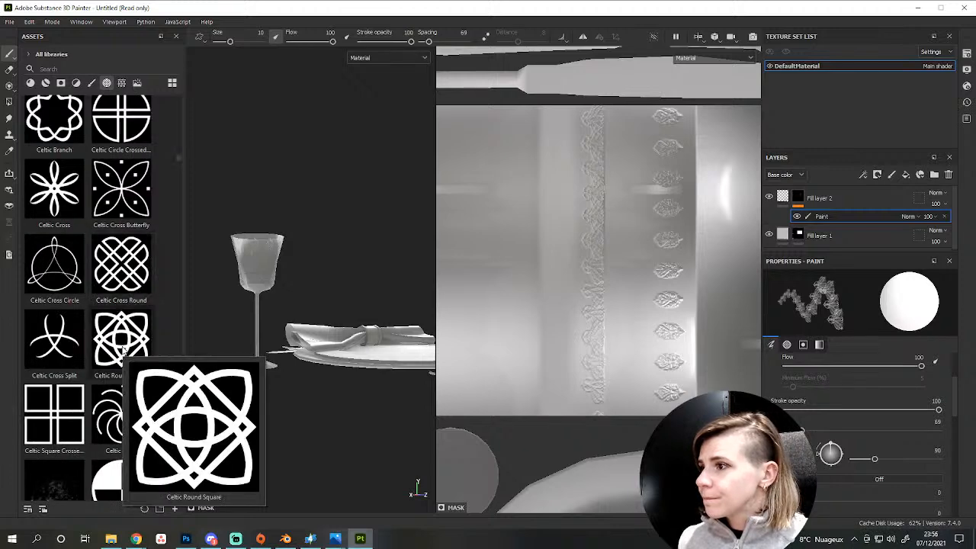
pyautogui.scroll(-6, 122, 349)
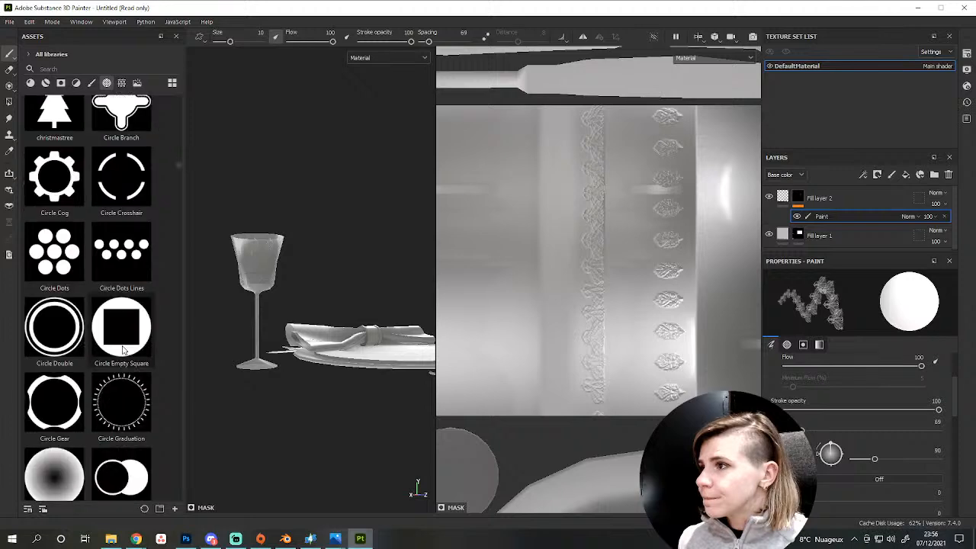
pyautogui.scroll(-10, 123, 349)
pyautogui.scroll(-6, 122, 349)
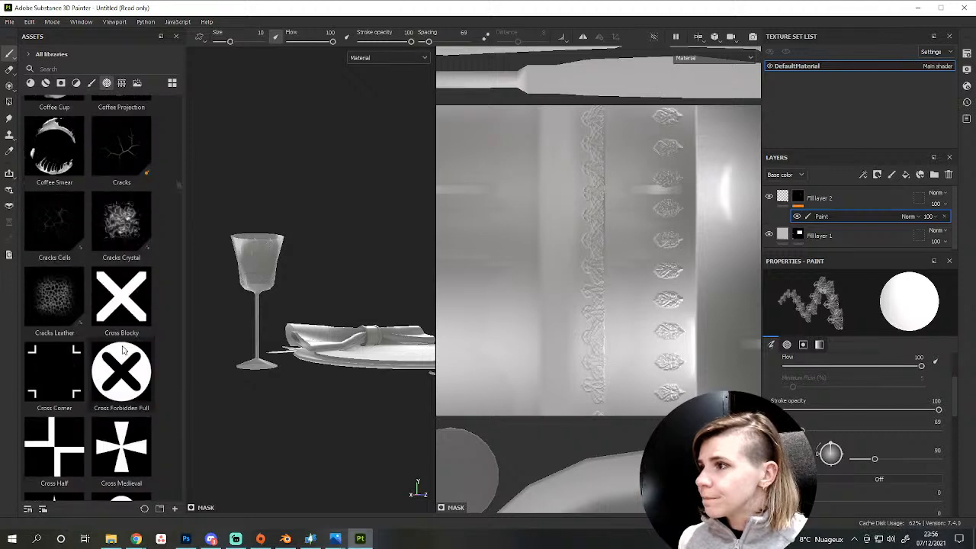
pyautogui.scroll(-15, 122, 349)
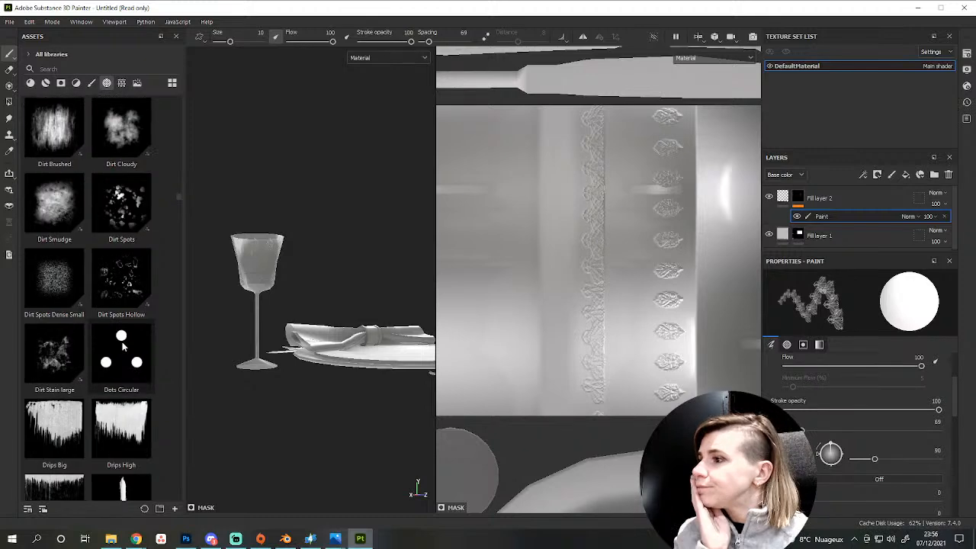
pyautogui.scroll(-12, 127, 339)
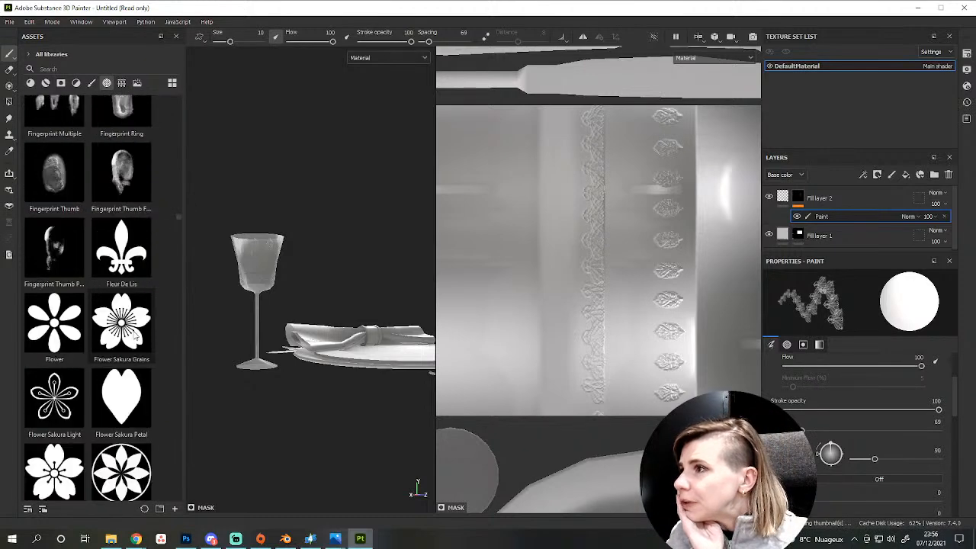
pyautogui.scroll(-12, 133, 333)
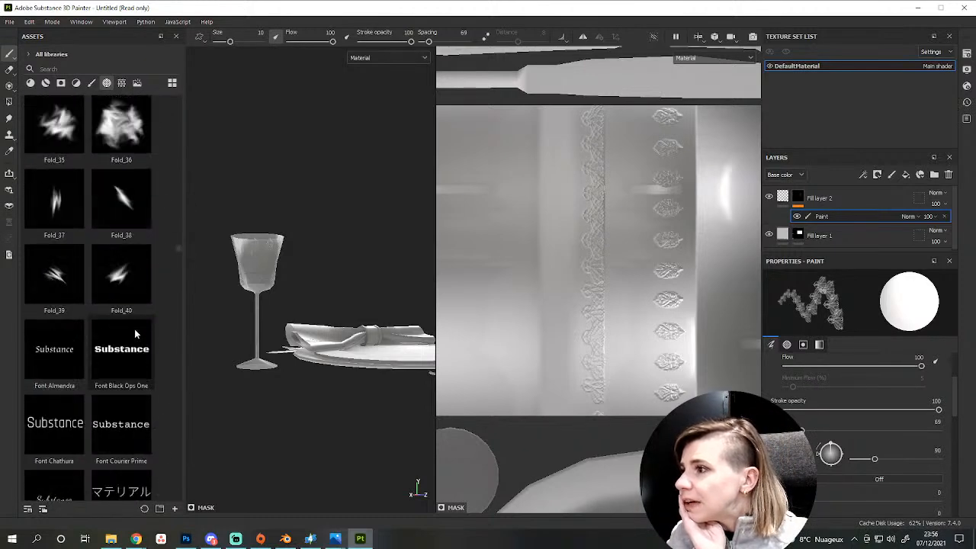
pyautogui.scroll(-10, 136, 333)
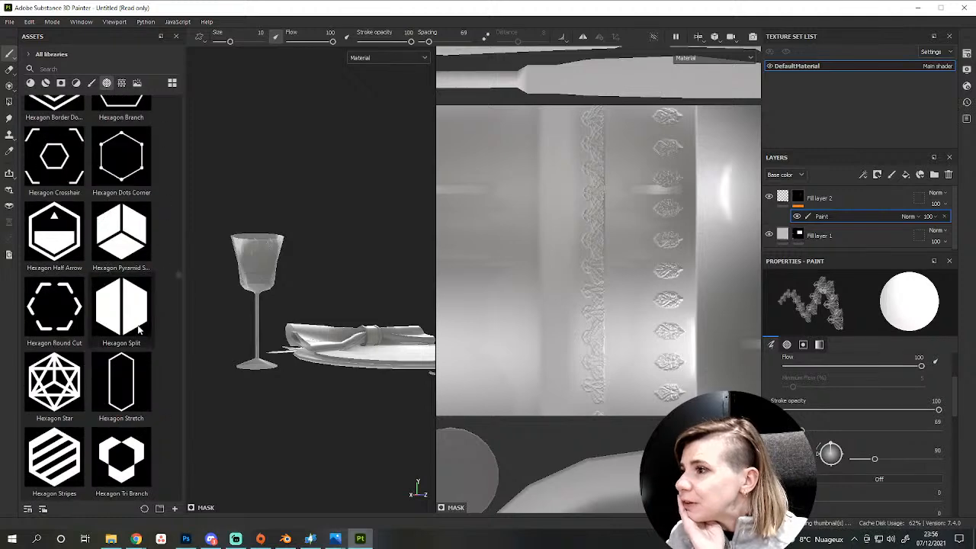
pyautogui.scroll(-10, 137, 327)
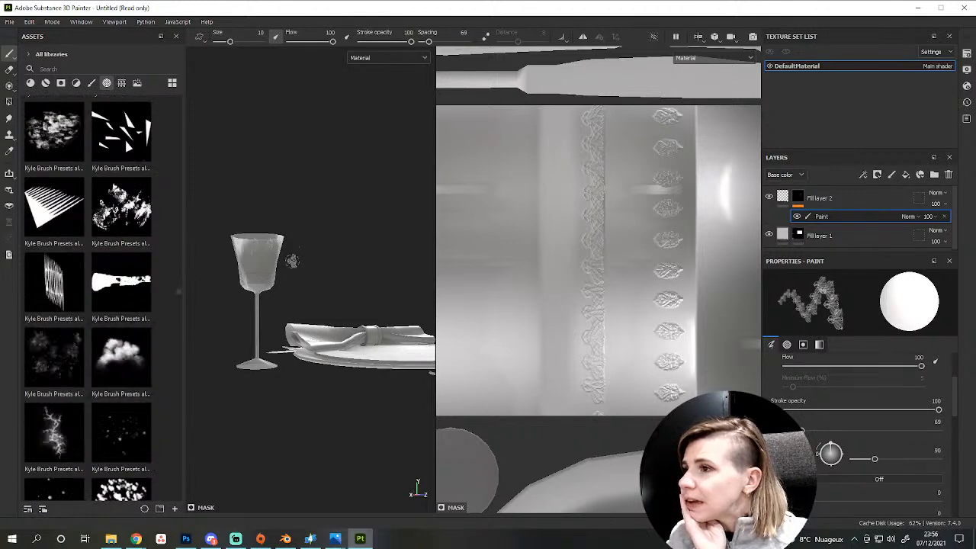
pyautogui.scroll(5, 292, 261)
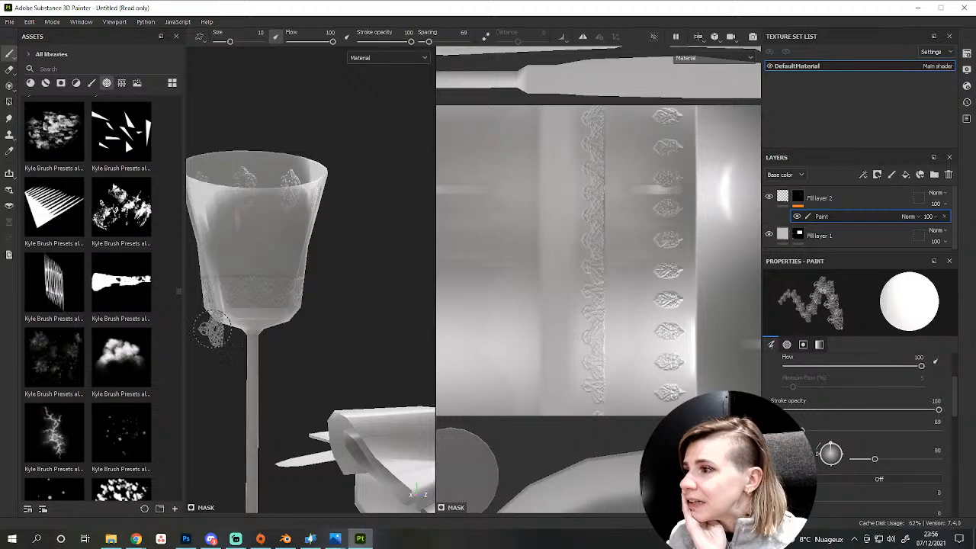
pyautogui.scroll(-3, 138, 295)
pyautogui.scroll(-8, 138, 295)
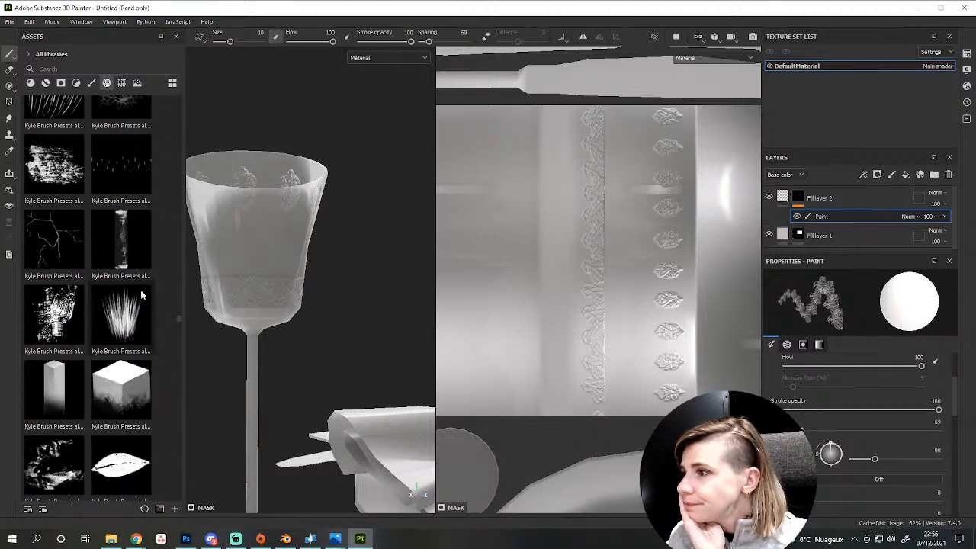
pyautogui.scroll(-10, 146, 294)
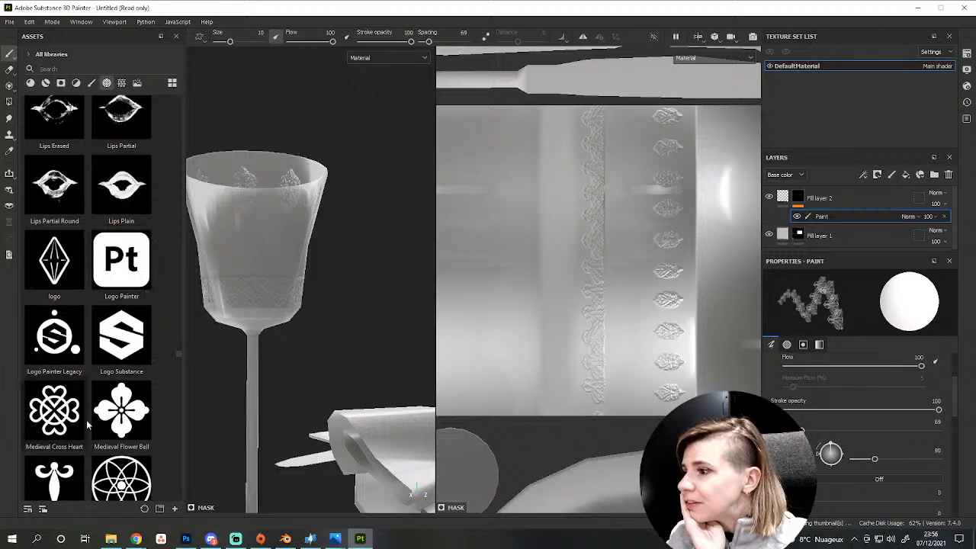
pyautogui.scroll(-5, 112, 410)
pyautogui.click(54, 324)
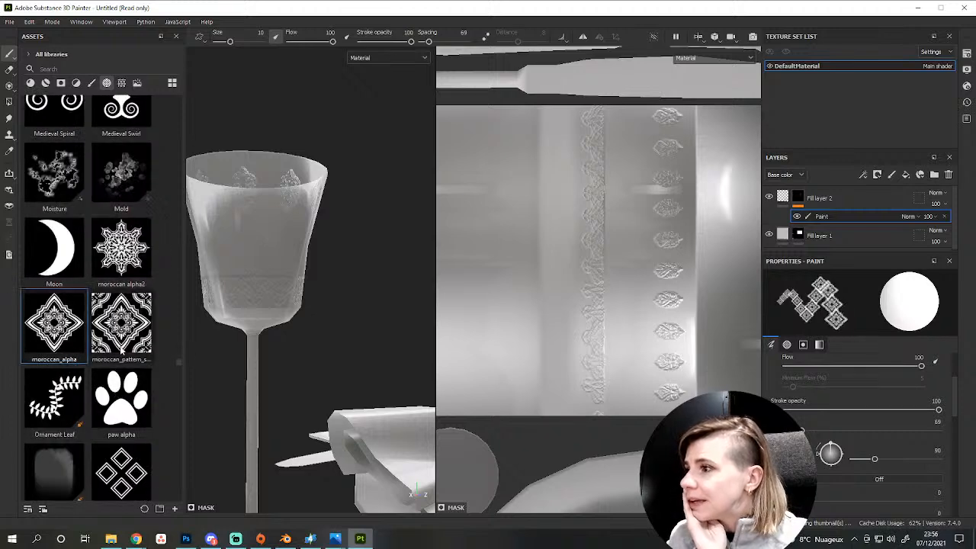
# Set the brush alignment to UV, its size space to Texture and its size to 2.
pyautogui.scroll(2, 349, 362)
pyautogui.scroll(-1, 350, 362)
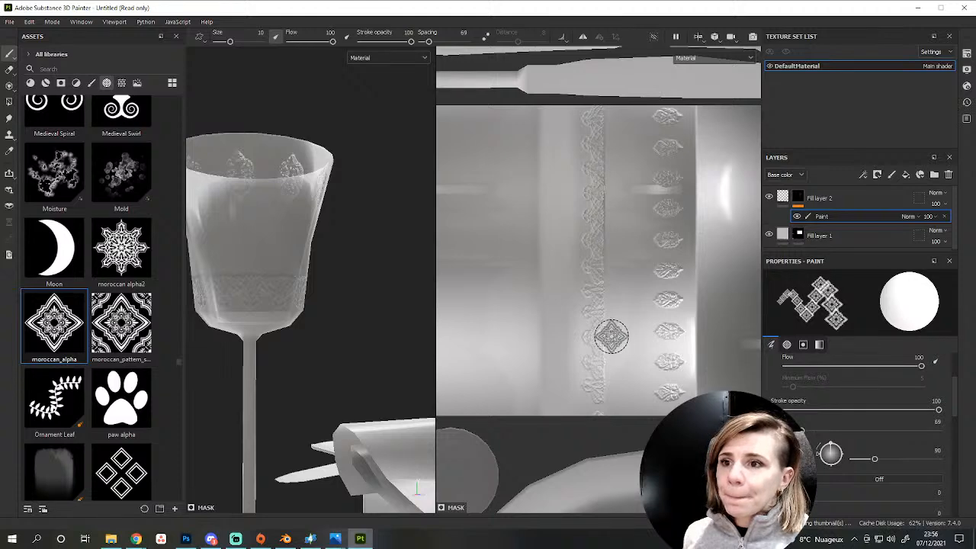
pyautogui.scroll(-3, 613, 328)
pyautogui.scroll(2, 613, 325)
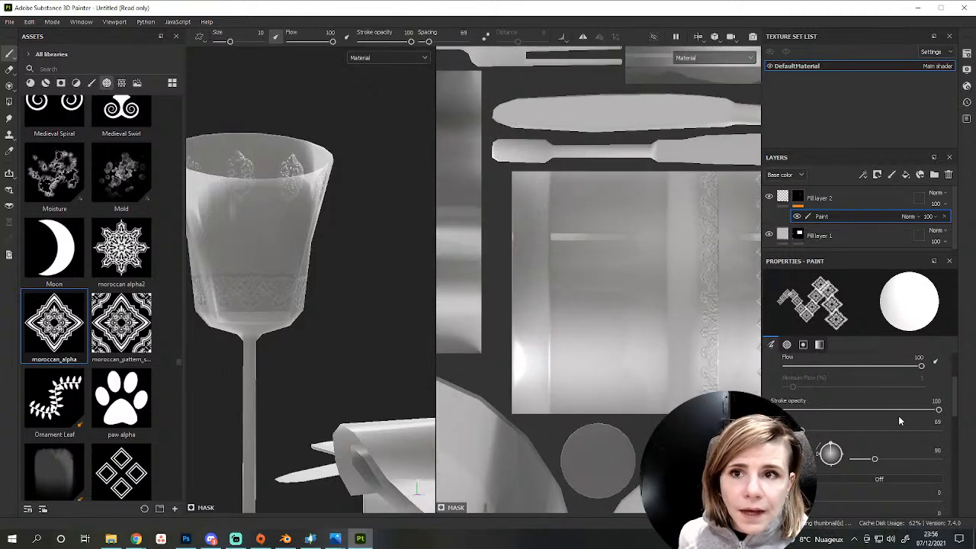
pyautogui.scroll(2, 896, 450)
pyautogui.scroll(-5, 899, 457)
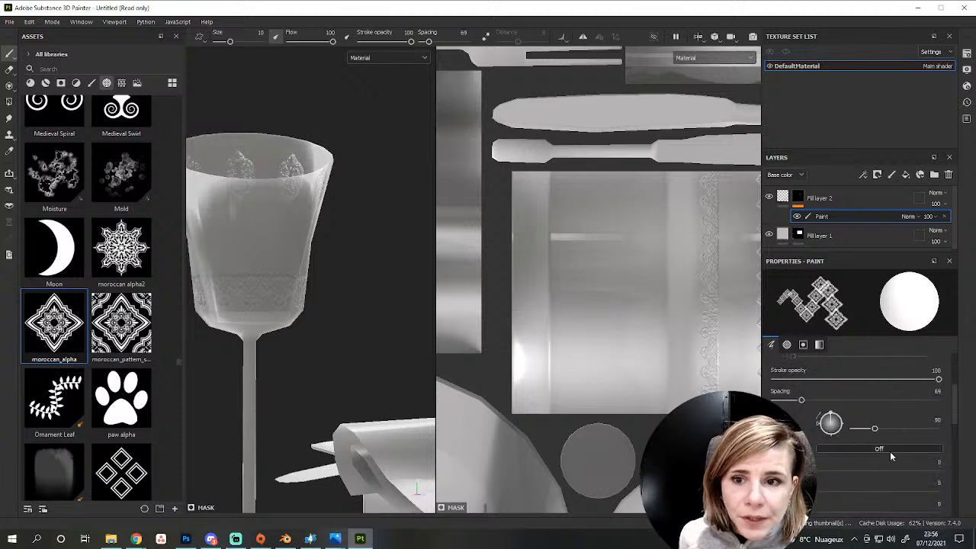
pyautogui.click(845, 427)
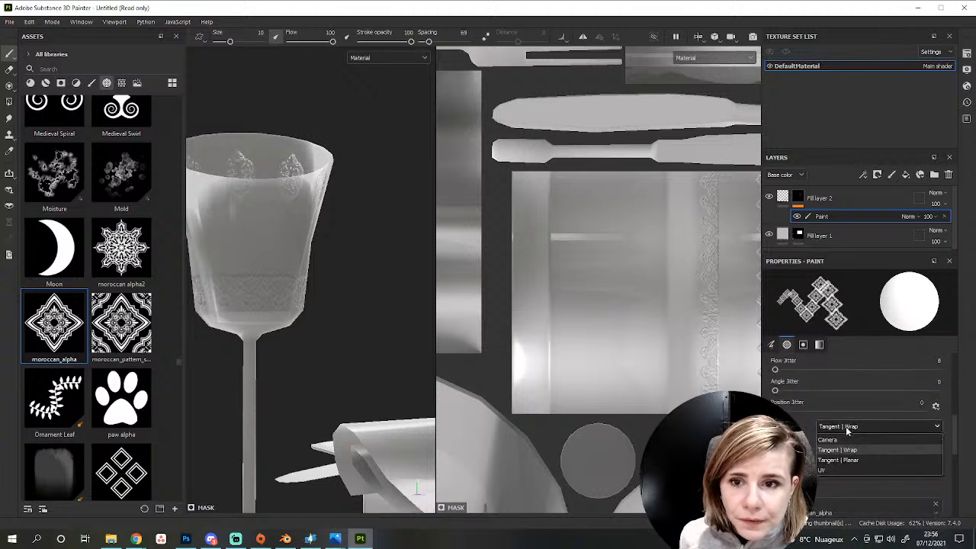
pyautogui.click(830, 465)
pyautogui.click(834, 467)
pyautogui.click(838, 494)
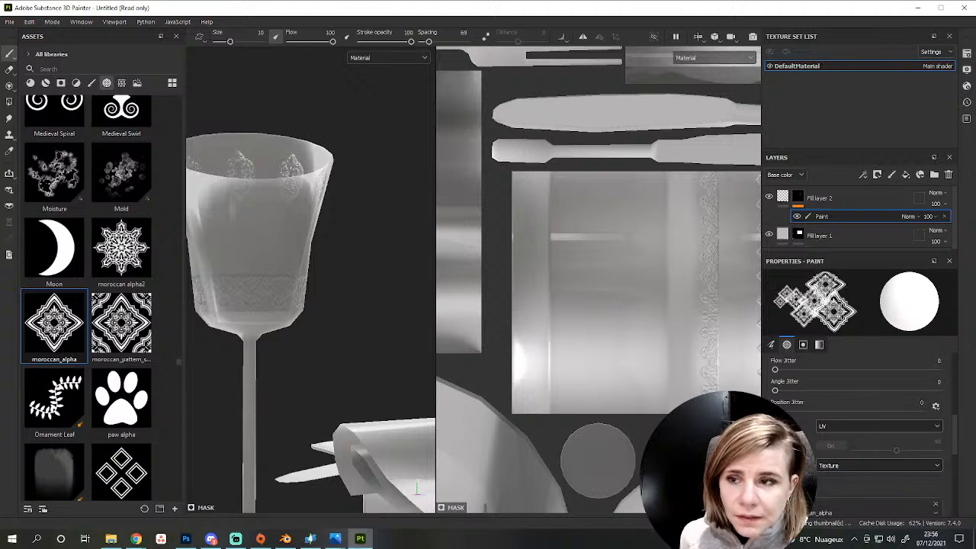
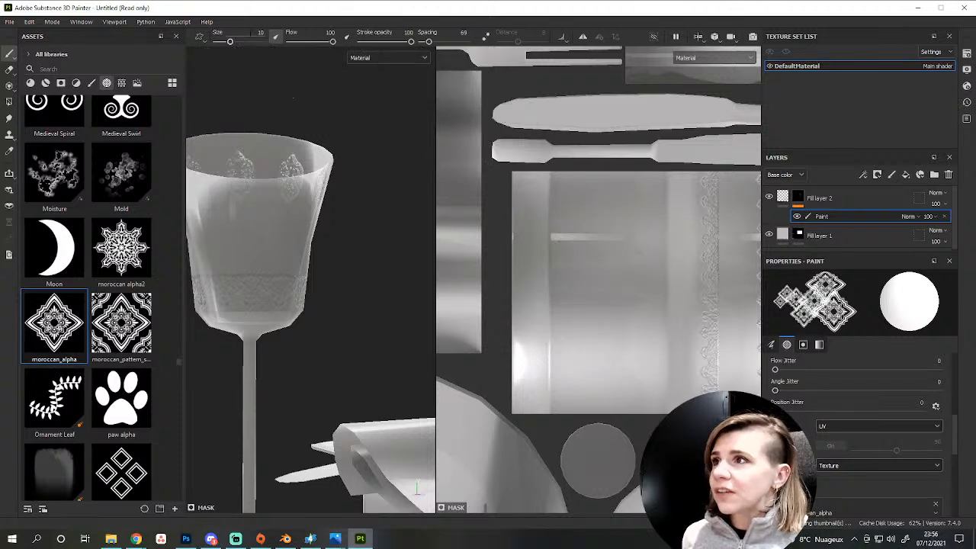
pyautogui.click(260, 33)
pyautogui.write('2')
pyautogui.press('Return')
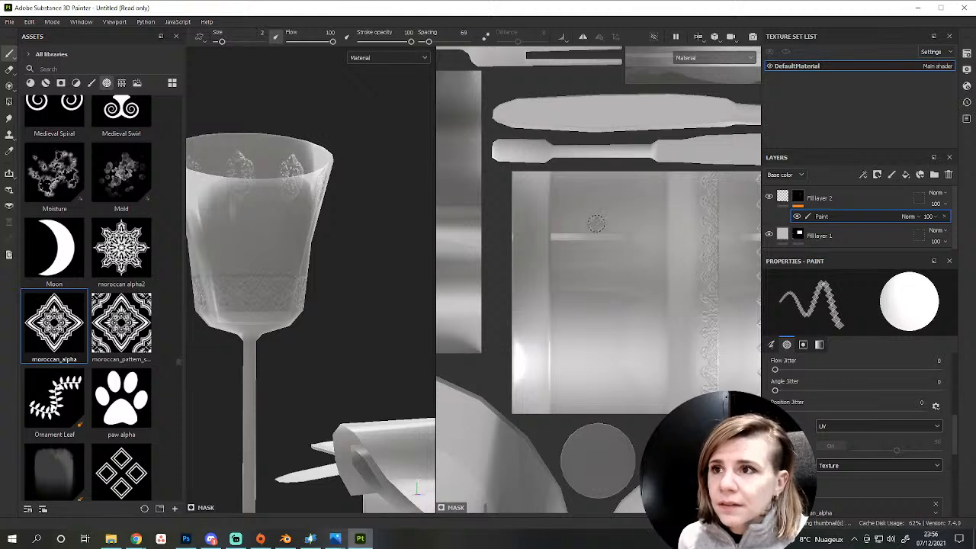
# Try a straight moroccan_alpha band near the foot edge of the wine glass UV island and undo the stray strokes.
pyautogui.scroll(1, 564, 180)
pyautogui.click(554, 177)
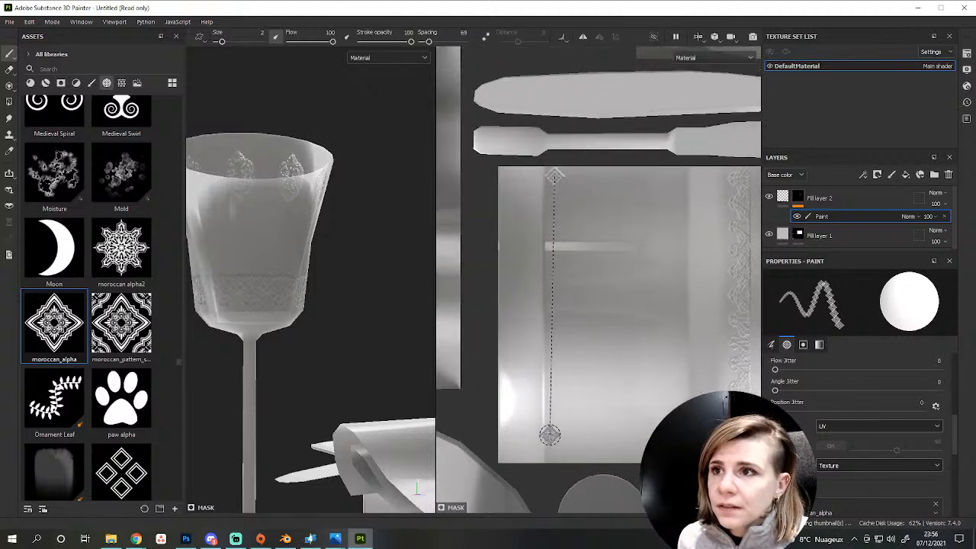
pyautogui.keyDown('ctrl'); pyautogui.keyDown('shift'); pyautogui.click(553, 455); pyautogui.keyUp('shift'); pyautogui.keyUp('ctrl')
pyautogui.scroll(-2, 382, 353)
pyautogui.moveTo(382, 353)
pyautogui.keyDown('alt'); pyautogui.mouseDown()
pyautogui.moveTo(333, 412)
pyautogui.moveTo(292, 396)
pyautogui.moveTo(257, 335)
pyautogui.moveTo(302, 408)
pyautogui.mouseUp(); pyautogui.keyUp('alt')
pyautogui.hotkey('ctrl', 'z')
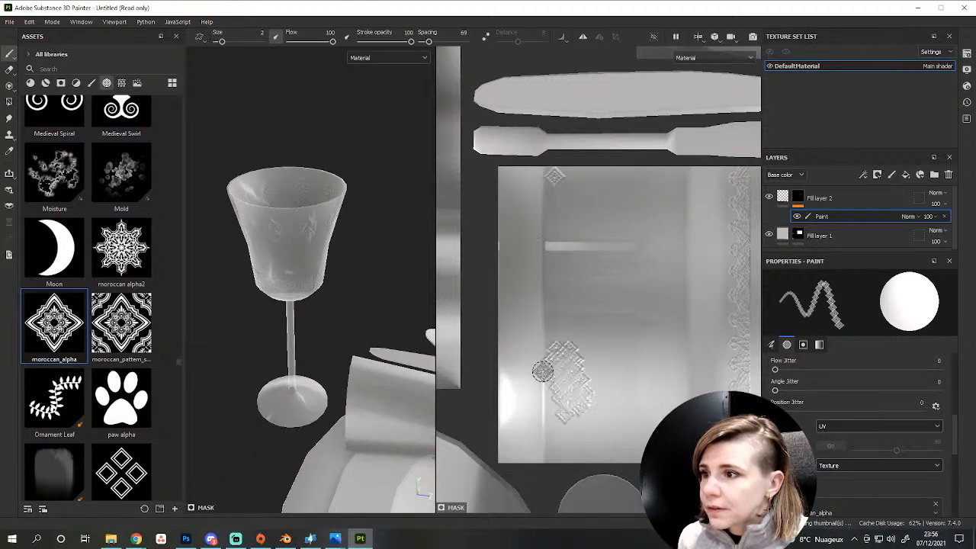
pyautogui.keyDown('alt'); pyautogui.moveTo(269, 397); pyautogui.dragTo(305, 349); pyautogui.keyUp('alt')
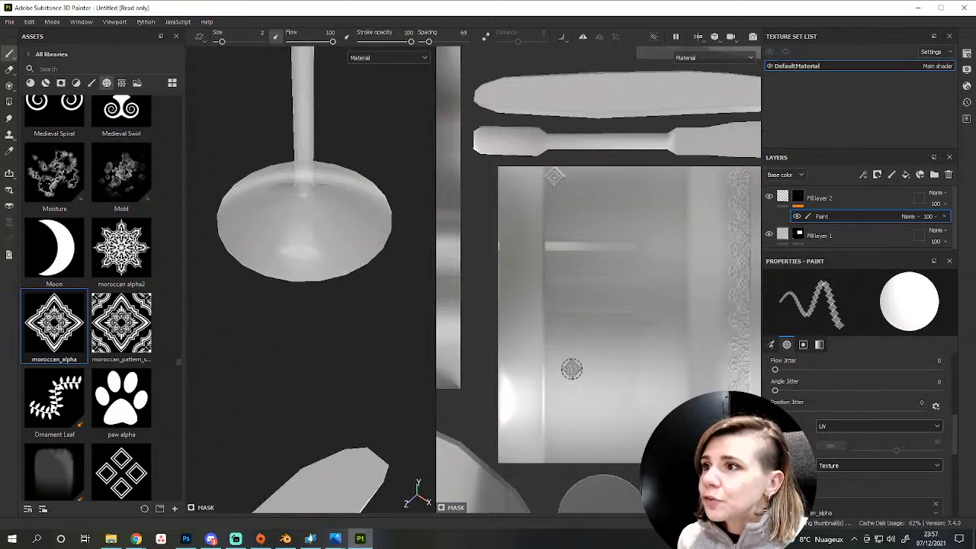
pyautogui.hotkey('ctrl', 'z')
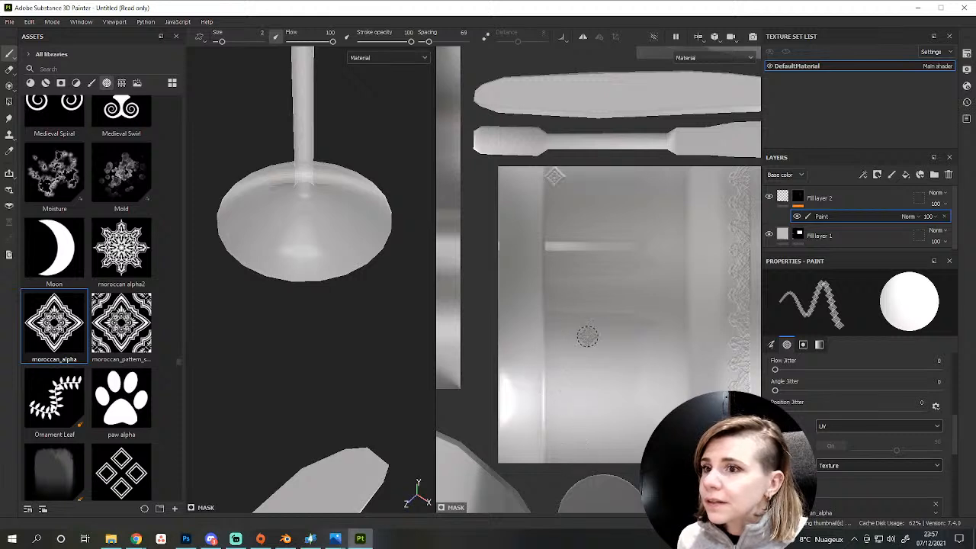
# Try a straight moroccan_alpha band beside the ornamental band on the wine glass UVs and undo it.
pyautogui.moveTo(652, 188); pyautogui.dragTo(642, 390)
pyautogui.scroll(-2, 633, 452)
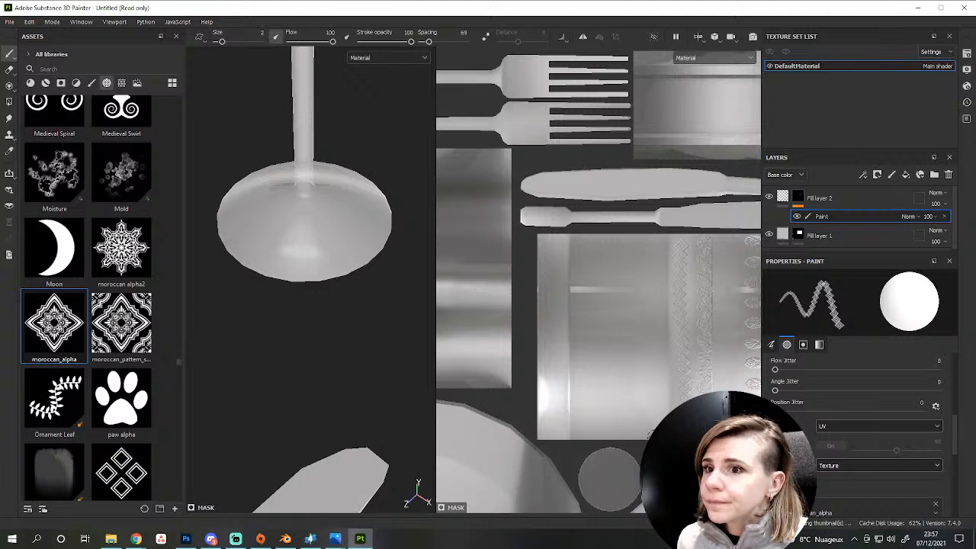
pyautogui.hotkey('ctrl', 'z')
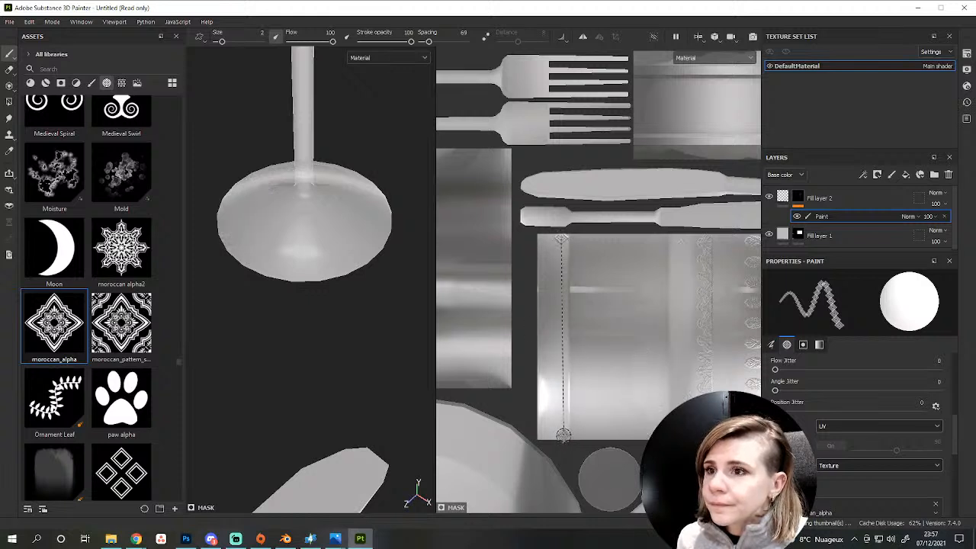
# Paint a straight moroccan_alpha band along the full foot side of the wine glass UV island, redoing it once for placement.
pyautogui.keyDown('shift'); pyautogui.click(562, 435); pyautogui.keyUp('shift')
pyautogui.scroll(2, 555, 445)
pyautogui.hotkey('ctrl', 'z')
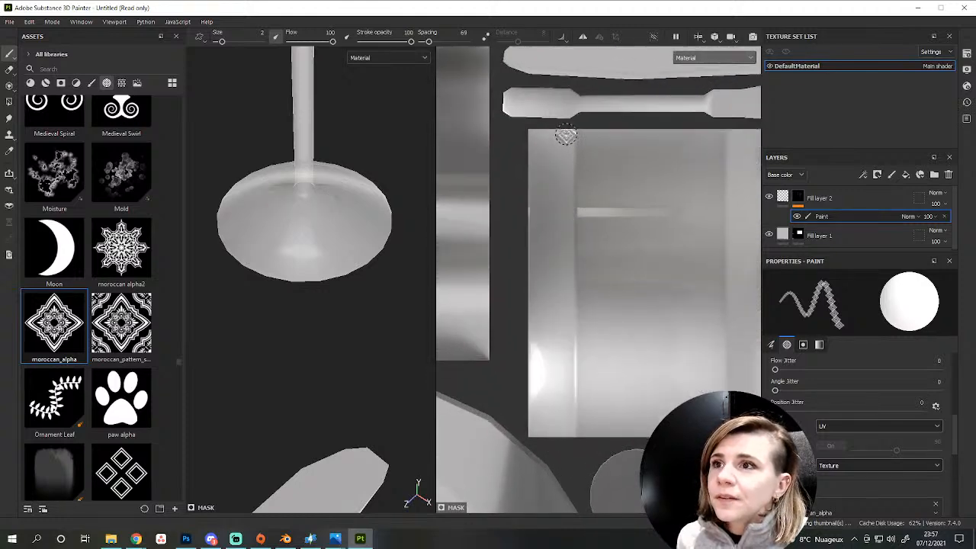
pyautogui.keyDown('shift'); pyautogui.click(567, 436); pyautogui.keyUp('shift')
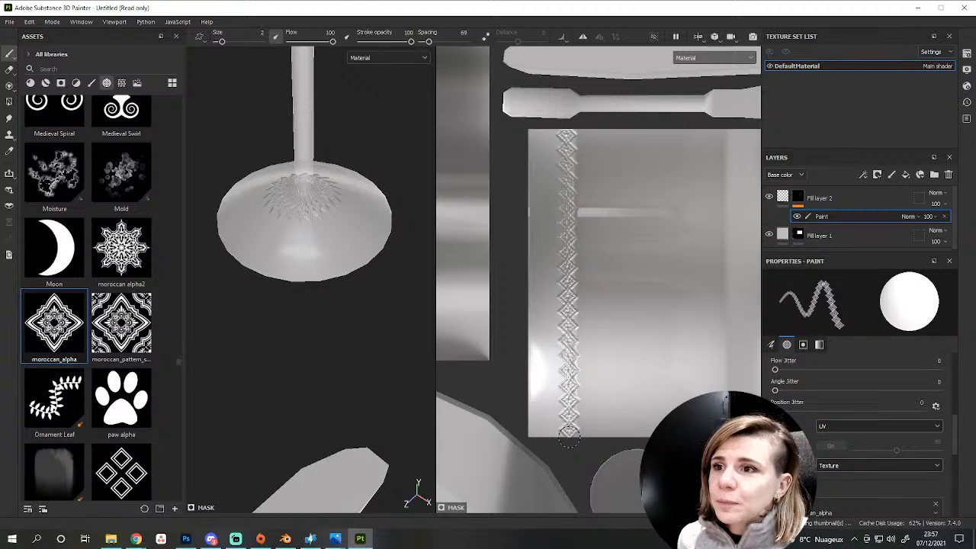
# Paint a straight moroccan_alpha band along the stem side of the ornamental band at the base of the glass bowl.
pyautogui.scroll(-5, 343, 277)
pyautogui.moveTo(326, 294)
pyautogui.keyDown('alt'); pyautogui.mouseDown()
pyautogui.moveTo(374, 293)
pyautogui.moveTo(370, 261)
pyautogui.moveTo(358, 343)
pyautogui.mouseUp(); pyautogui.keyUp('alt')
pyautogui.moveTo(670, 312); pyautogui.dragTo(528, 304, button='middle')
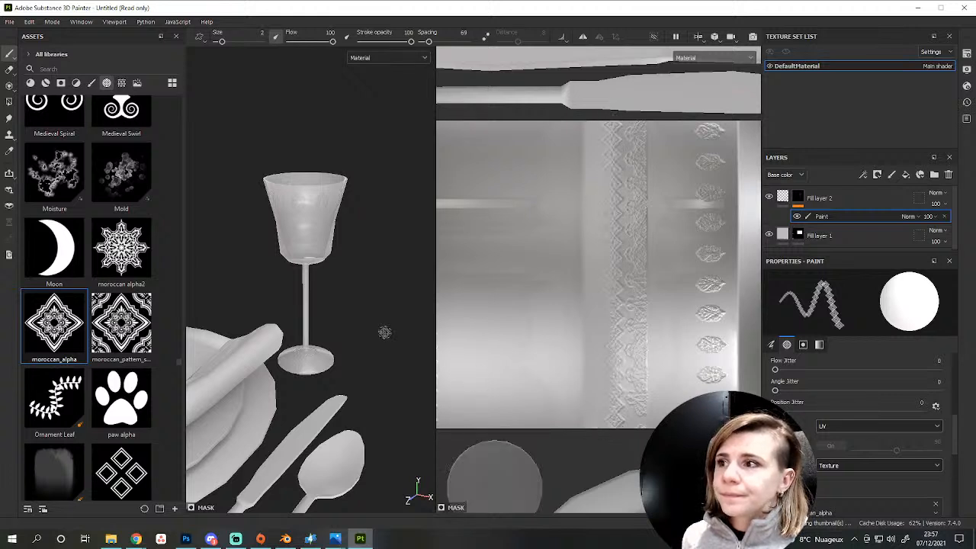
# Paint a straight moroccan_alpha band along the glass rim, beside the row of arabesques on the wine glass UVs.
pyautogui.scroll(5, 283, 201)
pyautogui.keyDown('alt'); pyautogui.moveTo(329, 335); pyautogui.dragTo(294, 358); pyautogui.keyUp('alt')
pyautogui.scroll(-2, 458, 349)
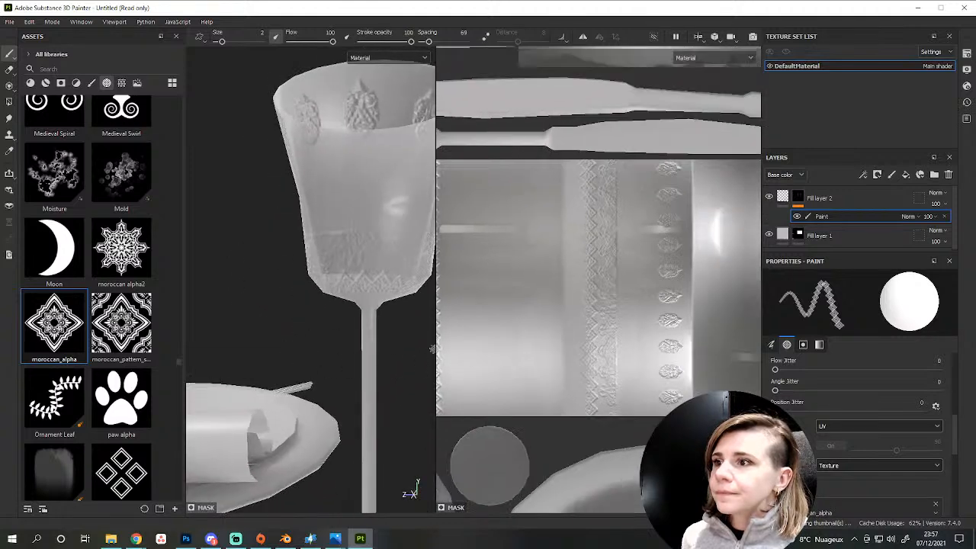
pyautogui.scroll(-2, 415, 344)
pyautogui.keyDown('alt'); pyautogui.moveTo(530, 298); pyautogui.dragTo(418, 300, button='middle'); pyautogui.keyUp('alt')
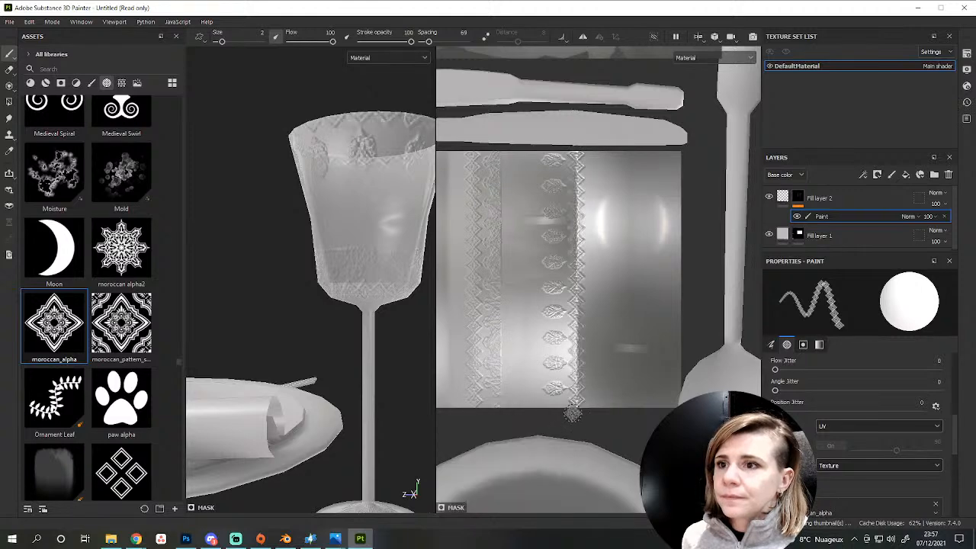
# Stamp a row of moroccan alpha2 motifs at size 5 between the ornamental band and the arabesques on the wine glass UVs.
pyautogui.keyDown('alt'); pyautogui.moveTo(406, 349); pyautogui.dragTo(346, 314); pyautogui.keyUp('alt')
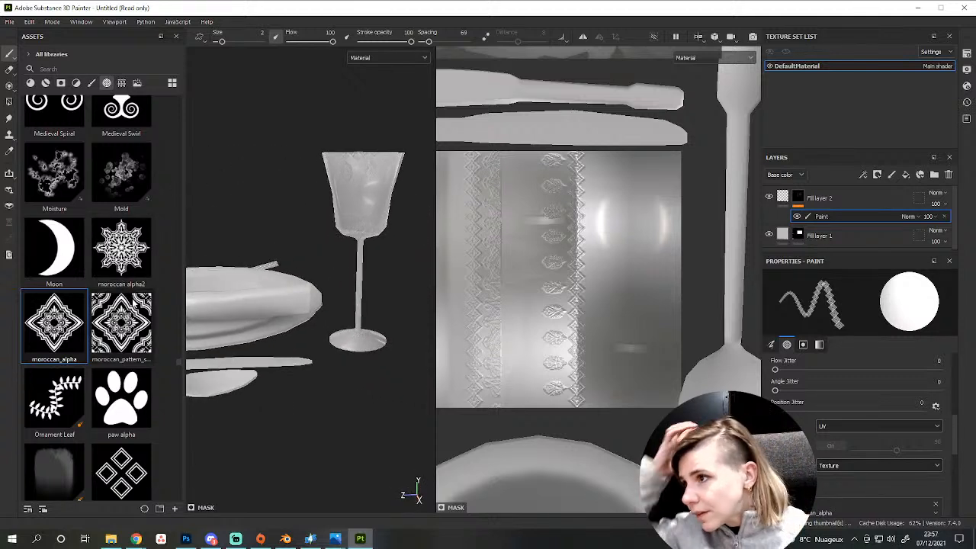
pyautogui.click(121, 248)
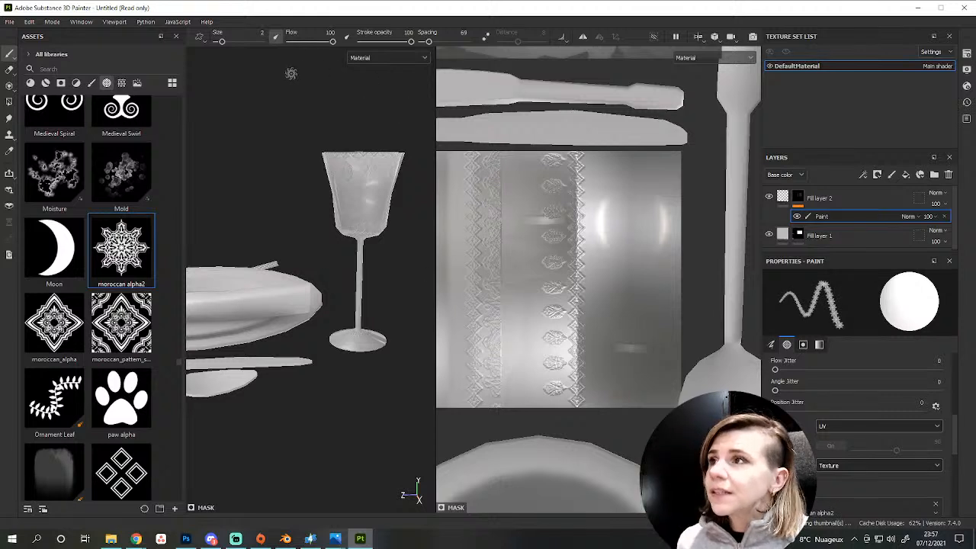
pyautogui.moveTo(222, 42); pyautogui.dragTo(226, 41)
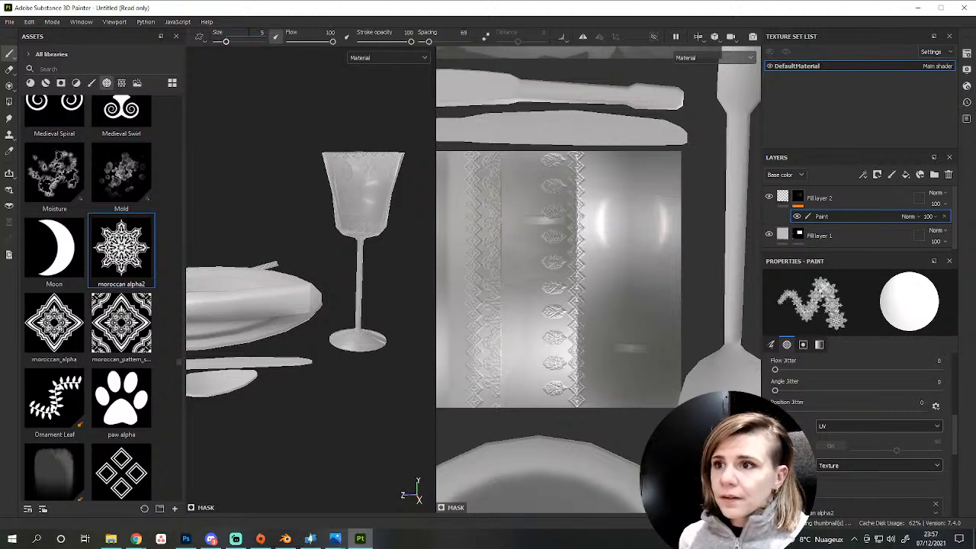
pyautogui.click(523, 200)
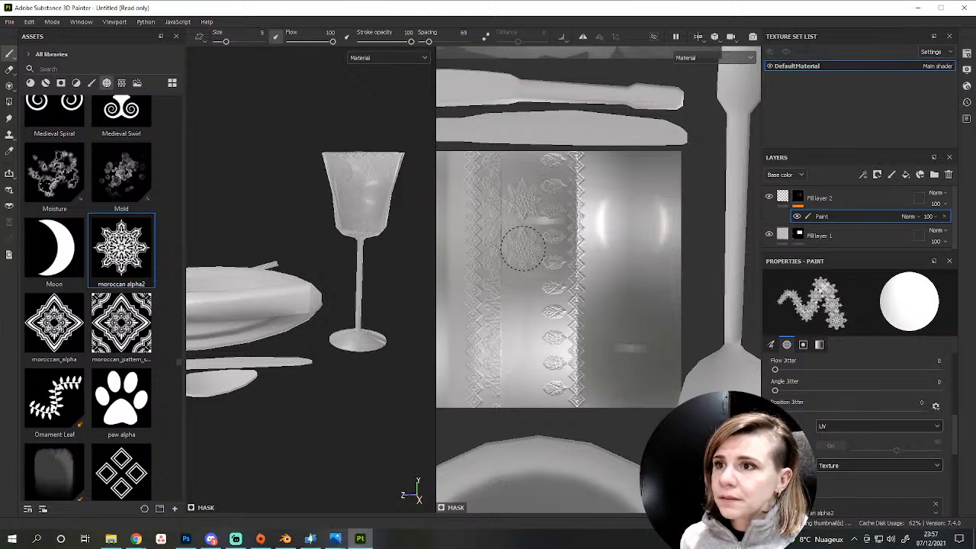
pyautogui.click(523, 248)
pyautogui.click(523, 298)
pyautogui.click(528, 344)
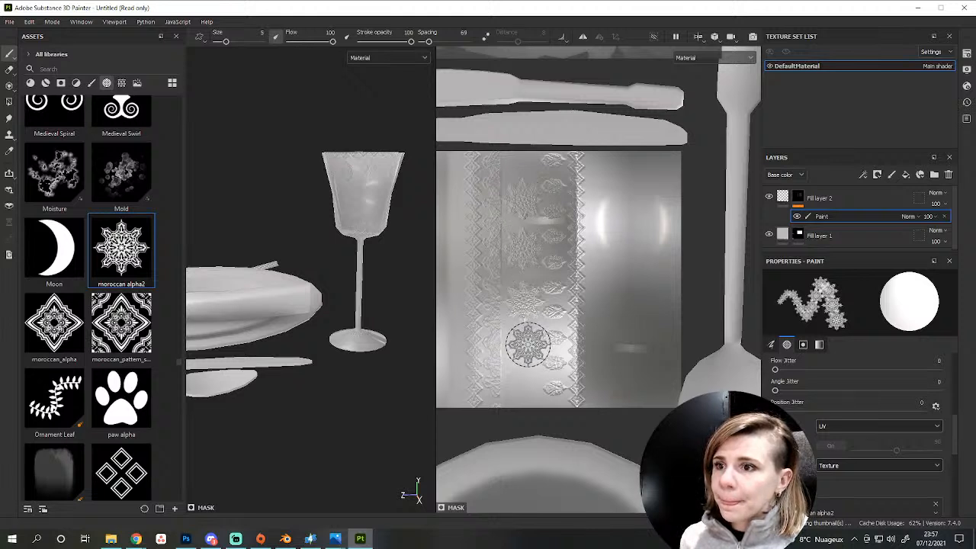
pyautogui.click(524, 398)
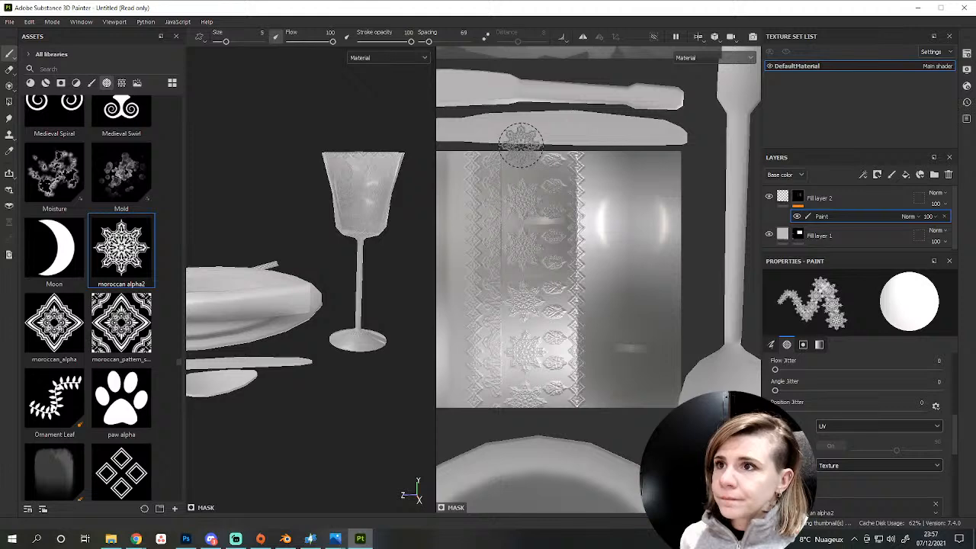
pyautogui.click(522, 141)
# Try a straight moroccan alpha2 band on the plain area beyond the rim band of the wine glass UVs and undo it.
pyautogui.moveTo(402, 166)
pyautogui.keyDown('alt'); pyautogui.mouseDown()
pyautogui.moveTo(410, 211)
pyautogui.moveTo(483, 203)
pyautogui.moveTo(529, 174)
pyautogui.moveTo(588, 170)
pyautogui.moveTo(680, 205)
pyautogui.moveTo(832, 223)
pyautogui.mouseUp(); pyautogui.keyUp('alt')
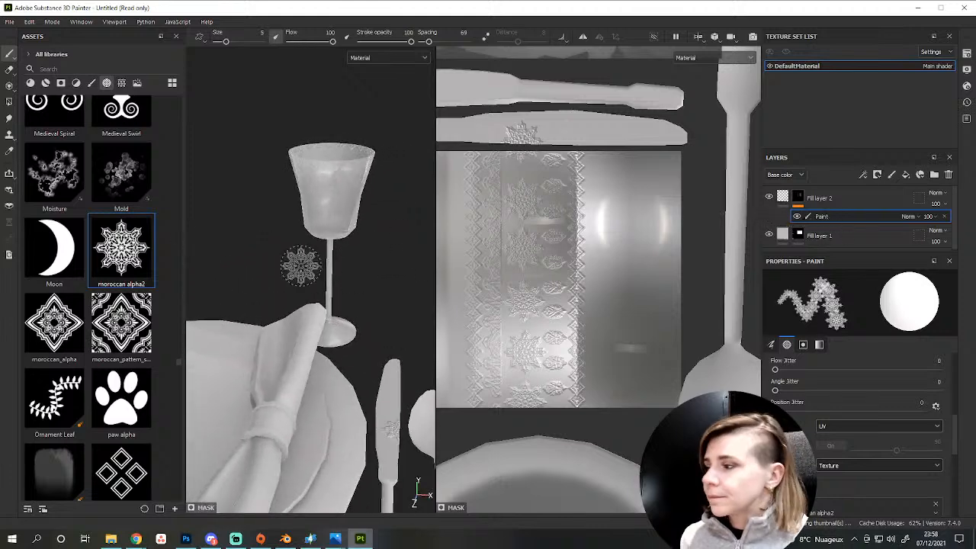
pyautogui.moveTo(309, 263)
pyautogui.keyDown('alt'); pyautogui.mouseDown()
pyautogui.moveTo(306, 339)
pyautogui.moveTo(366, 374)
pyautogui.moveTo(297, 349)
pyautogui.moveTo(308, 352)
pyautogui.mouseUp(); pyautogui.keyUp('alt')
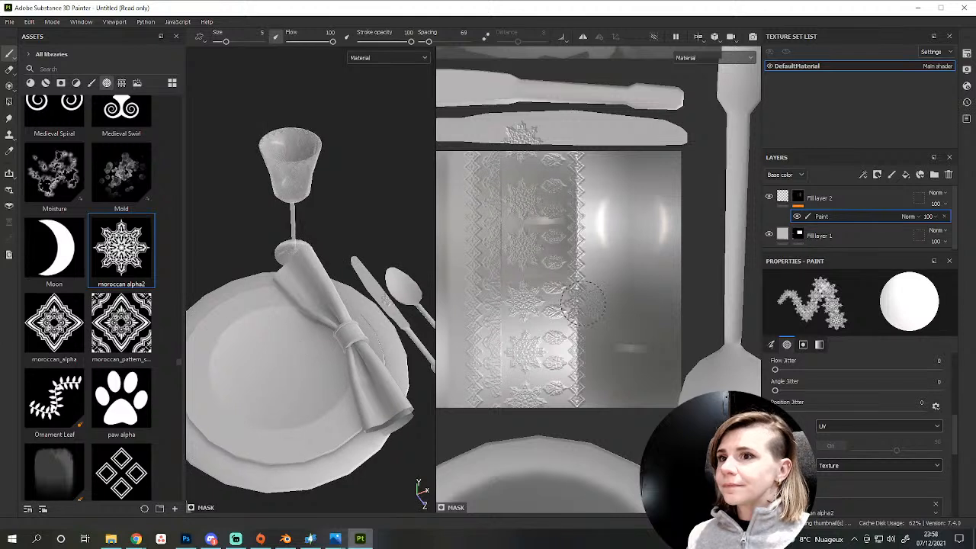
pyautogui.keyDown('alt'); pyautogui.moveTo(324, 164); pyautogui.dragTo(351, 257, button='middle'); pyautogui.keyUp('alt')
pyautogui.keyDown('alt'); pyautogui.moveTo(351, 257); pyautogui.dragTo(344, 307, button='right'); pyautogui.keyUp('alt')
pyautogui.keyDown('alt'); pyautogui.moveTo(346, 288); pyautogui.dragTo(310, 298, button='middle'); pyautogui.keyUp('alt')
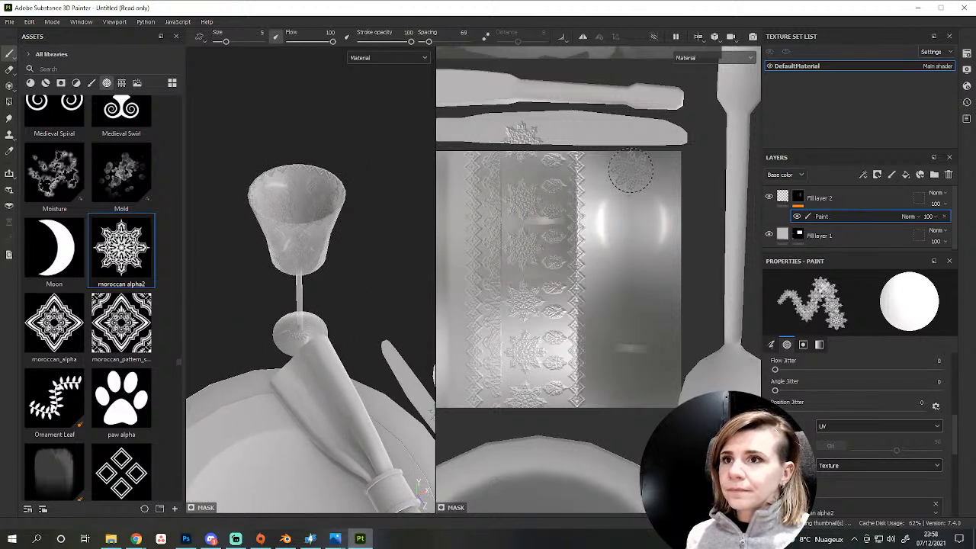
pyautogui.moveTo(626, 169); pyautogui.dragTo(631, 396)
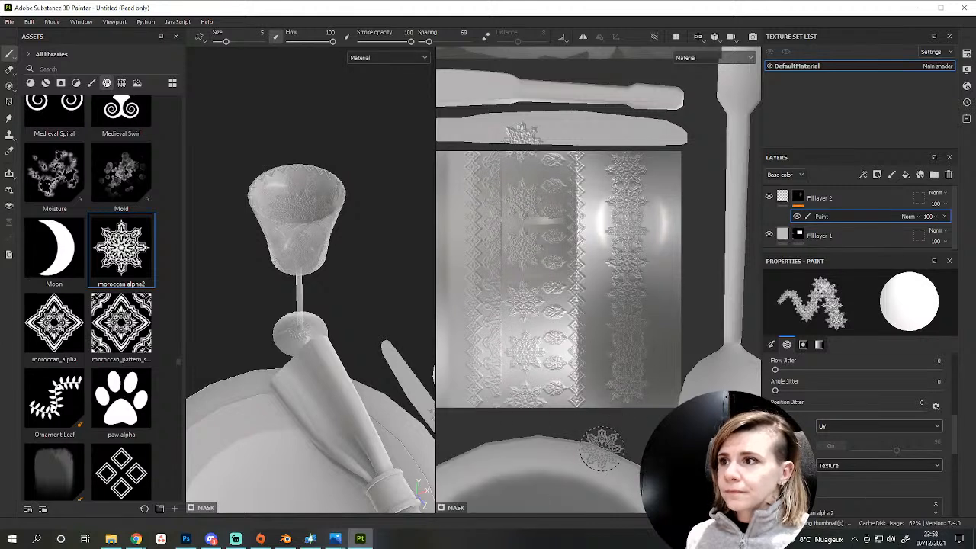
# Erase the stray motif from the knife's UV island using Polygon Fill in quad mode with mask color 0.
pyautogui.moveTo(532, 212); pyautogui.dragTo(594, 283, button='middle')
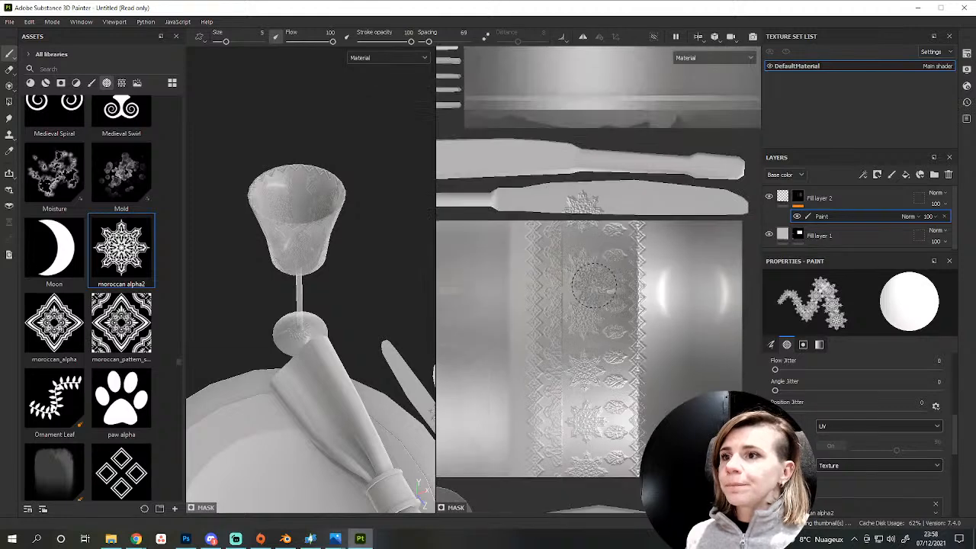
pyautogui.scroll(-2, 594, 284)
pyautogui.scroll(-1, 569, 242)
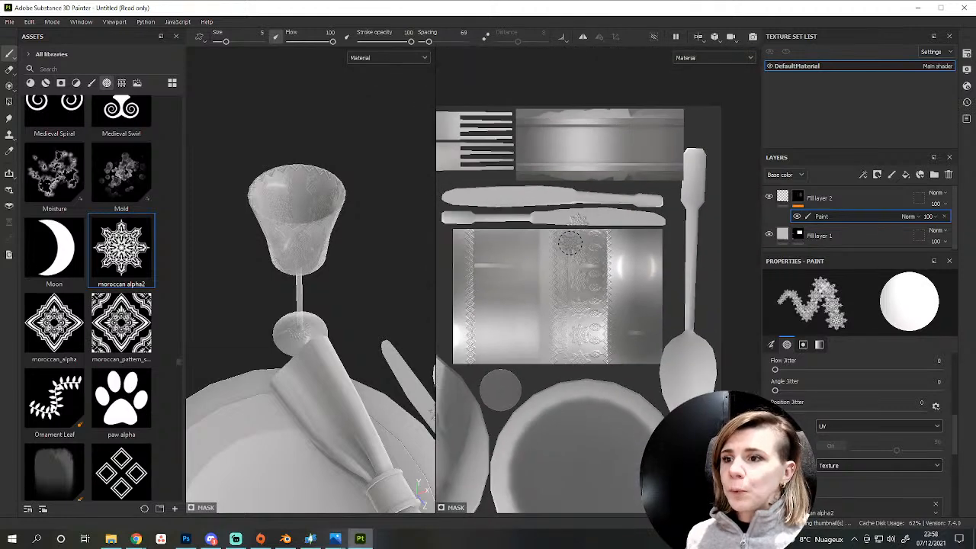
pyautogui.scroll(-1, 569, 379)
pyautogui.scroll(3, 571, 282)
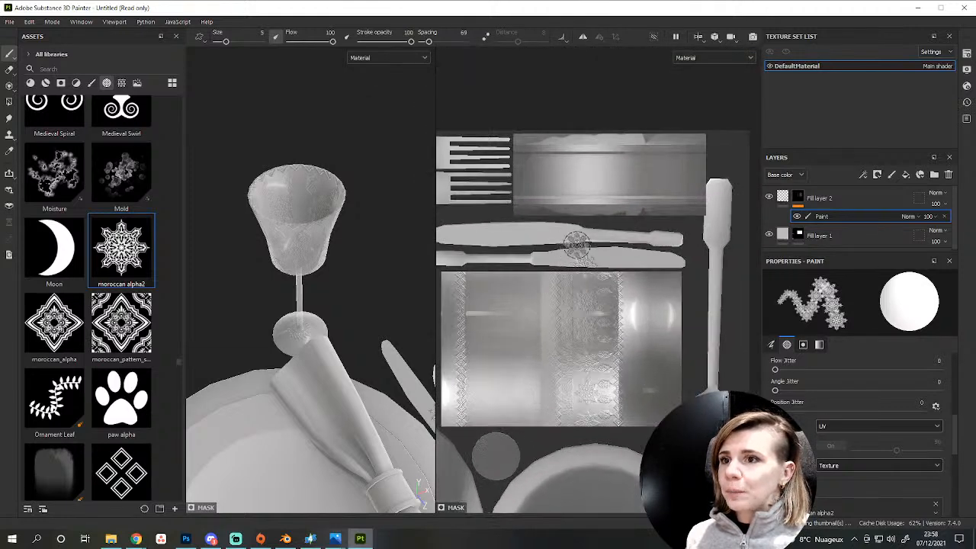
pyautogui.click(9, 102)
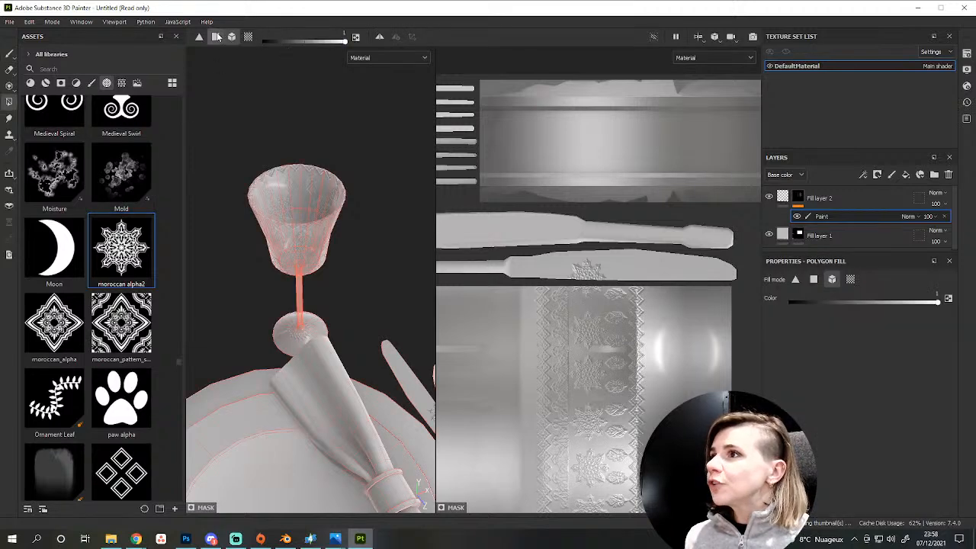
pyautogui.click(215, 36)
pyautogui.click(274, 42)
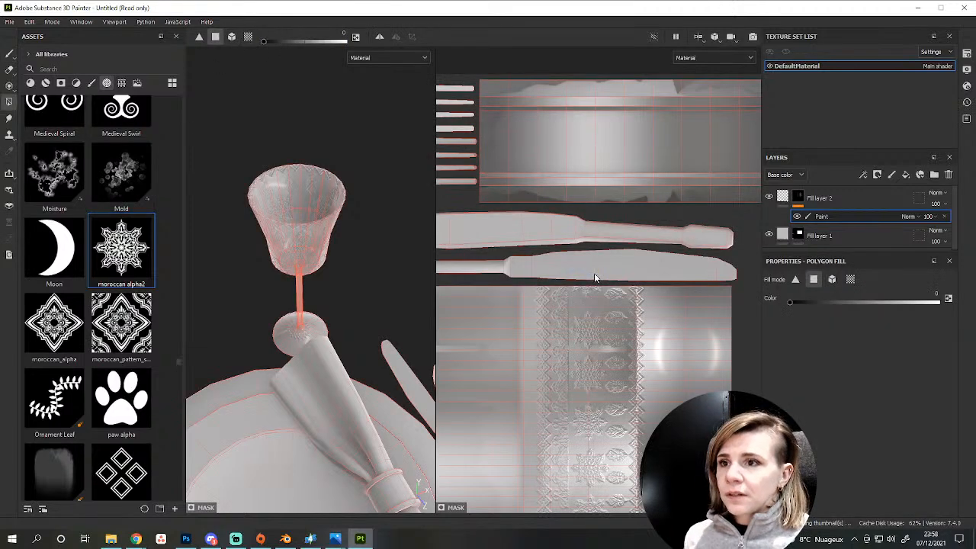
pyautogui.scroll(2, 611, 284)
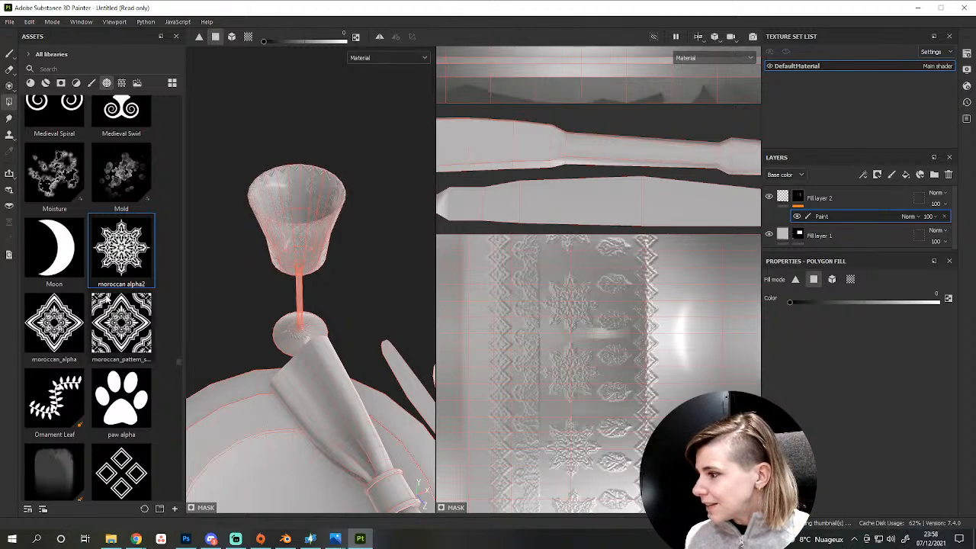
# Bring the whole place setting into view and switch back to the Paint brush.
pyautogui.moveTo(108, 296)
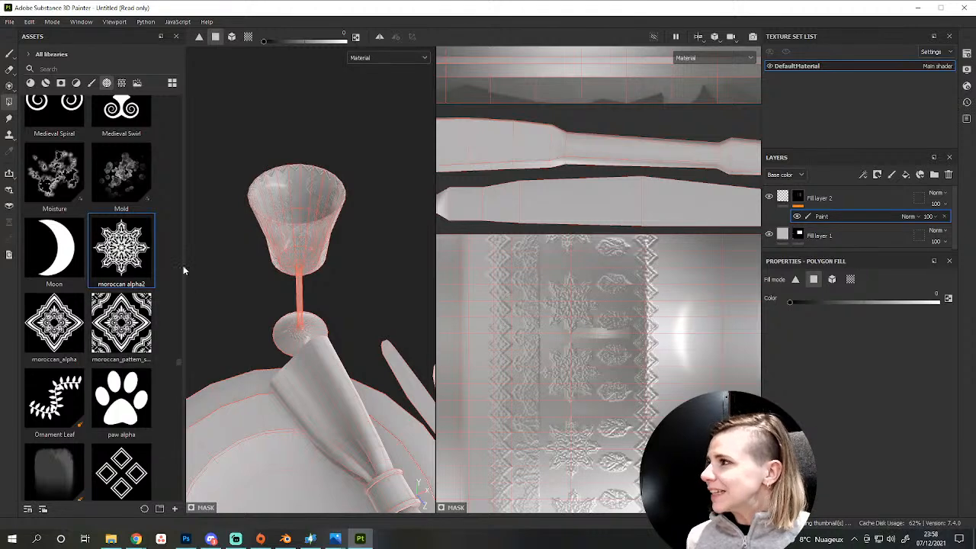
pyautogui.scroll(-5, 192, 343)
pyautogui.keyDown('alt'); pyautogui.moveTo(194, 362); pyautogui.dragTo(248, 233, button='middle'); pyautogui.keyUp('alt')
pyautogui.keyDown('alt'); pyautogui.moveTo(249, 233); pyautogui.dragTo(277, 357); pyautogui.keyUp('alt')
pyautogui.scroll(2, 277, 362)
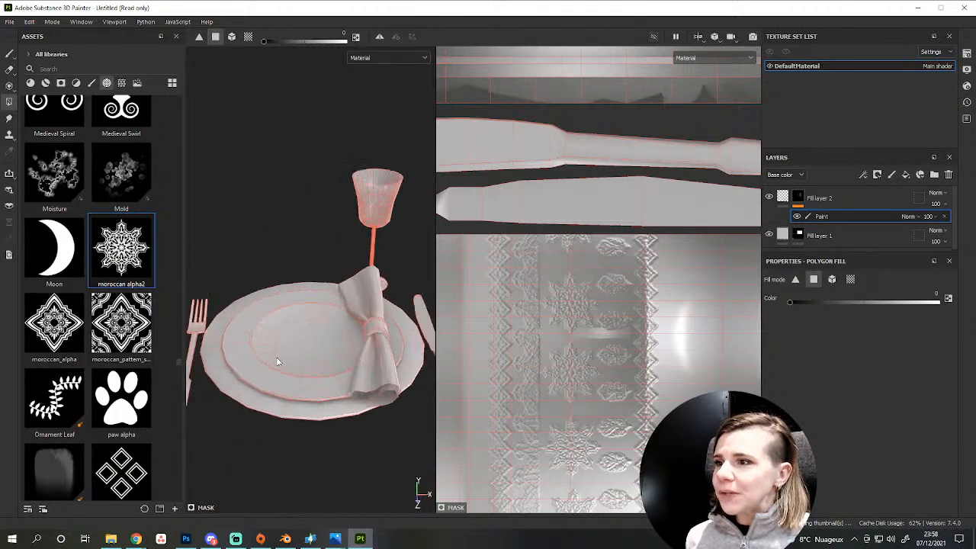
pyautogui.scroll(1, 278, 361)
pyautogui.click(11, 54)
pyautogui.scroll(-1, 303, 284)
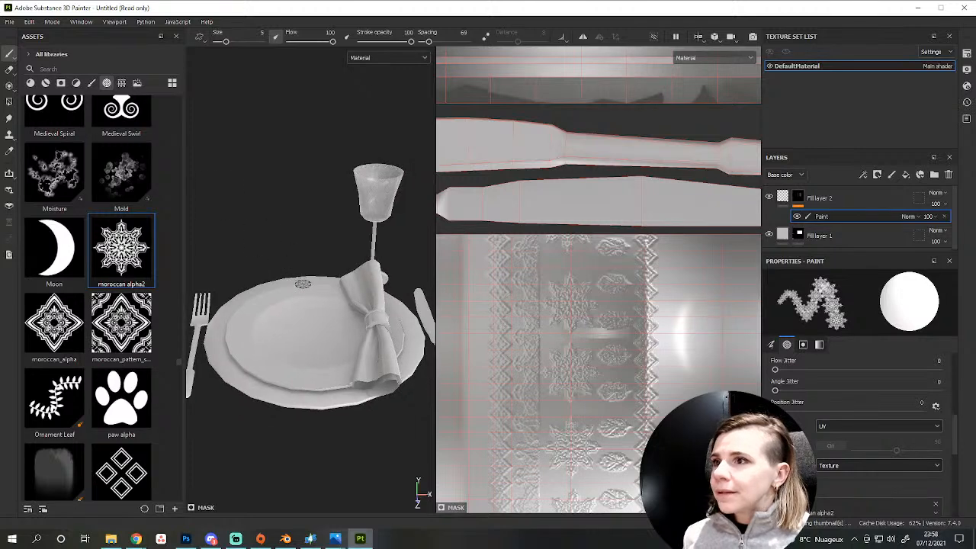
# Save the project as "tableware texture" in the 1-tablemat folder of 159-Hanukkah 2021 set.
pyautogui.hotkey('ctrl', 's')
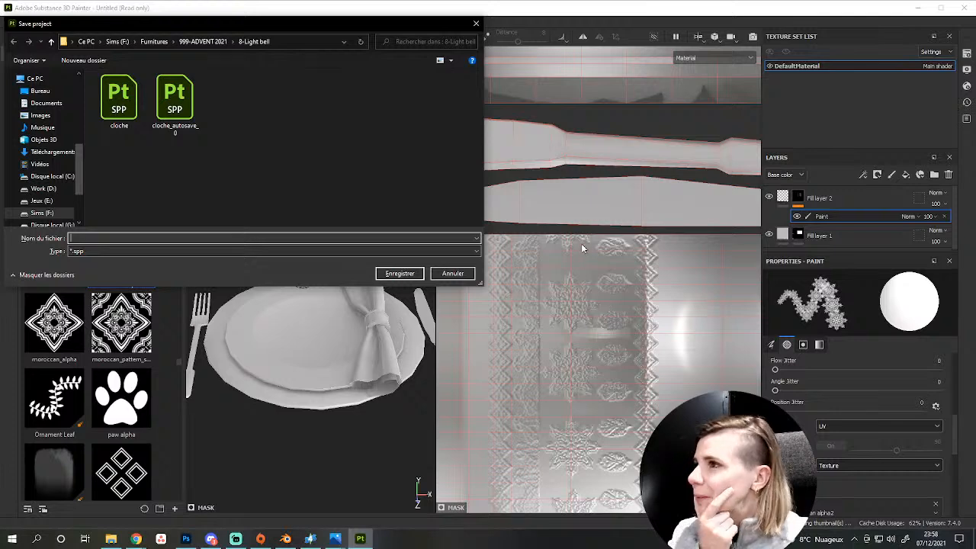
pyautogui.click(201, 42)
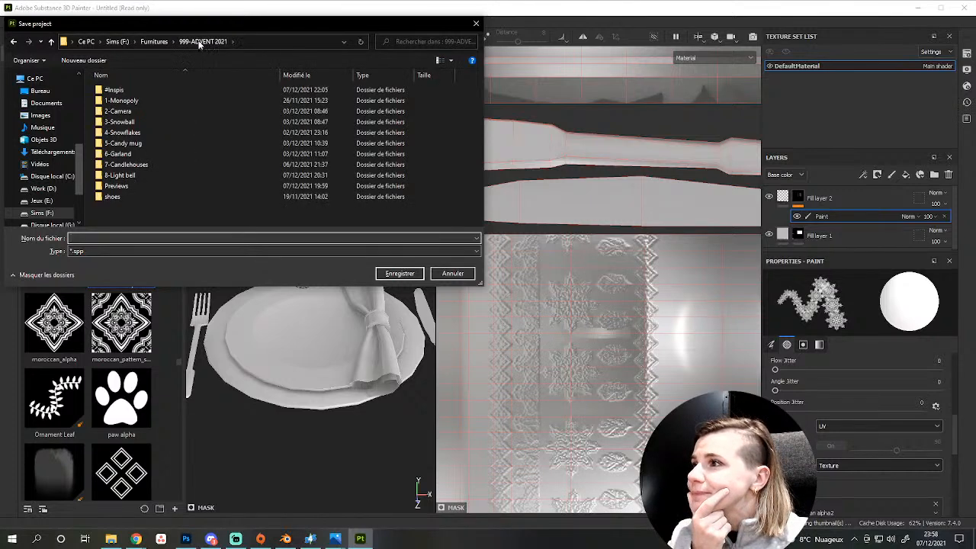
pyautogui.click(151, 42)
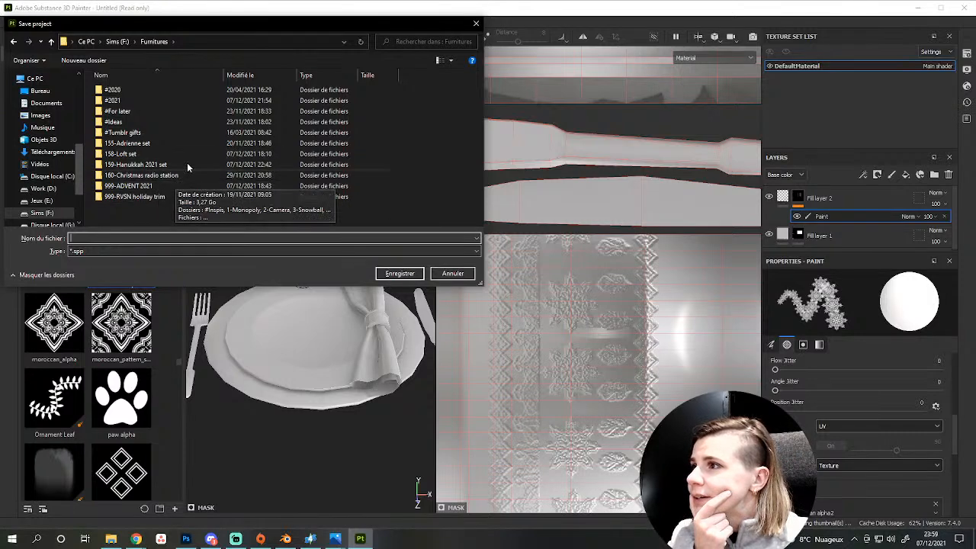
pyautogui.doubleClick(153, 164)
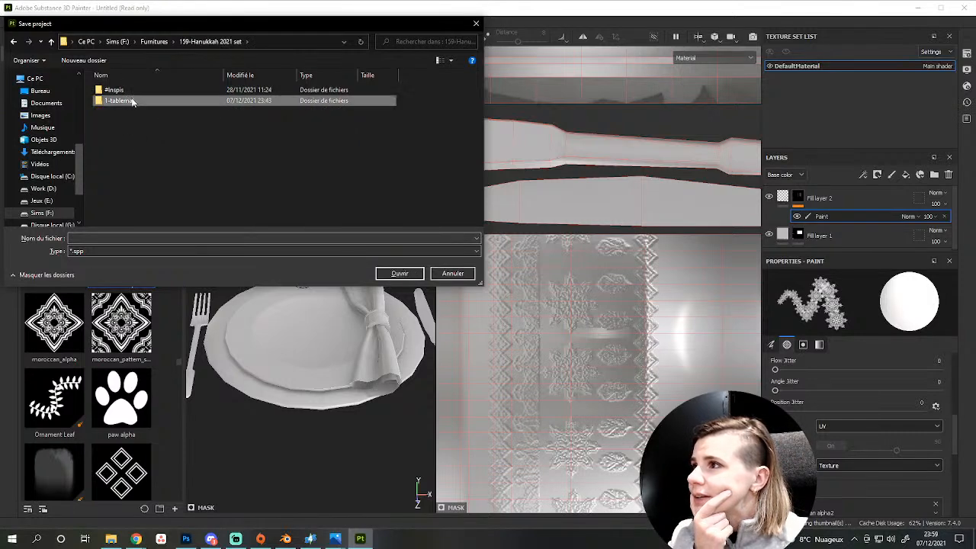
pyautogui.doubleClick(132, 102)
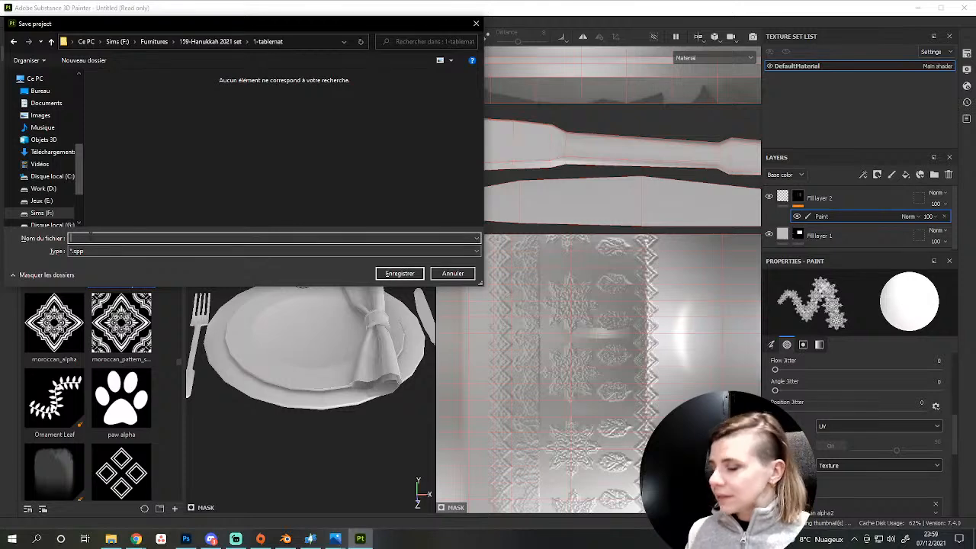
pyautogui.write('tableware ')
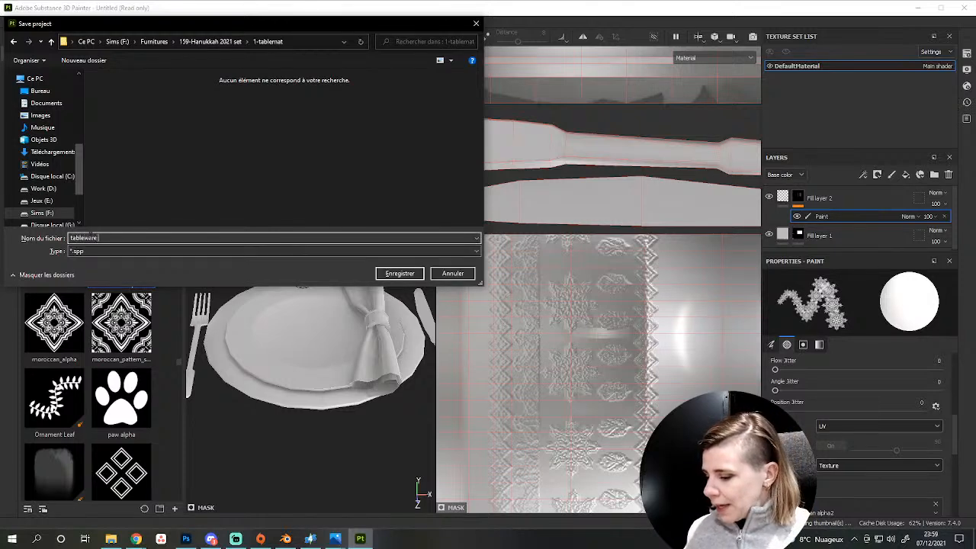
pyautogui.write('texture')
pyautogui.press('Return')
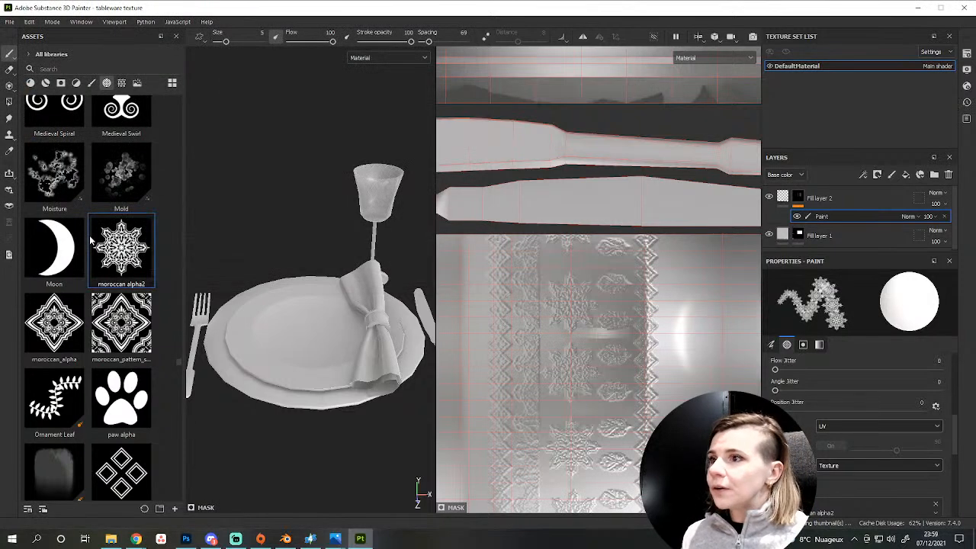
# Start a resource import and select the Spode Judaica Seder Plate image in the Hanukkah set's #Inspis folder.
pyautogui.scroll(-5, 161, 450)
pyautogui.click(175, 508)
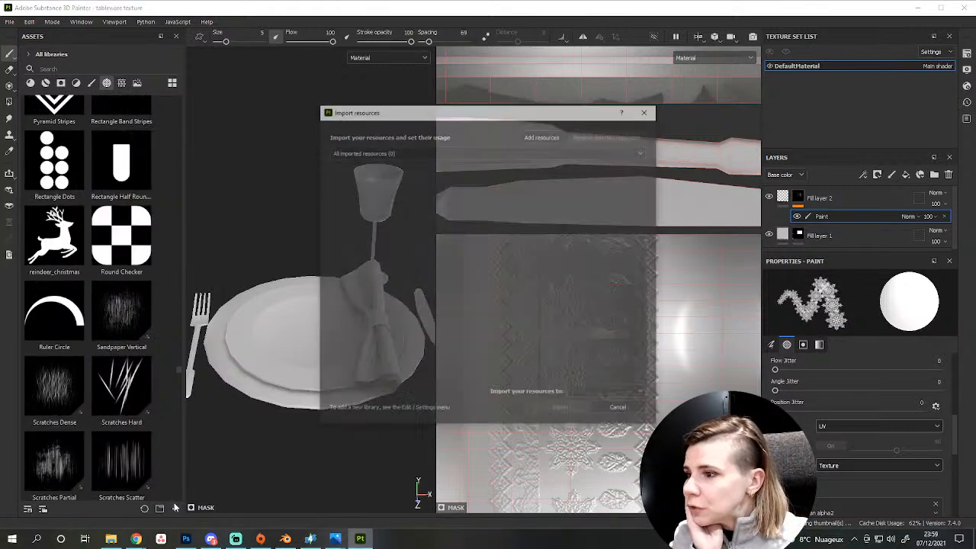
pyautogui.click(541, 135)
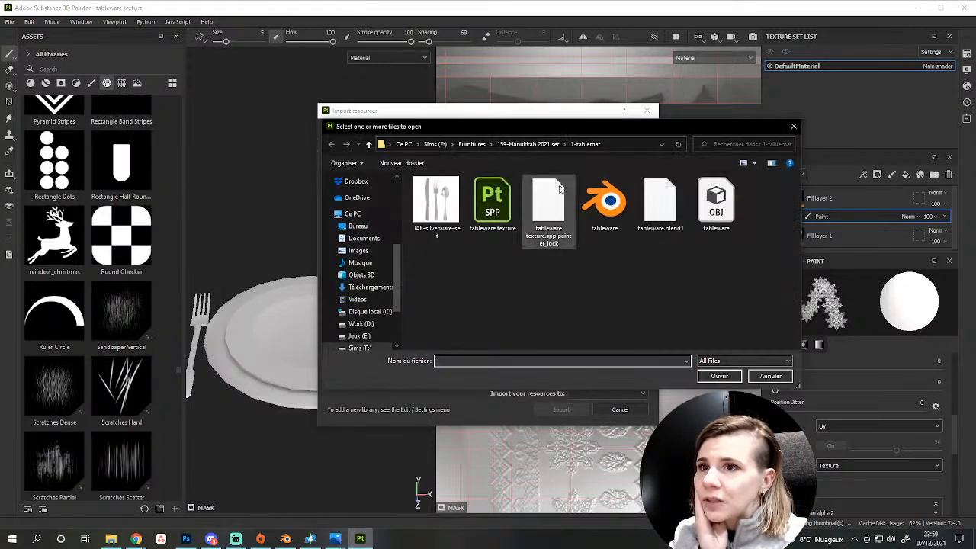
pyautogui.click(527, 144)
pyautogui.doubleClick(450, 192)
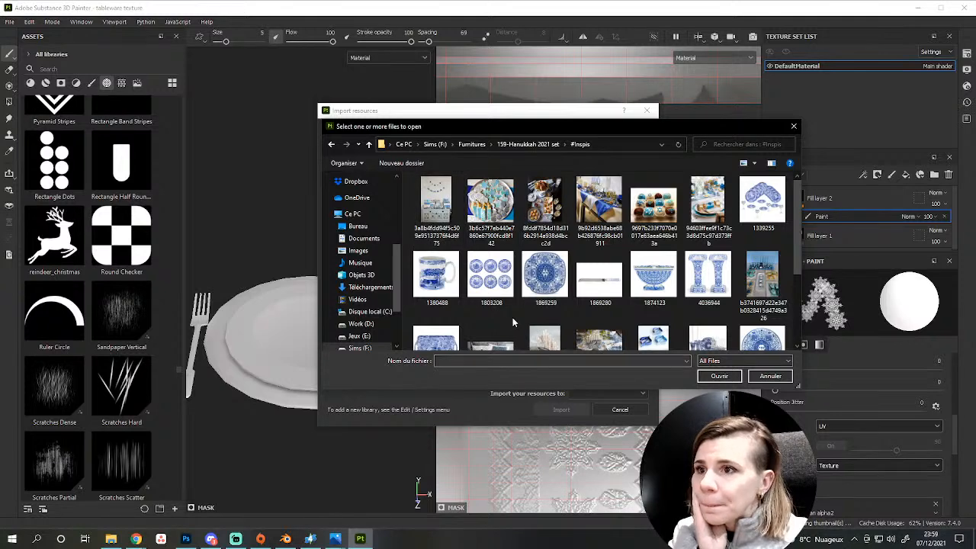
pyautogui.click(545, 279)
pyautogui.scroll(-3, 557, 290)
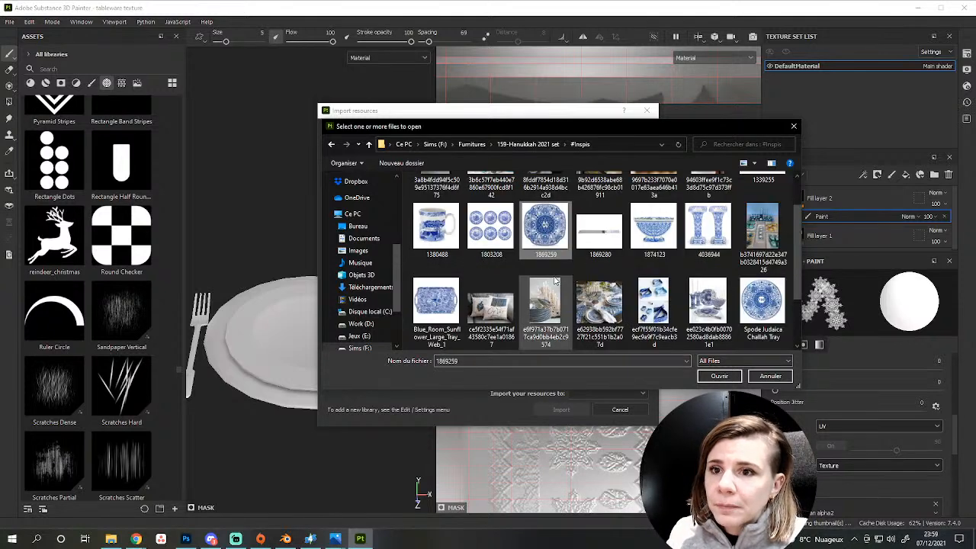
pyautogui.click(653, 311)
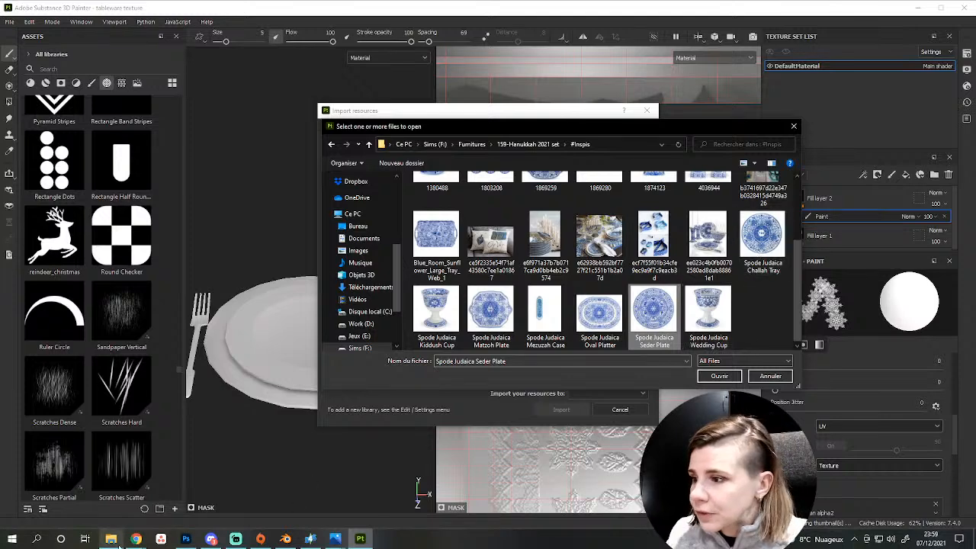
# Switch to File Explorer and compare the Spode Judaica Challah Tray and Seder Plate images at larger size.
pyautogui.click(117, 544)
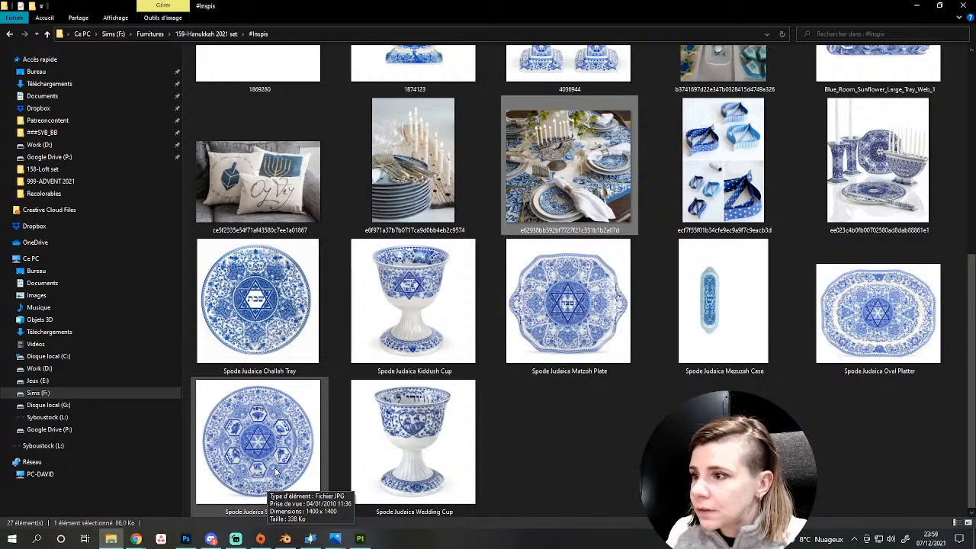
pyautogui.doubleClick(259, 305)
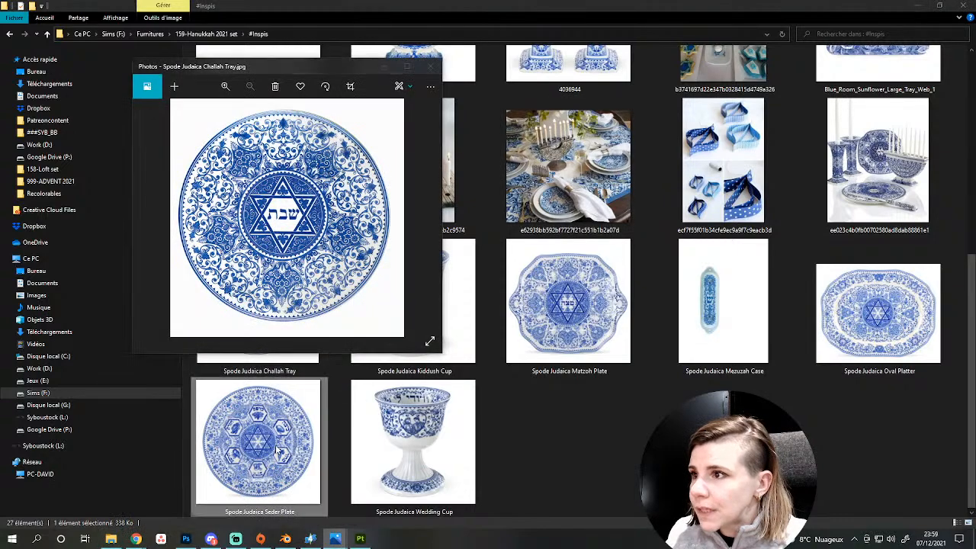
pyautogui.doubleClick(278, 451)
pyautogui.click(431, 68)
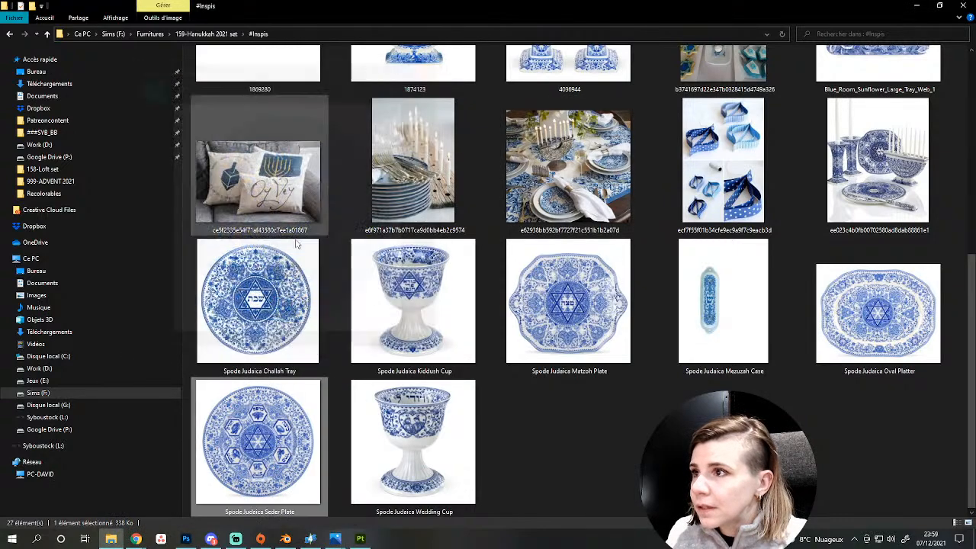
pyautogui.doubleClick(285, 280)
pyautogui.click(435, 68)
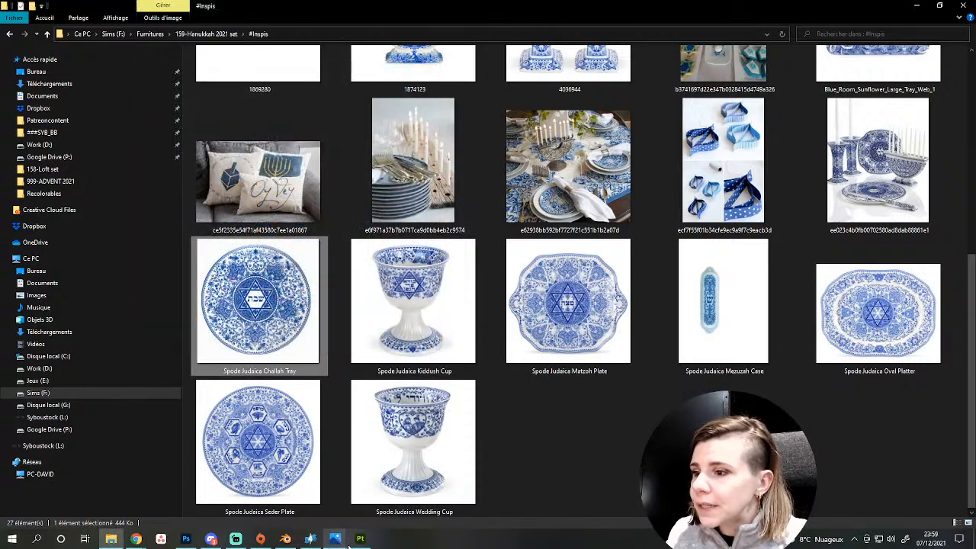
# Switch back to Substance Painter and import the Spode Judaica Challah Tray image as a texture into the current session.
pyautogui.click(361, 539)
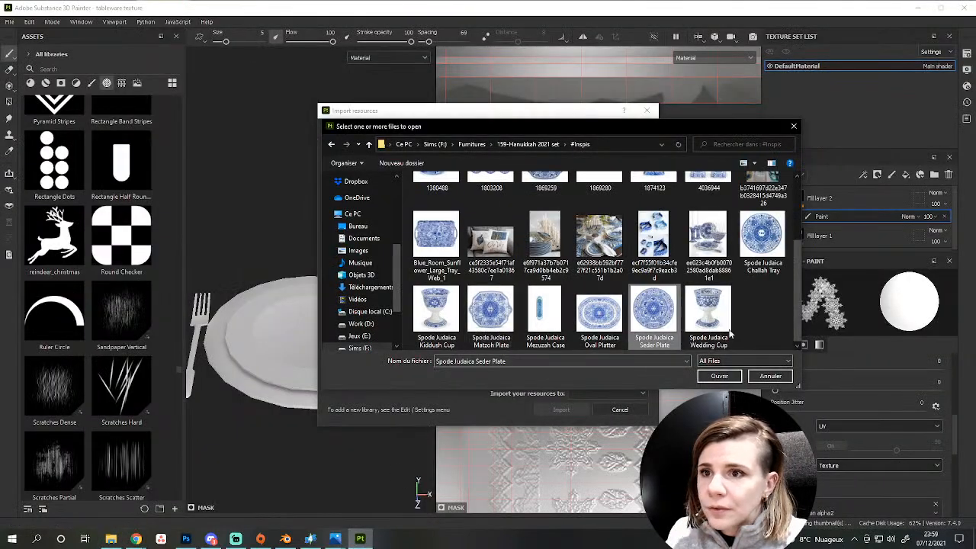
pyautogui.doubleClick(772, 244)
pyautogui.click(618, 169)
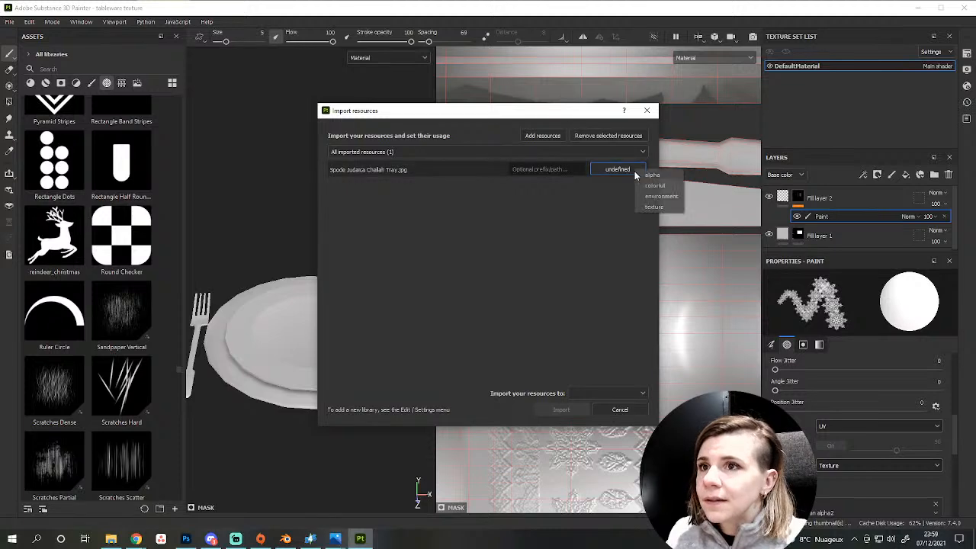
pyautogui.click(654, 206)
pyautogui.click(602, 393)
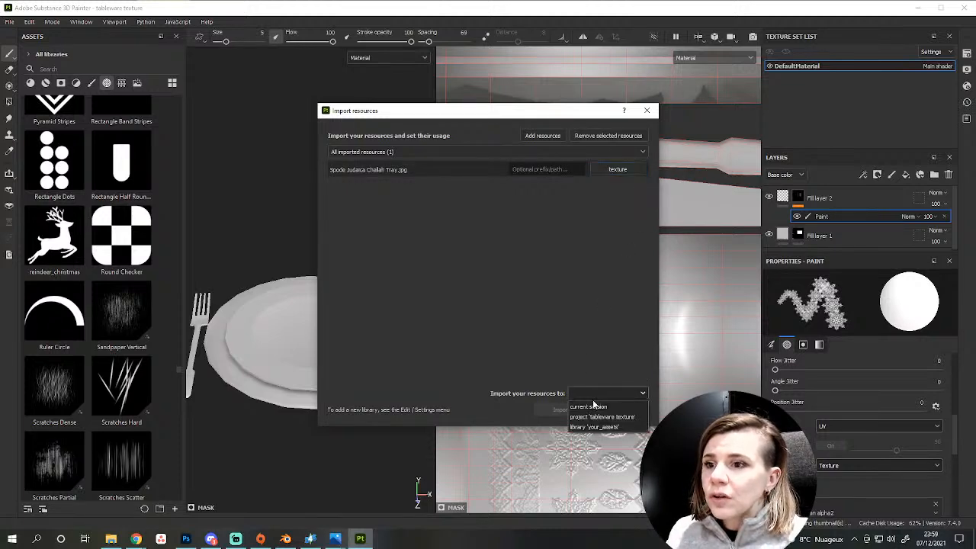
pyautogui.click(590, 402)
pyautogui.click(560, 410)
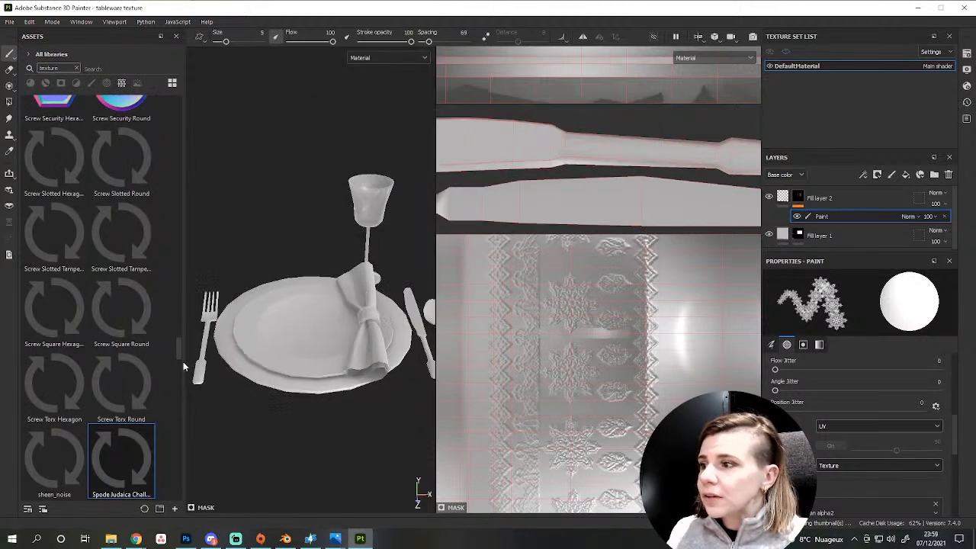
pyautogui.scroll(-5, 125, 424)
pyautogui.scroll(3, 130, 412)
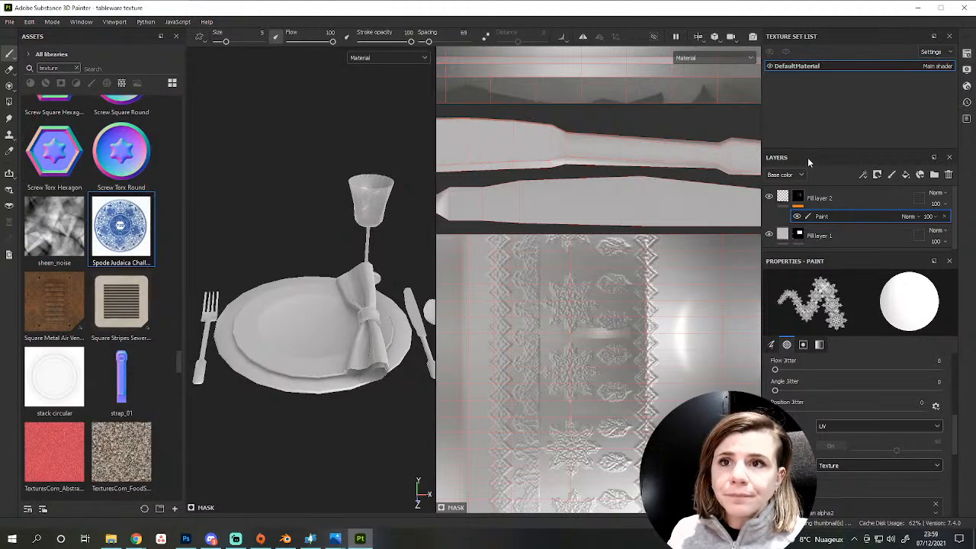
# Create a layer folder named Glass and move Fill layer 1 and Fill layer 2 into it.
pyautogui.moveTo(814, 148); pyautogui.dragTo(815, 93)
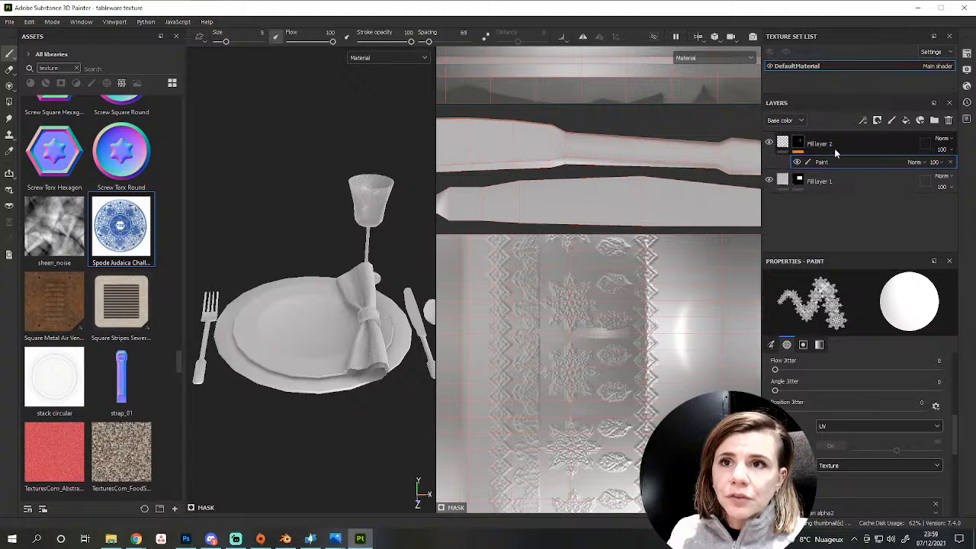
pyautogui.keyDown('ctrl'); pyautogui.click(840, 180); pyautogui.keyUp('ctrl')
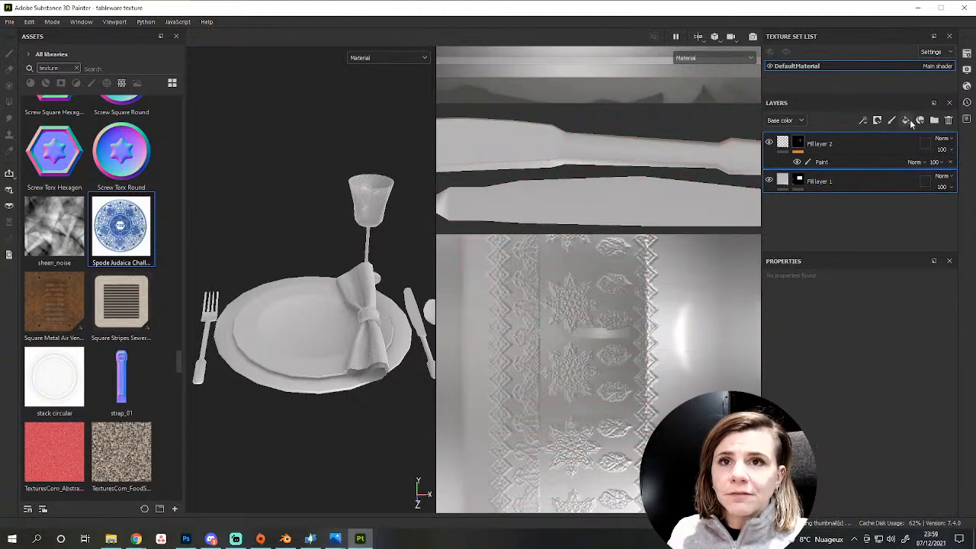
pyautogui.click(934, 120)
pyautogui.doubleClick(819, 143)
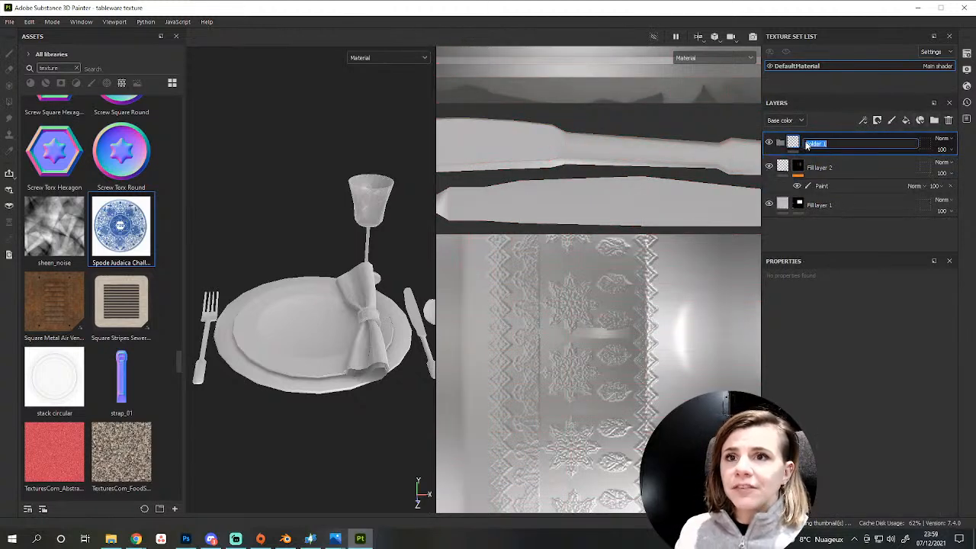
pyautogui.write('class')
pyautogui.press('Return')
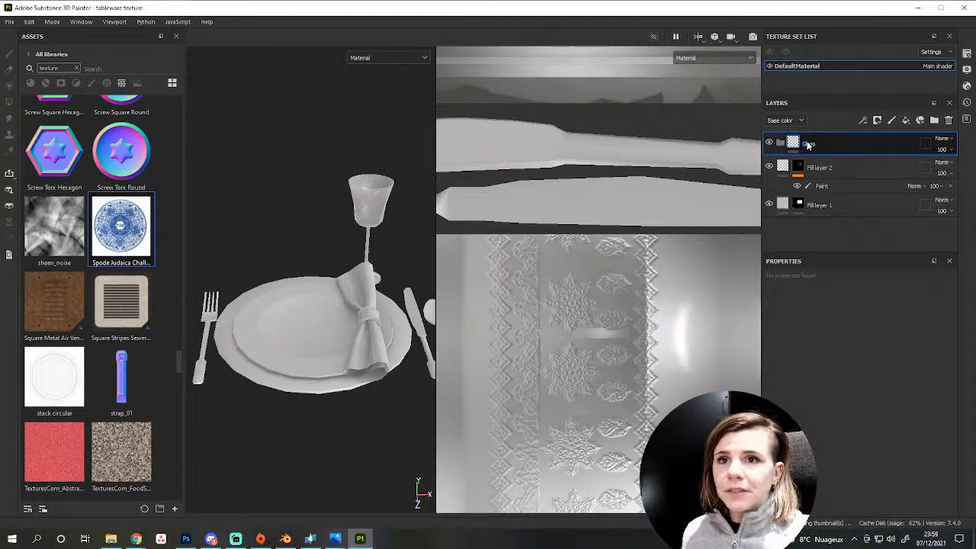
pyautogui.click(832, 166)
pyautogui.keyDown('ctrl'); pyautogui.click(821, 206); pyautogui.keyUp('ctrl')
pyautogui.moveTo(819, 164); pyautogui.dragTo(809, 143)
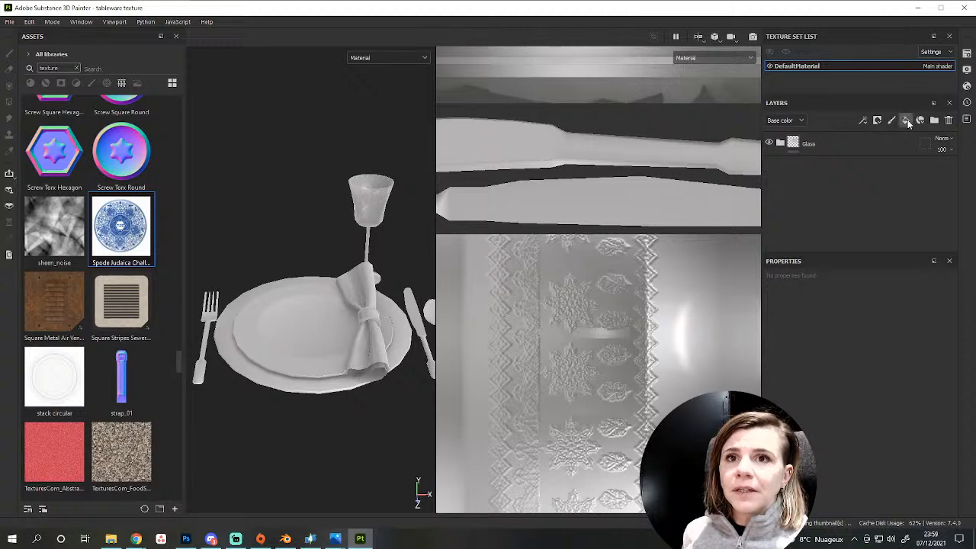
# Add a fill layer above the Glass folder and assign the Spode Judaica Challah Tray texture as its base color.
pyautogui.click(906, 121)
pyautogui.moveTo(814, 167); pyautogui.dragTo(814, 135)
pyautogui.click(779, 166)
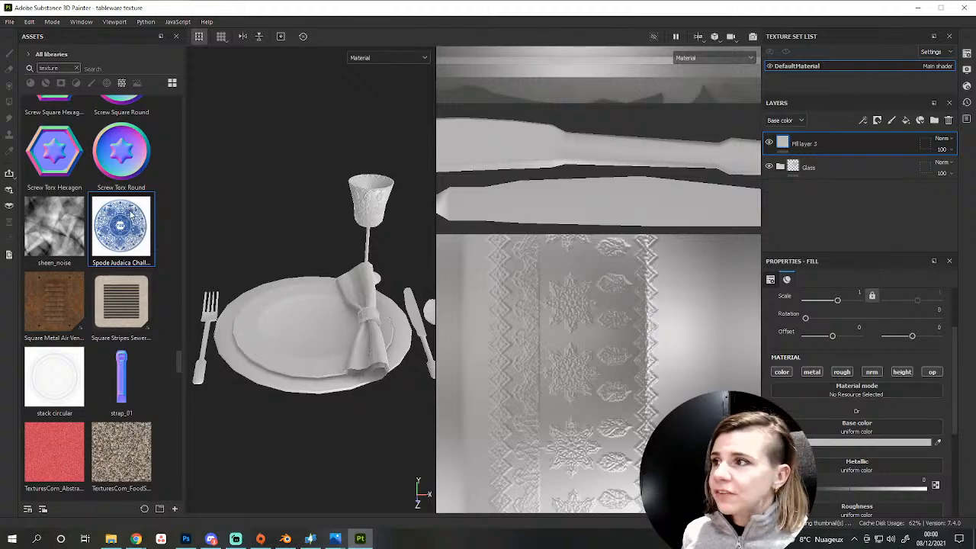
pyautogui.moveTo(131, 216); pyautogui.dragTo(857, 436)
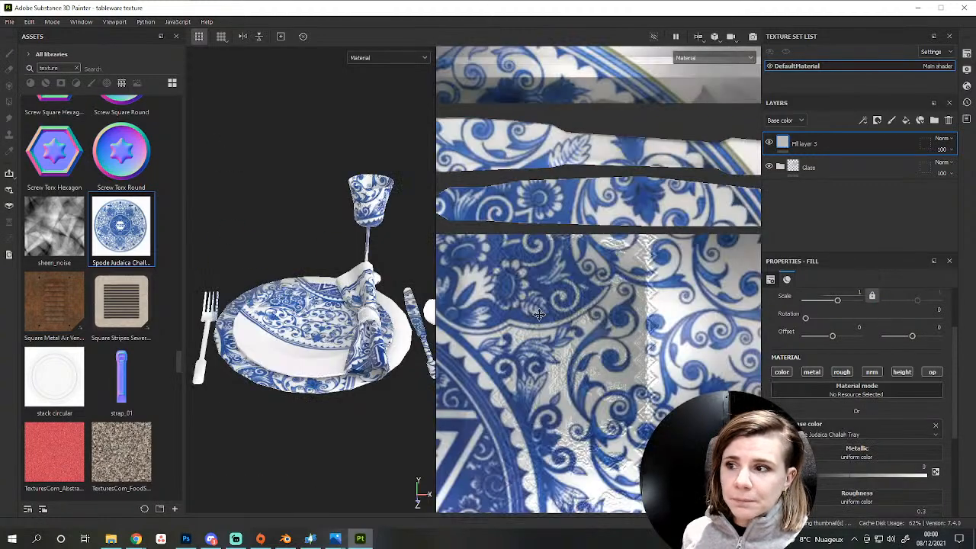
pyautogui.scroll(-10, 538, 313)
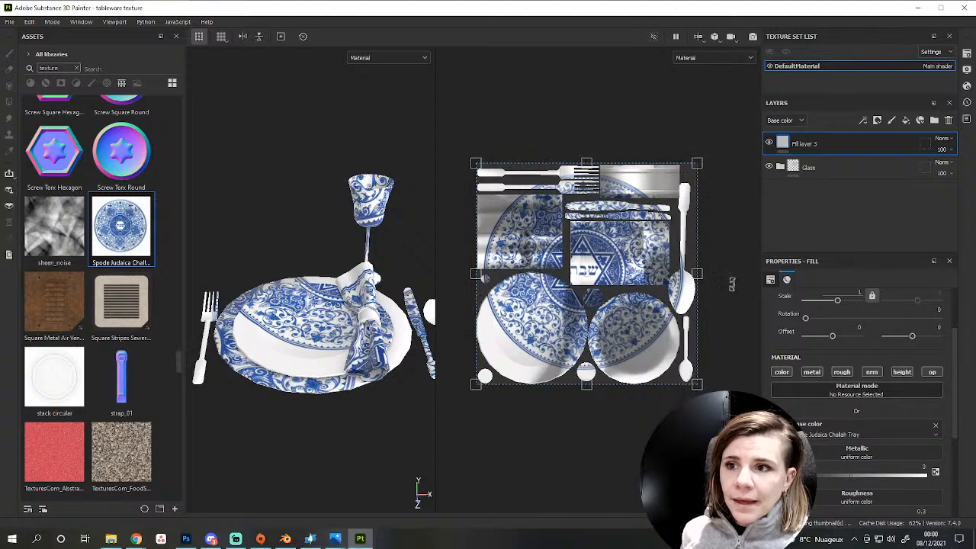
# Set the new fill's UV wrap to None and shrink its projection to a scale of about 1.6.
pyautogui.scroll(2, 782, 366)
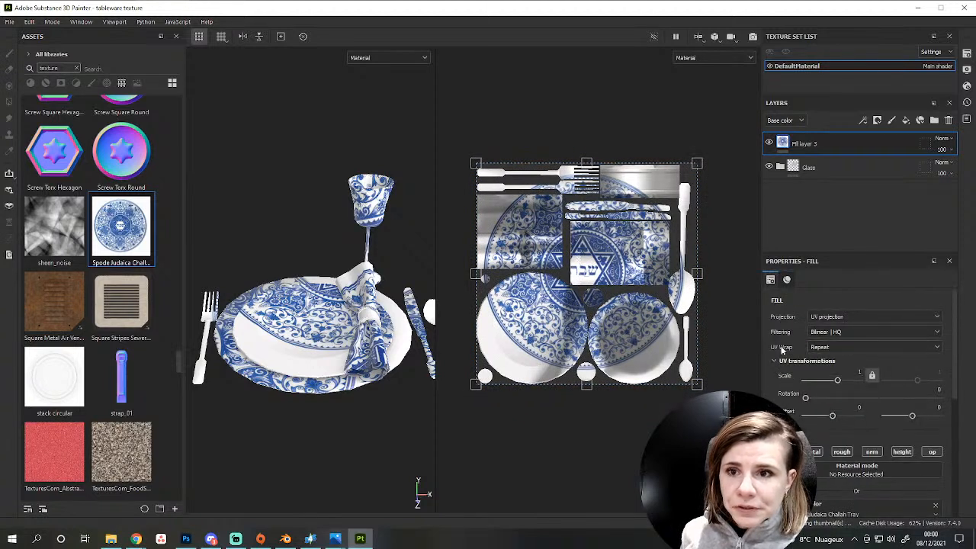
pyautogui.click(829, 349)
pyautogui.click(831, 390)
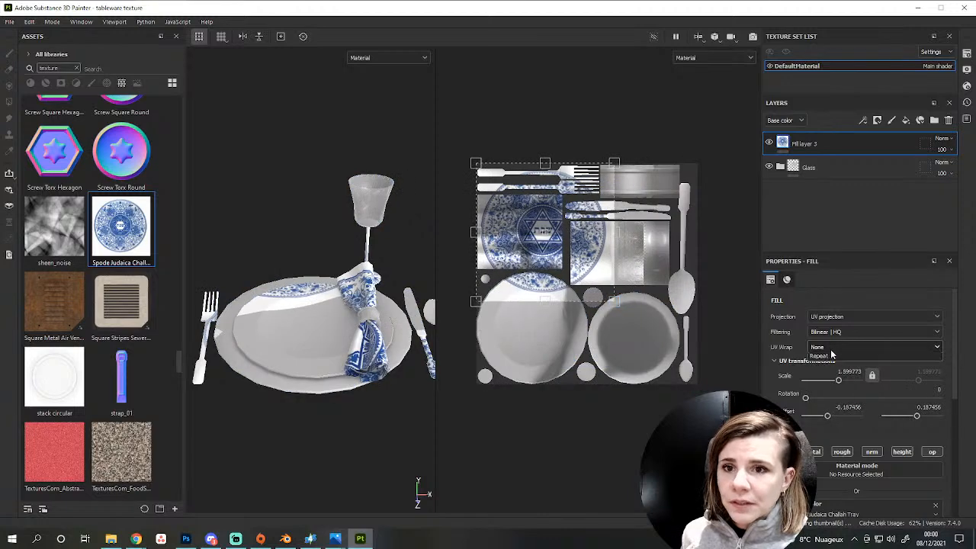
# Try the Repeat UV wrap on the Challah Tray fill and return it to None.
pyautogui.click(833, 349)
pyautogui.click(829, 389)
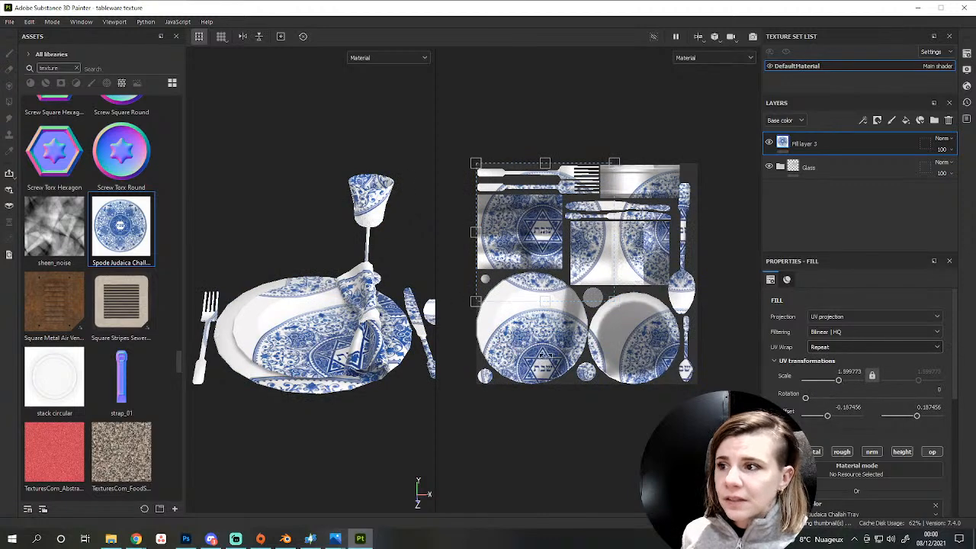
pyautogui.click(812, 347)
pyautogui.click(842, 358)
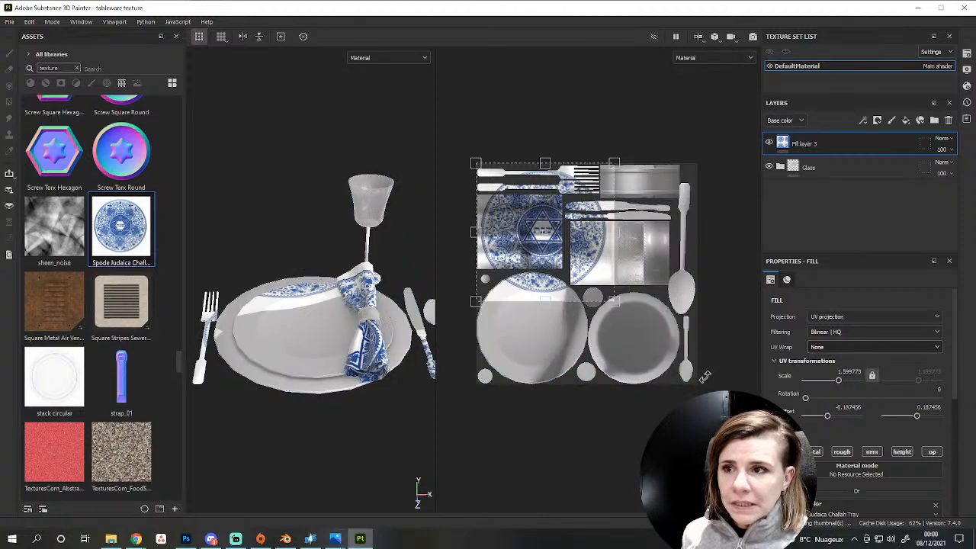
# Set the base color blending mode of Fill layer 3 to Multiply.
pyautogui.scroll(-3, 868, 423)
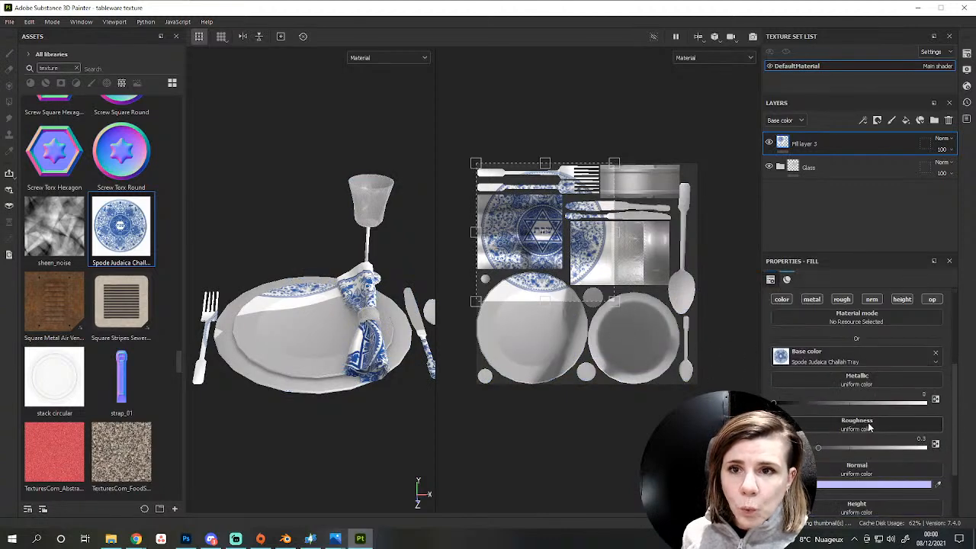
pyautogui.scroll(3, 867, 423)
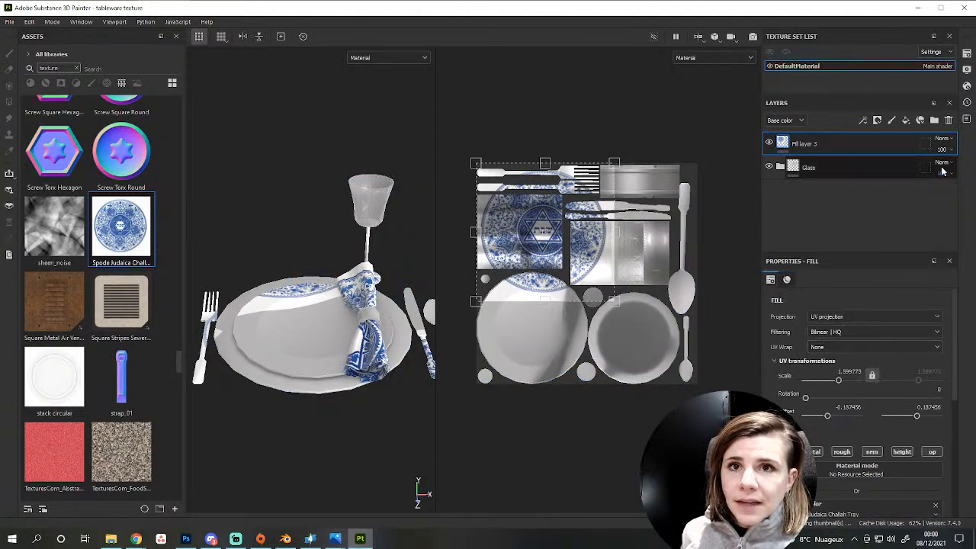
pyautogui.click(945, 140)
pyautogui.click(920, 187)
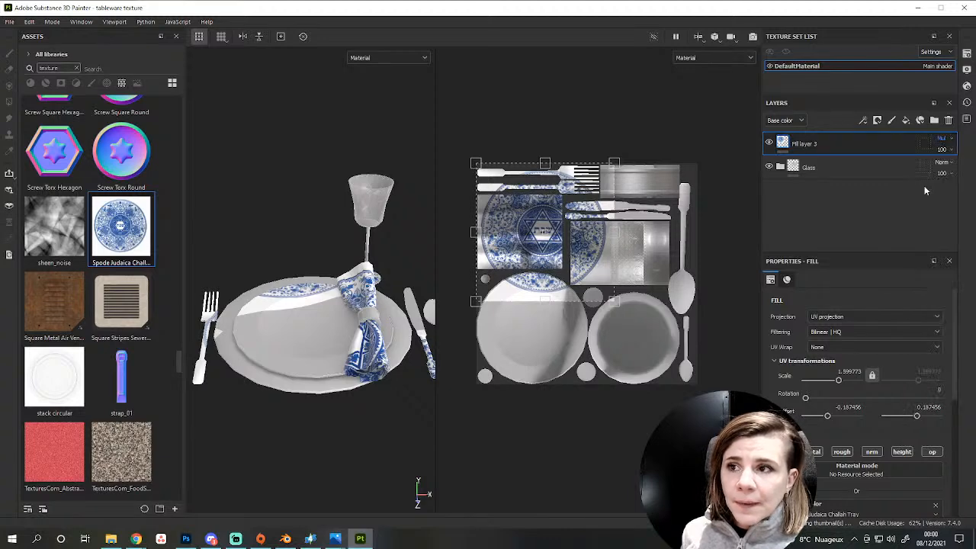
# Move the Challah Tray projection onto the larger round plate island in the UV layout.
pyautogui.moveTo(544, 248); pyautogui.dragTo(533, 339)
pyautogui.keyDown('alt'); pyautogui.moveTo(665, 368); pyautogui.dragTo(571, 307); pyautogui.keyUp('alt')
pyautogui.keyDown('alt'); pyautogui.moveTo(663, 355); pyautogui.dragTo(478, 192, button='middle'); pyautogui.keyUp('alt')
pyautogui.keyDown('alt'); pyautogui.moveTo(611, 341); pyautogui.dragTo(536, 395); pyautogui.keyUp('alt')
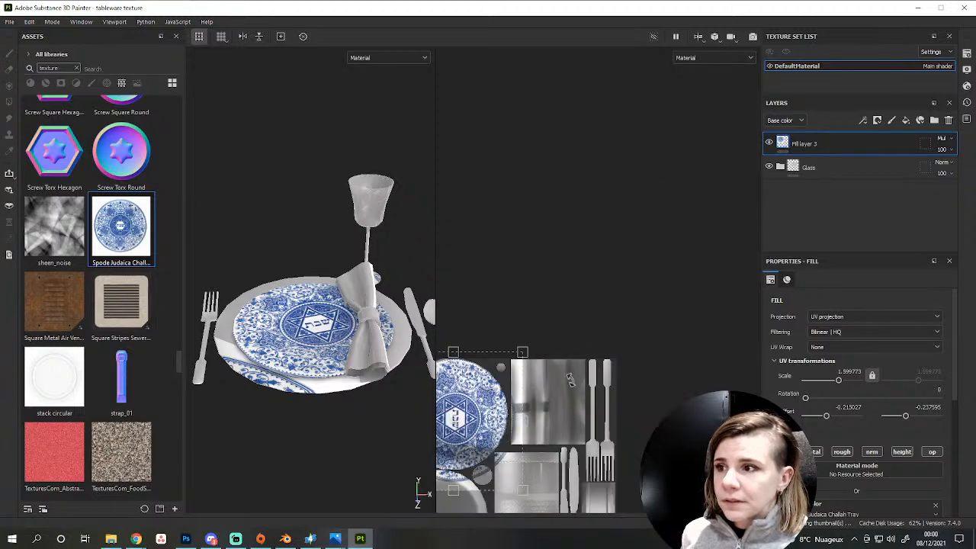
pyautogui.scroll(-1, 570, 380)
pyautogui.keyDown('alt'); pyautogui.moveTo(561, 436); pyautogui.dragTo(678, 224, button='middle'); pyautogui.keyUp('alt')
pyautogui.scroll(2, 622, 275)
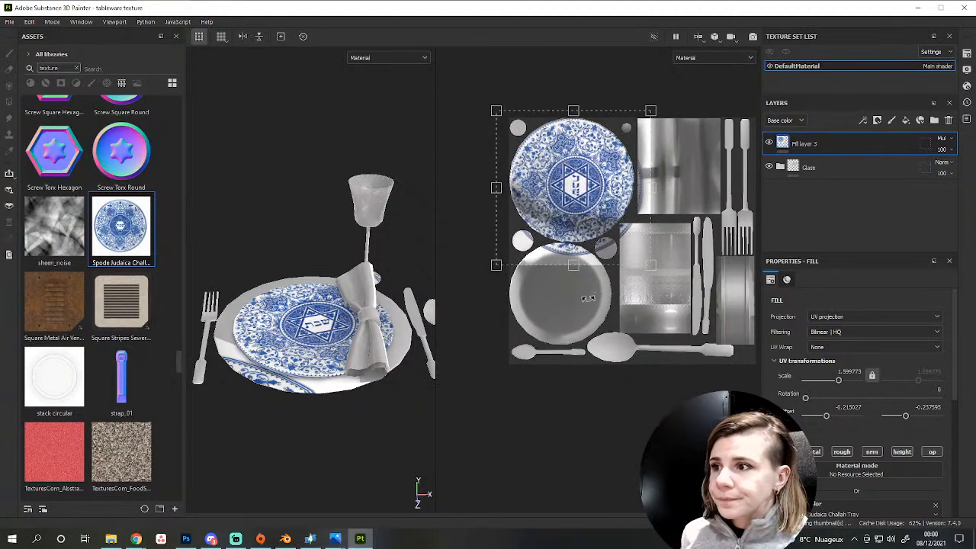
# Shift the Challah Tray projection on the plate island to an offset of about -0.263, -0.240 so its central star sits mid-plate.
pyautogui.scroll(4, 588, 298)
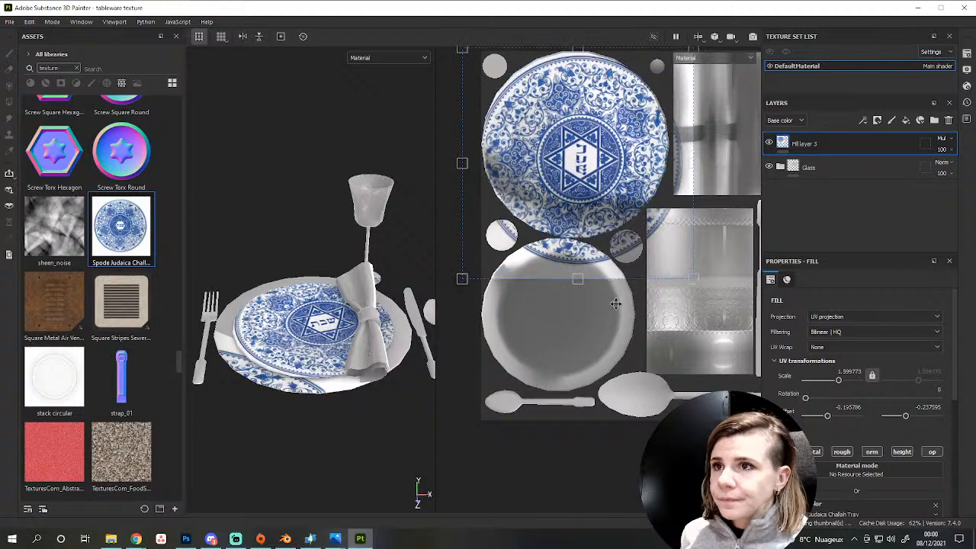
pyautogui.keyDown('shift'); pyautogui.moveTo(615, 304); pyautogui.dragTo(611, 273); pyautogui.keyUp('shift')
pyautogui.keyDown('alt'); pyautogui.moveTo(610, 314); pyautogui.dragTo(611, 396, button='middle'); pyautogui.keyUp('alt')
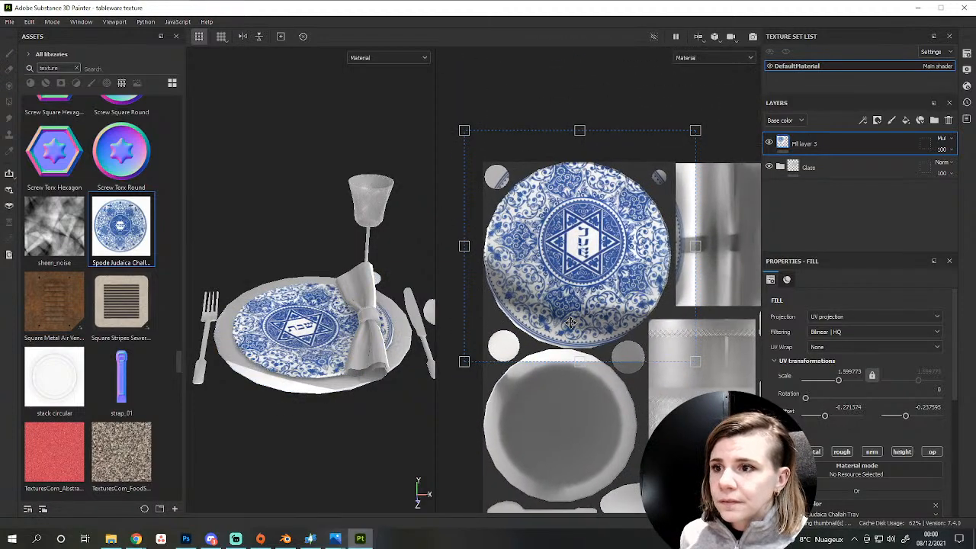
pyautogui.moveTo(571, 323); pyautogui.dragTo(569, 326)
pyautogui.scroll(3, 298, 318)
pyautogui.keyDown('alt'); pyautogui.moveTo(290, 316); pyautogui.dragTo(327, 457); pyautogui.keyUp('alt')
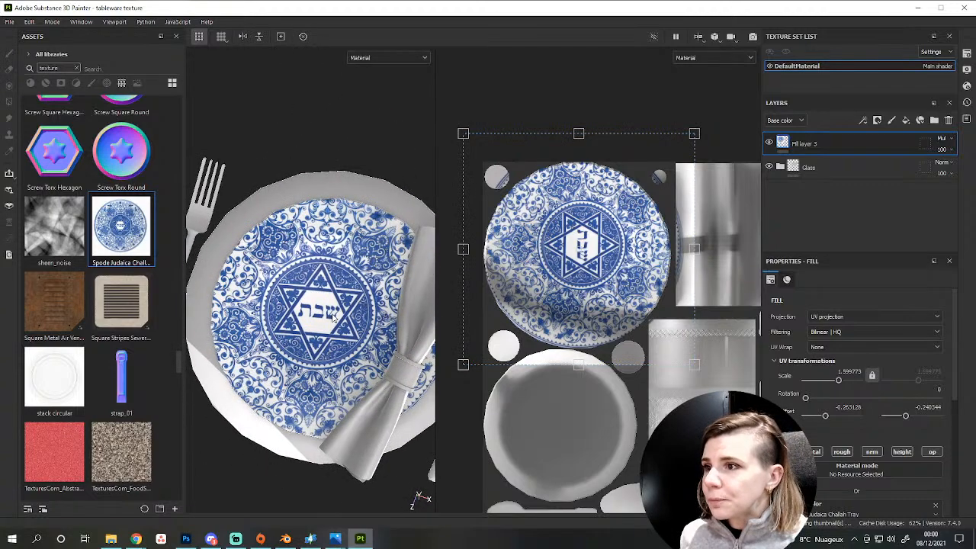
# Shrink the Challah Tray projection to a scale of about 1.73 to fit its rim to the plate.
pyautogui.moveTo(336, 539)
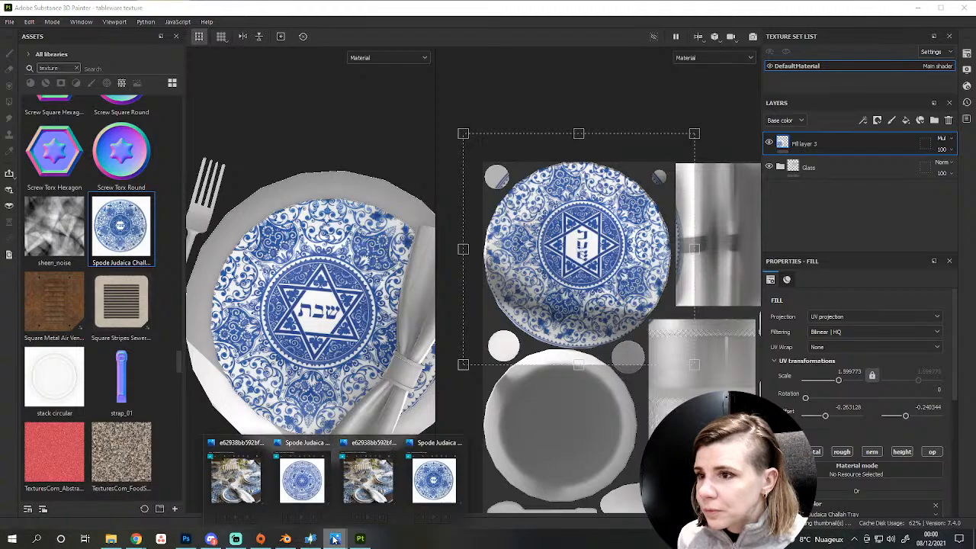
pyautogui.moveTo(428, 494)
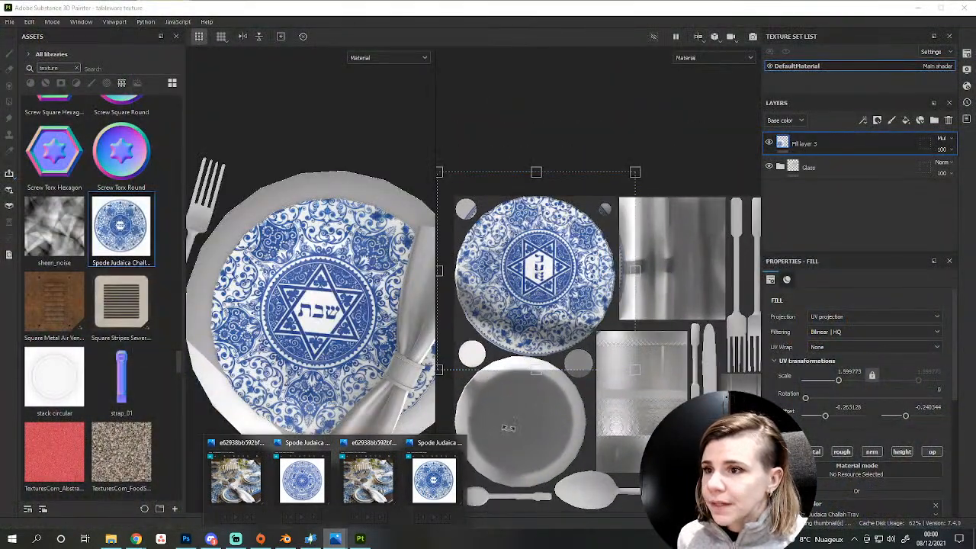
pyautogui.click(509, 428)
pyautogui.keyDown('alt'); pyautogui.moveTo(525, 394); pyautogui.dragTo(555, 396, button='middle'); pyautogui.keyUp('alt')
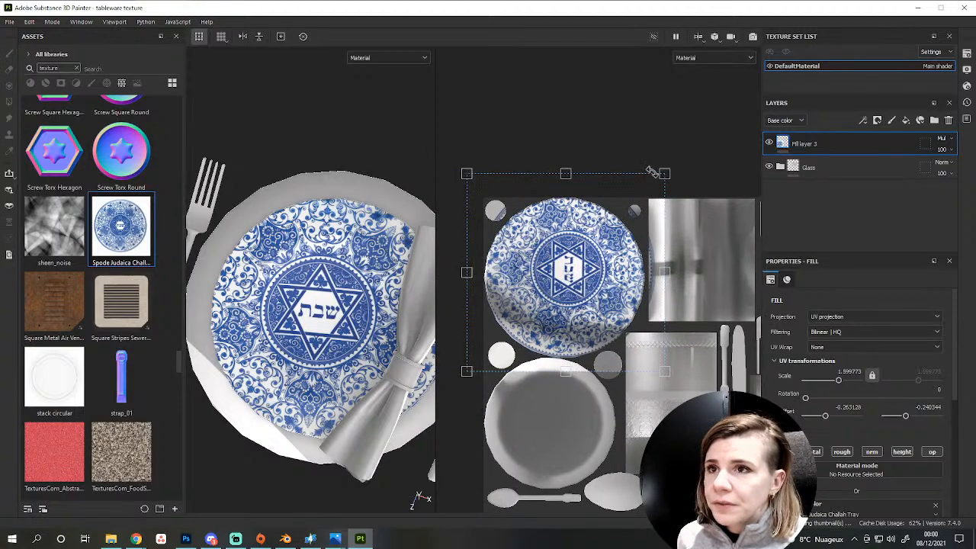
pyautogui.moveTo(666, 174); pyautogui.dragTo(647, 189)
pyautogui.scroll(2, 556, 275)
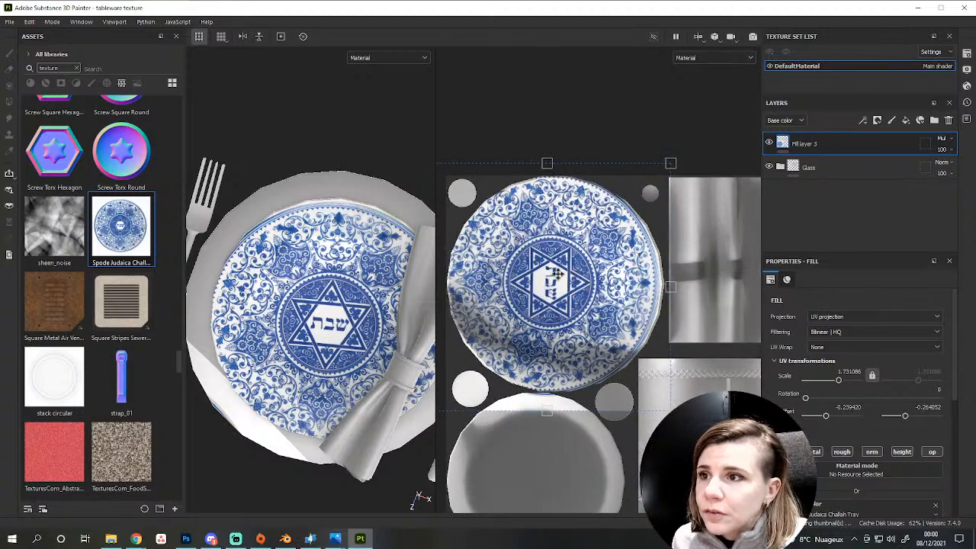
# Fine-tune the projection to a scale of about 1.77 and an offset of about -0.239, -0.251, aligning its rim with the plate edge.
pyautogui.keyDown('alt'); pyautogui.moveTo(509, 222); pyautogui.dragTo(556, 219, button='middle'); pyautogui.keyUp('alt')
pyautogui.moveTo(471, 160); pyautogui.dragTo(478, 169)
pyautogui.moveTo(590, 269); pyautogui.dragTo(592, 268)
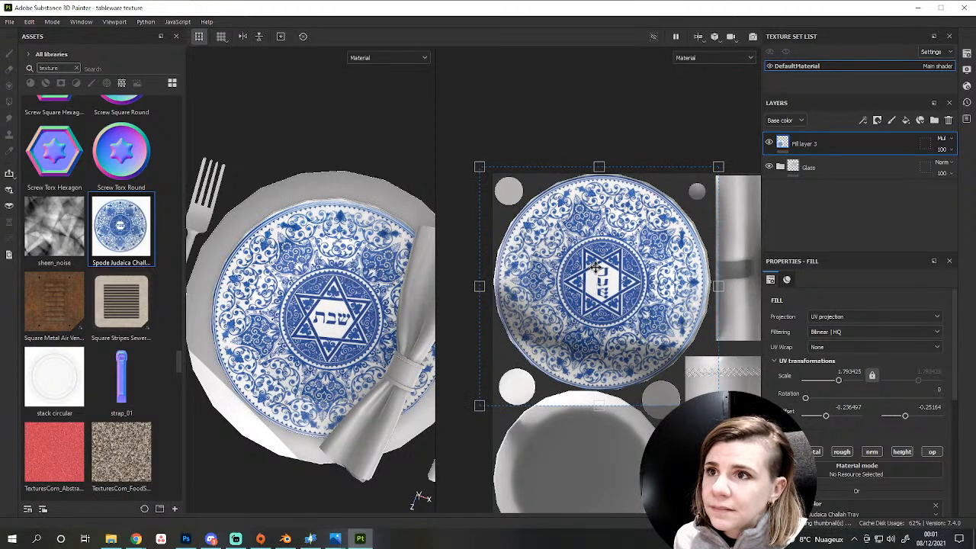
pyautogui.moveTo(623, 346); pyautogui.dragTo(624, 347)
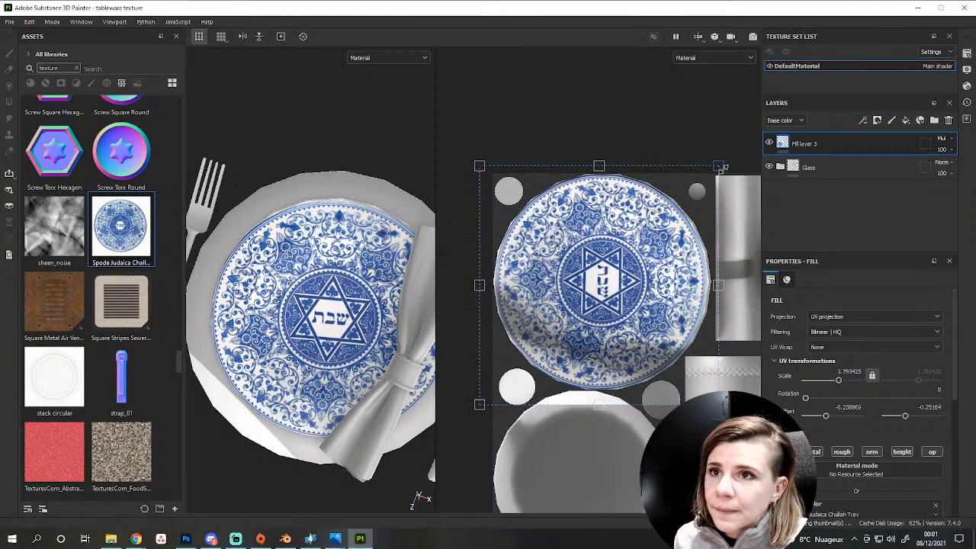
pyautogui.moveTo(722, 168); pyautogui.dragTo(725, 163)
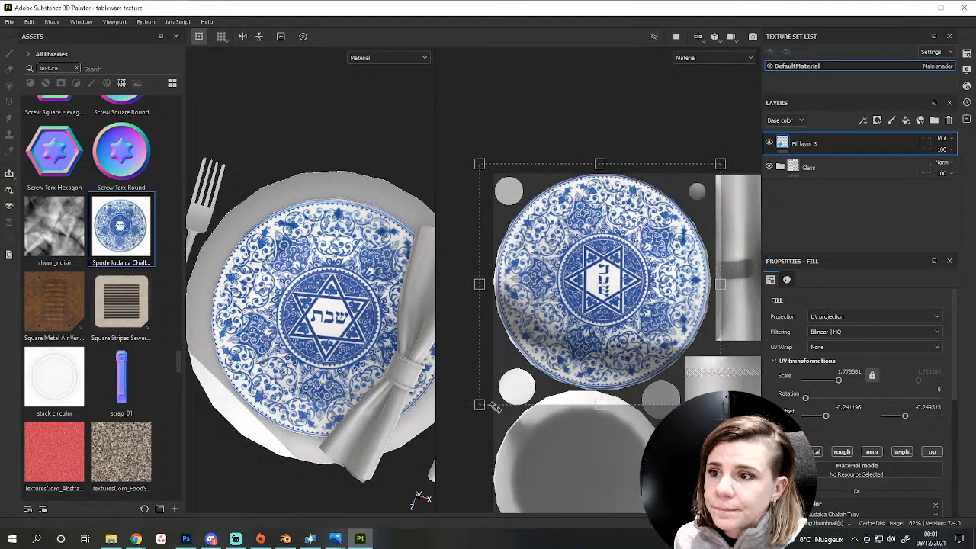
pyautogui.moveTo(480, 405); pyautogui.dragTo(478, 406)
pyautogui.scroll(-5, 320, 358)
pyautogui.keyDown('alt'); pyautogui.moveTo(251, 343); pyautogui.dragTo(222, 329); pyautogui.keyUp('alt')
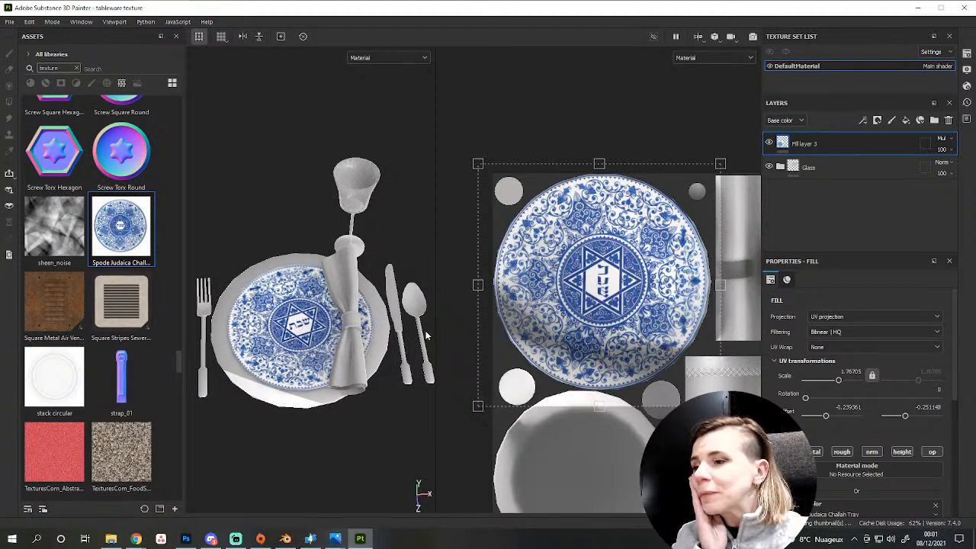
pyautogui.scroll(-2, 304, 413)
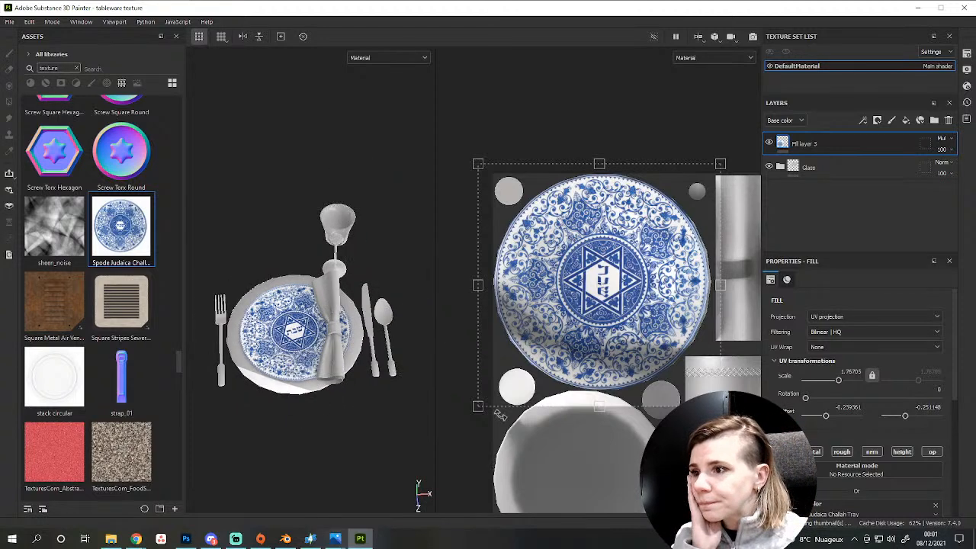
pyautogui.scroll(-2, 546, 445)
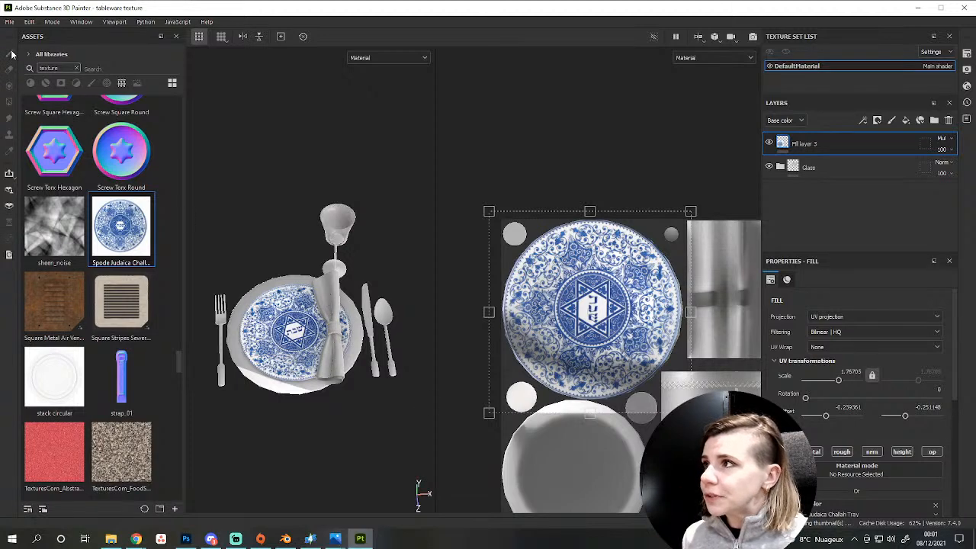
# Add a black mask to Fill layer 3, which holds the Challah Tray pattern.
pyautogui.scroll(3, 578, 347)
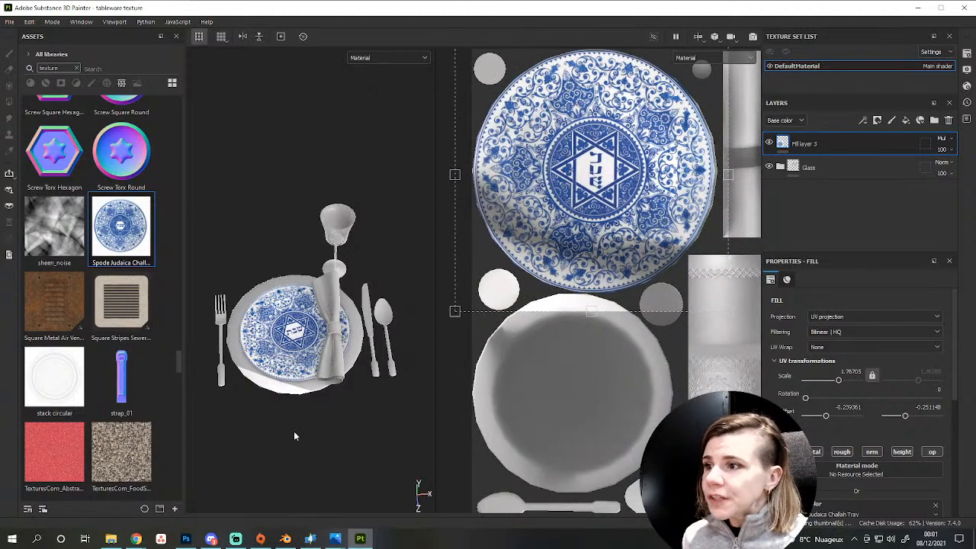
pyautogui.scroll(2, 295, 435)
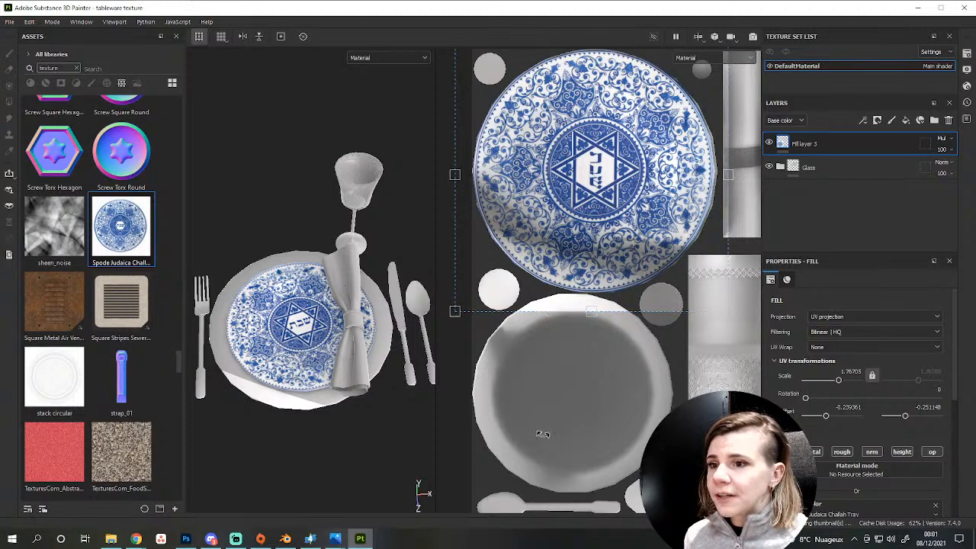
pyautogui.scroll(2, 287, 432)
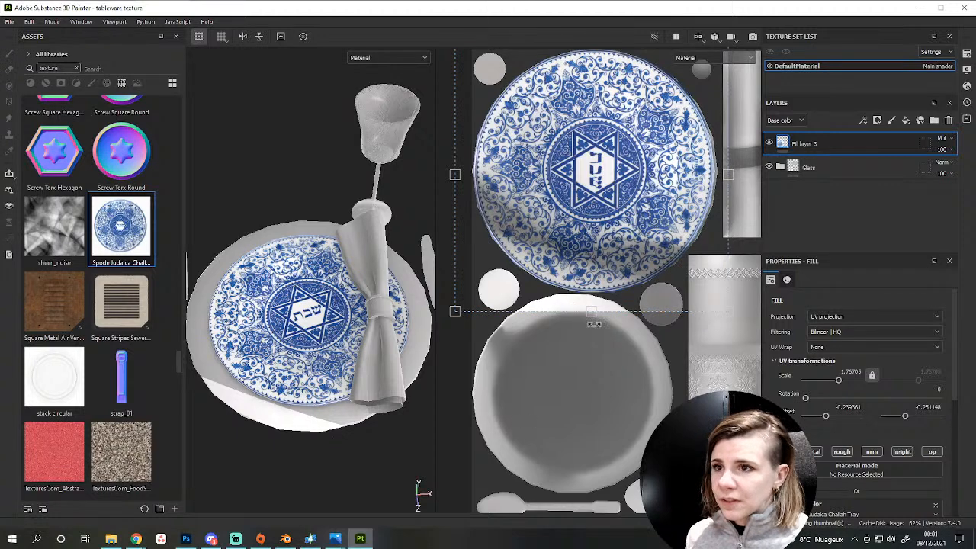
pyautogui.moveTo(594, 324); pyautogui.dragTo(622, 380, button='middle')
pyautogui.rightClick(859, 142)
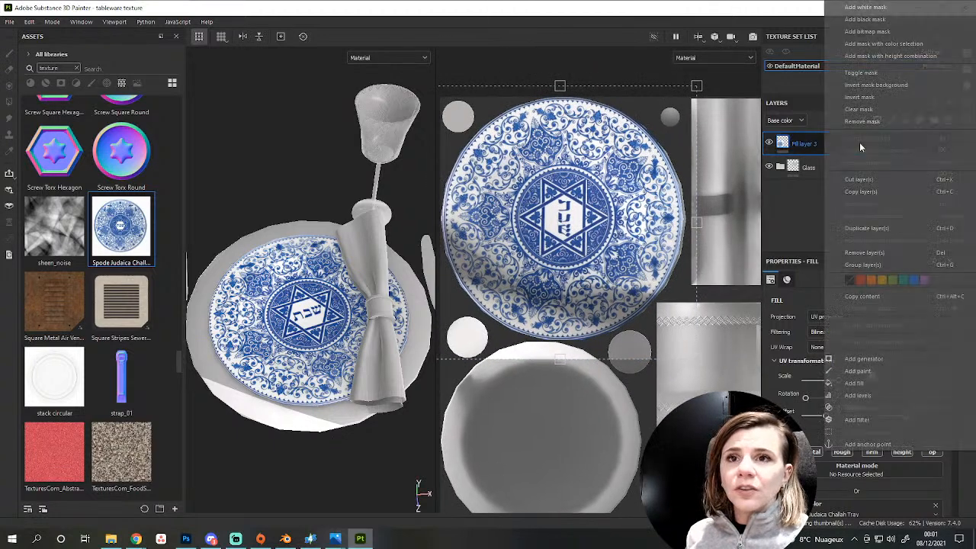
pyautogui.click(880, 23)
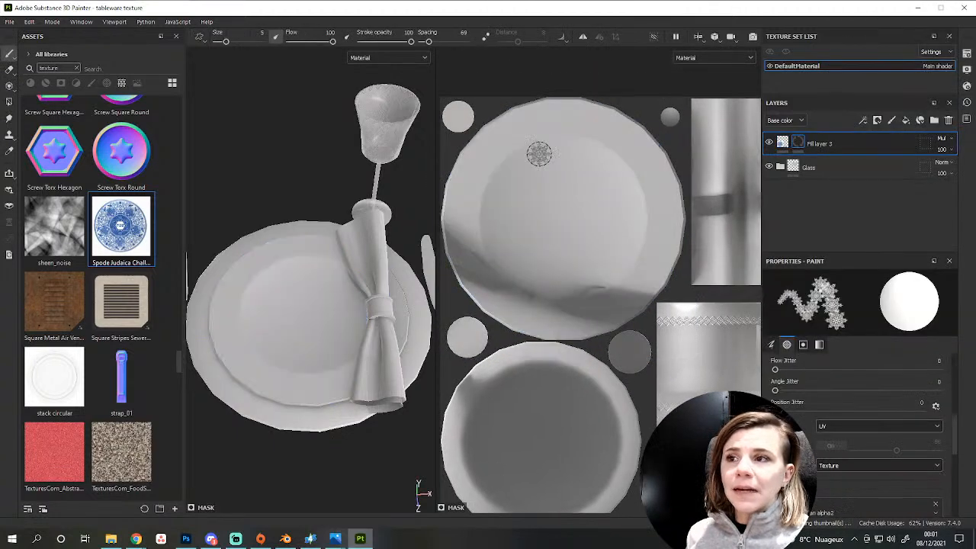
# Reveal the Challah Tray pattern only on the smaller upper plate using a mesh-mode Polygon Fill with mask value 1.
pyautogui.click(9, 102)
pyautogui.click(231, 36)
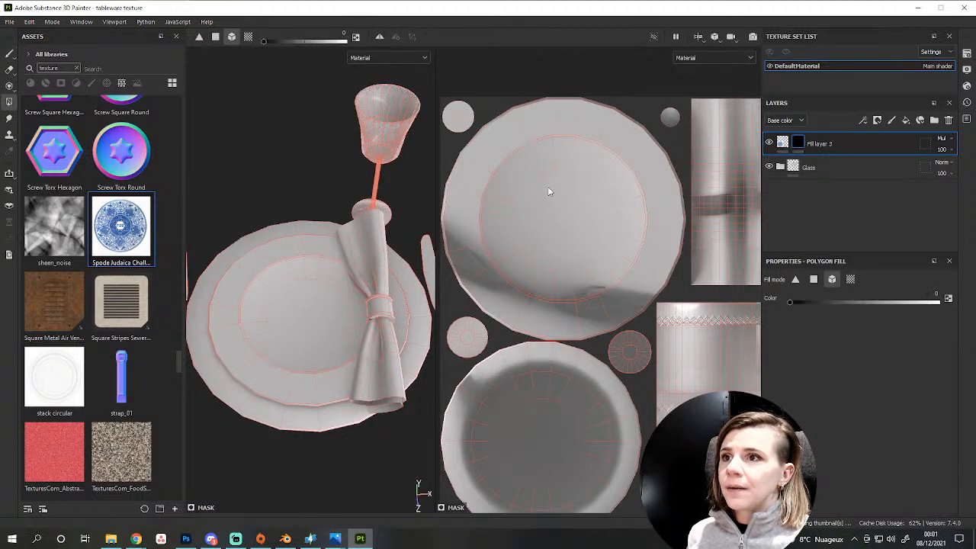
pyautogui.moveTo(263, 42); pyautogui.dragTo(350, 44)
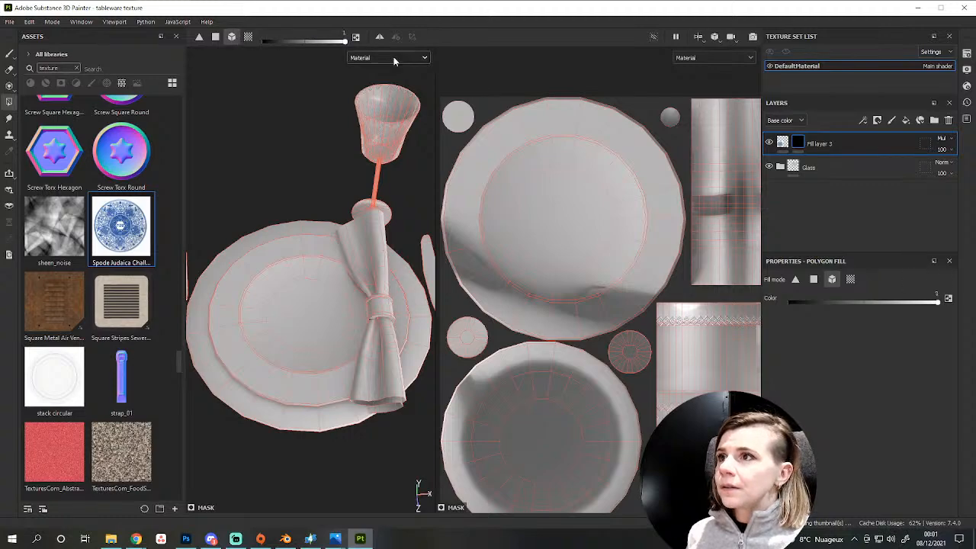
pyautogui.click(533, 167)
pyautogui.scroll(-3, 573, 279)
pyautogui.click(9, 53)
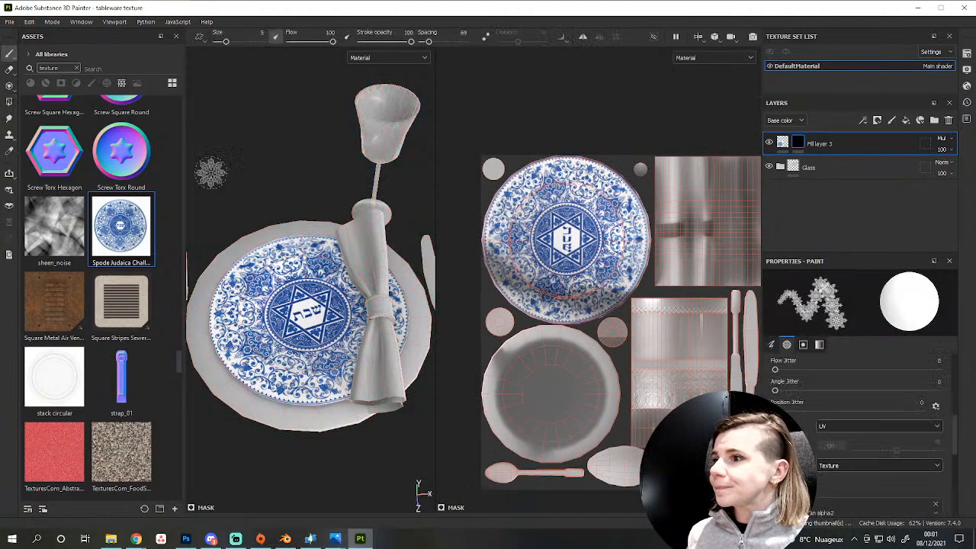
# Search the smart materials for "ceramic", add porcelainceramic to the tableware and place it directly below Fill layer 3.
pyautogui.keyDown('alt'); pyautogui.moveTo(364, 420); pyautogui.dragTo(309, 458); pyautogui.keyUp('alt')
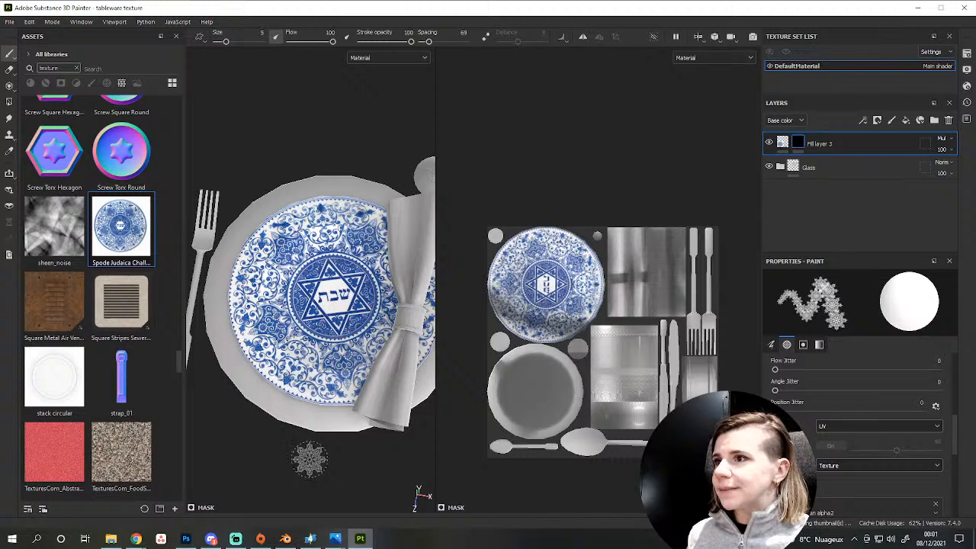
pyautogui.click(46, 82)
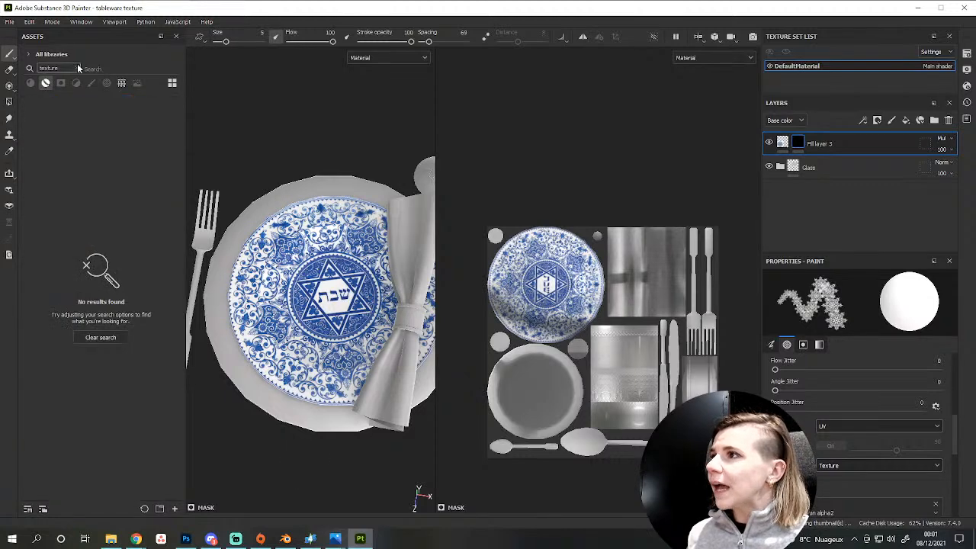
pyautogui.click(78, 67)
pyautogui.write('ceramic')
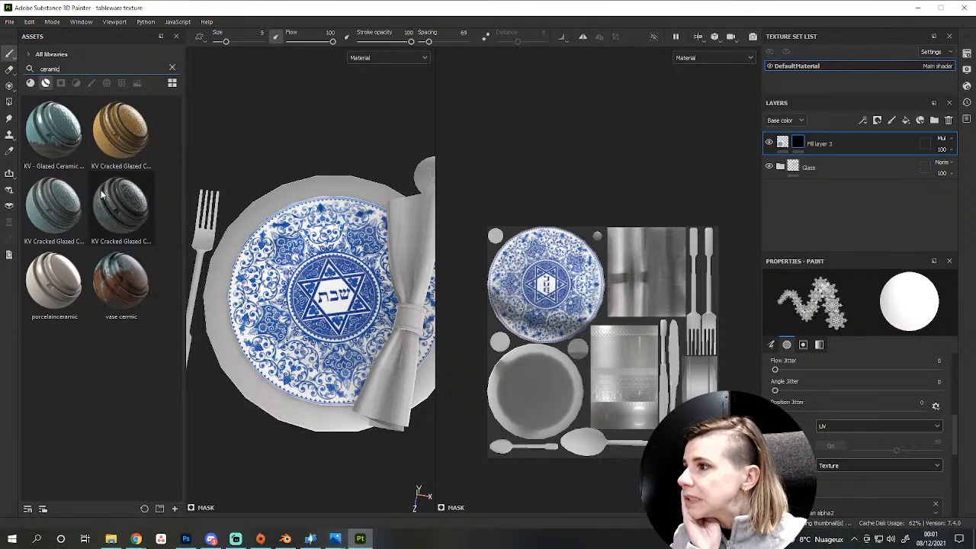
pyautogui.moveTo(62, 291)
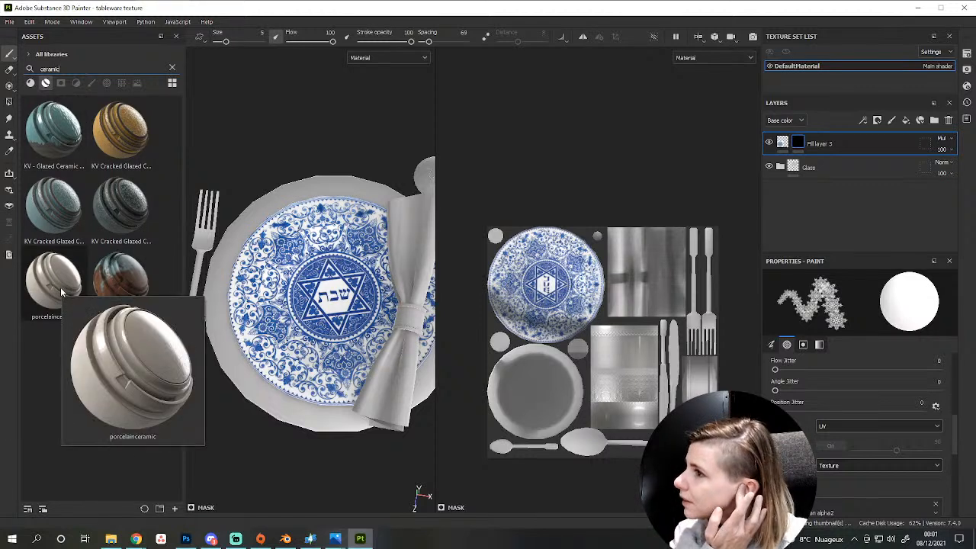
pyautogui.moveTo(50, 292); pyautogui.dragTo(271, 194)
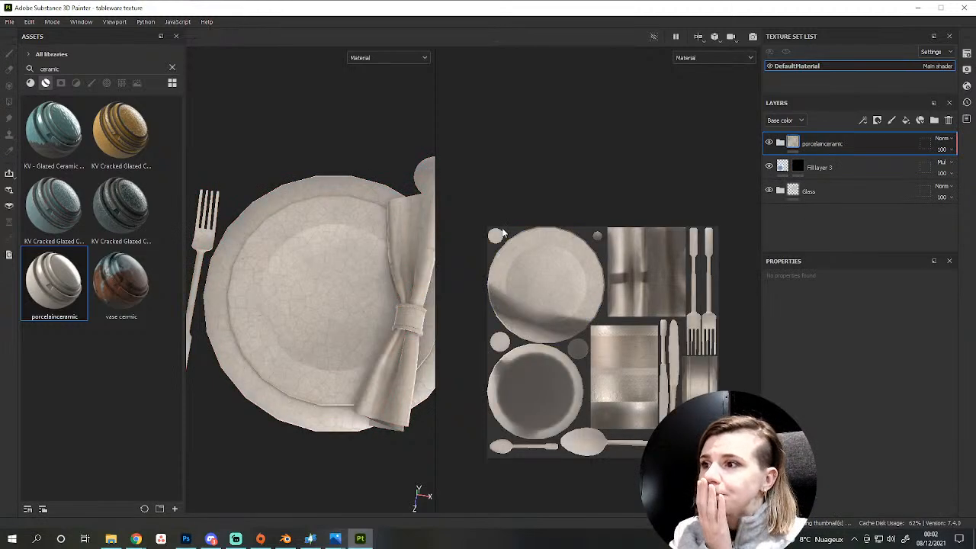
pyautogui.moveTo(788, 154); pyautogui.dragTo(827, 176)
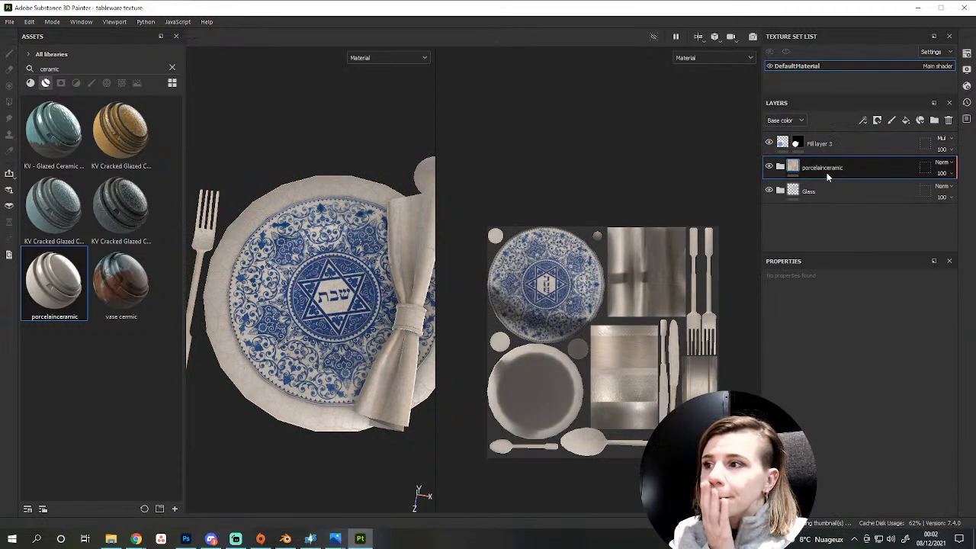
# Add a black mask to the porcelainceramic folder and reveal the material only on the large base plate with Polygon Fill.
pyautogui.rightClick(828, 165)
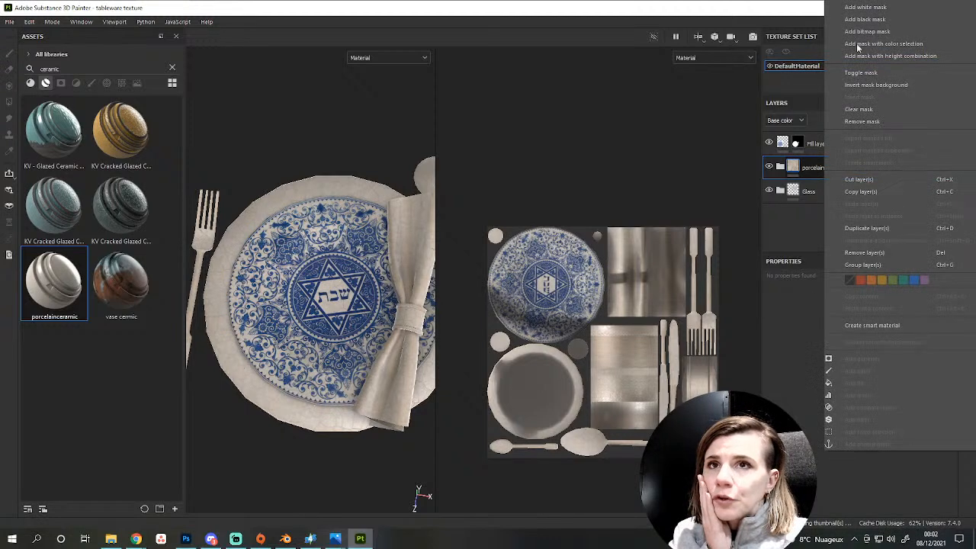
pyautogui.click(854, 18)
pyautogui.click(11, 100)
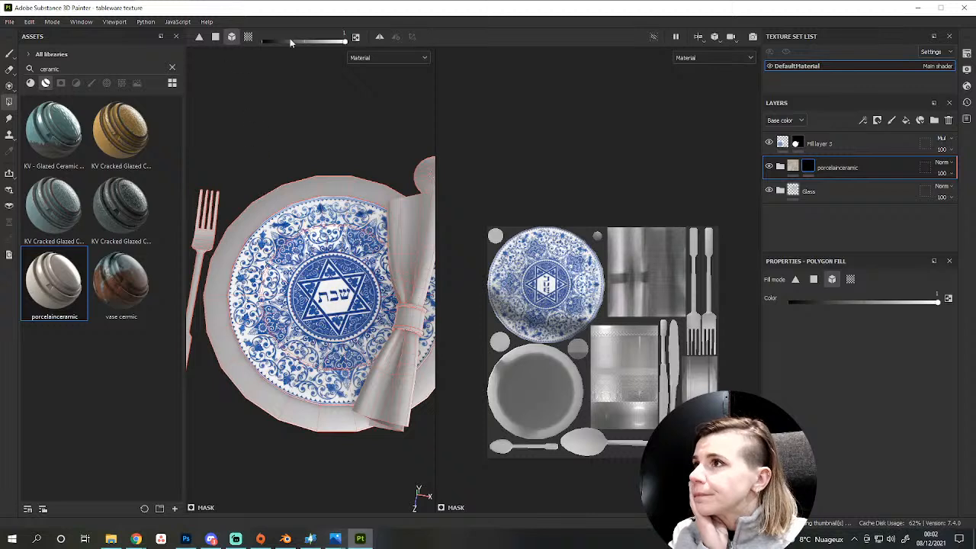
pyautogui.click(9, 54)
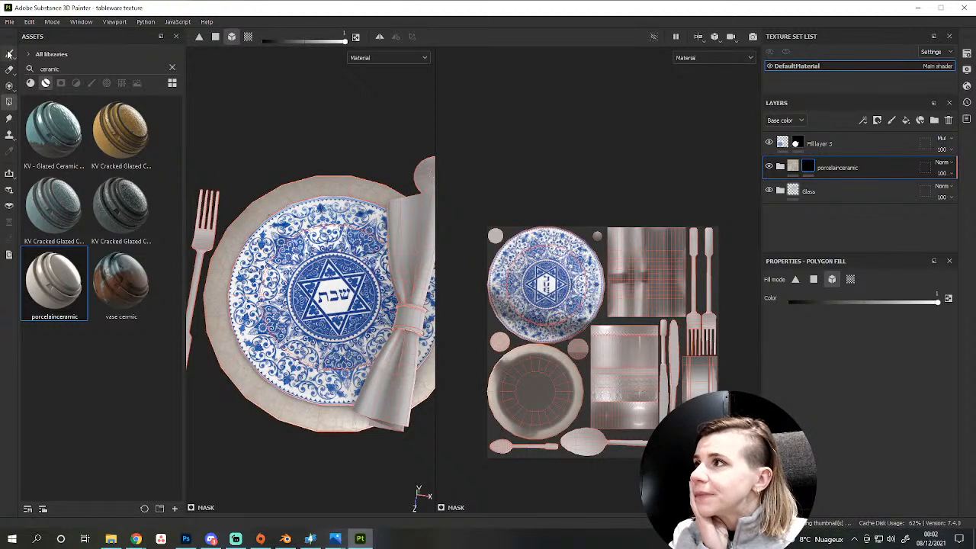
# Expand the porcelainceramic folder, select its ColorChanger layer and bring that layer's material colour settings into view.
pyautogui.click(780, 166)
pyautogui.scroll(-5, 846, 237)
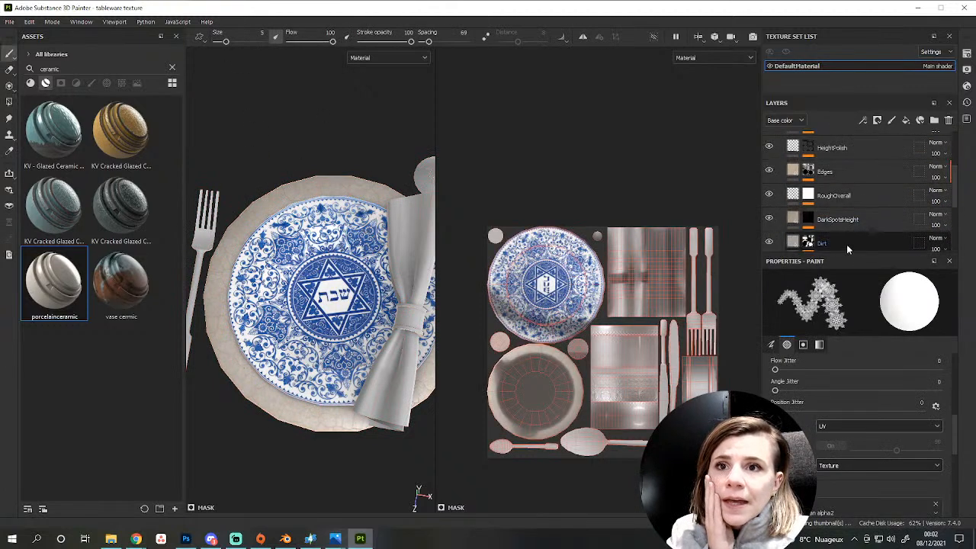
pyautogui.moveTo(844, 259); pyautogui.dragTo(840, 405)
pyautogui.click(830, 344)
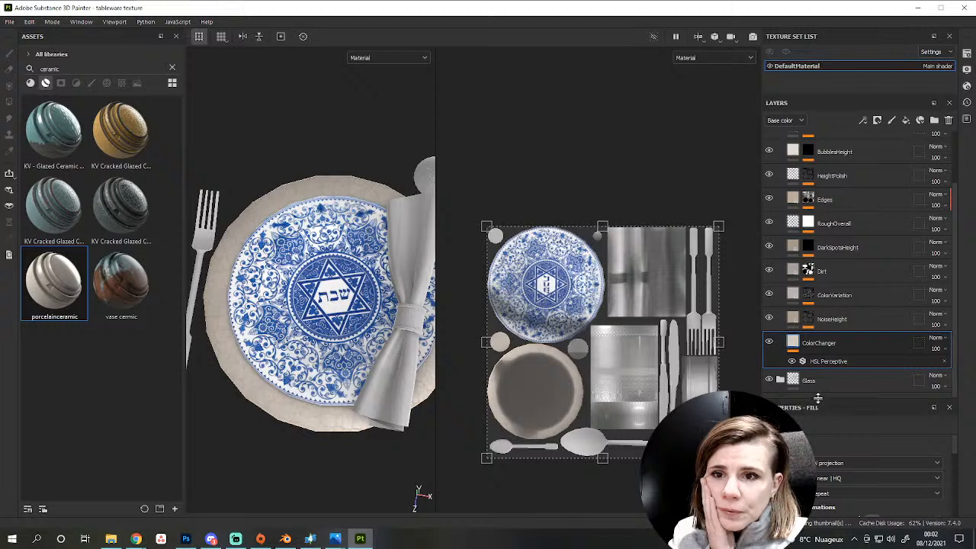
pyautogui.moveTo(817, 398)
pyautogui.mouseDown()
pyautogui.moveTo(817, 384)
pyautogui.moveTo(817, 394)
pyautogui.mouseUp()
pyautogui.moveTo(806, 89); pyautogui.dragTo(806, 84)
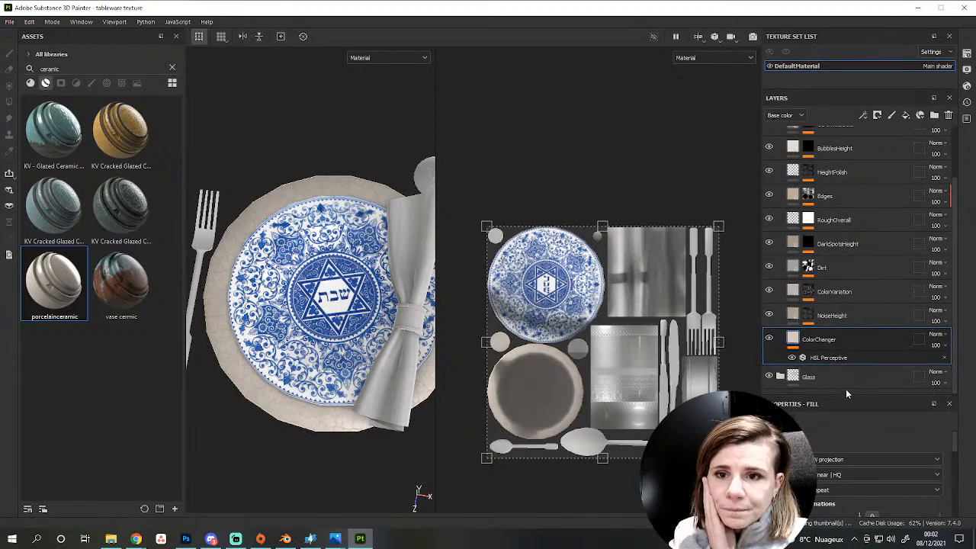
pyautogui.moveTo(846, 395); pyautogui.dragTo(847, 339)
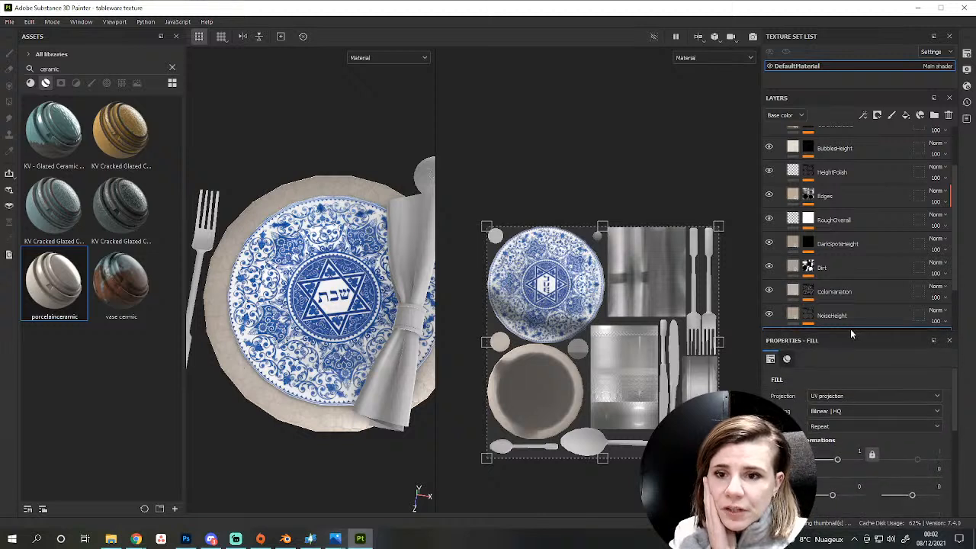
pyautogui.scroll(-5, 869, 426)
# Check the table-setting reference photo and set the ColorChanger layer's base color to dark blue 19297A.
pyautogui.click(861, 412)
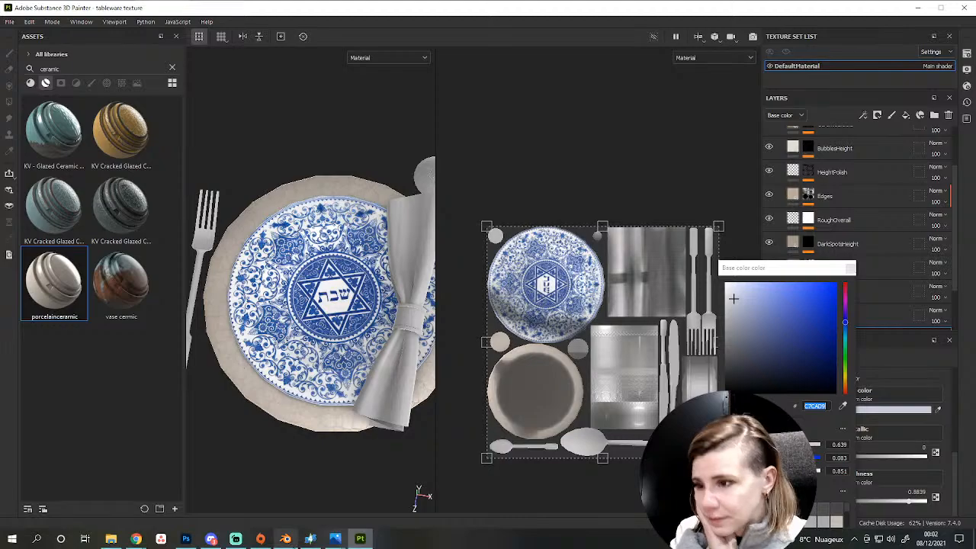
pyautogui.click(320, 540)
pyautogui.moveTo(336, 539)
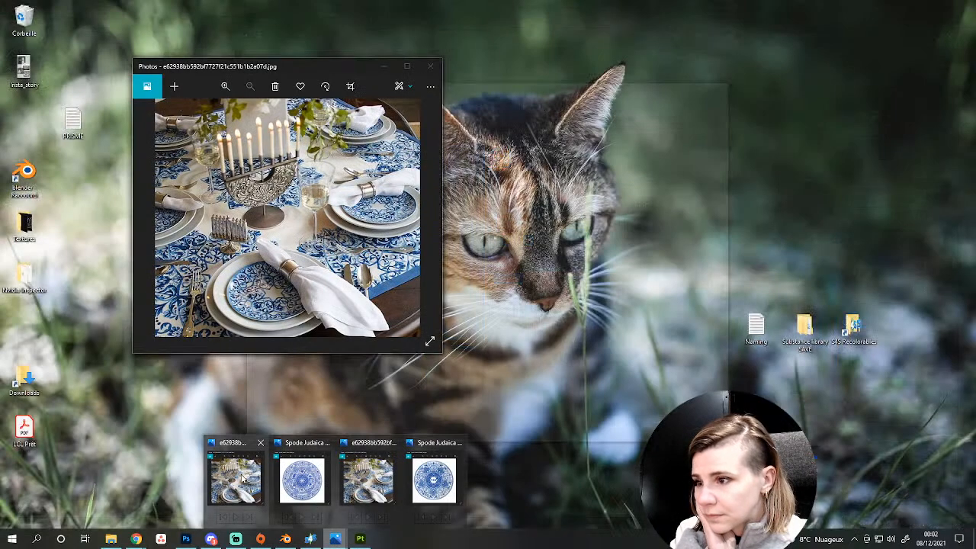
pyautogui.moveTo(249, 474)
pyautogui.click(314, 37)
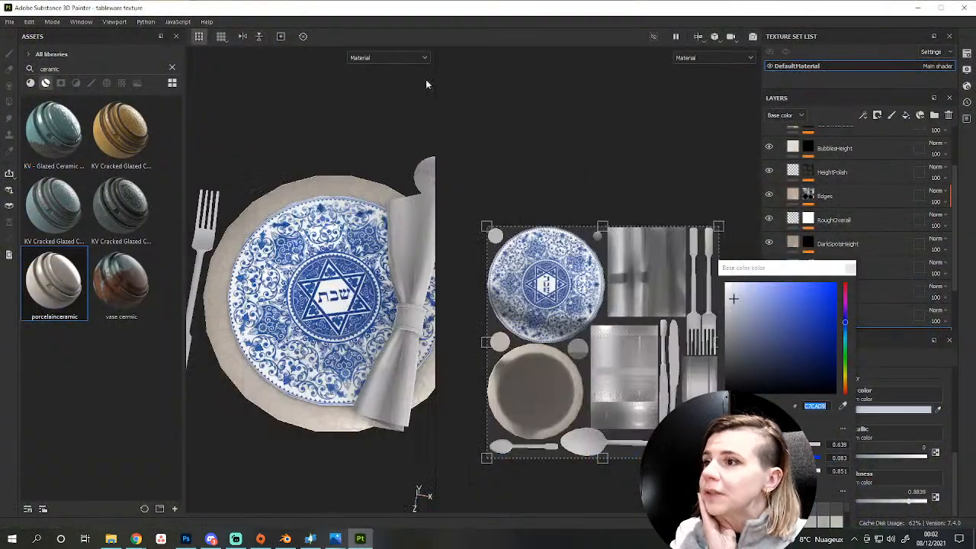
pyautogui.moveTo(808, 346)
pyautogui.mouseDown()
pyautogui.moveTo(802, 336)
pyautogui.moveTo(802, 354)
pyautogui.moveTo(812, 339)
pyautogui.mouseUp()
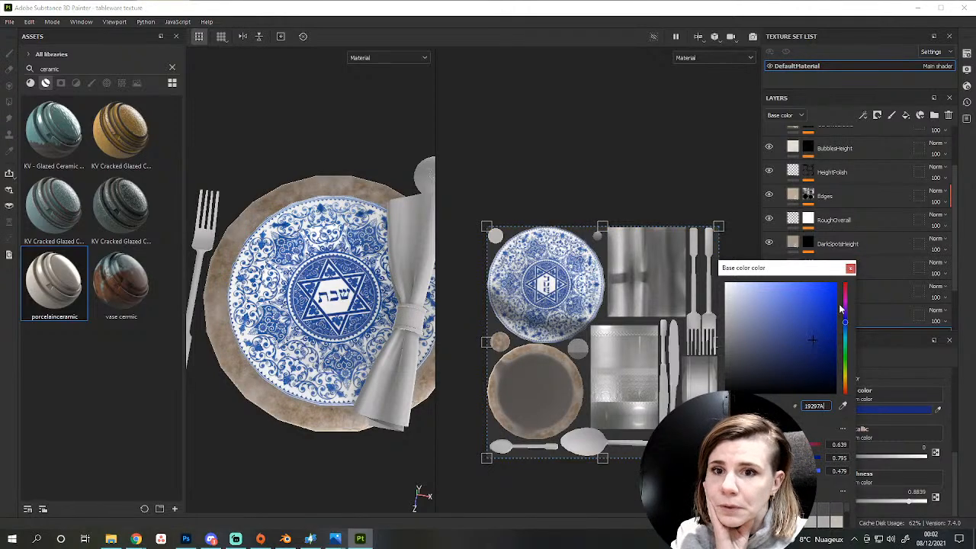
pyautogui.click(849, 268)
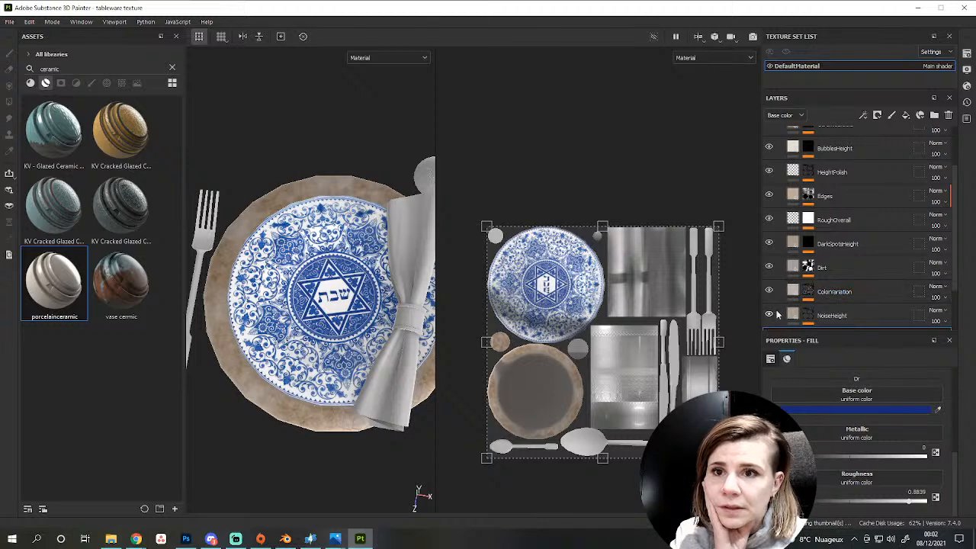
# Hide every porcelainceramic layer from NoiseHeight up to CeramicCracks and remove the HSL Perceptive filter from ColorChanger.
pyautogui.scroll(-2, 824, 278)
pyautogui.scroll(2, 786, 271)
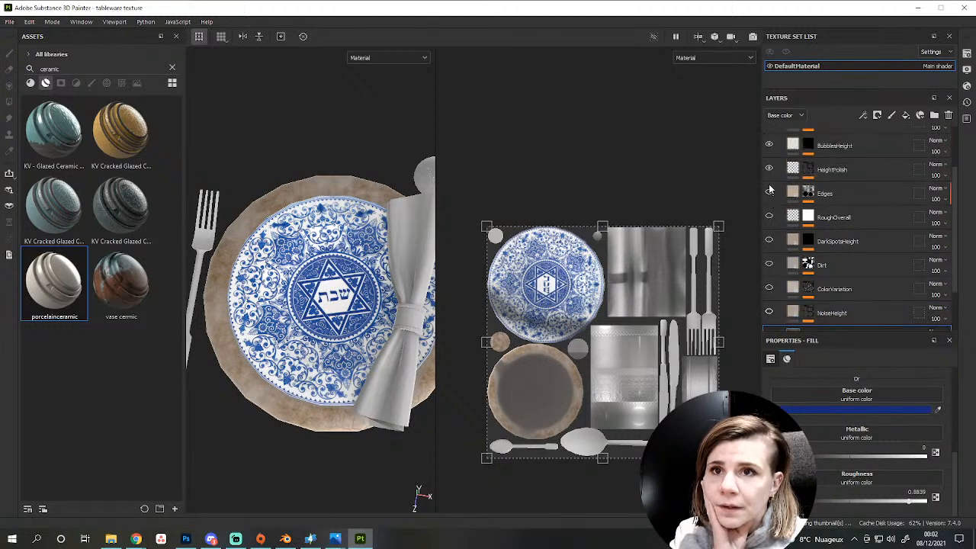
pyautogui.scroll(3, 768, 154)
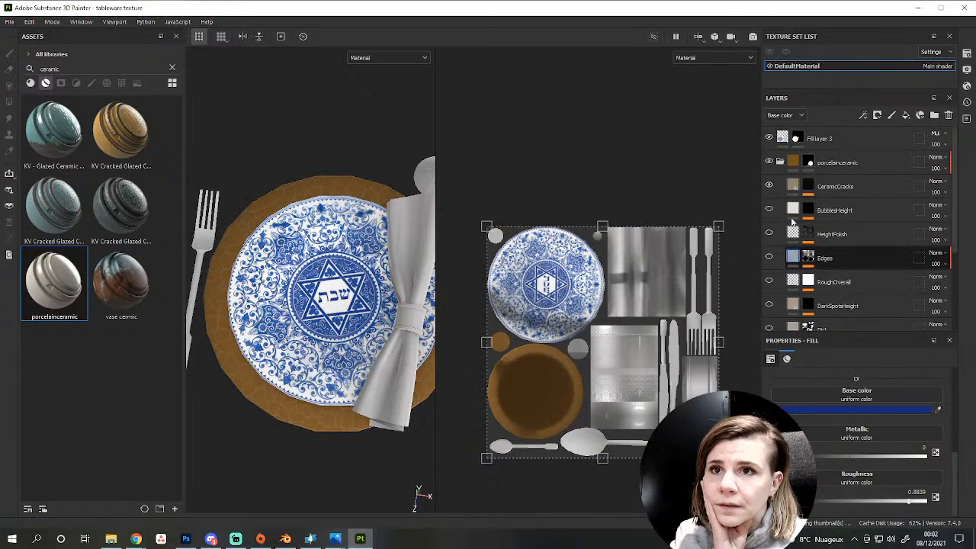
pyautogui.scroll(-4, 792, 229)
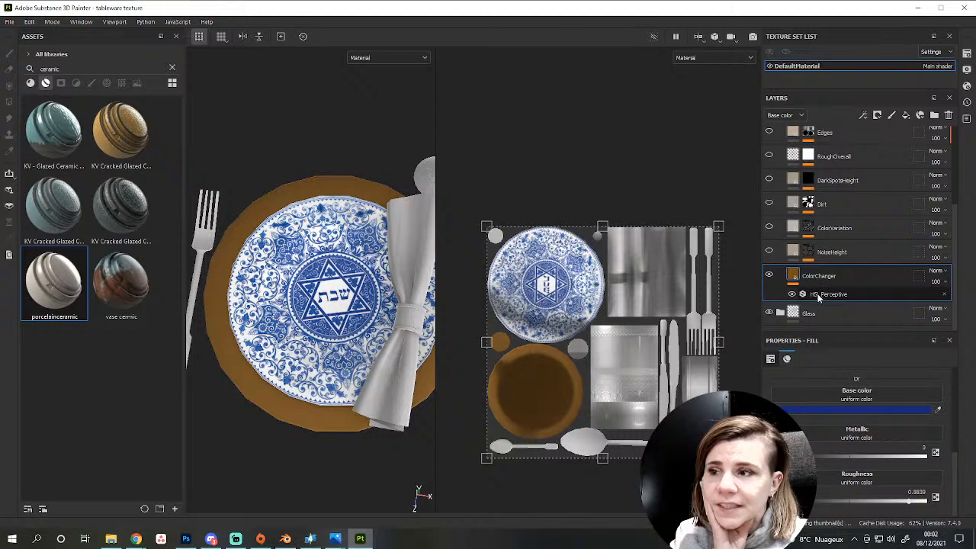
pyautogui.click(943, 295)
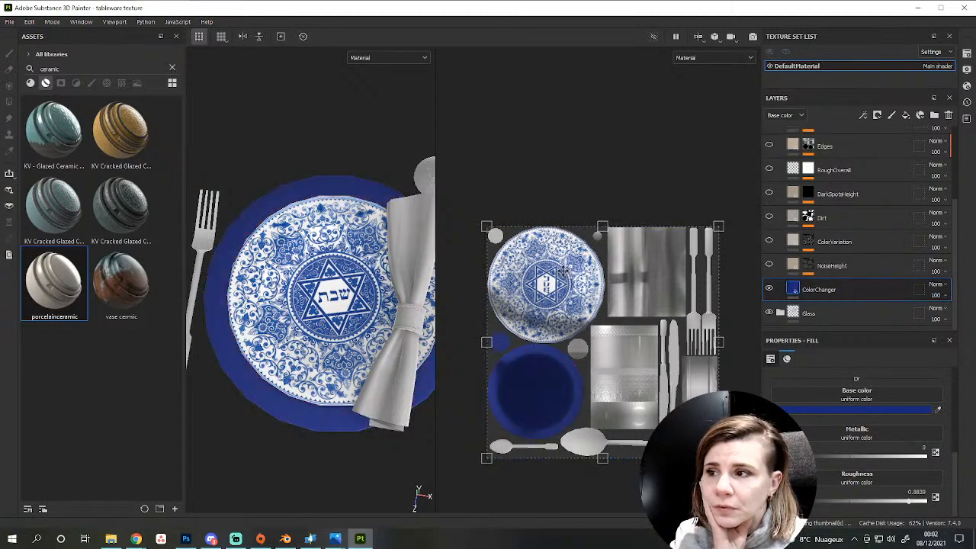
# Sample a blue from the Challah Tray pattern for the ColorChanger base color and refine it to 294679.
pyautogui.click(893, 409)
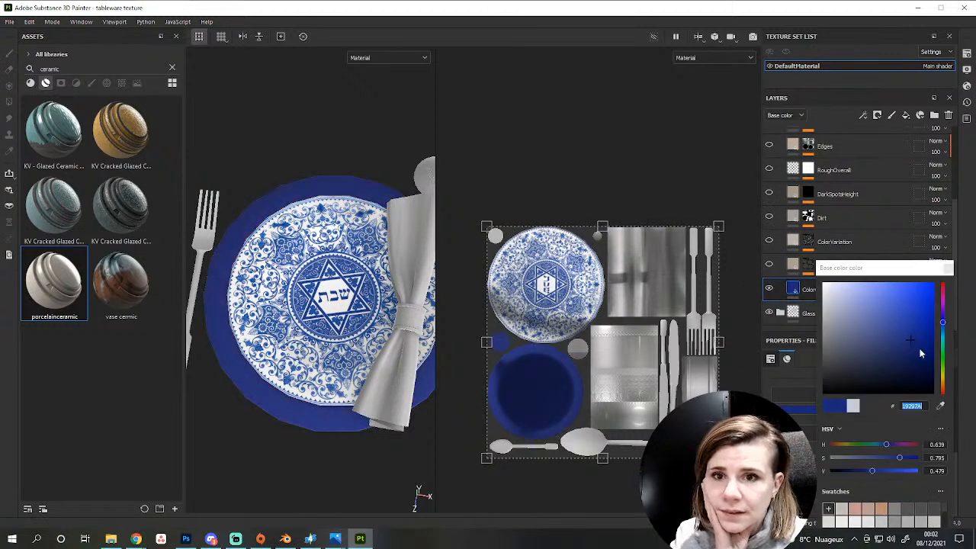
pyautogui.moveTo(944, 328); pyautogui.dragTo(946, 329)
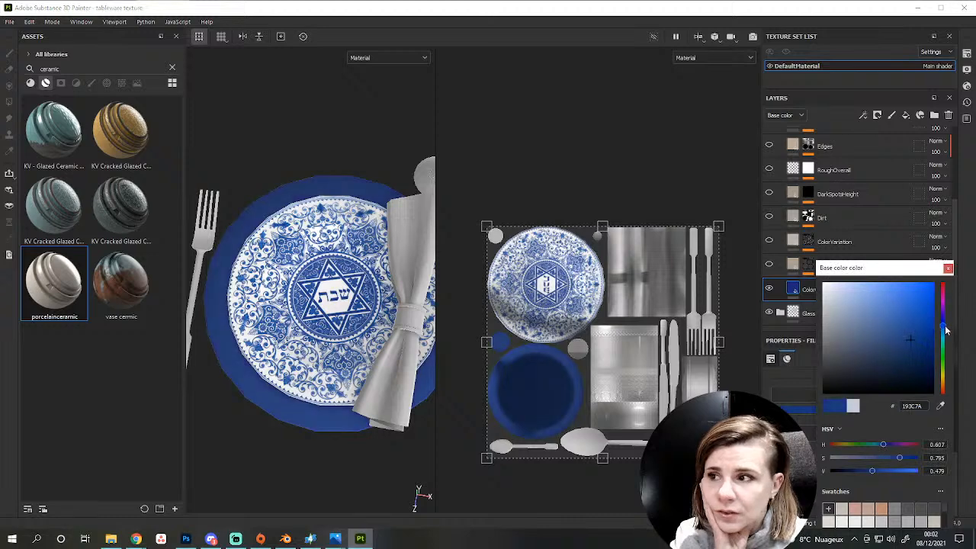
pyautogui.click(940, 406)
pyautogui.click(361, 306)
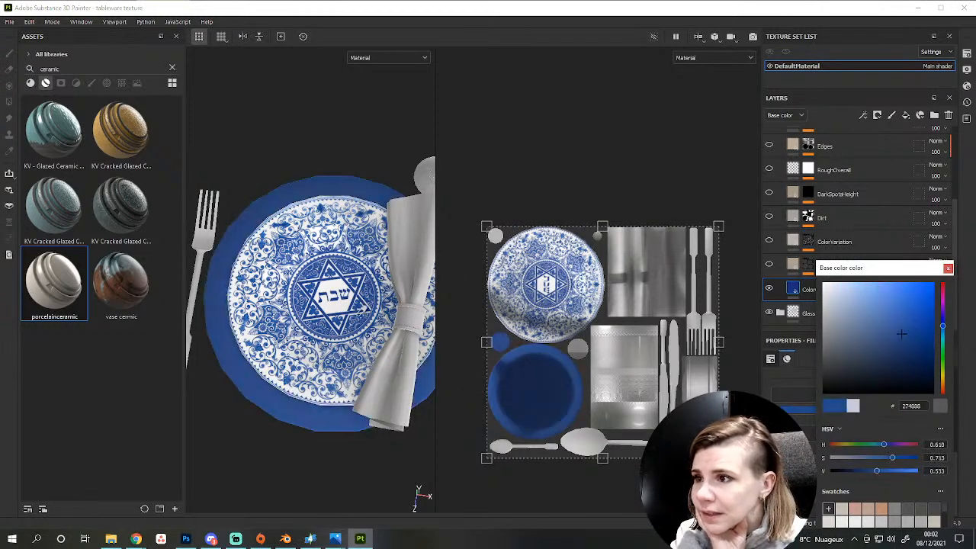
pyautogui.scroll(-5, 371, 398)
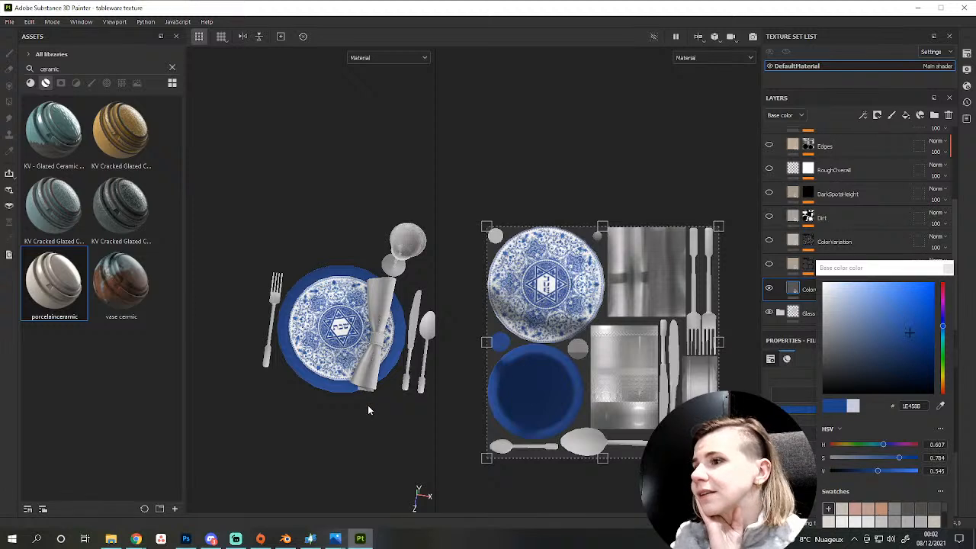
pyautogui.moveTo(904, 336); pyautogui.dragTo(898, 341)
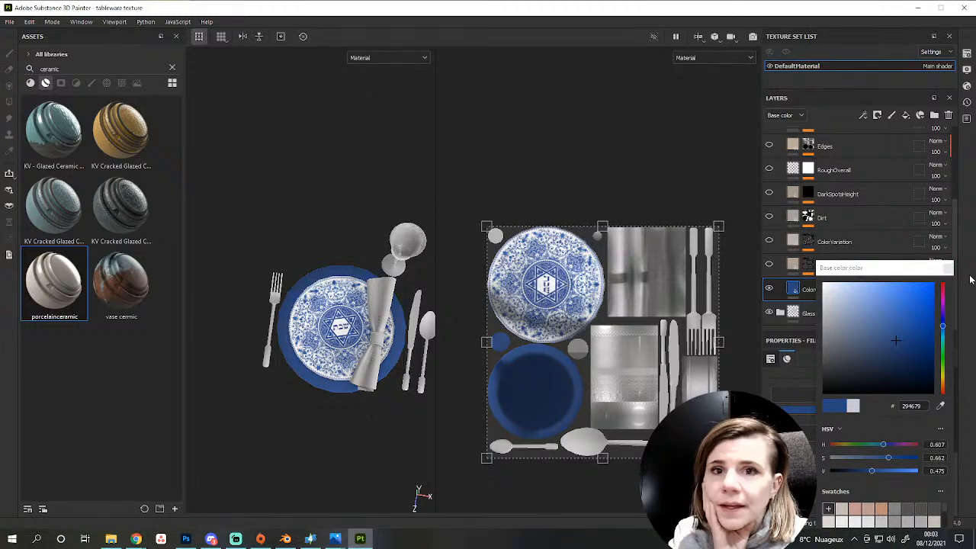
# Close the colour picker, make the NoiseHeight layer visible again and inspect its effect on the base plate's rim.
pyautogui.click(948, 267)
pyautogui.scroll(3, 384, 285)
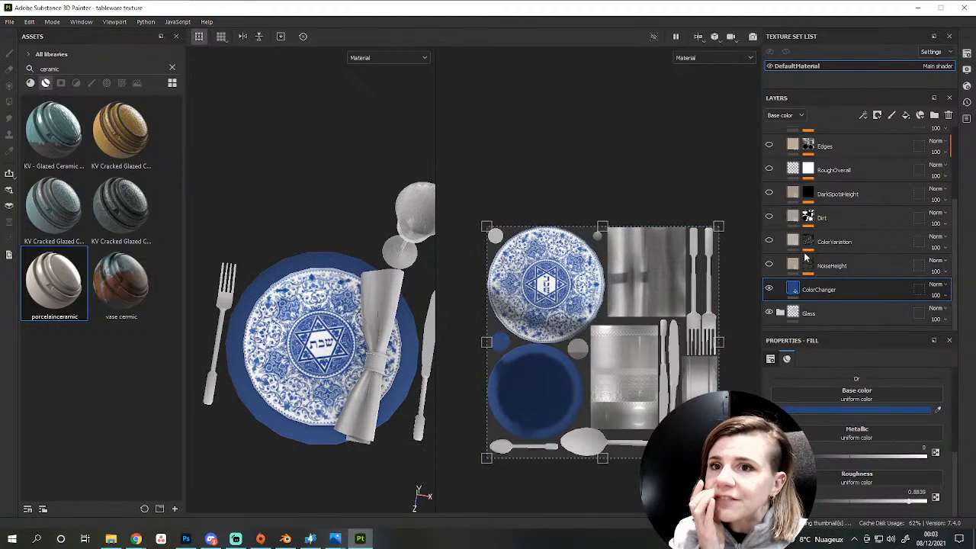
pyautogui.click(769, 265)
pyautogui.scroll(5, 254, 348)
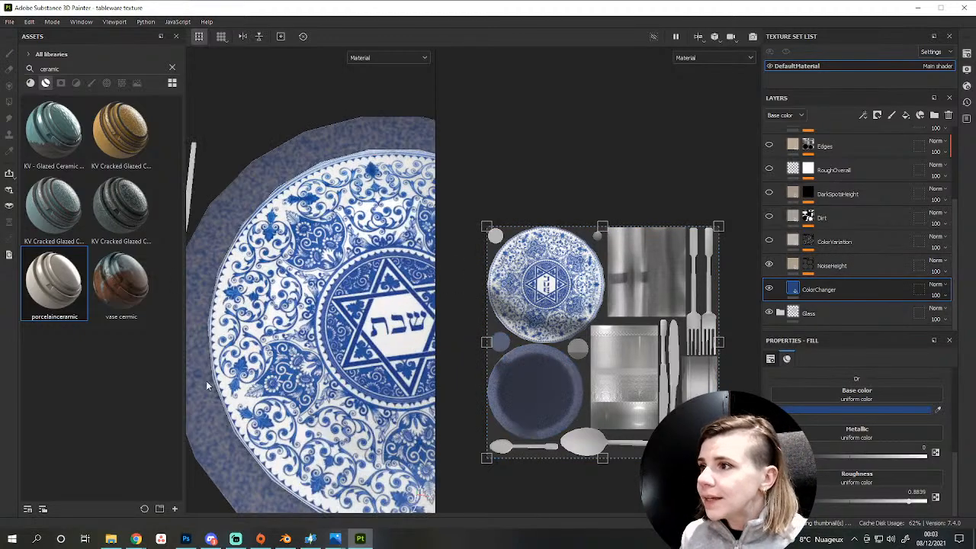
pyautogui.keyDown('alt'); pyautogui.moveTo(254, 348); pyautogui.dragTo(299, 344); pyautogui.keyUp('alt')
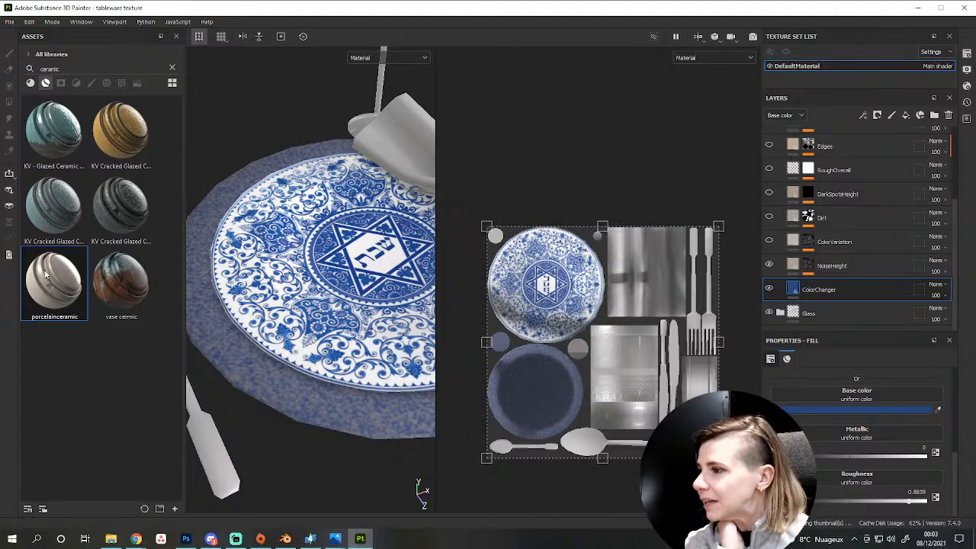
pyautogui.moveTo(46, 272)
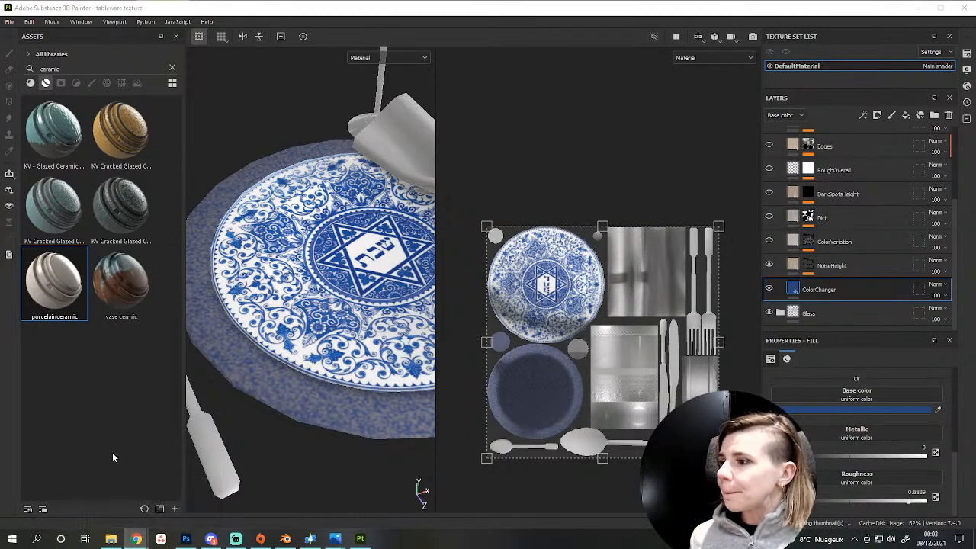
# Switch to Chrome, search for "substance share smart material" in a new tab and open the Substance 3D Community Assets page.
pyautogui.click(111, 492)
pyautogui.hotkey('ctrl', 't')
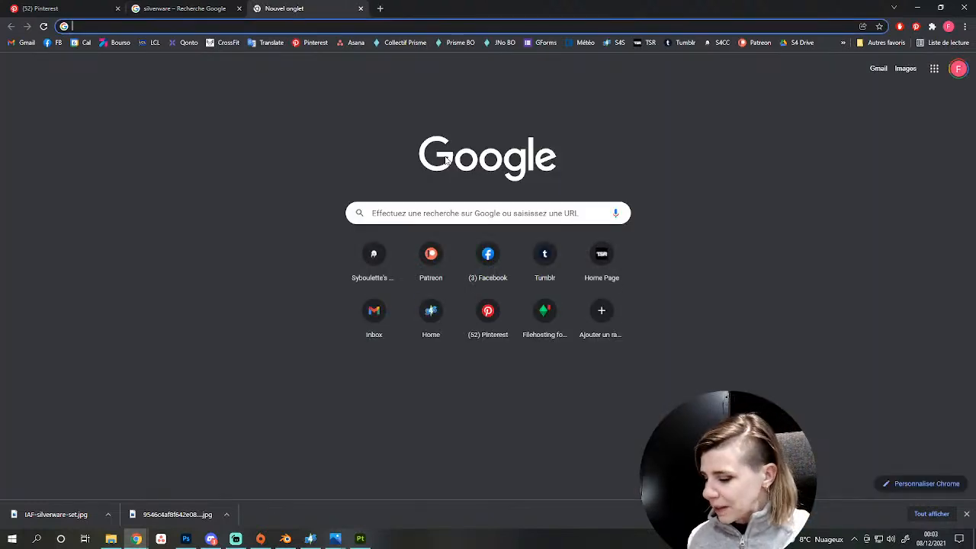
pyautogui.write('su')
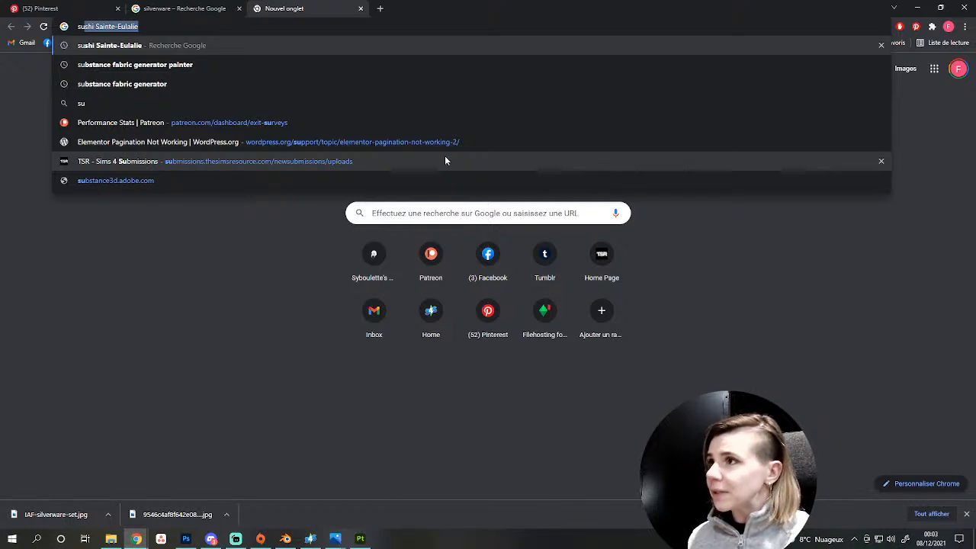
pyautogui.write('bstance share')
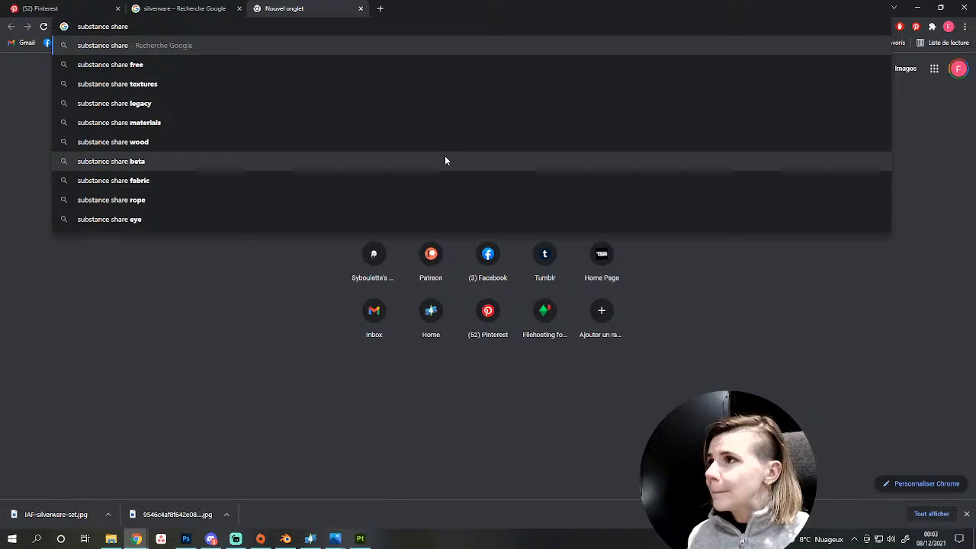
pyautogui.write(' smar')
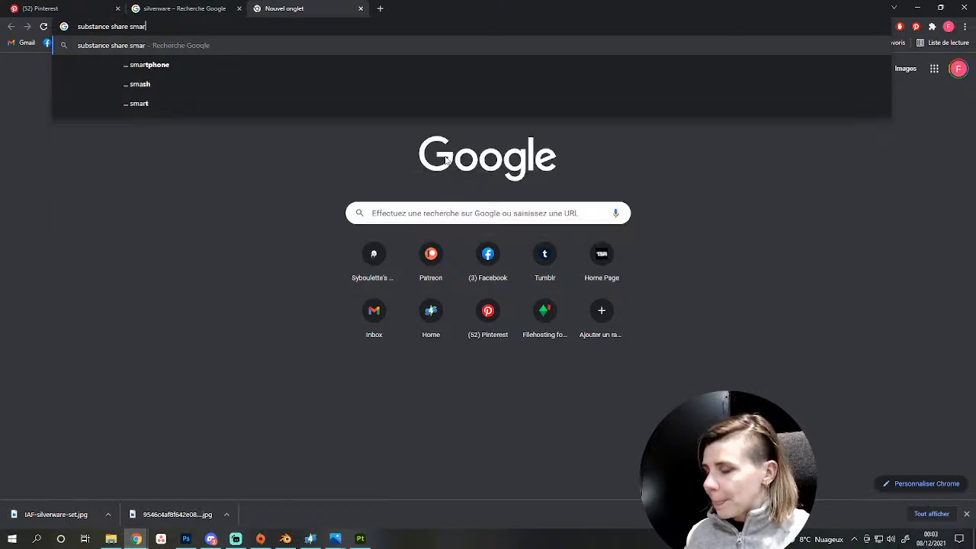
pyautogui.write('t material')
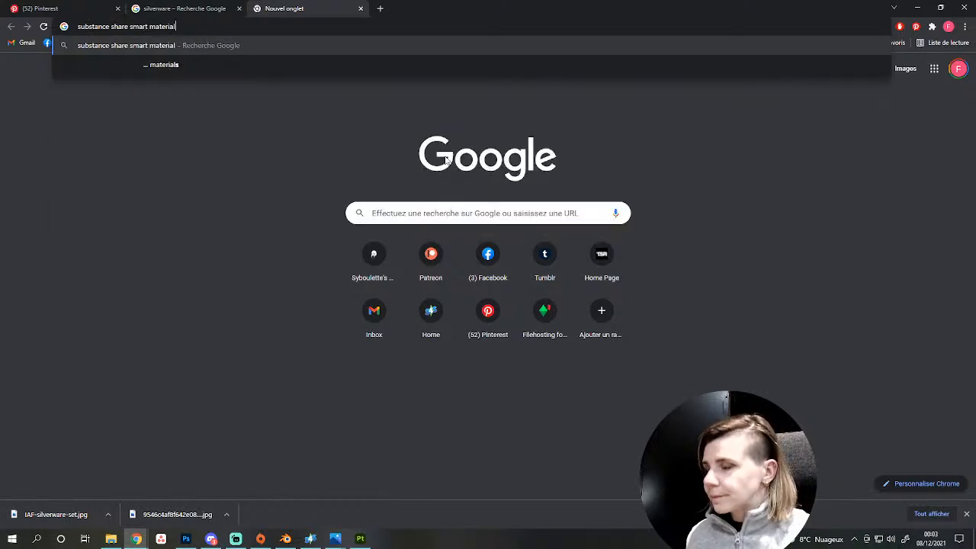
pyautogui.press('Return')
pyautogui.click(111, 165)
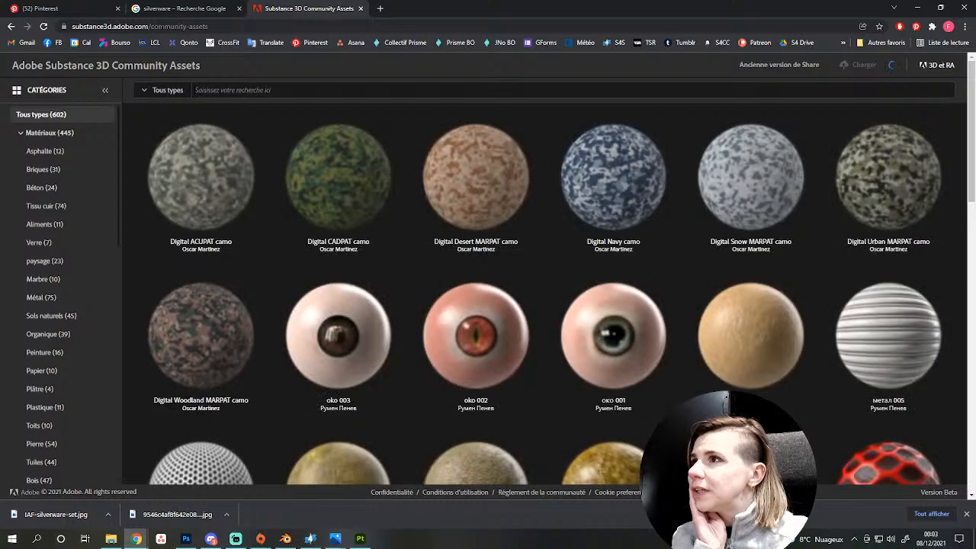
# Look through the community materials for a suitable one, glance at the tableware model in Blender and return to Substance Painter.
pyautogui.scroll(-2, 520, 331)
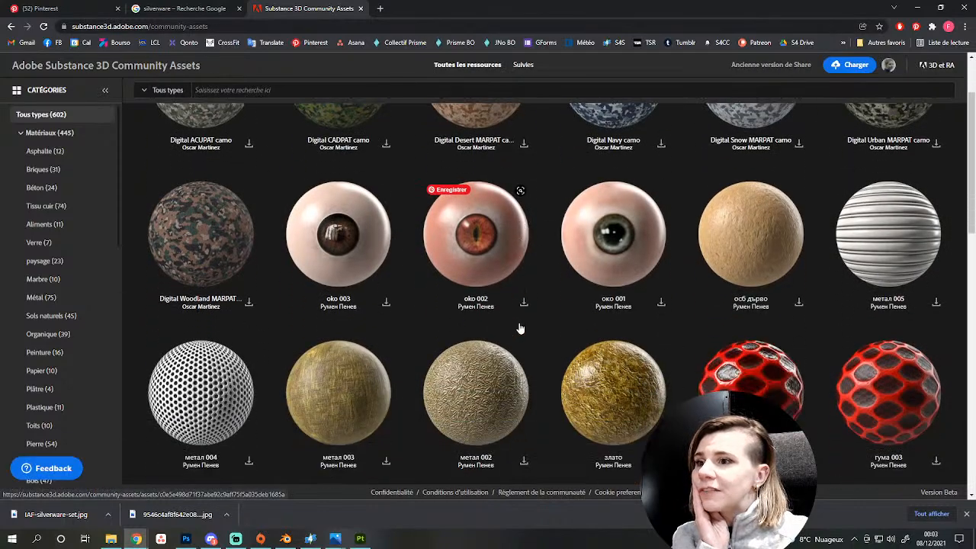
pyautogui.scroll(-2, 541, 320)
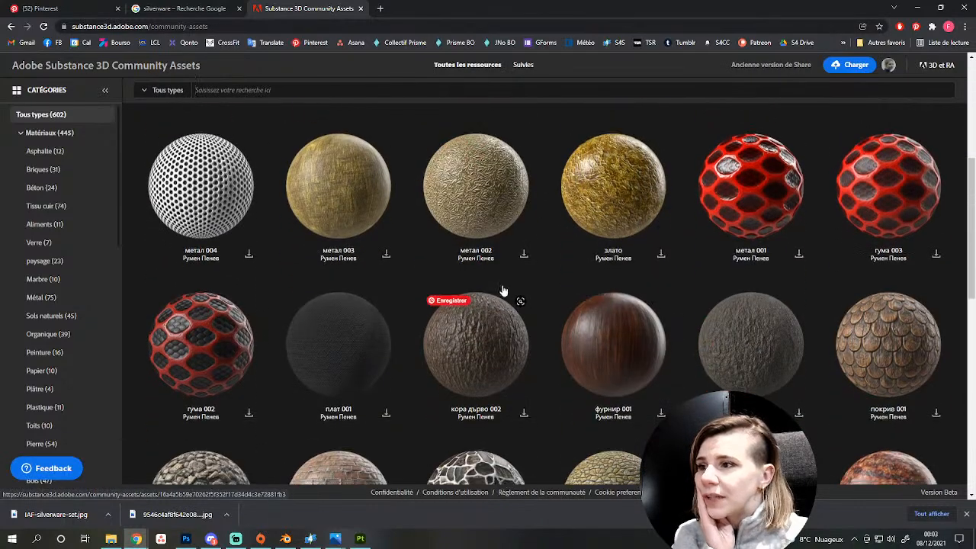
pyautogui.scroll(-2, 505, 266)
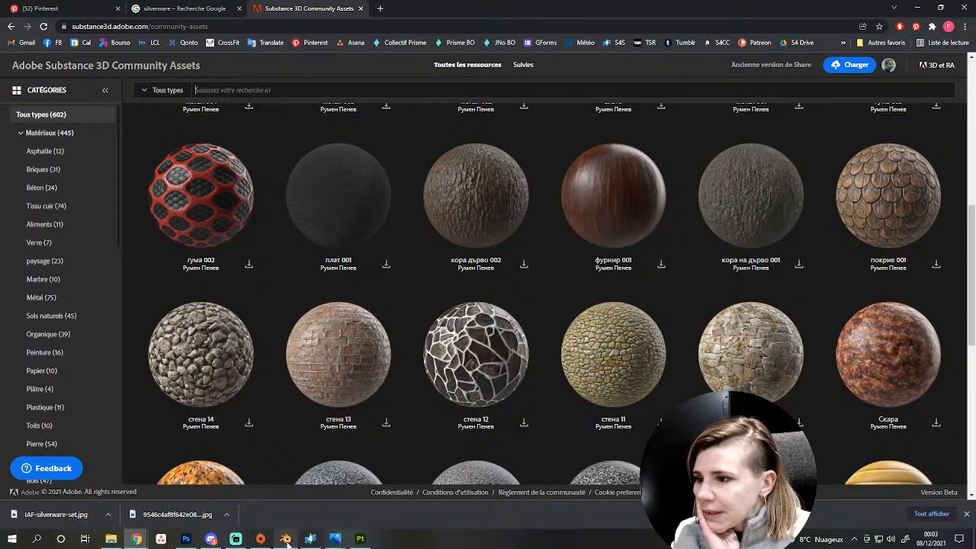
pyautogui.moveTo(287, 543)
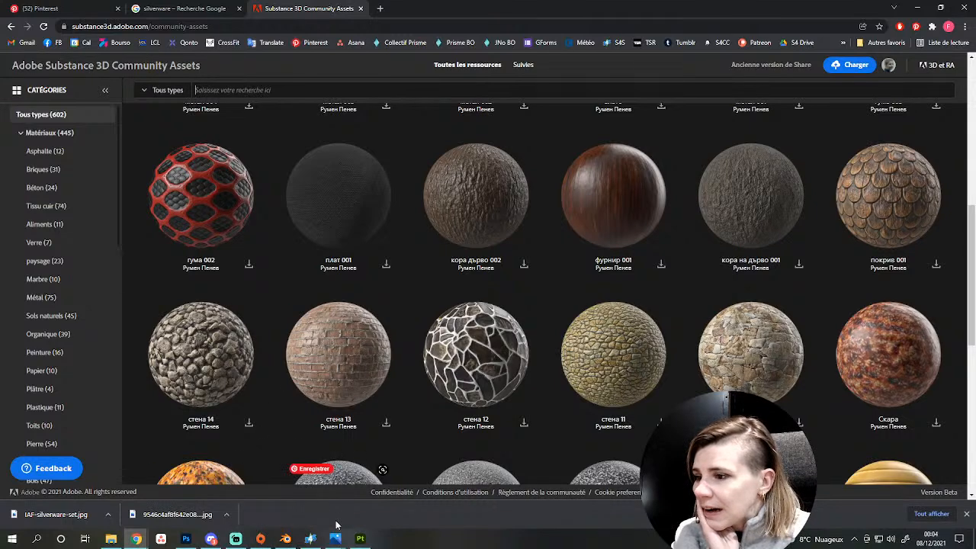
pyautogui.click(285, 539)
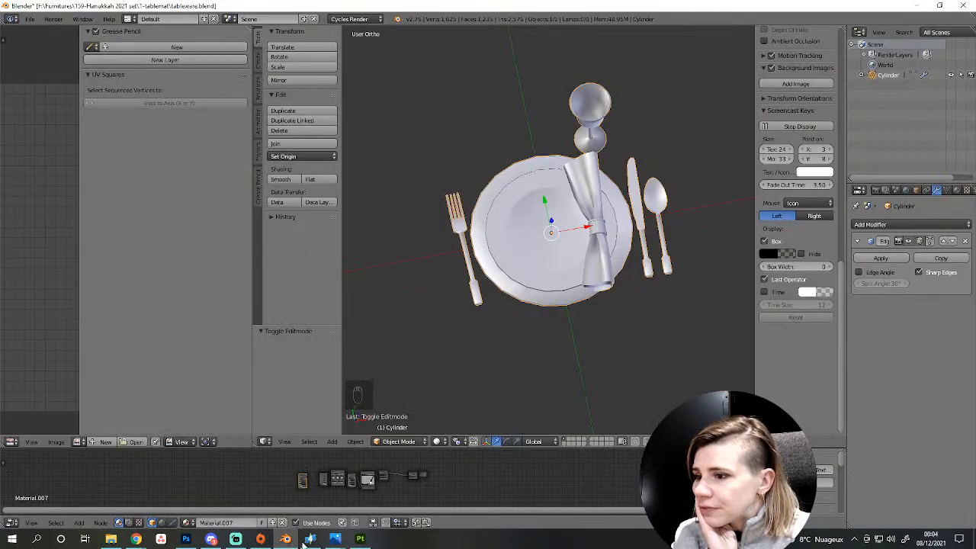
pyautogui.click(360, 539)
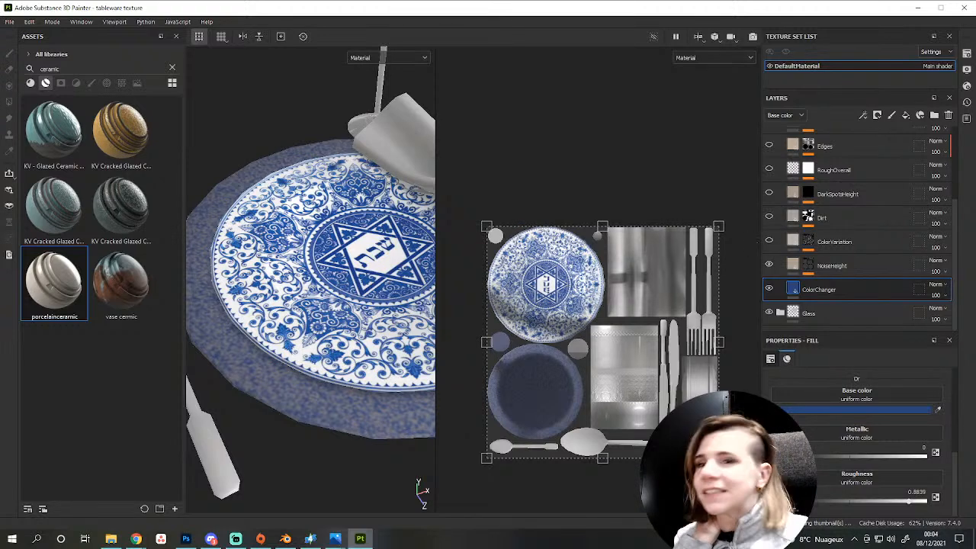
pyautogui.click(936, 285)
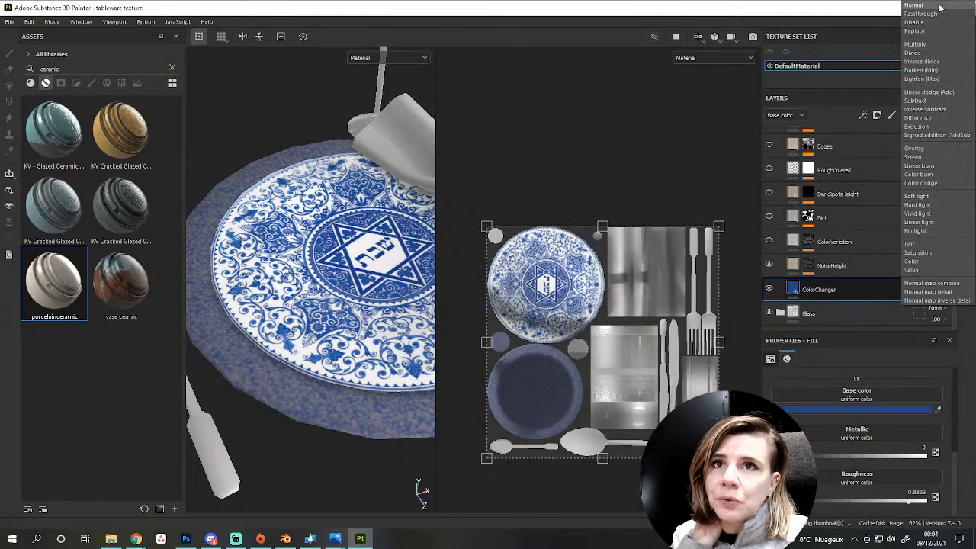
pyautogui.click(921, 44)
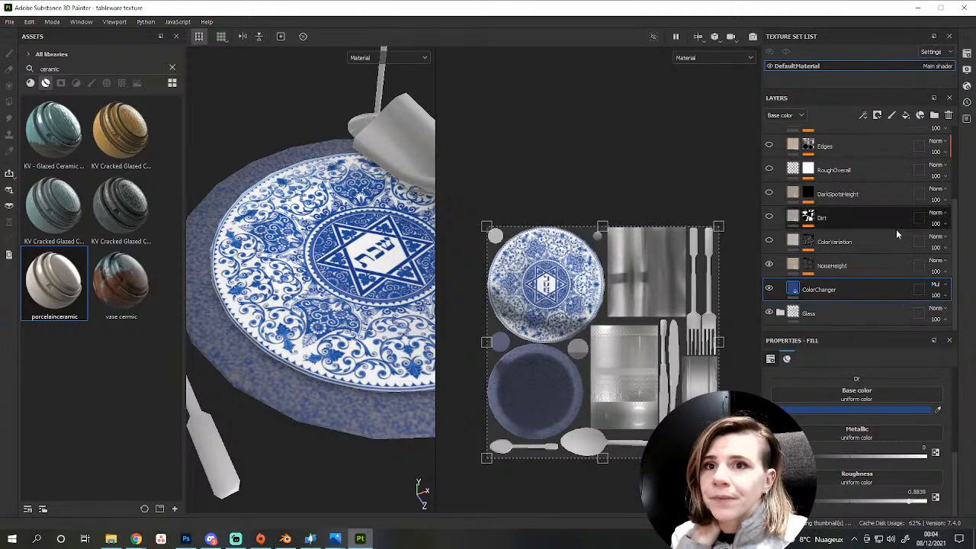
pyautogui.click(936, 284)
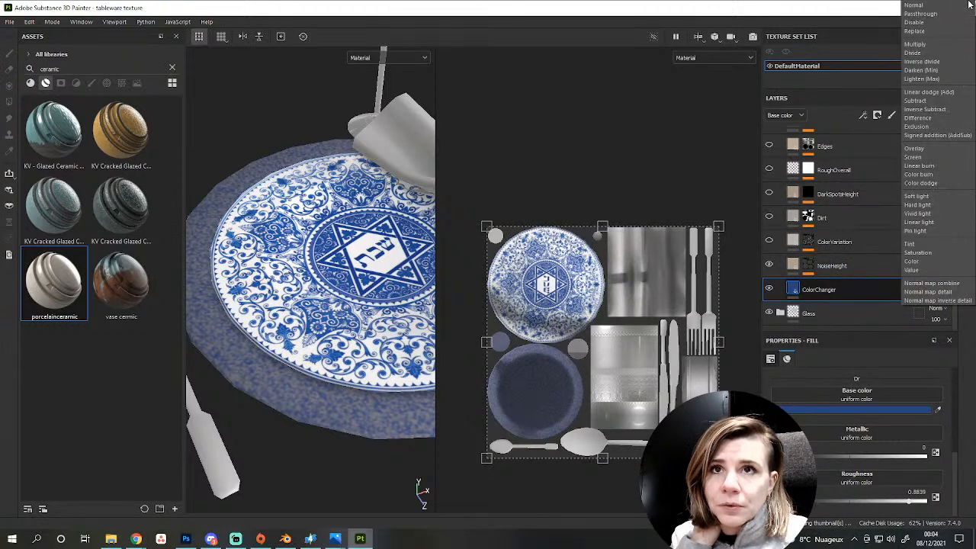
pyautogui.click(926, 9)
# Set the NoiseHeight layer's base color blending mode to Multiply and compare the plate with the layer hidden and shown.
pyautogui.click(878, 269)
pyautogui.click(943, 261)
pyautogui.click(946, 259)
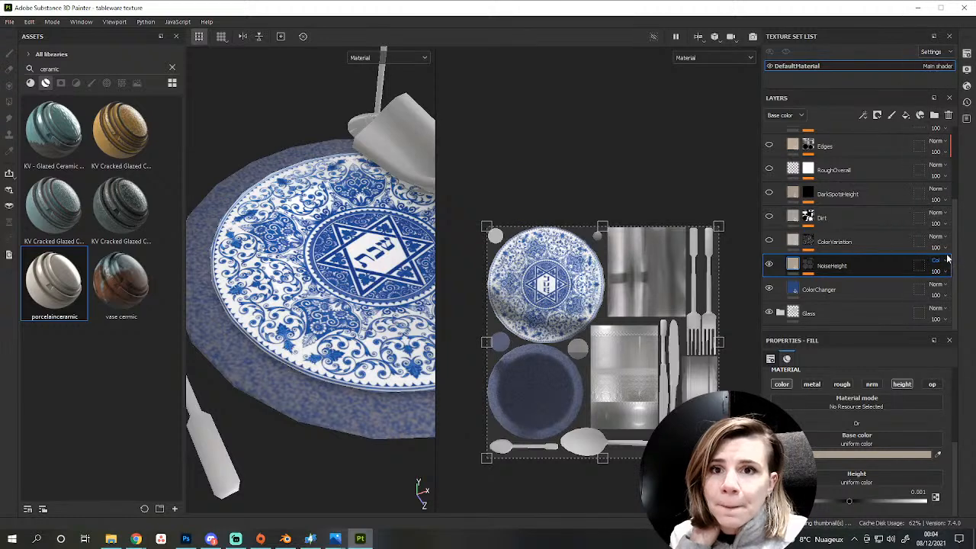
pyautogui.click(947, 261)
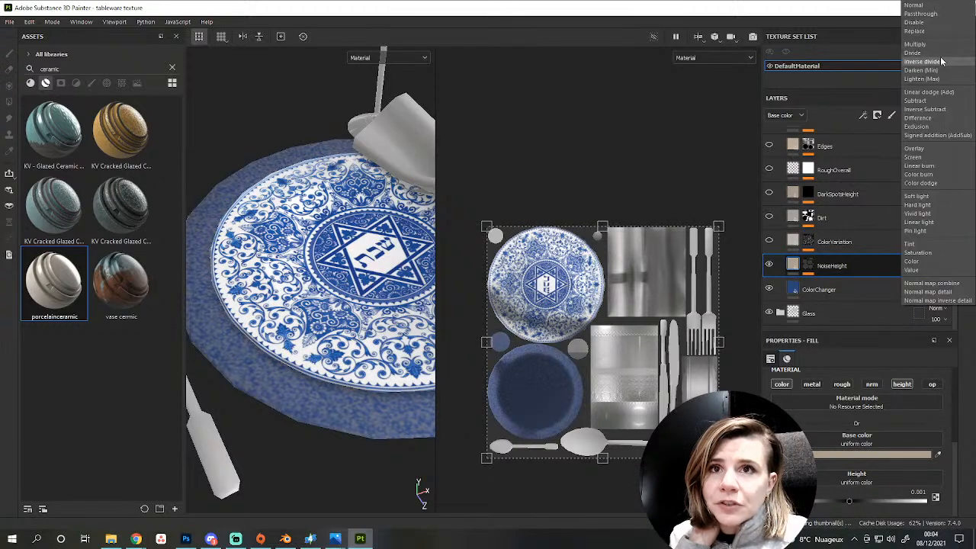
pyautogui.click(928, 50)
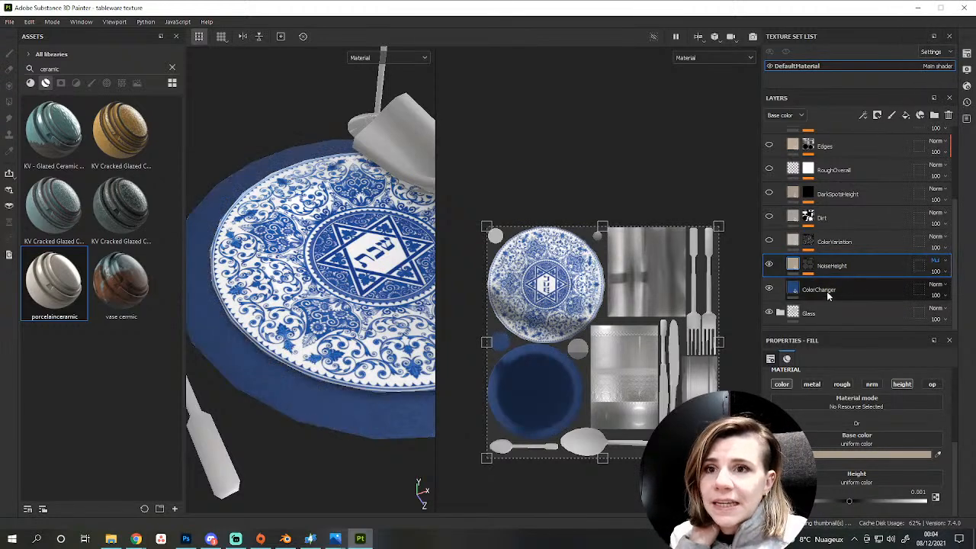
pyautogui.keyDown('alt'); pyautogui.moveTo(279, 337); pyautogui.dragTo(280, 361); pyautogui.keyUp('alt')
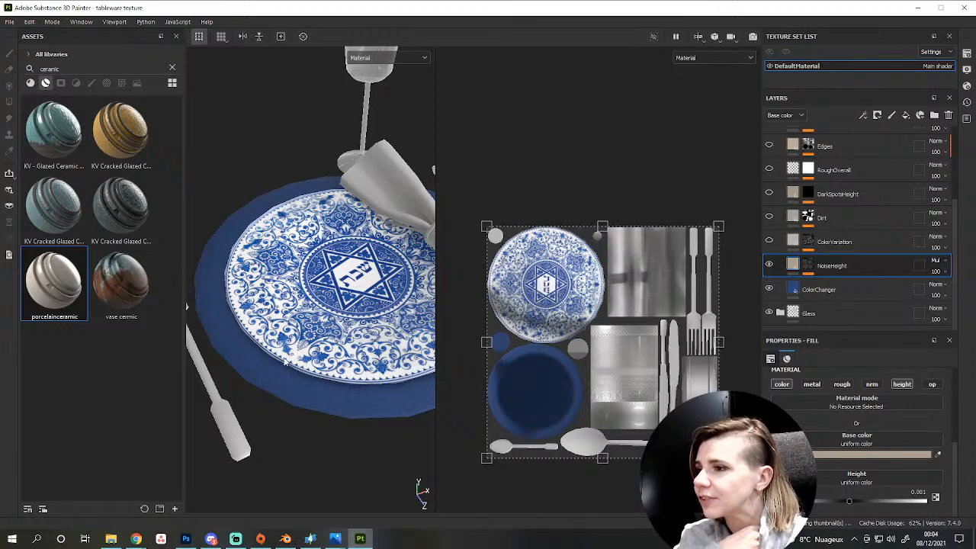
pyautogui.scroll(3, 290, 383)
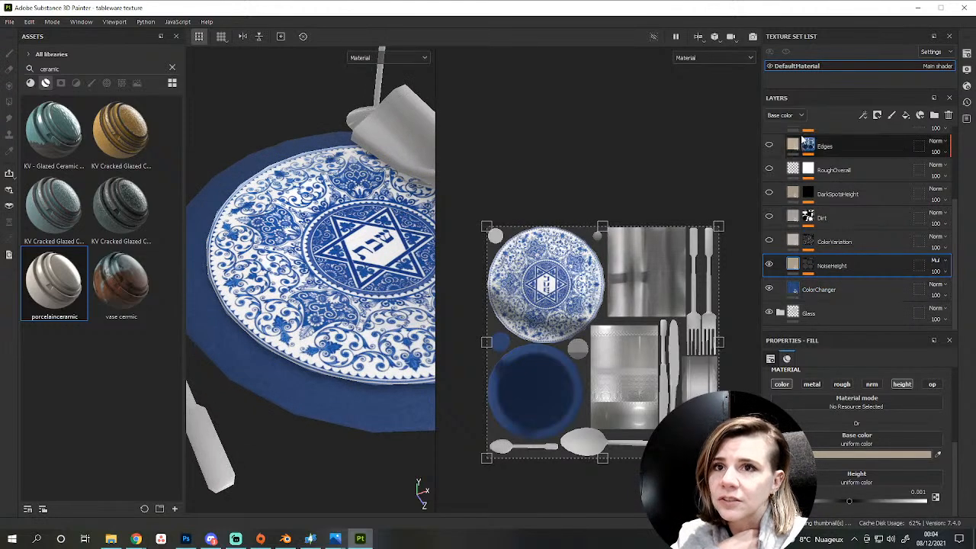
pyautogui.click(769, 265)
pyautogui.click(769, 266)
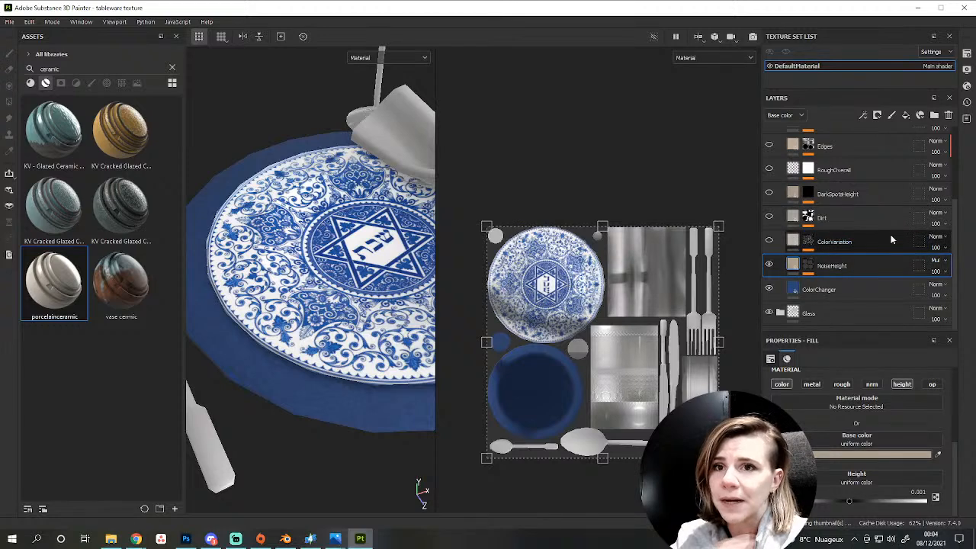
# Show the ColorVariation layer, set its base color blending mode to Overlay and inspect the blue rim.
pyautogui.click(770, 241)
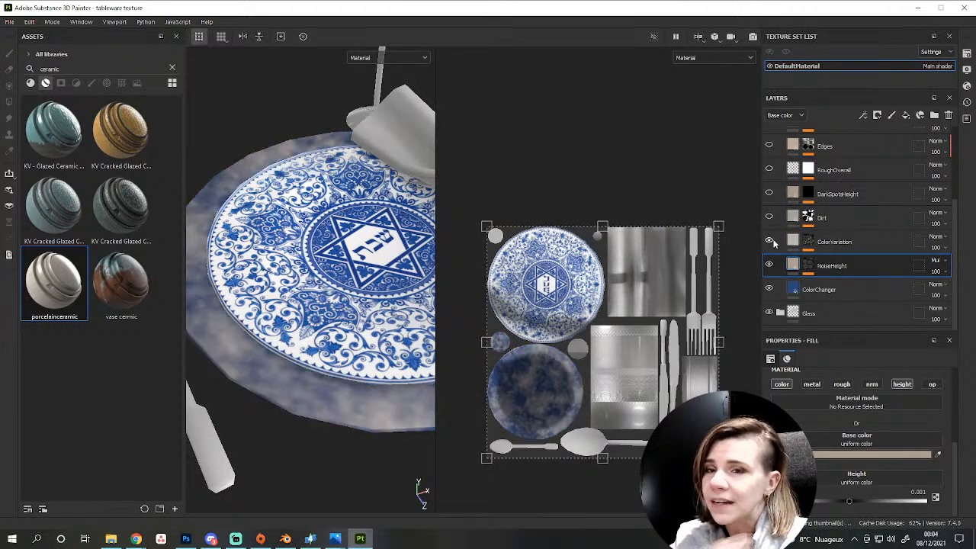
pyautogui.click(880, 243)
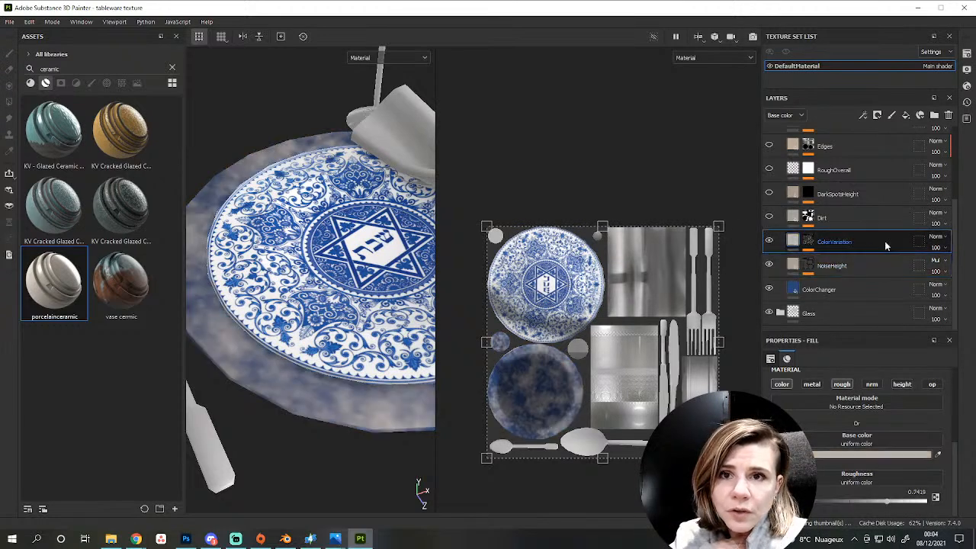
pyautogui.click(935, 237)
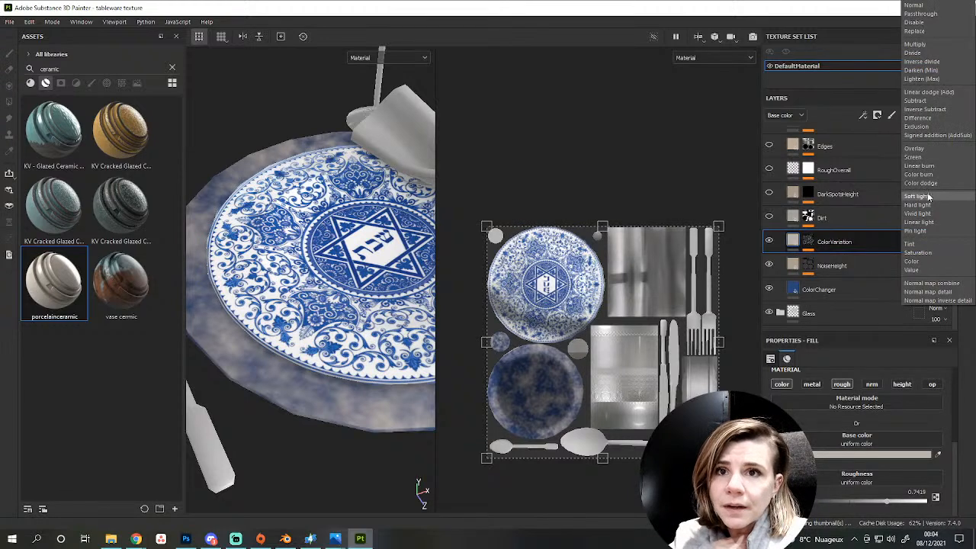
pyautogui.click(913, 148)
pyautogui.keyDown('alt'); pyautogui.moveTo(320, 328); pyautogui.dragTo(333, 355); pyautogui.keyUp('alt')
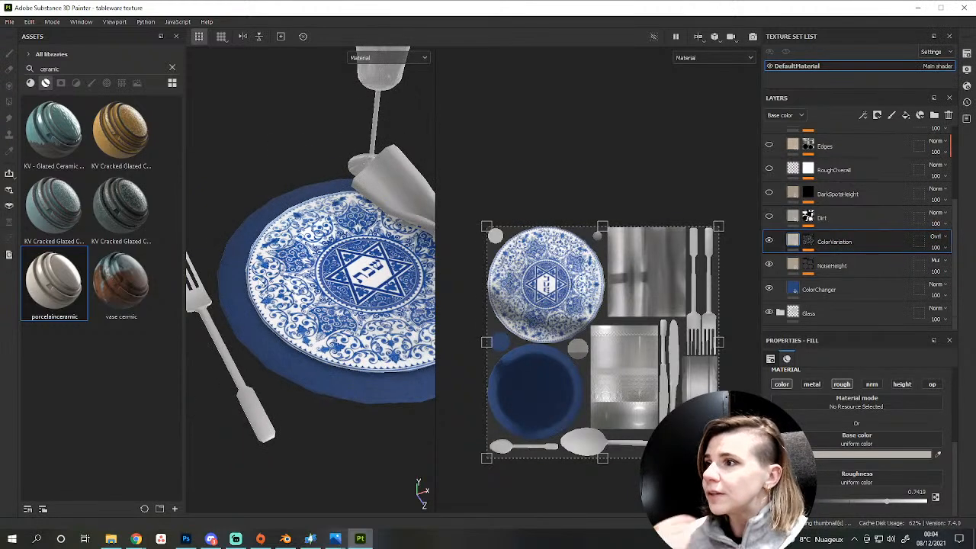
pyautogui.keyDown('alt'); pyautogui.moveTo(237, 297); pyautogui.dragTo(253, 349); pyautogui.keyUp('alt')
pyautogui.scroll(5, 255, 352)
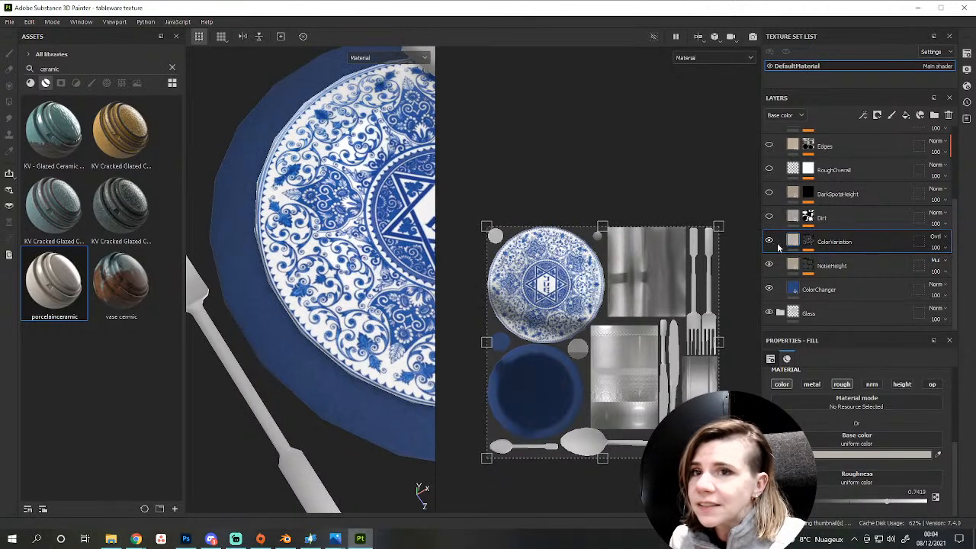
# Set the ColorVariation layer's base color to pale cream F9E6D7 and compare the plate with the layer hidden and shown.
pyautogui.click(844, 456)
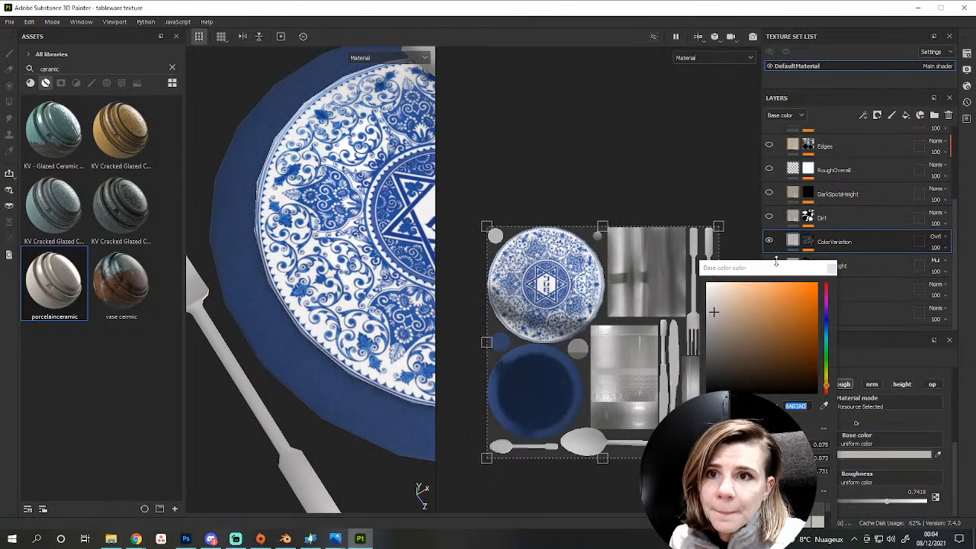
pyautogui.click(715, 294)
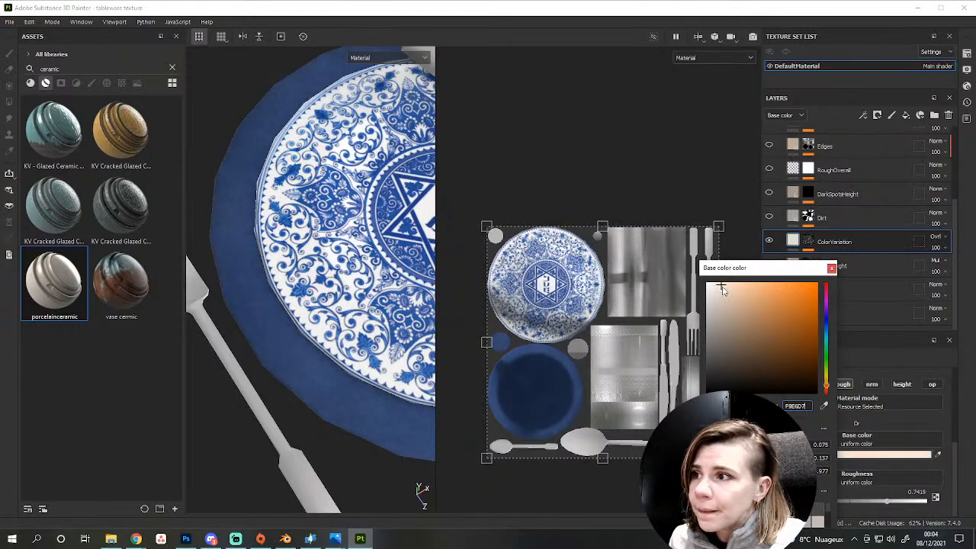
pyautogui.click(772, 239)
pyautogui.click(772, 239)
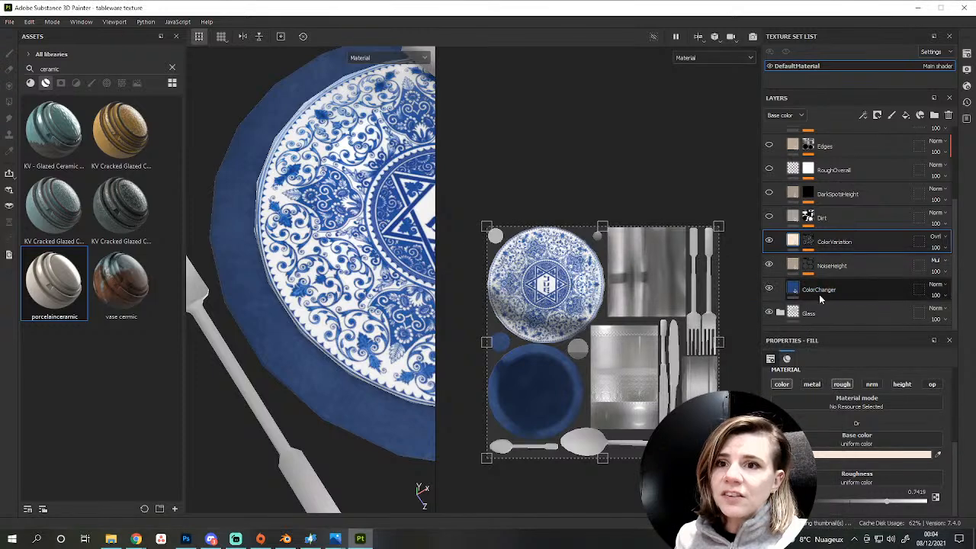
# Set the ColorChanger layer's base color to the brighter blue 2A65D0.
pyautogui.click(820, 297)
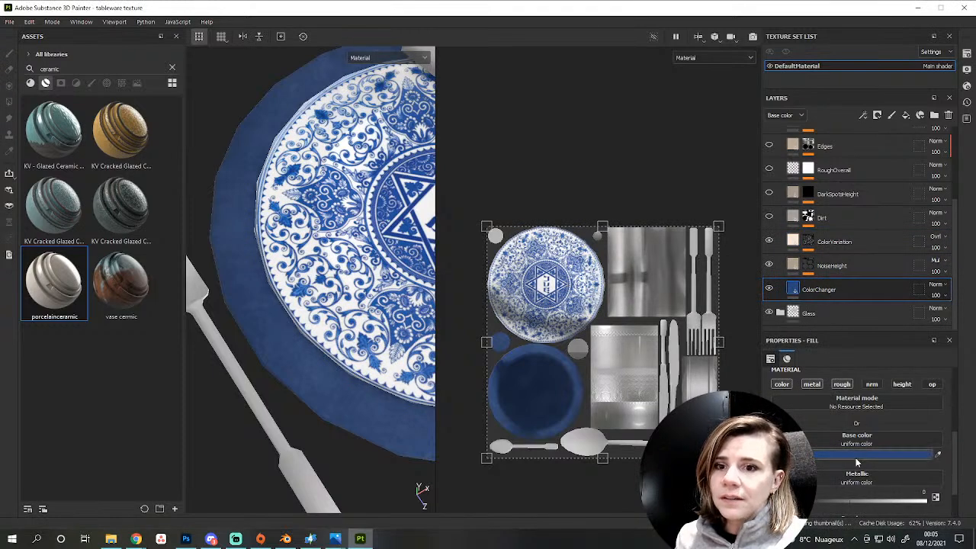
pyautogui.click(856, 455)
pyautogui.click(808, 302)
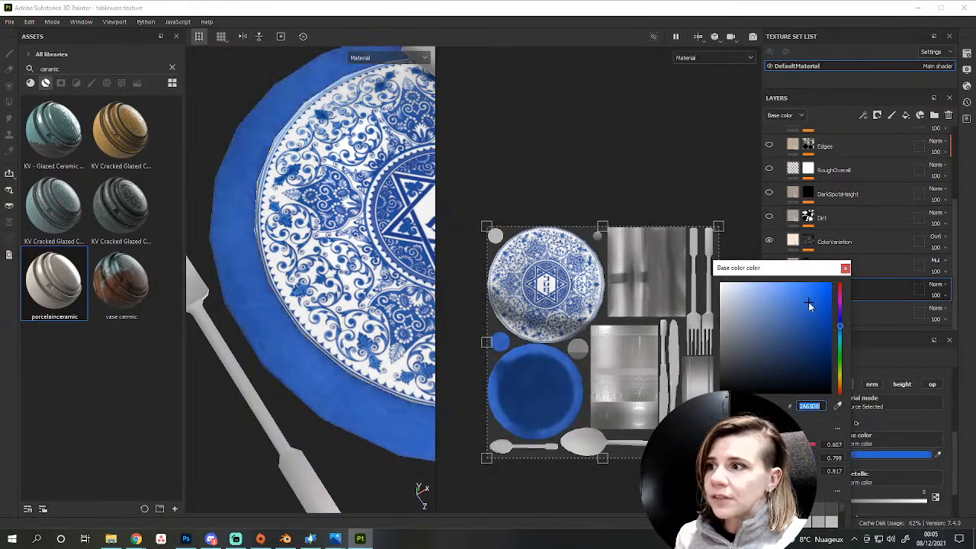
# Try a different hue for the ColorChanger layer, restore its darker blue base color 284679 and close the color picker.
pyautogui.click(840, 361)
pyautogui.hotkey('ctrl', 'z')
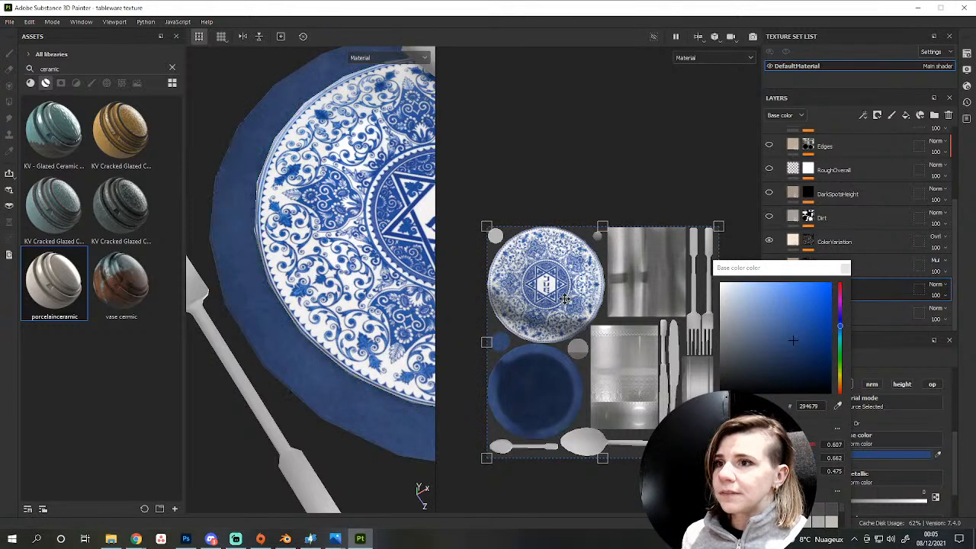
pyautogui.click(845, 268)
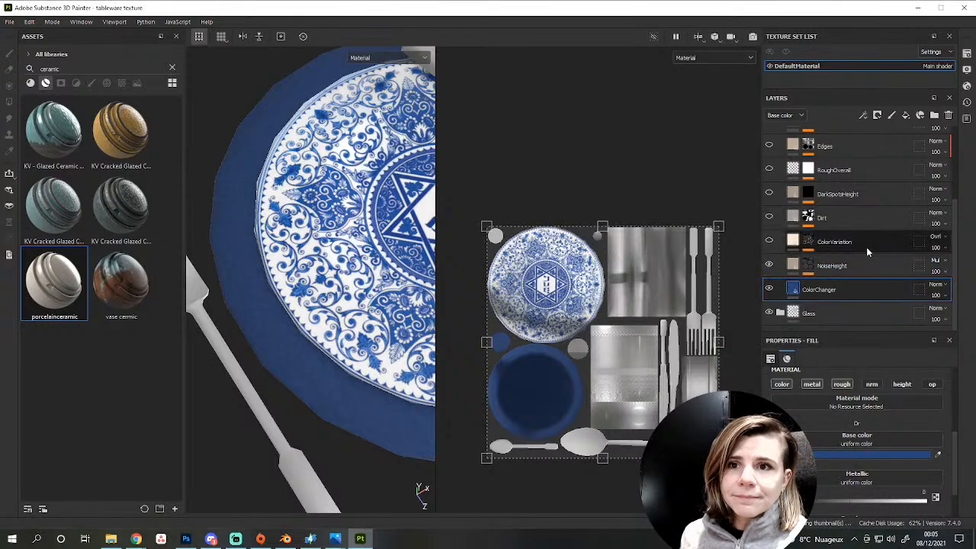
# Show the Dirt layer, set its base color blending mode to Multiply and inspect the plates.
pyautogui.click(862, 266)
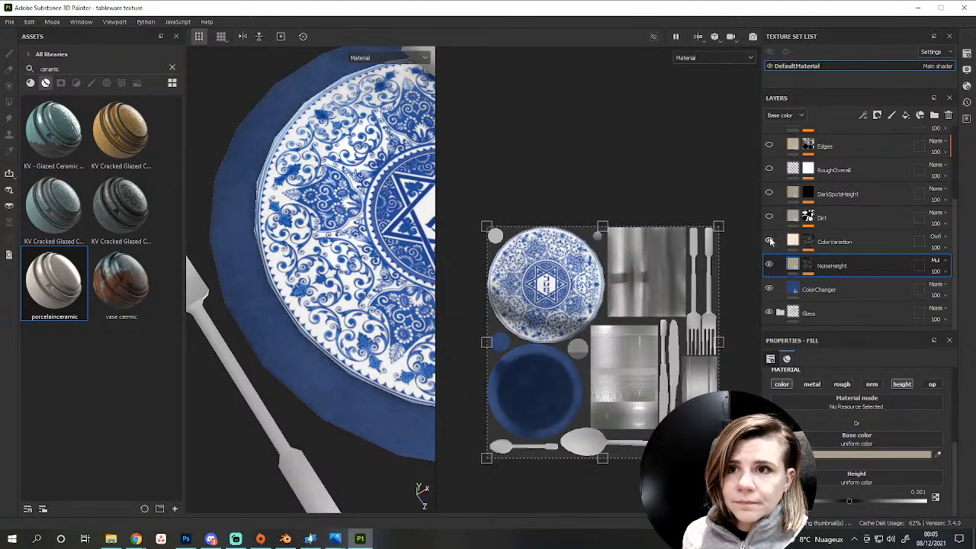
pyautogui.click(872, 214)
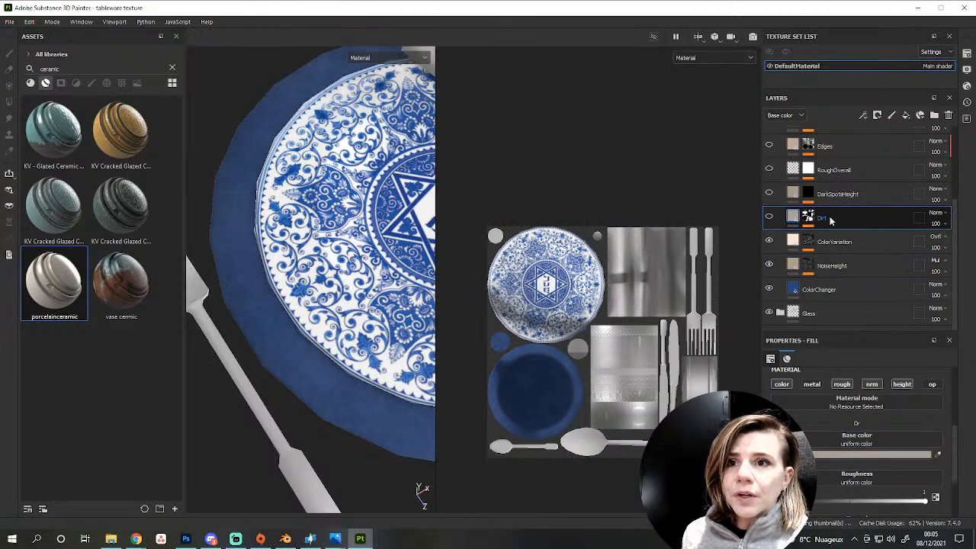
pyautogui.click(936, 213)
pyautogui.click(915, 261)
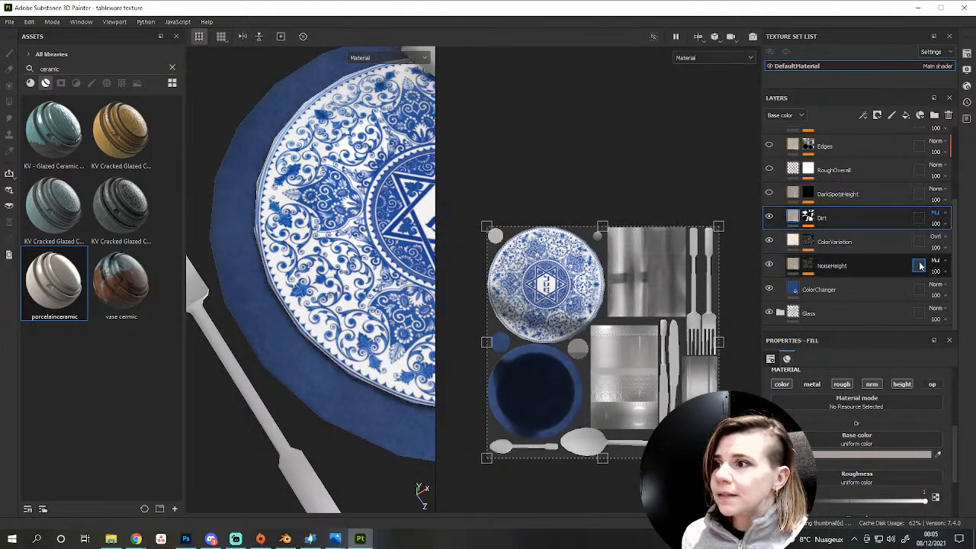
pyautogui.scroll(-3, 382, 240)
pyautogui.keyDown('alt'); pyautogui.moveTo(383, 241); pyautogui.dragTo(317, 268, button='middle'); pyautogui.keyUp('alt')
pyautogui.keyDown('alt'); pyautogui.moveTo(317, 268); pyautogui.dragTo(331, 253); pyautogui.keyUp('alt')
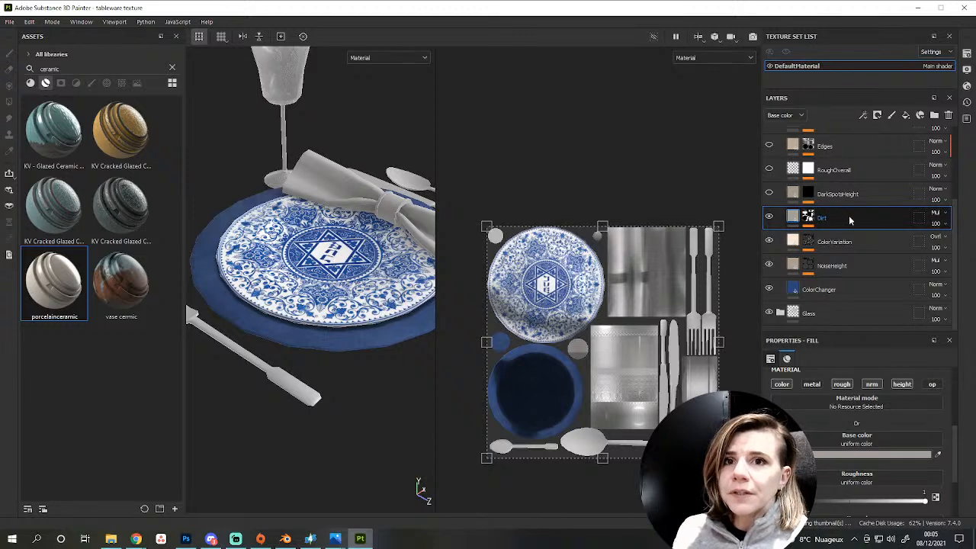
# Move the Dirt layer out of the porcelainceramic folder to the top of the layer stack and check the tableware.
pyautogui.moveTo(846, 230); pyautogui.dragTo(823, 136)
pyautogui.scroll(-3, 365, 301)
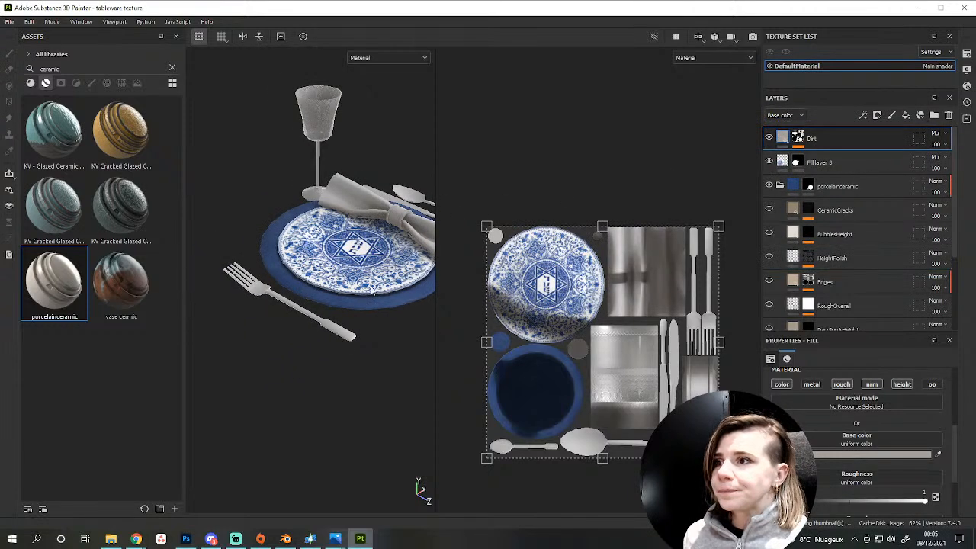
pyautogui.keyDown('alt'); pyautogui.moveTo(373, 303); pyautogui.dragTo(344, 318); pyautogui.keyUp('alt')
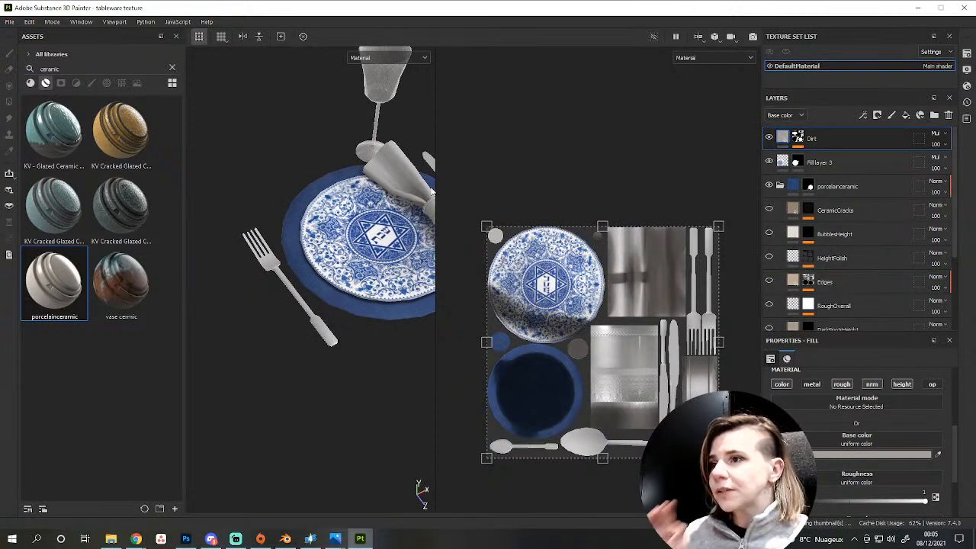
# In the Dirt layer's mask generator, set the Dirt Level to 0.45 and the Dirt Contrast to 0.55.
pyautogui.click(797, 138)
pyautogui.click(844, 157)
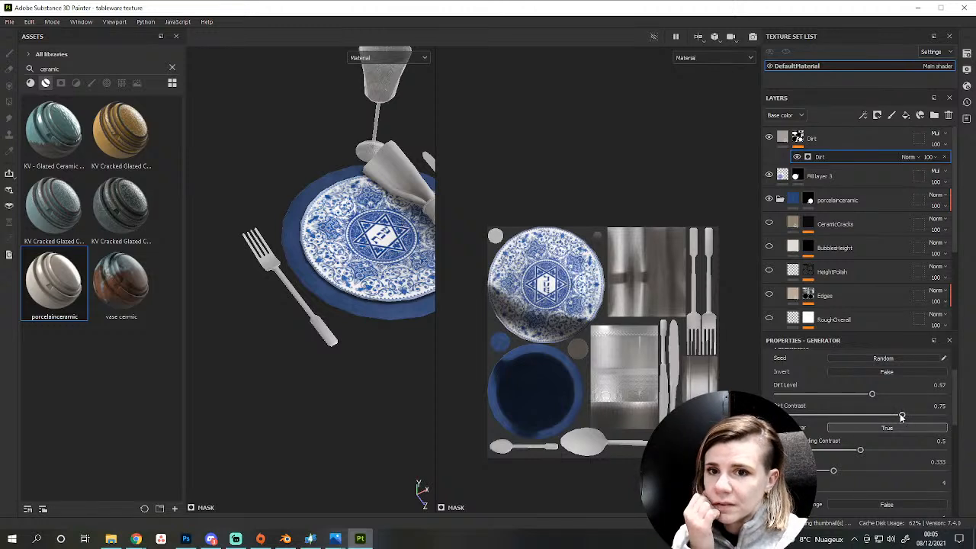
pyautogui.moveTo(866, 396); pyautogui.dragTo(852, 395)
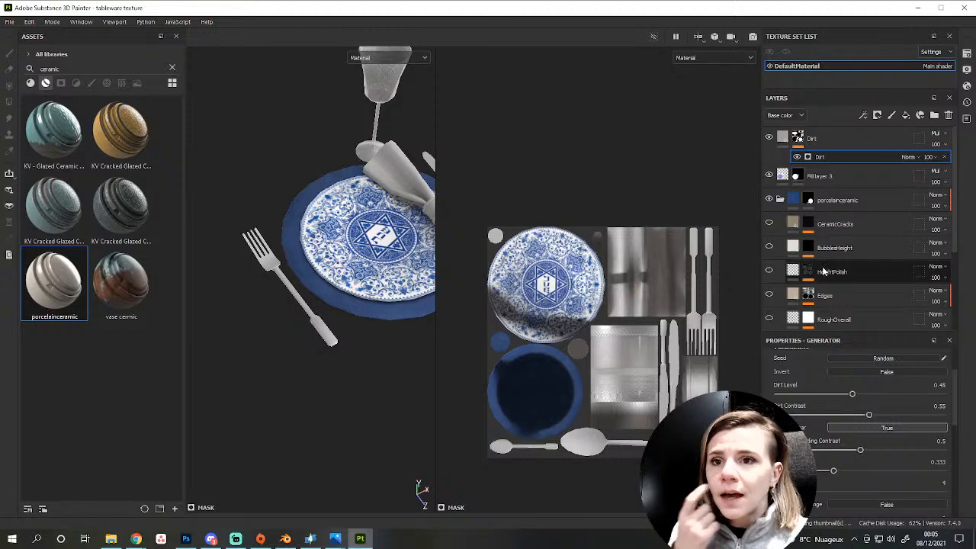
# Show the DarkSpotsHeight layer in the porcelainceramic folder and set its base color blending mode to Multiply.
pyautogui.scroll(-2, 823, 275)
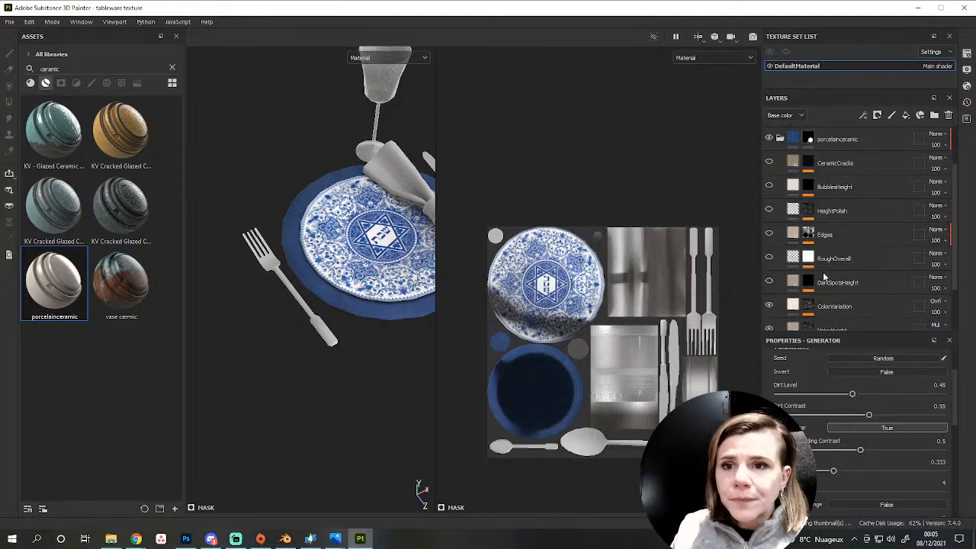
pyautogui.click(769, 281)
pyautogui.scroll(5, 363, 285)
pyautogui.click(884, 283)
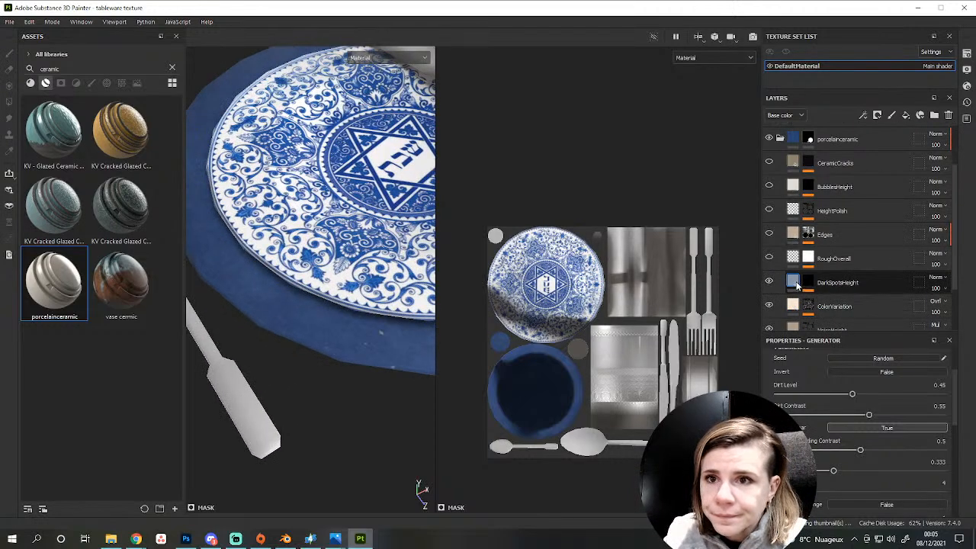
pyautogui.click(939, 279)
pyautogui.click(922, 45)
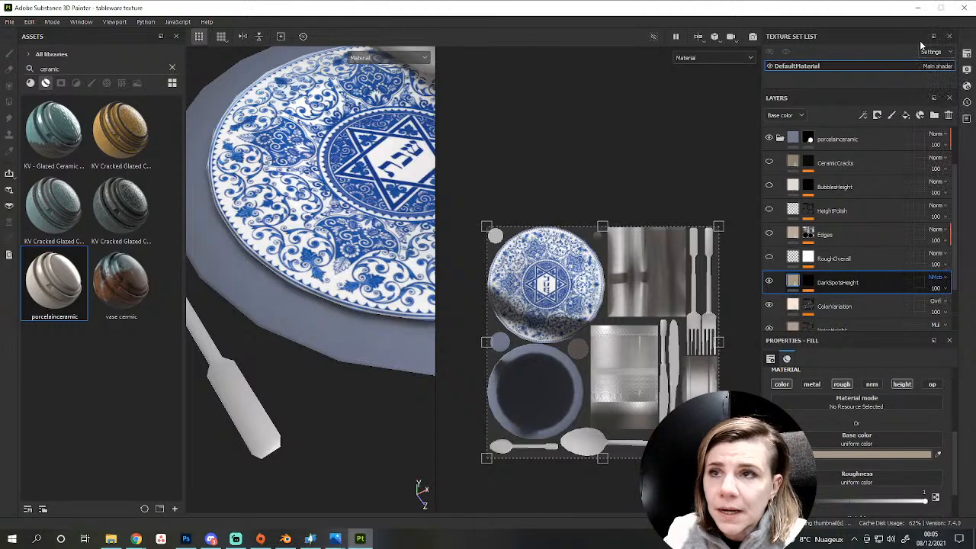
pyautogui.scroll(-3, 415, 211)
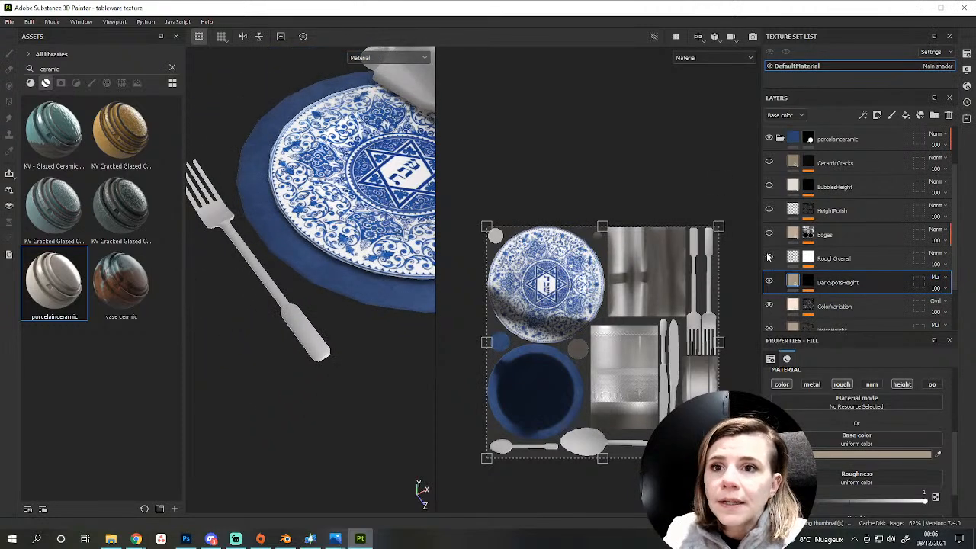
# Show the RoughOverall layer and inspect its effect on the blue base plate.
pyautogui.click(768, 259)
pyautogui.scroll(-3, 318, 228)
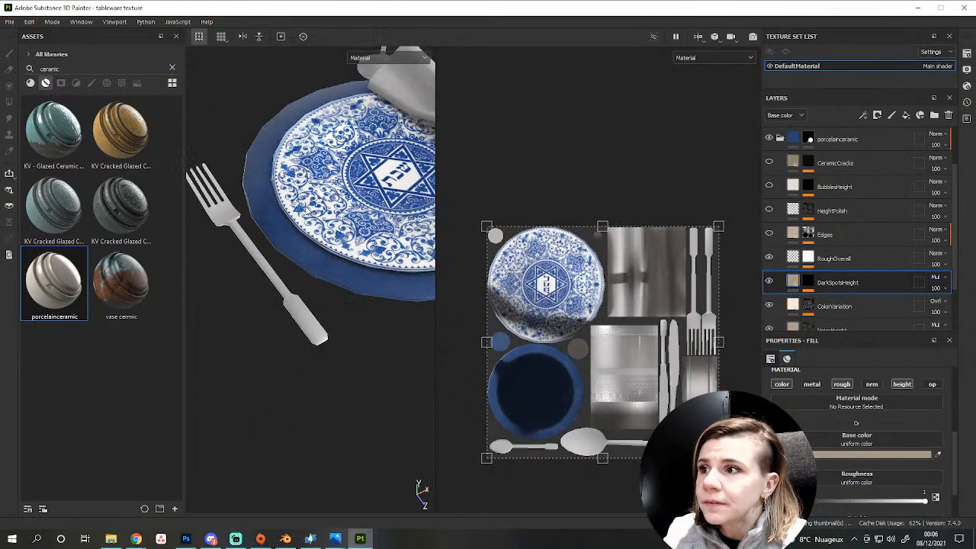
pyautogui.scroll(3, 318, 228)
pyautogui.keyDown('alt'); pyautogui.moveTo(299, 212); pyautogui.dragTo(298, 295); pyautogui.keyUp('alt')
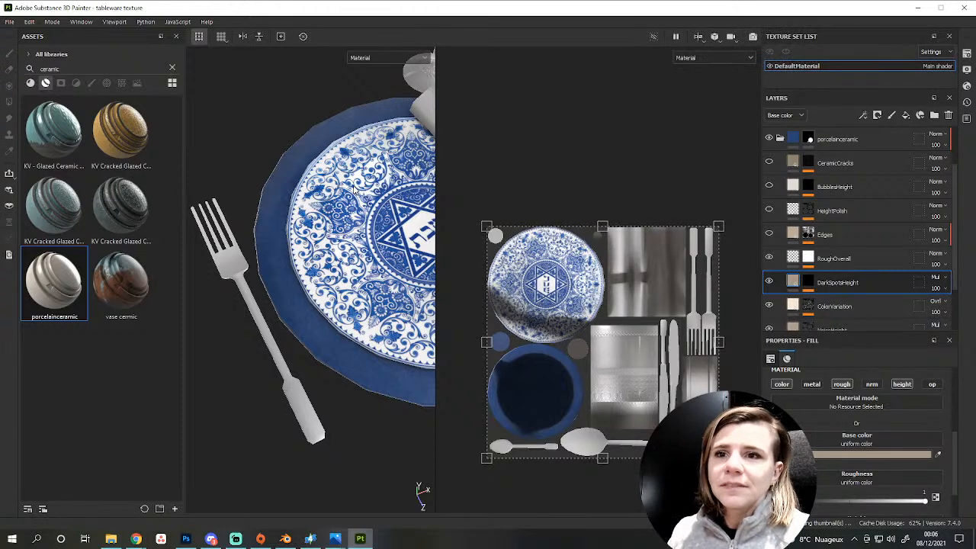
# Show the Edges layer, set its base color blending mode to Overlay and inspect the plate's rim.
pyautogui.click(768, 234)
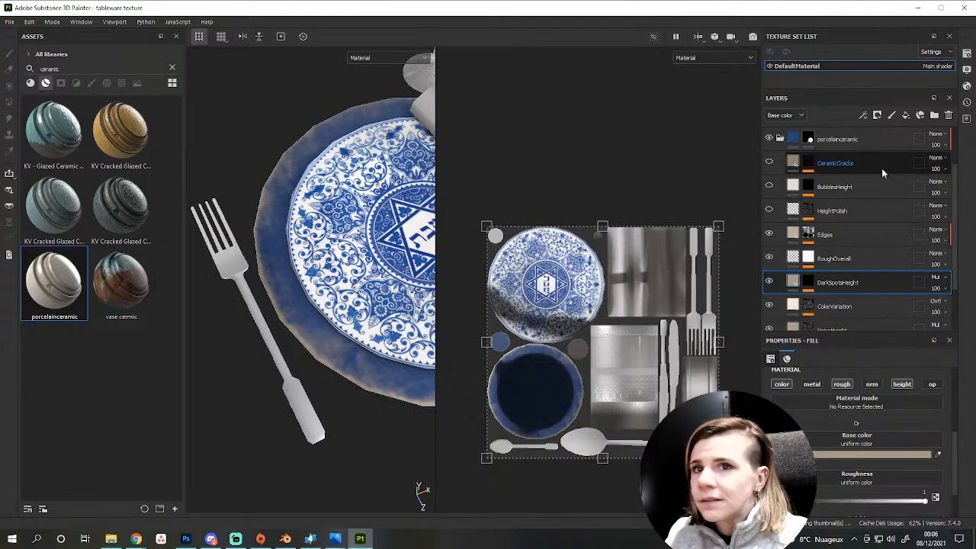
pyautogui.click(936, 229)
pyautogui.click(921, 149)
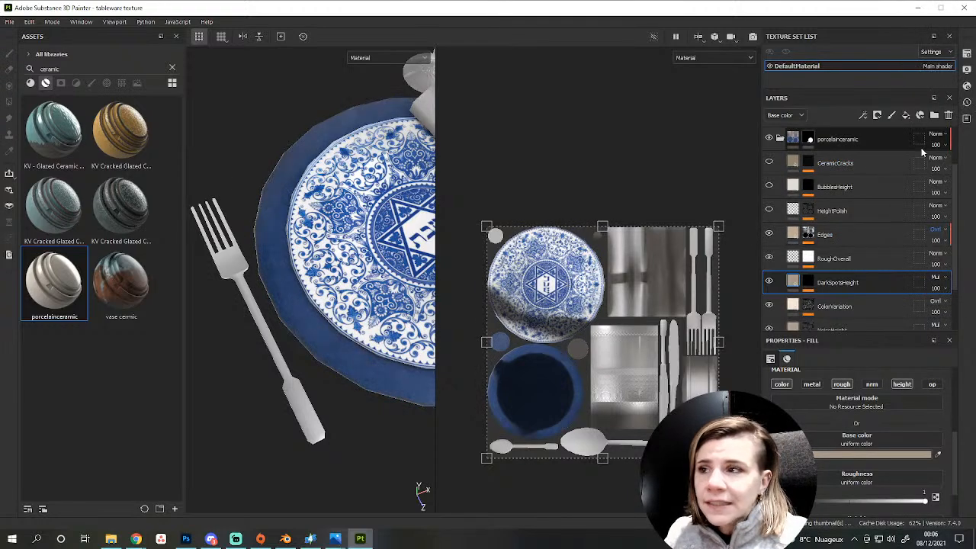
pyautogui.scroll(2, 301, 349)
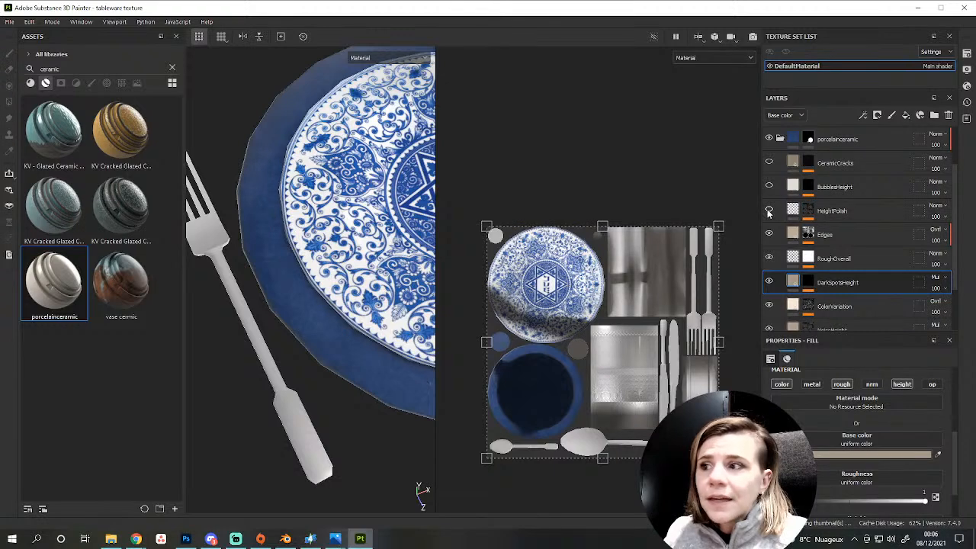
# Delete the HeightPolish layer and show the BubblesHeight layer on the blue base plate.
pyautogui.click(859, 211)
pyautogui.press('Delete')
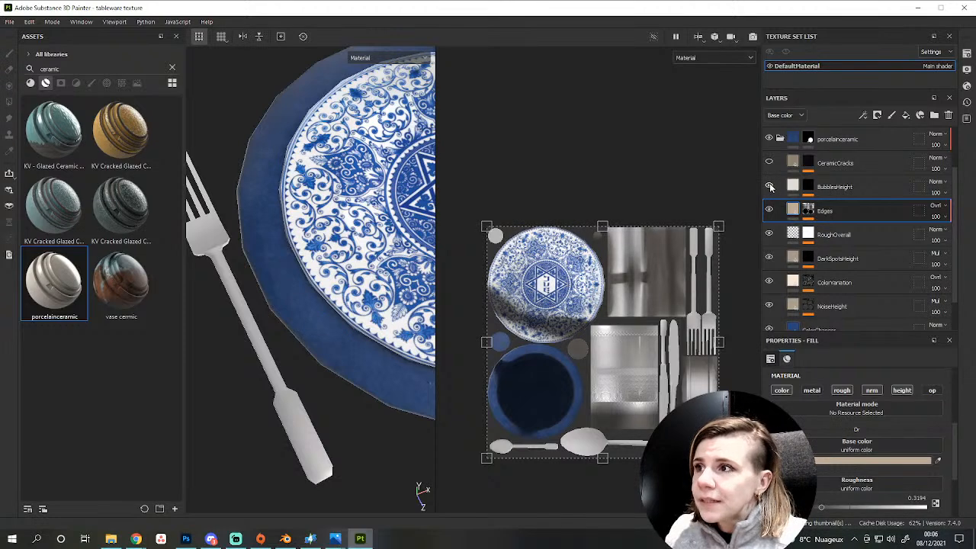
pyautogui.scroll(-3, 354, 331)
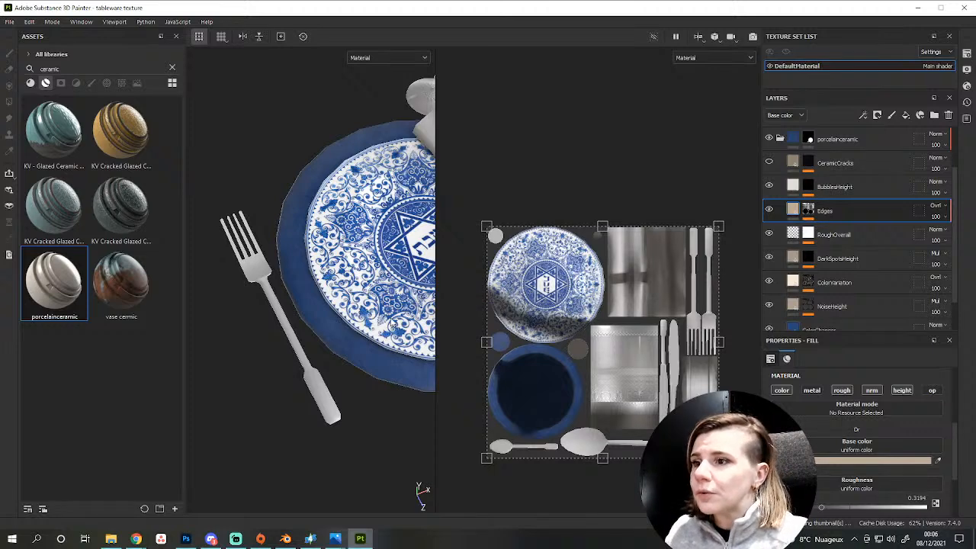
# Make the CeramicCracks layer visible and set its base color to light beige D2CABF.
pyautogui.scroll(5, 394, 309)
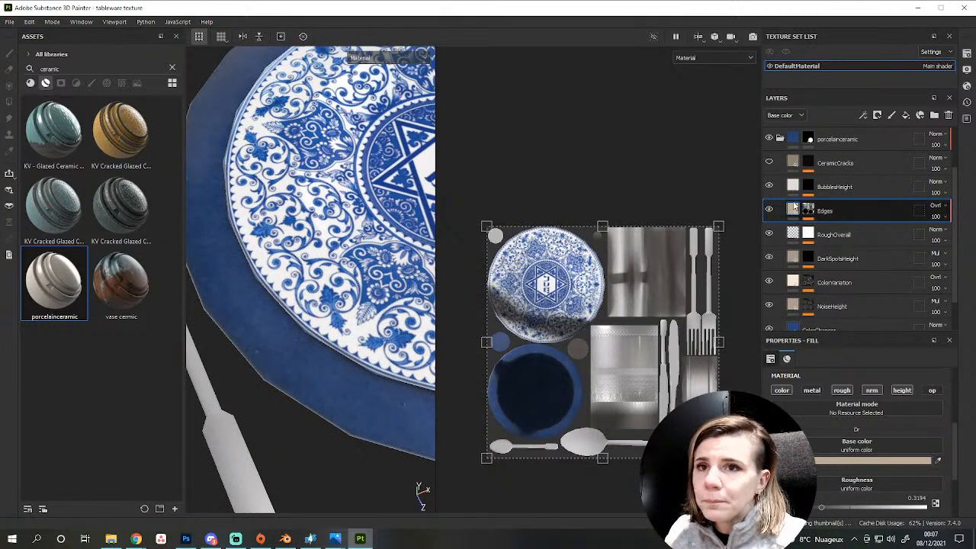
pyautogui.click(868, 186)
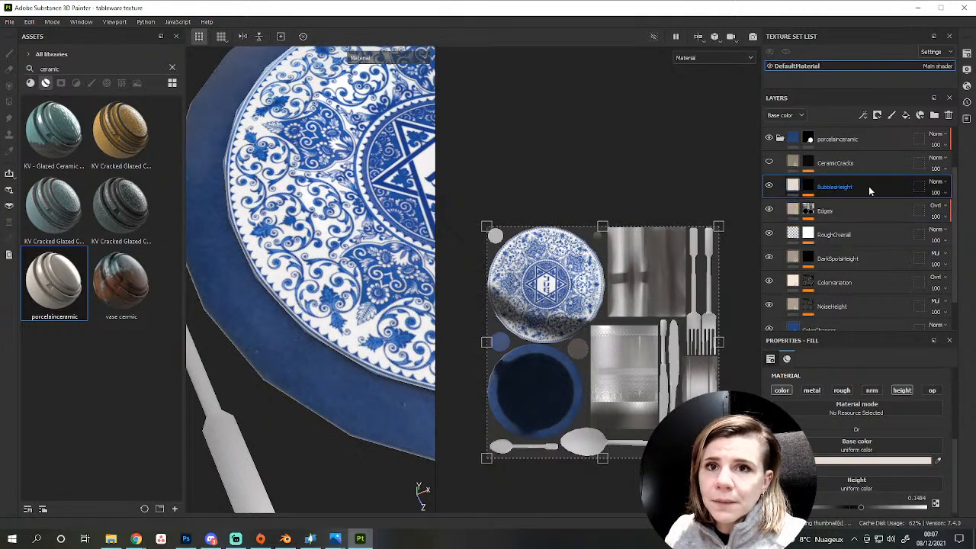
pyautogui.click(769, 163)
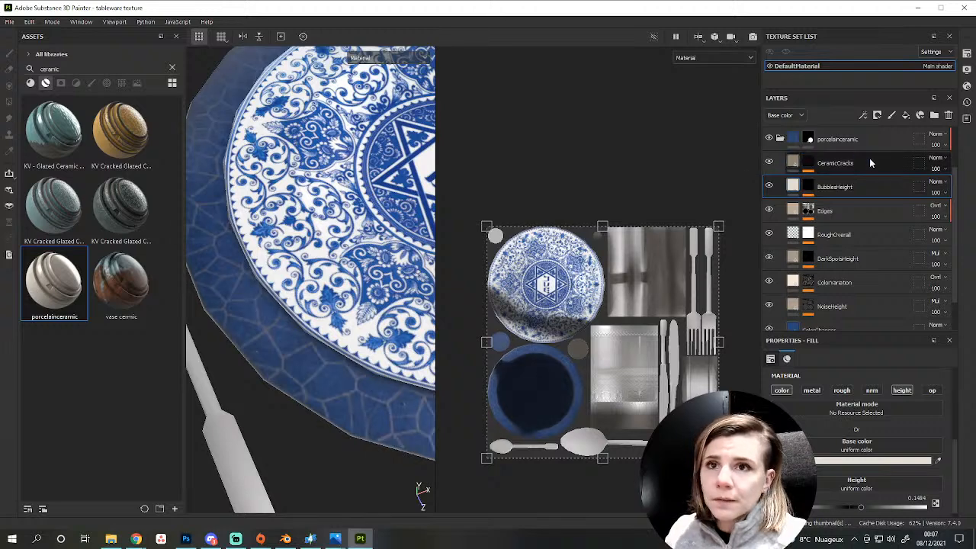
pyautogui.click(869, 160)
pyautogui.click(795, 166)
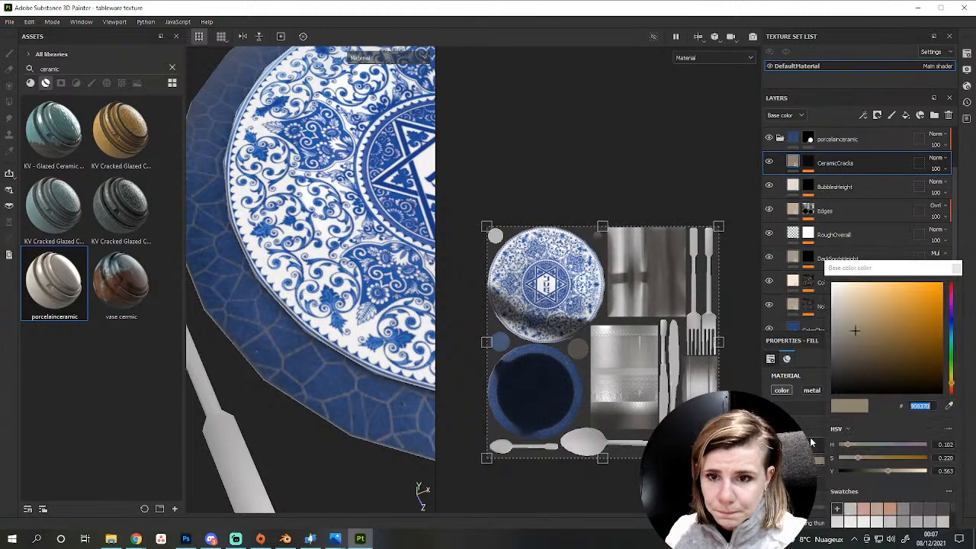
pyautogui.click(839, 302)
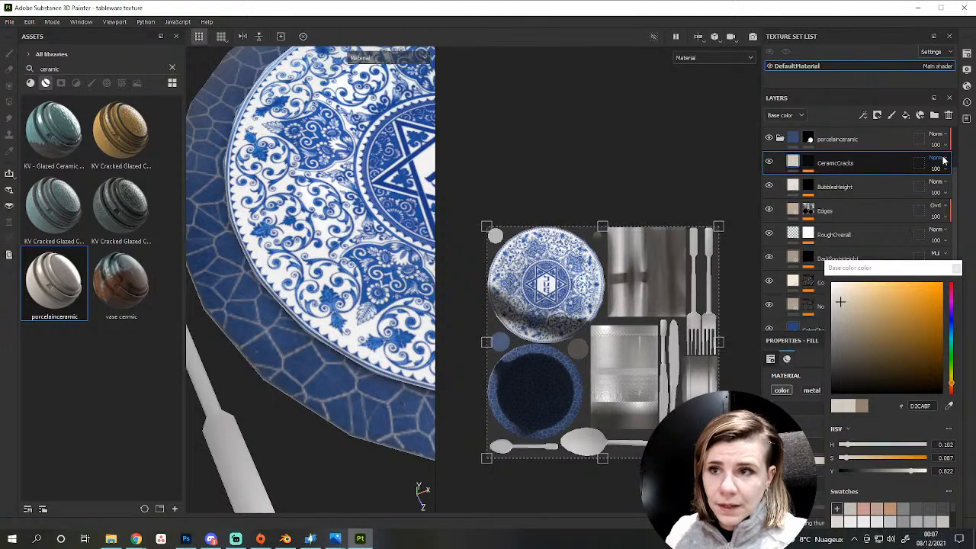
# Set the CeramicCracks layer's blending mode to Overlay and check the cracks on the plate rim.
pyautogui.click(936, 157)
pyautogui.click(913, 310)
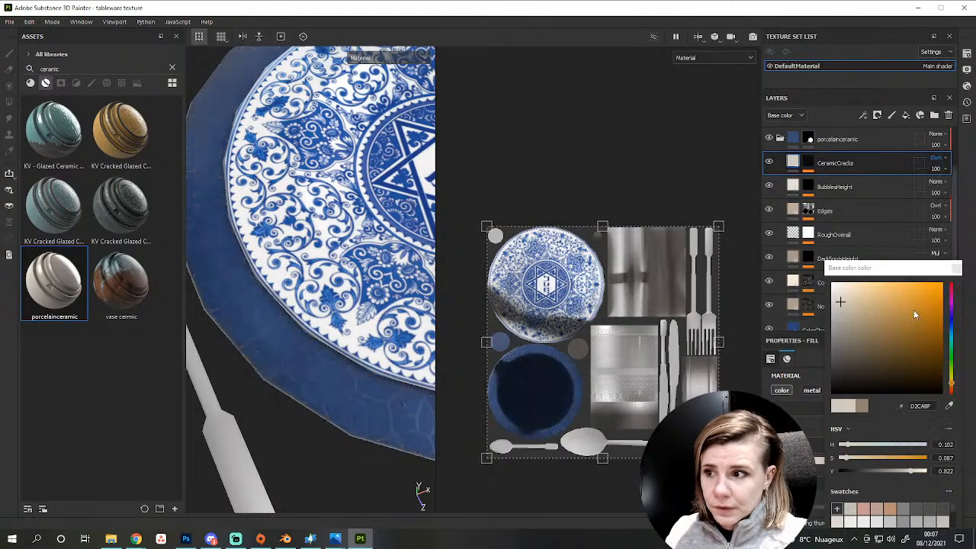
pyautogui.keyDown('alt'); pyautogui.moveTo(343, 290); pyautogui.dragTo(343, 384); pyautogui.keyUp('alt')
pyautogui.scroll(6, 344, 388)
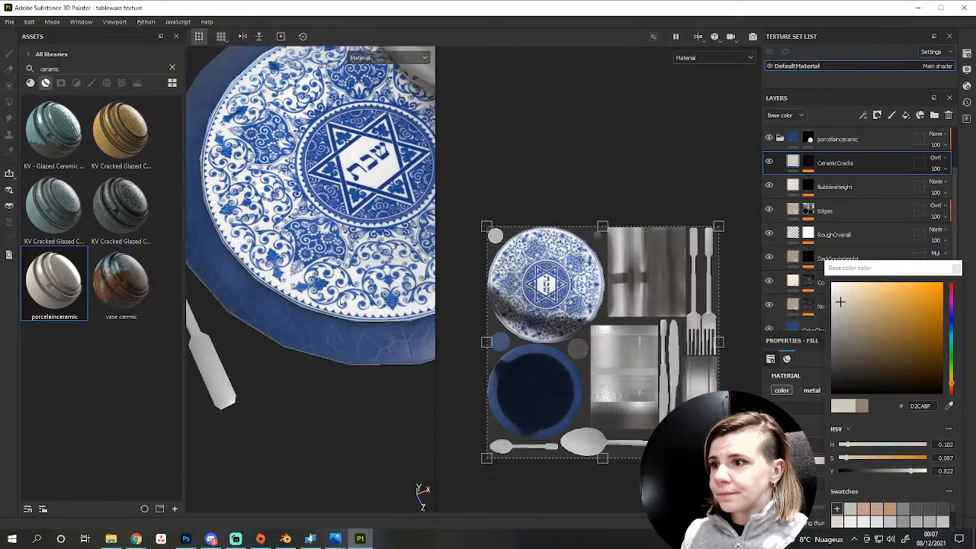
pyautogui.keyDown('alt'); pyautogui.moveTo(381, 229); pyautogui.dragTo(316, 367, button='middle'); pyautogui.keyUp('alt')
pyautogui.scroll(-3, 317, 363)
pyautogui.scroll(-3, 317, 362)
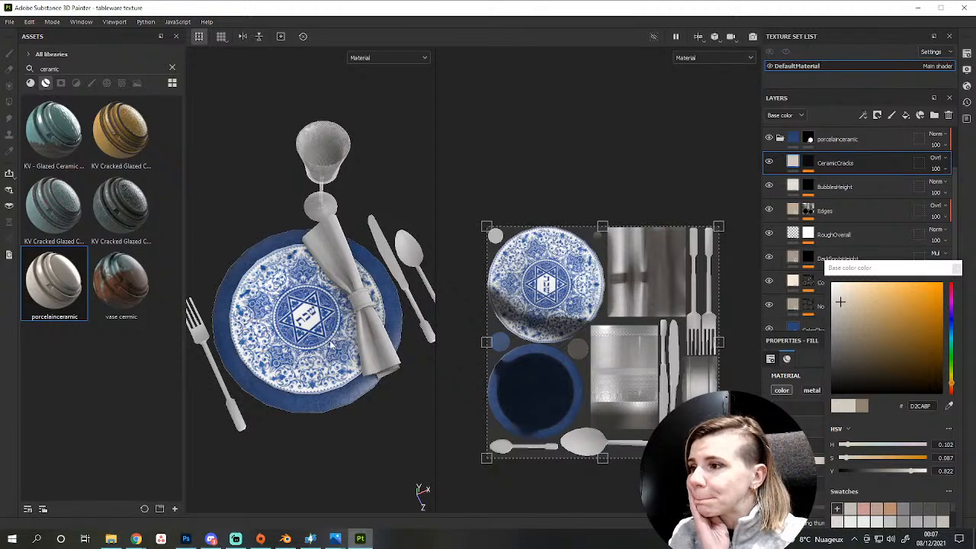
# Search the smart materials for metal and compare the choices with the table-setting reference photo.
pyautogui.doubleClick(64, 69)
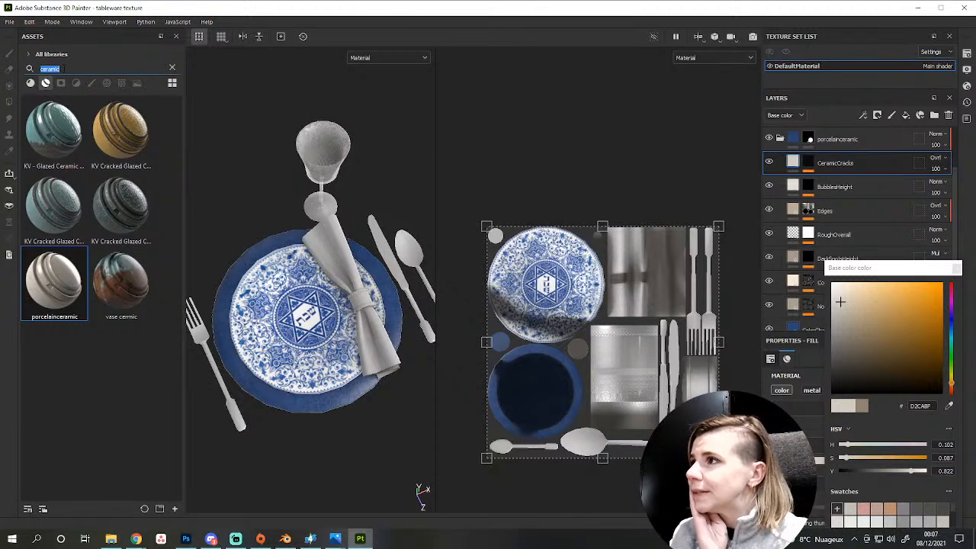
pyautogui.write('metal')
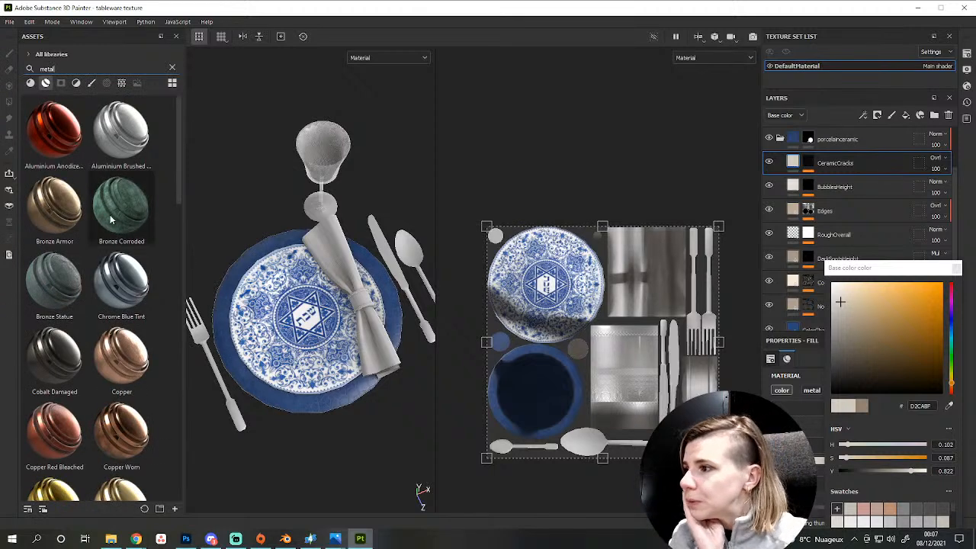
pyautogui.scroll(-10, 111, 219)
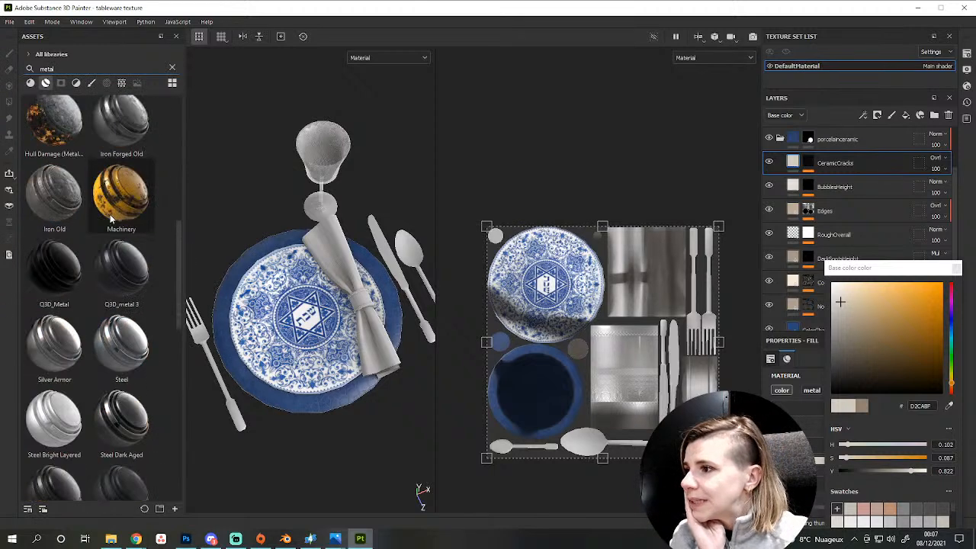
pyautogui.scroll(-5, 110, 219)
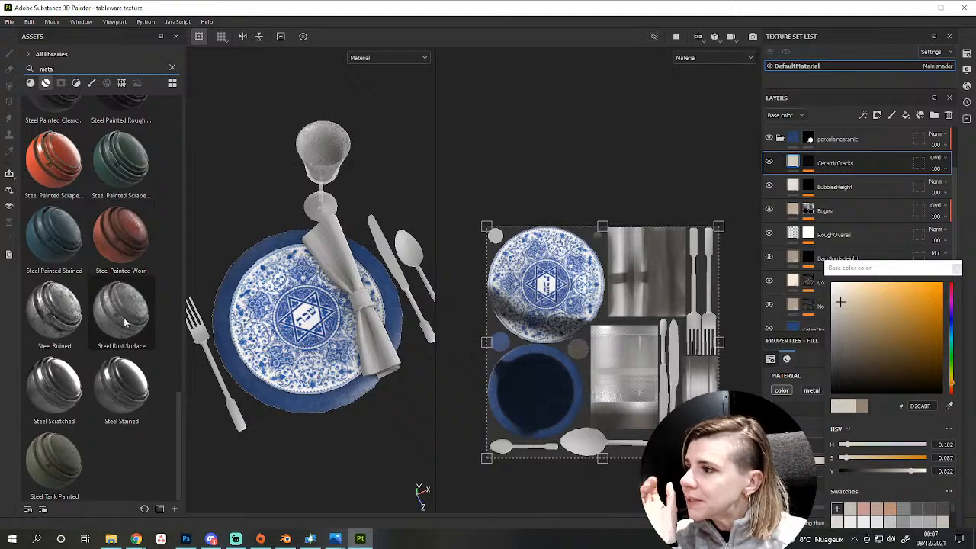
pyautogui.moveTo(335, 539)
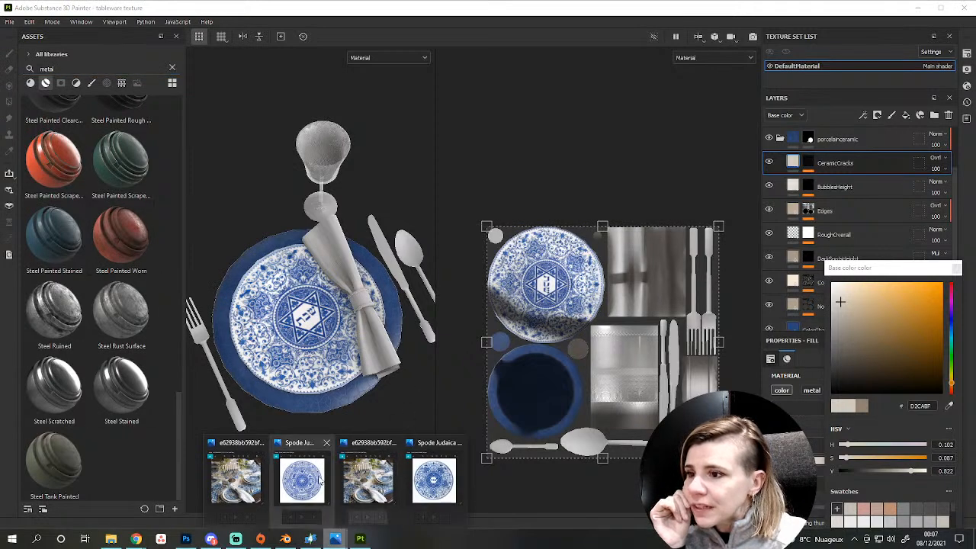
pyautogui.click(373, 486)
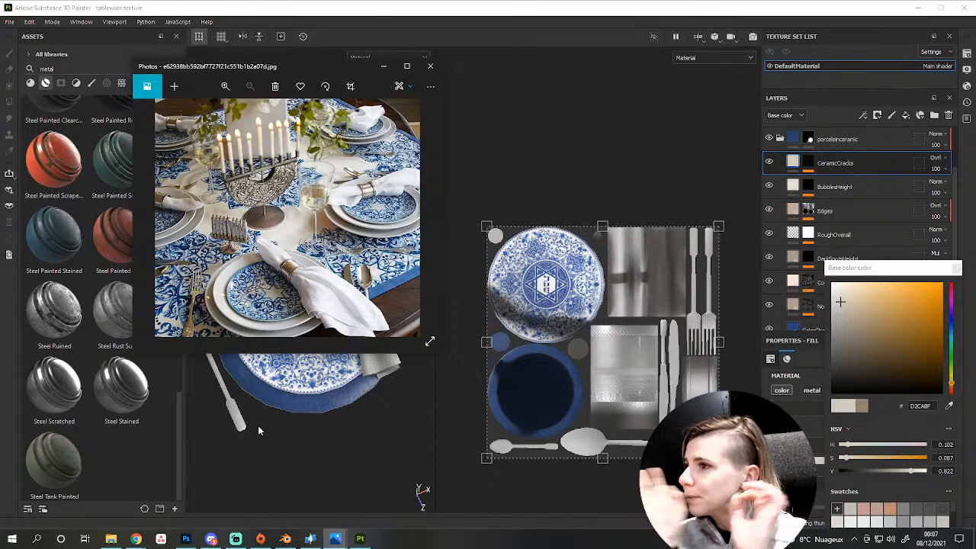
pyautogui.click(140, 454)
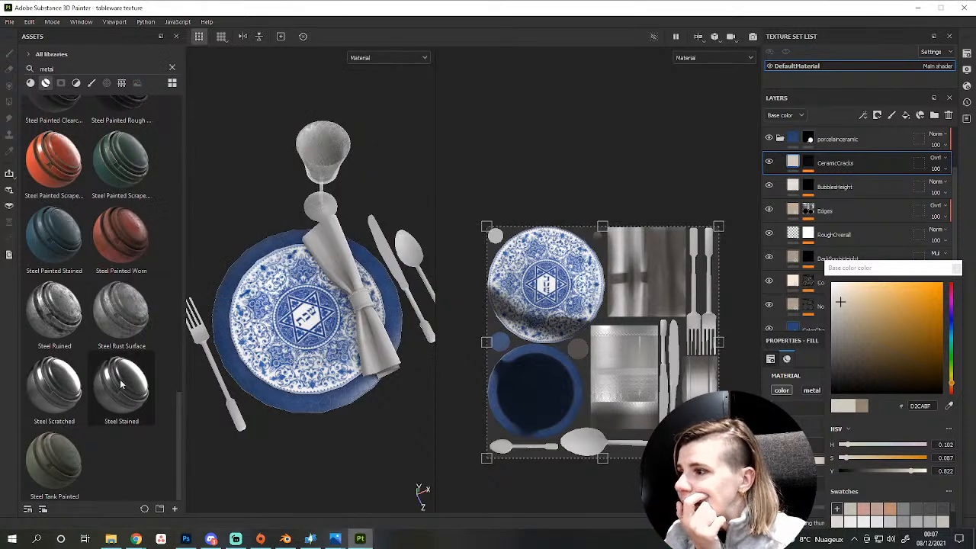
# Apply the Steel Stained smart material to the tableware model and inspect it on the fork and plates.
pyautogui.moveTo(120, 392); pyautogui.dragTo(412, 282)
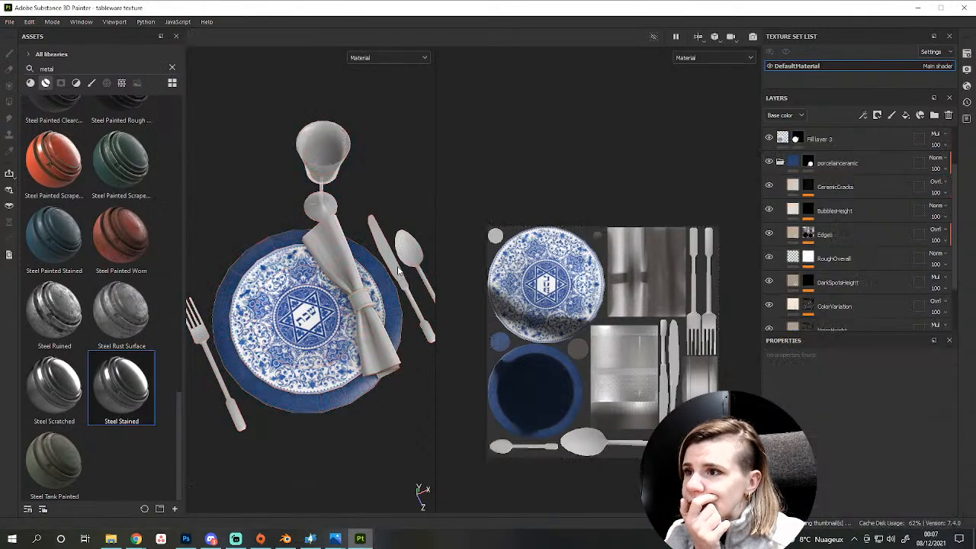
pyautogui.scroll(3, 224, 457)
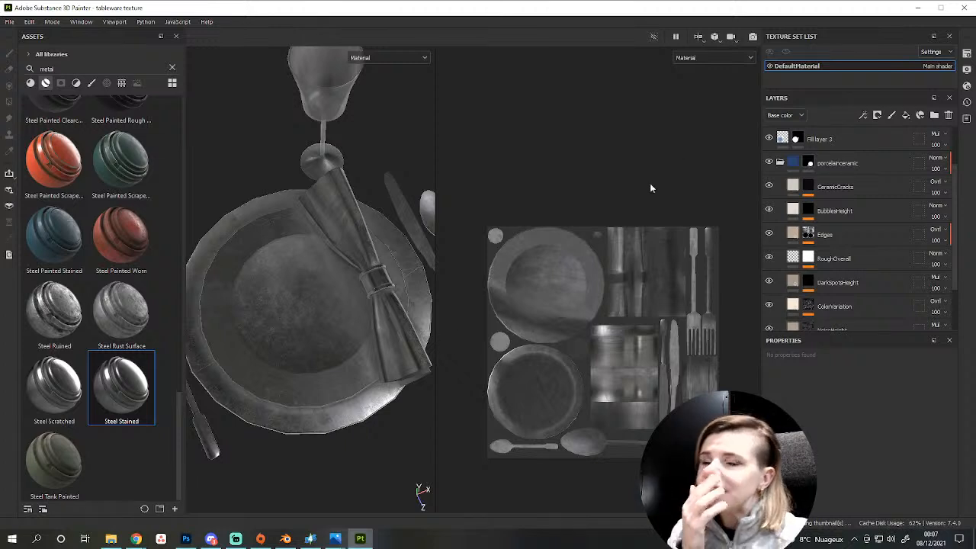
pyautogui.scroll(-4, 369, 320)
pyautogui.keyDown('alt'); pyautogui.moveTo(336, 334); pyautogui.dragTo(388, 288, button='middle'); pyautogui.keyUp('alt')
pyautogui.scroll(4, 364, 347)
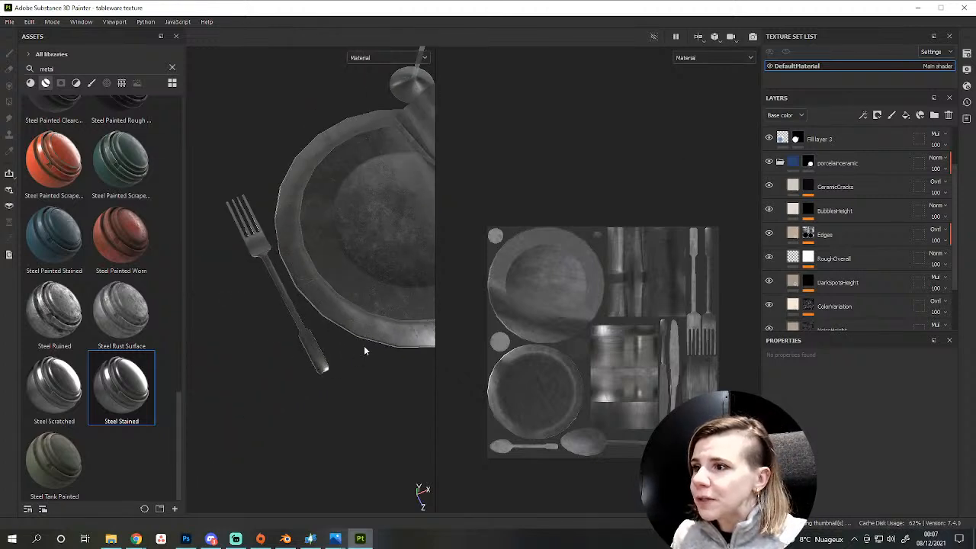
pyautogui.scroll(2, 358, 351)
pyautogui.scroll(-5, 290, 355)
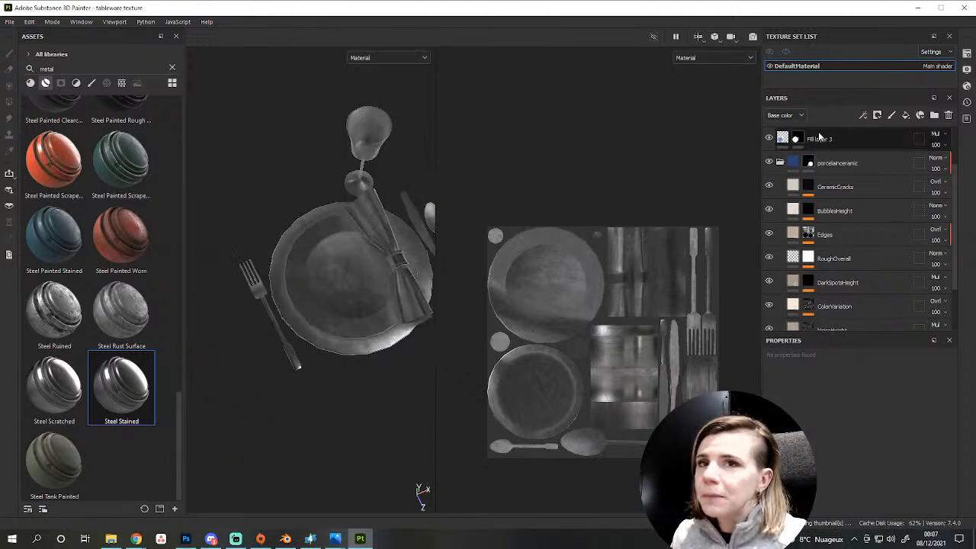
# Collapse the porcelainceramic folder and move the Steel Stained folder directly below the Dirt layer.
pyautogui.scroll(3, 859, 183)
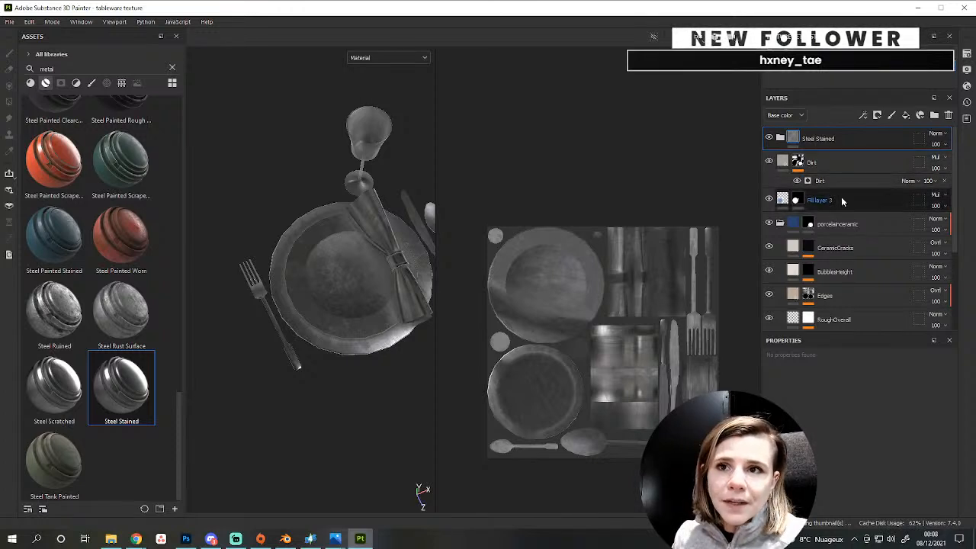
pyautogui.click(780, 224)
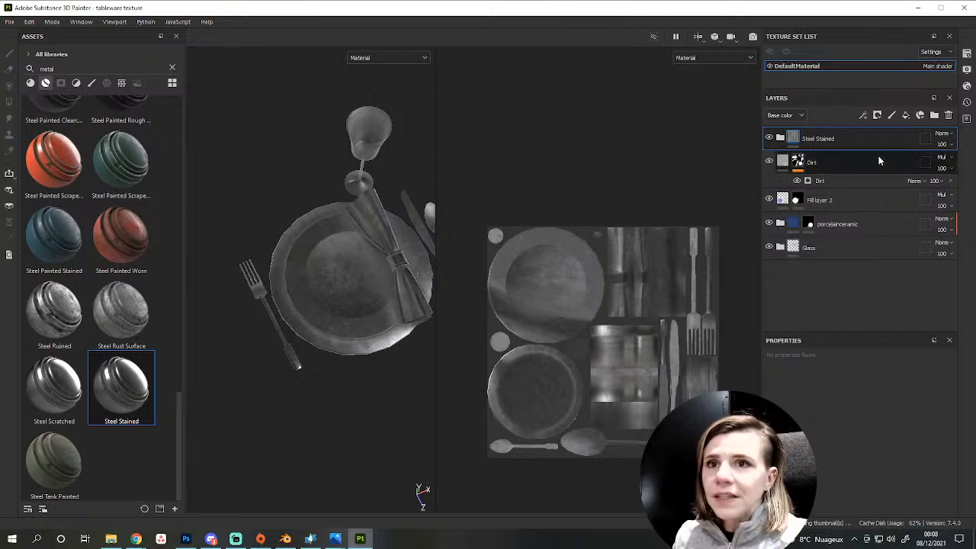
pyautogui.moveTo(834, 140); pyautogui.dragTo(827, 179)
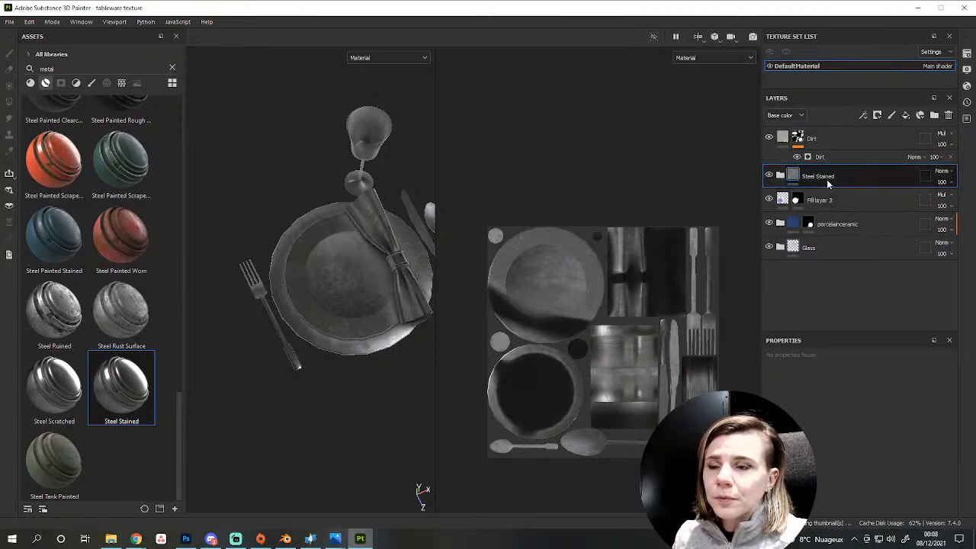
# Add a black mask to the Steel Stained folder and polygon-fill the fork, knife, spoon and napkin ring into it.
pyautogui.rightClick(832, 176)
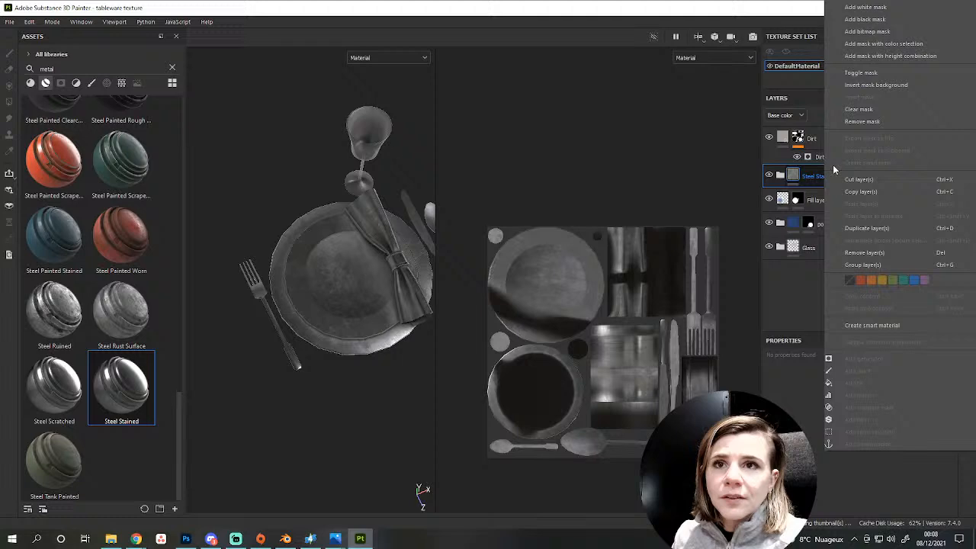
pyautogui.click(861, 23)
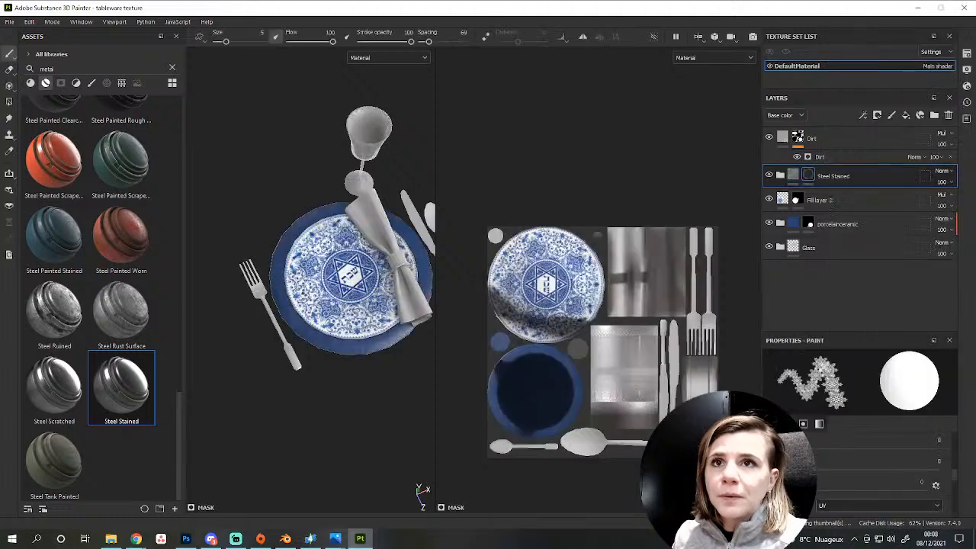
pyautogui.click(9, 101)
pyautogui.click(285, 345)
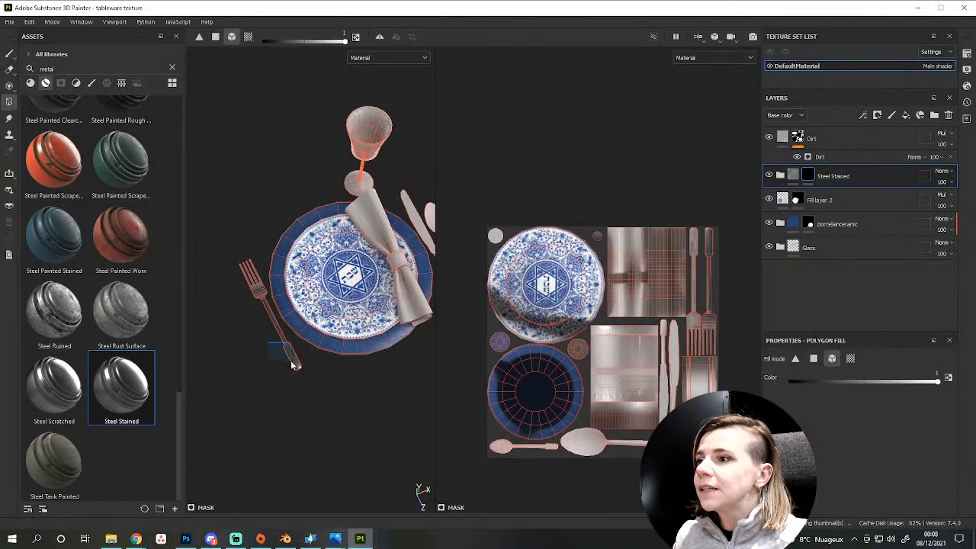
pyautogui.keyDown('alt'); pyautogui.moveTo(309, 344); pyautogui.dragTo(212, 371, button='middle'); pyautogui.keyUp('alt')
pyautogui.click(358, 311)
pyautogui.click(375, 309)
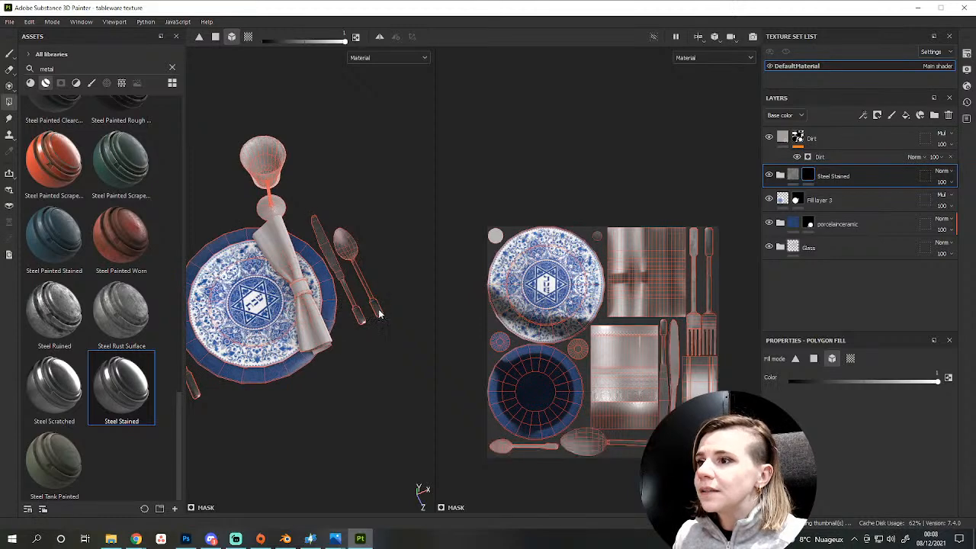
pyautogui.keyDown('alt'); pyautogui.moveTo(285, 374); pyautogui.dragTo(310, 342, button='middle'); pyautogui.keyUp('alt')
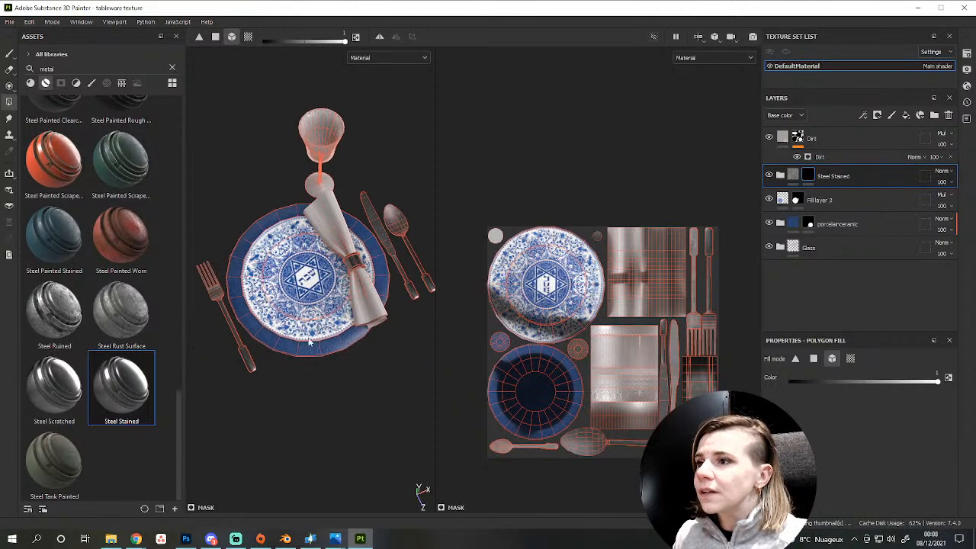
pyautogui.click(8, 55)
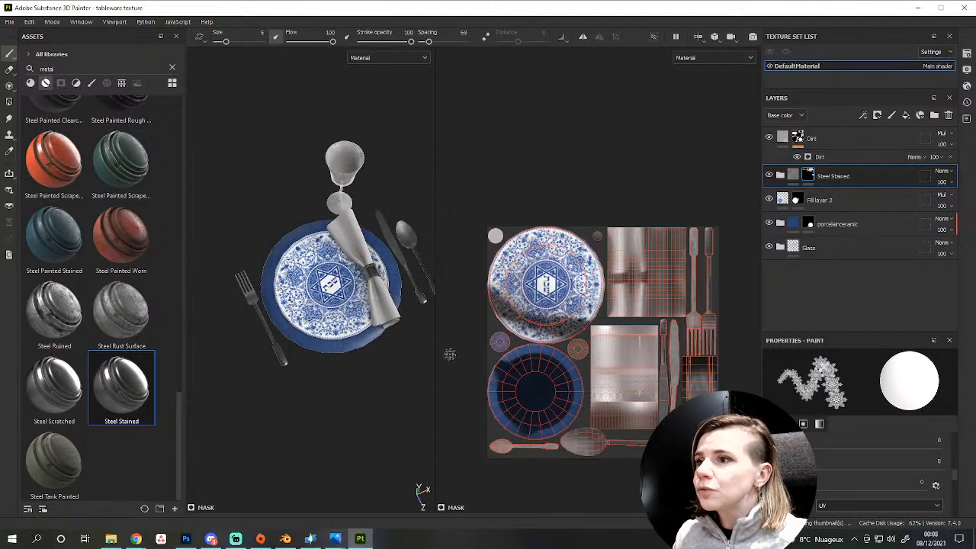
# Expand the Steel Stained folder and set the Steel Base layer's luminosity to 0.6.
pyautogui.click(799, 175)
pyautogui.click(780, 175)
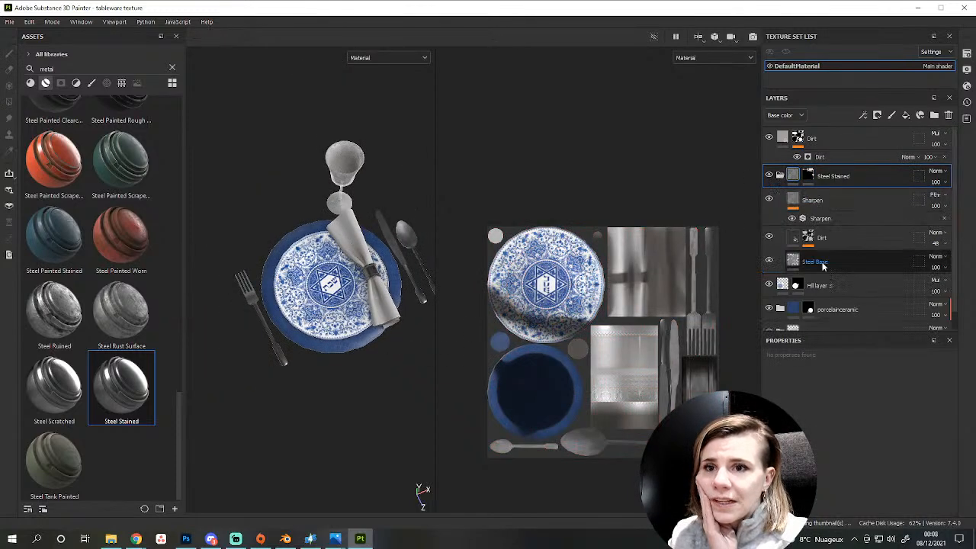
pyautogui.scroll(-1, 839, 214)
pyautogui.click(830, 242)
pyautogui.scroll(-1, 884, 454)
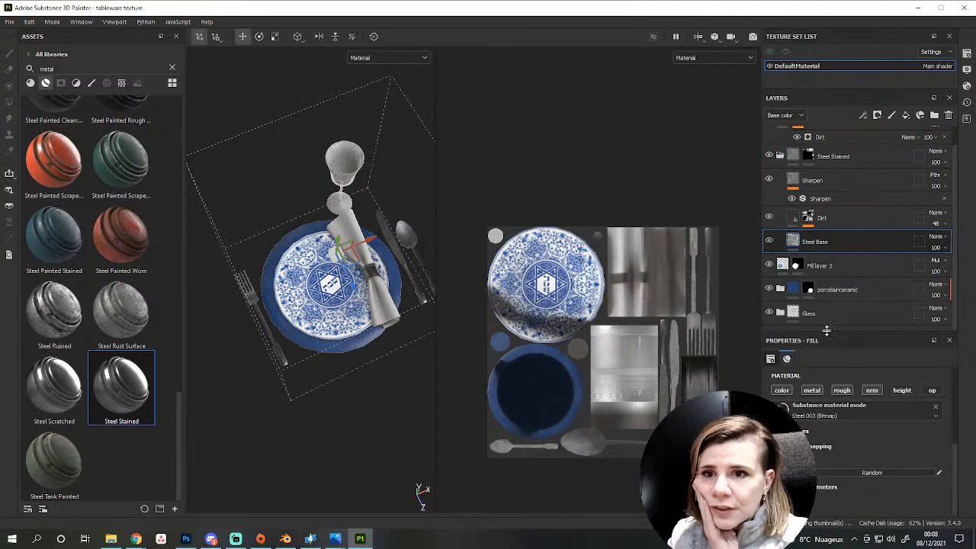
pyautogui.moveTo(826, 329); pyautogui.dragTo(826, 320)
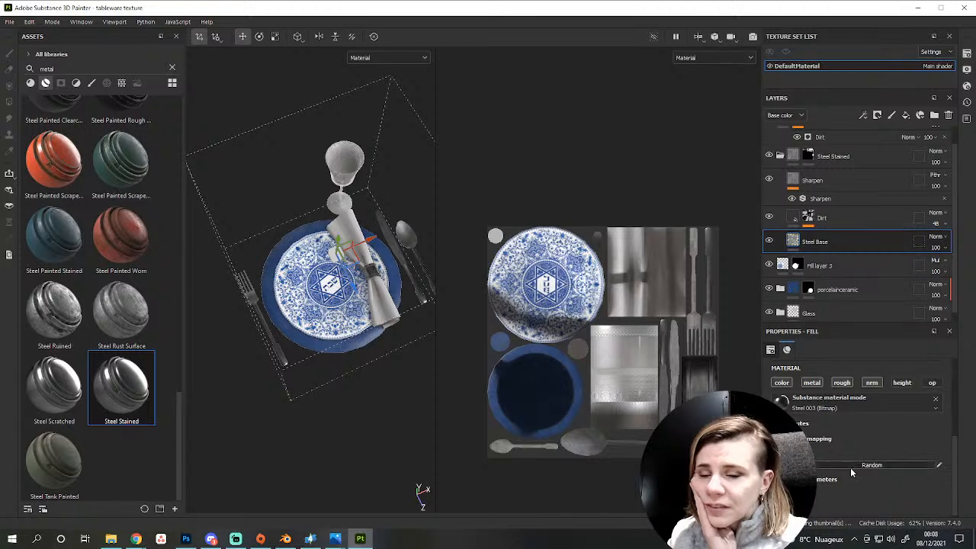
pyautogui.scroll(-5, 862, 454)
pyautogui.moveTo(868, 441); pyautogui.dragTo(879, 441)
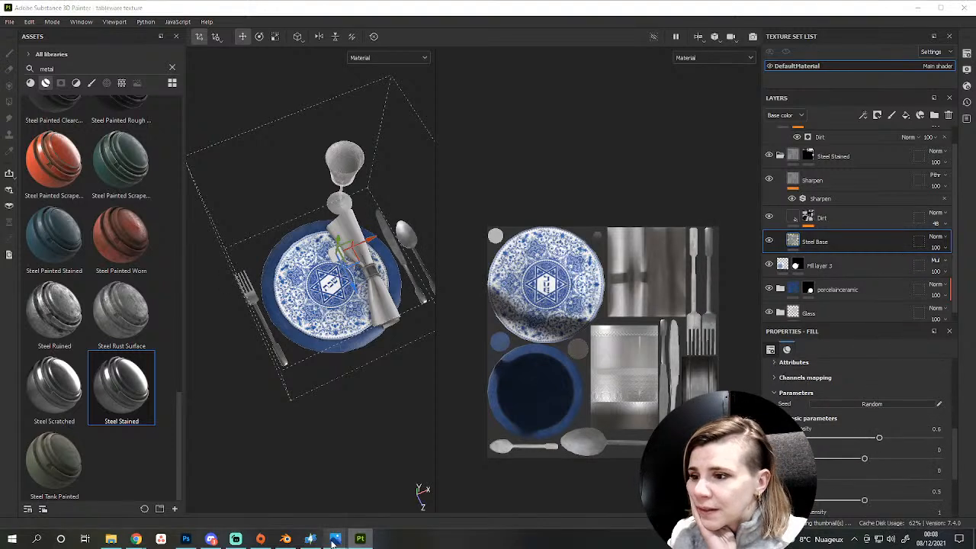
# Compare the steel on the cutlery and napkin ring with the table-setting reference photo.
pyautogui.moveTo(334, 538)
pyautogui.moveTo(381, 478)
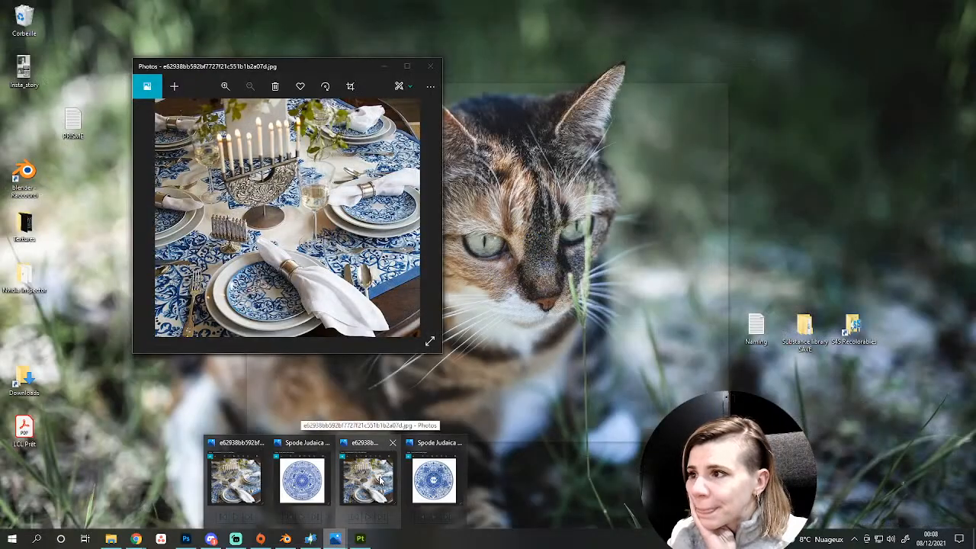
pyautogui.scroll(5, 298, 357)
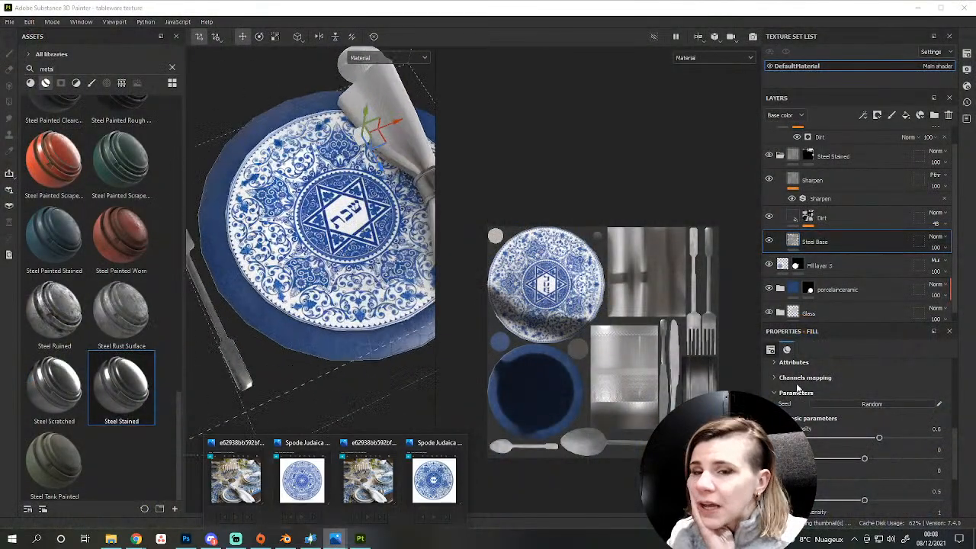
pyautogui.scroll(-2, 244, 382)
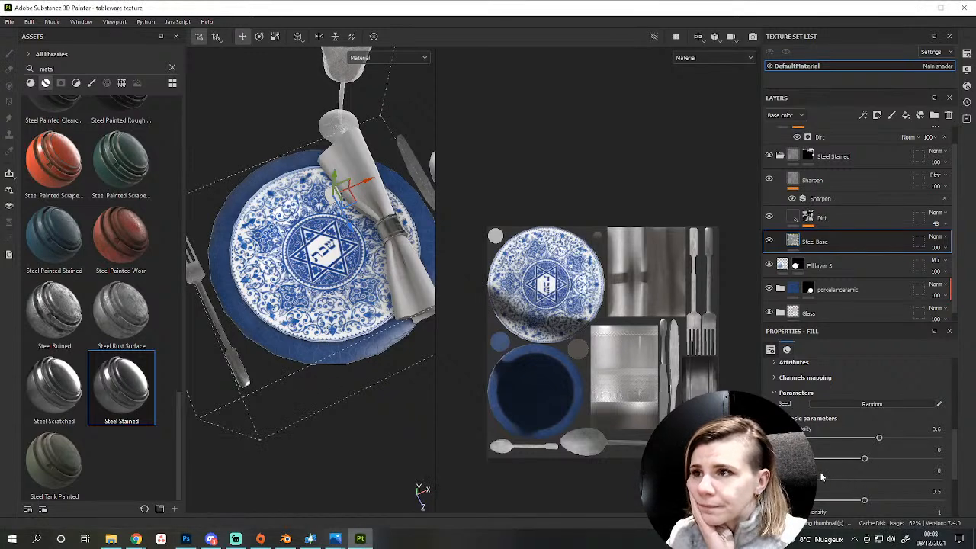
# Set the Steel Base layer's luminosity to 0.63, hue shift to 0.04 and saturation to 0.59.
pyautogui.scroll(-2, 419, 395)
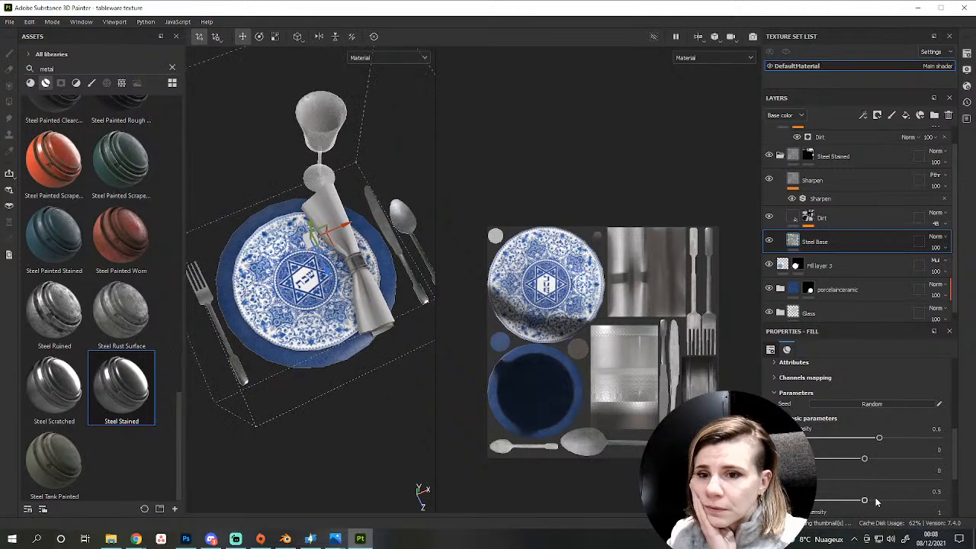
pyautogui.moveTo(880, 439); pyautogui.dragTo(885, 439)
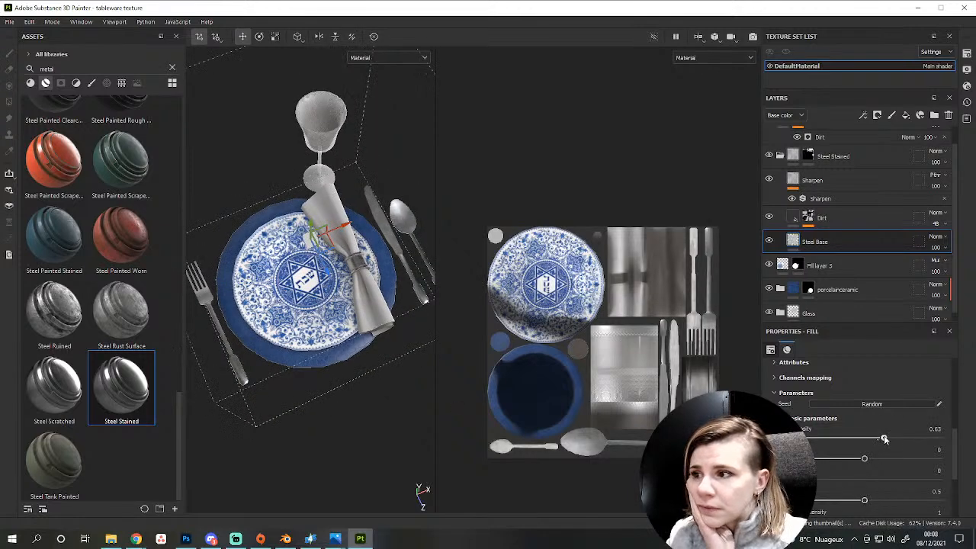
pyautogui.moveTo(788, 479); pyautogui.dragTo(795, 479)
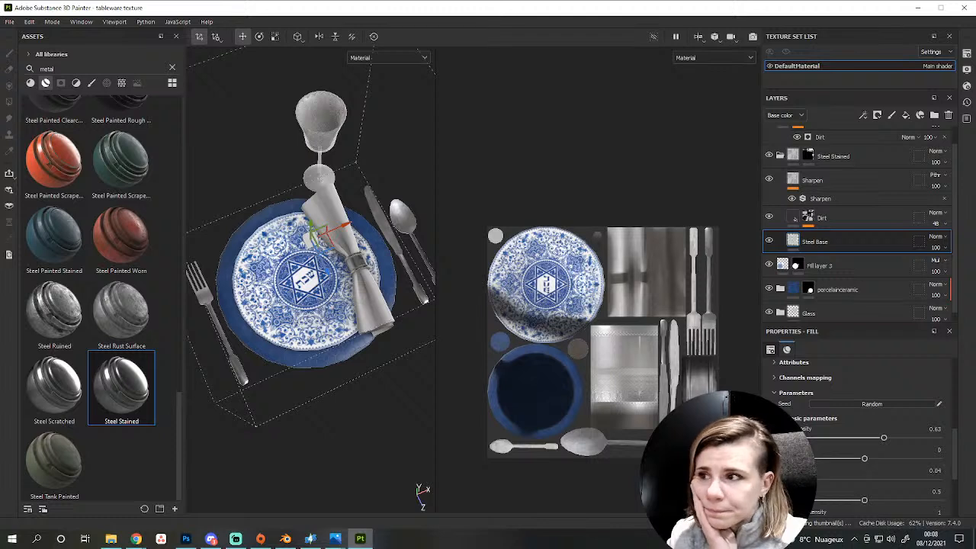
pyautogui.scroll(-1, 879, 478)
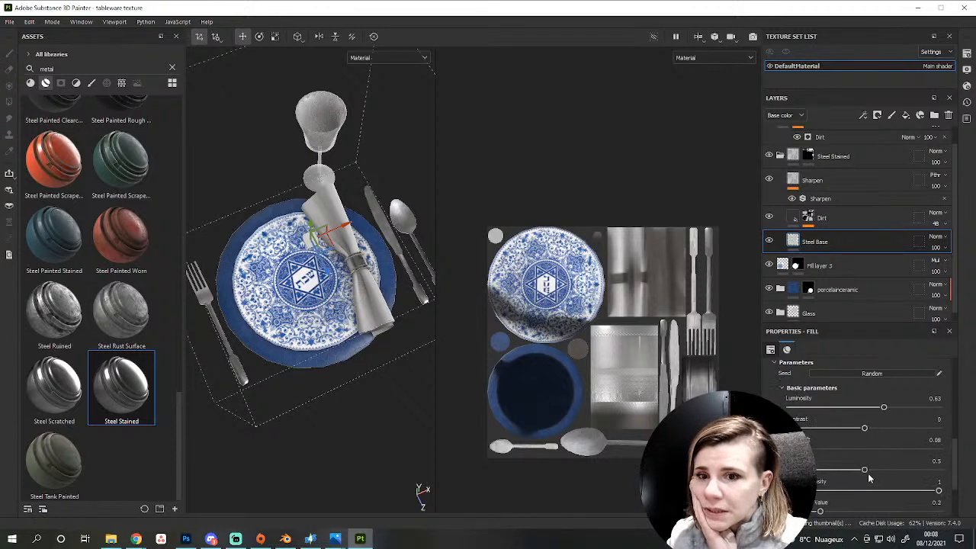
pyautogui.moveTo(864, 470); pyautogui.dragTo(873, 472)
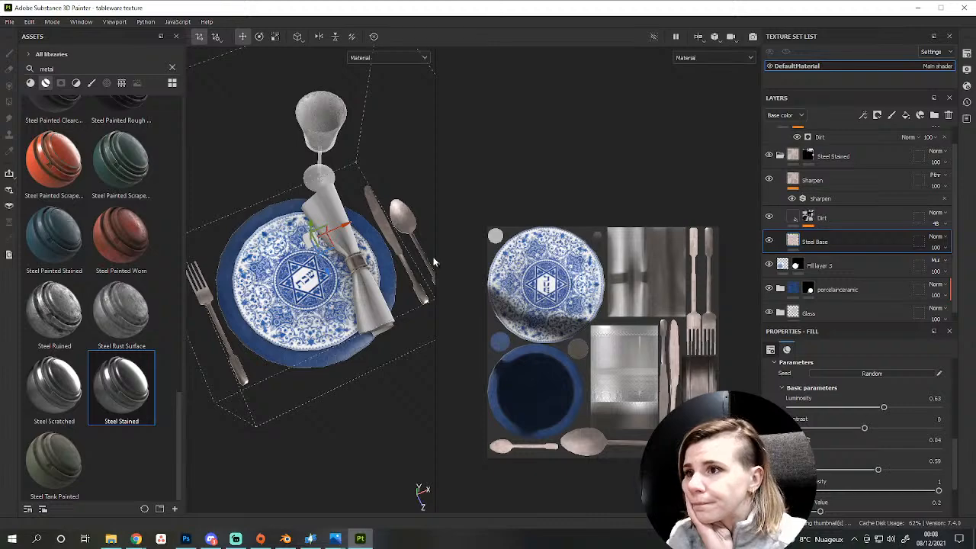
# Widen the 3D viewport and set the Steel Base layer's tiling scale to 1.
pyautogui.moveTo(436, 257); pyautogui.dragTo(594, 257)
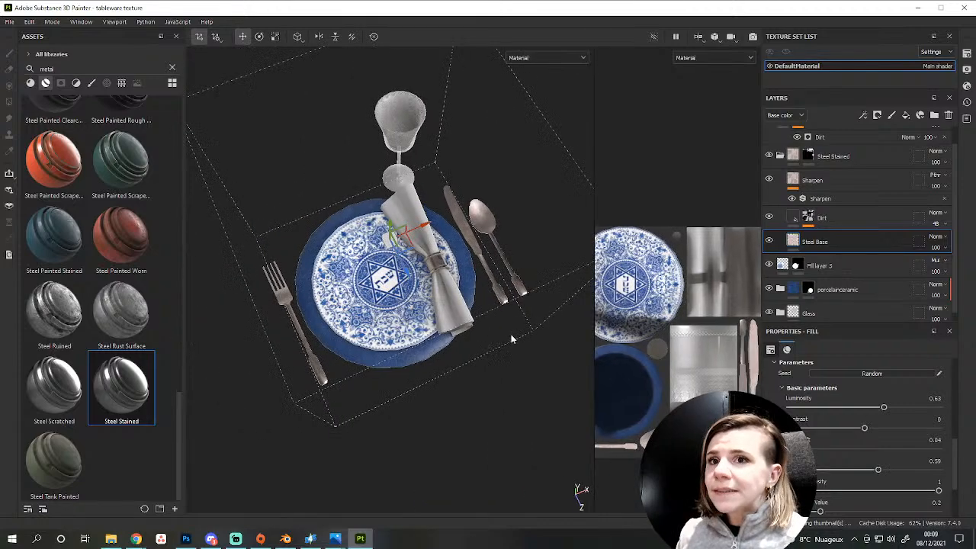
pyautogui.scroll(1, 507, 341)
pyautogui.scroll(3, 320, 398)
pyautogui.scroll(4, 320, 398)
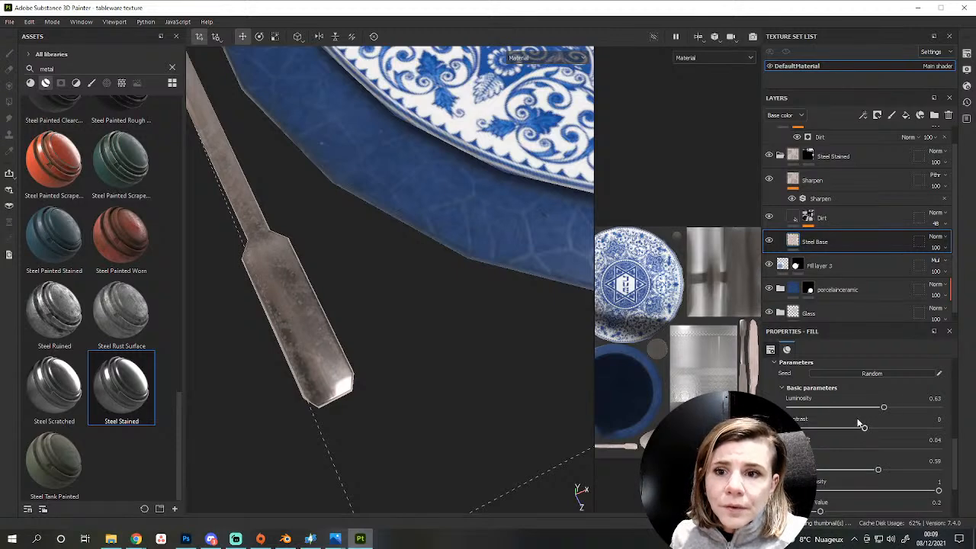
pyautogui.scroll(5, 854, 428)
pyautogui.click(855, 460)
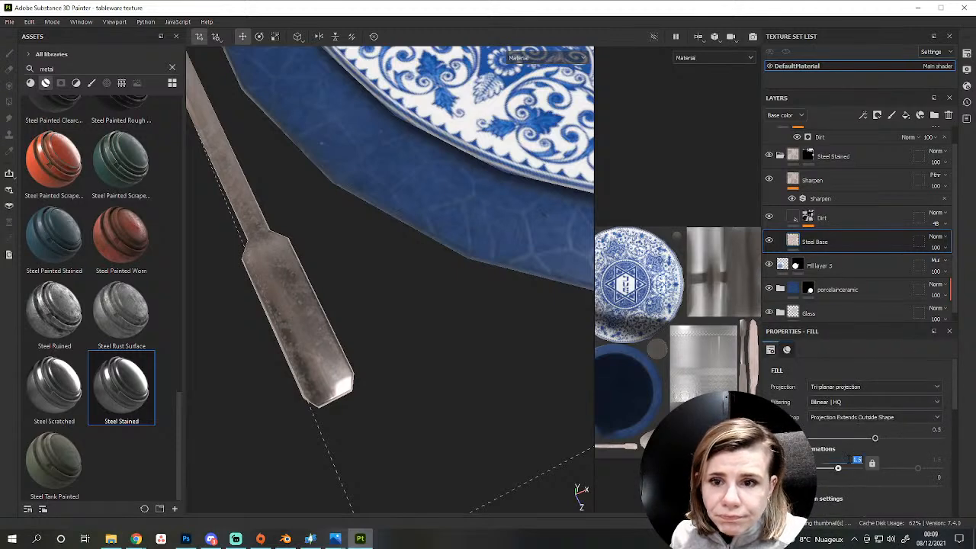
pyautogui.scroll(-4, 450, 292)
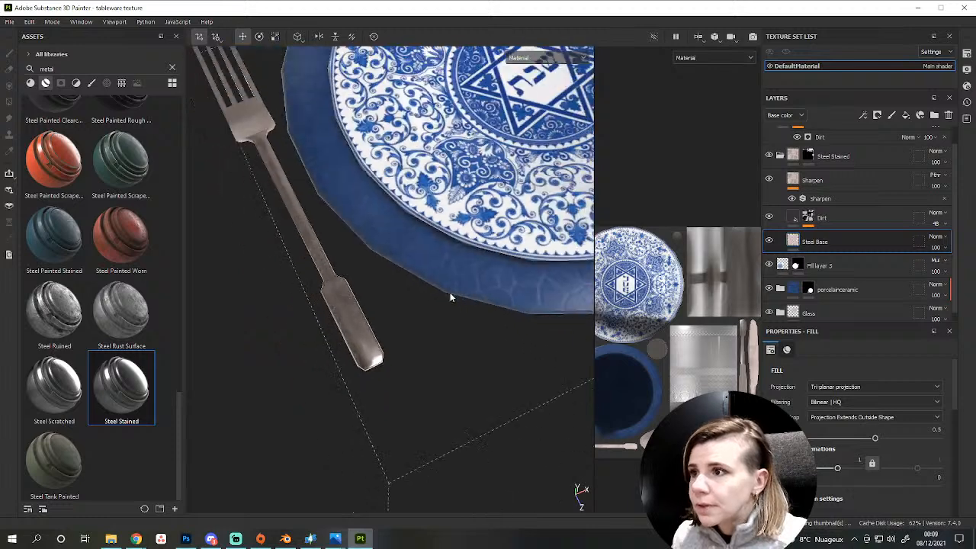
# Compare the fork with and without the Dirt layer of the Steel Stained folder, leaving the layer visible.
pyautogui.keyDown('alt'); pyautogui.moveTo(424, 268); pyautogui.dragTo(435, 342, button='middle'); pyautogui.keyUp('alt')
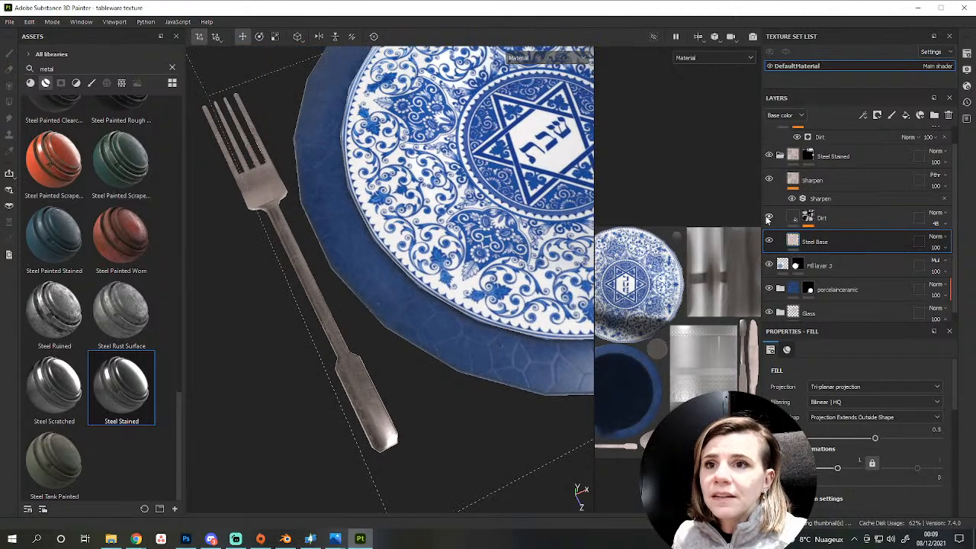
pyautogui.click(768, 218)
pyautogui.click(768, 218)
pyautogui.click(768, 218)
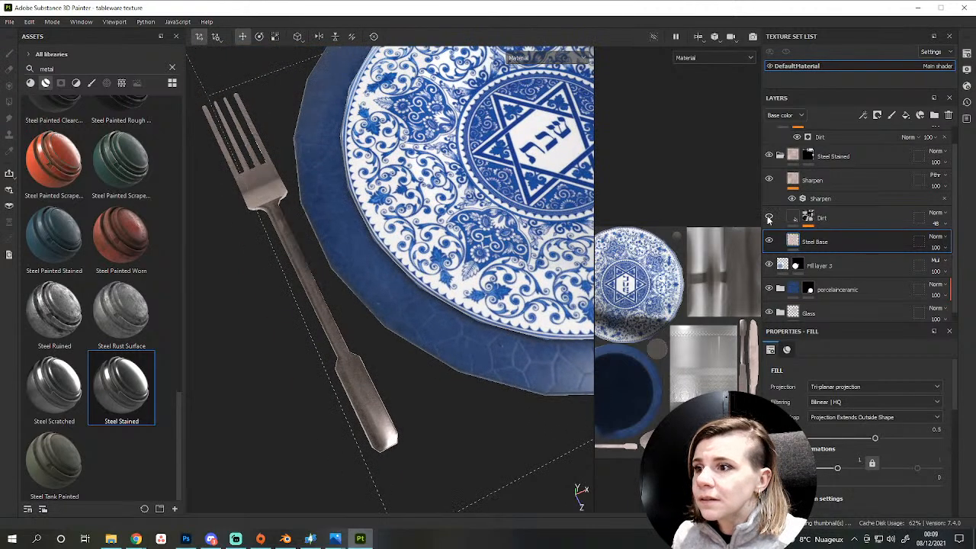
pyautogui.click(768, 218)
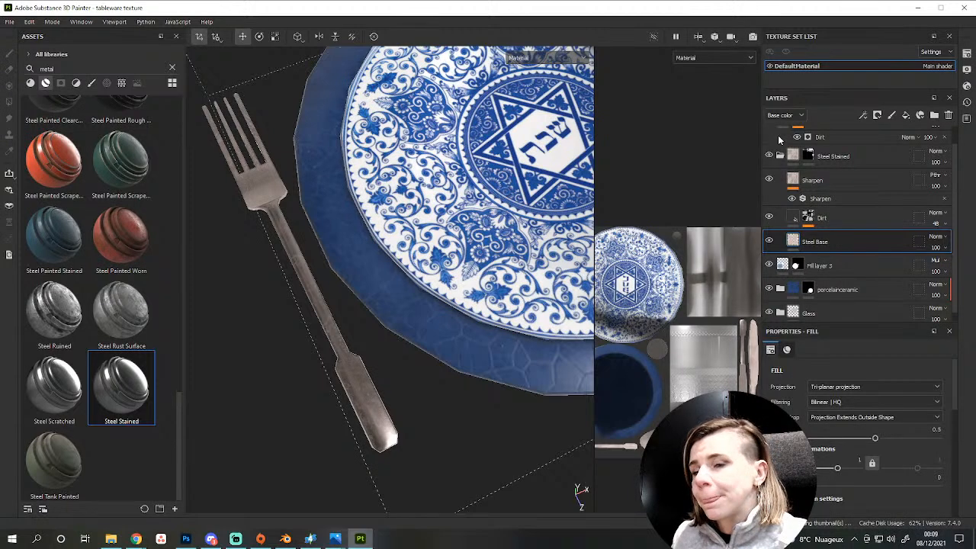
# Add a fill layer directly above Steel Base inside the Steel Stained folder.
pyautogui.scroll(-1, 848, 230)
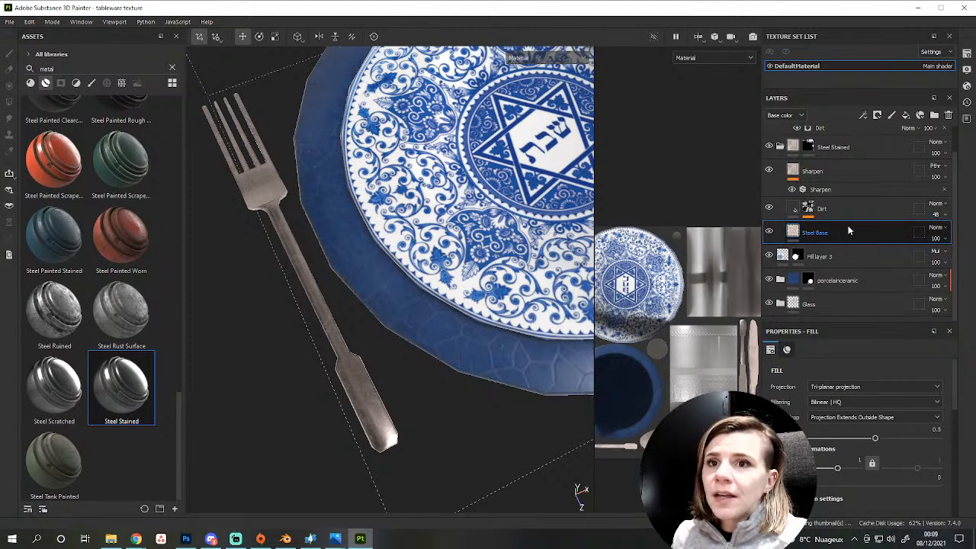
pyautogui.click(906, 115)
pyautogui.scroll(-5, 437, 245)
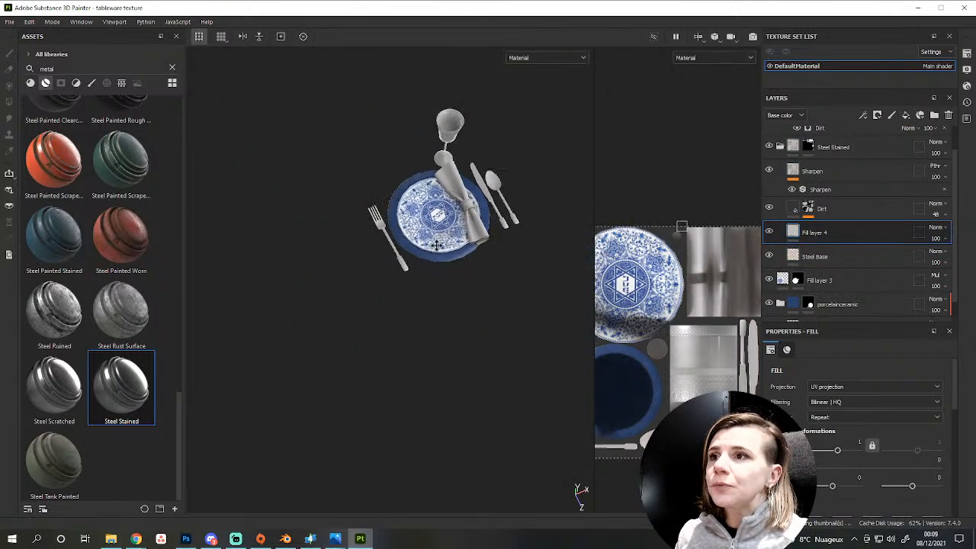
pyautogui.keyDown('alt'); pyautogui.moveTo(436, 245); pyautogui.dragTo(408, 284, button='middle'); pyautogui.keyUp('alt')
pyautogui.scroll(4, 408, 284)
pyautogui.keyDown('alt'); pyautogui.moveTo(408, 283); pyautogui.dragTo(387, 241); pyautogui.keyUp('alt')
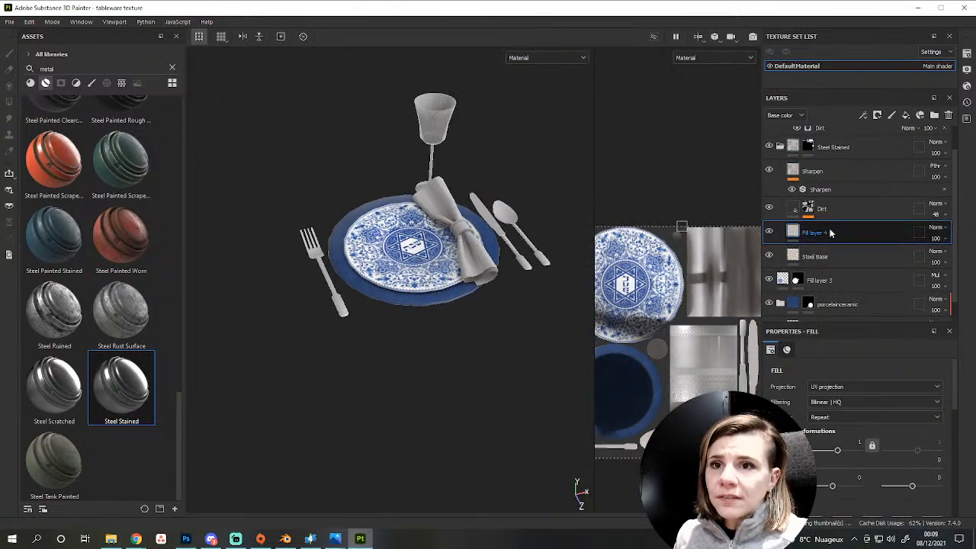
# Leave only the height channel enabled on the new fill layer and raise its height to about 0.4754.
pyautogui.scroll(-4, 844, 440)
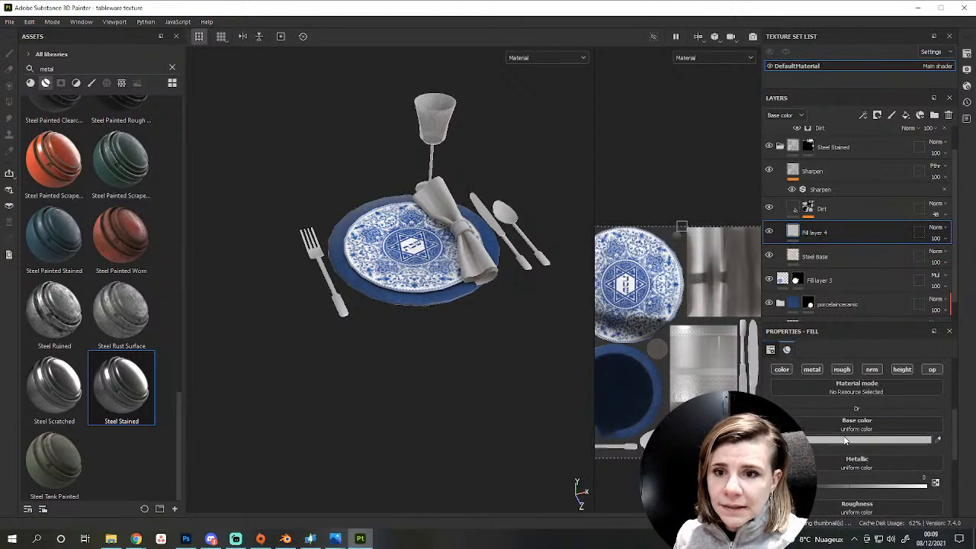
pyautogui.click(782, 369)
pyautogui.click(813, 370)
pyautogui.click(842, 370)
pyautogui.click(873, 370)
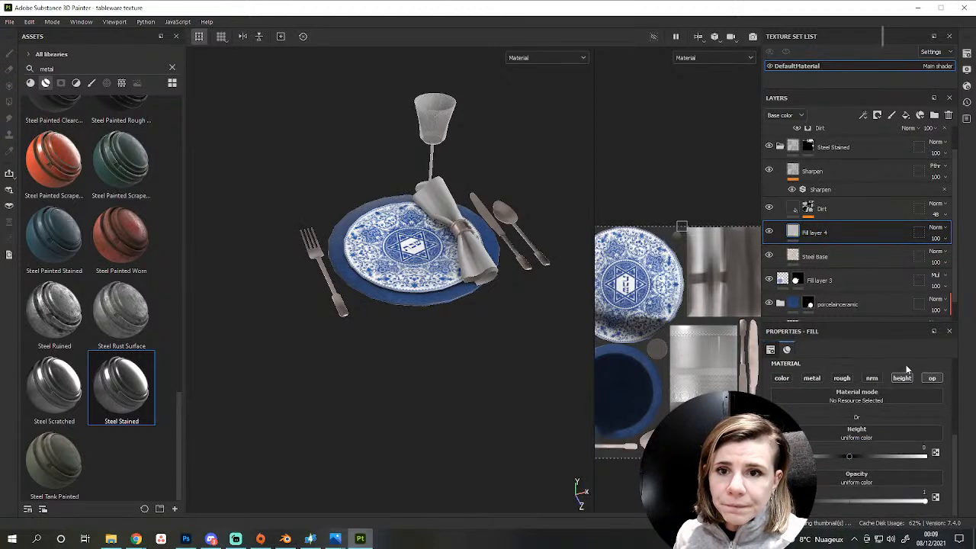
pyautogui.click(931, 379)
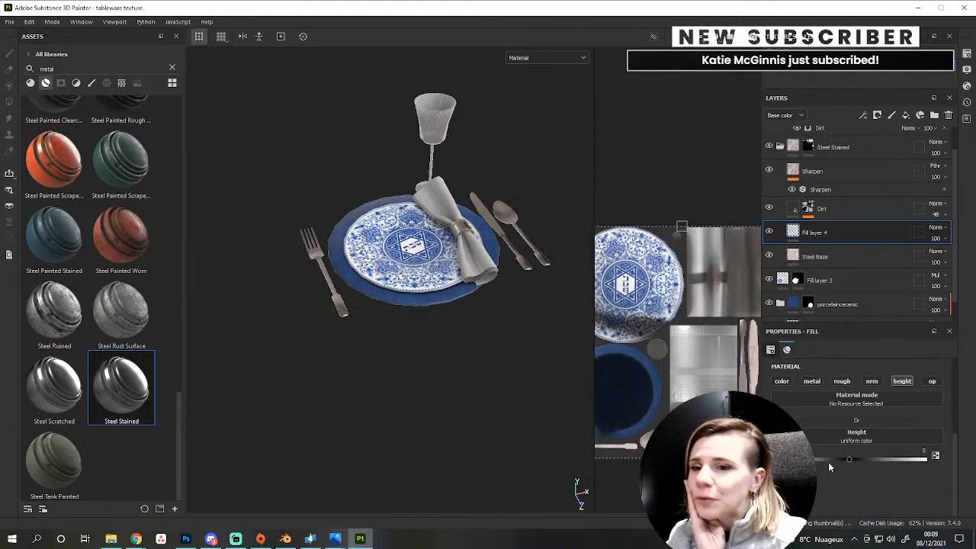
pyautogui.moveTo(845, 459); pyautogui.dragTo(886, 460)
# Add a black mask to Fill layer 4 and put a paint effect on the mask.
pyautogui.scroll(5, 463, 241)
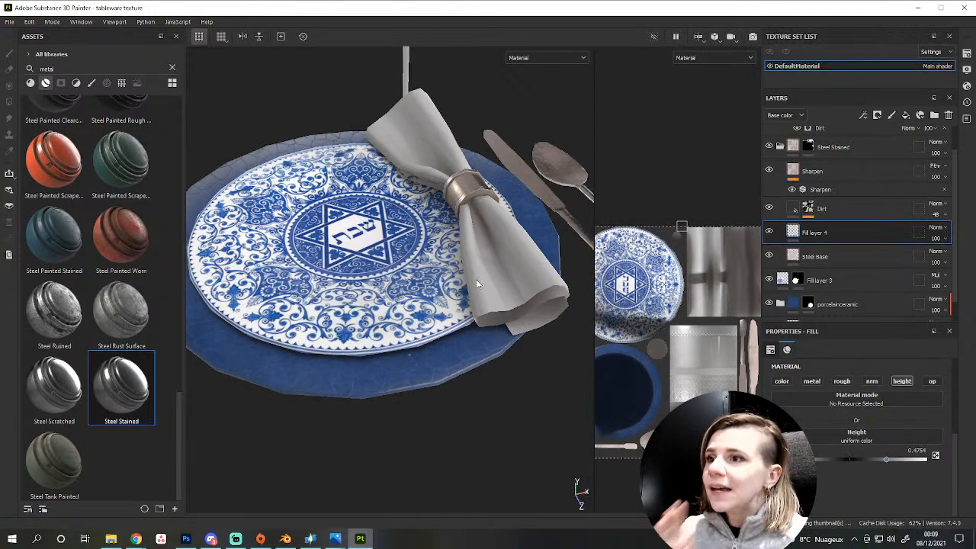
pyautogui.rightClick(791, 239)
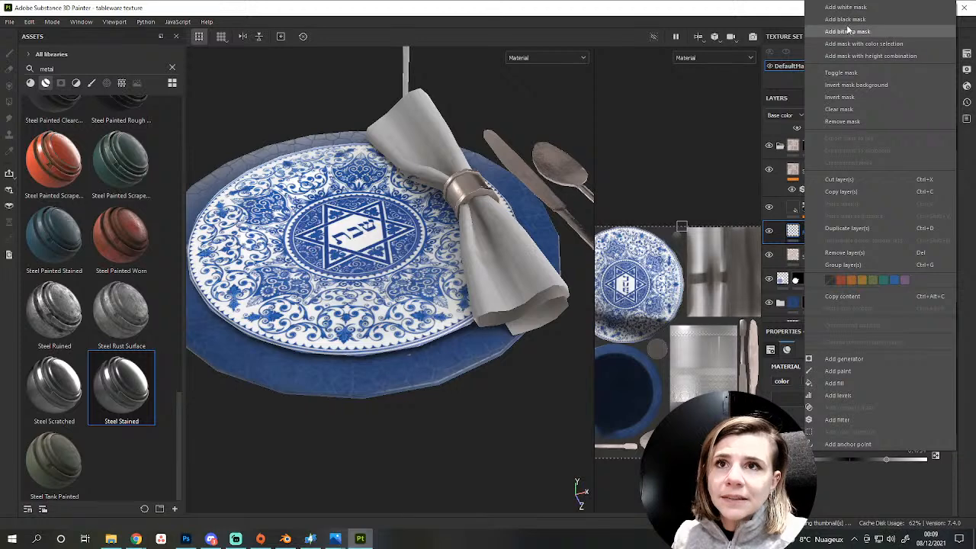
pyautogui.click(843, 26)
pyautogui.rightClick(806, 231)
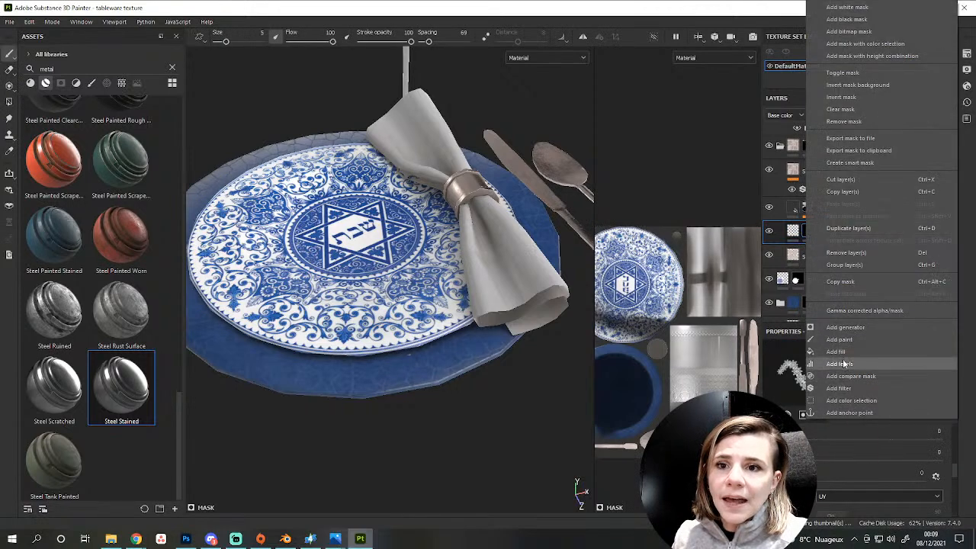
pyautogui.click(849, 340)
# Clear the metal search from the assets and choose arabesque_alpha as the brush alpha for painting the mask.
pyautogui.scroll(-4, 364, 290)
pyautogui.keyDown('alt'); pyautogui.moveTo(364, 290); pyautogui.dragTo(442, 273, button='middle'); pyautogui.keyUp('alt')
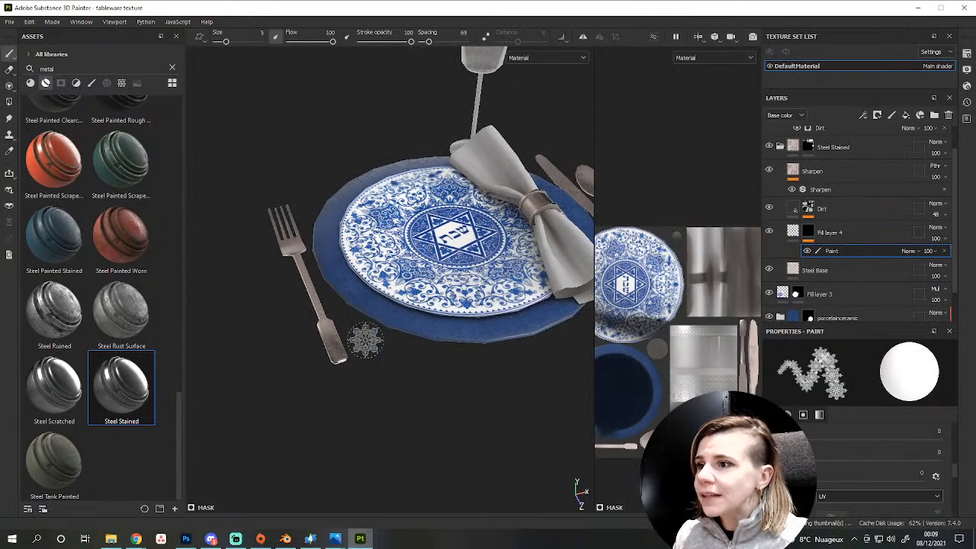
pyautogui.scroll(5, 336, 354)
pyautogui.keyDown('alt'); pyautogui.moveTo(328, 357); pyautogui.dragTo(422, 316, button='middle'); pyautogui.keyUp('alt')
pyautogui.scroll(2, 422, 316)
pyautogui.keyDown('alt'); pyautogui.moveTo(423, 315); pyautogui.dragTo(404, 343); pyautogui.keyUp('alt')
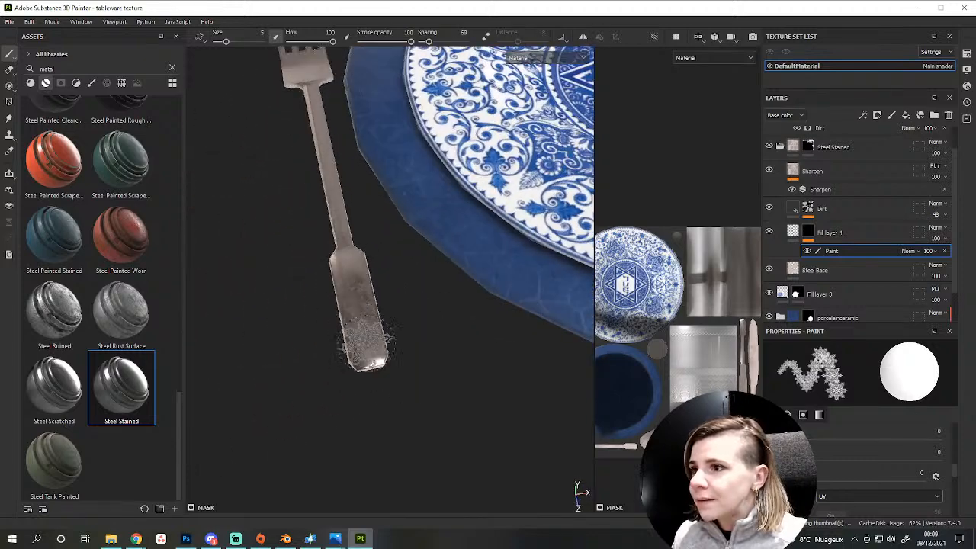
pyautogui.click(121, 82)
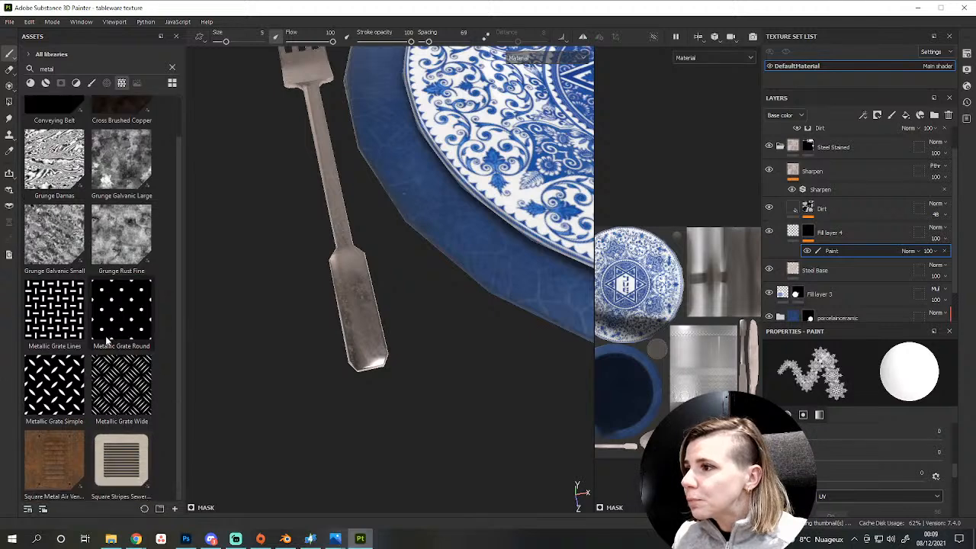
pyautogui.click(106, 82)
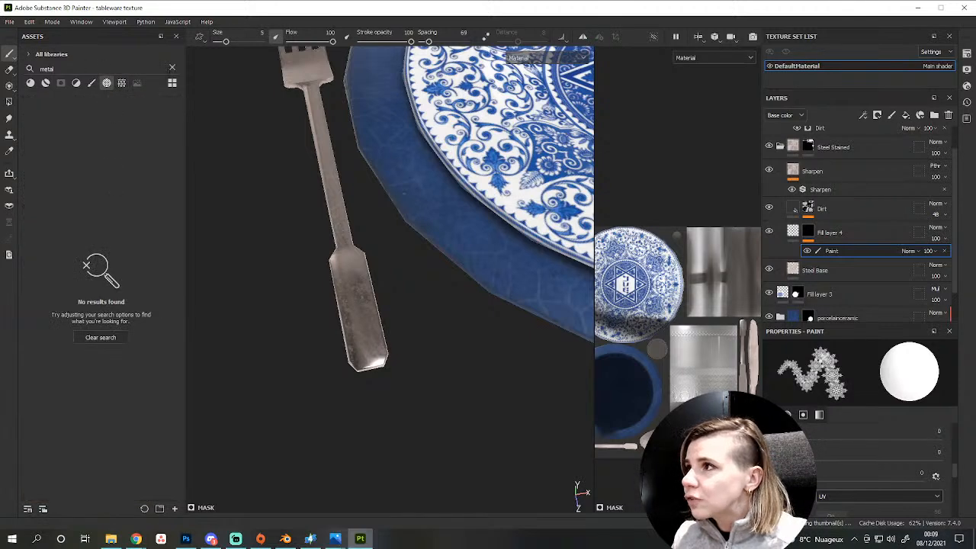
pyautogui.click(172, 67)
pyautogui.click(123, 164)
pyautogui.scroll(3, 340, 311)
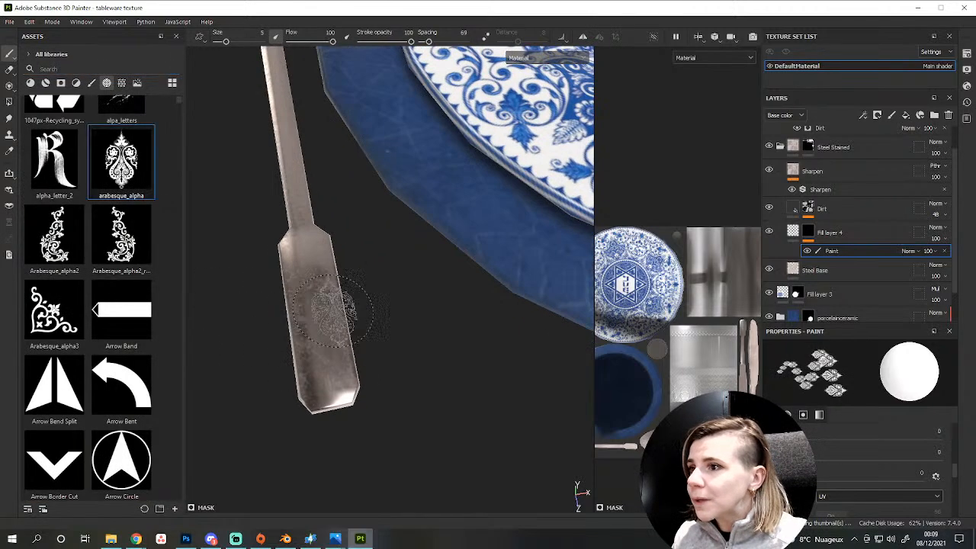
# Try an arabesque stamp on the fork handle, undo it, and set Fill layer 4's height to about -0.34.
pyautogui.keyDown('alt'); pyautogui.keyDown('shift'); pyautogui.moveTo(315, 314); pyautogui.dragTo(311, 327); pyautogui.keyUp('shift'); pyautogui.keyUp('alt')
pyautogui.click(315, 255)
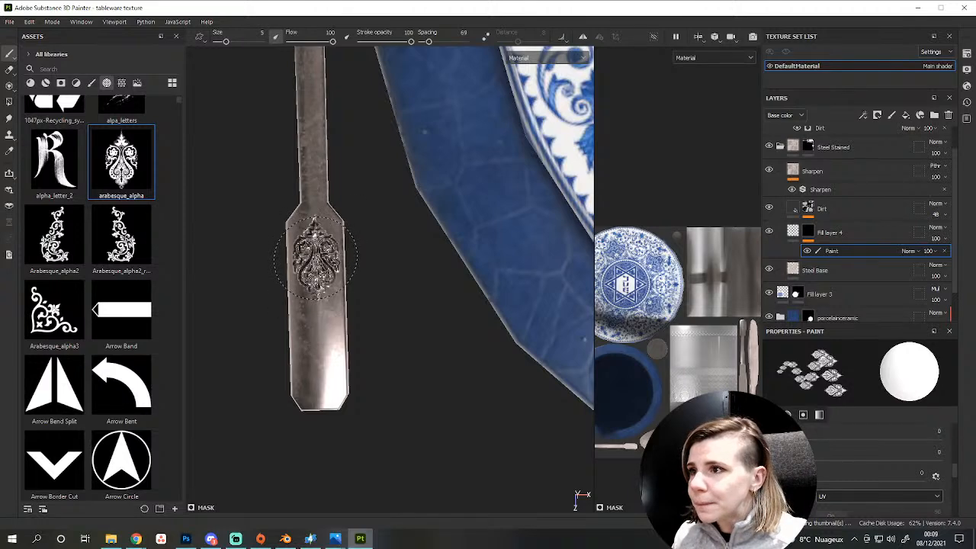
pyautogui.hotkey('ctrl', 'z')
pyautogui.hotkey('ctrl', 'z')
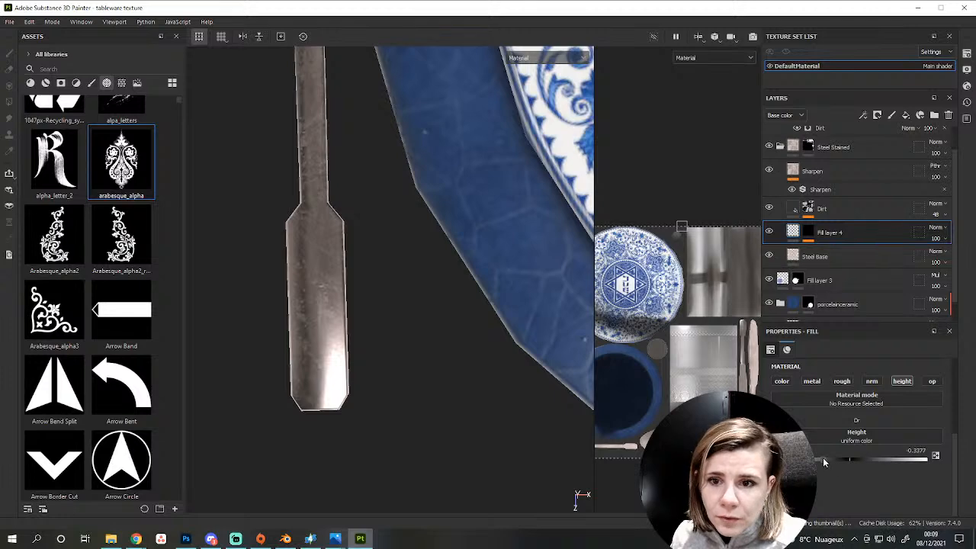
# Stamp the arabesque ornament into Fill layer 4's mask twice along the fork handle, at its upper and lower part.
pyautogui.hotkey('ctrl', 'y')
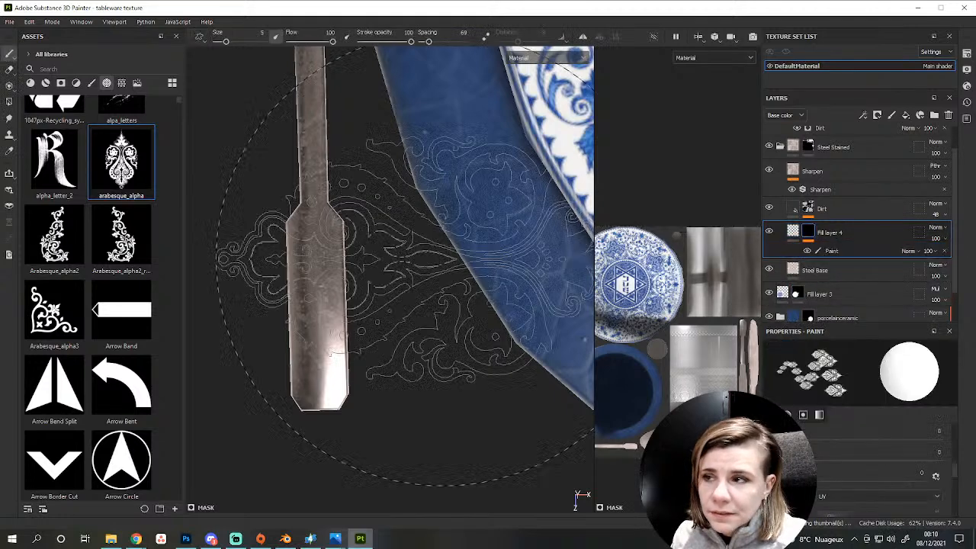
pyautogui.click(314, 247)
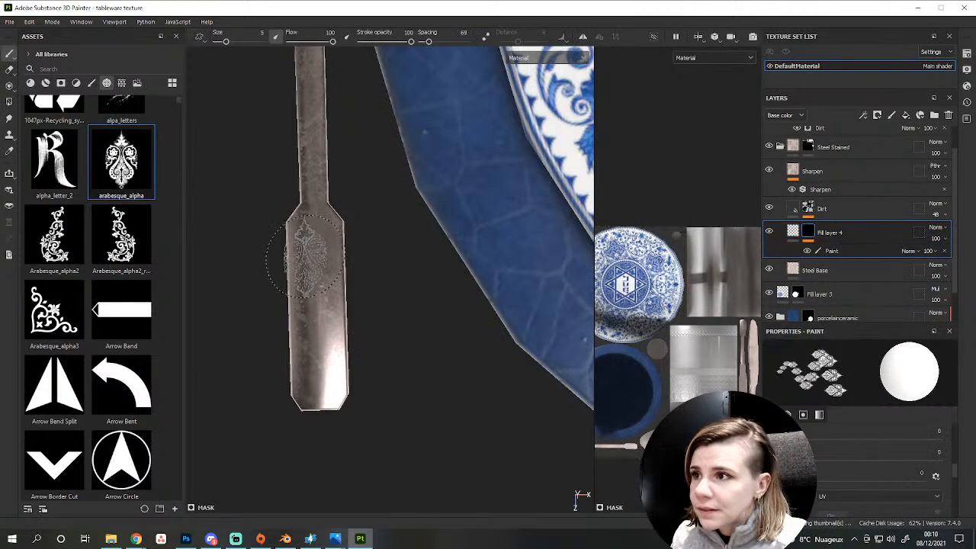
pyautogui.click(314, 341)
pyautogui.scroll(-2, 398, 400)
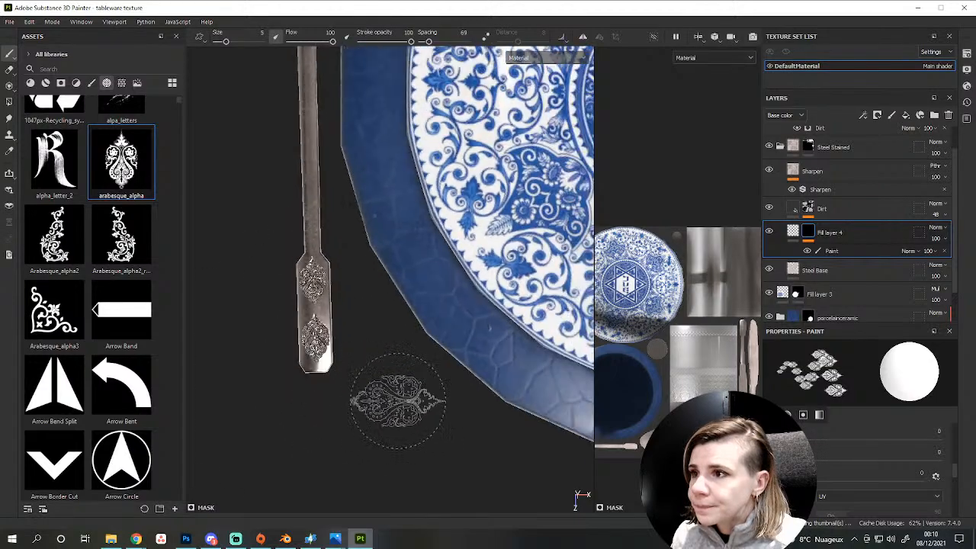
# Stamp one larger arabesque ornament onto the middle of the knife handle's wide end.
pyautogui.scroll(-4, 399, 401)
pyautogui.keyDown('alt'); pyautogui.moveTo(432, 403); pyautogui.dragTo(445, 394); pyautogui.keyUp('alt')
pyautogui.keyDown('alt'); pyautogui.moveTo(444, 394); pyautogui.dragTo(263, 371, button='middle'); pyautogui.keyUp('alt')
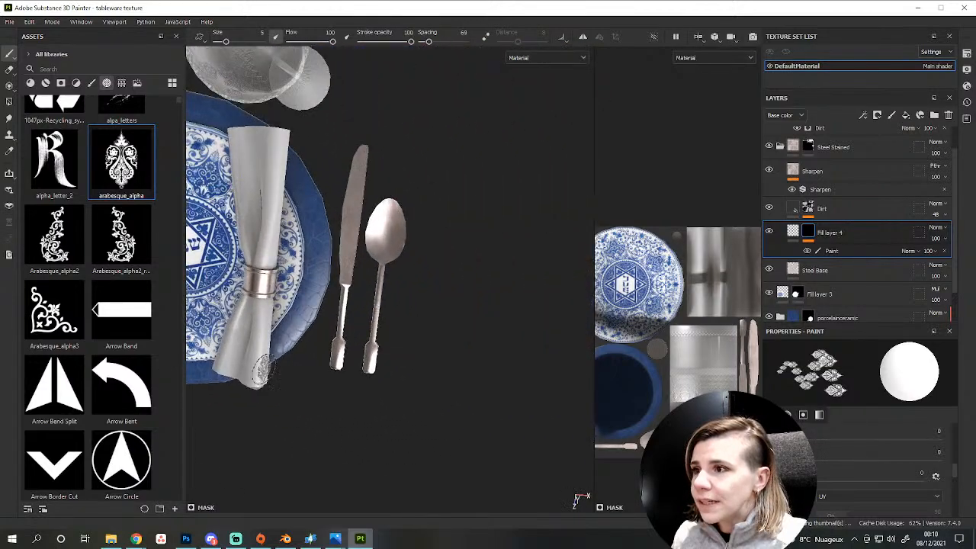
pyautogui.scroll(4, 263, 370)
pyautogui.keyDown('alt'); pyautogui.moveTo(374, 370); pyautogui.dragTo(463, 322); pyautogui.keyUp('alt')
pyautogui.scroll(4, 466, 340)
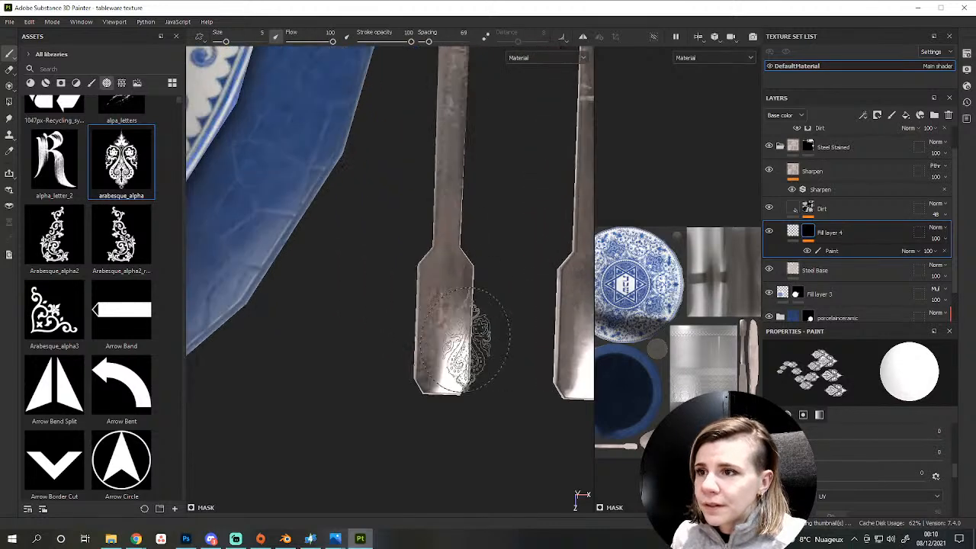
pyautogui.click(445, 315)
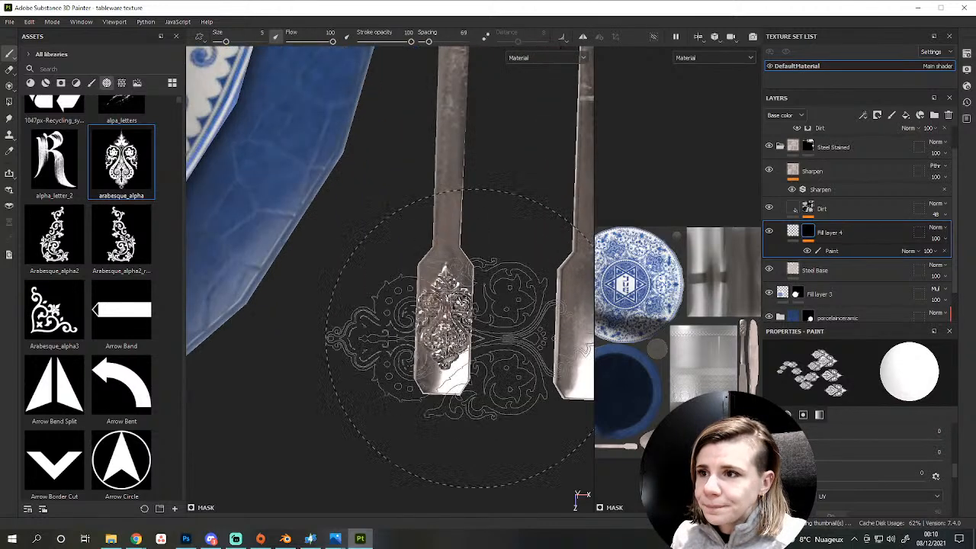
pyautogui.keyDown('alt'); pyautogui.moveTo(498, 367); pyautogui.dragTo(374, 355, button='middle'); pyautogui.keyUp('alt')
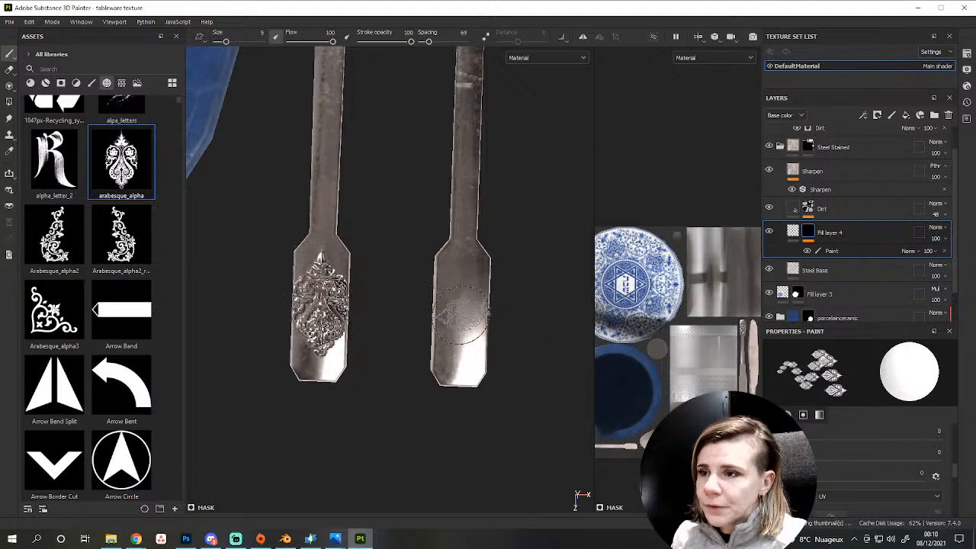
# Set the brush size to 8 and stamp the arabesque_alpha ornament onto the middle of the spoon handle's wide end.
pyautogui.moveTo(740, 420)
pyautogui.keyDown('alt'); pyautogui.mouseDown(button='middle')
pyautogui.moveTo(639, 339)
pyautogui.moveTo(656, 325)
pyautogui.moveTo(716, 334)
pyautogui.moveTo(656, 300)
pyautogui.mouseUp(button='middle'); pyautogui.keyUp('alt')
pyautogui.scroll(5, 672, 342)
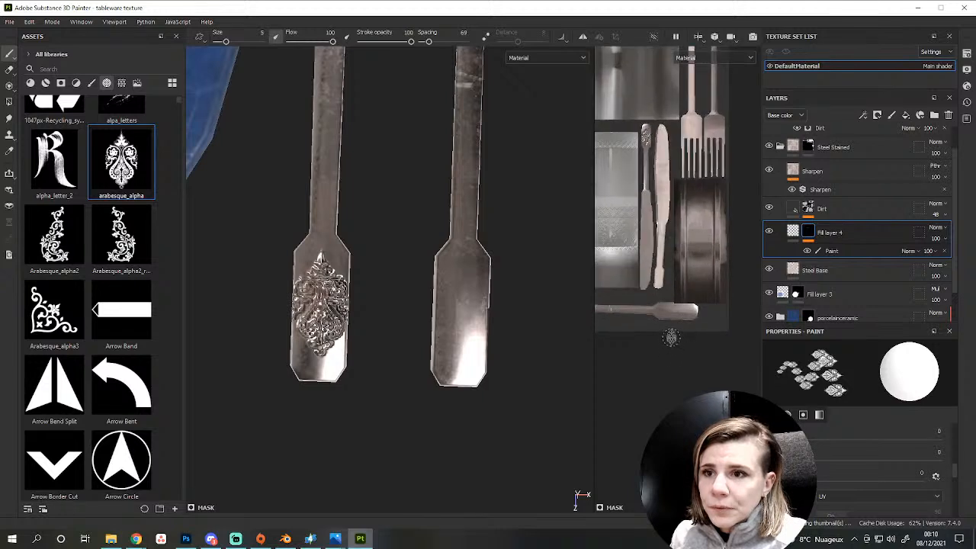
pyautogui.scroll(1, 345, 318)
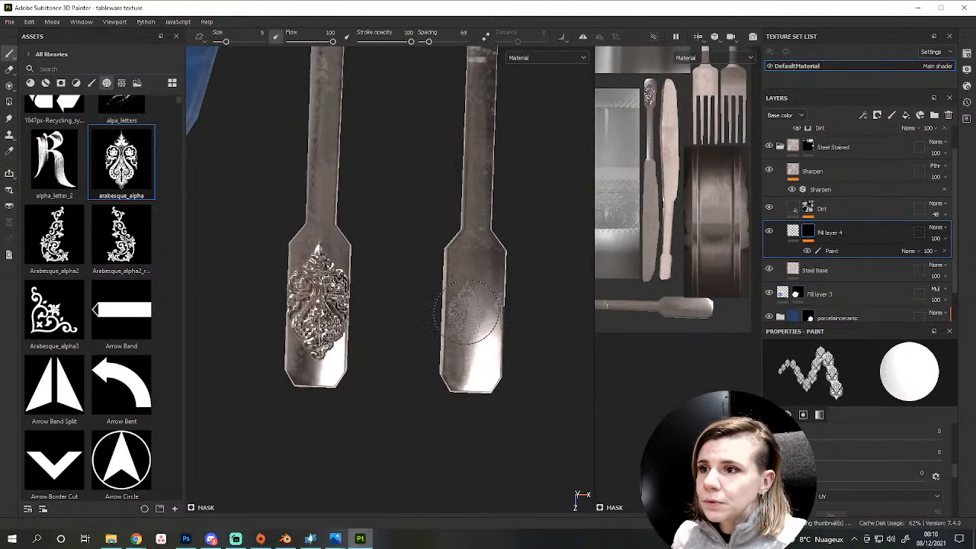
pyautogui.hotkey('ctrl', 'z')
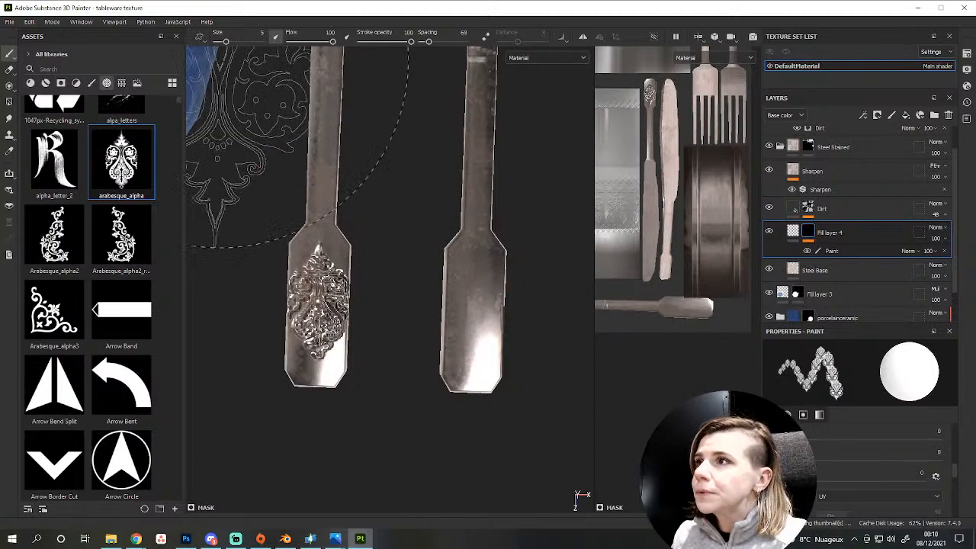
pyautogui.moveTo(225, 41); pyautogui.dragTo(230, 41)
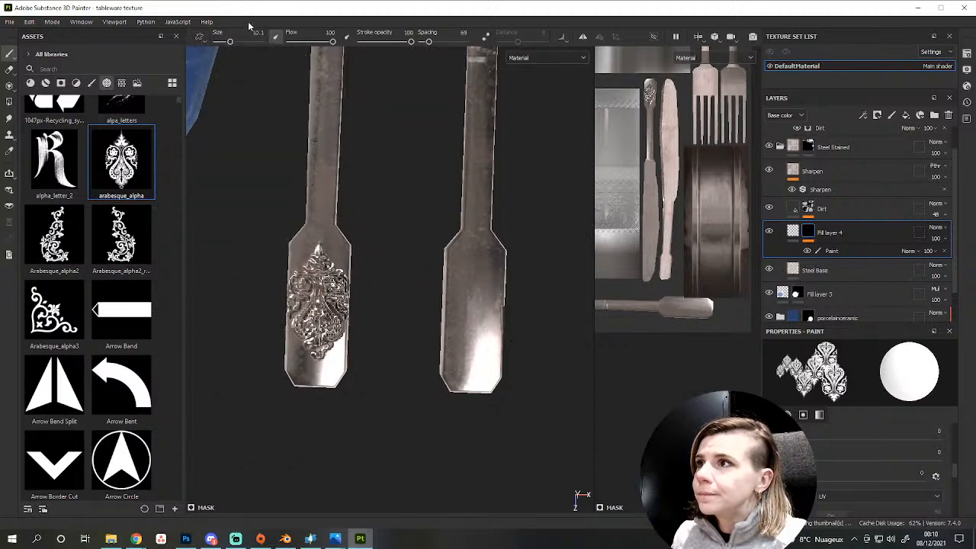
pyautogui.write('8')
pyautogui.press('Return')
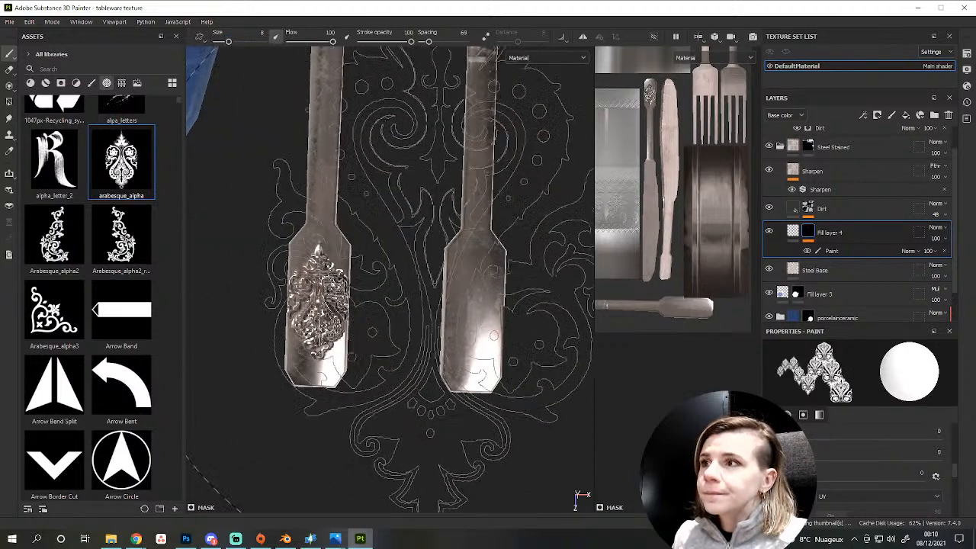
pyautogui.click(474, 308)
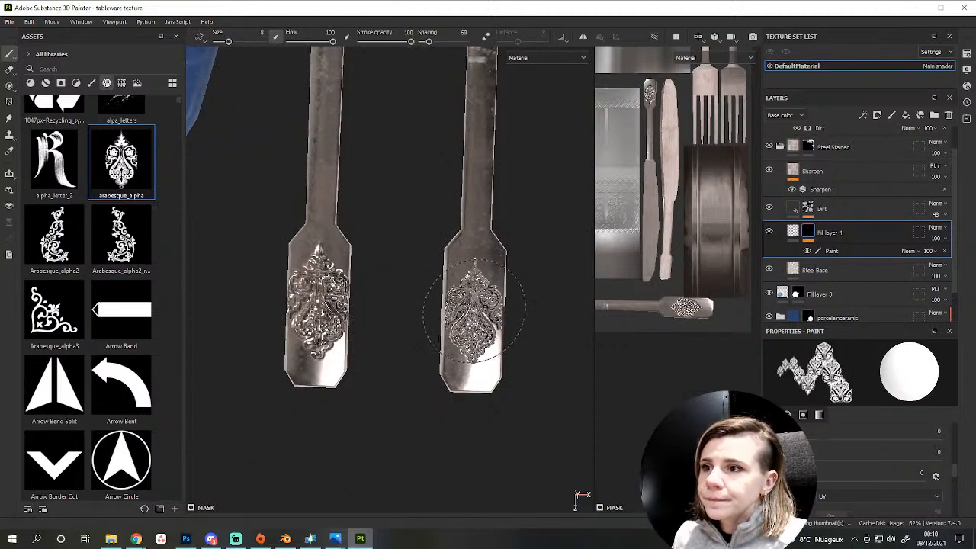
pyautogui.scroll(-5, 327, 403)
pyautogui.keyDown('alt'); pyautogui.moveTo(333, 414); pyautogui.dragTo(288, 380); pyautogui.keyUp('alt')
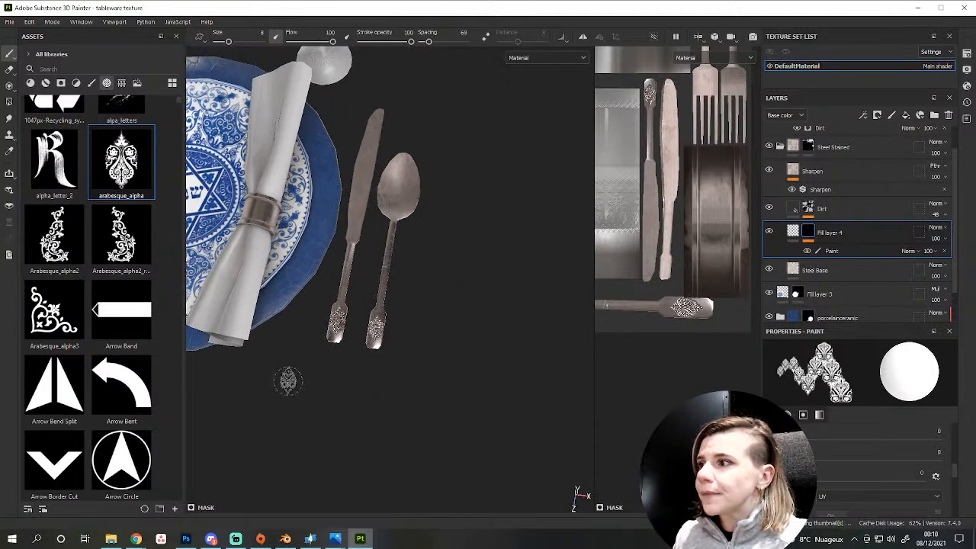
# Choose Arabesque_alpha3 as the brush alpha, rotate it, set its size to 3, and stamp it on the upper shoulder of the spoon handle's wide end.
pyautogui.scroll(1, 133, 286)
pyautogui.click(54, 357)
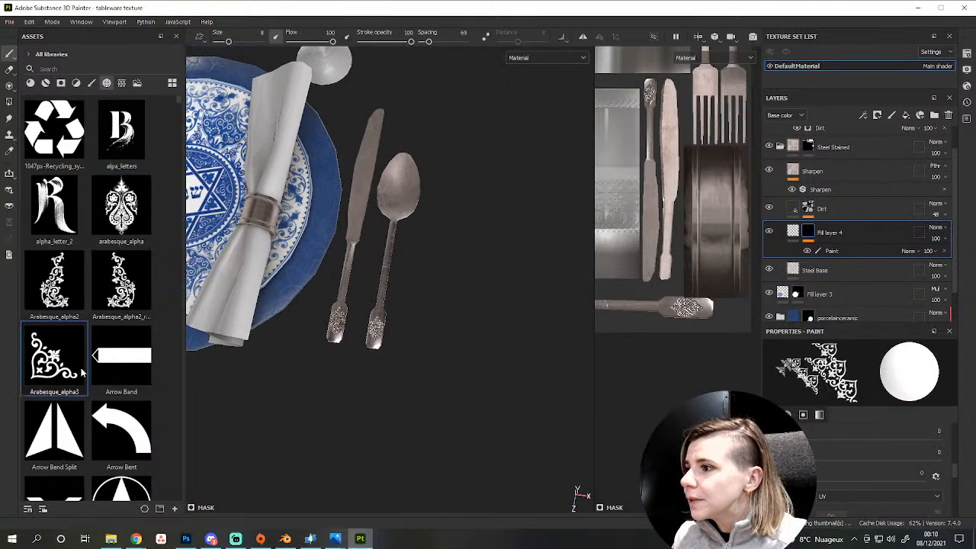
pyautogui.scroll(5, 359, 348)
pyautogui.keyDown('alt'); pyautogui.moveTo(457, 282); pyautogui.dragTo(405, 313); pyautogui.keyUp('alt')
pyautogui.scroll(4, 371, 285)
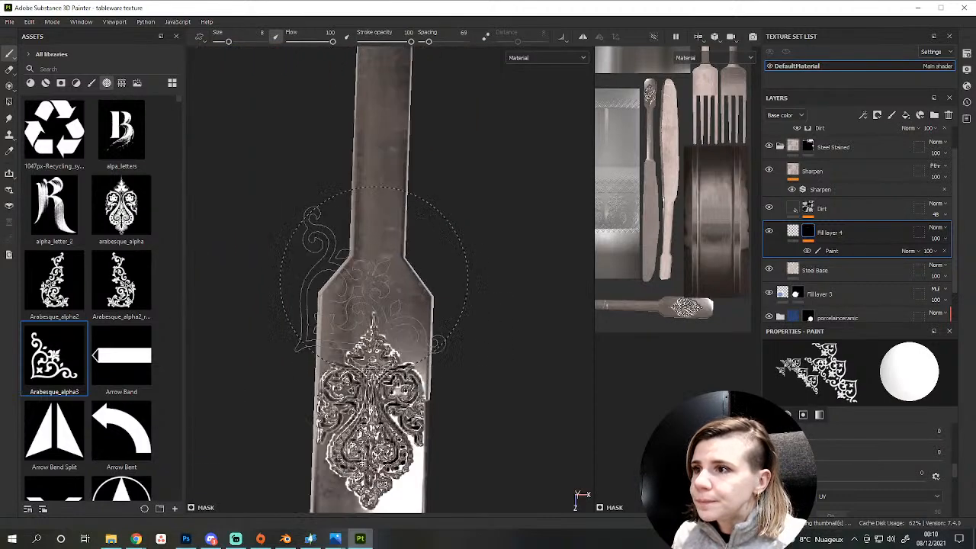
pyautogui.moveTo(392, 307)
pyautogui.keyDown('ctrl'); pyautogui.mouseDown()
pyautogui.moveTo(392, 288)
pyautogui.moveTo(390, 298)
pyautogui.mouseUp(); pyautogui.keyUp('ctrl')
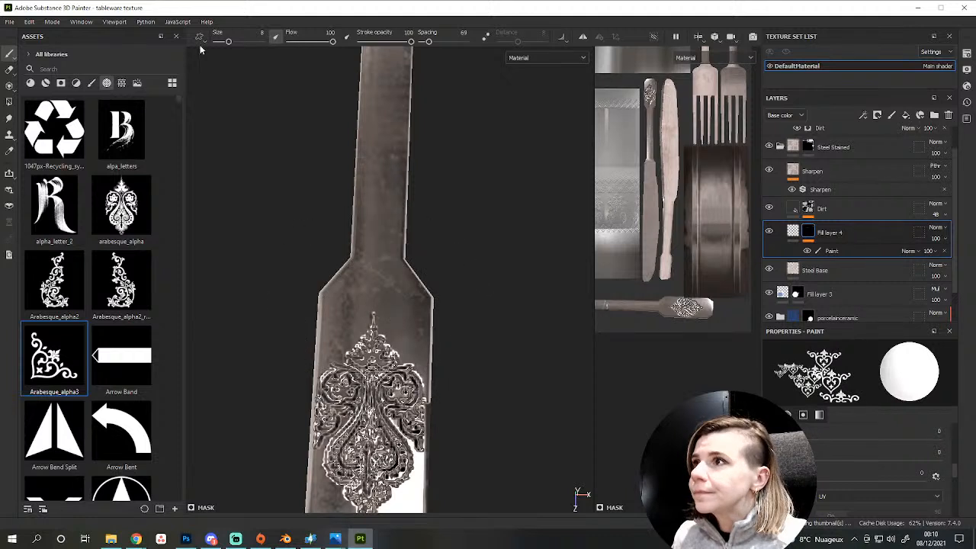
pyautogui.write('2')
pyautogui.press('Return')
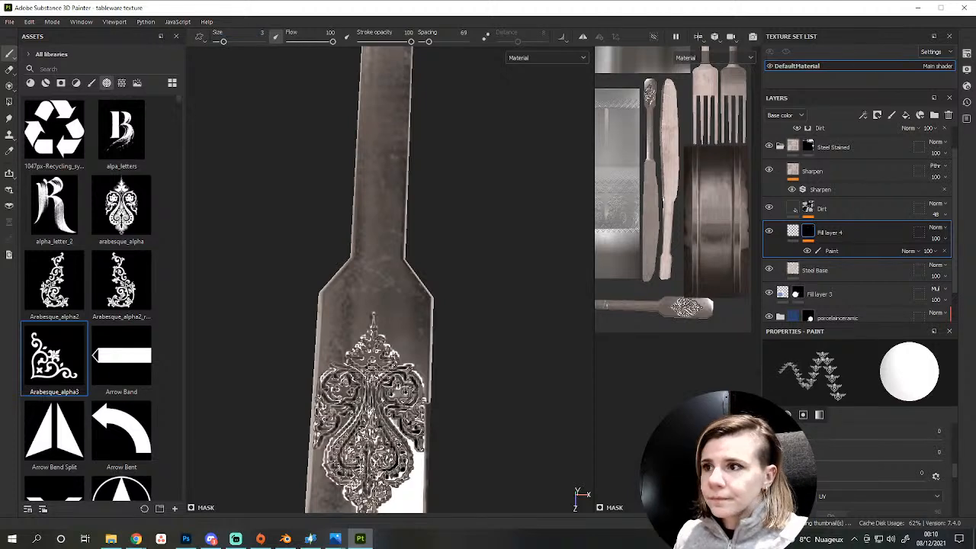
pyautogui.scroll(-3, 376, 279)
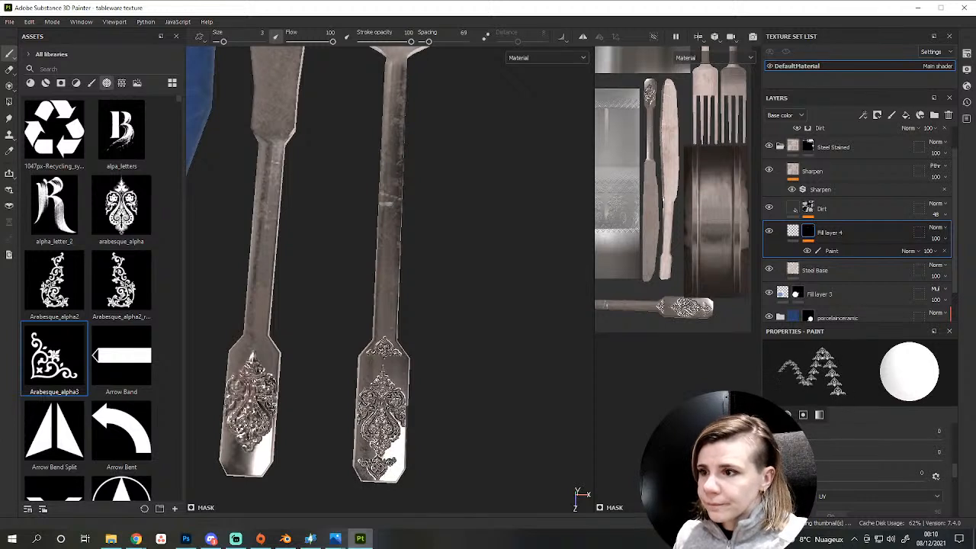
# Stamp the Arabesque_alpha3 ornament turned to point downward at the lower tip of the spoon handle.
pyautogui.click(415, 476)
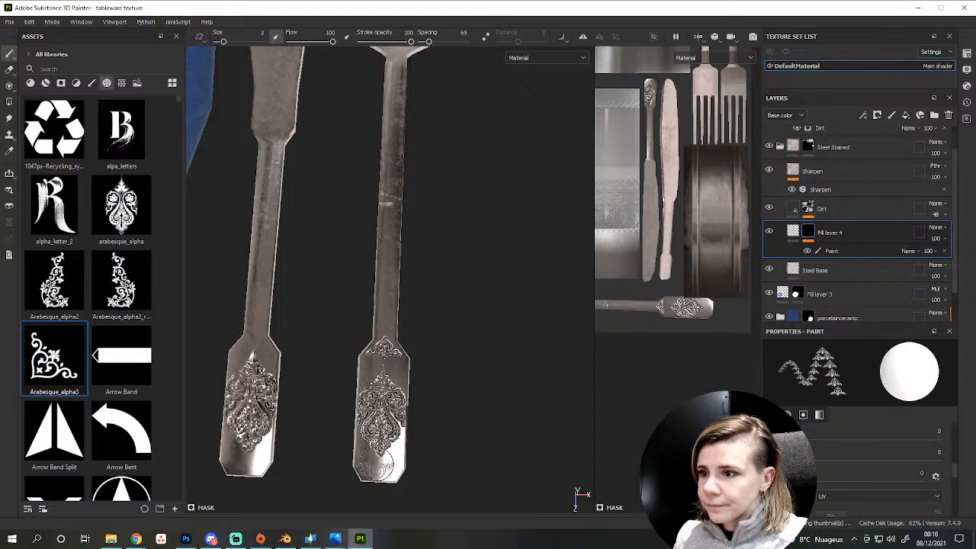
pyautogui.moveTo(379, 461)
pyautogui.keyDown('alt'); pyautogui.mouseDown()
pyautogui.moveTo(385, 475)
pyautogui.moveTo(381, 466)
pyautogui.mouseUp(); pyautogui.keyUp('alt')
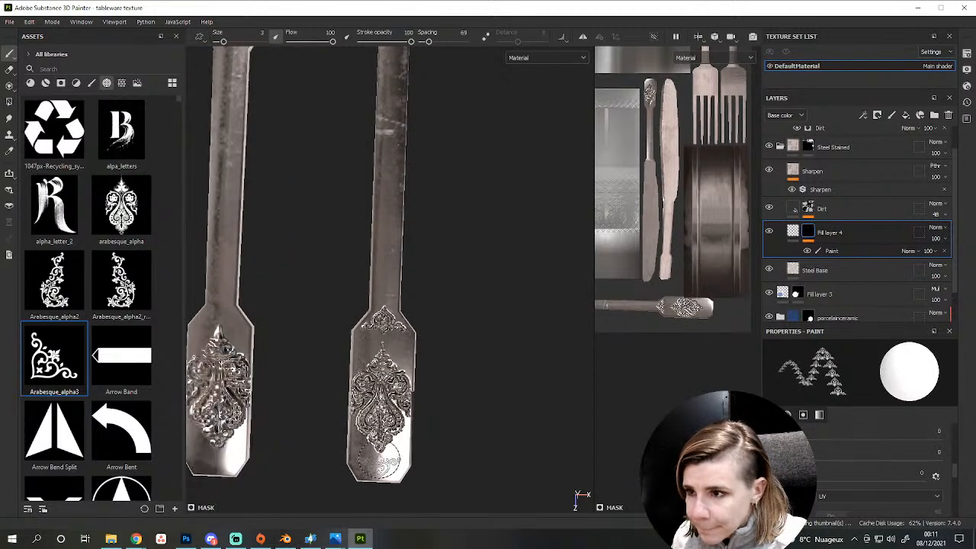
pyautogui.scroll(-4, 457, 392)
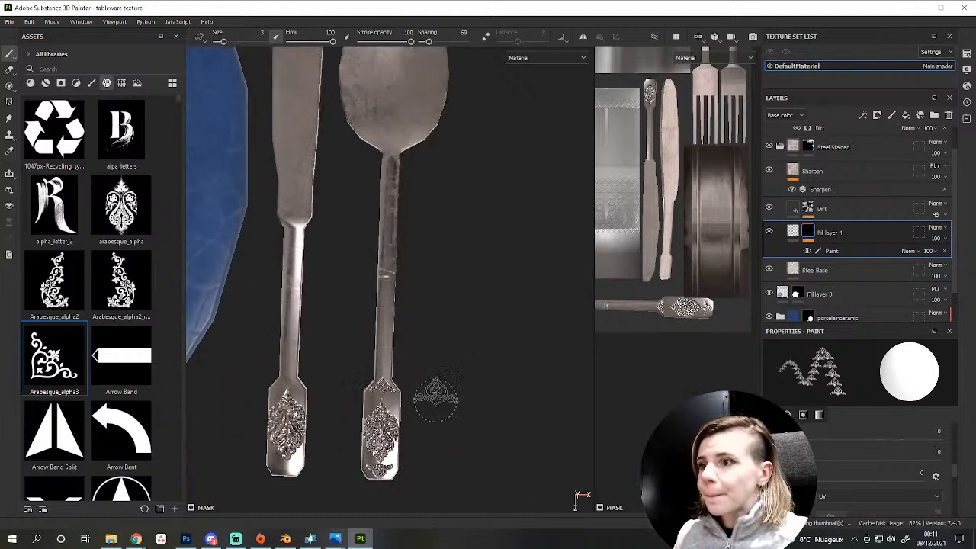
# Set the brush size to 1.5 and stamp the Arabesque_alpha3 ornament at the lower tip and upper shoulder of the knife handle's wide end.
pyautogui.keyDown('alt'); pyautogui.moveTo(436, 393); pyautogui.dragTo(492, 316, button='middle'); pyautogui.keyUp('alt')
pyautogui.scroll(3, 388, 392)
pyautogui.scroll(2, 388, 393)
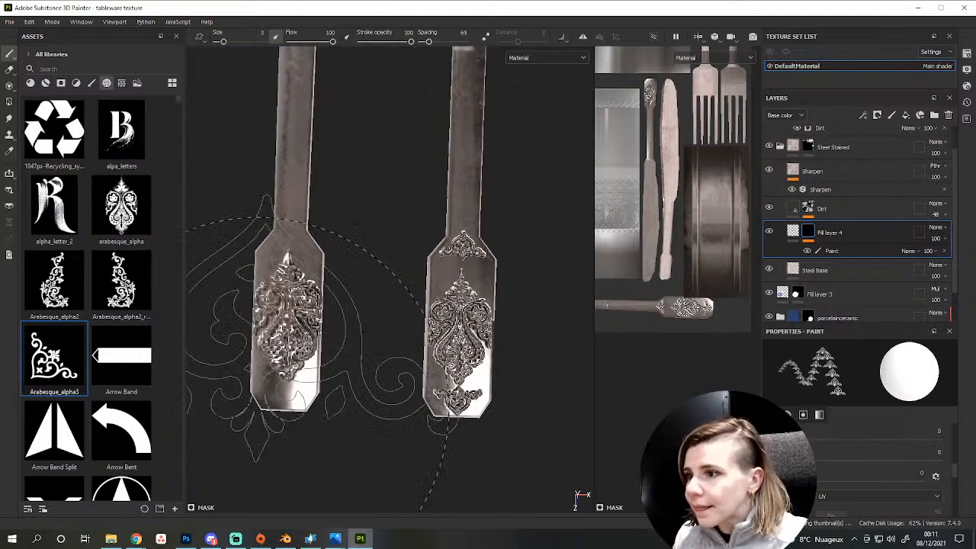
pyautogui.click(285, 392)
pyautogui.hotkey('ctrl', 'z')
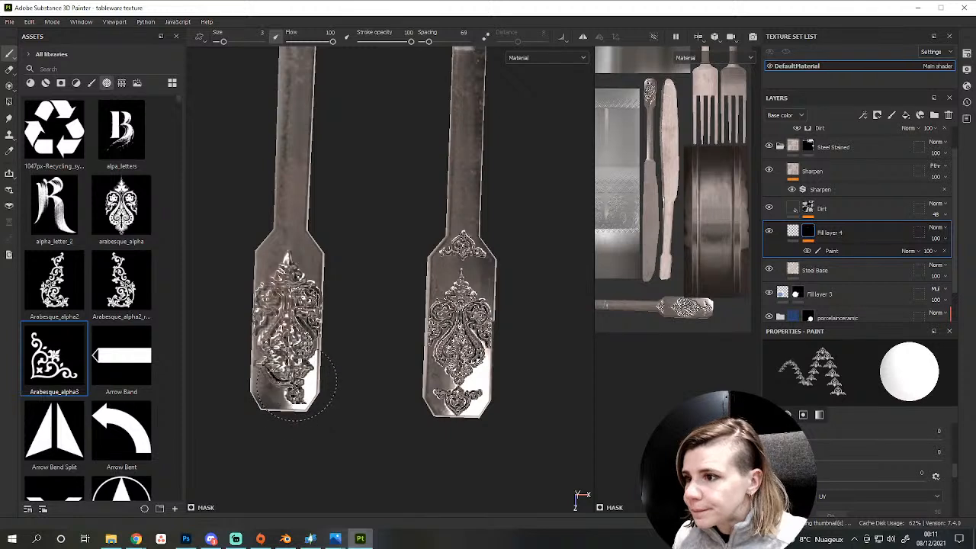
pyautogui.moveTo(297, 383)
pyautogui.keyDown('ctrl'); pyautogui.mouseDown()
pyautogui.moveTo(298, 371)
pyautogui.moveTo(298, 383)
pyautogui.mouseUp(); pyautogui.keyUp('ctrl')
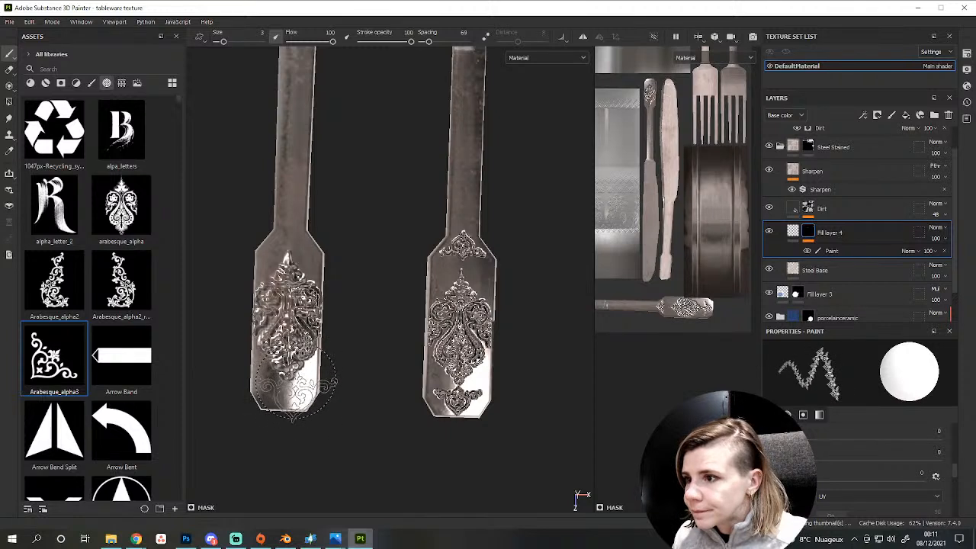
pyautogui.click(263, 33)
pyautogui.write('1')
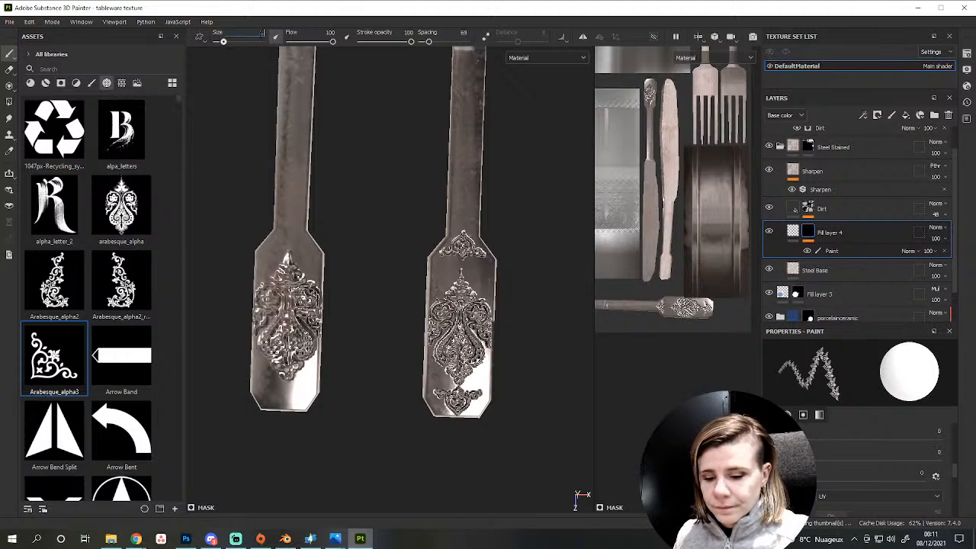
pyautogui.write('.5')
pyautogui.press('Return')
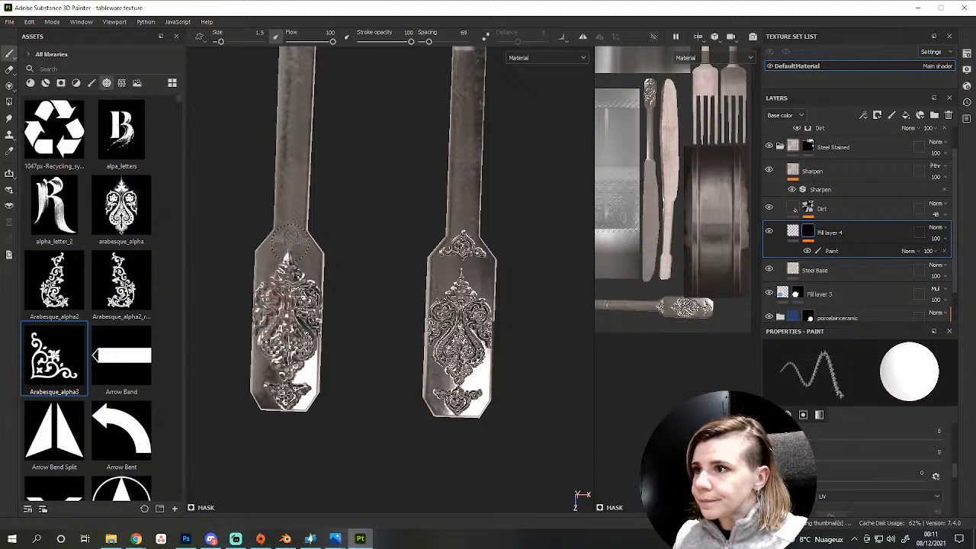
pyautogui.click(290, 240)
# Stamp the small Arabesque_alpha3 ornament on the fork handle, above the upper arabesque and below the lower one.
pyautogui.moveTo(424, 383)
pyautogui.keyDown('alt'); pyautogui.mouseDown(button='right')
pyautogui.moveTo(407, 427)
pyautogui.moveTo(357, 413)
pyautogui.mouseUp(button='right'); pyautogui.keyUp('alt')
pyautogui.keyDown('alt'); pyautogui.moveTo(357, 413); pyautogui.dragTo(512, 364, button='middle'); pyautogui.keyUp('alt')
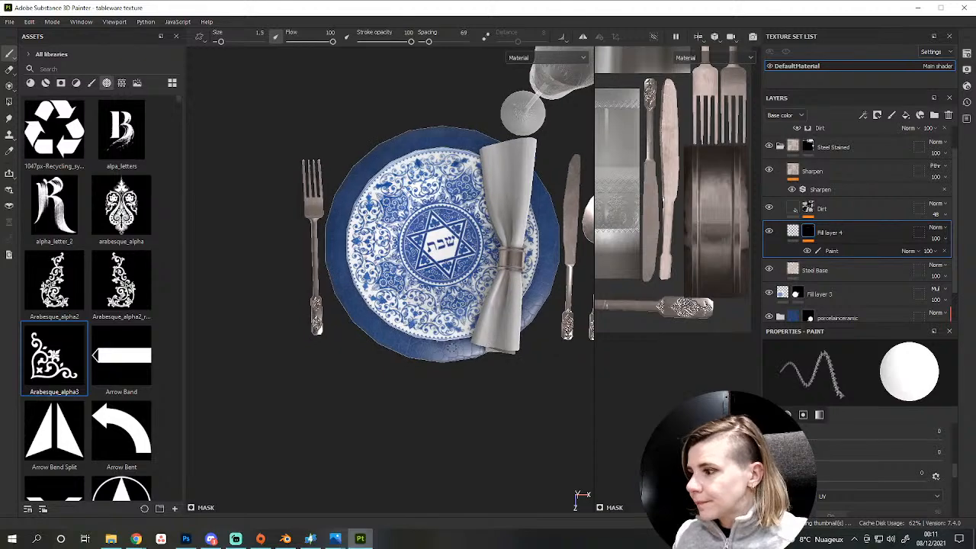
pyautogui.keyDown('alt'); pyautogui.moveTo(393, 347); pyautogui.dragTo(466, 353, button='middle'); pyautogui.keyUp('alt')
pyautogui.keyDown('alt'); pyautogui.moveTo(467, 353); pyautogui.dragTo(426, 357, button='right'); pyautogui.keyUp('alt')
pyautogui.keyDown('alt'); pyautogui.moveTo(332, 297); pyautogui.dragTo(376, 320, button='middle'); pyautogui.keyUp('alt')
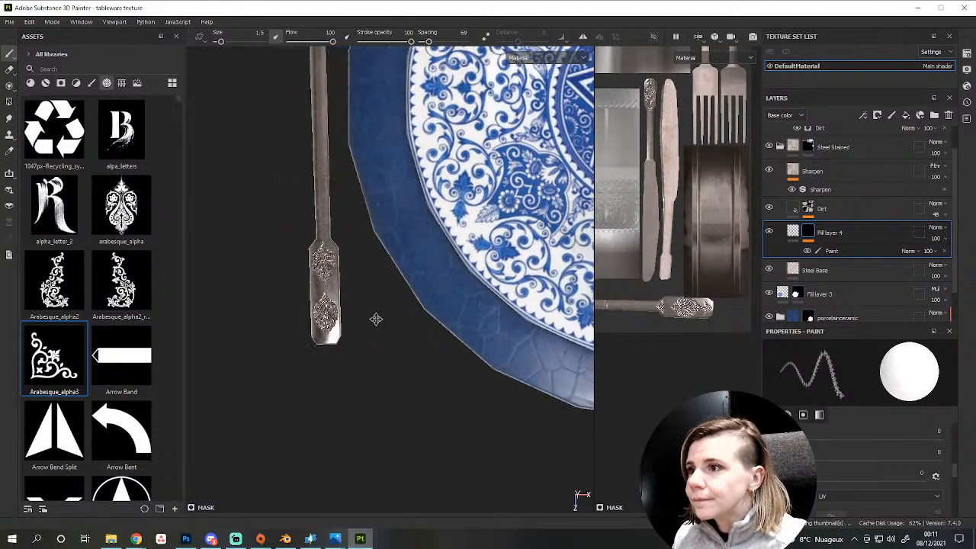
pyautogui.keyDown('alt'); pyautogui.moveTo(375, 319); pyautogui.dragTo(331, 257, button='right'); pyautogui.keyUp('alt')
pyautogui.keyDown('alt'); pyautogui.moveTo(331, 257); pyautogui.dragTo(445, 364, button='middle'); pyautogui.keyUp('alt')
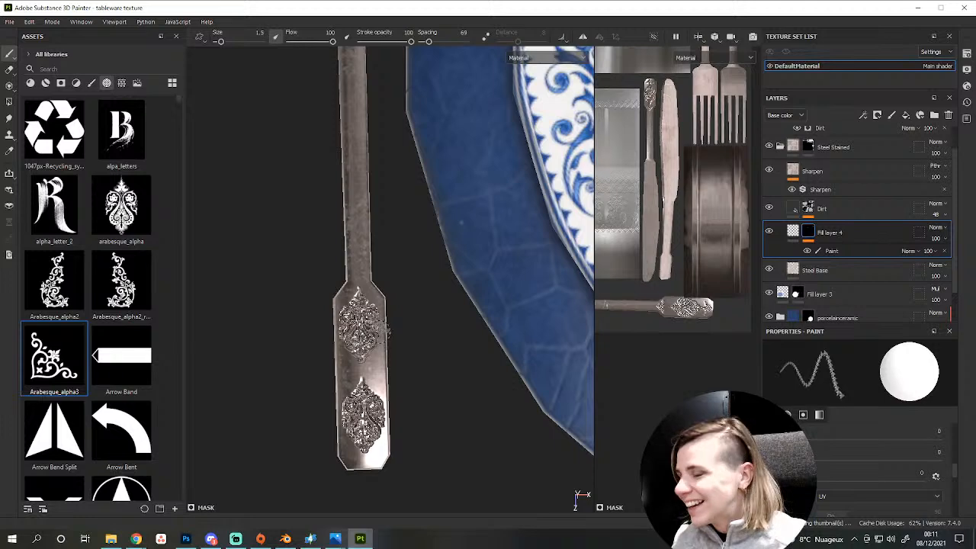
pyautogui.press('ctrl')
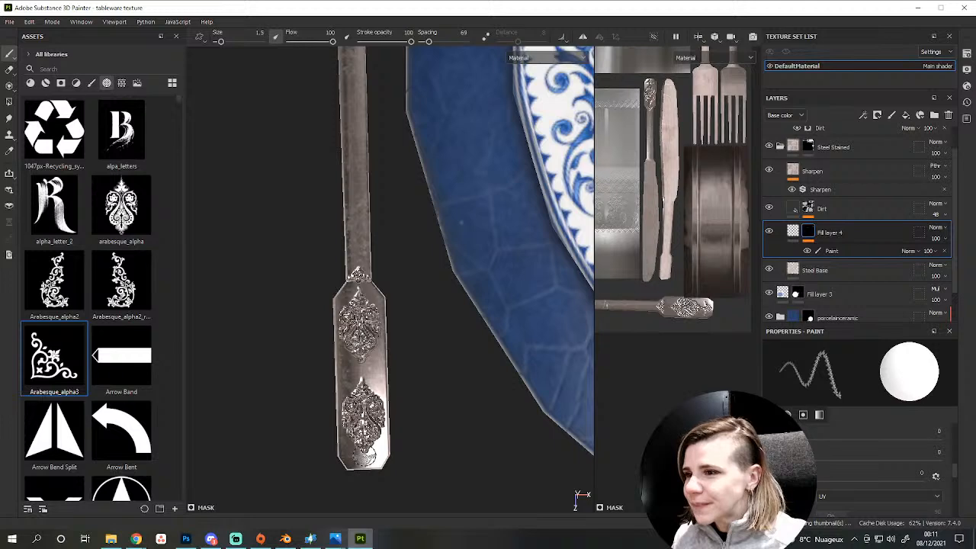
pyautogui.scroll(-5, 499, 333)
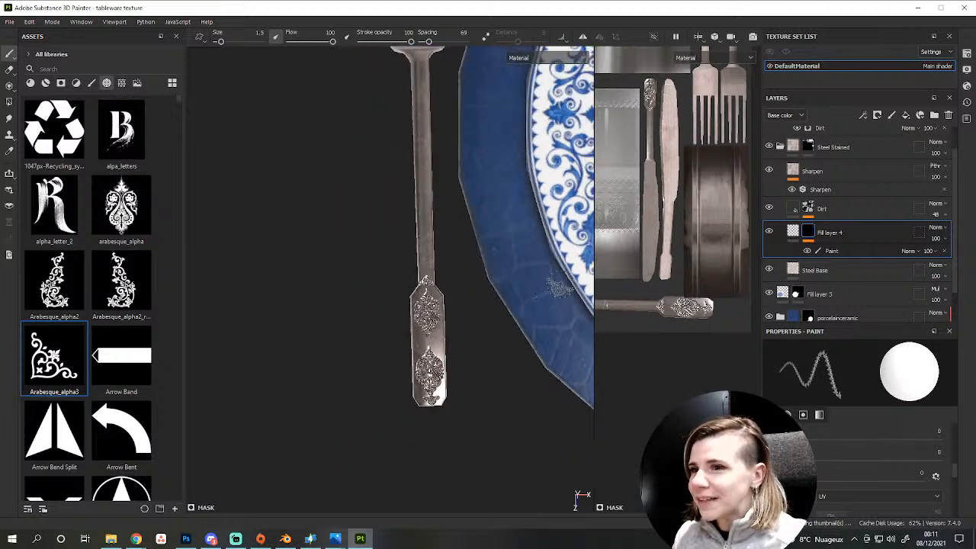
pyautogui.moveTo(499, 334); pyautogui.dragTo(419, 381, button='middle')
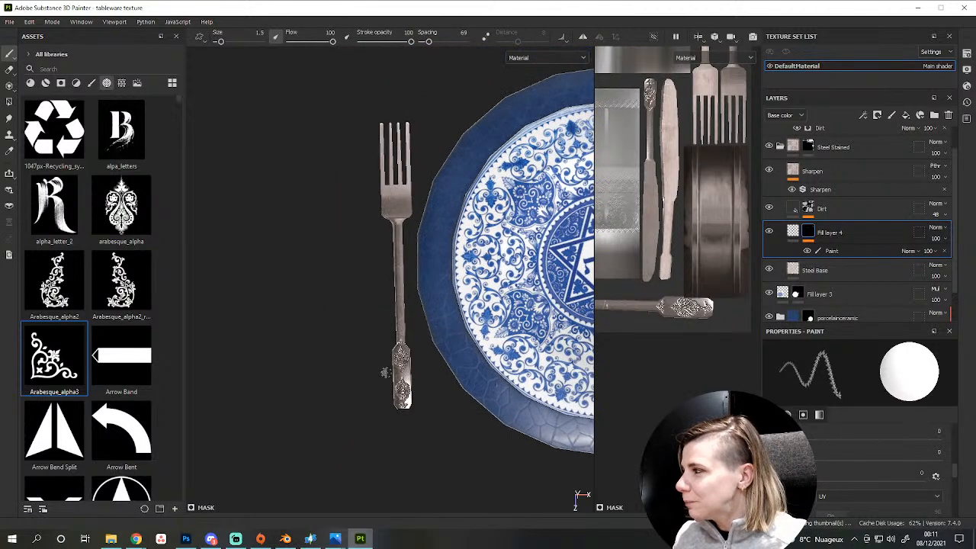
# Set the brush size to 2 and stamp inward-facing Arabesque_alpha3 ornaments on both side edges between the fork handle's two arabesques.
pyautogui.scroll(5, 404, 355)
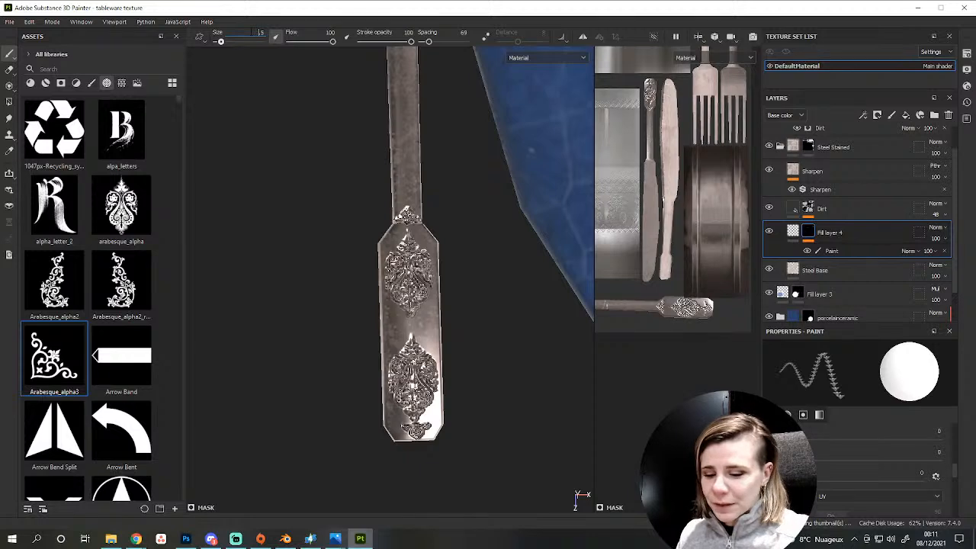
pyautogui.write('3')
pyautogui.press('Return')
pyautogui.scroll(3, 343, 297)
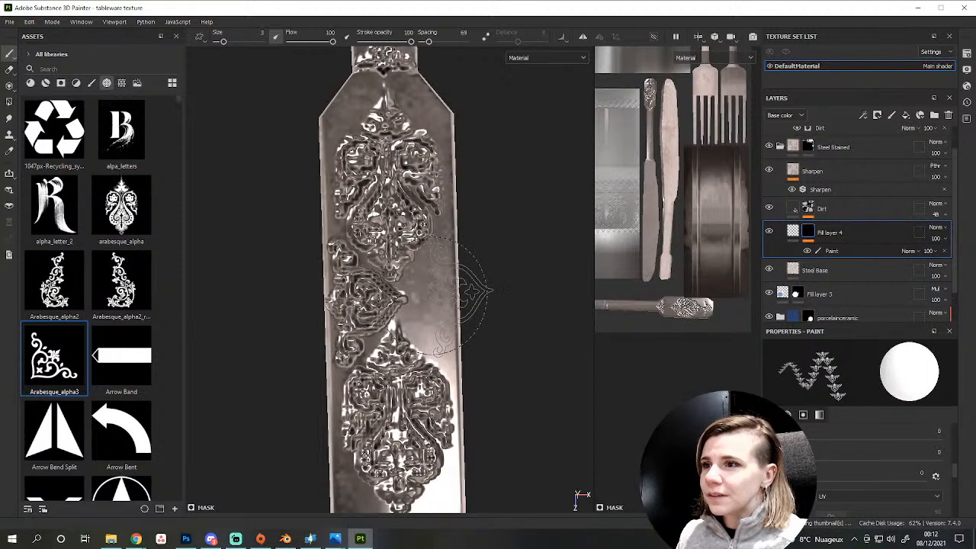
pyautogui.write('2')
pyautogui.press('Return')
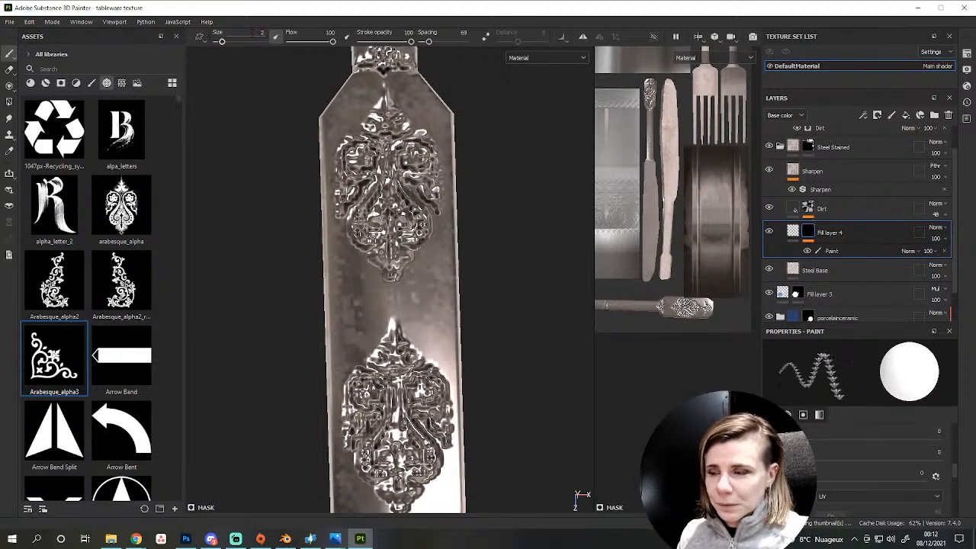
pyautogui.click(358, 305)
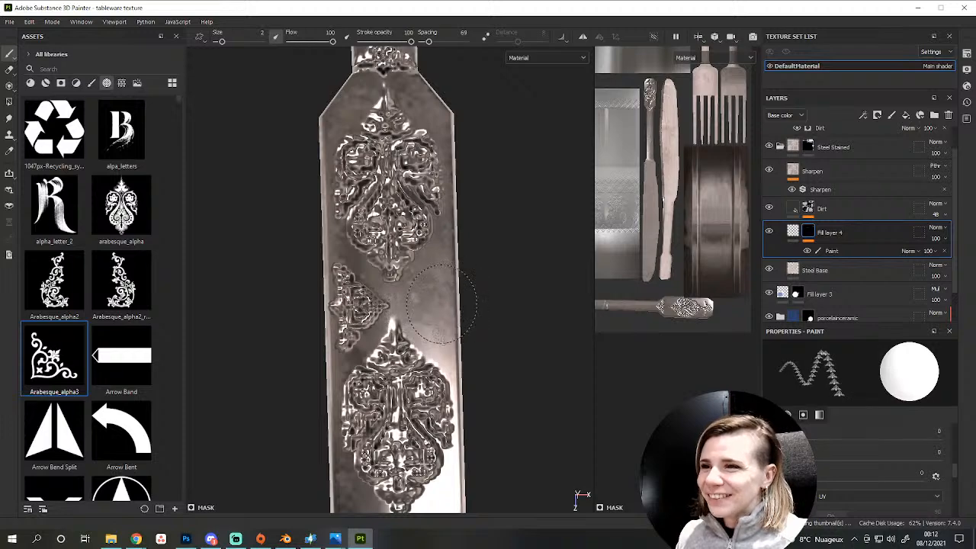
pyautogui.scroll(-10, 441, 309)
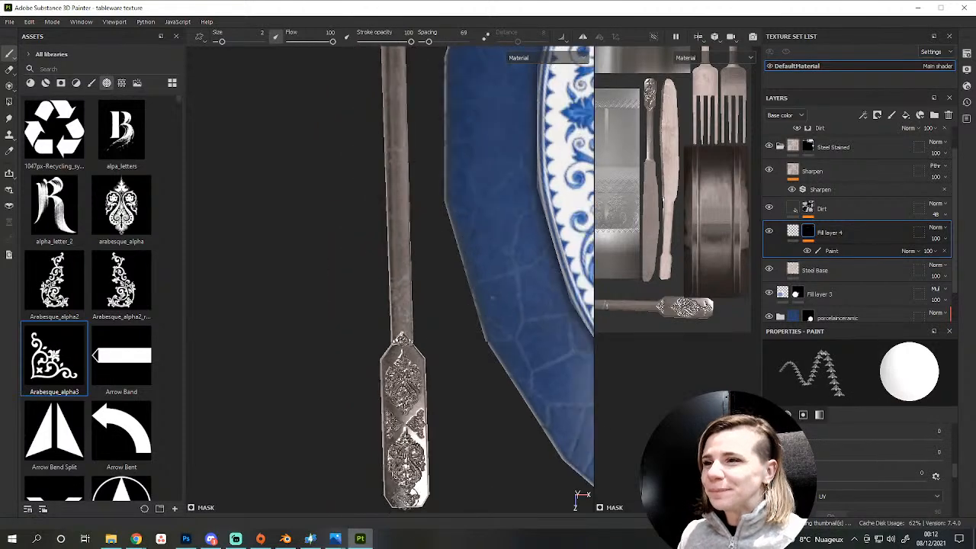
pyautogui.moveTo(473, 461); pyautogui.dragTo(282, 400, button='middle')
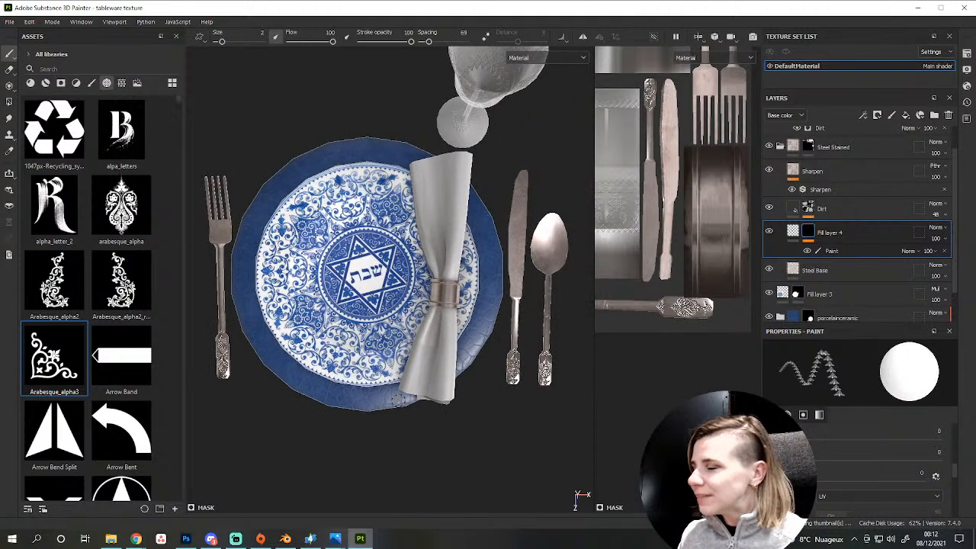
# Check the reference photo of the table setting and return to Substance 3D Painter.
pyautogui.moveTo(336, 538)
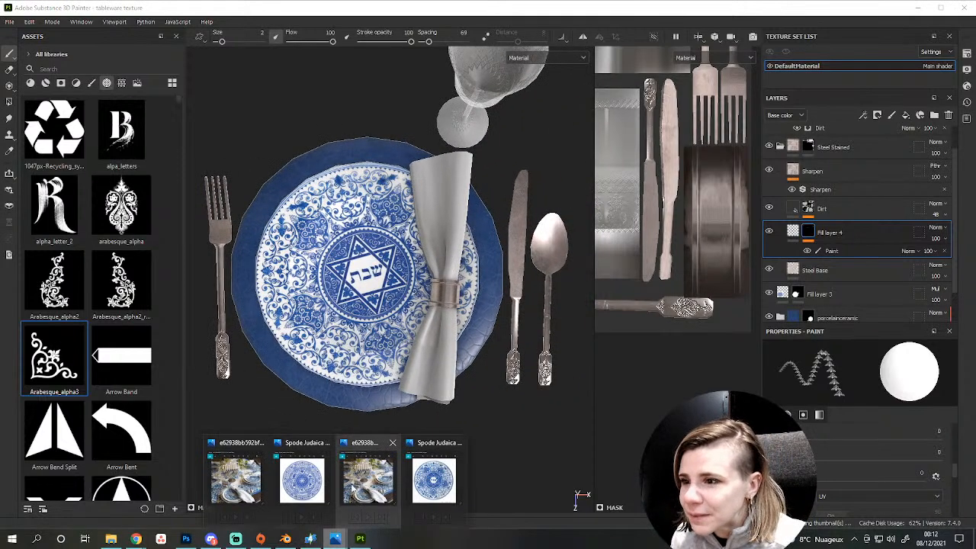
pyautogui.click(353, 490)
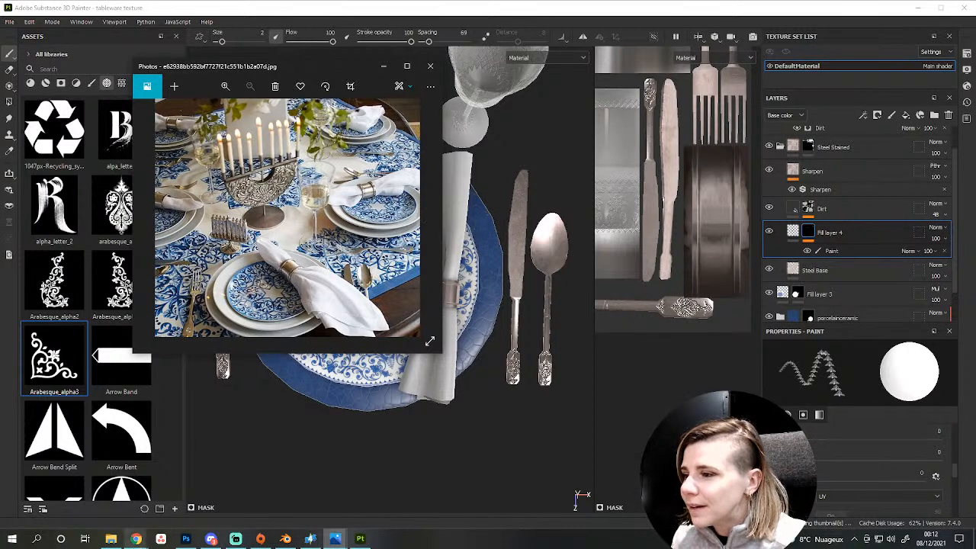
pyautogui.click(138, 539)
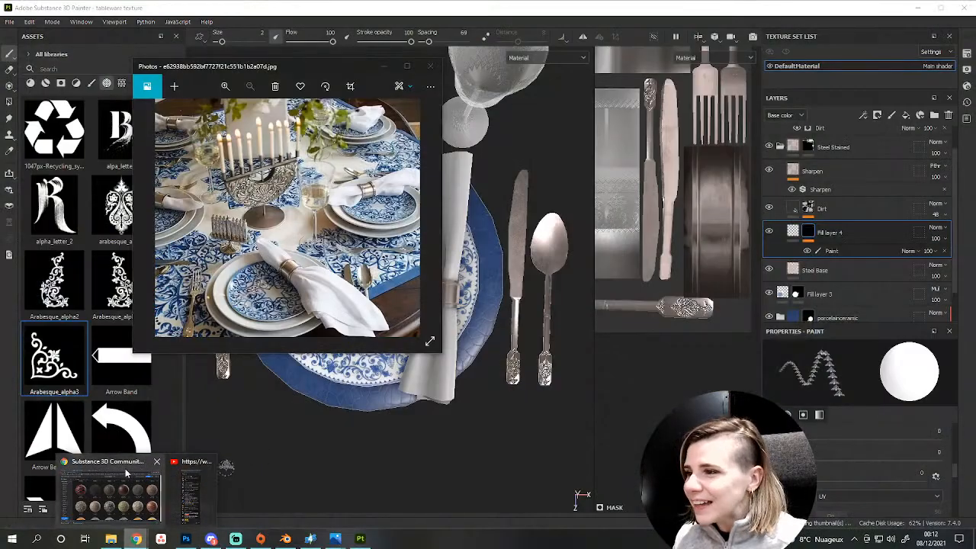
pyautogui.click(127, 473)
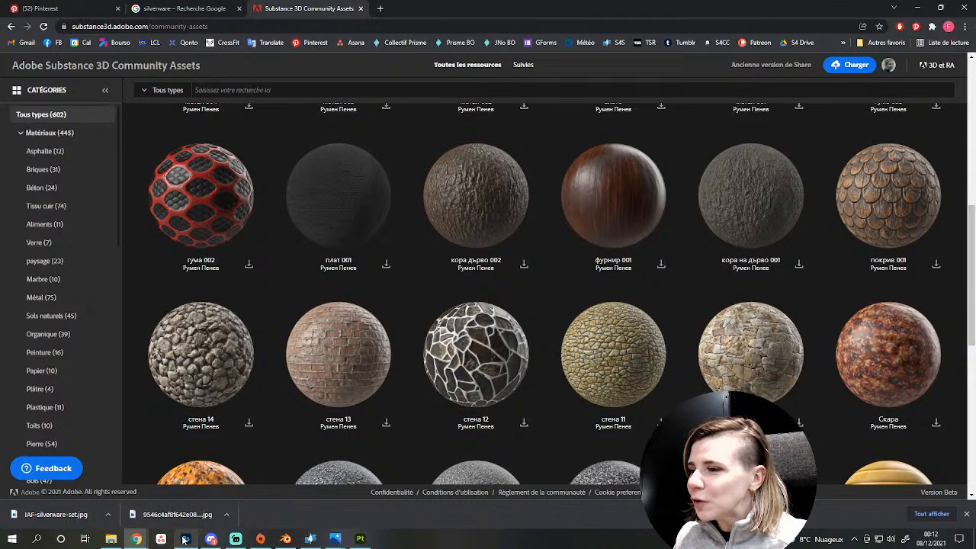
pyautogui.moveTo(162, 545)
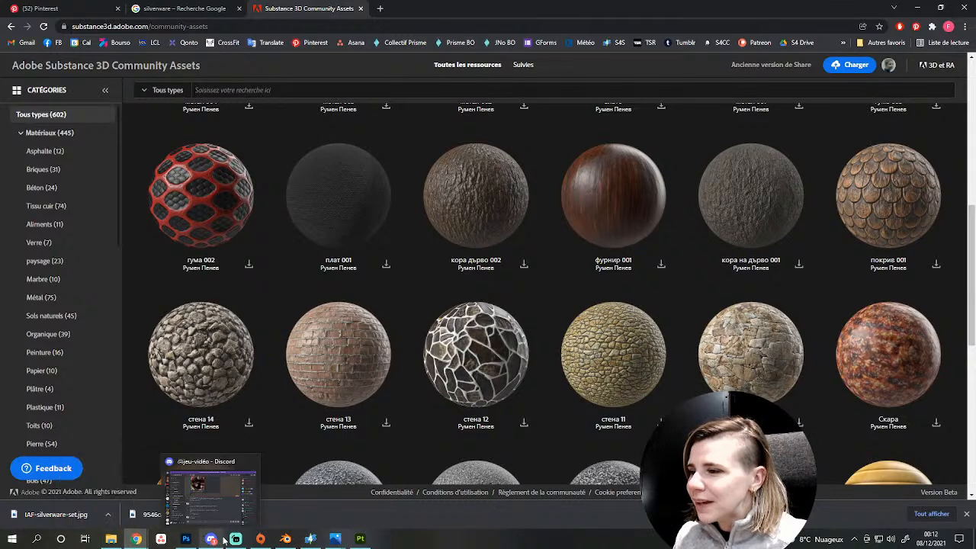
pyautogui.moveTo(233, 542)
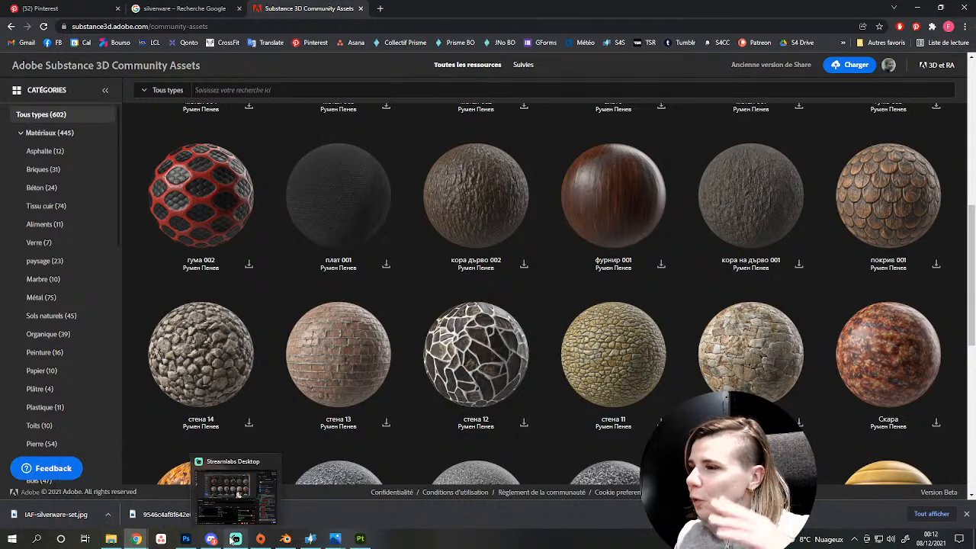
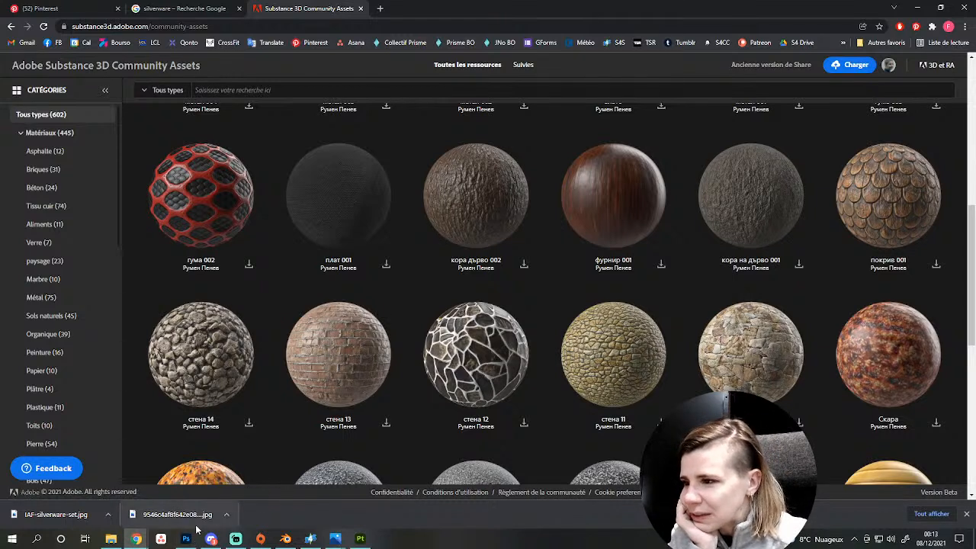
pyautogui.moveTo(321, 542)
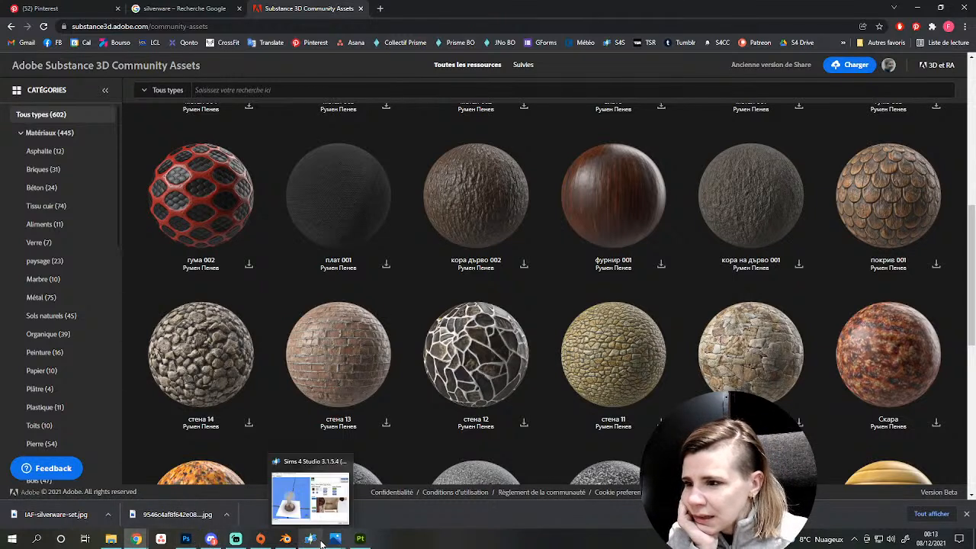
pyautogui.moveTo(360, 539)
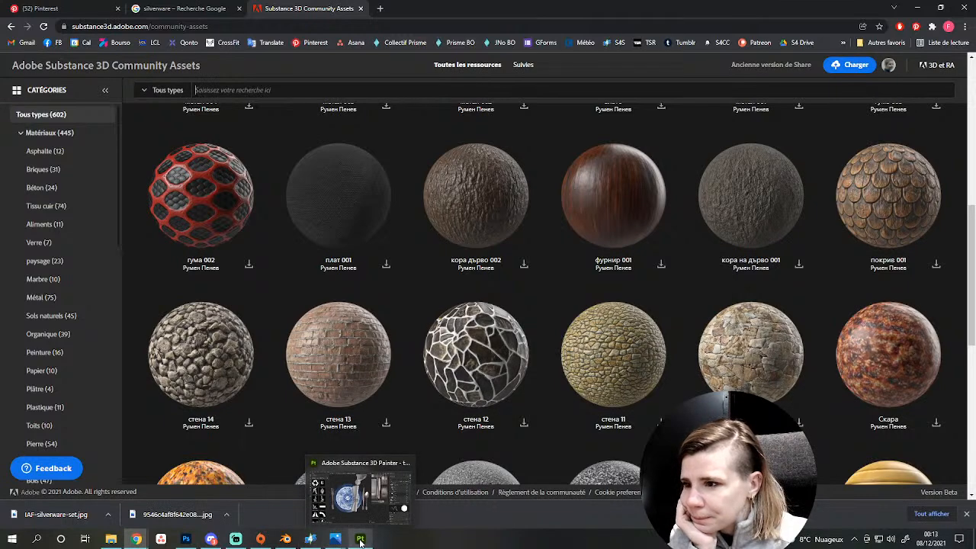
pyautogui.click(360, 540)
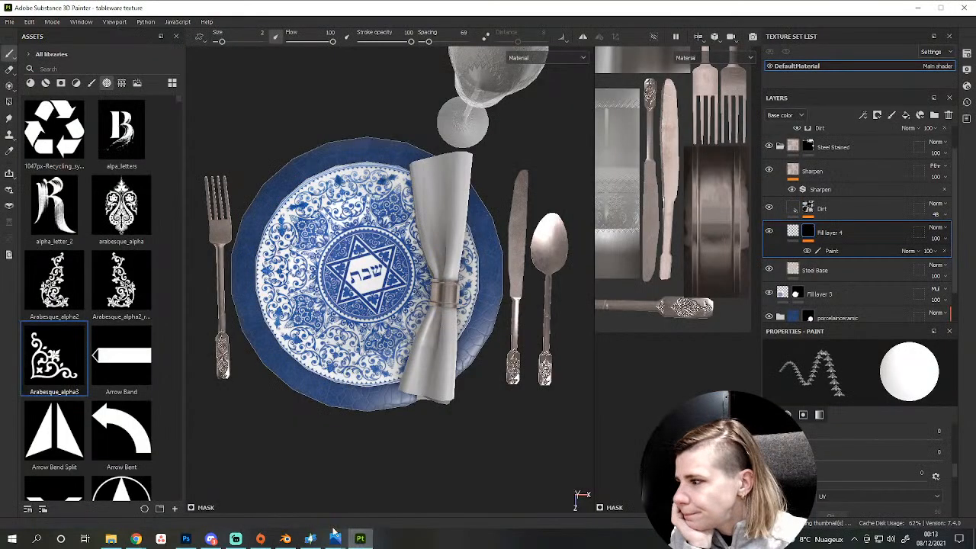
# Choose the Celtic Round Square alpha from the asset library as the brush shape.
pyautogui.scroll(-6, 106, 352)
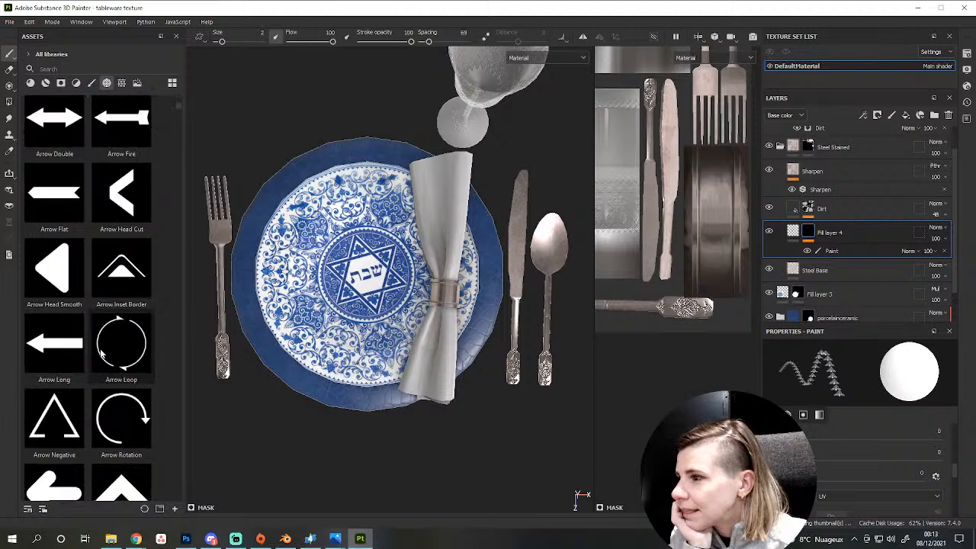
pyautogui.scroll(-6, 118, 350)
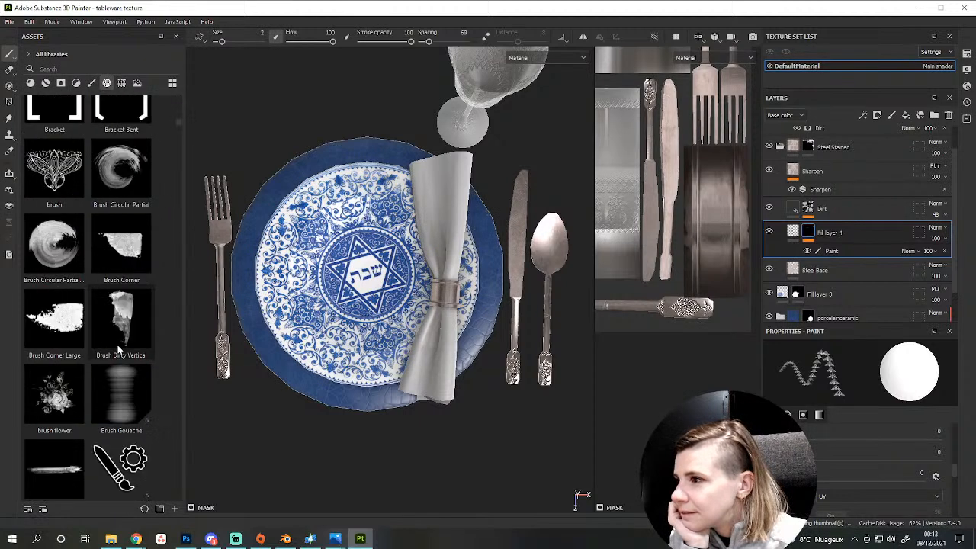
pyautogui.scroll(-15, 118, 350)
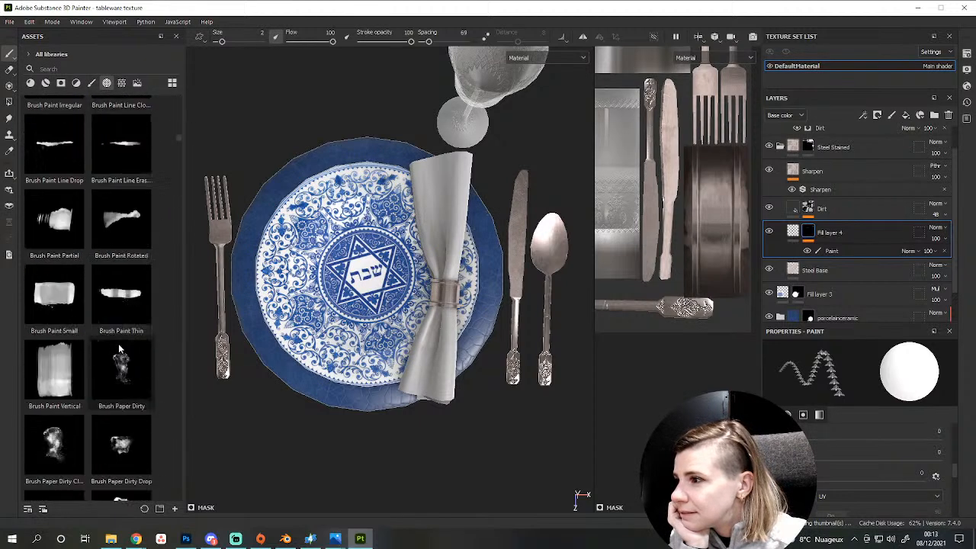
pyautogui.scroll(-15, 118, 349)
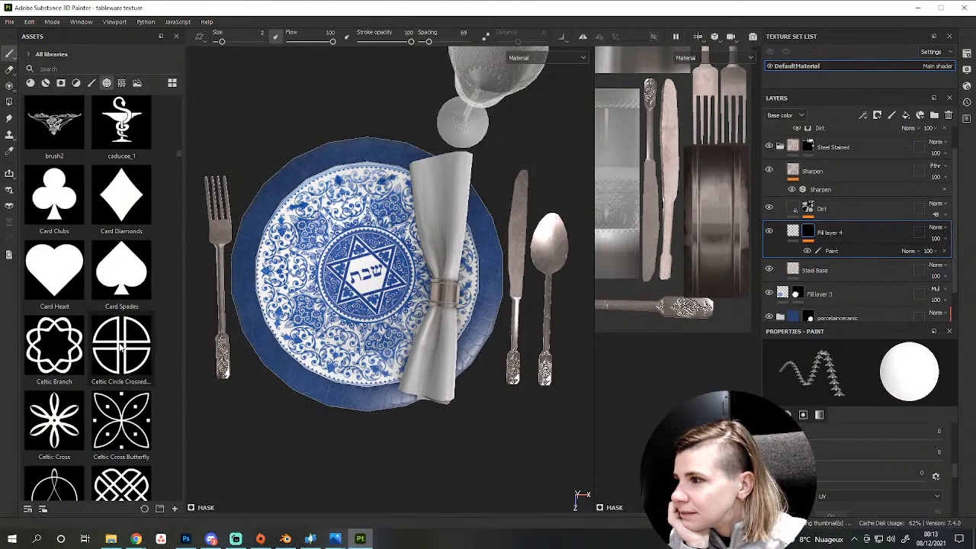
pyautogui.scroll(-3, 120, 347)
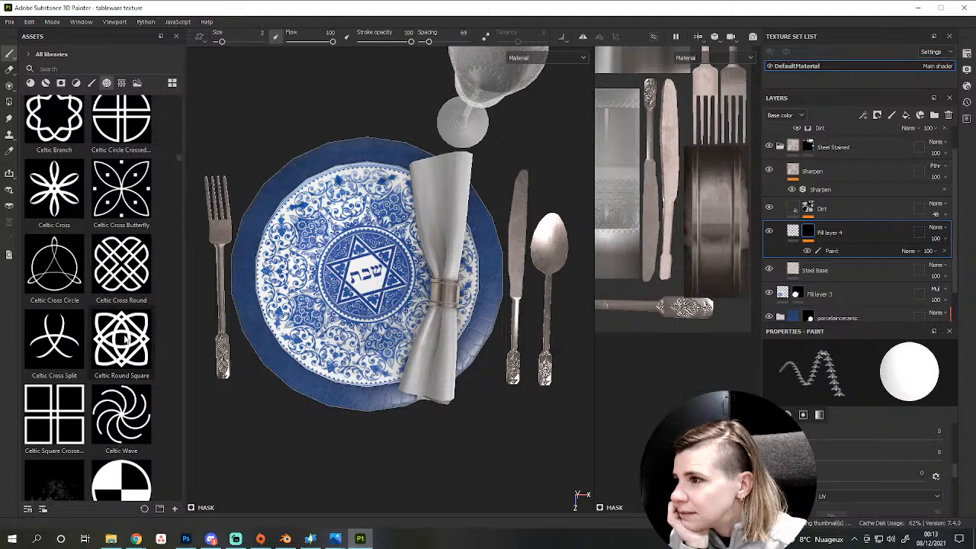
pyautogui.click(120, 335)
# Set the brush size to 1, try a straight Celtic Round Square stroke along the napkin ring's rim, and undo it.
pyautogui.scroll(5, 483, 295)
pyautogui.scroll(6, 617, 281)
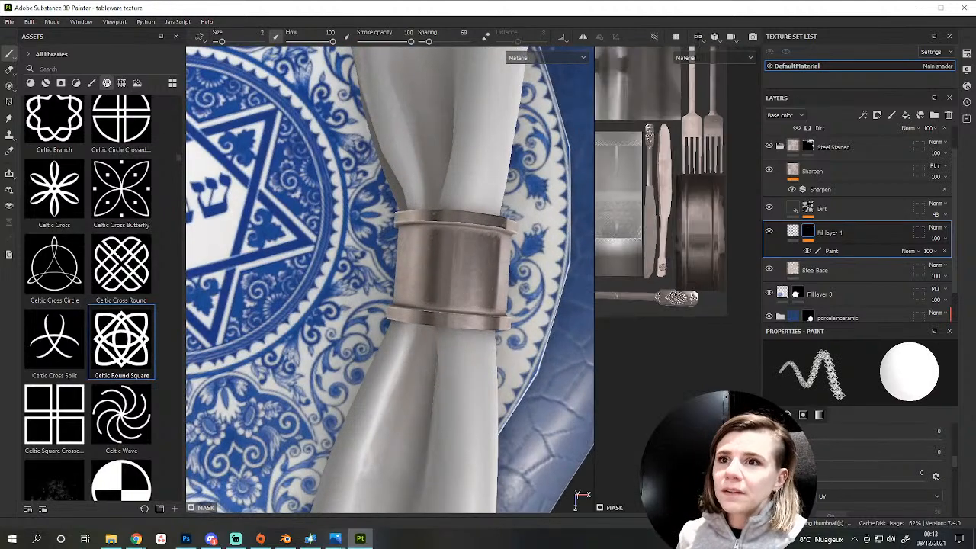
pyautogui.scroll(3, 617, 280)
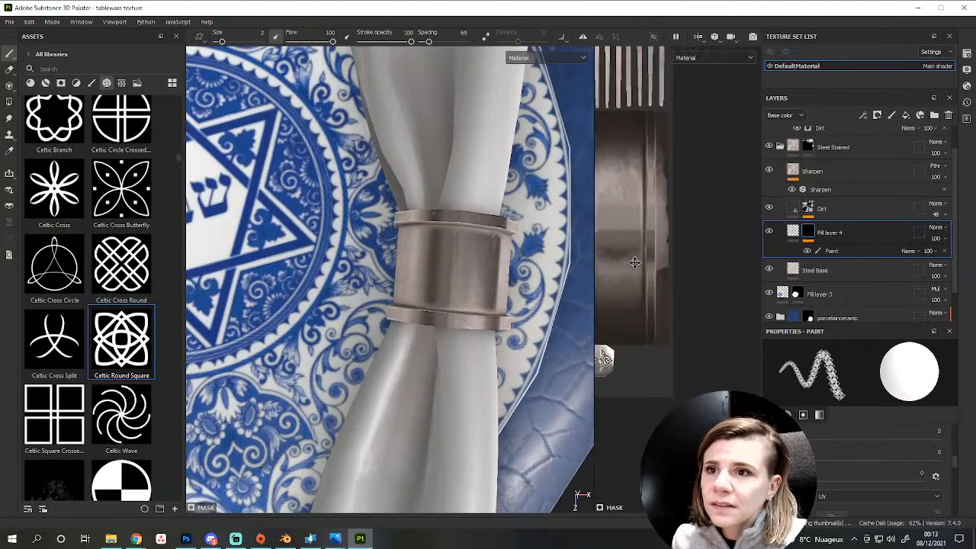
pyautogui.click(250, 33)
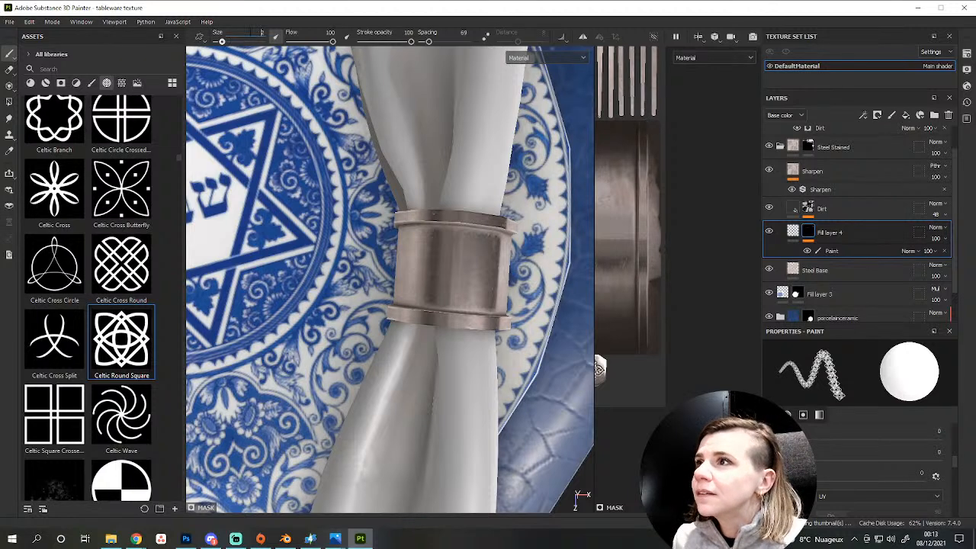
pyautogui.write('1')
pyautogui.press('Return')
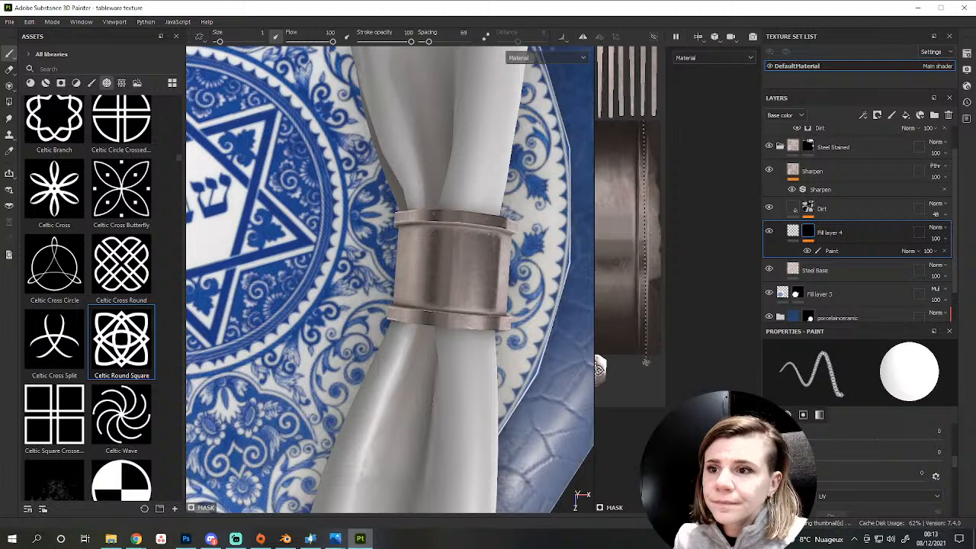
pyautogui.click(642, 119)
pyautogui.keyDown('shift'); pyautogui.click(643, 362); pyautogui.keyUp('shift')
pyautogui.moveTo(604, 351)
pyautogui.keyDown('alt'); pyautogui.mouseDown(button='middle')
pyautogui.moveTo(750, 349)
pyautogui.moveTo(634, 369)
pyautogui.mouseUp(button='middle'); pyautogui.keyUp('alt')
pyautogui.hotkey('ctrl', 'z')
# Set the brush spacing to 113 and try a straight ornament stroke along the napkin ring's lower rim.
pyautogui.scroll(2, 872, 290)
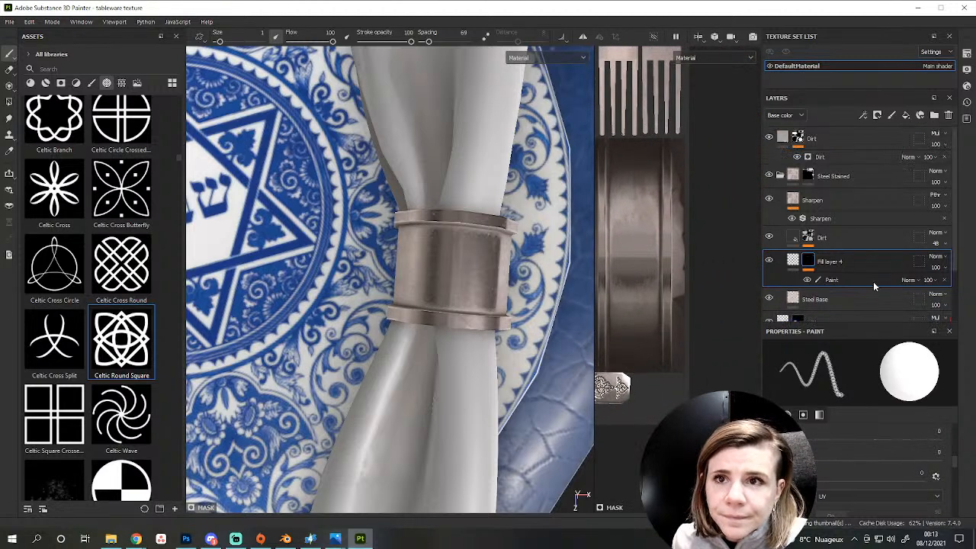
pyautogui.scroll(2, 823, 426)
pyautogui.moveTo(827, 321); pyautogui.dragTo(827, 268)
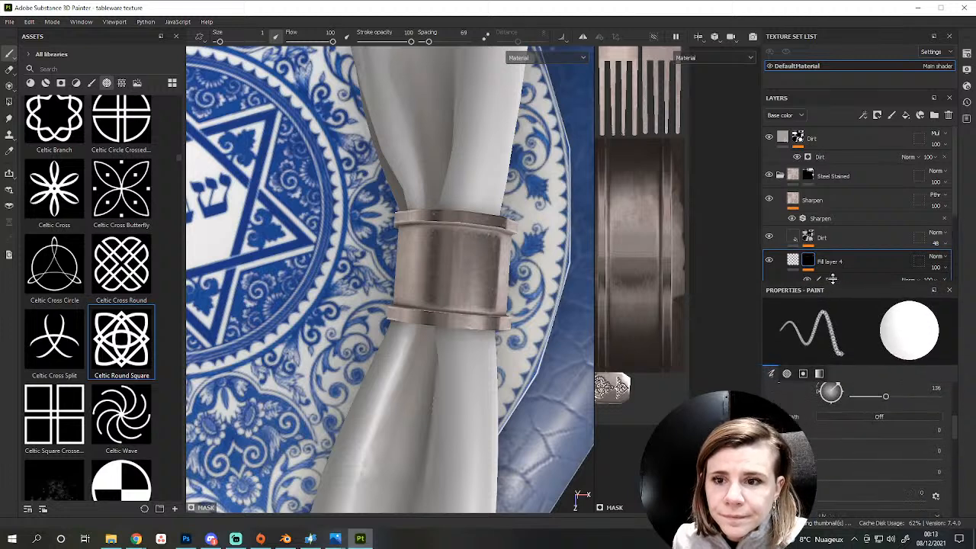
pyautogui.scroll(-3, 862, 427)
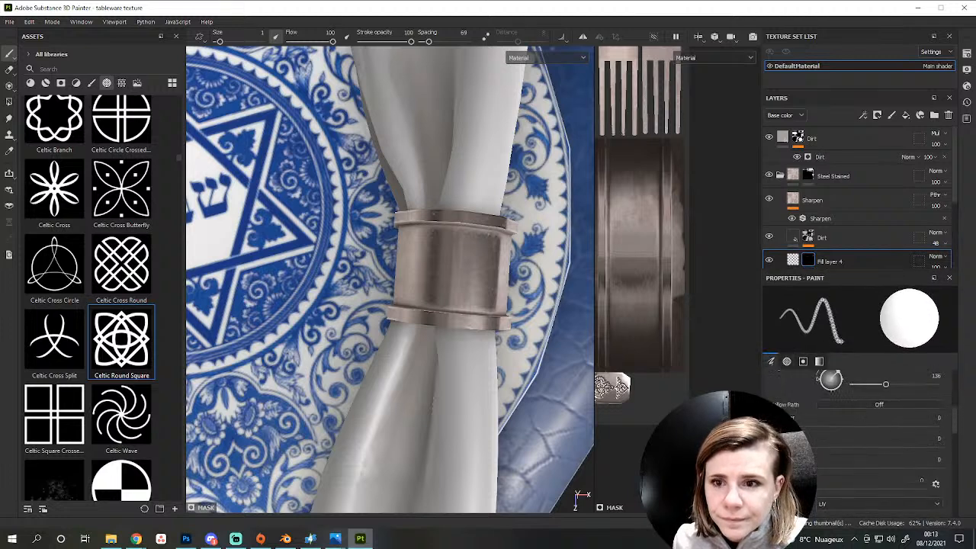
pyautogui.scroll(3, 861, 434)
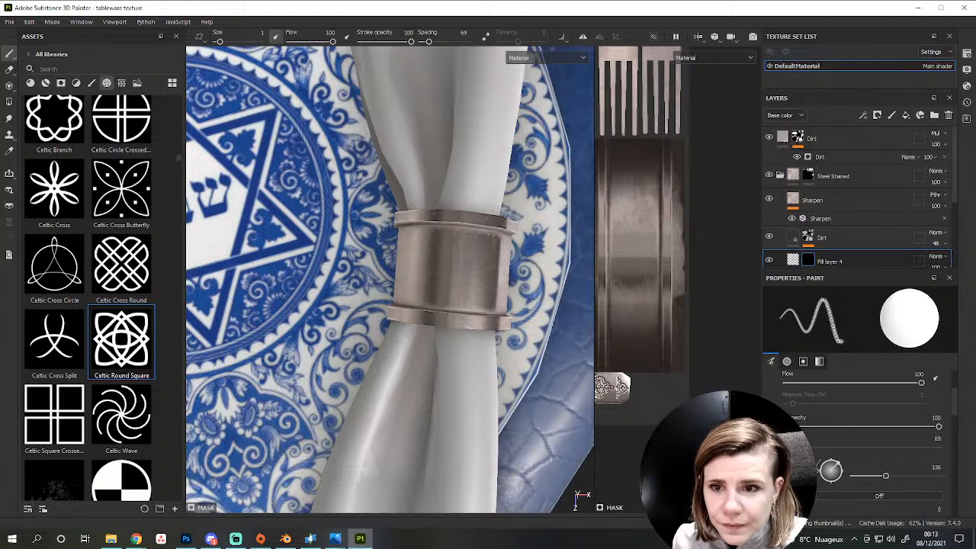
pyautogui.moveTo(804, 449); pyautogui.dragTo(820, 448)
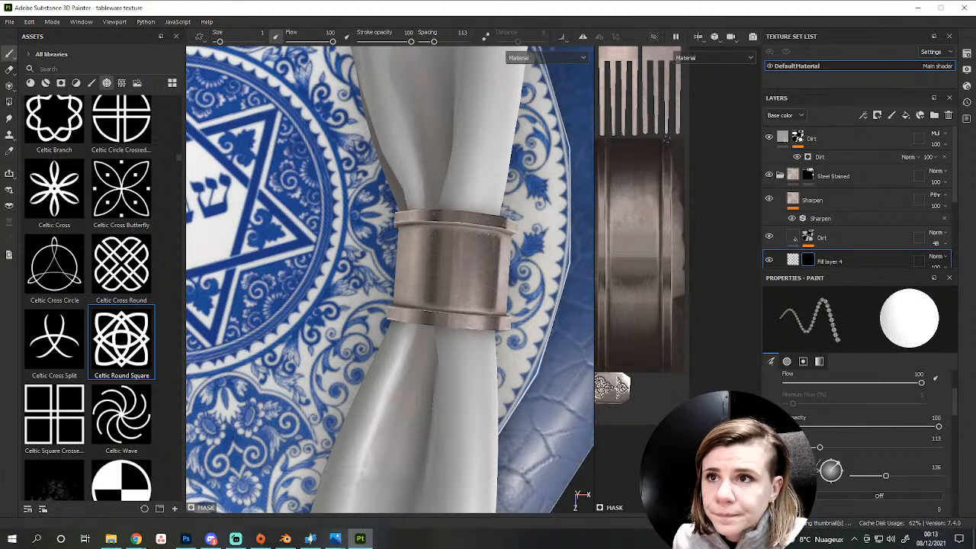
pyautogui.keyDown('shift'); pyautogui.click(667, 375); pyautogui.keyUp('shift')
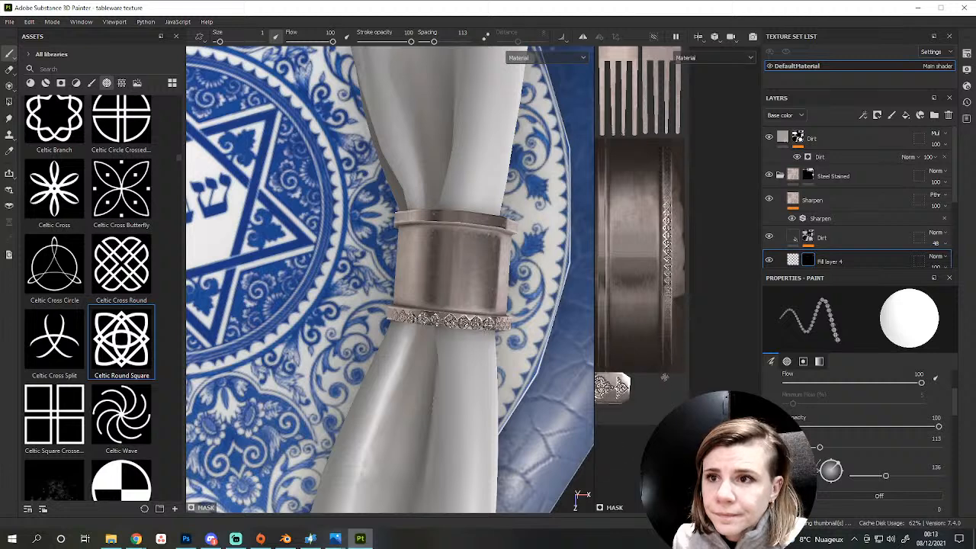
# Set the brush size to 0.8 and paint a straight row of Celtic Round Square ornaments along the napkin ring's lower rim.
pyautogui.click(262, 33)
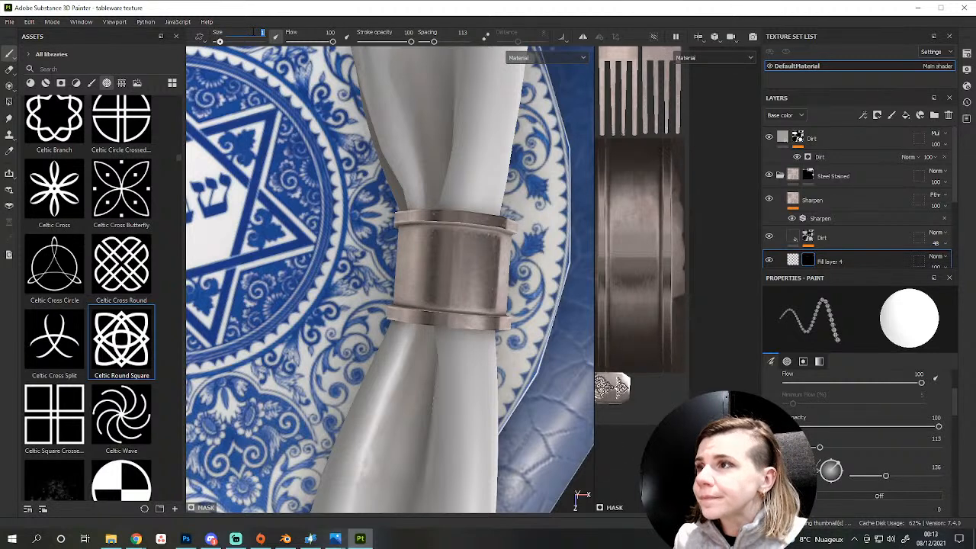
pyautogui.write('0.8')
pyautogui.press('Return')
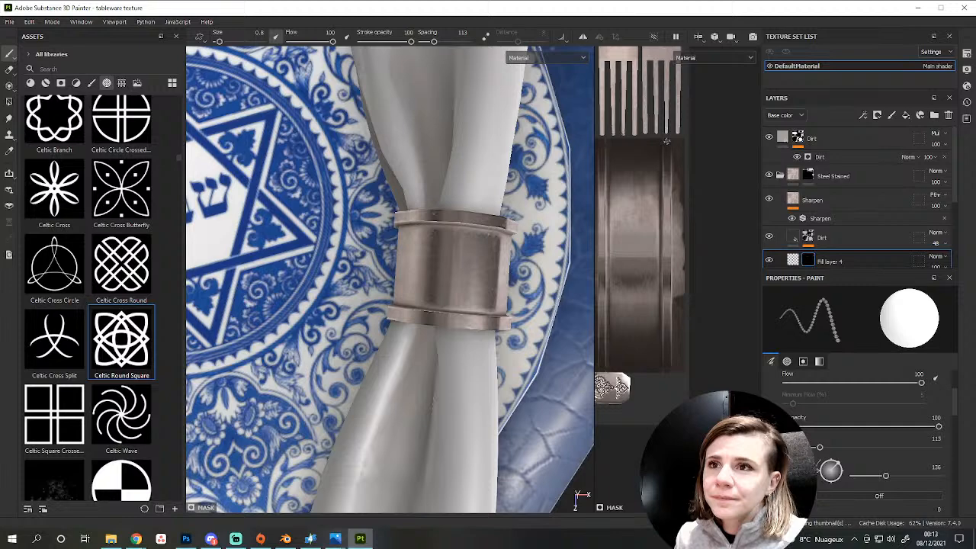
pyautogui.keyDown('shift'); pyautogui.click(667, 370); pyautogui.keyUp('shift')
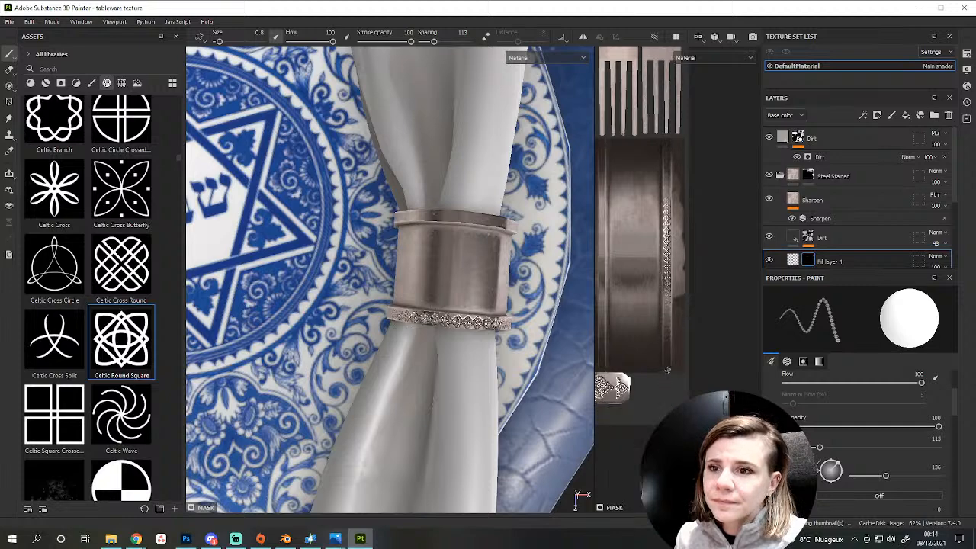
pyautogui.keyDown('alt'); pyautogui.moveTo(615, 295); pyautogui.dragTo(673, 318, button='middle'); pyautogui.keyUp('alt')
pyautogui.scroll(4, 646, 229)
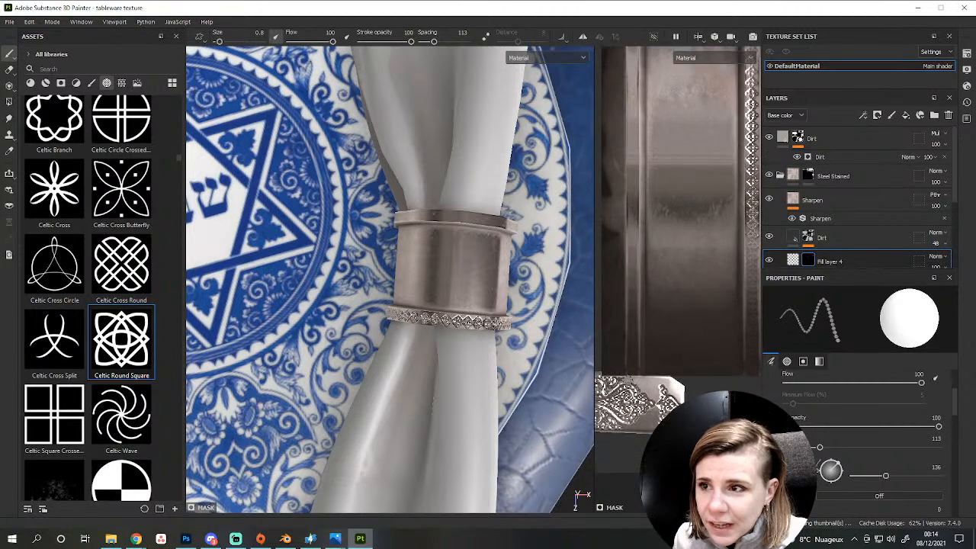
pyautogui.scroll(-3, 633, 392)
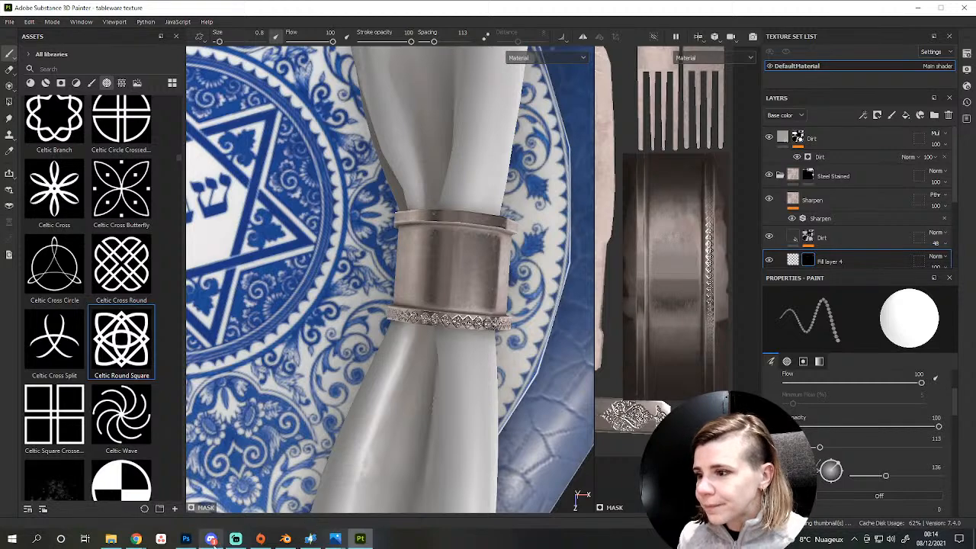
# Switch to Blender, put the tableware mesh in Edit Mode and widen the UV editor.
pyautogui.click(286, 538)
pyautogui.scroll(4, 666, 298)
pyautogui.press('Tab')
pyautogui.moveTo(666, 299); pyautogui.dragTo(563, 267, button='middle')
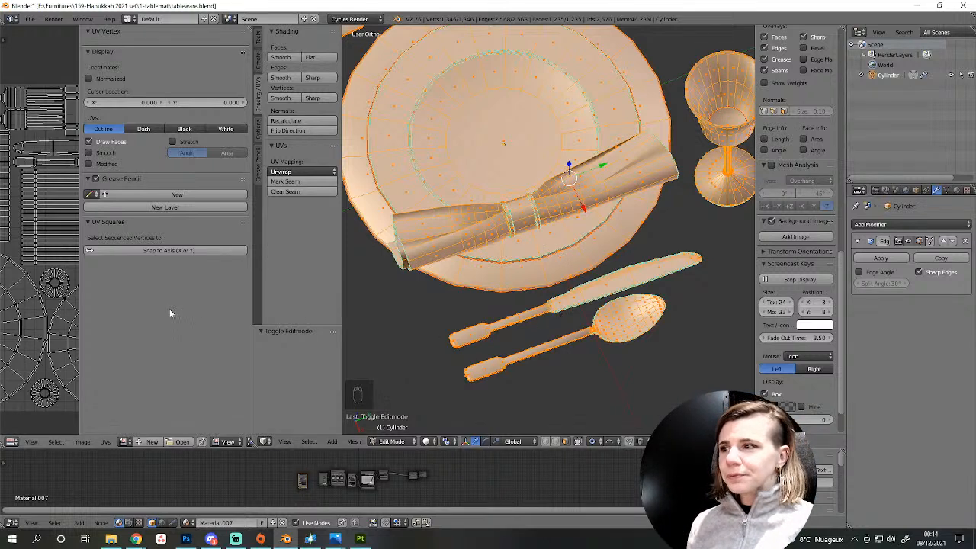
pyautogui.moveTo(252, 291); pyautogui.dragTo(471, 256)
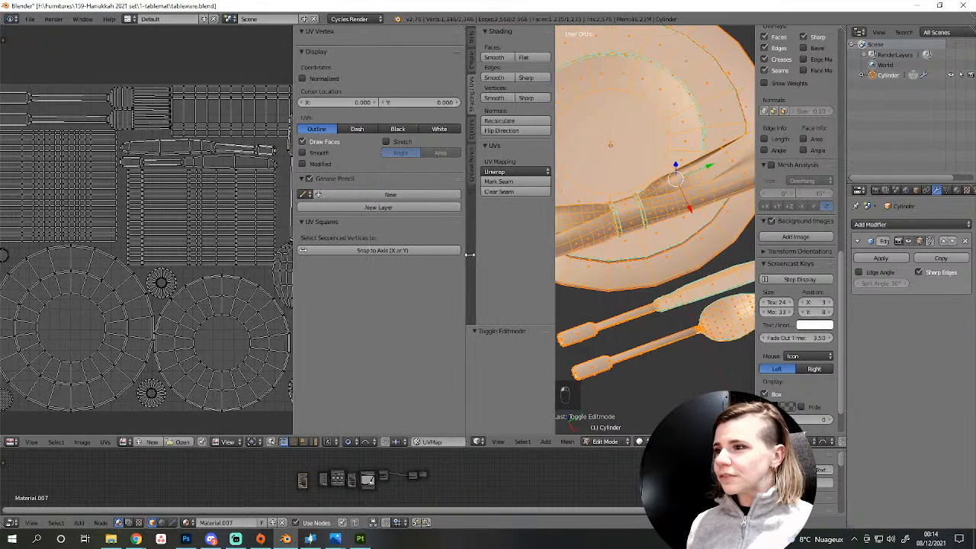
pyautogui.scroll(-2, 214, 332)
pyautogui.scroll(5, 217, 218)
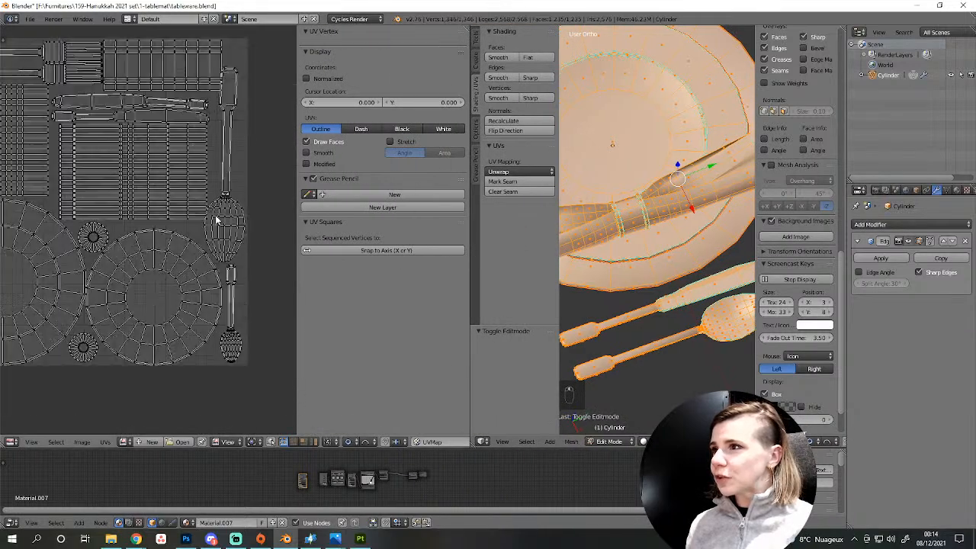
pyautogui.scroll(2, 142, 338)
pyautogui.scroll(2, 153, 363)
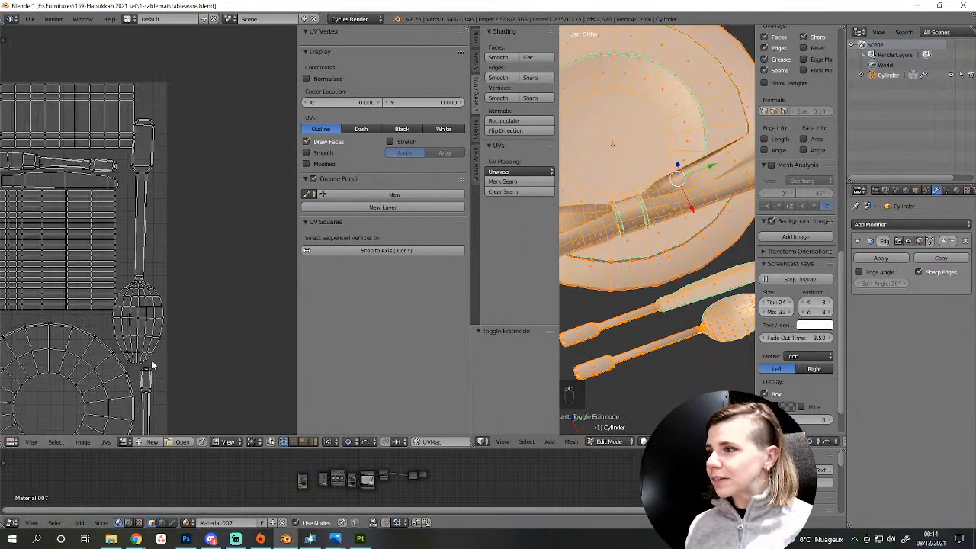
pyautogui.press('l')
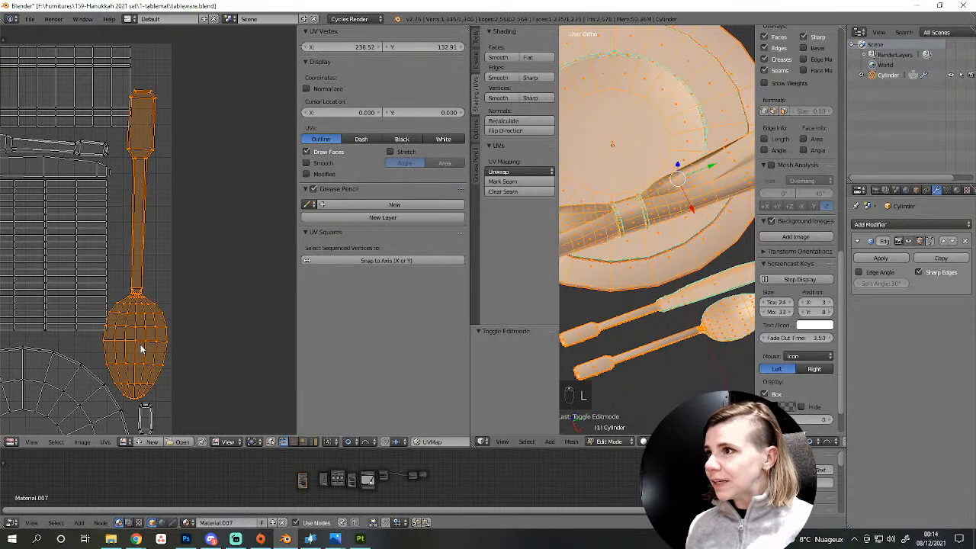
pyautogui.press('g')
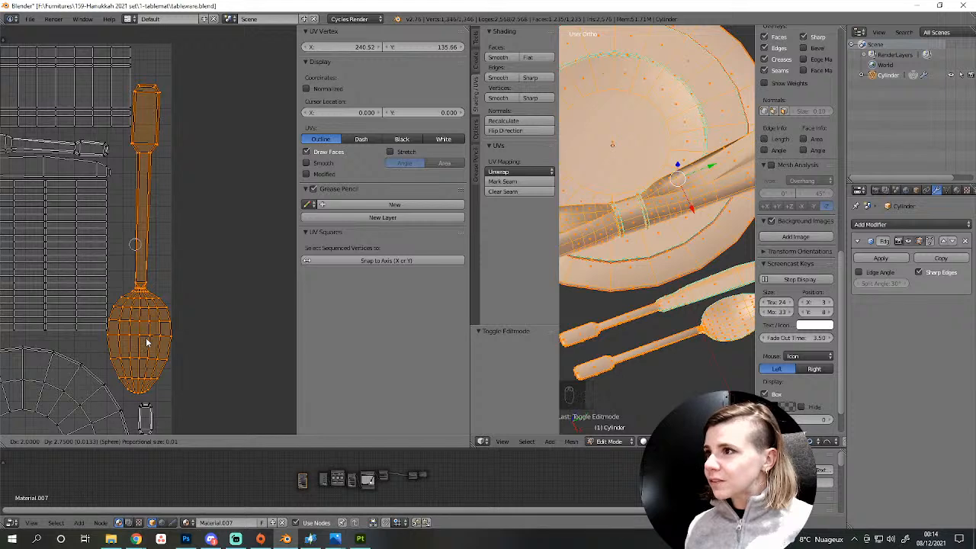
pyautogui.rightClick(147, 342)
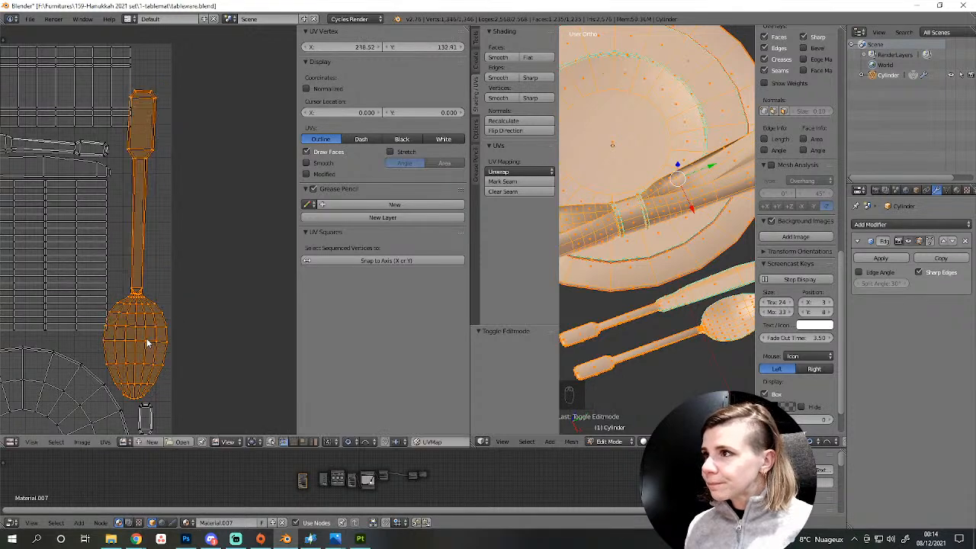
# Select only the napkin ring's UV island, scale it along X to about 0.959 and nudge it slightly left along X.
pyautogui.scroll(-3, 93, 222)
pyautogui.moveTo(92, 221); pyautogui.dragTo(168, 320, button='middle')
pyautogui.scroll(3, 199, 302)
pyautogui.press('a')
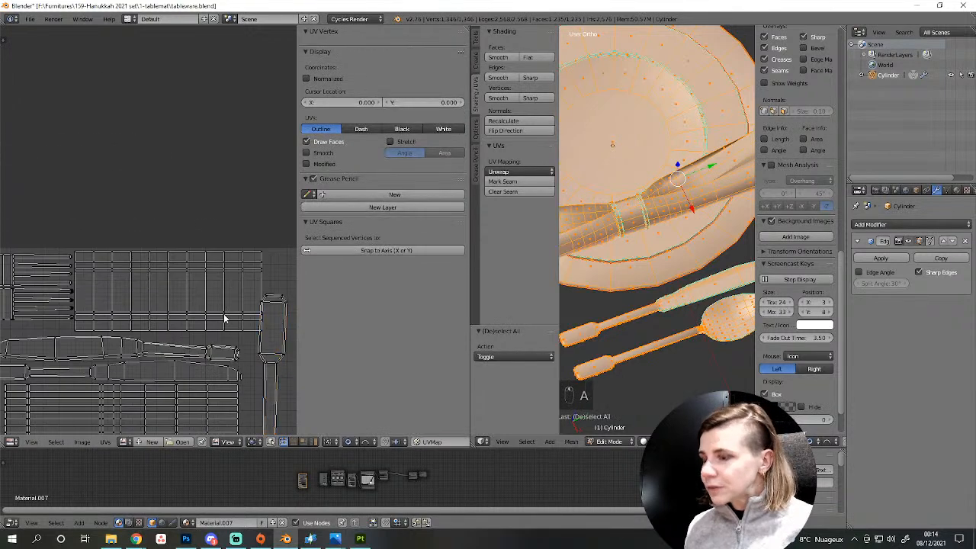
pyautogui.press('l')
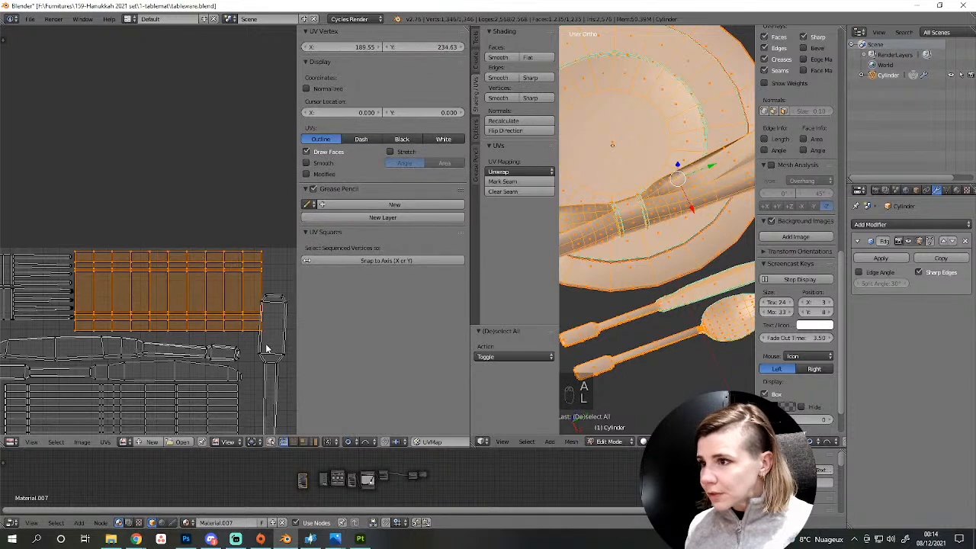
pyautogui.press('s')
pyautogui.press('x')
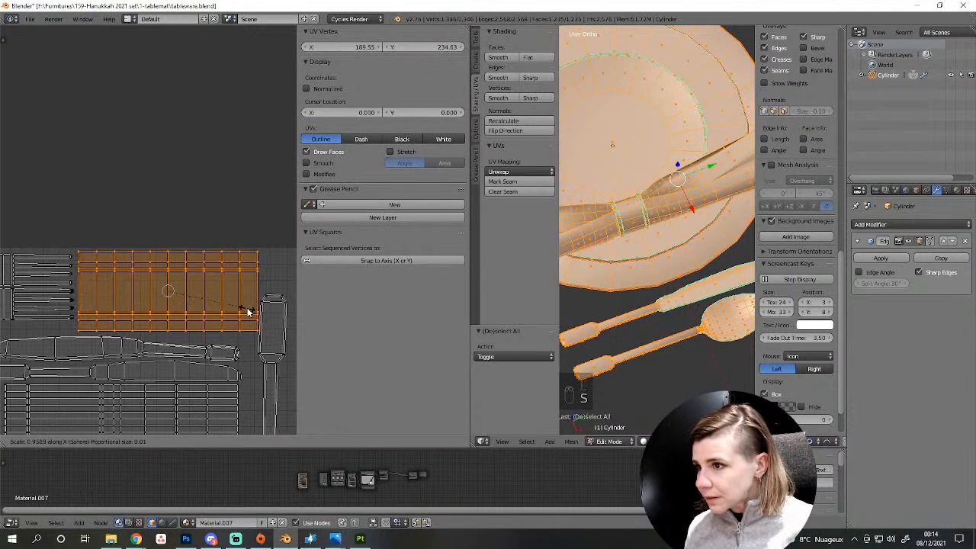
pyautogui.click(248, 311)
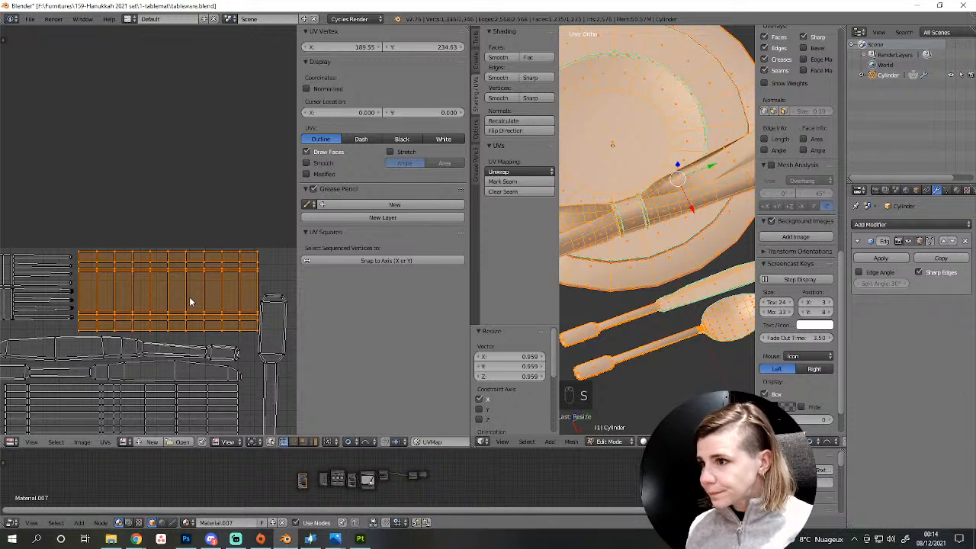
pyautogui.press('g')
pyautogui.press('x')
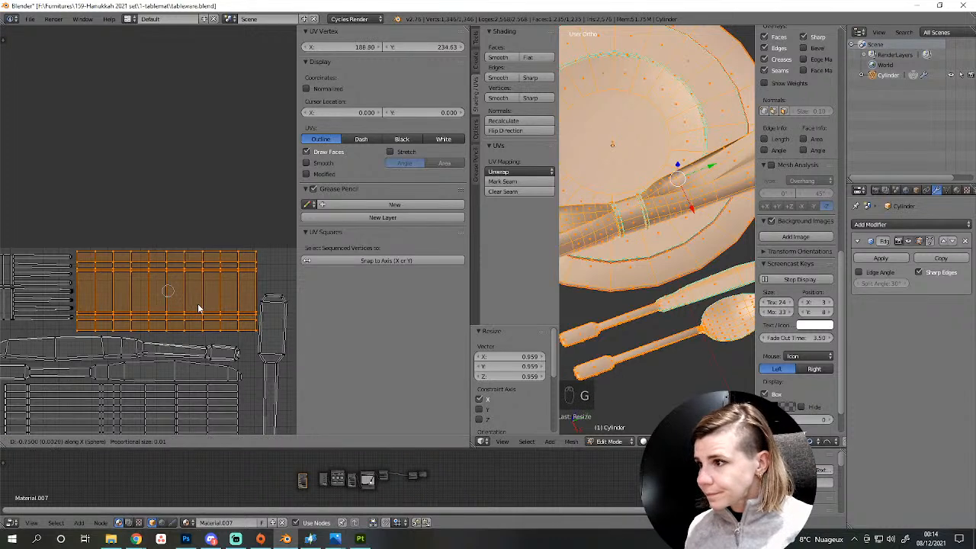
pyautogui.click(197, 304)
# Deselect the UVs, return to Object Mode and export the model as Wavefront OBJ over the existing tableware file.
pyautogui.press('a')
pyautogui.press('Tab')
pyautogui.click(30, 18)
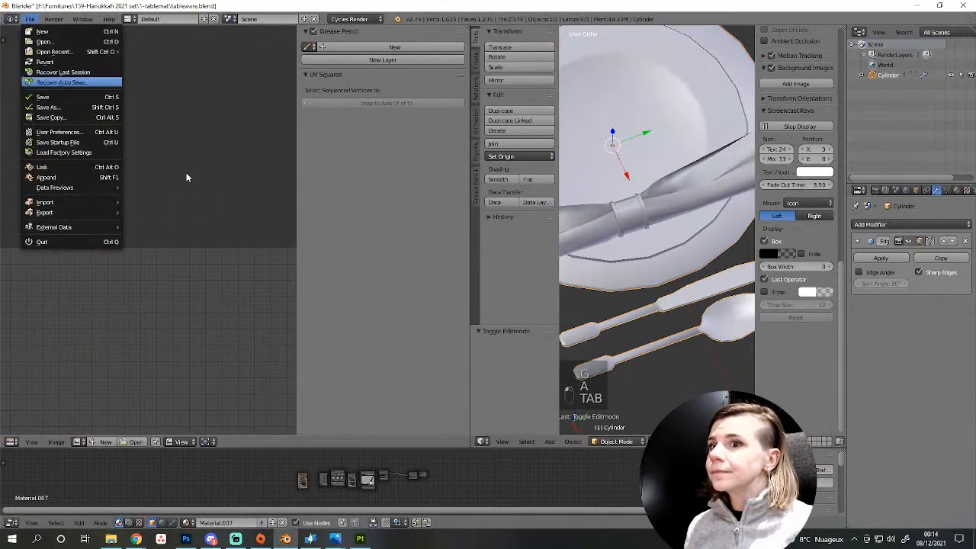
pyautogui.click(30, 18)
pyautogui.moveTo(68, 211)
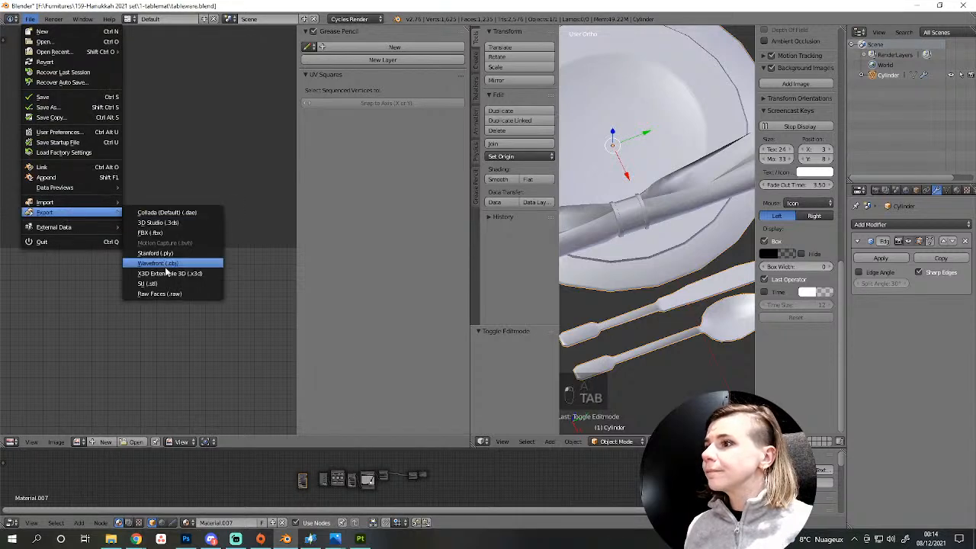
pyautogui.click(166, 264)
pyautogui.doubleClick(168, 82)
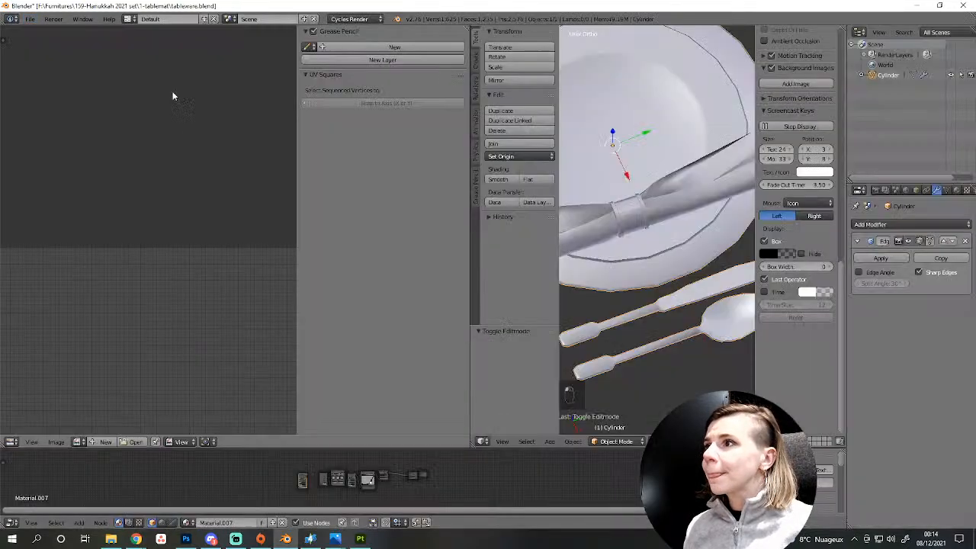
# Switch to Substance 3D Painter, undo the lower rim's ornament stroke and reload the tableware OBJ in the project configuration.
pyautogui.click(360, 538)
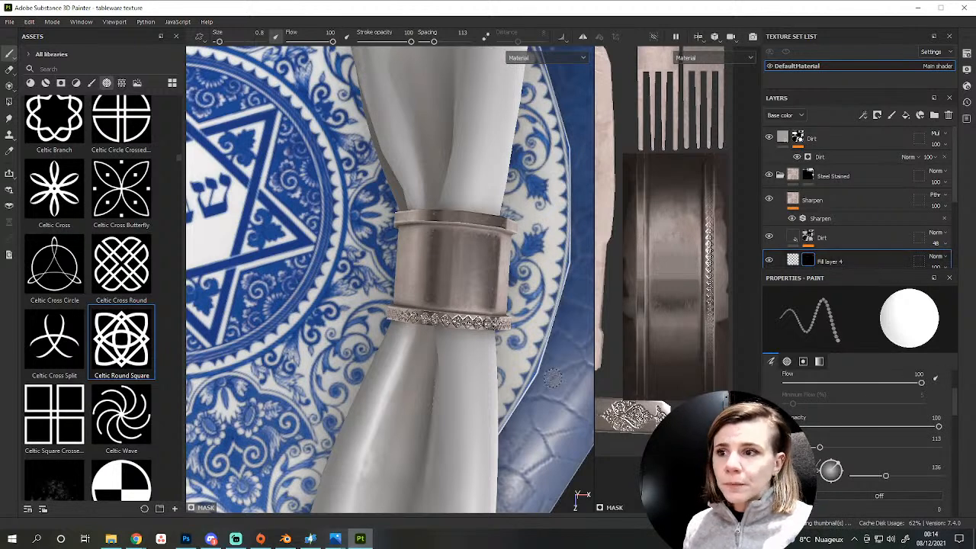
pyautogui.hotkey('ctrl', 'z')
pyautogui.click(27, 22)
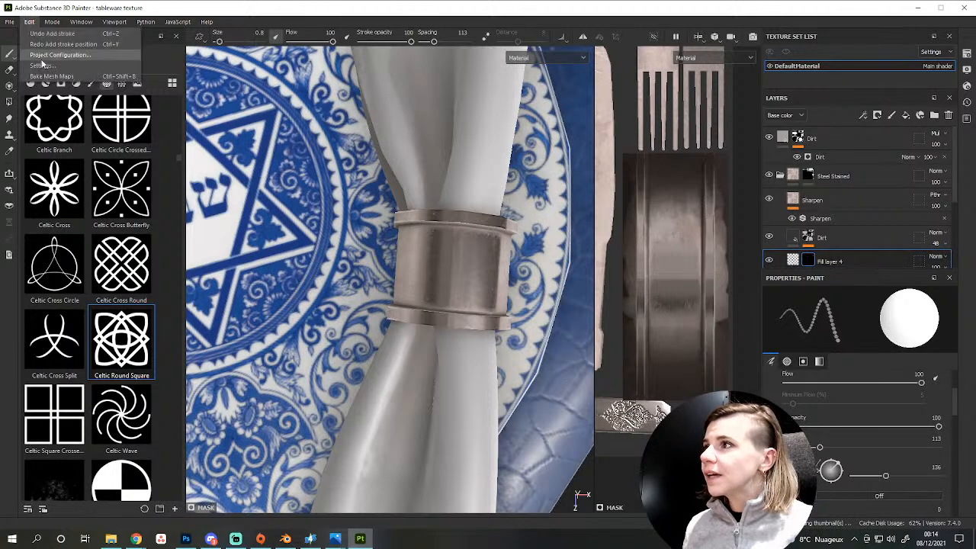
pyautogui.click(44, 64)
pyautogui.click(597, 194)
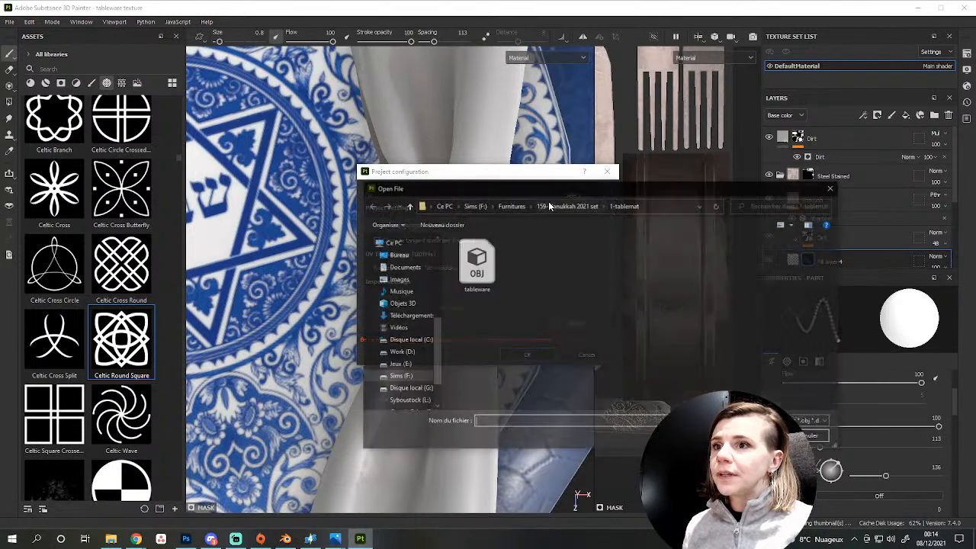
pyautogui.doubleClick(472, 263)
pyautogui.click(527, 354)
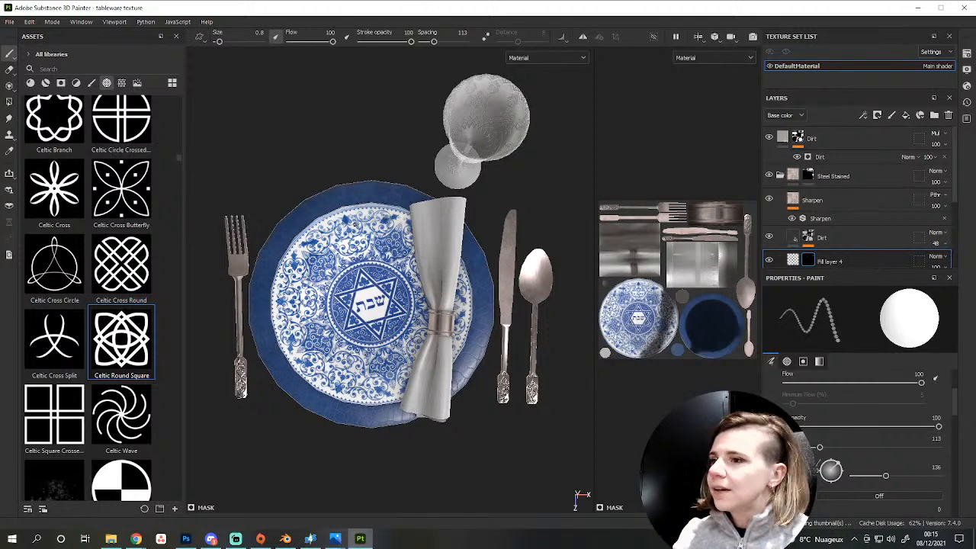
# Bake the texture set's normal, world space normal, ID, ambient occlusion, curvature, position and thickness maps.
pyautogui.scroll(3, 422, 313)
pyautogui.keyDown('alt'); pyautogui.moveTo(529, 417); pyautogui.dragTo(475, 357, button='middle'); pyautogui.keyUp('alt')
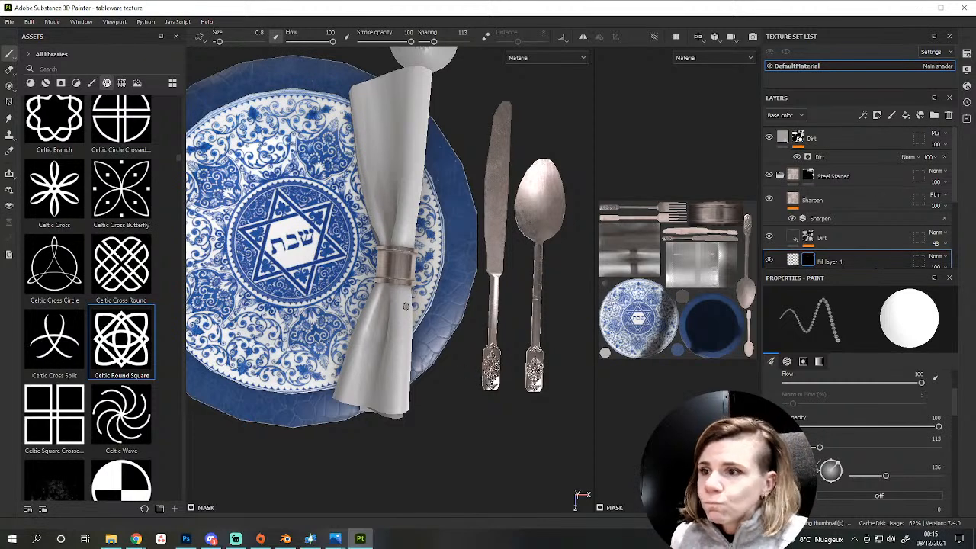
pyautogui.scroll(-2, 405, 306)
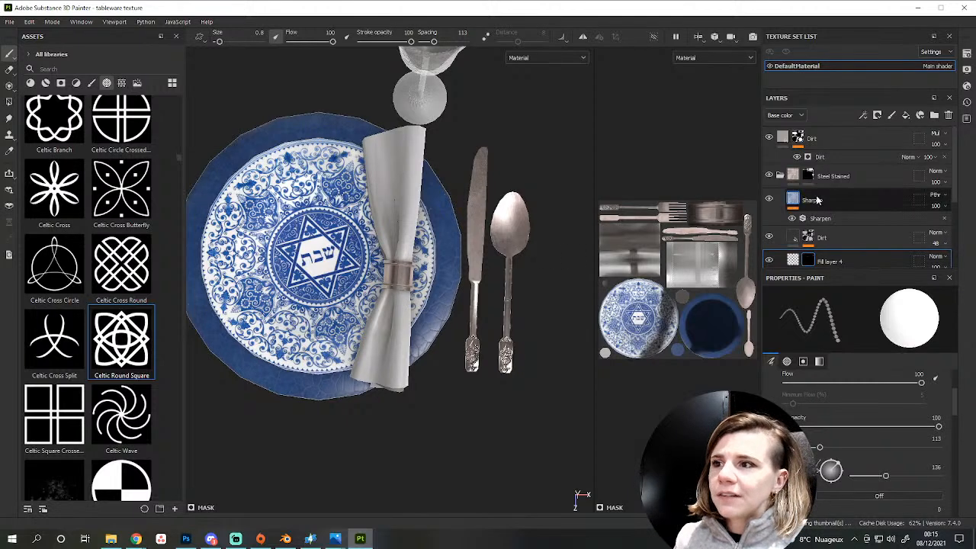
pyautogui.click(966, 69)
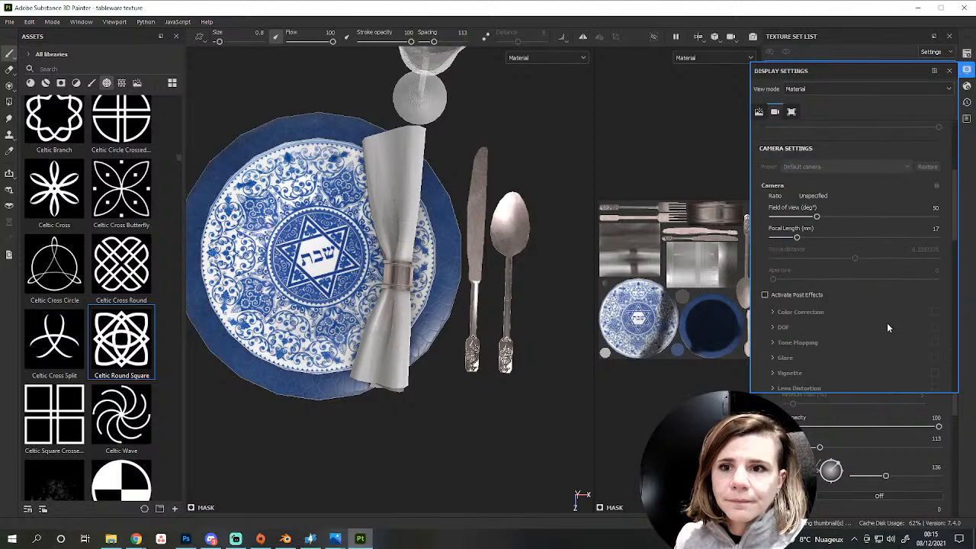
pyautogui.click(966, 55)
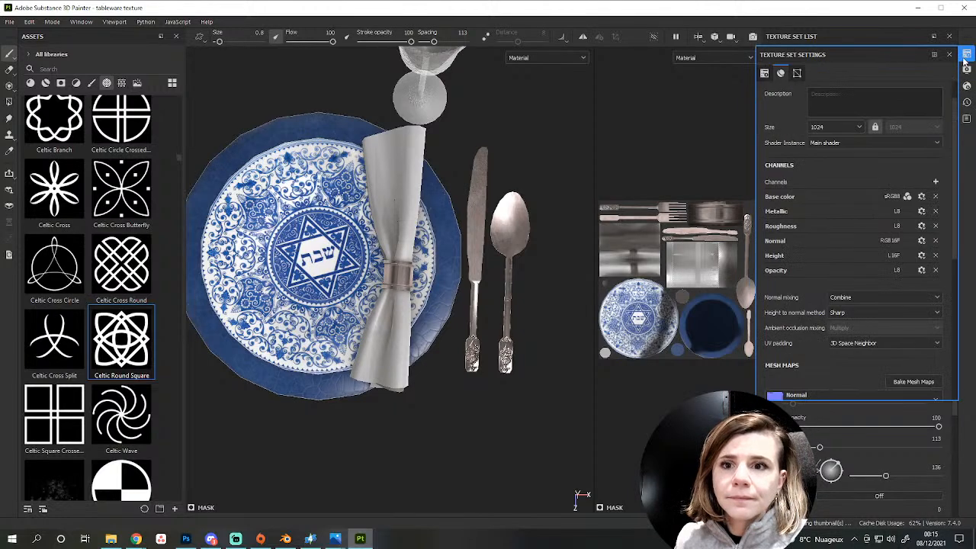
pyautogui.click(918, 382)
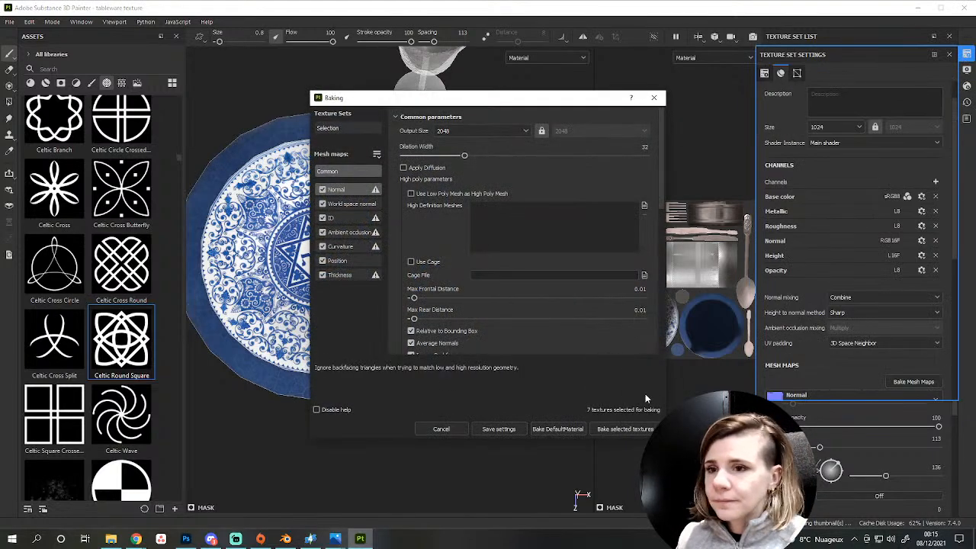
pyautogui.click(625, 428)
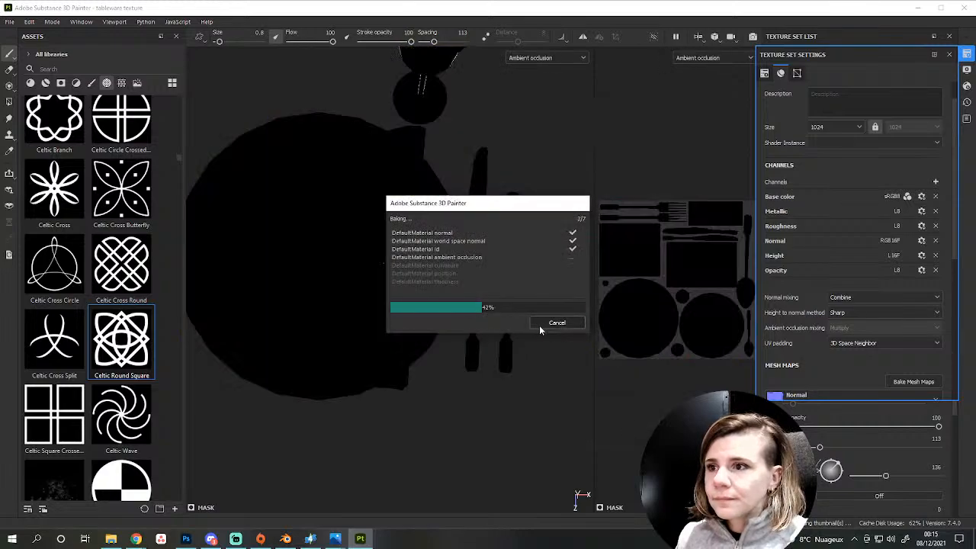
pyautogui.click(552, 325)
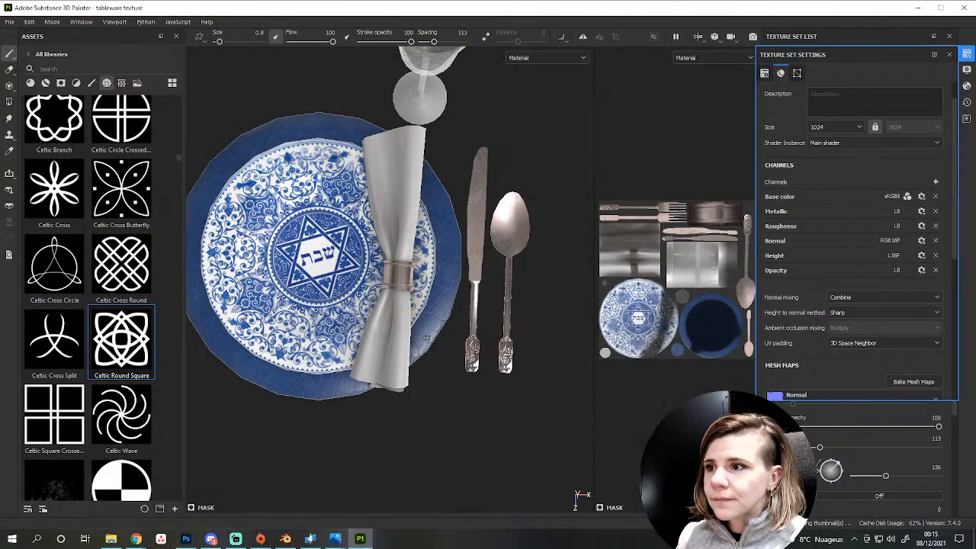
pyautogui.scroll(5, 546, 320)
pyautogui.click(967, 57)
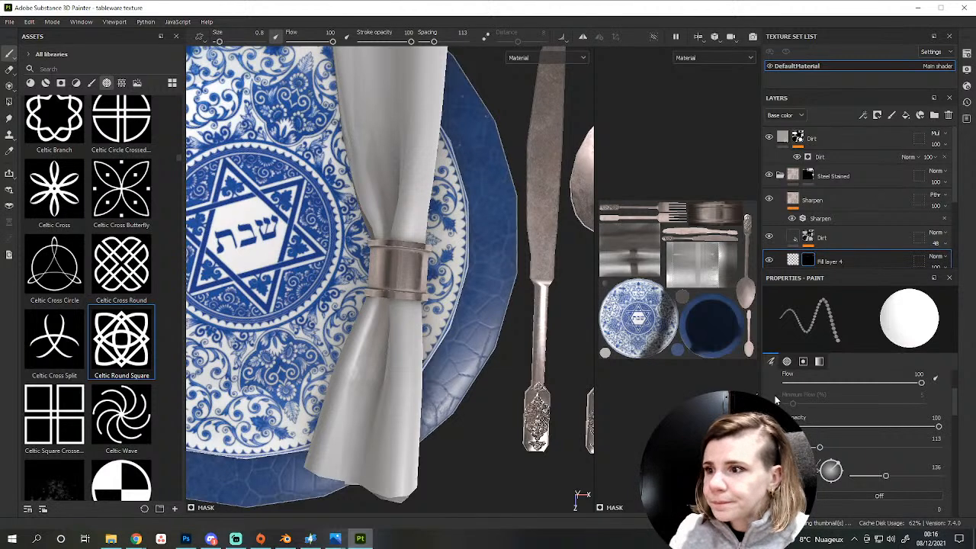
# Widen the 2D view and paint straight rows of Celtic Round Square ornaments along both rims of the napkin ring's UV island.
pyautogui.scroll(3, 709, 267)
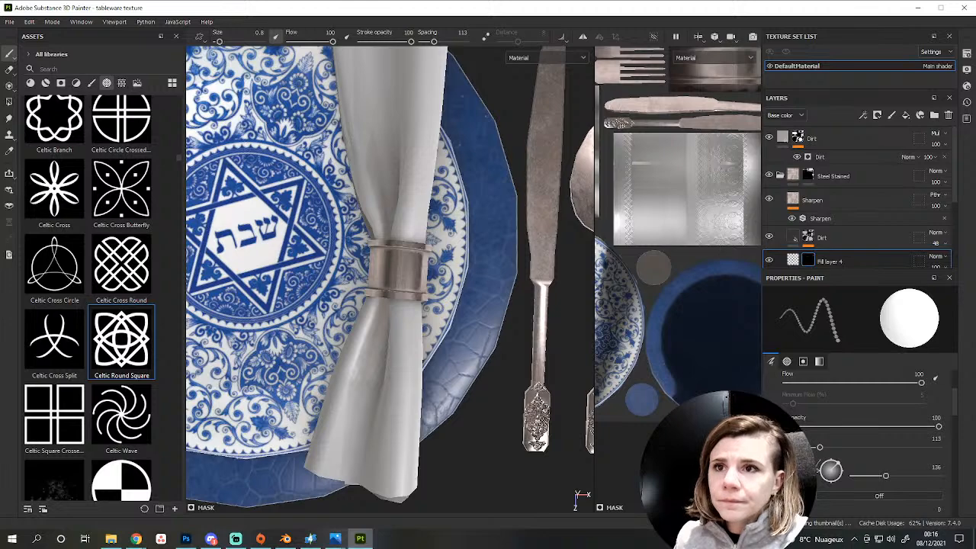
pyautogui.moveTo(595, 254); pyautogui.dragTo(410, 292)
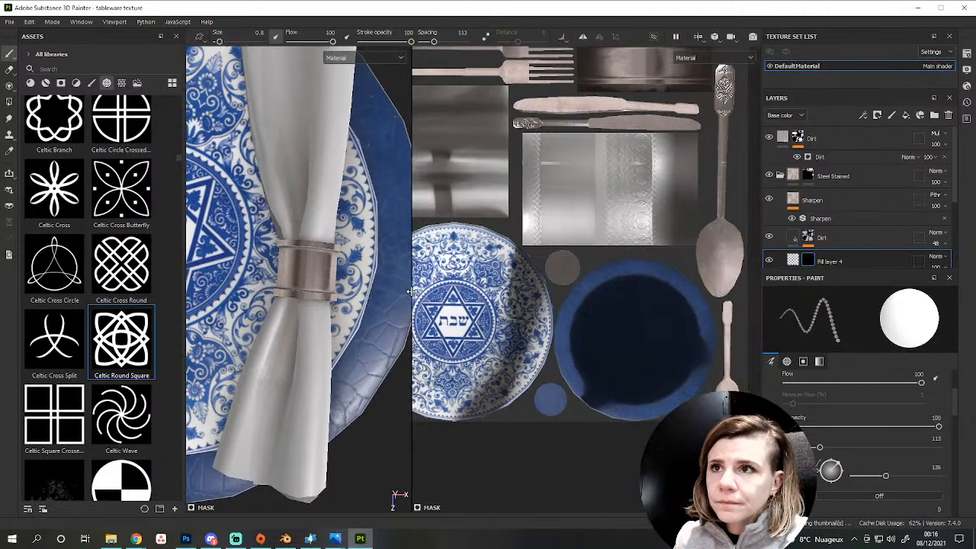
pyautogui.scroll(4, 530, 292)
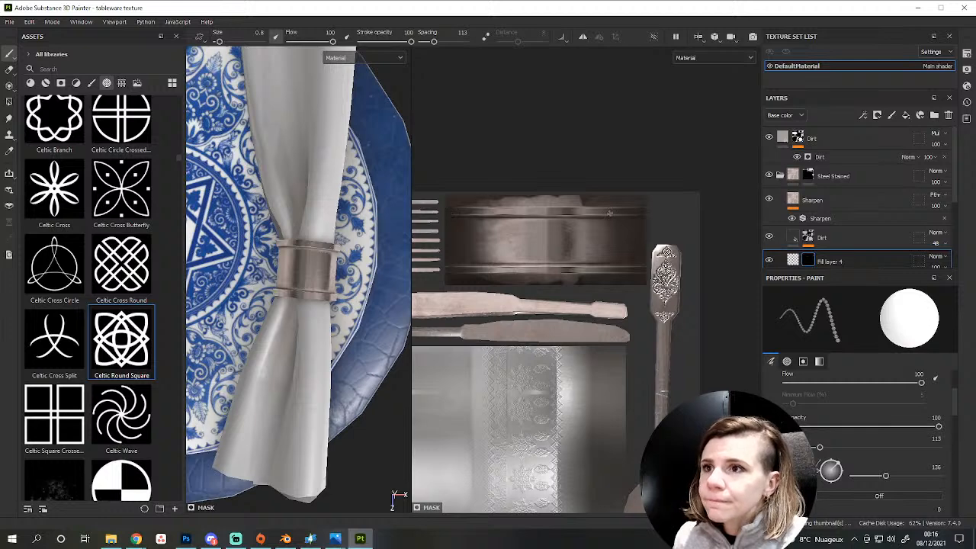
pyautogui.keyDown('shift'); pyautogui.click(649, 210); pyautogui.keyUp('shift')
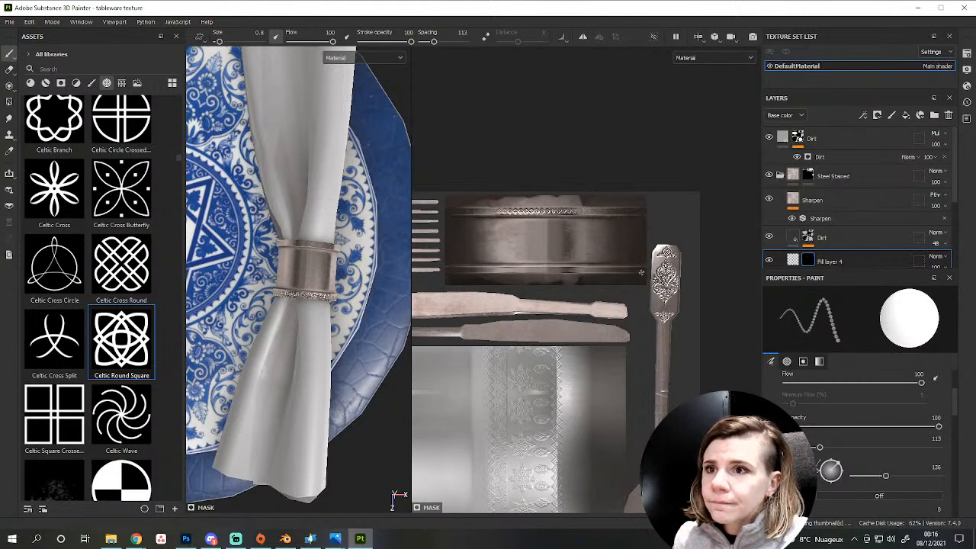
pyautogui.click(644, 270)
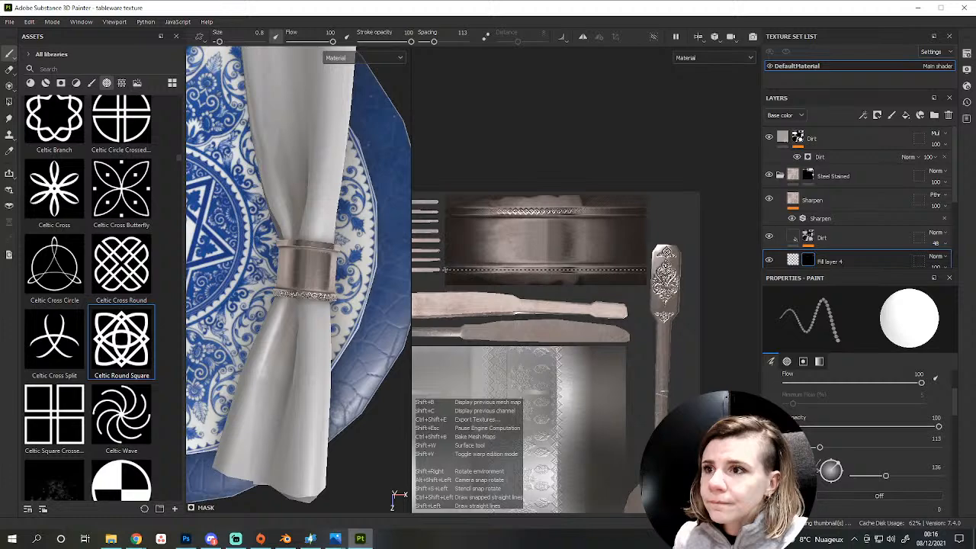
pyautogui.keyDown('shift'); pyautogui.click(444, 269); pyautogui.keyUp('shift')
# Widen the 3D view and examine the whole place setting and the ornamented napkin ring from several angles.
pyautogui.scroll(-10, 312, 329)
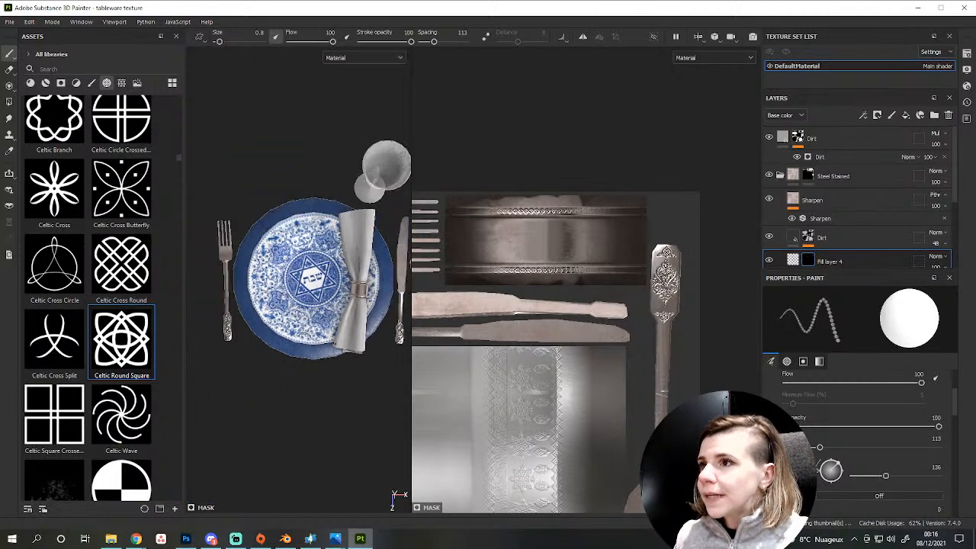
pyautogui.keyDown('alt'); pyautogui.moveTo(336, 326); pyautogui.dragTo(339, 301); pyautogui.keyUp('alt')
pyautogui.keyDown('alt'); pyautogui.moveTo(340, 301); pyautogui.dragTo(290, 307, button='middle'); pyautogui.keyUp('alt')
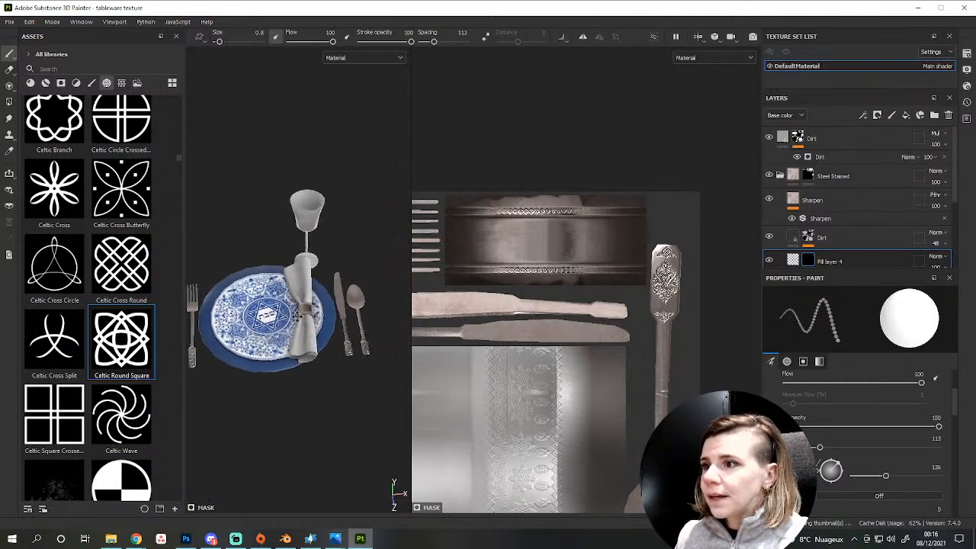
pyautogui.keyDown('alt'); pyautogui.moveTo(290, 306); pyautogui.dragTo(291, 316); pyautogui.keyUp('alt')
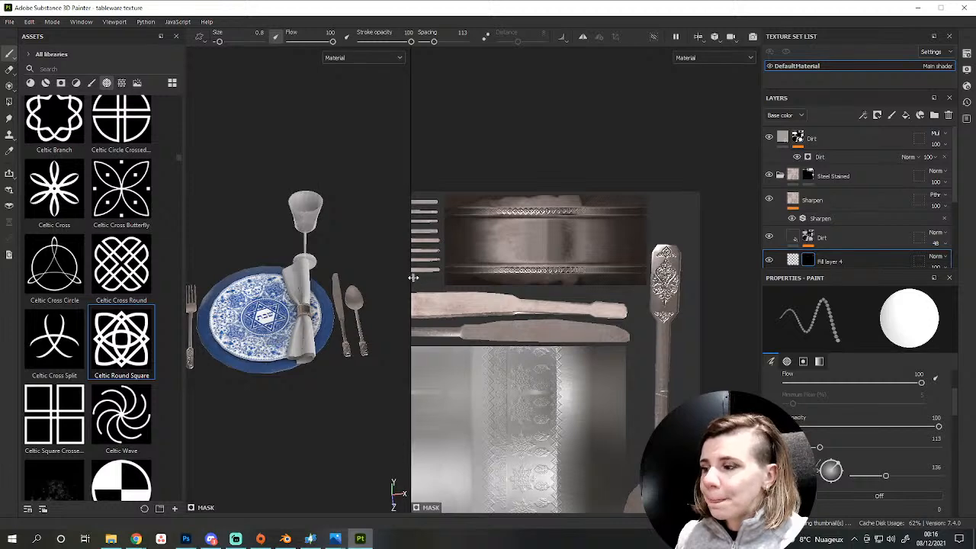
pyautogui.moveTo(412, 277); pyautogui.dragTo(540, 277)
pyautogui.scroll(3, 362, 320)
pyautogui.keyDown('alt'); pyautogui.moveTo(346, 327); pyautogui.dragTo(380, 380); pyautogui.keyUp('alt')
pyautogui.scroll(5, 380, 380)
pyautogui.scroll(-3, 380, 381)
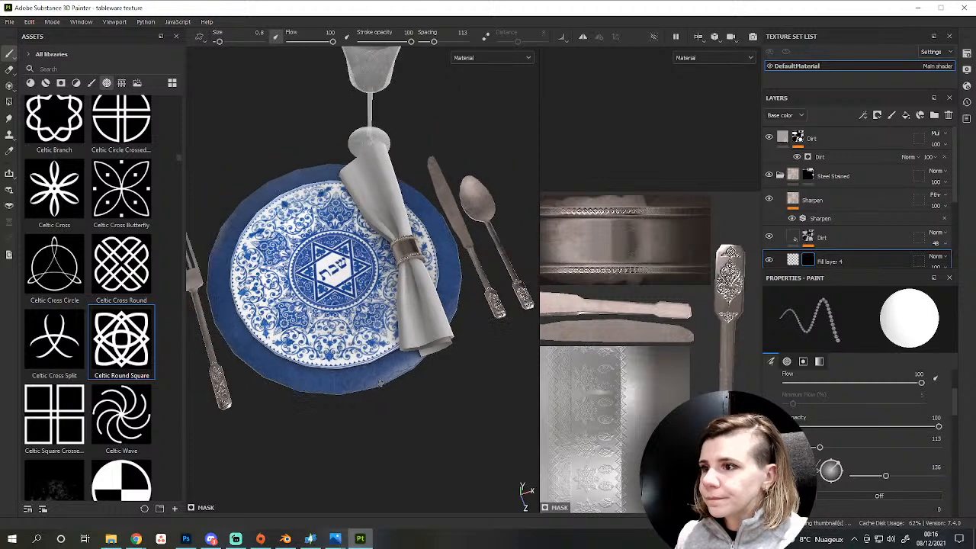
pyautogui.scroll(-2, 380, 381)
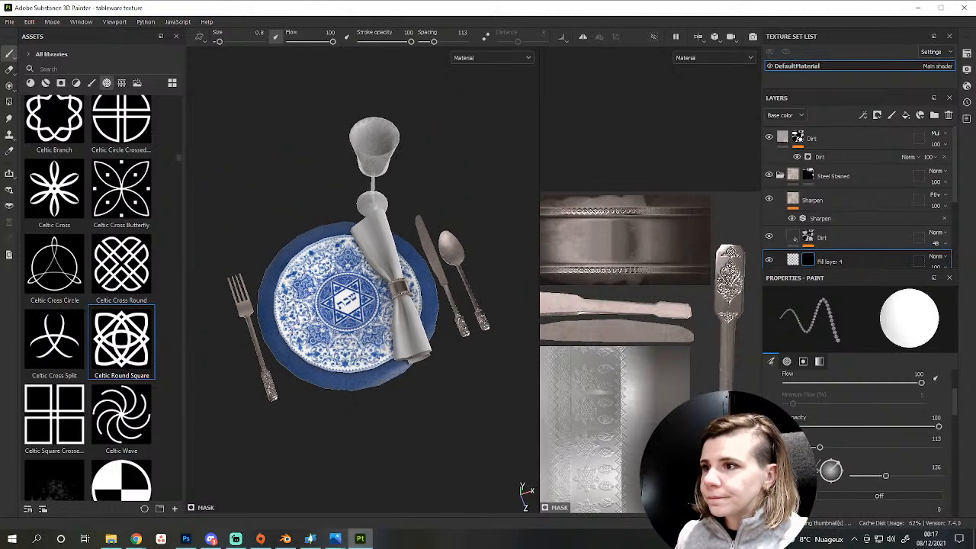
# Lower the roughness of Fill layer 3, the blue plate pattern layer, to 0.1803.
pyautogui.scroll(-3, 899, 207)
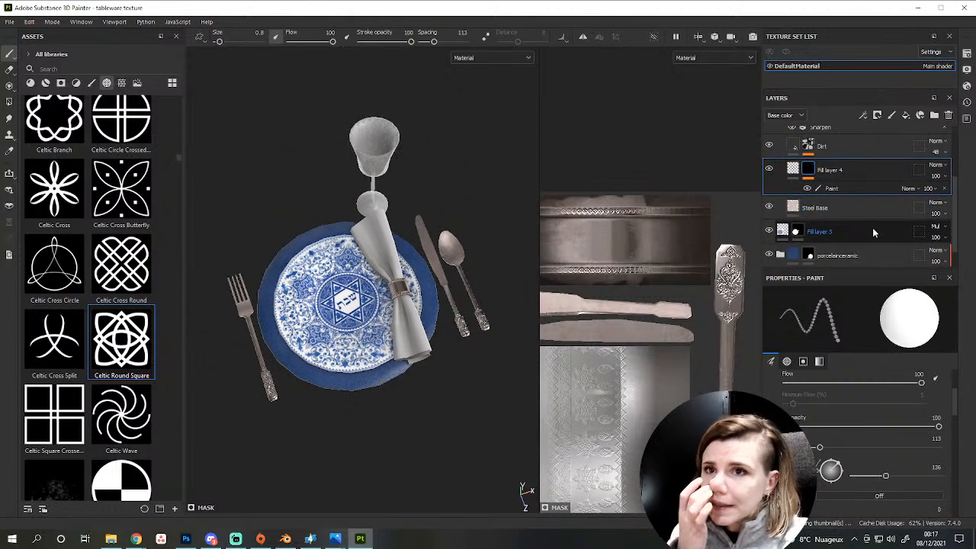
pyautogui.click(843, 230)
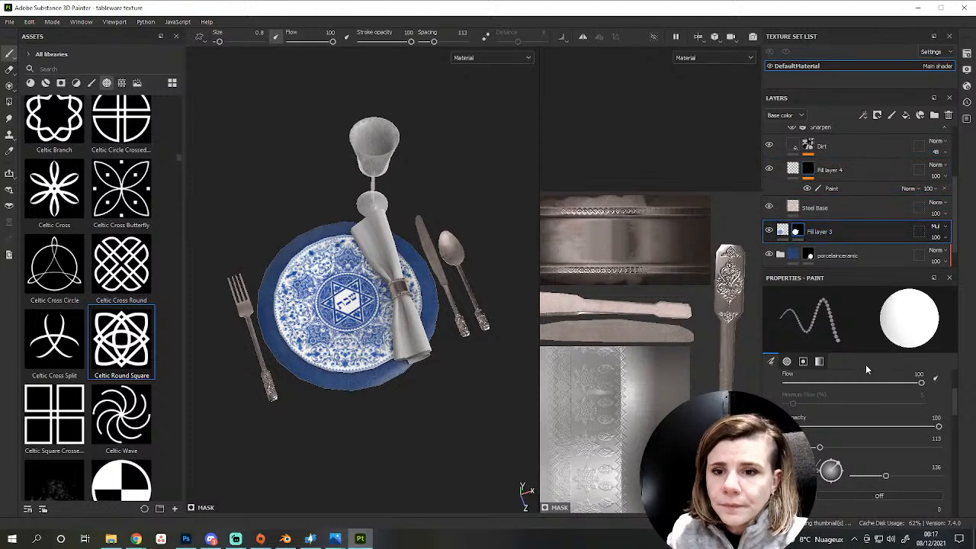
pyautogui.scroll(-3, 828, 427)
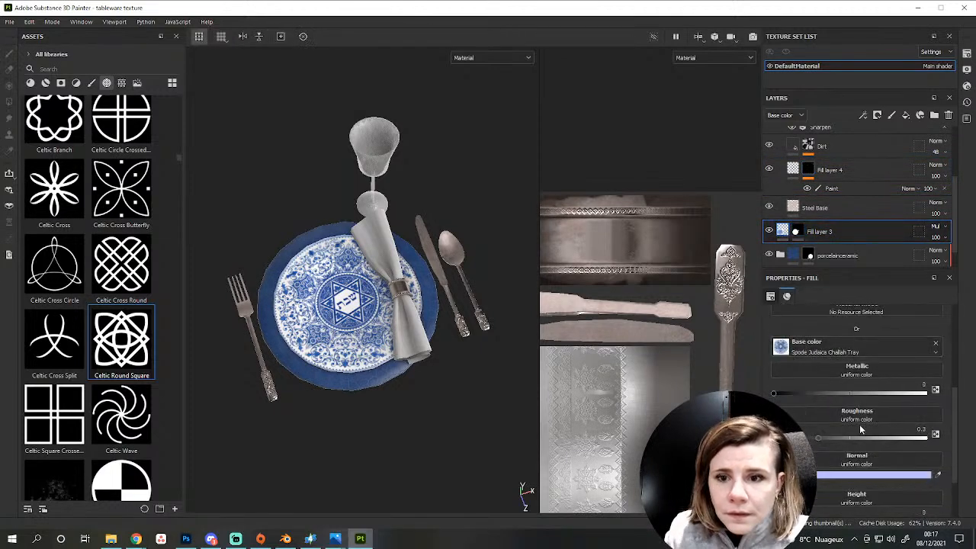
pyautogui.moveTo(800, 437); pyautogui.dragTo(801, 438)
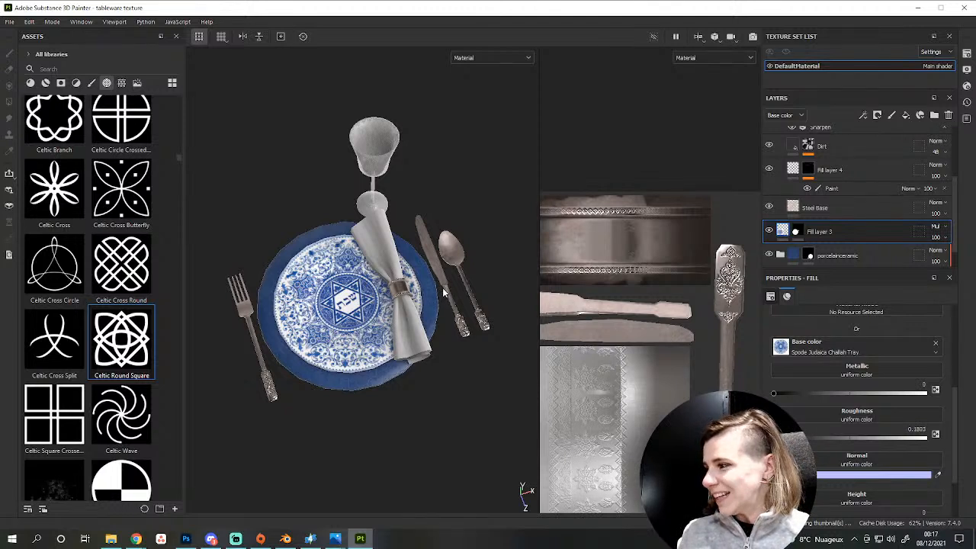
# Duplicate the porcelainceramic folder directly above the original.
pyautogui.click(842, 254)
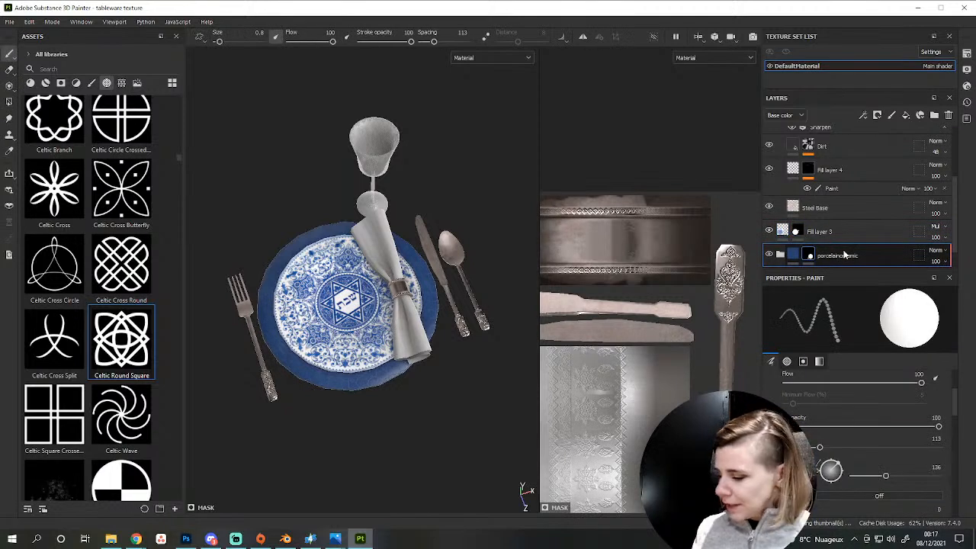
pyautogui.hotkey('ctrl', 'd')
pyautogui.scroll(-2, 831, 259)
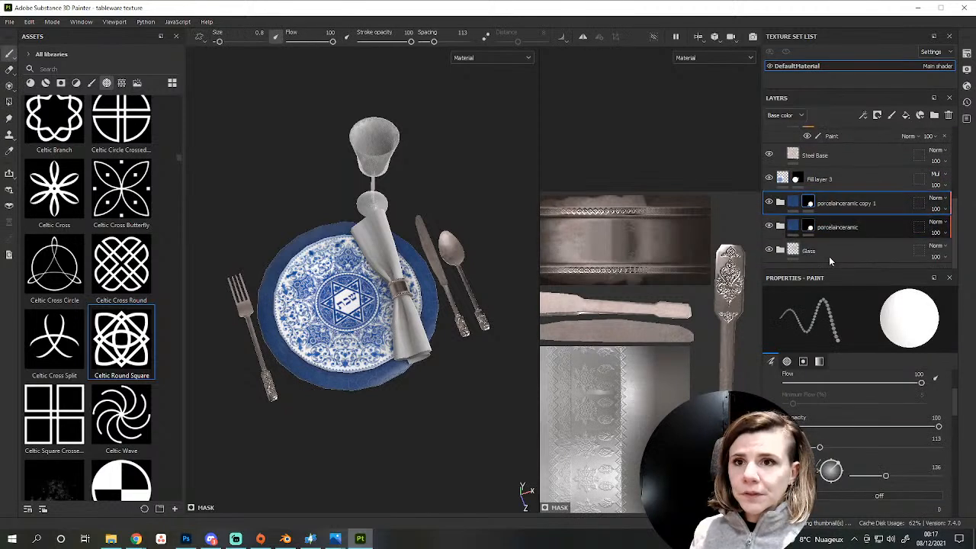
# Add the whole patterned upper plate to the mask of porcelainceramic copy 1 with a mesh polygon fill.
pyautogui.click(808, 202)
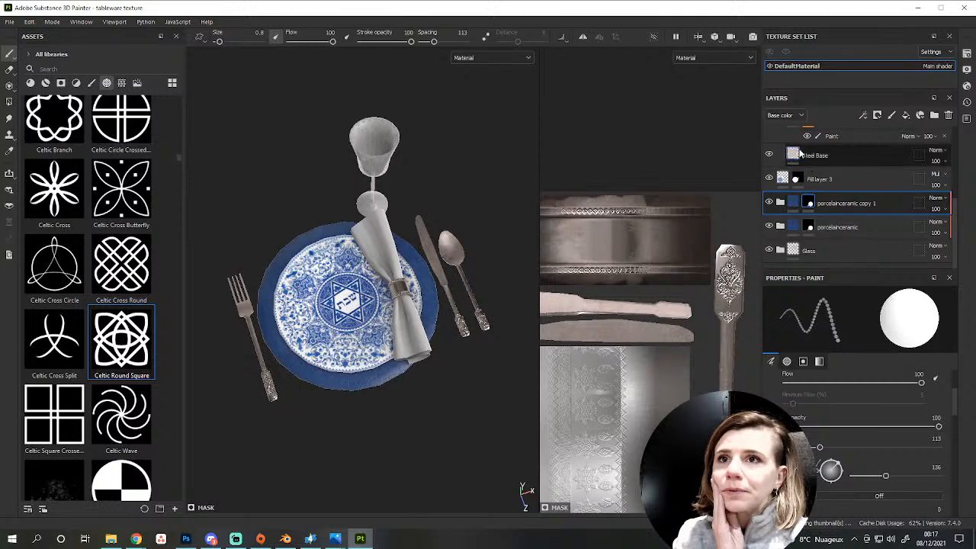
pyautogui.click(9, 100)
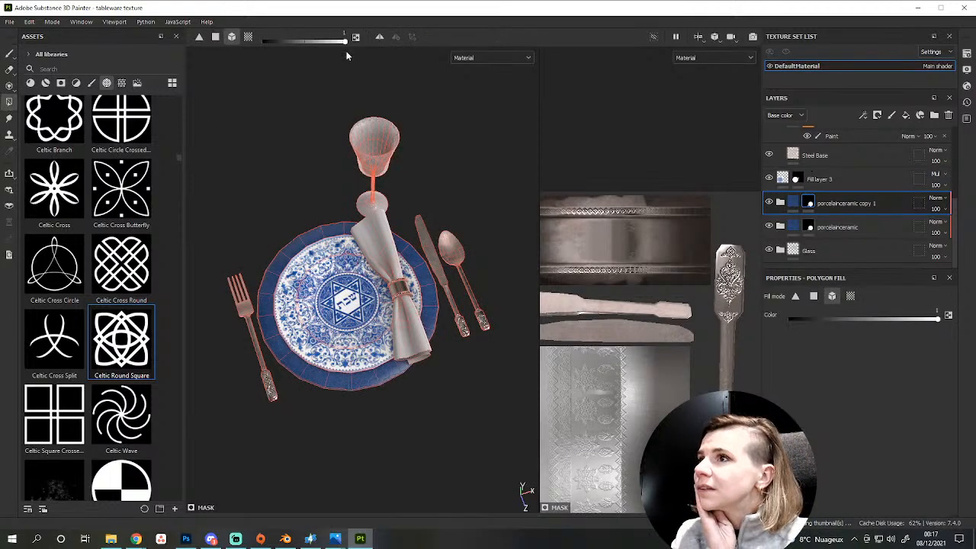
pyautogui.click(289, 303)
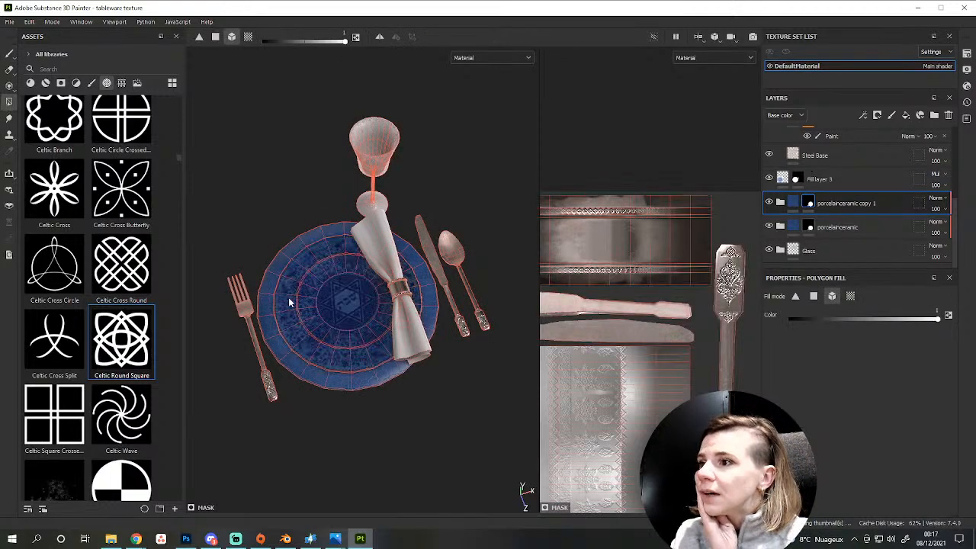
pyautogui.click(10, 54)
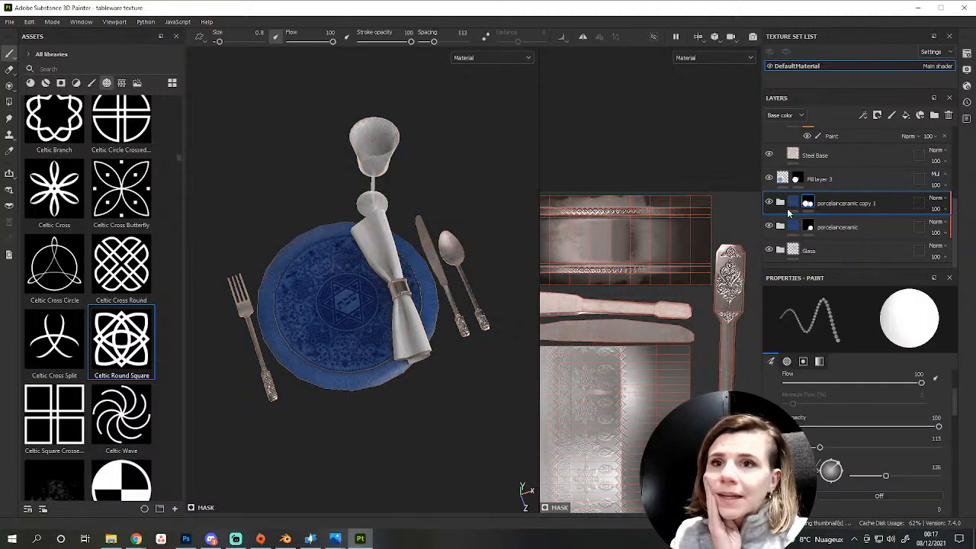
# Set the base color of the ColorChanger layer inside porcelainceramic copy 1 to off-white EFEFEF.
pyautogui.click(779, 204)
pyautogui.scroll(-5, 796, 229)
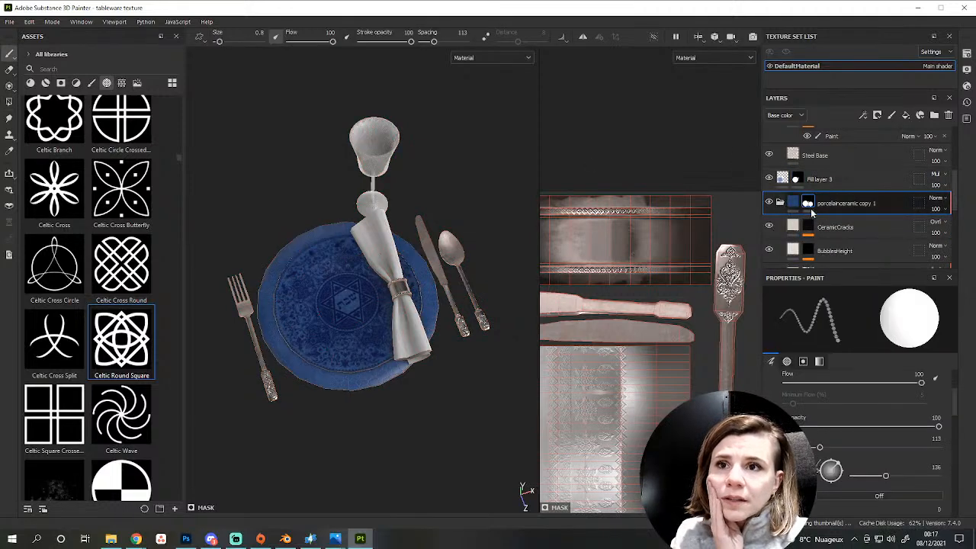
pyautogui.click(797, 242)
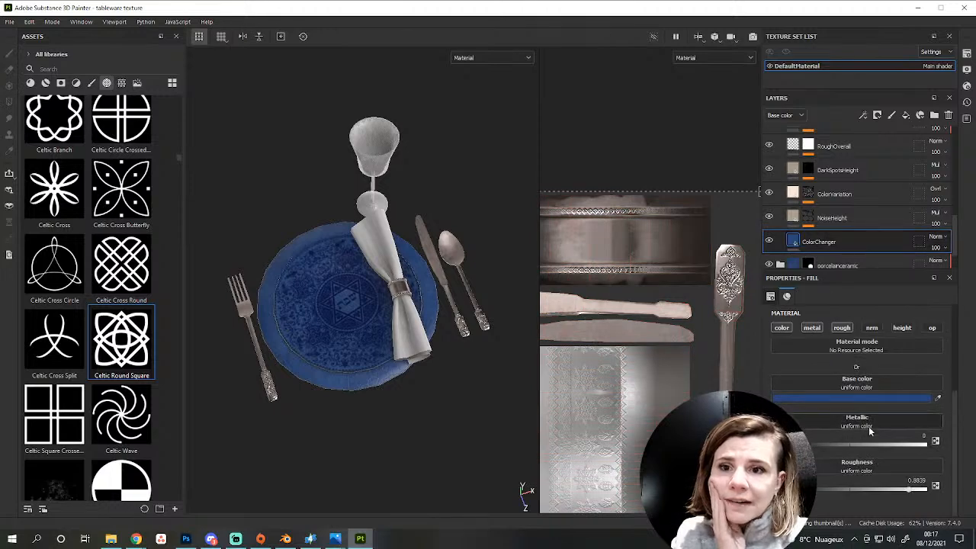
pyautogui.click(877, 397)
pyautogui.click(707, 276)
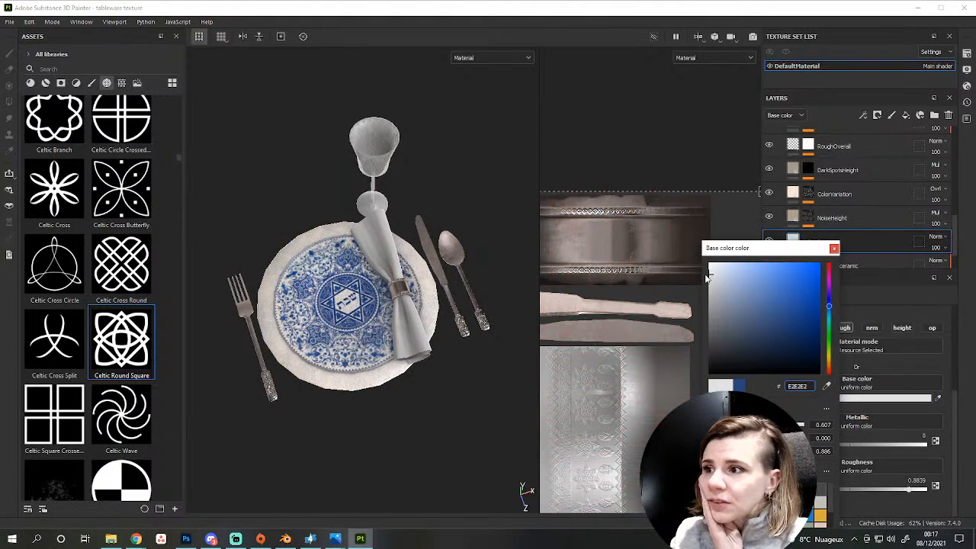
pyautogui.moveTo(707, 274); pyautogui.dragTo(703, 269)
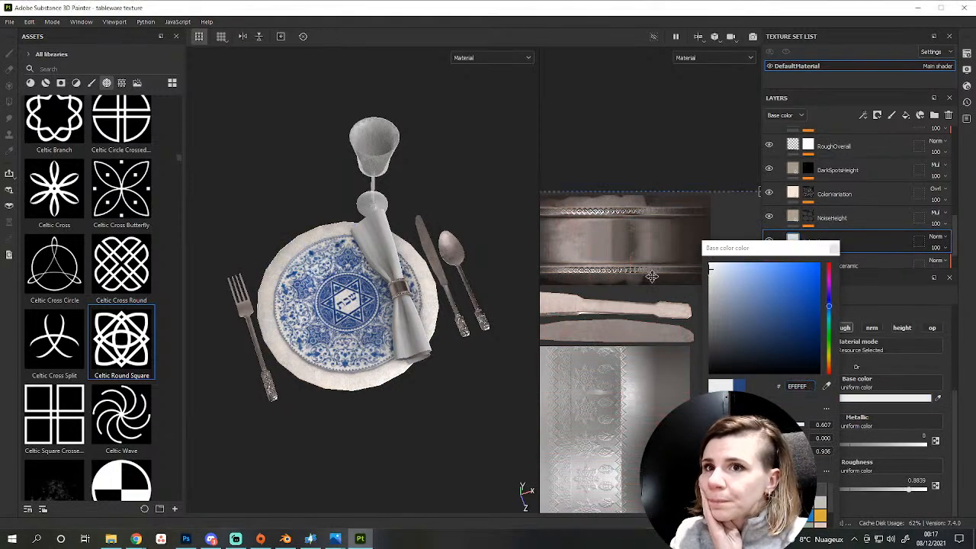
pyautogui.scroll(6, 483, 372)
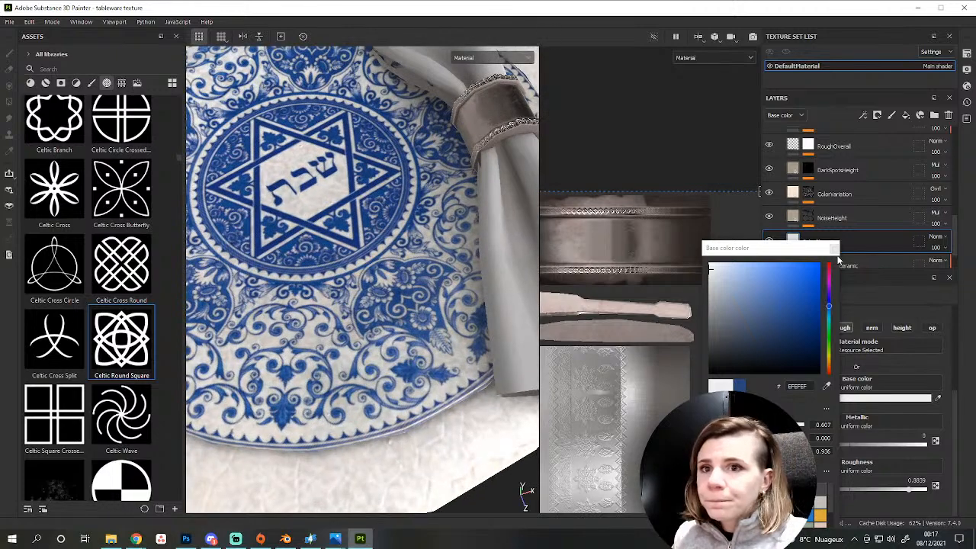
# Reset the mask of porcelainceramic copy 1 to black and fill only the patterned upper plate's mesh in it.
pyautogui.scroll(-2, 837, 240)
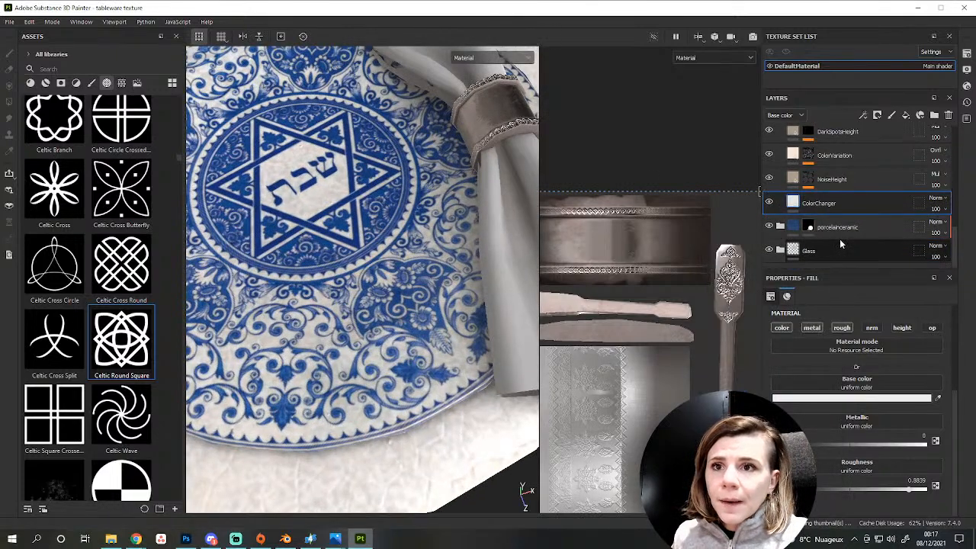
pyautogui.scroll(3, 846, 236)
pyautogui.scroll(2, 855, 237)
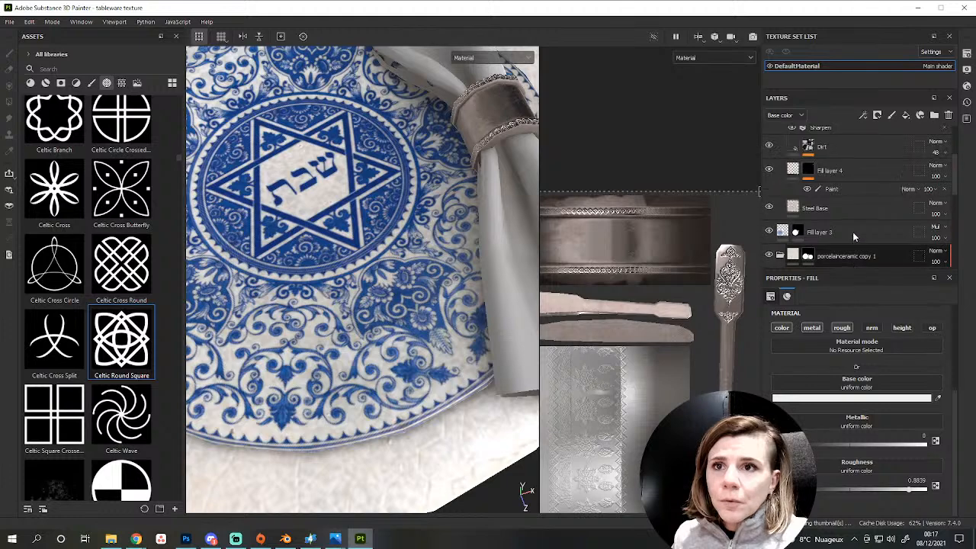
pyautogui.scroll(-2, 854, 236)
pyautogui.rightClick(811, 197)
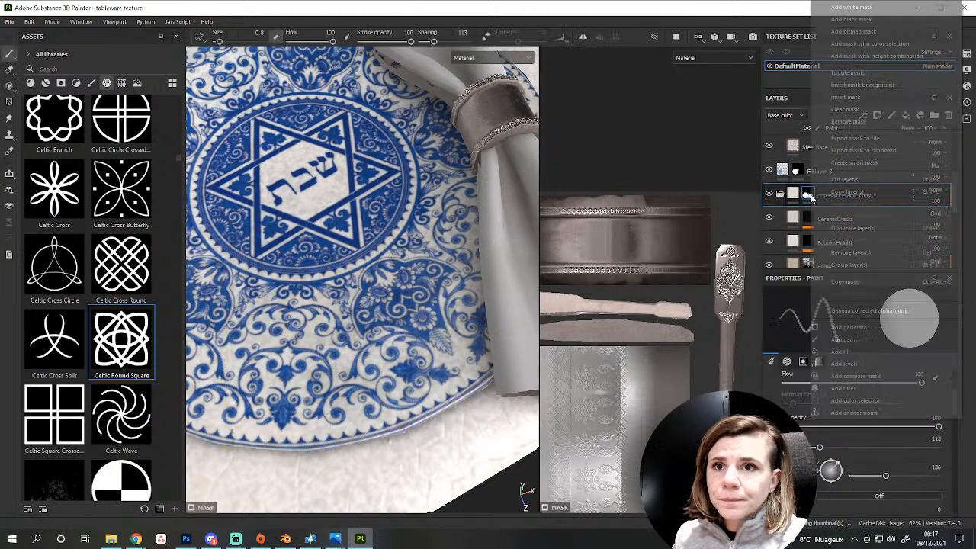
pyautogui.click(829, 30)
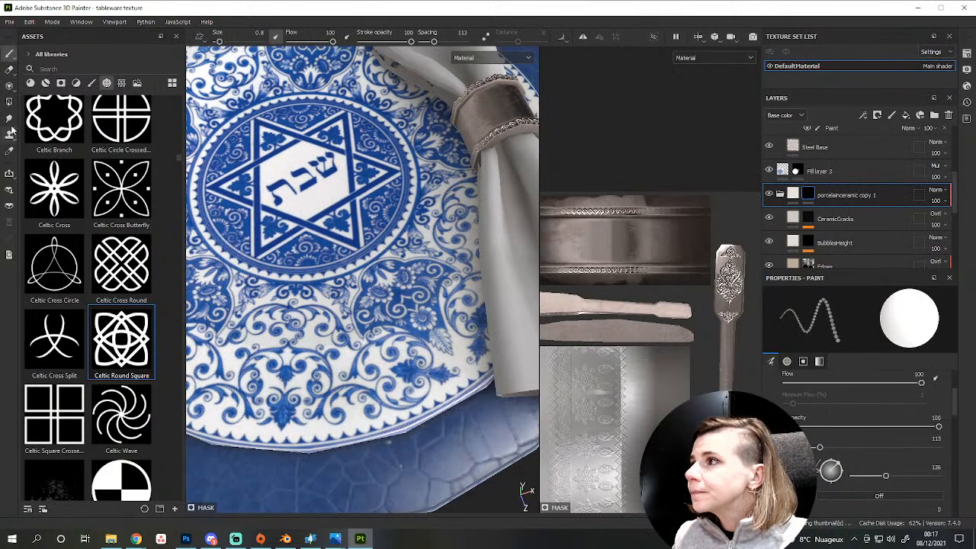
pyautogui.click(8, 103)
pyautogui.press('f')
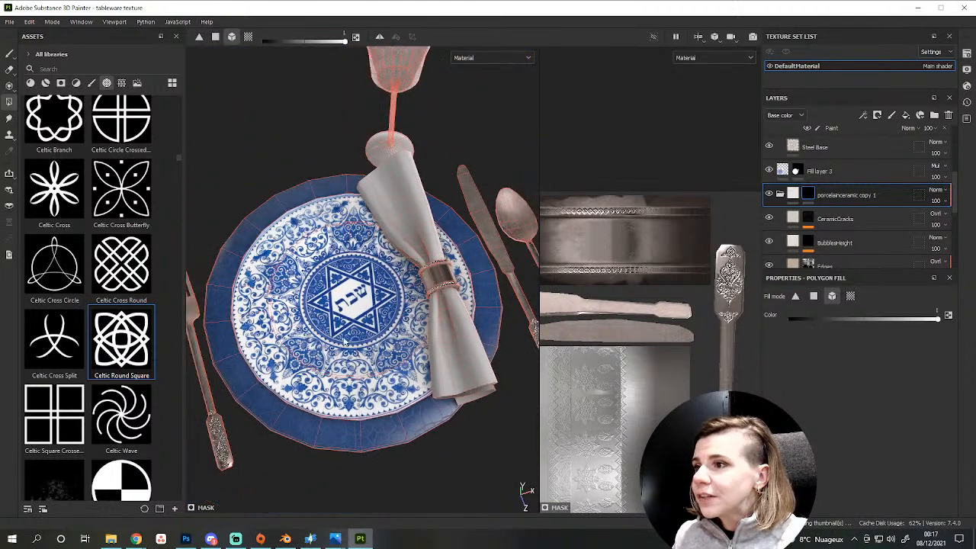
pyautogui.scroll(6, 376, 402)
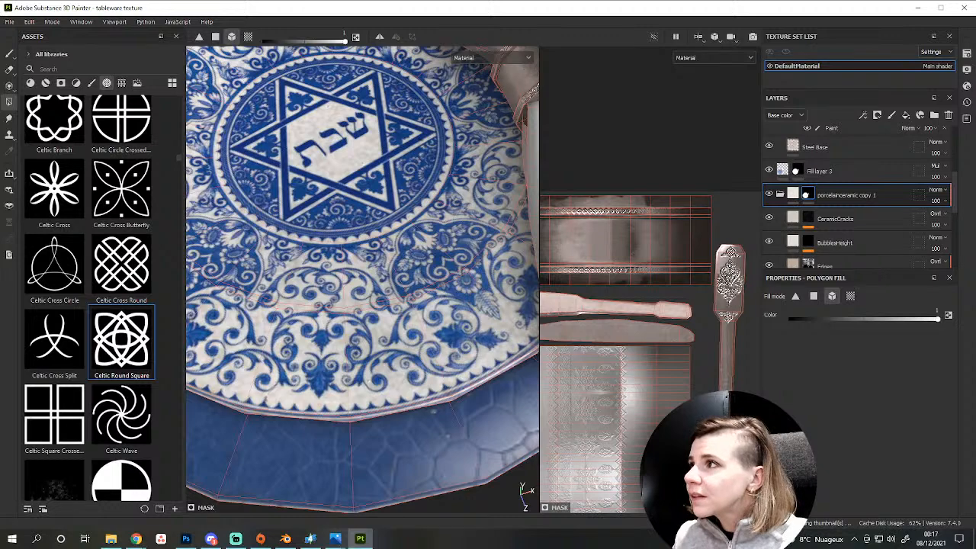
# Examine the off-white porcelain surface of the patterned plate and the blue plate beneath it from several angles.
pyautogui.click(10, 53)
pyautogui.scroll(2, 451, 367)
pyautogui.scroll(-4, 308, 320)
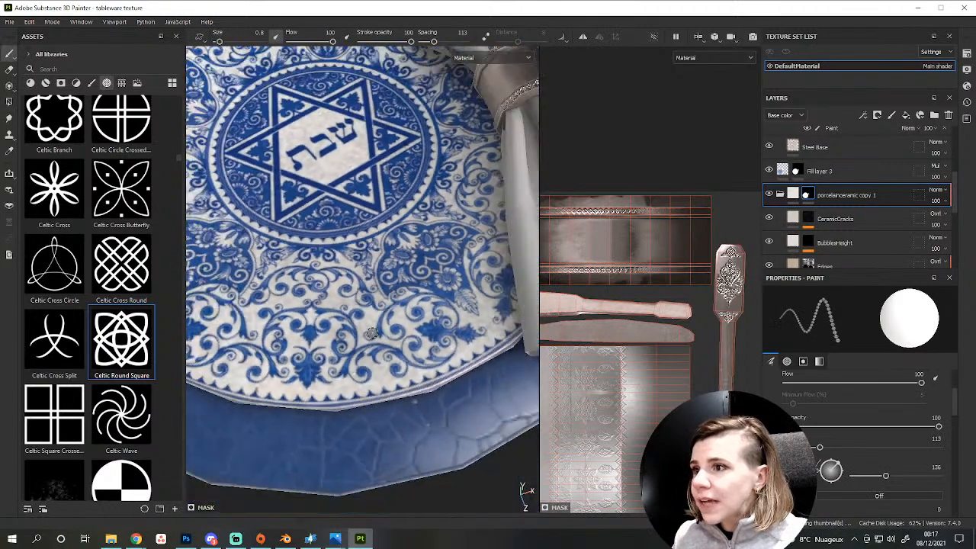
pyautogui.keyDown('alt'); pyautogui.moveTo(326, 307); pyautogui.dragTo(330, 341); pyautogui.keyUp('alt')
pyautogui.keyDown('alt'); pyautogui.moveTo(329, 357); pyautogui.dragTo(396, 374, button='middle'); pyautogui.keyUp('alt')
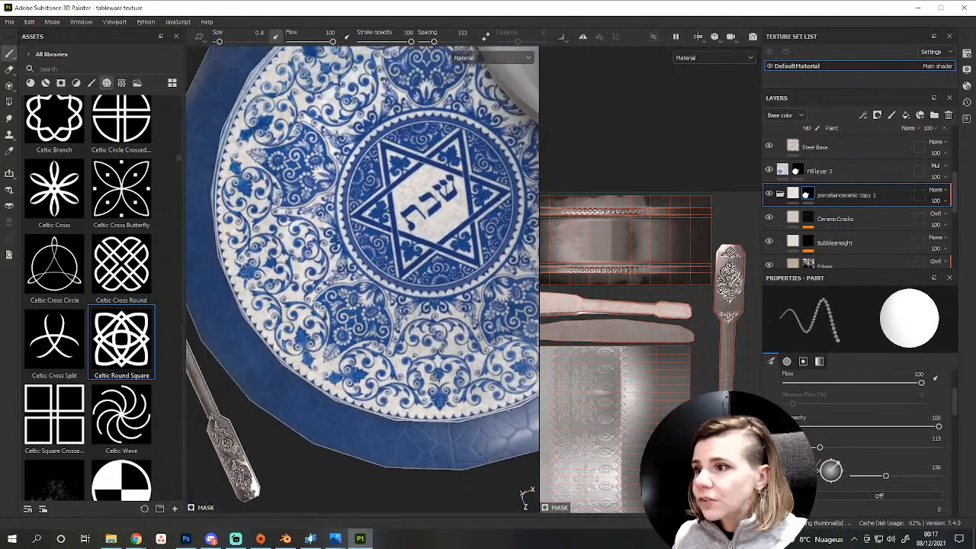
pyautogui.scroll(-3, 394, 363)
pyautogui.keyDown('alt'); pyautogui.moveTo(394, 362); pyautogui.dragTo(318, 345); pyautogui.keyUp('alt')
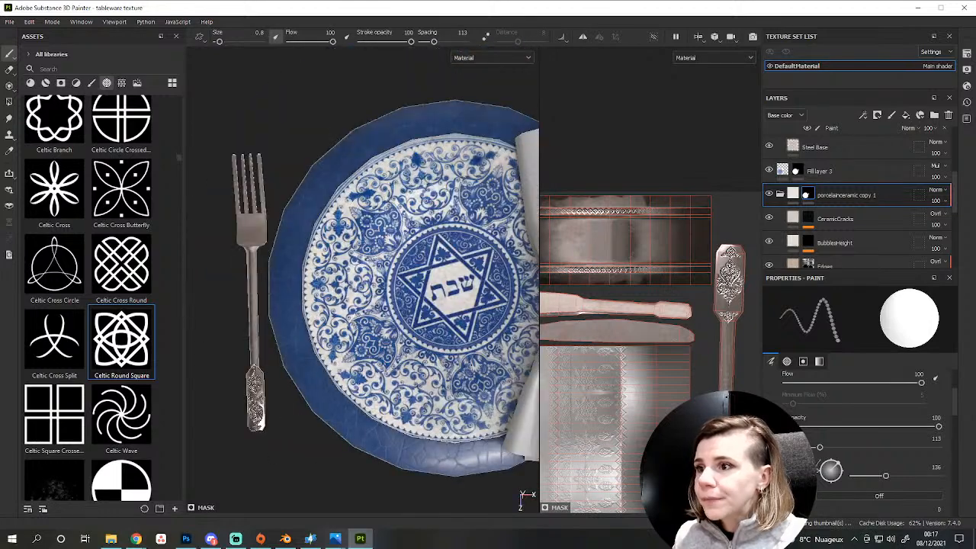
pyautogui.keyDown('alt'); pyautogui.moveTo(447, 344); pyautogui.dragTo(396, 318); pyautogui.keyUp('alt')
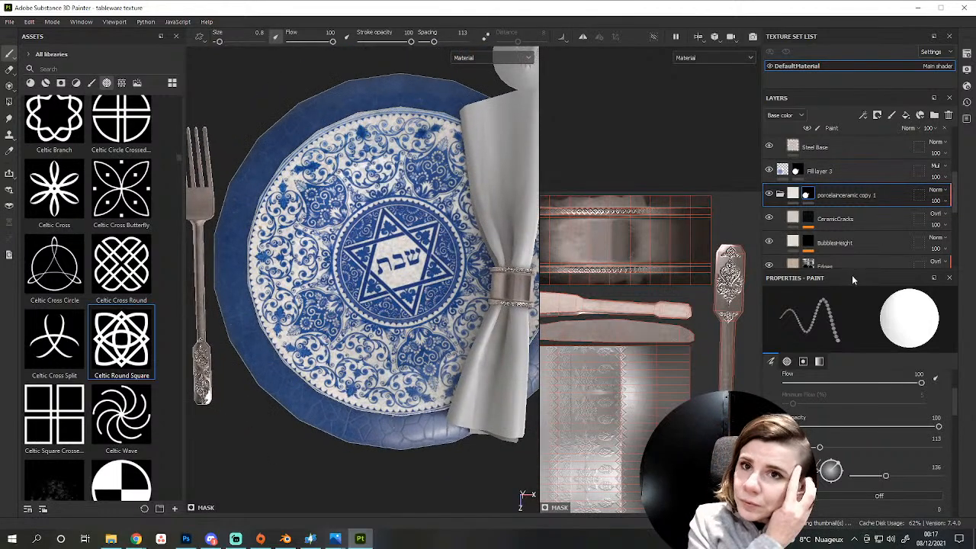
# Enlarge the layer stack, check the NoiseHeight layer's effect in porcelainceramic copy 1 and set its base color to grey B1AEAA.
pyautogui.moveTo(852, 274); pyautogui.dragTo(856, 397)
pyautogui.scroll(-3, 864, 316)
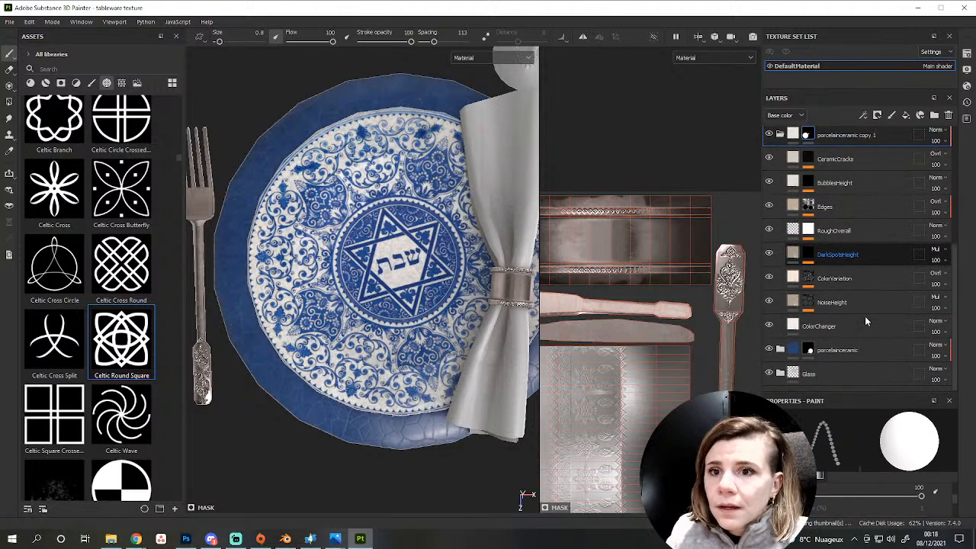
pyautogui.click(768, 302)
pyautogui.click(769, 303)
pyautogui.click(798, 303)
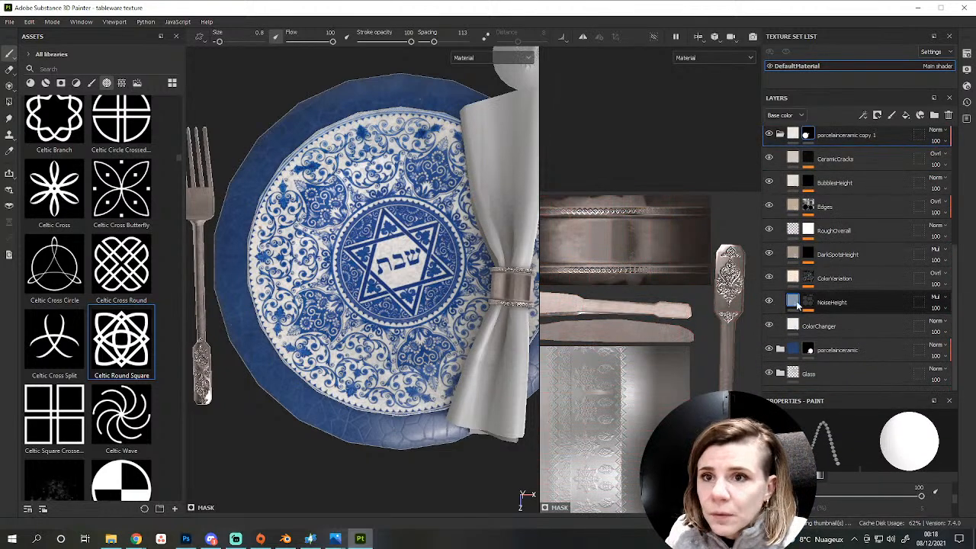
pyautogui.click(862, 459)
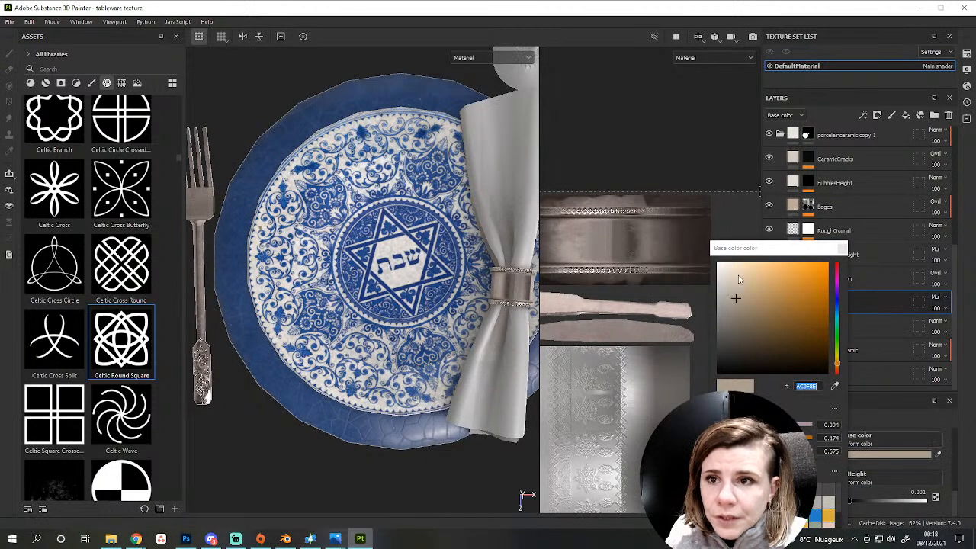
pyautogui.click(722, 299)
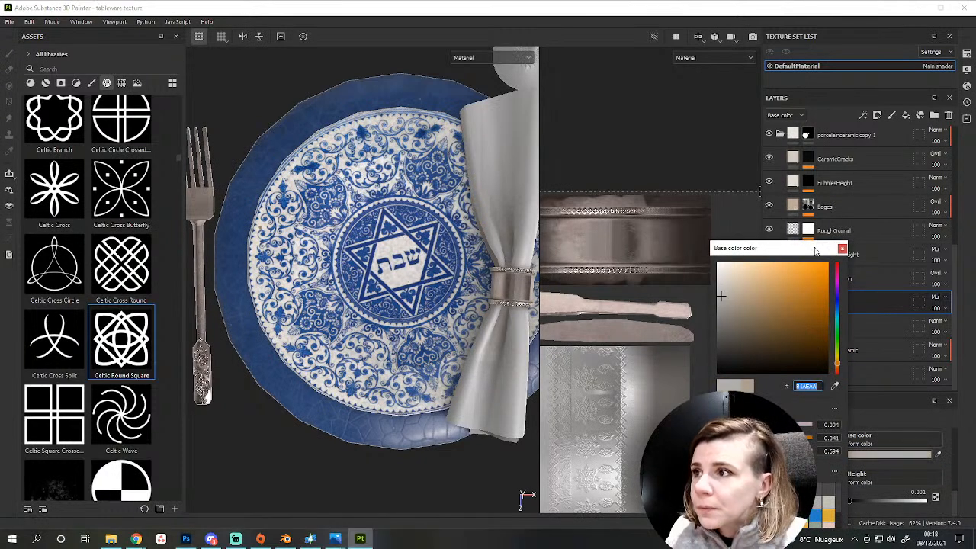
pyautogui.click(841, 247)
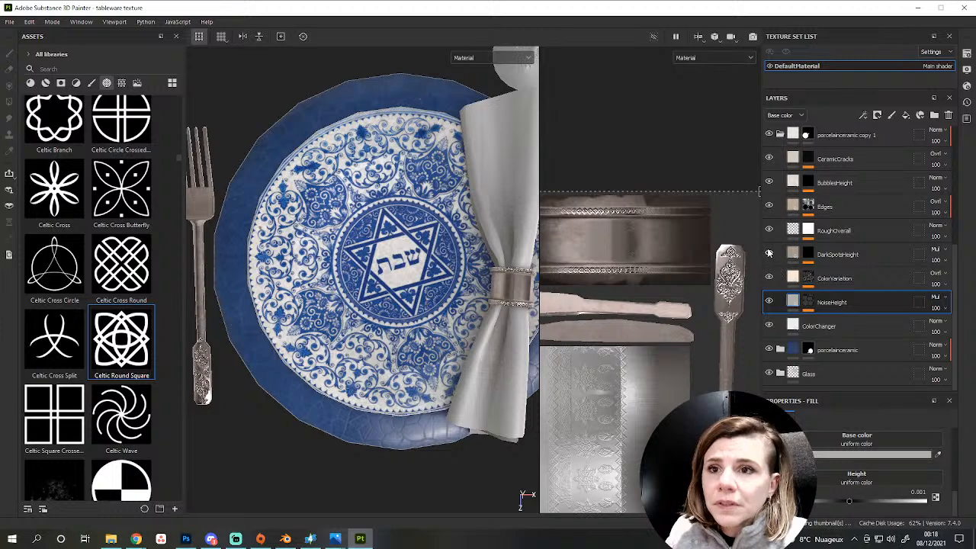
# Delete the DarkSpotsHeight layer from porcelainceramic copy 1 and collapse the folder.
pyautogui.click(858, 252)
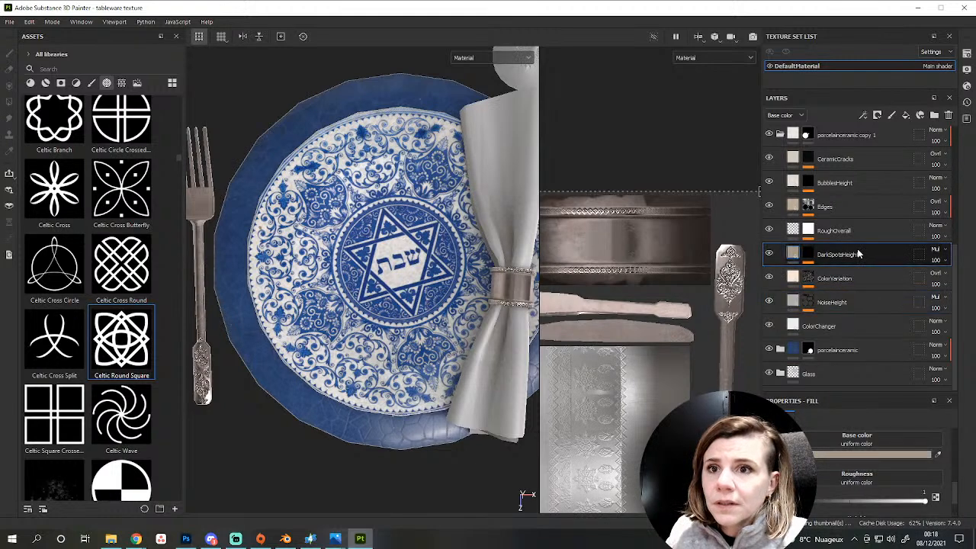
pyautogui.press('Delete')
pyautogui.scroll(2, 808, 221)
pyautogui.scroll(3, 778, 213)
pyautogui.scroll(-3, 381, 346)
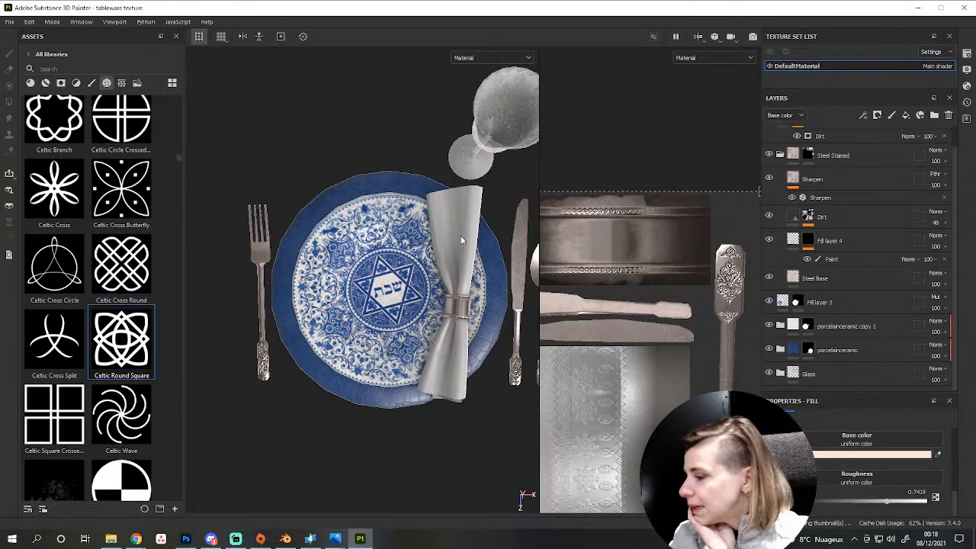
# Search the asset library for "fabric" and limit the results to materials.
pyautogui.click(76, 68)
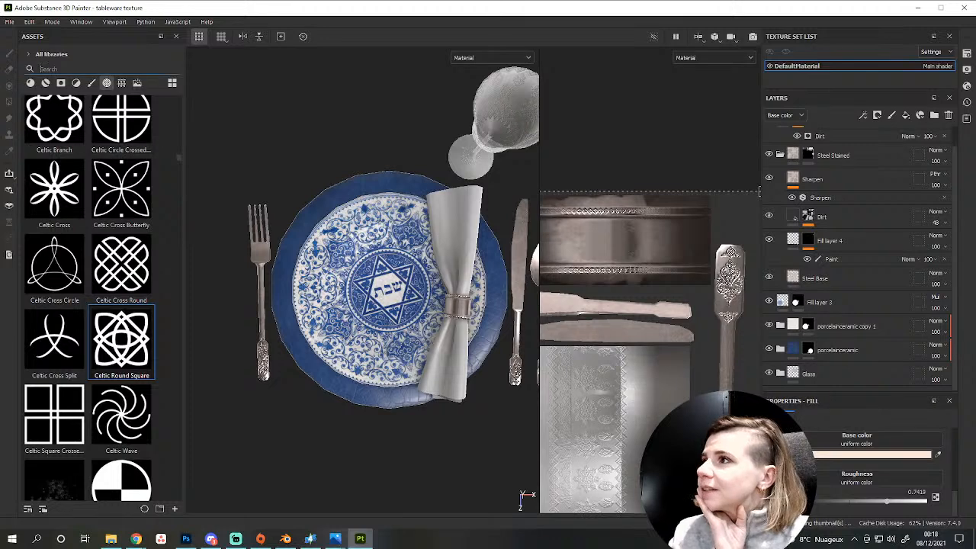
pyautogui.write('fabric')
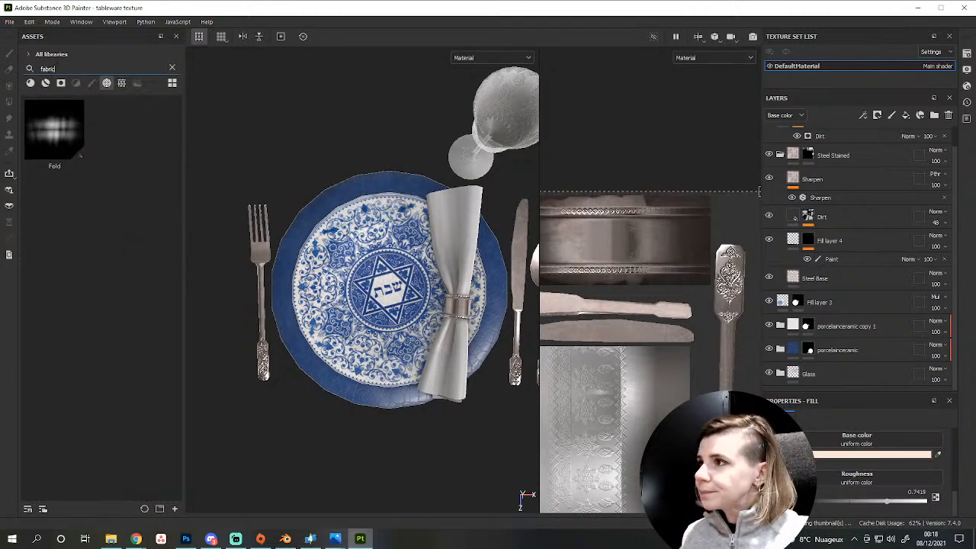
pyautogui.click(31, 83)
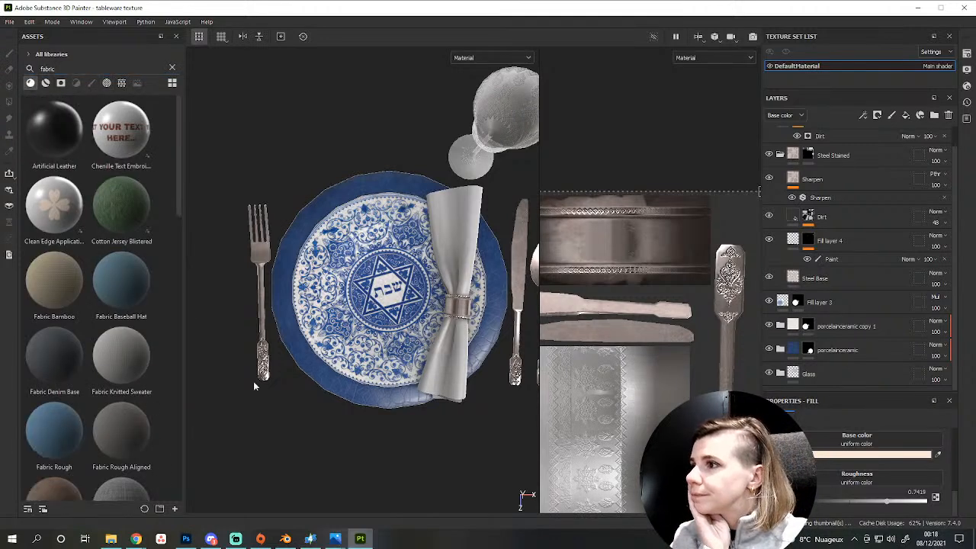
# Look through the table-setting photos in the #Inspis folder for napkin references.
pyautogui.moveTo(336, 539)
pyautogui.click(367, 486)
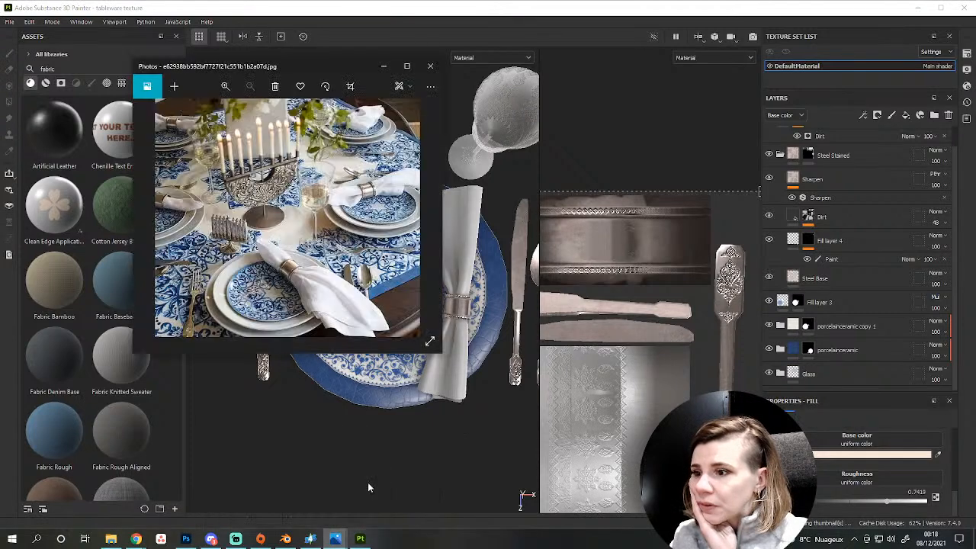
pyautogui.click(111, 538)
pyautogui.scroll(3, 504, 396)
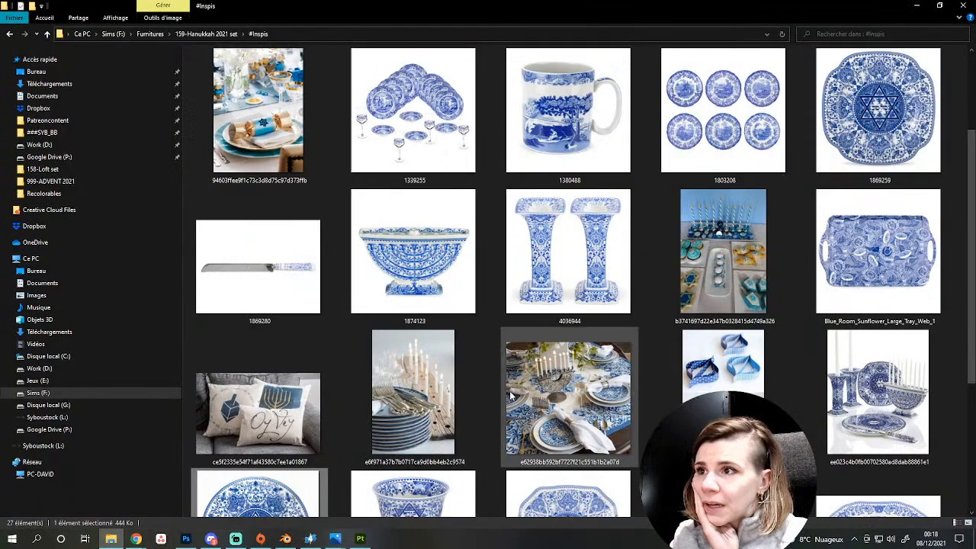
pyautogui.doubleClick(425, 429)
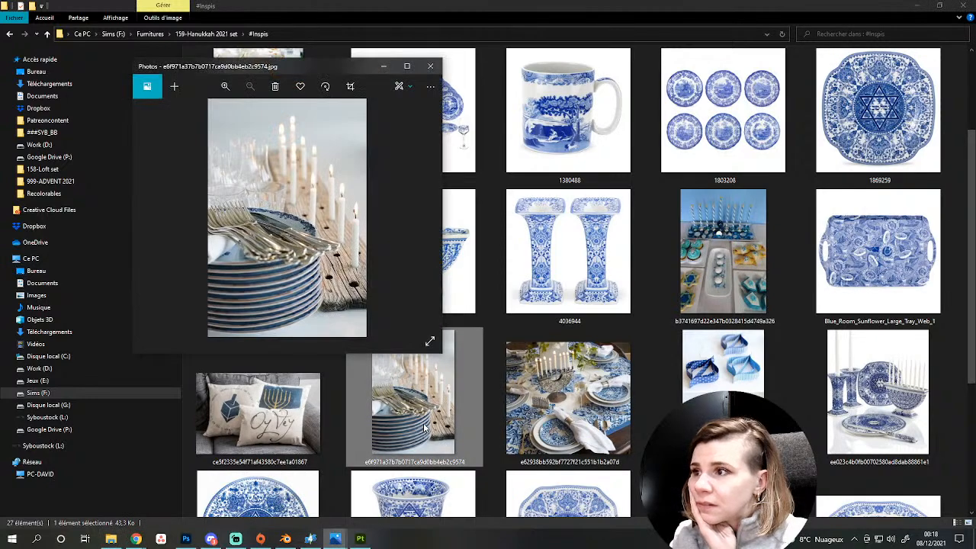
pyautogui.click(430, 65)
pyautogui.scroll(2, 631, 421)
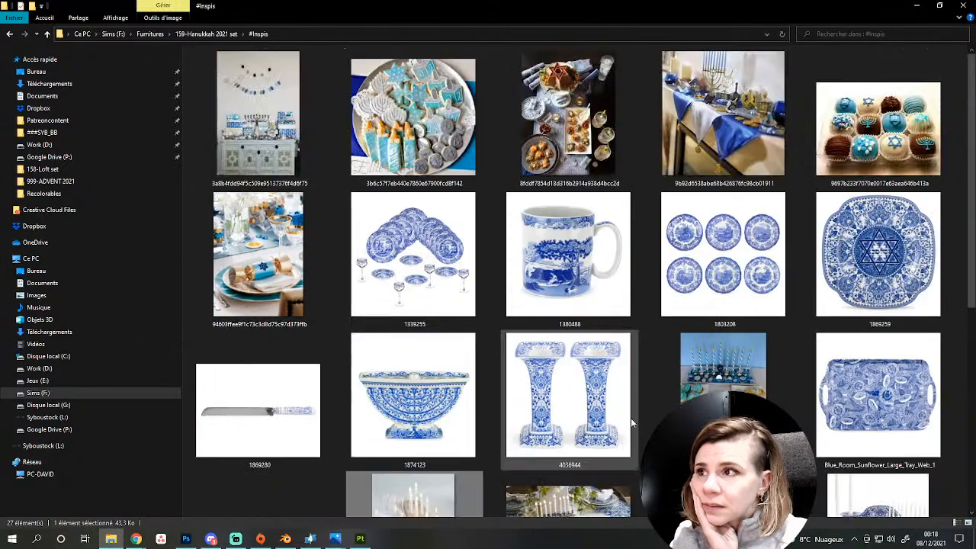
pyautogui.doubleClick(241, 241)
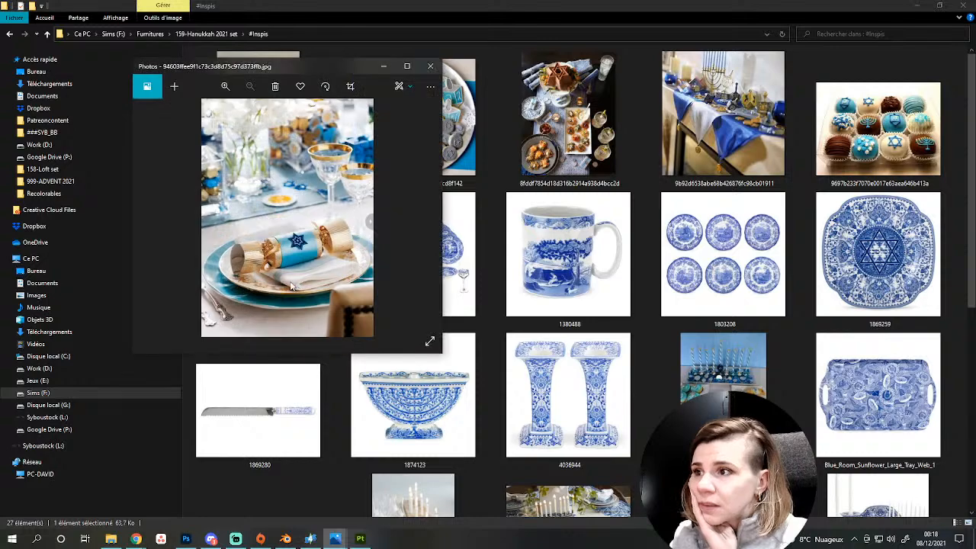
pyautogui.click(430, 66)
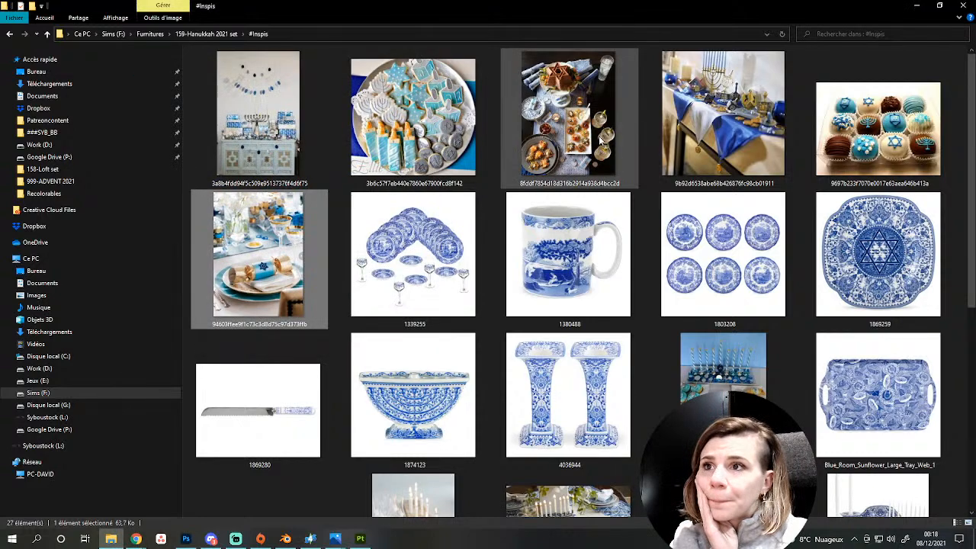
pyautogui.doubleClick(569, 118)
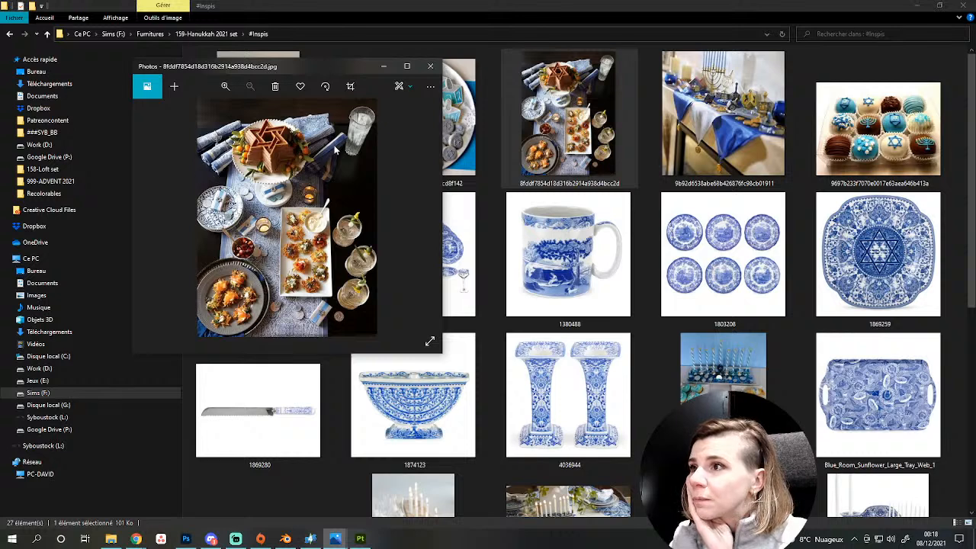
pyautogui.click(430, 65)
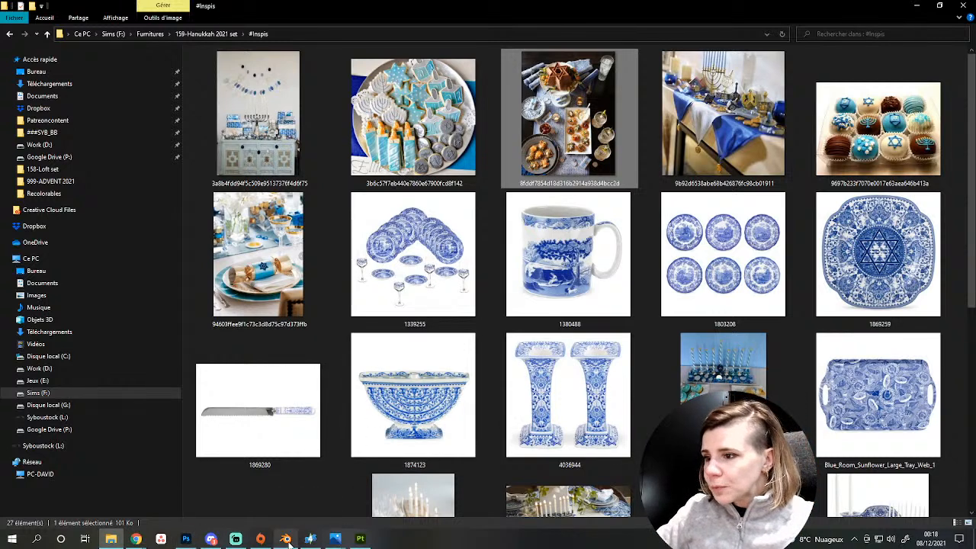
# Return to Substance 3D Painter, search the asset library for "cotton" and clear the search.
pyautogui.click(327, 542)
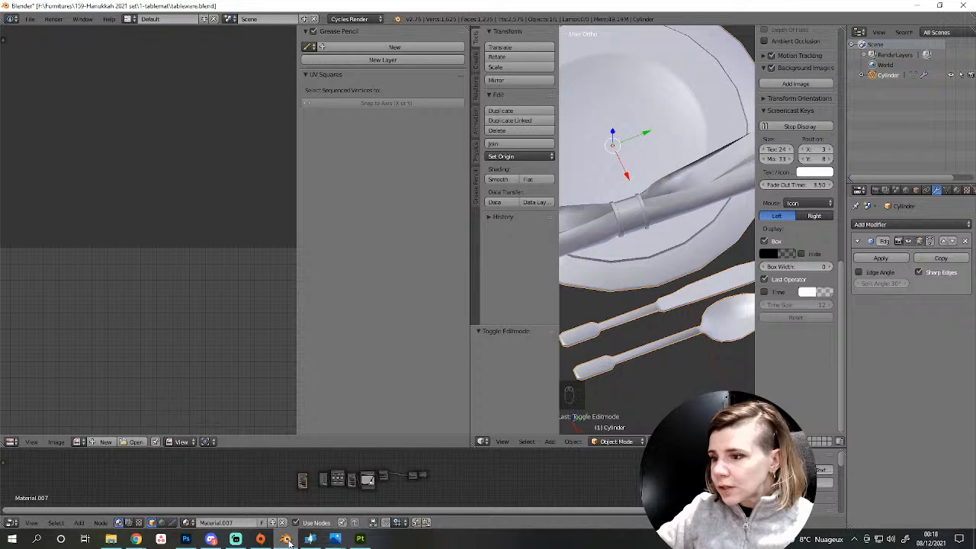
pyautogui.click(361, 539)
pyautogui.scroll(-4, 471, 311)
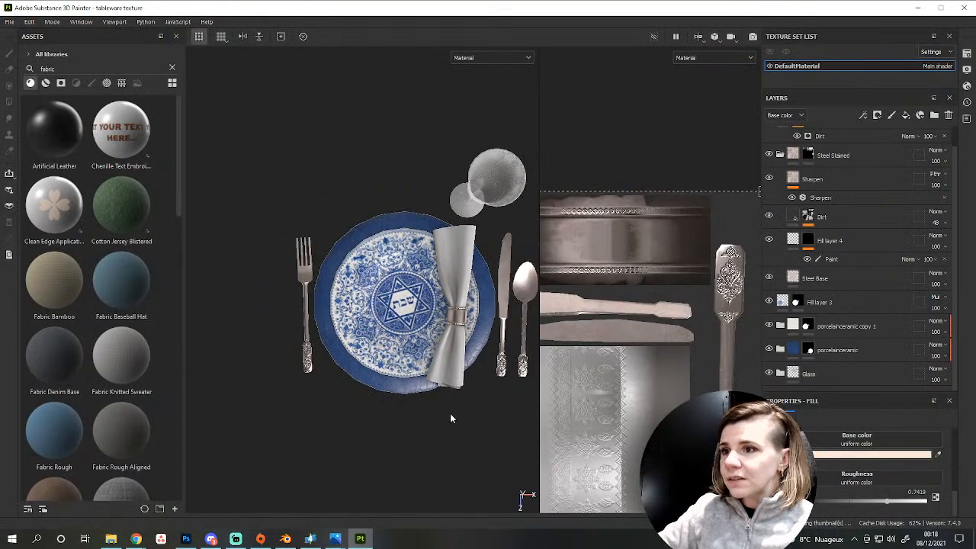
pyautogui.keyDown('alt'); pyautogui.moveTo(455, 429); pyautogui.dragTo(451, 363); pyautogui.keyUp('alt')
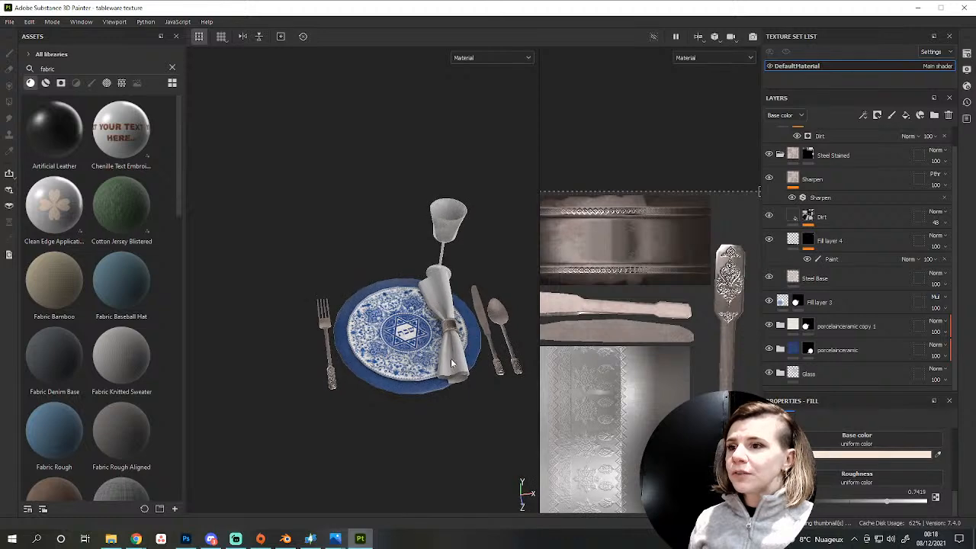
pyautogui.scroll(5, 453, 371)
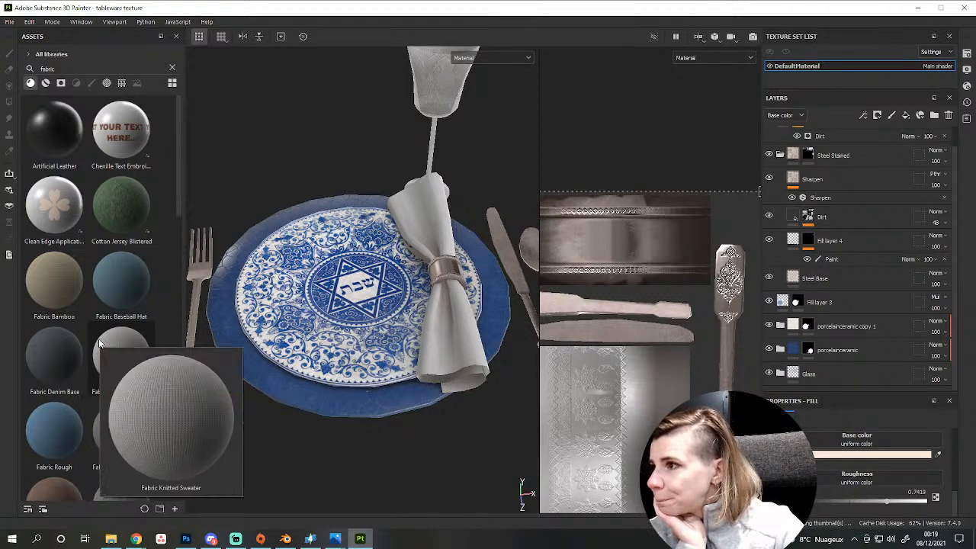
pyautogui.scroll(-3, 98, 345)
pyautogui.scroll(3, 98, 345)
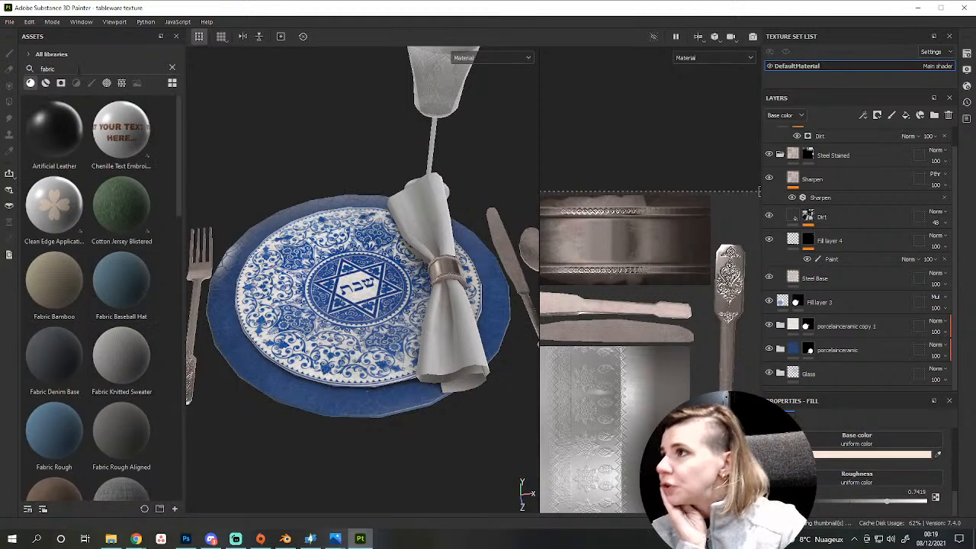
pyautogui.write('cotton')
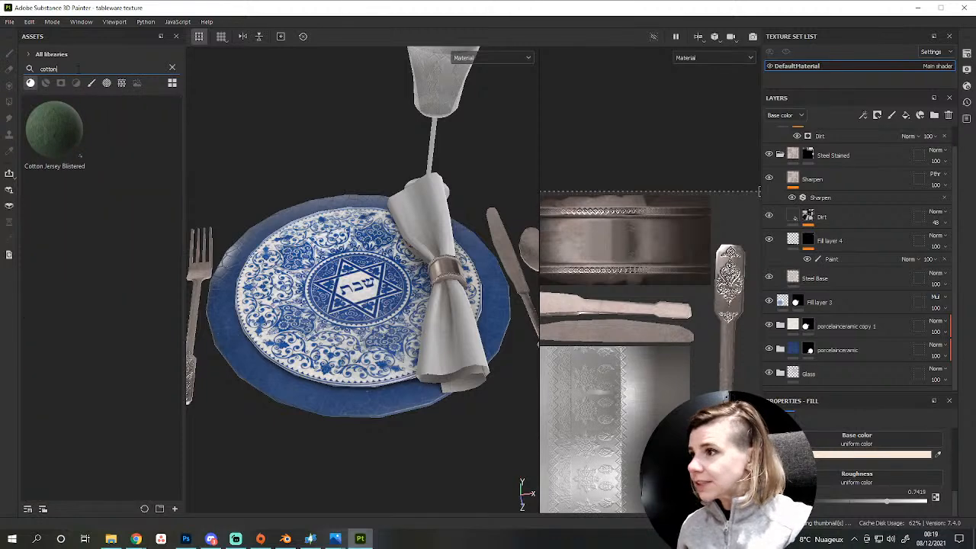
pyautogui.press('BackSpace')
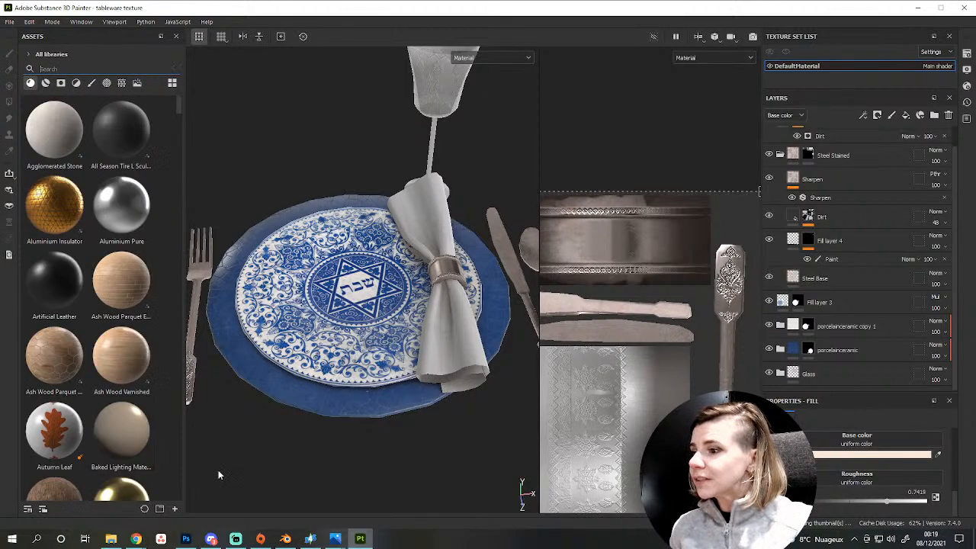
# Start a resource import and add cotton_canvas.sbsar from the Fabric folder of Substance library SAVE\AAAA.
pyautogui.click(174, 509)
pyautogui.click(542, 136)
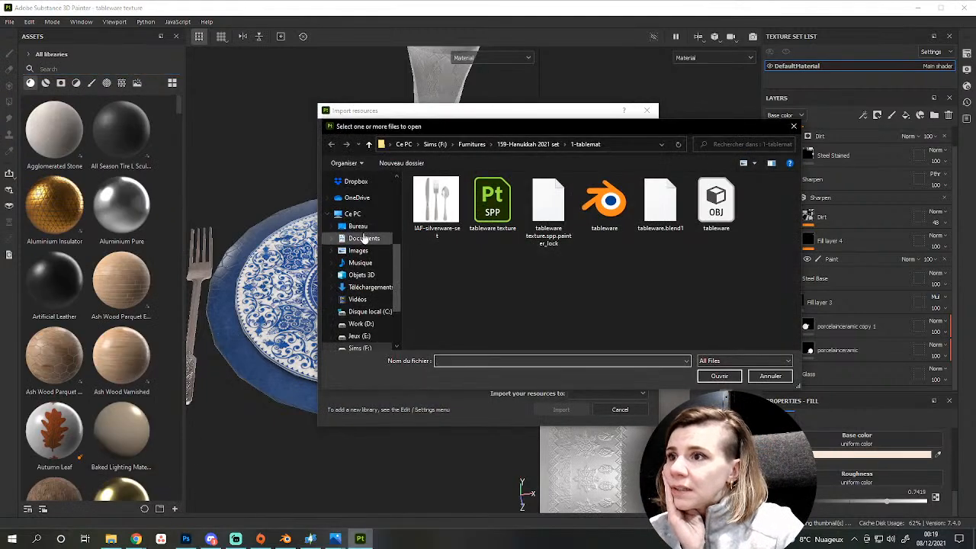
pyautogui.click(358, 222)
pyautogui.doubleClick(467, 203)
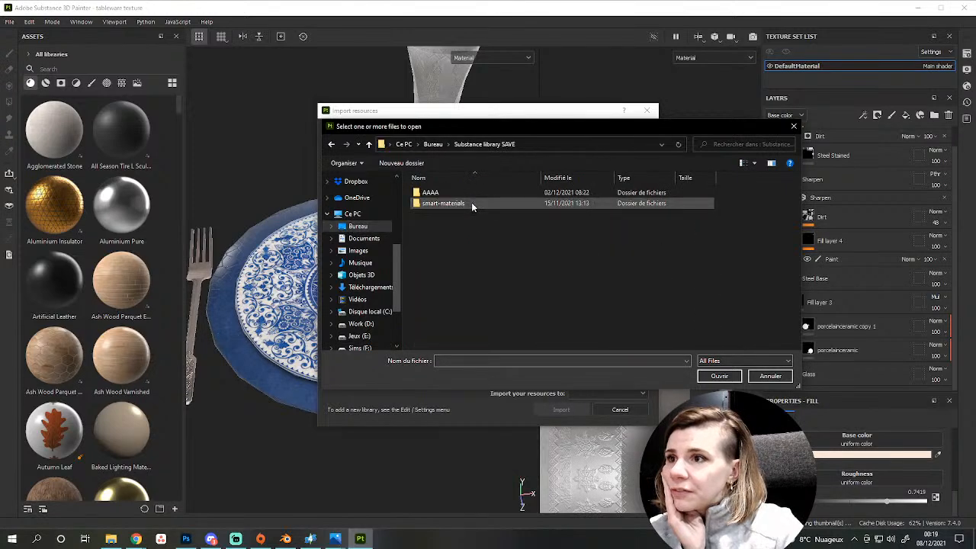
pyautogui.doubleClick(447, 192)
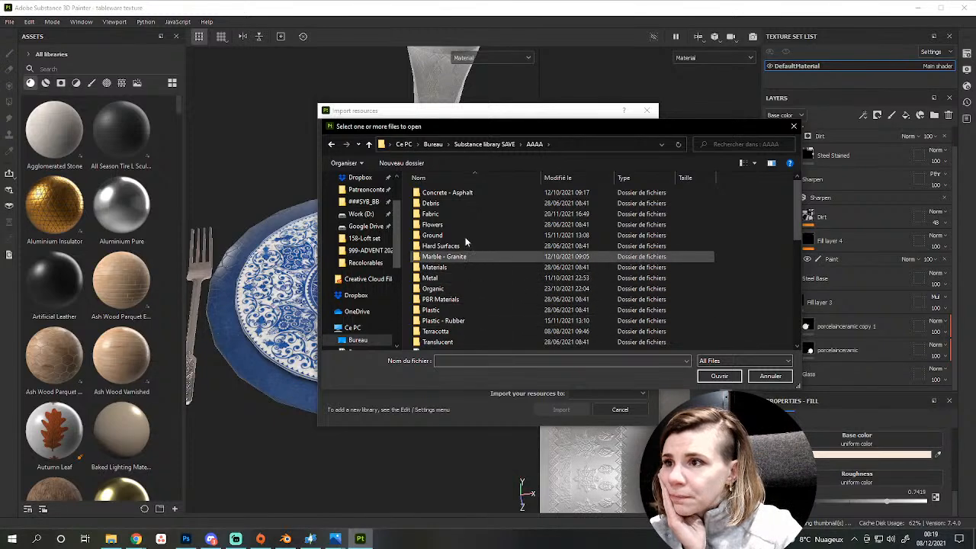
pyautogui.doubleClick(457, 213)
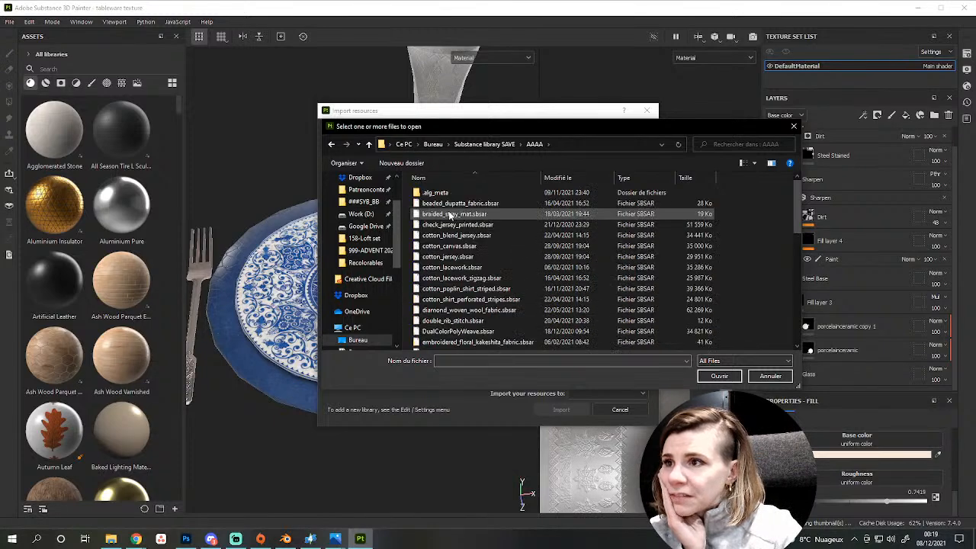
pyautogui.doubleClick(478, 247)
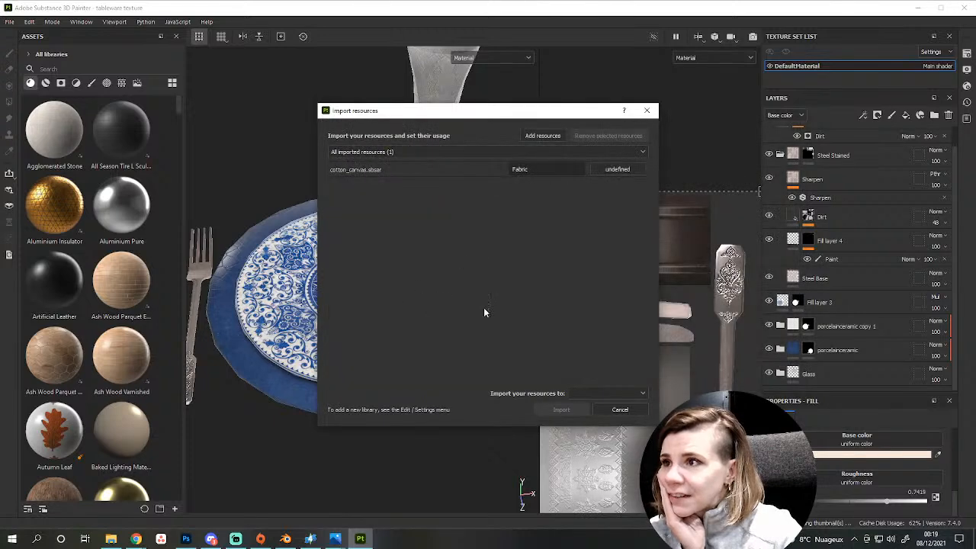
# Set the cotton_canvas.sbsar usage to basematerial and import it into the current session.
pyautogui.click(602, 171)
pyautogui.click(617, 191)
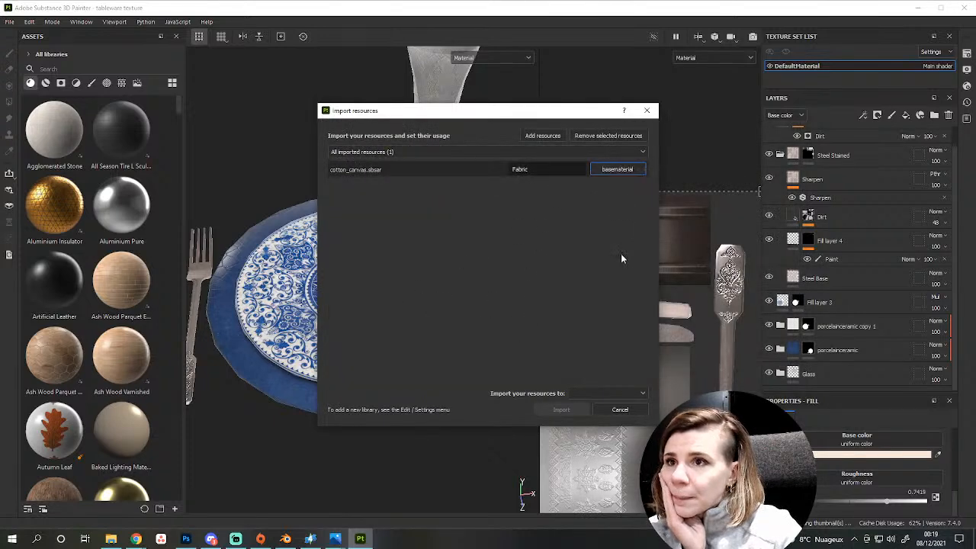
pyautogui.click(602, 393)
pyautogui.click(593, 404)
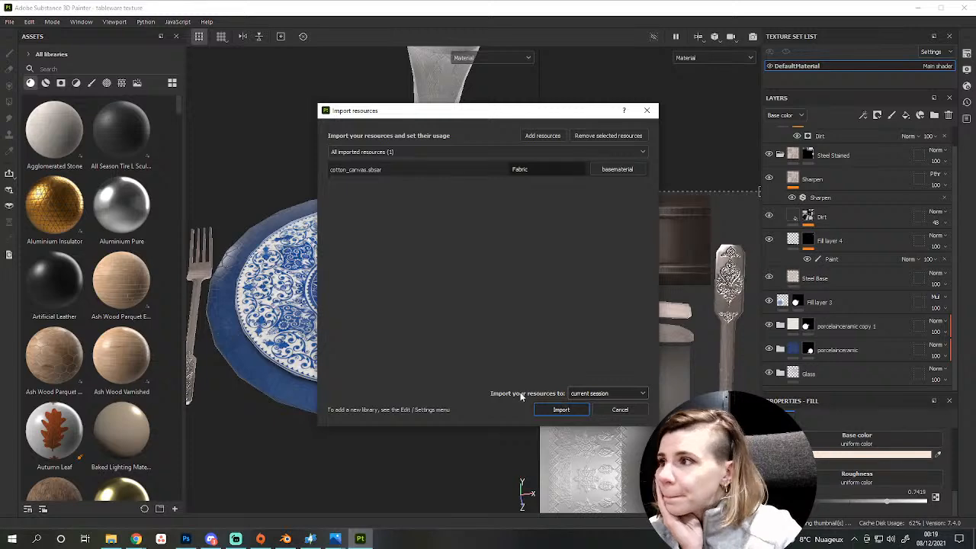
pyautogui.press('Return')
# Apply the Cotton Canvas material to the model as a new layer and place it between the Dirt layer and the Steel Stained folder.
pyautogui.scroll(-3, 139, 359)
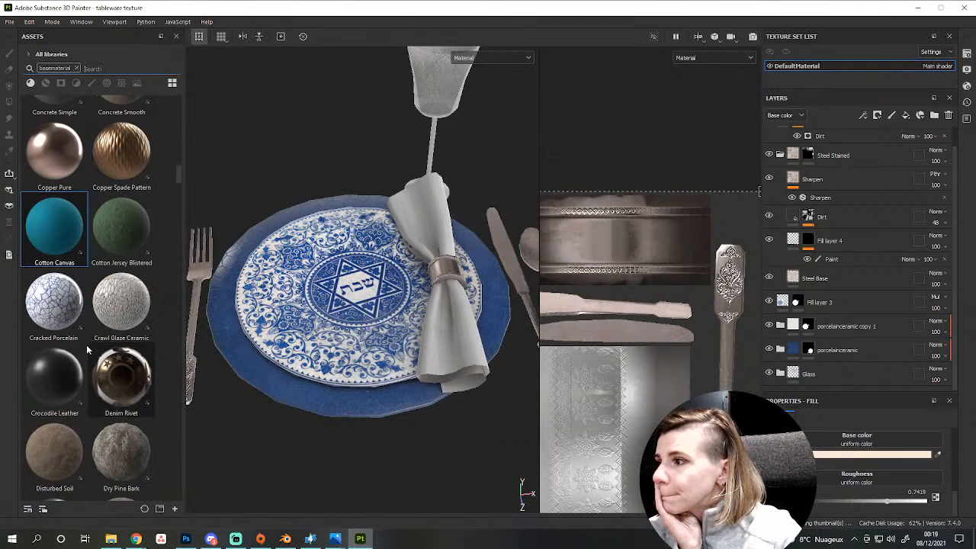
pyautogui.moveTo(72, 206); pyautogui.dragTo(457, 343)
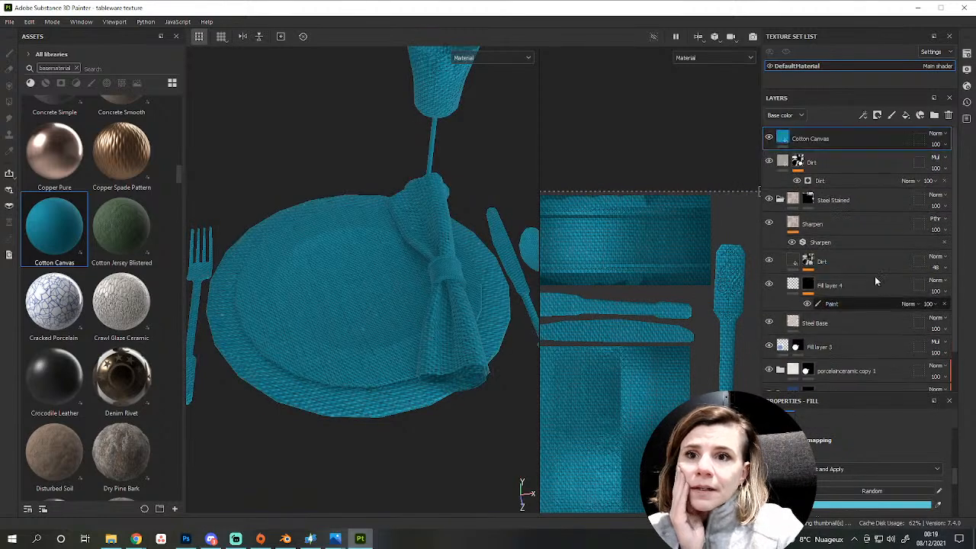
pyautogui.moveTo(809, 140); pyautogui.dragTo(814, 197)
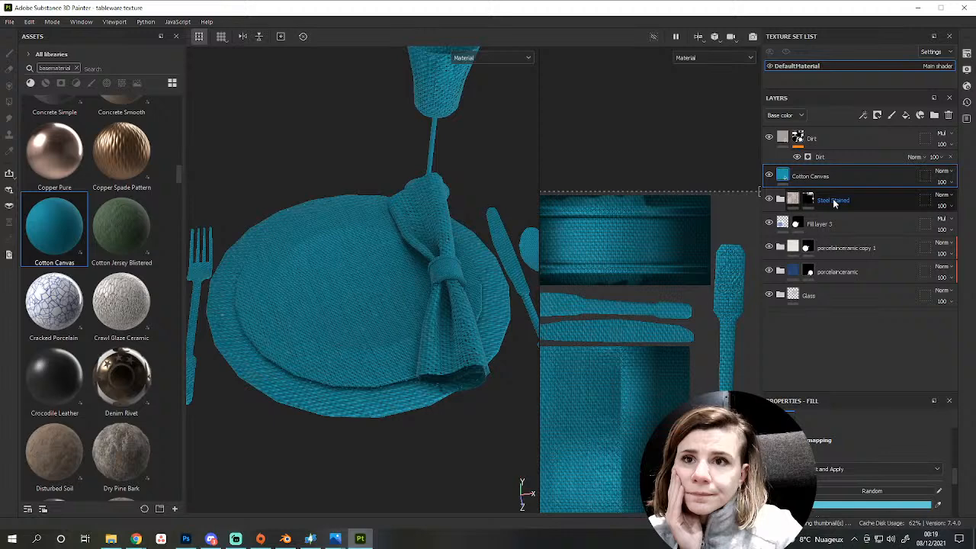
# Add a black mask to the Cotton Canvas layer and reveal only the napkin mesh with Polygon Fill.
pyautogui.rightClick(786, 177)
pyautogui.click(818, 198)
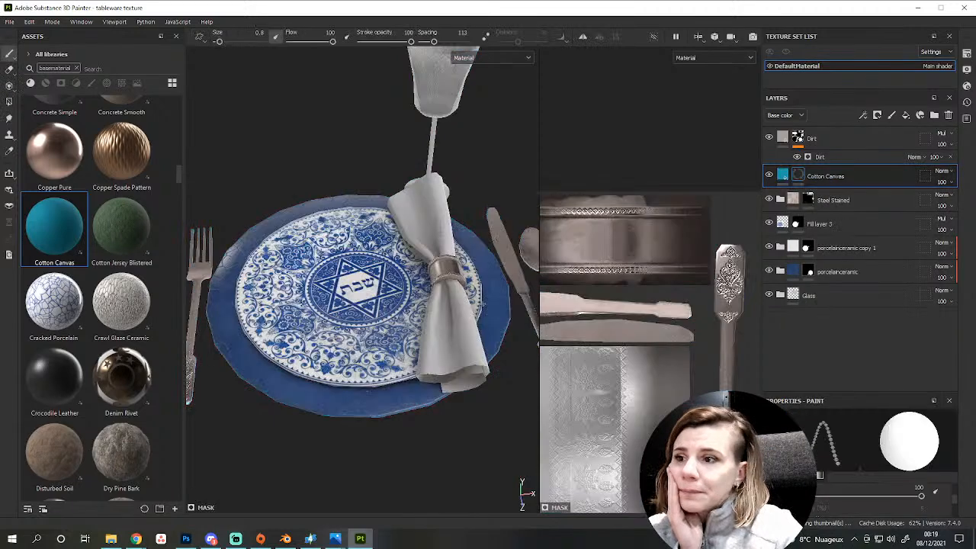
pyautogui.click(9, 102)
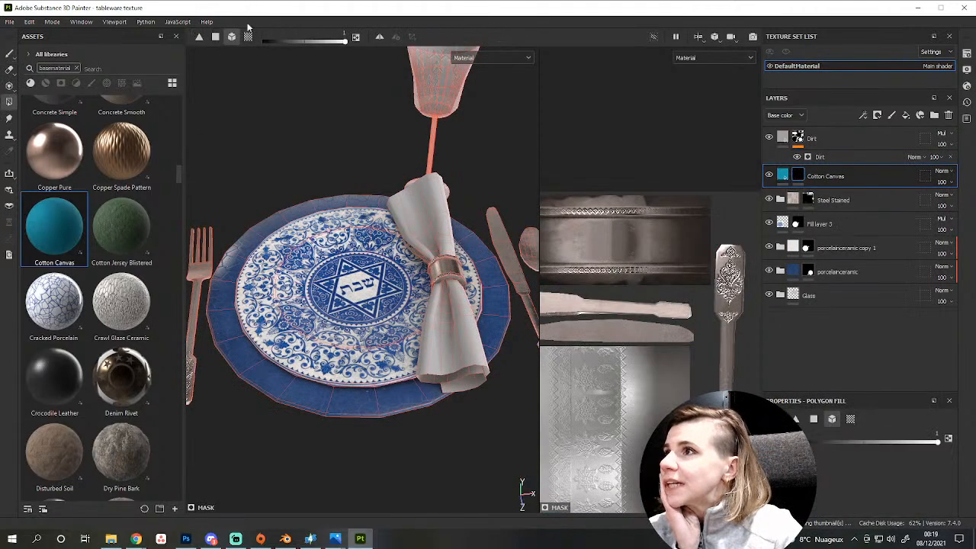
pyautogui.click(467, 327)
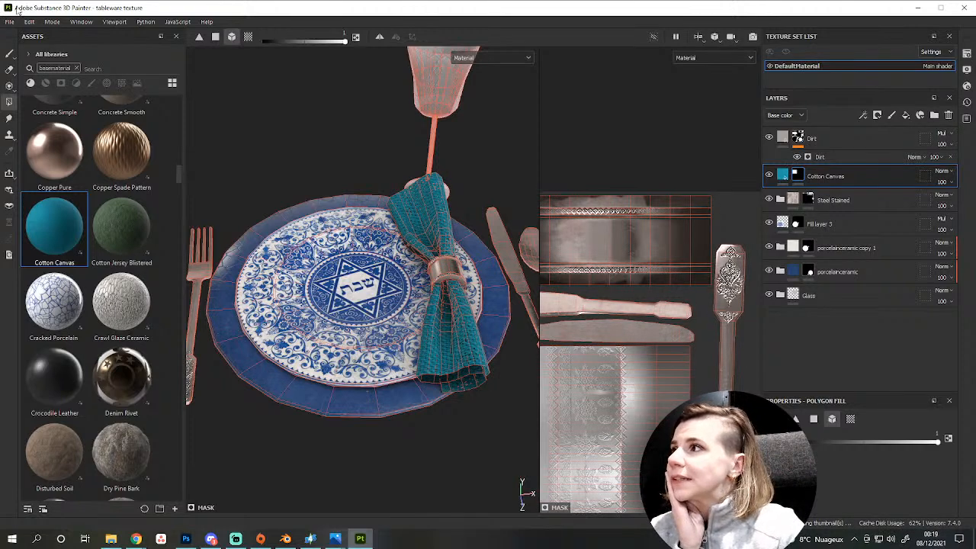
# Enlarge the fill properties of the Cotton Canvas layer and set its UV scale to 5.
pyautogui.click(782, 176)
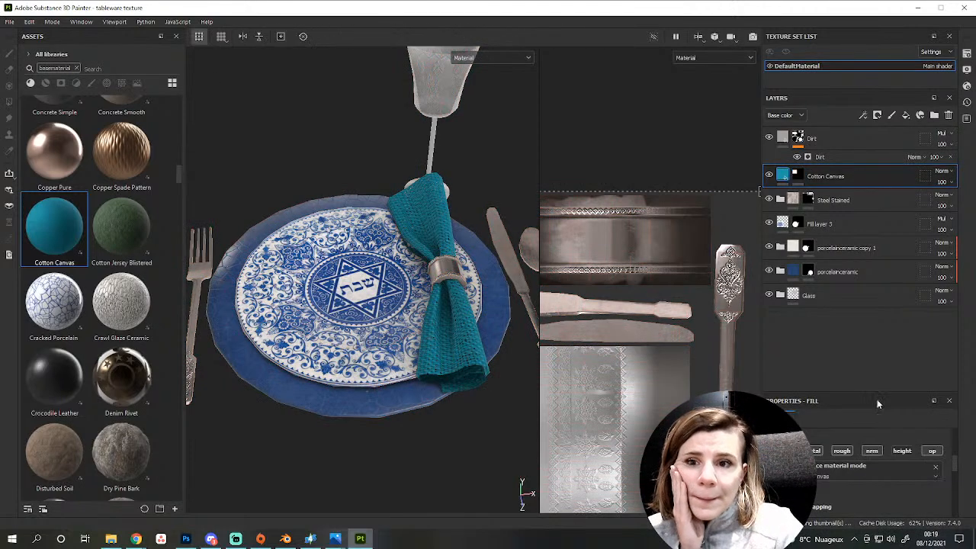
pyautogui.moveTo(874, 391); pyautogui.dragTo(874, 283)
pyautogui.scroll(-3, 870, 328)
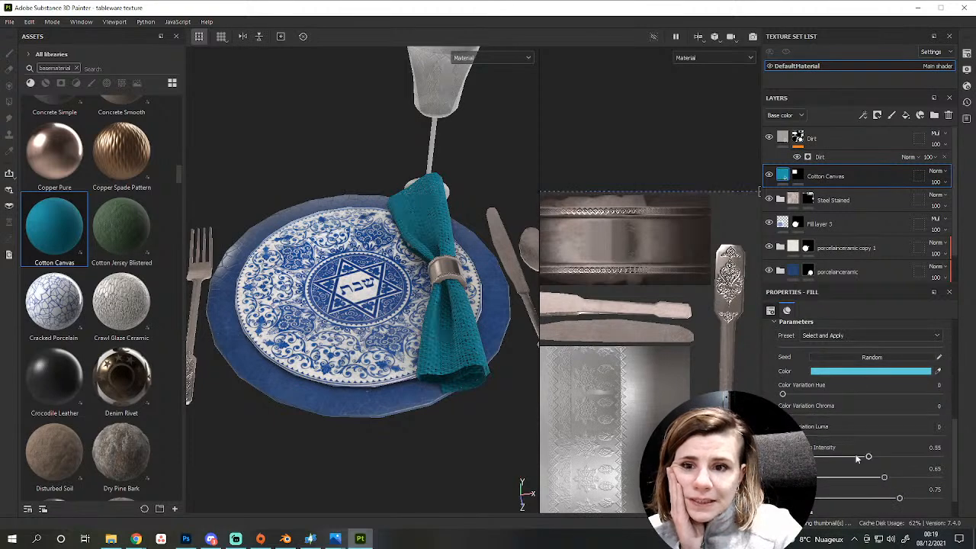
pyautogui.scroll(-5, 857, 458)
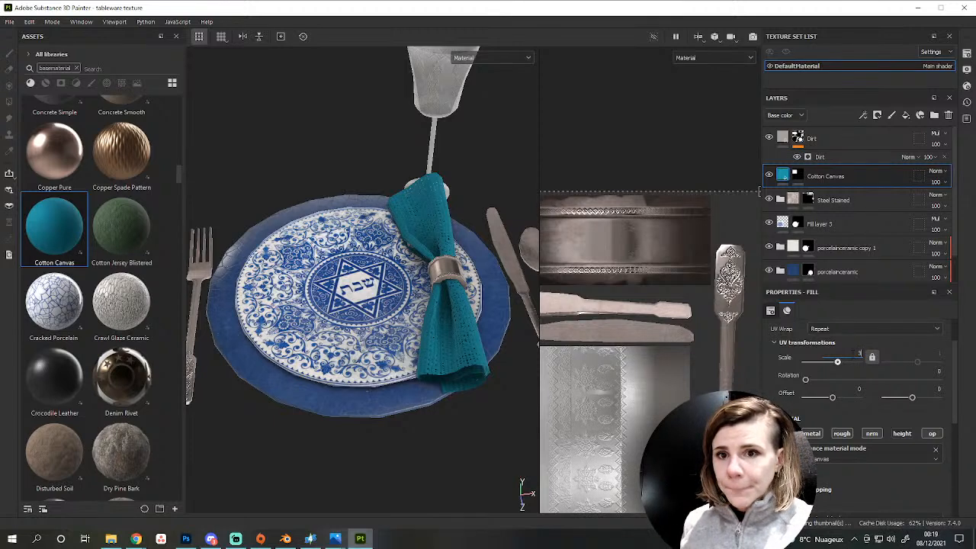
pyautogui.press('BackSpace')
pyautogui.write('5')
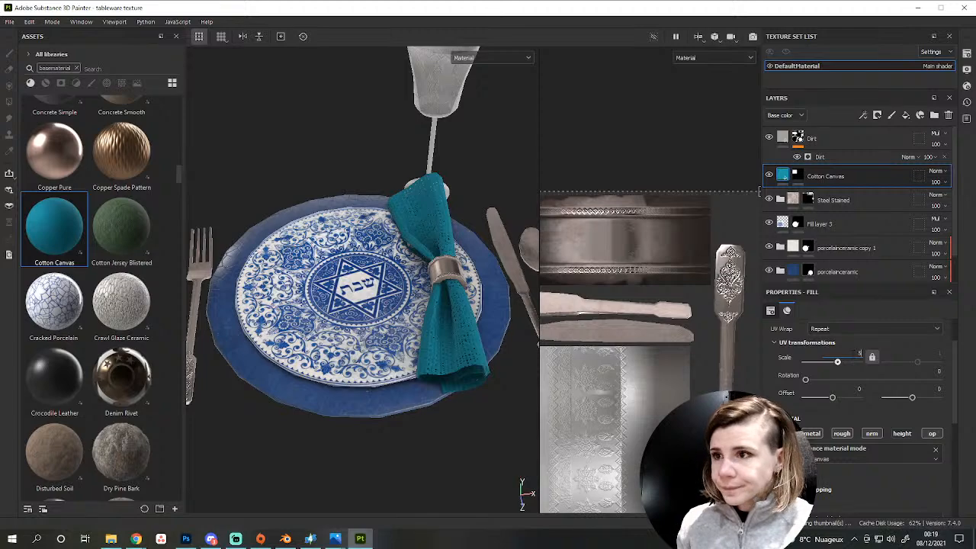
pyautogui.press('Return')
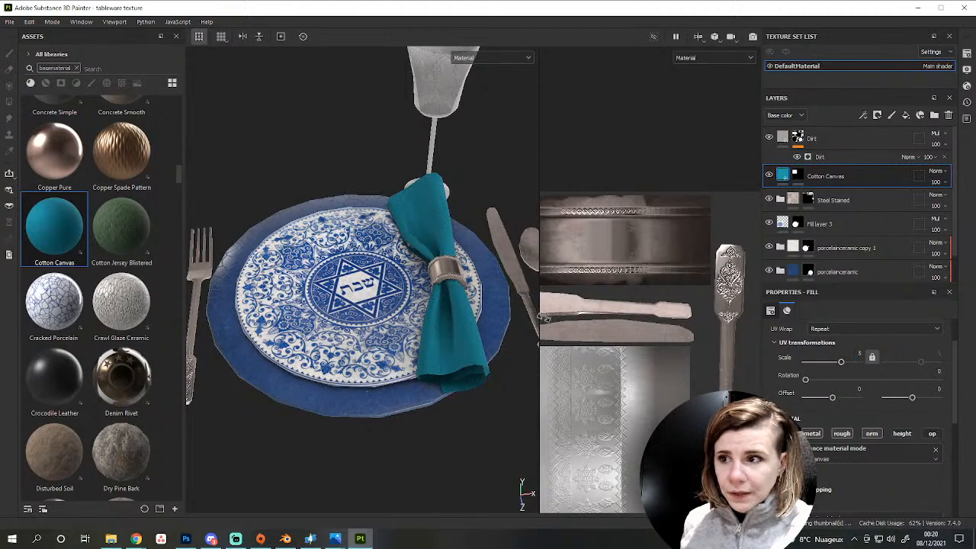
# Check the weave on the napkin up close and set the Cotton Canvas UV scale to 6.
pyautogui.scroll(6, 482, 303)
pyautogui.keyDown('alt'); pyautogui.moveTo(416, 327); pyautogui.dragTo(512, 414); pyautogui.keyUp('alt')
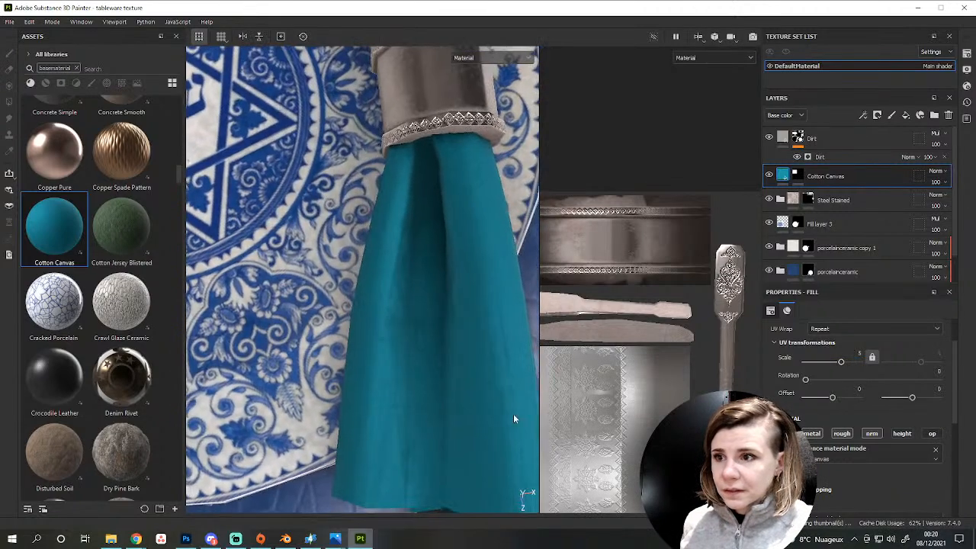
pyautogui.click(859, 353)
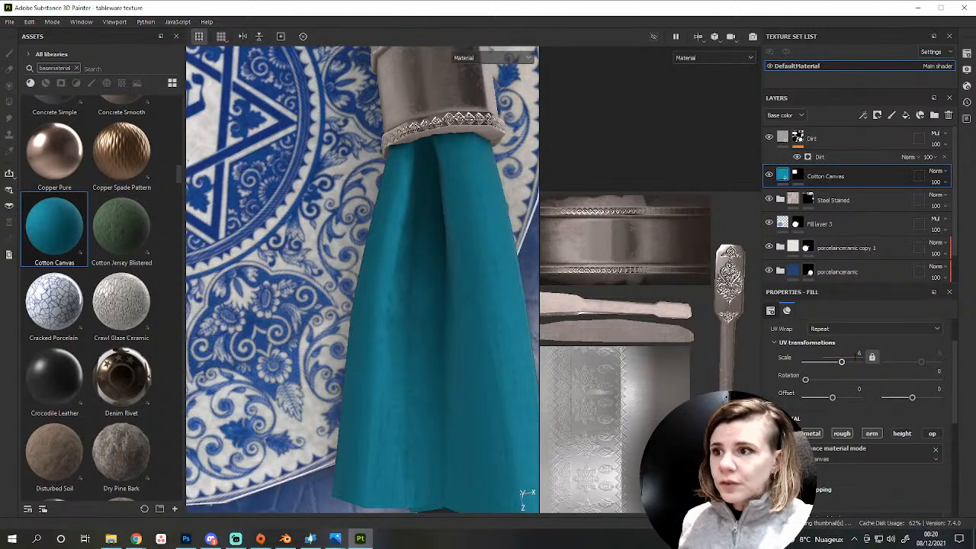
# Change the Cotton Canvas material's colour to near-white FDFDFD and check the napkin weave up close.
pyautogui.scroll(-5, 420, 299)
pyautogui.scroll(-4, 420, 299)
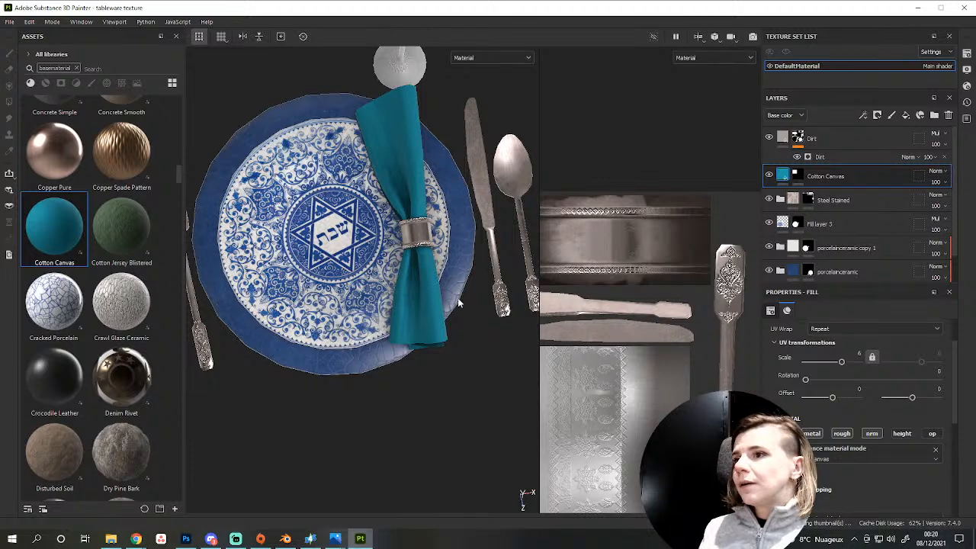
pyautogui.scroll(-4, 860, 423)
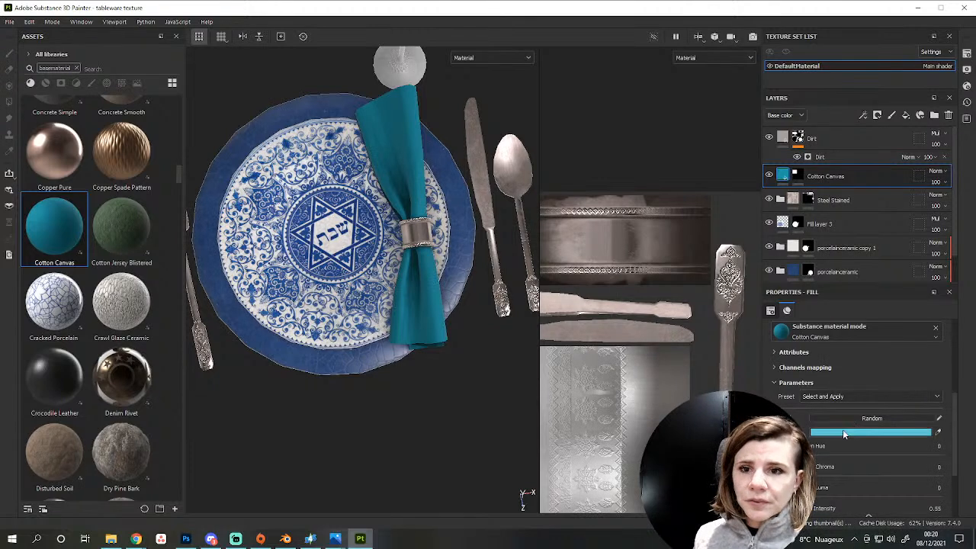
pyautogui.click(843, 429)
pyautogui.moveTo(724, 295); pyautogui.dragTo(698, 261)
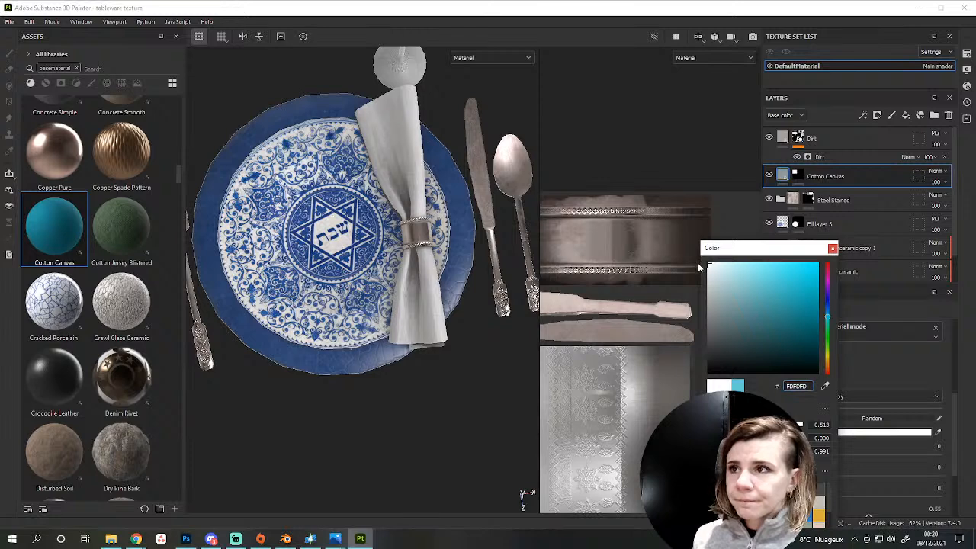
pyautogui.click(832, 248)
pyautogui.scroll(2, 397, 339)
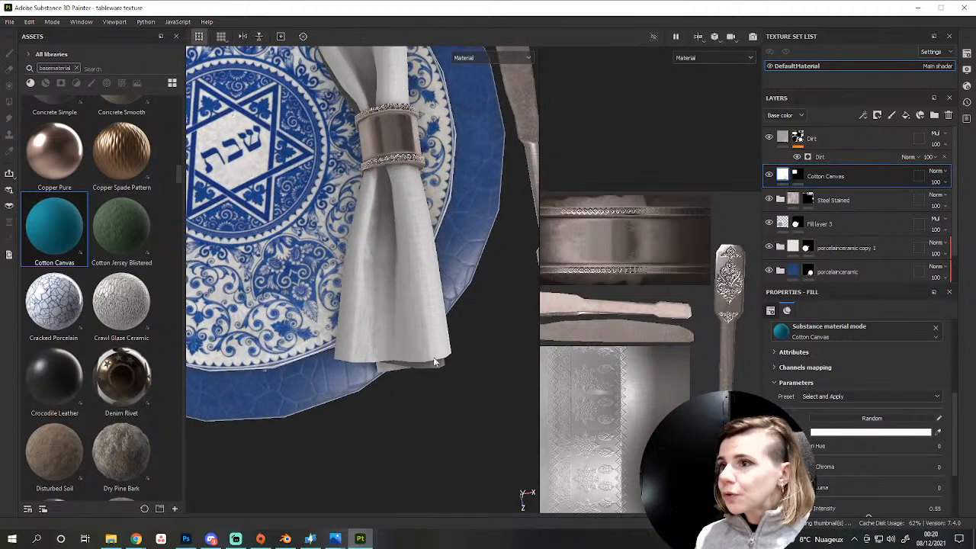
pyautogui.scroll(1, 427, 365)
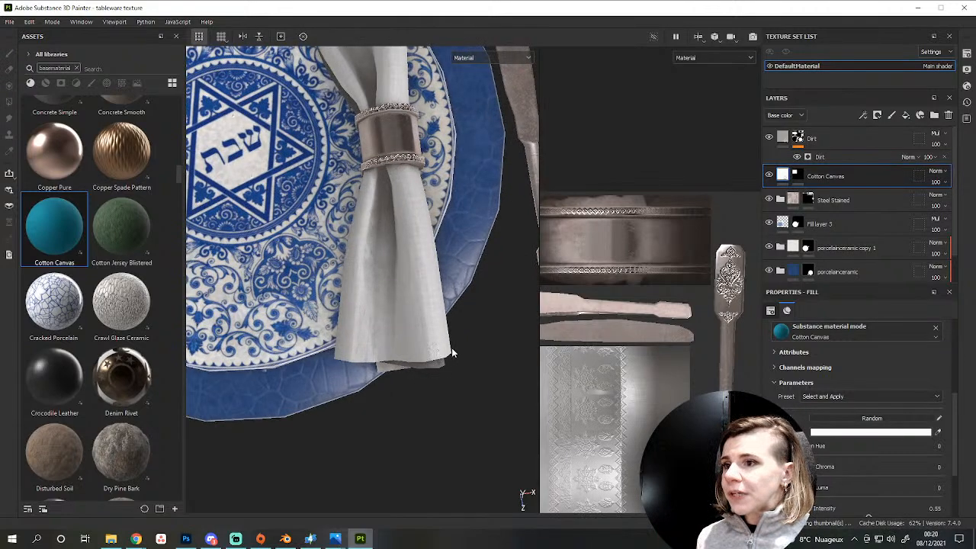
pyautogui.keyDown('alt'); pyautogui.moveTo(451, 353); pyautogui.dragTo(412, 370); pyautogui.keyUp('alt')
pyautogui.rightClick(869, 174)
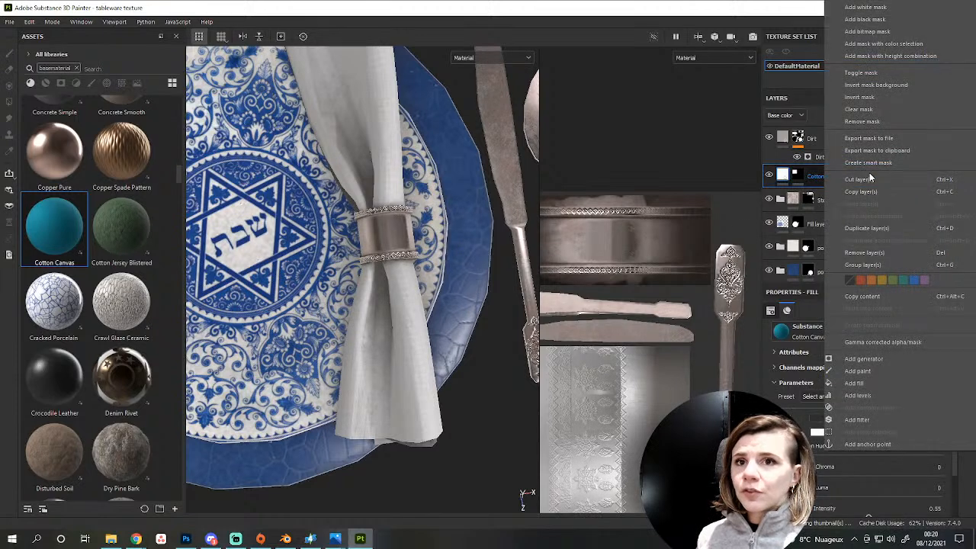
pyautogui.press('Escape')
pyautogui.hotkey('ctrl', 'd')
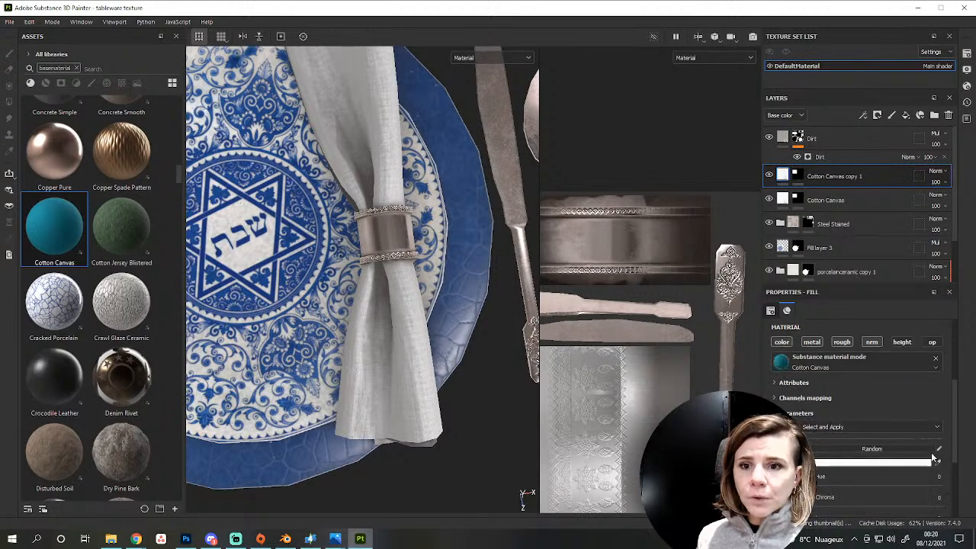
pyautogui.press('Delete')
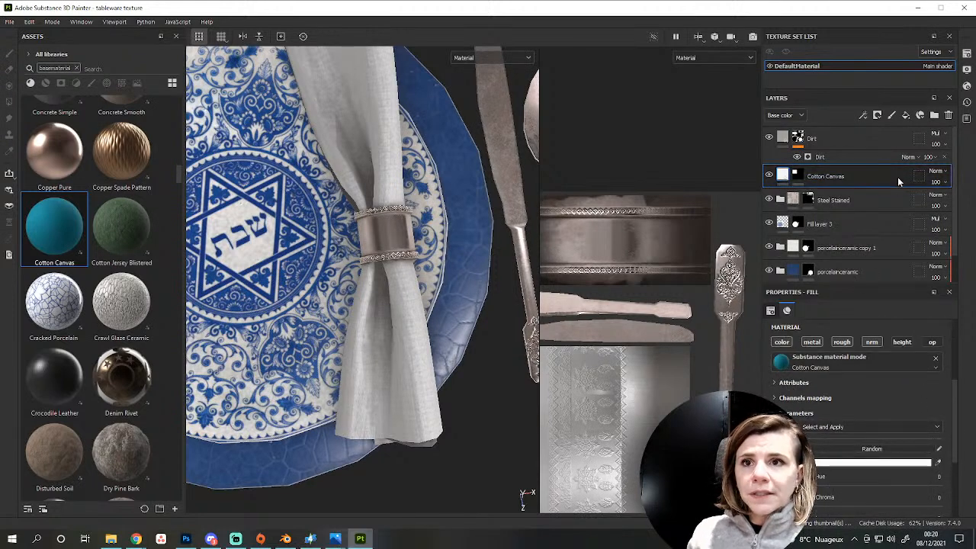
# Add a fill layer above Cotton Canvas with a black mask driven by a UV Border Distance generator.
pyautogui.click(906, 116)
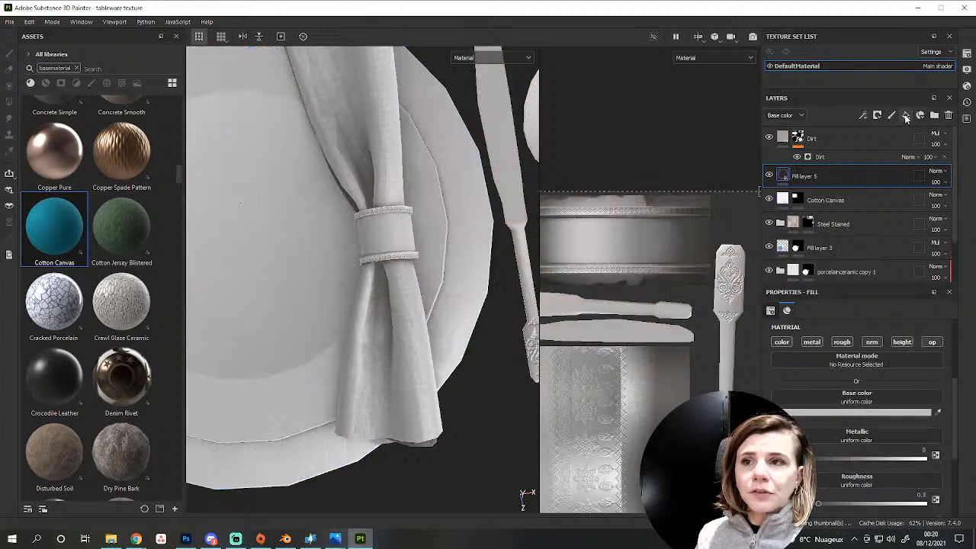
pyautogui.rightClick(809, 181)
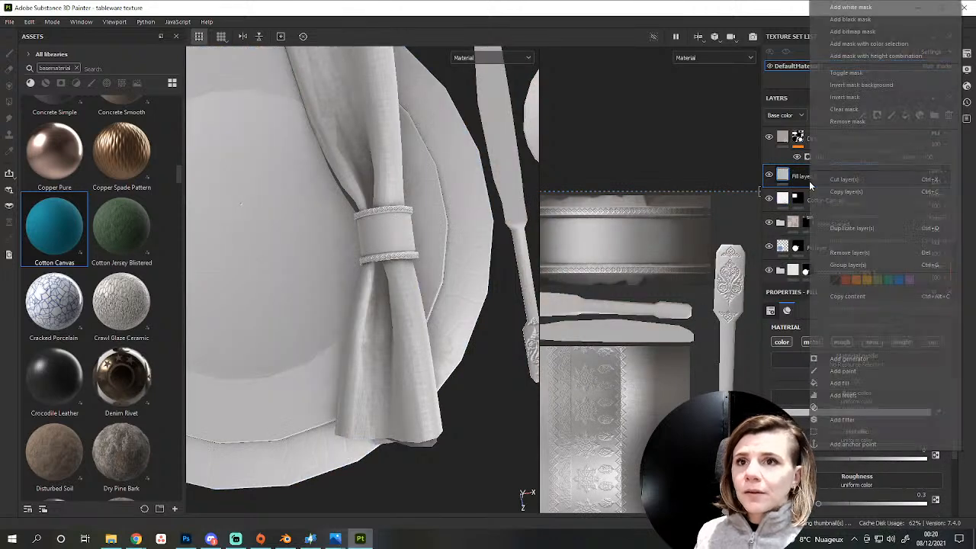
pyautogui.click(849, 19)
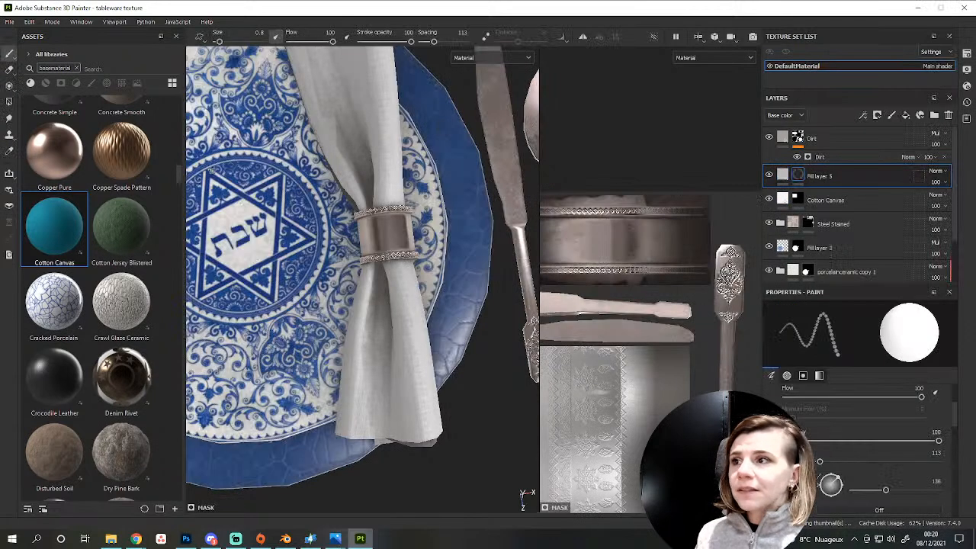
pyautogui.click(10, 102)
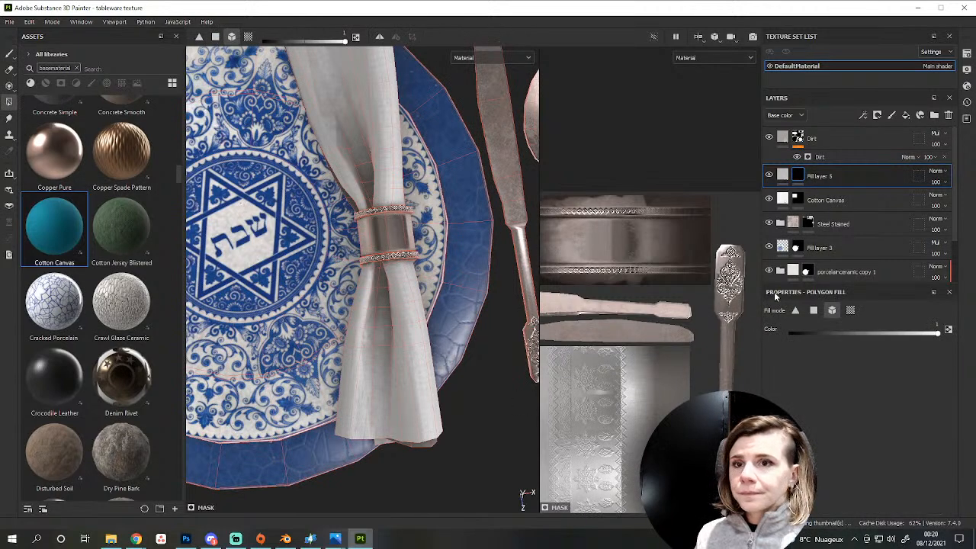
pyautogui.rightClick(825, 178)
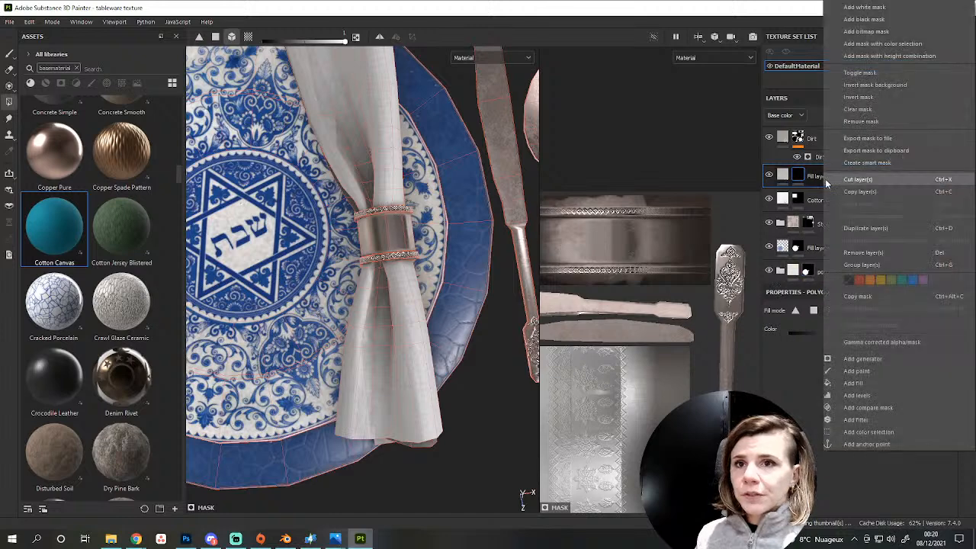
pyautogui.click(880, 362)
pyautogui.click(840, 330)
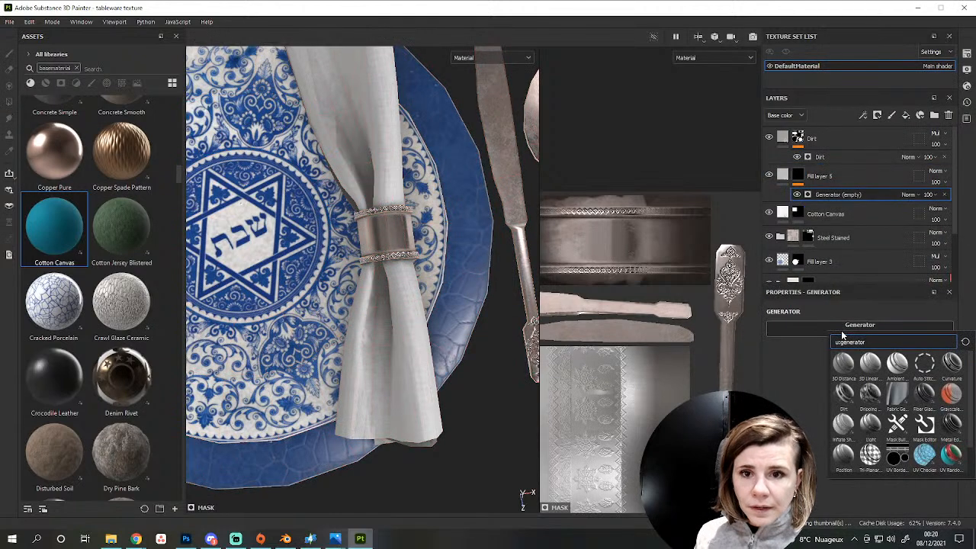
pyautogui.click(897, 455)
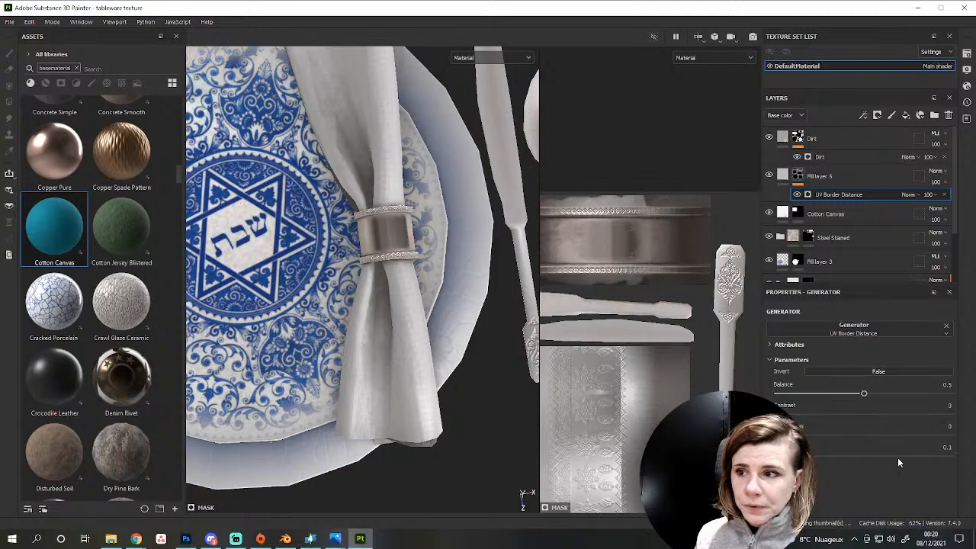
# Set the base color of the fill layer above Cotton Canvas to red as a preview colour.
pyautogui.click(839, 176)
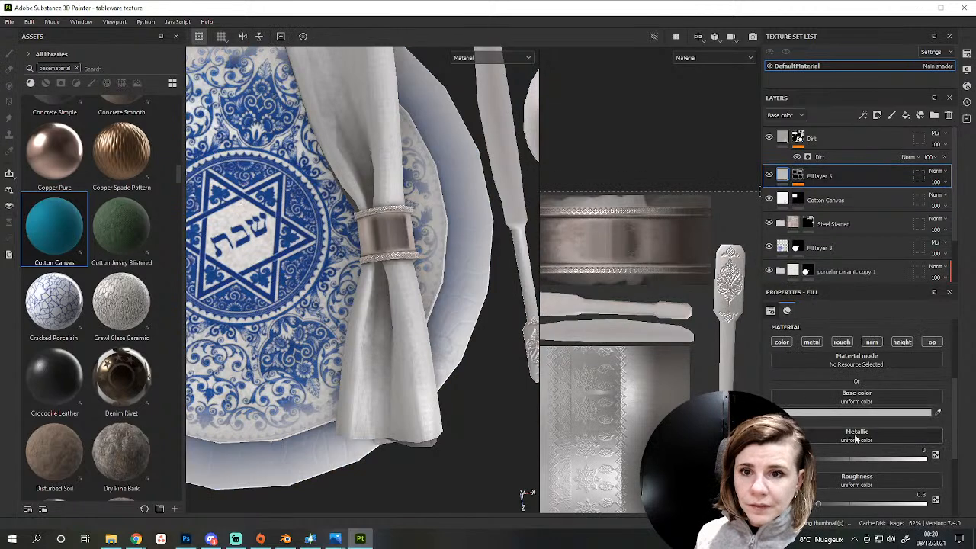
pyautogui.click(866, 400)
pyautogui.moveTo(813, 304); pyautogui.dragTo(823, 297)
pyautogui.click(844, 249)
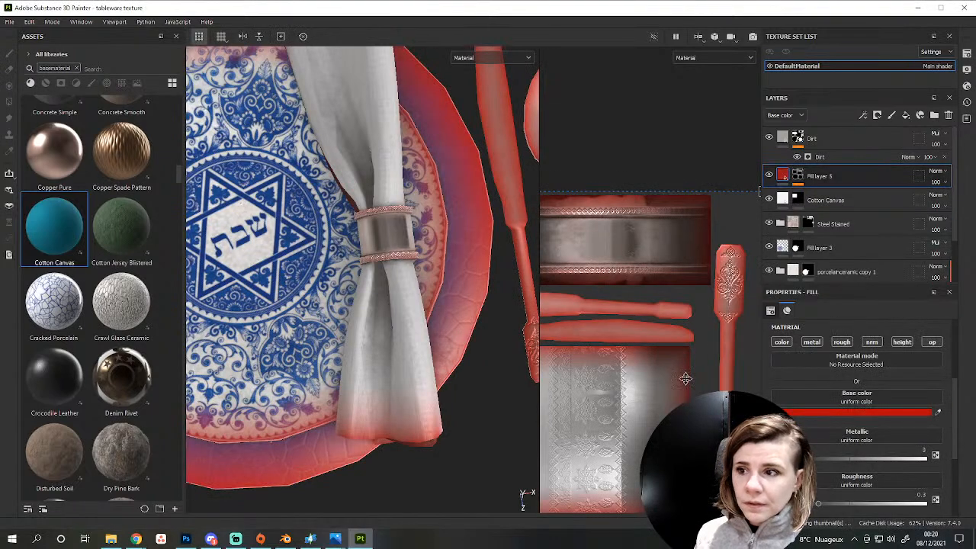
# Sharpen the UV Border Distance mask into a narrow border with contrast 1 and balance 0.19.
pyautogui.click(797, 176)
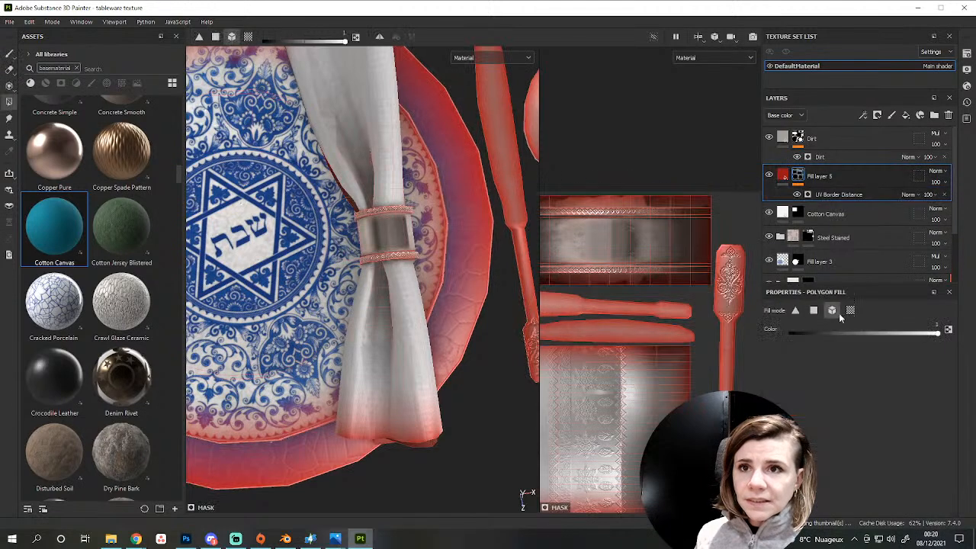
pyautogui.click(832, 195)
pyautogui.moveTo(774, 414); pyautogui.dragTo(970, 421)
pyautogui.moveTo(864, 393); pyautogui.dragTo(810, 404)
pyautogui.scroll(-5, 361, 363)
pyautogui.keyDown('alt'); pyautogui.moveTo(360, 362); pyautogui.dragTo(406, 333); pyautogui.keyUp('alt')
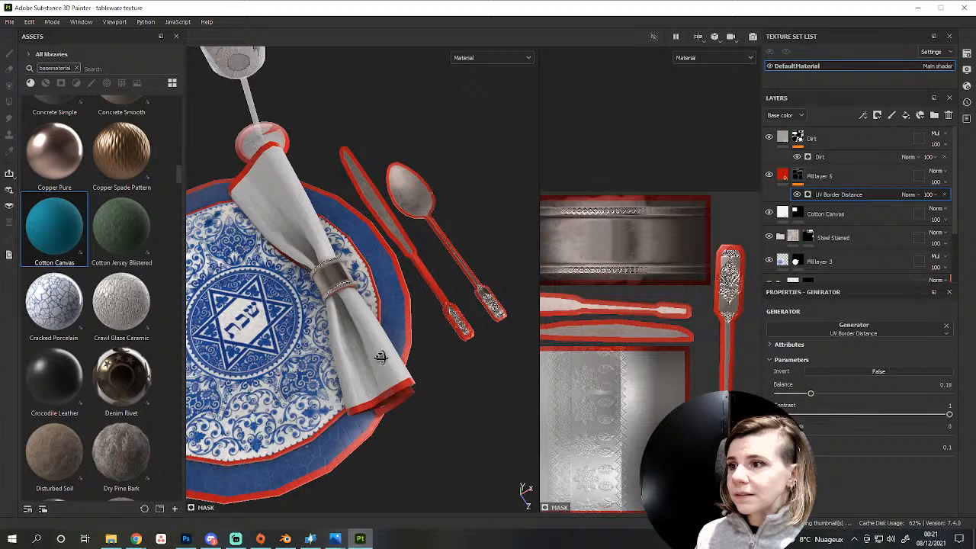
# Add a Paint effect to the border layer's mask and black out everything except the napkin with Polygon Fill at value 0.
pyautogui.click(801, 181)
pyautogui.rightClick(802, 186)
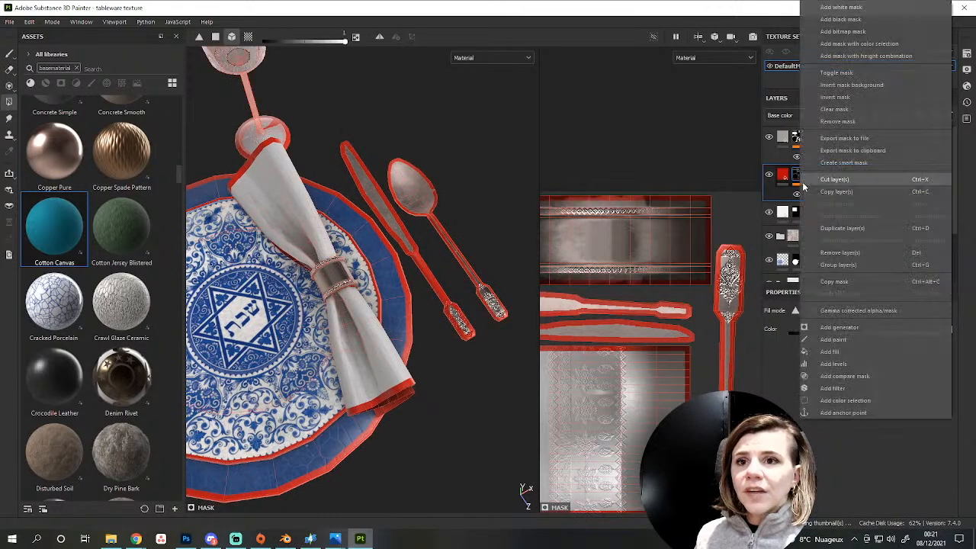
pyautogui.click(833, 339)
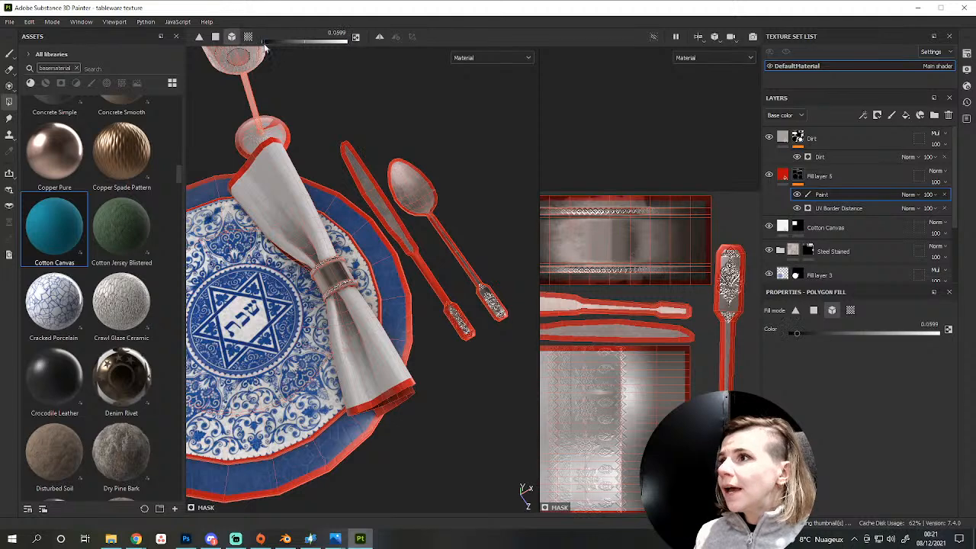
pyautogui.scroll(-4, 381, 228)
pyautogui.moveTo(445, 244); pyautogui.dragTo(405, 274)
pyautogui.click(376, 260)
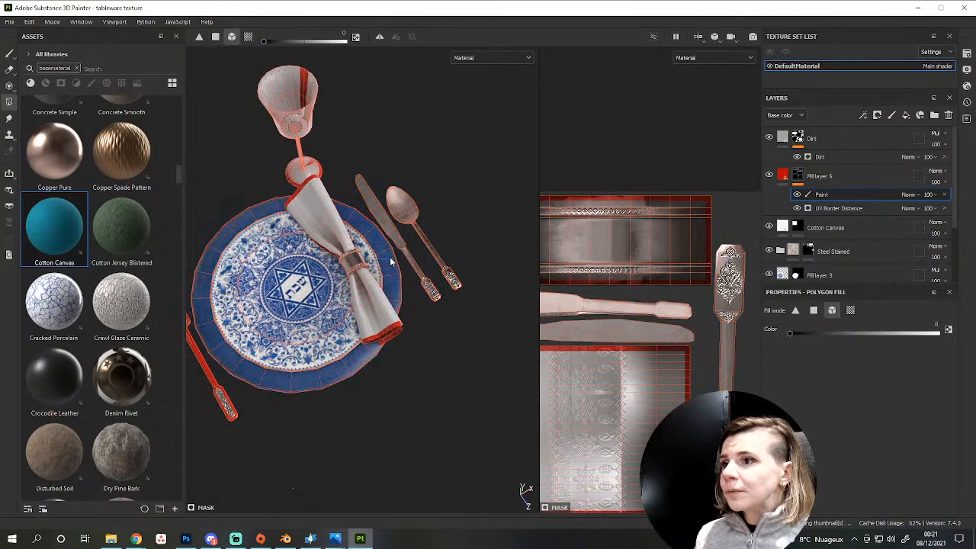
pyautogui.click(230, 414)
pyautogui.click(304, 146)
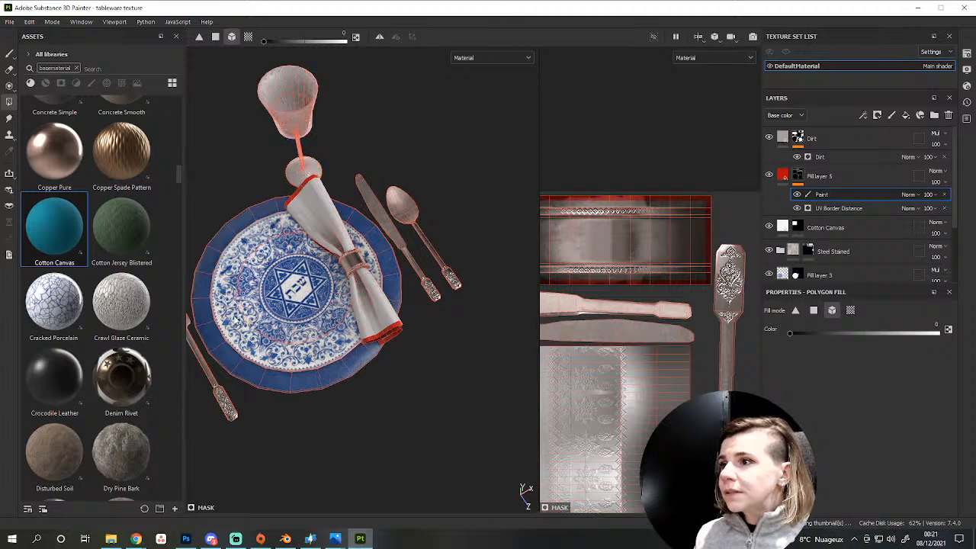
pyautogui.scroll(4, 235, 321)
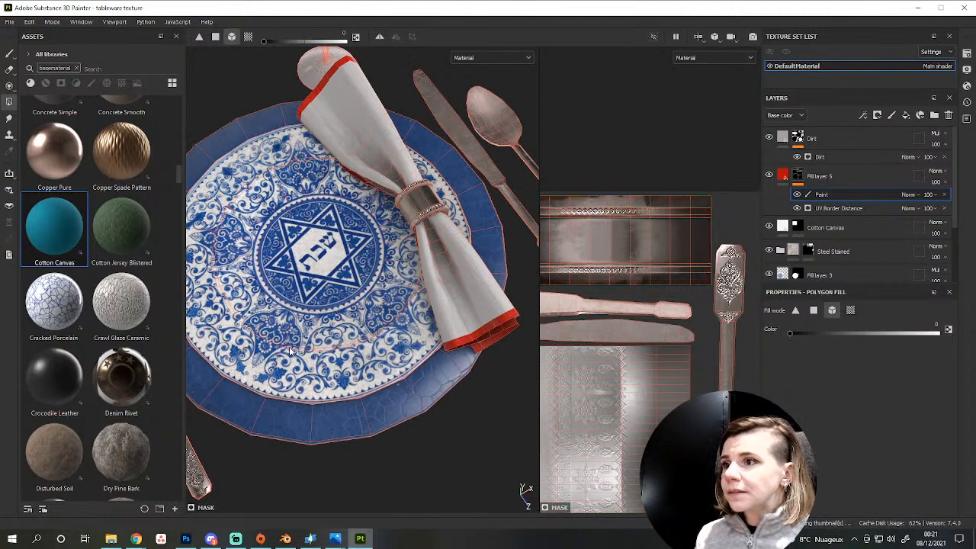
pyautogui.scroll(-3, 290, 351)
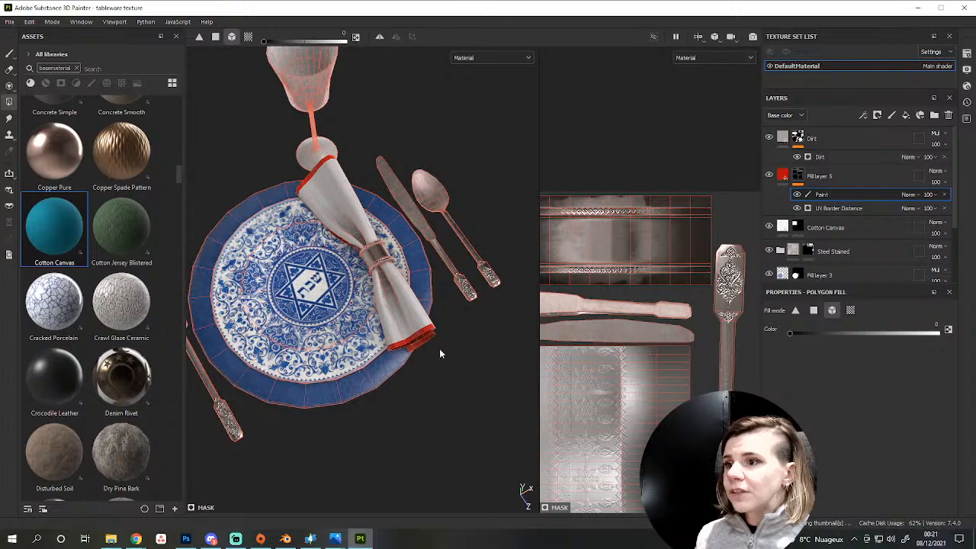
pyautogui.keyDown('alt'); pyautogui.moveTo(439, 349); pyautogui.dragTo(302, 364); pyautogui.keyUp('alt')
pyautogui.click(9, 54)
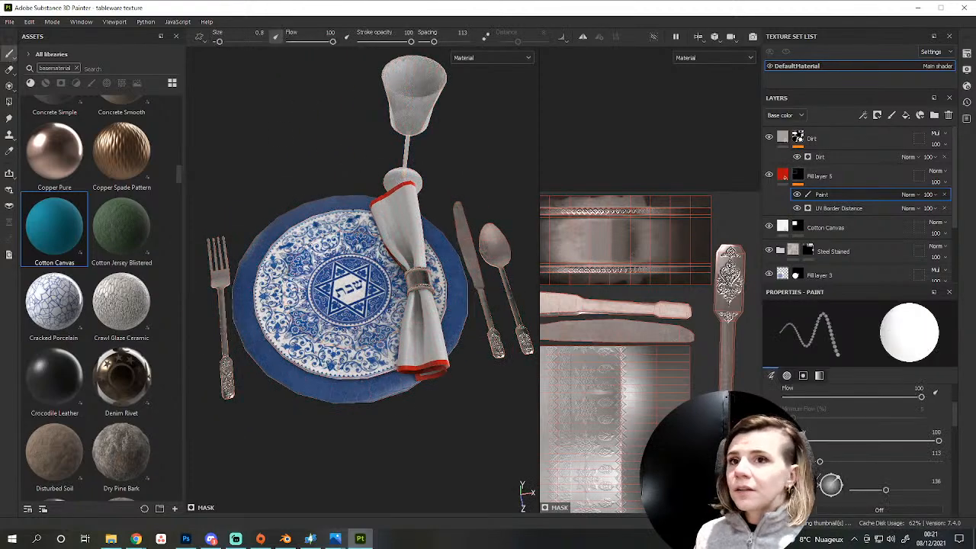
# Set the napkin border layer's base color to light grey CBCBCB and its blend mode to Multiply.
pyautogui.scroll(4, 426, 298)
pyautogui.keyDown('alt'); pyautogui.moveTo(435, 303); pyautogui.dragTo(350, 203, button='middle'); pyautogui.keyUp('alt')
pyautogui.click(784, 176)
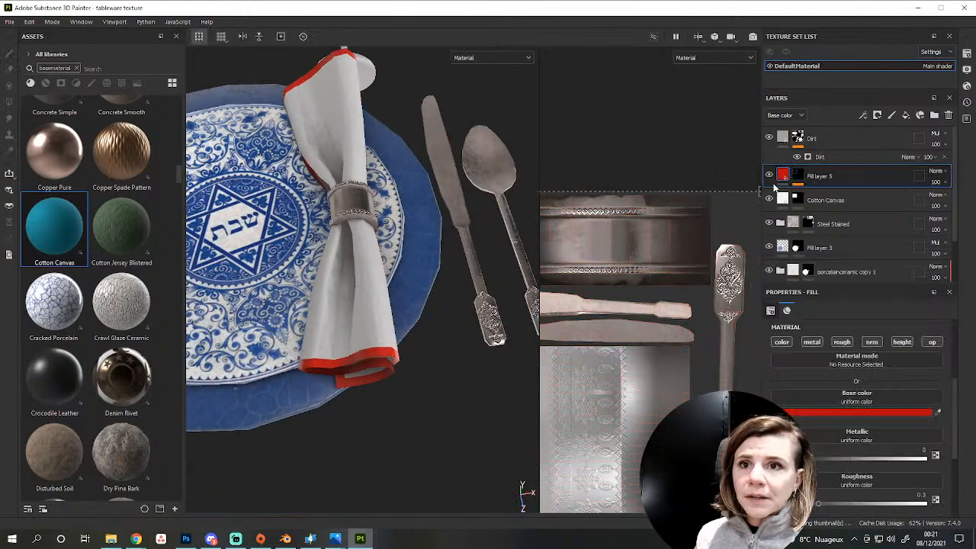
pyautogui.scroll(3, 417, 370)
pyautogui.keyDown('alt'); pyautogui.moveTo(418, 371); pyautogui.dragTo(457, 347); pyautogui.keyUp('alt')
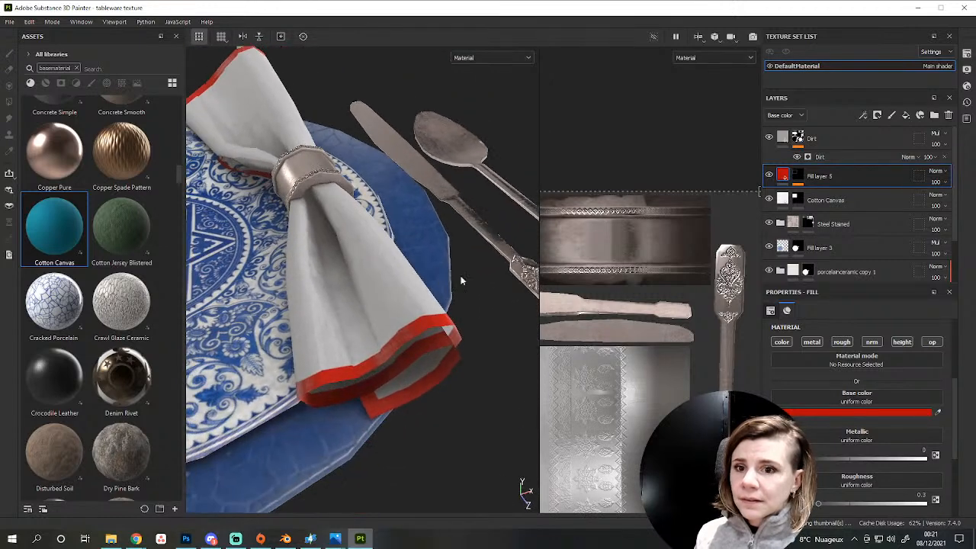
pyautogui.click(858, 413)
pyautogui.click(729, 285)
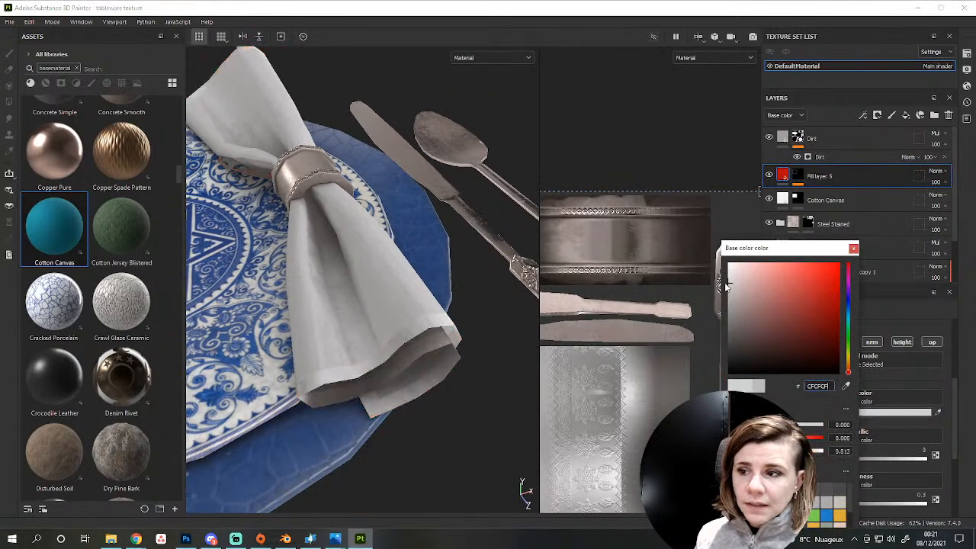
pyautogui.click(935, 171)
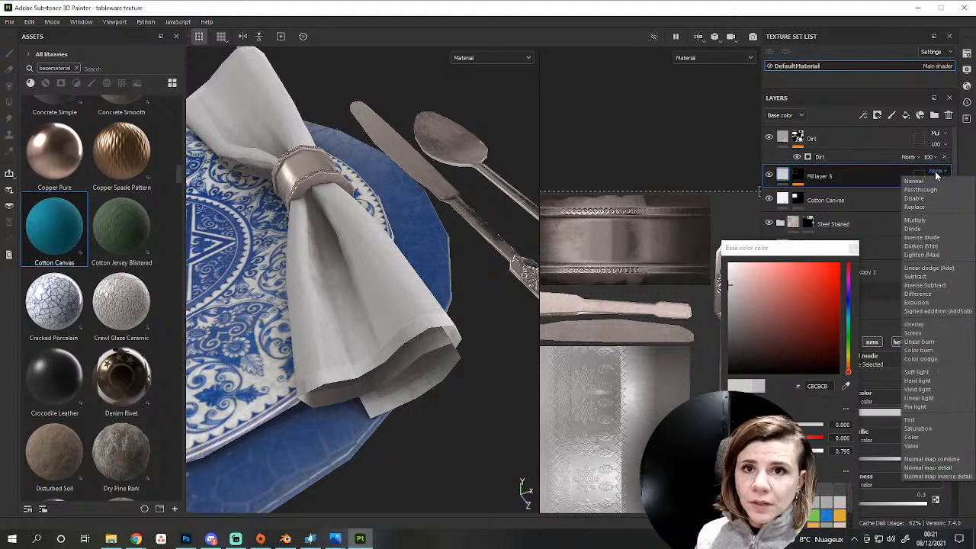
pyautogui.click(915, 219)
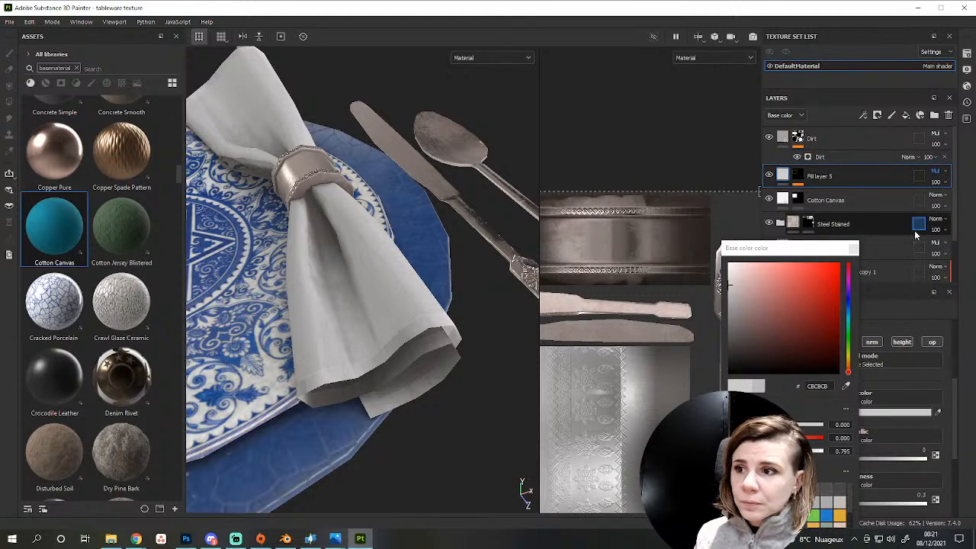
pyautogui.click(853, 250)
# Lower the napkin border layer's height to -0.1344 and review the hem on the whole table setting.
pyautogui.scroll(-3, 830, 465)
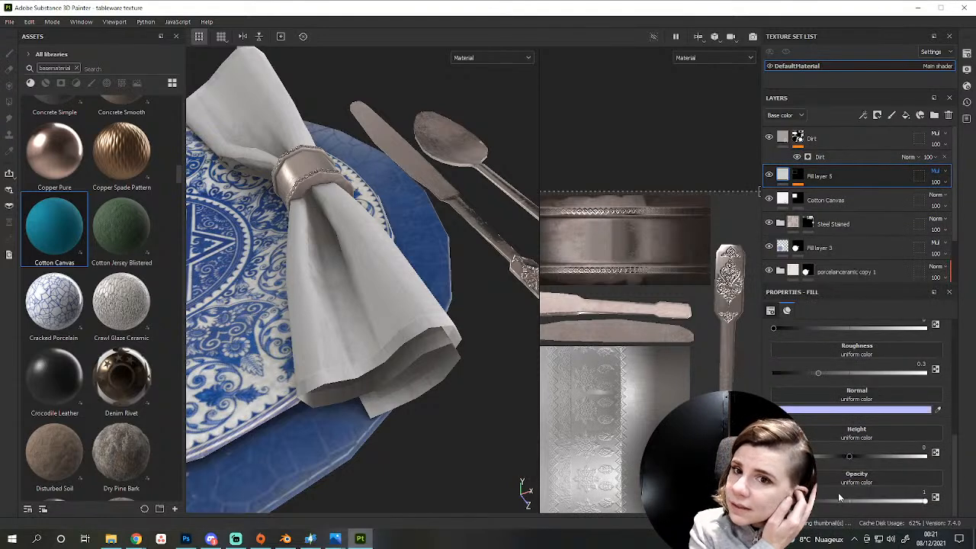
pyautogui.moveTo(846, 455); pyautogui.dragTo(839, 457)
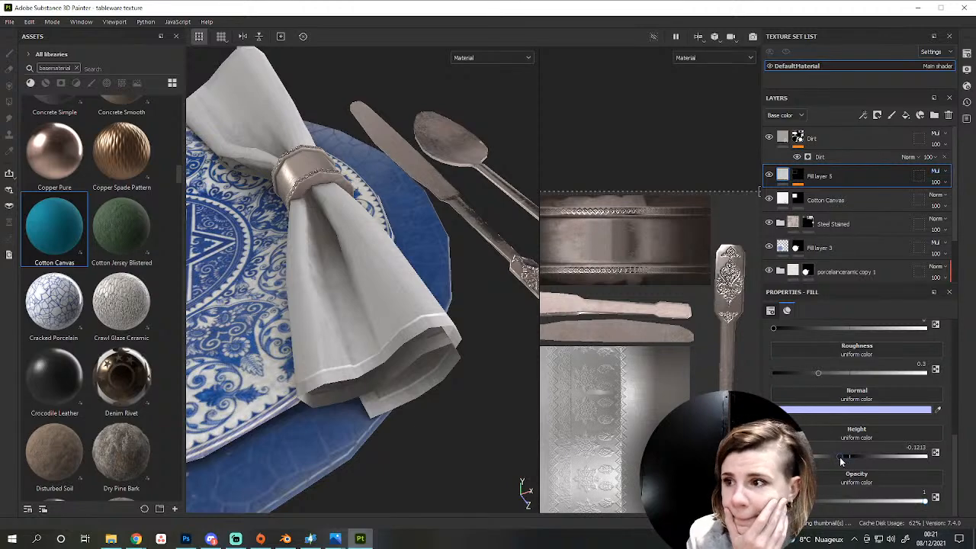
pyautogui.scroll(-4, 494, 368)
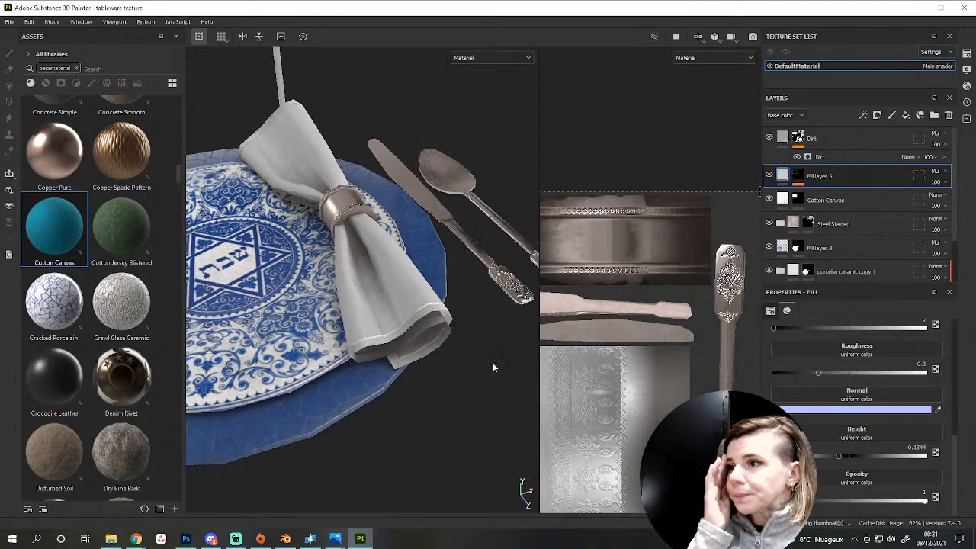
pyautogui.keyDown('alt'); pyautogui.moveTo(396, 254); pyautogui.dragTo(388, 434); pyautogui.keyUp('alt')
pyautogui.scroll(-2, 390, 427)
pyautogui.keyDown('alt'); pyautogui.moveTo(390, 421); pyautogui.dragTo(412, 450, button='middle'); pyautogui.keyUp('alt')
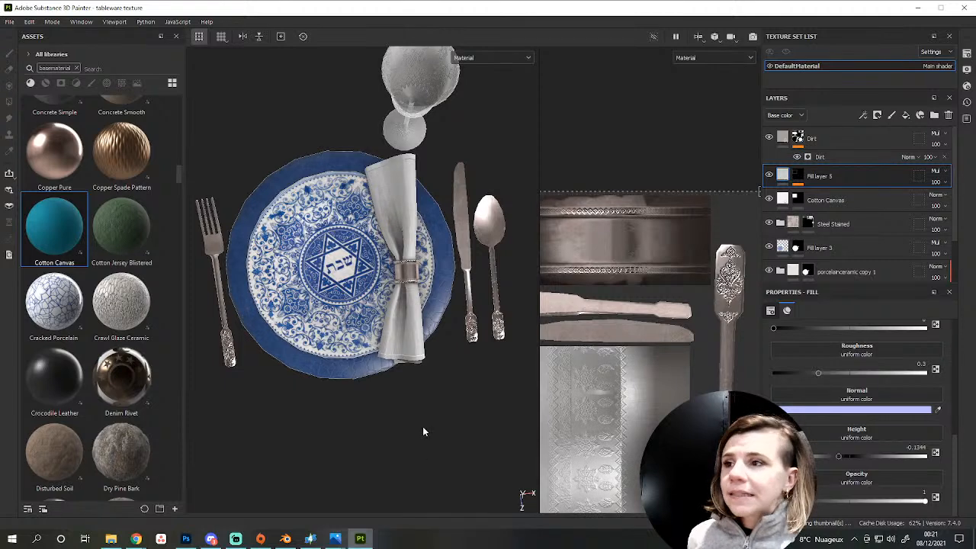
# Add a Blur filter to the napkin border layer's mask and set its intensity to 0.38.
pyautogui.scroll(4, 423, 400)
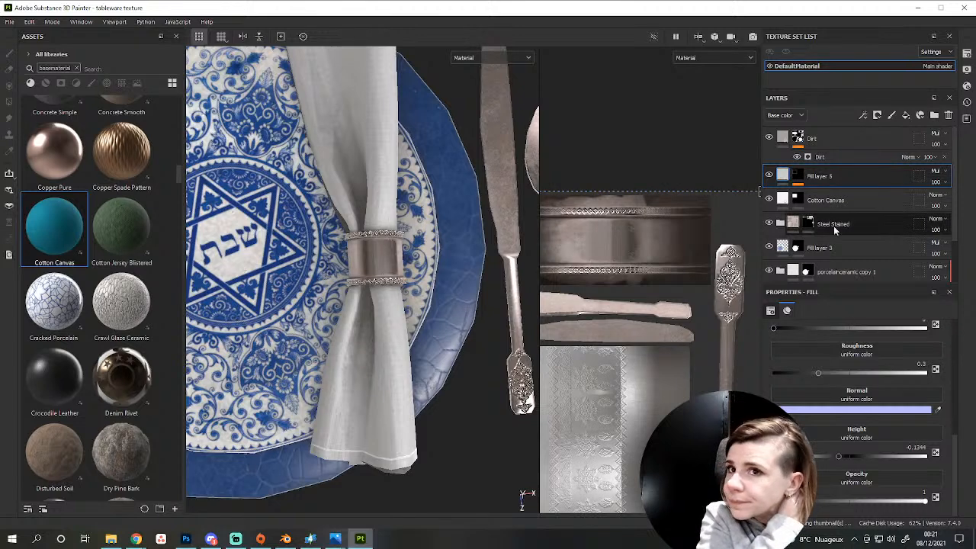
pyautogui.click(796, 177)
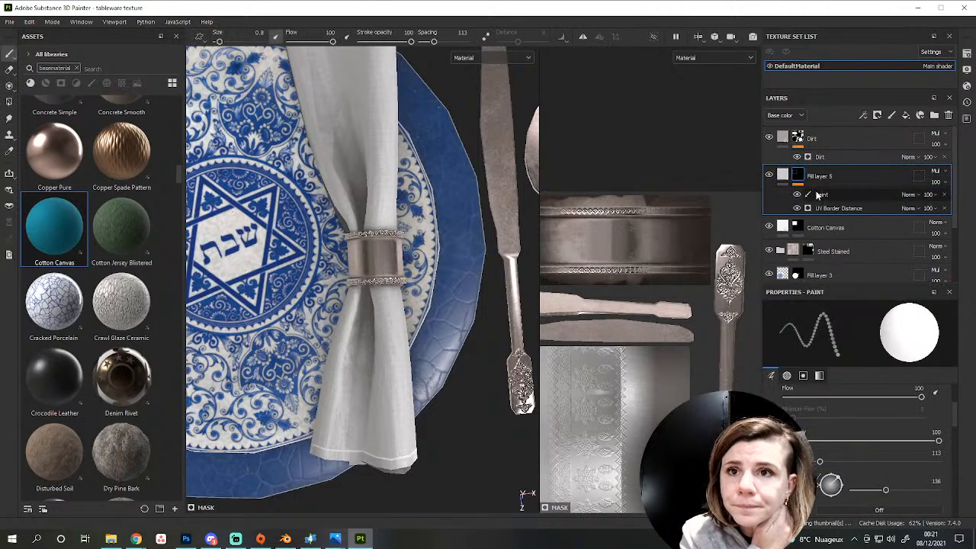
pyautogui.rightClick(819, 195)
pyautogui.click(852, 381)
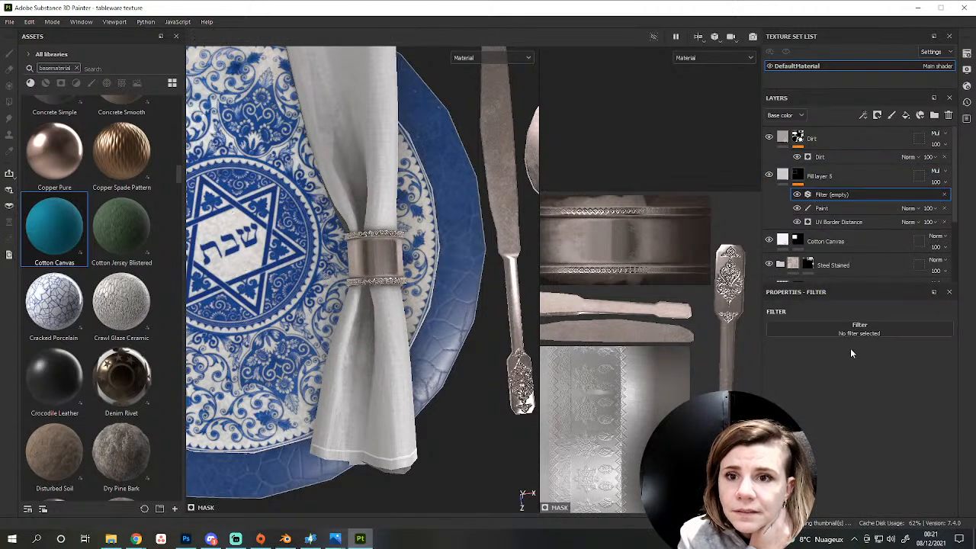
pyautogui.click(846, 327)
pyautogui.click(924, 364)
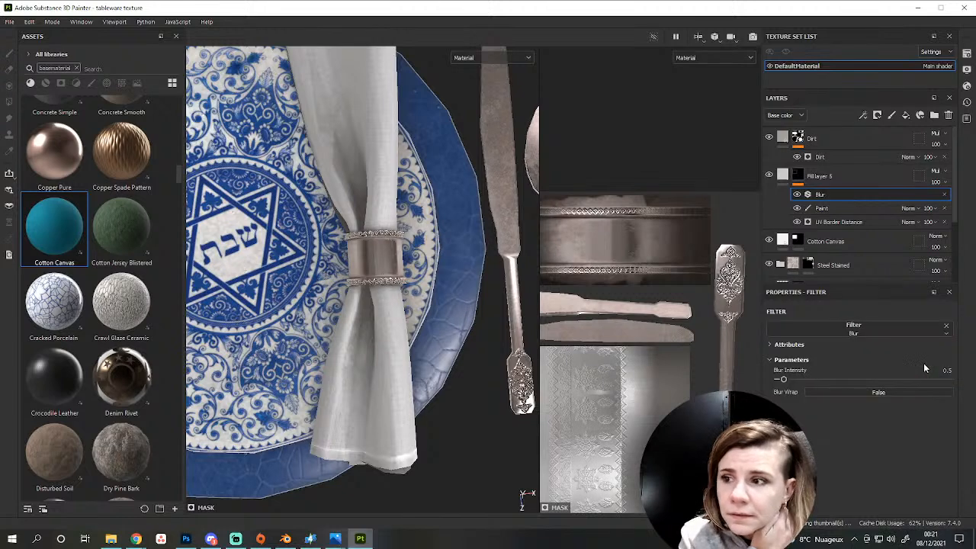
pyautogui.moveTo(782, 381); pyautogui.dragTo(779, 382)
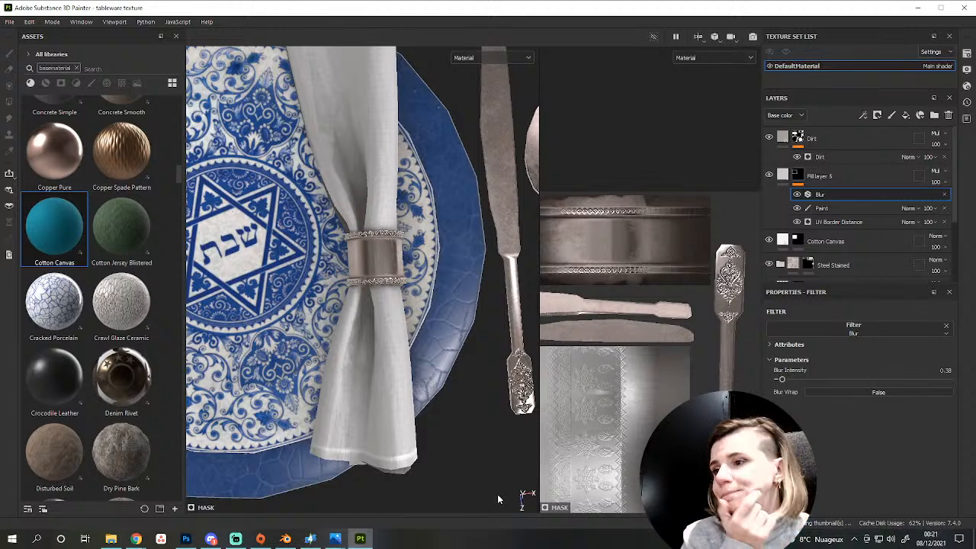
pyautogui.scroll(1, 497, 499)
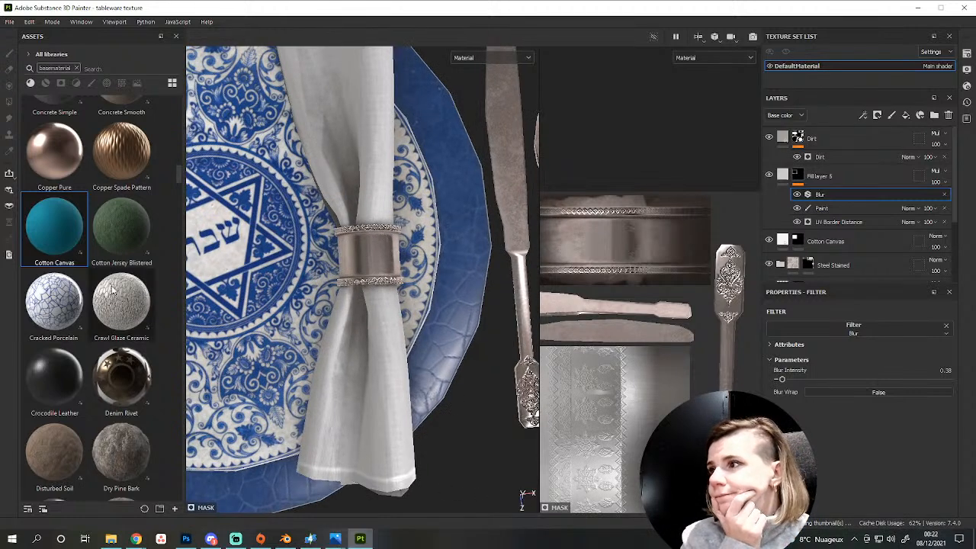
# Add a second Paint effect to the napkin border layer's mask, directly above the UV Border Distance generator.
pyautogui.scroll(-5, 93, 260)
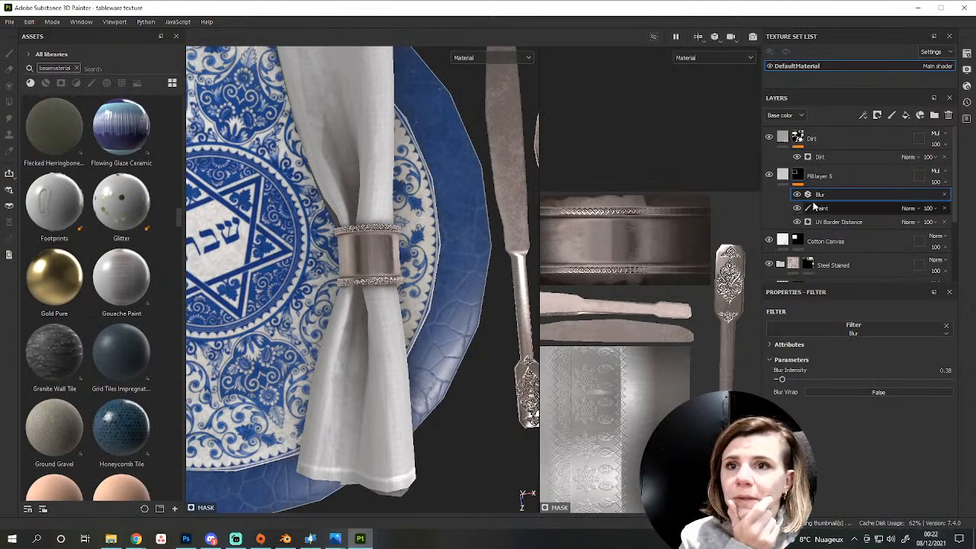
pyautogui.click(820, 176)
pyautogui.rightClick(821, 180)
pyautogui.click(853, 372)
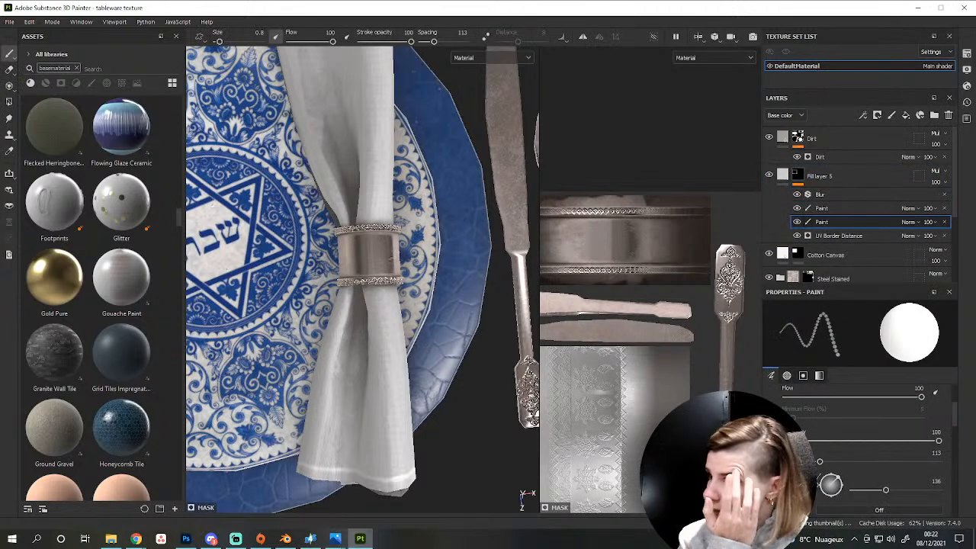
# Clear the basematerial filter from the asset library and pick the Band Half Rounded alpha for the brush.
pyautogui.click(107, 83)
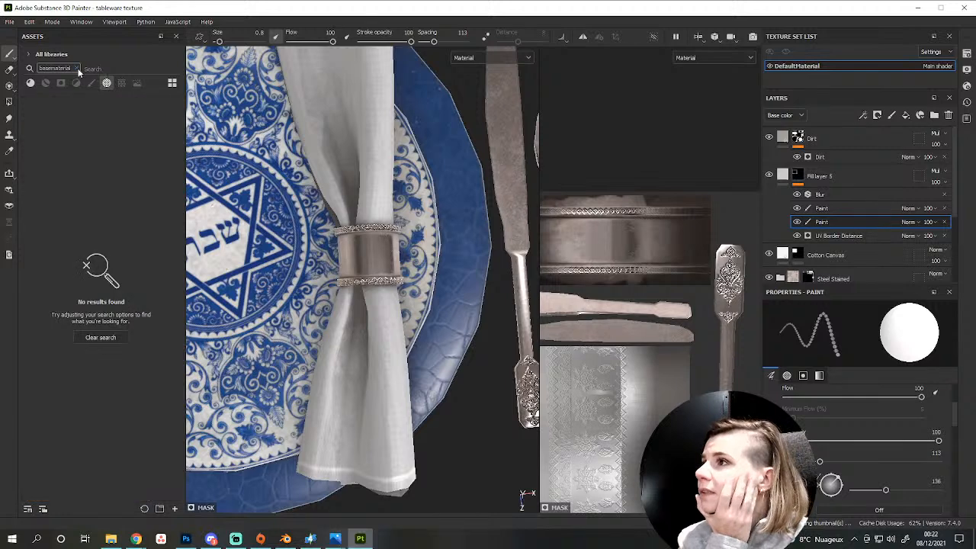
pyautogui.click(77, 68)
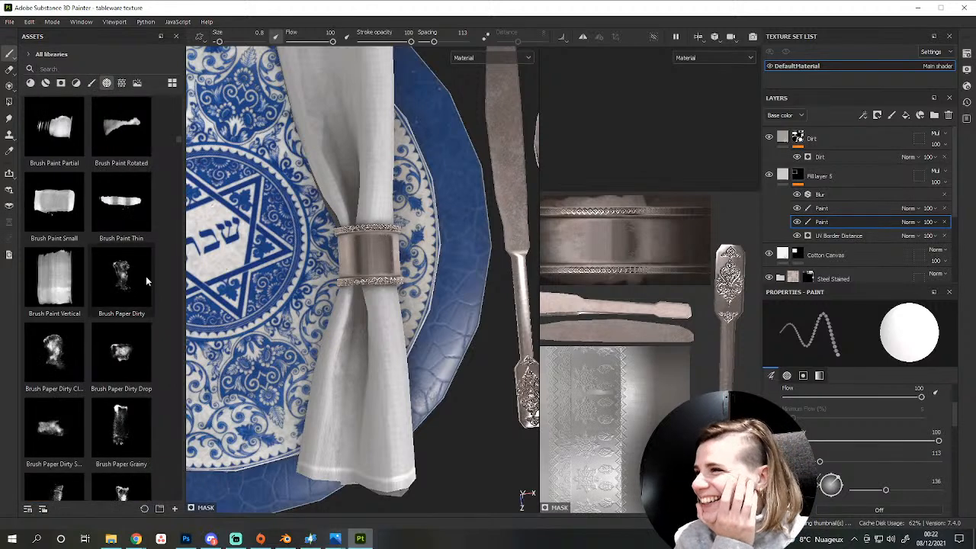
pyautogui.scroll(10, 145, 277)
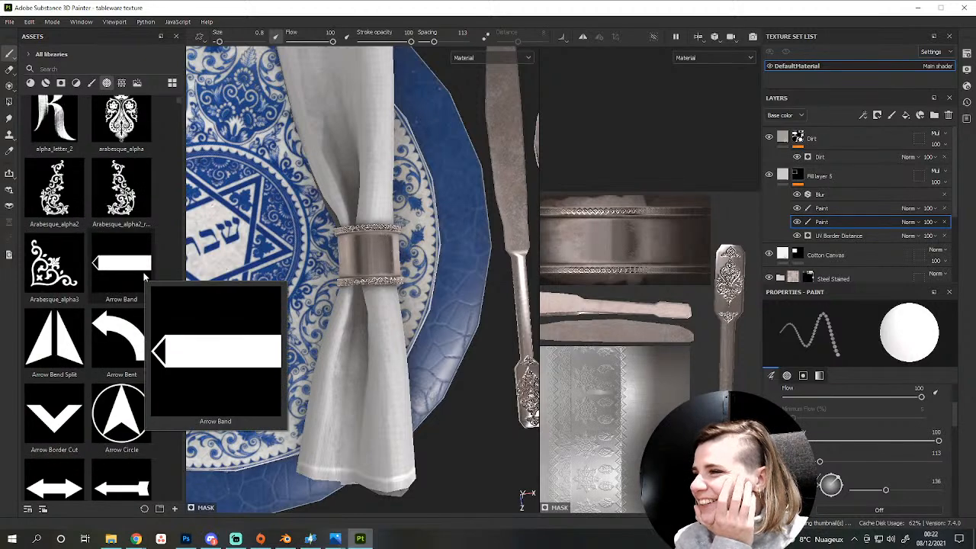
pyautogui.scroll(-10, 143, 277)
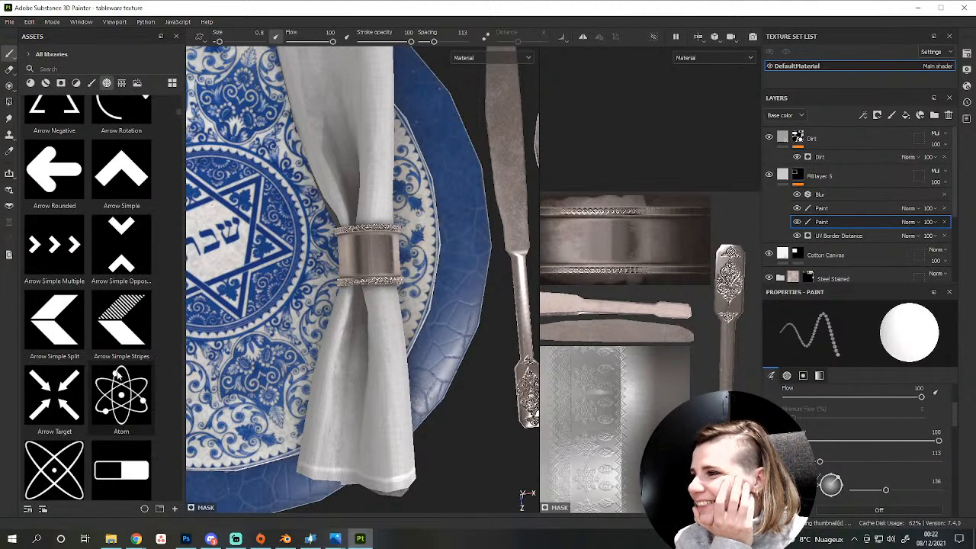
pyautogui.scroll(9, 116, 372)
pyautogui.scroll(-20, 116, 374)
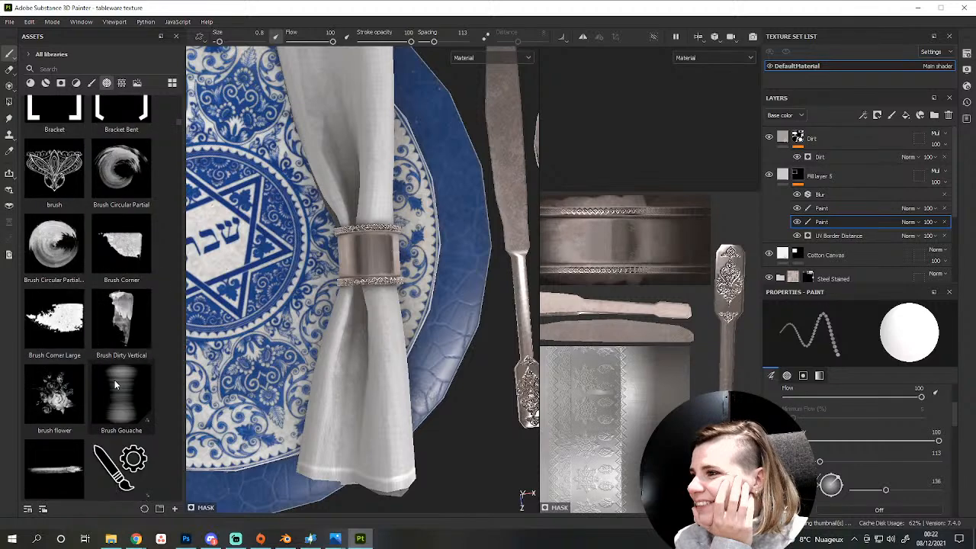
pyautogui.scroll(8, 107, 415)
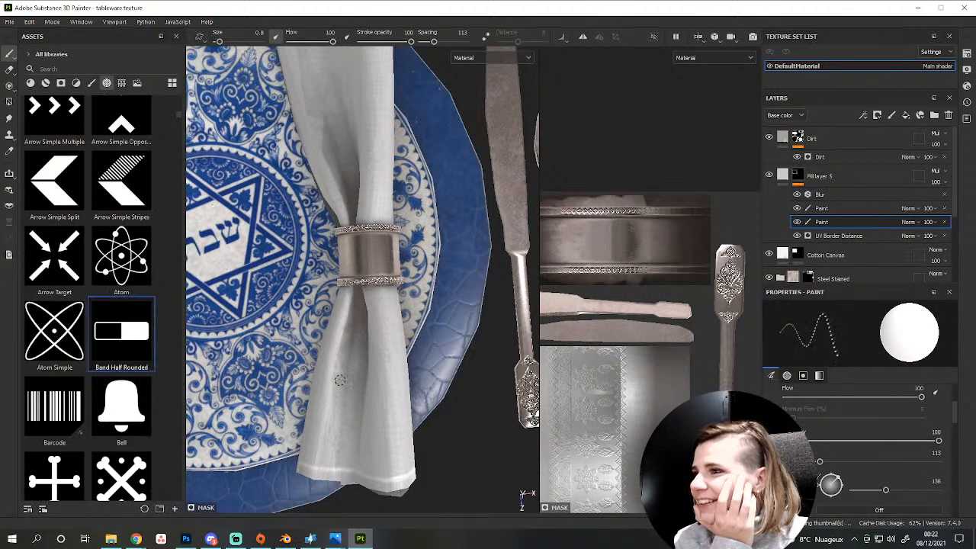
# Paint a straight row of stitches with brush angle 176 just inside the napkin's hem edge in the UV layout.
pyautogui.scroll(2, 347, 418)
pyautogui.scroll(-4, 602, 424)
pyautogui.keyDown('alt'); pyautogui.moveTo(622, 445); pyautogui.dragTo(771, 313, button='middle'); pyautogui.keyUp('alt')
pyautogui.scroll(2, 649, 314)
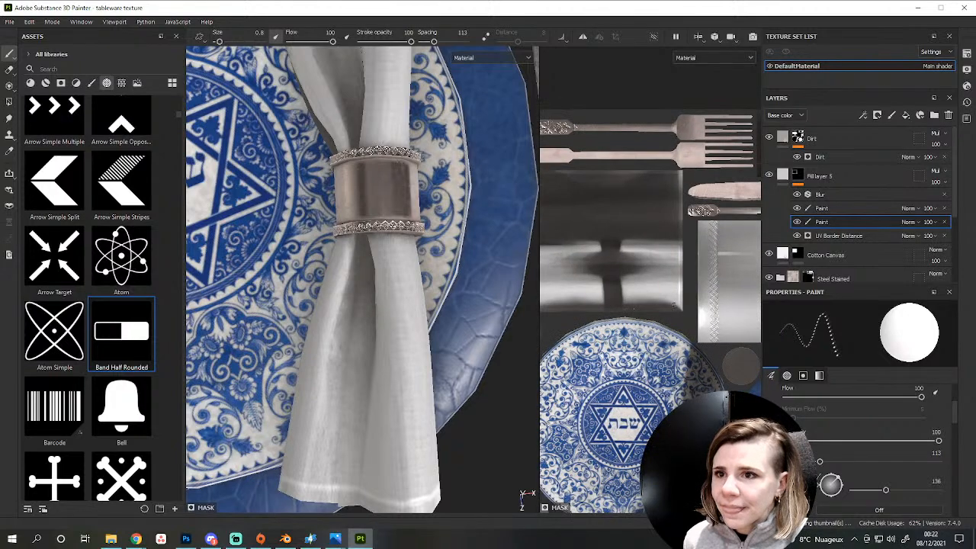
pyautogui.scroll(4, 660, 309)
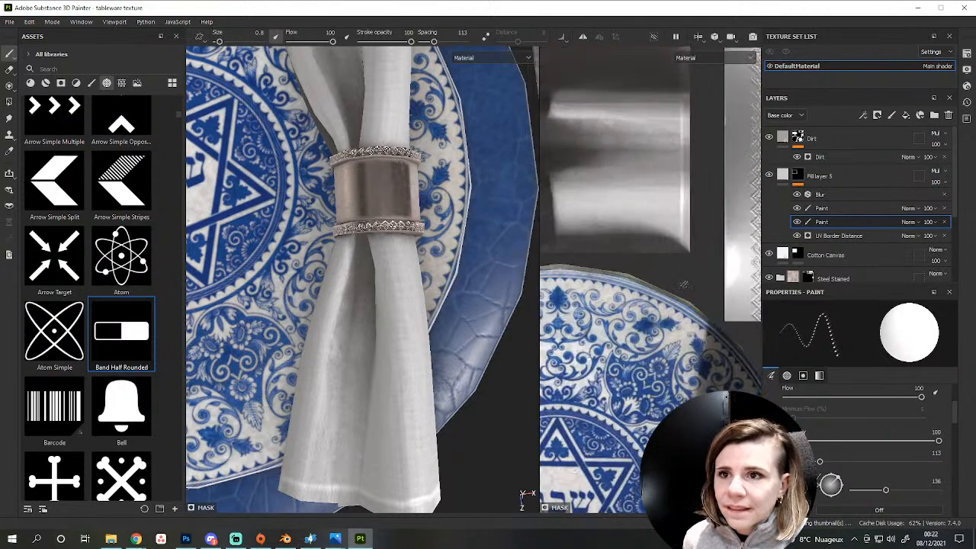
pyautogui.keyDown('alt'); pyautogui.moveTo(649, 328); pyautogui.dragTo(625, 434, button='middle'); pyautogui.keyUp('alt')
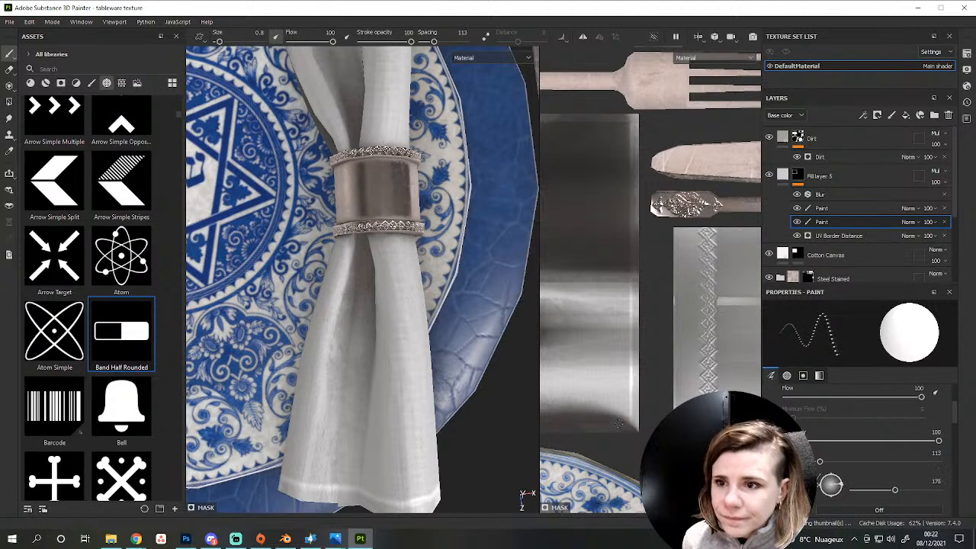
pyautogui.moveTo(618, 423); pyautogui.dragTo(617, 125)
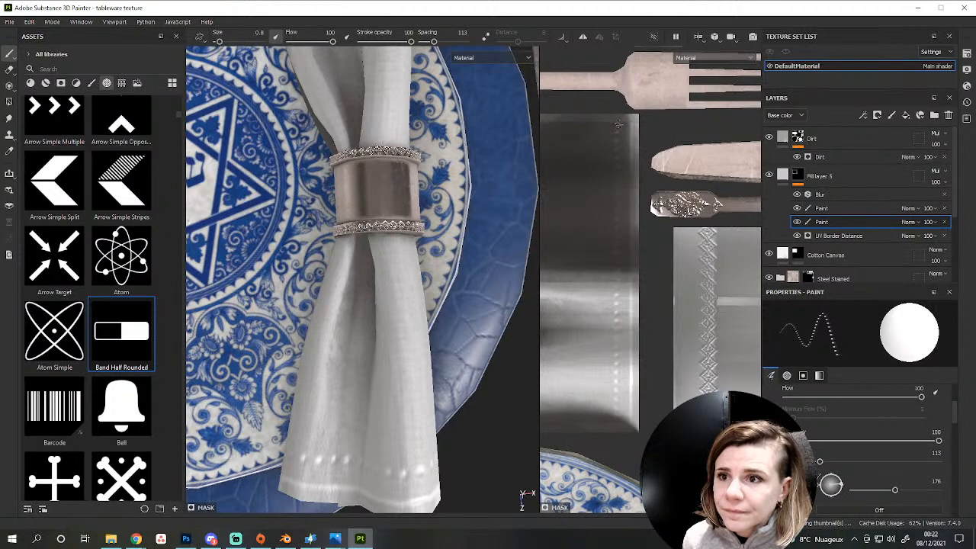
# Paint a matching straight row of stitches along the napkin's opposite edge and review the whole table setting.
pyautogui.scroll(-4, 563, 311)
pyautogui.keyDown('alt'); pyautogui.moveTo(563, 316); pyautogui.dragTo(629, 371, button='middle'); pyautogui.keyUp('alt')
pyautogui.scroll(1, 631, 373)
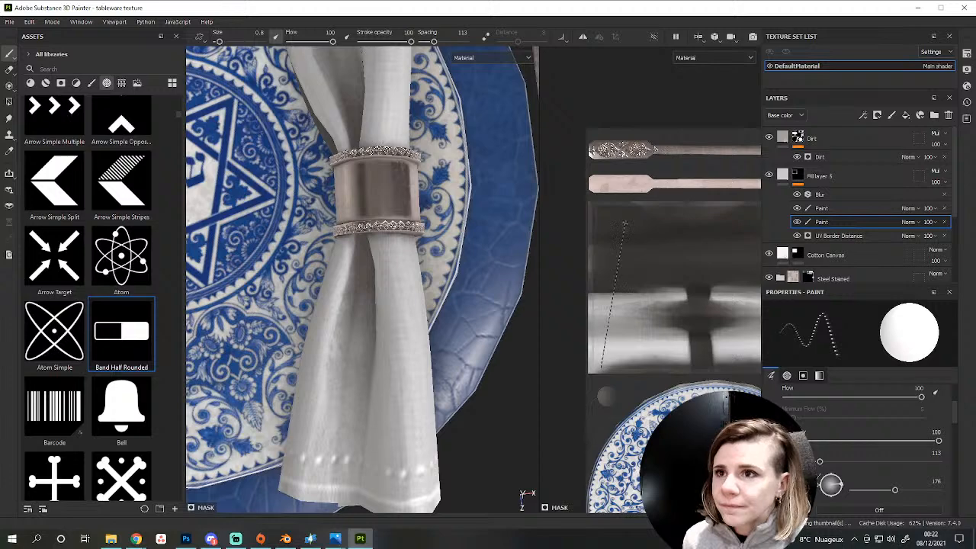
pyautogui.keyDown('shift'); pyautogui.click(601, 370); pyautogui.keyUp('shift')
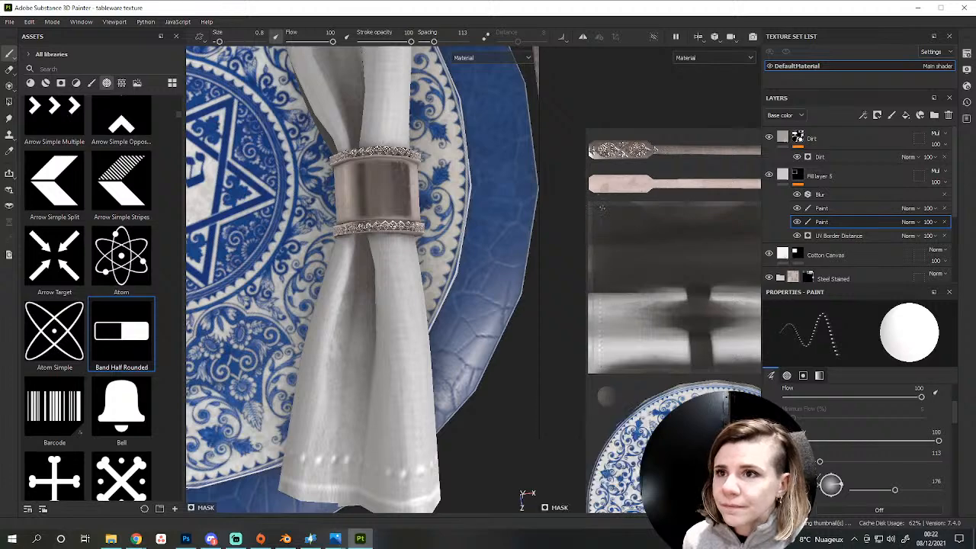
pyautogui.scroll(-10, 385, 277)
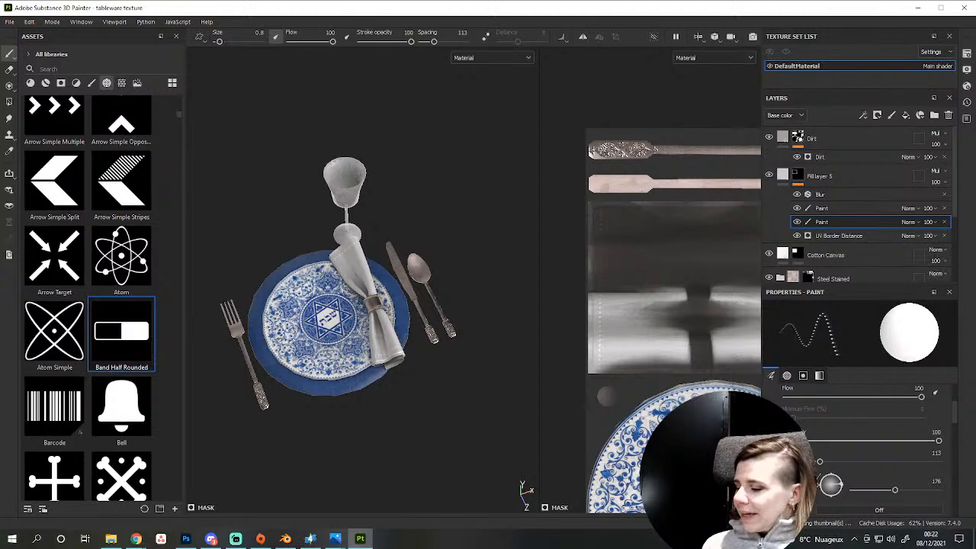
# Start a texture export and set its output template to 2D View.
pyautogui.click(10, 23)
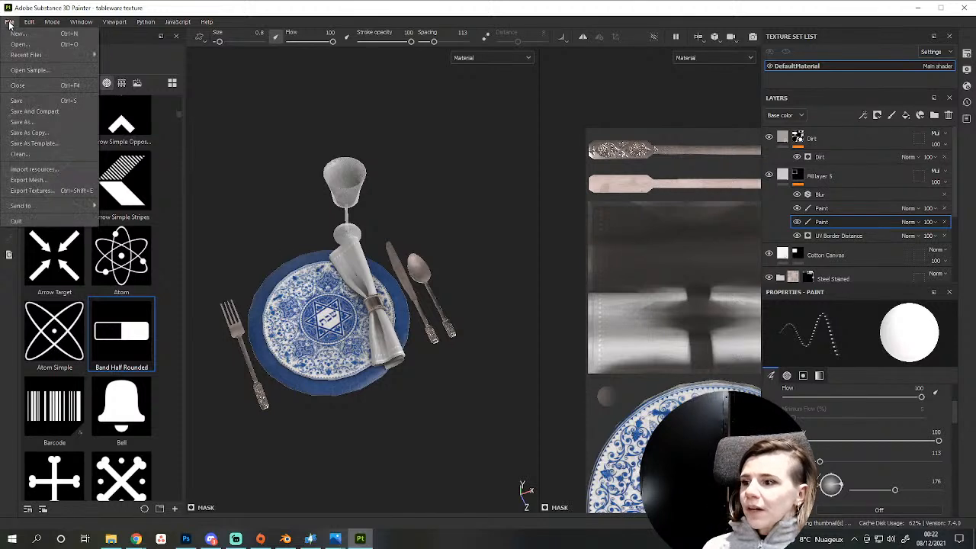
pyautogui.click(44, 190)
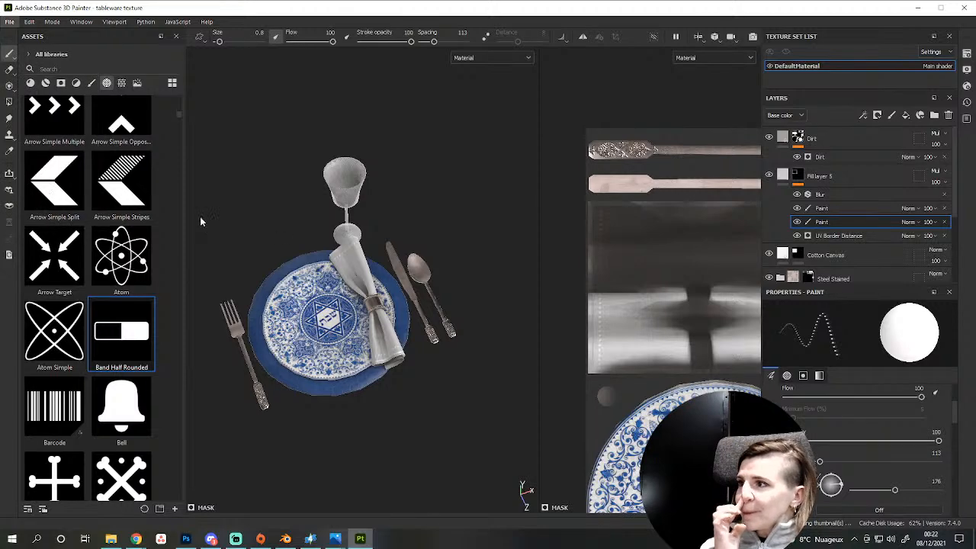
pyautogui.click(570, 158)
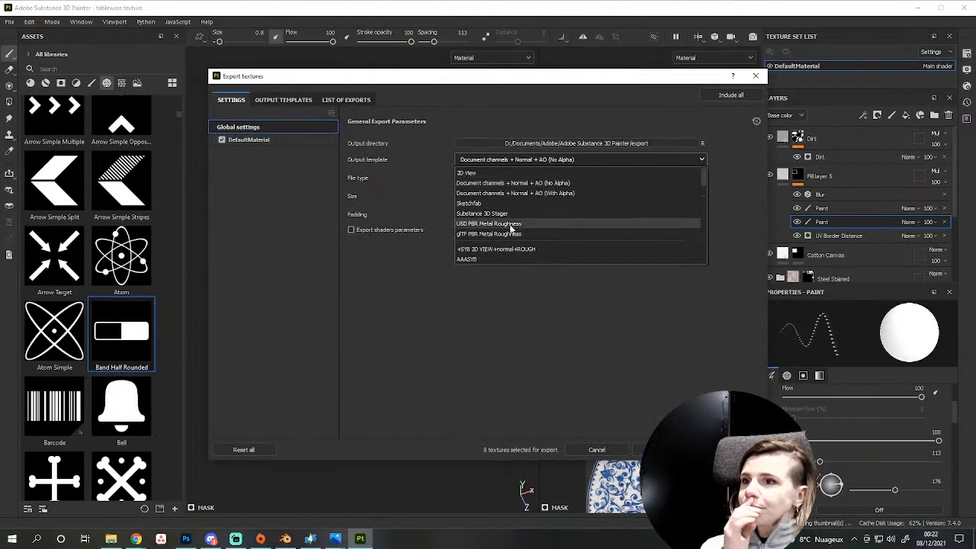
pyautogui.click(483, 176)
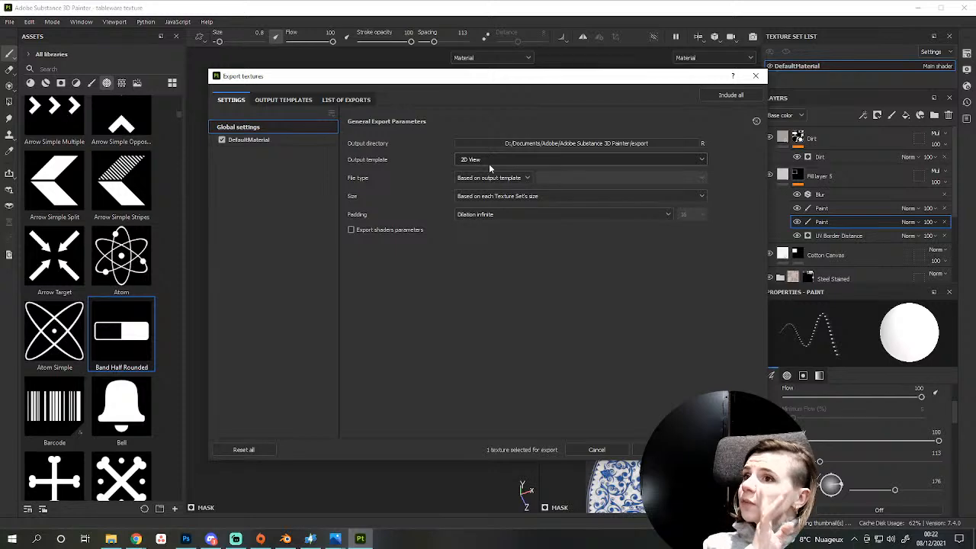
pyautogui.moveTo(590, 80); pyautogui.dragTo(555, 498)
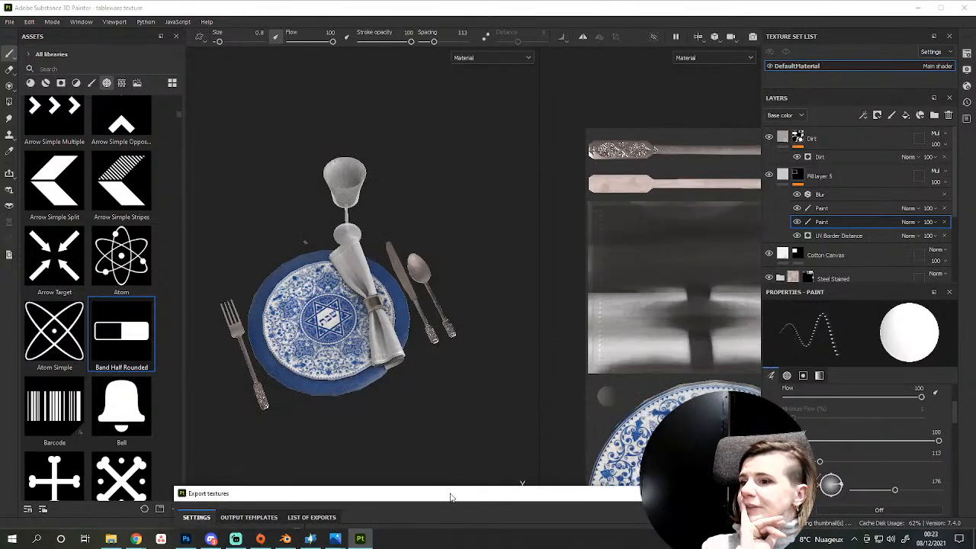
pyautogui.moveTo(449, 496); pyautogui.dragTo(436, 463)
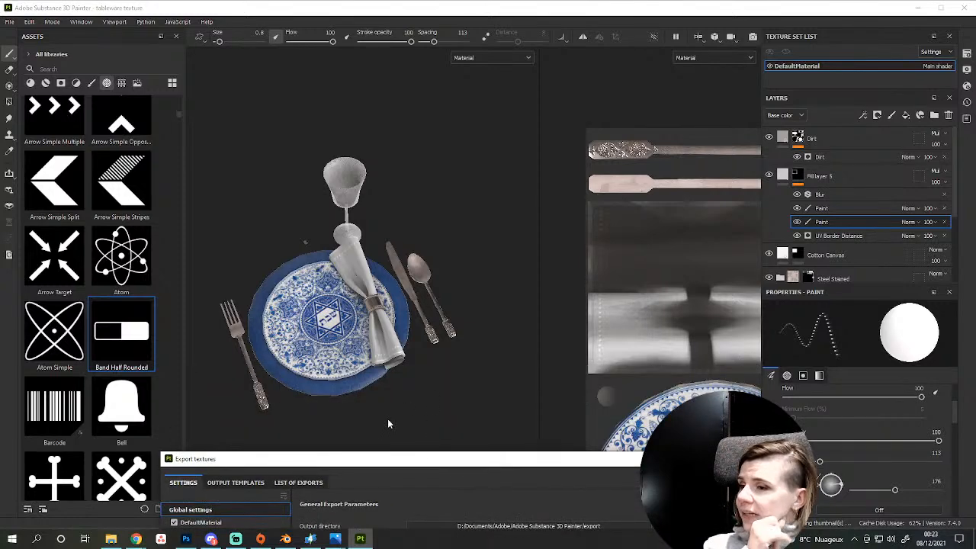
pyautogui.moveTo(382, 458); pyautogui.dragTo(369, 141)
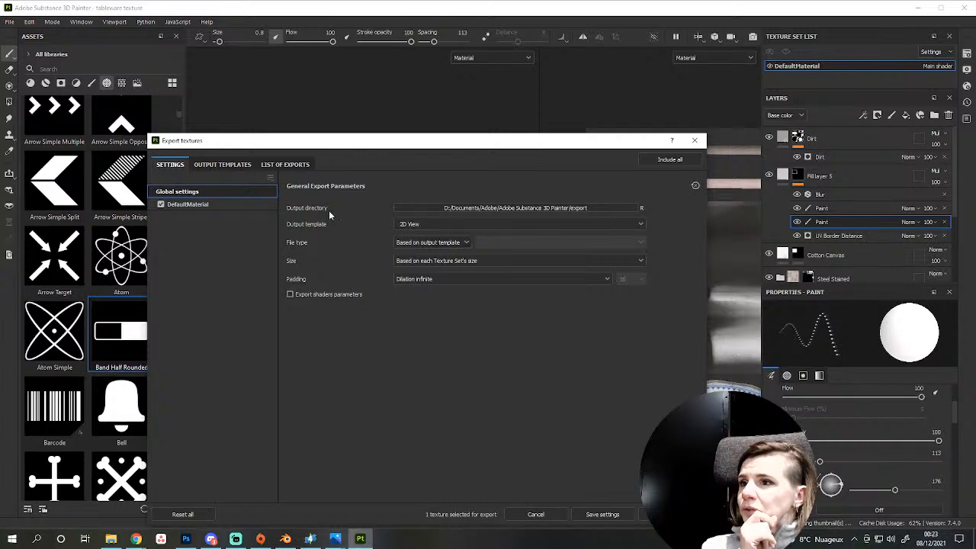
pyautogui.moveTo(458, 147); pyautogui.dragTo(571, 83)
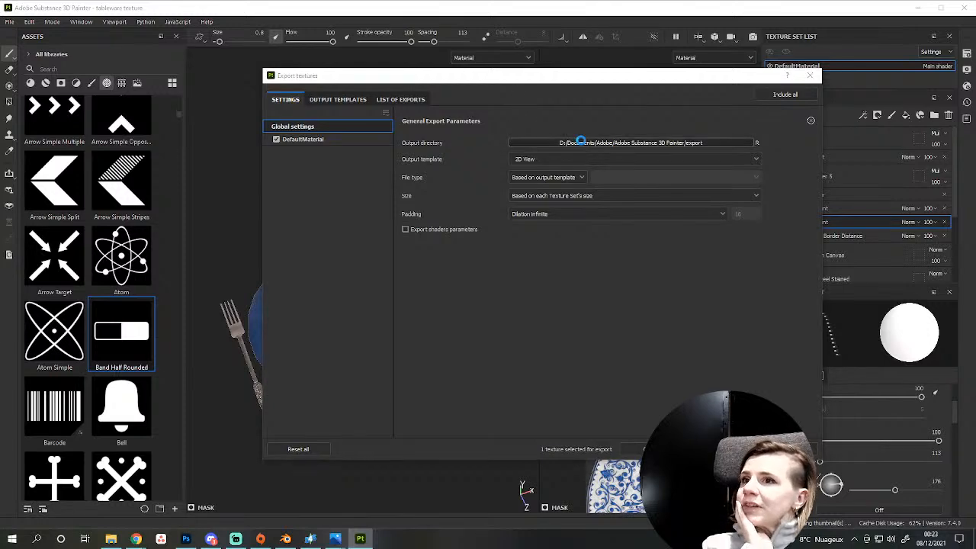
# Set the export output directory to the folder F:/Furnitures/159-Hanukkah 2021 set/1-tablemat.
pyautogui.click(577, 143)
pyautogui.scroll(-3, 305, 281)
pyautogui.click(305, 260)
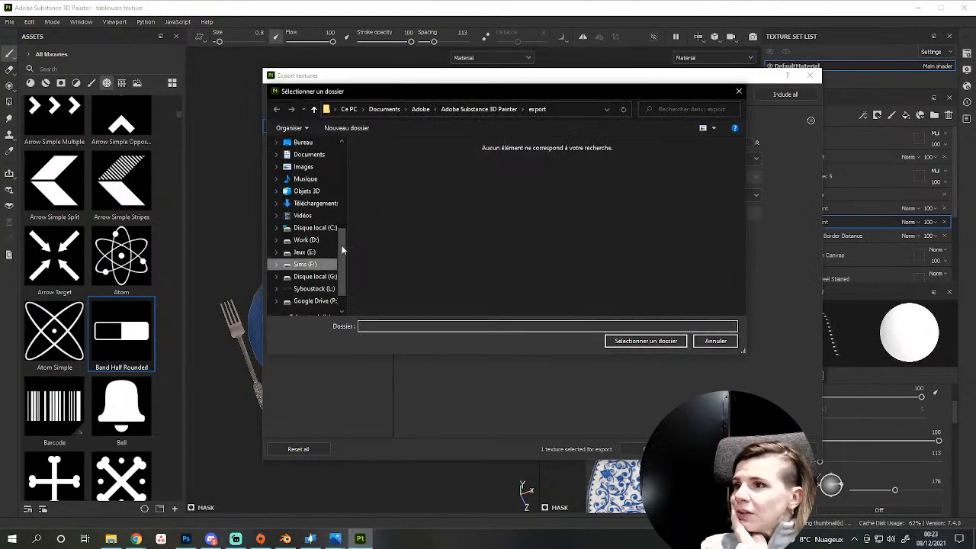
pyautogui.doubleClick(458, 157)
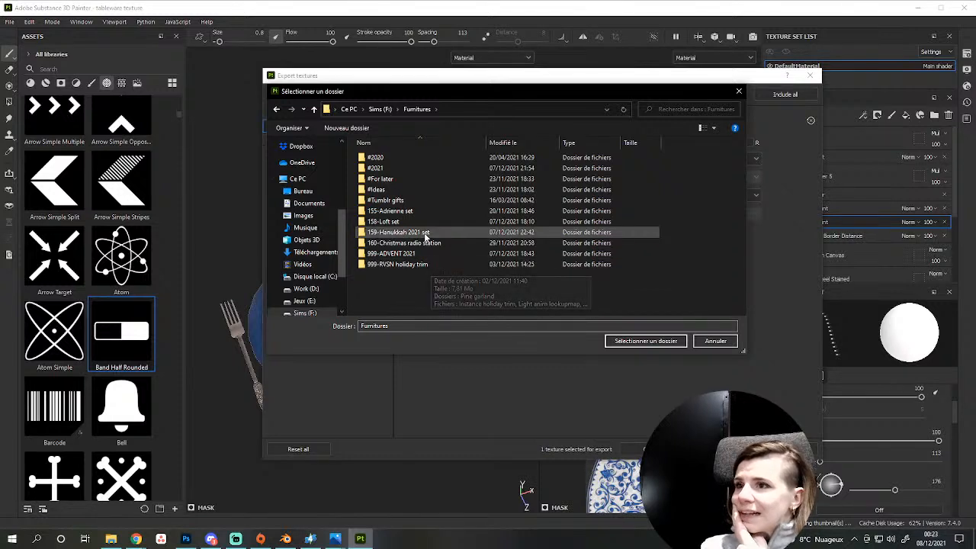
pyautogui.doubleClick(424, 232)
pyautogui.doubleClick(381, 167)
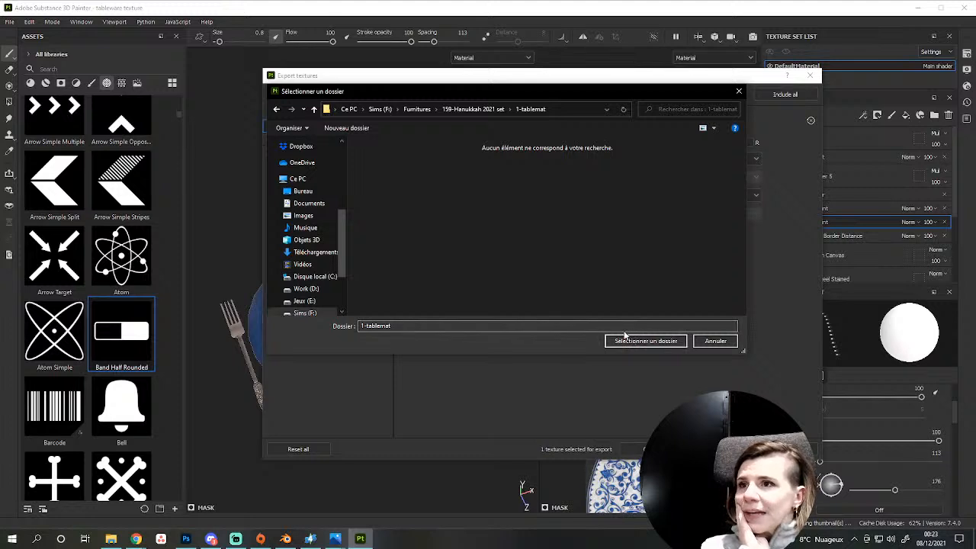
pyautogui.click(646, 342)
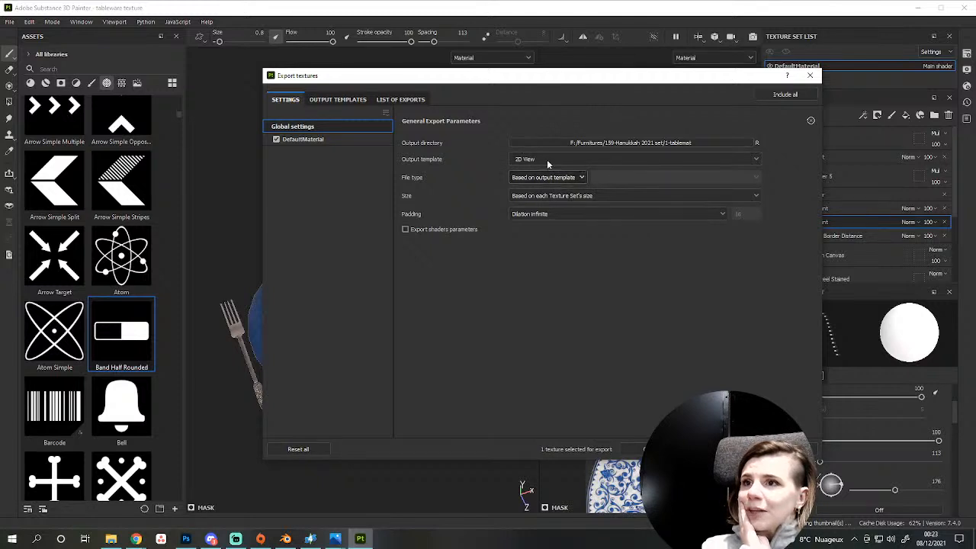
# Export the 2D View texture and open the export settings of the DefaultMaterial texture set.
pyautogui.click(659, 449)
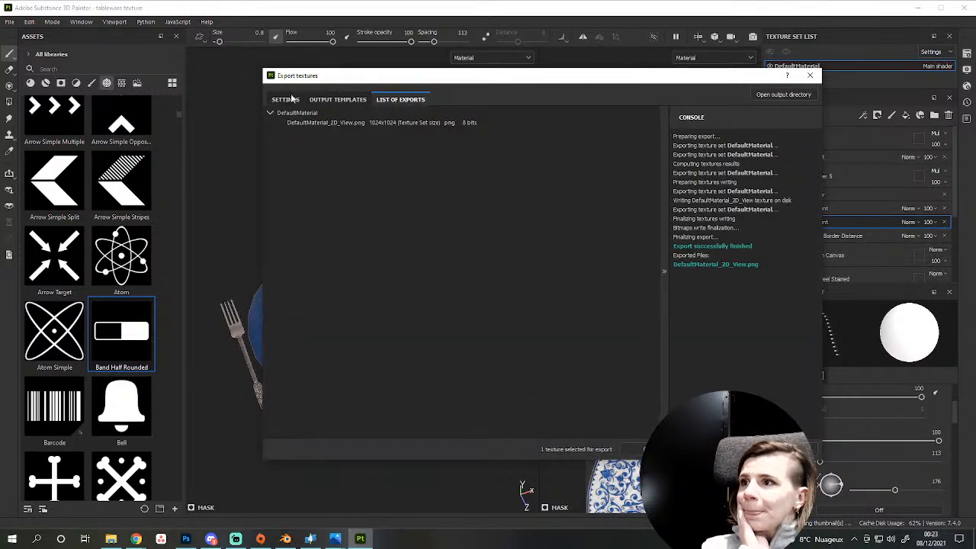
pyautogui.click(288, 100)
pyautogui.click(320, 139)
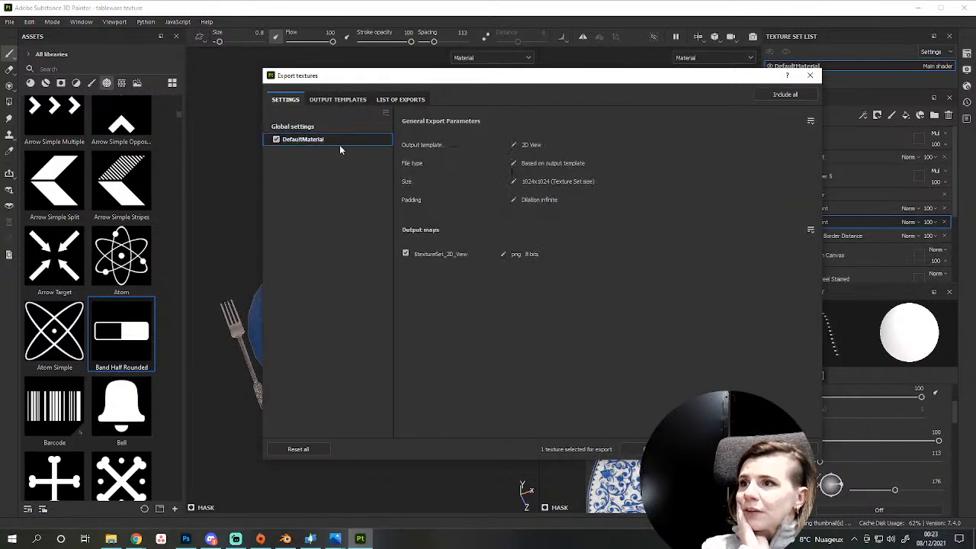
# Export only the Roughness and Normal maps of DefaultMaterial using the AAASYB output template.
pyautogui.click(292, 126)
pyautogui.click(579, 159)
pyautogui.click(518, 248)
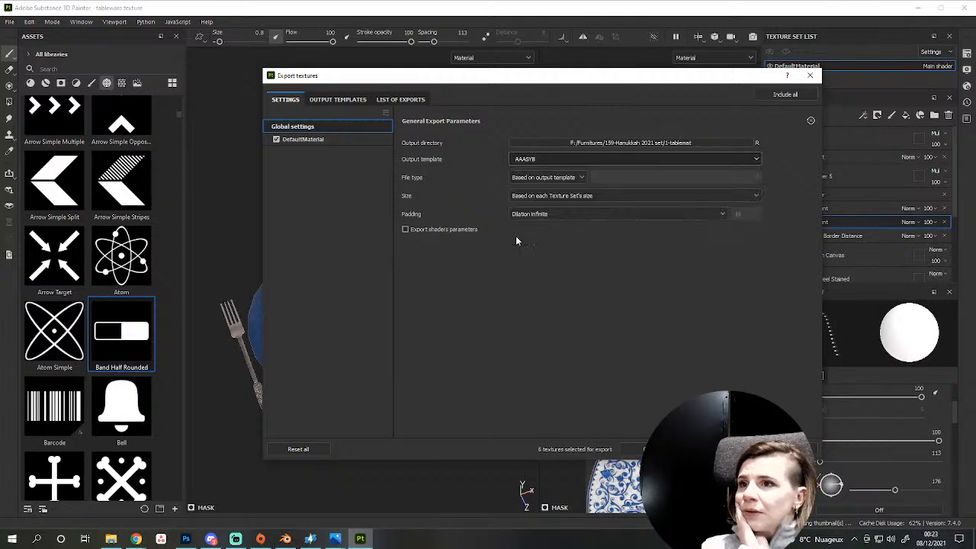
pyautogui.click(320, 139)
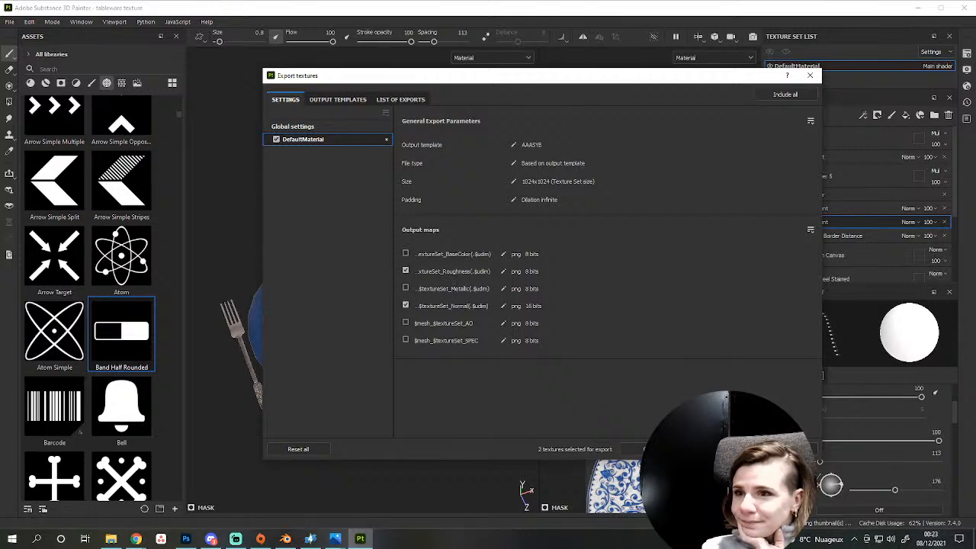
pyautogui.click(650, 448)
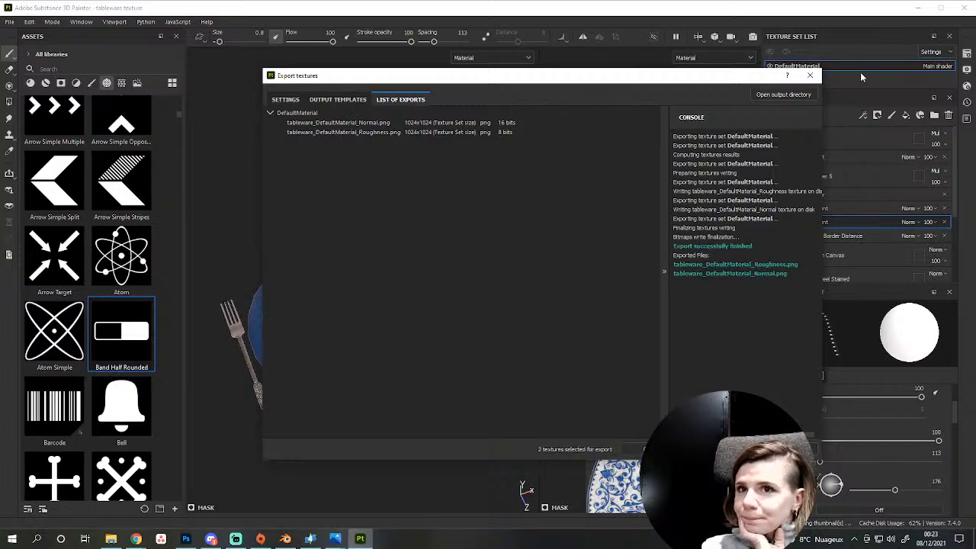
pyautogui.click(810, 74)
# Look at the inspiration folder and the tableware package in Sims 4 Studio, and switch to the tableware scene in Blender.
pyautogui.click(110, 538)
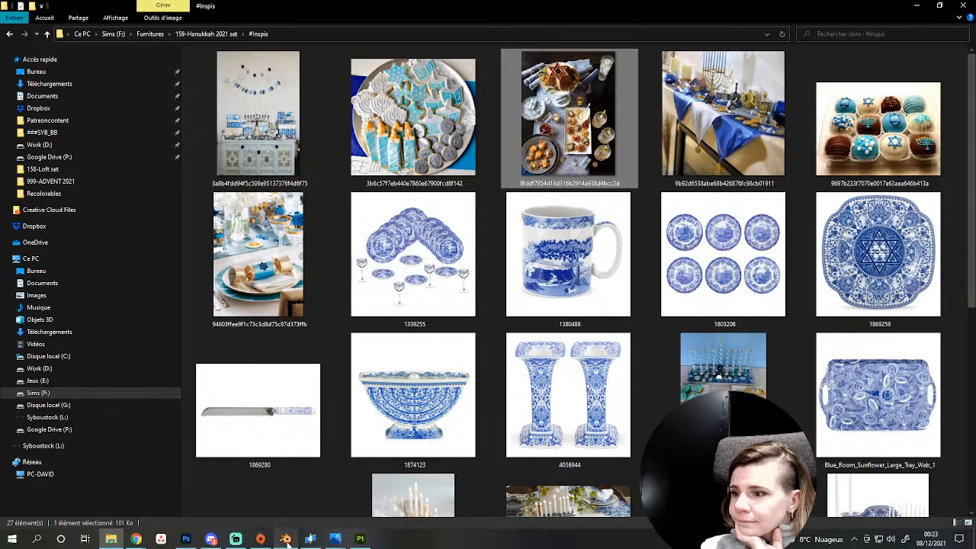
pyautogui.moveTo(310, 539)
pyautogui.click(294, 491)
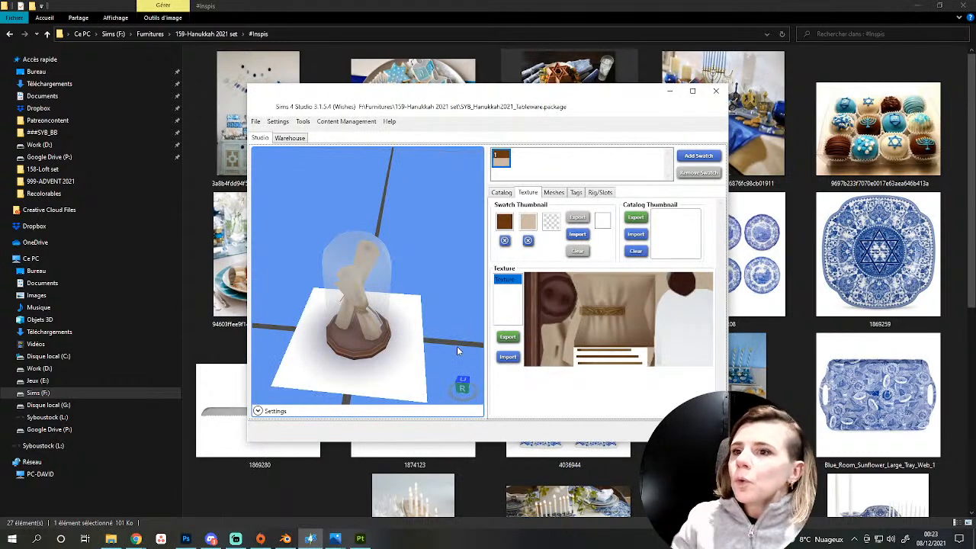
pyautogui.click(285, 539)
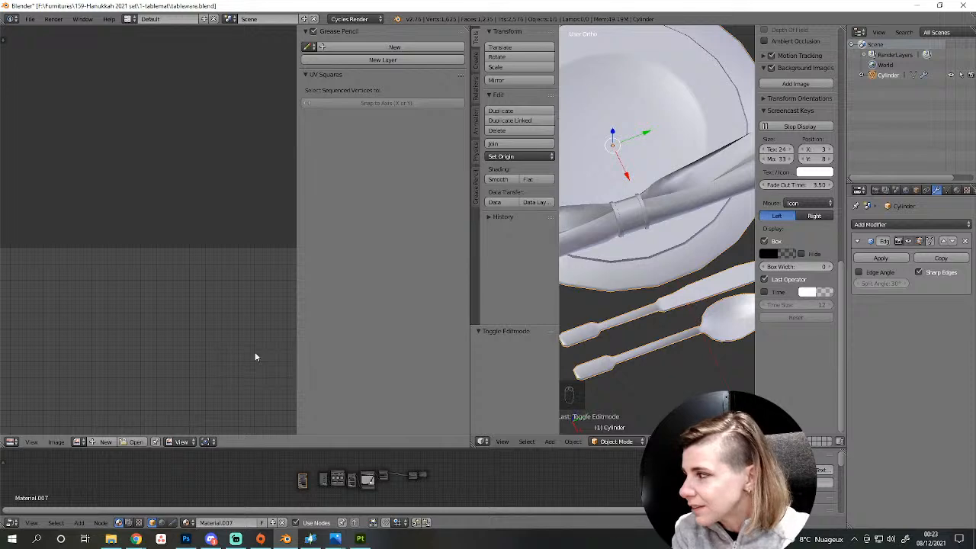
# Widen the 3D view and examine the untextured table setting and its mesh from several angles.
pyautogui.scroll(-5, 657, 321)
pyautogui.scroll(4, 657, 320)
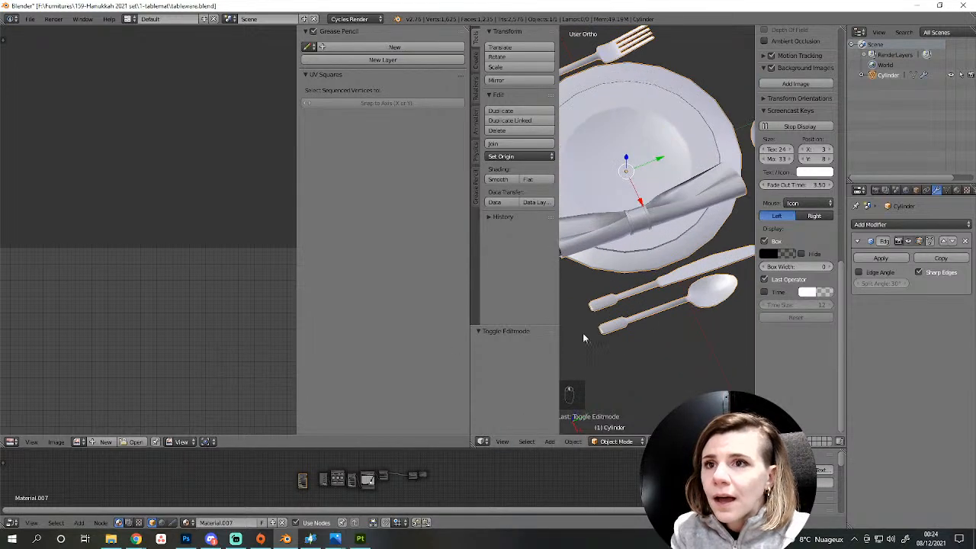
pyautogui.moveTo(464, 346); pyautogui.dragTo(223, 346)
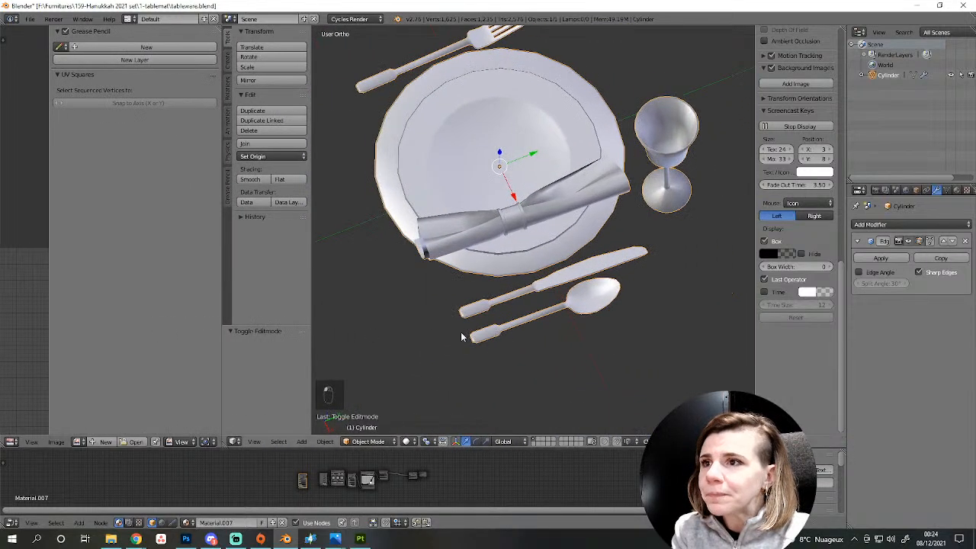
pyautogui.scroll(-2, 488, 329)
pyautogui.moveTo(515, 332); pyautogui.dragTo(598, 311, button='middle')
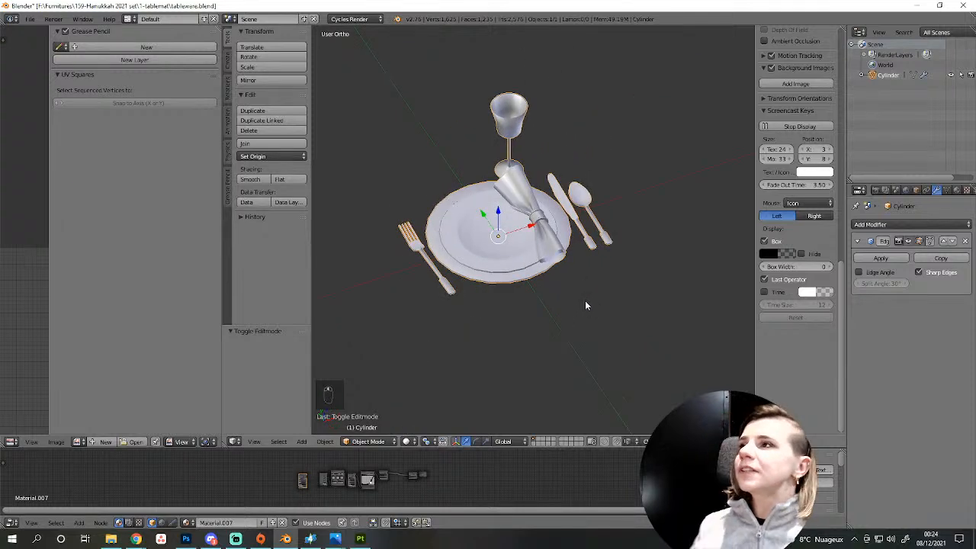
pyautogui.scroll(4, 585, 305)
pyautogui.scroll(-2, 564, 234)
pyautogui.moveTo(564, 234); pyautogui.dragTo(632, 299, button='middle')
pyautogui.scroll(4, 541, 272)
pyautogui.scroll(-2, 547, 278)
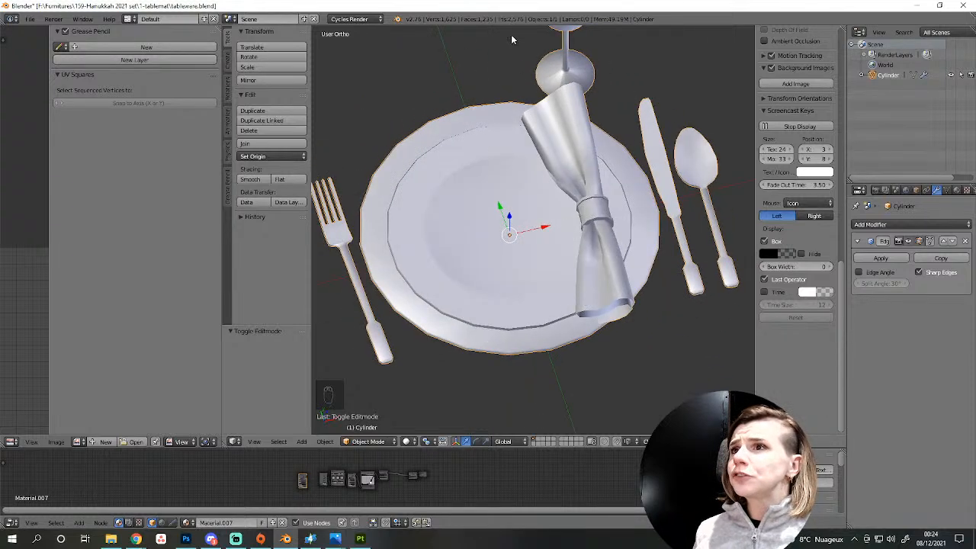
pyautogui.press('Tab')
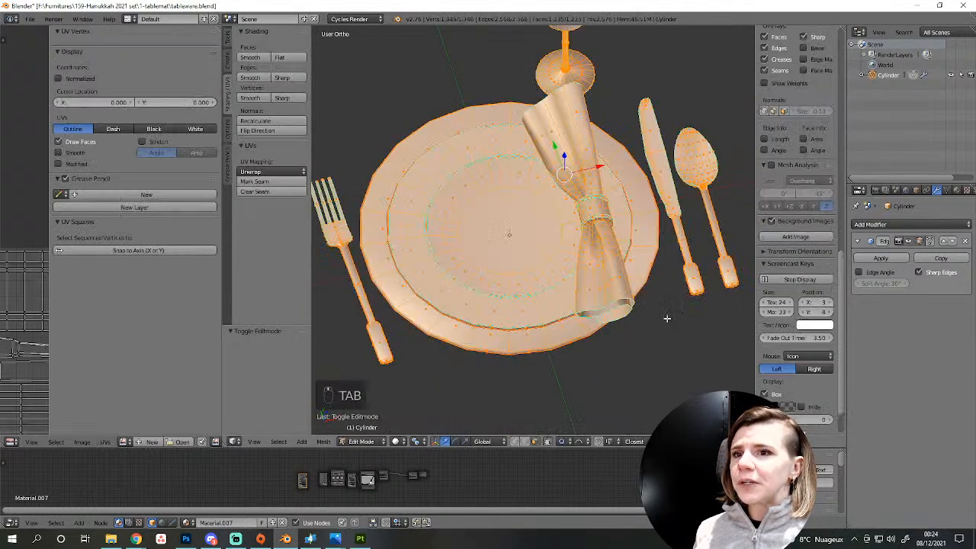
pyautogui.keyDown('shift'); pyautogui.moveTo(564, 367); pyautogui.dragTo(582, 340, button='middle'); pyautogui.keyUp('shift')
pyautogui.scroll(3, 538, 348)
pyautogui.scroll(-4, 564, 326)
pyautogui.press('Tab')
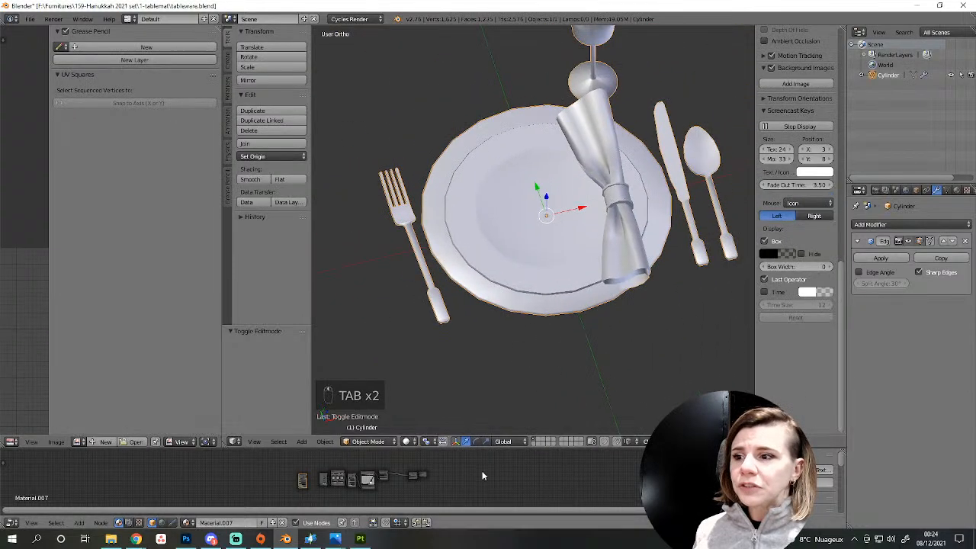
# Replace the tableware's existing material slots with a single slot holding a new material.
pyautogui.scroll(3, 373, 480)
pyautogui.click(956, 190)
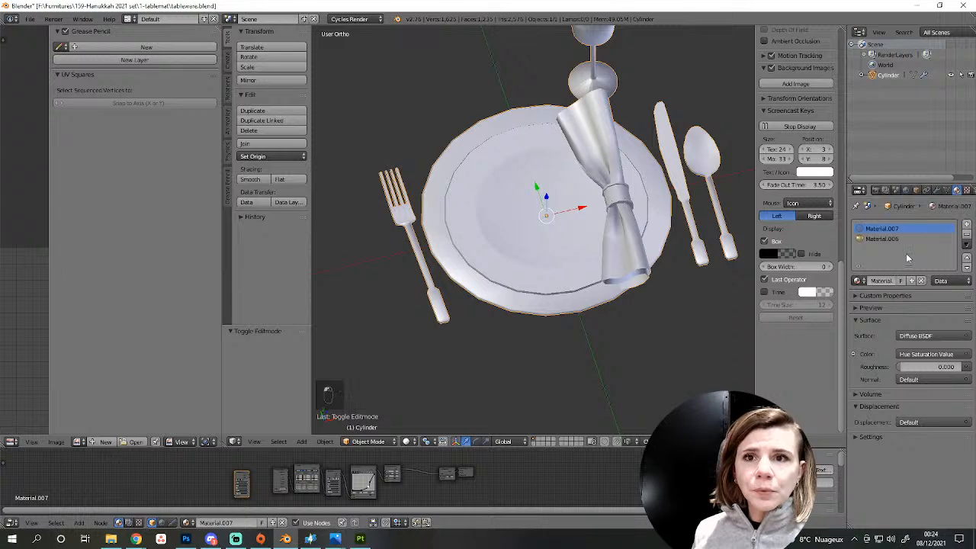
pyautogui.click(966, 225)
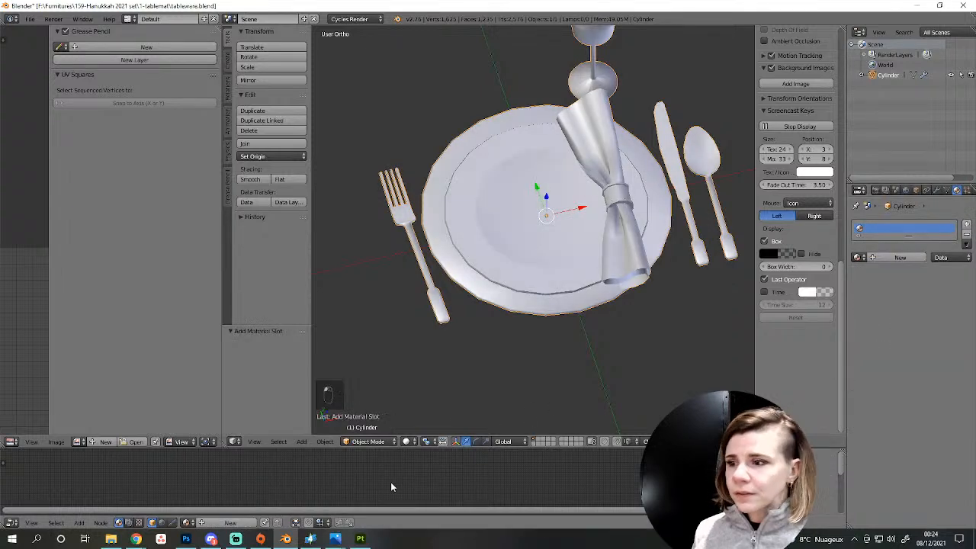
pyautogui.click(225, 525)
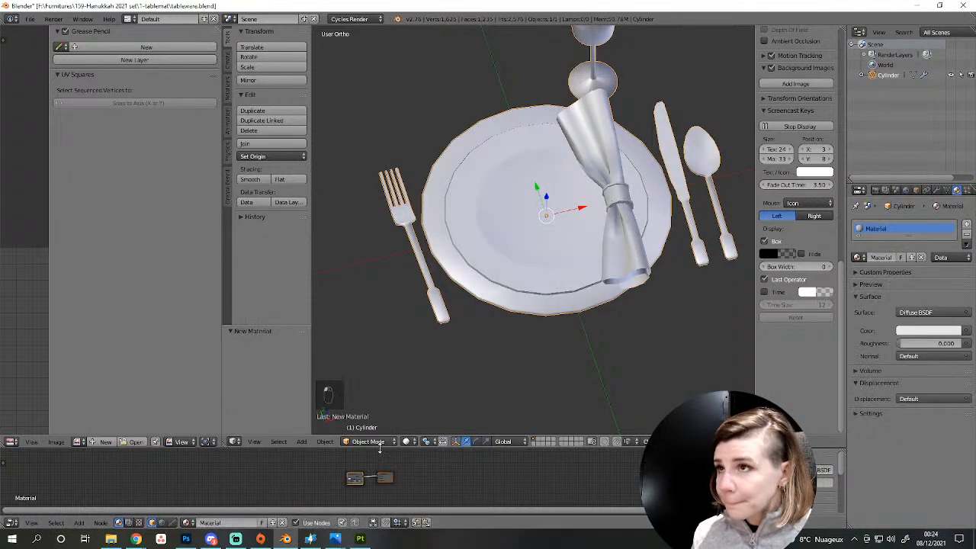
# Enlarge the node editor, add an image texture setup to the Diffuse BSDF and load the exported DefaultMaterial image.
pyautogui.moveTo(380, 449); pyautogui.dragTo(384, 422)
pyautogui.moveTo(342, 447); pyautogui.dragTo(345, 329)
pyautogui.scroll(5, 347, 447)
pyautogui.hotkey('ctrl', 't')
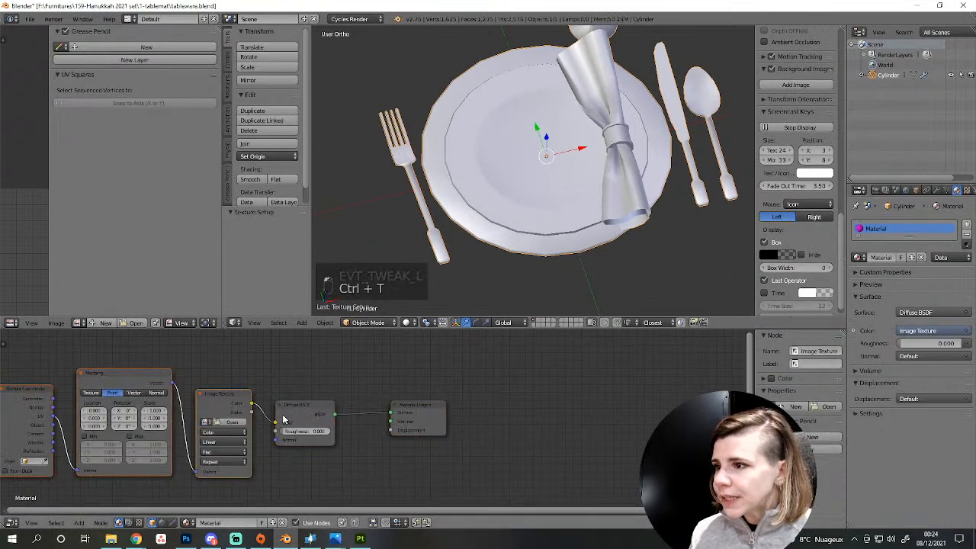
pyautogui.click(231, 429)
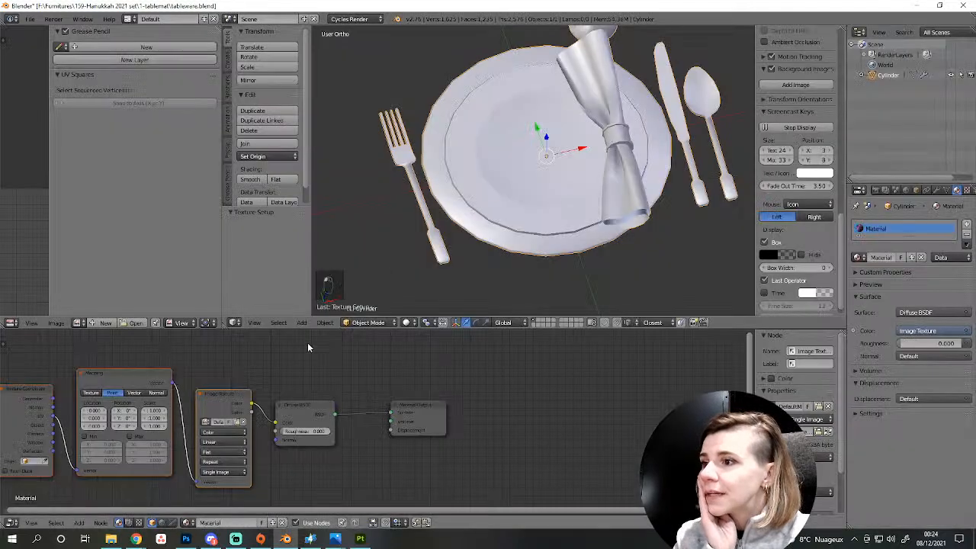
# Change the 3D view's shading mode to display the tableware with its texture.
pyautogui.click(405, 322)
pyautogui.click(440, 267)
pyautogui.scroll(-3, 534, 233)
pyautogui.scroll(3, 555, 195)
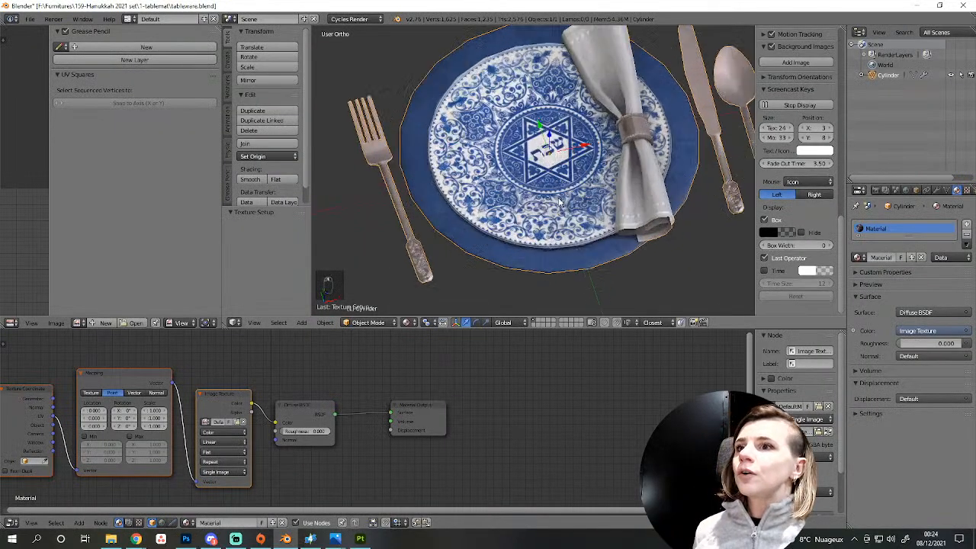
# Delete the redundant edge loops inside the decorated plate and check its shape in Object Mode.
pyautogui.keyDown('shift'); pyautogui.moveTo(592, 210); pyautogui.dragTo(586, 250, button='middle'); pyautogui.keyUp('shift')
pyautogui.scroll(-2, 591, 229)
pyautogui.press('Tab')
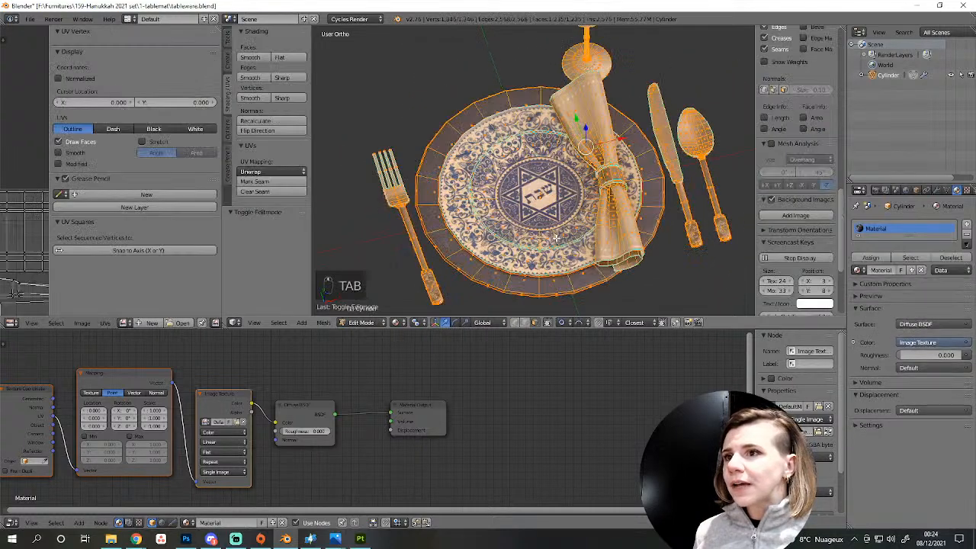
pyautogui.scroll(4, 521, 258)
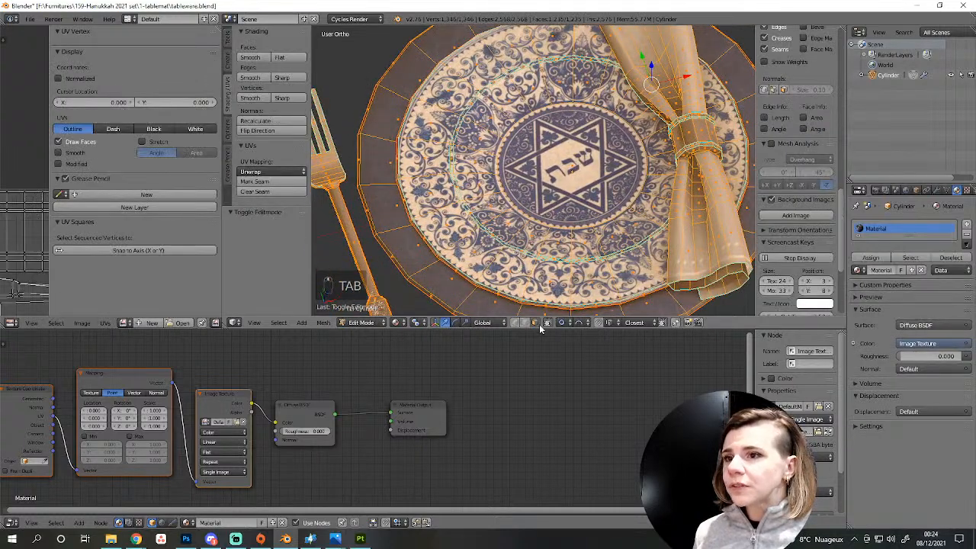
pyautogui.press('Tab')
pyautogui.press('Tab')
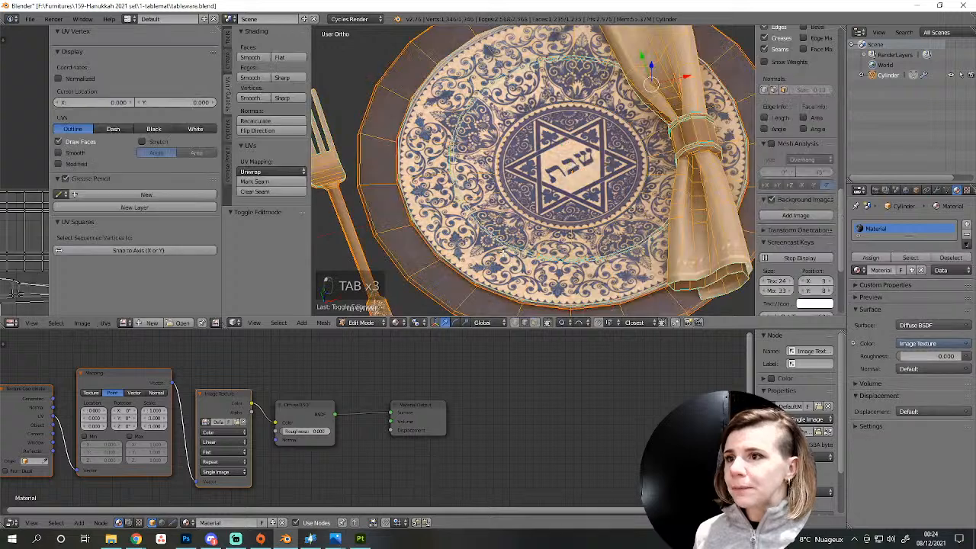
pyautogui.keyDown('alt'); pyautogui.rightClick(493, 237); pyautogui.keyUp('alt')
pyautogui.scroll(5, 493, 237)
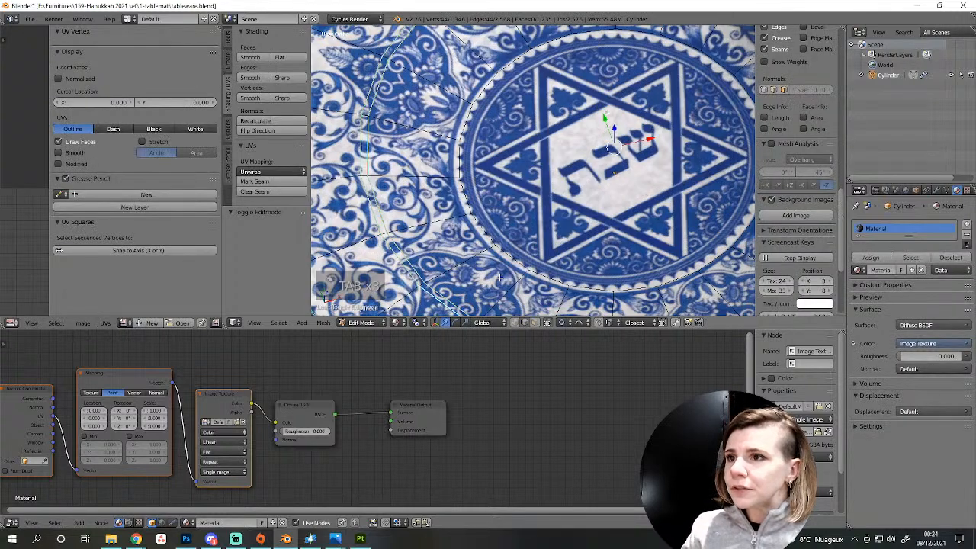
pyautogui.press('Delete')
pyautogui.click(468, 375)
pyautogui.press('a')
pyautogui.press('Tab')
pyautogui.scroll(-4, 494, 270)
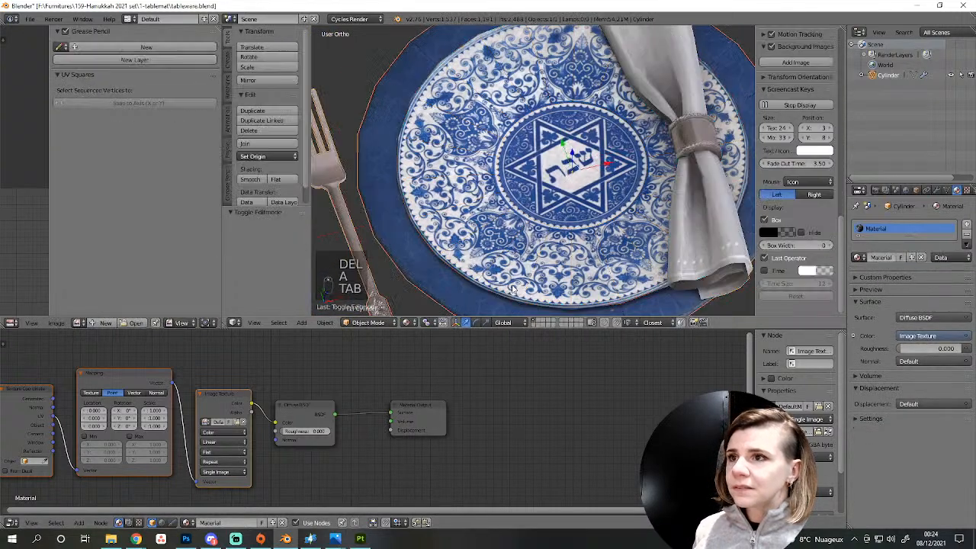
# Delete one more redundant edge loop near the plate's rim and check the result in Object Mode.
pyautogui.moveTo(493, 269); pyautogui.dragTo(486, 298, button='middle')
pyautogui.press('Tab')
pyautogui.scroll(4, 485, 303)
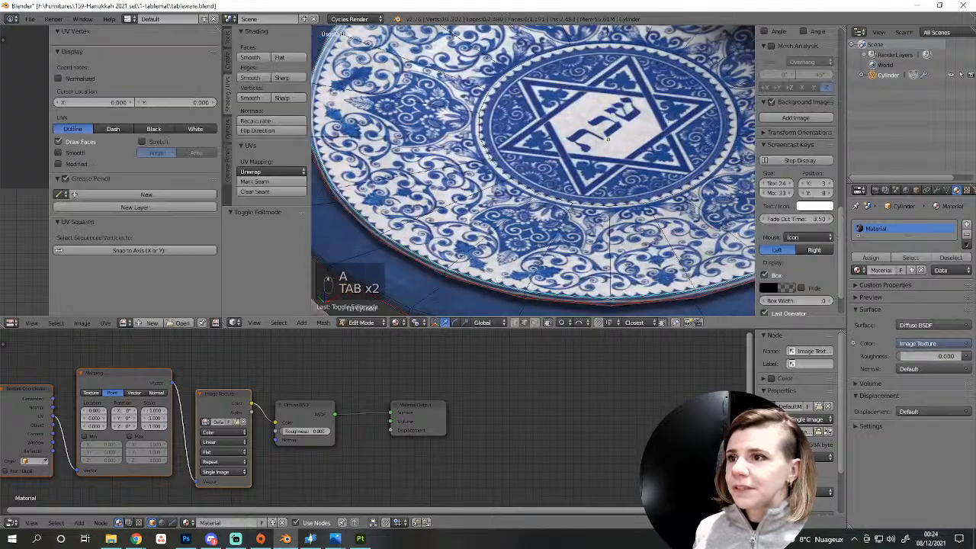
pyautogui.scroll(4, 648, 223)
pyautogui.moveTo(570, 260); pyautogui.dragTo(536, 210, button='middle')
pyautogui.keyDown('alt'); pyautogui.rightClick(504, 90); pyautogui.keyUp('alt')
pyautogui.moveTo(506, 96); pyautogui.dragTo(614, 160, button='middle')
pyautogui.press('Delete')
pyautogui.click(538, 230)
pyautogui.scroll(-5, 475, 234)
pyautogui.press('a')
pyautogui.press('Tab')
pyautogui.press('Tab')
# Examine the fork's mesh from the handle end up to the head for removable geometry.
pyautogui.scroll(3, 569, 277)
pyautogui.scroll(-3, 576, 278)
pyautogui.scroll(8, 608, 173)
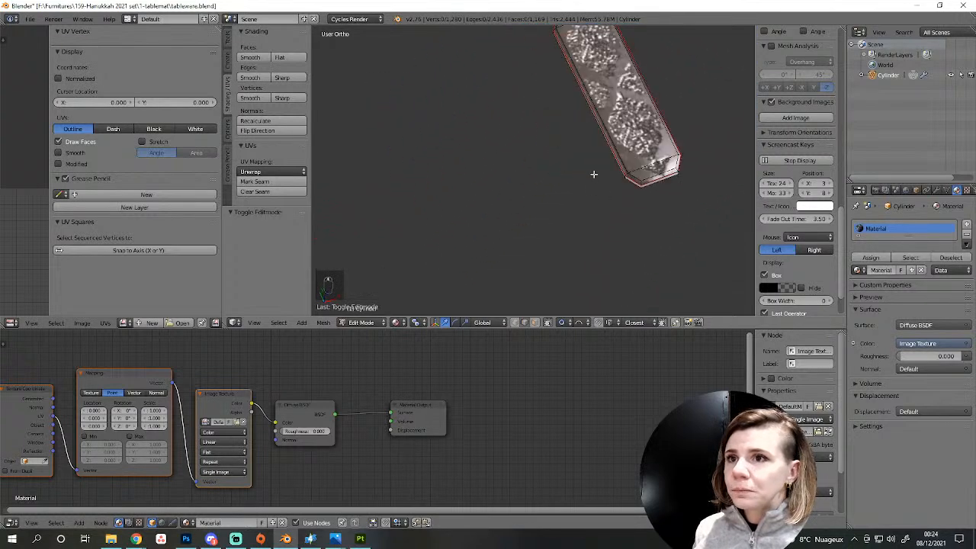
pyautogui.scroll(-2, 648, 163)
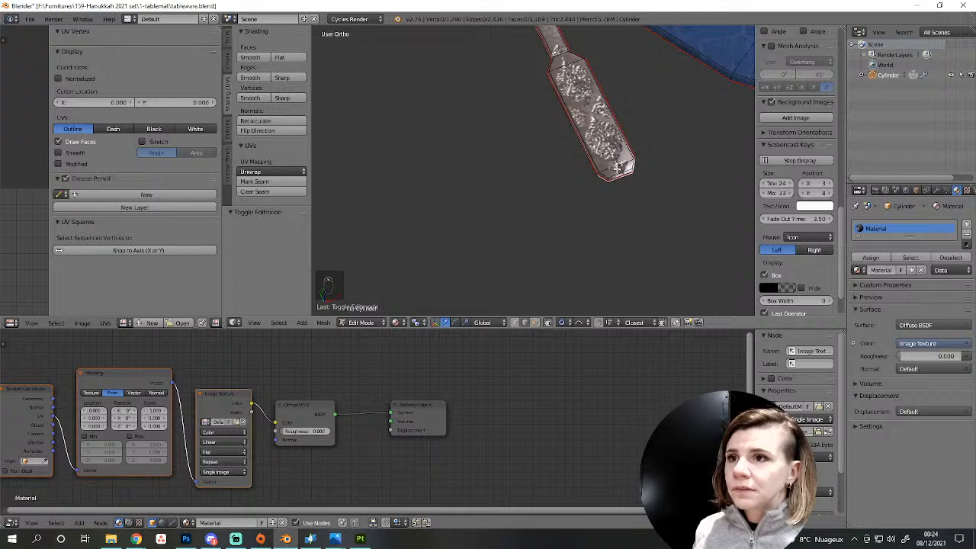
pyautogui.scroll(-2, 602, 181)
pyautogui.moveTo(602, 180); pyautogui.dragTo(623, 131, button='middle')
pyautogui.keyDown('shift'); pyautogui.moveTo(597, 89); pyautogui.dragTo(724, 276, button='middle'); pyautogui.keyUp('shift')
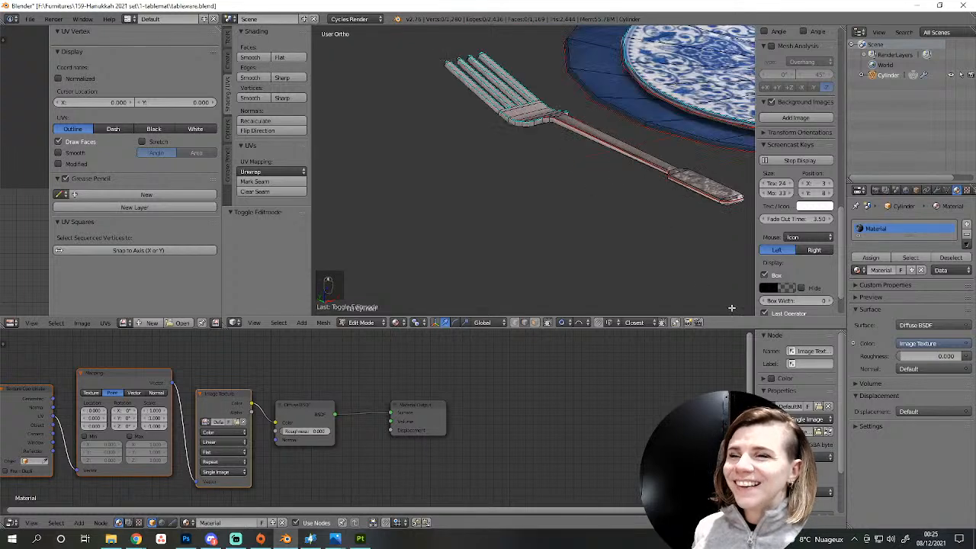
pyautogui.scroll(-1, 724, 276)
pyautogui.scroll(3, 566, 176)
pyautogui.moveTo(565, 175); pyautogui.dragTo(556, 246, button='middle')
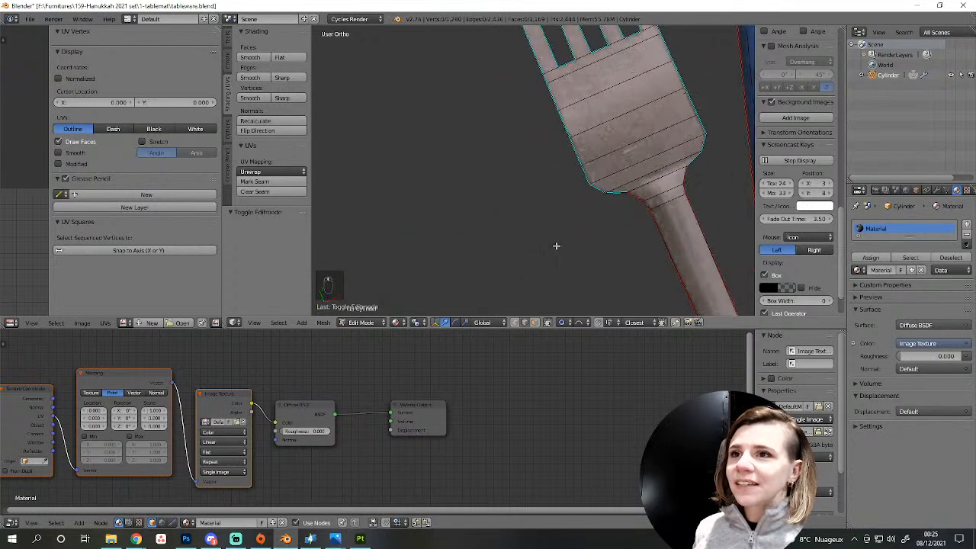
# Delete two edge loops running across the head of the fork.
pyautogui.scroll(3, 564, 236)
pyautogui.moveTo(654, 193); pyautogui.dragTo(652, 169, button='middle')
pyautogui.keyDown('shift'); pyautogui.moveTo(653, 169); pyautogui.dragTo(599, 243, button='middle'); pyautogui.keyUp('shift')
pyautogui.keyDown('alt'); pyautogui.rightClick(546, 186); pyautogui.keyUp('alt')
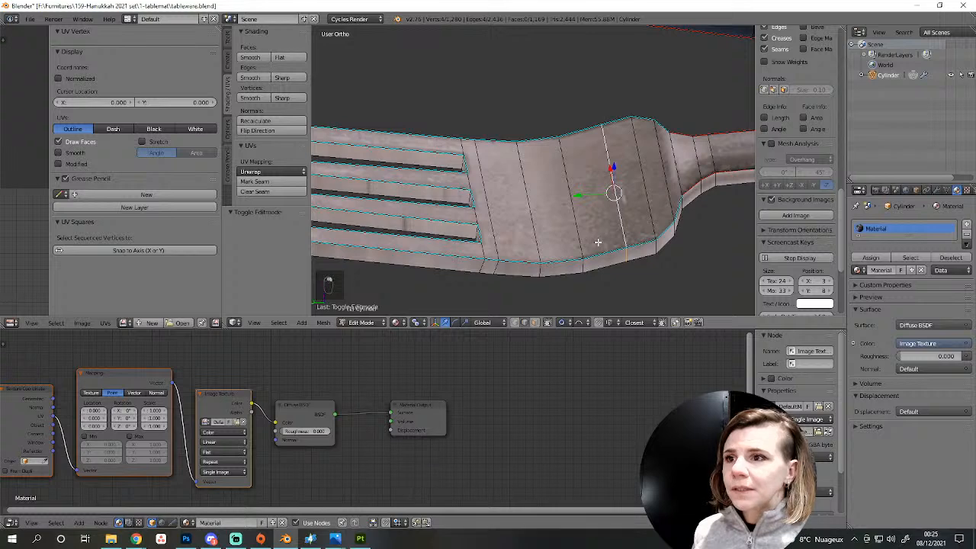
pyautogui.keyDown('alt'); pyautogui.keyDown('shift'); pyautogui.rightClick(501, 213); pyautogui.keyUp('shift'); pyautogui.keyUp('alt')
pyautogui.press('Delete')
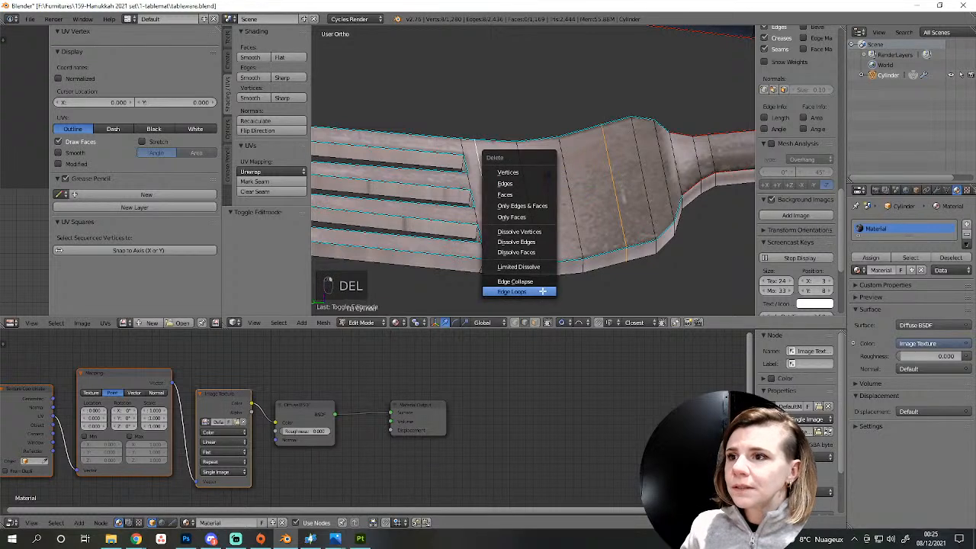
pyautogui.click(542, 290)
# Delete the edge loops at the tips of all four fork tines.
pyautogui.scroll(-2, 542, 284)
pyautogui.keyDown('shift'); pyautogui.moveTo(500, 237); pyautogui.dragTo(571, 231, button='middle'); pyautogui.keyUp('shift')
pyautogui.scroll(6, 499, 255)
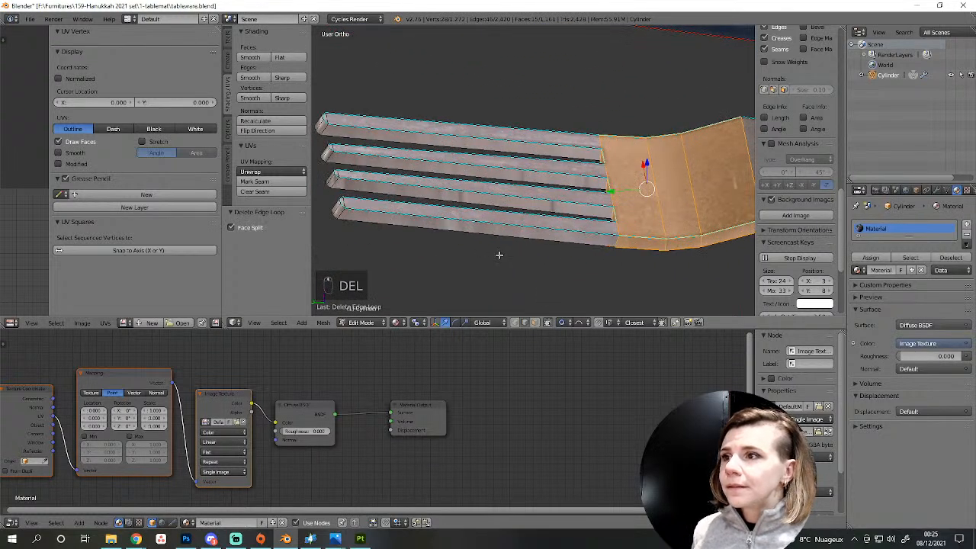
pyautogui.rightClick(456, 251)
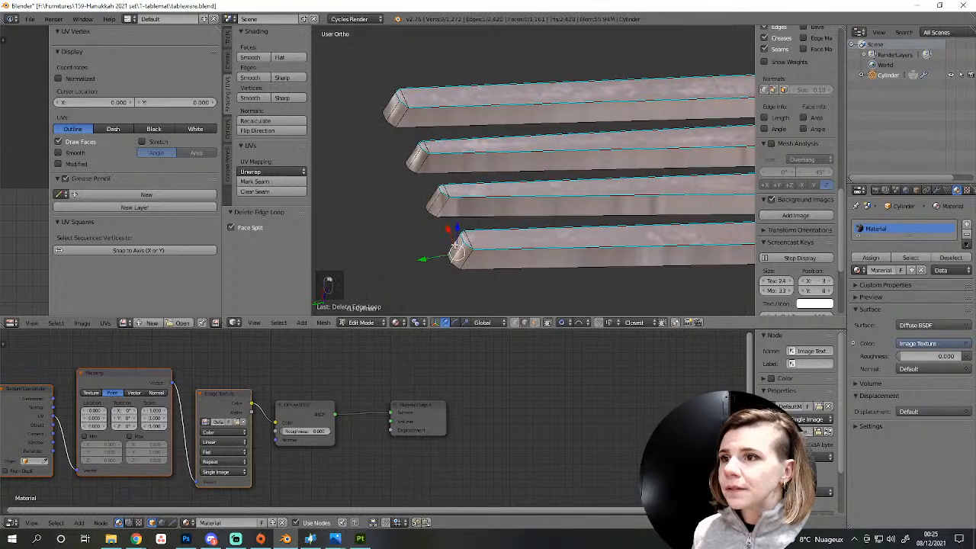
pyautogui.keyDown('shift'); pyautogui.rightClick(414, 158); pyautogui.keyUp('shift')
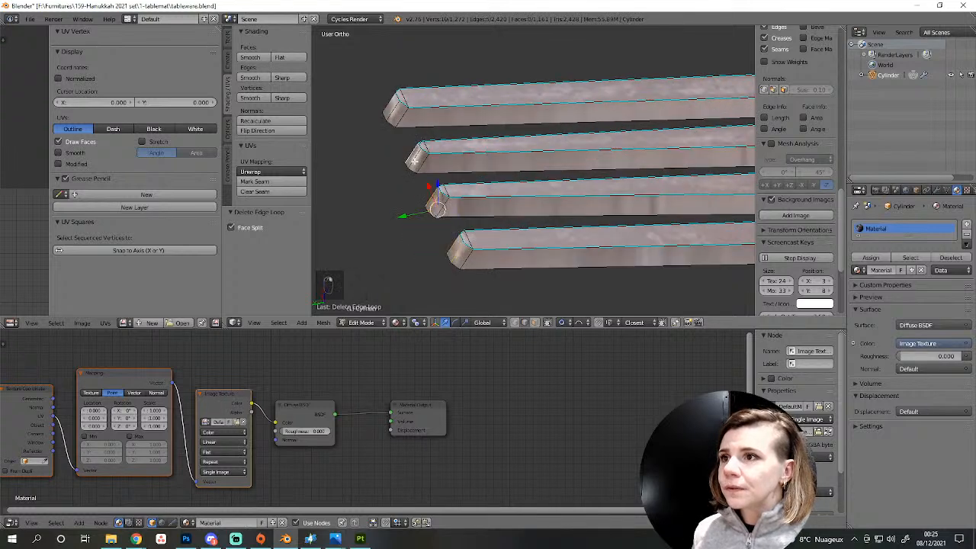
pyautogui.press('Delete')
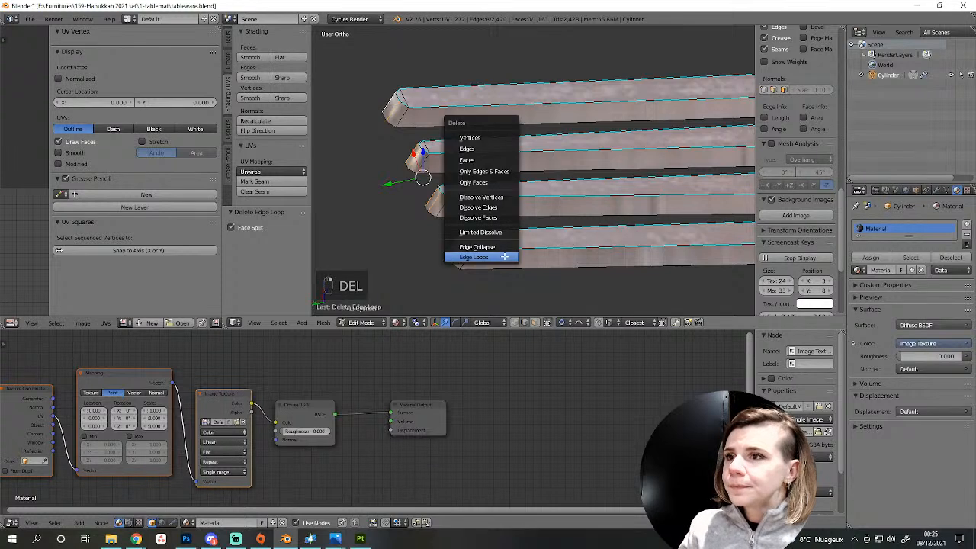
pyautogui.click(500, 255)
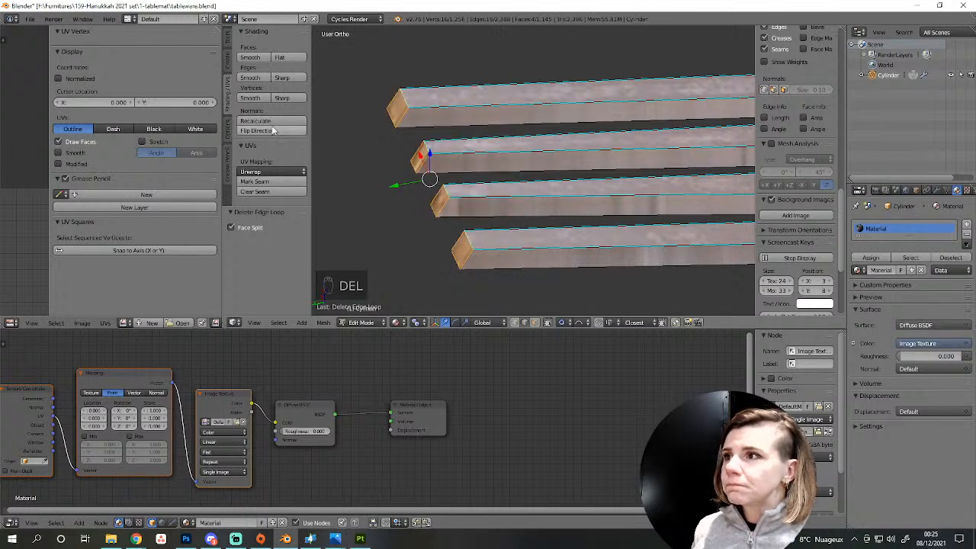
# Mark the edges of the four fork tine tips sharp and scale each tip to 0.5 about its own centre.
pyautogui.click(282, 80)
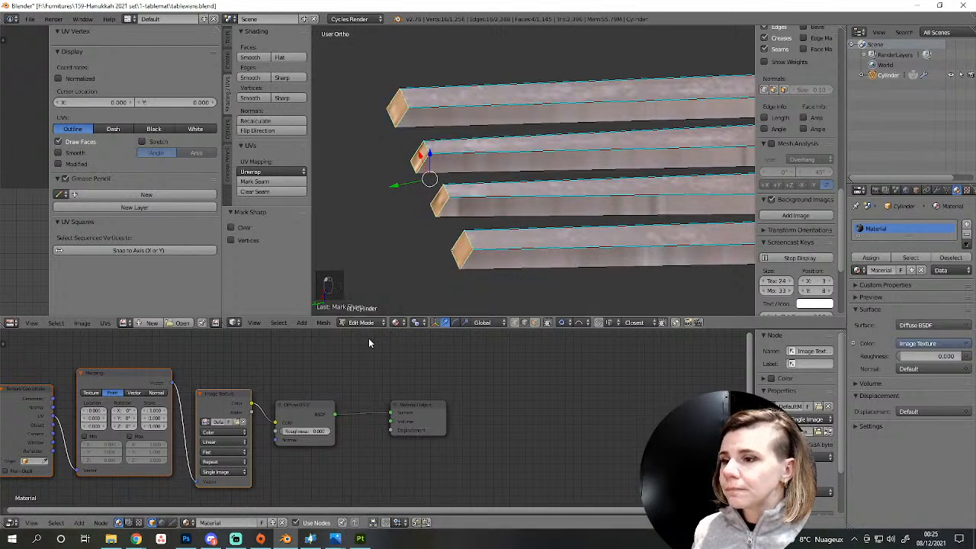
pyautogui.click(417, 321)
pyautogui.click(442, 289)
pyautogui.press('s')
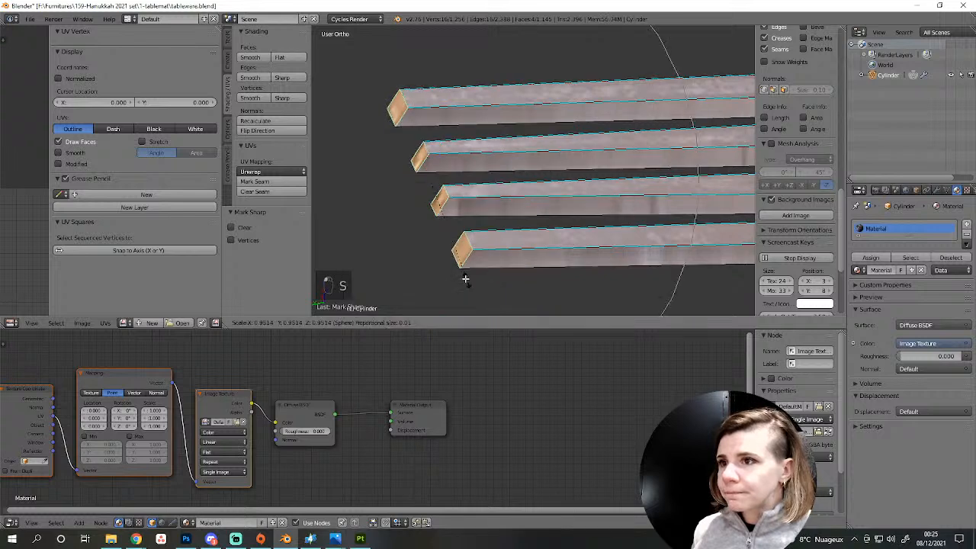
pyautogui.scroll(5, 429, 244)
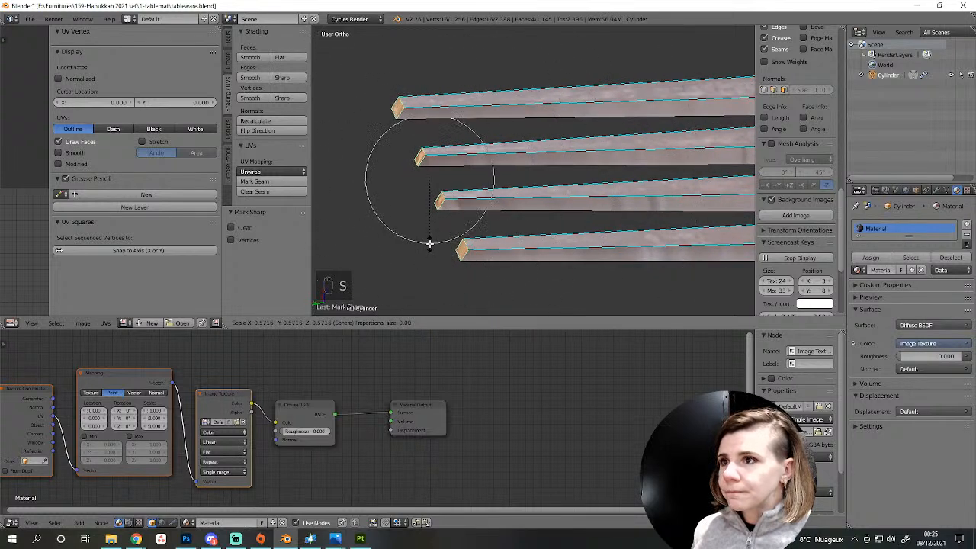
pyautogui.click(412, 234)
pyautogui.scroll(-7, 444, 259)
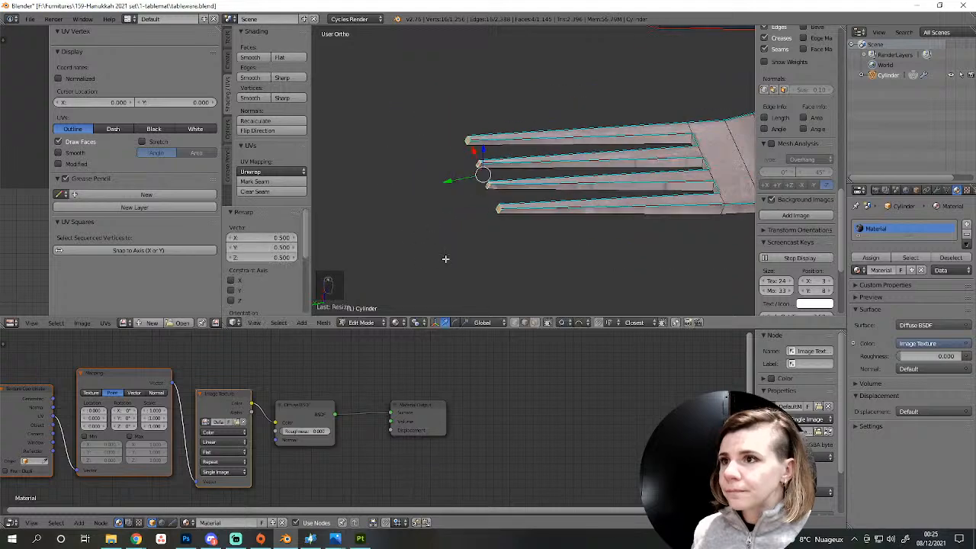
pyautogui.press('a')
pyautogui.press('Tab')
# Examine the napkin ring area and the knife and spoon handles for removable geometry.
pyautogui.scroll(-2, 580, 248)
pyautogui.moveTo(614, 234); pyautogui.dragTo(522, 242, button='middle')
pyautogui.keyDown('shift'); pyautogui.moveTo(533, 244); pyautogui.dragTo(692, 85, button='middle'); pyautogui.keyUp('shift')
pyautogui.scroll(4, 668, 151)
pyautogui.scroll(1, 667, 152)
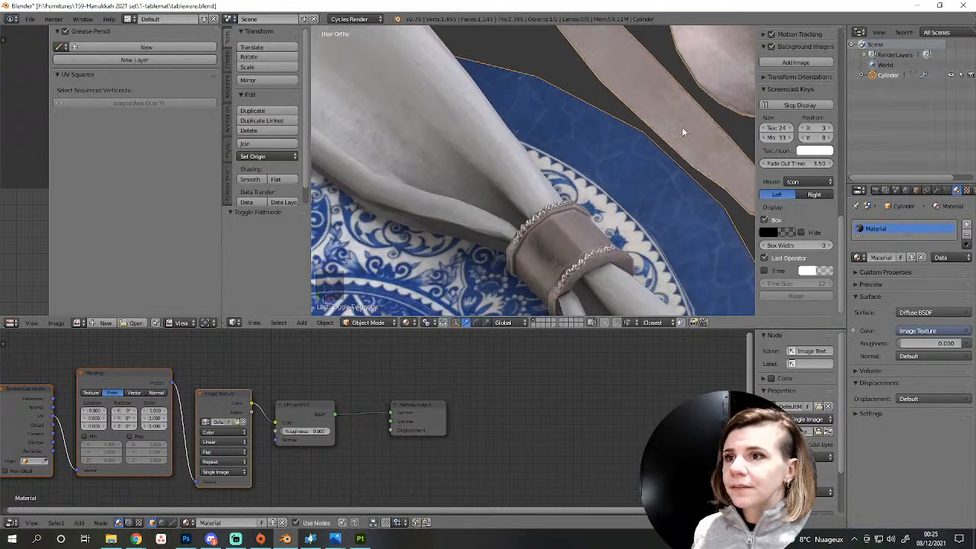
pyautogui.moveTo(670, 229); pyautogui.dragTo(640, 252, button='middle')
pyautogui.scroll(-4, 646, 221)
pyautogui.press('Tab')
pyautogui.keyDown('shift'); pyautogui.moveTo(649, 185); pyautogui.dragTo(470, 191, button='middle'); pyautogui.keyUp('shift')
pyautogui.keyDown('shift'); pyautogui.moveTo(558, 221); pyautogui.dragTo(530, 94, button='middle'); pyautogui.keyUp('shift')
pyautogui.scroll(3, 542, 171)
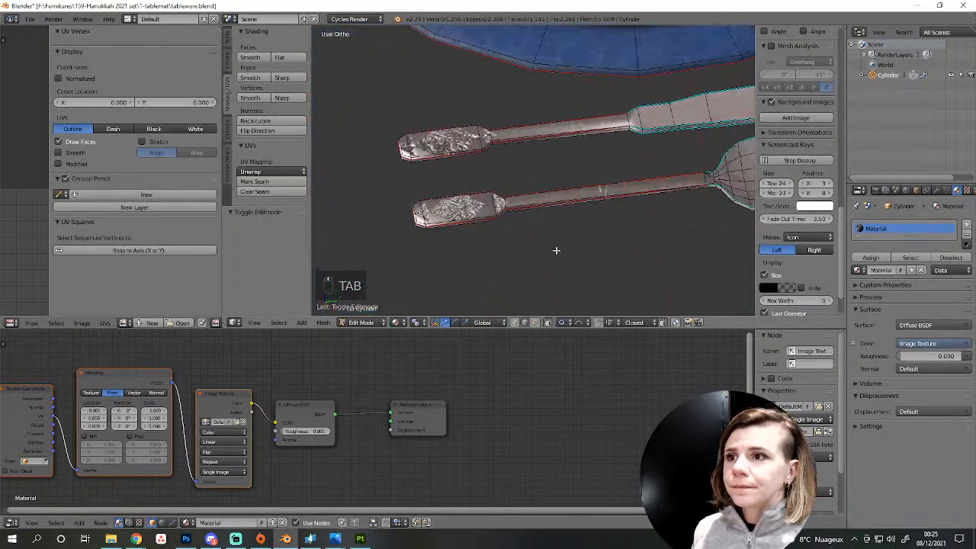
# Delete the edge loops running lengthwise along the sides of the spoon, knife and fork handles.
pyautogui.moveTo(555, 250); pyautogui.dragTo(532, 224, button='middle')
pyautogui.scroll(3, 533, 228)
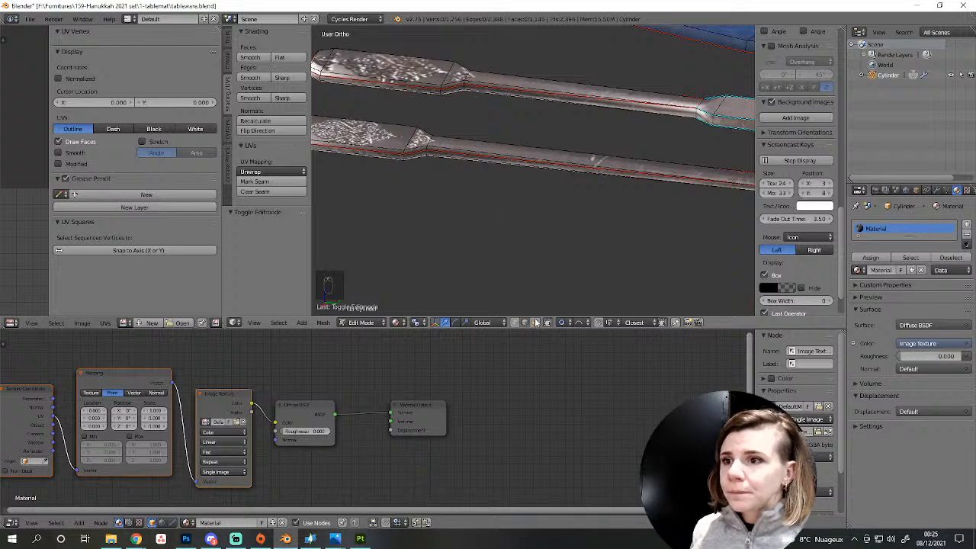
pyautogui.keyDown('alt'); pyautogui.rightClick(405, 154); pyautogui.keyUp('alt')
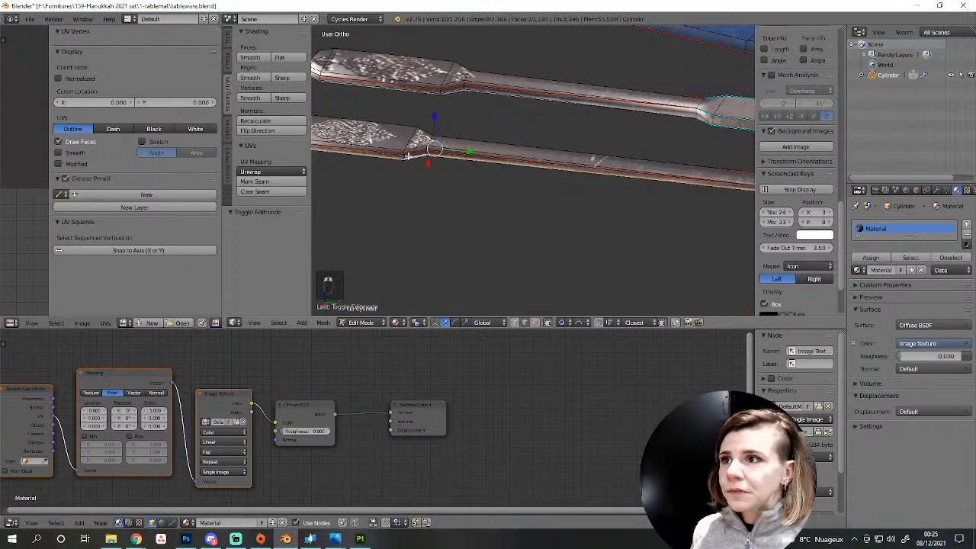
pyautogui.keyDown('alt'); pyautogui.keyDown('shift'); pyautogui.rightClick(423, 92); pyautogui.keyUp('shift'); pyautogui.keyUp('alt')
pyautogui.scroll(-4, 445, 156)
pyautogui.moveTo(456, 153); pyautogui.dragTo(351, 199, button='middle')
pyautogui.scroll(3, 352, 199)
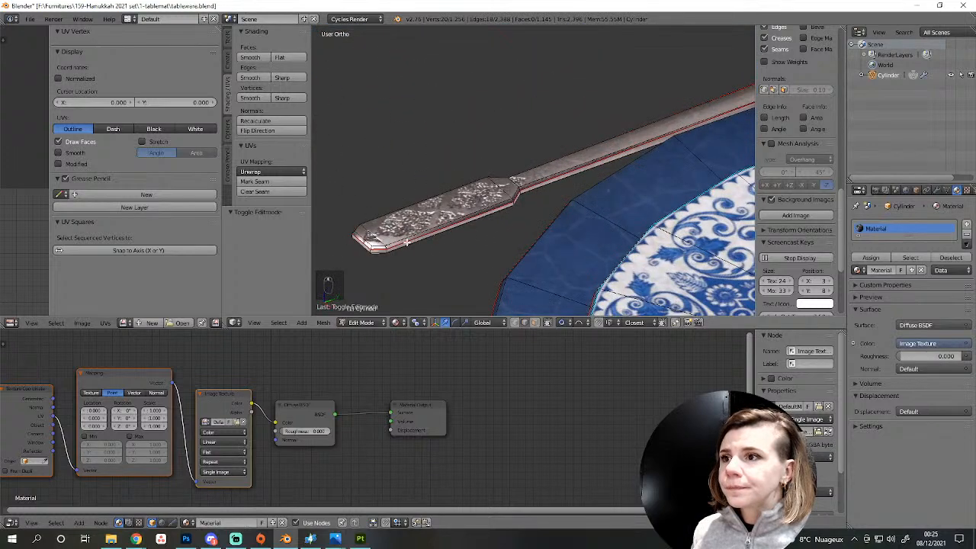
pyautogui.press('Delete')
pyautogui.click(457, 276)
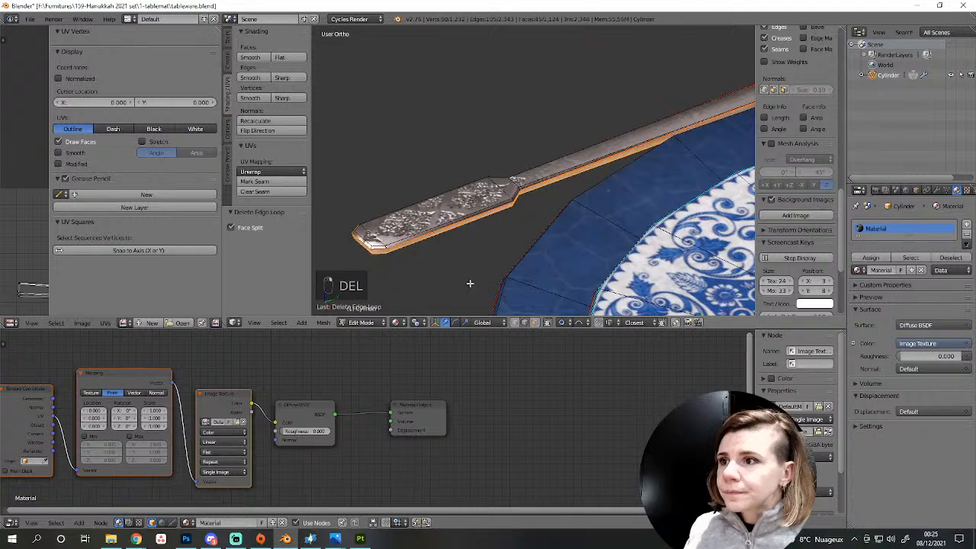
pyautogui.scroll(-8, 496, 262)
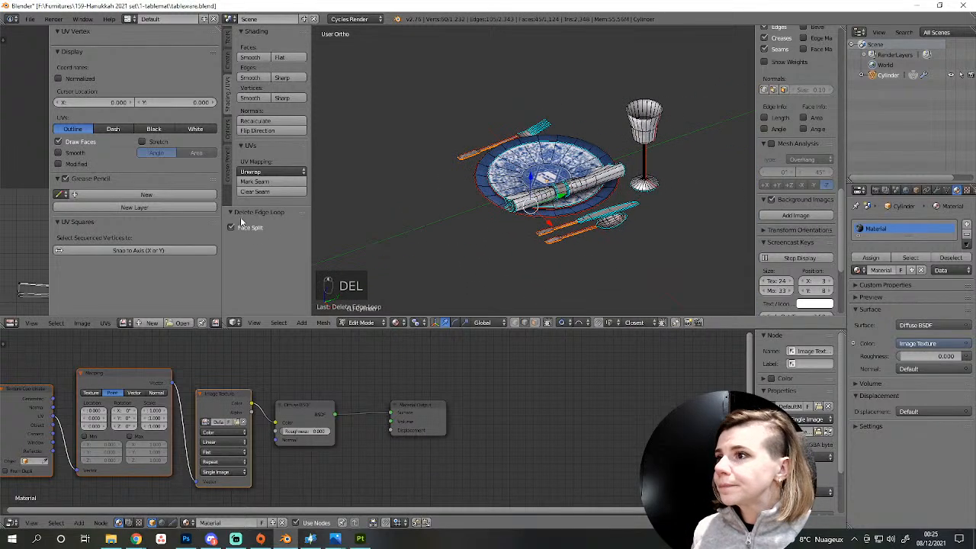
# Delete three alternating lengthwise edge loops across the spoon's bowl and check its shape in Object Mode.
pyautogui.scroll(5, 599, 284)
pyautogui.keyDown('shift'); pyautogui.moveTo(662, 281); pyautogui.dragTo(564, 242, button='middle'); pyautogui.keyUp('shift')
pyautogui.scroll(4, 568, 242)
pyautogui.press('a')
pyautogui.keyDown('shift'); pyautogui.moveTo(633, 254); pyautogui.dragTo(537, 215, button='middle'); pyautogui.keyUp('shift')
pyautogui.scroll(2, 536, 214)
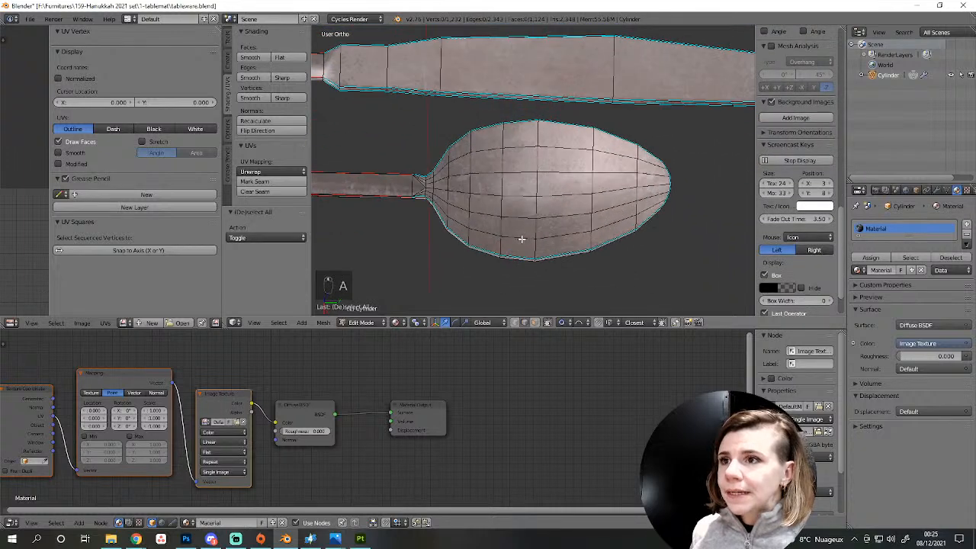
pyautogui.keyDown('alt'); pyautogui.rightClick(518, 233); pyautogui.keyUp('alt')
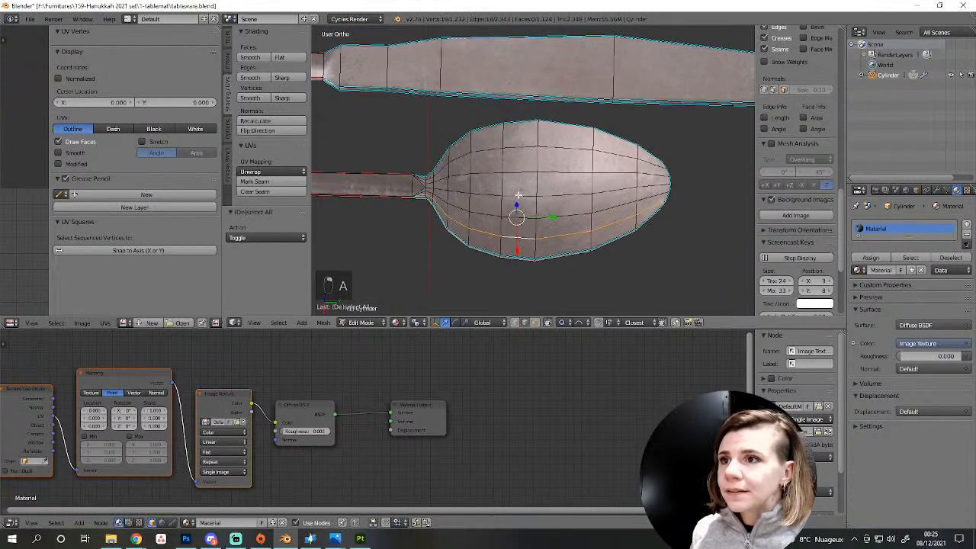
pyautogui.press('Delete')
pyautogui.click(612, 239)
pyautogui.press('a')
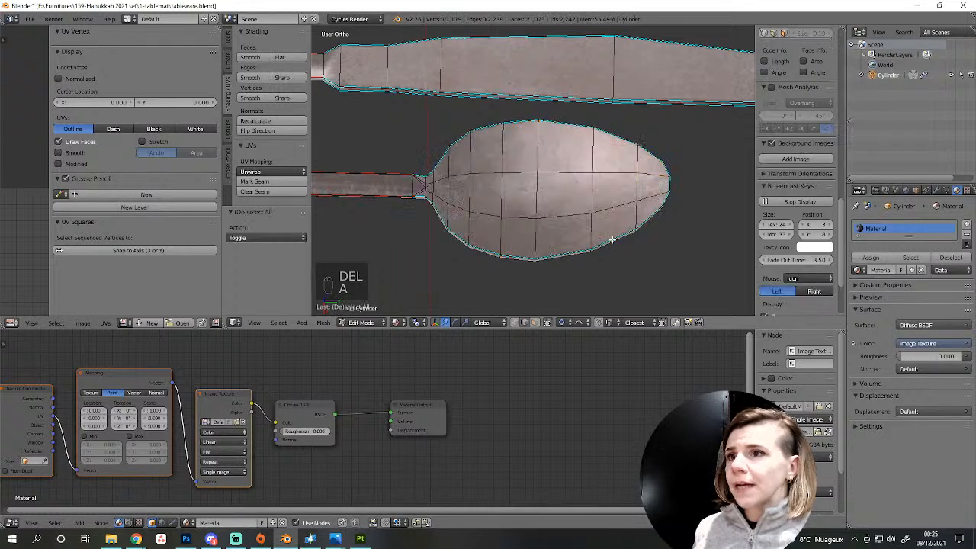
pyautogui.press('Tab')
pyautogui.scroll(-2, 556, 253)
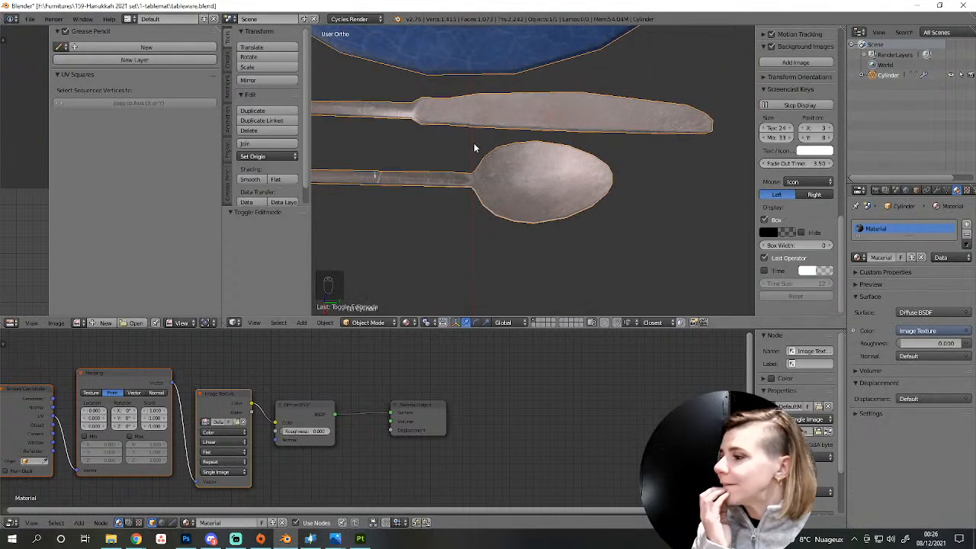
pyautogui.scroll(2, 521, 155)
pyautogui.press('Tab')
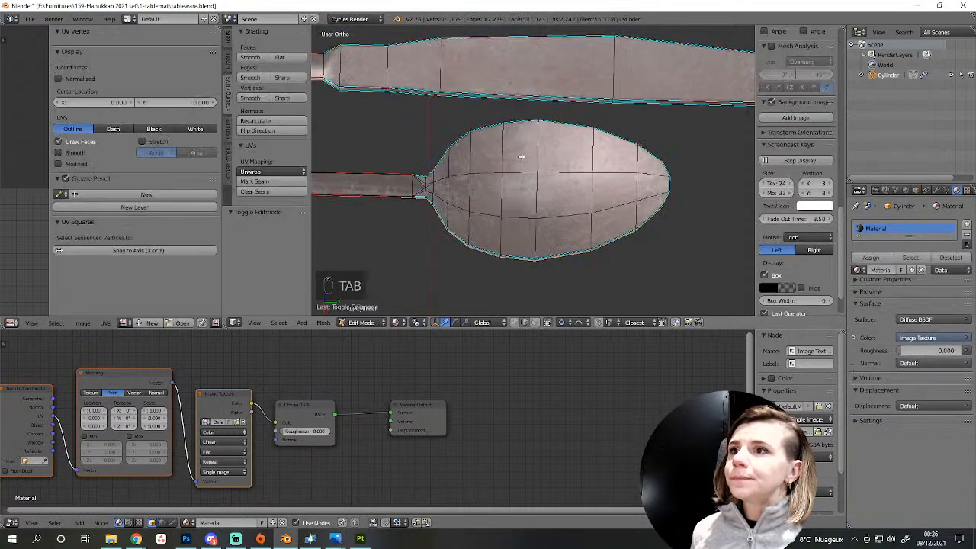
# Examine the spoon's bowl and the folded napkin's mesh for further edges that can be removed.
pyautogui.scroll(3, 521, 168)
pyautogui.moveTo(521, 171); pyautogui.dragTo(567, 173, button='middle')
pyautogui.moveTo(498, 117); pyautogui.dragTo(528, 116, button='middle')
pyautogui.scroll(-2, 526, 118)
pyautogui.keyDown('shift'); pyautogui.moveTo(457, 266); pyautogui.dragTo(590, 152, button='middle'); pyautogui.keyUp('shift')
pyautogui.scroll(4, 590, 152)
pyautogui.press('a')
pyautogui.scroll(-2, 640, 280)
pyautogui.press('a')
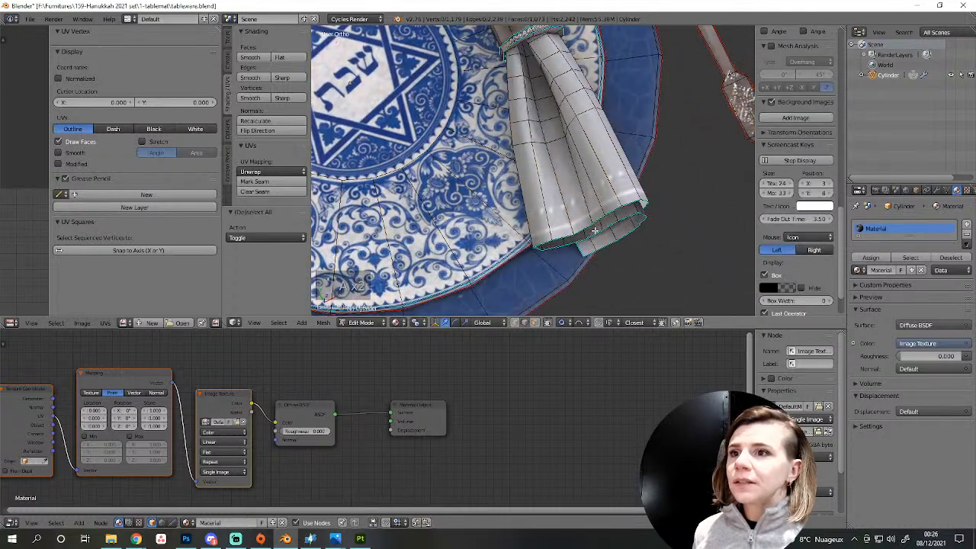
pyautogui.scroll(-3, 602, 202)
pyautogui.scroll(1, 584, 176)
pyautogui.moveTo(585, 175); pyautogui.dragTo(575, 197, button='middle')
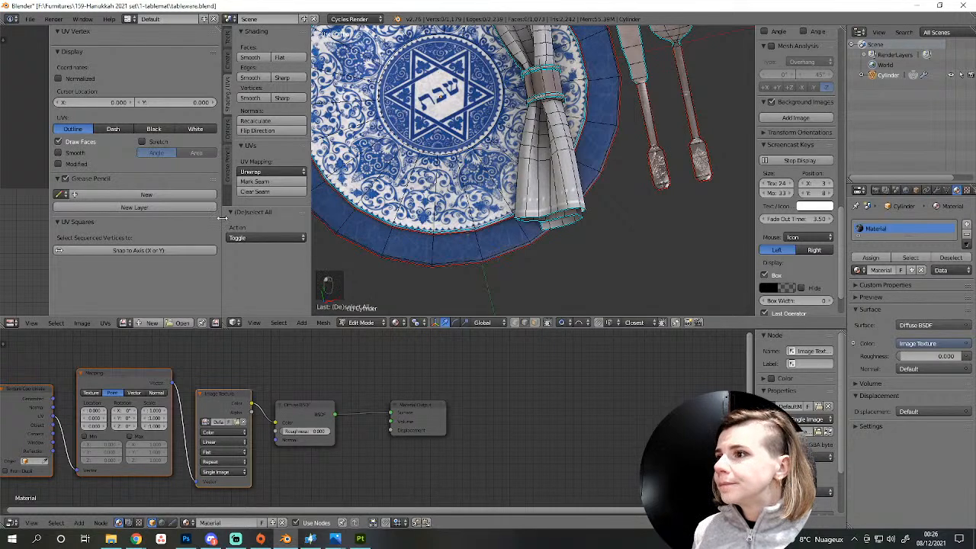
# Widen the UV editor and synchronise its selection with the 3D view to show the whole UV layout.
pyautogui.moveTo(223, 216); pyautogui.dragTo(445, 216)
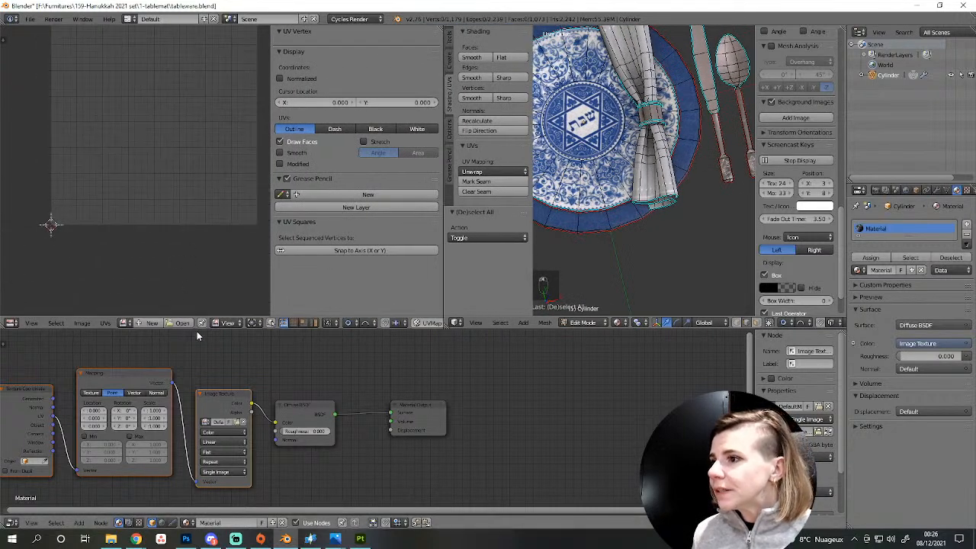
pyautogui.click(268, 323)
pyautogui.scroll(-2, 218, 257)
pyautogui.scroll(5, 181, 251)
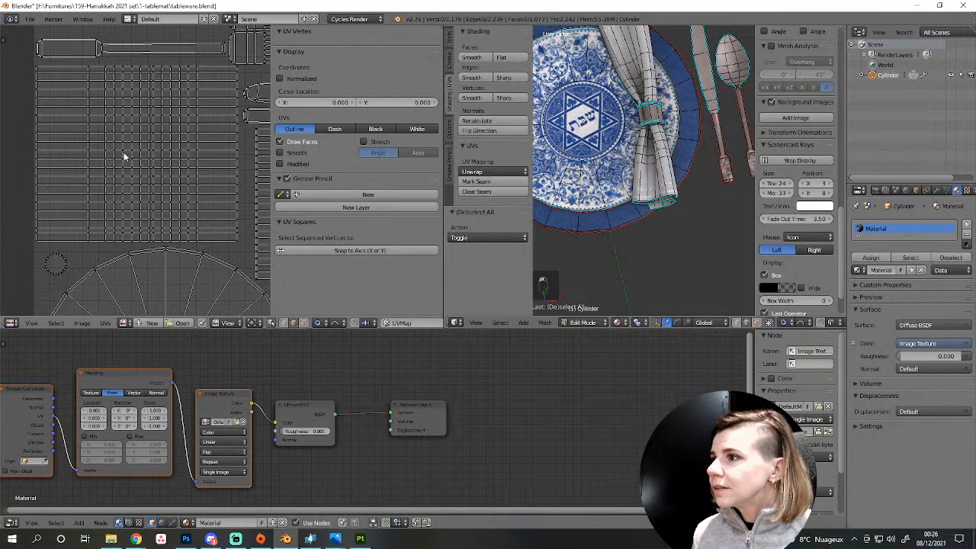
# Delete five vertical edge loops in the middle of the napkin's UV grid and check the napkin in Object Mode.
pyautogui.keyDown('alt'); pyautogui.rightClick(114, 207); pyautogui.keyUp('alt')
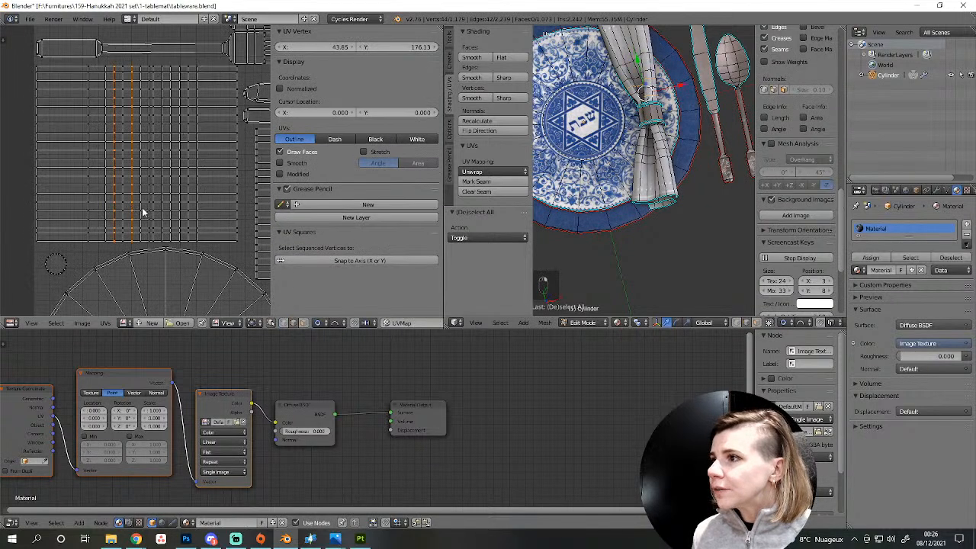
pyautogui.keyDown('alt'); pyautogui.keyDown('shift'); pyautogui.rightClick(182, 212); pyautogui.keyUp('shift'); pyautogui.keyUp('alt')
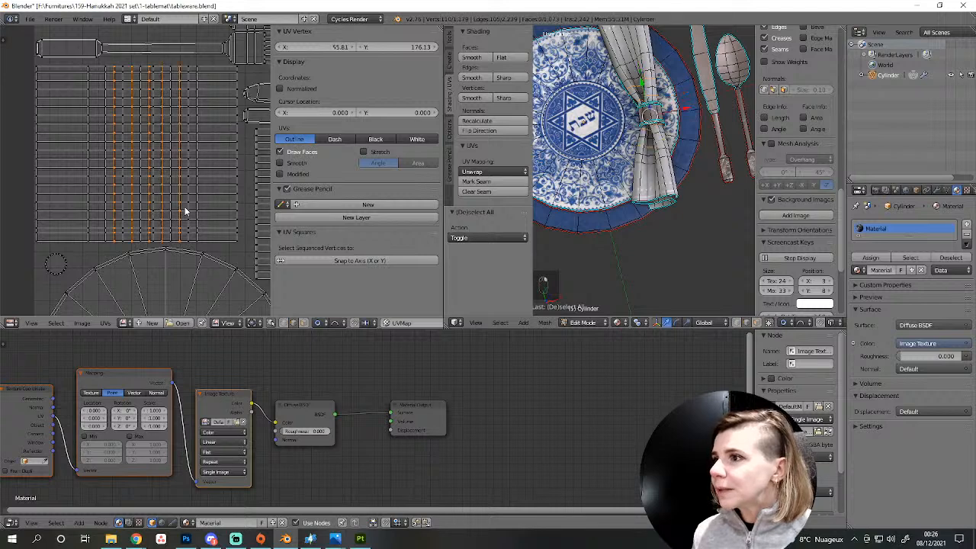
pyautogui.press('Delete')
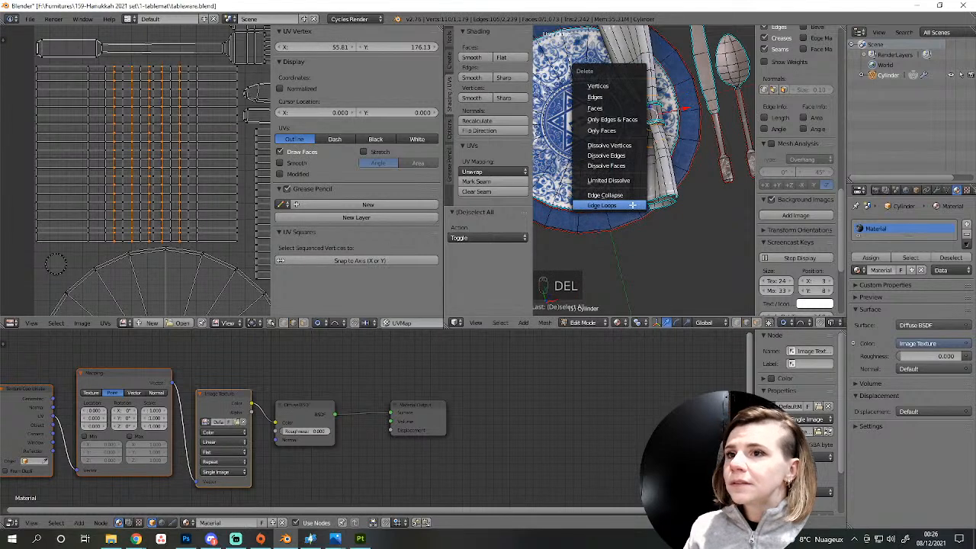
pyautogui.click(631, 204)
pyautogui.press('a')
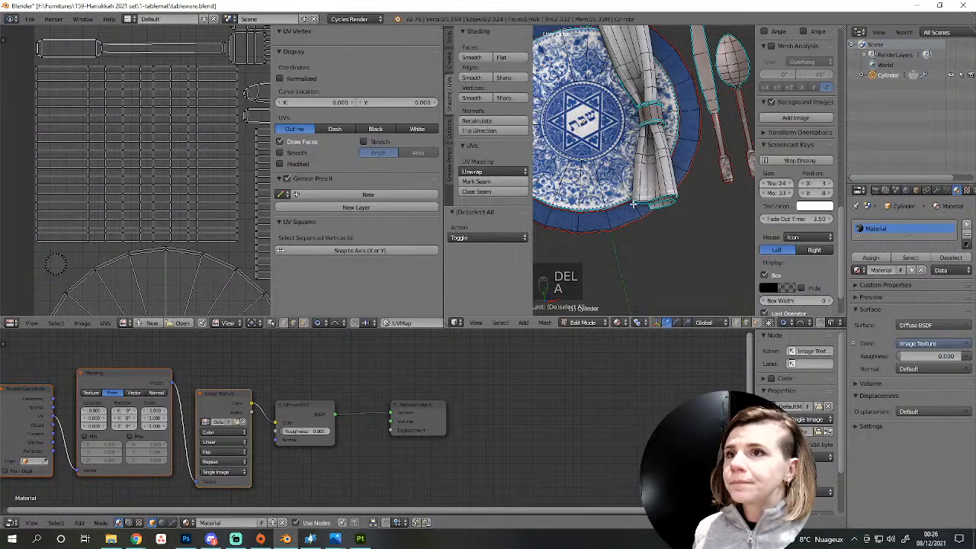
pyautogui.keyDown('shift'); pyautogui.moveTo(640, 157); pyautogui.dragTo(631, 199, button='middle'); pyautogui.keyUp('shift')
pyautogui.press('Tab')
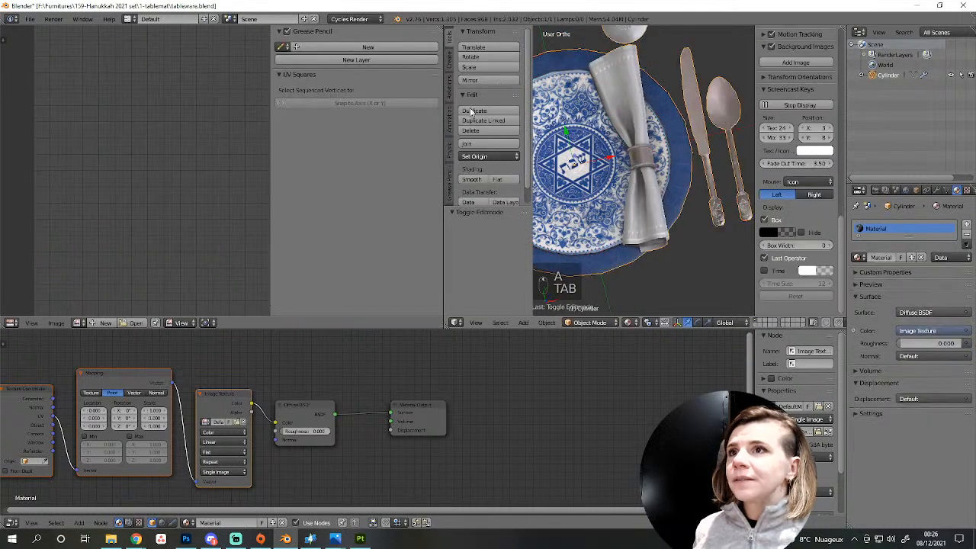
# Narrow the UV editor again and examine the mesh and texture around the seam at the bottom of the goblet's interior.
pyautogui.moveTo(445, 236); pyautogui.dragTo(177, 235)
pyautogui.scroll(-4, 505, 152)
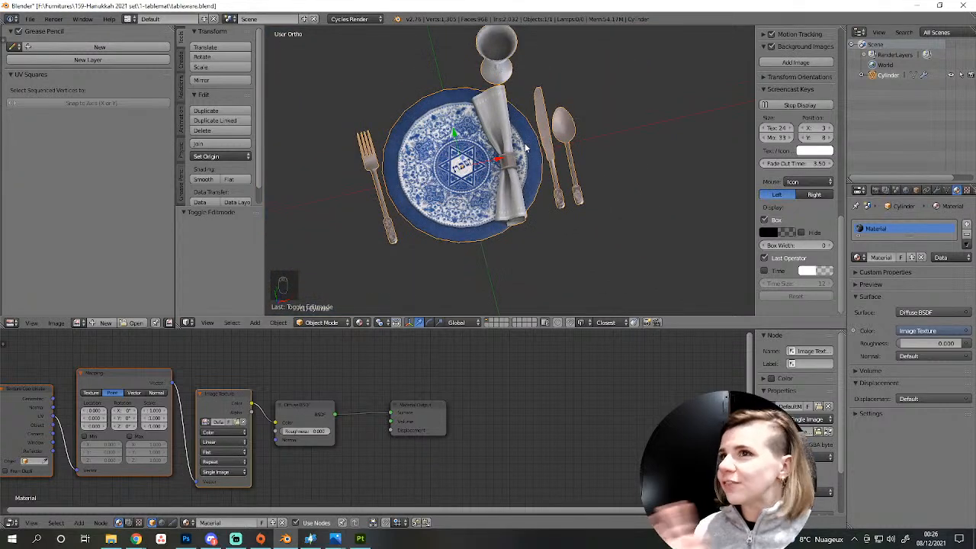
pyautogui.moveTo(525, 147); pyautogui.dragTo(483, 191, button='middle')
pyautogui.scroll(6, 511, 244)
pyautogui.scroll(8, 525, 216)
pyautogui.press('Tab')
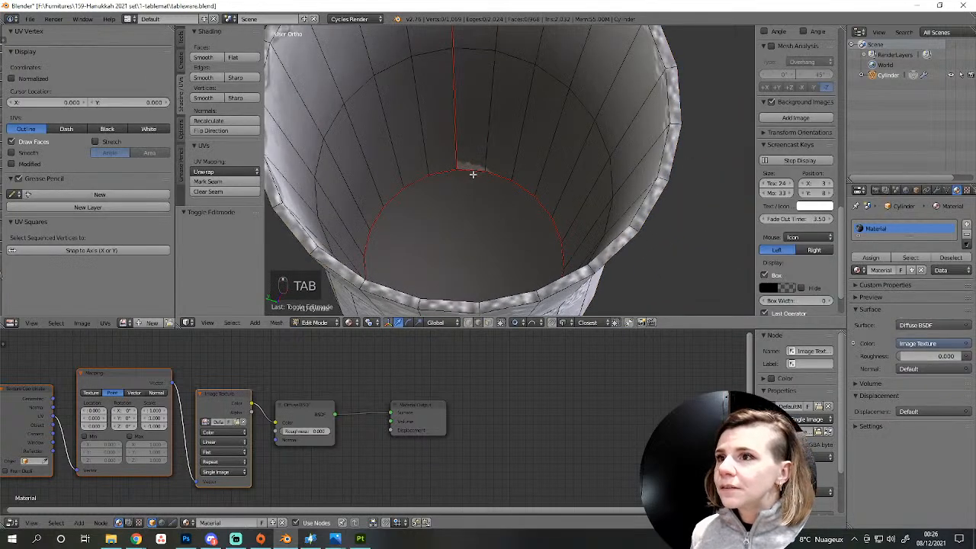
pyautogui.press('Tab')
pyautogui.scroll(-8, 466, 167)
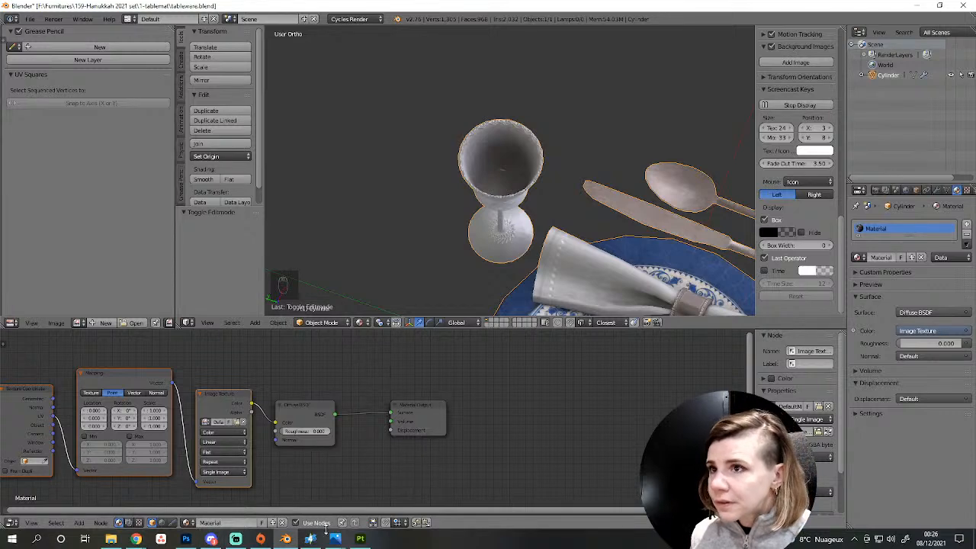
# Switch to Substance 3D Painter and examine the goblet's interior and the rest of the tableware set.
pyautogui.click(360, 538)
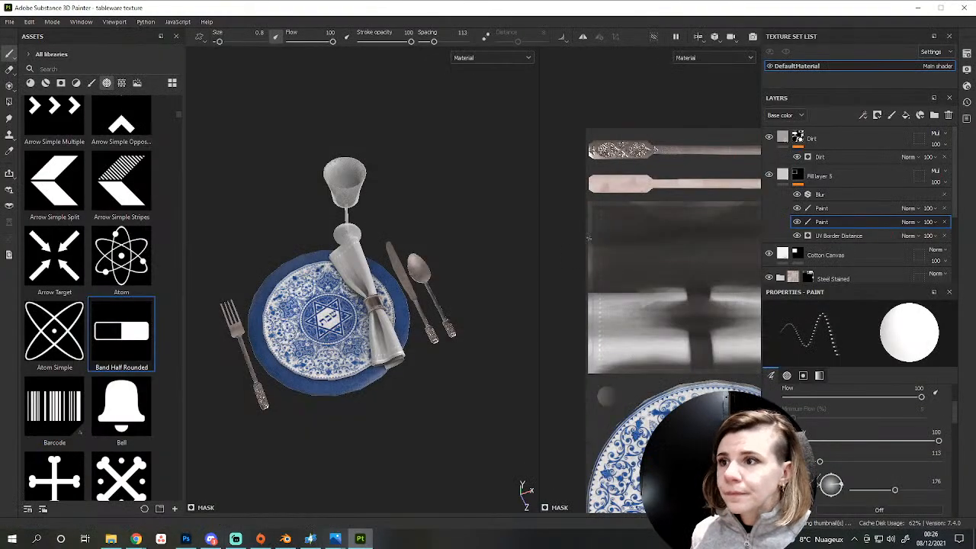
pyautogui.scroll(5, 317, 204)
pyautogui.keyDown('alt'); pyautogui.moveTo(324, 181); pyautogui.dragTo(379, 306); pyautogui.keyUp('alt')
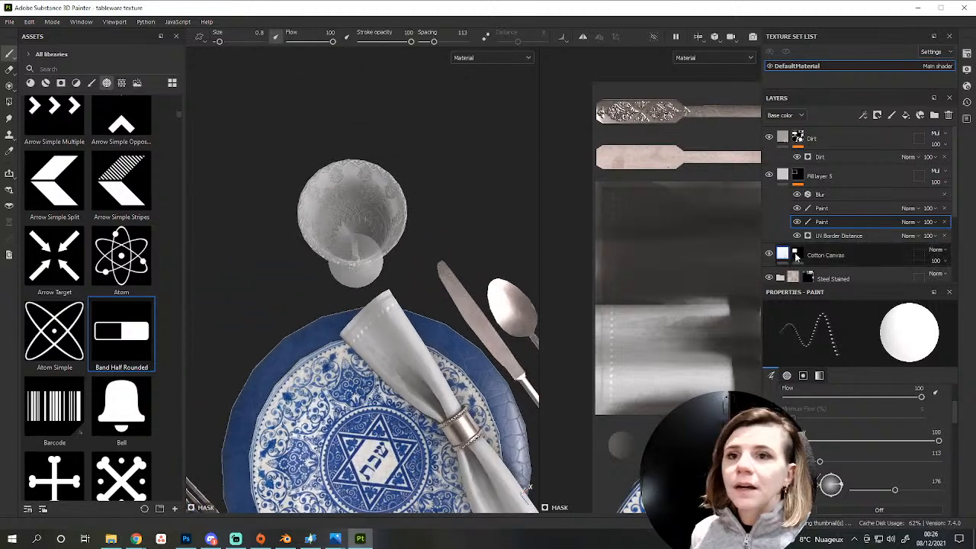
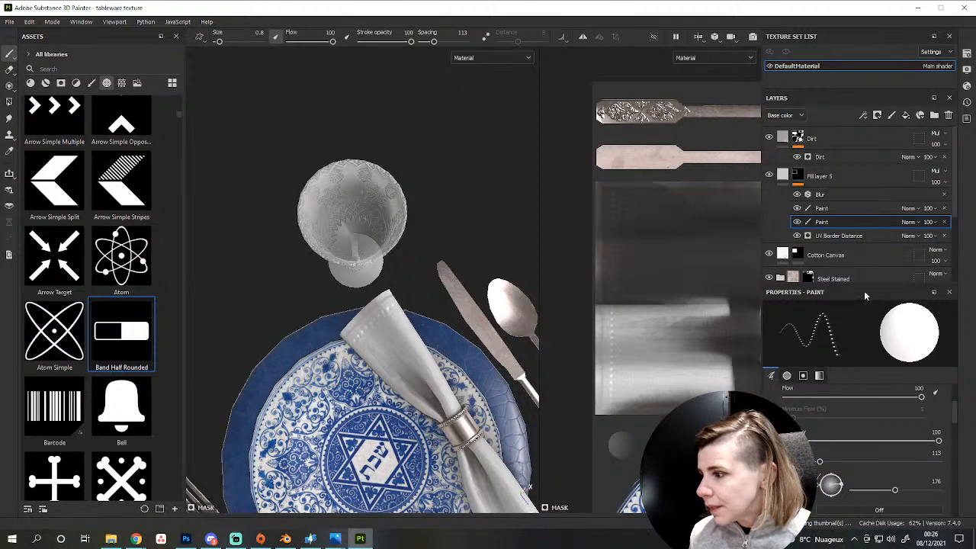
pyautogui.scroll(-3, 457, 312)
pyautogui.keyDown('alt'); pyautogui.moveTo(423, 324); pyautogui.dragTo(404, 265); pyautogui.keyUp('alt')
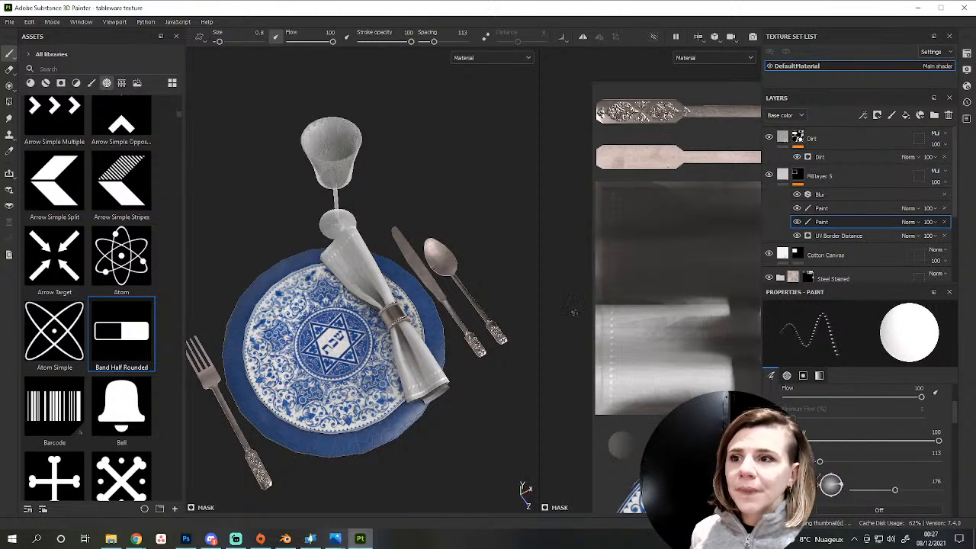
# Enlarge the 2D texture view and examine the goblet's engraved area in the UV layout.
pyautogui.moveTo(539, 303); pyautogui.dragTo(417, 303)
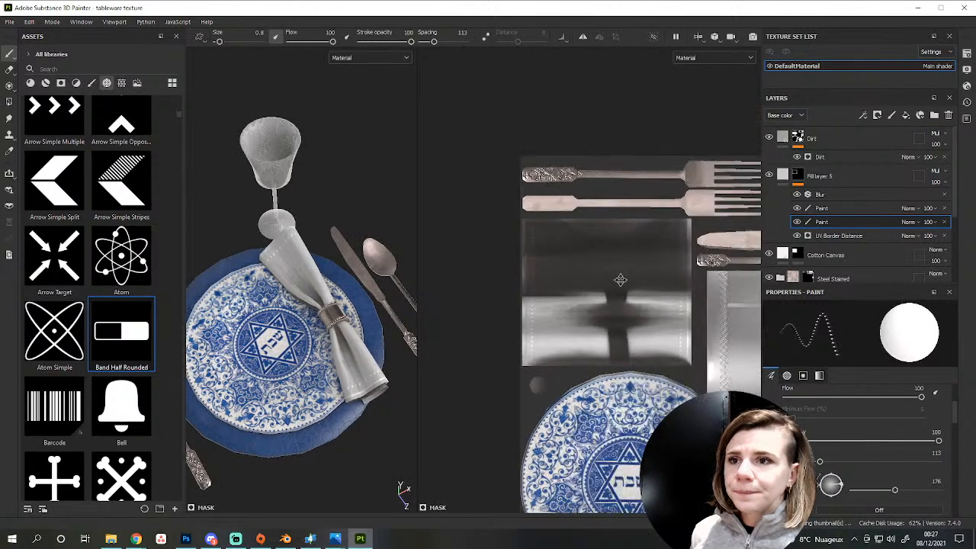
pyautogui.keyDown('alt'); pyautogui.moveTo(609, 378); pyautogui.dragTo(668, 337, button='middle'); pyautogui.keyUp('alt')
pyautogui.scroll(4, 597, 313)
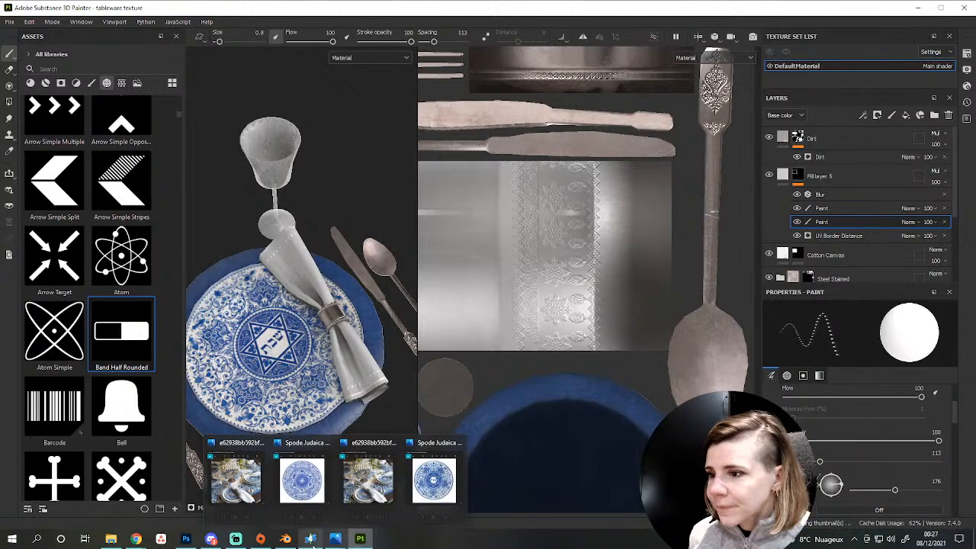
pyautogui.moveTo(308, 536)
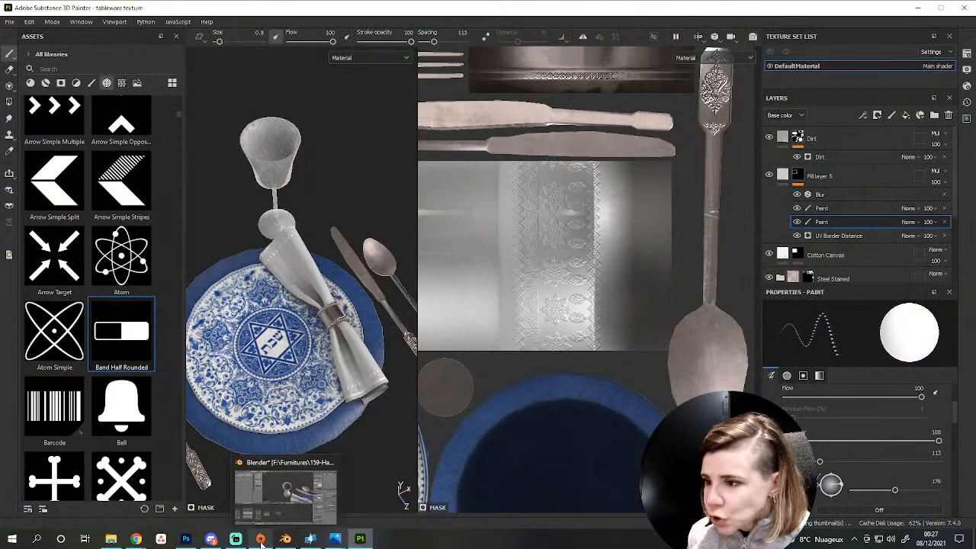
# Switch to Blender, put the tableware mesh in Edit Mode with everything selected, and widen the UV editor.
pyautogui.click(285, 538)
pyautogui.press('Tab')
pyautogui.scroll(-4, 492, 266)
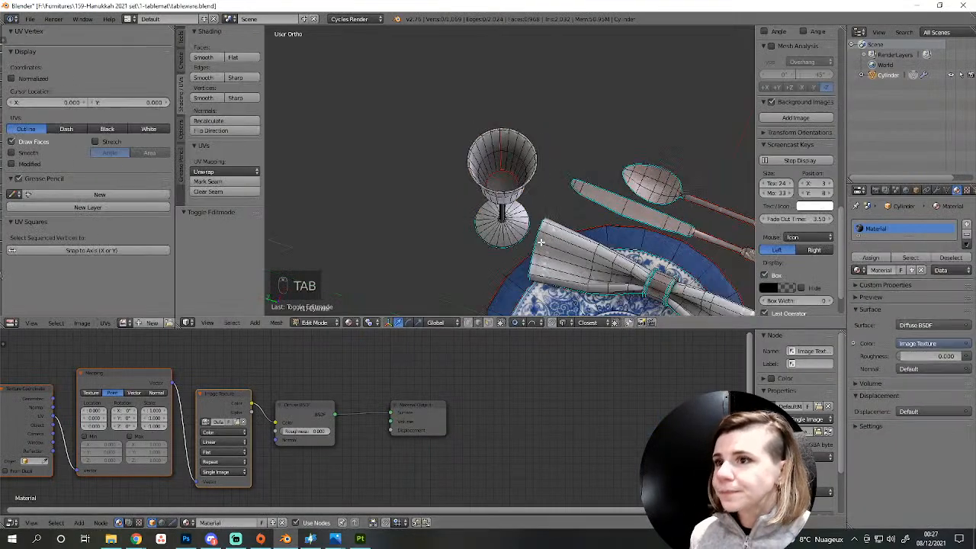
pyautogui.press('a')
pyautogui.press('a')
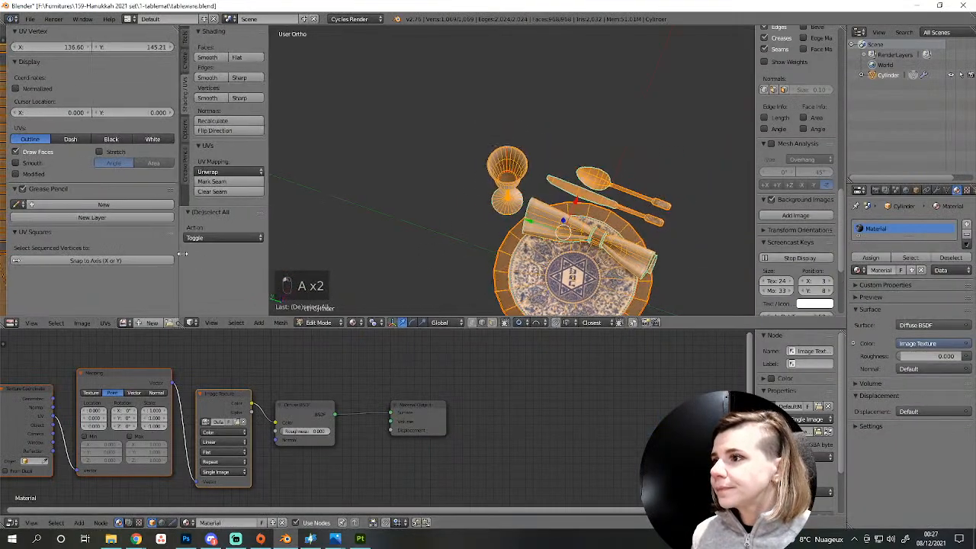
pyautogui.moveTo(173, 257); pyautogui.dragTo(482, 257)
# Select edges on the spoon bowl's UV outline and examine where it meets the neighbouring rectangular grid and the rest of the layout.
pyautogui.scroll(-2, 256, 252)
pyautogui.scroll(6, 255, 251)
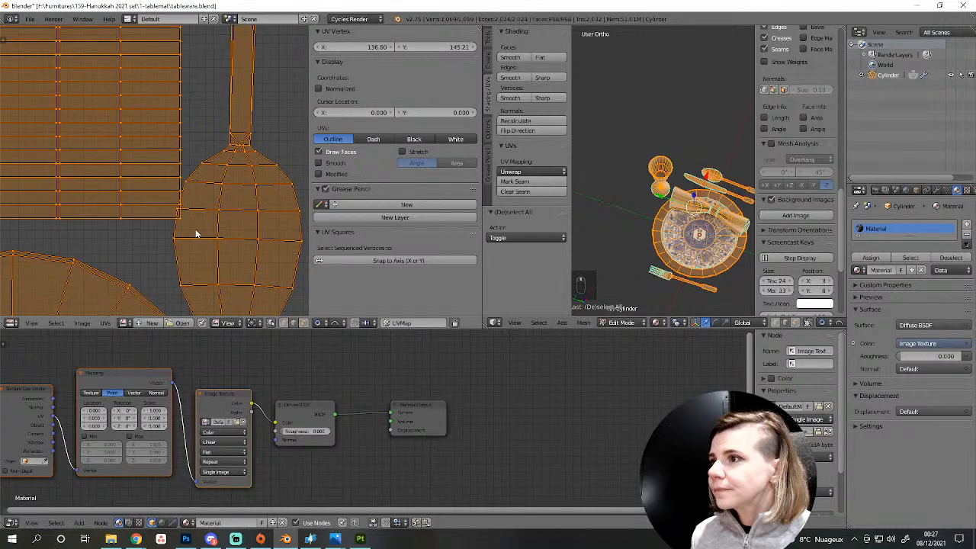
pyautogui.scroll(-2, 198, 238)
pyautogui.scroll(1, 211, 233)
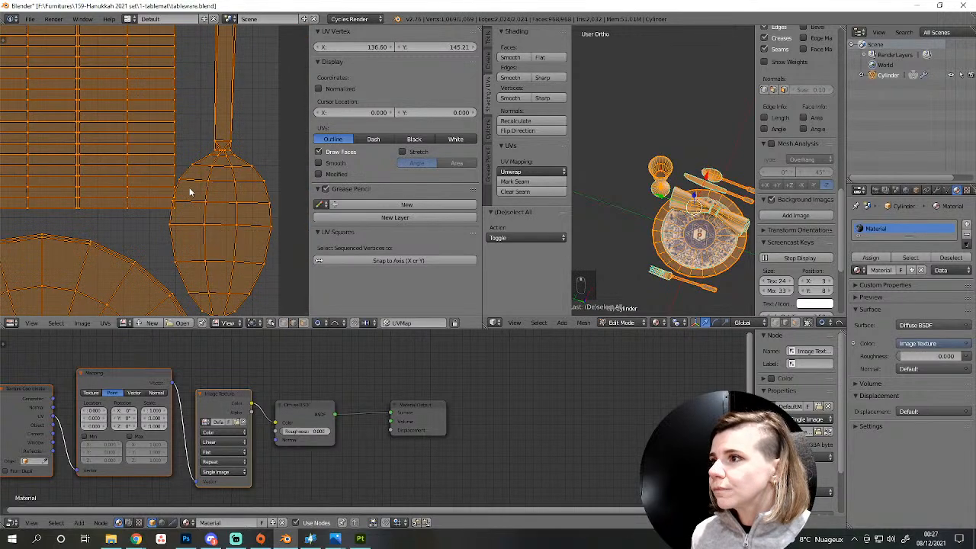
pyautogui.rightClick(181, 182)
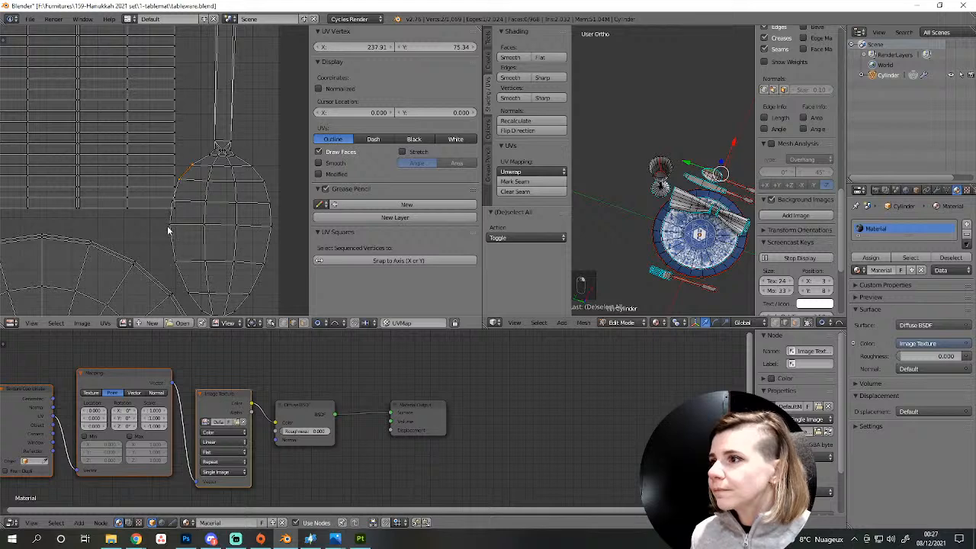
pyautogui.scroll(2, 188, 225)
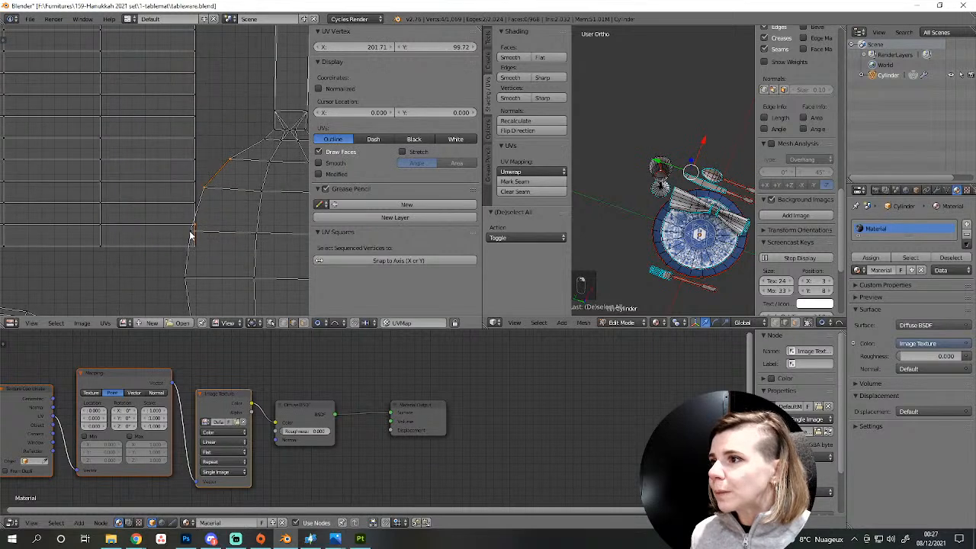
pyautogui.scroll(-3, 219, 234)
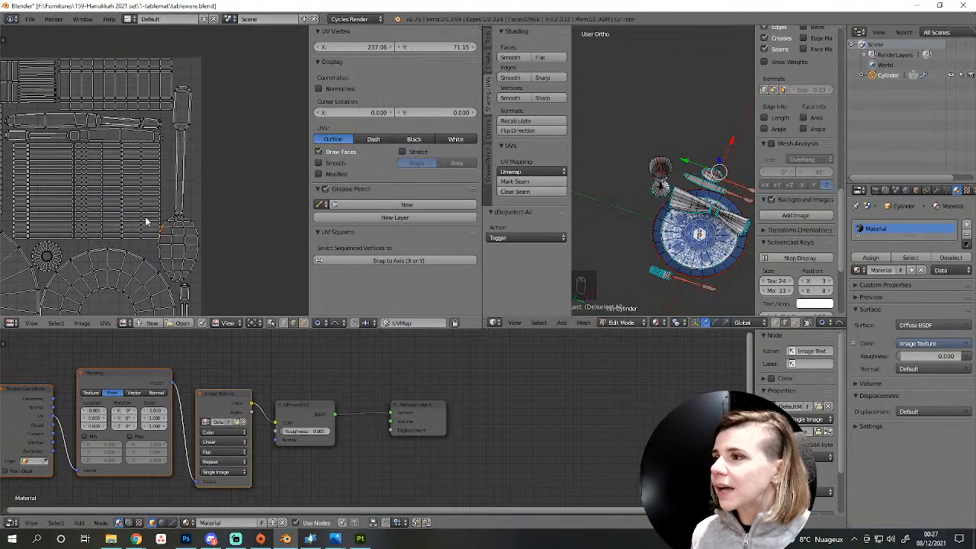
pyautogui.scroll(3, 193, 273)
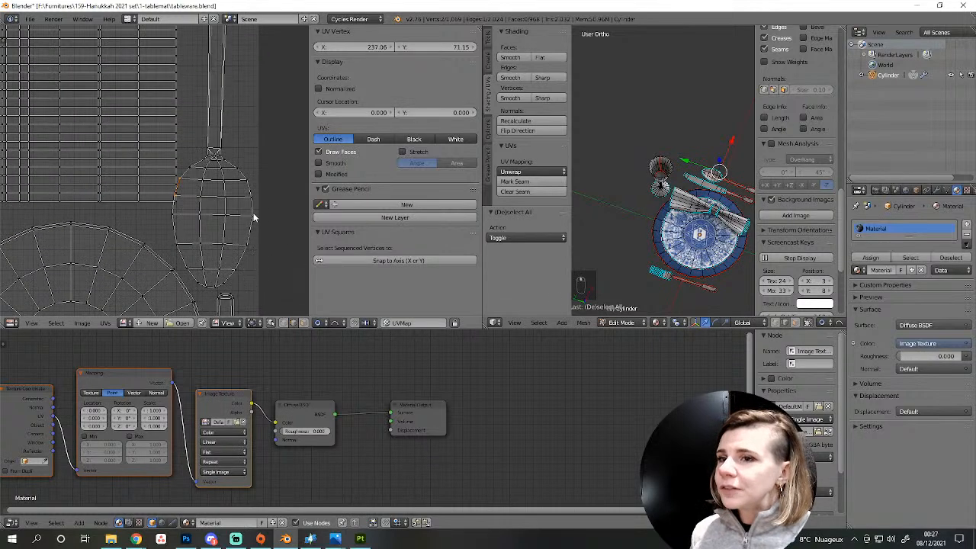
pyautogui.scroll(2, 228, 211)
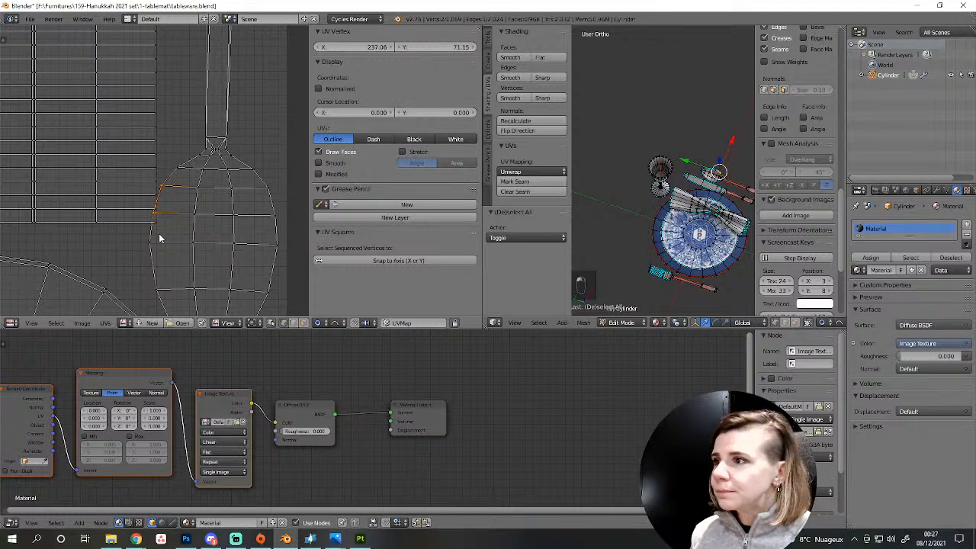
pyautogui.rightClick(153, 213)
pyautogui.press('f')
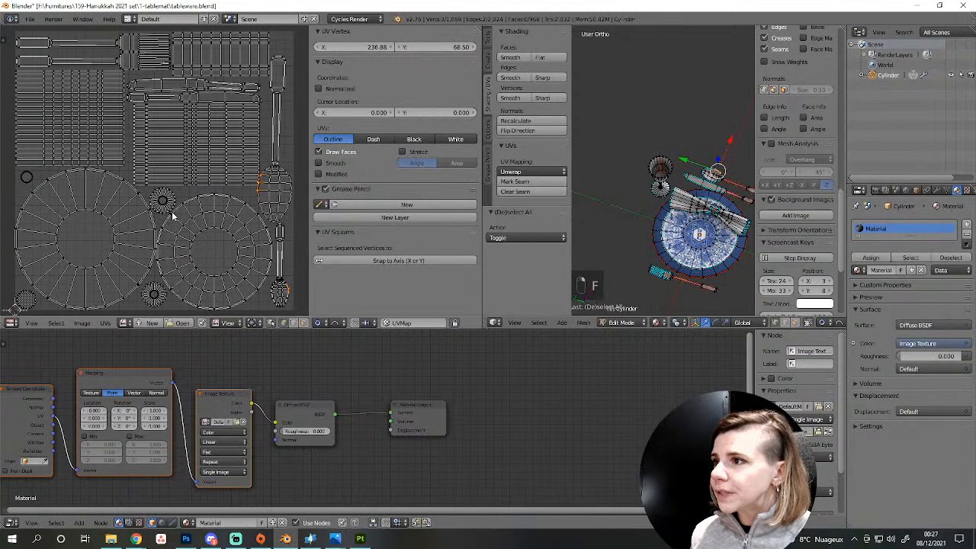
# Select the entire tableware mesh so that all its UV islands are displayed.
pyautogui.scroll(5, 258, 207)
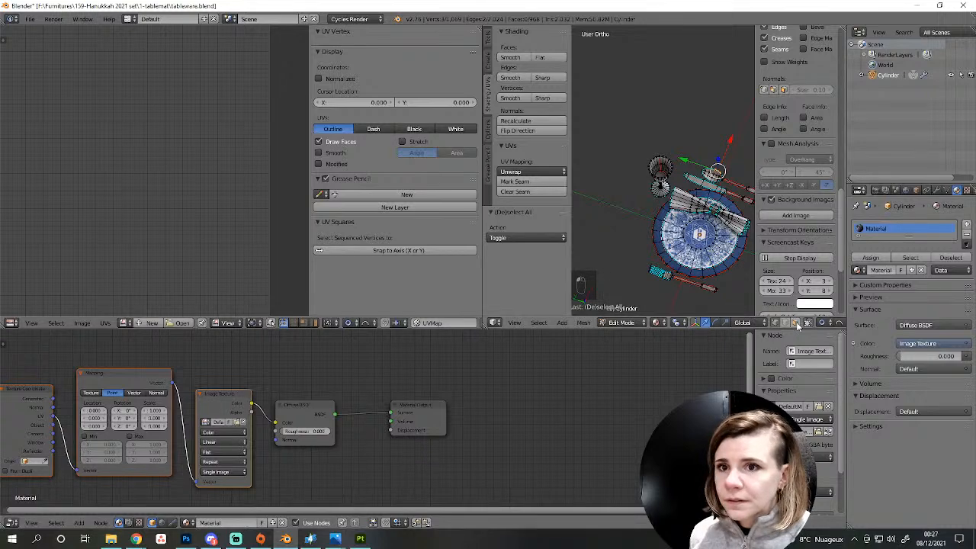
pyautogui.press('a')
pyautogui.press('a')
pyautogui.press('a')
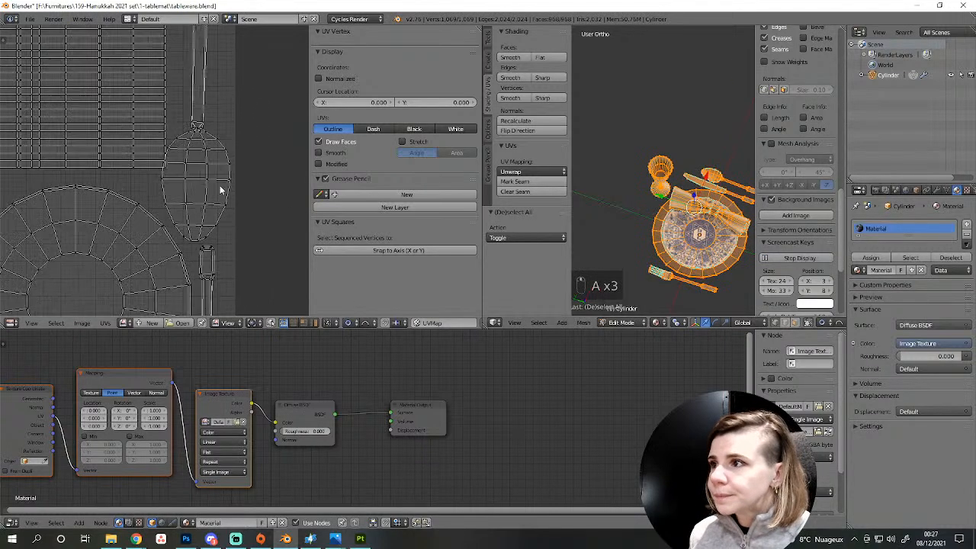
# Nudge the UV vertices on the spoon bowl's outer edge about 0.007 inward and 0.002 down, away from the neighbouring rectangular grid island.
pyautogui.scroll(3, 181, 219)
pyautogui.rightClick(184, 202)
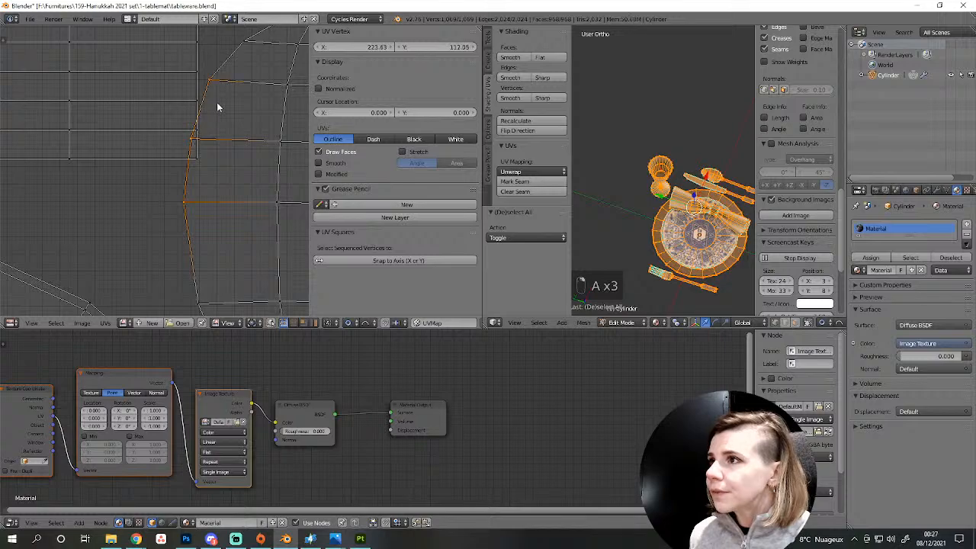
pyautogui.scroll(-6, 246, 231)
pyautogui.scroll(2, 218, 224)
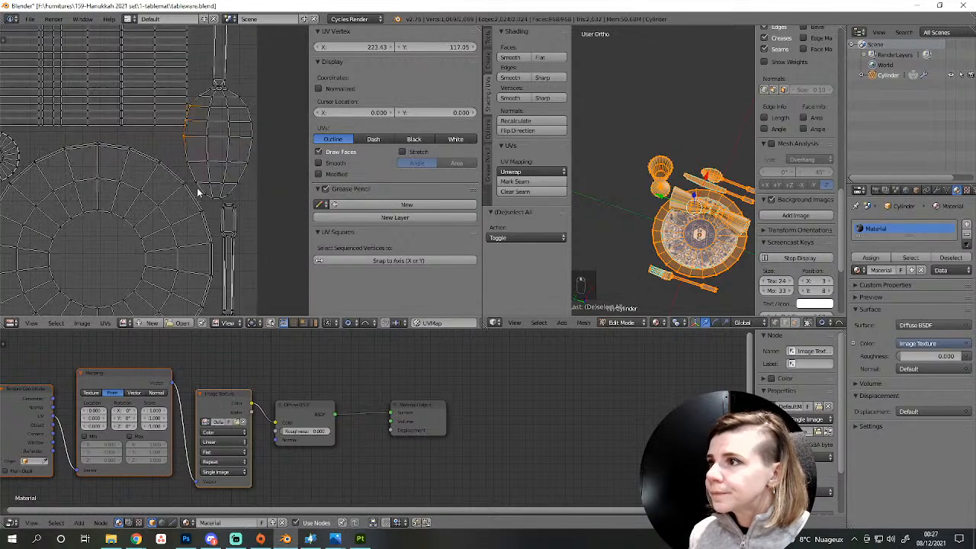
pyautogui.scroll(2, 197, 192)
pyautogui.scroll(-6, 194, 213)
pyautogui.scroll(5, 189, 251)
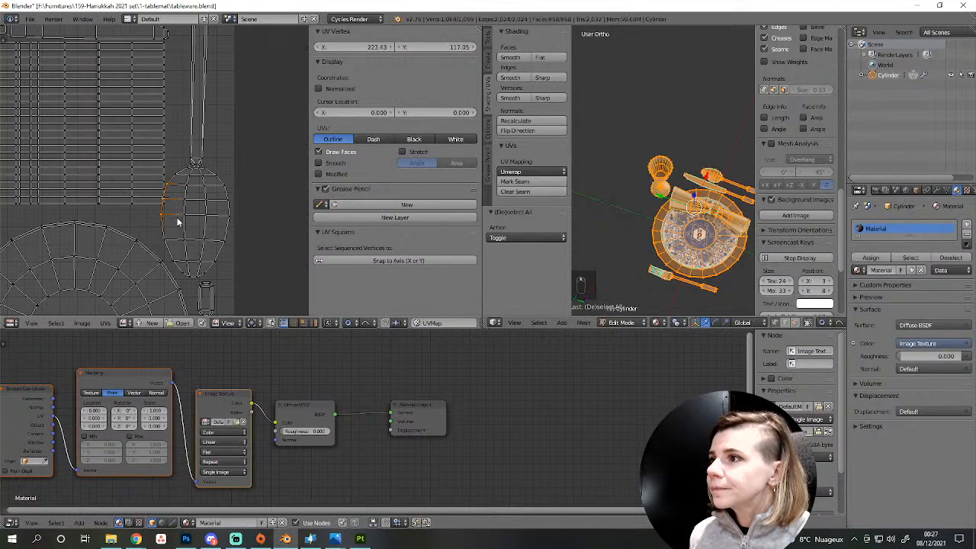
pyautogui.press('f')
pyautogui.scroll(3, 271, 224)
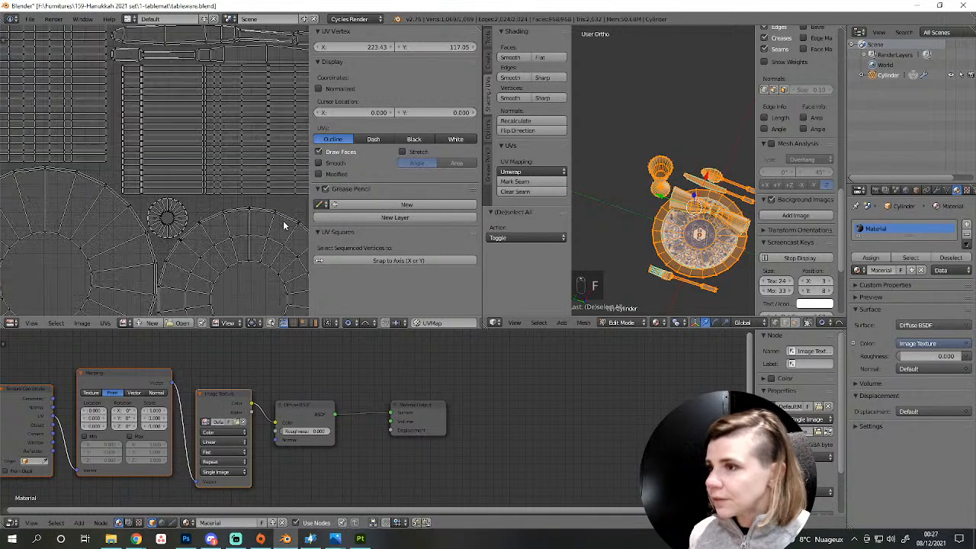
pyautogui.moveTo(259, 220); pyautogui.dragTo(302, 198, button='middle')
pyautogui.scroll(3, 114, 181)
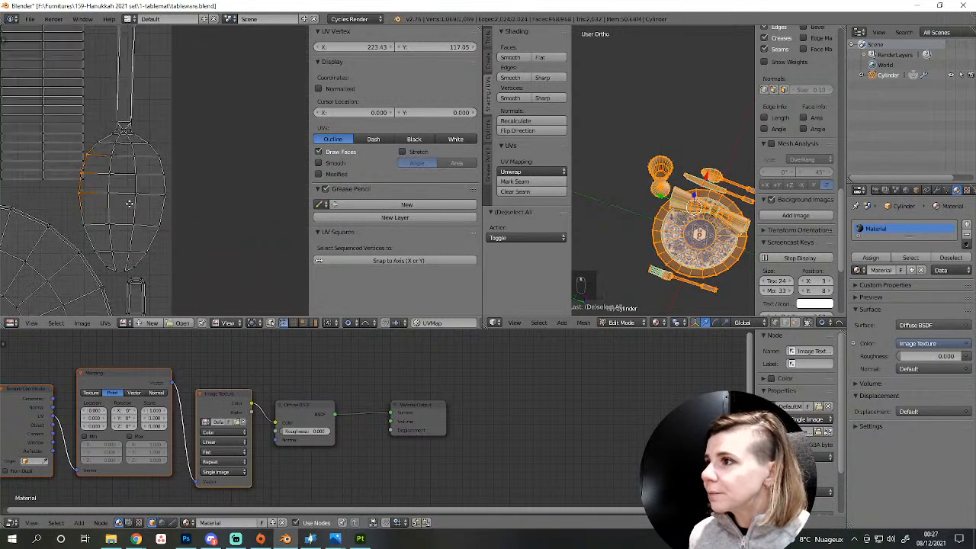
pyautogui.moveTo(115, 181); pyautogui.dragTo(186, 225, button='middle')
pyautogui.press('g')
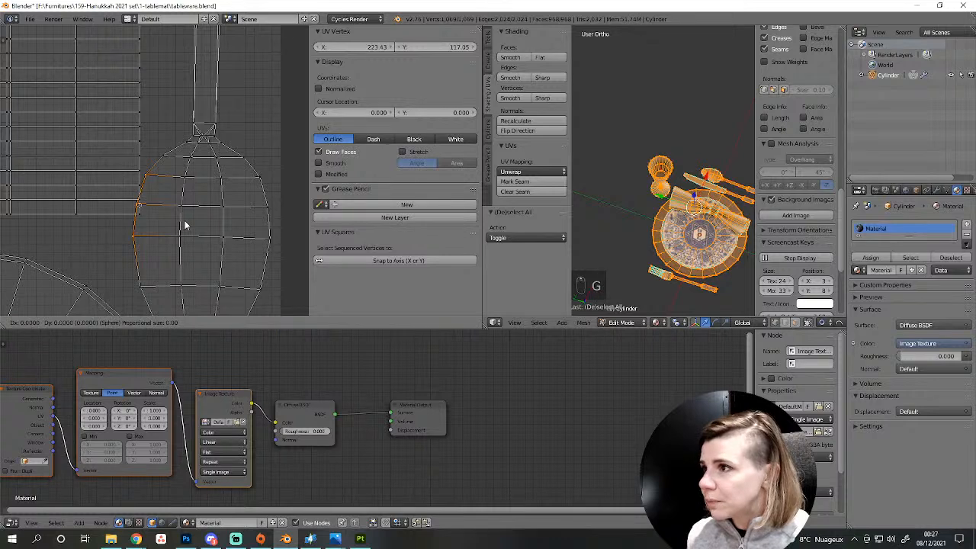
pyautogui.click(191, 226)
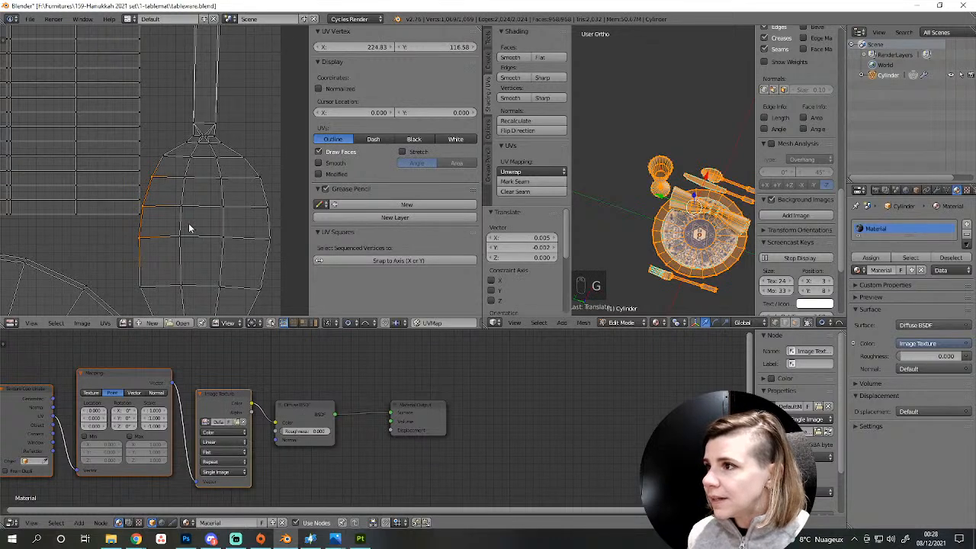
pyautogui.press('g')
pyautogui.click(191, 228)
pyautogui.scroll(-5, 205, 233)
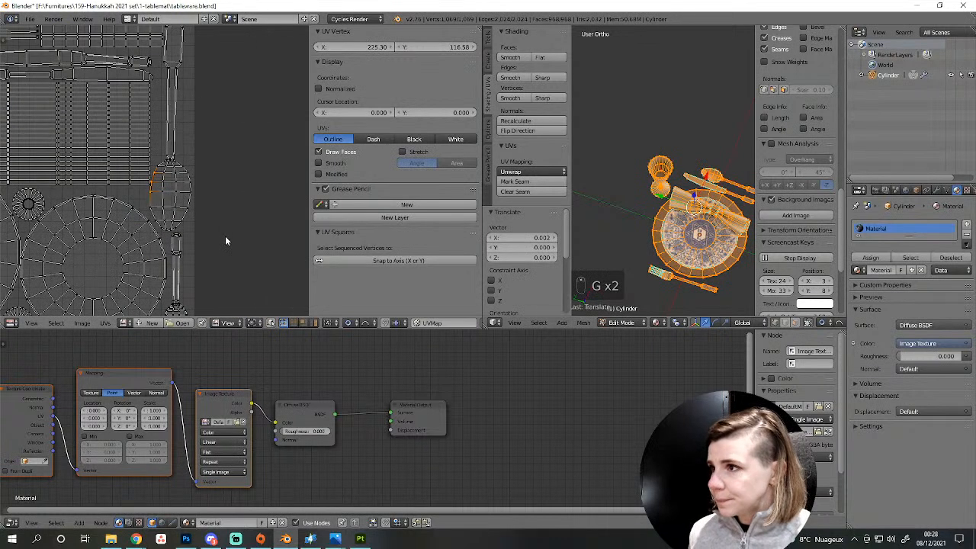
# Deselect the UVs, return to Object Mode and save over tableware.blend.
pyautogui.press('a')
pyautogui.press('Tab')
pyautogui.hotkey('ctrl', 's')
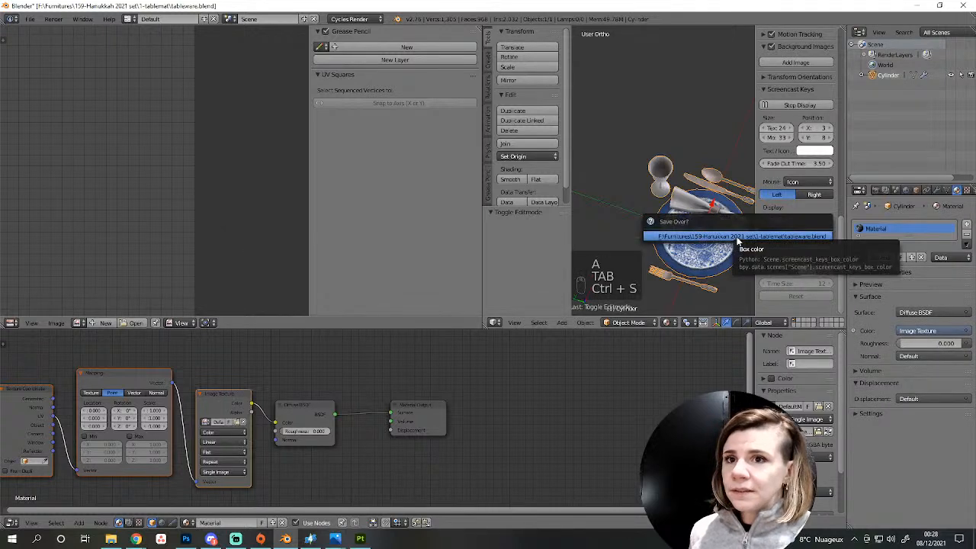
pyautogui.click(737, 241)
# Export the selected tableware mesh as OBJ, overwriting tableware.obj in the 1-tablemat folder.
pyautogui.click(29, 18)
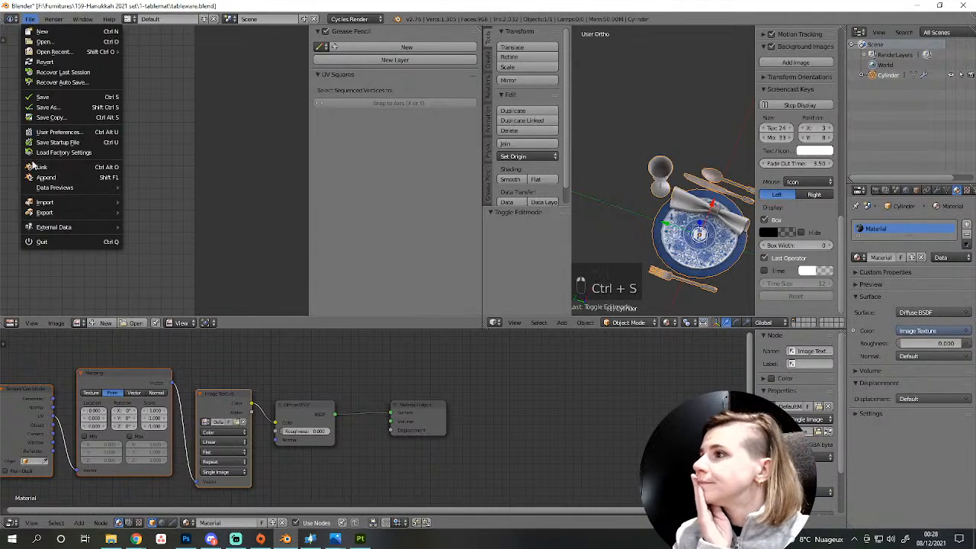
pyautogui.moveTo(46, 212)
pyautogui.click(160, 263)
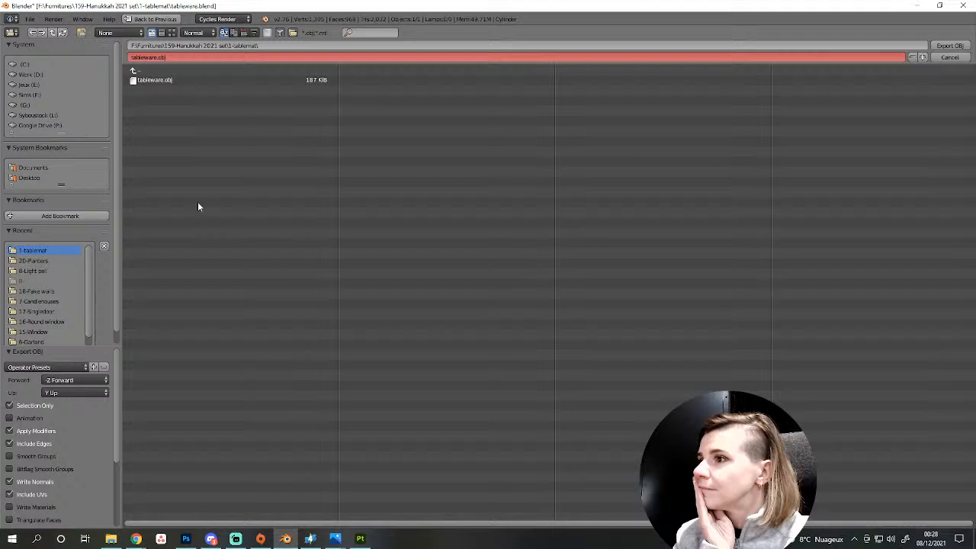
pyautogui.doubleClick(202, 78)
# Switch to Substance 3D Painter and reload the project's mesh from the tableware OBJ through the project configuration.
pyautogui.click(360, 538)
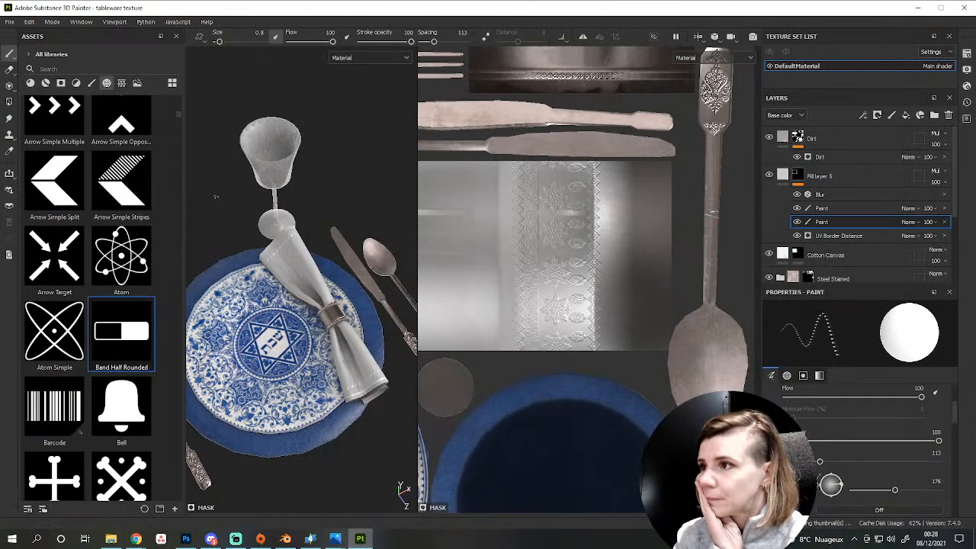
pyautogui.click(29, 21)
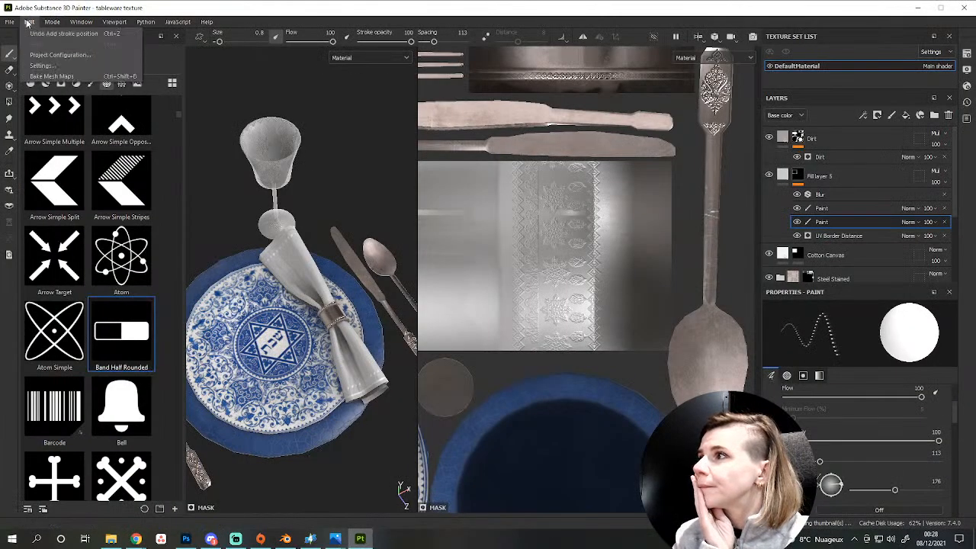
pyautogui.click(46, 55)
pyautogui.click(576, 199)
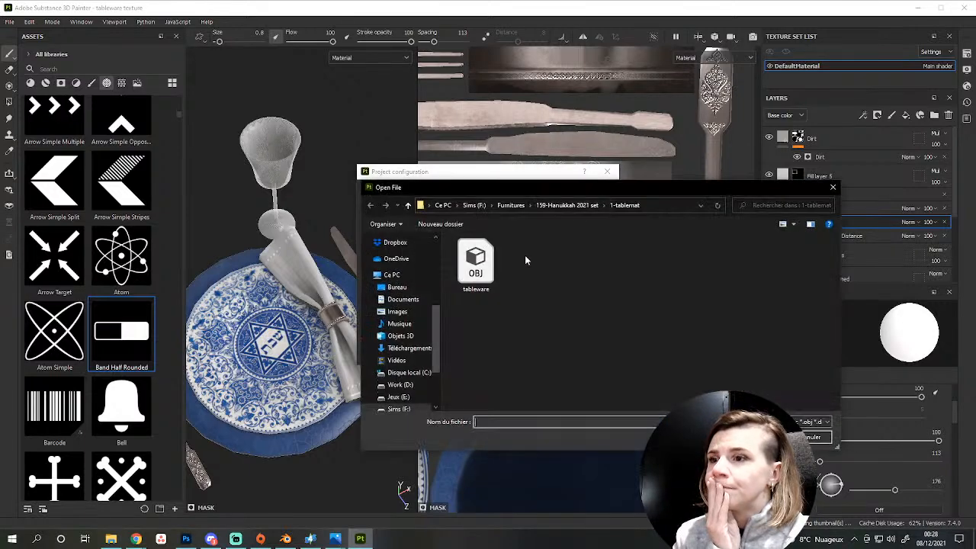
pyautogui.doubleClick(476, 263)
pyautogui.click(530, 357)
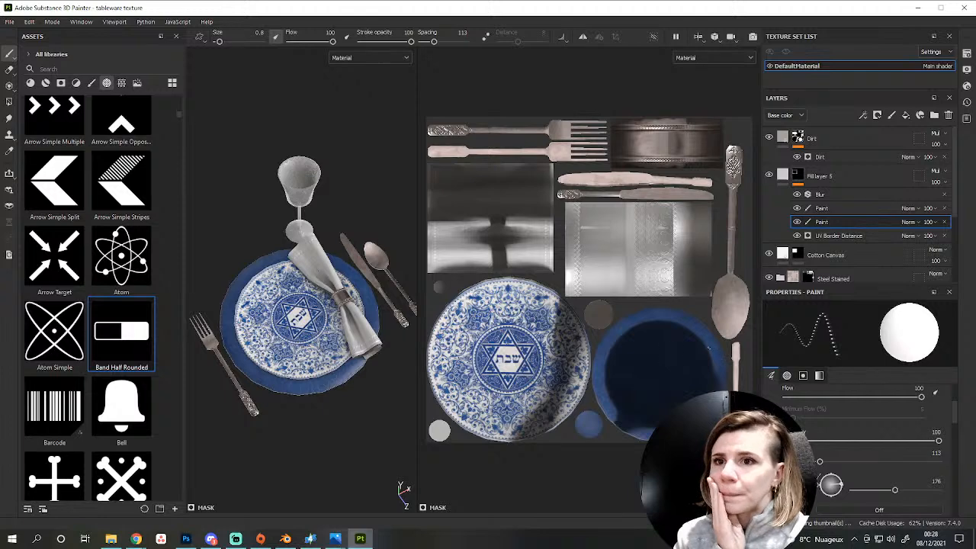
# Rebake the mesh maps for DefaultMaterial from the texture set settings.
pyautogui.click(966, 70)
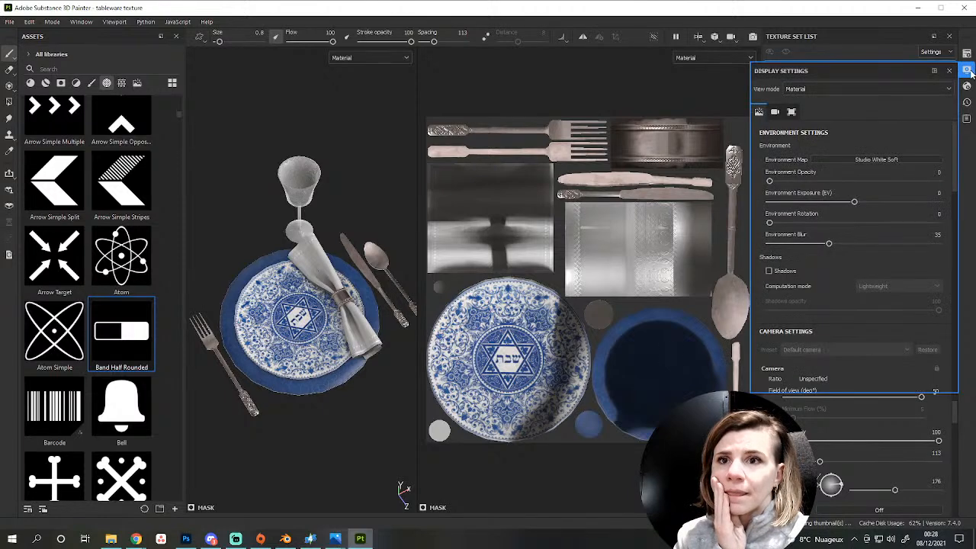
pyautogui.click(966, 54)
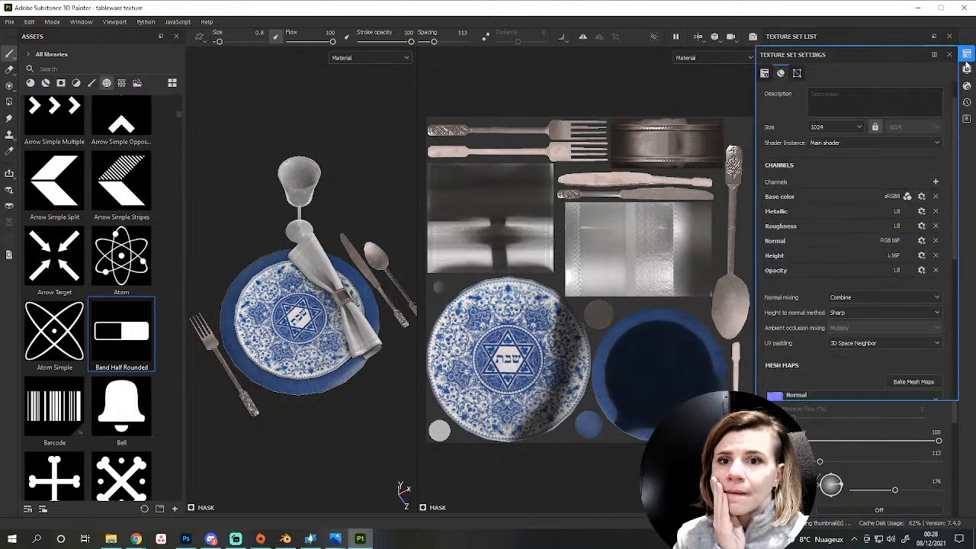
pyautogui.click(913, 381)
pyautogui.click(624, 429)
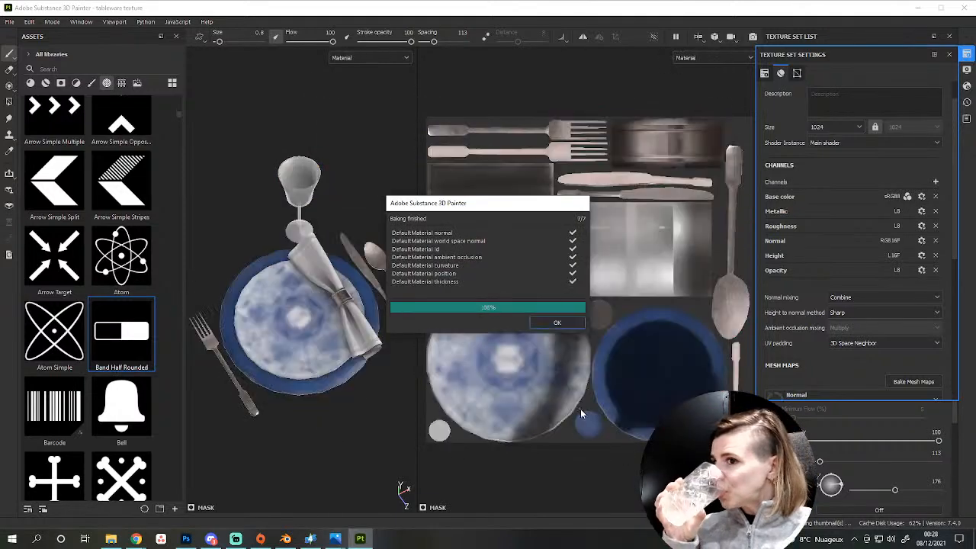
pyautogui.click(557, 323)
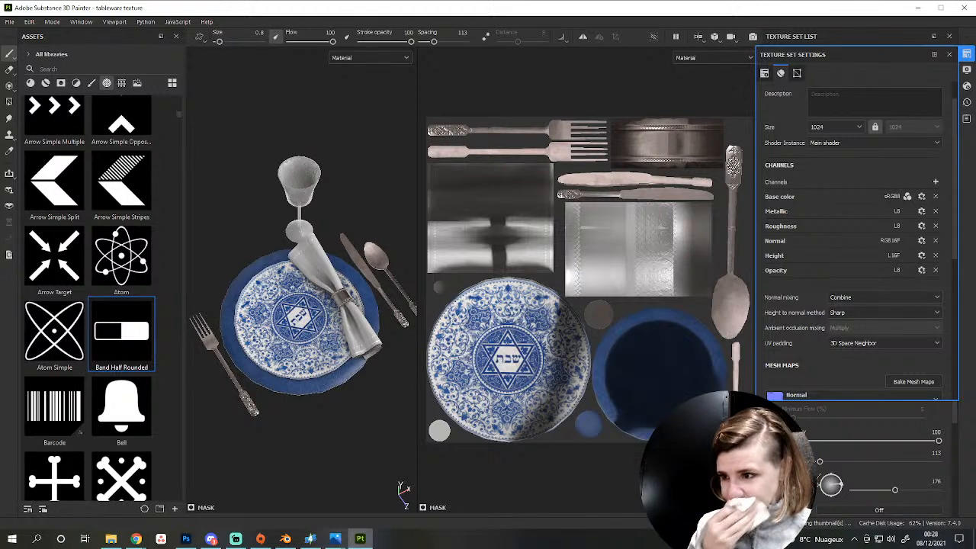
# Export the texture with the 2D View output template to the 1-tablemat folder.
pyautogui.moveTo(311, 542)
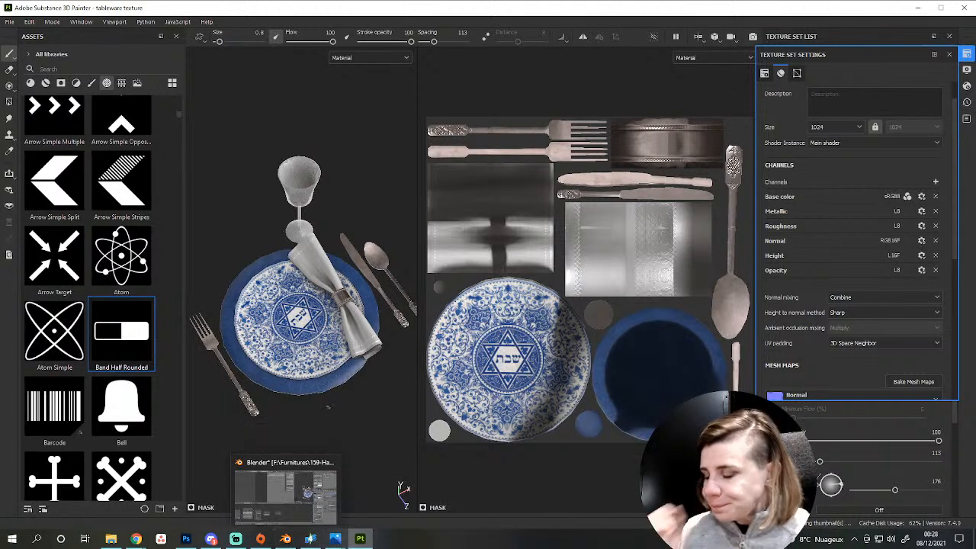
pyautogui.hotkey('ctrl', 'shift', 'e')
pyautogui.click(476, 160)
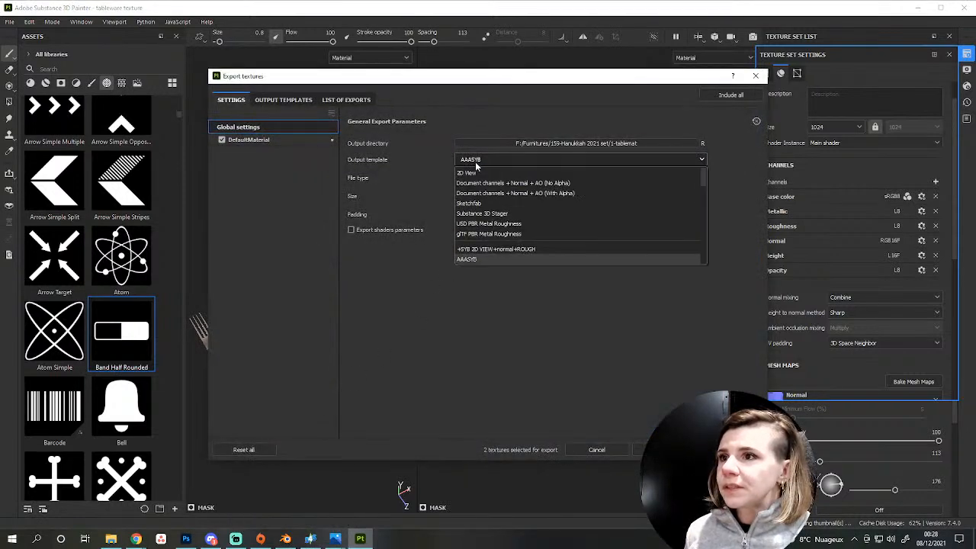
pyautogui.click(482, 174)
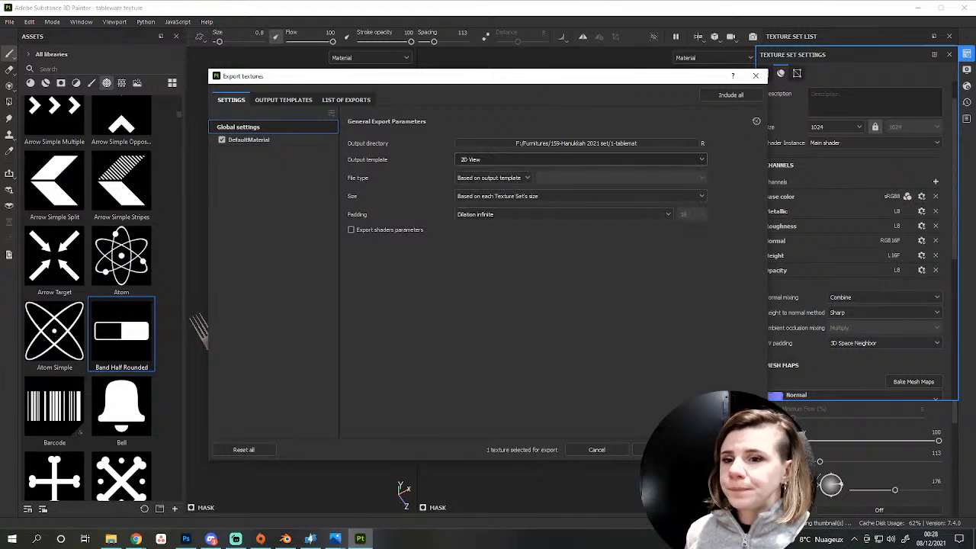
pyautogui.click(731, 449)
# Export only DefaultMaterial's Normal and Roughness maps using the AAASYB output template.
pyautogui.click(235, 100)
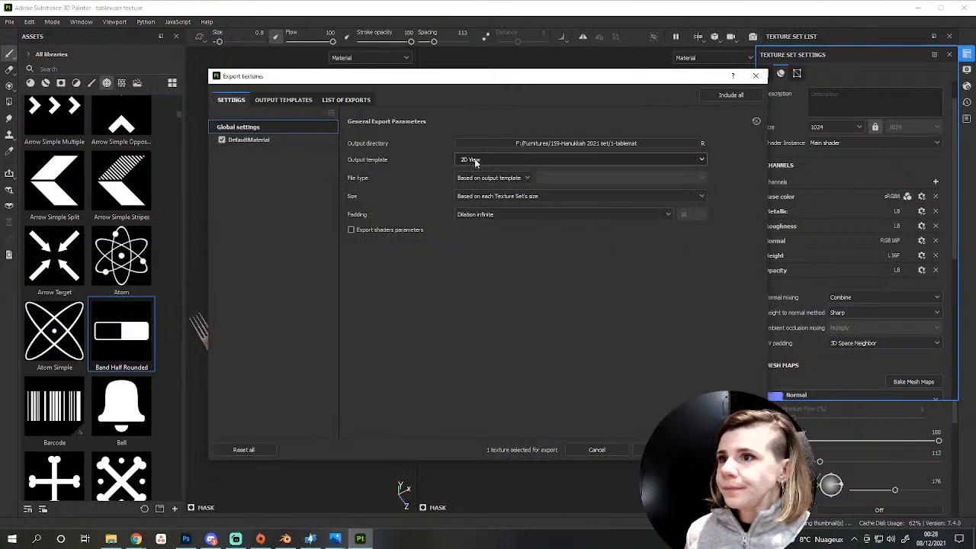
pyautogui.click(476, 160)
pyautogui.click(461, 256)
pyautogui.click(282, 140)
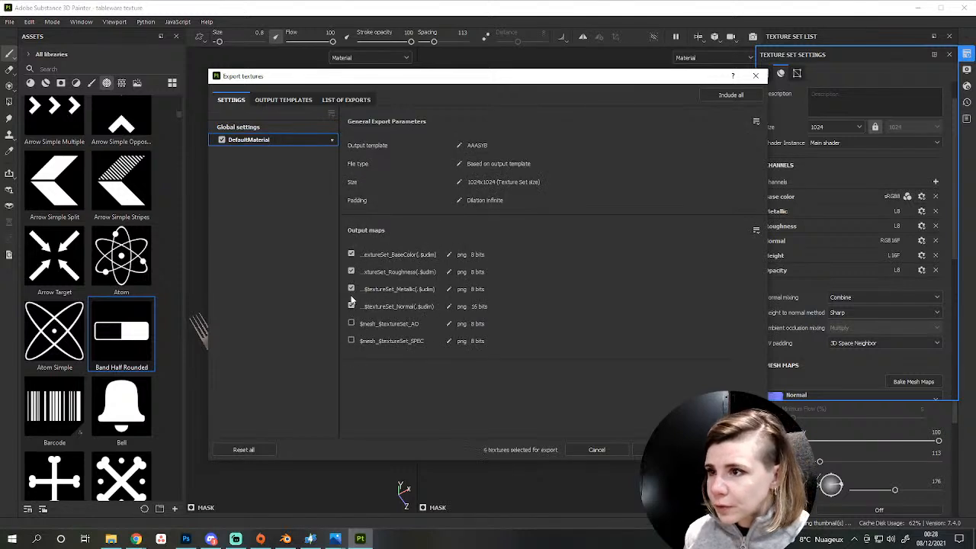
pyautogui.click(730, 450)
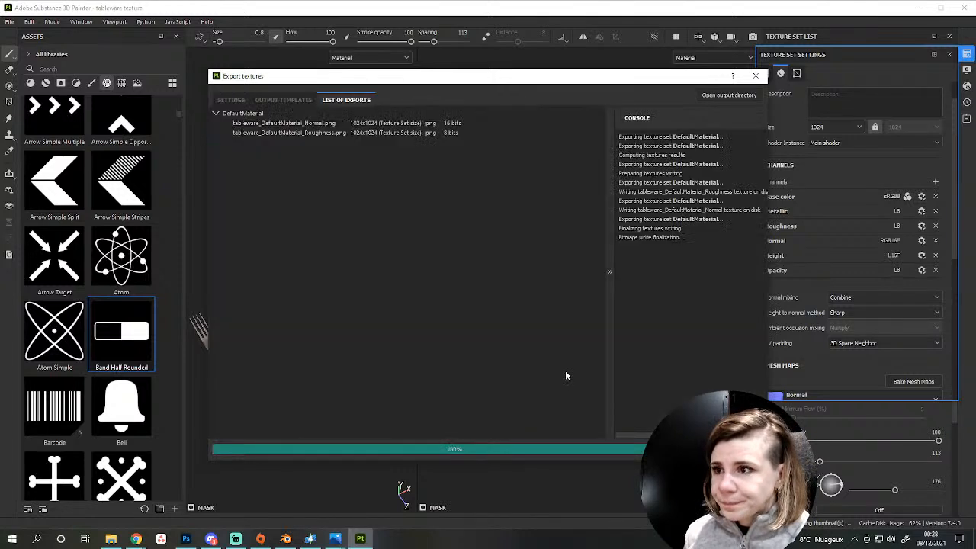
# Switch to Sims 4 Studio and leave the open package to return to the Base Game object list.
pyautogui.click(291, 542)
pyautogui.click(360, 540)
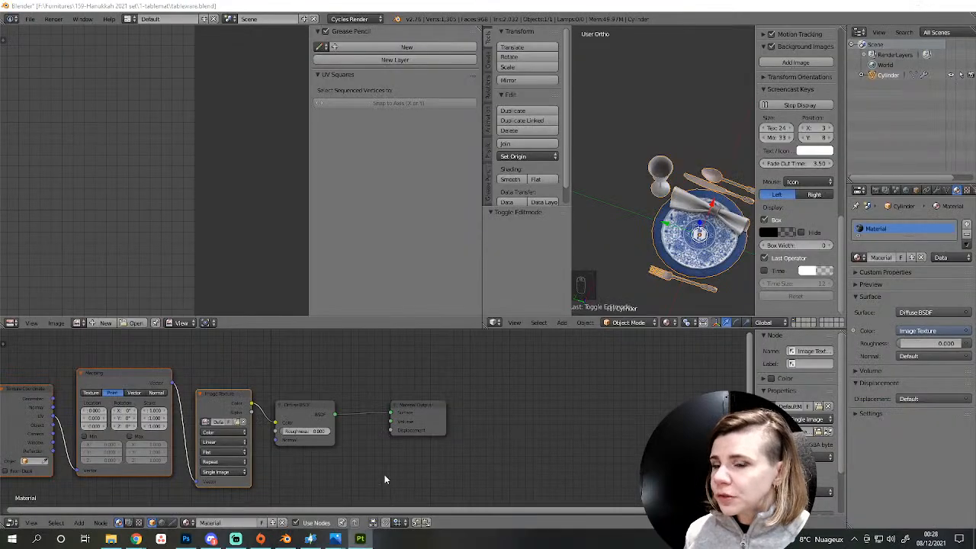
pyautogui.click(310, 539)
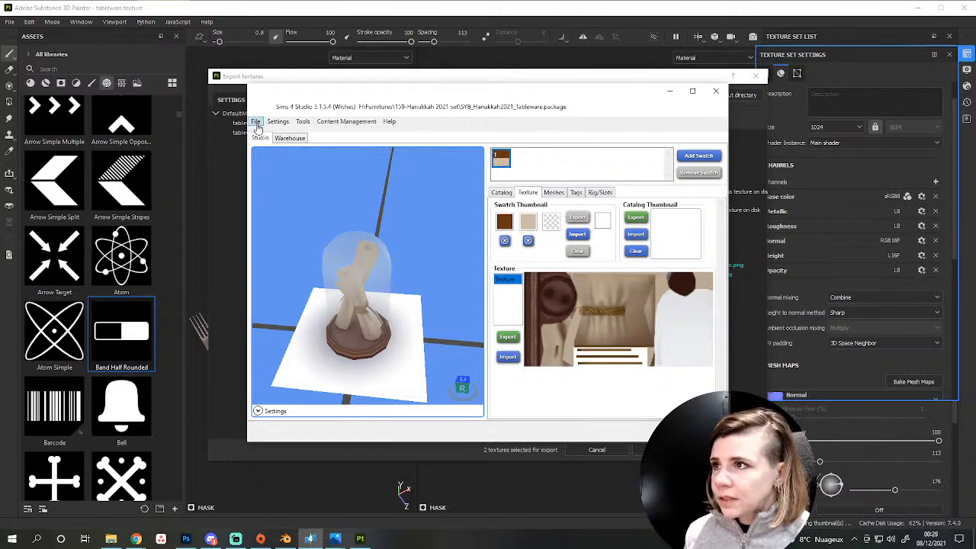
pyautogui.click(257, 123)
pyautogui.click(272, 140)
pyautogui.click(420, 256)
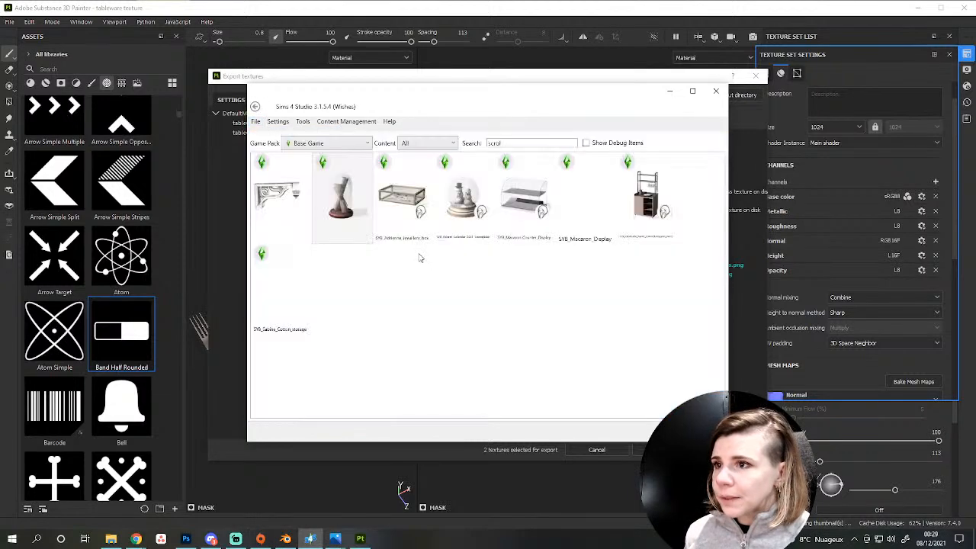
# Clone the snow globe object as SYB_Hanukkah2021_Tableware, replacing the existing package.
pyautogui.click(459, 190)
pyautogui.click(695, 430)
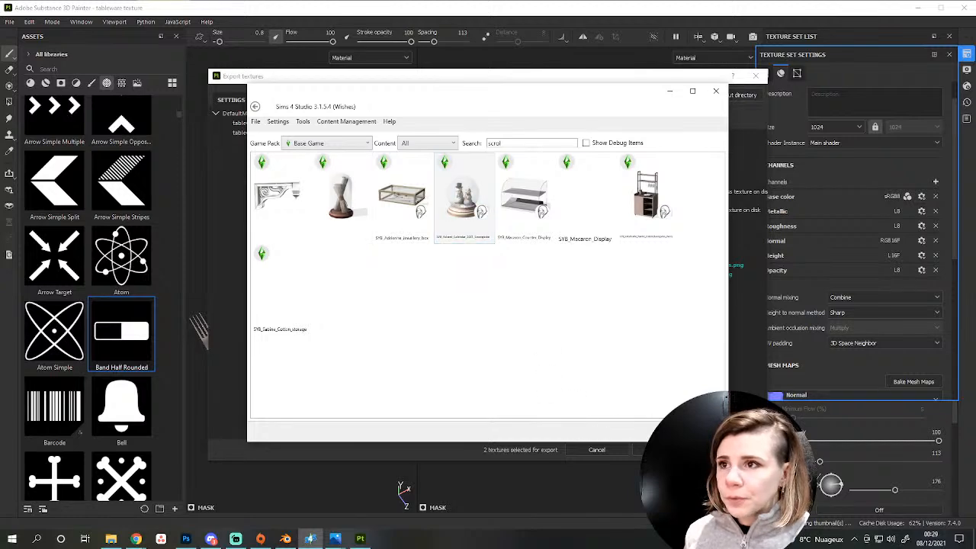
pyautogui.doubleClick(391, 196)
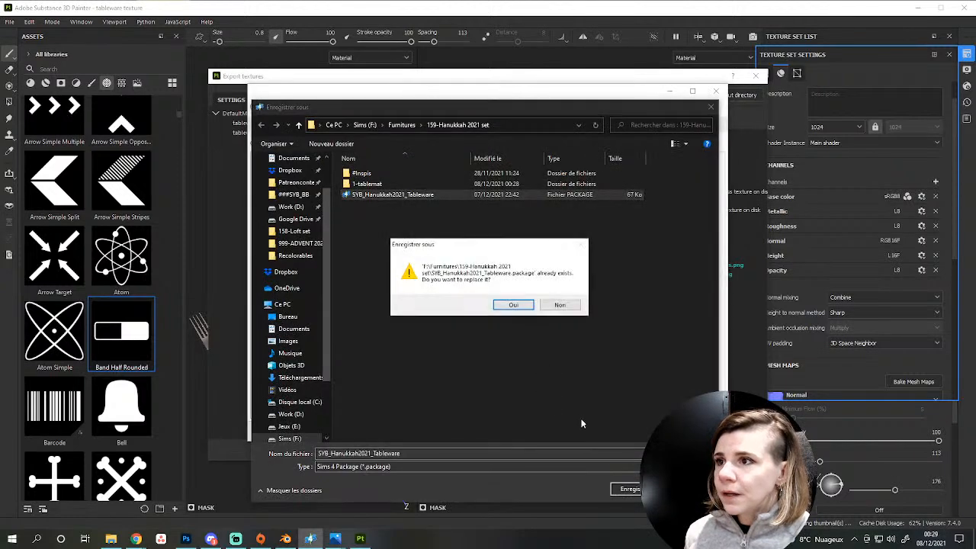
pyautogui.click(514, 305)
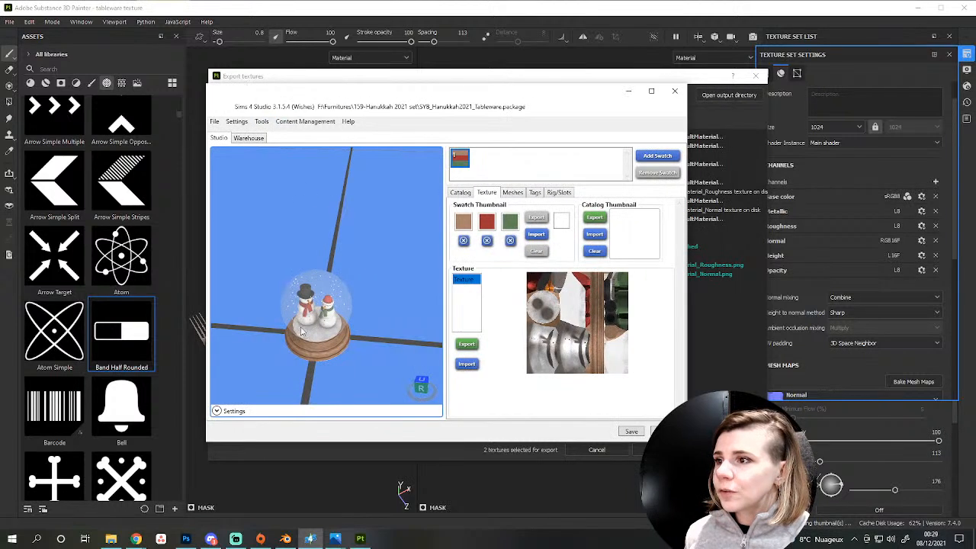
# Examine the snow globe preview and the last two small DST images in the package's resource list.
pyautogui.scroll(4, 311, 336)
pyautogui.moveTo(310, 336); pyautogui.dragTo(247, 175, button='right')
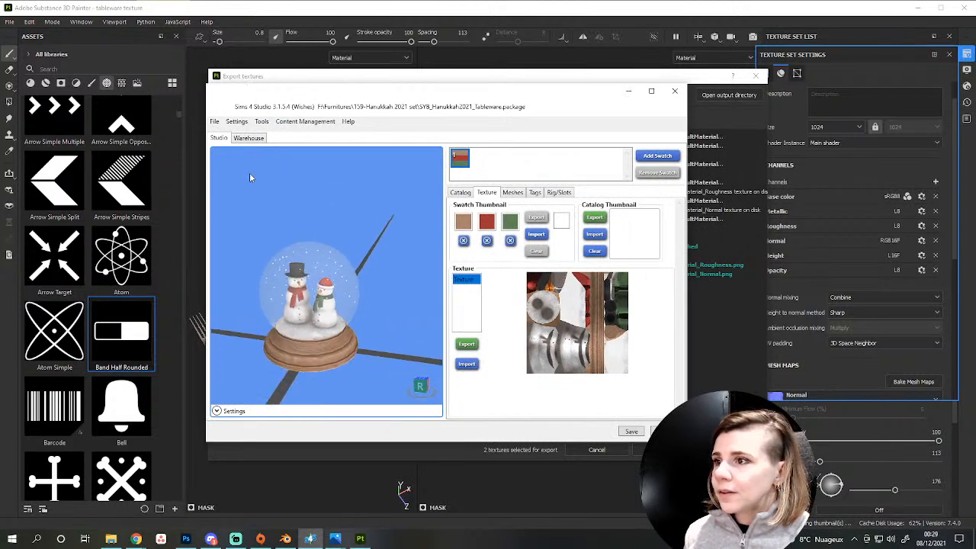
pyautogui.click(247, 138)
pyautogui.scroll(1, 279, 312)
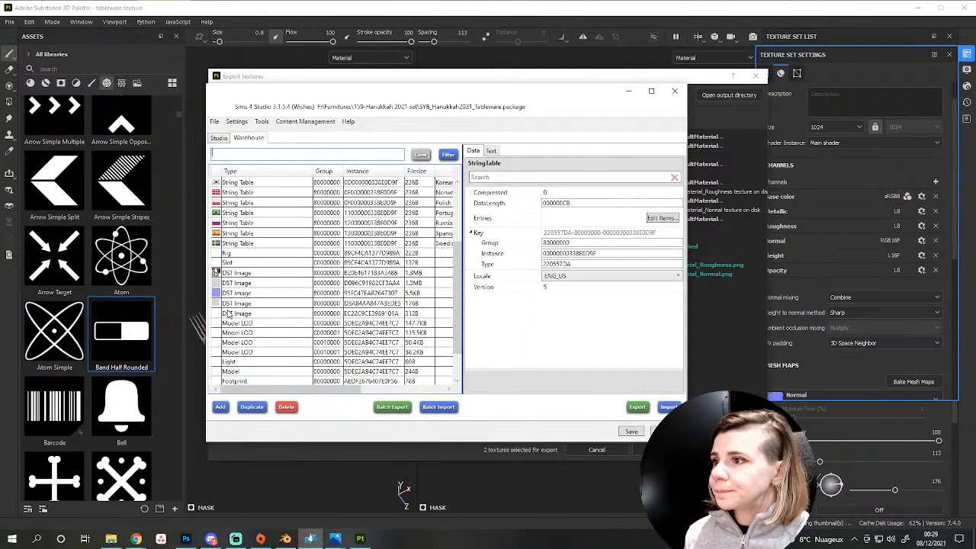
pyautogui.click(233, 303)
pyautogui.click(239, 313)
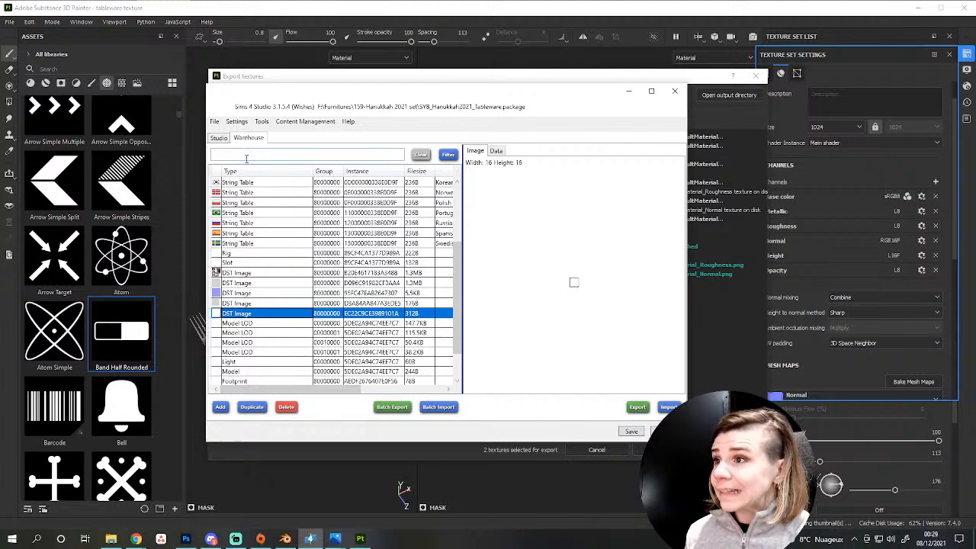
pyautogui.click(219, 138)
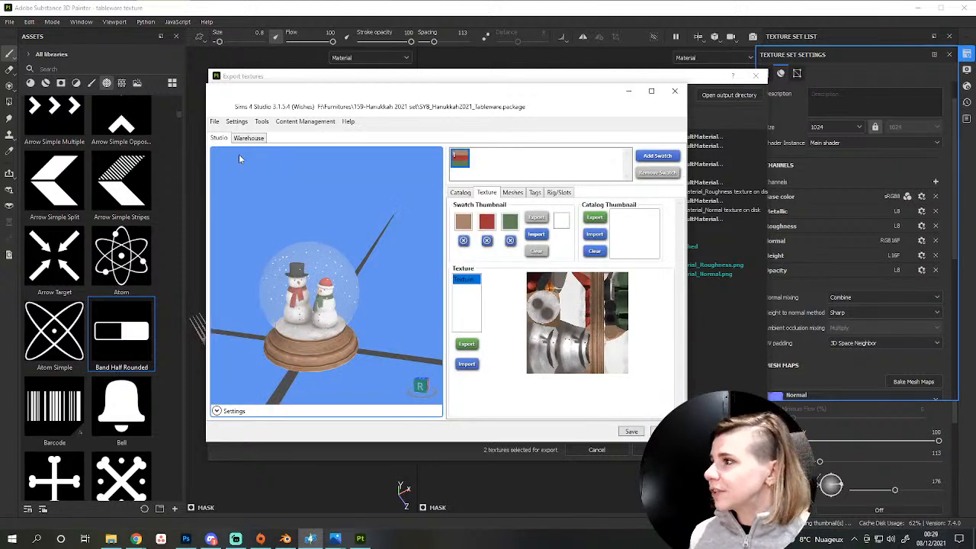
# Switch to Blender, enlarge the 3D view of the tableware, and add a plane mesh.
pyautogui.click(286, 538)
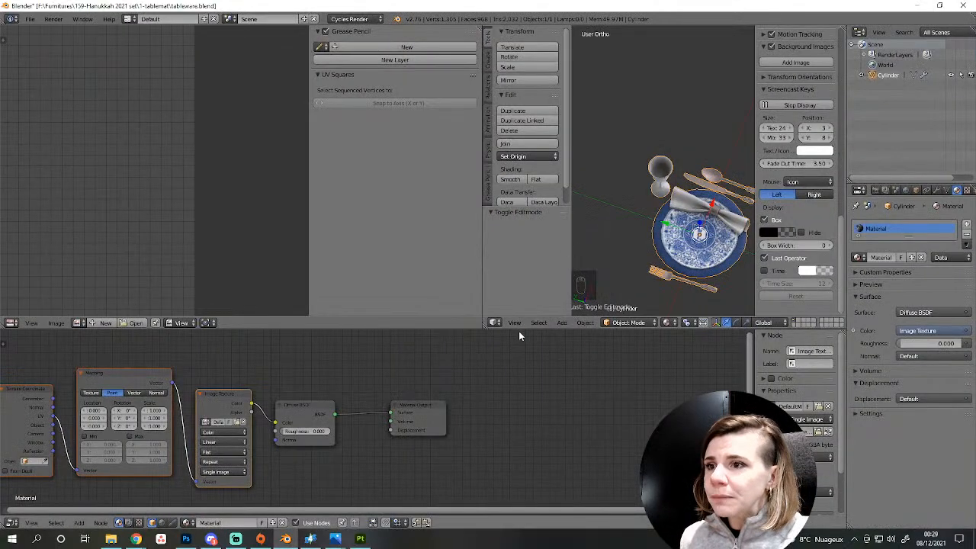
pyautogui.moveTo(518, 329); pyautogui.dragTo(488, 474)
pyautogui.moveTo(481, 398); pyautogui.dragTo(242, 387)
pyautogui.scroll(-5, 462, 350)
pyautogui.scroll(5, 518, 376)
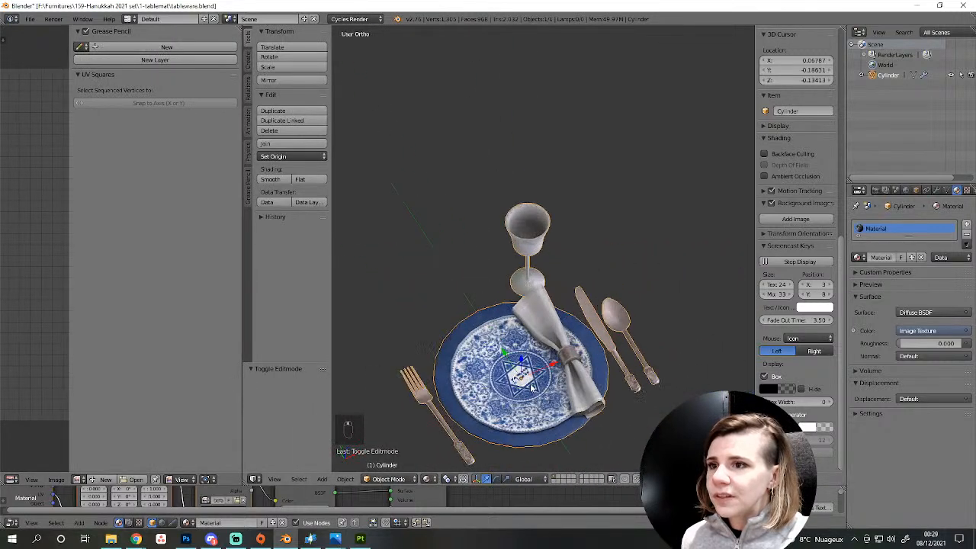
pyautogui.keyDown('shift'); pyautogui.moveTo(531, 387); pyautogui.dragTo(491, 326, button='middle'); pyautogui.keyUp('shift')
pyautogui.hotkey('shift', 'a')
pyautogui.moveTo(502, 370)
pyautogui.click(577, 371)
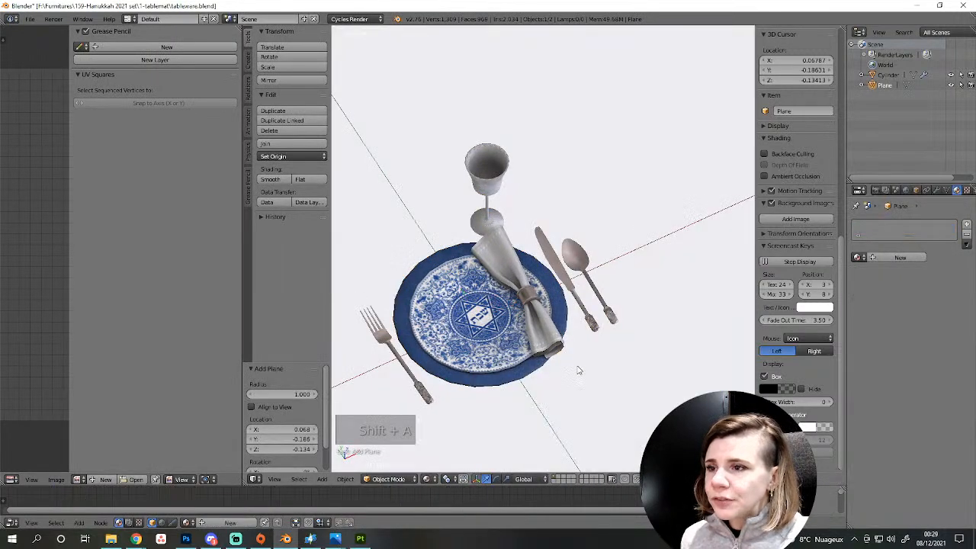
# Scale the new plane down to about 0.038 of its size.
pyautogui.scroll(-8, 587, 358)
pyautogui.press('z')
pyautogui.press('s')
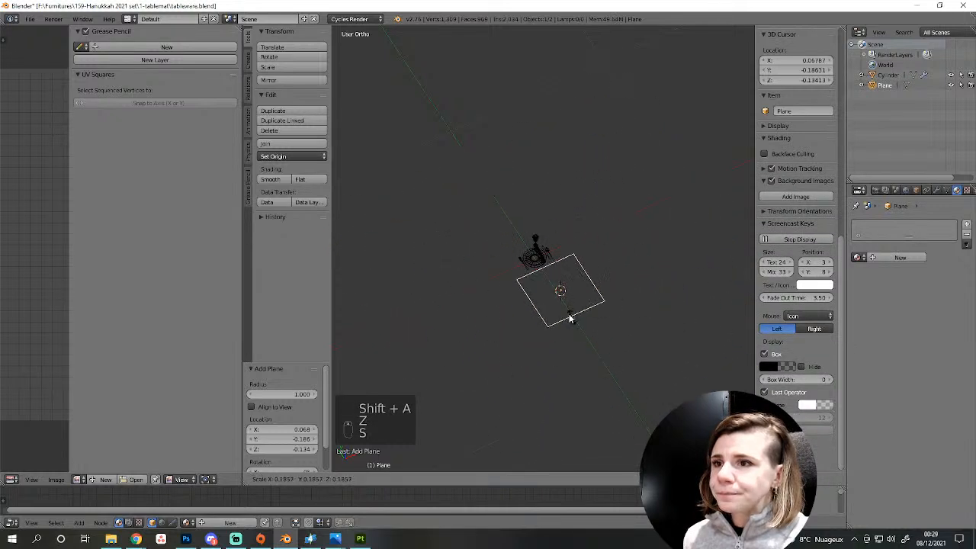
pyautogui.click(564, 294)
pyautogui.scroll(2, 537, 395)
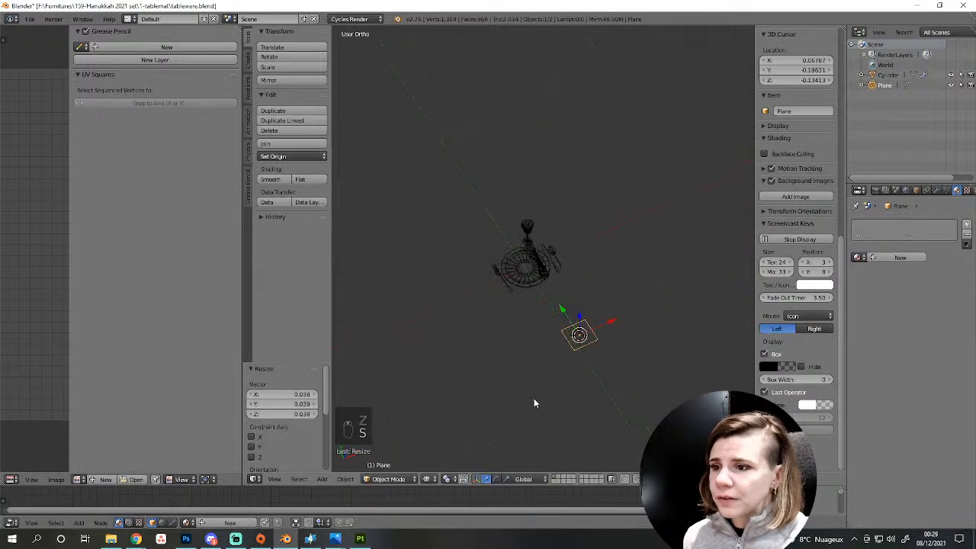
# Reset the 3D cursor to the world origin and snap the plane onto it beneath the plate.
pyautogui.click(447, 478)
pyautogui.click(458, 456)
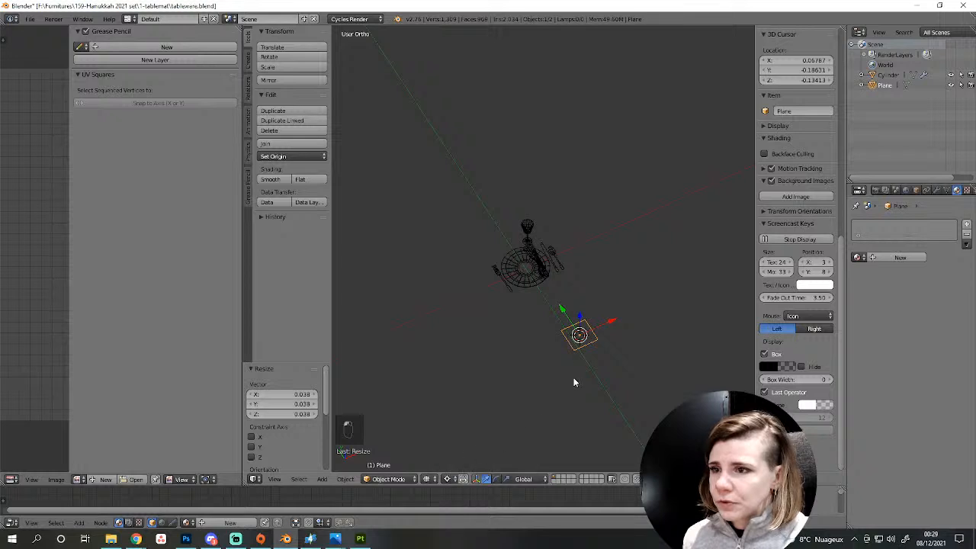
pyautogui.press('KP_7')
pyautogui.hotkey('shift', 'c')
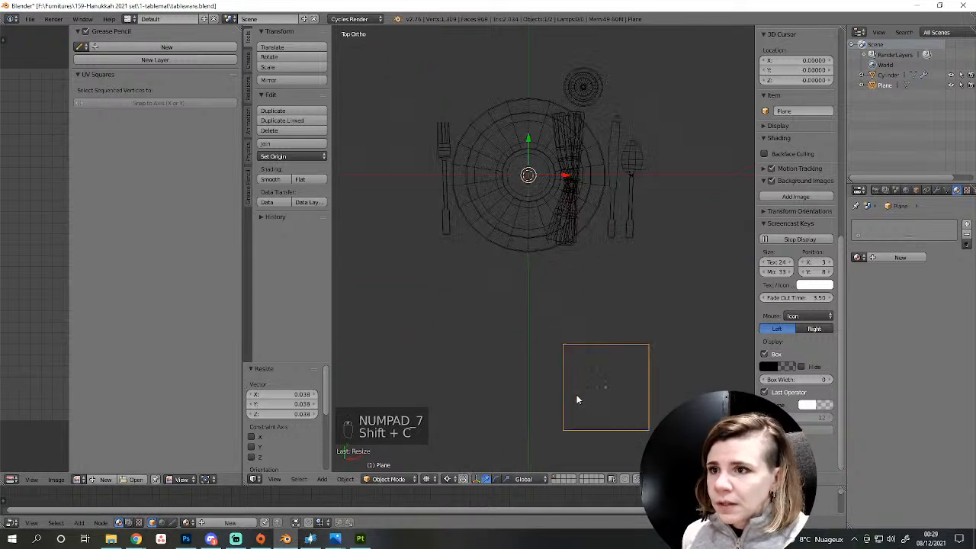
pyautogui.hotkey('shift', 's')
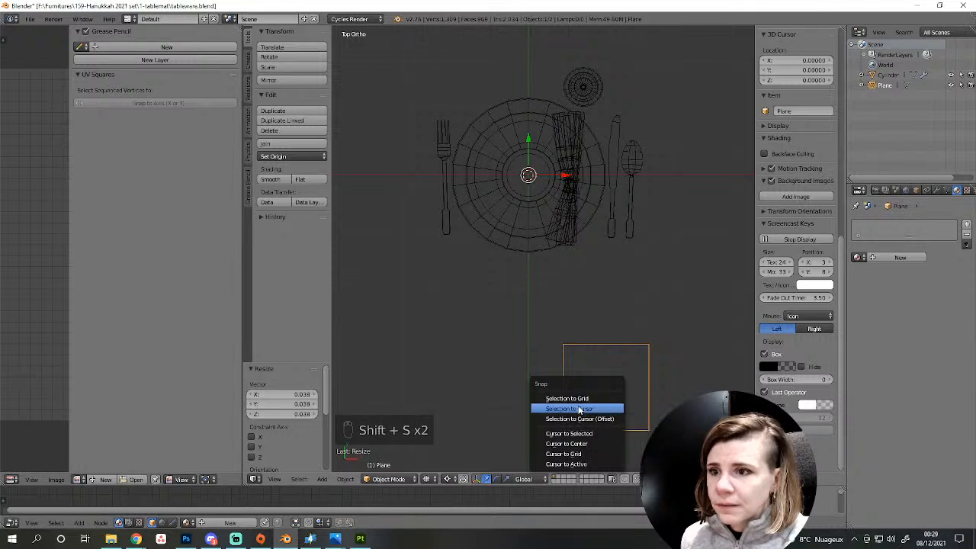
pyautogui.click(588, 408)
pyautogui.moveTo(587, 405)
pyautogui.mouseDown(button='middle')
pyautogui.moveTo(530, 233)
pyautogui.moveTo(549, 328)
pyautogui.mouseUp(button='middle')
pyautogui.press('z')
pyautogui.press('z')
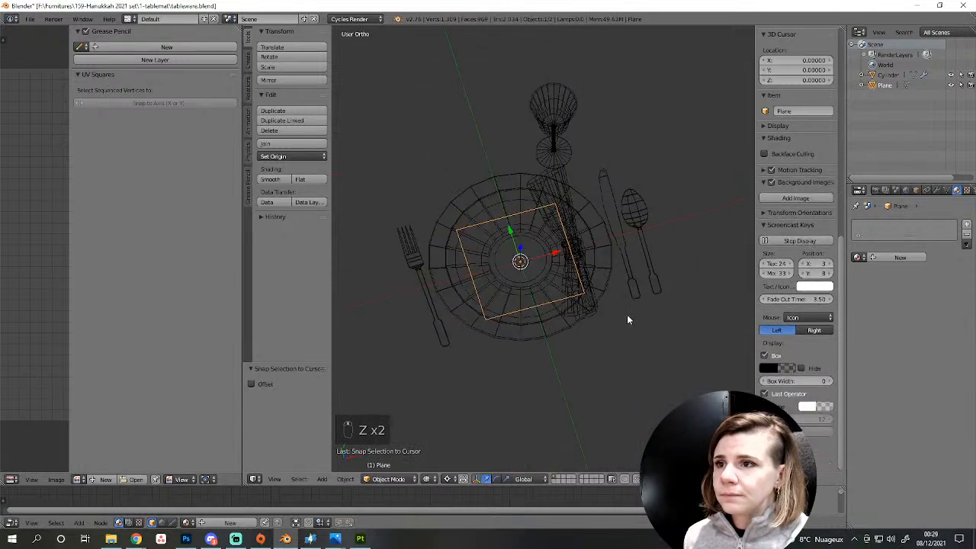
# Shrink the plane in several passes to a tiny speck at the plate's centre and check that the tableware hides it.
pyautogui.press('s')
pyautogui.click(542, 267)
pyautogui.scroll(3, 626, 331)
pyautogui.press('s')
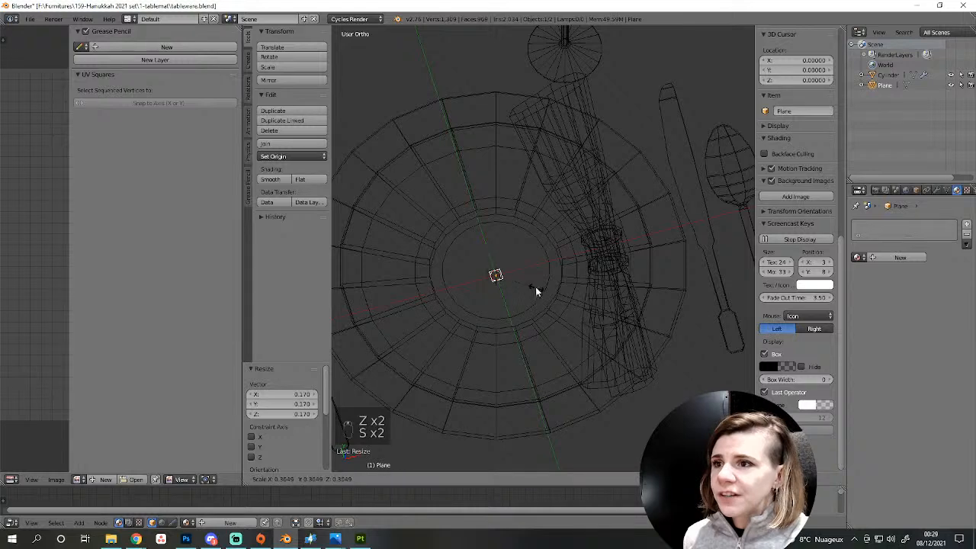
pyautogui.click(535, 287)
pyautogui.press('s')
pyautogui.click(530, 287)
pyautogui.press('s')
pyautogui.click(544, 291)
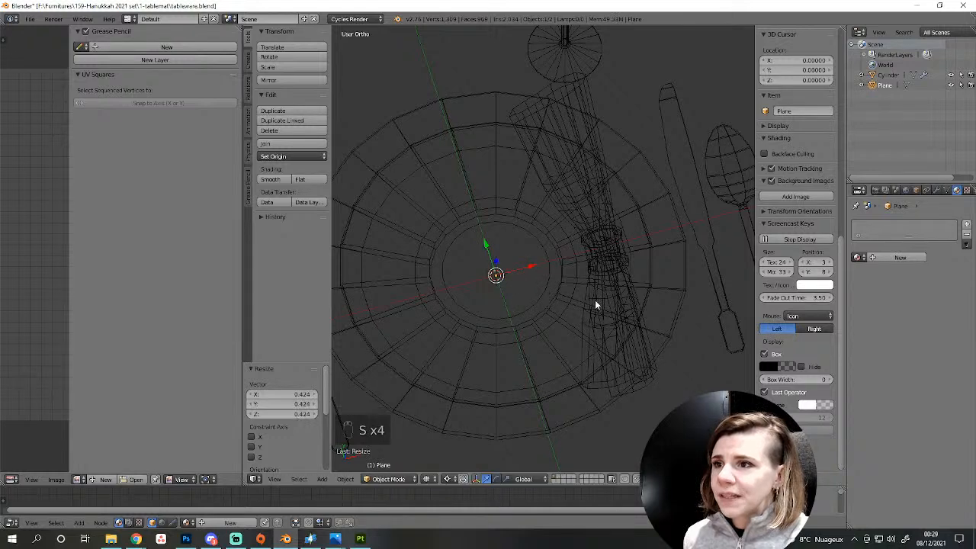
pyautogui.scroll(-2, 594, 300)
pyautogui.press('s')
pyautogui.click(558, 296)
pyautogui.press('KP_1')
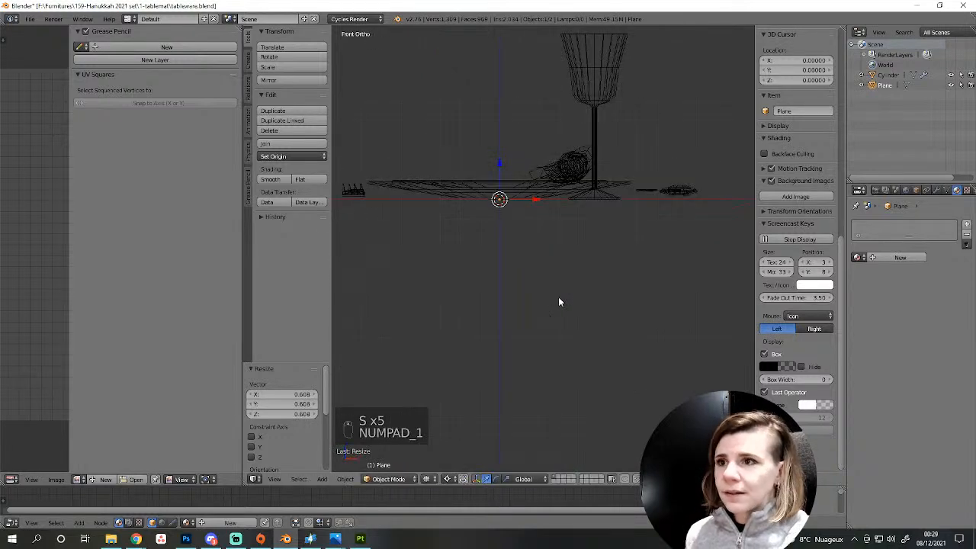
pyautogui.press('z')
pyautogui.moveTo(521, 262)
pyautogui.mouseDown(button='middle')
pyautogui.moveTo(460, 194)
pyautogui.moveTo(463, 230)
pyautogui.mouseUp(button='middle')
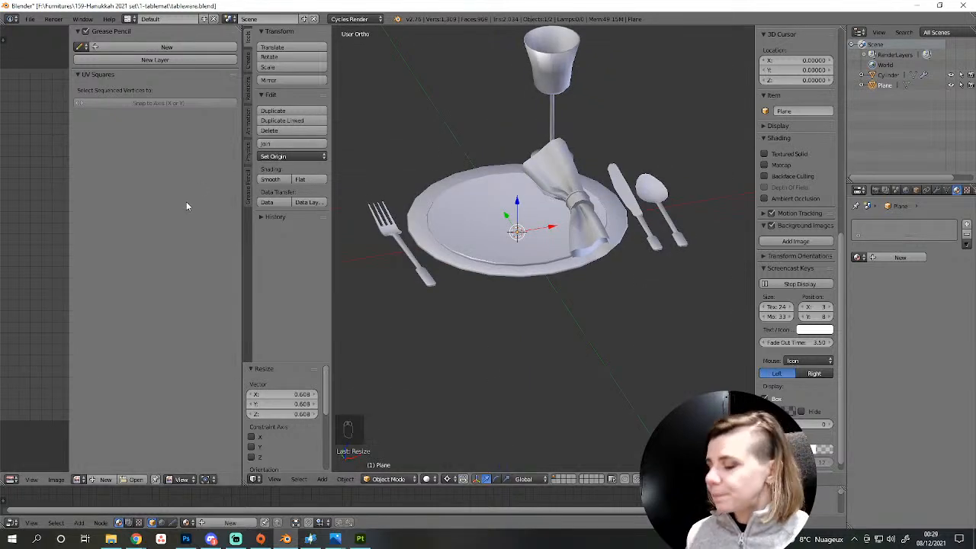
# Unwrap the plane, shrink its UVs to almost a point, and move them near the left edge of the UV space.
pyautogui.press('n')
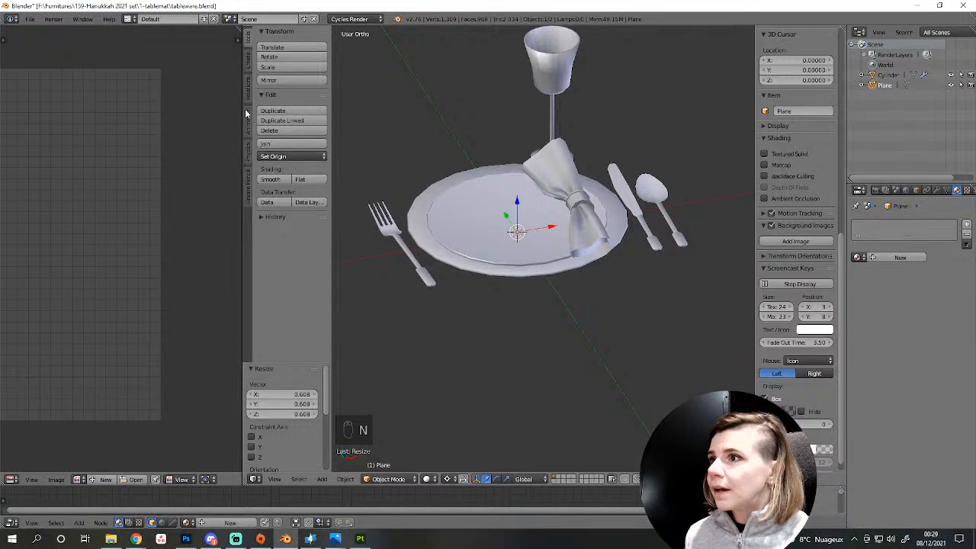
pyautogui.press('Tab')
pyautogui.click(292, 171)
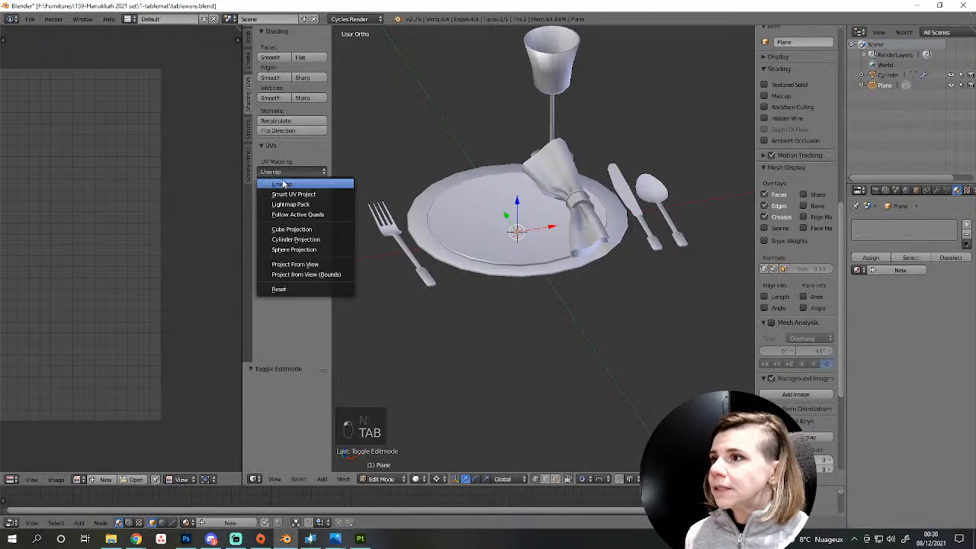
pyautogui.click(293, 183)
pyautogui.press('s')
pyautogui.click(78, 248)
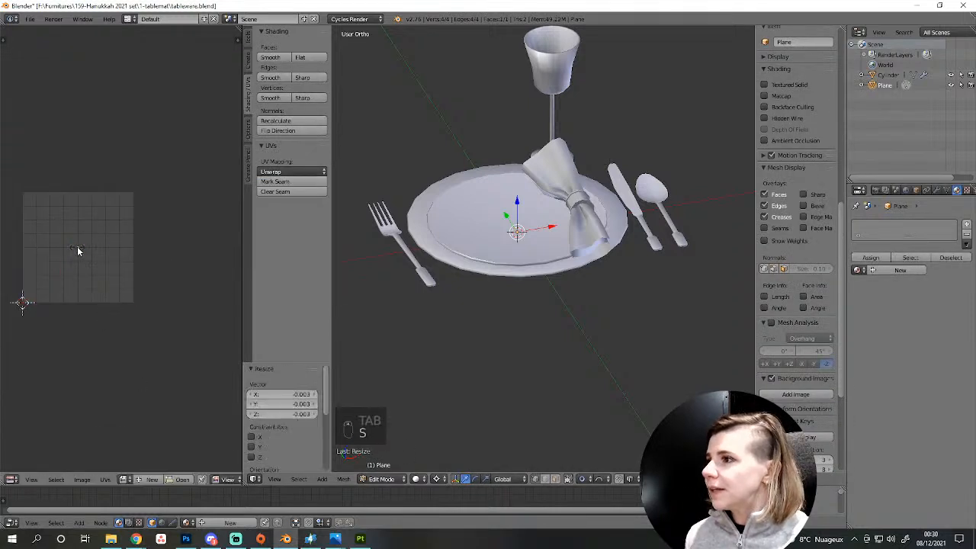
pyautogui.press('g')
pyautogui.click(27, 235)
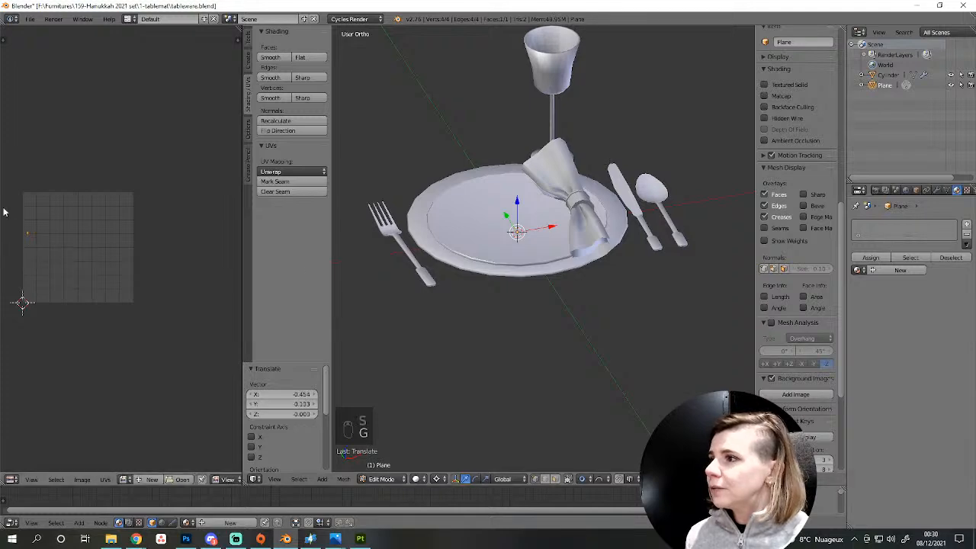
pyautogui.press('a')
pyautogui.press('Tab')
# Set the S4Studio CAS Tools cut number of the tableware mesh to 1.
pyautogui.moveTo(579, 229); pyautogui.dragTo(621, 284, button='middle')
pyautogui.press('z')
pyautogui.press('z')
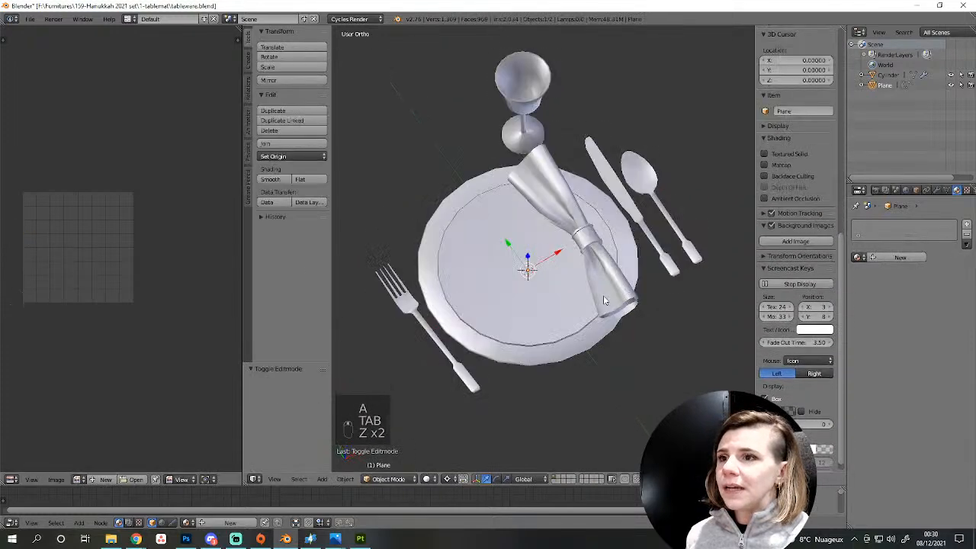
pyautogui.click(895, 190)
pyautogui.scroll(-2, 928, 431)
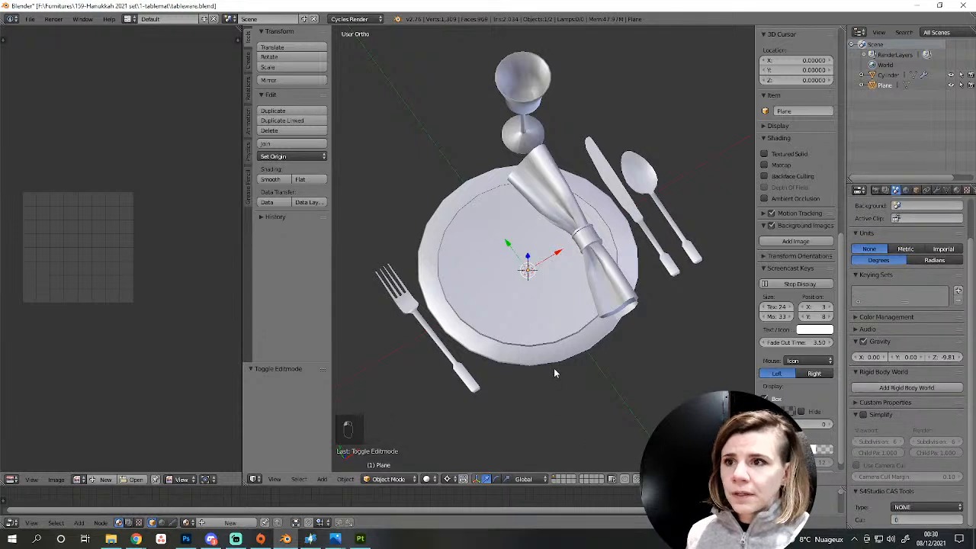
pyautogui.rightClick(562, 337)
pyautogui.click(929, 521)
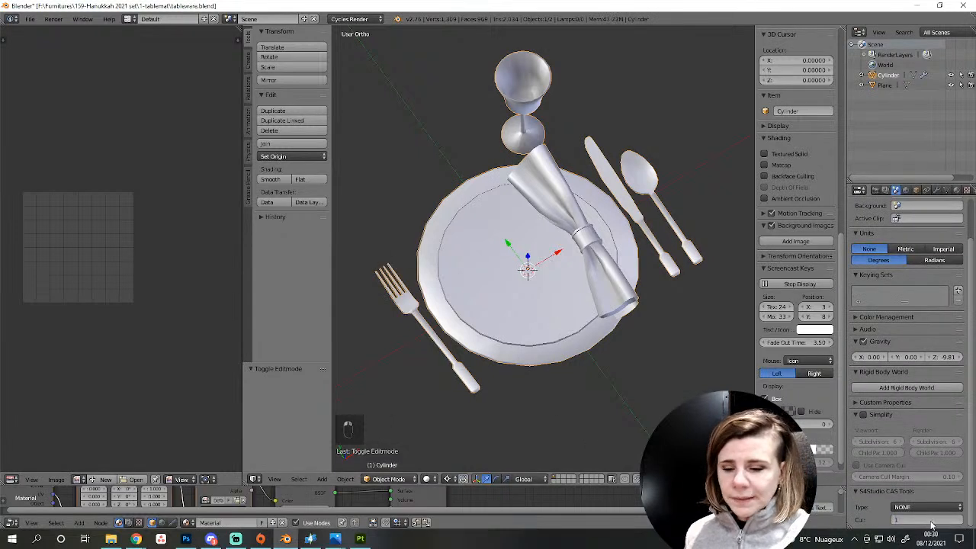
pyautogui.press('Return')
# Select all linked parts of the wine glass and separate them from the tableware into their own object.
pyautogui.moveTo(660, 335); pyautogui.dragTo(566, 340, button='middle')
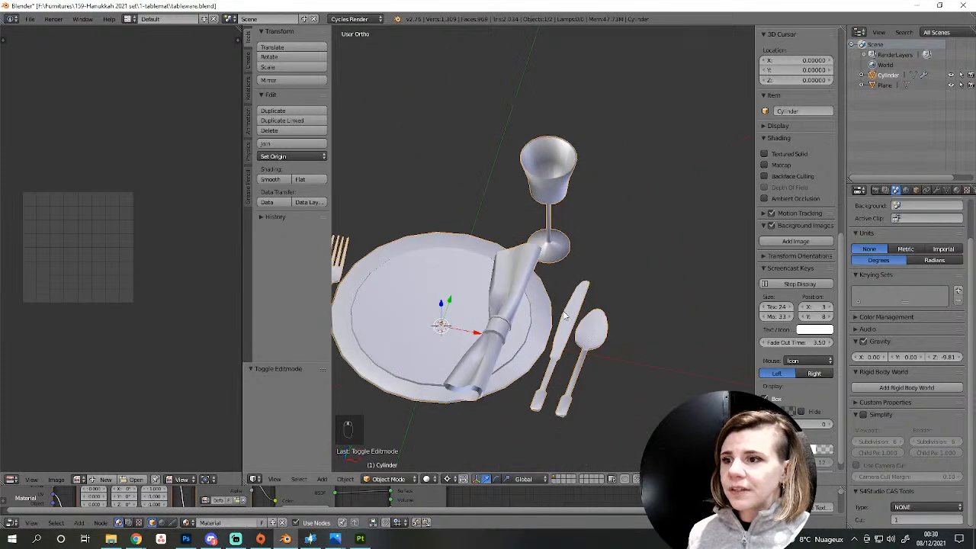
pyautogui.scroll(3, 564, 315)
pyautogui.press('Tab')
pyautogui.press('a')
pyautogui.press('a')
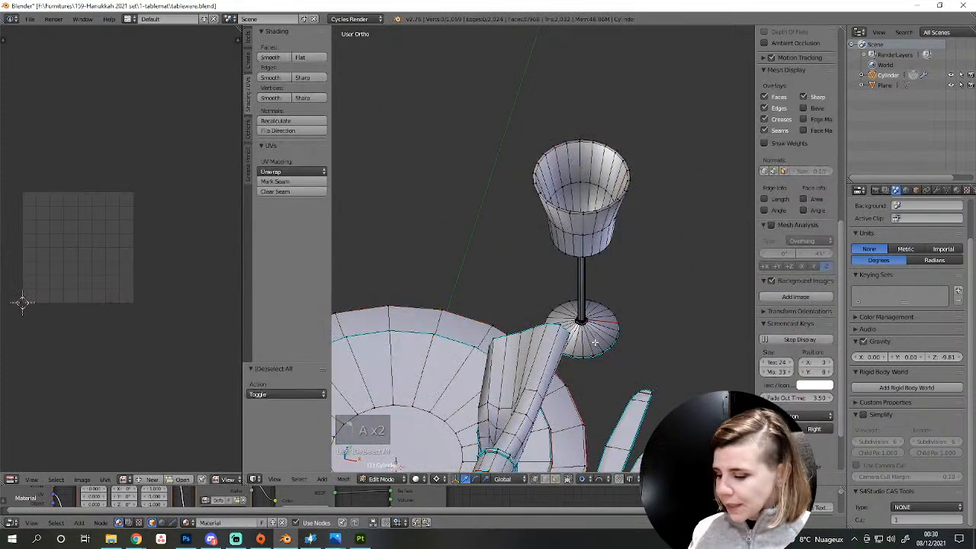
pyautogui.press('l')
pyautogui.press('l')
pyautogui.press('l')
pyautogui.press('l')
pyautogui.press('l')
pyautogui.press('p')
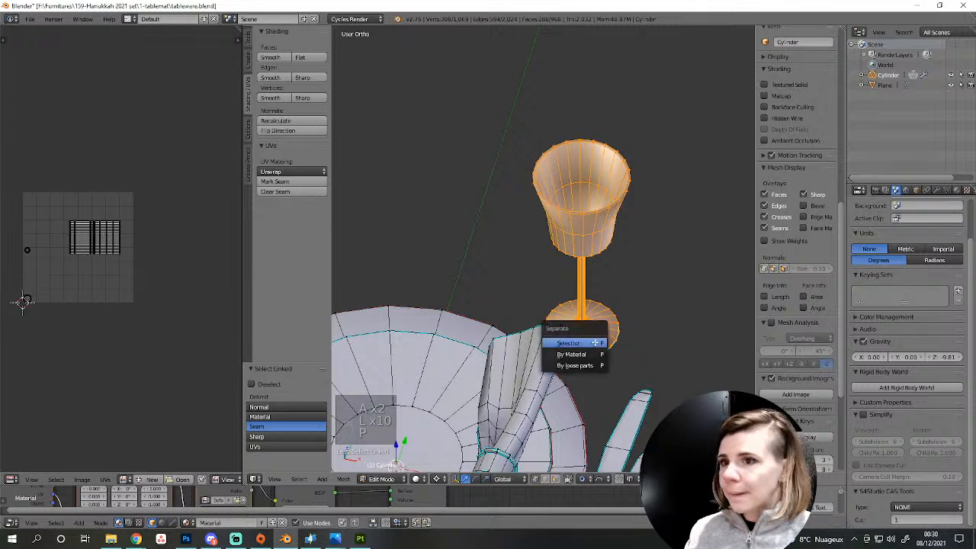
pyautogui.click(590, 345)
pyautogui.press('Tab')
# Set the separated wine glass's cut number to 2.
pyautogui.click(908, 520)
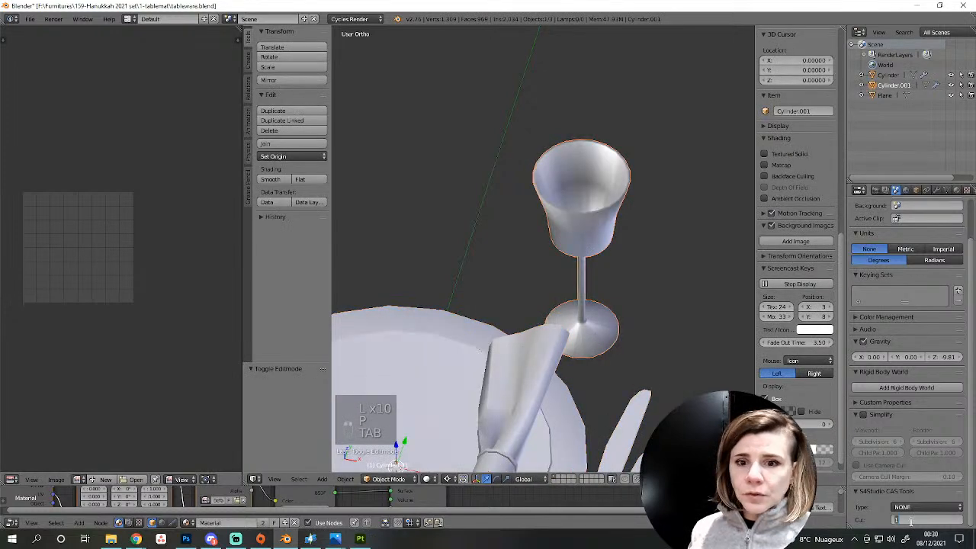
pyautogui.write('2')
pyautogui.press('Return')
# Rip the edges around the wine glass's rim in place and save over tableware.blend.
pyautogui.scroll(3, 669, 259)
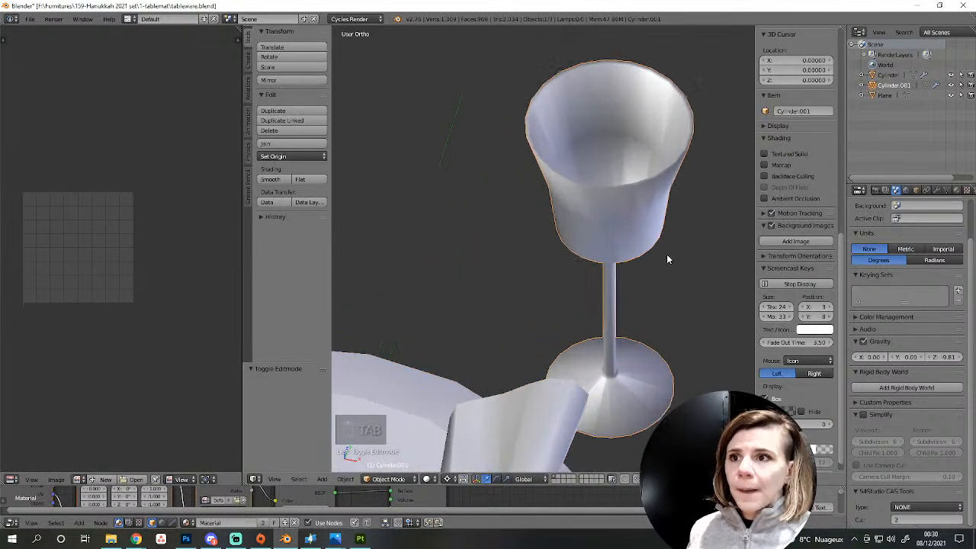
pyautogui.keyDown('shift'); pyautogui.moveTo(658, 266); pyautogui.dragTo(607, 330, button='middle'); pyautogui.keyUp('shift')
pyautogui.scroll(3, 607, 332)
pyautogui.press('Tab')
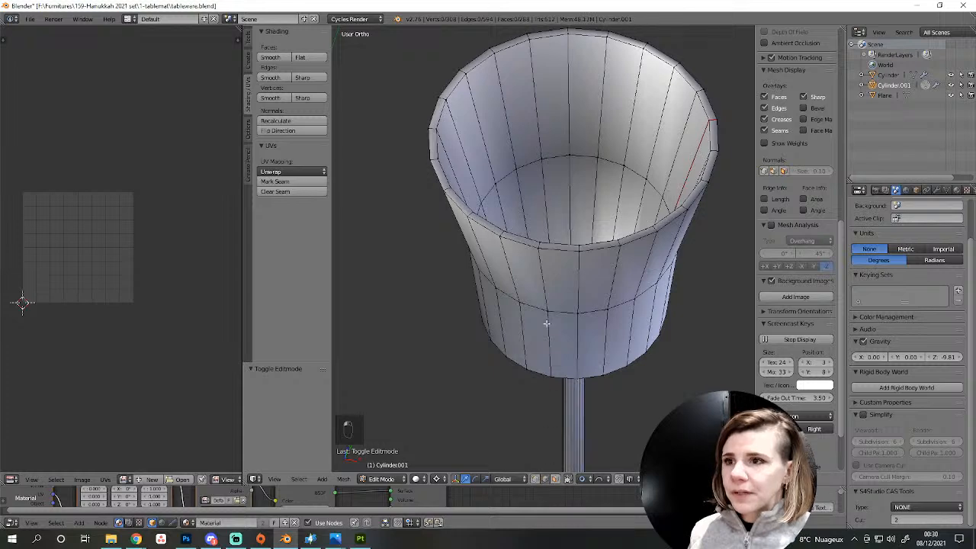
pyautogui.keyDown('alt'); pyautogui.rightClick(553, 246); pyautogui.keyUp('alt')
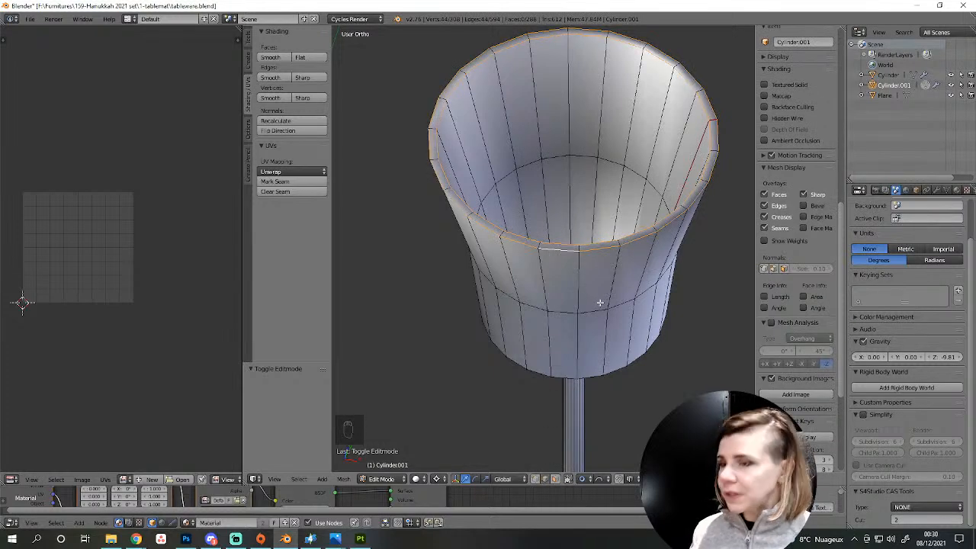
pyautogui.press('v')
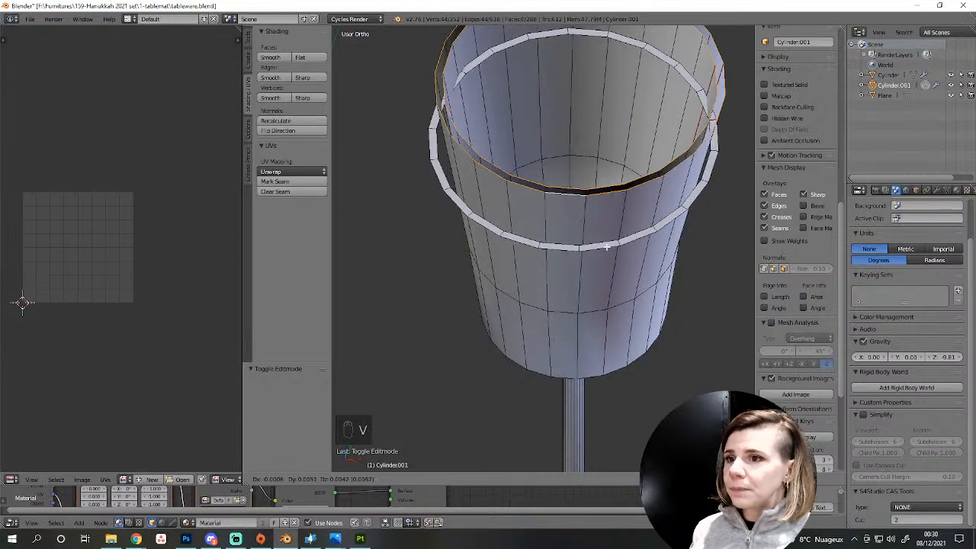
pyautogui.rightClick(606, 247)
pyautogui.scroll(-4, 627, 373)
pyautogui.moveTo(616, 384); pyautogui.dragTo(597, 299, button='middle')
pyautogui.scroll(-3, 611, 272)
pyautogui.scroll(3, 562, 339)
pyautogui.press('a')
pyautogui.press('Tab')
pyautogui.hotkey('ctrl', 's')
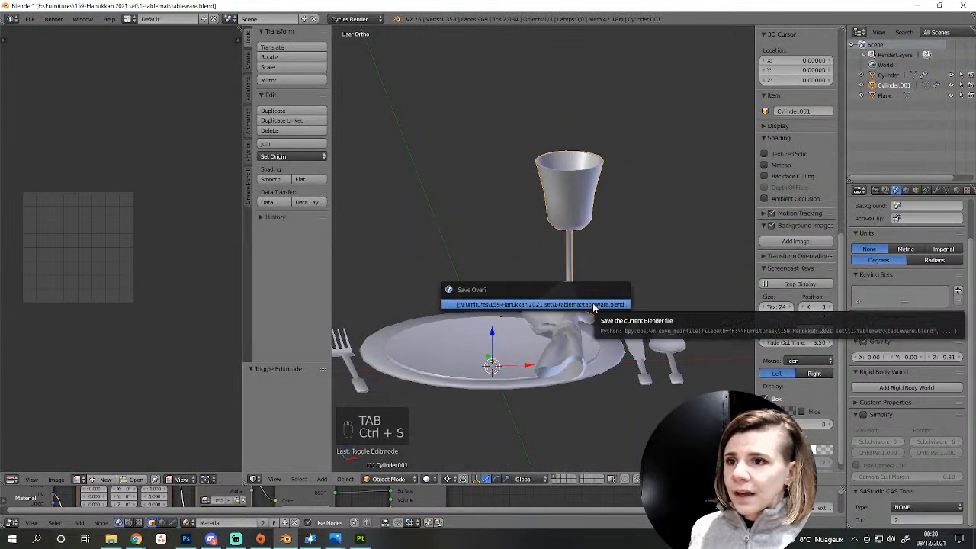
pyautogui.click(593, 302)
# Switch to Sims 4 Studio and import tableware.blend from the 1-tablemat folder as the package's LOD 0 mesh.
pyautogui.click(310, 538)
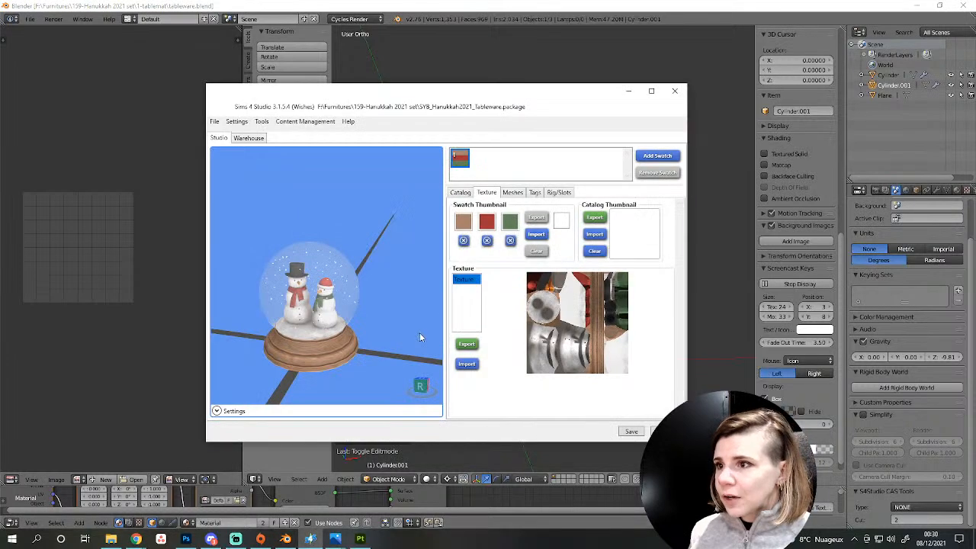
pyautogui.click(512, 193)
pyautogui.click(549, 252)
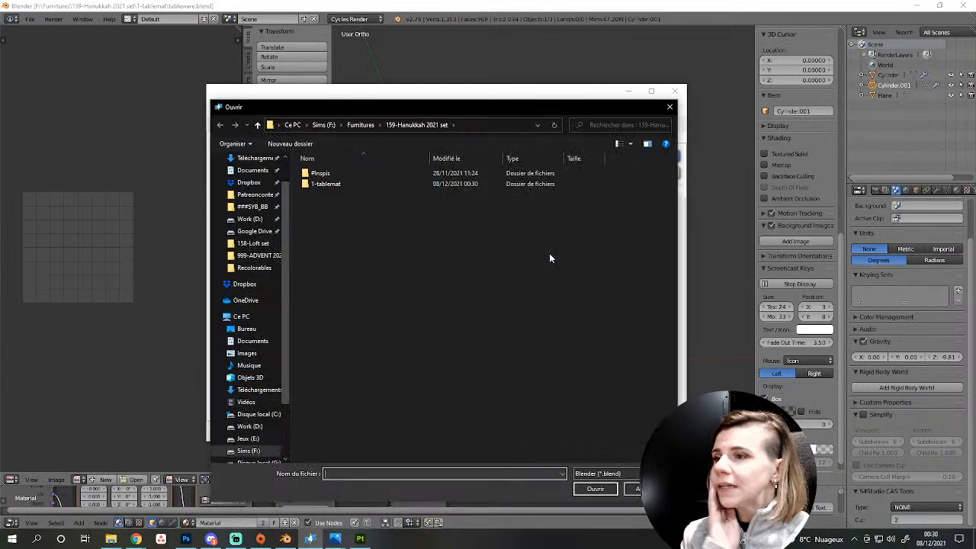
pyautogui.doubleClick(326, 184)
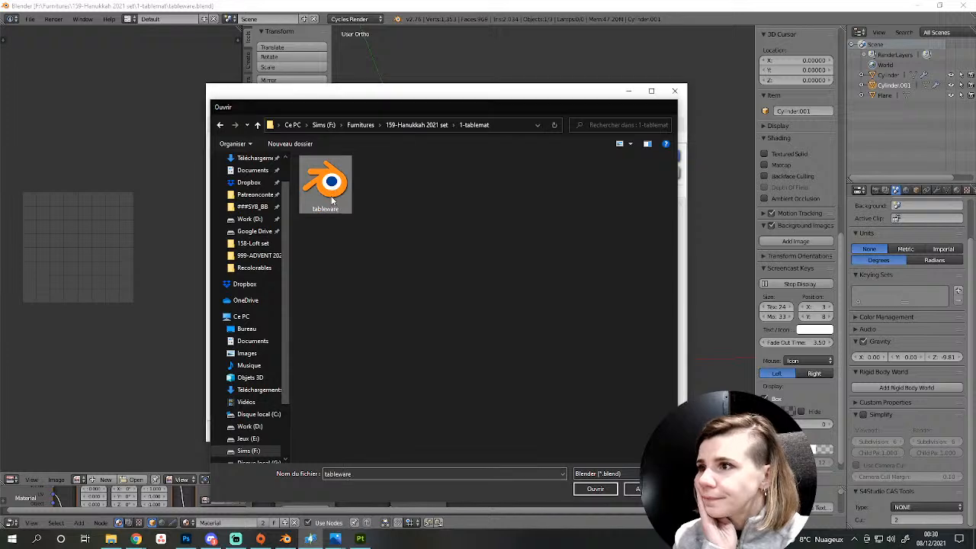
pyautogui.doubleClick(327, 190)
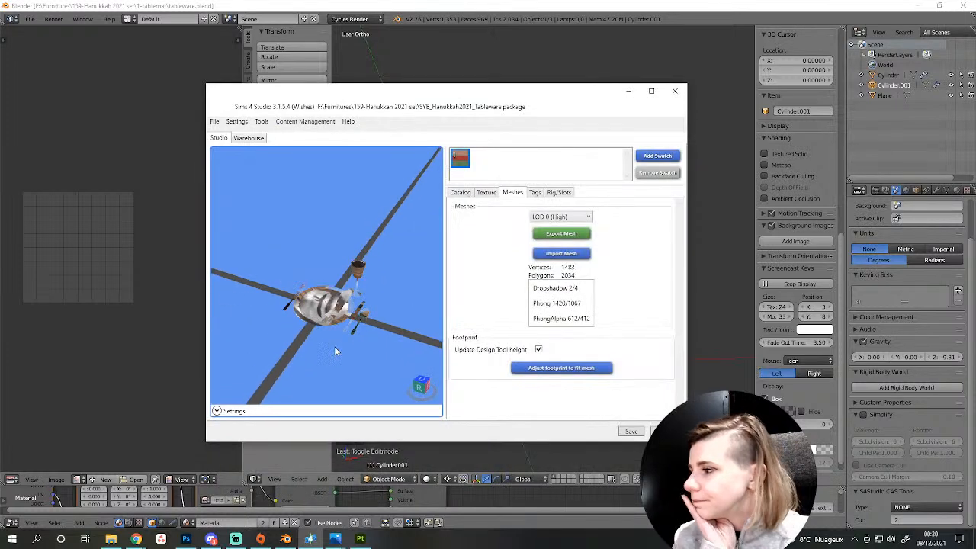
# Compare the size of the imported LOD 0 tableware with the original LOD 1 mesh in the preview.
pyautogui.scroll(3, 338, 349)
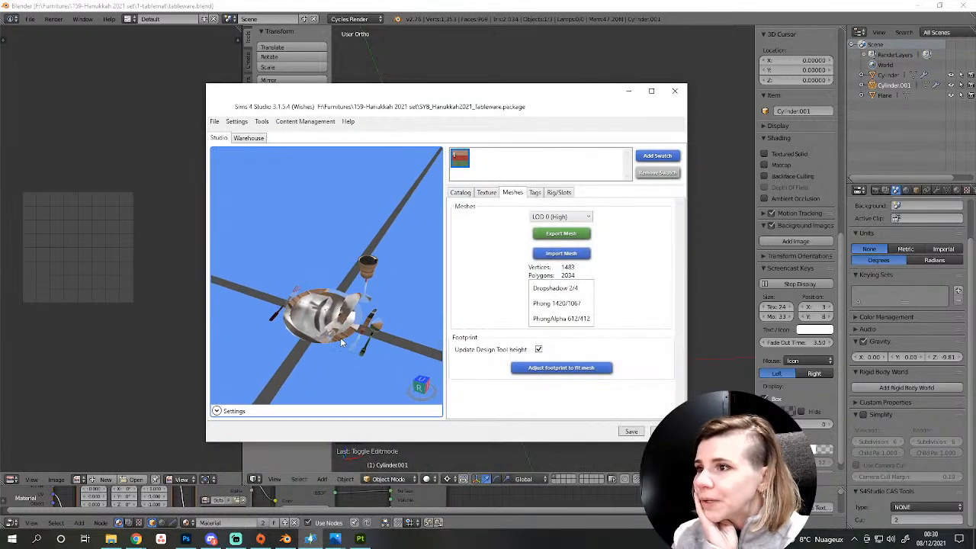
pyautogui.scroll(-2, 341, 334)
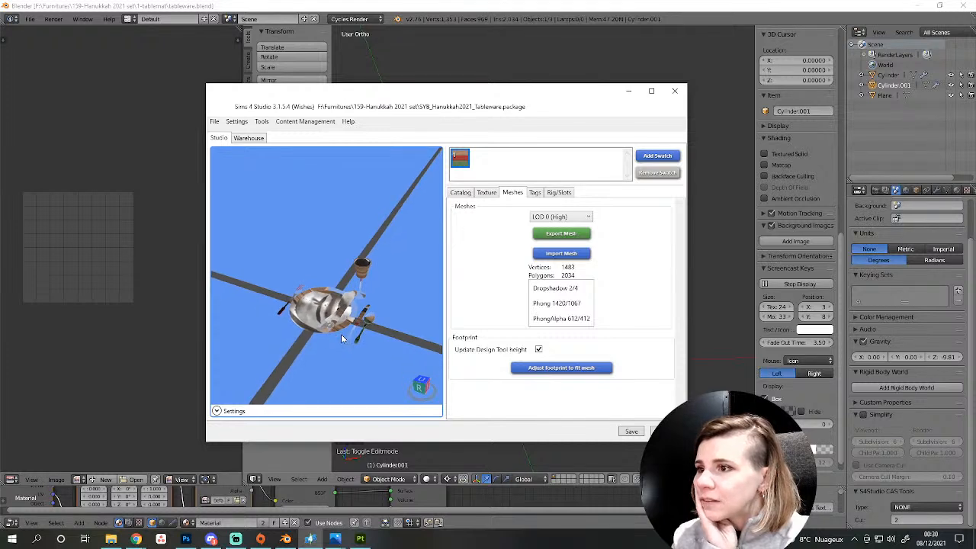
pyautogui.scroll(-2, 343, 328)
pyautogui.click(559, 220)
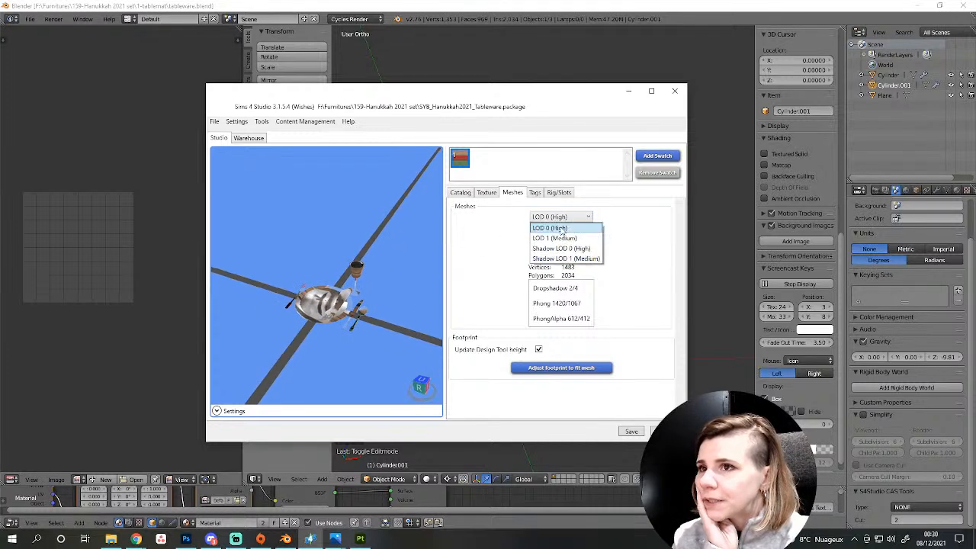
pyautogui.click(563, 236)
pyautogui.click(561, 218)
pyautogui.click(557, 227)
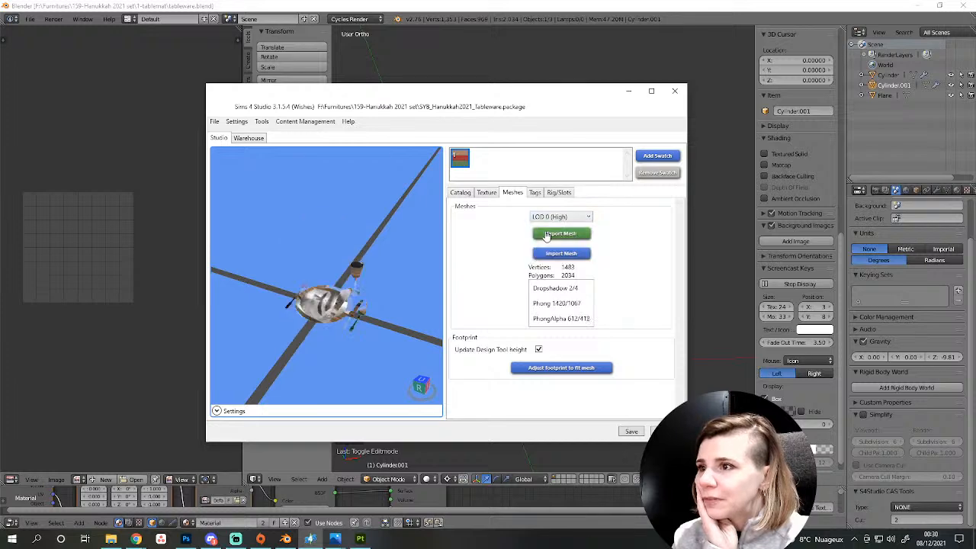
# Switch to Blender, select all the tableware objects and set the pivot point for scaling them.
pyautogui.click(527, 21)
pyautogui.scroll(-3, 540, 176)
pyautogui.moveTo(555, 276); pyautogui.dragTo(562, 378, button='middle')
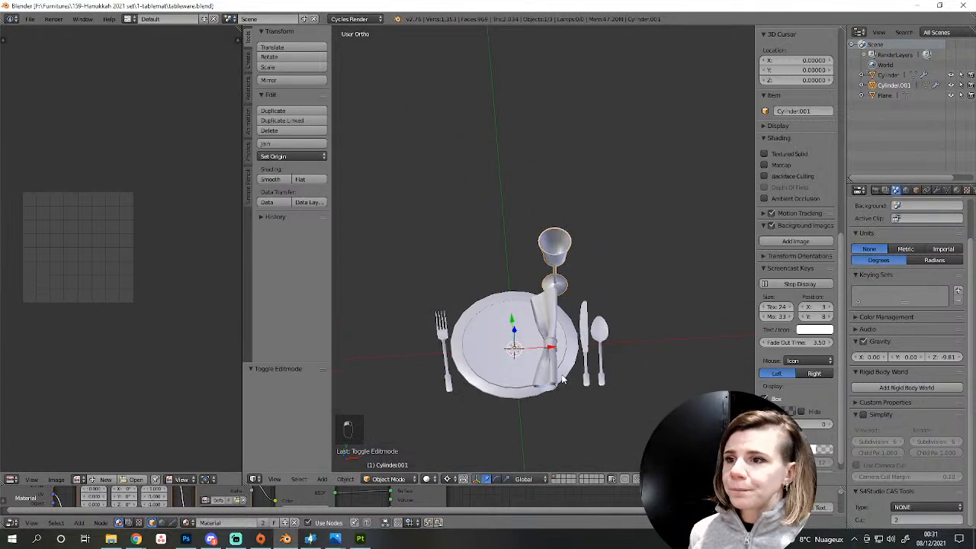
pyautogui.press('a')
pyautogui.press('a')
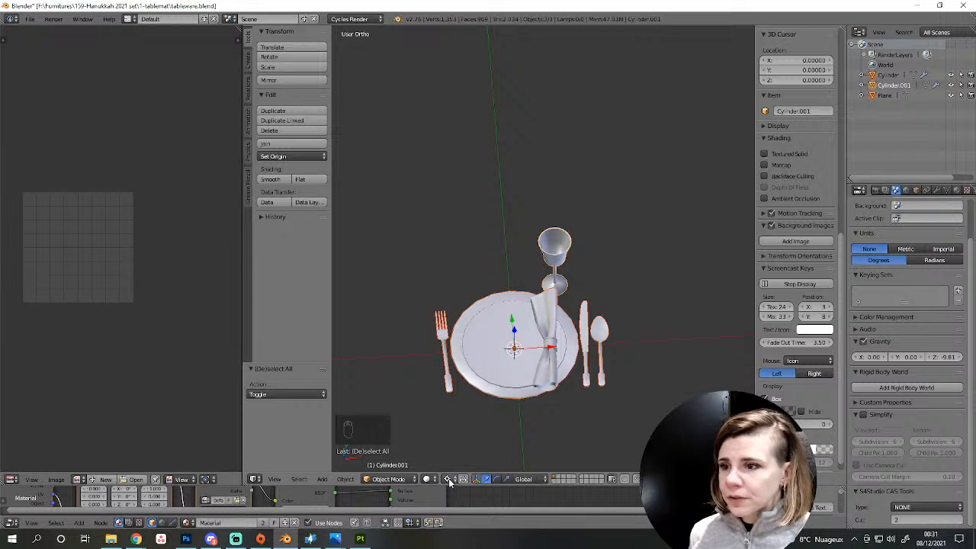
pyautogui.click(450, 482)
pyautogui.click(479, 455)
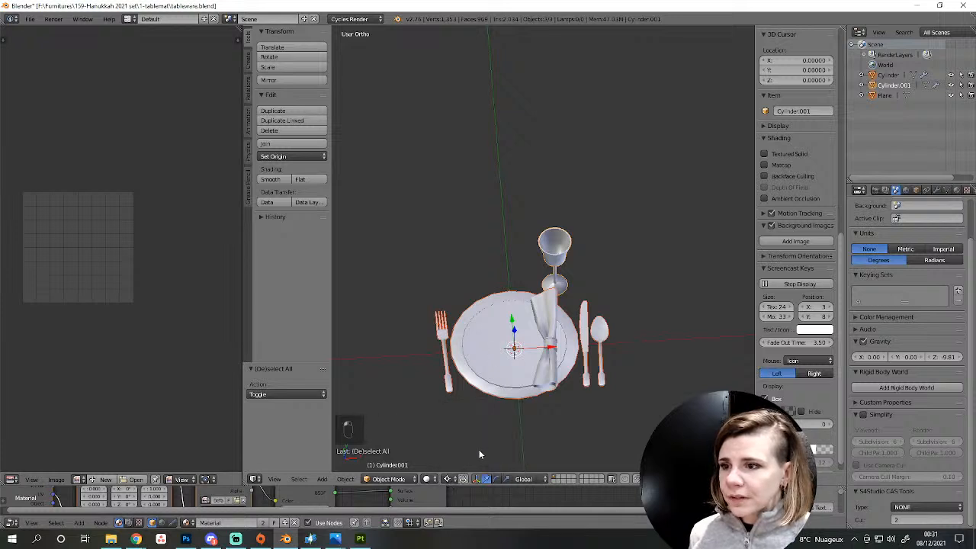
# Try scaling the whole tableware set by 0.7, and undo the resize.
pyautogui.press('s')
pyautogui.press('0')
pyautogui.click(558, 417)
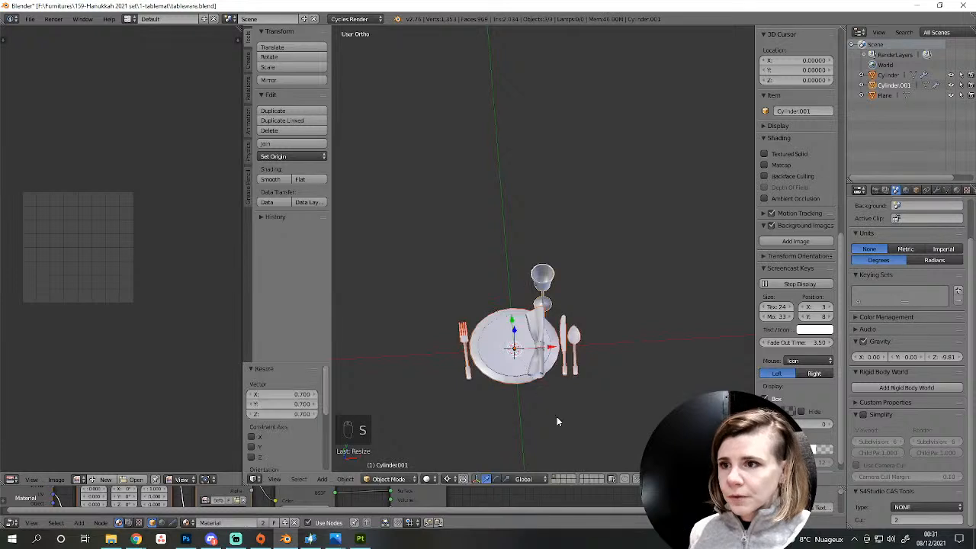
pyautogui.hotkey('ctrl', 'z')
# Scale the whole tableware set by 1.5 and save over tableware.blend.
pyautogui.write('s')
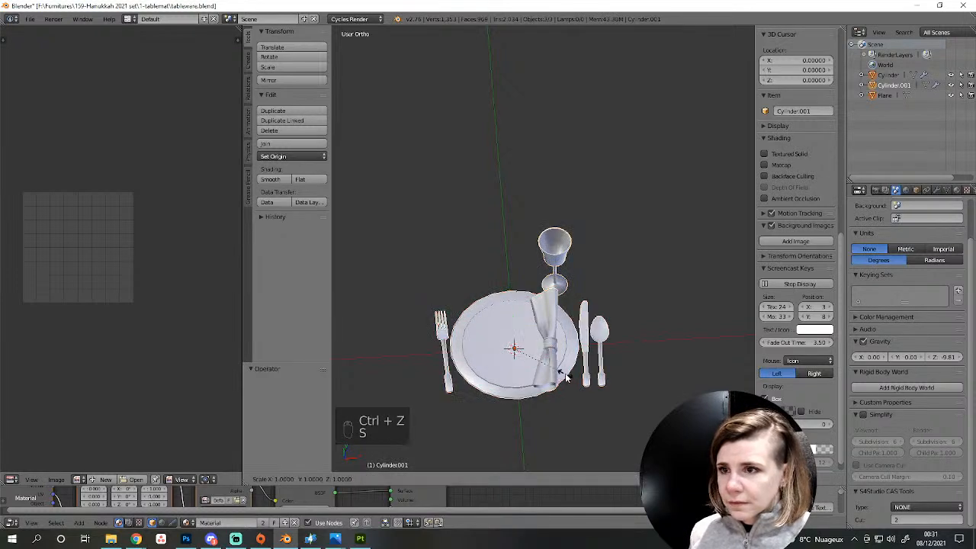
pyautogui.write('1.5')
pyautogui.press('Return')
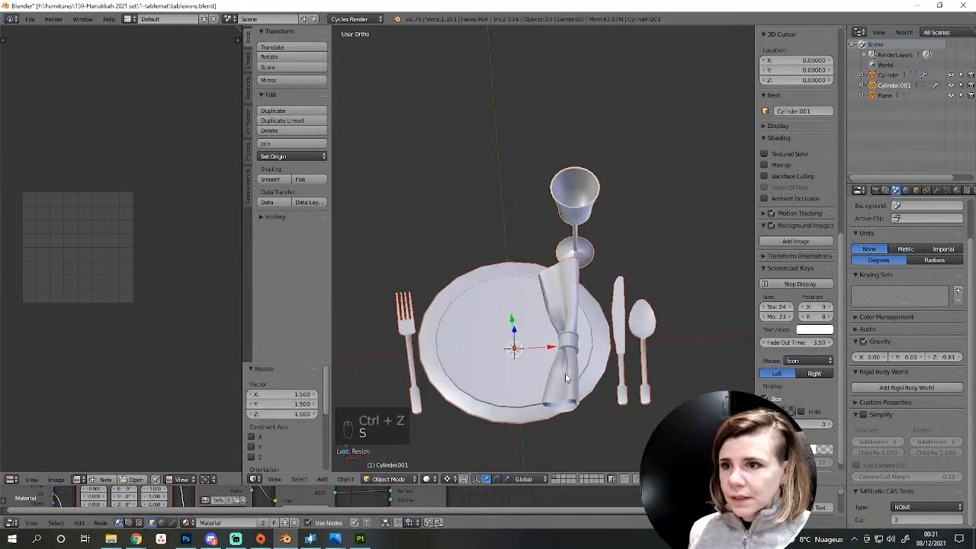
pyautogui.hotkey('ctrl', 's')
# Switch to Sims 4 Studio and reimport the enlarged tableware.blend into LOD 0.
pyautogui.click(310, 538)
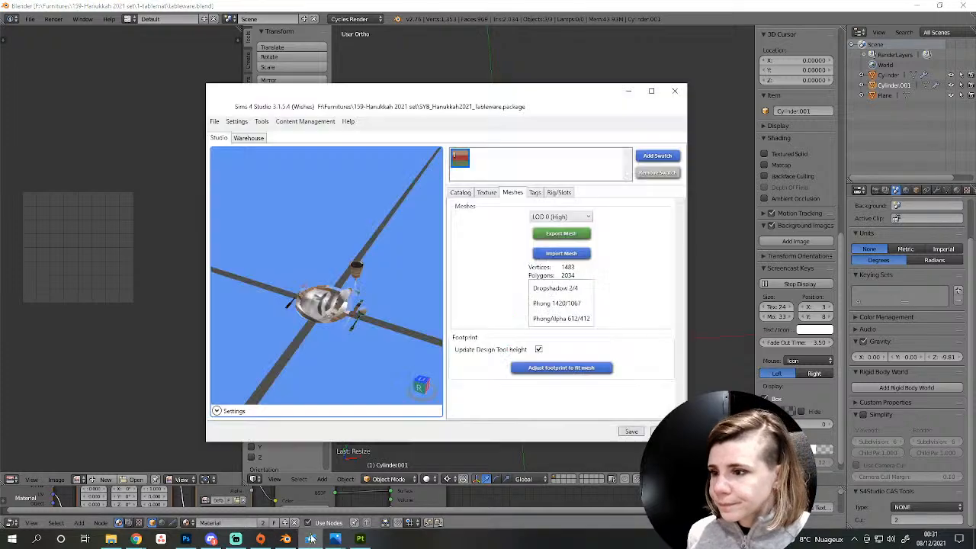
pyautogui.click(549, 255)
pyautogui.doubleClick(327, 187)
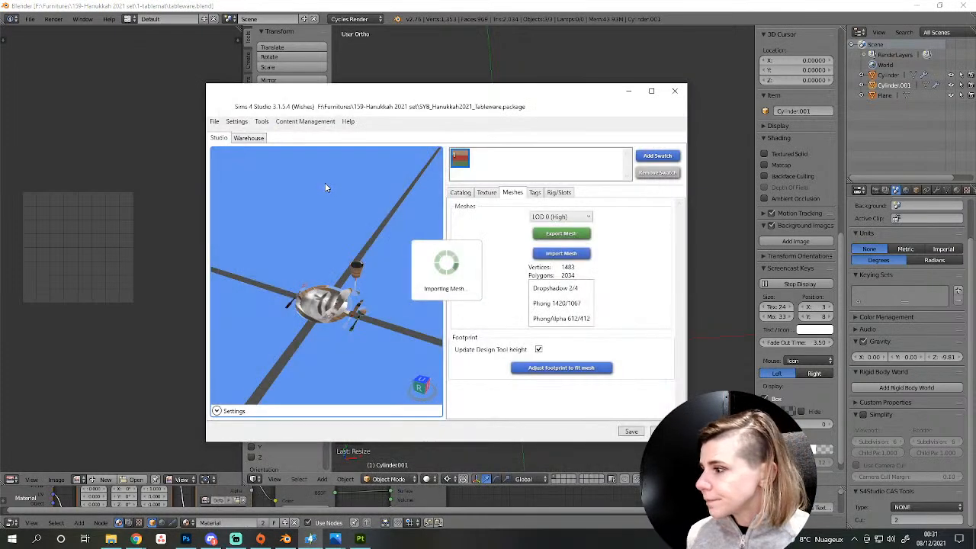
# Check the enlarged tableware's size against the original LOD 1 mesh, ending on LOD 0.
pyautogui.click(585, 217)
pyautogui.click(578, 239)
pyautogui.click(570, 217)
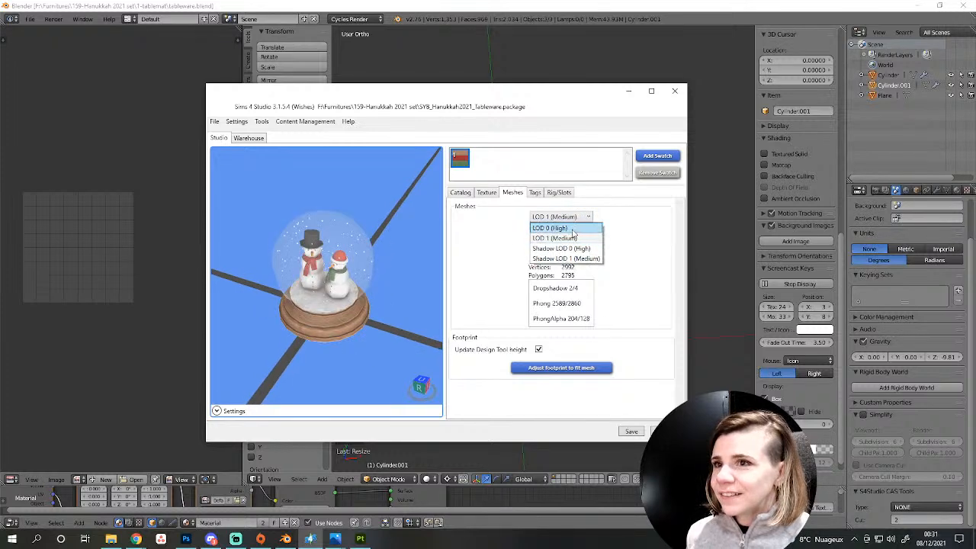
pyautogui.click(571, 232)
# Switch to Blender, enlarge the whole tableware set by about 1.14 and save over tableware.blend.
pyautogui.click(484, 43)
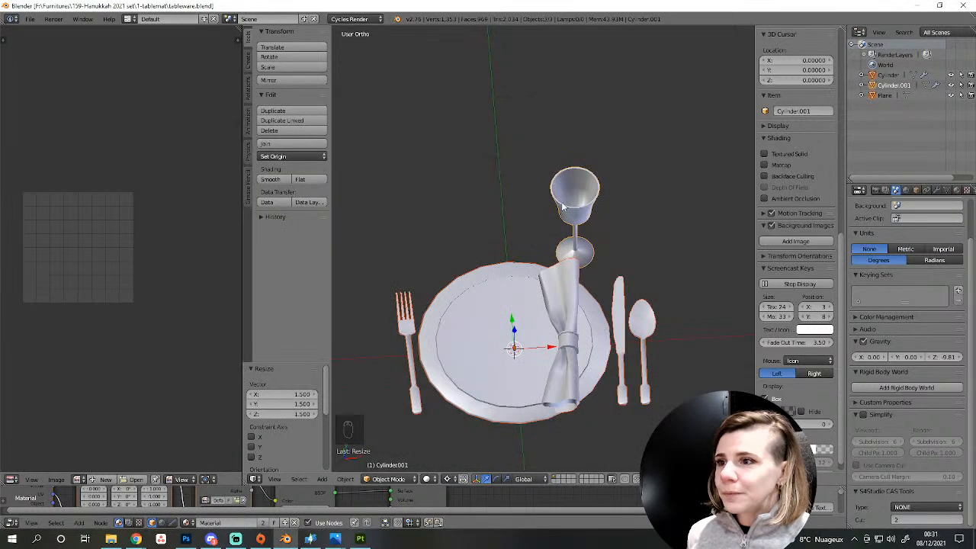
pyautogui.press('s')
pyautogui.click(614, 398)
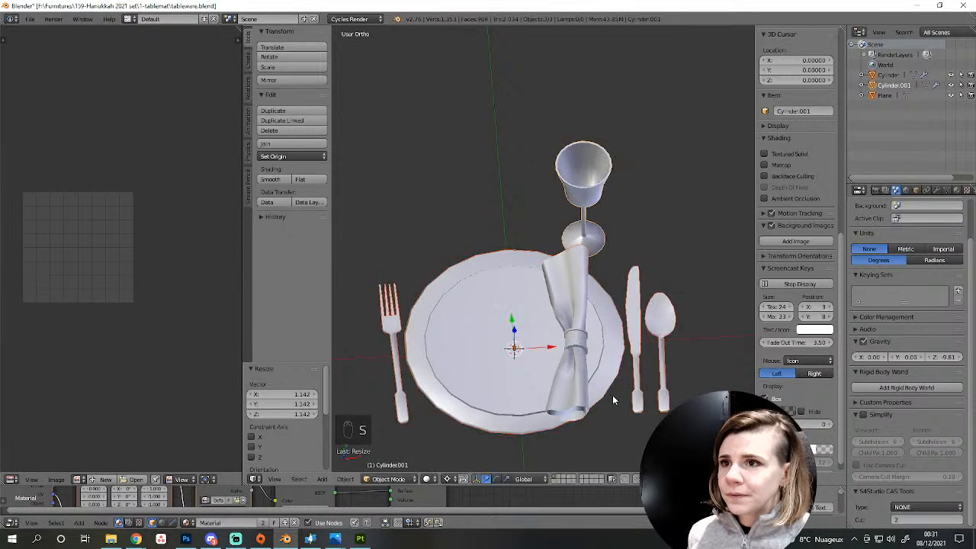
pyautogui.hotkey('ctrl', 's')
pyautogui.click(613, 398)
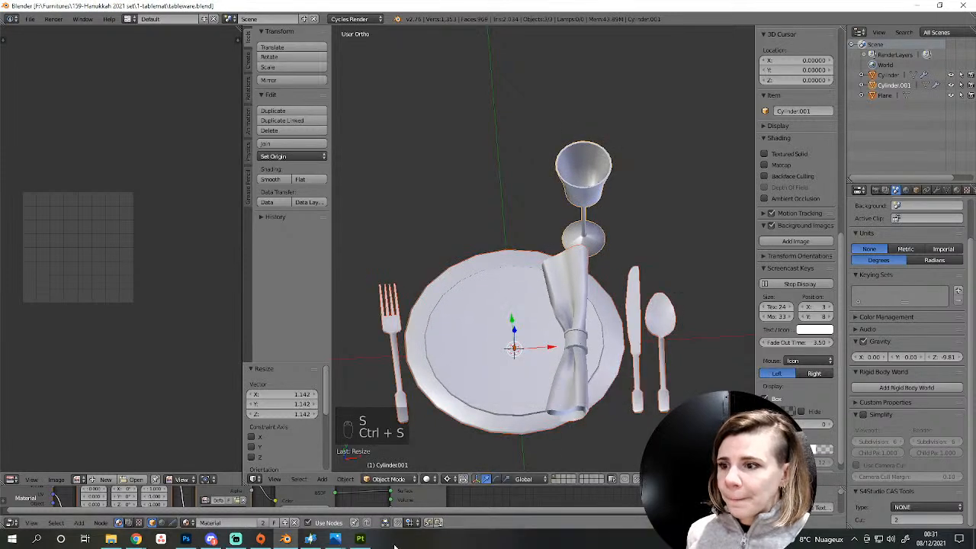
# Switch to Sims 4 Studio and import the resized tableware.blend into LOD 0 again.
pyautogui.click(318, 539)
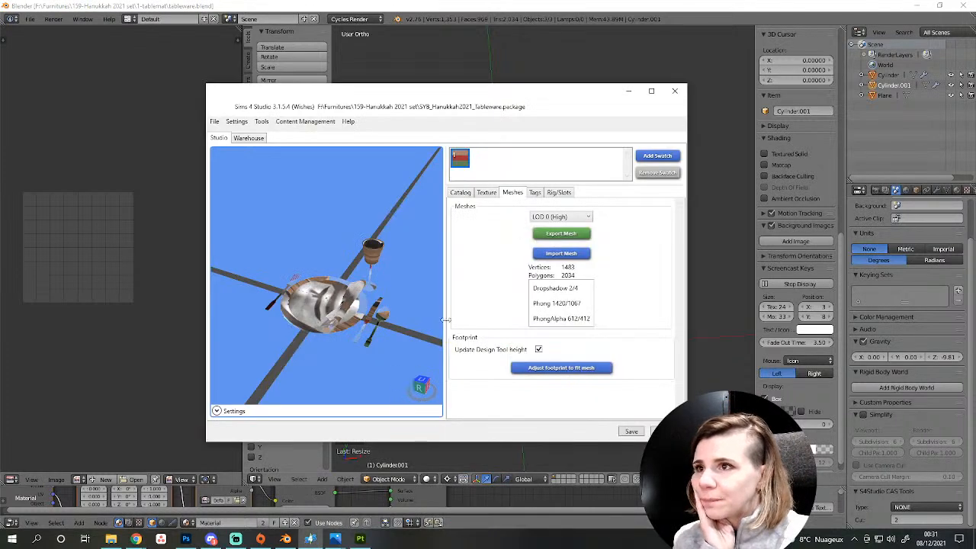
pyautogui.click(542, 254)
pyautogui.doubleClick(325, 177)
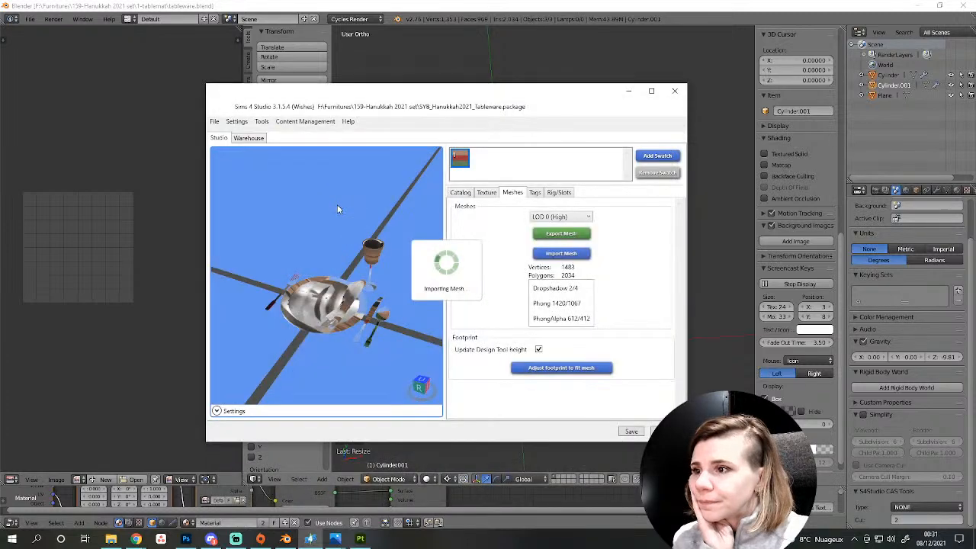
# Open DefaultMaterial_2D_View, tableware_DefaultMaterial_Normal and tableware_DefaultMaterial_Roughness from the 1-tablemat folder in Photoshop.
pyautogui.click(111, 539)
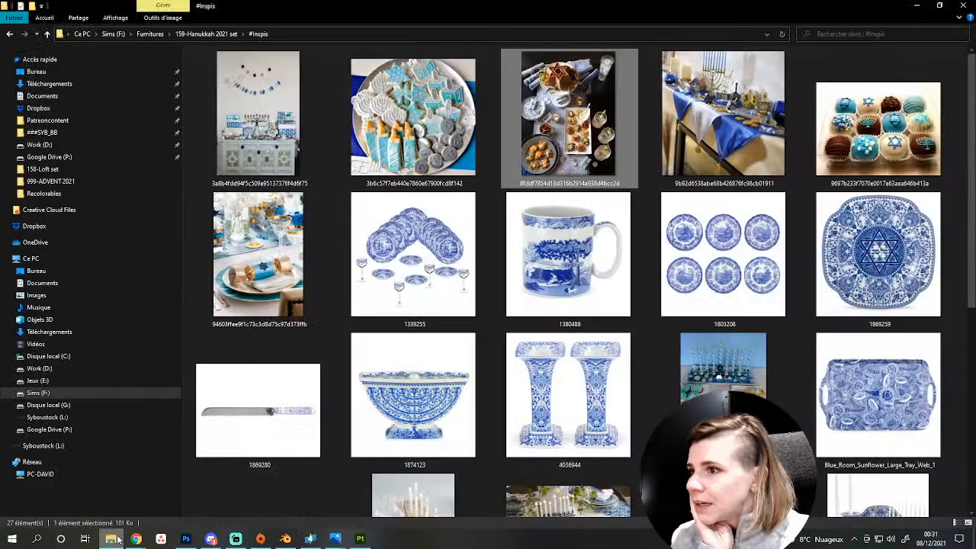
pyautogui.click(204, 33)
pyautogui.click(214, 78)
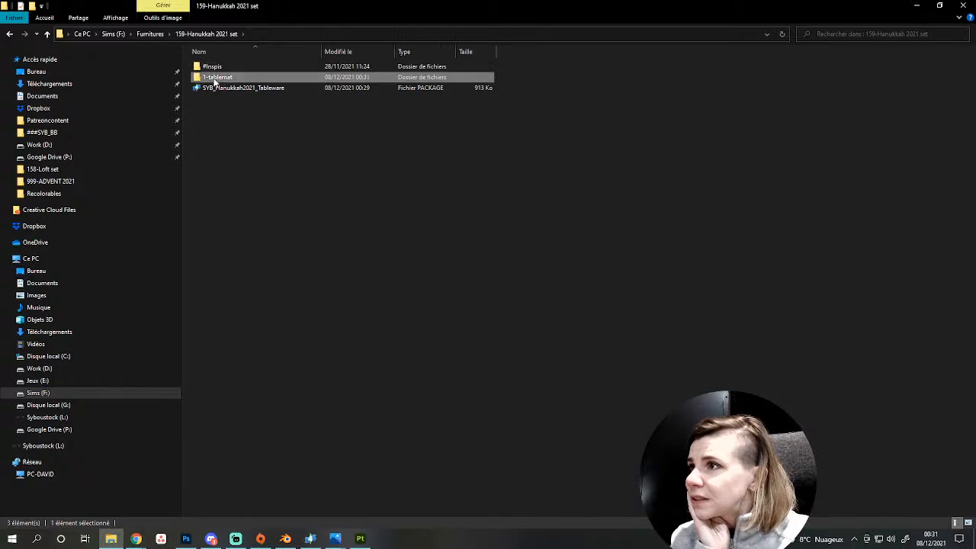
pyautogui.doubleClick(215, 81)
pyautogui.click(218, 93)
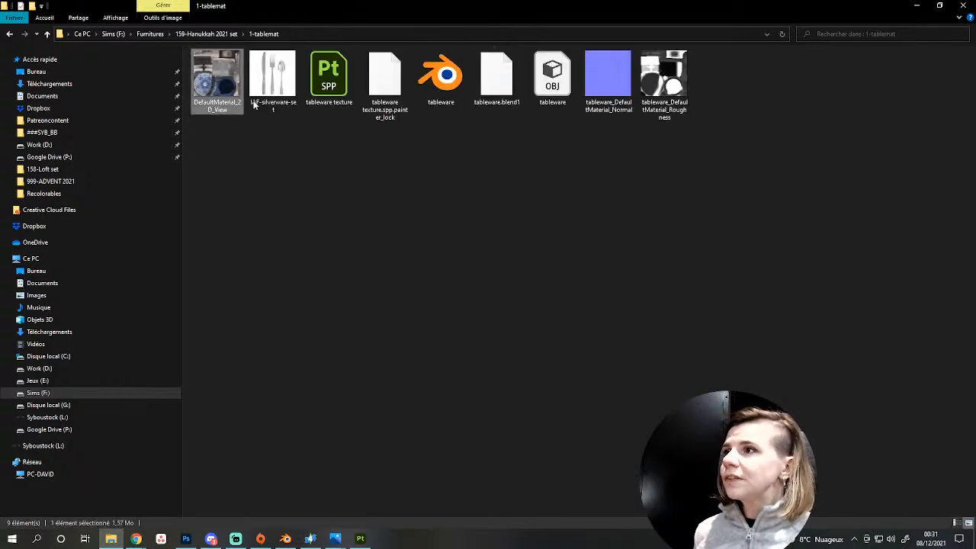
pyautogui.keyDown('ctrl'); pyautogui.click(608, 77); pyautogui.keyUp('ctrl')
pyautogui.keyDown('ctrl'); pyautogui.click(664, 76); pyautogui.keyUp('ctrl')
pyautogui.moveTo(664, 83); pyautogui.dragTo(342, 261)
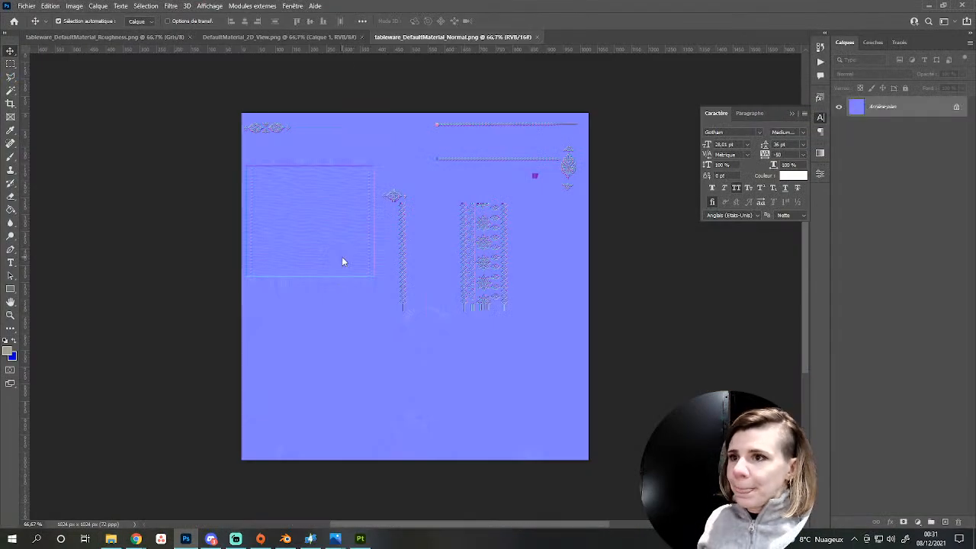
# Set the foreground colour to the neutral normal-map blue, RGB 128, 128, 255.
pyautogui.scroll(1, 444, 410)
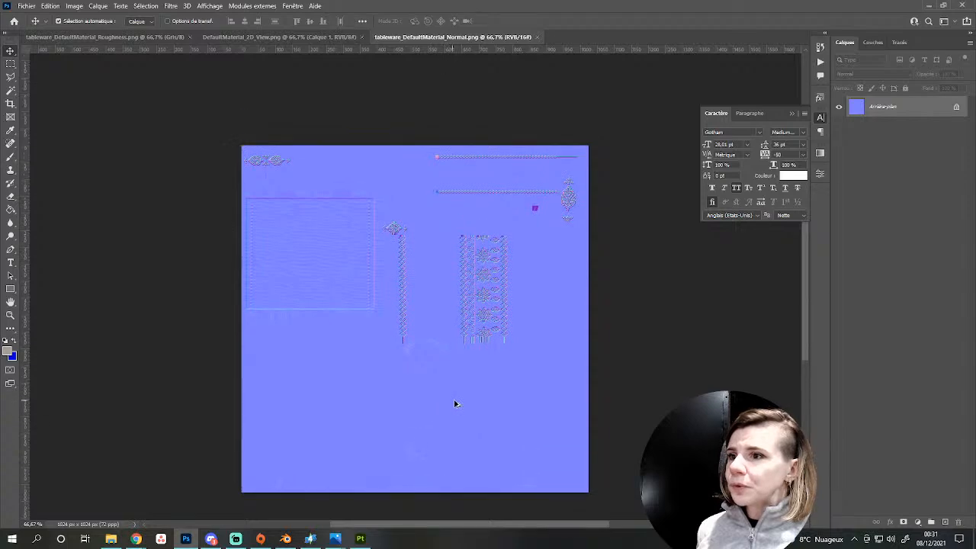
pyautogui.keyDown('alt'); pyautogui.scroll(2, 455, 404); pyautogui.keyUp('alt')
pyautogui.keyDown('alt'); pyautogui.scroll(-2, 375, 354); pyautogui.keyUp('alt')
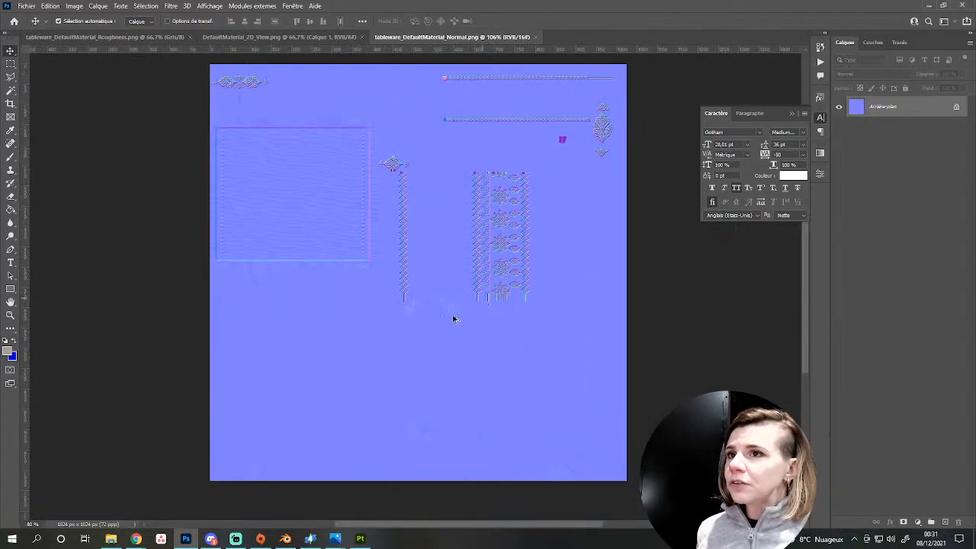
pyautogui.keyDown('alt'); pyautogui.scroll(-1, 294, 248); pyautogui.keyUp('alt')
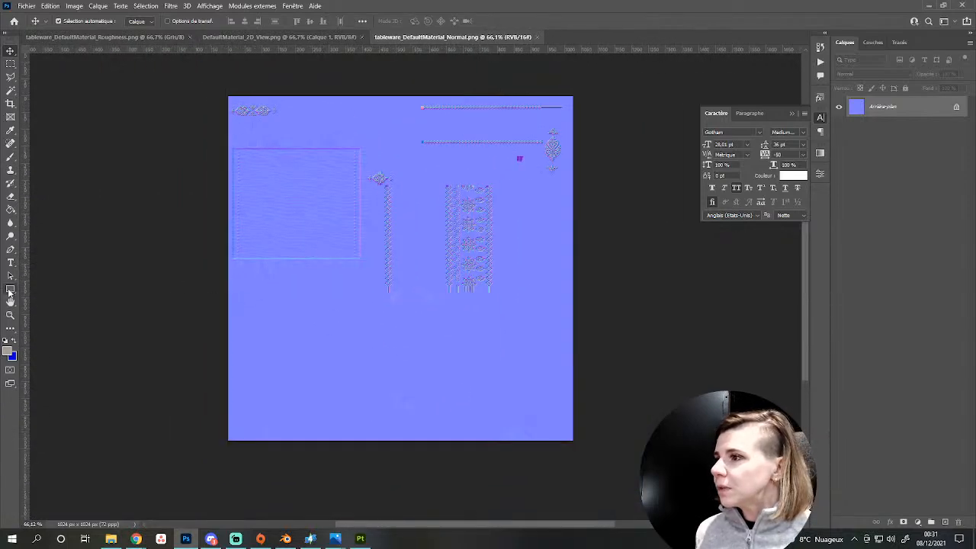
pyautogui.press('i')
pyautogui.click(8, 351)
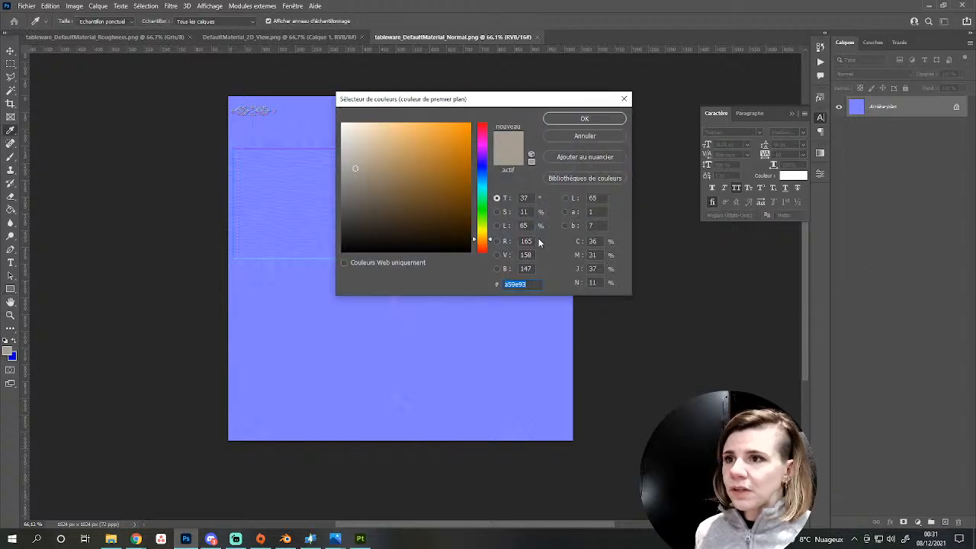
pyautogui.click(526, 241)
pyautogui.write('128')
pyautogui.press('Tab')
pyautogui.write('128')
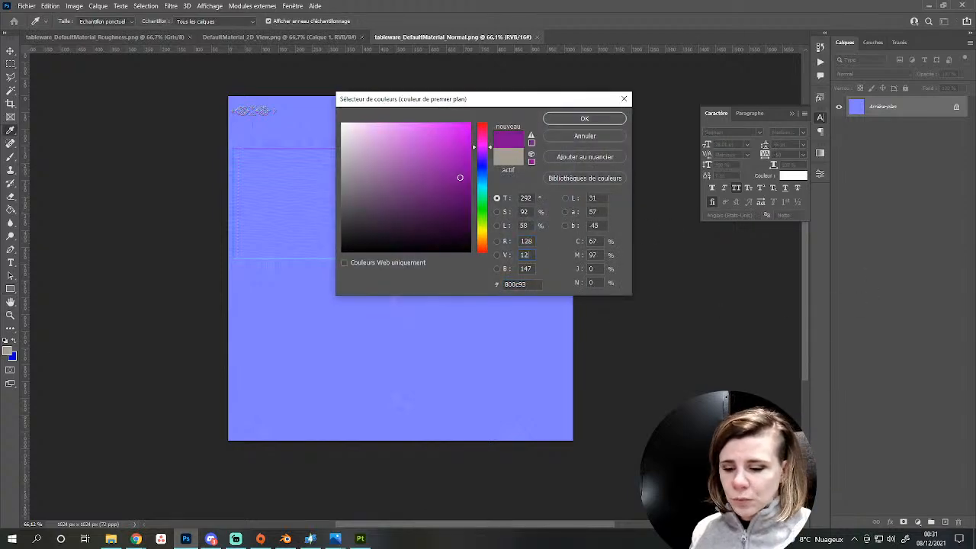
pyautogui.press('Tab')
pyautogui.write('255')
pyautogui.press('Return')
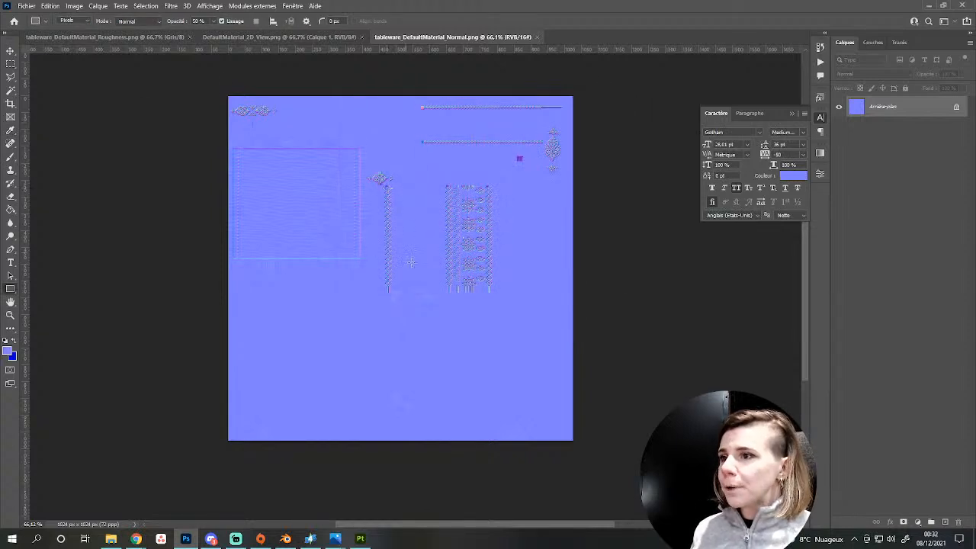
# Examine the embossed patterns and the flat areas around them on the tableware normal map.
pyautogui.scroll(1, 420, 280)
pyautogui.keyDown('alt'); pyautogui.scroll(4, 423, 282); pyautogui.keyUp('alt')
pyautogui.keyDown('alt'); pyautogui.scroll(-4, 426, 276); pyautogui.keyUp('alt')
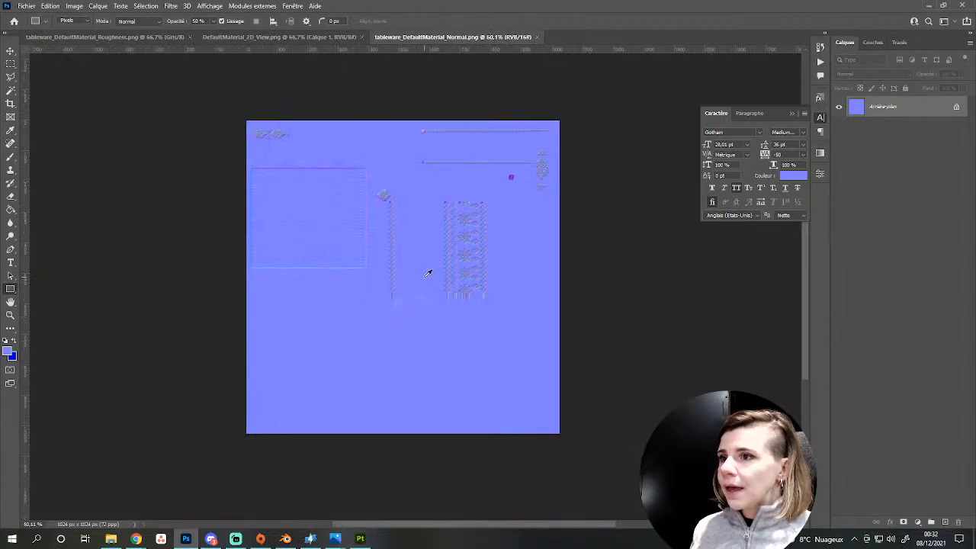
pyautogui.scroll(3, 408, 220)
pyautogui.keyDown('alt'); pyautogui.scroll(3, 412, 214); pyautogui.keyUp('alt')
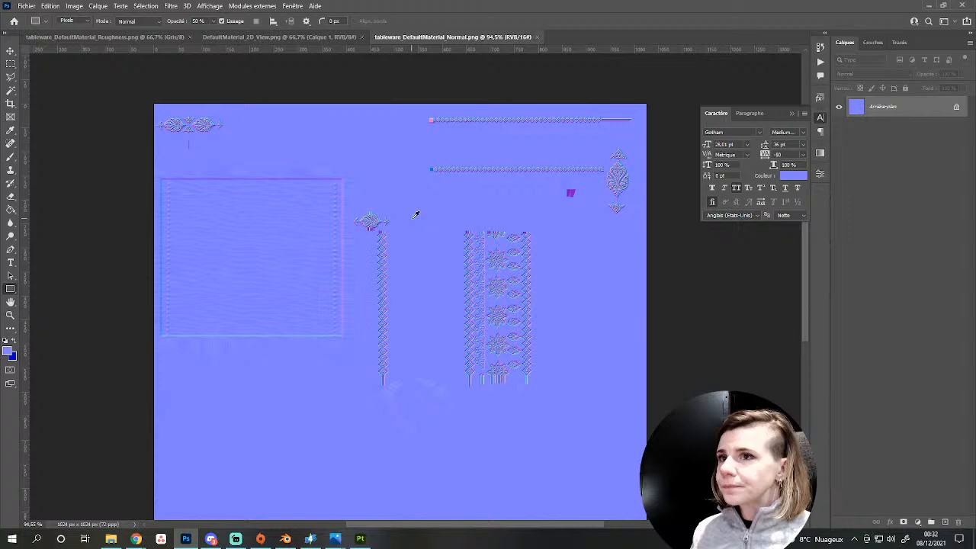
pyautogui.keyDown('alt'); pyautogui.scroll(-3, 416, 214); pyautogui.keyUp('alt')
pyautogui.keyDown('alt'); pyautogui.scroll(10, 416, 283); pyautogui.keyUp('alt')
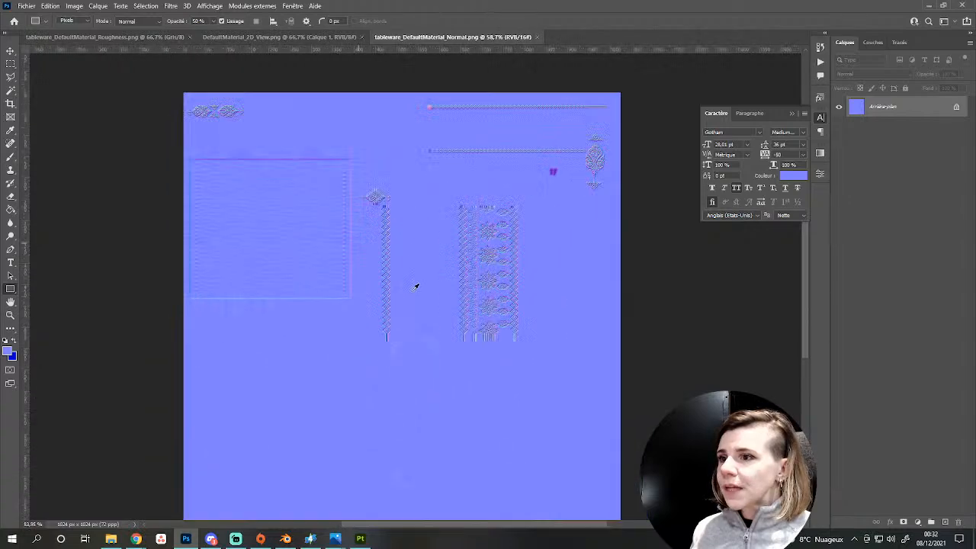
# Switch to the tableware texture project in Substance 3D Painter and set Fill layer 5's height to -0.1016.
pyautogui.keyDown('alt'); pyautogui.scroll(1, 320, 317); pyautogui.keyUp('alt')
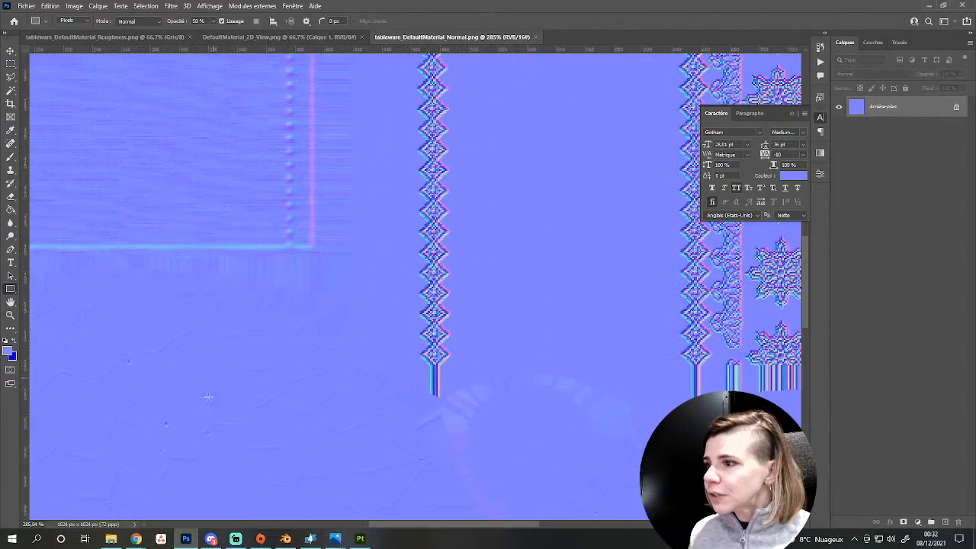
pyautogui.scroll(-2, 320, 401)
pyautogui.keyDown('alt'); pyautogui.scroll(-6, 444, 399); pyautogui.keyUp('alt')
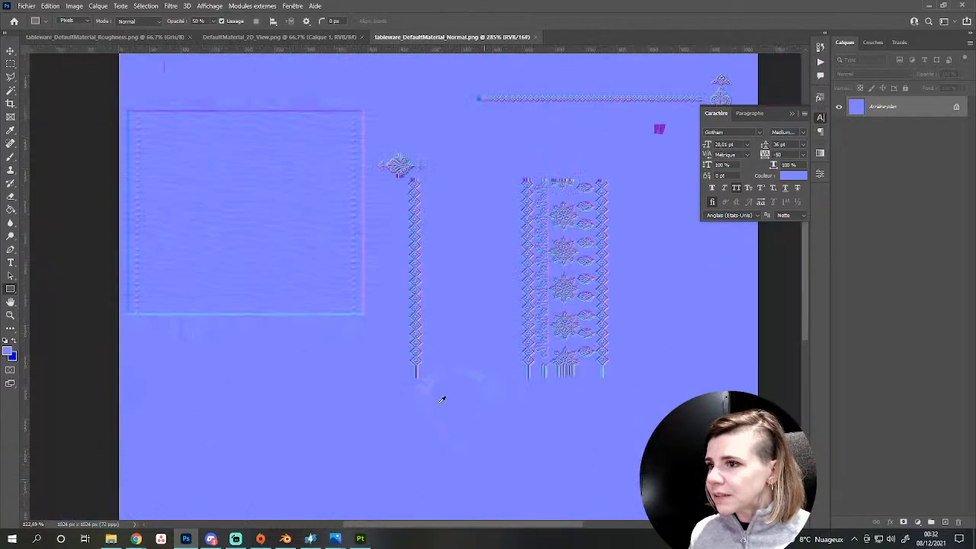
pyautogui.click(360, 538)
pyautogui.click(754, 75)
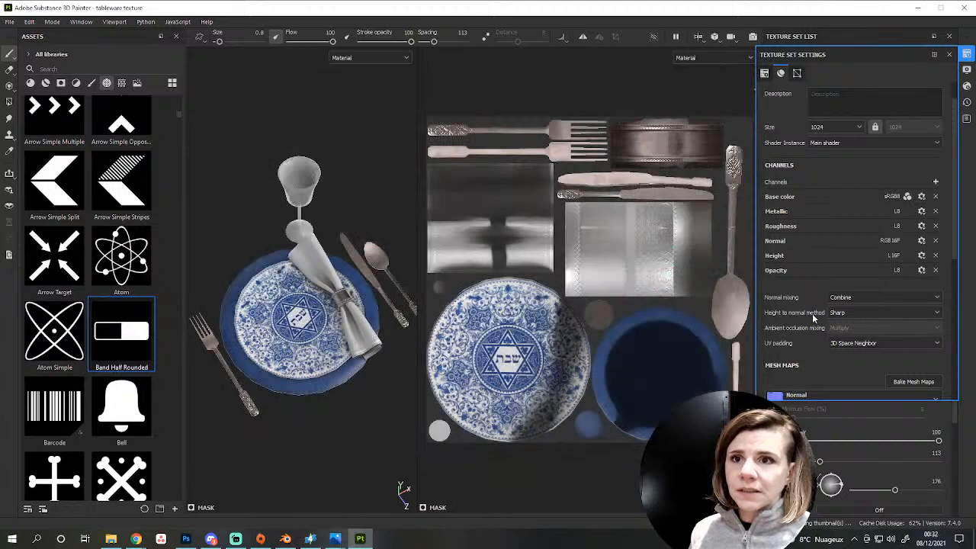
pyautogui.click(967, 53)
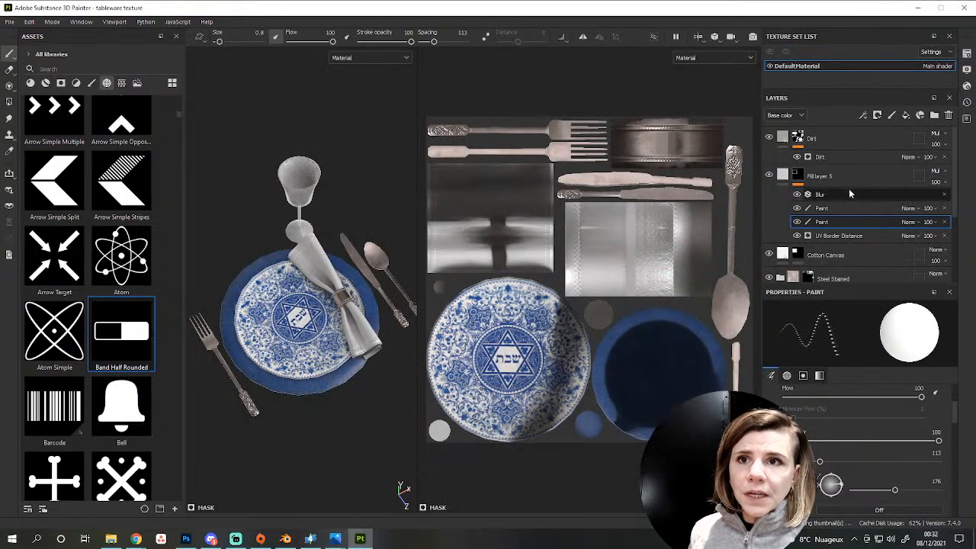
pyautogui.click(769, 175)
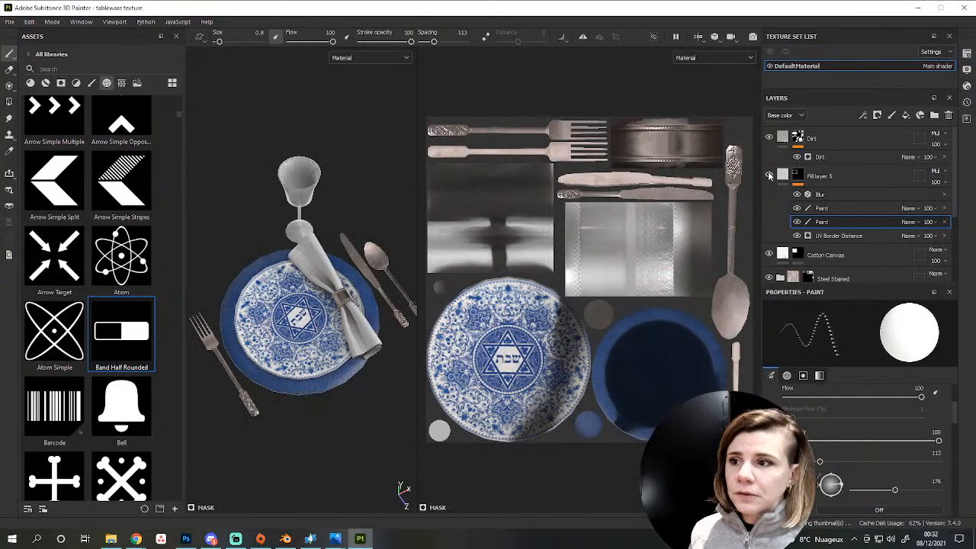
pyautogui.click(769, 175)
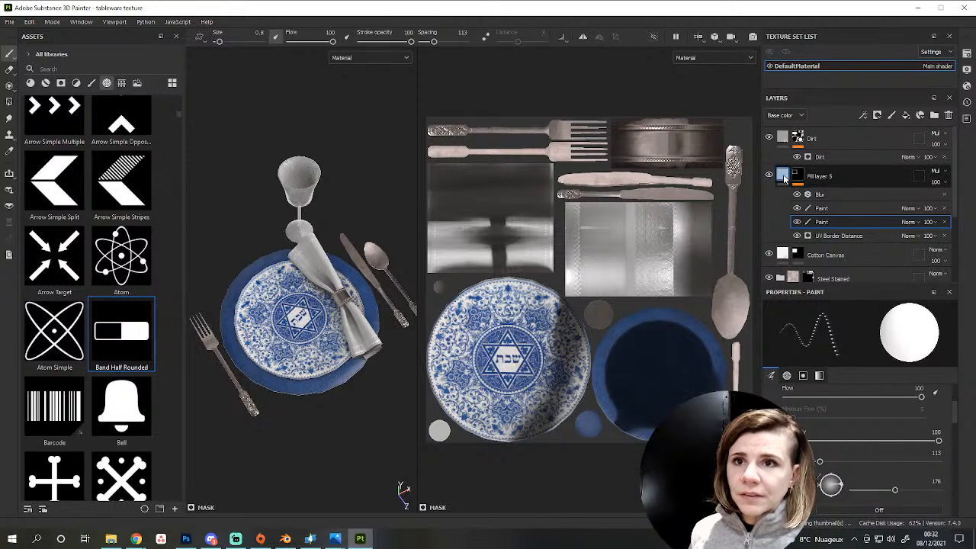
pyautogui.click(779, 175)
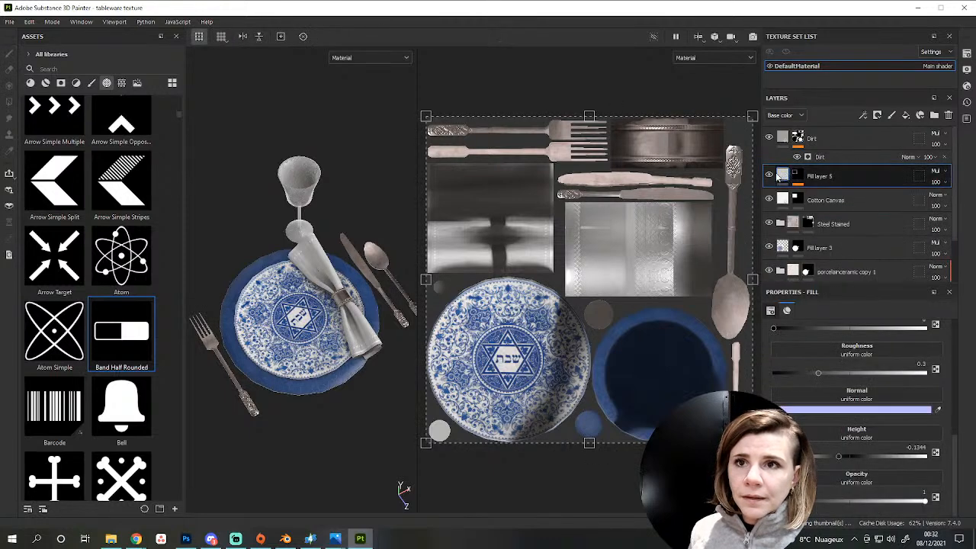
pyautogui.click(769, 176)
pyautogui.click(769, 175)
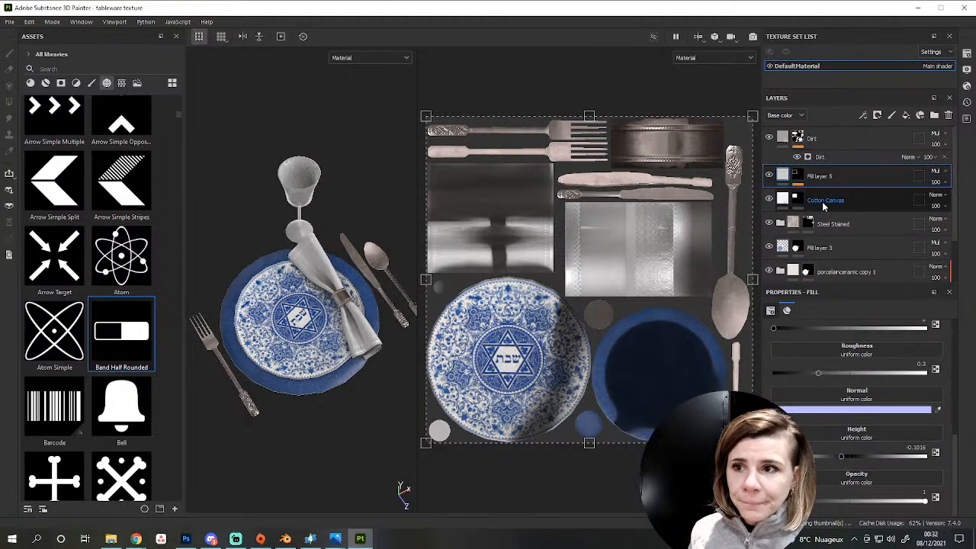
# Rename Fill layer 4 inside the Steel Stained group as Details couverts.
pyautogui.scroll(-2, 823, 206)
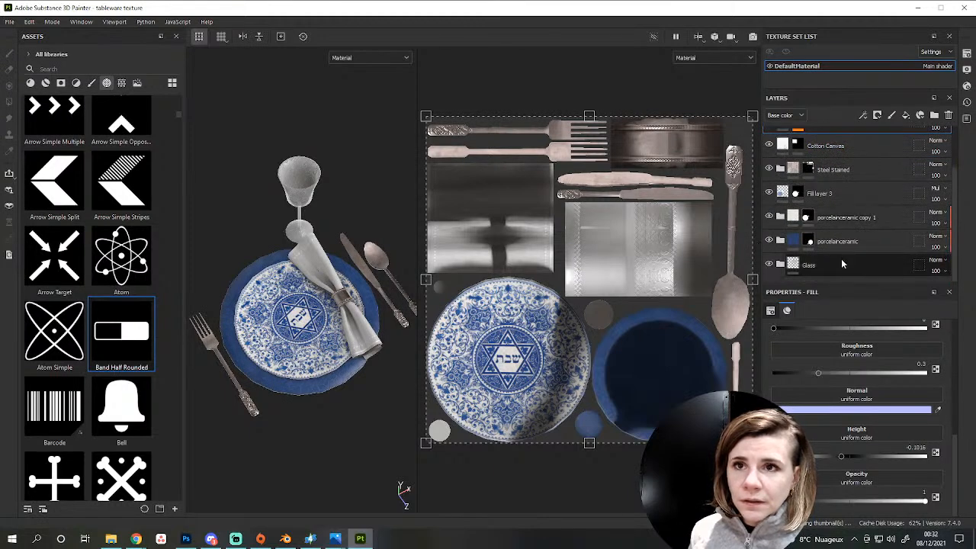
pyautogui.scroll(1, 842, 264)
pyautogui.scroll(1, 842, 263)
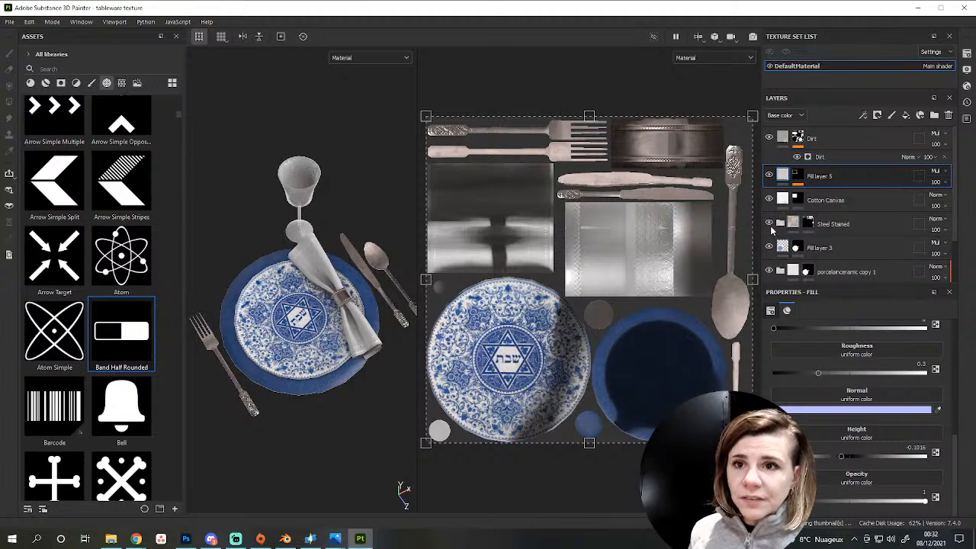
pyautogui.click(779, 223)
pyautogui.scroll(-3, 833, 225)
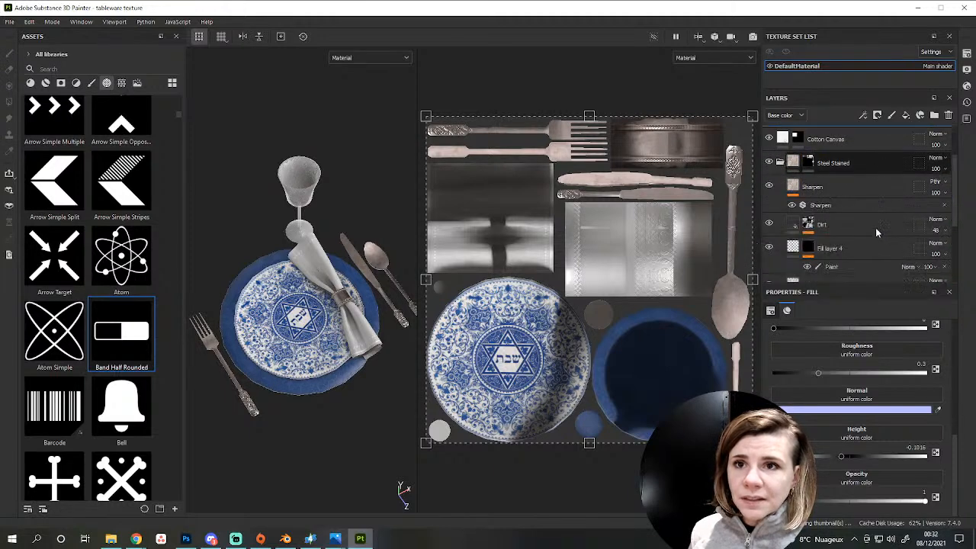
pyautogui.doubleClick(832, 221)
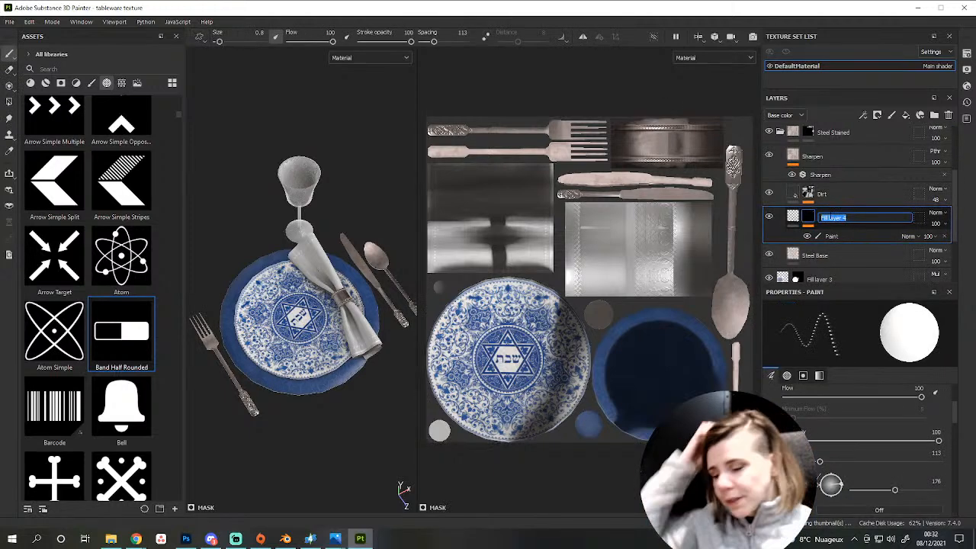
pyautogui.write('Detalis couvert')
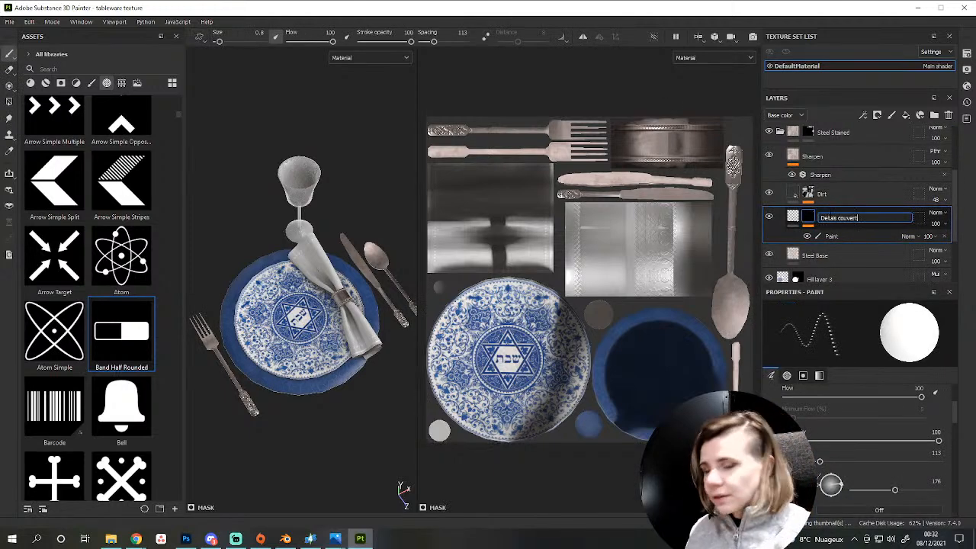
pyautogui.write('s')
pyautogui.press('Return')
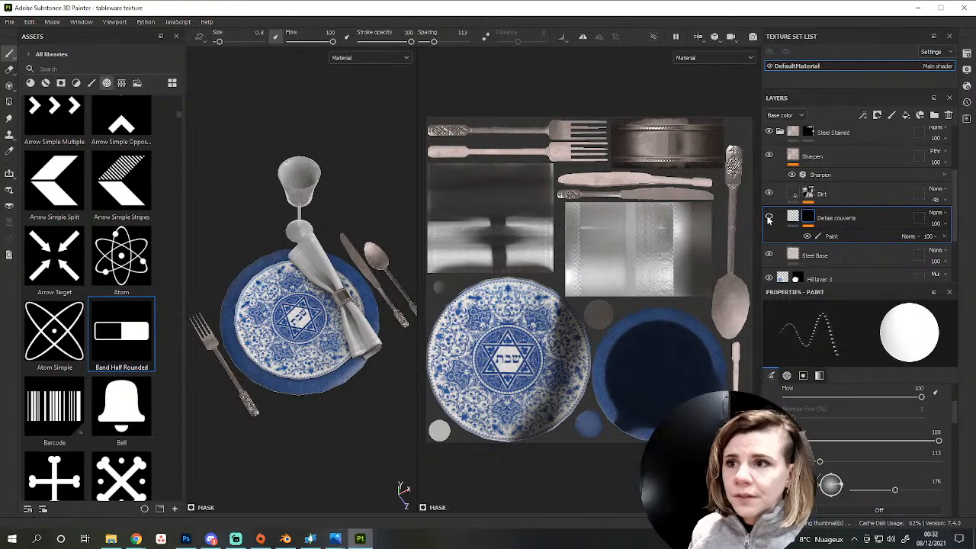
# Compare the cutlery with and without the Details couverts layer, and set that layer's height to -0.0820.
pyautogui.click(769, 218)
pyautogui.click(768, 218)
pyautogui.click(768, 219)
pyautogui.click(769, 219)
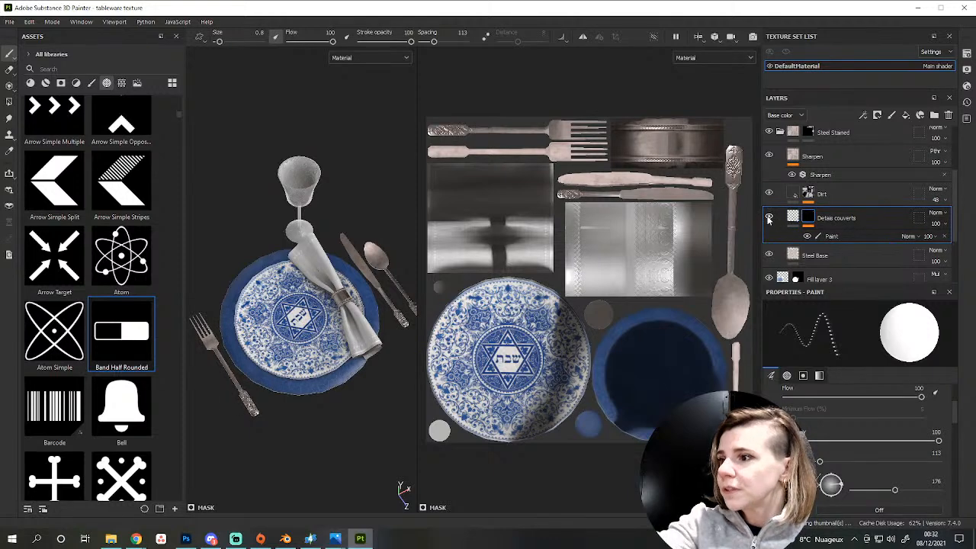
pyautogui.click(768, 218)
pyautogui.click(768, 219)
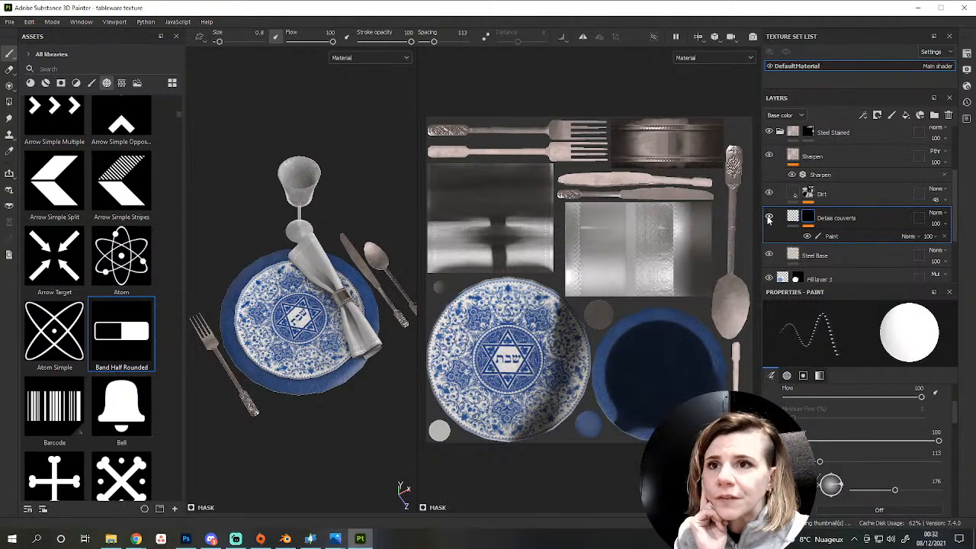
pyautogui.click(793, 218)
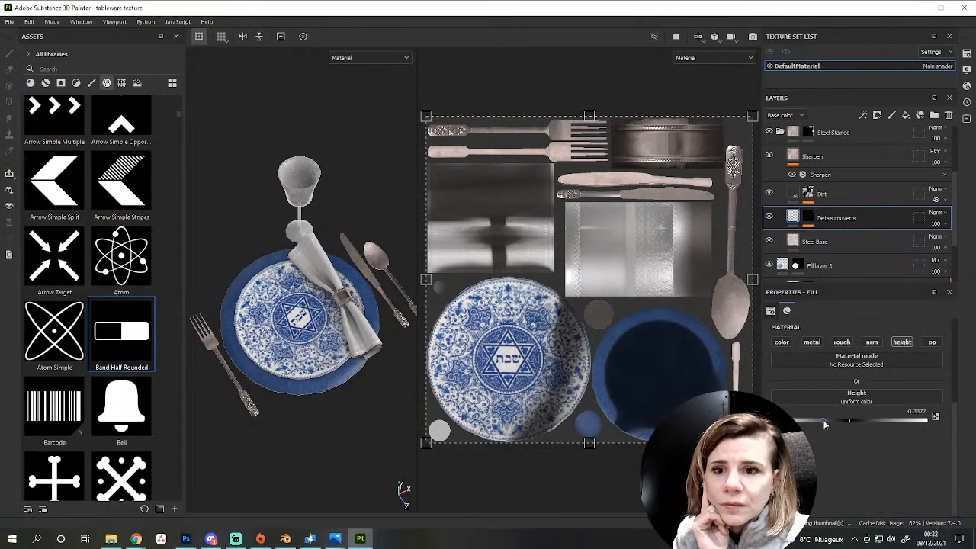
pyautogui.moveTo(832, 425); pyautogui.dragTo(843, 424)
# Rename the masked fill layer above Fill layer 1 in the Glass group as details, and set its height to 0.1082.
pyautogui.scroll(-3, 793, 202)
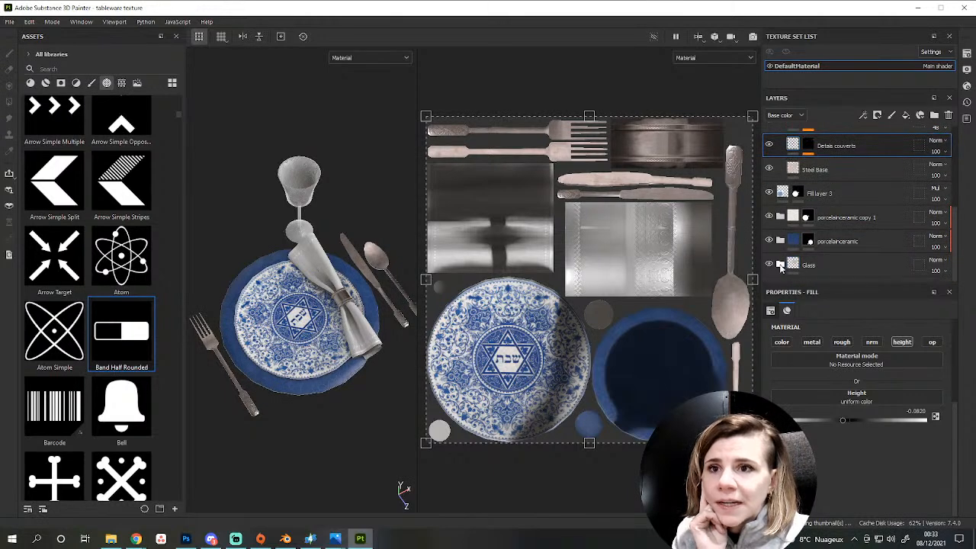
pyautogui.scroll(-3, 824, 231)
pyautogui.doubleClick(824, 227)
pyautogui.write('d')
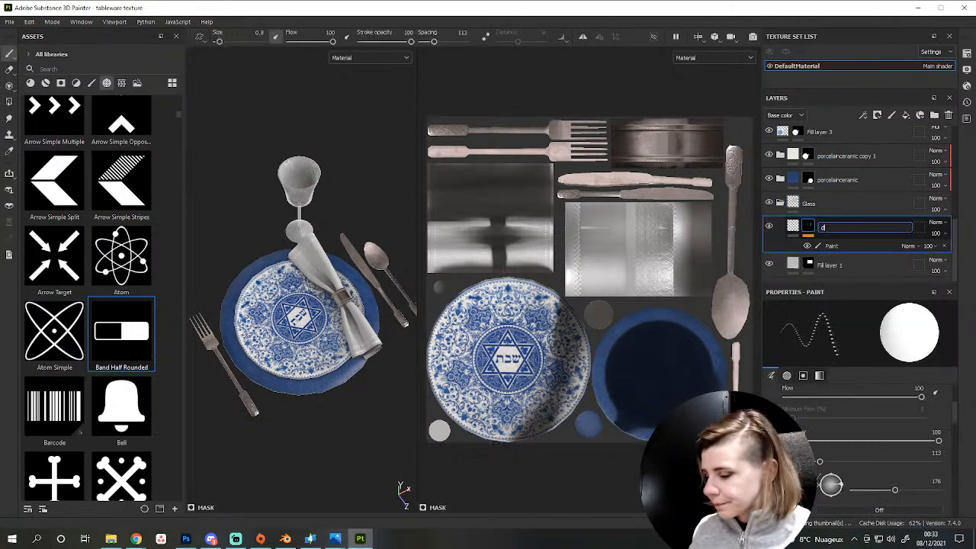
pyautogui.write('etails')
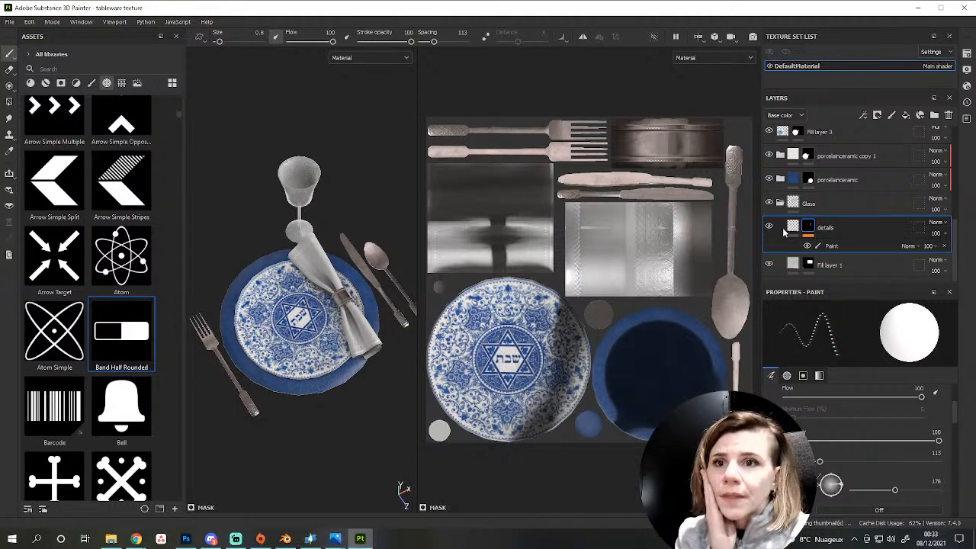
pyautogui.press('Return')
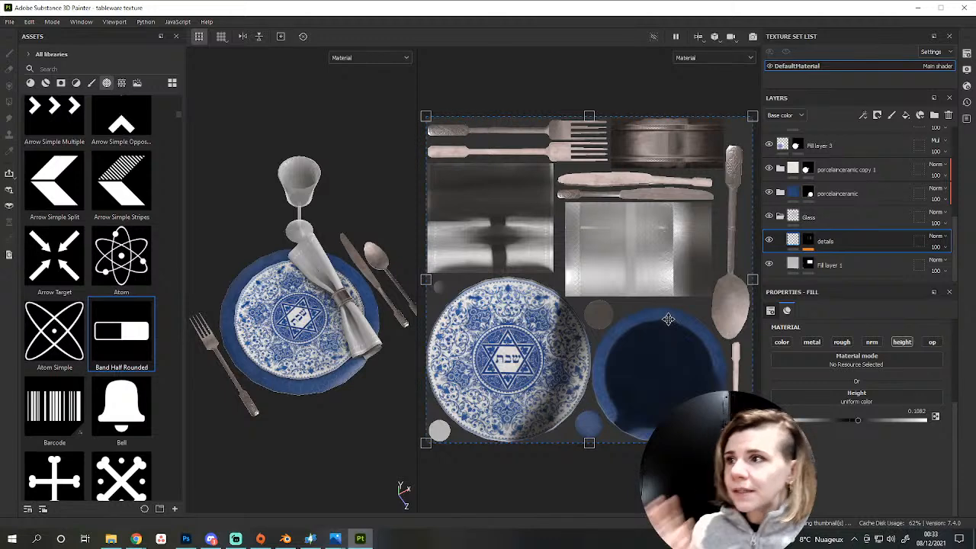
# Export only the Roughness and Normal maps of DefaultMaterial to the 1-tablemat folder with the AAASYB template.
pyautogui.hotkey('ctrl', 'shift', 'e')
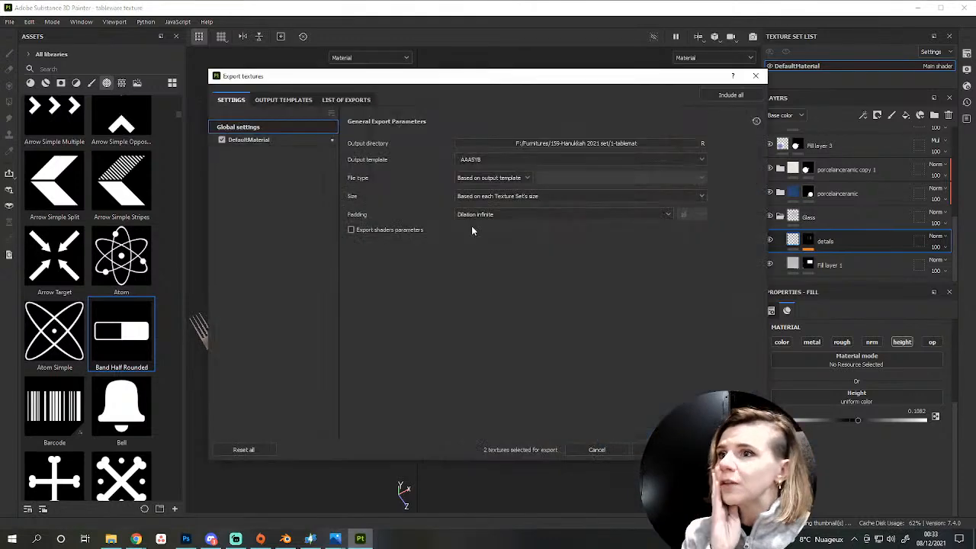
pyautogui.click(276, 142)
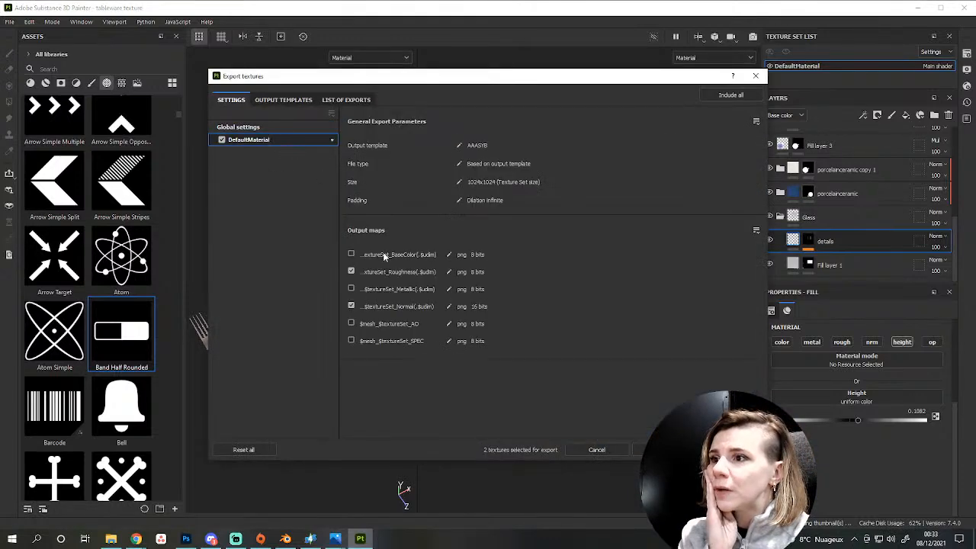
pyautogui.click(659, 449)
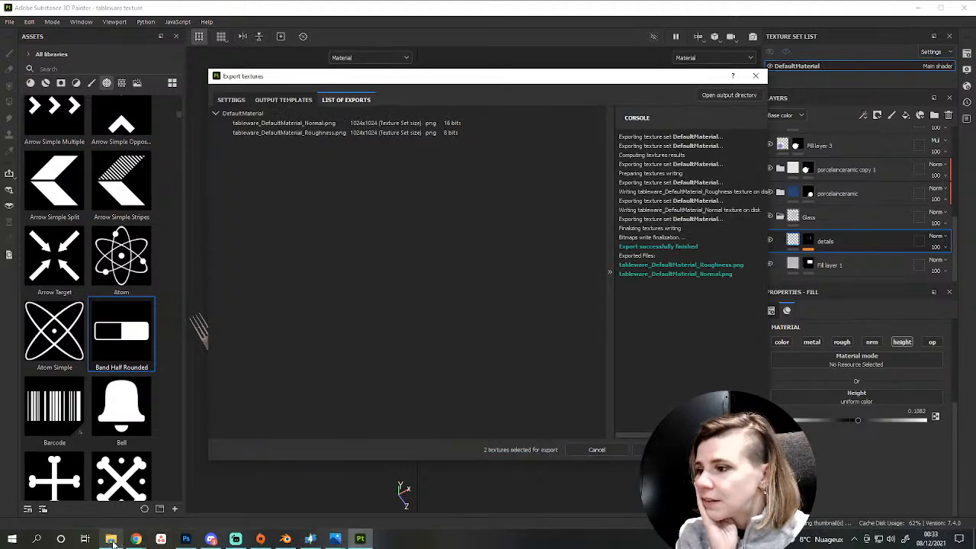
# Switch to Photoshop with the newly exported tableware_DefaultMaterial_Normal from the 1-tablemat folder.
pyautogui.click(111, 538)
pyautogui.click(596, 77)
pyautogui.moveTo(596, 78); pyautogui.dragTo(542, 94)
pyautogui.click(515, 206)
# Soften the embossed cutlery, napkin ring and glass patterns on the normal map by covering them with neutral-blue rectangles at 50% opacity.
pyautogui.scroll(-2, 474, 410)
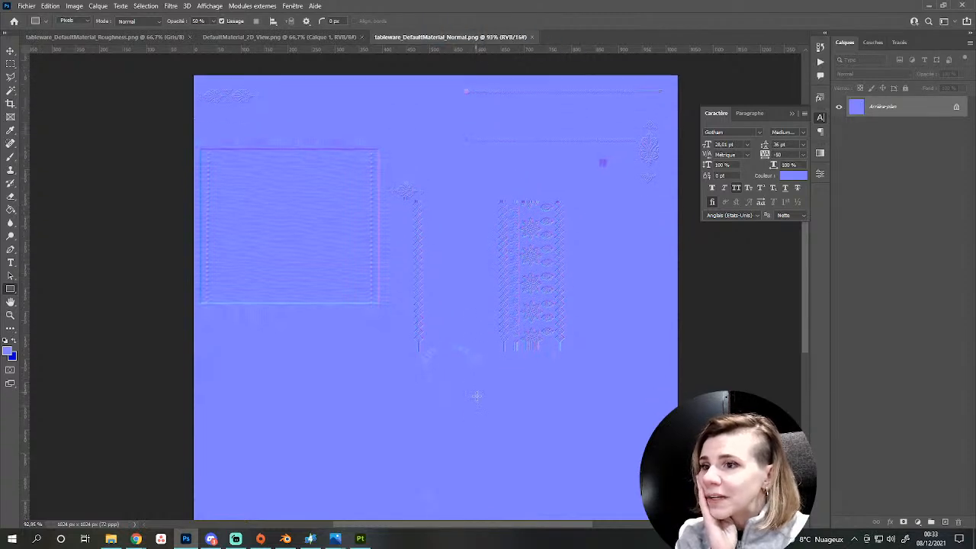
pyautogui.keyDown('alt'); pyautogui.scroll(-3, 474, 408); pyautogui.keyUp('alt')
pyautogui.keyDown('alt'); pyautogui.scroll(3, 478, 394); pyautogui.keyUp('alt')
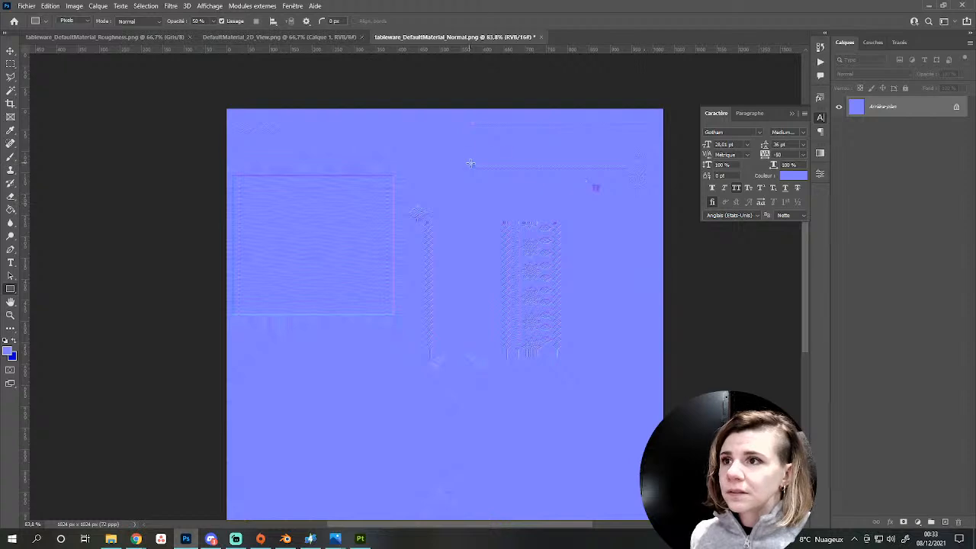
pyautogui.moveTo(471, 163); pyautogui.dragTo(633, 168)
pyautogui.moveTo(500, 223); pyautogui.dragTo(562, 344)
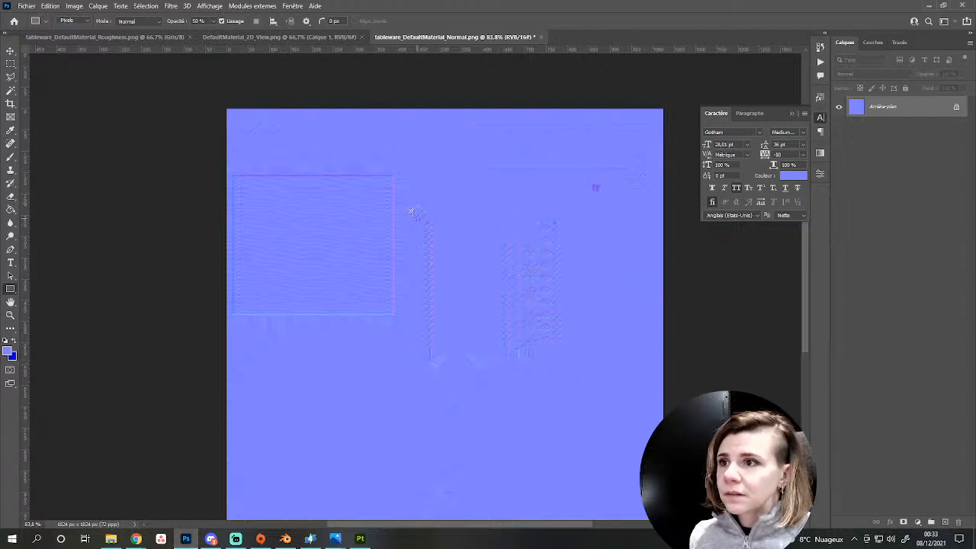
pyautogui.moveTo(402, 199); pyautogui.dragTo(443, 357)
pyautogui.keyDown('alt'); pyautogui.scroll(5, 453, 384); pyautogui.keyUp('alt')
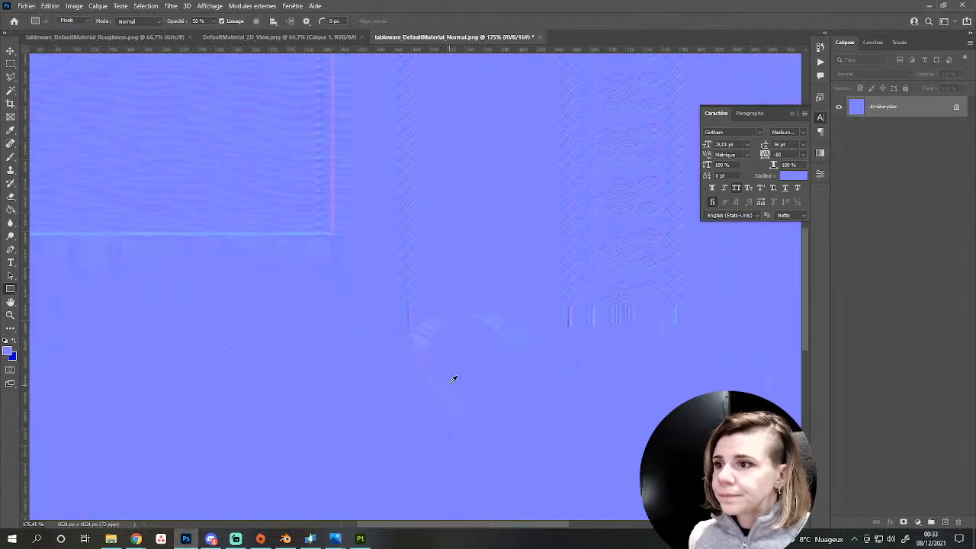
pyautogui.keyDown('alt'); pyautogui.scroll(-3, 410, 275); pyautogui.keyUp('alt')
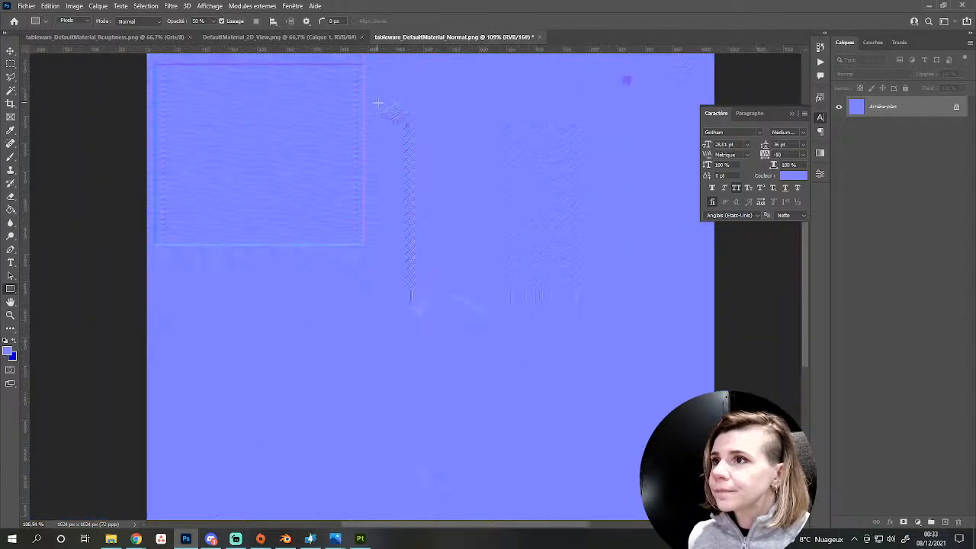
pyautogui.moveTo(394, 124); pyautogui.dragTo(416, 298)
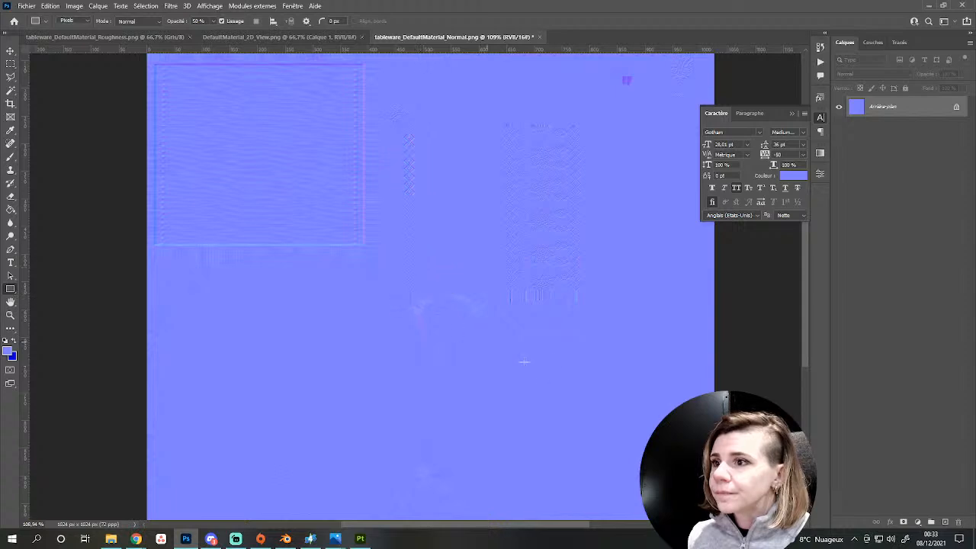
pyautogui.keyDown('alt'); pyautogui.scroll(-3, 580, 372); pyautogui.keyUp('alt')
# Copy the normal map's red channel into a new alpha channel and its green channel into the blue channel.
pyautogui.click(872, 42)
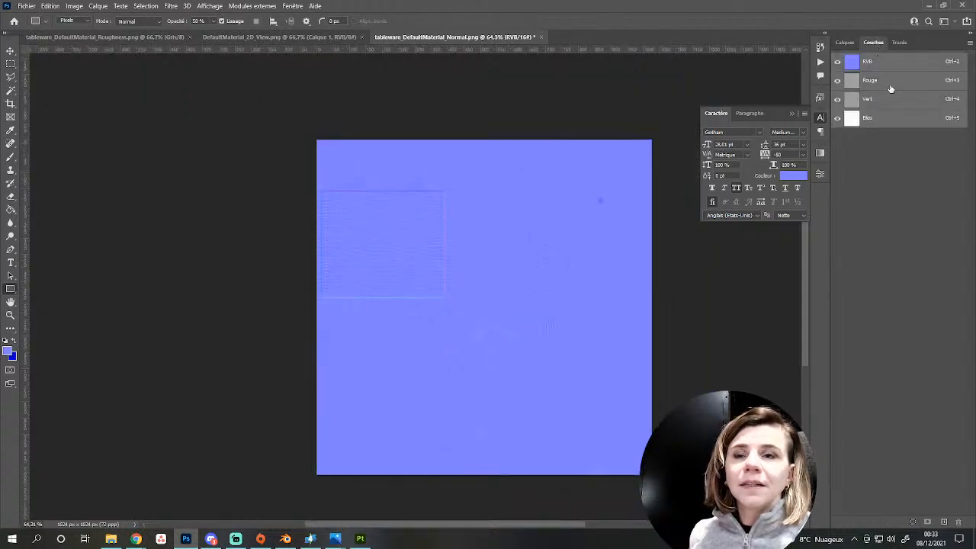
pyautogui.click(869, 80)
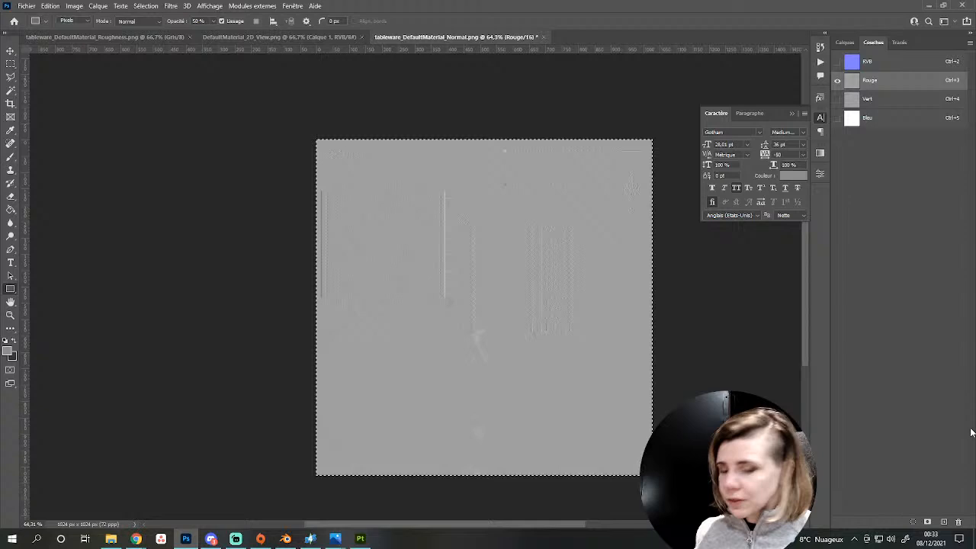
pyautogui.click(943, 522)
pyautogui.hotkey('ctrl', 'v')
pyautogui.click(878, 101)
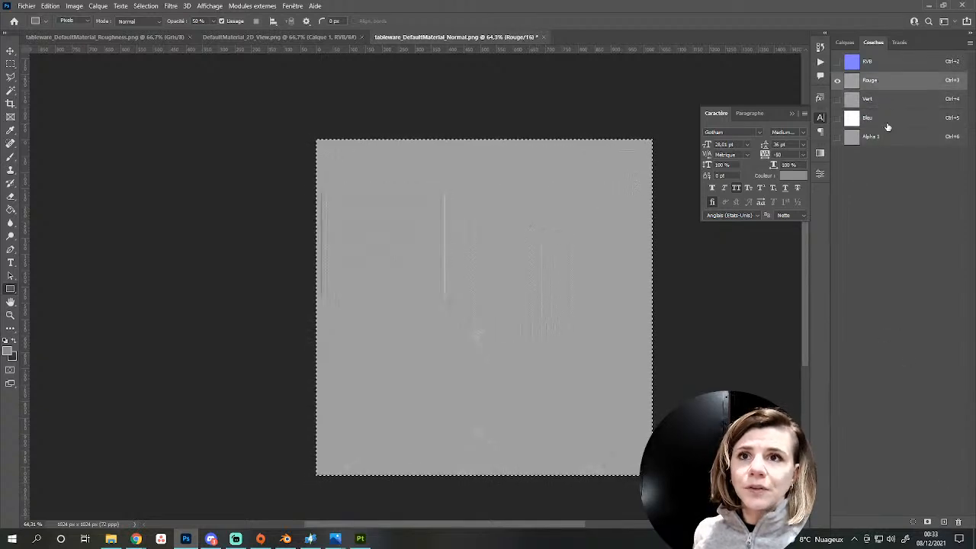
pyautogui.click(868, 118)
pyautogui.click(74, 7)
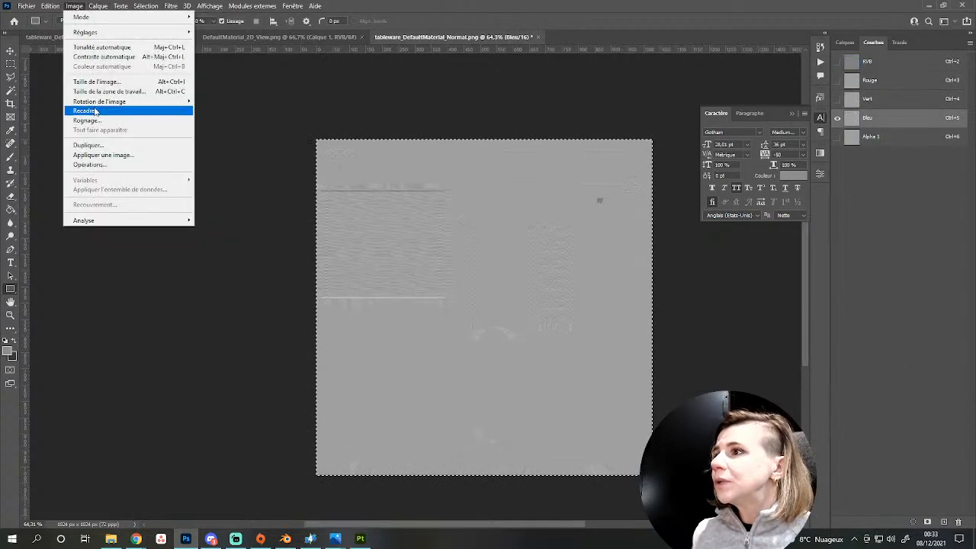
pyautogui.click(106, 81)
pyautogui.write('1024')
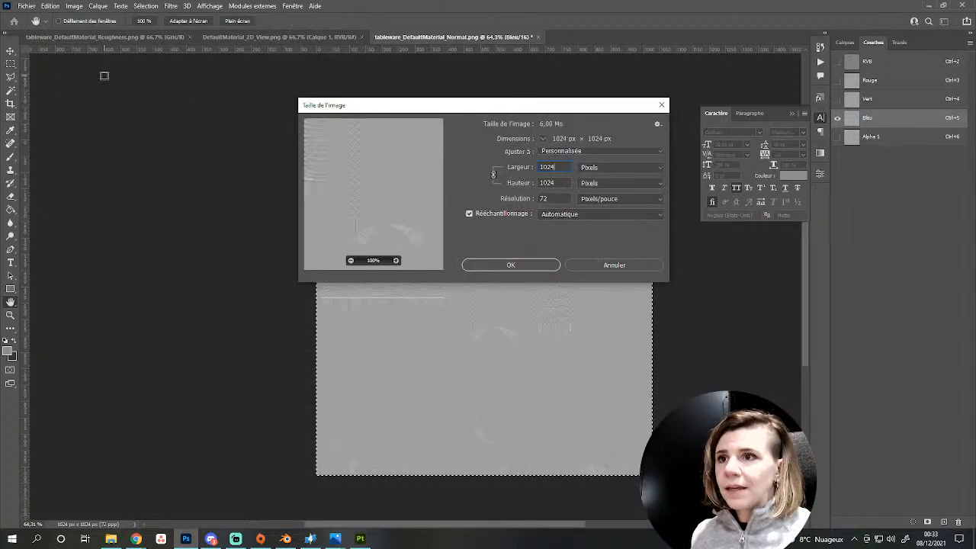
pyautogui.press('Escape')
# Save the normal map as tableware_DefaultMaterial_Normal DDS with Color + Alpha and BC3 linear compression, and close it and the 2D view image.
pyautogui.hotkey('ctrl', 'shift', 's')
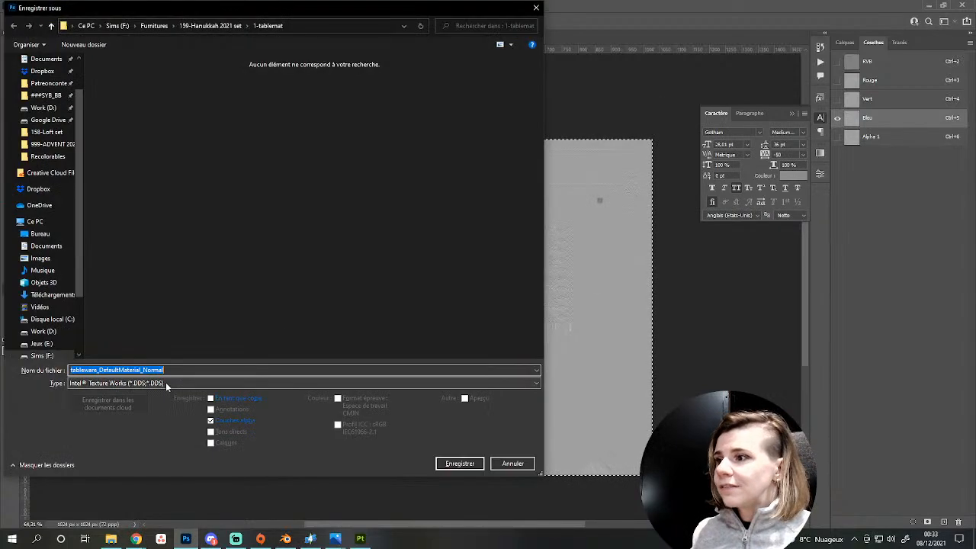
pyautogui.click(448, 463)
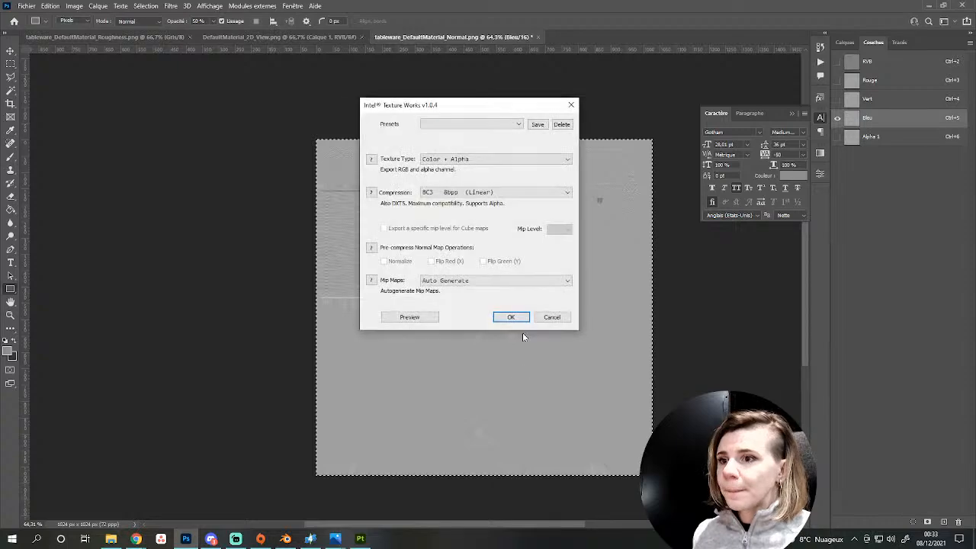
pyautogui.click(521, 314)
pyautogui.hotkey('ctrl', 'w')
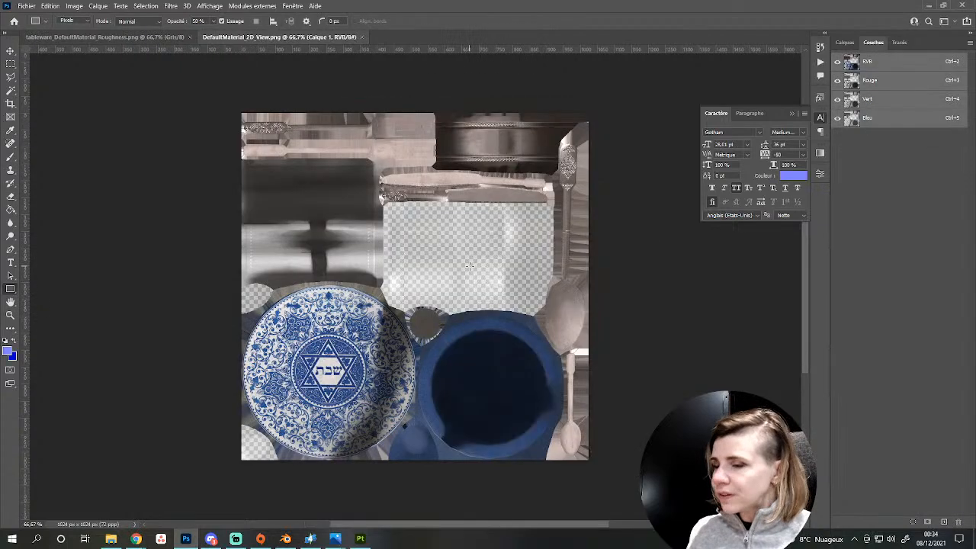
pyautogui.hotkey('ctrl', 'w')
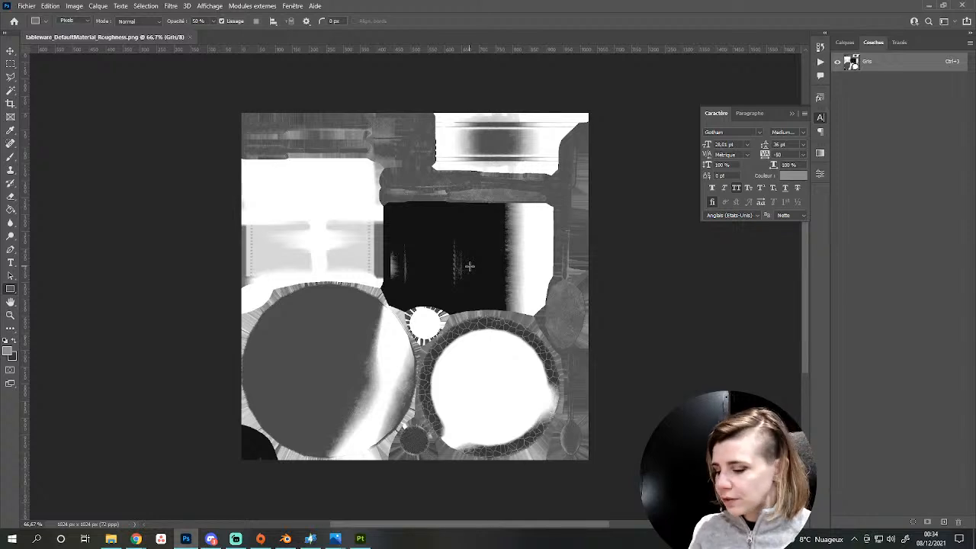
# Invert the roughness map and draw a small grey rectangle at 50% opacity over the glass area.
pyautogui.hotkey('ctrl', 'i')
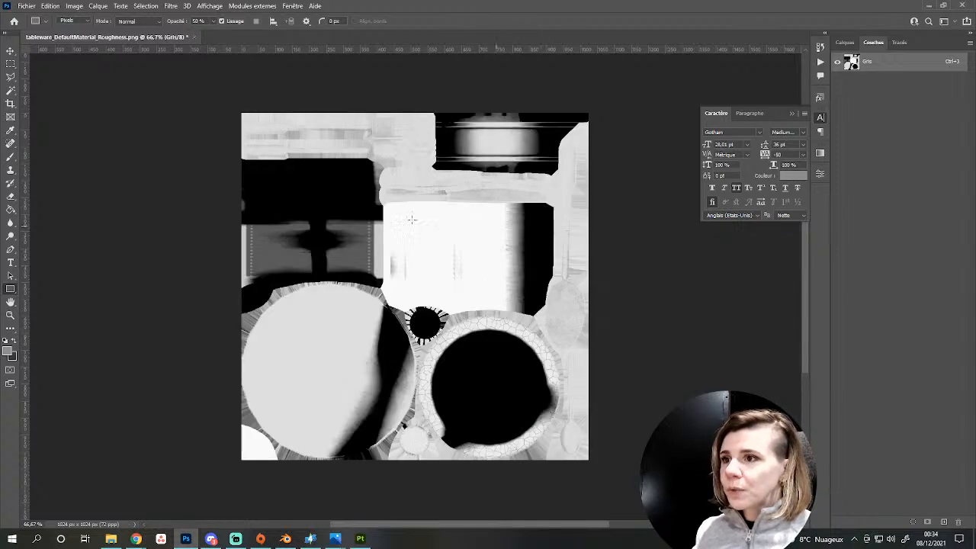
pyautogui.moveTo(473, 247); pyautogui.dragTo(492, 275)
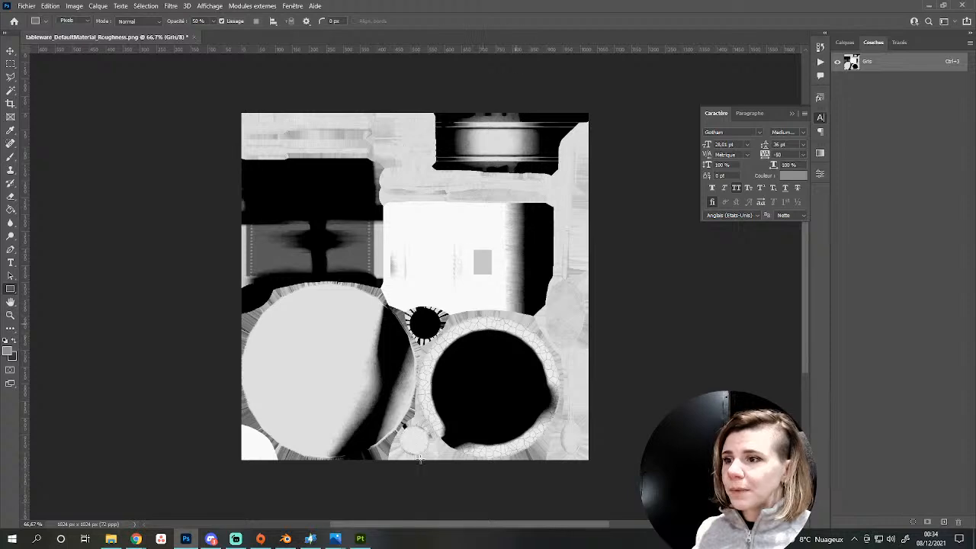
# Switch to Substance Painter and disable the rough, nrm and height channels of the topmost Dirt layer, leaving only color.
pyautogui.click(361, 538)
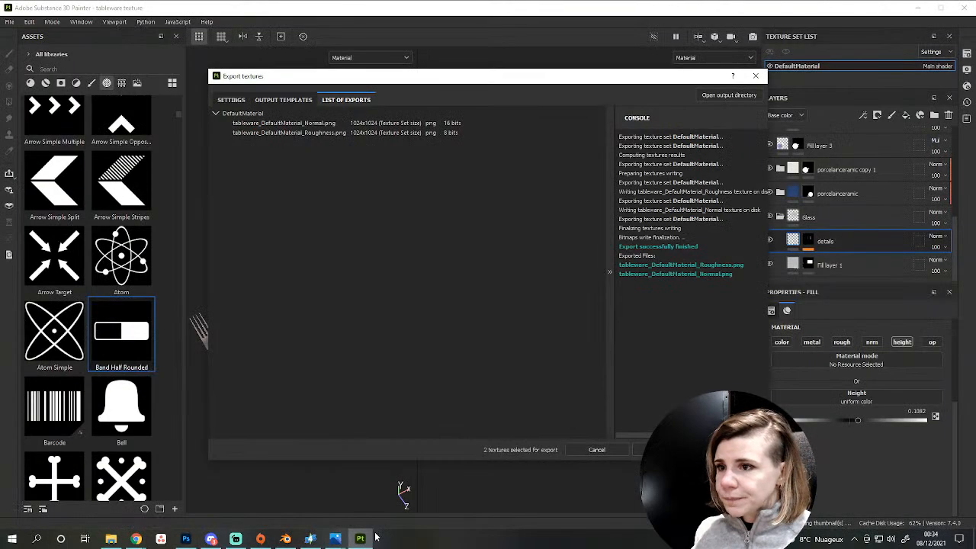
pyautogui.click(755, 75)
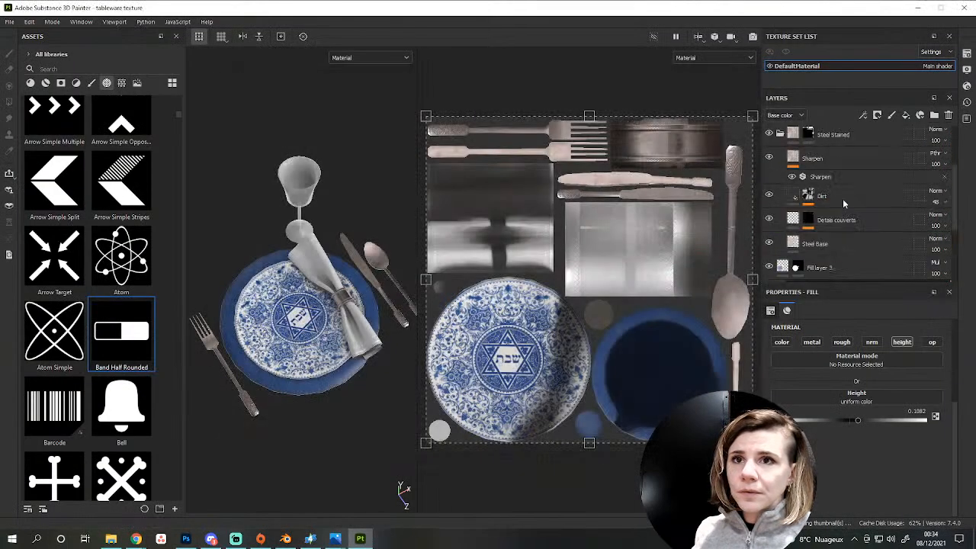
pyautogui.scroll(5, 845, 201)
pyautogui.click(839, 139)
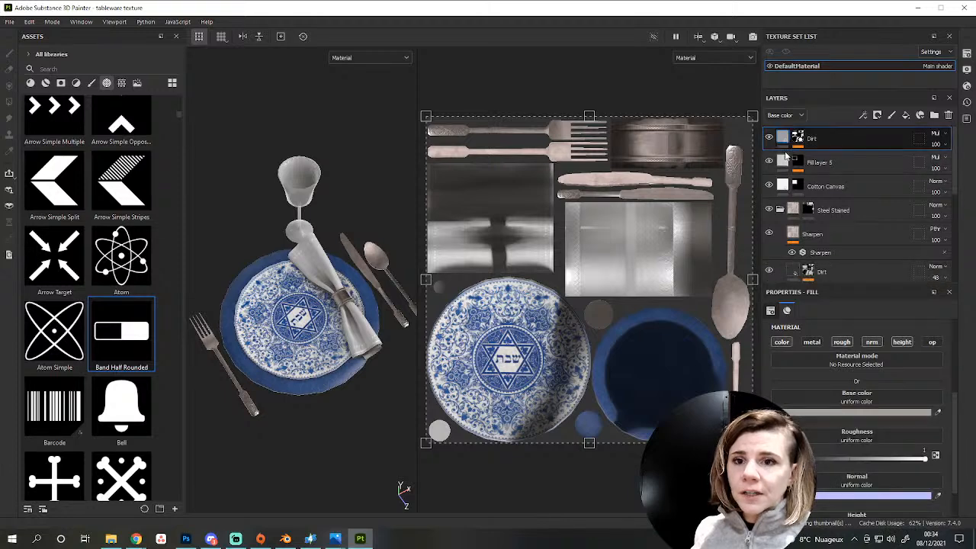
pyautogui.click(841, 342)
pyautogui.click(871, 343)
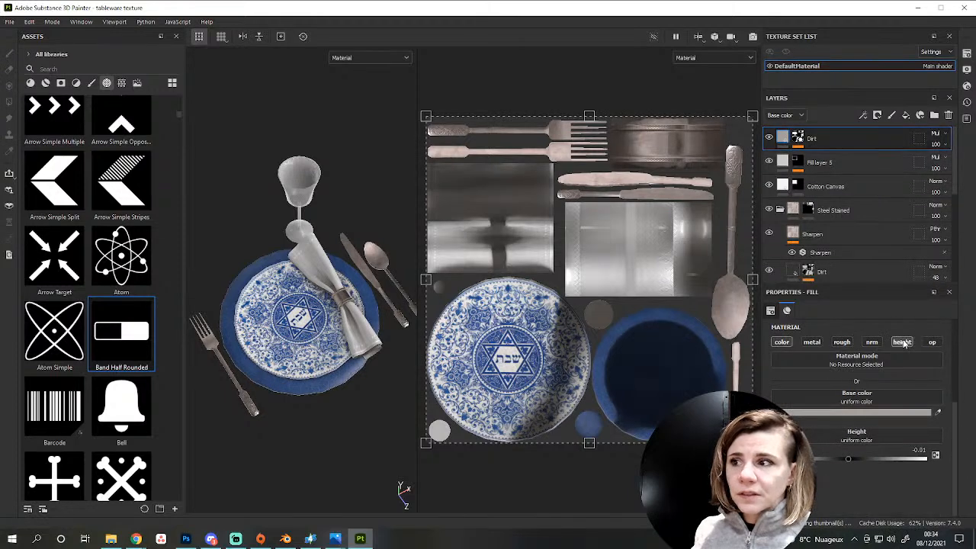
pyautogui.click(901, 342)
pyautogui.keyDown('alt'); pyautogui.moveTo(287, 387); pyautogui.dragTo(342, 337); pyautogui.keyUp('alt')
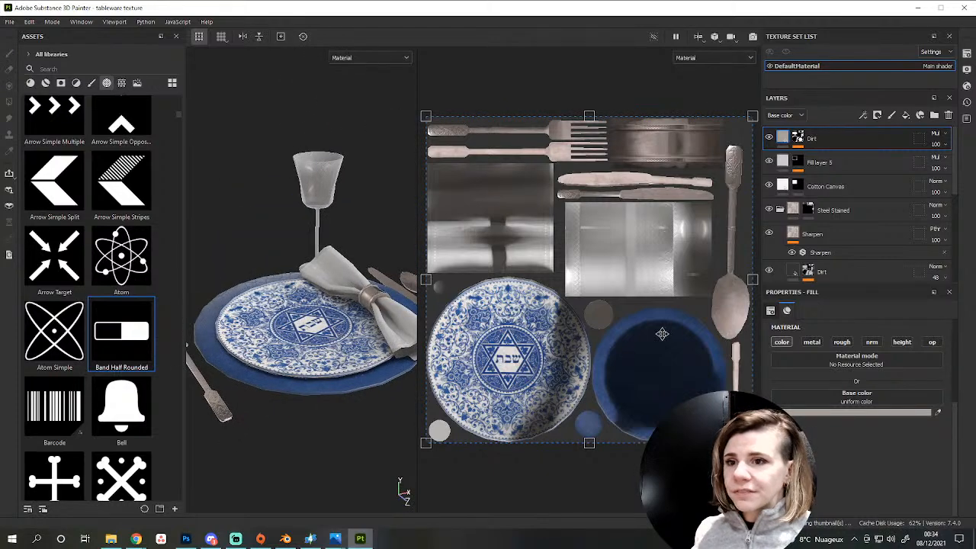
# Export only the Roughness map of DefaultMaterial to the 1-tablemat folder with the AAASYB template.
pyautogui.hotkey('ctrl', 'shift', 'e')
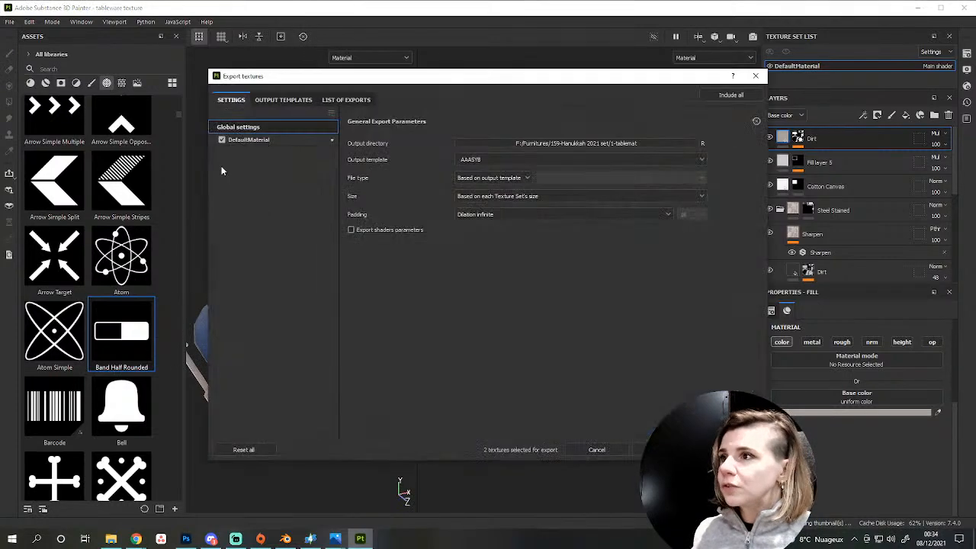
pyautogui.click(350, 305)
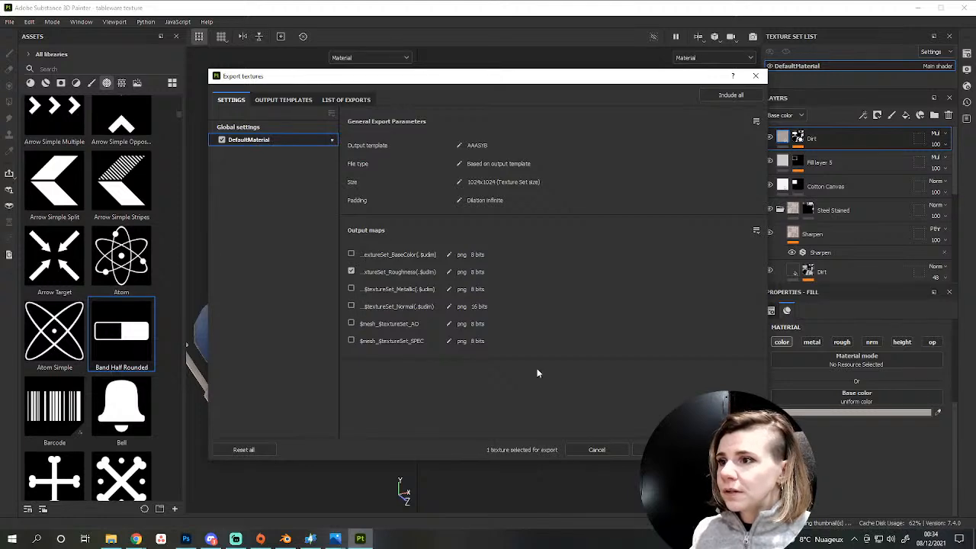
pyautogui.click(731, 449)
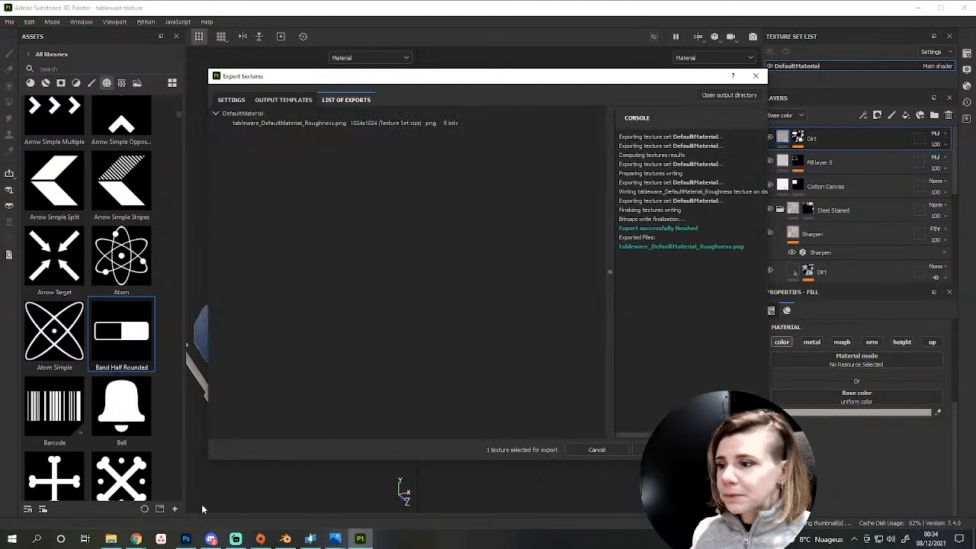
# Switch to Photoshop and update the open roughness map with the newly exported version from the 1-tablemat folder.
pyautogui.click(114, 539)
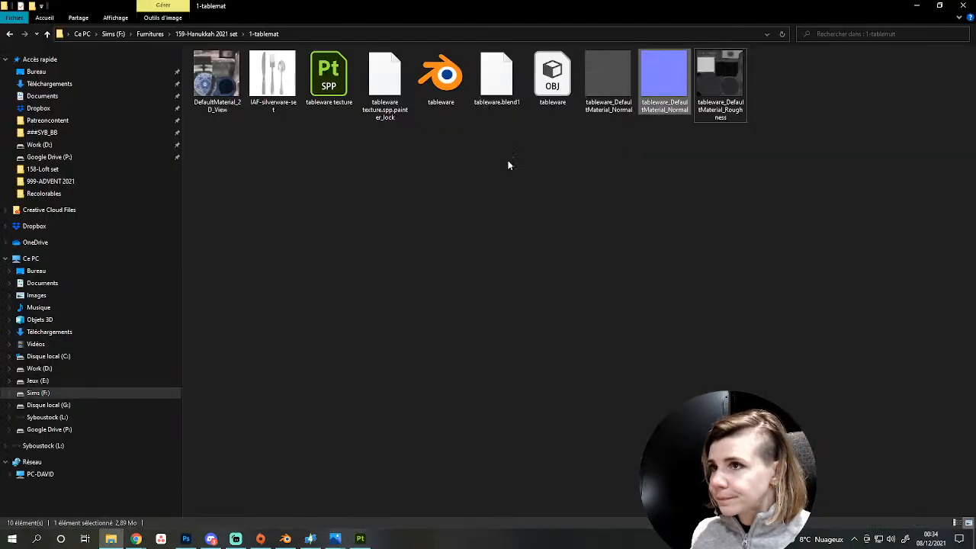
pyautogui.moveTo(720, 84); pyautogui.dragTo(502, 250)
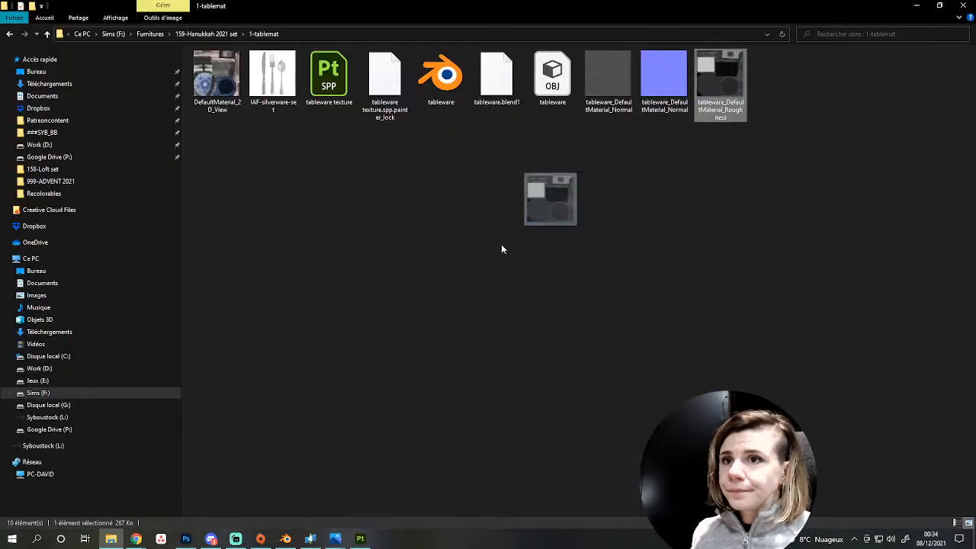
pyautogui.click(186, 537)
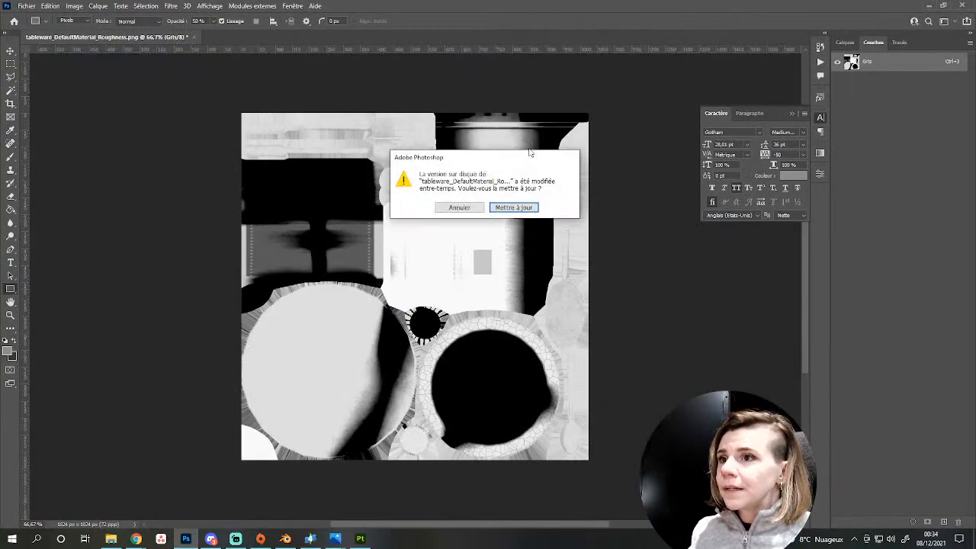
pyautogui.click(516, 207)
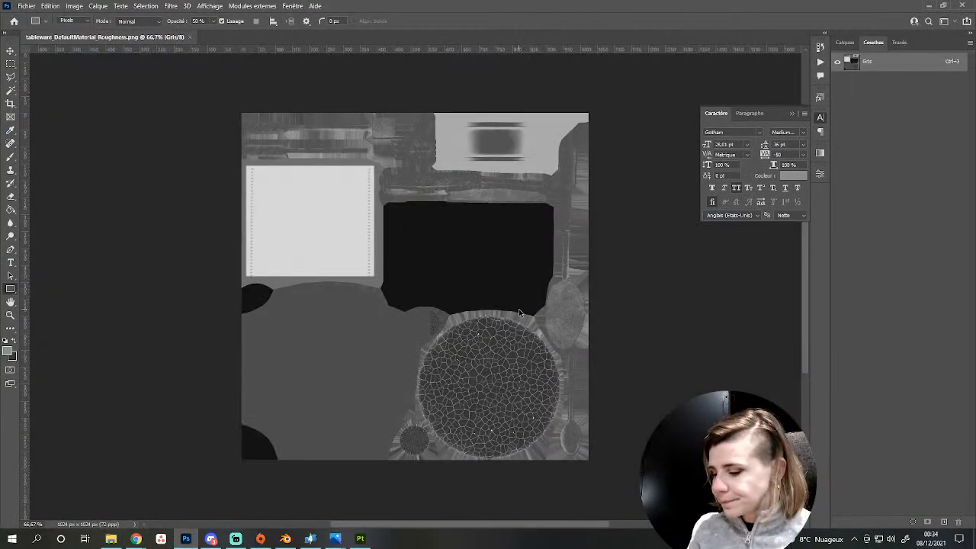
# Invert the updated roughness map and convert it from grayscale to RGB color mode.
pyautogui.hotkey('ctrl', 'i')
pyautogui.keyDown('alt'); pyautogui.scroll(5, 481, 401); pyautogui.keyUp('alt')
pyautogui.keyDown('alt'); pyautogui.scroll(-6, 481, 401); pyautogui.keyUp('alt')
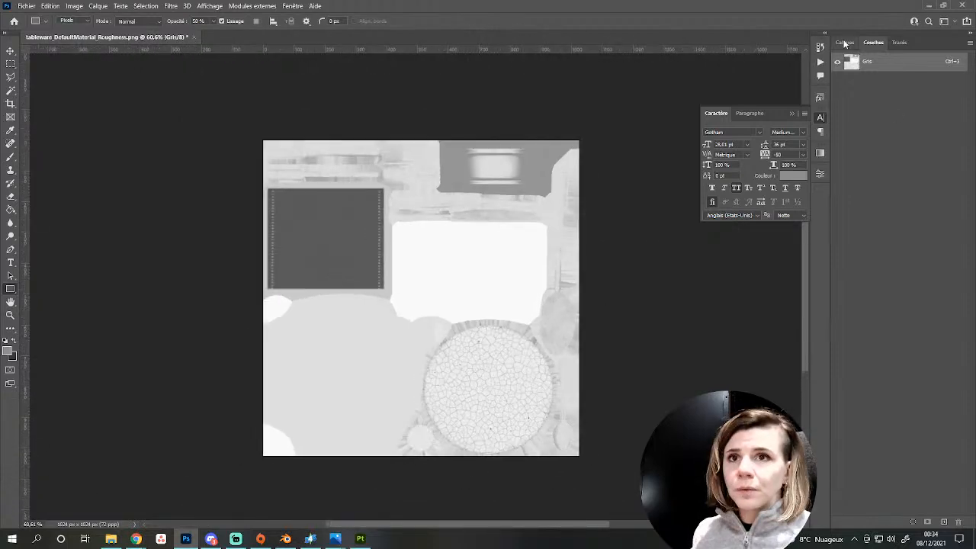
pyautogui.click(74, 6)
pyautogui.moveTo(152, 32)
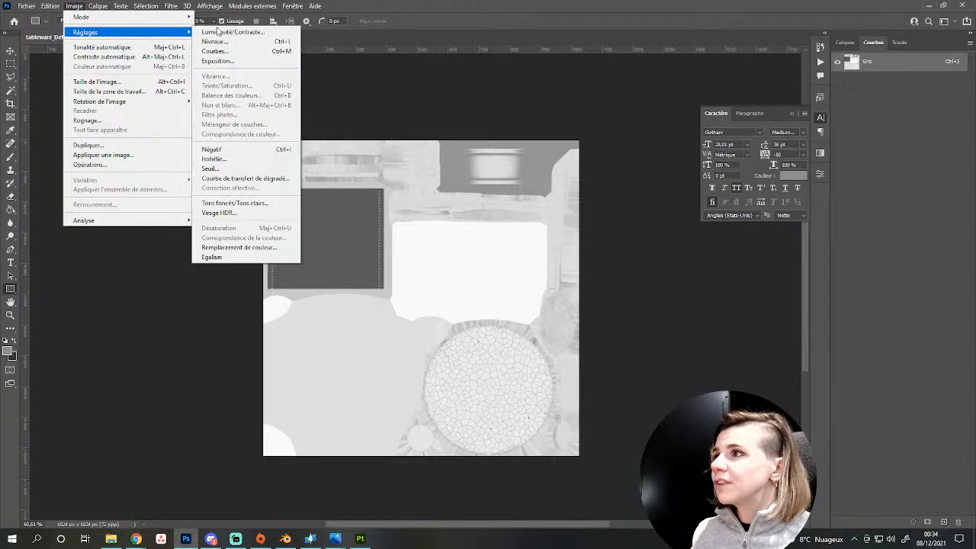
pyautogui.moveTo(167, 17)
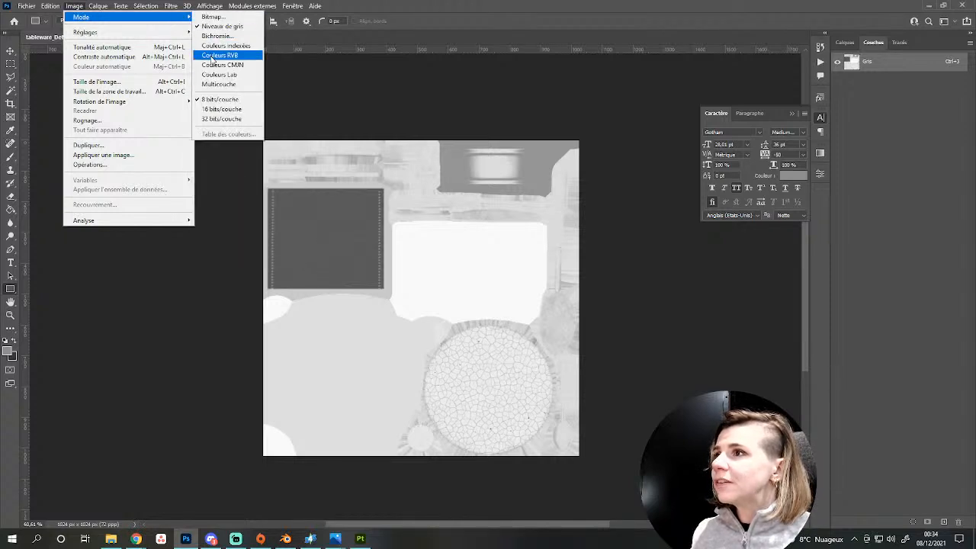
pyautogui.click(219, 55)
# Add a new layer above the roughness map's background and fill it with a saturated pure blue.
pyautogui.click(845, 42)
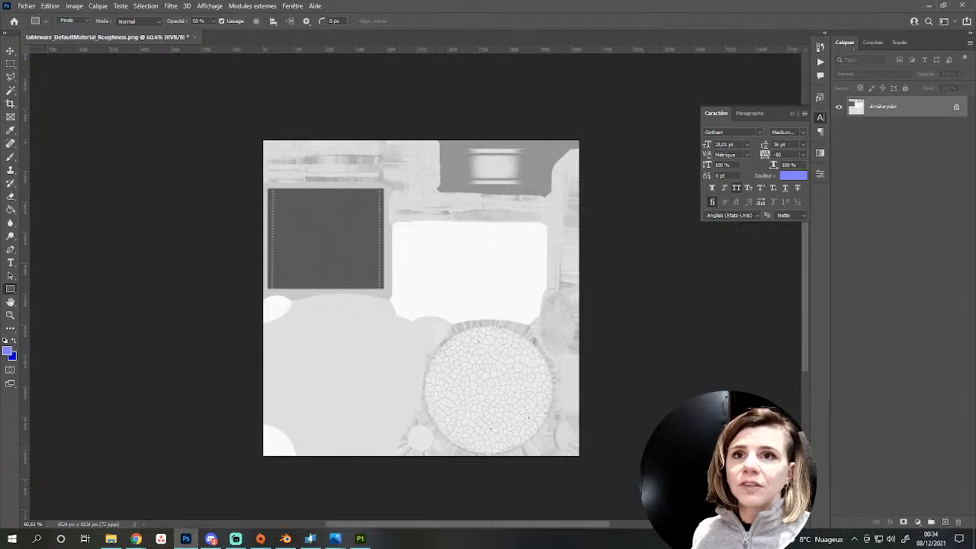
pyautogui.click(943, 522)
pyautogui.press('g')
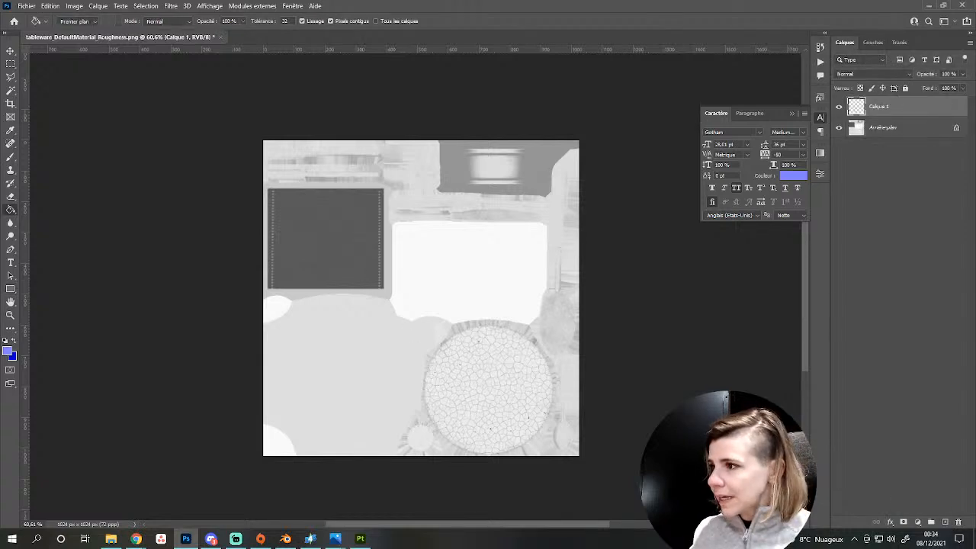
pyautogui.click(9, 352)
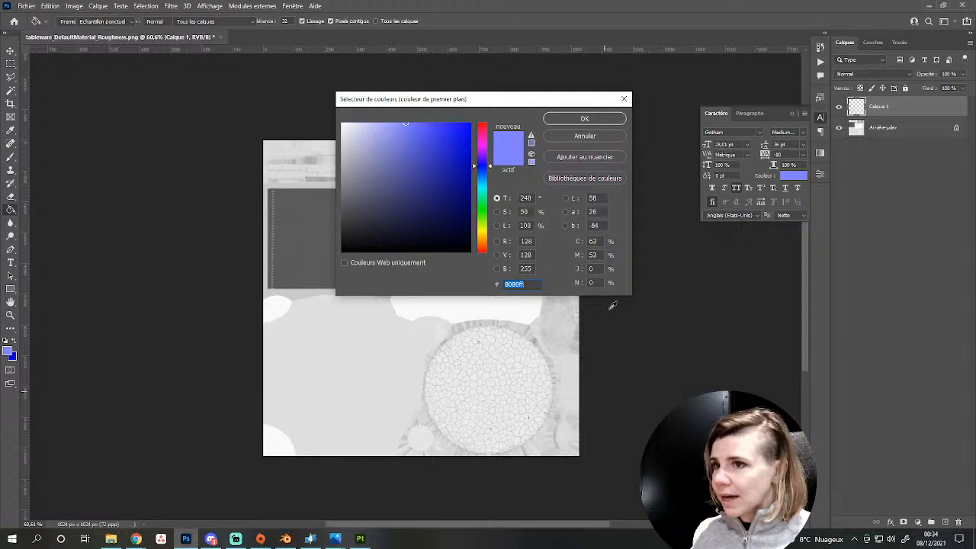
pyautogui.click(482, 250)
pyautogui.click(470, 132)
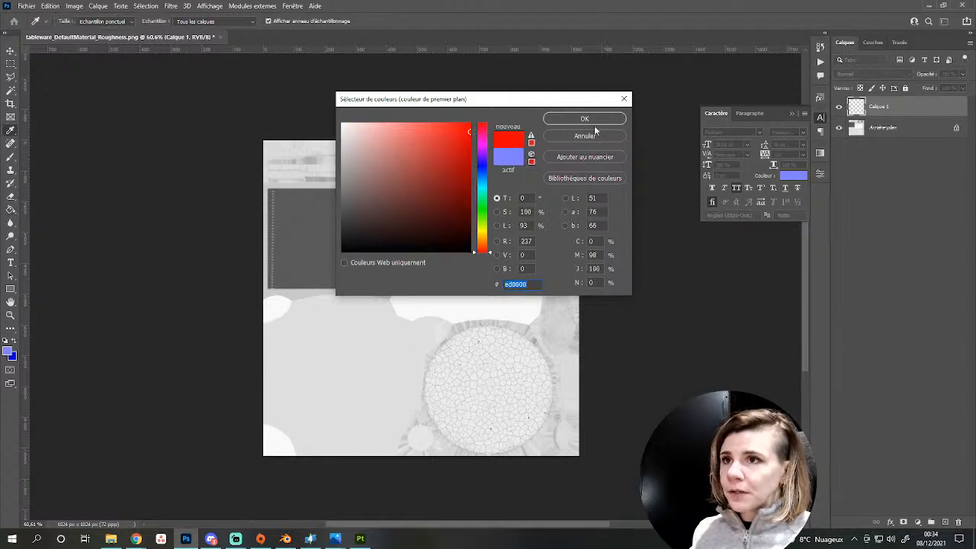
pyautogui.click(482, 166)
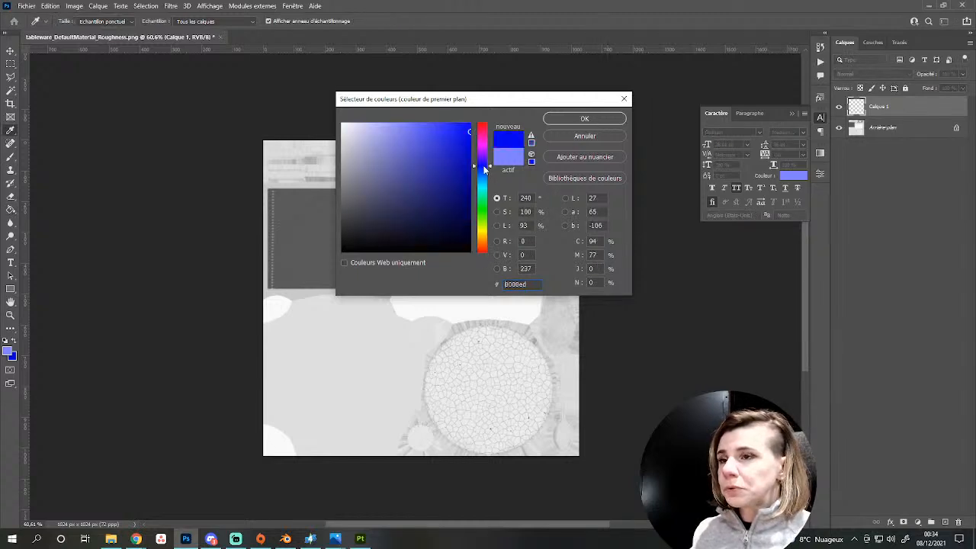
pyautogui.click(465, 134)
pyautogui.click(584, 119)
pyautogui.press('g')
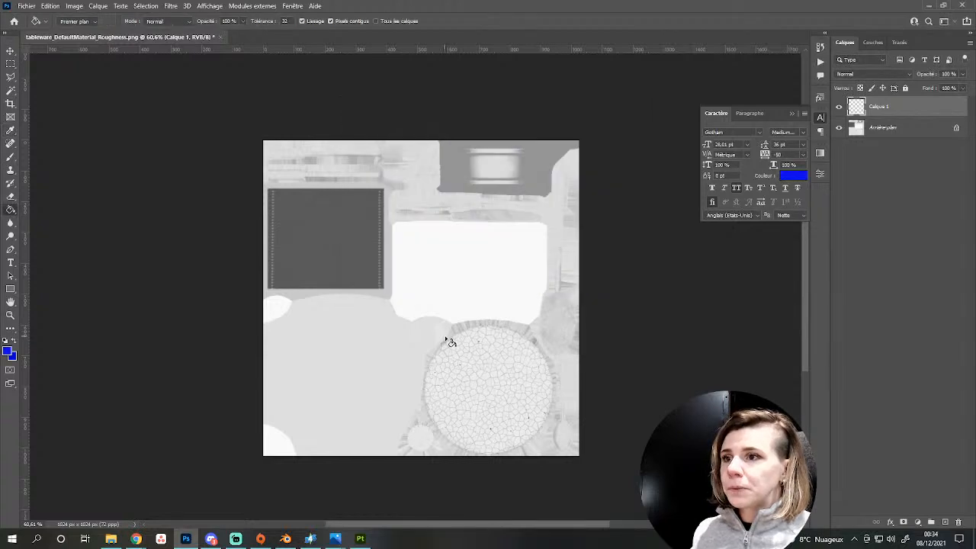
pyautogui.click(446, 337)
# Set the blue layer's blend mode to Multiply (Produit) and merge it down into the background.
pyautogui.click(849, 75)
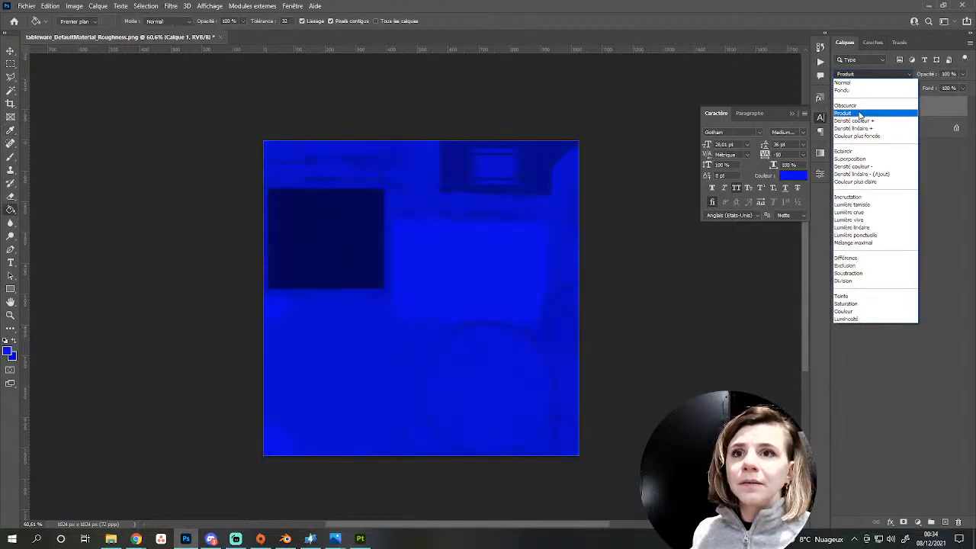
pyautogui.click(857, 113)
pyautogui.hotkey('ctrl', 'e')
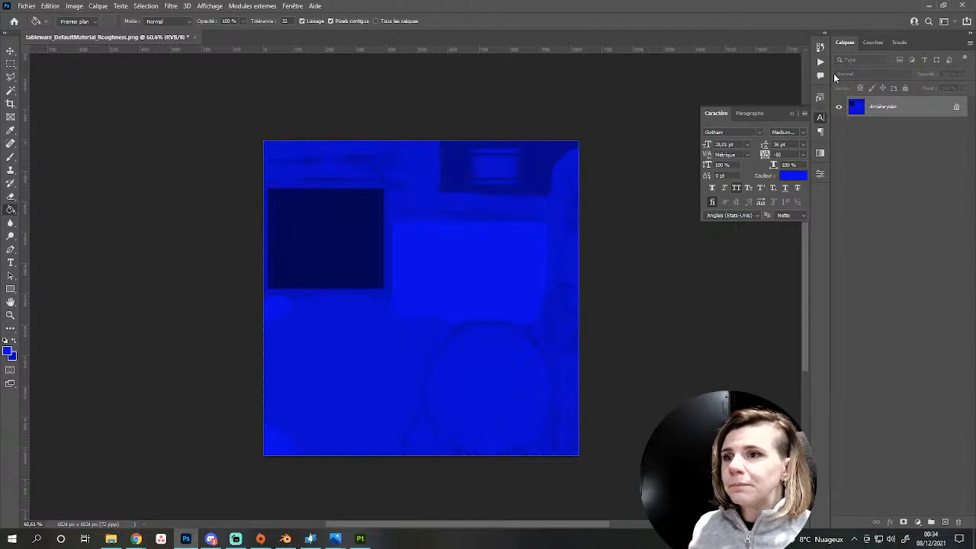
# Add an alpha channel to the blue-tinted map and paste a copy of the blue channel's contents into it.
pyautogui.click(873, 42)
pyautogui.click(866, 118)
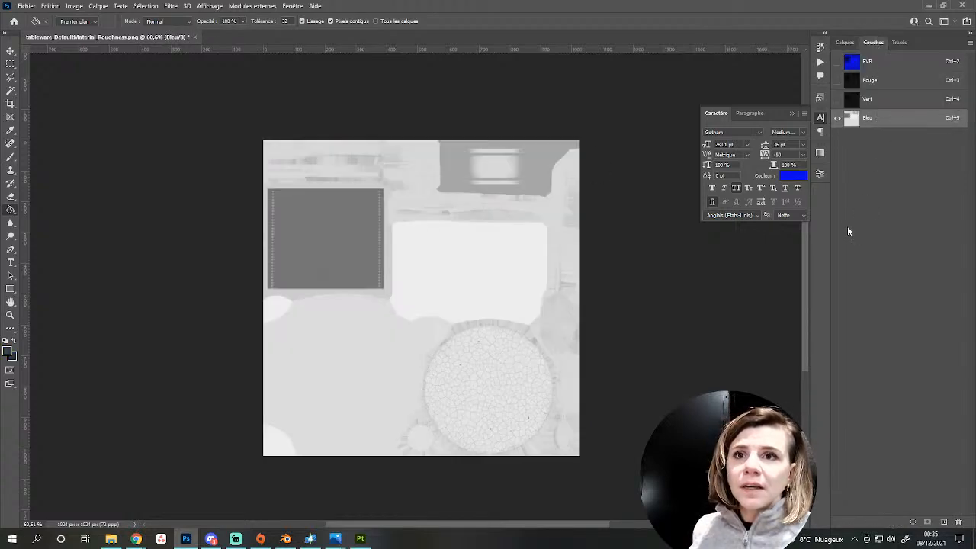
pyautogui.click(944, 523)
pyautogui.hotkey('ctrl', 'v')
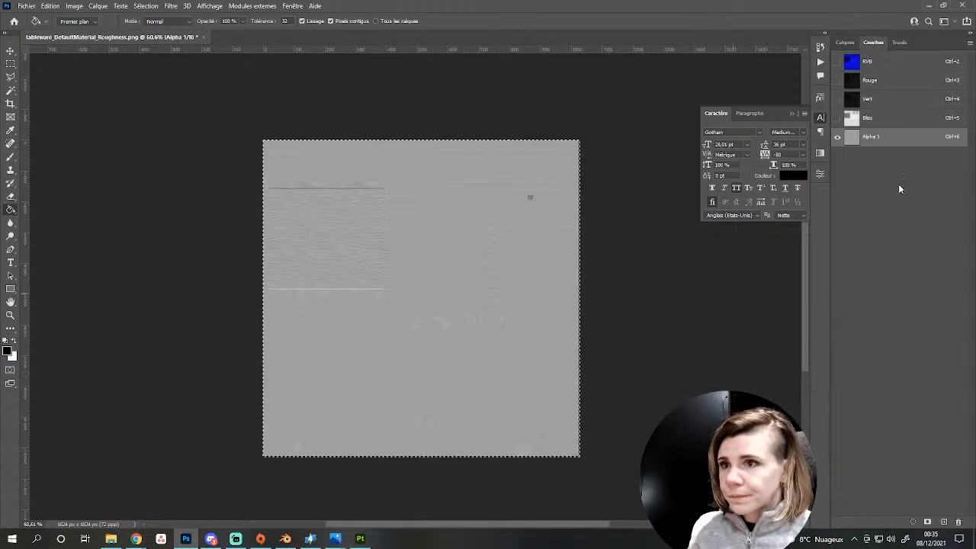
pyautogui.click(898, 118)
pyautogui.hotkey('ctrl', 'a')
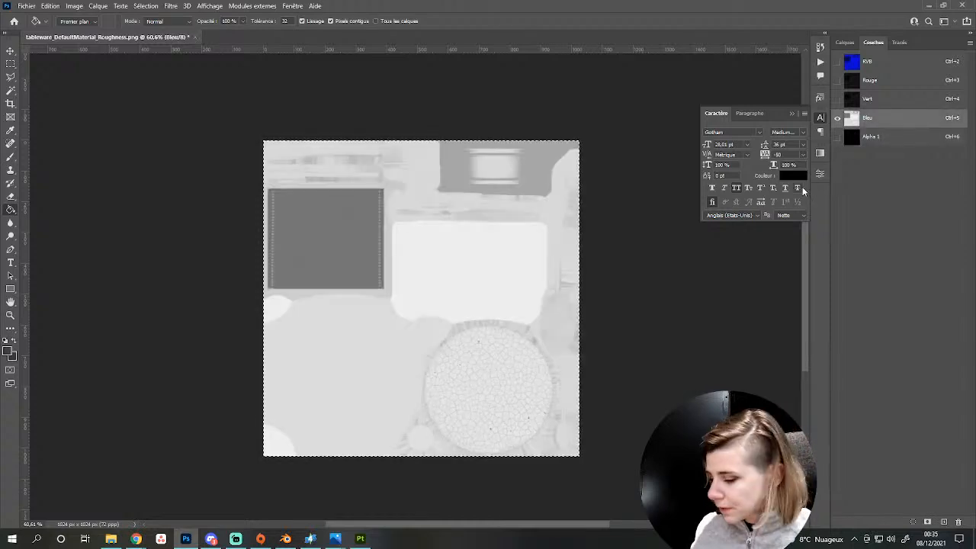
pyautogui.click(892, 137)
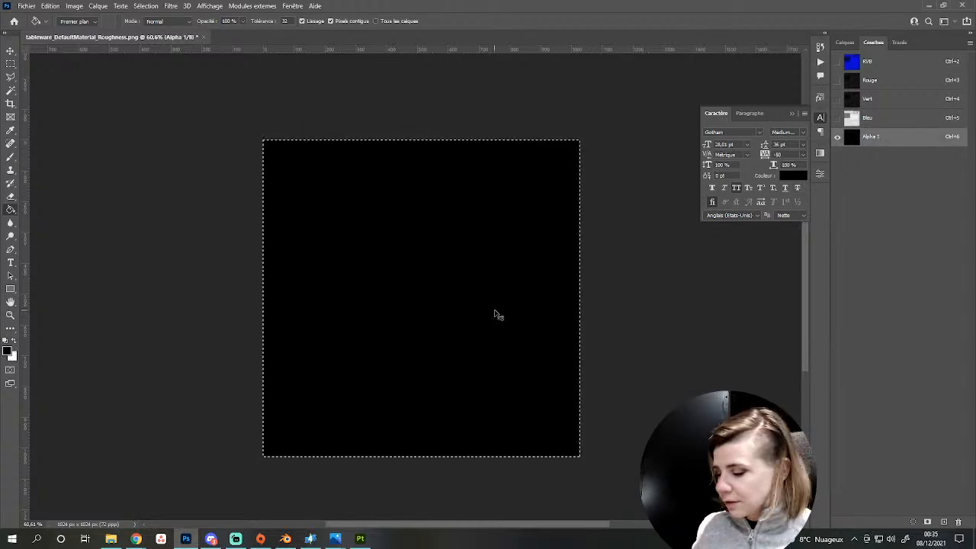
pyautogui.hotkey('ctrl', 'v')
# Darken the alpha channel with a Levels adjustment, shifting the midtones toward the highlights and lowering the output white level.
pyautogui.hotkey('ctrl', 'l')
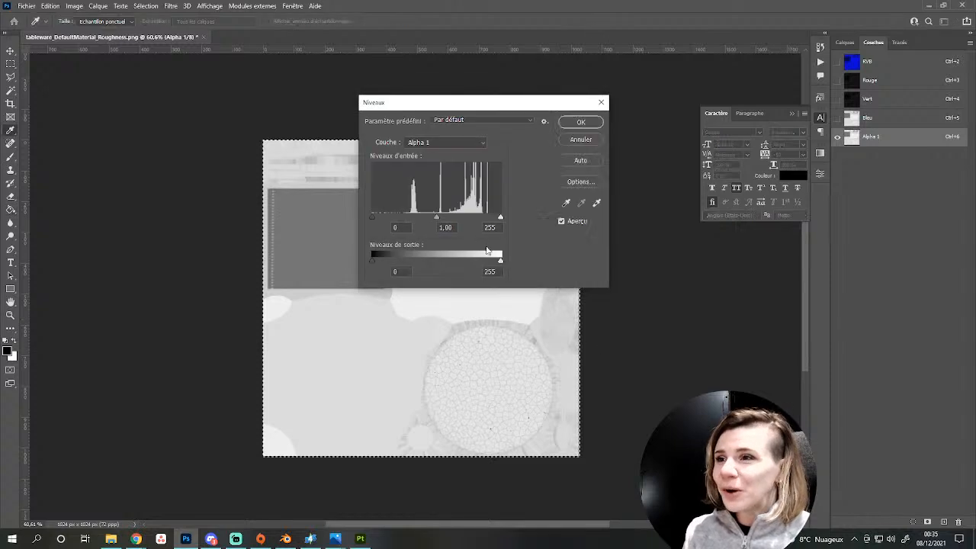
pyautogui.moveTo(436, 217); pyautogui.dragTo(482, 220)
pyautogui.moveTo(500, 260); pyautogui.dragTo(428, 263)
pyautogui.press('Return')
pyautogui.click(74, 6)
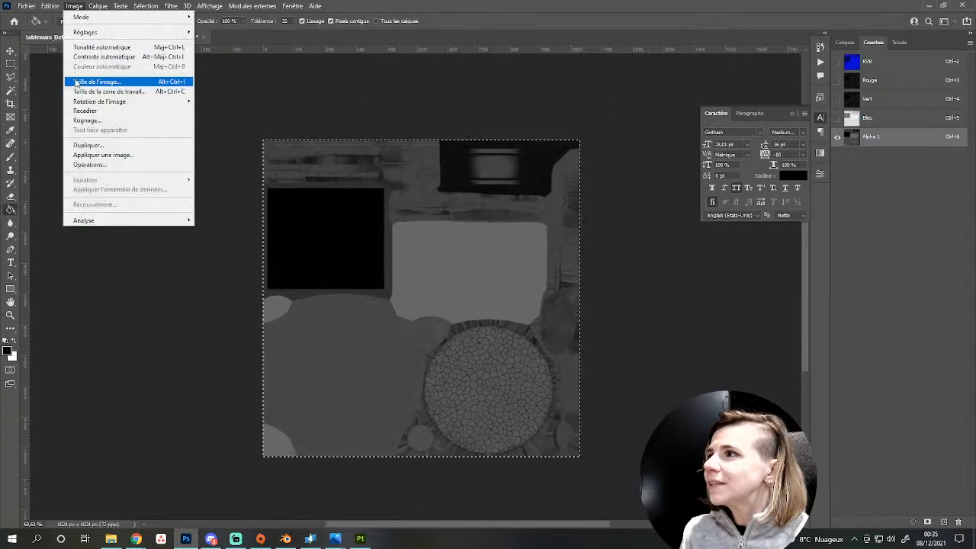
pyautogui.click(76, 82)
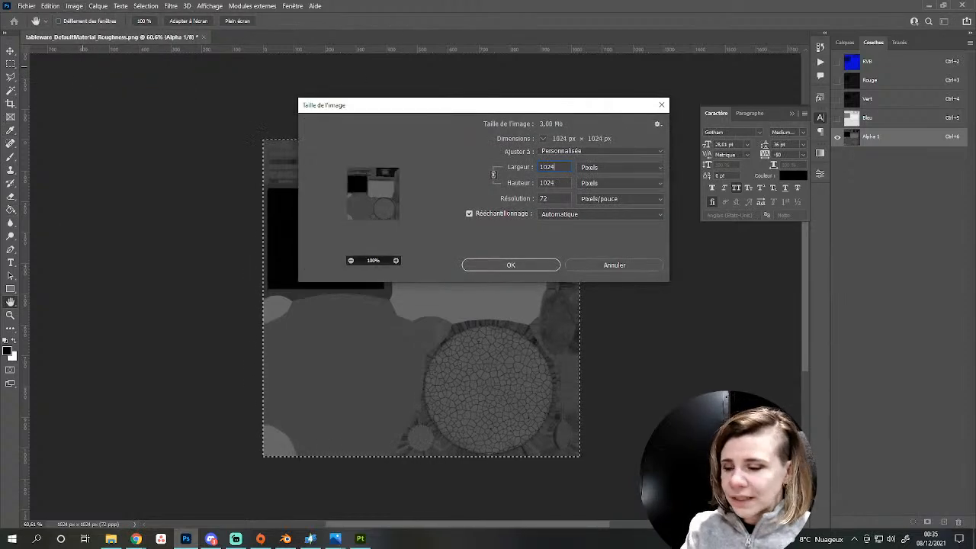
pyautogui.press('Escape')
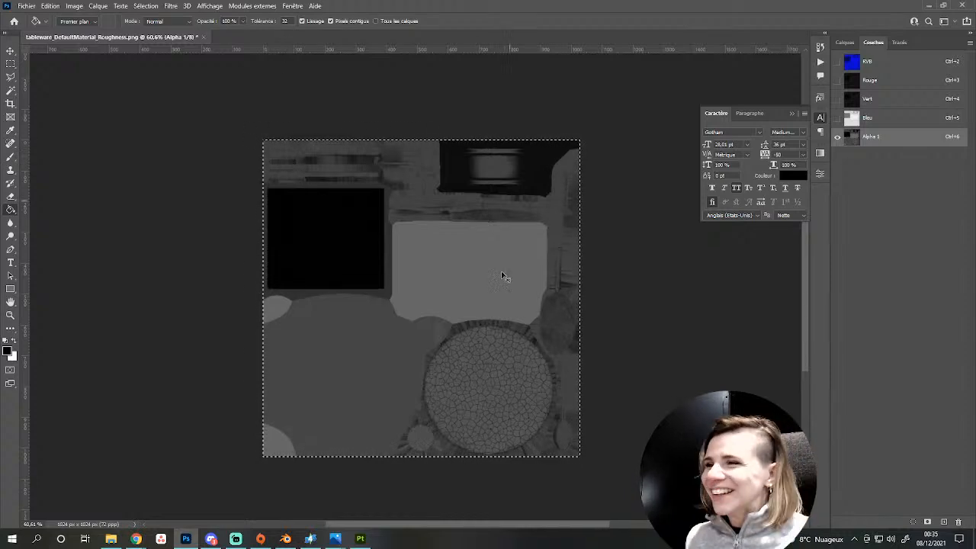
# Save the finished specular map in DDS format as tableware_DefaultMaterial_Roughness.dds.
pyautogui.hotkey('ctrl', 'shift', 's')
pyautogui.click(452, 462)
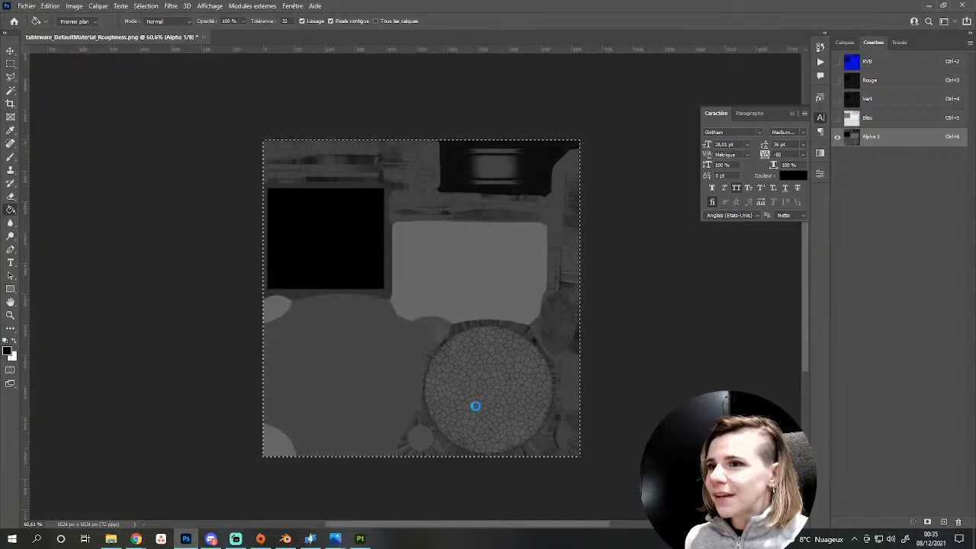
pyautogui.click(509, 322)
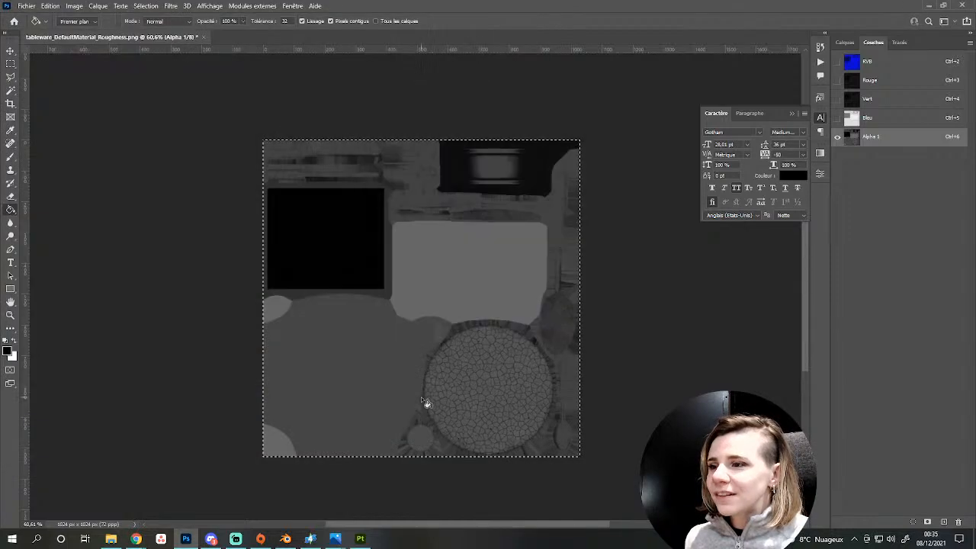
# Switch to Sims 4 Studio and import DefaultMaterial_2D_View from the 1-tablemat folder as the tableware's texture.
pyautogui.click(311, 538)
pyautogui.click(485, 193)
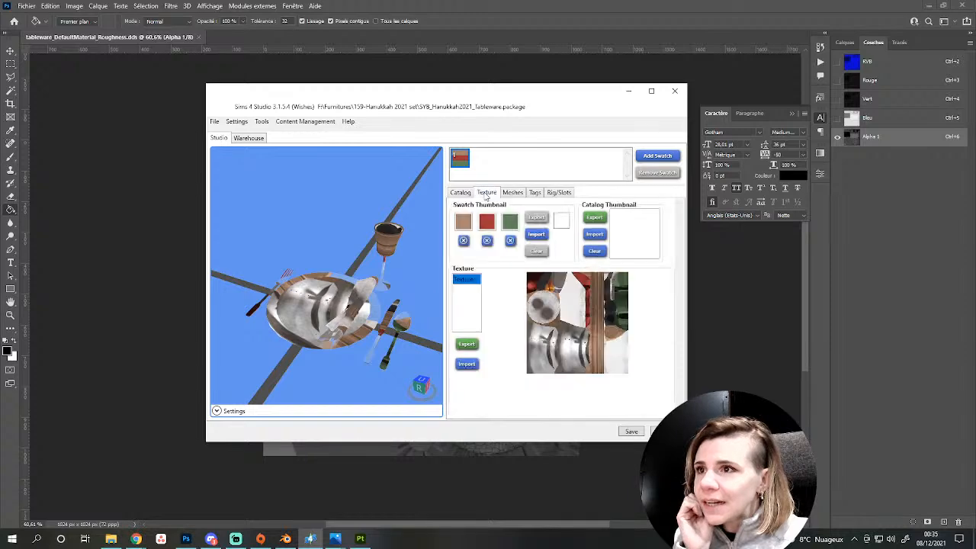
pyautogui.click(466, 363)
pyautogui.doubleClick(325, 183)
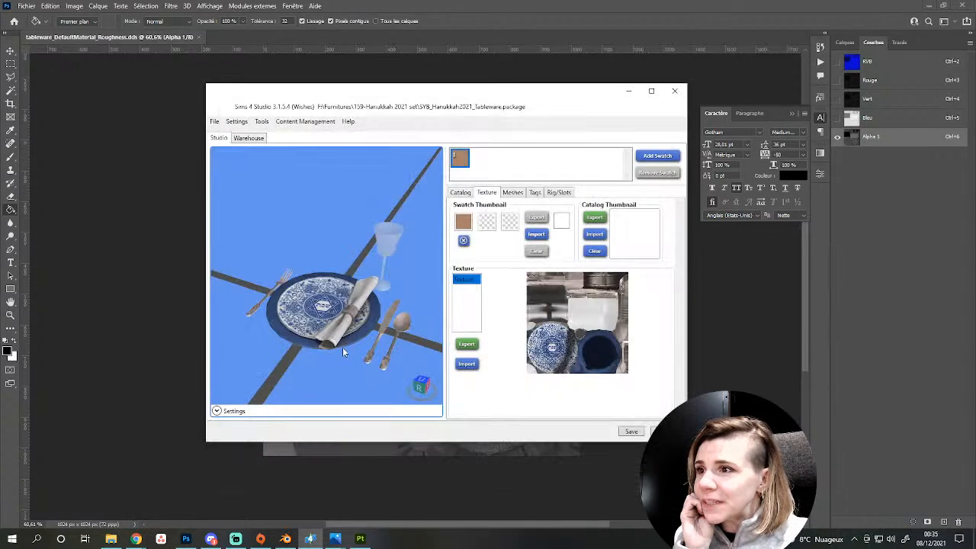
pyautogui.moveTo(355, 353)
pyautogui.mouseDown()
pyautogui.moveTo(369, 343)
pyautogui.moveTo(355, 336)
pyautogui.mouseUp()
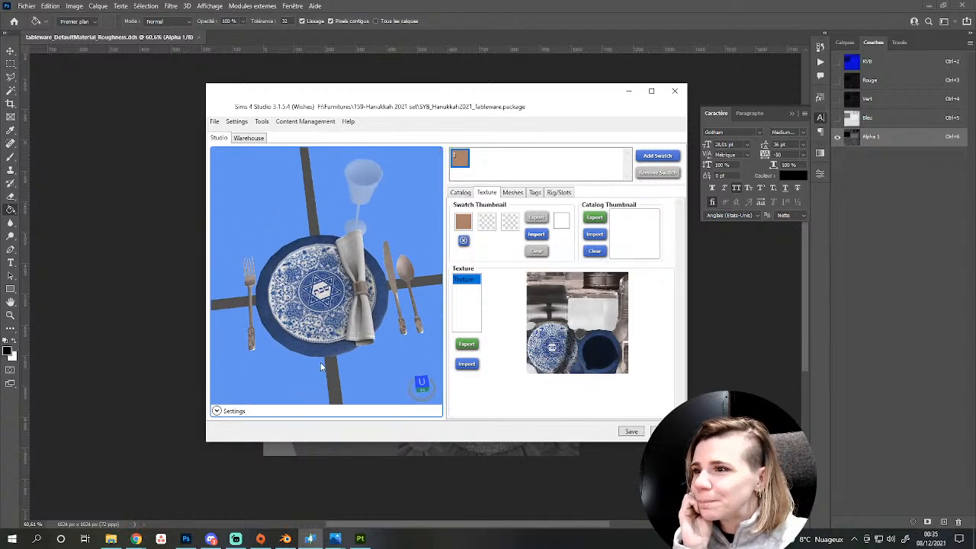
# Set the catalog name to "SYB Hanukkah 2021 - Tableware" and the price to 89.
pyautogui.click(471, 193)
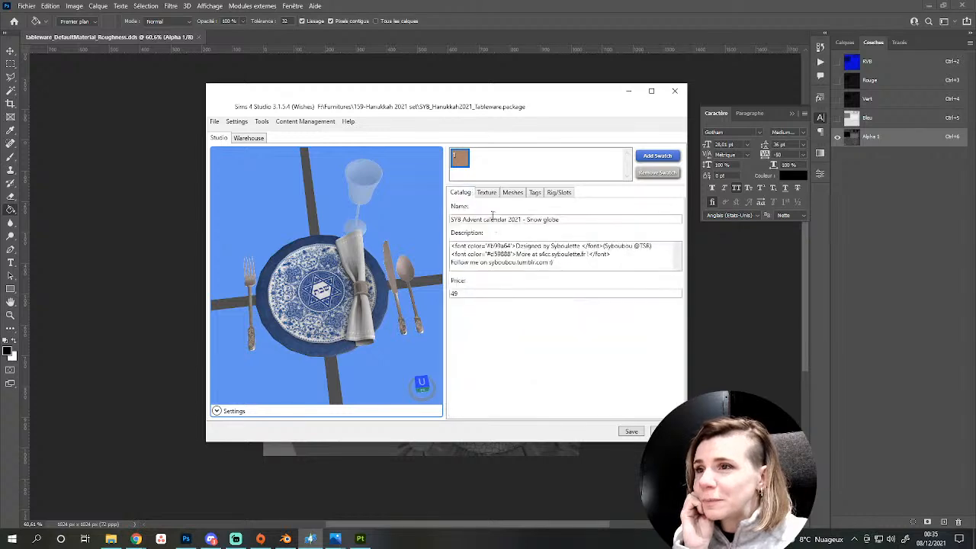
pyautogui.moveTo(462, 220); pyautogui.dragTo(613, 217)
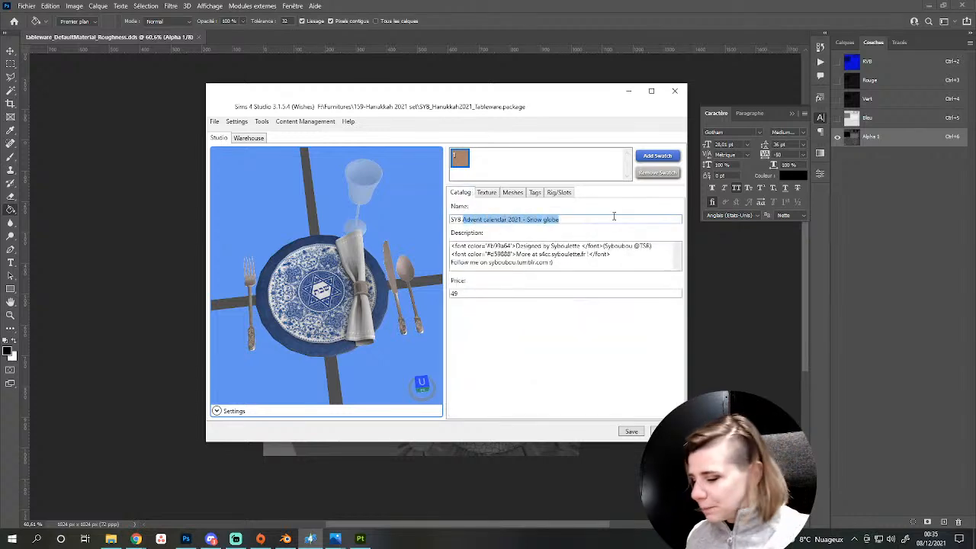
pyautogui.write('Hanukkah 2021 - Tableware')
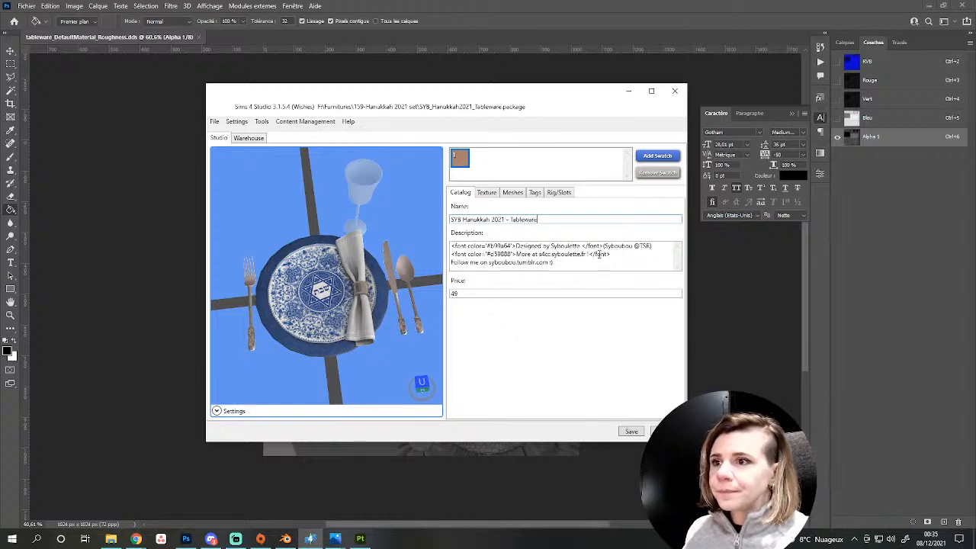
pyautogui.click(451, 295)
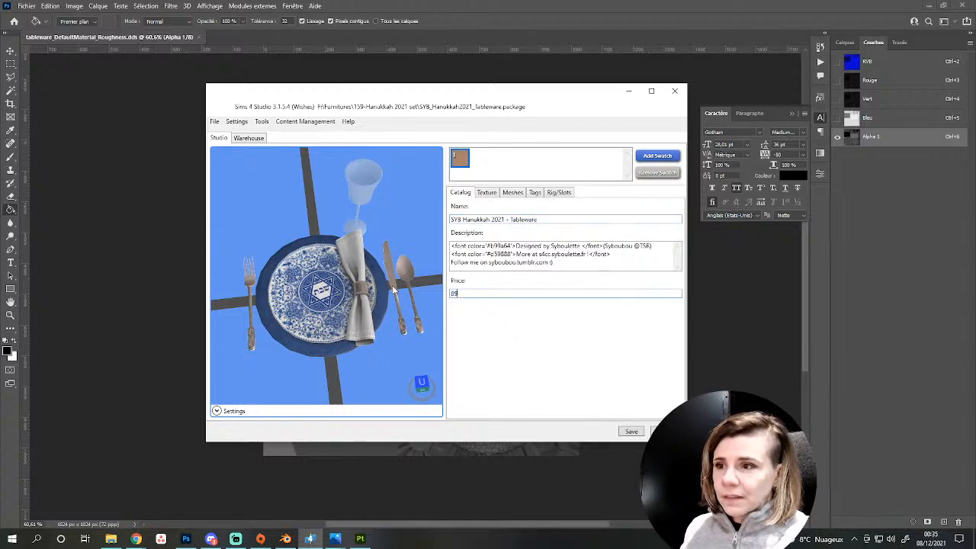
pyautogui.moveTo(393, 305); pyautogui.dragTo(331, 324)
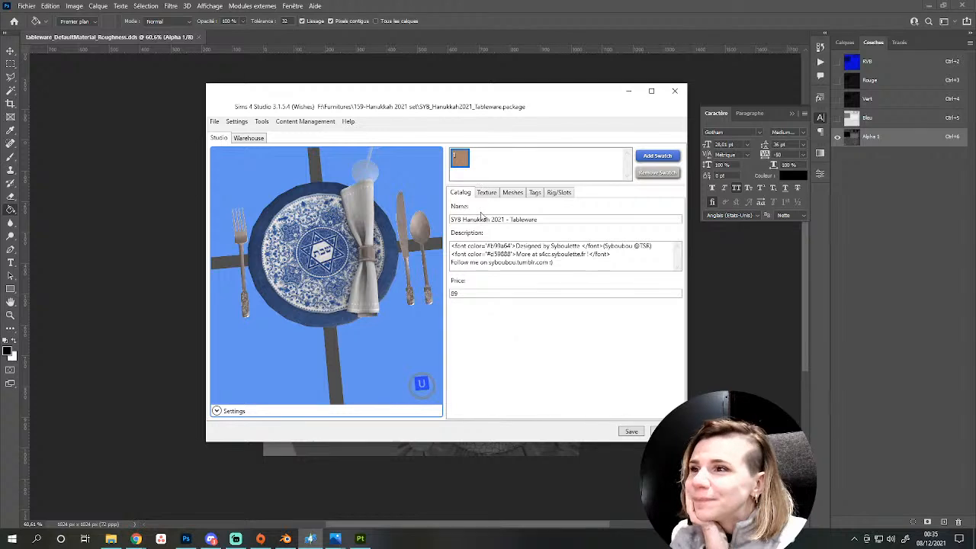
pyautogui.moveTo(338, 201); pyautogui.dragTo(347, 279)
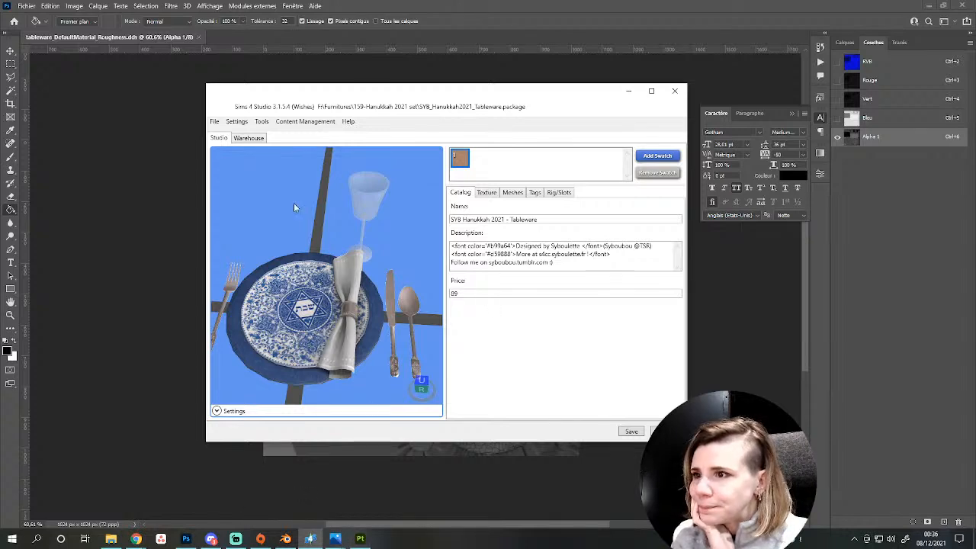
# Replace the grey 1024-pixel DST image with the normal map DDS and the purple 64-pixel one with the specular map DDS.
pyautogui.click(248, 138)
pyautogui.click(240, 283)
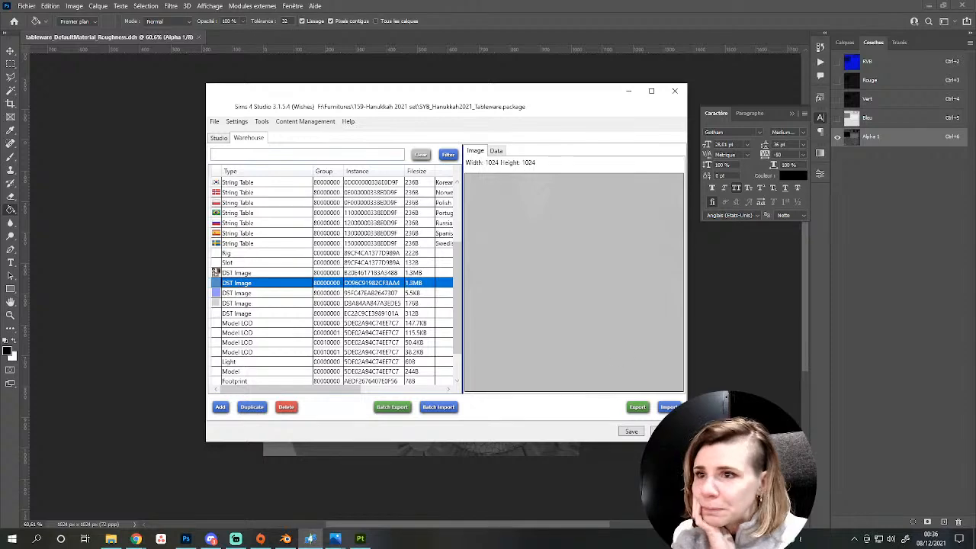
pyautogui.click(668, 406)
pyautogui.click(606, 473)
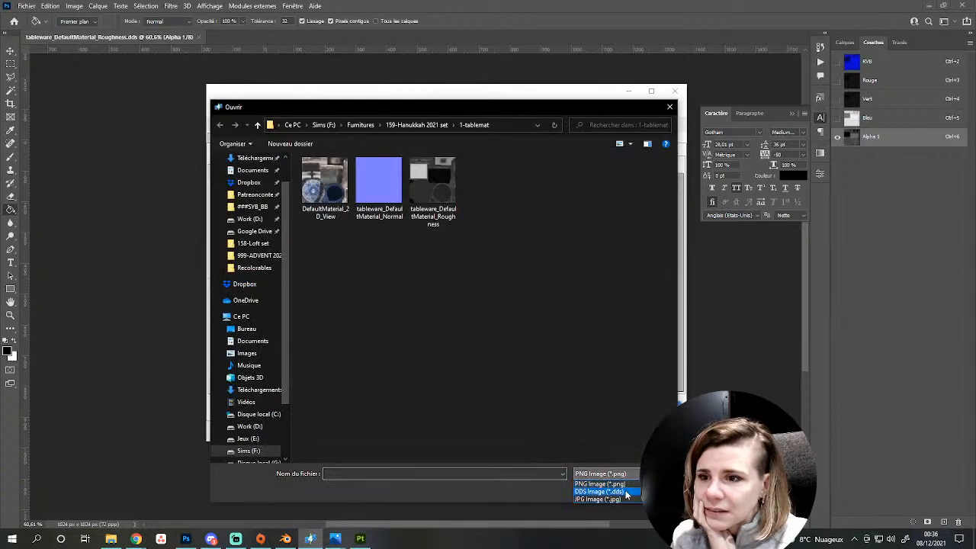
pyautogui.click(599, 492)
pyautogui.doubleClick(379, 180)
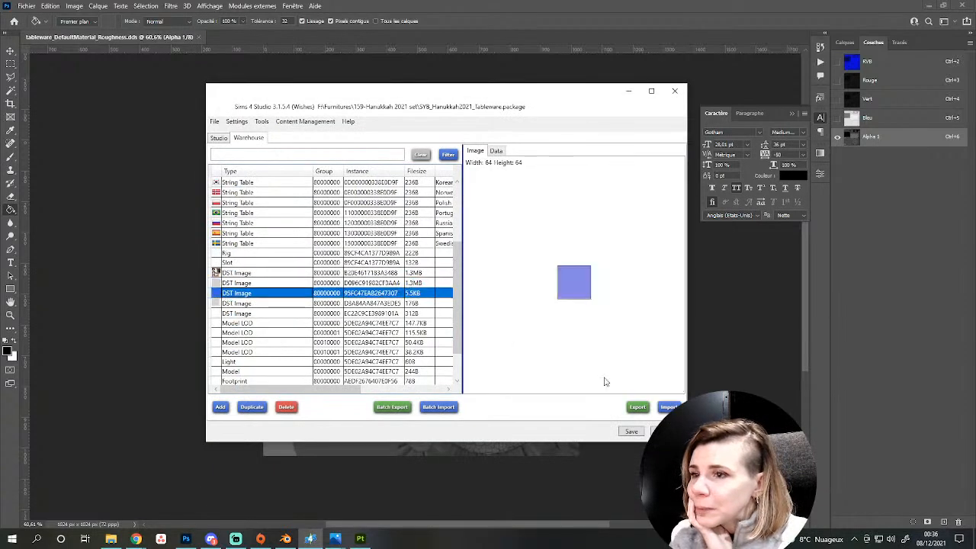
pyautogui.click(668, 406)
pyautogui.doubleClick(327, 194)
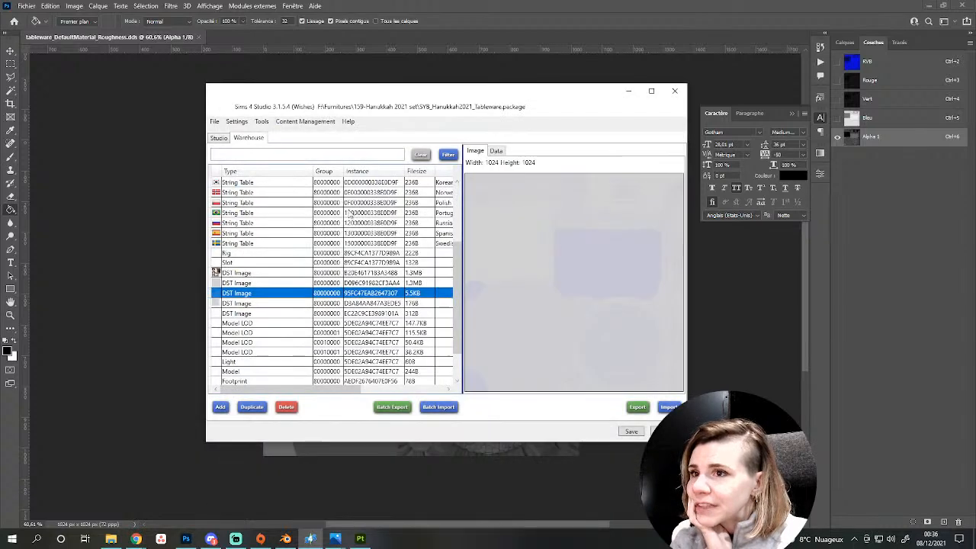
# Change the colour of the swatch thumbnail to dark blue in the package's texture settings.
pyautogui.scroll(-1, 311, 288)
pyautogui.click(219, 138)
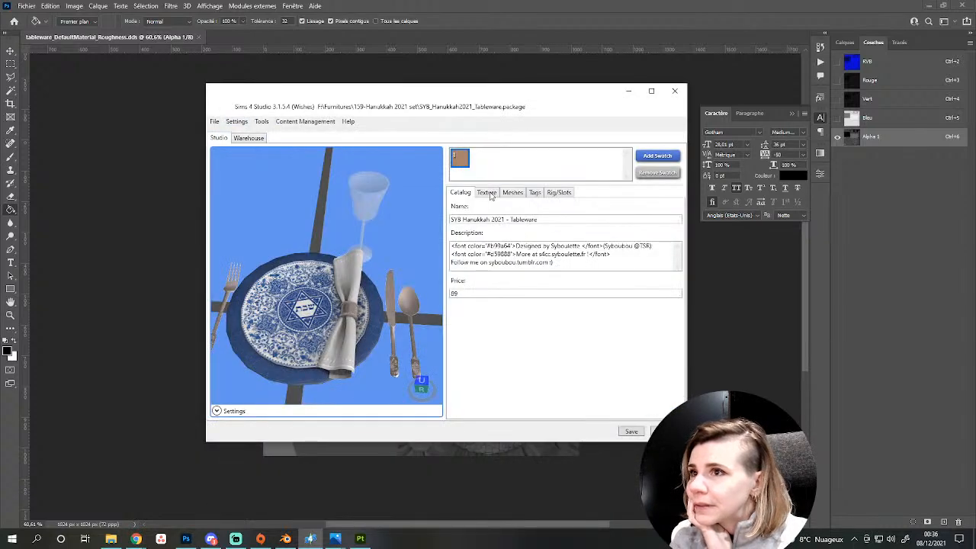
pyautogui.click(486, 193)
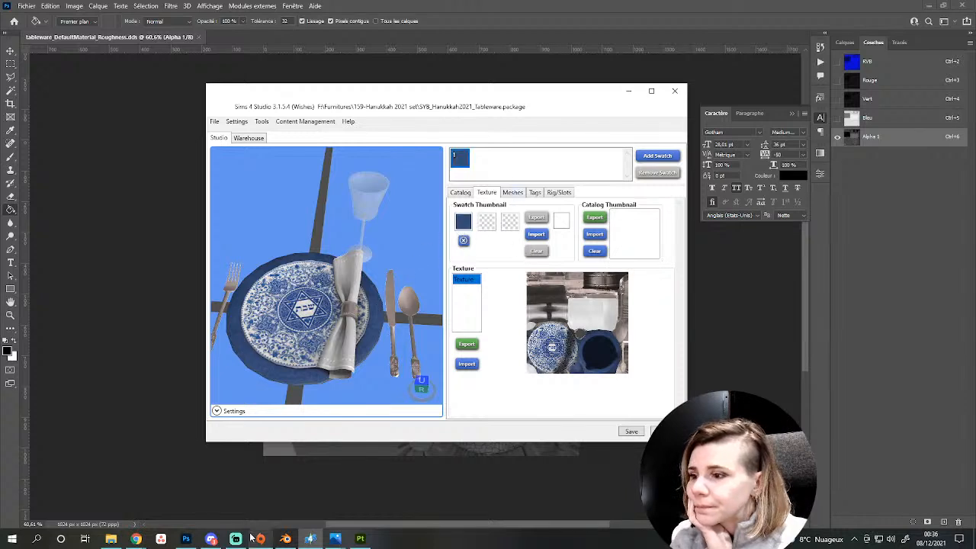
# Switch to Blender, delete the Plane object and join the two cylinder meshes into one object.
pyautogui.click(285, 539)
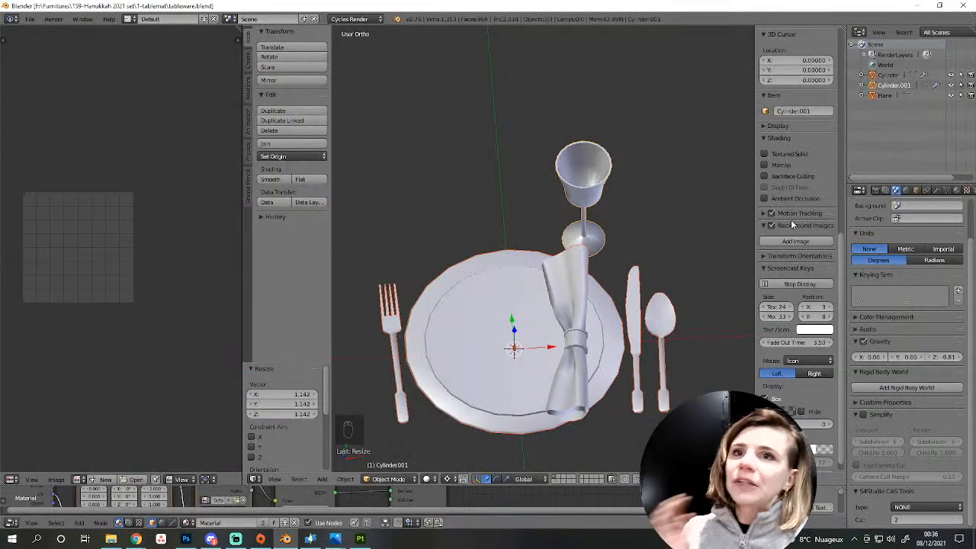
pyautogui.click(885, 95)
pyautogui.press('Delete')
pyautogui.click(888, 75)
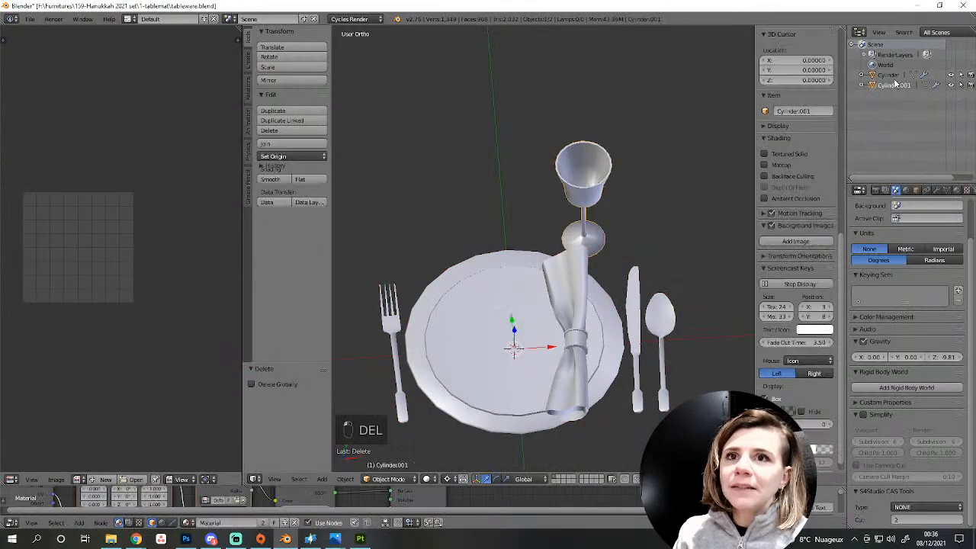
pyautogui.hotkey('ctrl', 'j')
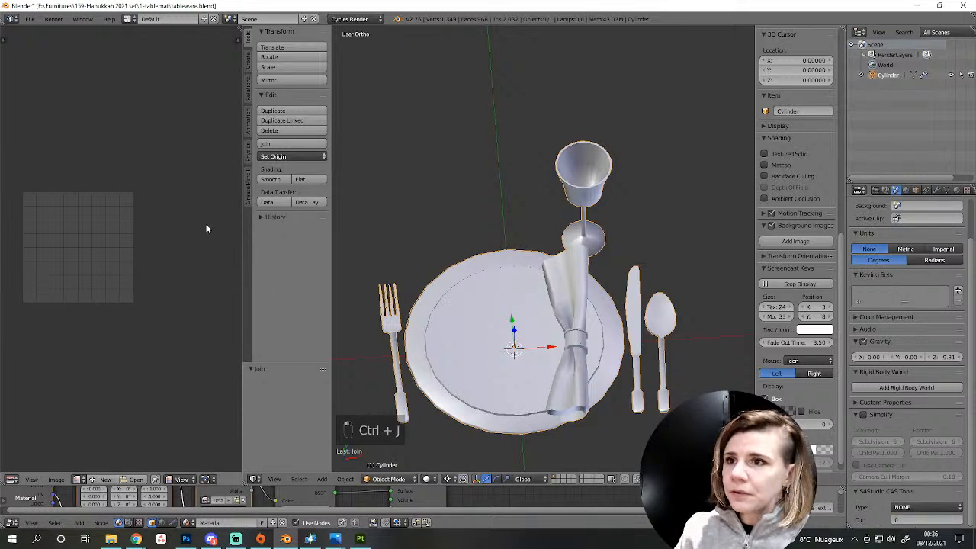
# Save the Blender scene as a new file named "tableware shadow.blend" in the 1-tablemat folder.
pyautogui.click(30, 19)
pyautogui.click(67, 107)
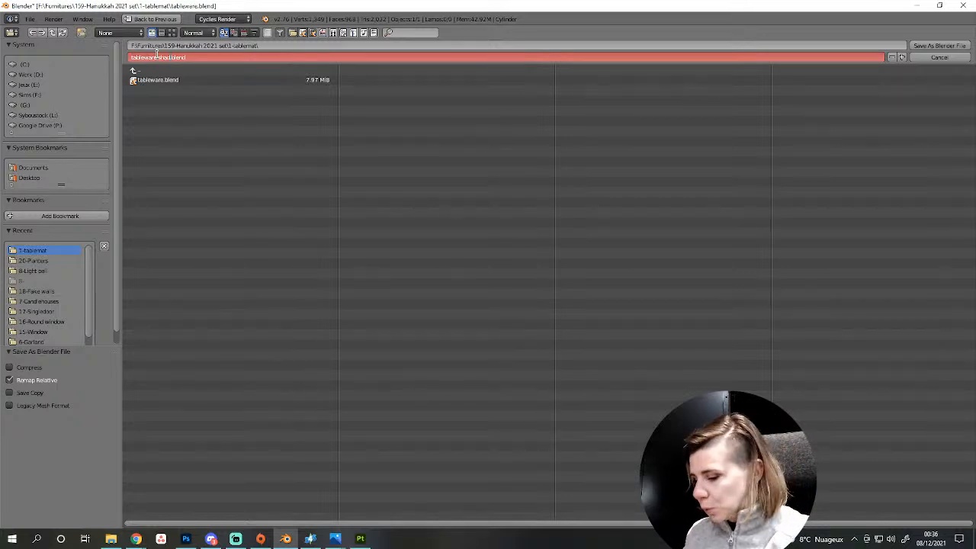
pyautogui.write('ow')
pyautogui.press('Return')
pyautogui.press('Return')
# Undo the joining of the cylinder meshes and the deletion of the Plane object.
pyautogui.hotkey('ctrl', 'z')
pyautogui.hotkey('ctrl', 'z')
pyautogui.hotkey('ctrl', 'z')
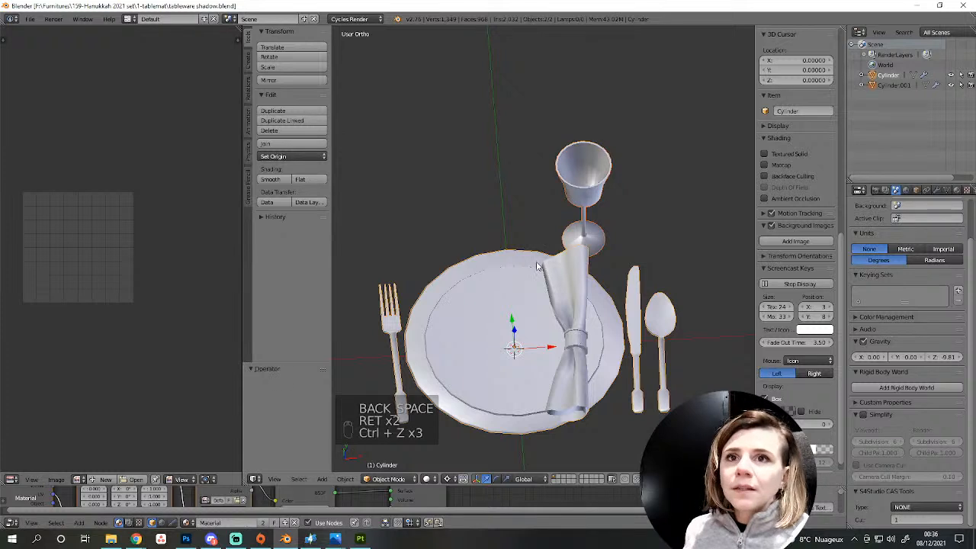
pyautogui.hotkey('ctrl', 'z')
pyautogui.hotkey('ctrl', 'z')
pyautogui.hotkey('ctrl', 'z')
pyautogui.hotkey('ctrl', 'z')
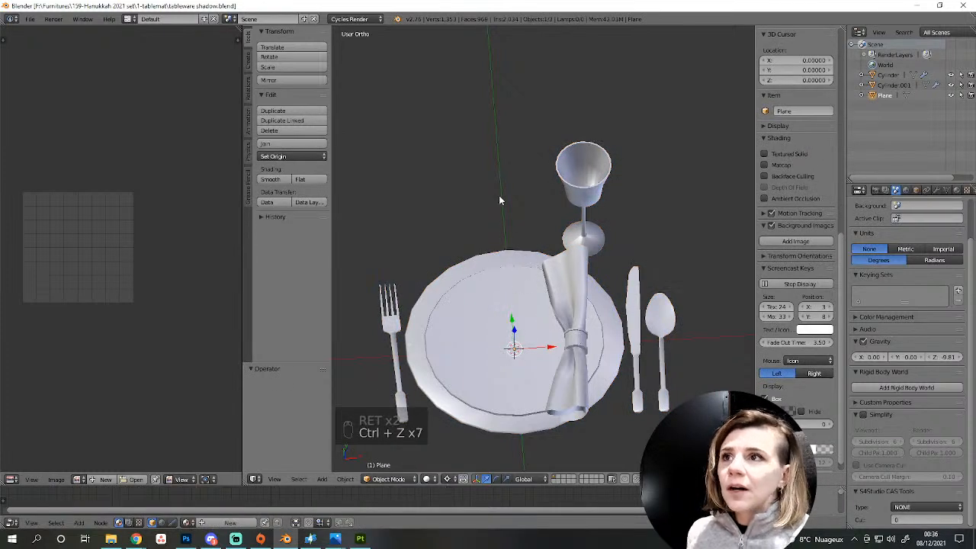
# Select the wine glass object, Cylinder.001, and open its mesh for editing.
pyautogui.scroll(-1, 553, 262)
pyautogui.moveTo(552, 263)
pyautogui.mouseDown(button='middle')
pyautogui.moveTo(560, 228)
pyautogui.moveTo(551, 261)
pyautogui.mouseUp(button='middle')
pyautogui.scroll(2, 560, 267)
pyautogui.scroll(1, 550, 260)
pyautogui.press('Tab')
pyautogui.keyDown('shift'); pyautogui.moveTo(574, 185); pyautogui.dragTo(534, 323, button='middle'); pyautogui.keyUp('shift')
pyautogui.press('Tab')
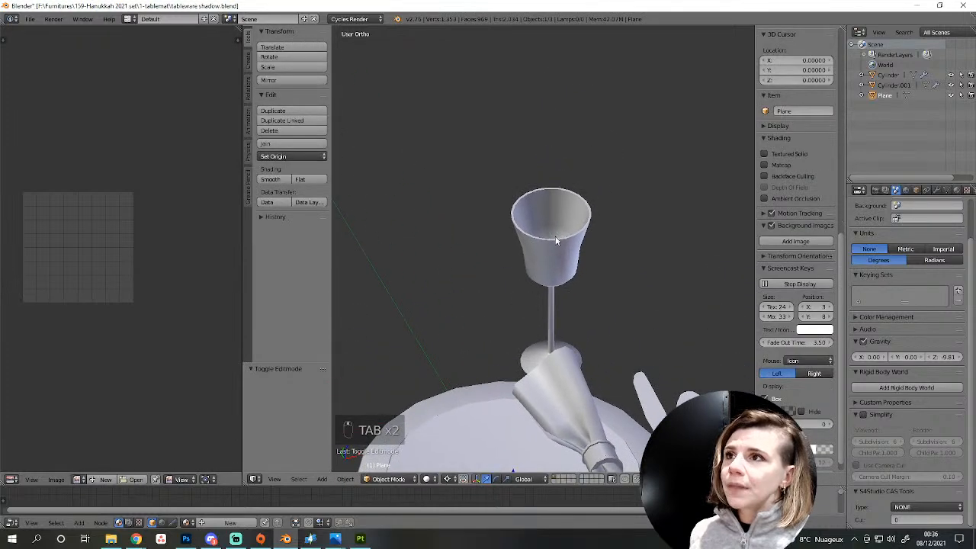
pyautogui.rightClick(556, 239)
pyautogui.press('Tab')
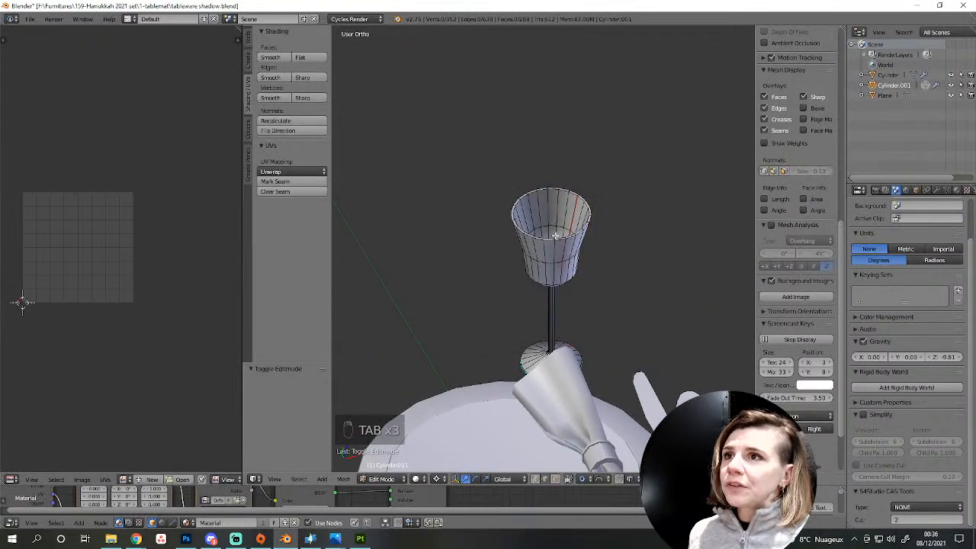
# Delete the middle horizontal edge loops on the inner and outer walls of the wine glass bowl.
pyautogui.scroll(6, 554, 232)
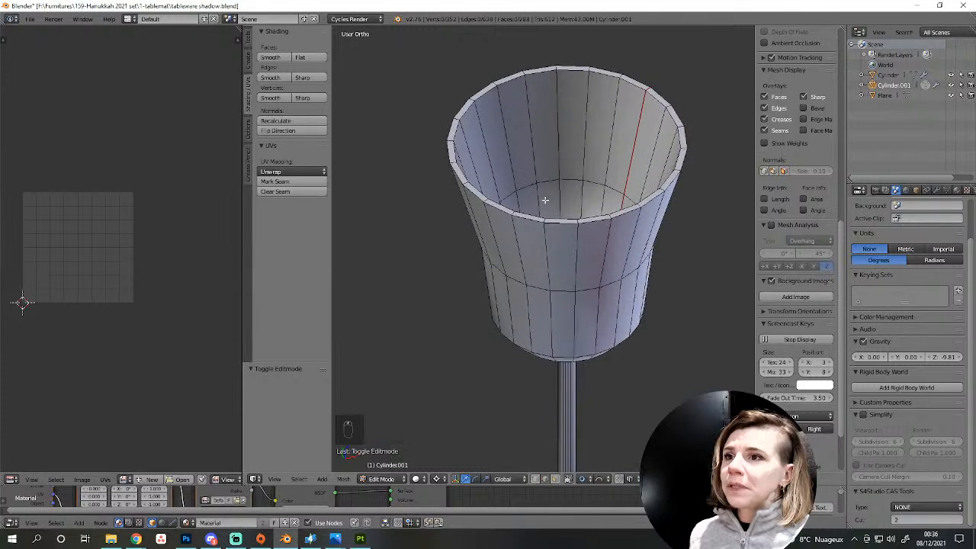
pyautogui.moveTo(545, 200); pyautogui.dragTo(551, 228, button='middle')
pyautogui.keyDown('alt'); pyautogui.rightClick(542, 201); pyautogui.keyUp('alt')
pyautogui.moveTo(578, 345); pyautogui.dragTo(579, 264, button='middle')
pyautogui.keyDown('alt'); pyautogui.keyDown('shift'); pyautogui.rightClick(558, 233); pyautogui.keyUp('shift'); pyautogui.keyUp('alt')
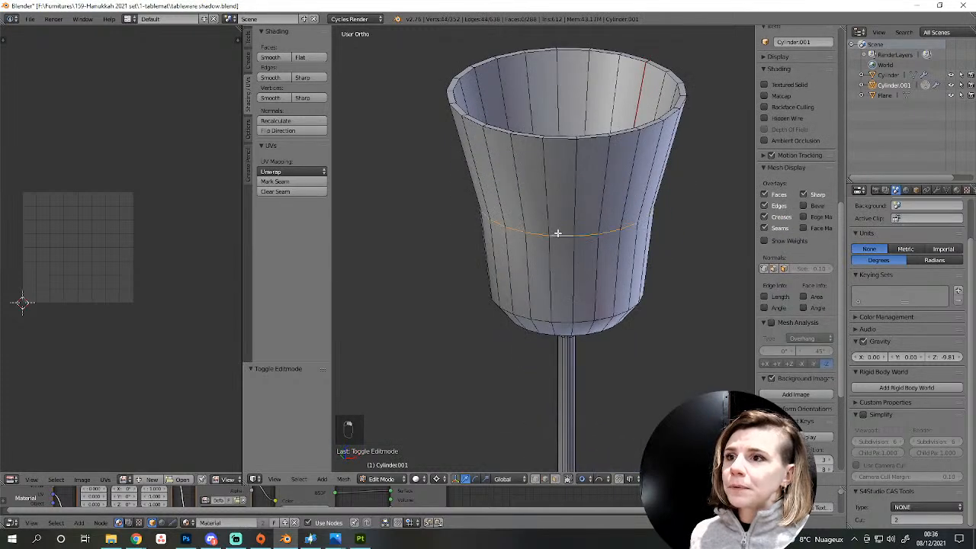
pyautogui.press('Delete')
pyautogui.click(559, 320)
pyautogui.scroll(-5, 566, 333)
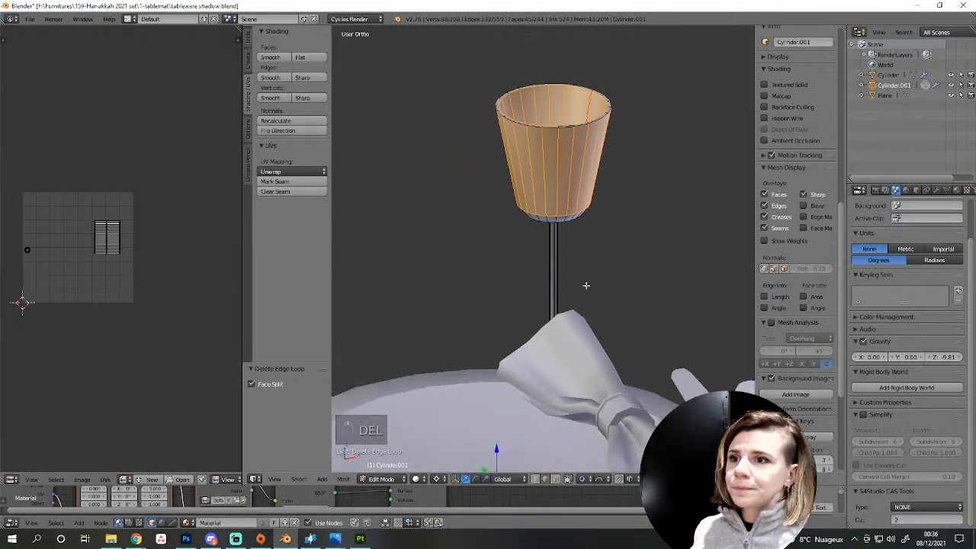
pyautogui.scroll(5, 529, 253)
pyautogui.press('a')
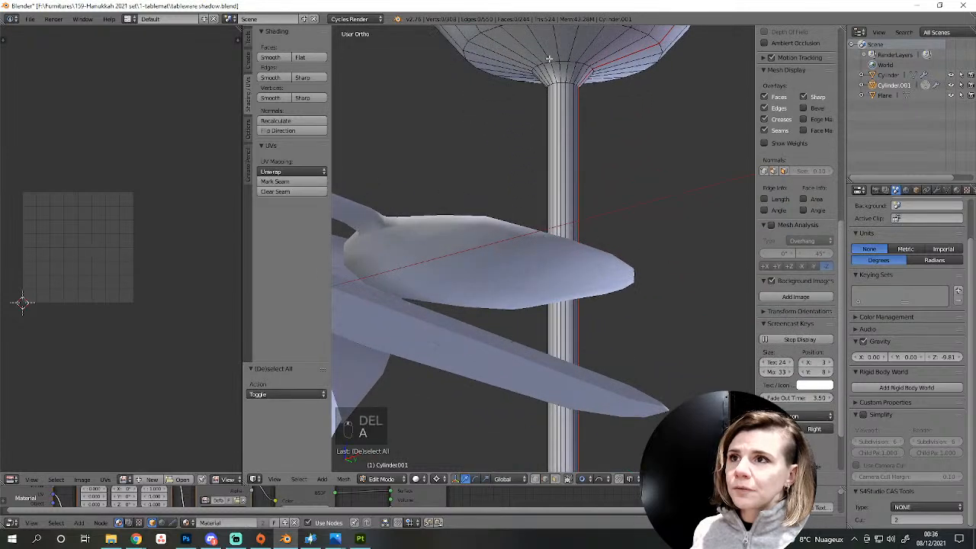
# Delete the horizontal edge loop on the underside of the bowl, close to the top of the stem.
pyautogui.keyDown('alt'); pyautogui.rightClick(554, 61); pyautogui.keyUp('alt')
pyautogui.moveTo(555, 61); pyautogui.dragTo(544, 200, button='middle')
pyautogui.press('Delete')
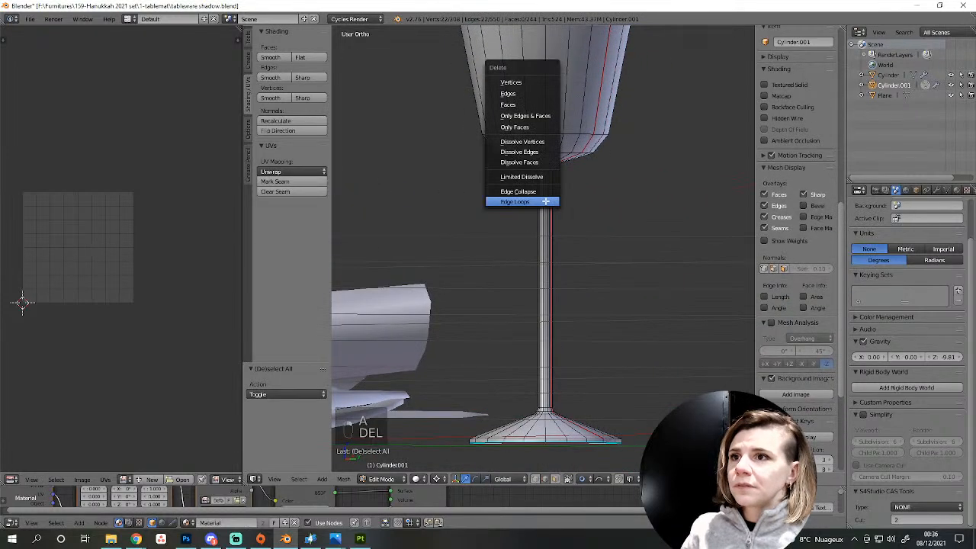
pyautogui.click(544, 200)
pyautogui.scroll(-3, 545, 202)
pyautogui.press('a')
# Delete the small edge loop where the wine glass stem meets the foot.
pyautogui.keyDown('shift'); pyautogui.moveTo(579, 285); pyautogui.dragTo(603, 152, button='middle'); pyautogui.keyUp('shift')
pyautogui.scroll(3, 585, 222)
pyautogui.moveTo(584, 227); pyautogui.dragTo(610, 210, button='middle')
pyautogui.scroll(2, 625, 202)
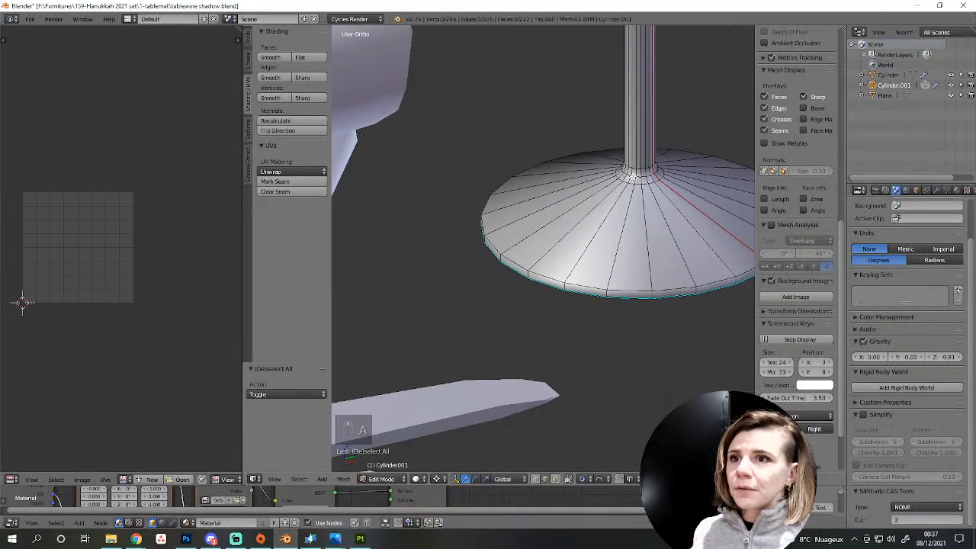
pyautogui.keyDown('alt'); pyautogui.rightClick(632, 179); pyautogui.keyUp('alt')
pyautogui.keyDown('alt'); pyautogui.rightClick(631, 177); pyautogui.keyUp('alt')
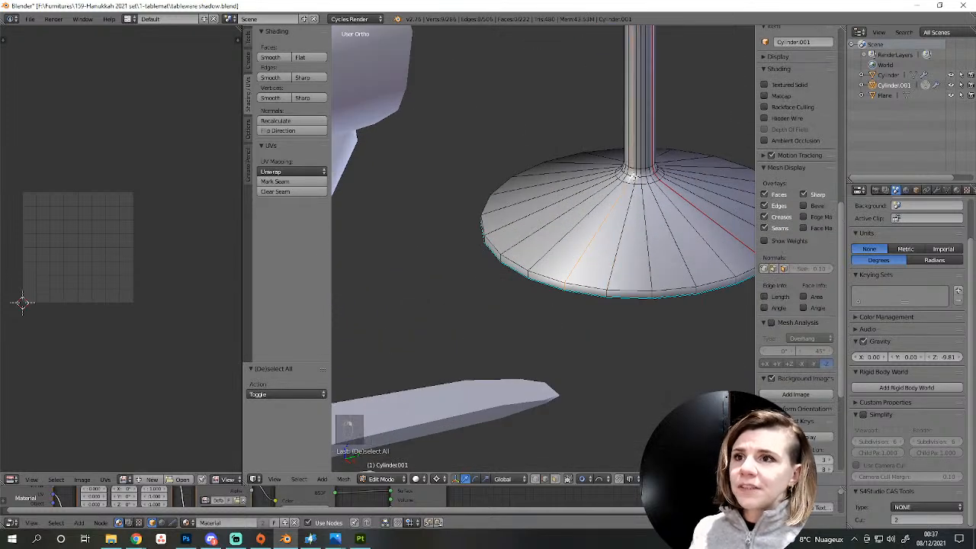
pyautogui.keyDown('alt'); pyautogui.rightClick(634, 176); pyautogui.keyUp('alt')
pyautogui.press('Delete')
pyautogui.click(626, 258)
pyautogui.scroll(-5, 625, 263)
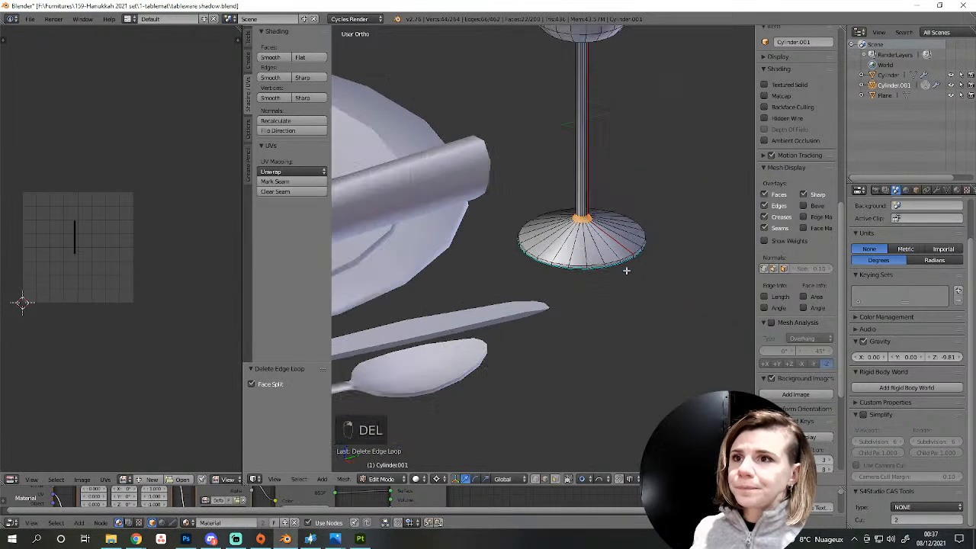
# Try to delete every other vertical edge loop around the wine glass.
pyautogui.moveTo(623, 271); pyautogui.dragTo(558, 311, button='middle')
pyautogui.press('a')
pyautogui.keyDown('alt'); pyautogui.rightClick(550, 308); pyautogui.keyUp('alt')
pyautogui.keyDown('alt'); pyautogui.keyDown('shift'); pyautogui.rightClick(525, 295); pyautogui.keyUp('shift'); pyautogui.keyUp('alt')
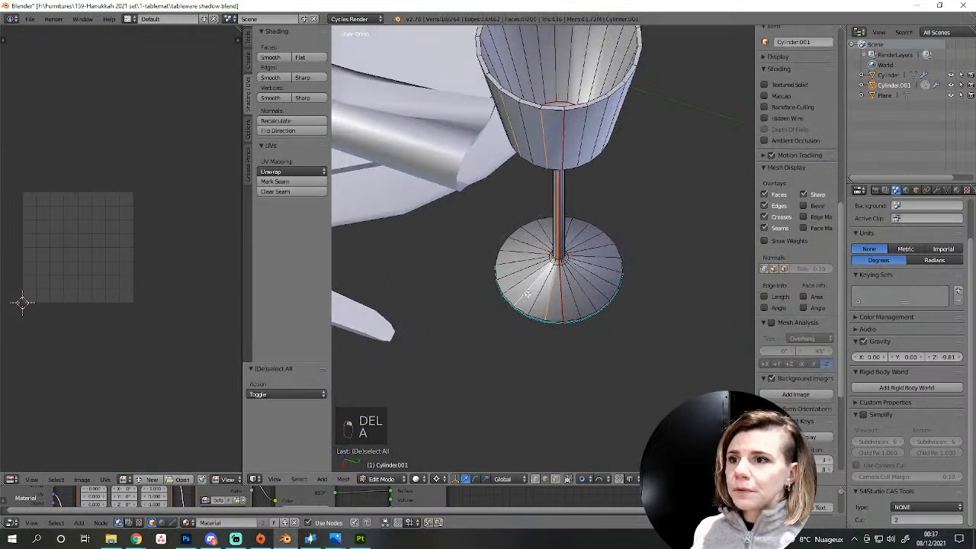
pyautogui.keyDown('alt'); pyautogui.keyDown('shift'); pyautogui.rightClick(508, 277); pyautogui.keyUp('shift'); pyautogui.keyUp('alt')
pyautogui.keyDown('alt'); pyautogui.keyDown('shift'); pyautogui.rightClick(510, 246); pyautogui.keyUp('shift'); pyautogui.keyUp('alt')
pyautogui.keyDown('alt'); pyautogui.keyDown('shift'); pyautogui.rightClick(520, 232); pyautogui.keyUp('shift'); pyautogui.keyUp('alt')
pyautogui.moveTo(574, 227); pyautogui.dragTo(555, 228, button='middle')
pyautogui.keyDown('alt'); pyautogui.keyDown('shift'); pyautogui.rightClick(574, 249); pyautogui.keyUp('shift'); pyautogui.keyUp('alt')
pyautogui.keyDown('alt'); pyautogui.keyDown('shift'); pyautogui.rightClick(580, 260); pyautogui.keyUp('shift'); pyautogui.keyUp('alt')
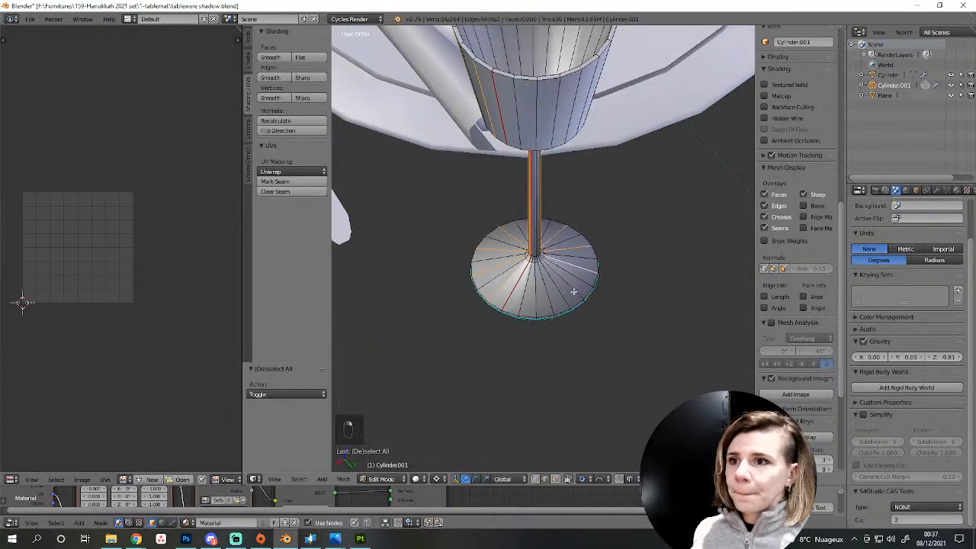
pyautogui.keyDown('alt'); pyautogui.keyDown('shift'); pyautogui.rightClick(573, 291); pyautogui.keyUp('shift'); pyautogui.keyUp('alt')
pyautogui.keyDown('alt'); pyautogui.keyDown('shift'); pyautogui.rightClick(553, 303); pyautogui.keyUp('shift'); pyautogui.keyUp('alt')
pyautogui.keyDown('alt'); pyautogui.keyDown('shift'); pyautogui.rightClick(526, 305); pyautogui.keyUp('shift'); pyautogui.keyUp('alt')
pyautogui.press('Delete')
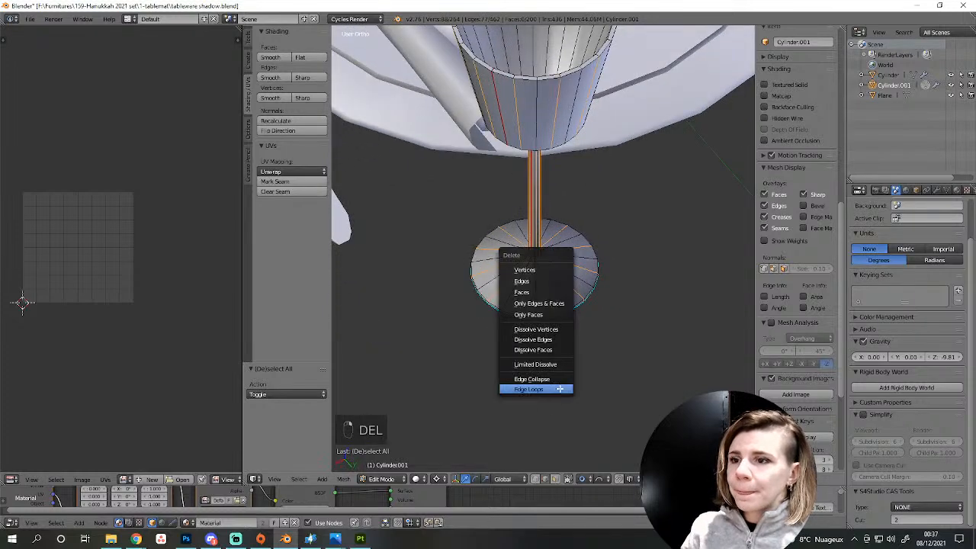
pyautogui.click(556, 386)
pyautogui.scroll(-5, 555, 384)
pyautogui.scroll(5, 546, 290)
pyautogui.hotkey('ctrl', 'z')
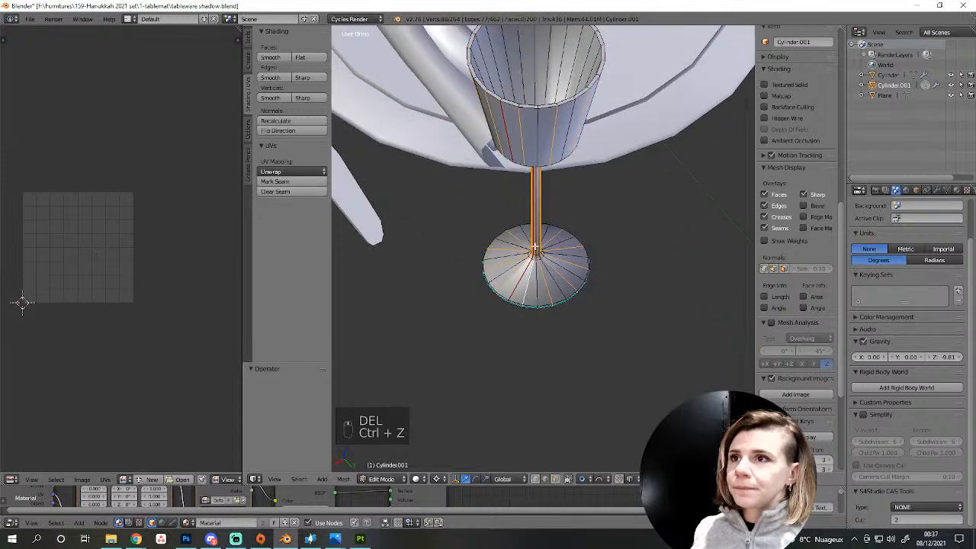
pyautogui.moveTo(547, 250); pyautogui.dragTo(632, 245, button='middle')
pyautogui.scroll(5, 527, 298)
pyautogui.scroll(-4, 659, 219)
pyautogui.press('a')
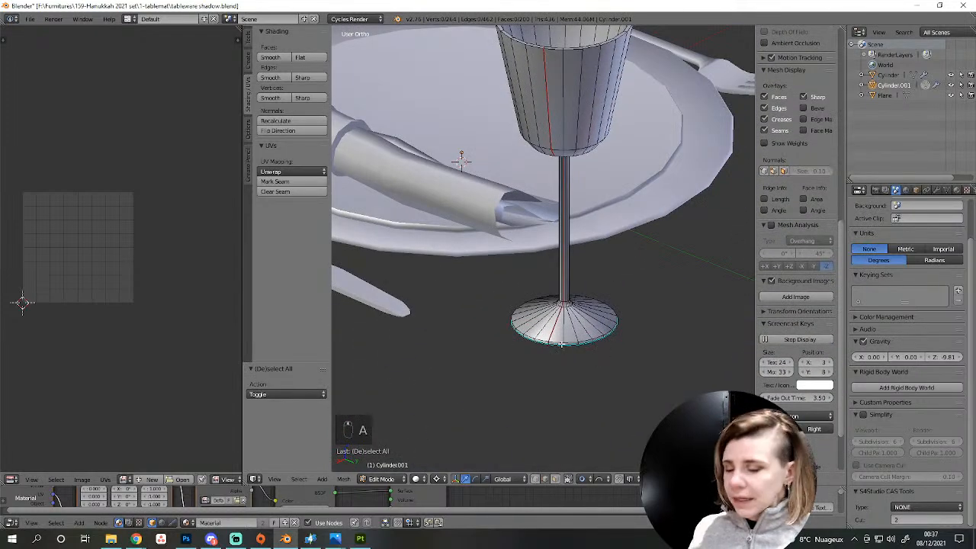
# Select all linked parts of the wine glass mesh and remove its doubled vertices with a merge distance of 0.0001.
pyautogui.press('l')
pyautogui.press('l')
pyautogui.press('l')
pyautogui.scroll(-2, 560, 328)
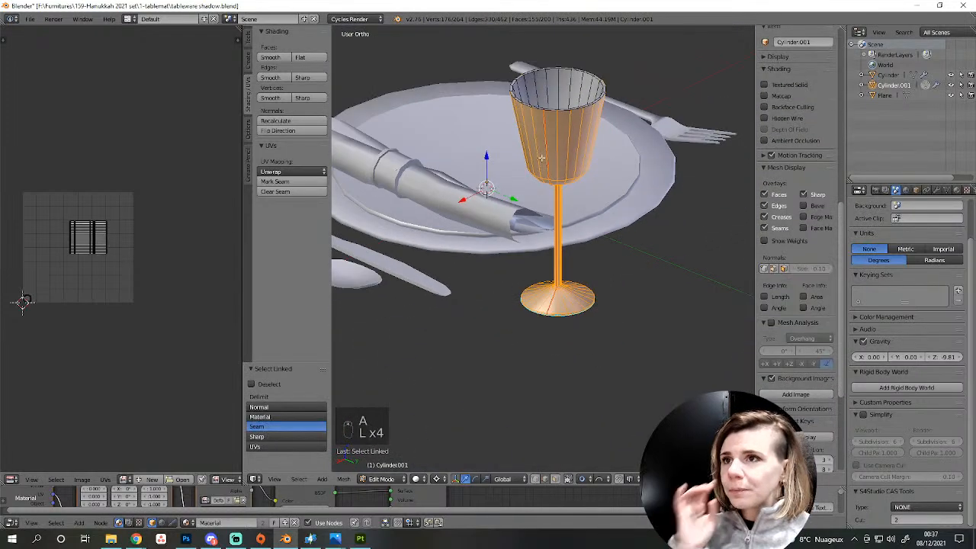
pyautogui.press('l')
pyautogui.press('l')
pyautogui.press('l')
pyautogui.press('l')
pyautogui.press('l')
pyautogui.press('l')
pyautogui.press('l')
pyautogui.press('l')
pyautogui.press('l')
pyautogui.press('l')
pyautogui.press('l')
pyautogui.press('l')
pyautogui.press('l')
pyautogui.press('l')
pyautogui.press('l')
pyautogui.press('l')
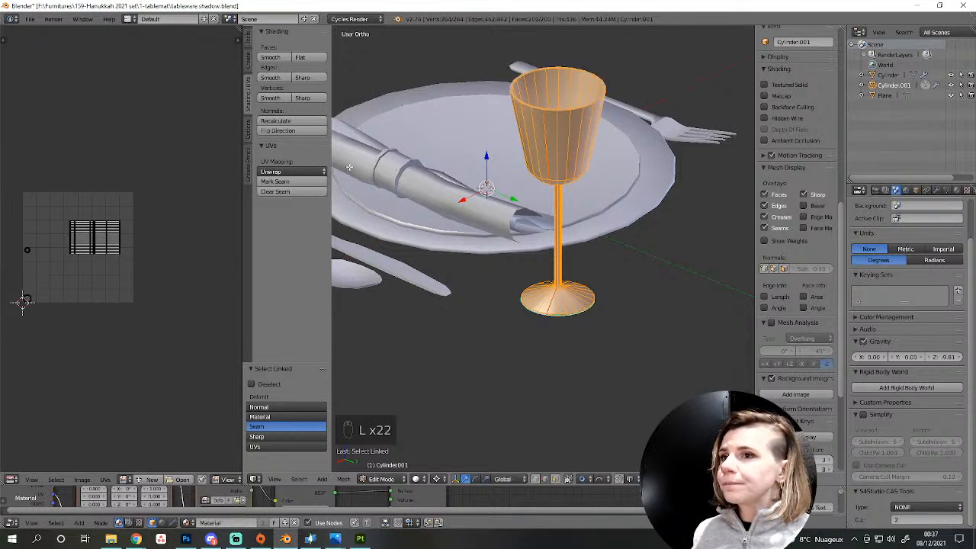
pyautogui.click(247, 37)
pyautogui.scroll(-5, 286, 267)
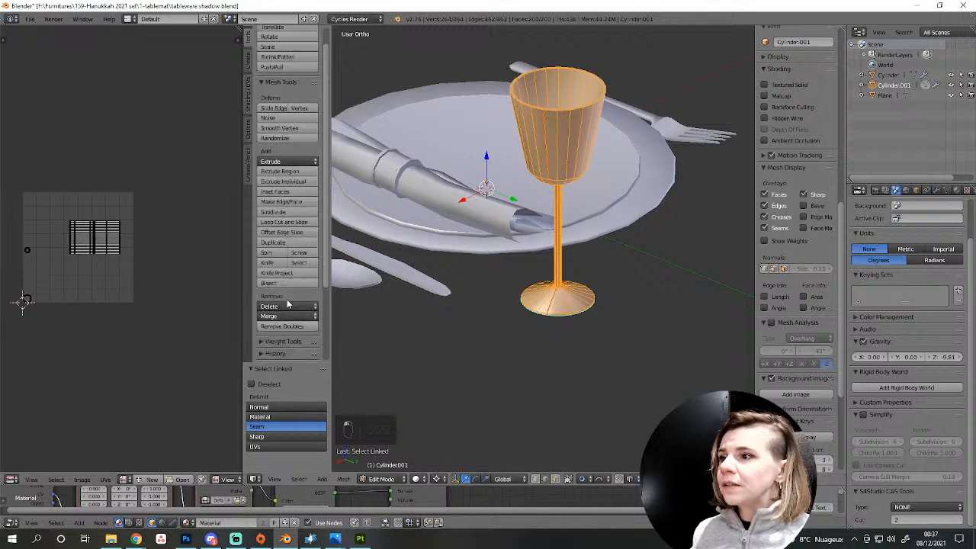
pyautogui.click(281, 244)
pyautogui.scroll(3, 550, 308)
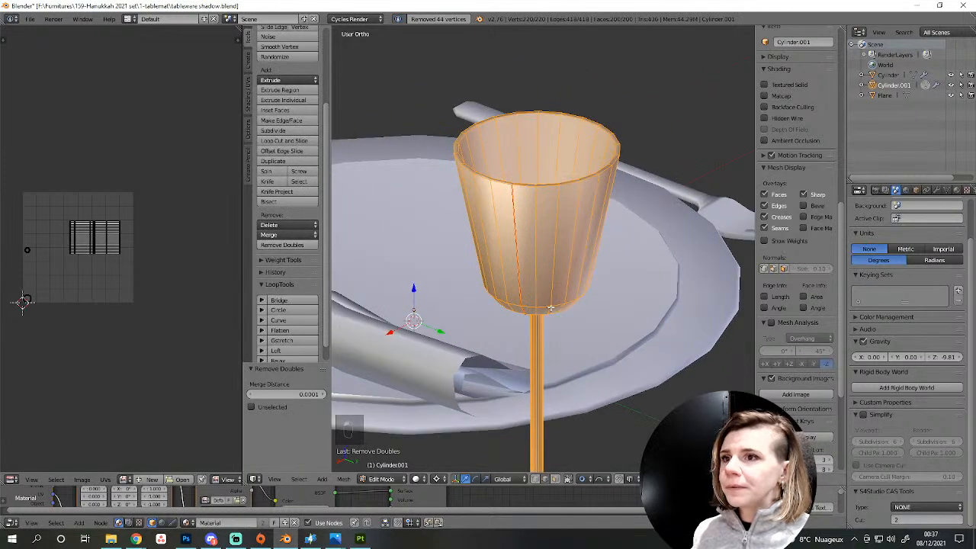
pyautogui.press('a')
# Select every other vertical edge loop around the wine glass and delete these loops.
pyautogui.hotkey('ctrl', 'z')
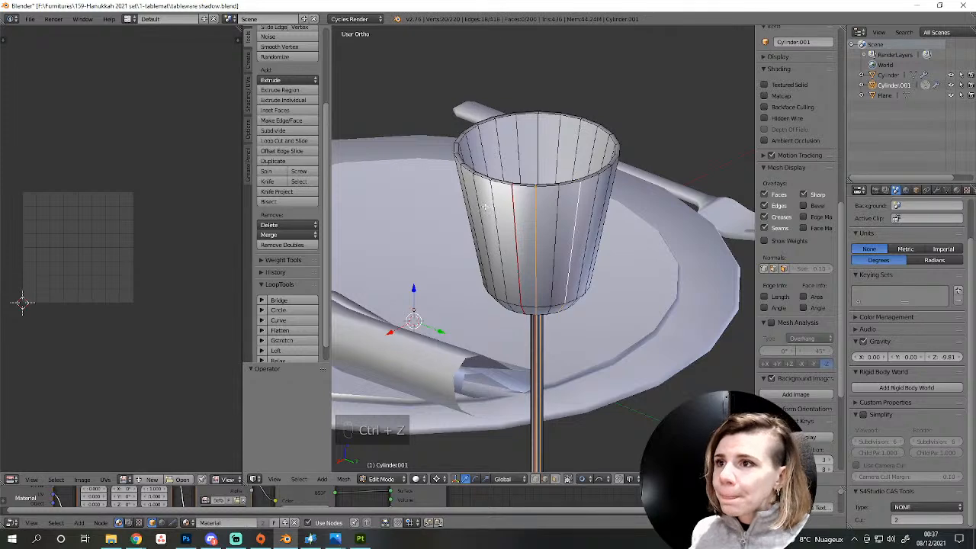
pyautogui.moveTo(489, 210); pyautogui.dragTo(399, 218, button='middle')
pyautogui.keyDown('alt'); pyautogui.keyDown('shift'); pyautogui.rightClick(396, 215); pyautogui.keyUp('shift'); pyautogui.keyUp('alt')
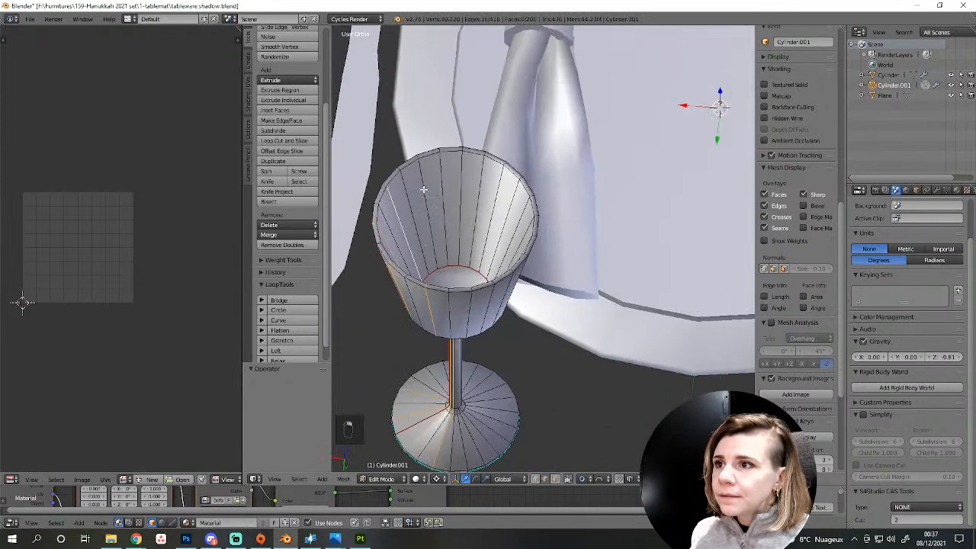
pyautogui.keyDown('alt'); pyautogui.keyDown('shift'); pyautogui.rightClick(428, 188); pyautogui.keyUp('shift'); pyautogui.keyUp('alt')
pyautogui.keyDown('alt'); pyautogui.keyDown('shift'); pyautogui.rightClick(461, 182); pyautogui.keyUp('shift'); pyautogui.keyUp('alt')
pyautogui.keyDown('alt'); pyautogui.keyDown('shift'); pyautogui.rightClick(497, 194); pyautogui.keyUp('shift'); pyautogui.keyUp('alt')
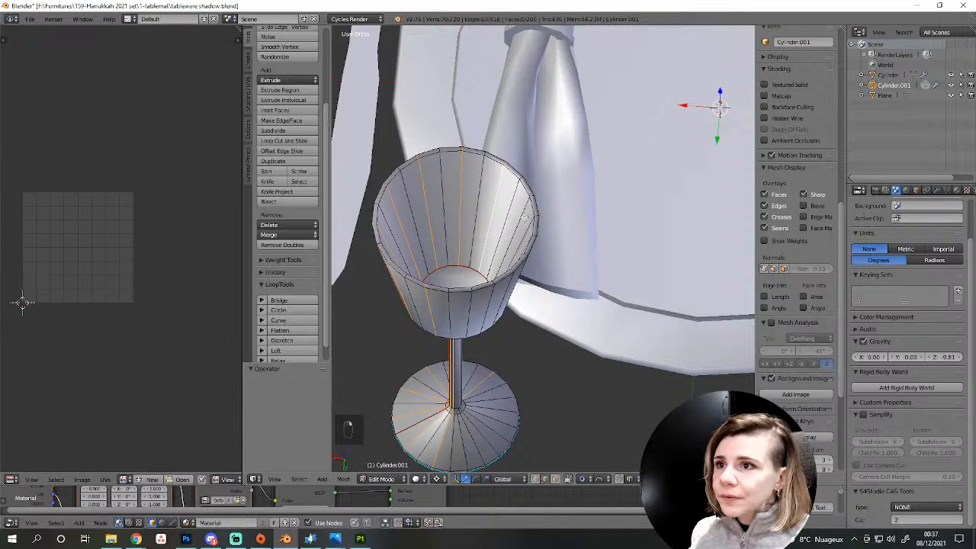
pyautogui.moveTo(523, 217); pyautogui.dragTo(572, 225, button='middle')
pyautogui.keyDown('alt'); pyautogui.keyDown('shift'); pyautogui.rightClick(606, 226); pyautogui.keyUp('shift'); pyautogui.keyUp('alt')
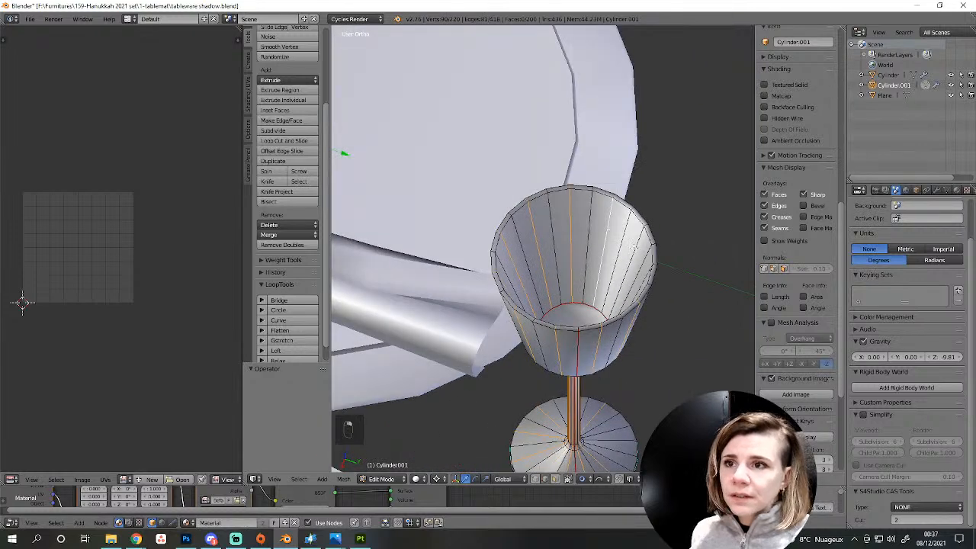
pyautogui.keyDown('alt'); pyautogui.keyDown('shift'); pyautogui.rightClick(633, 260); pyautogui.keyUp('shift'); pyautogui.keyUp('alt')
pyautogui.keyDown('alt'); pyautogui.keyDown('shift'); pyautogui.rightClick(642, 278); pyautogui.keyUp('shift'); pyautogui.keyUp('alt')
pyautogui.keyDown('shift'); pyautogui.moveTo(642, 405); pyautogui.dragTo(655, 260, button='middle'); pyautogui.keyUp('shift')
pyautogui.scroll(4, 653, 260)
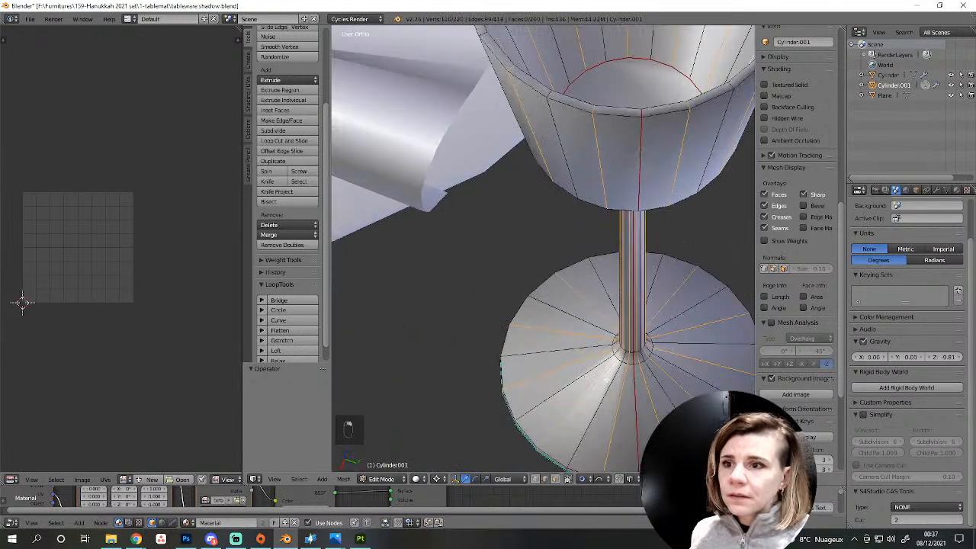
pyautogui.press('Delete')
pyautogui.click(649, 433)
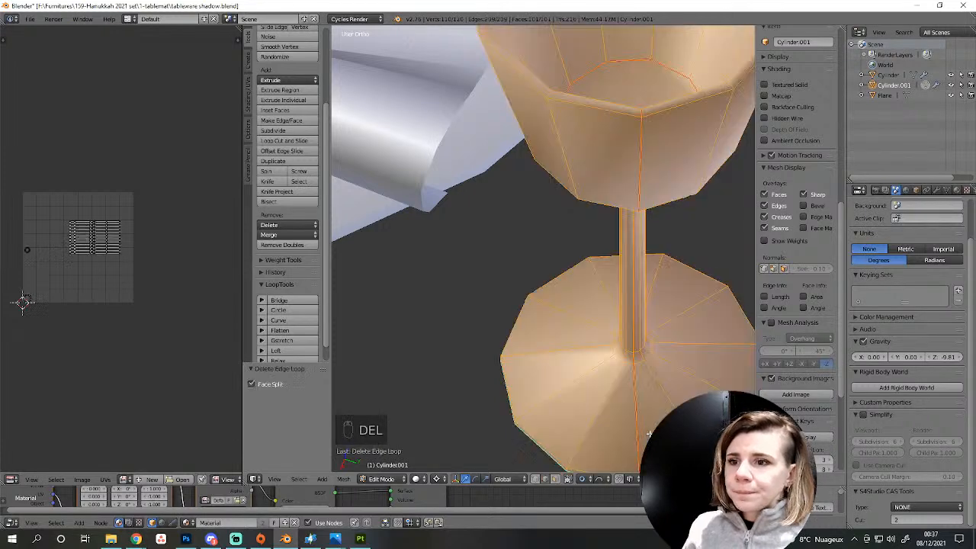
pyautogui.press('a')
# Rip the wine glass mesh along the bowl's rim edge loop and leave mesh editing.
pyautogui.moveTo(587, 222); pyautogui.dragTo(557, 291, button='middle')
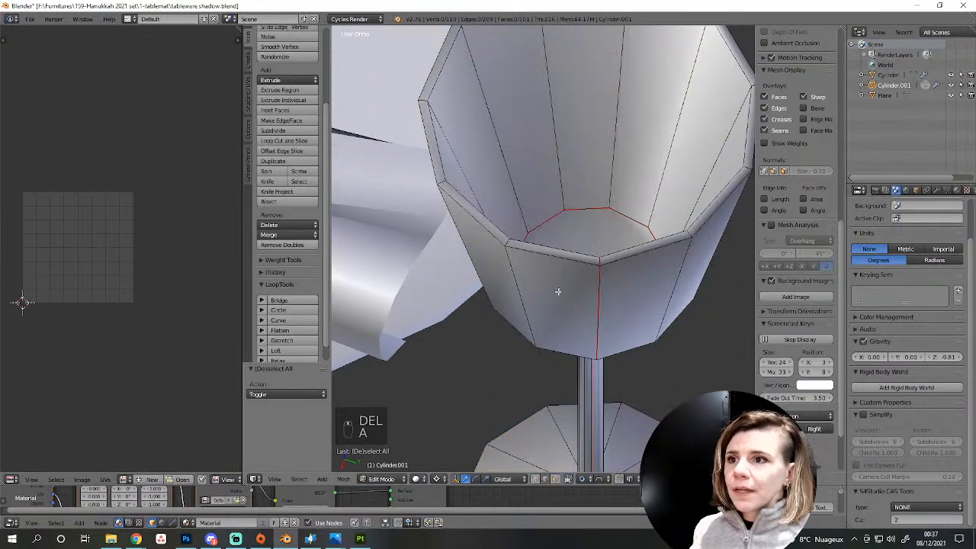
pyautogui.keyDown('alt'); pyautogui.rightClick(537, 243); pyautogui.keyUp('alt')
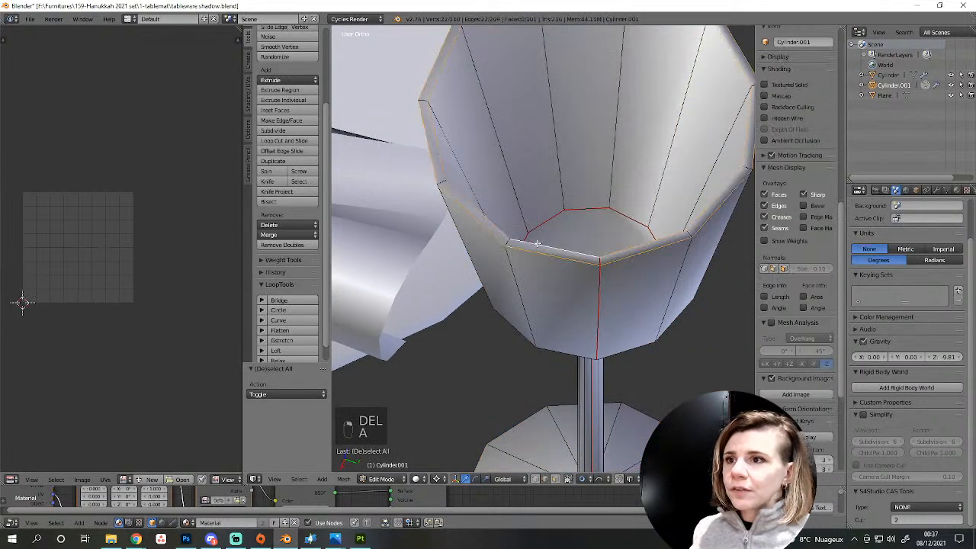
pyautogui.press('v')
pyautogui.scroll(-4, 548, 235)
pyautogui.press('a')
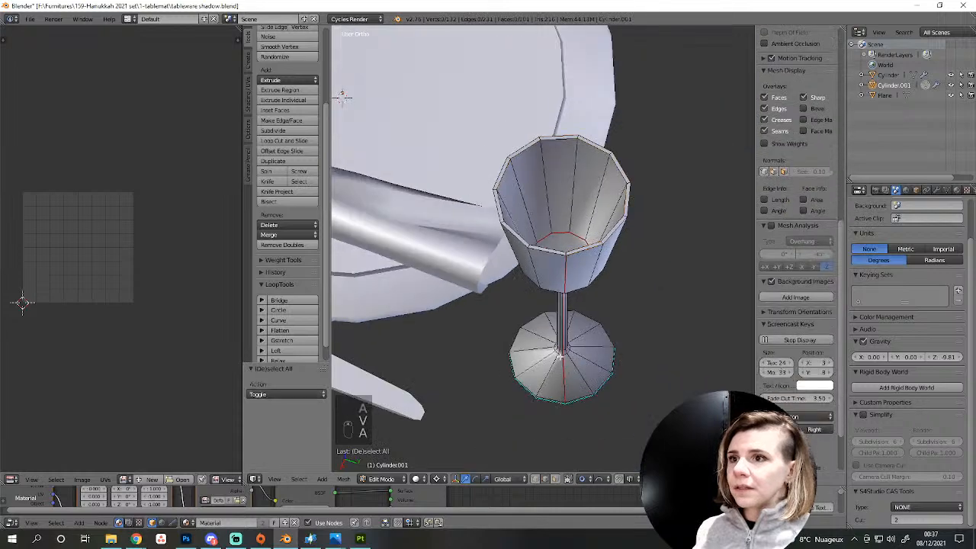
pyautogui.moveTo(550, 366); pyautogui.dragTo(551, 282, button='middle')
pyautogui.press('Tab')
# Select the Cylinder object containing the plate, napkin and cutlery, and open its mesh for editing.
pyautogui.scroll(-3, 506, 274)
pyautogui.scroll(5, 610, 298)
pyautogui.press('Tab')
pyautogui.press('Tab')
pyautogui.rightClick(544, 250)
pyautogui.press('Tab')
pyautogui.scroll(1, 524, 169)
pyautogui.scroll(3, 551, 281)
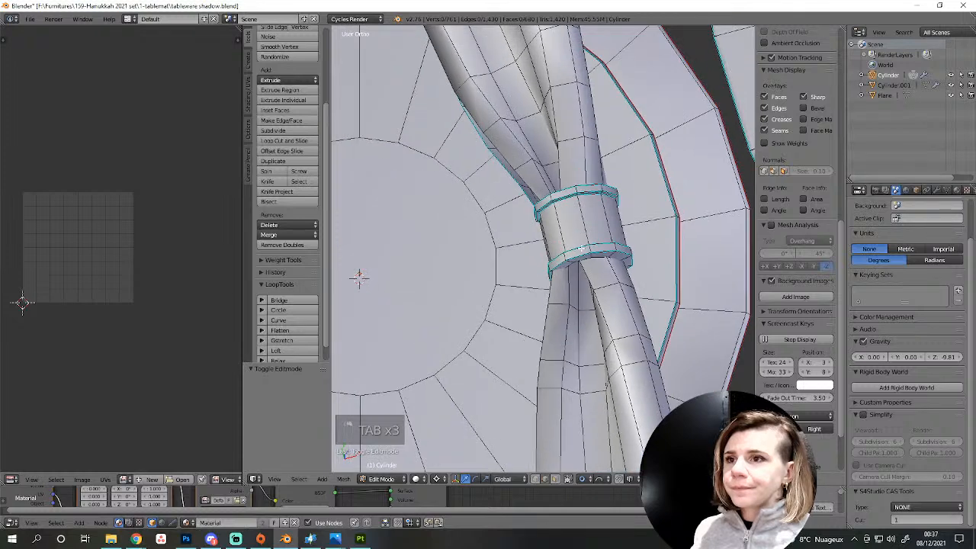
pyautogui.scroll(-3, 596, 211)
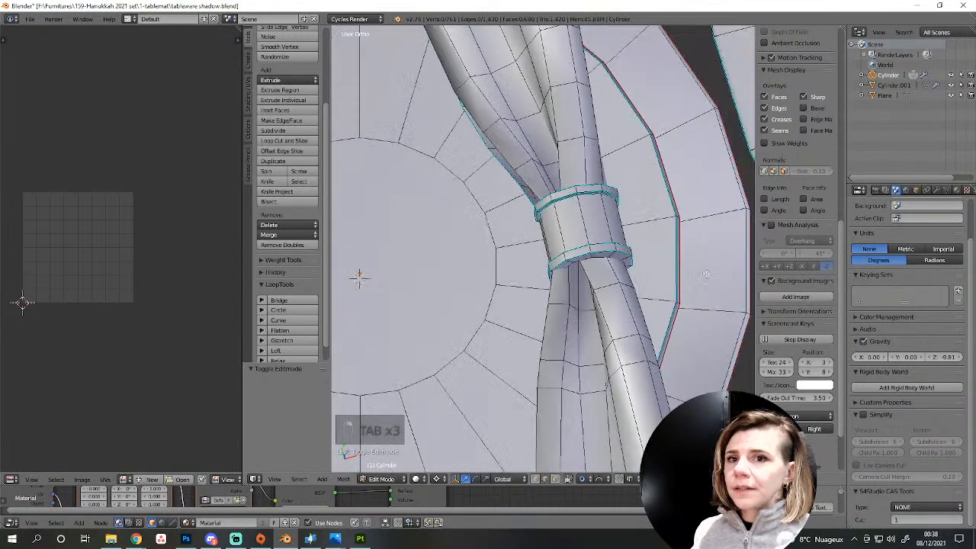
# Show the material settings and change the viewport shading to display the tableware's image textures.
pyautogui.click(957, 190)
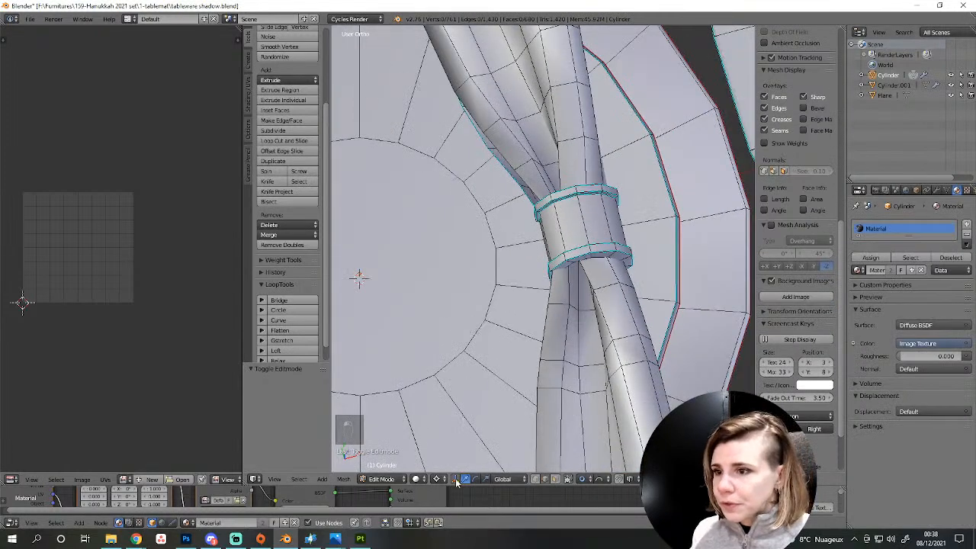
pyautogui.click(416, 478)
pyautogui.click(437, 422)
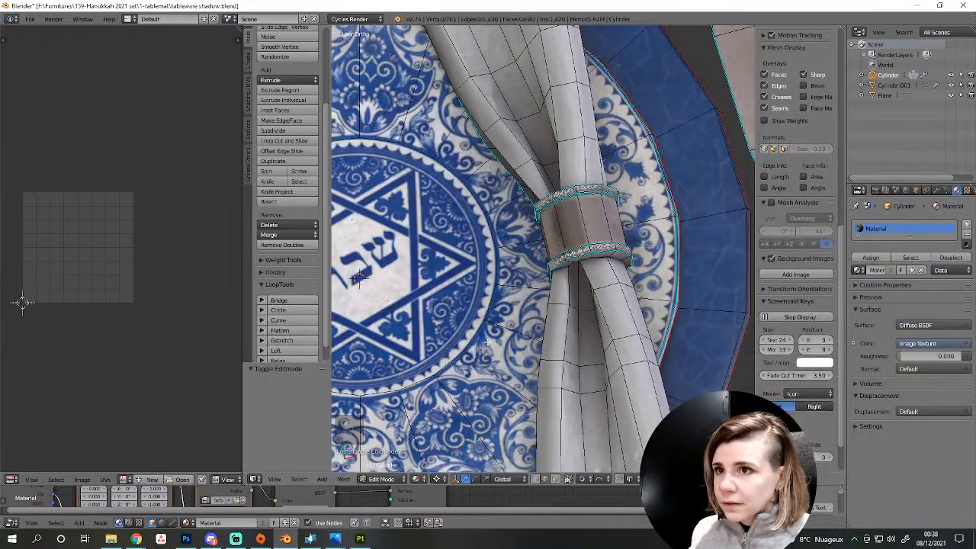
pyautogui.scroll(-6, 518, 310)
pyautogui.moveTo(519, 309); pyautogui.dragTo(582, 226, button='middle')
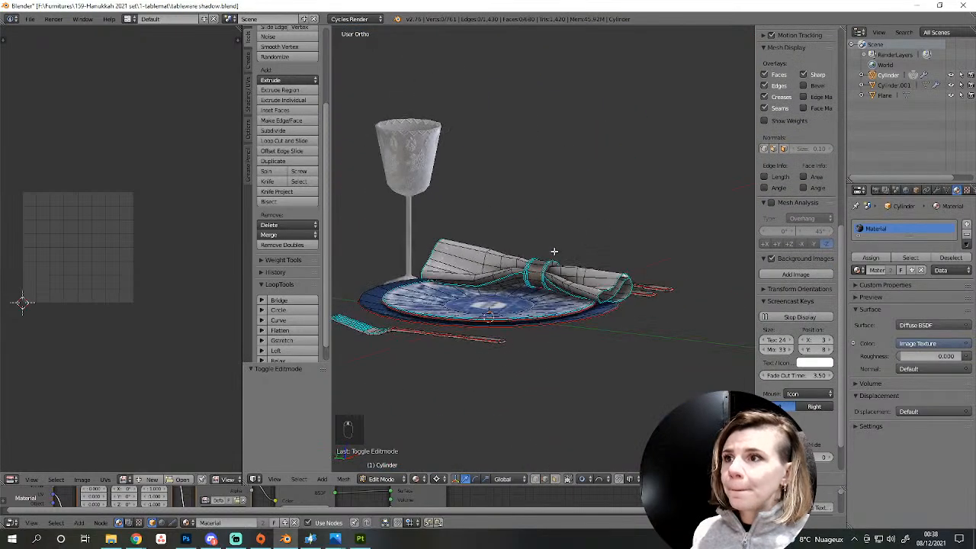
# Delete the raised border edge loops along both sides of the napkin ring and leave mesh editing.
pyautogui.scroll(8, 555, 252)
pyautogui.keyDown('alt'); pyautogui.rightClick(466, 304); pyautogui.keyUp('alt')
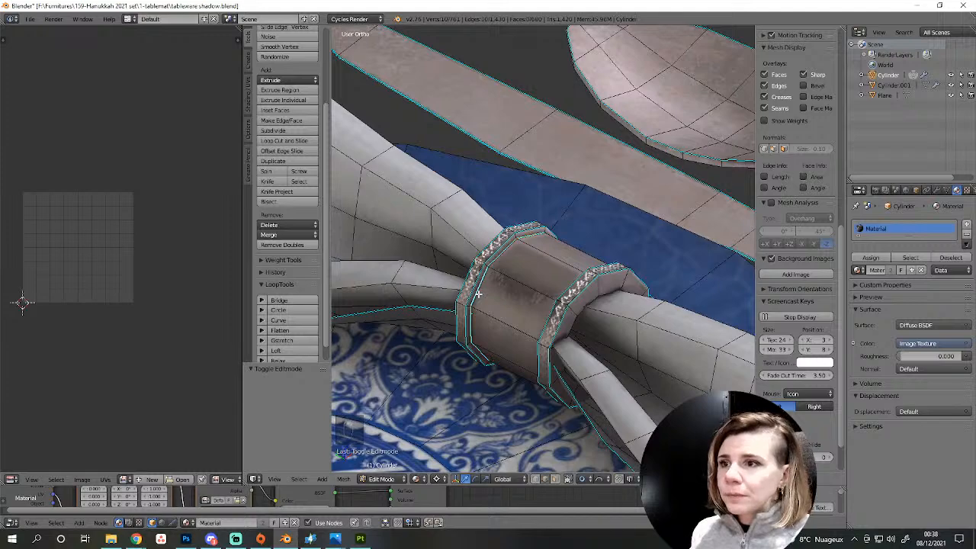
pyautogui.keyDown('alt'); pyautogui.keyDown('shift'); pyautogui.rightClick(472, 305); pyautogui.keyUp('shift'); pyautogui.keyUp('alt')
pyautogui.moveTo(523, 326); pyautogui.dragTo(635, 309, button='middle')
pyautogui.keyDown('alt'); pyautogui.keyDown('shift'); pyautogui.rightClick(512, 344); pyautogui.keyUp('shift'); pyautogui.keyUp('alt')
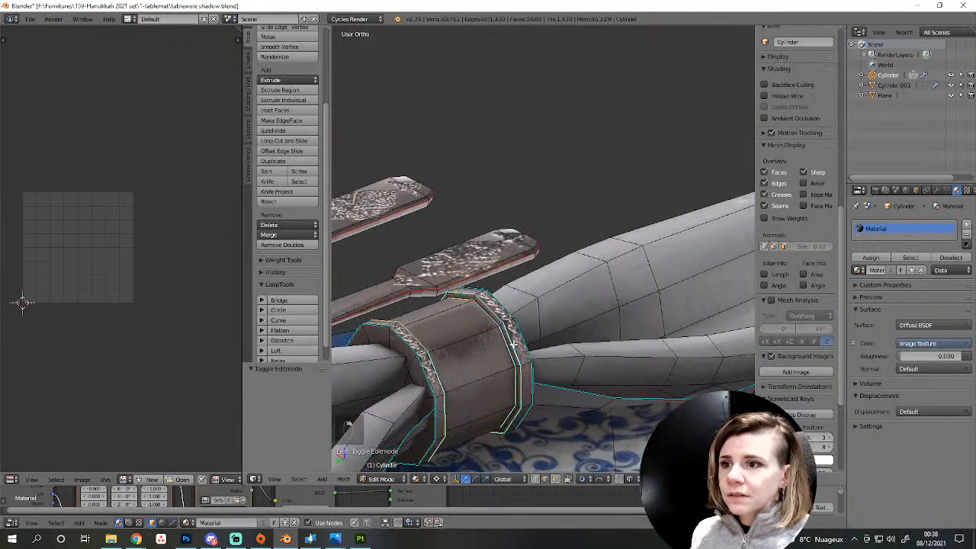
pyautogui.press('Delete')
pyautogui.click(506, 376)
pyautogui.press('a')
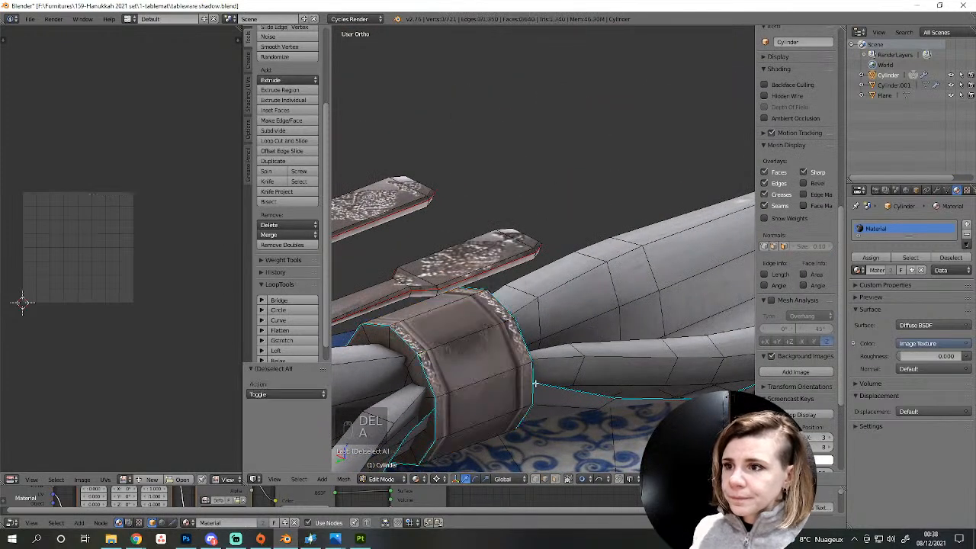
pyautogui.press('Tab')
pyautogui.moveTo(493, 401); pyautogui.dragTo(386, 439, button='middle')
pyautogui.scroll(-8, 439, 404)
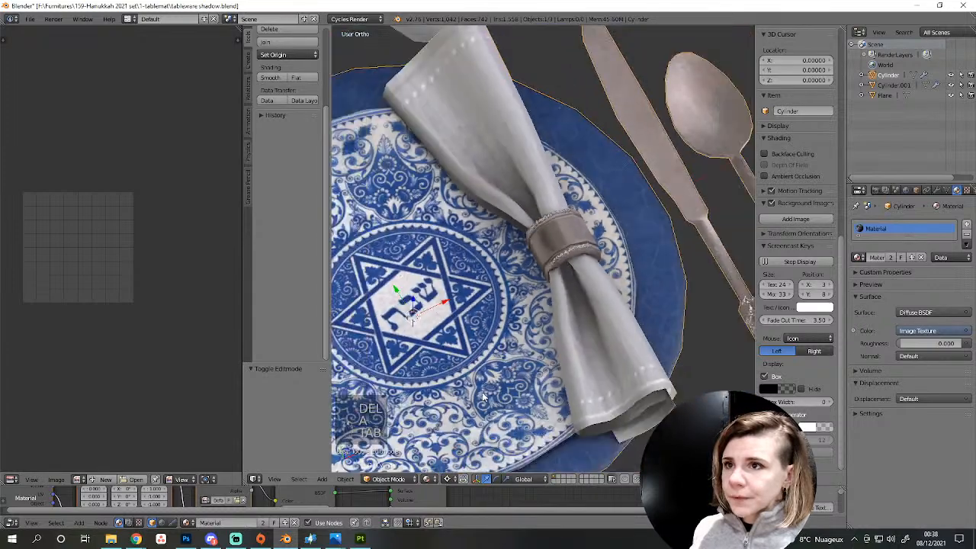
# Delete the inner edge loop on the patterned plate's top surface, clear the selection and leave mesh editing.
pyautogui.moveTo(473, 404); pyautogui.dragTo(489, 386, button='middle')
pyautogui.scroll(5, 534, 377)
pyautogui.press('Tab')
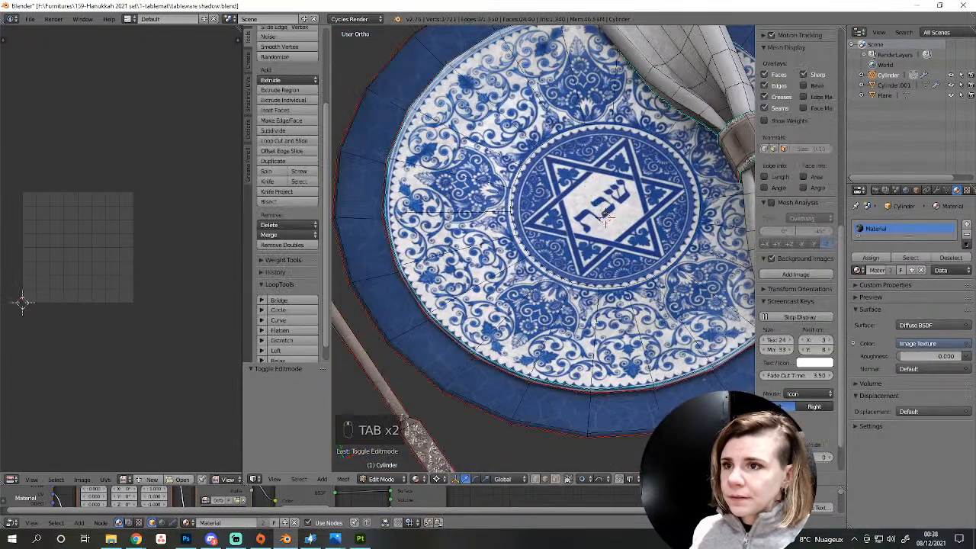
pyautogui.press('Delete')
pyautogui.click(586, 282)
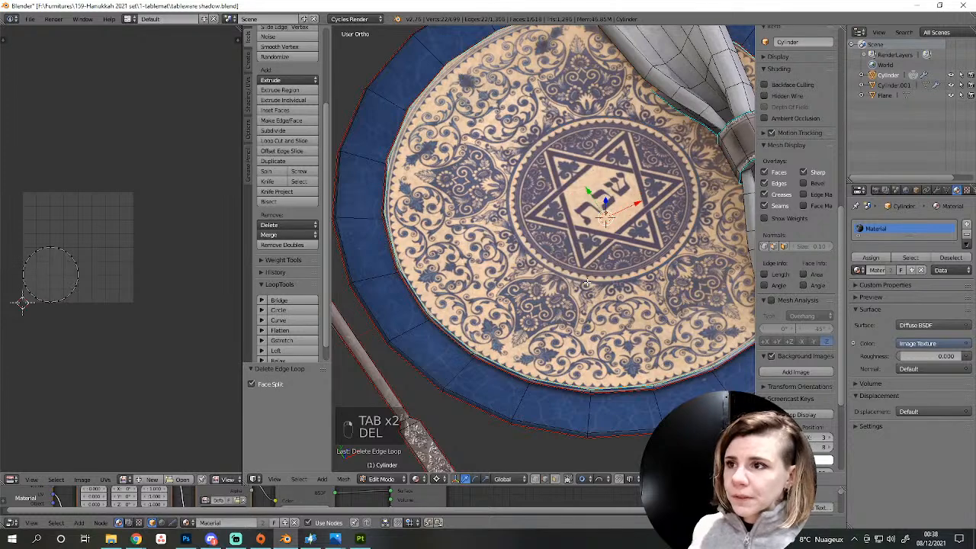
pyautogui.press('a')
pyautogui.press('Tab')
pyautogui.scroll(-4, 617, 376)
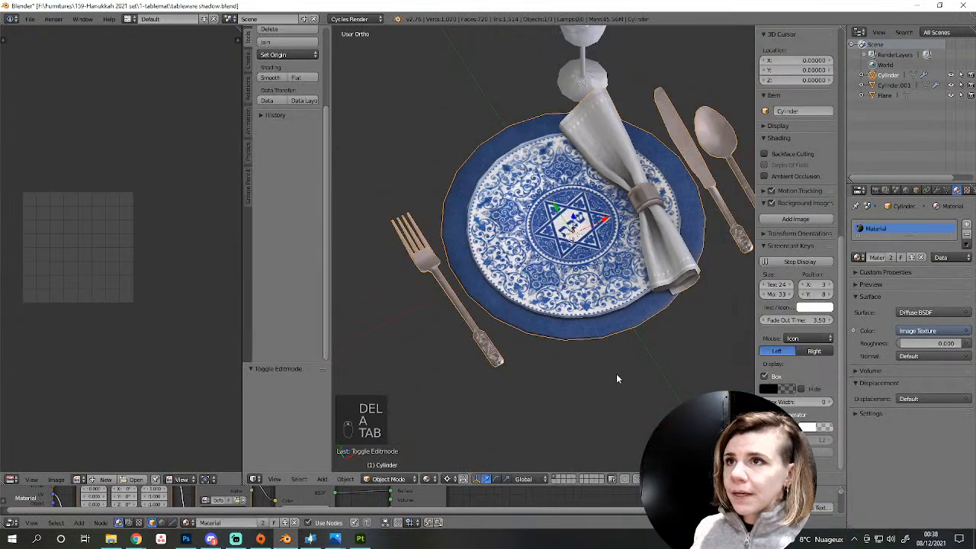
# Reopen the tableware mesh for editing and hide all linked parts of the patterned plate to expose the blue plate beneath.
pyautogui.moveTo(616, 376); pyautogui.dragTo(585, 363, button='middle')
pyautogui.press('Tab')
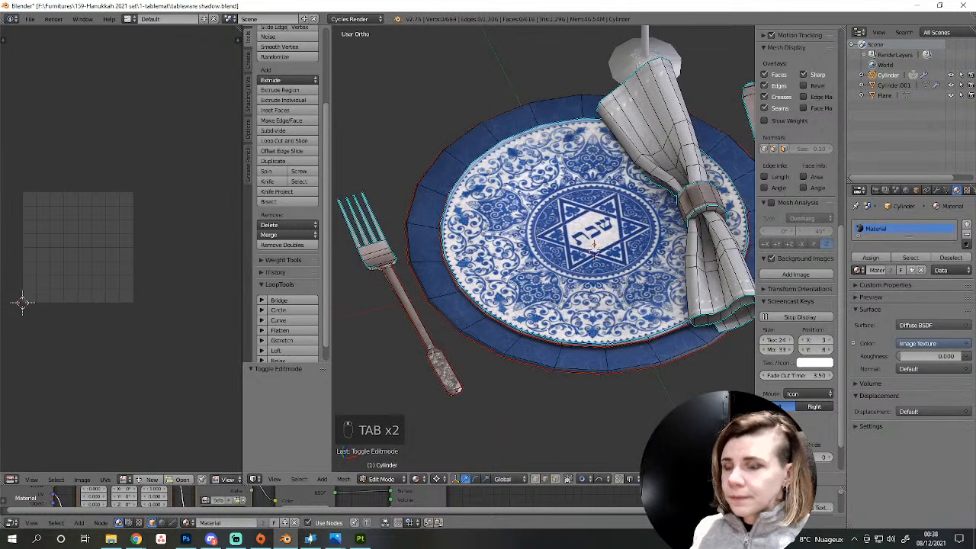
pyautogui.press('l')
pyautogui.press('l')
pyautogui.press('l')
pyautogui.press('l')
pyautogui.press('l')
pyautogui.press('l')
pyautogui.press('h')
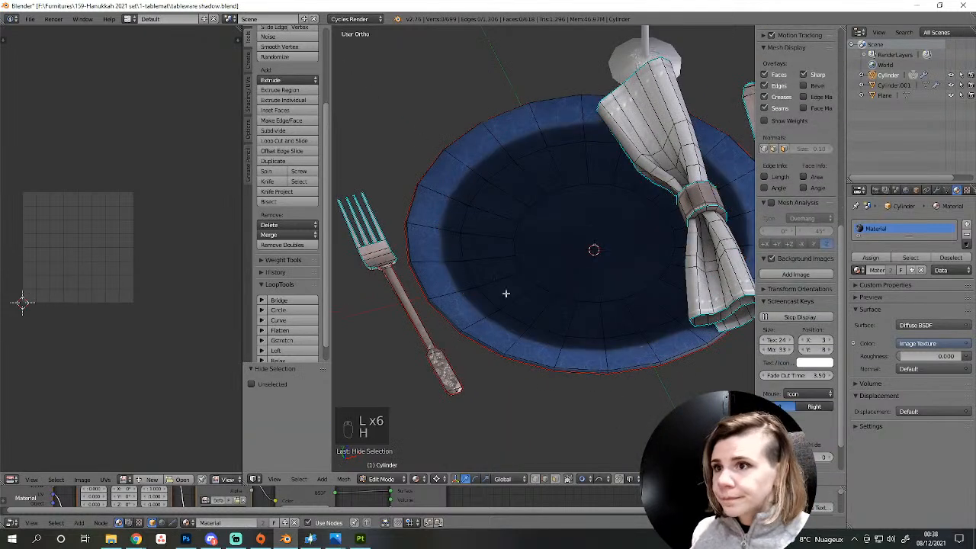
# Delete the blue plate's intermediate edge loop between its centre disc and outer rim, and reveal the hidden patterned plate.
pyautogui.press('l')
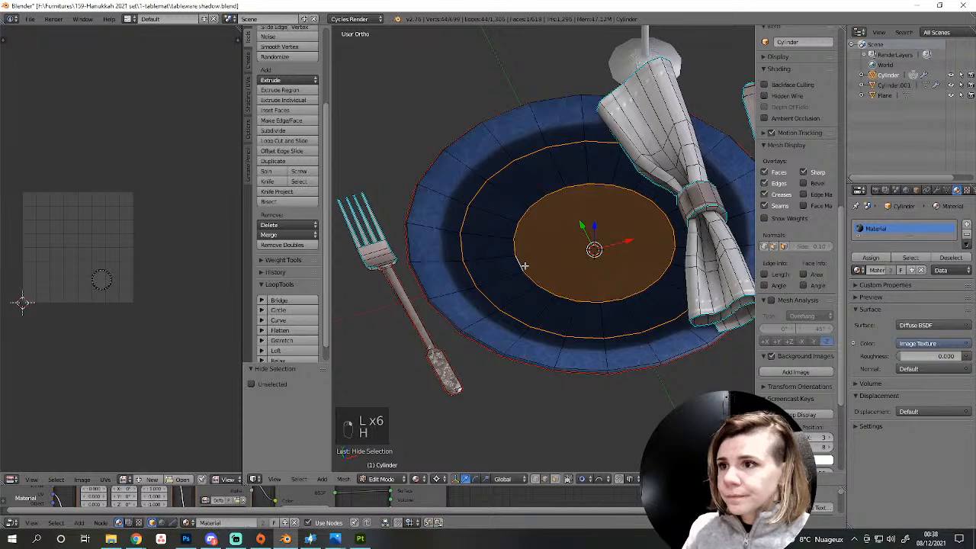
pyautogui.press('Delete')
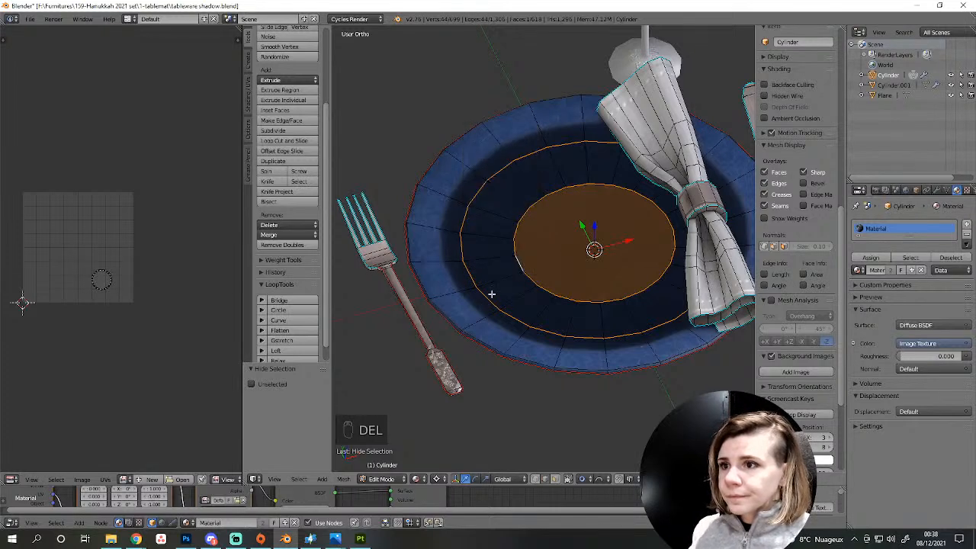
pyautogui.press('Delete')
pyautogui.press('Escape')
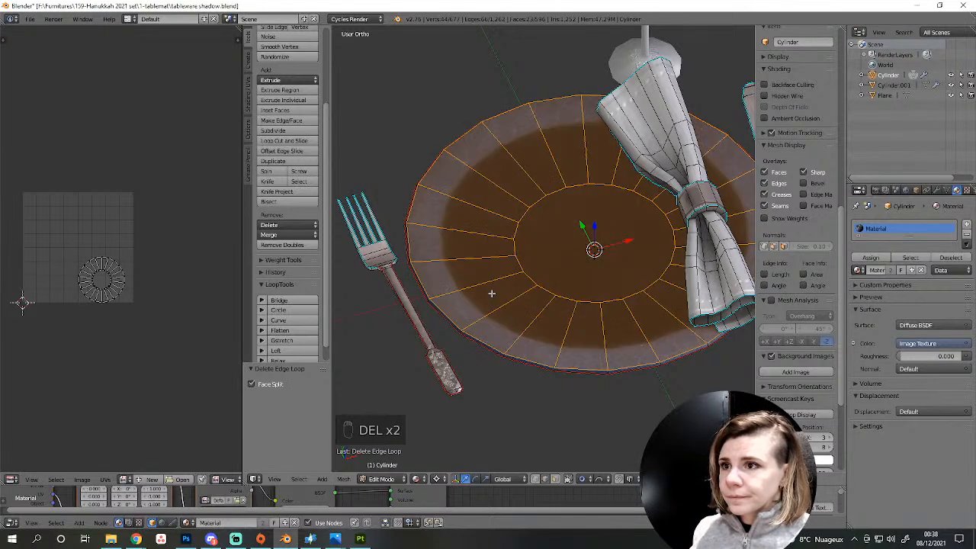
pyautogui.press('a')
pyautogui.hotkey('alt', 'h')
pyautogui.press('a')
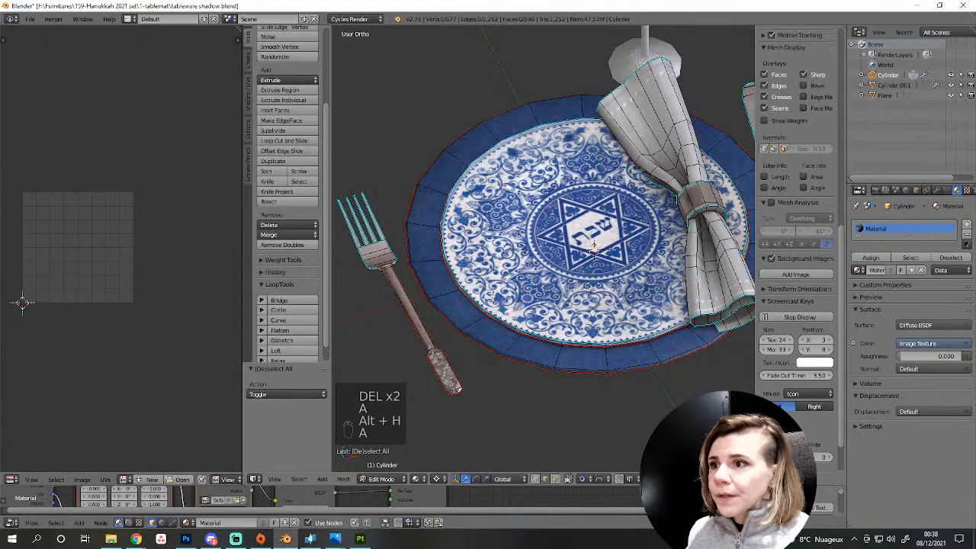
# Delete the edge loops across the fork's head and at its neck, and clear the selection.
pyautogui.moveTo(593, 247); pyautogui.dragTo(572, 299, button='middle')
pyautogui.scroll(3, 566, 309)
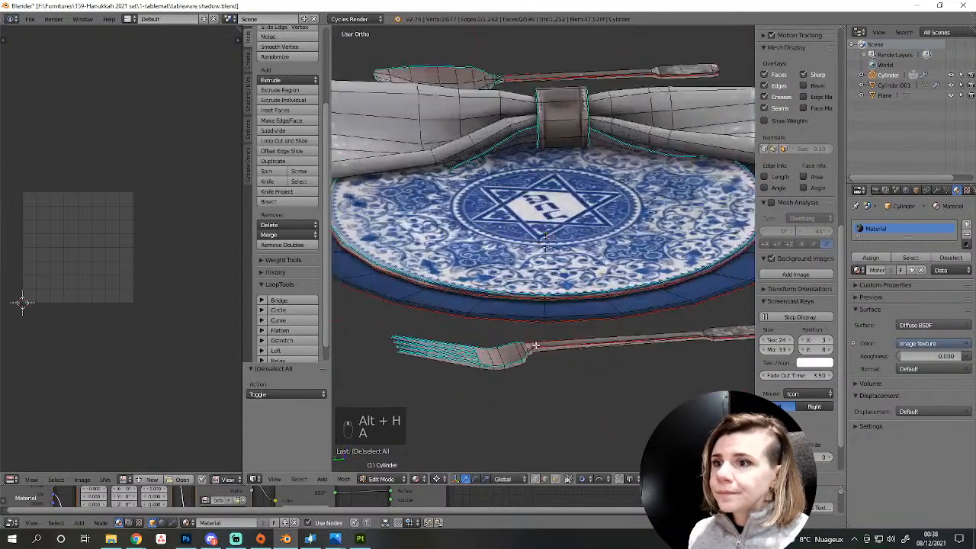
pyautogui.keyDown('alt'); pyautogui.rightClick(480, 377); pyautogui.keyUp('alt')
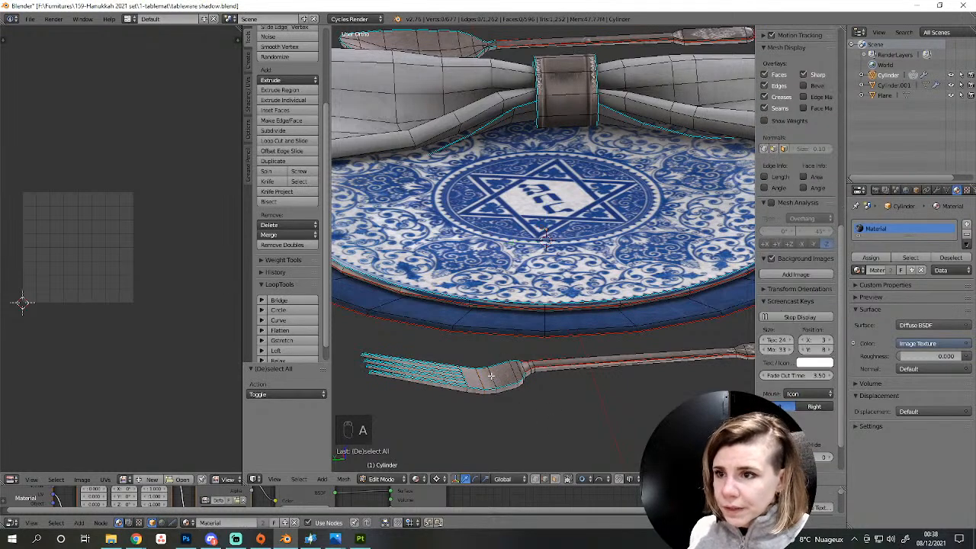
pyautogui.scroll(5, 531, 423)
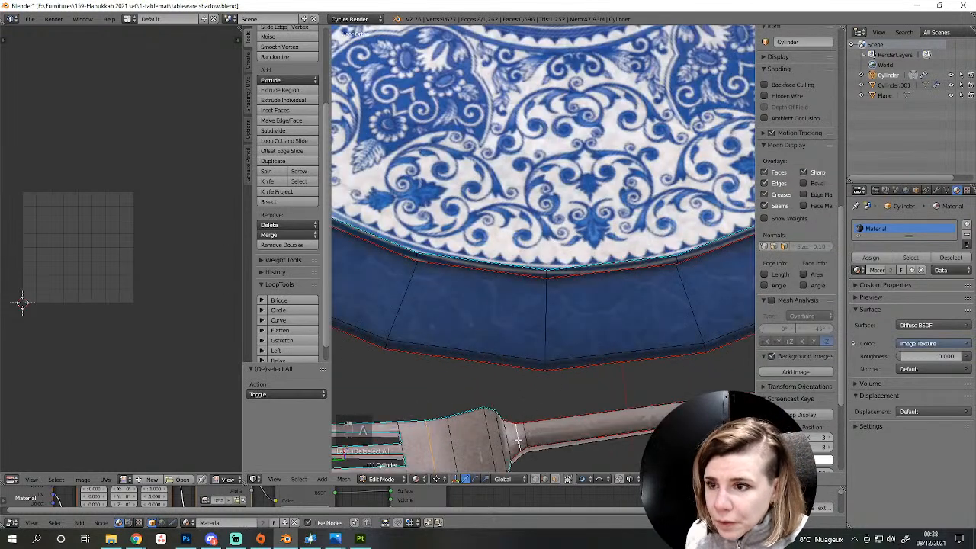
pyautogui.press('Delete')
pyautogui.click(531, 459)
pyautogui.scroll(-4, 532, 449)
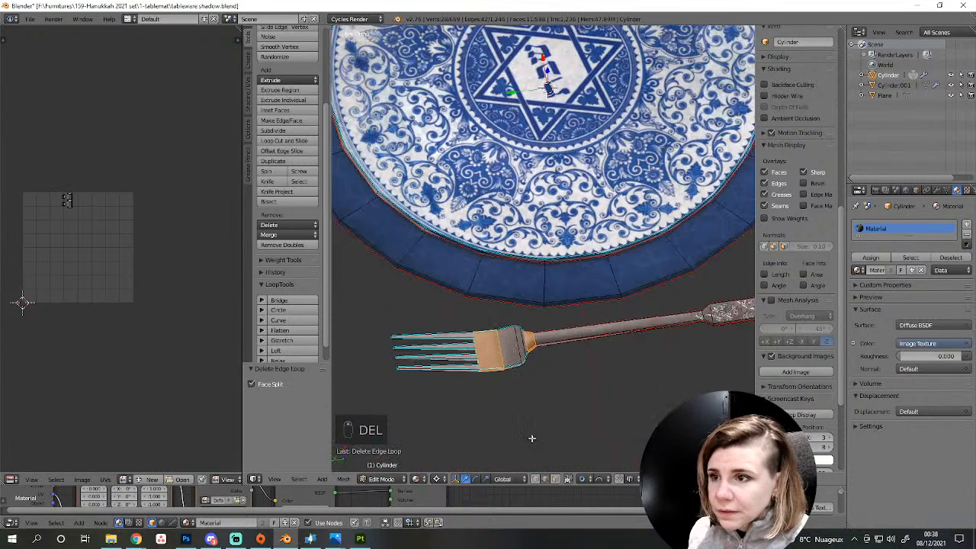
pyautogui.moveTo(532, 440); pyautogui.dragTo(593, 383, button='middle')
pyautogui.press('a')
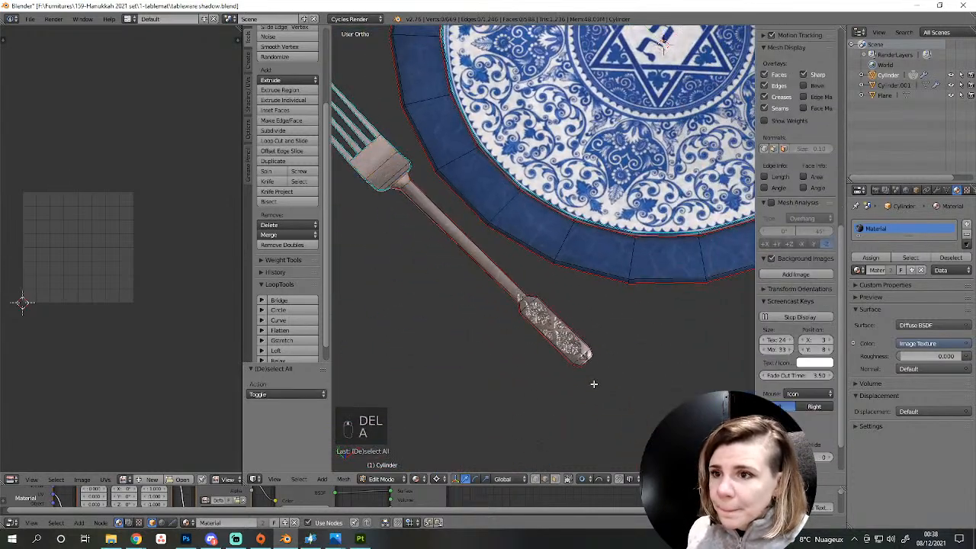
# Delete the edge loop across the spoon's bowl near the neck and check the spoon outside mesh editing.
pyautogui.scroll(-3, 607, 360)
pyautogui.moveTo(648, 314); pyautogui.dragTo(440, 296, button='middle')
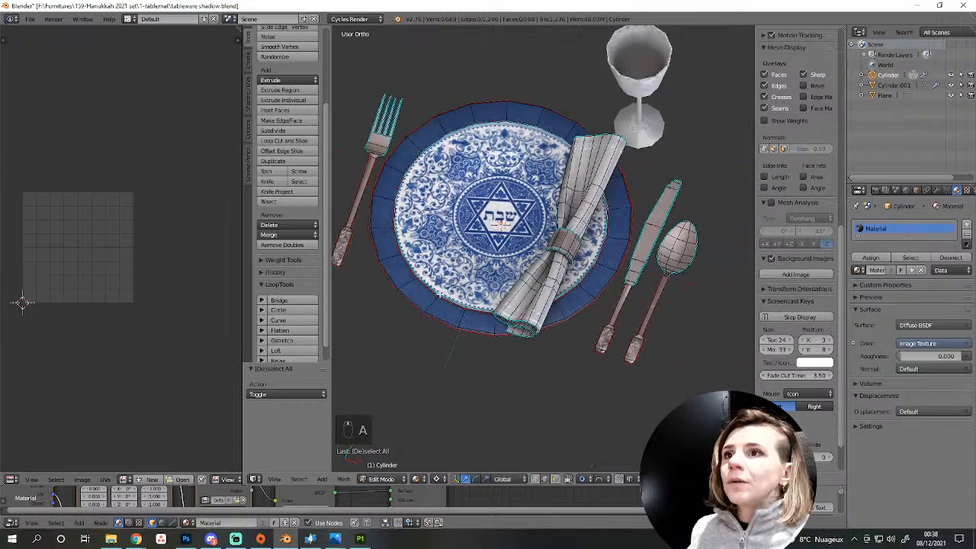
pyautogui.moveTo(612, 327); pyautogui.dragTo(598, 319, button='middle')
pyautogui.scroll(3, 618, 309)
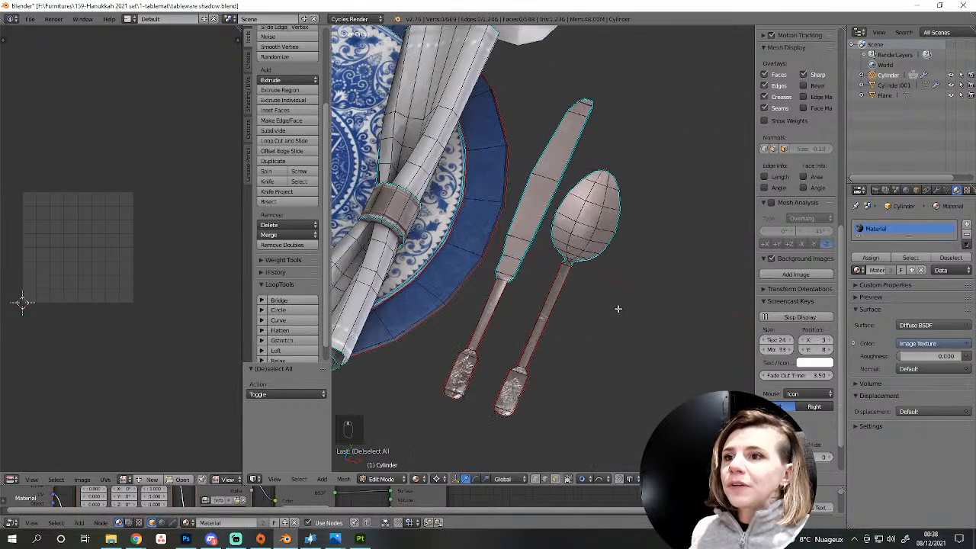
pyautogui.keyDown('alt'); pyautogui.rightClick(578, 245); pyautogui.keyUp('alt')
pyautogui.press('Delete')
pyautogui.press('a')
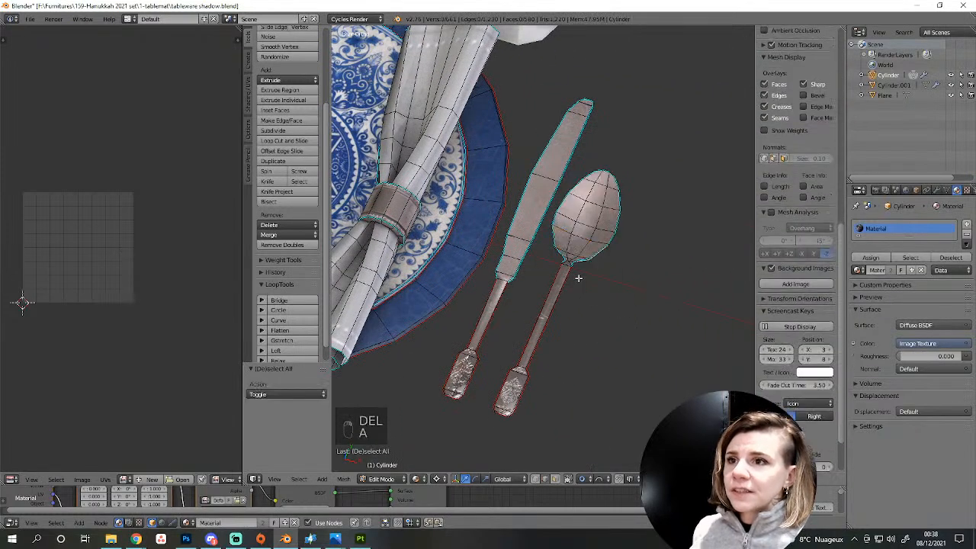
pyautogui.press('Tab')
pyautogui.press('Tab')
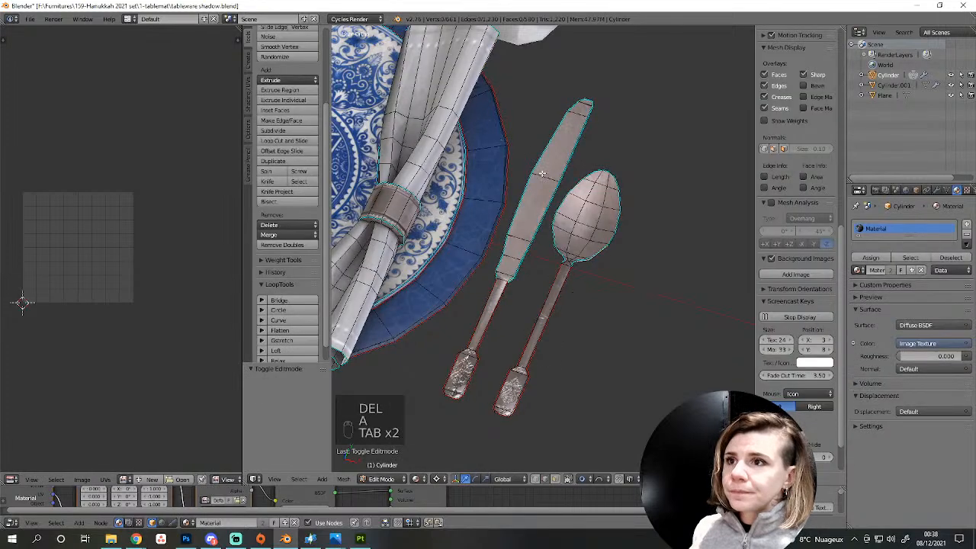
# Delete the edge loops across the middle of the knife's blade and near its tip, and leave mesh editing.
pyautogui.keyDown('alt'); pyautogui.rightClick(542, 173); pyautogui.keyUp('alt')
pyautogui.press('Delete')
pyautogui.click(574, 248)
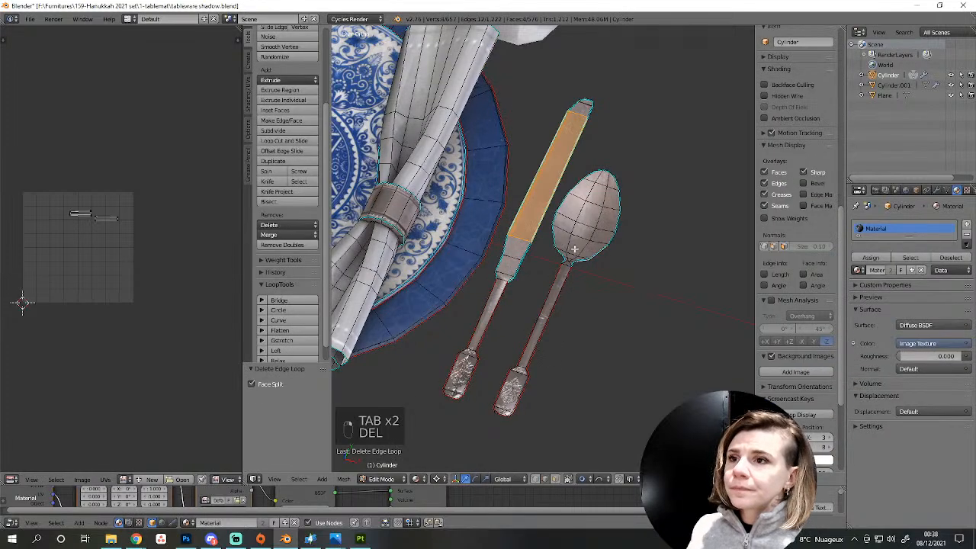
pyautogui.keyDown('alt'); pyautogui.rightClick(583, 103); pyautogui.keyUp('alt')
pyautogui.press('Delete')
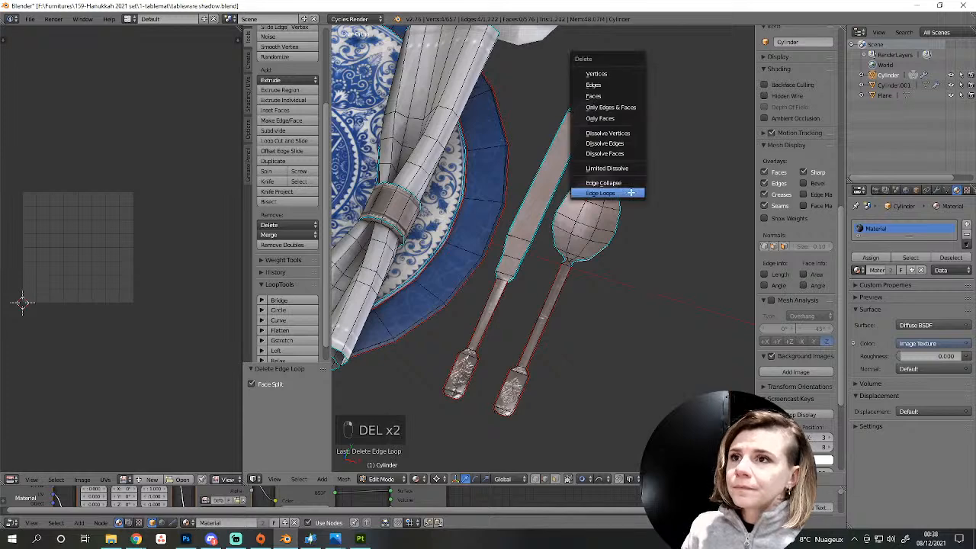
pyautogui.click(630, 192)
pyautogui.press('a')
pyautogui.press('Tab')
pyautogui.scroll(-4, 631, 195)
pyautogui.moveTo(560, 261); pyautogui.dragTo(632, 230, button='middle')
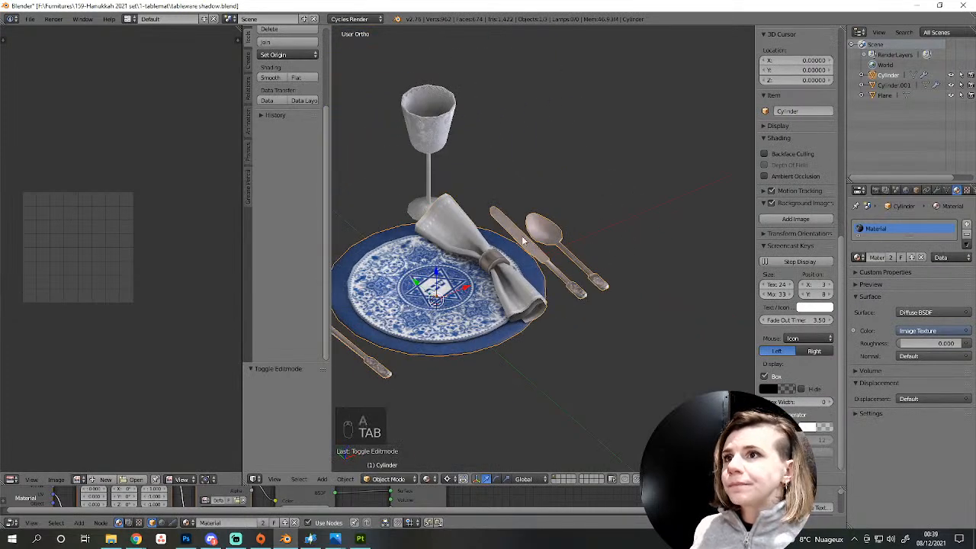
# Delete one crosswise edge loop on each side of the napkin ring from the napkin, and leave mesh editing.
pyautogui.moveTo(524, 241); pyautogui.dragTo(617, 317, button='middle')
pyautogui.scroll(2, 527, 324)
pyautogui.press('Tab')
pyautogui.scroll(5, 612, 256)
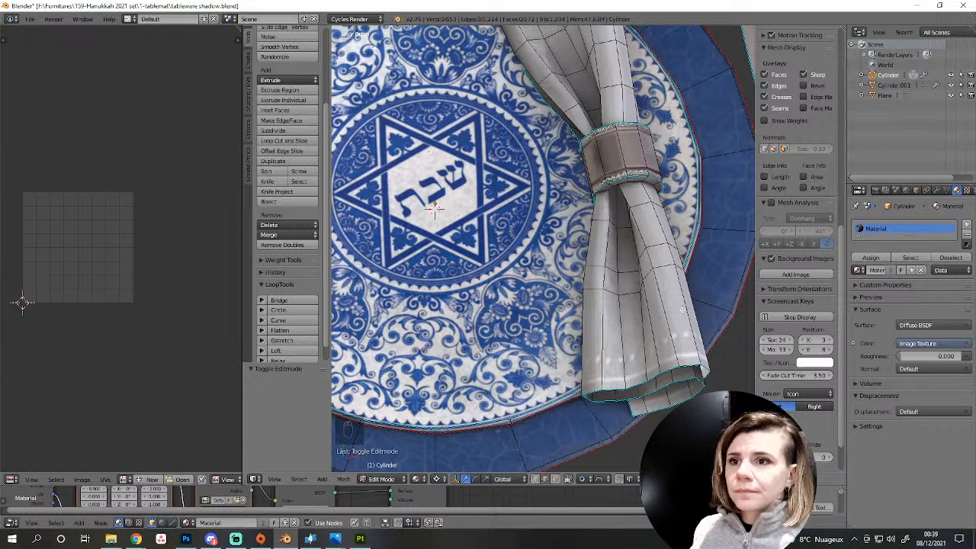
pyautogui.moveTo(664, 250); pyautogui.dragTo(618, 217, button='middle')
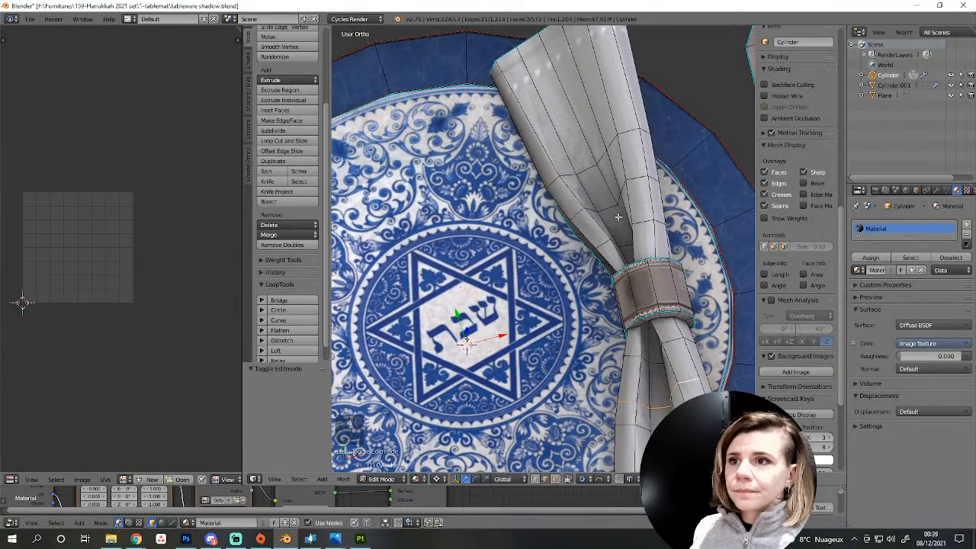
pyautogui.keyDown('alt'); pyautogui.rightClick(604, 206); pyautogui.keyUp('alt')
pyautogui.press('Delete')
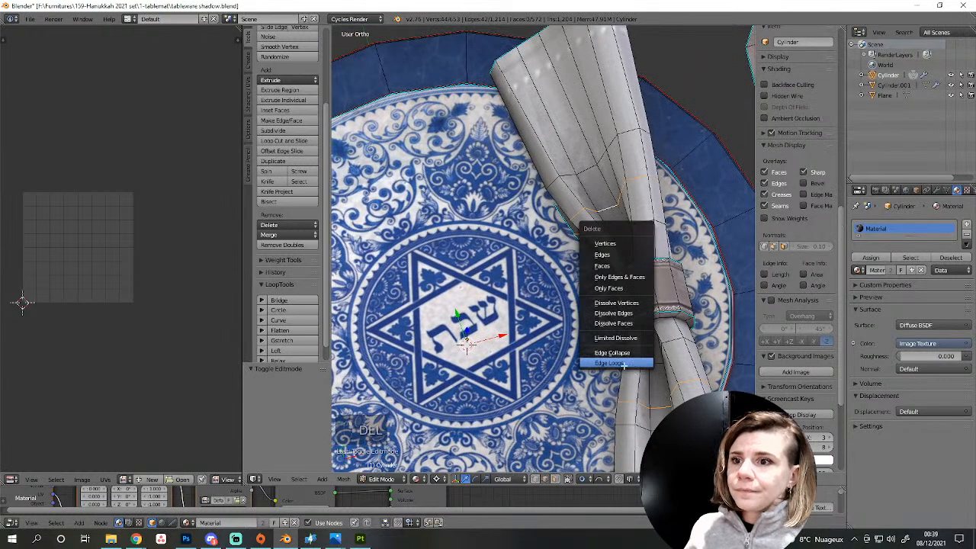
pyautogui.click(623, 364)
pyautogui.press('a')
pyautogui.press('Tab')
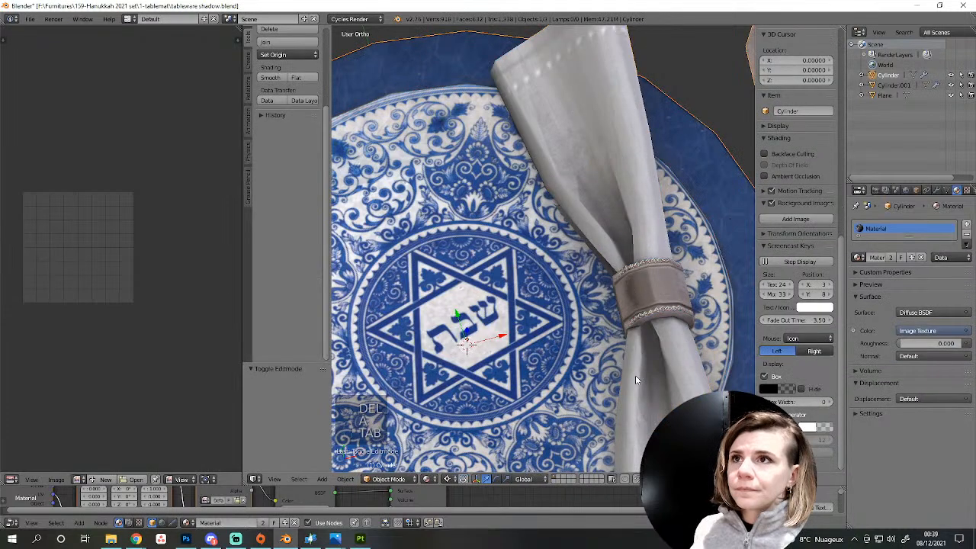
# Reopen the tableware mesh for editing, select all its geometry and frame the UV layout closely.
pyautogui.moveTo(635, 375); pyautogui.dragTo(609, 332, button='middle')
pyautogui.press('Tab')
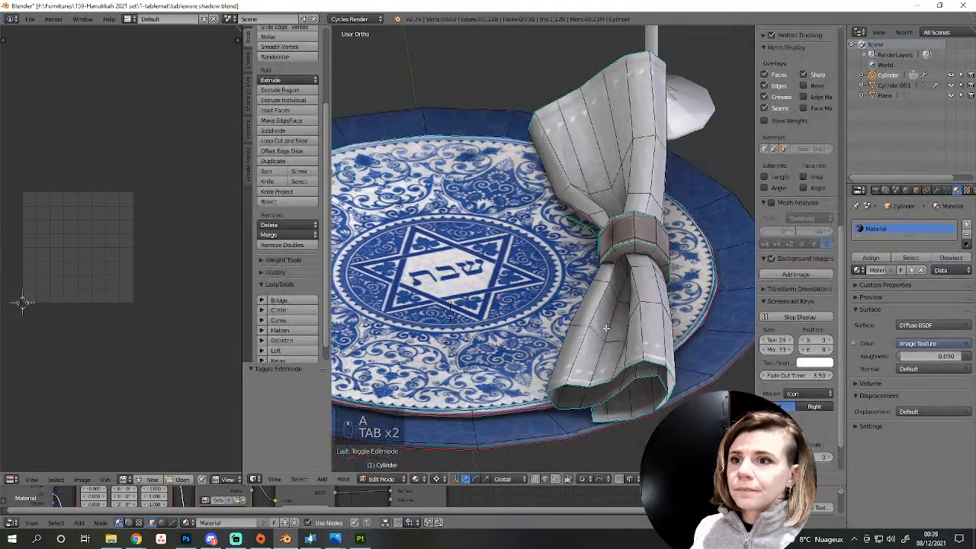
pyautogui.press('a')
pyautogui.press('a')
pyautogui.press('a')
pyautogui.scroll(4, 228, 276)
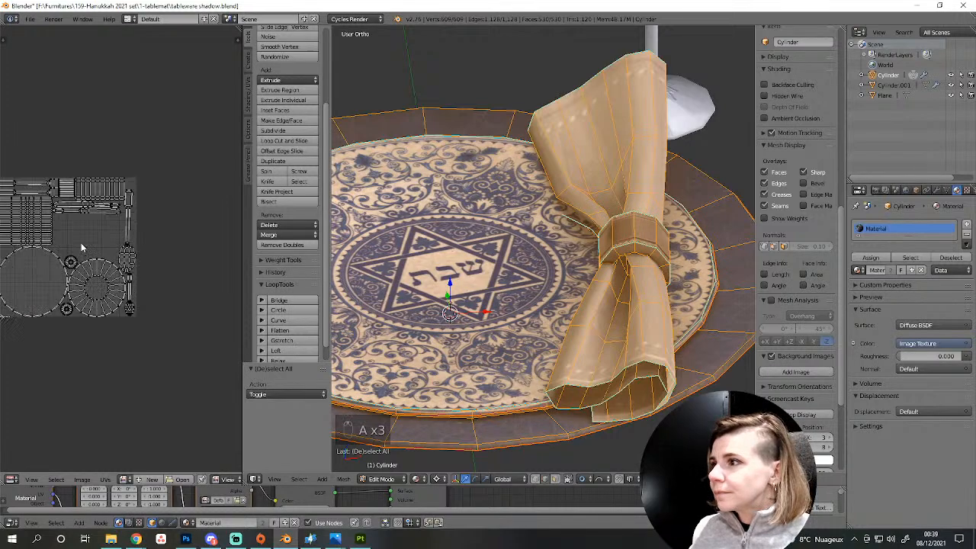
pyautogui.moveTo(229, 277); pyautogui.dragTo(245, 279, button='middle')
pyautogui.scroll(-5, 213, 482)
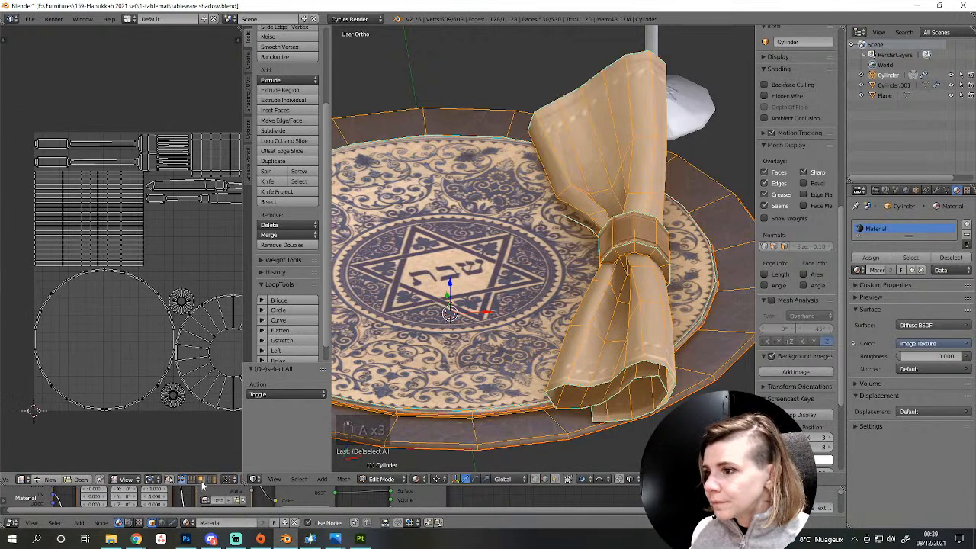
# Try to delete the crosswise napkin edge loop beside the ring, picked in the UV layout, and undo the deletion.
pyautogui.press('a')
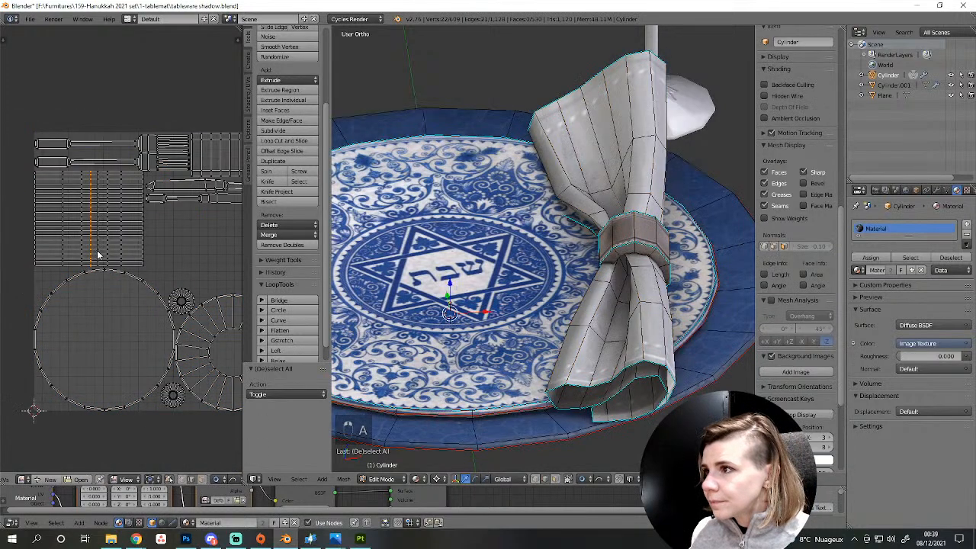
pyautogui.press('Delete')
pyautogui.click(675, 333)
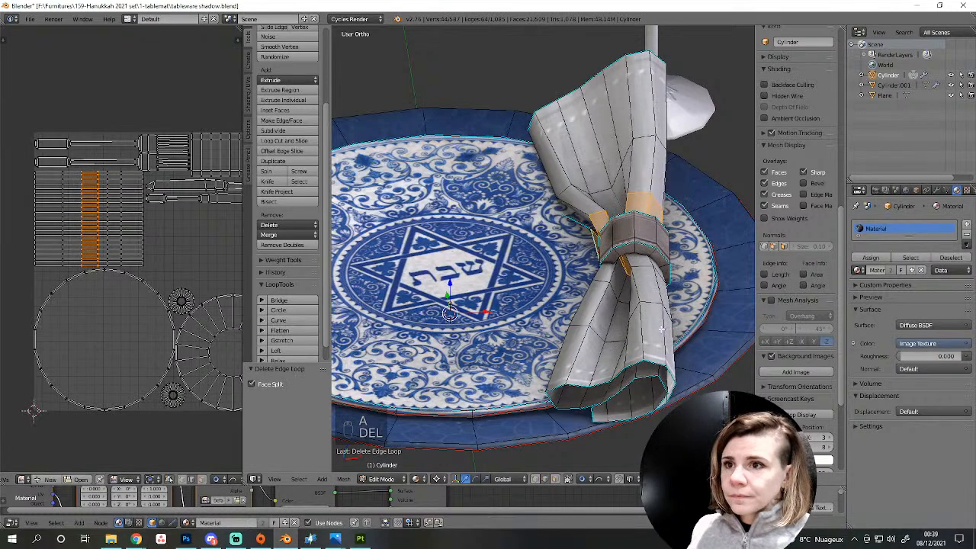
pyautogui.moveTo(610, 327); pyautogui.dragTo(596, 272, button='middle')
pyautogui.scroll(3, 596, 272)
pyautogui.hotkey('ctrl', 'z')
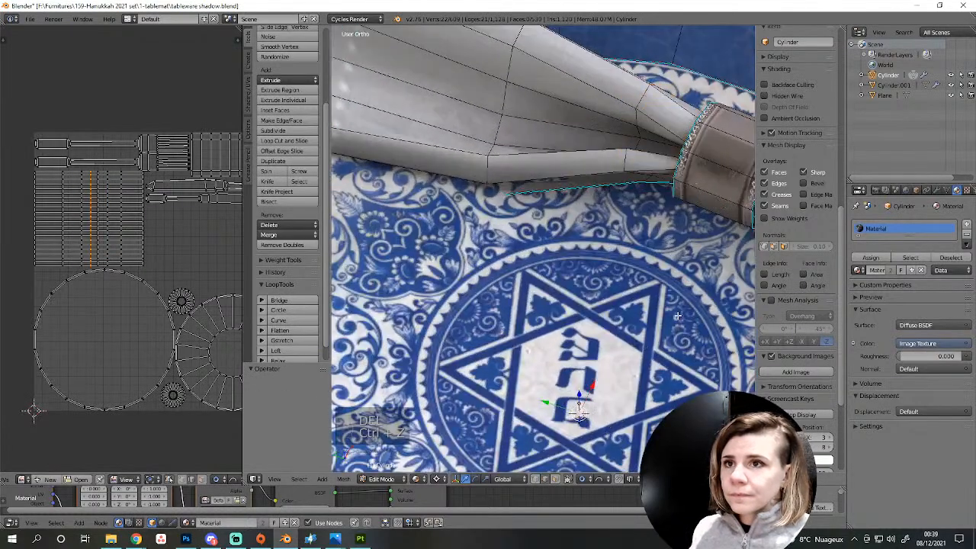
# Try to delete the neighbouring crosswise napkin loop in the UV layout instead, and undo that deletion.
pyautogui.keyDown('alt'); pyautogui.rightClick(98, 242); pyautogui.keyUp('alt')
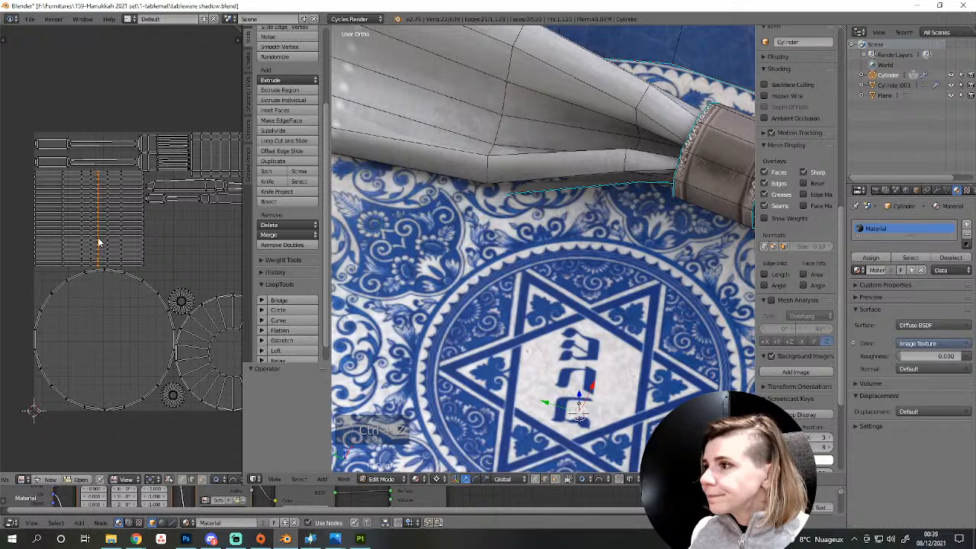
pyautogui.scroll(-2, 708, 299)
pyautogui.press('Delete')
pyautogui.click(711, 292)
pyautogui.moveTo(710, 292); pyautogui.dragTo(580, 183, button='middle')
pyautogui.hotkey('ctrl', 'z')
# Delete one lengthwise edge loop along the napkin's fold, clear the selection and leave mesh editing.
pyautogui.press('a')
pyautogui.press('Delete')
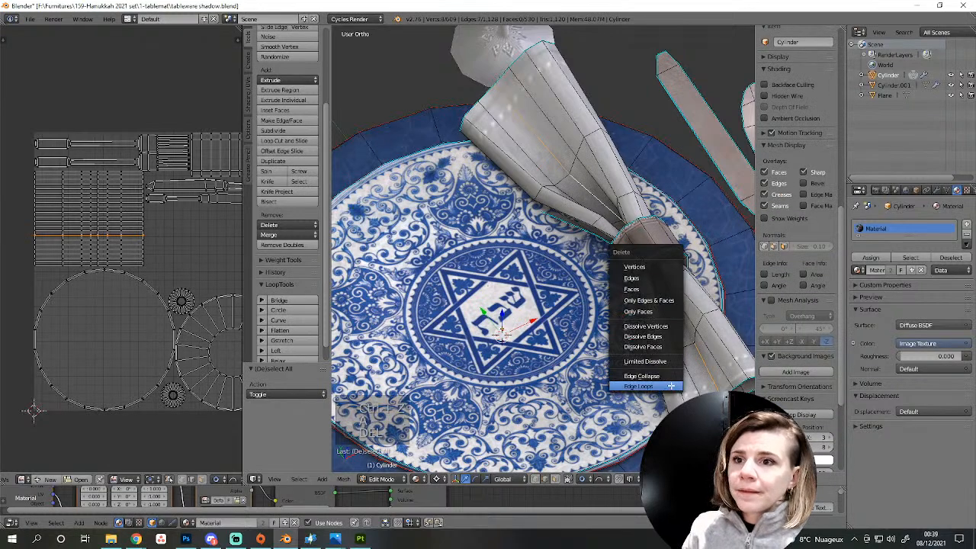
pyautogui.click(670, 387)
pyautogui.press('a')
pyautogui.press('Tab')
pyautogui.scroll(-5, 669, 386)
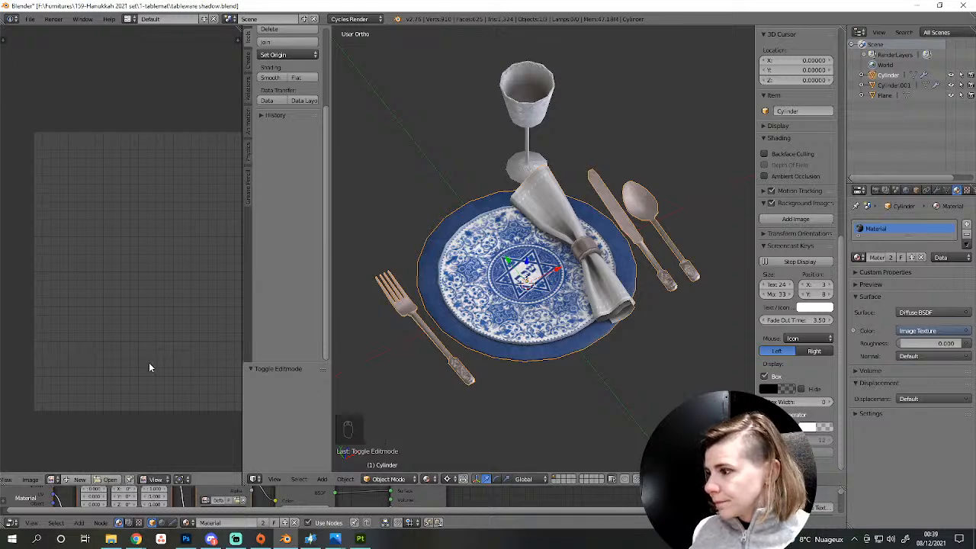
pyautogui.moveTo(581, 306); pyautogui.dragTo(545, 315, button='middle')
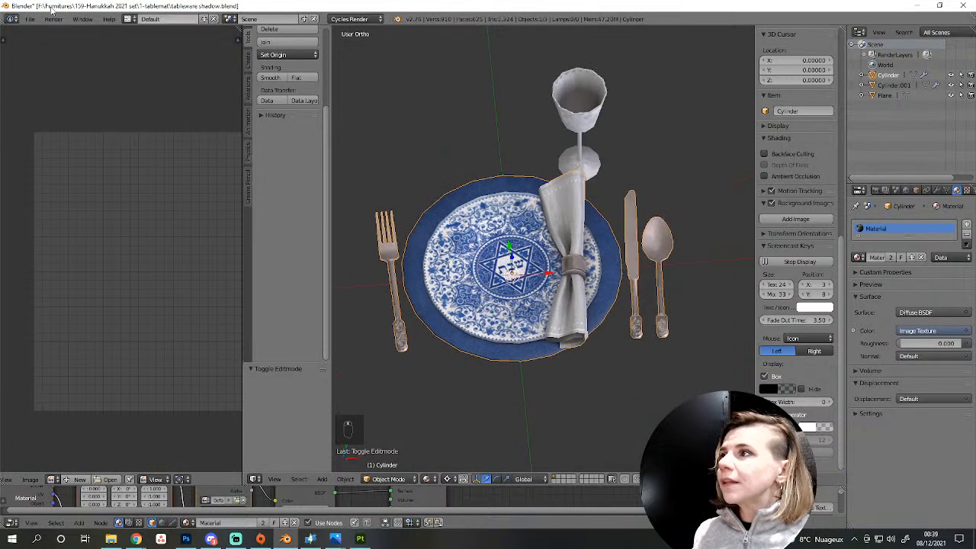
# Save the reduced tableware scene under the new file name "tableware med.blend" in the 1-tablemat folder.
pyautogui.click(30, 18)
pyautogui.click(47, 108)
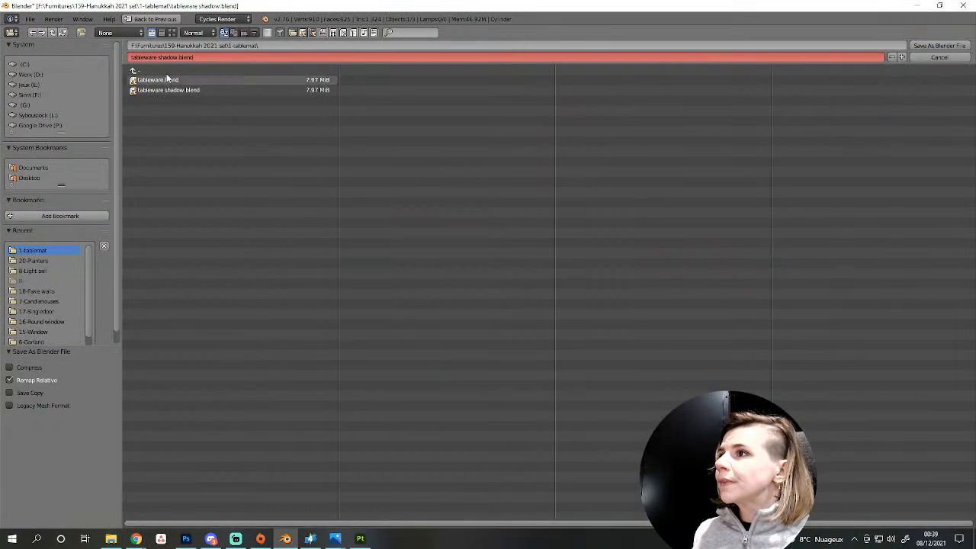
pyautogui.doubleClick(163, 57)
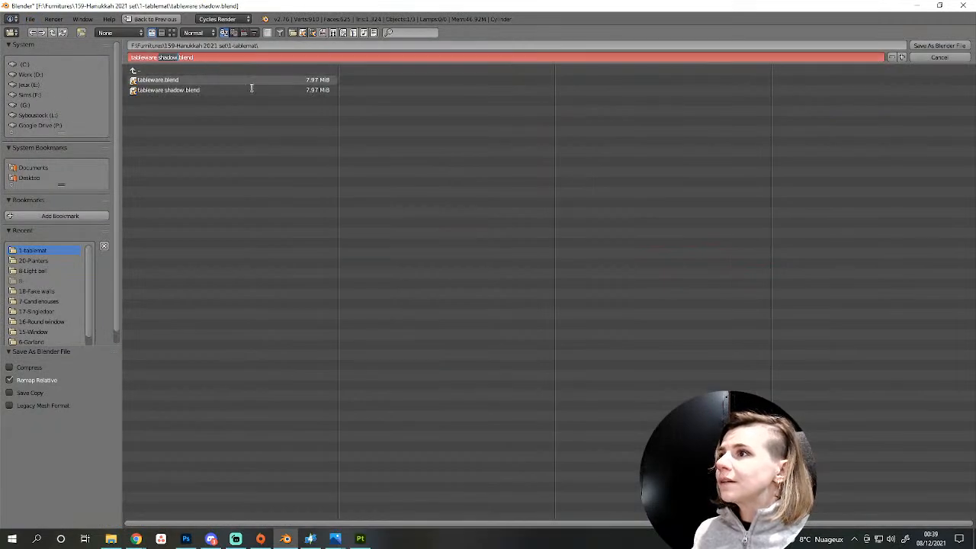
pyautogui.write('med')
pyautogui.press('Return')
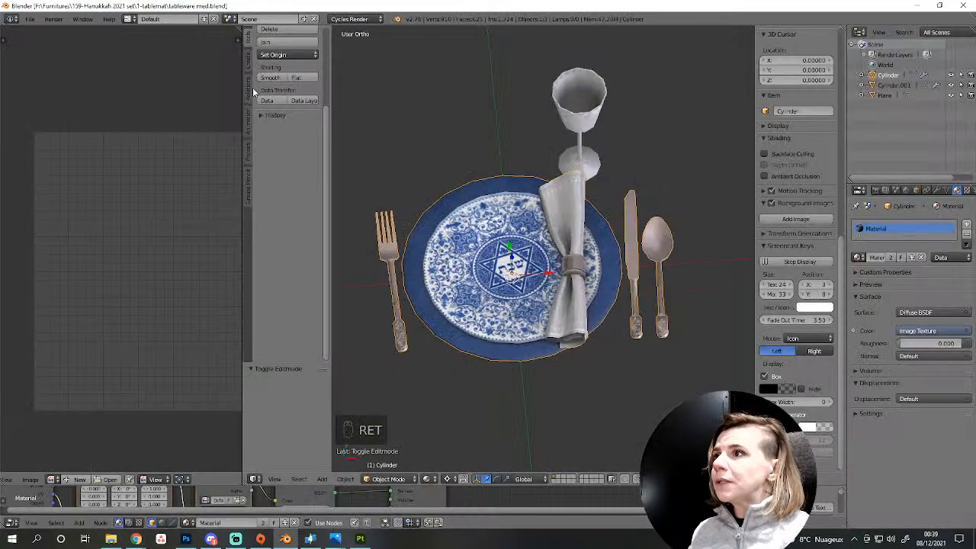
# Delete the ground plane, join the remaining tableware meshes into one object and show the scene properties.
pyautogui.press('Delete')
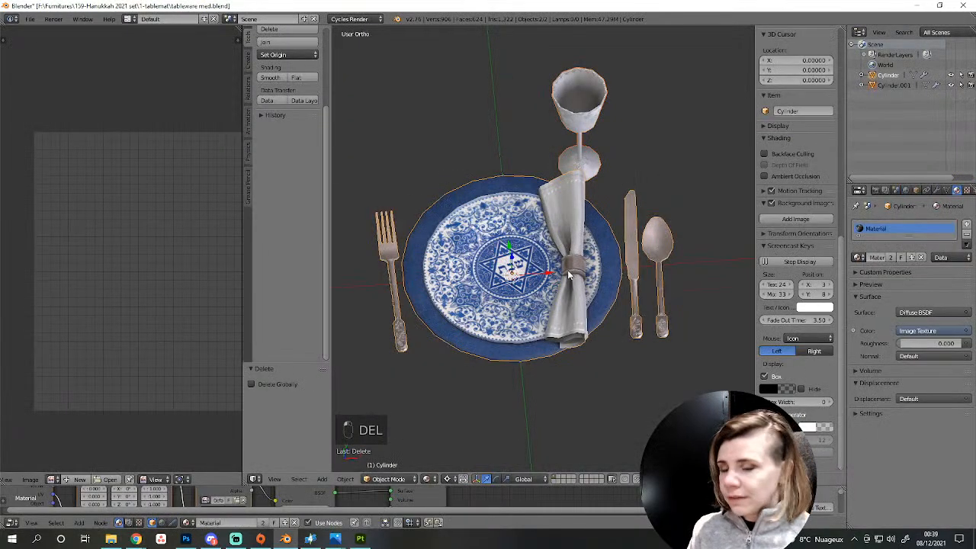
pyautogui.hotkey('ctrl', 'j')
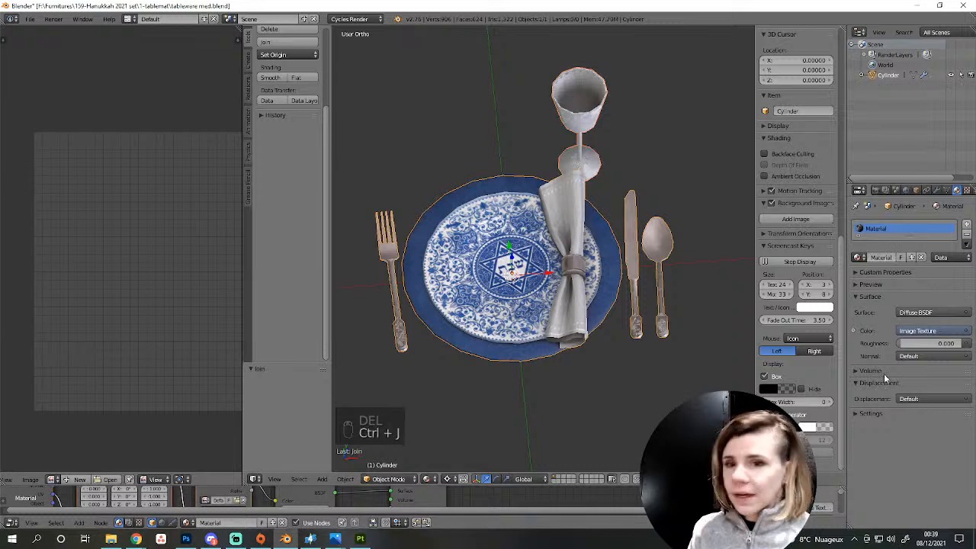
pyautogui.click(897, 190)
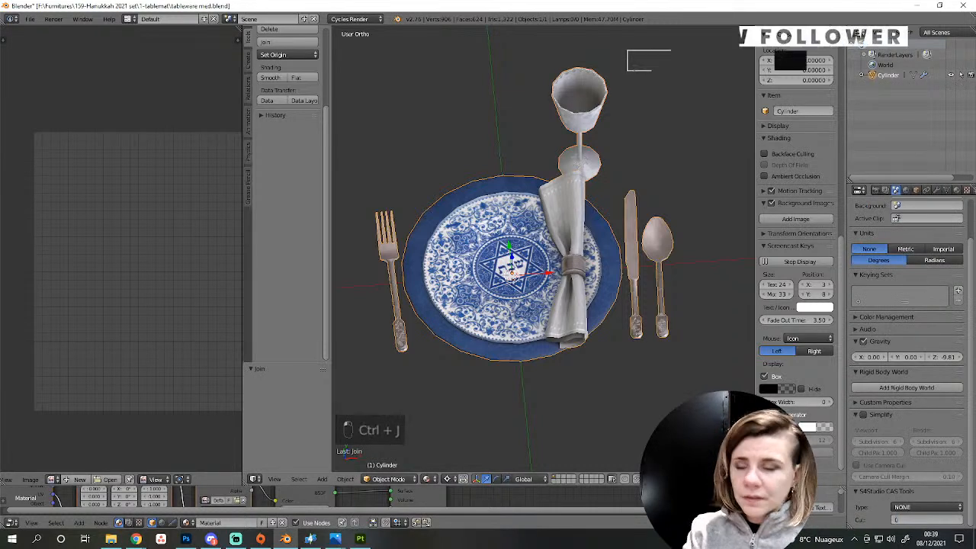
# Save the joined mesh as a separate file named "tableware med shadow.blend".
pyautogui.click(30, 18)
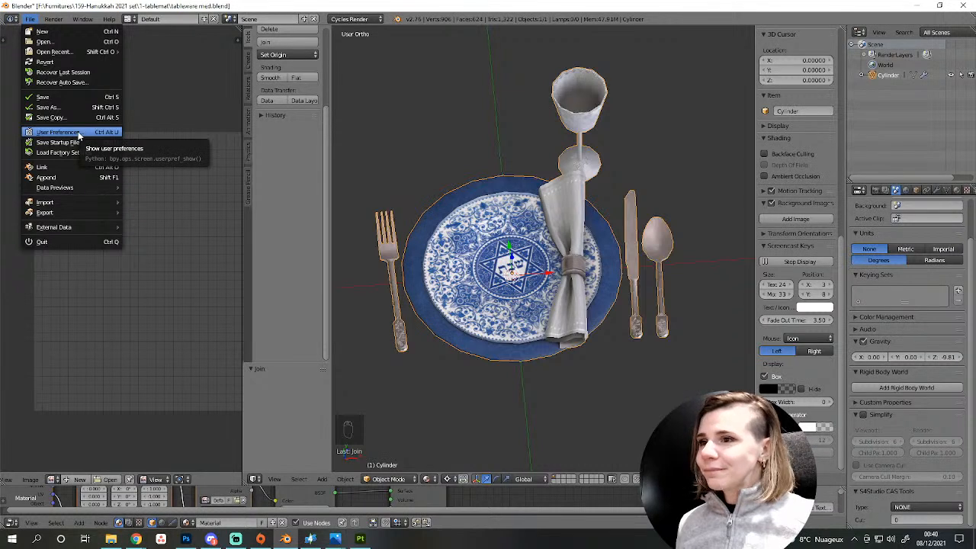
pyautogui.moveTo(74, 213)
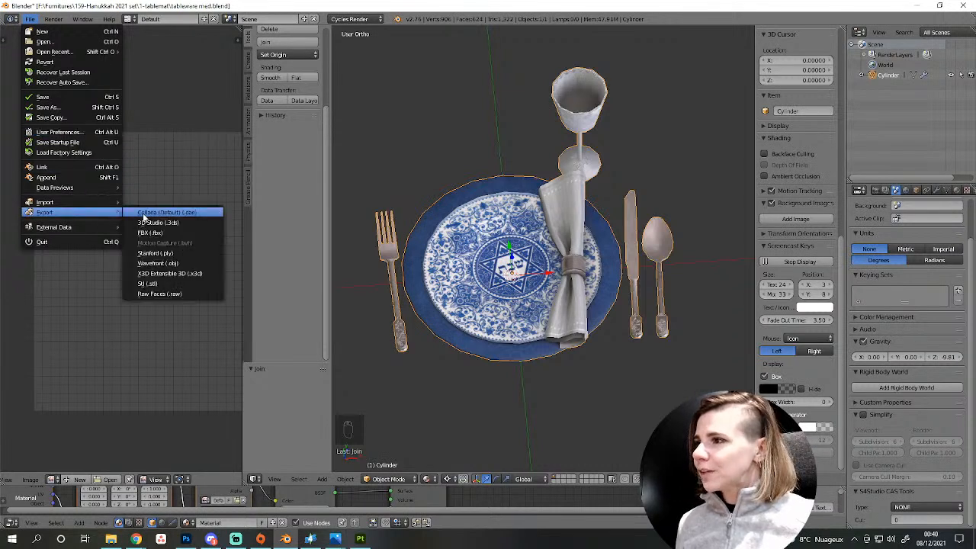
pyautogui.click(82, 106)
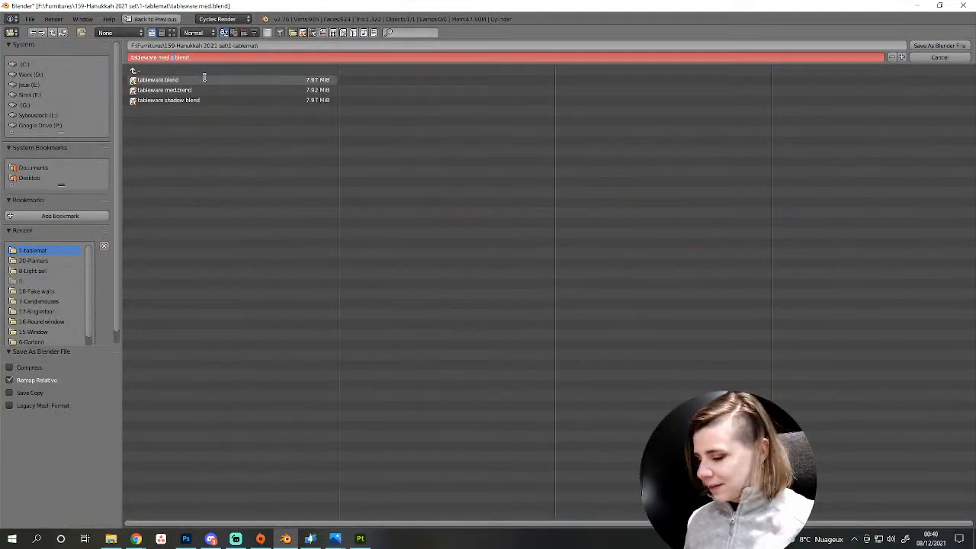
pyautogui.write('shadow')
pyautogui.press('Return')
pyautogui.press('Return')
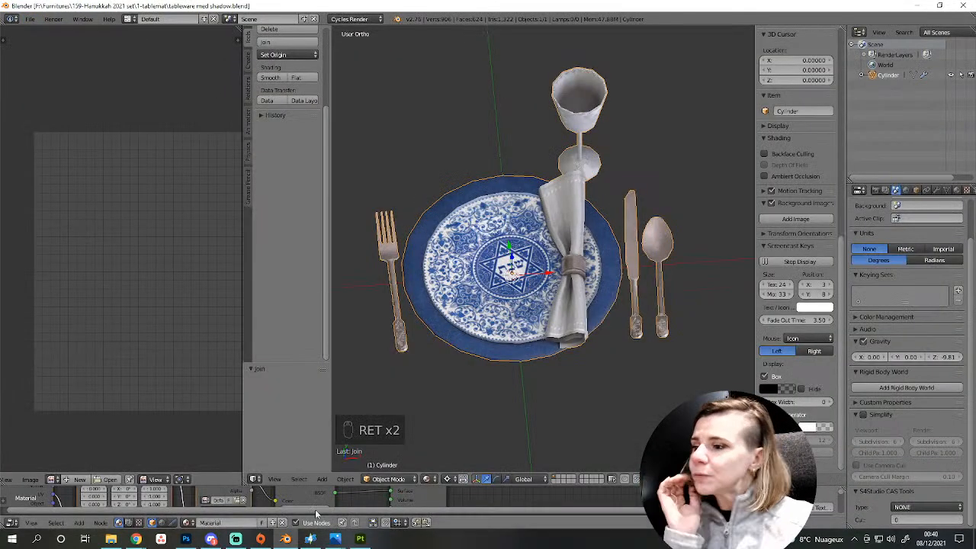
# Switch to Sims 4 Studio and import the "tableware med" file as the LOD 1 (Medium) mesh.
pyautogui.click(310, 538)
pyautogui.click(513, 192)
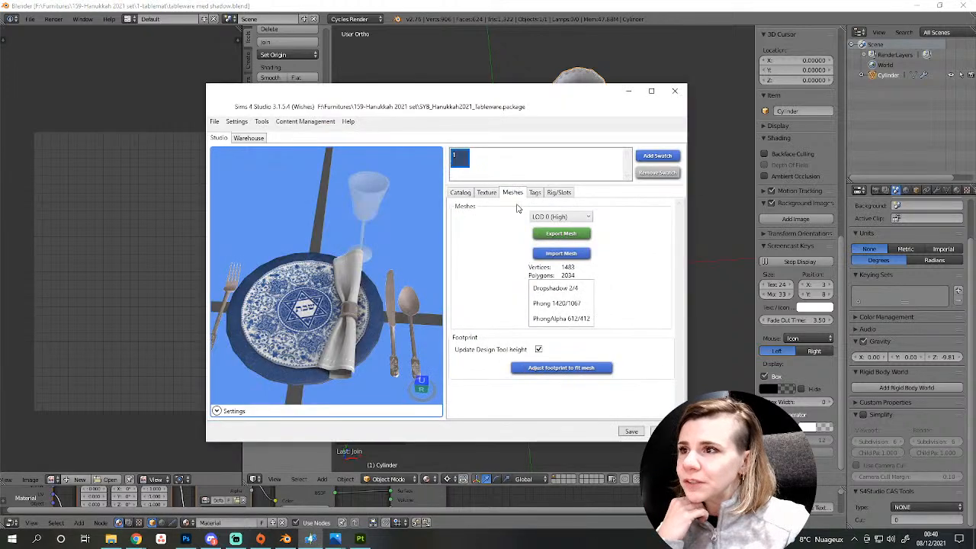
pyautogui.click(563, 217)
pyautogui.click(560, 237)
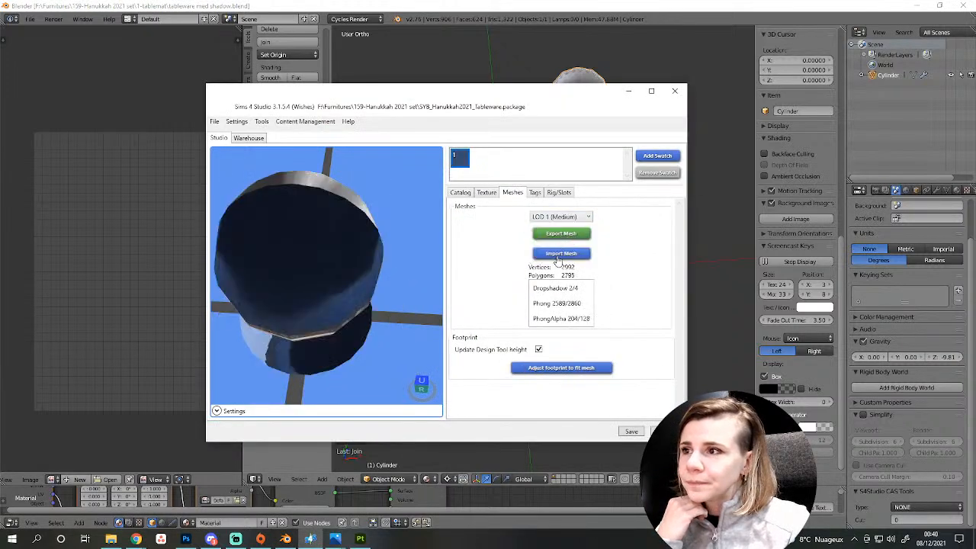
pyautogui.click(557, 254)
pyautogui.doubleClick(379, 183)
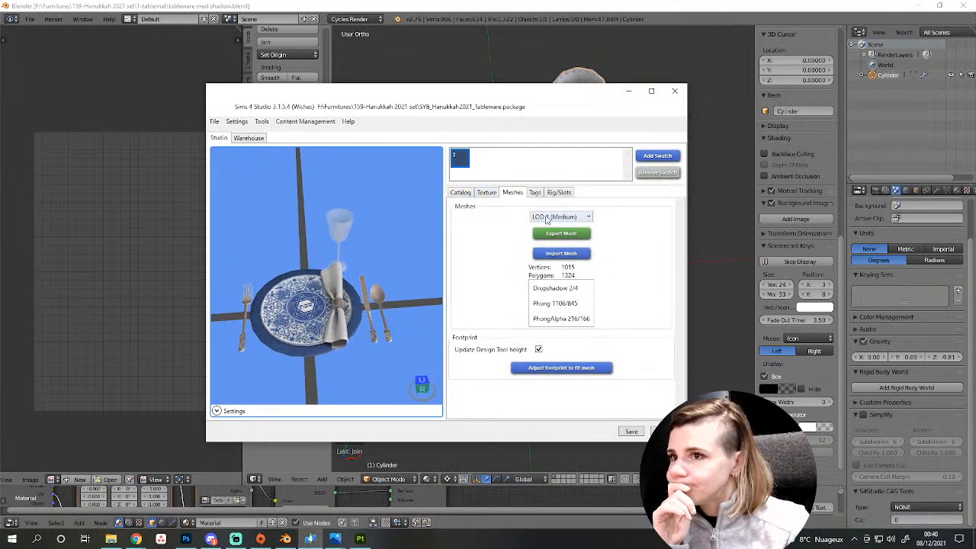
# Import the "tableware shadow" file as the Shadow LOD 0 (High) mesh.
pyautogui.click(546, 218)
pyautogui.click(553, 248)
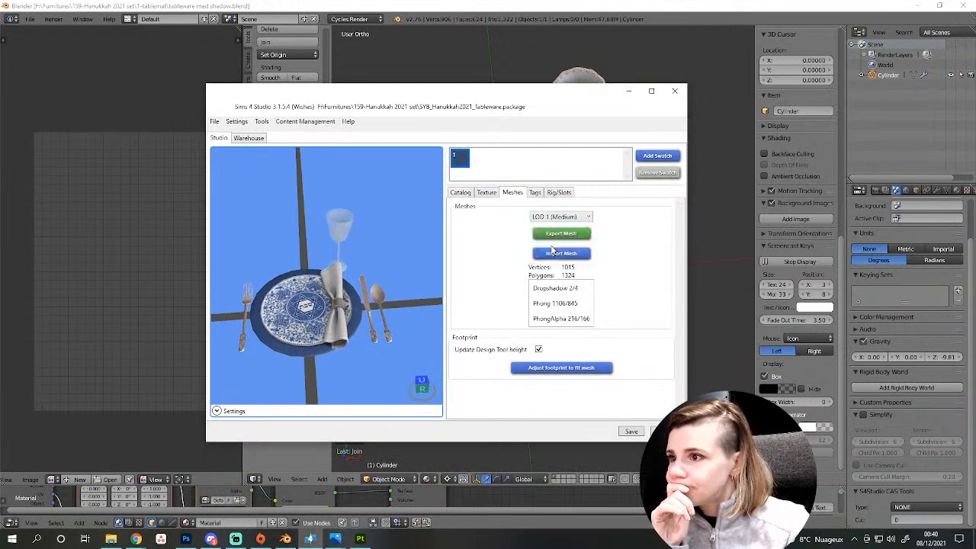
pyautogui.click(557, 255)
pyautogui.doubleClick(431, 183)
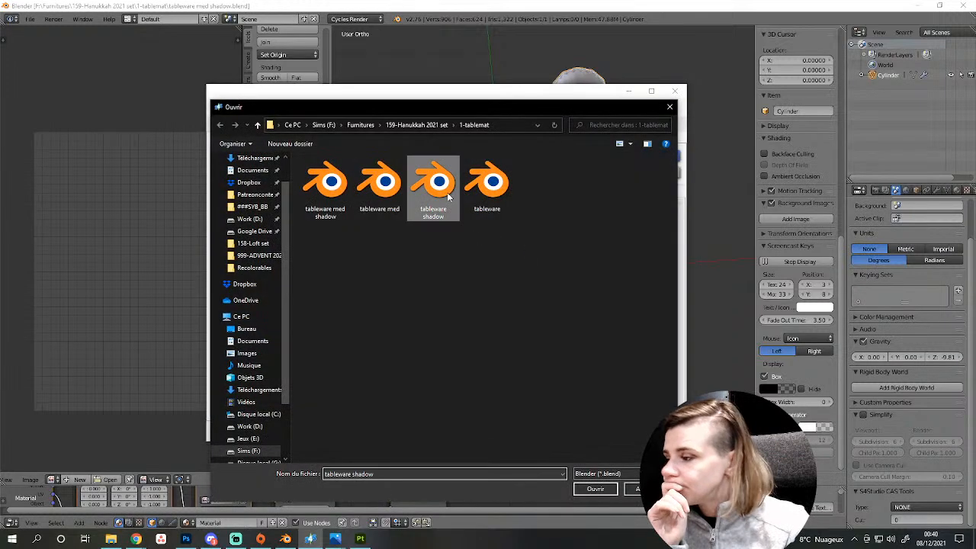
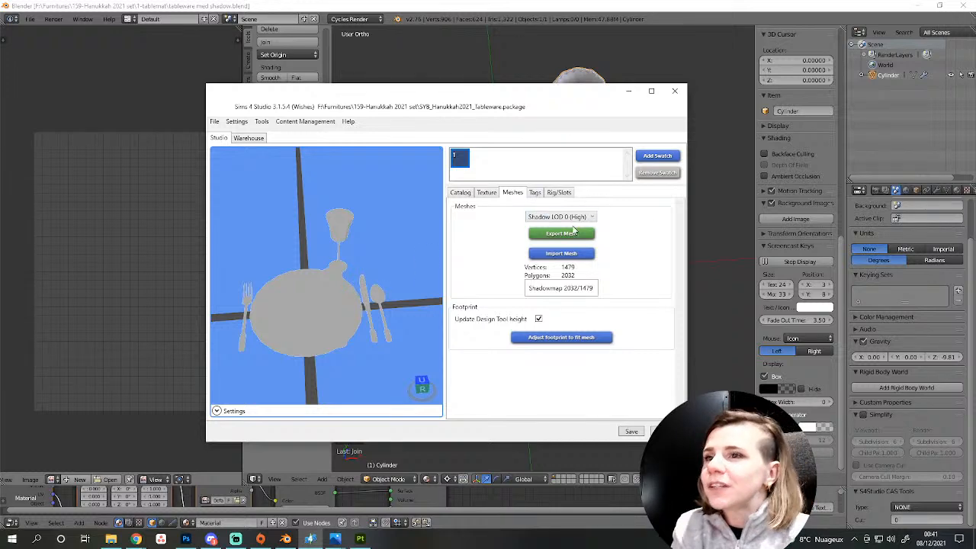
# Import the "tableware med shadow" file as the Shadow LOD 1 (Medium) mesh.
pyautogui.click(575, 218)
pyautogui.click(568, 254)
pyautogui.click(543, 256)
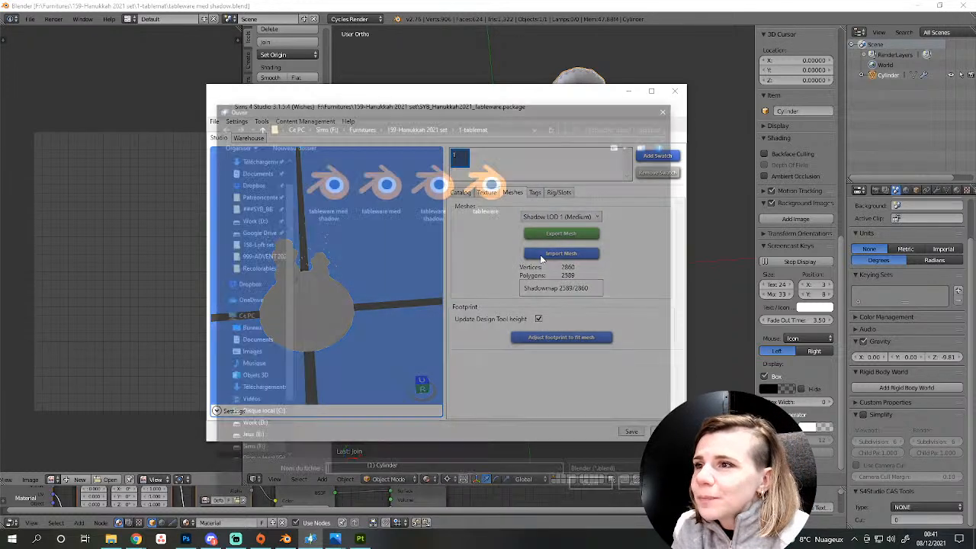
pyautogui.doubleClick(320, 185)
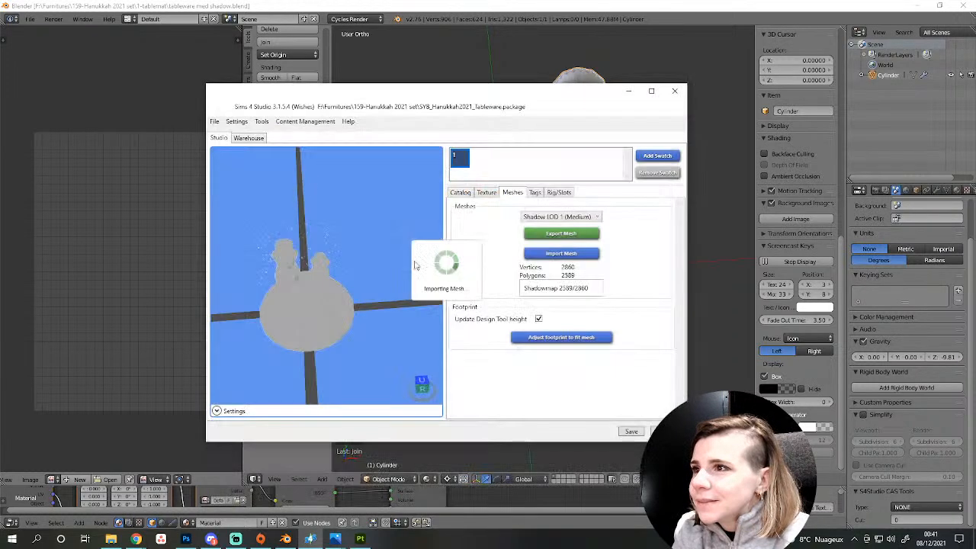
# Review the package's LOD 0 (High) mesh, texture, tags, rig slots, warehouse resources and catalog details.
pyautogui.click(547, 216)
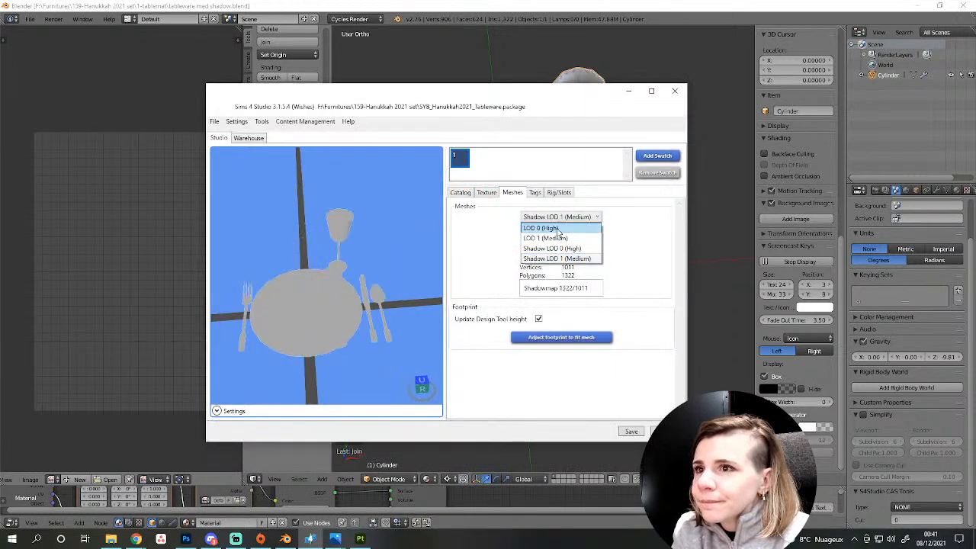
pyautogui.click(549, 225)
pyautogui.click(486, 192)
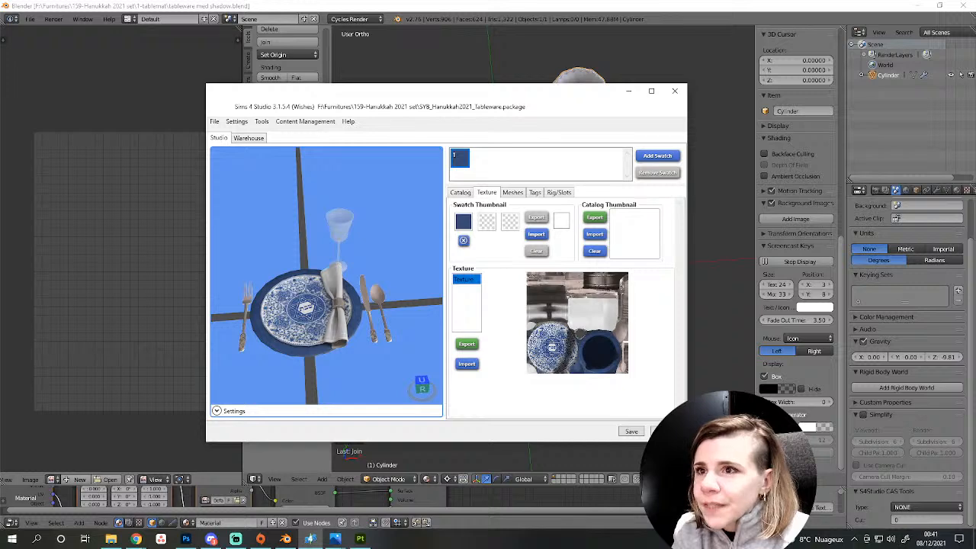
pyautogui.click(535, 192)
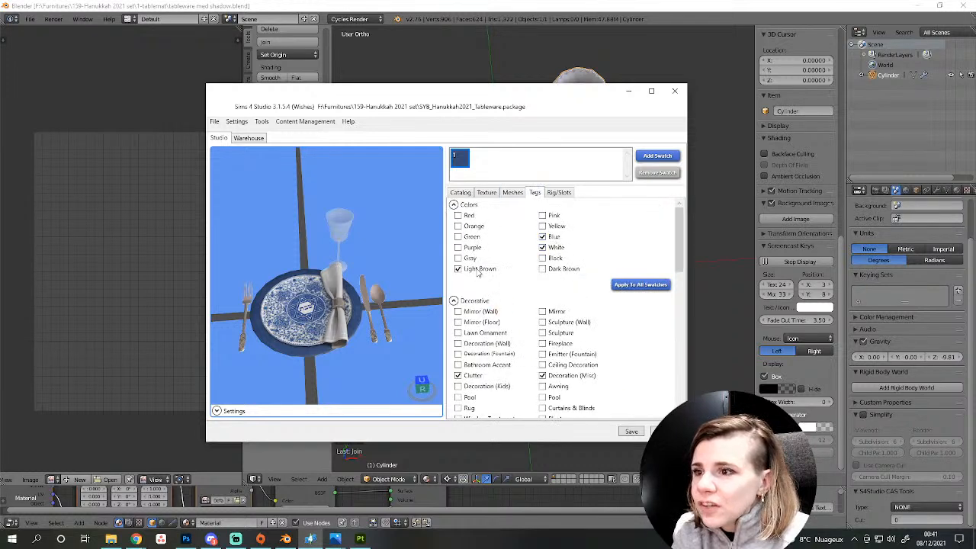
pyautogui.scroll(-5, 513, 381)
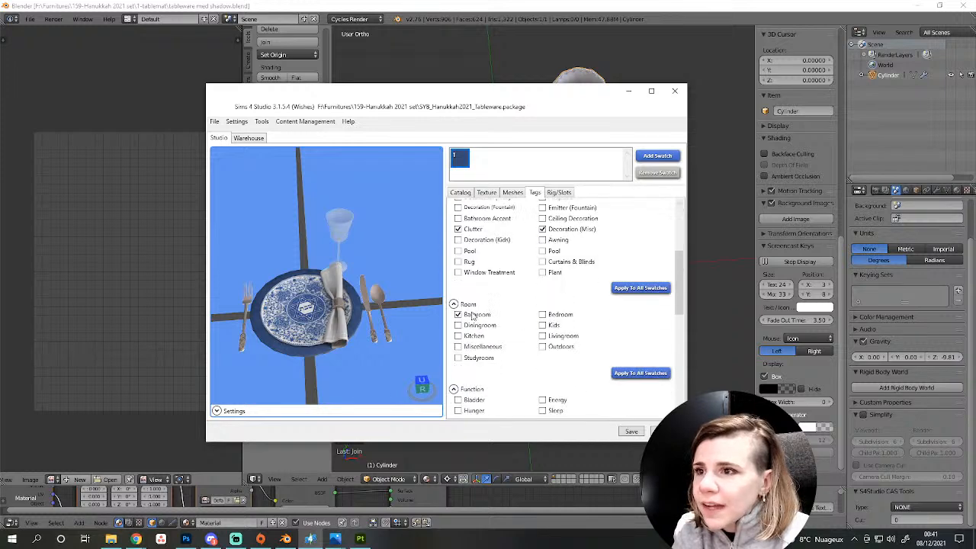
pyautogui.scroll(-8, 607, 373)
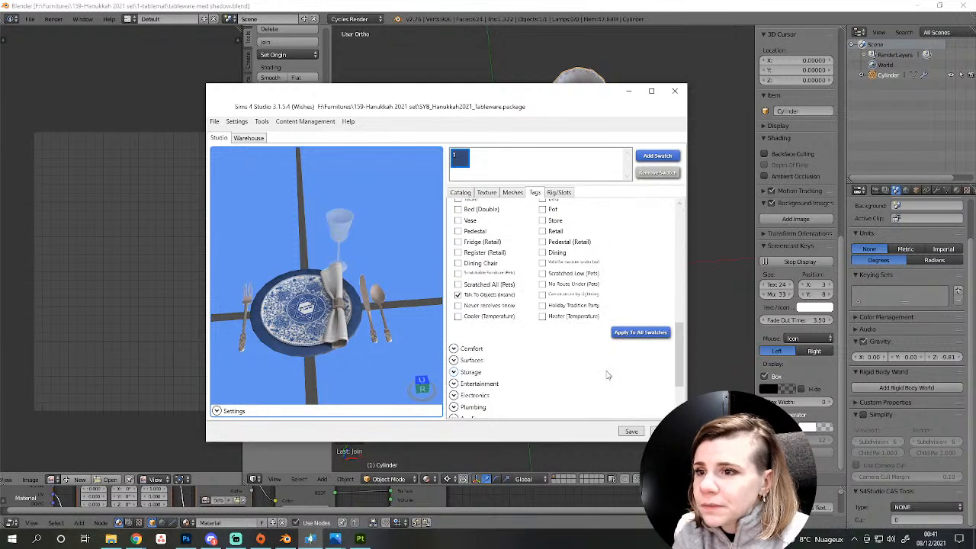
pyautogui.scroll(-3, 599, 373)
pyautogui.click(561, 193)
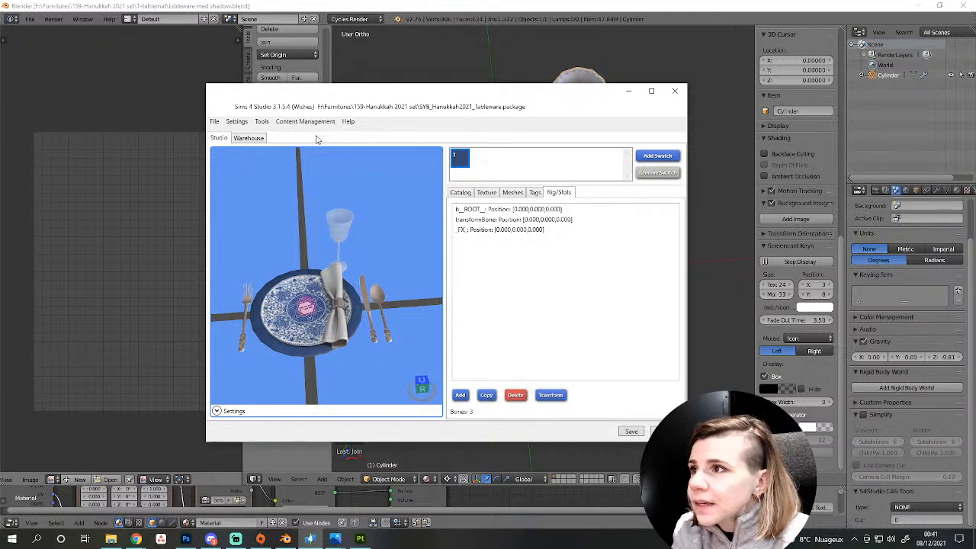
pyautogui.click(250, 138)
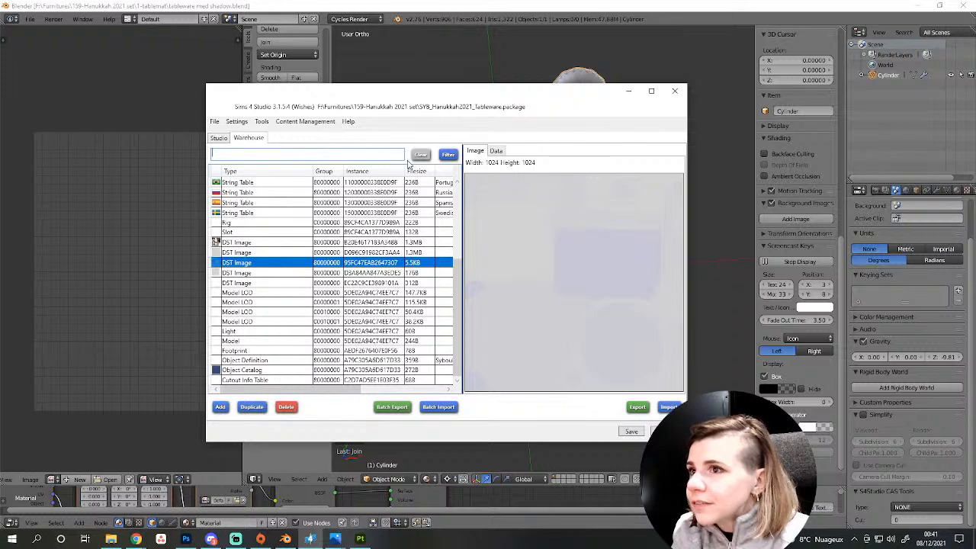
pyautogui.click(219, 139)
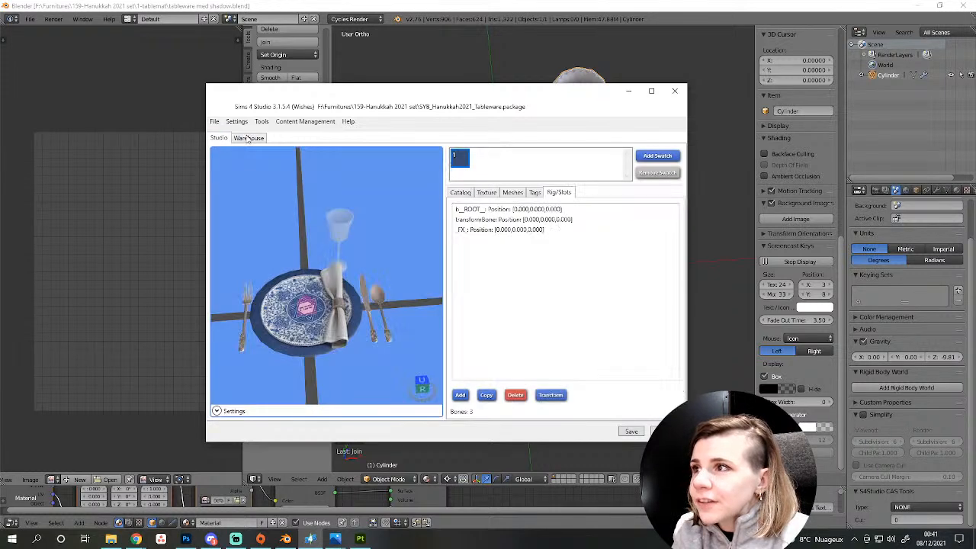
pyautogui.click(460, 193)
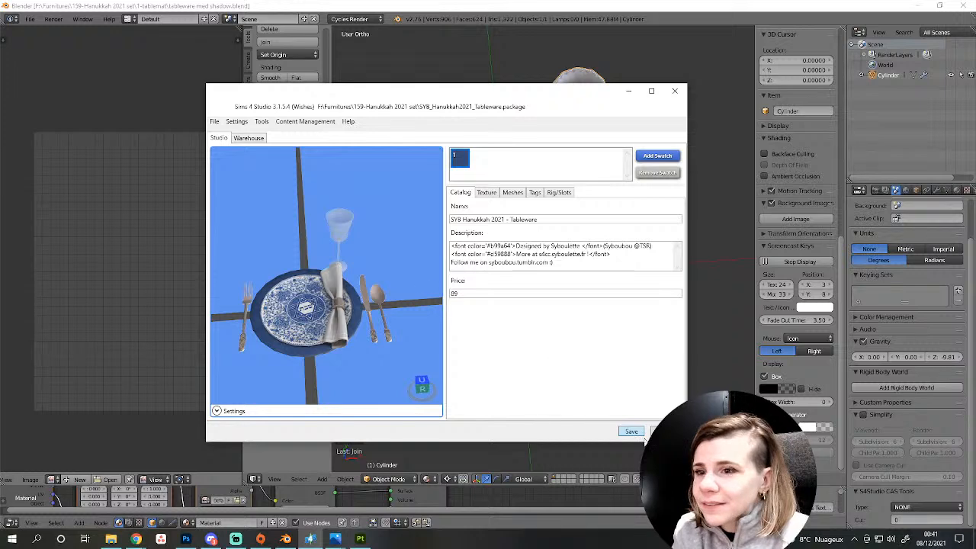
# Save the finished tableware package and close Sims 4 Studio.
pyautogui.click(639, 432)
pyautogui.click(507, 298)
pyautogui.click(674, 90)
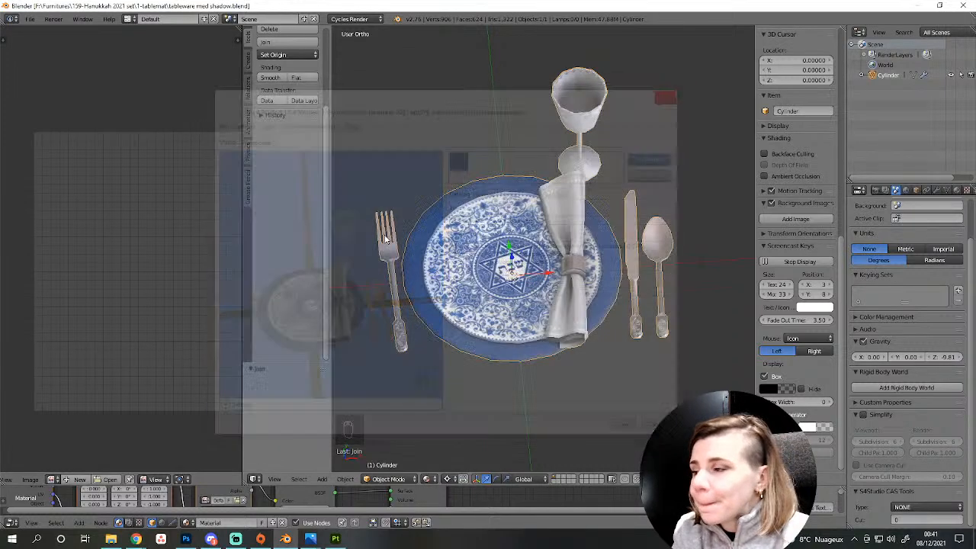
# Switch to File Explorer and copy SYB_Hanukkah2021_Tableware from the 159-Hanukkah 2021 set folder into the ###SYB_BB Mods folder.
pyautogui.click(111, 538)
pyautogui.click(219, 34)
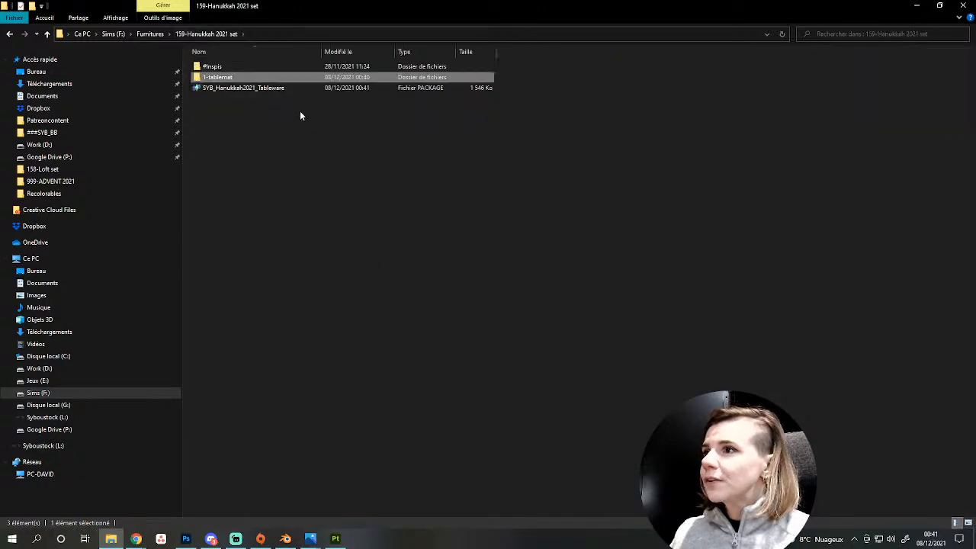
pyautogui.click(305, 89)
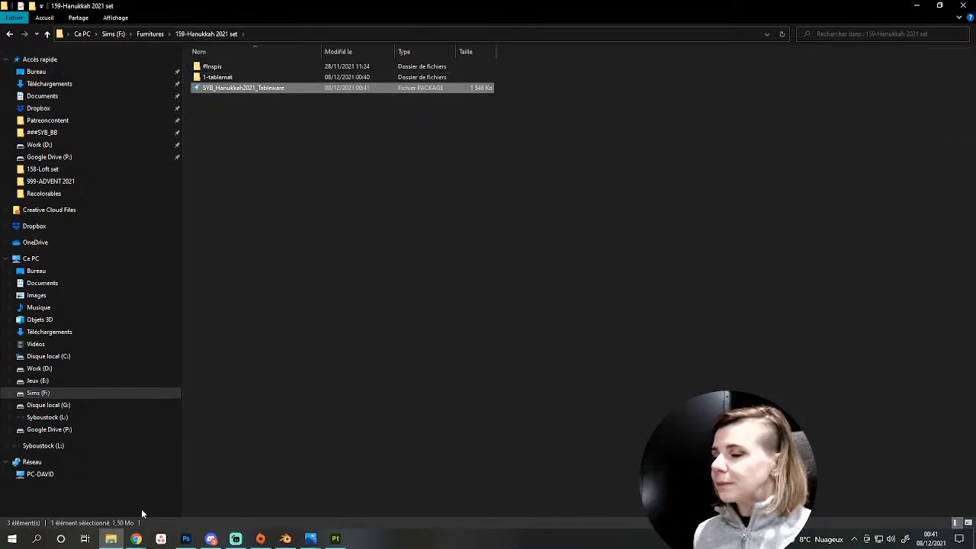
pyautogui.click(112, 537)
pyautogui.click(113, 538)
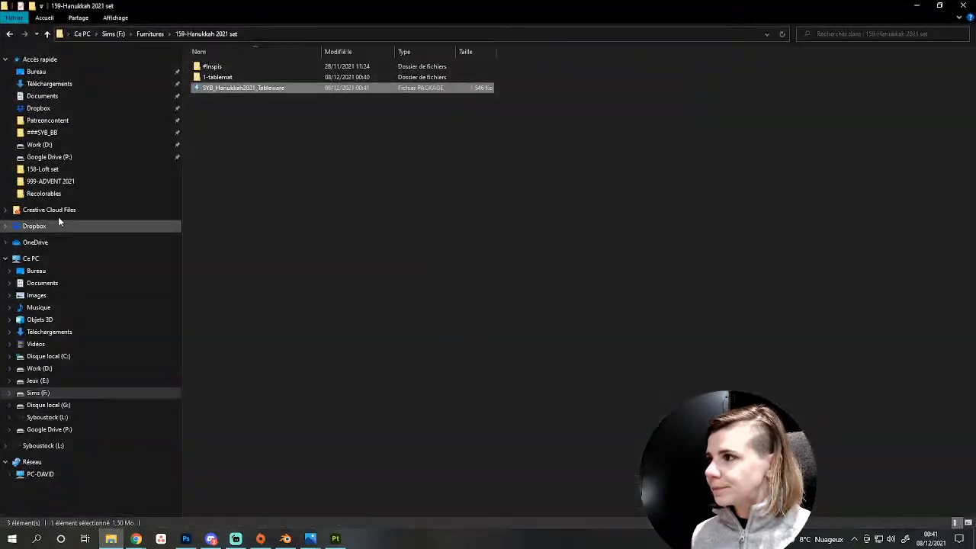
pyautogui.click(46, 133)
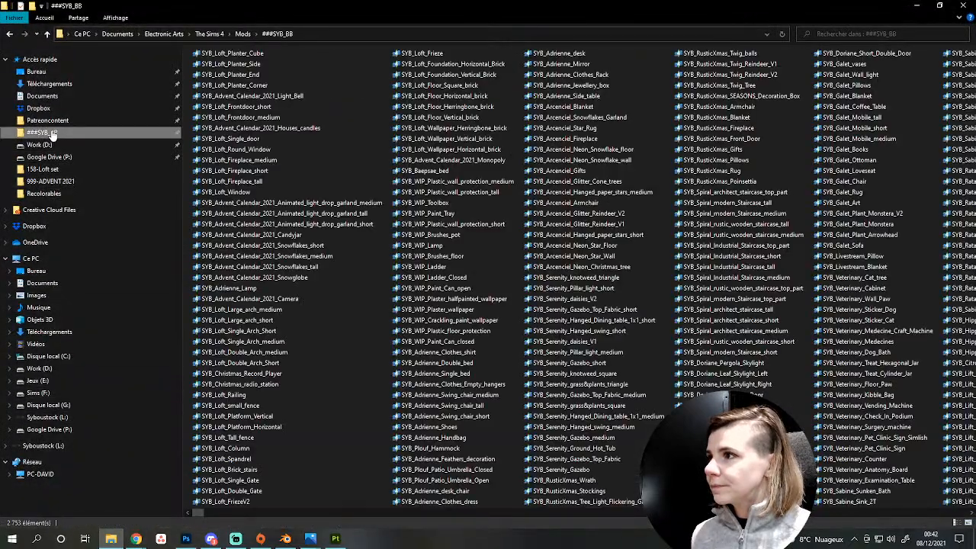
pyautogui.hotkey('ctrl', 'v')
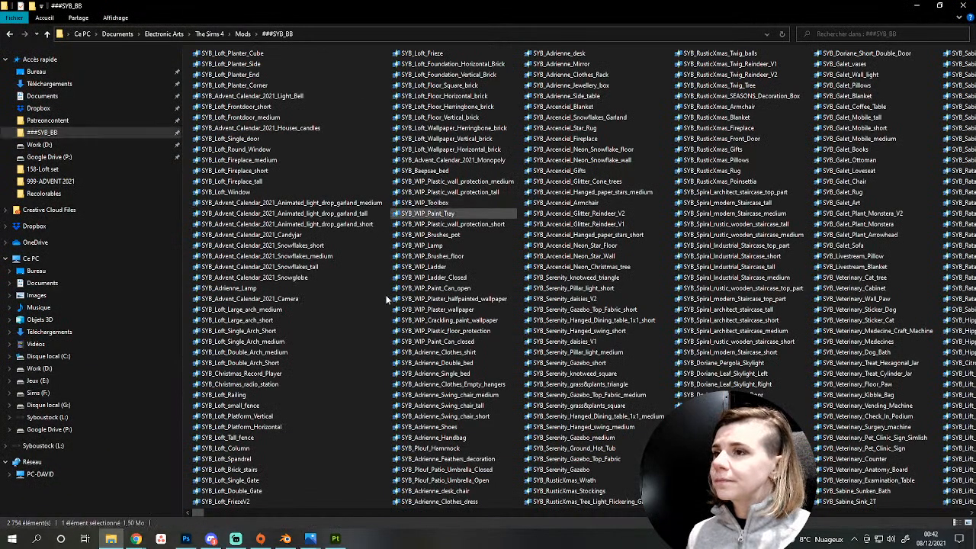
# Switch to Origin and launch Les Sims 4.
pyautogui.click(263, 539)
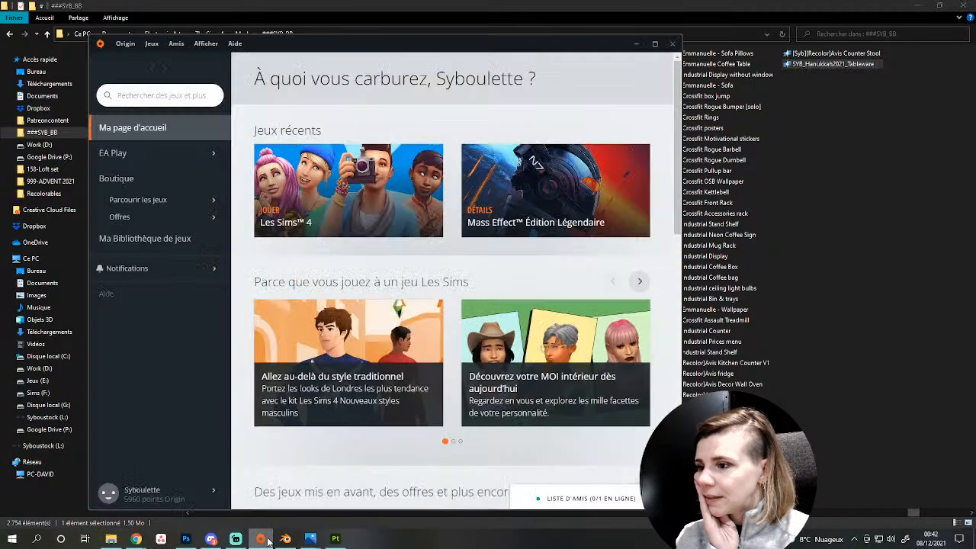
pyautogui.click(354, 182)
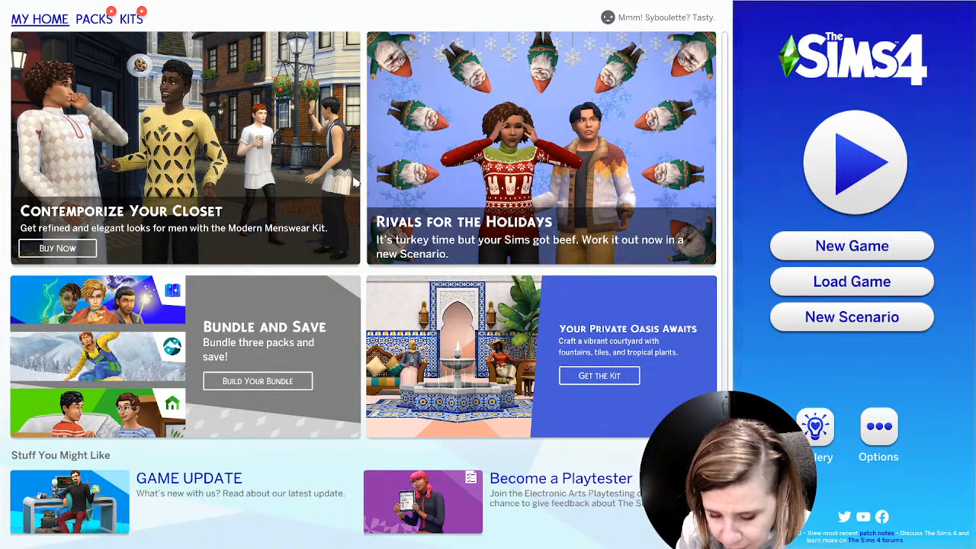
# Resume the saved game, play the household on Windenburg's large island lot and enter Build Mode.
pyautogui.click(882, 175)
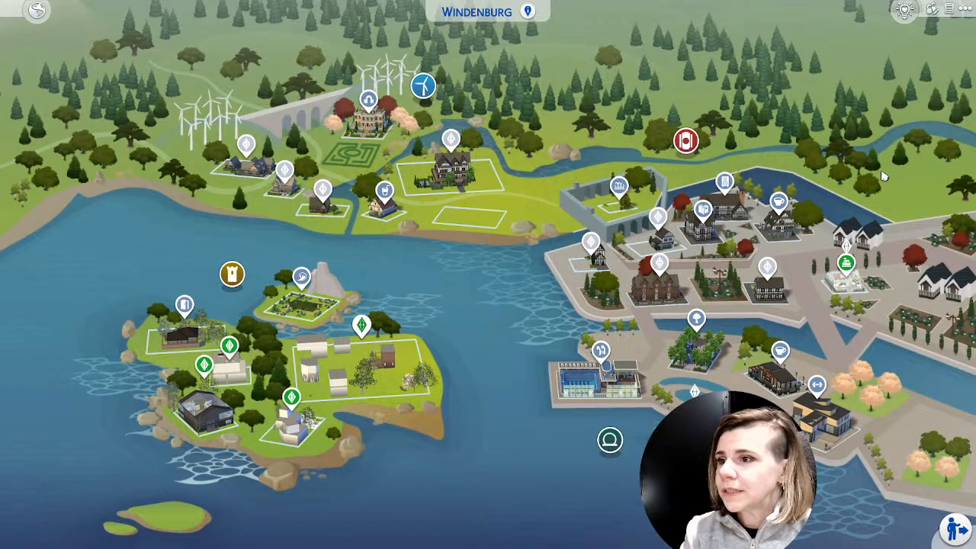
pyautogui.click(360, 365)
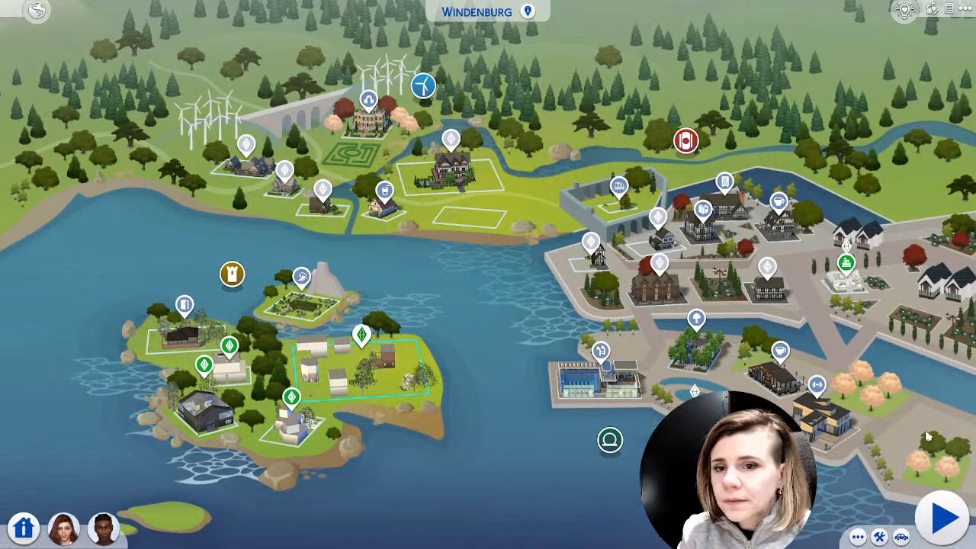
pyautogui.click(938, 526)
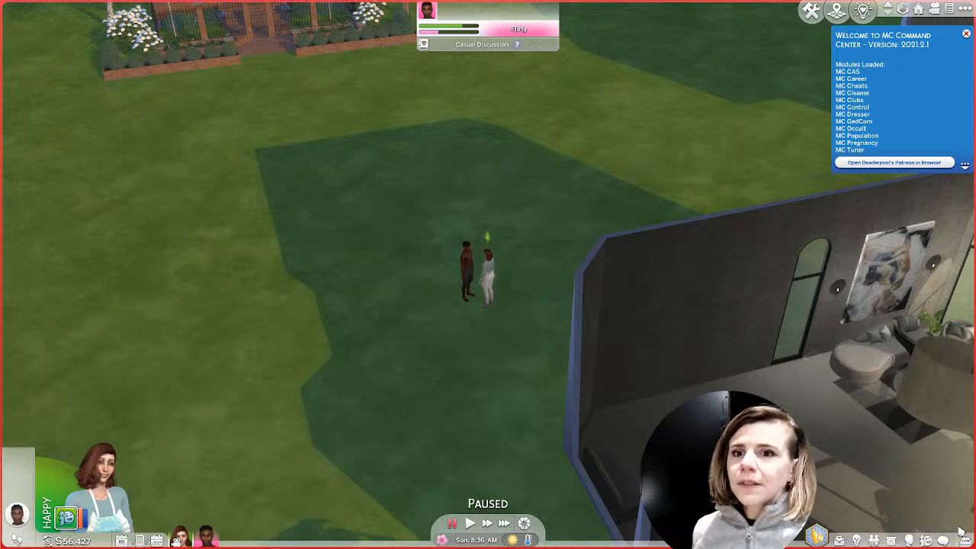
pyautogui.scroll(-5, 877, 435)
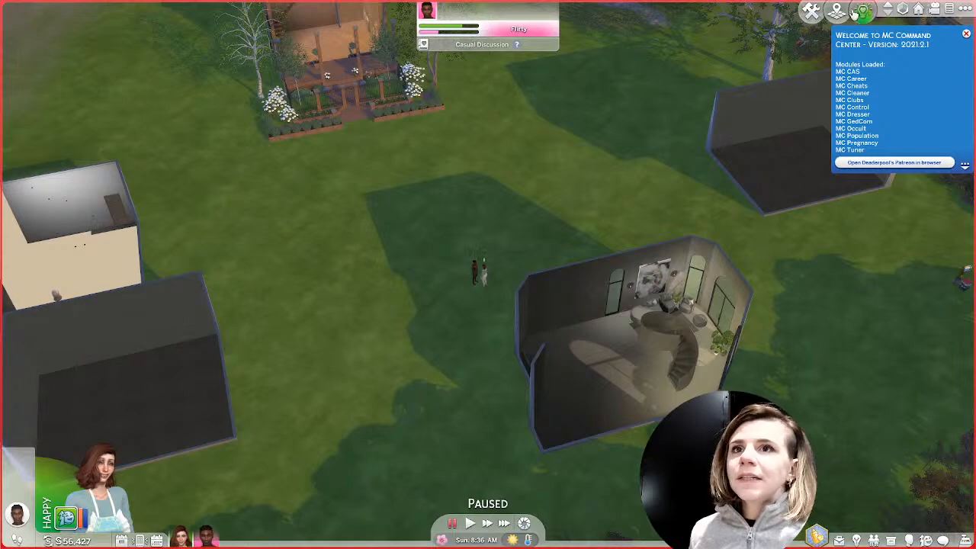
pyautogui.click(811, 11)
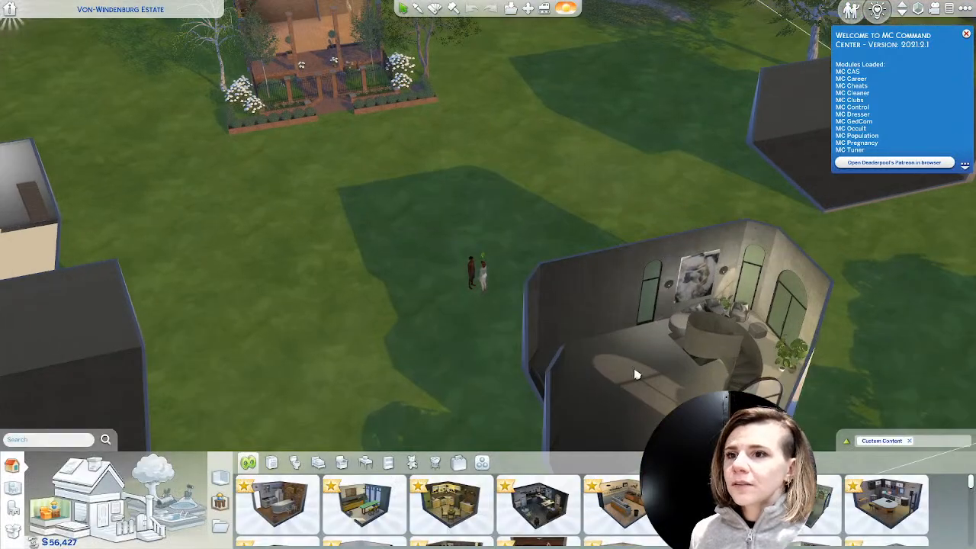
# Add four tall three-pane black-framed windows to the empty dark room, two on each of two adjoining walls.
pyautogui.press('s')
pyautogui.press('a')
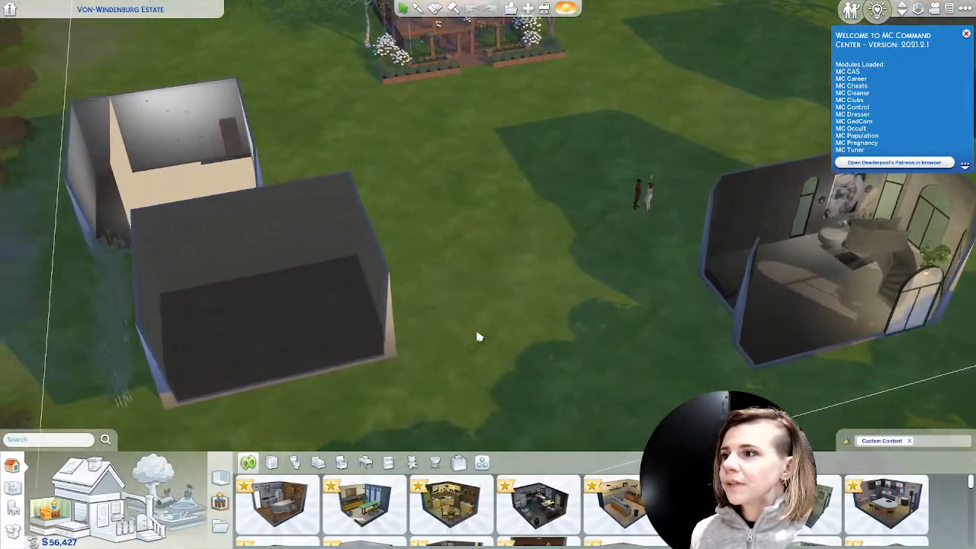
pyautogui.moveTo(416, 334); pyautogui.dragTo(407, 333, button='middle')
pyautogui.scroll(5, 424, 319)
pyautogui.moveTo(425, 292); pyautogui.dragTo(437, 259, button='middle')
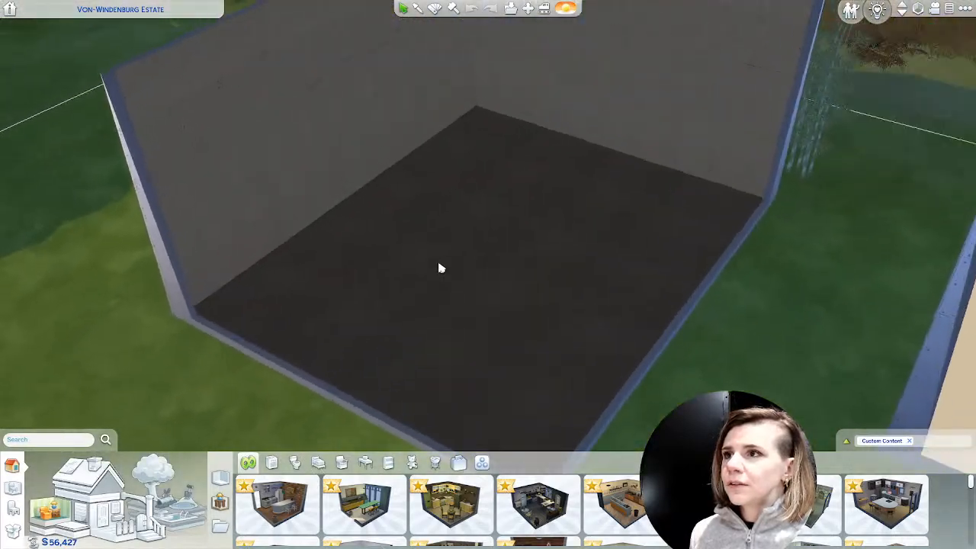
pyautogui.press('w')
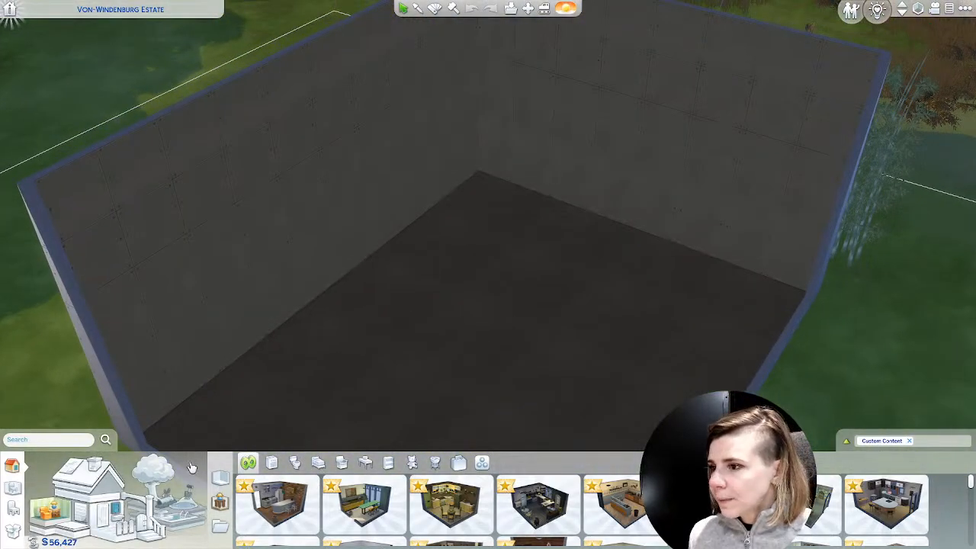
pyautogui.click(119, 509)
pyautogui.scroll(3, 282, 396)
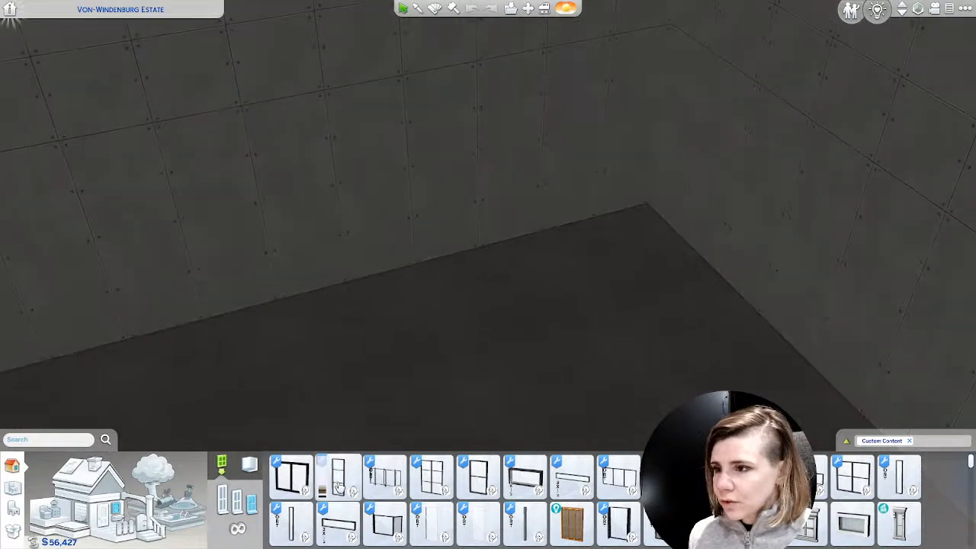
pyautogui.click(337, 476)
pyautogui.click(535, 116)
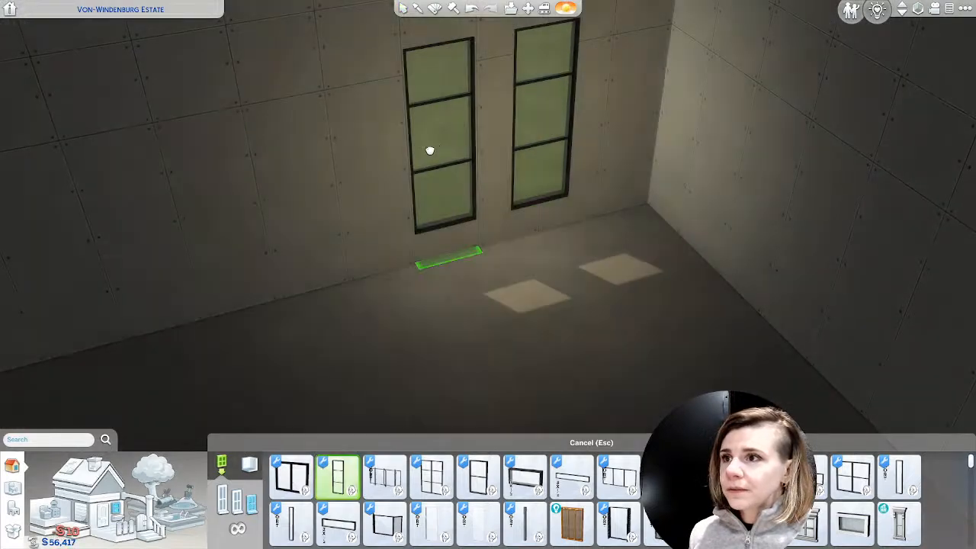
pyautogui.click(402, 143)
pyautogui.click(739, 160)
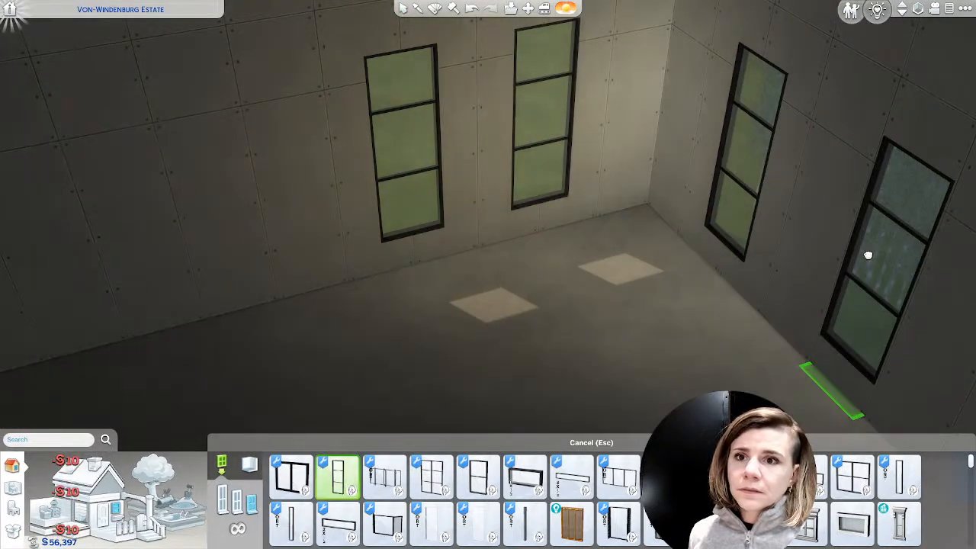
pyautogui.click(821, 252)
pyautogui.press('Escape')
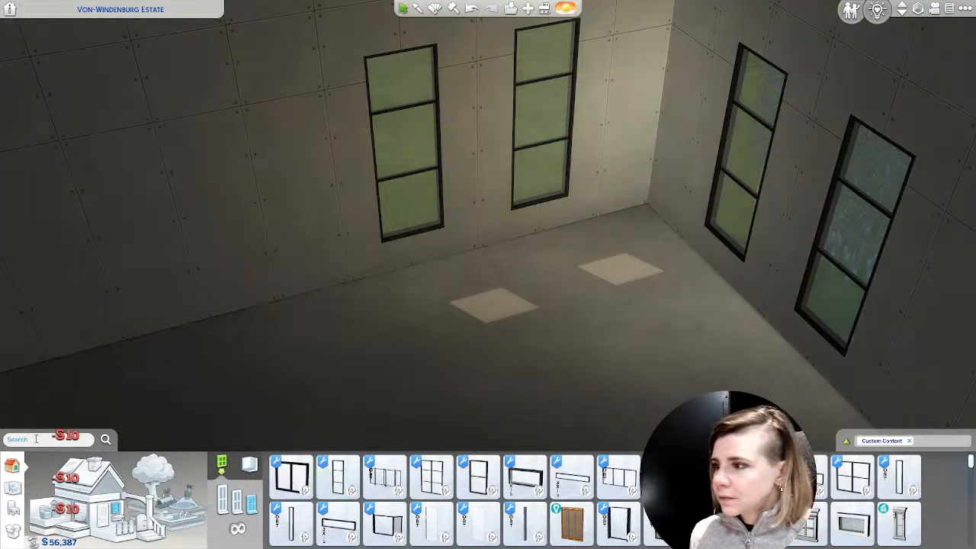
# Show the Surfaces objects in the catalog and add the Hide Maxis content filter alongside Custom Content.
pyautogui.click(13, 507)
pyautogui.click(57, 461)
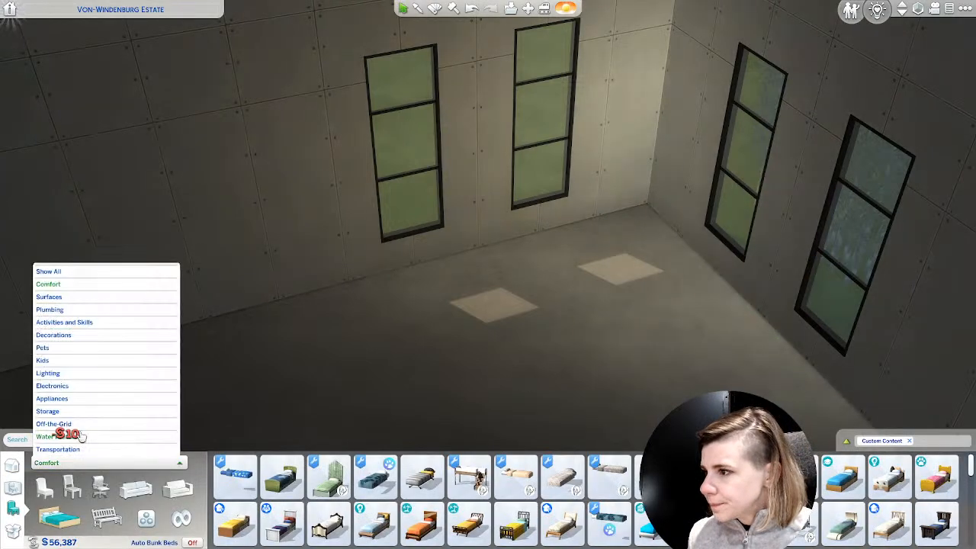
pyautogui.click(49, 296)
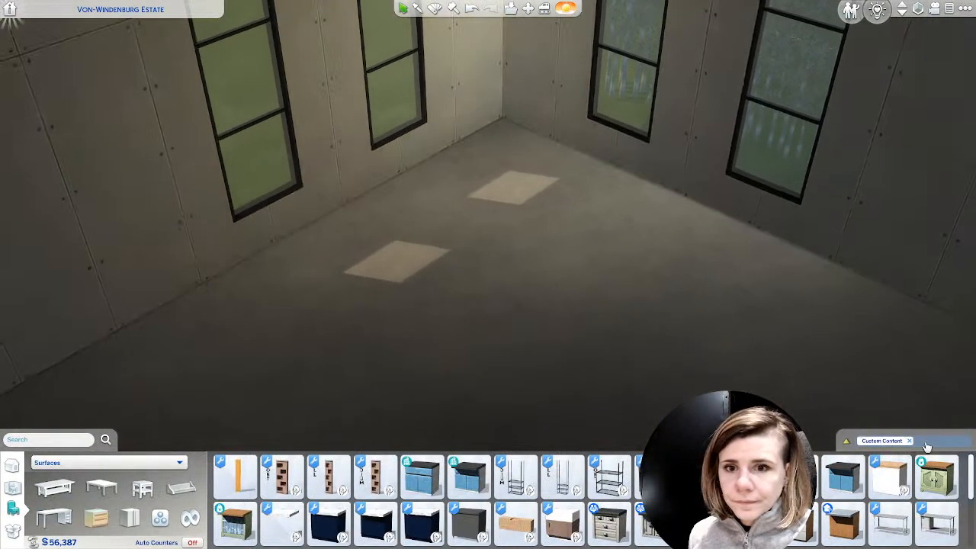
pyautogui.click(926, 446)
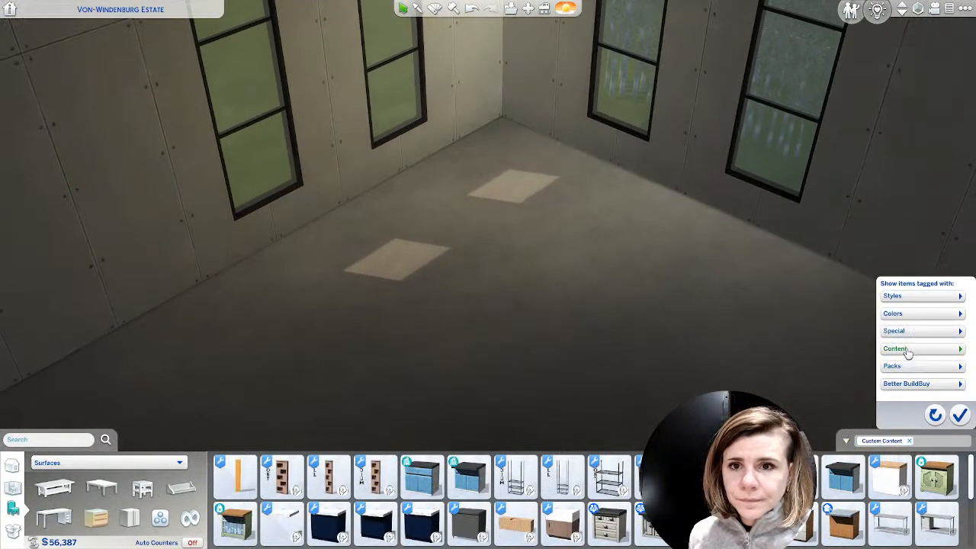
pyautogui.click(907, 349)
pyautogui.click(892, 352)
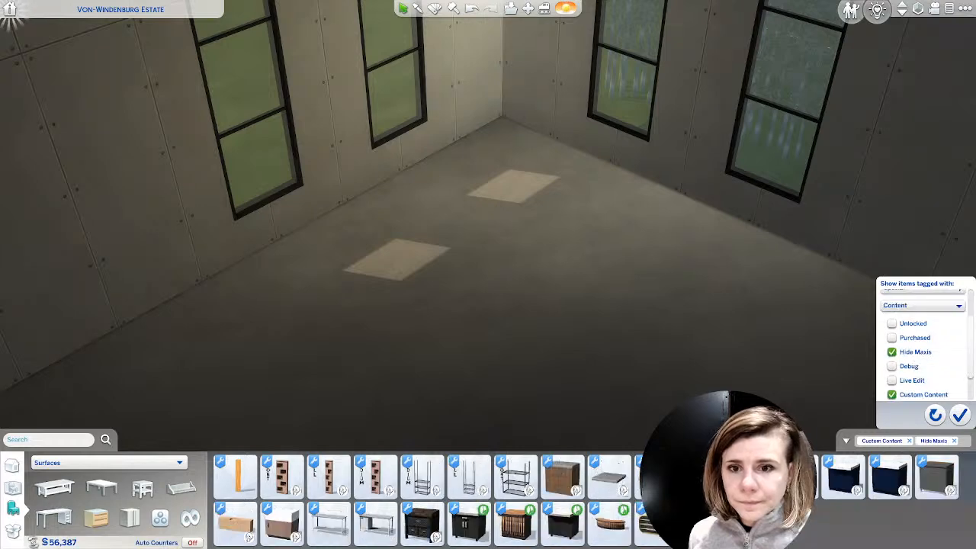
# Place the medium dining table with the grey concrete top and wooden trestle legs in the middle of the room.
pyautogui.click(54, 488)
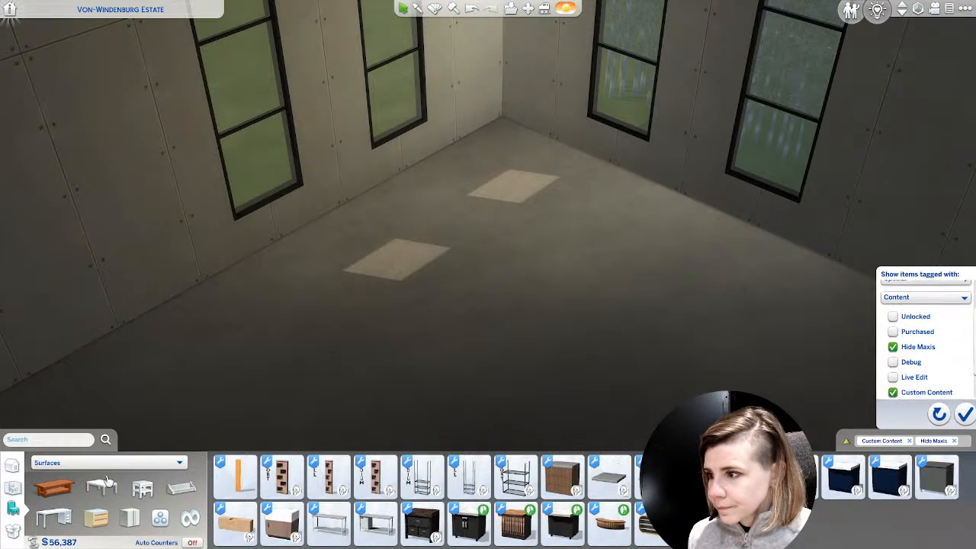
pyautogui.scroll(2, 480, 339)
pyautogui.press('d')
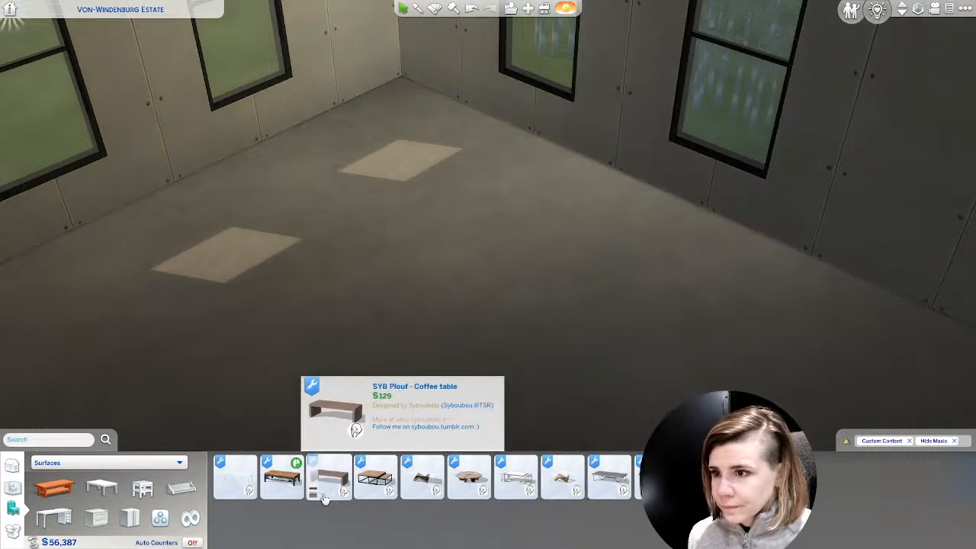
pyautogui.click(95, 488)
pyautogui.moveTo(232, 342); pyautogui.dragTo(612, 404, button='middle')
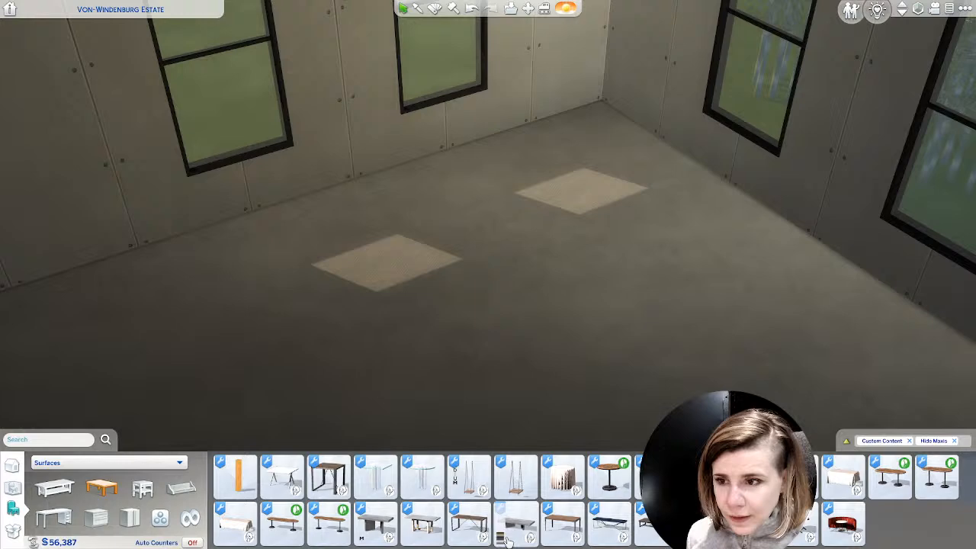
pyautogui.click(515, 522)
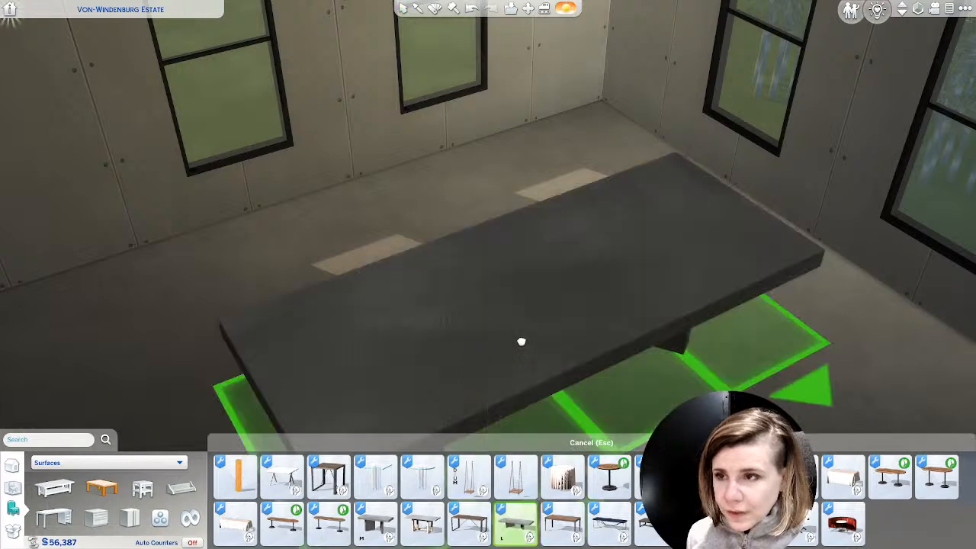
pyautogui.click(374, 523)
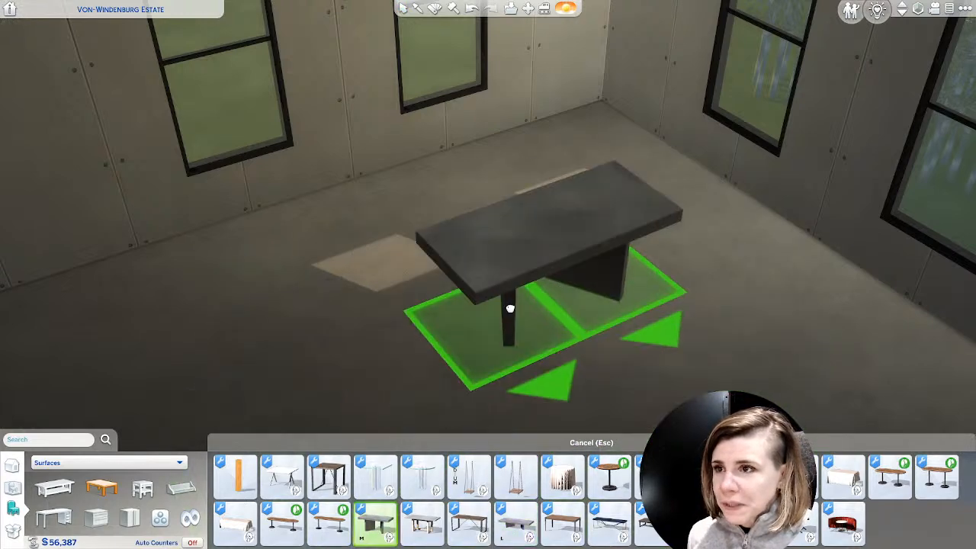
pyautogui.click(422, 522)
pyautogui.press('w')
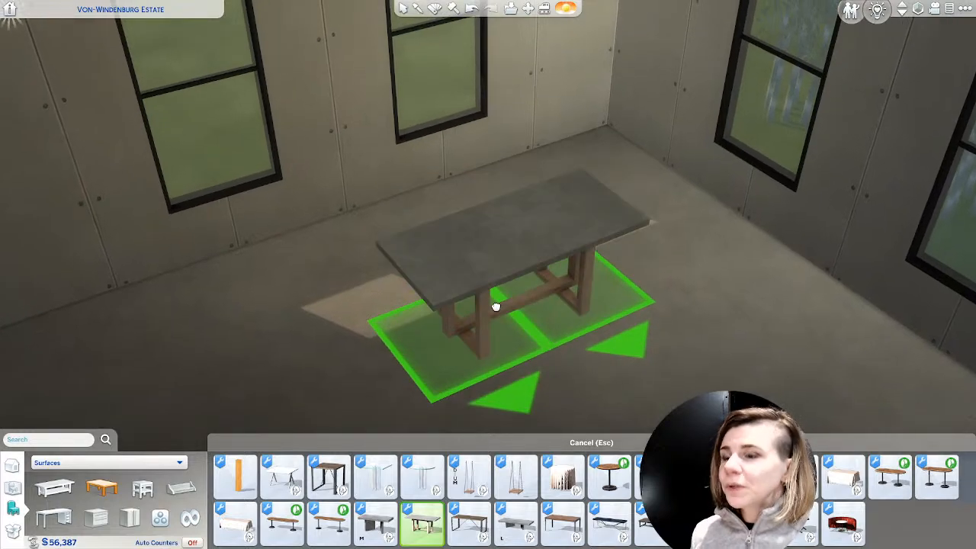
pyautogui.click(495, 306)
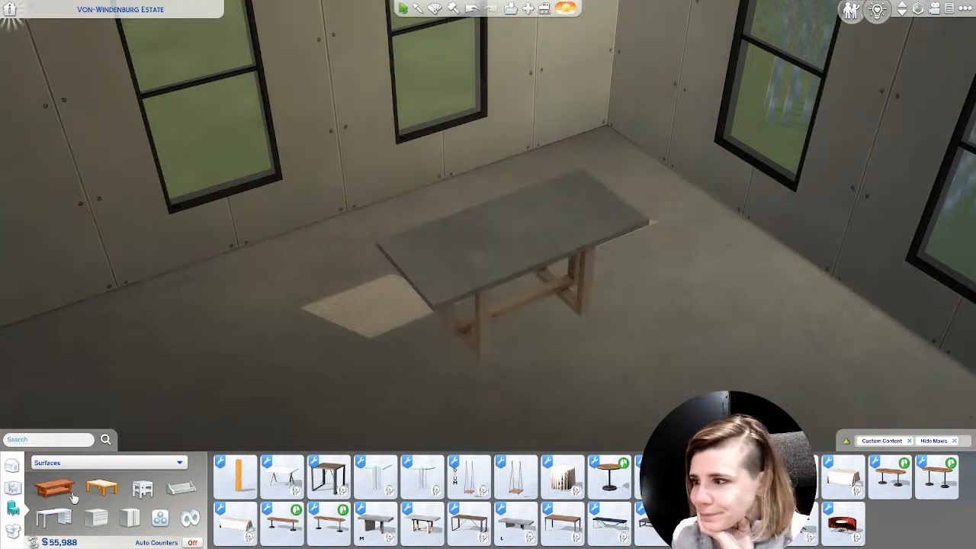
# Switch the catalog to Comfort objects and list the dining chairs.
pyautogui.click(49, 463)
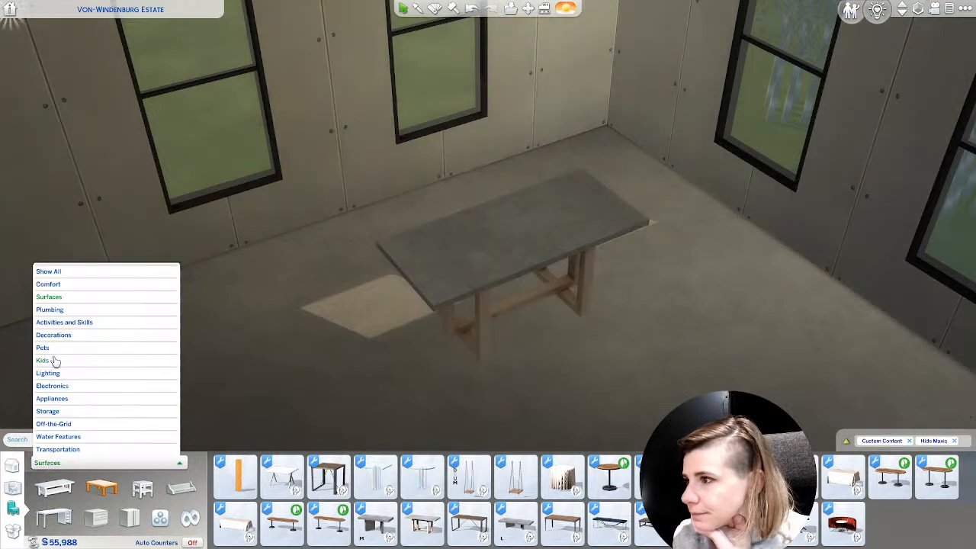
pyautogui.click(48, 284)
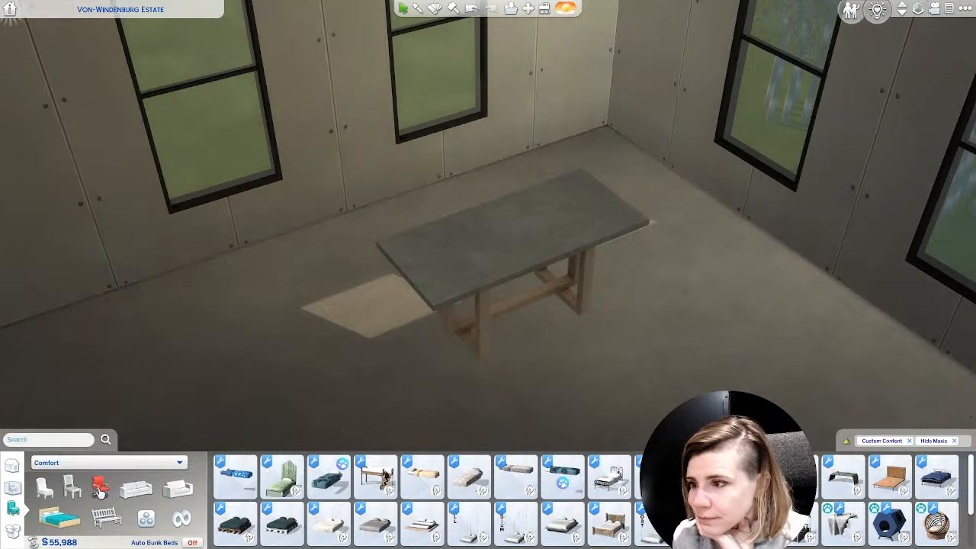
pyautogui.click(100, 489)
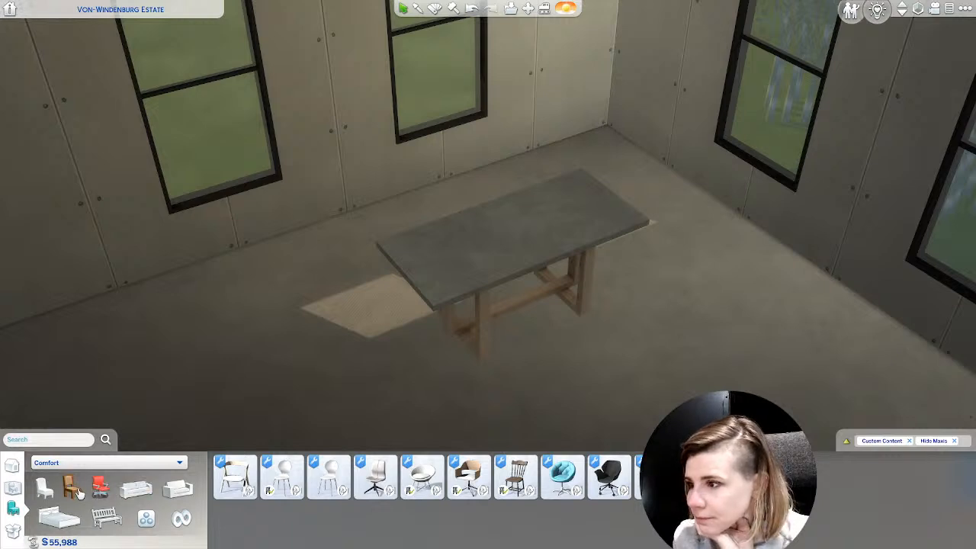
pyautogui.click(77, 492)
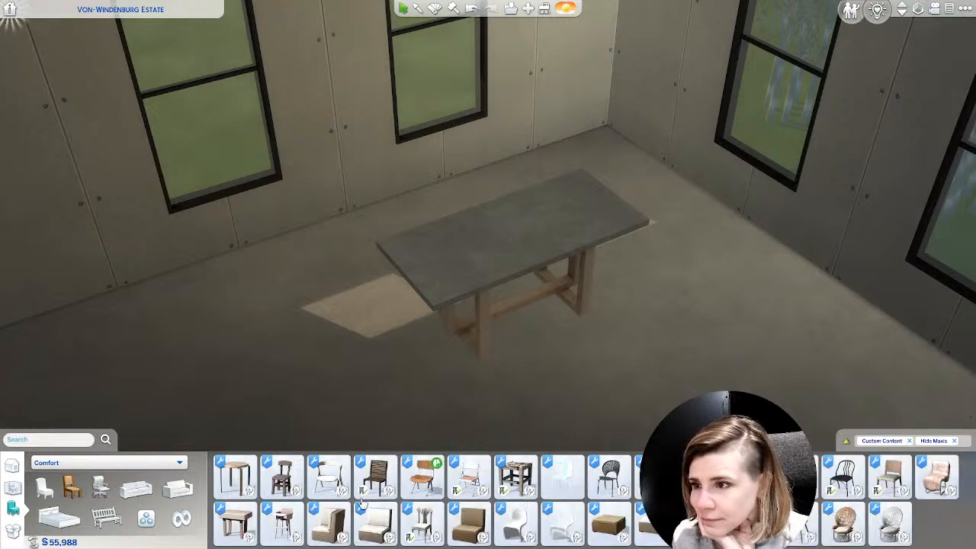
pyautogui.moveTo(525, 518)
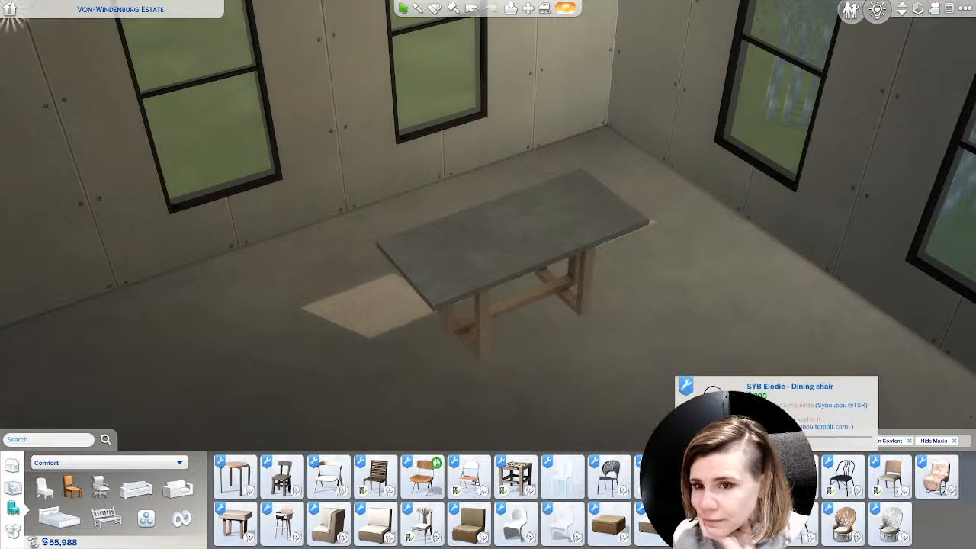
pyautogui.click(797, 525)
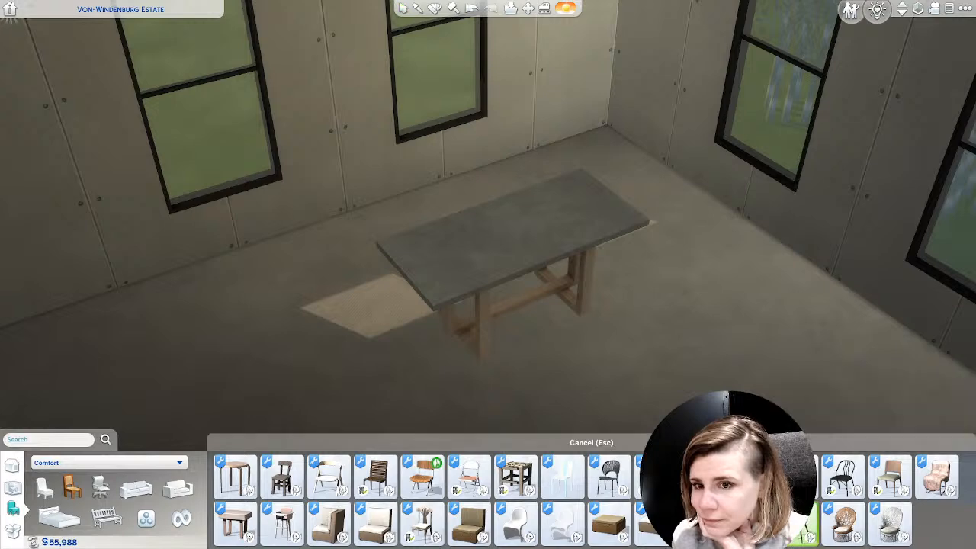
pyautogui.moveTo(570, 391); pyautogui.dragTo(570, 392, button='middle')
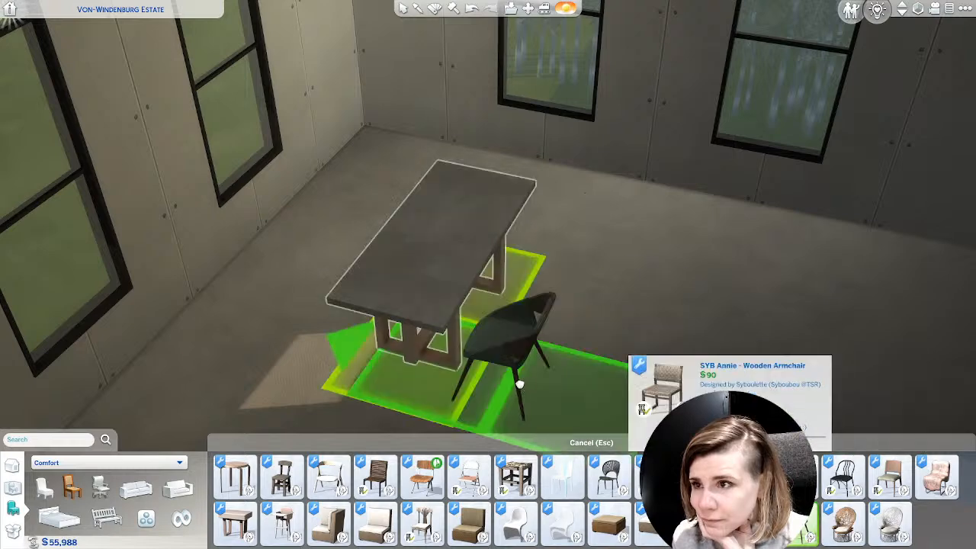
pyautogui.moveTo(828, 499)
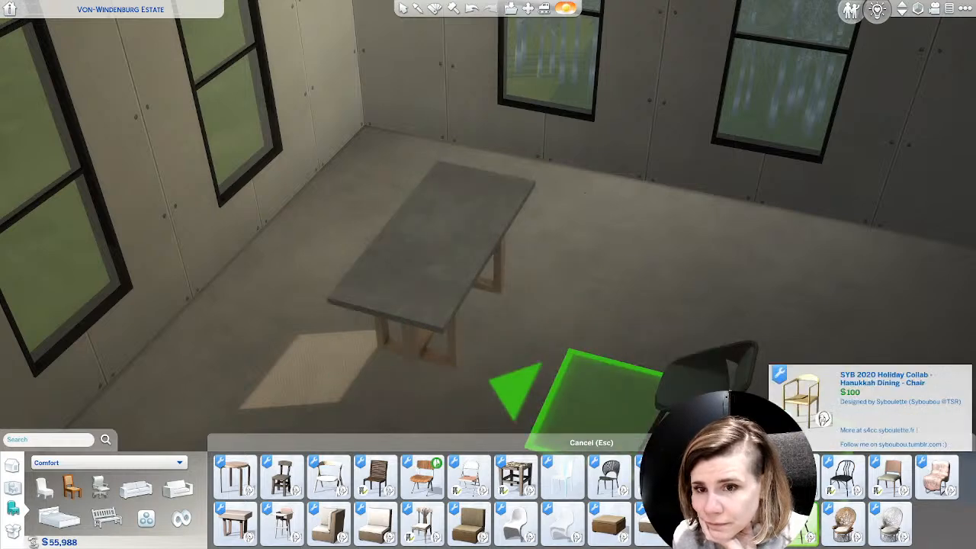
# Place four navy SYB Designer Panton chairs (solid) around the dining table, two along each long side.
pyautogui.moveTo(516, 524)
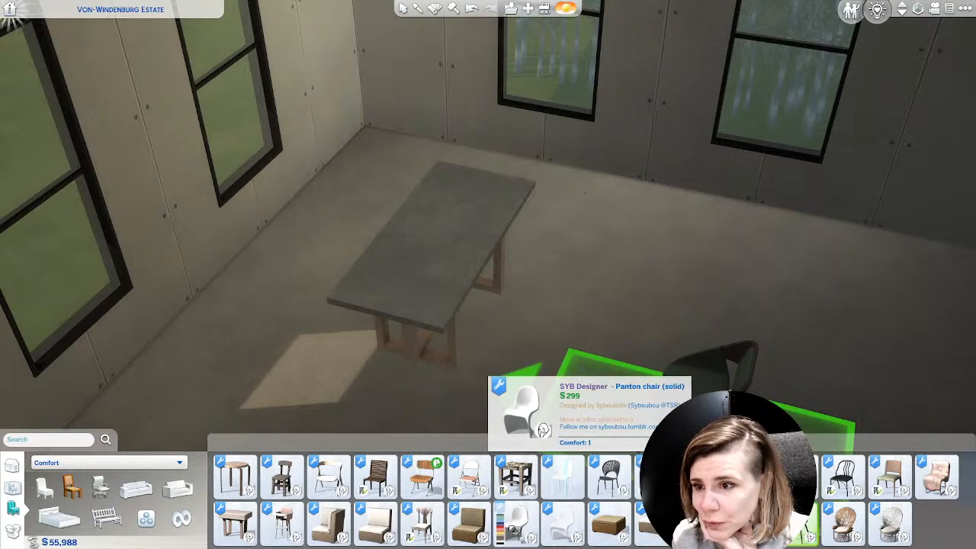
pyautogui.click(472, 528)
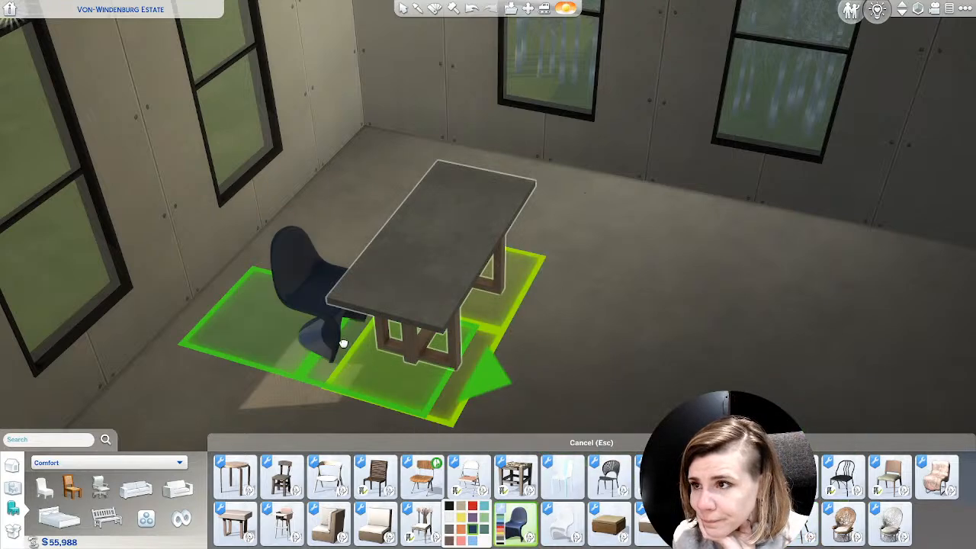
pyautogui.keyDown('shift'); pyautogui.click(342, 341); pyautogui.keyUp('shift')
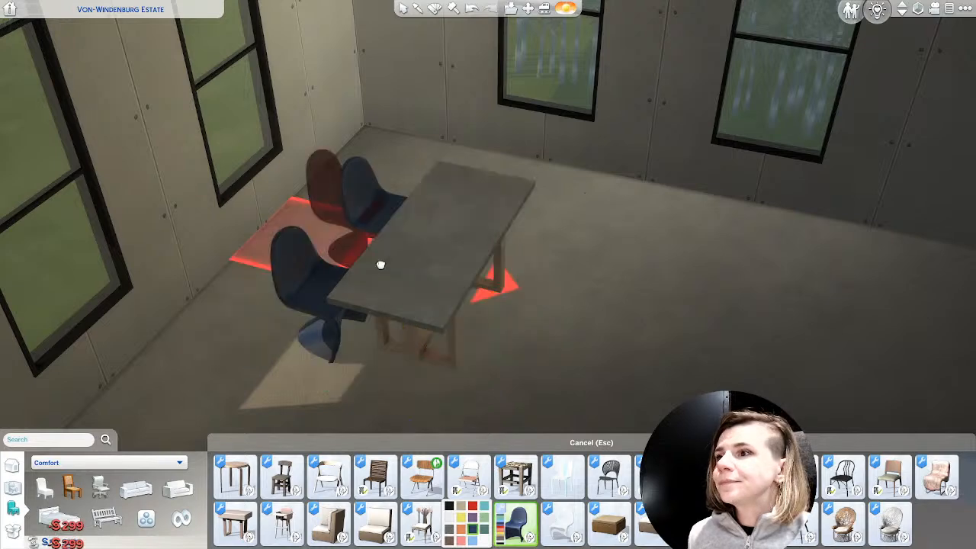
pyautogui.keyDown('shift'); pyautogui.click(377, 255); pyautogui.keyUp('shift')
pyautogui.click(537, 314)
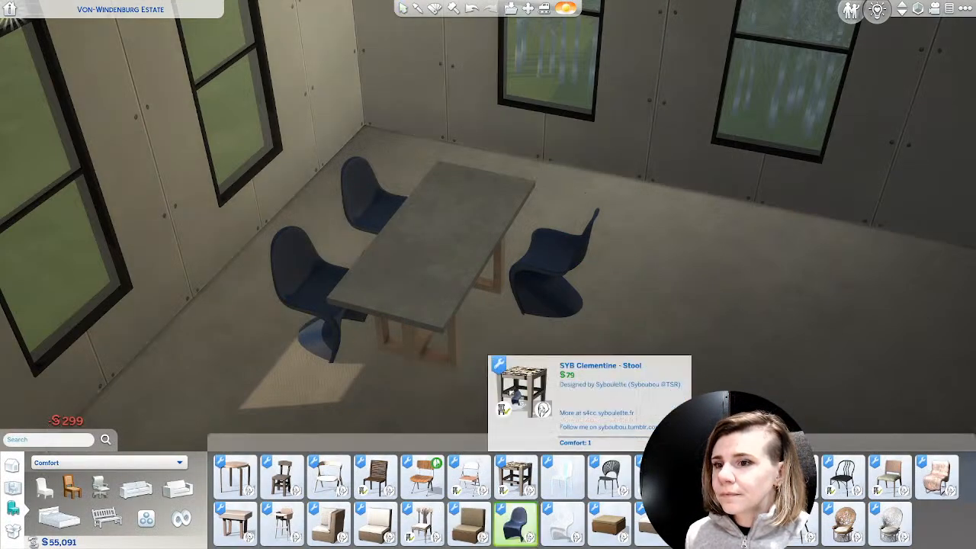
pyautogui.click(515, 523)
pyautogui.click(457, 365)
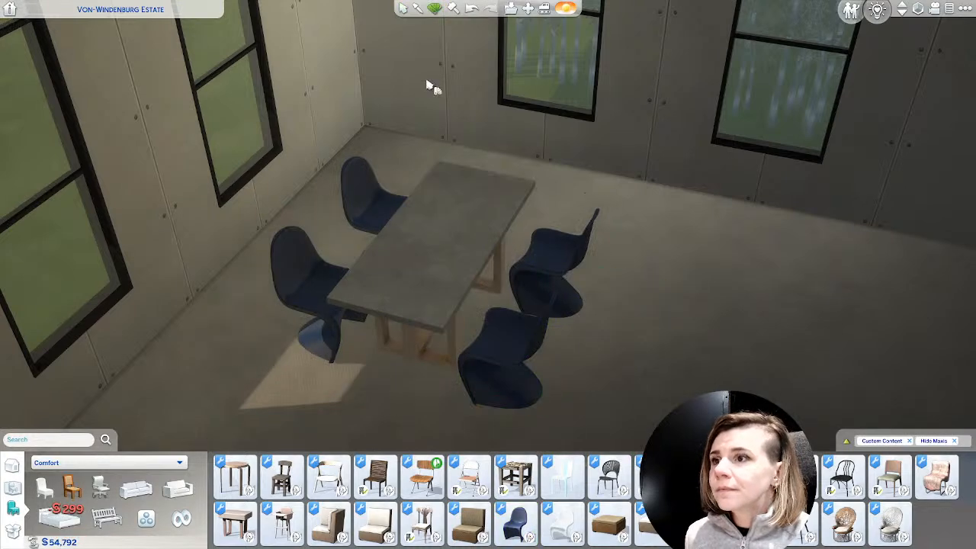
# Recolour the dining table with the swatch that has a light concrete top and pale legs.
pyautogui.moveTo(443, 274)
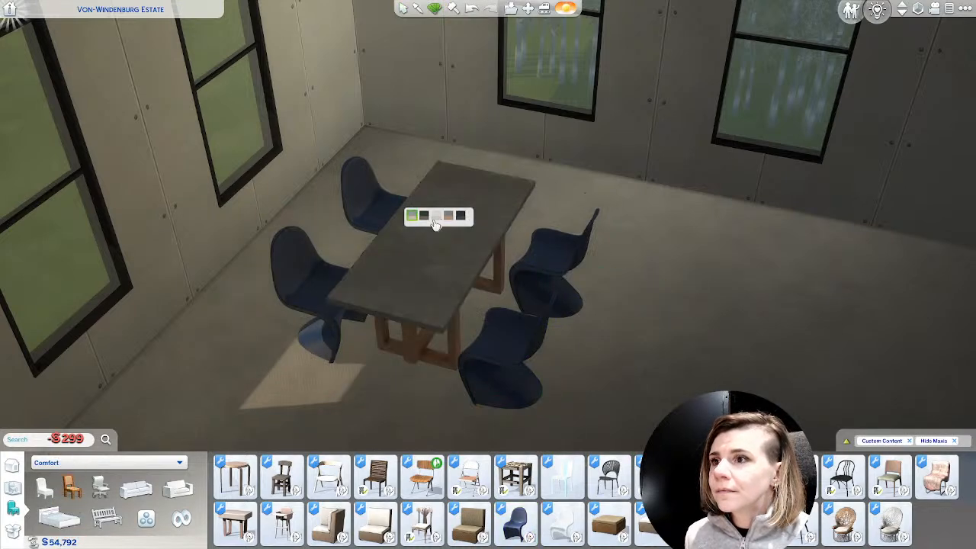
pyautogui.moveTo(352, 358); pyautogui.dragTo(497, 383, button='middle')
pyautogui.scroll(2, 497, 384)
pyautogui.moveTo(571, 398); pyautogui.dragTo(525, 400, button='middle')
pyautogui.press('Escape')
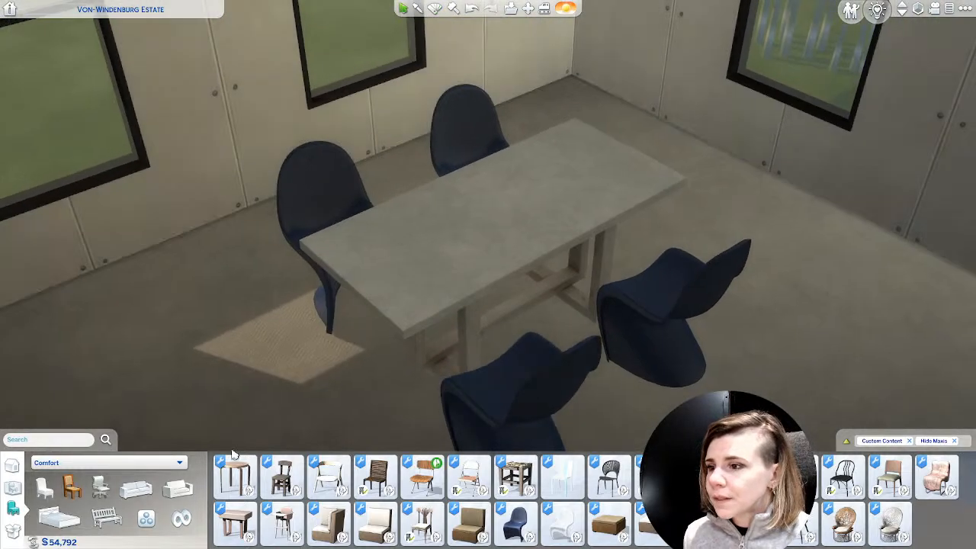
# Search the object catalog for "hanuk".
pyautogui.click(52, 440)
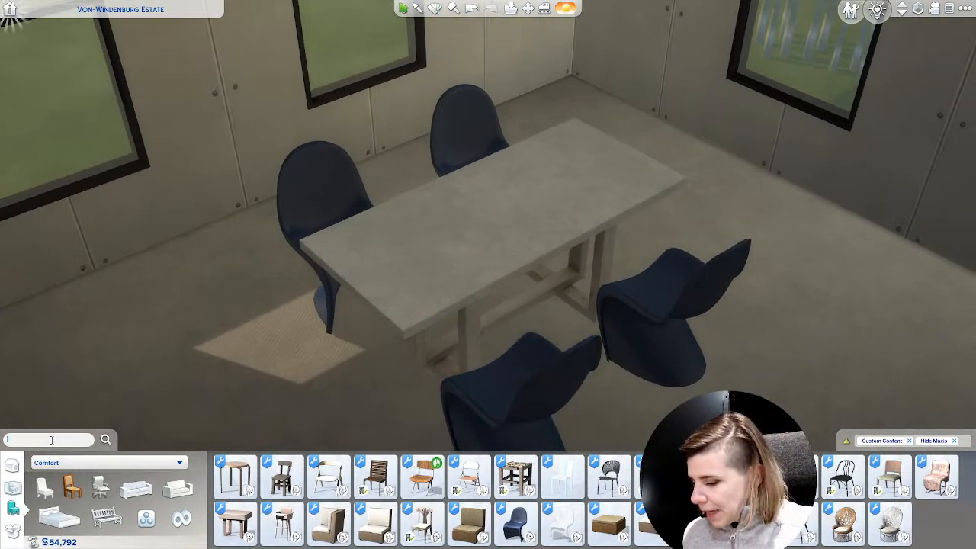
pyautogui.write('hanuk')
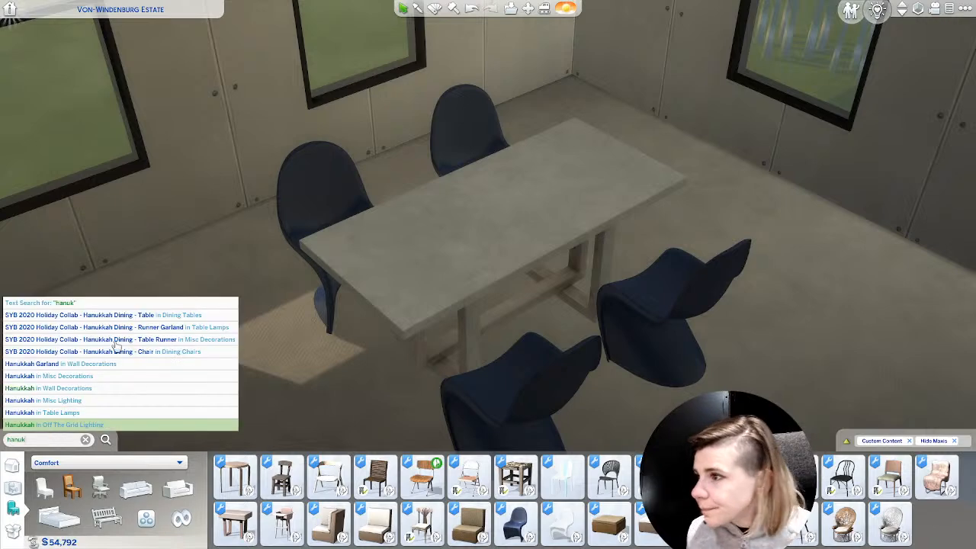
pyautogui.press('Return')
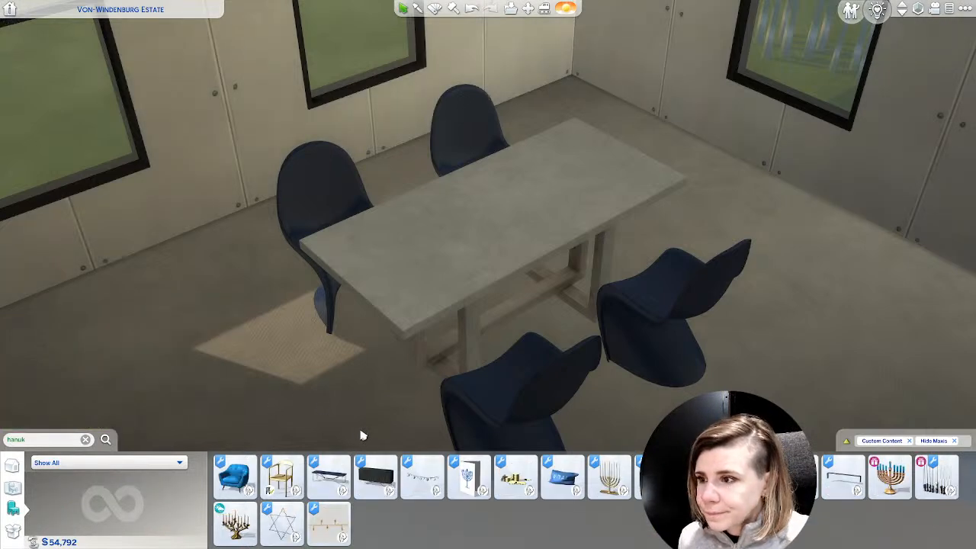
# Compare the different menorah models among the Hanukkah search results against the table.
pyautogui.scroll(1, 367, 404)
pyautogui.moveTo(368, 403); pyautogui.dragTo(372, 407, button='middle')
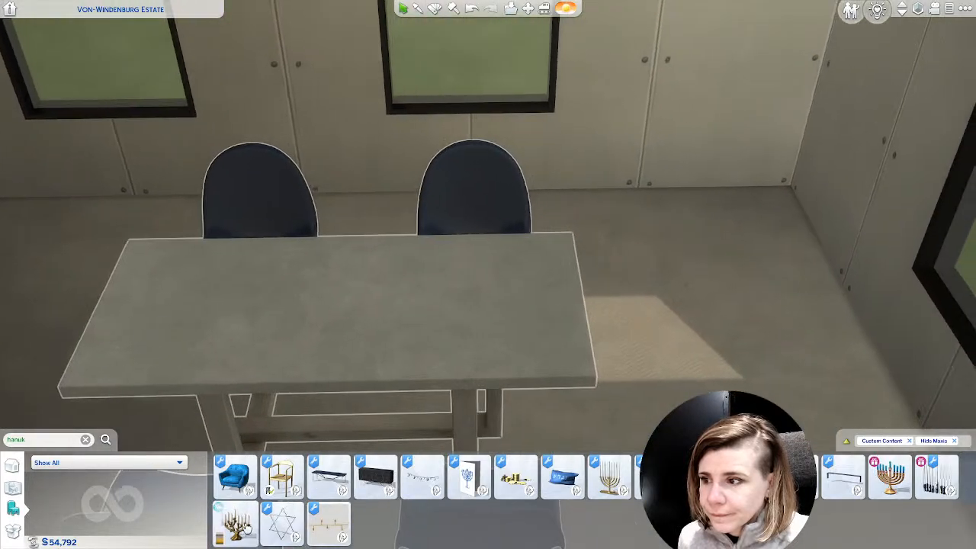
pyautogui.click(235, 525)
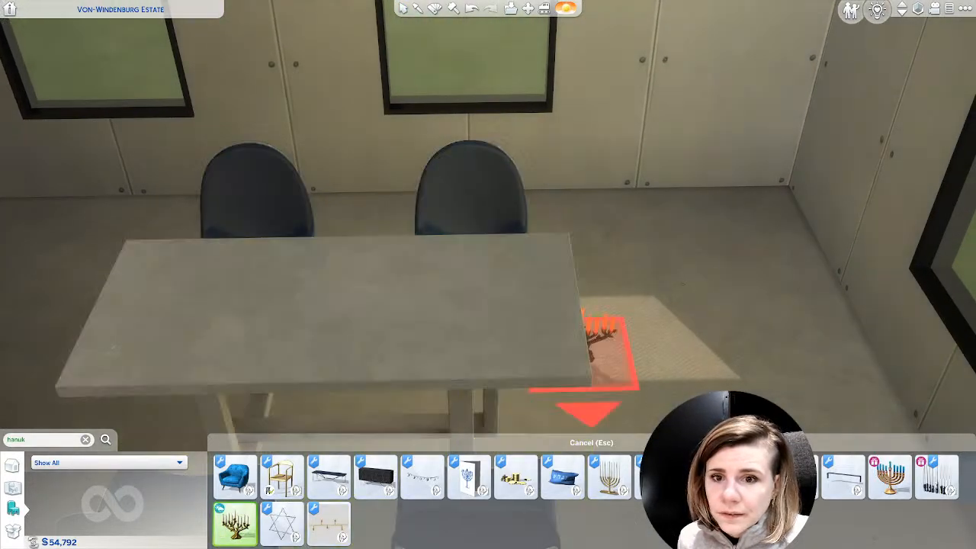
pyautogui.click(889, 477)
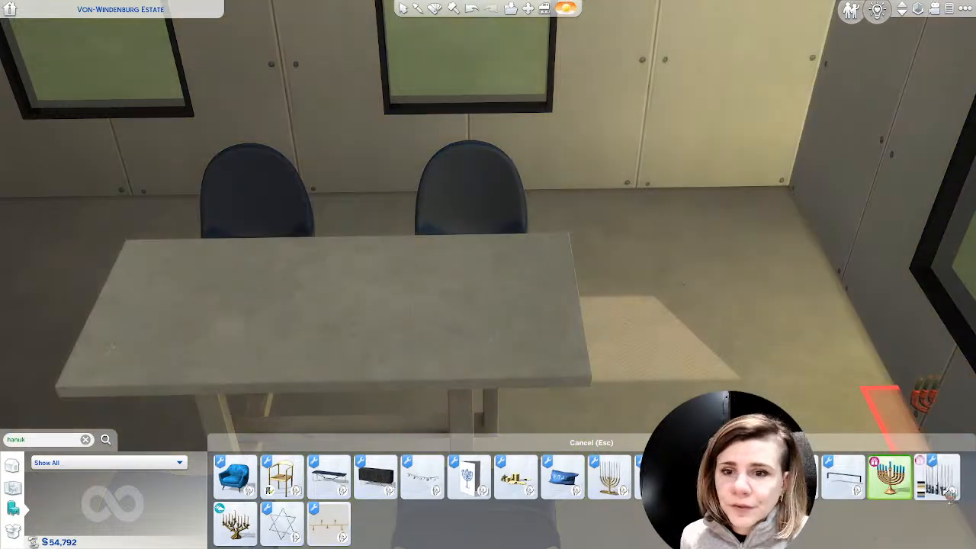
pyautogui.click(946, 486)
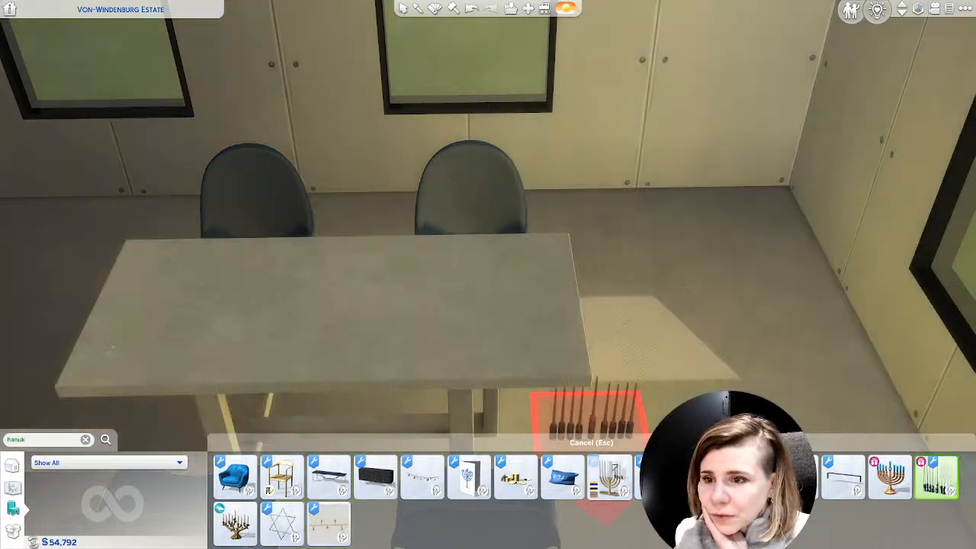
pyautogui.click(609, 476)
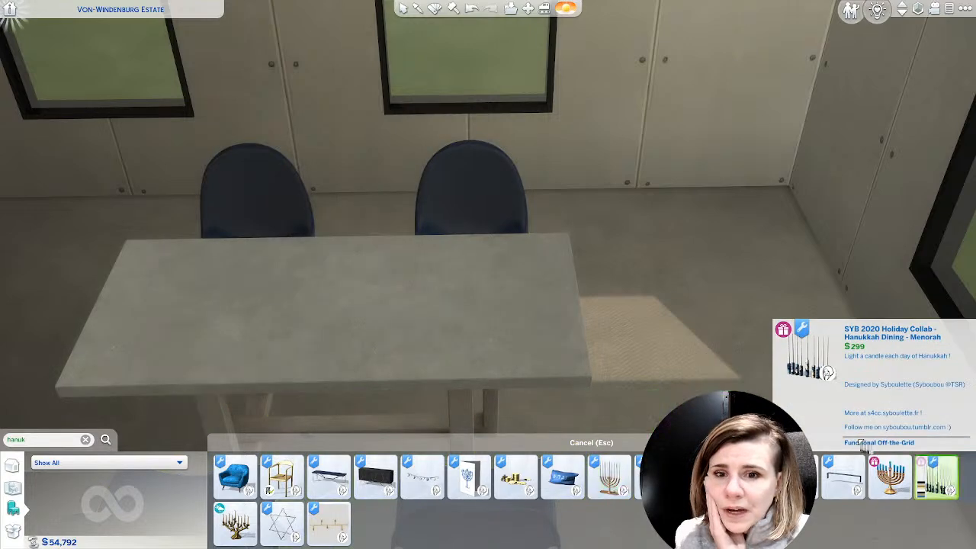
# Place the SYB 2020 Holiday Collab Hanukkah Dining Menorah in the middle of the tabletop.
pyautogui.click(936, 476)
pyautogui.click(327, 299)
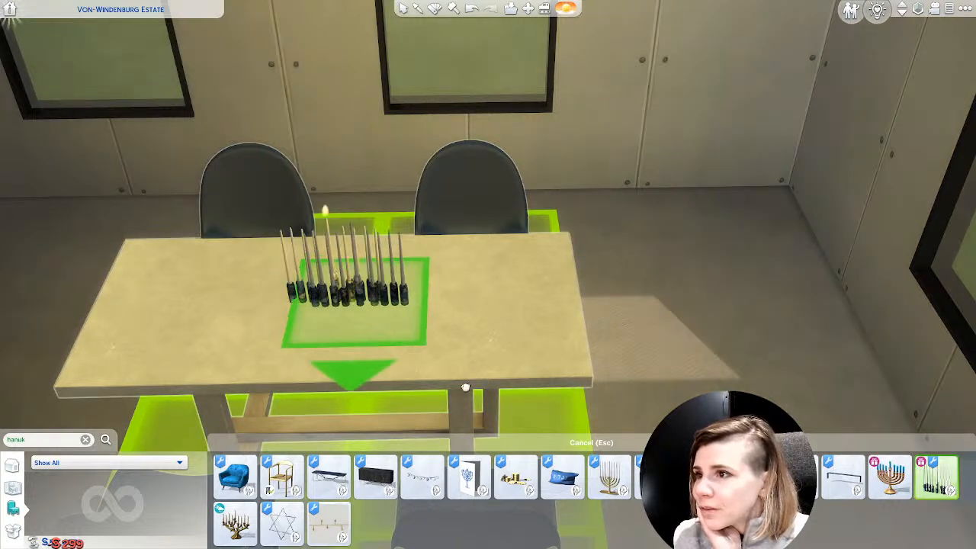
pyautogui.press('Escape')
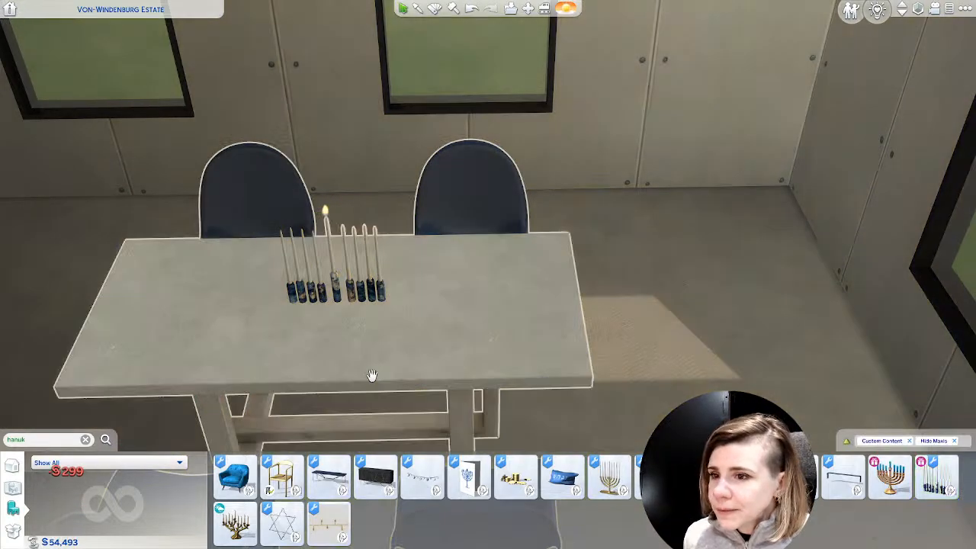
# Set four blue-plate place settings with cutlery and napkins on the table, each one turned to face its chair.
pyautogui.press('Left')
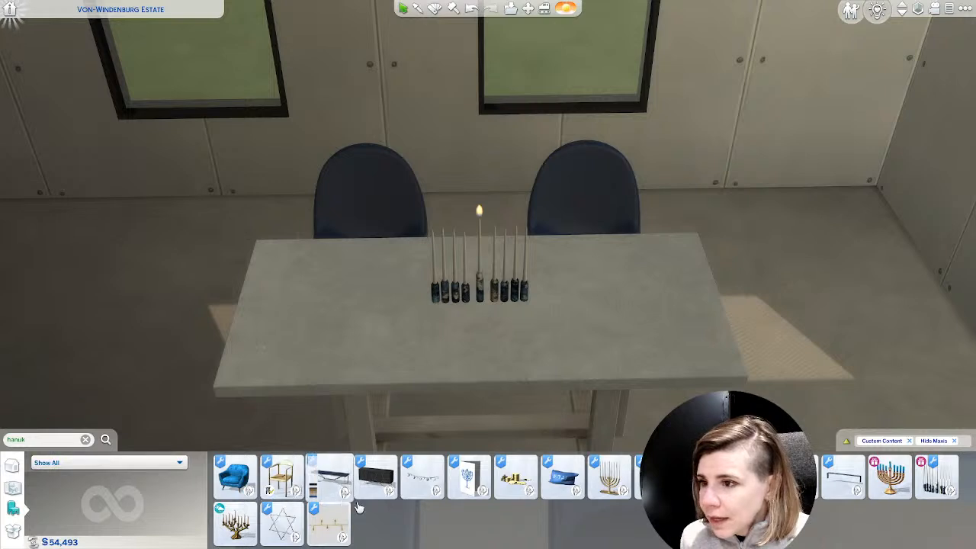
pyautogui.click(638, 477)
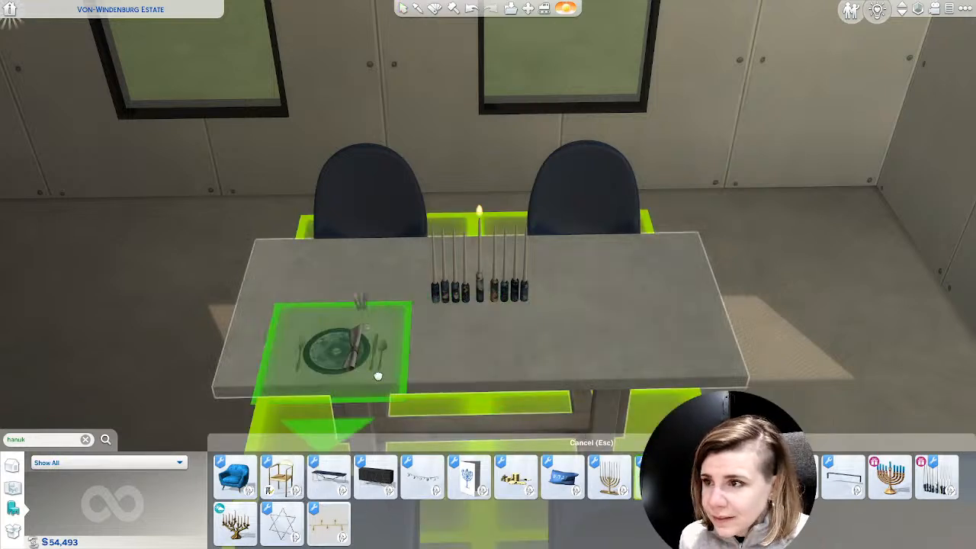
pyautogui.click(387, 377)
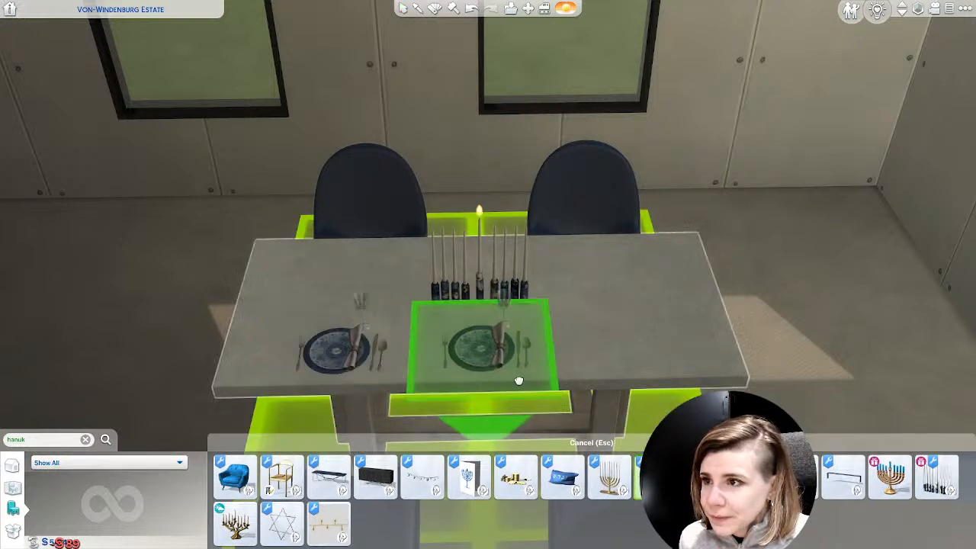
pyautogui.click(577, 336)
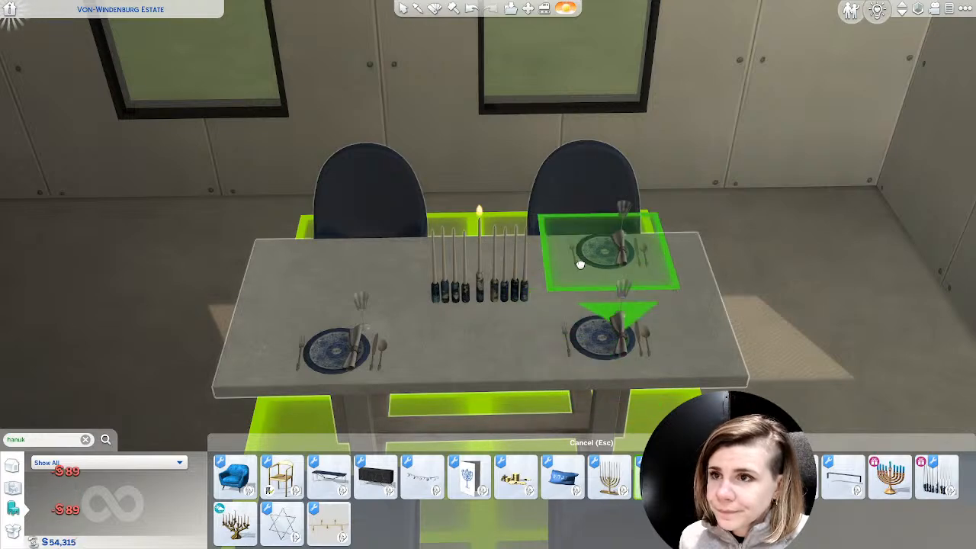
pyautogui.click(581, 262)
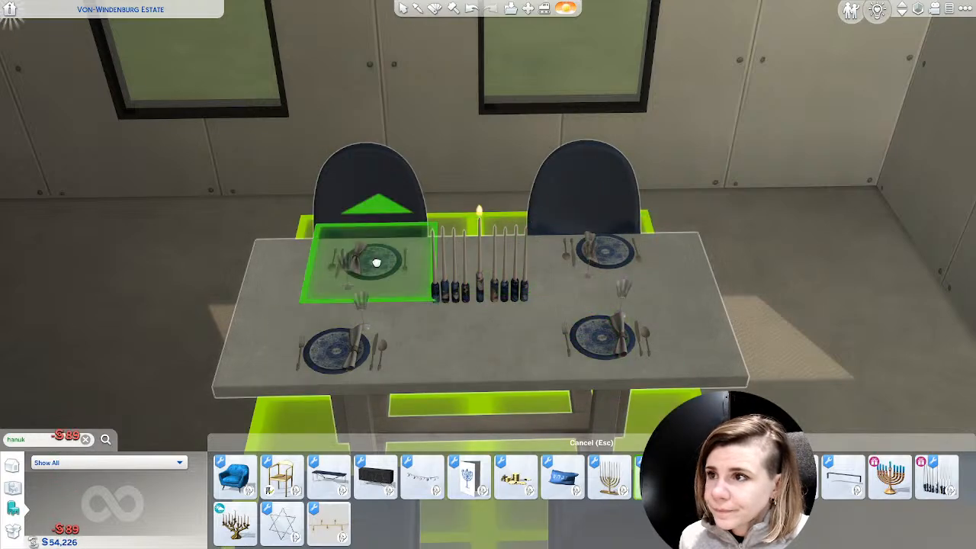
pyautogui.rightClick(372, 262)
pyautogui.rightClick(372, 262)
pyautogui.rightClick(372, 263)
pyautogui.rightClick(372, 262)
pyautogui.rightClick(372, 262)
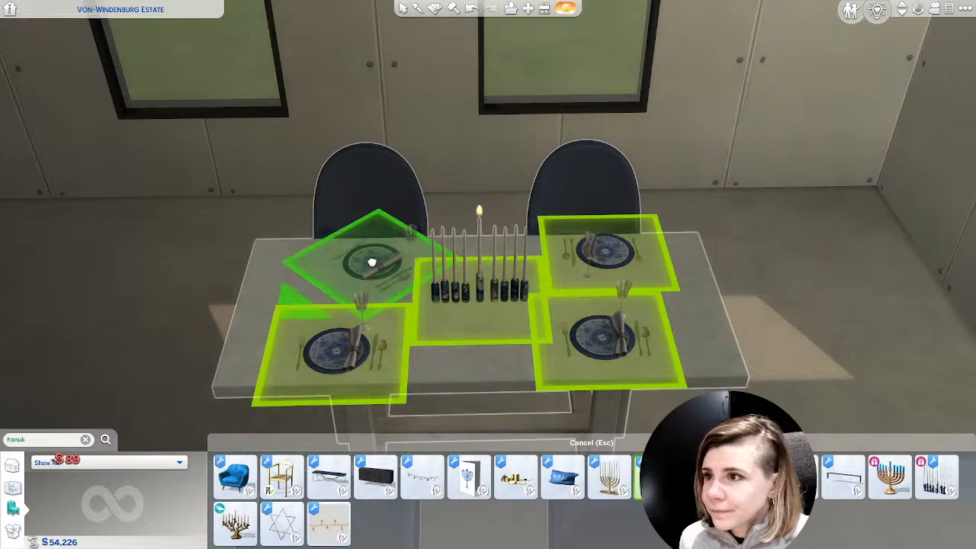
pyautogui.rightClick(372, 263)
pyautogui.click(372, 262)
pyautogui.press('Escape')
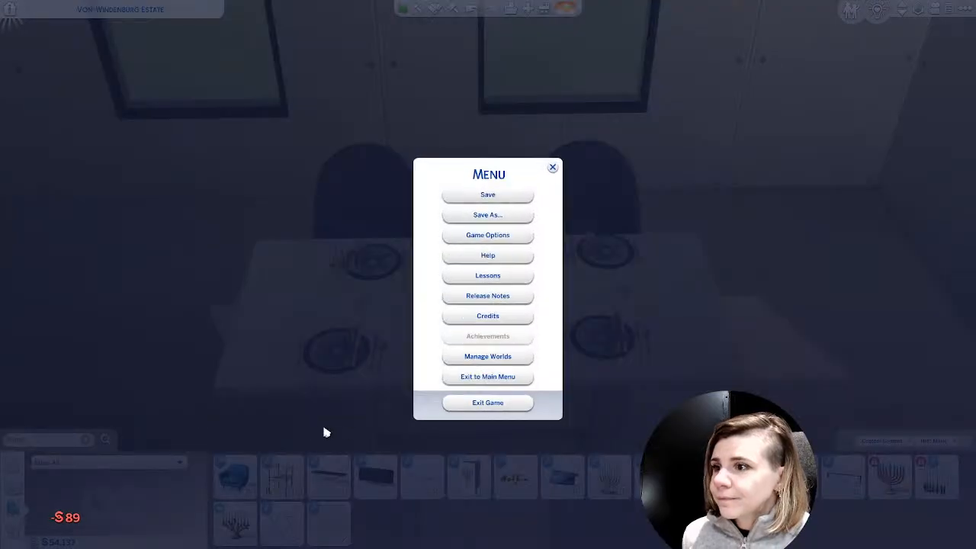
pyautogui.press('Escape')
# Switch the catalog to Lighting objects and list the ceiling lights.
pyautogui.press('a')
pyautogui.press('s')
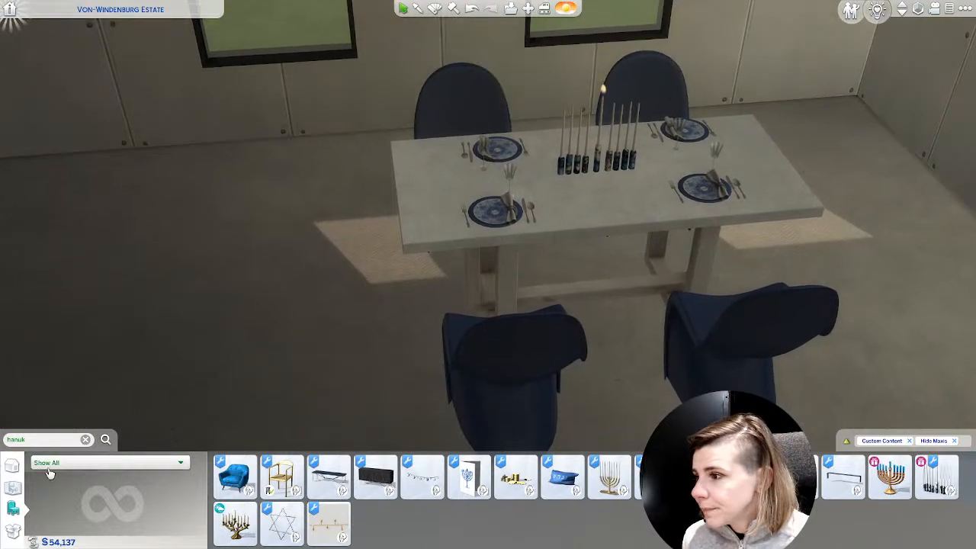
pyautogui.click(49, 470)
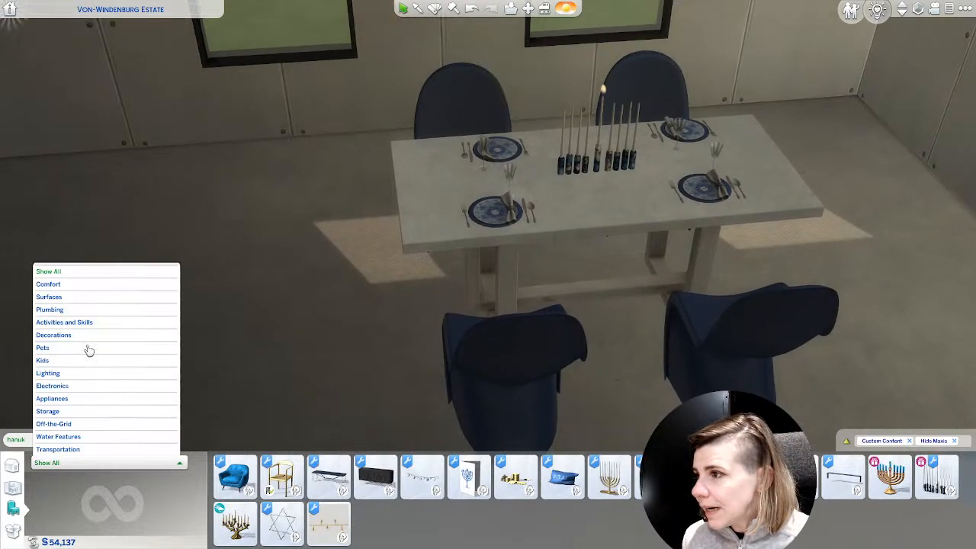
pyautogui.click(48, 372)
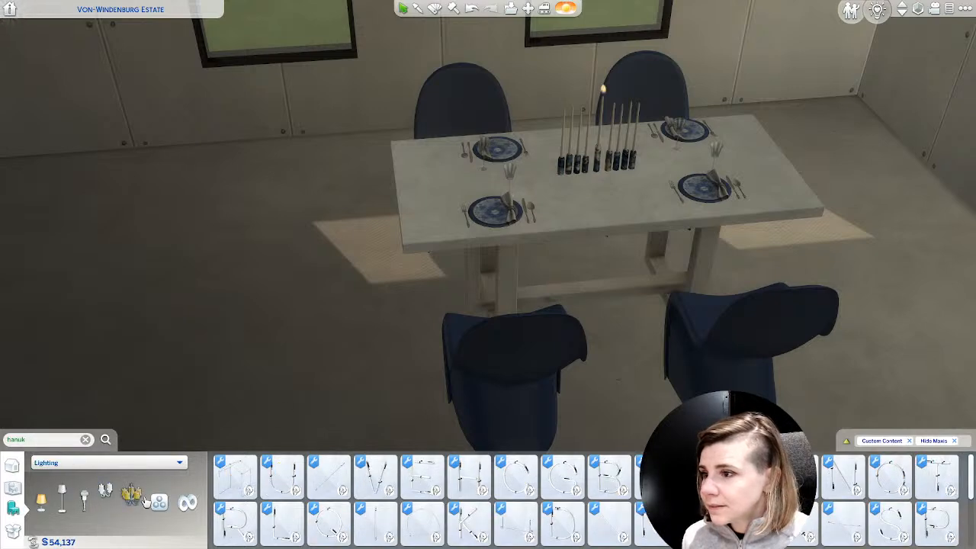
pyautogui.click(144, 497)
pyautogui.press('d')
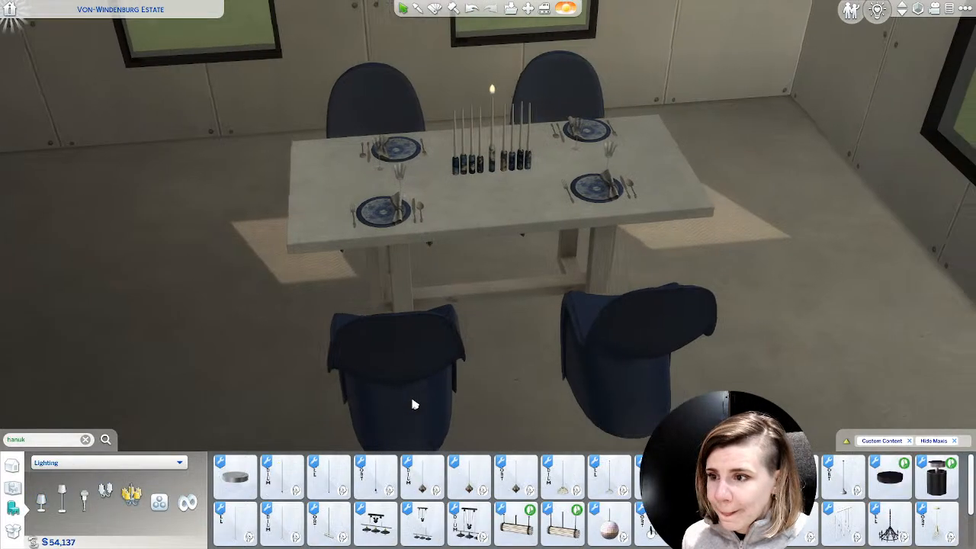
pyautogui.press('w')
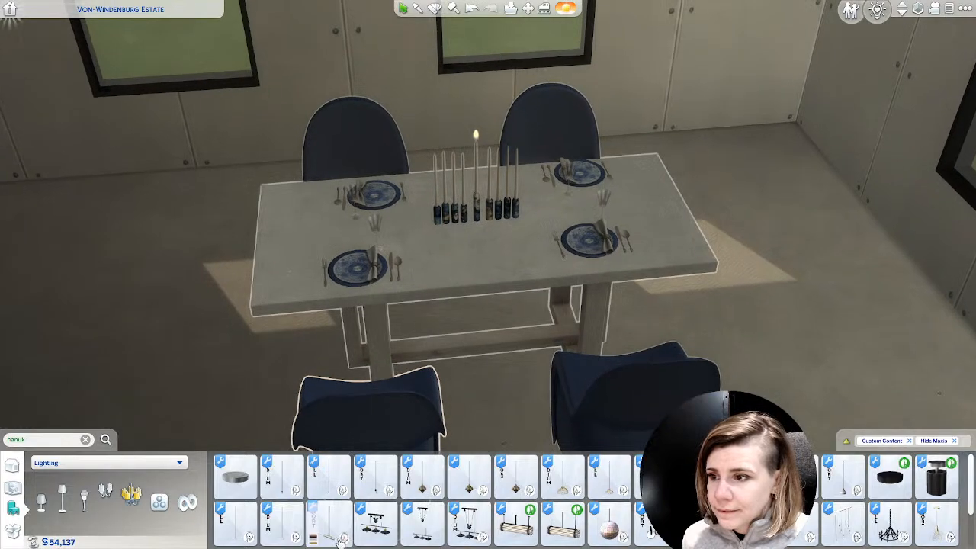
pyautogui.click(292, 534)
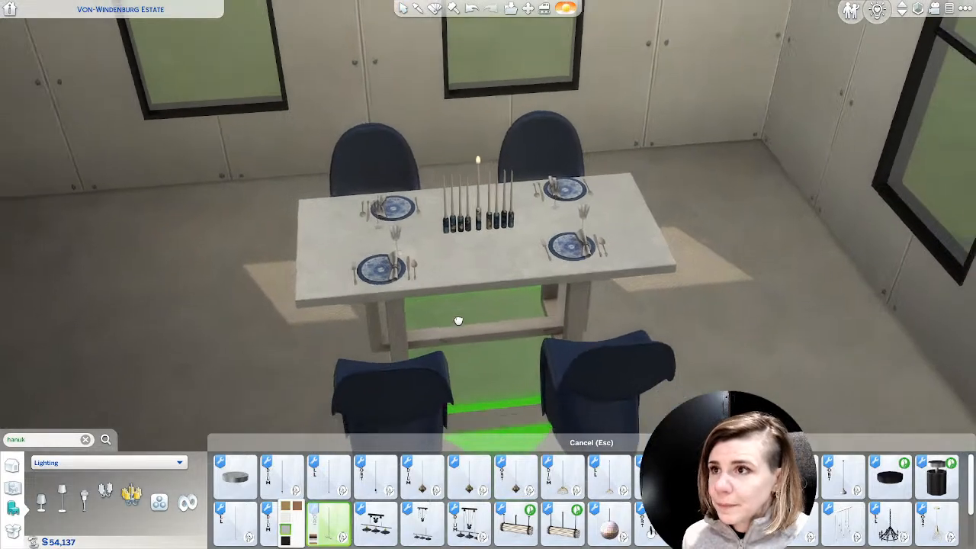
pyautogui.scroll(-5, 468, 358)
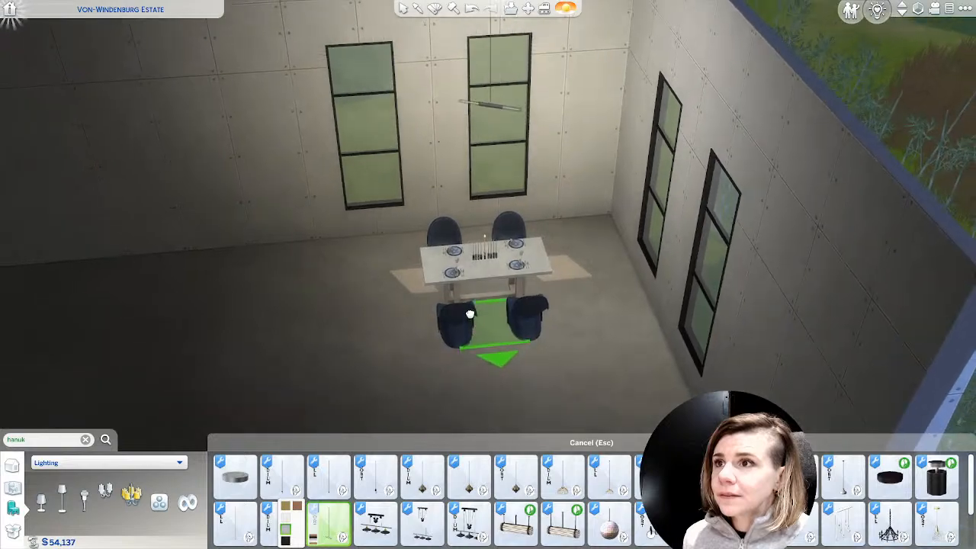
pyautogui.press('Escape')
# Select the whole room and lower its walls to medium height.
pyautogui.click(766, 328)
pyautogui.scroll(-5, 627, 139)
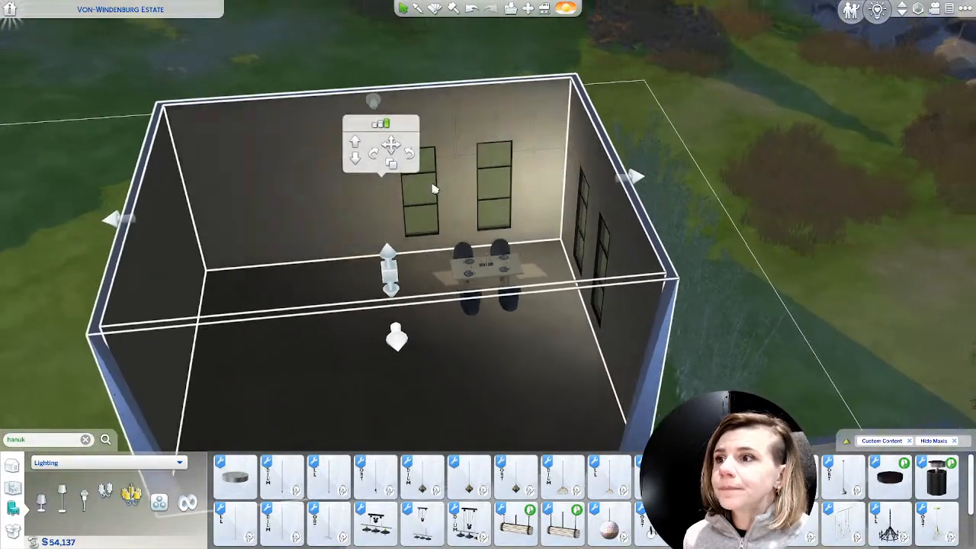
pyautogui.click(390, 136)
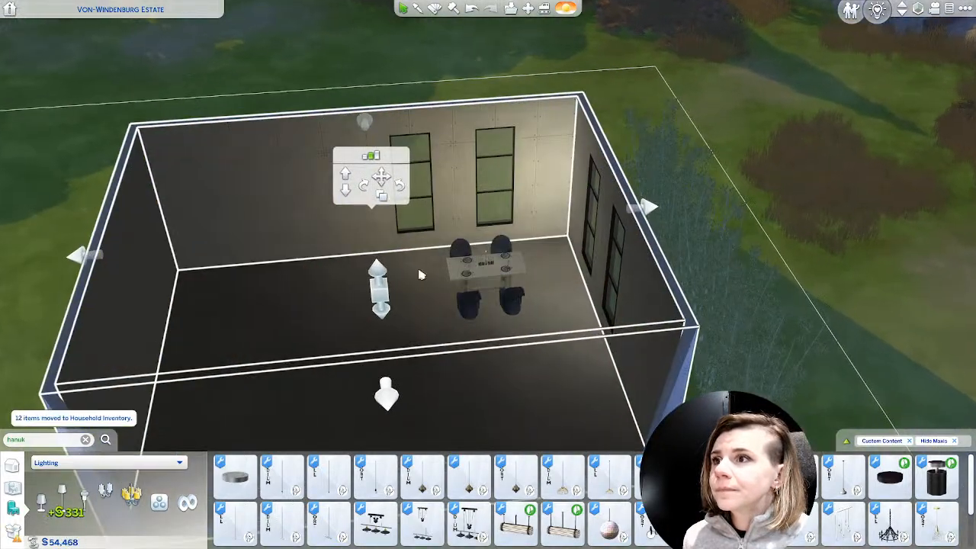
# Hang the medium SYB Elodie ceiling lamp above the dining table.
pyautogui.scroll(5, 420, 273)
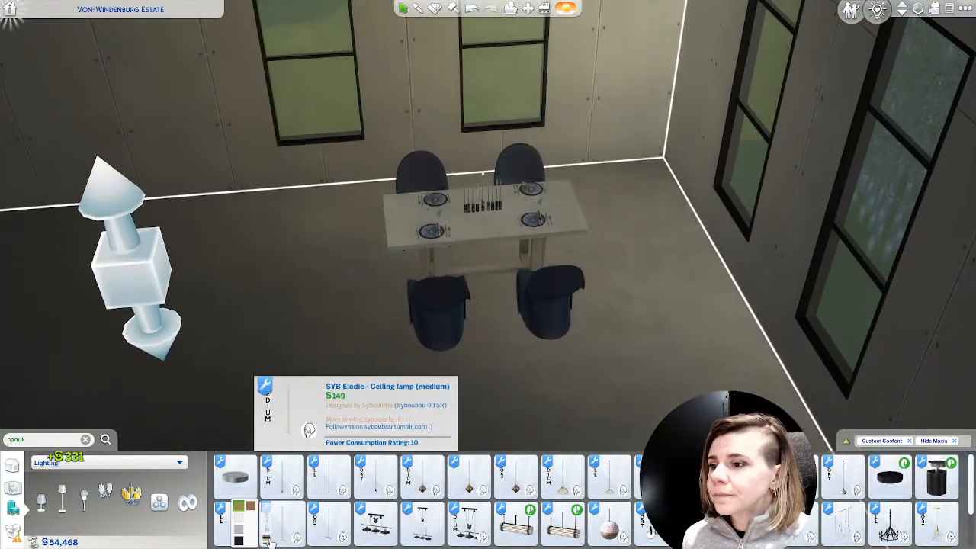
pyautogui.click(269, 539)
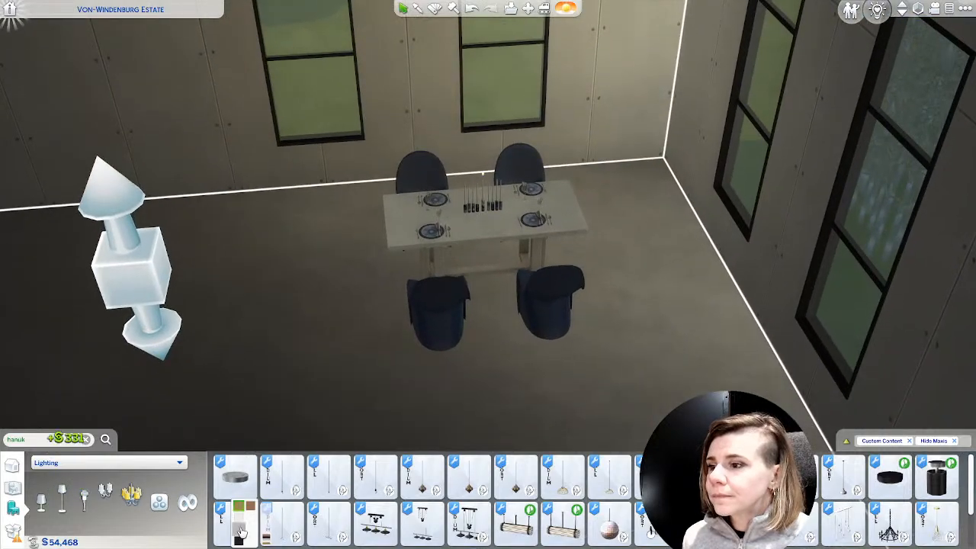
pyautogui.press('Escape')
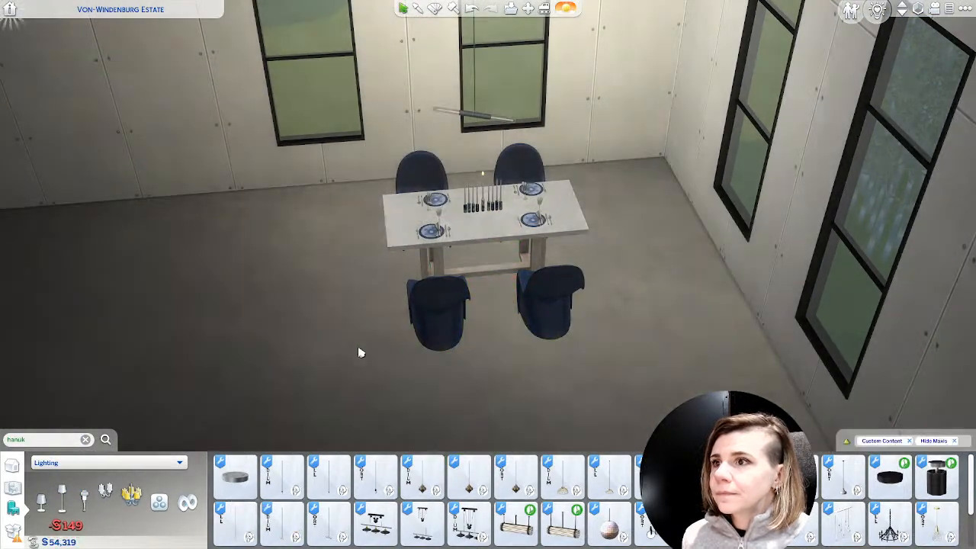
# Inspect the table's menorah and blue-plate place settings from close range with the free camera, interface hidden.
pyautogui.scroll(5, 524, 333)
pyautogui.moveTo(525, 333); pyautogui.dragTo(564, 409, button='middle')
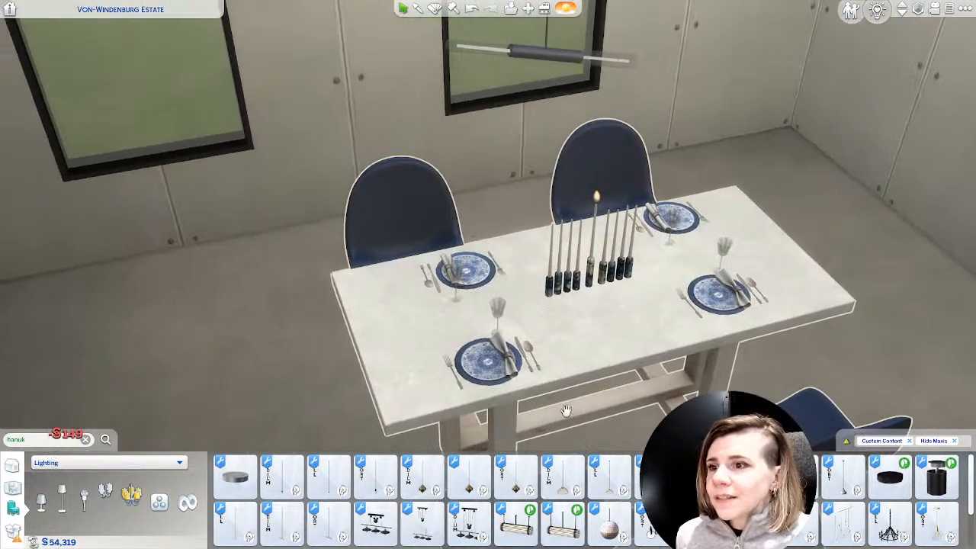
pyautogui.press('Tab')
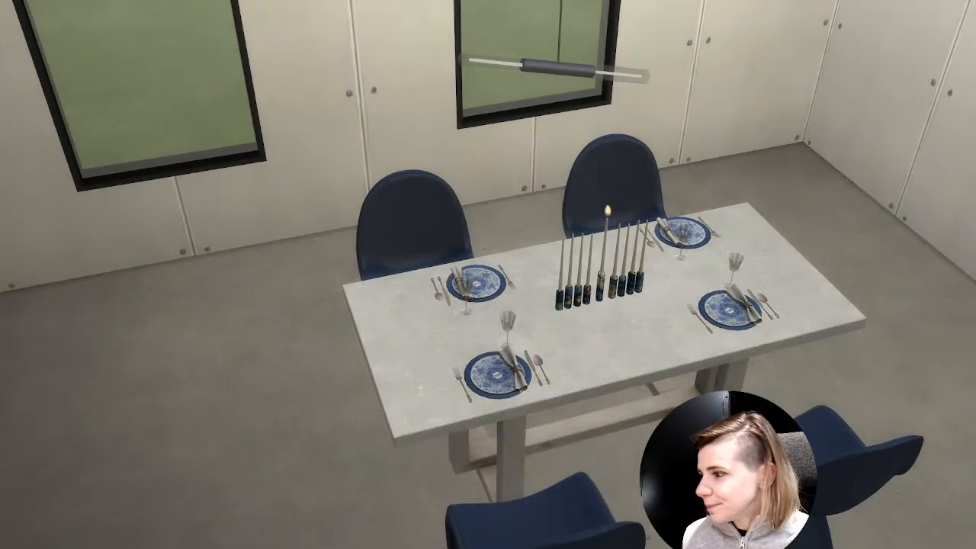
pyautogui.press('w')
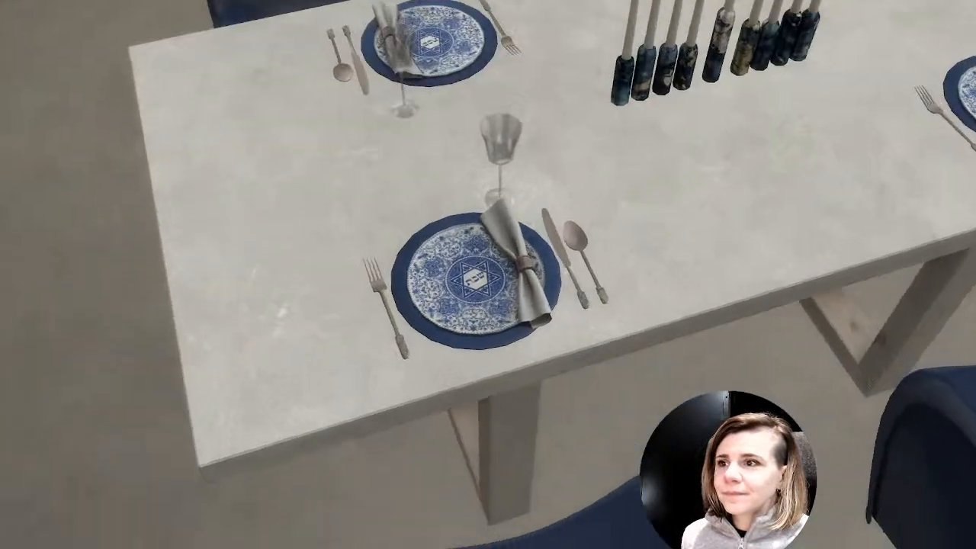
pyautogui.press('e')
pyautogui.press('q')
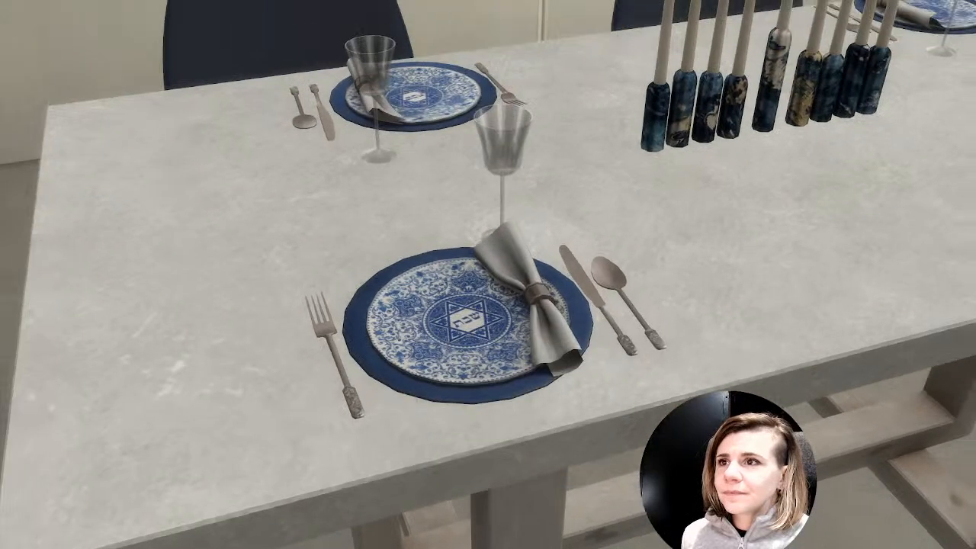
pyautogui.press('q')
pyautogui.press('w')
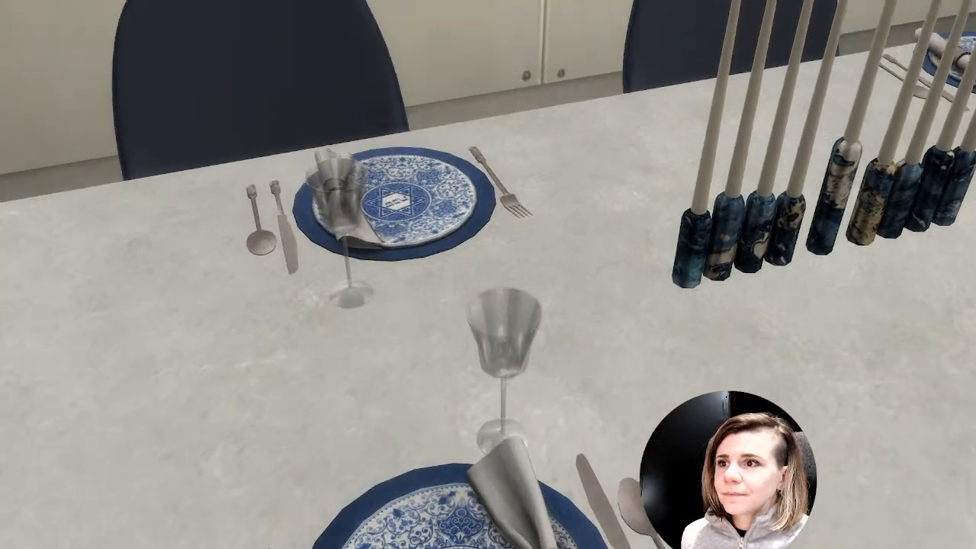
pyautogui.press('e')
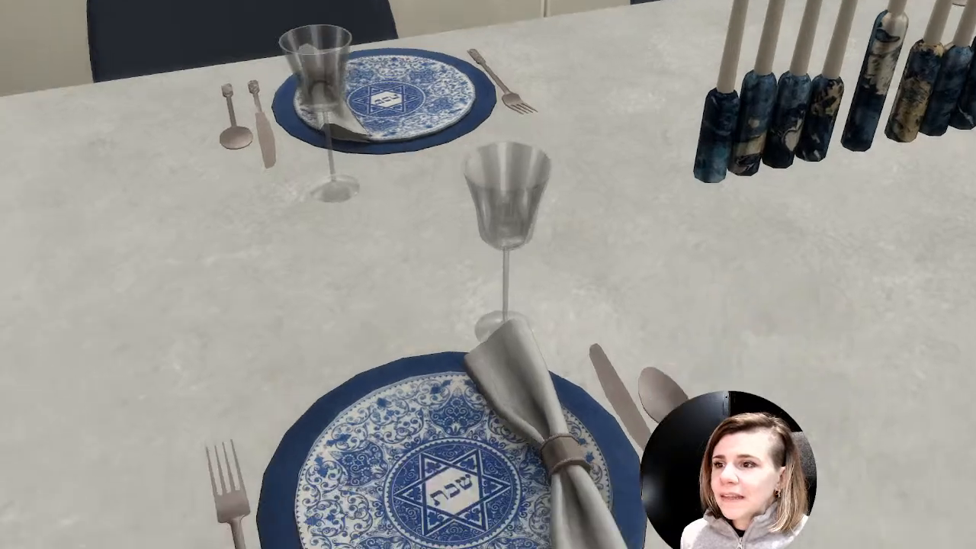
# Examine the wine glasses, napkin, cutlery and plate pattern in close-up, and return to the build view.
pyautogui.press('w')
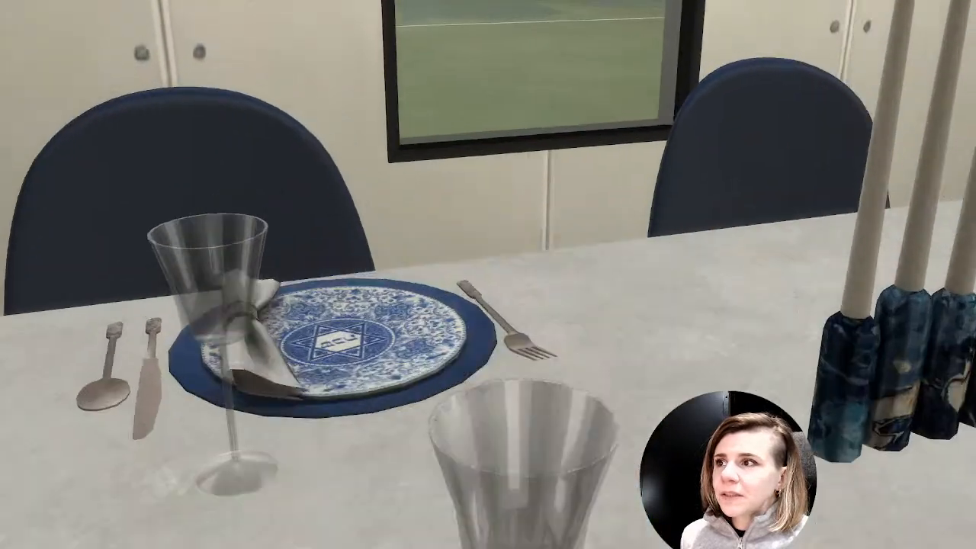
pyautogui.press('s')
pyautogui.press('s')
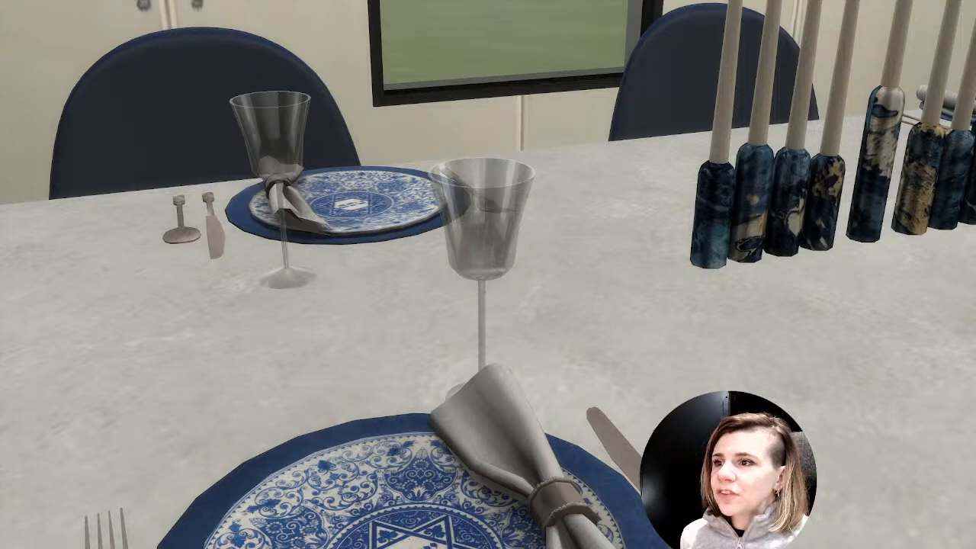
pyautogui.press('w')
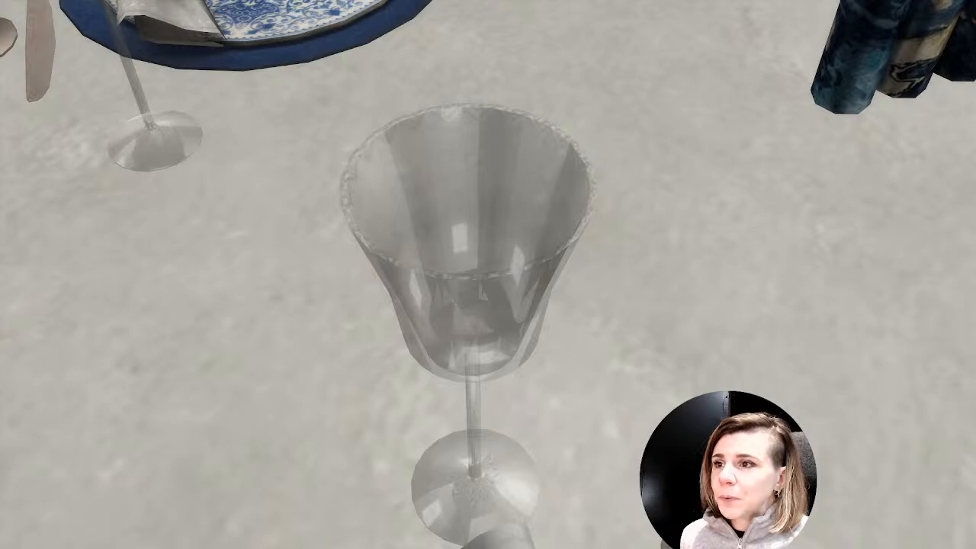
pyautogui.press('s')
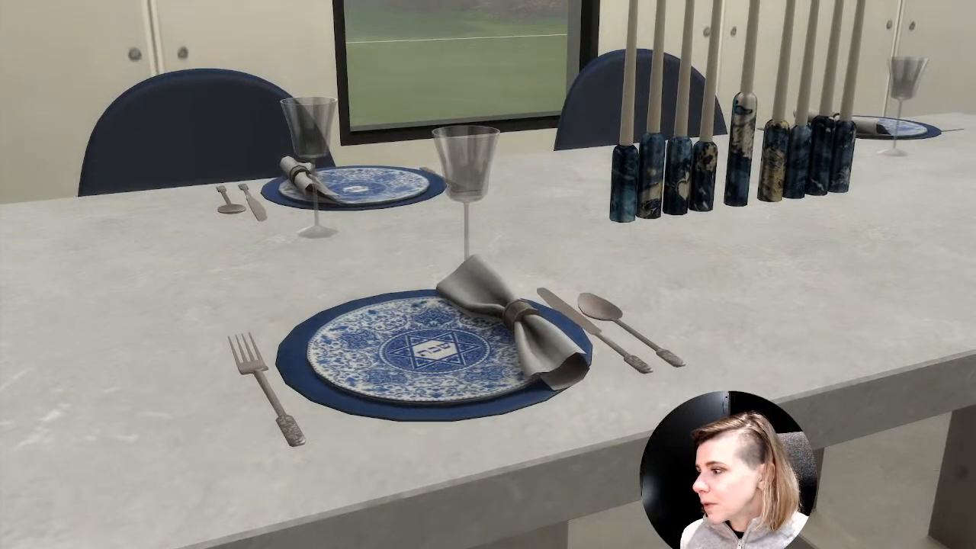
pyautogui.press('w')
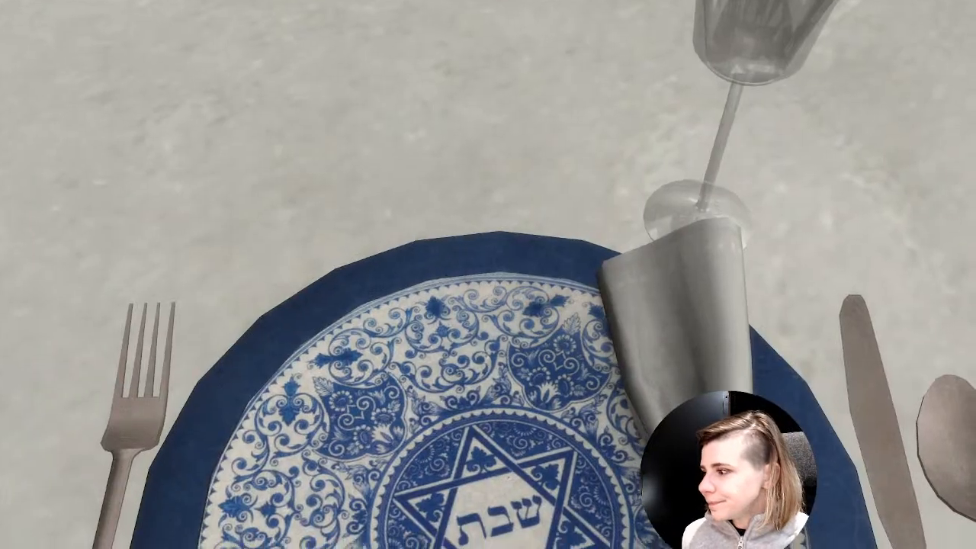
pyautogui.press('s')
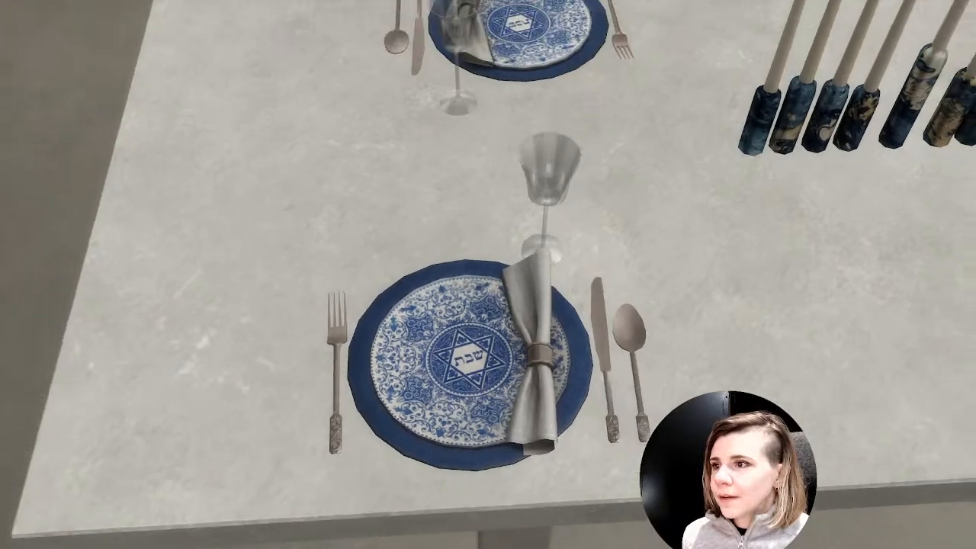
pyautogui.press('w')
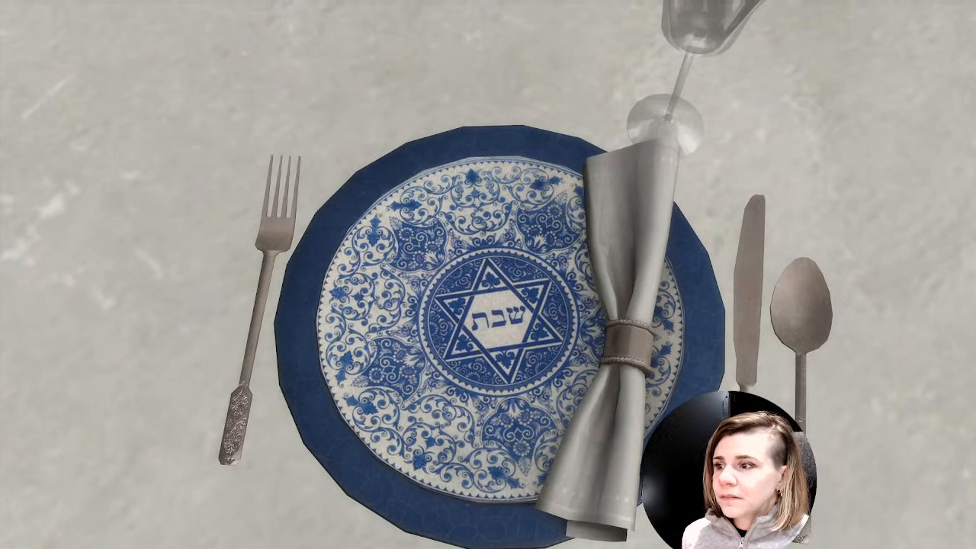
pyautogui.press('Tab')
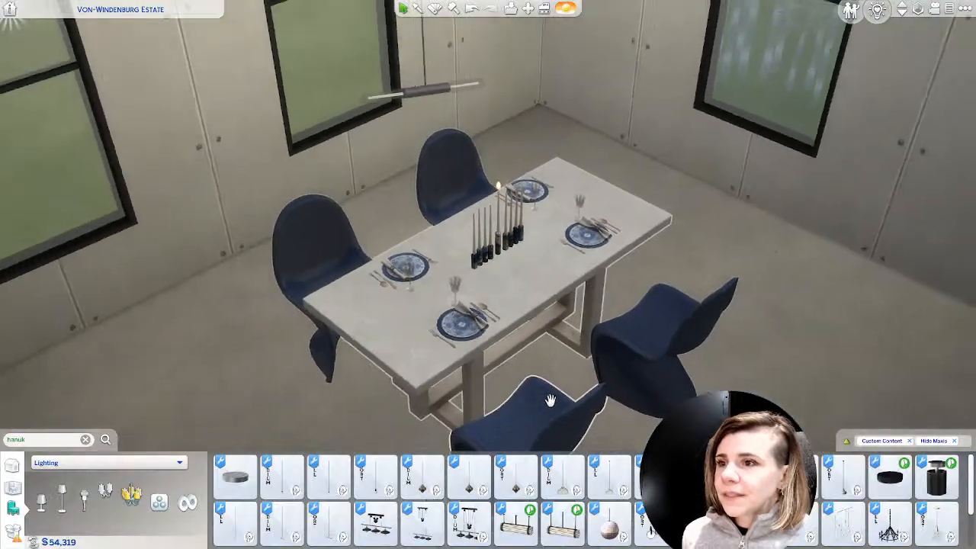
pyautogui.scroll(-2, 319, 488)
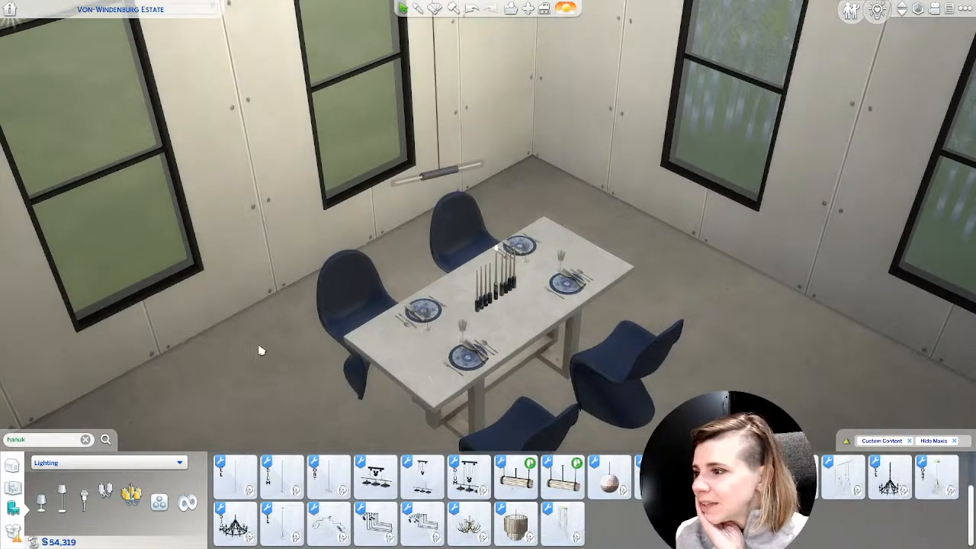
pyautogui.moveTo(259, 348); pyautogui.dragTo(283, 366, button='middle')
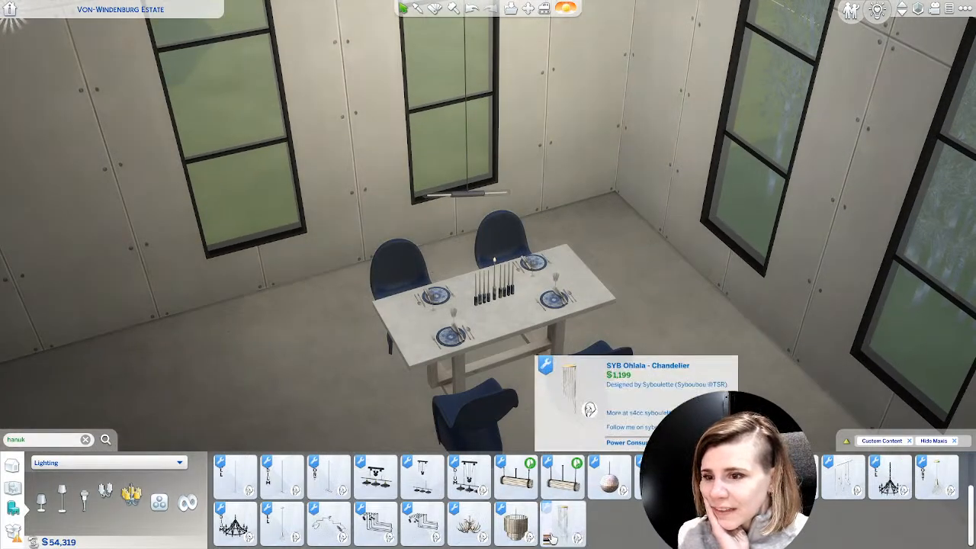
pyautogui.click(521, 542)
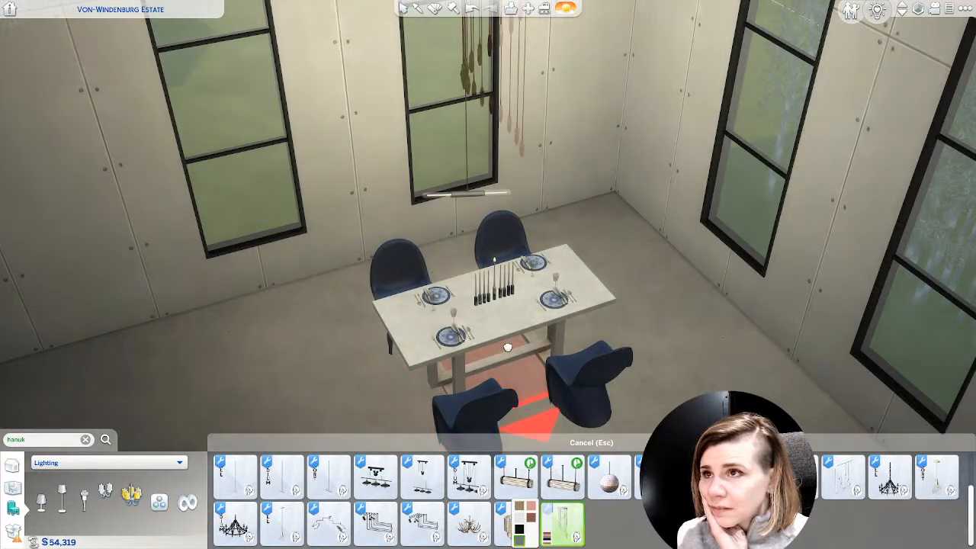
pyautogui.click(465, 193)
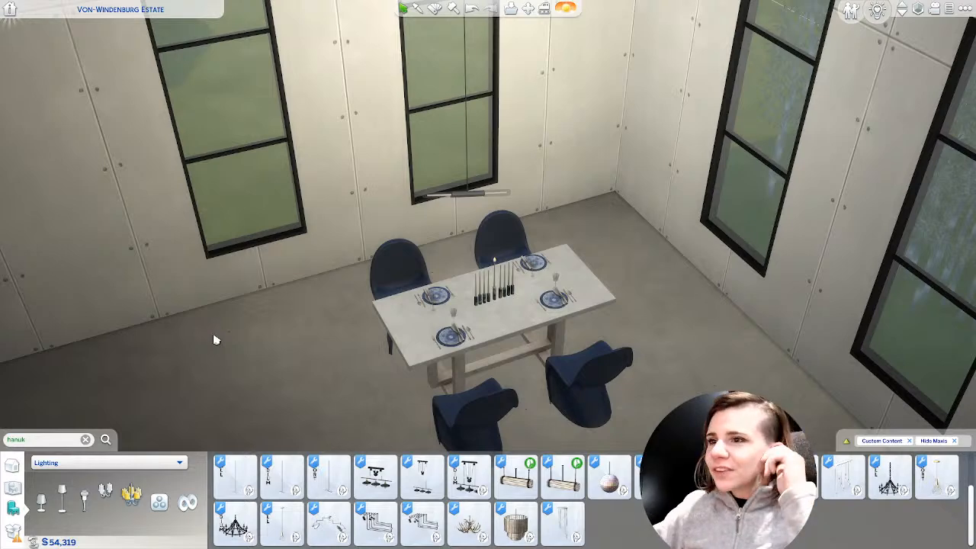
pyautogui.scroll(5, 215, 340)
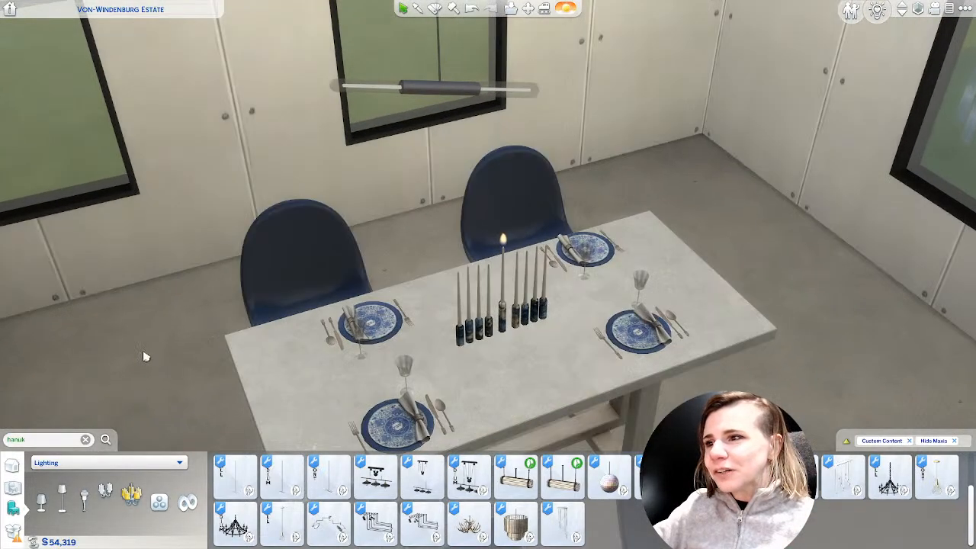